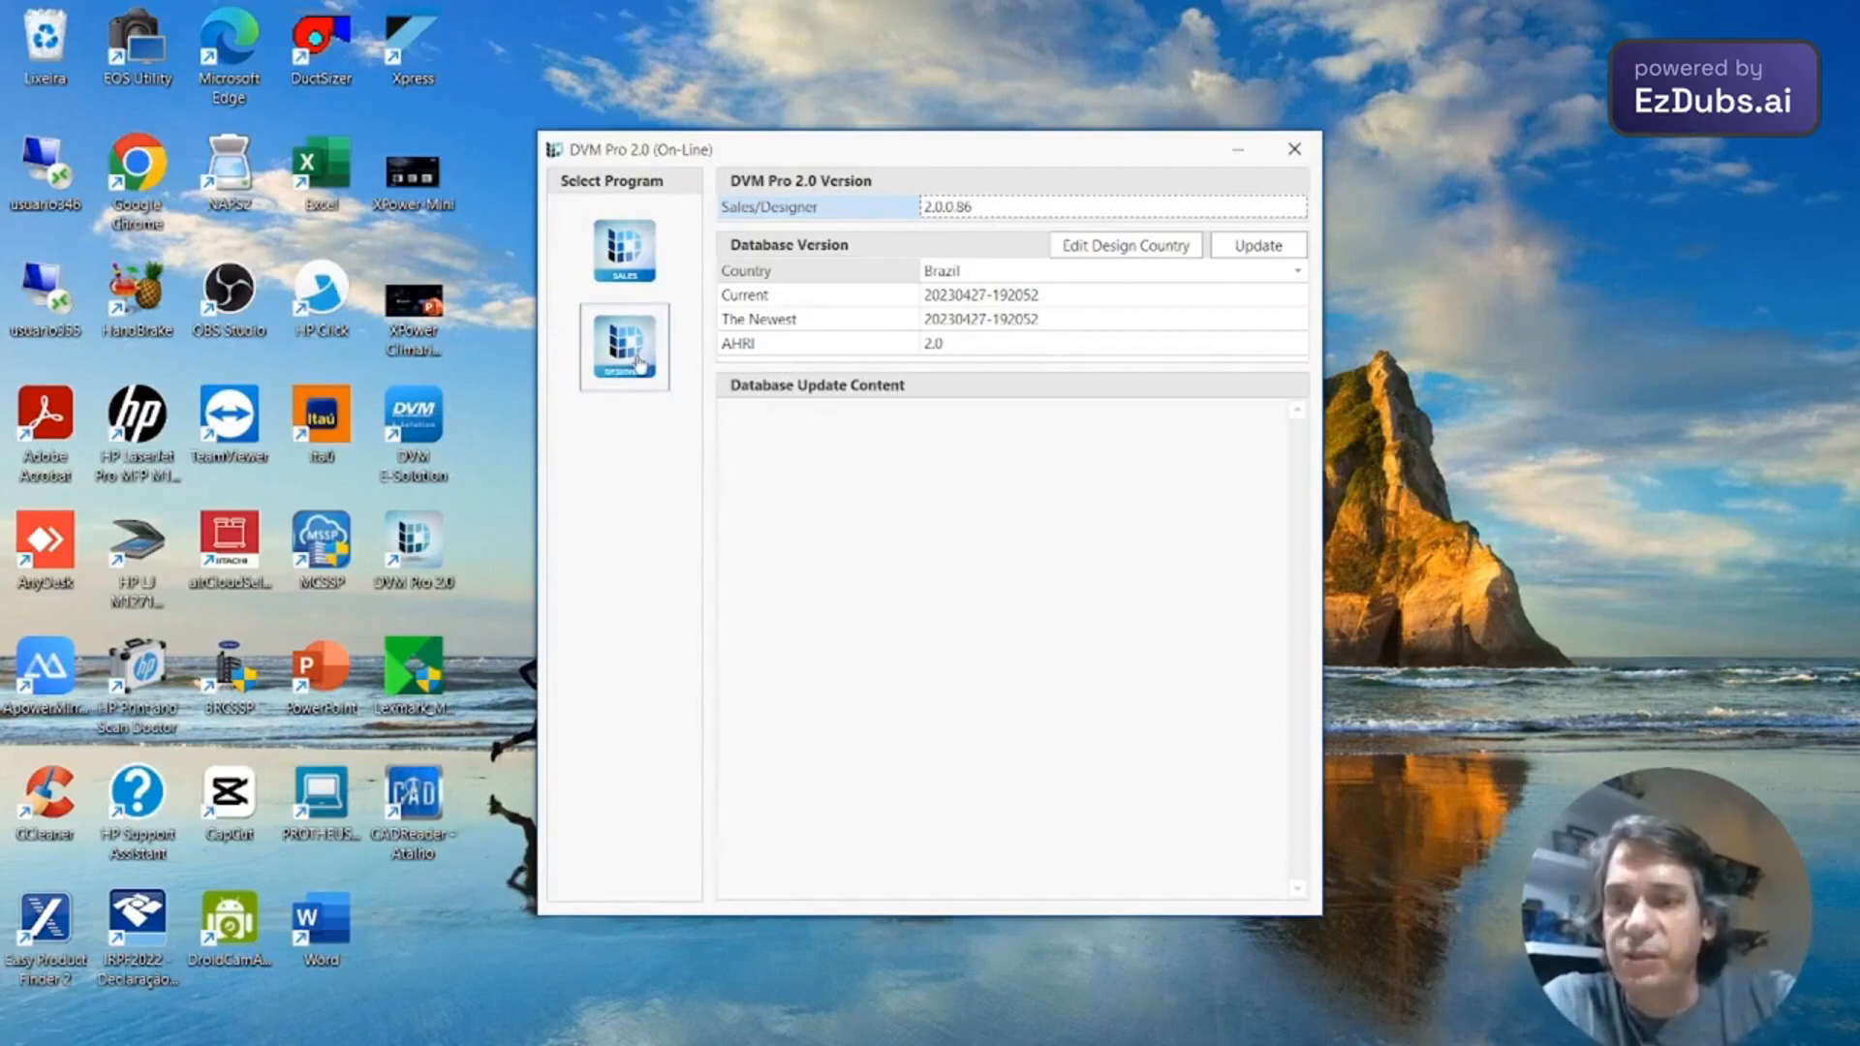
Launch the DVM Pro 2.0 Designer program and select English as the language in its general configuration.
{"action": "left_click", "coordinate": [639, 363]}
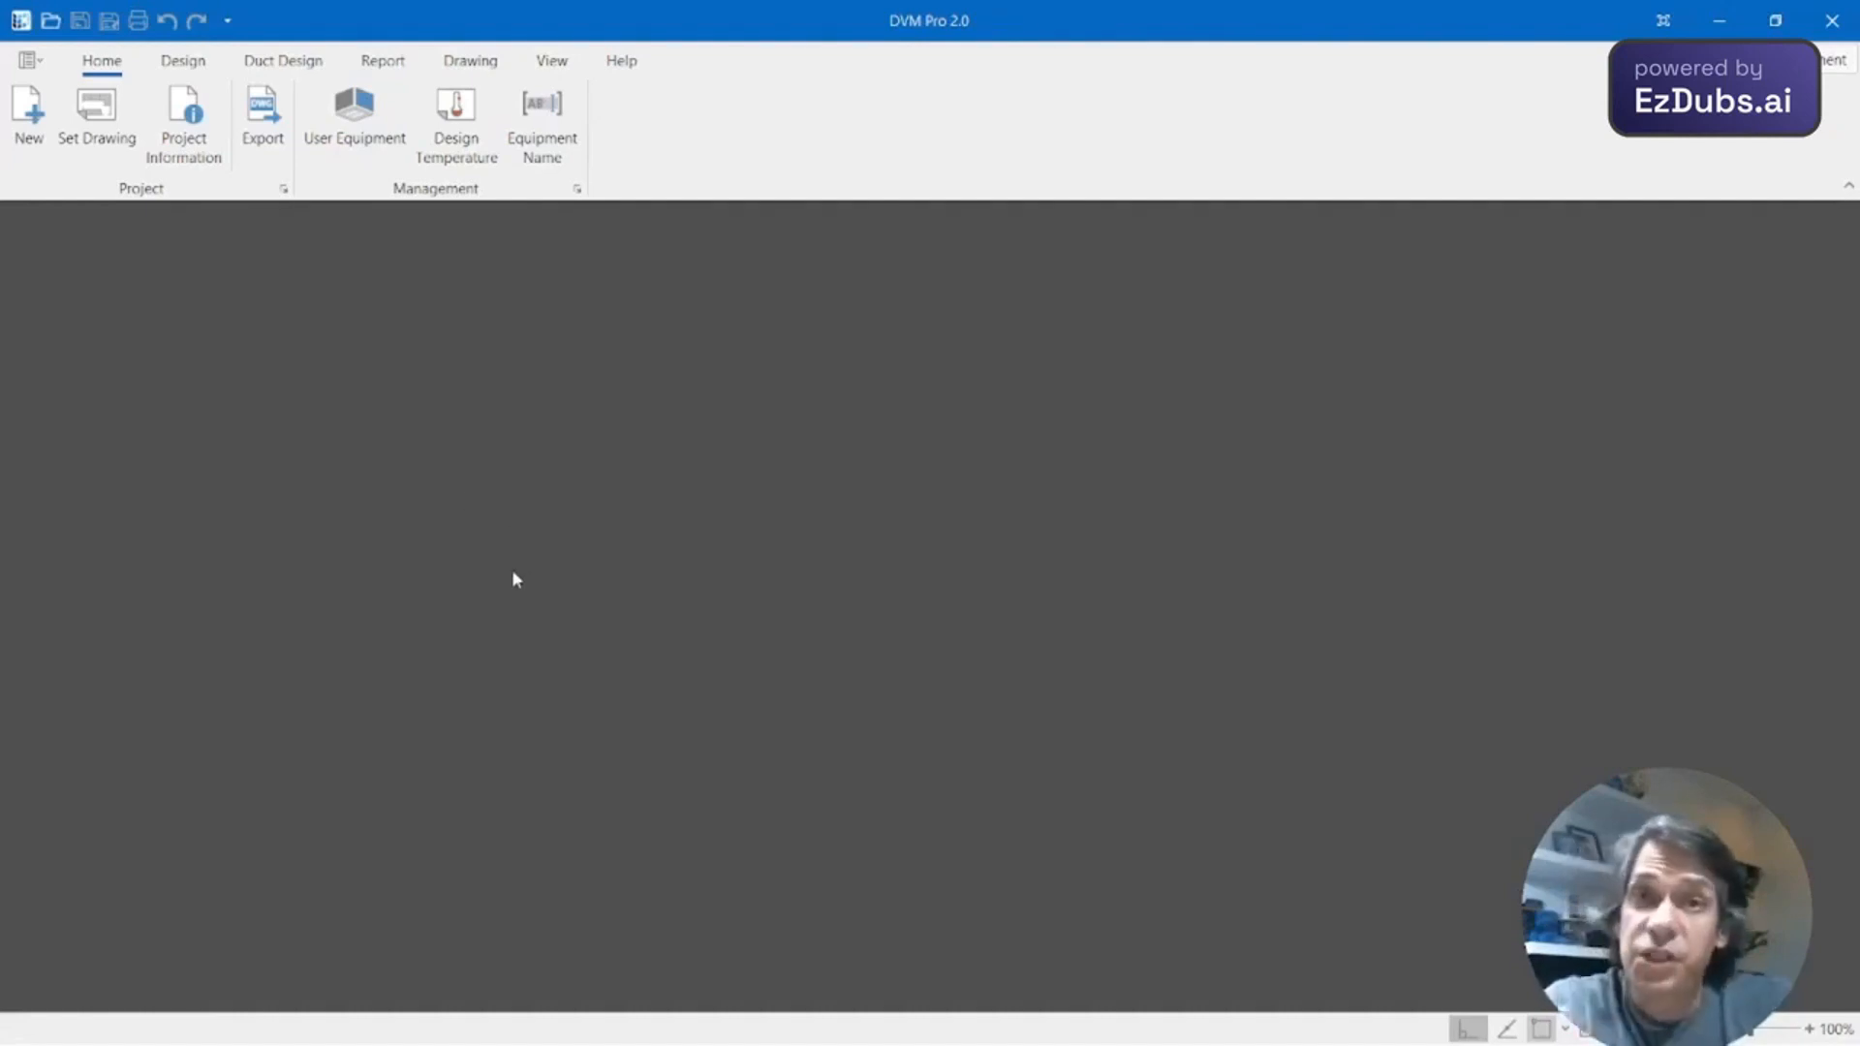
{"action": "left_click", "coordinate": [41, 60]}
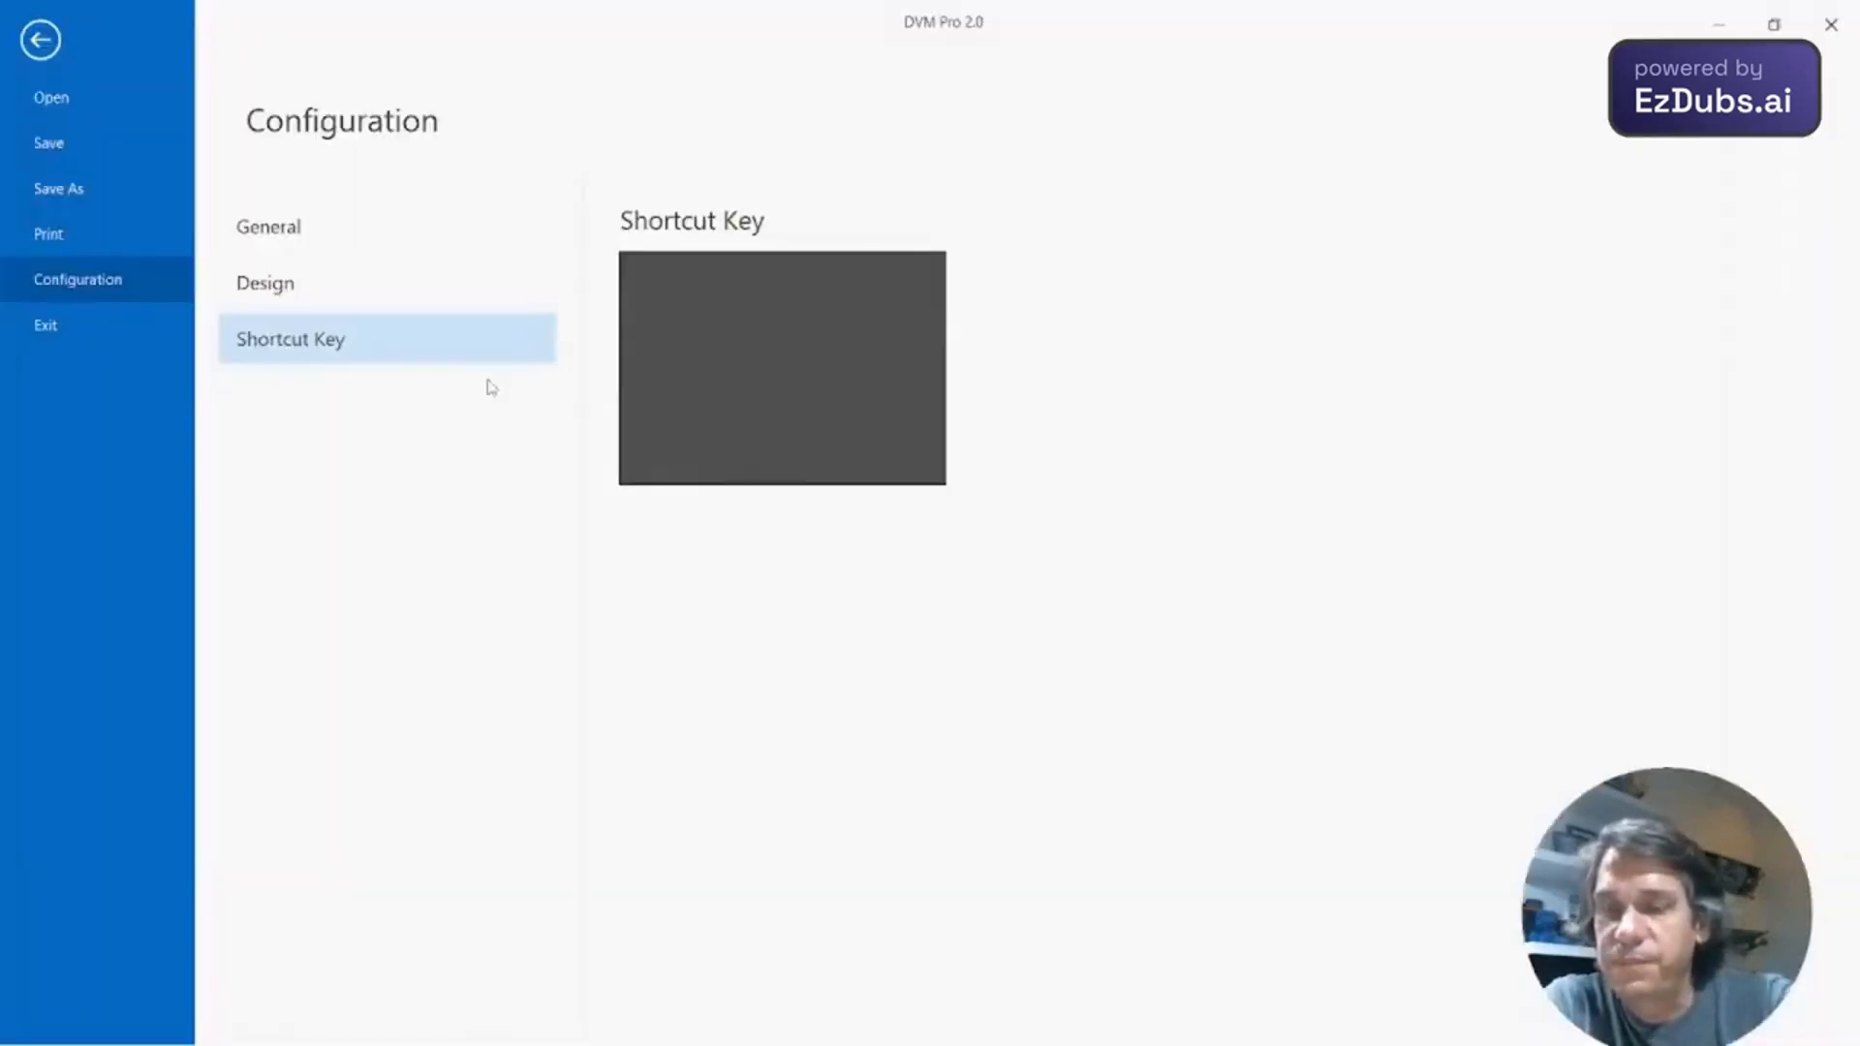
{"action": "left_click", "coordinate": [299, 233]}
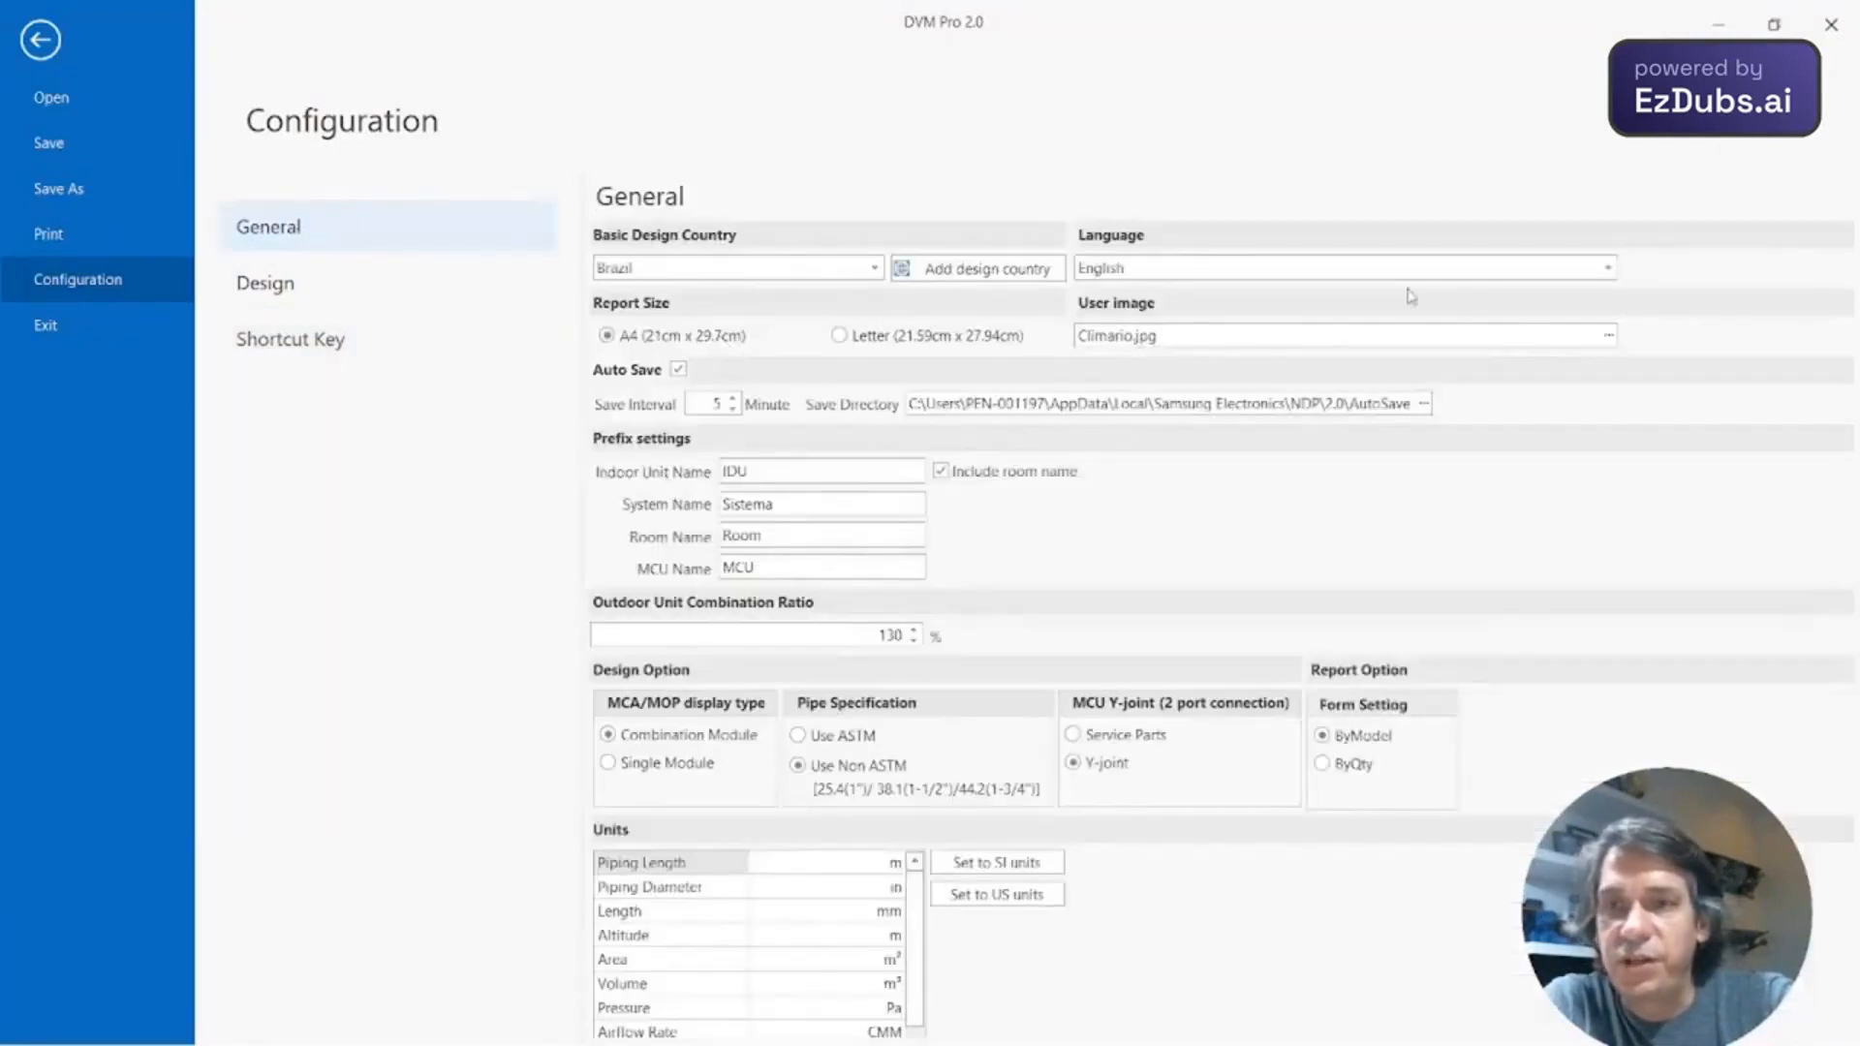
{"action": "left_click", "coordinate": [1608, 271]}
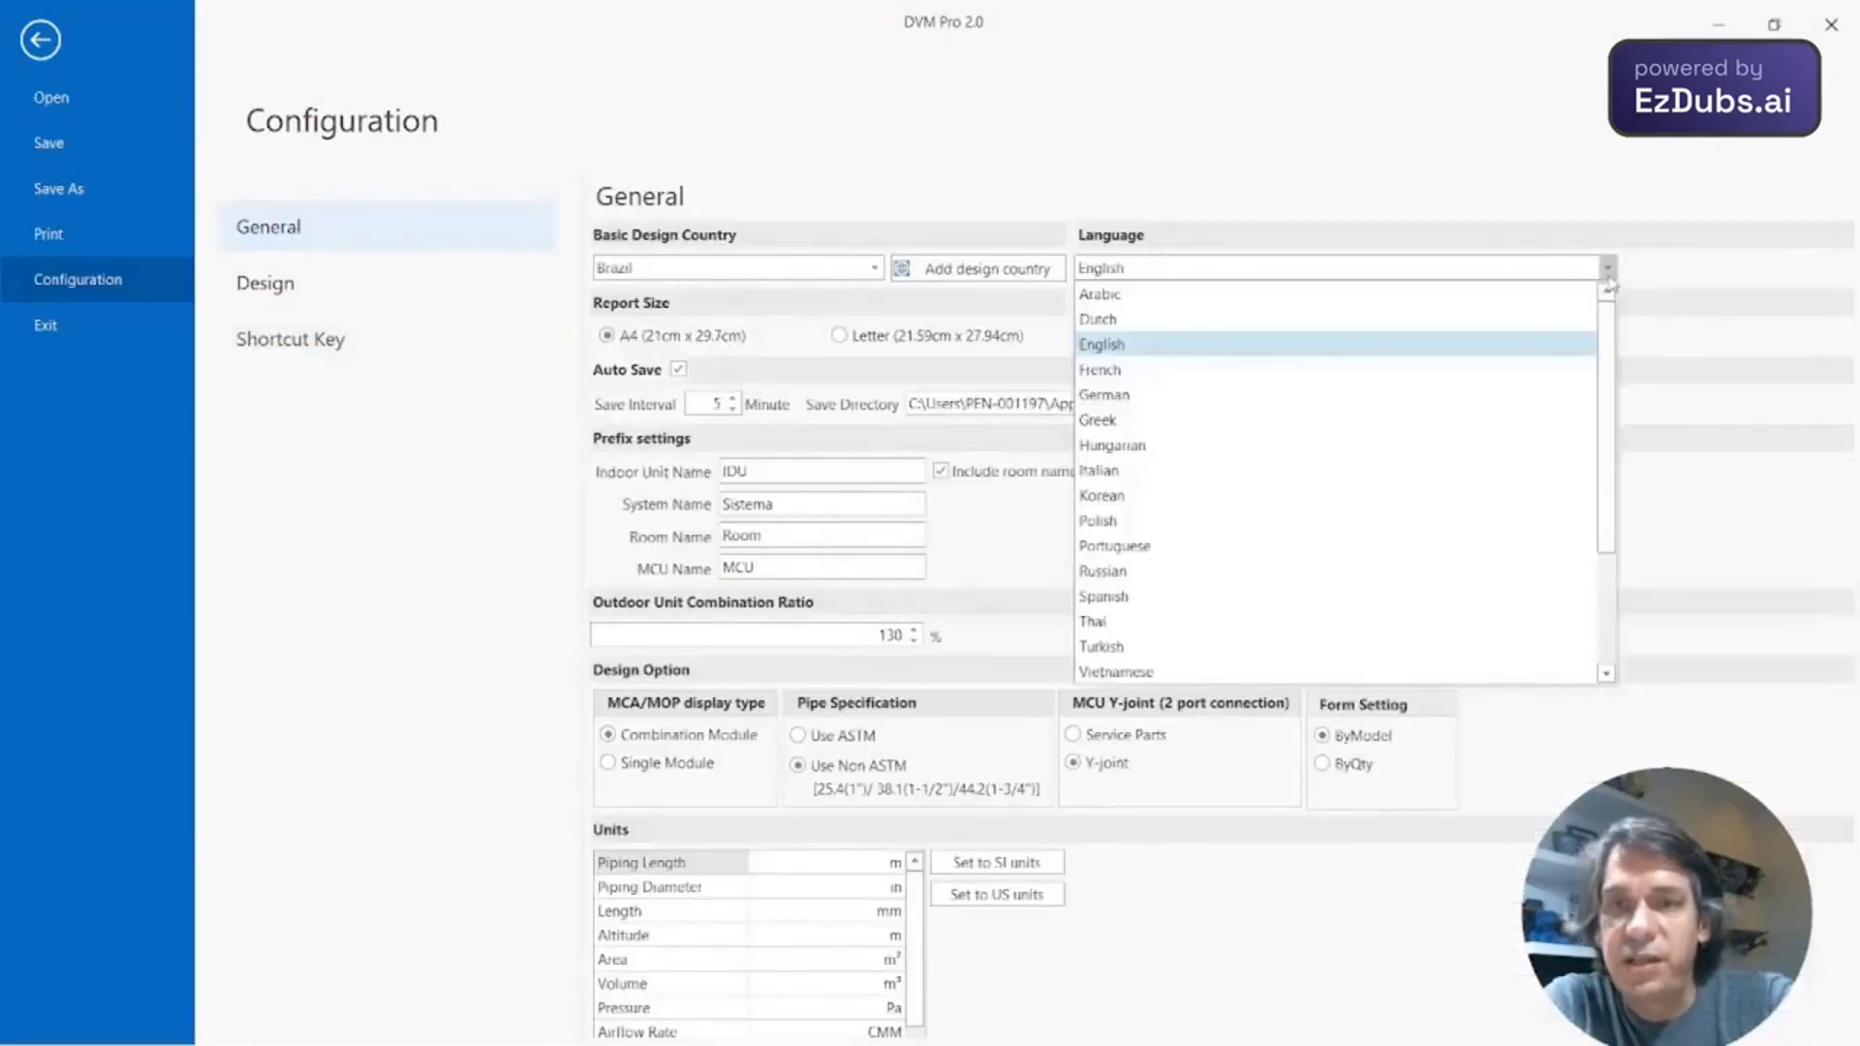
{"action": "left_click", "coordinate": [1346, 349]}
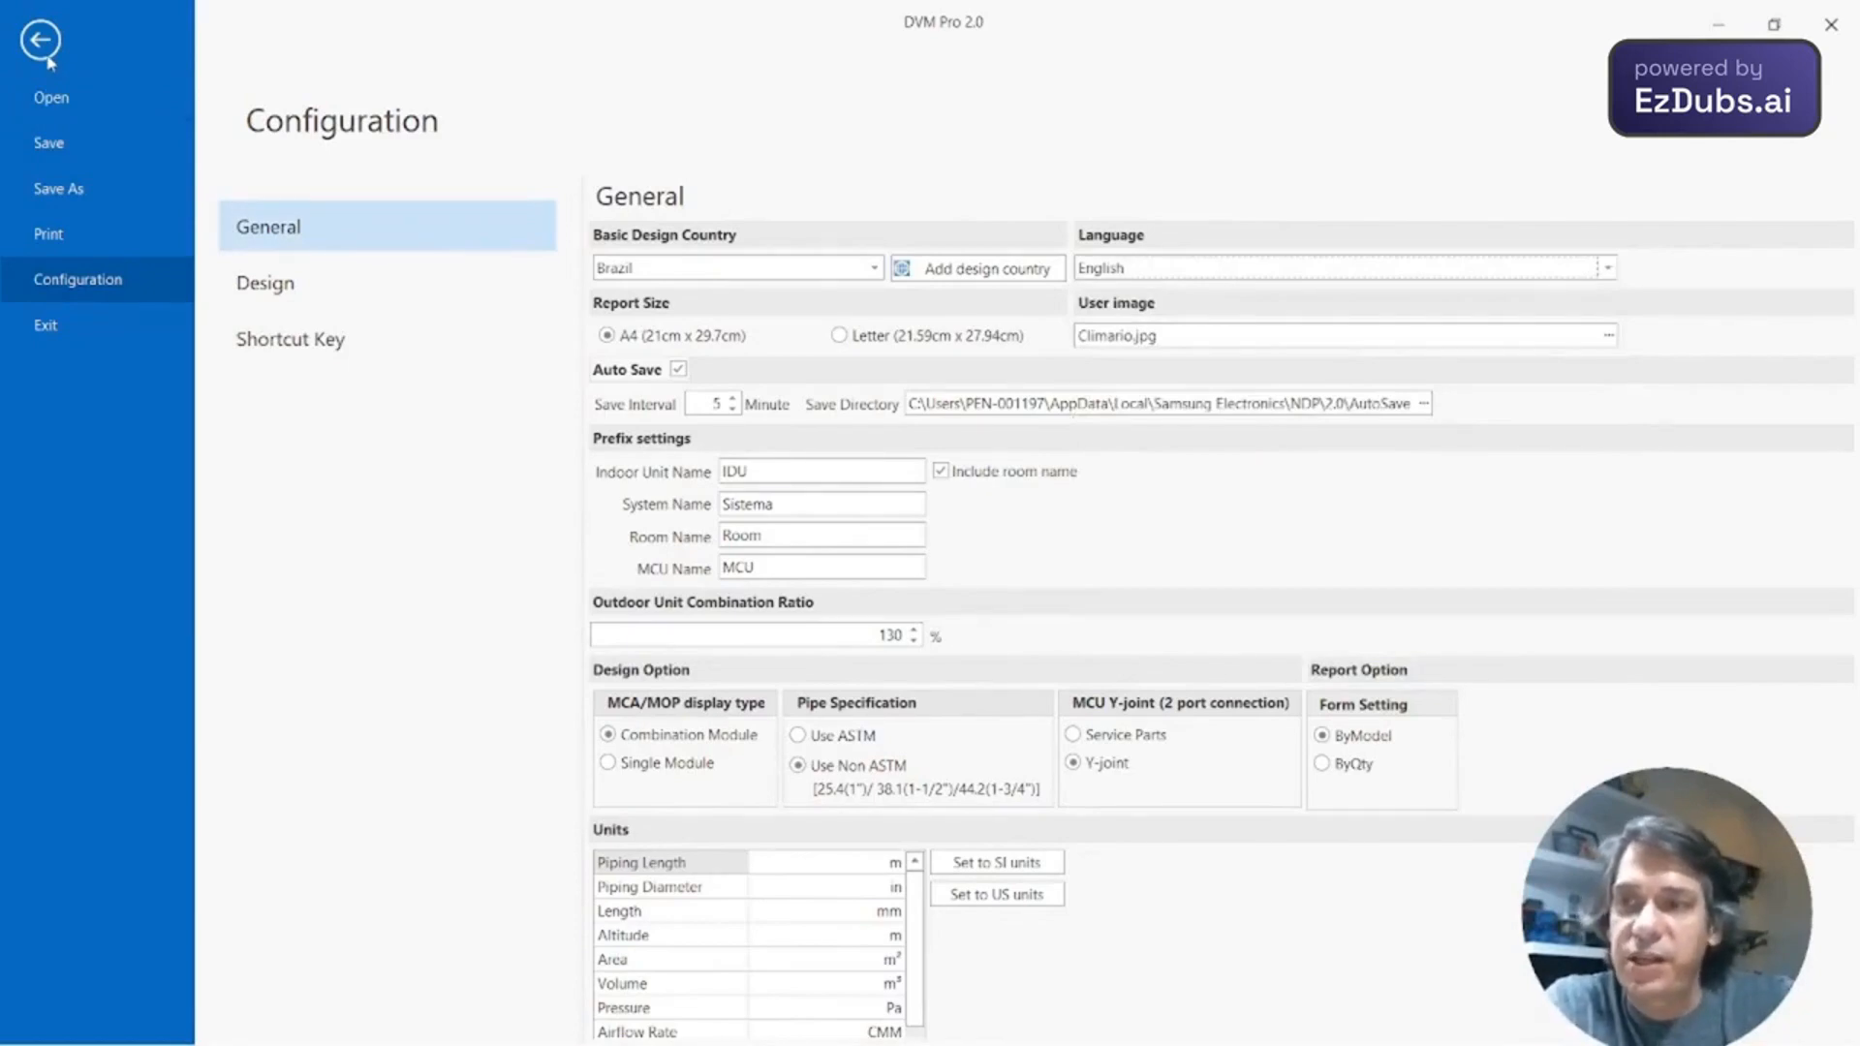
{"action": "left_click", "coordinate": [49, 61]}
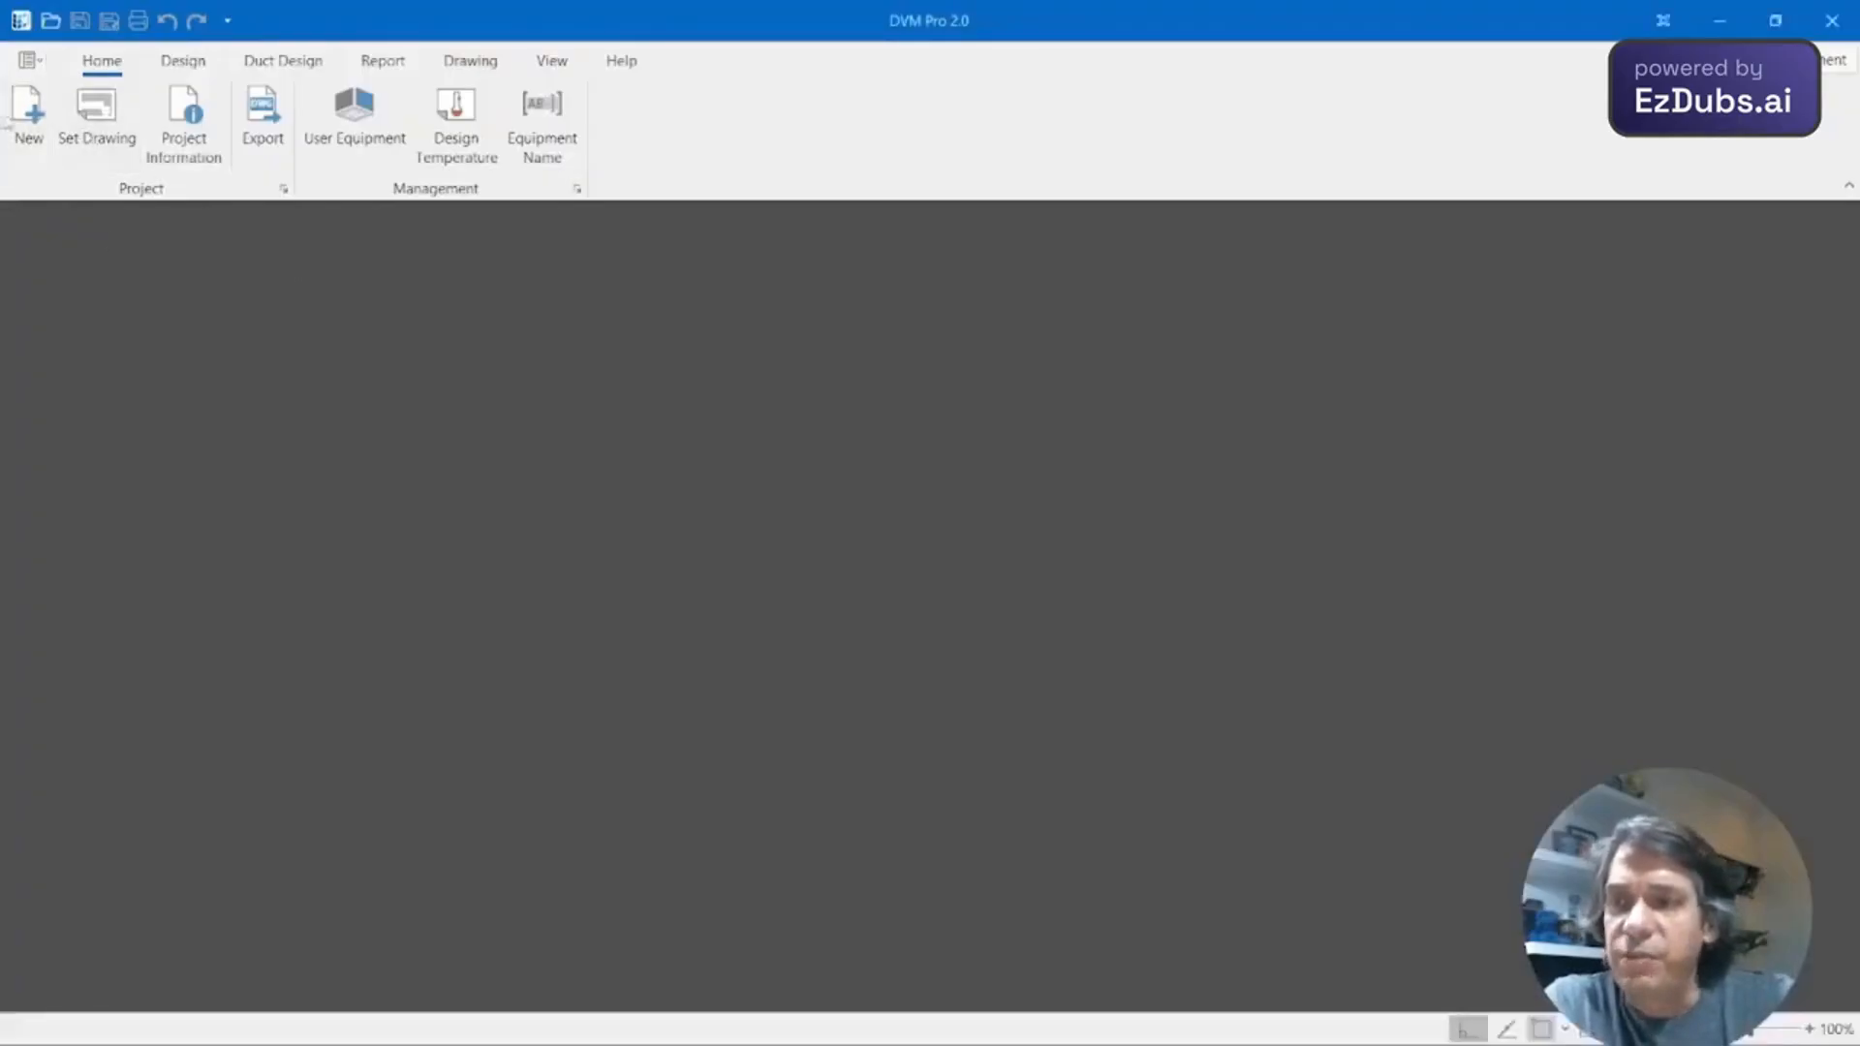
Start a new project and name it Tutorial-CAD.
{"action": "left_click", "coordinate": [28, 108]}
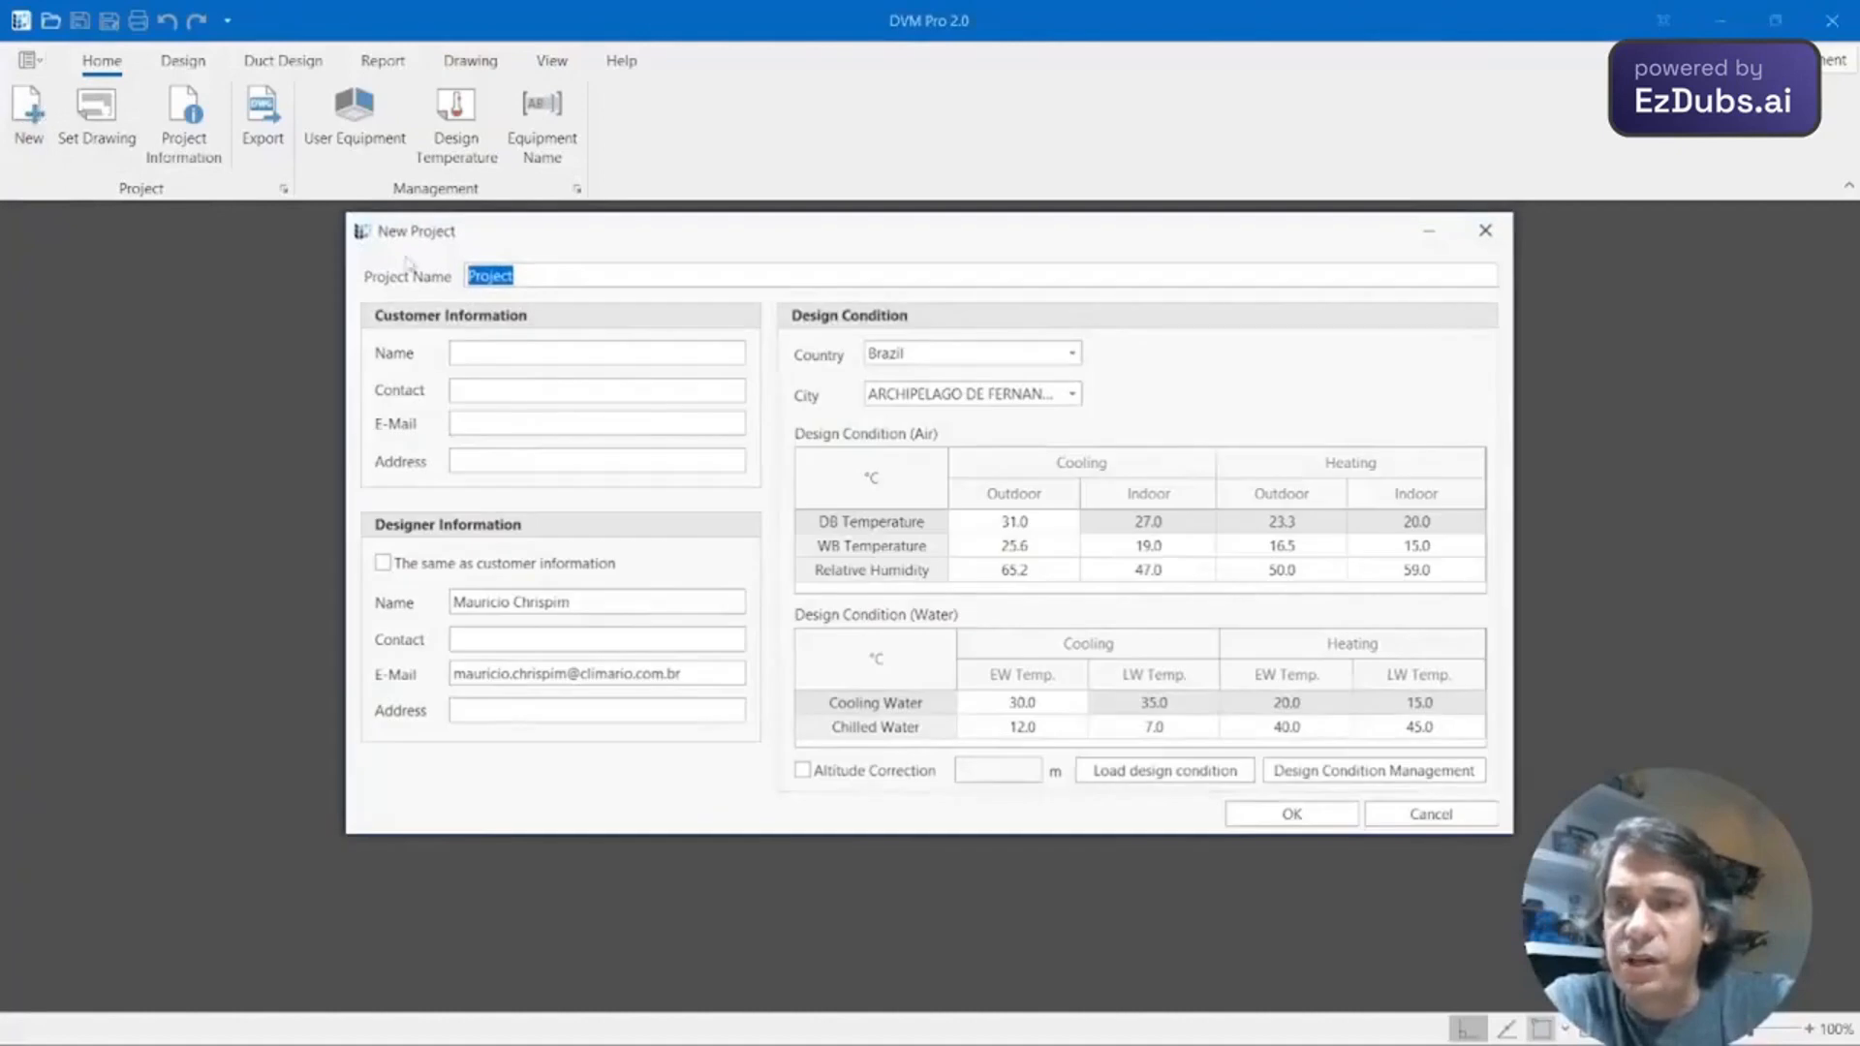
{"action": "type", "text": "T"}
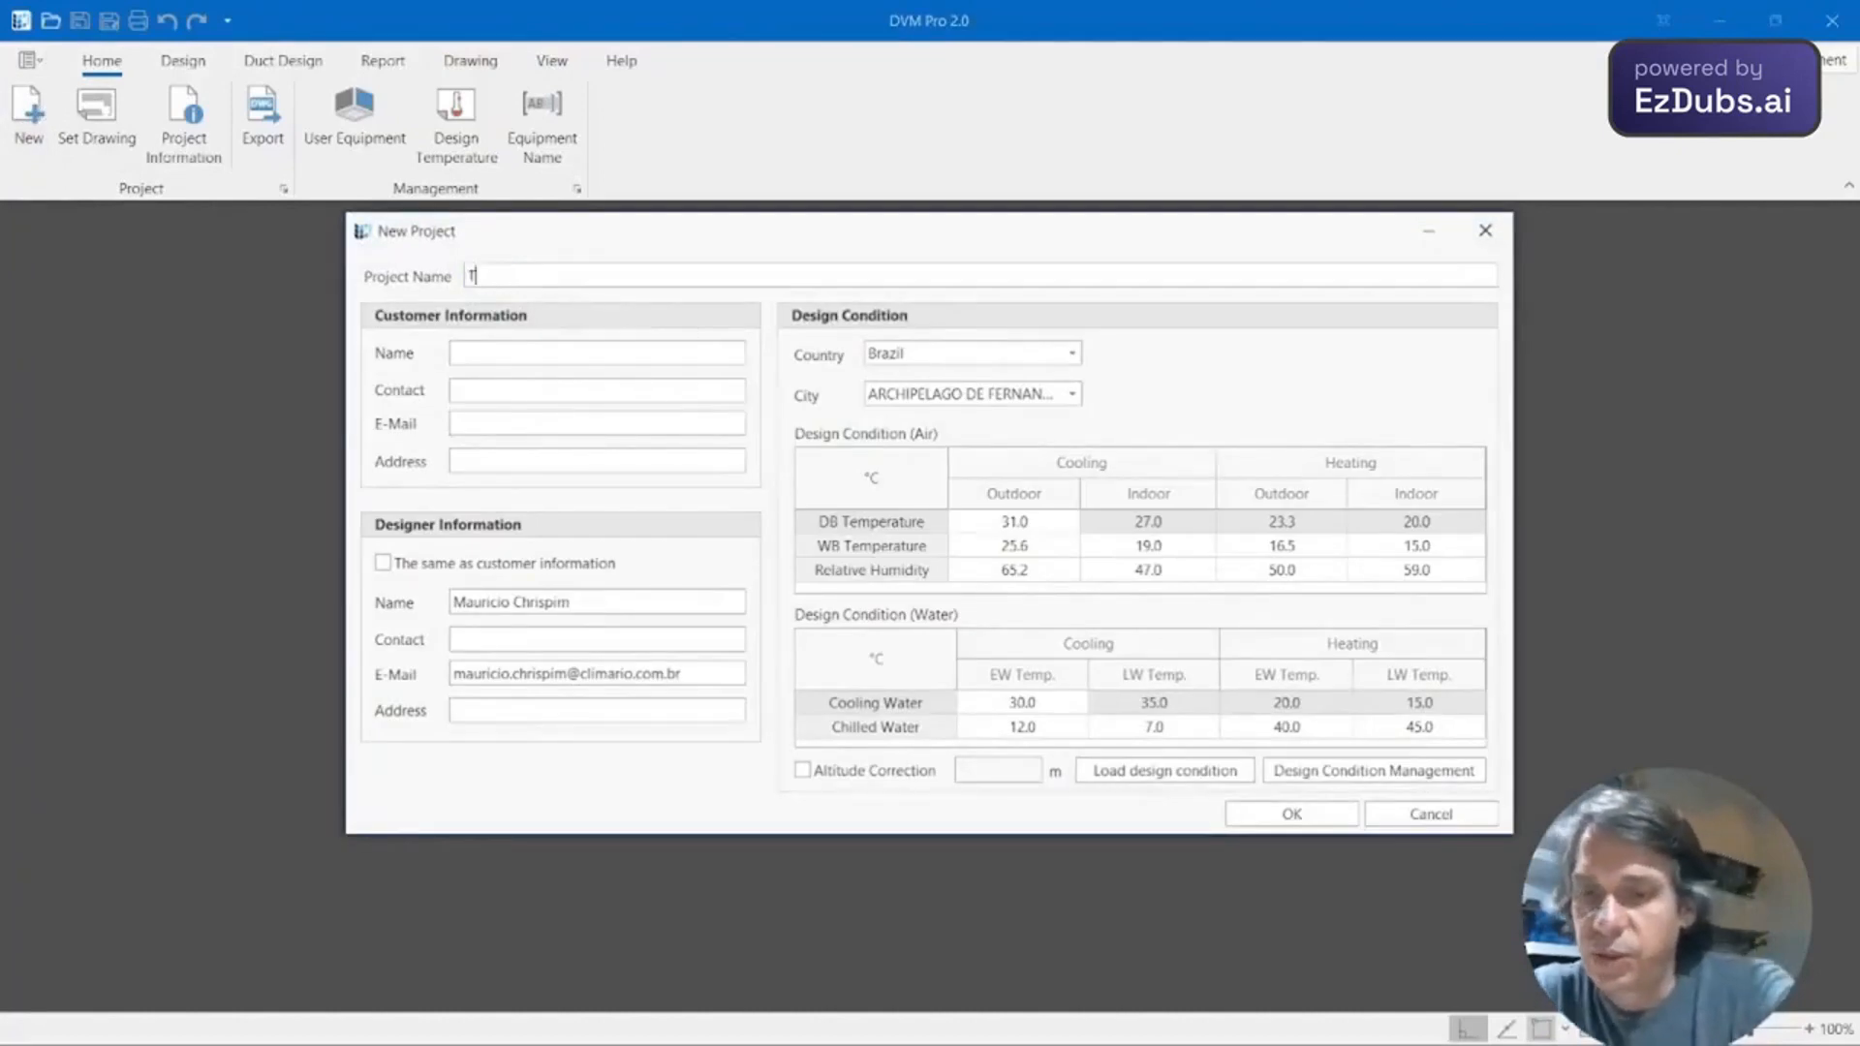
{"action": "type", "text": "utor"}
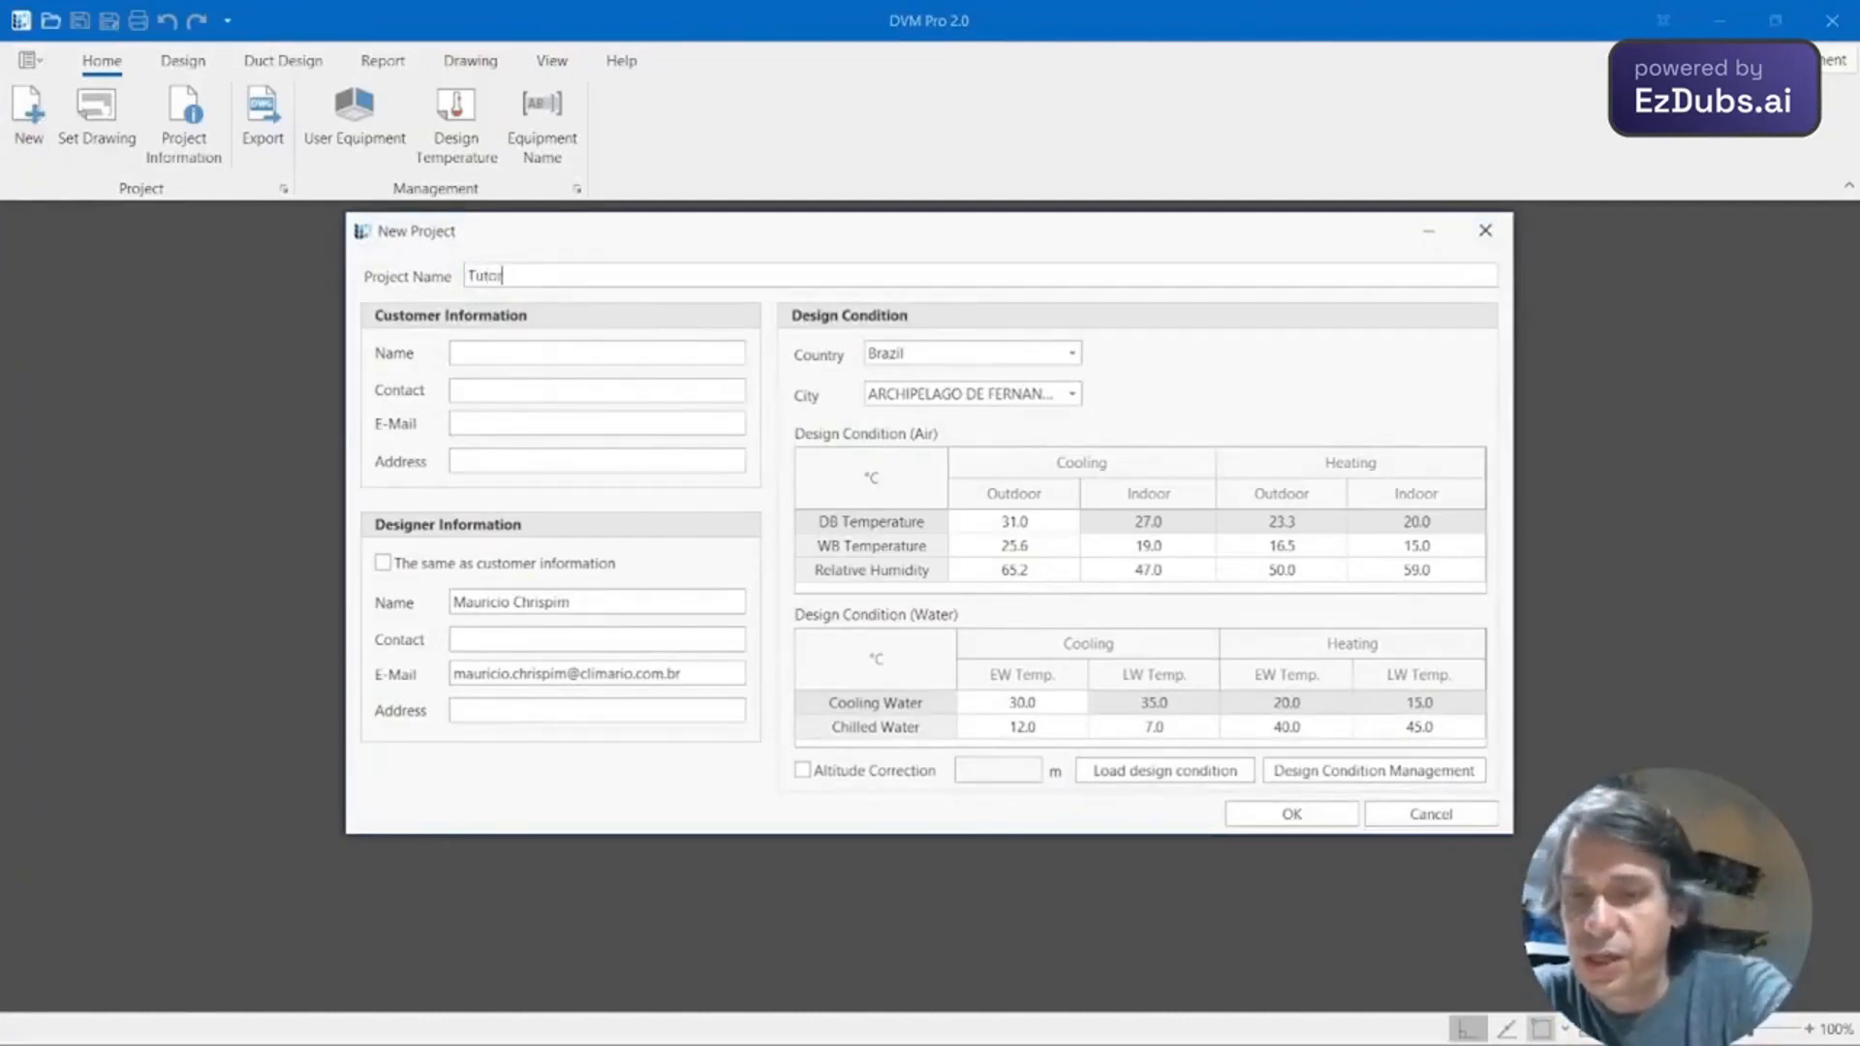
{"action": "type", "text": "ial-CA"}
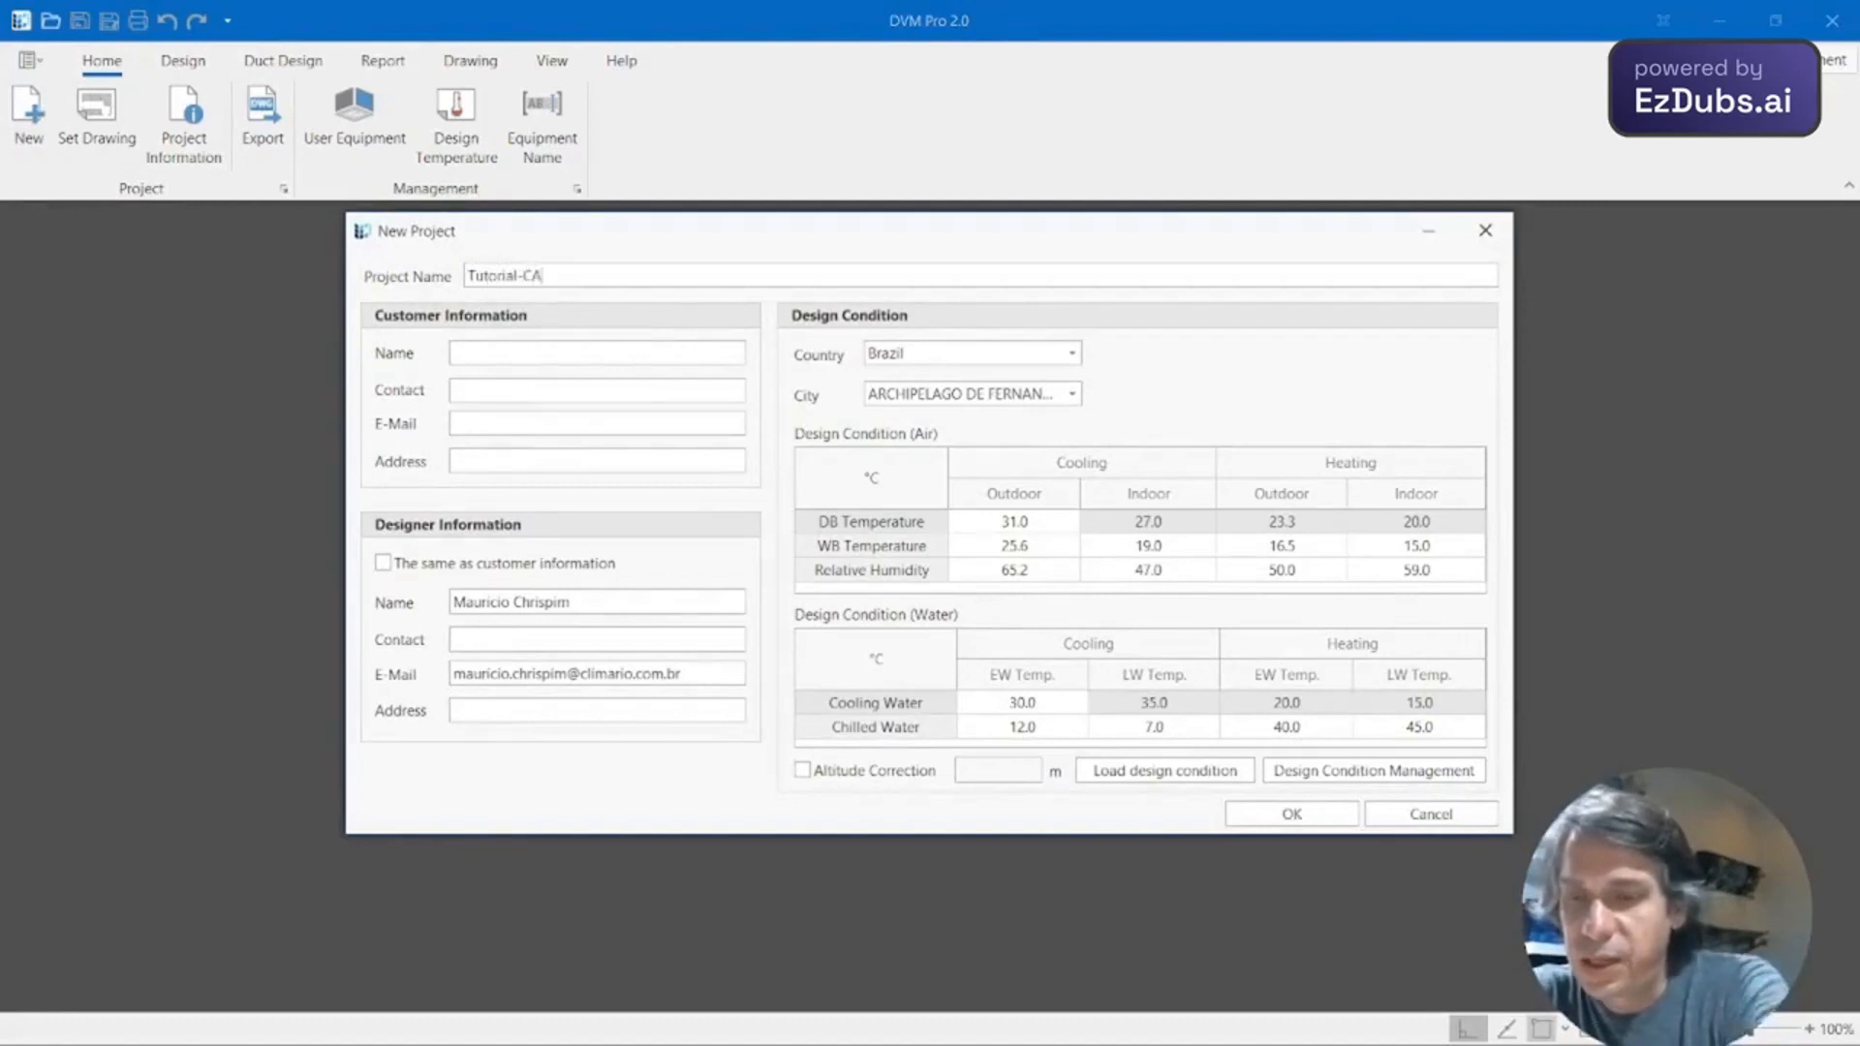
{"action": "type", "text": "D"}
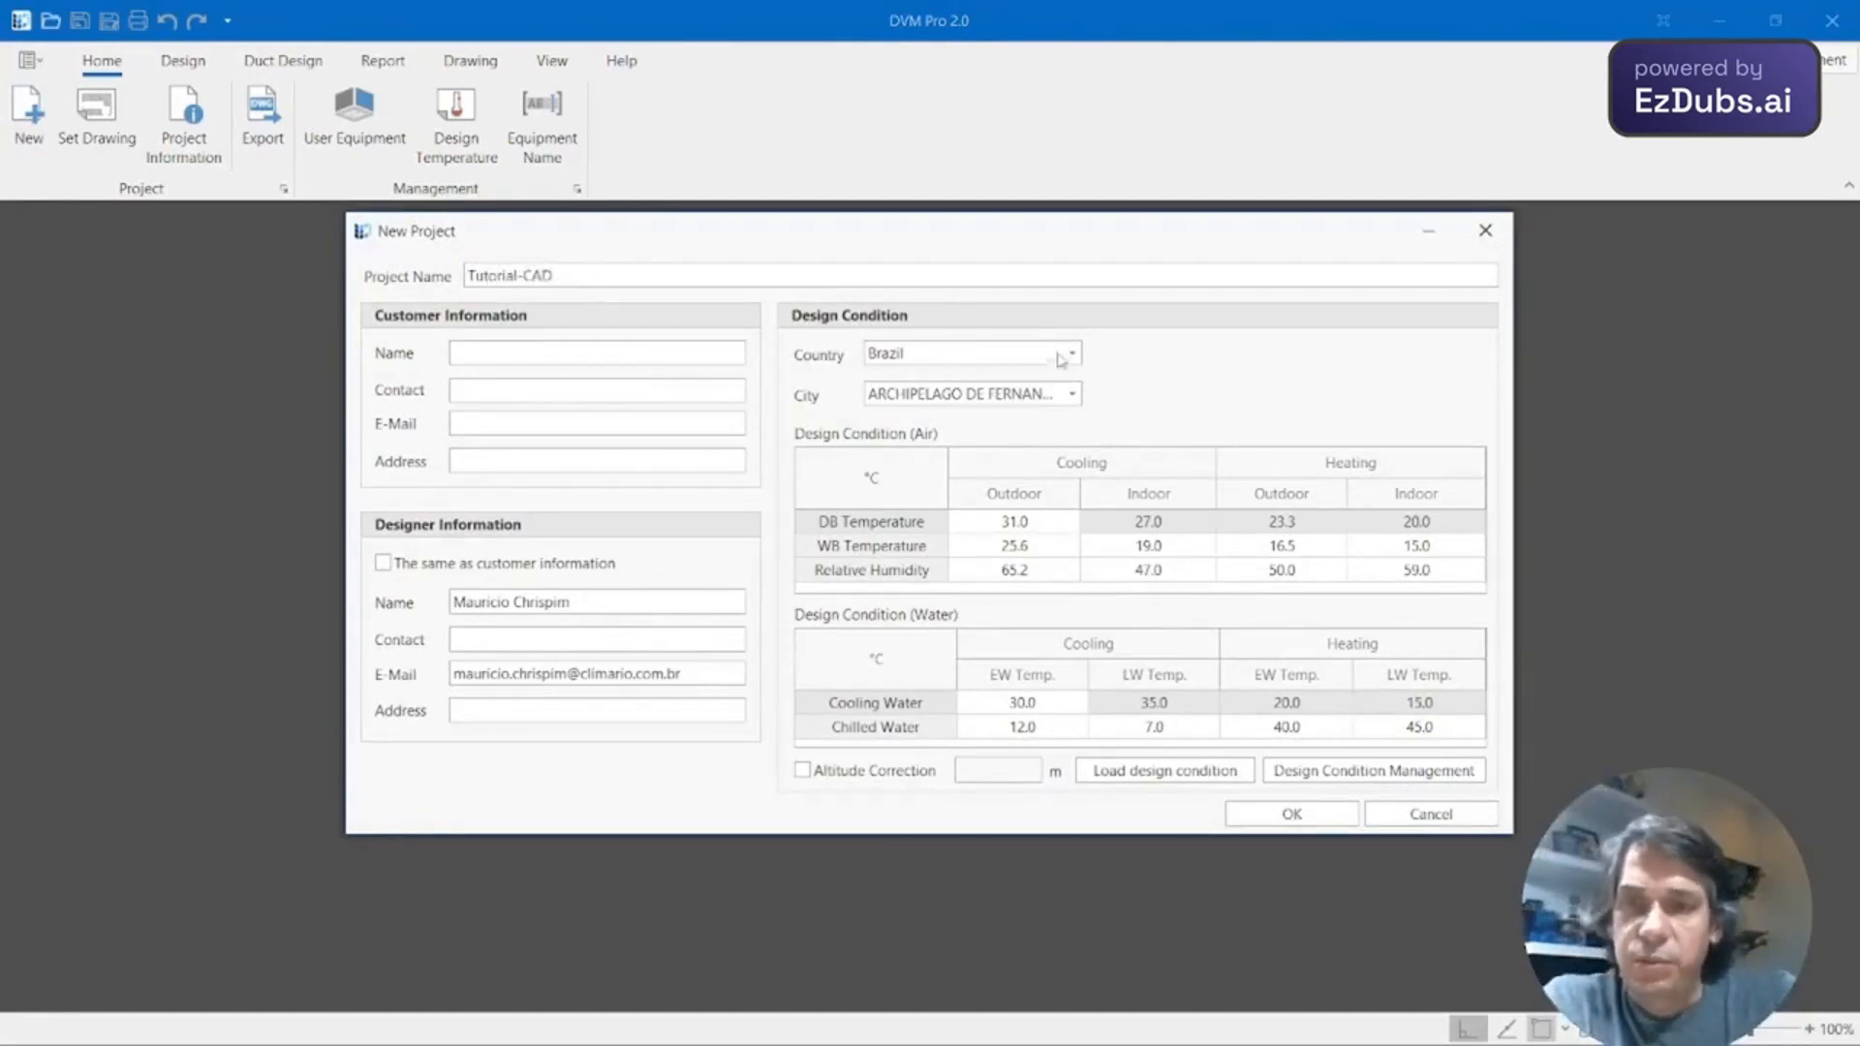
Set the project's design condition city to SAO PAULO and create the project.
{"action": "left_click", "coordinate": [1071, 393]}
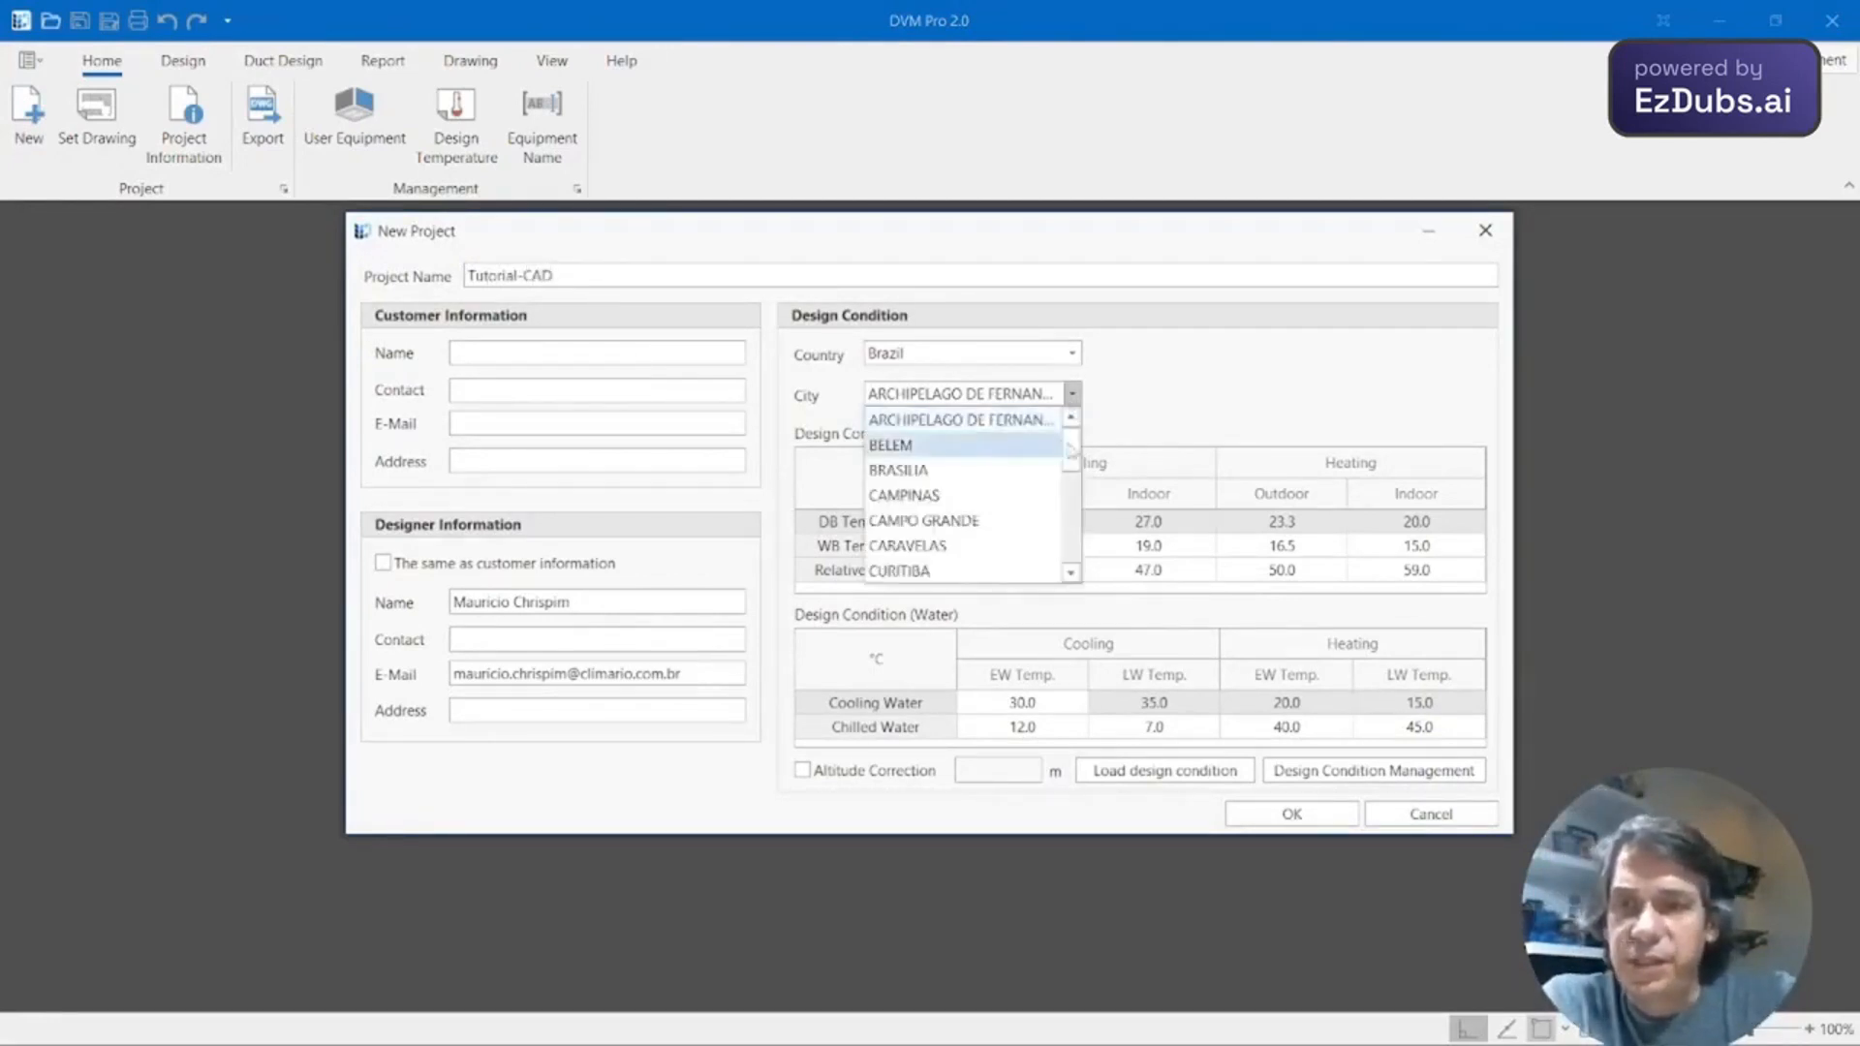
{"action": "left_click_drag", "start_coordinate": [1071, 452], "coordinate": [1071, 548]}
{"action": "left_click", "coordinate": [1007, 571]}
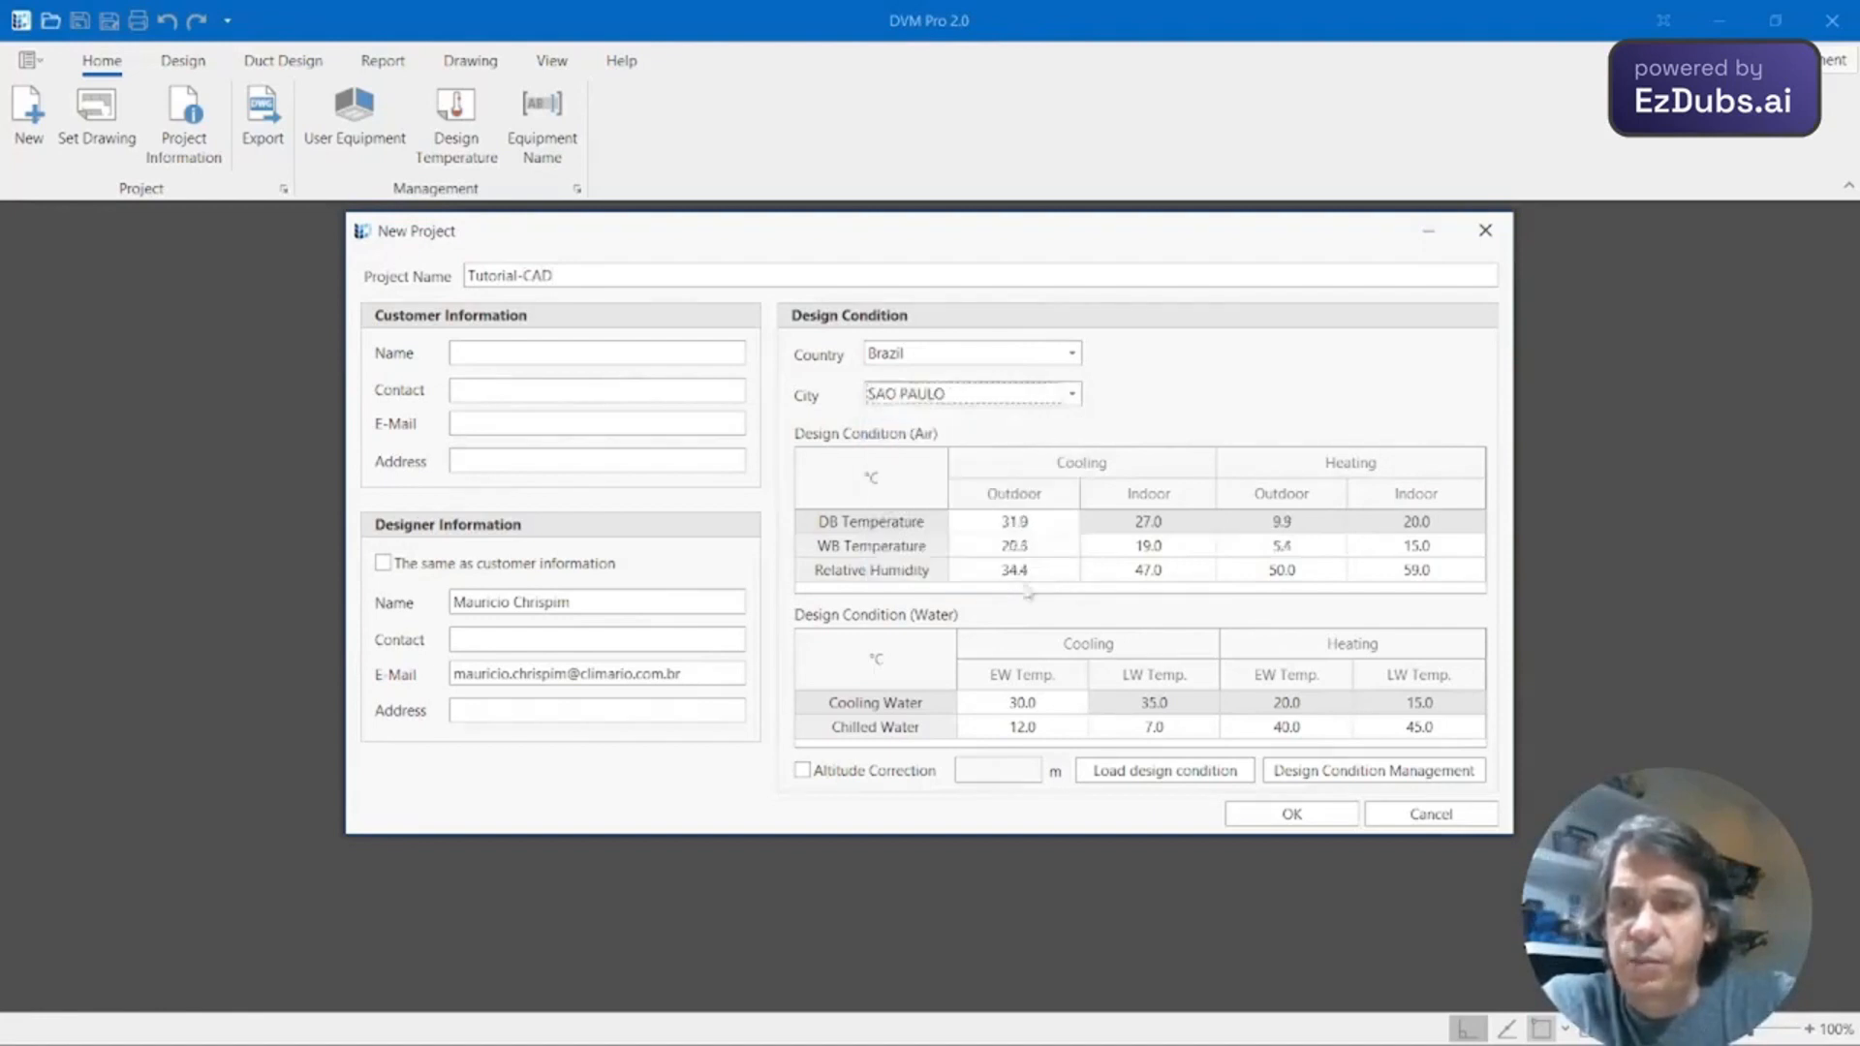
{"action": "left_click", "coordinate": [1298, 816]}
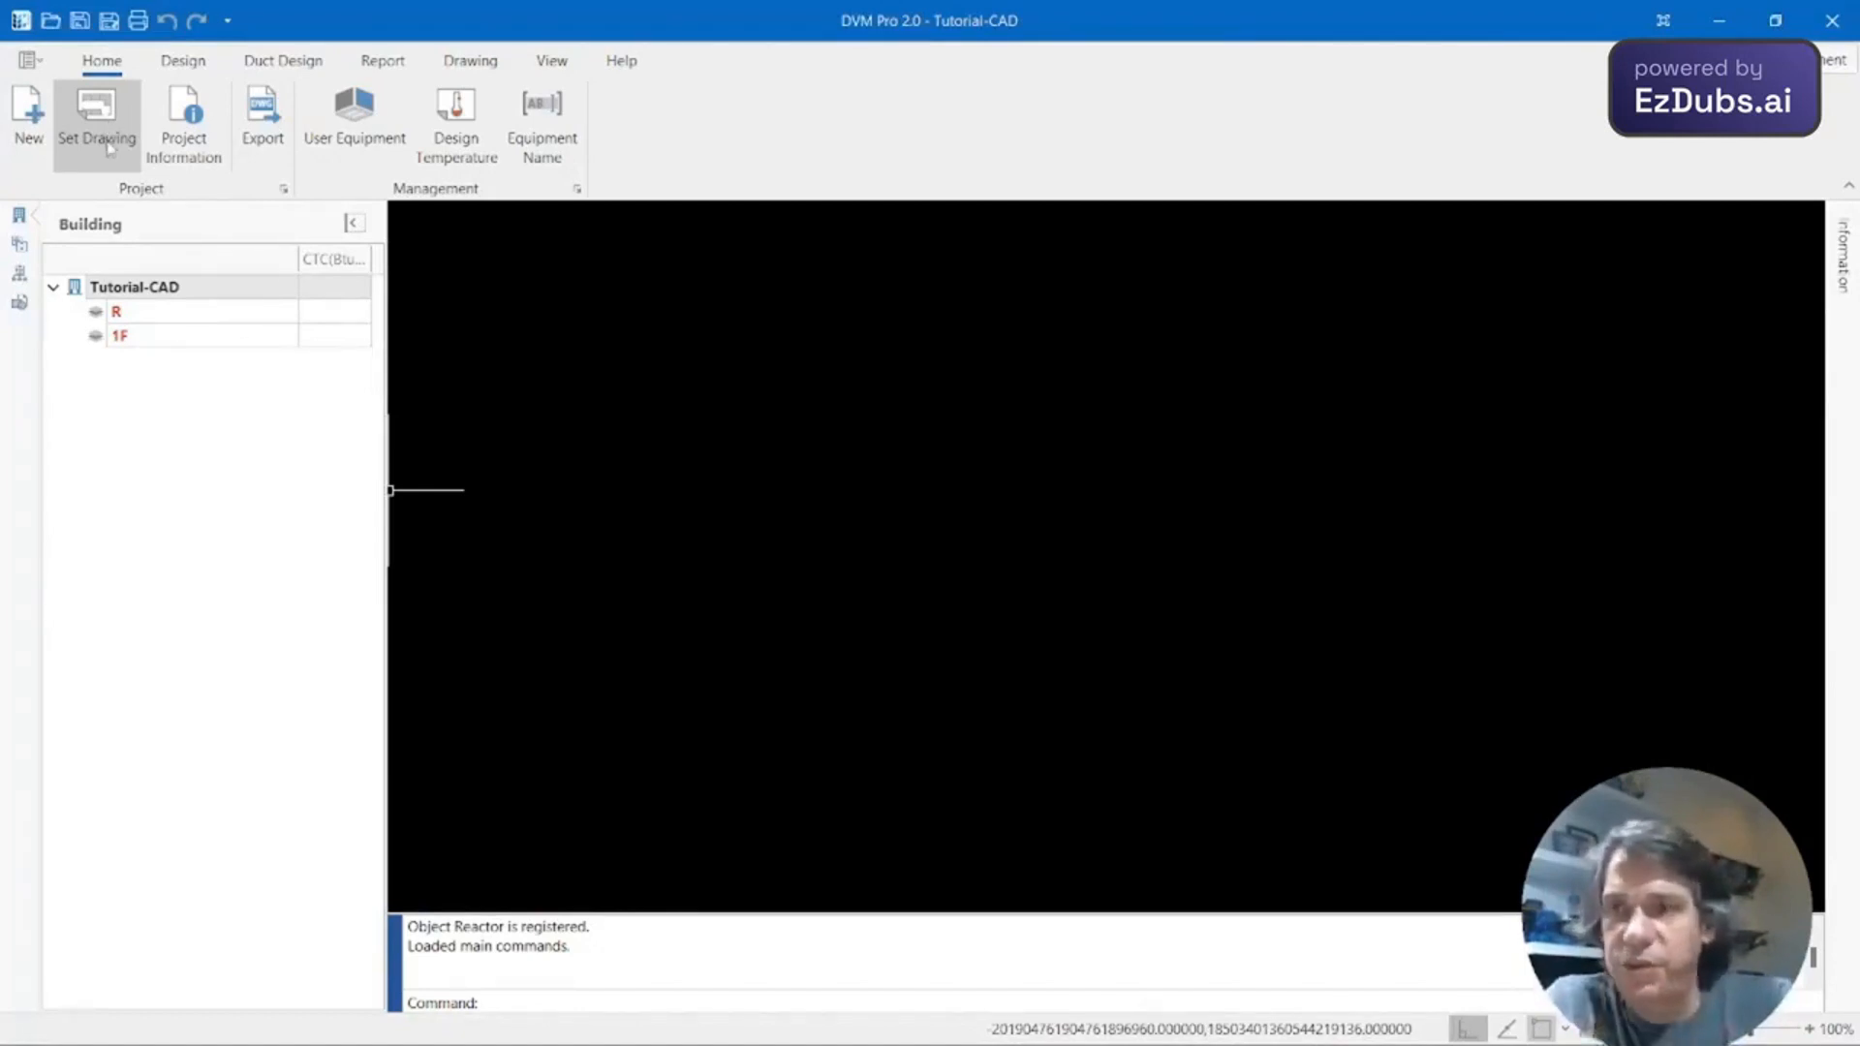
Load the OTP DWG file from the VRF-Abril-23 folder as the project's background drawing.
{"action": "left_click", "coordinate": [109, 118]}
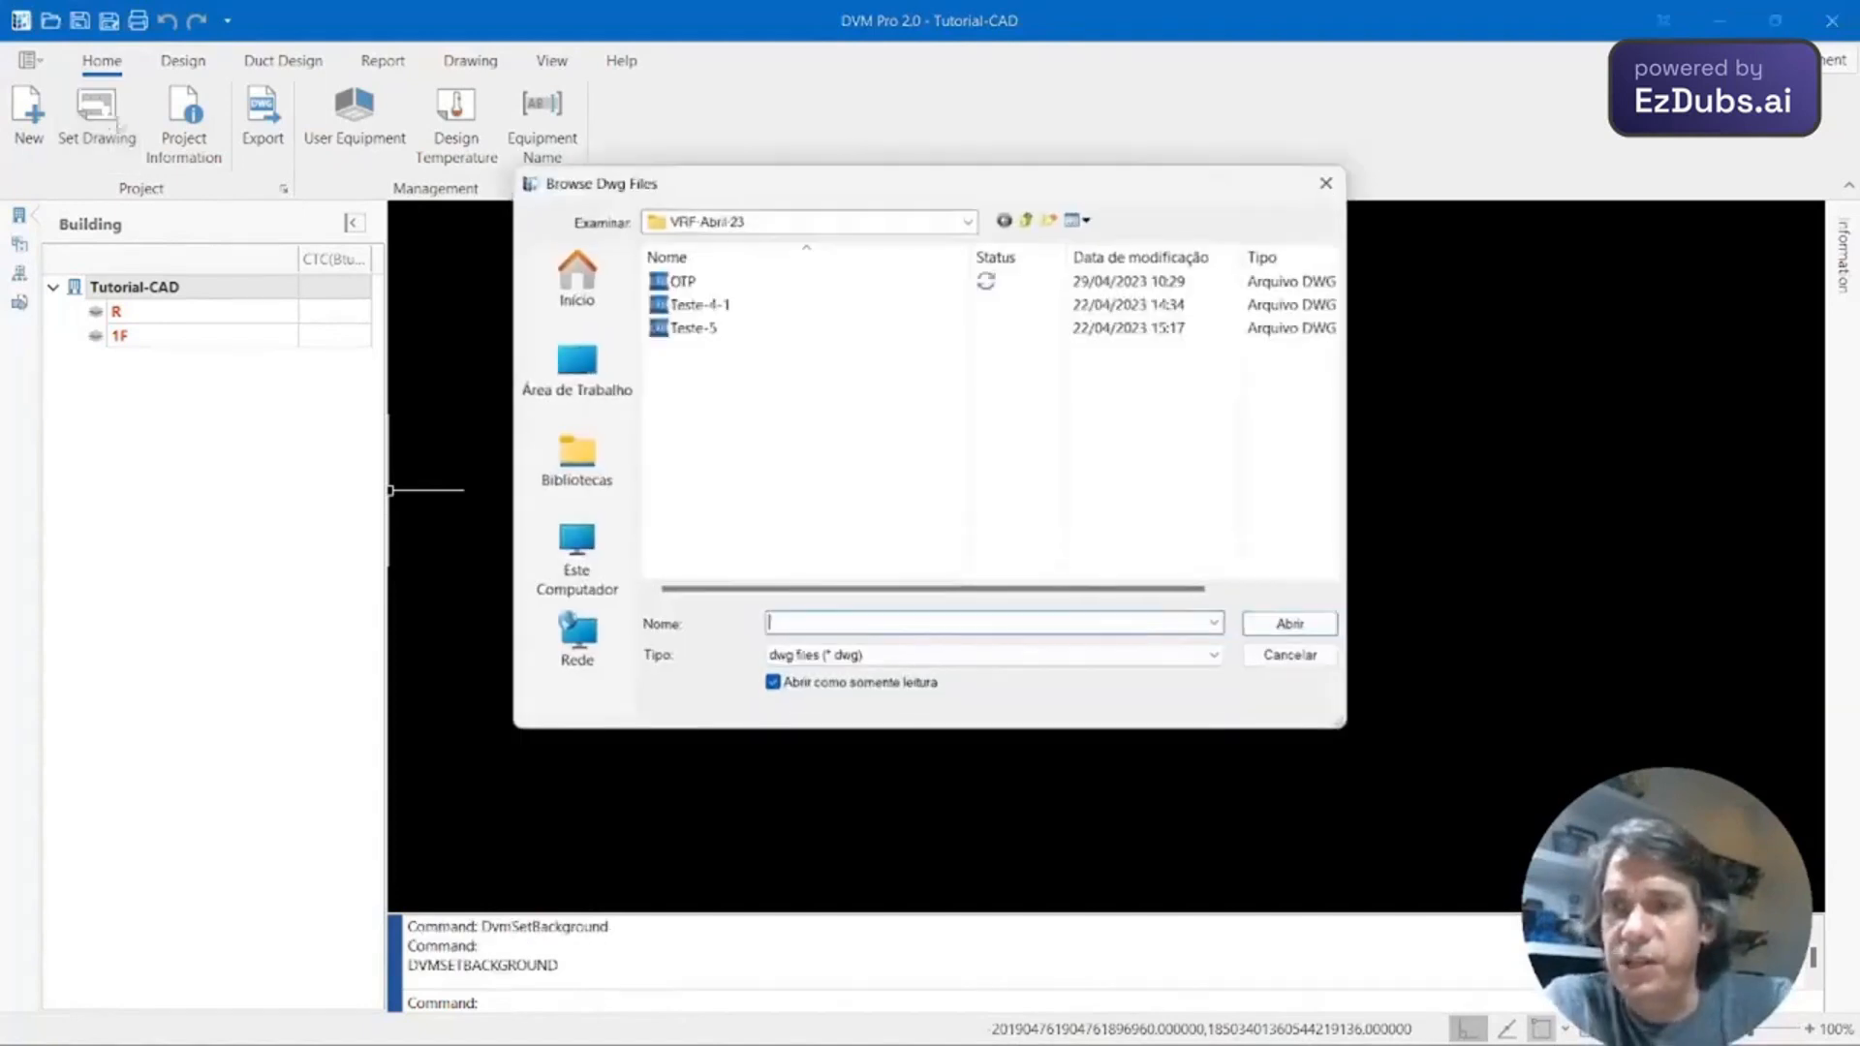
{"action": "left_click", "coordinate": [710, 289]}
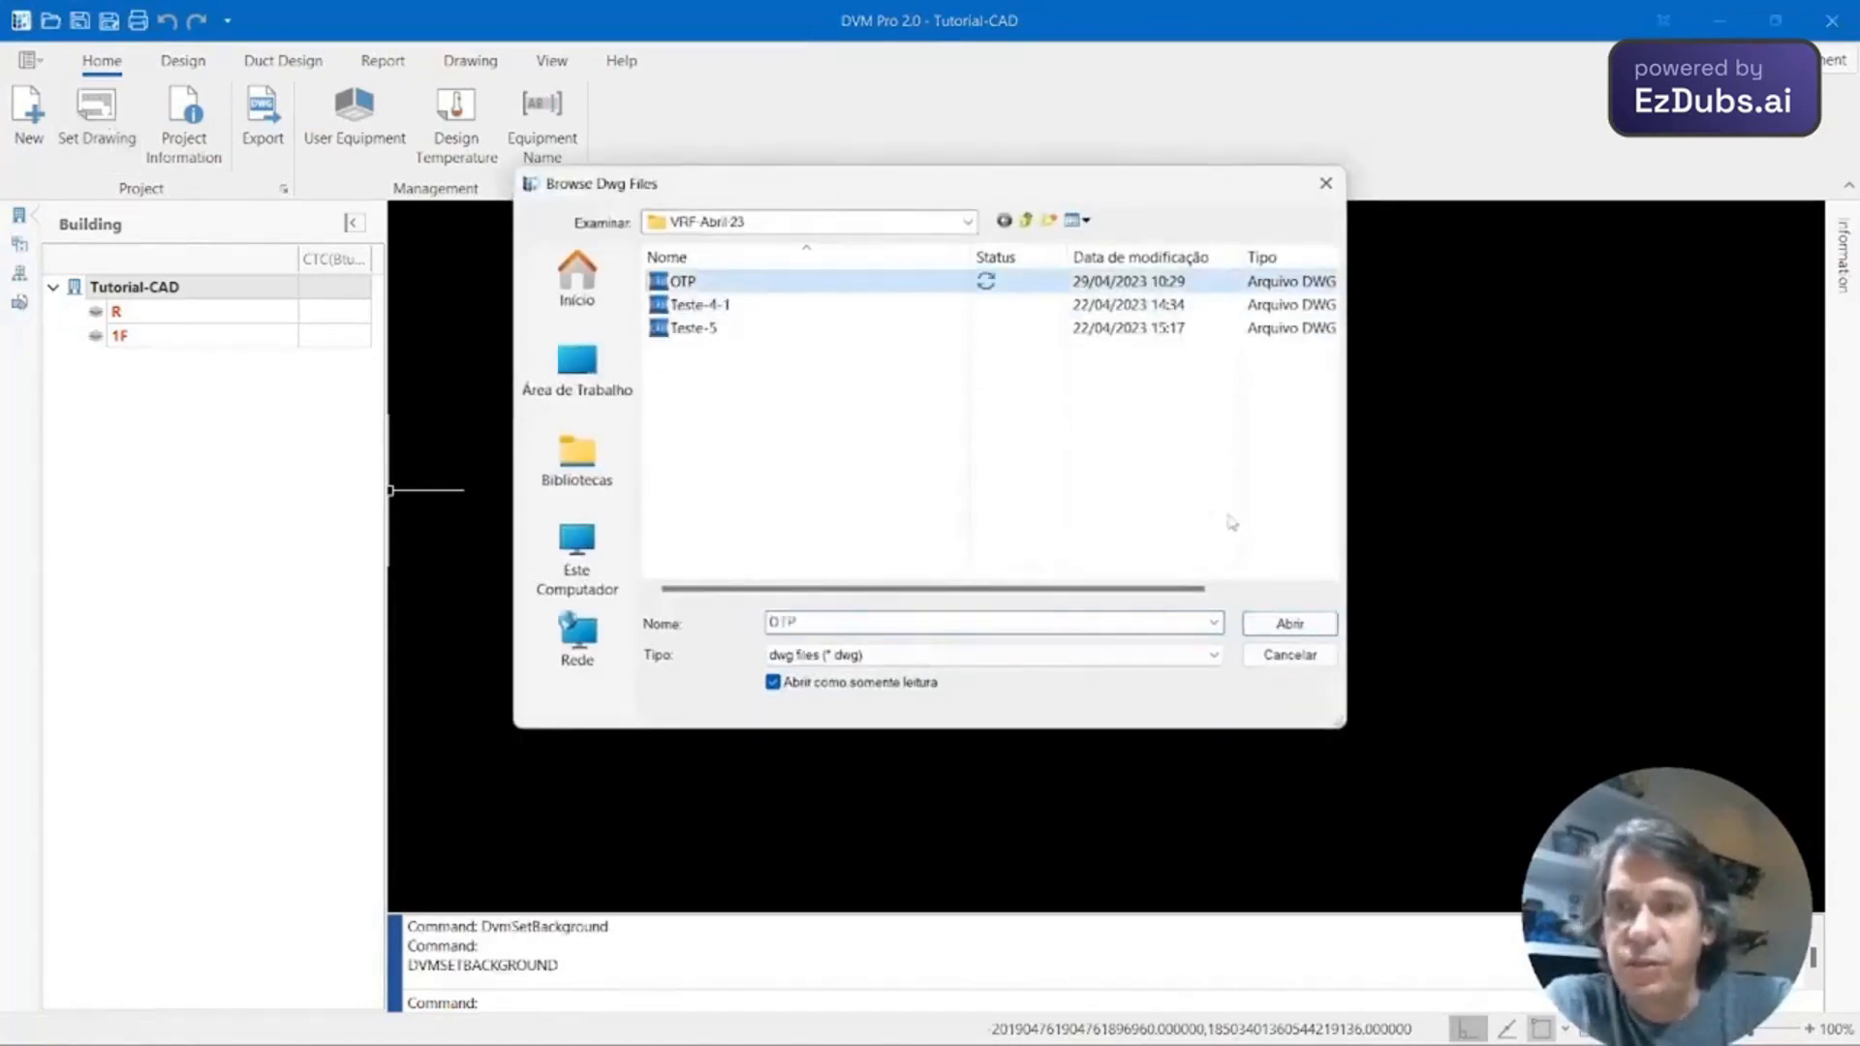
{"action": "left_click", "coordinate": [1289, 624]}
Examine the imported floor plan, checking the living room, veranda, office, bedroom and suite areas.
{"action": "scroll", "coordinate": [1249, 586], "scroll_direction": "down", "scroll_amount": 2}
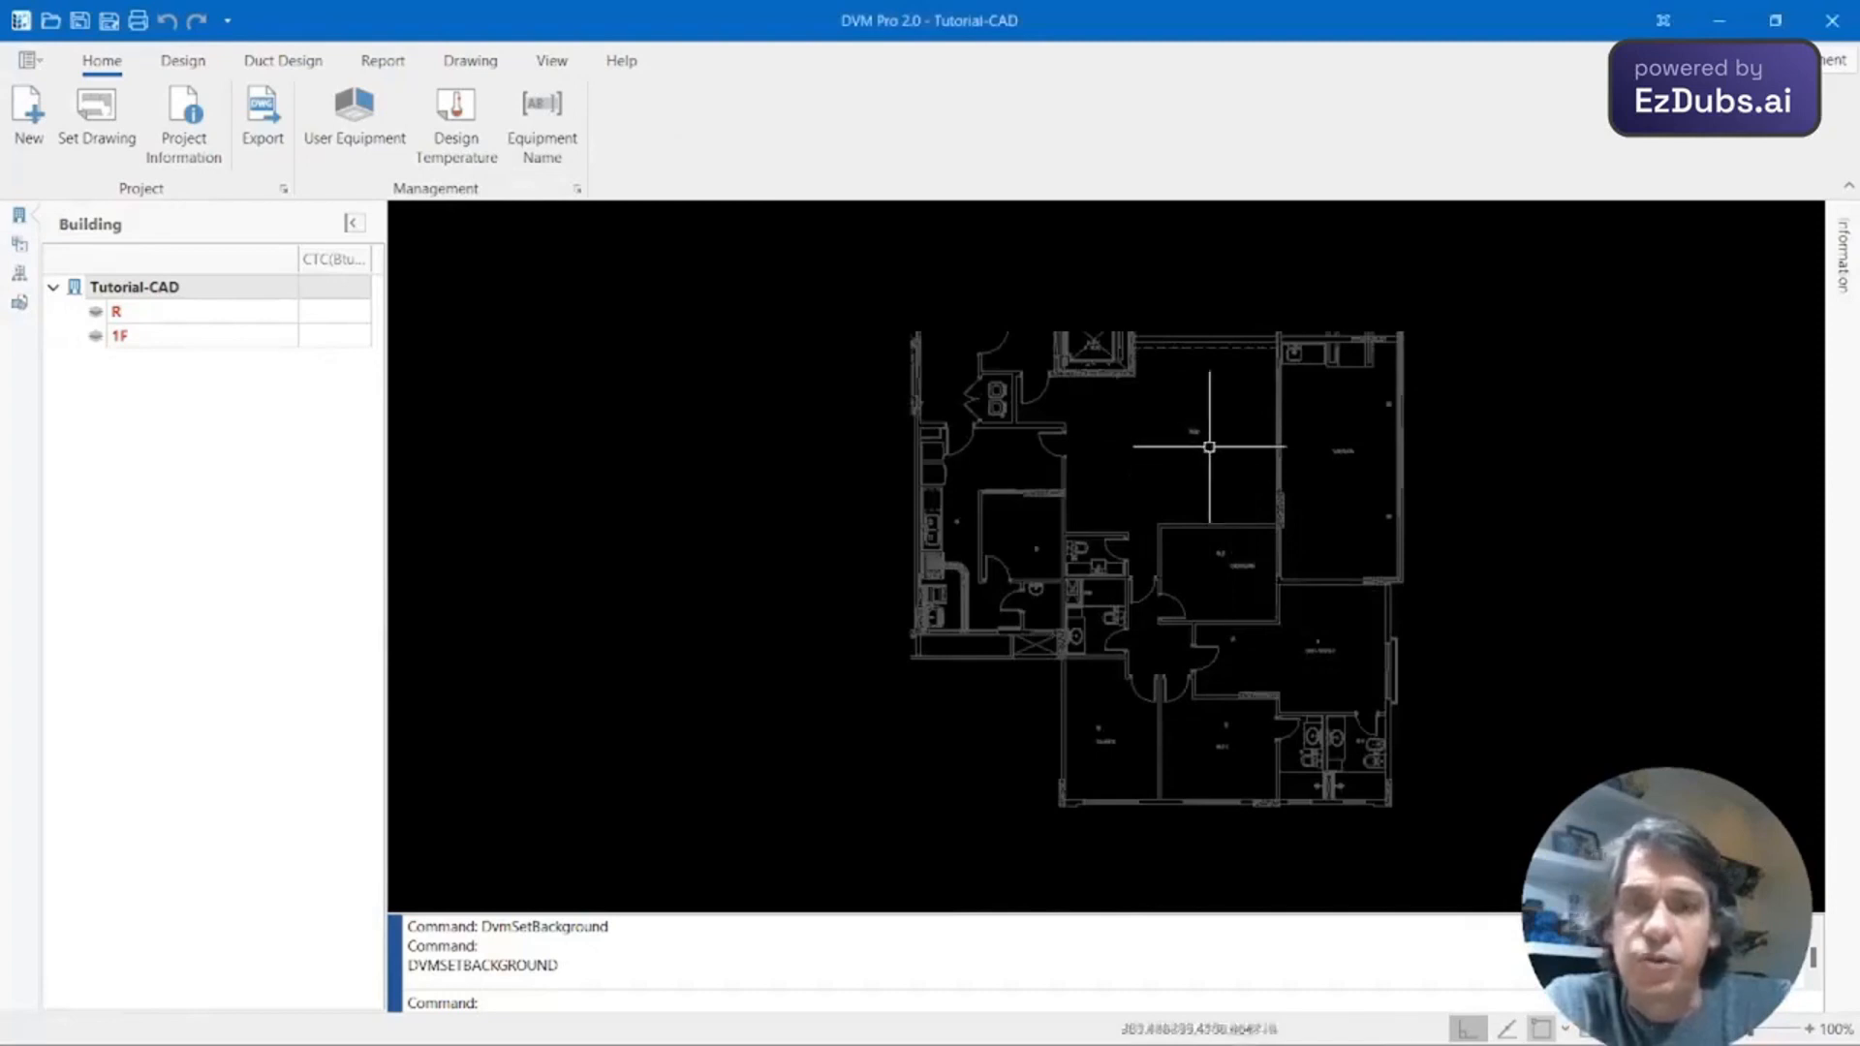
{"action": "scroll", "coordinate": [1275, 520], "scroll_direction": "up", "scroll_amount": 3}
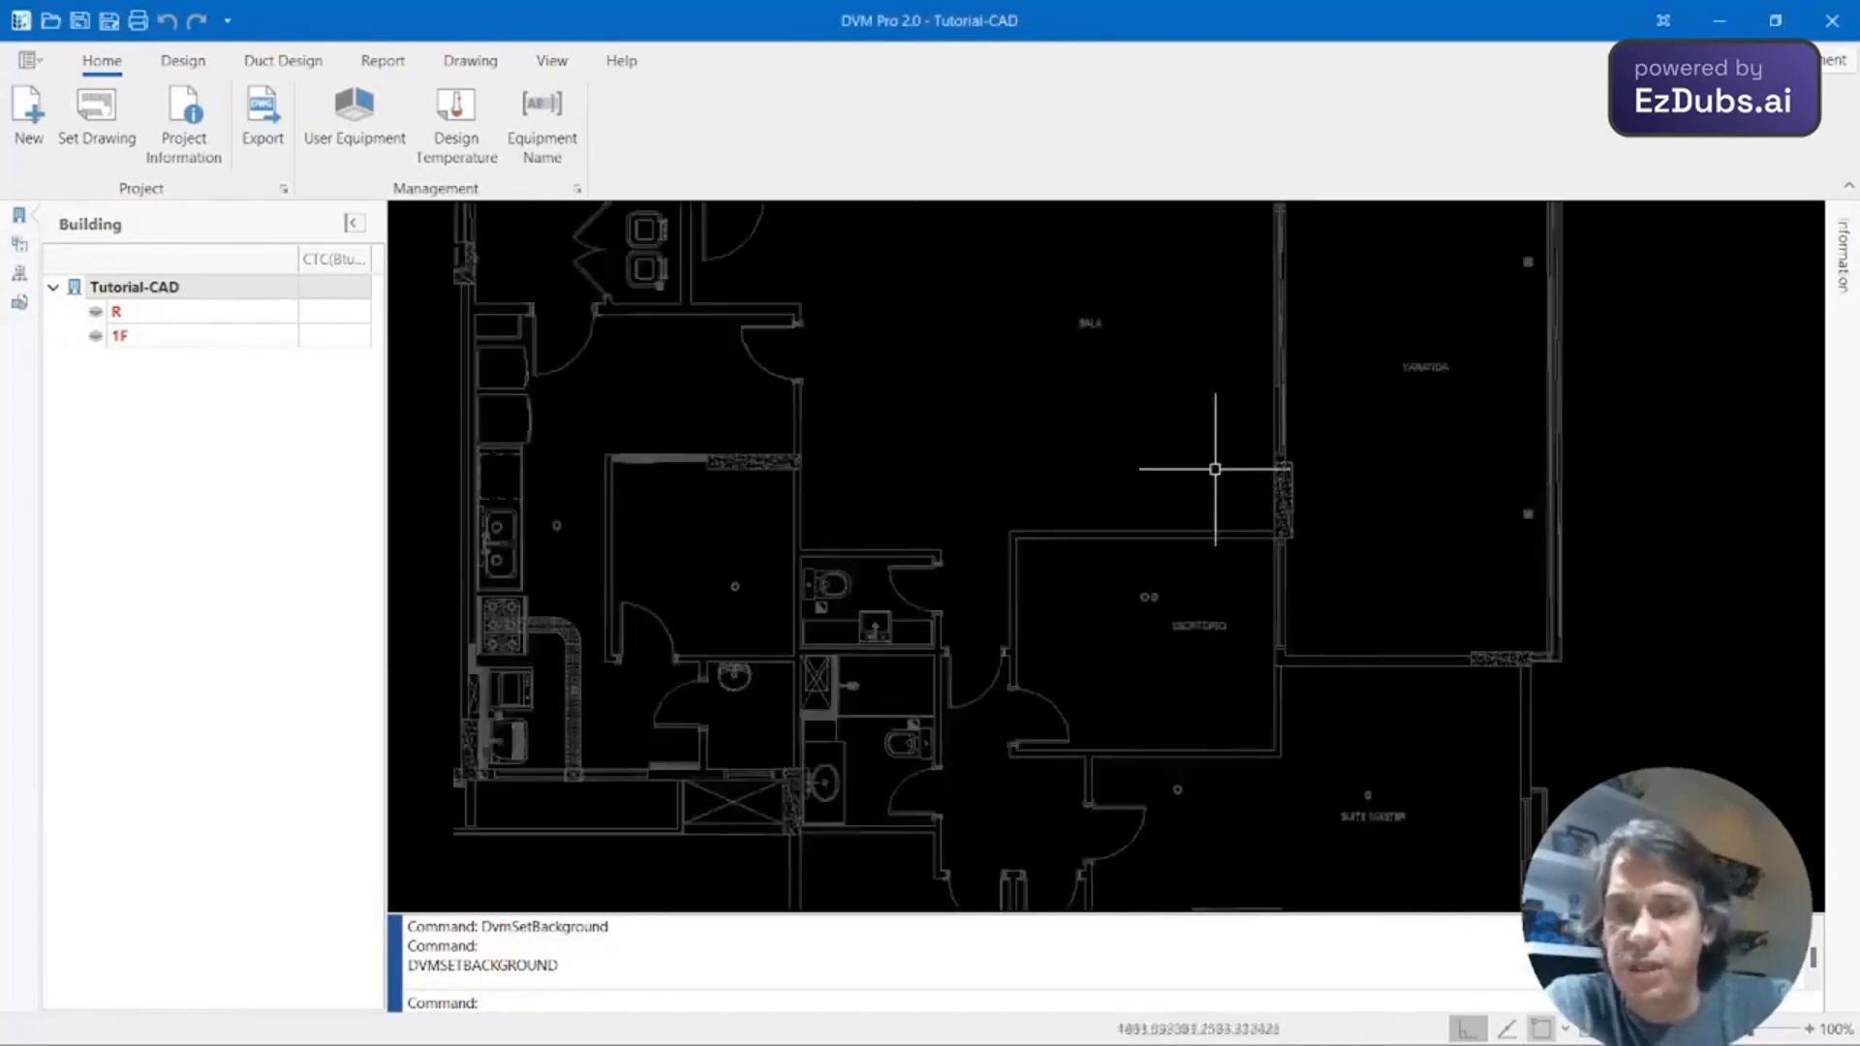
{"action": "middle_click_drag", "start_coordinate": [1217, 469], "coordinate": [1193, 610]}
{"action": "middle_click_drag", "start_coordinate": [1449, 585], "coordinate": [1409, 271]}
{"action": "middle_click_drag", "start_coordinate": [1177, 520], "coordinate": [1196, 333]}
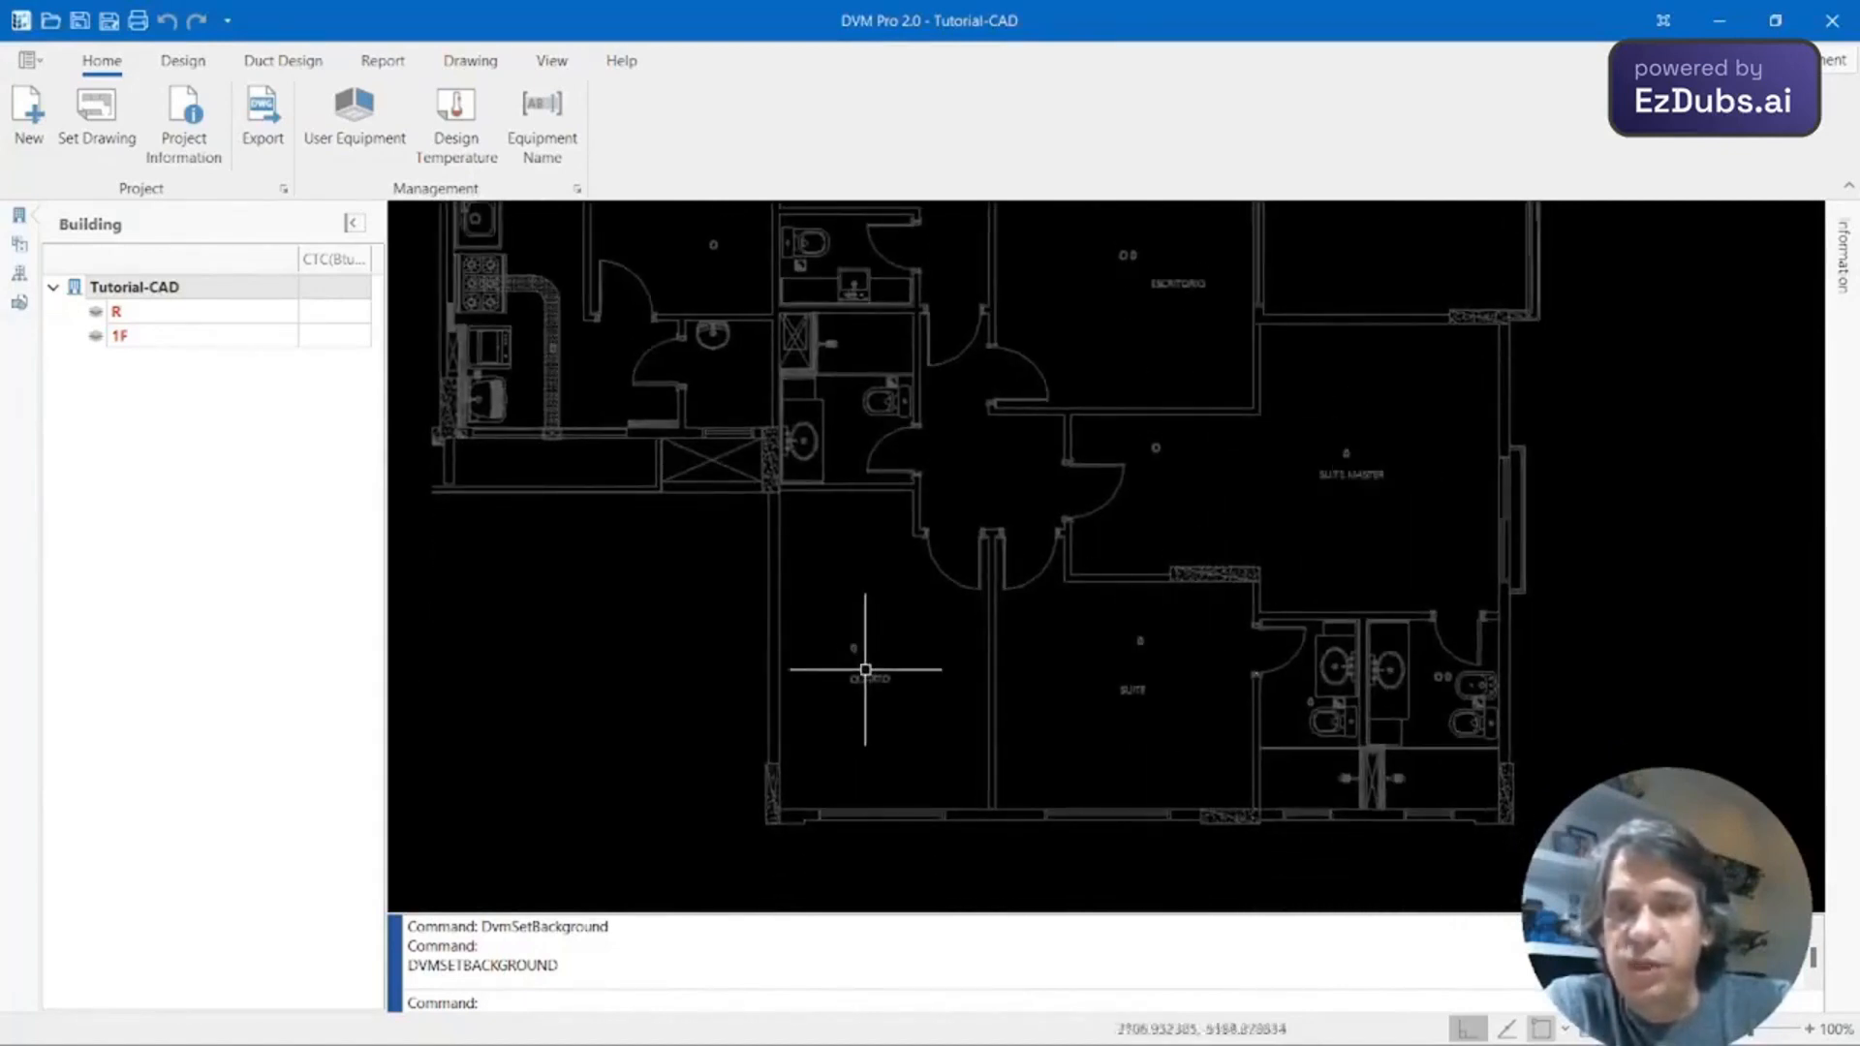
{"action": "scroll", "coordinate": [1092, 545], "scroll_direction": "down", "scroll_amount": 2}
{"action": "middle_click_drag", "start_coordinate": [1092, 544], "coordinate": [1129, 665]}
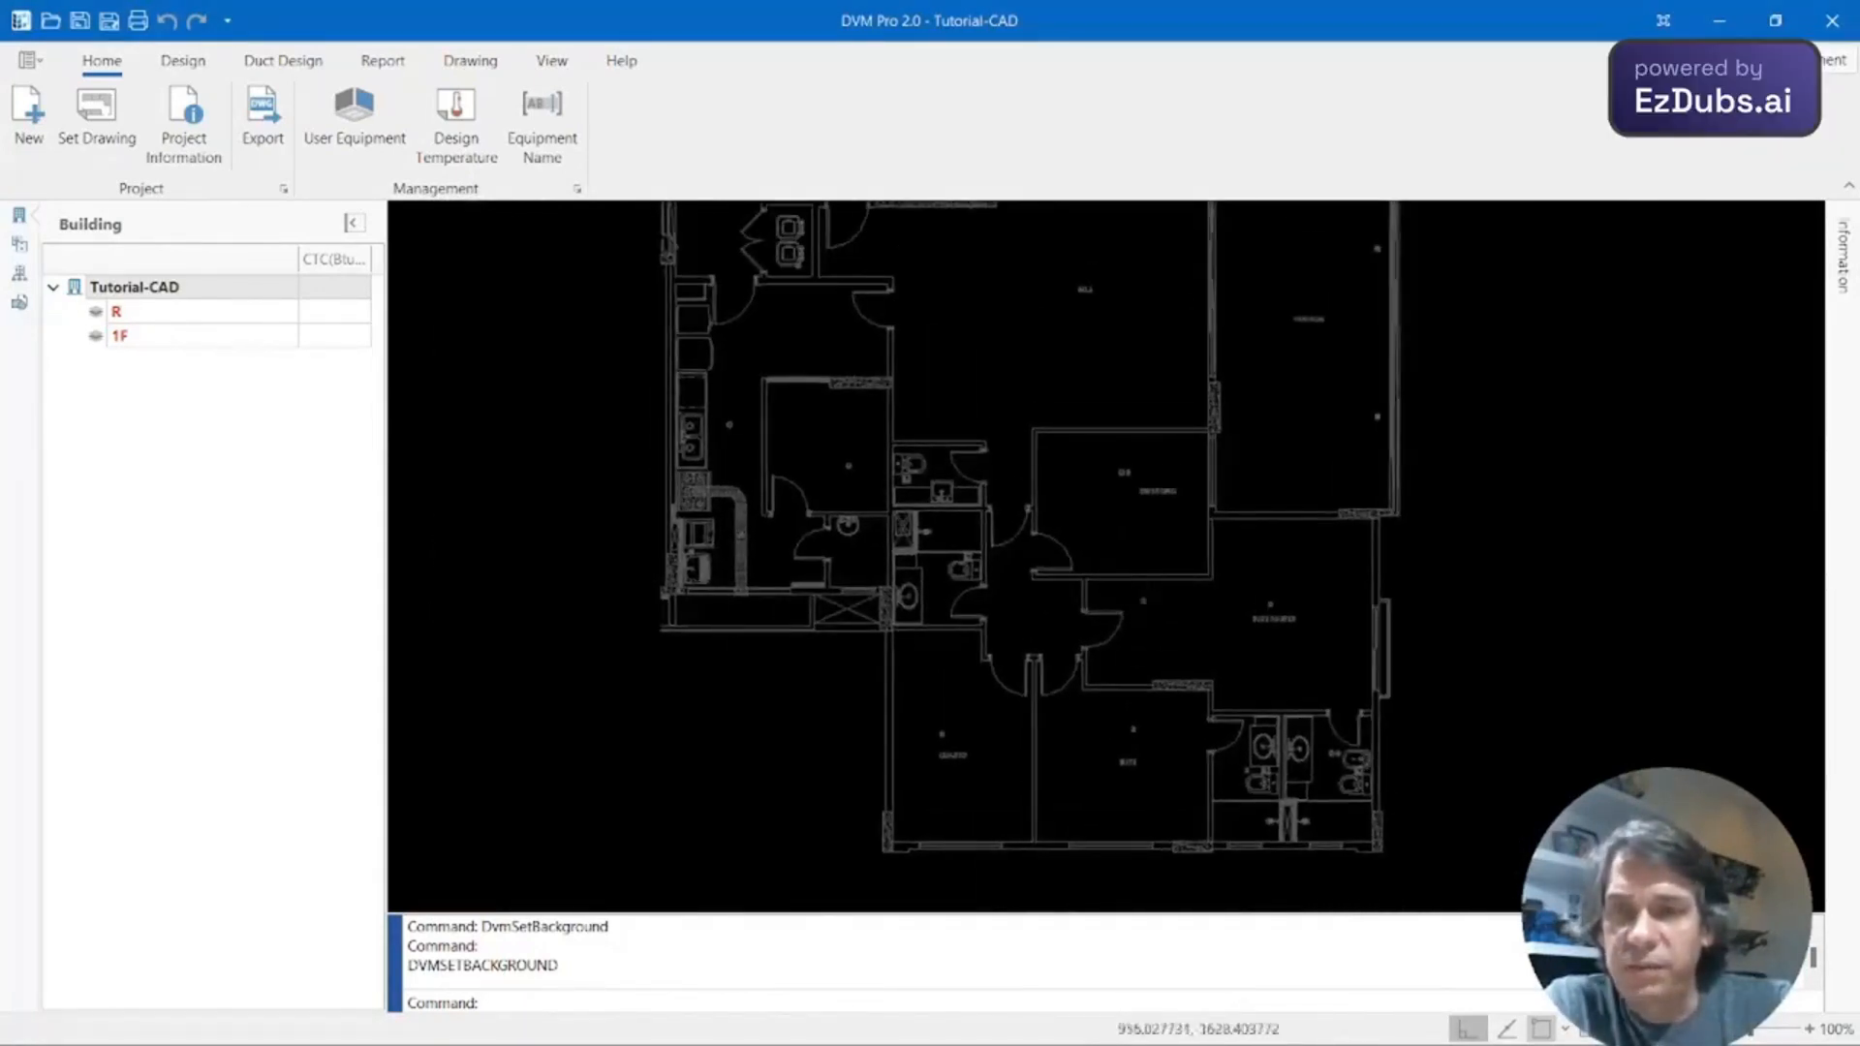
{"action": "scroll", "coordinate": [1133, 545], "scroll_direction": "down", "scroll_amount": 2}
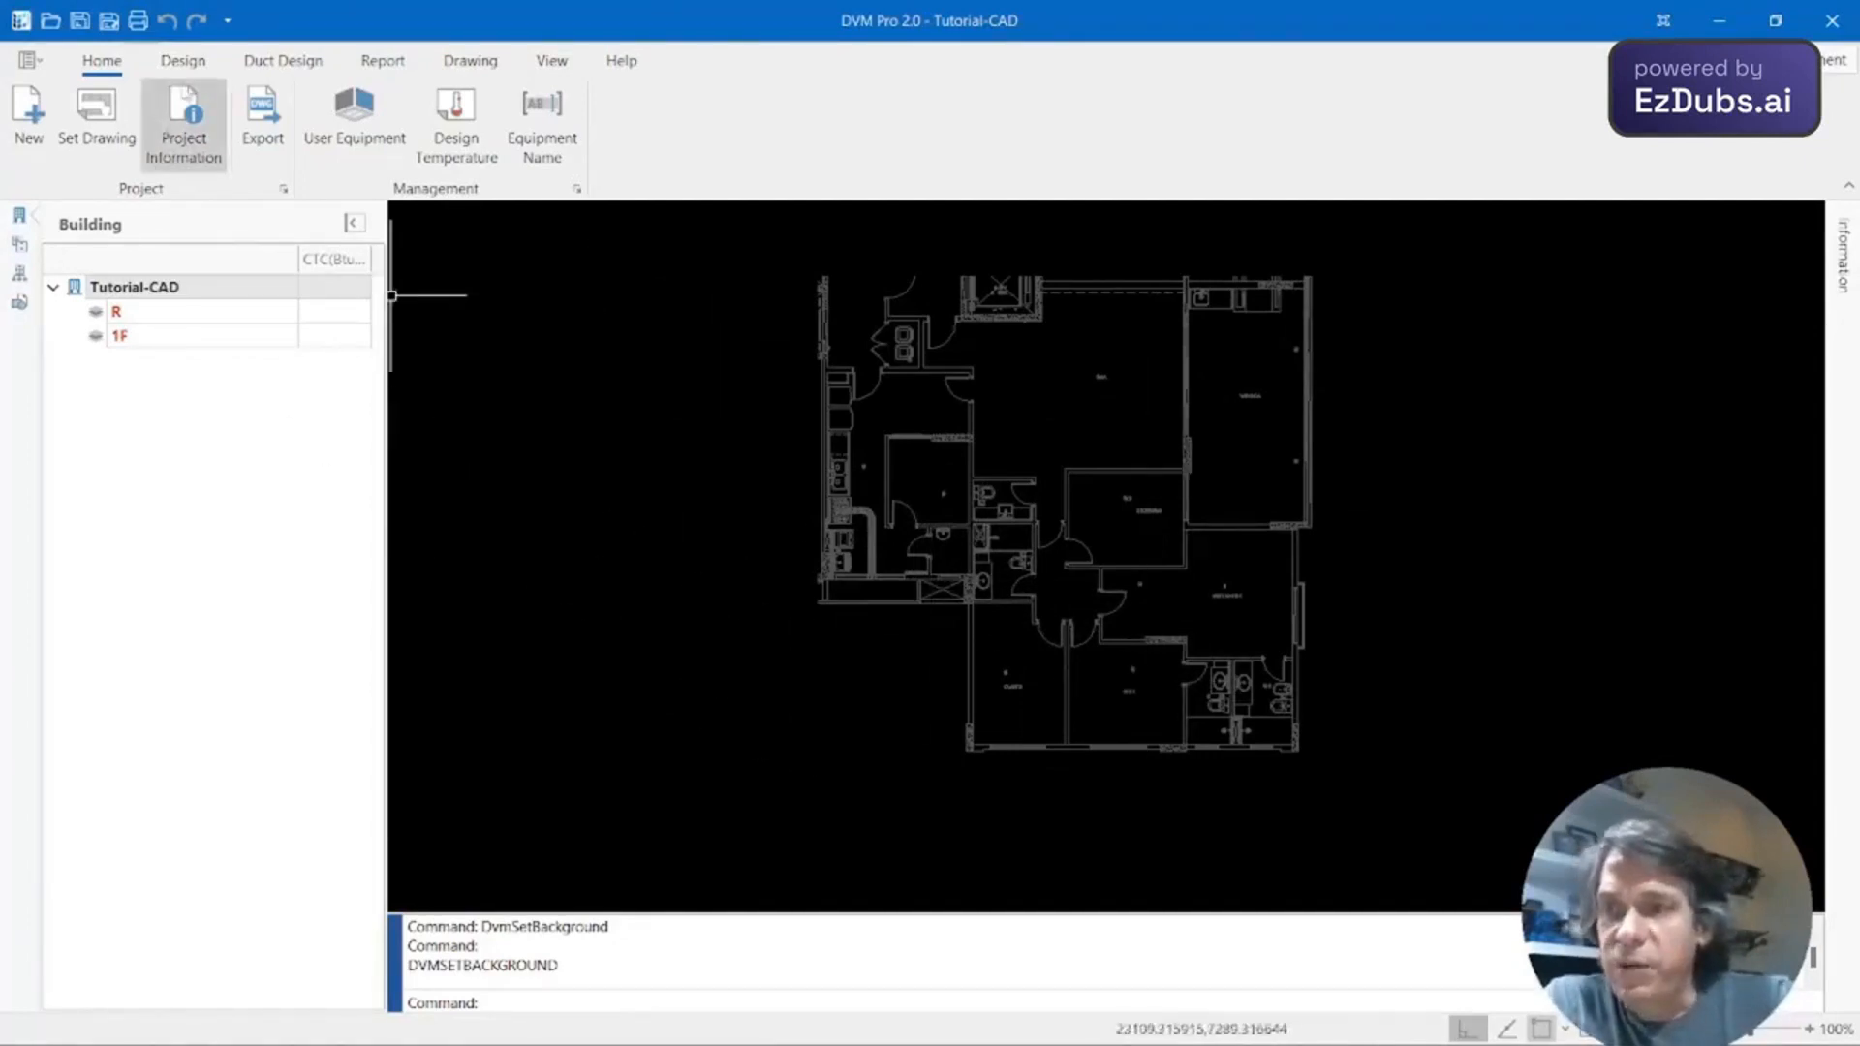
Open Building Management for the project and delete the roof floor R.
{"action": "left_click", "coordinate": [185, 61]}
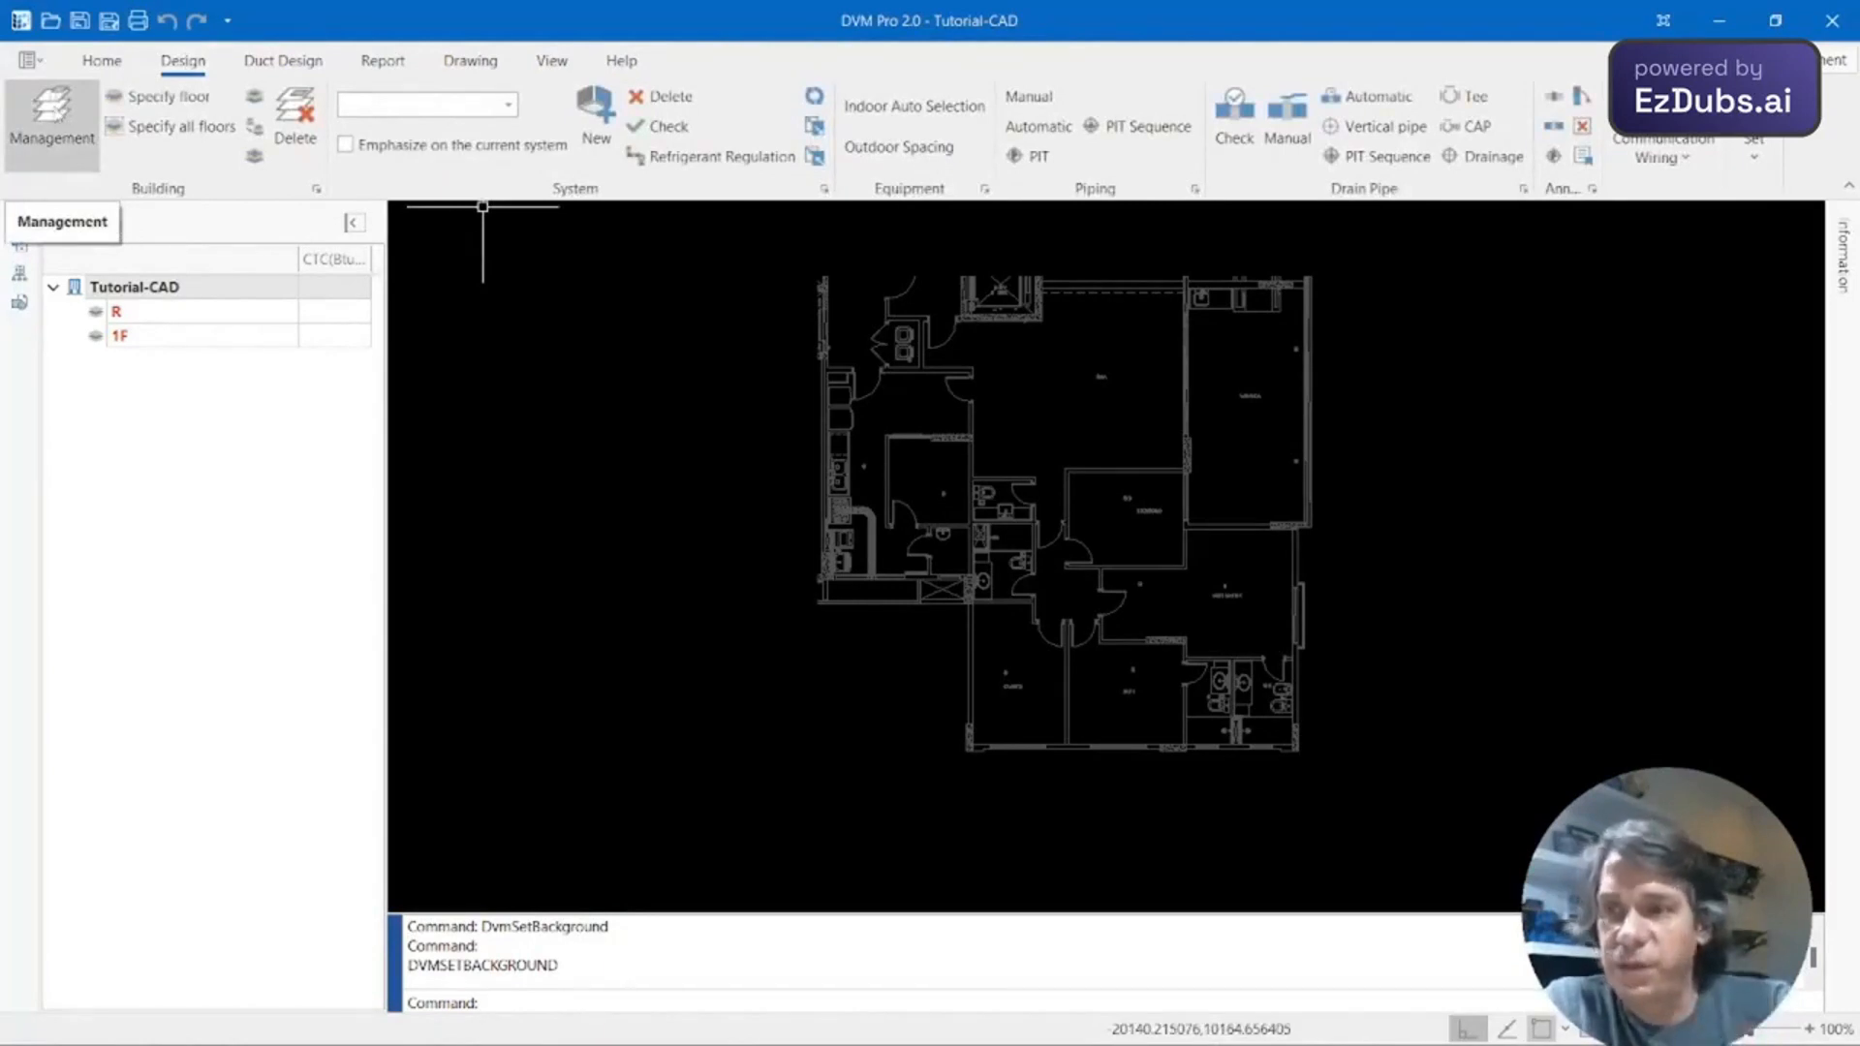
{"action": "left_click", "coordinate": [52, 121]}
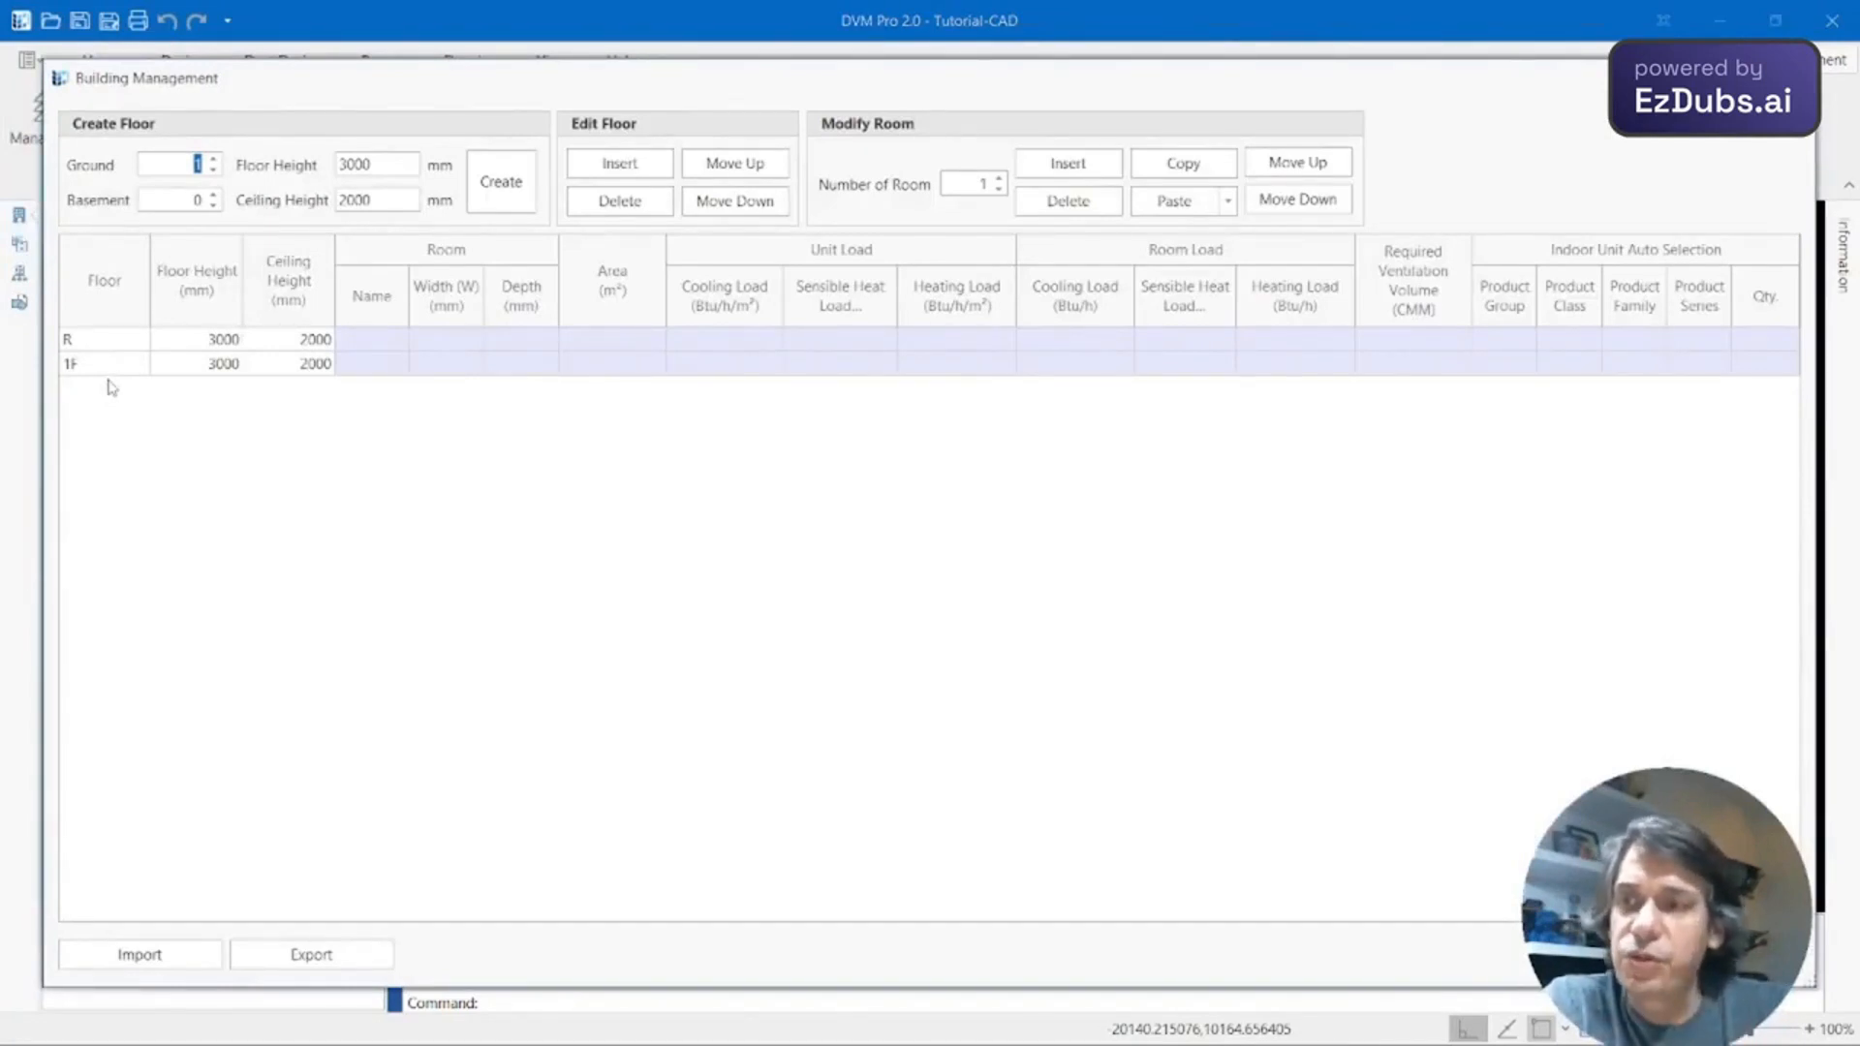
{"action": "double_click", "coordinate": [109, 366]}
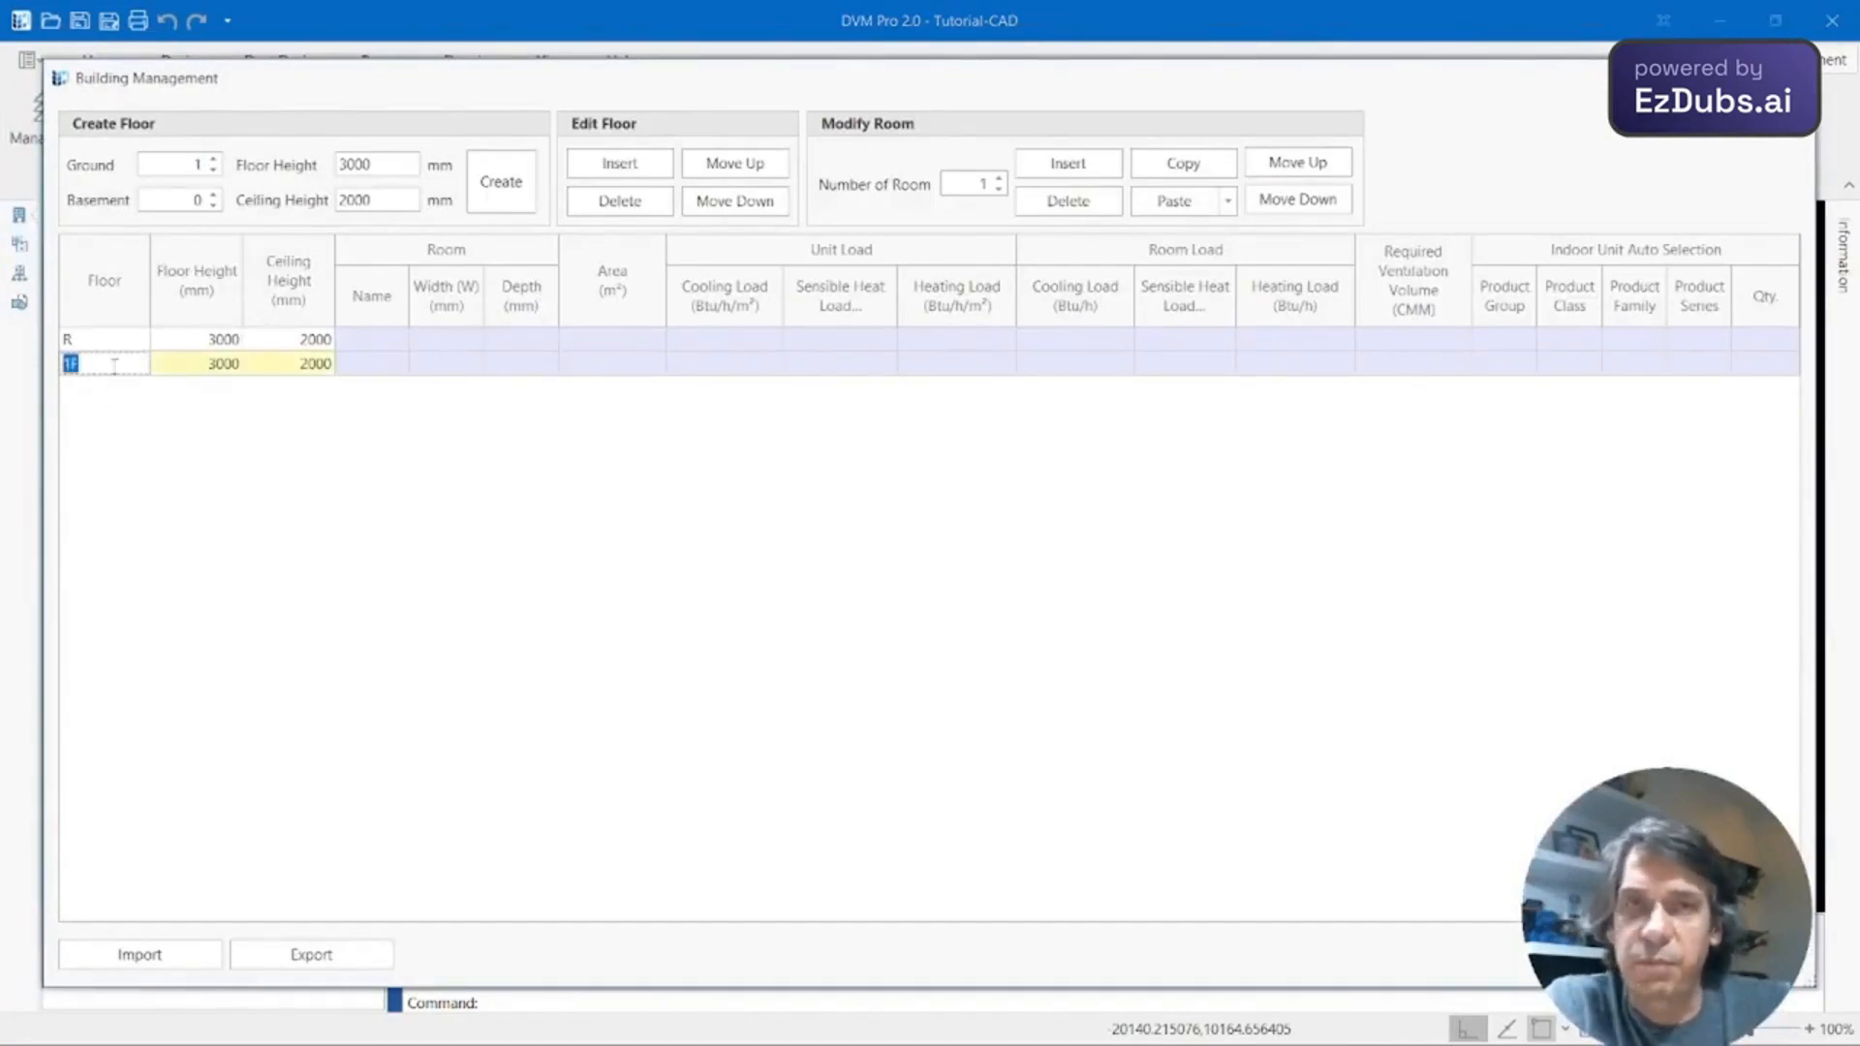
{"action": "double_click", "coordinate": [108, 341]}
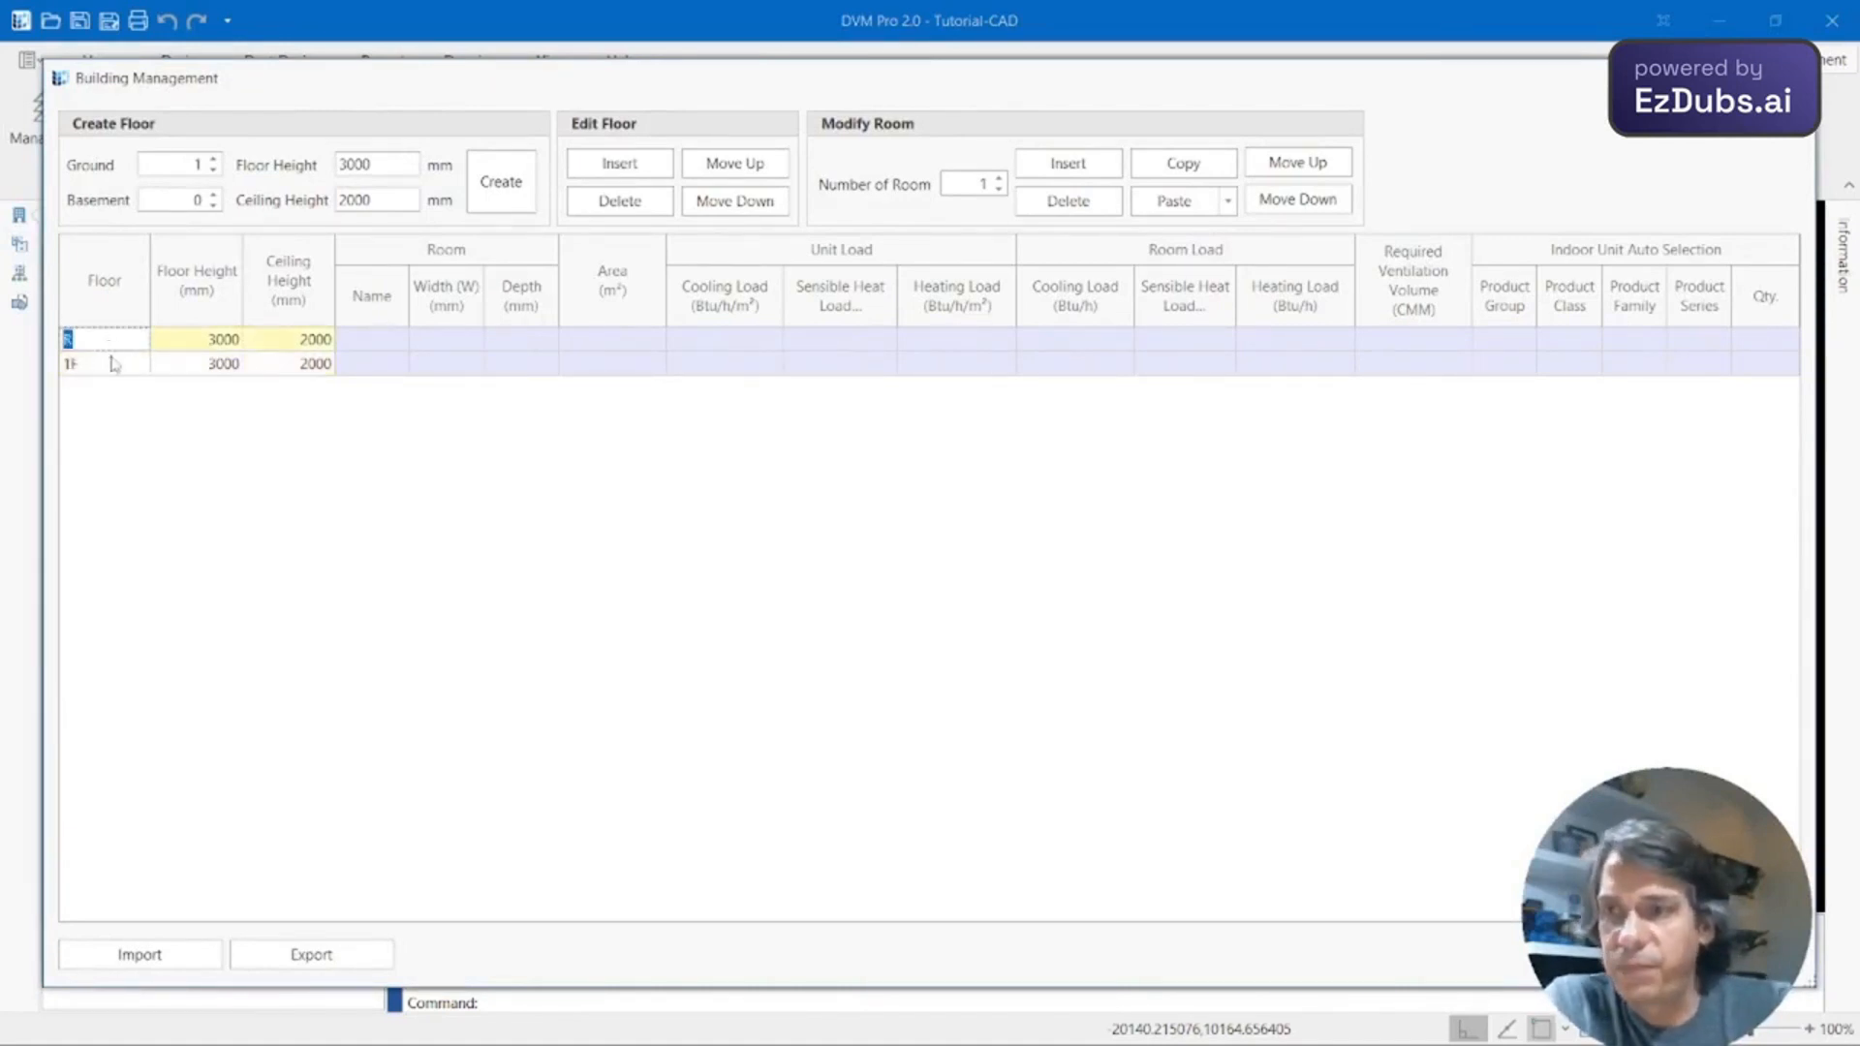
{"action": "left_click", "coordinate": [101, 346]}
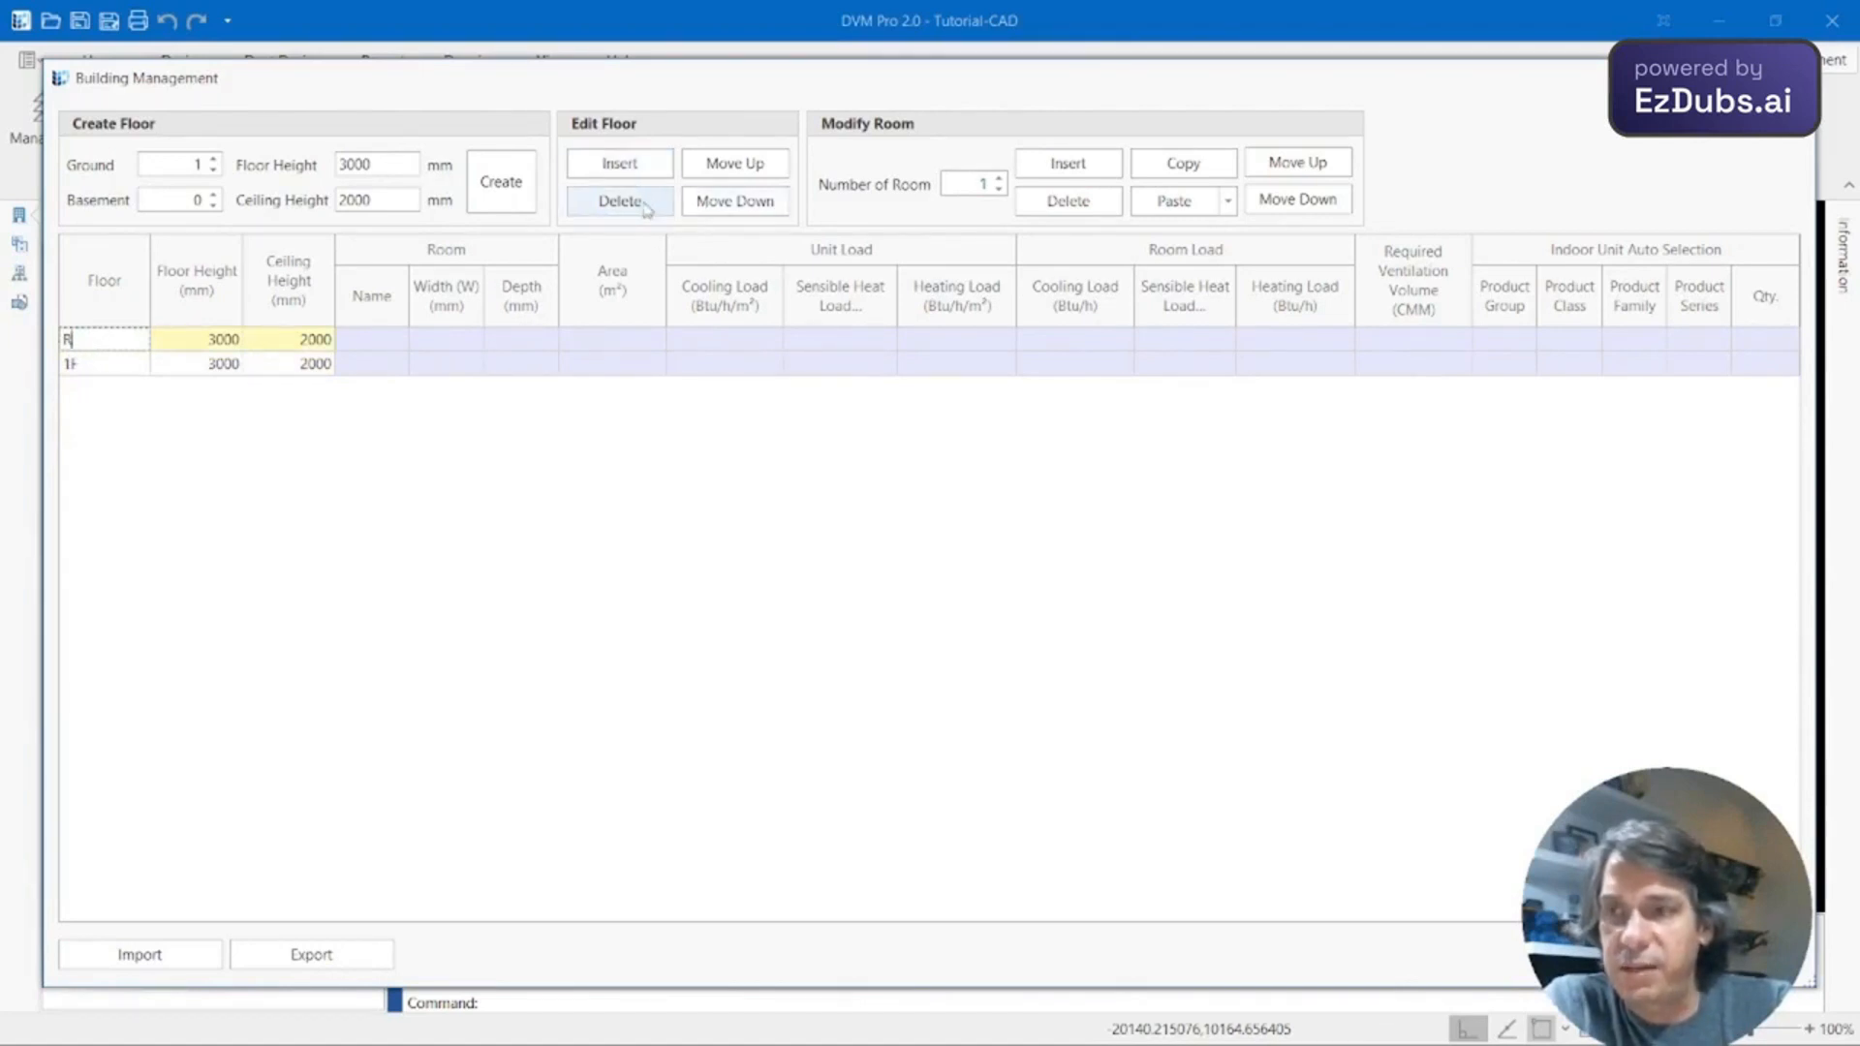
{"action": "left_click", "coordinate": [646, 204]}
Set the ceiling height of floor 1F to 2800 mm.
{"action": "double_click", "coordinate": [144, 345]}
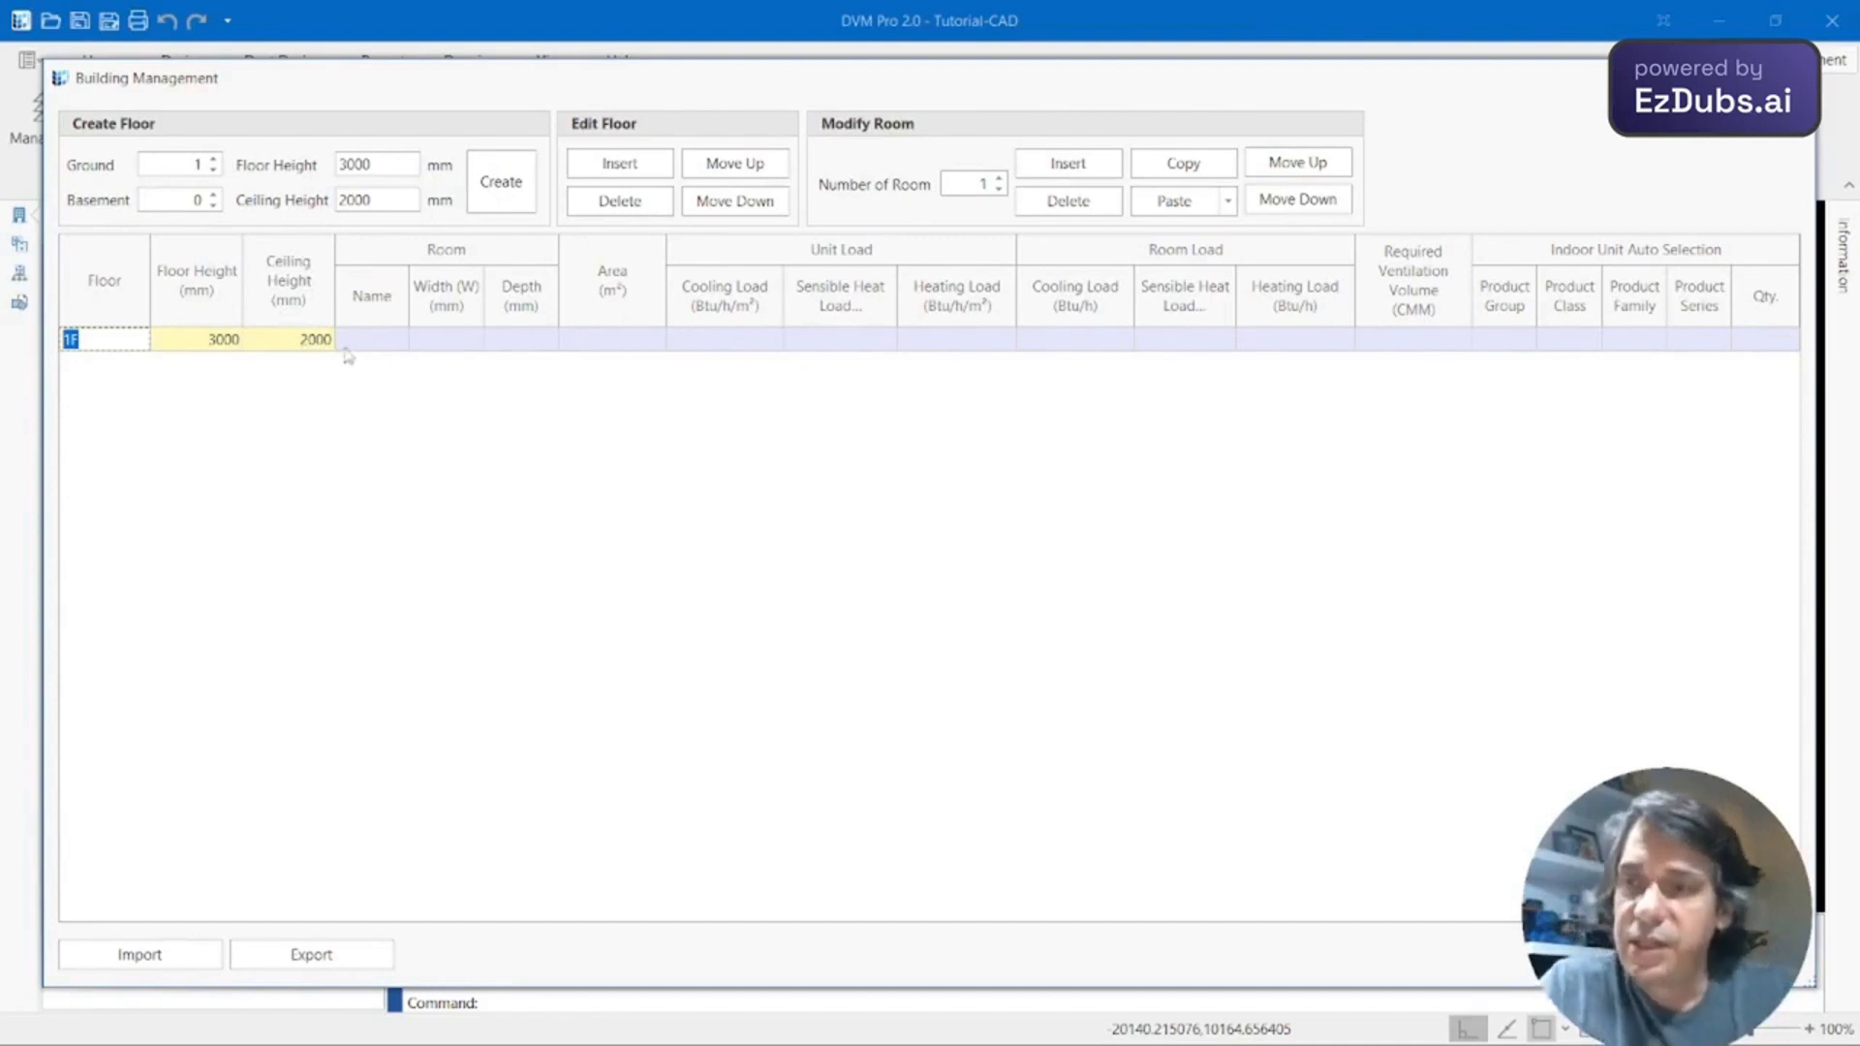
{"action": "left_click", "coordinate": [307, 347]}
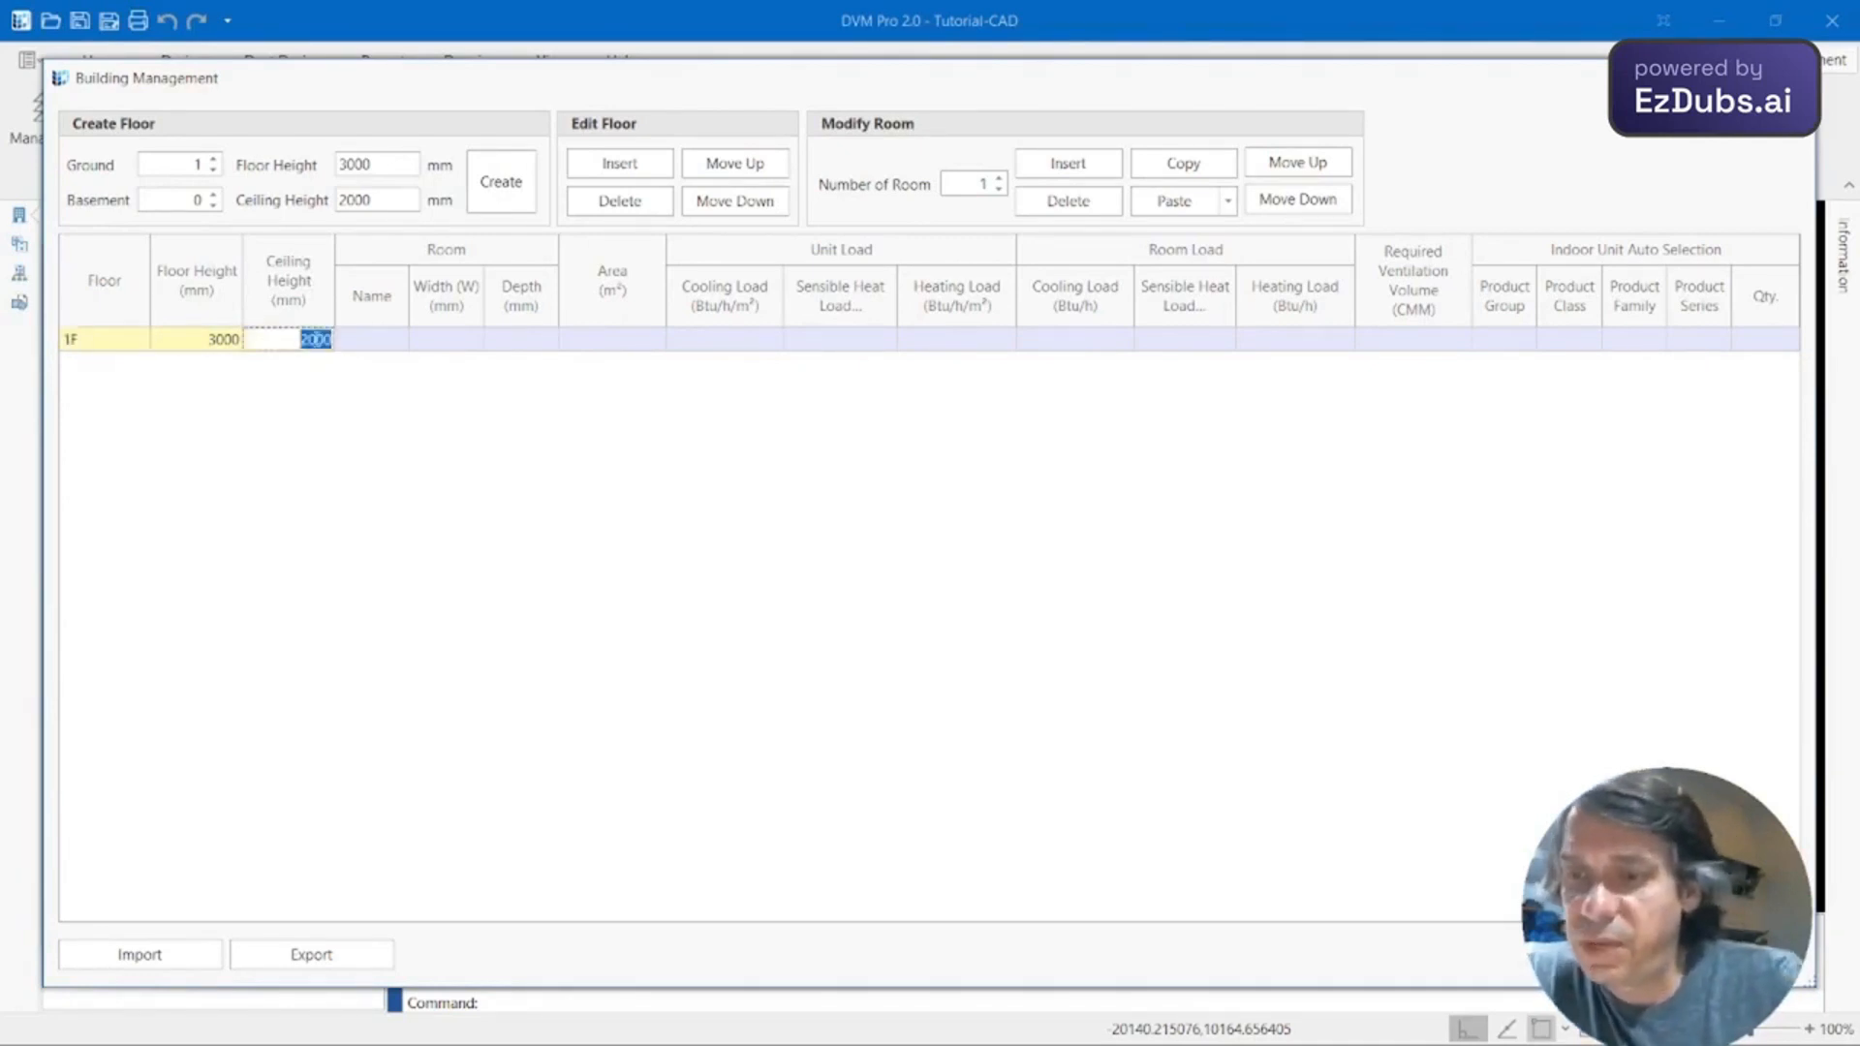
{"action": "type", "text": "2800"}
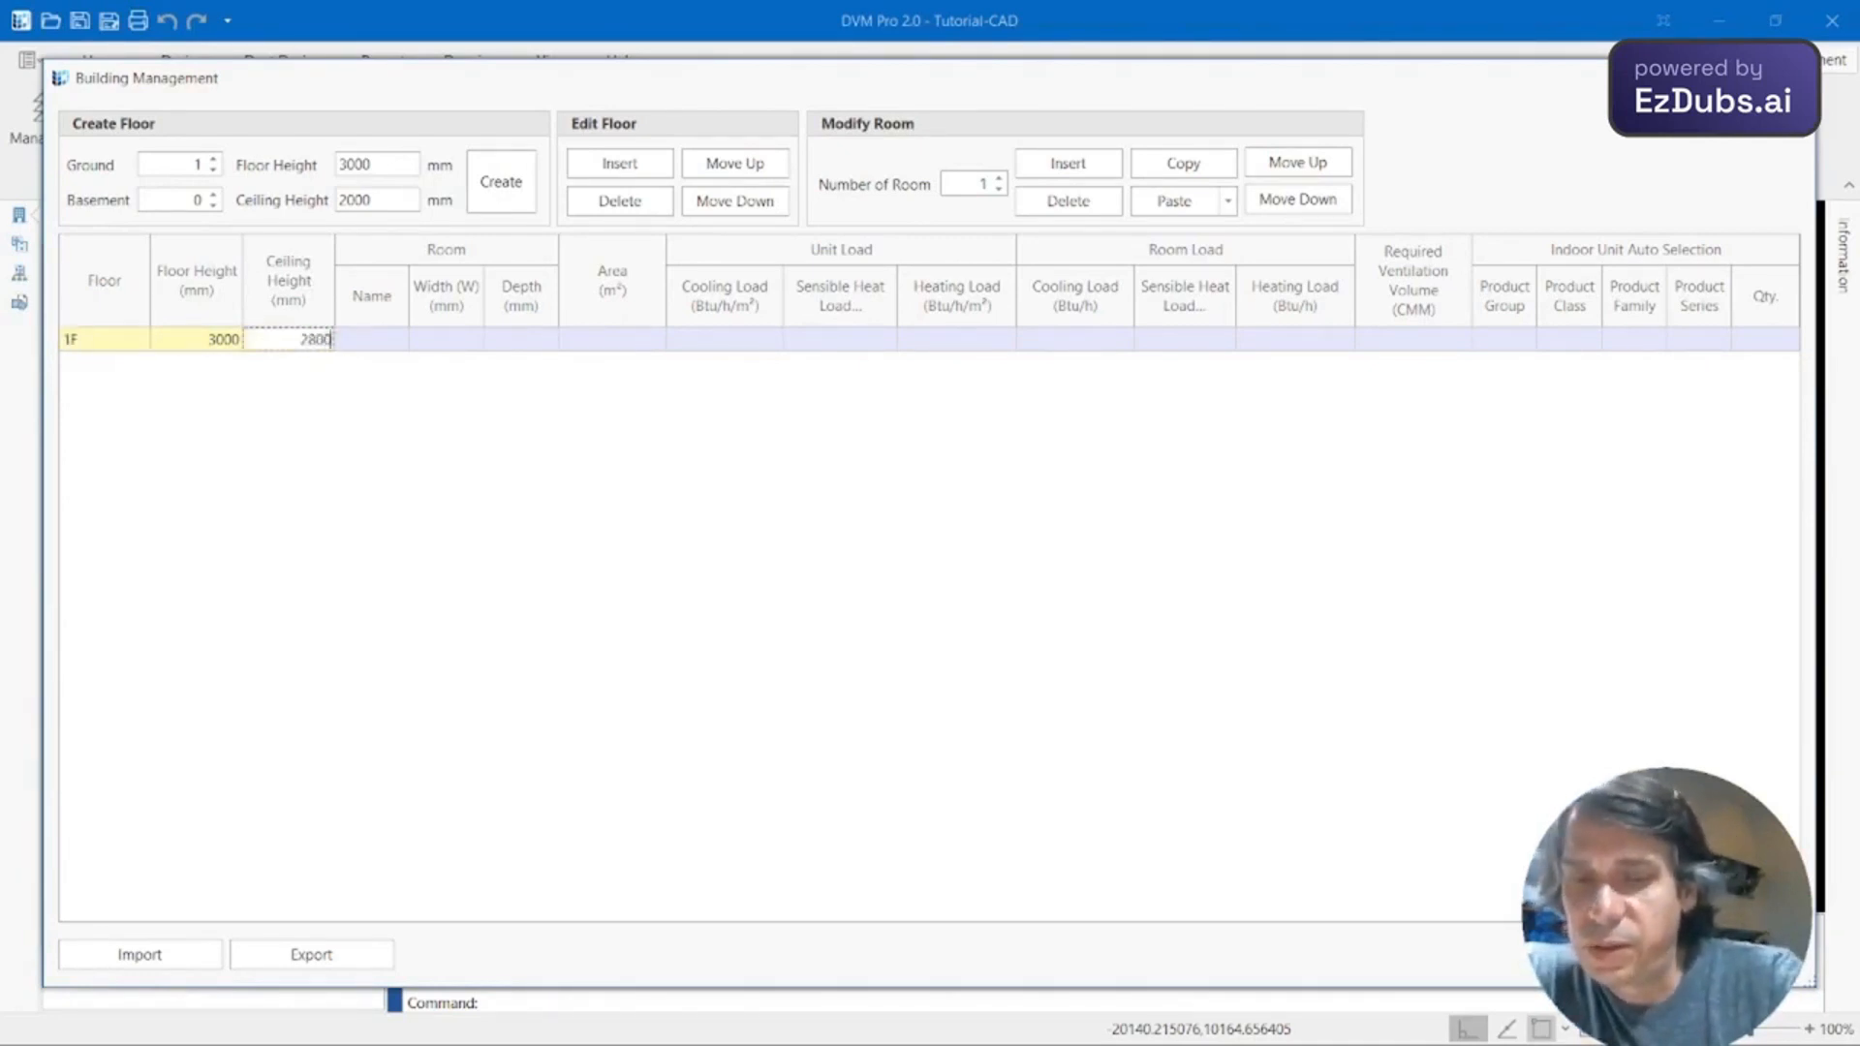
{"action": "key", "text": "ctrl+a"}
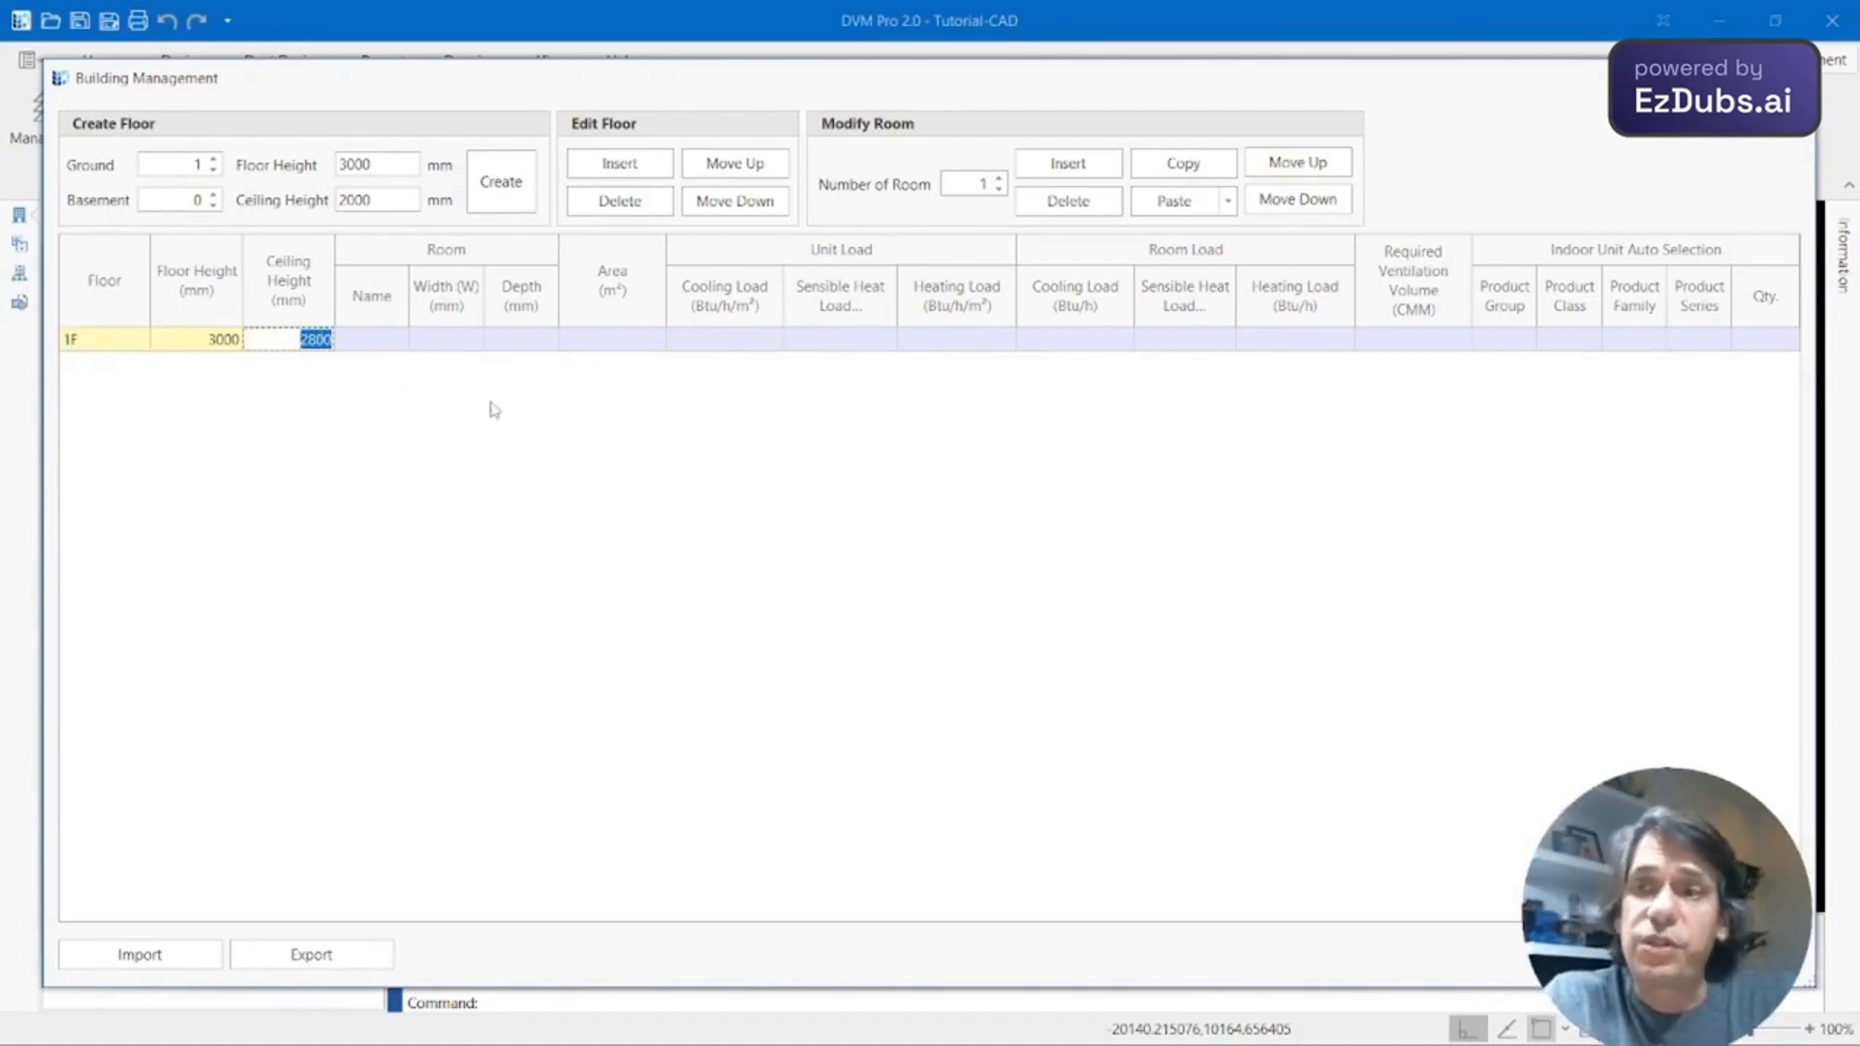
{"action": "left_click", "coordinate": [449, 403]}
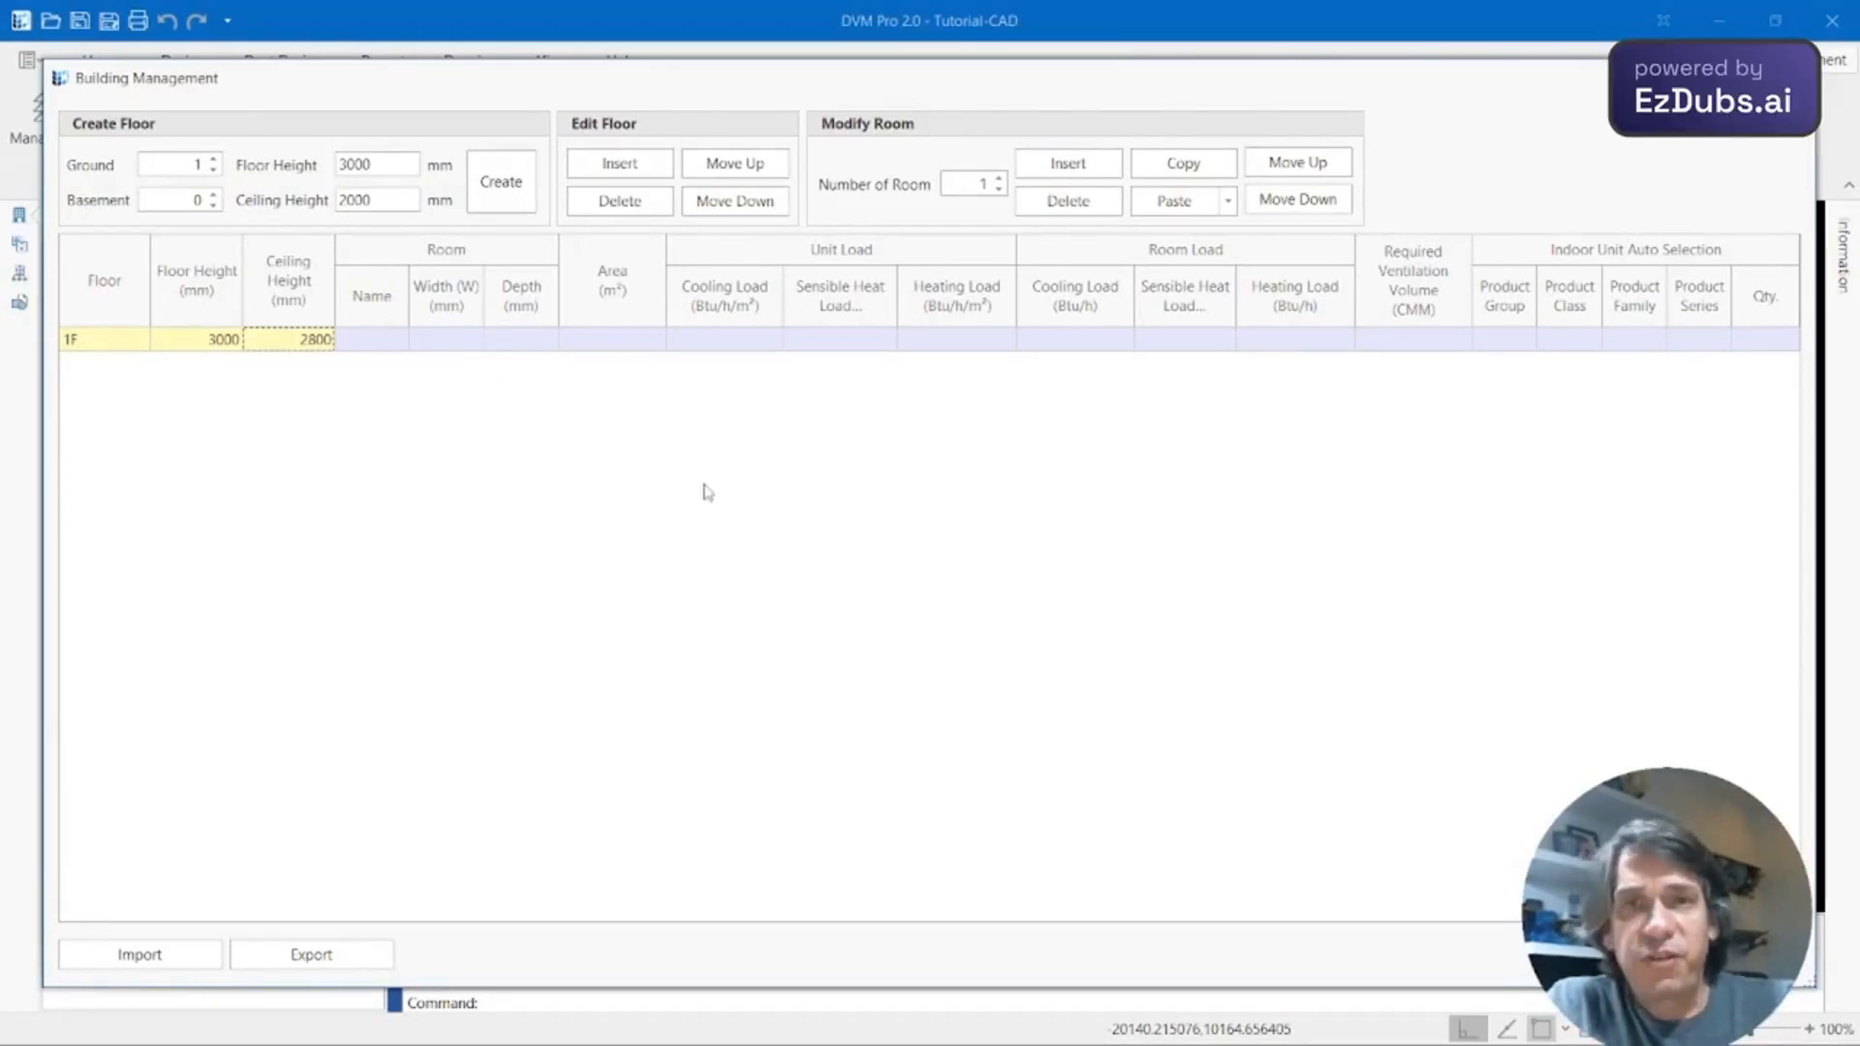
Insert six rooms on floor 1F.
{"action": "left_click", "coordinate": [1089, 171]}
{"action": "left_click", "coordinate": [1089, 171]}
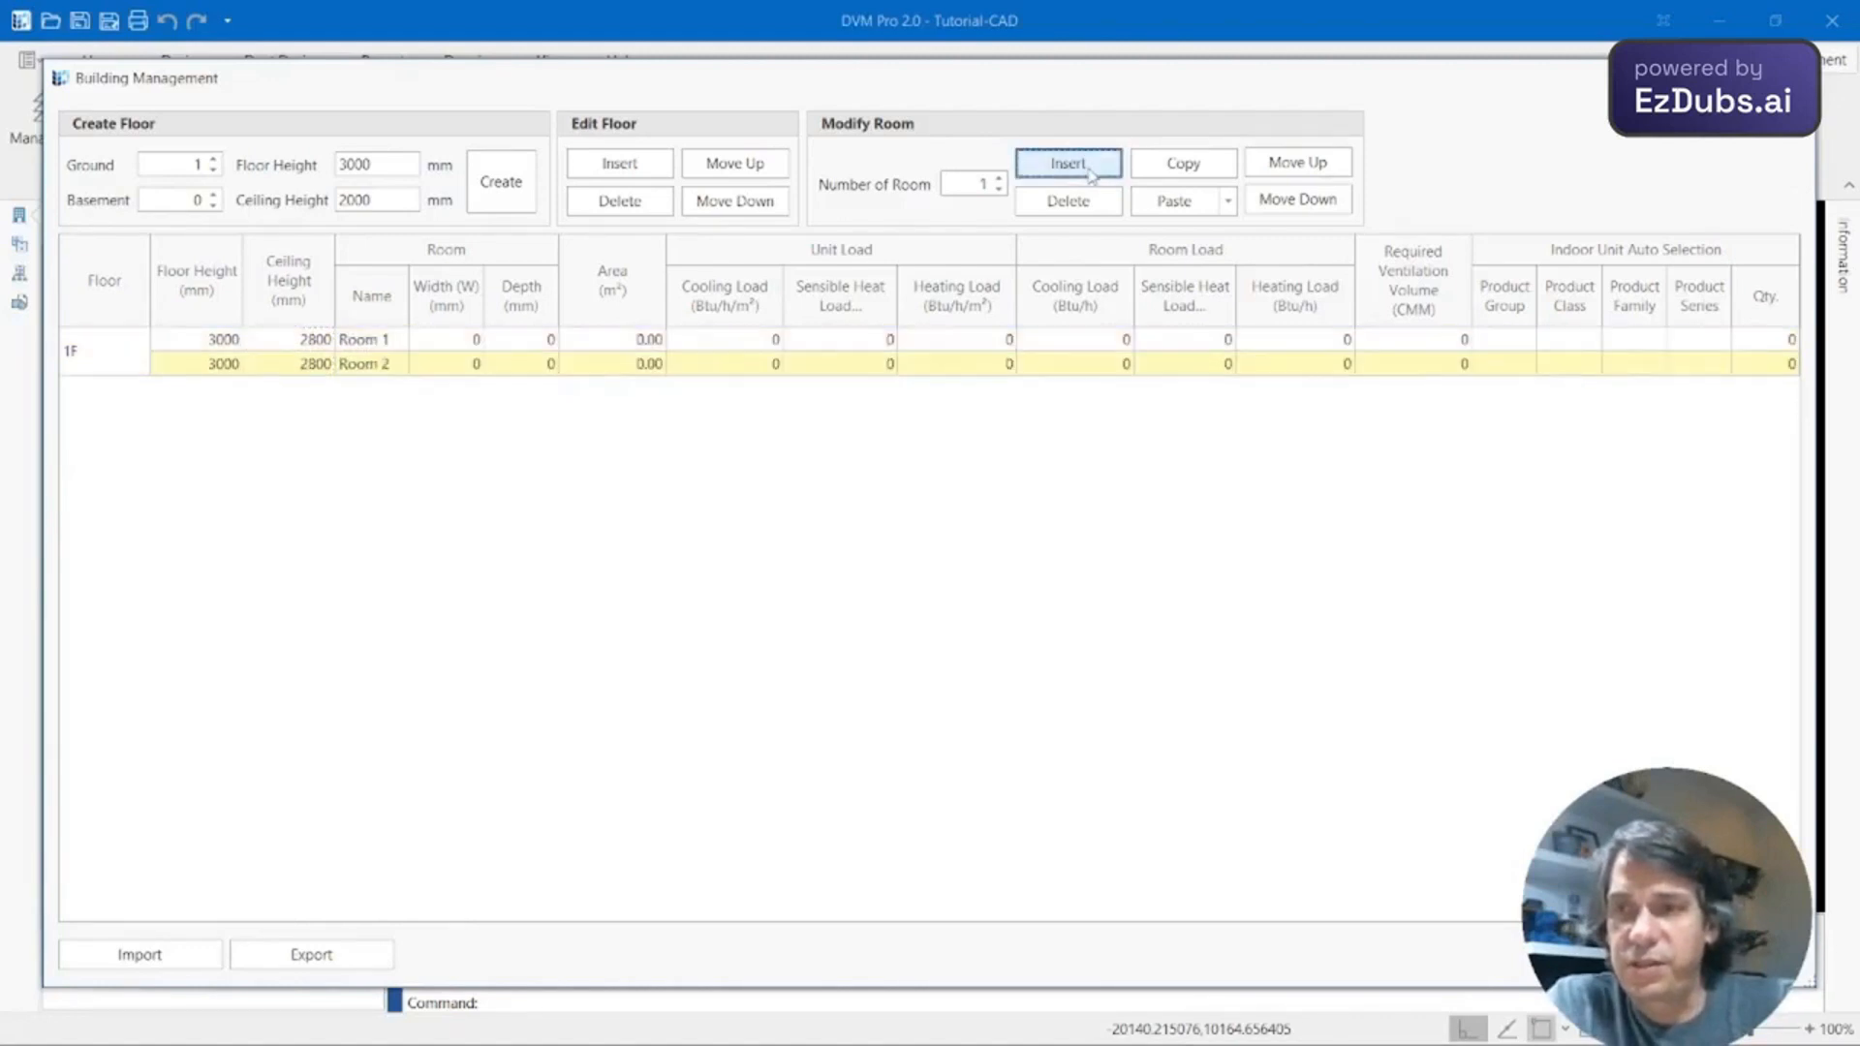
{"action": "left_click", "coordinate": [1089, 171]}
{"action": "left_click", "coordinate": [1091, 173]}
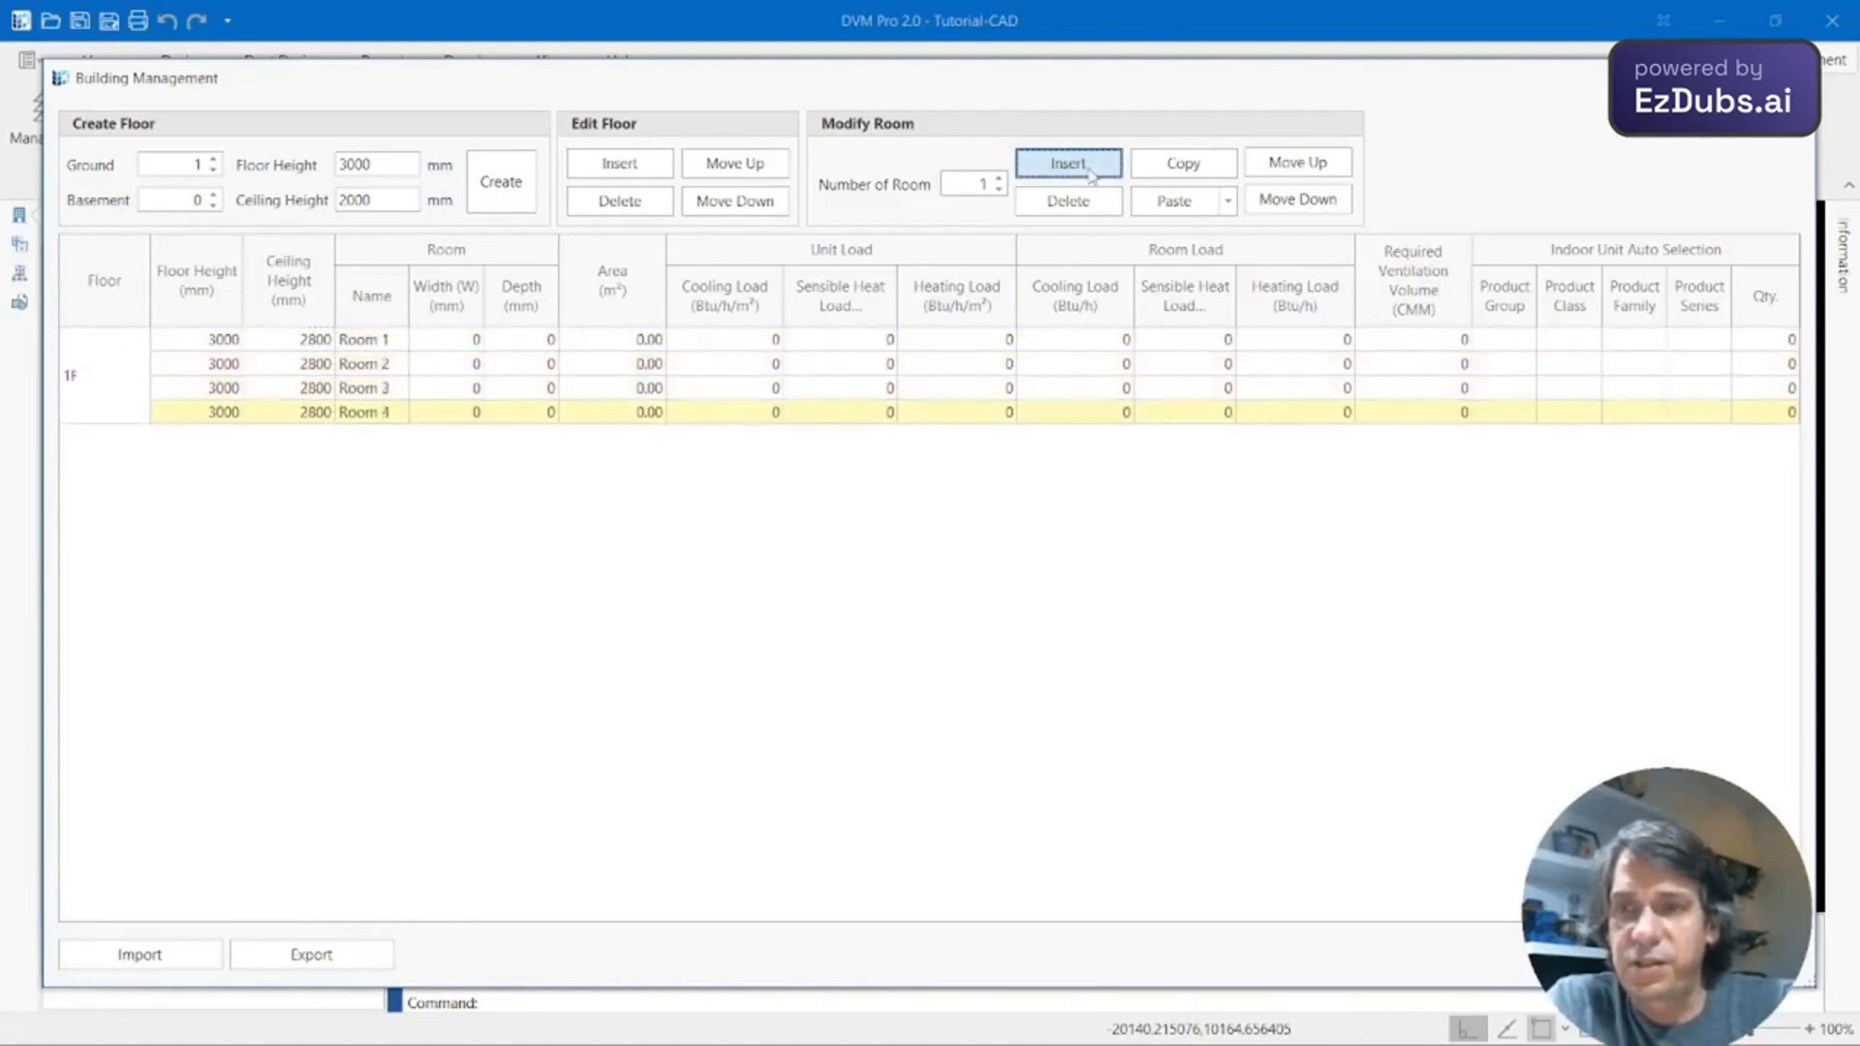
{"action": "left_click", "coordinate": [1091, 172]}
{"action": "left_click", "coordinate": [1091, 172]}
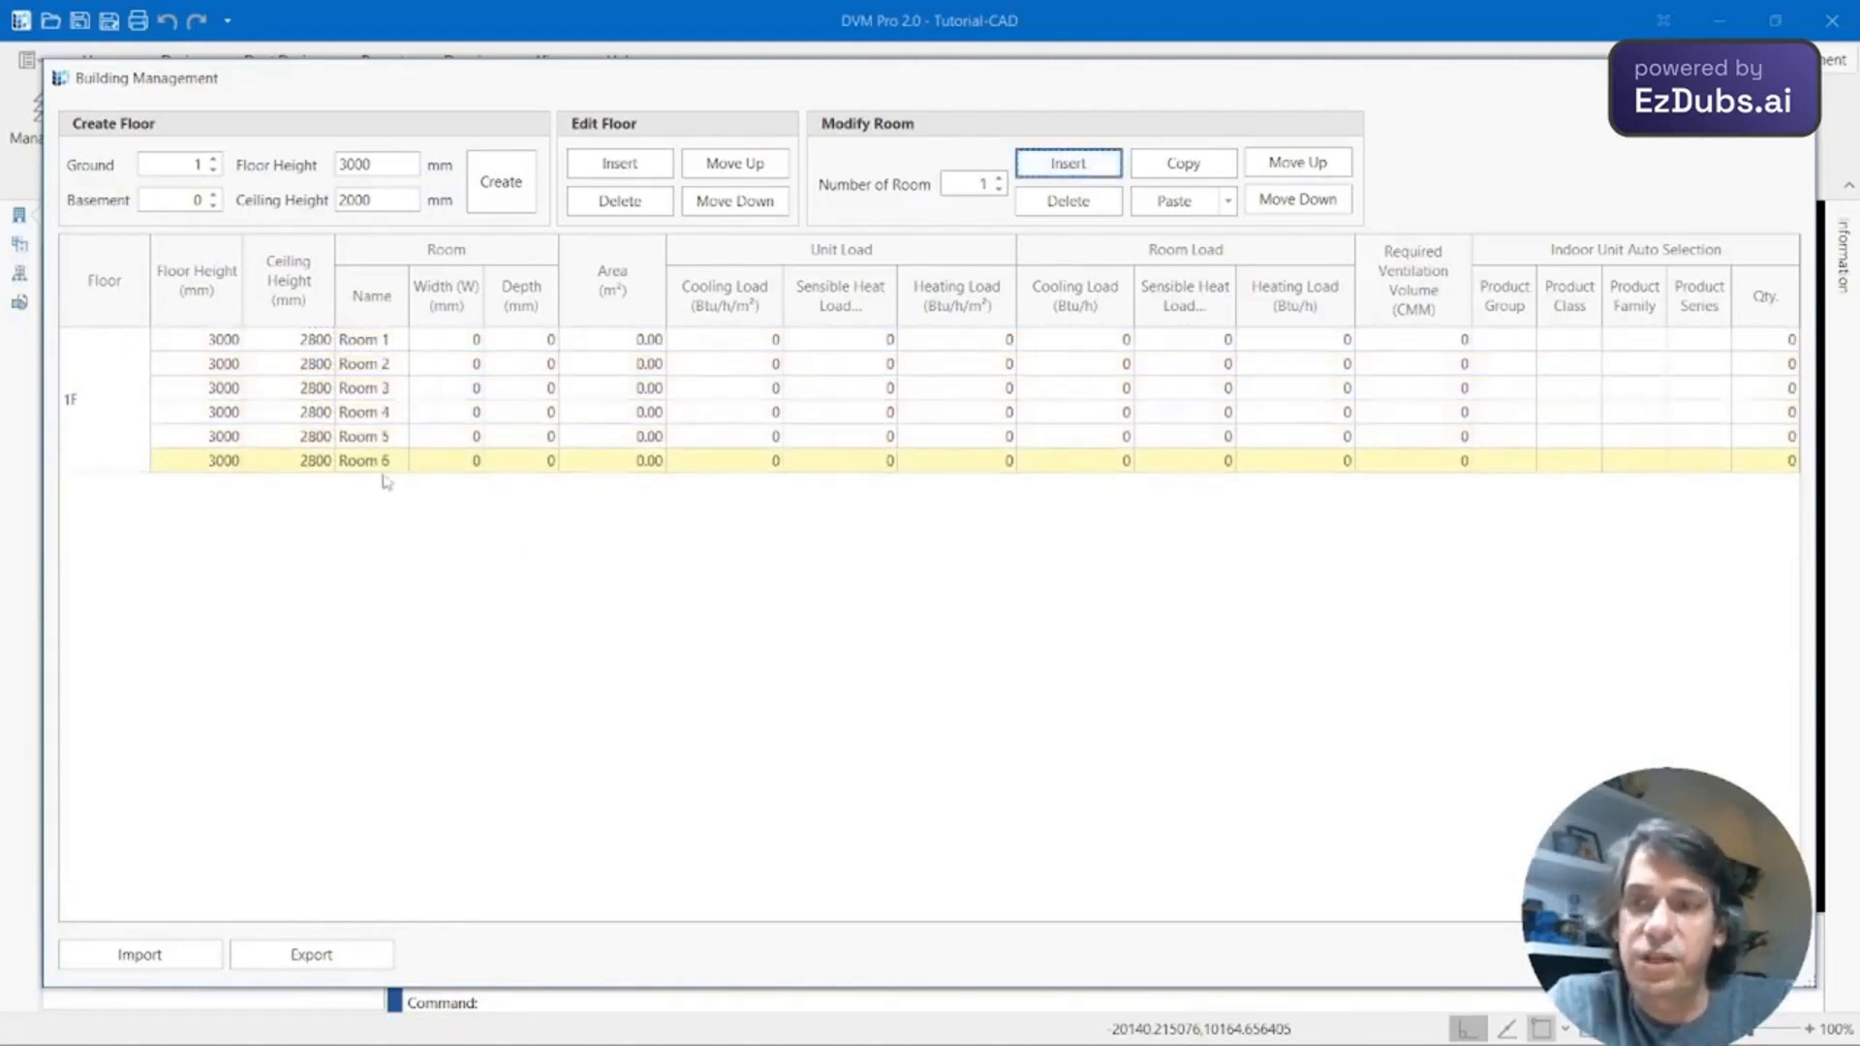
Rename Room 1 as Sala and Room 2 as Varanda.
{"action": "double_click", "coordinate": [392, 341]}
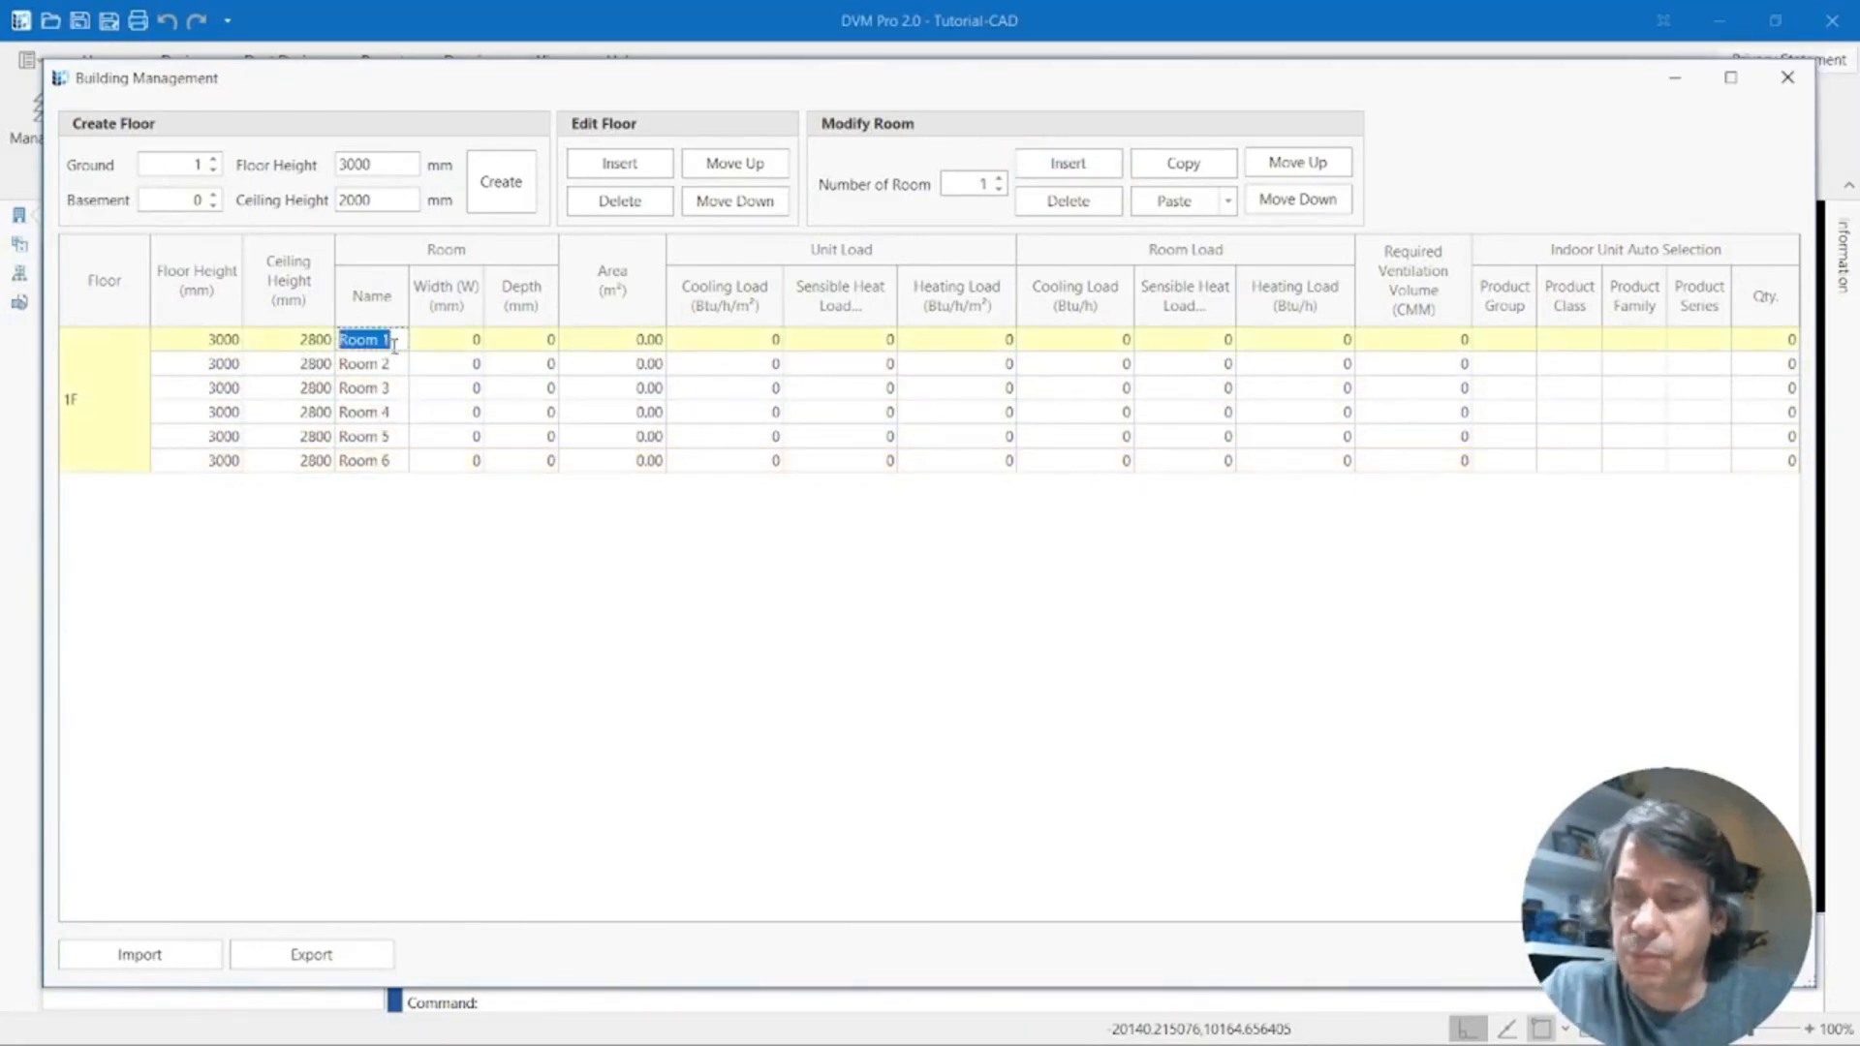
{"action": "type", "text": "Sala"}
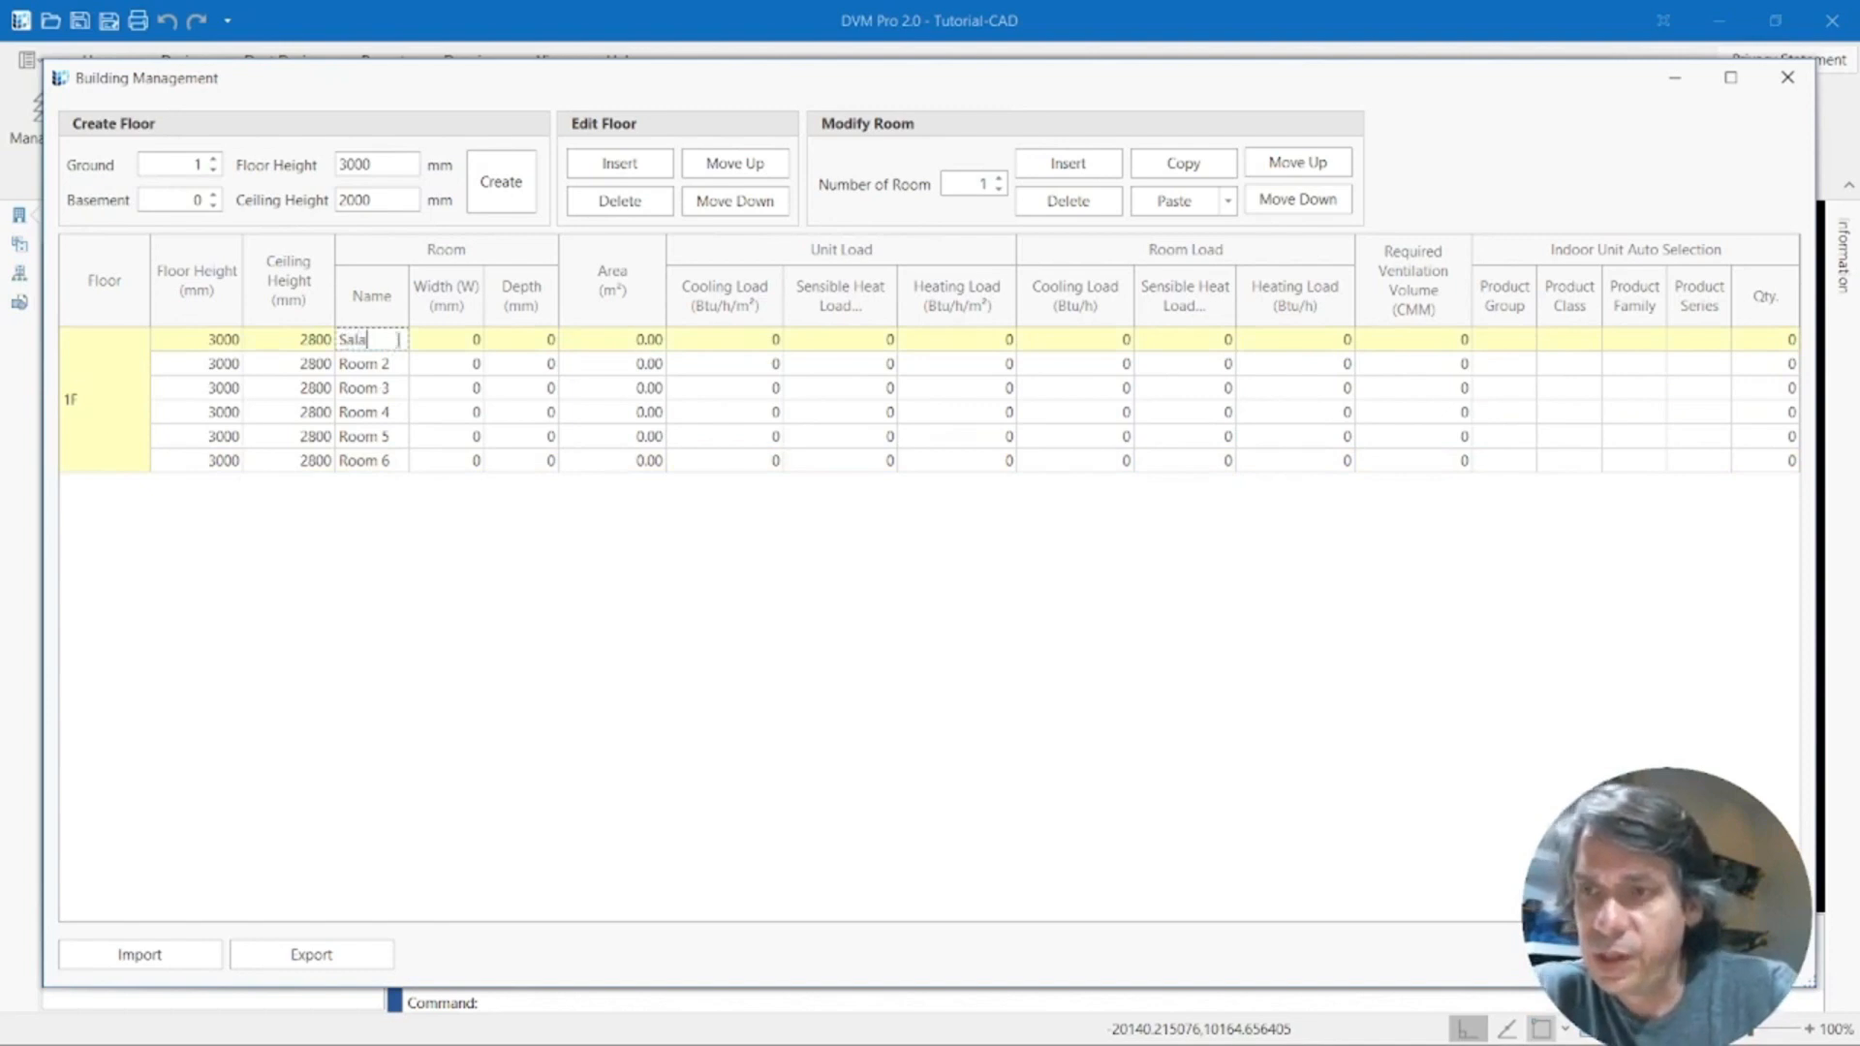
{"action": "double_click", "coordinate": [386, 366]}
{"action": "type", "text": "Ve"}
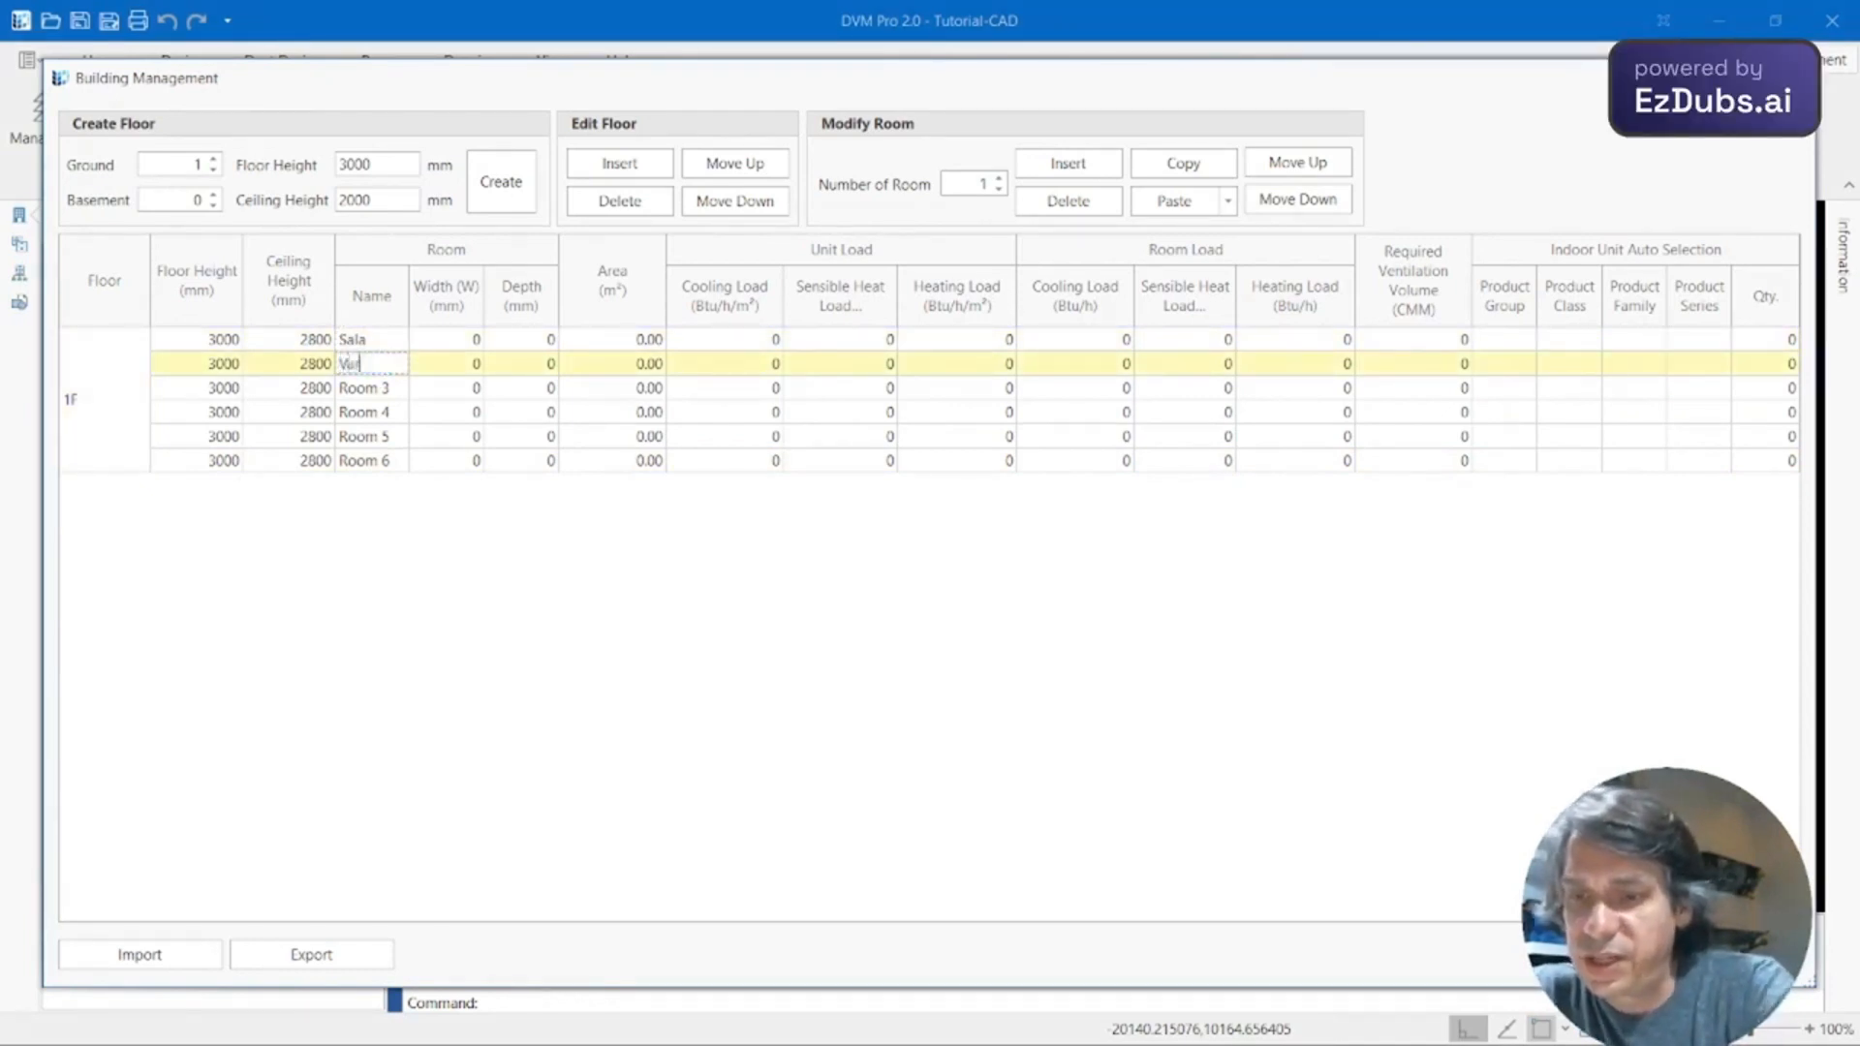
{"action": "key", "text": "BackSpace"}
{"action": "key", "text": "BackSpace"}
{"action": "key", "text": "BackSpace"}
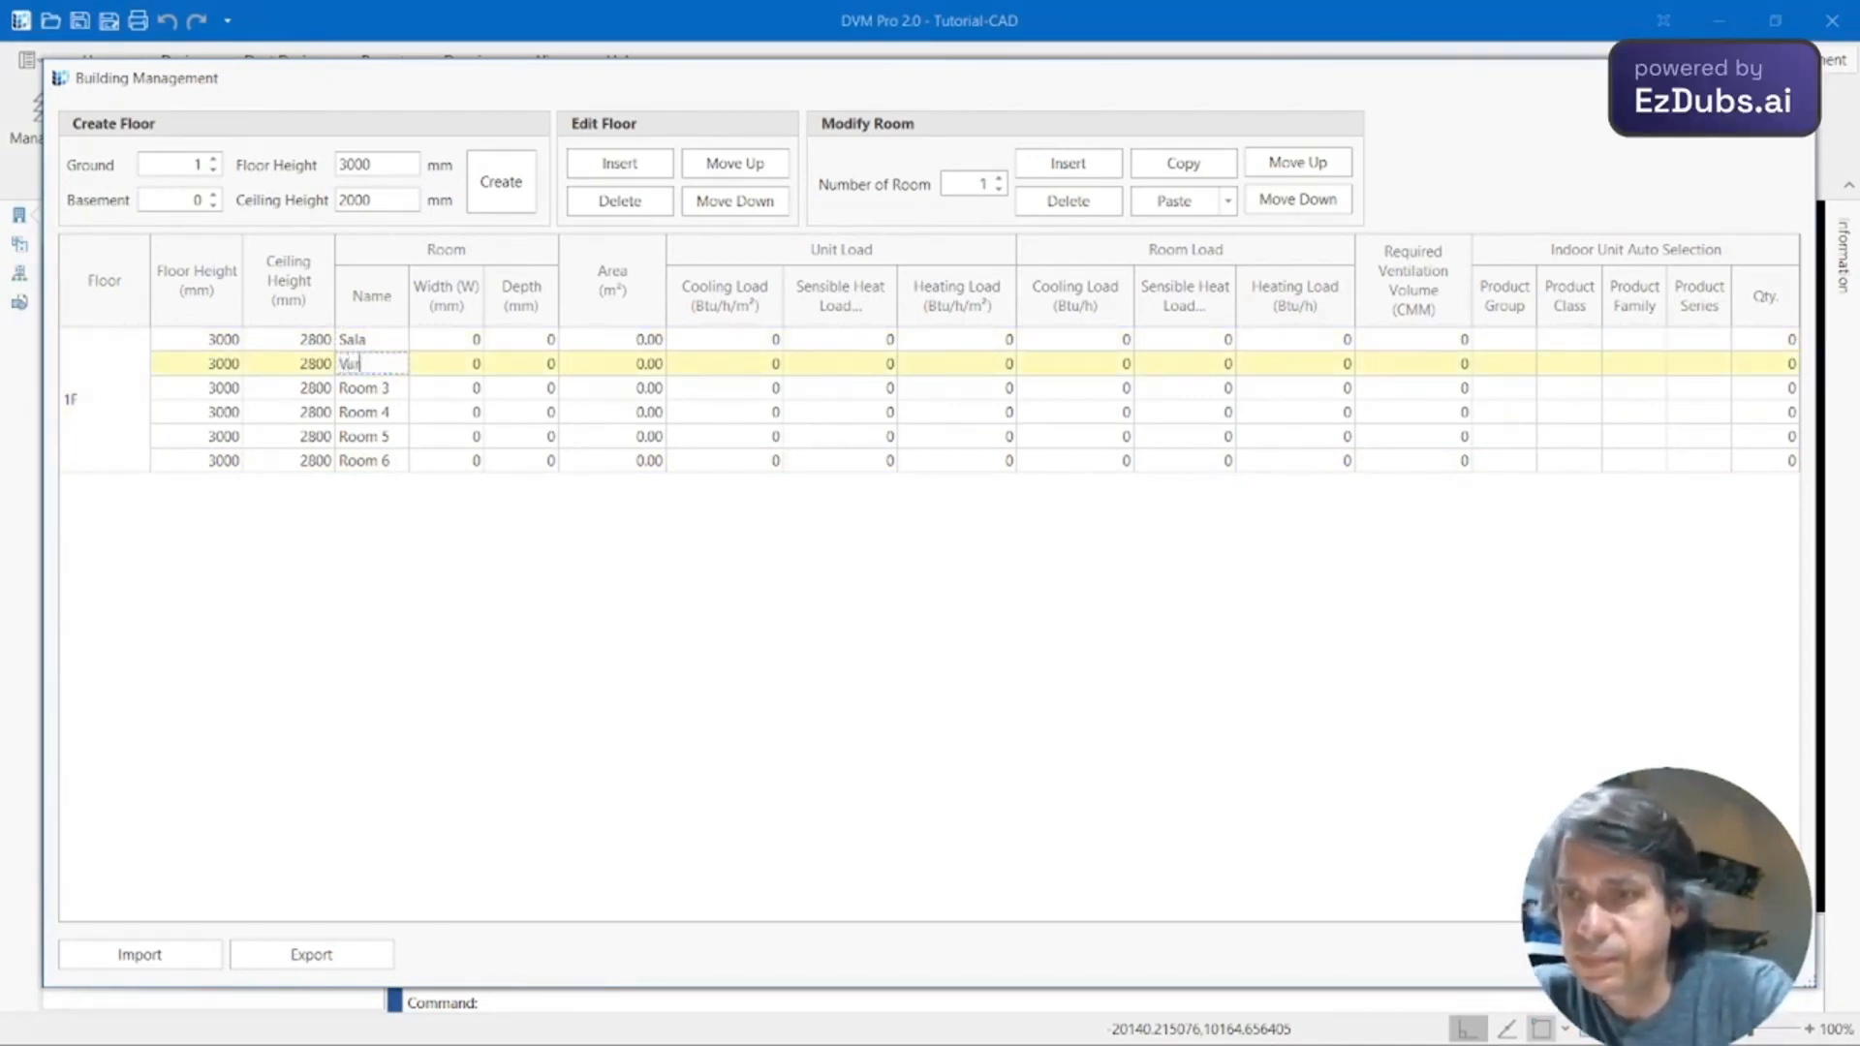
{"action": "type", "text": "anda"}
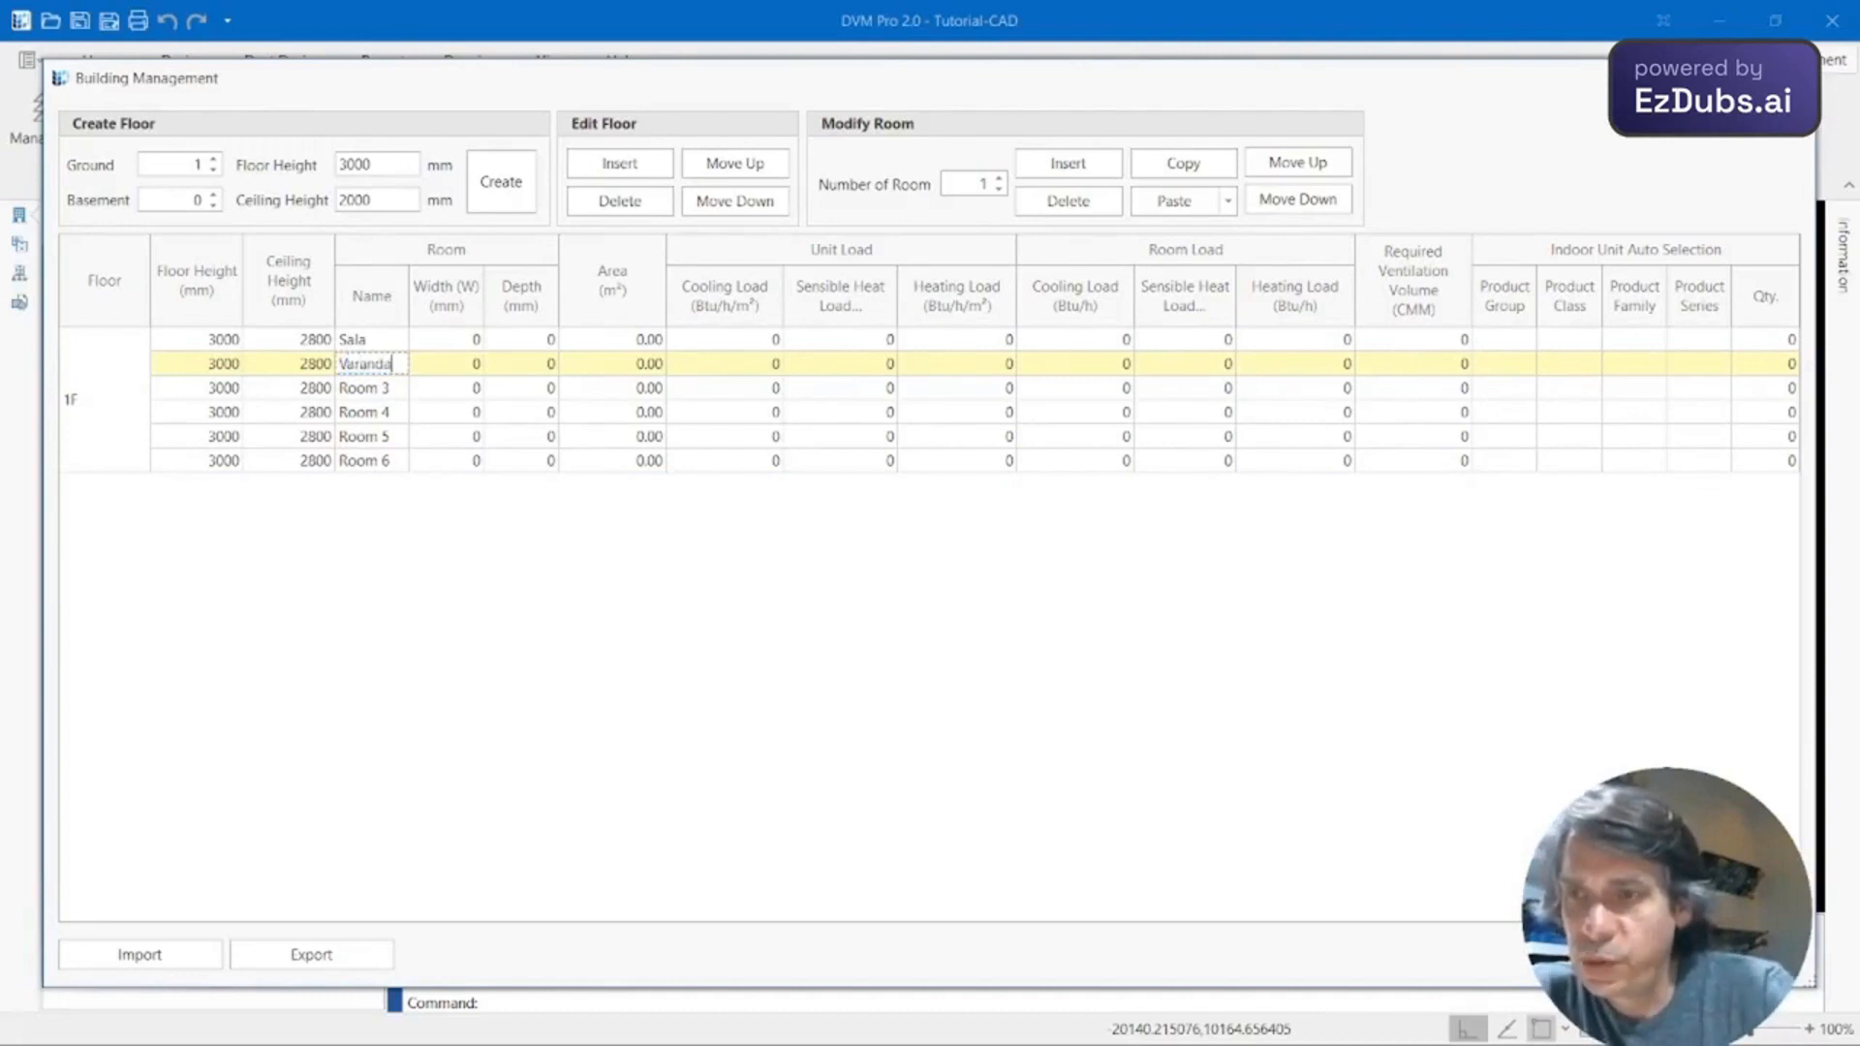
Rename Room 3 as Suíte Master and Room 4 as Suíte.
{"action": "left_click", "coordinate": [382, 390]}
{"action": "type", "text": "Su"}
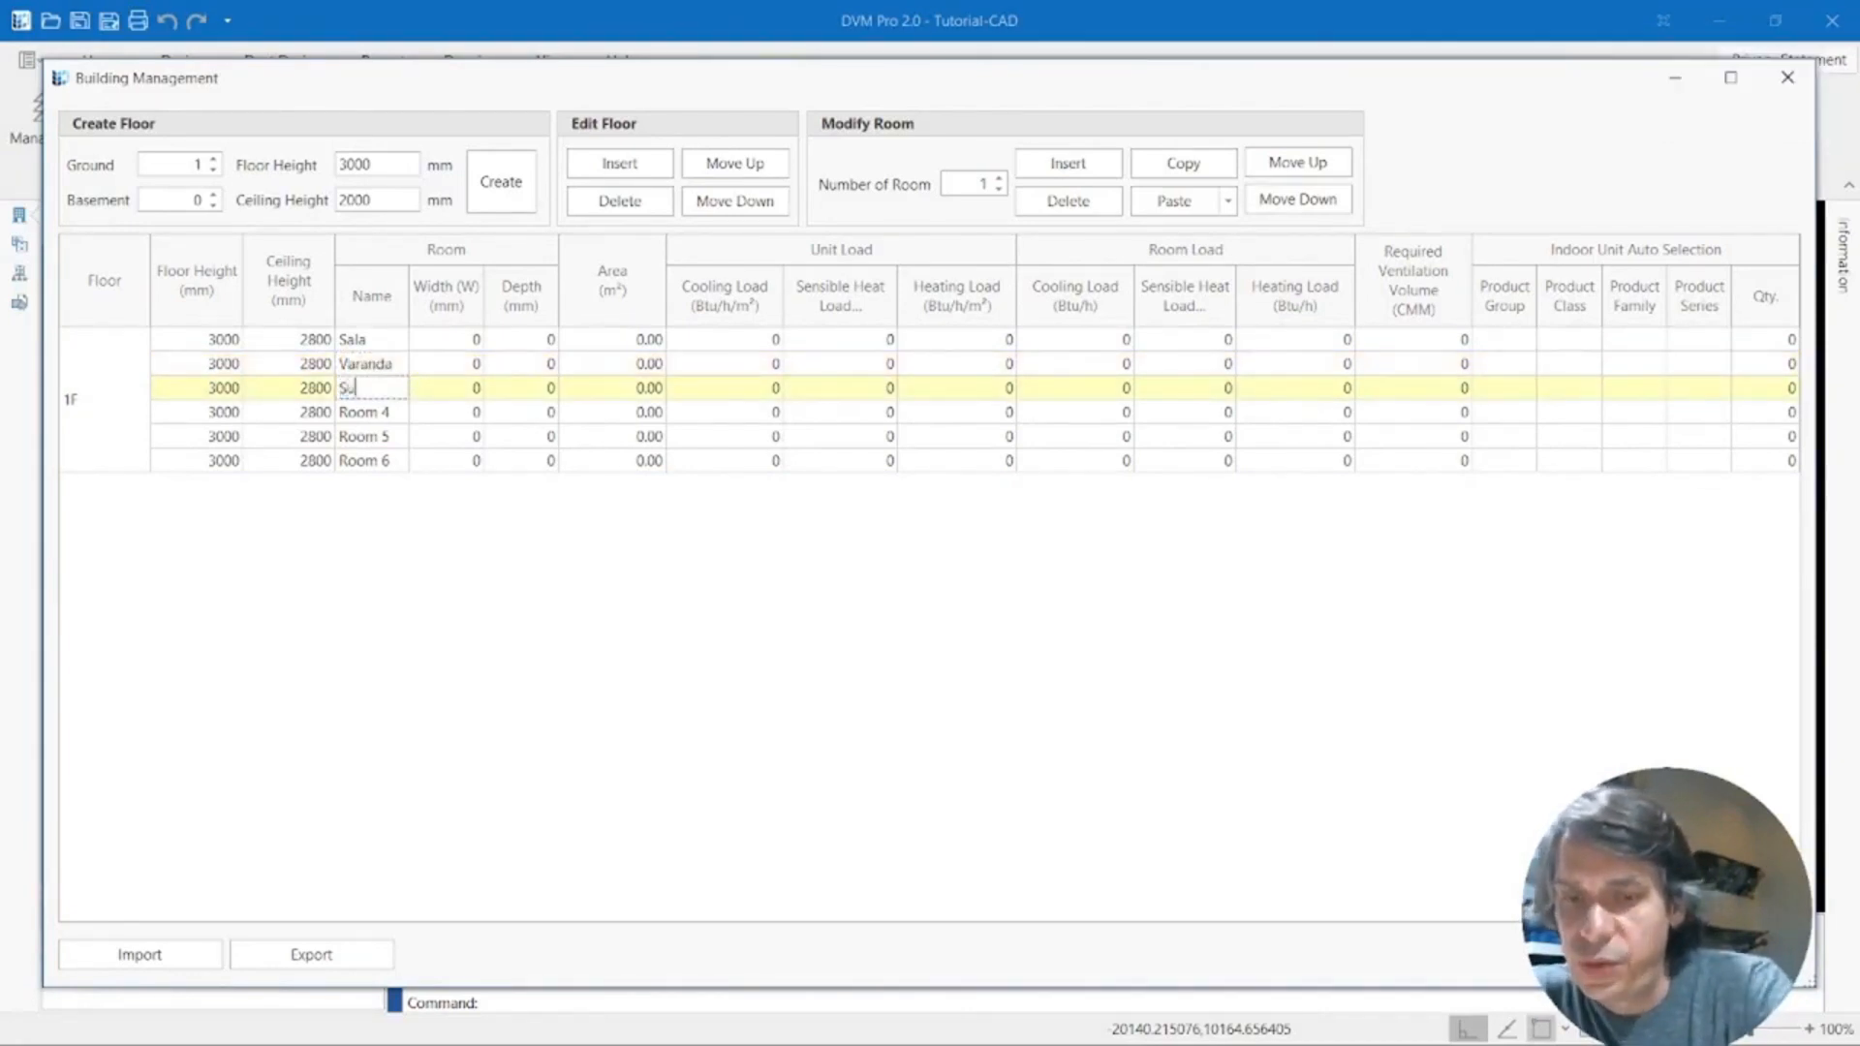
{"action": "type", "text": "ite Master"}
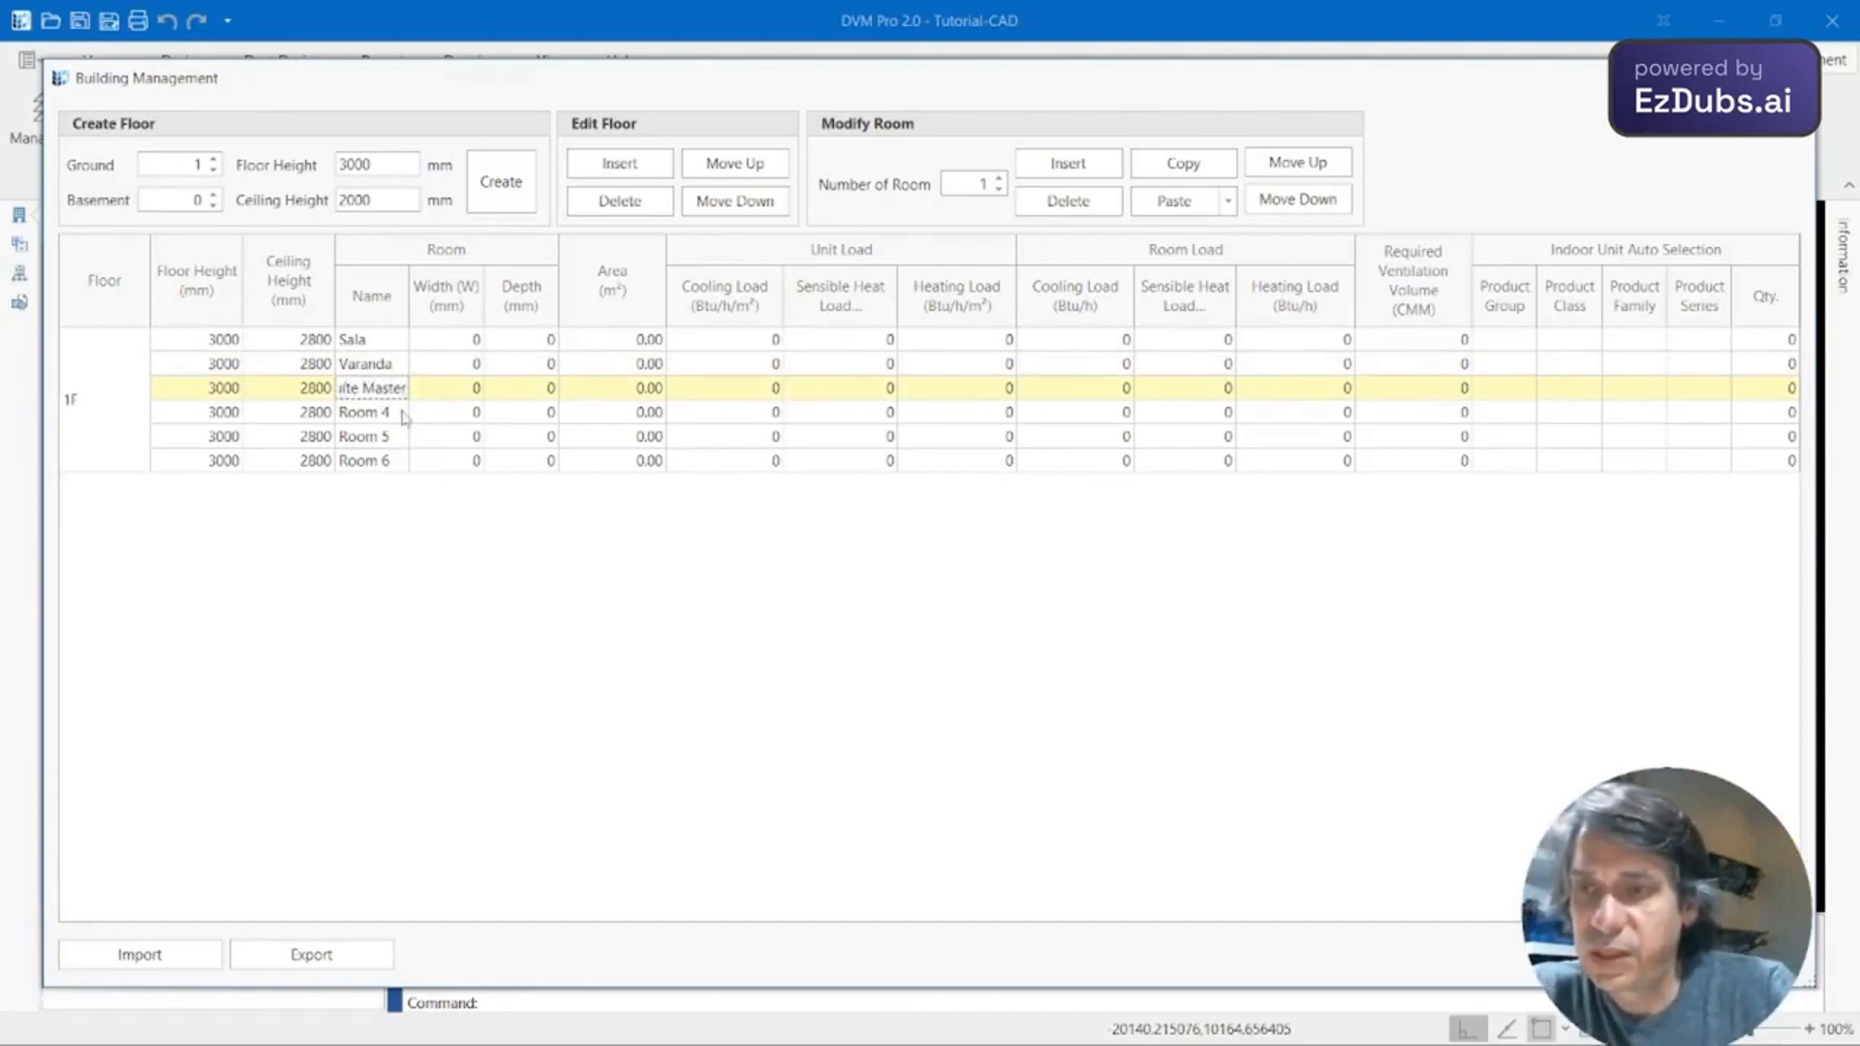
{"action": "left_click", "coordinate": [397, 413]}
{"action": "type", "text": "S"}
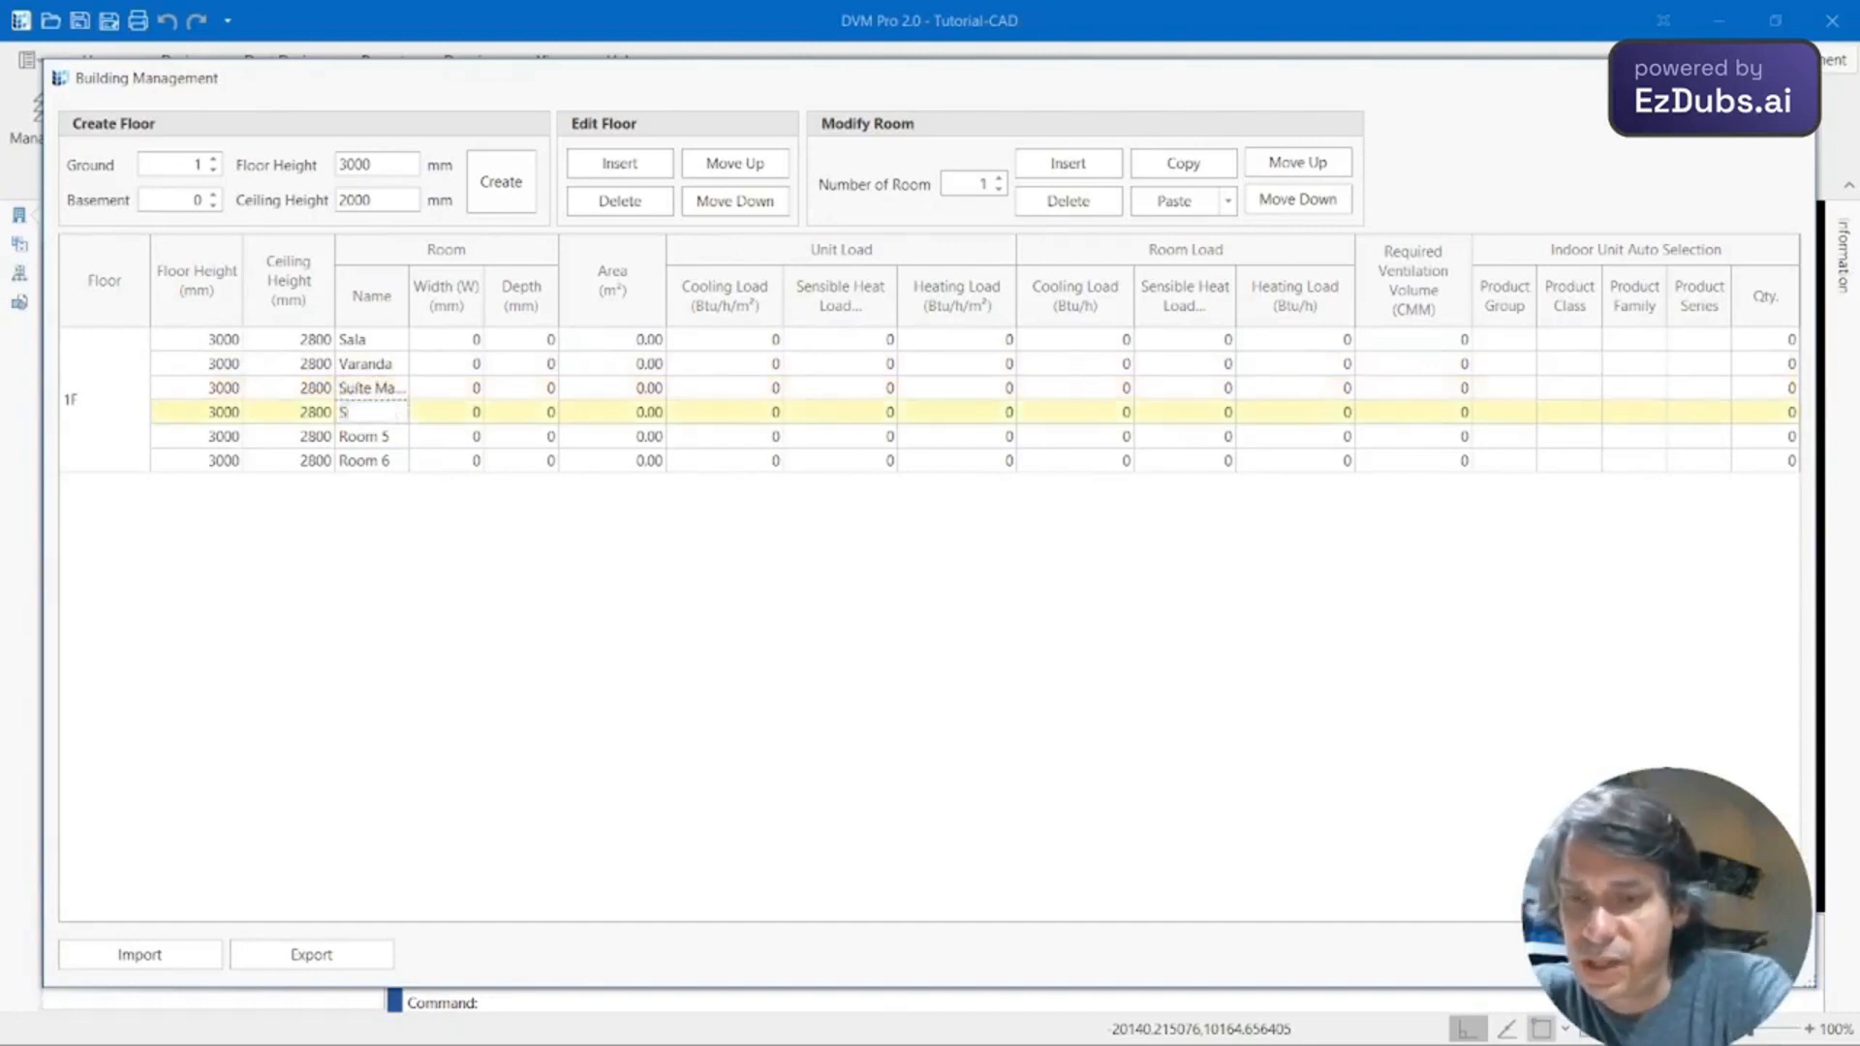
{"action": "type", "text": "uite"}
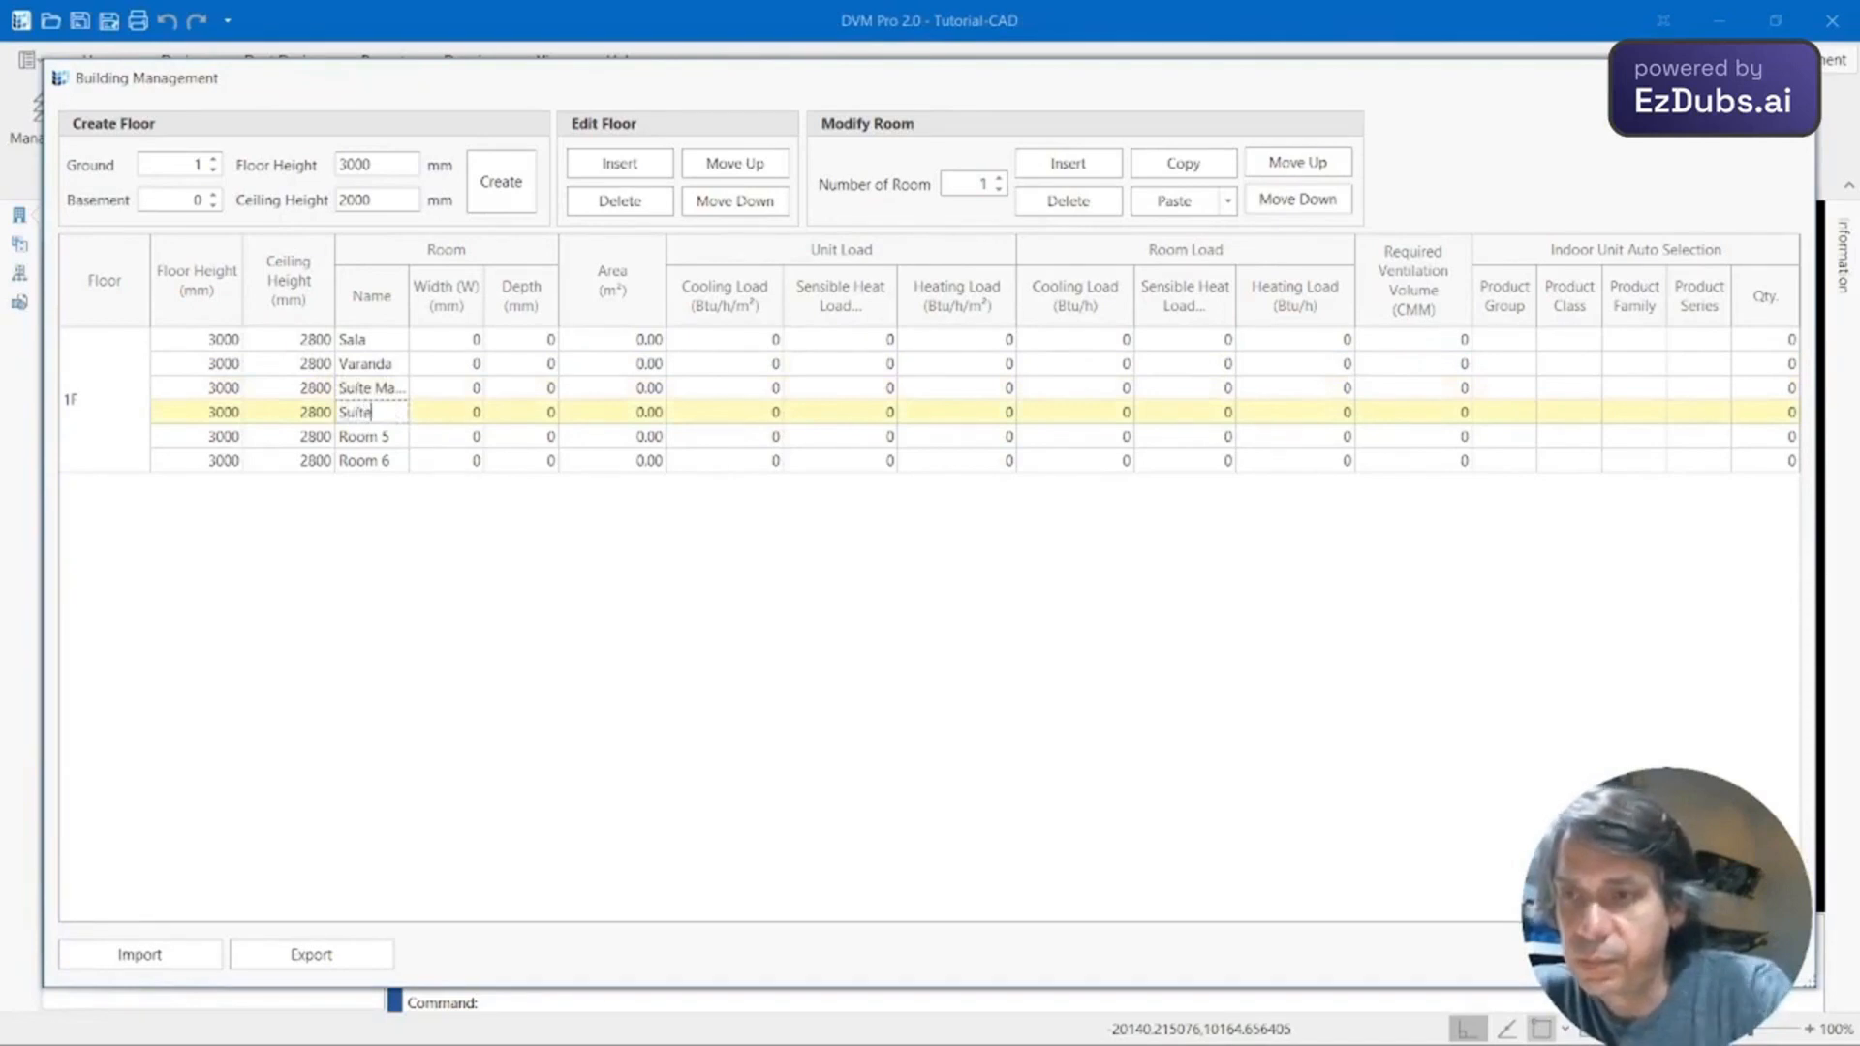
Rename Room 5 as Escritório and Room 6 as Quarto, and close Building Management.
{"action": "left_click", "coordinate": [387, 436]}
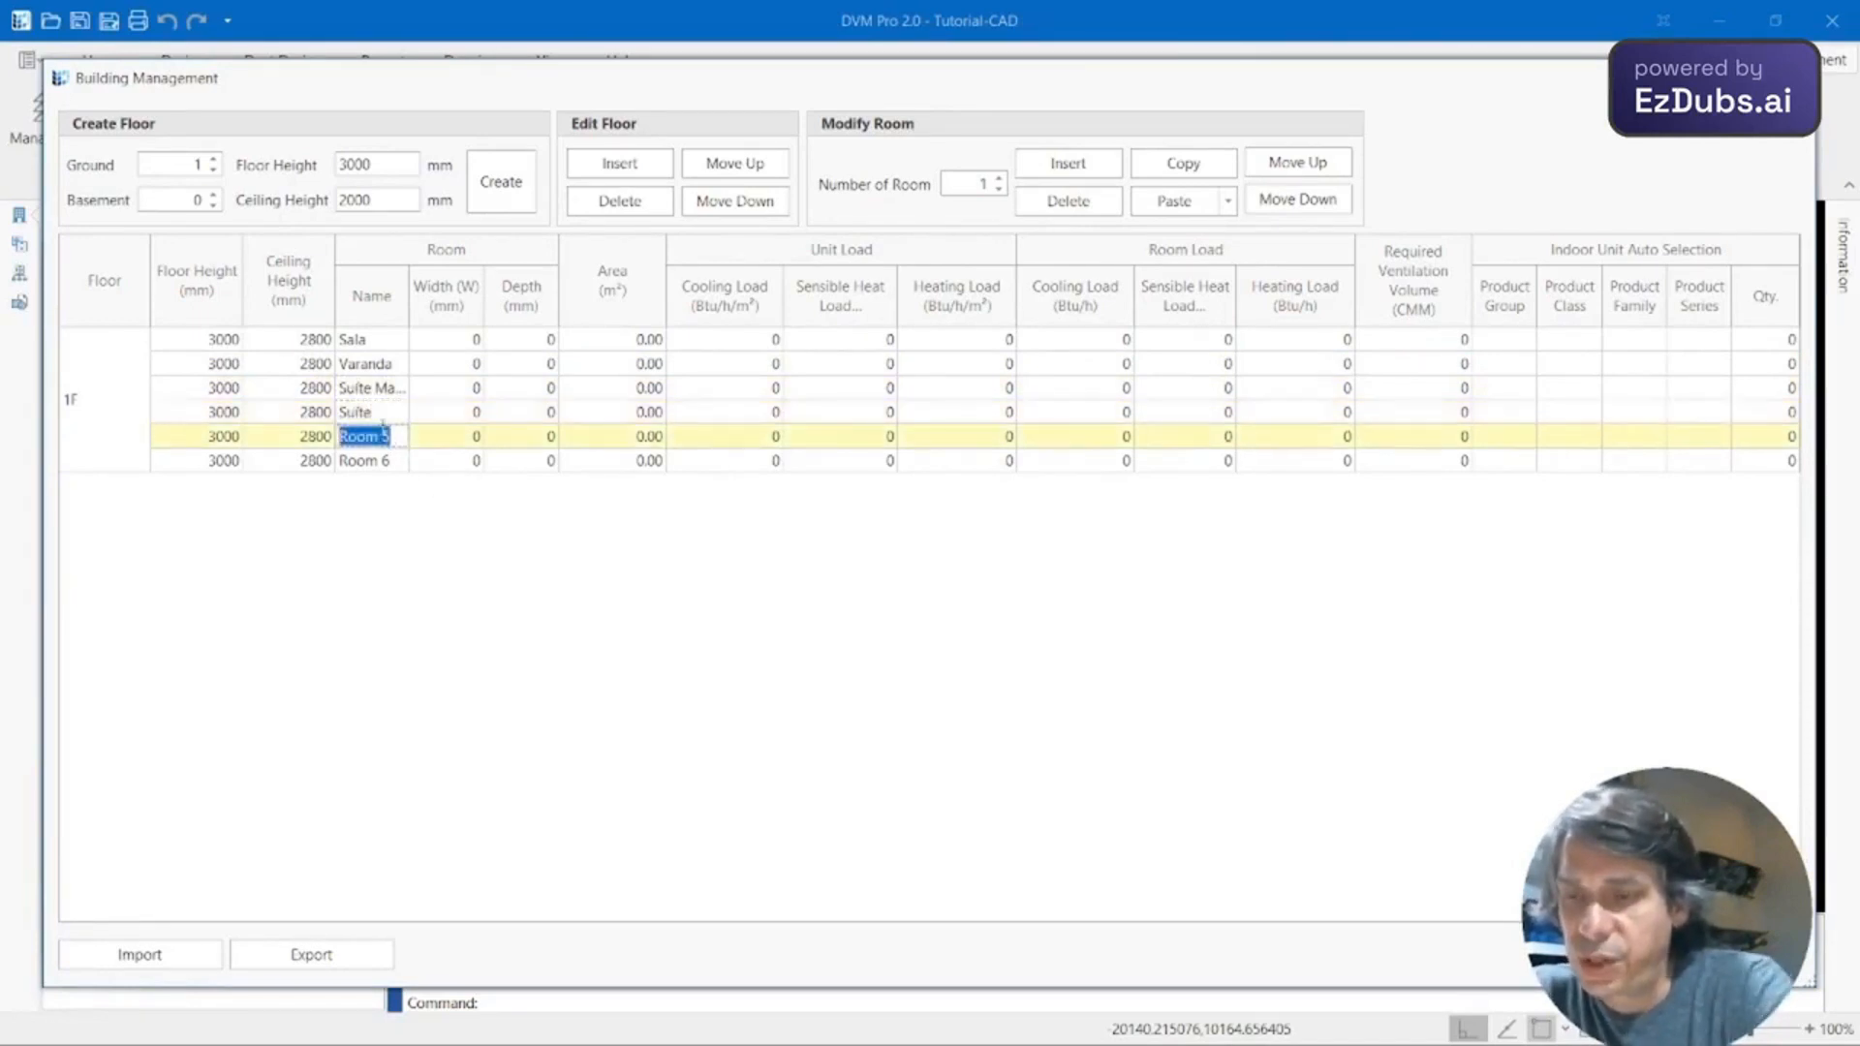
{"action": "type", "text": "Escritório"}
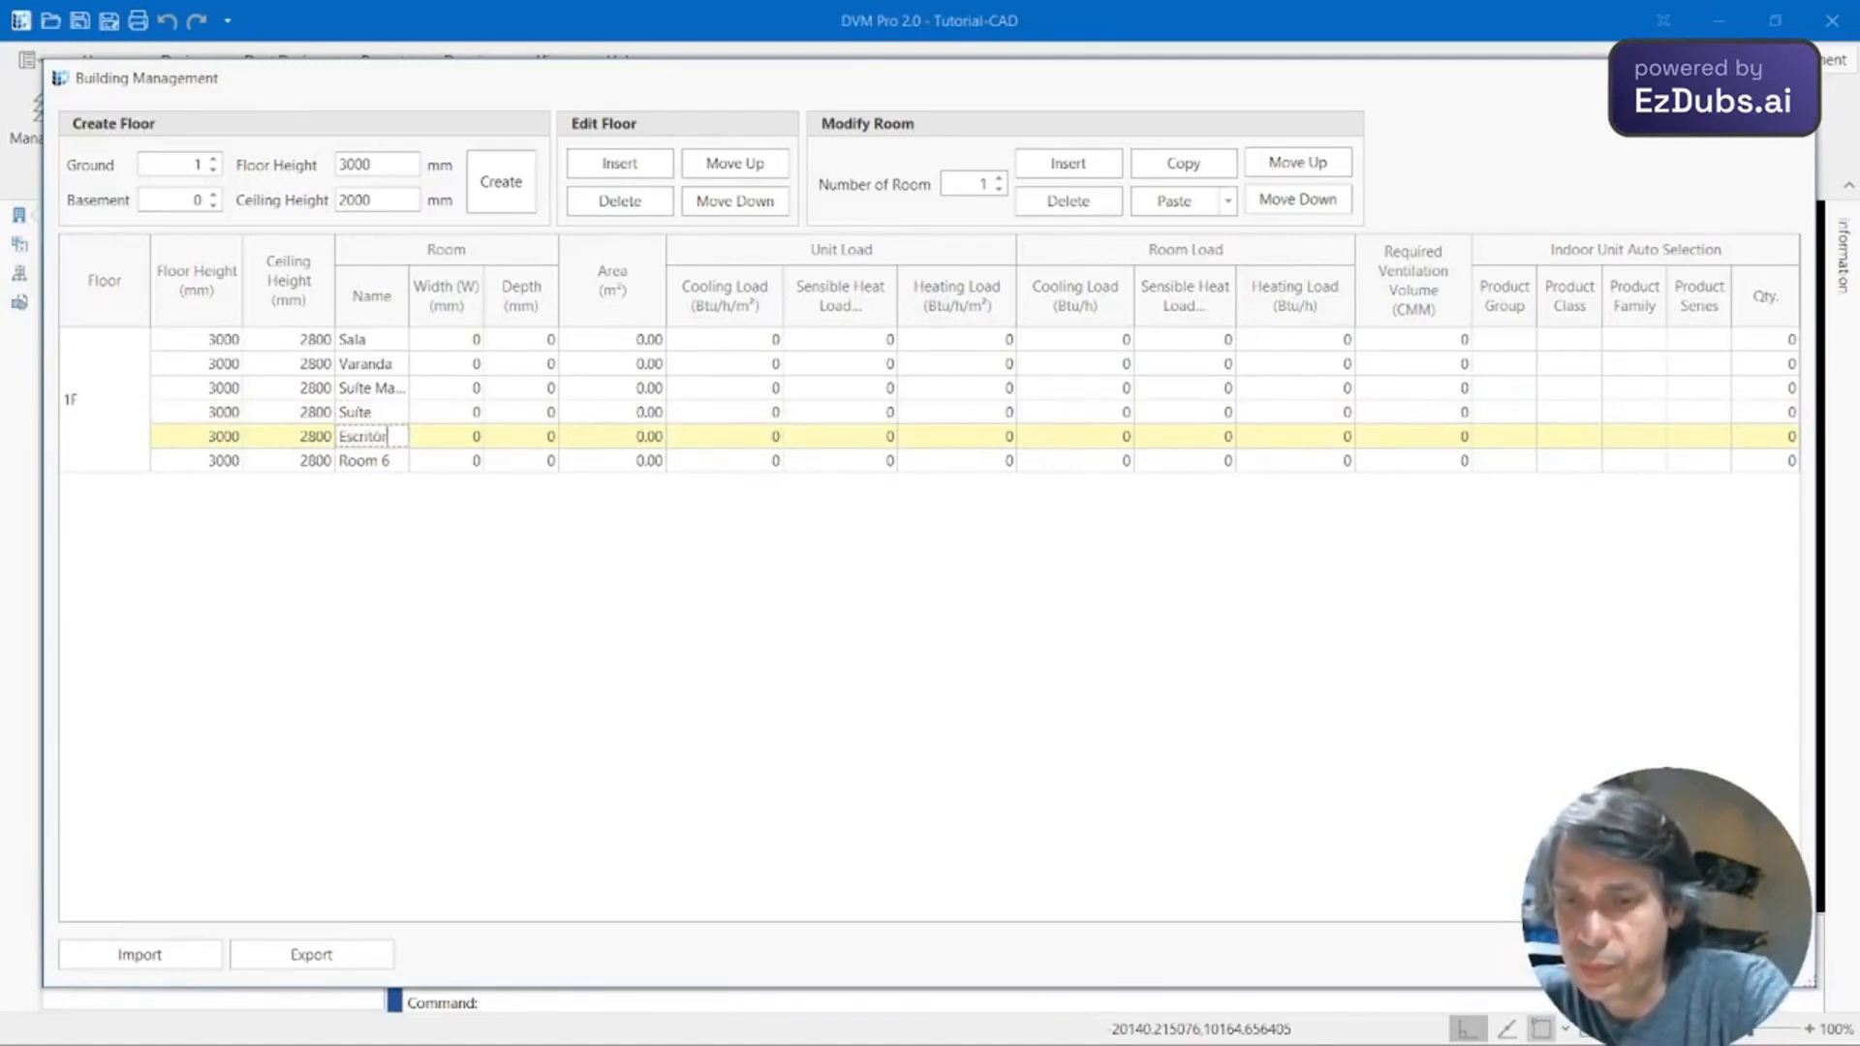
{"action": "left_click", "coordinate": [387, 461]}
{"action": "type", "text": "Quar"}
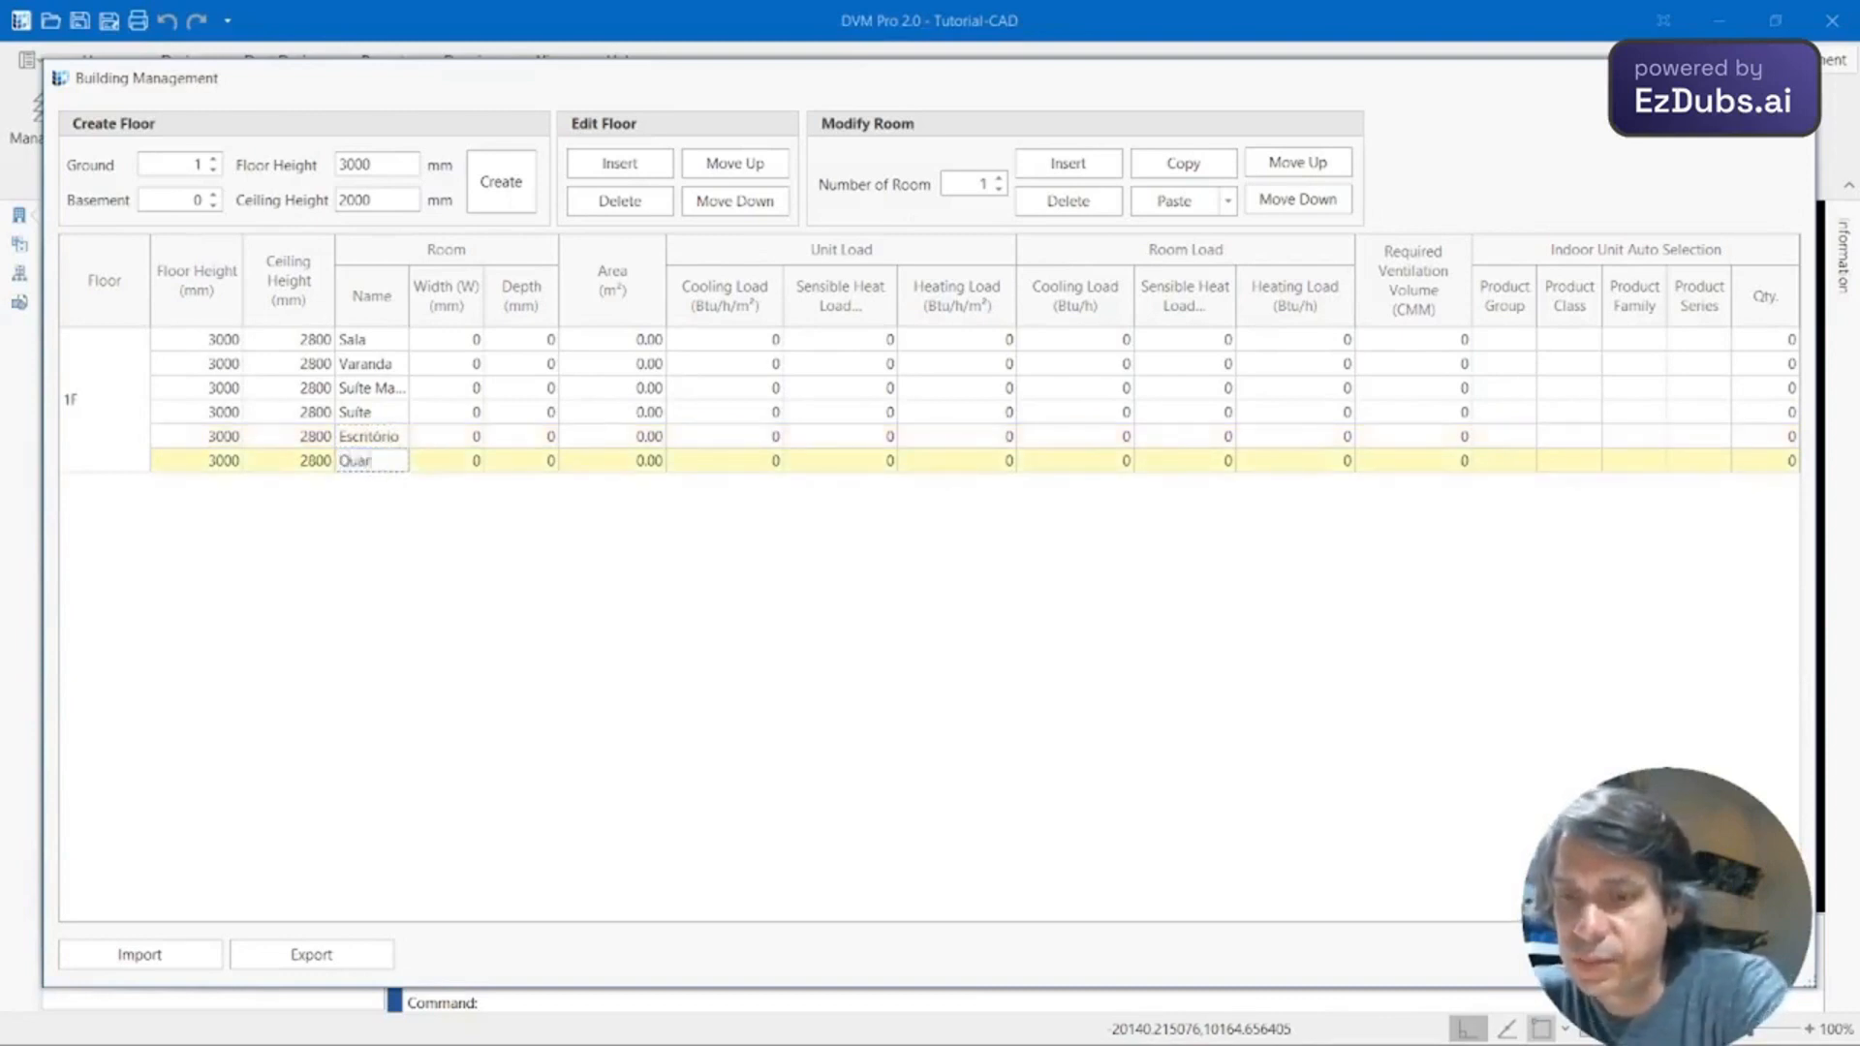
{"action": "type", "text": "to"}
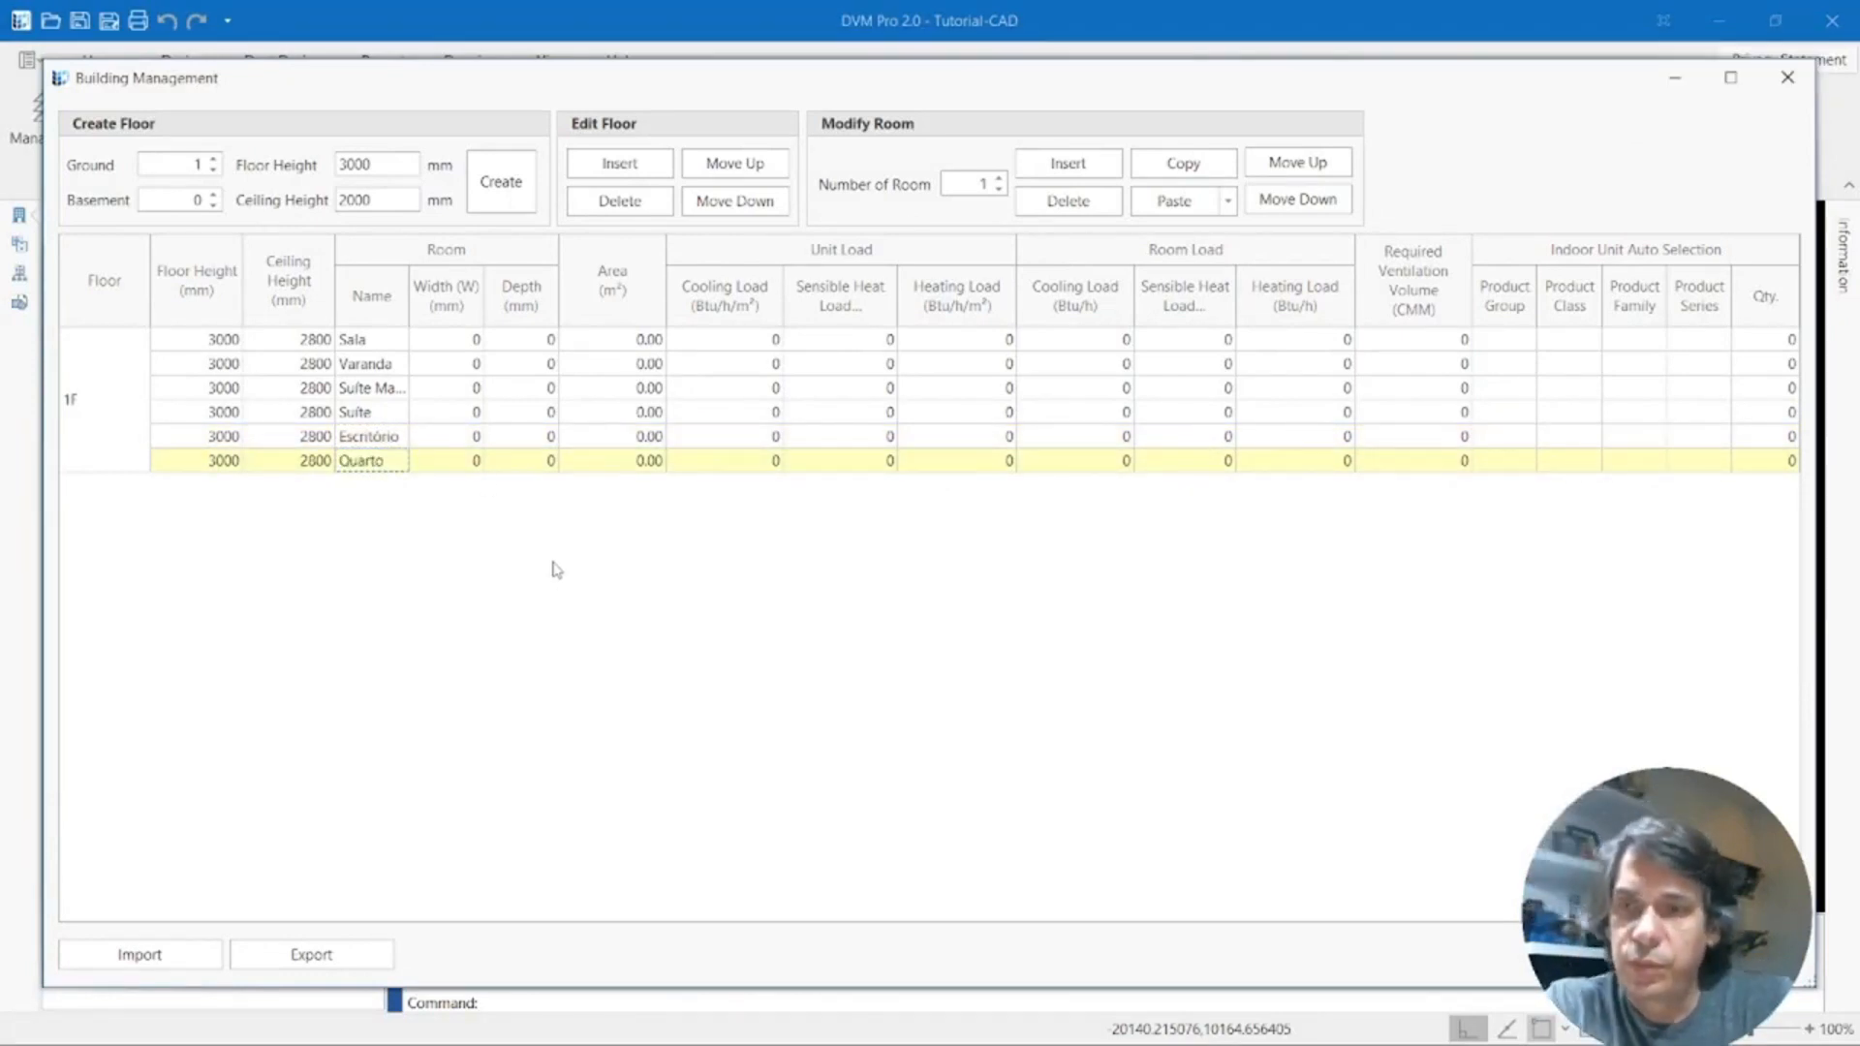
{"action": "left_click", "coordinate": [1717, 954]}
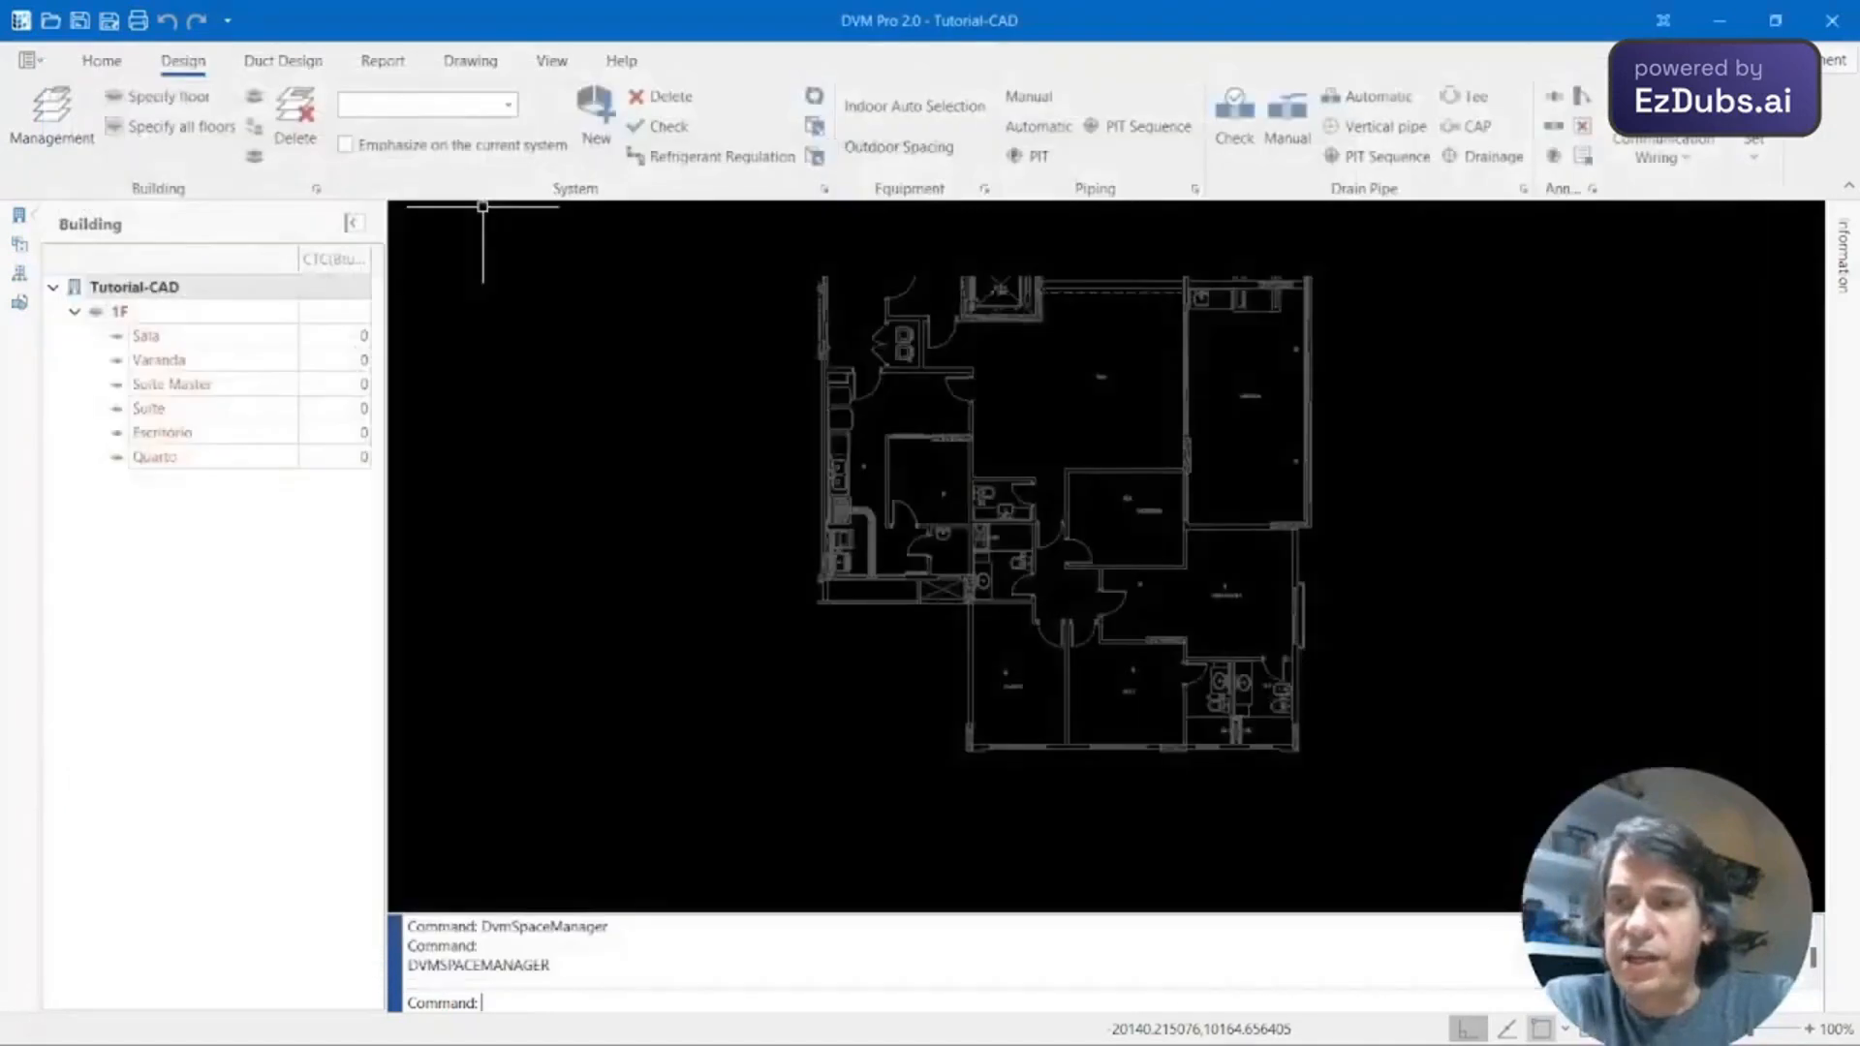
Review floor 1F and its rooms in the building tree.
{"action": "left_click", "coordinate": [121, 318]}
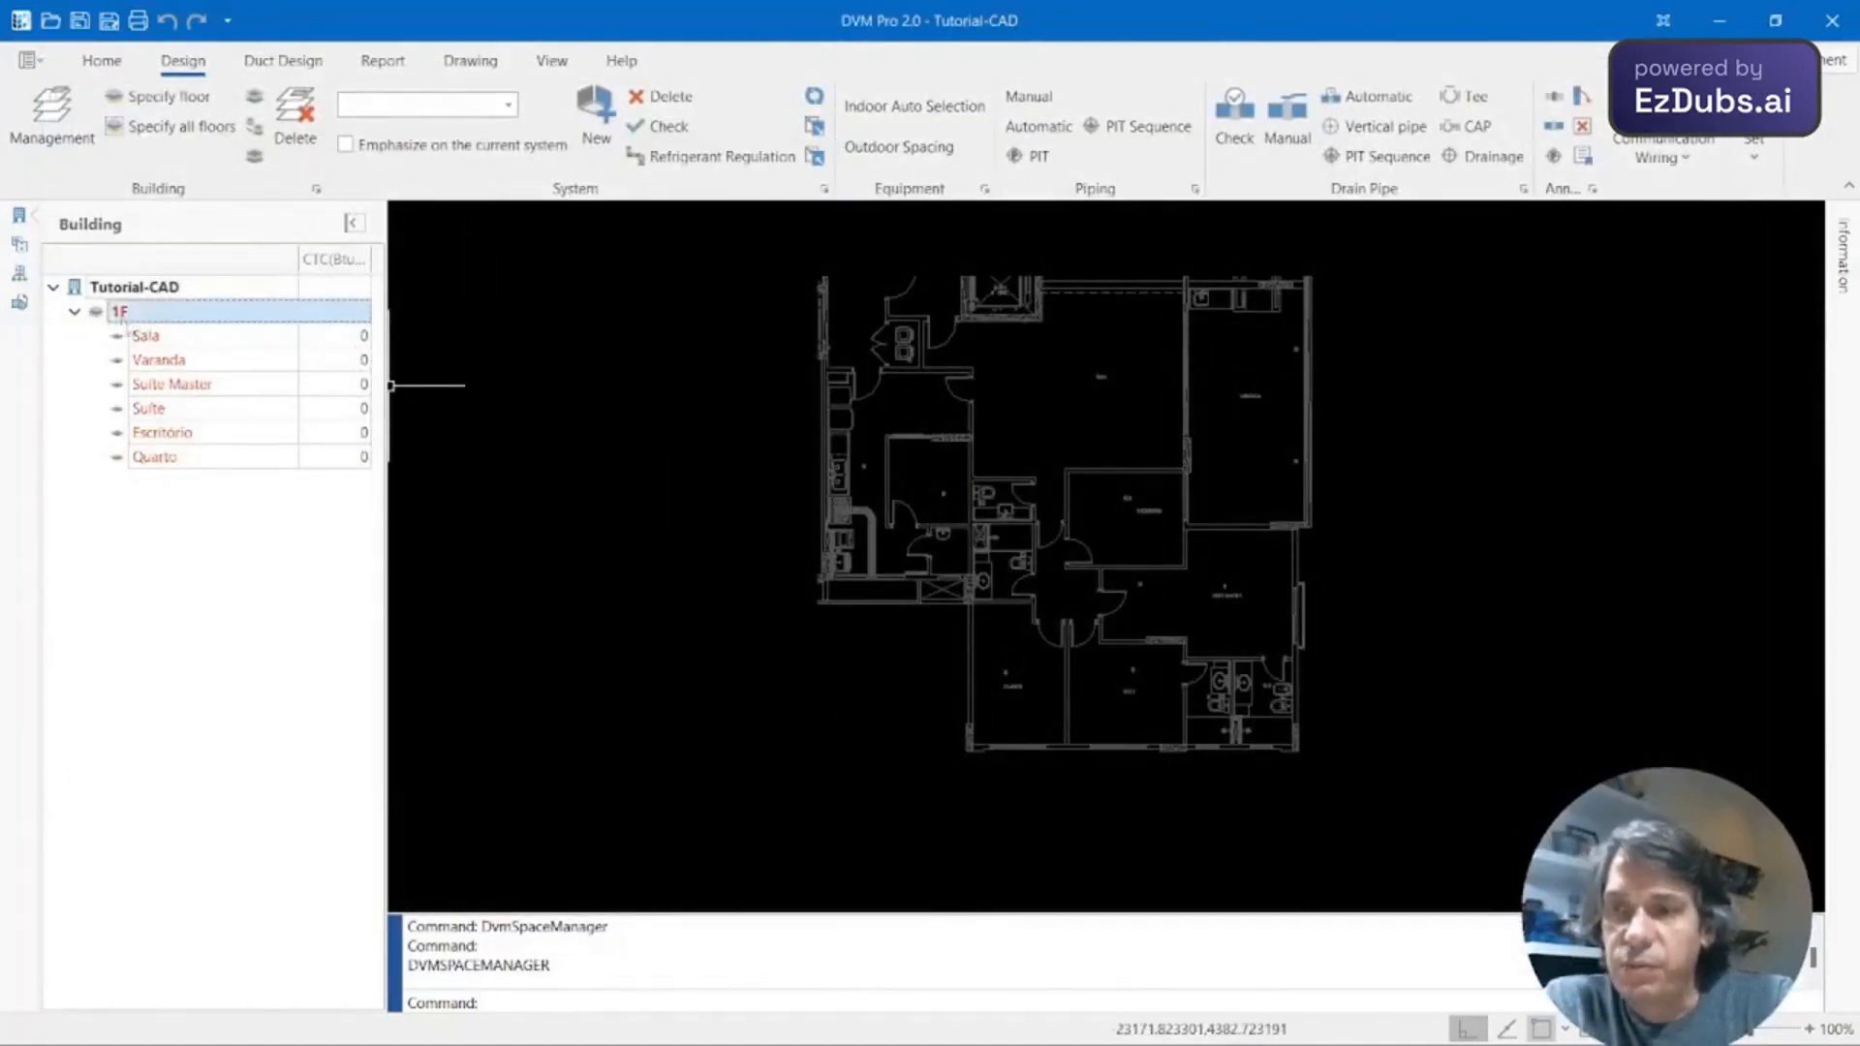
{"action": "left_click", "coordinate": [165, 341]}
{"action": "left_click", "coordinate": [170, 362]}
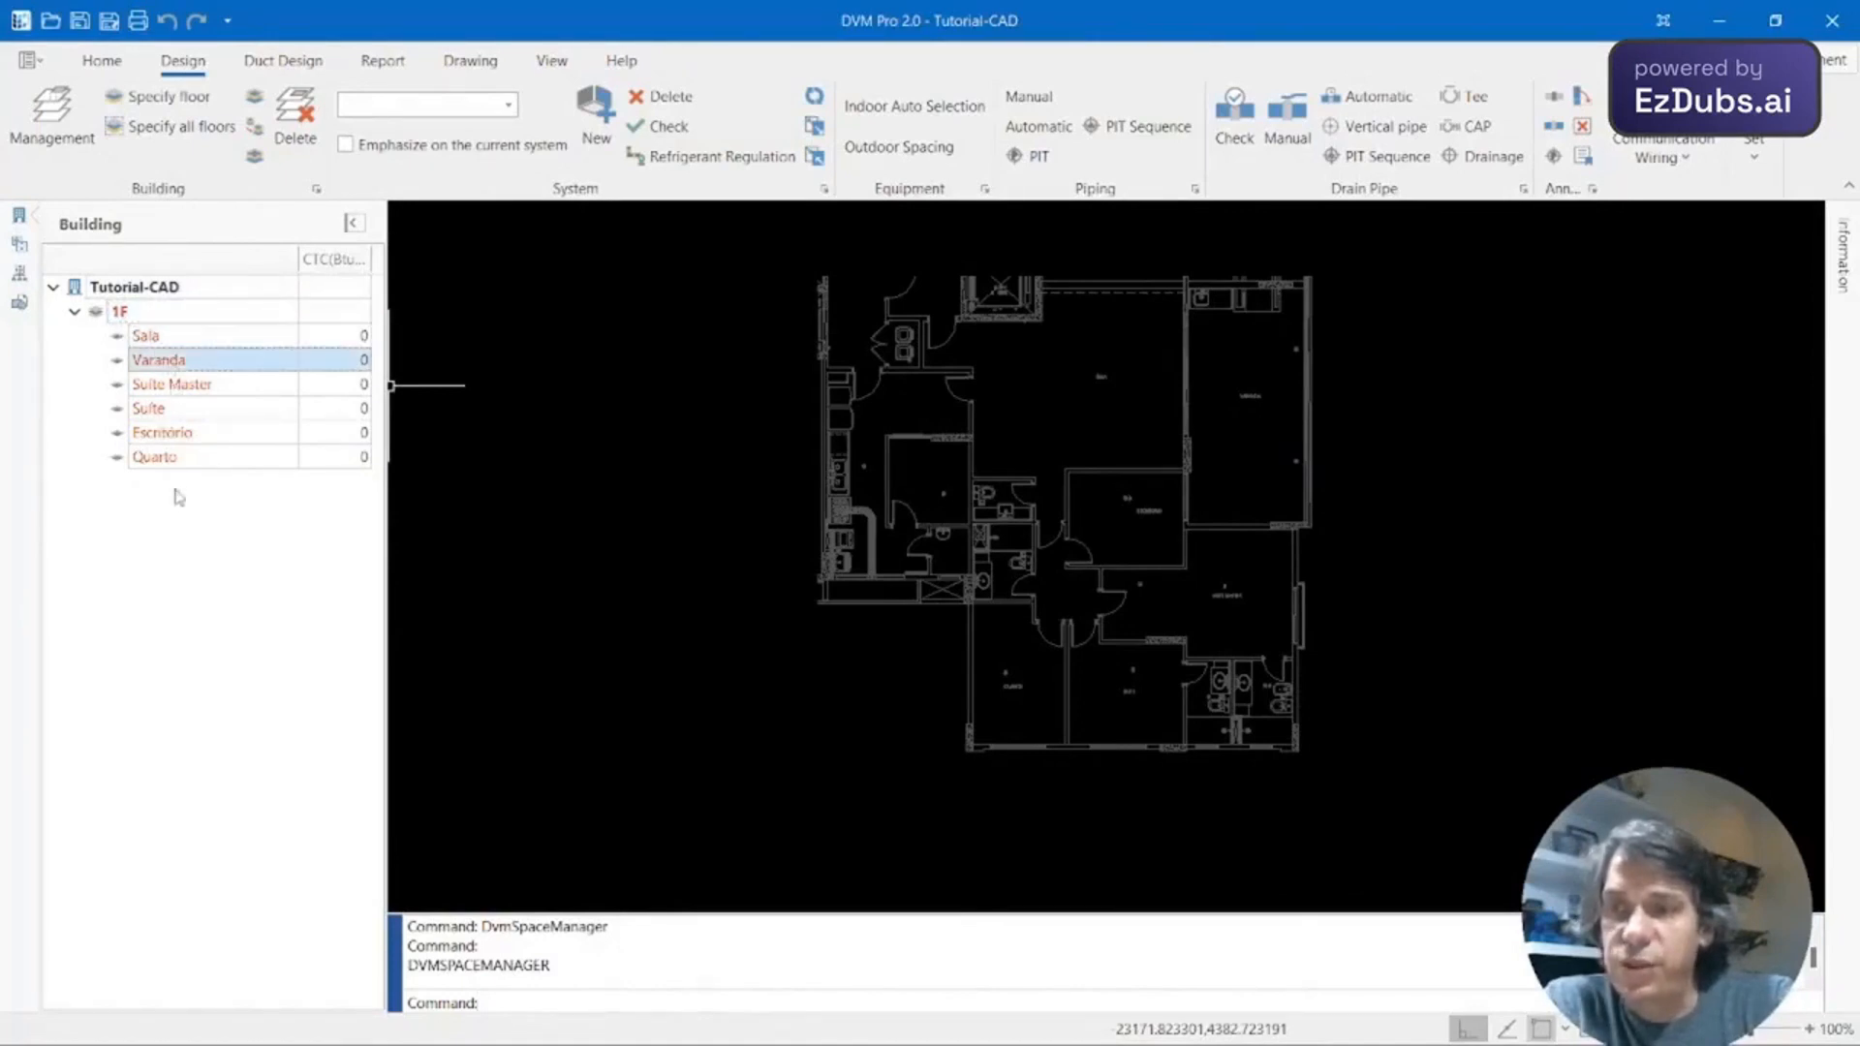
{"action": "left_click", "coordinate": [170, 410]}
{"action": "left_click", "coordinate": [176, 436]}
{"action": "left_click", "coordinate": [181, 456]}
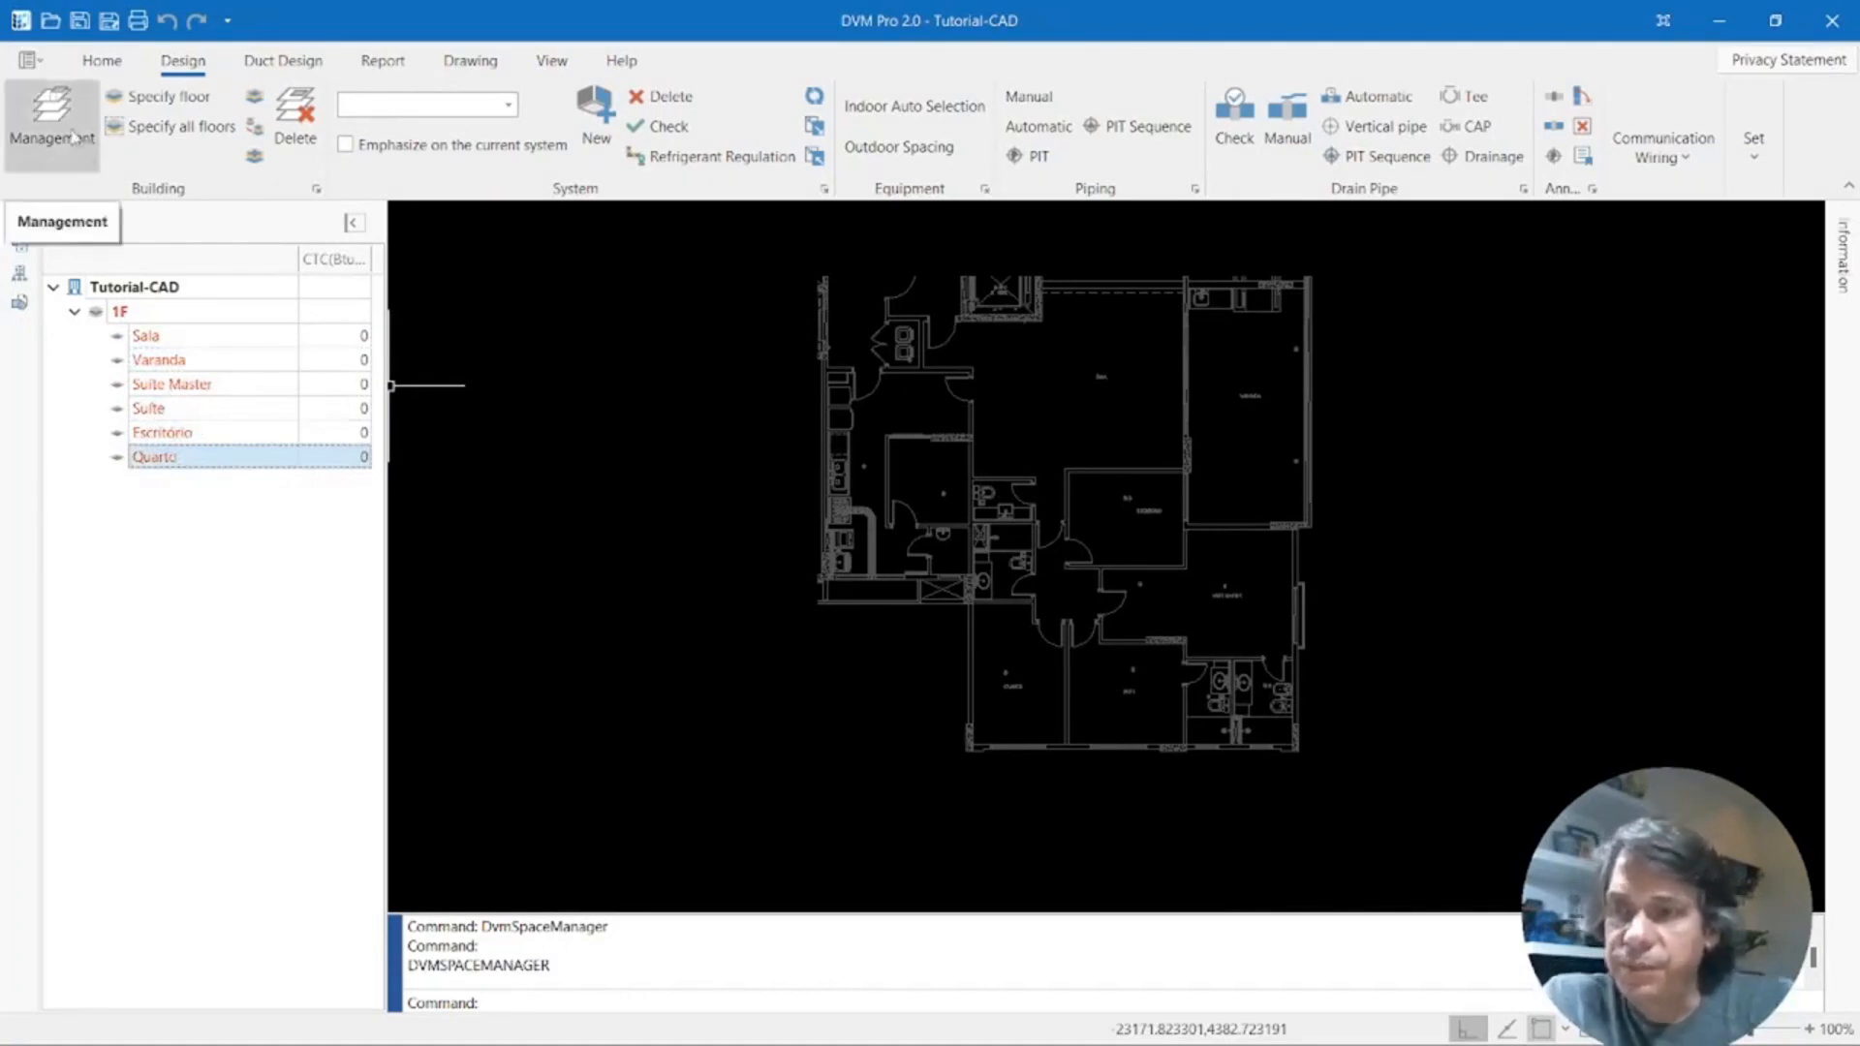
Rename floor 1F as Apto. 601 in Building Management and close the dialog.
{"action": "left_click", "coordinate": [125, 315]}
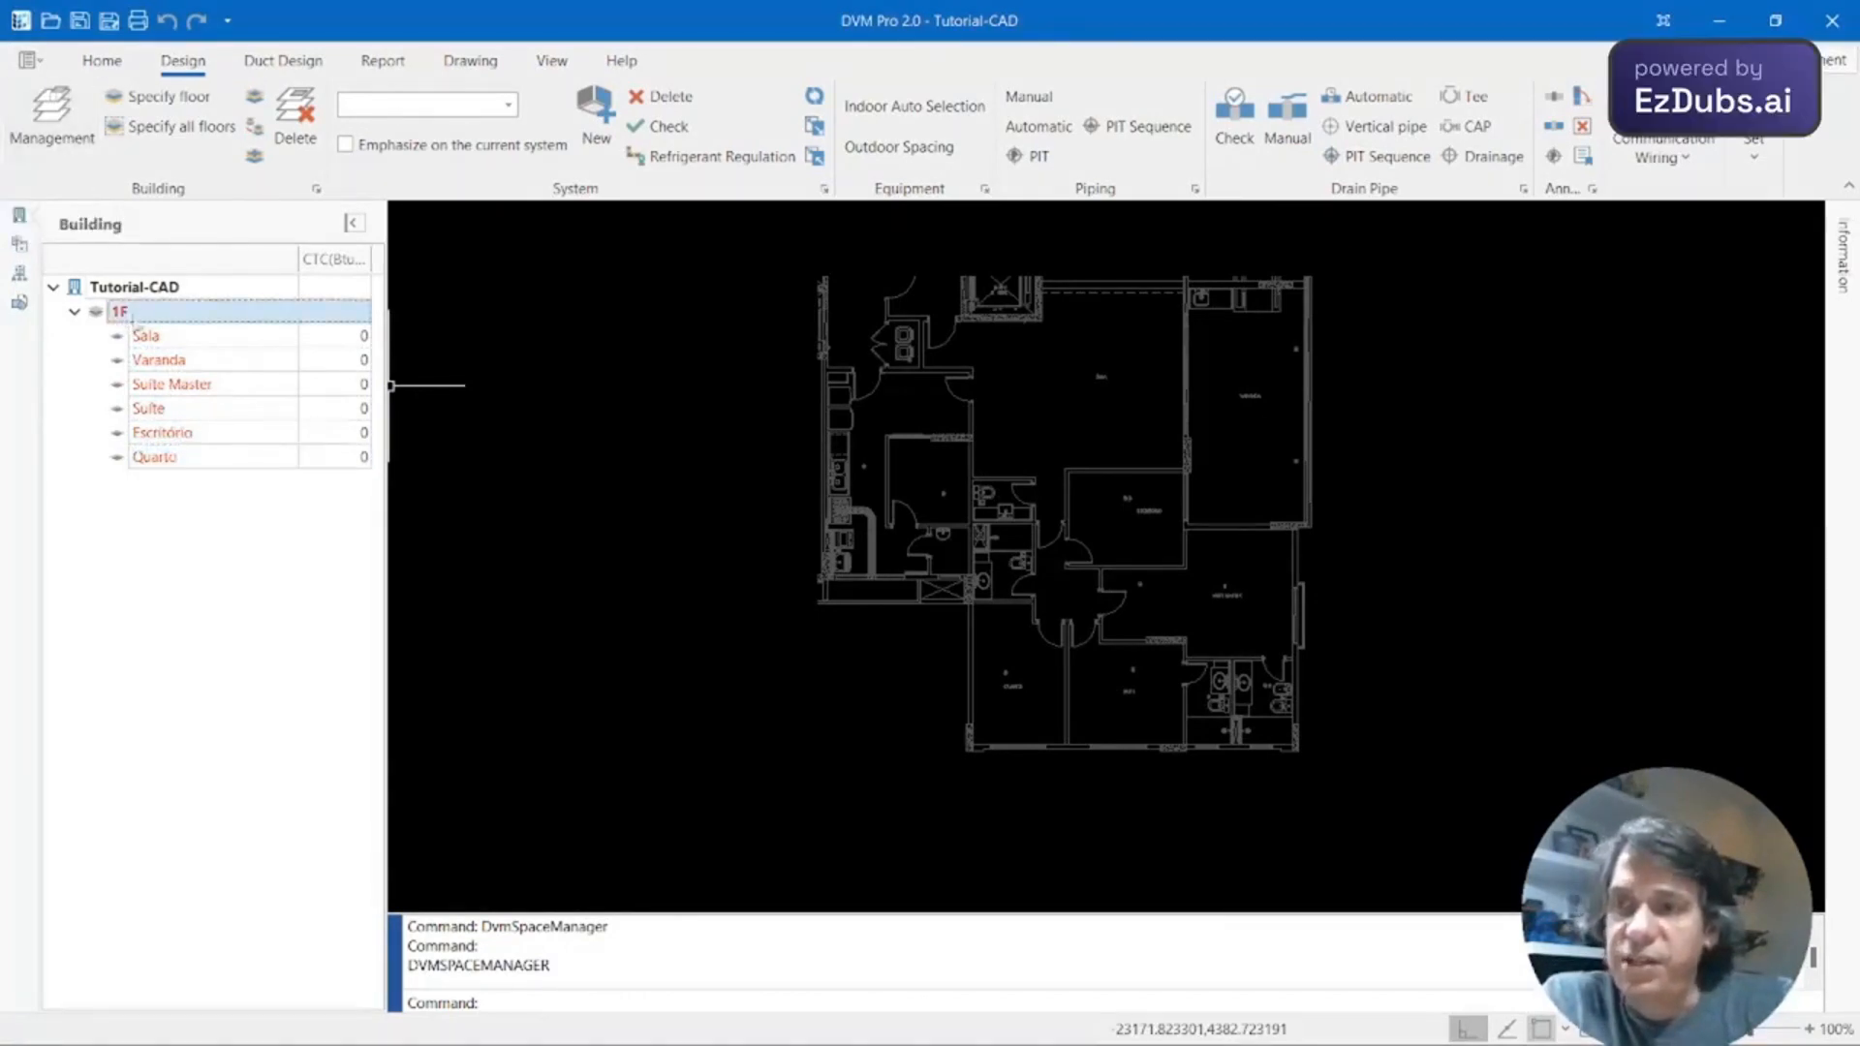
{"action": "left_click", "coordinate": [54, 126]}
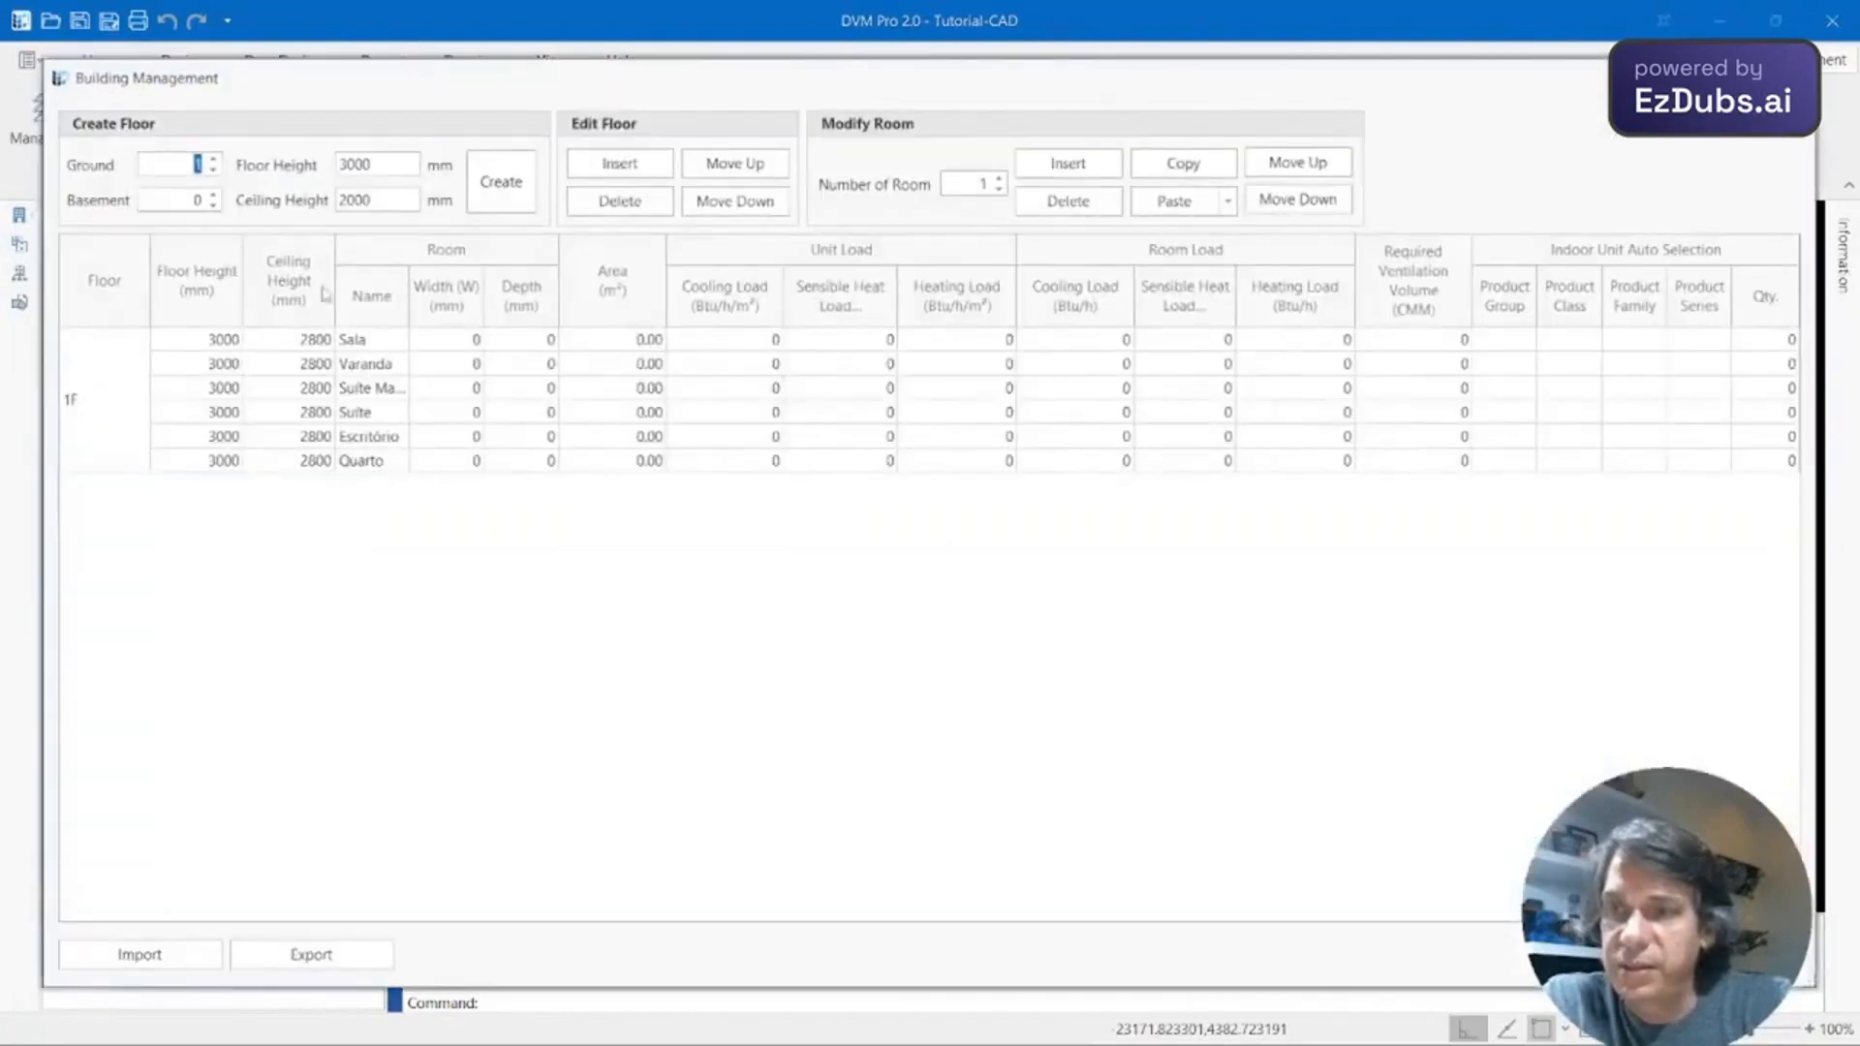
{"action": "double_click", "coordinate": [106, 405]}
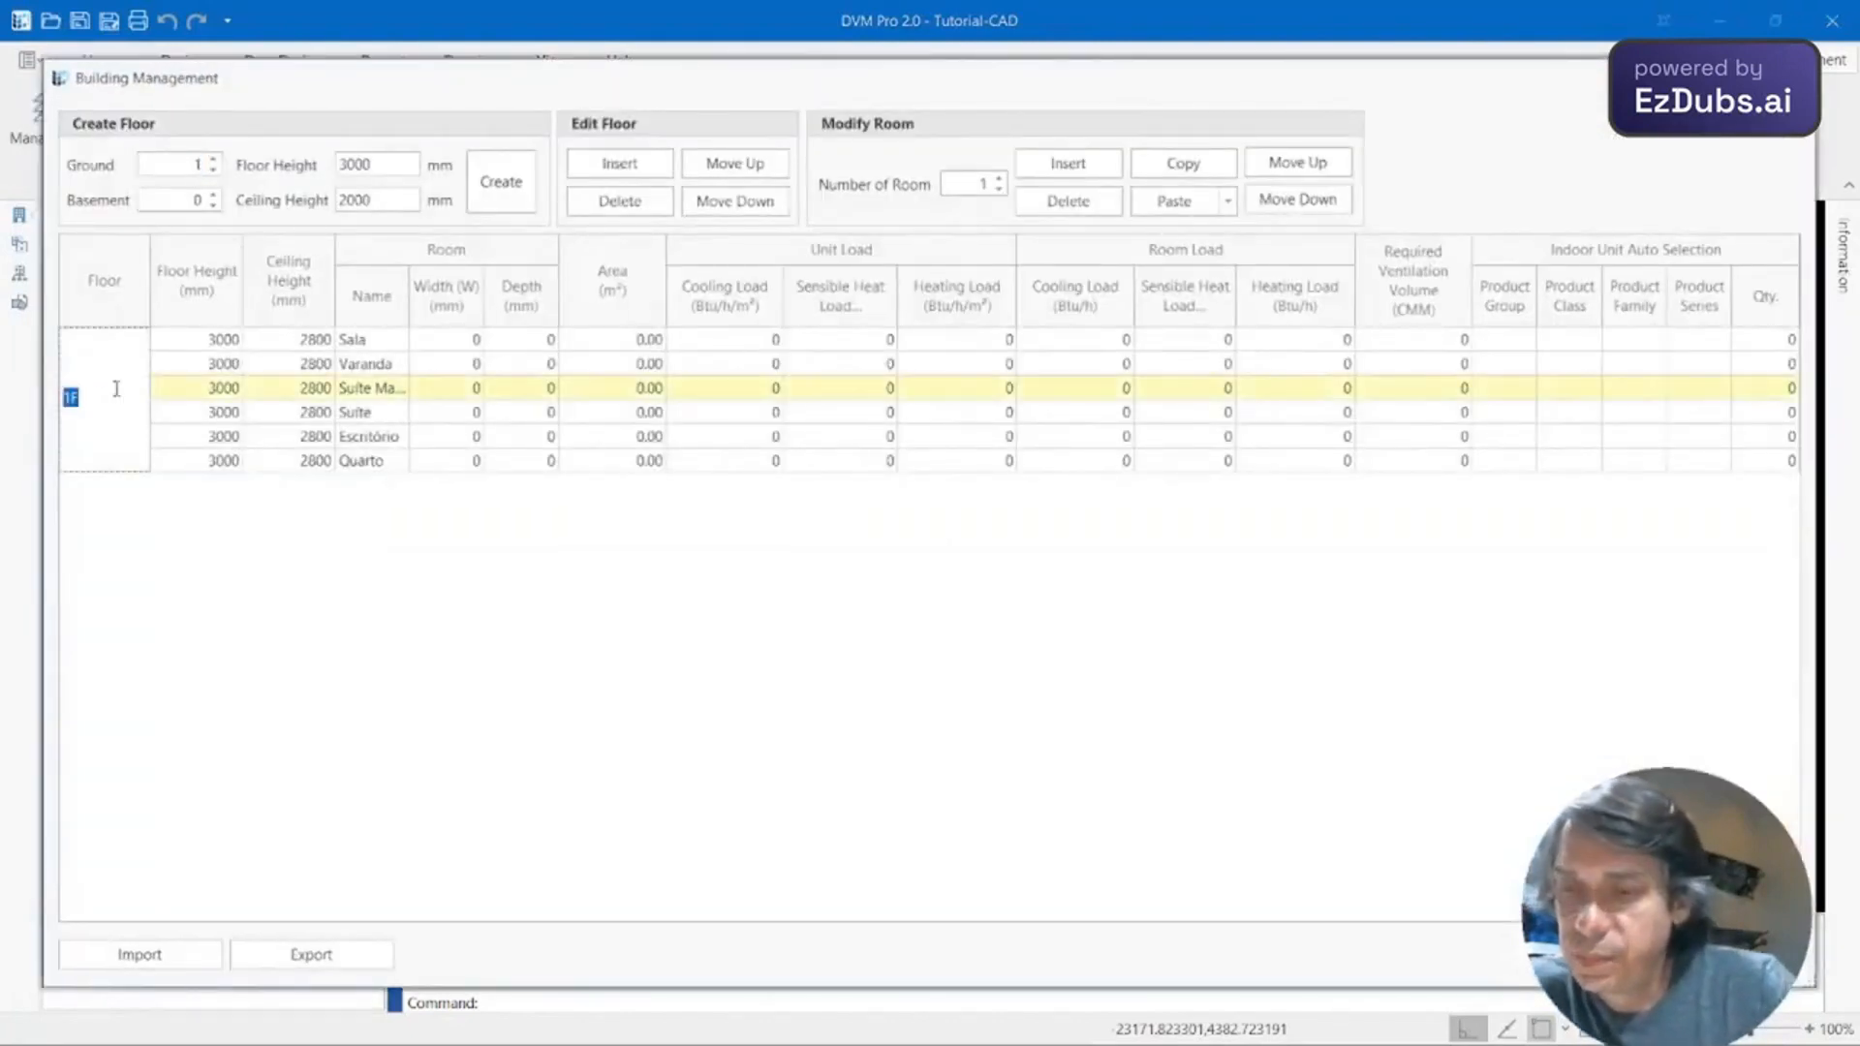
{"action": "type", "text": "Apto"}
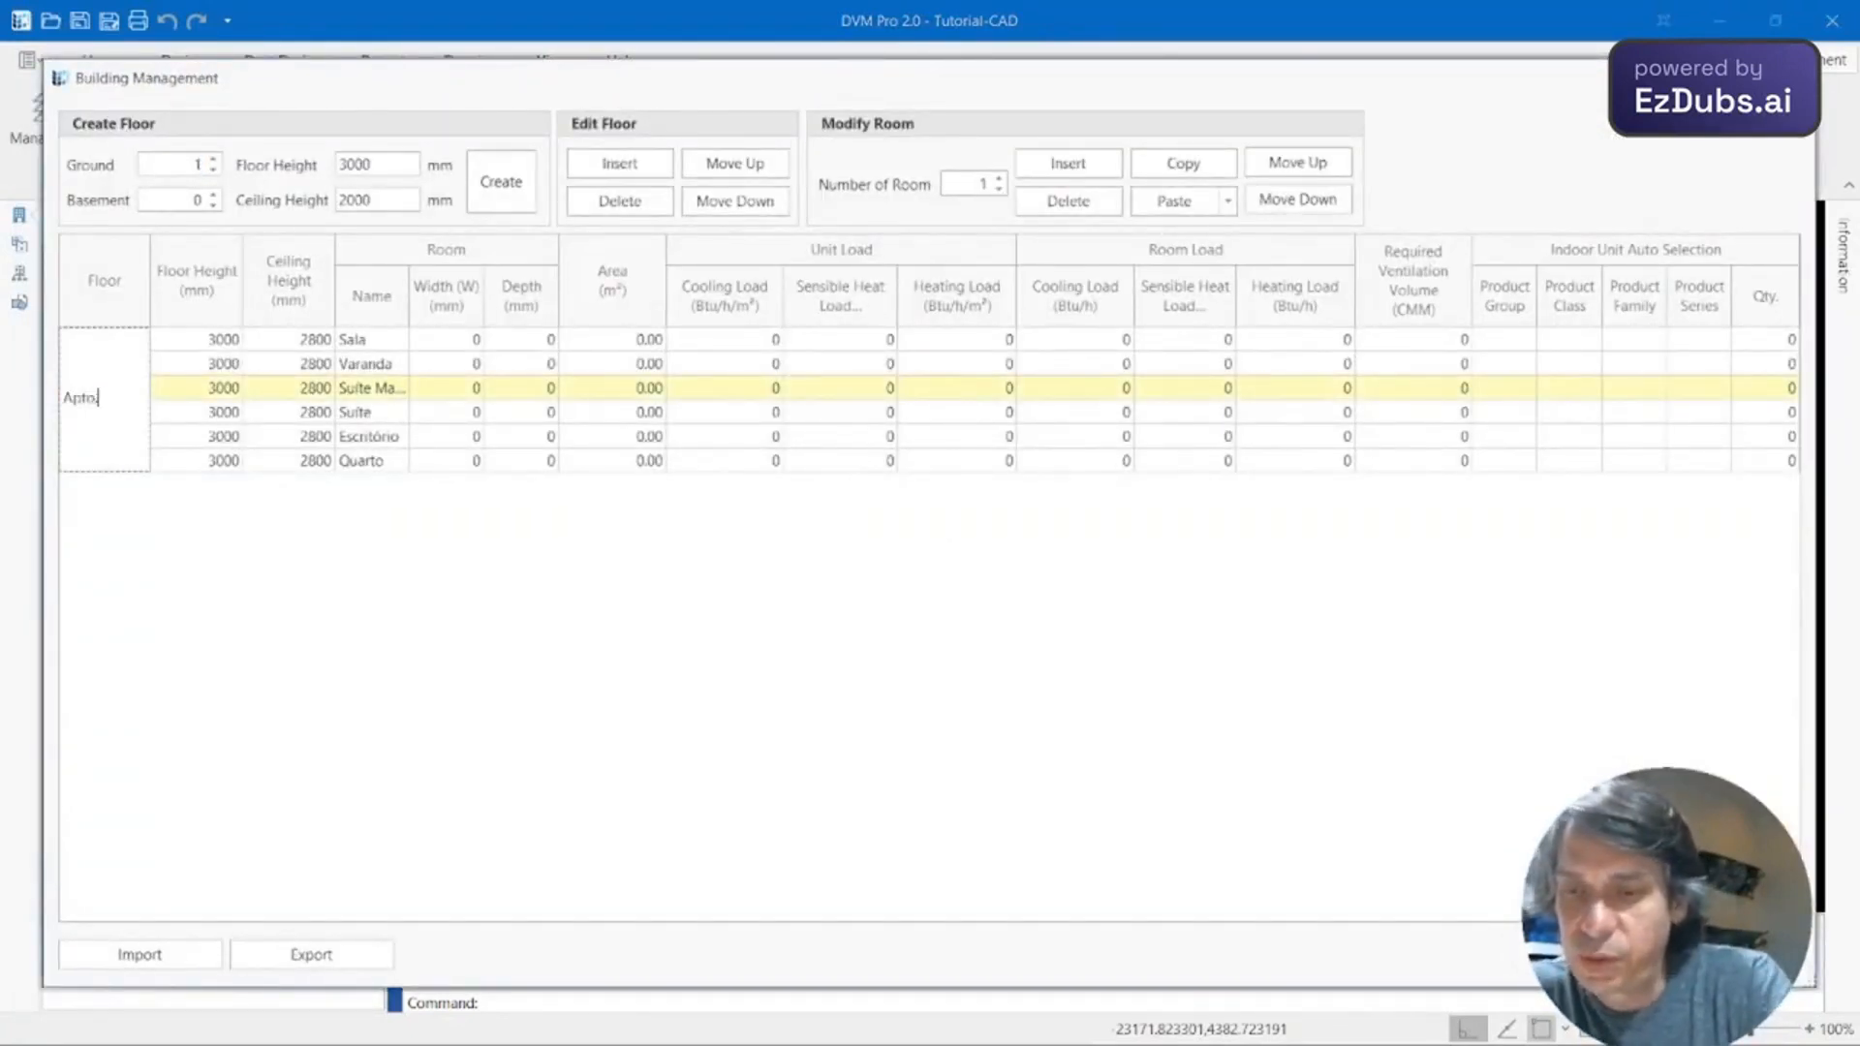
{"action": "type", "text": ". 601"}
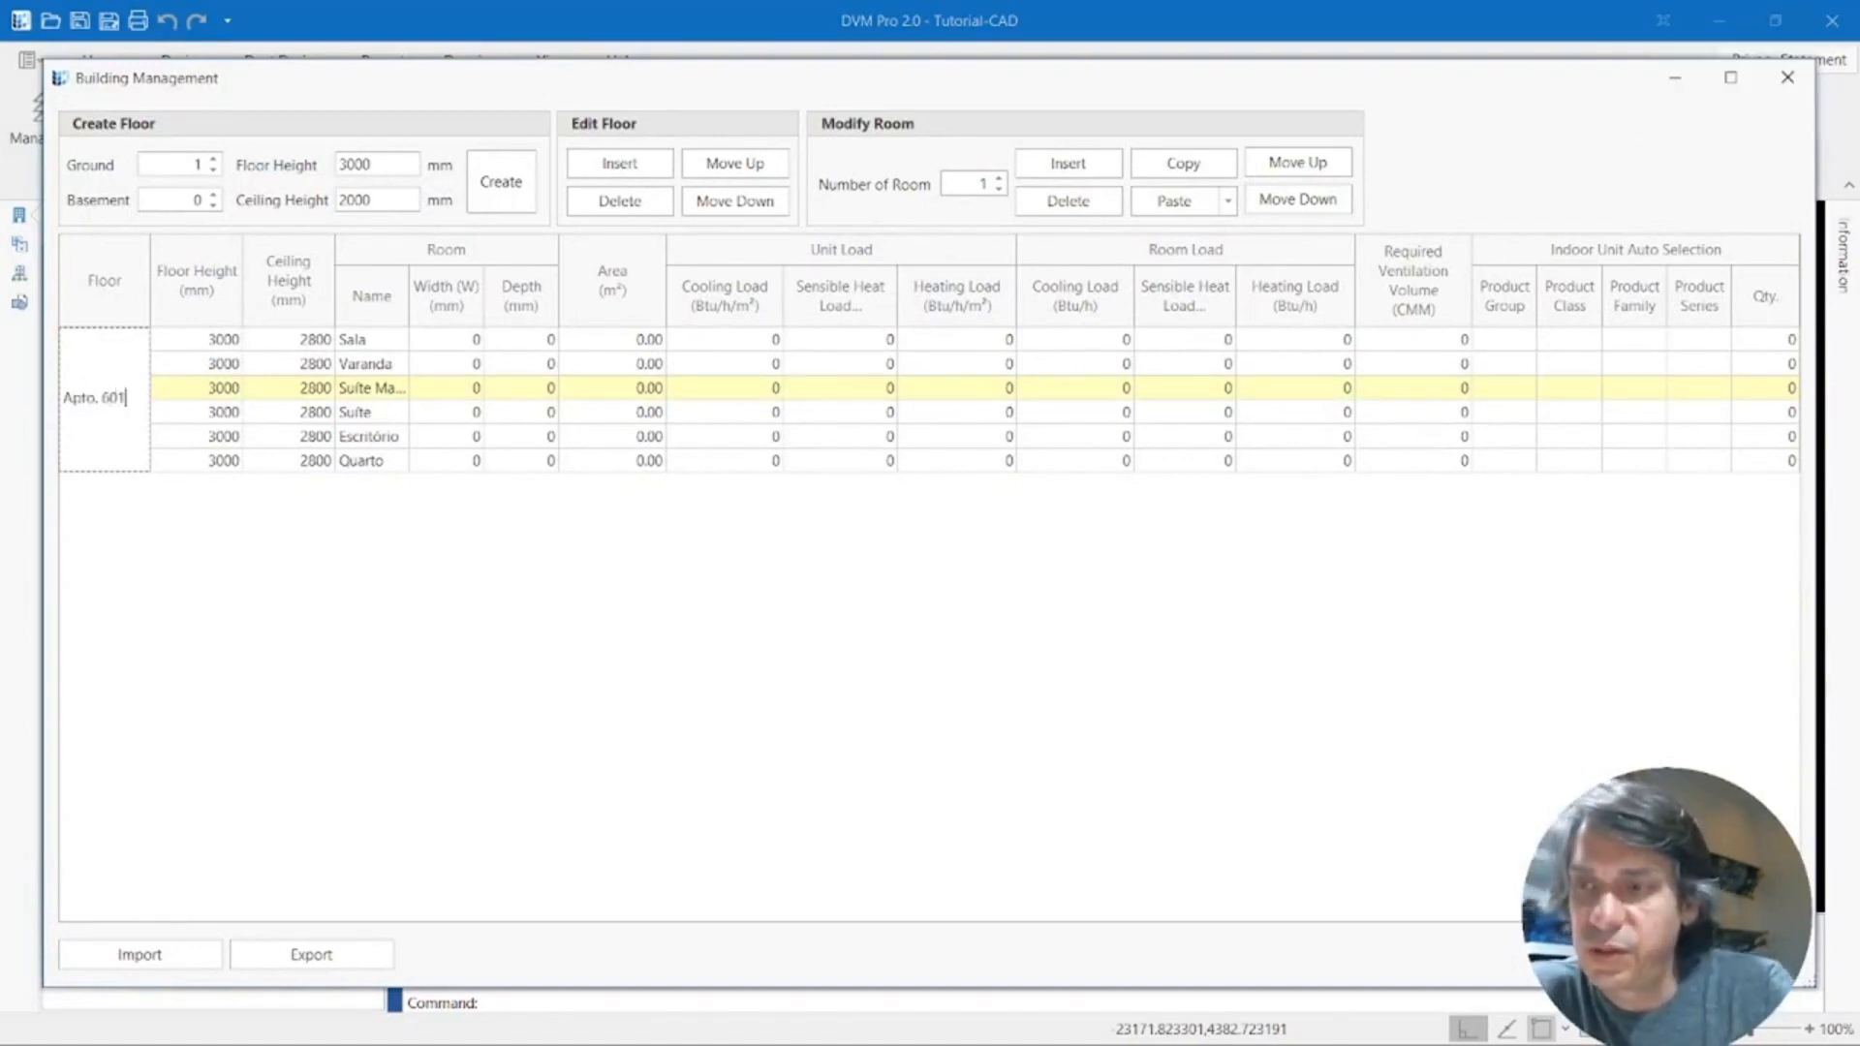
{"action": "key", "text": "Return"}
{"action": "left_click", "coordinate": [1787, 77]}
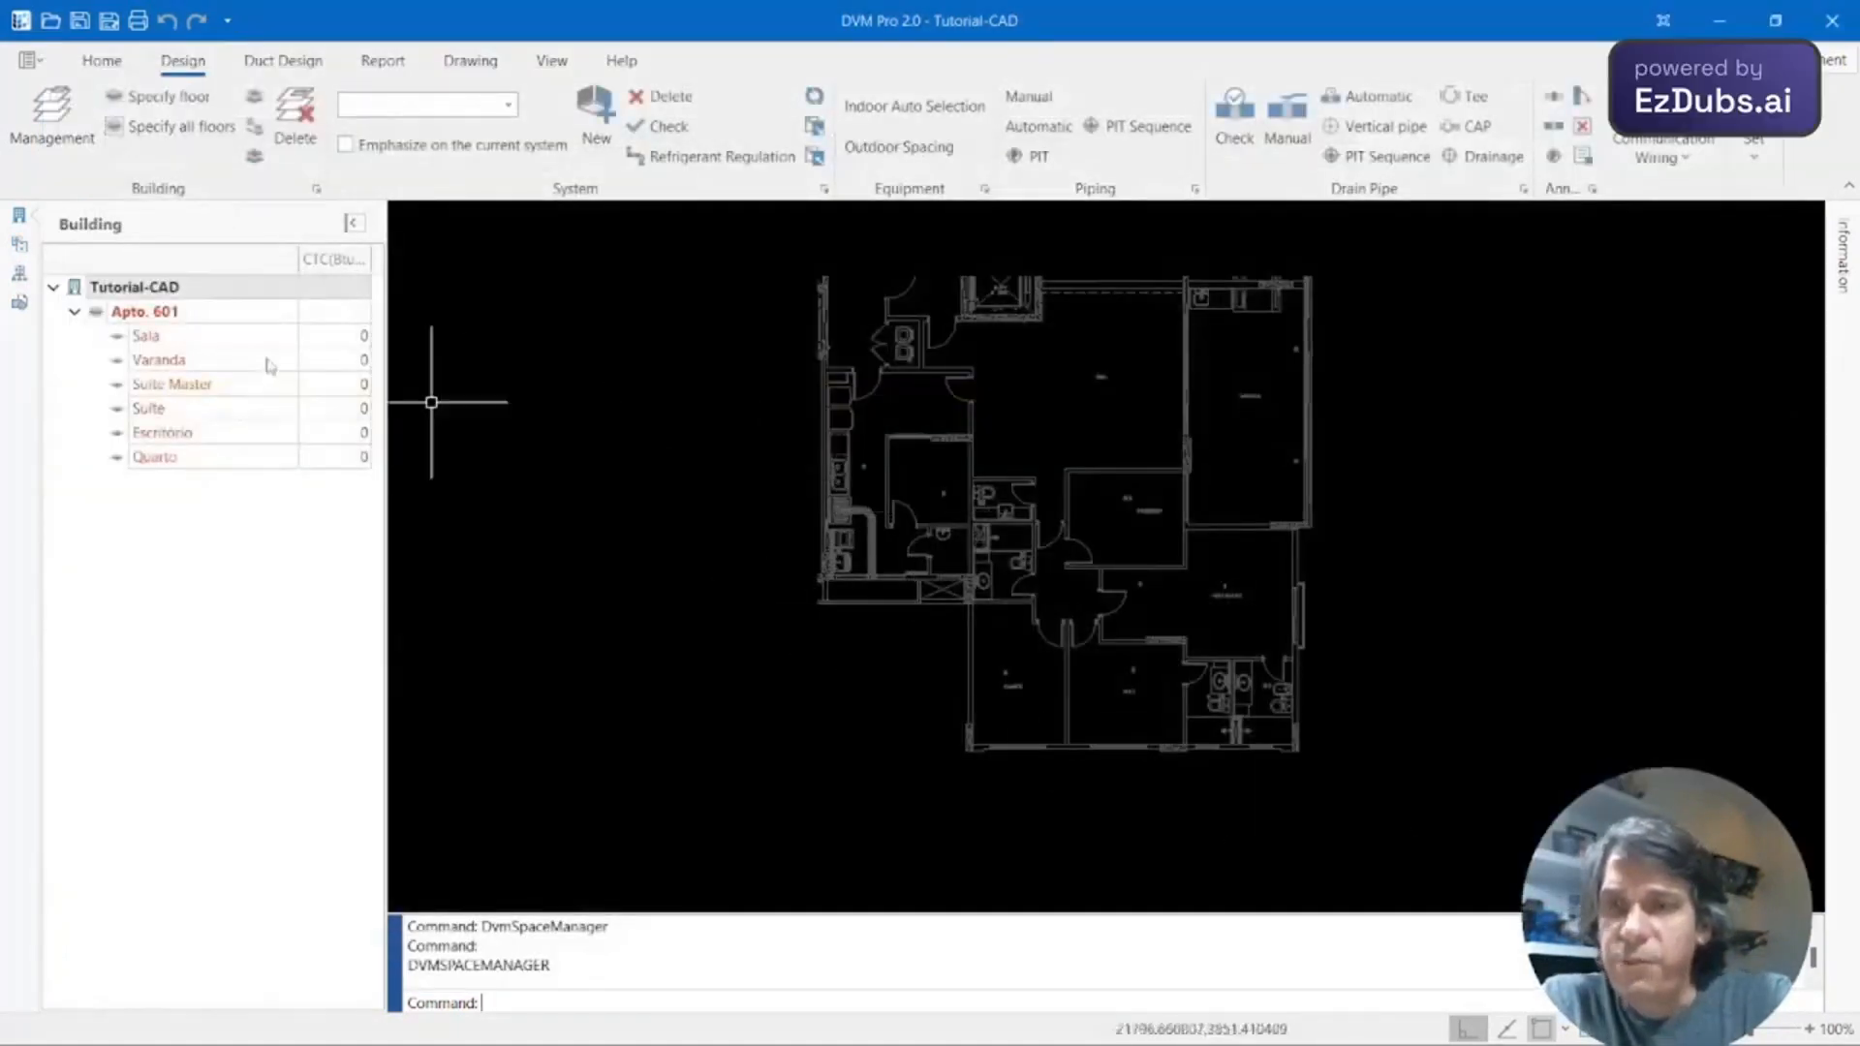
Specify the floor area of Apto. 601 with a rectangle enclosing the whole floor plan.
{"action": "left_click", "coordinate": [173, 317]}
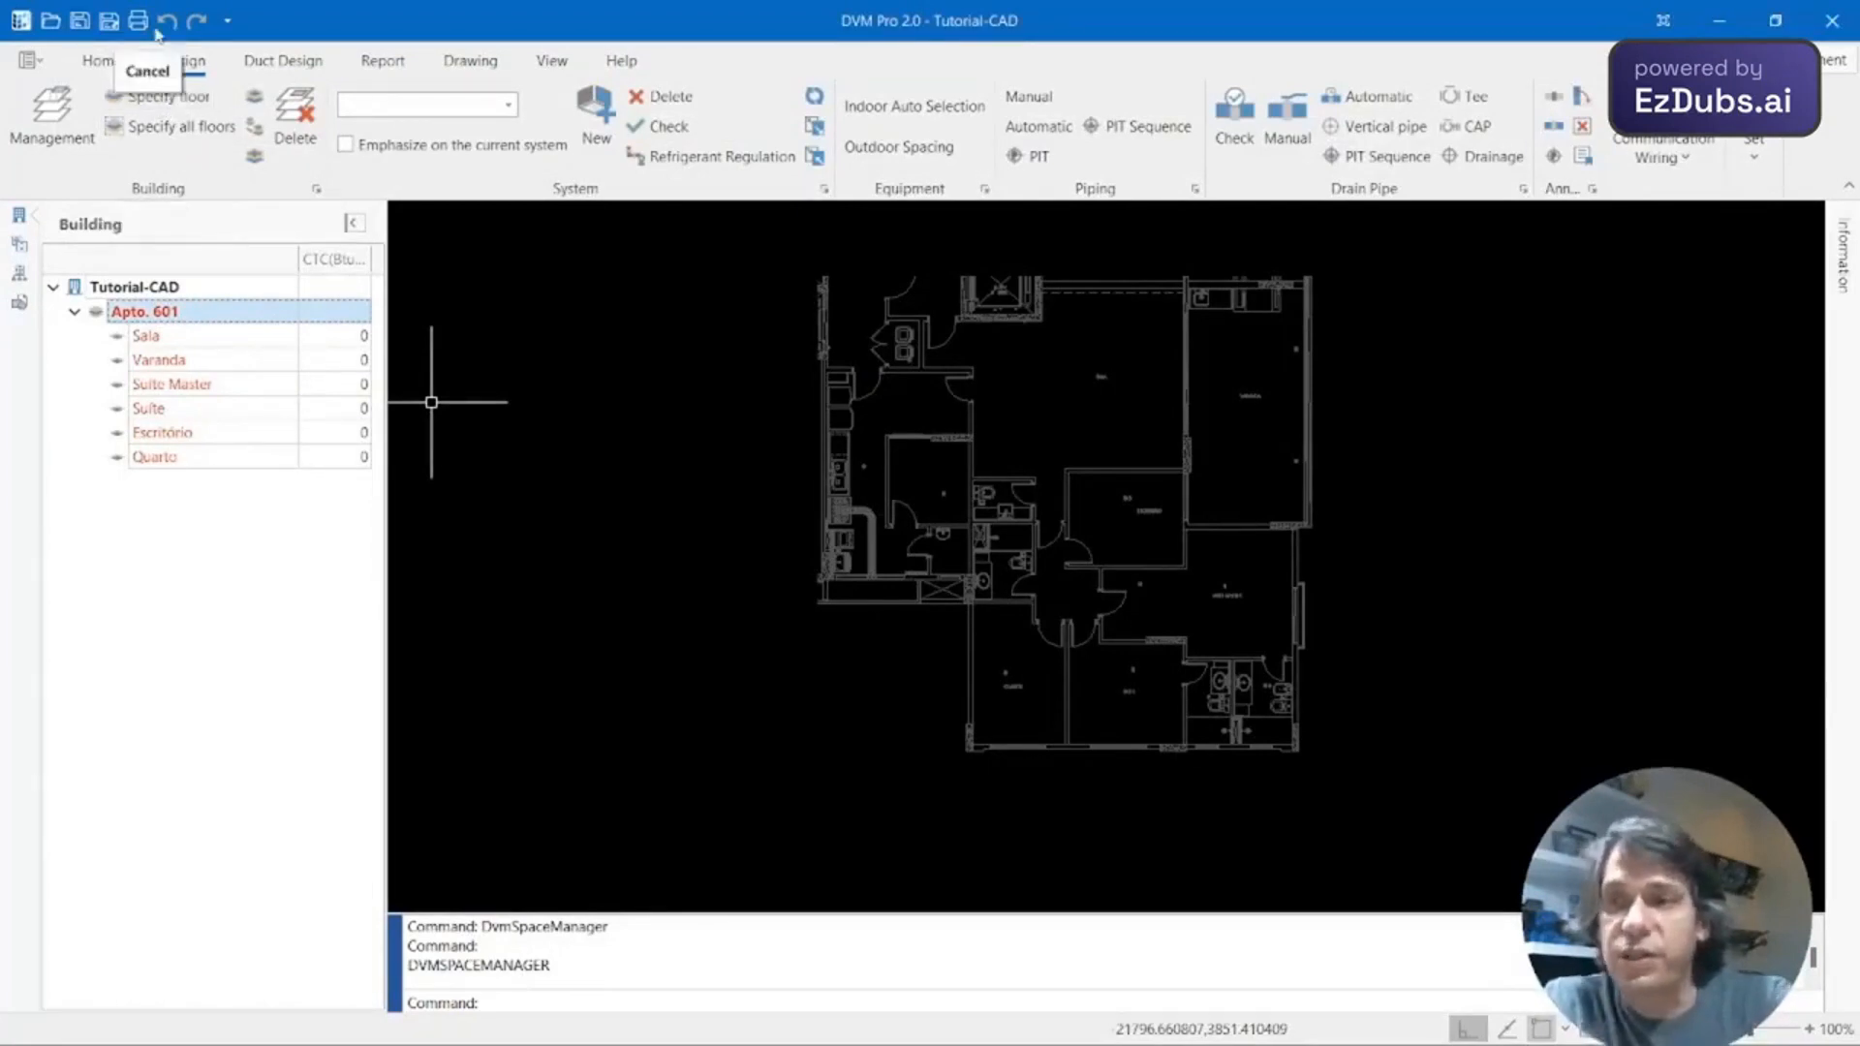
{"action": "left_click", "coordinate": [164, 96]}
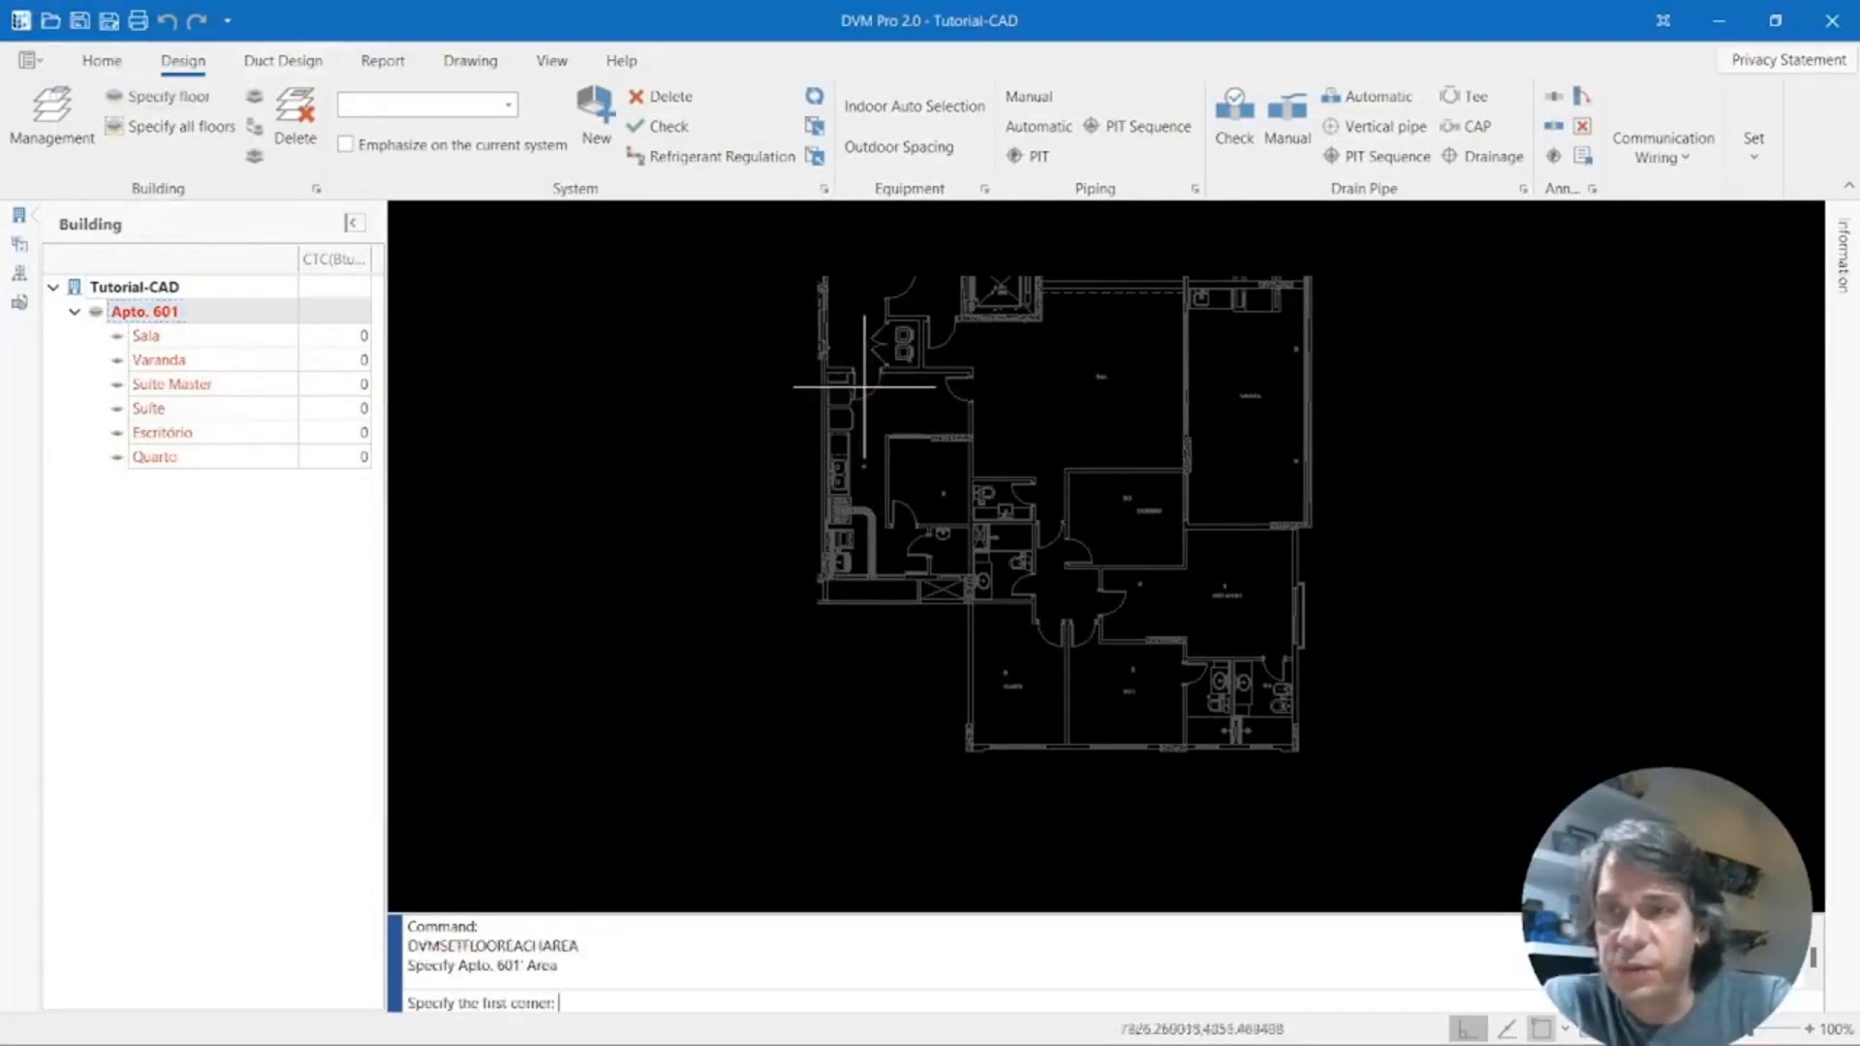
{"action": "left_click", "coordinate": [796, 258]}
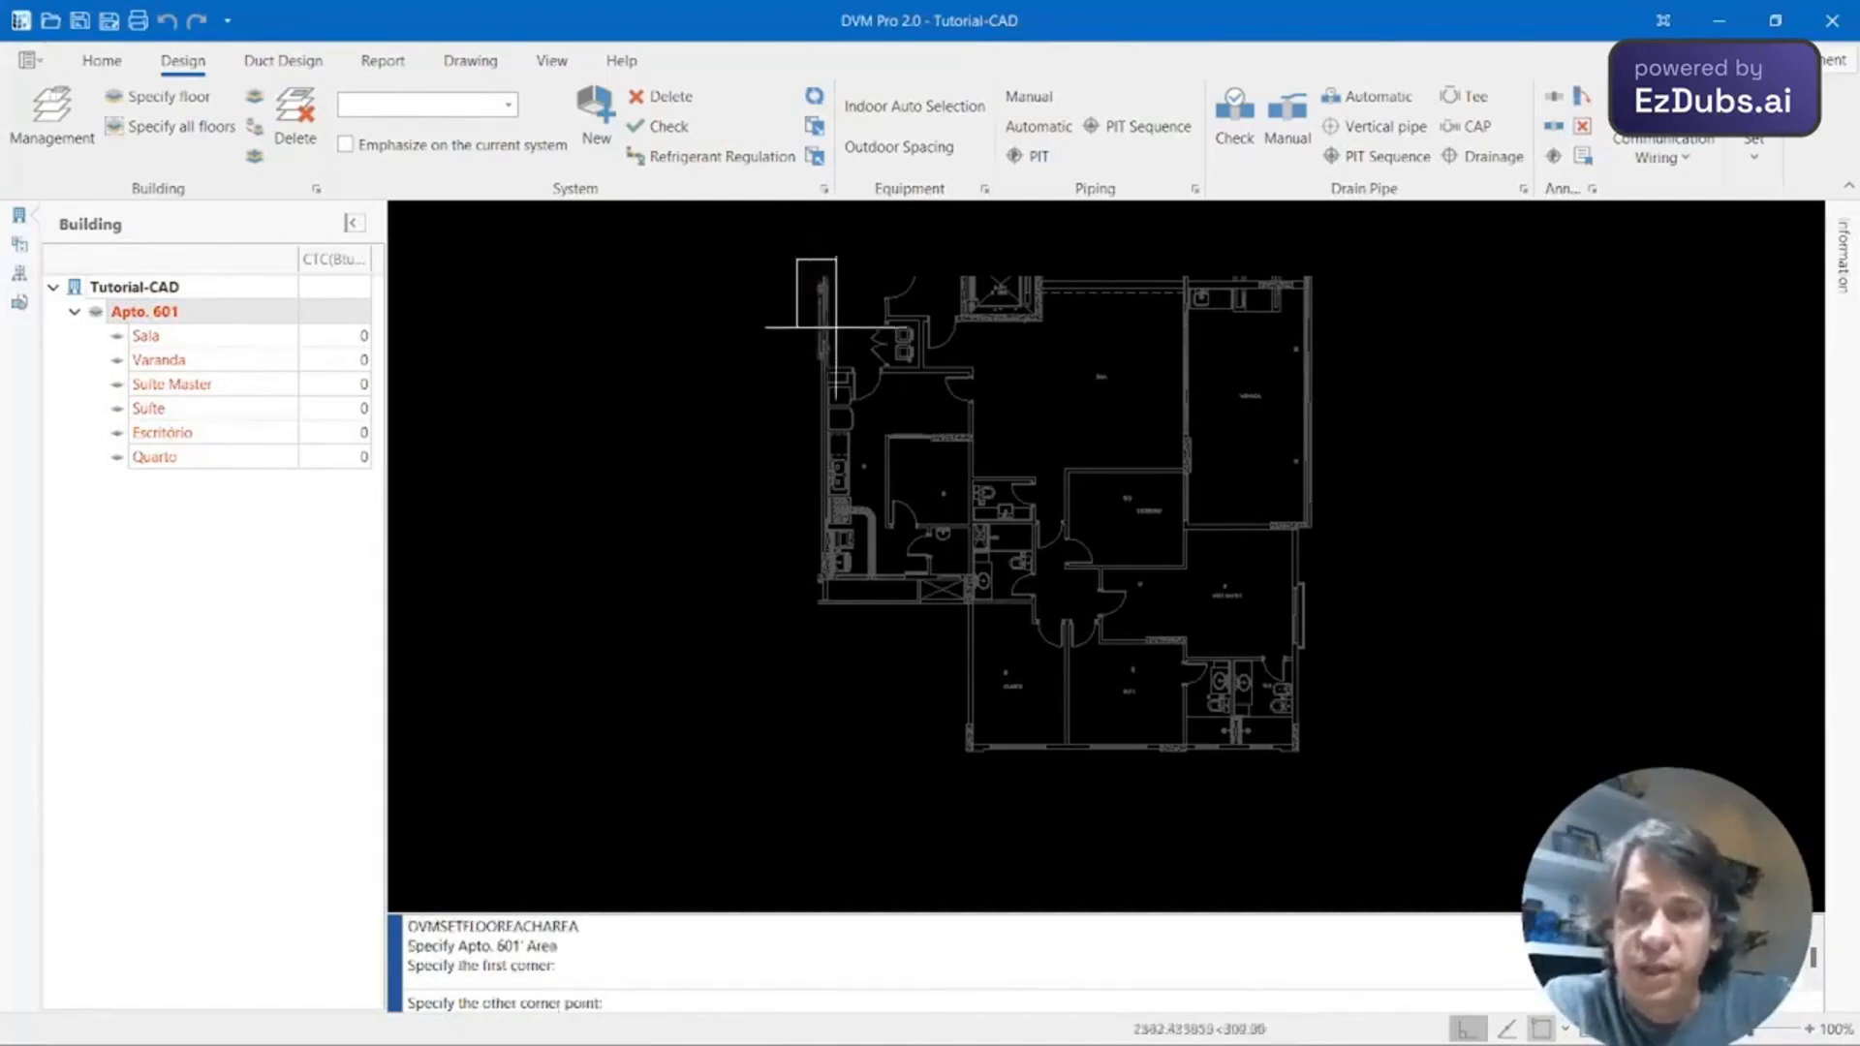
{"action": "left_click", "coordinate": [1345, 775]}
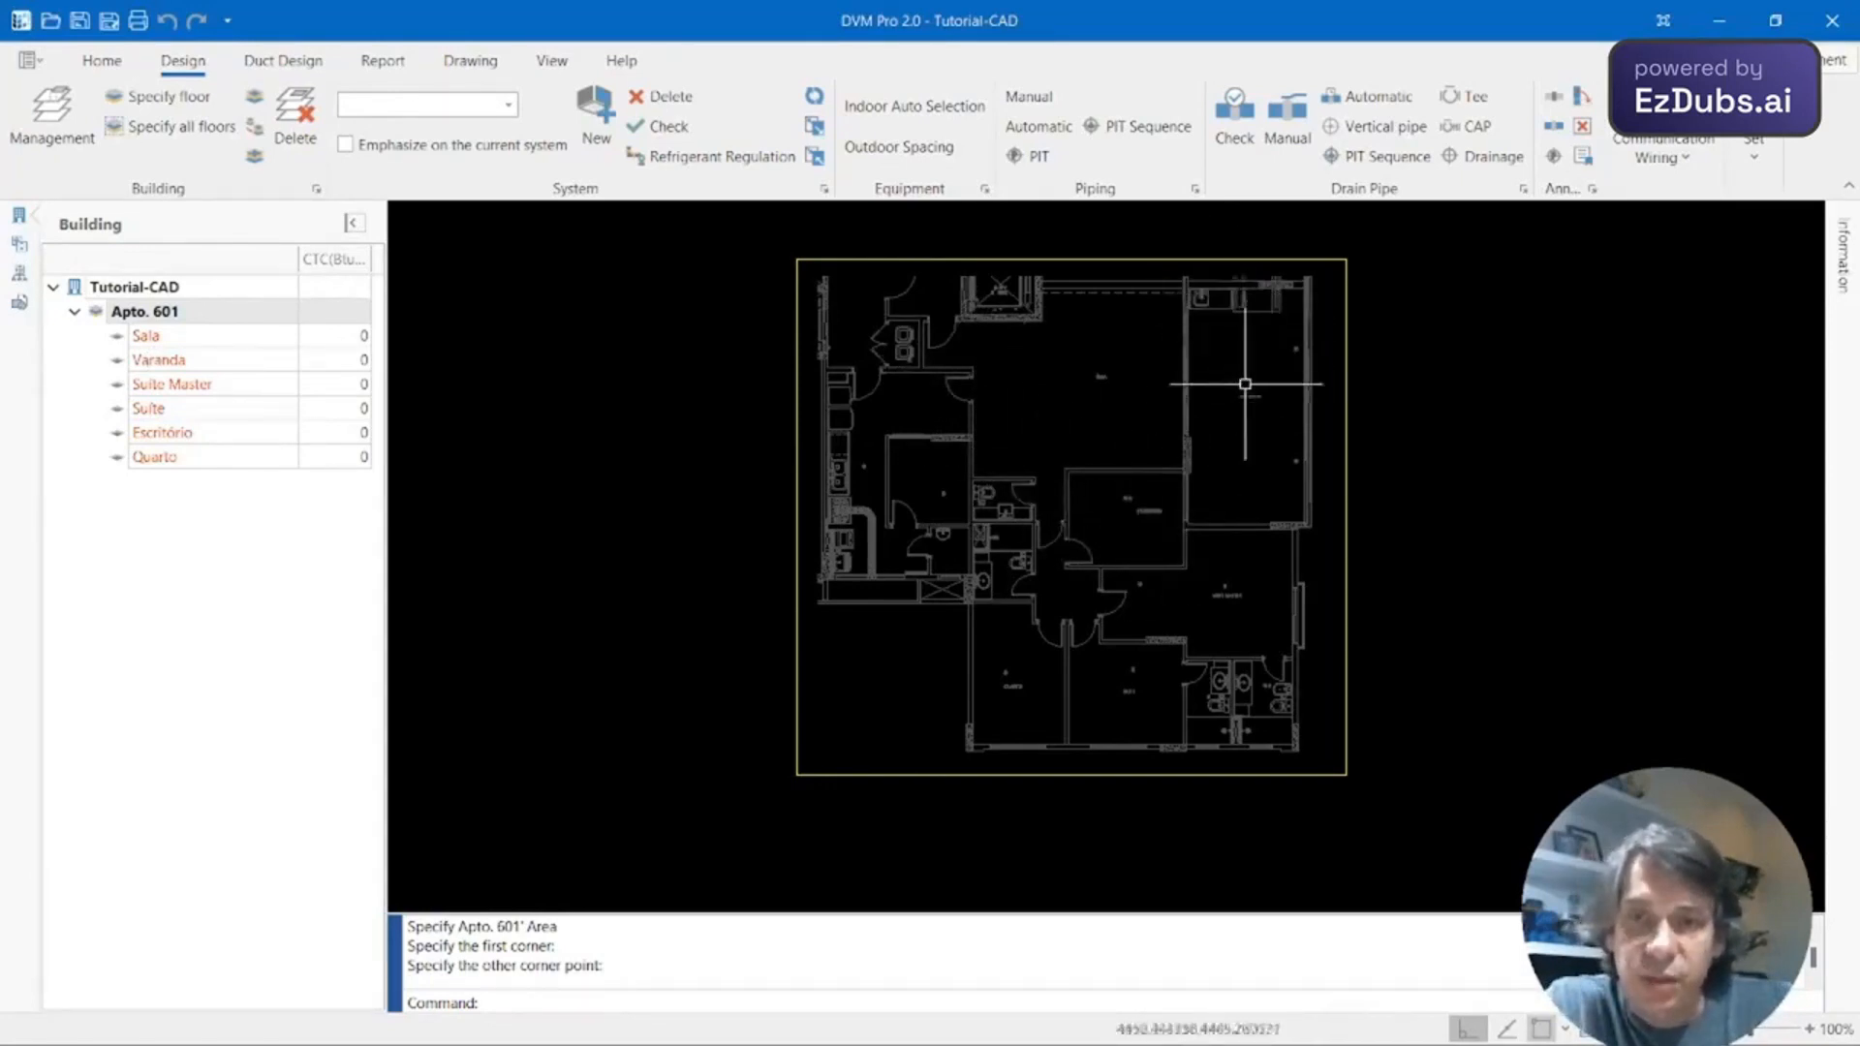
Specify the Escritório room area with a rectangle between opposite inner wall corners of that room.
{"action": "scroll", "coordinate": [1252, 409], "scroll_direction": "up", "scroll_amount": 2}
{"action": "scroll", "coordinate": [1245, 404], "scroll_direction": "down", "scroll_amount": 2}
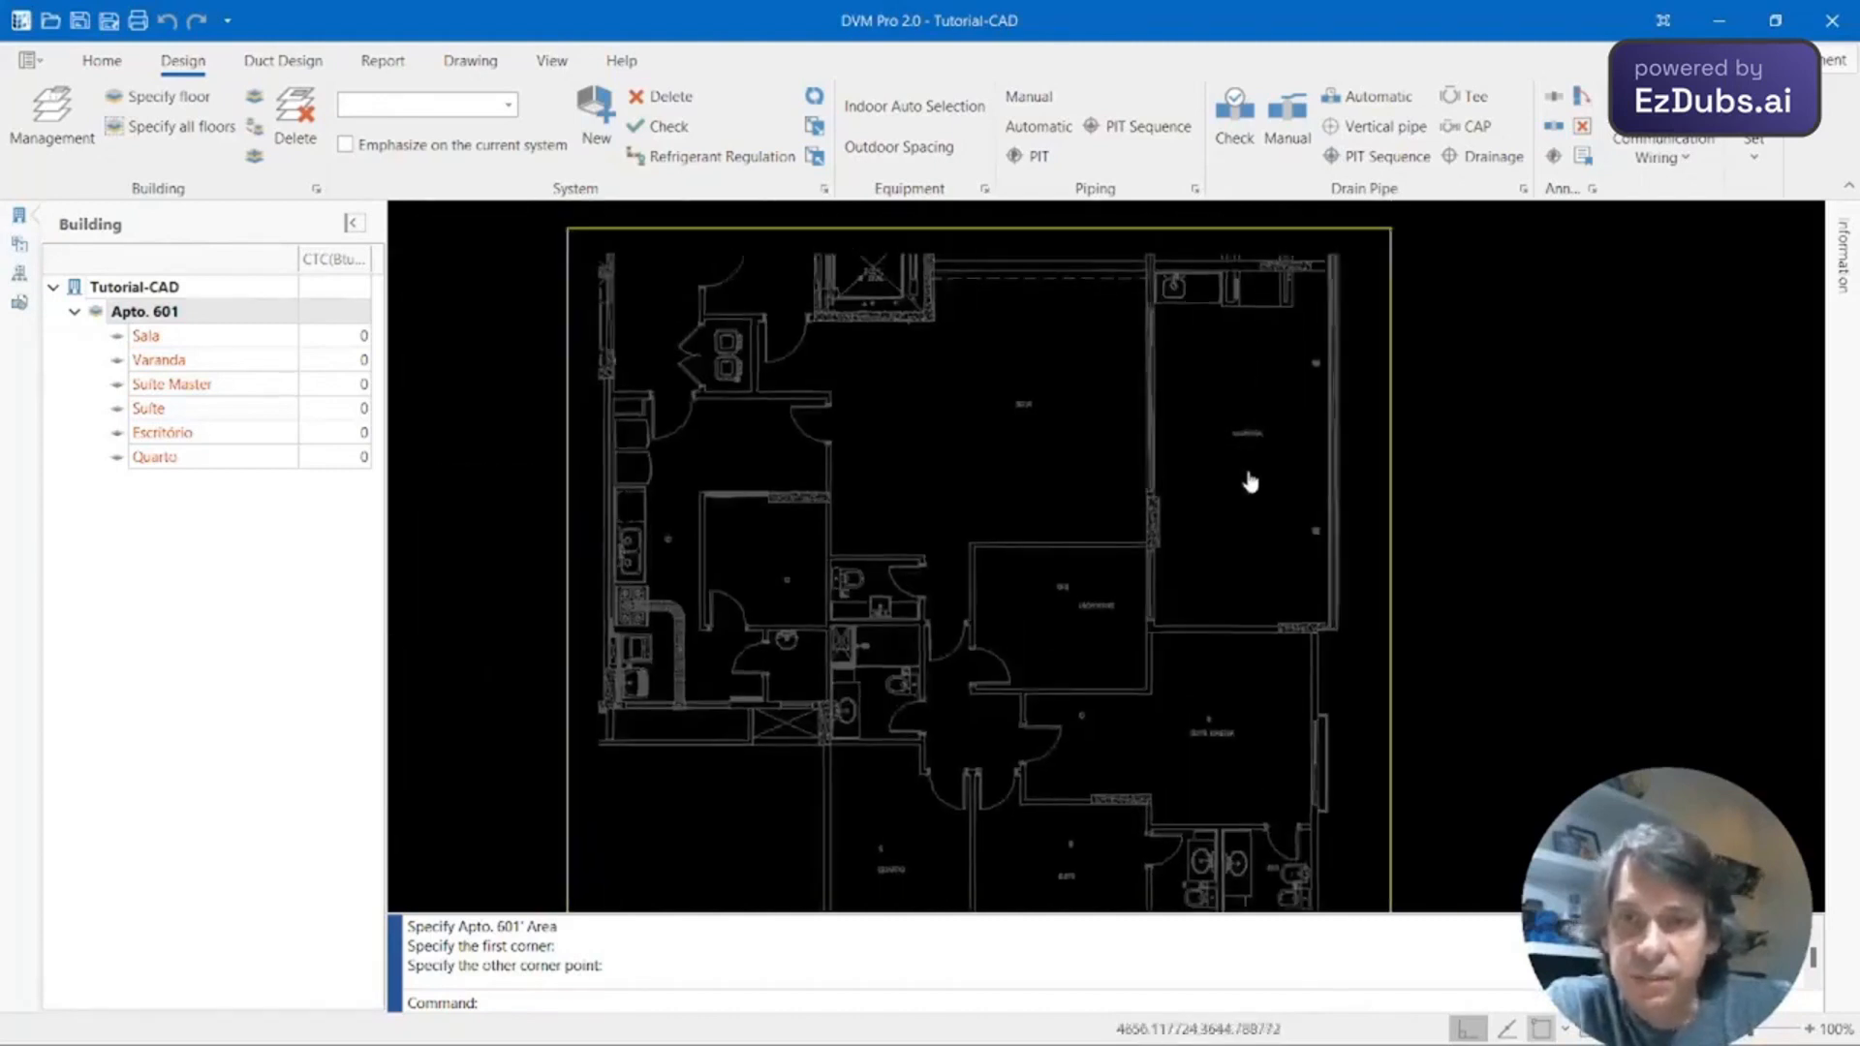
{"action": "scroll", "coordinate": [1081, 672], "scroll_direction": "up", "scroll_amount": 2}
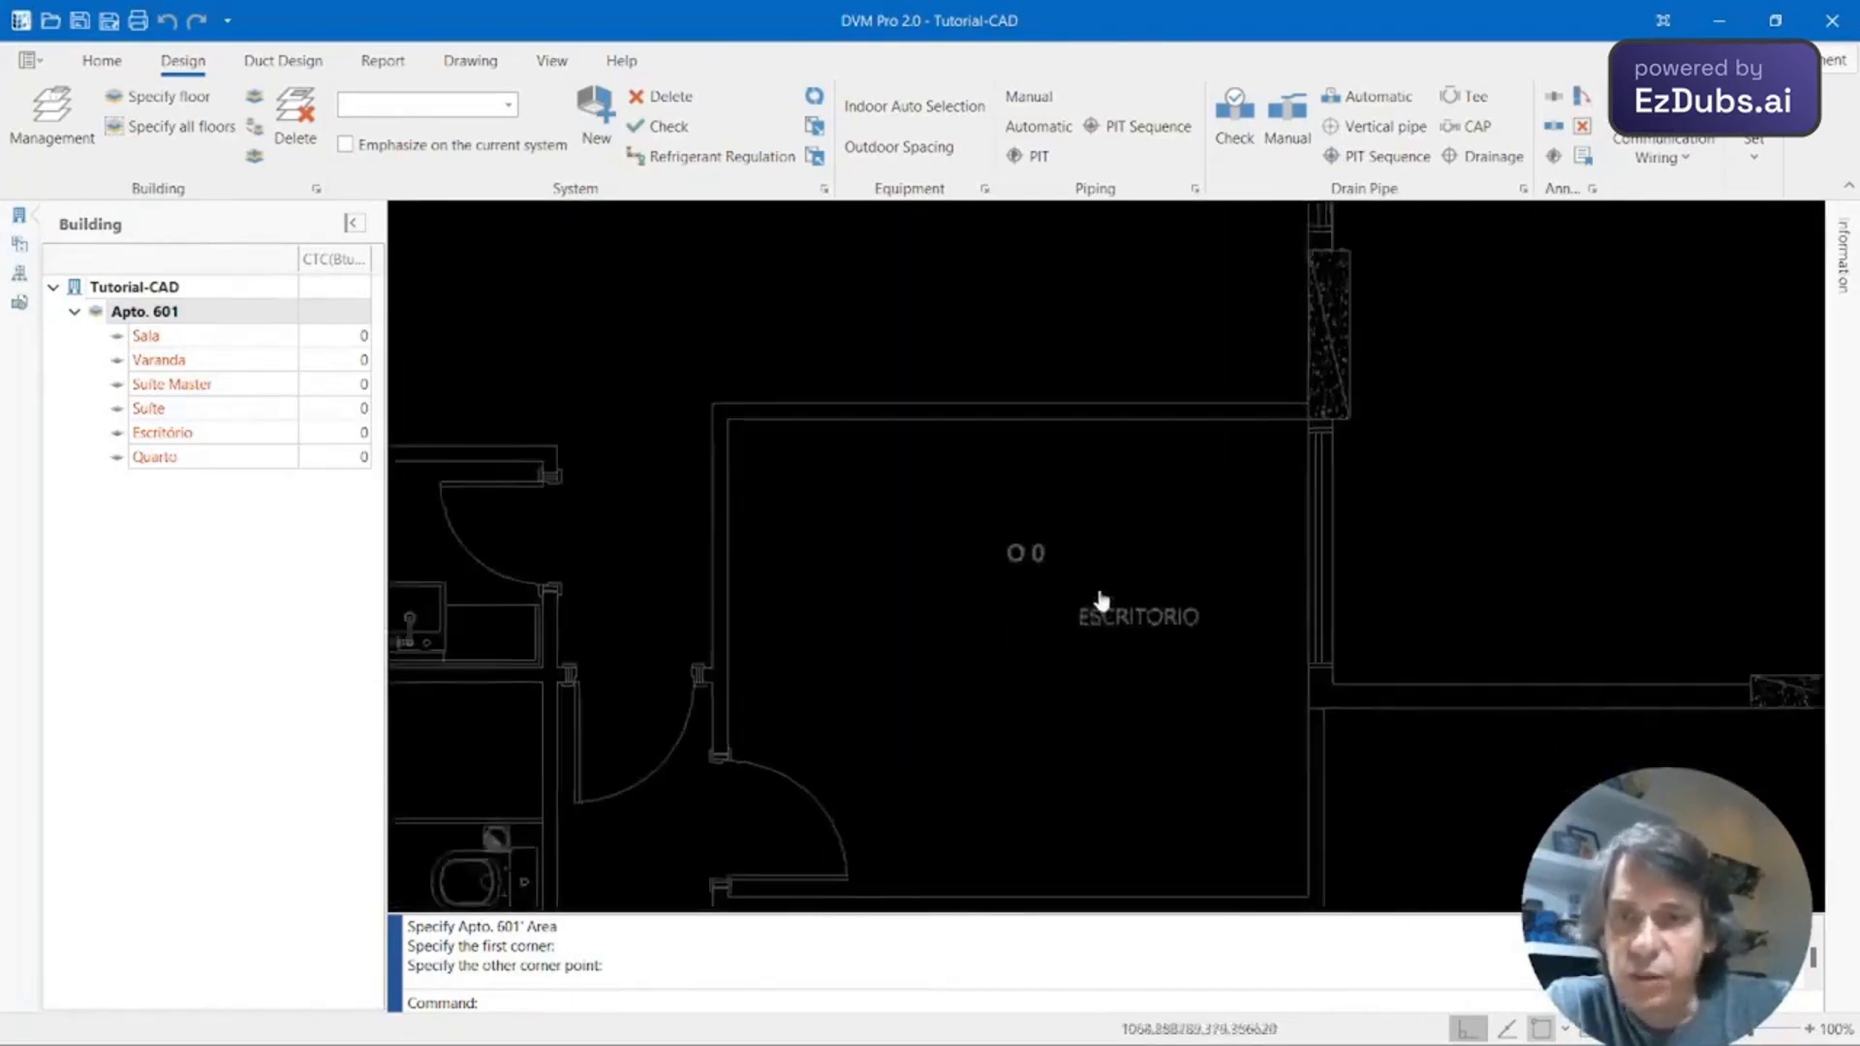
{"action": "scroll", "coordinate": [1101, 611], "scroll_direction": "down", "scroll_amount": 1}
{"action": "middle_click_drag", "start_coordinate": [1058, 355], "coordinate": [1086, 451]}
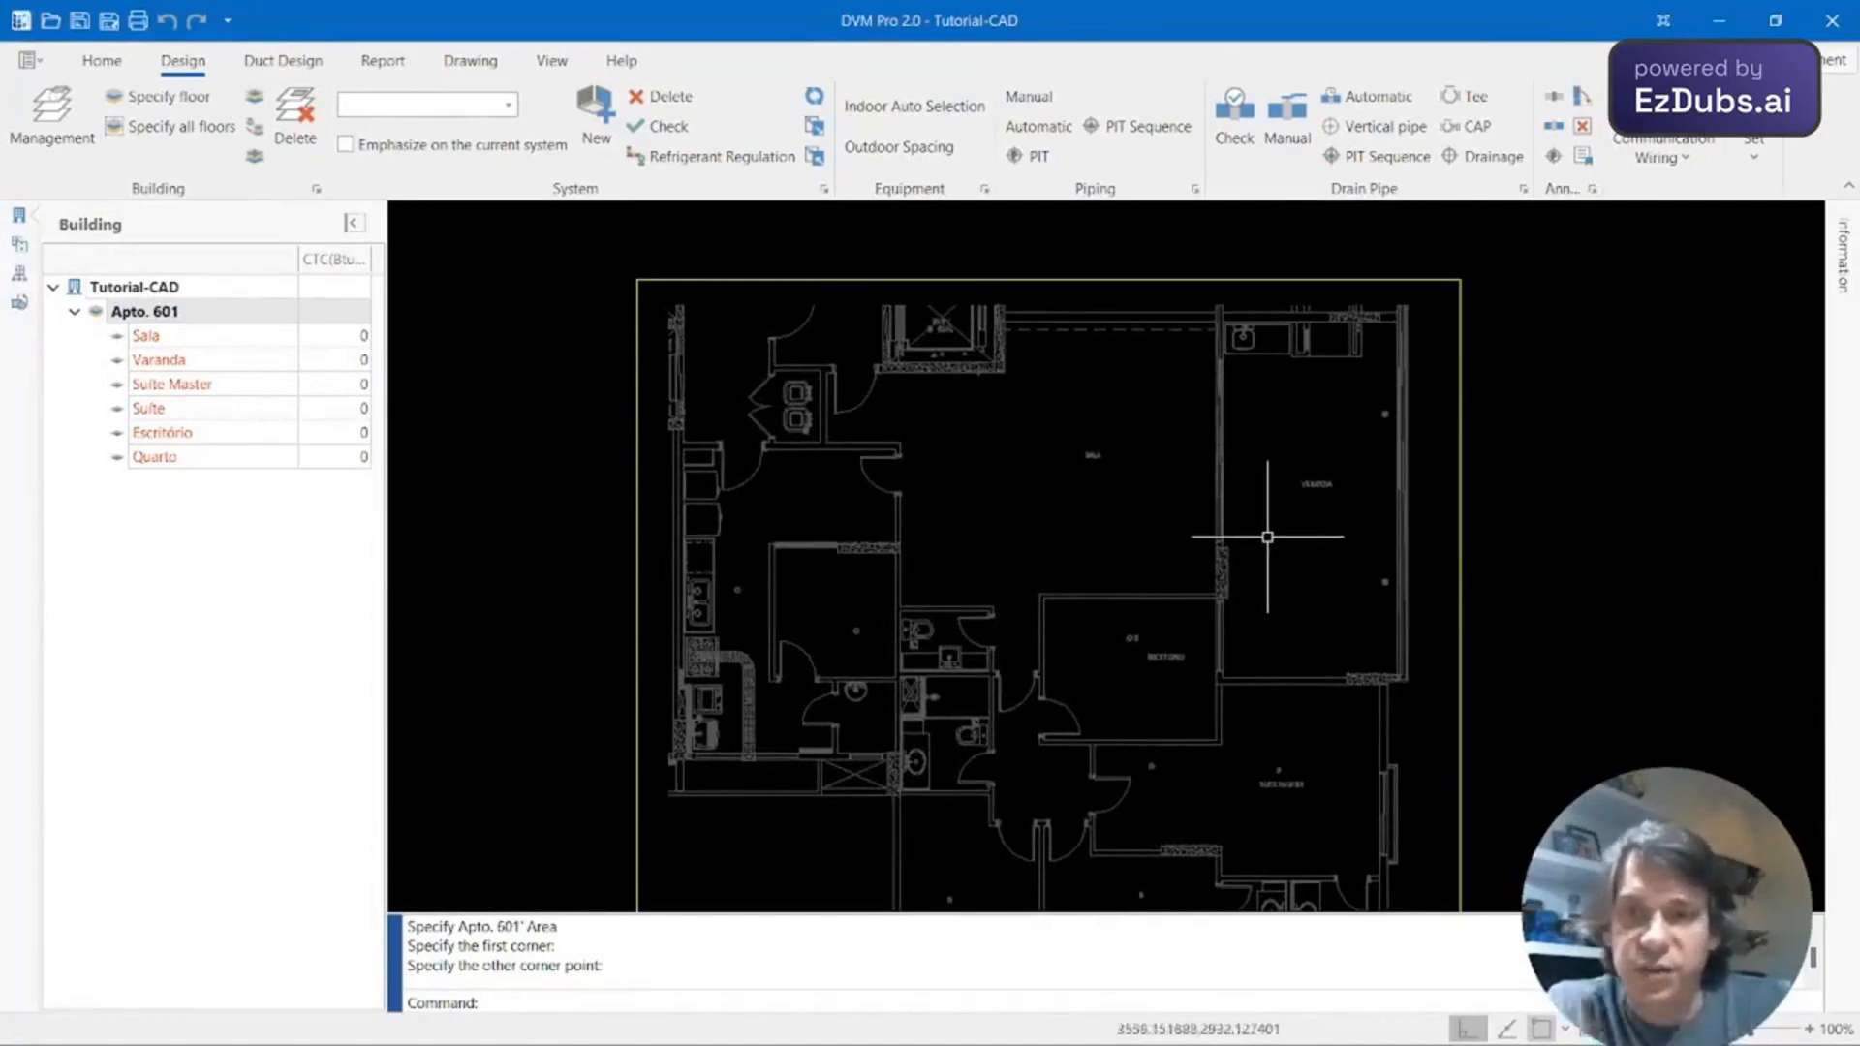
{"action": "left_click", "coordinate": [188, 435]}
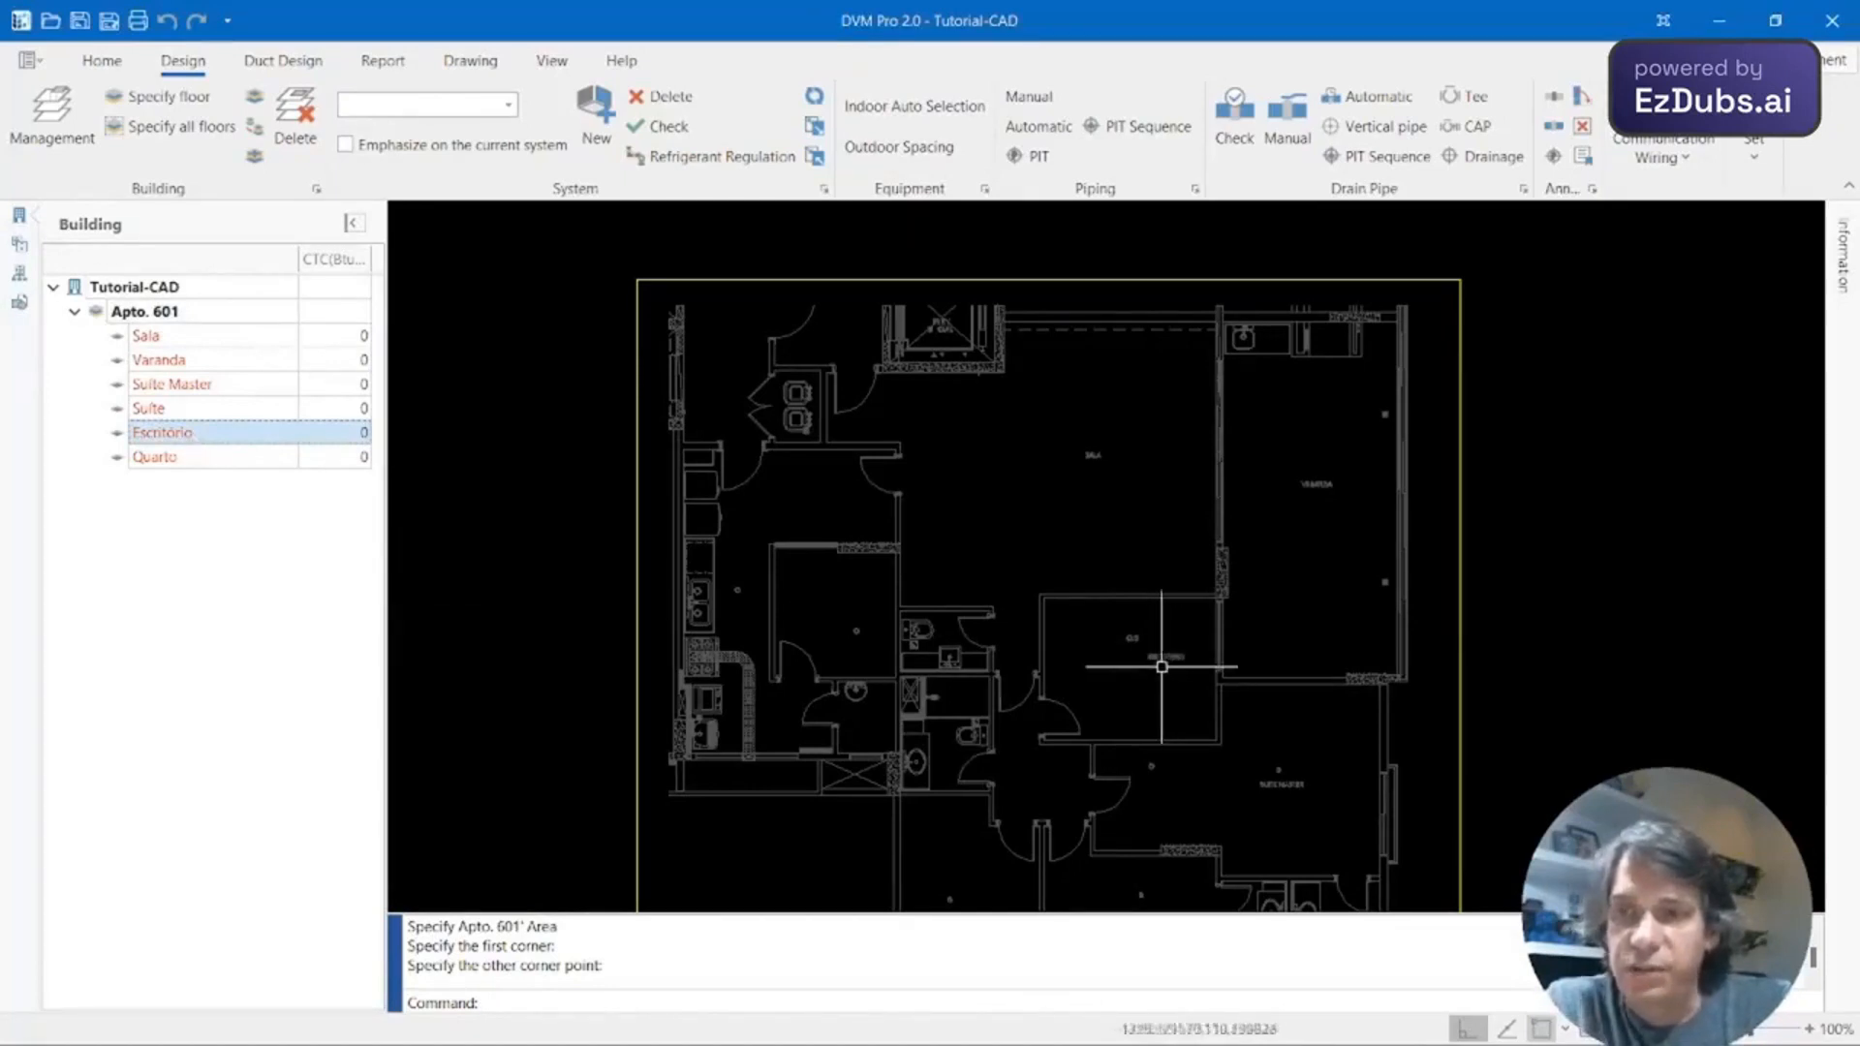
{"action": "scroll", "coordinate": [1161, 667], "scroll_direction": "up", "scroll_amount": 5}
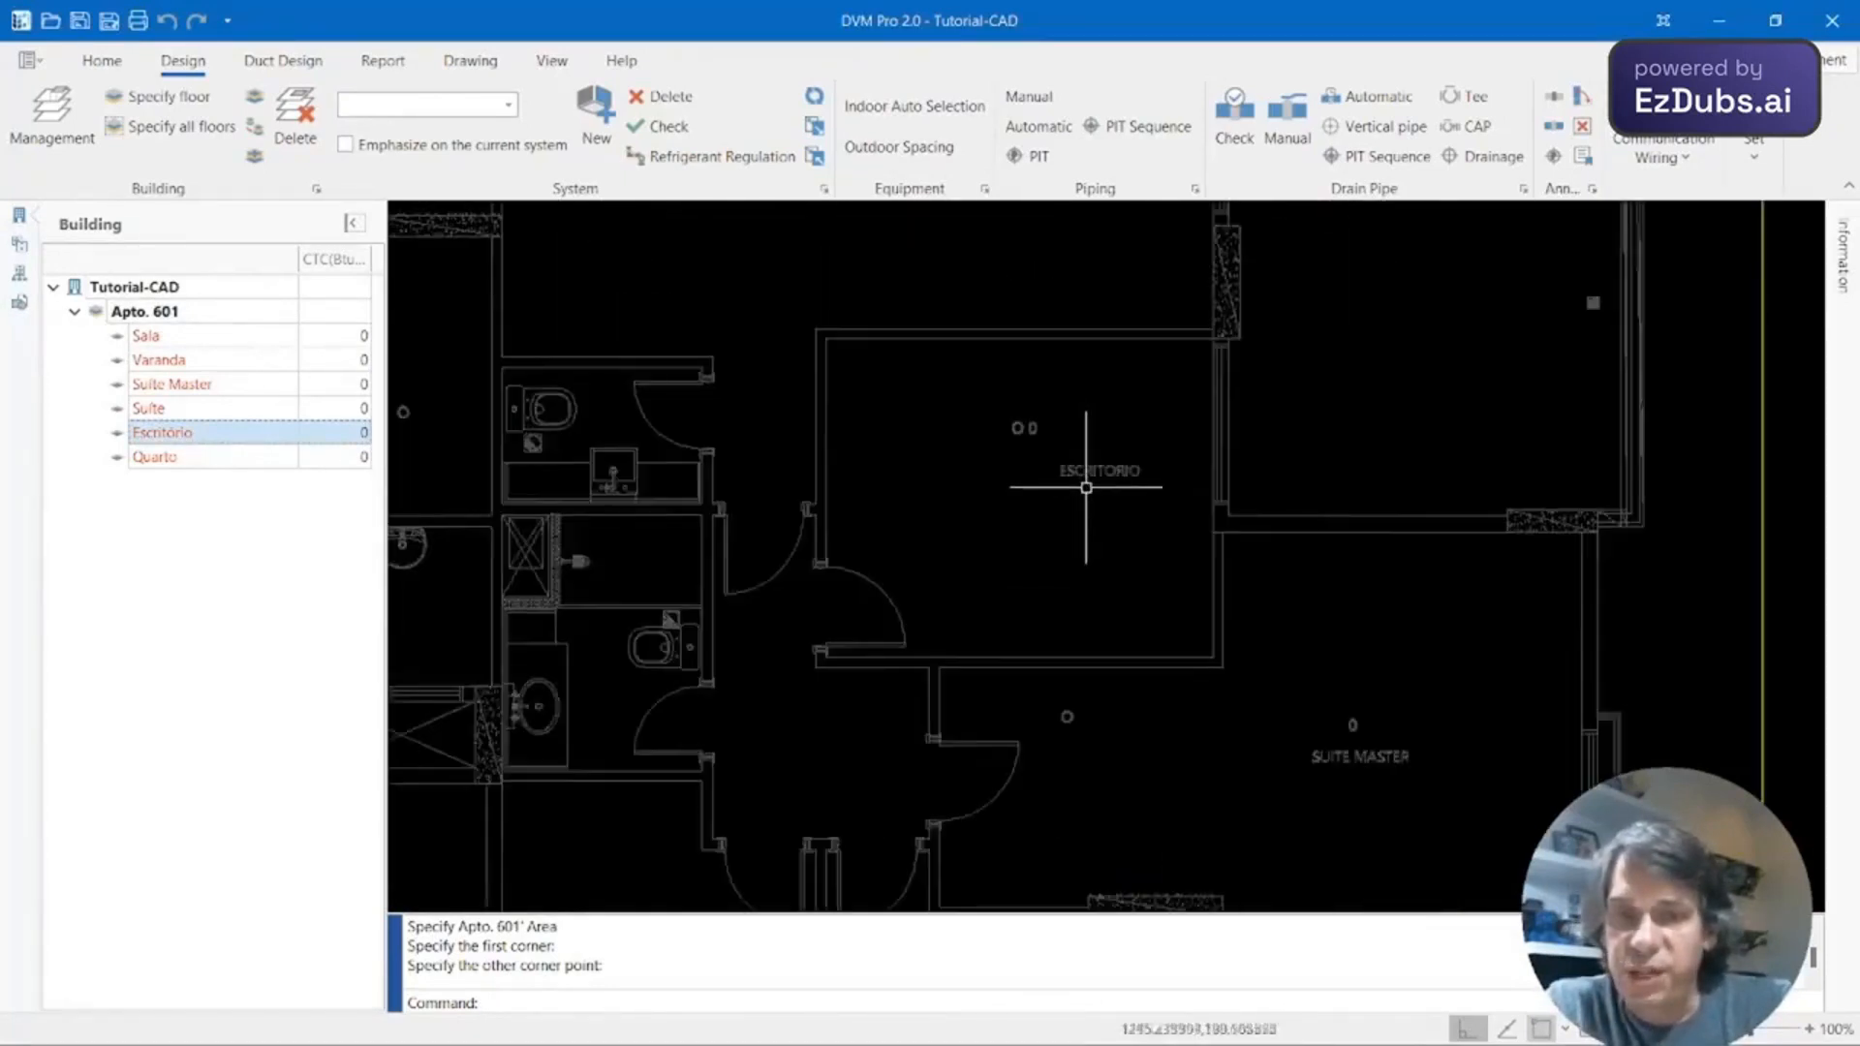
{"action": "scroll", "coordinate": [1087, 488], "scroll_direction": "up", "scroll_amount": 2}
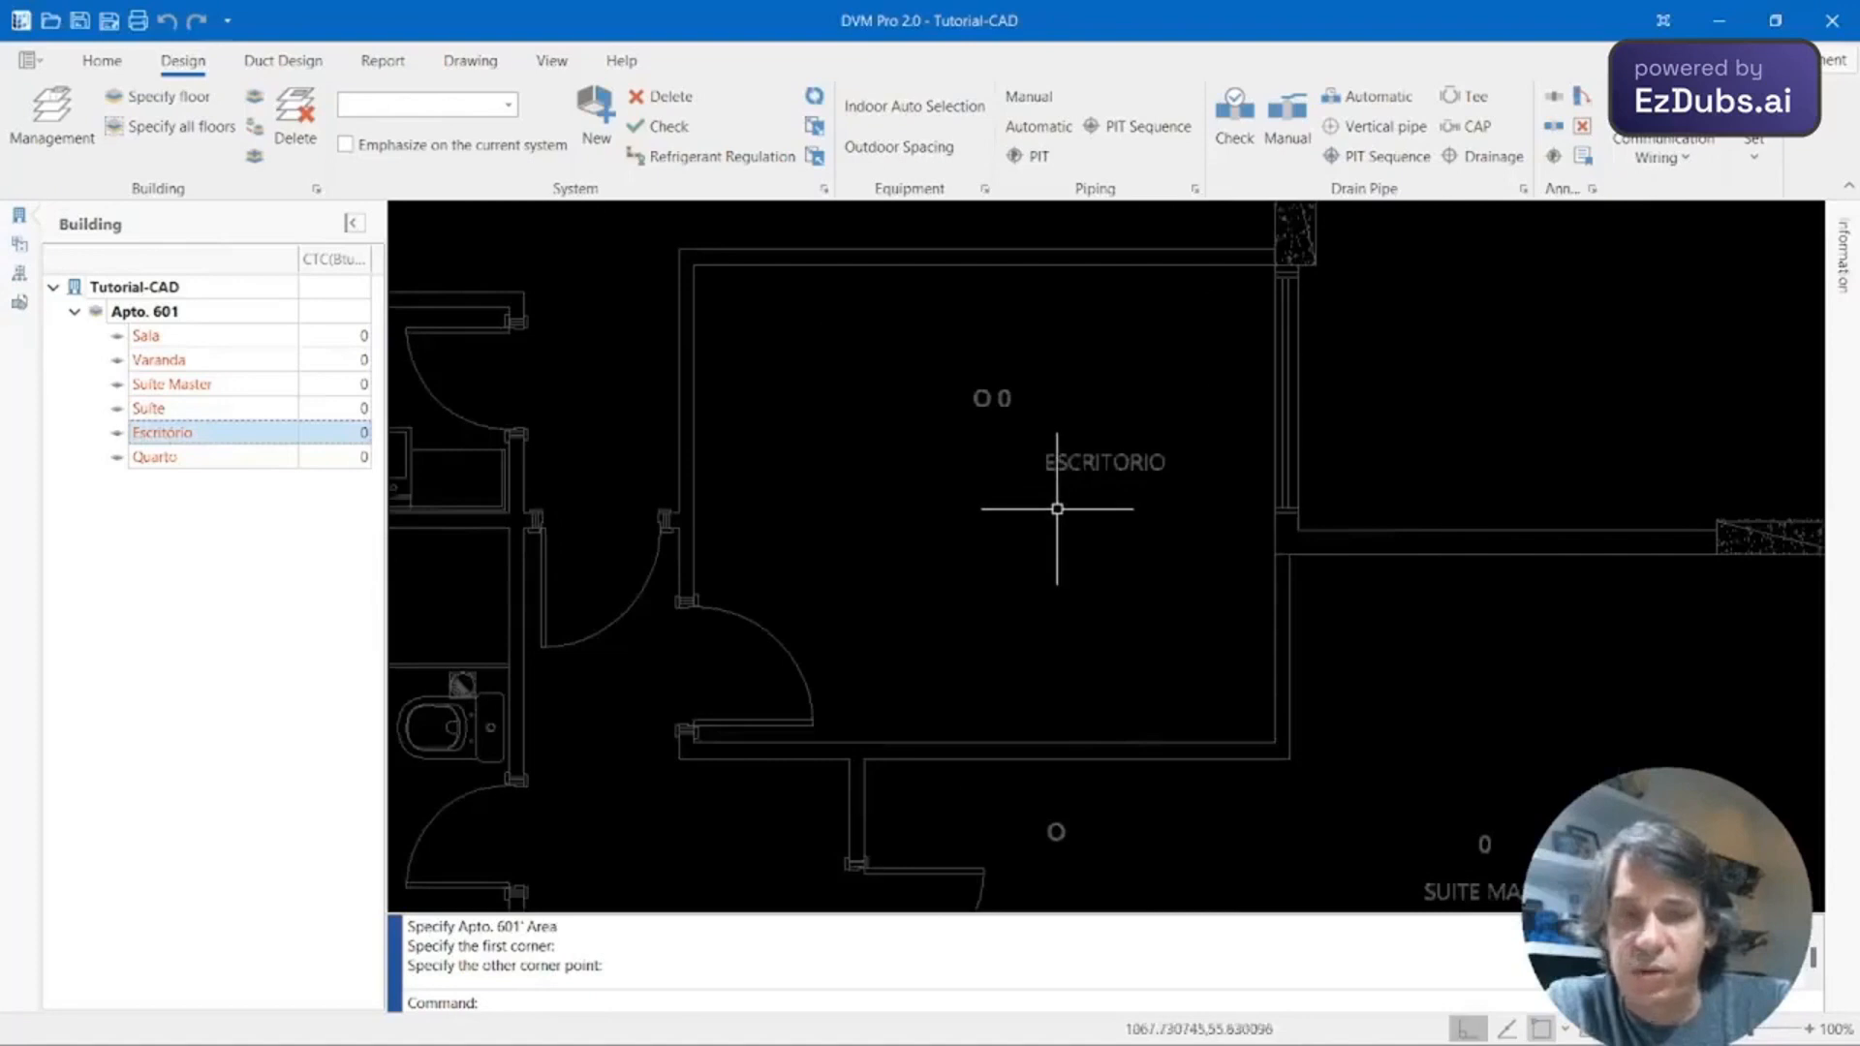
{"action": "scroll", "coordinate": [1056, 509], "scroll_direction": "down", "scroll_amount": 2}
{"action": "scroll", "coordinate": [1059, 519], "scroll_direction": "up", "scroll_amount": 3}
{"action": "scroll", "coordinate": [1059, 519], "scroll_direction": "down", "scroll_amount": 3}
{"action": "scroll", "coordinate": [1066, 525], "scroll_direction": "up", "scroll_amount": 4}
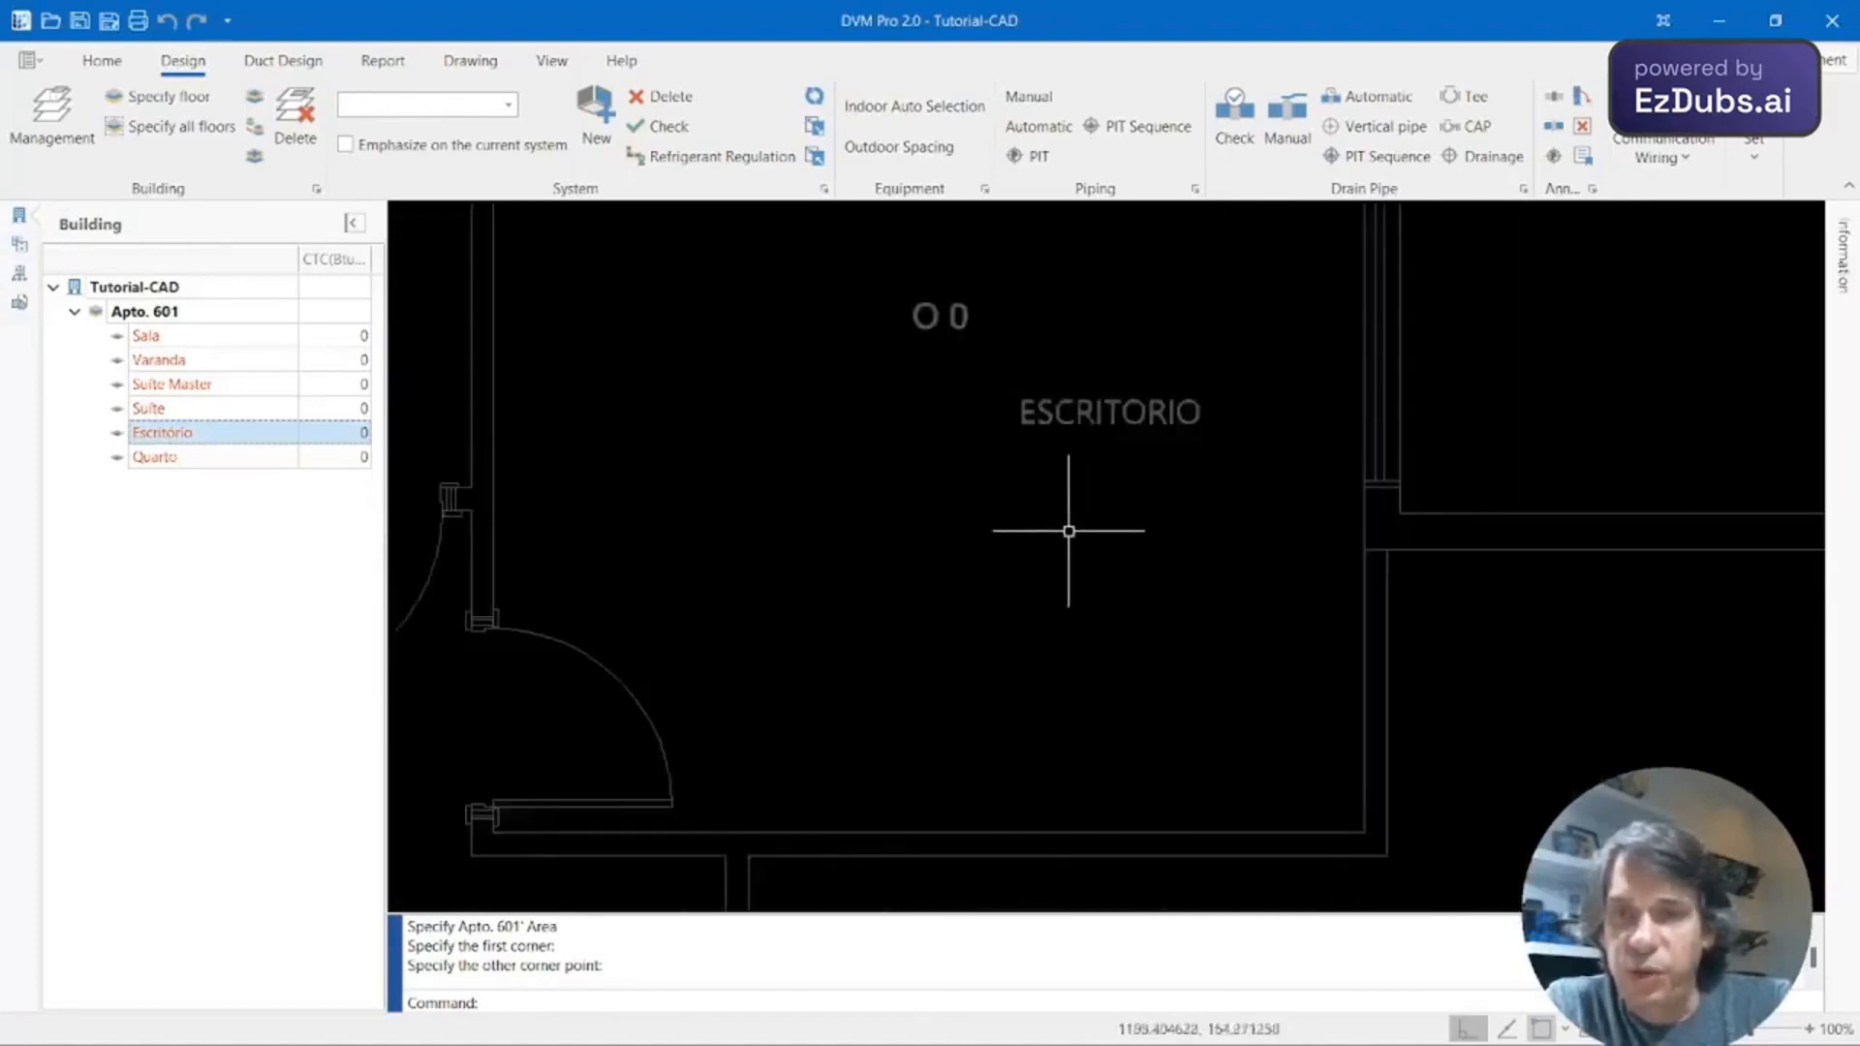
{"action": "scroll", "coordinate": [1068, 530], "scroll_direction": "down", "scroll_amount": 3}
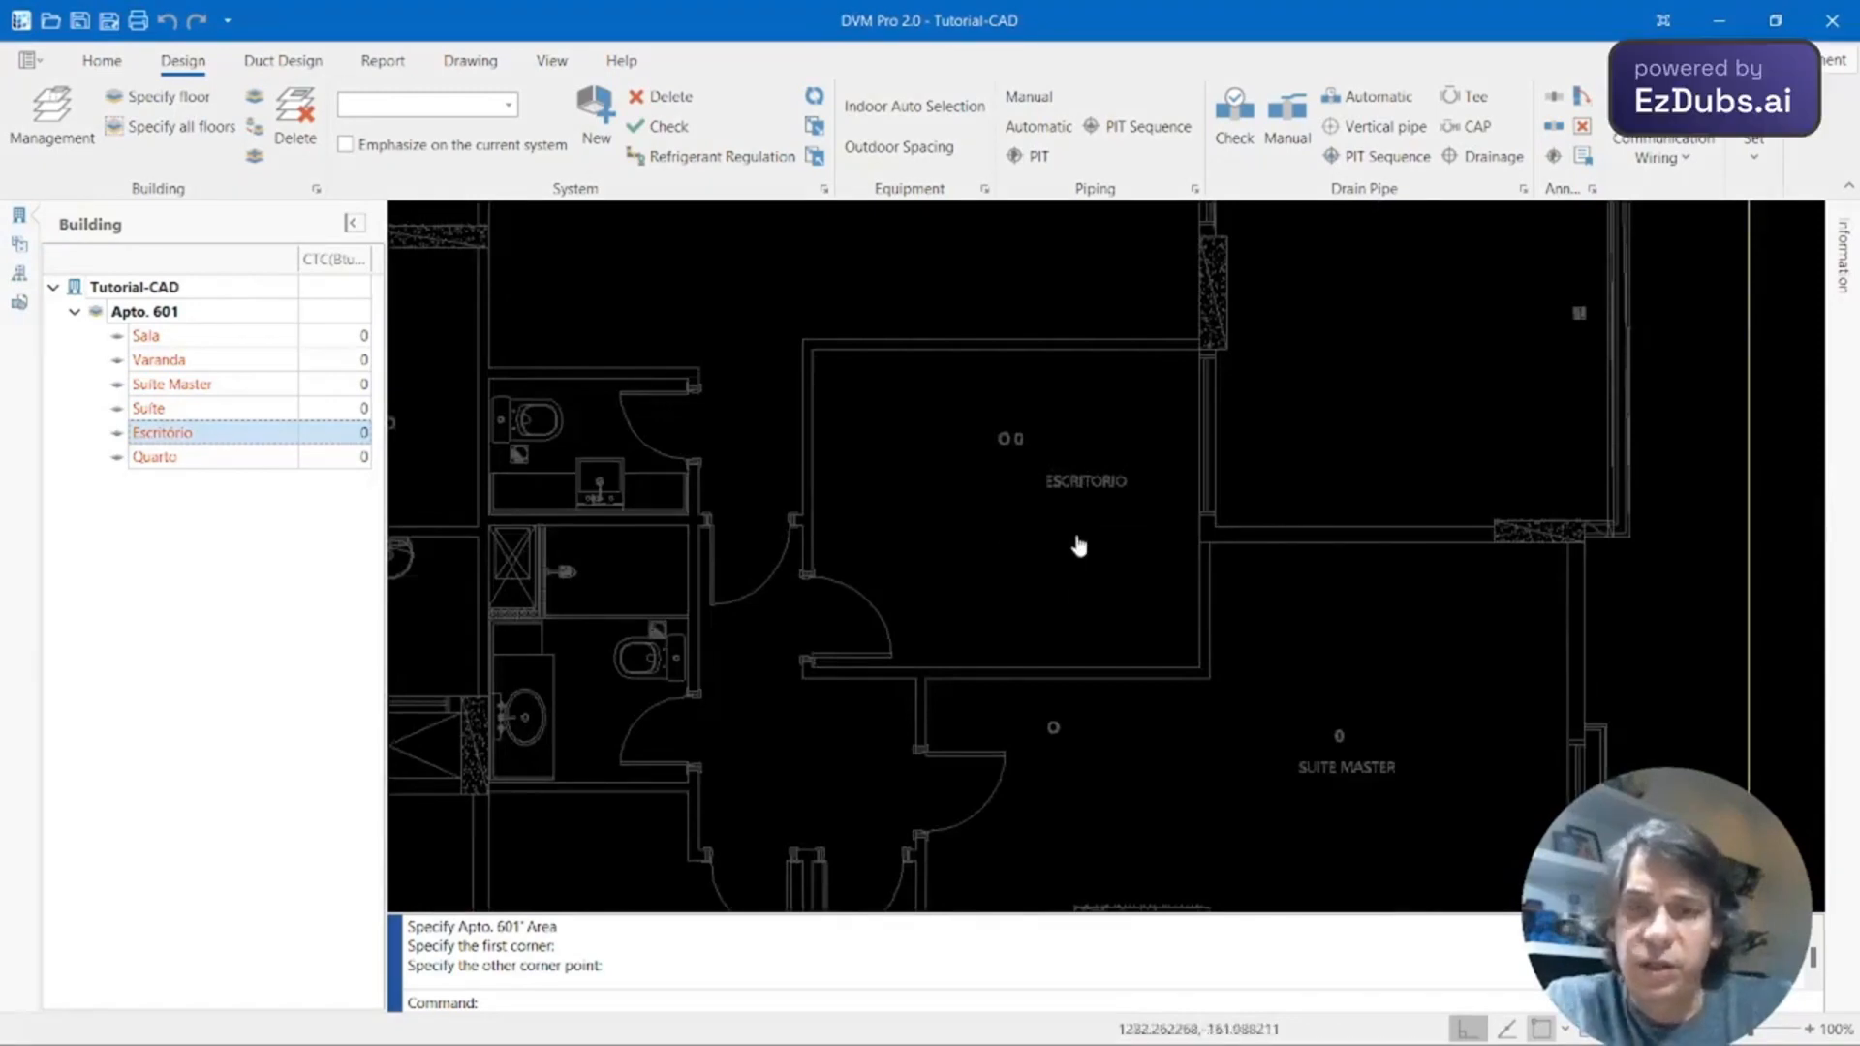
{"action": "mouse_move", "coordinate": [1078, 545]}
{"action": "middle_mouse_down"}
{"action": "mouse_move", "coordinate": [1366, 526]}
{"action": "mouse_move", "coordinate": [950, 503]}
{"action": "mouse_move", "coordinate": [1088, 535]}
{"action": "mouse_move", "coordinate": [1141, 486]}
{"action": "mouse_move", "coordinate": [1104, 519]}
{"action": "middle_mouse_up"}
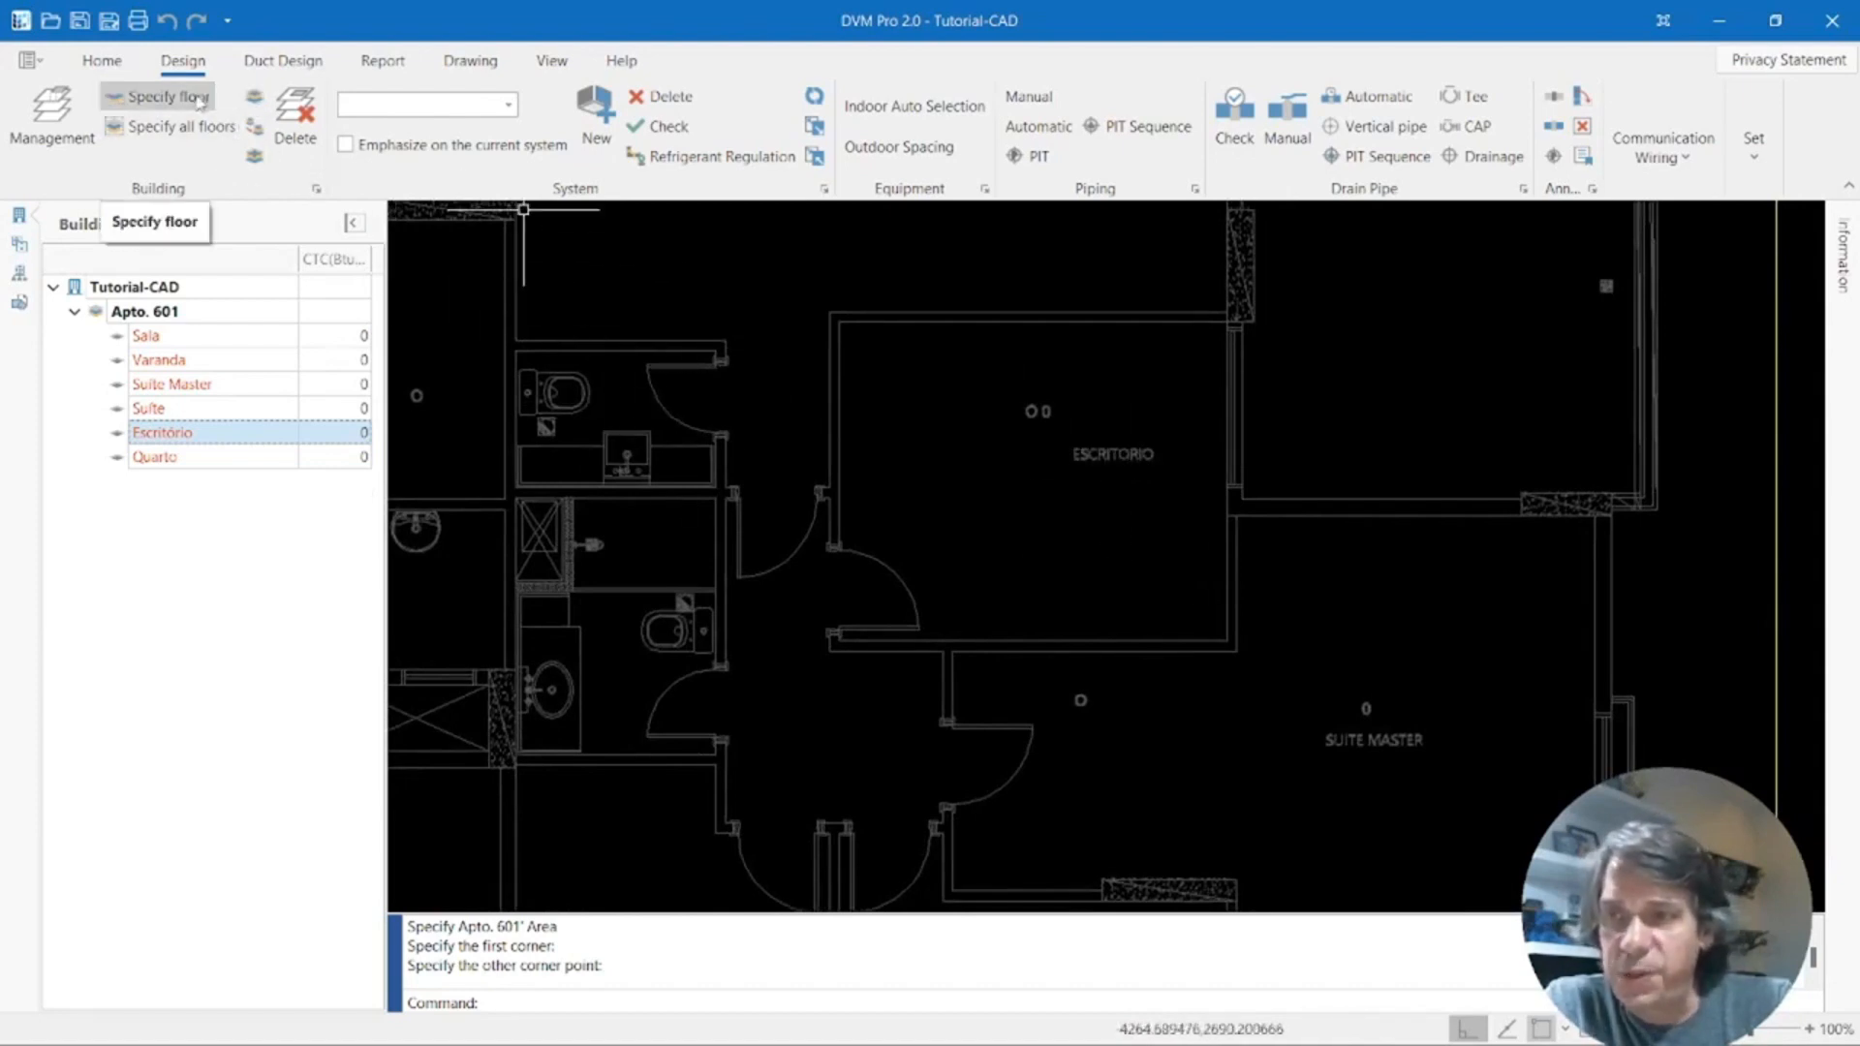
{"action": "left_click", "coordinate": [254, 101]}
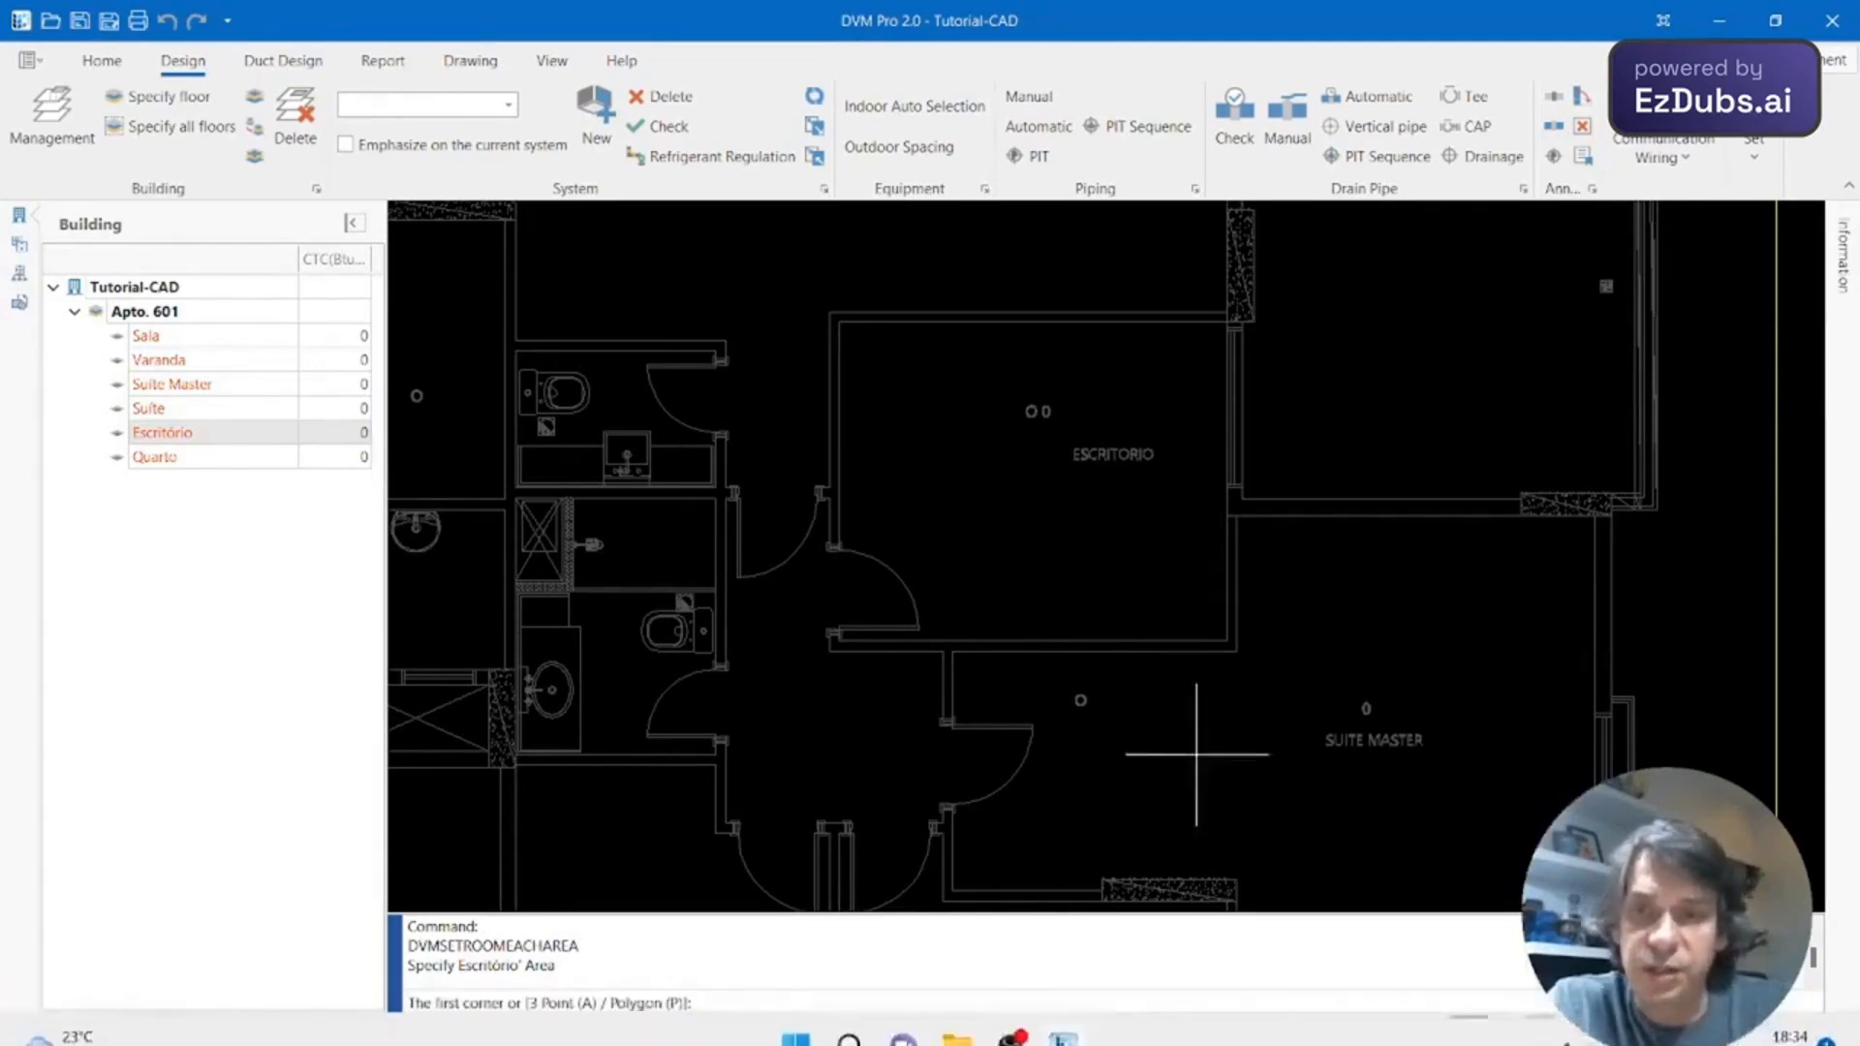
{"action": "left_click", "coordinate": [838, 320]}
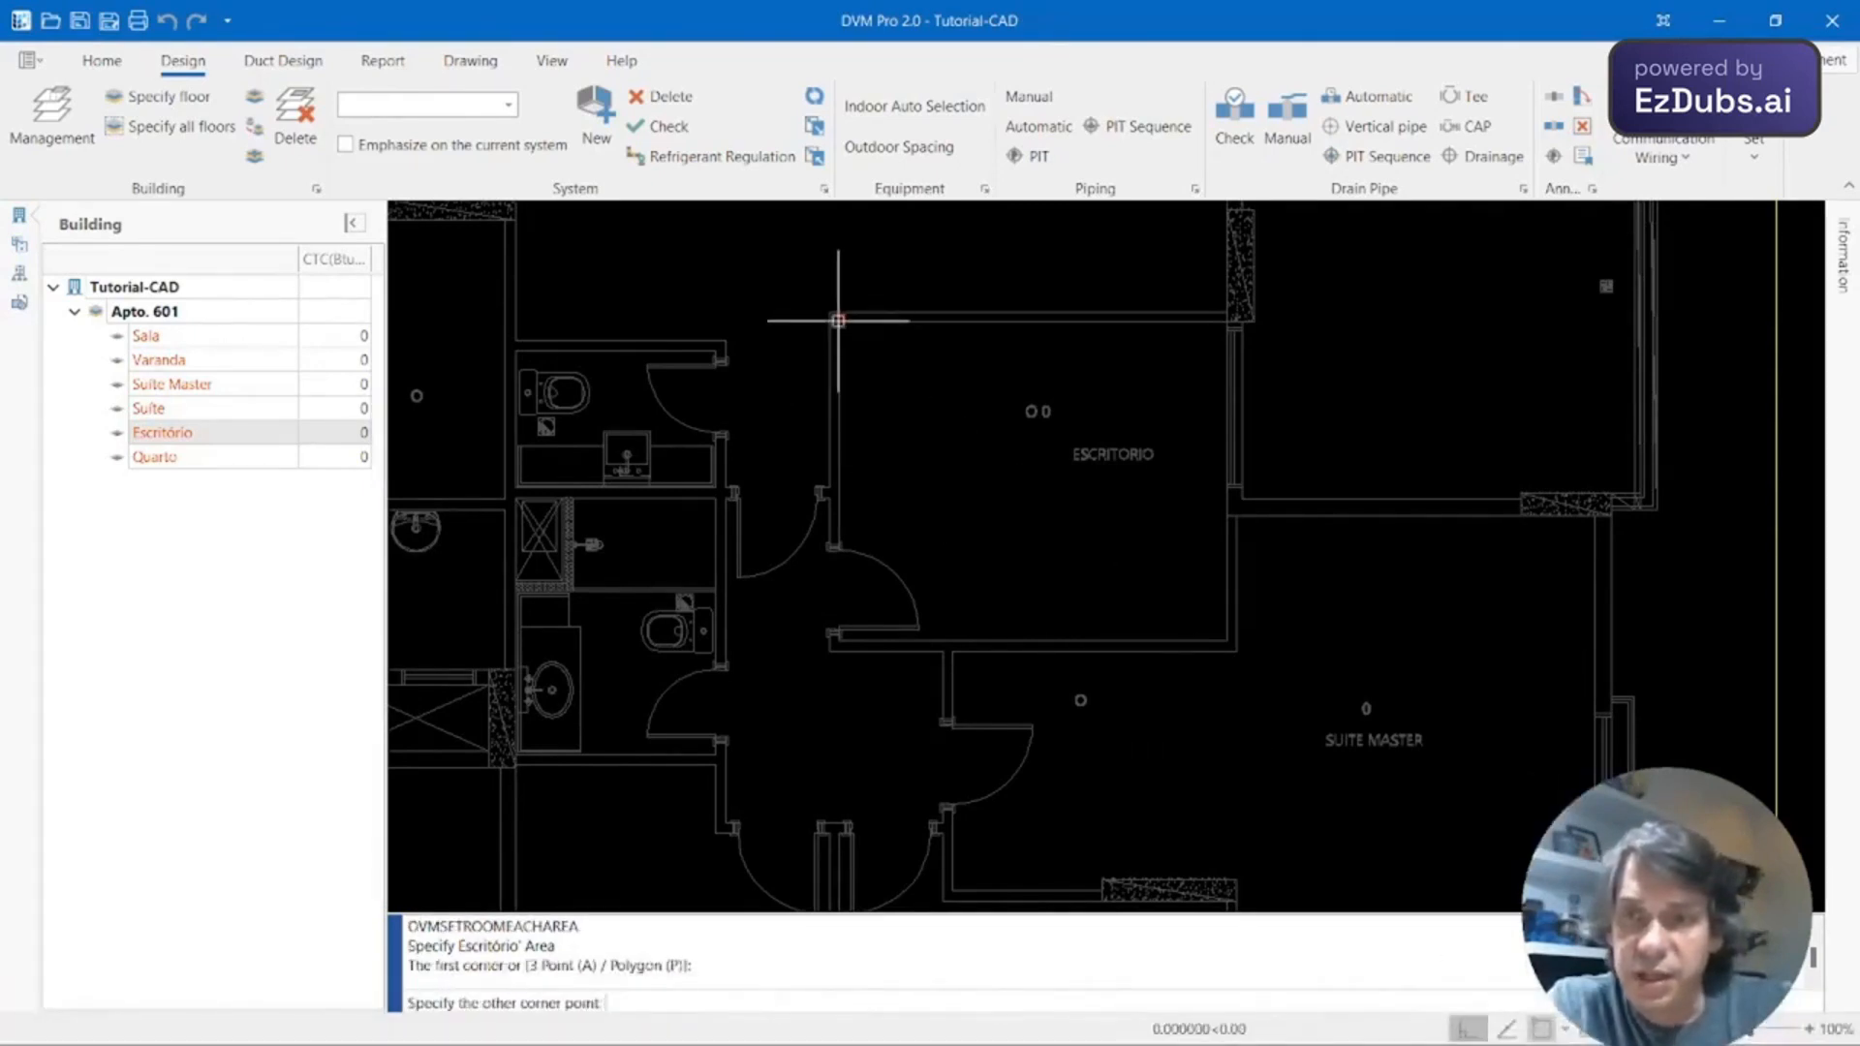
{"action": "left_click", "coordinate": [1225, 640]}
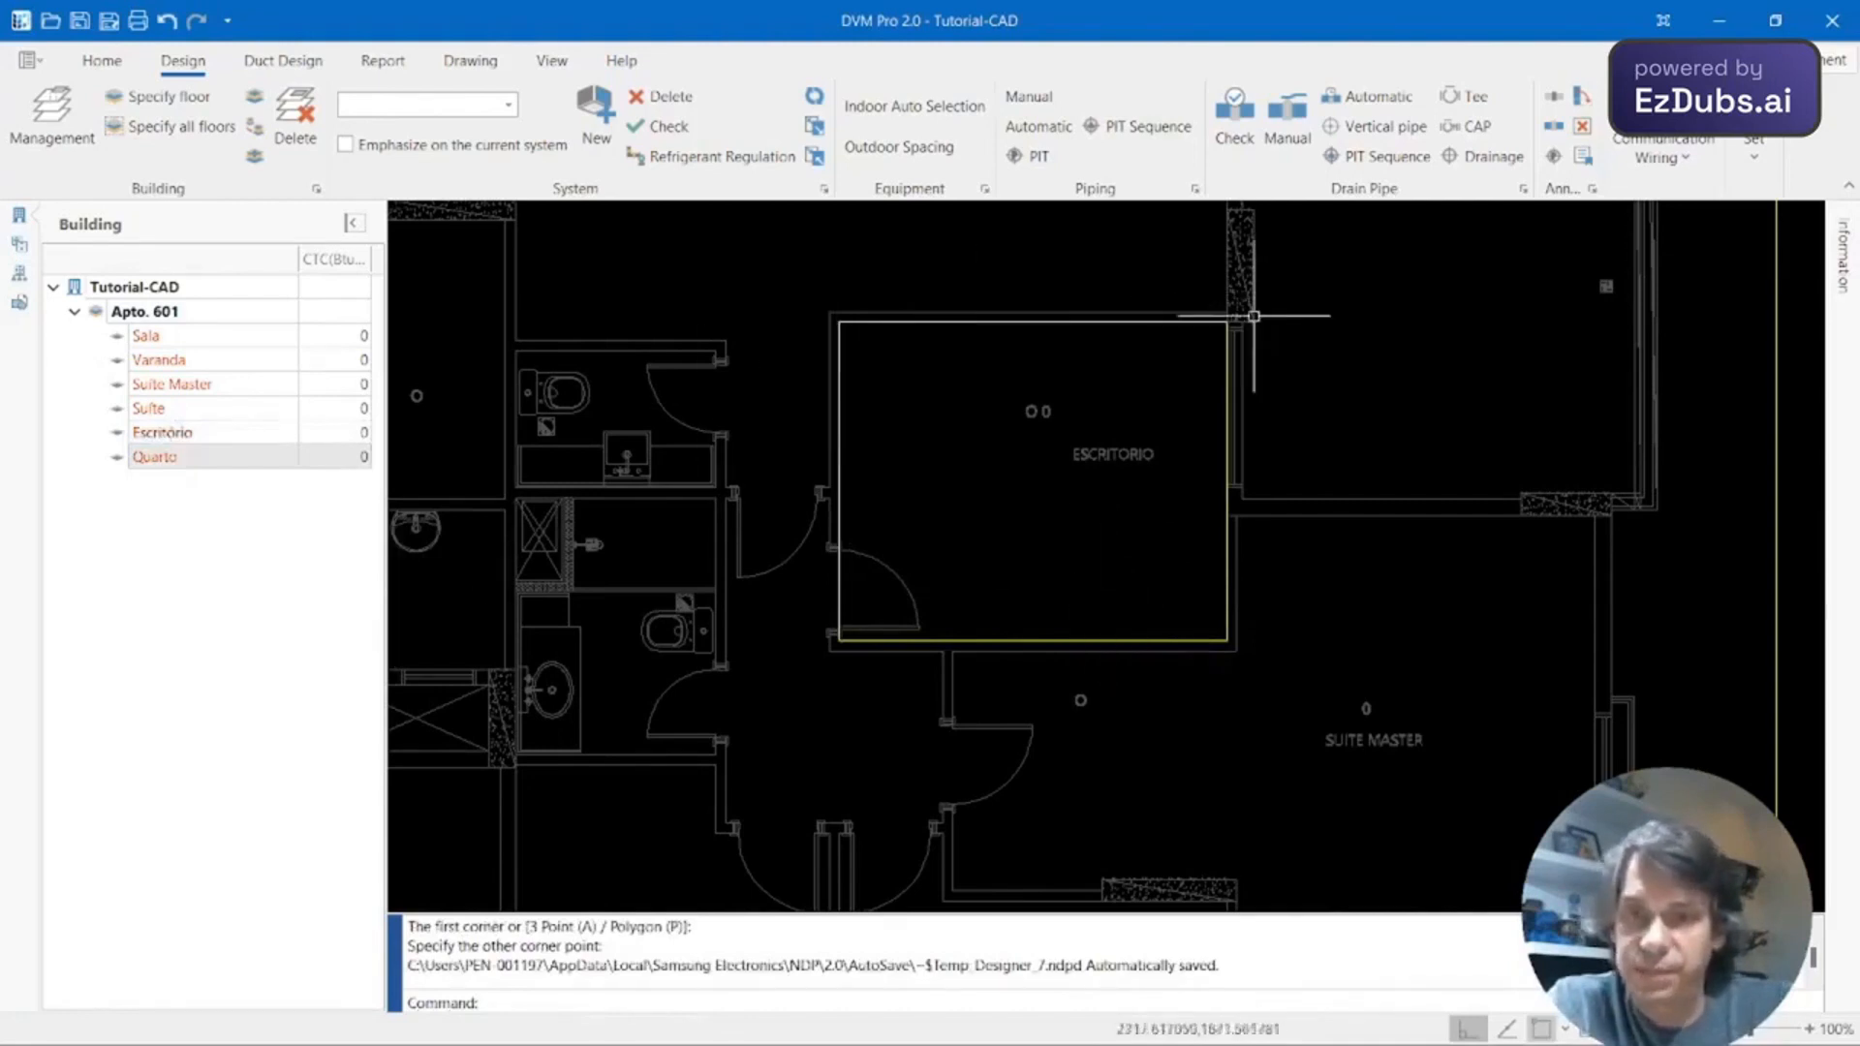
Specify the Varanda room area with a rectangle spanning the balcony's opposite inner wall corners.
{"action": "middle_click_drag", "start_coordinate": [1303, 321], "coordinate": [1058, 564]}
{"action": "middle_click_drag", "start_coordinate": [1212, 385], "coordinate": [1149, 656]}
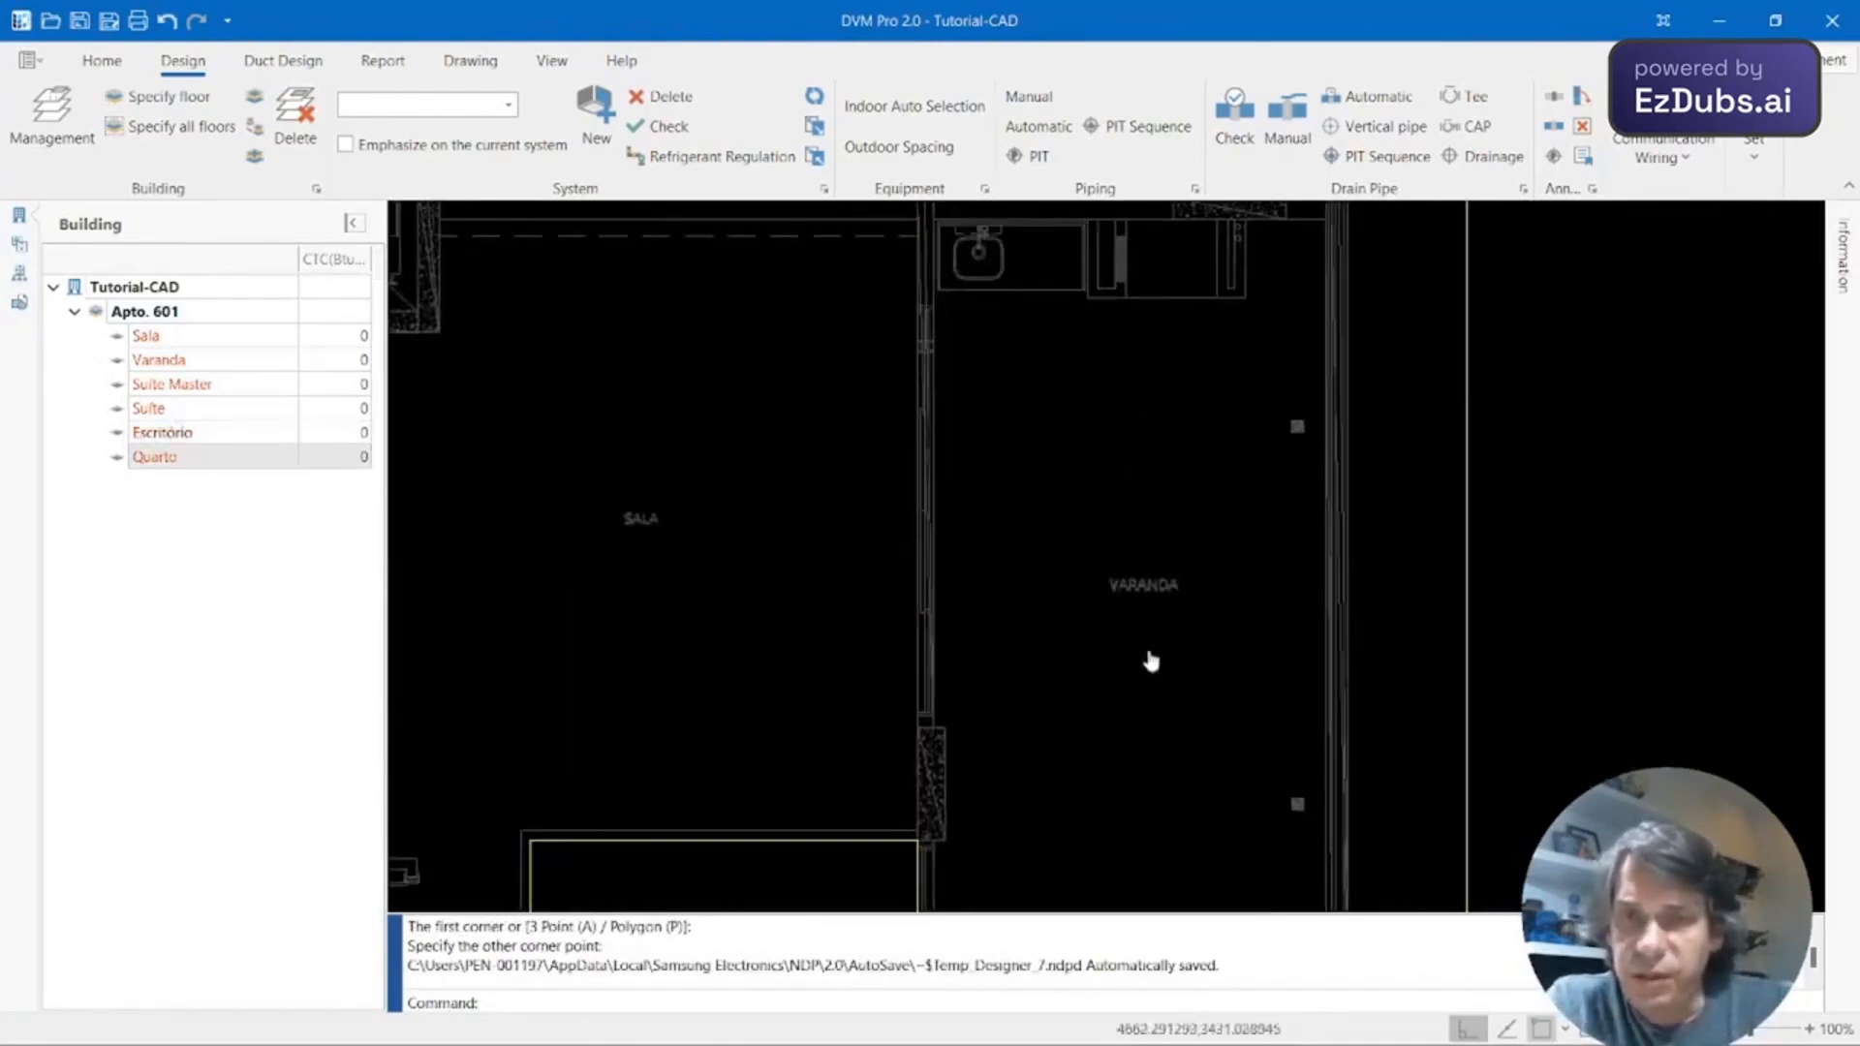
{"action": "middle_click_drag", "start_coordinate": [1175, 498], "coordinate": [1164, 586]}
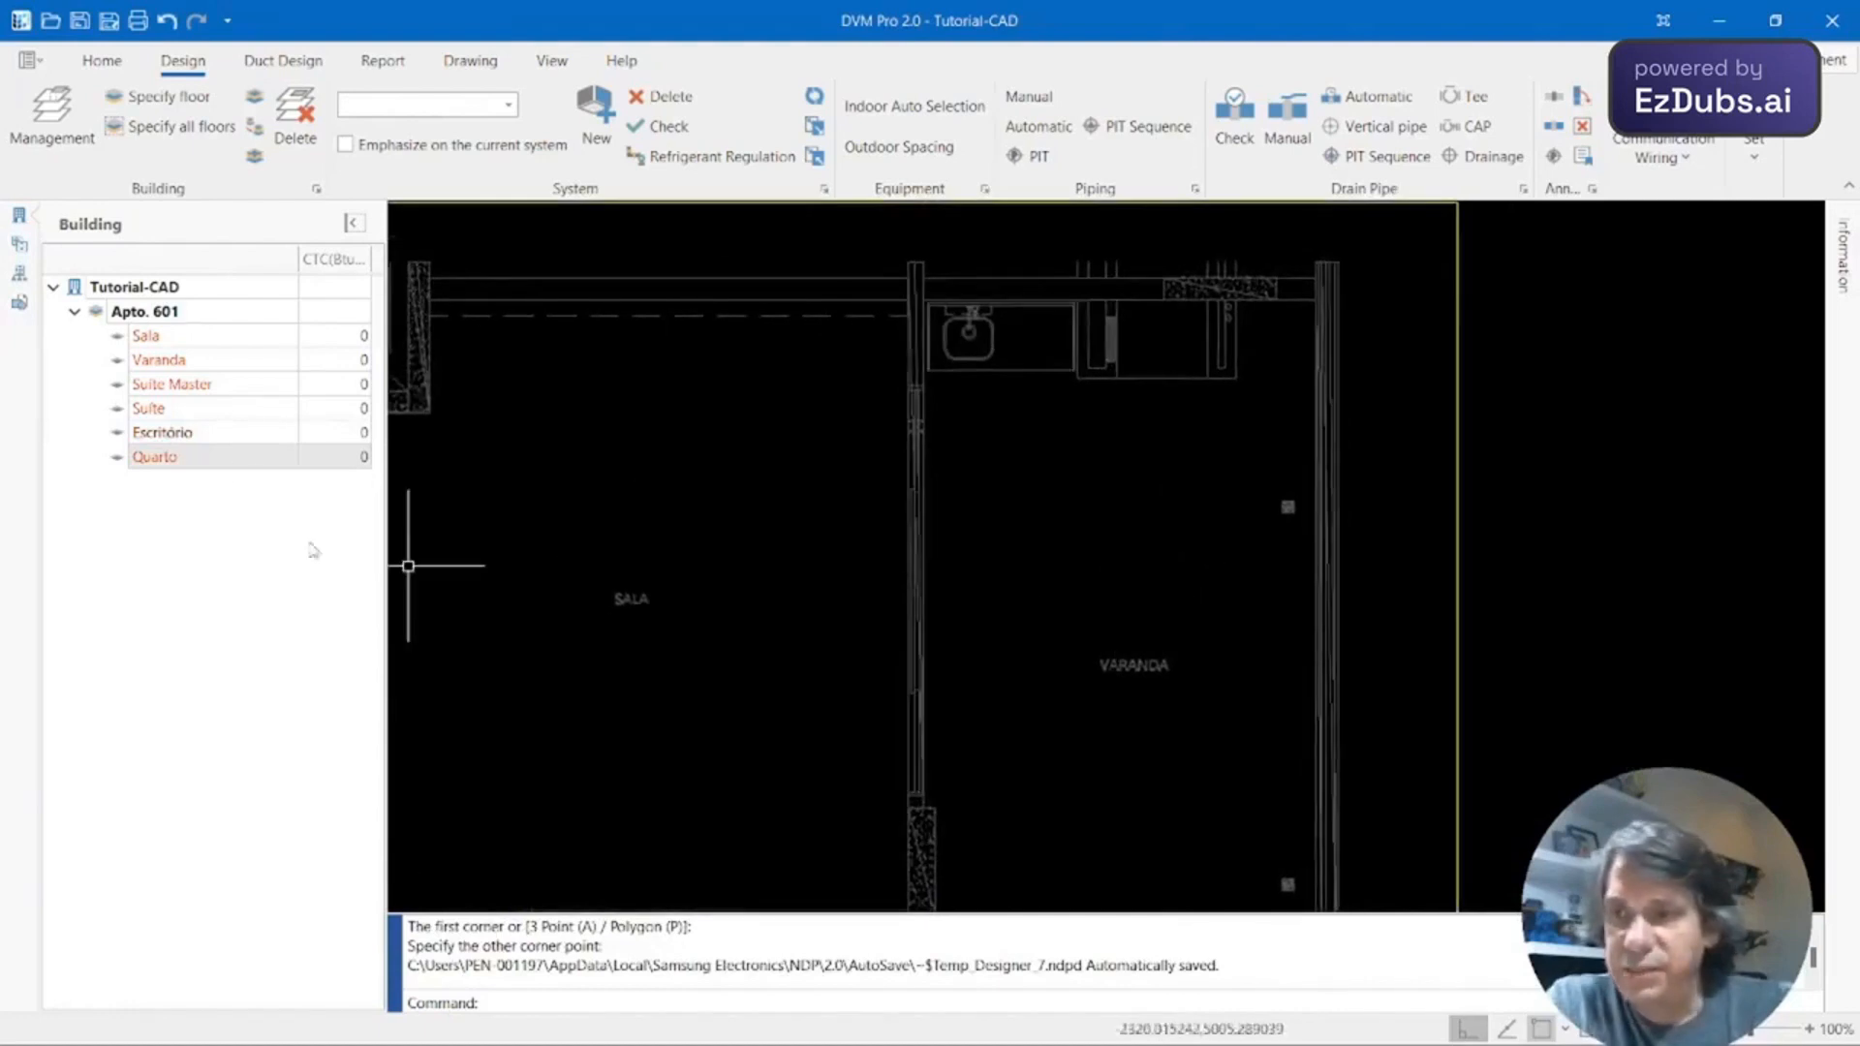
{"action": "left_click", "coordinate": [188, 363]}
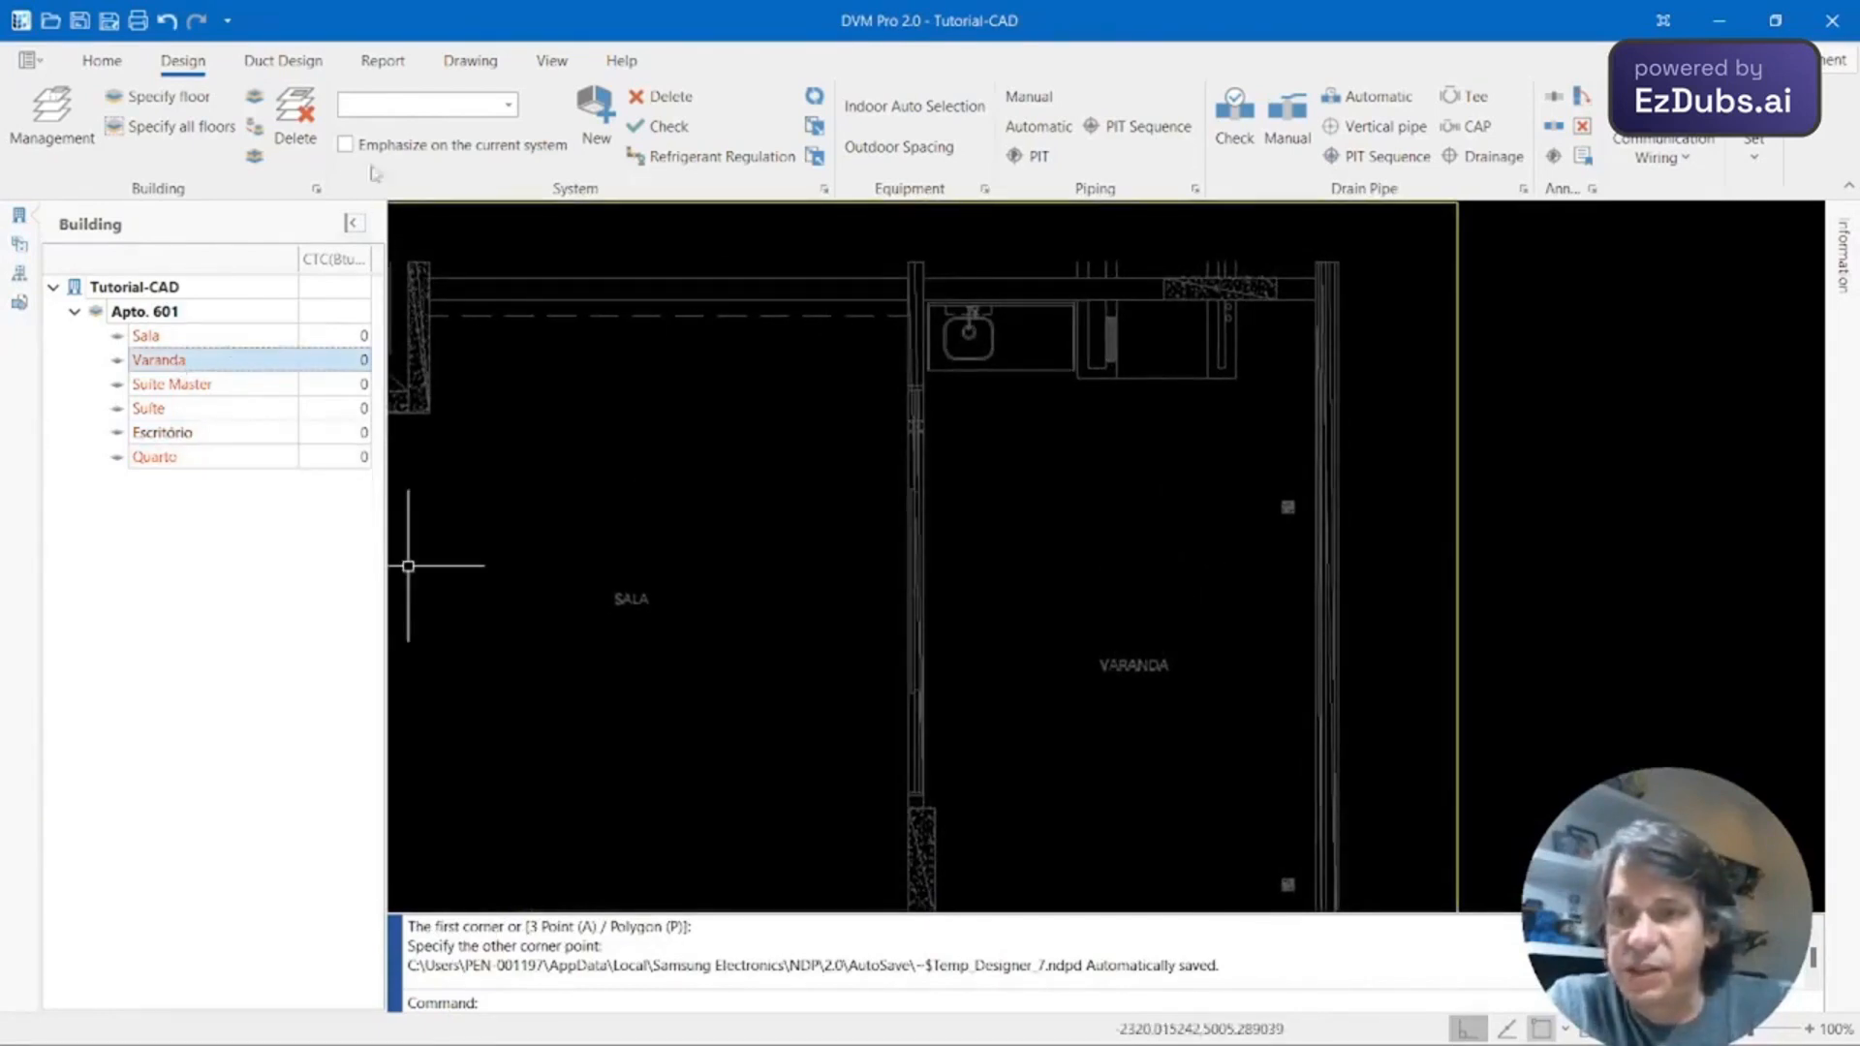
{"action": "left_click", "coordinate": [253, 98]}
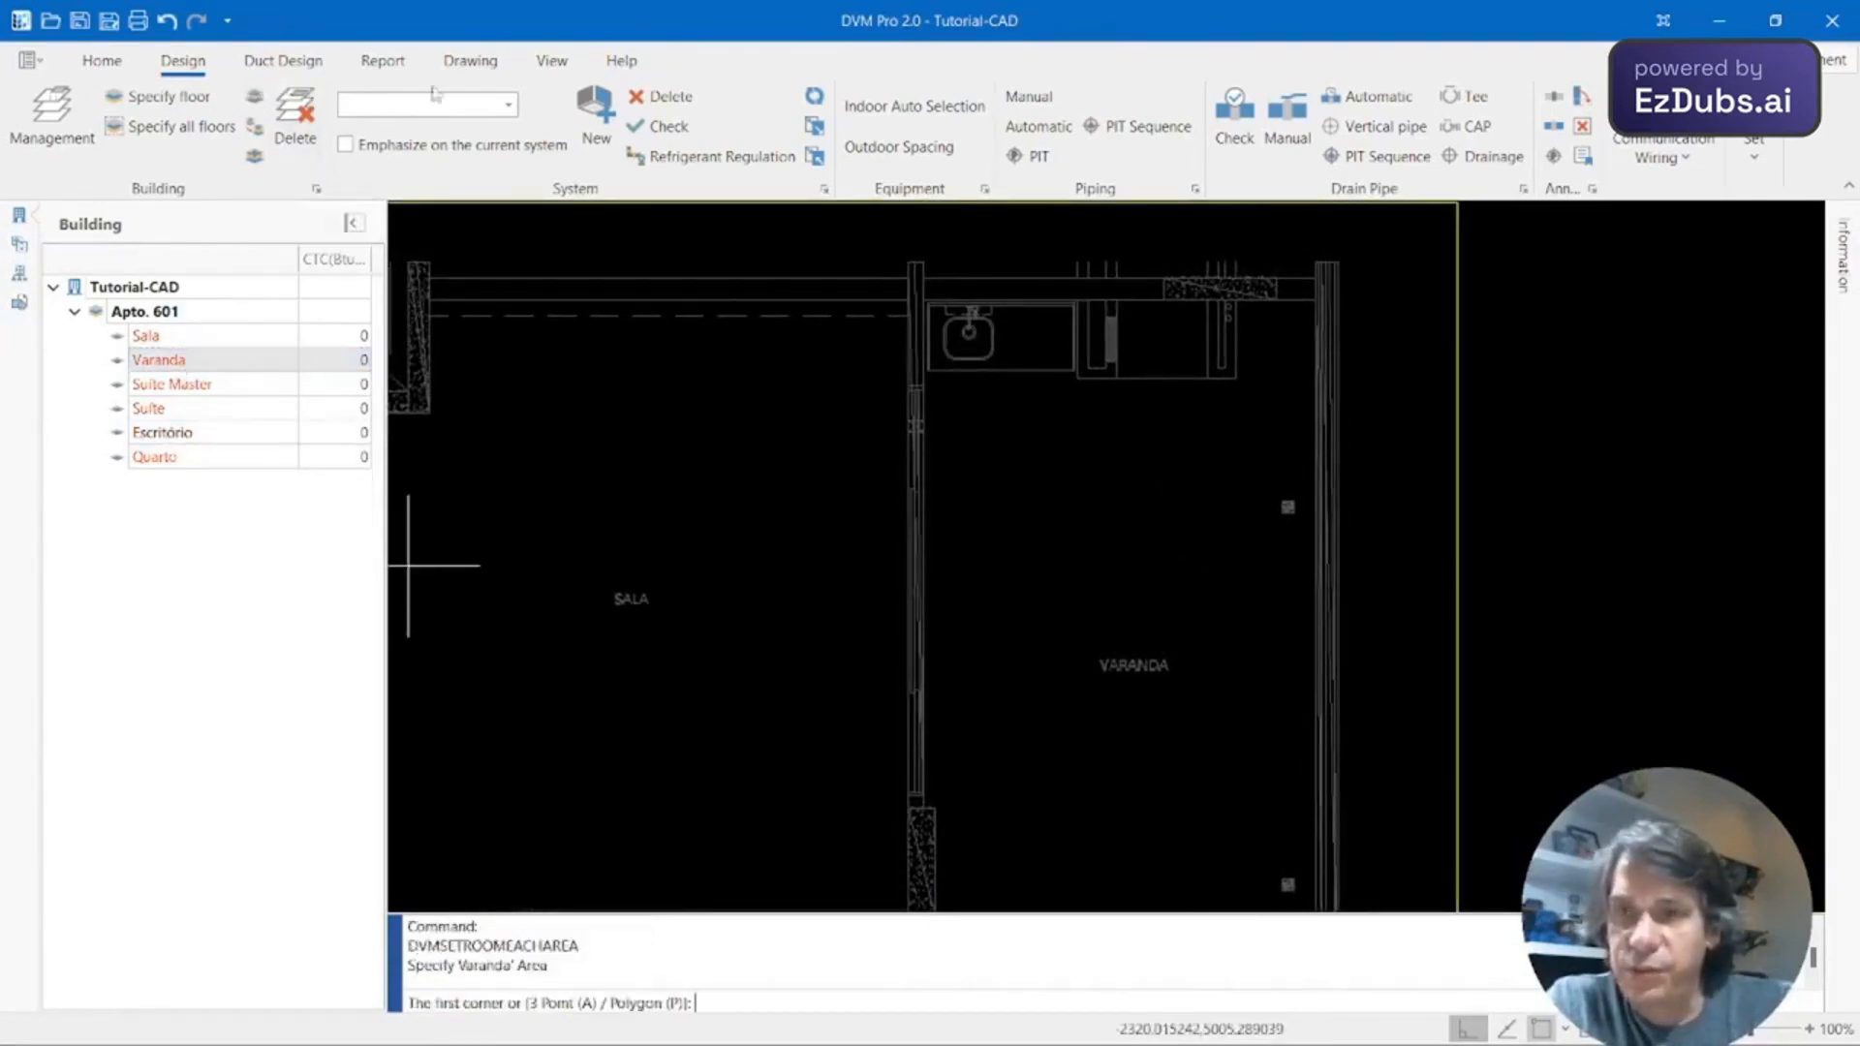
{"action": "scroll", "coordinate": [1275, 316], "scroll_direction": "up", "scroll_amount": 4}
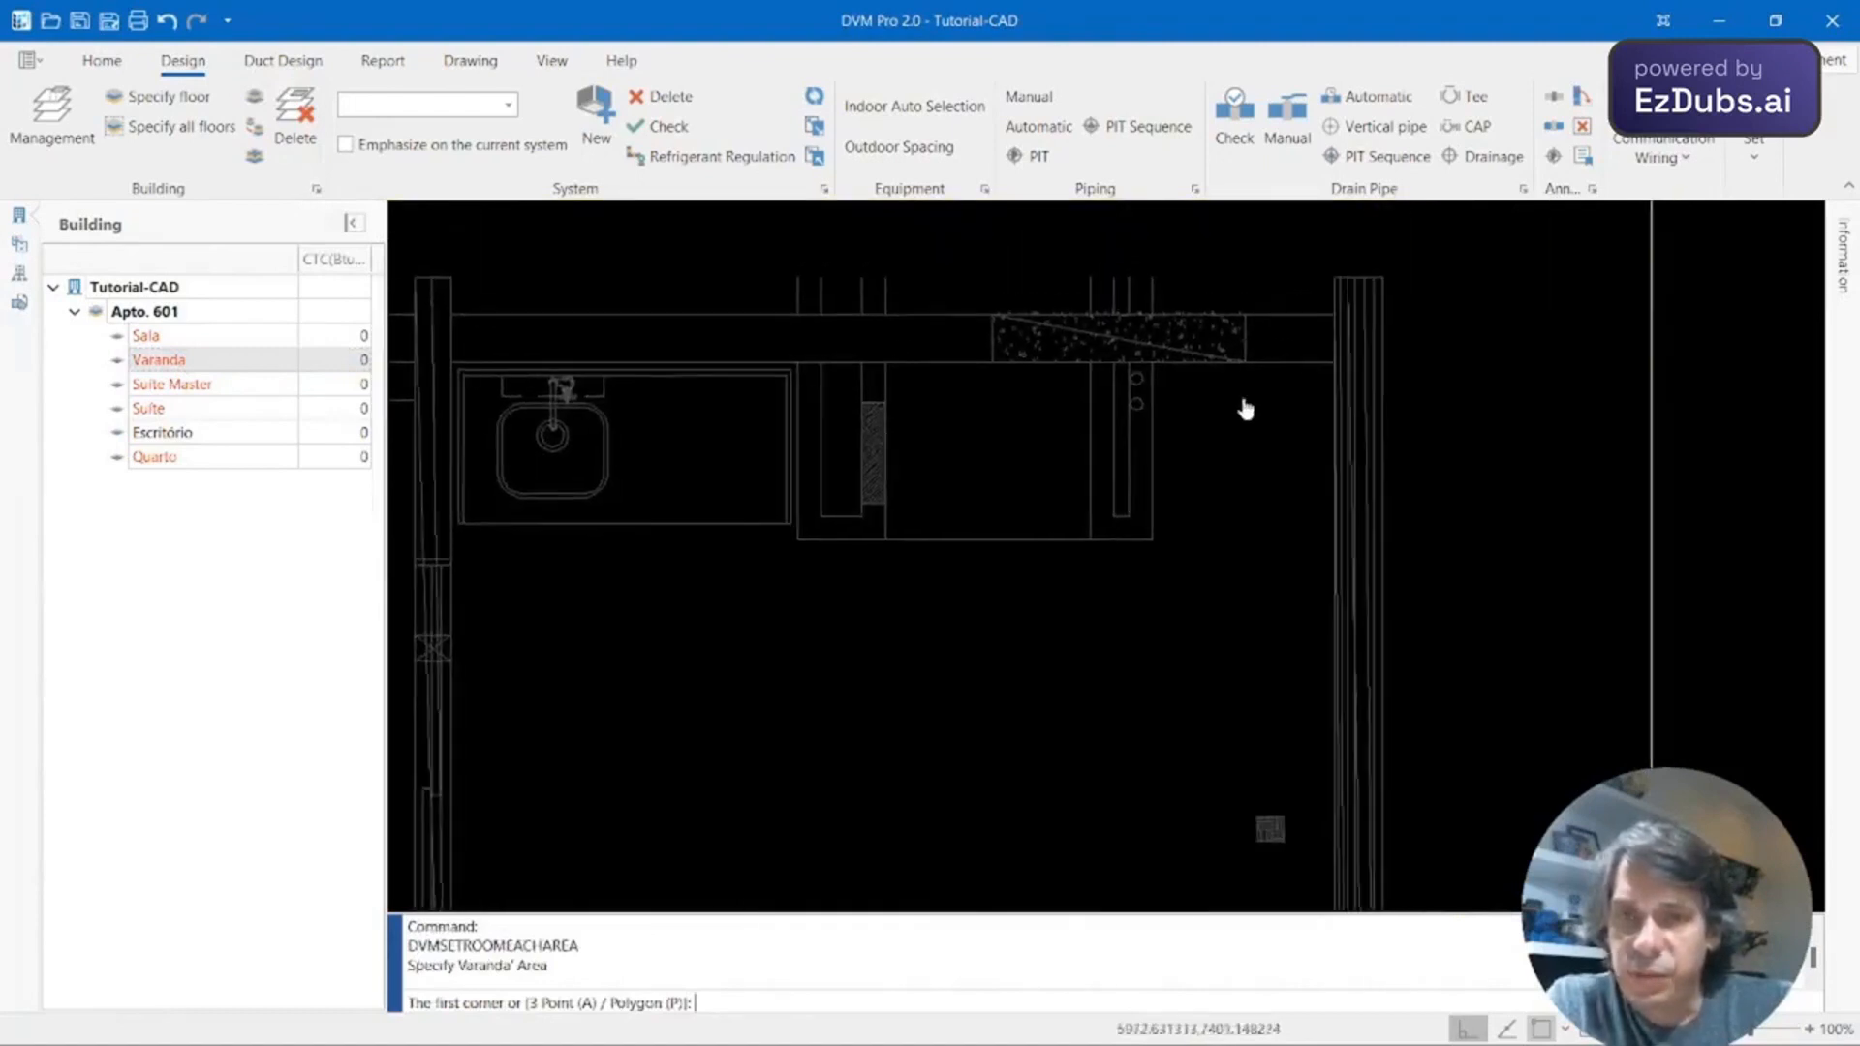
{"action": "left_click", "coordinate": [1338, 357]}
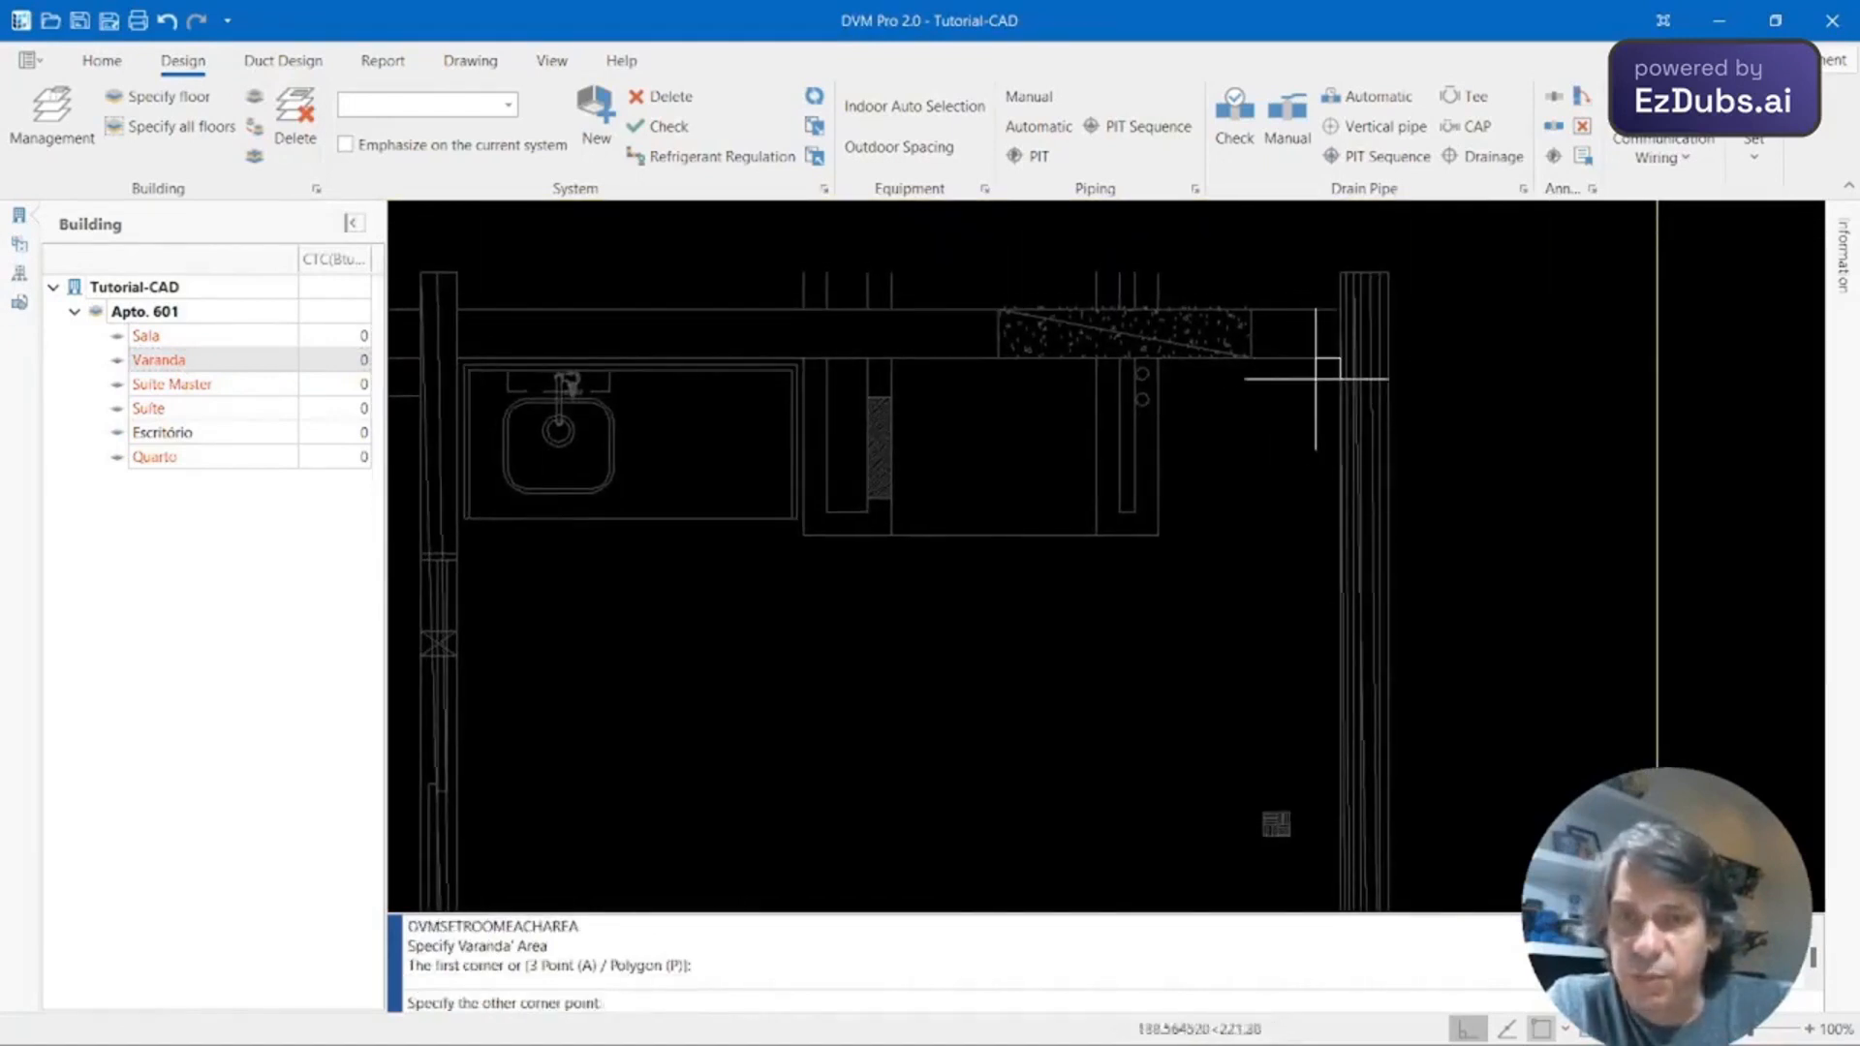
{"action": "scroll", "coordinate": [1250, 426], "scroll_direction": "down", "scroll_amount": 2}
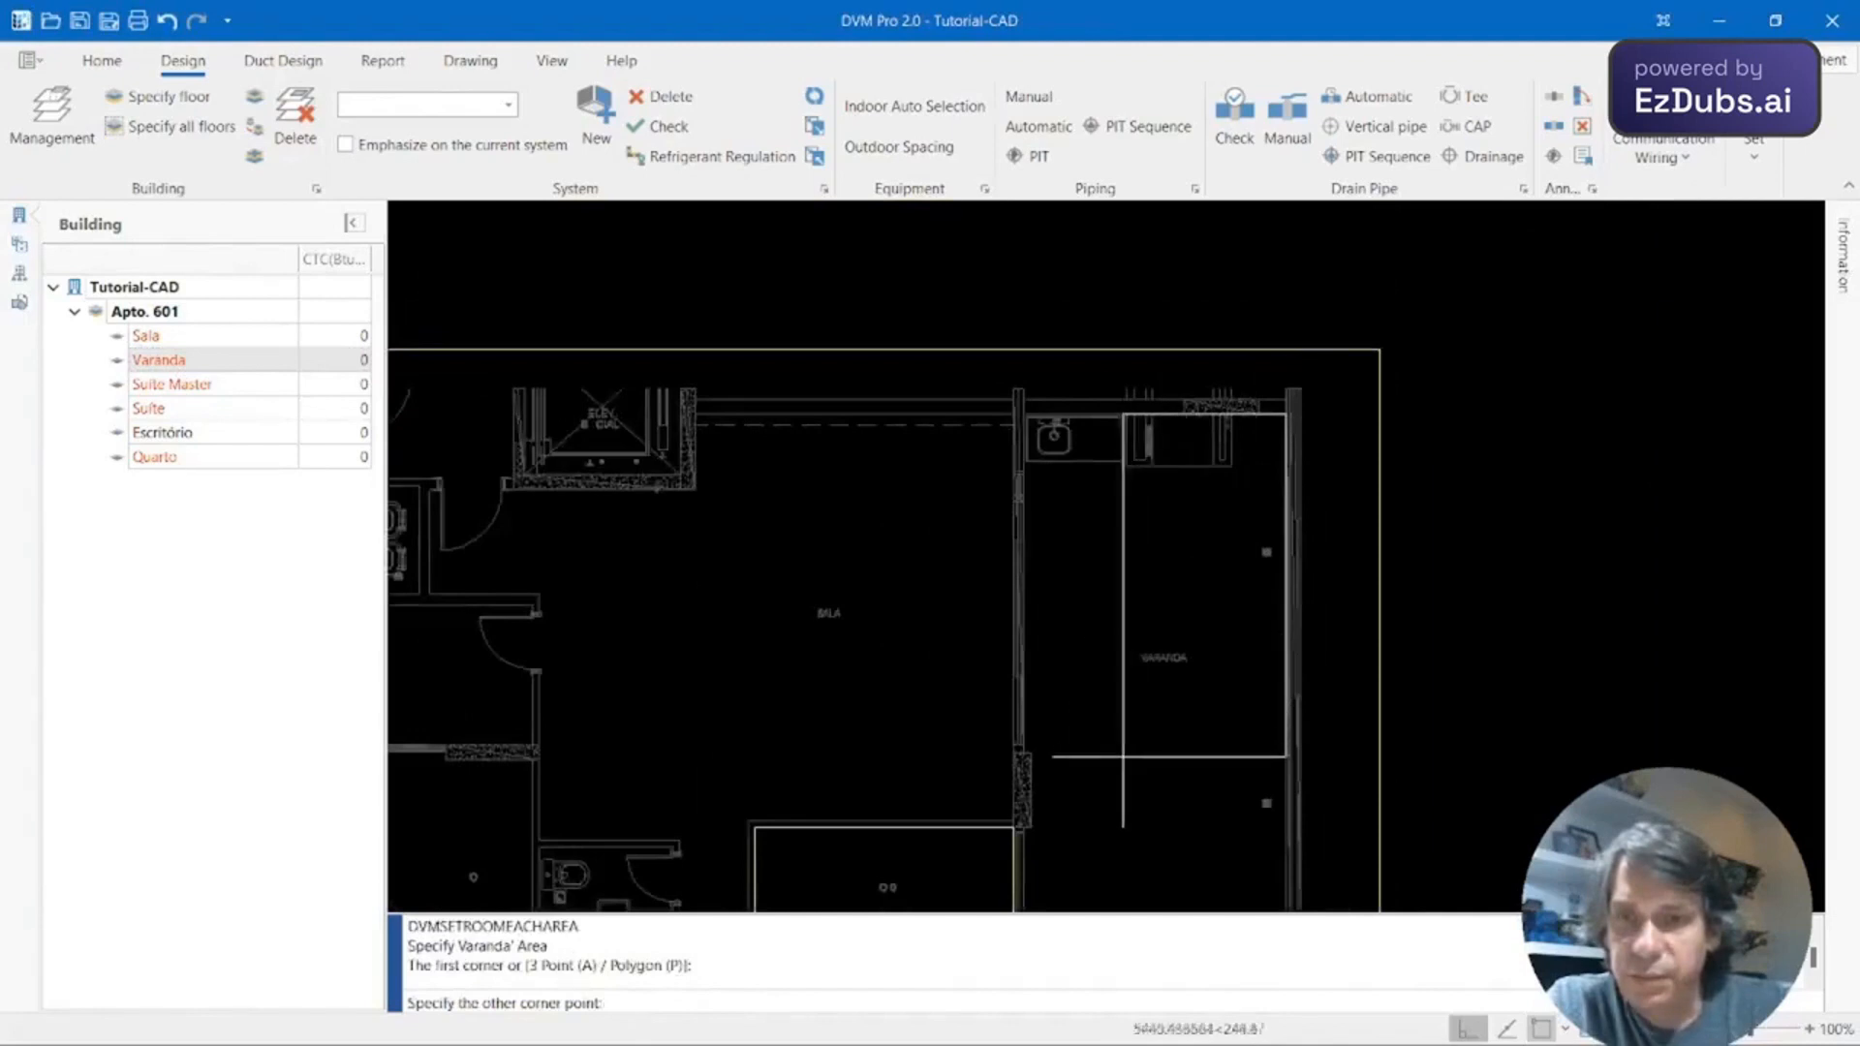
{"action": "middle_click_drag", "start_coordinate": [1095, 772], "coordinate": [1159, 419]}
{"action": "scroll", "coordinate": [1104, 489], "scroll_direction": "up", "scroll_amount": 3}
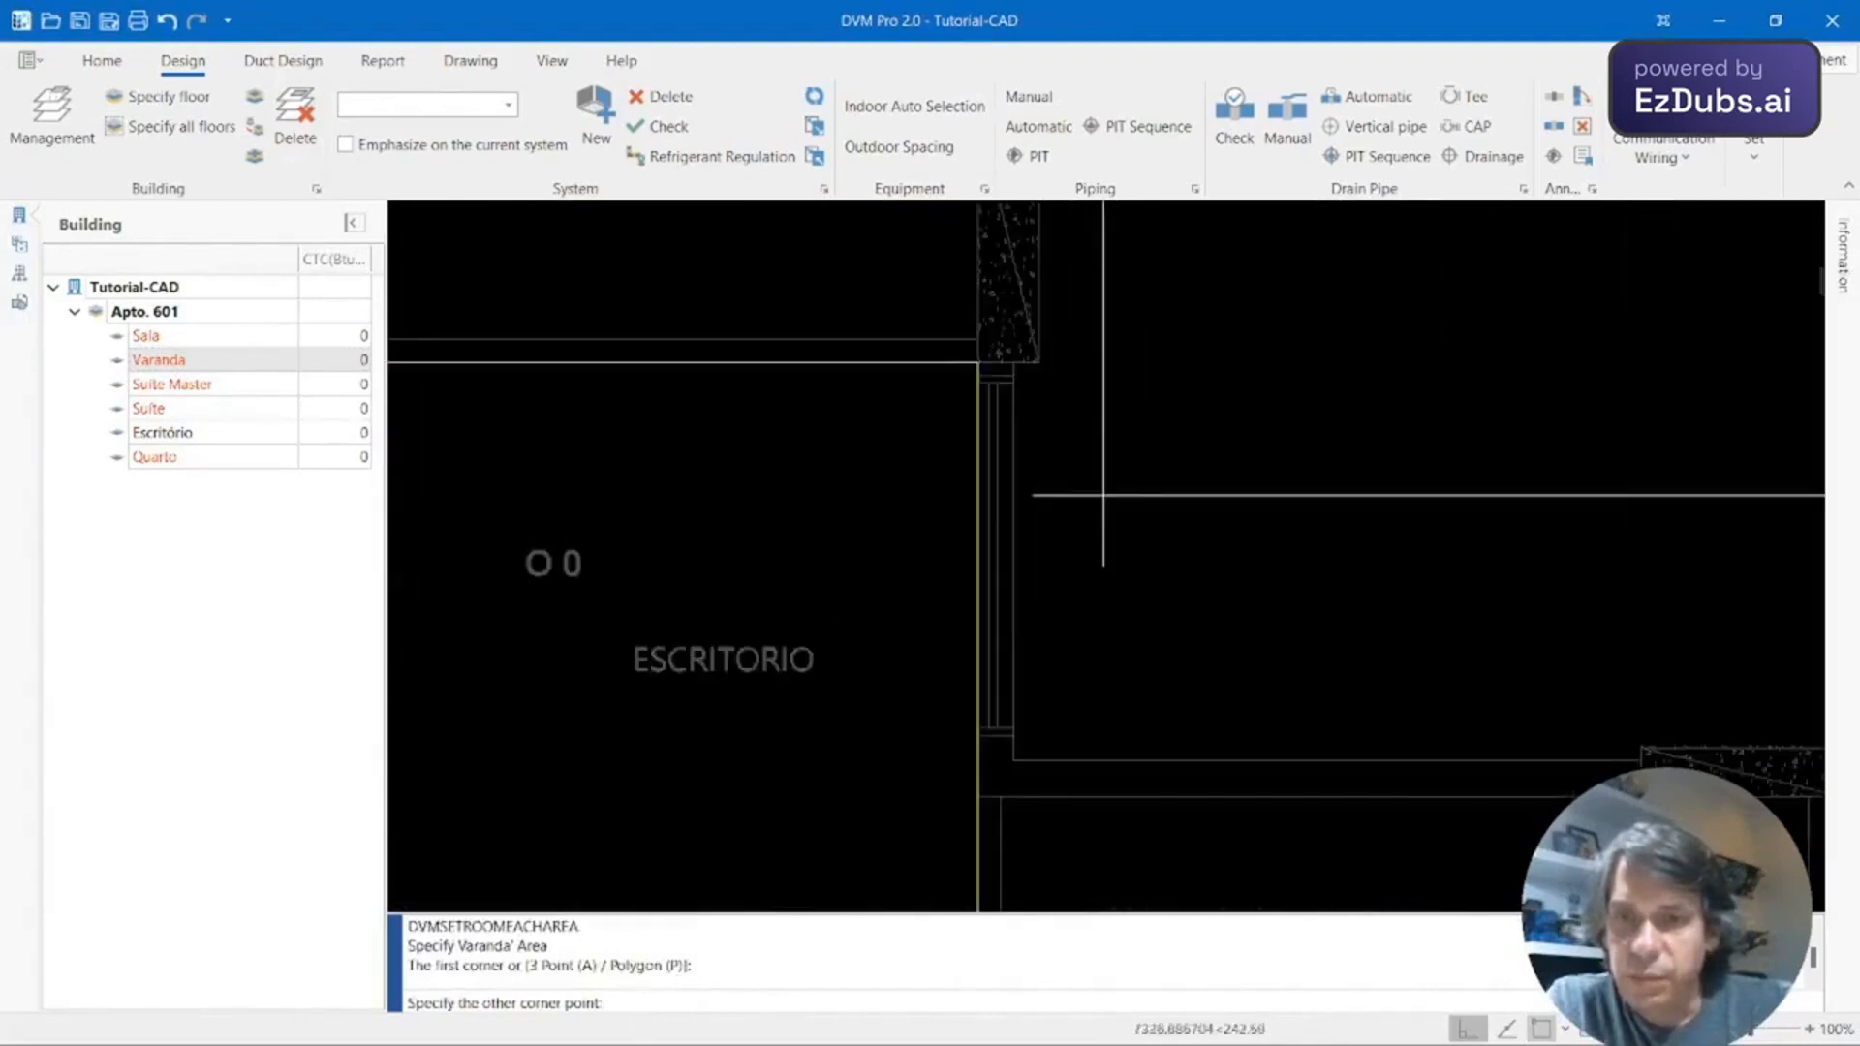
{"action": "left_click", "coordinate": [1010, 757]}
Select the Sala room under Apto. 601 in the building tree.
{"action": "scroll", "coordinate": [1093, 552], "scroll_direction": "down", "scroll_amount": 3}
{"action": "scroll", "coordinate": [1095, 542], "scroll_direction": "down", "scroll_amount": 1}
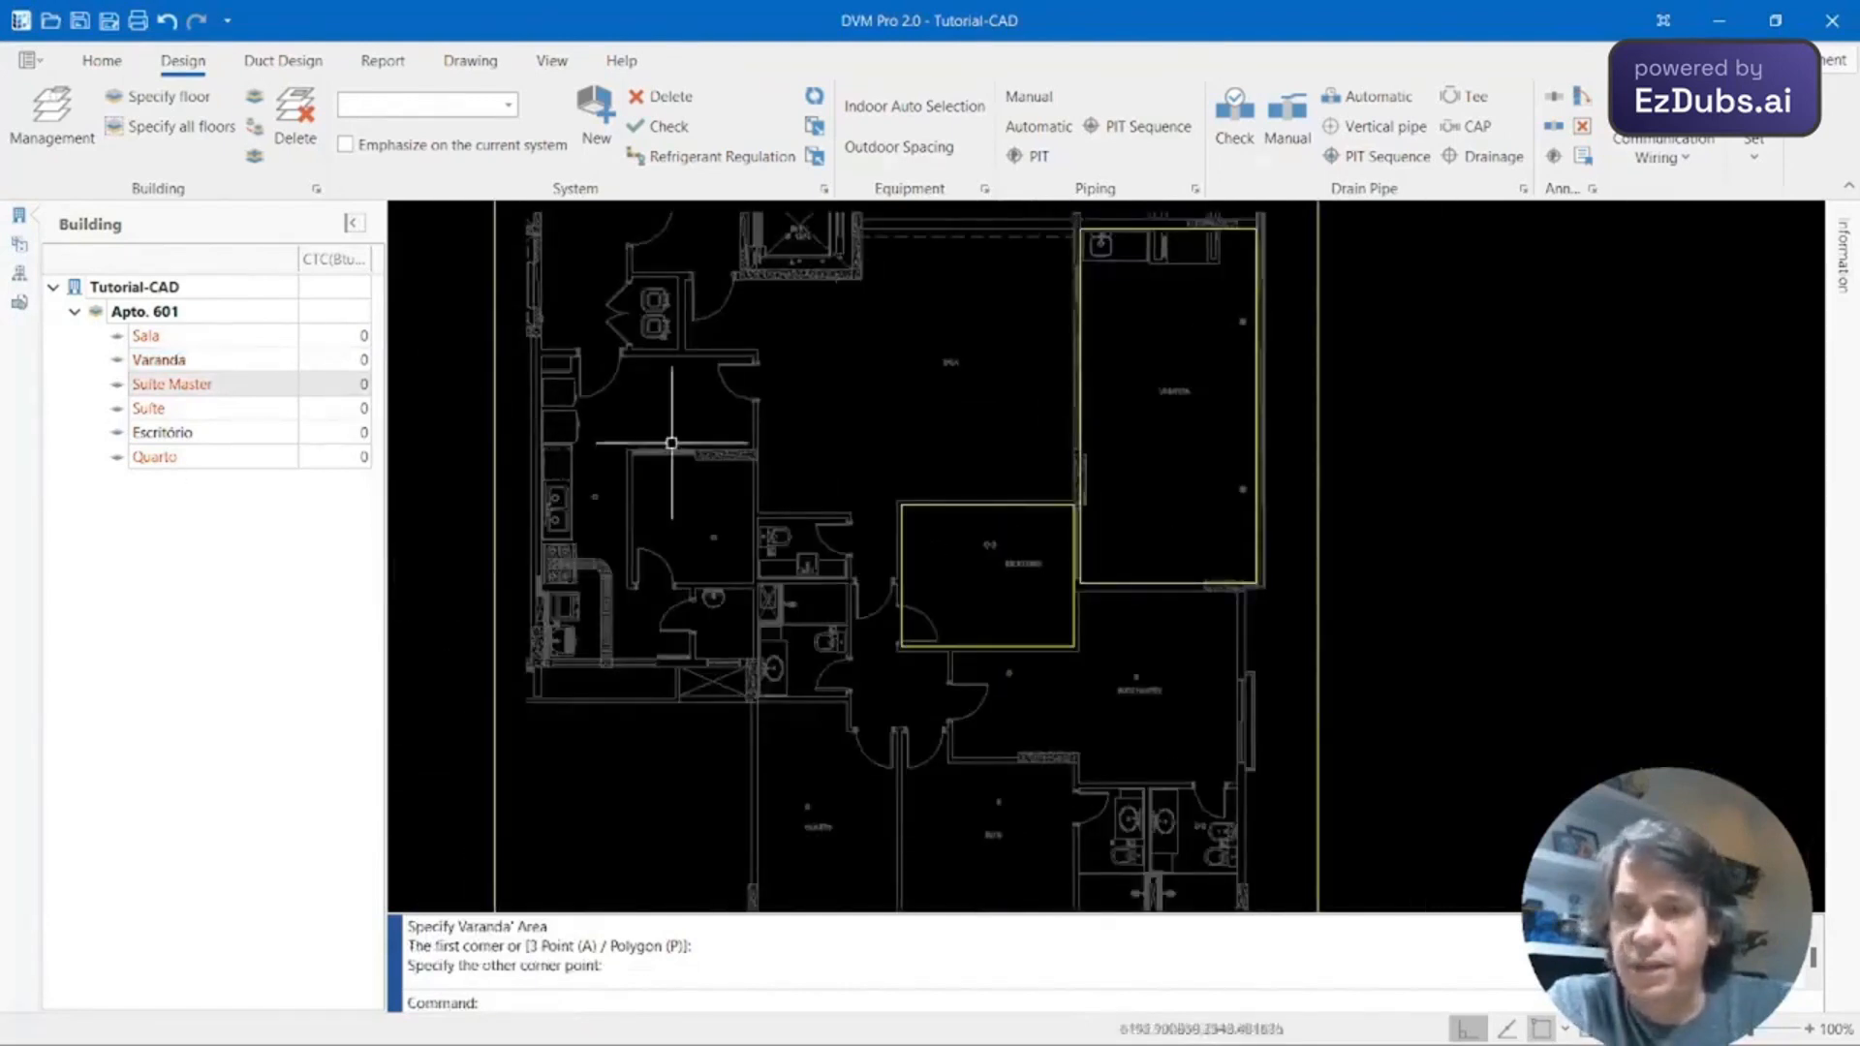
{"action": "left_click", "coordinate": [179, 339]}
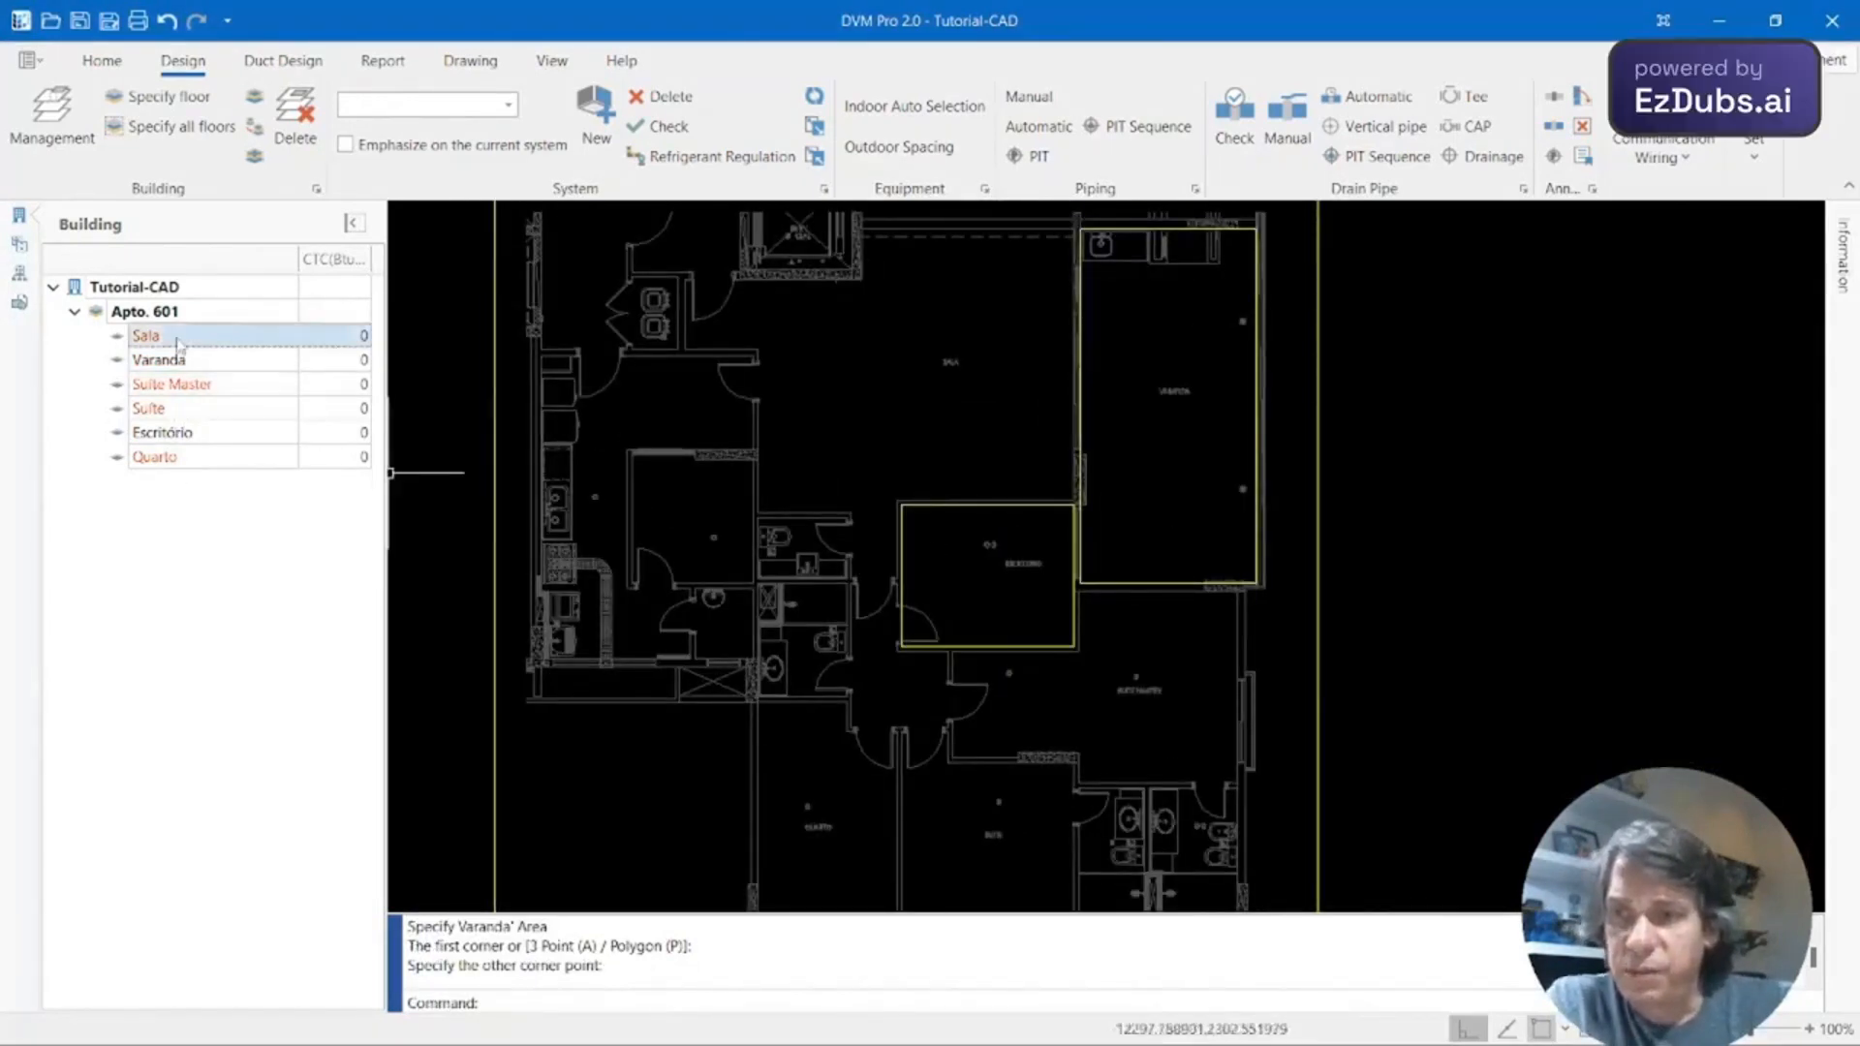
{"action": "scroll", "coordinate": [813, 309], "scroll_direction": "up", "scroll_amount": 6}
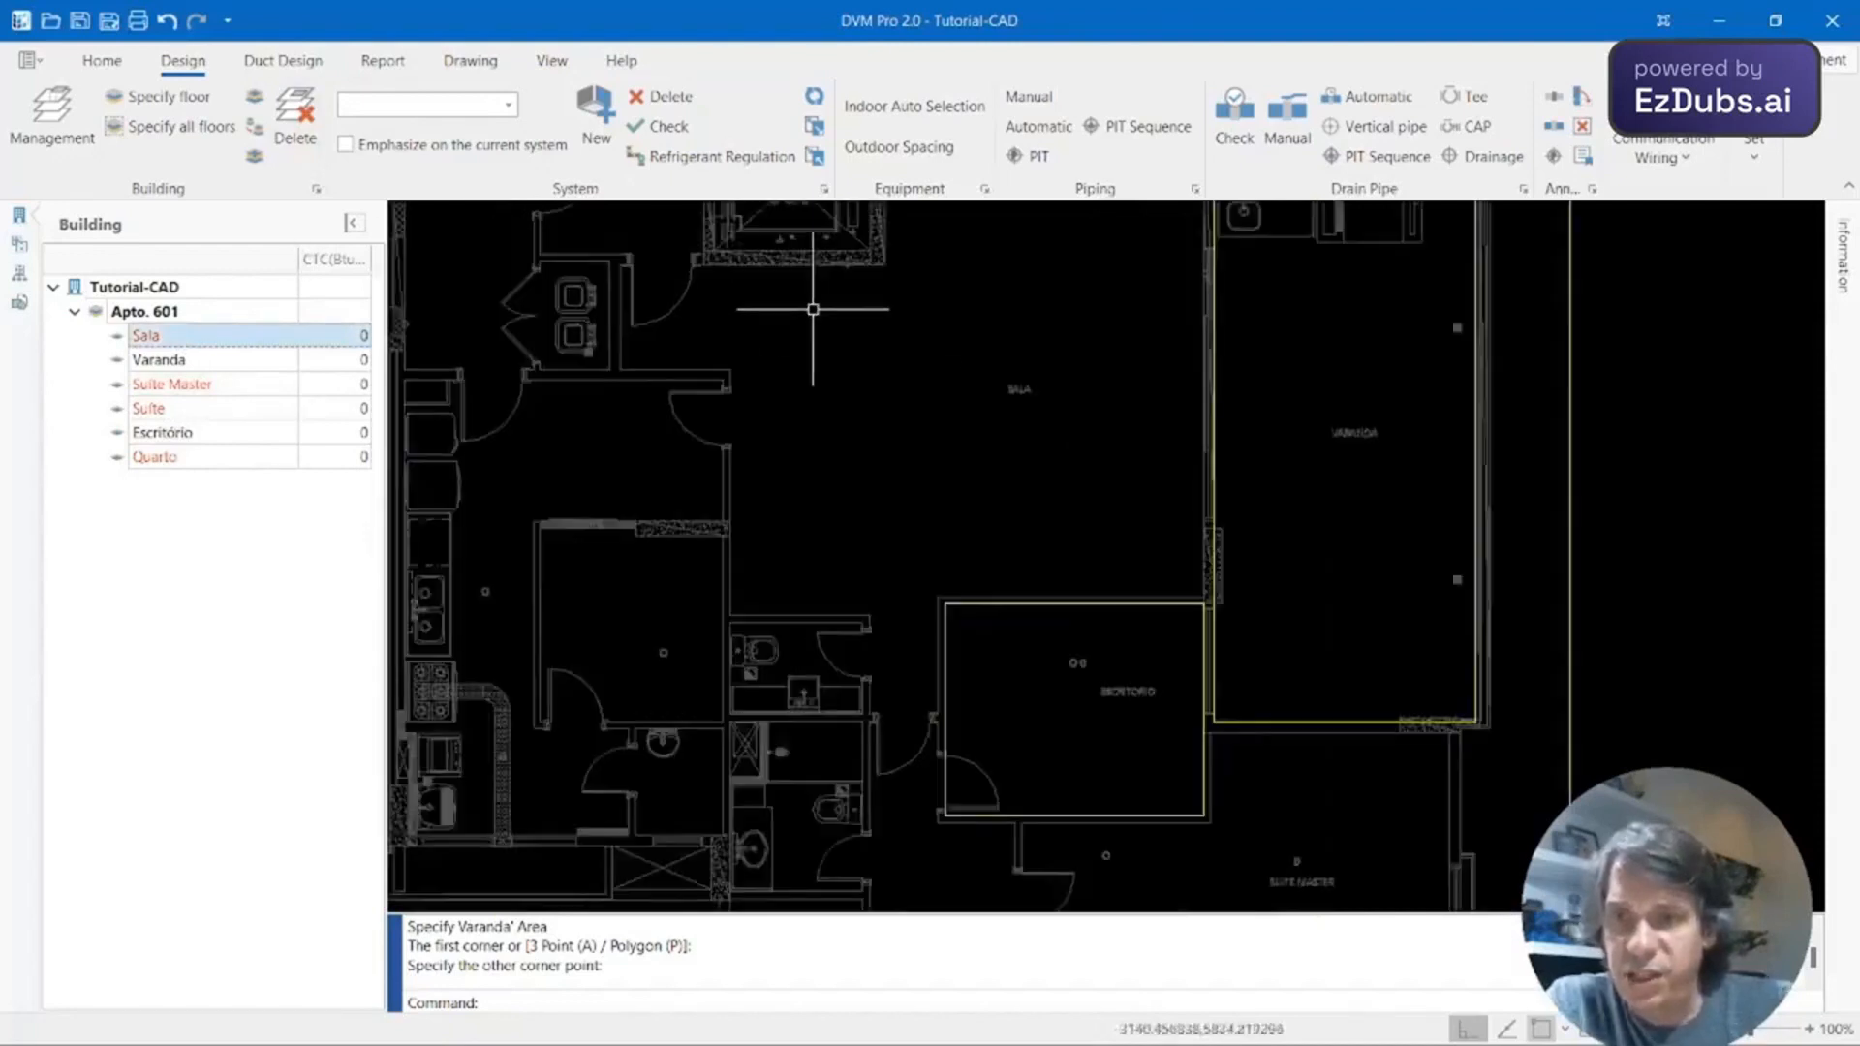
{"action": "middle_click_drag", "start_coordinate": [901, 382], "coordinate": [930, 539]}
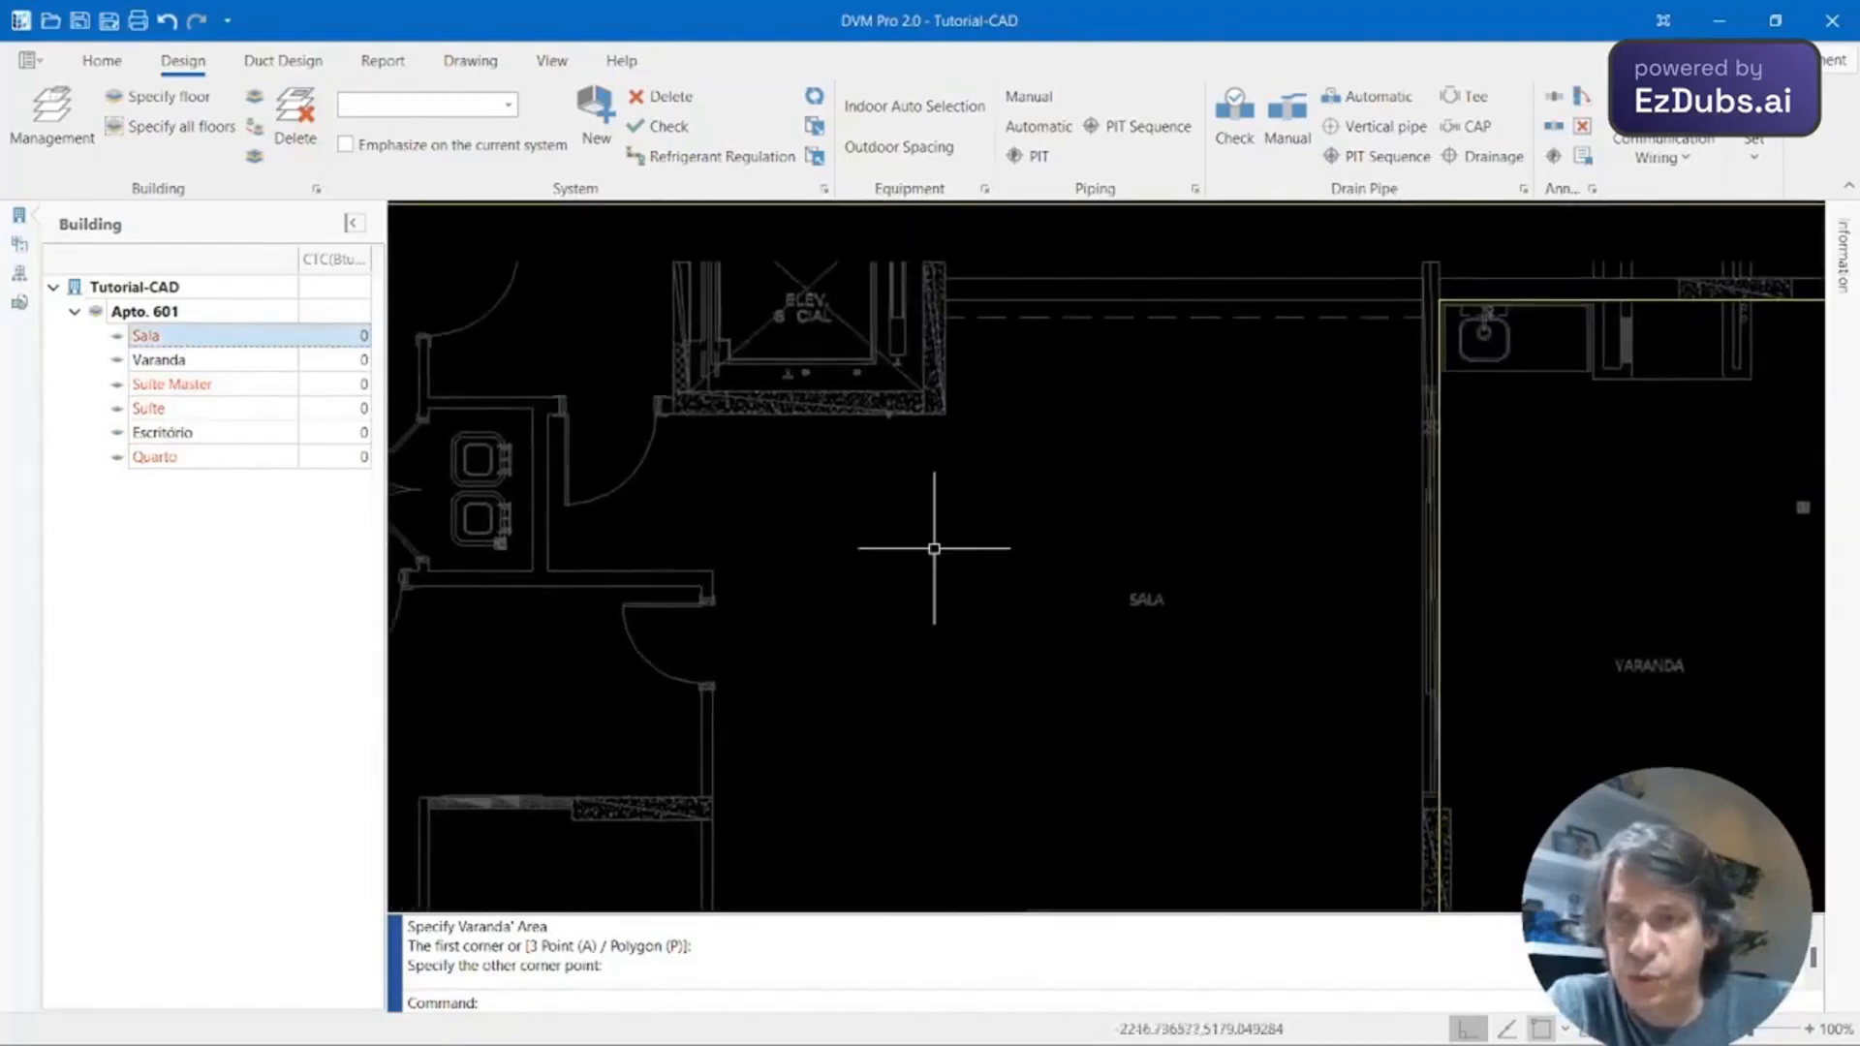
{"action": "left_click", "coordinate": [256, 100]}
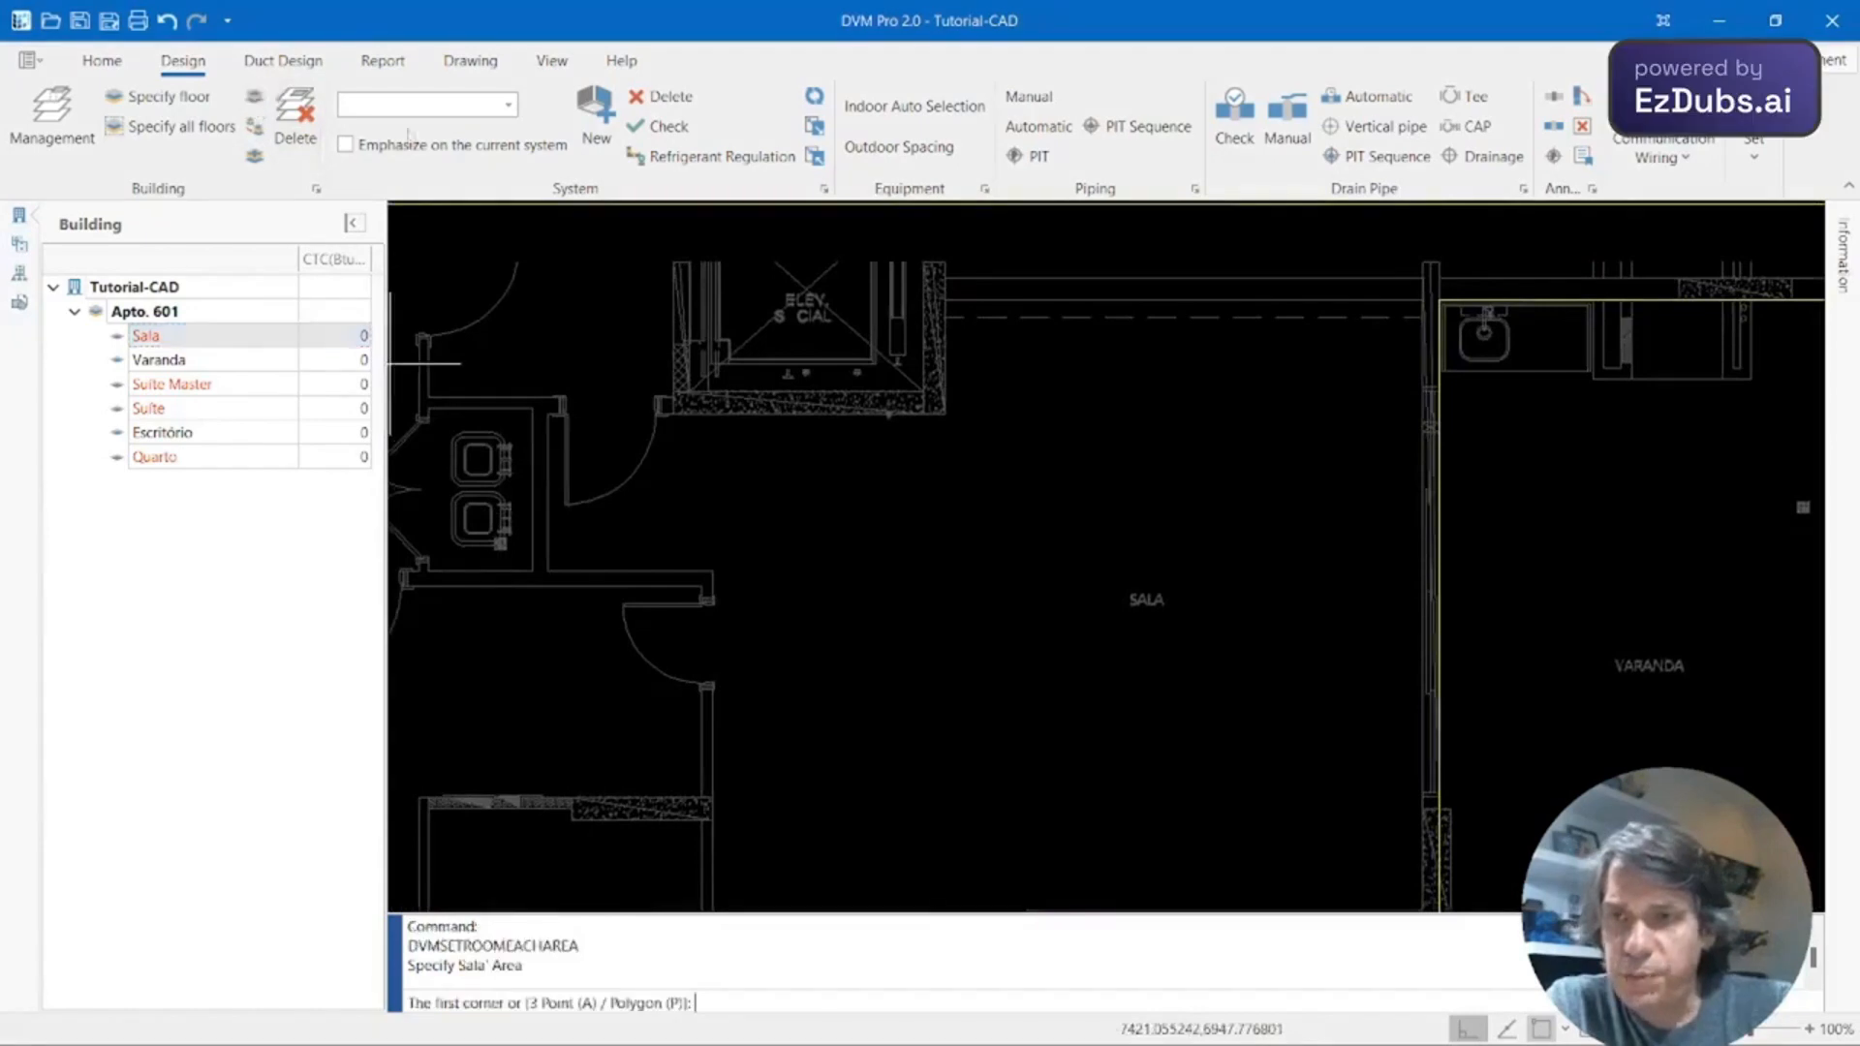
{"action": "scroll", "coordinate": [623, 436], "scroll_direction": "up", "scroll_amount": 3}
{"action": "middle_click_drag", "start_coordinate": [623, 435], "coordinate": [725, 440]}
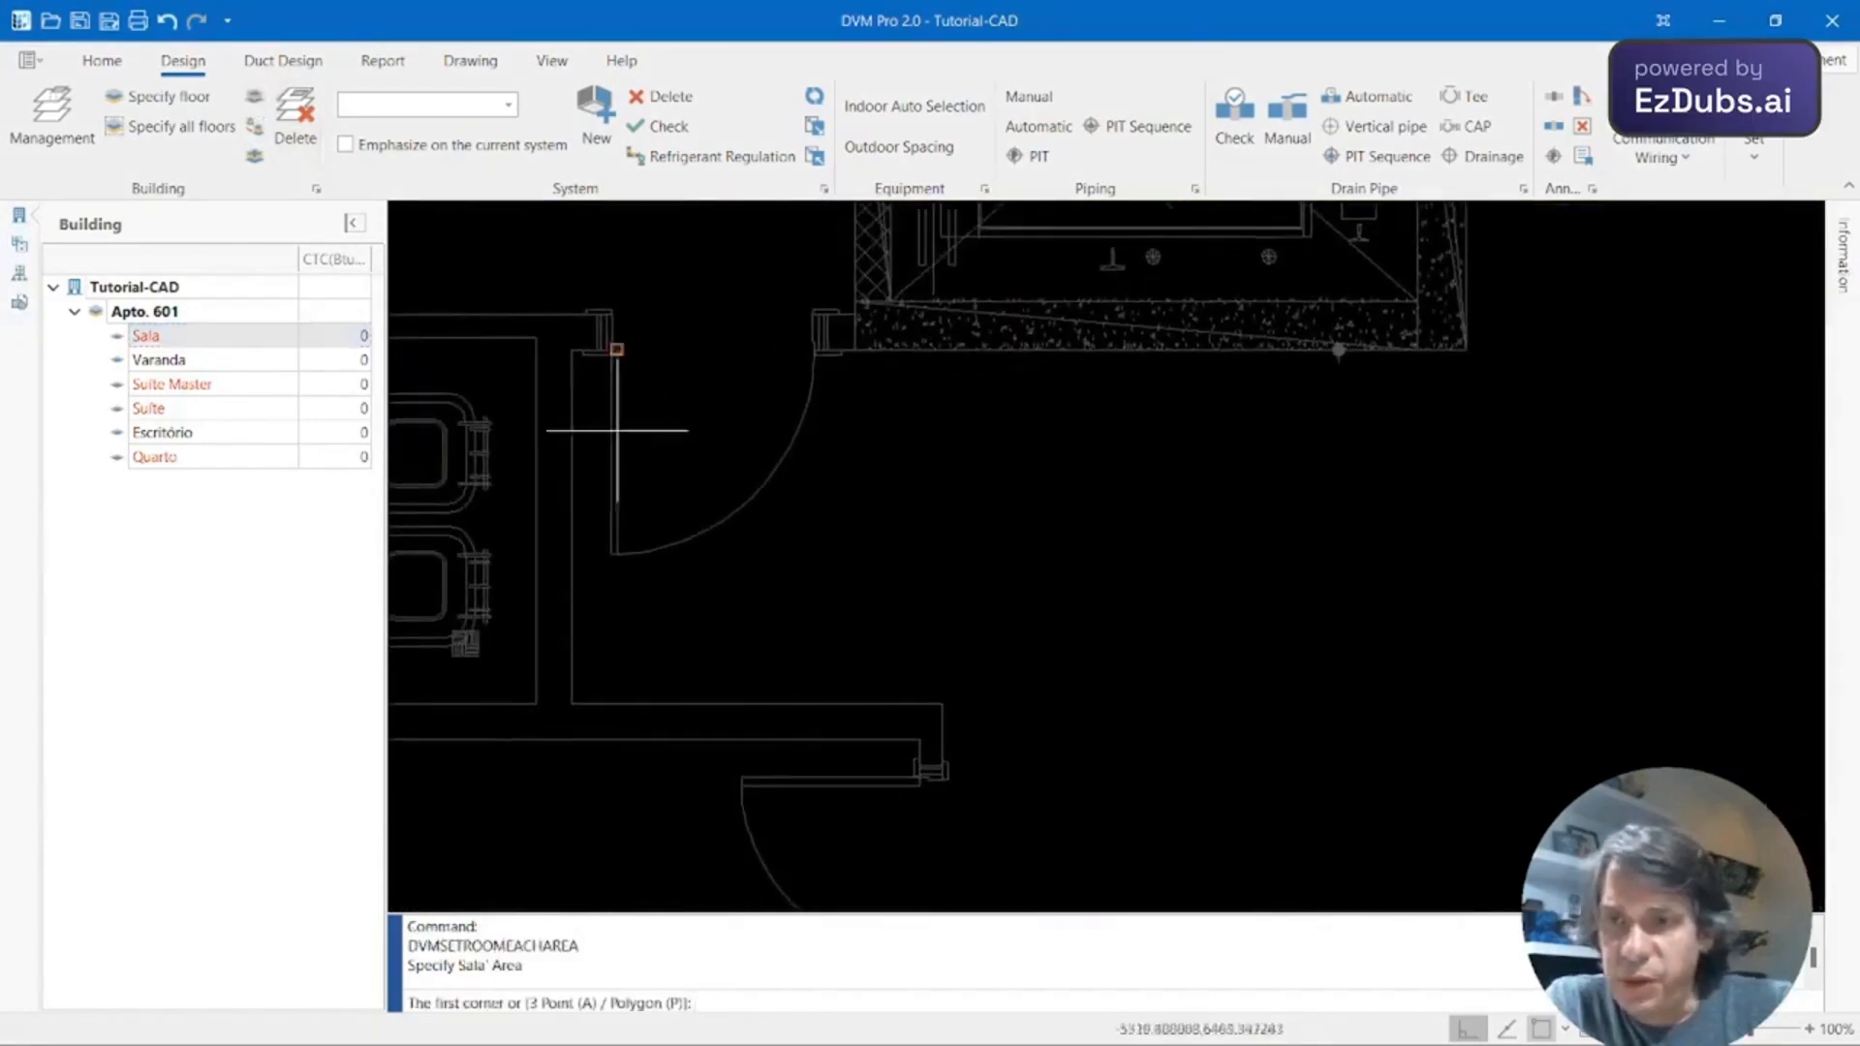
{"action": "left_click", "coordinate": [569, 349]}
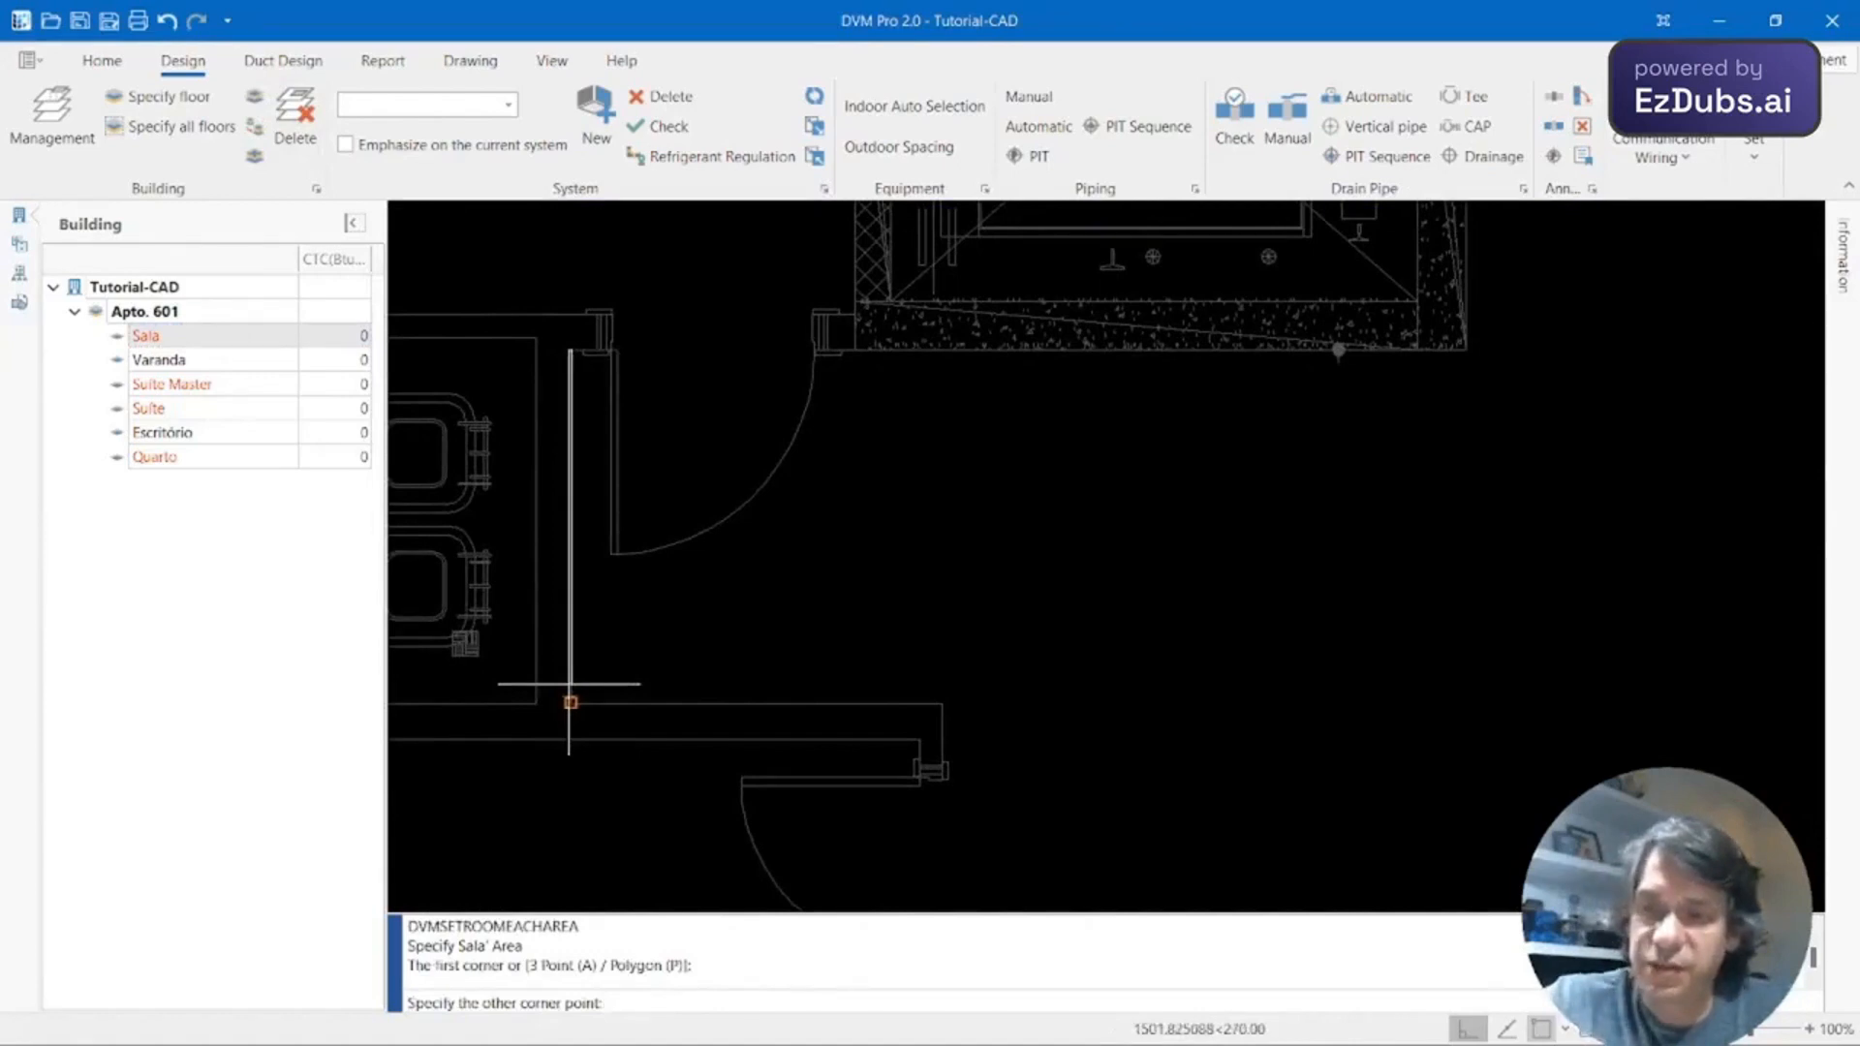
{"action": "key", "text": "Escape"}
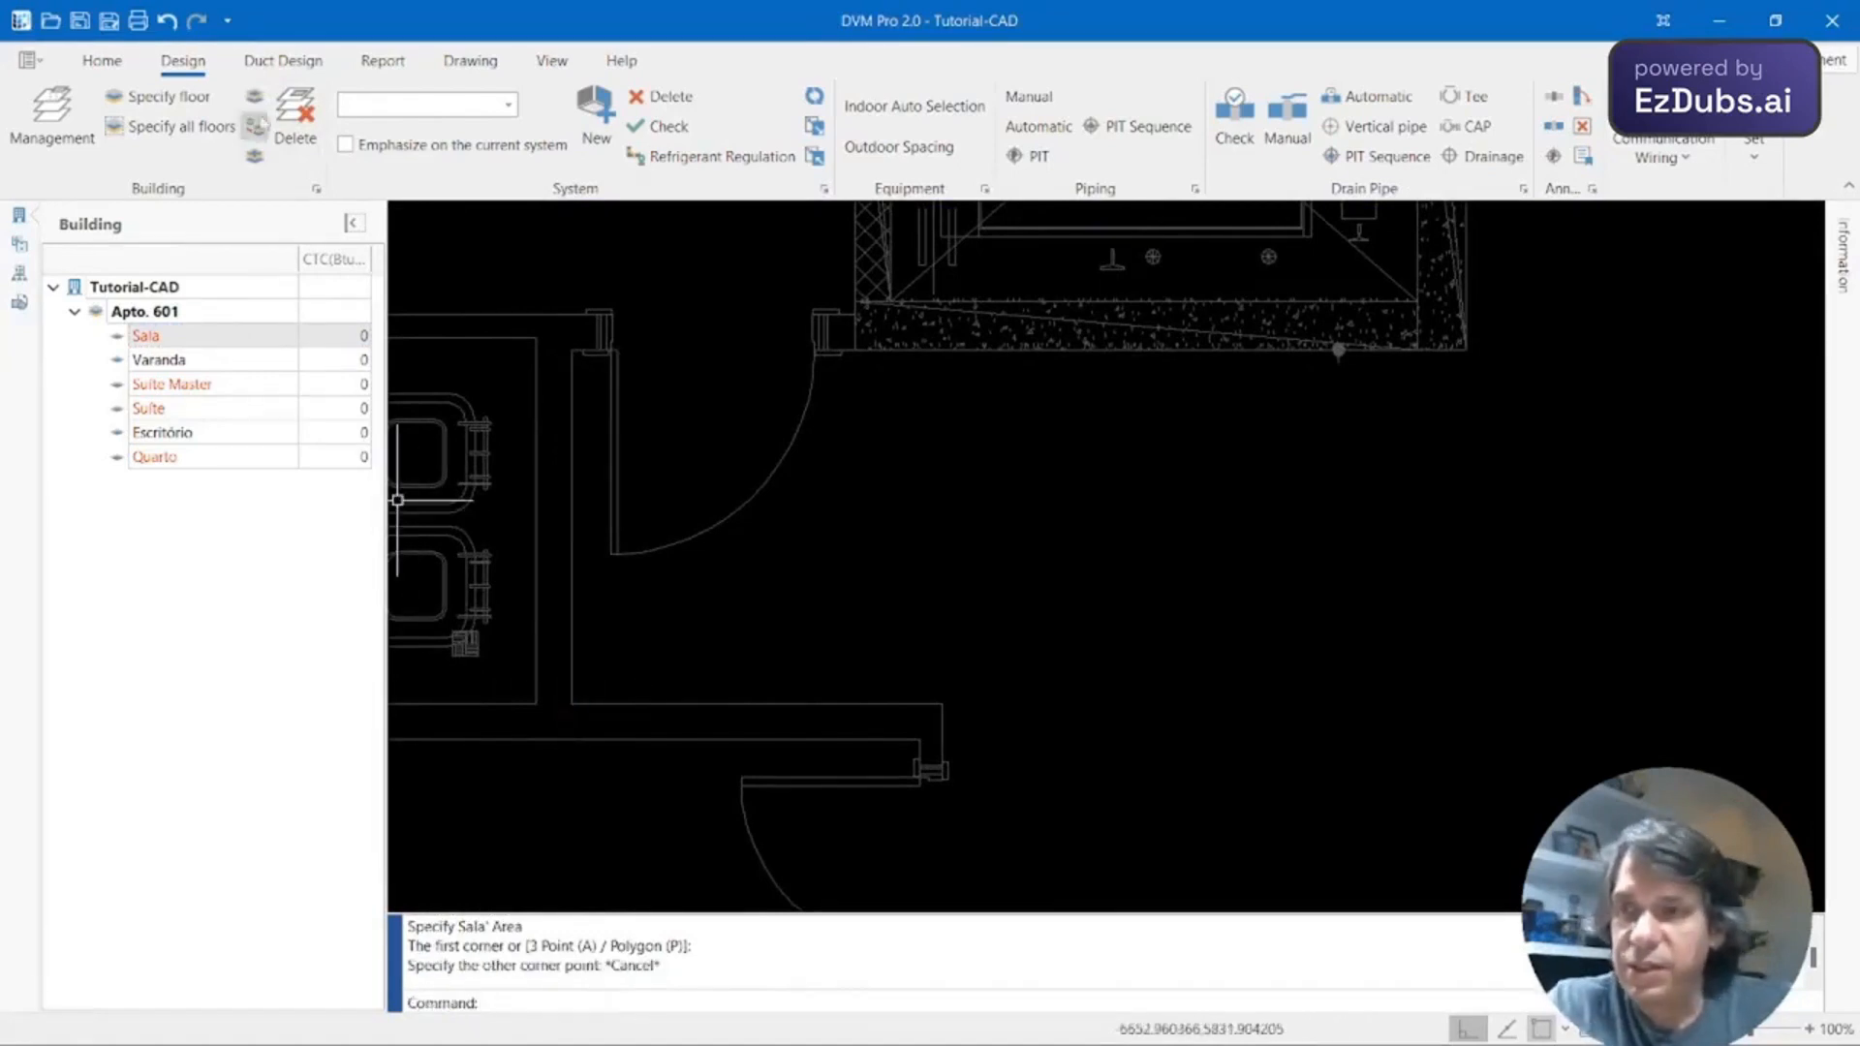
Start the Sala area with the Polygon option and place its first three points on the entrance recess's wall corners.
{"action": "left_click", "coordinate": [255, 98]}
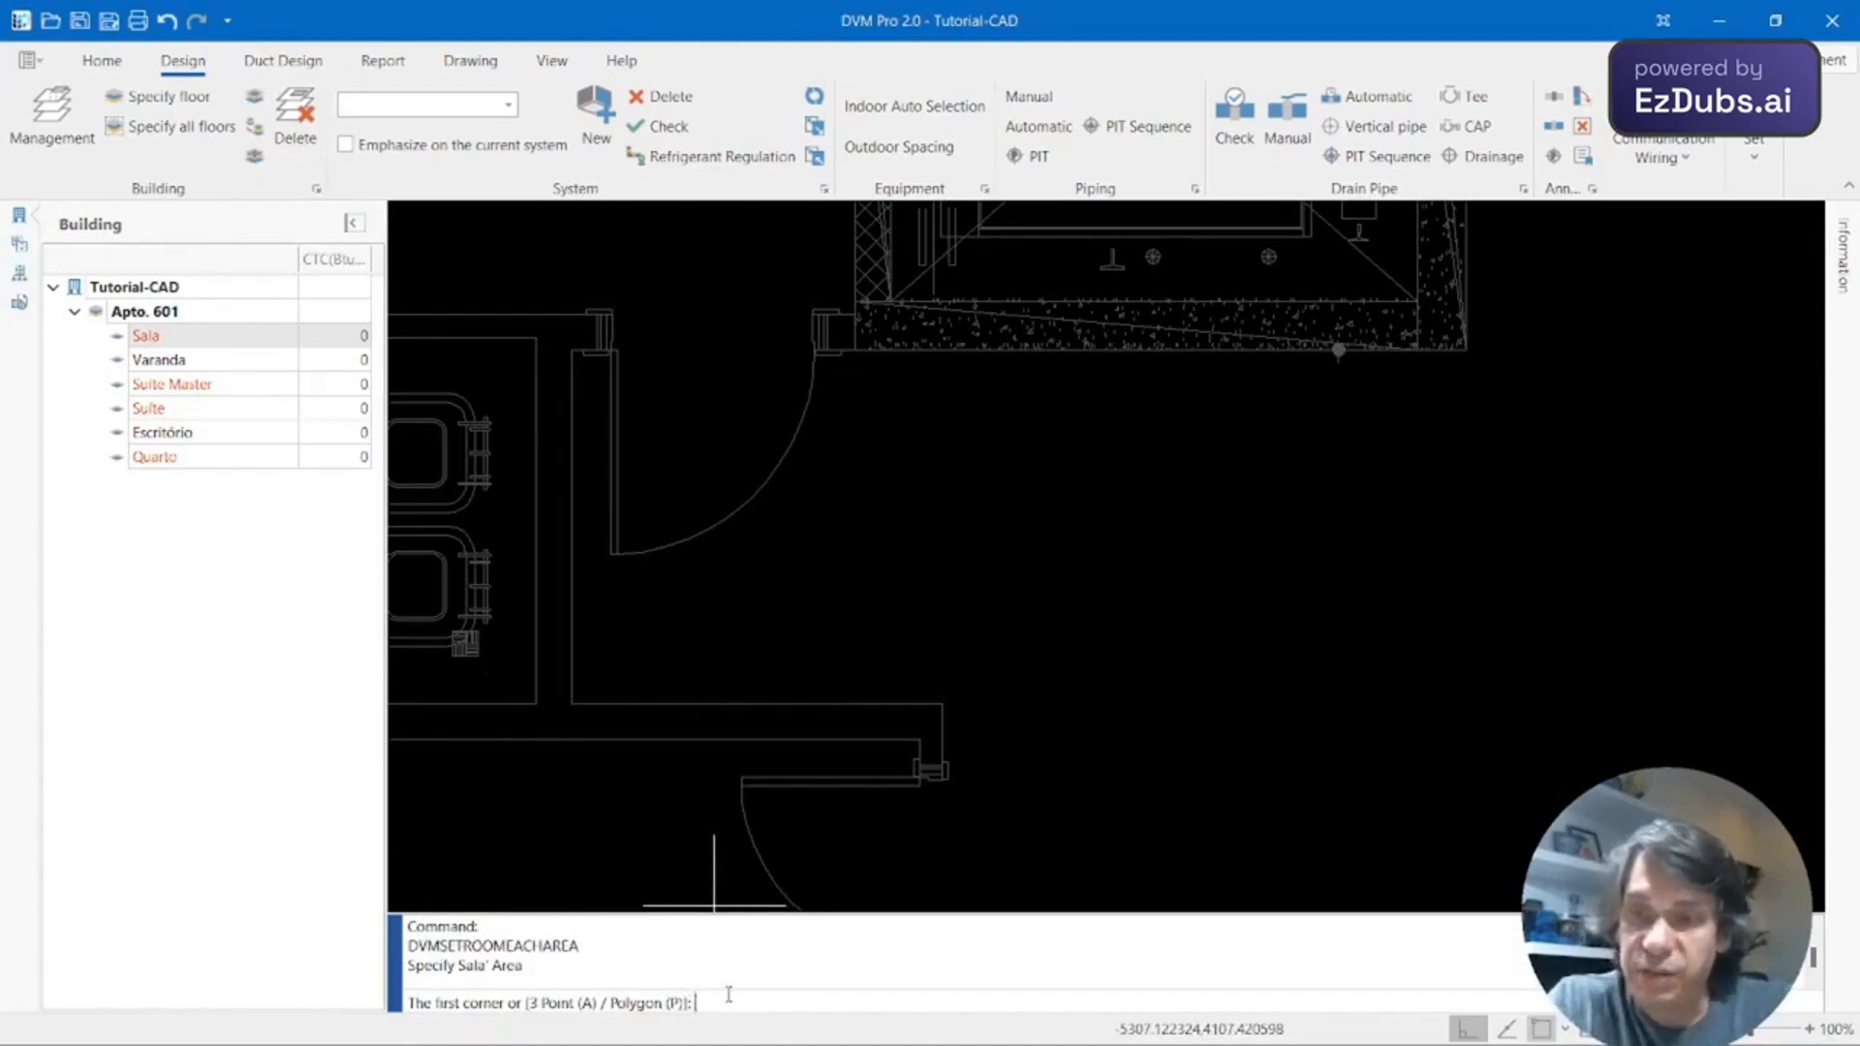
{"action": "type", "text": "p"}
{"action": "key", "text": "Return"}
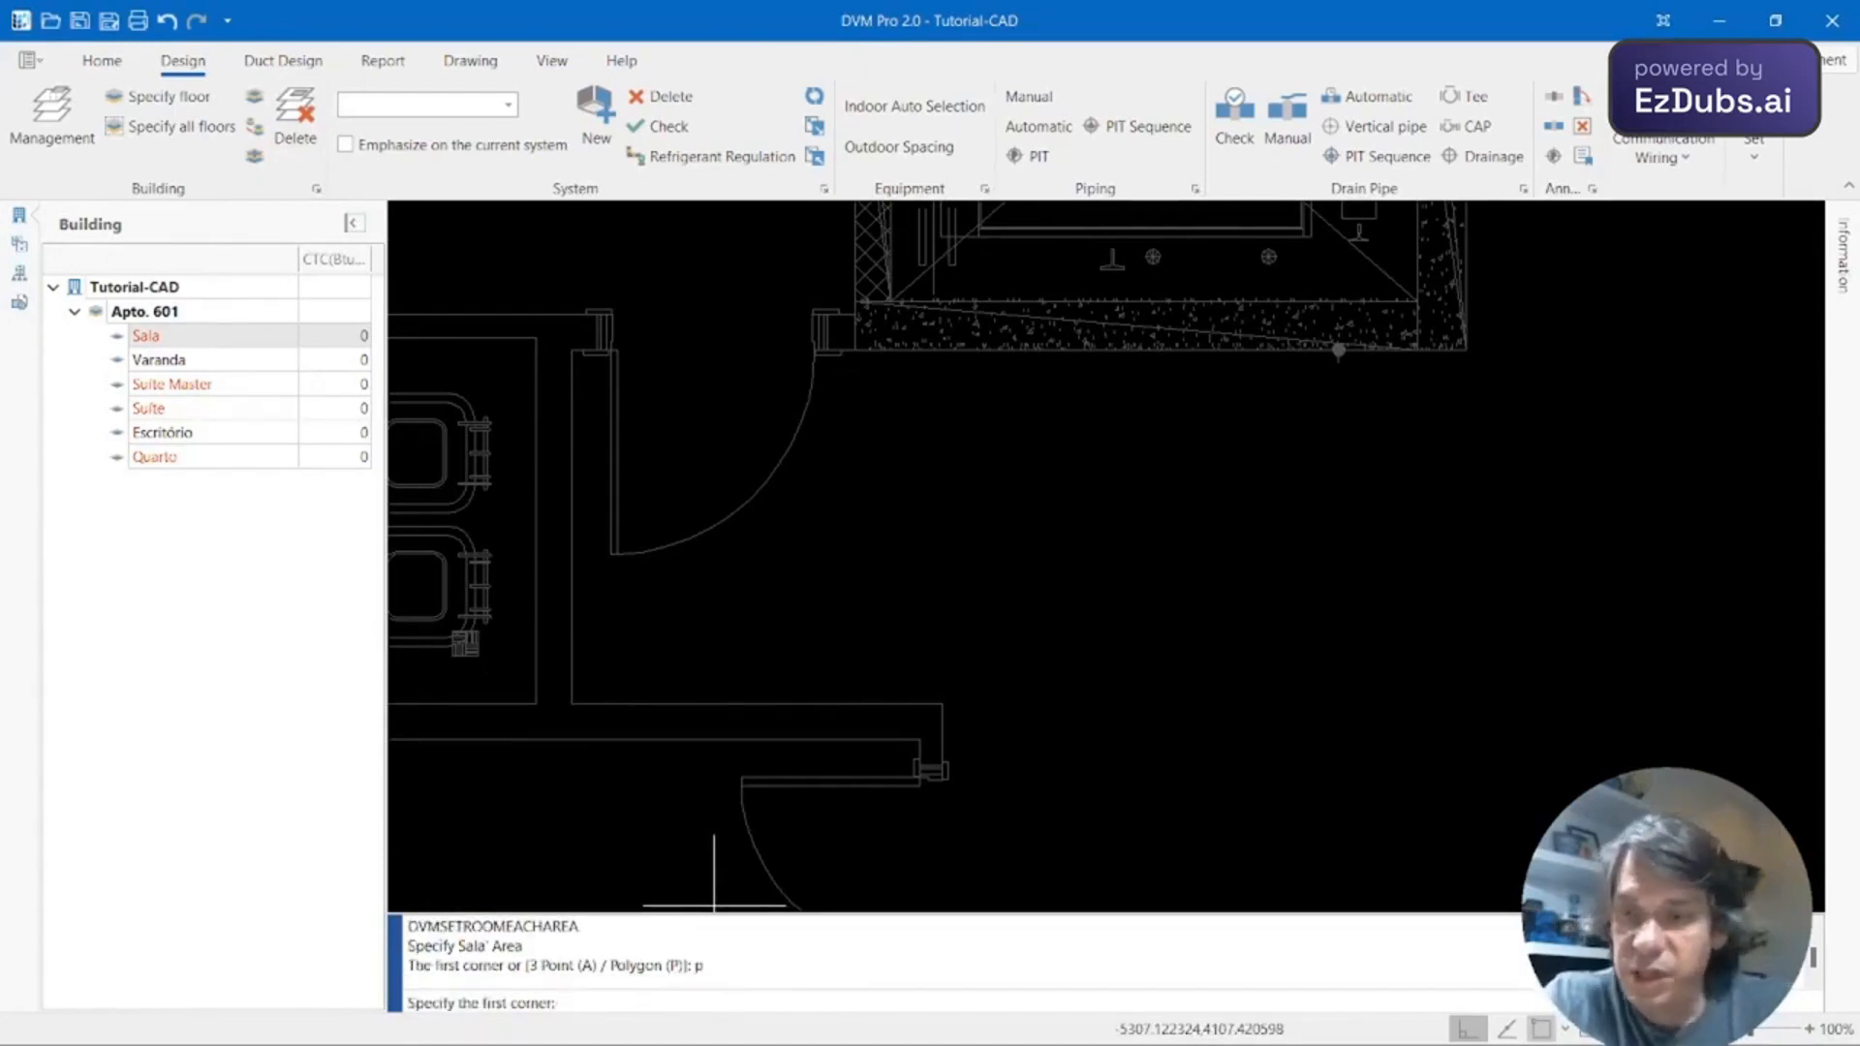
{"action": "left_click", "coordinate": [572, 349]}
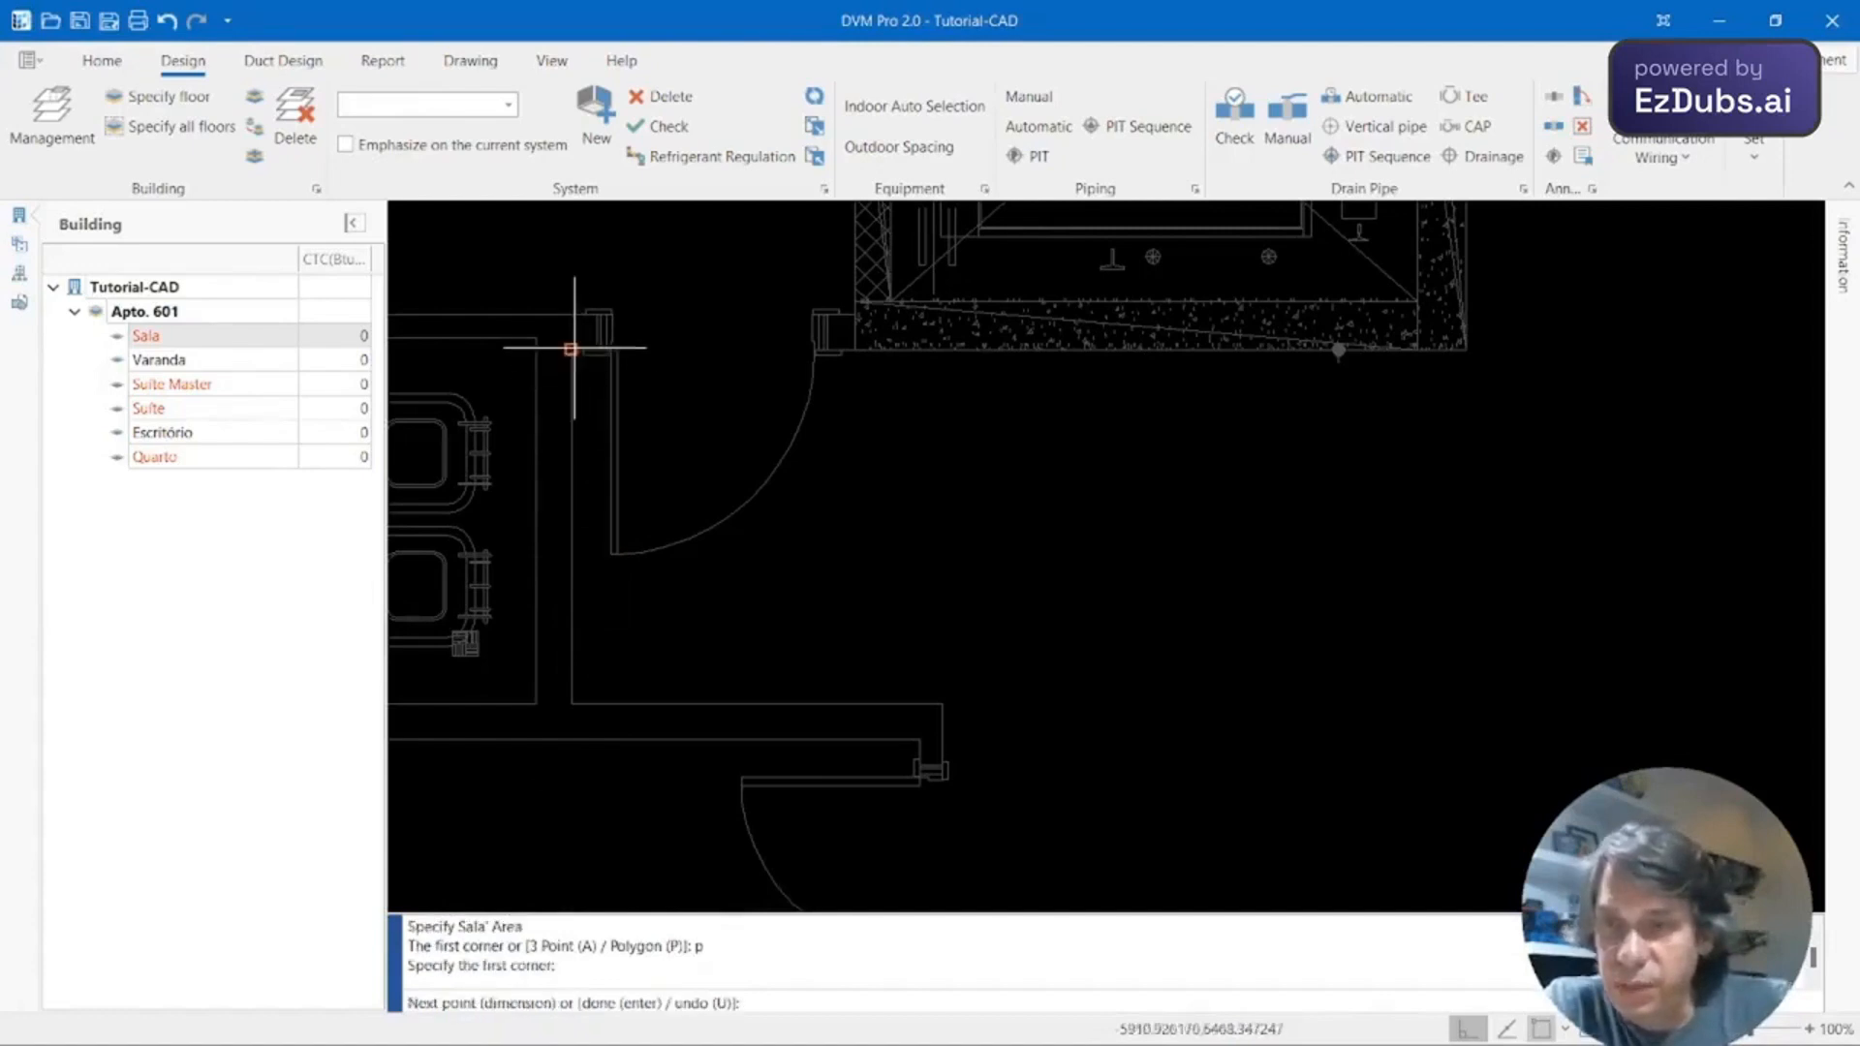
{"action": "left_click", "coordinate": [572, 702]}
{"action": "left_click", "coordinate": [940, 700]}
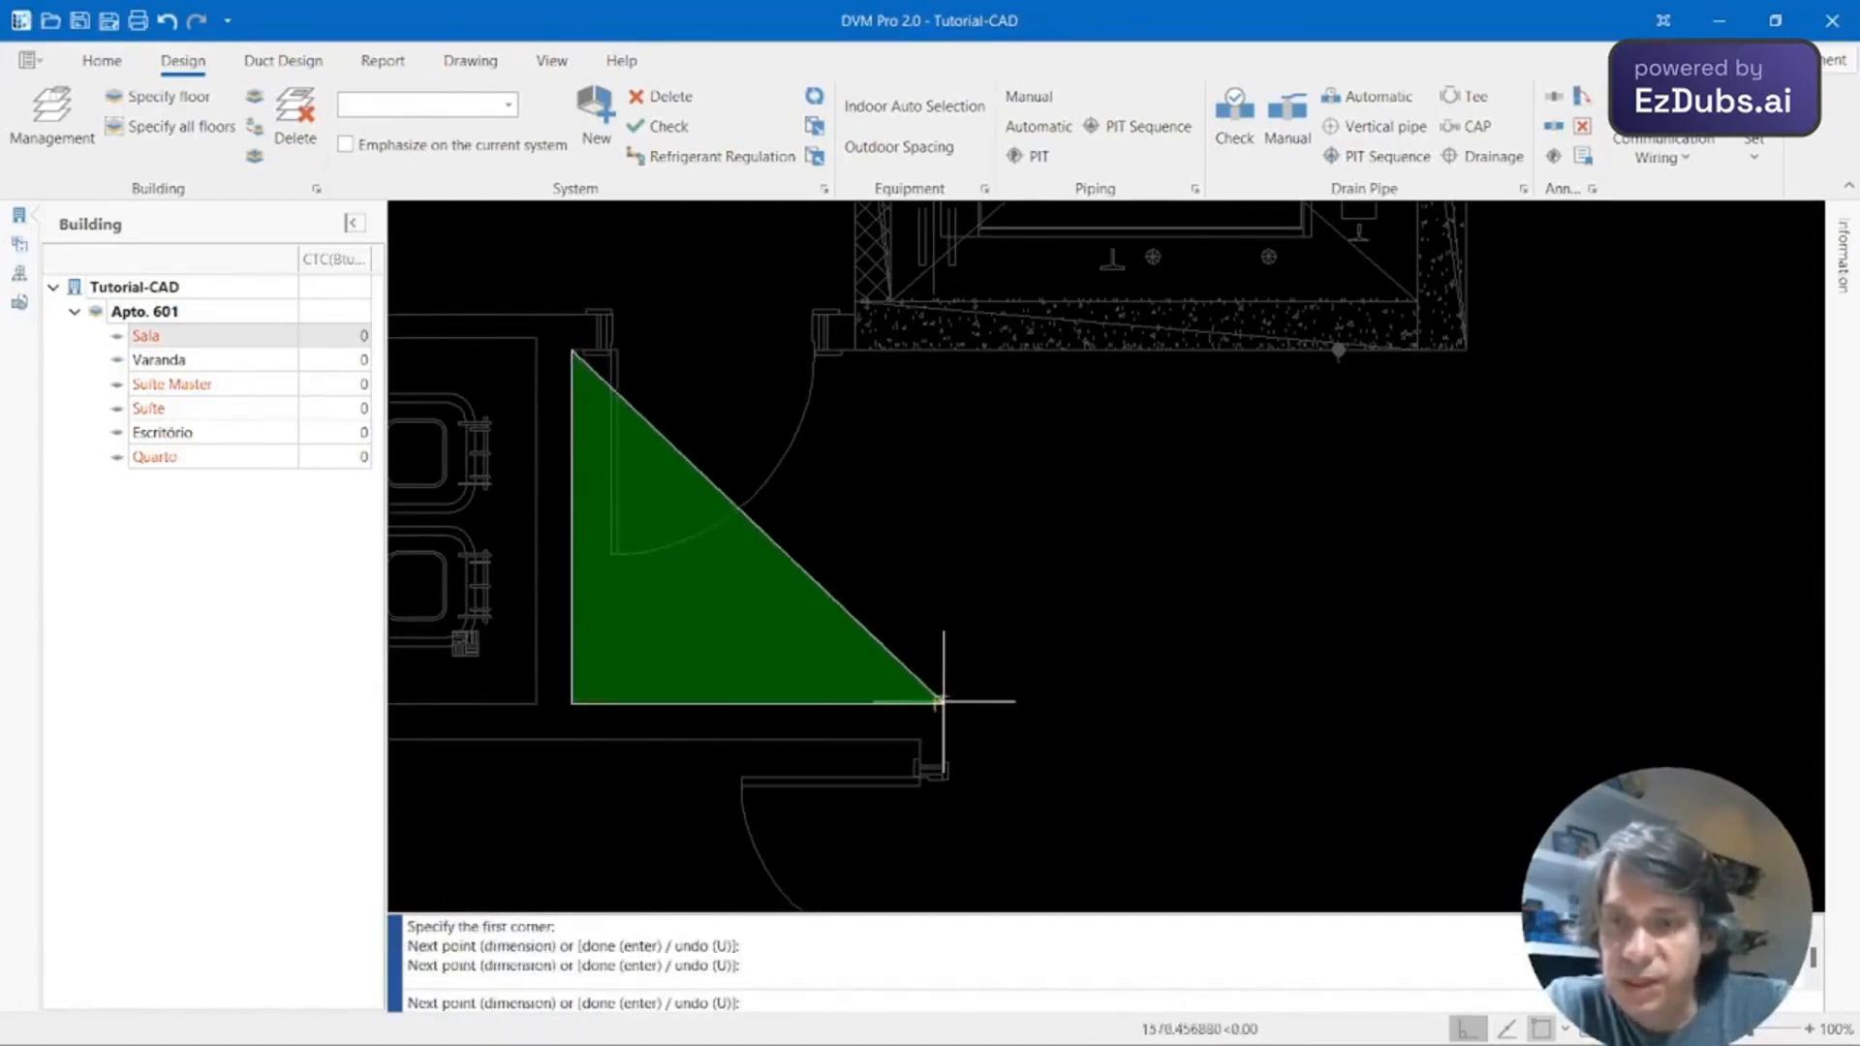
Continue the Sala polygon down the service-side wall and along the small bathroom's upper wall to its outer corner.
{"action": "scroll", "coordinate": [1404, 562], "scroll_direction": "down", "scroll_amount": 5}
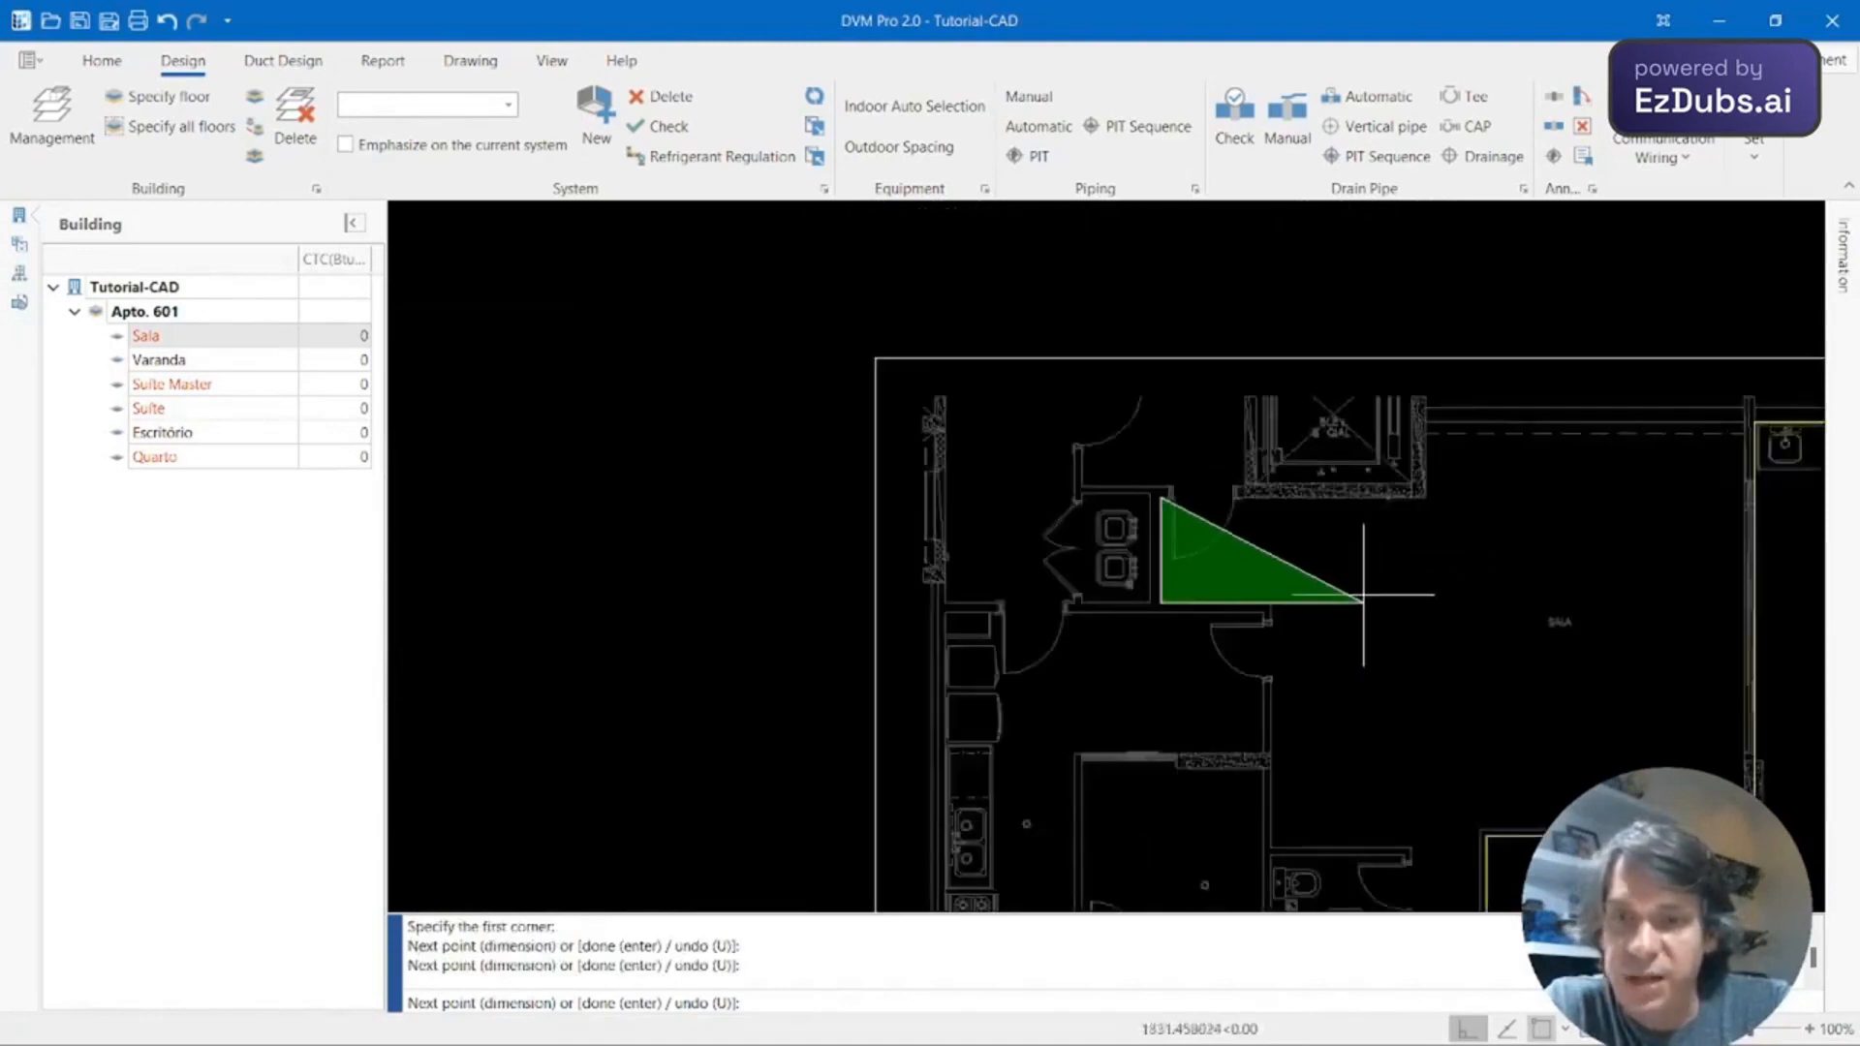
{"action": "scroll", "coordinate": [1356, 610], "scroll_direction": "down", "scroll_amount": 4}
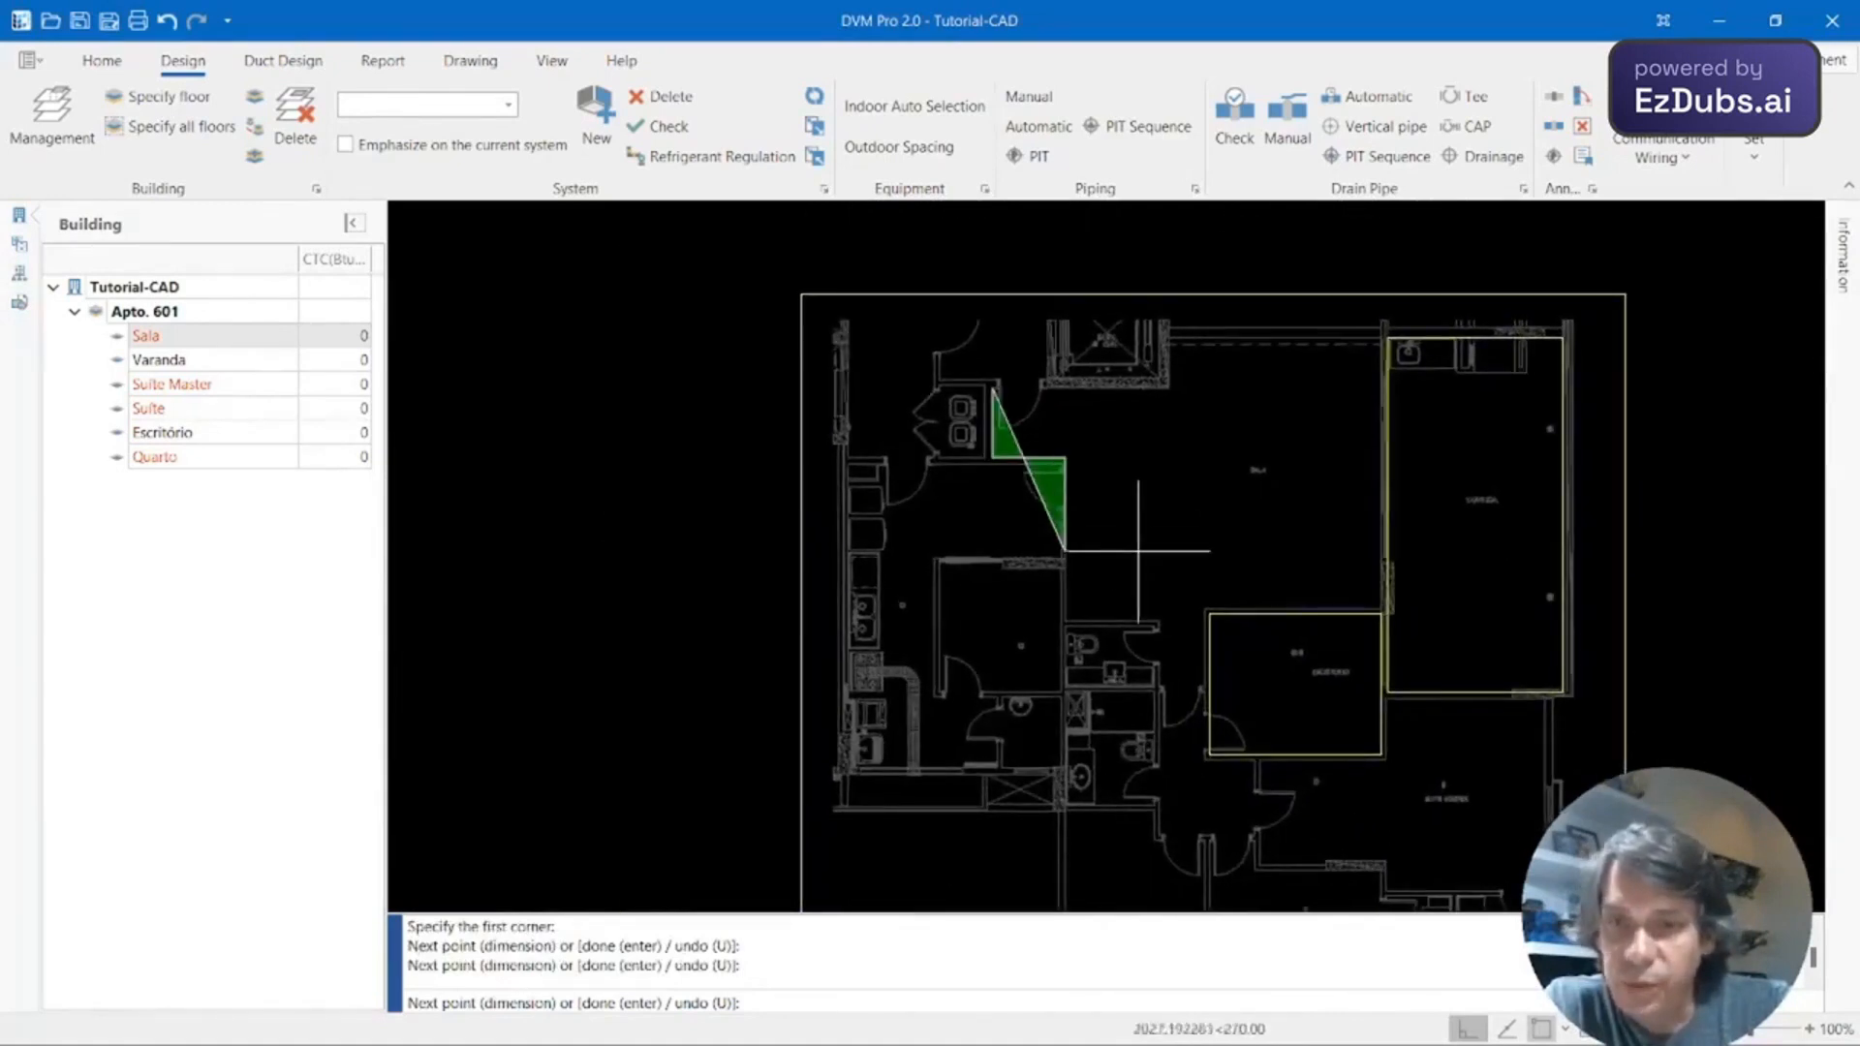
{"action": "scroll", "coordinate": [1138, 550], "scroll_direction": "up", "scroll_amount": 4}
{"action": "middle_click_drag", "start_coordinate": [1092, 643], "coordinate": [1051, 393]}
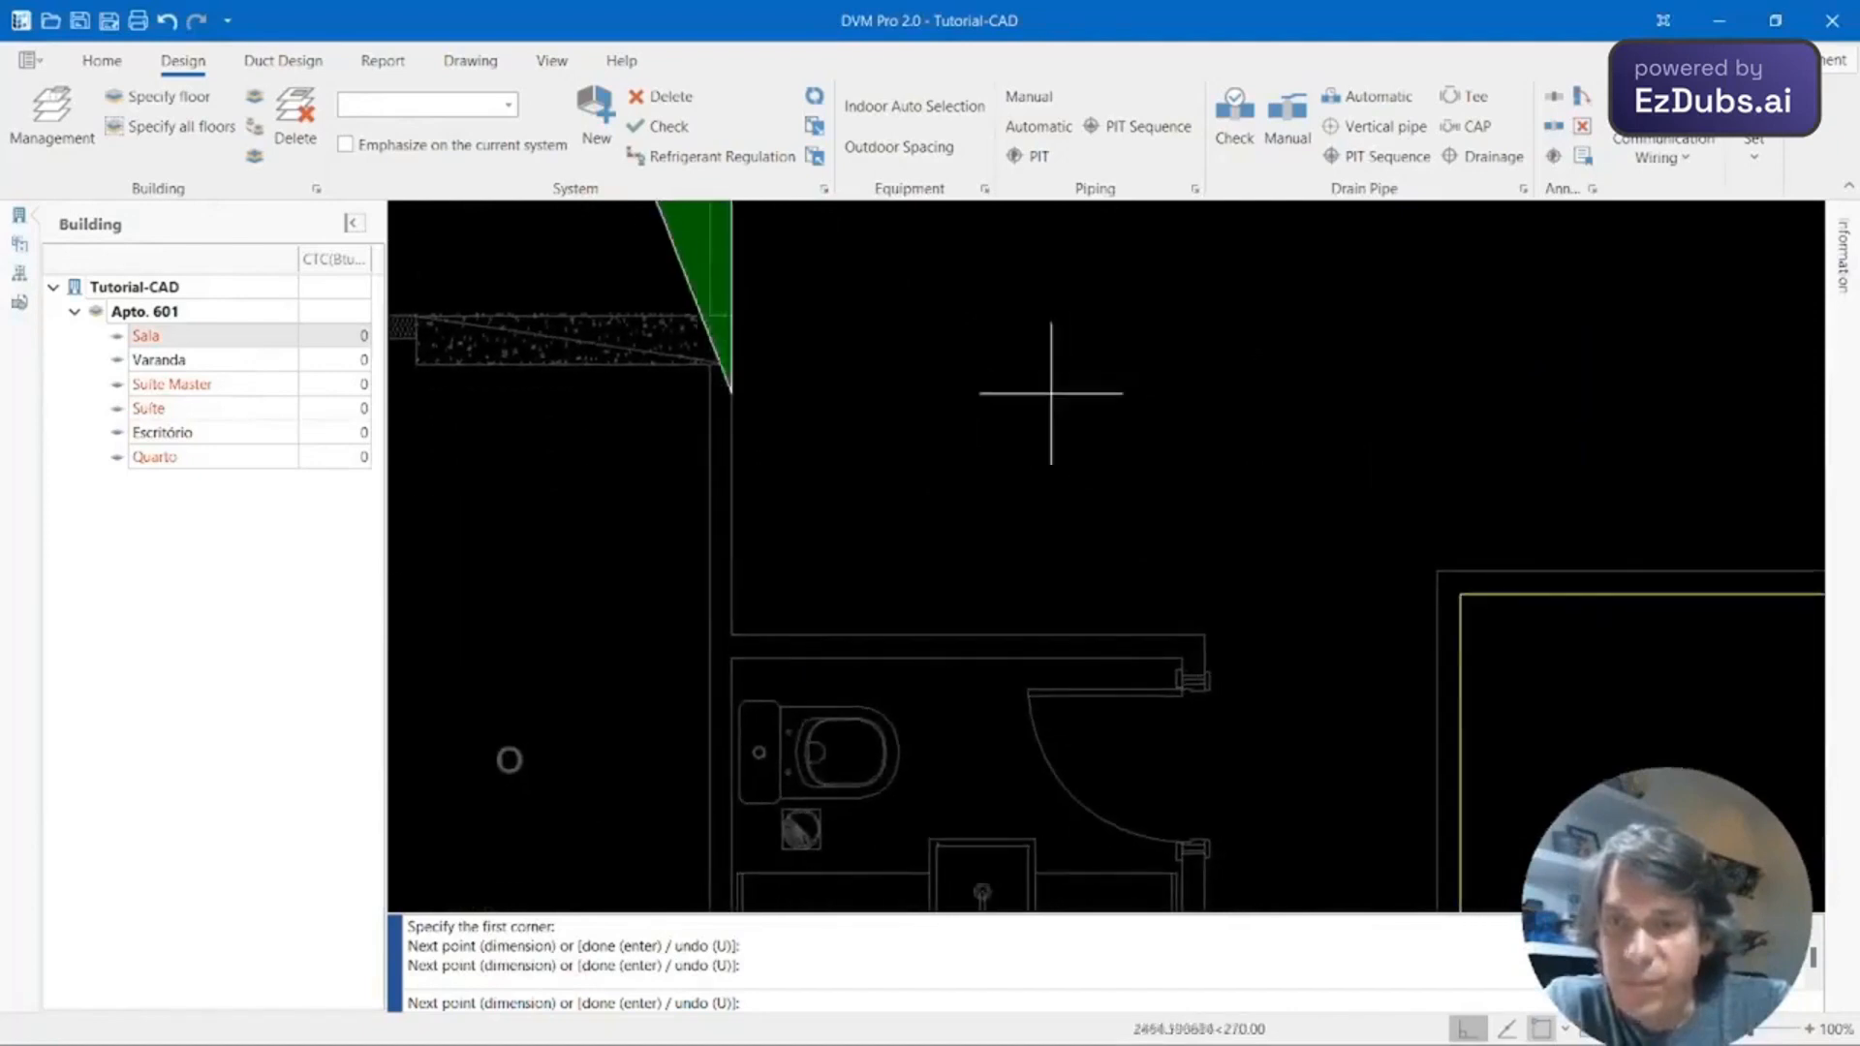
{"action": "left_click", "coordinate": [733, 632]}
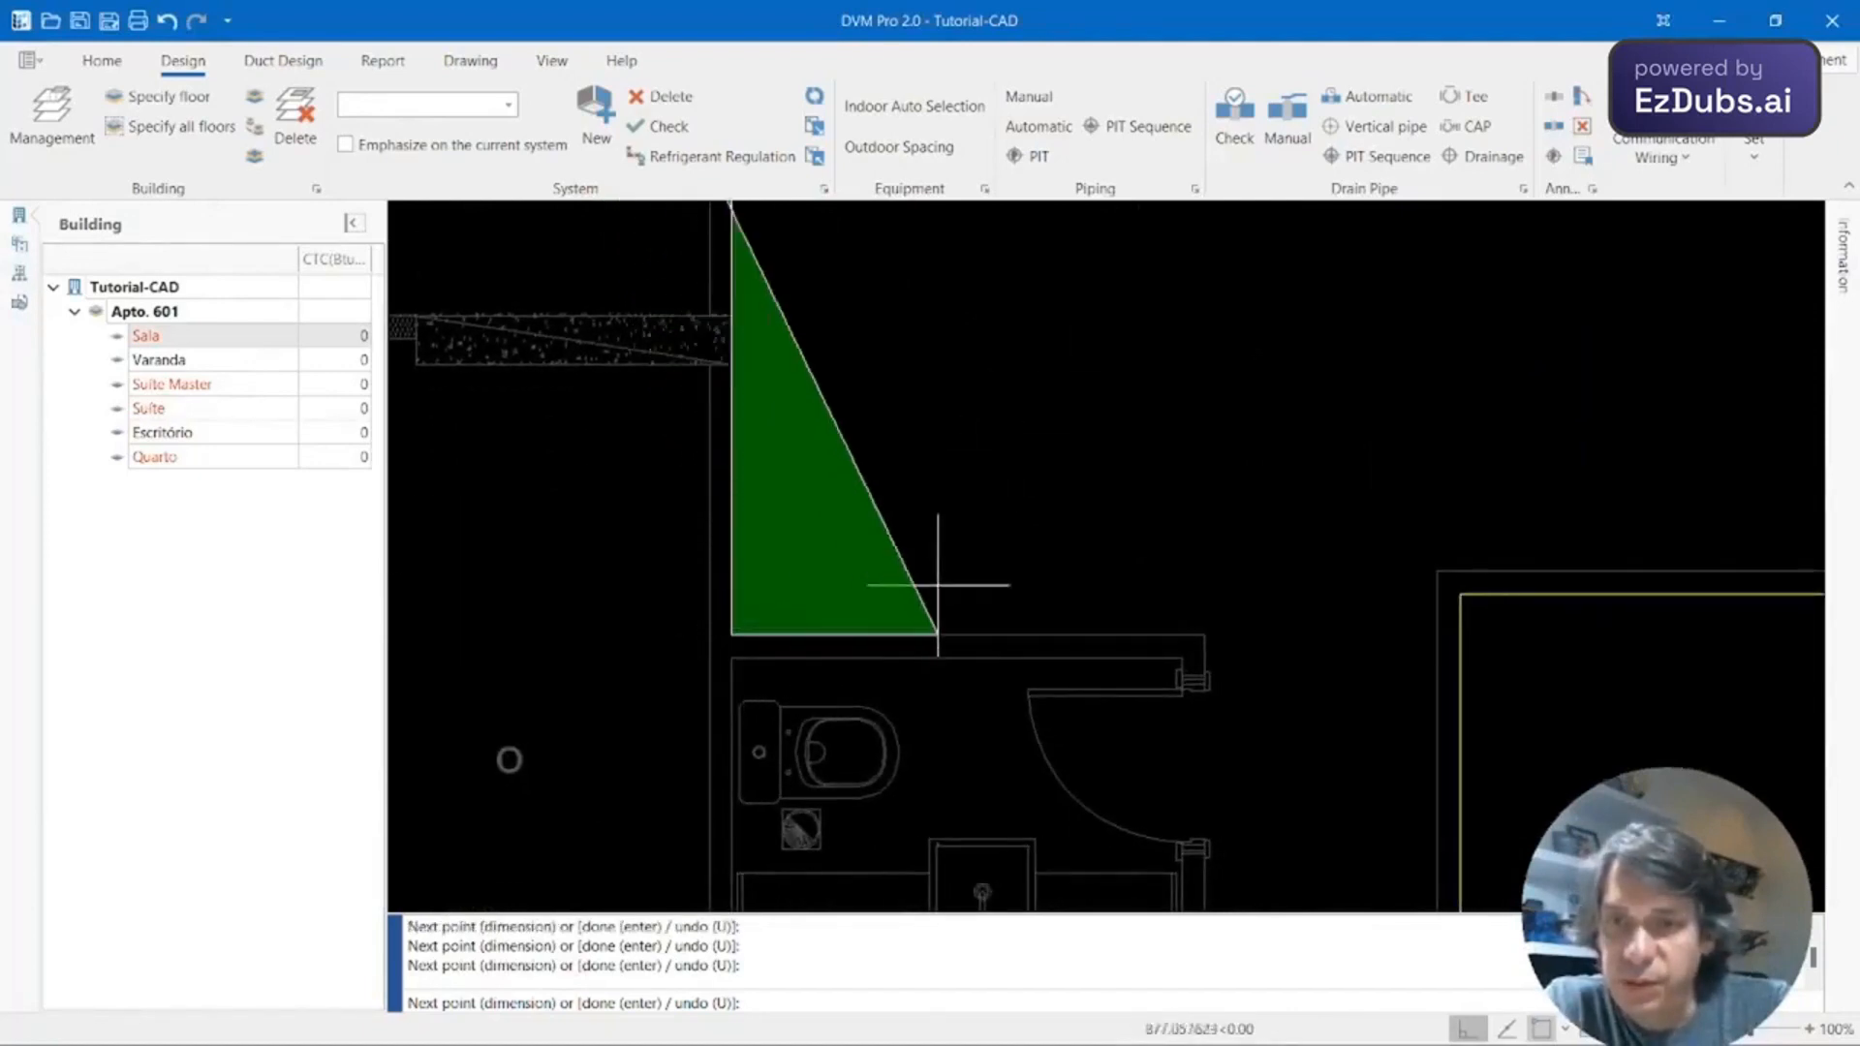
{"action": "left_click", "coordinate": [1200, 634]}
Extend the Sala polygon down the small bathroom's door wall and across the corridor's lower end to the Escritório wall.
{"action": "scroll", "coordinate": [1204, 652], "scroll_direction": "up", "scroll_amount": 2}
{"action": "middle_click_drag", "start_coordinate": [1204, 652], "coordinate": [1208, 366]}
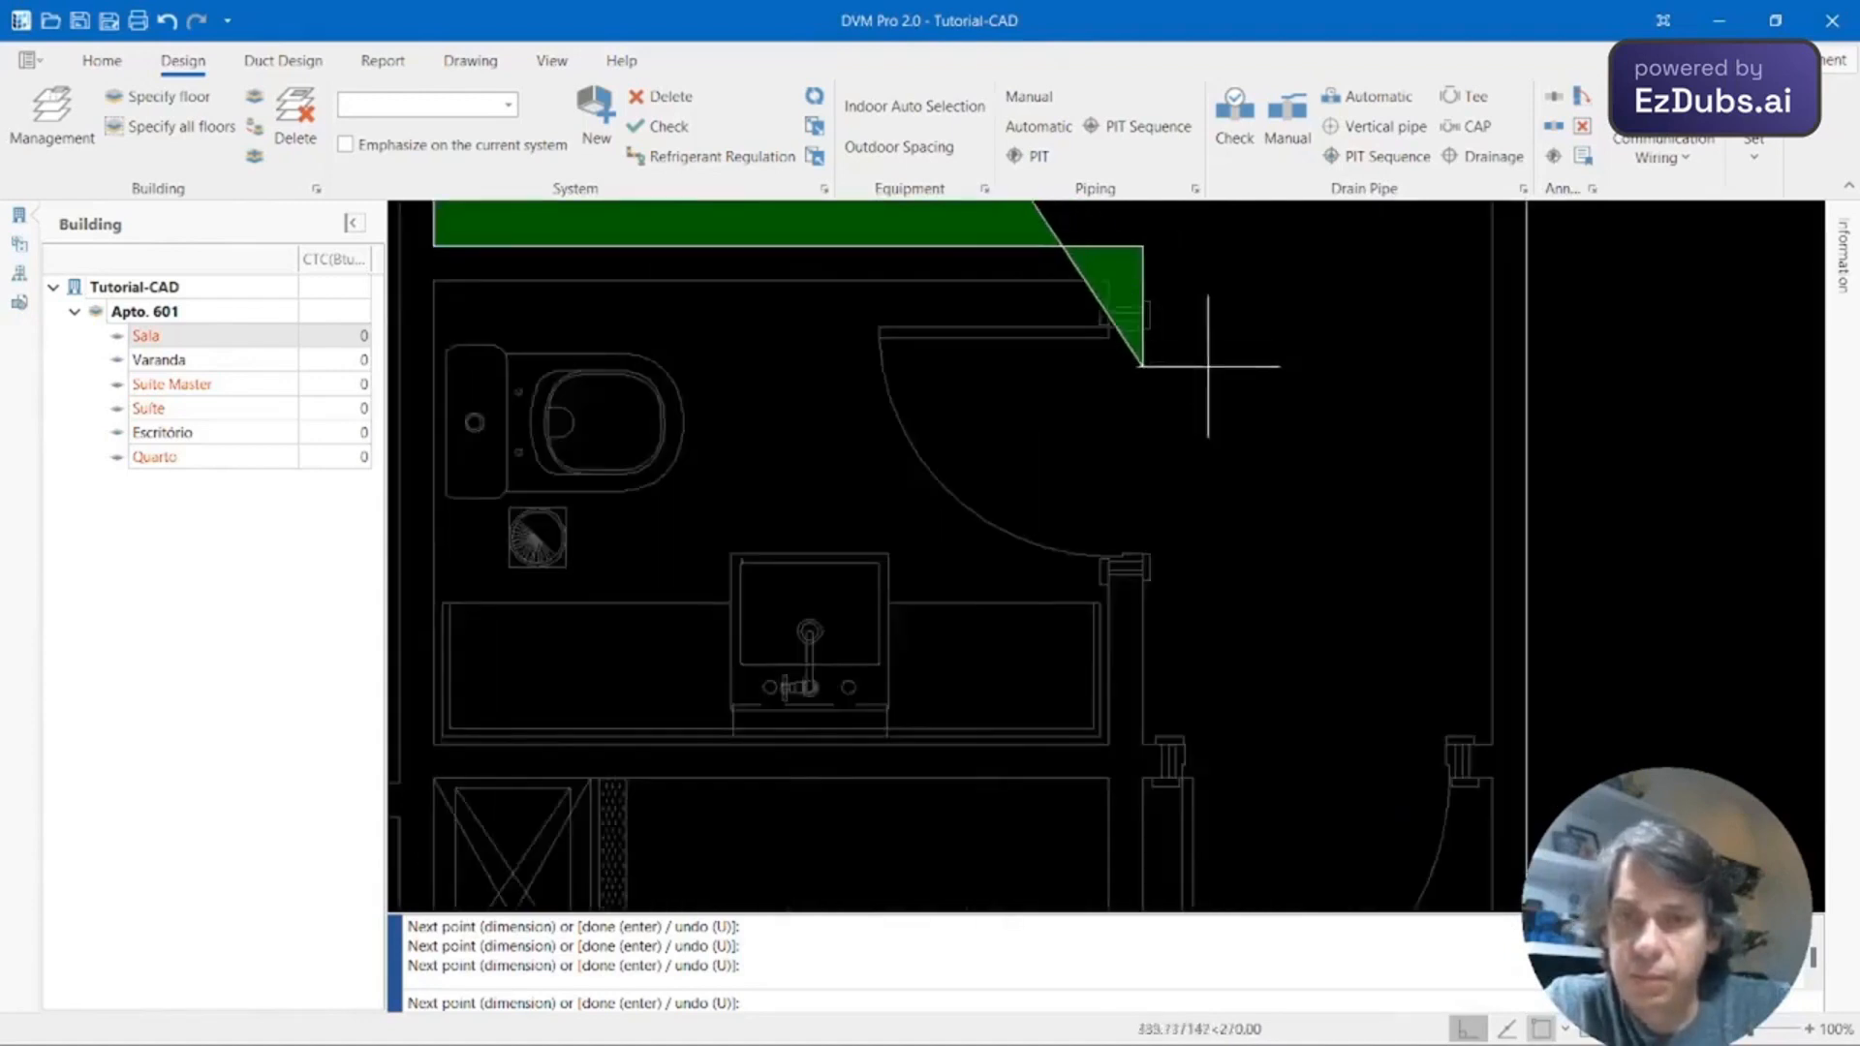
{"action": "left_click", "coordinate": [1141, 744]}
{"action": "left_click", "coordinate": [1492, 744]}
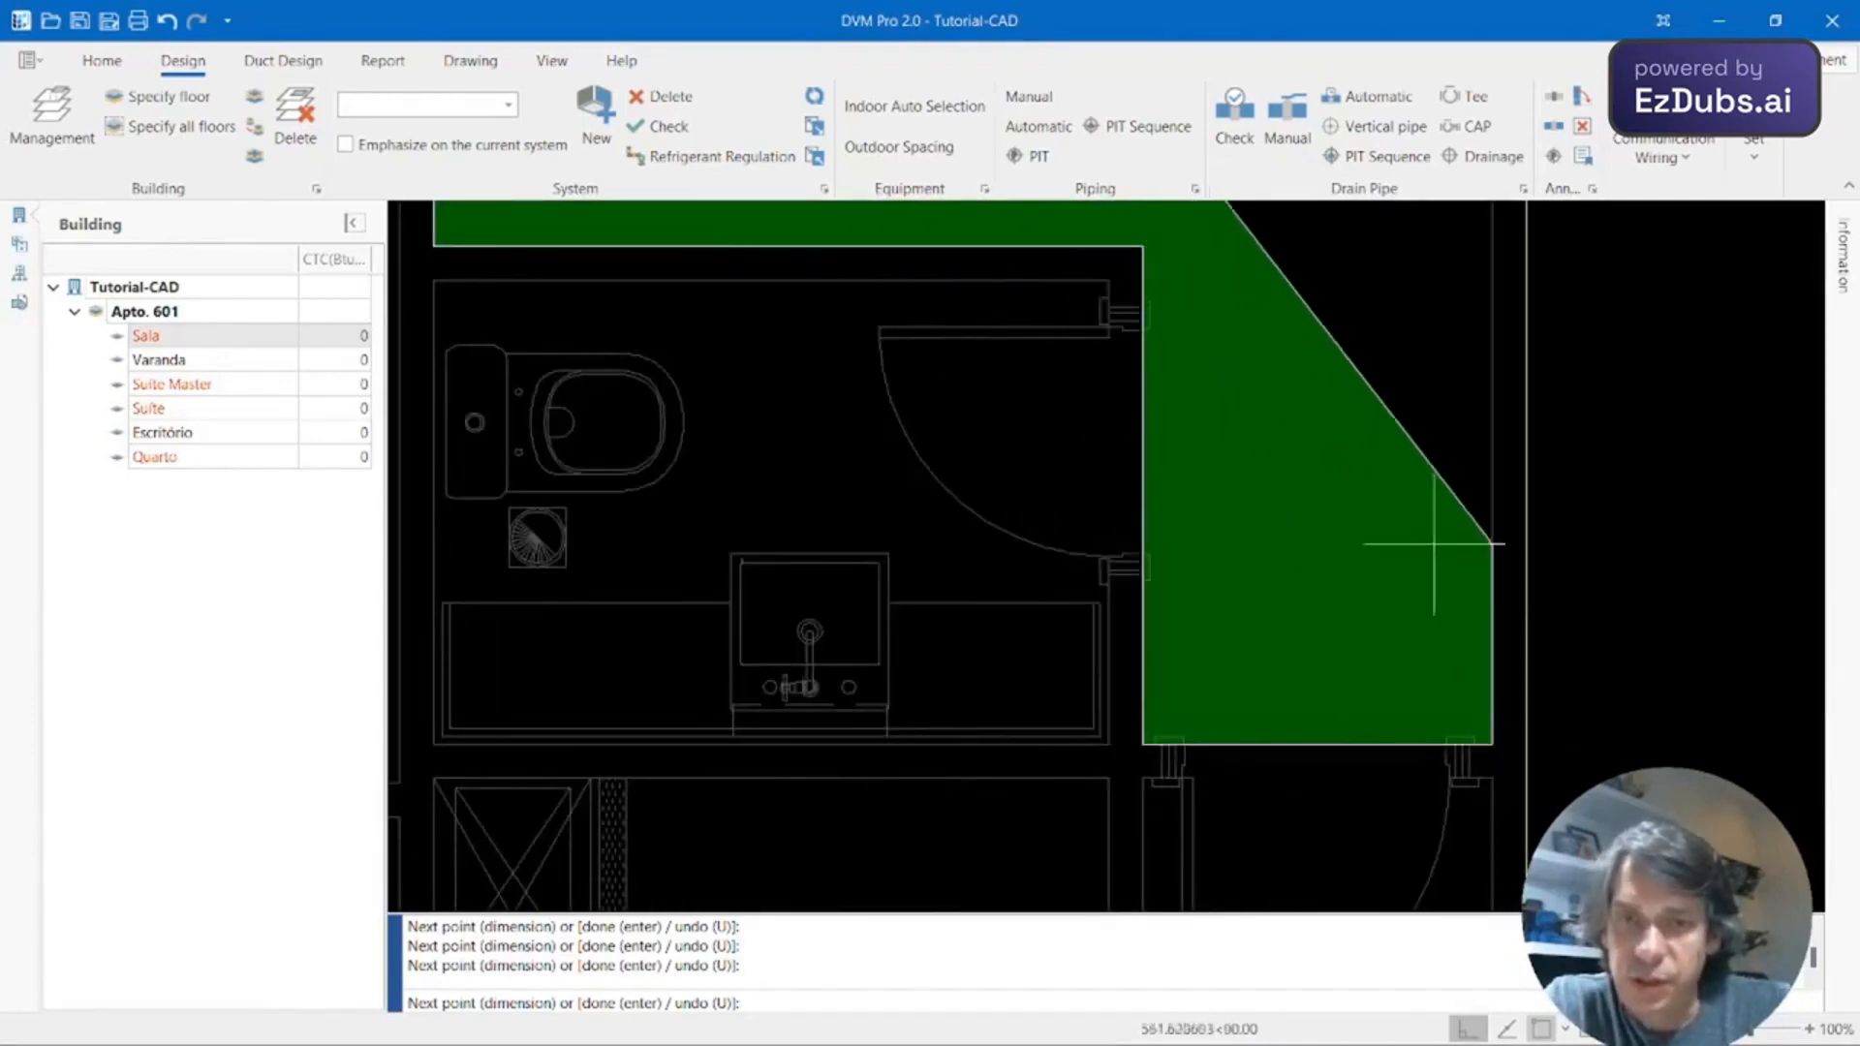
Try to continue the Sala polygon around the Escritório's outer corner to the column, and undo those points.
{"action": "scroll", "coordinate": [1413, 523], "scroll_direction": "down", "scroll_amount": 3}
{"action": "middle_click_drag", "start_coordinate": [1413, 519], "coordinate": [1150, 664]}
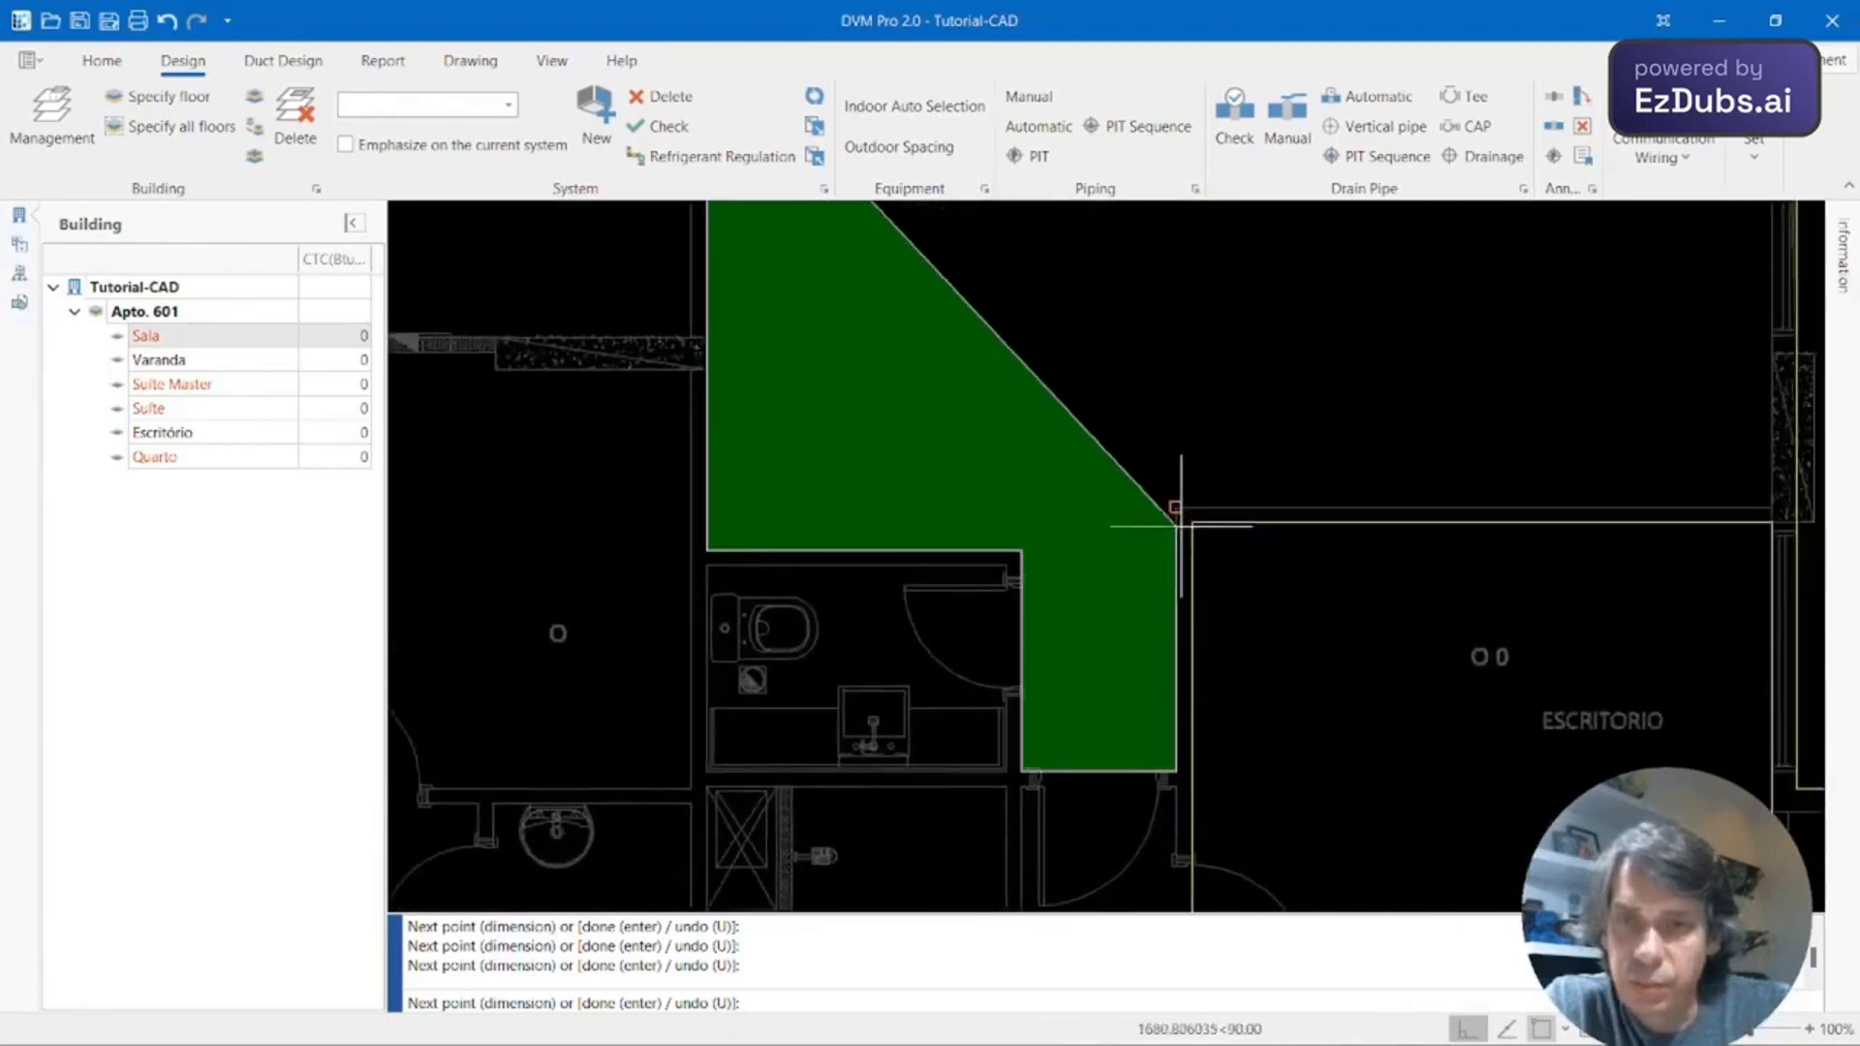
{"action": "left_click", "coordinate": [1180, 526]}
{"action": "scroll", "coordinate": [1542, 378], "scroll_direction": "up", "scroll_amount": 2}
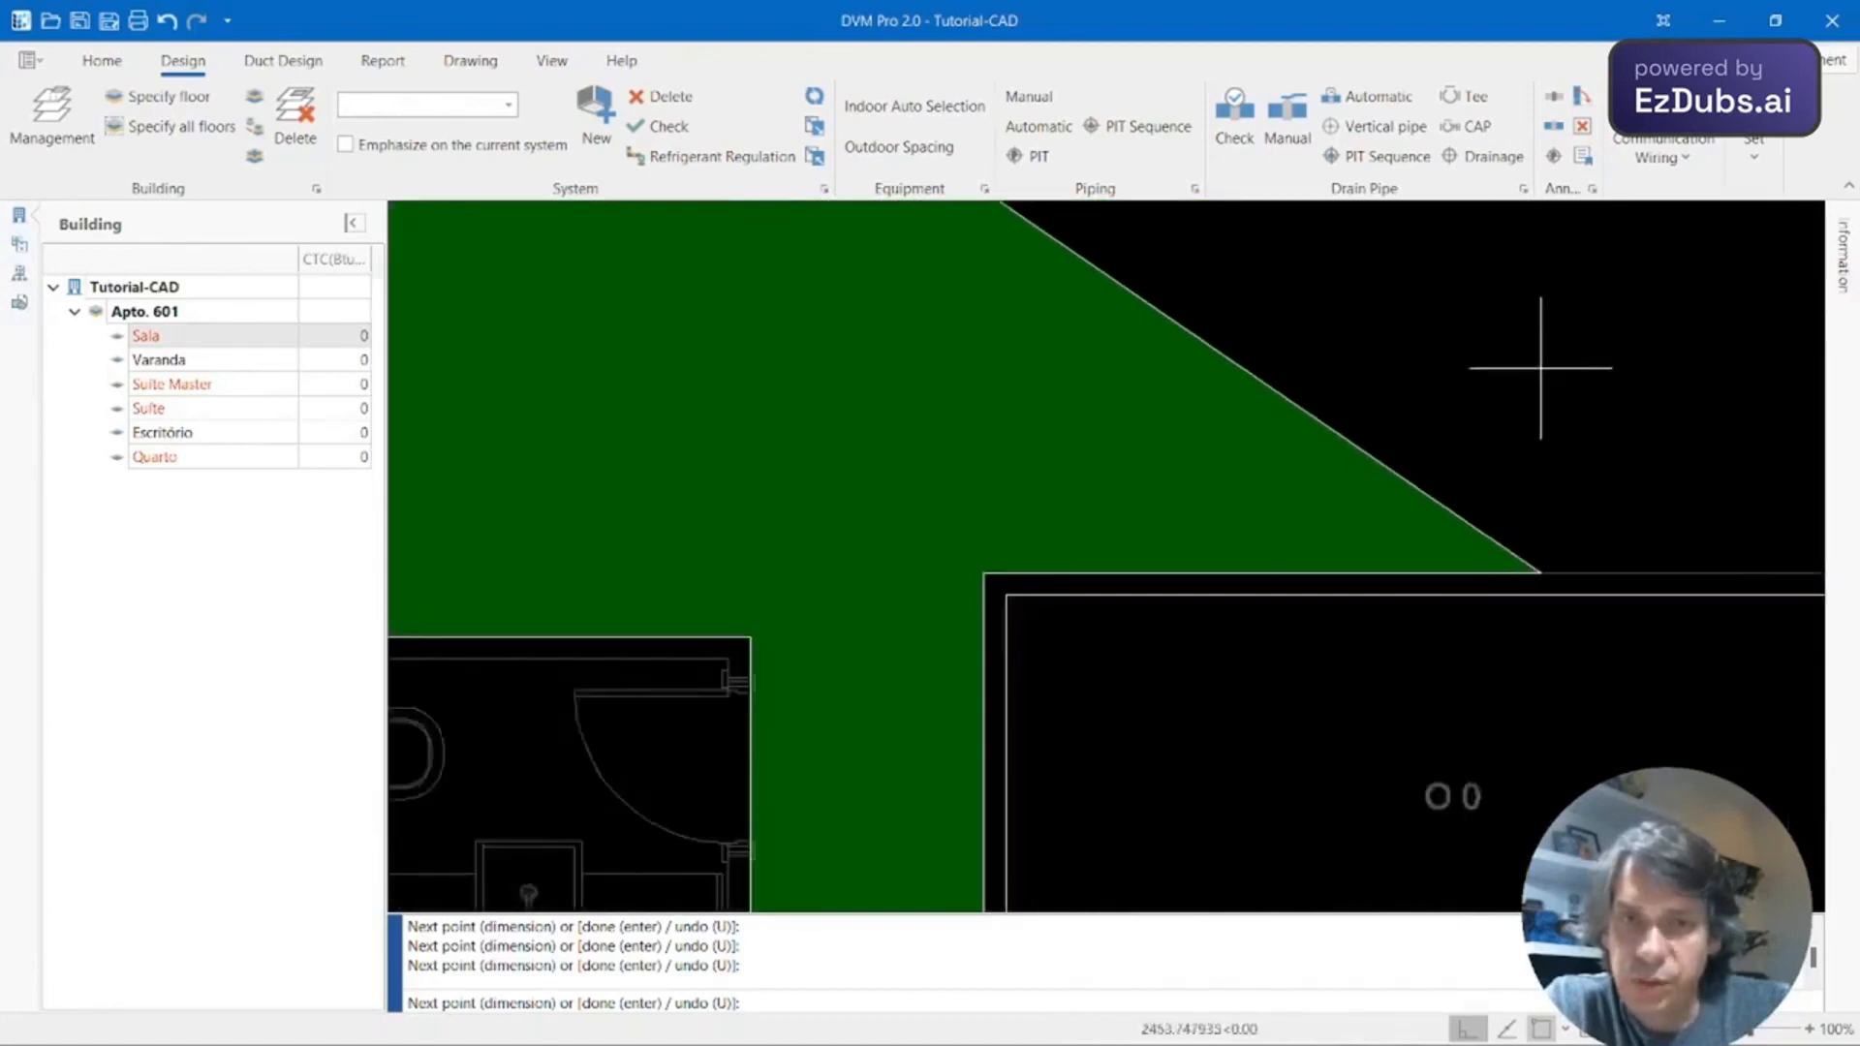
{"action": "scroll", "coordinate": [1550, 387], "scroll_direction": "up", "scroll_amount": 2}
{"action": "middle_click_drag", "start_coordinate": [1586, 423], "coordinate": [677, 465]}
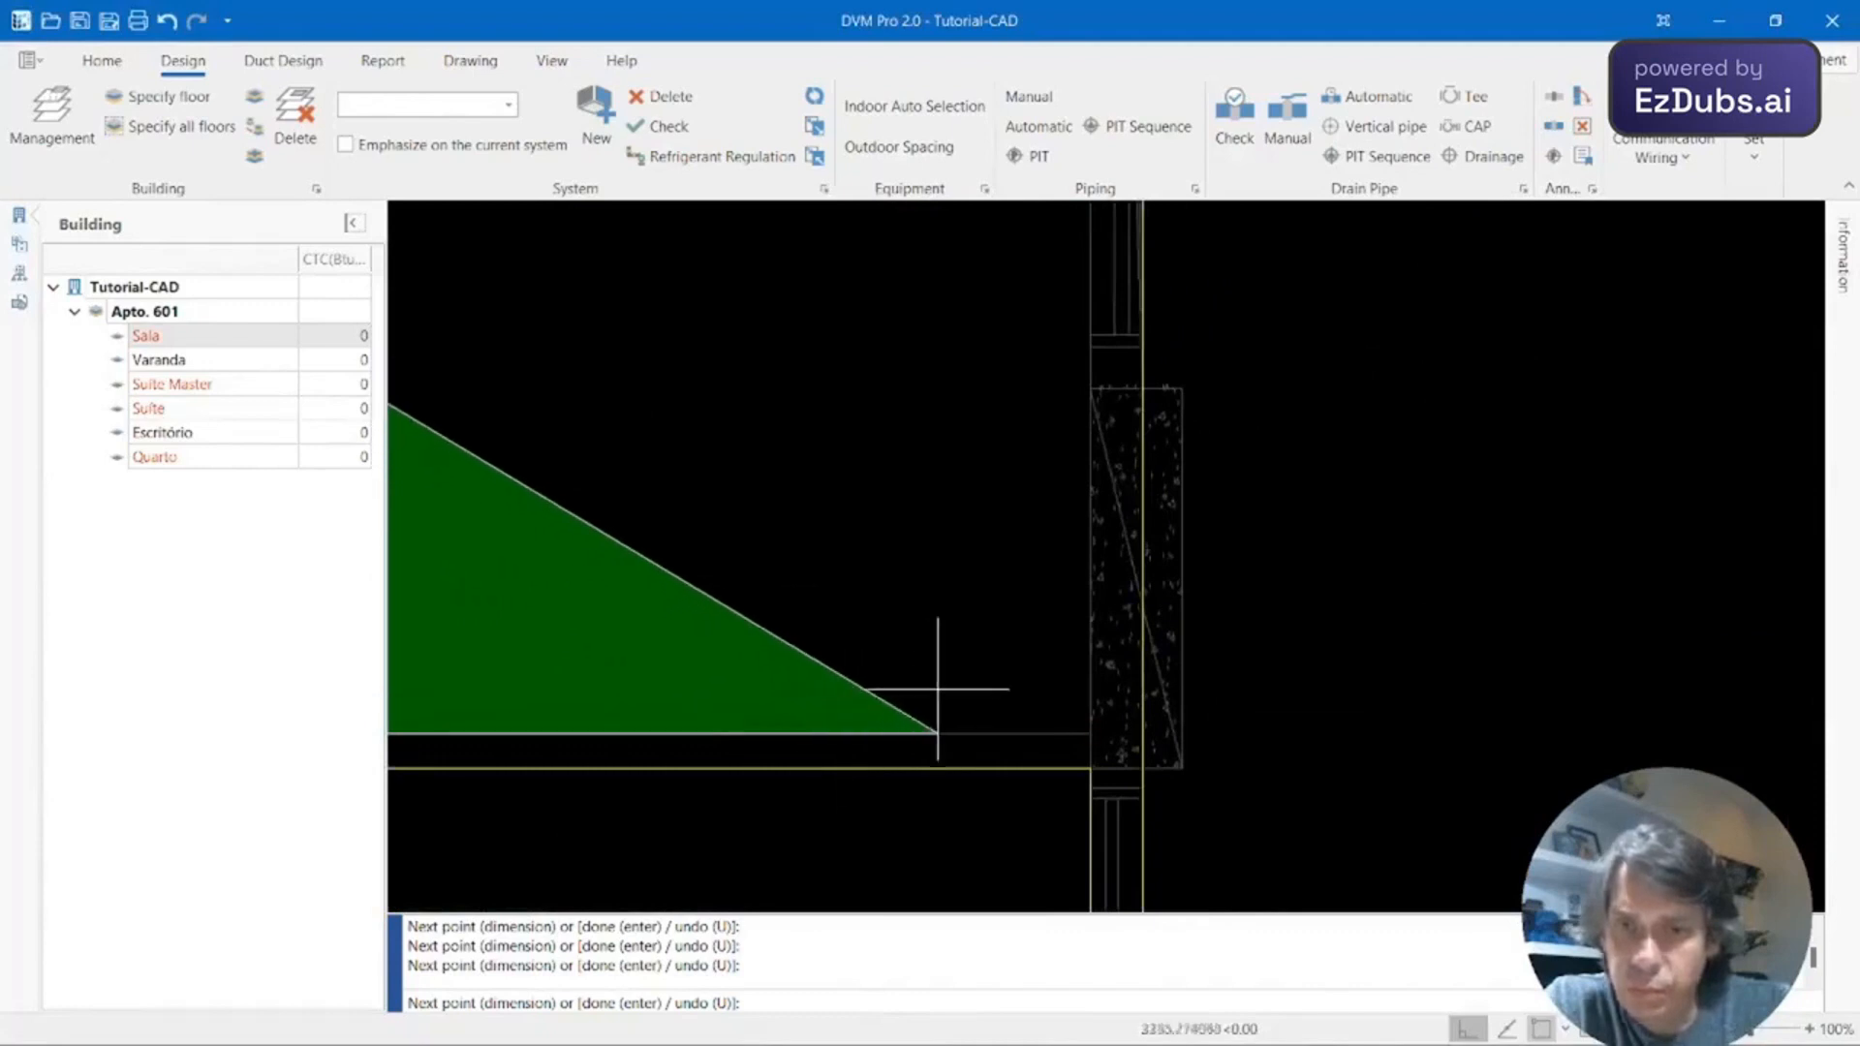
{"action": "left_click", "coordinate": [1089, 734]}
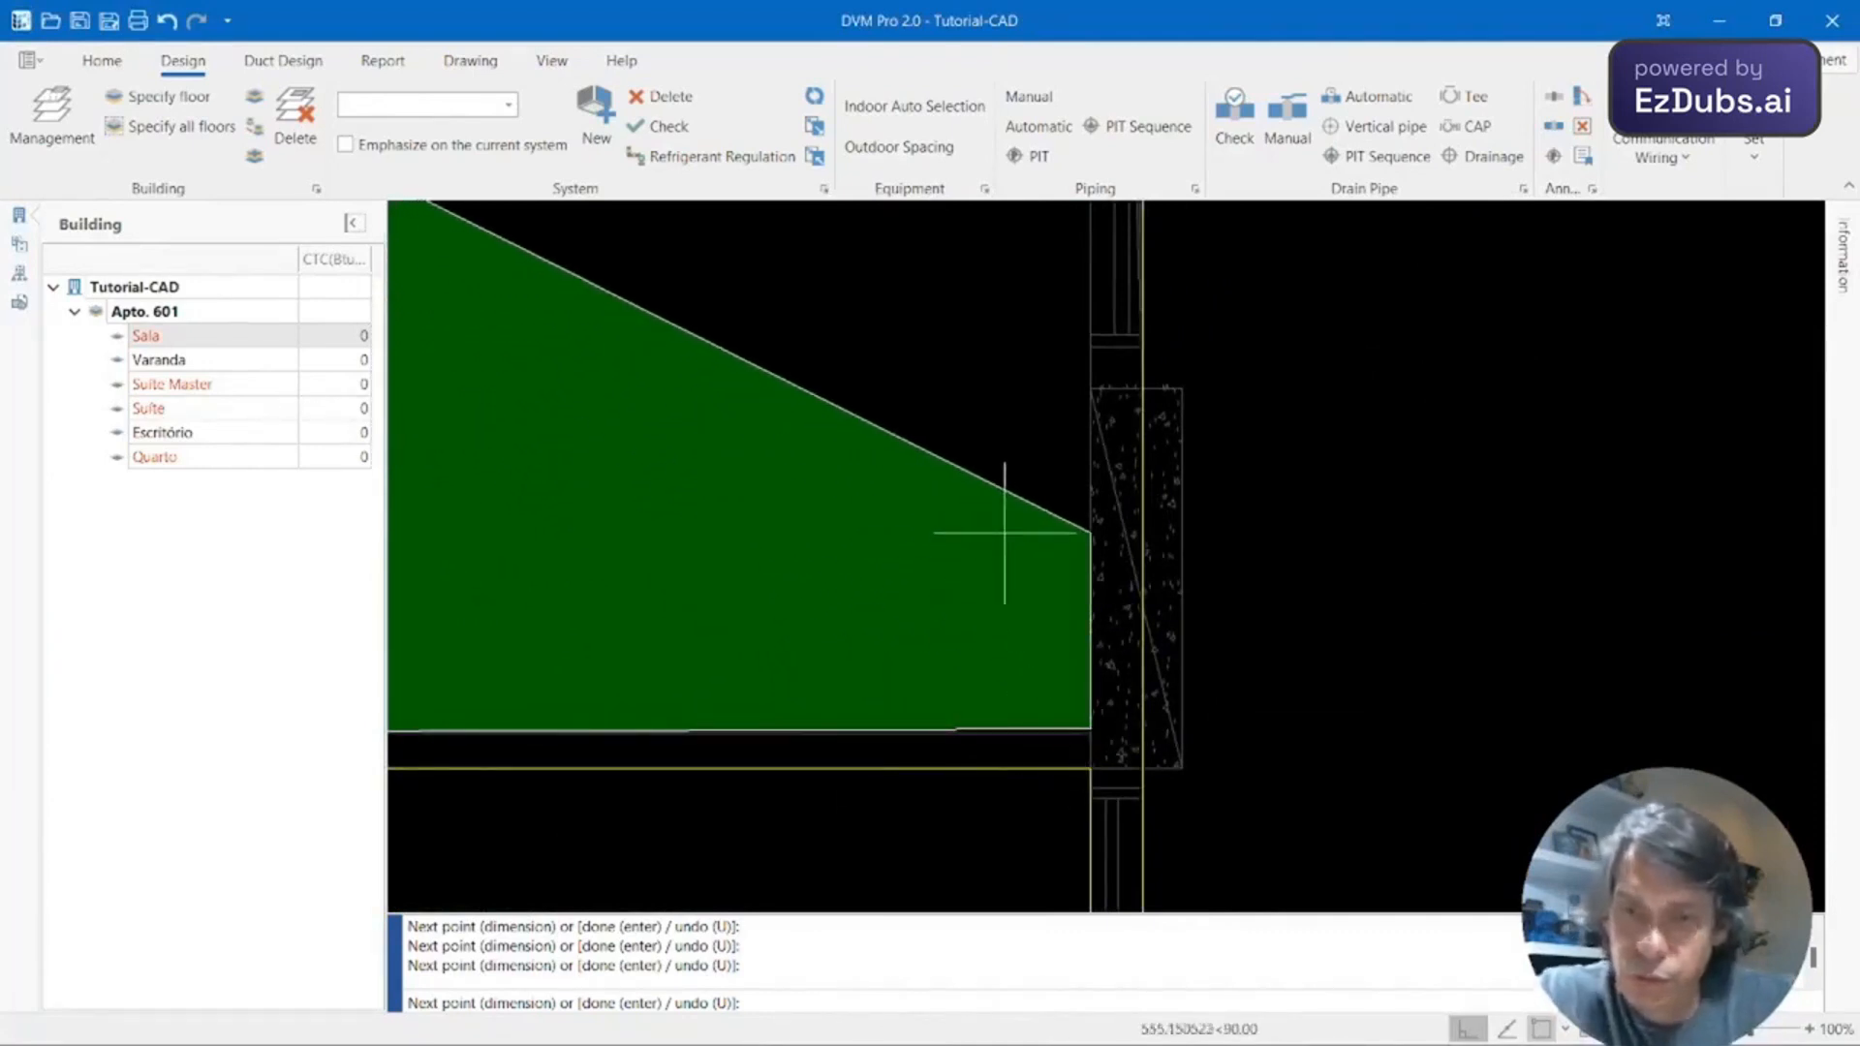
{"action": "type", "text": "u"}
{"action": "key", "text": "Return"}
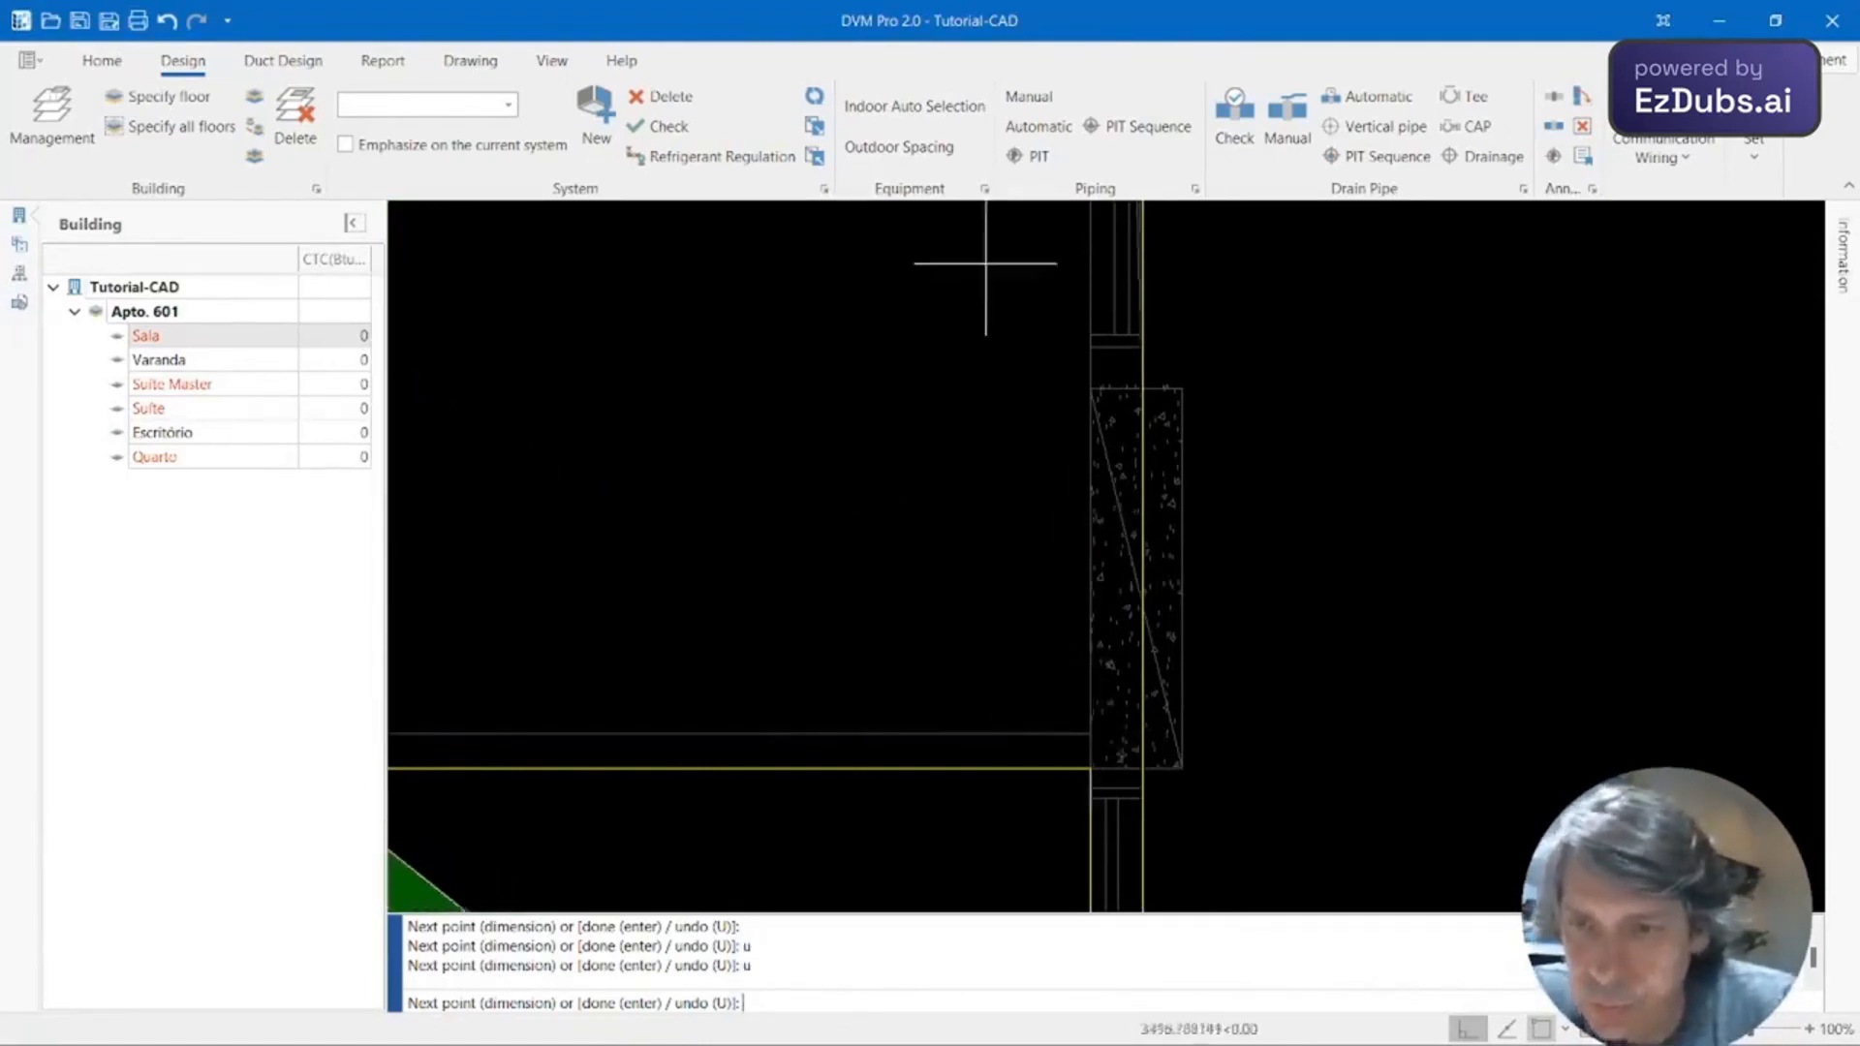
Place Sala polygon points on the Escritório's upper outer corner and where its upper wall meets the column.
{"action": "scroll", "coordinate": [983, 257], "scroll_direction": "down", "scroll_amount": 5}
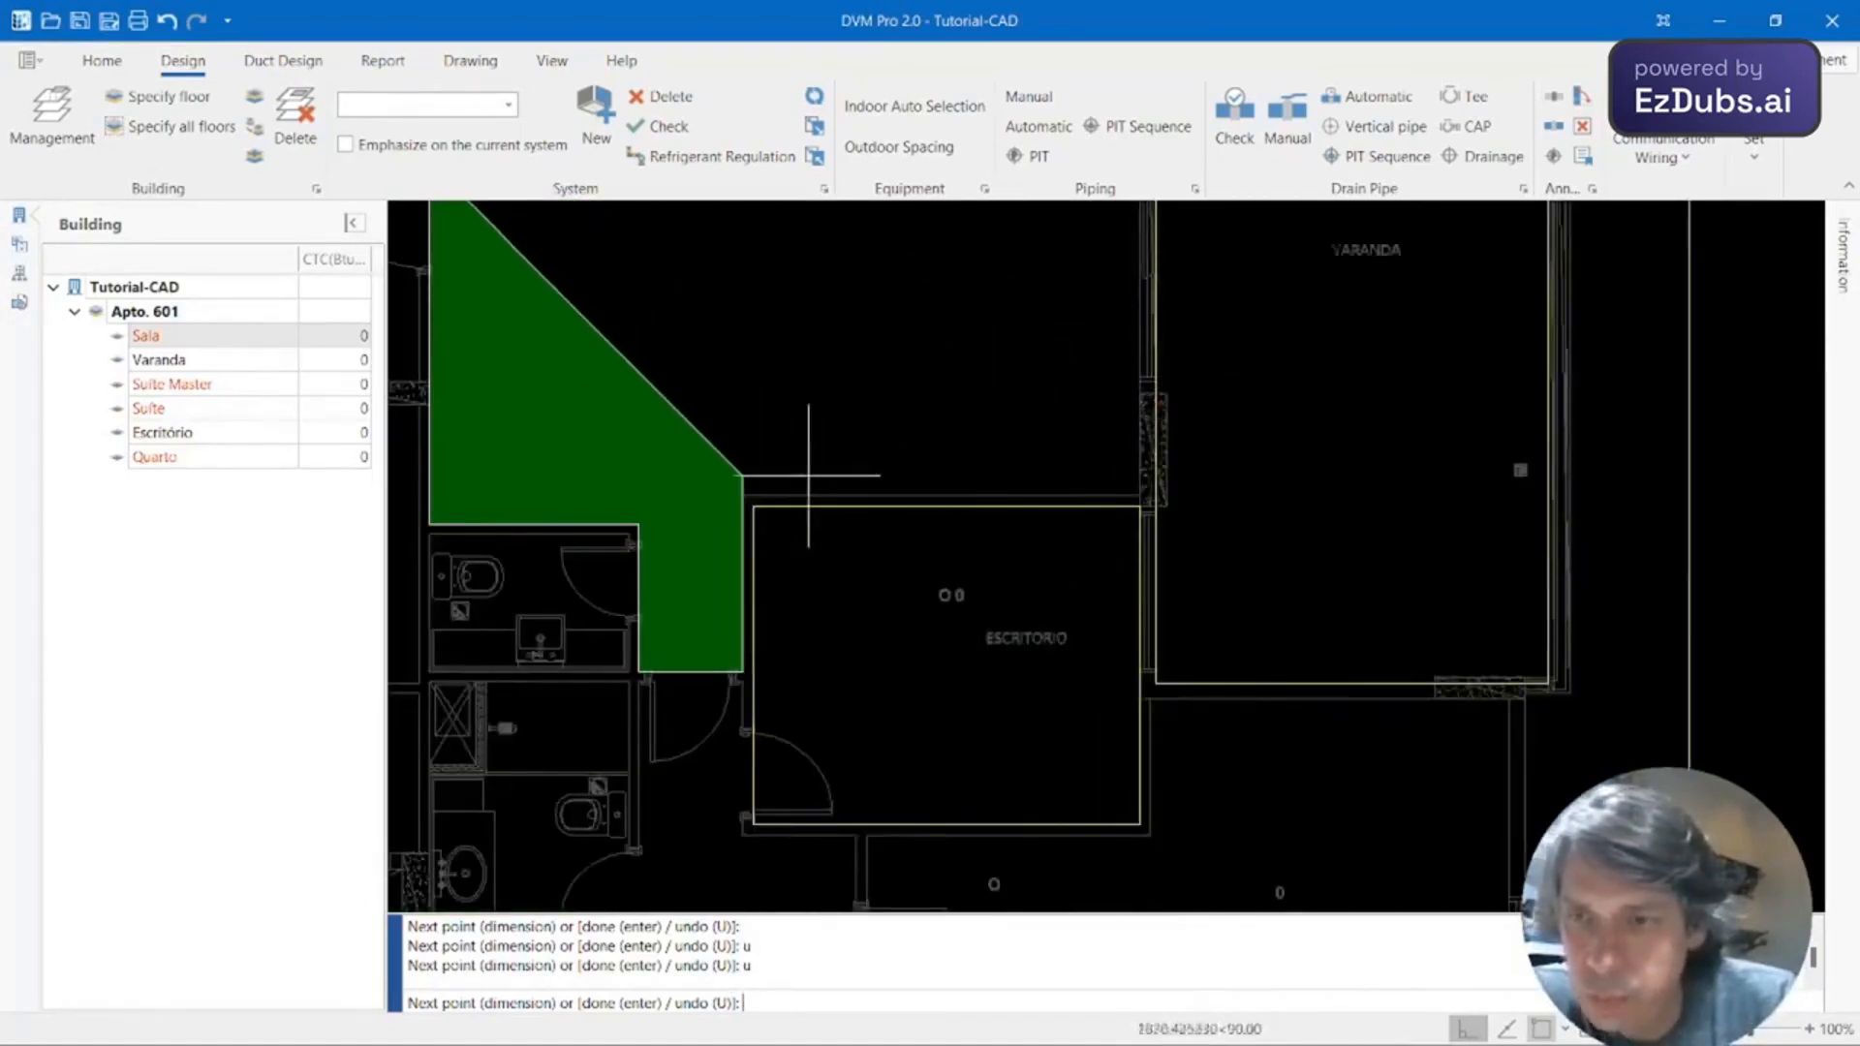
{"action": "left_click", "coordinate": [742, 496]}
{"action": "scroll", "coordinate": [1071, 489], "scroll_direction": "up", "scroll_amount": 3}
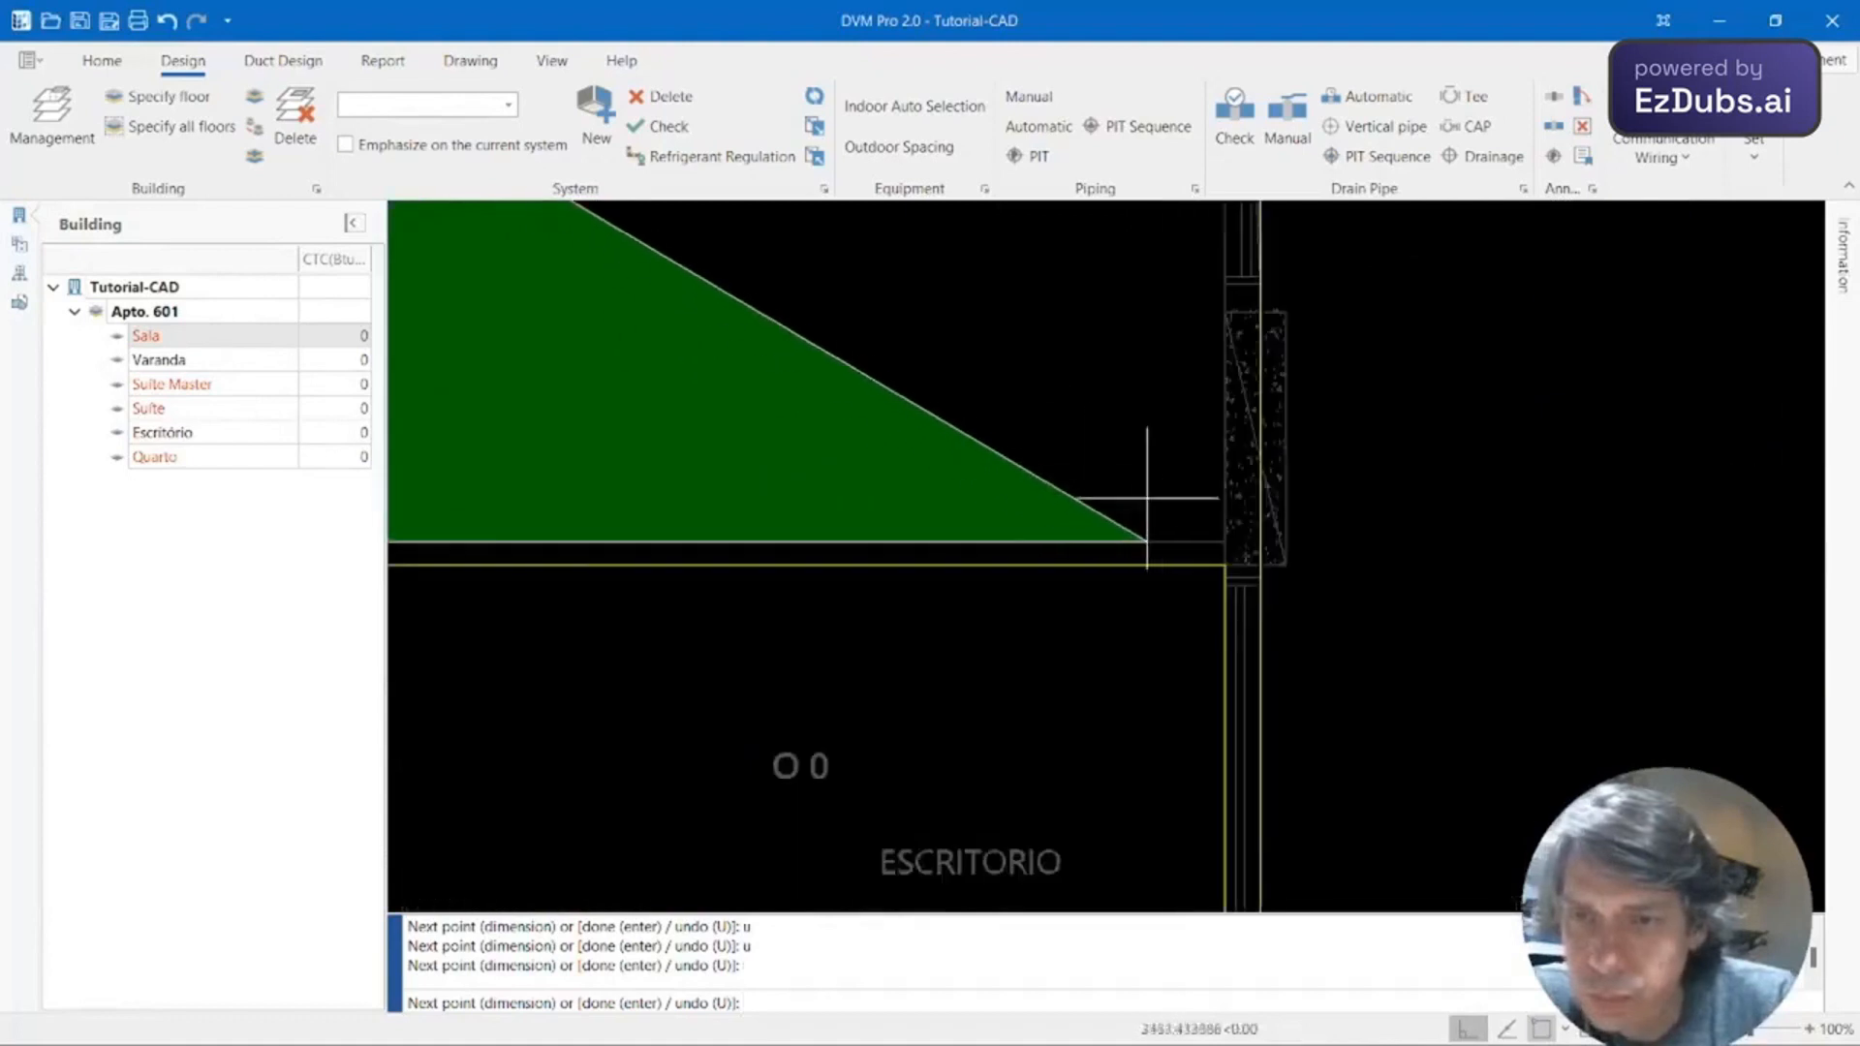
{"action": "left_click", "coordinate": [1224, 540]}
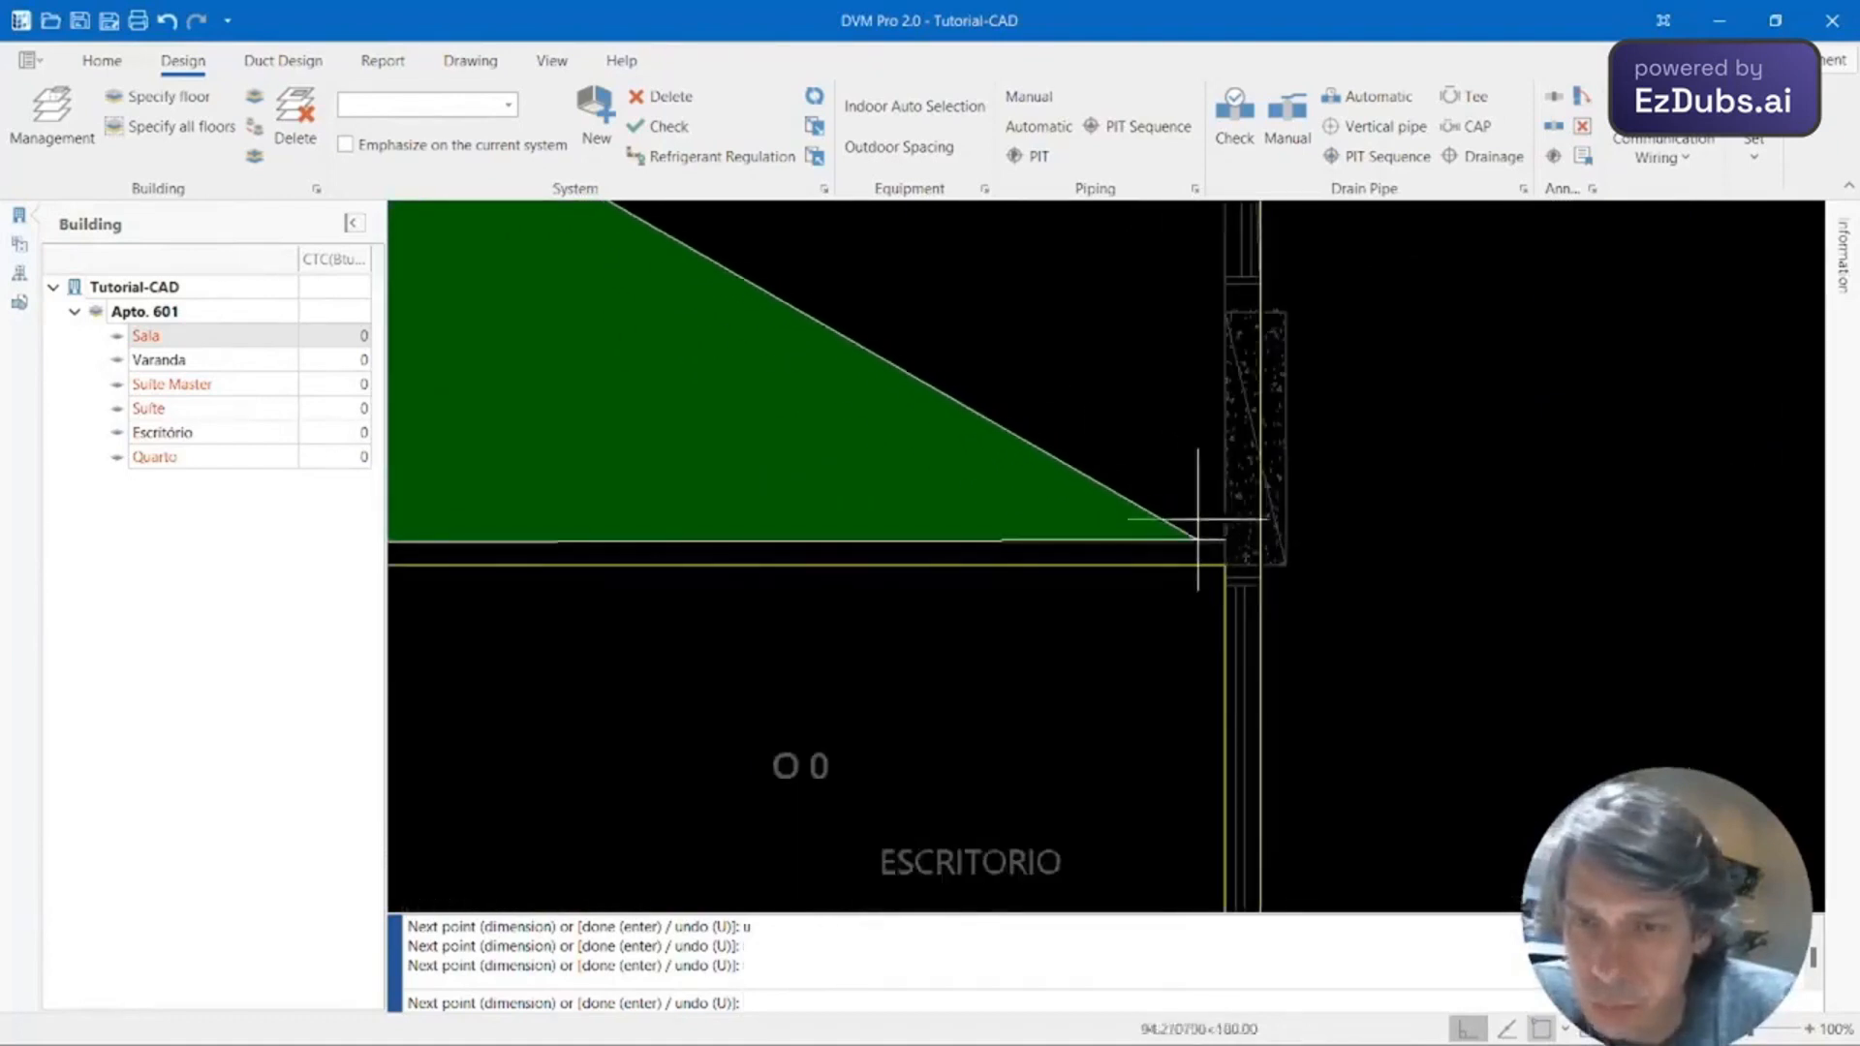
Continue the Sala polygon up the Varanda wall, along the upper wall and around the elevator shaft corner, and finish the area.
{"action": "scroll", "coordinate": [1151, 374], "scroll_direction": "up", "scroll_amount": 3}
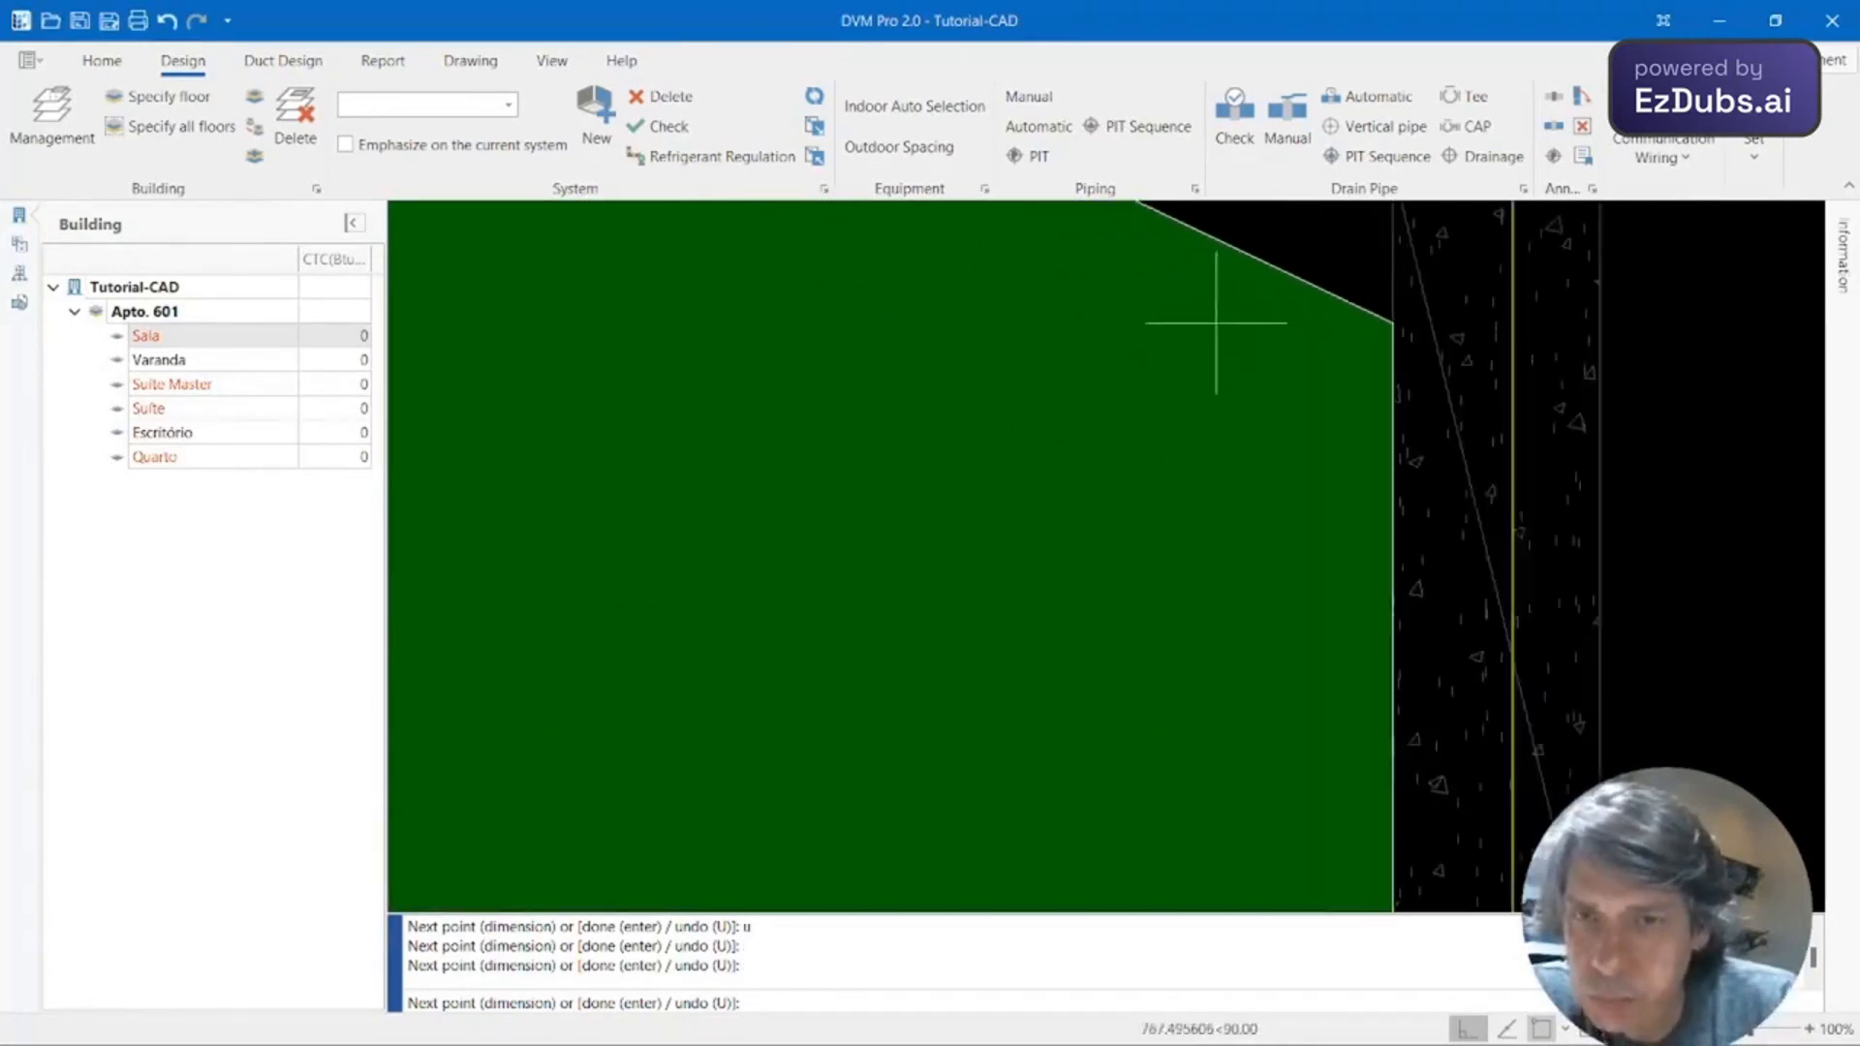
{"action": "scroll", "coordinate": [1205, 323], "scroll_direction": "down", "scroll_amount": 3}
{"action": "scroll", "coordinate": [1206, 339], "scroll_direction": "down", "scroll_amount": 3}
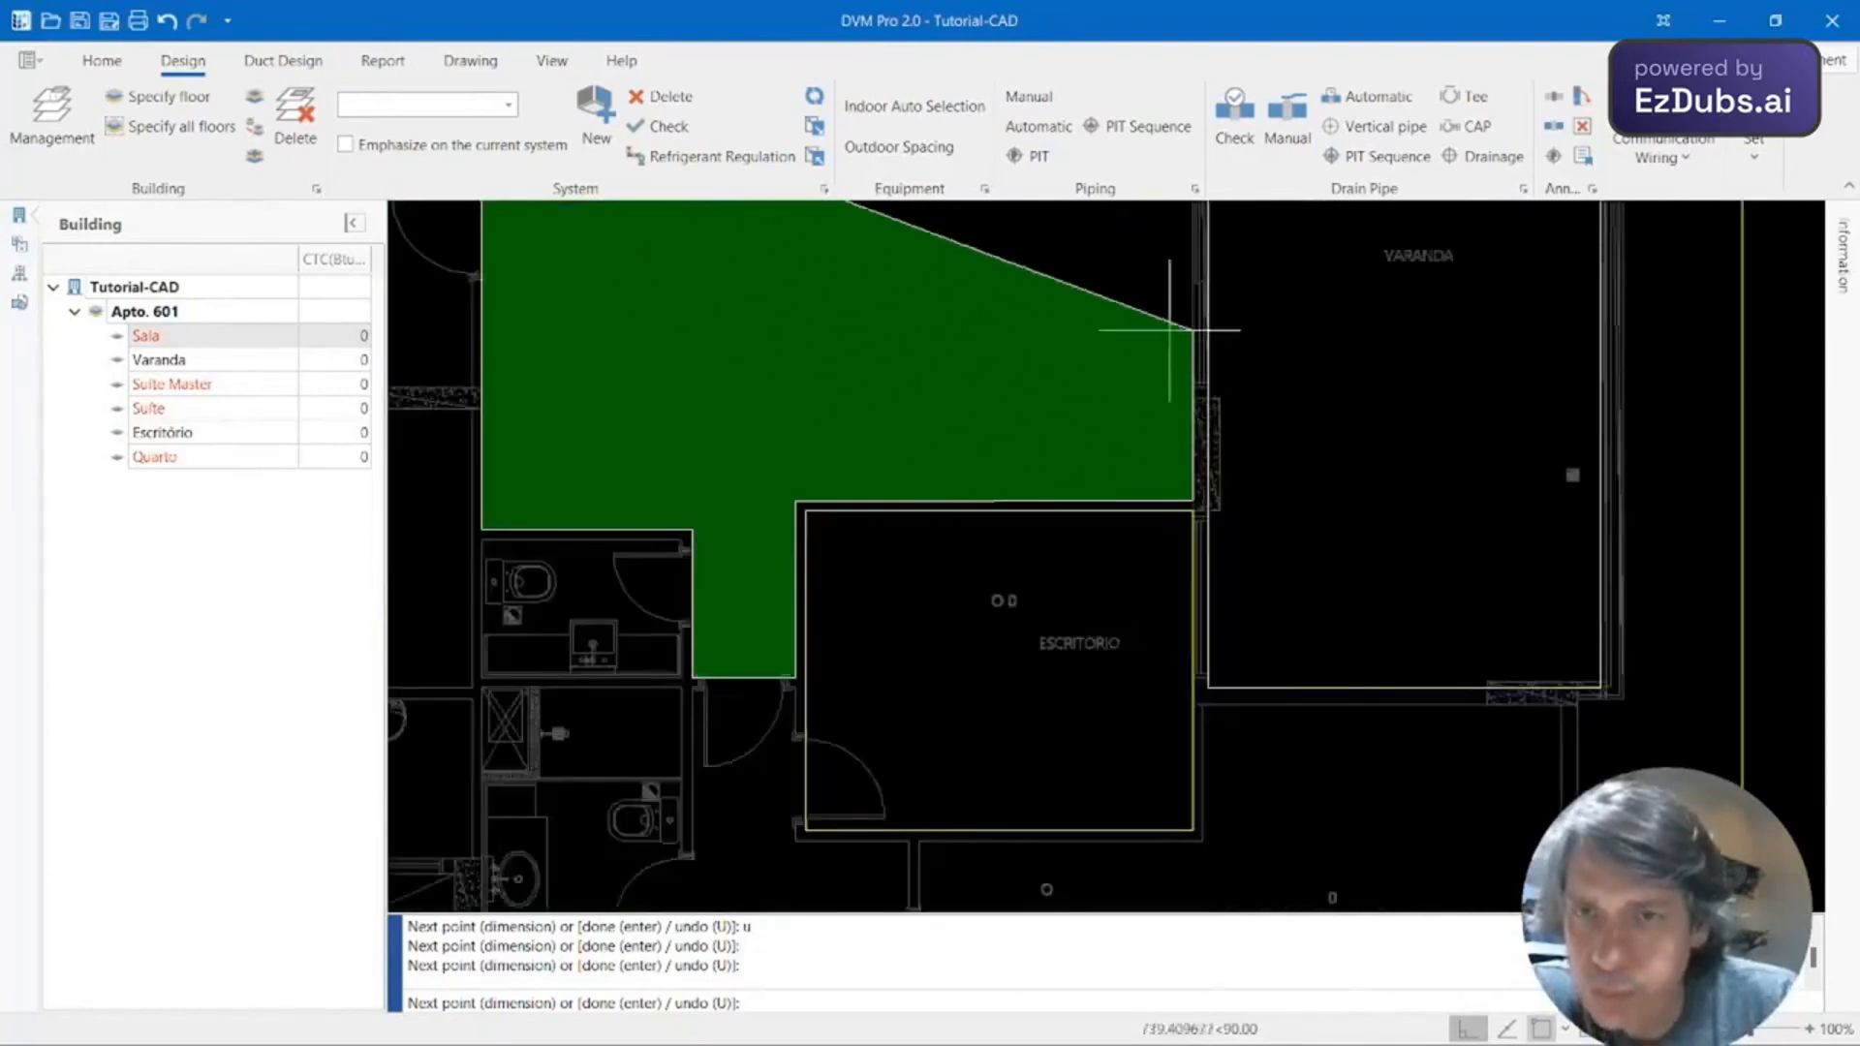
{"action": "scroll", "coordinate": [1066, 378], "scroll_direction": "up", "scroll_amount": 4}
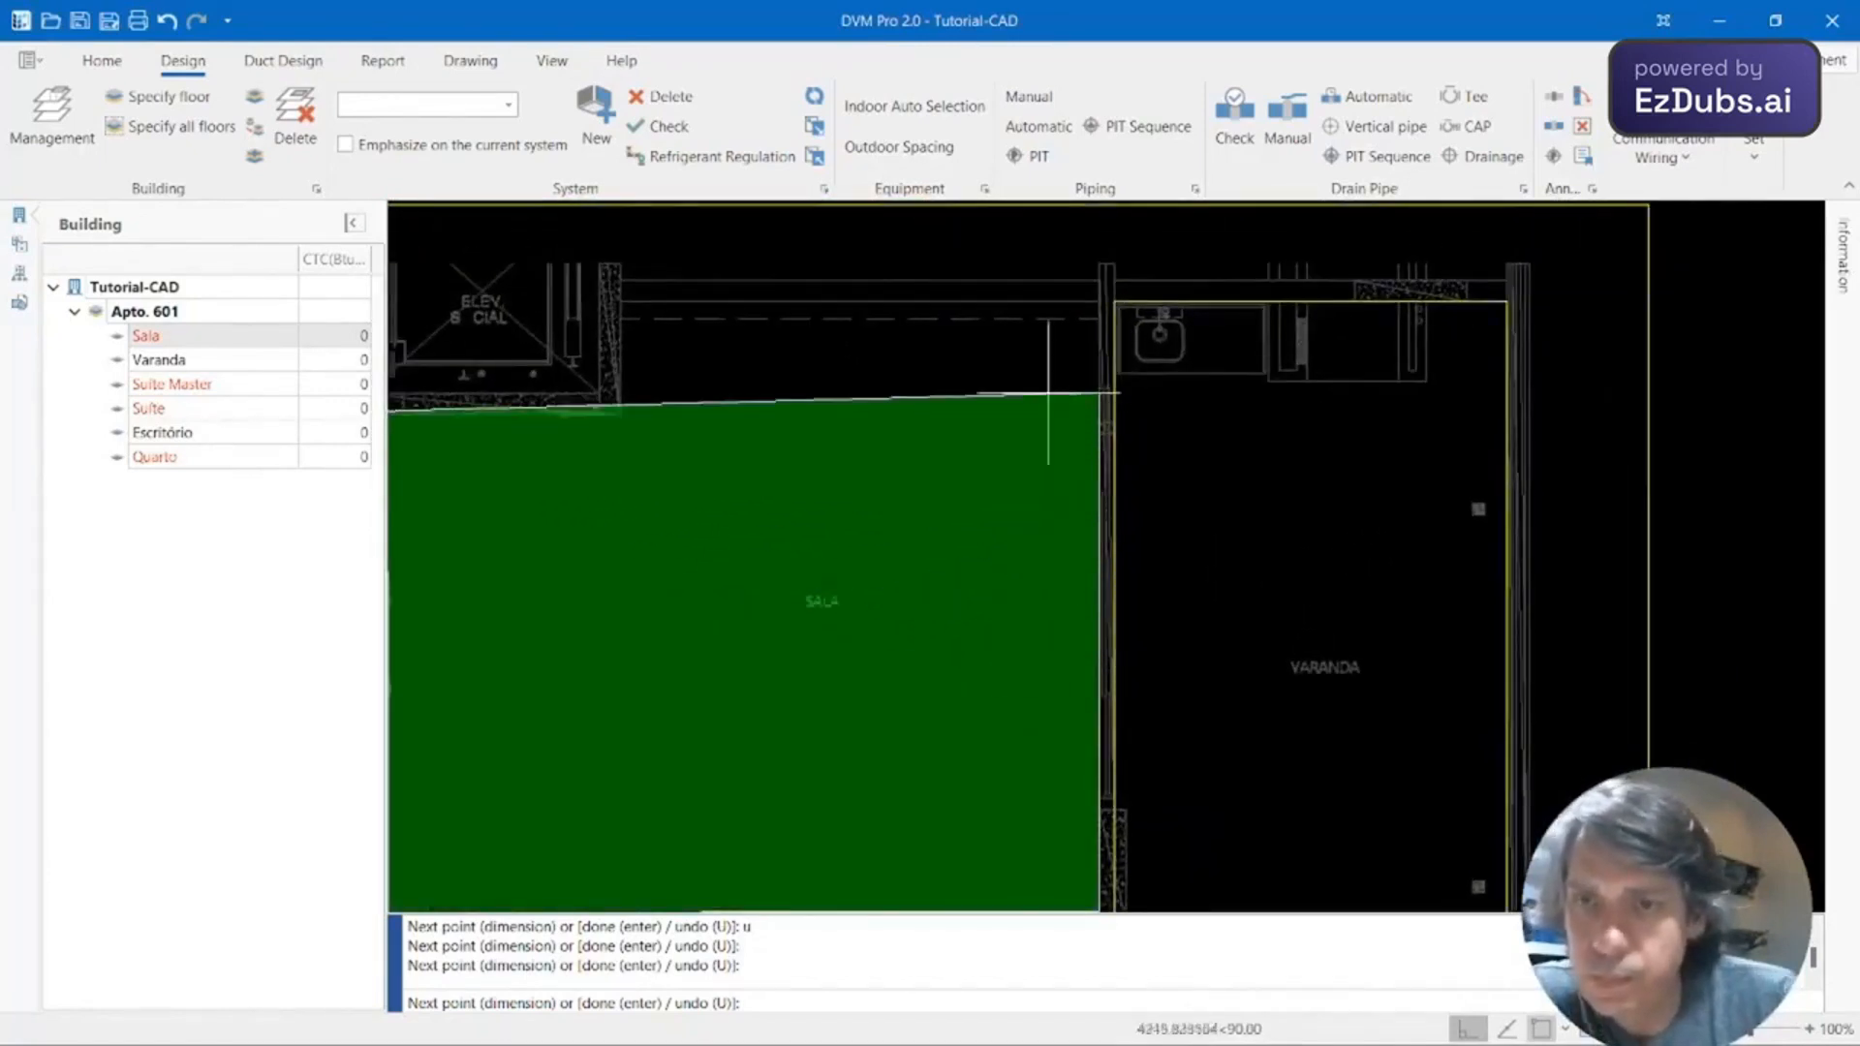
{"action": "left_click", "coordinate": [1100, 302]}
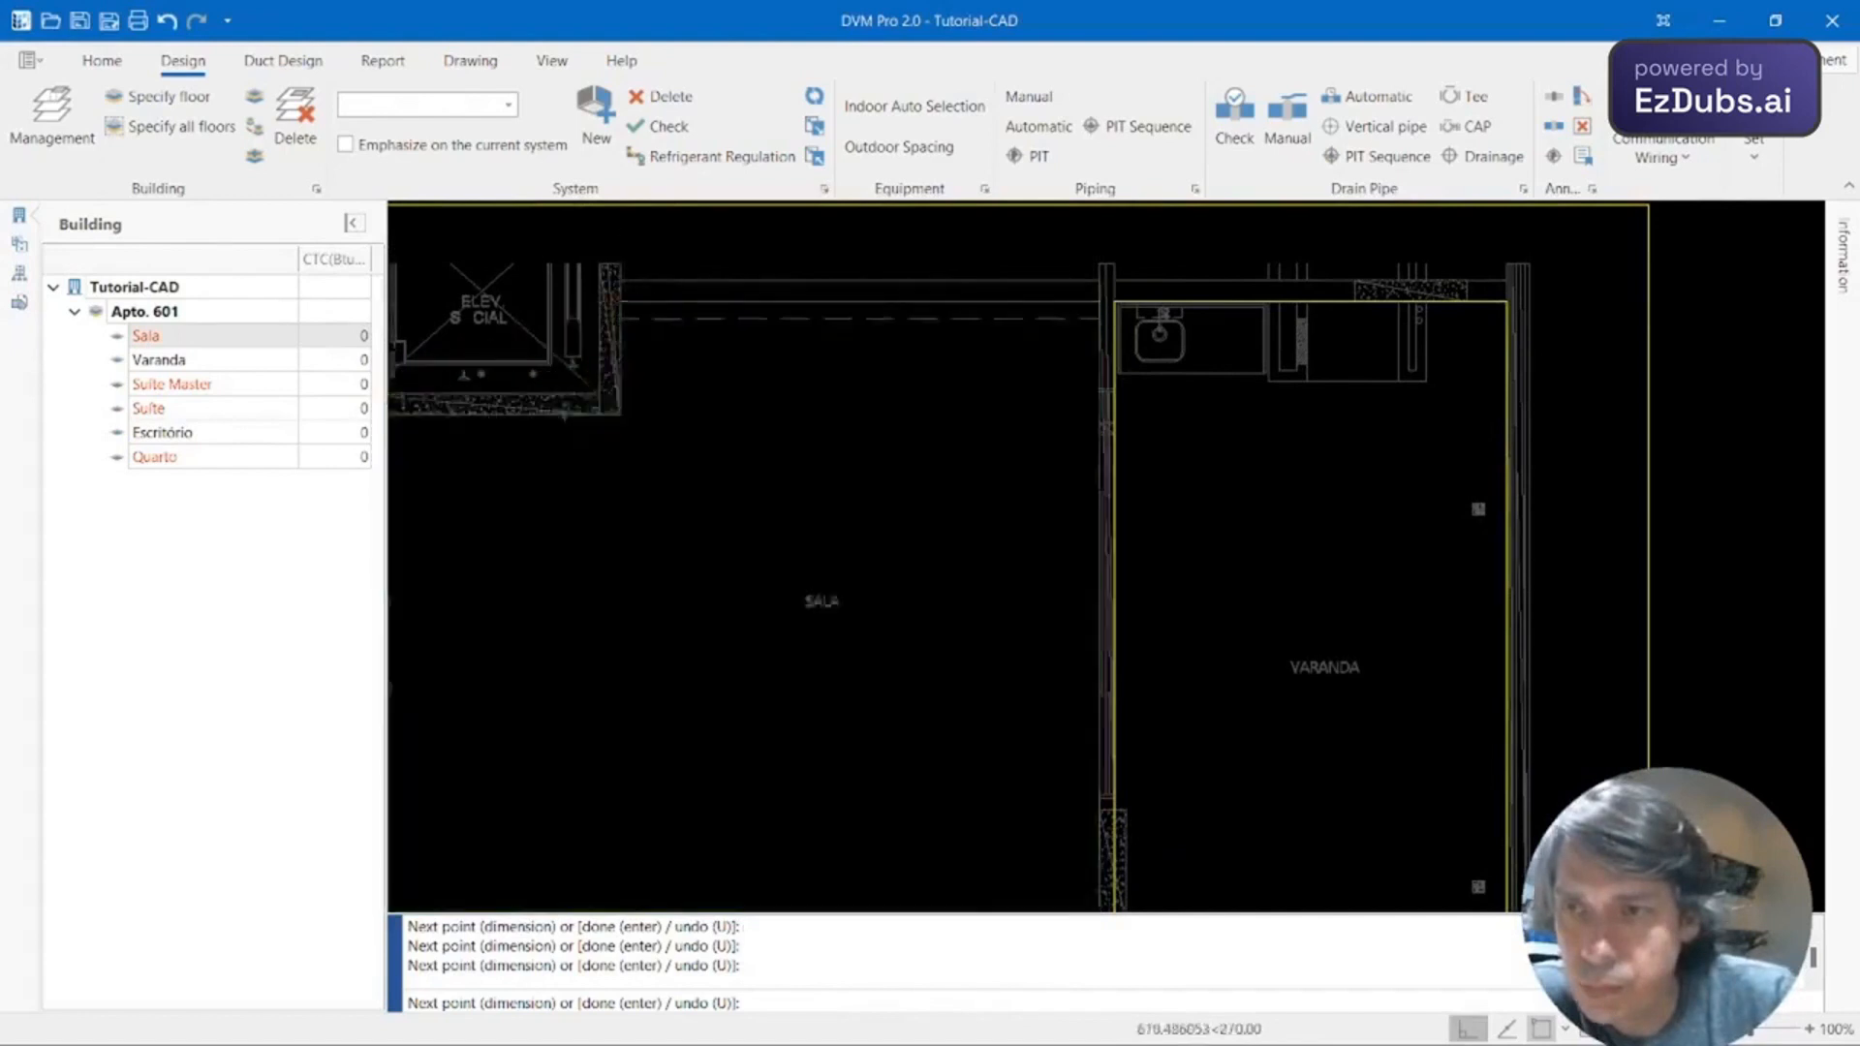
{"action": "scroll", "coordinate": [655, 403], "scroll_direction": "up", "scroll_amount": 4}
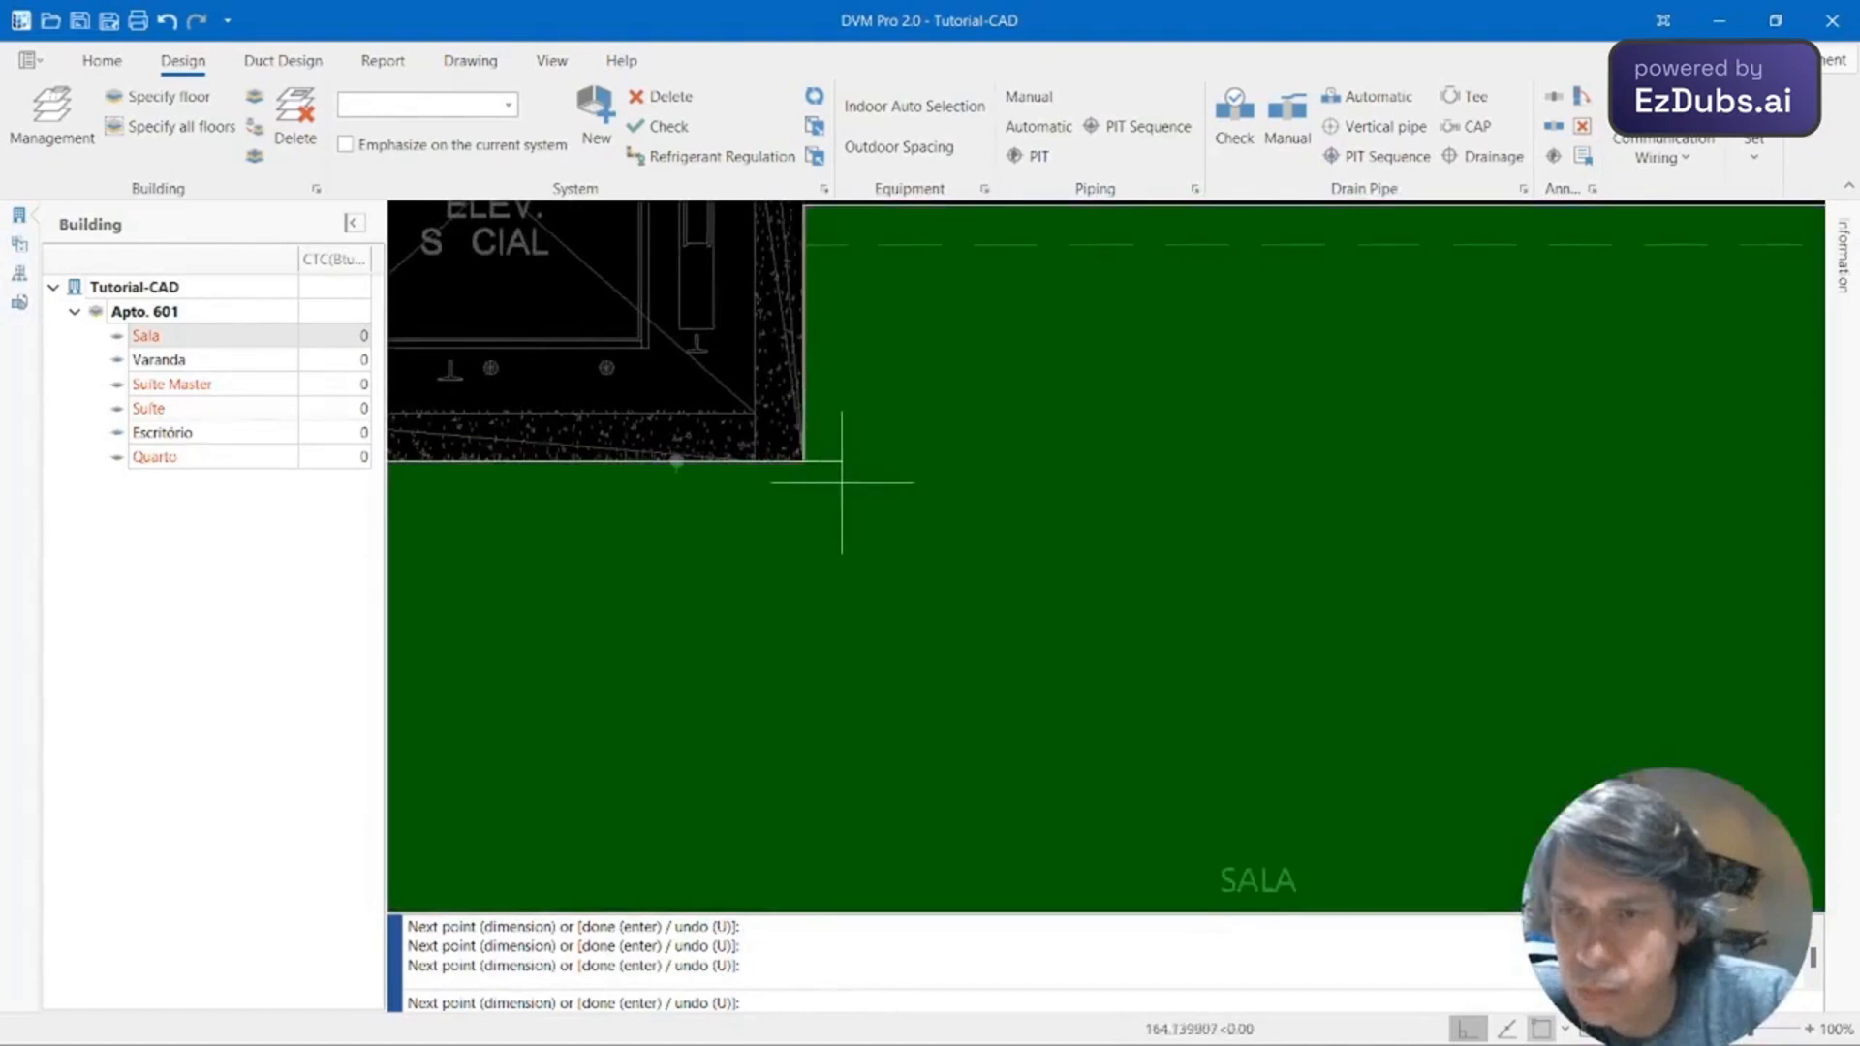
{"action": "scroll", "coordinate": [797, 479], "scroll_direction": "down", "scroll_amount": 4}
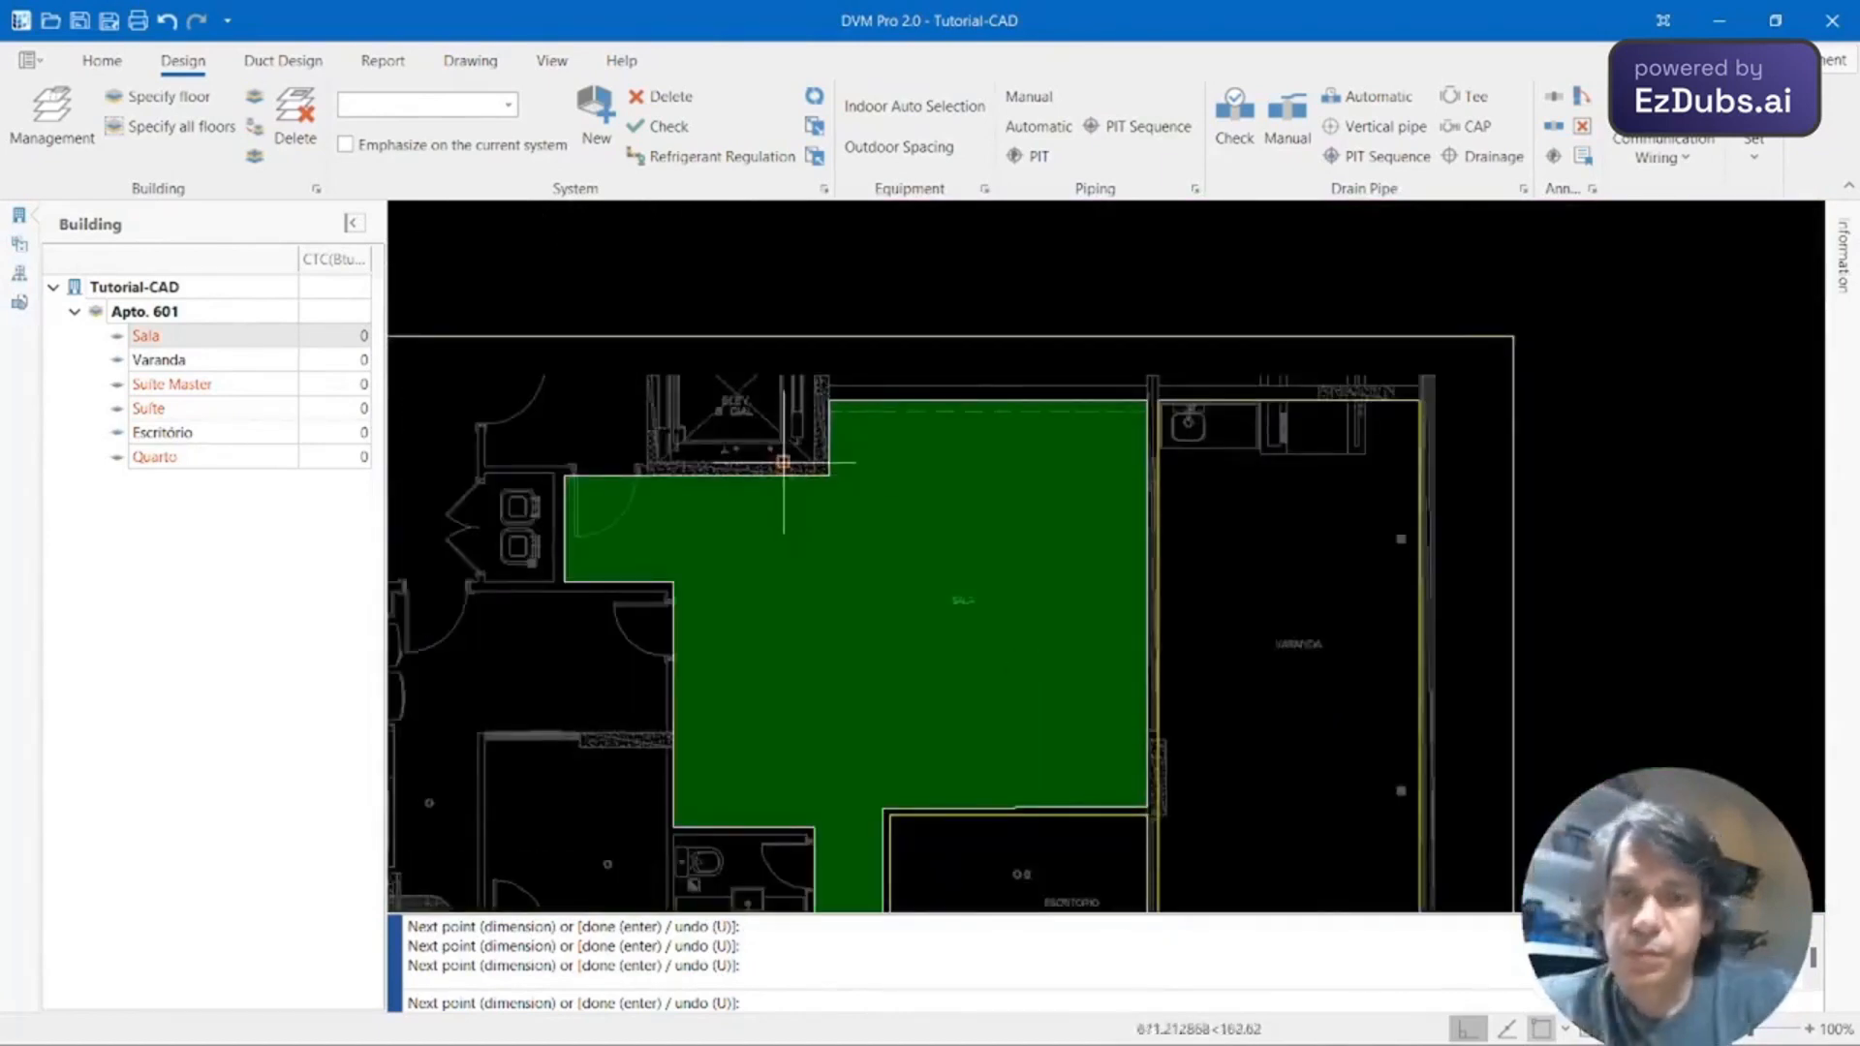
{"action": "key", "text": "Return"}
{"action": "scroll", "coordinate": [810, 571], "scroll_direction": "down", "scroll_amount": 5}
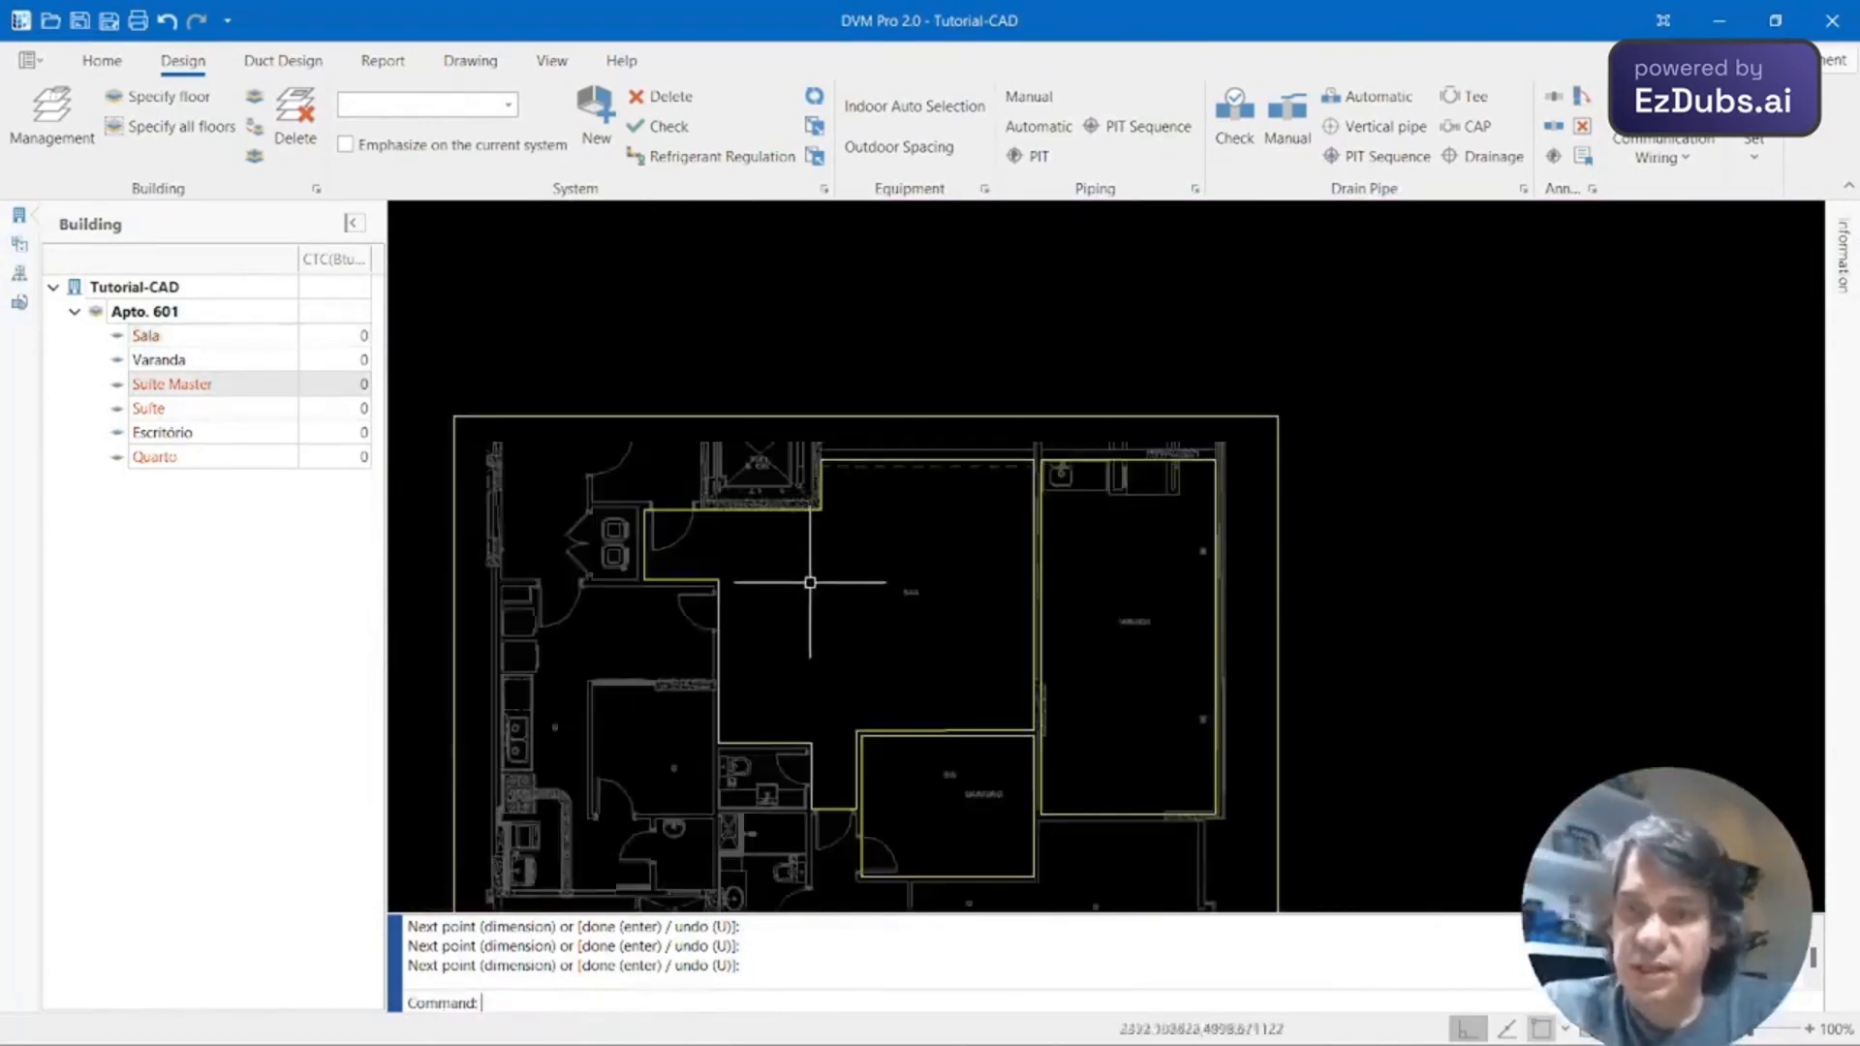
{"action": "middle_click_drag", "start_coordinate": [1073, 657], "coordinate": [997, 560]}
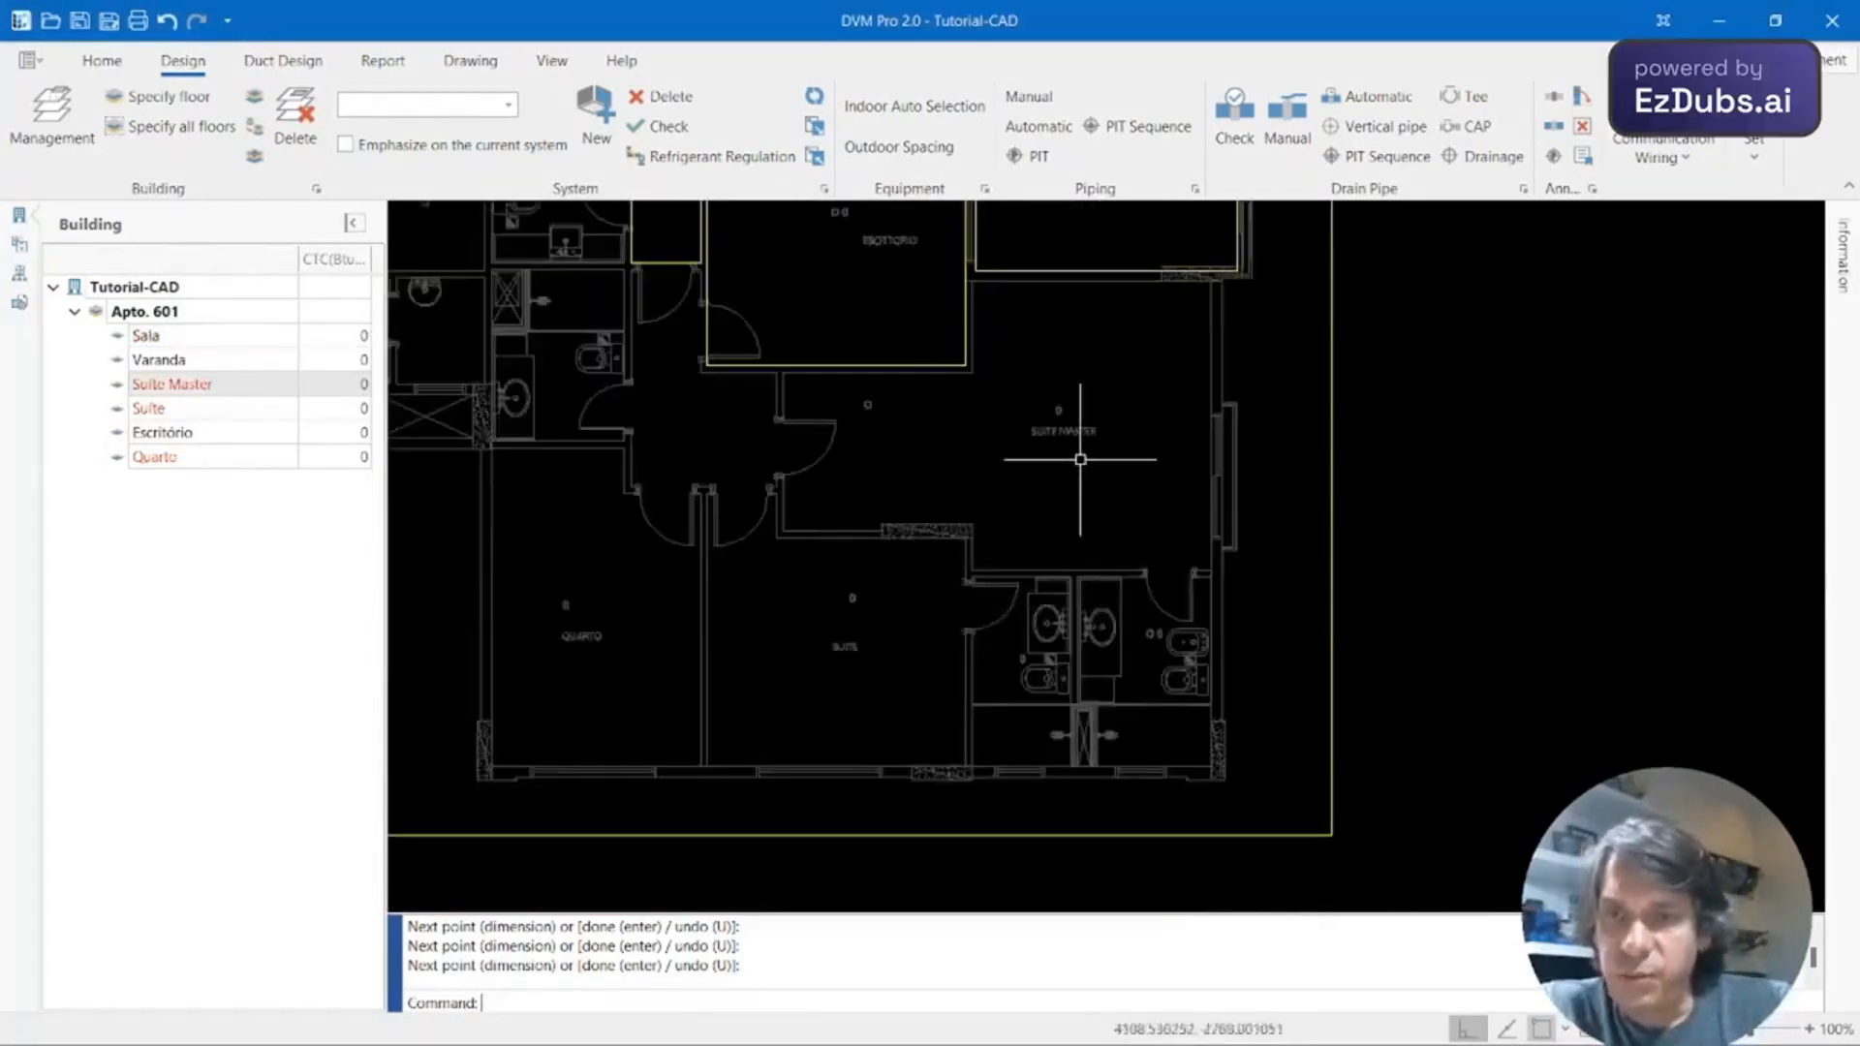
{"action": "scroll", "coordinate": [1083, 449], "scroll_direction": "up", "scroll_amount": 3}
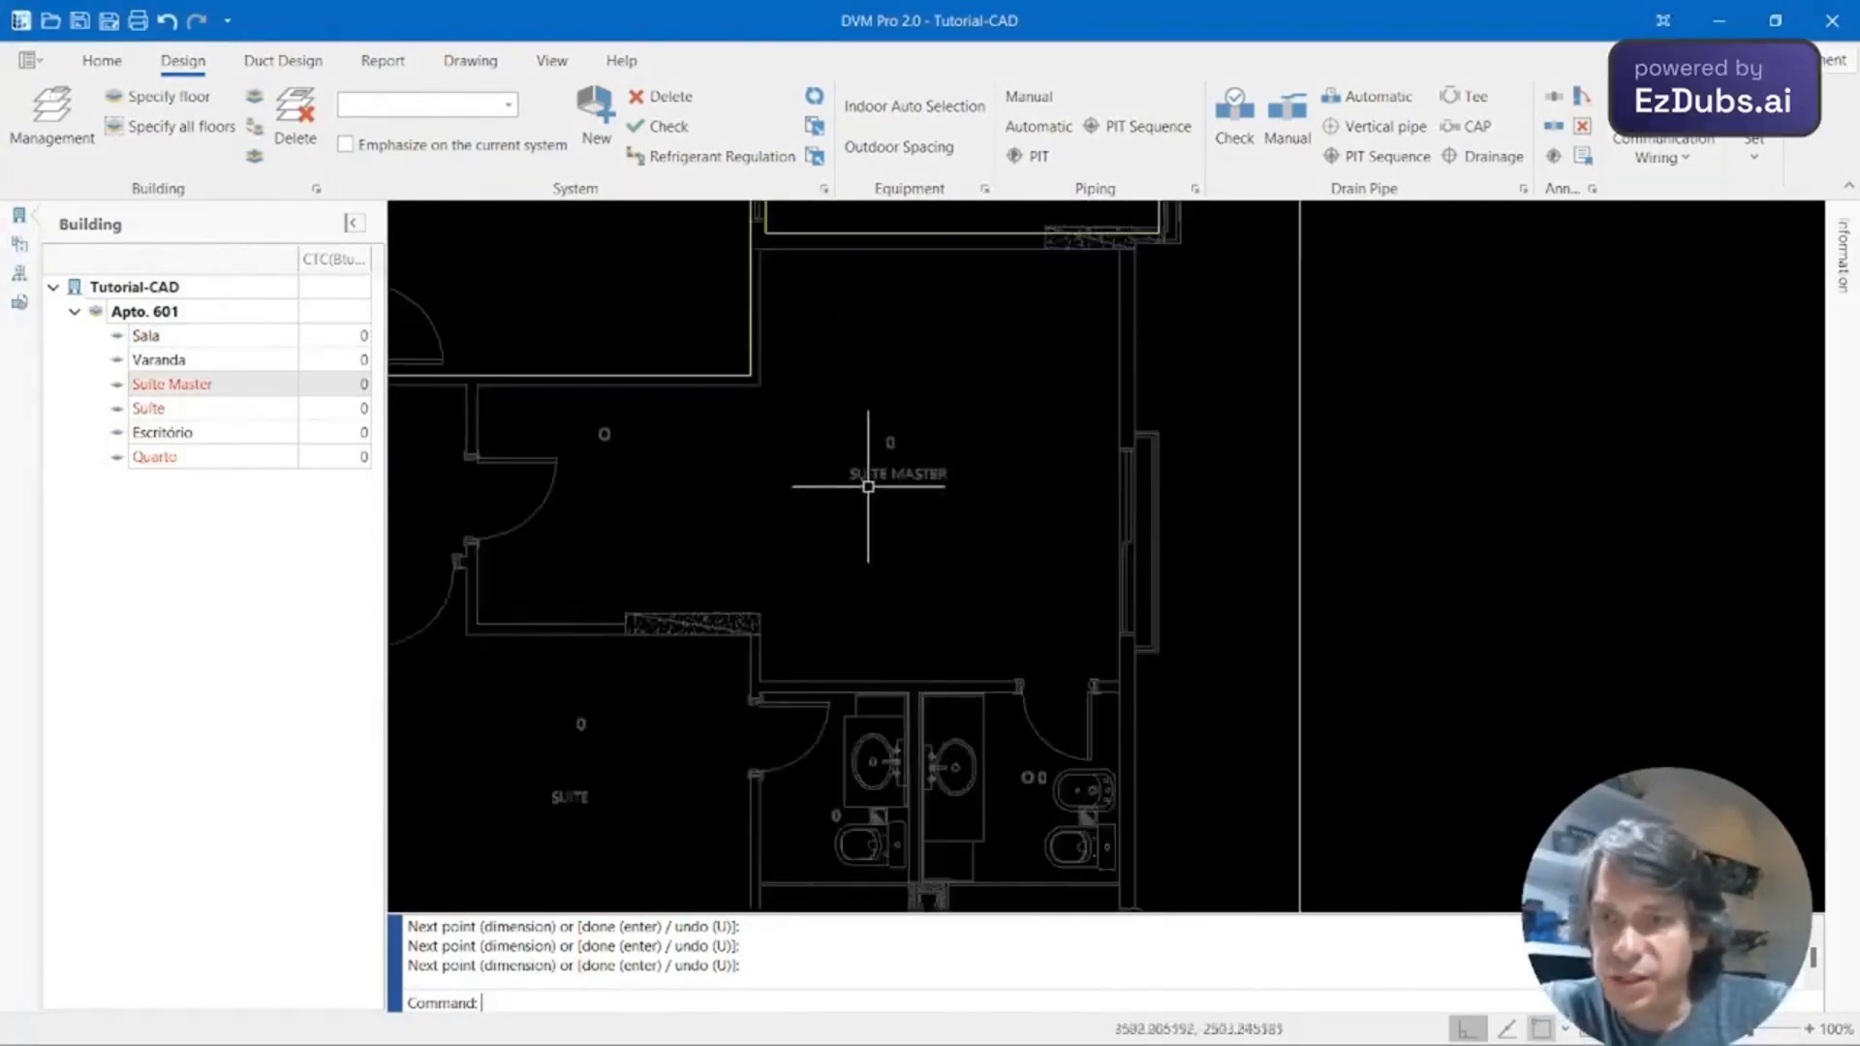
{"action": "scroll", "coordinate": [752, 435], "scroll_direction": "up", "scroll_amount": 3}
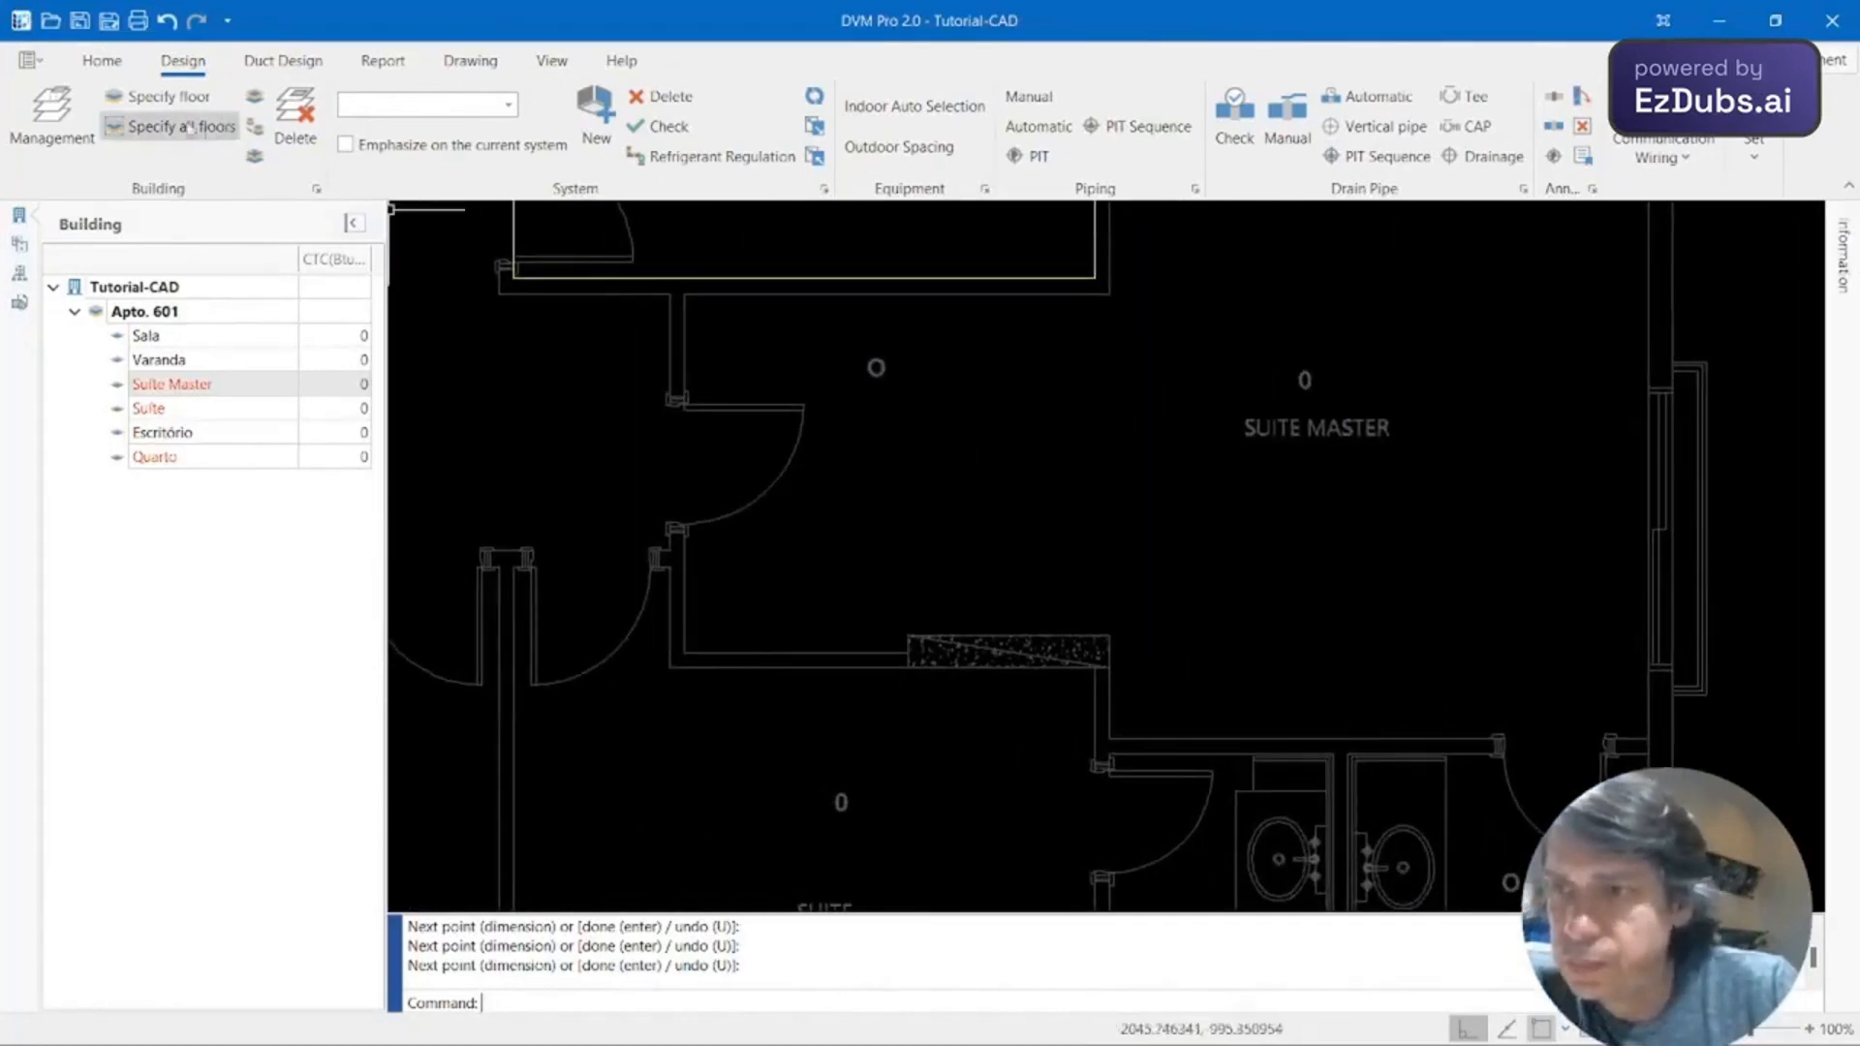
{"action": "left_click", "coordinate": [255, 101]}
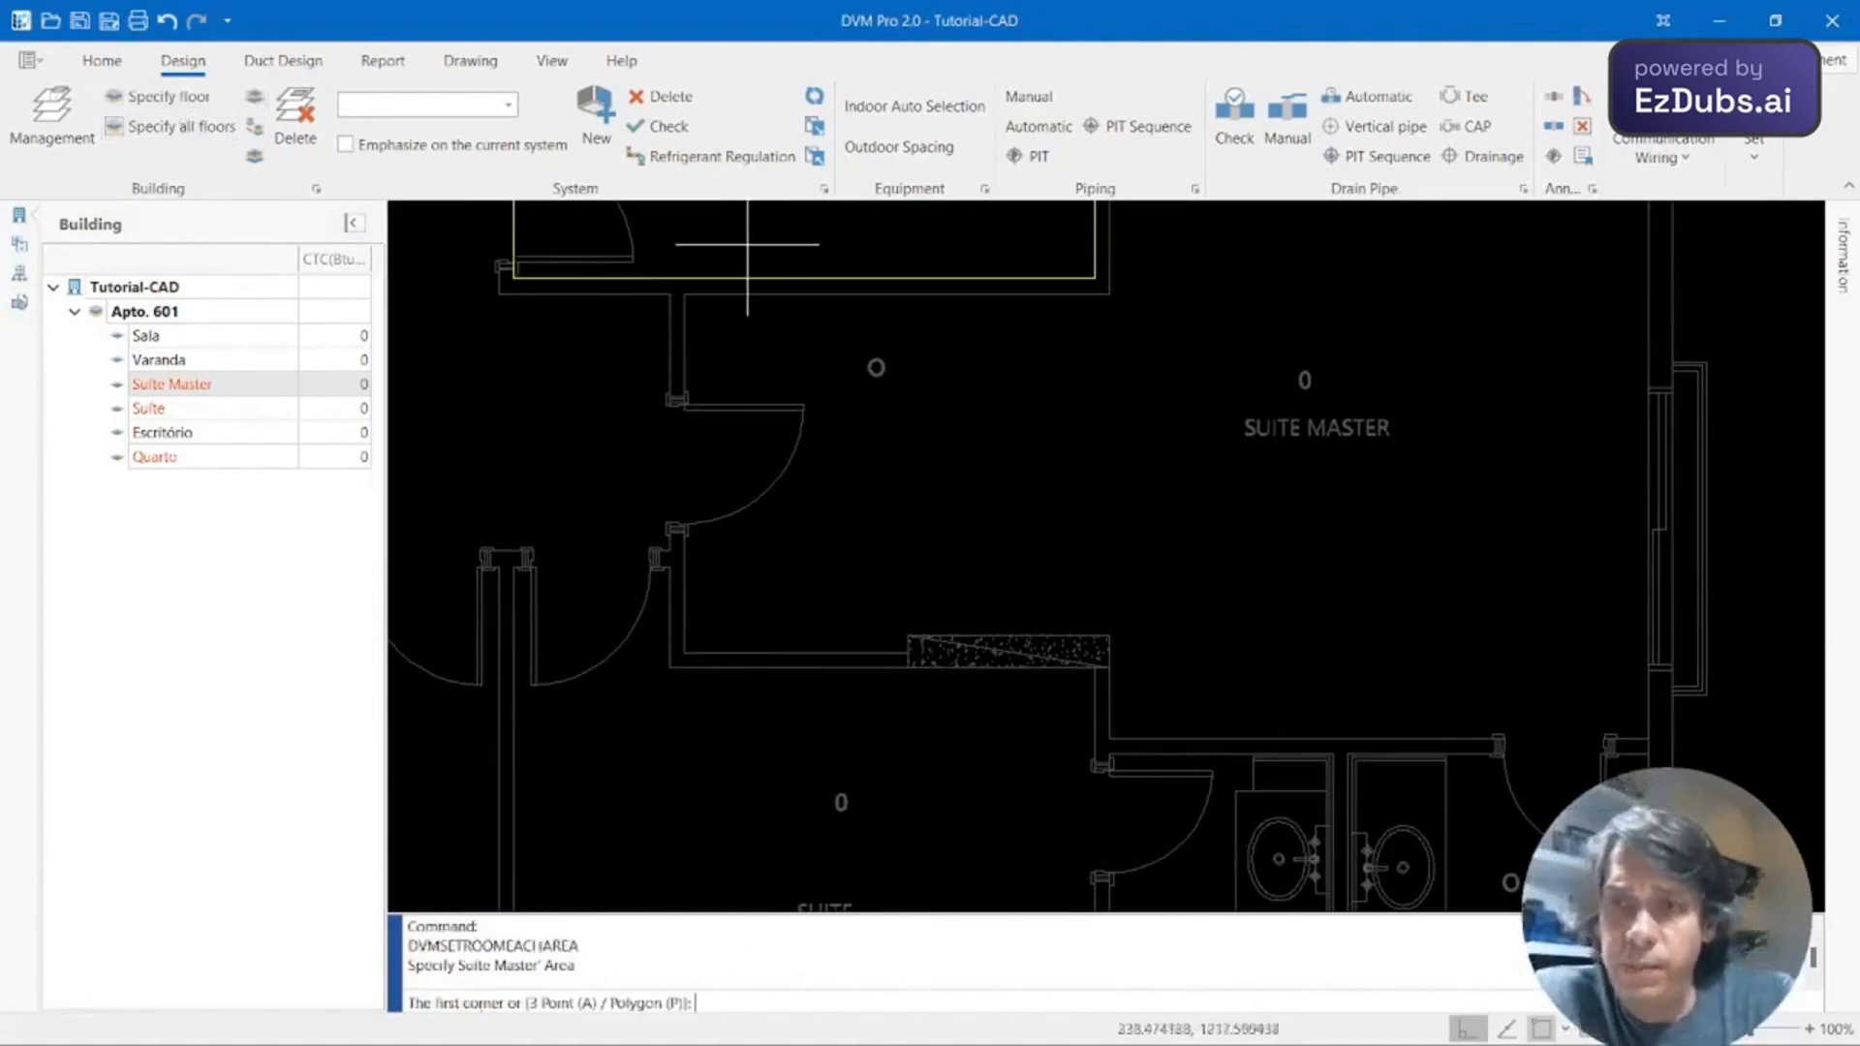
{"action": "left_click", "coordinate": [684, 295]}
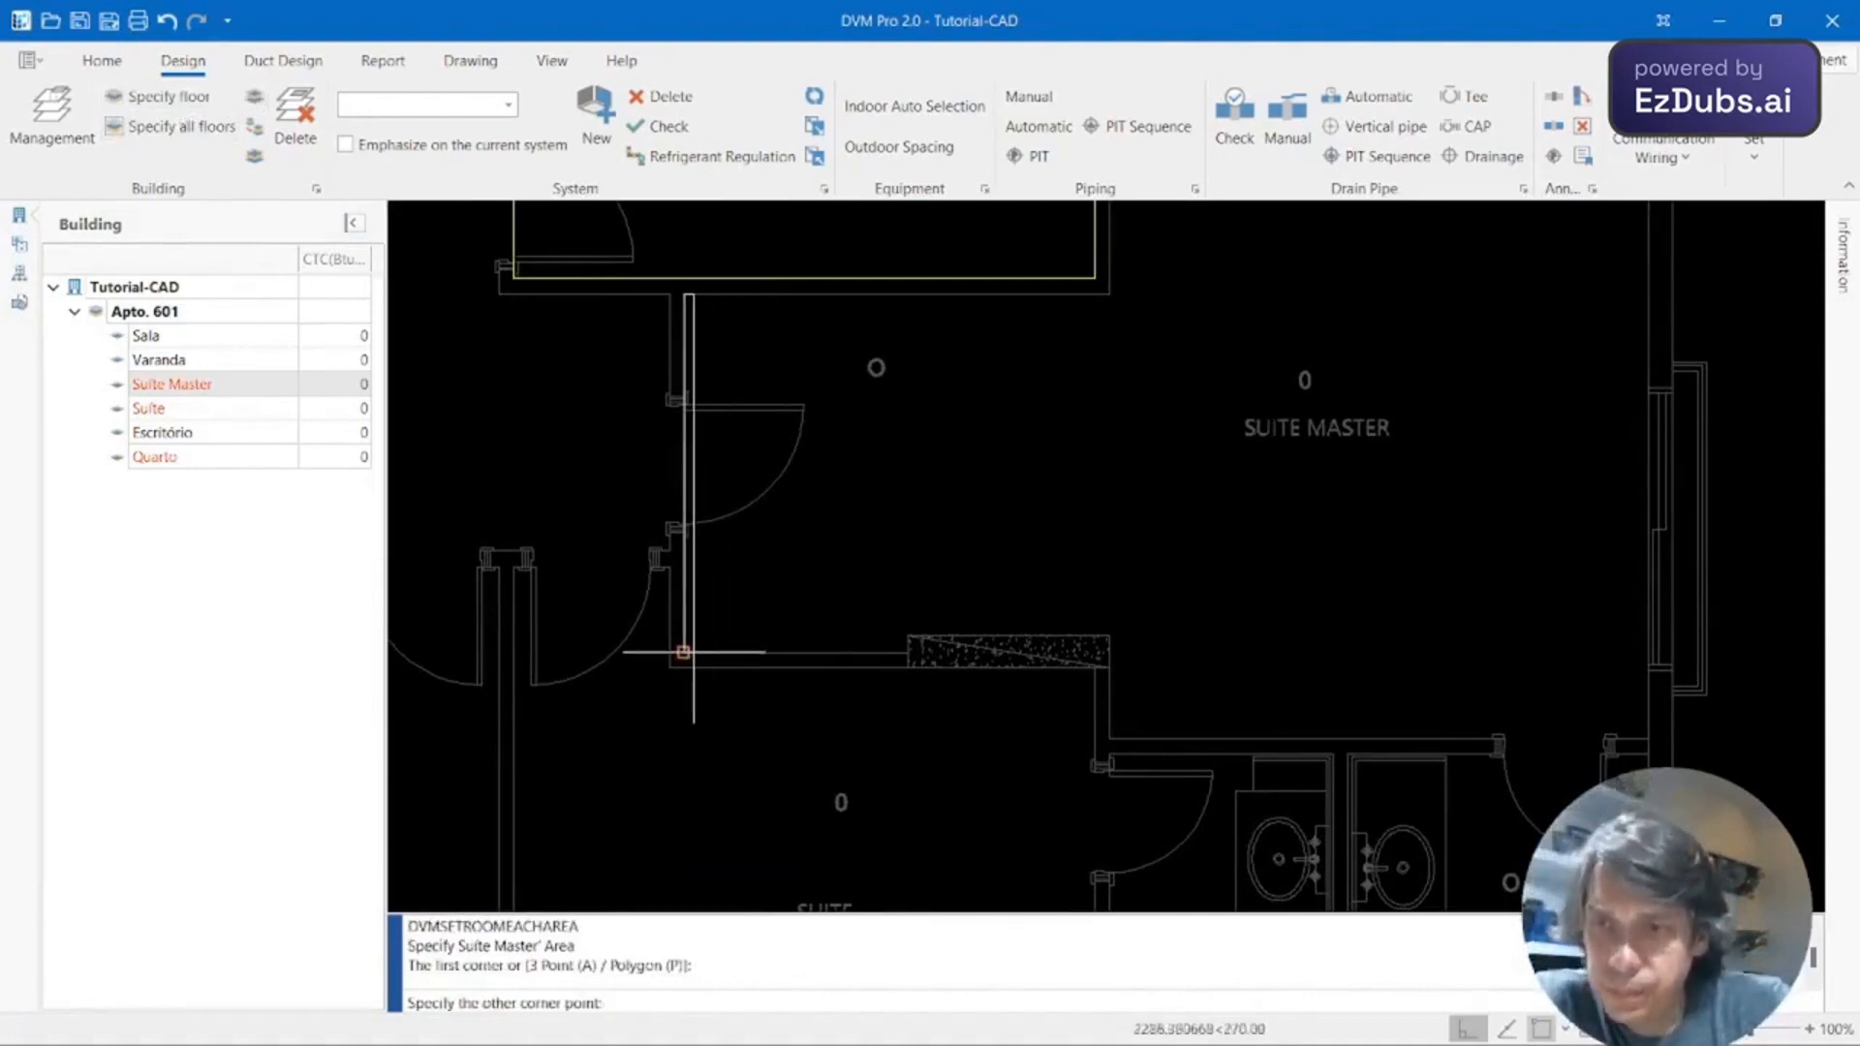
{"action": "key", "text": "Escape"}
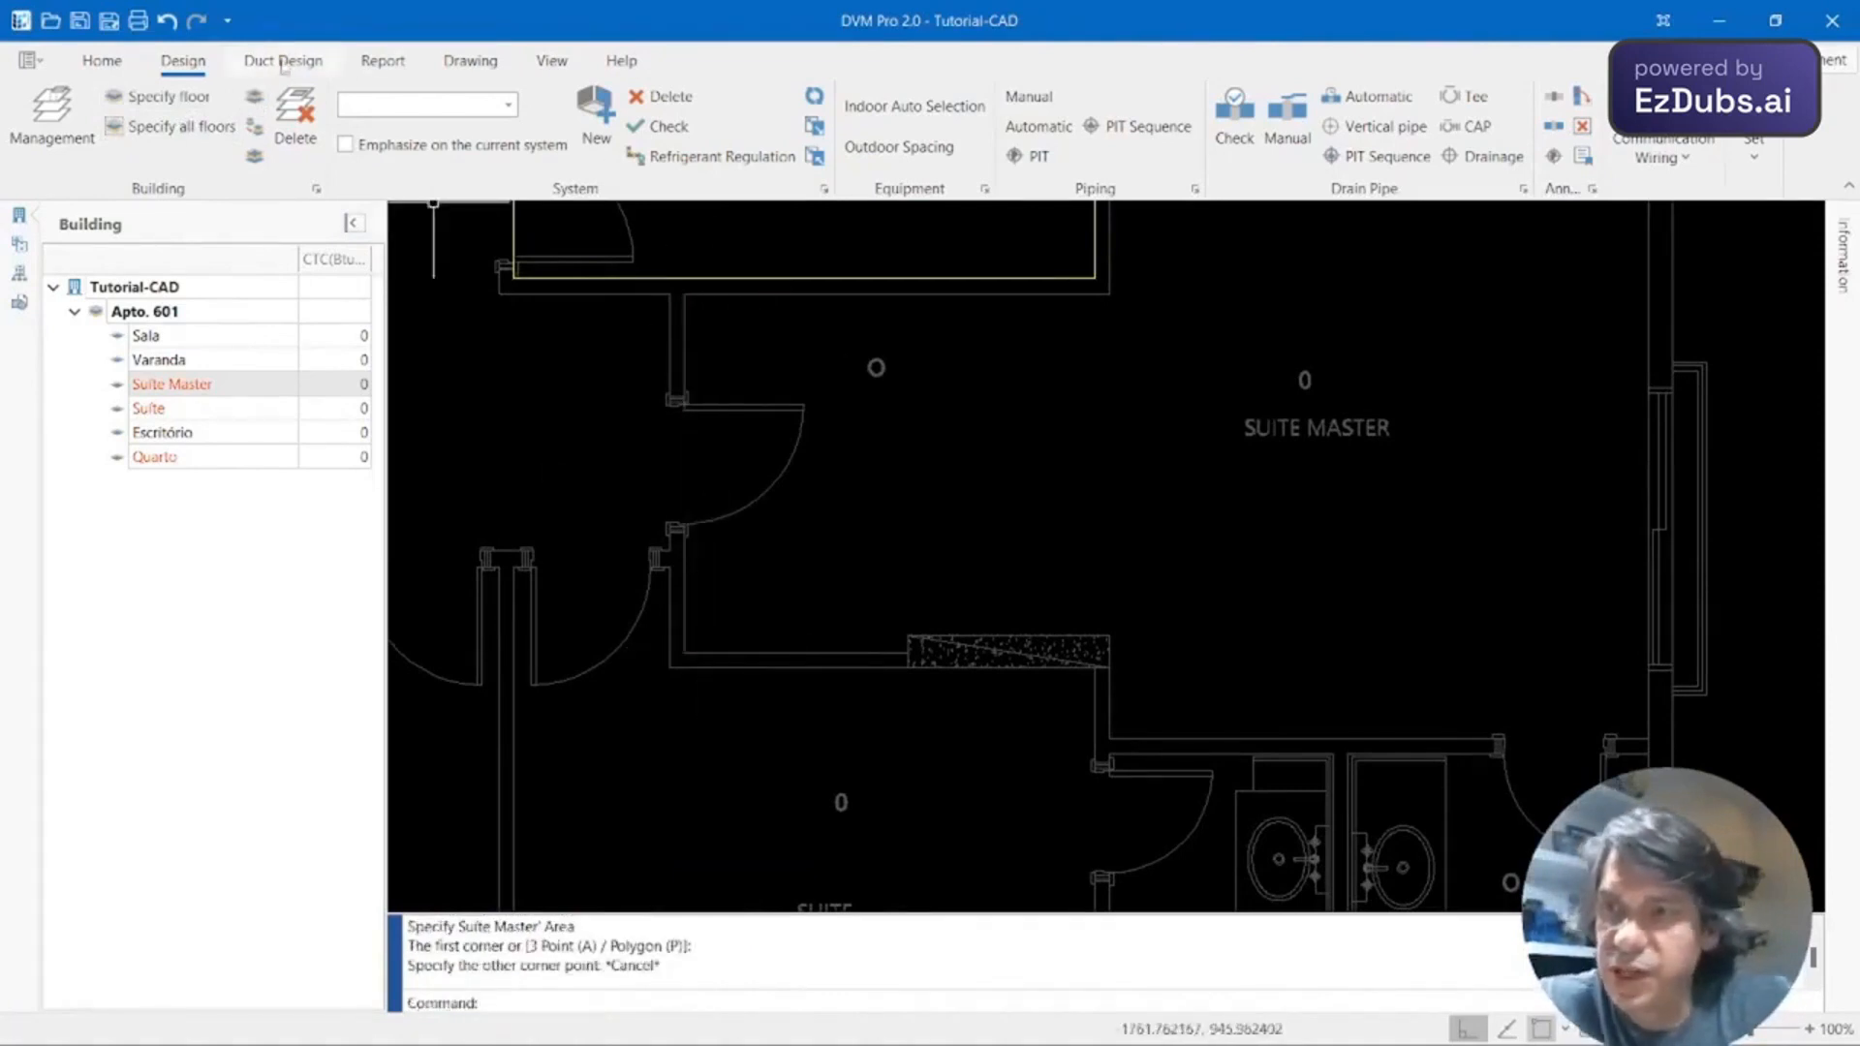
Start the Suite Master area as a polygon down the entrance door wall and along the lower wall to the column.
{"action": "left_click", "coordinate": [256, 99]}
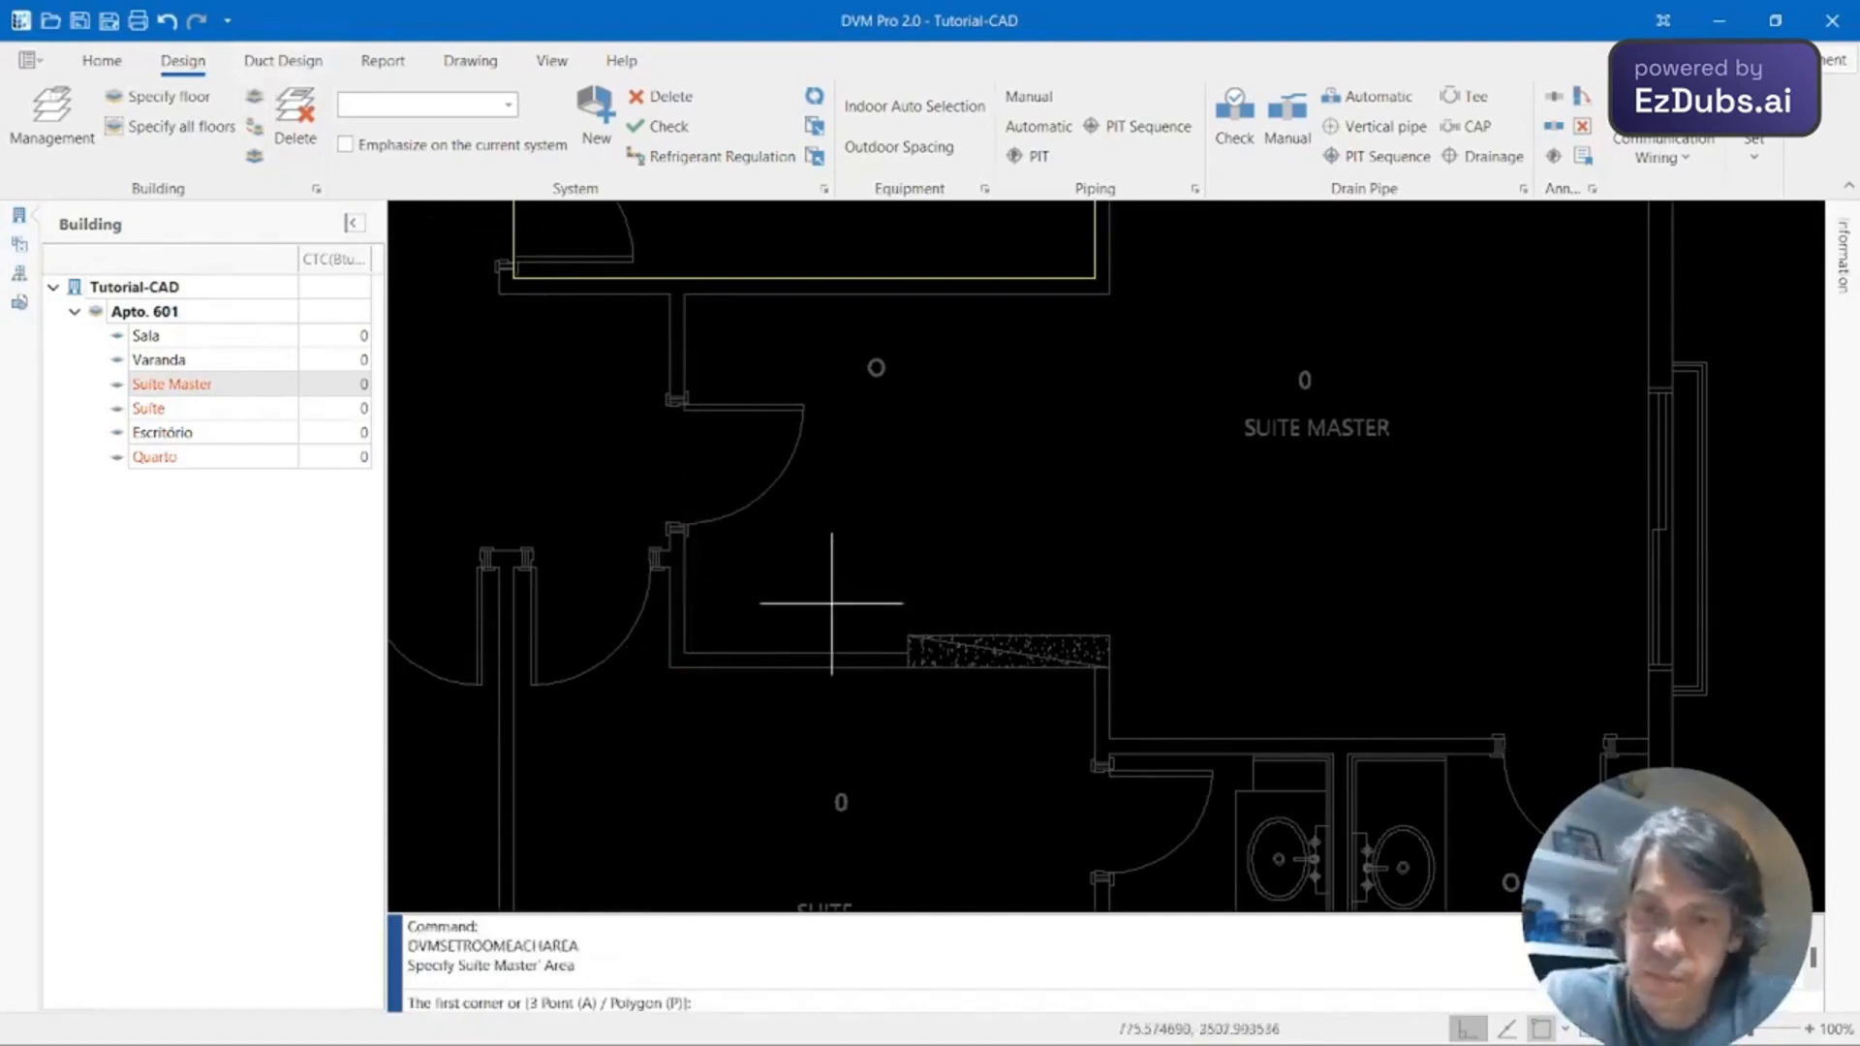
{"action": "type", "text": "p"}
{"action": "key", "text": "Return"}
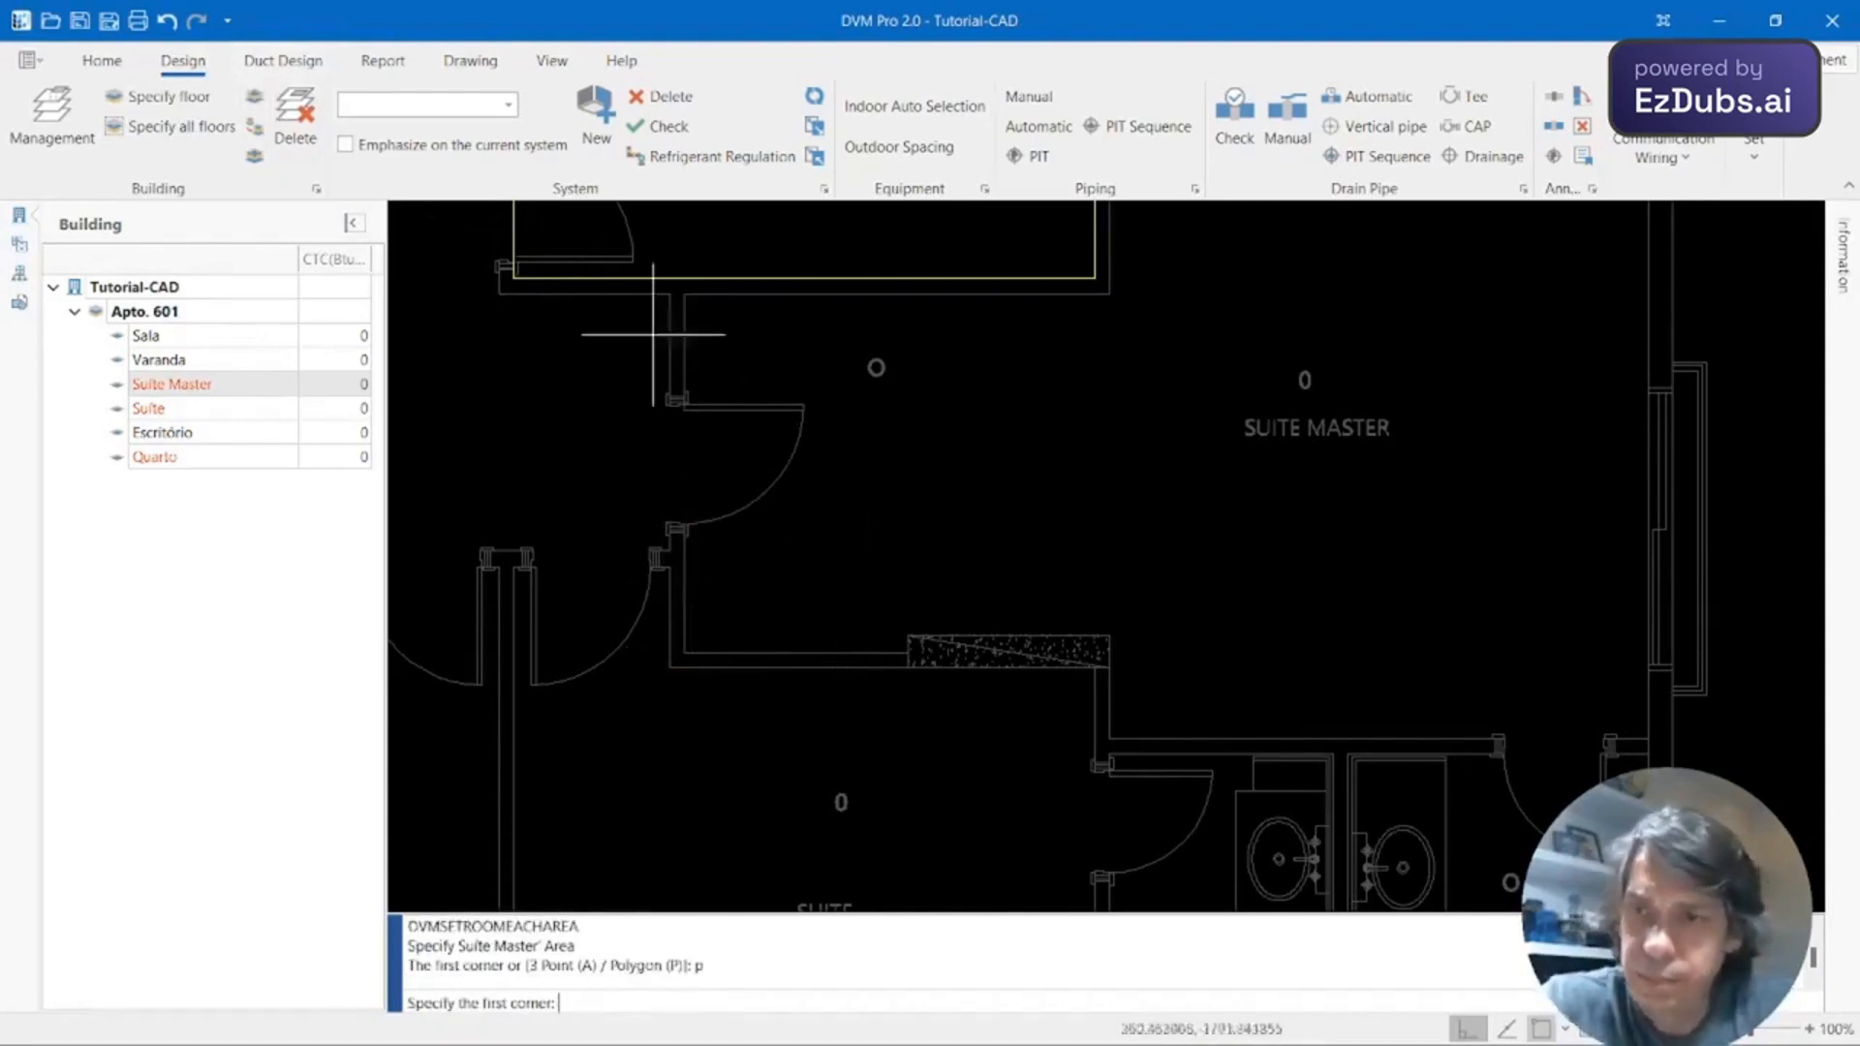
{"action": "left_click", "coordinate": [683, 291]}
{"action": "left_click", "coordinate": [683, 652]}
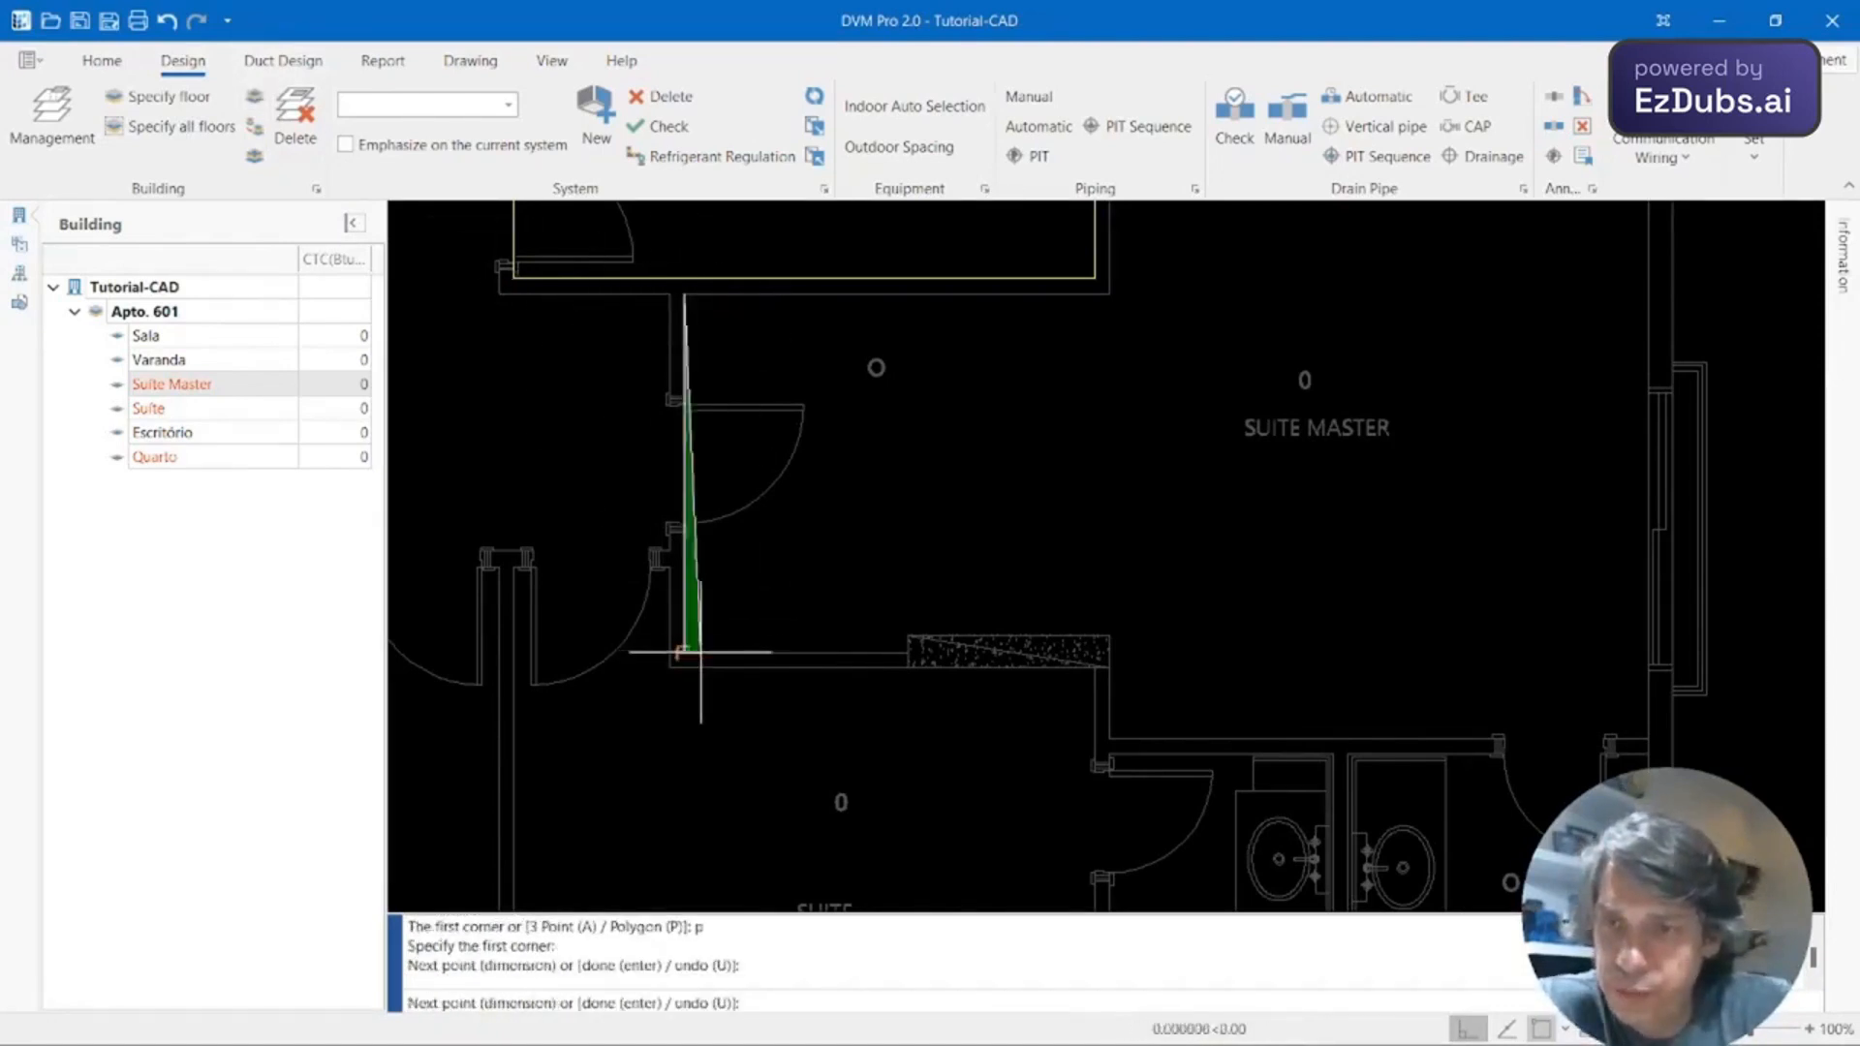
{"action": "scroll", "coordinate": [788, 685], "scroll_direction": "up", "scroll_amount": 5}
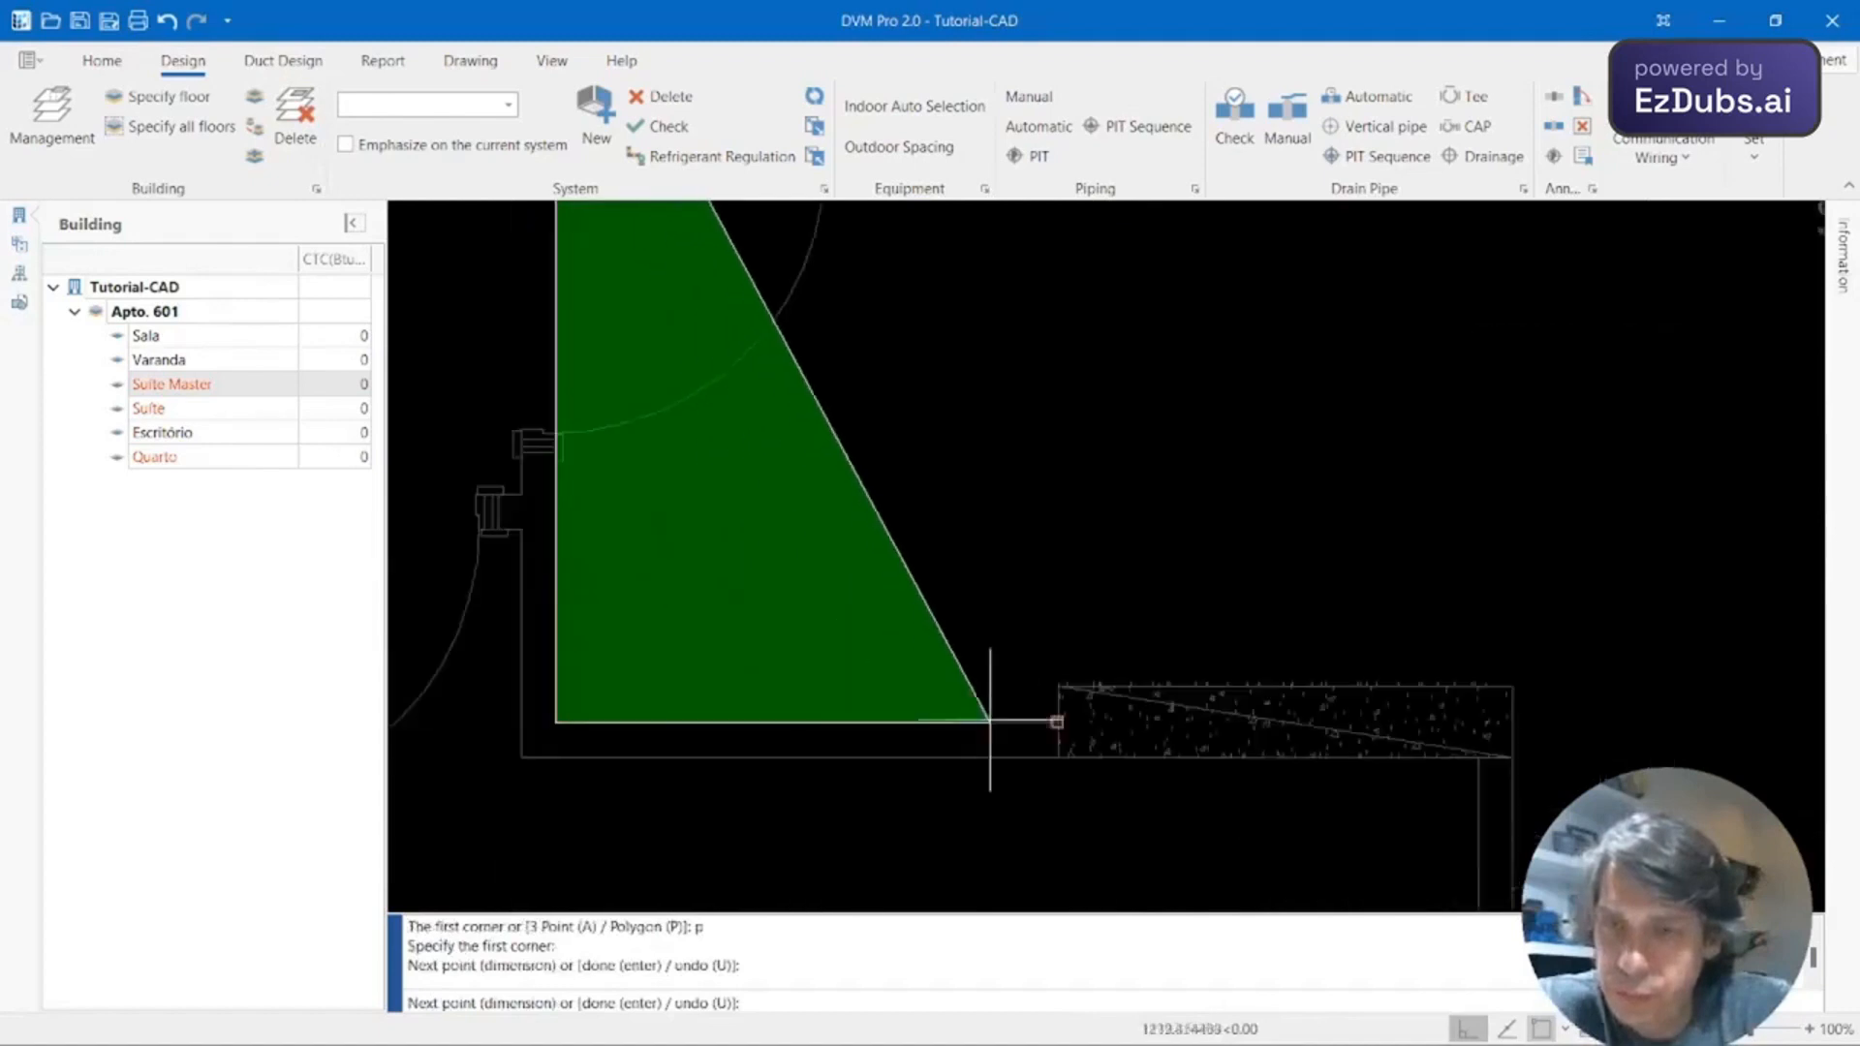
{"action": "left_click", "coordinate": [1055, 721]}
Continue the Suite Master polygon around the column, down to the bathroom wall and along it to the window wall.
{"action": "scroll", "coordinate": [1052, 702], "scroll_direction": "up", "scroll_amount": 2}
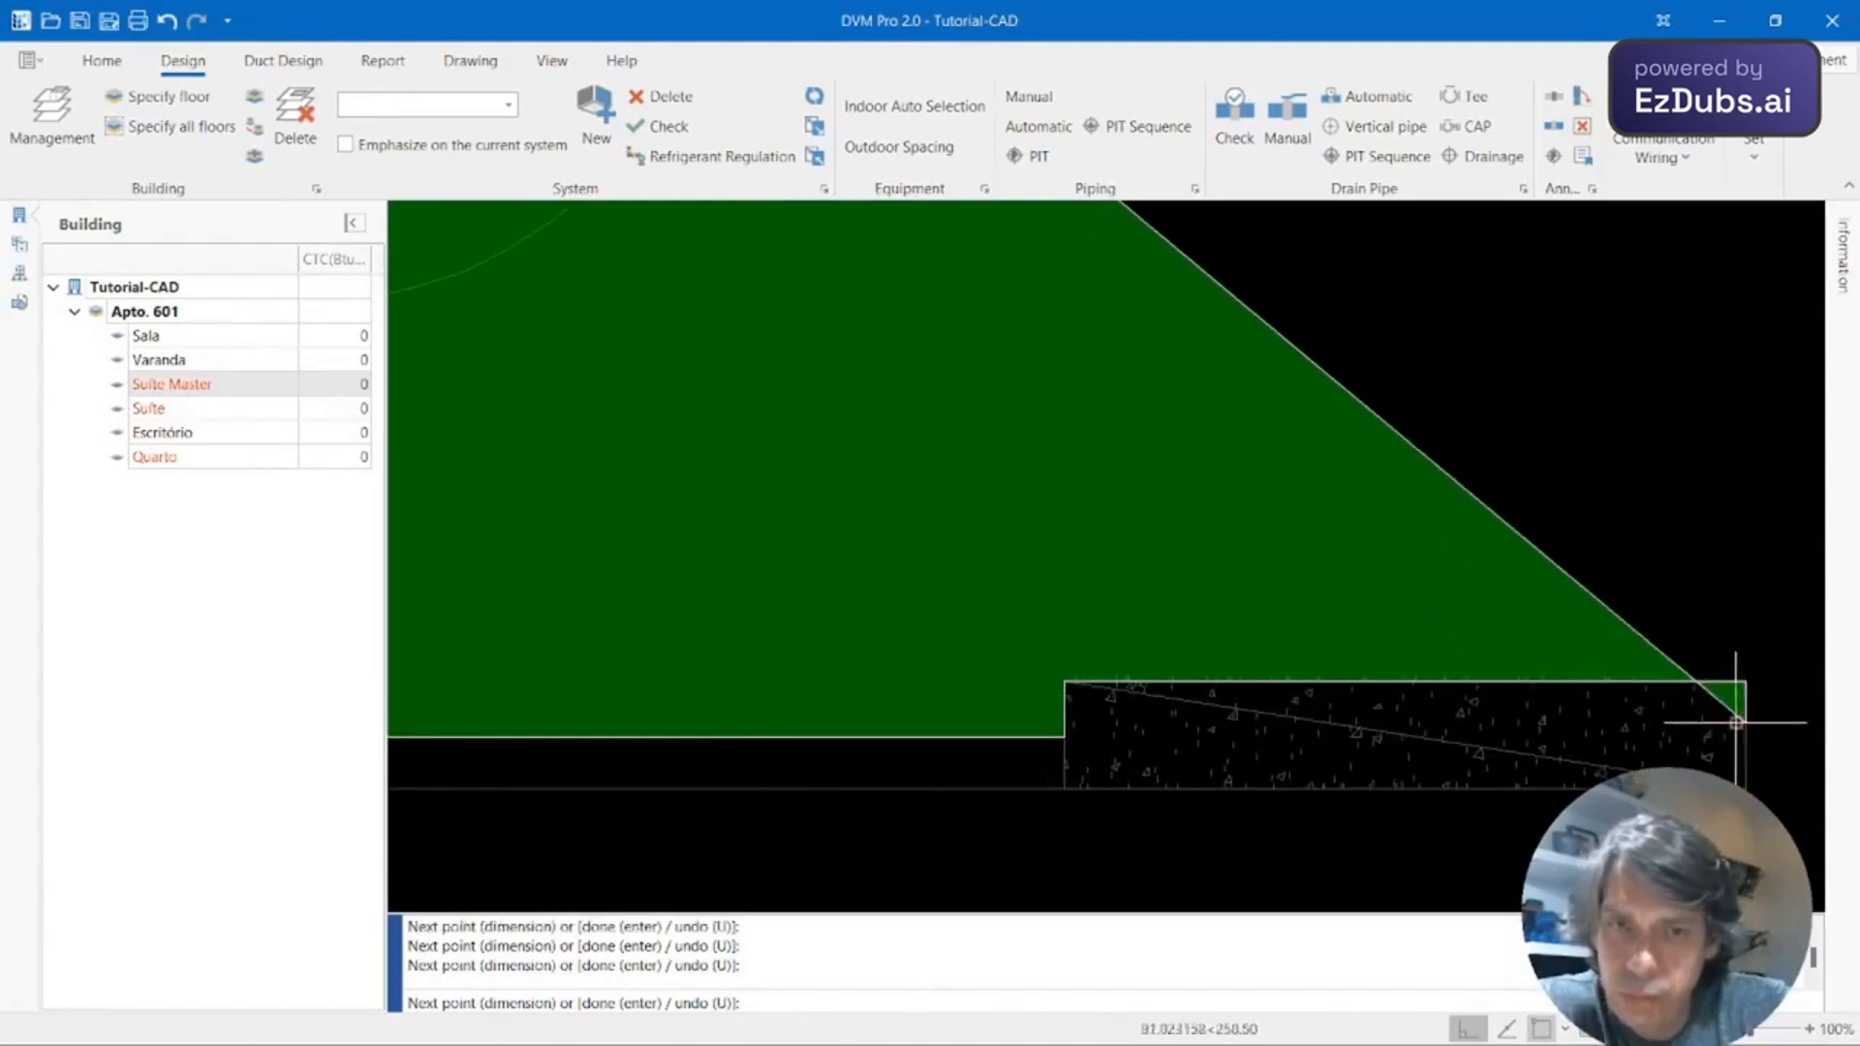
{"action": "scroll", "coordinate": [1738, 678], "scroll_direction": "down", "scroll_amount": 3}
{"action": "middle_click_drag", "start_coordinate": [1697, 666], "coordinate": [1328, 623]}
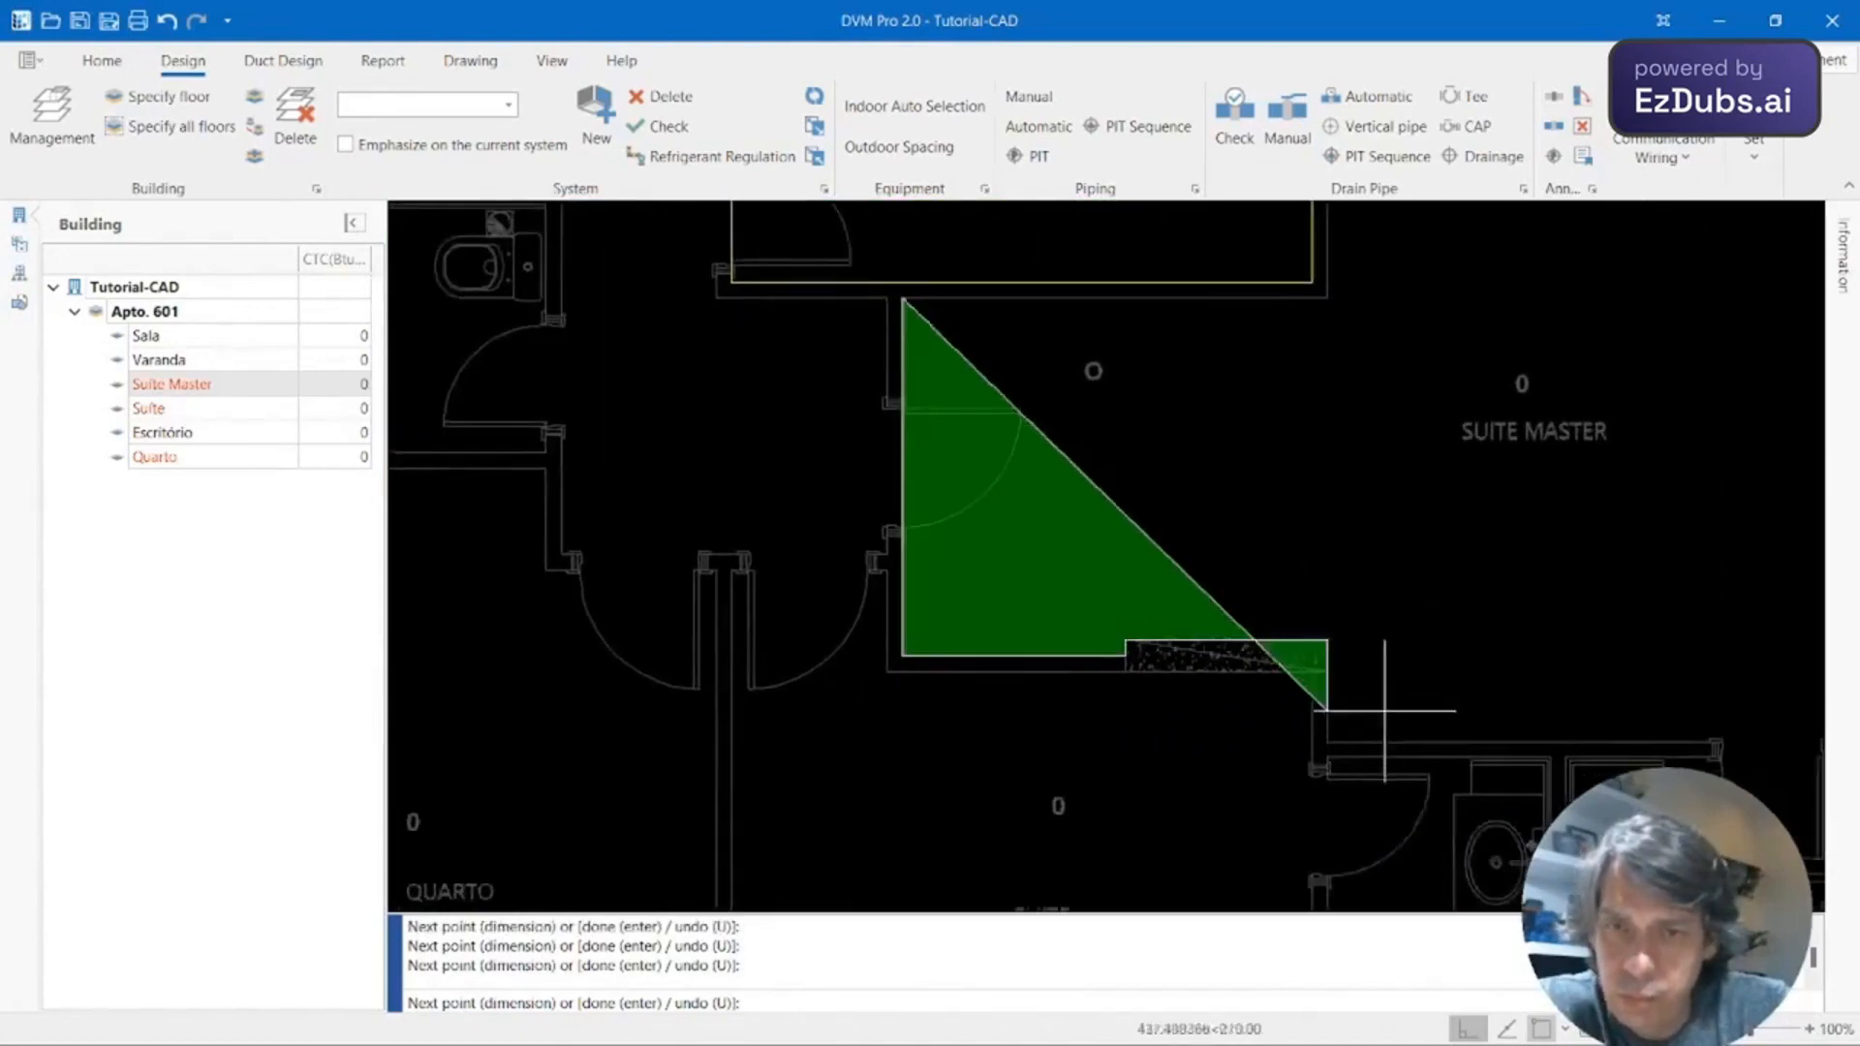
{"action": "scroll", "coordinate": [1312, 747], "scroll_direction": "up", "scroll_amount": 2}
{"action": "left_click", "coordinate": [1303, 751]}
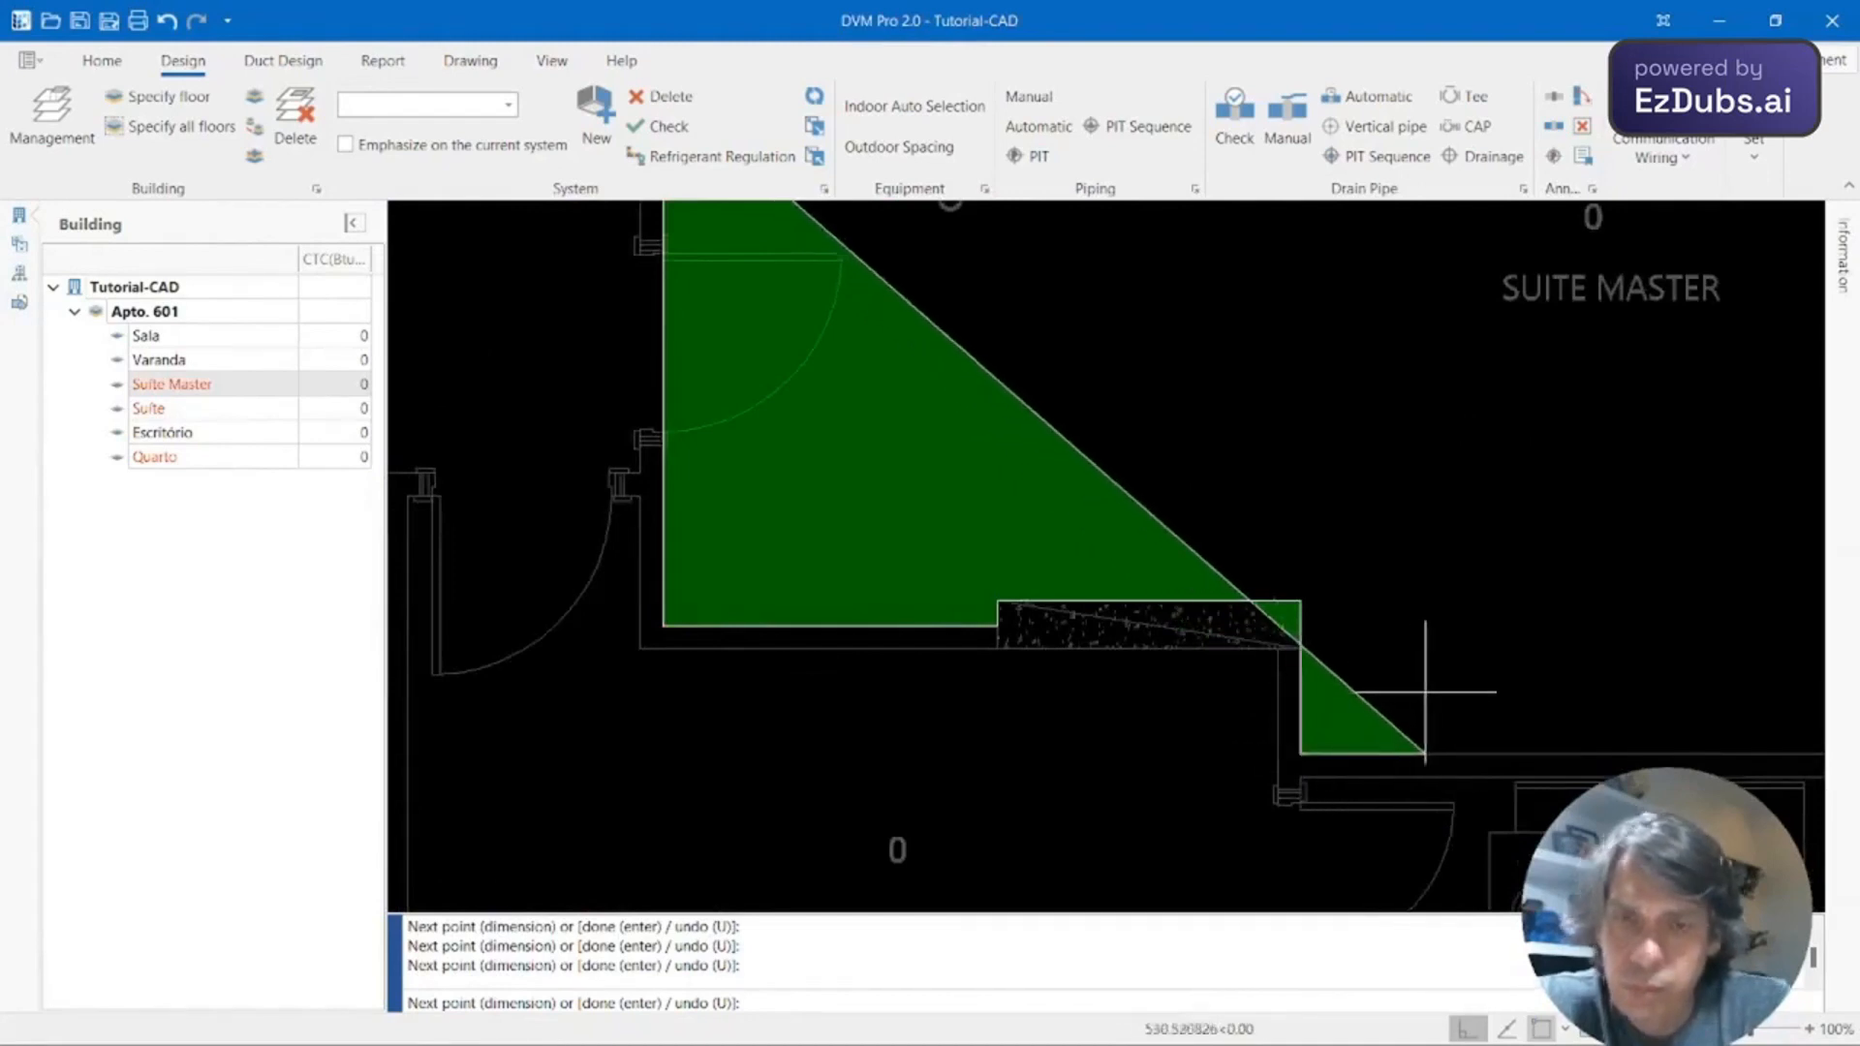
{"action": "middle_click_drag", "start_coordinate": [1424, 664], "coordinate": [717, 714]}
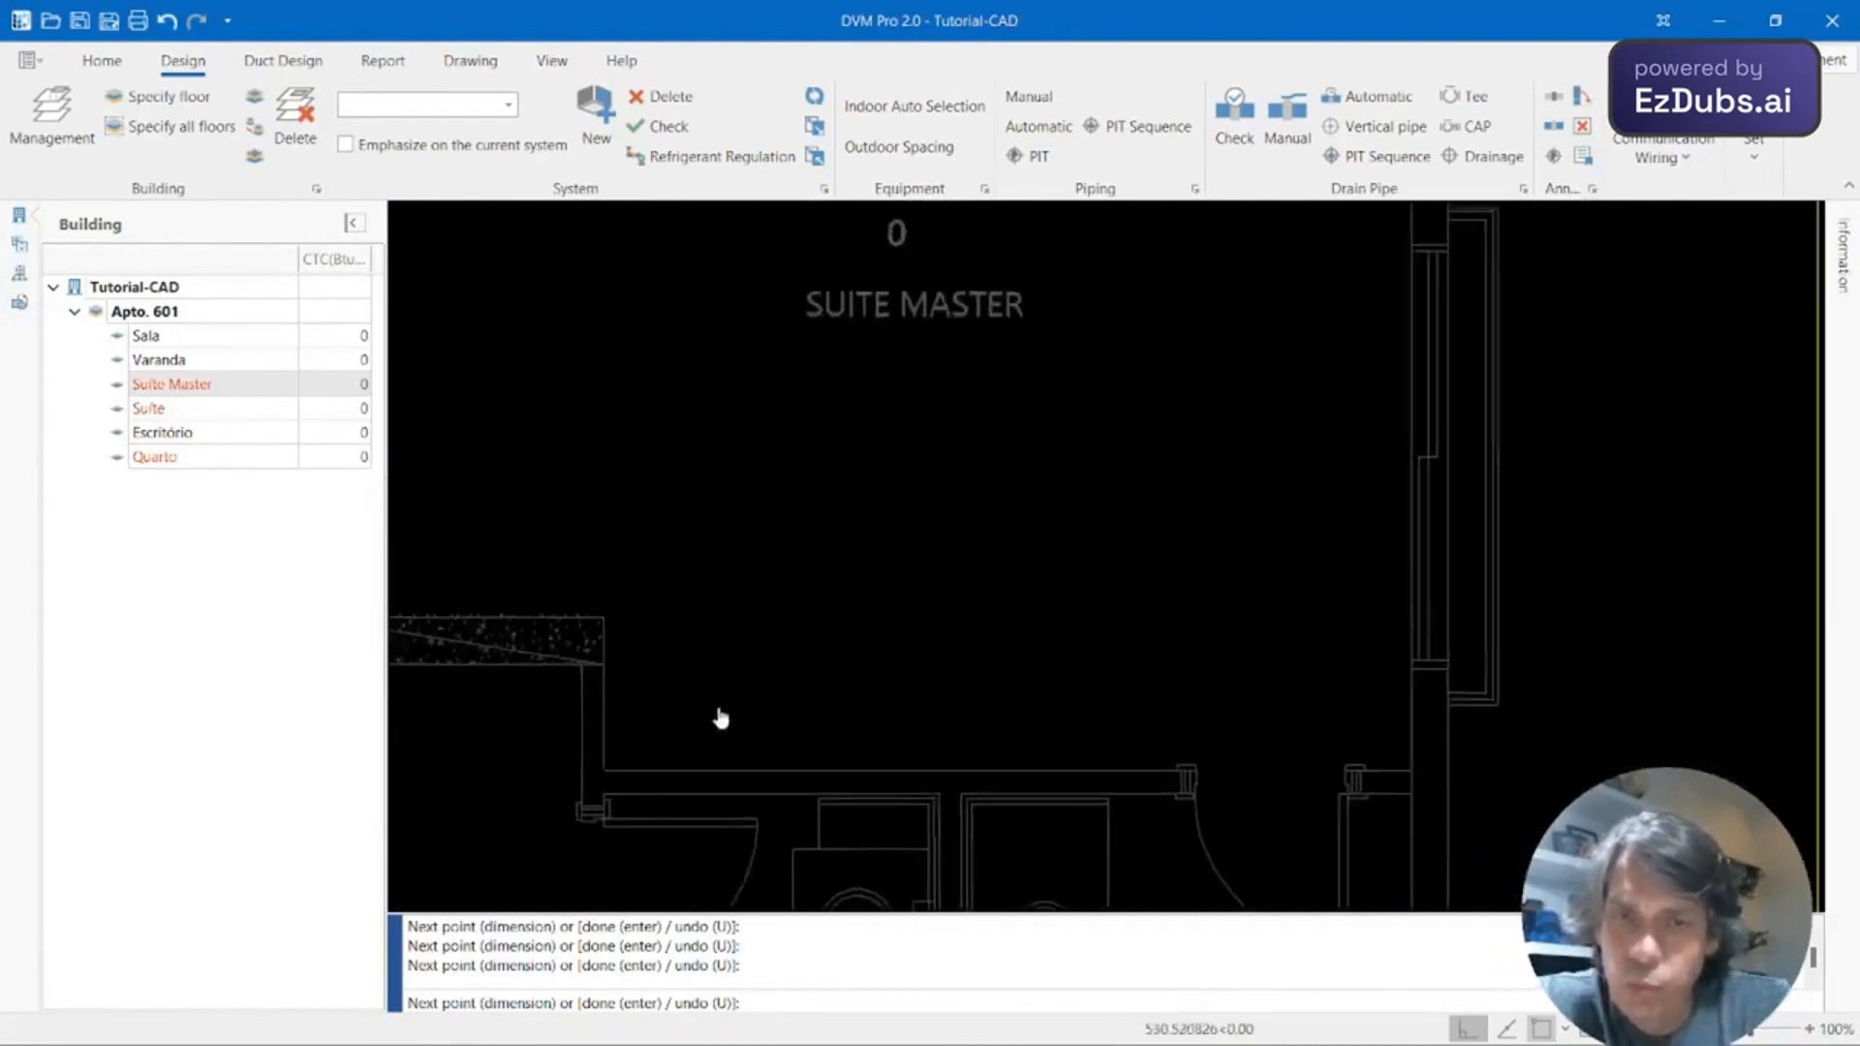
{"action": "left_click", "coordinate": [1417, 757]}
{"action": "scroll", "coordinate": [1341, 631], "scroll_direction": "down", "scroll_amount": 3}
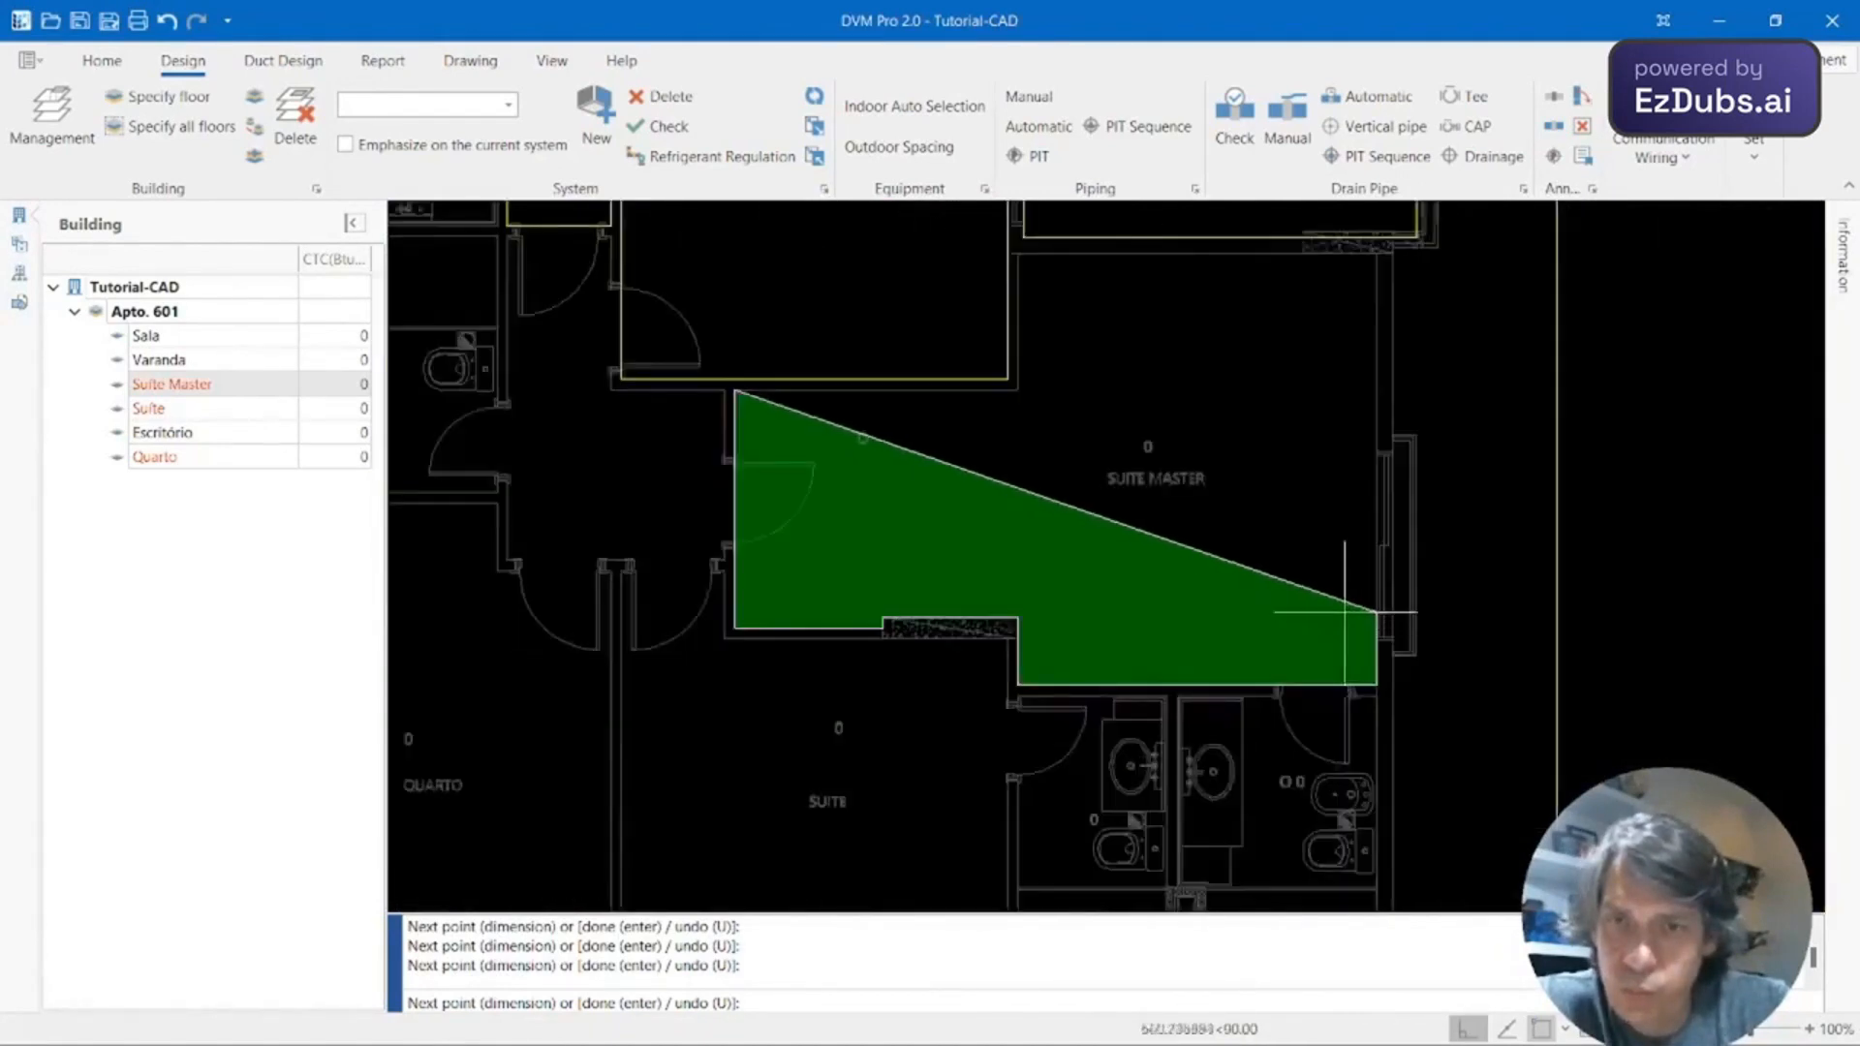
Extend the Suite Master polygon up the window wall and along the Varanda wall to the Escritório's outer wall.
{"action": "scroll", "coordinate": [1366, 320], "scroll_direction": "up", "scroll_amount": 4}
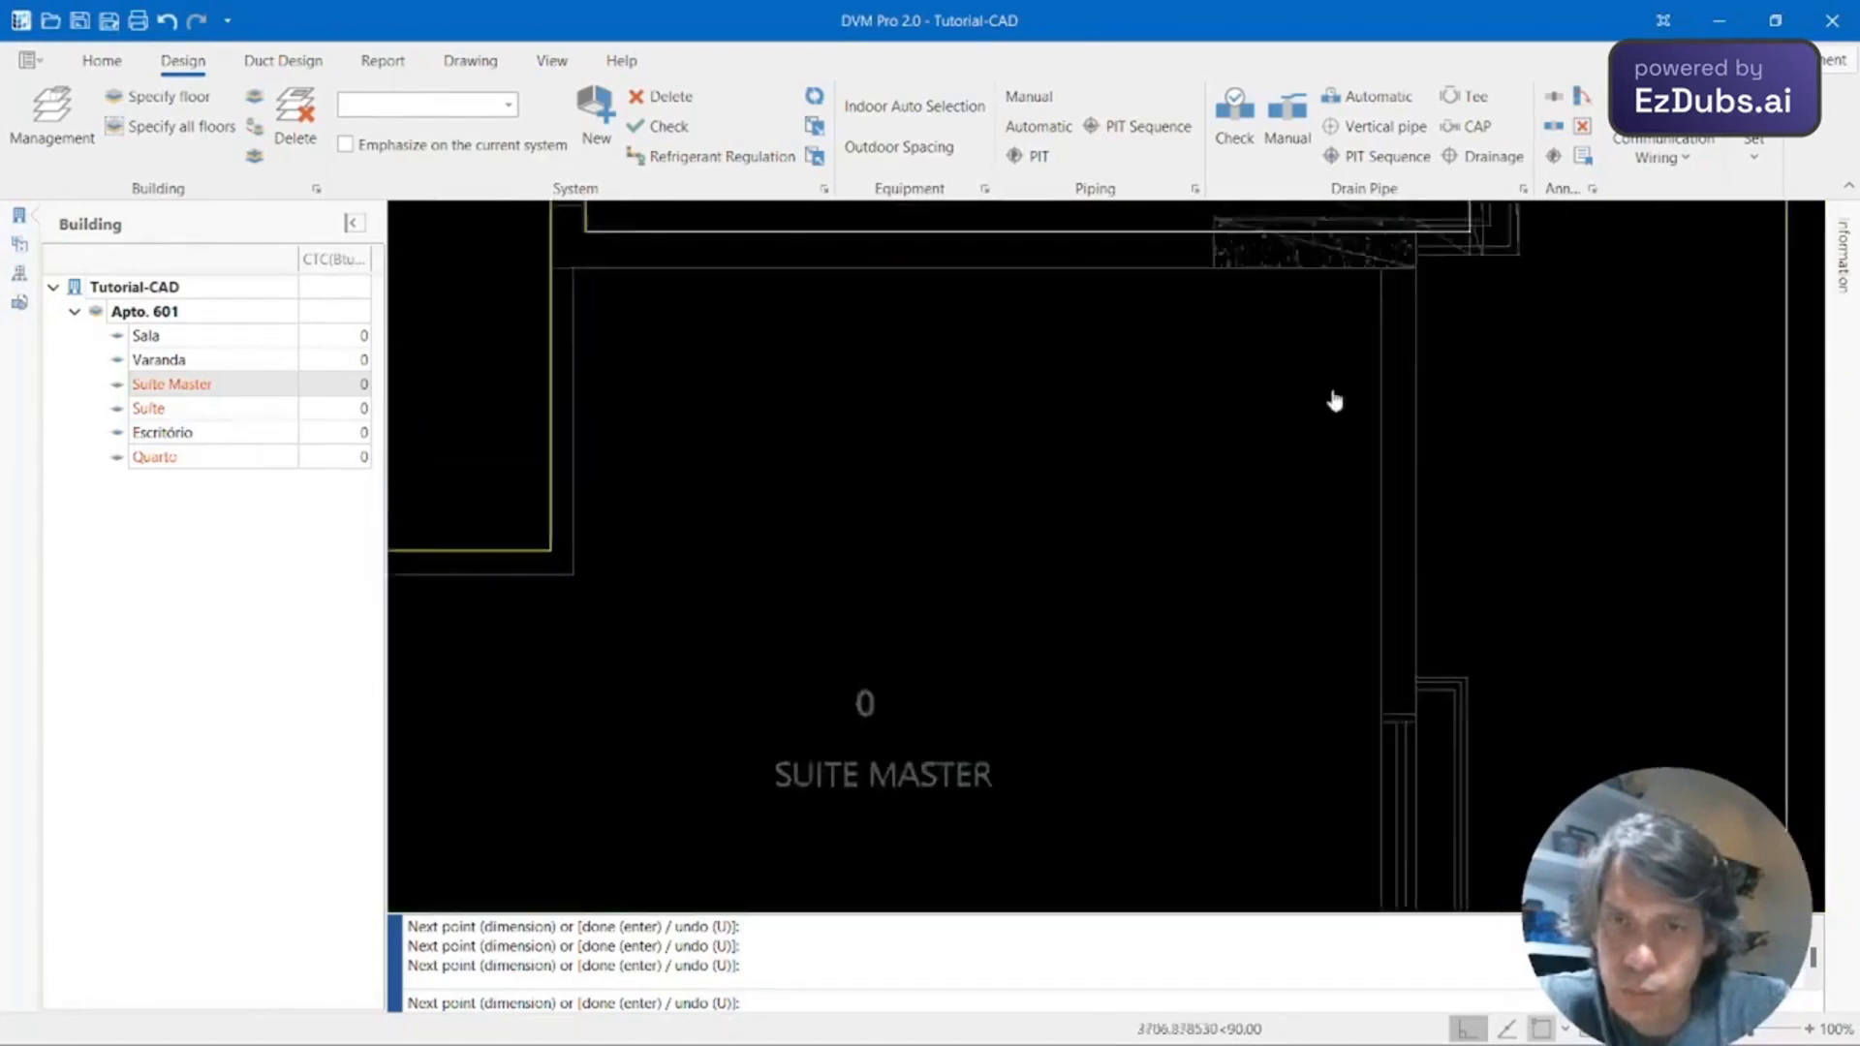
{"action": "scroll", "coordinate": [1307, 562], "scroll_direction": "up", "scroll_amount": 3}
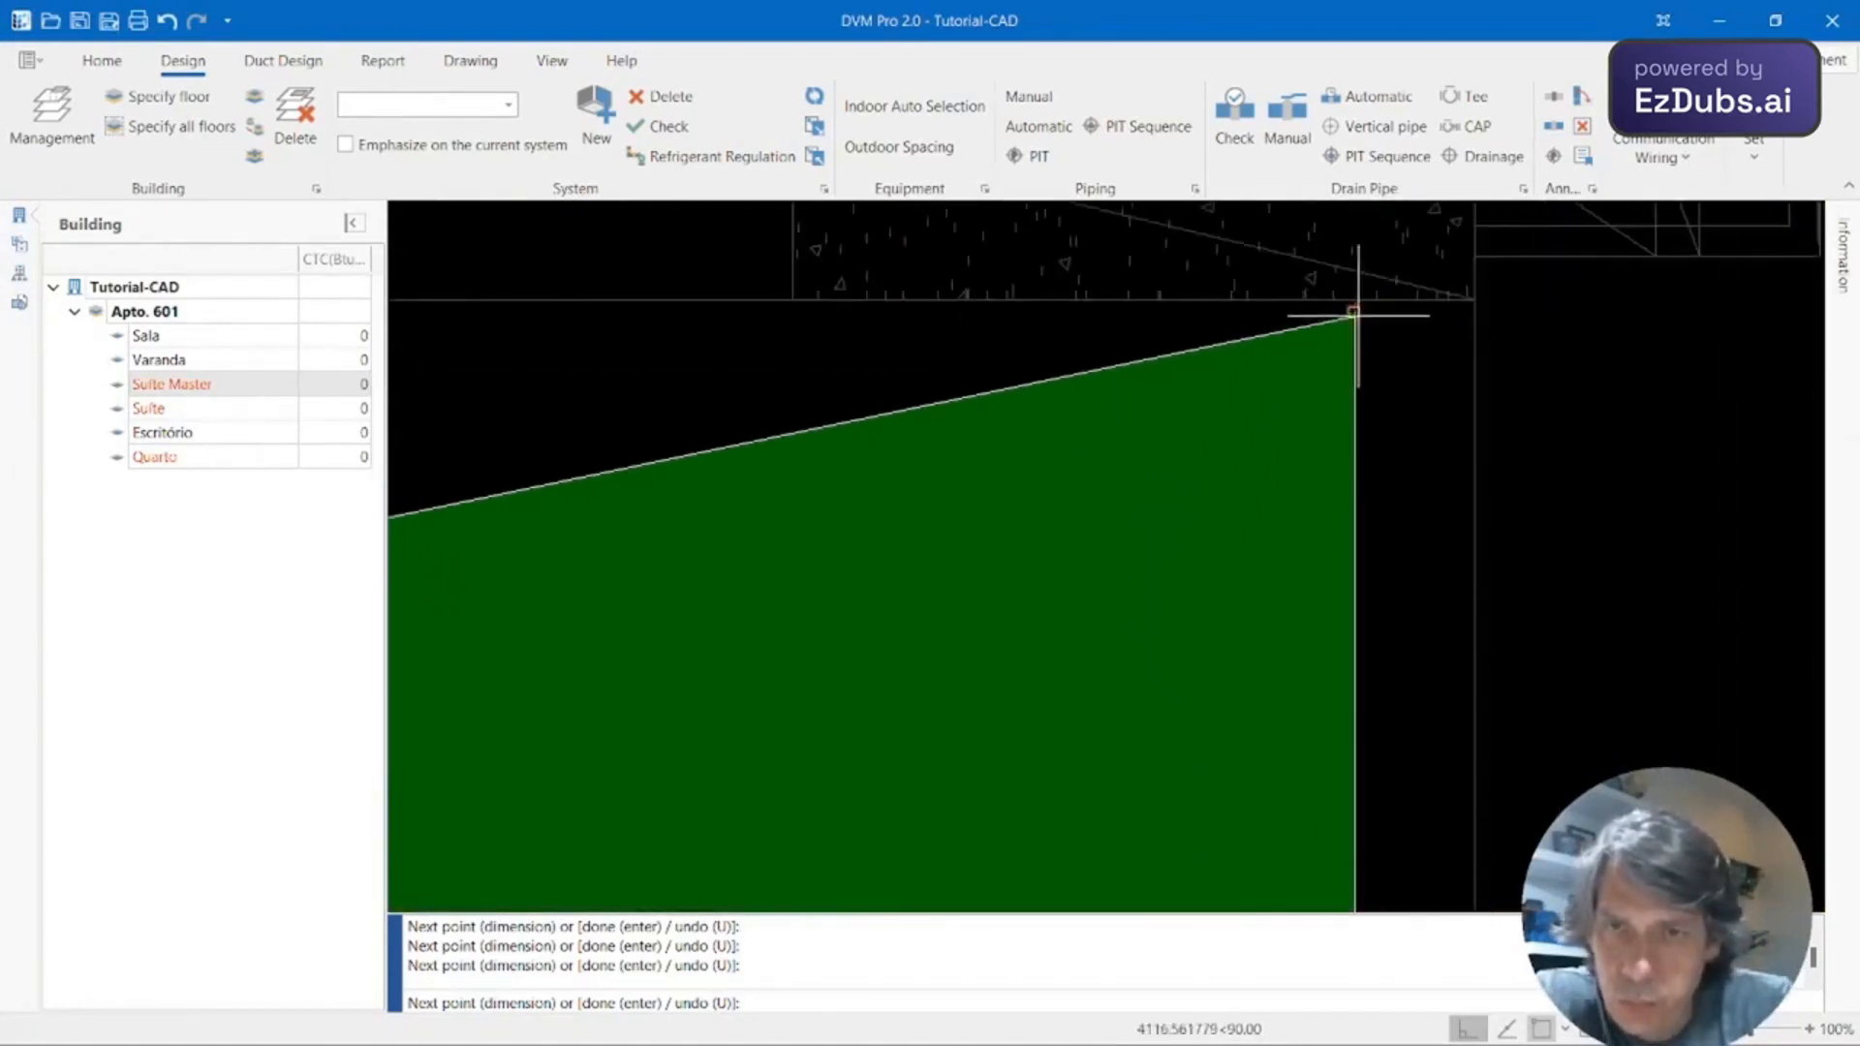
{"action": "left_click", "coordinate": [1354, 302]}
{"action": "scroll", "coordinate": [1263, 394], "scroll_direction": "down", "scroll_amount": 2}
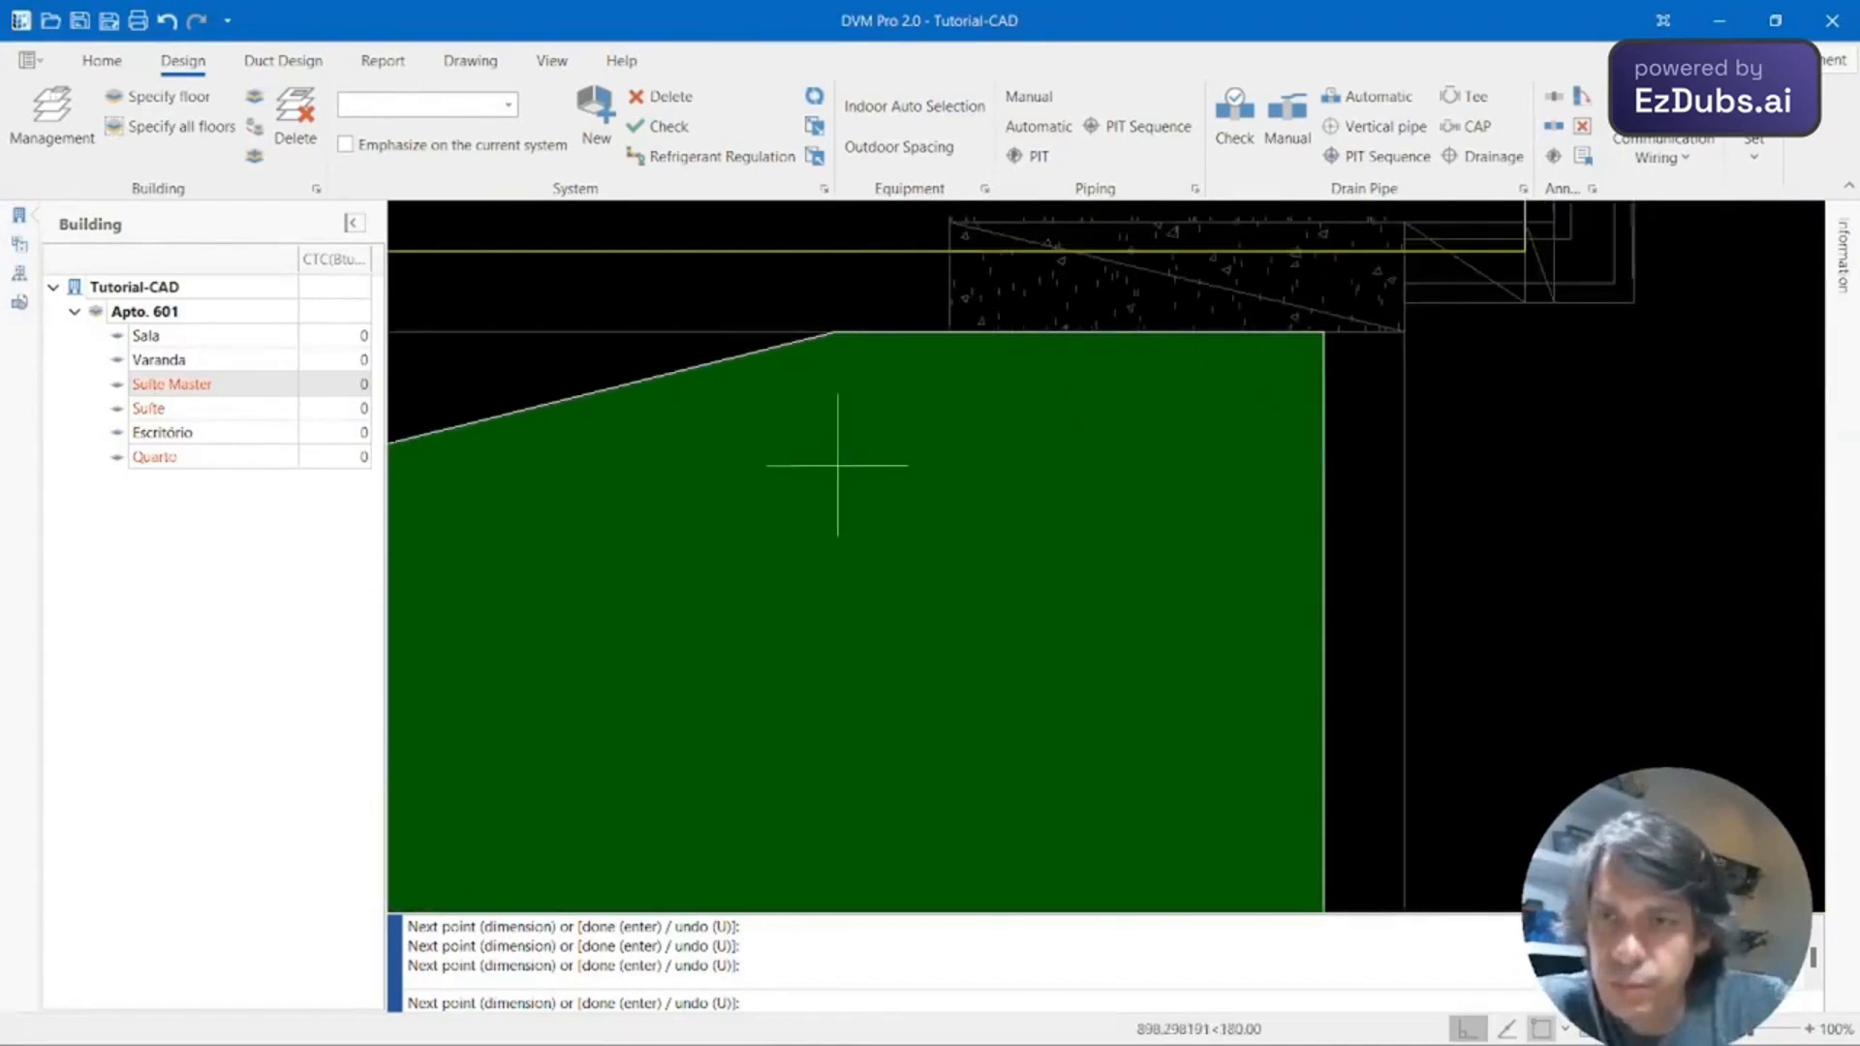
{"action": "middle_click_drag", "start_coordinate": [689, 474], "coordinate": [1259, 538]}
{"action": "scroll", "coordinate": [499, 581], "scroll_direction": "down", "scroll_amount": 2}
{"action": "middle_click_drag", "start_coordinate": [528, 582], "coordinate": [1108, 541]}
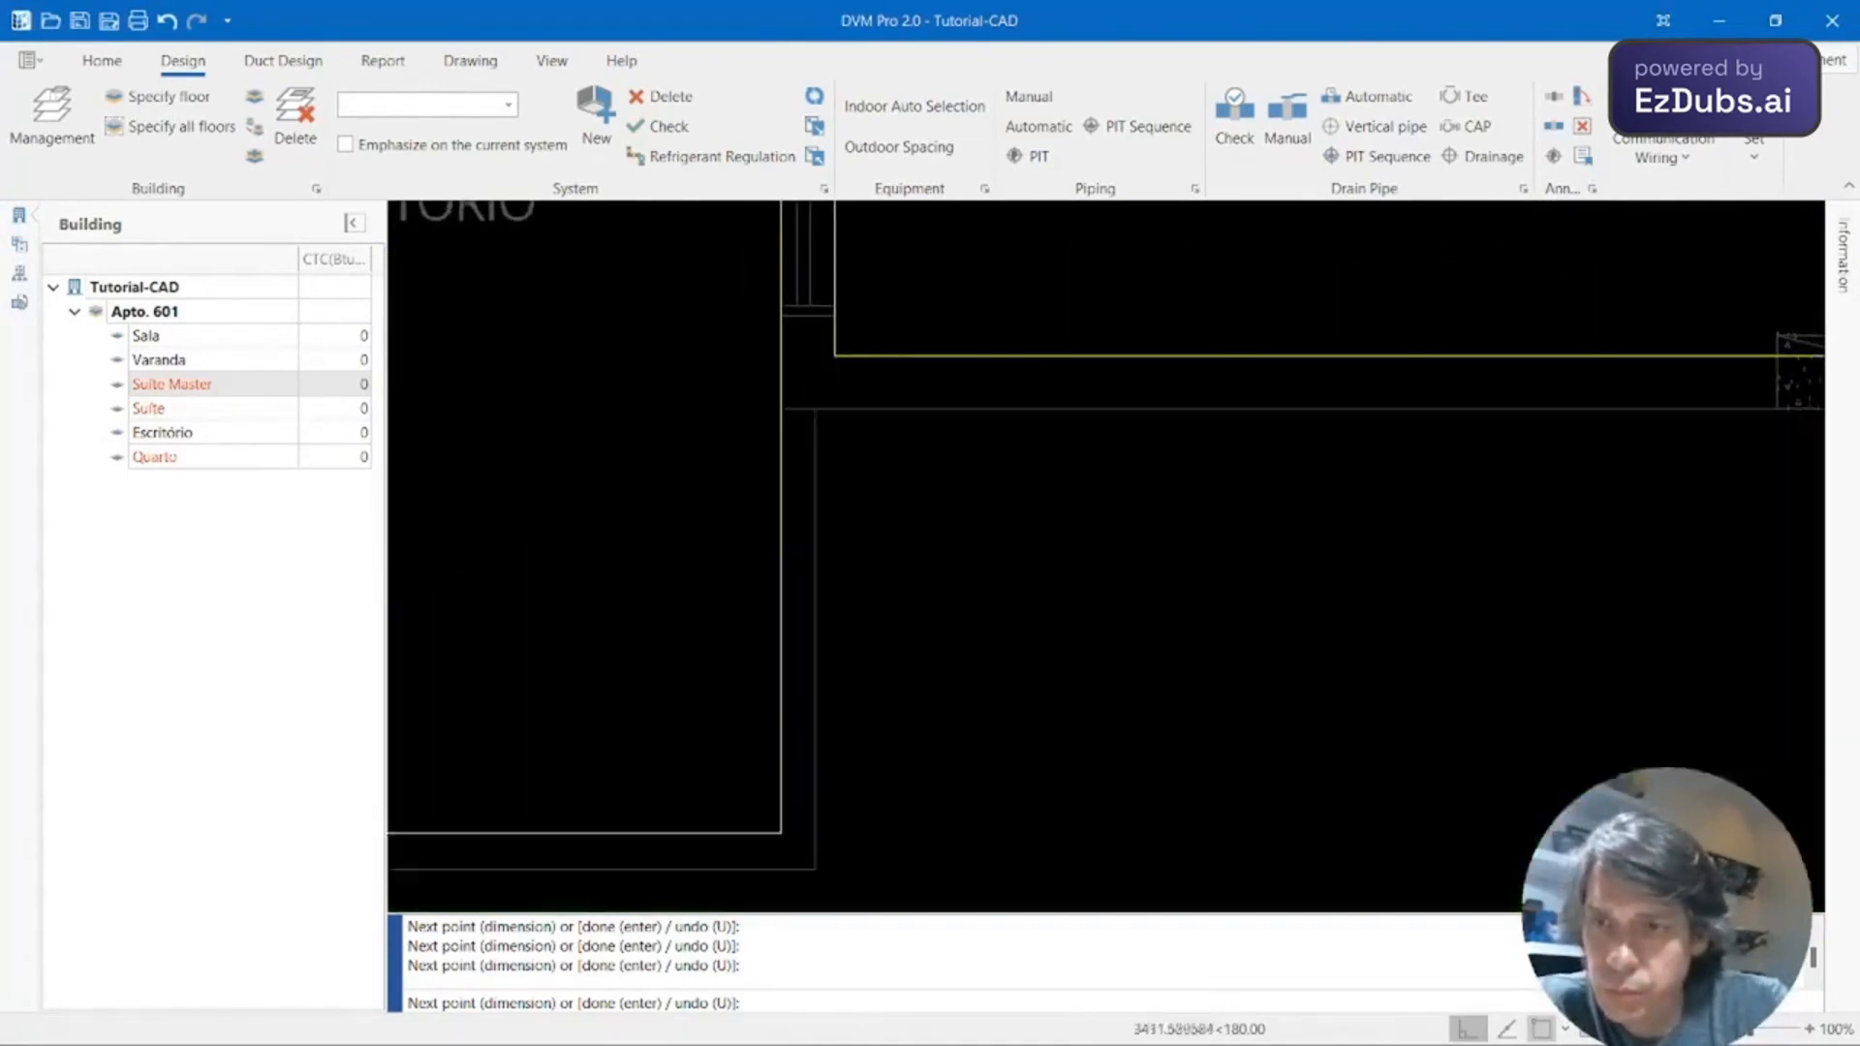
{"action": "left_click", "coordinate": [814, 408]}
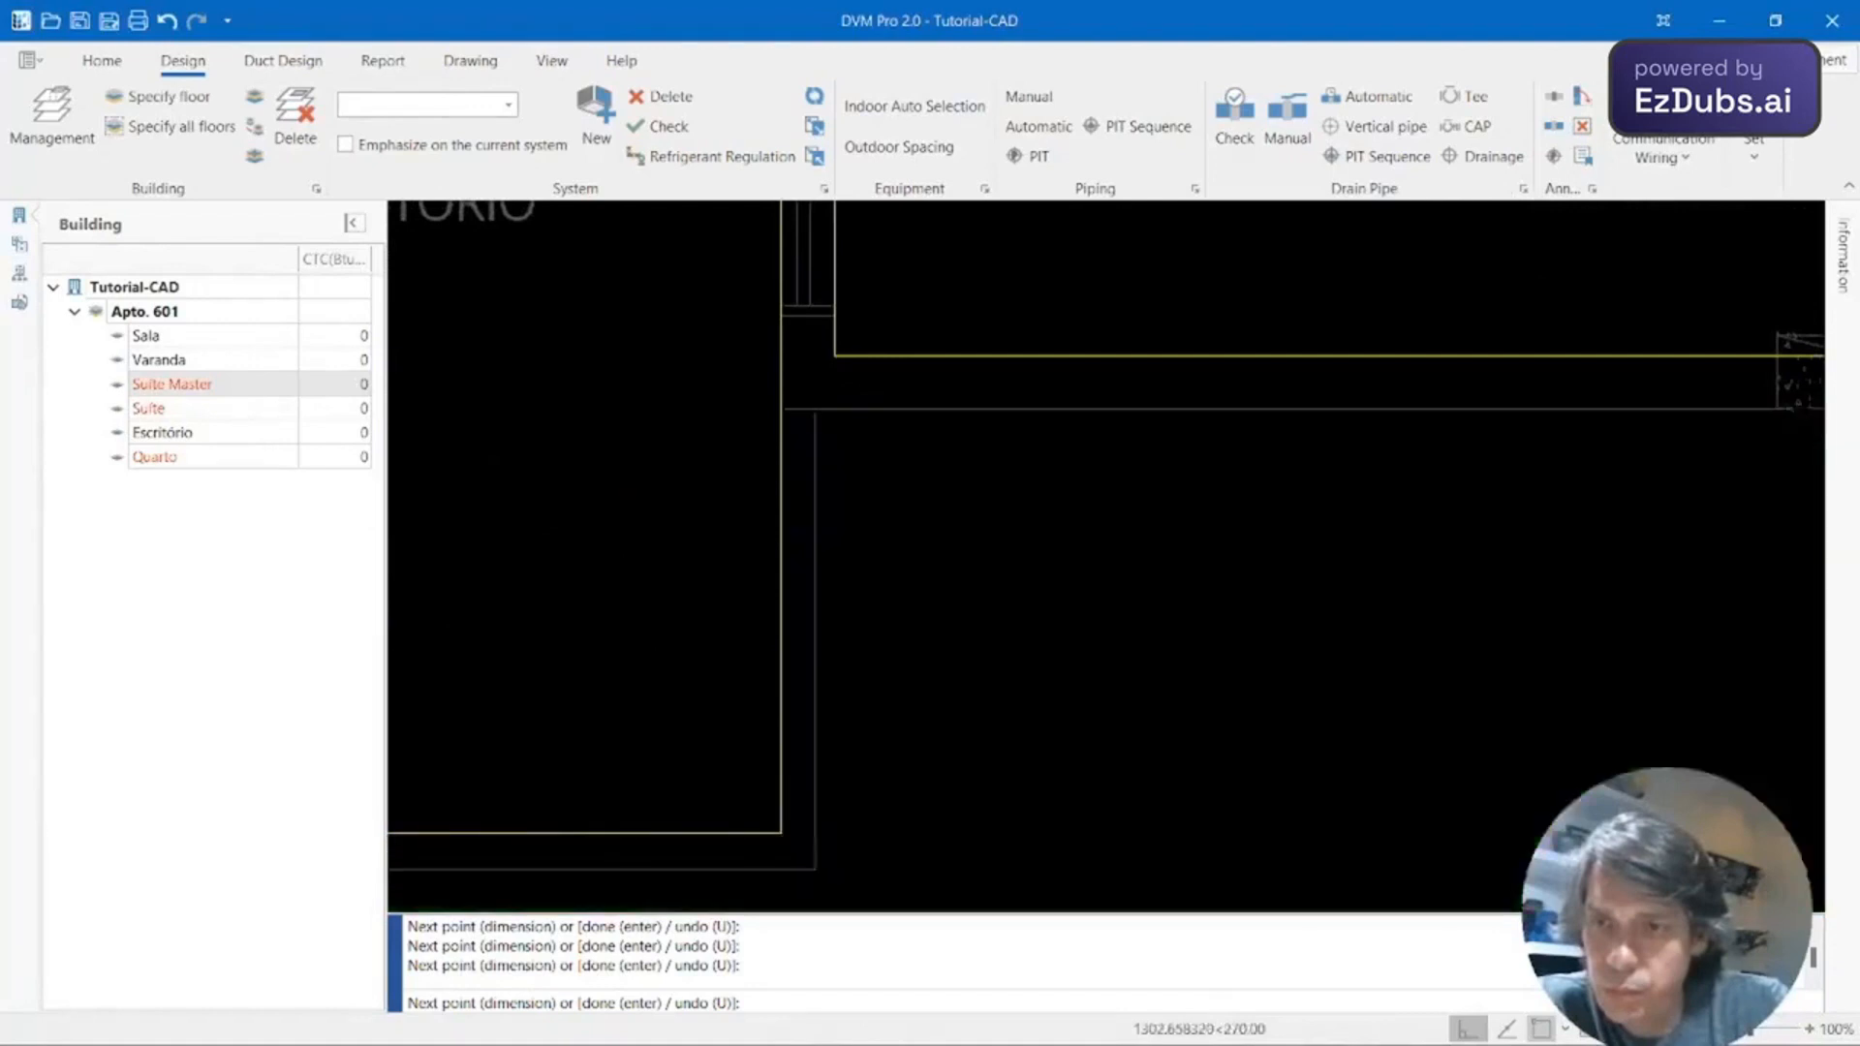
Place the Suite Master polygon's last point at the Escritório's lower outer corner and finish the area.
{"action": "scroll", "coordinate": [896, 786], "scroll_direction": "down", "scroll_amount": 3}
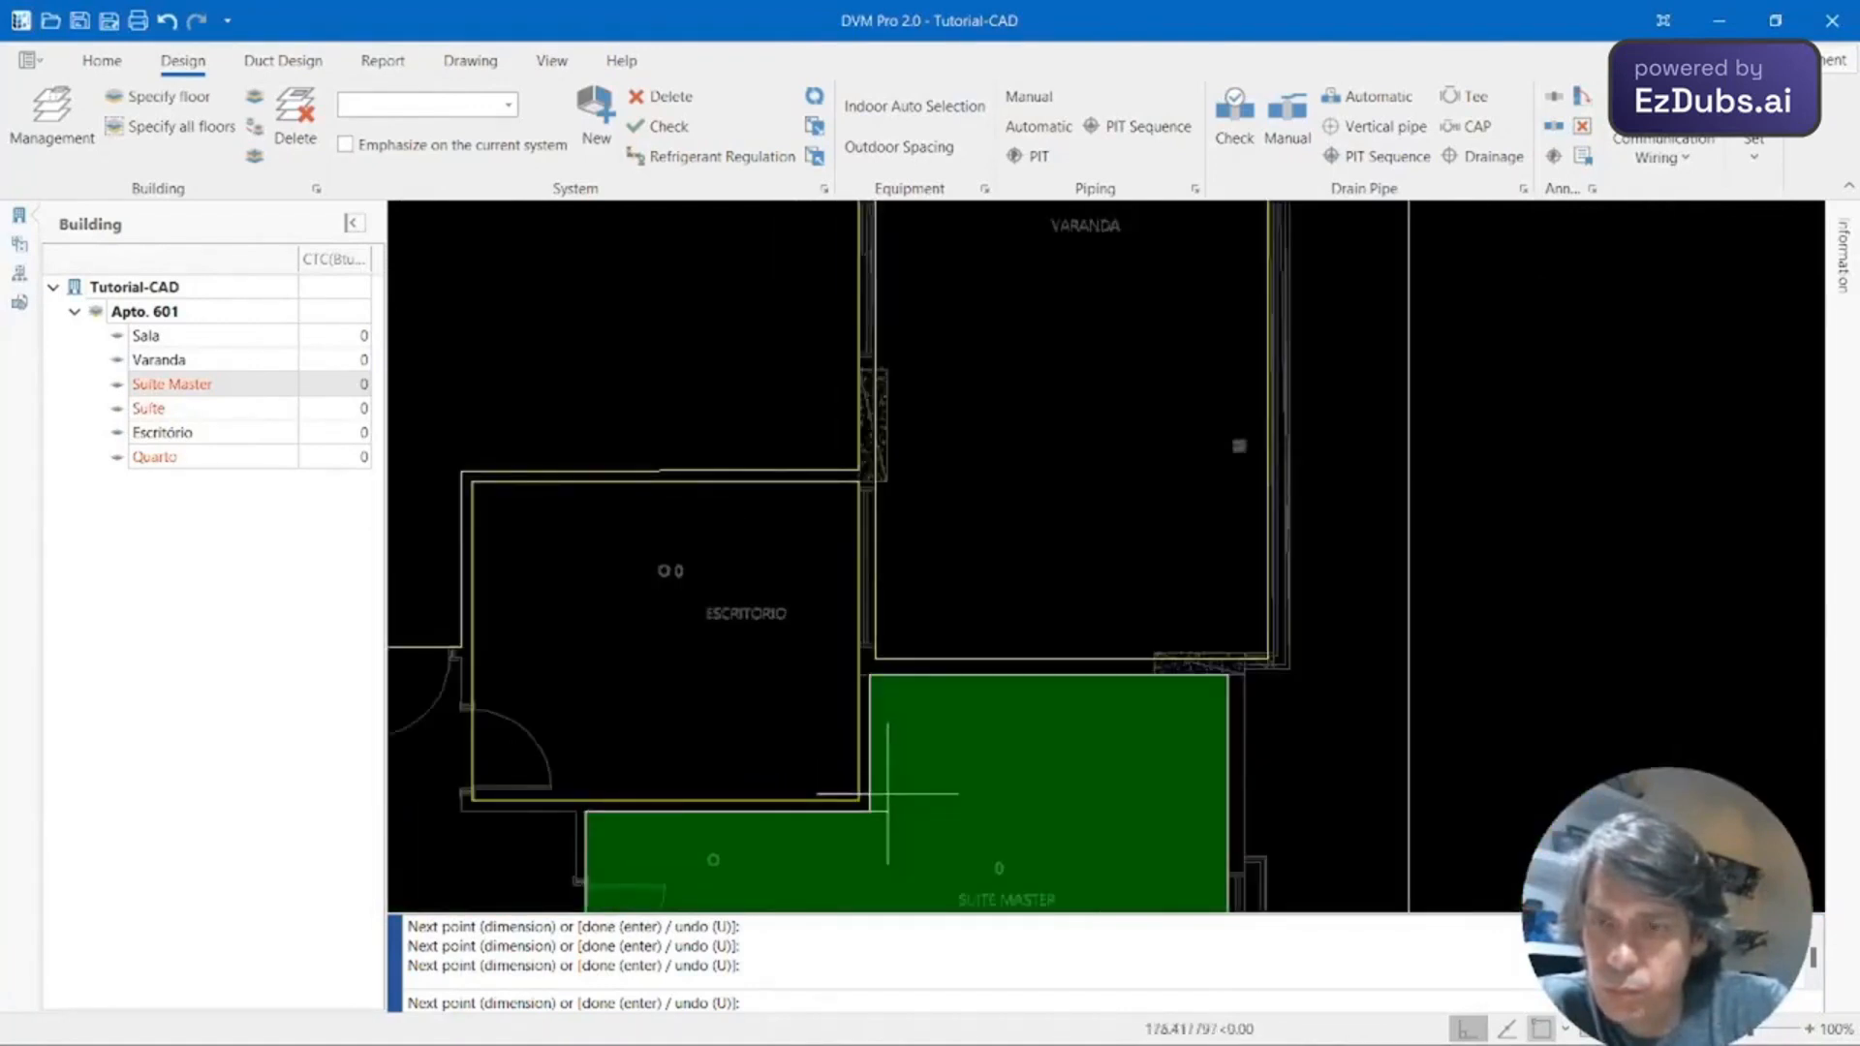
{"action": "scroll", "coordinate": [885, 793], "scroll_direction": "down", "scroll_amount": 1}
{"action": "key", "text": "Return"}
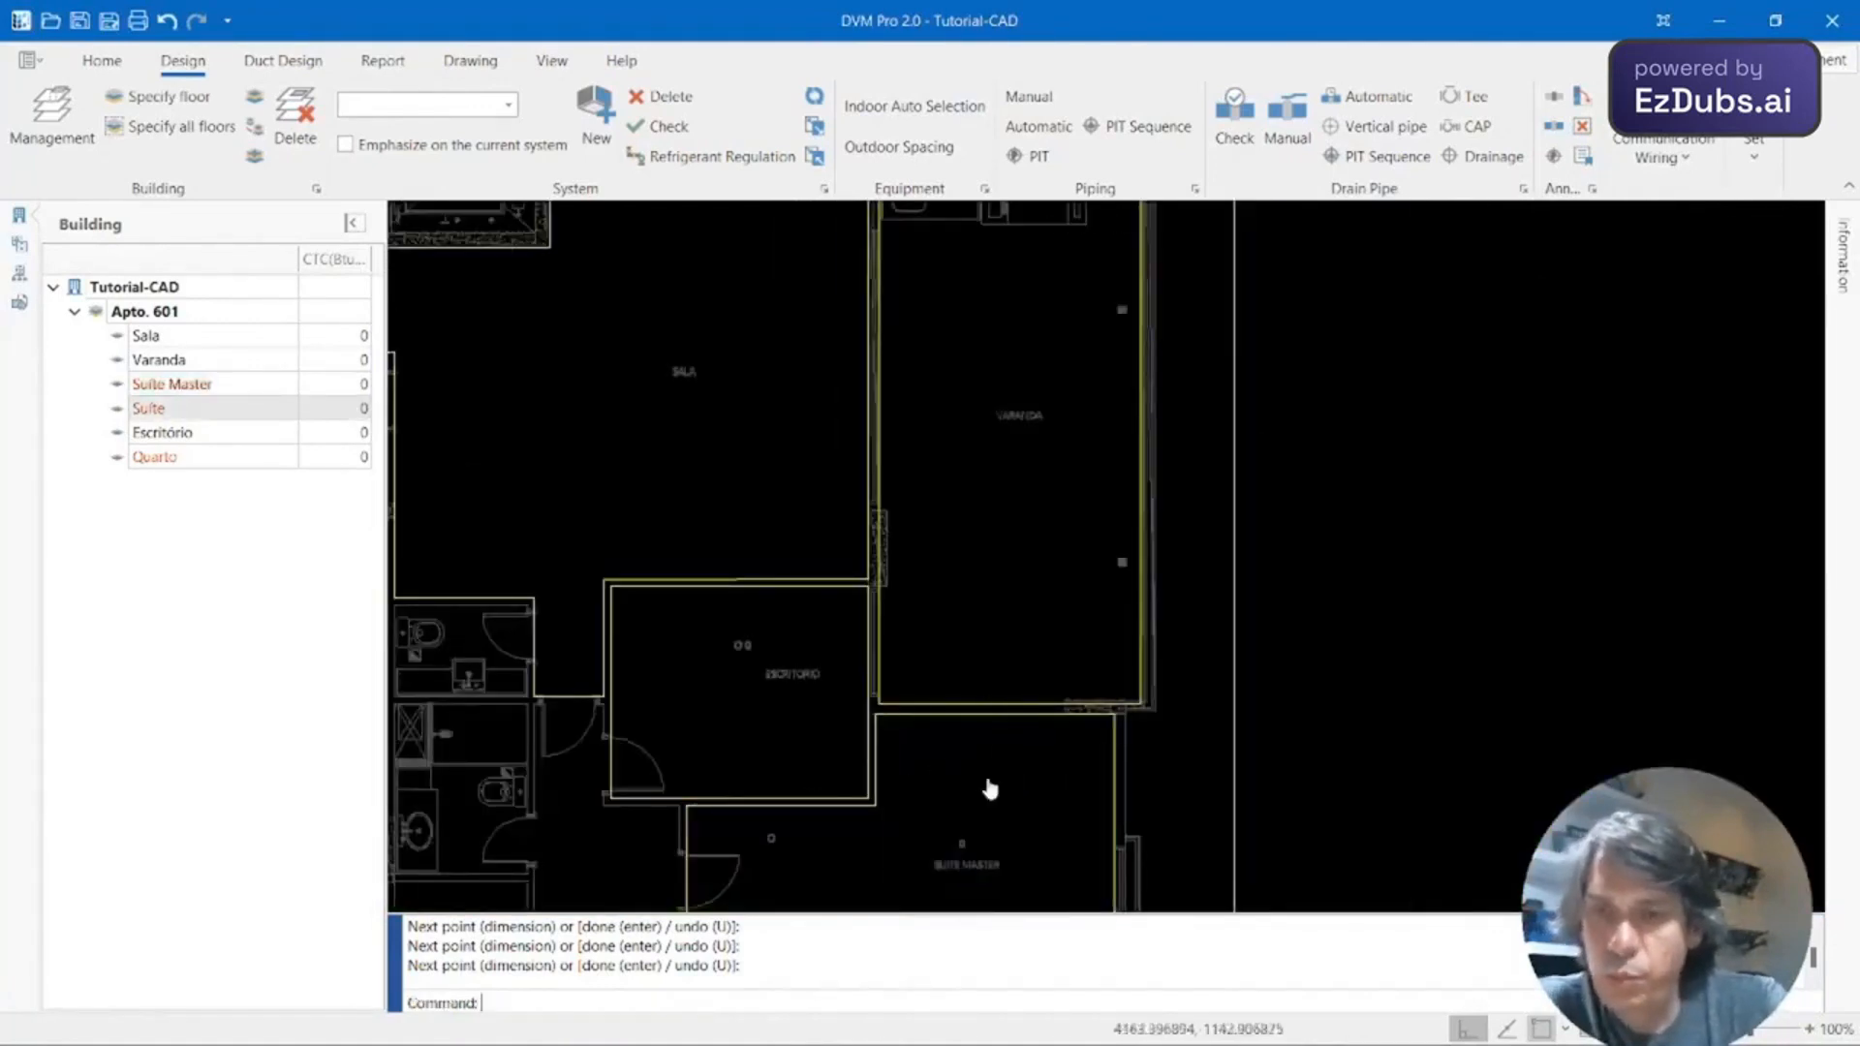
Start the Suite area as a polygon at the room's lower corner beside the Quarto wall.
{"action": "middle_click_drag", "start_coordinate": [988, 788], "coordinate": [1289, 379]}
{"action": "middle_click_drag", "start_coordinate": [1255, 524], "coordinate": [1320, 368]}
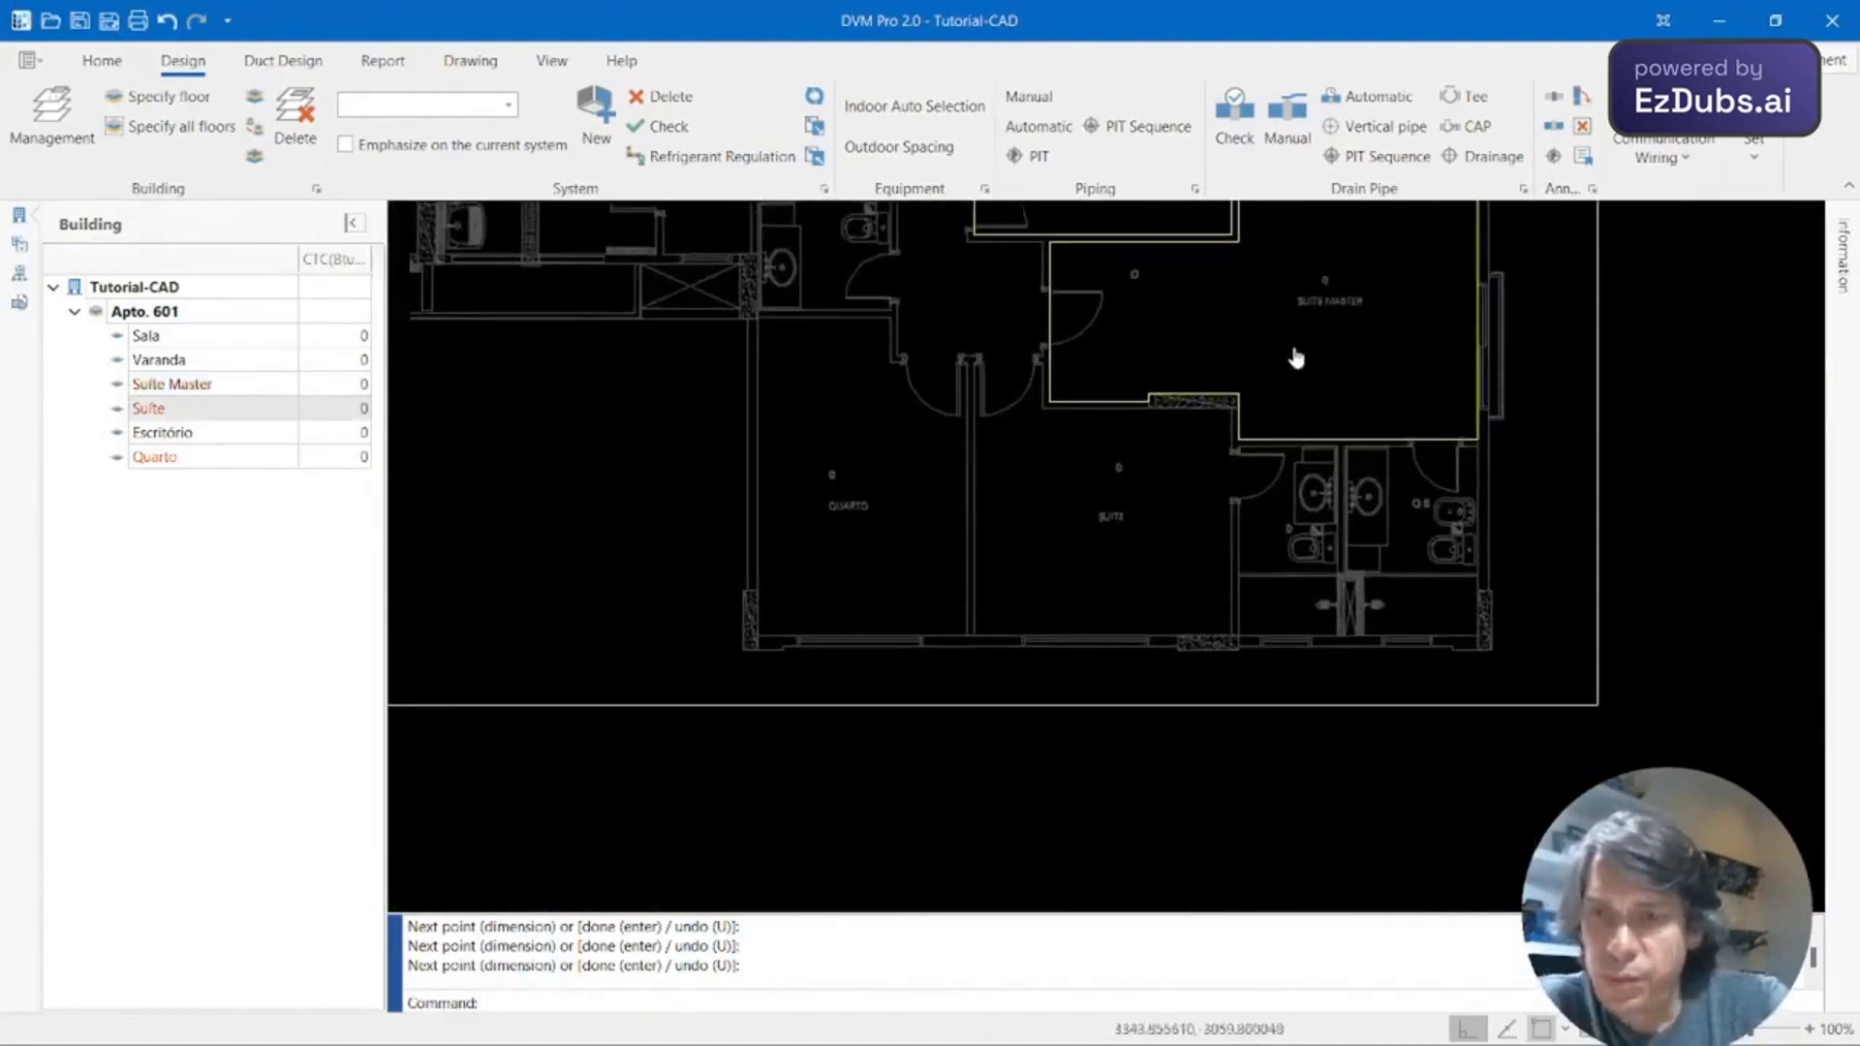
{"action": "left_click", "coordinate": [254, 97]}
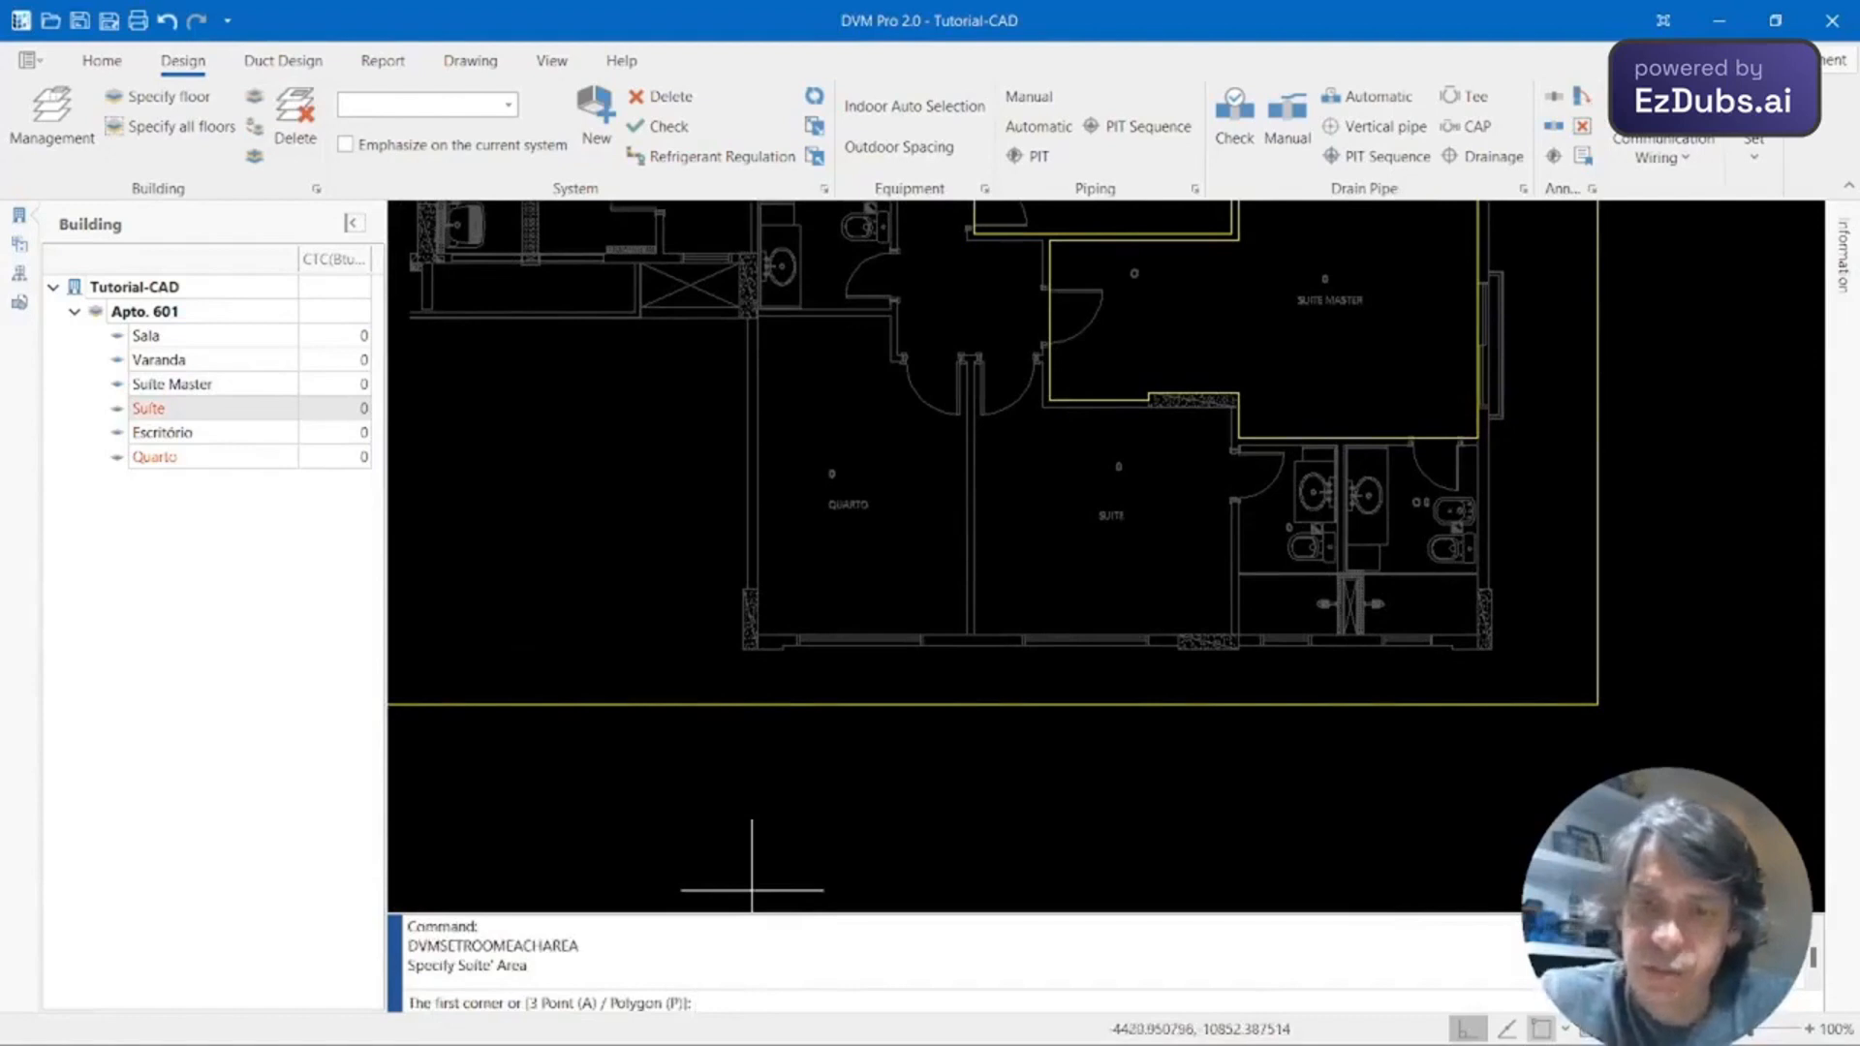
{"action": "key", "text": "Return"}
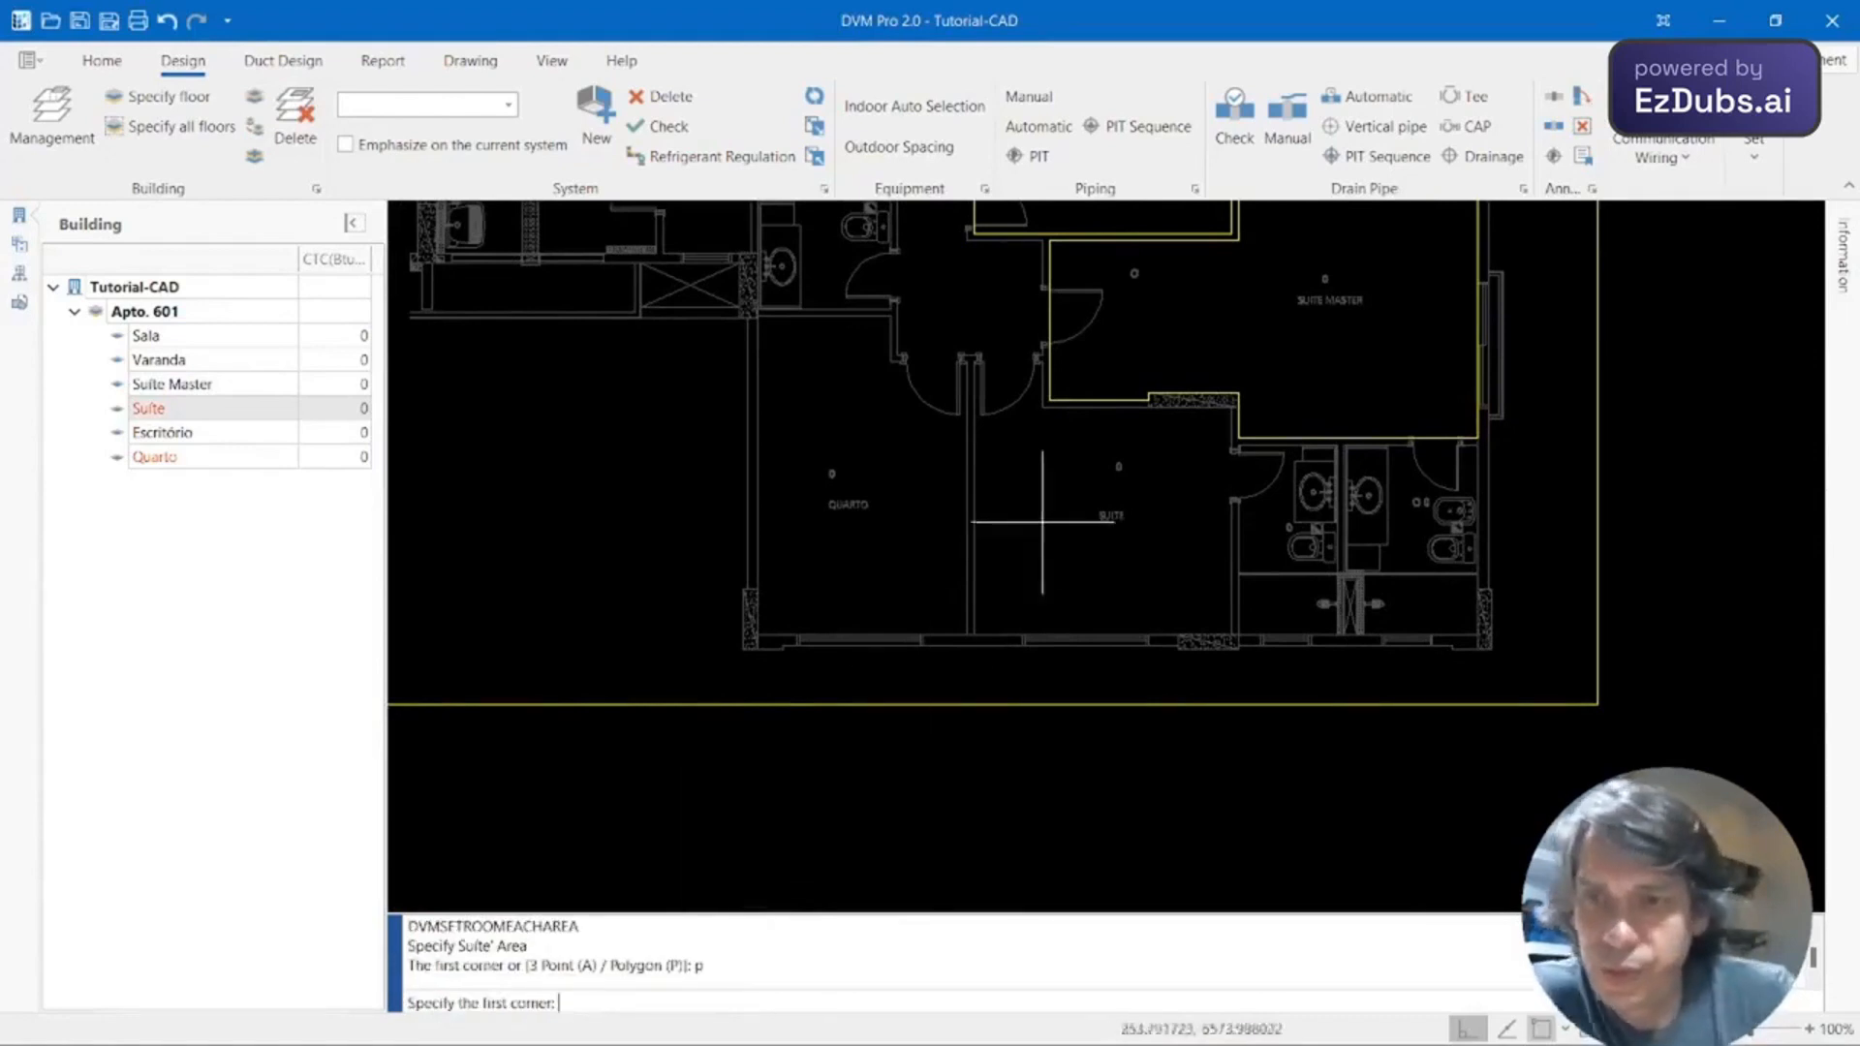
{"action": "scroll", "coordinate": [1054, 514], "scroll_direction": "up", "scroll_amount": 5}
{"action": "middle_click_drag", "start_coordinate": [951, 765], "coordinate": [1017, 396]}
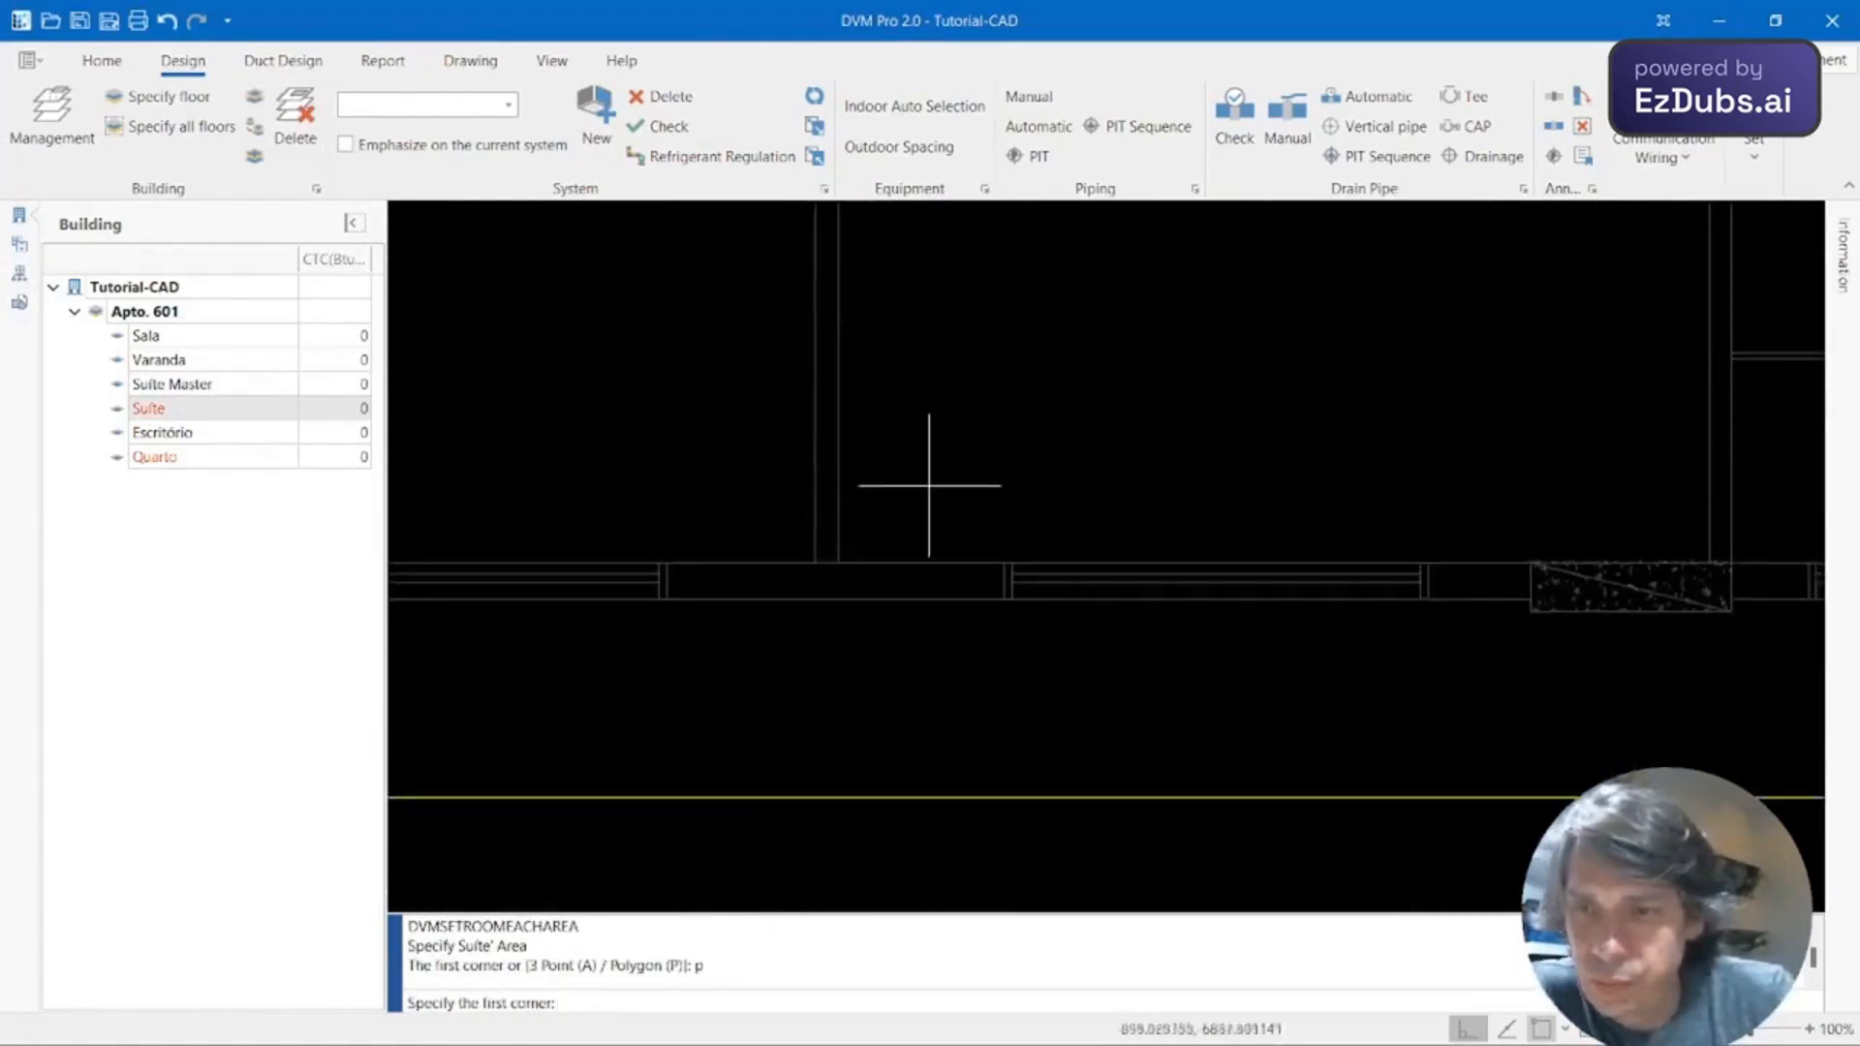
{"action": "left_click", "coordinate": [837, 562]}
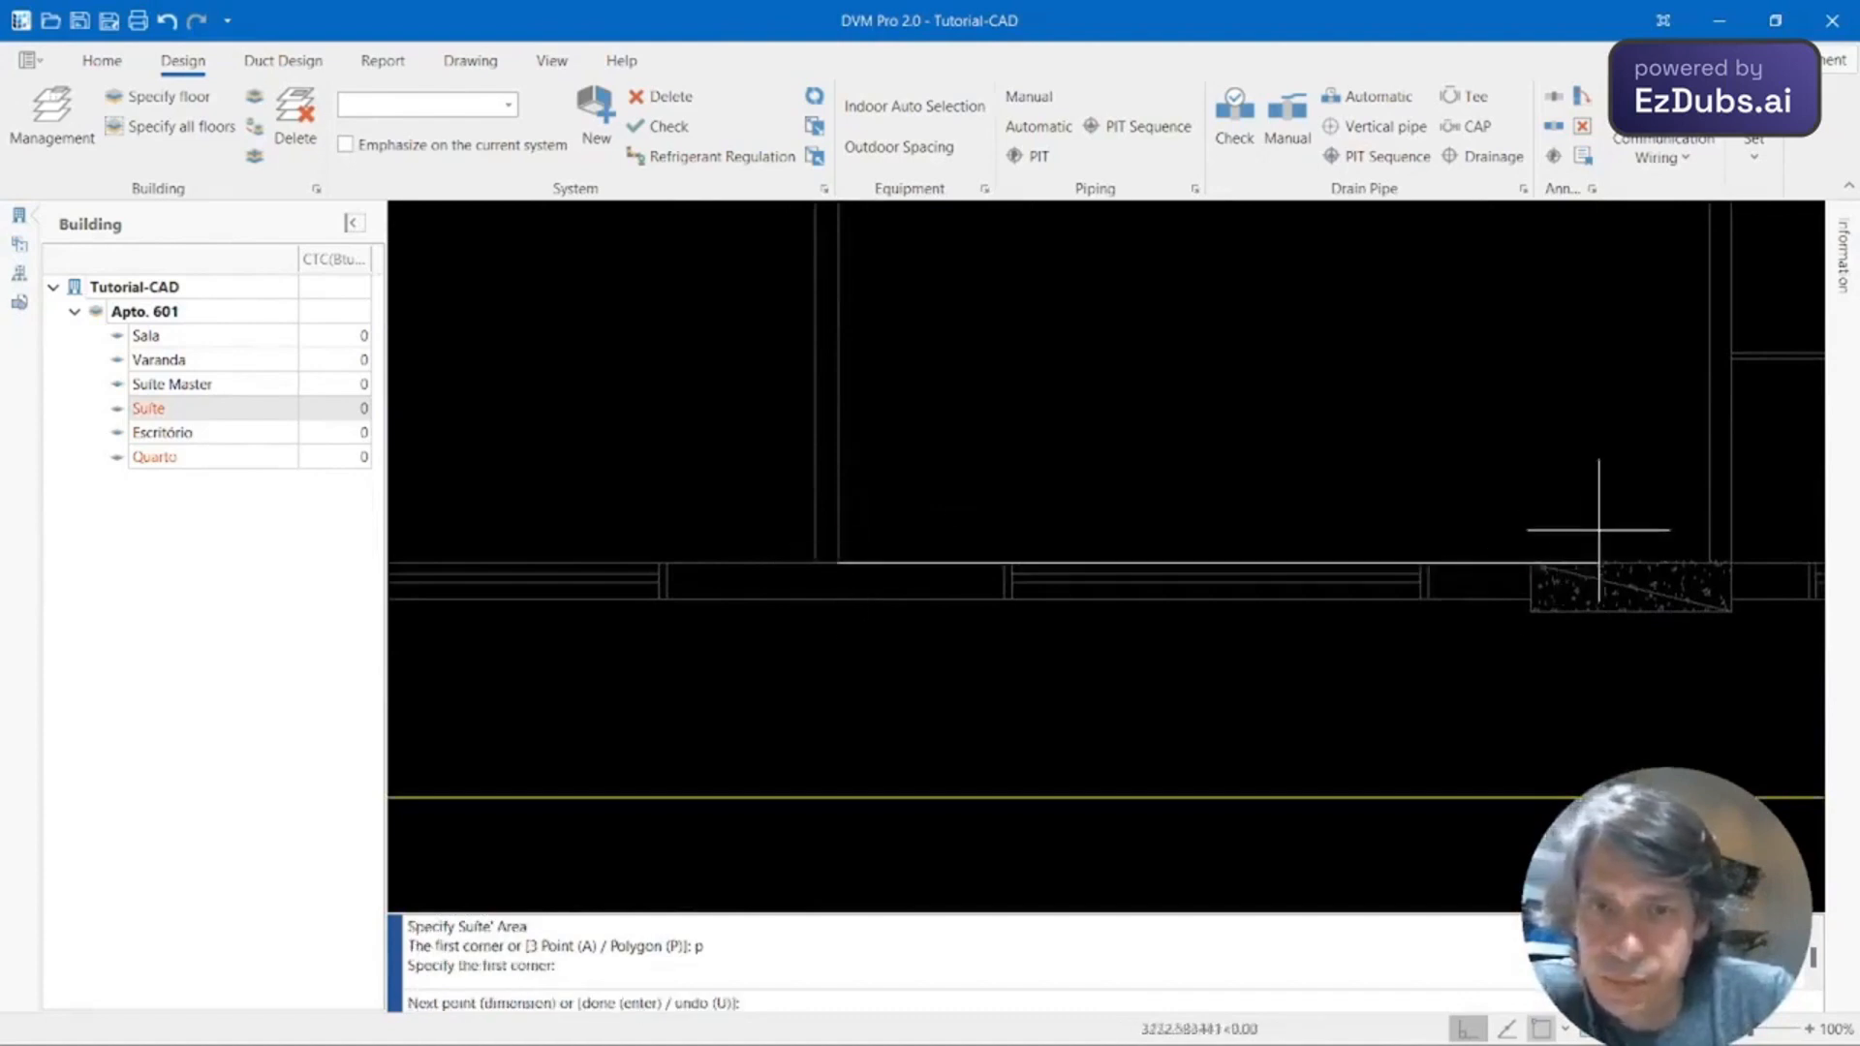
Extend the Suite polygon along the window wall to the inner face of the bathroom wall.
{"action": "scroll", "coordinate": [1607, 503], "scroll_direction": "up", "scroll_amount": 2}
{"action": "scroll", "coordinate": [1608, 506], "scroll_direction": "up", "scroll_amount": 2}
{"action": "middle_click_drag", "start_coordinate": [1752, 541], "coordinate": [1238, 591]}
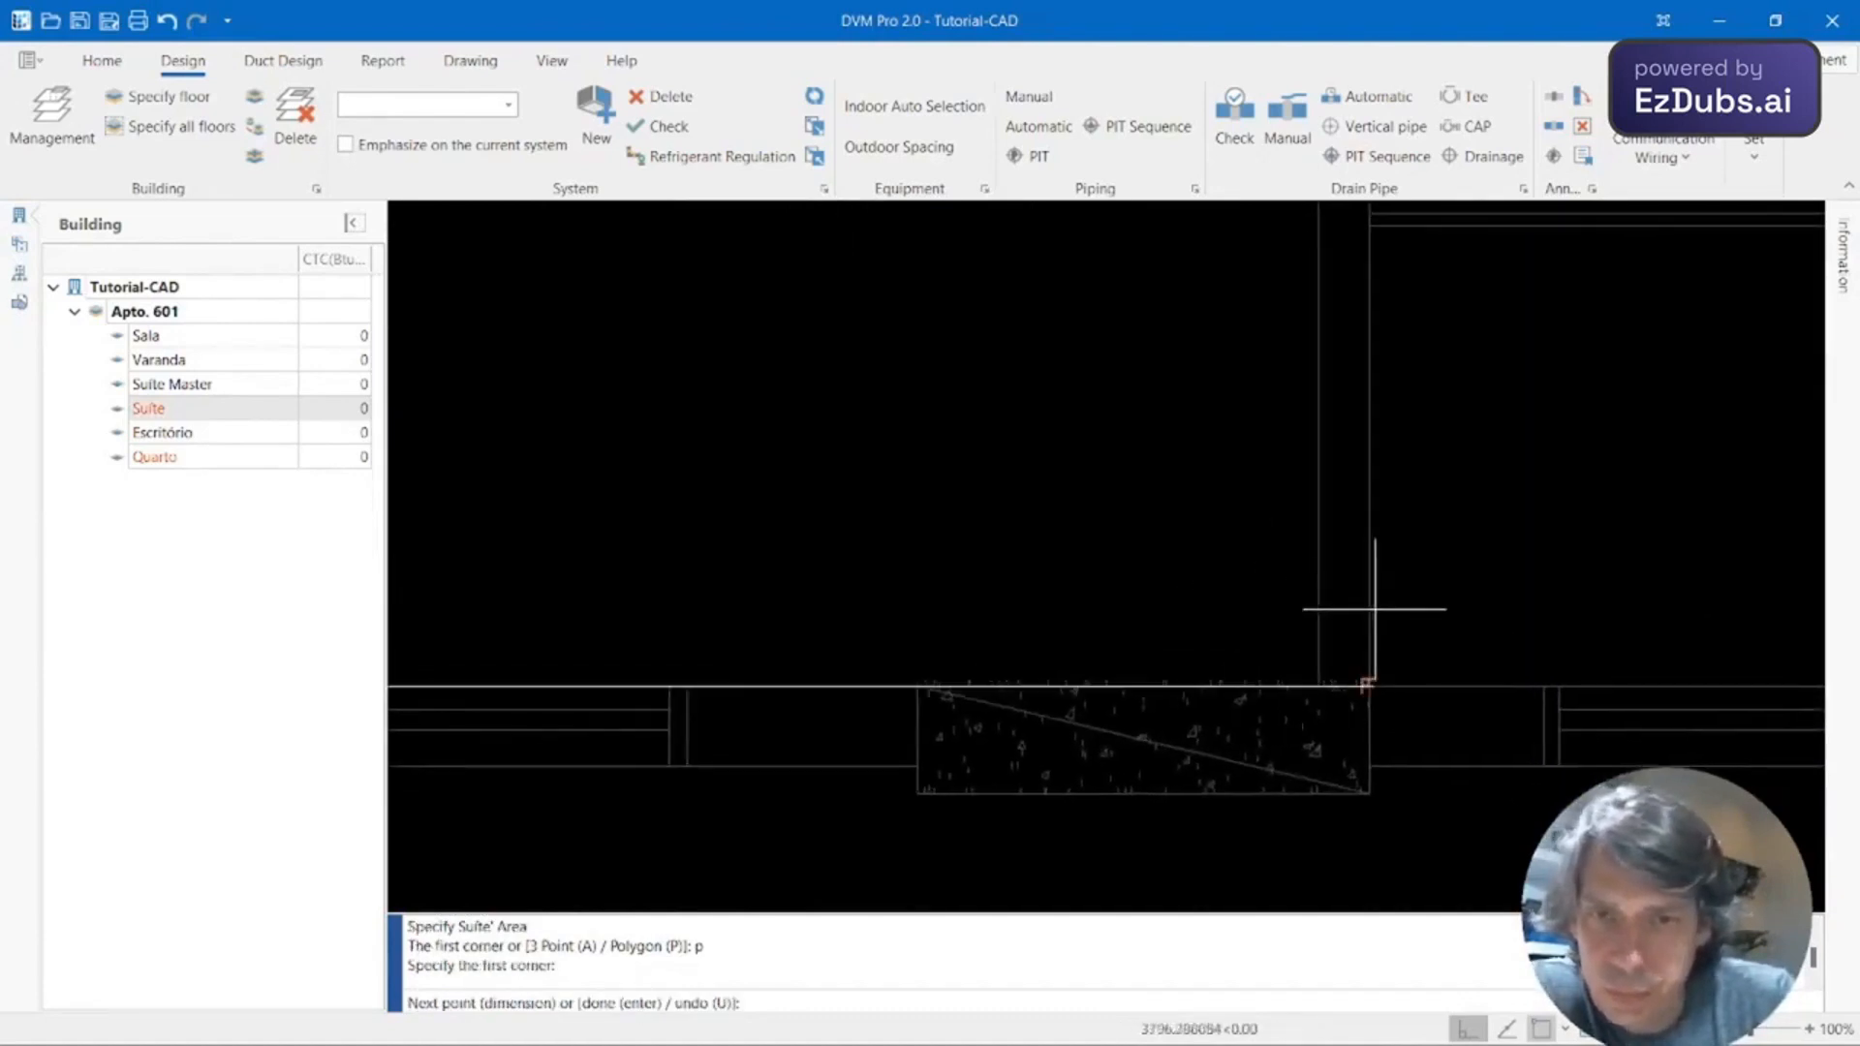
{"action": "left_click", "coordinate": [1318, 685]}
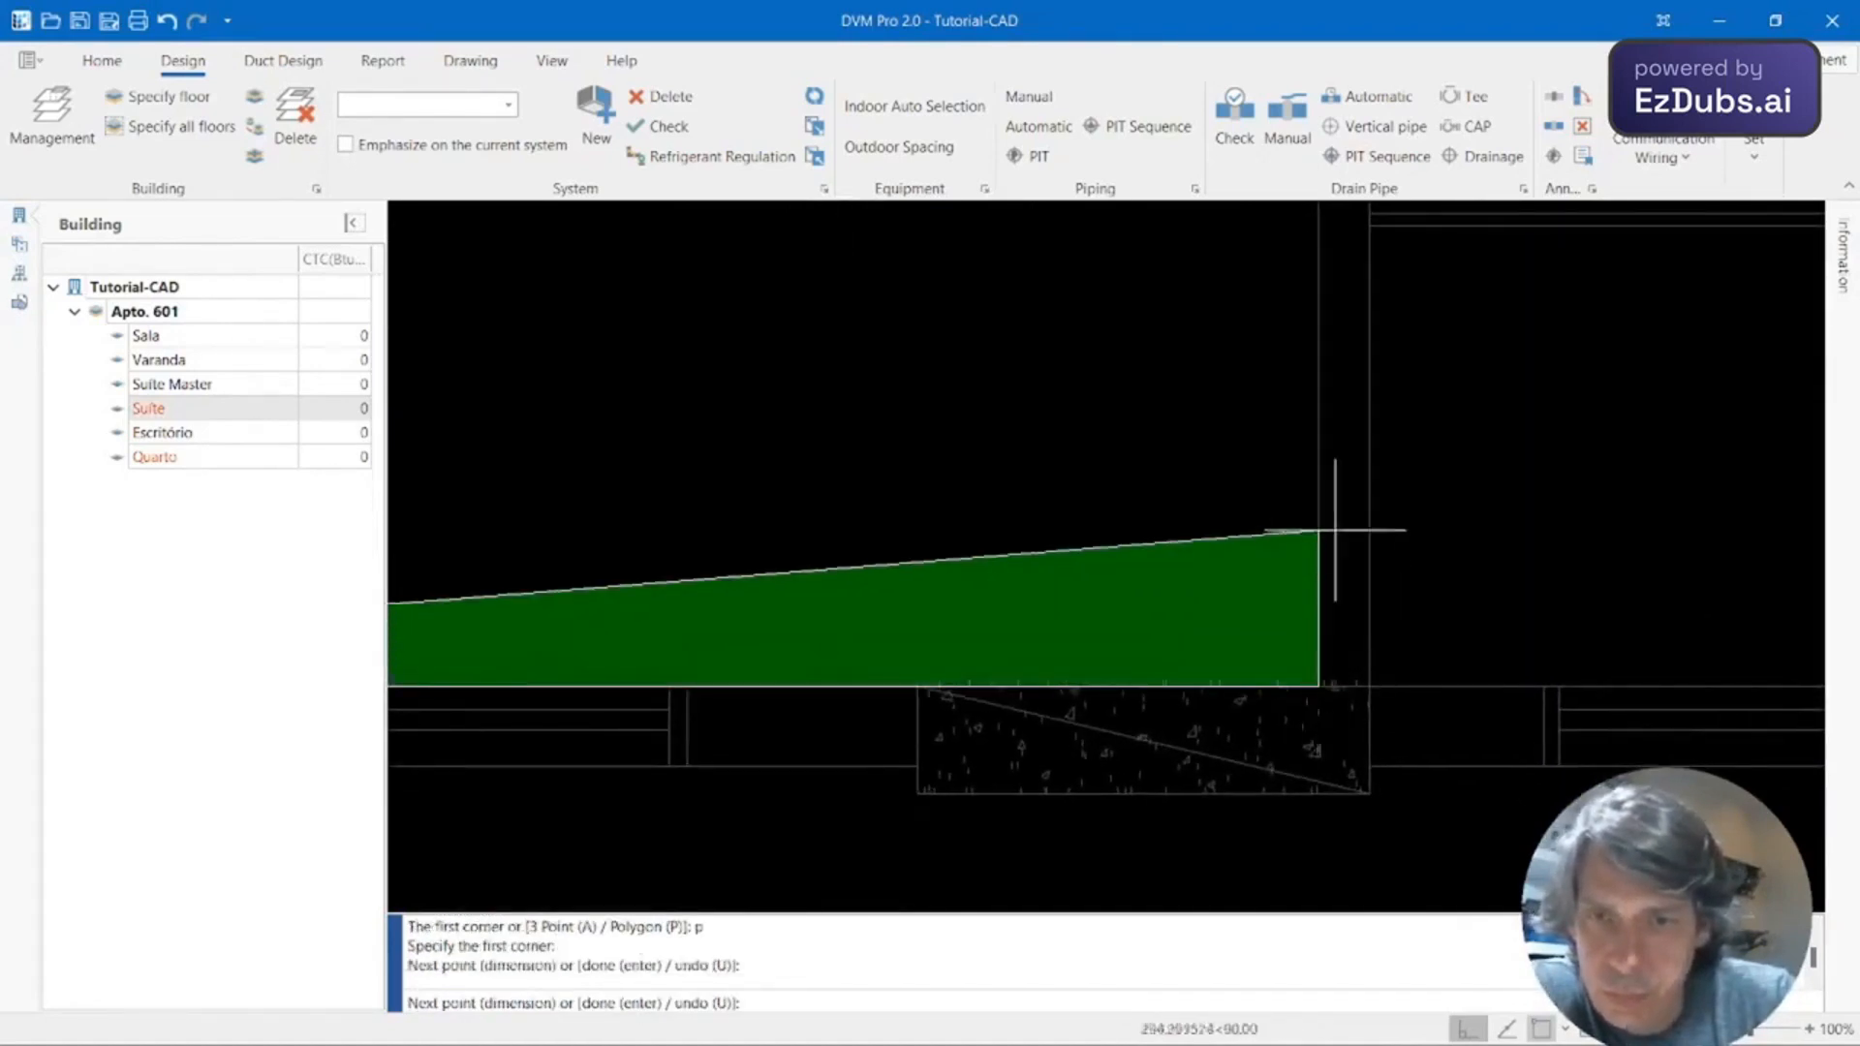
Continue the Suite polygon up the bathroom wall to the underside of the upper column.
{"action": "middle_click_drag", "start_coordinate": [1321, 497], "coordinate": [1292, 581]}
{"action": "scroll", "coordinate": [1260, 577], "scroll_direction": "up", "scroll_amount": 3}
{"action": "scroll", "coordinate": [1240, 574], "scroll_direction": "down", "scroll_amount": 3}
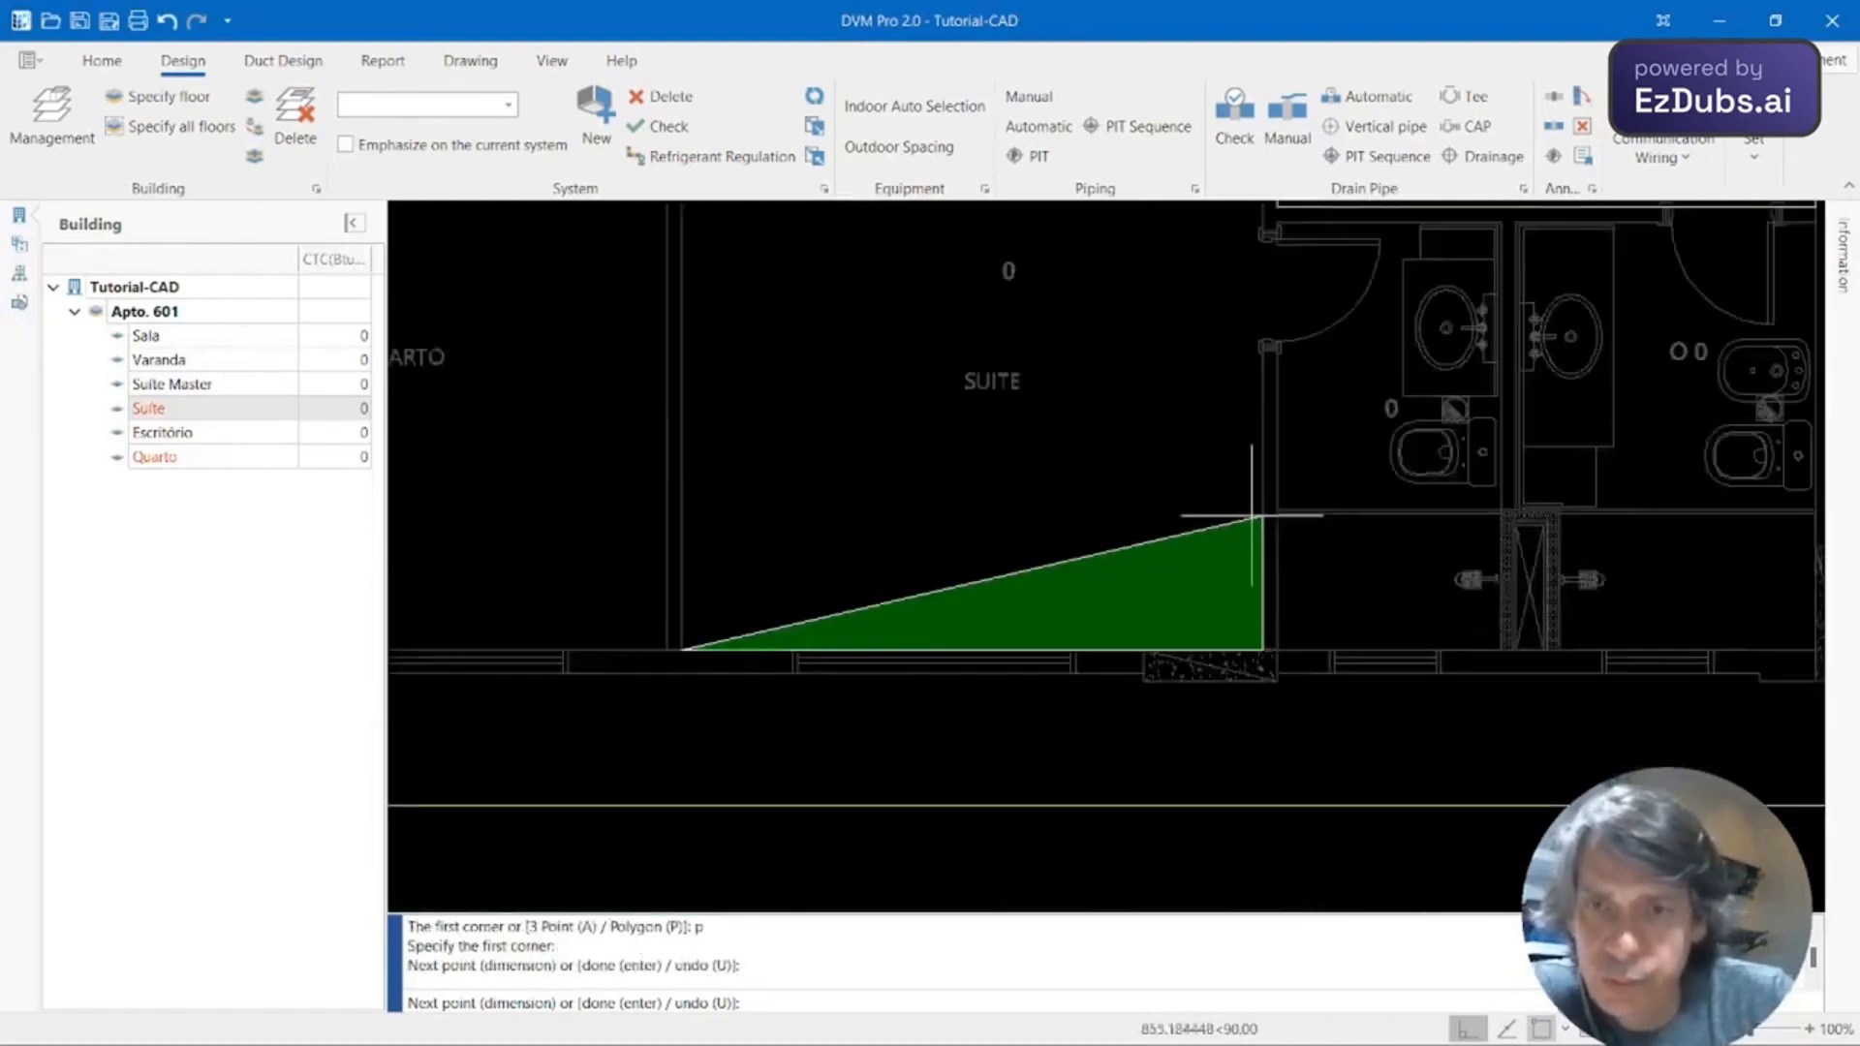
{"action": "scroll", "coordinate": [1259, 386], "scroll_direction": "up", "scroll_amount": 2}
{"action": "middle_click_drag", "start_coordinate": [1249, 305], "coordinate": [1321, 631]}
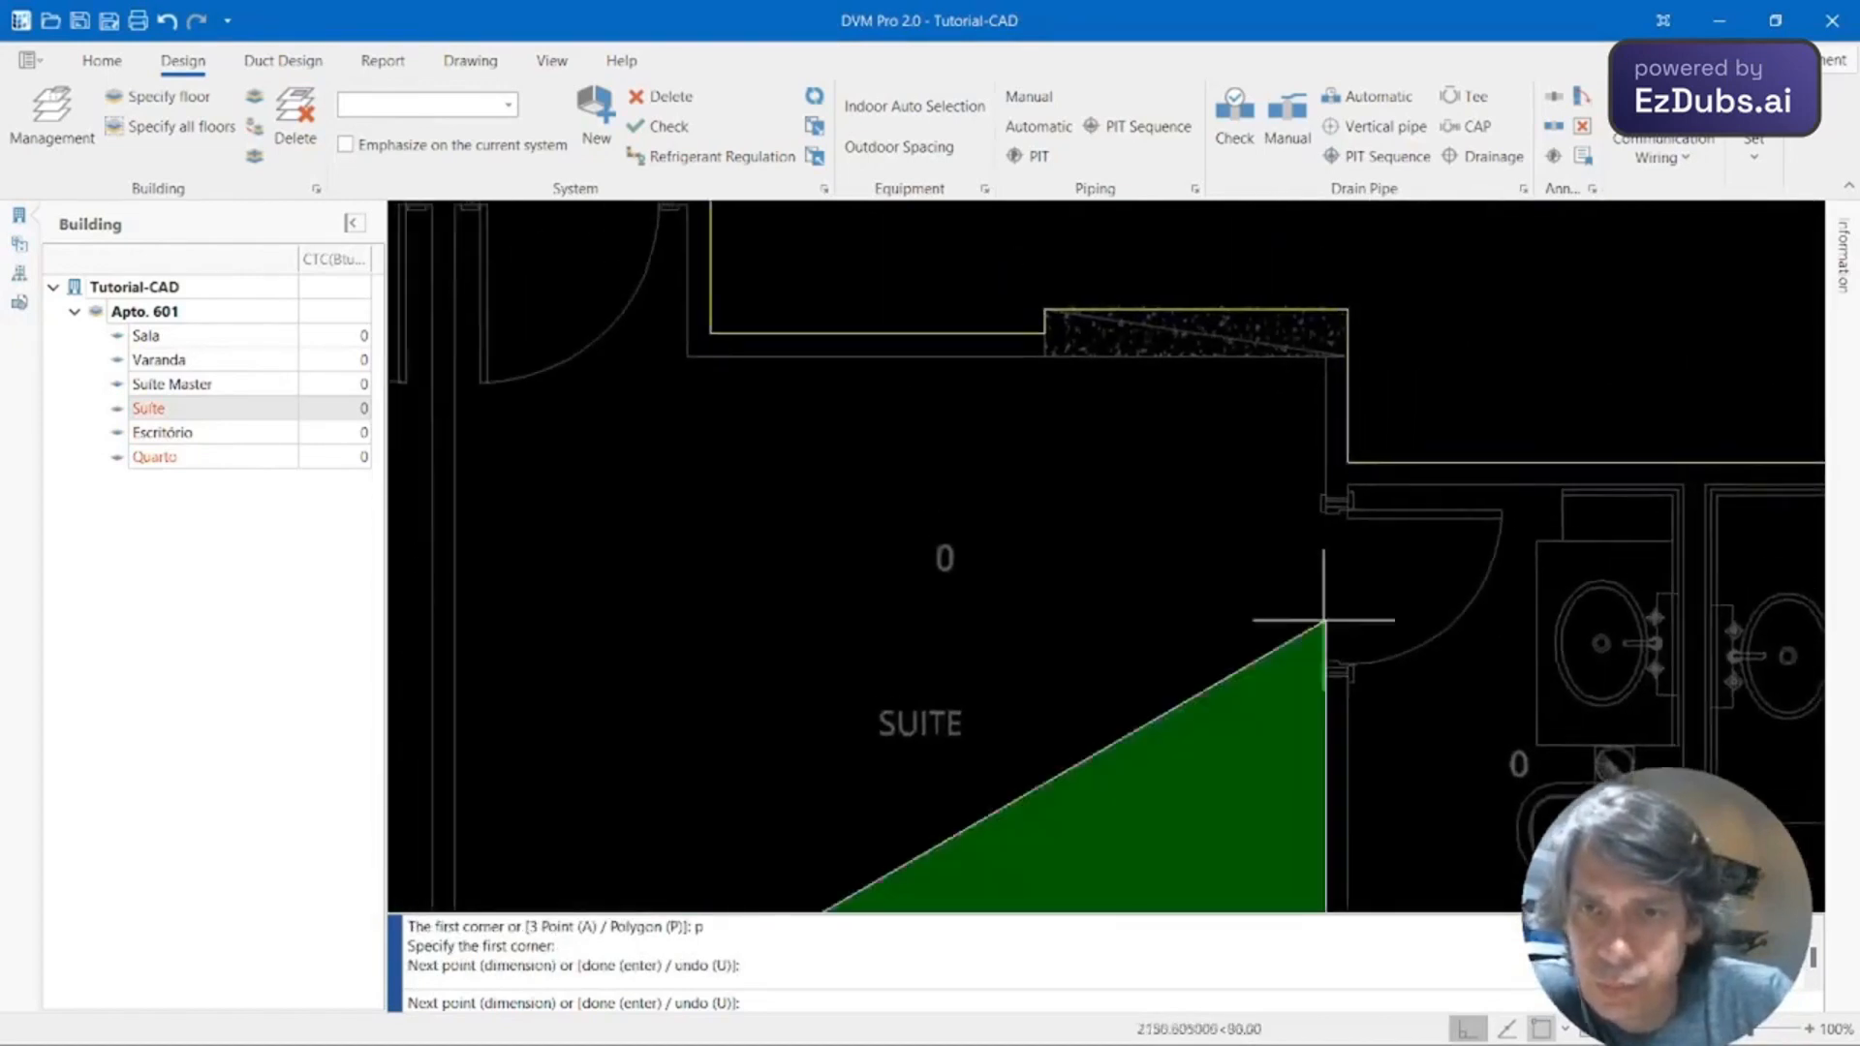
{"action": "scroll", "coordinate": [1356, 392], "scroll_direction": "up", "scroll_amount": 3}
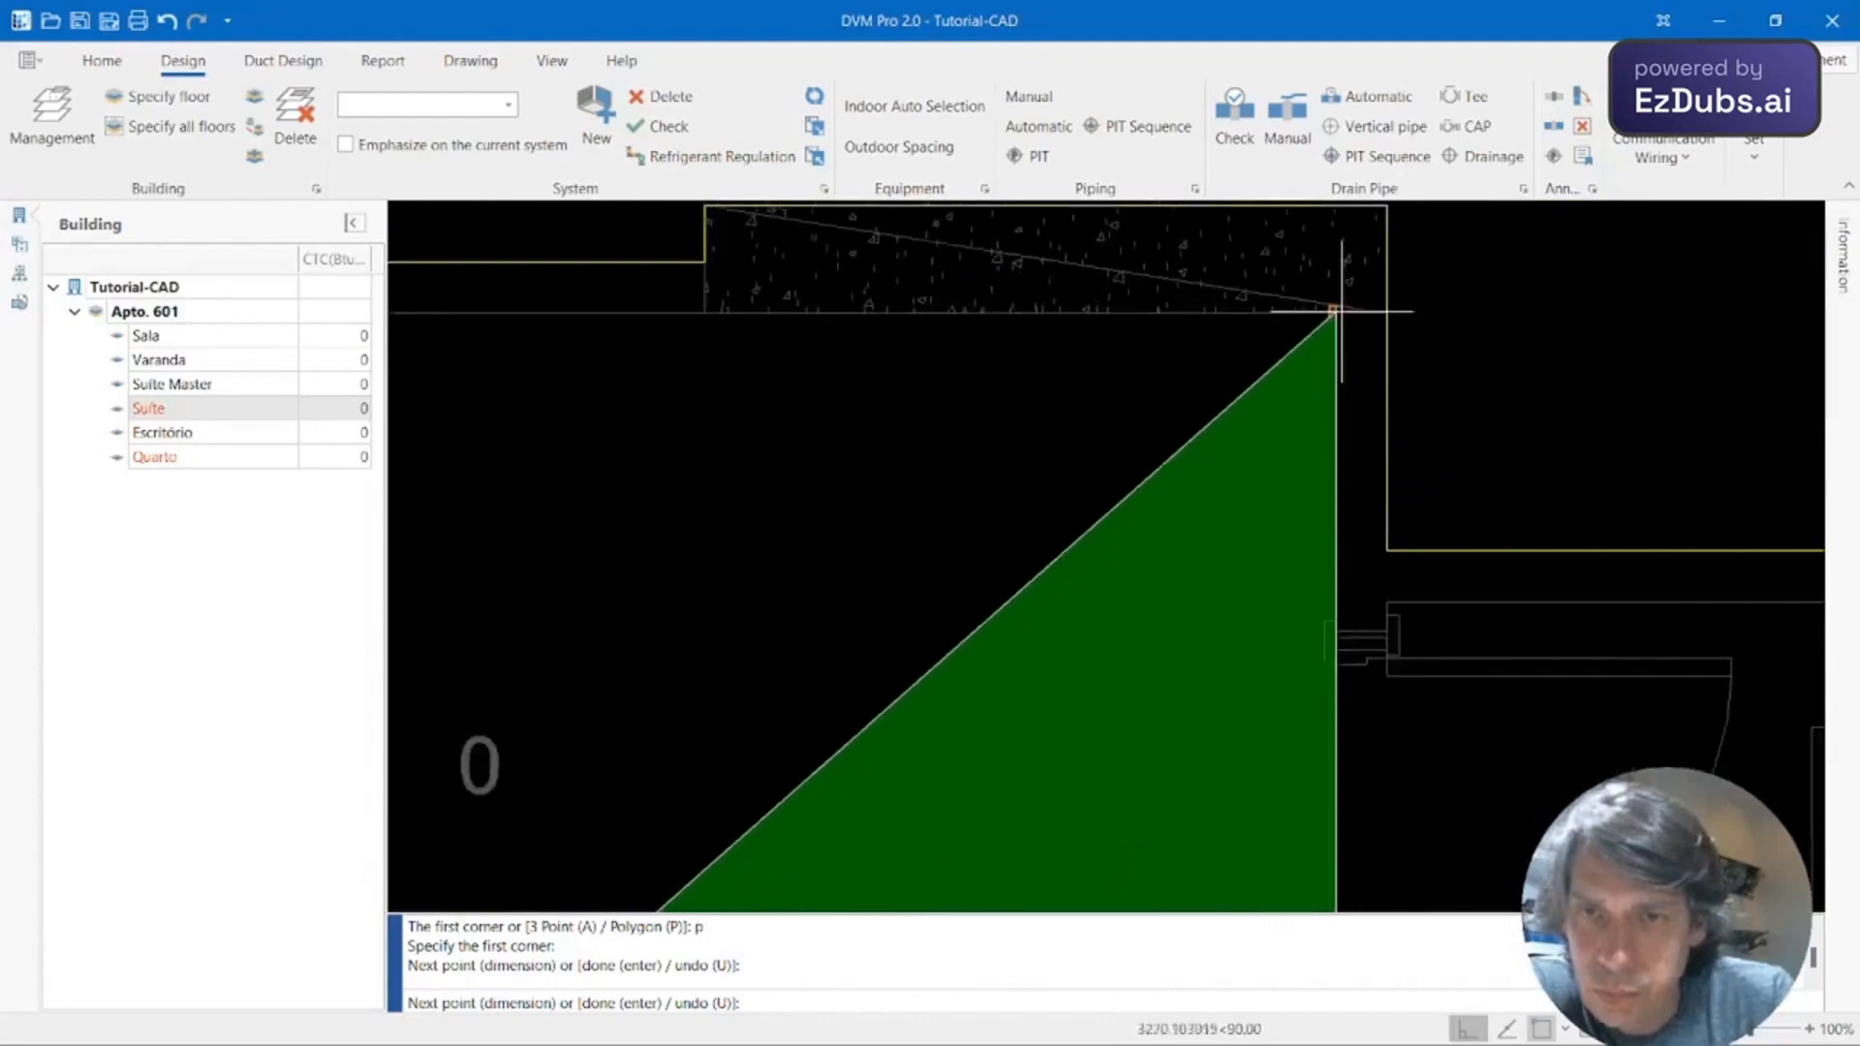
{"action": "left_click", "coordinate": [1333, 311]}
Trace the Suite polygon along the upper wall, up to the entrance door and across to the Quarto wall, and finish the area.
{"action": "scroll", "coordinate": [1183, 403], "scroll_direction": "down", "scroll_amount": 3}
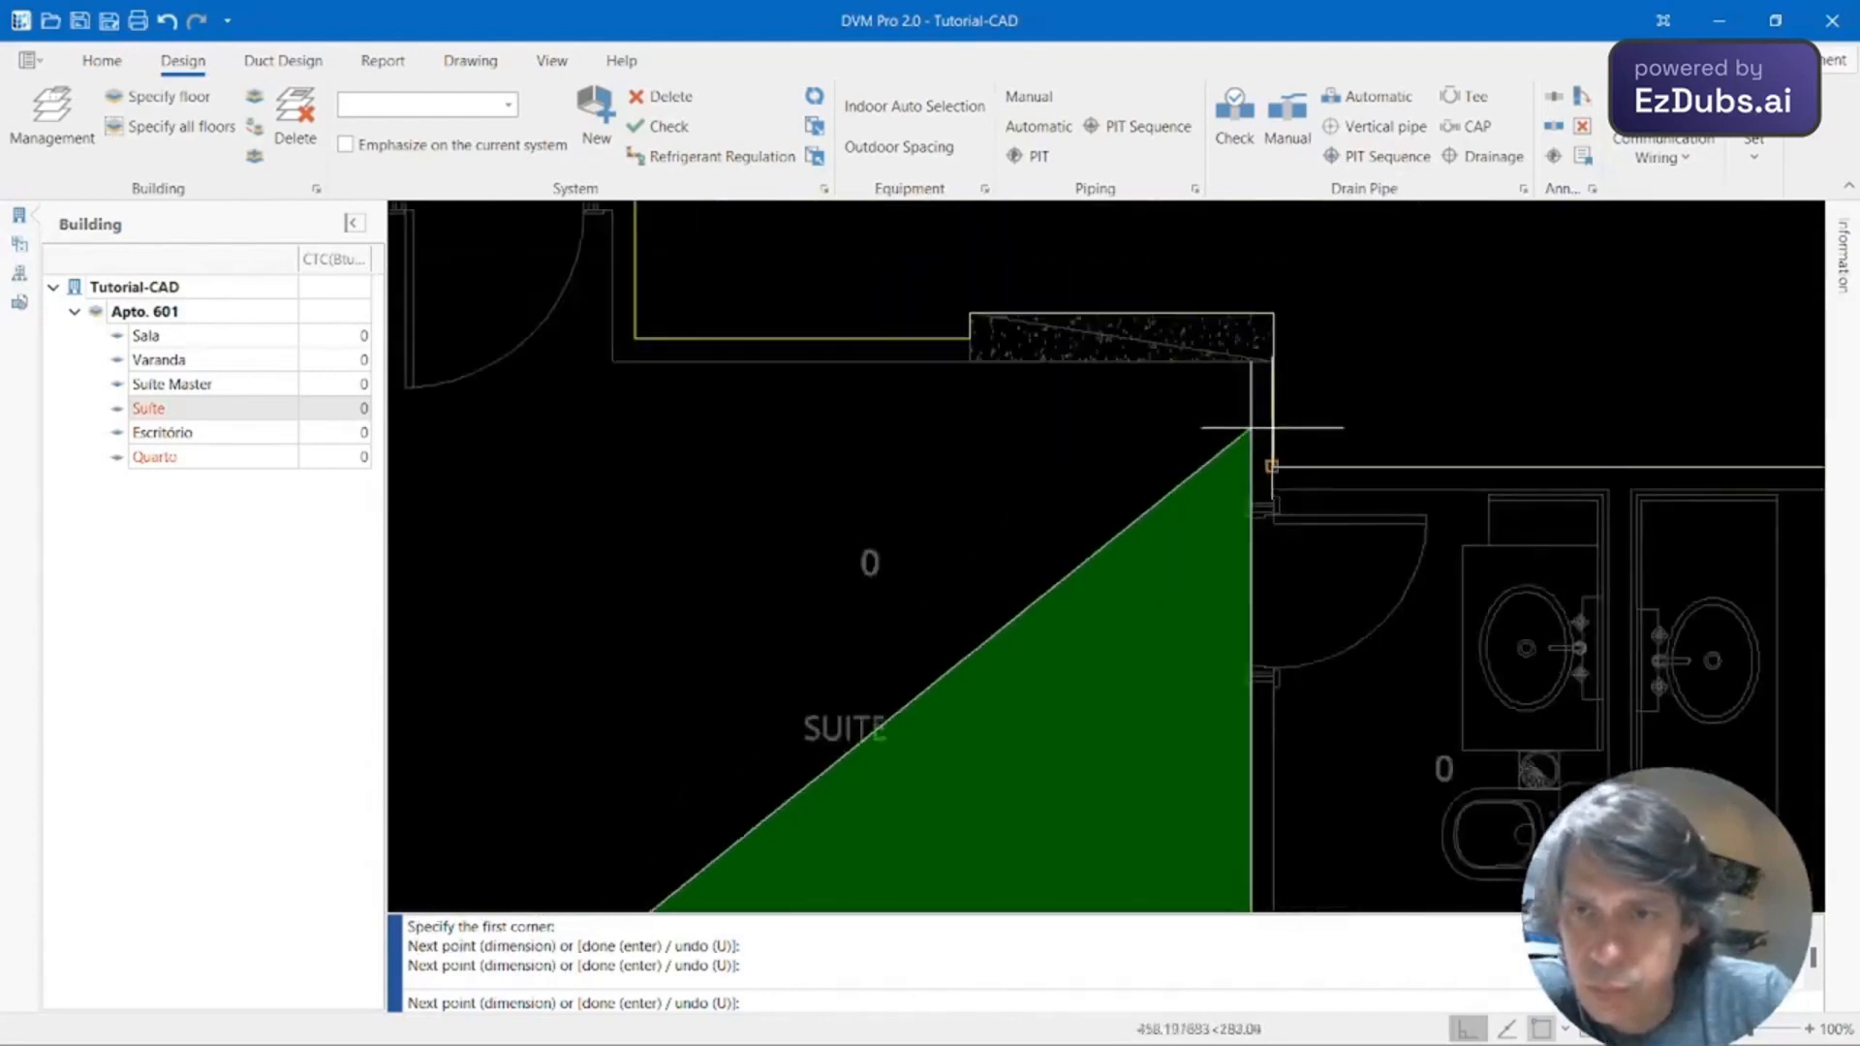
{"action": "left_click", "coordinate": [614, 362]}
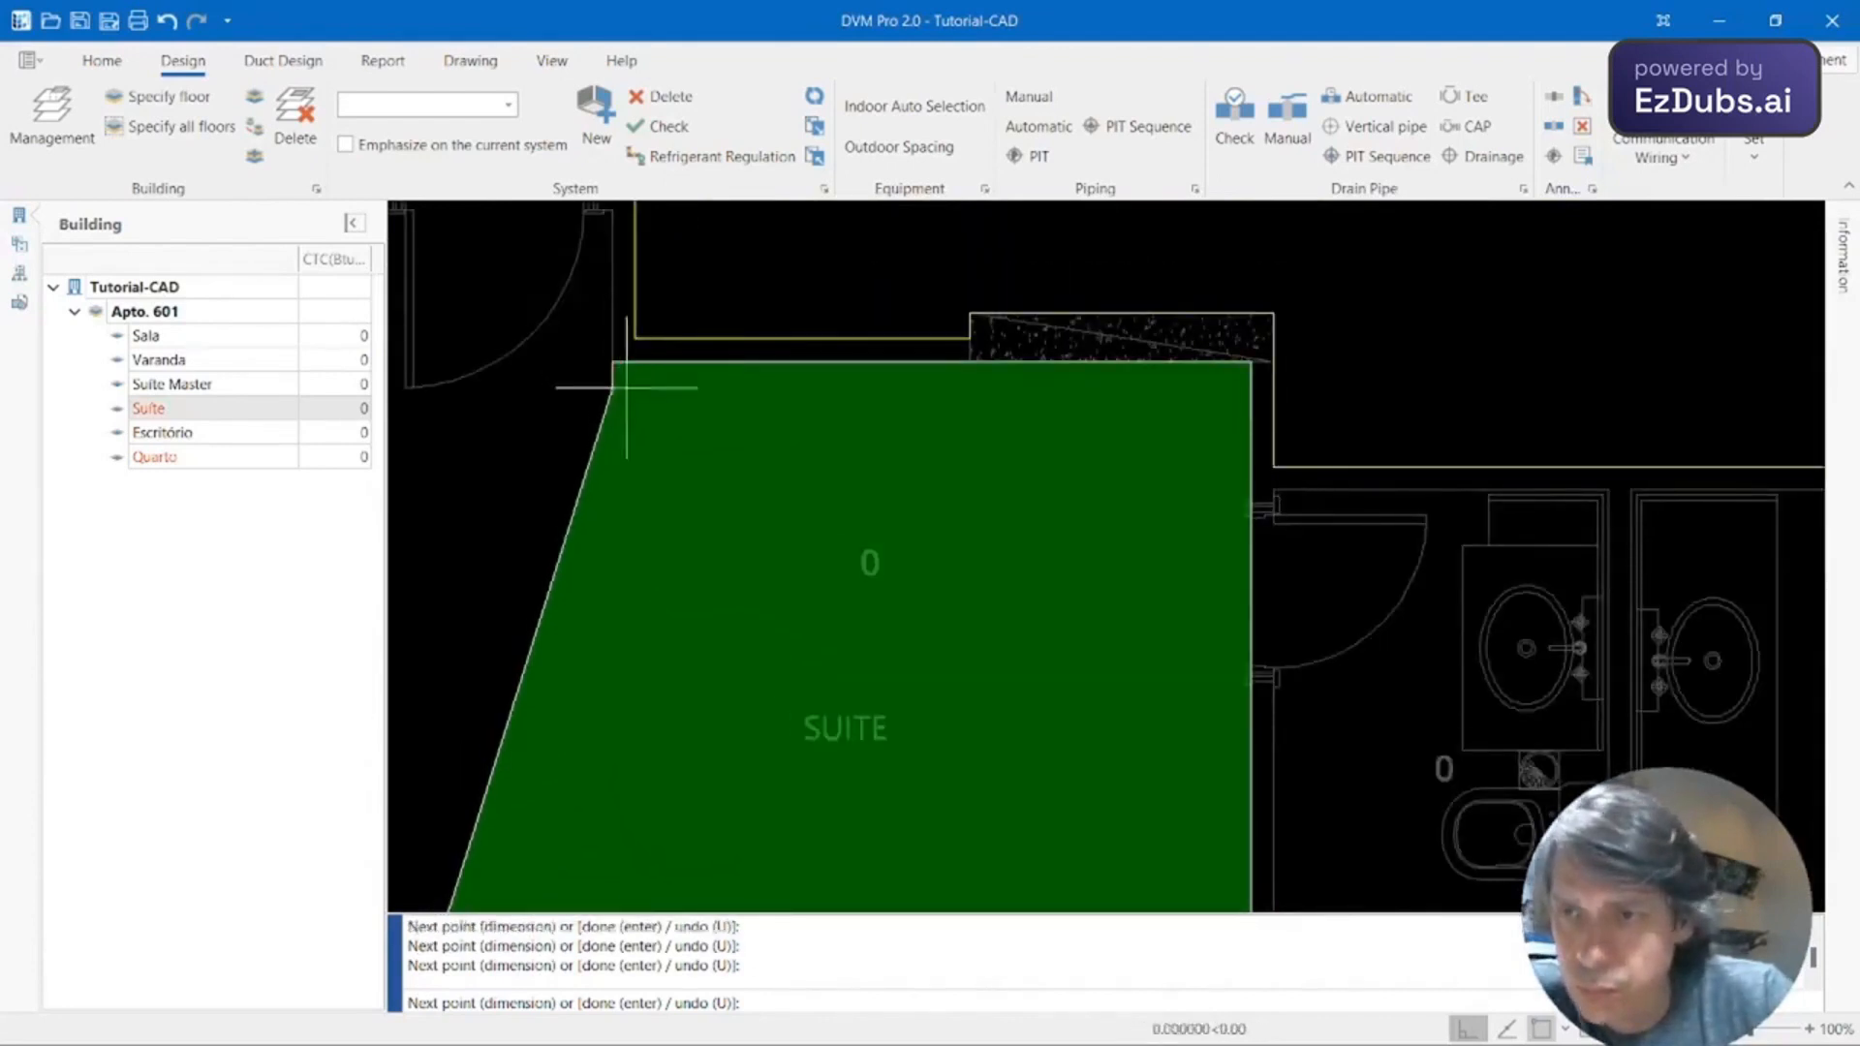
{"action": "scroll", "coordinate": [640, 392], "scroll_direction": "up", "scroll_amount": 2}
{"action": "mouse_move", "coordinate": [639, 393]}
{"action": "middle_mouse_down"}
{"action": "mouse_move", "coordinate": [698, 432]}
{"action": "mouse_move", "coordinate": [1293, 542]}
{"action": "middle_mouse_up"}
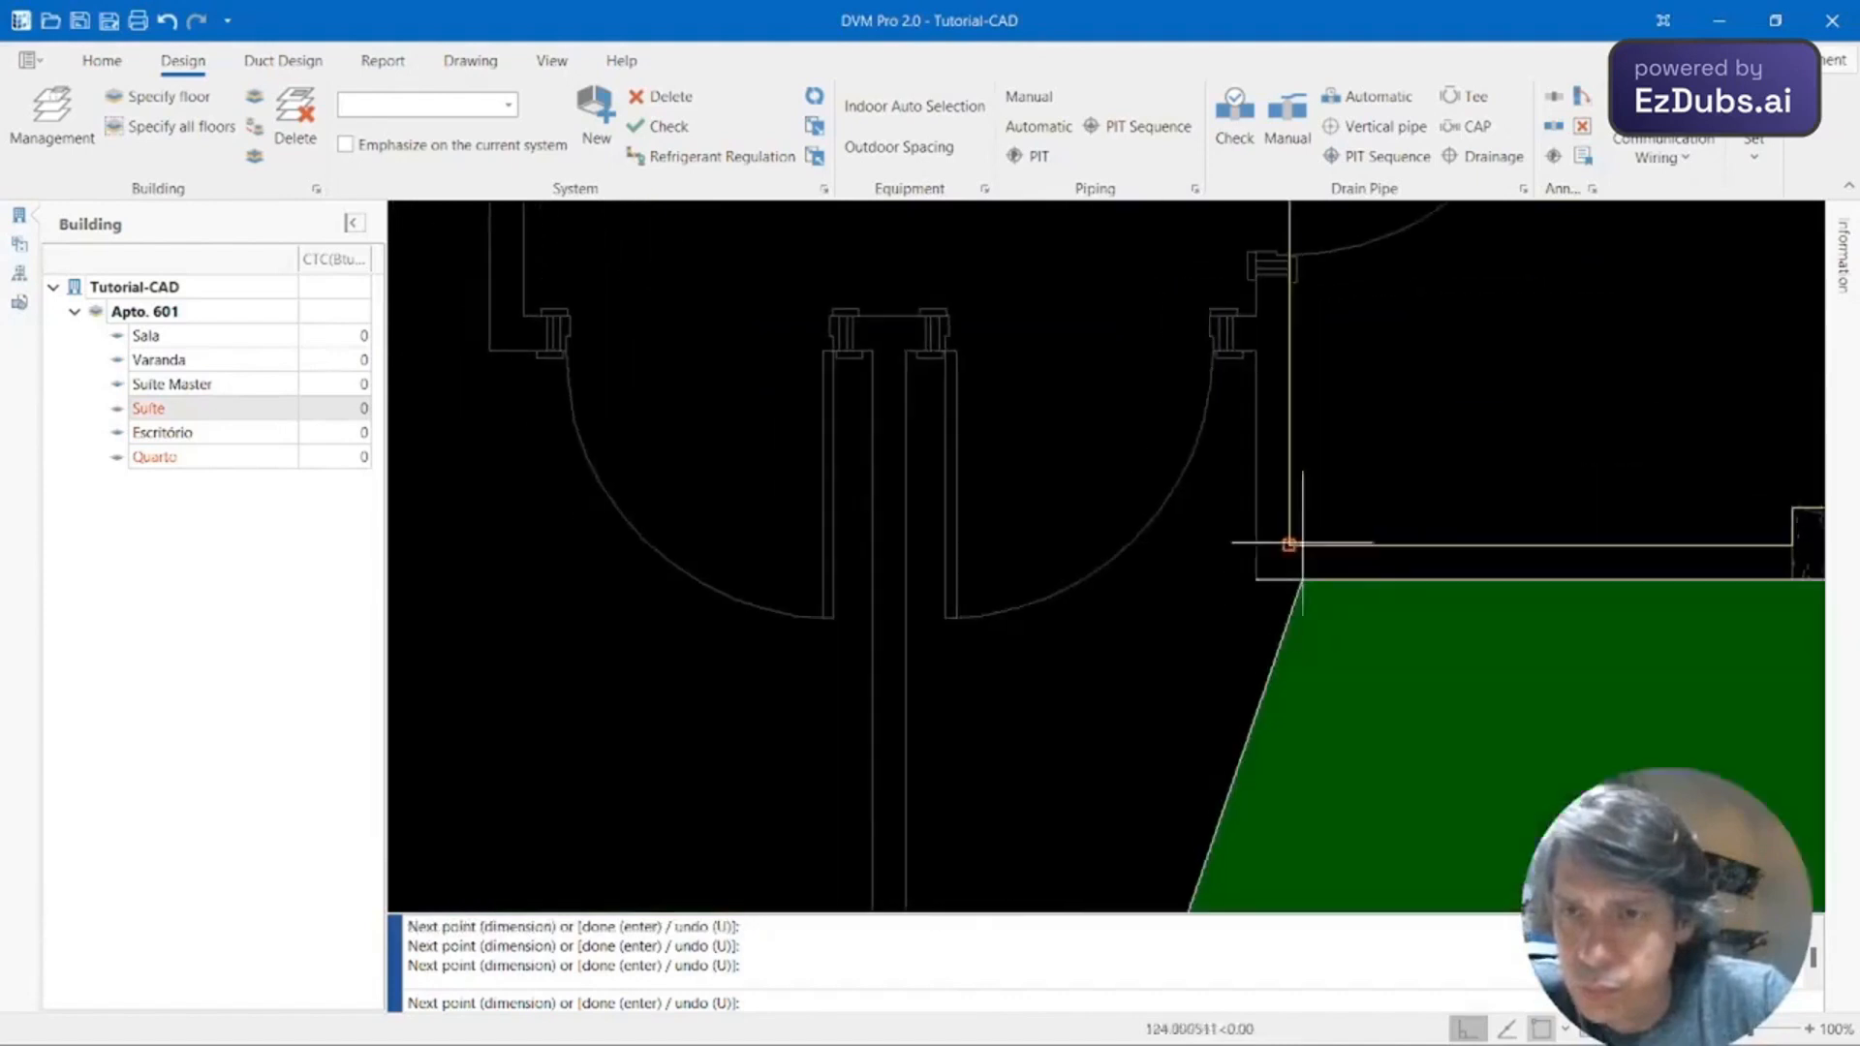
{"action": "left_click", "coordinate": [1254, 353]}
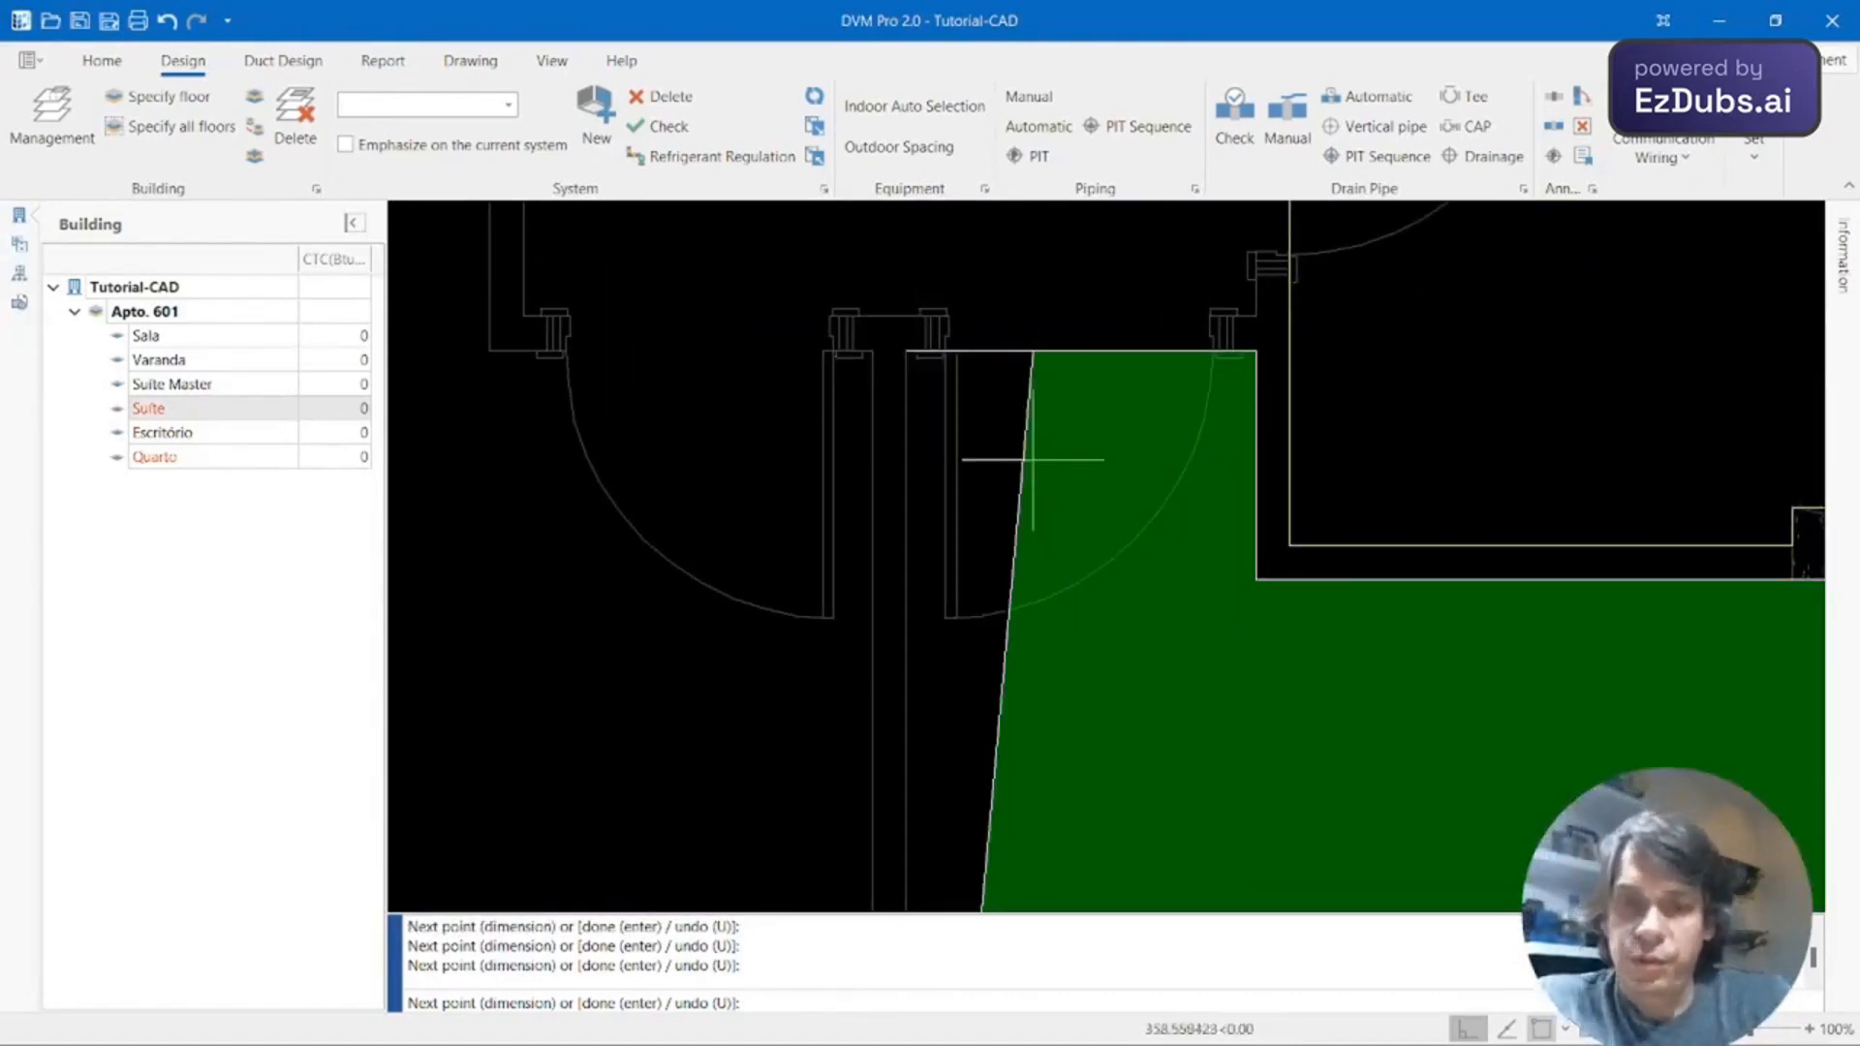
{"action": "key", "text": "Return"}
{"action": "scroll", "coordinate": [1055, 469], "scroll_direction": "down", "scroll_amount": 5}
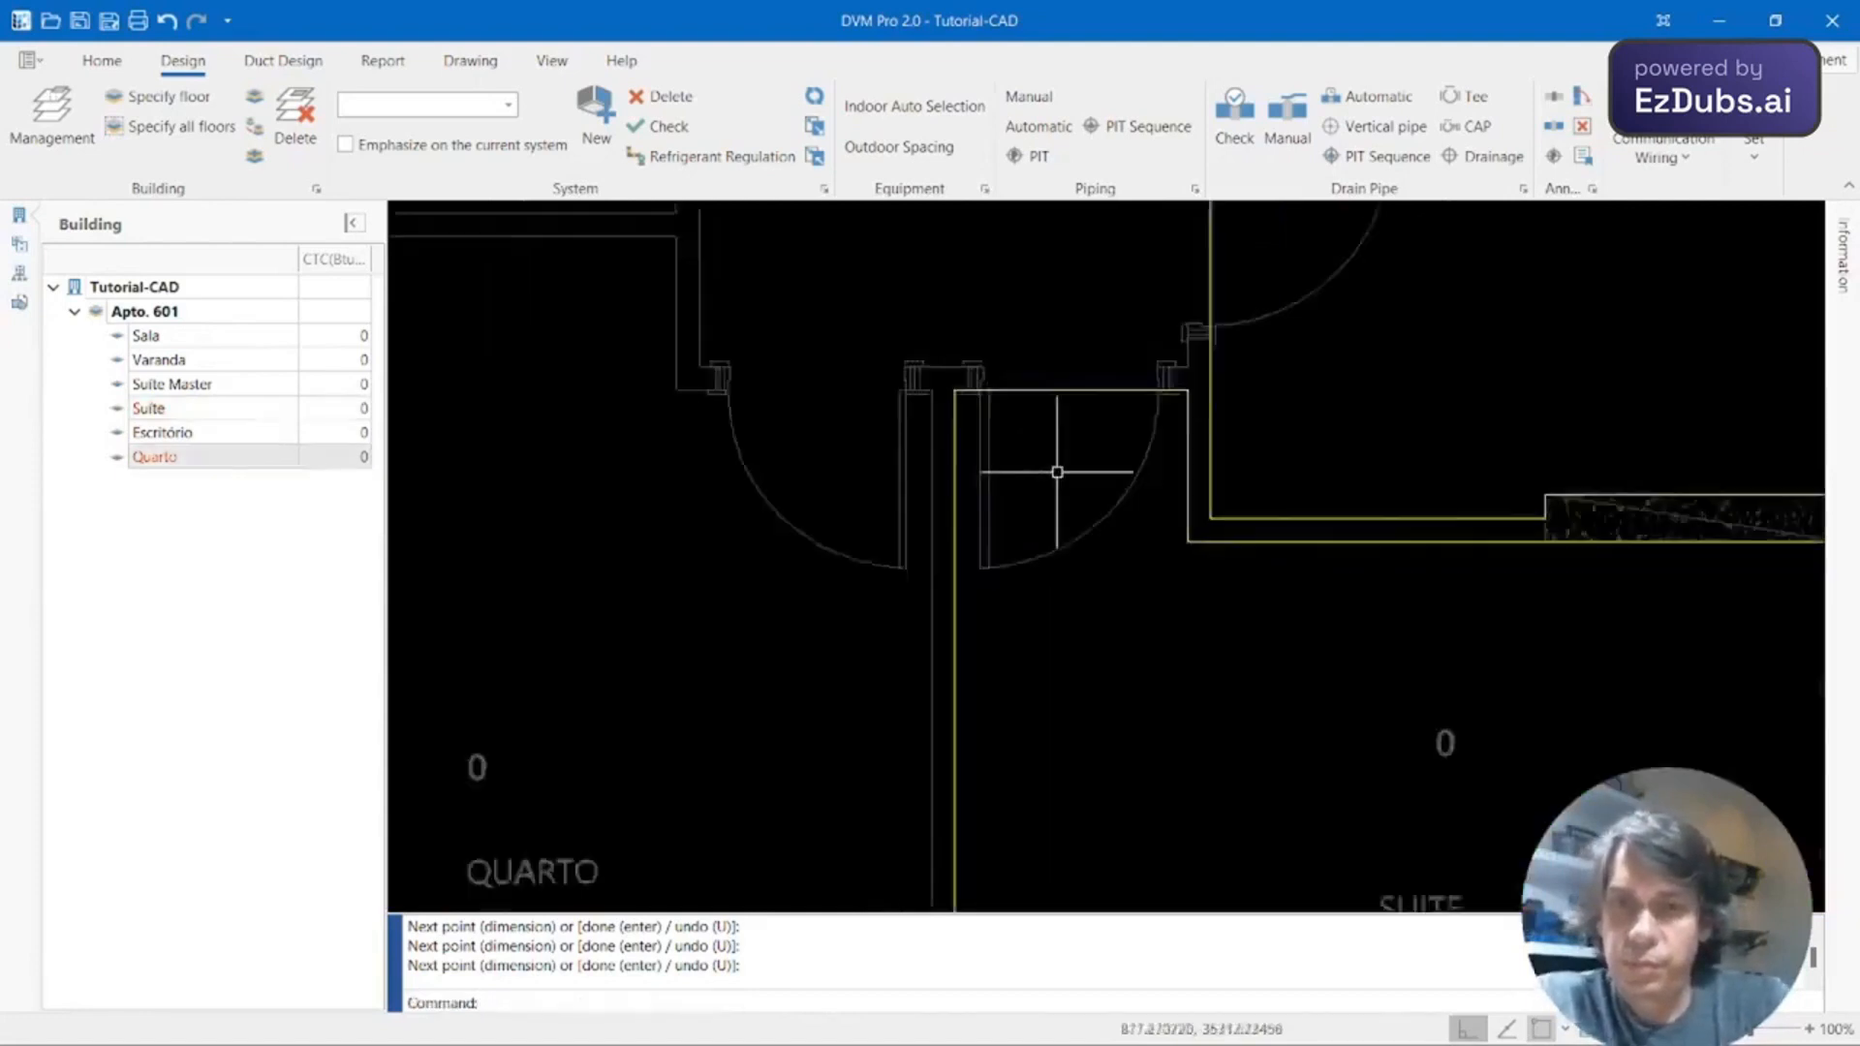
{"action": "middle_click_drag", "start_coordinate": [1062, 540], "coordinate": [1179, 576]}
{"action": "scroll", "coordinate": [1065, 601], "scroll_direction": "up", "scroll_amount": 2}
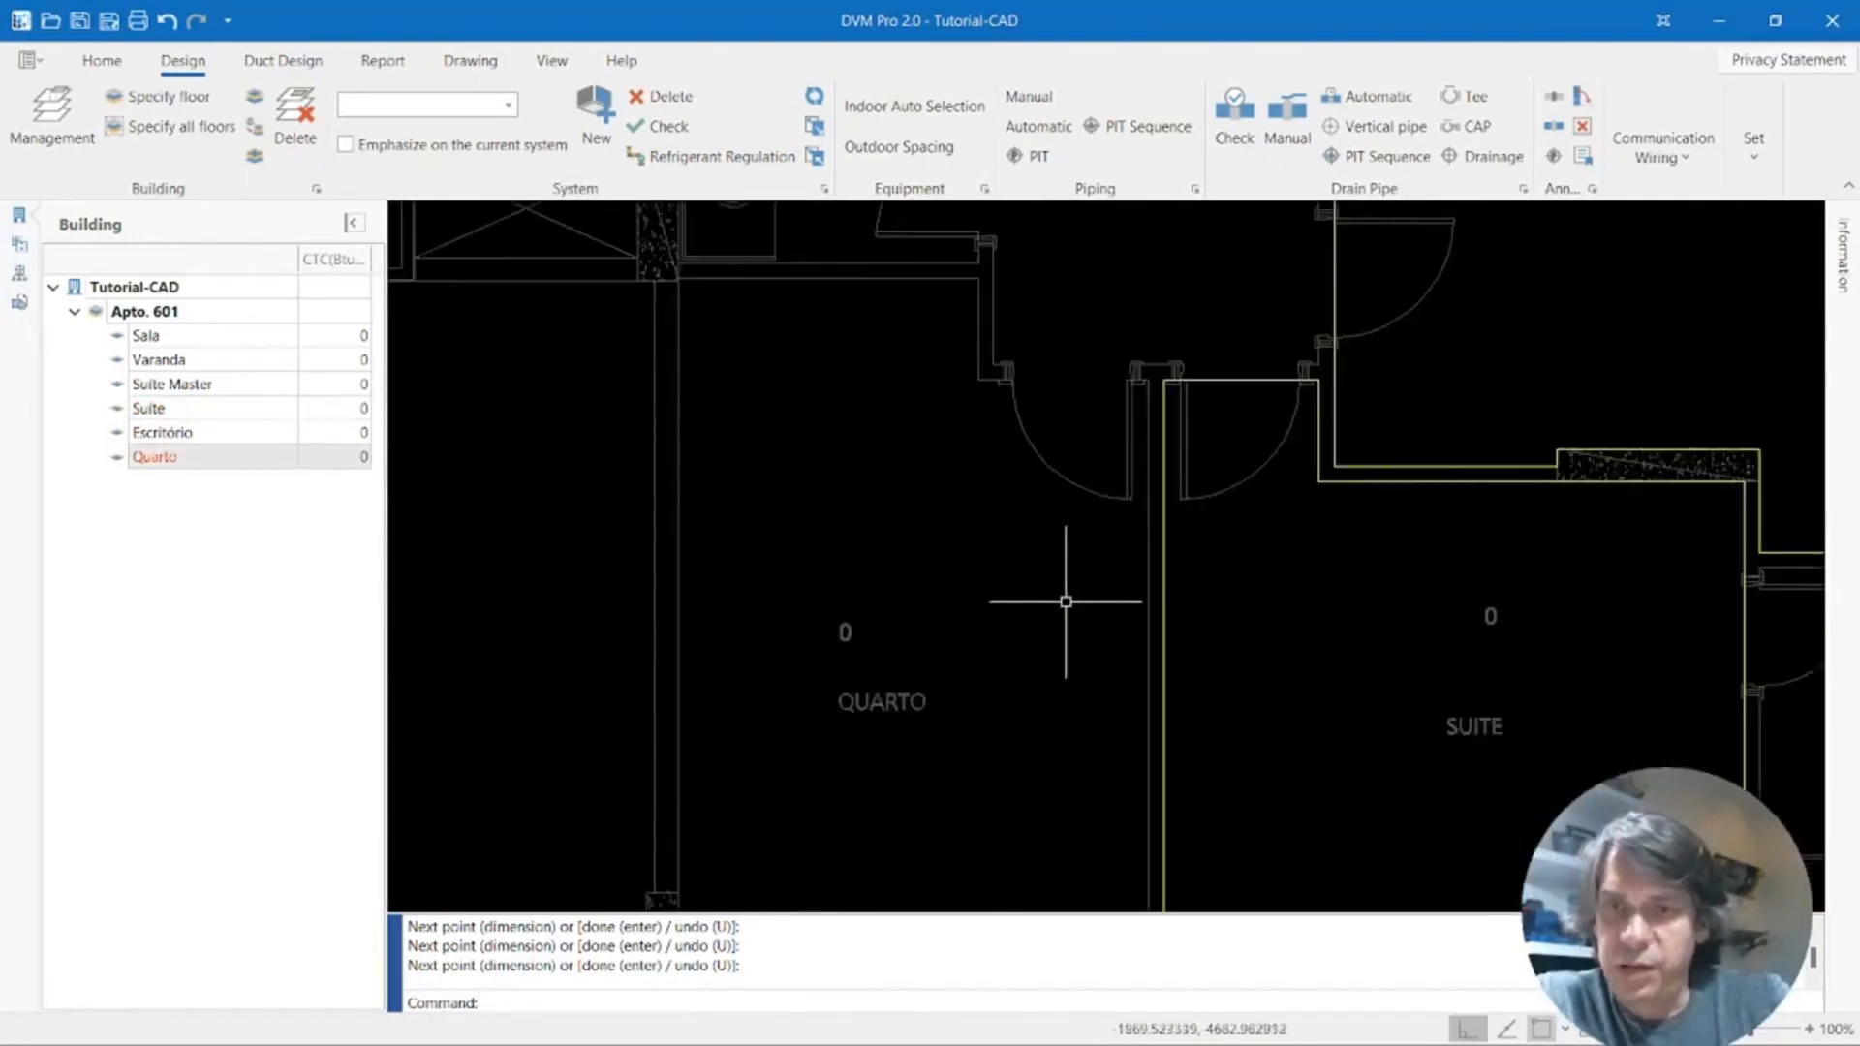
{"action": "middle_click_drag", "start_coordinate": [969, 617], "coordinate": [996, 604]}
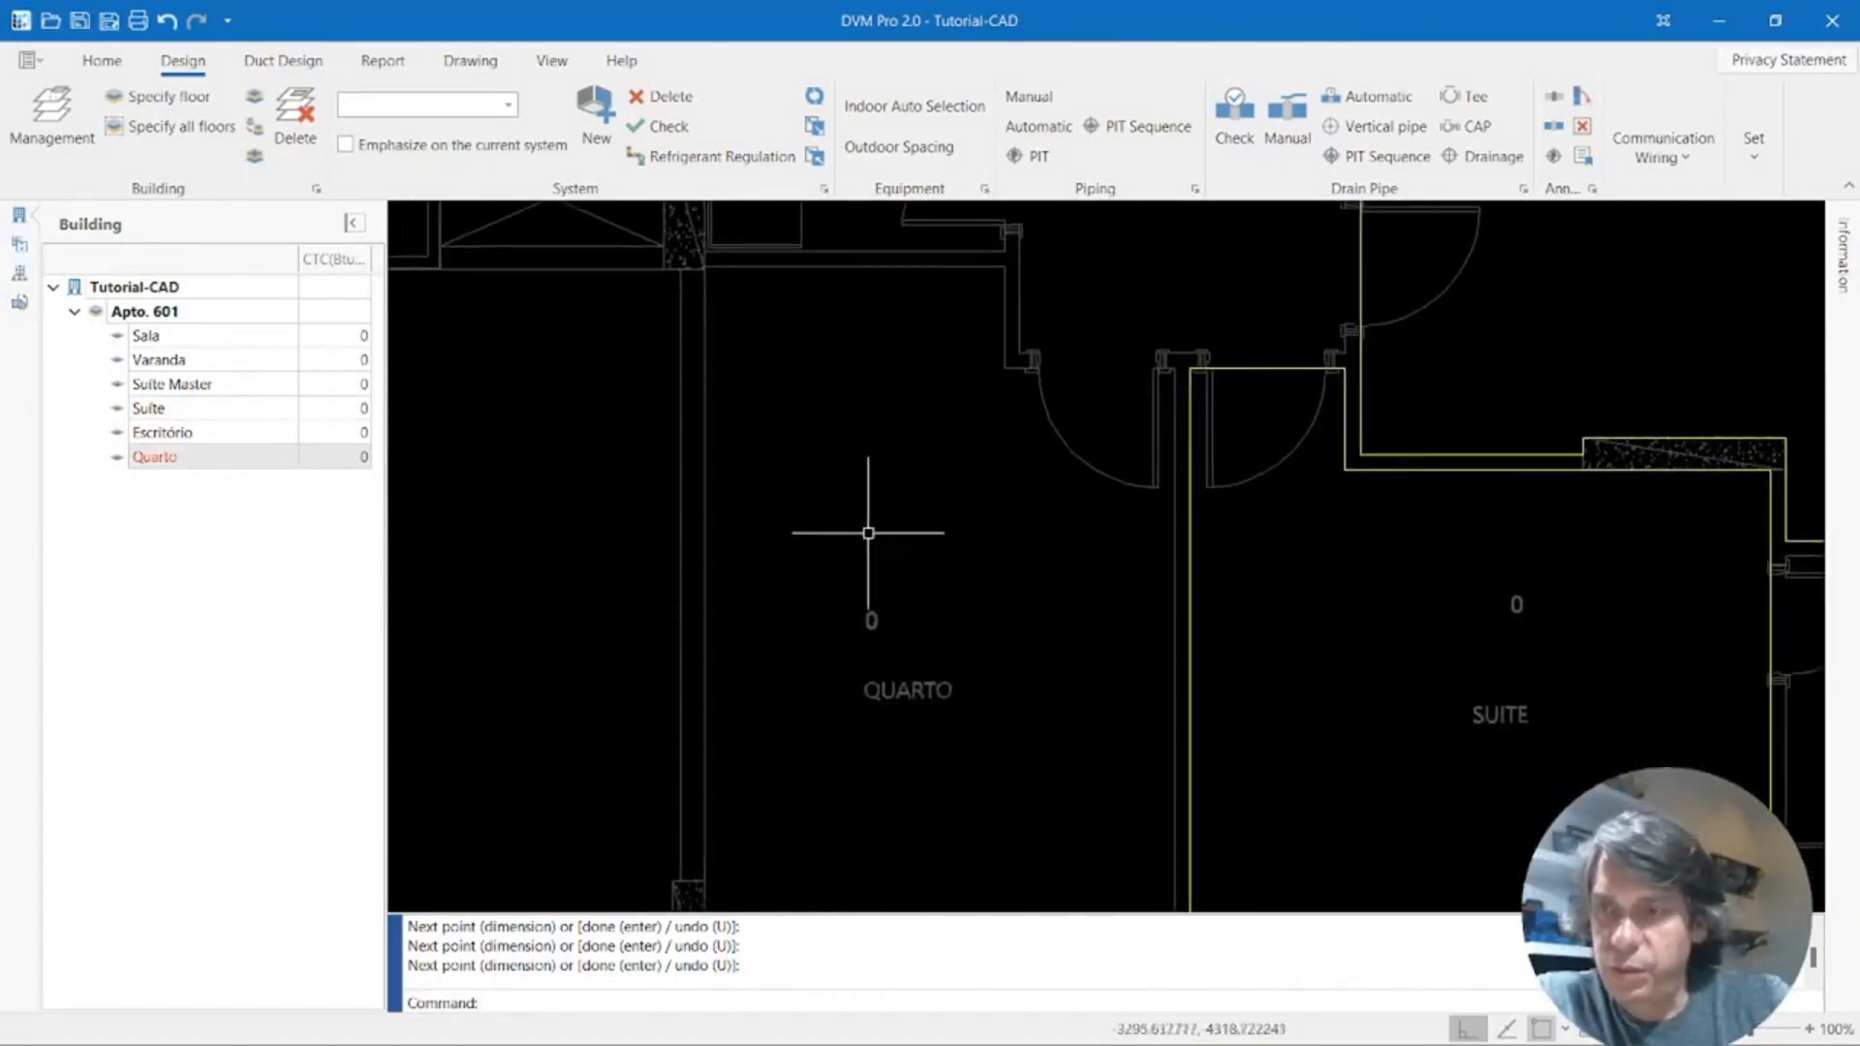
{"action": "left_click", "coordinate": [259, 104]}
{"action": "scroll", "coordinate": [781, 341], "scroll_direction": "up", "scroll_amount": 3}
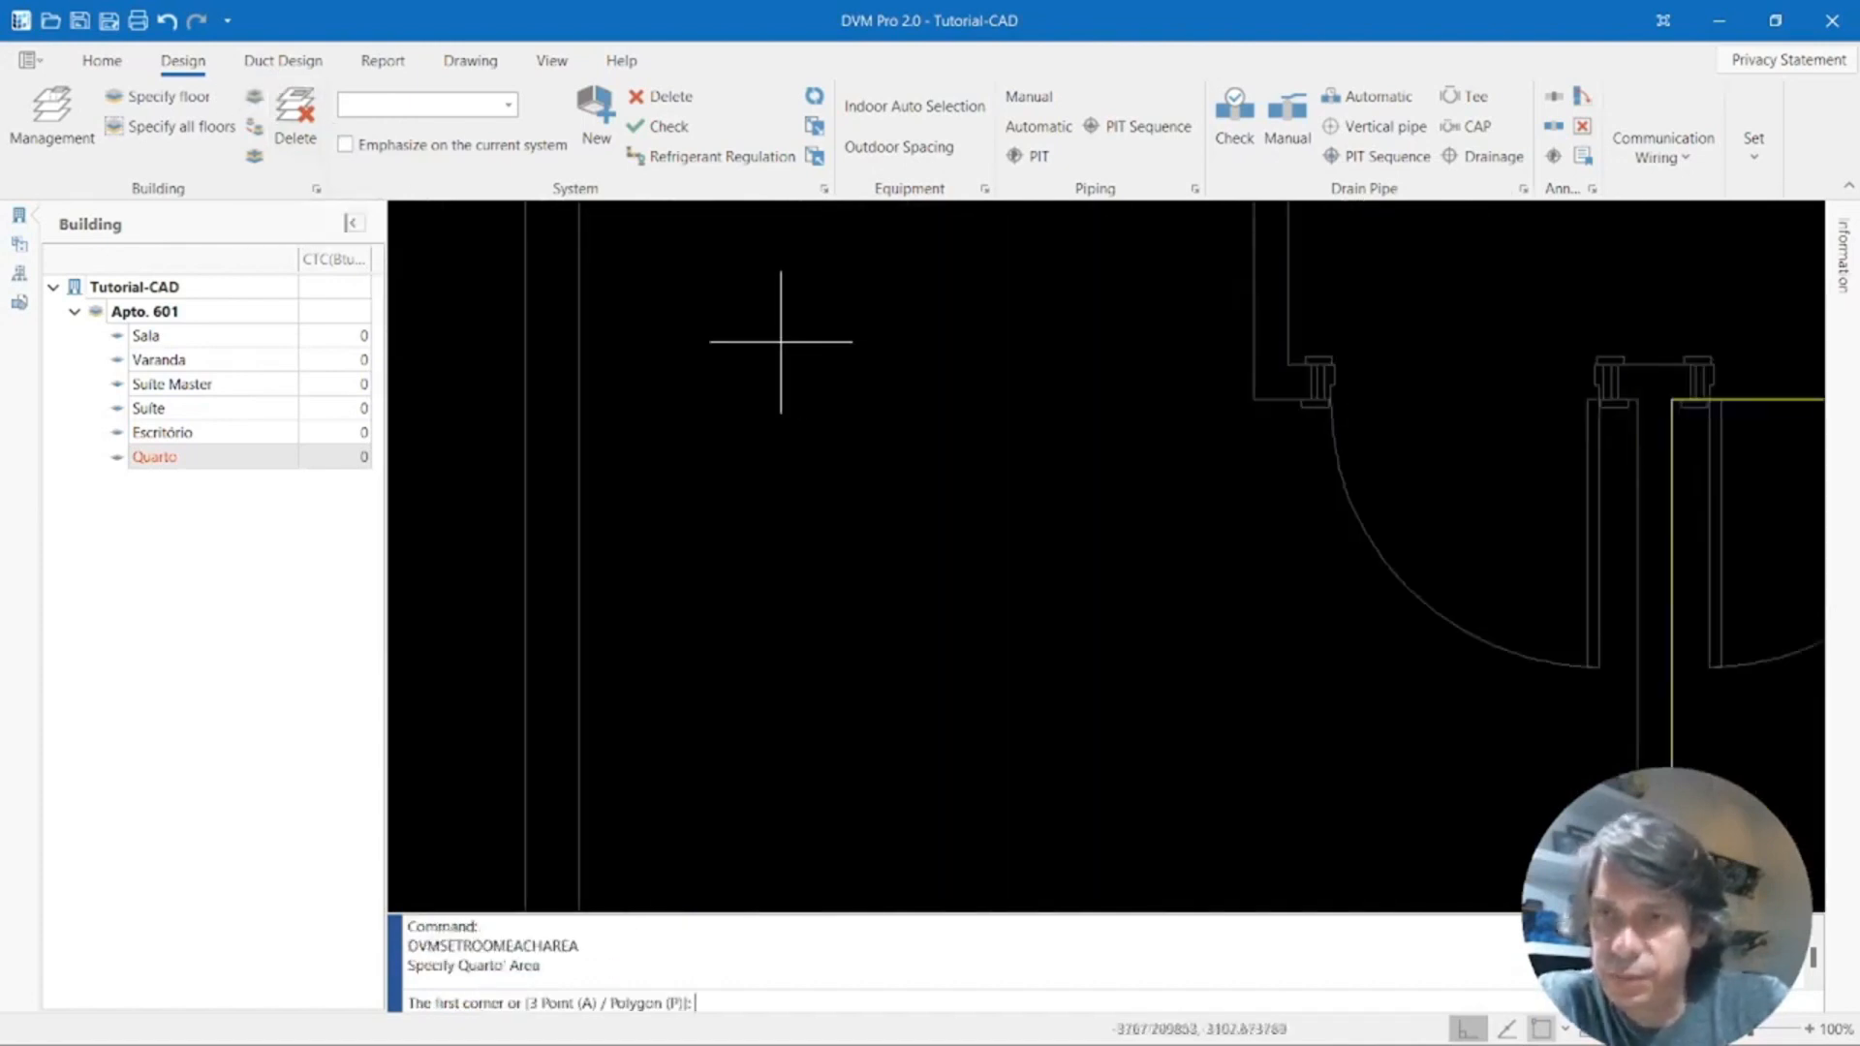
{"action": "mouse_move", "coordinate": [781, 341]}
{"action": "middle_mouse_down"}
{"action": "mouse_move", "coordinate": [760, 403]}
{"action": "mouse_move", "coordinate": [800, 570]}
{"action": "middle_mouse_up"}
{"action": "scroll", "coordinate": [782, 538], "scroll_direction": "down", "scroll_amount": 2}
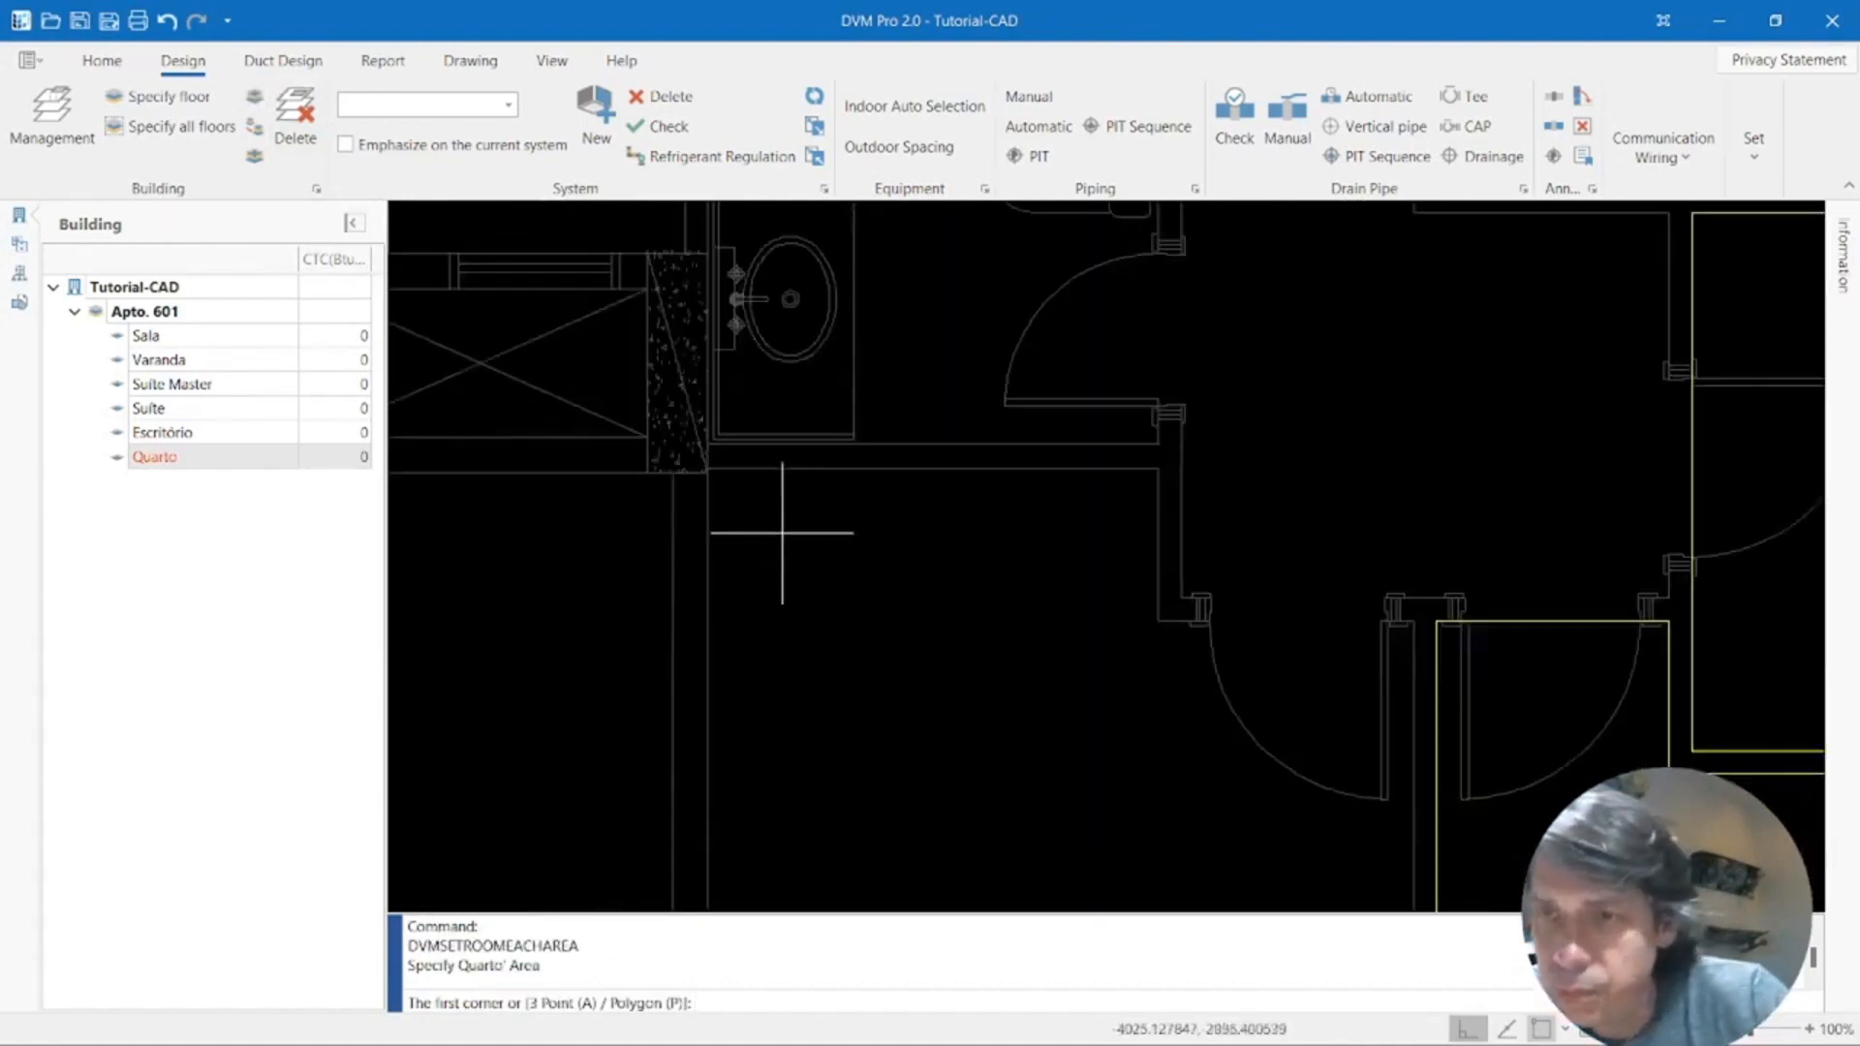
{"action": "scroll", "coordinate": [768, 515], "scroll_direction": "up", "scroll_amount": 4}
{"action": "middle_click_drag", "start_coordinate": [739, 502], "coordinate": [771, 430]}
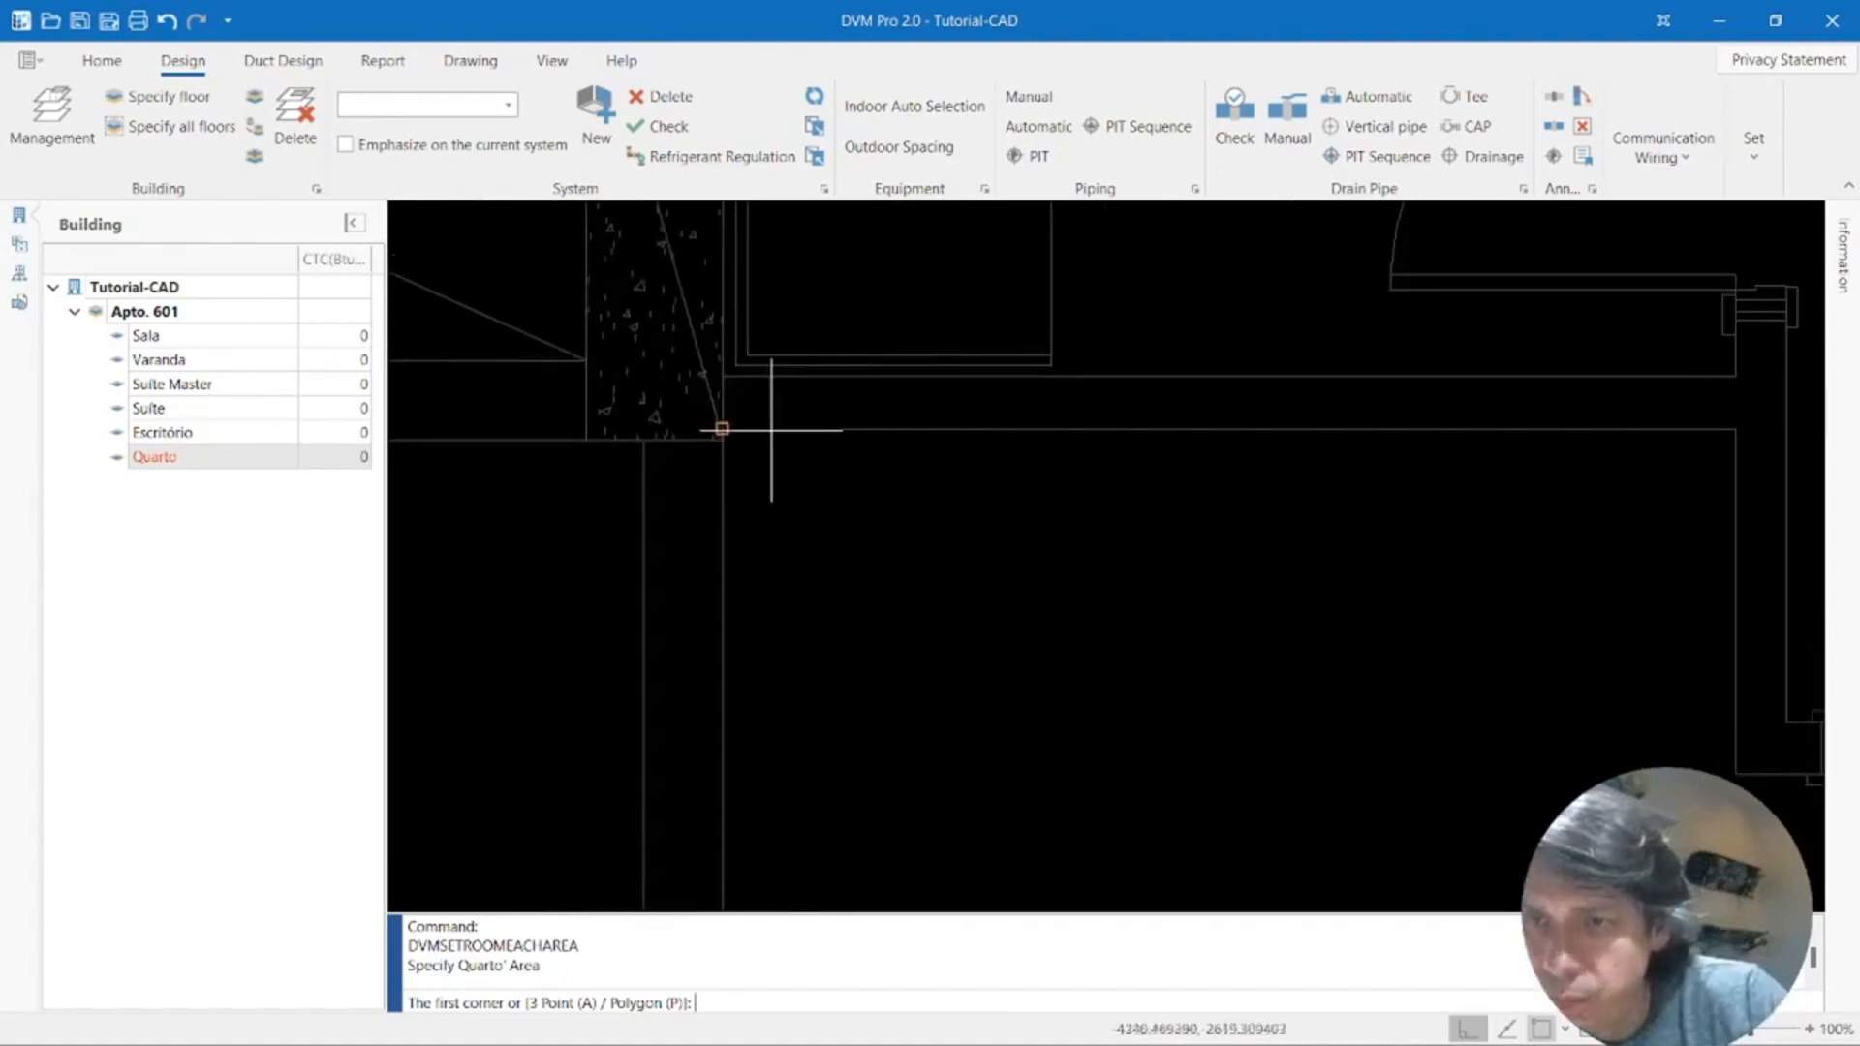
{"action": "left_click", "coordinate": [722, 427]}
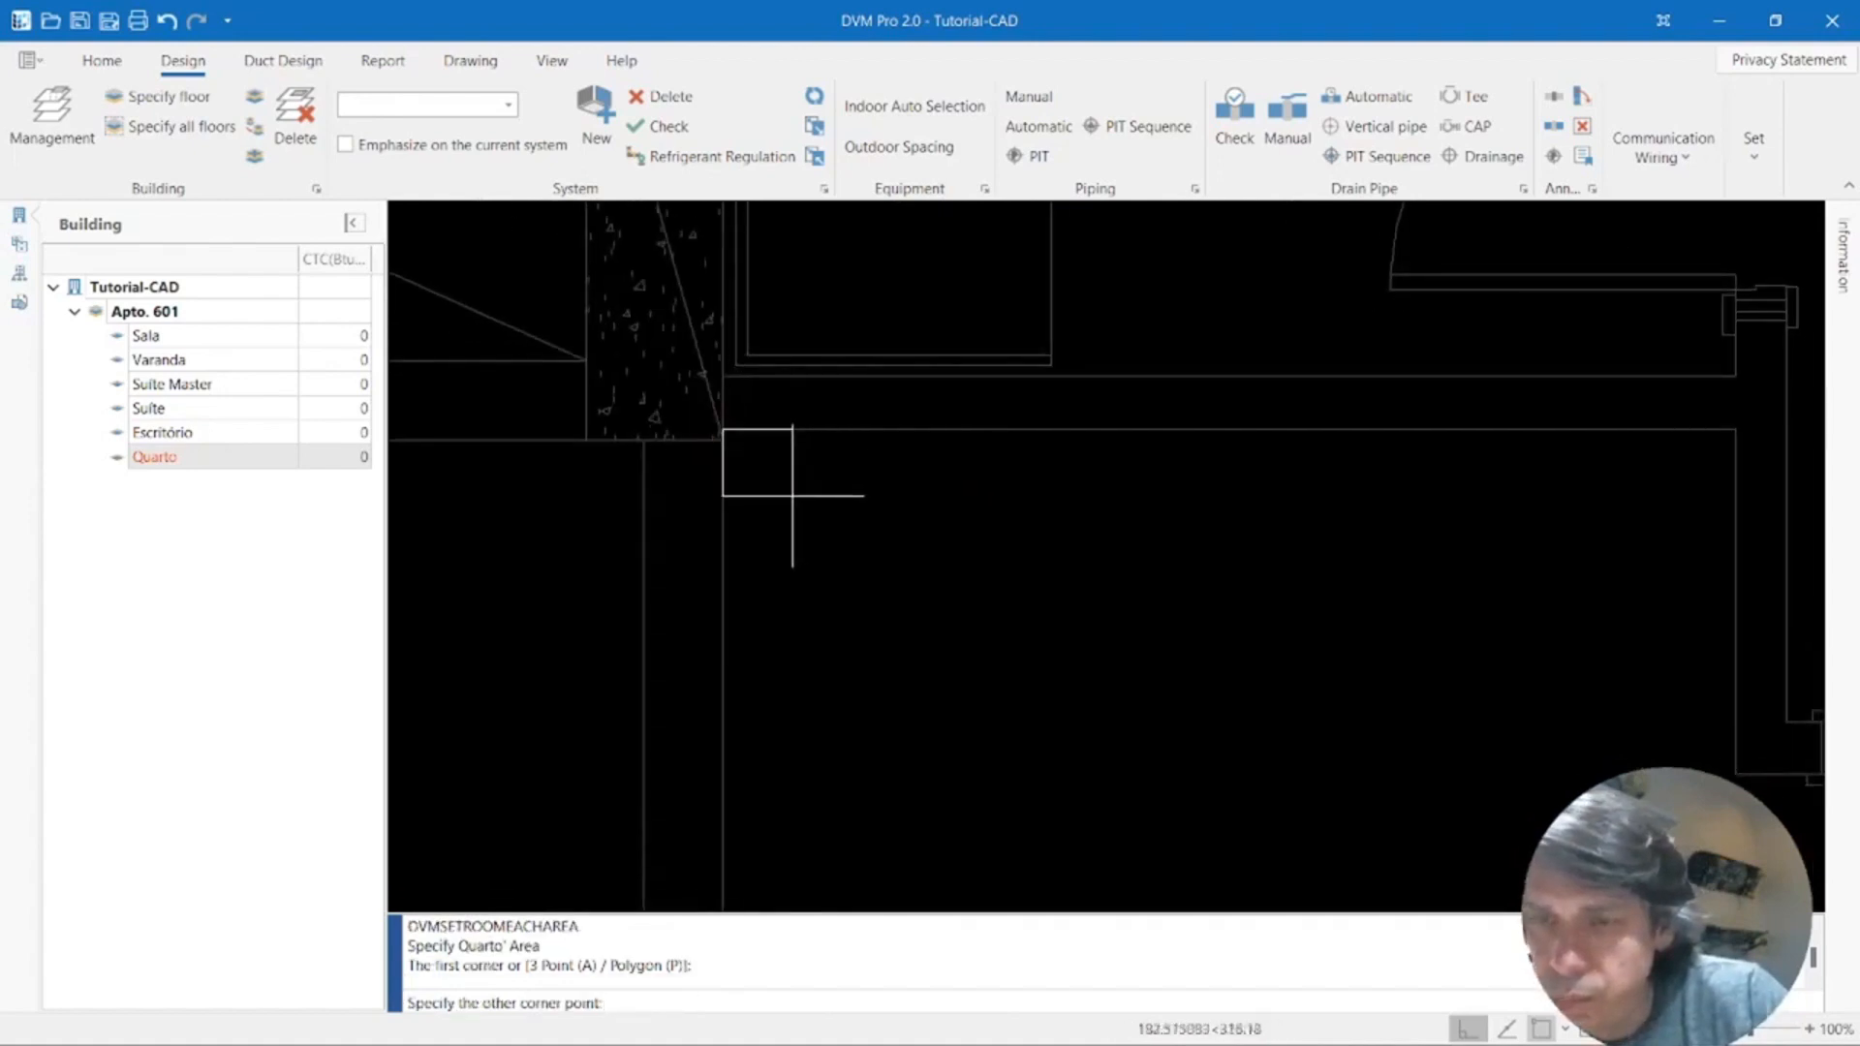
{"action": "scroll", "coordinate": [784, 503], "scroll_direction": "down", "scroll_amount": 2}
{"action": "key", "text": "Escape"}
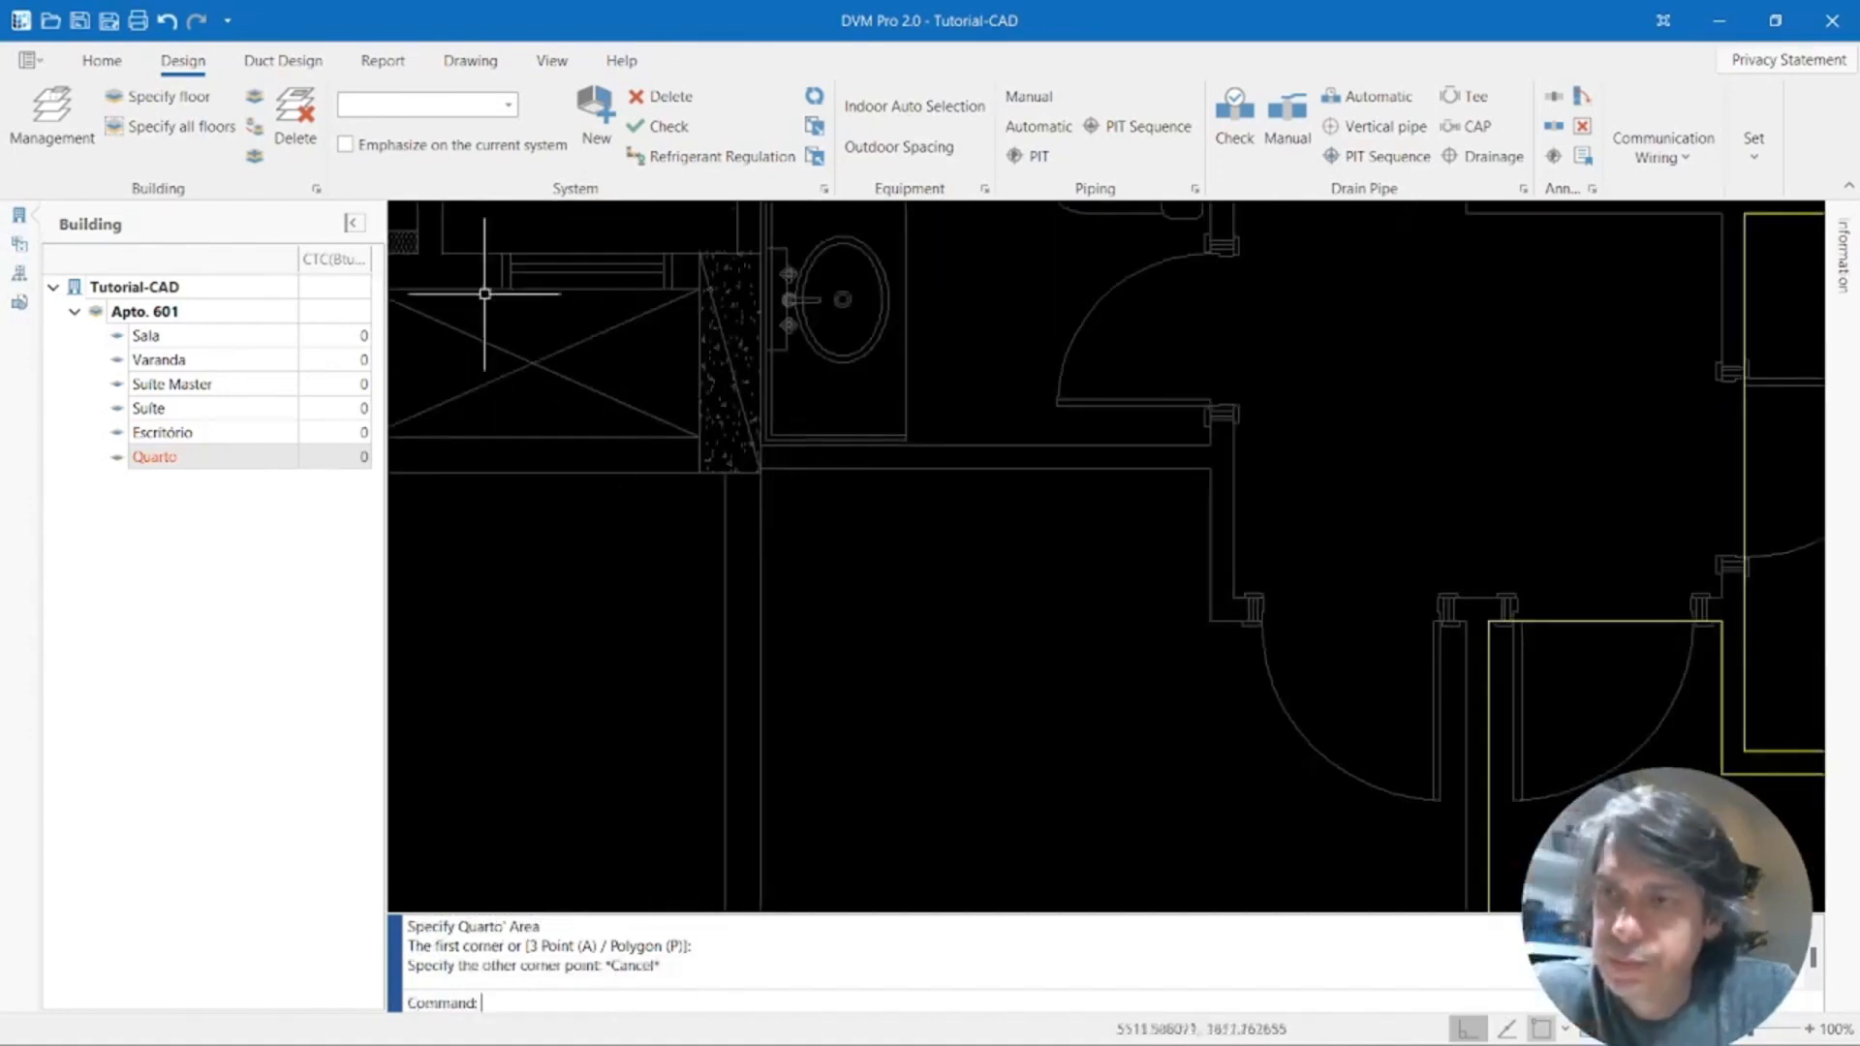
Start the Quarto area as a polygon at the room's upper corner beside the hatched column.
{"action": "key", "text": "Return"}
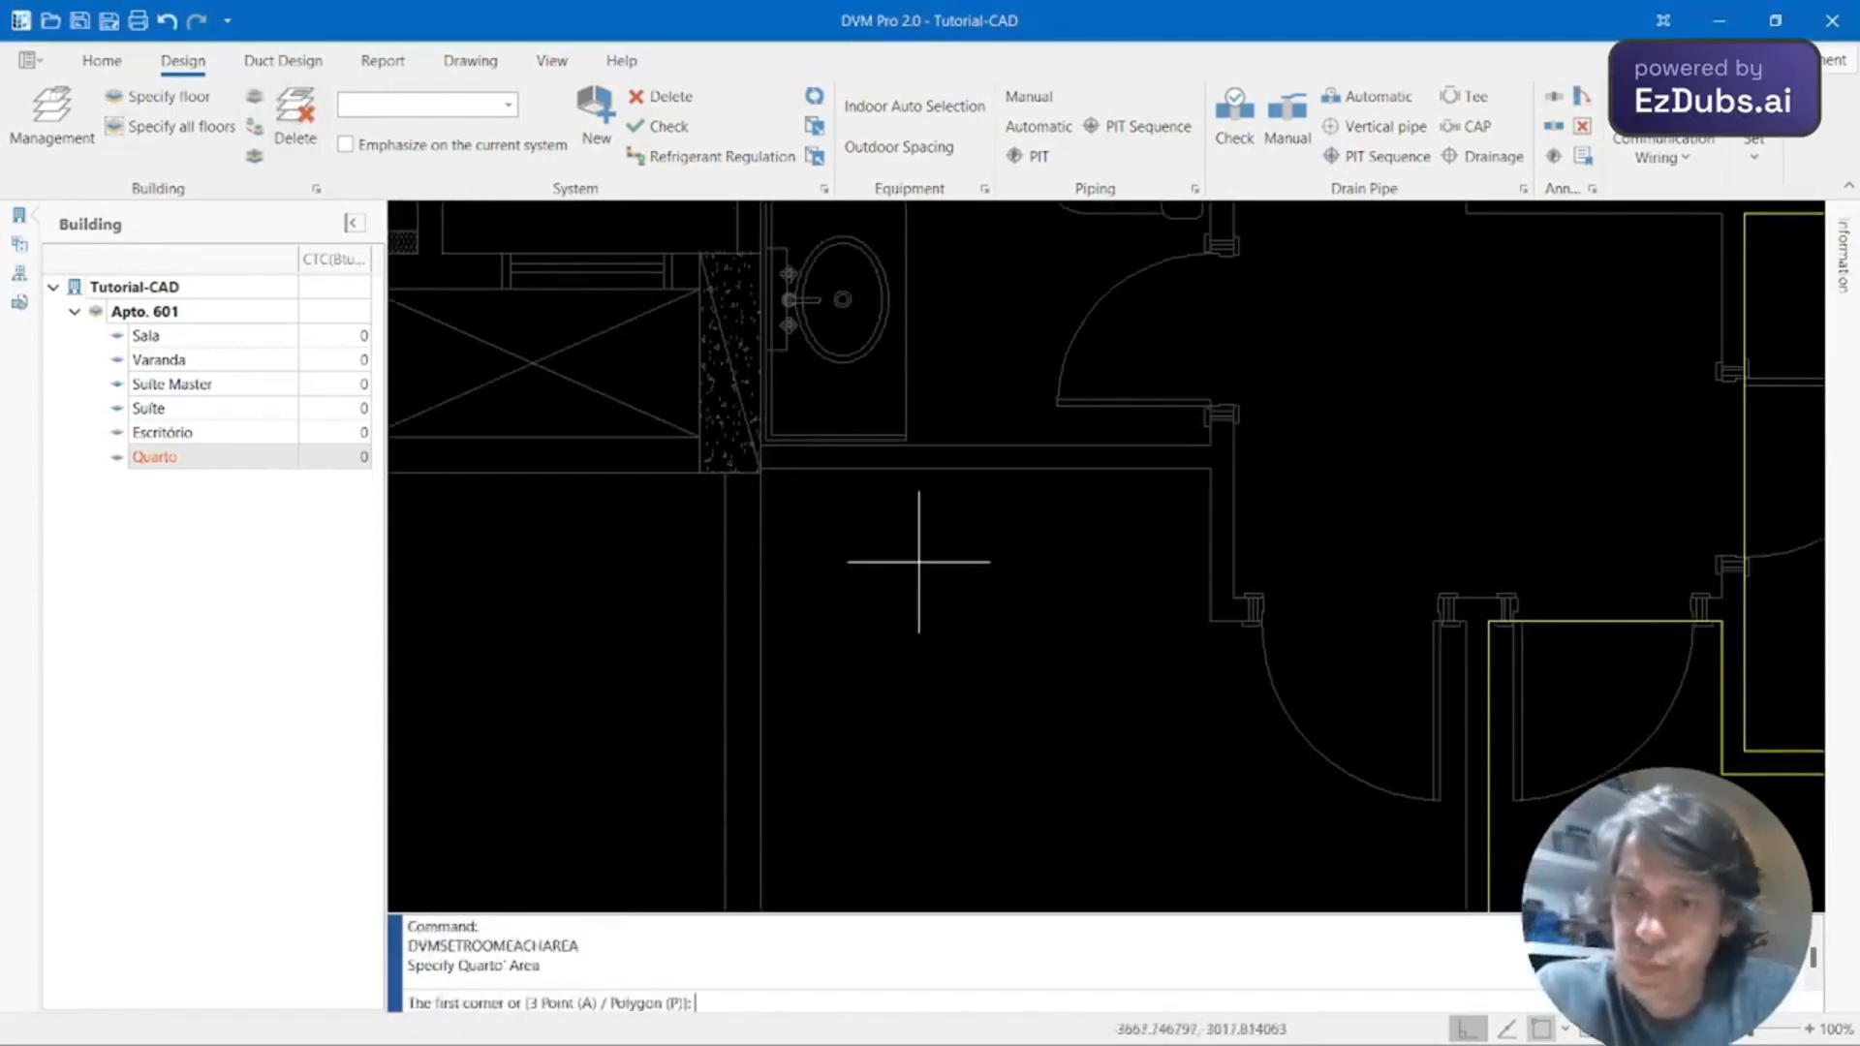
{"action": "type", "text": "p"}
{"action": "key", "text": "Return"}
{"action": "scroll", "coordinate": [940, 531], "scroll_direction": "up", "scroll_amount": 2}
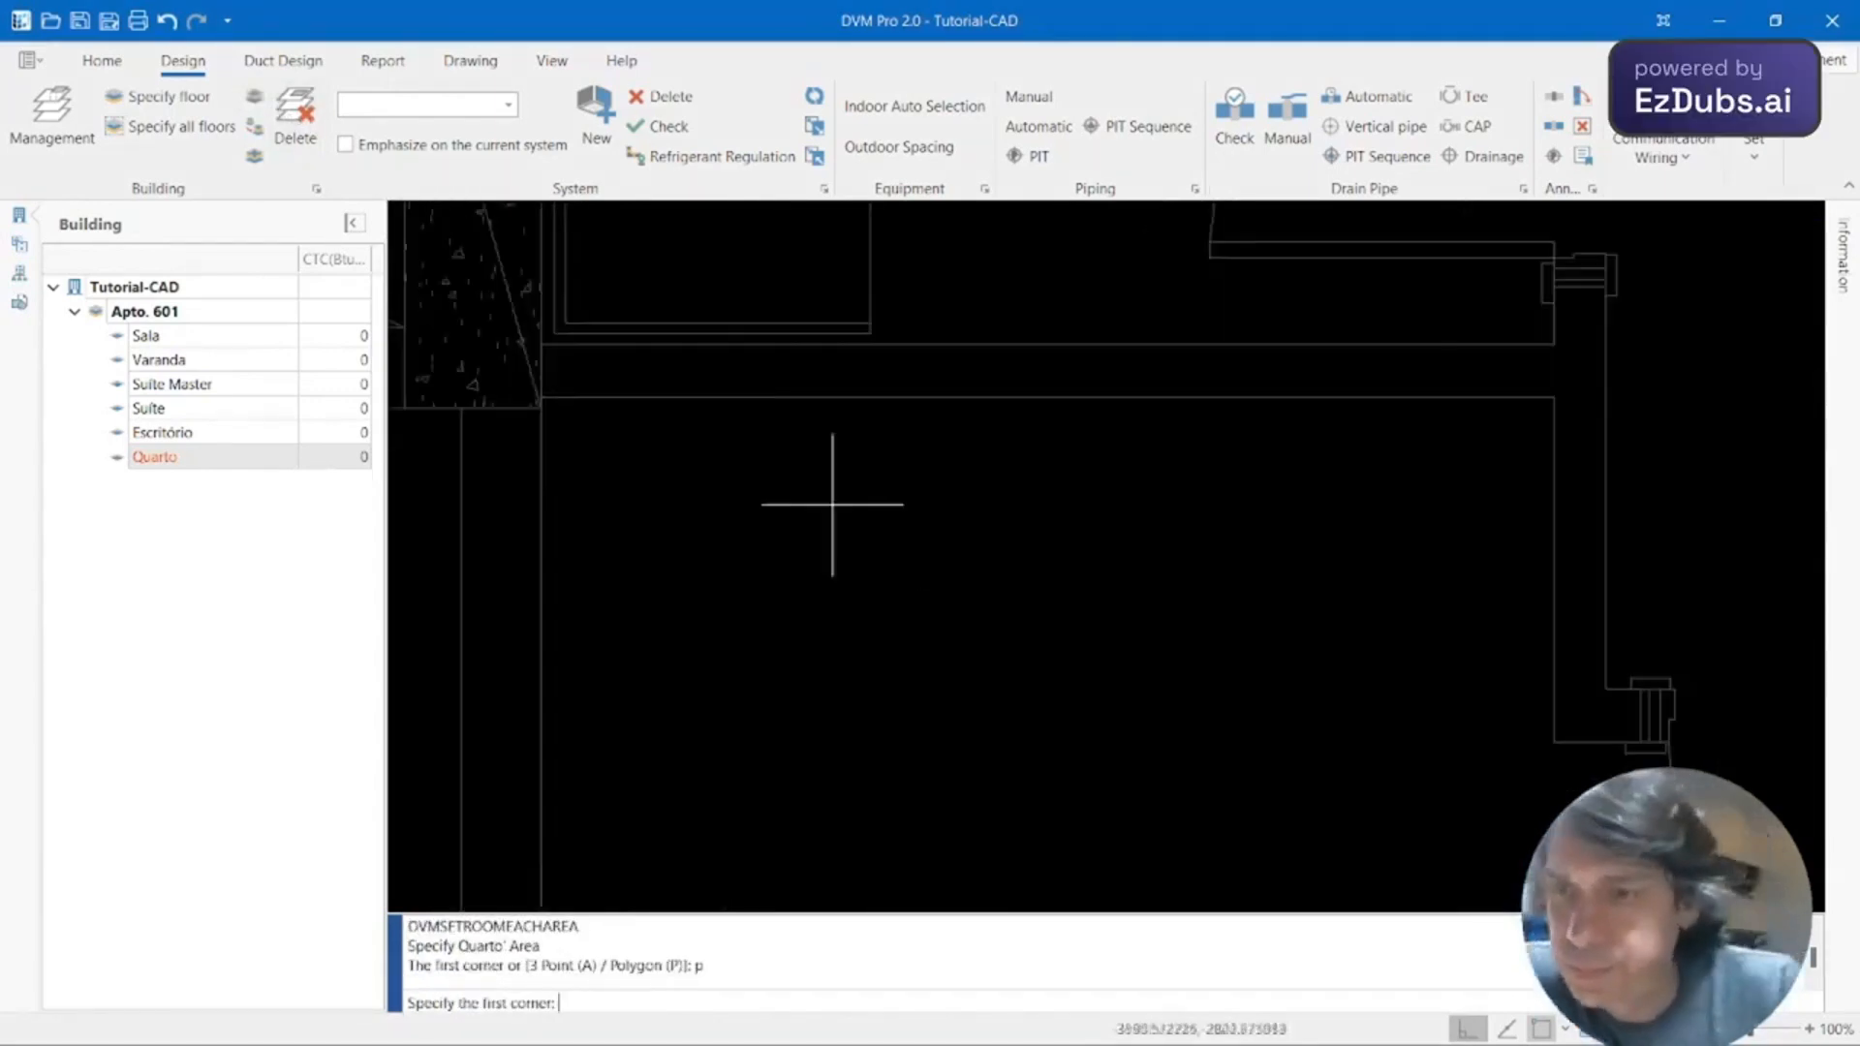
{"action": "left_click", "coordinate": [540, 397]}
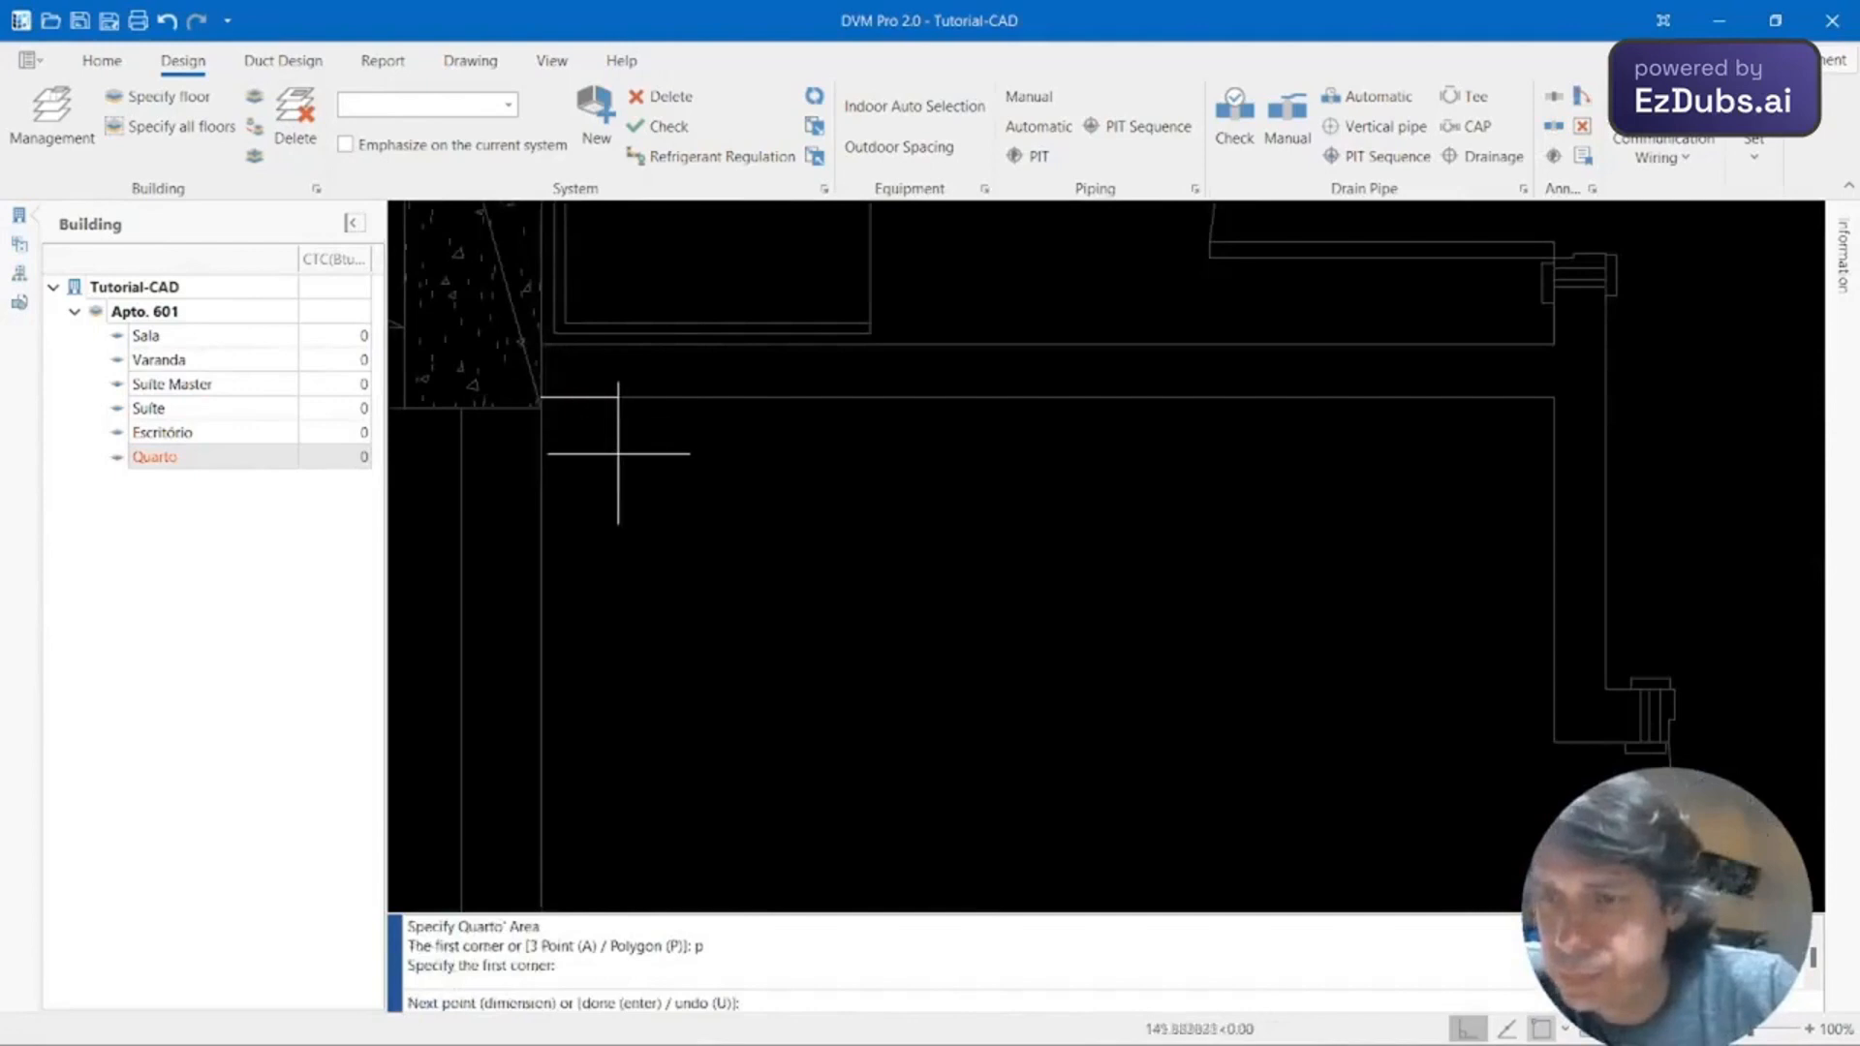
Extend the Quarto polygon down the outer wall and along the window wall to the wall shared with the Suite.
{"action": "scroll", "coordinate": [614, 441], "scroll_direction": "down", "scroll_amount": 3}
{"action": "scroll", "coordinate": [649, 532], "scroll_direction": "down", "scroll_amount": 4}
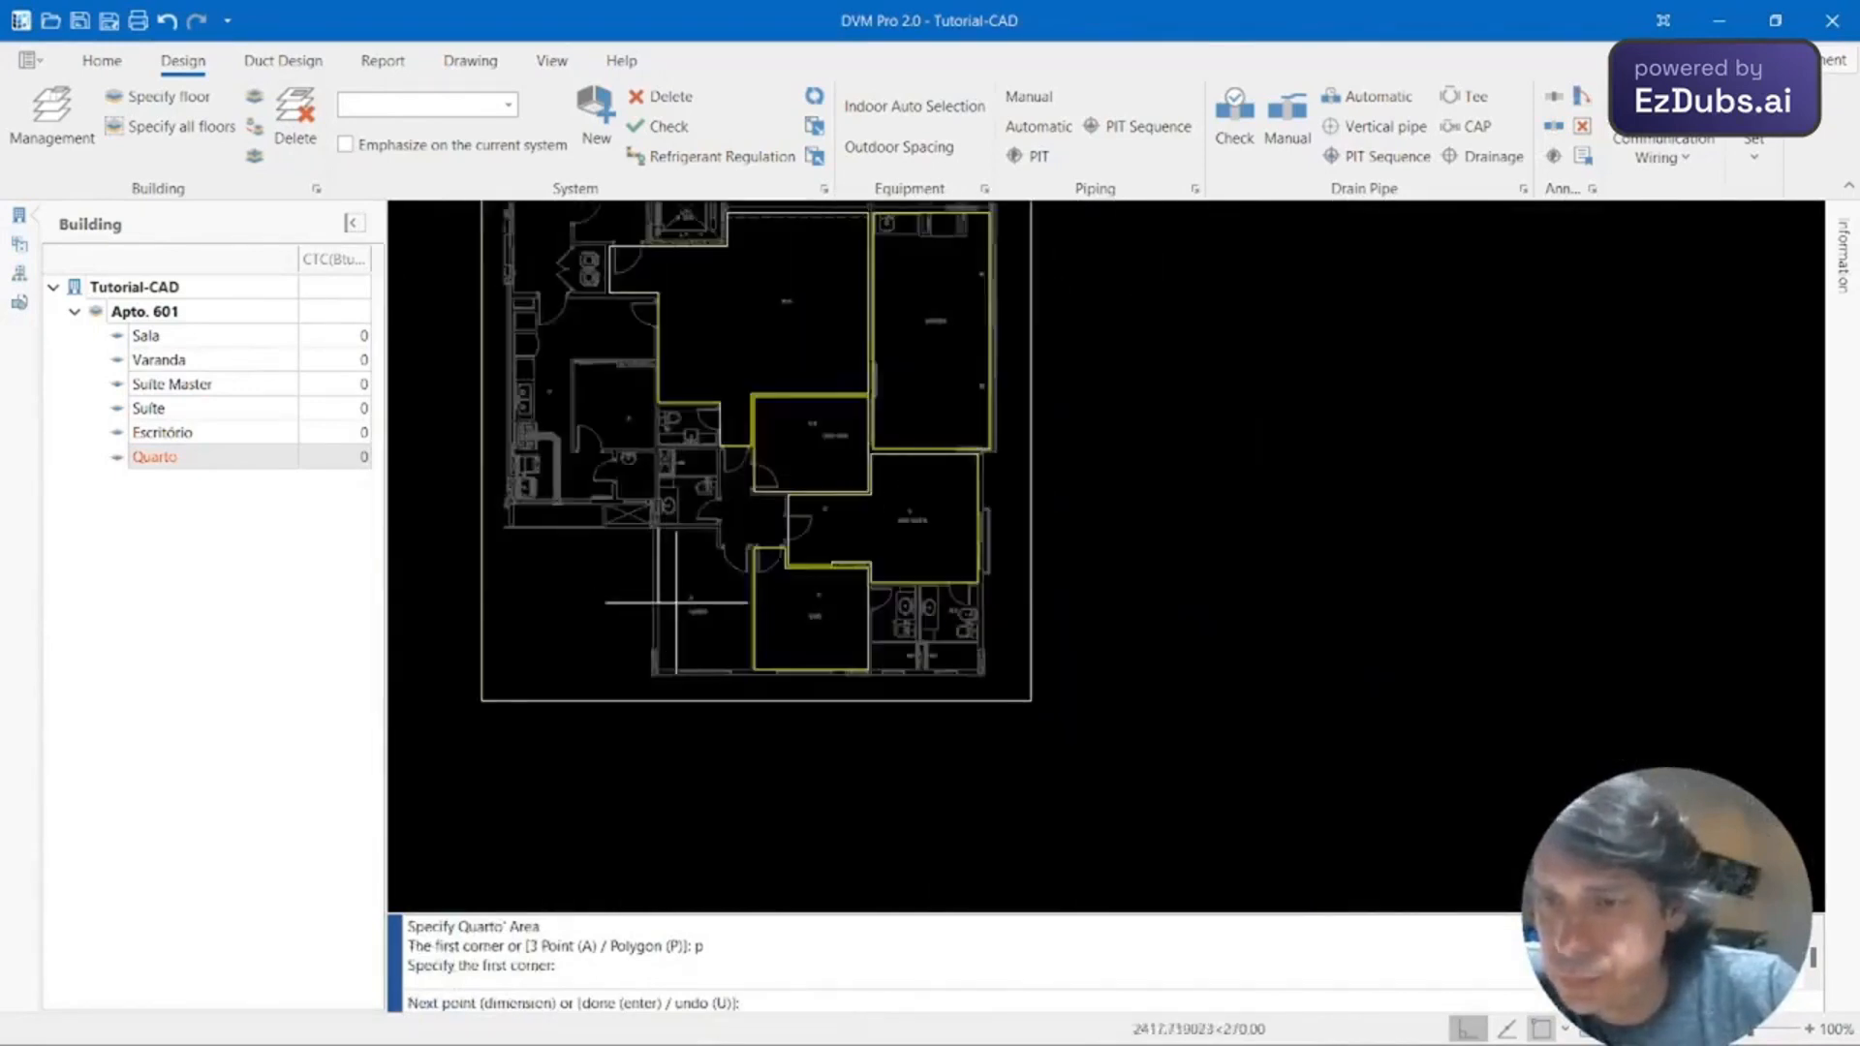
{"action": "scroll", "coordinate": [668, 582], "scroll_direction": "up", "scroll_amount": 2}
{"action": "scroll", "coordinate": [756, 465], "scroll_direction": "up", "scroll_amount": 4}
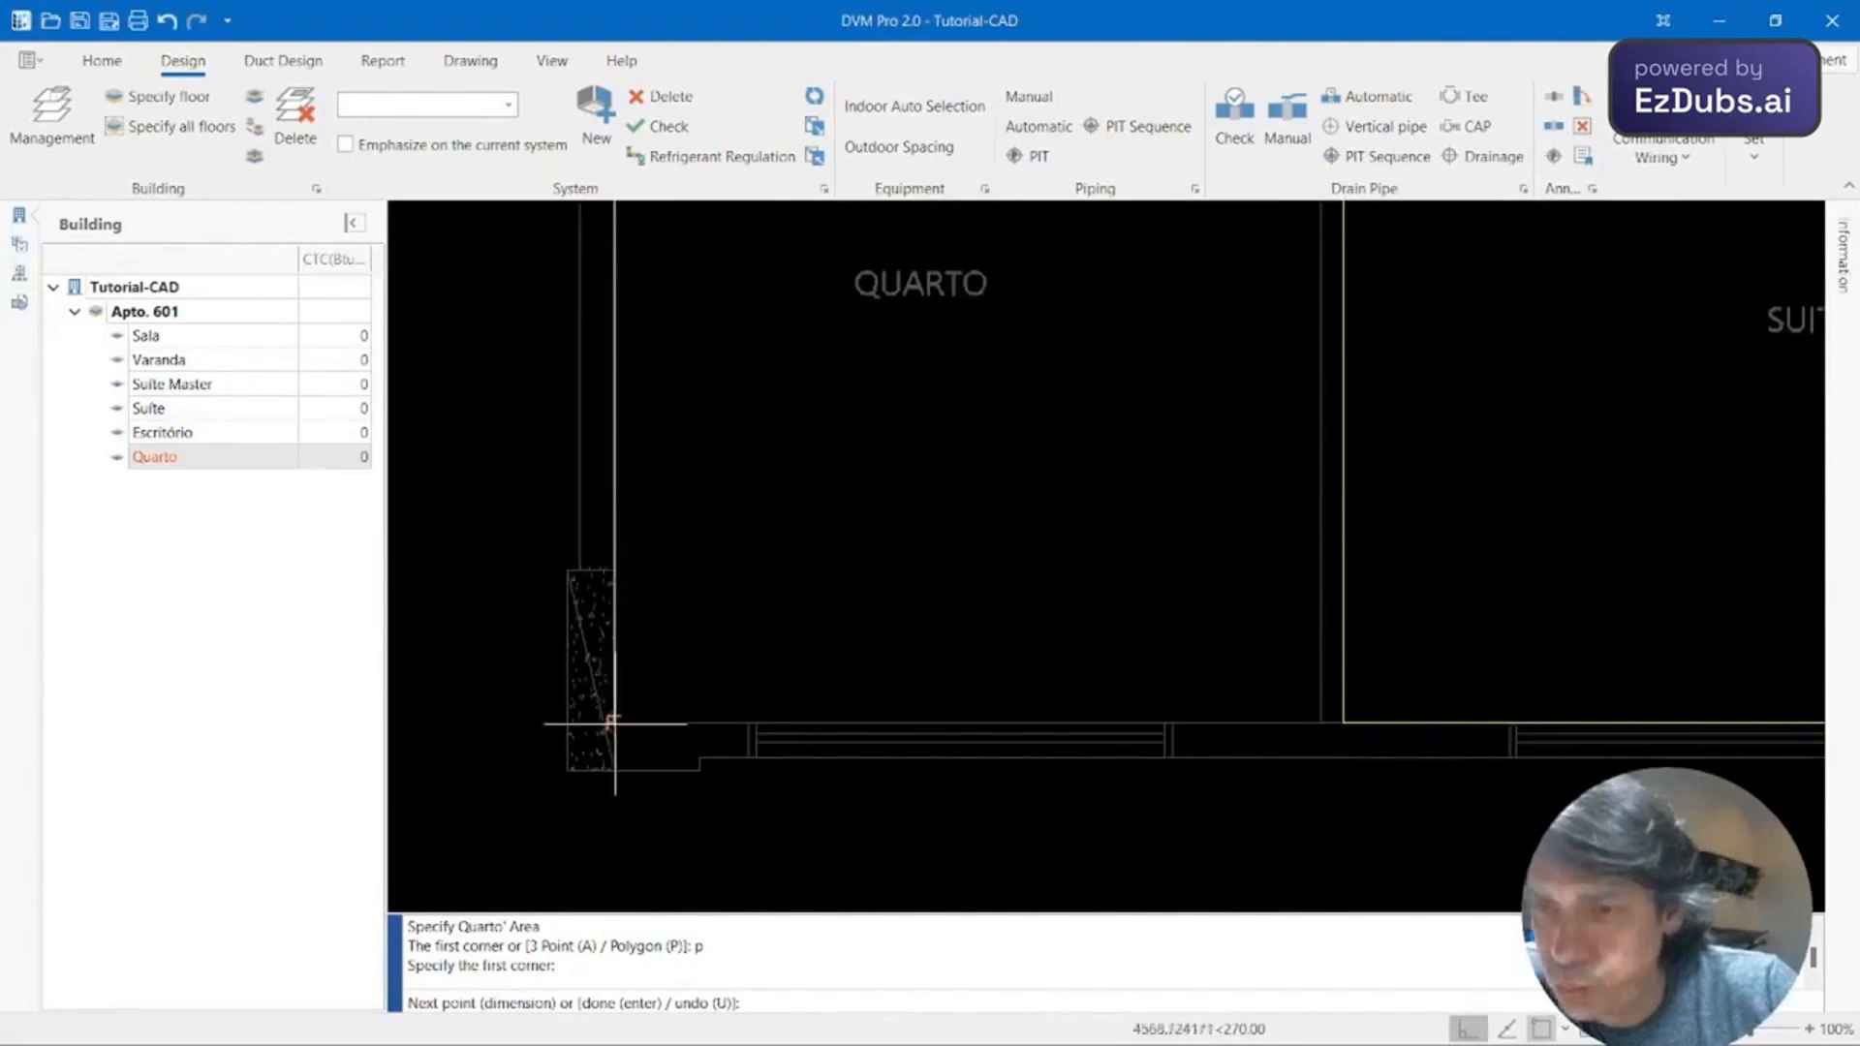
{"action": "left_click", "coordinate": [612, 722]}
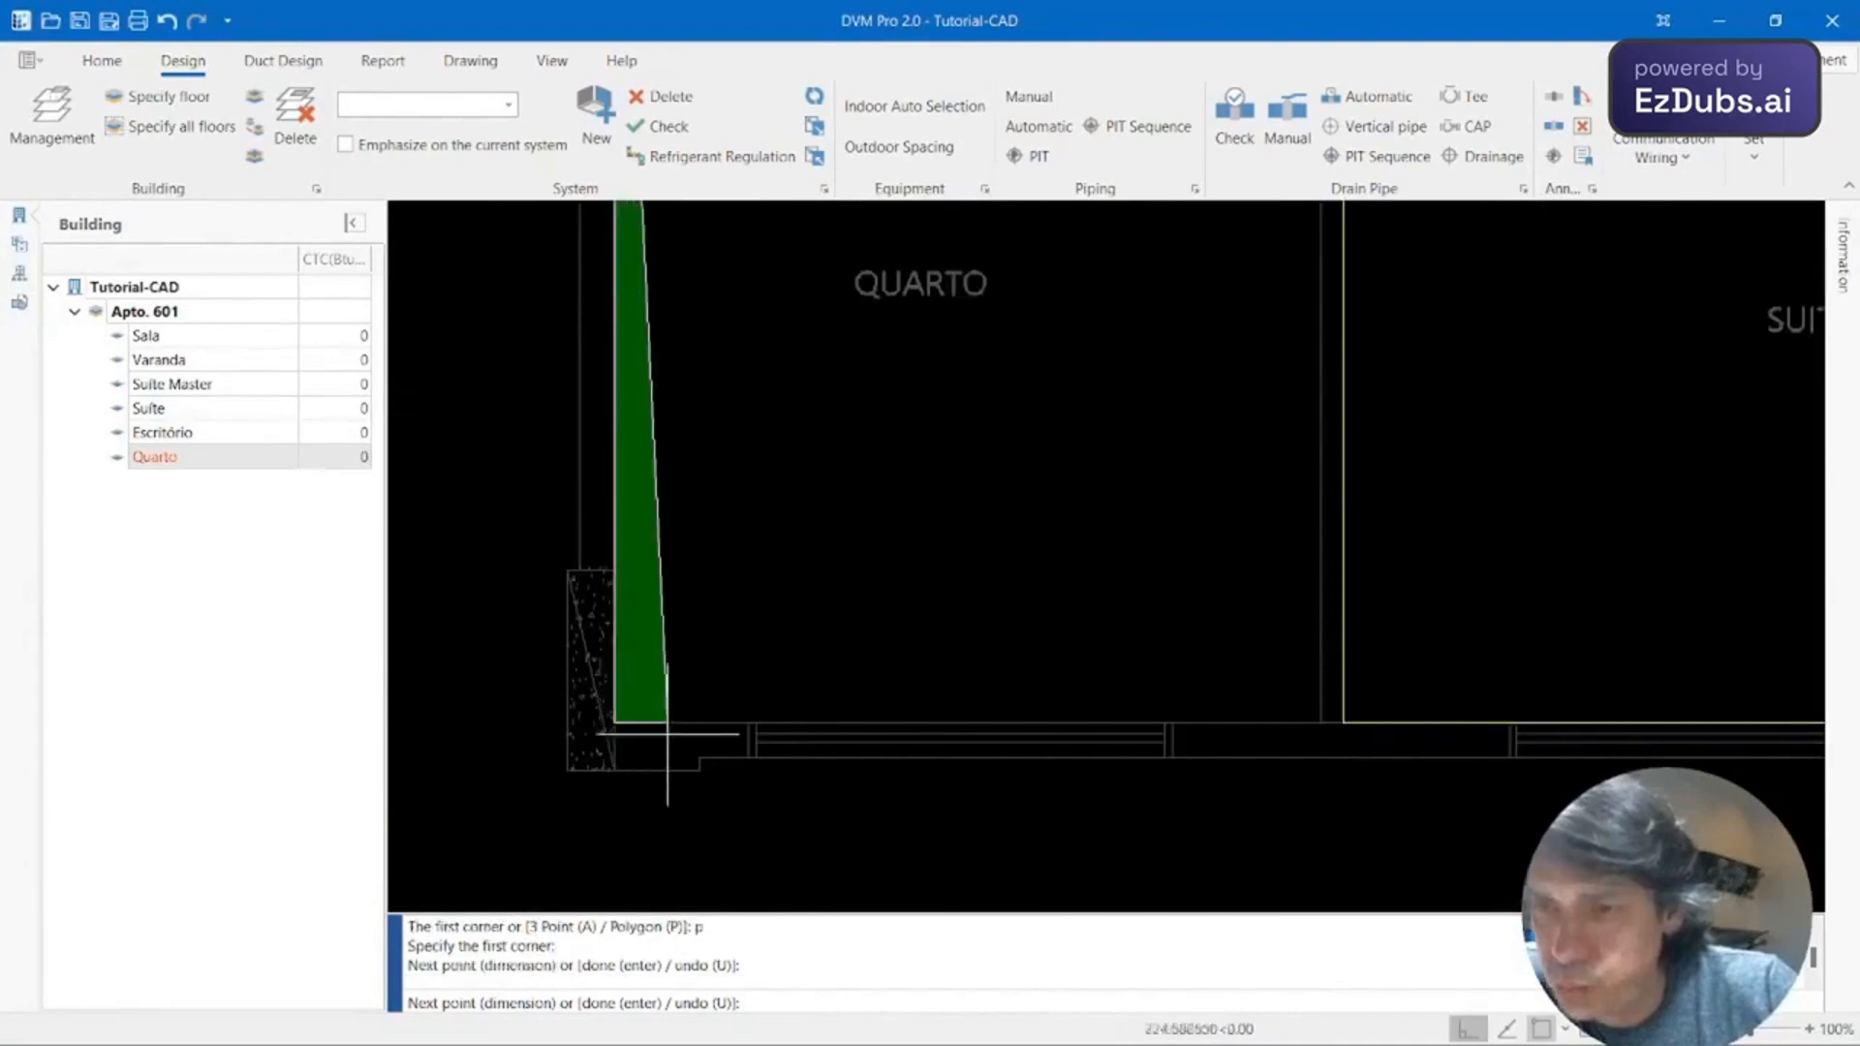
{"action": "left_click", "coordinate": [1326, 722]}
Trace the Quarto polygon up the Suite wall, across the entrance door and up the short wall to the upper corner, and finish the area.
{"action": "scroll", "coordinate": [1299, 620], "scroll_direction": "up", "scroll_amount": 3}
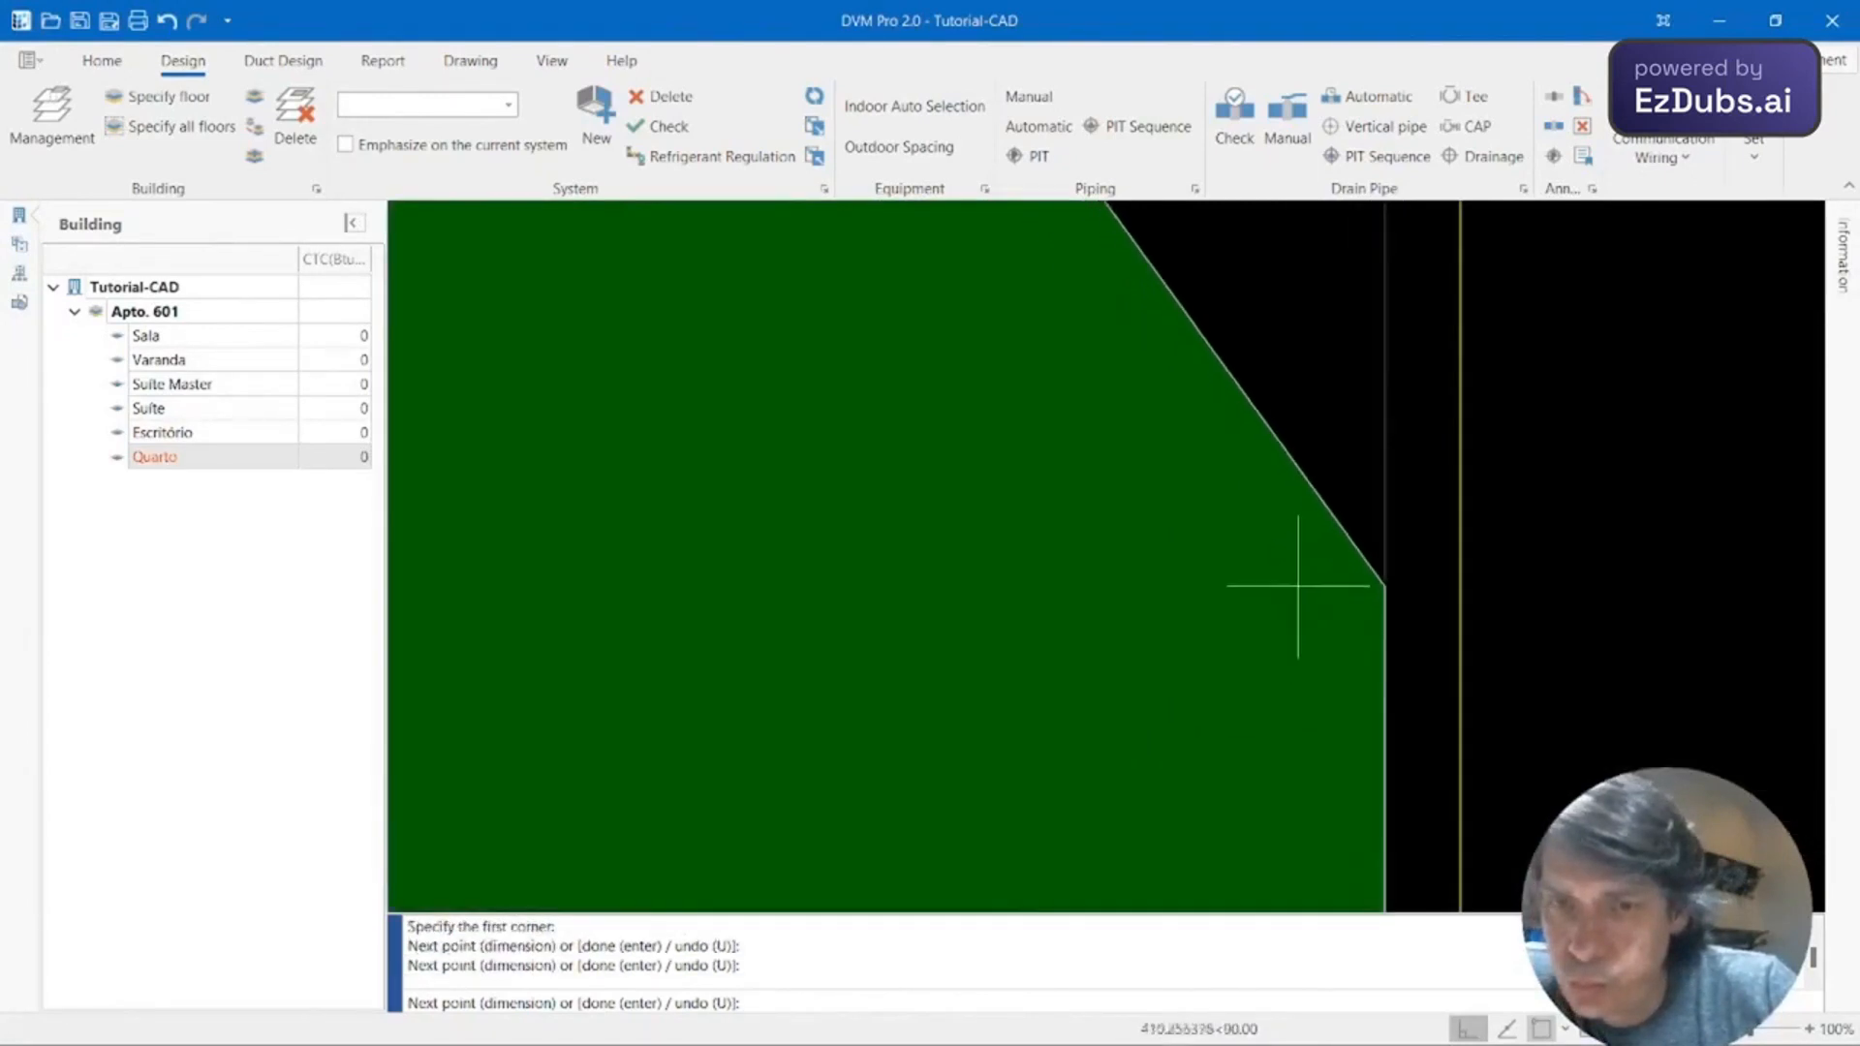
{"action": "scroll", "coordinate": [1321, 603], "scroll_direction": "down", "scroll_amount": 4}
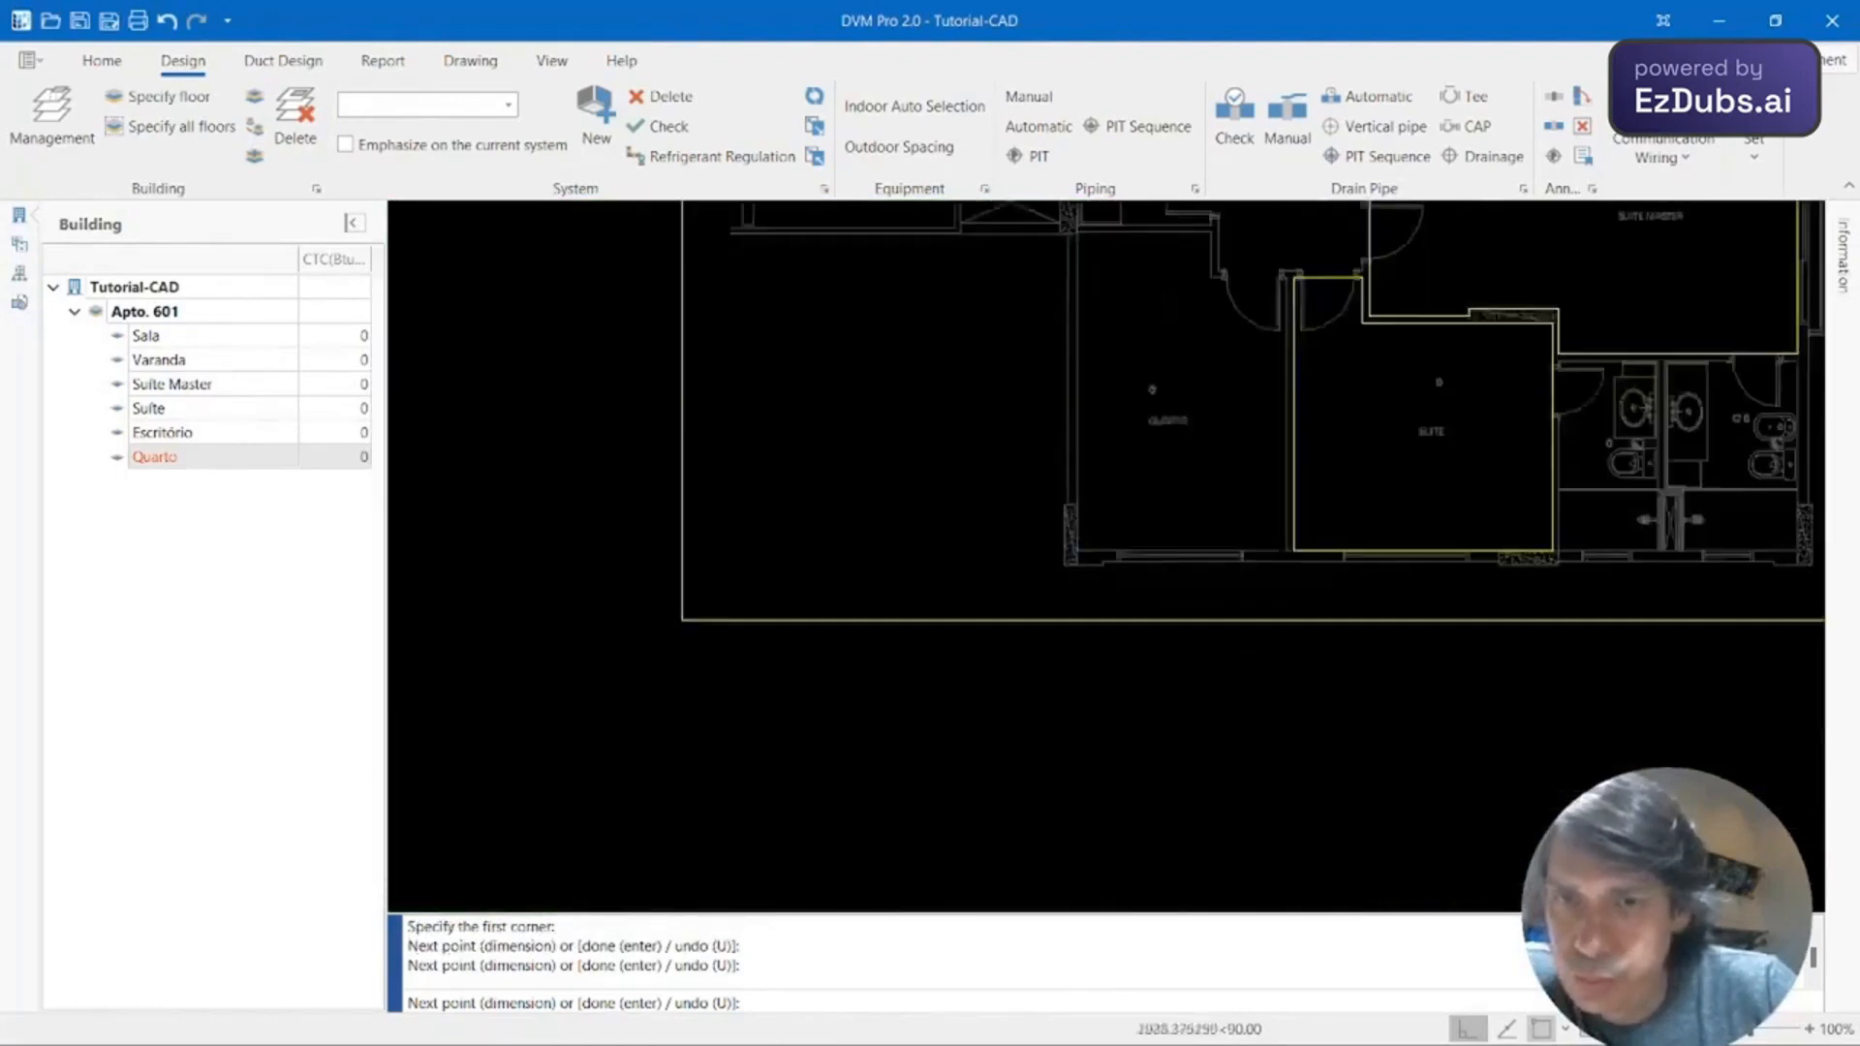
{"action": "scroll", "coordinate": [1307, 333], "scroll_direction": "up", "scroll_amount": 4}
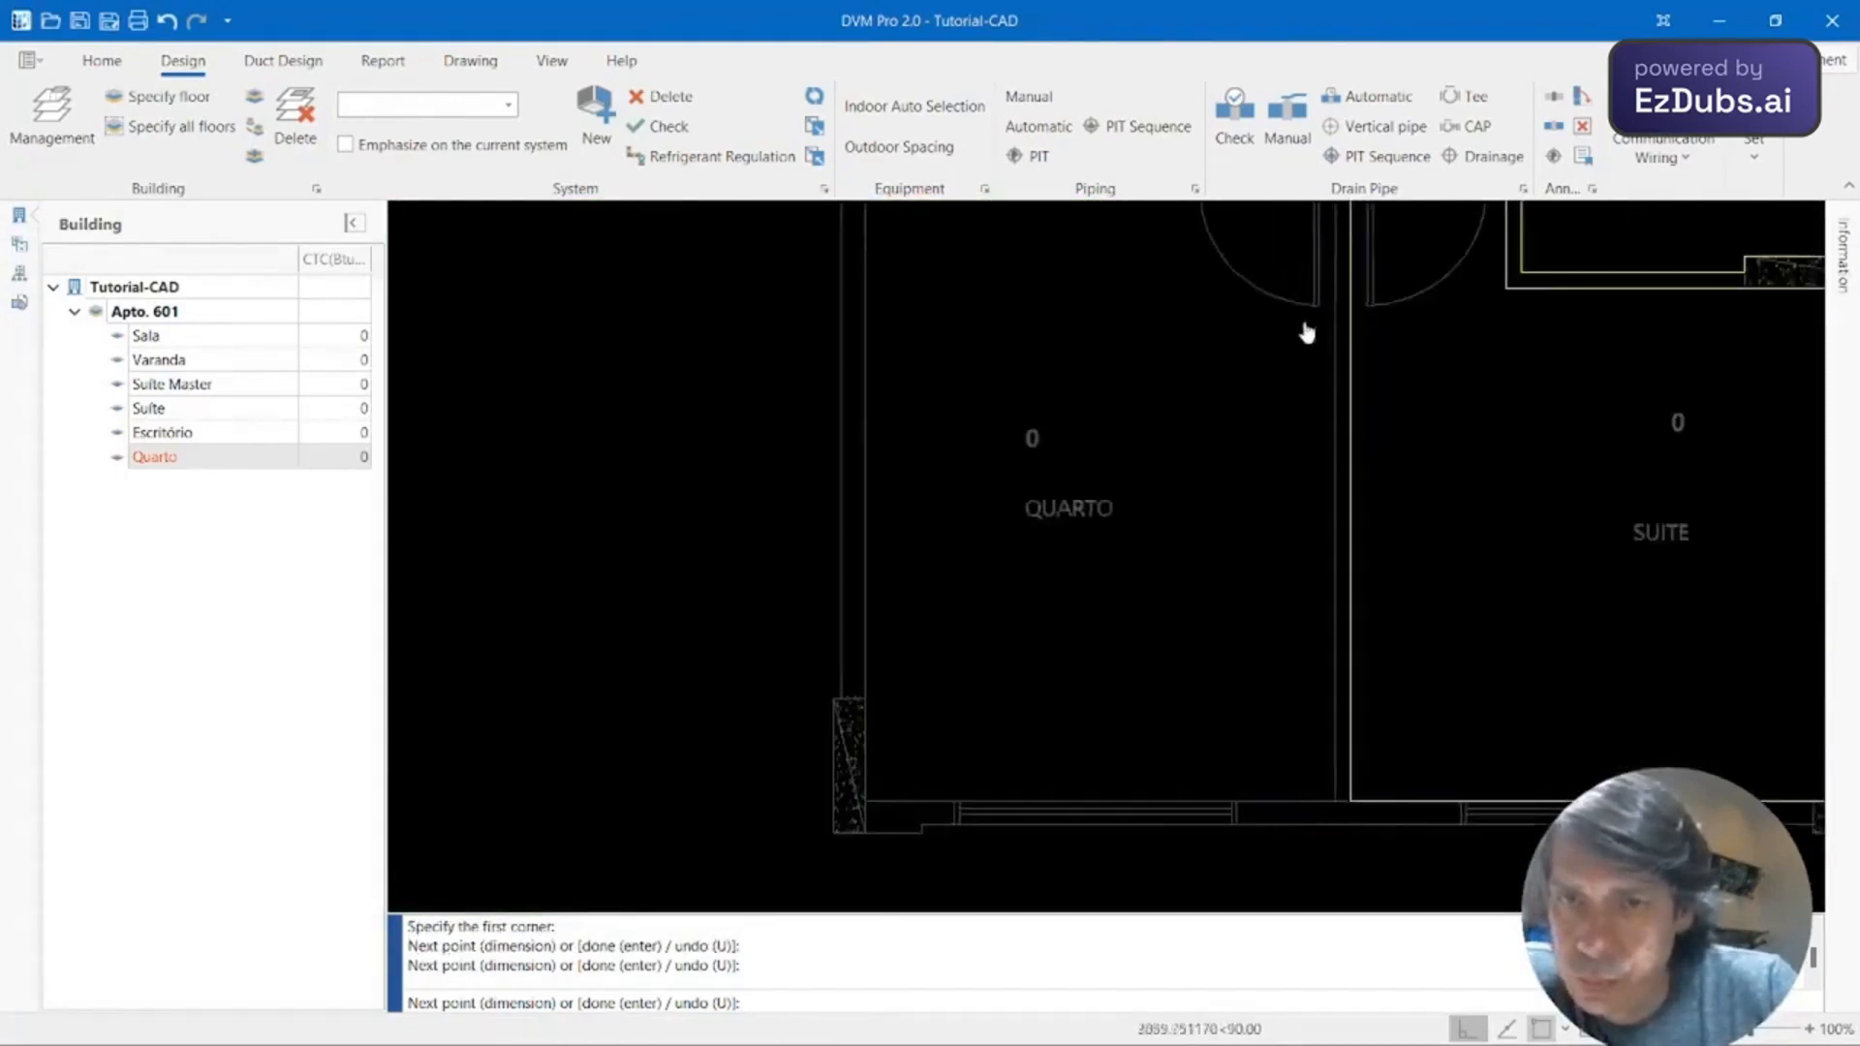
{"action": "middle_click_drag", "start_coordinate": [1306, 333], "coordinate": [1188, 626]}
{"action": "scroll", "coordinate": [1215, 493], "scroll_direction": "up", "scroll_amount": 2}
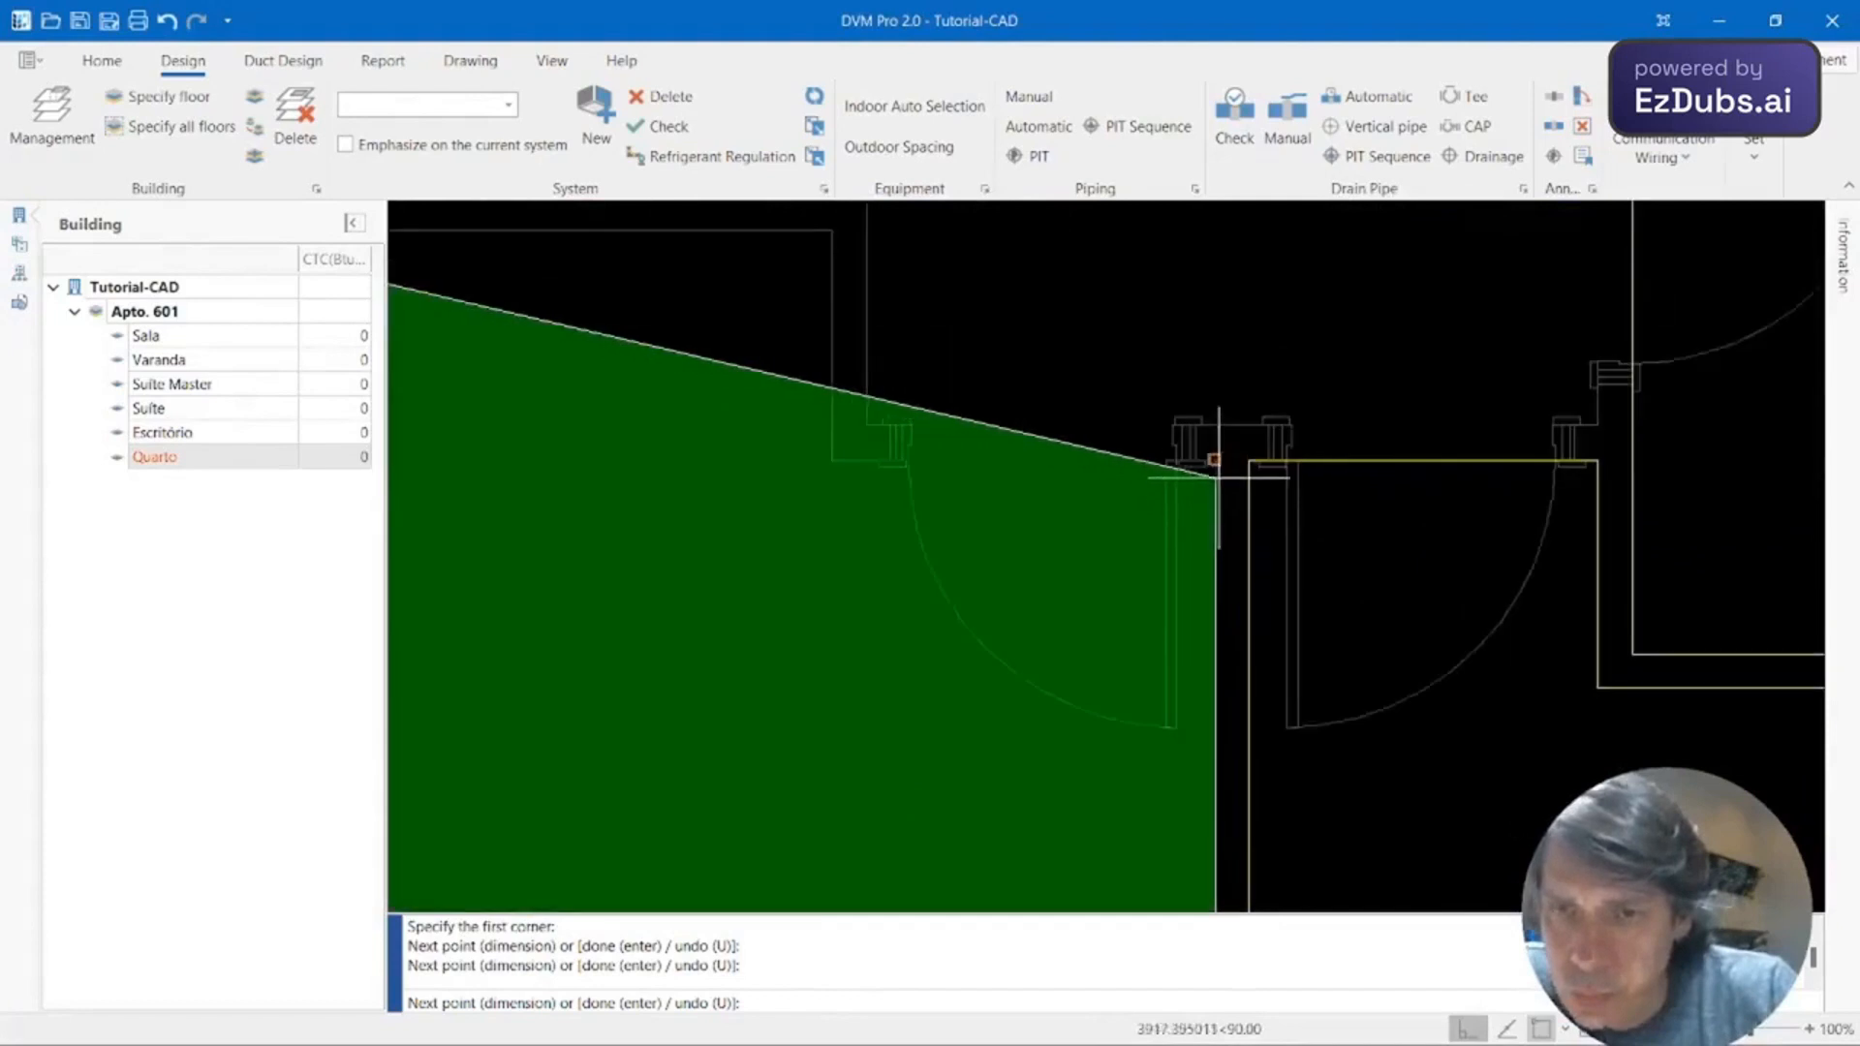
{"action": "left_click", "coordinate": [1216, 463]}
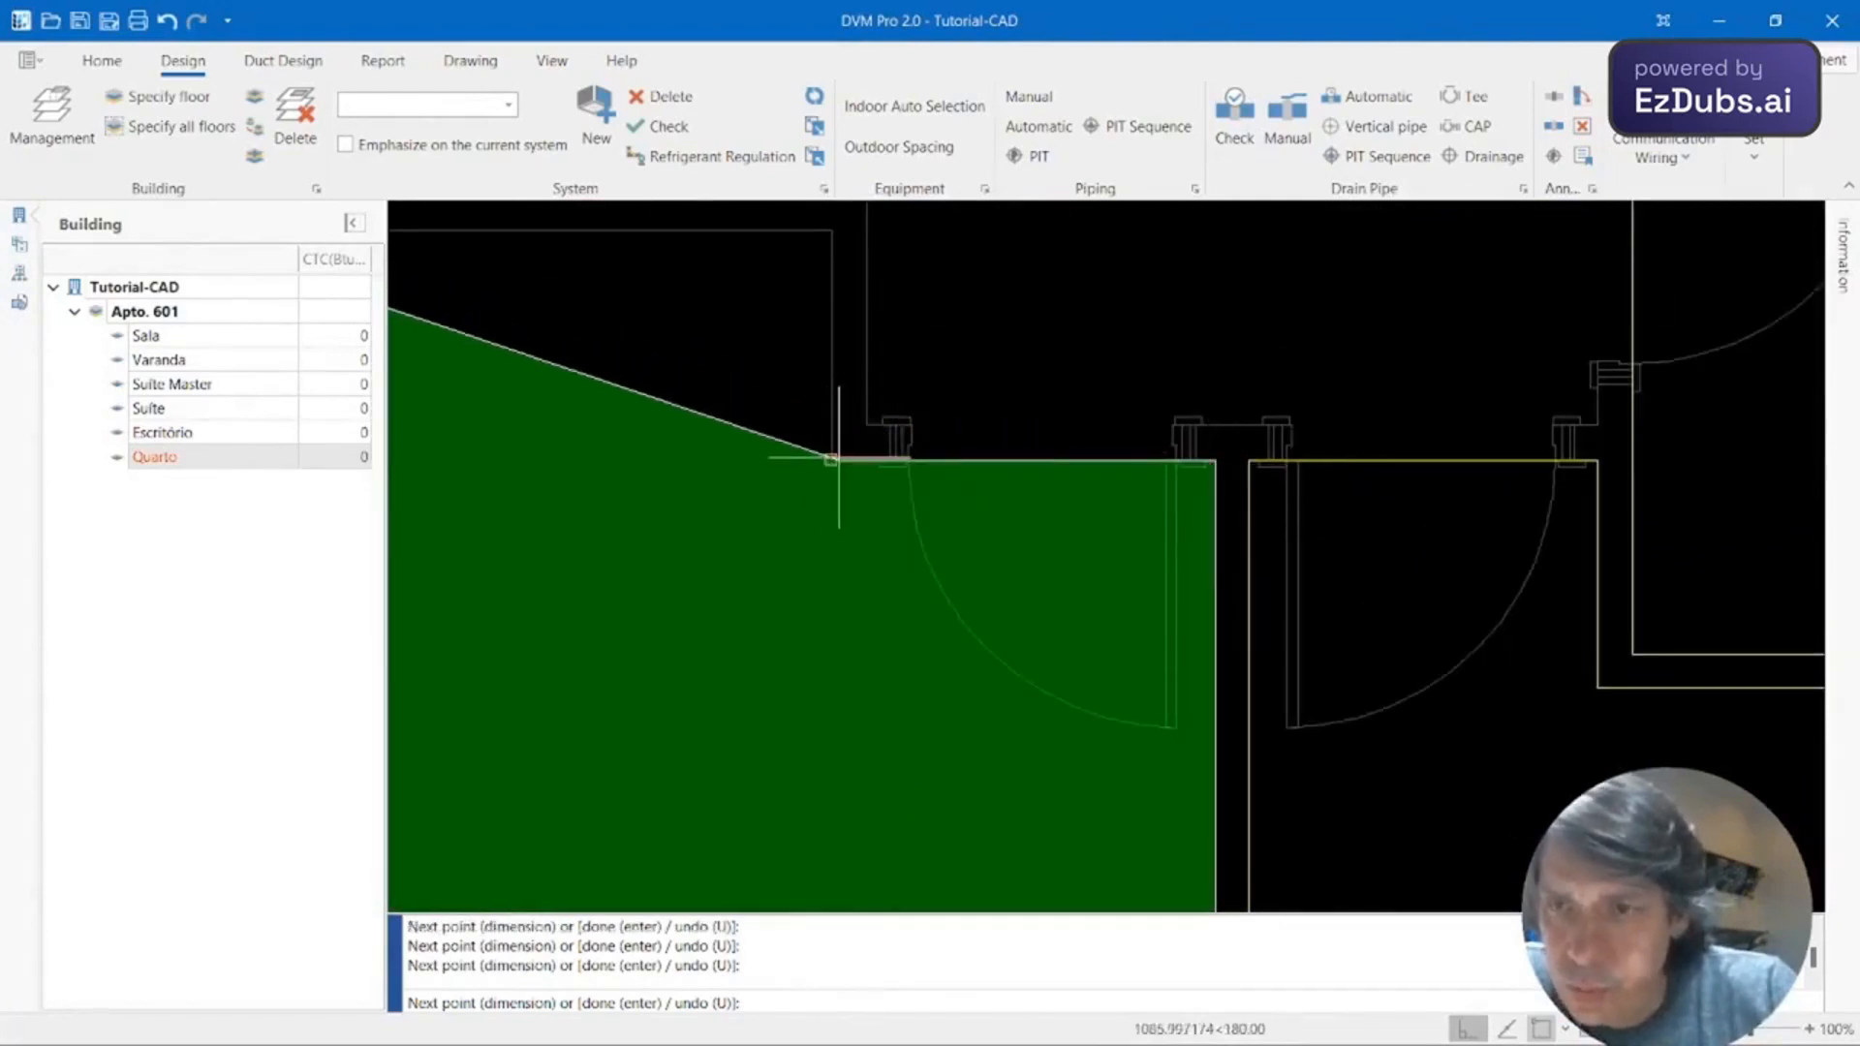
{"action": "left_click", "coordinate": [833, 459]}
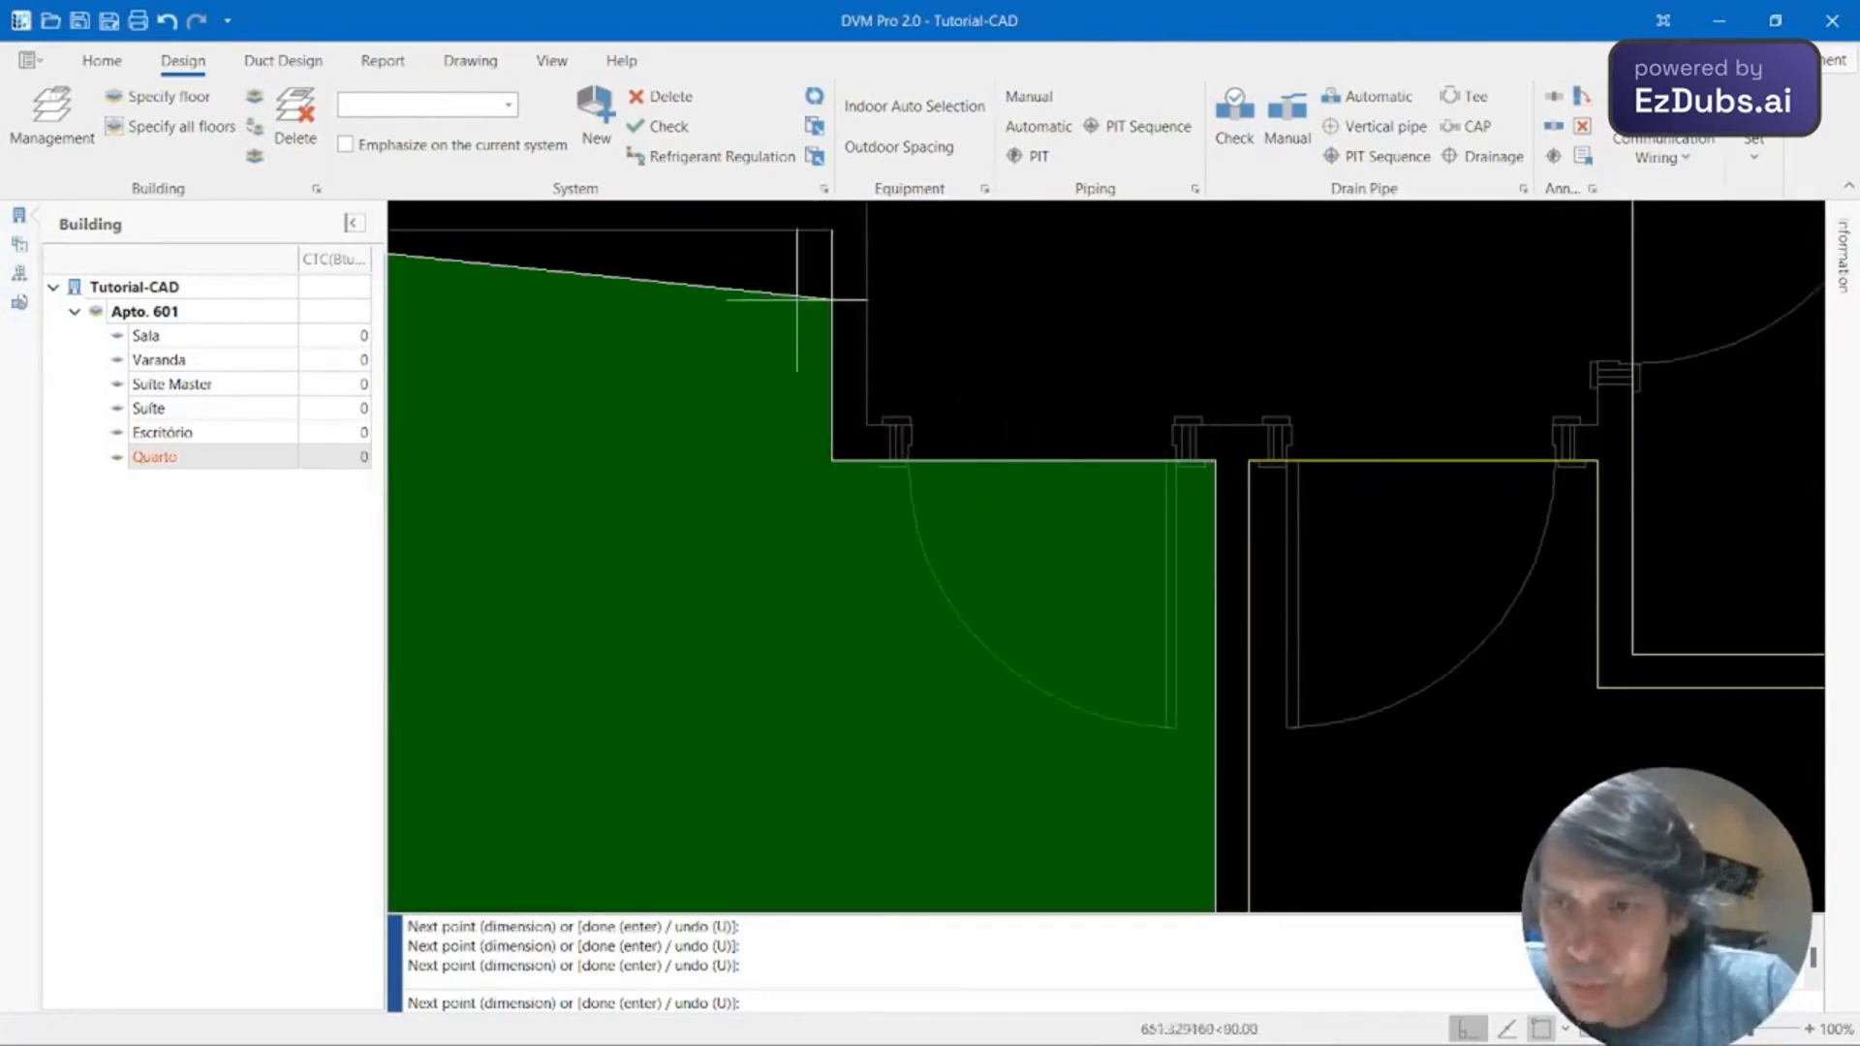
{"action": "key", "text": "Return"}
{"action": "scroll", "coordinate": [1066, 310], "scroll_direction": "down", "scroll_amount": 5}
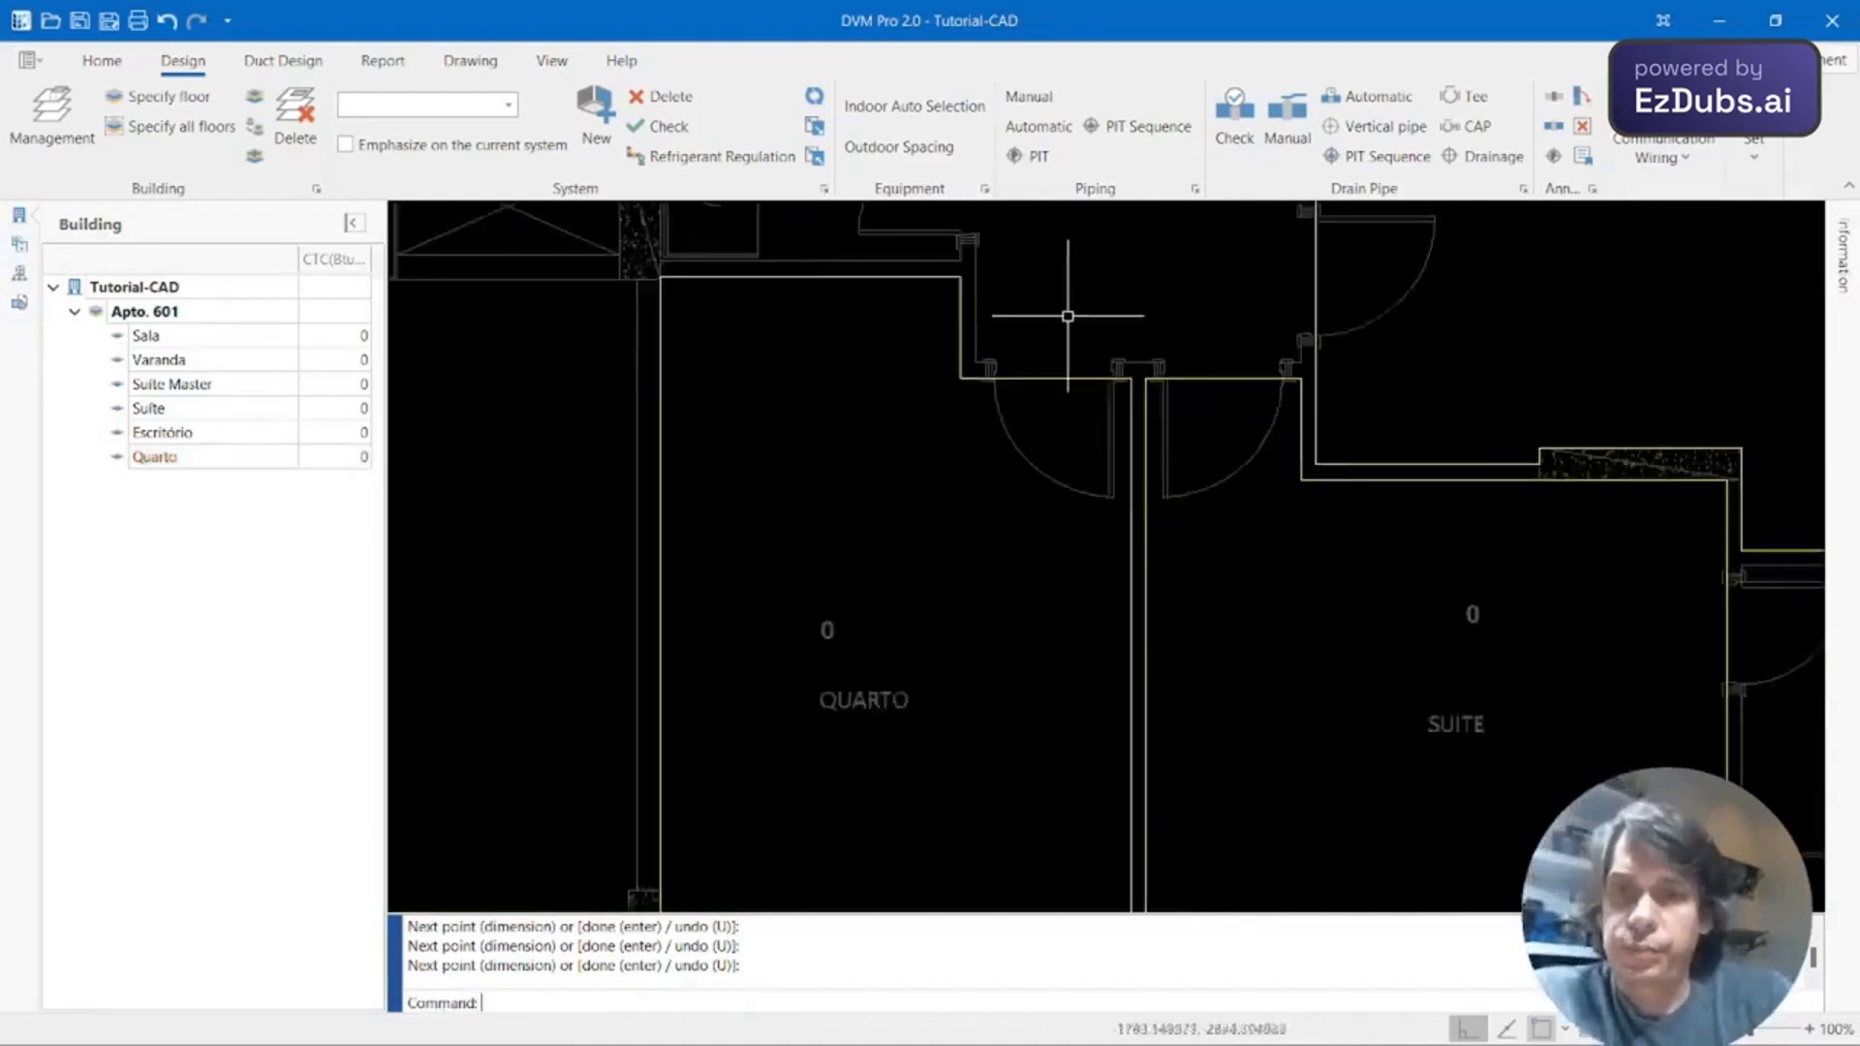
{"action": "scroll", "coordinate": [1015, 620], "scroll_direction": "up", "scroll_amount": 2}
{"action": "middle_click_drag", "start_coordinate": [1015, 616], "coordinate": [1017, 619]}
{"action": "scroll", "coordinate": [1020, 605], "scroll_direction": "down", "scroll_amount": 2}
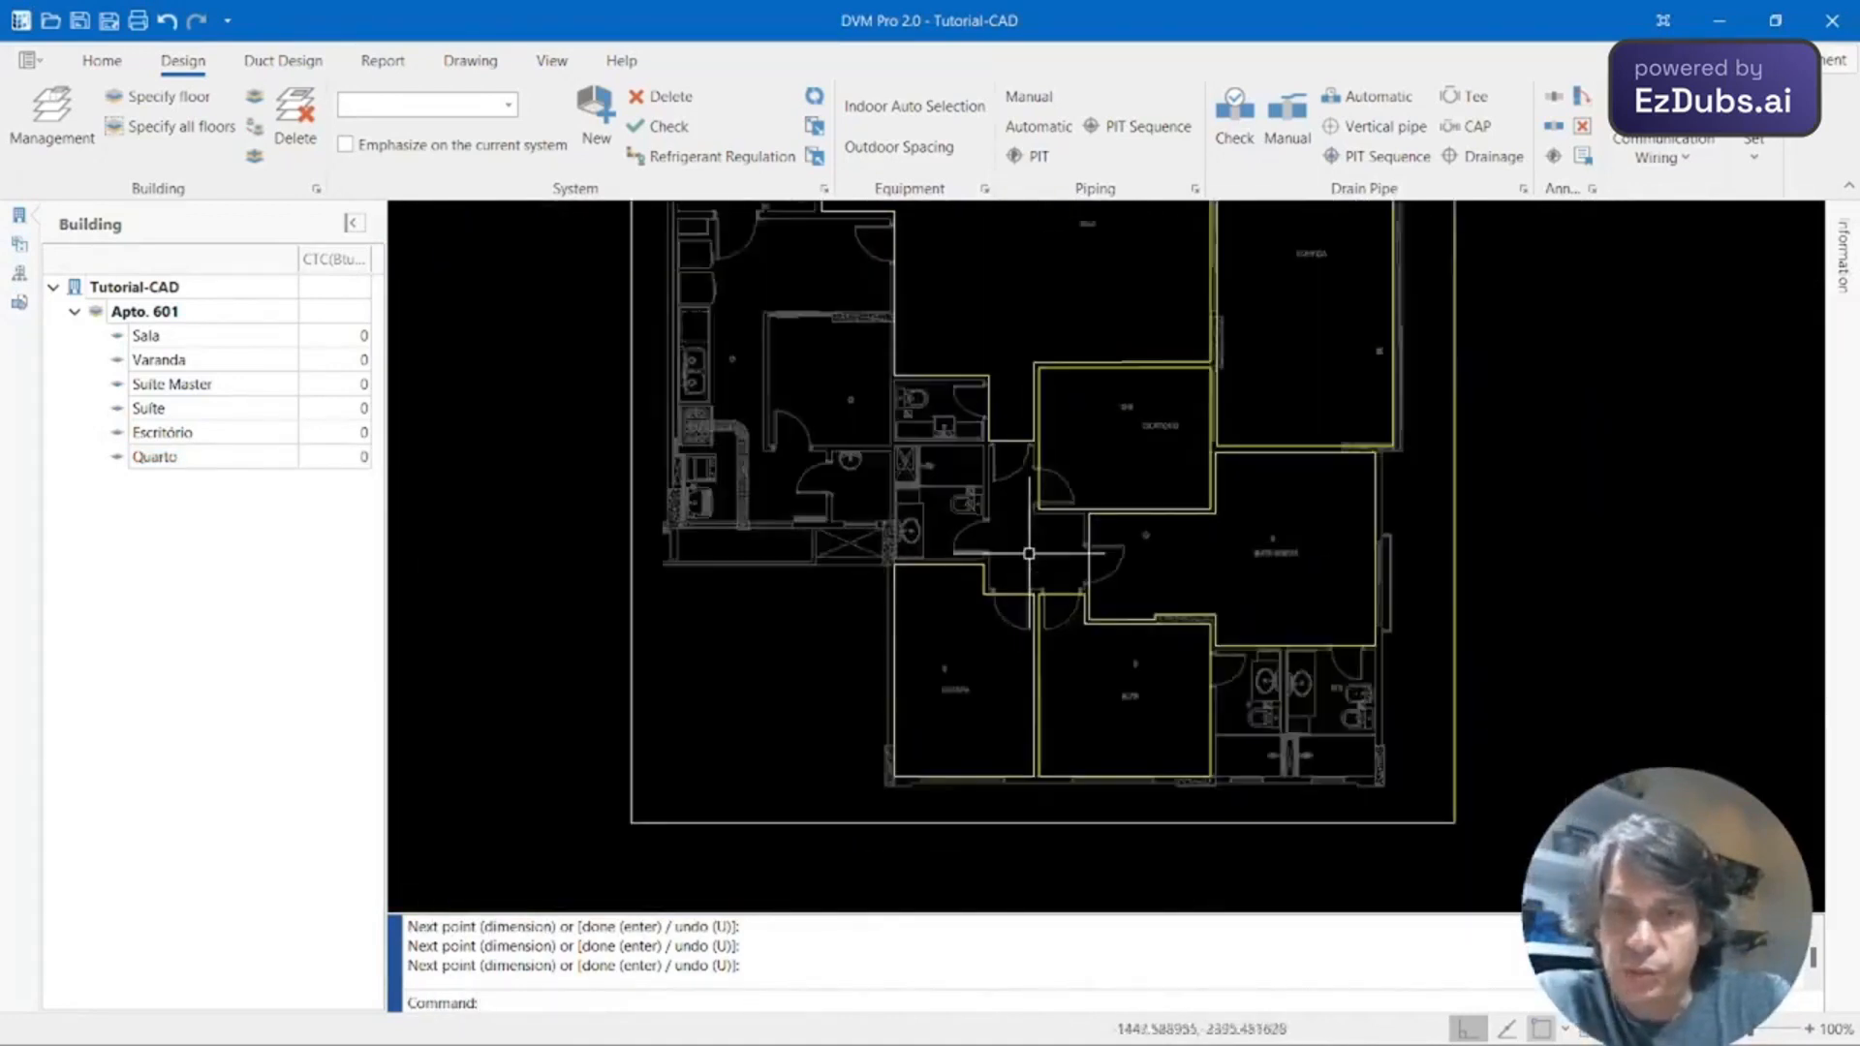
{"action": "middle_click_drag", "start_coordinate": [1051, 494], "coordinate": [1064, 551]}
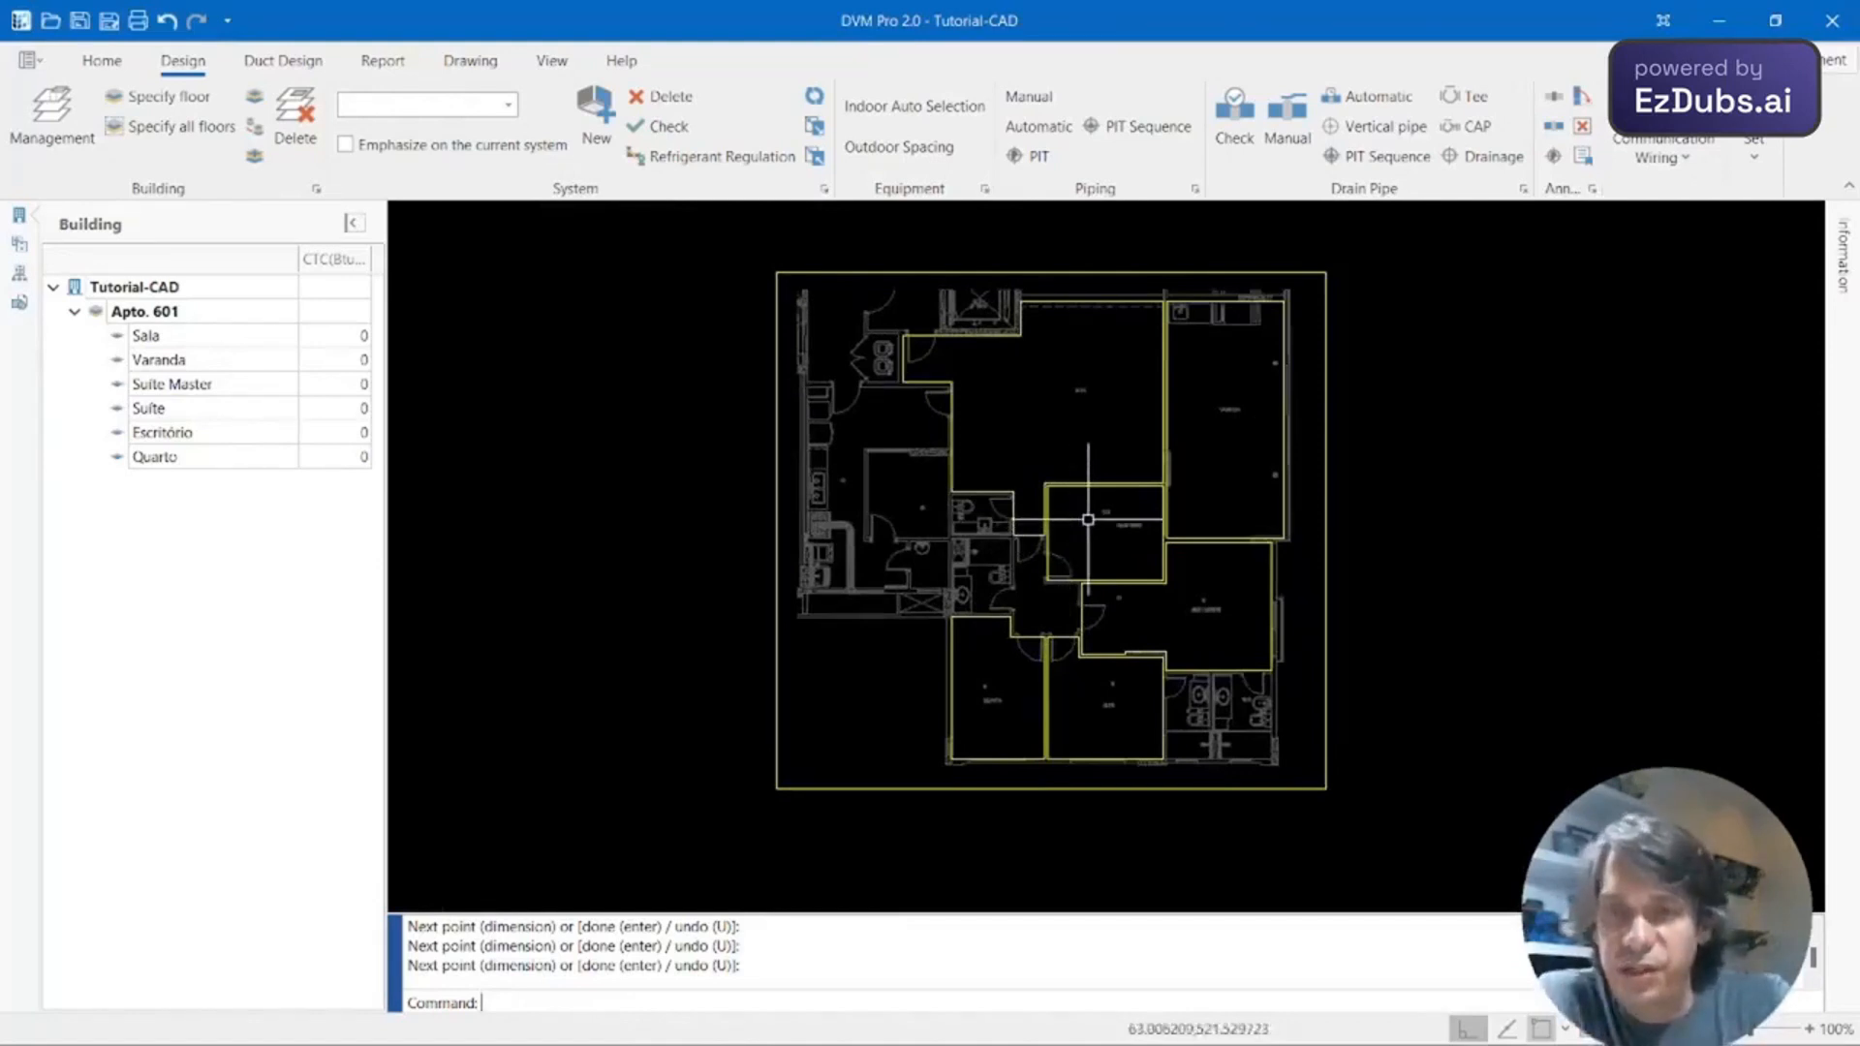
Open the Building Management table and set the unit cooling load to 800 Btu/h/m² for Sala and 1000 Btu/h/m² for Varanda.
{"action": "left_click", "coordinate": [73, 113]}
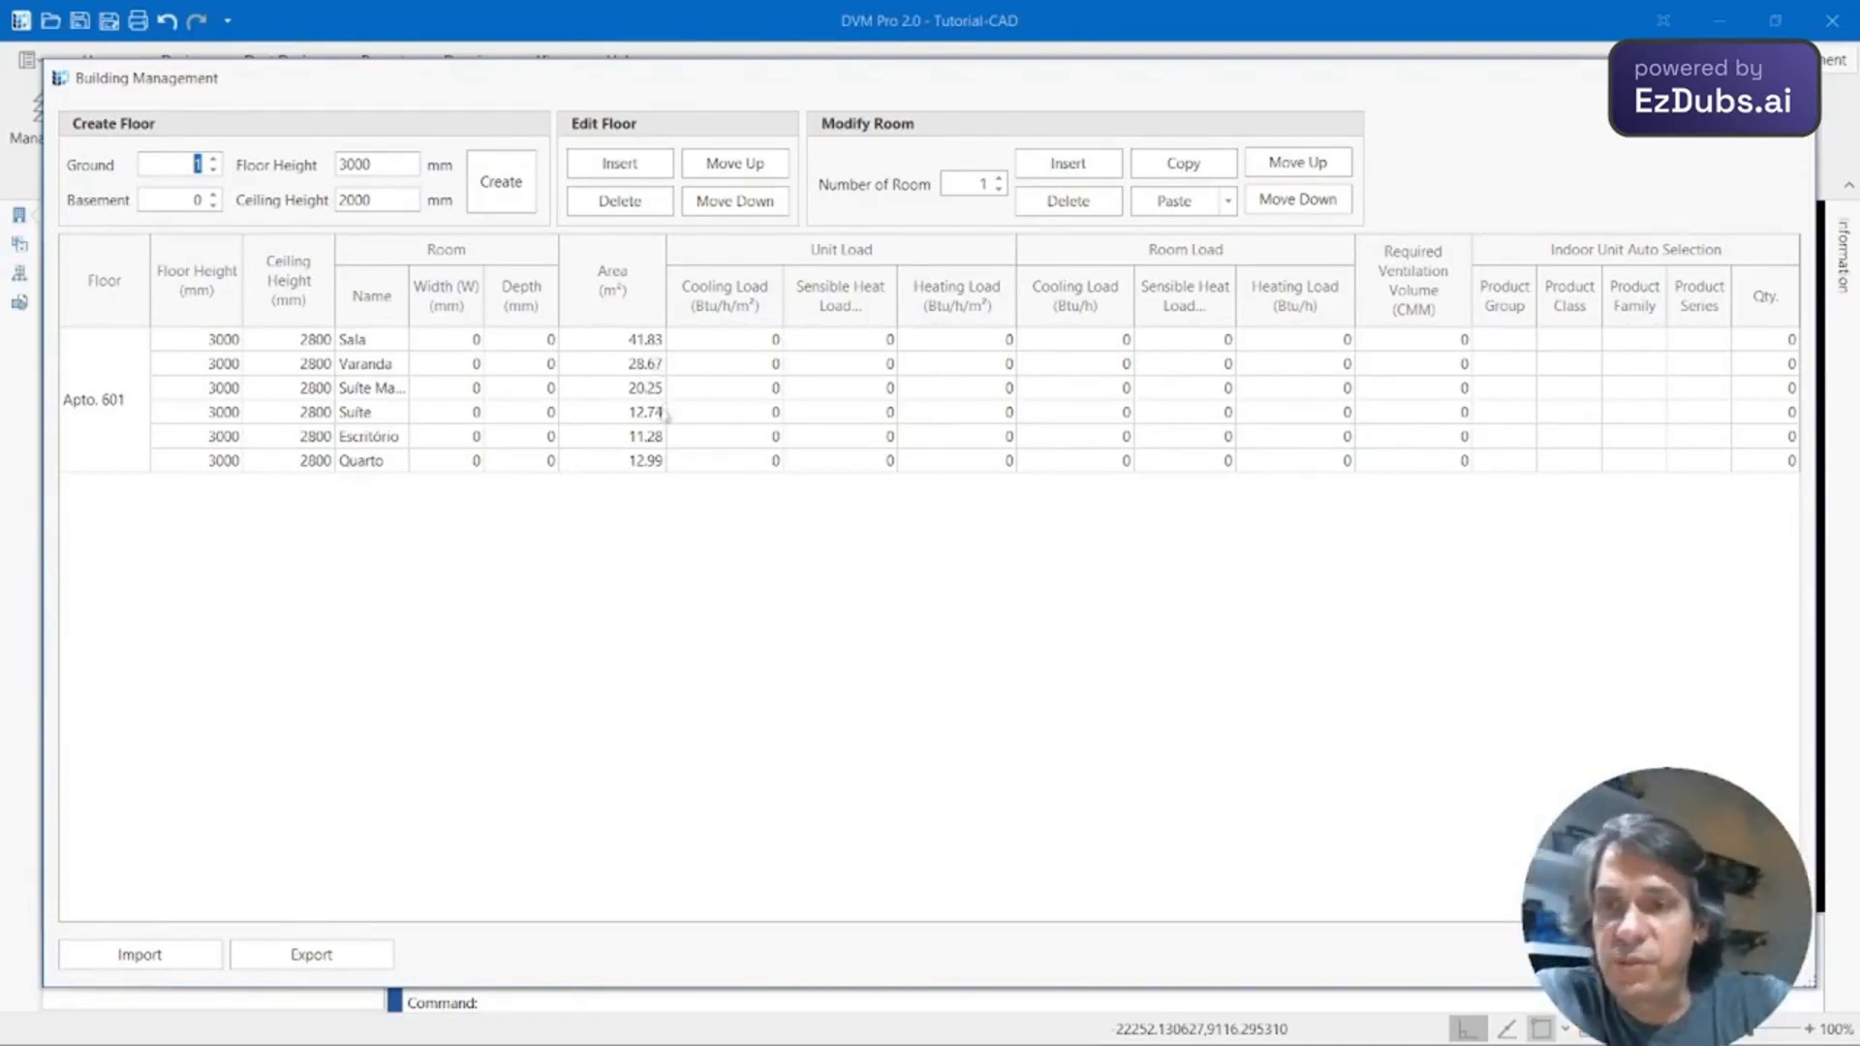
{"action": "left_click", "coordinate": [765, 340]}
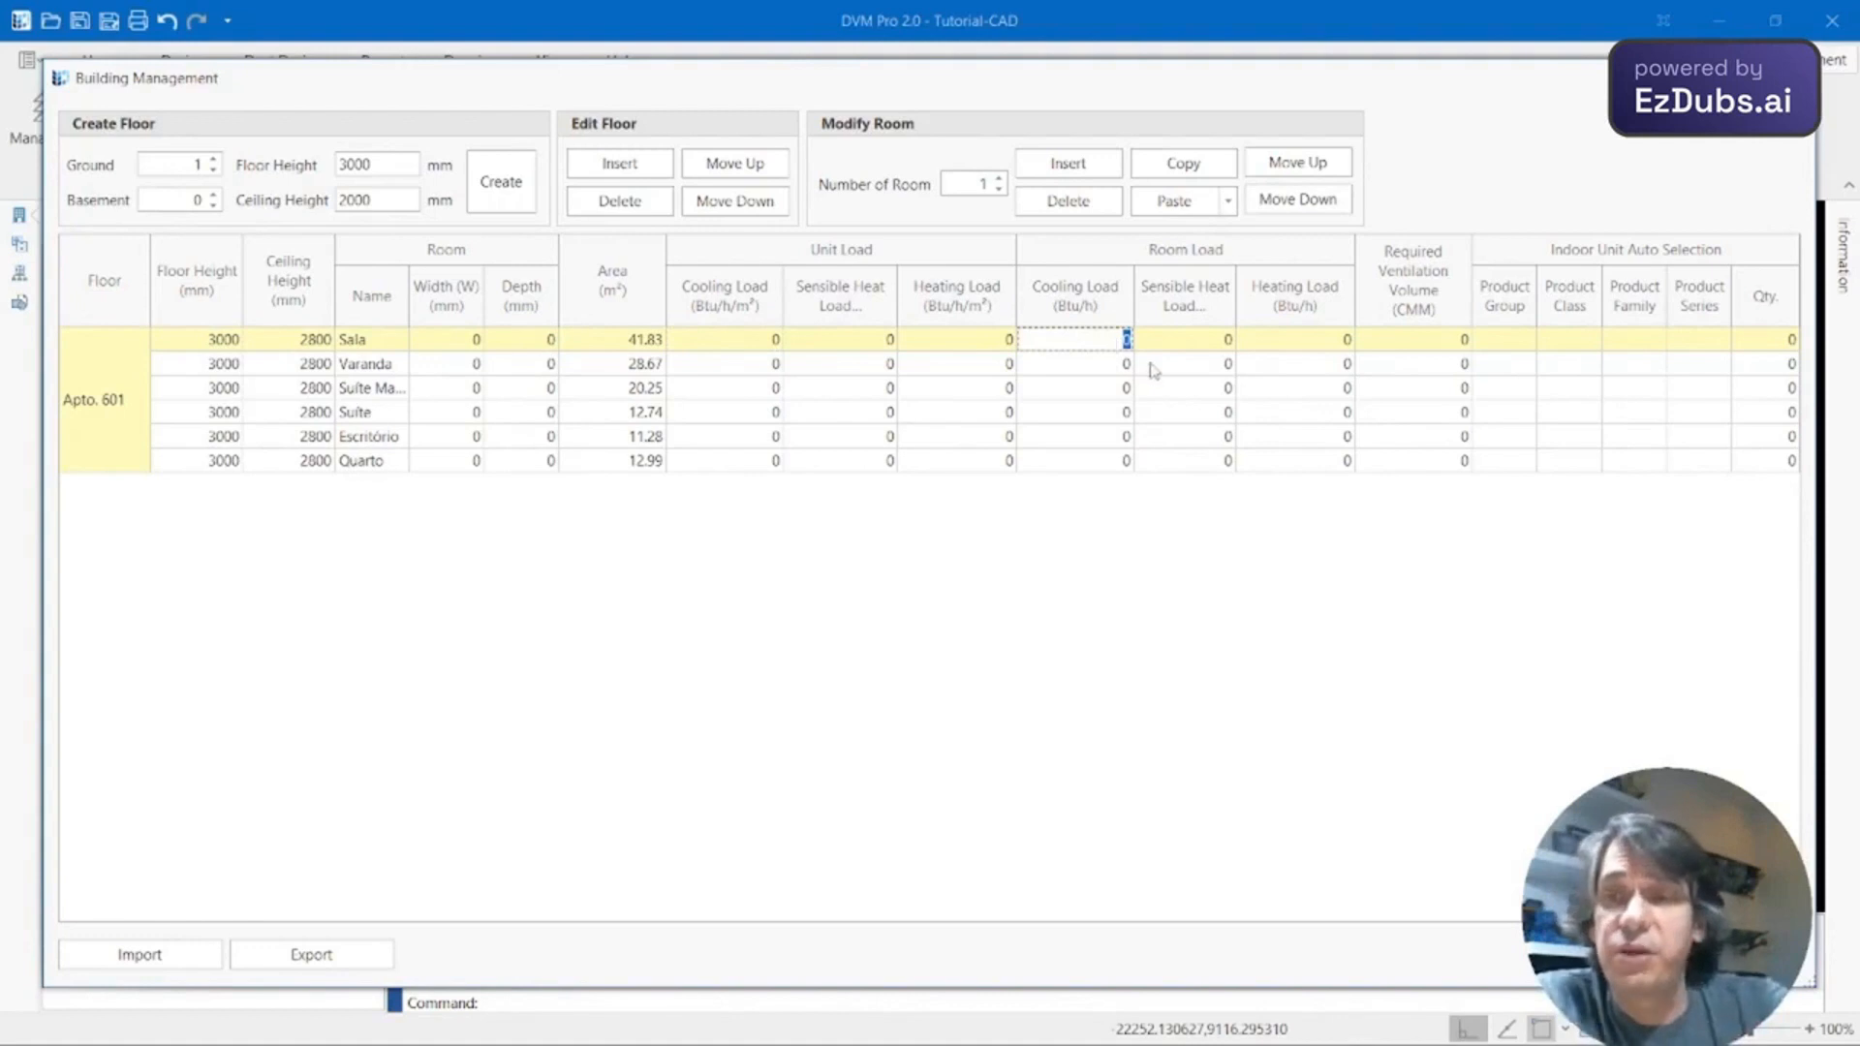
{"action": "left_click", "coordinate": [766, 346]}
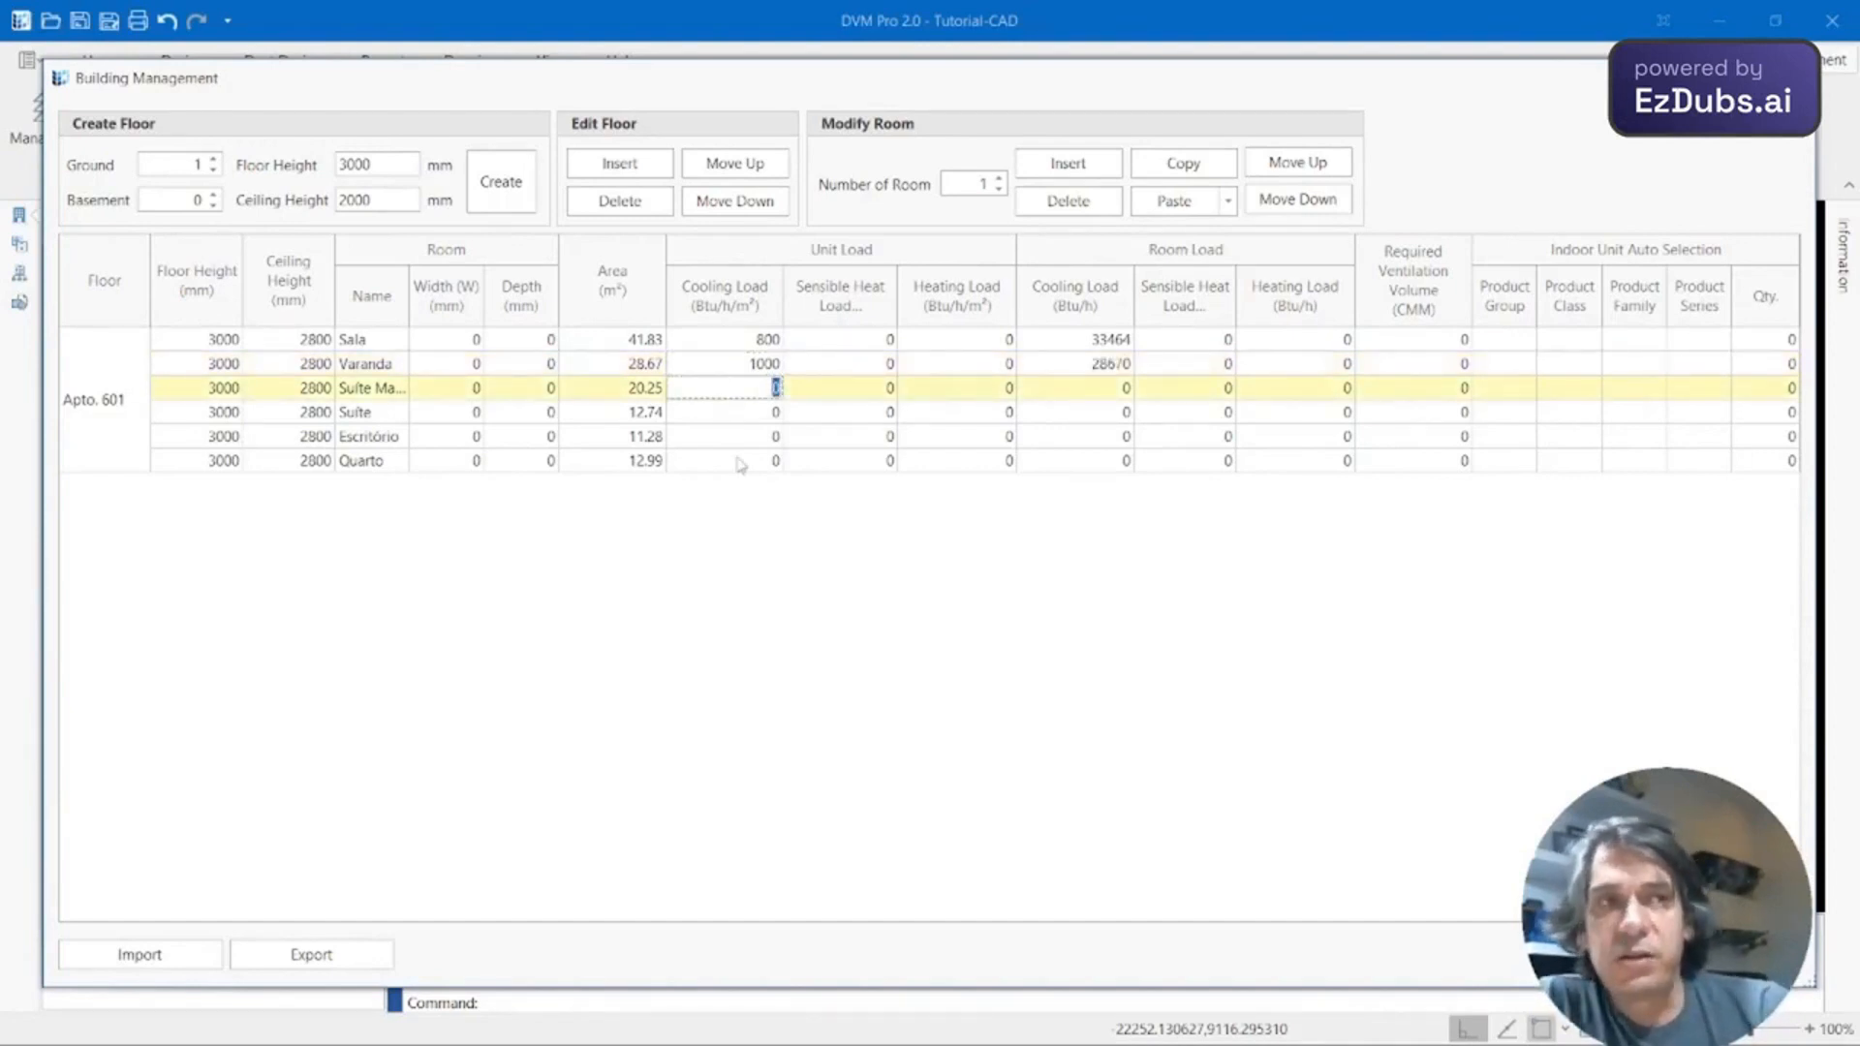
Set the unit cooling load to 800 Btu/h/m² for Suite Master, Suite, Escritório and Quarto.
{"action": "type", "text": "6"}
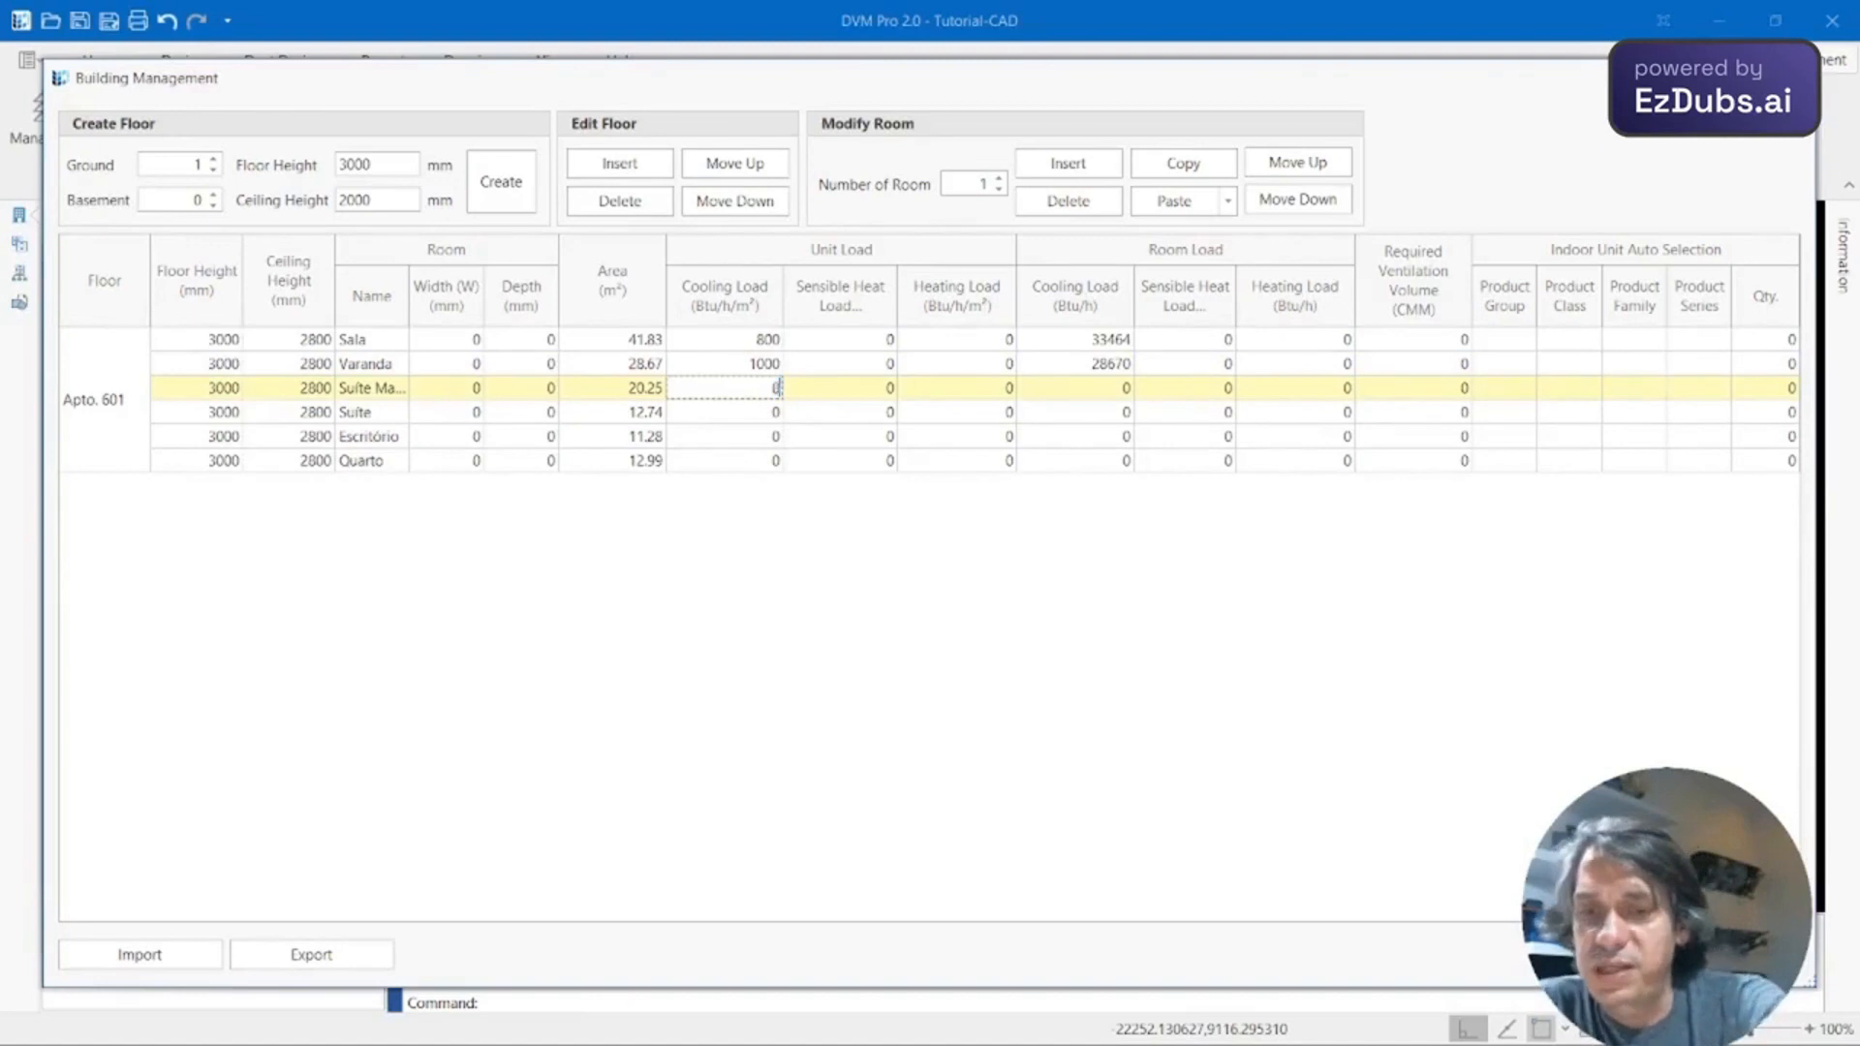
{"action": "key", "text": "Return"}
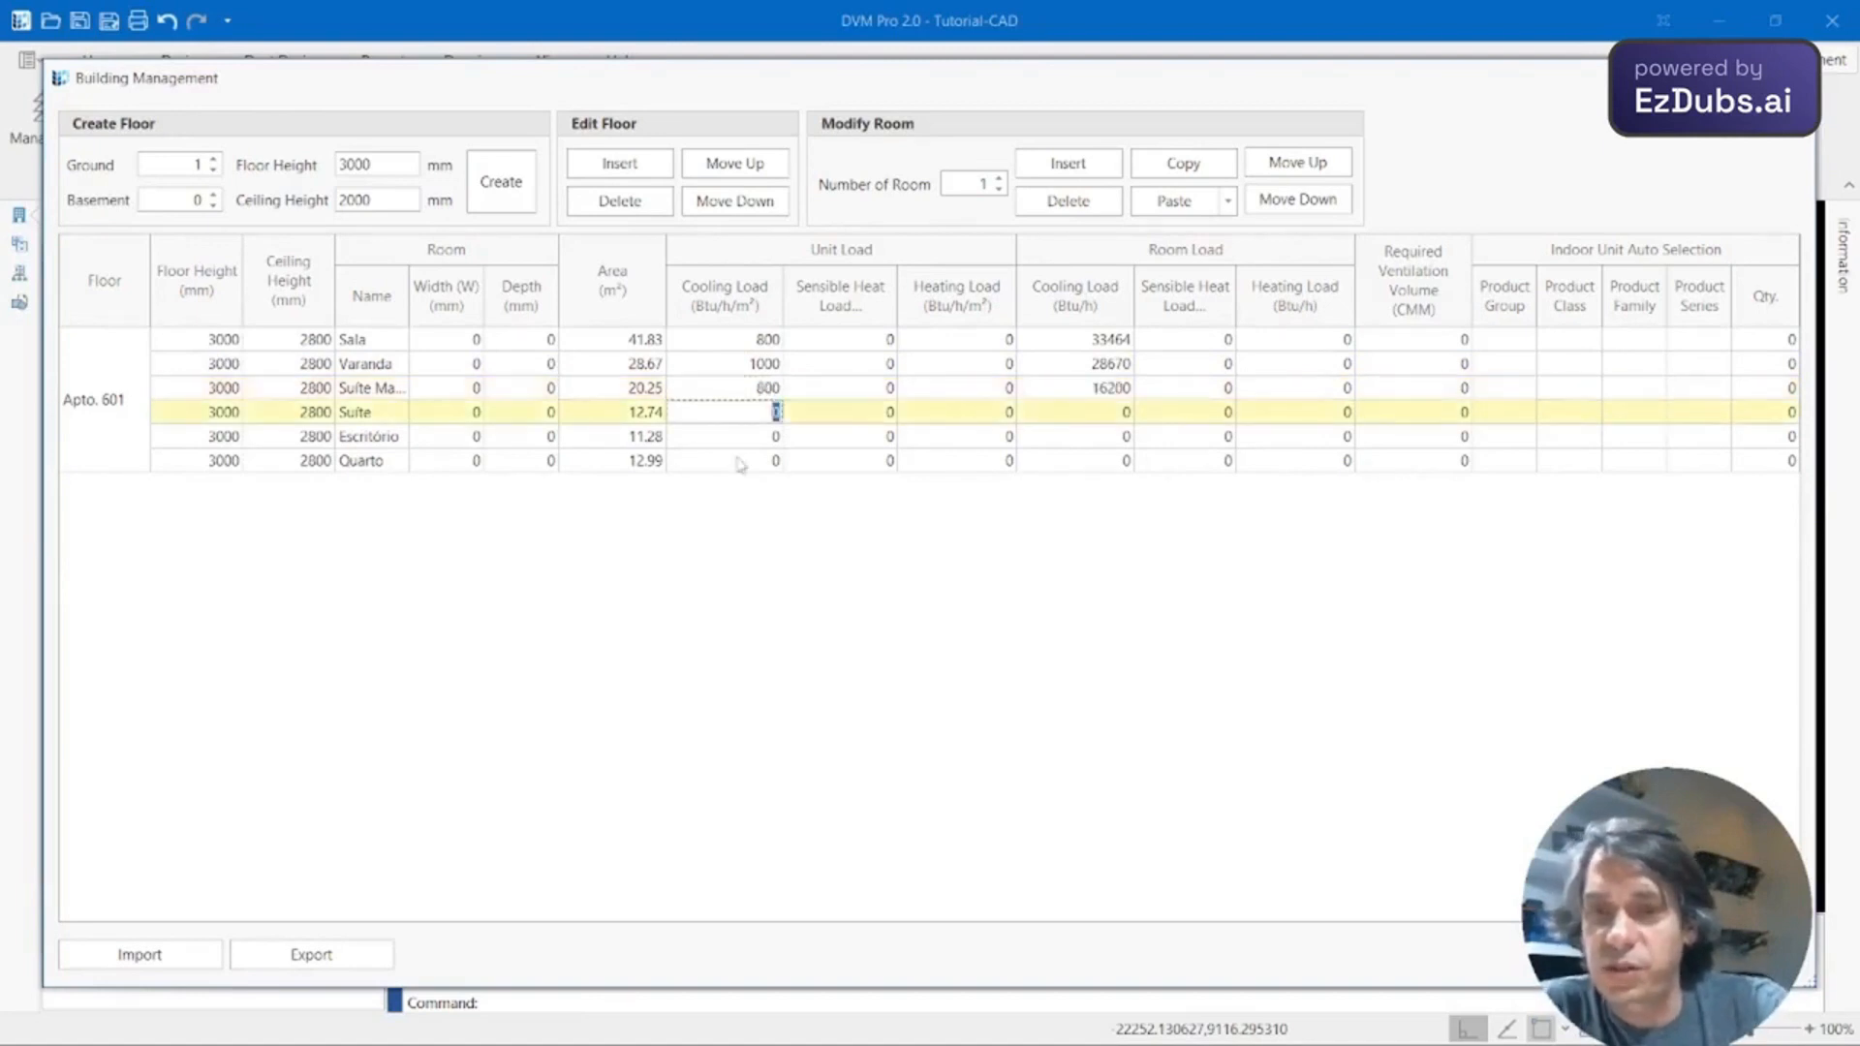
{"action": "type", "text": "800"}
{"action": "key", "text": "Return"}
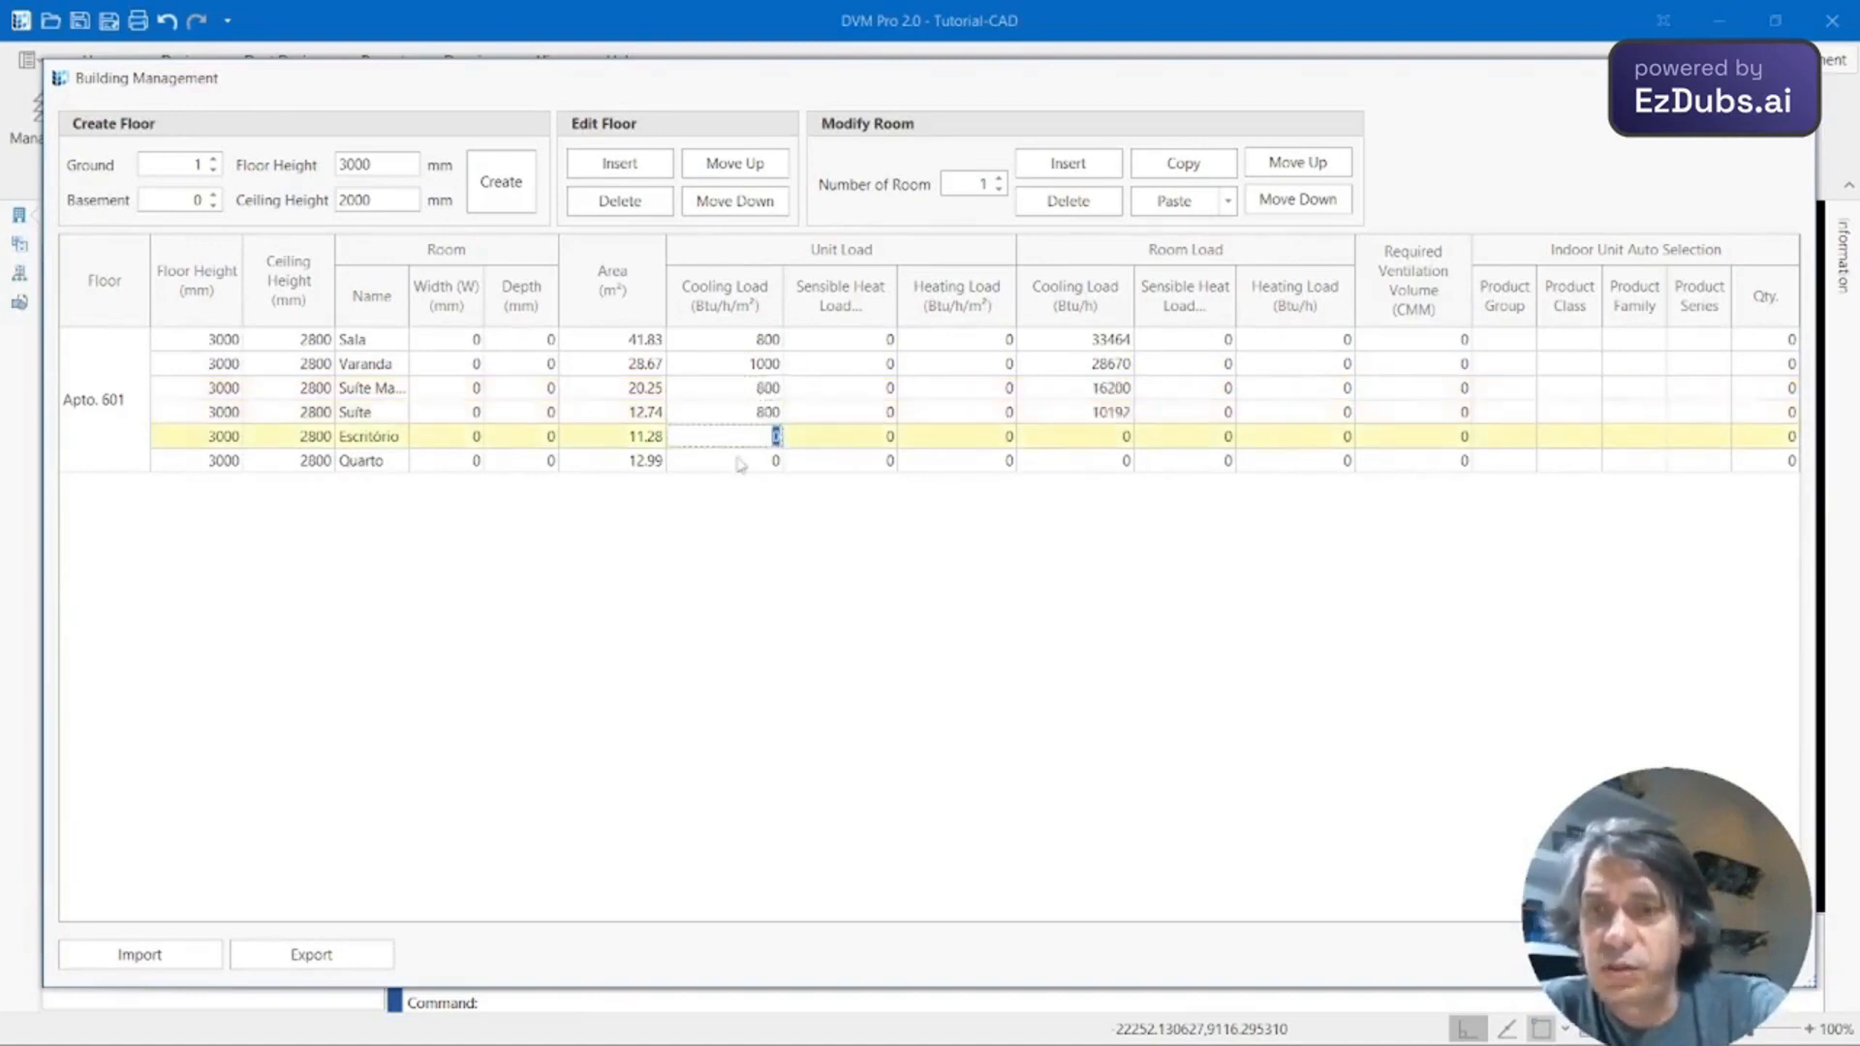
{"action": "type", "text": "800"}
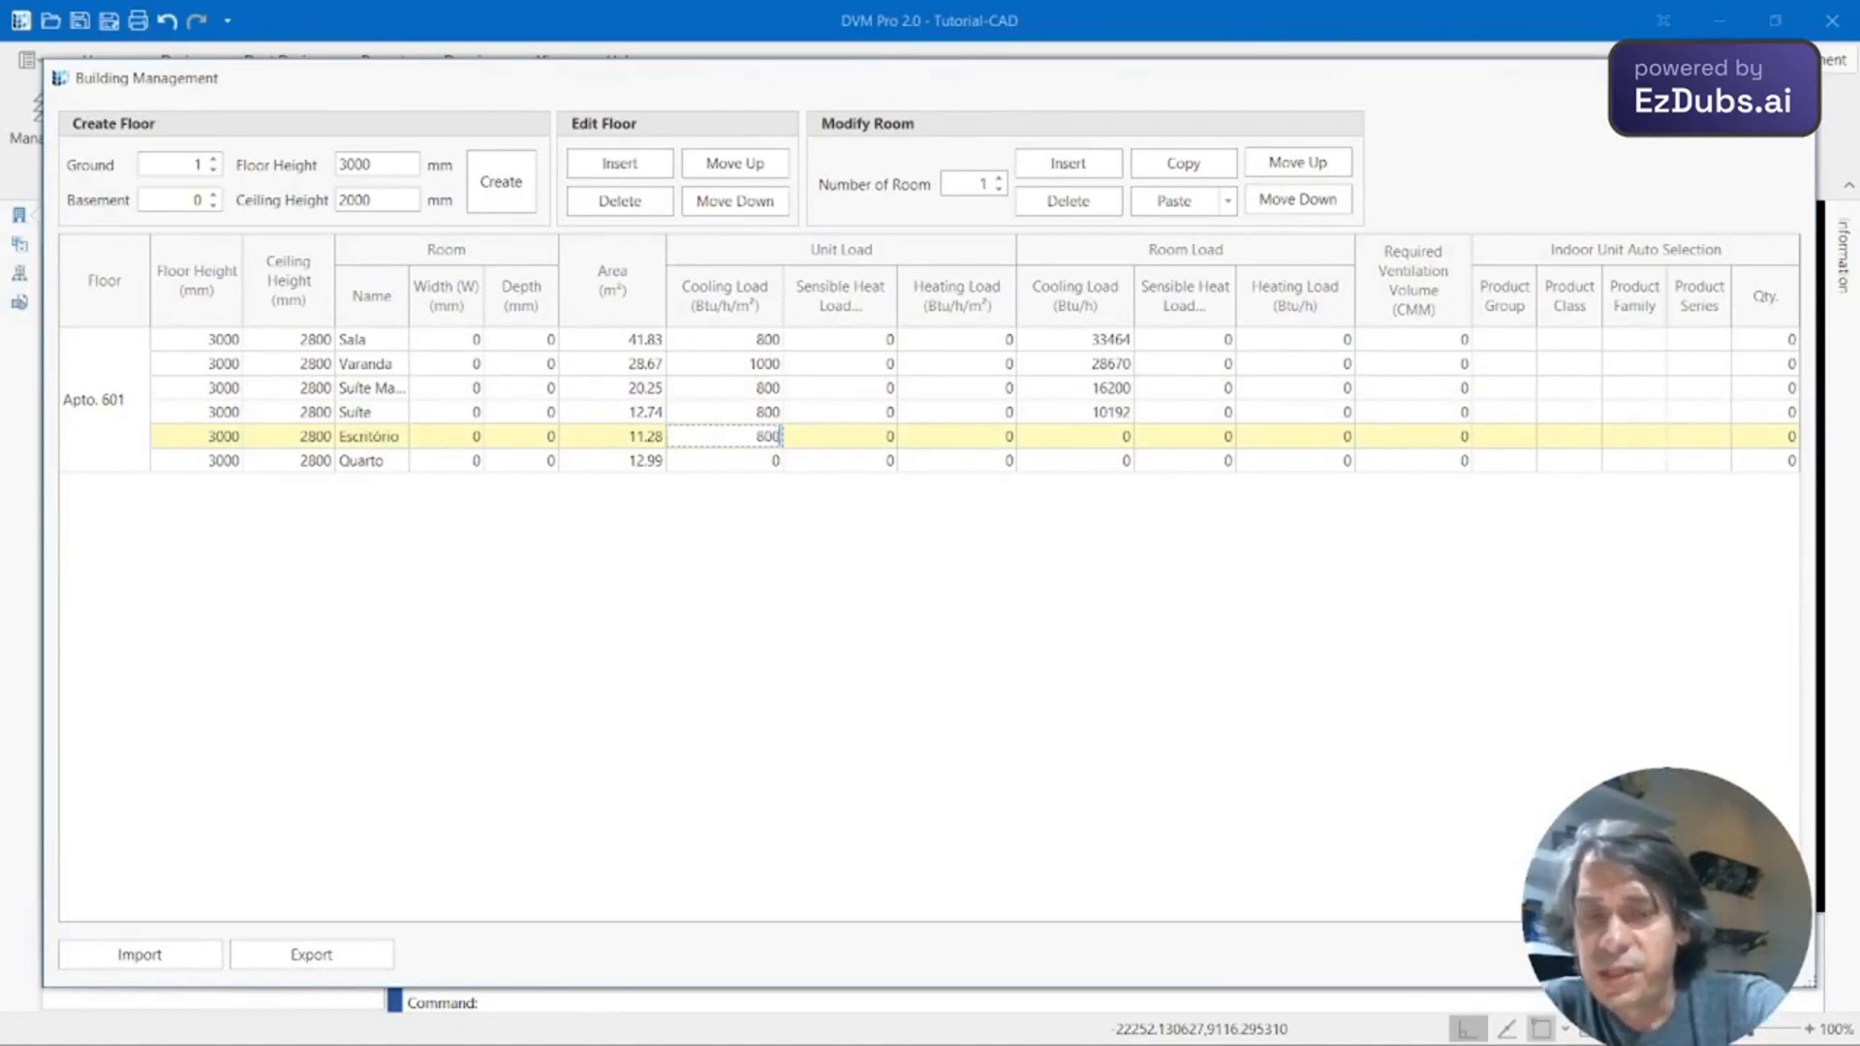
{"action": "key", "text": "Return"}
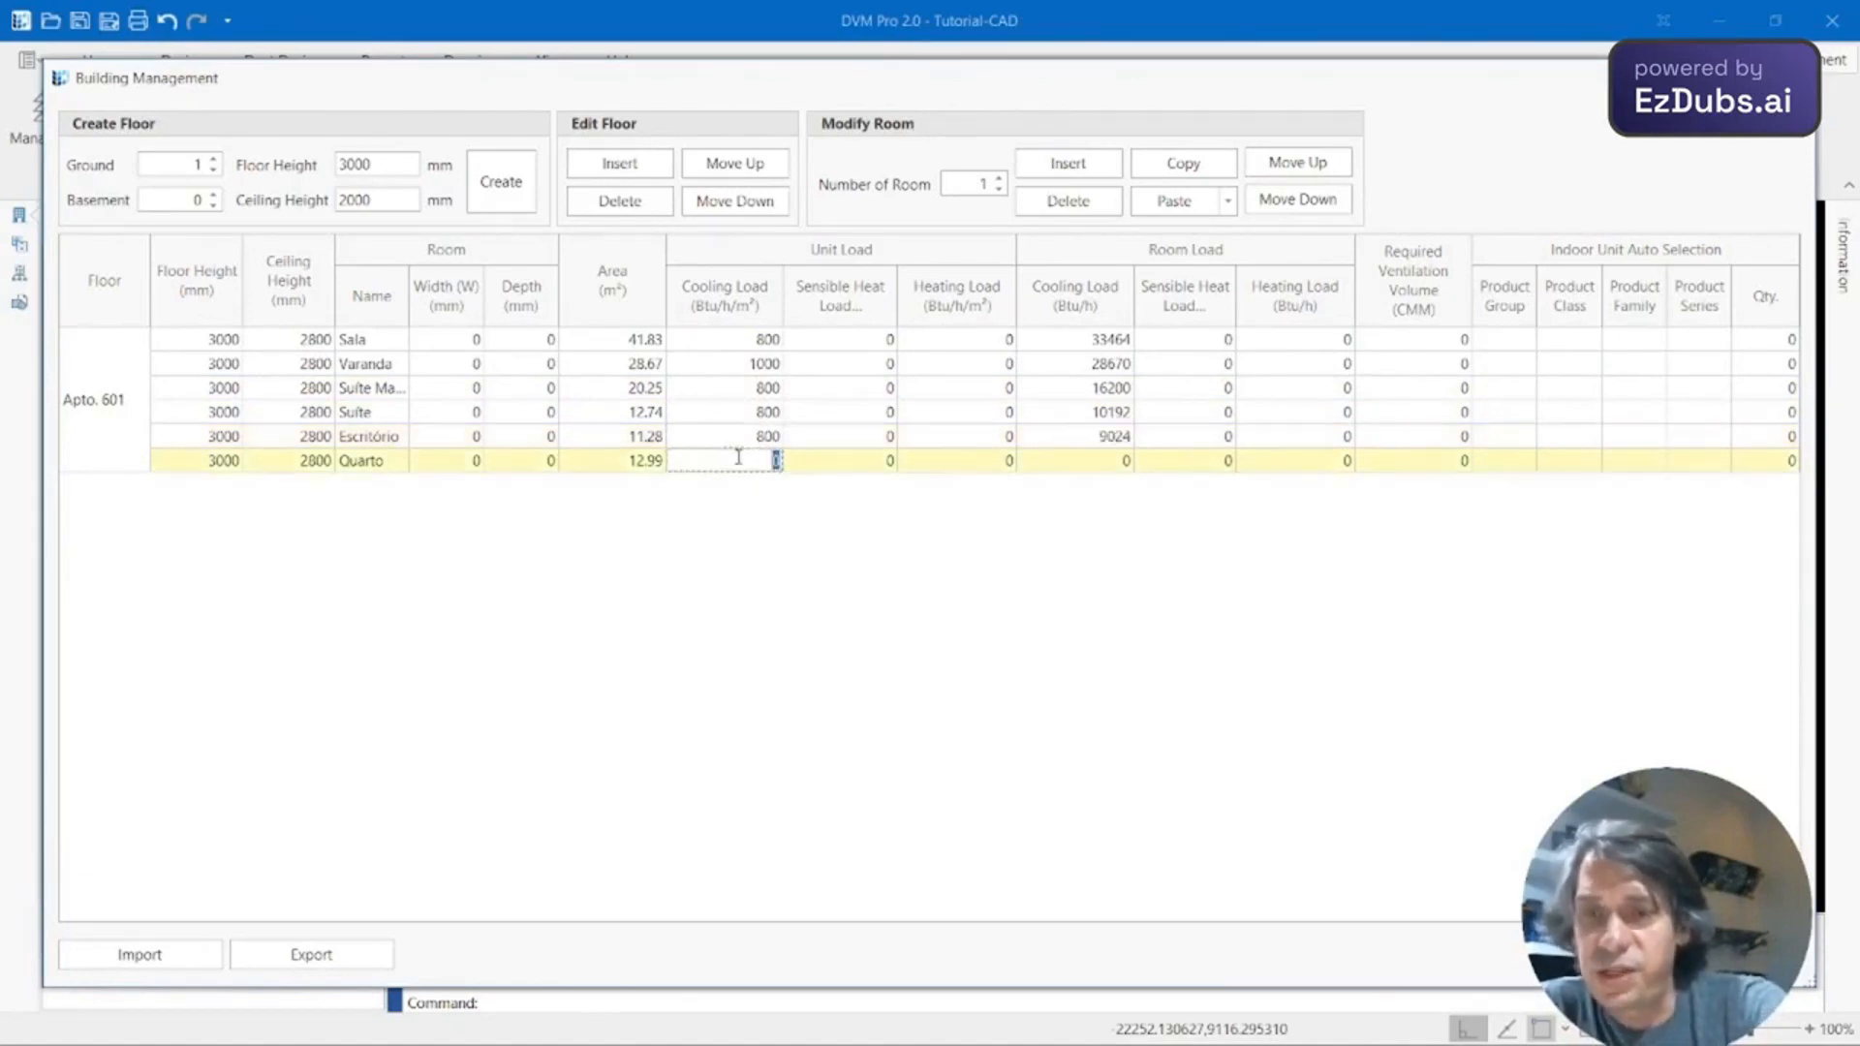
{"action": "type", "text": "800"}
{"action": "key", "text": "Return"}
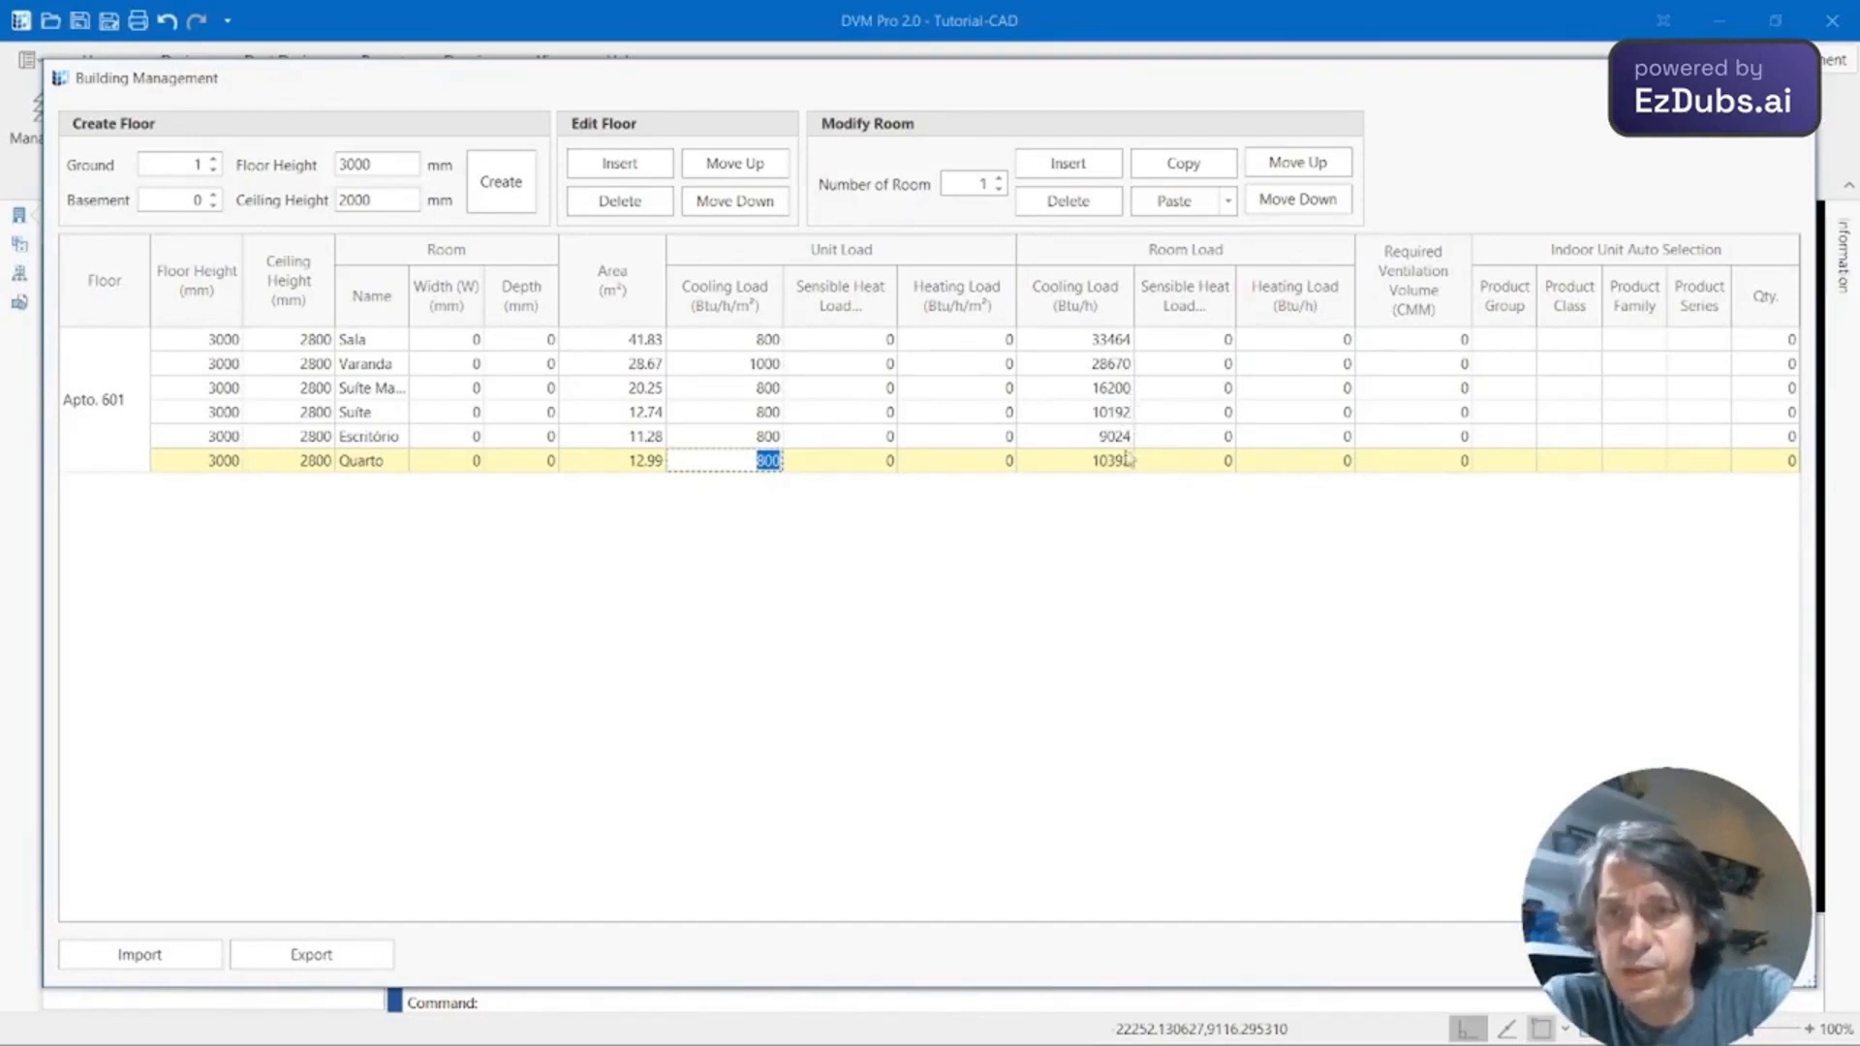
{"action": "left_click", "coordinate": [1564, 531]}
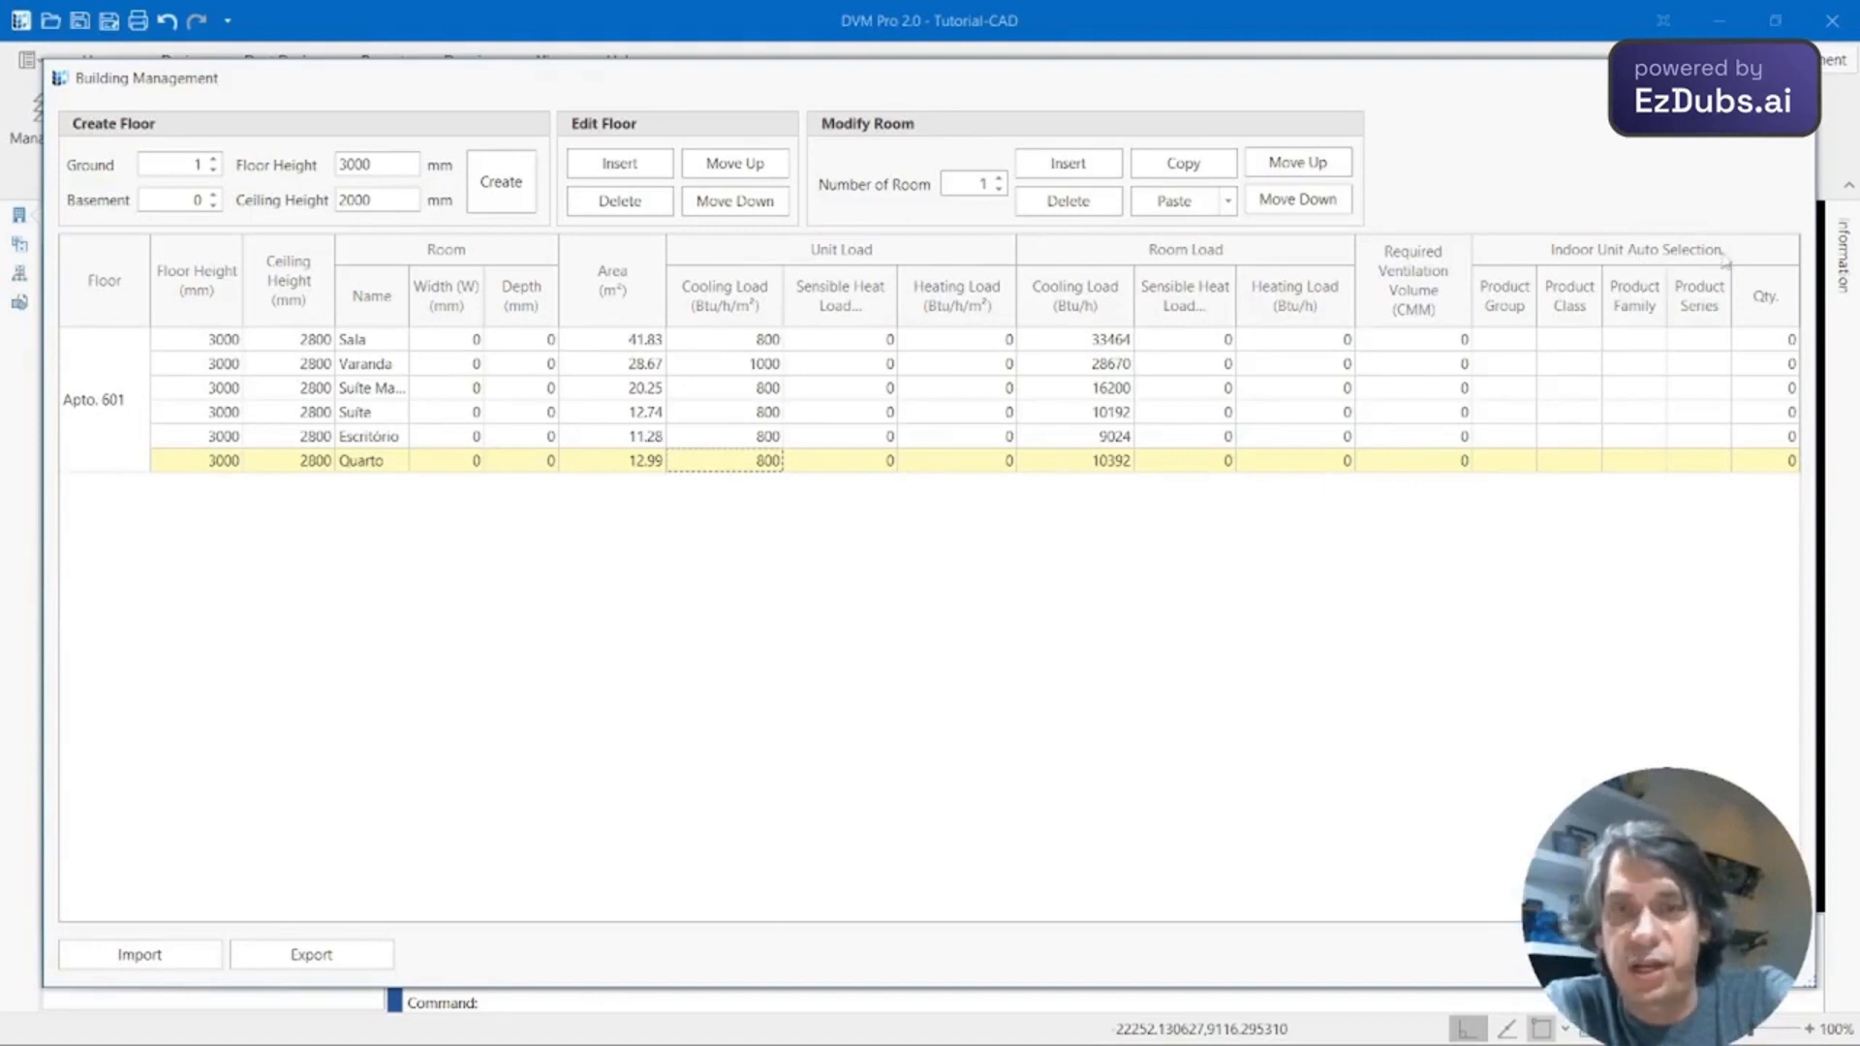
Set the indoor unit product group to VRF (DVM) for Sala, Varanda and Suite Master.
{"action": "left_click", "coordinate": [1522, 339]}
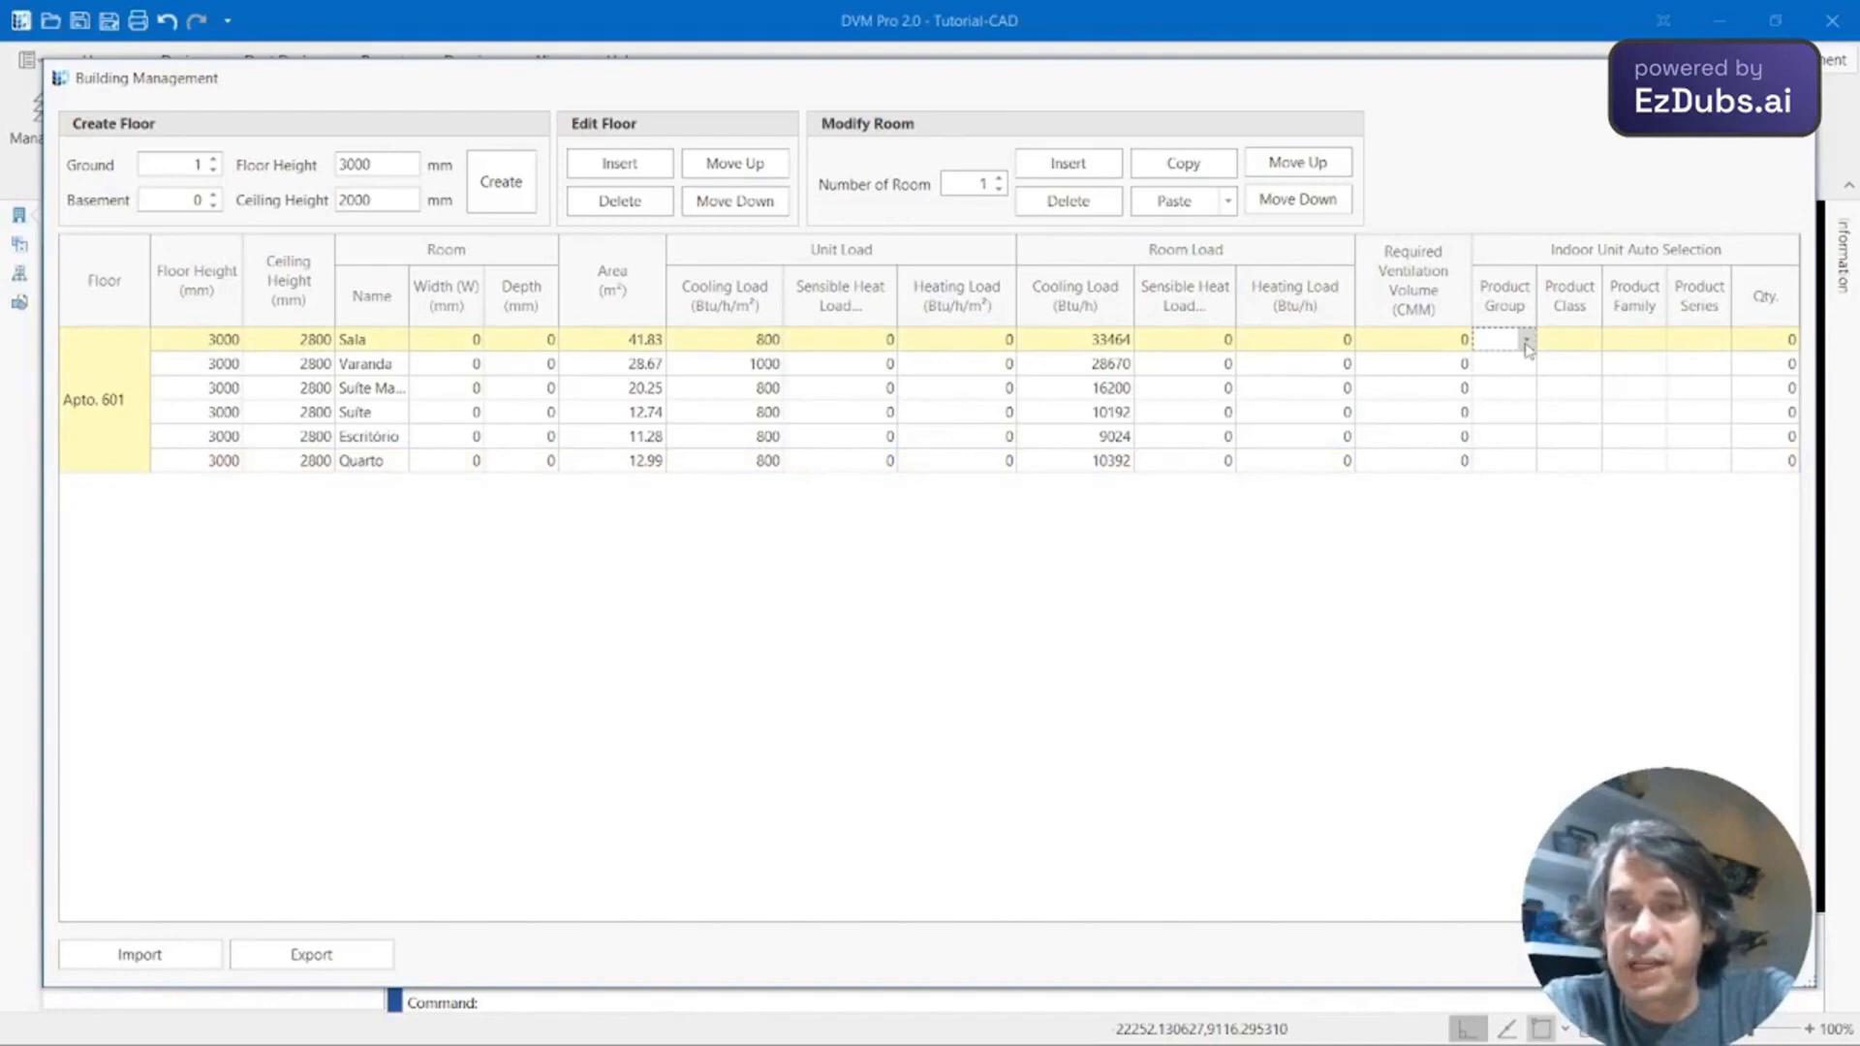
{"action": "left_click", "coordinate": [1526, 342]}
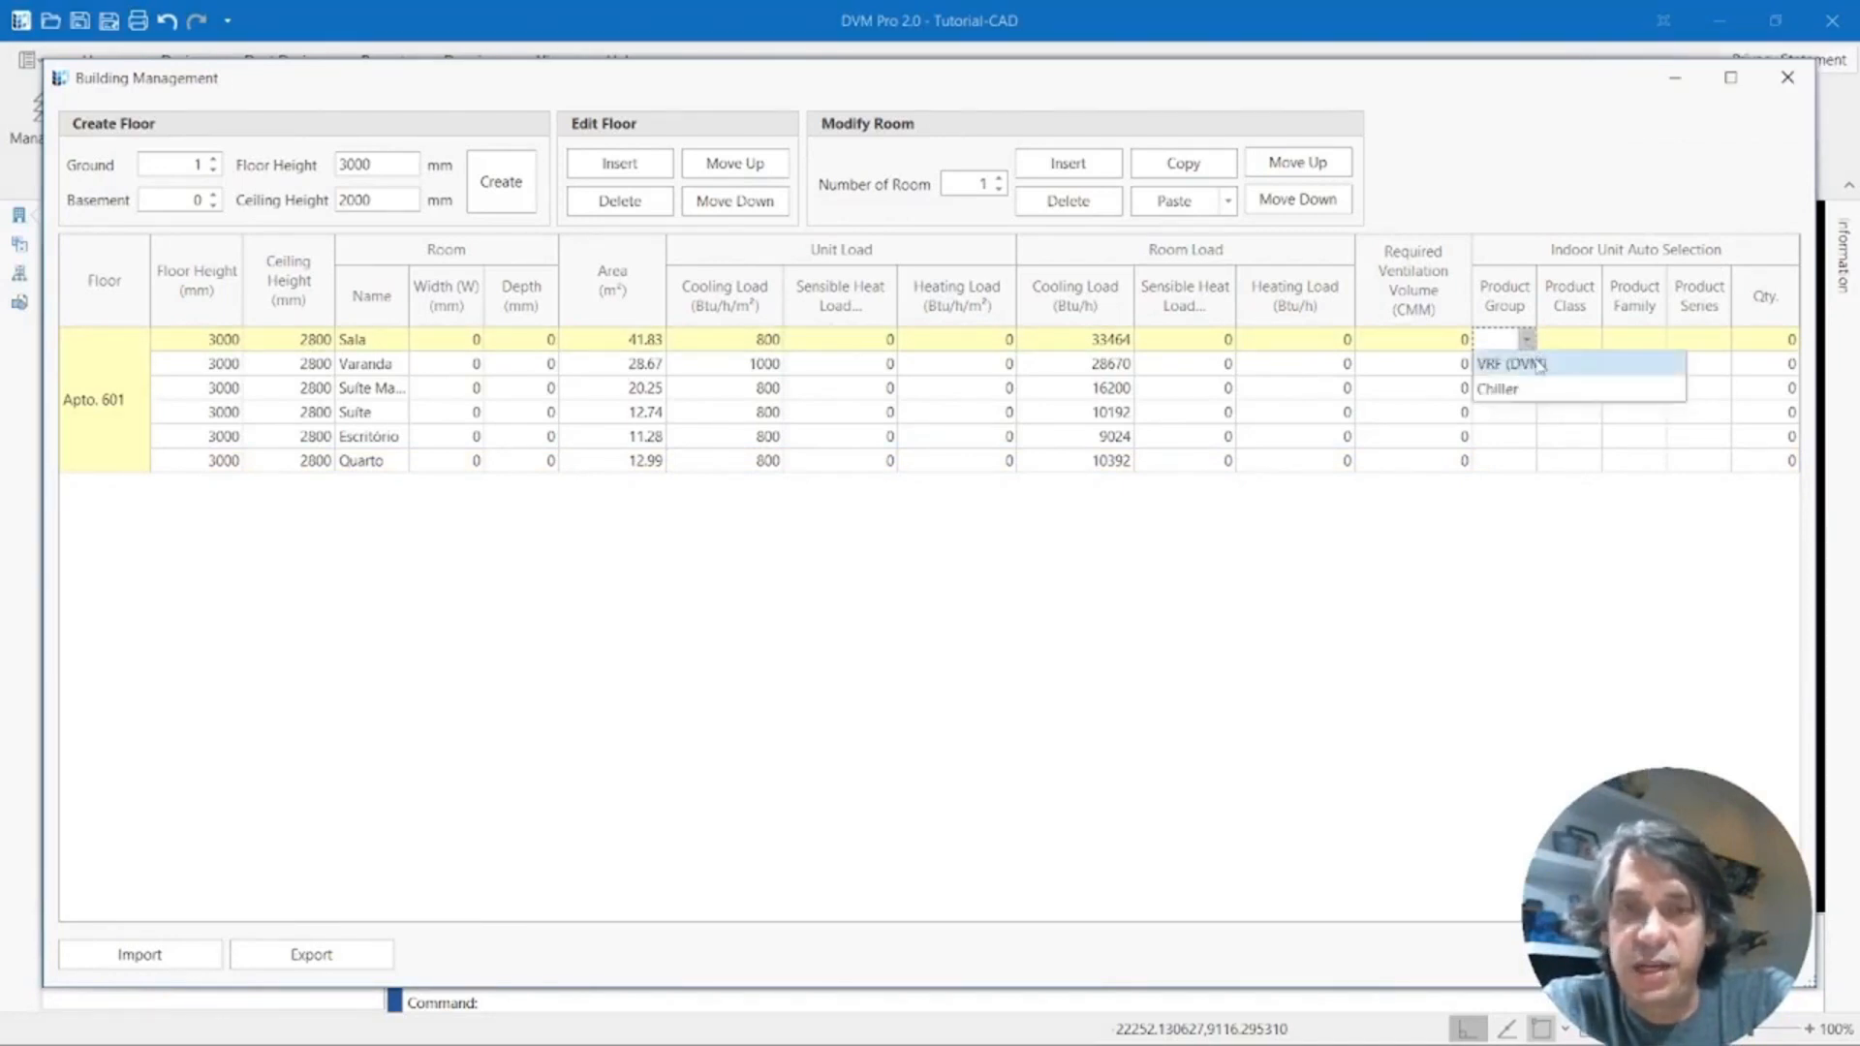
{"action": "left_click", "coordinate": [1540, 365]}
{"action": "left_click", "coordinate": [1524, 364]}
{"action": "left_click", "coordinate": [1527, 364]}
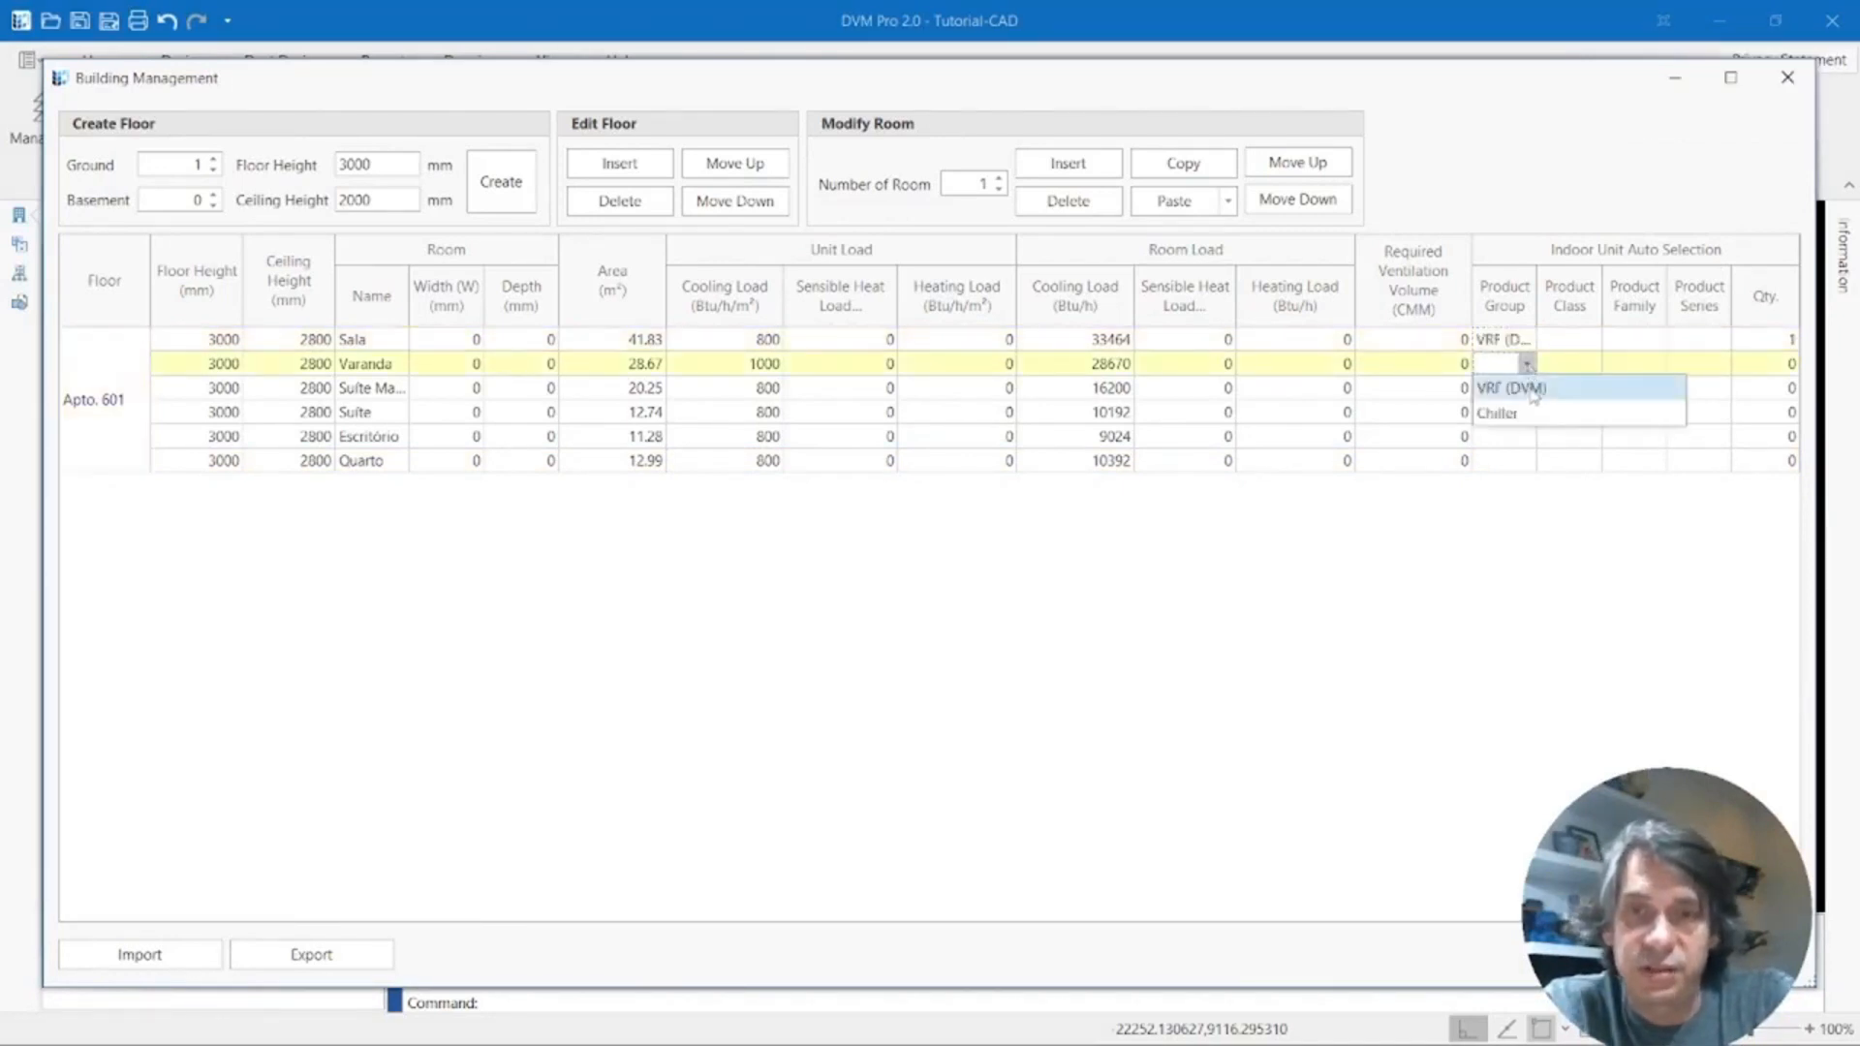
{"action": "left_click", "coordinate": [1533, 390]}
{"action": "left_click", "coordinate": [1525, 388]}
{"action": "left_click", "coordinate": [1527, 389]}
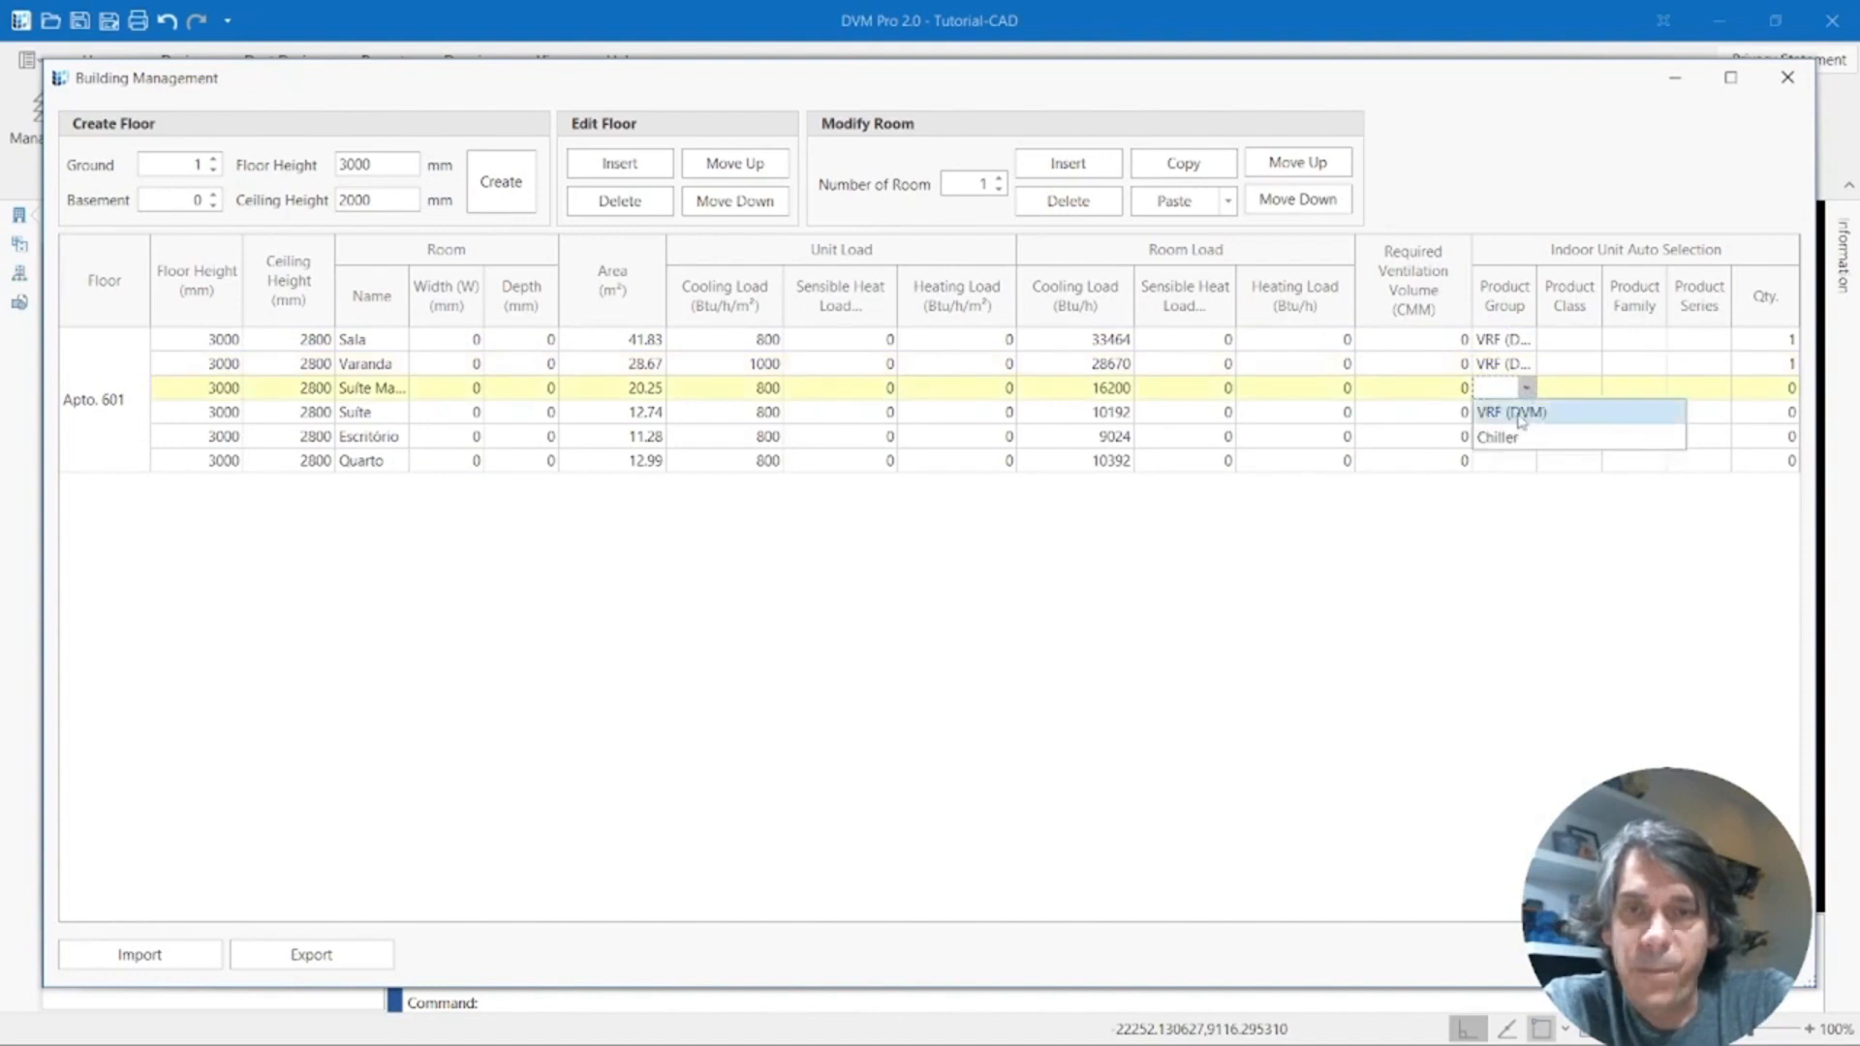
{"action": "left_click", "coordinate": [1520, 413]}
Set the indoor unit product group to VRF (DVM) for Suite, Escritório and Quarto.
{"action": "left_click", "coordinate": [1525, 413]}
{"action": "left_click", "coordinate": [1526, 413]}
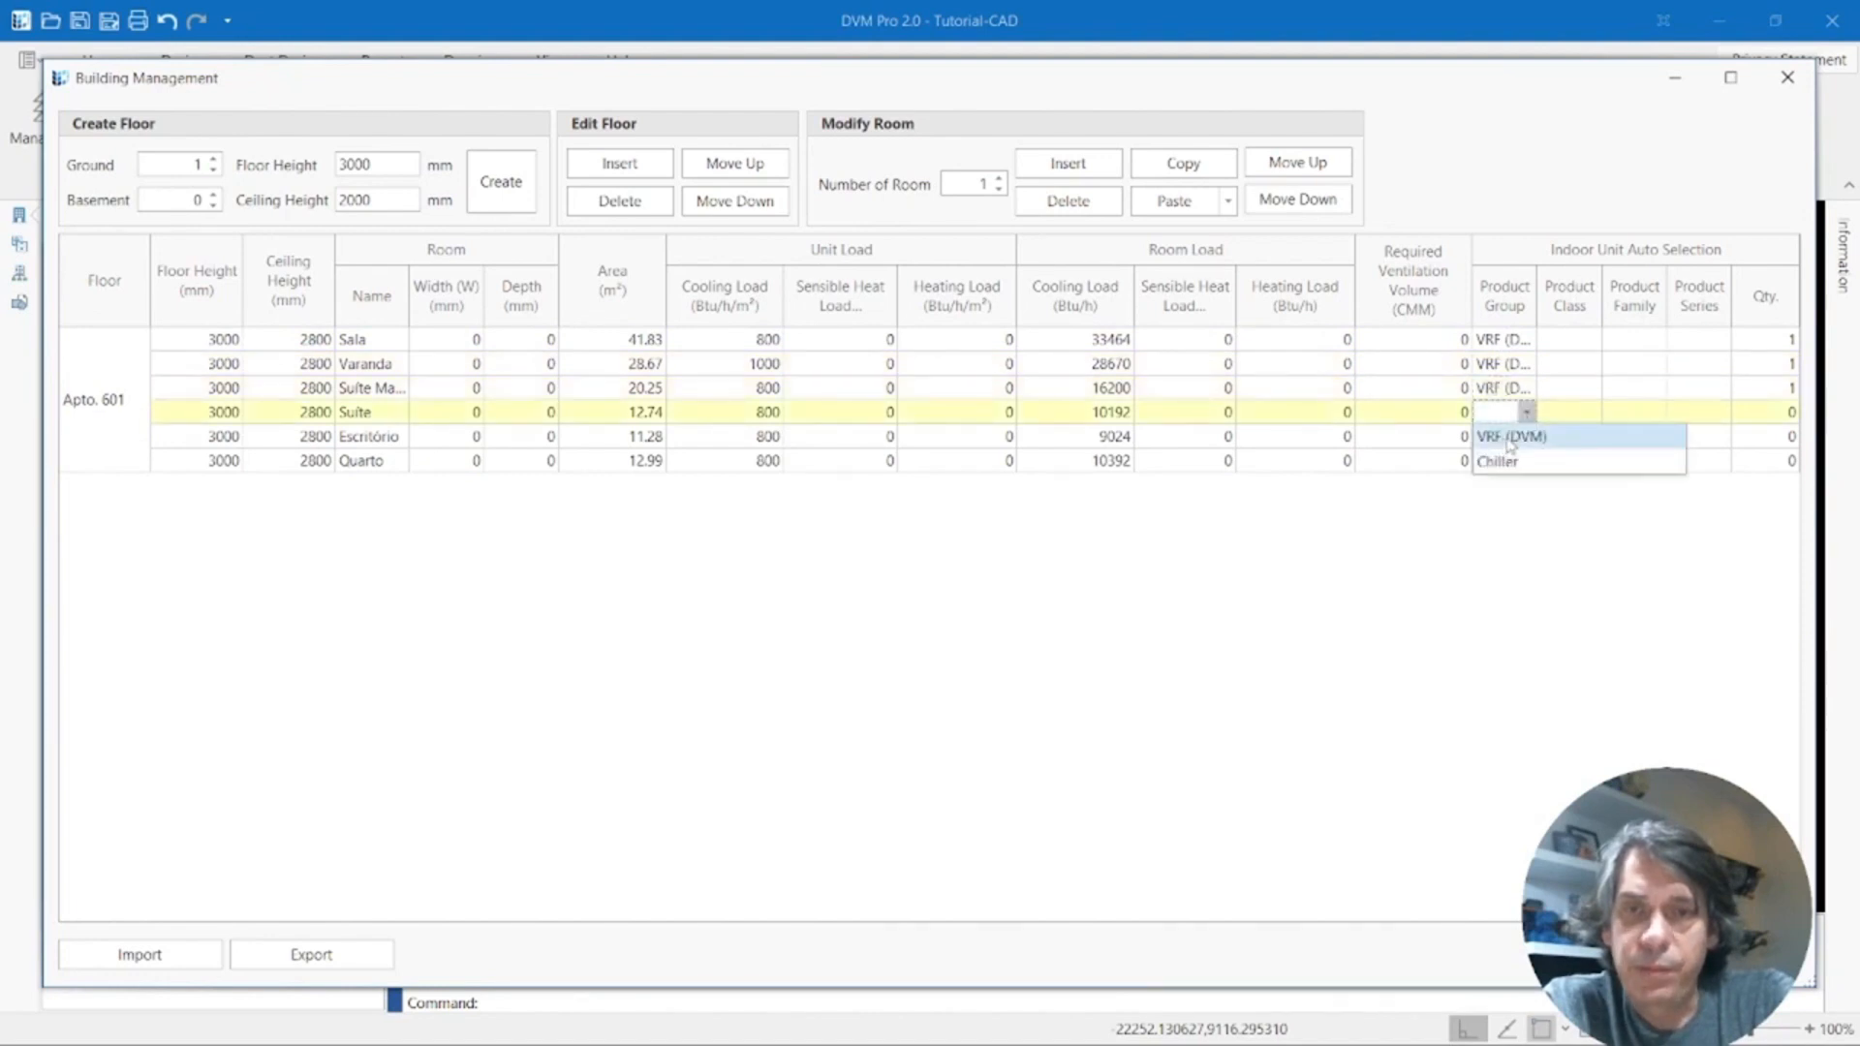
{"action": "left_click", "coordinate": [1508, 438]}
{"action": "left_click", "coordinate": [1520, 437]}
{"action": "left_click", "coordinate": [1526, 437]}
{"action": "left_click", "coordinate": [1516, 462]}
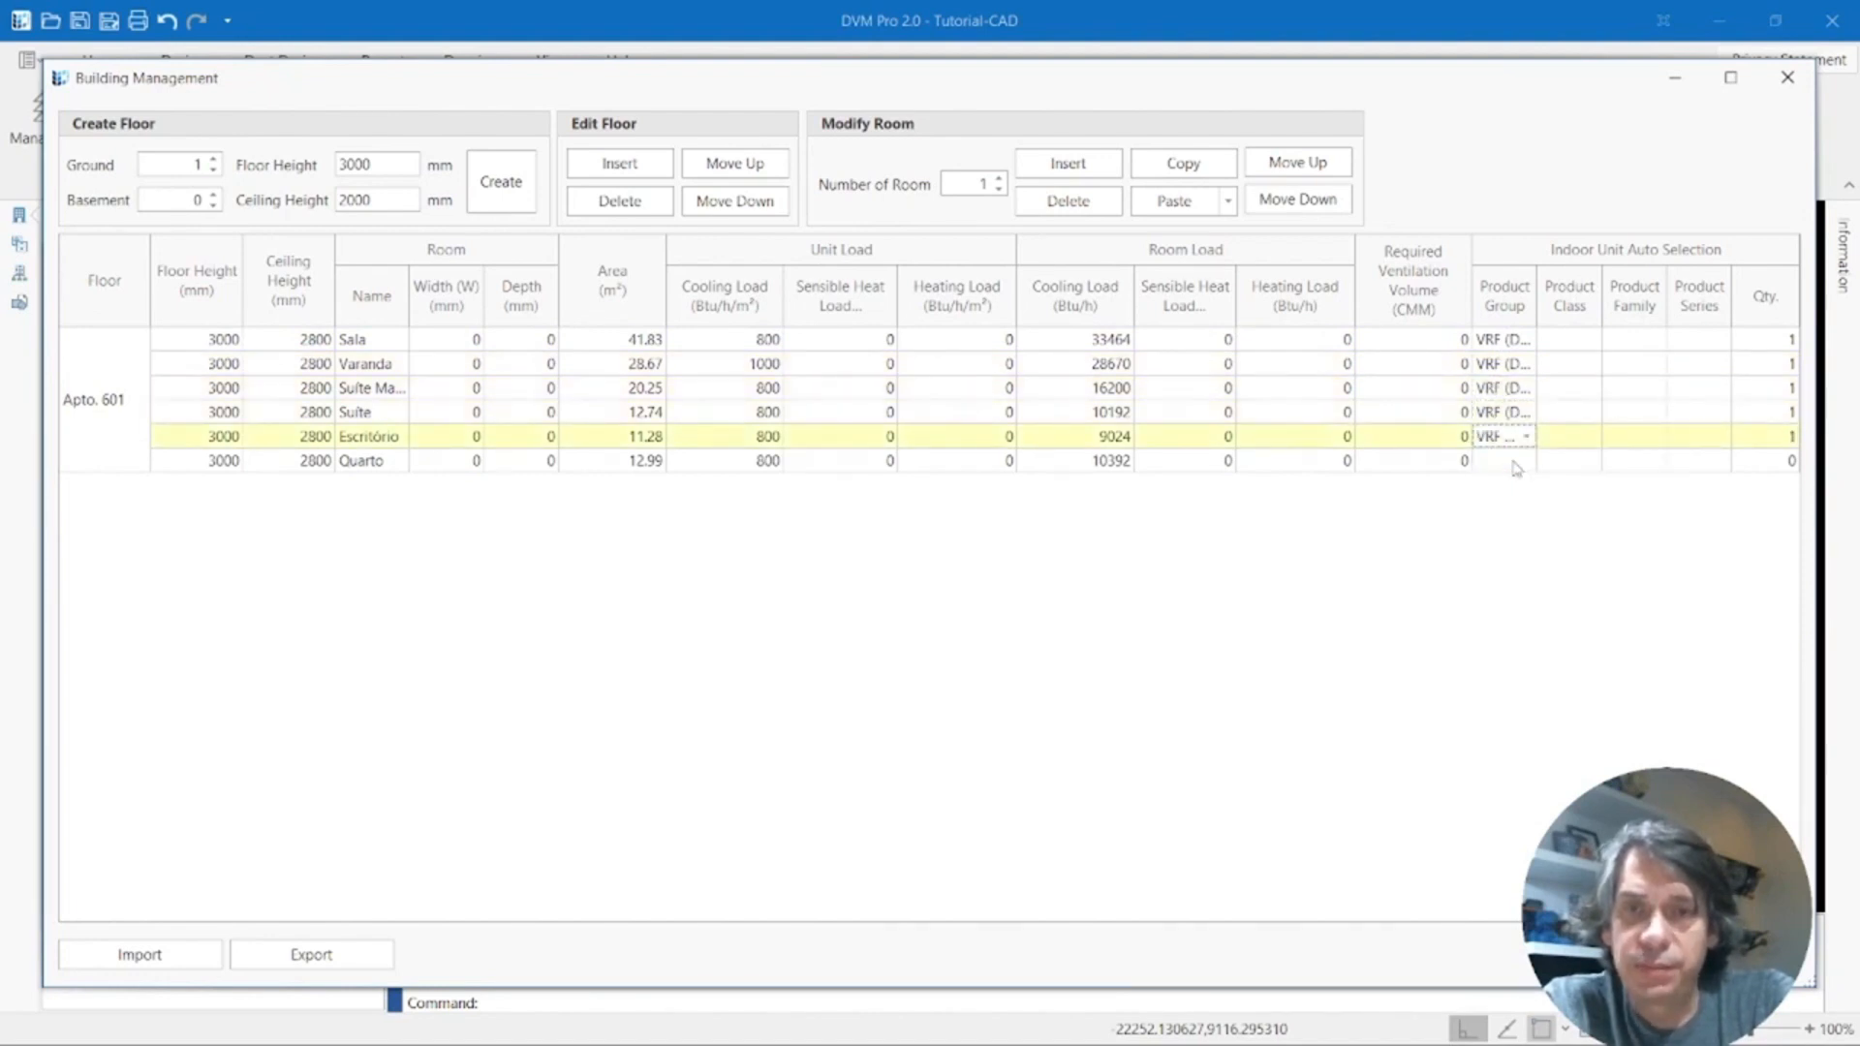
{"action": "left_click", "coordinate": [1520, 462]}
{"action": "left_click", "coordinate": [1527, 461]}
{"action": "left_click", "coordinate": [1516, 487]}
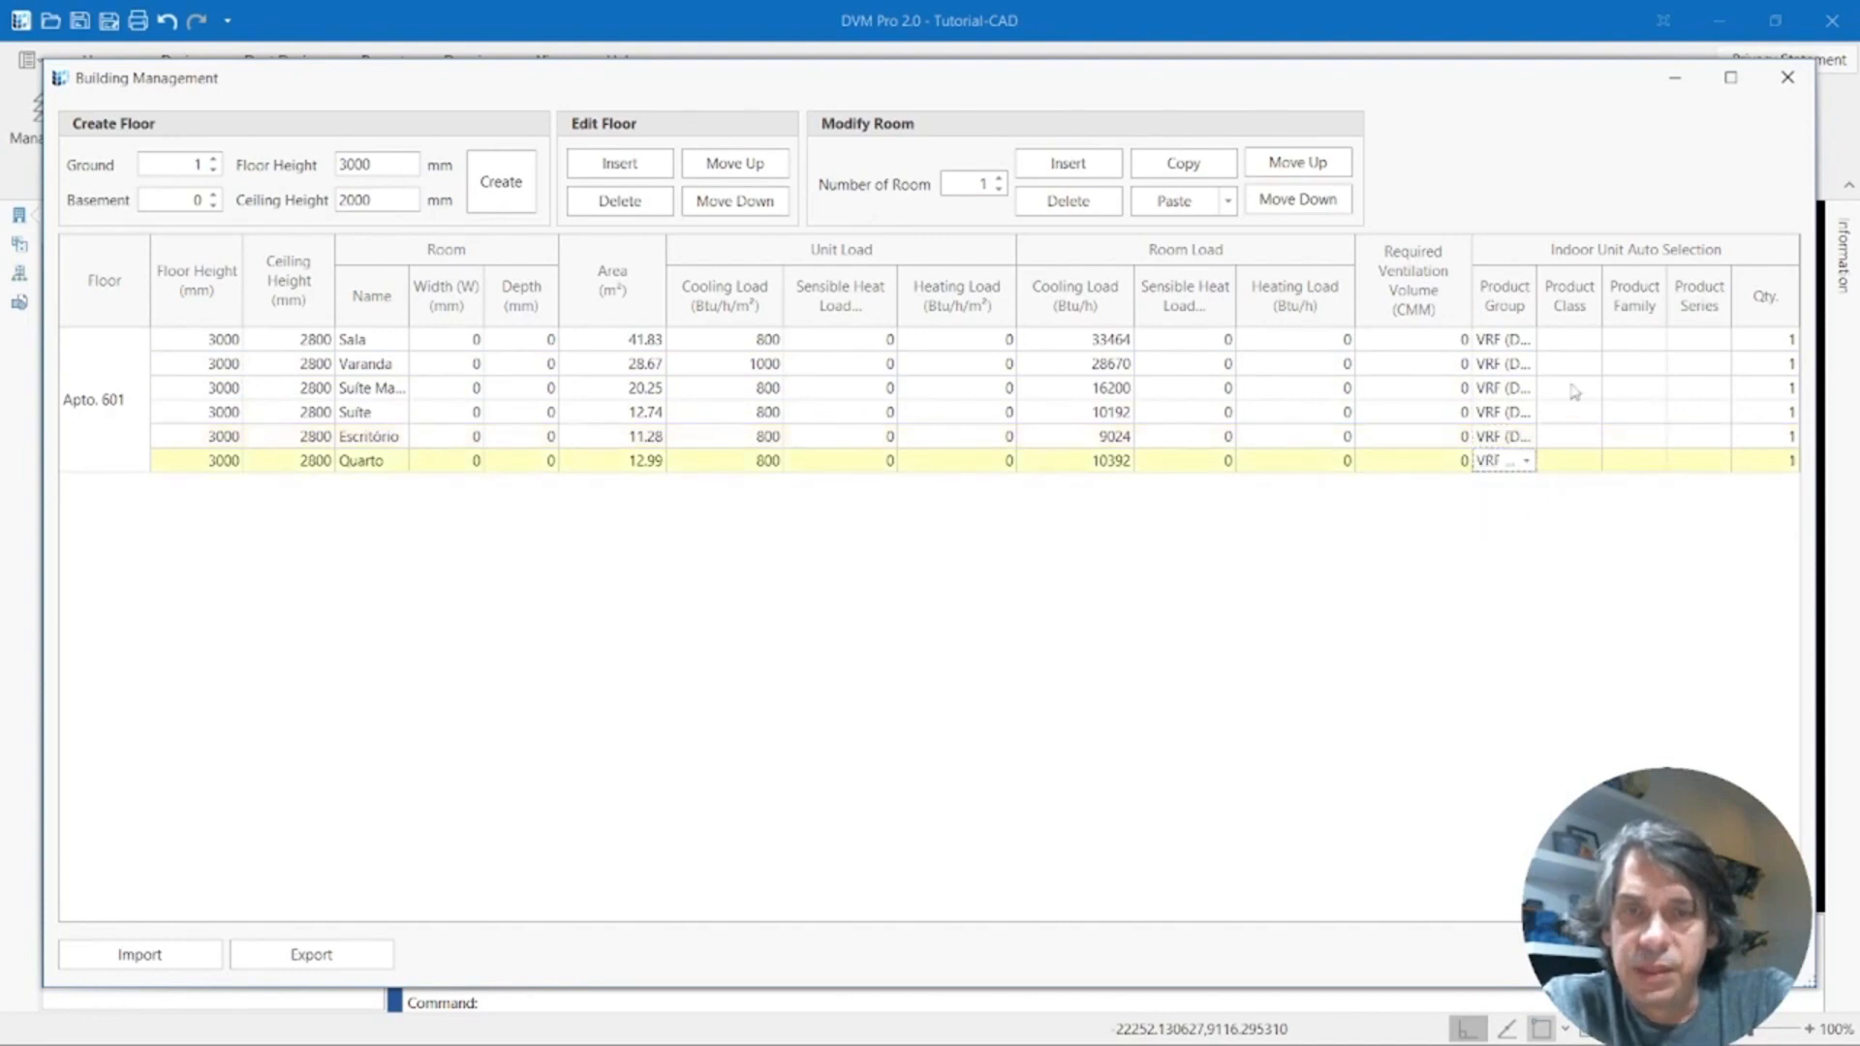
Set the indoor unit product class to Cassette for Sala, Varanda and Suite Master.
{"action": "left_click", "coordinate": [1579, 340]}
{"action": "left_click", "coordinate": [1585, 340]}
{"action": "left_click", "coordinate": [1591, 340]}
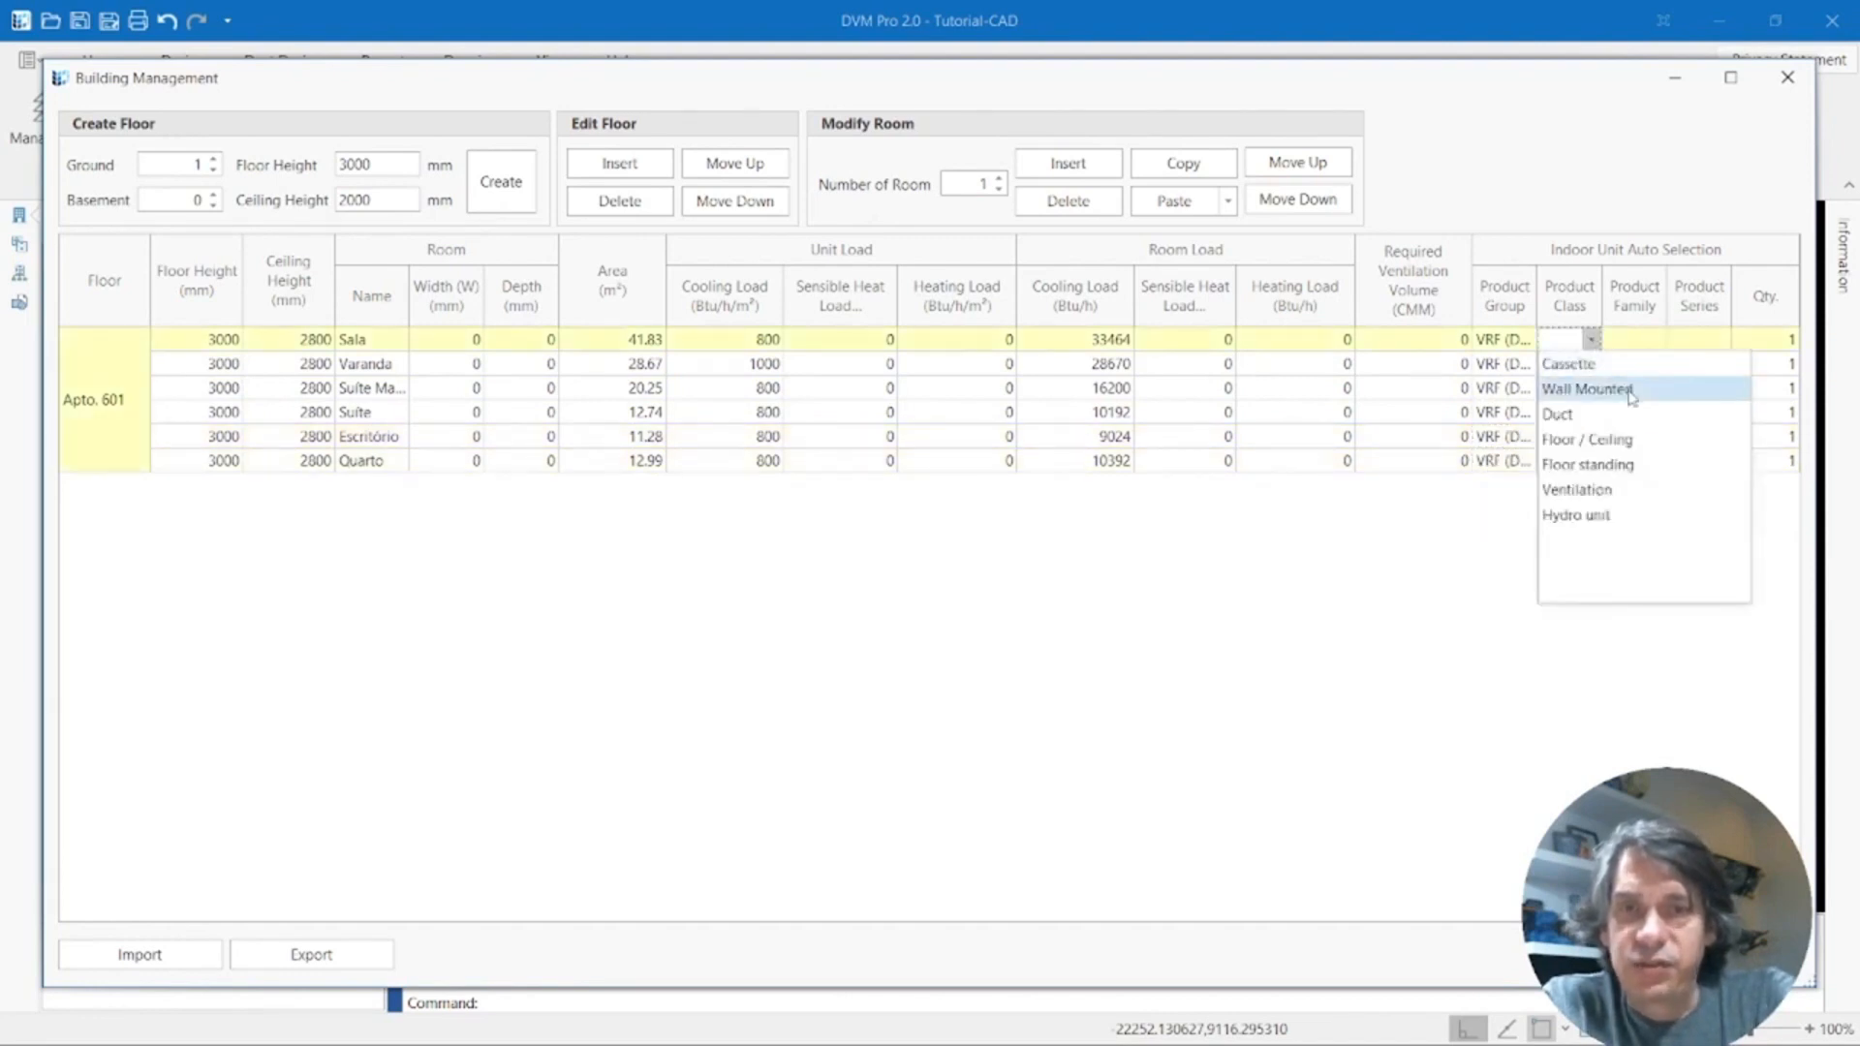
{"action": "left_click", "coordinate": [1600, 367]}
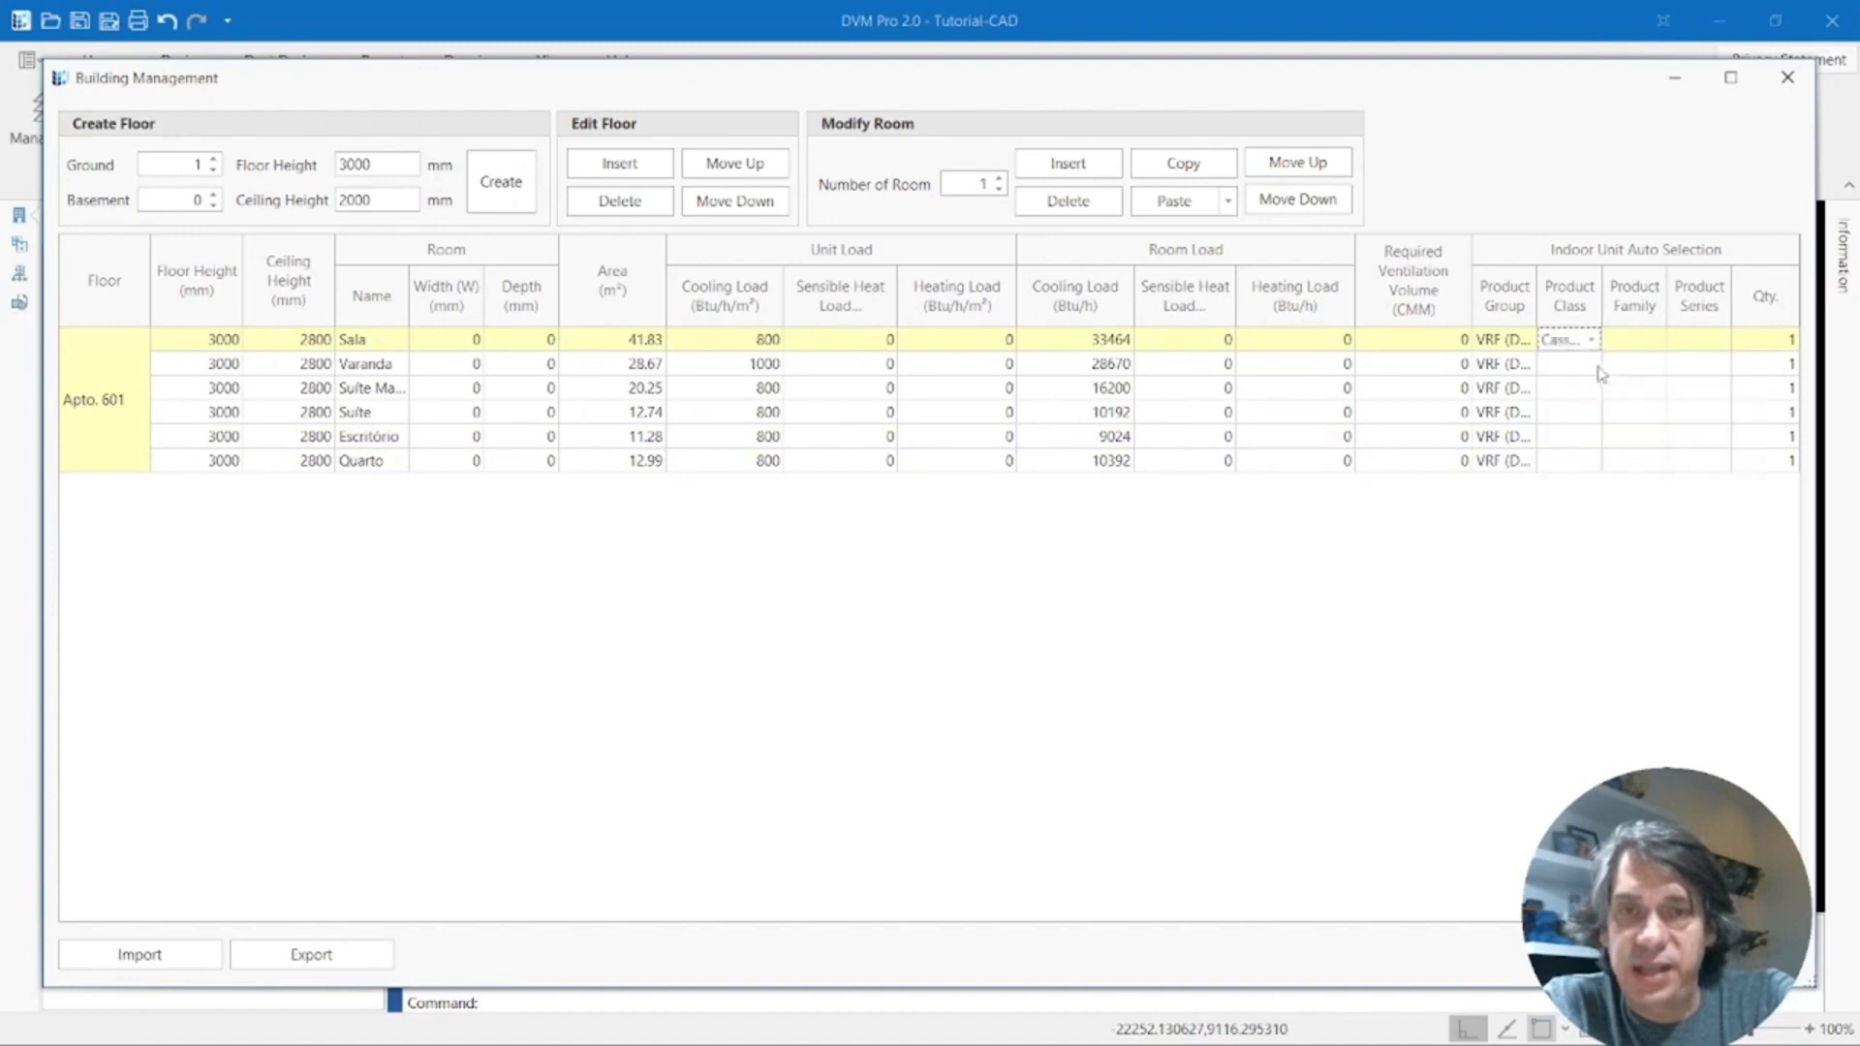
{"action": "left_click", "coordinate": [1598, 368]}
{"action": "left_click", "coordinate": [1594, 366]}
{"action": "left_click", "coordinate": [1589, 392]}
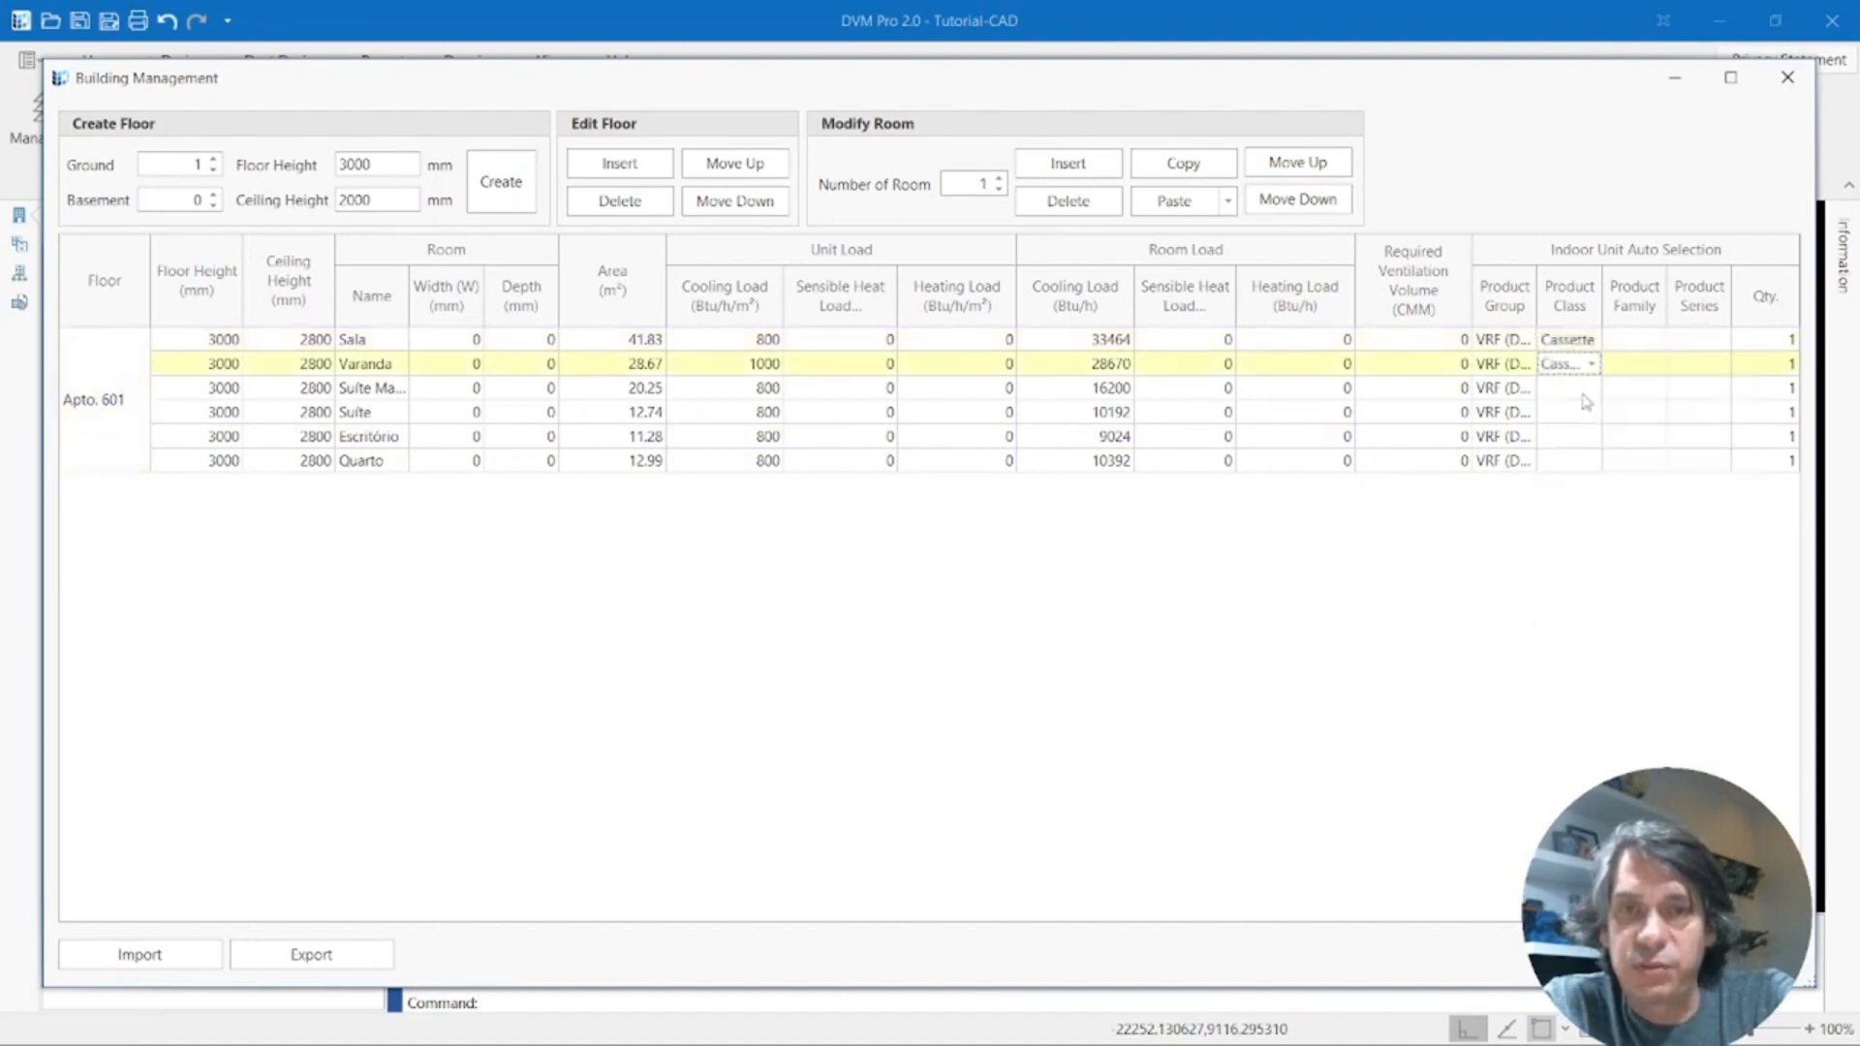
{"action": "left_click", "coordinate": [1585, 390]}
{"action": "left_click", "coordinate": [1590, 388]}
{"action": "left_click", "coordinate": [1588, 404]}
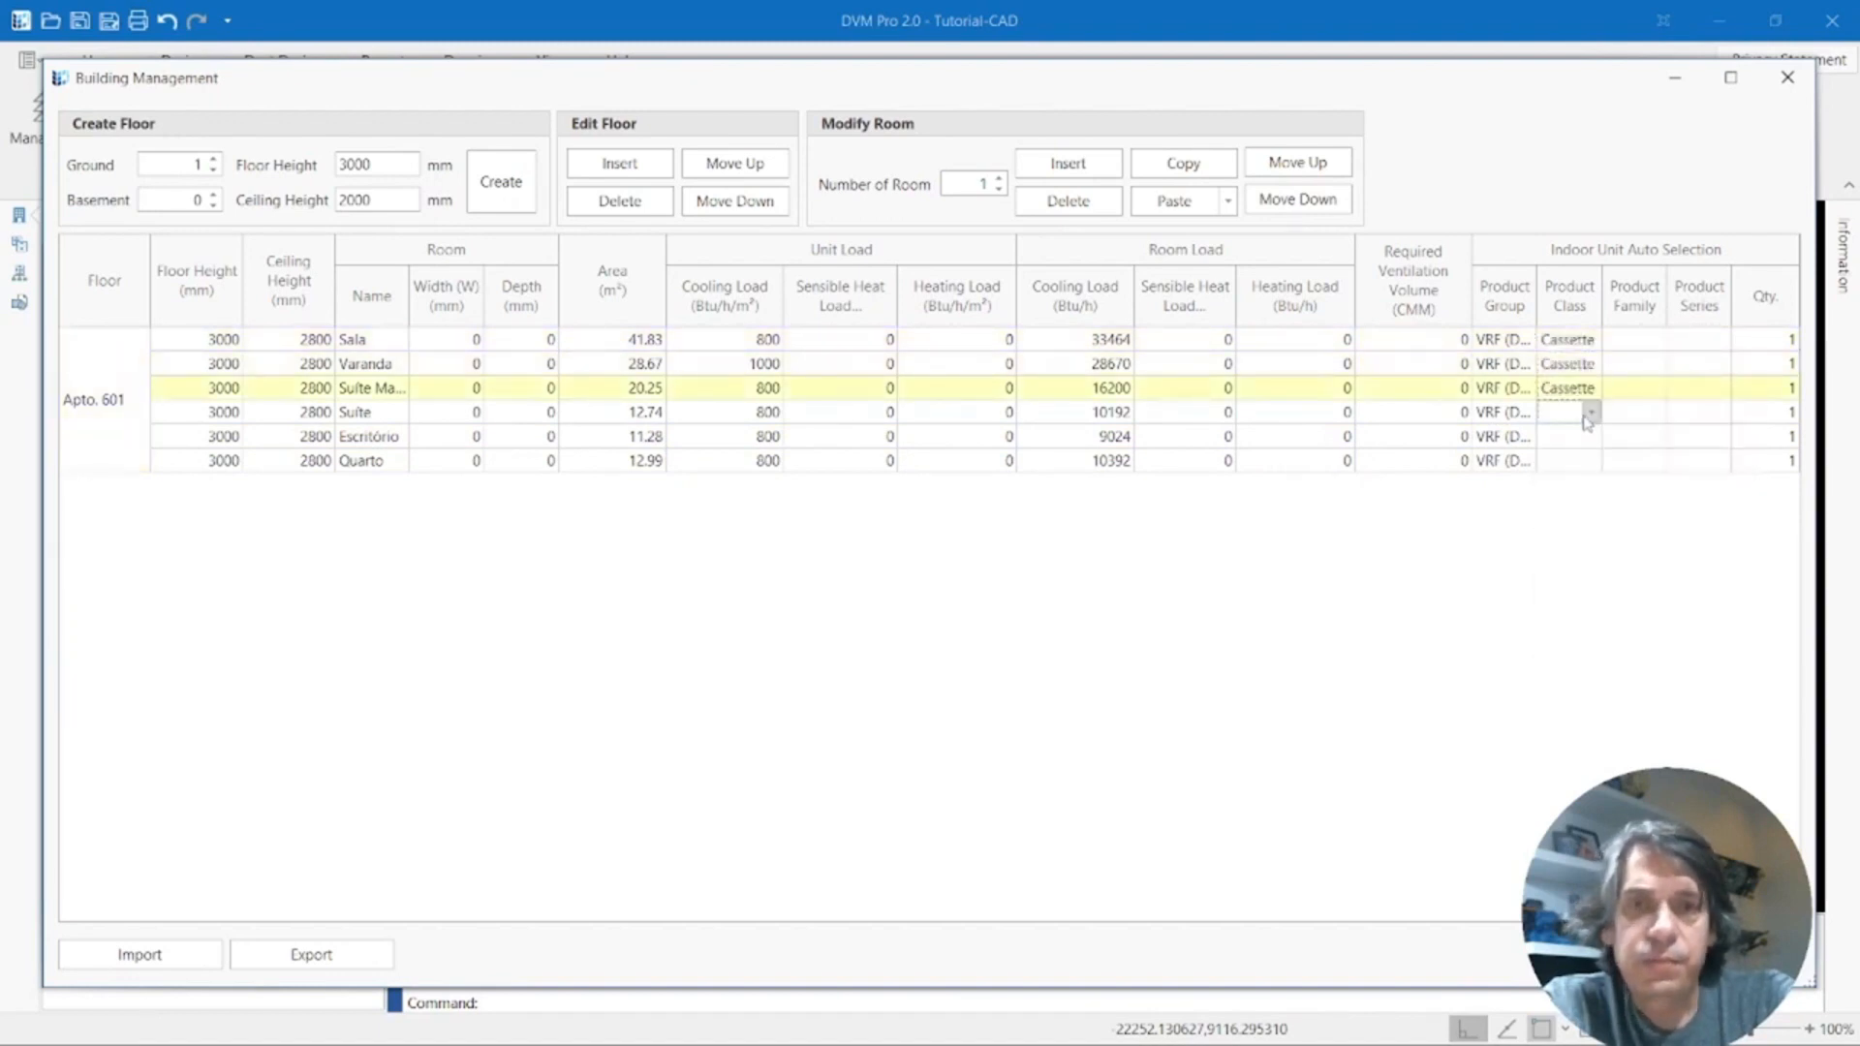
Set the indoor unit product class to Cassette for Suite, Escritório and Quarto.
{"action": "left_click", "coordinate": [1589, 414]}
{"action": "left_click", "coordinate": [1592, 412]}
{"action": "left_click", "coordinate": [1588, 430]}
{"action": "left_click", "coordinate": [1593, 441]}
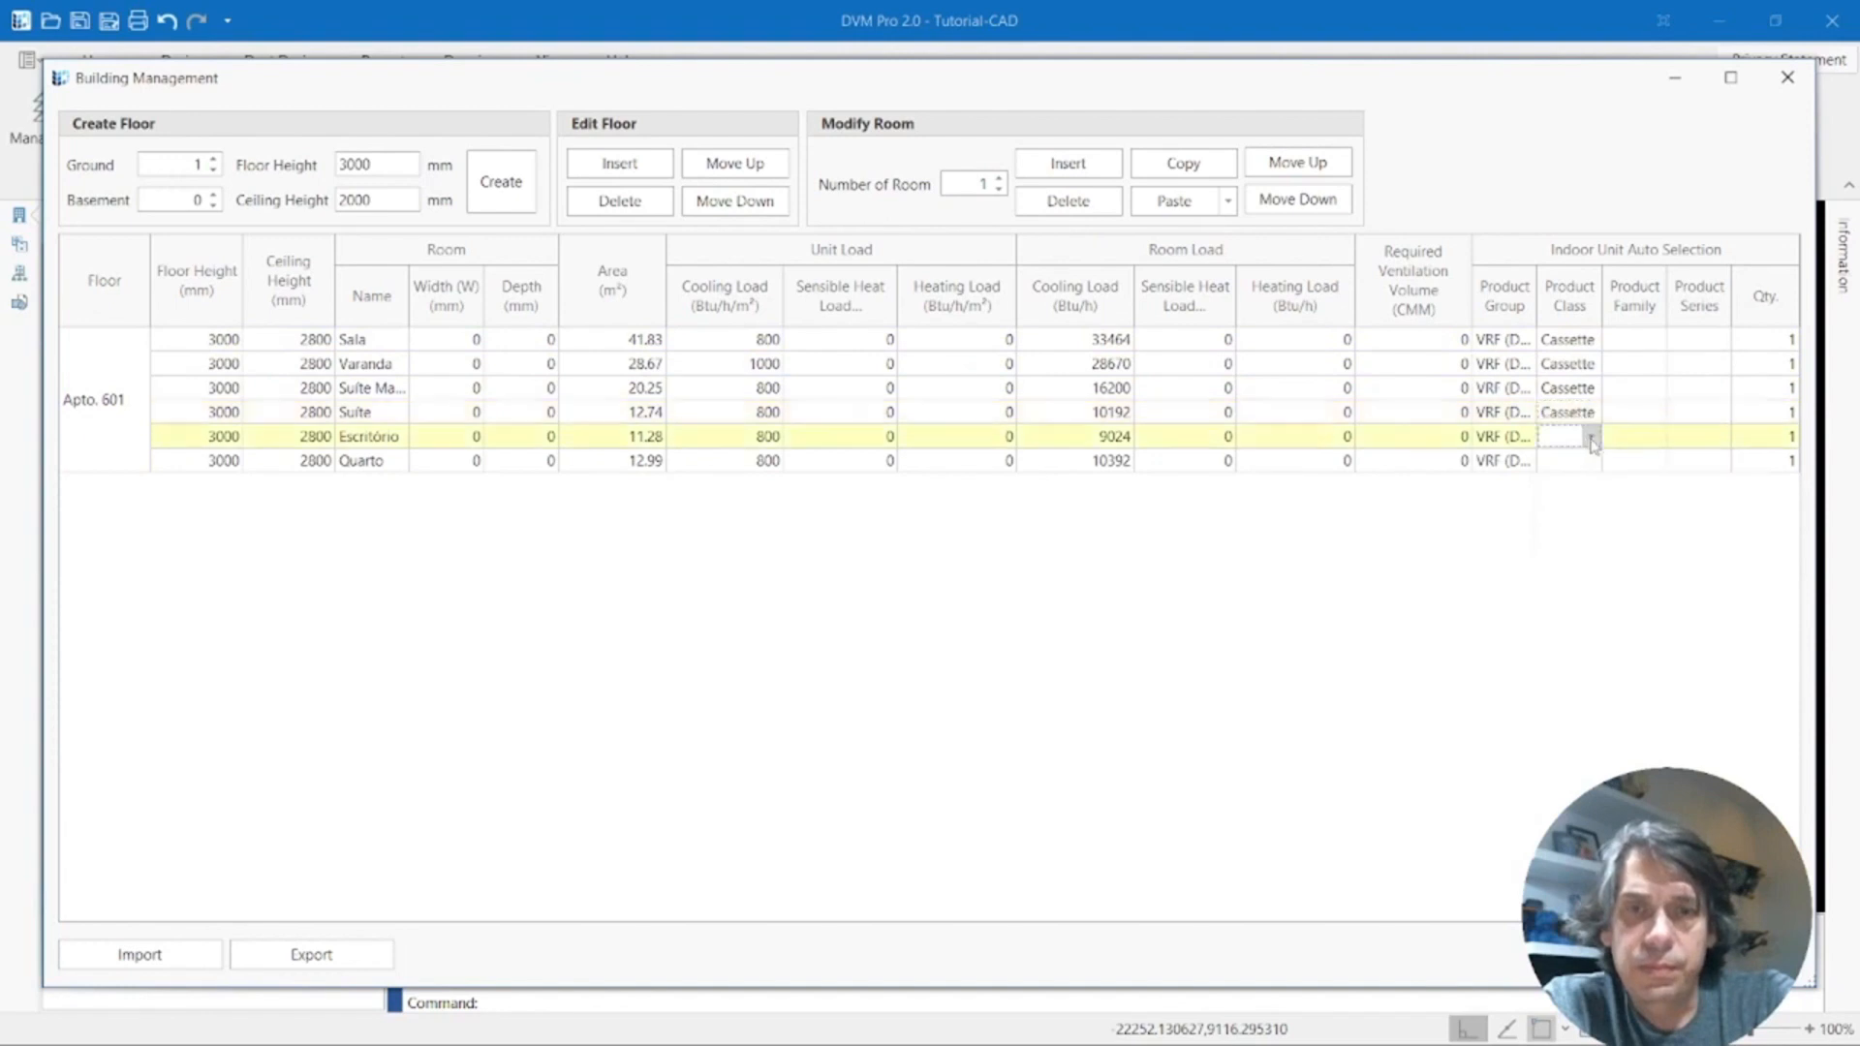
{"action": "left_click", "coordinate": [1591, 438]}
{"action": "left_click", "coordinate": [1589, 453]}
{"action": "left_click", "coordinate": [1592, 462]}
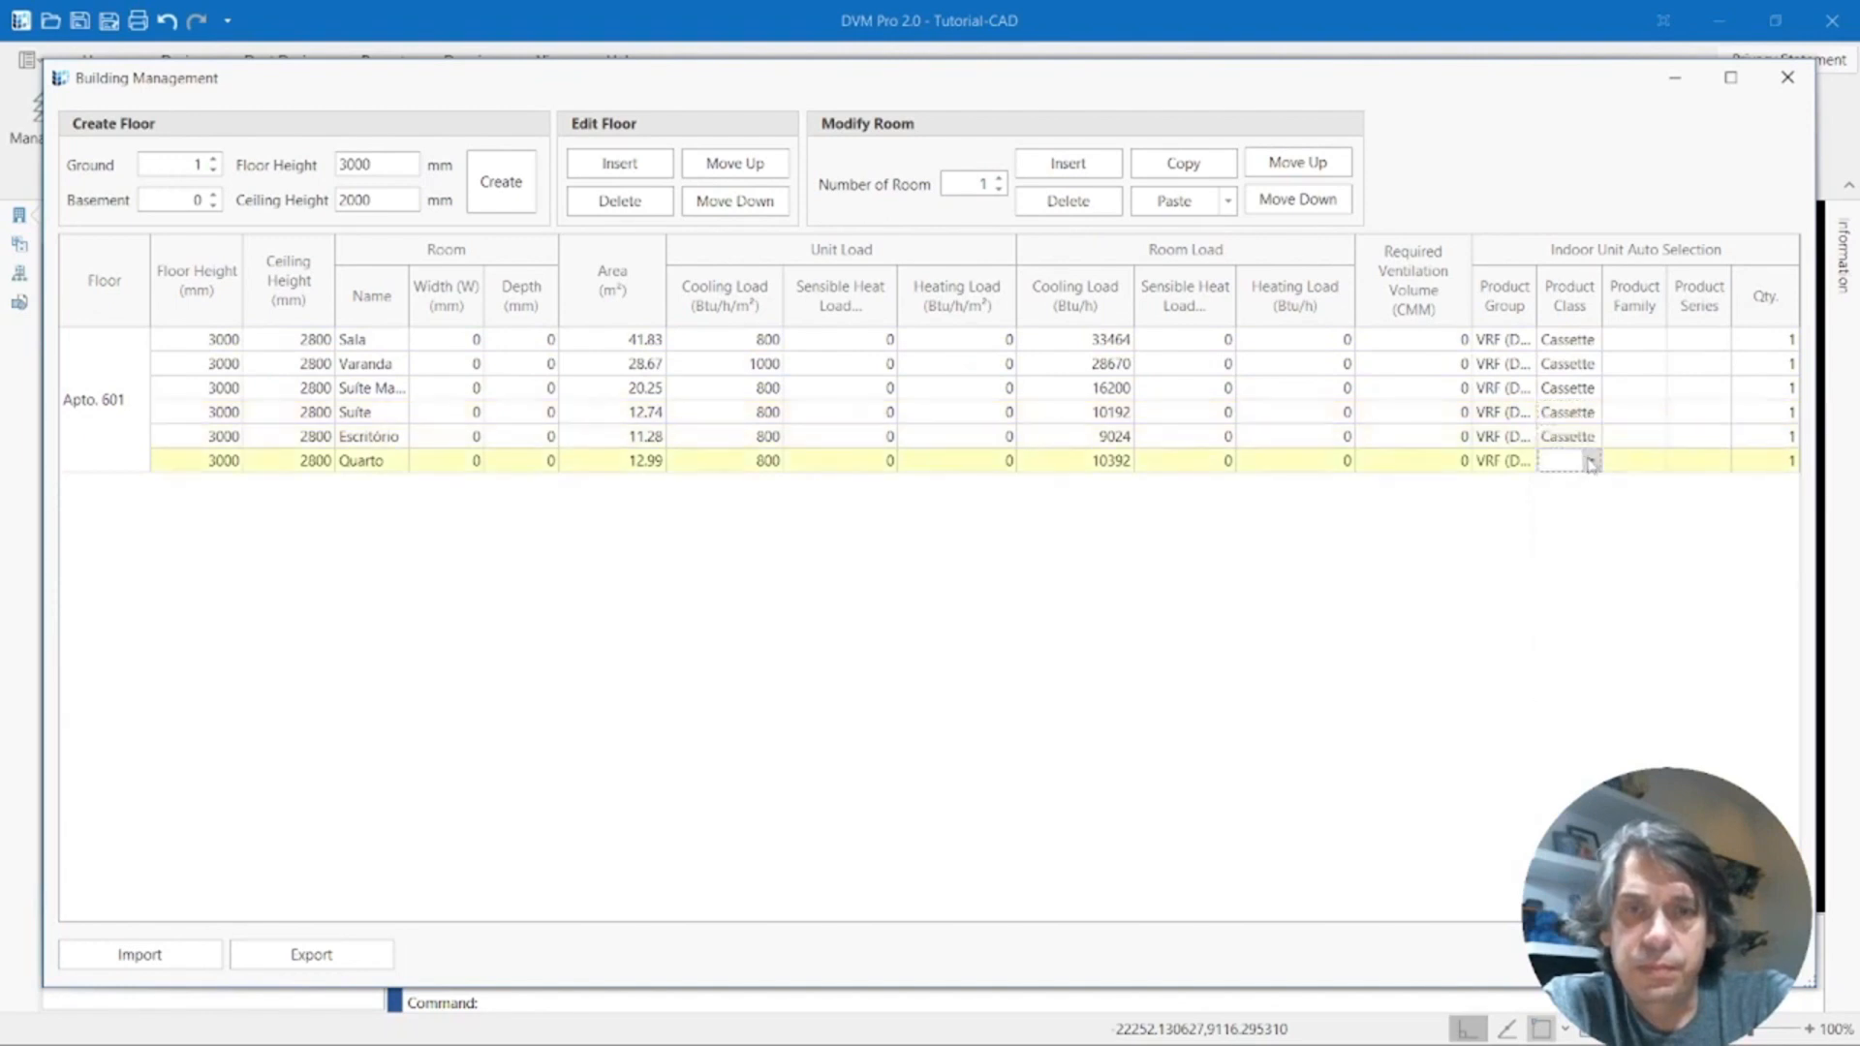
{"action": "left_click", "coordinate": [1591, 462]}
{"action": "left_click", "coordinate": [1589, 481]}
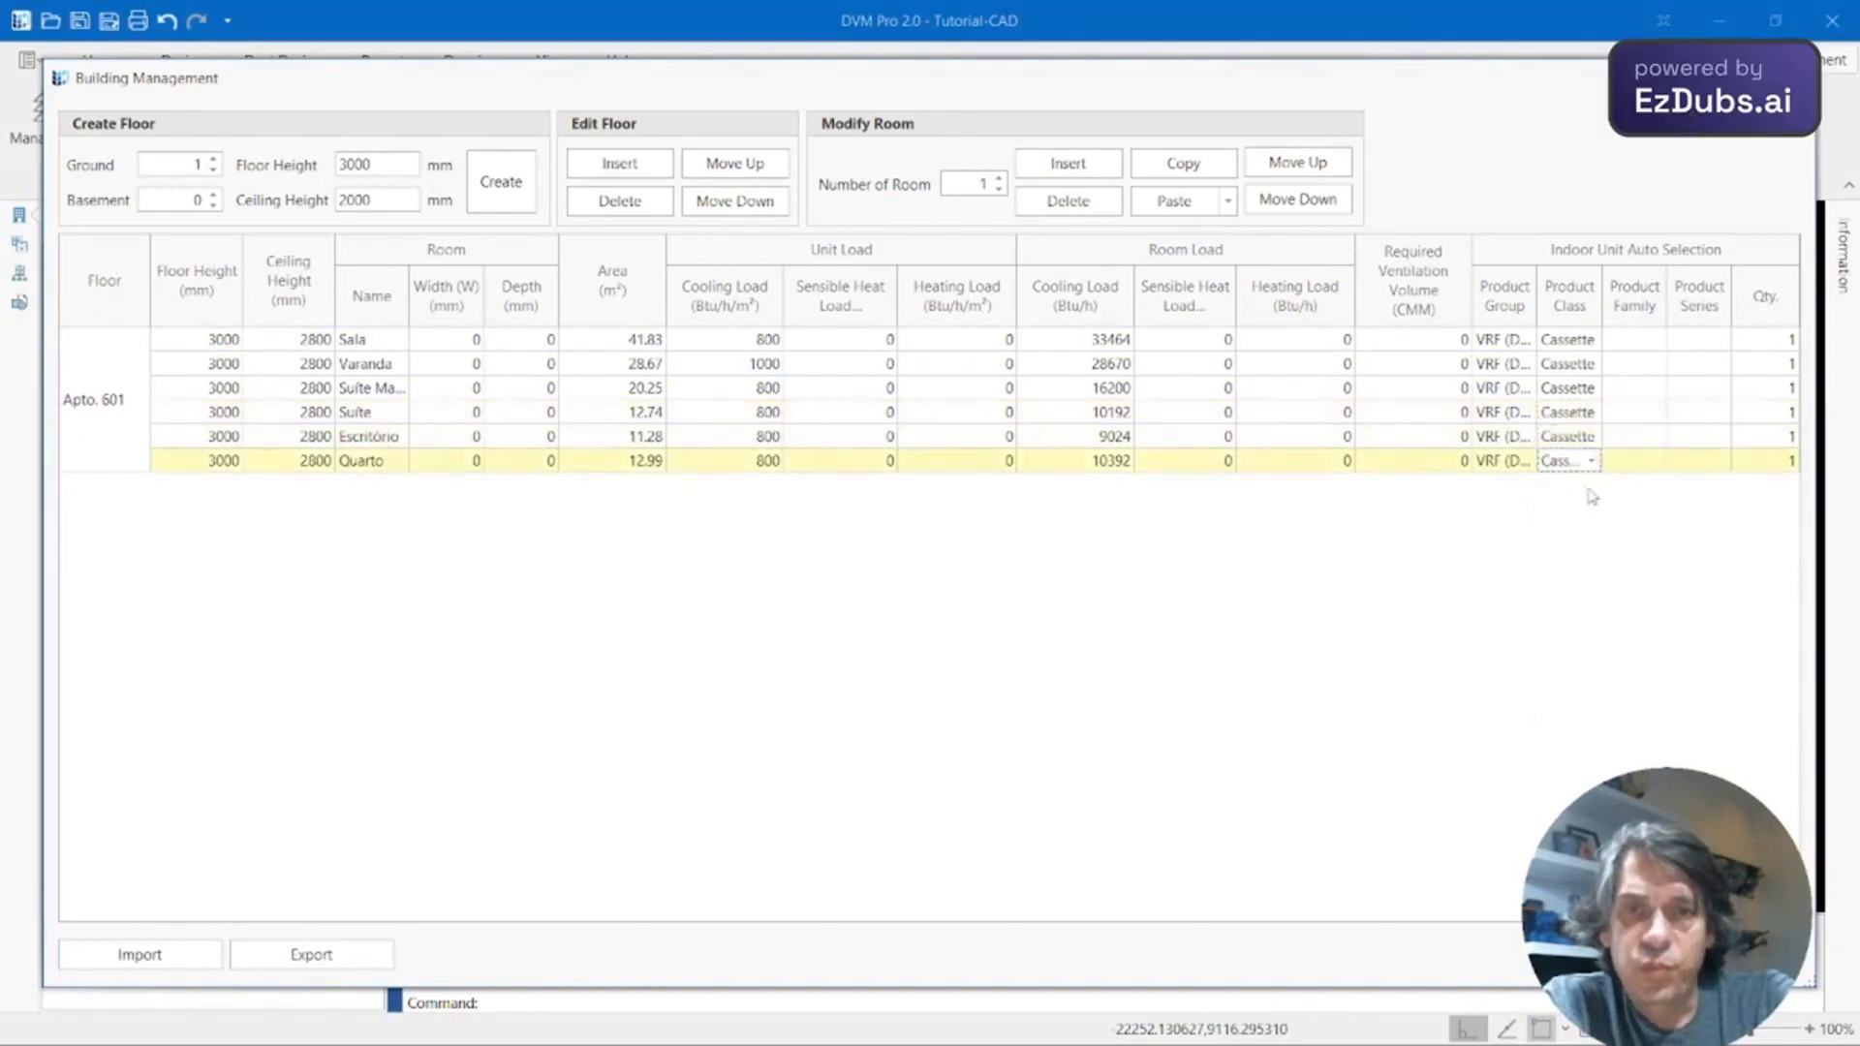
Set the product family to 360 for Sala and WindFree 4Way for Varanda, dismissing the HP Support Assistant window.
{"action": "left_click", "coordinate": [1642, 341]}
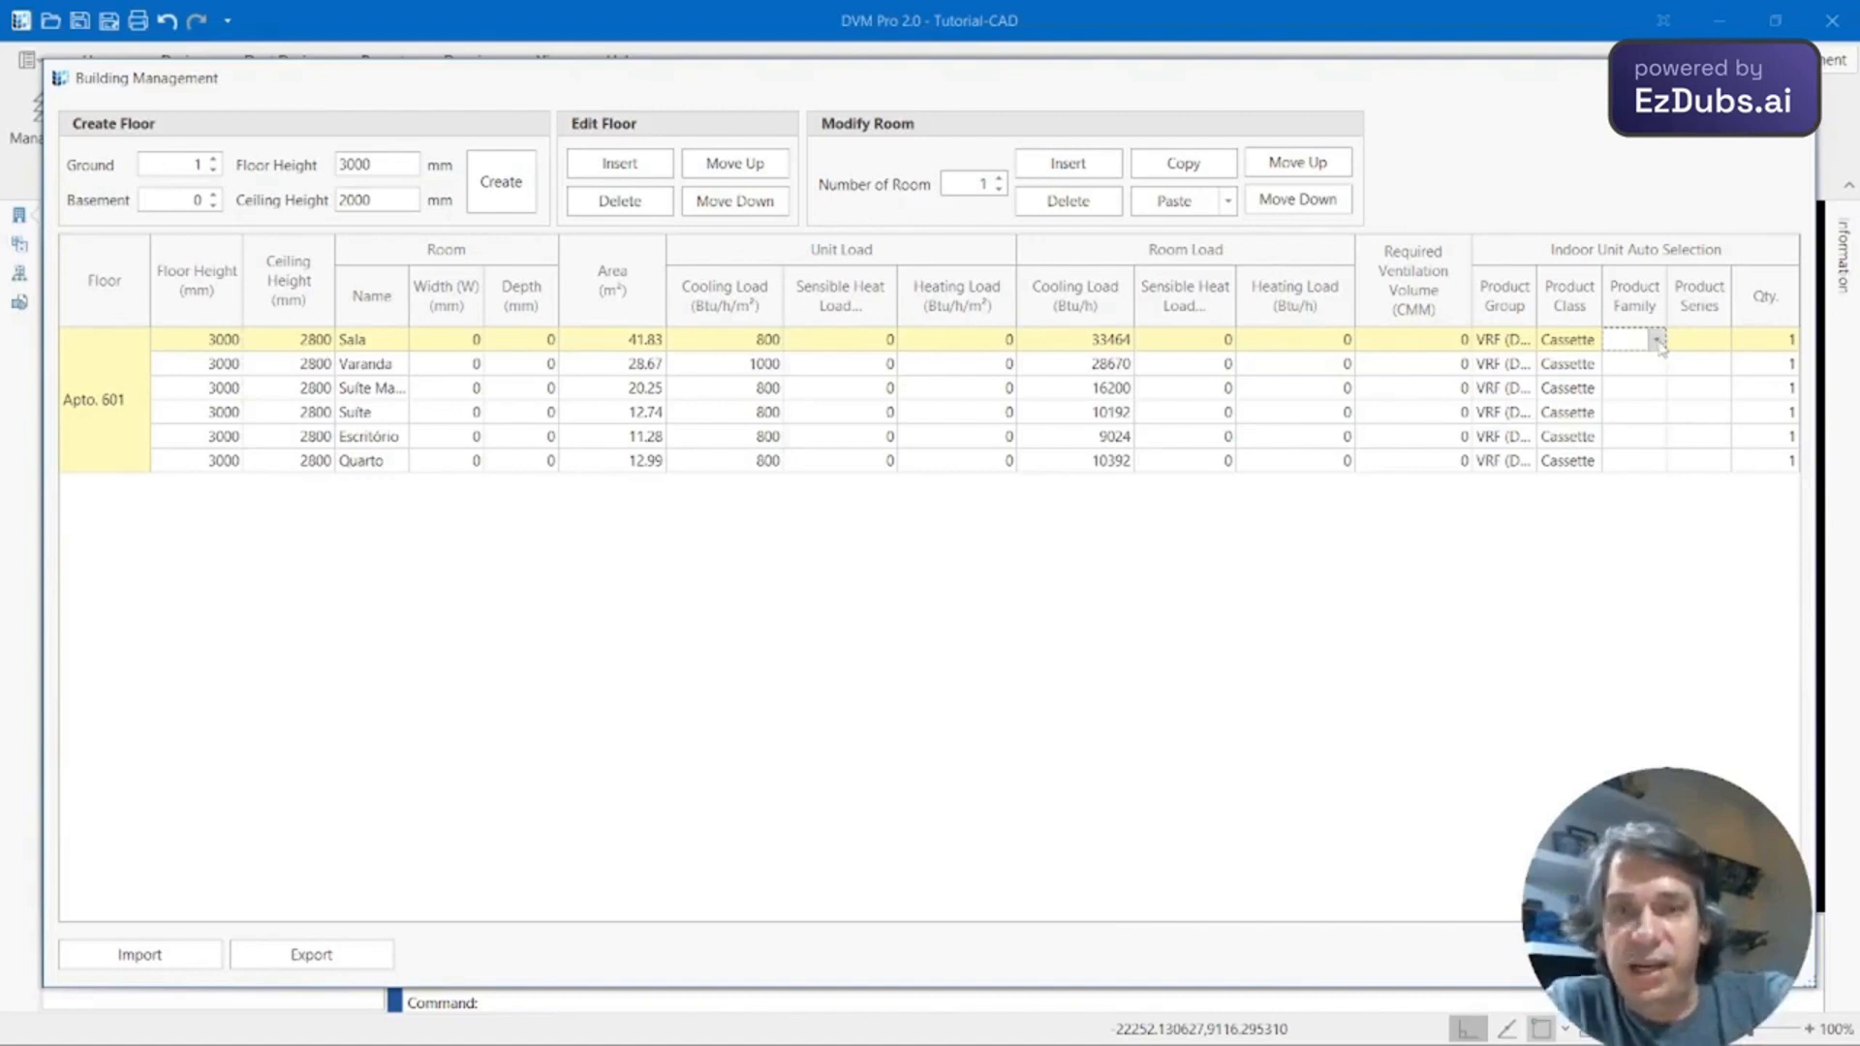
{"action": "left_click", "coordinate": [1655, 340]}
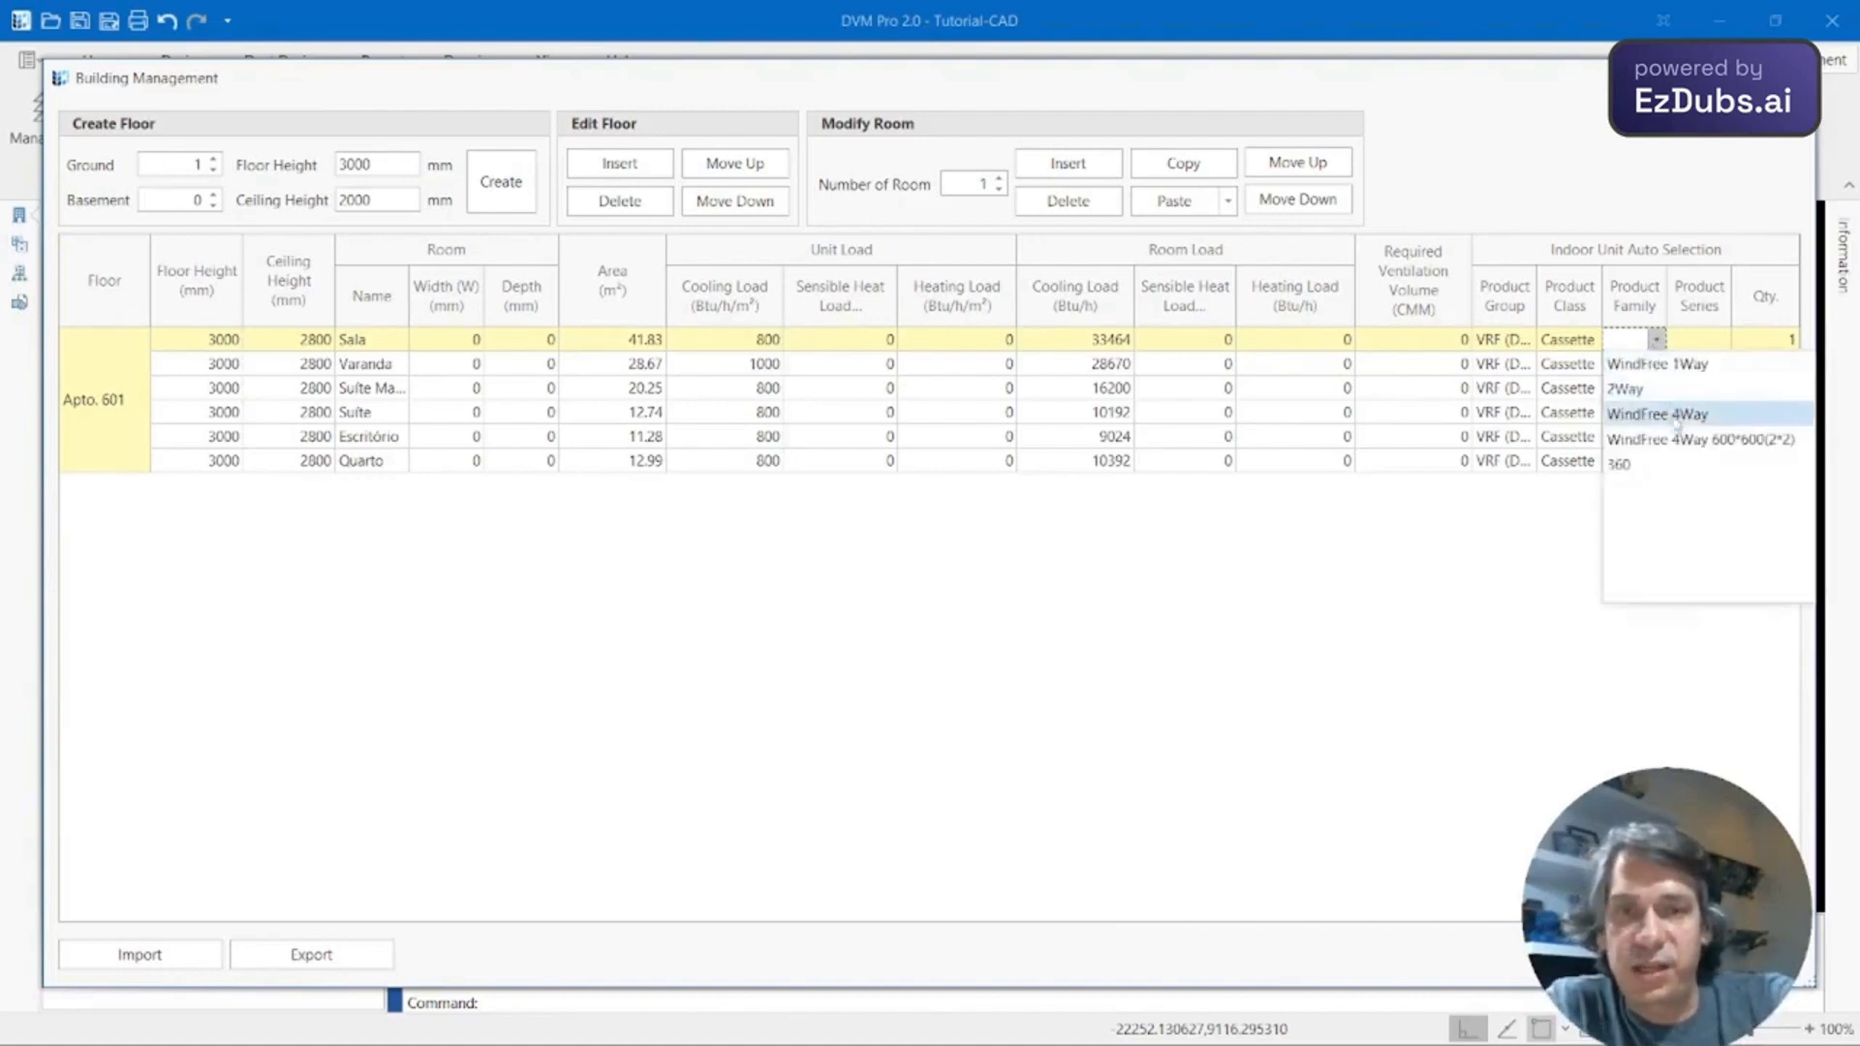
{"action": "left_click", "coordinate": [1661, 465]}
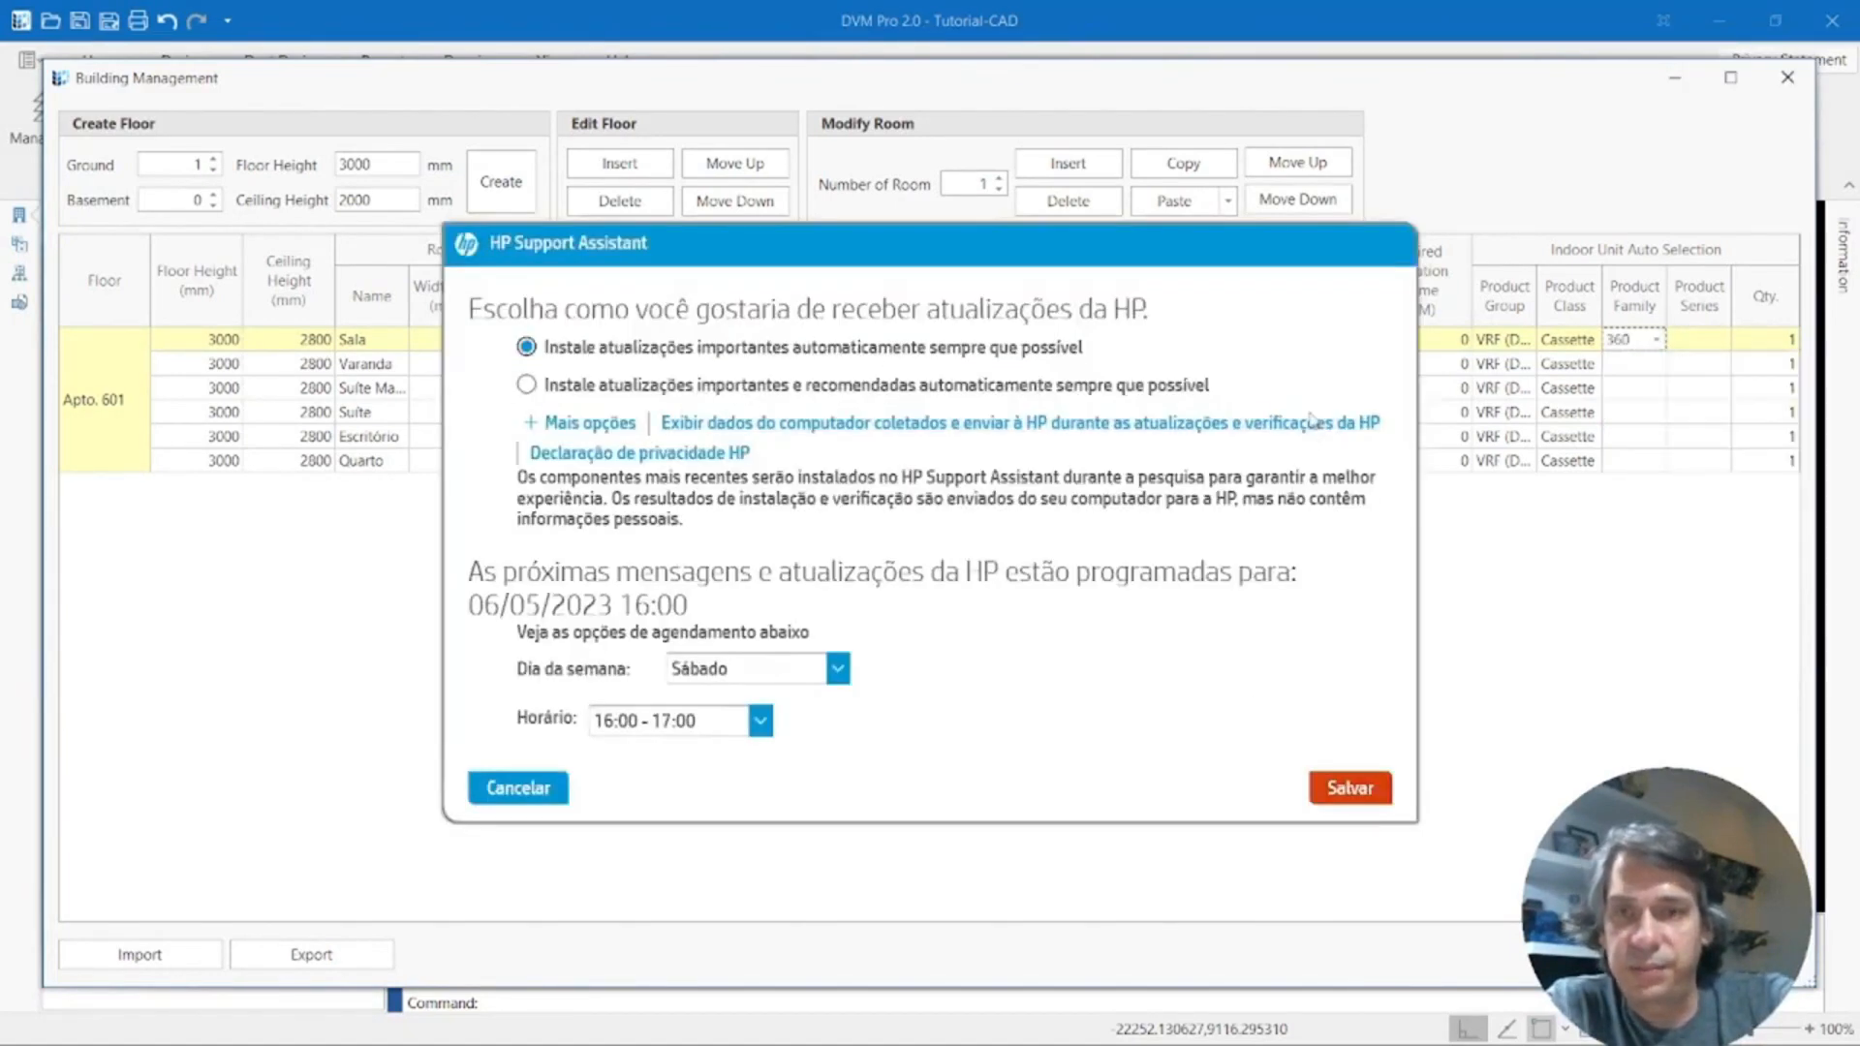
{"action": "left_click", "coordinate": [557, 792]}
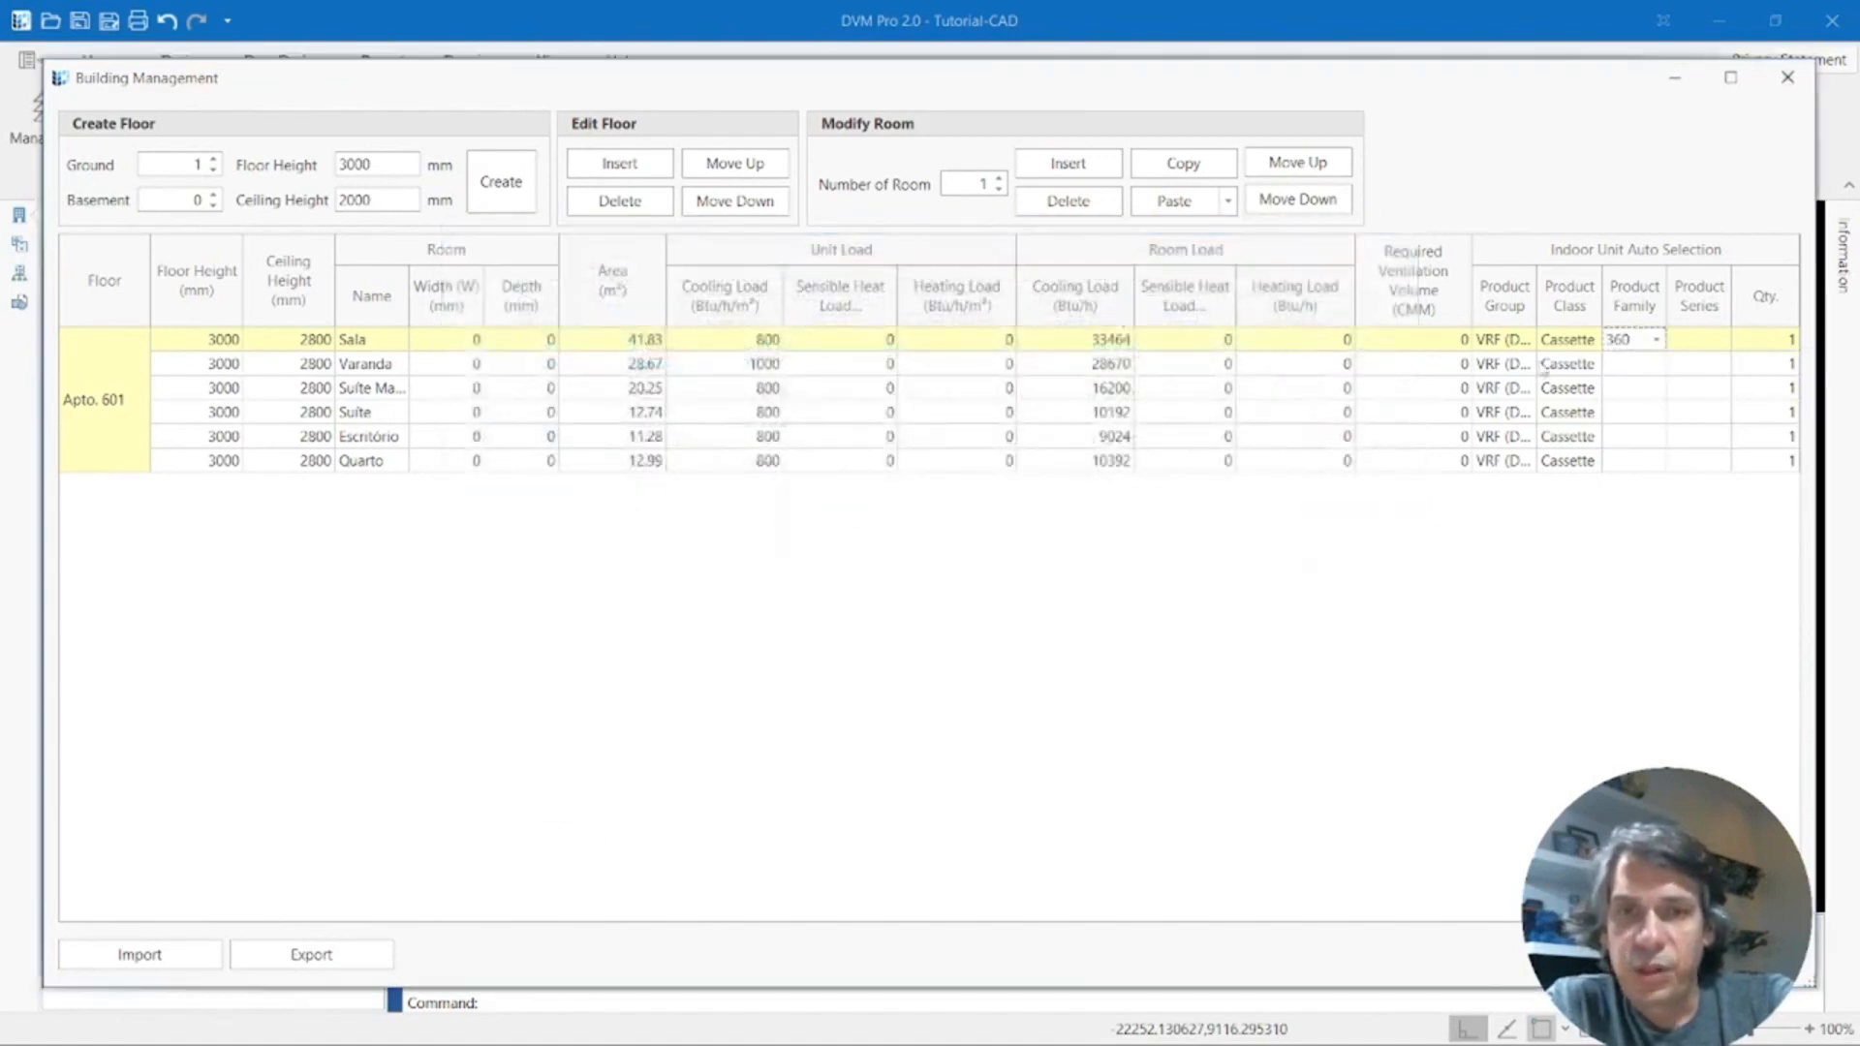
{"action": "left_click", "coordinate": [1647, 364]}
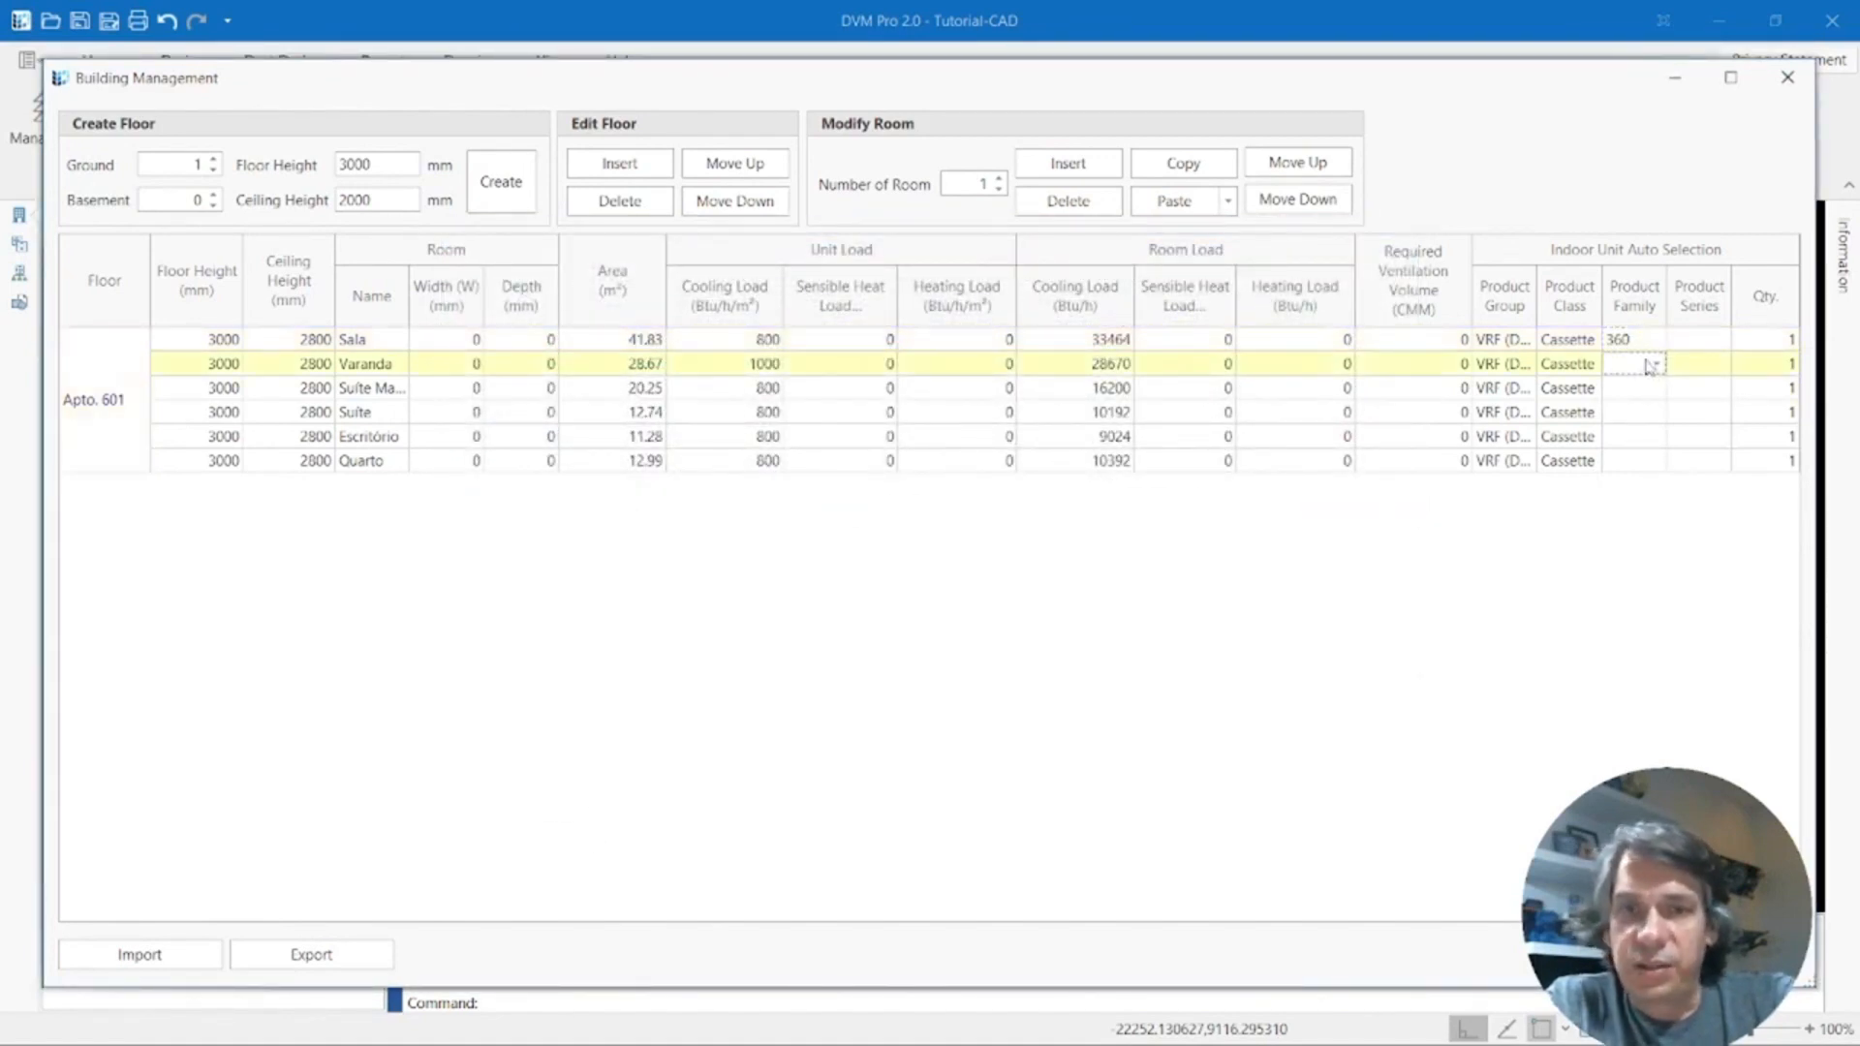
{"action": "left_click", "coordinate": [1655, 364]}
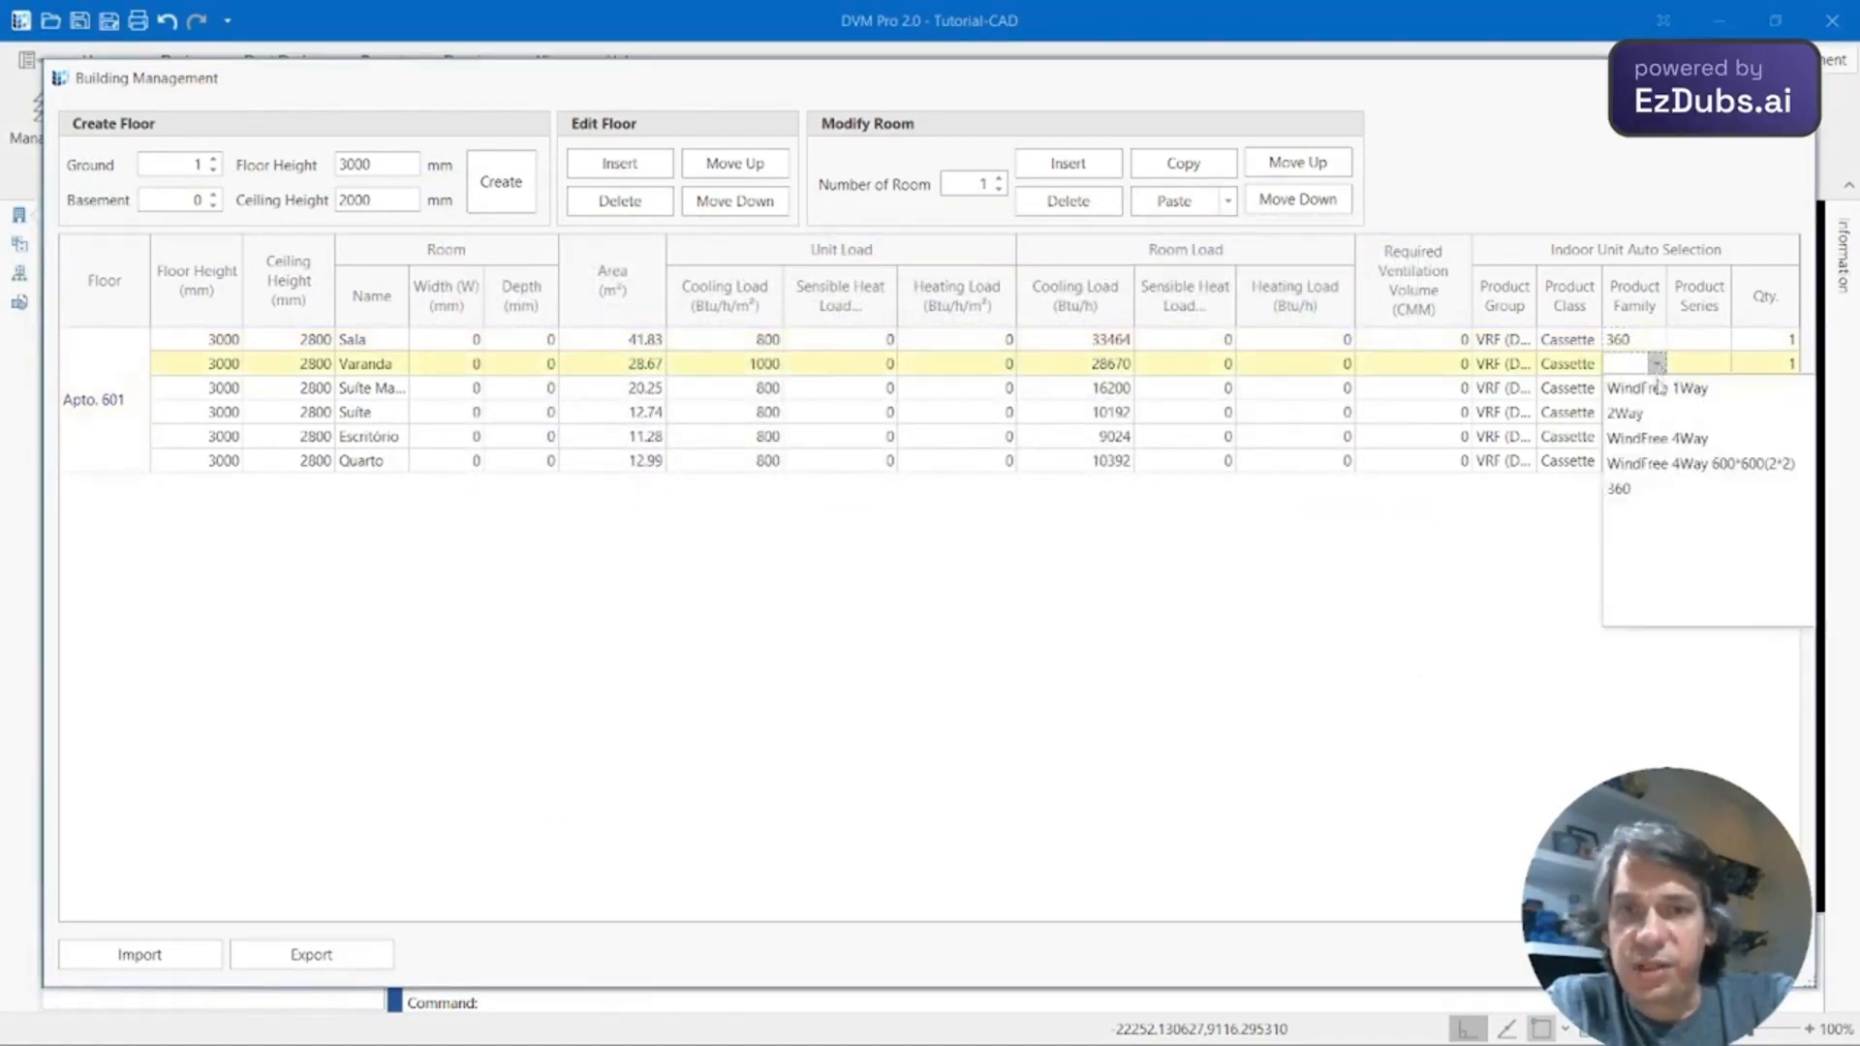
{"action": "left_click", "coordinate": [1673, 437]}
Set the product family to WindFree 1Way for Suite Master, Suite, Escritório and Quarto.
{"action": "left_click", "coordinate": [1651, 390]}
{"action": "left_click", "coordinate": [1655, 389]}
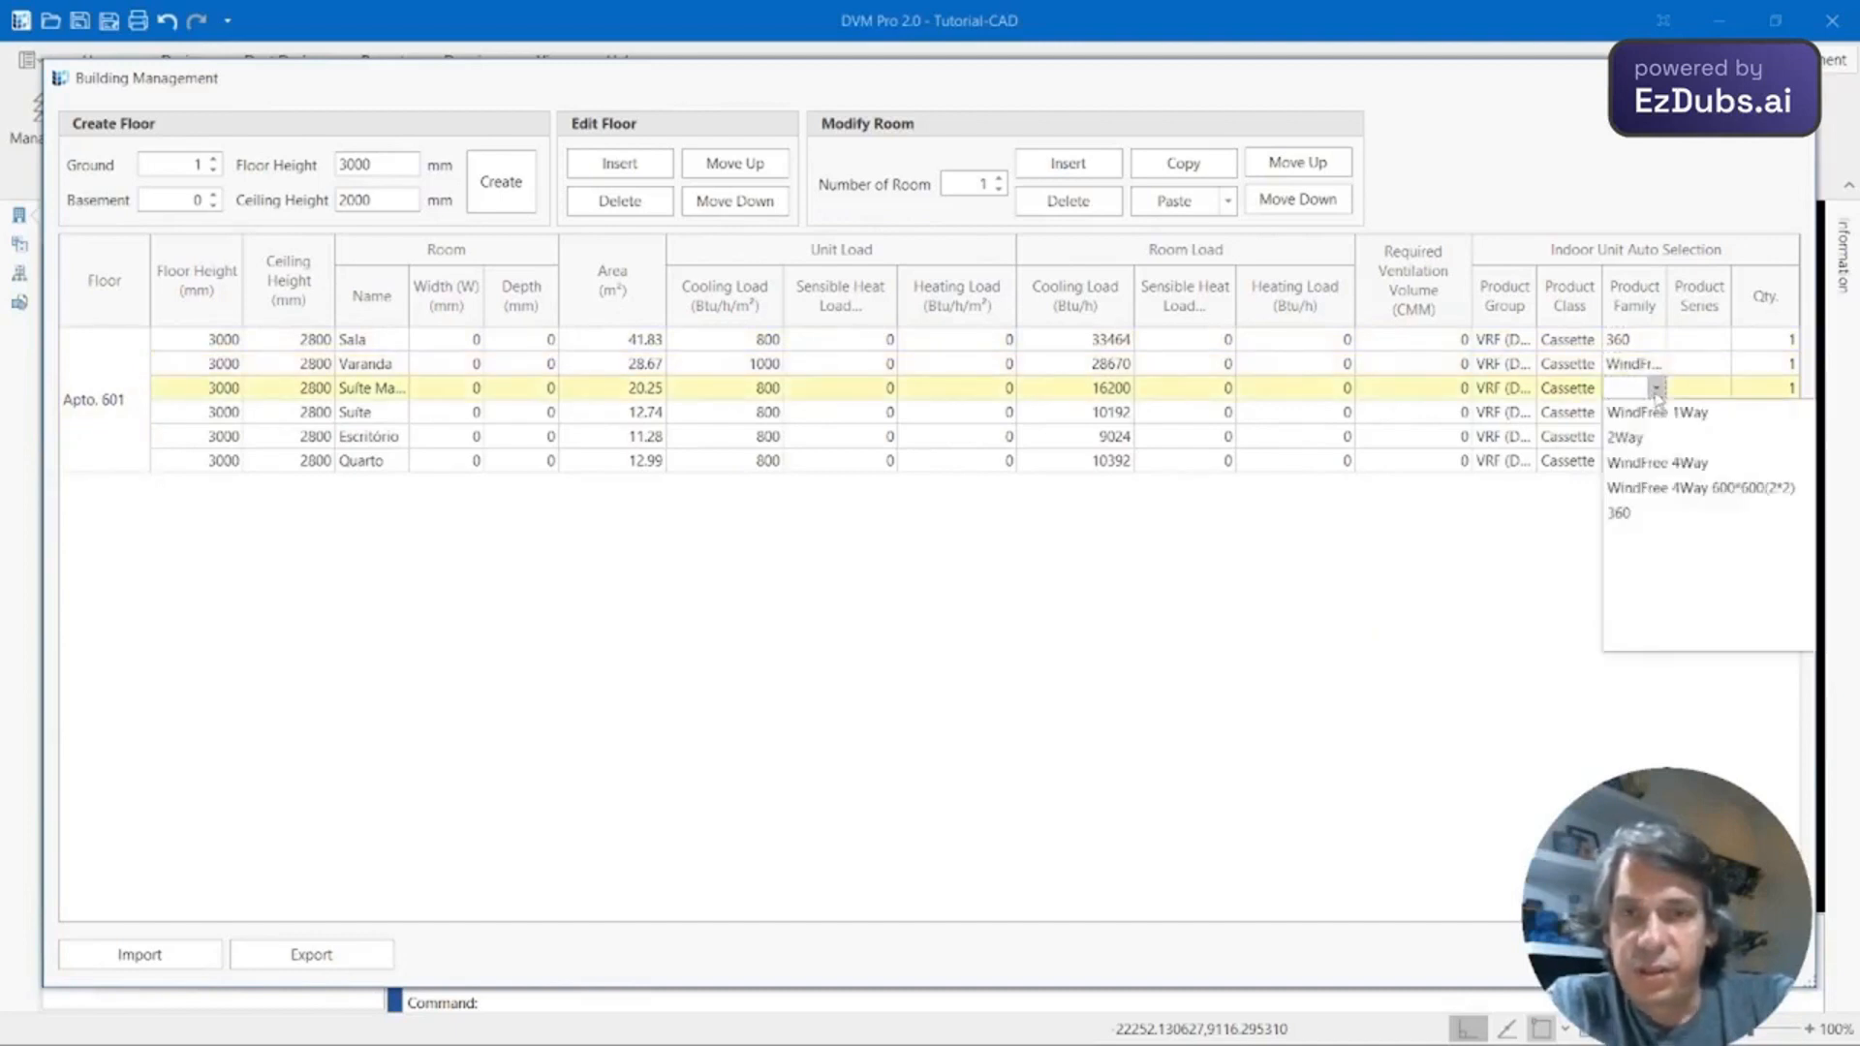
{"action": "left_click", "coordinate": [1658, 412]}
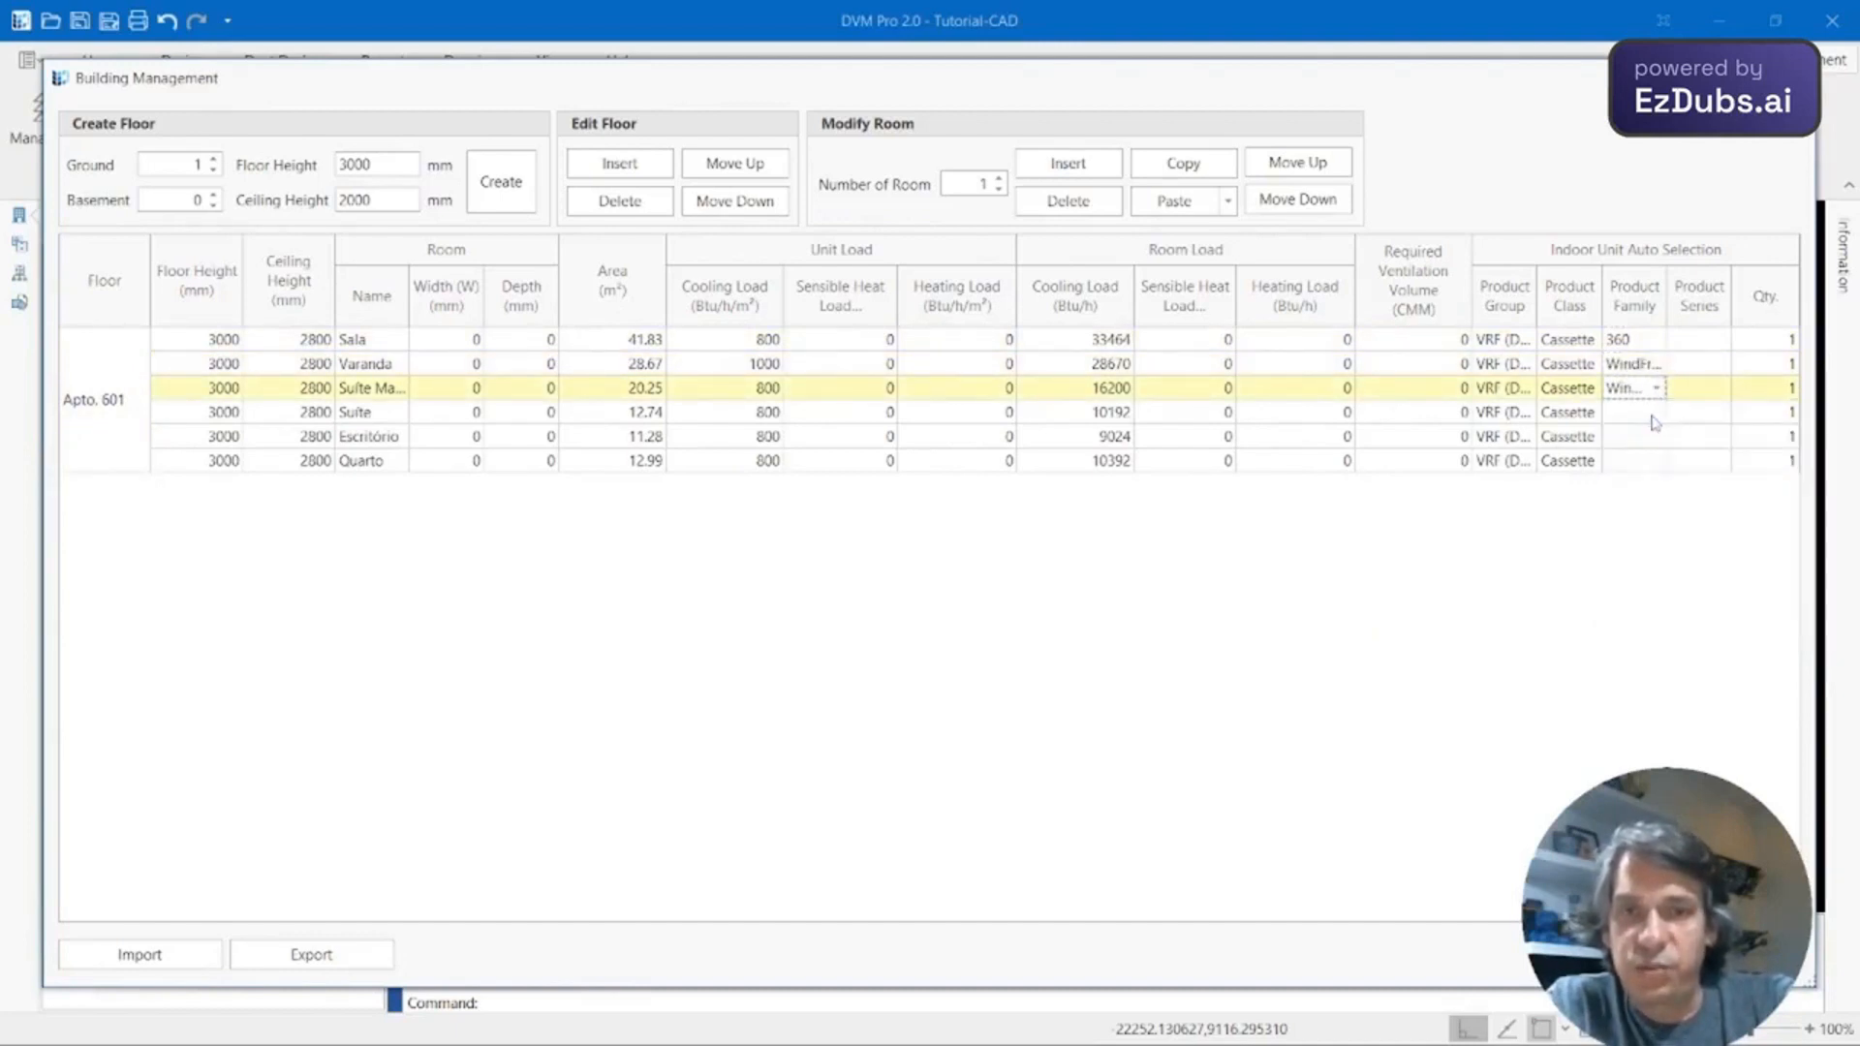
{"action": "left_click", "coordinate": [1652, 413]}
{"action": "left_click", "coordinate": [1658, 415]}
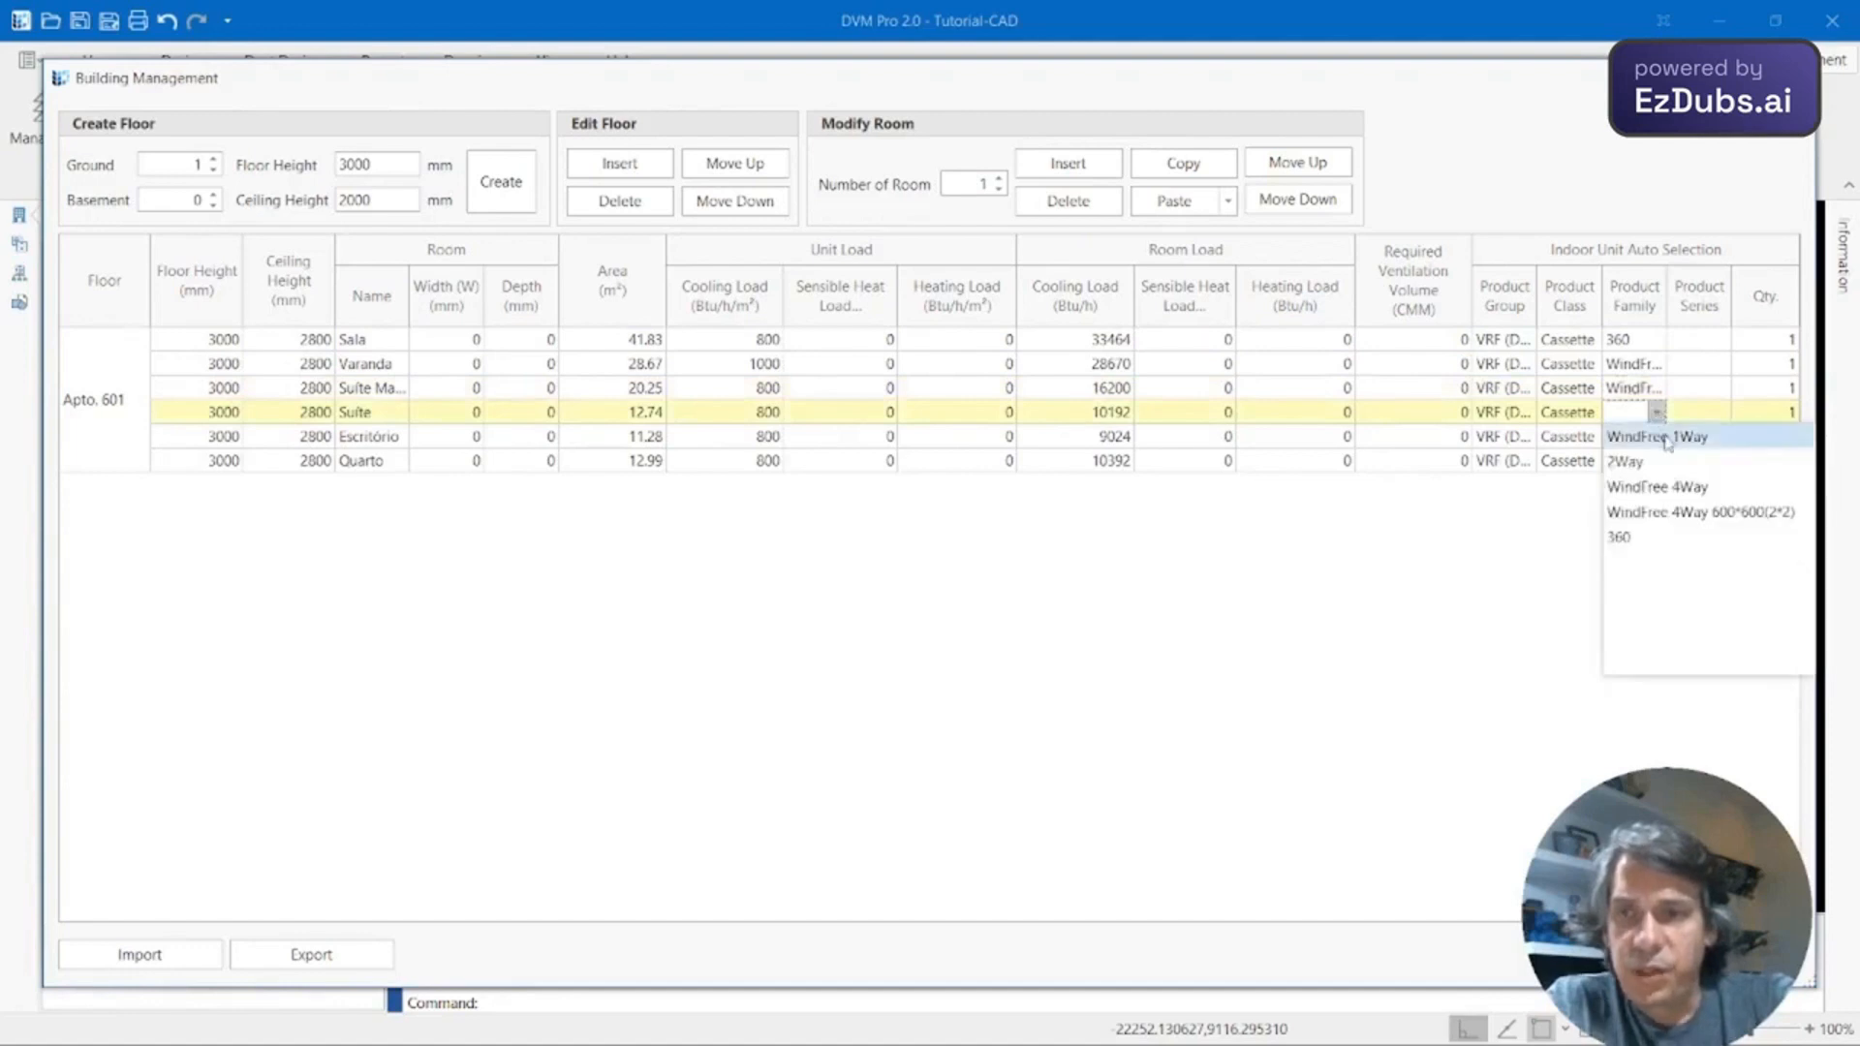
{"action": "left_click", "coordinate": [1666, 438]}
{"action": "left_click", "coordinate": [1647, 436]}
{"action": "left_click", "coordinate": [1656, 435]}
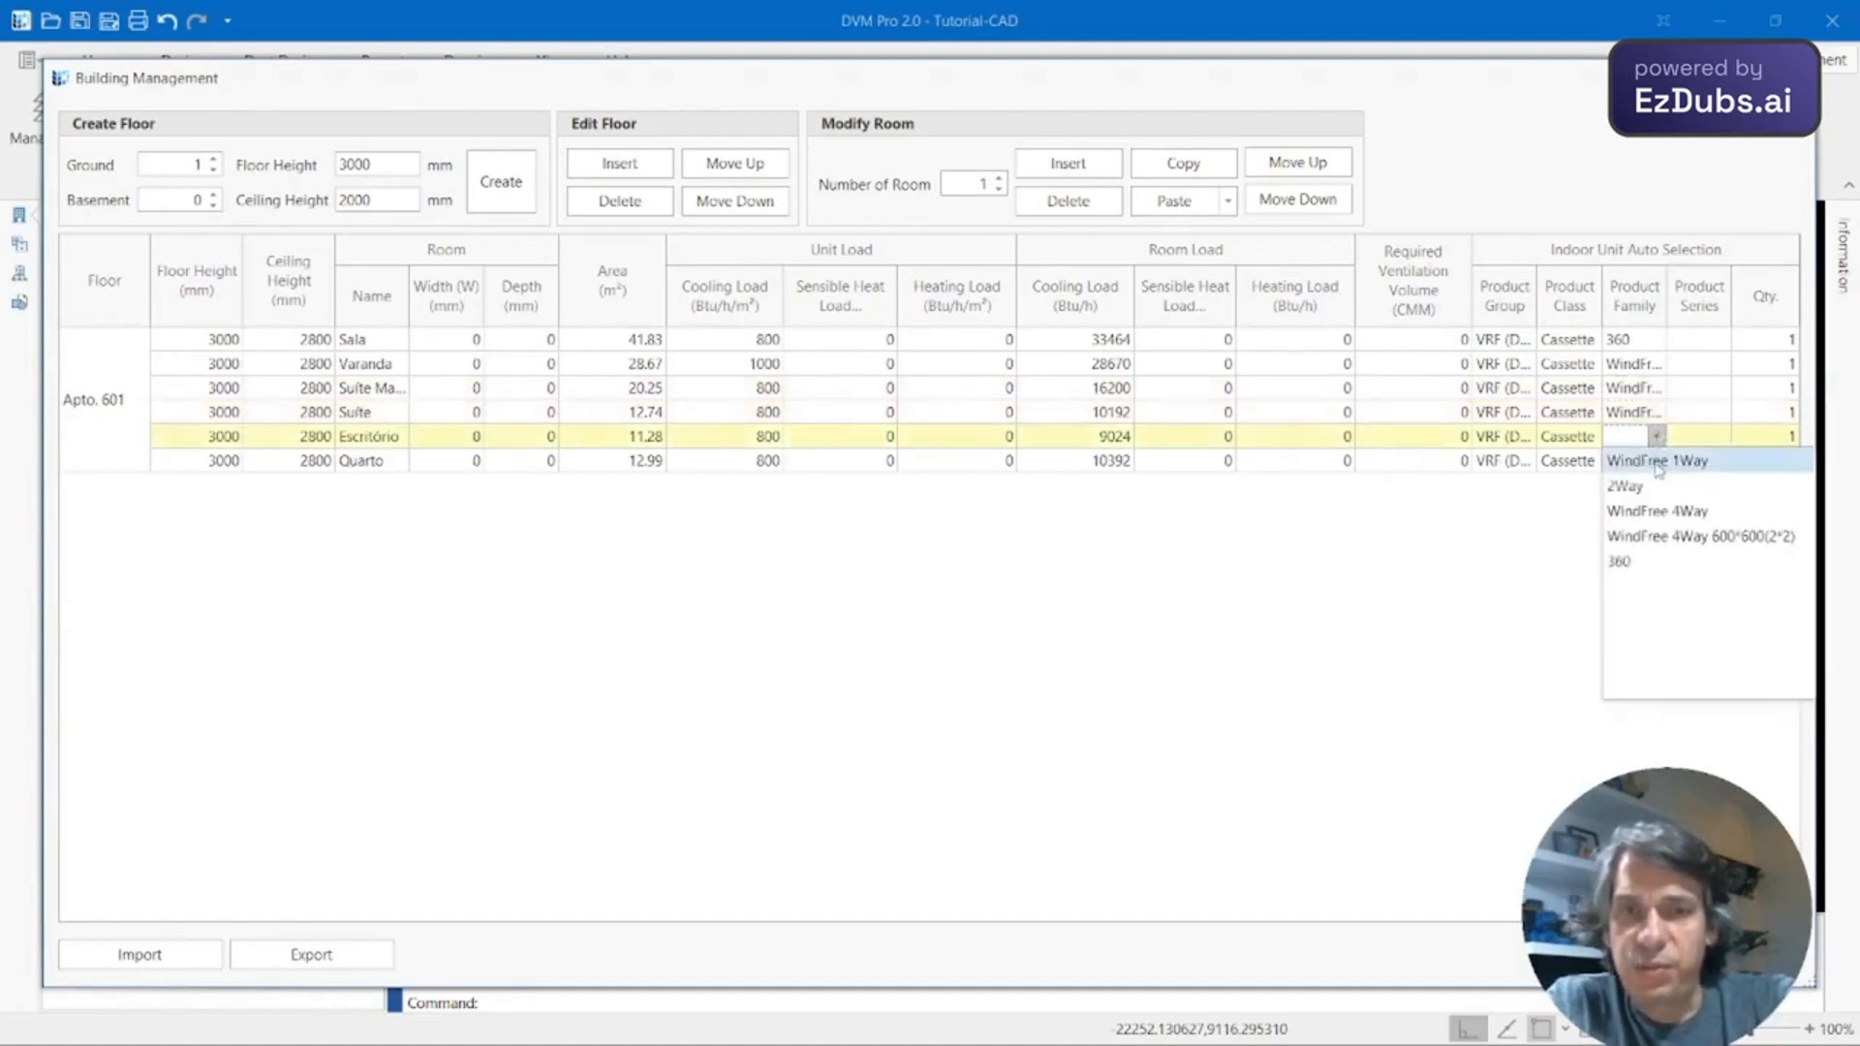
{"action": "left_click", "coordinate": [1658, 462]}
{"action": "left_click", "coordinate": [1651, 461]}
{"action": "left_click", "coordinate": [1656, 461]}
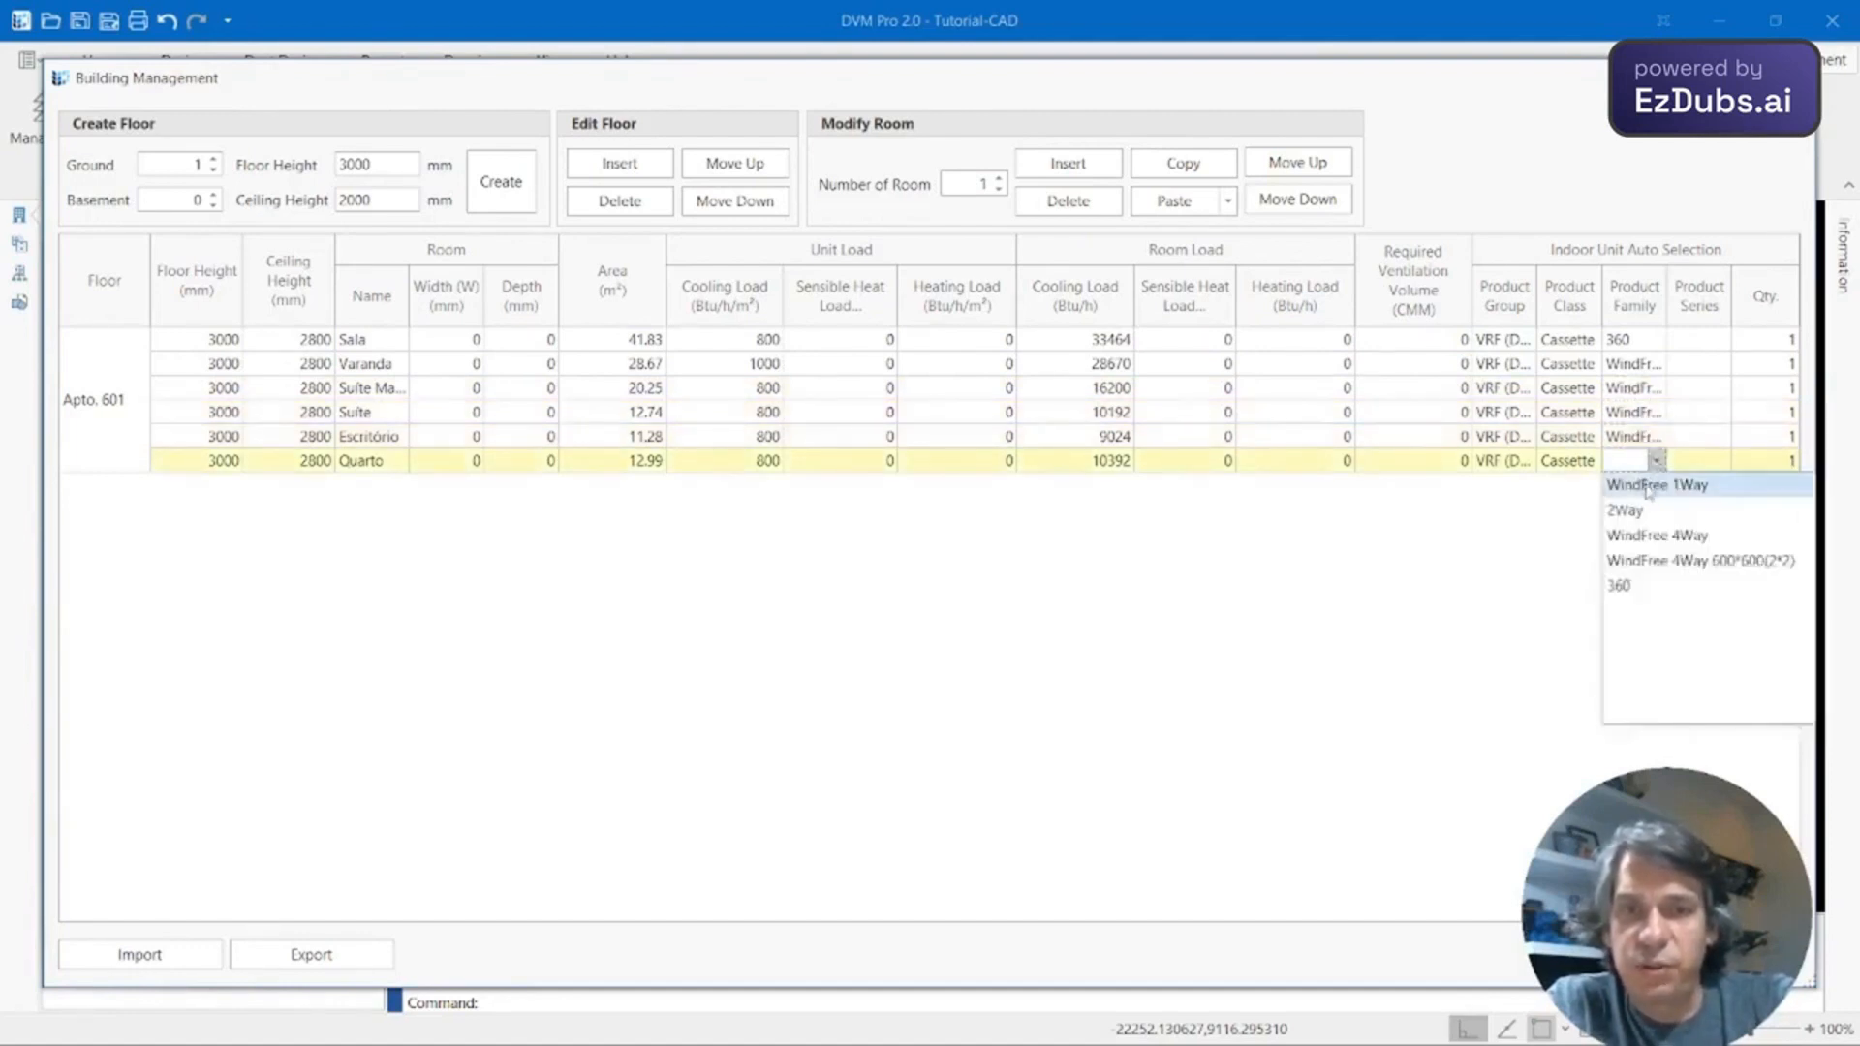
{"action": "left_click", "coordinate": [1648, 486]}
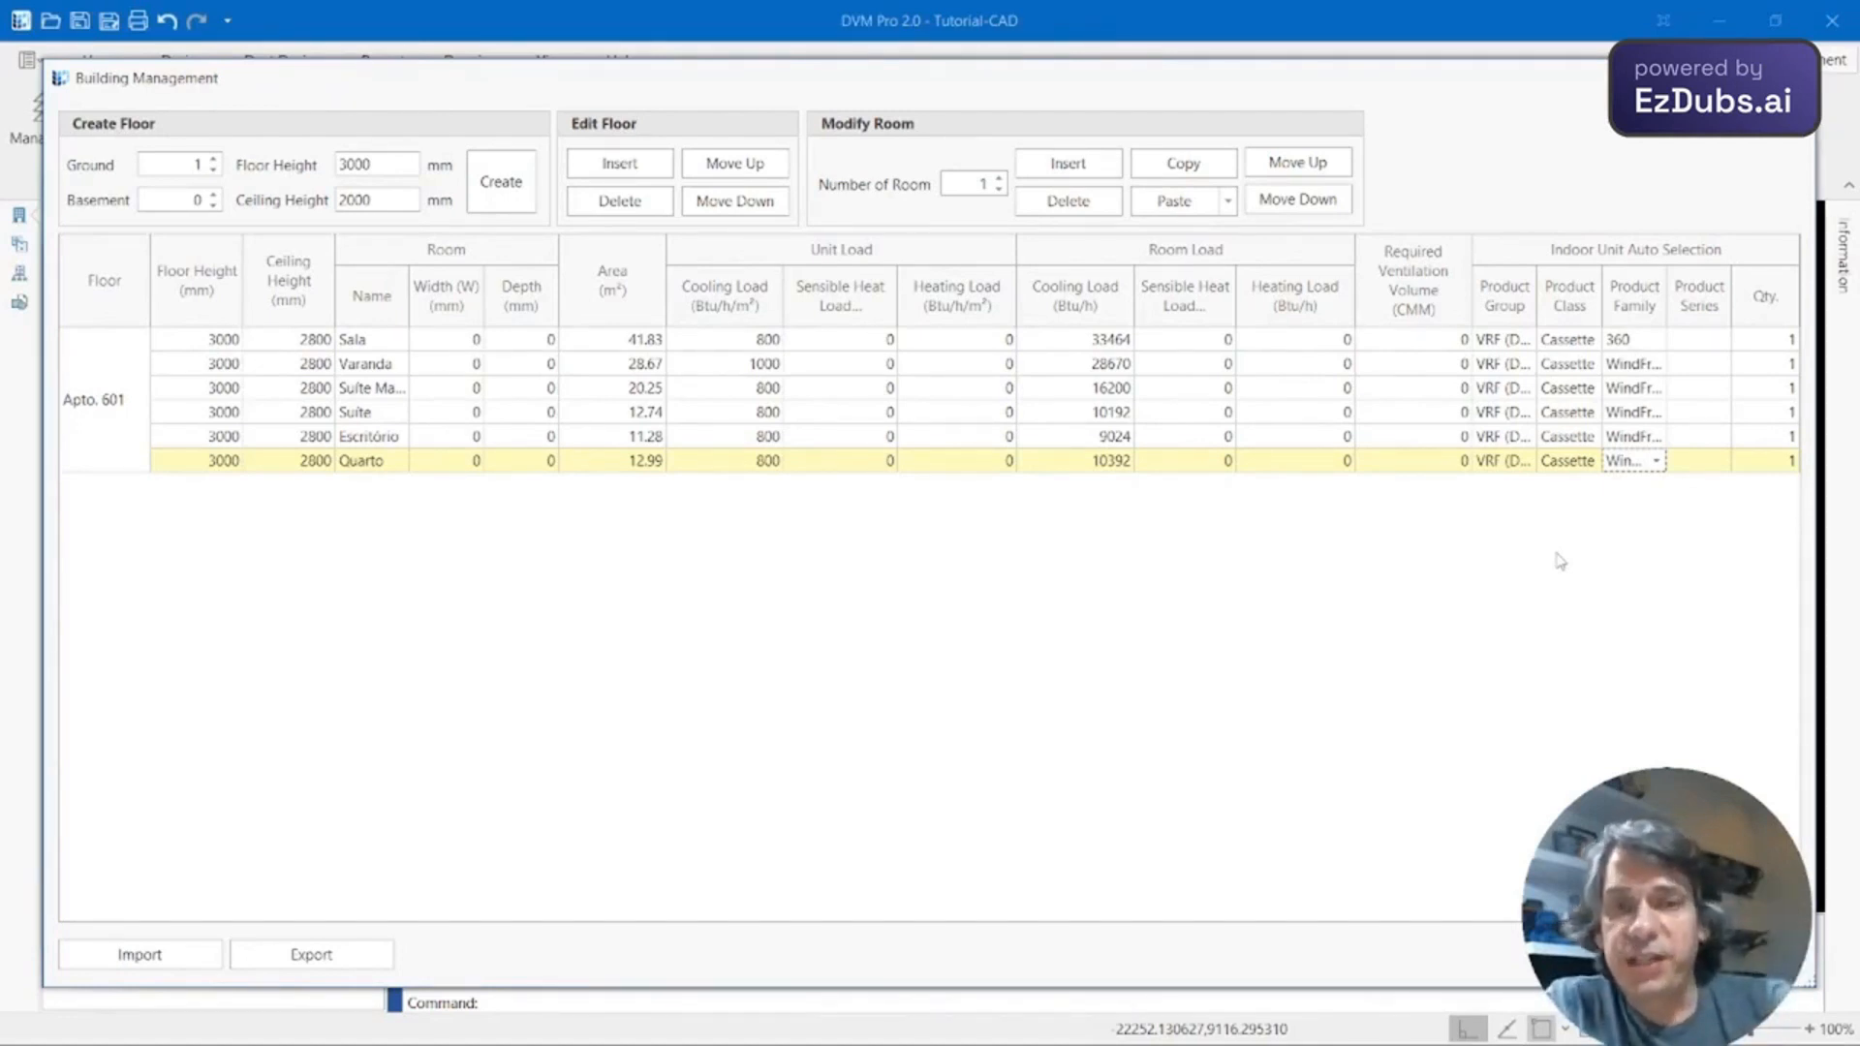
Check which product series are offered for Sala and Varanda.
{"action": "left_click", "coordinate": [1710, 338]}
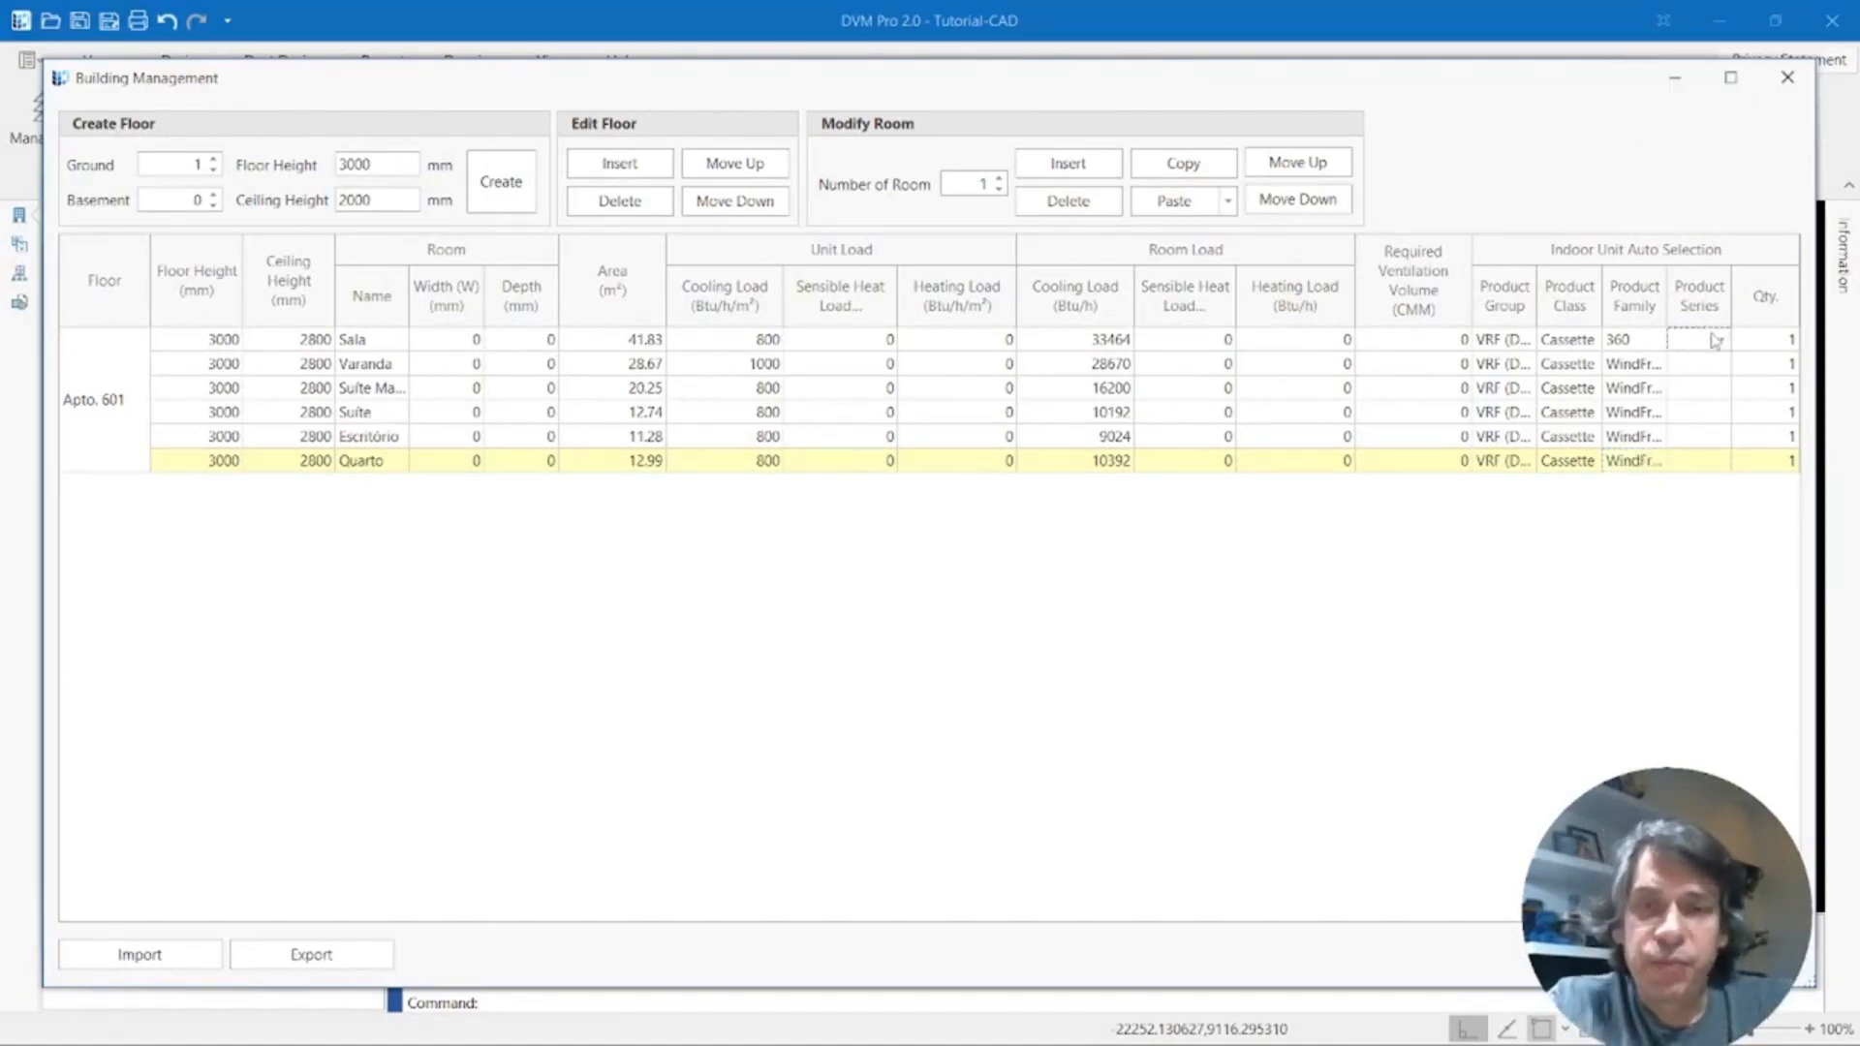
{"action": "left_click", "coordinate": [1721, 341]}
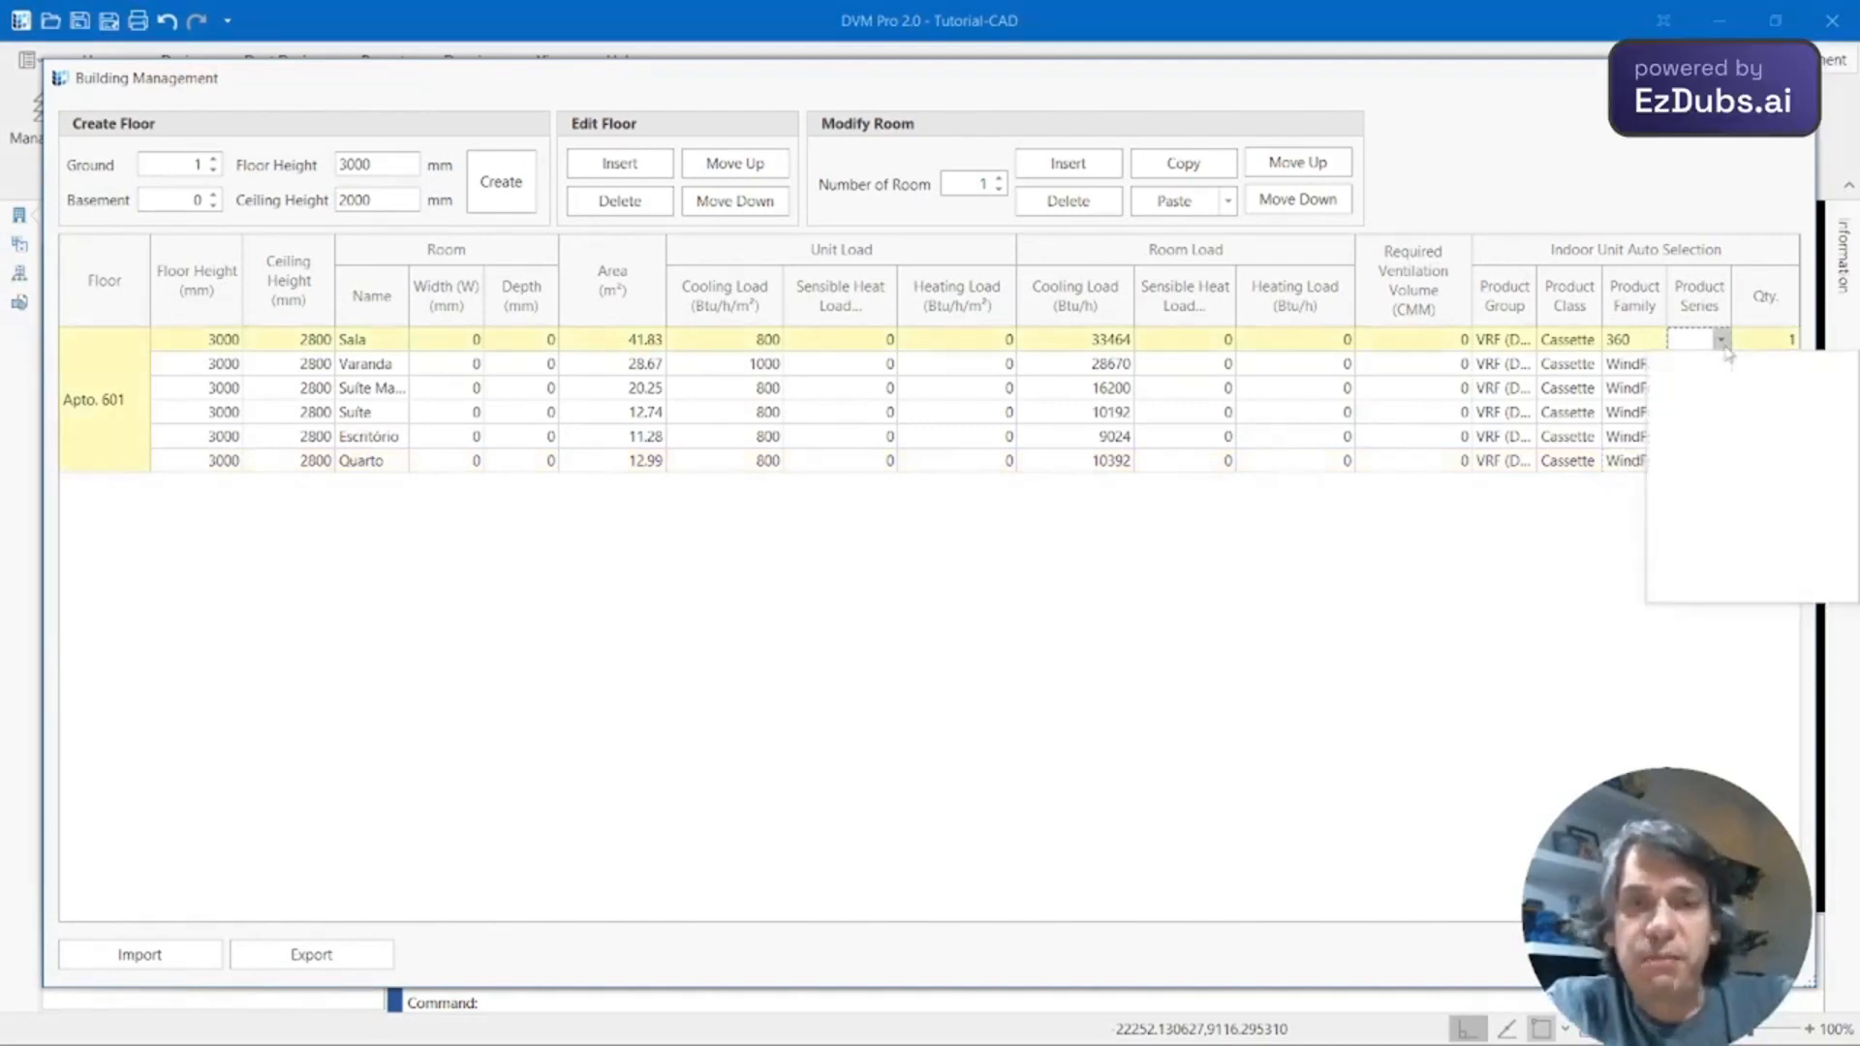
{"action": "left_click", "coordinate": [1722, 366]}
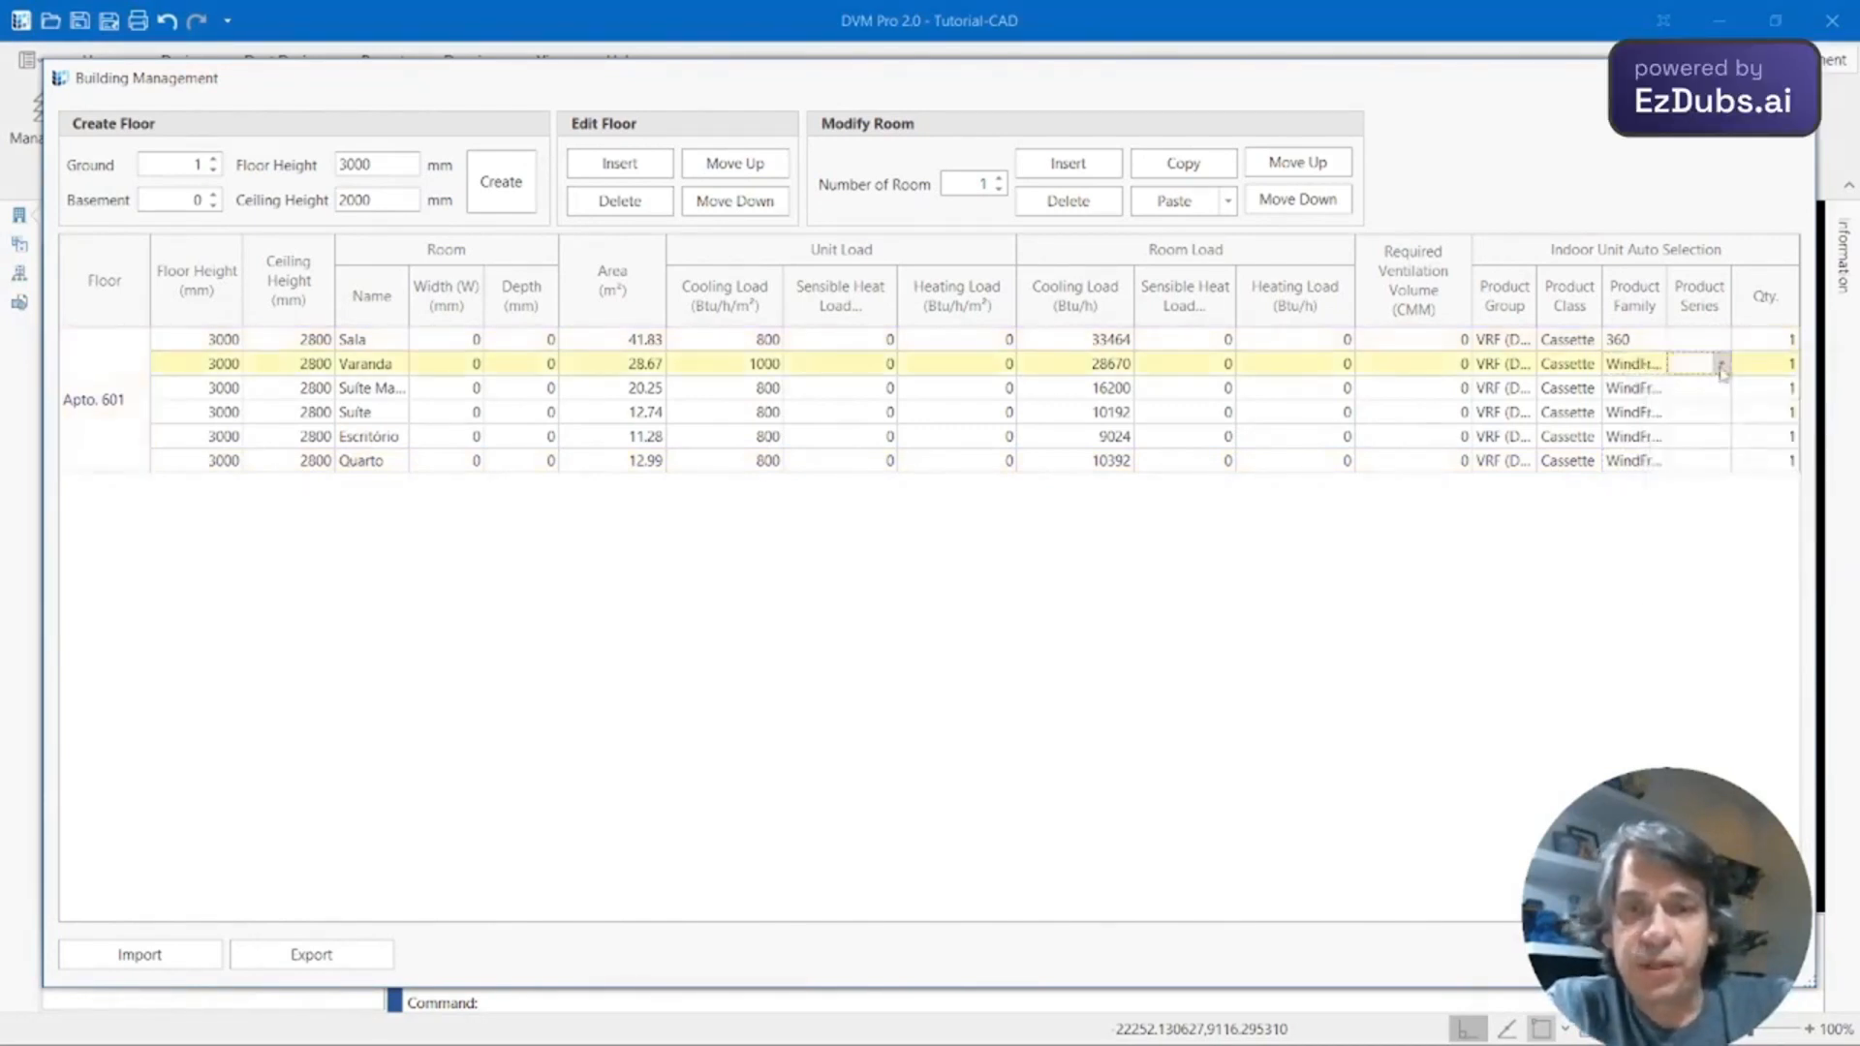
{"action": "left_click", "coordinate": [1721, 368]}
{"action": "left_click", "coordinate": [1721, 368]}
Set the product series to WindFree 1Way for Suite Master, Suite, Escritório and Quarto.
{"action": "left_click", "coordinate": [1702, 391]}
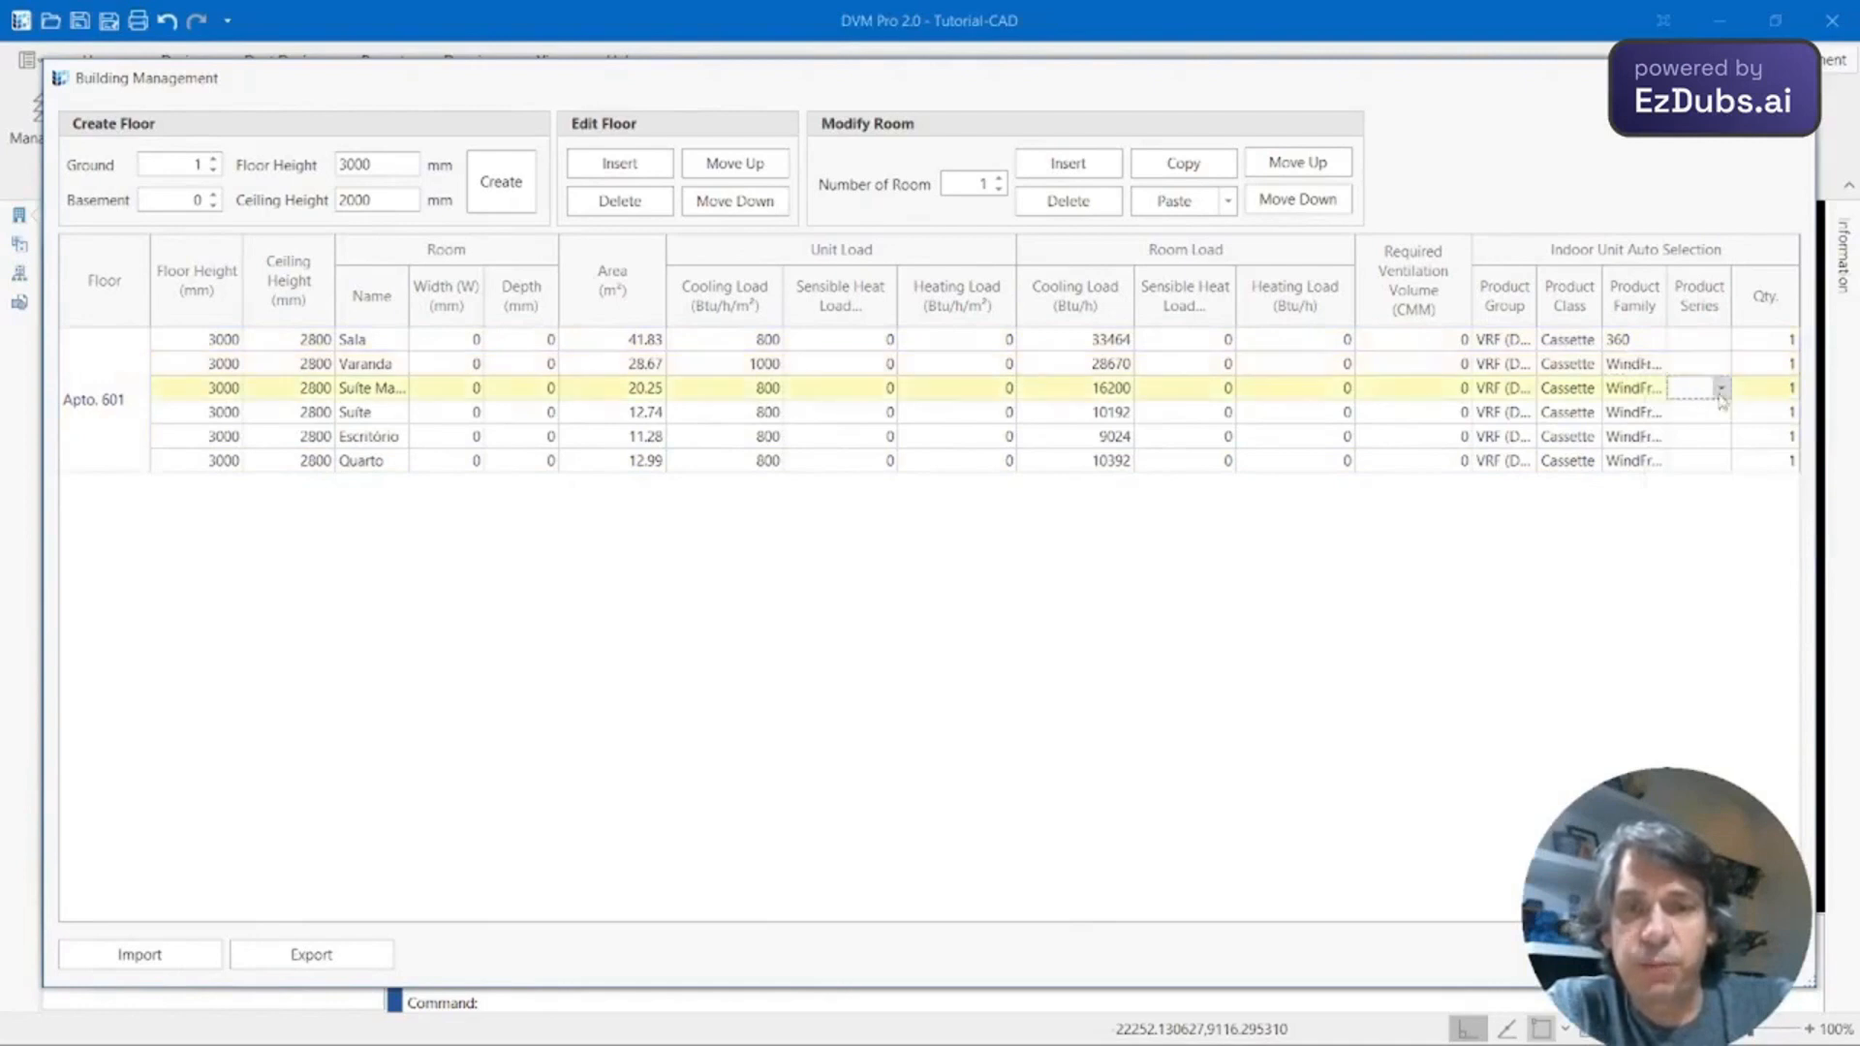
{"action": "left_click", "coordinate": [1722, 389]}
{"action": "left_click", "coordinate": [1719, 413]}
{"action": "left_click", "coordinate": [1702, 415]}
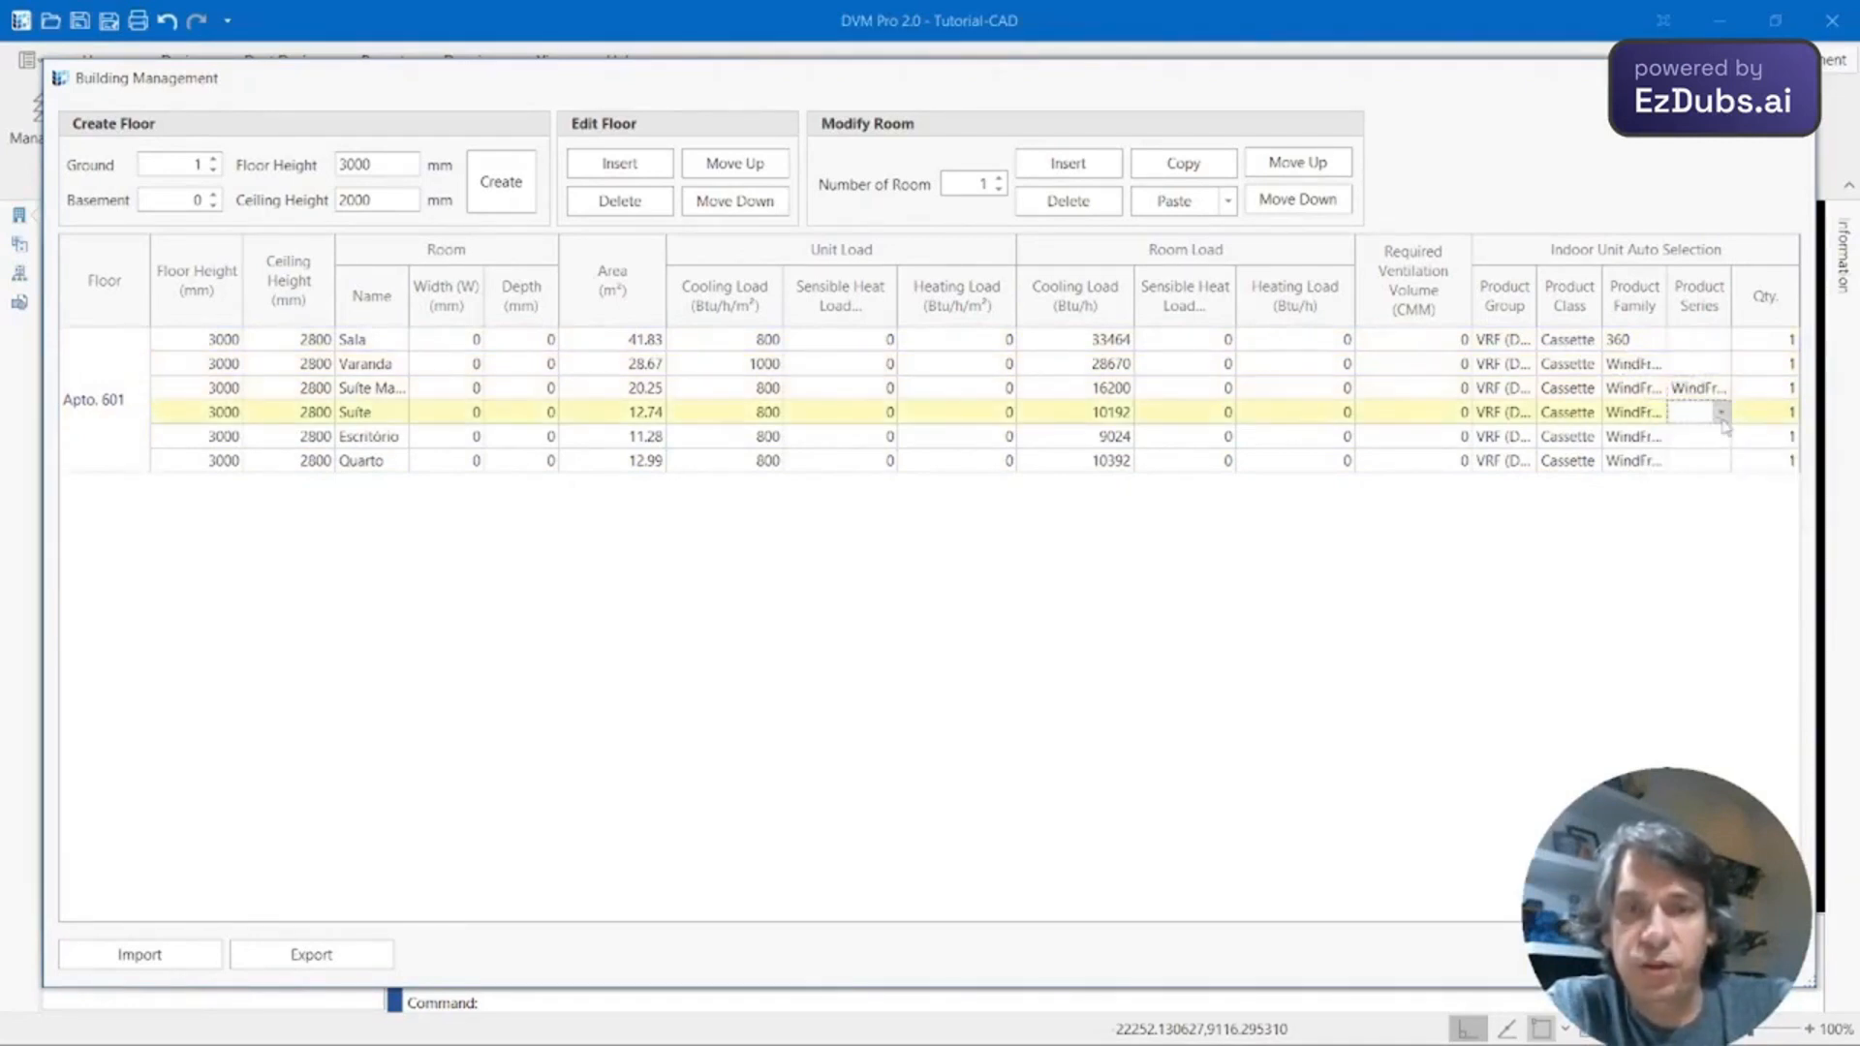
{"action": "left_click", "coordinate": [1722, 412]}
{"action": "left_click", "coordinate": [1702, 444]}
{"action": "left_click", "coordinate": [1702, 435]}
{"action": "left_click", "coordinate": [1722, 435]}
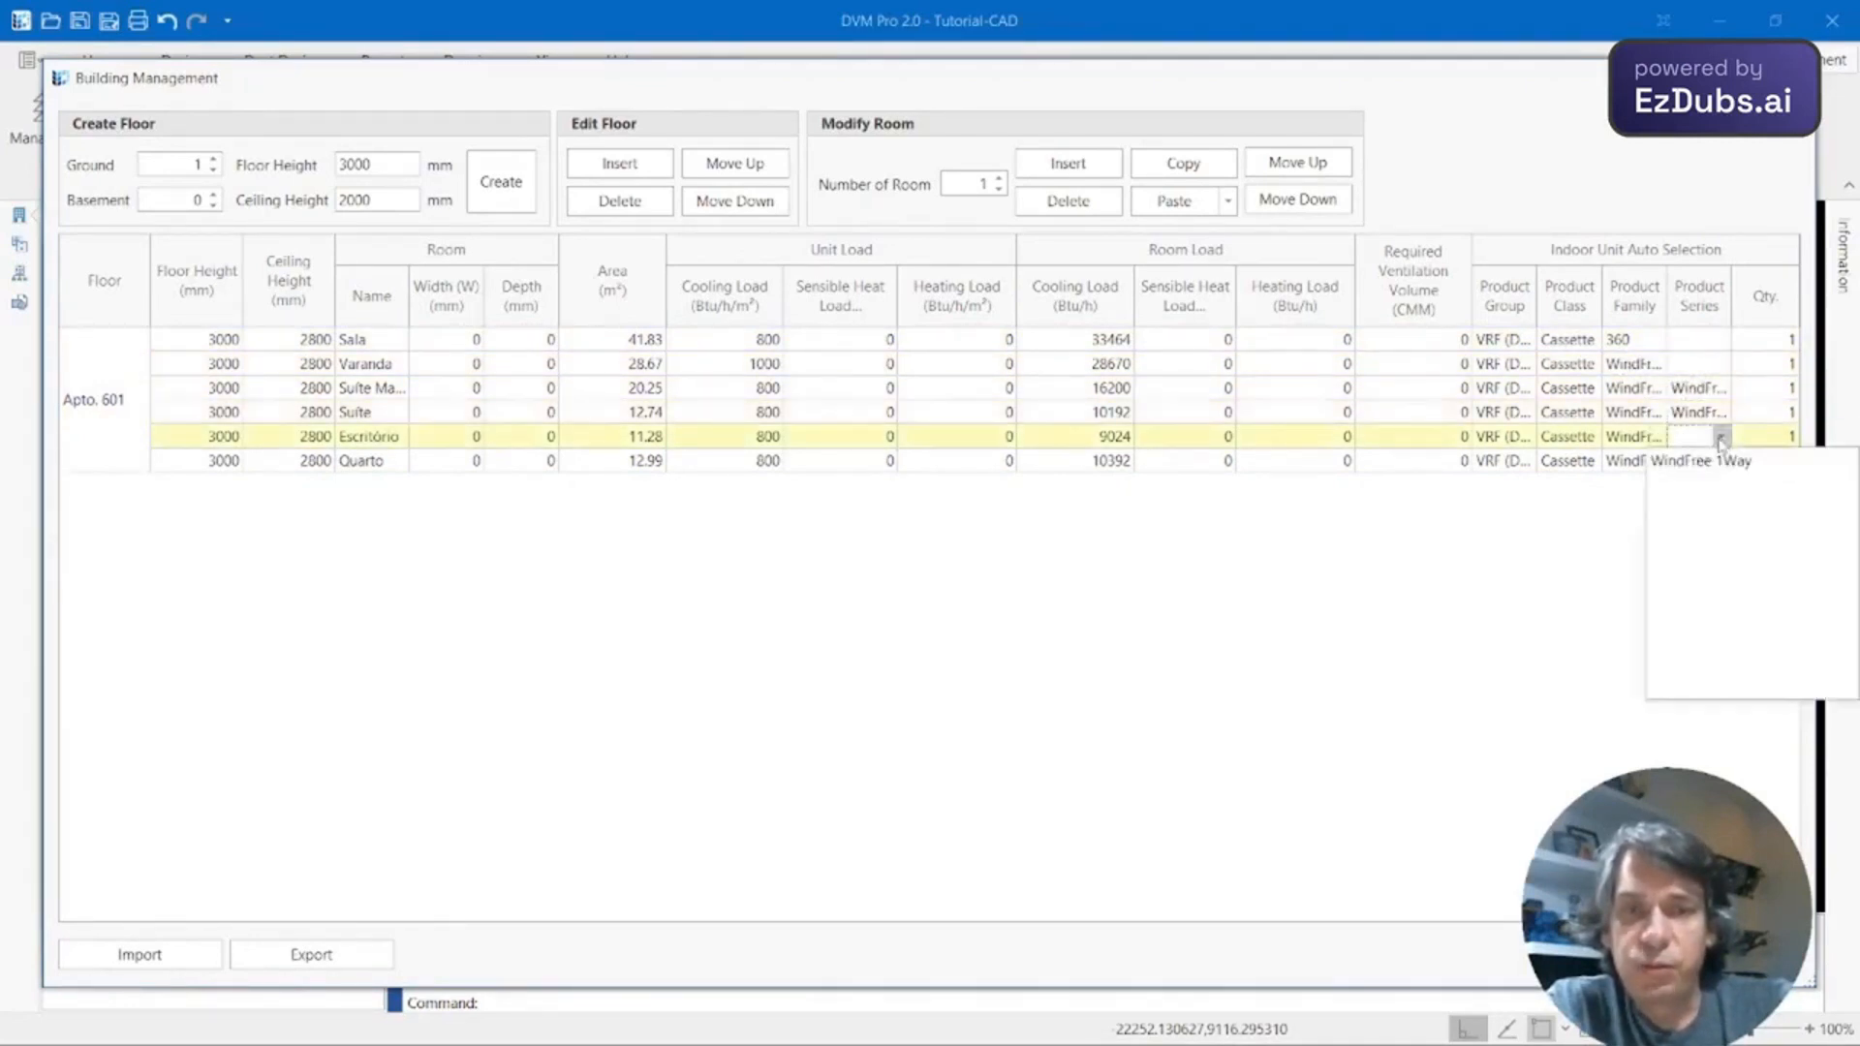
{"action": "left_click", "coordinate": [1710, 463]}
{"action": "left_click", "coordinate": [1702, 462]}
{"action": "left_click", "coordinate": [1721, 461]}
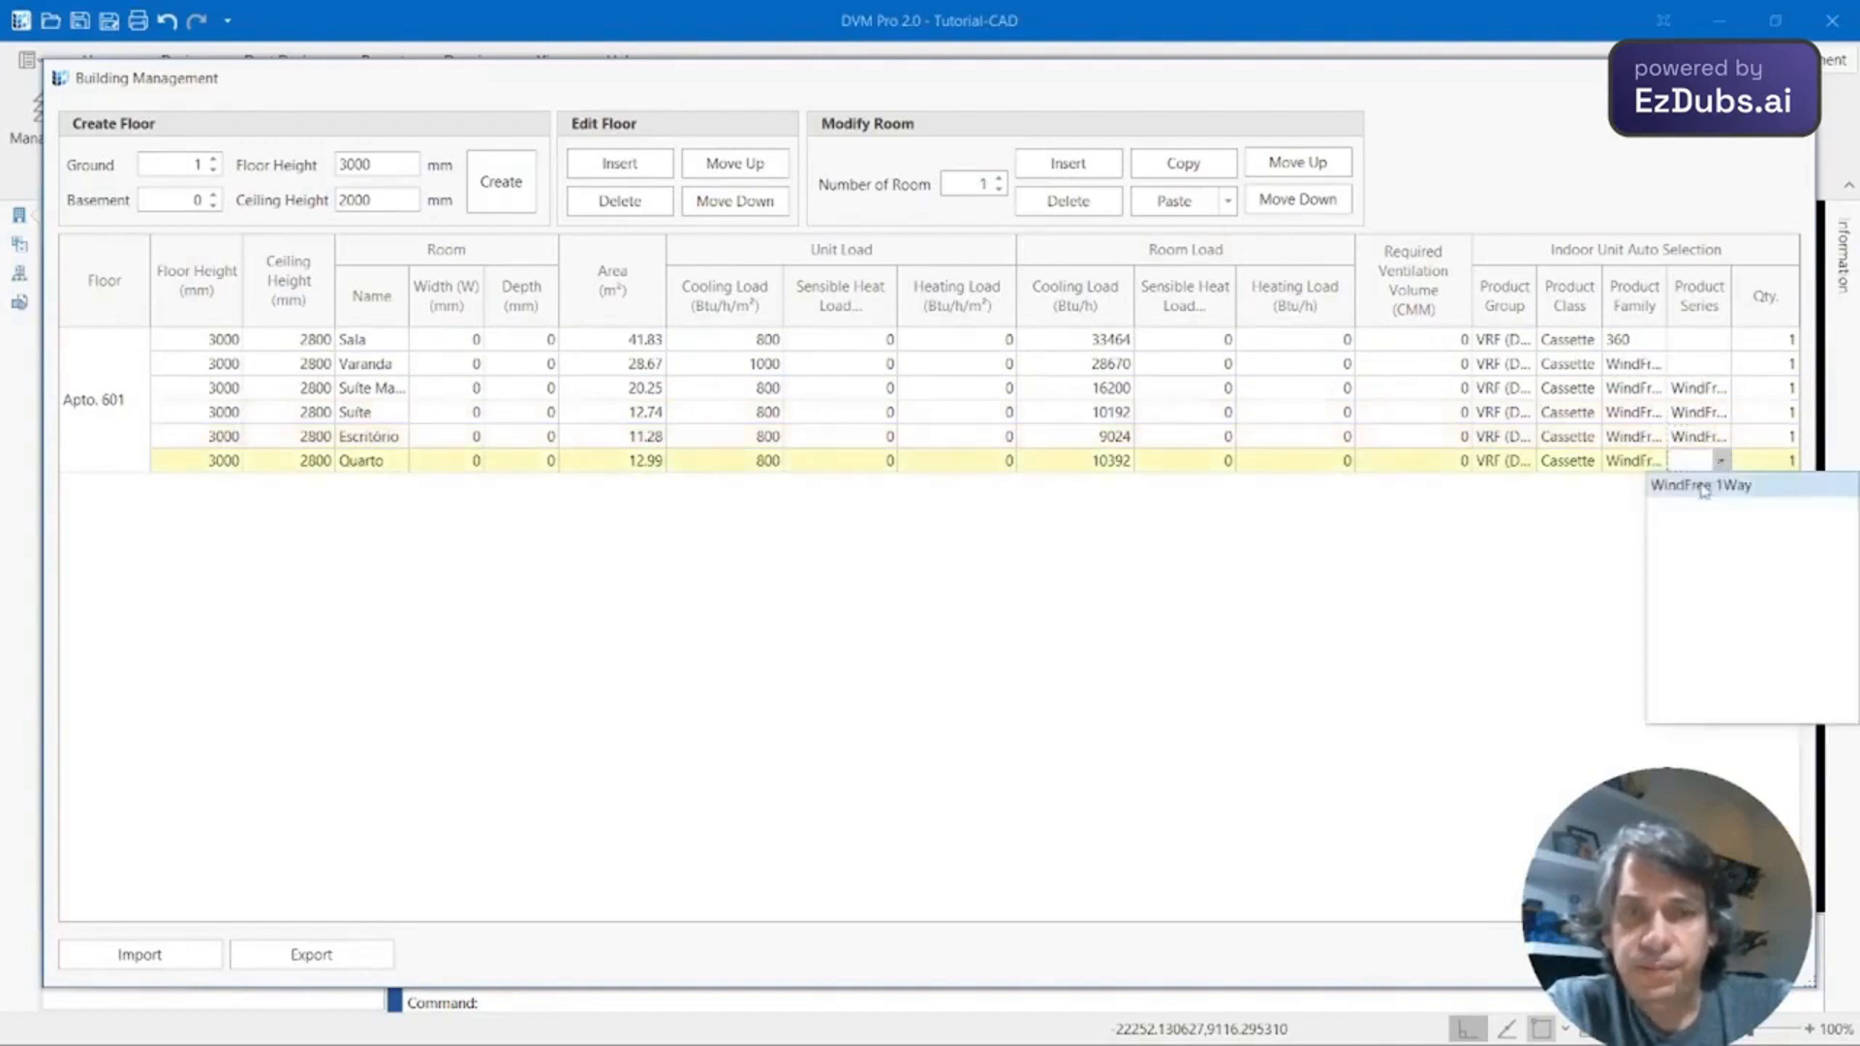
{"action": "left_click", "coordinate": [1704, 487]}
Close the Building Management table and display the indoor unit equipment search beside the floor plan.
{"action": "key", "text": "Escape"}
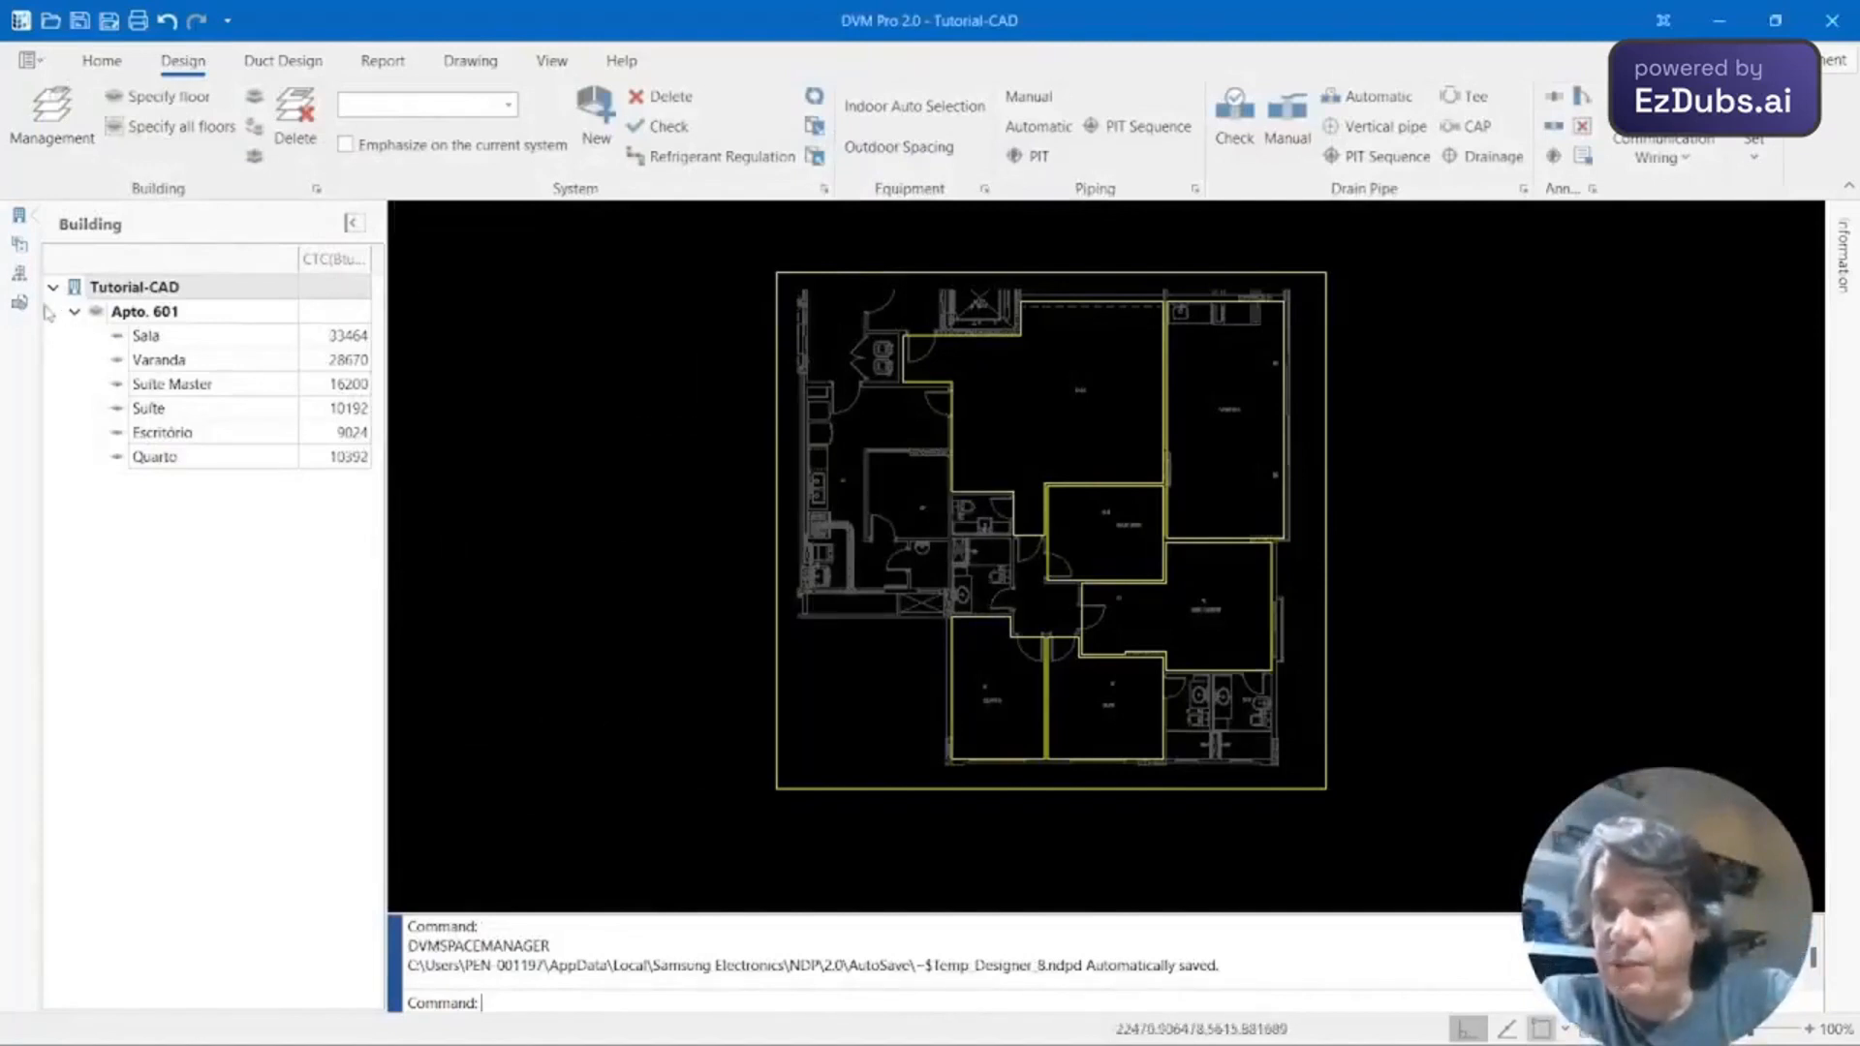
{"action": "left_click", "coordinate": [19, 246]}
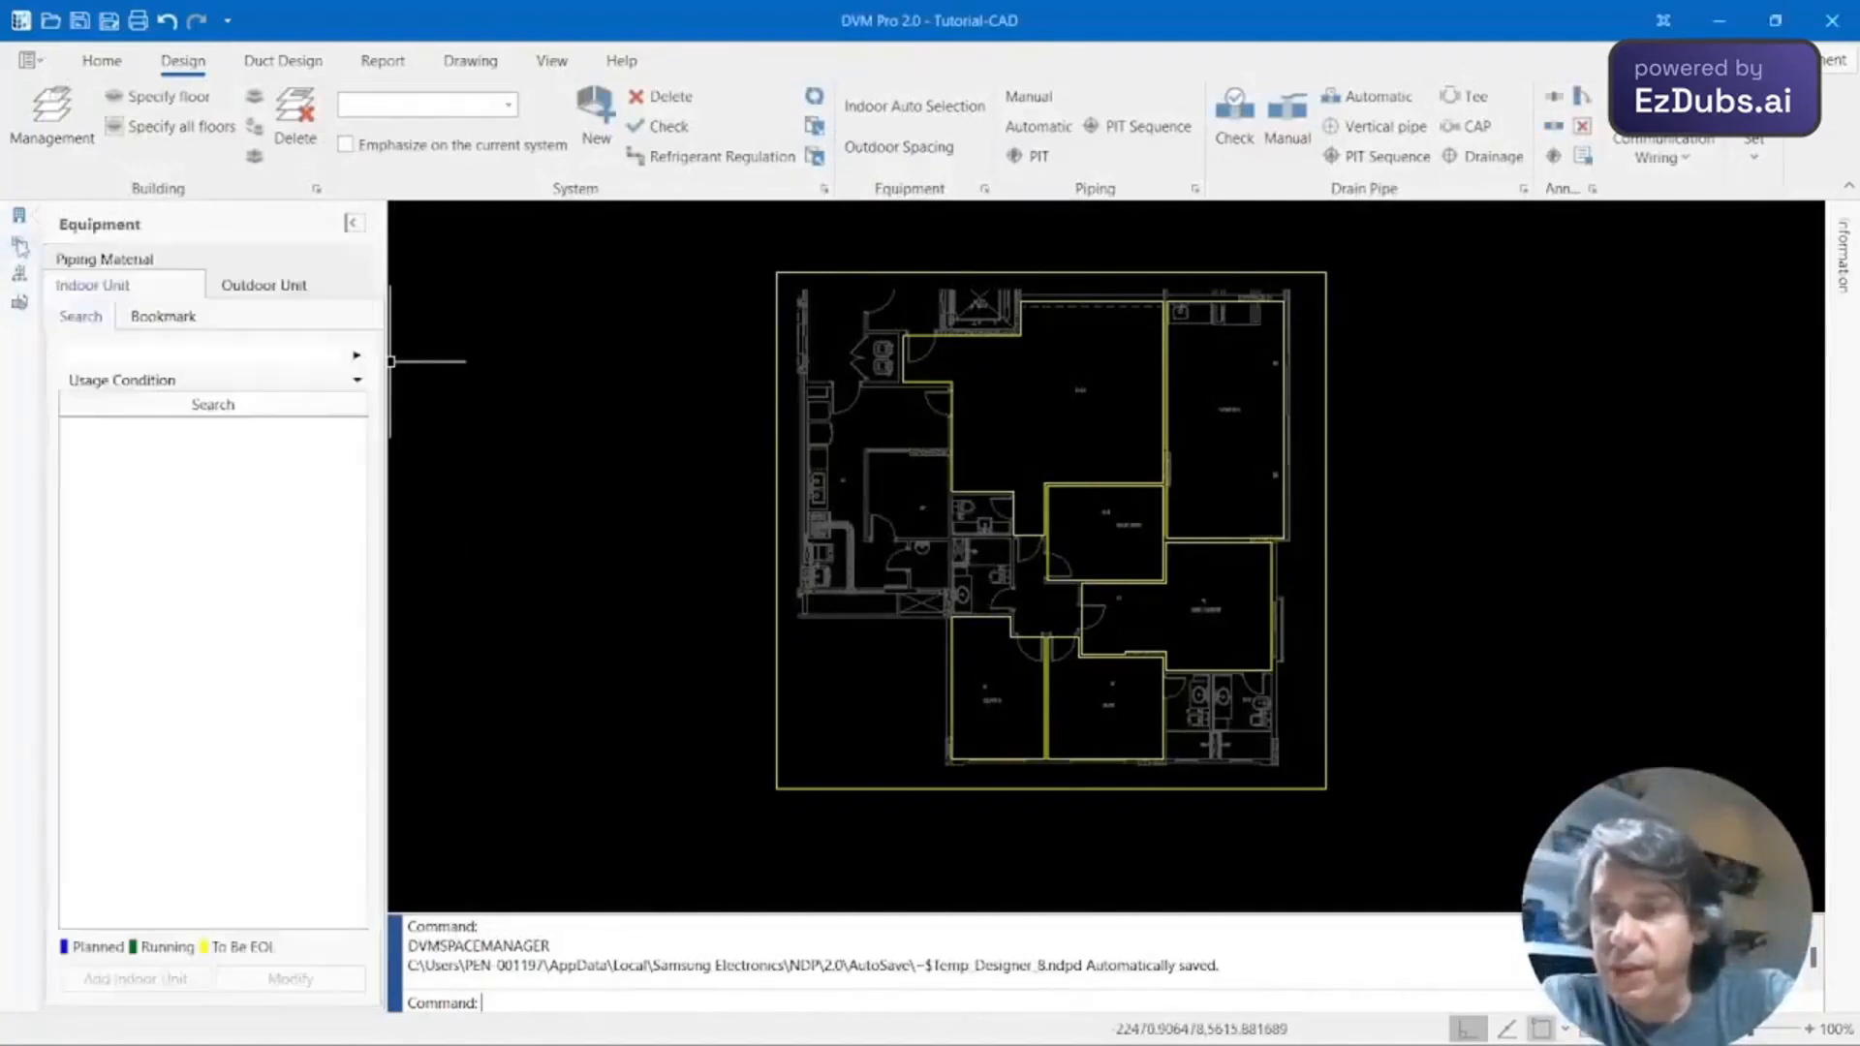
{"action": "left_click", "coordinate": [20, 301]}
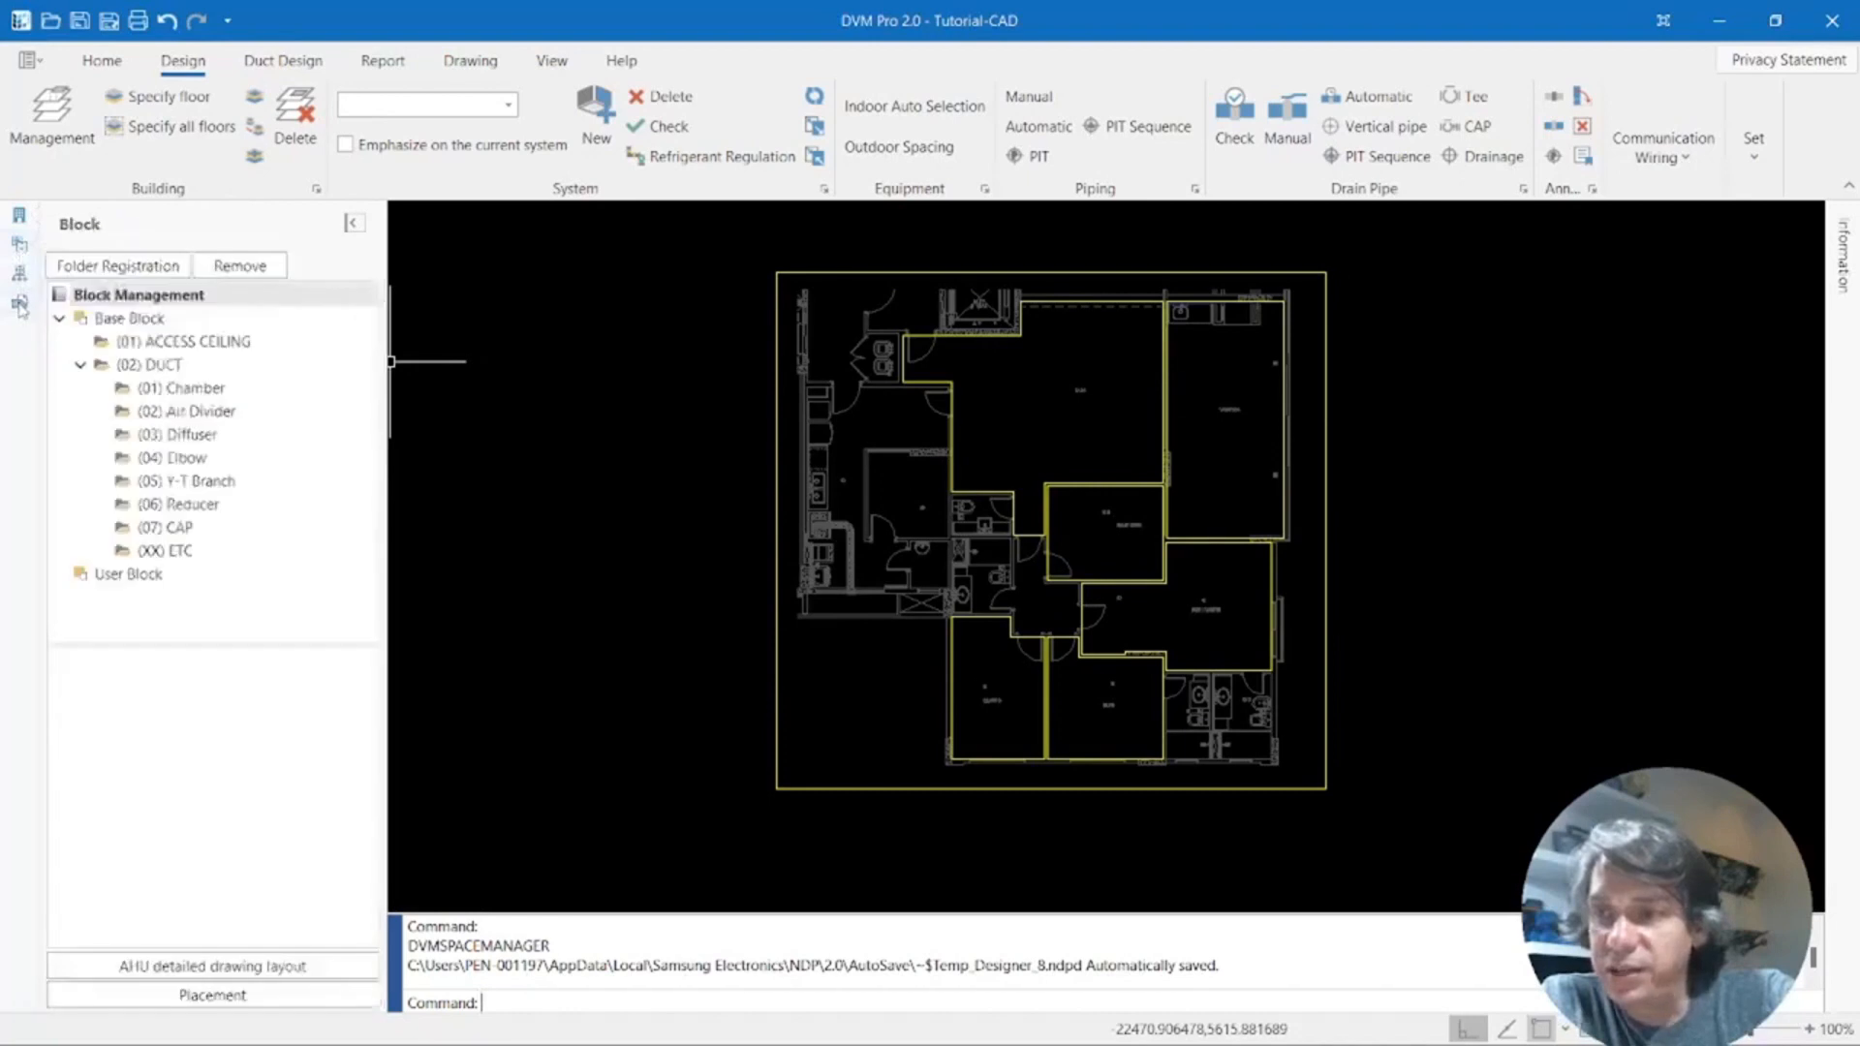
{"action": "left_click", "coordinate": [20, 217]}
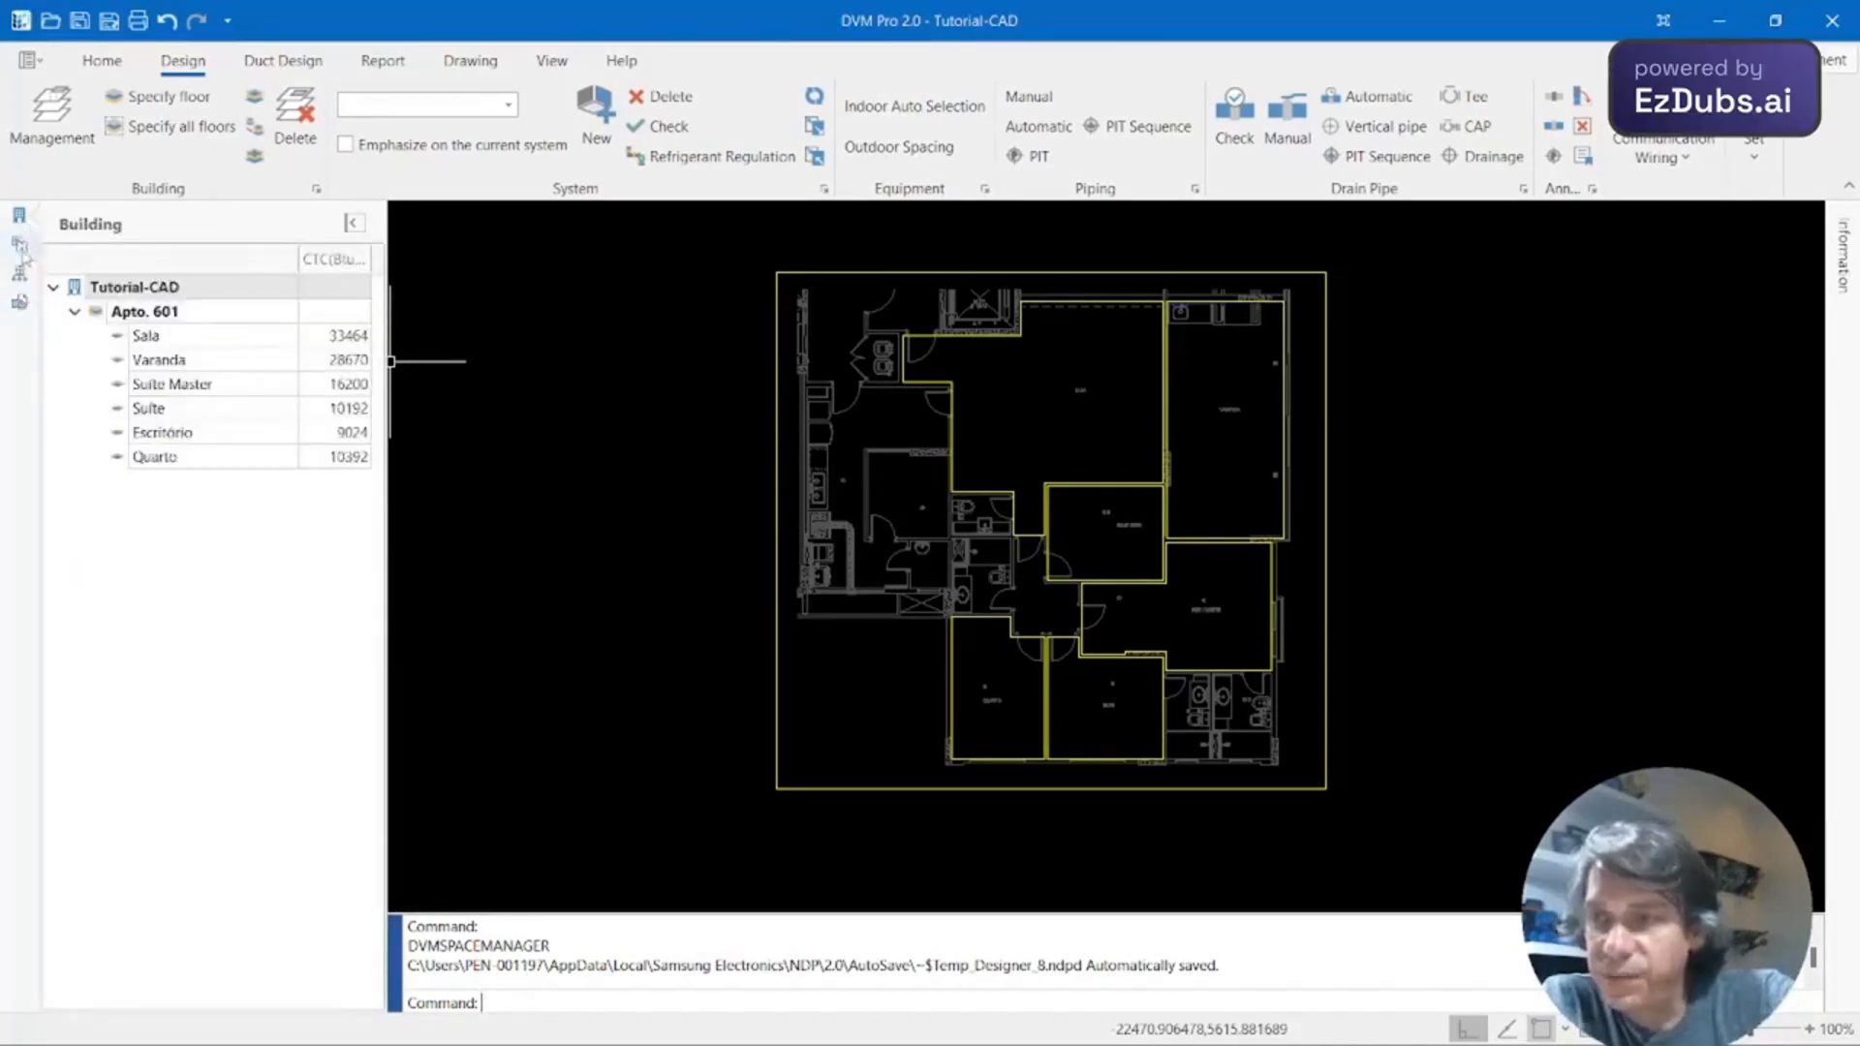
{"action": "left_click", "coordinate": [19, 246]}
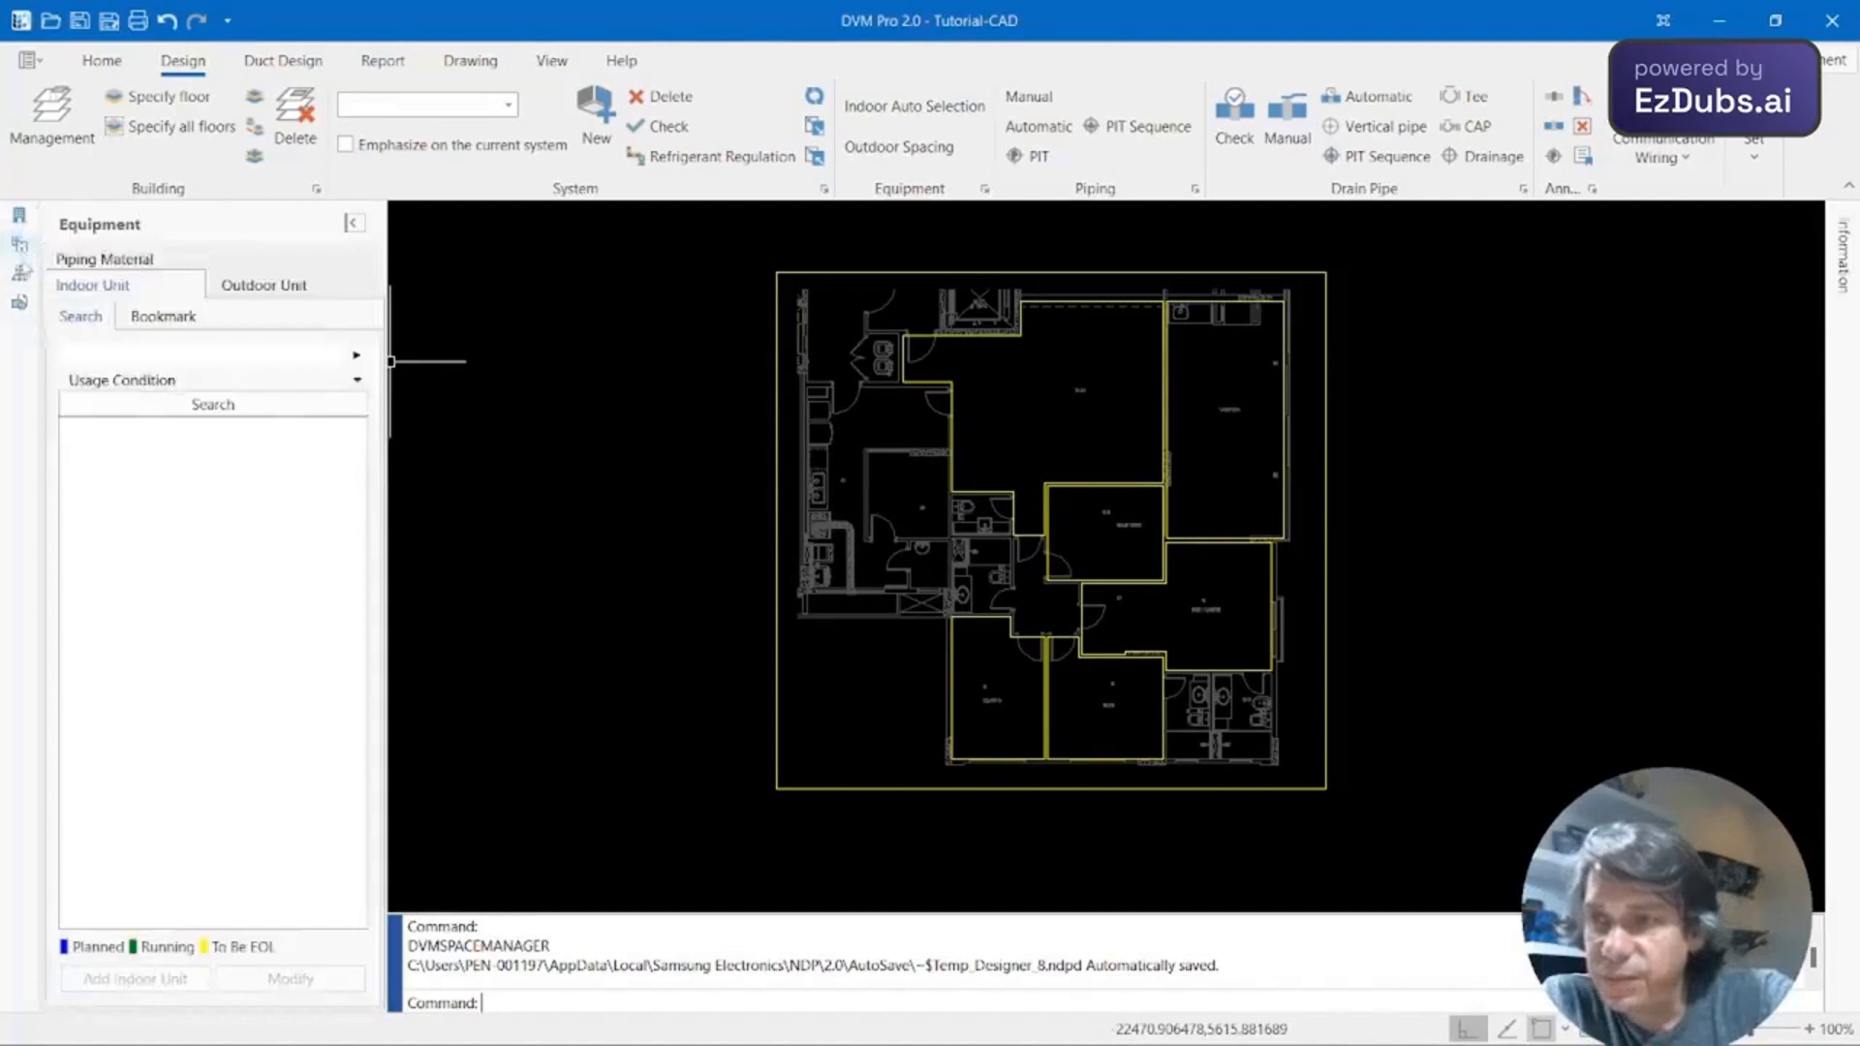
{"action": "left_click", "coordinate": [21, 276]}
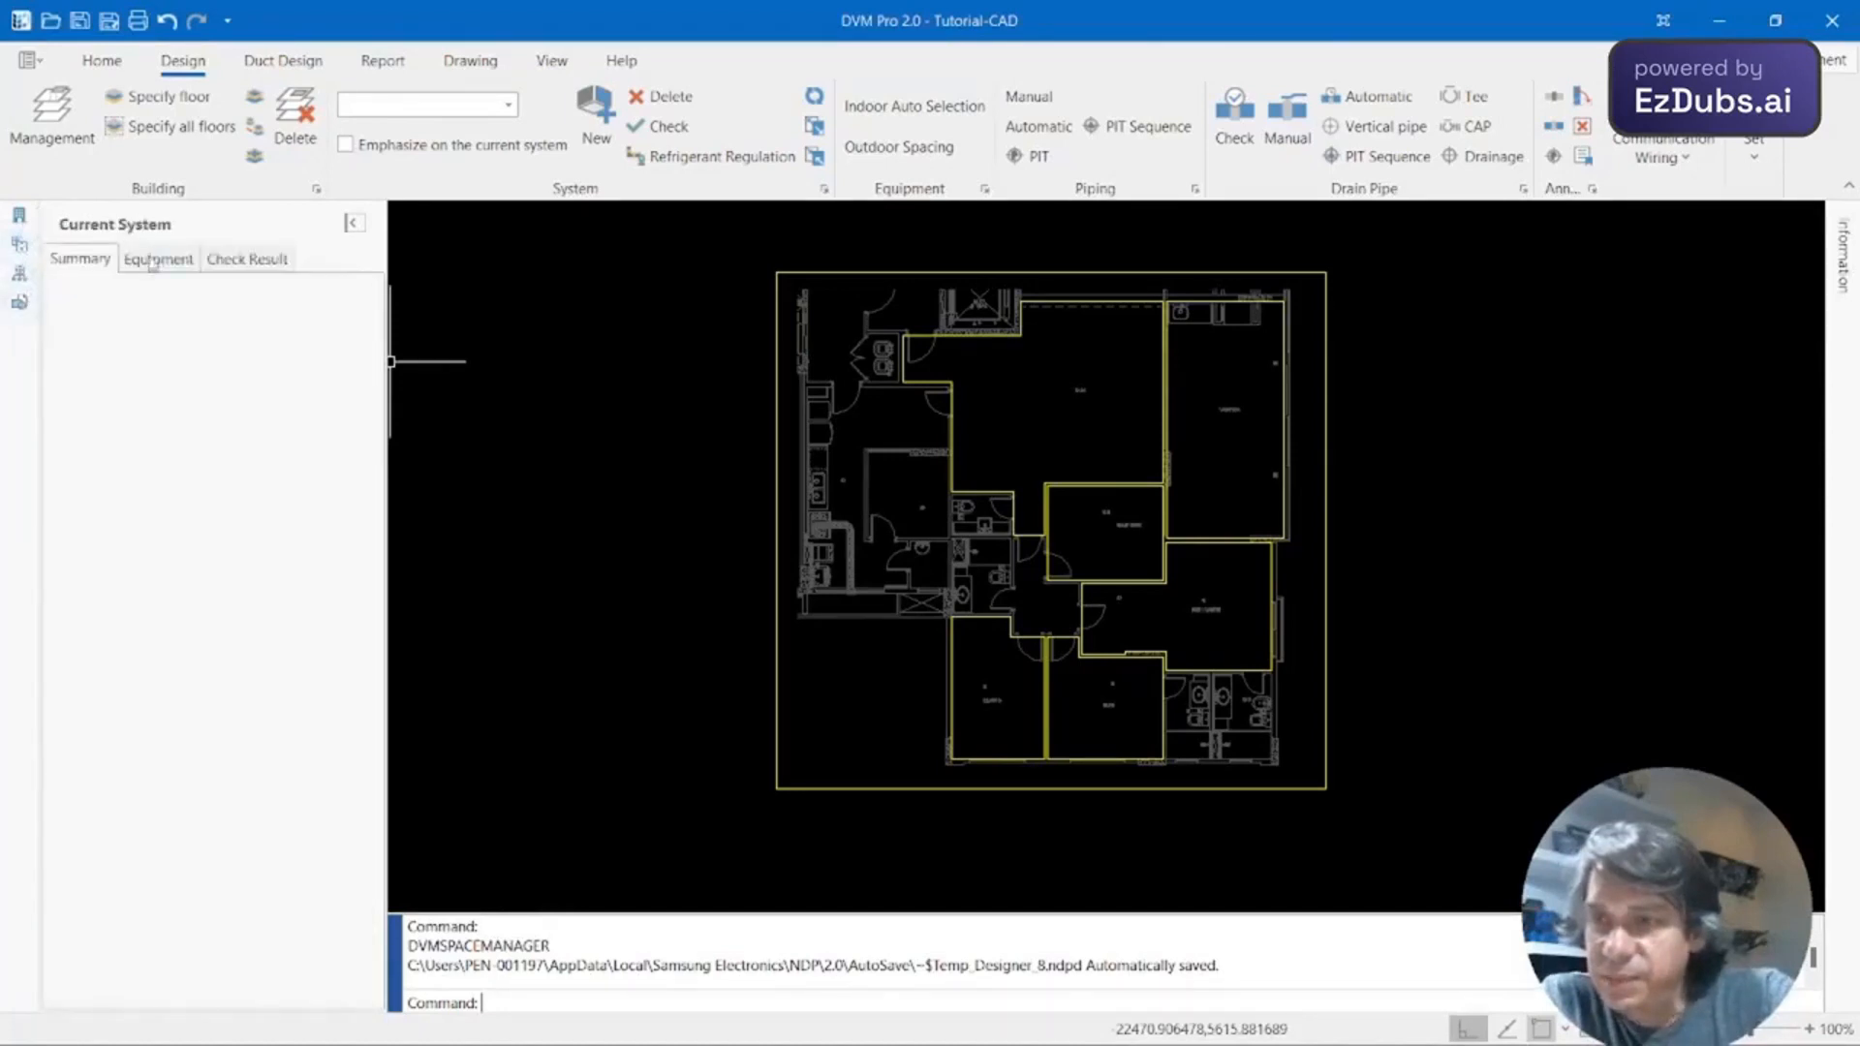
{"action": "left_click", "coordinate": [153, 262]}
{"action": "left_click", "coordinate": [24, 309]}
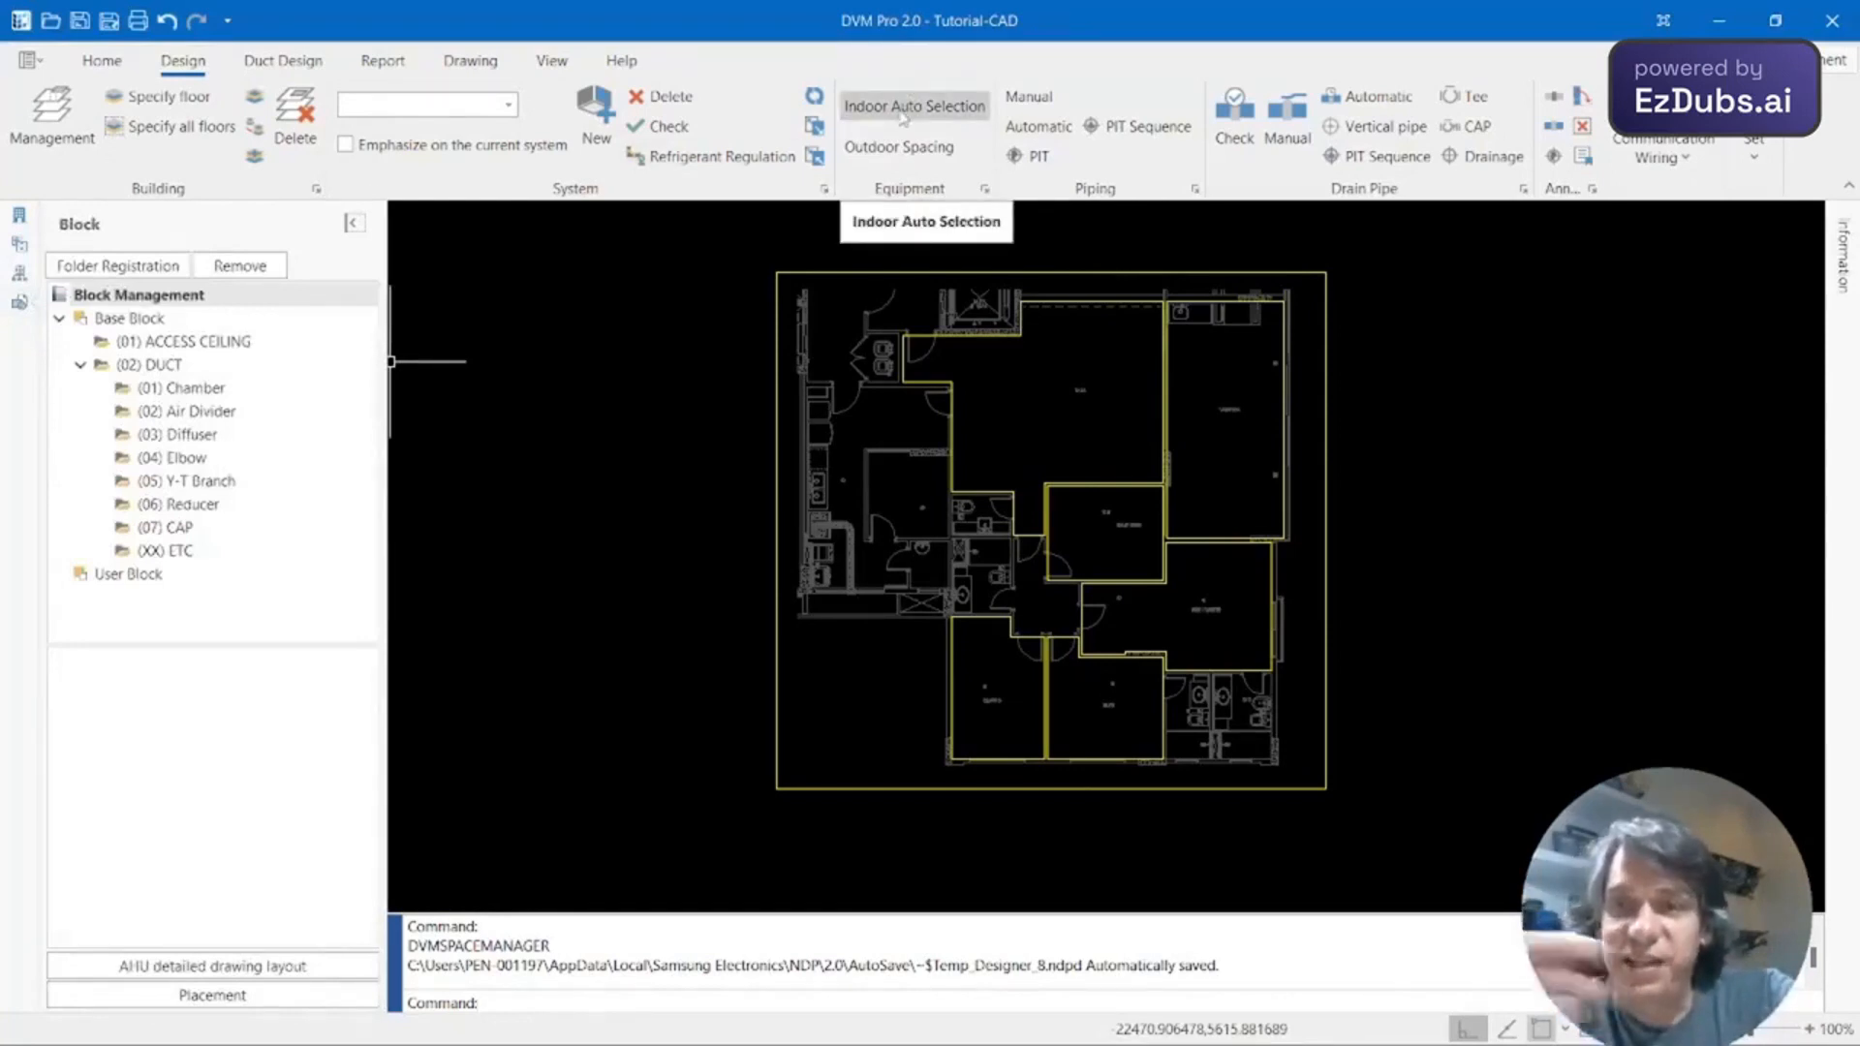
Try to run the automatic indoor unit selection for the rooms.
{"action": "left_click", "coordinate": [951, 113]}
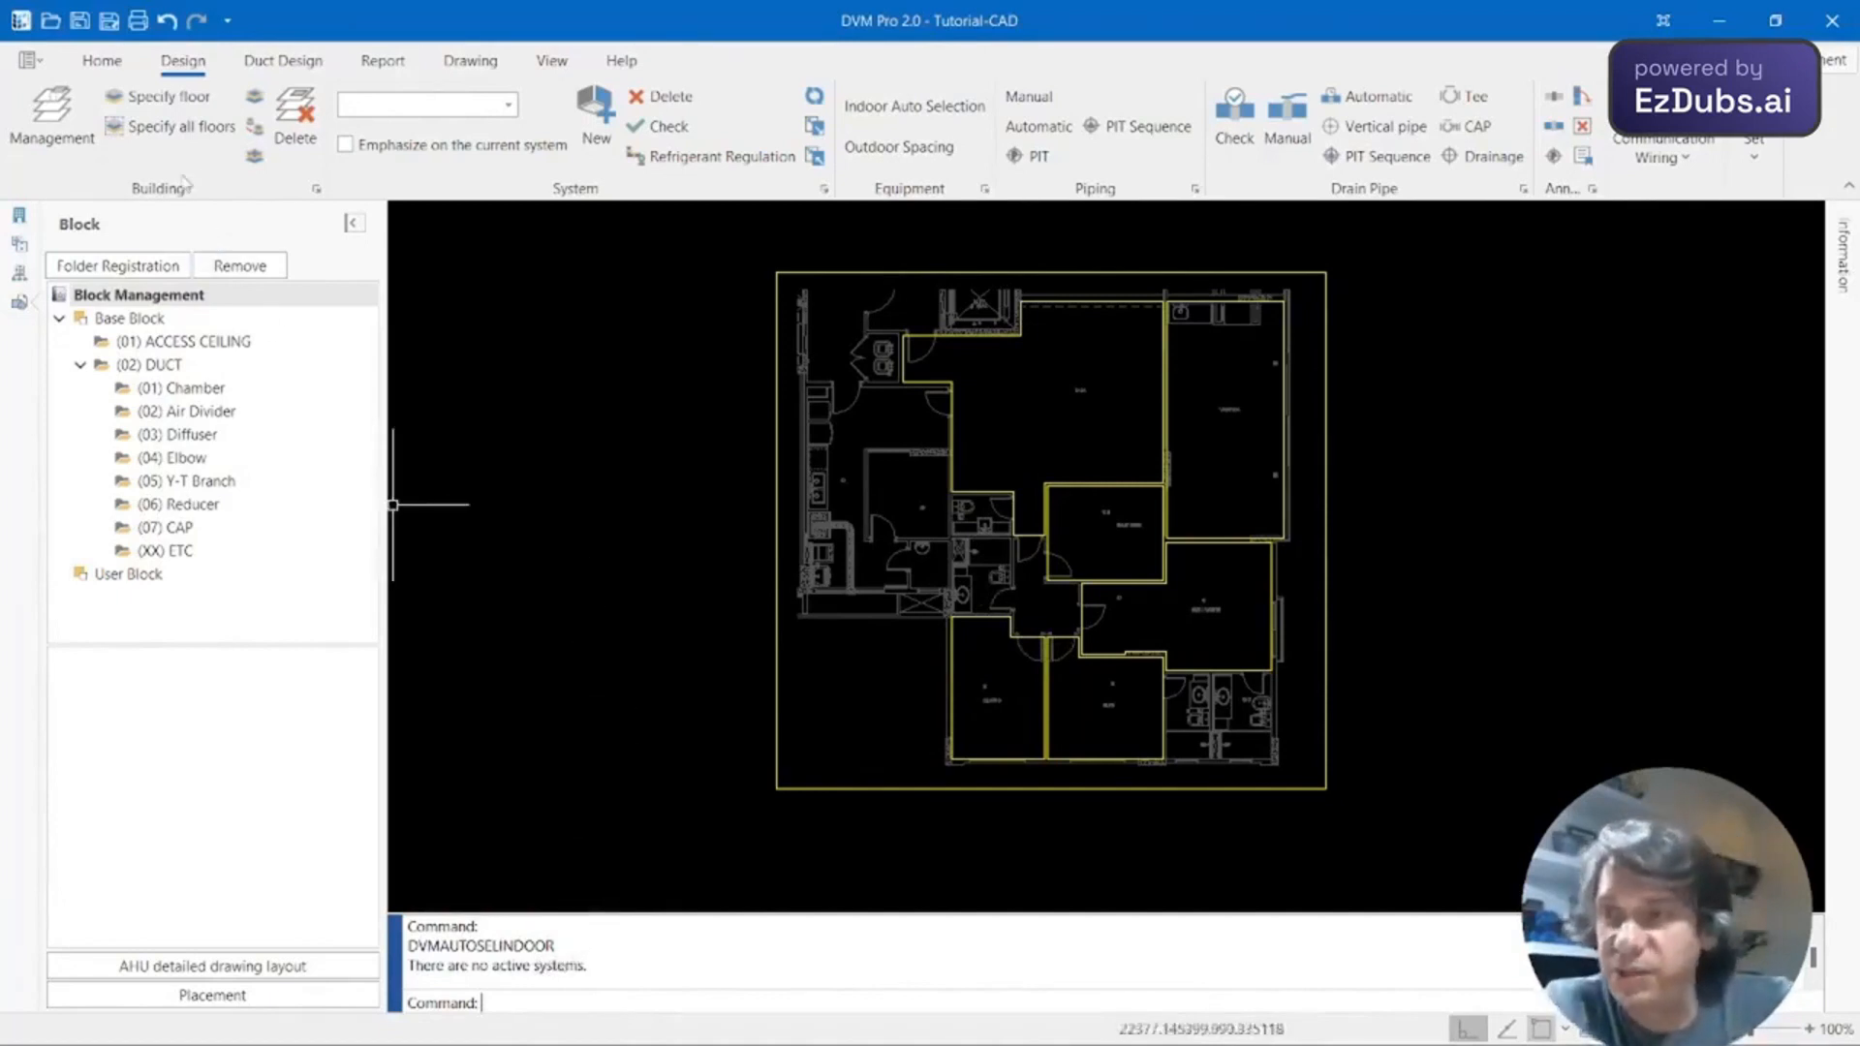
{"action": "left_click", "coordinate": [102, 61]}
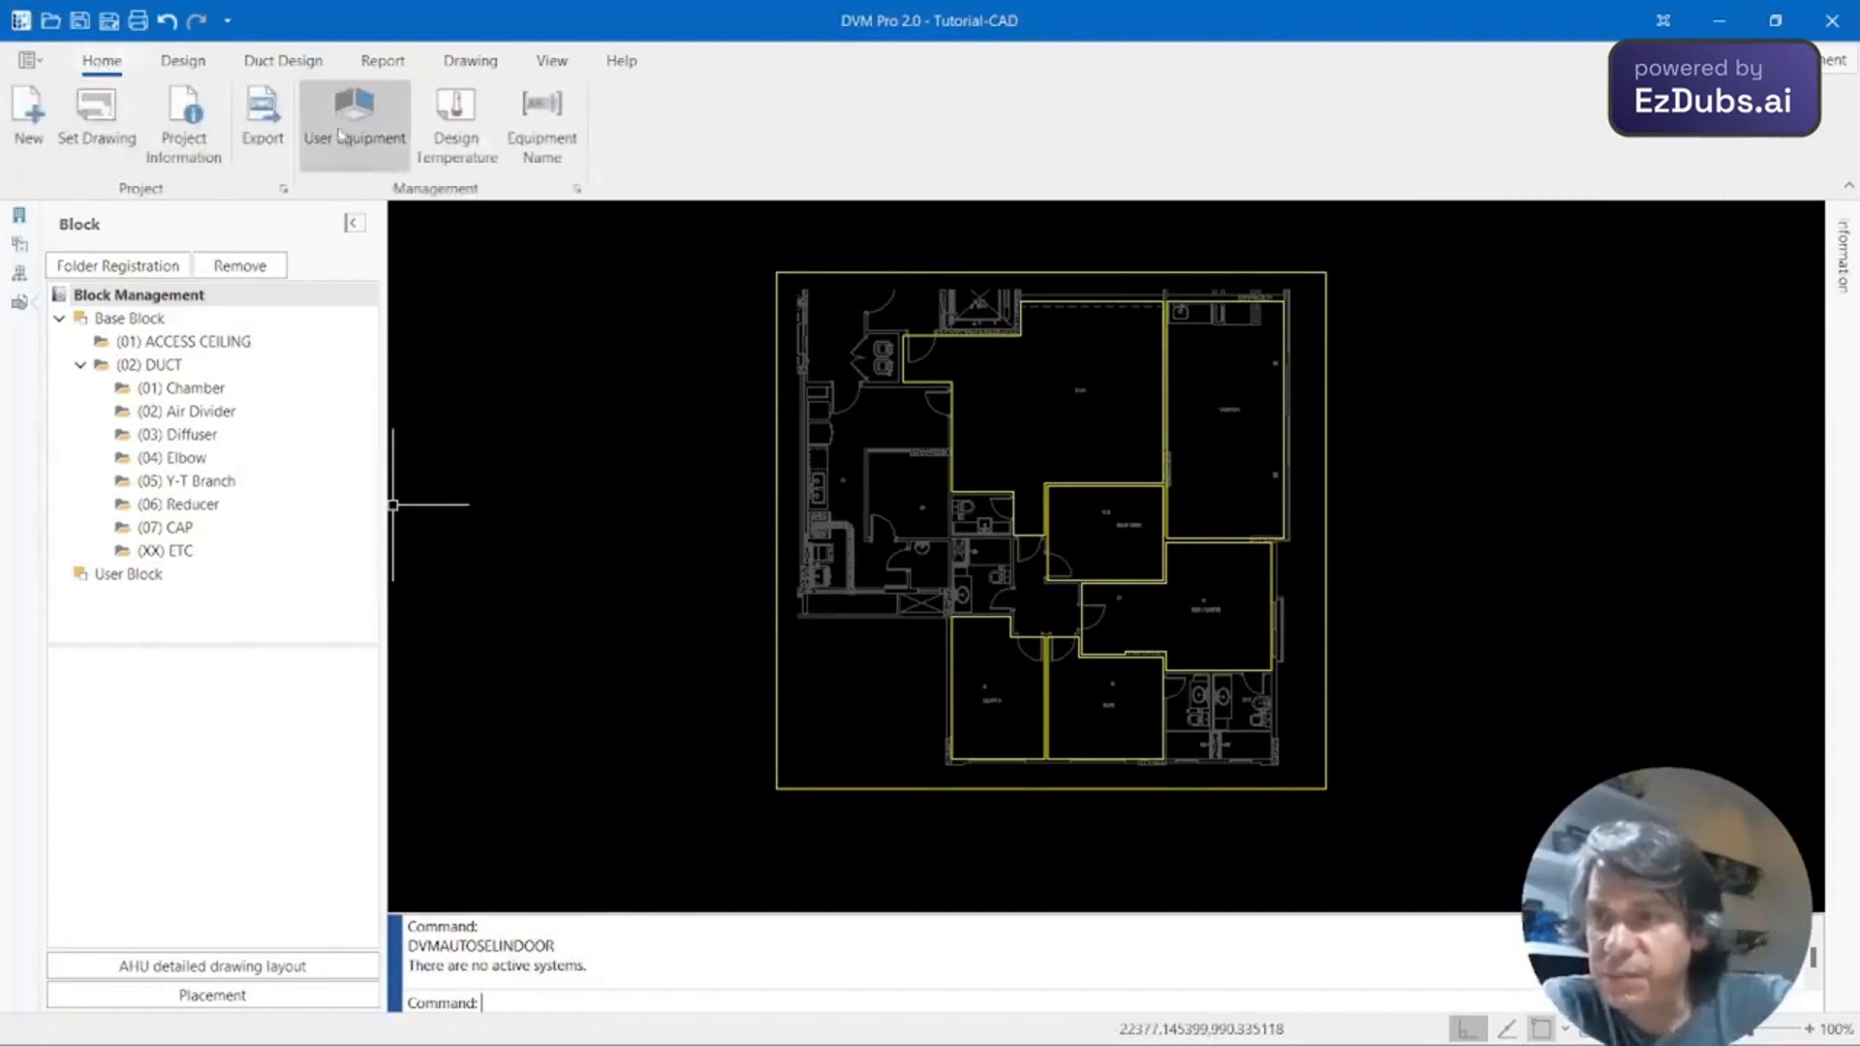
{"action": "left_click", "coordinate": [194, 64]}
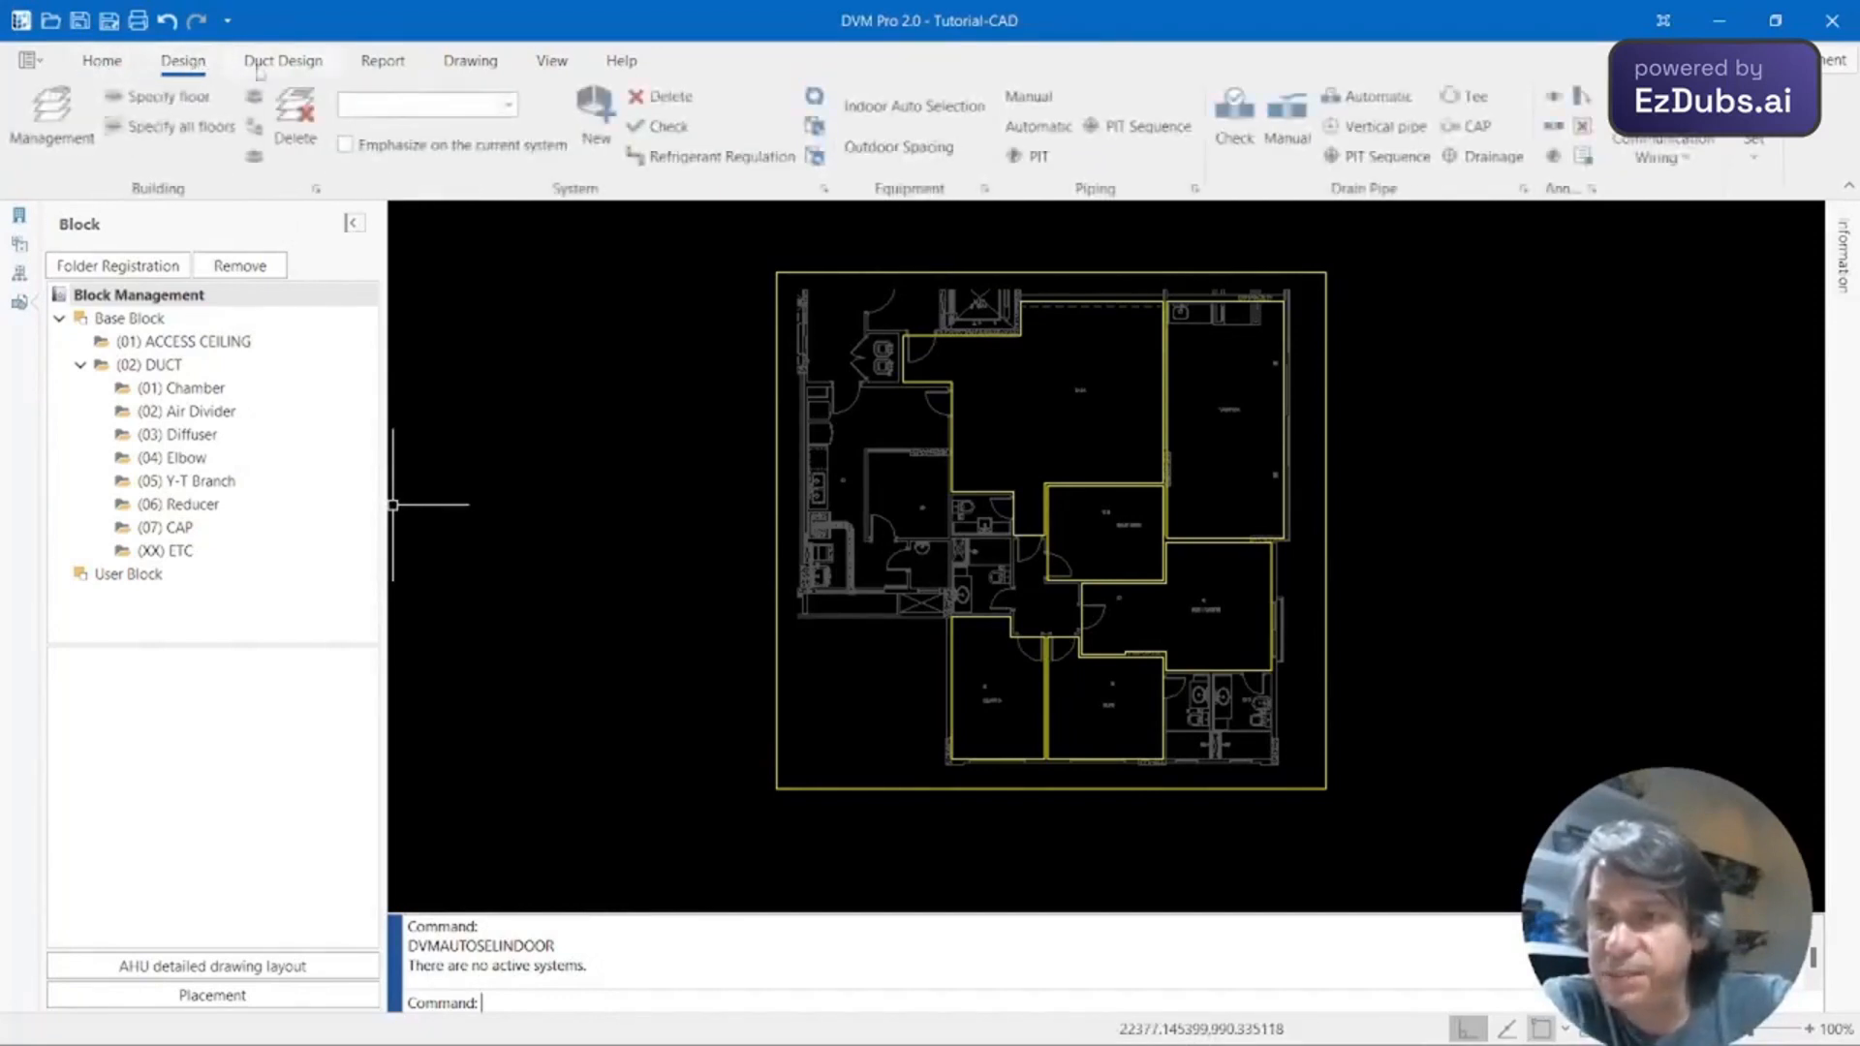
Create a new system named Sistema1 with product group VRF (DVM) and refrigerant type R410A.
{"action": "left_click", "coordinate": [610, 135]}
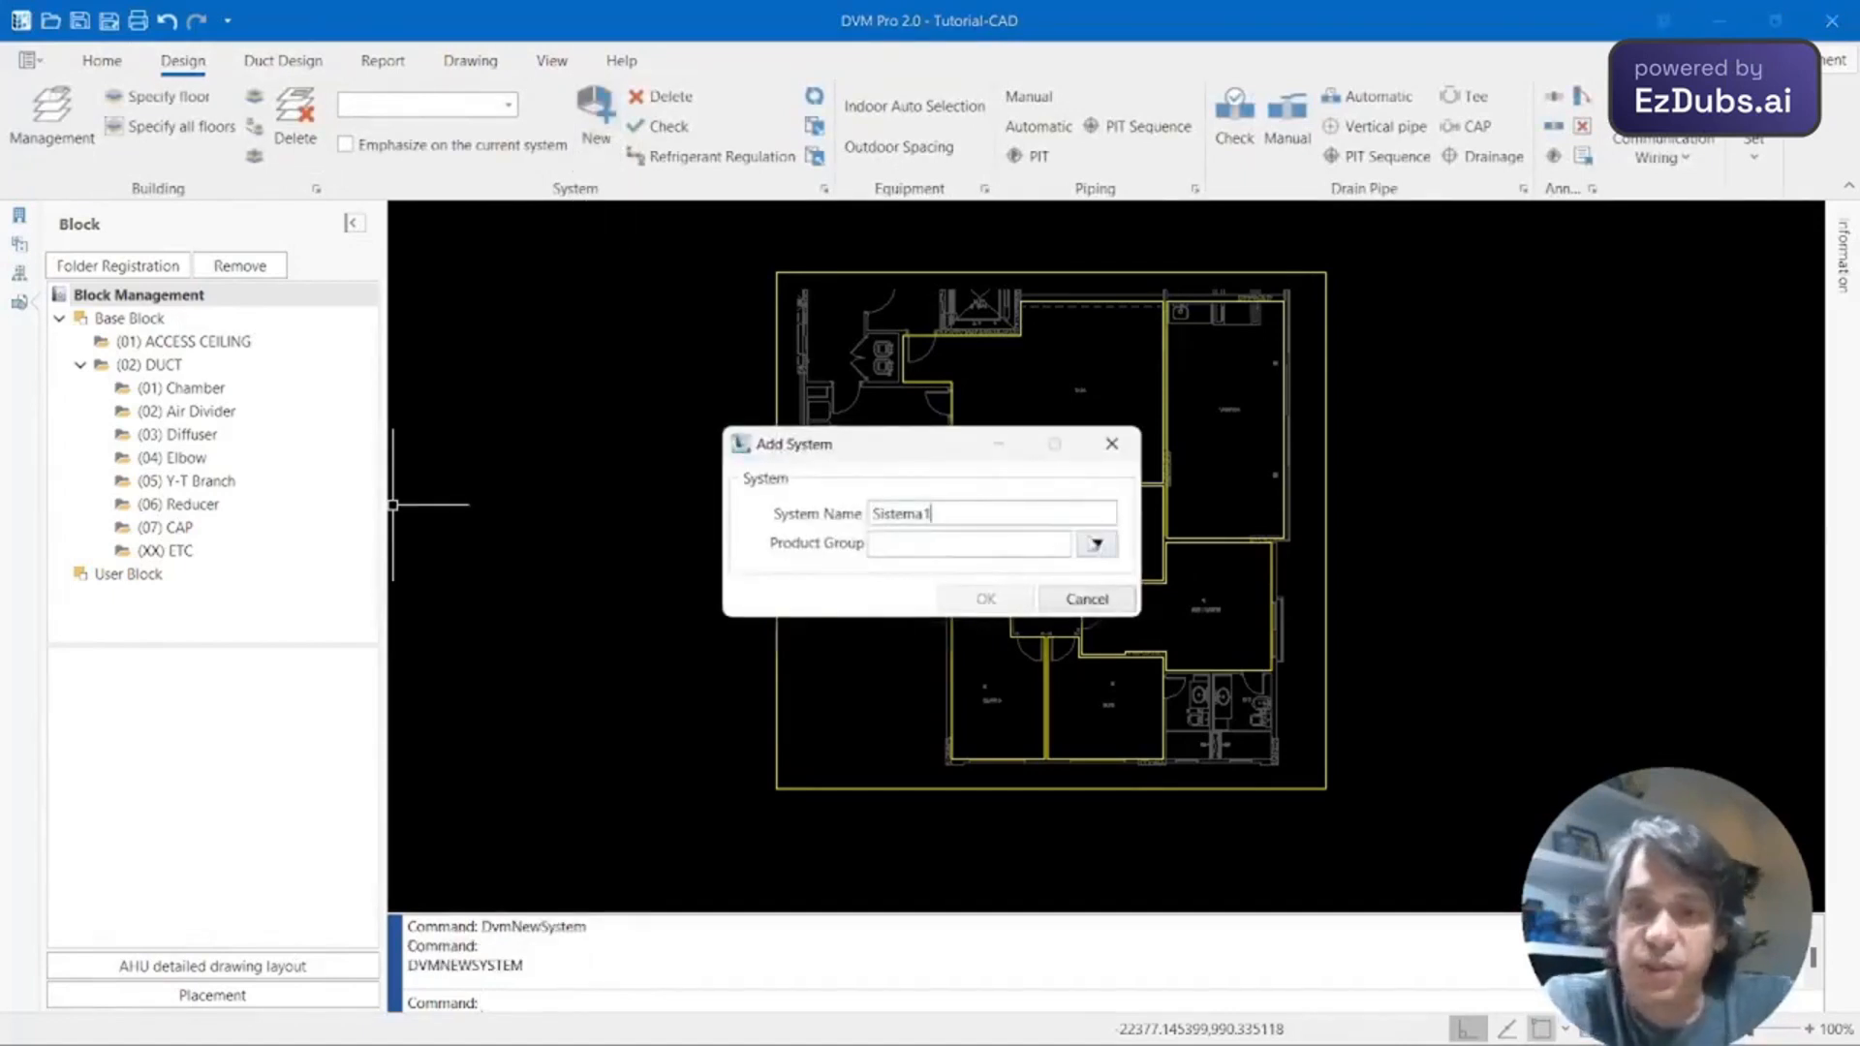
{"action": "left_click", "coordinate": [1098, 547]}
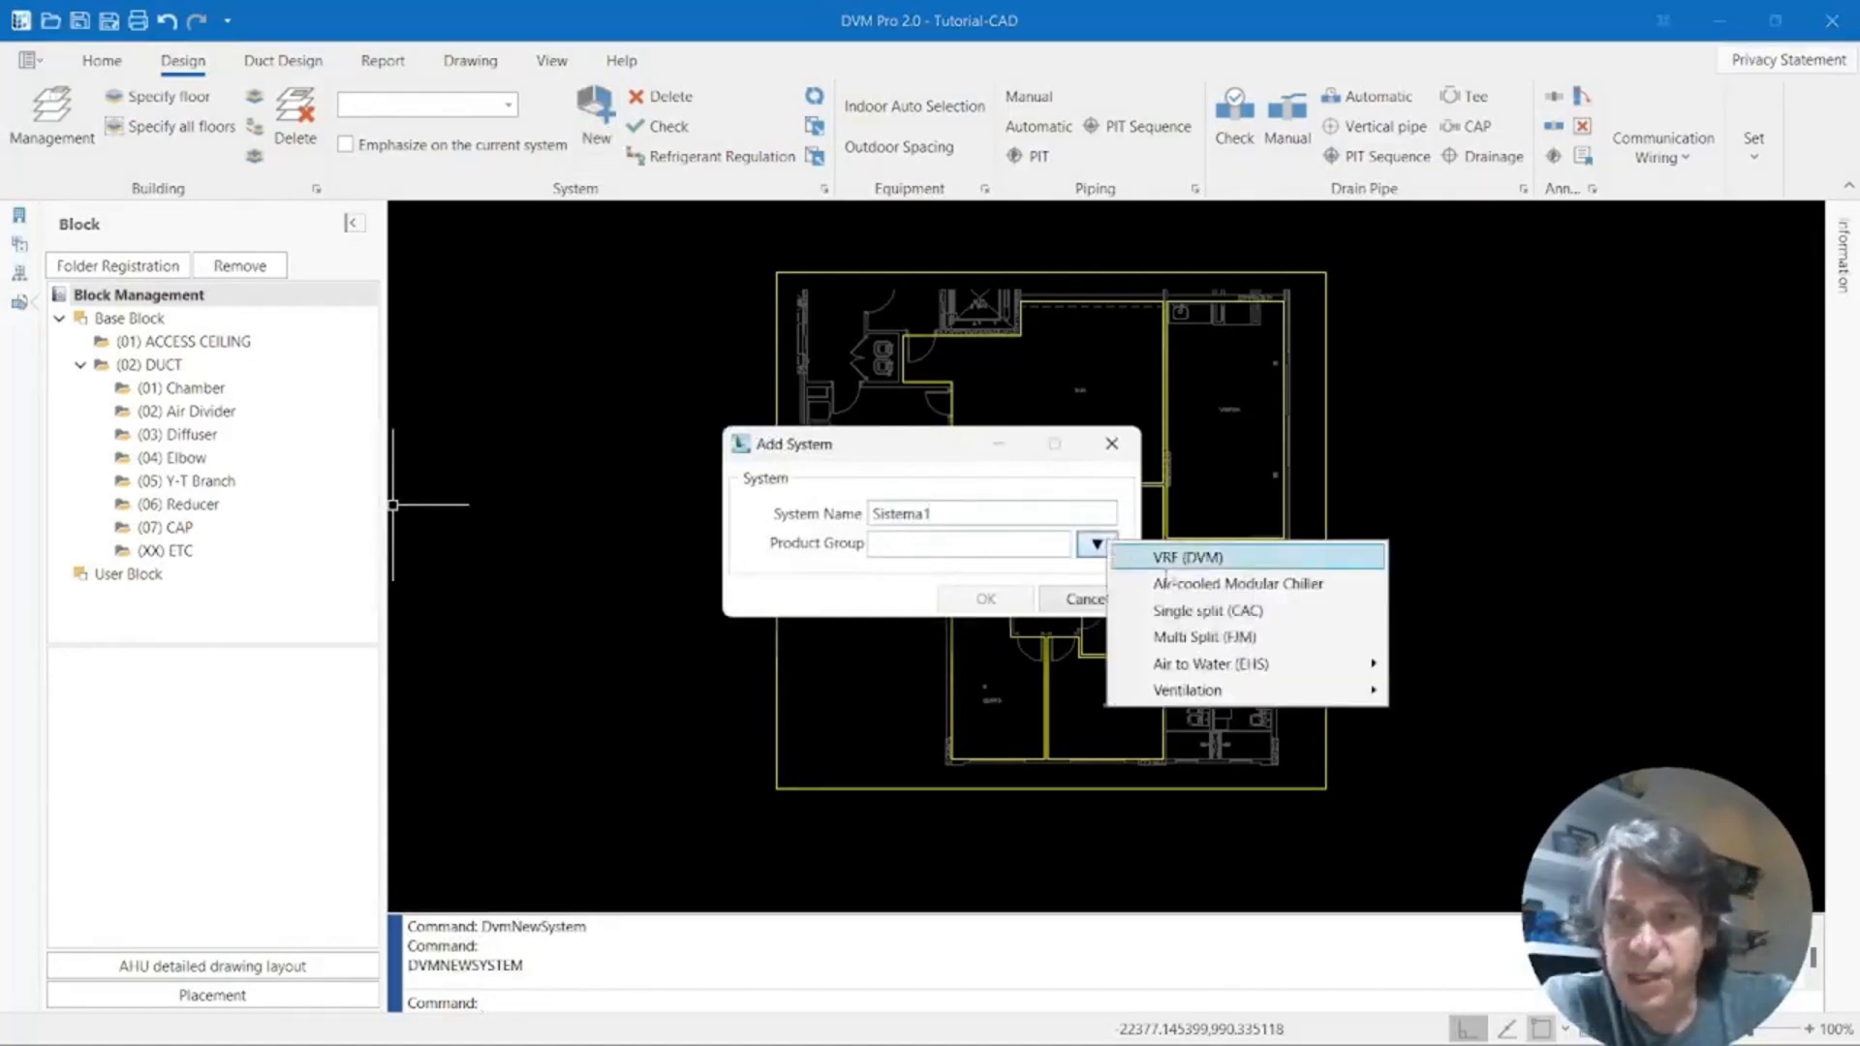
{"action": "left_click", "coordinate": [1170, 560]}
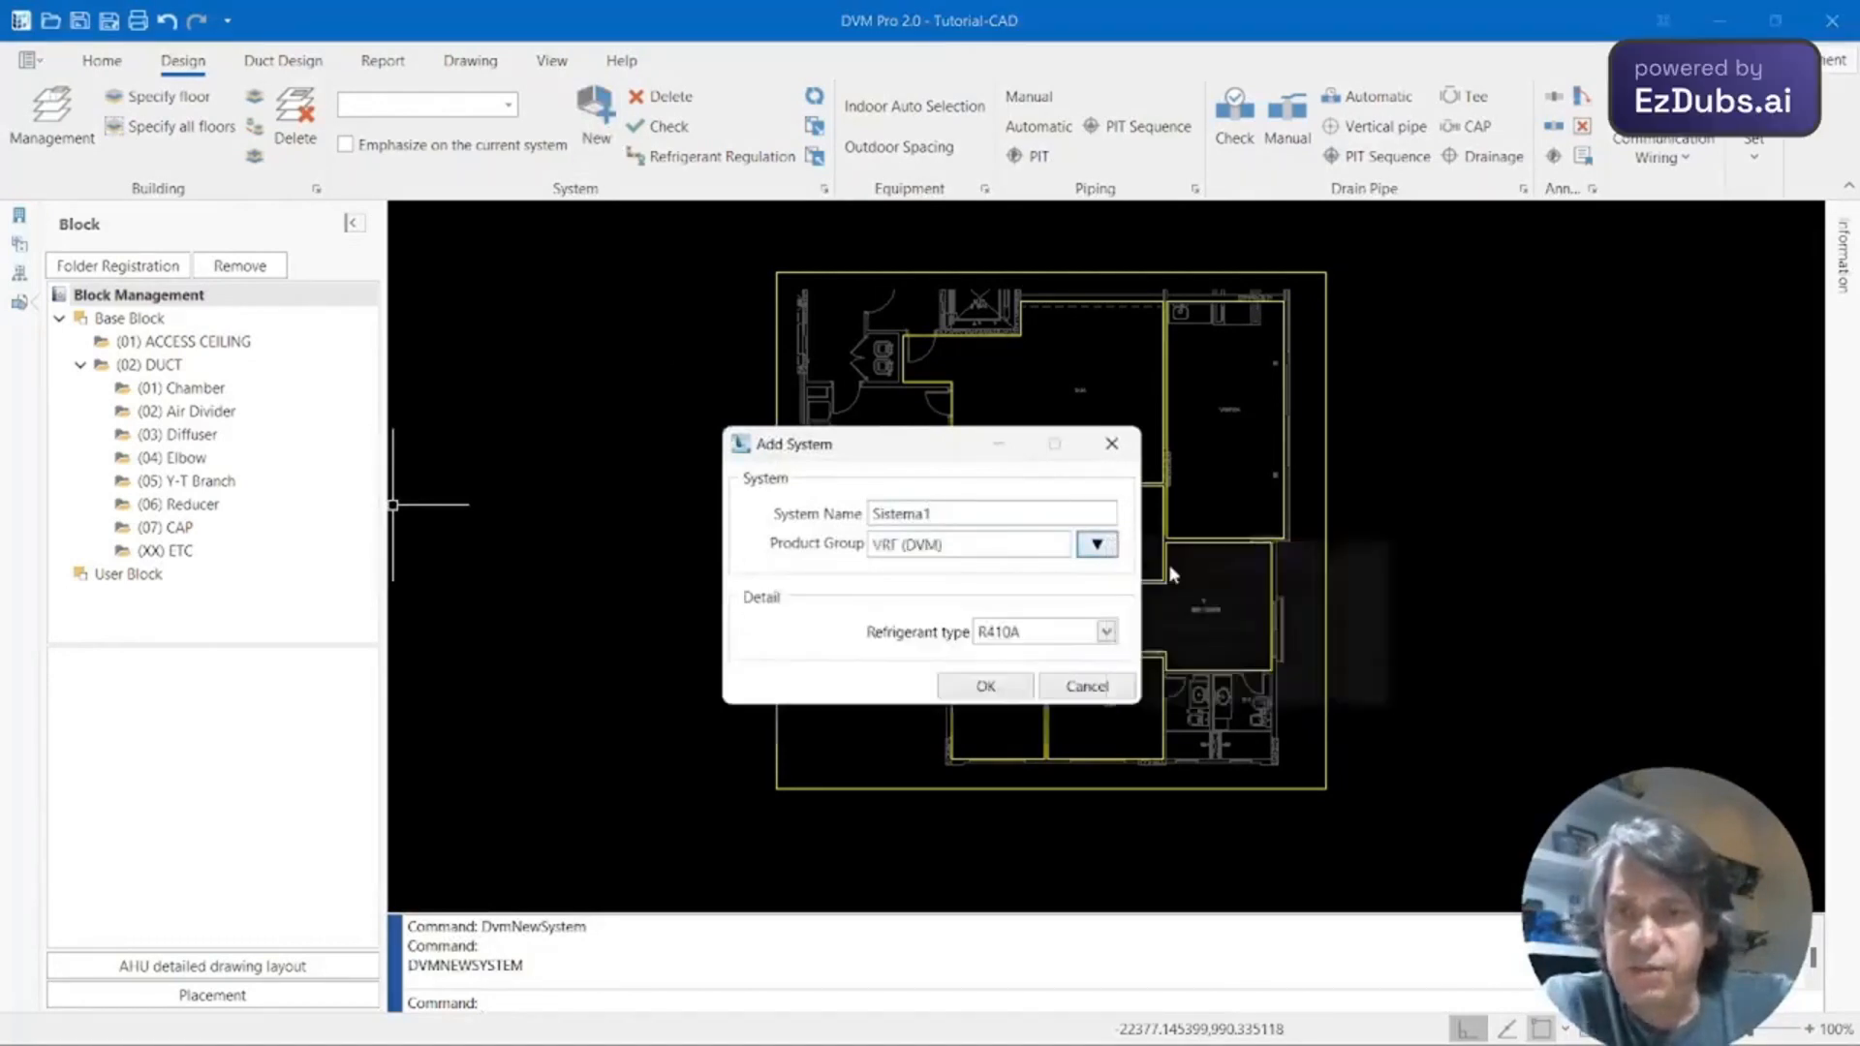
{"action": "left_click", "coordinate": [1001, 689]}
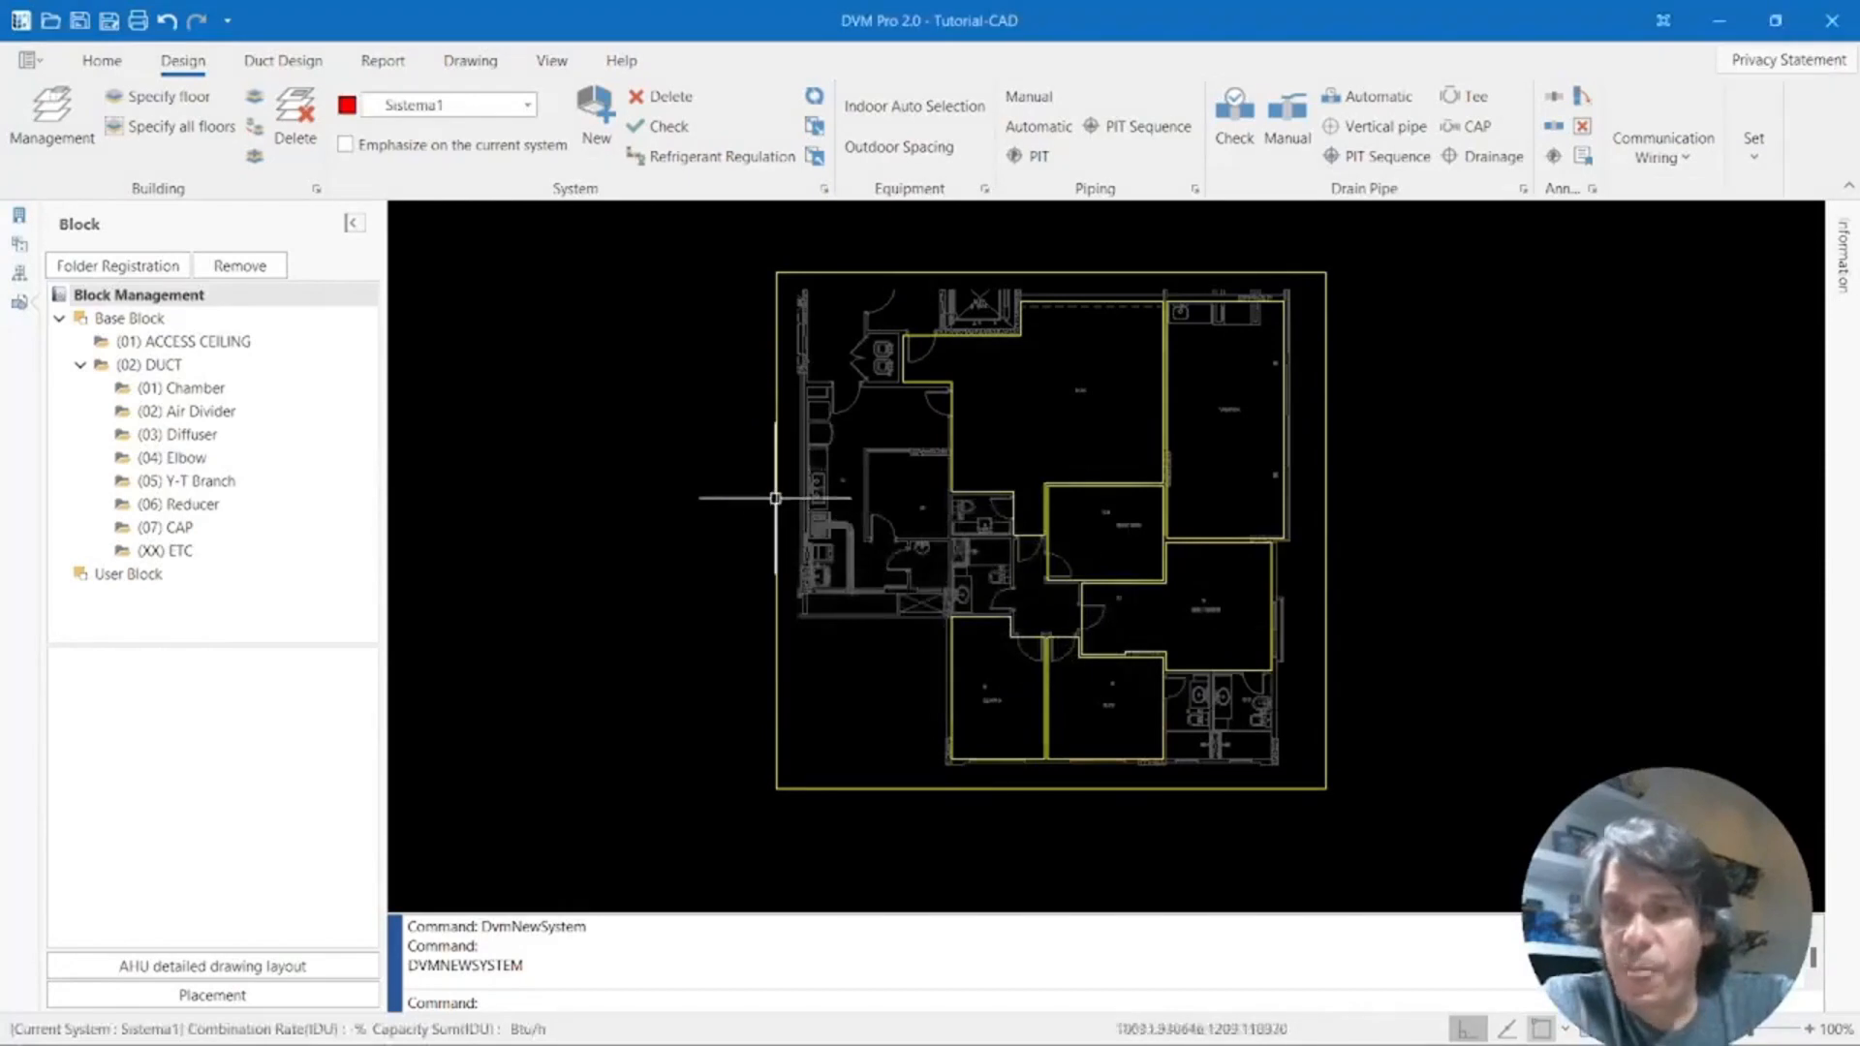
Automatically select indoor units for Sala, Varanda, Escritório, Quarto, Suite and Suite Master on the floor plan.
{"action": "left_click", "coordinate": [953, 111]}
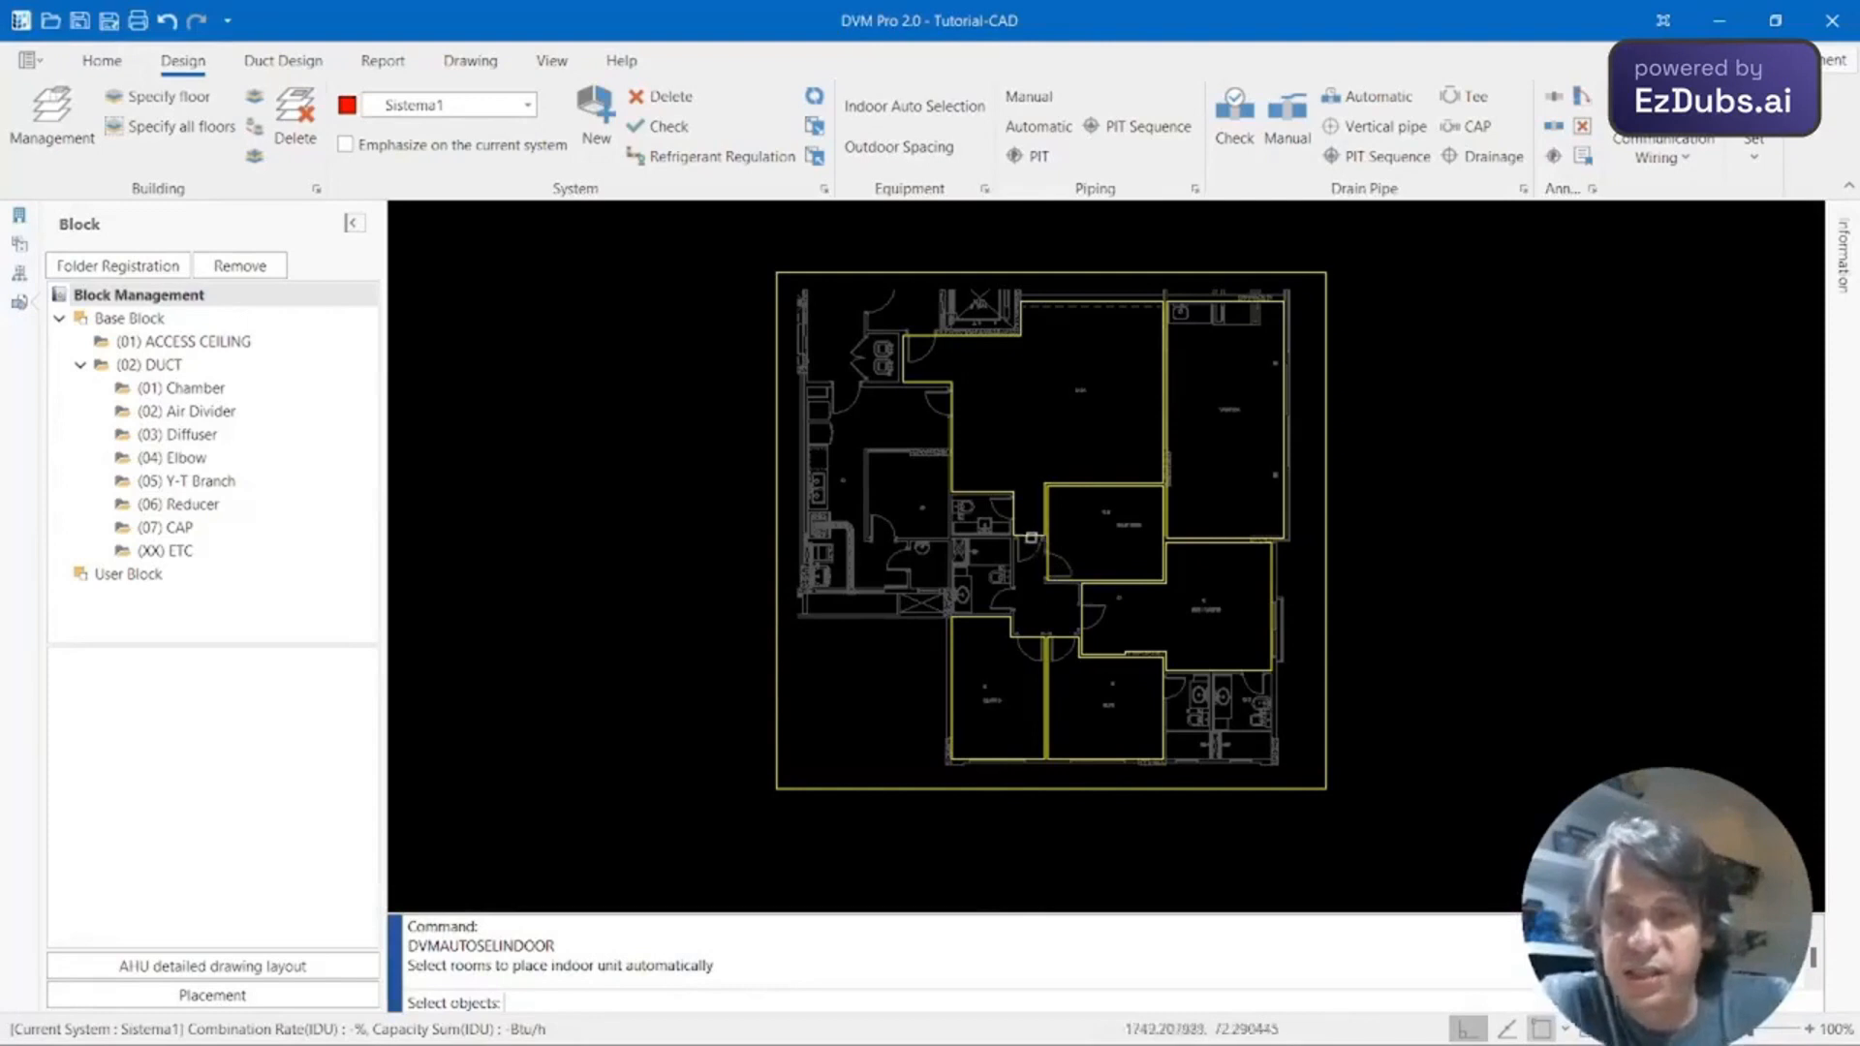
{"action": "left_click", "coordinate": [982, 492]}
{"action": "left_click", "coordinate": [1052, 573]}
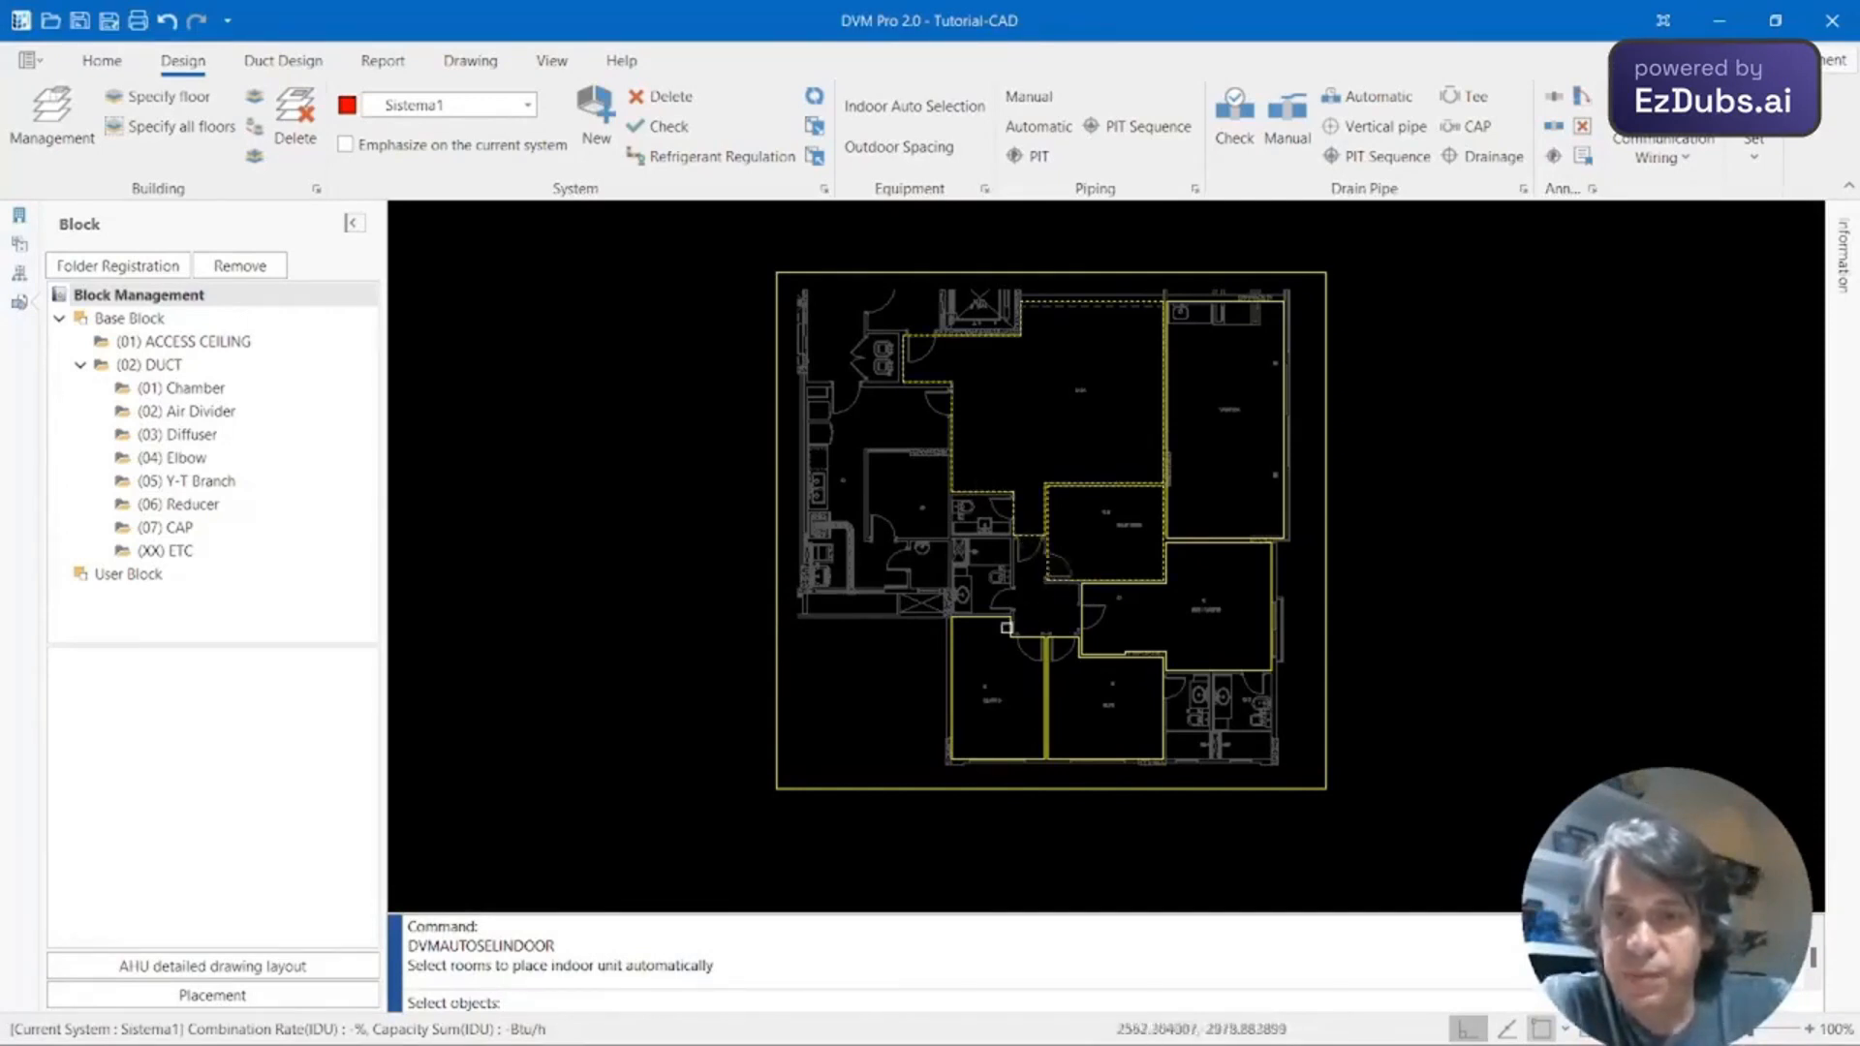
{"action": "left_click", "coordinate": [1007, 626]}
{"action": "left_click", "coordinate": [1066, 637]}
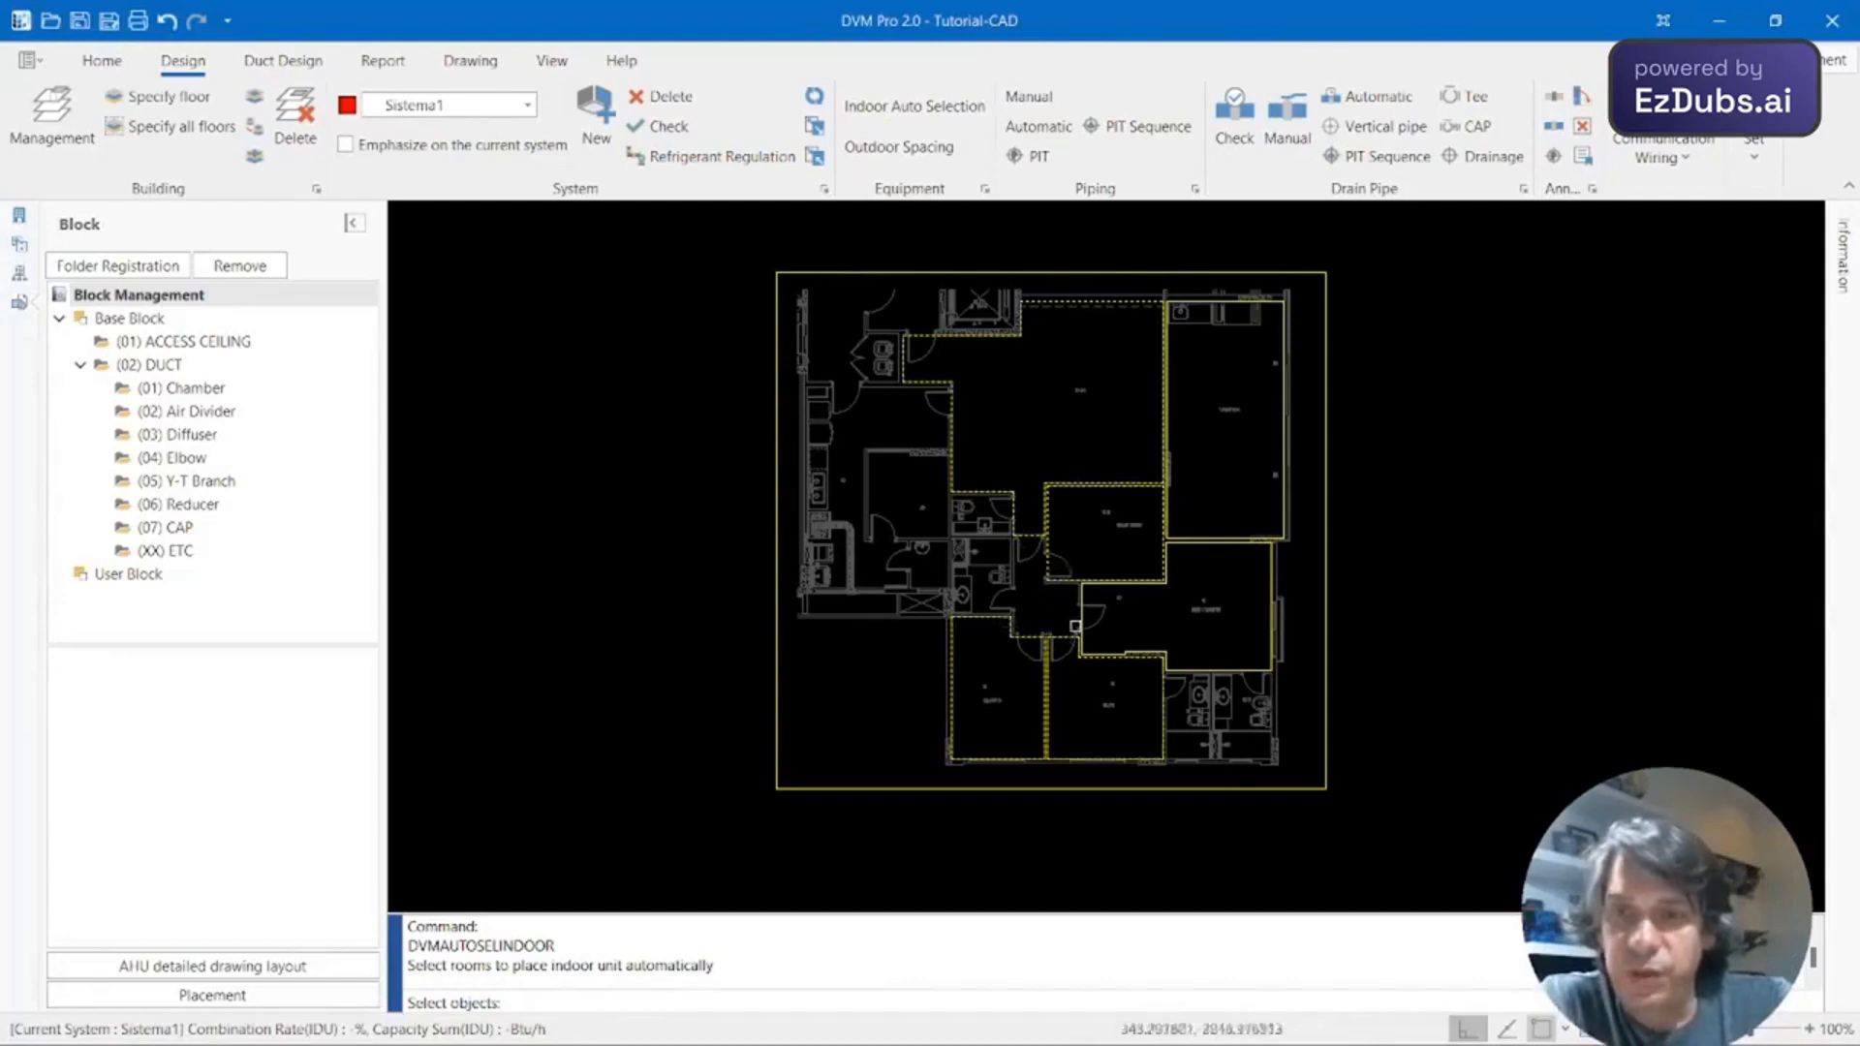
{"action": "left_click", "coordinate": [1078, 619]}
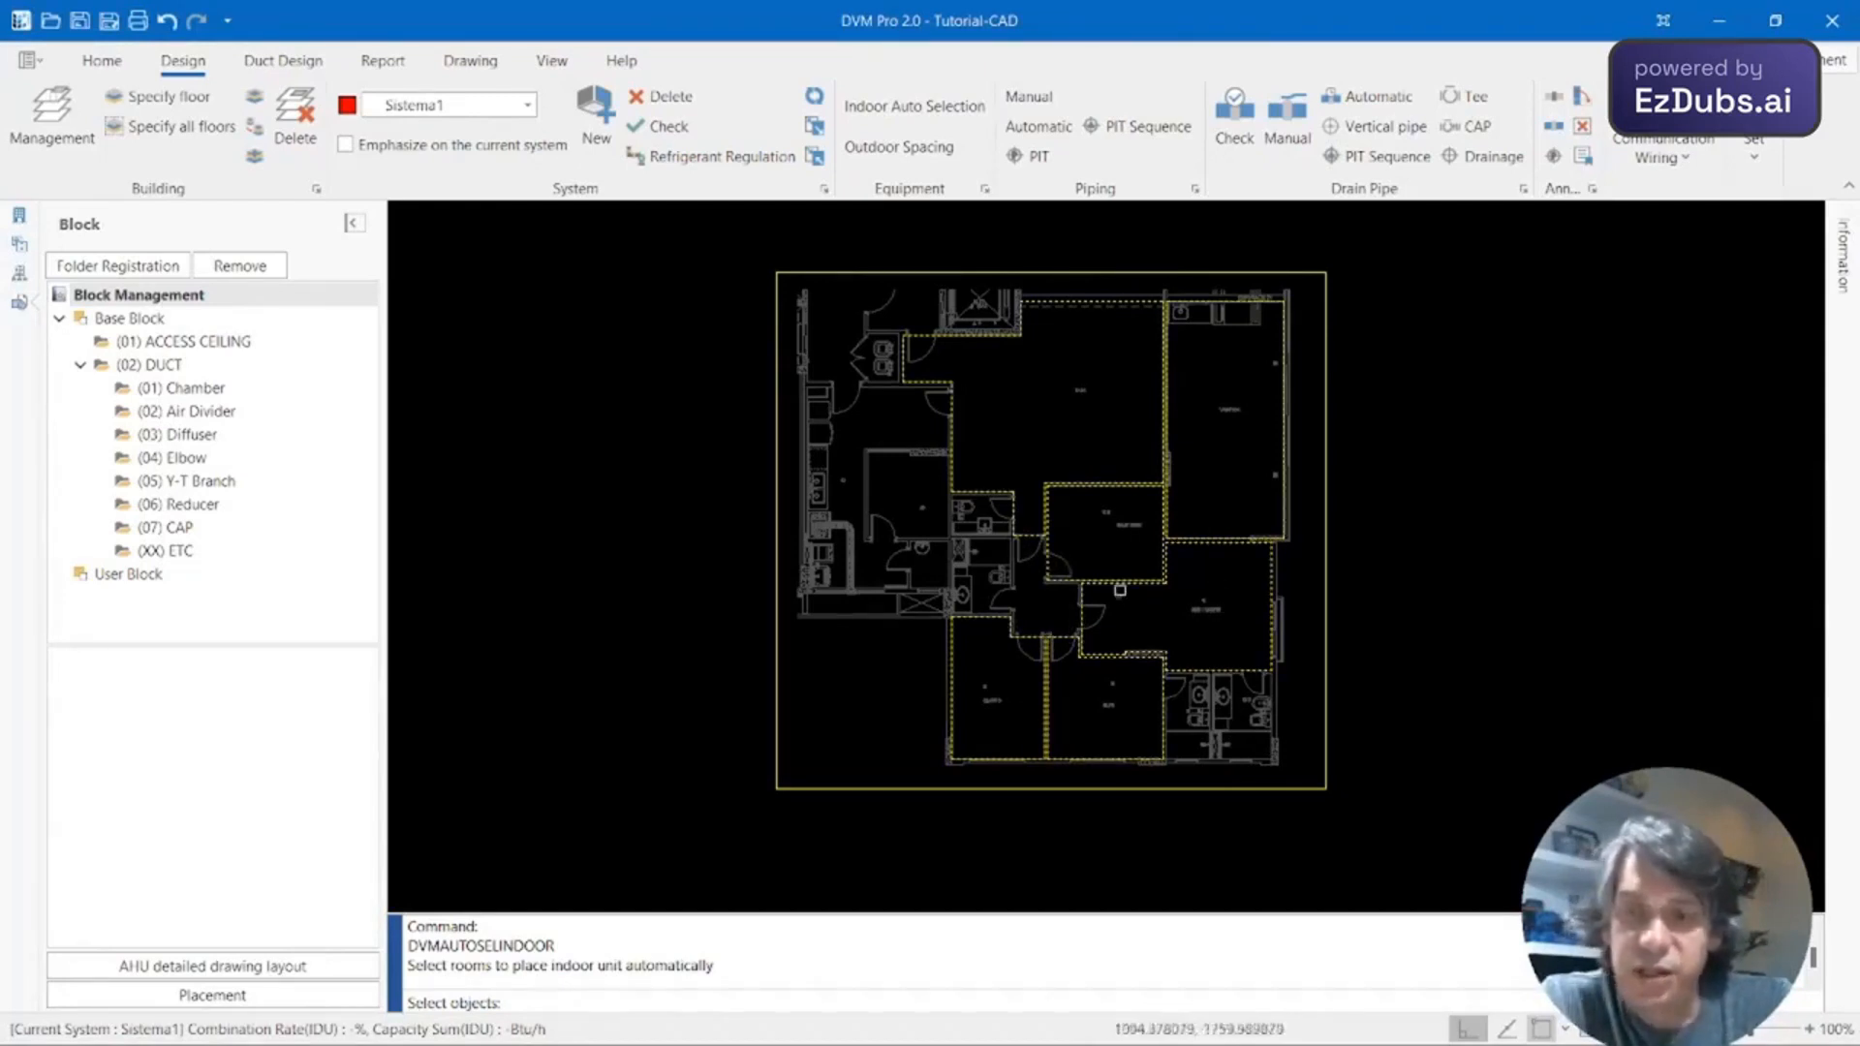
{"action": "key", "text": "Return"}
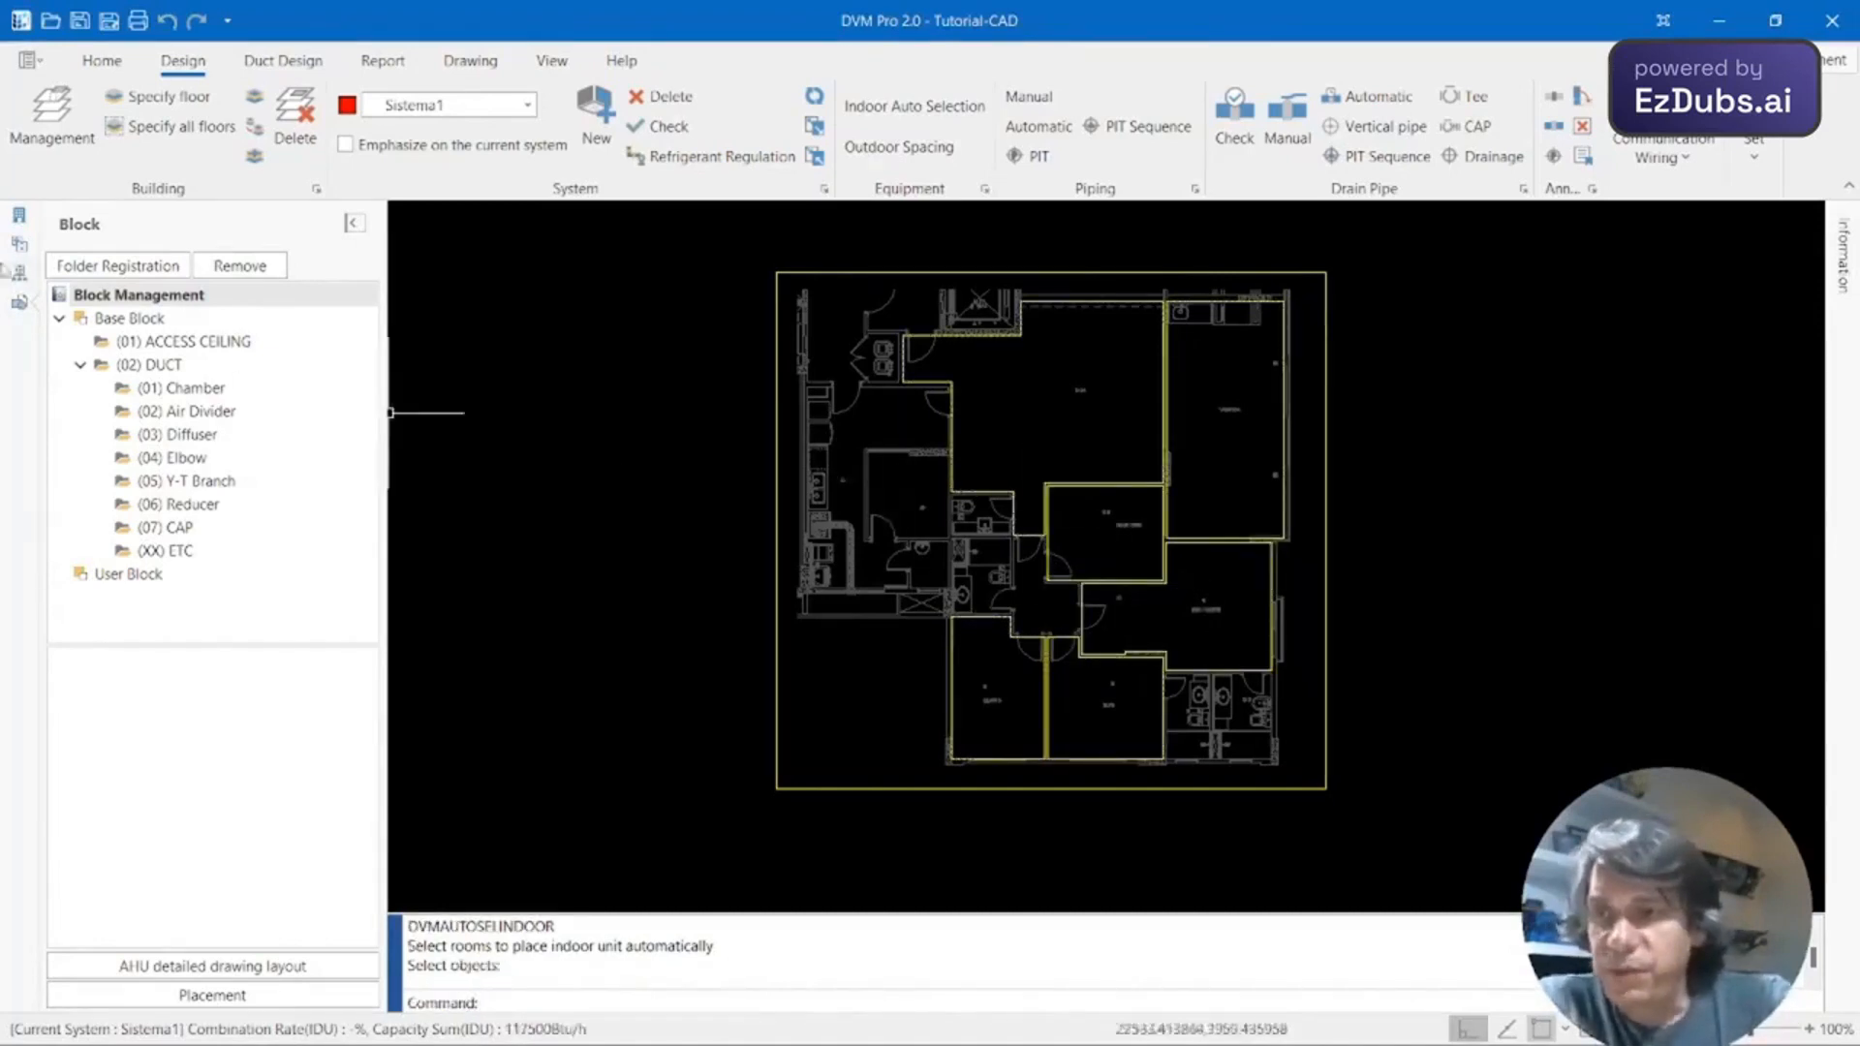
Review the indoor unit models assigned to each room in the current system's equipment list.
{"action": "left_click", "coordinate": [28, 251]}
{"action": "left_click", "coordinate": [19, 279]}
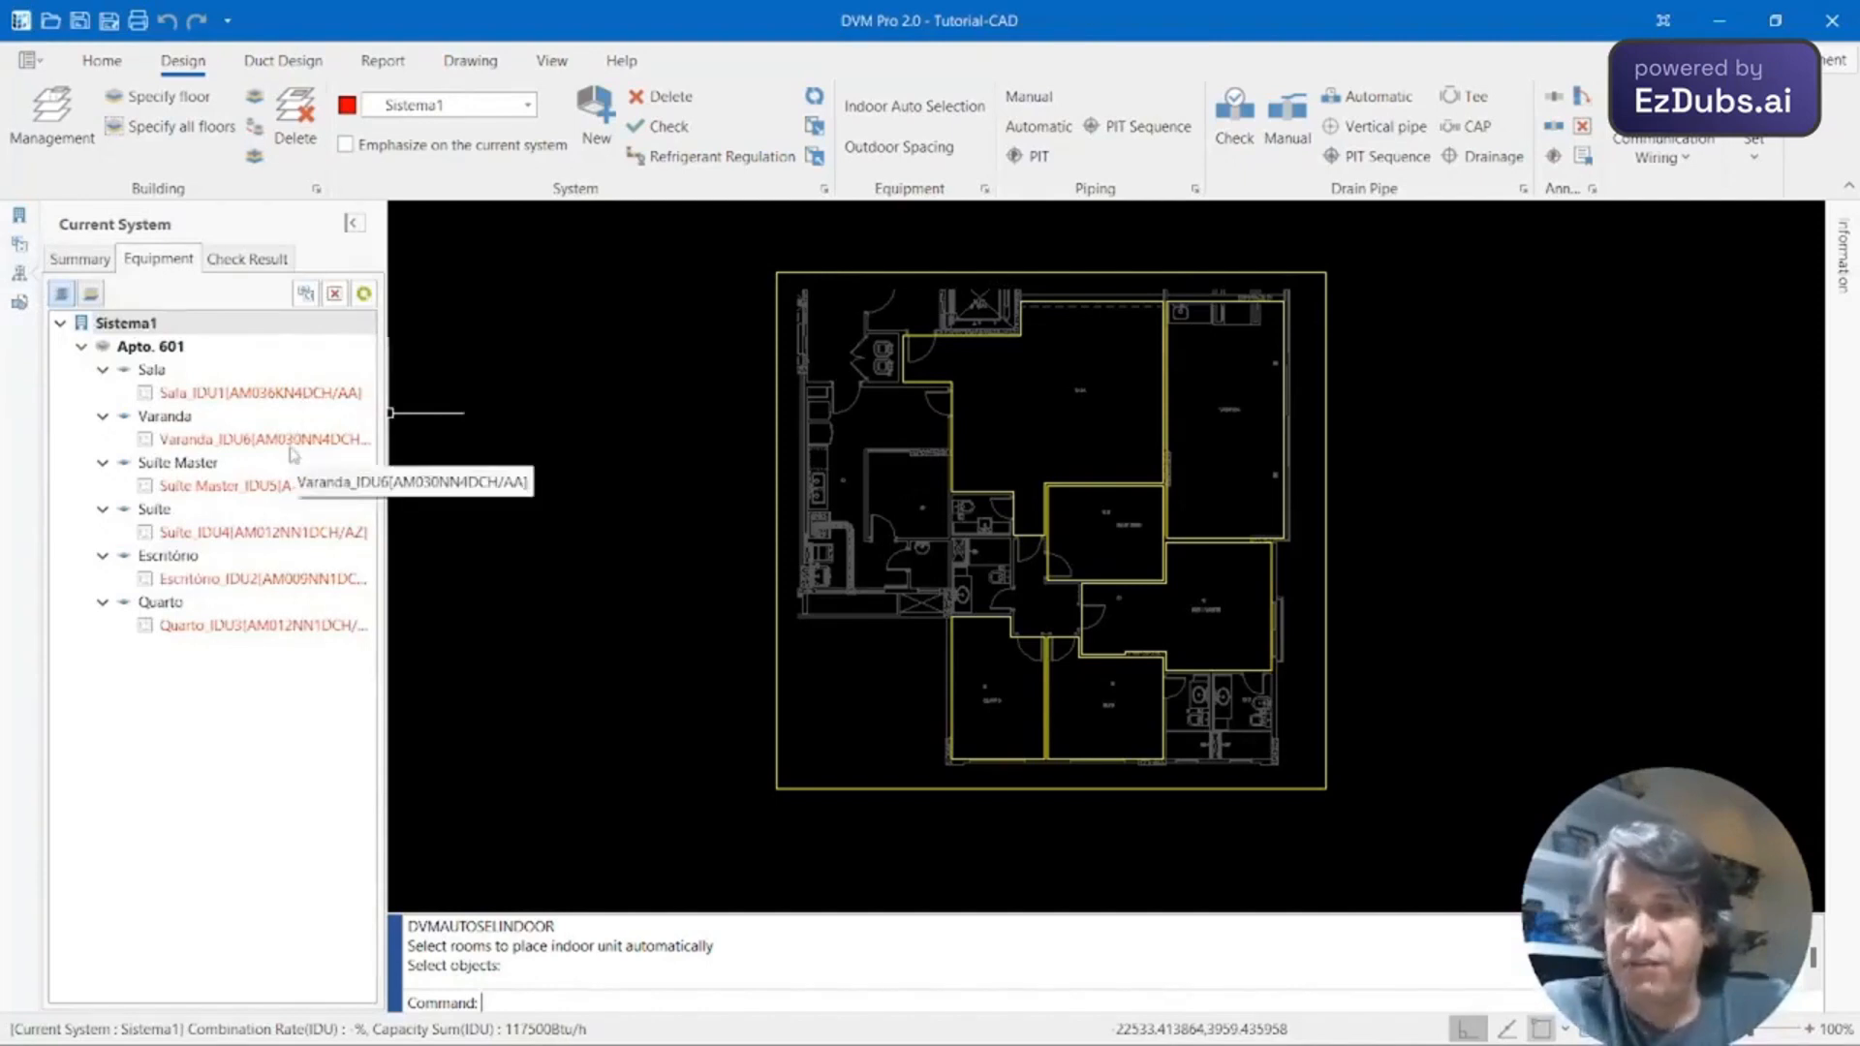
{"action": "left_click", "coordinate": [288, 493]}
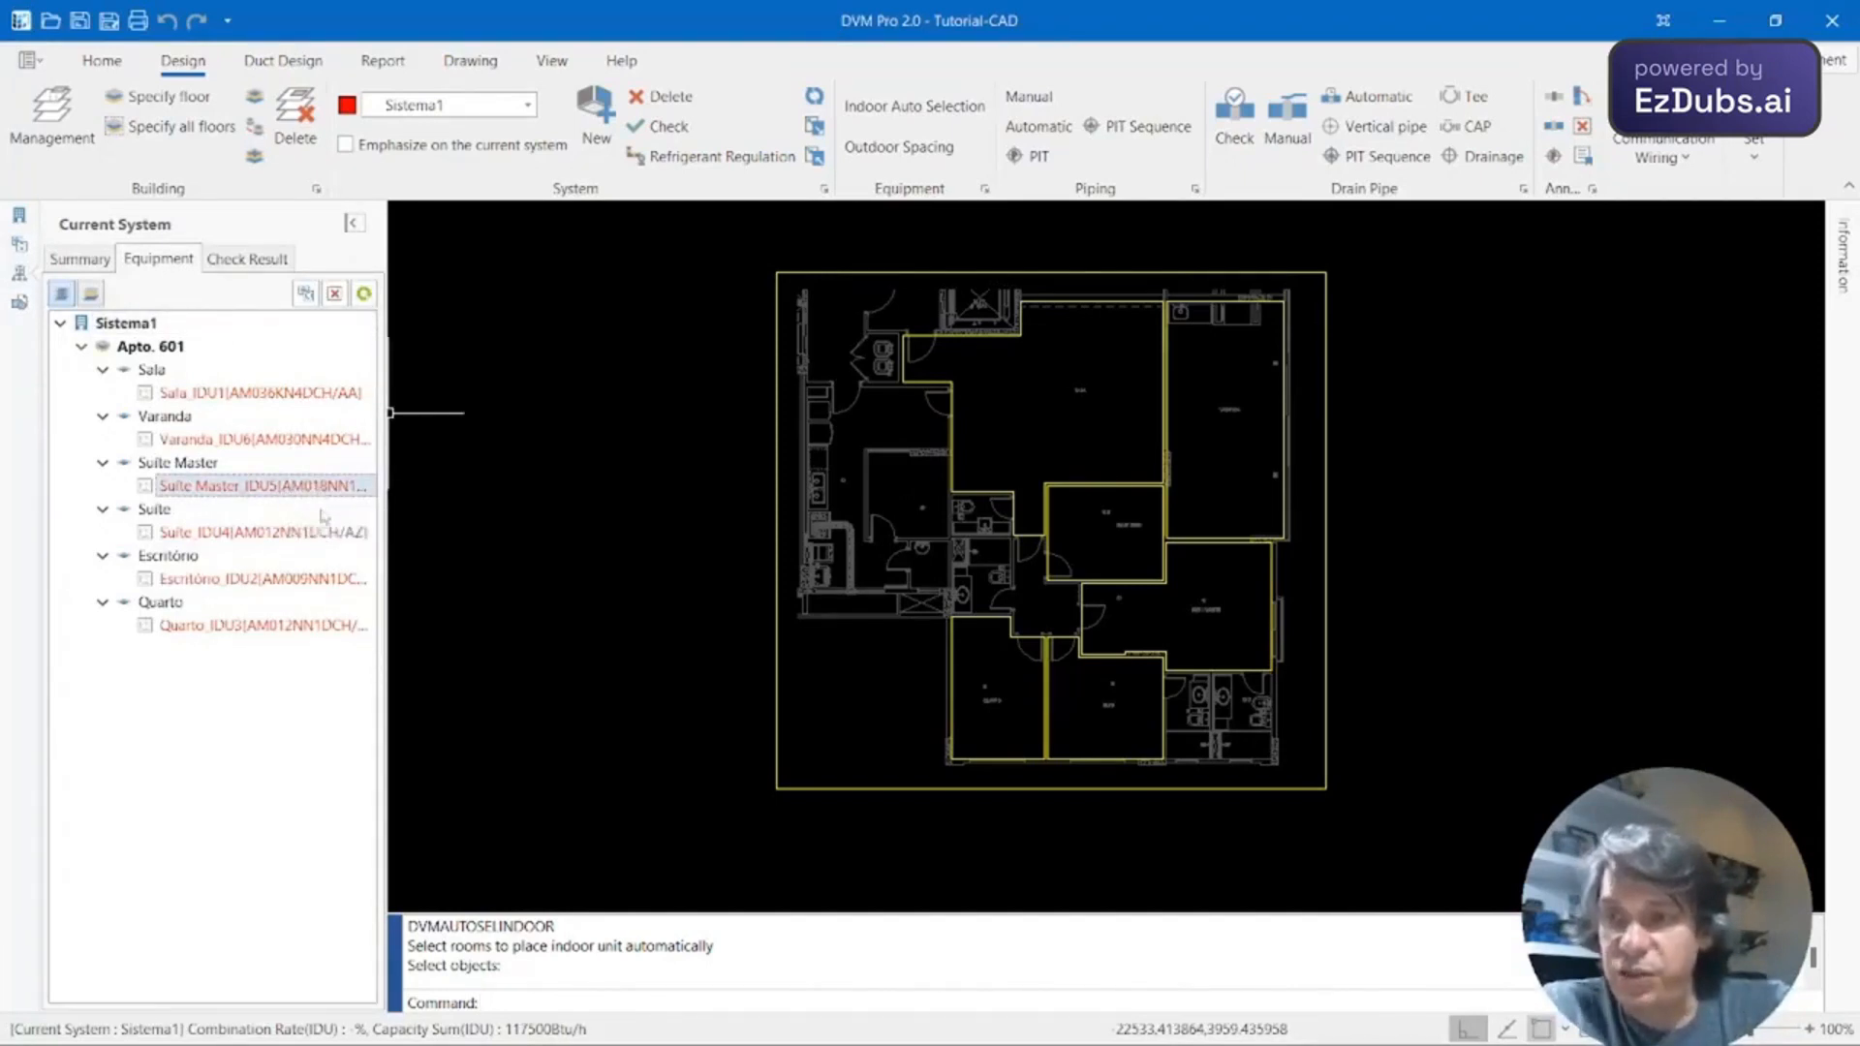
{"action": "left_click", "coordinate": [314, 539]}
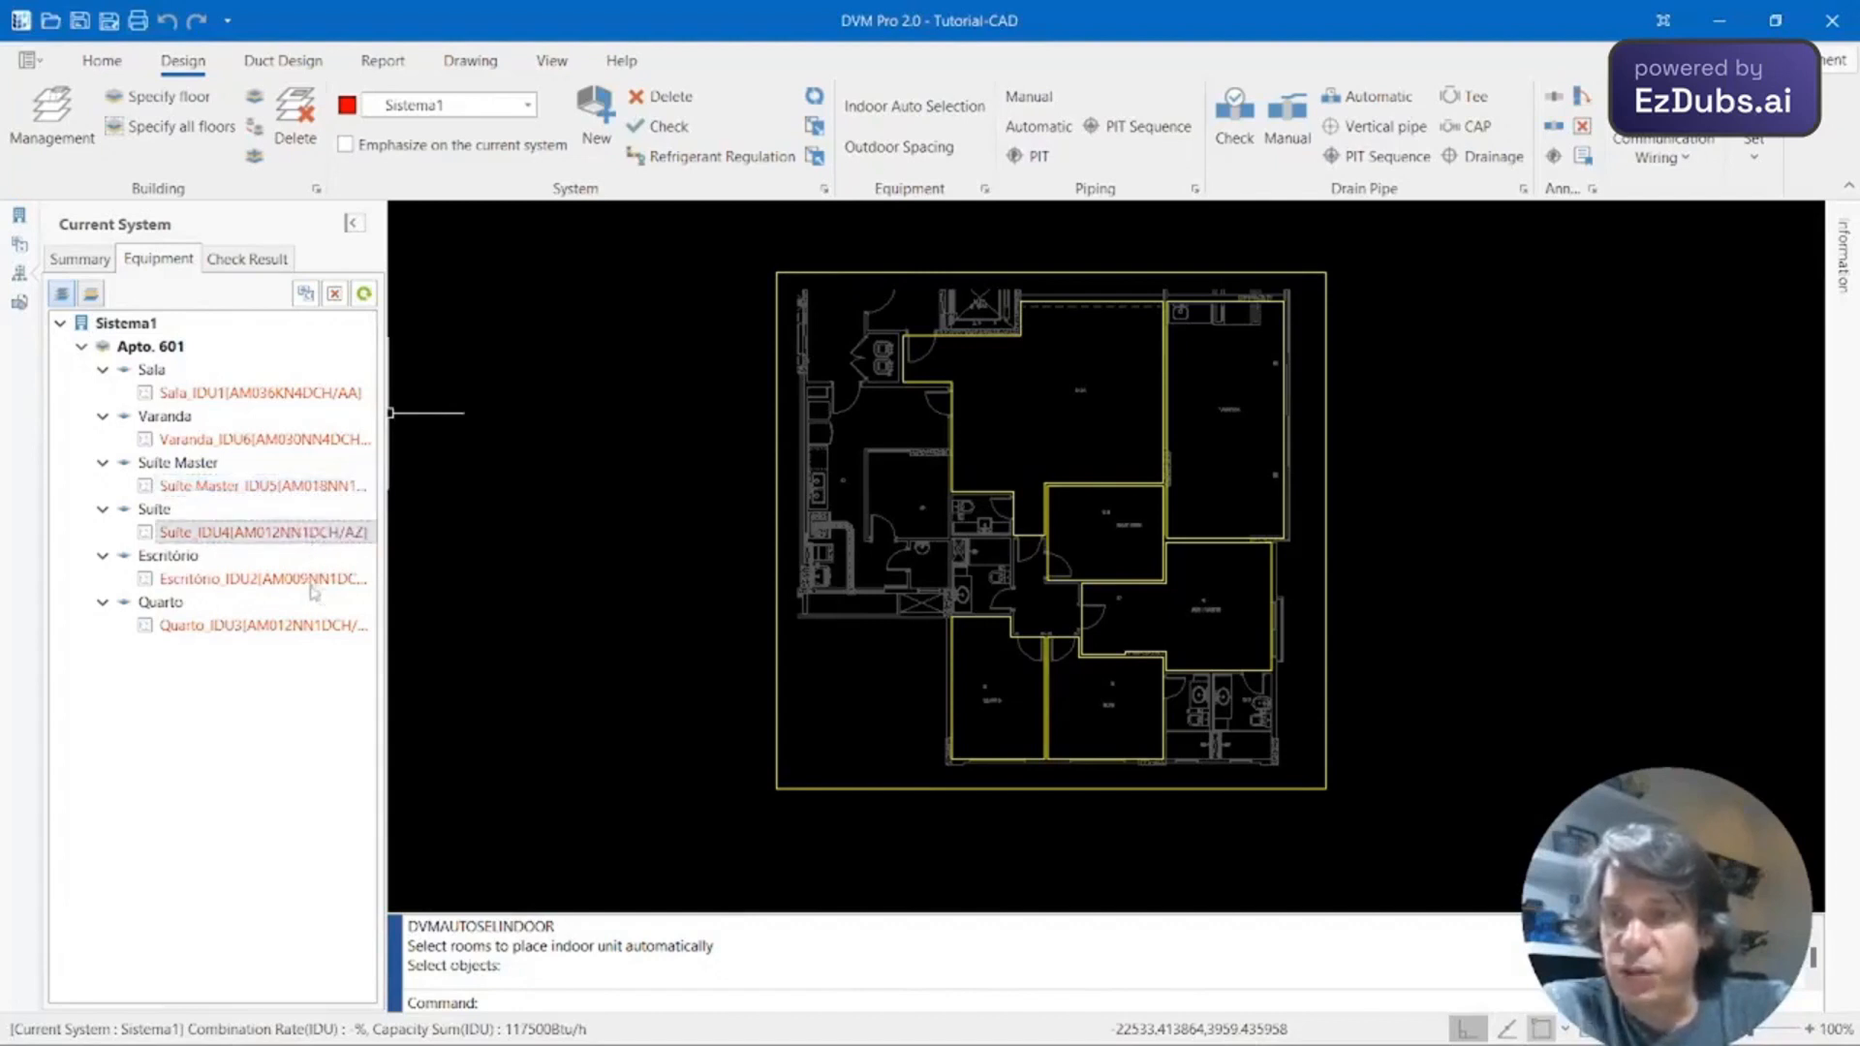
{"action": "left_click", "coordinate": [310, 581]}
{"action": "left_click", "coordinate": [305, 630]}
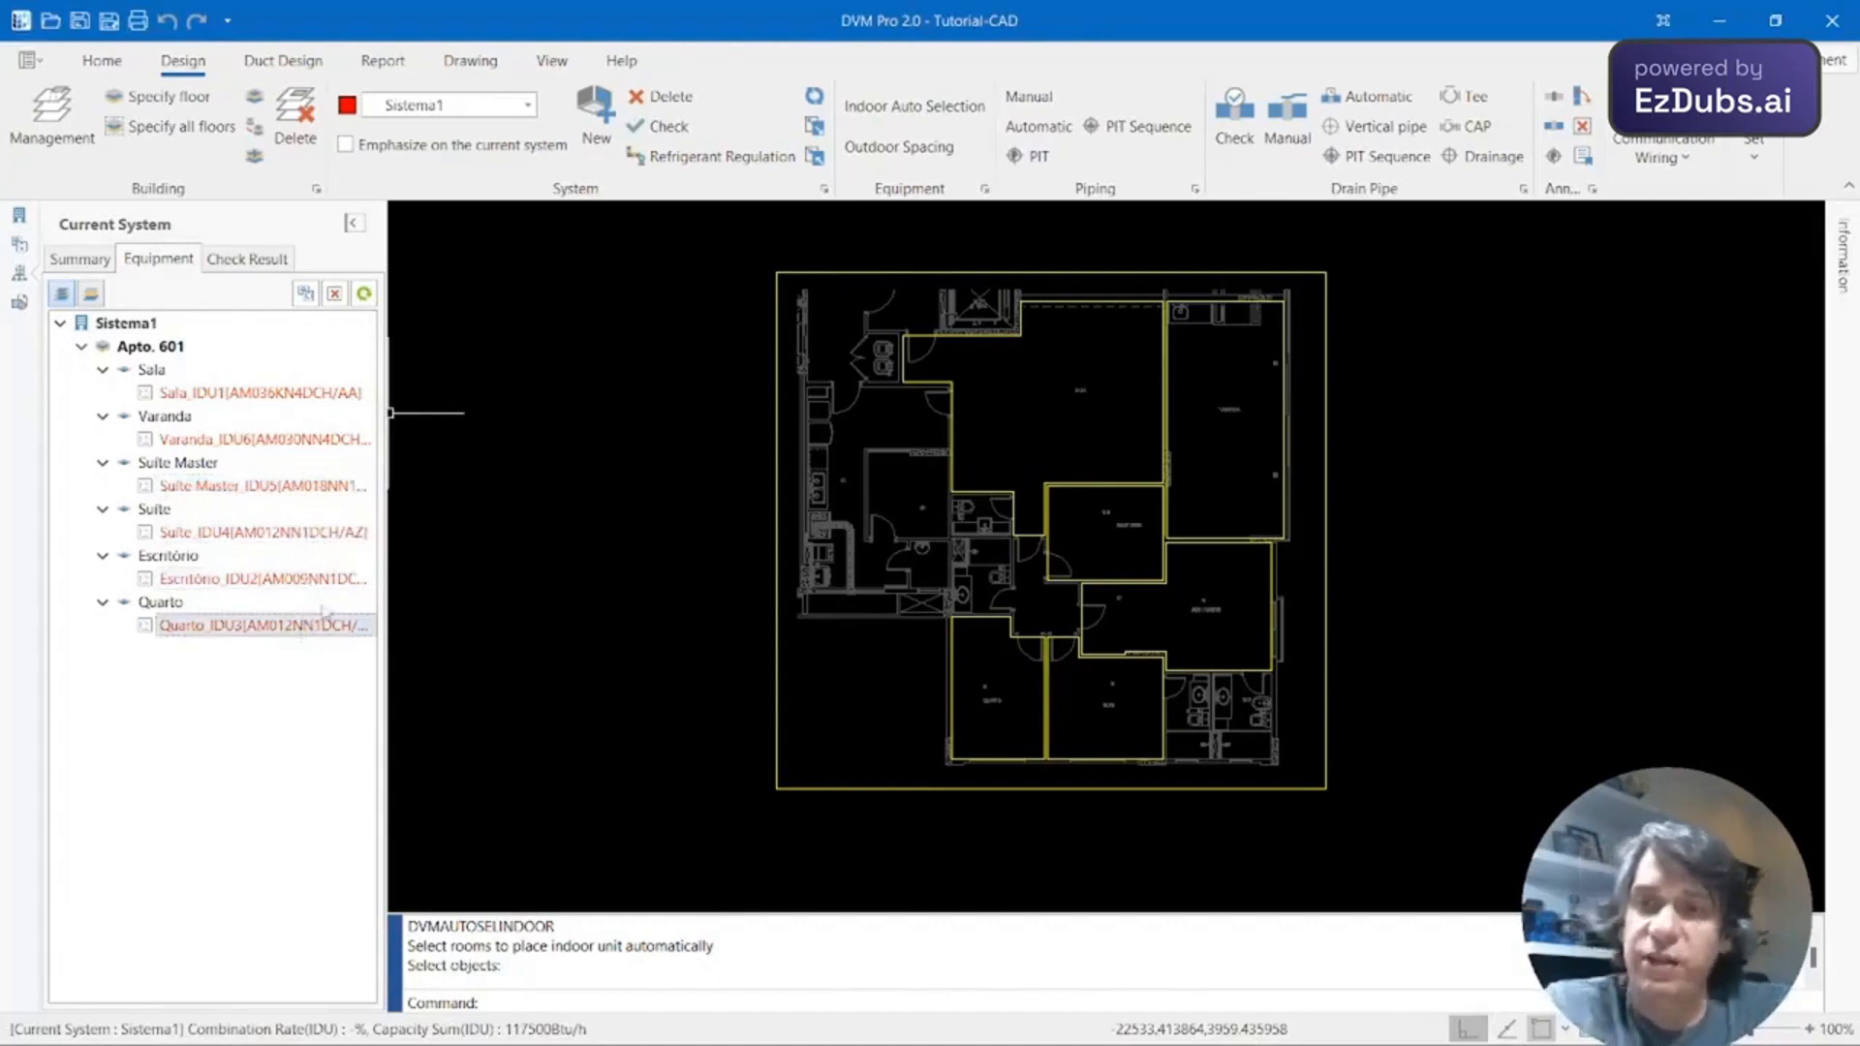
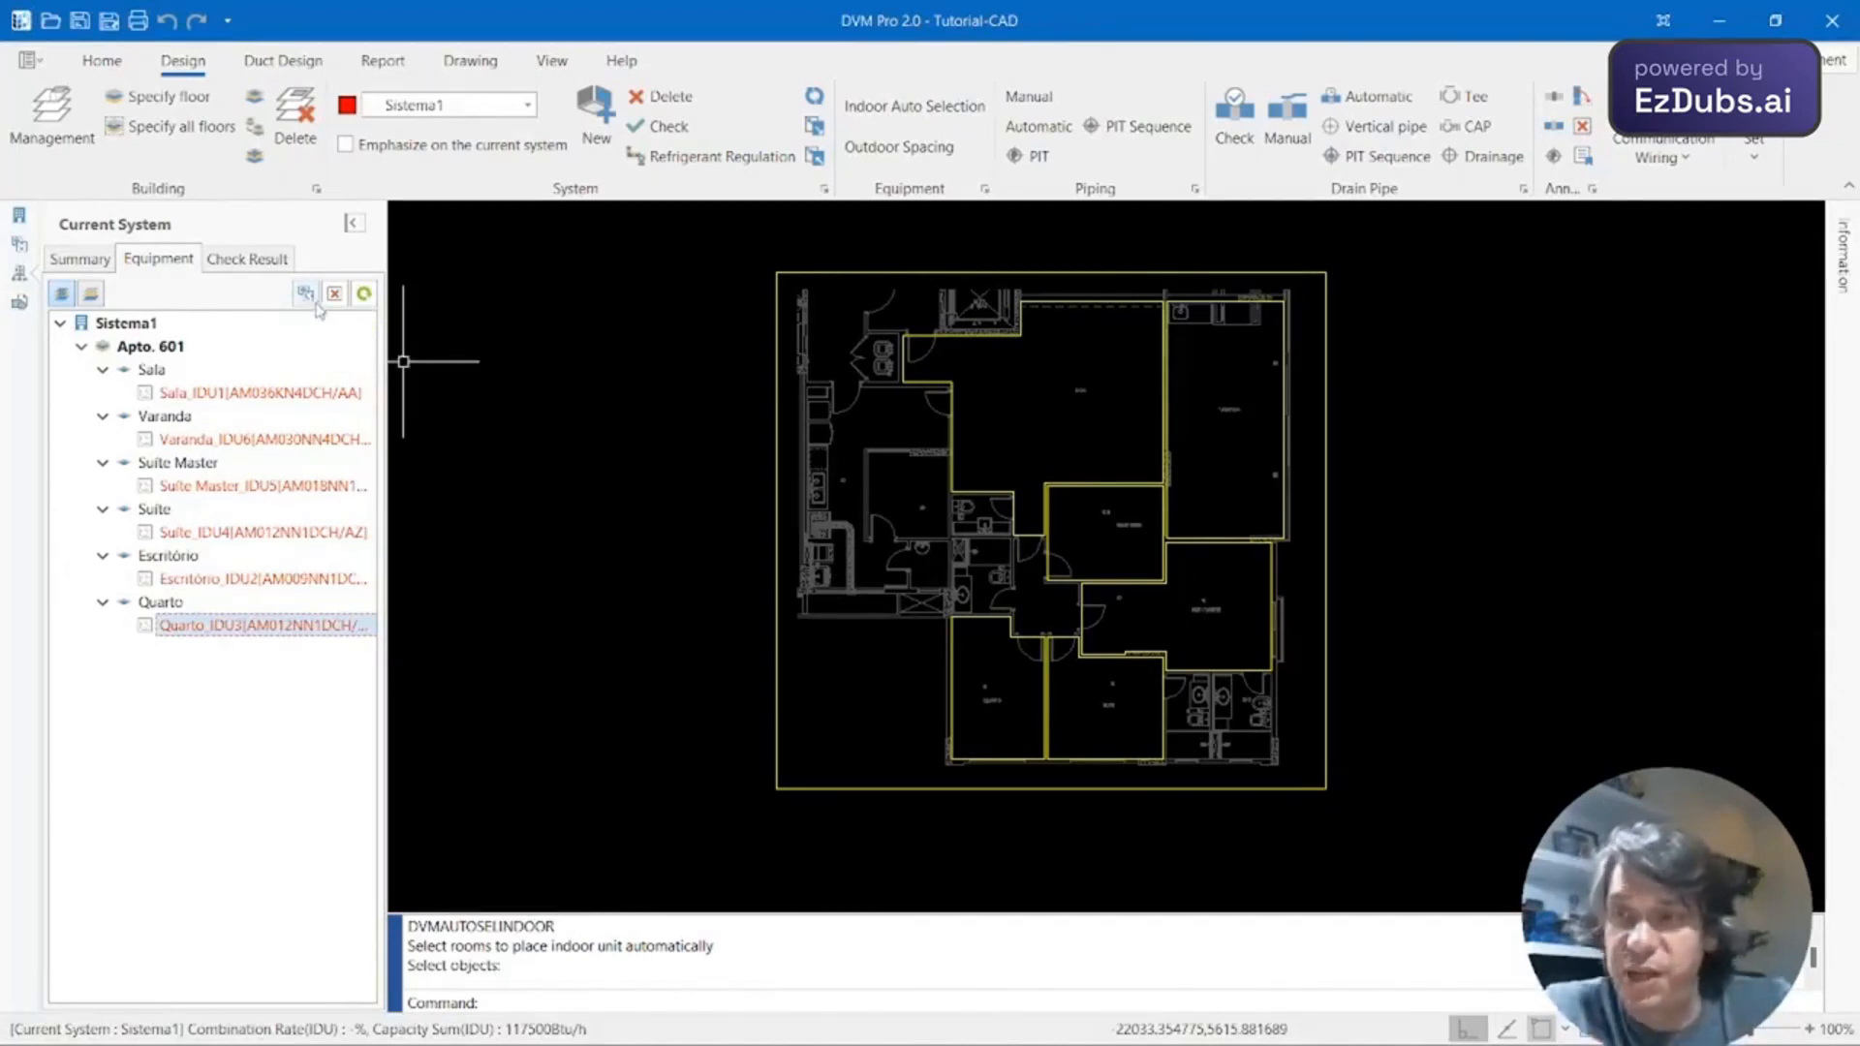
Place the Sala indoor unit near the middle of its room with user deployment and a rotation angle of 0.
{"action": "left_click", "coordinate": [289, 393]}
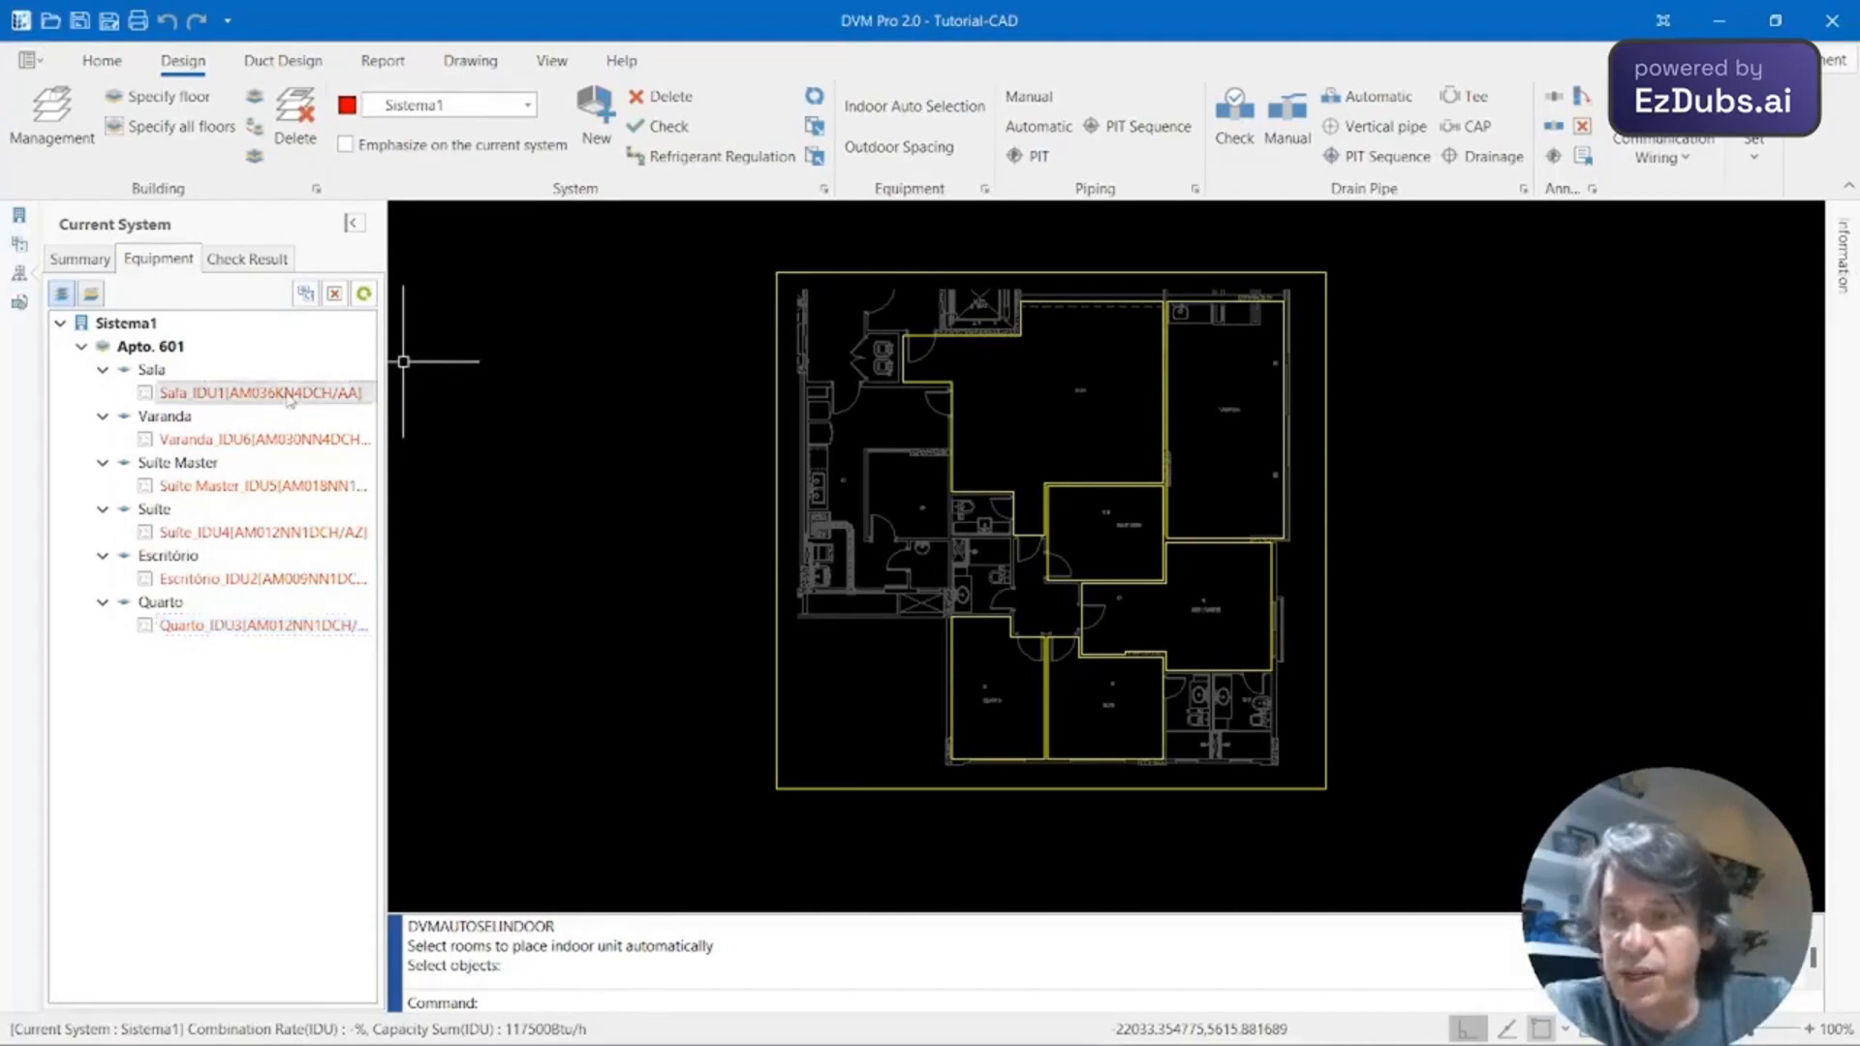
{"action": "left_click", "coordinate": [306, 294]}
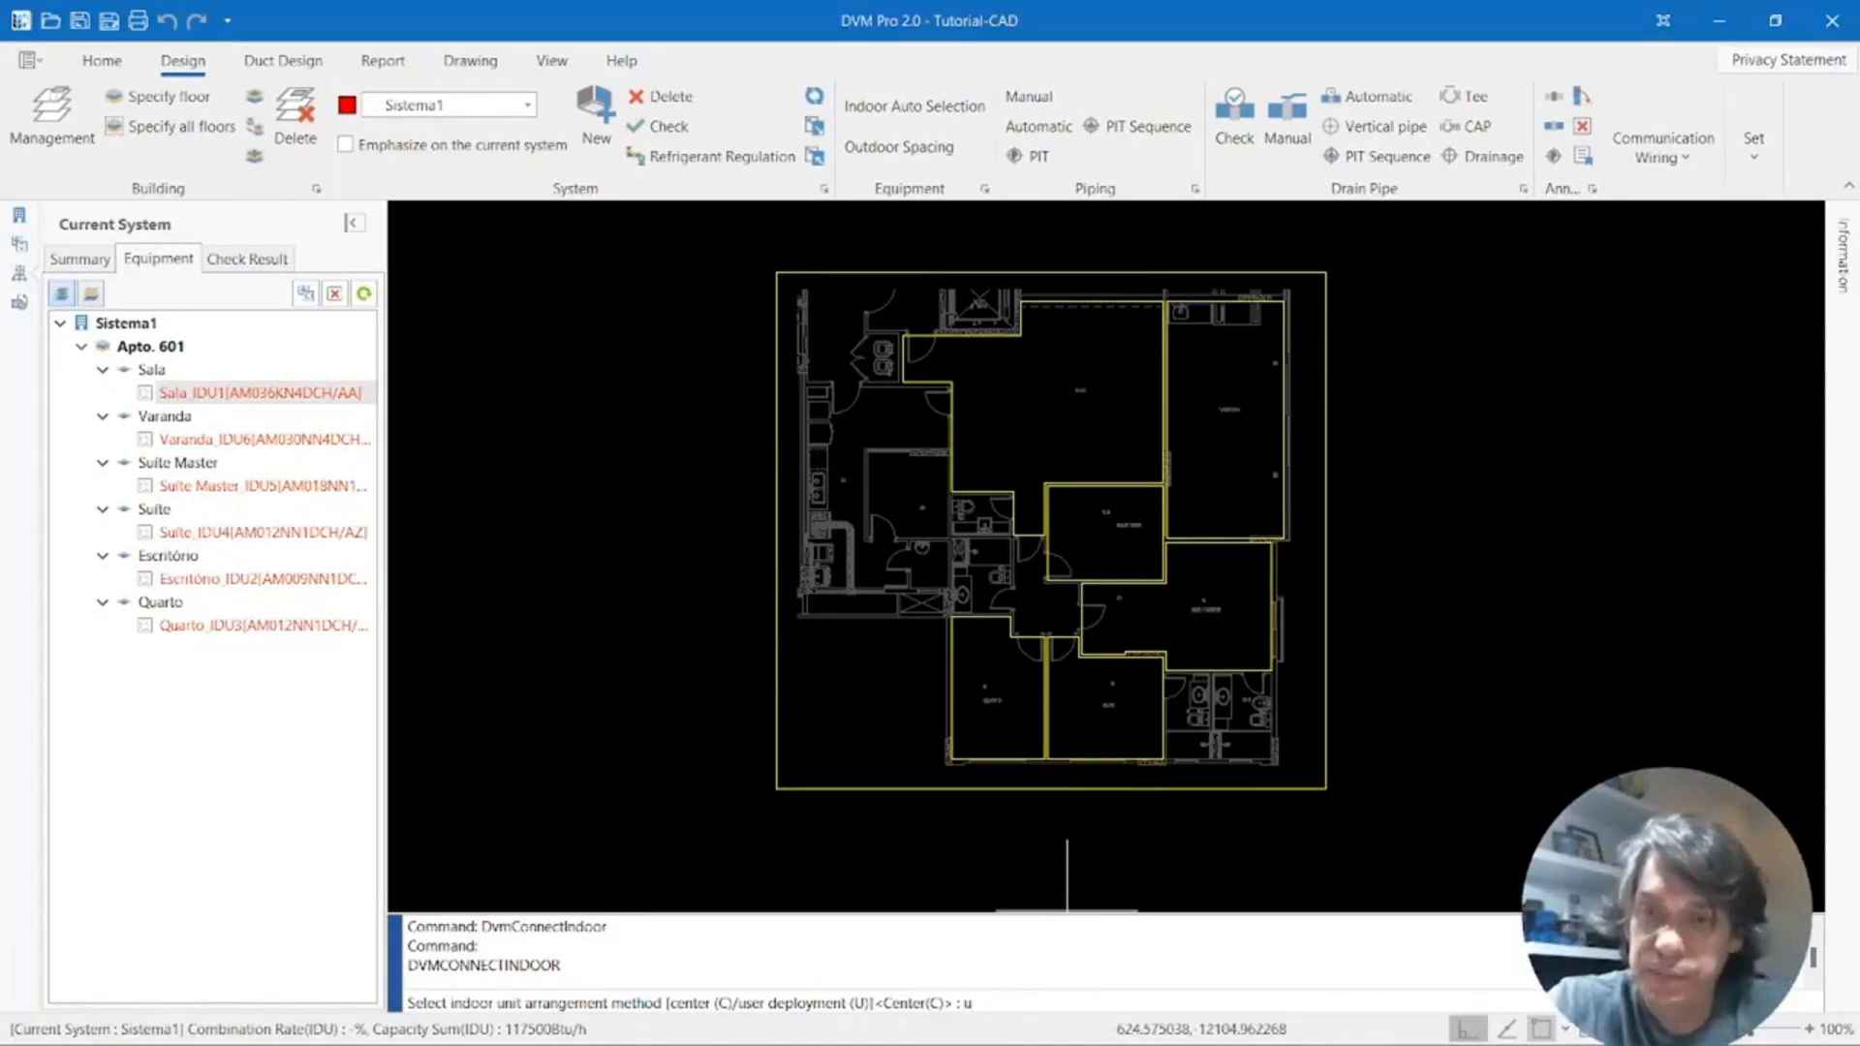
{"action": "key", "text": "Return"}
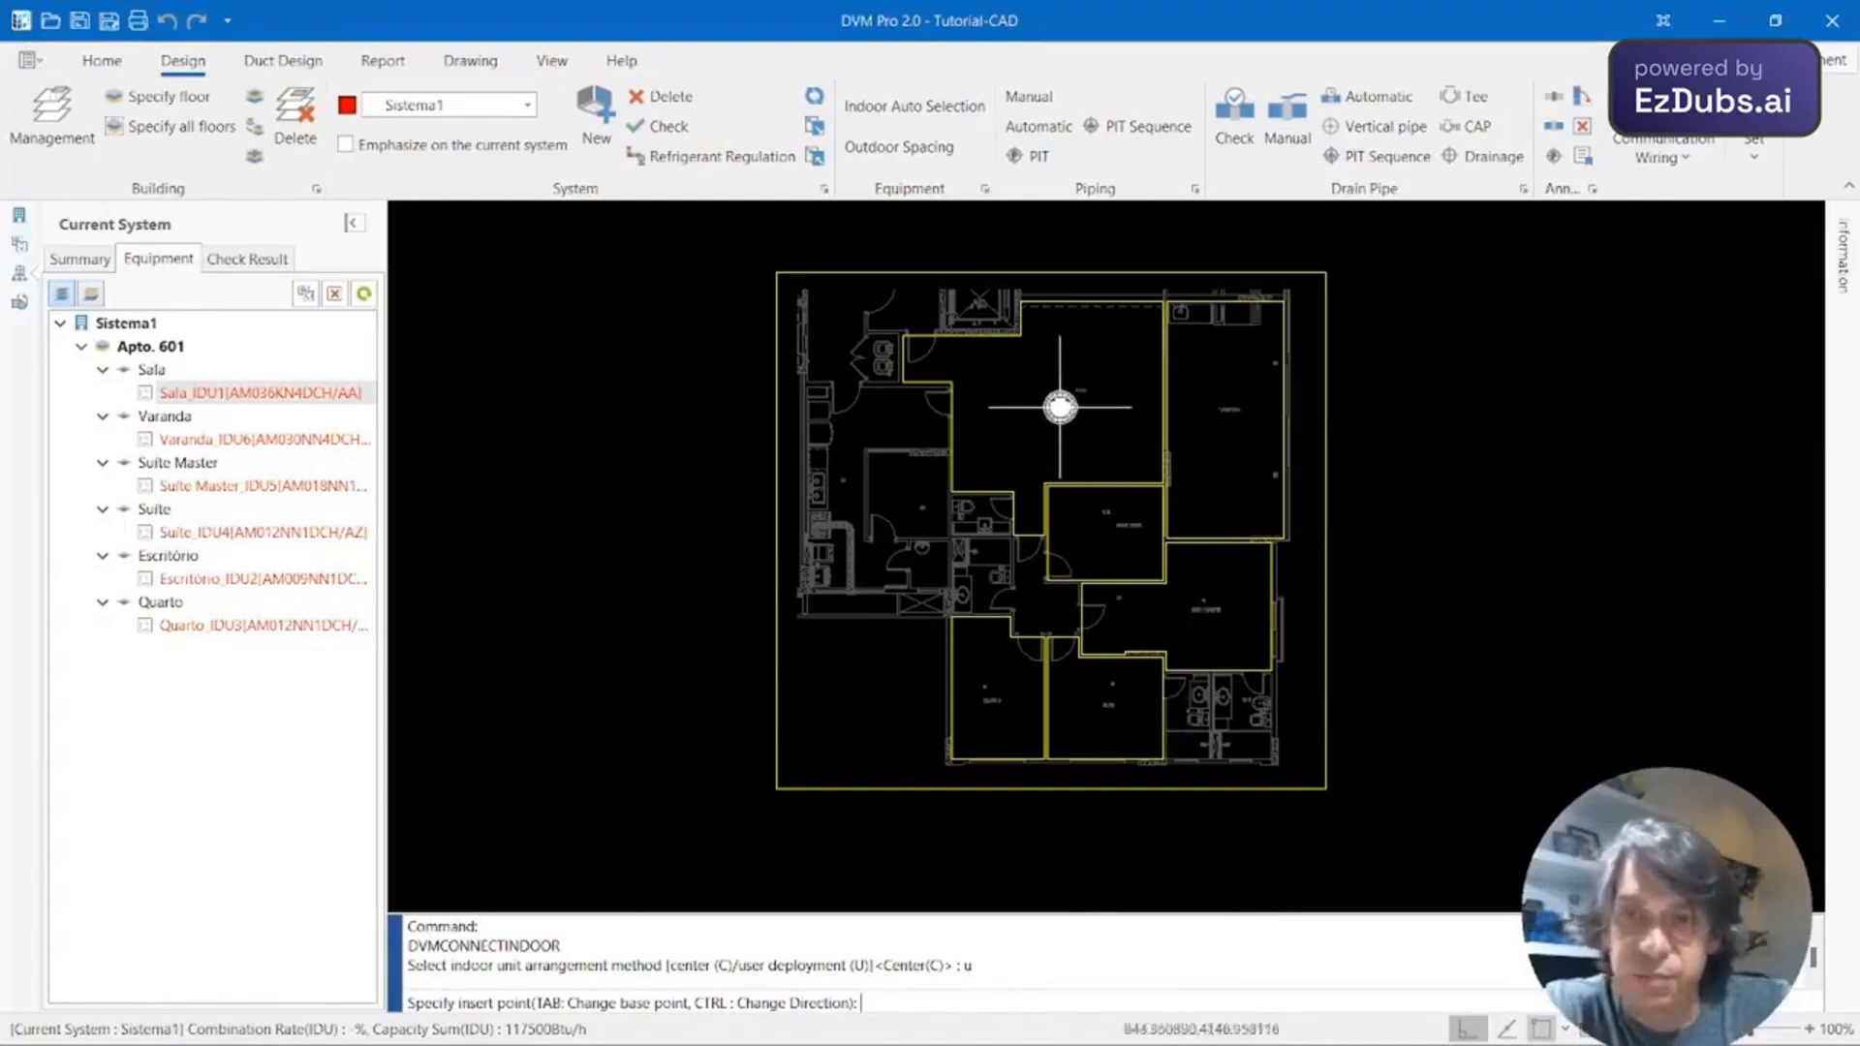
{"action": "scroll", "coordinate": [1065, 408], "scroll_direction": "up", "scroll_amount": 2}
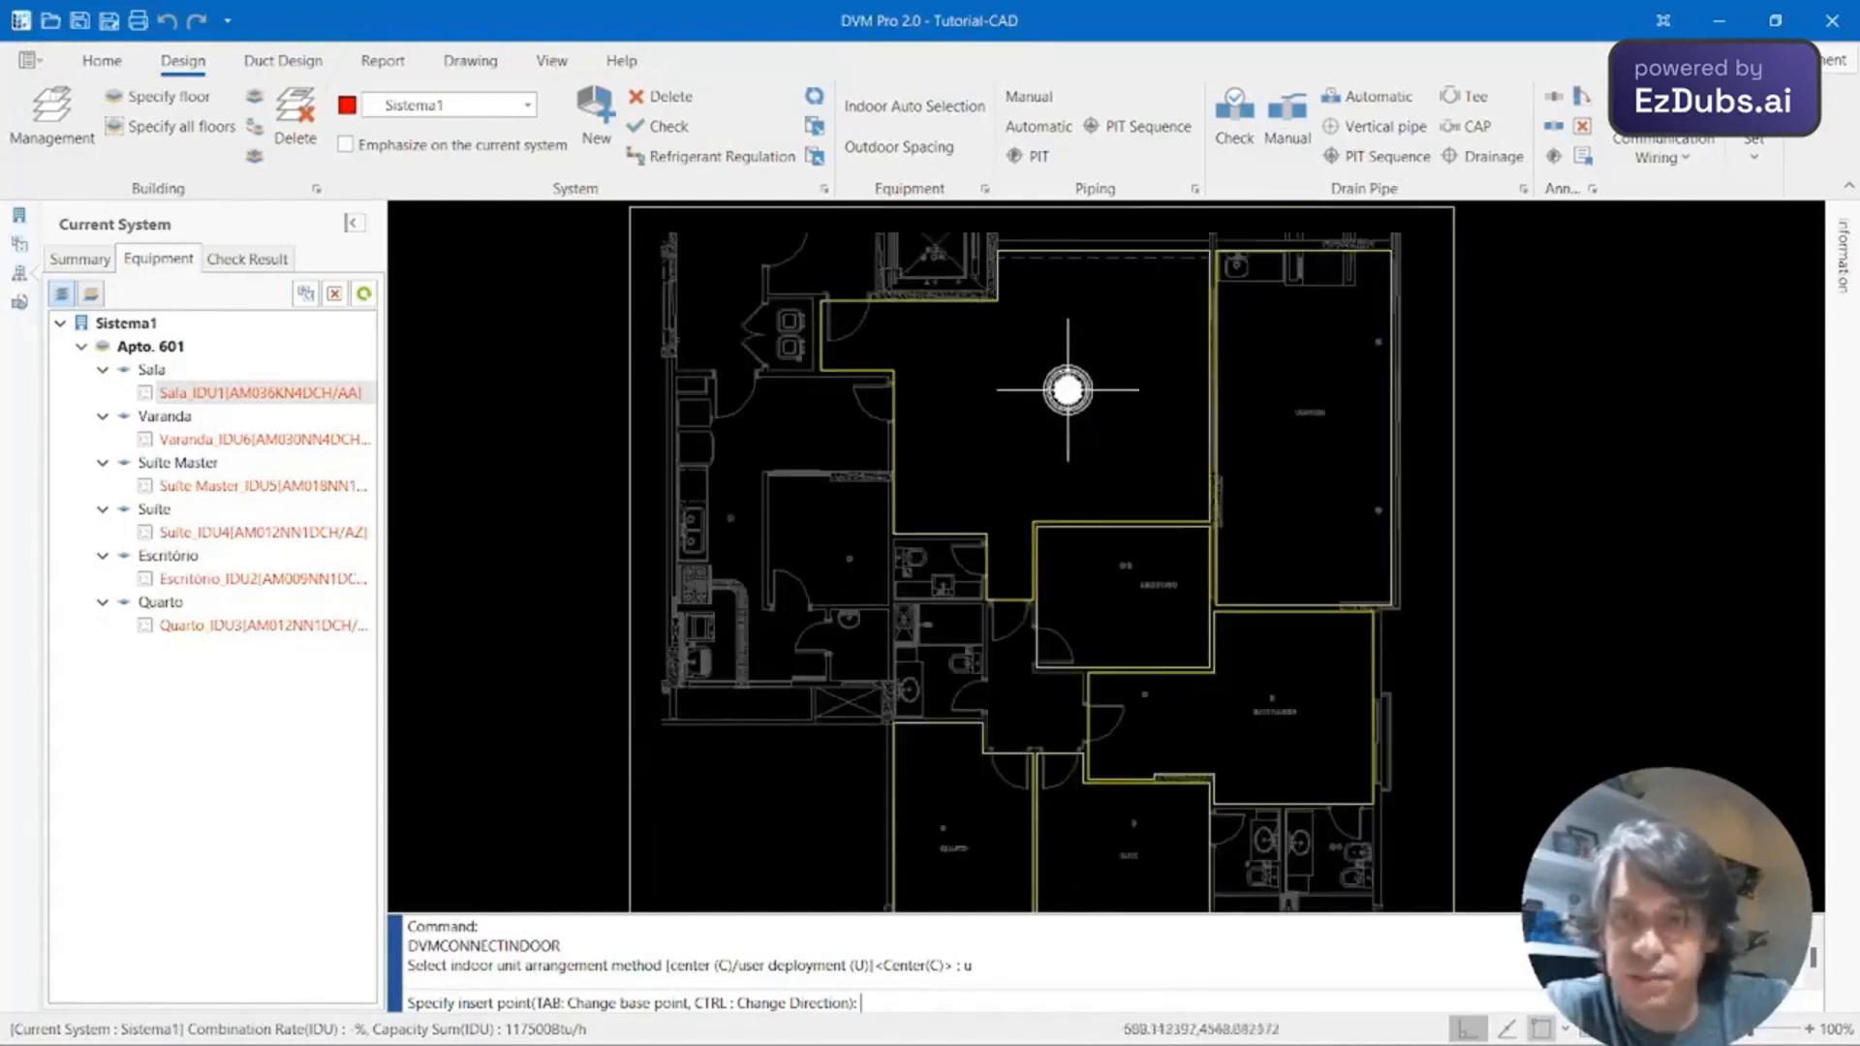
{"action": "left_click", "coordinate": [1066, 389]}
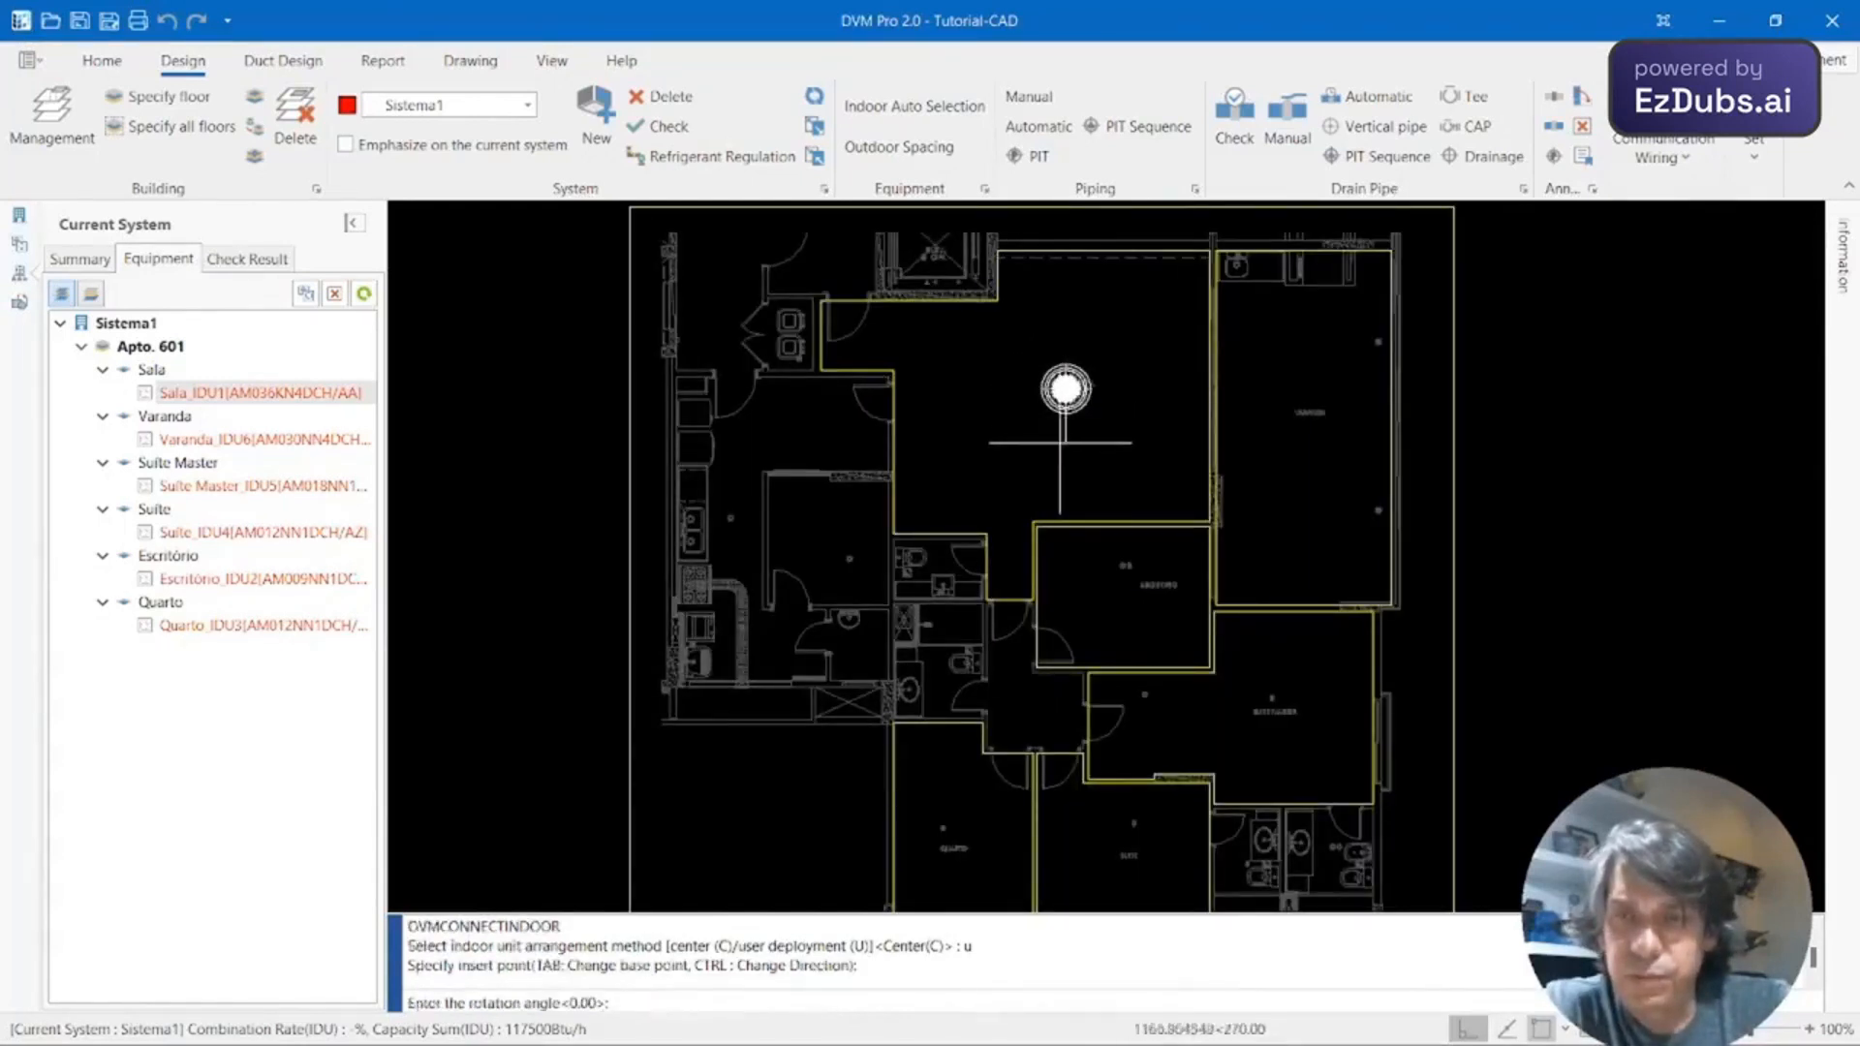
{"action": "key", "text": "Return"}
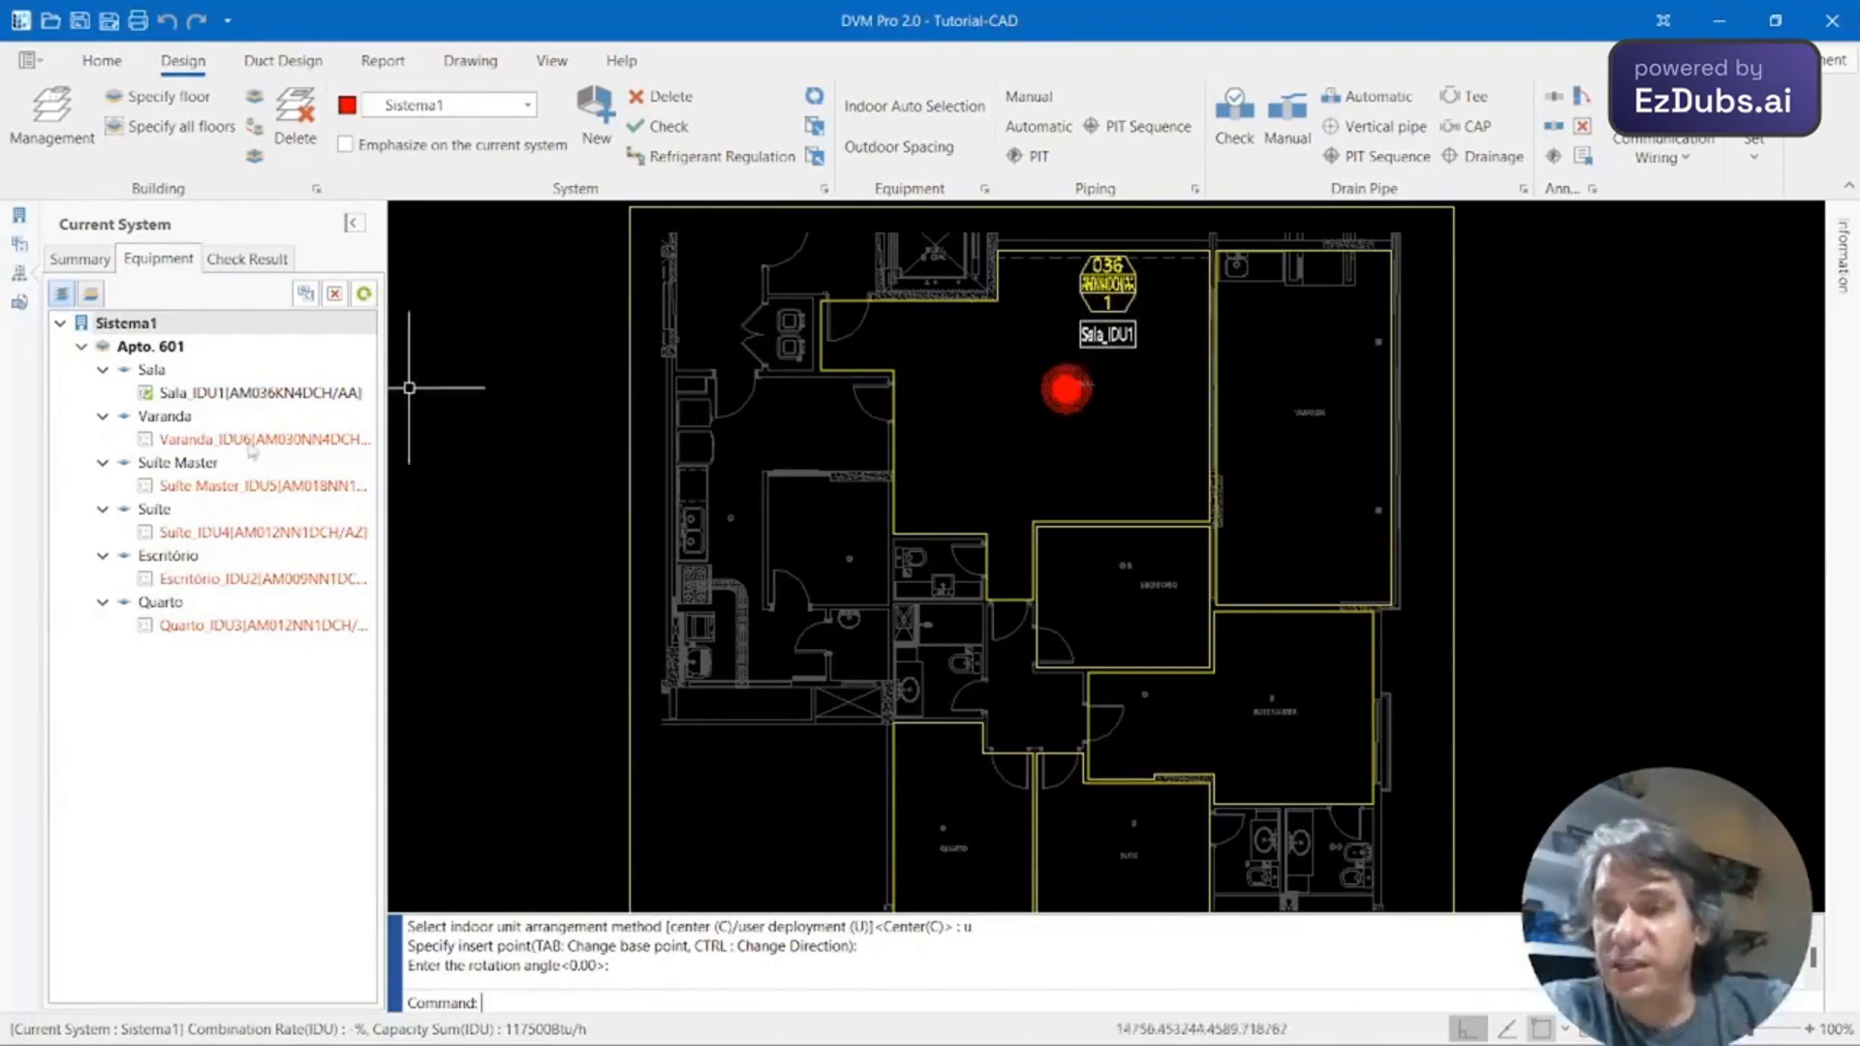
Place the Varanda indoor unit with the center arrangement, selecting the Varanda room and using a rotation angle of 0.
{"action": "left_click", "coordinate": [305, 292]}
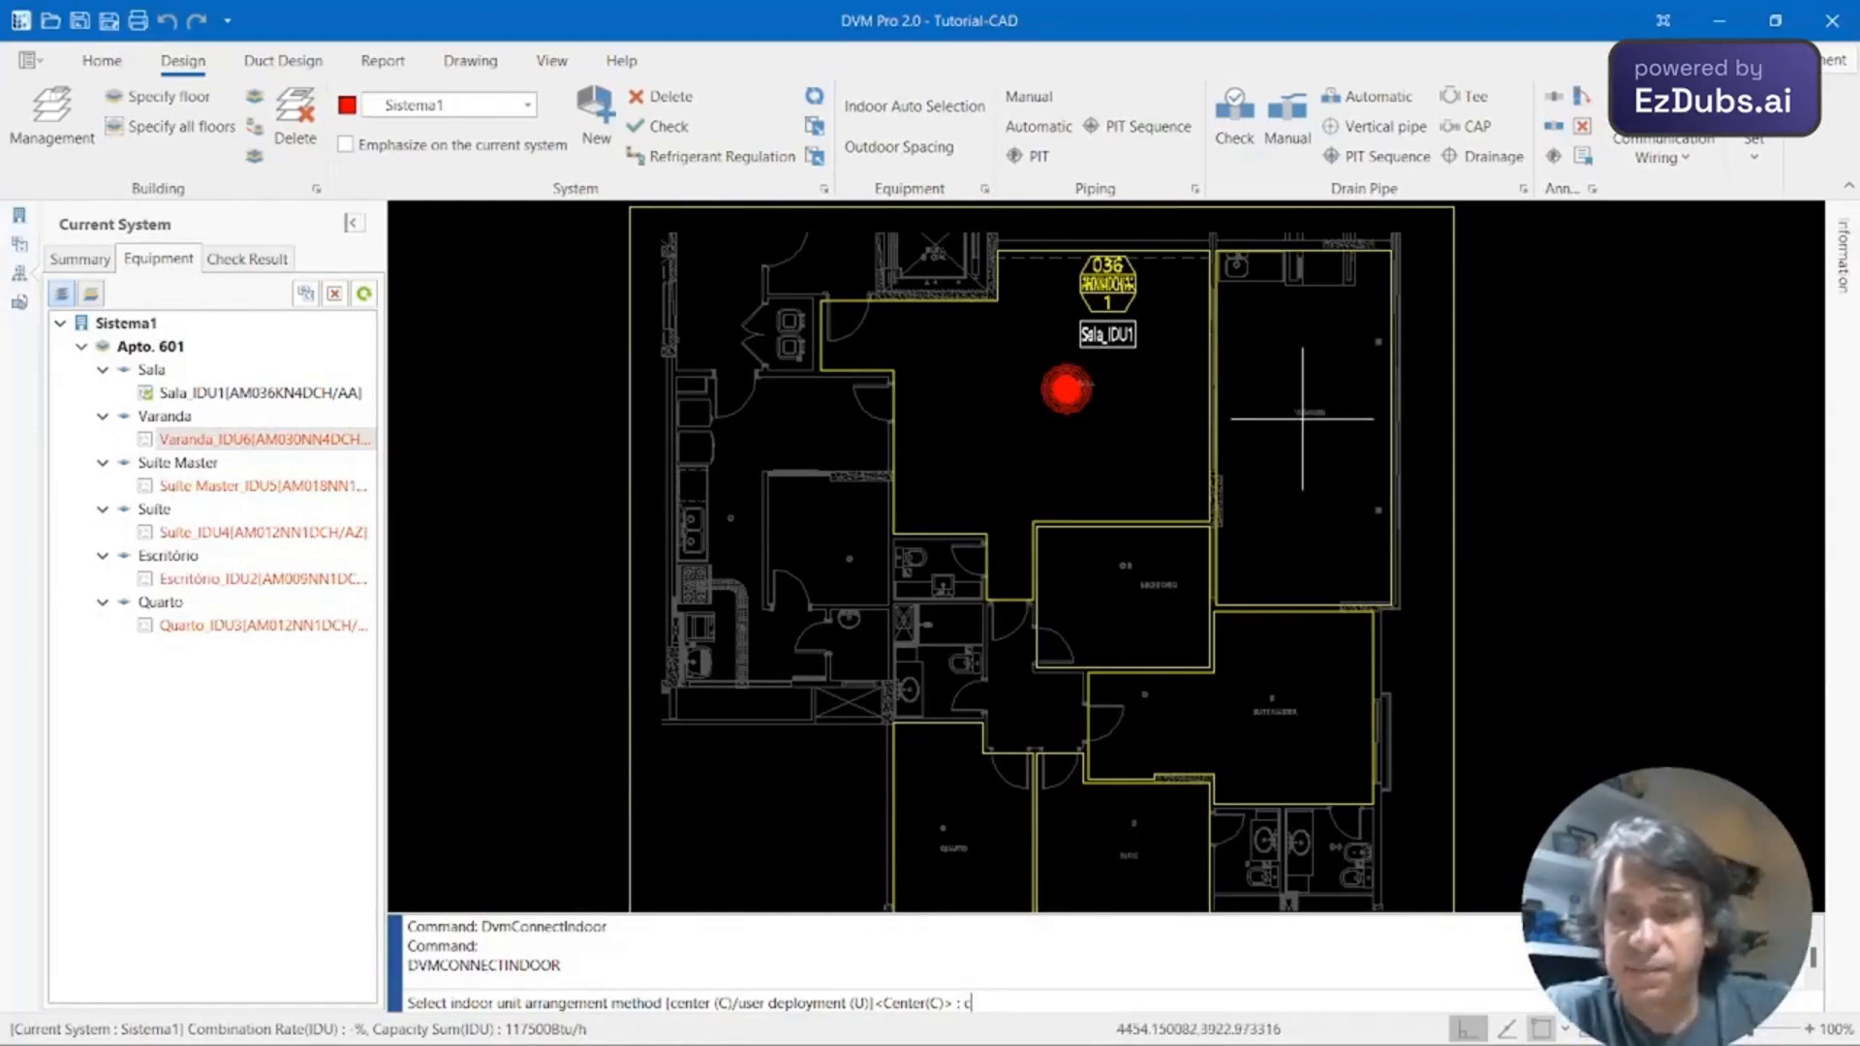
{"action": "key", "text": "Return"}
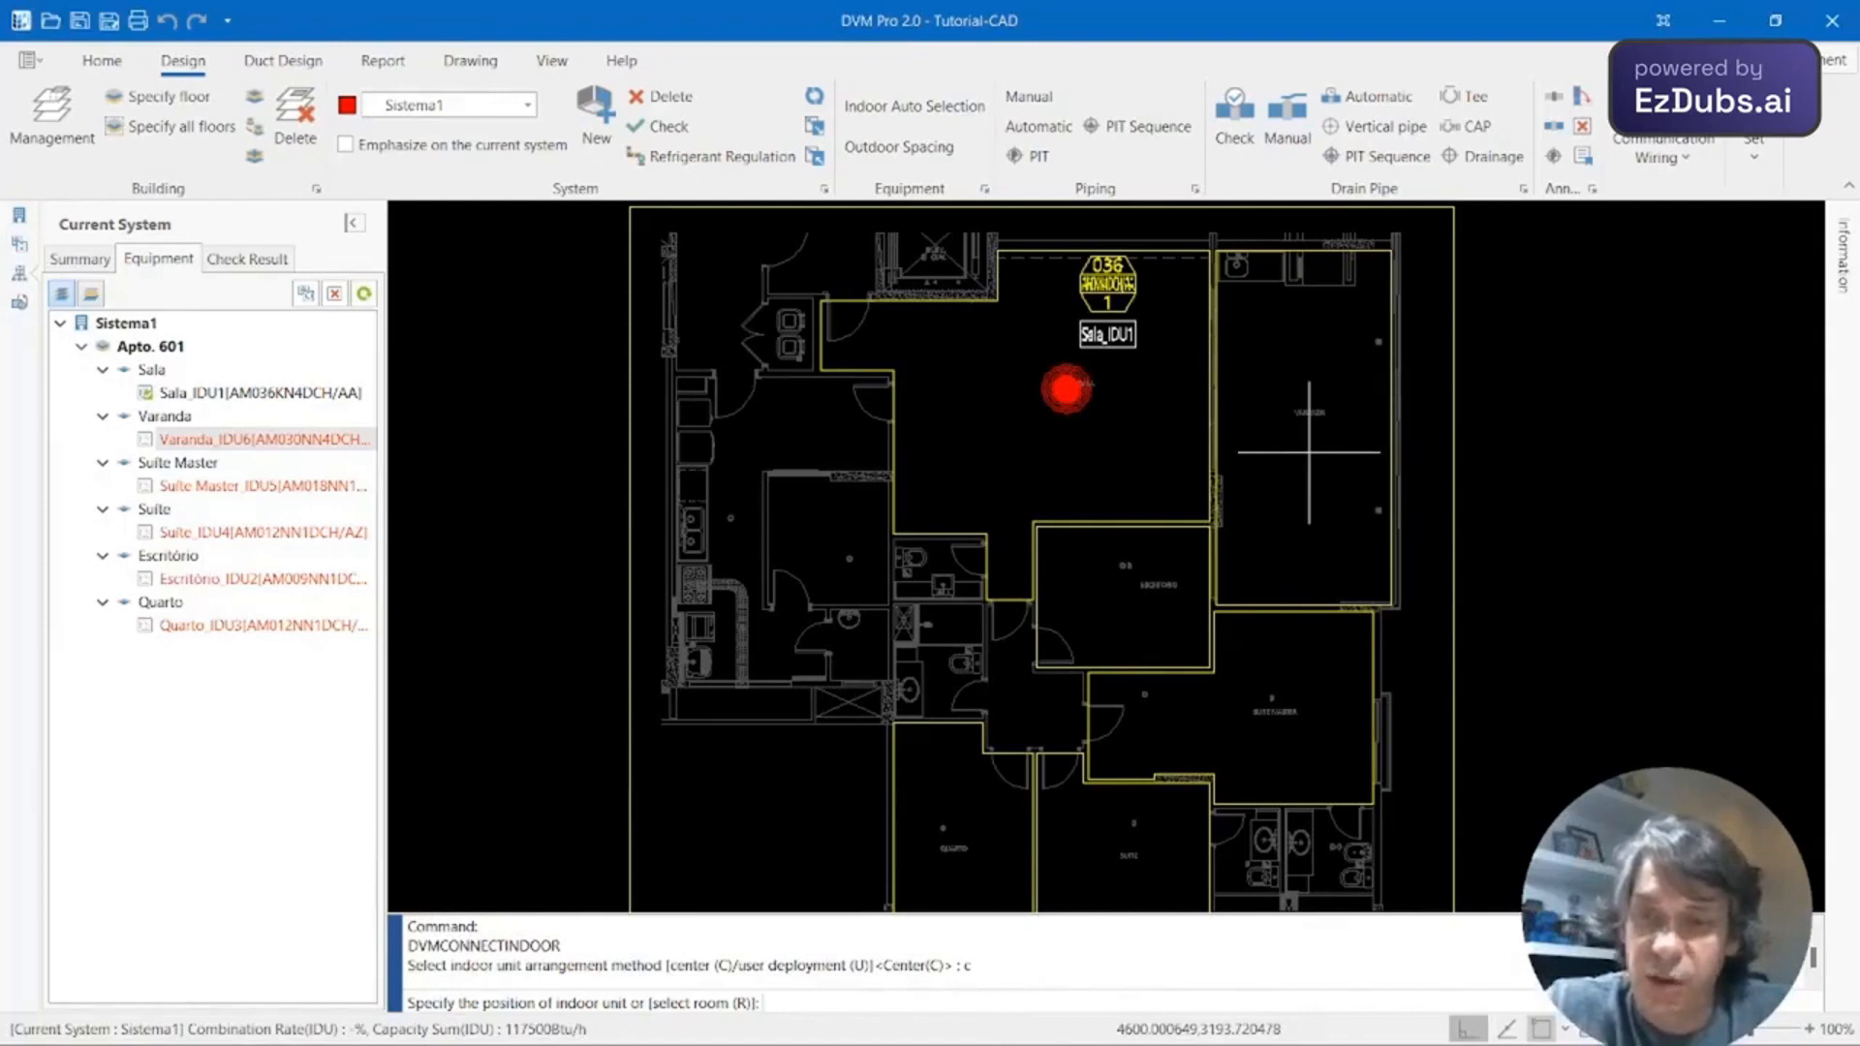
{"action": "key", "text": "Return"}
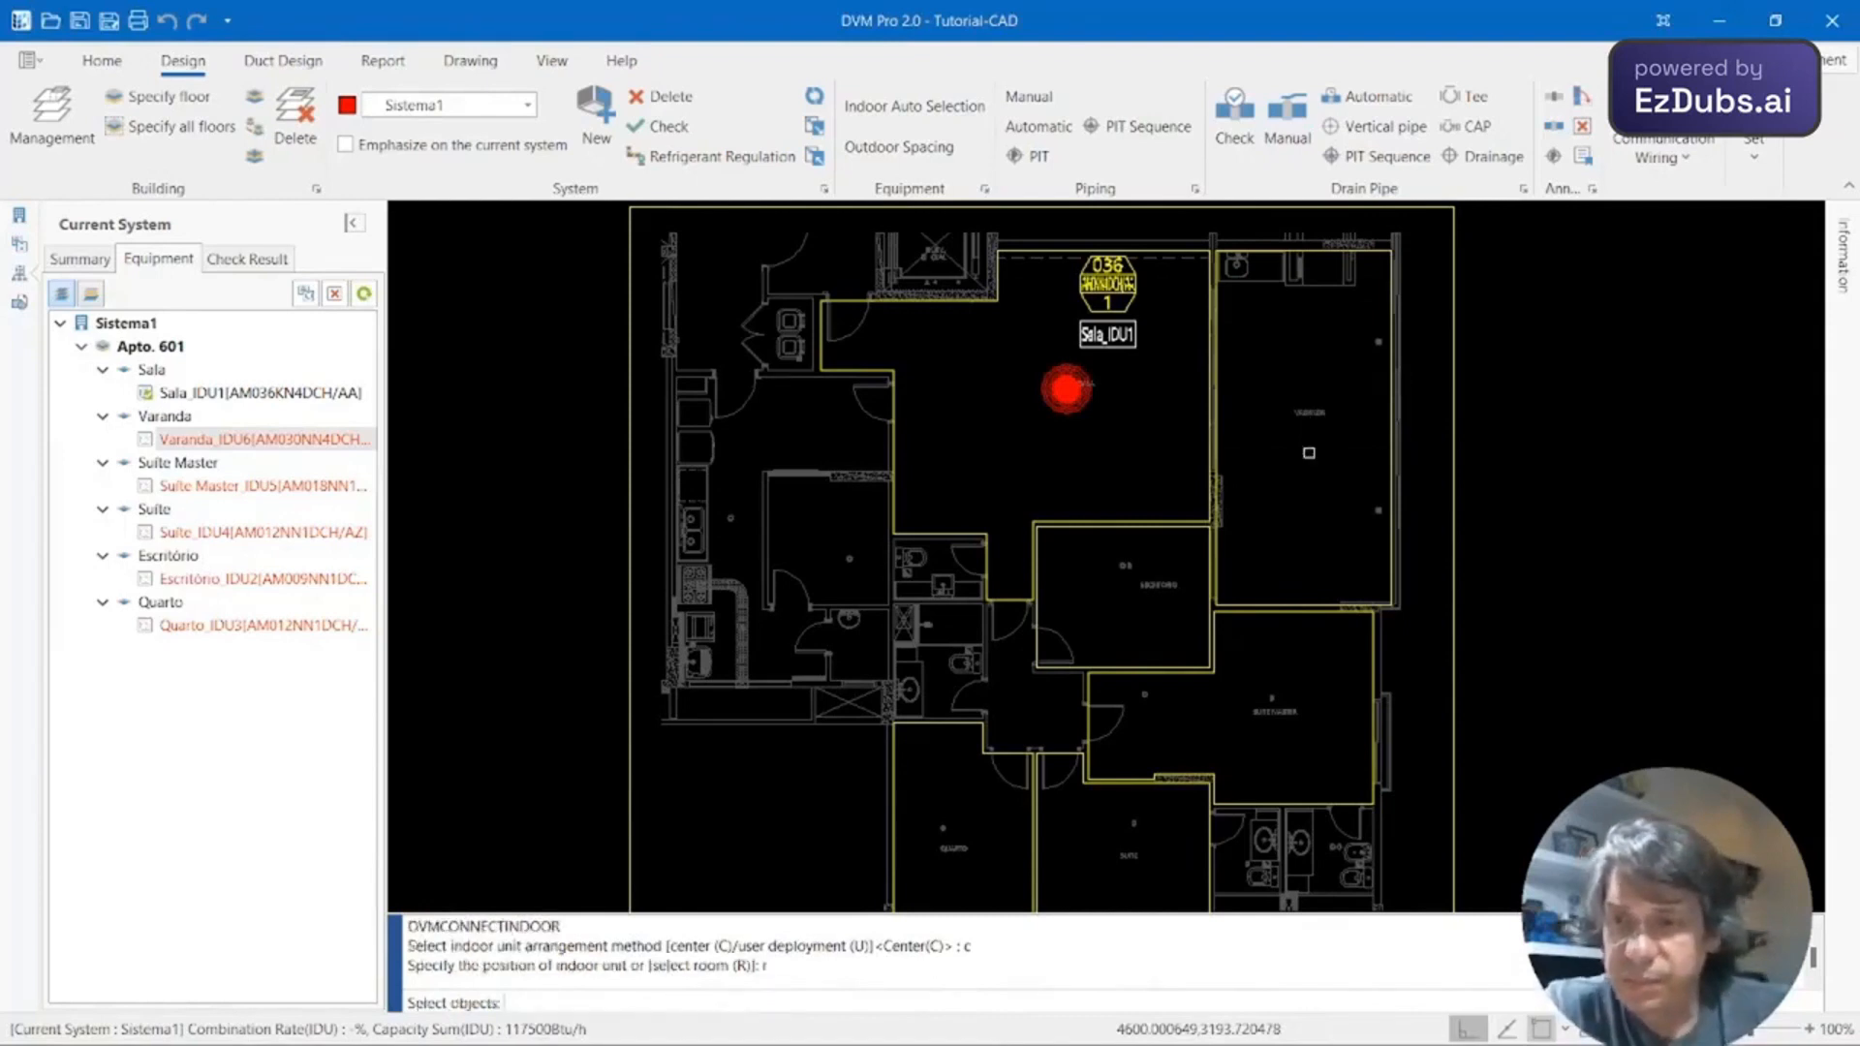
{"action": "left_click", "coordinate": [1287, 606]}
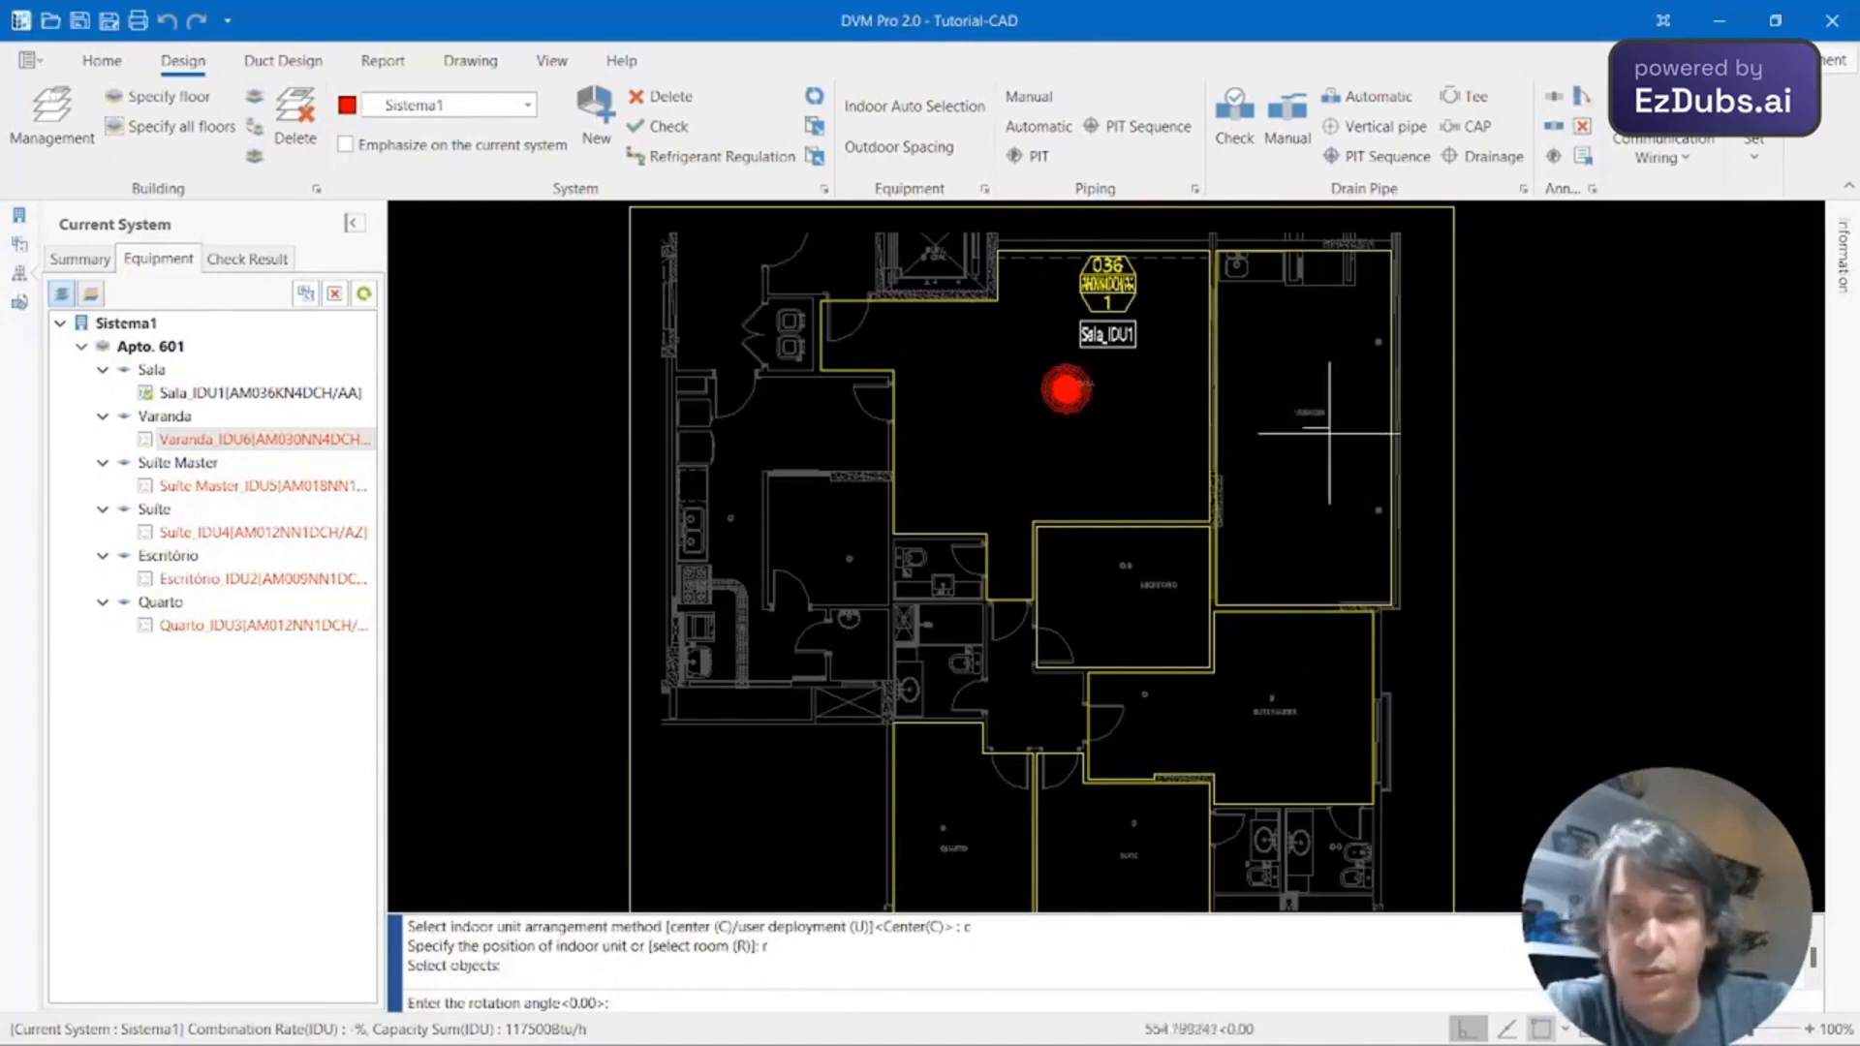
{"action": "key", "text": "Return"}
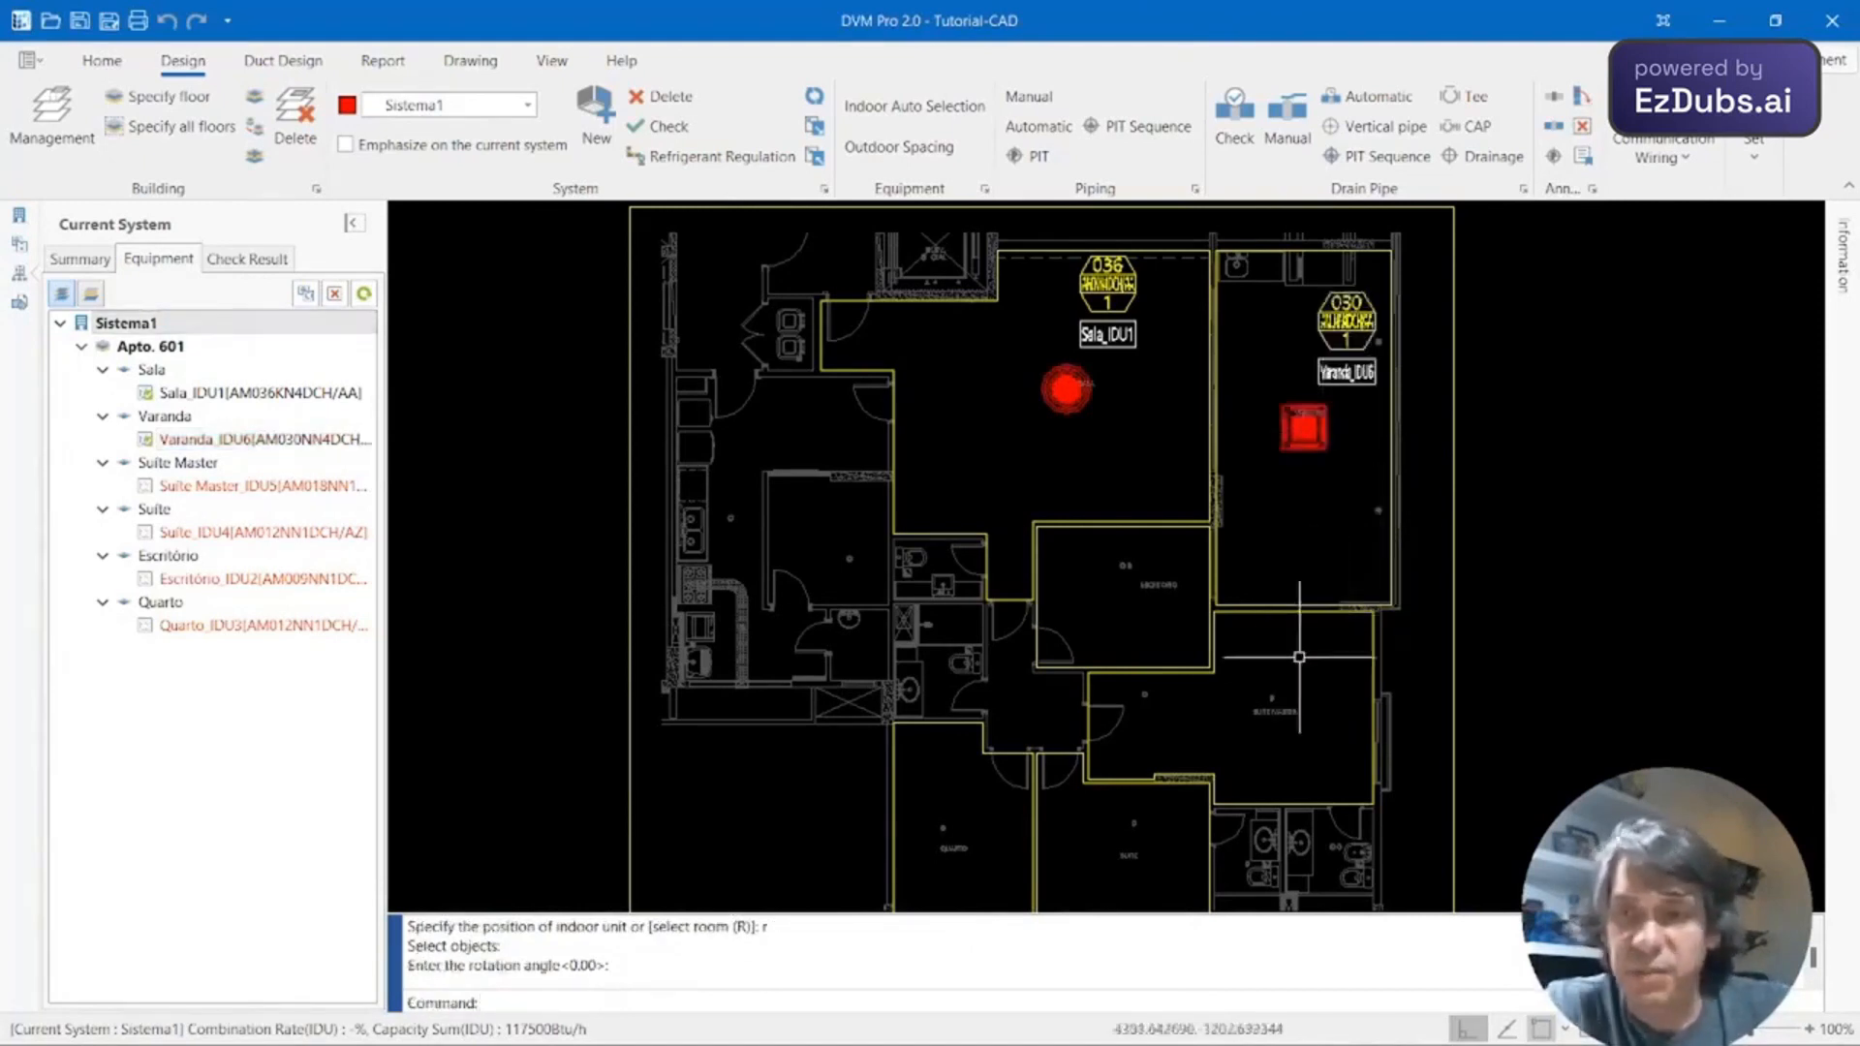
Place the Suite Master indoor unit vertically between the room's entry area and its main area, with a separation distance of 300.
{"action": "left_click", "coordinate": [269, 487]}
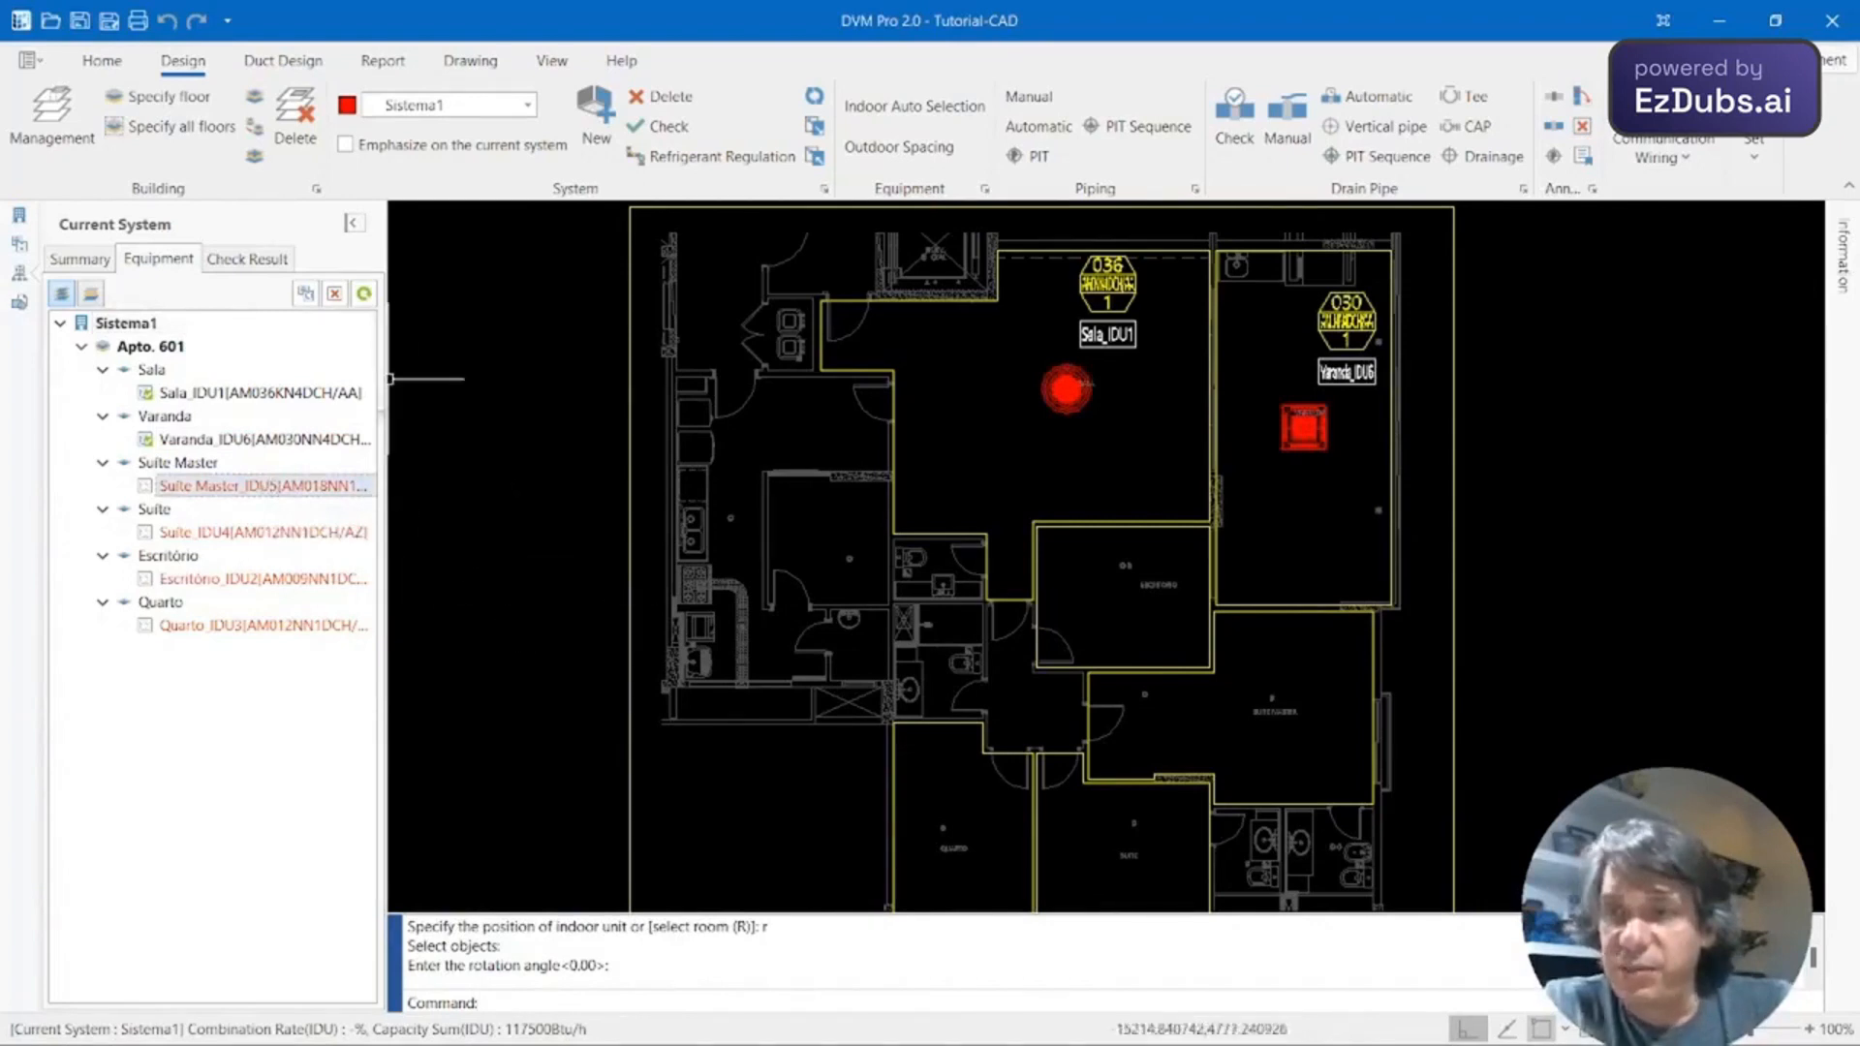
{"action": "left_click", "coordinate": [305, 295]}
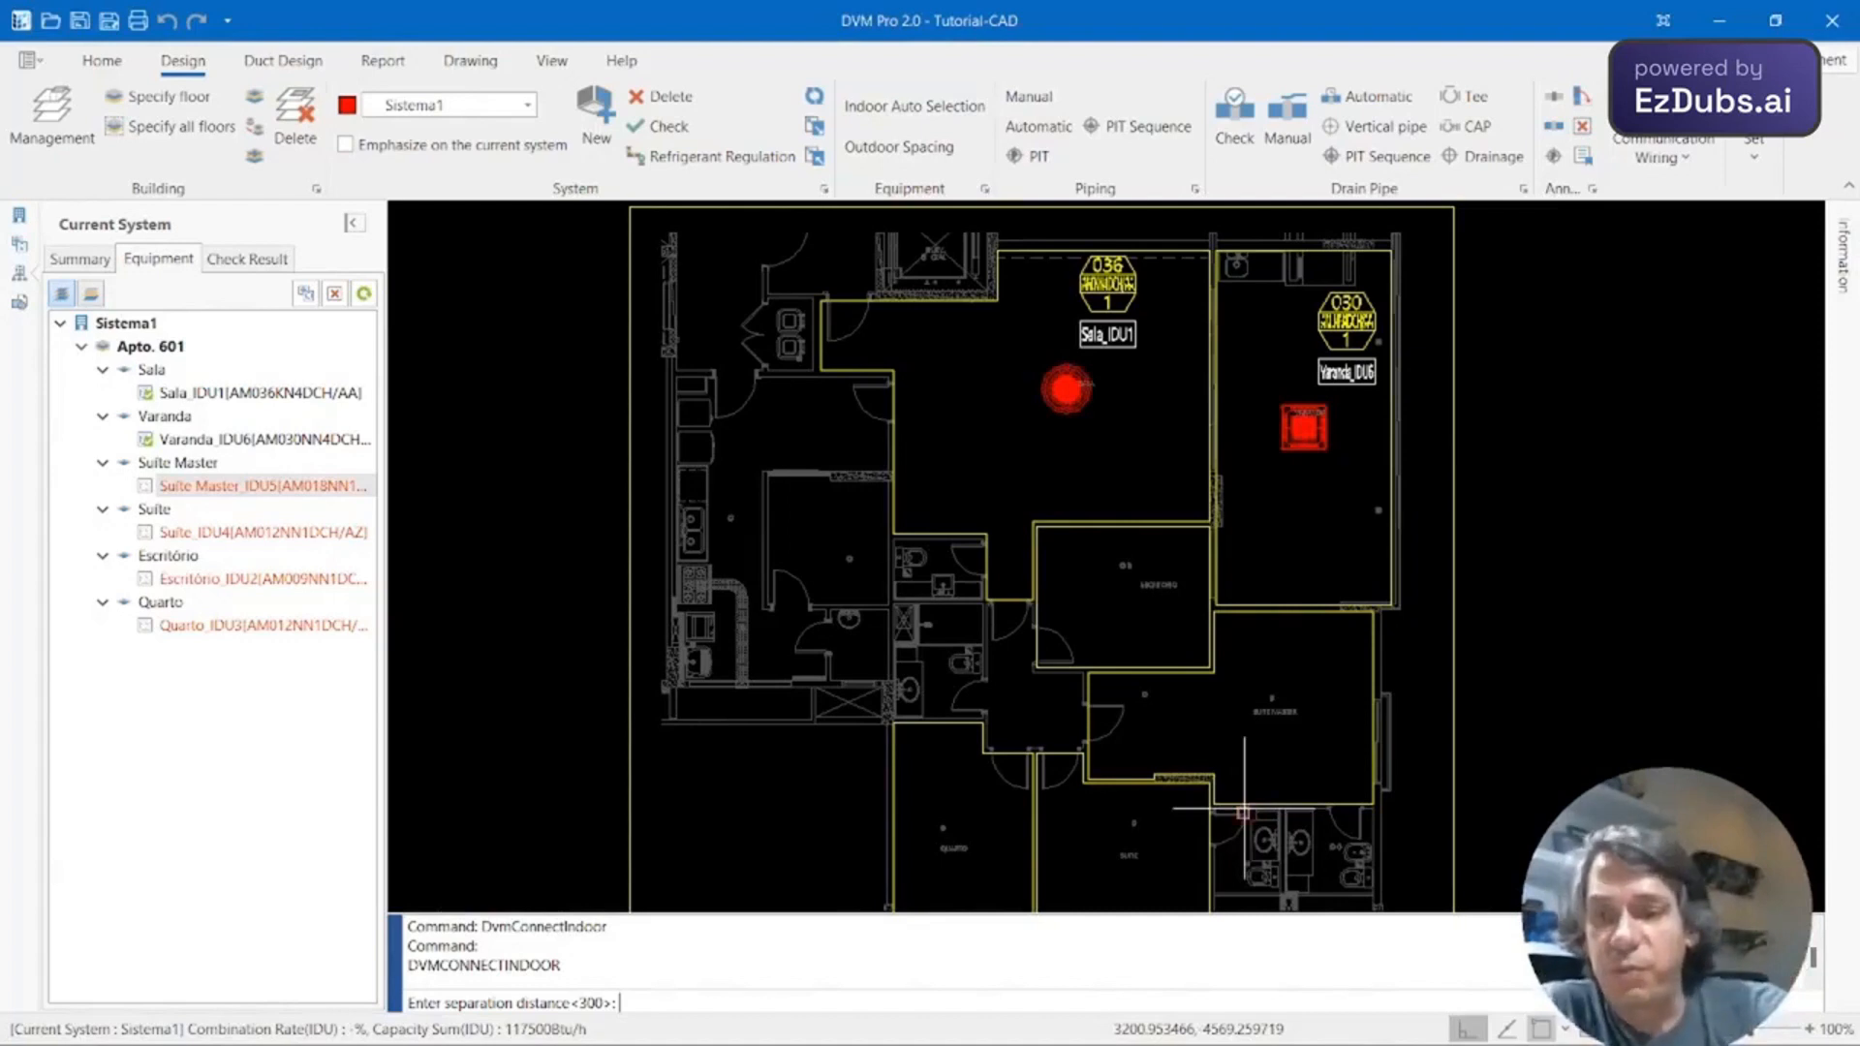
{"action": "scroll", "coordinate": [1296, 721], "scroll_direction": "up", "scroll_amount": 1}
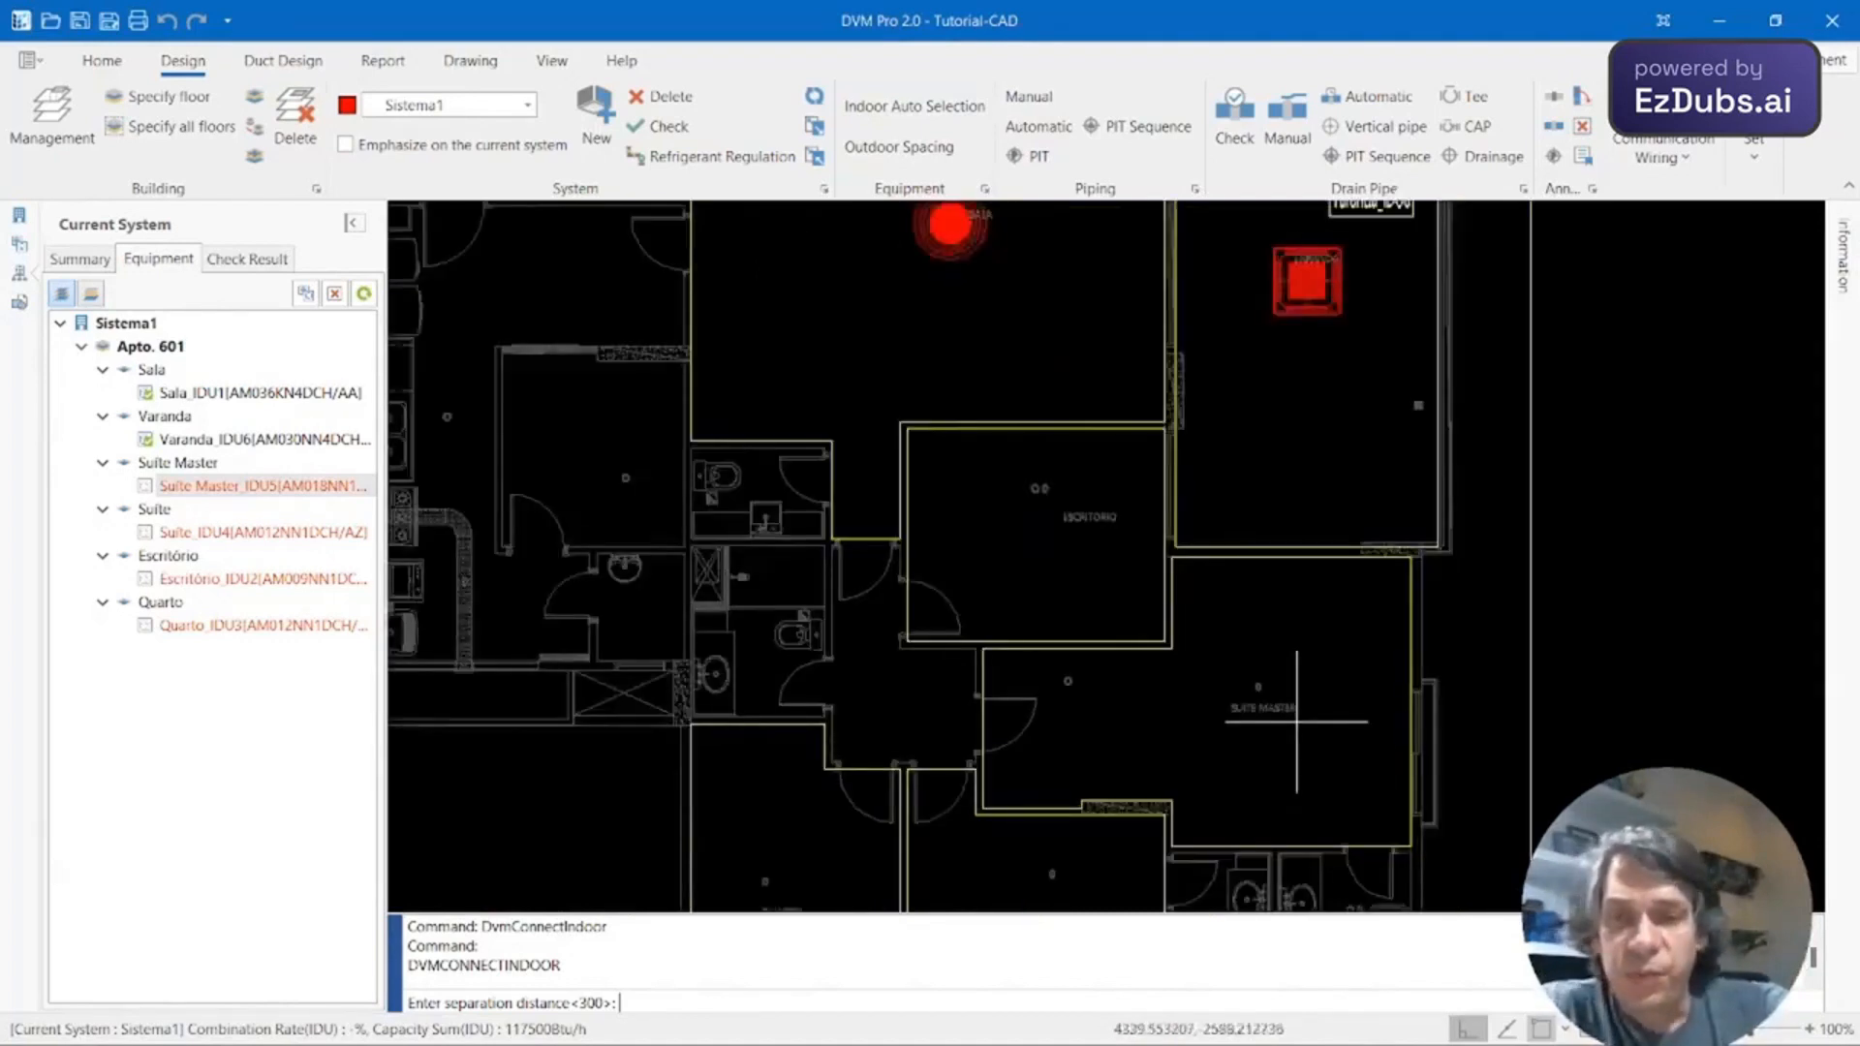
{"action": "scroll", "coordinate": [1296, 678], "scroll_direction": "up", "scroll_amount": 2}
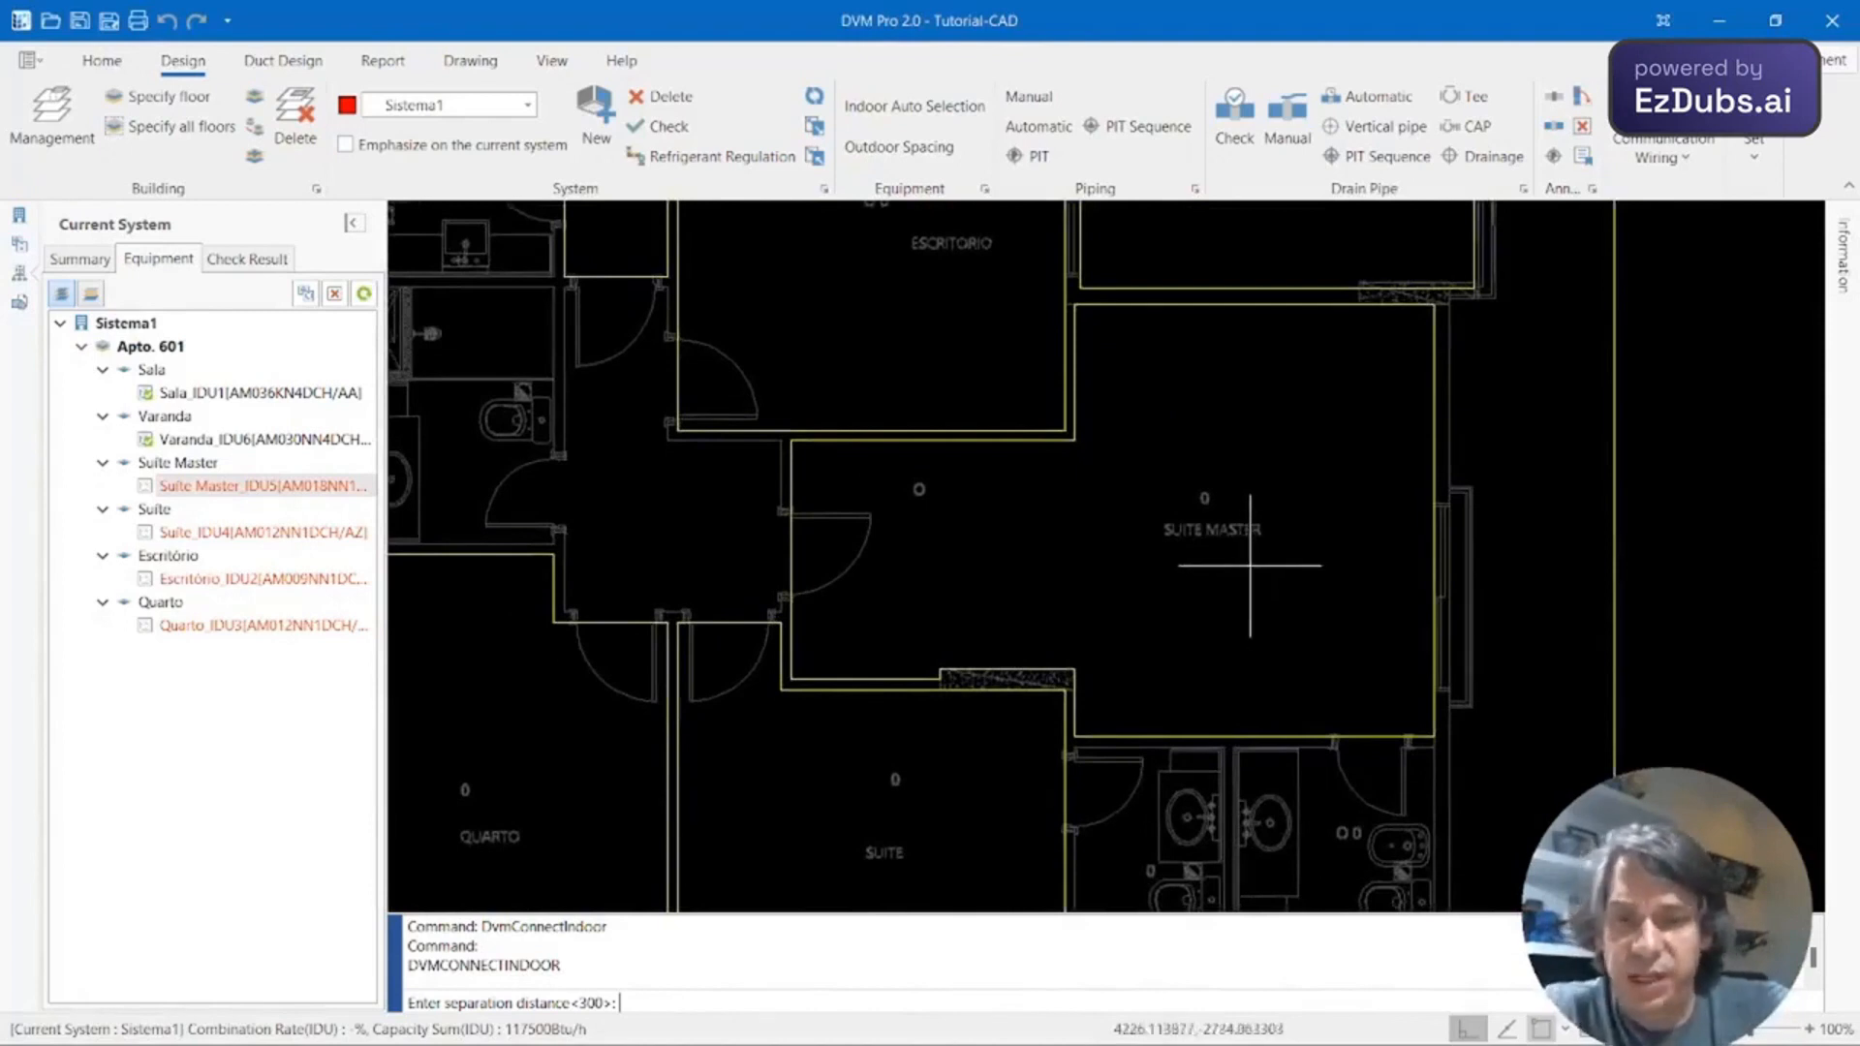
{"action": "key", "text": "Return"}
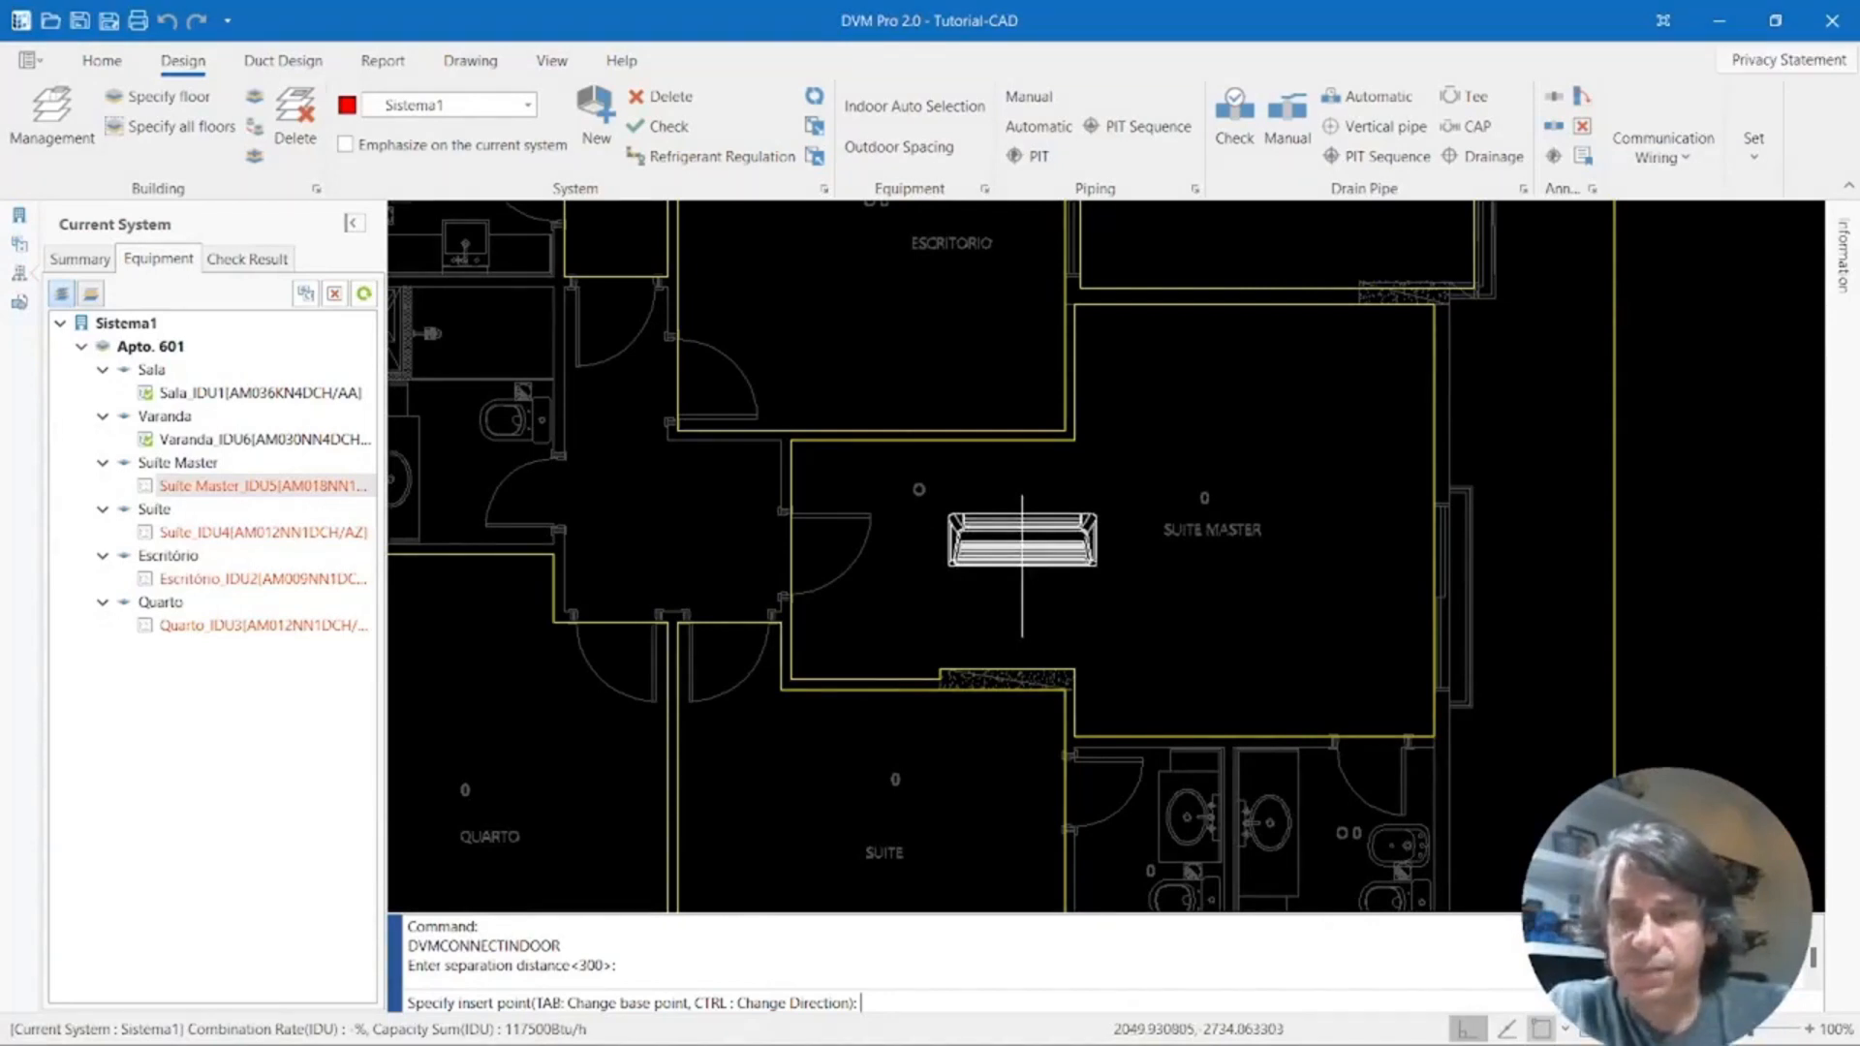
{"action": "key", "text": "ctrl"}
{"action": "key", "text": "ctrl"}
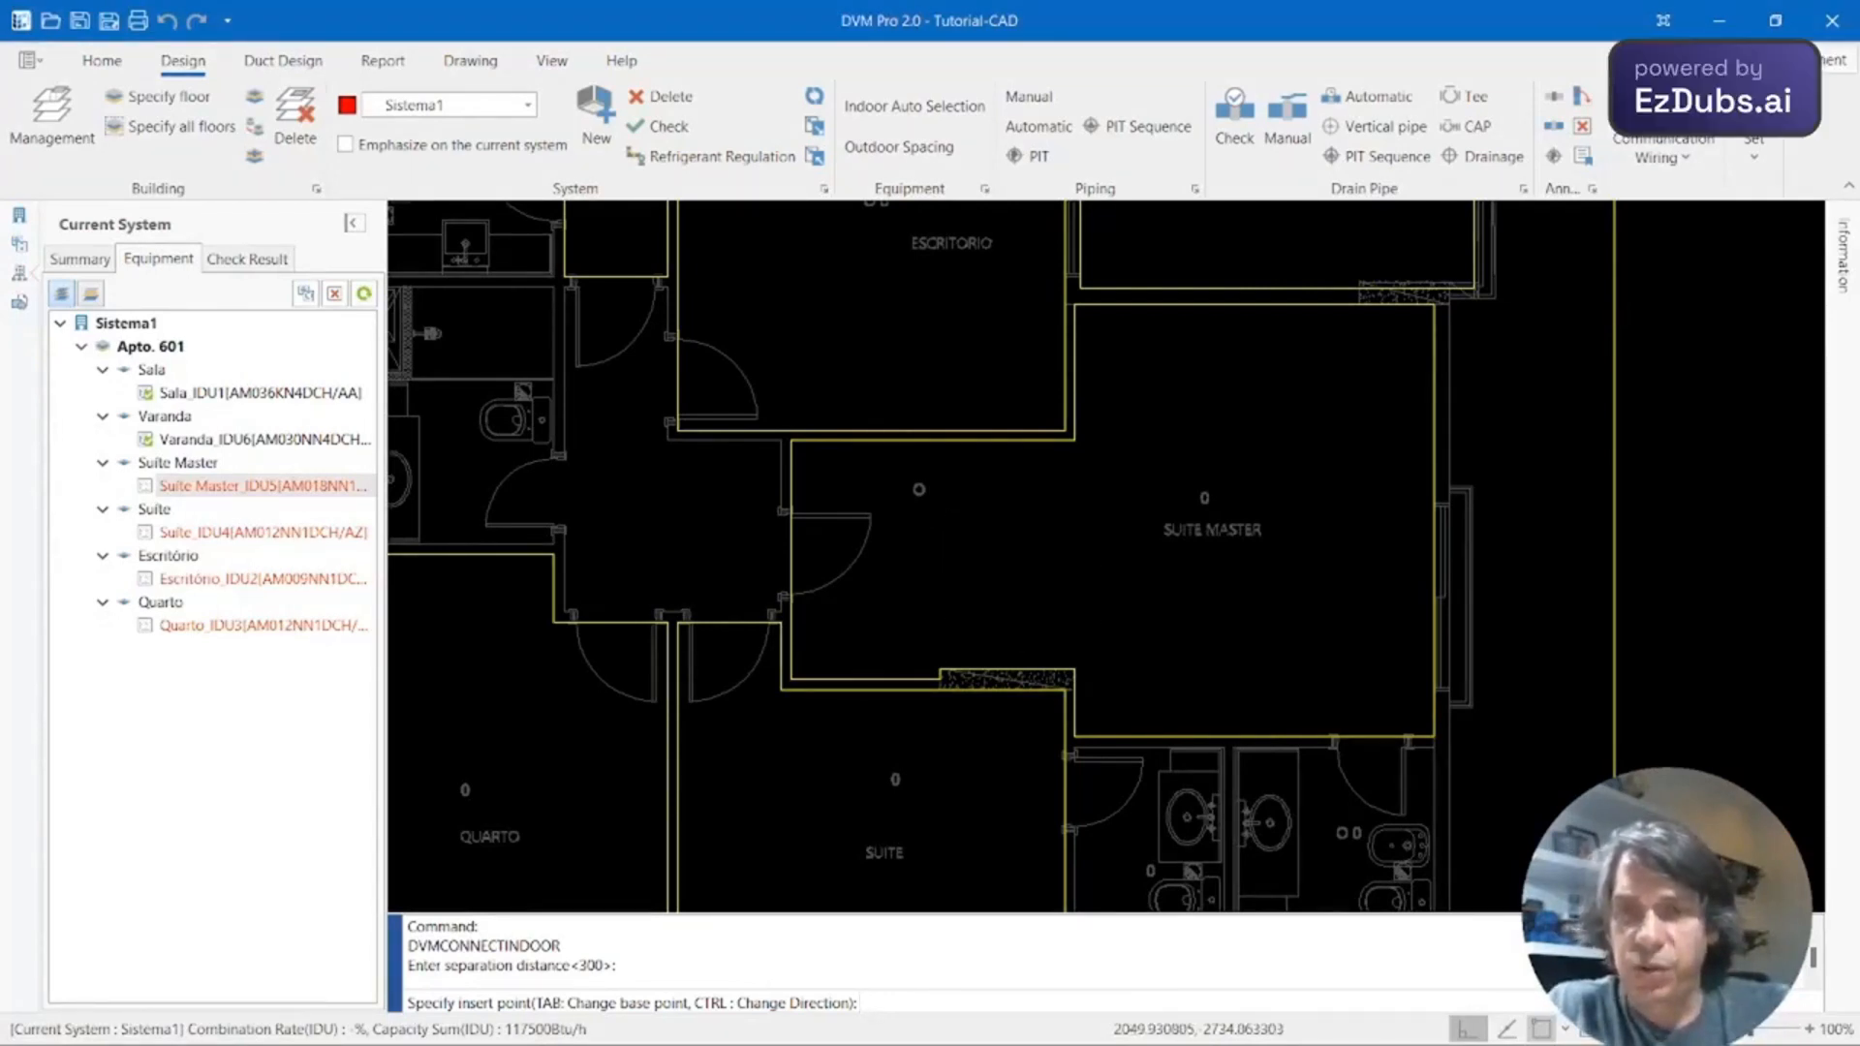
{"action": "key", "text": "ctrl"}
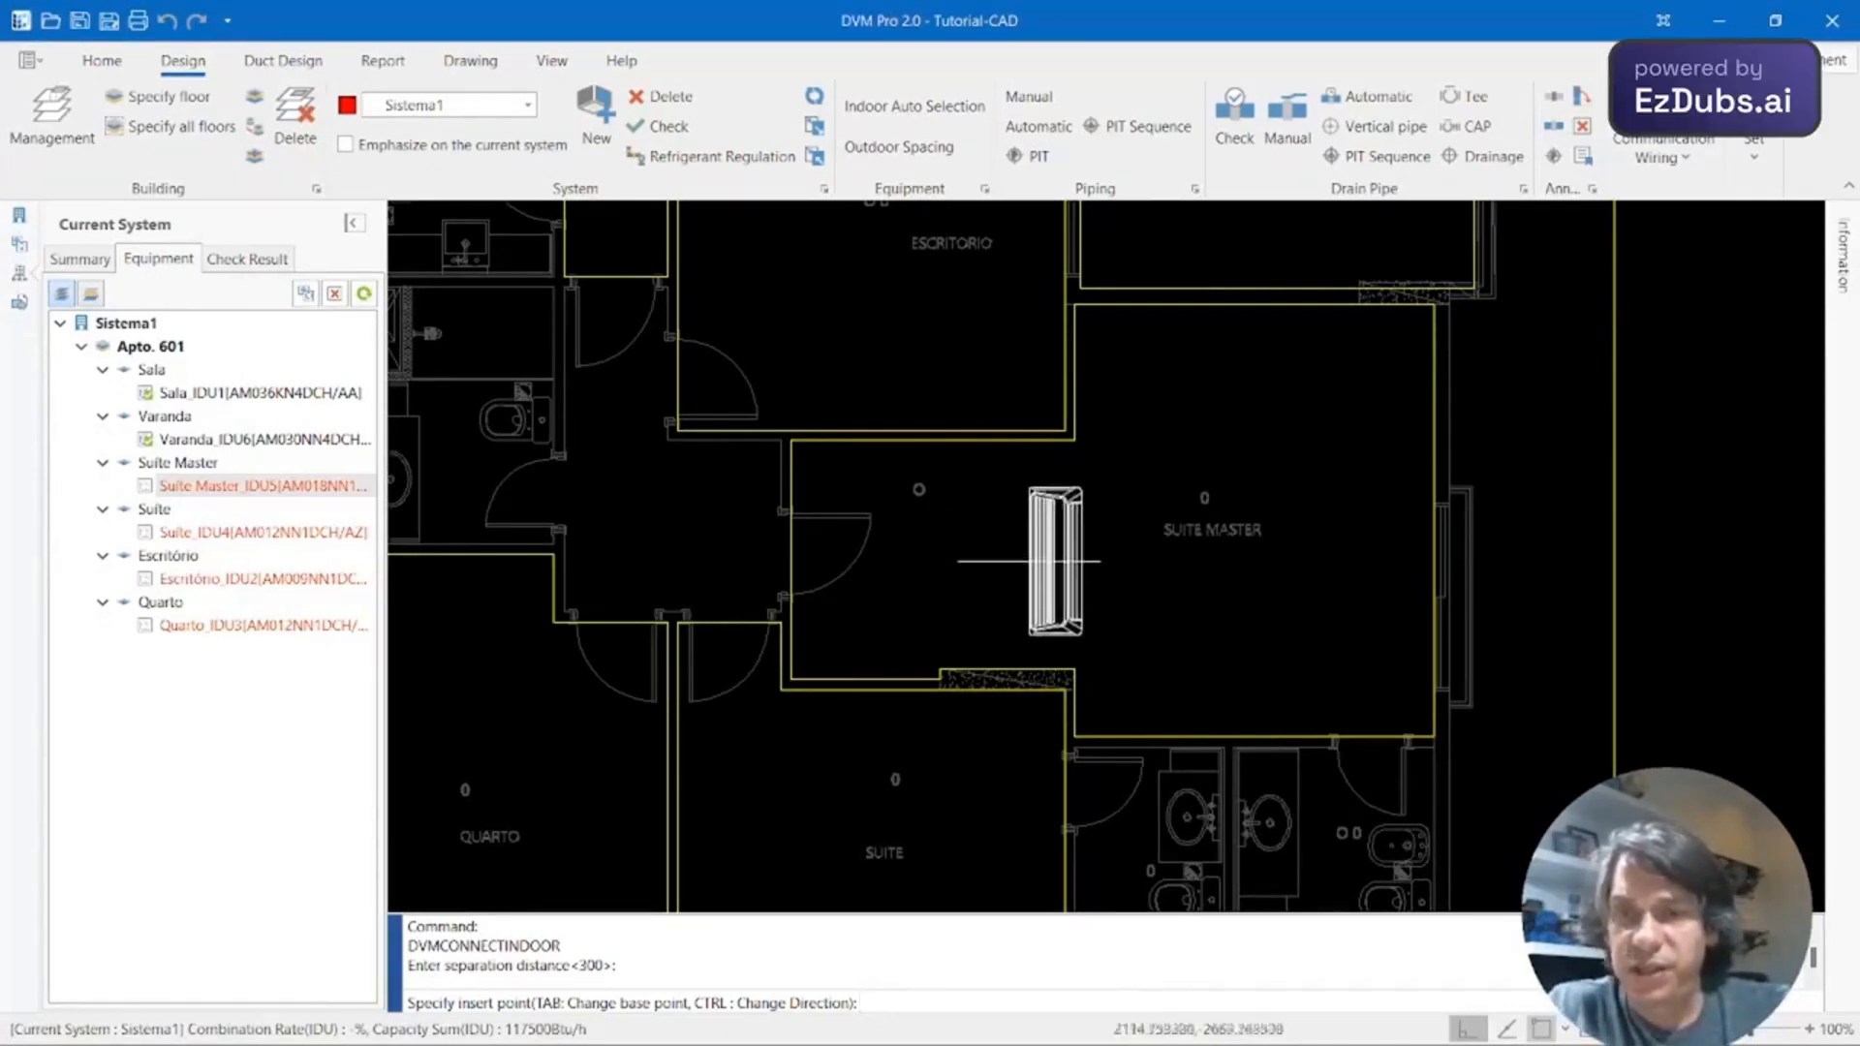
{"action": "key", "text": "ctrl"}
{"action": "key", "text": "ctrl"}
{"action": "key", "text": "ctrl"}
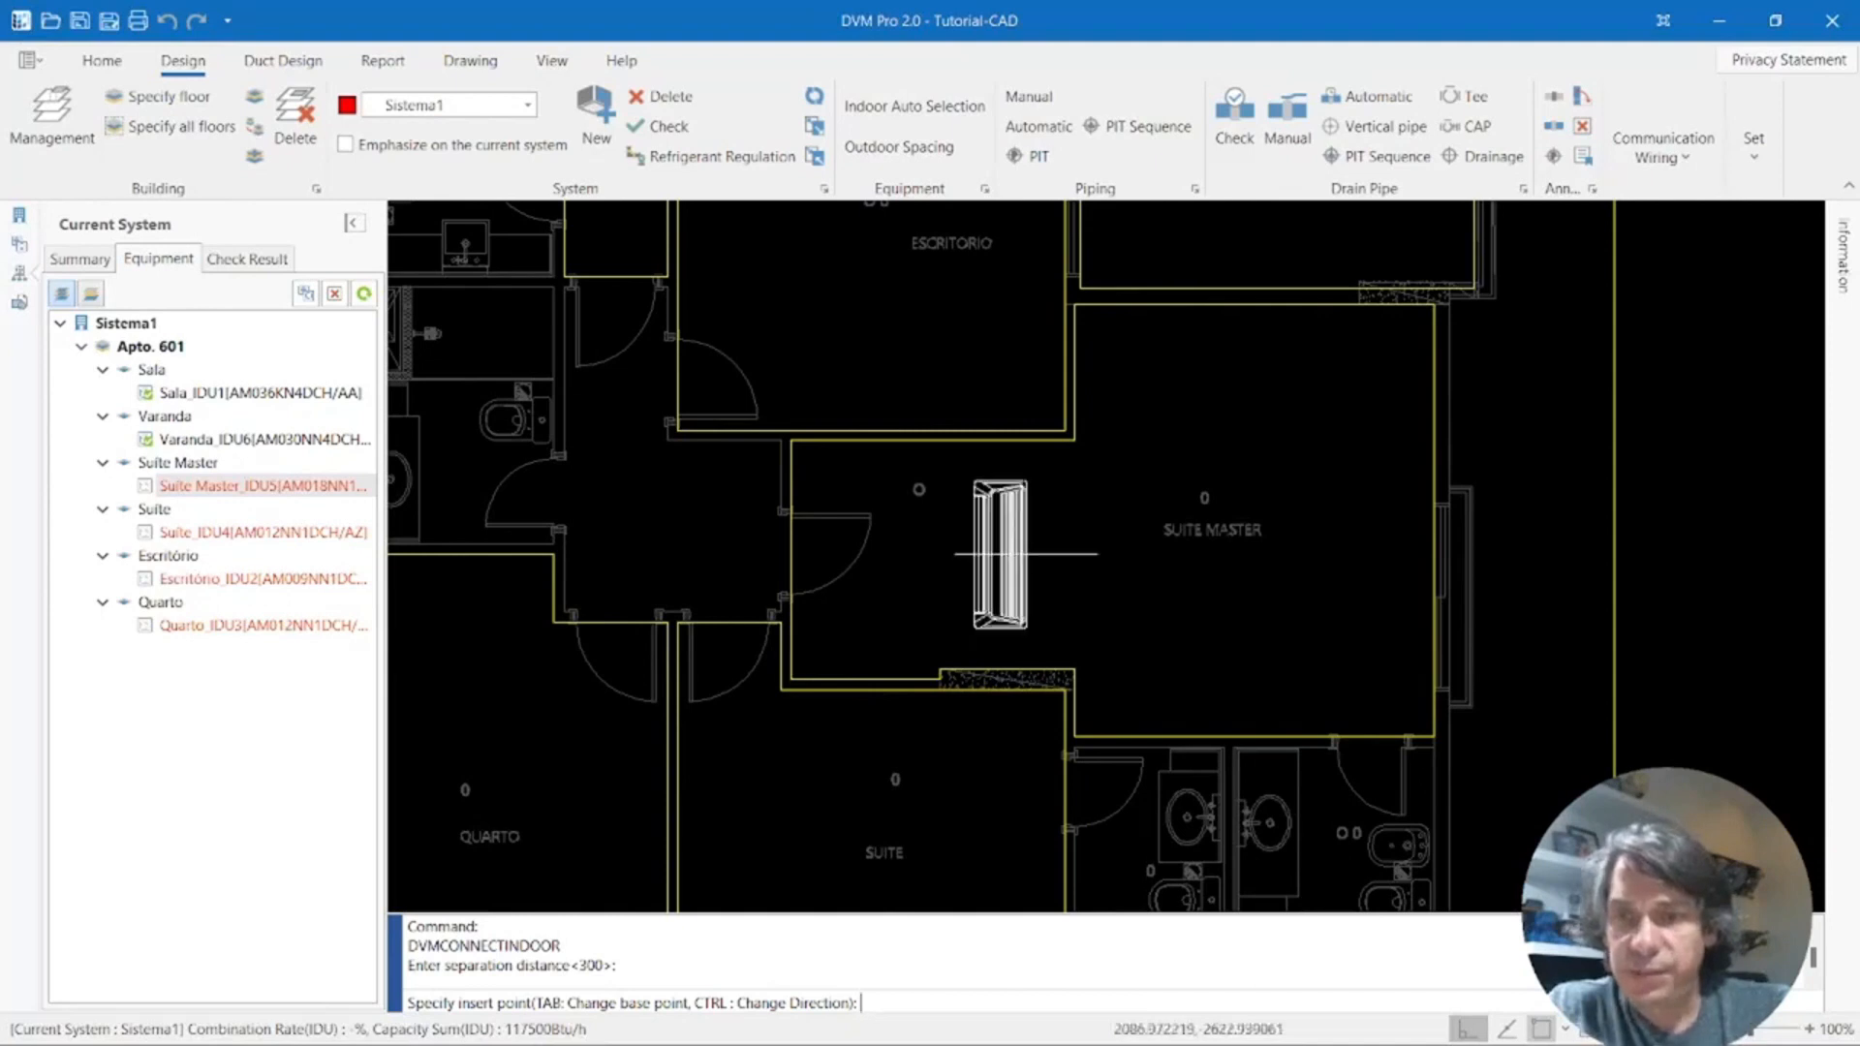
{"action": "key", "text": "ctrl"}
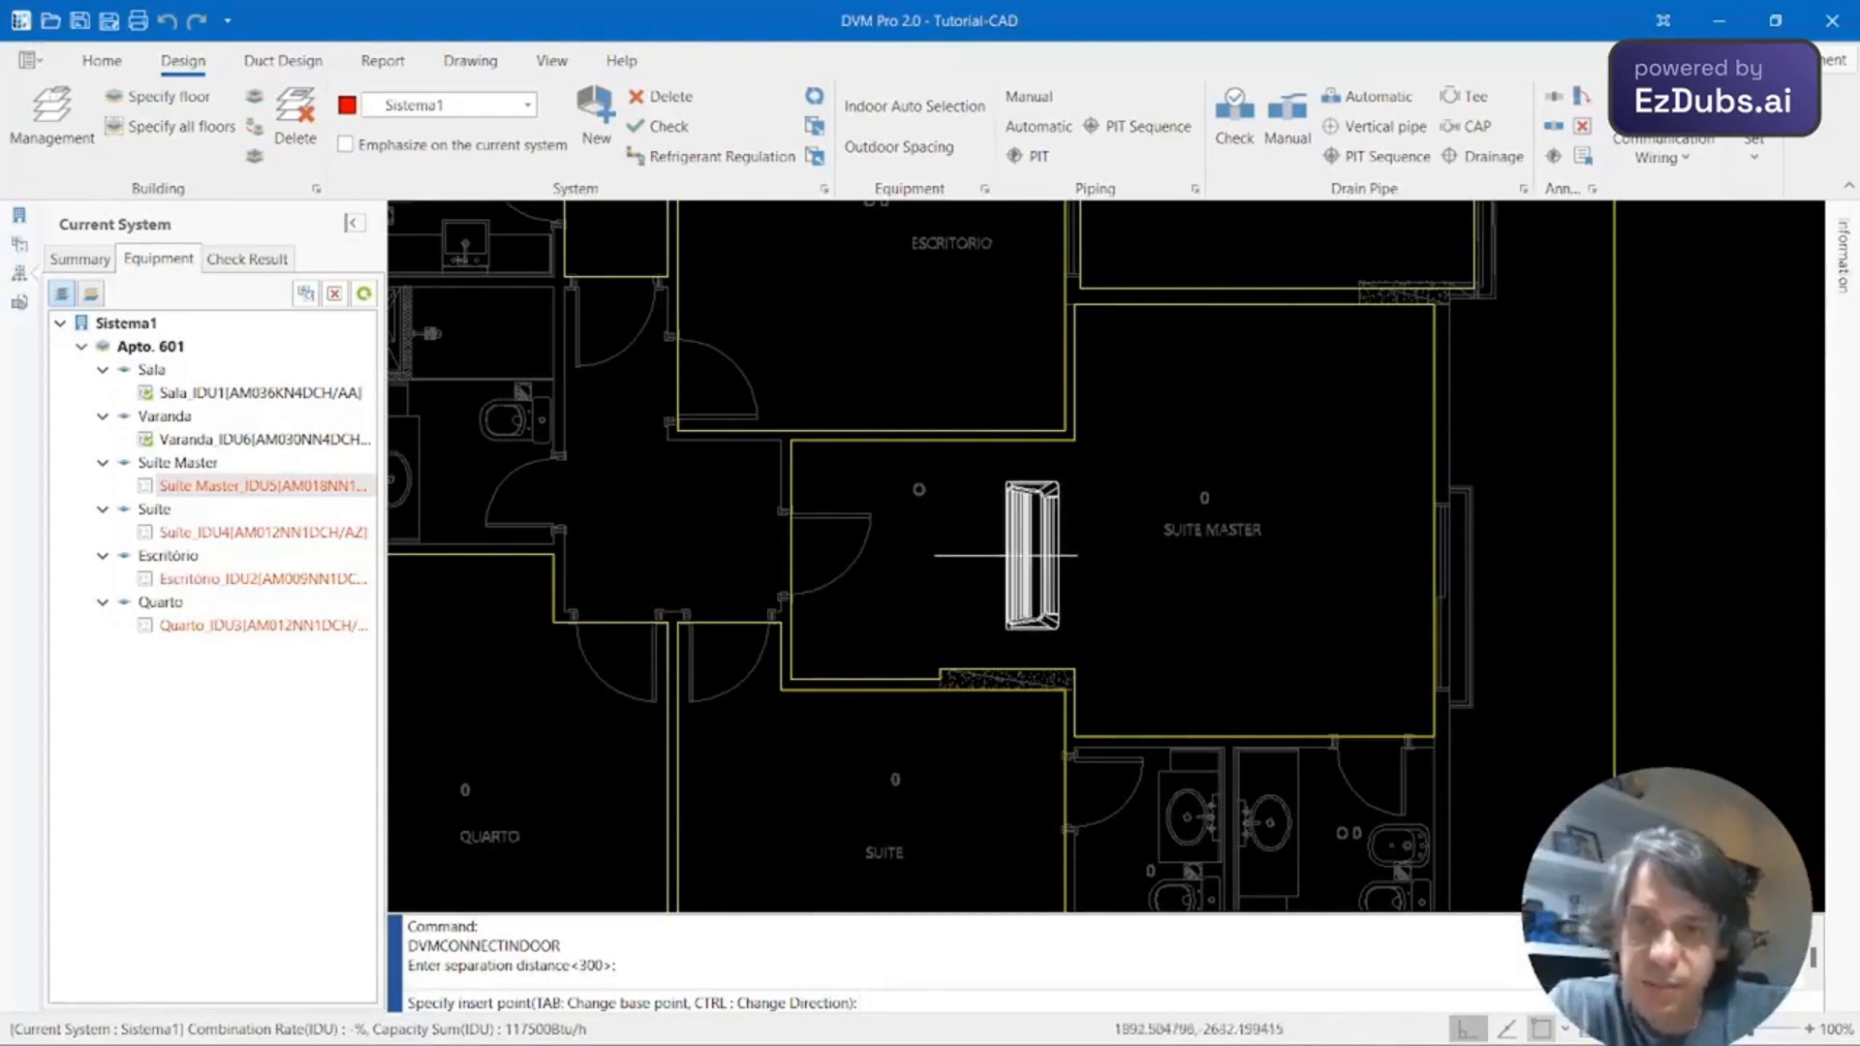
{"action": "left_click", "coordinate": [1031, 555]}
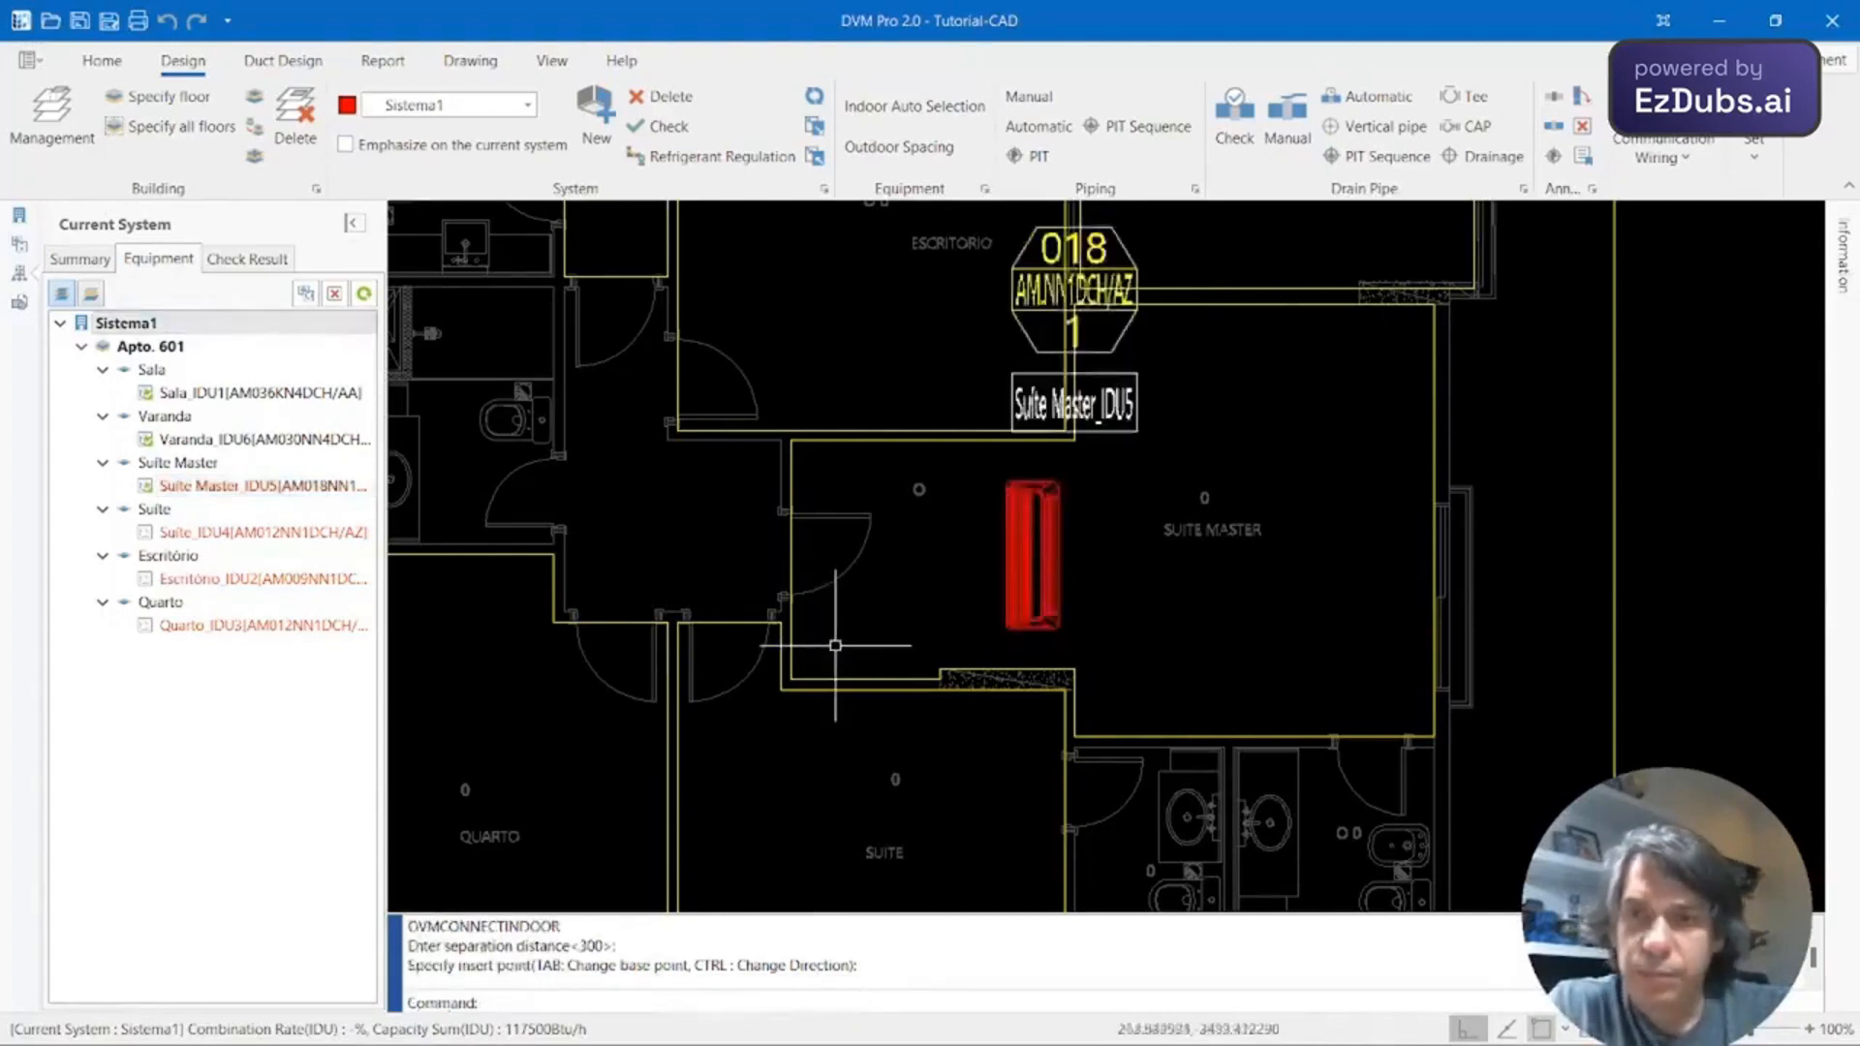
Place the Suite indoor unit vertically along the wall shared with Quarto, with a separation distance of 300.
{"action": "scroll", "coordinate": [839, 649], "scroll_direction": "down", "scroll_amount": 2}
{"action": "middle_click_drag", "start_coordinate": [840, 649], "coordinate": [997, 648]}
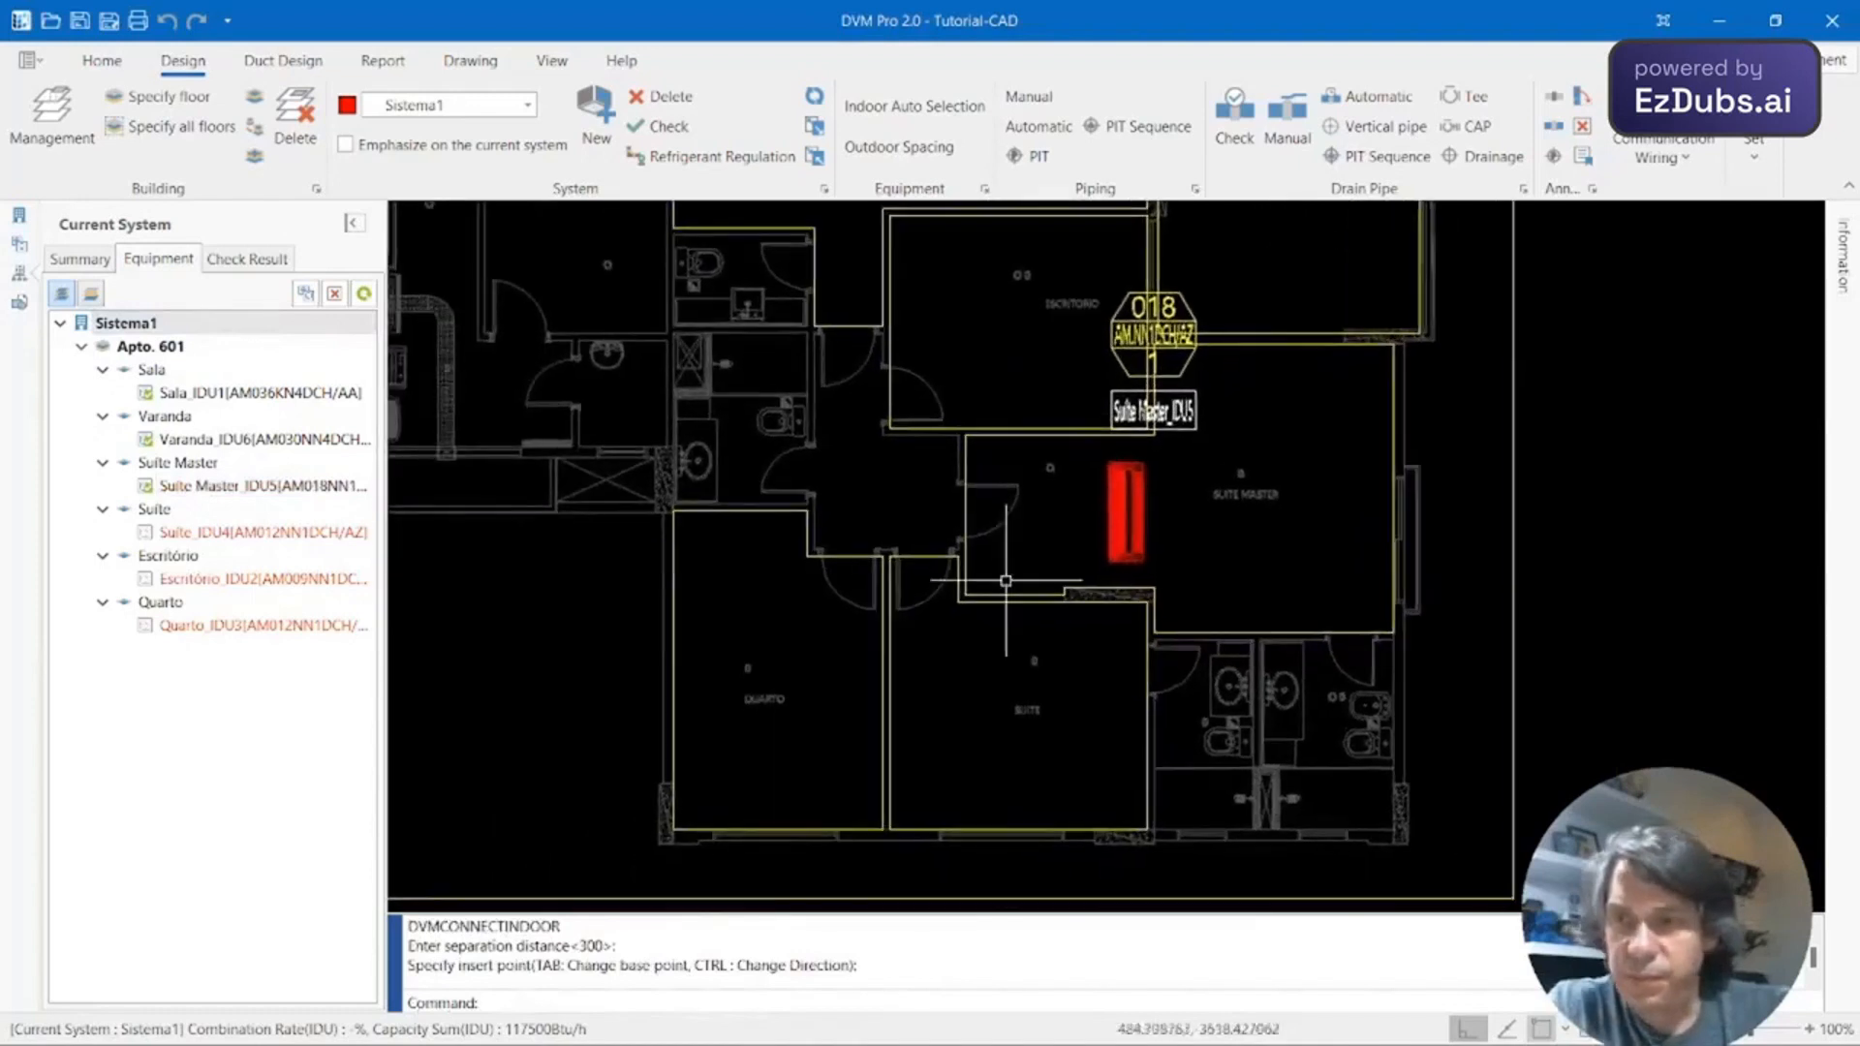
{"action": "left_click", "coordinate": [264, 535]}
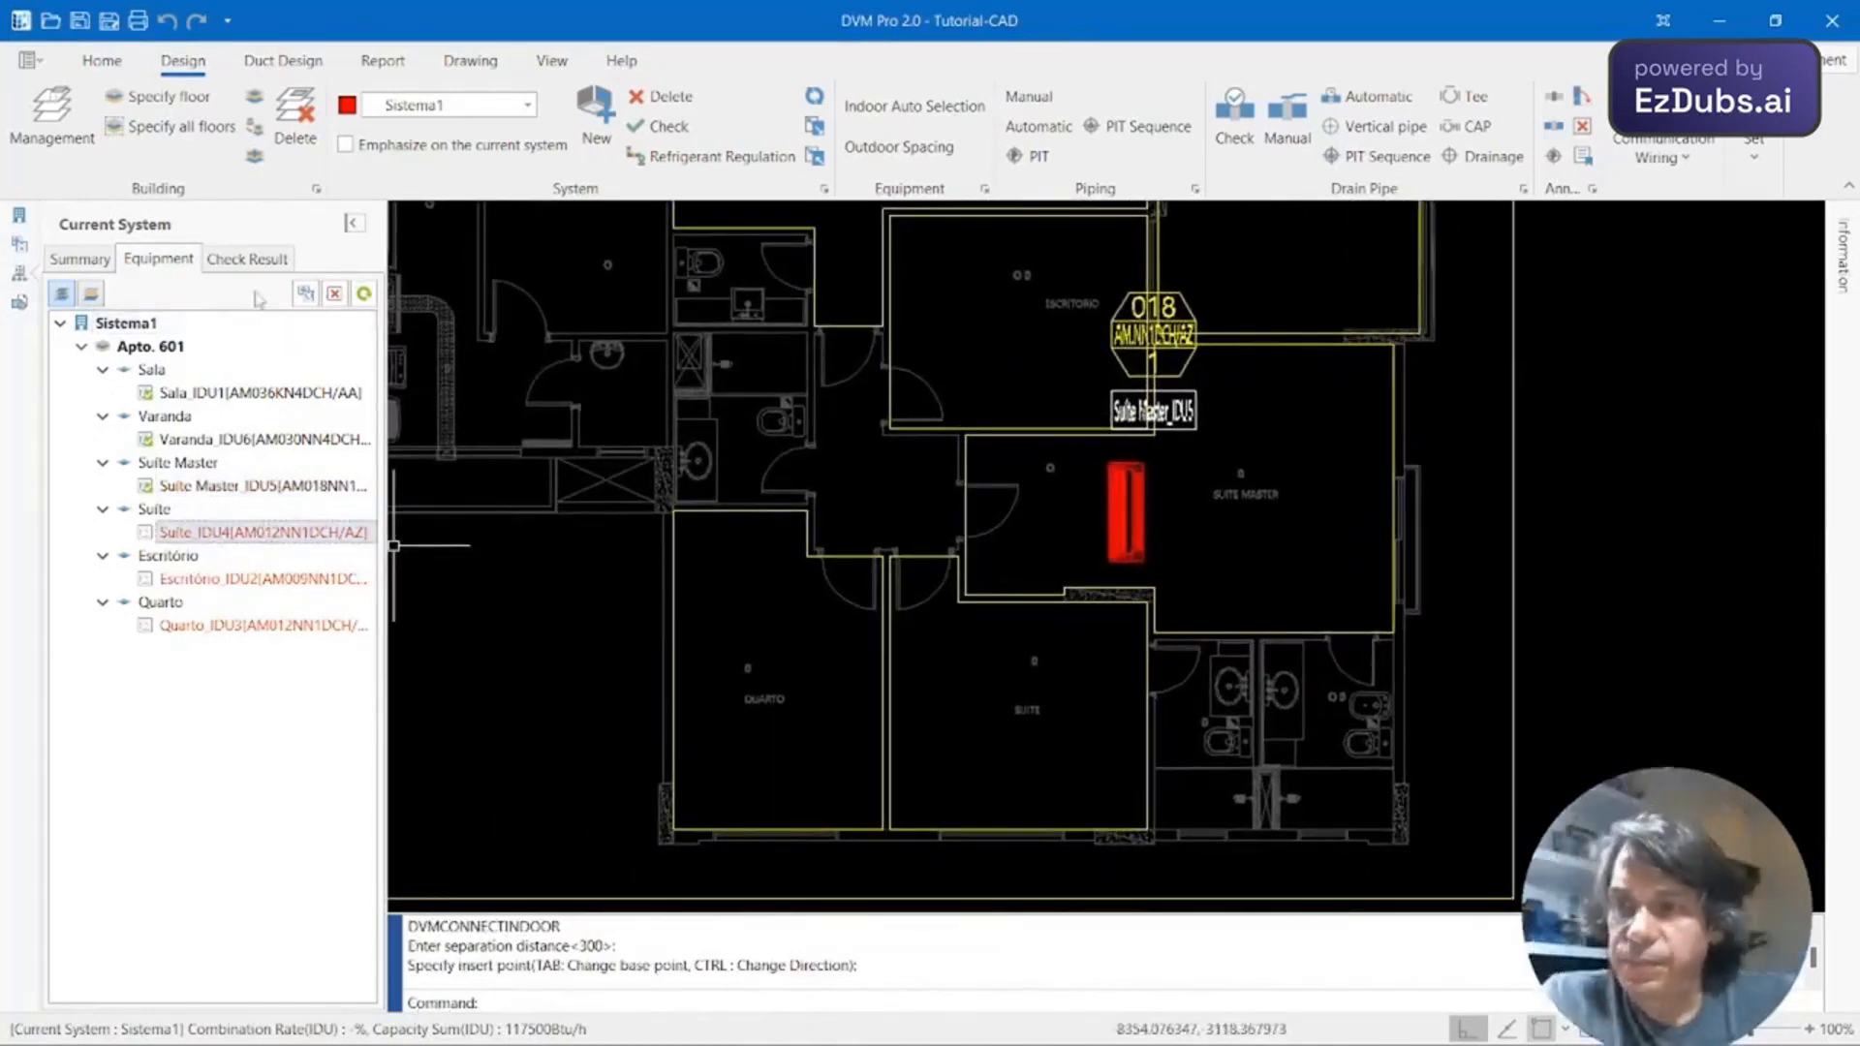
{"action": "left_click", "coordinate": [306, 294]}
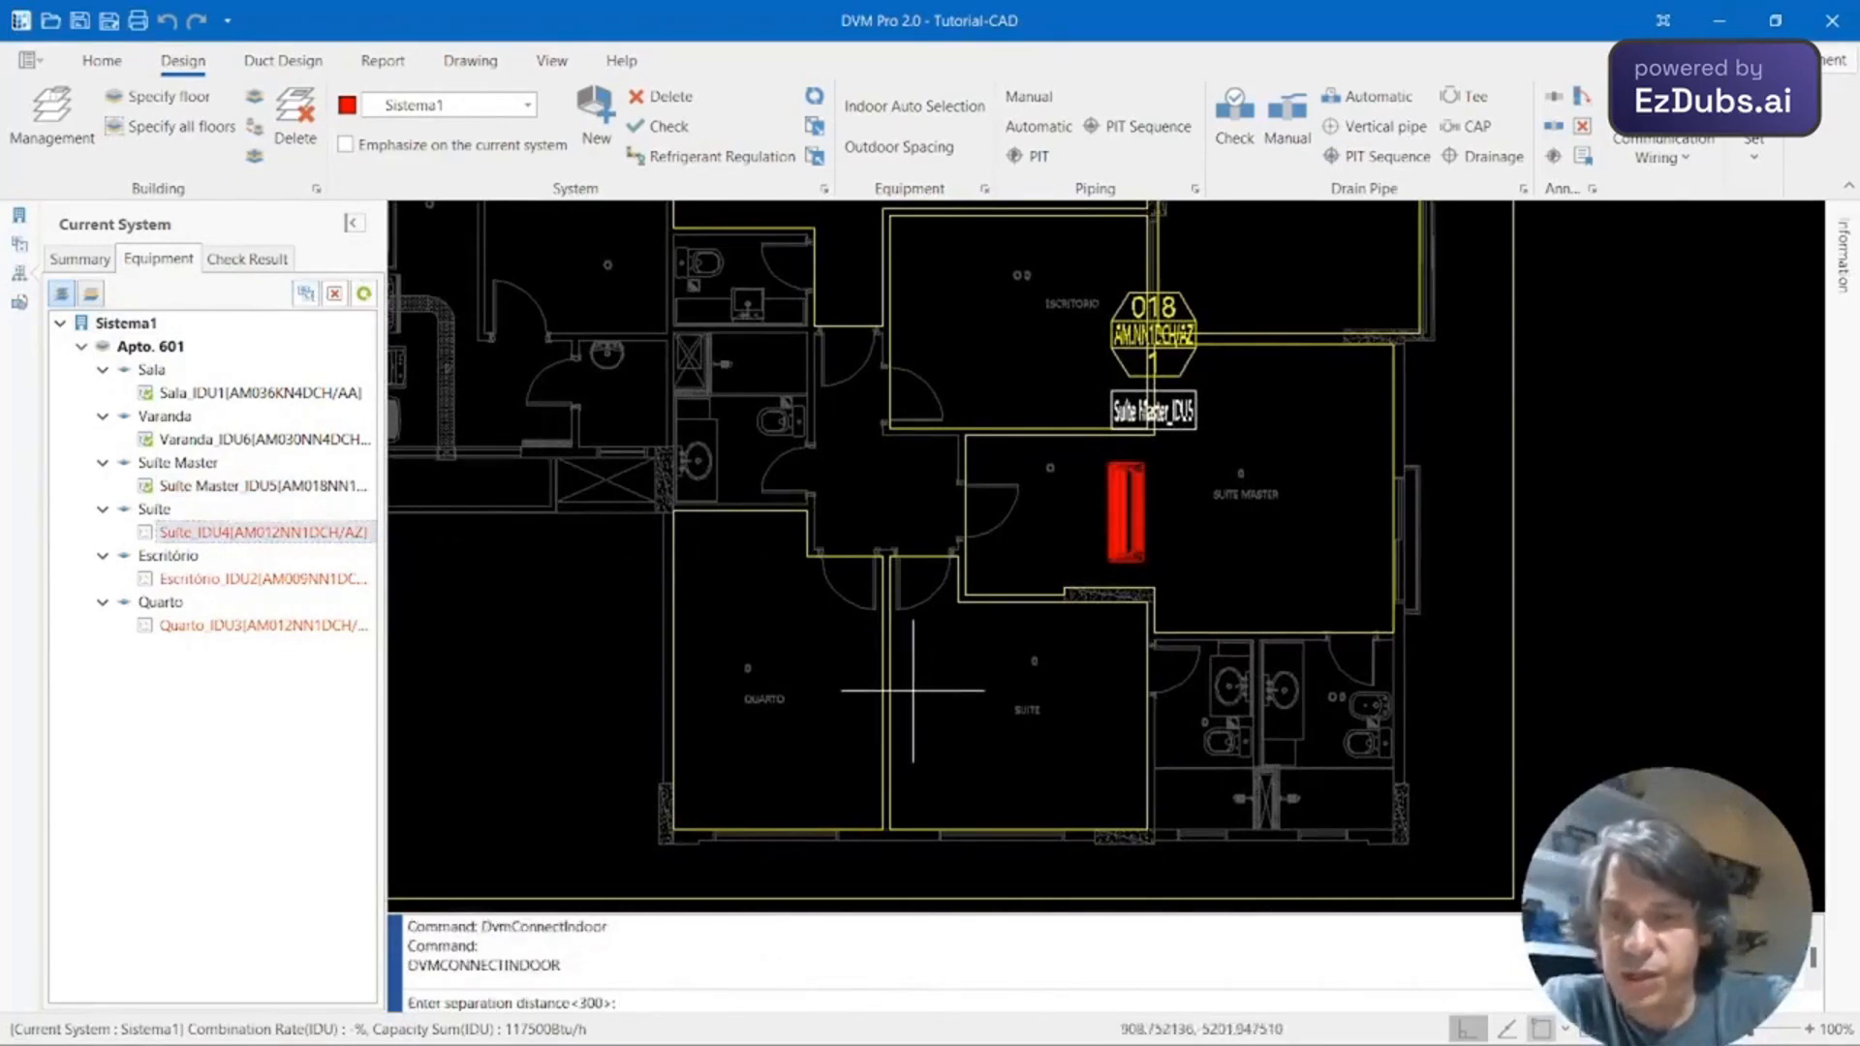
{"action": "key", "text": "Return"}
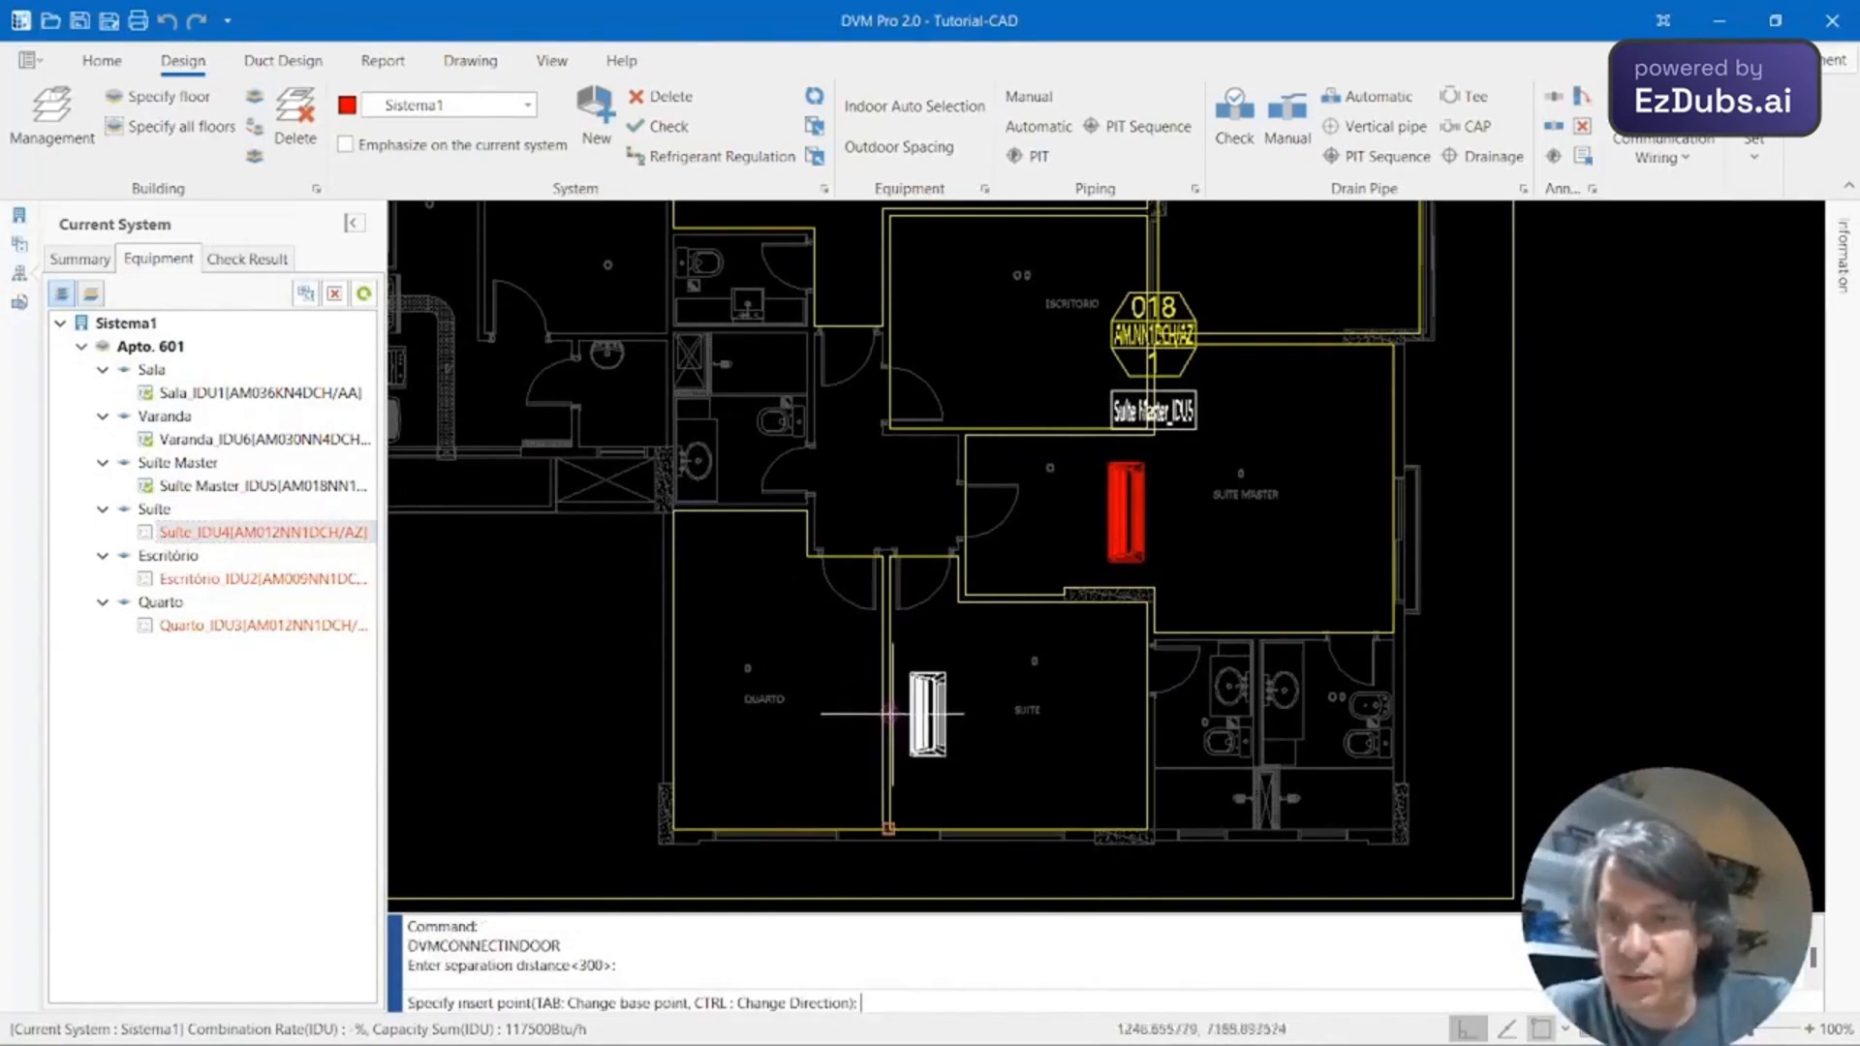
{"action": "scroll", "coordinate": [890, 712], "scroll_direction": "up", "scroll_amount": 2}
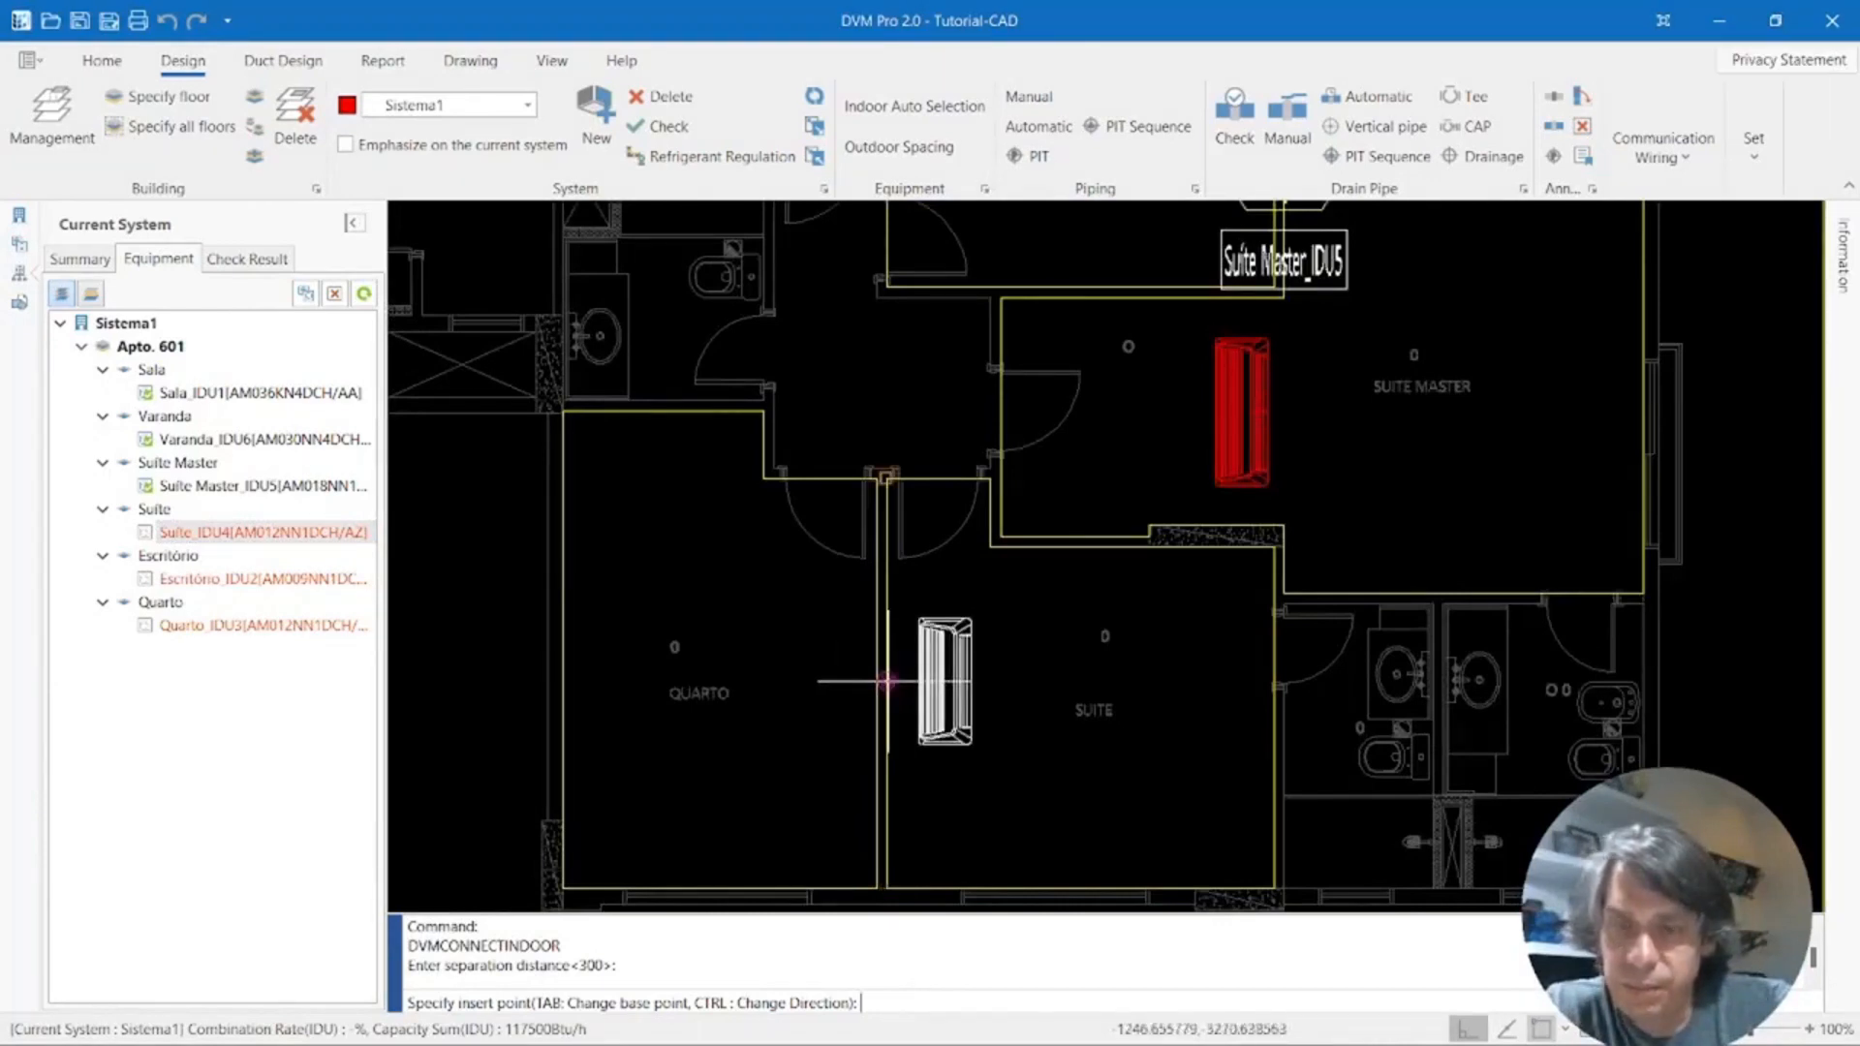
{"action": "left_click", "coordinate": [887, 681]}
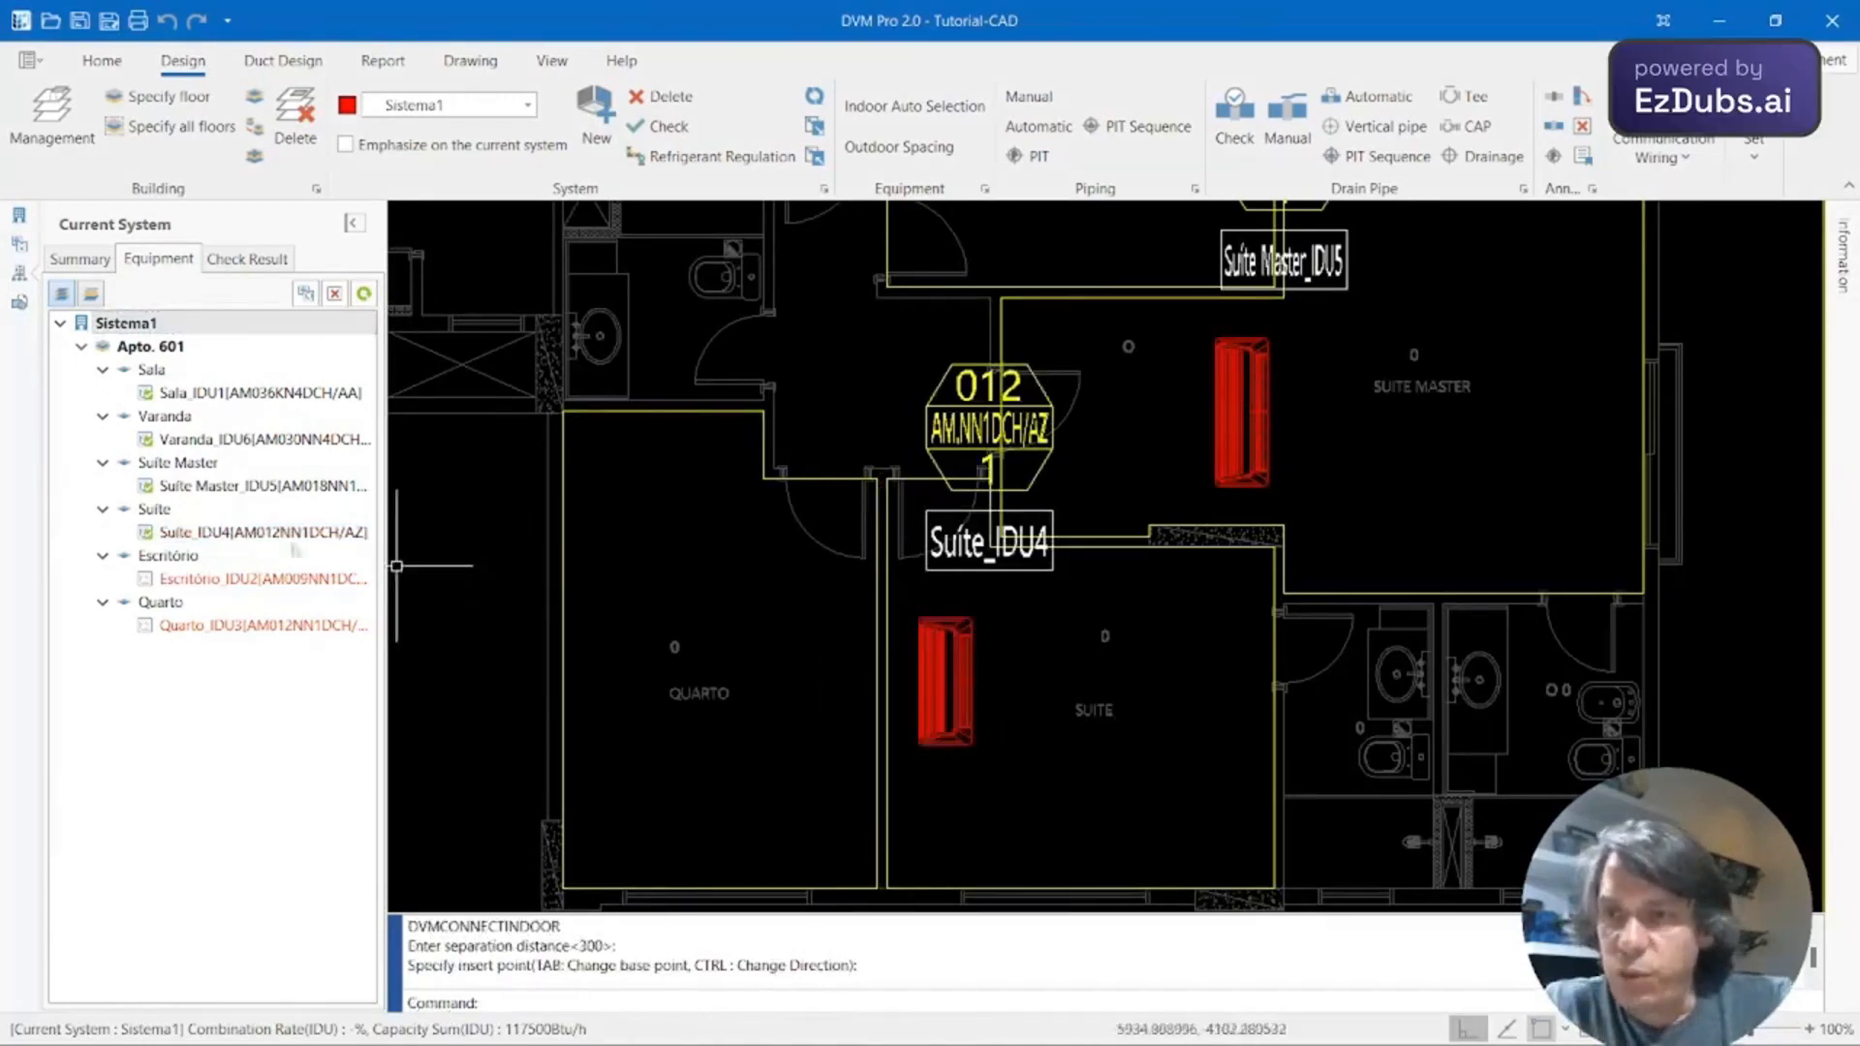
Place the Escritório indoor unit vertically along the wall on the room's door side, with a separation distance of 300.
{"action": "left_click", "coordinate": [237, 579]}
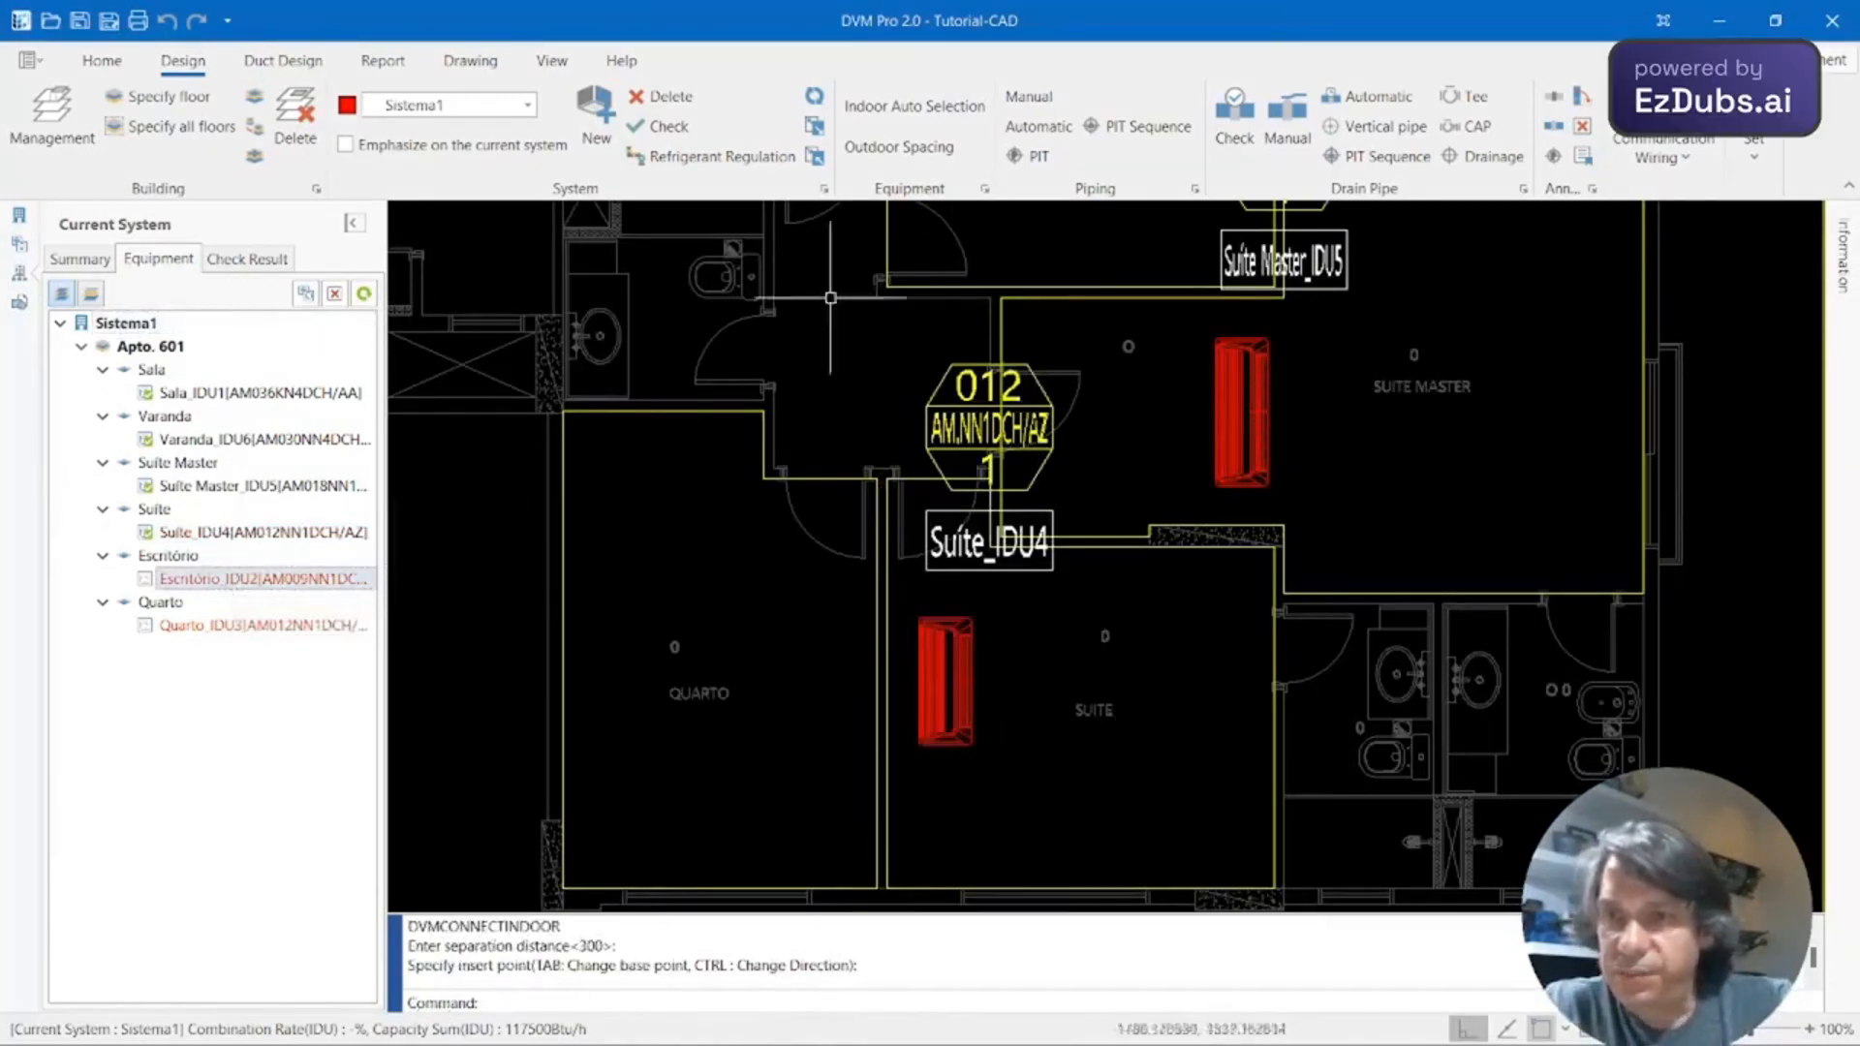
{"action": "middle_click_drag", "start_coordinate": [1071, 368], "coordinate": [963, 716]}
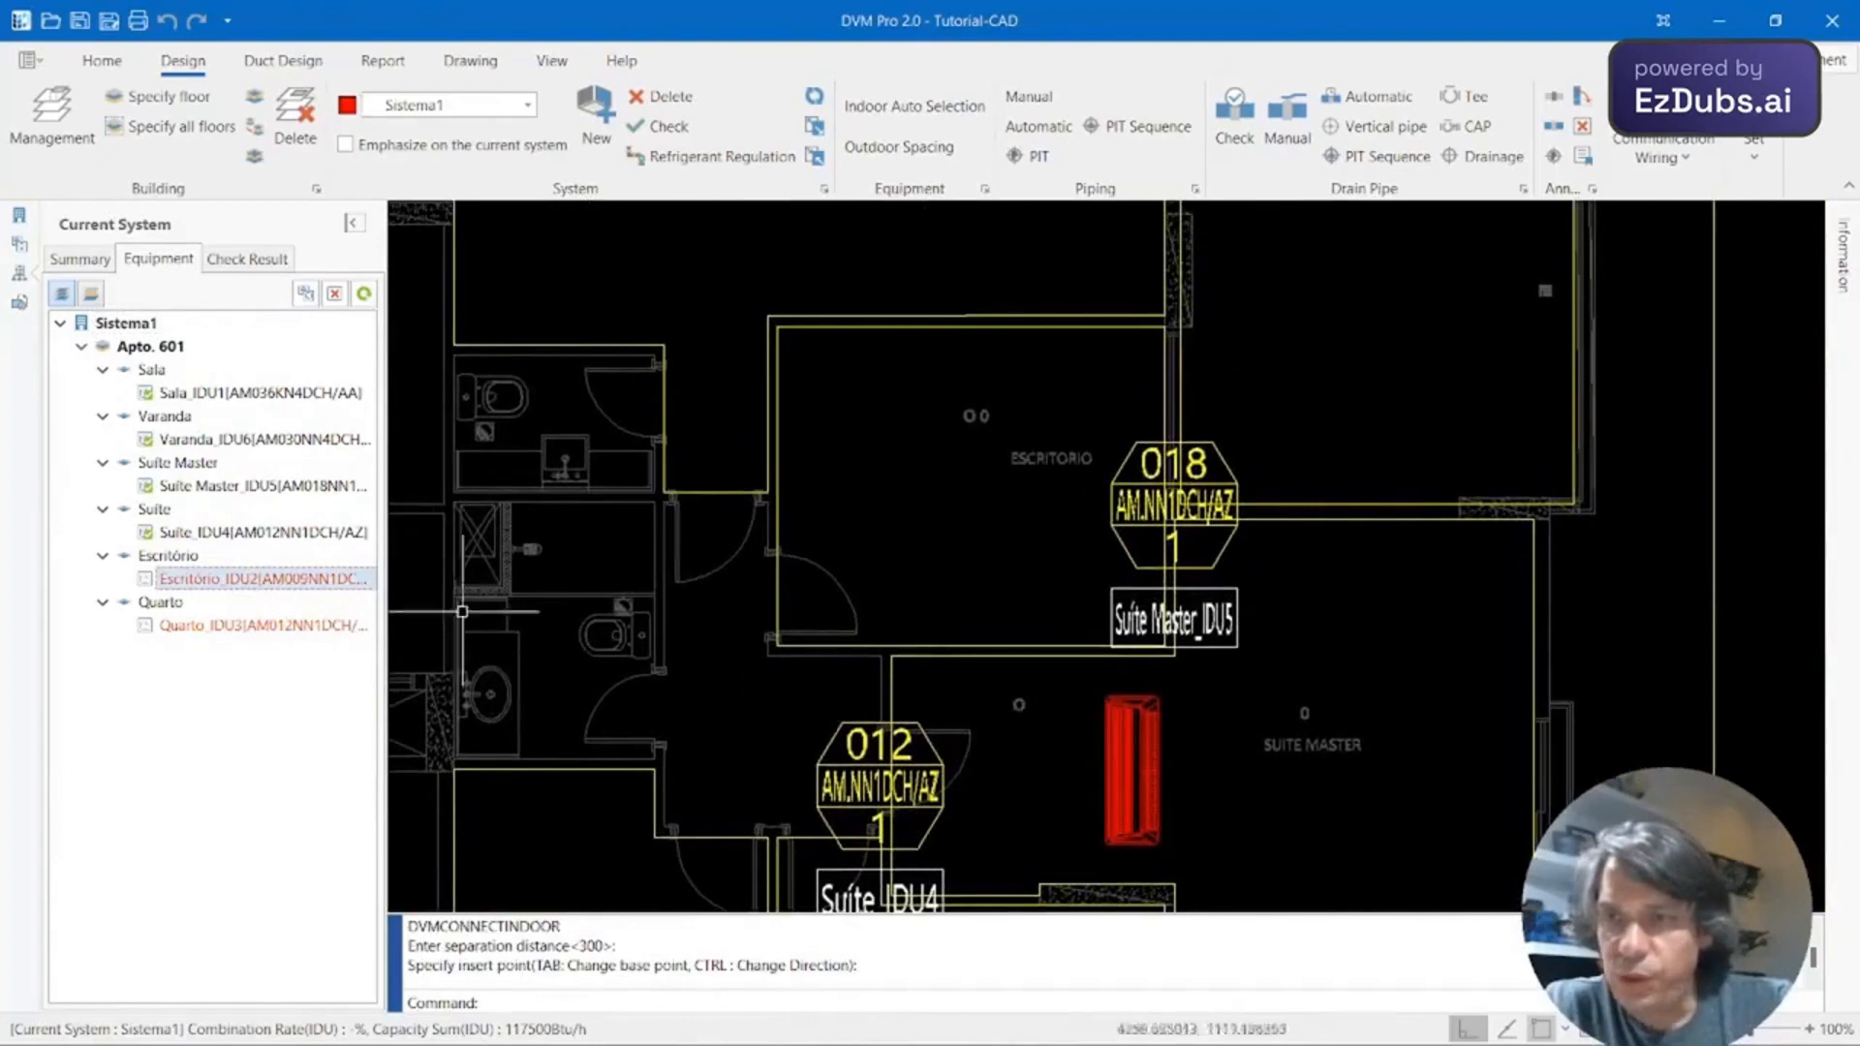
{"action": "left_click", "coordinate": [305, 299]}
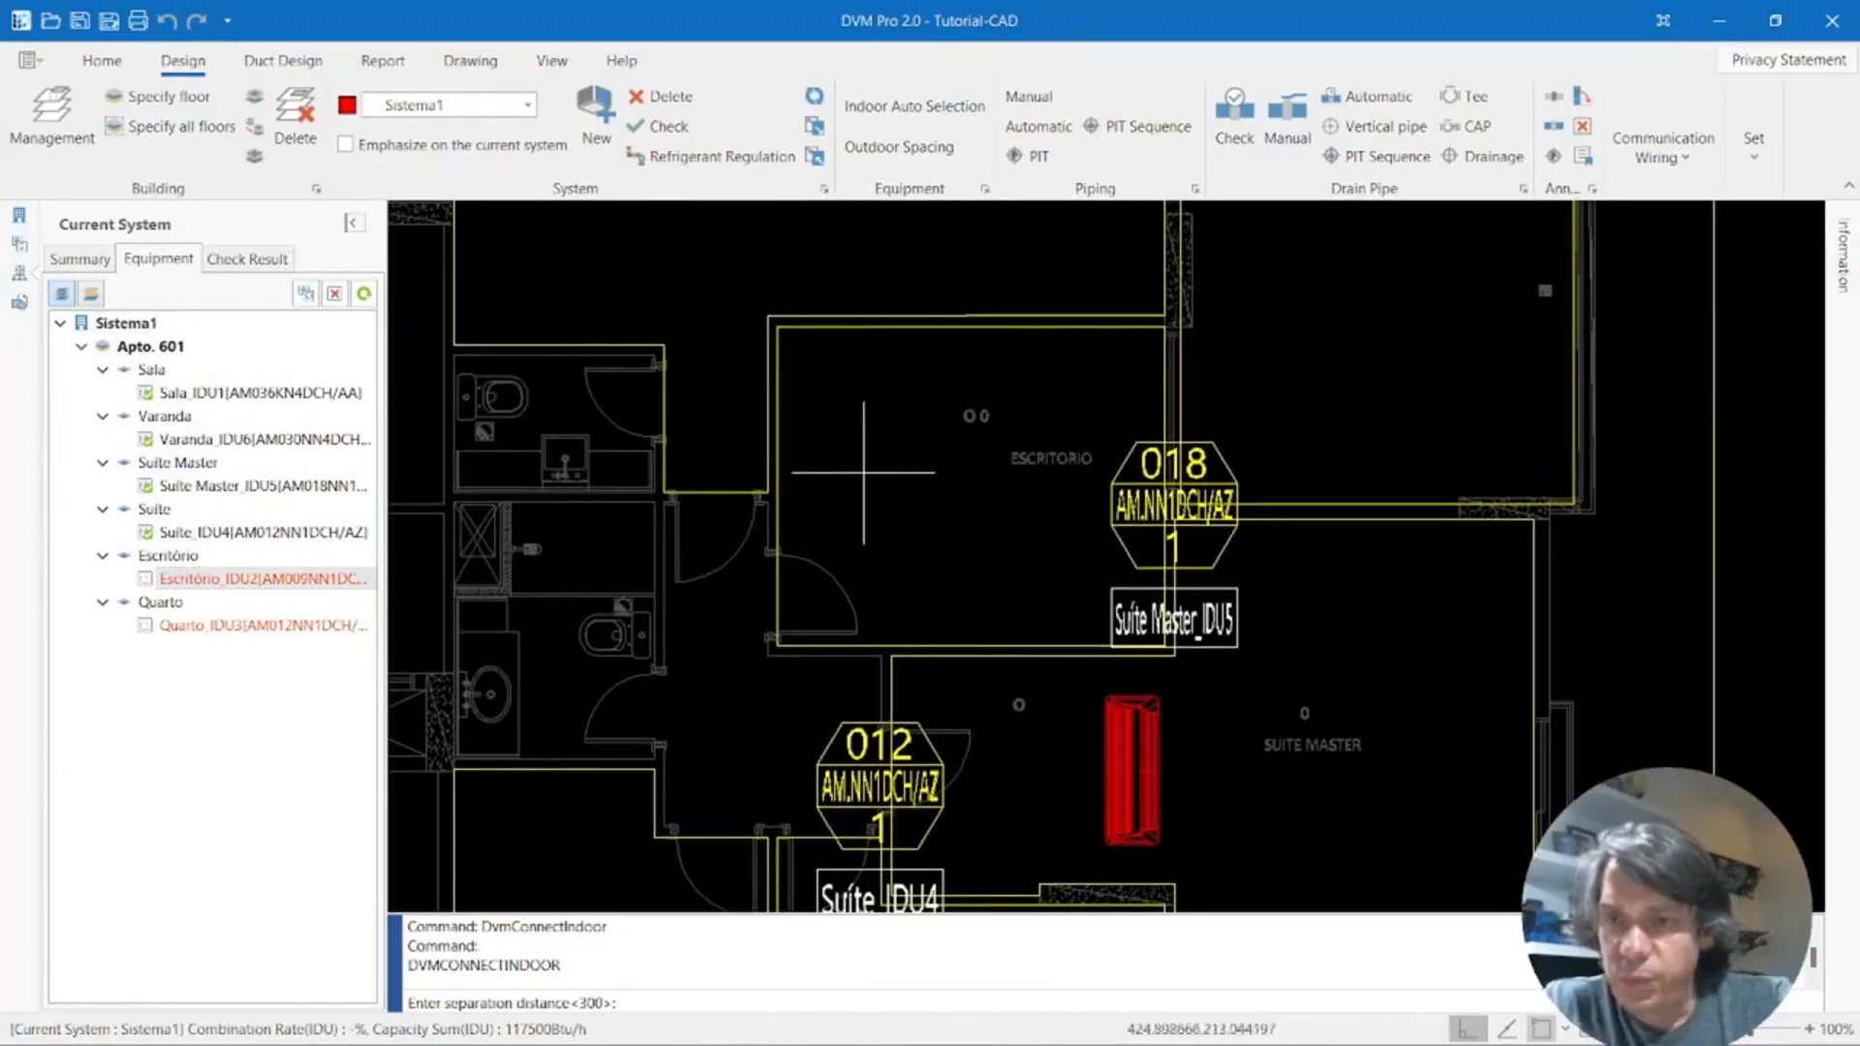
{"action": "key", "text": "Return"}
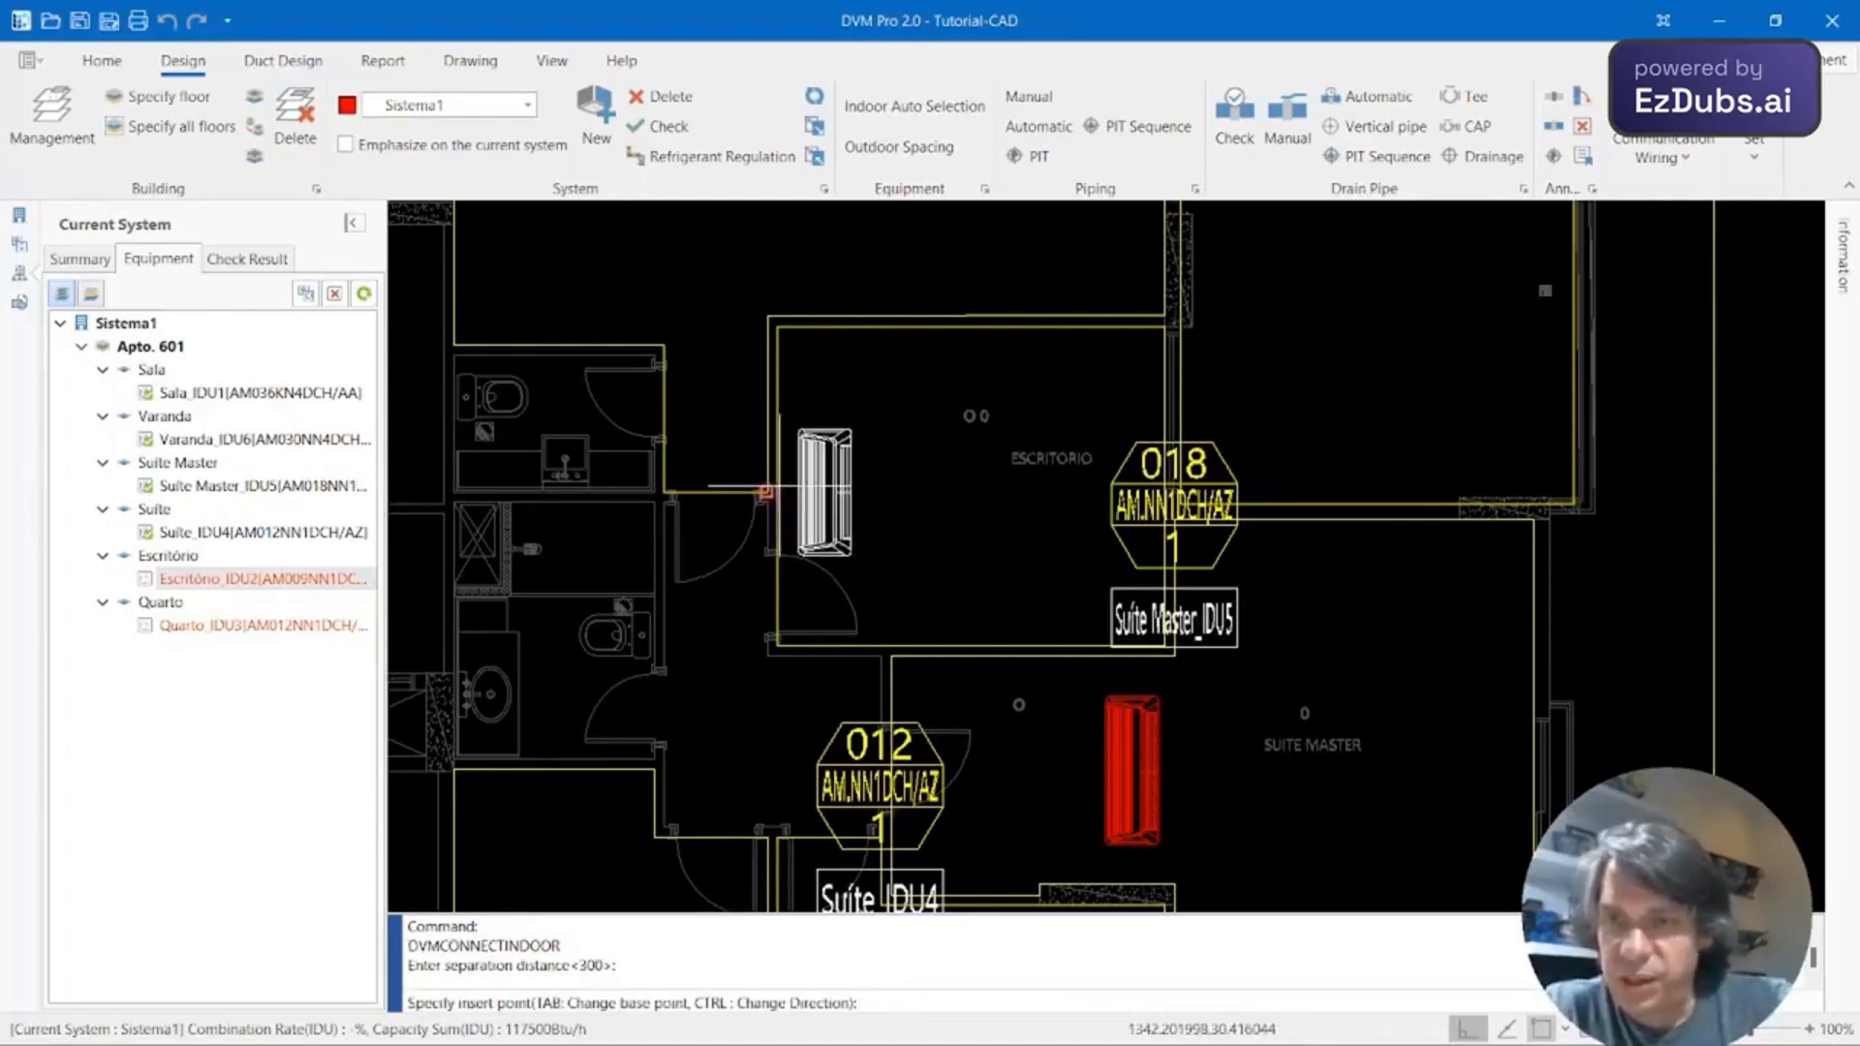
{"action": "left_click", "coordinate": [766, 492]}
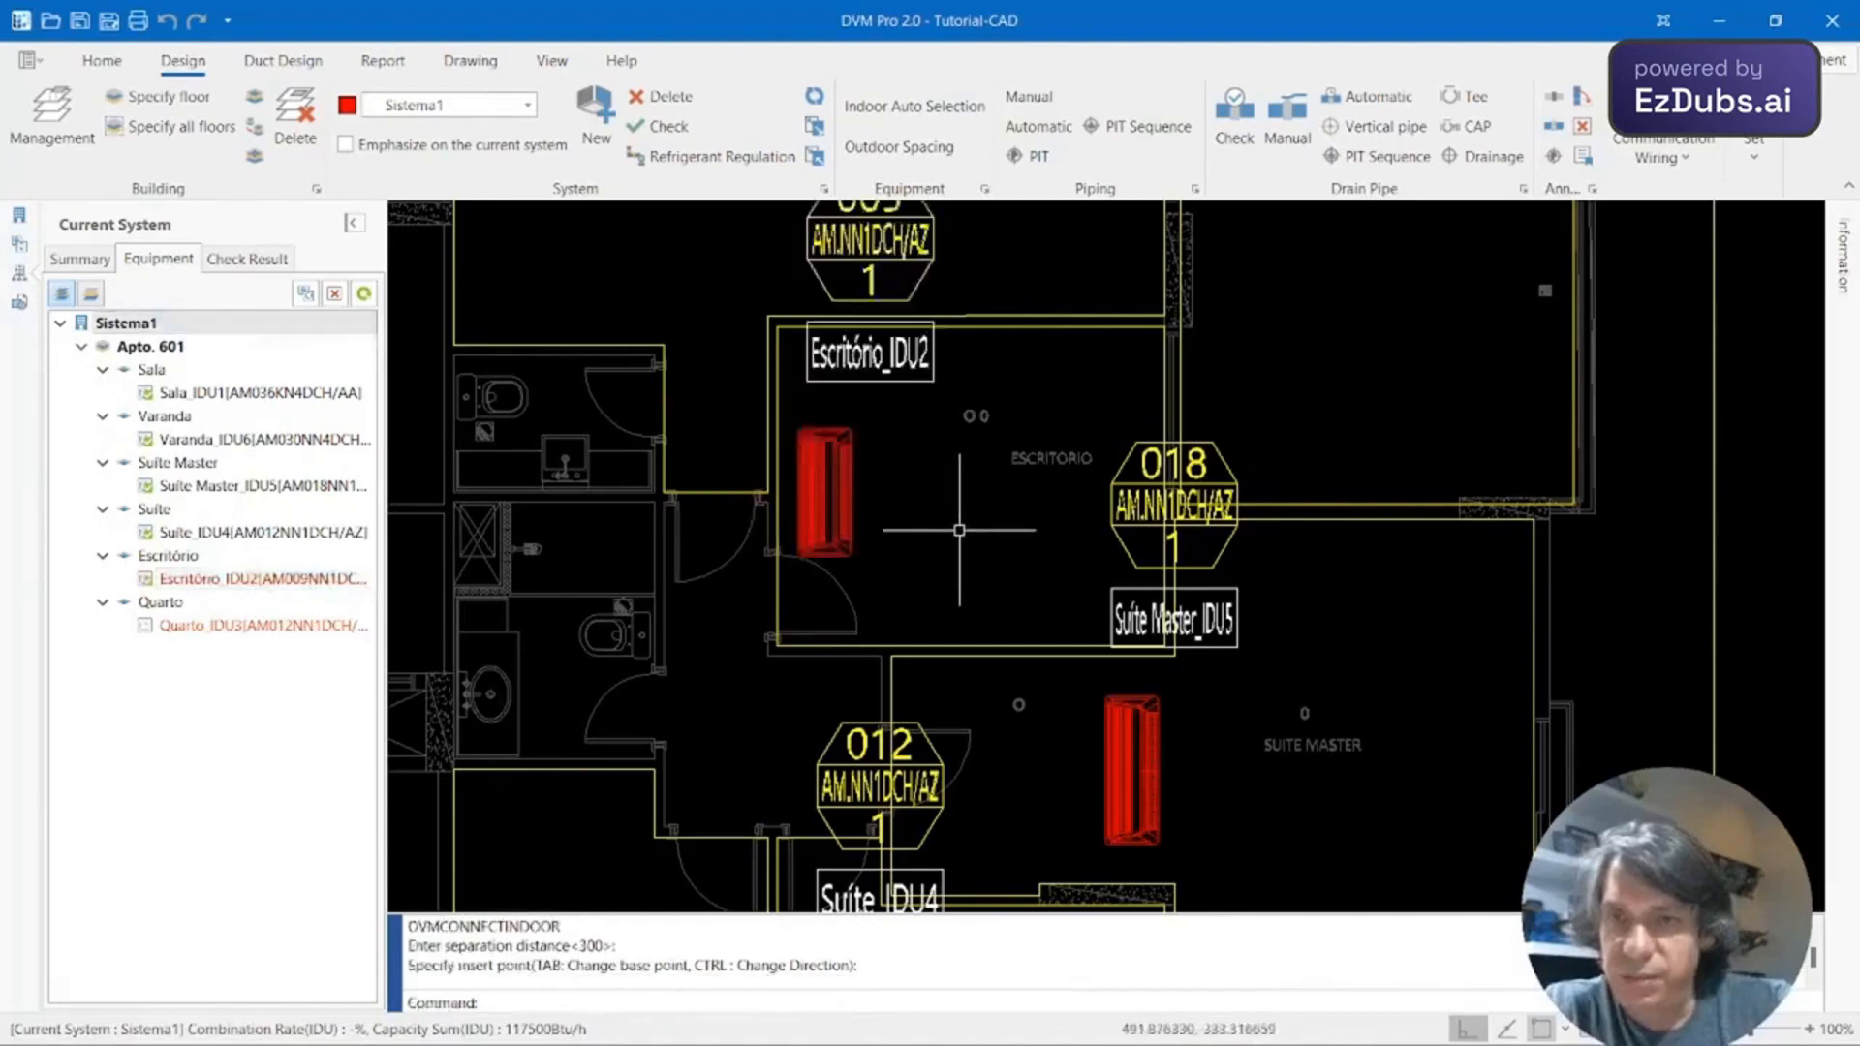
Place the Quarto indoor unit horizontally in the upper part of its room, with a separation distance of 300.
{"action": "mouse_move", "coordinate": [983, 535]}
{"action": "middle_mouse_down"}
{"action": "mouse_move", "coordinate": [1145, 511]}
{"action": "mouse_move", "coordinate": [1264, 390]}
{"action": "middle_mouse_up"}
{"action": "middle_click_drag", "start_coordinate": [1012, 683], "coordinate": [1102, 503]}
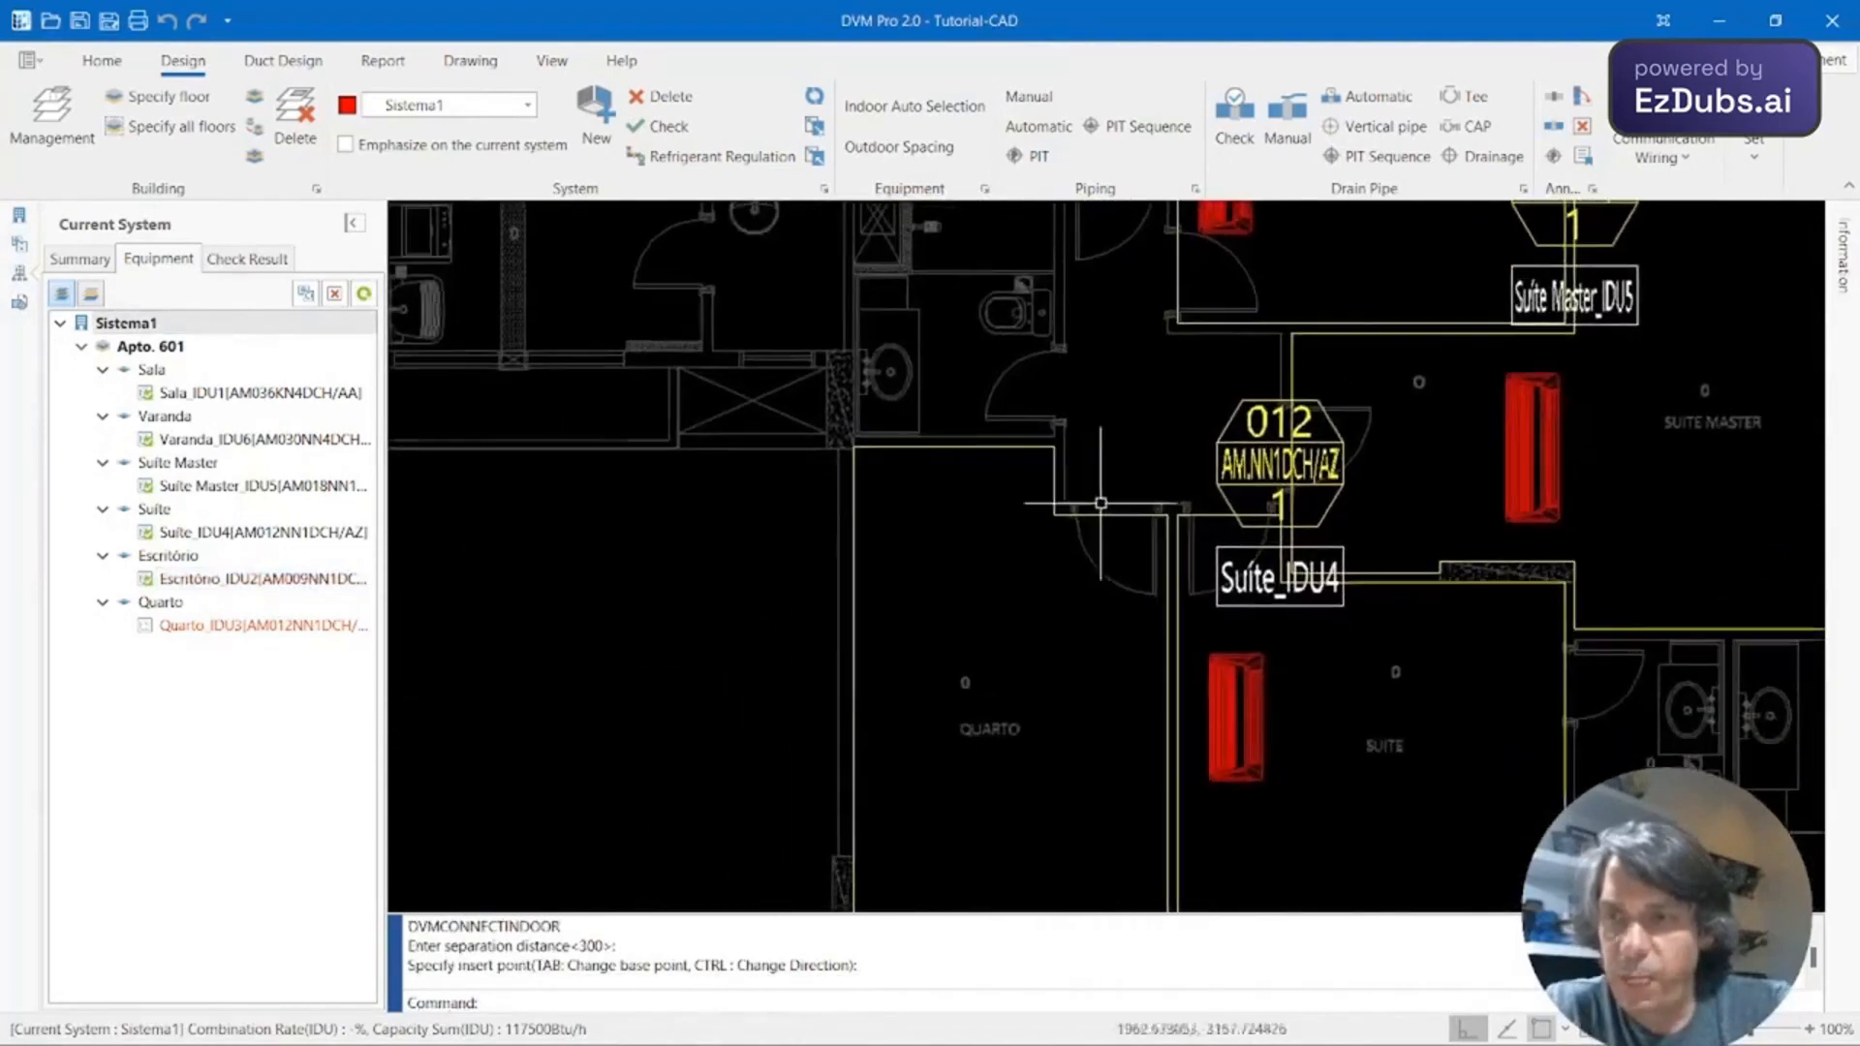
{"action": "left_click", "coordinate": [255, 99]}
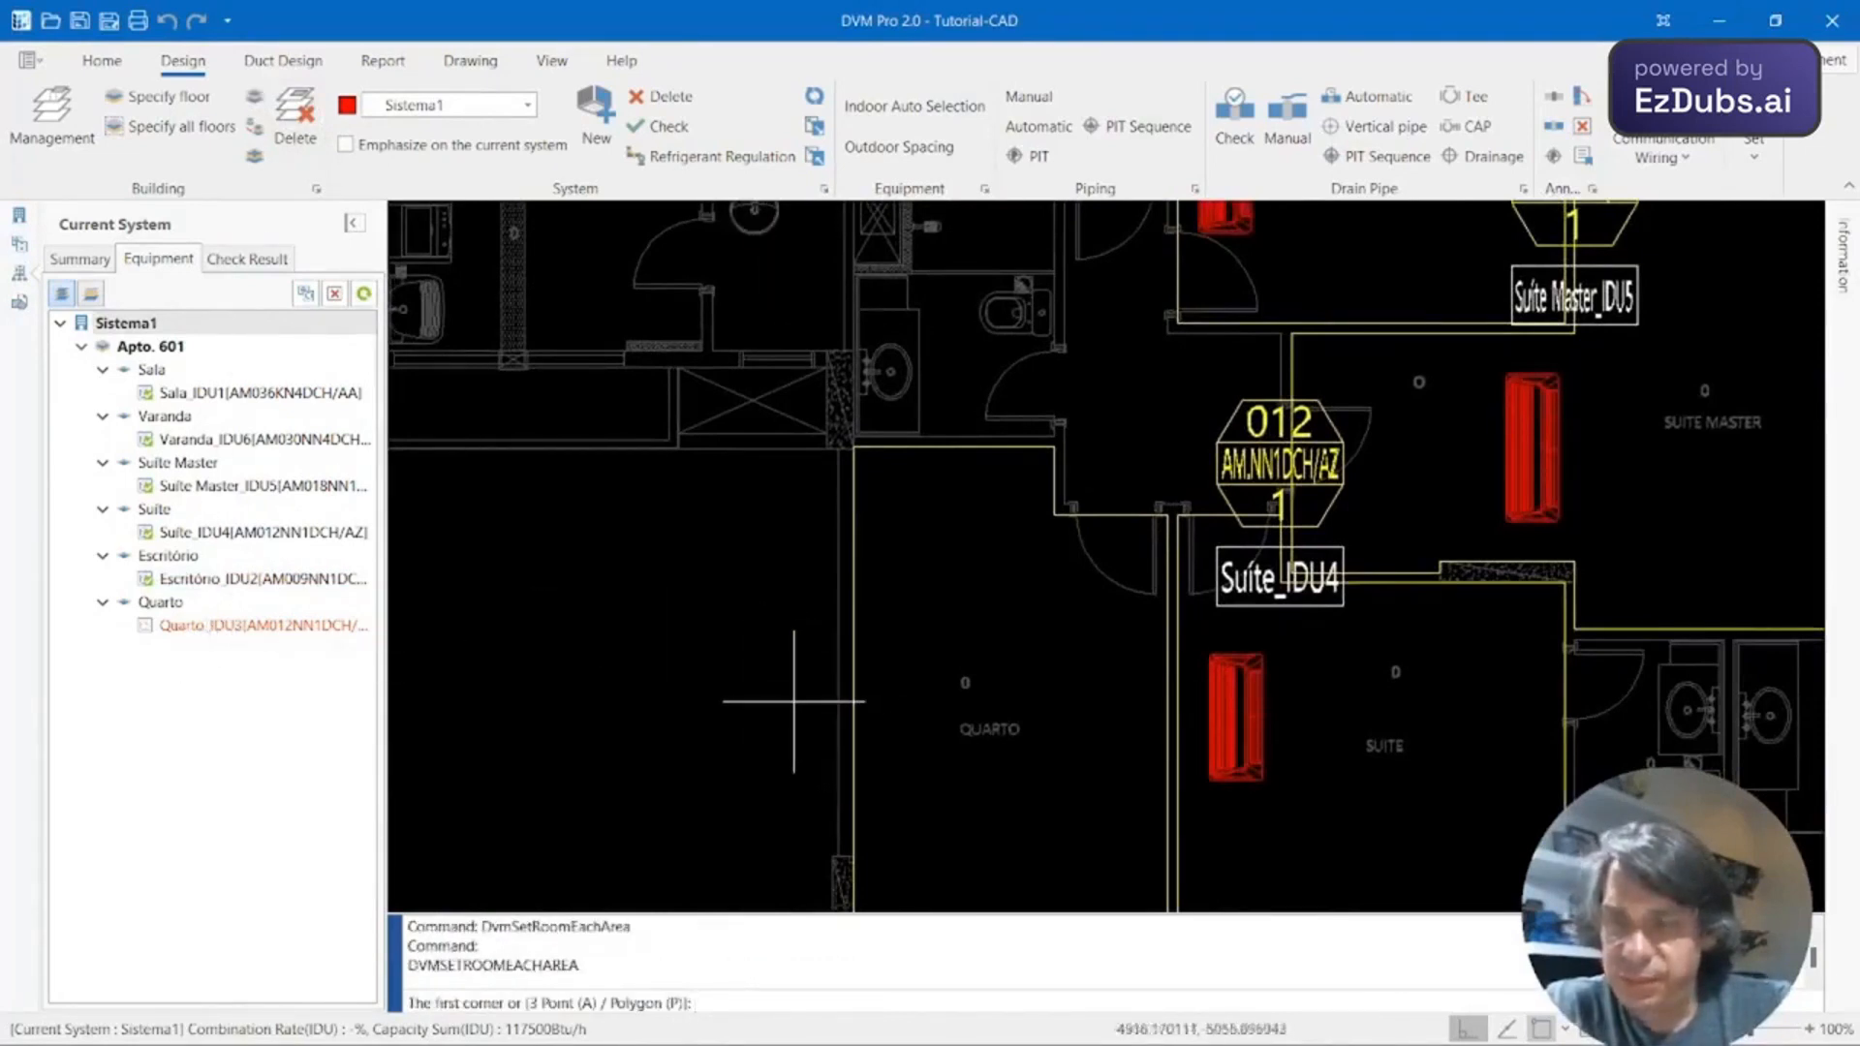
{"action": "key", "text": "Escape"}
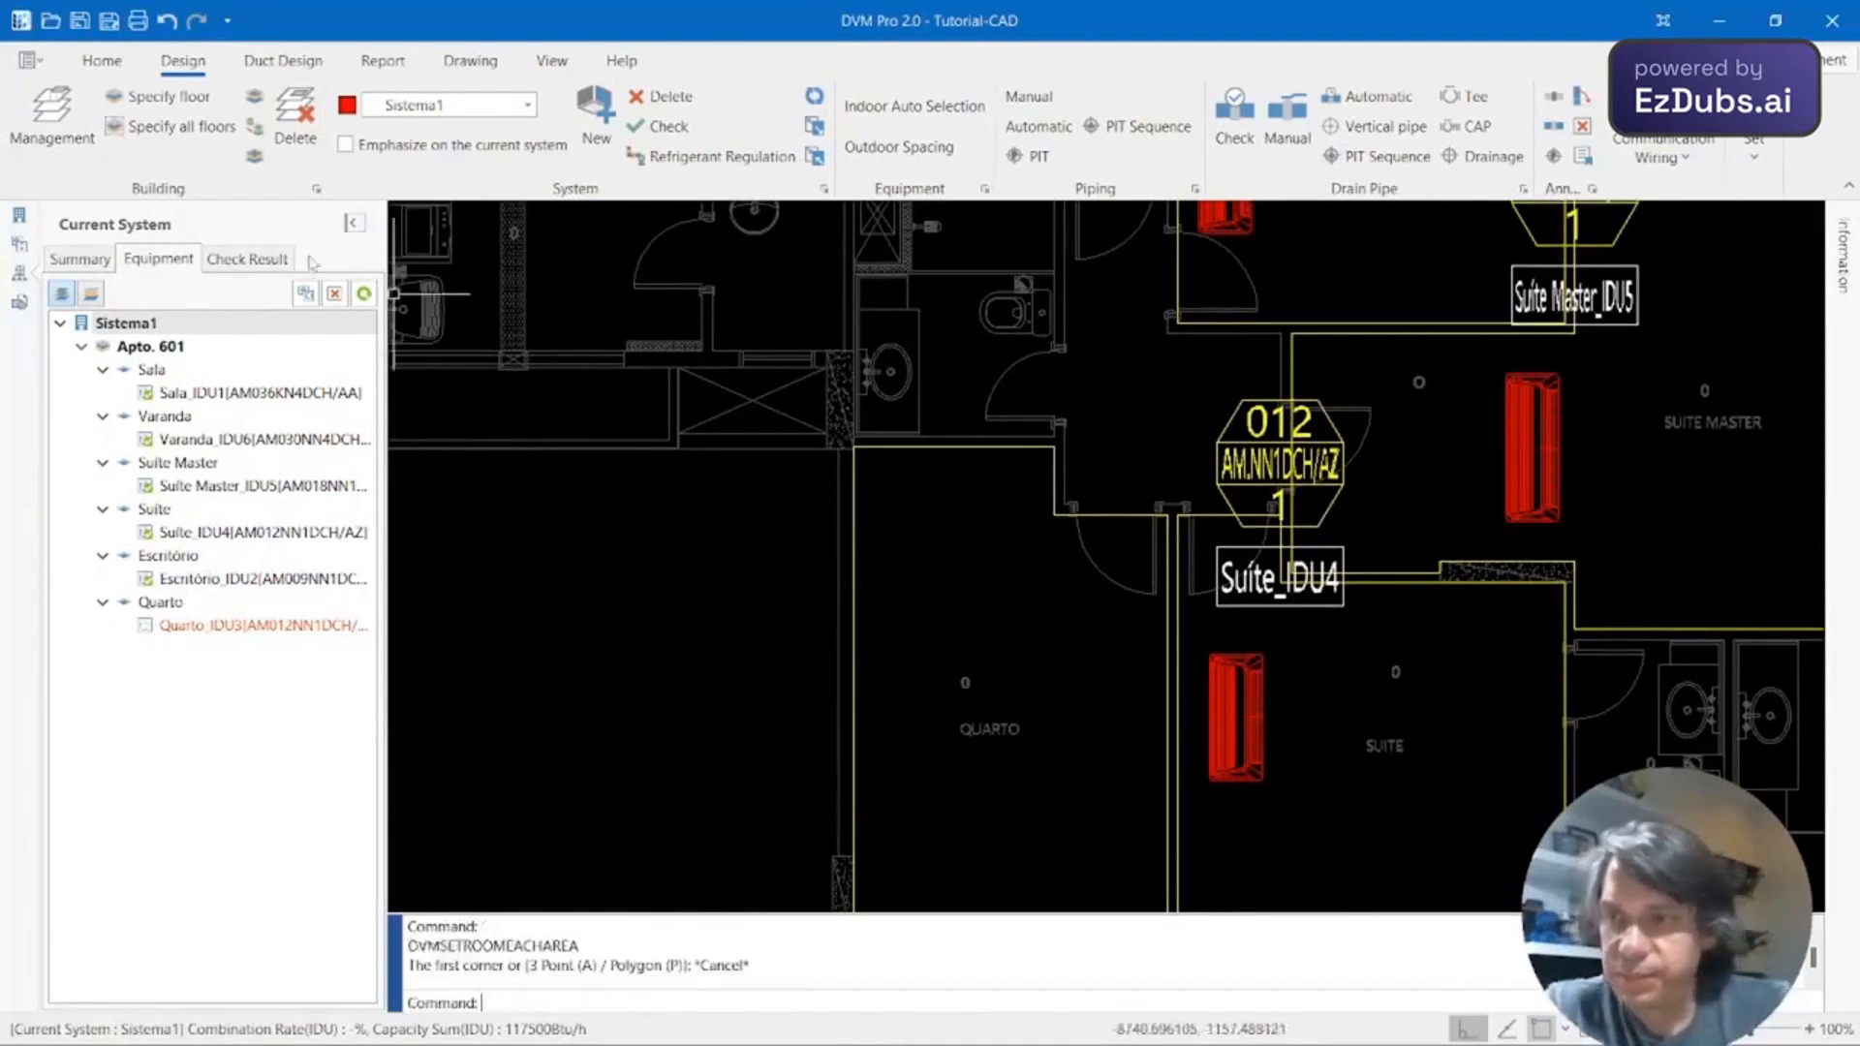
{"action": "left_click", "coordinate": [257, 626]}
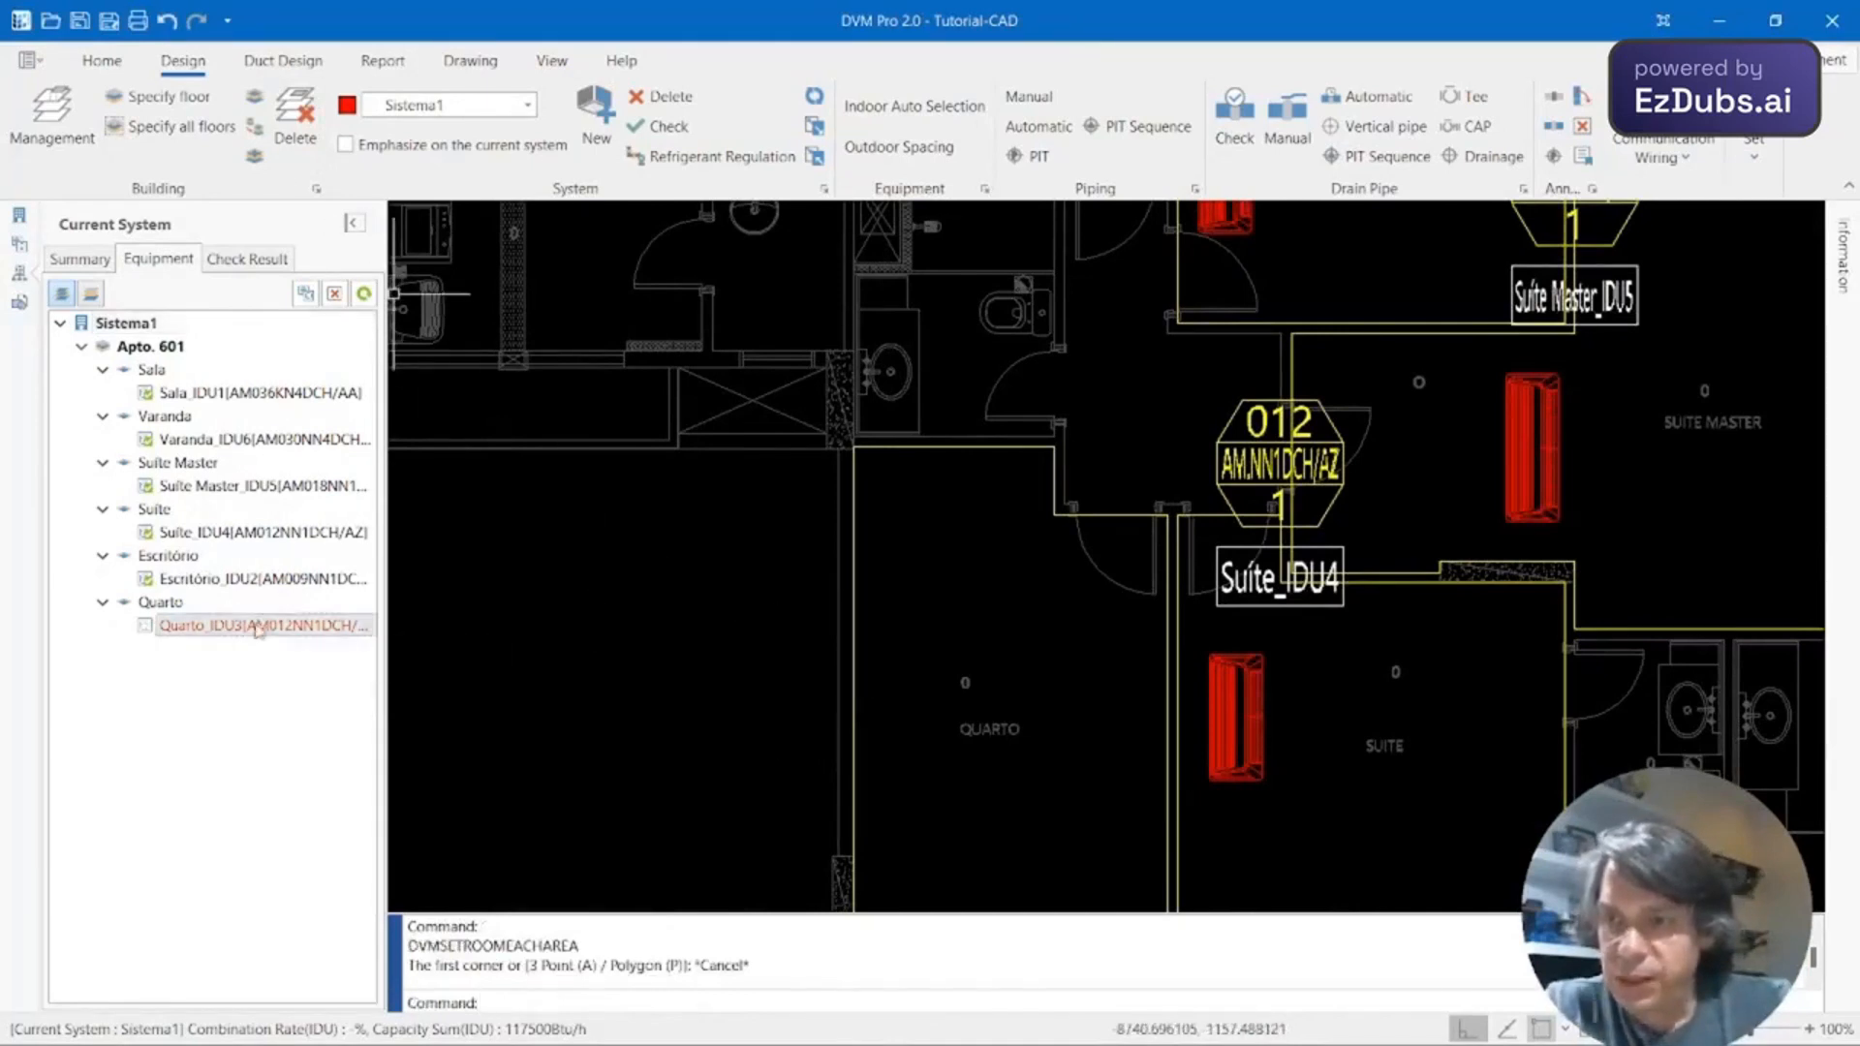
{"action": "left_click", "coordinate": [305, 295]}
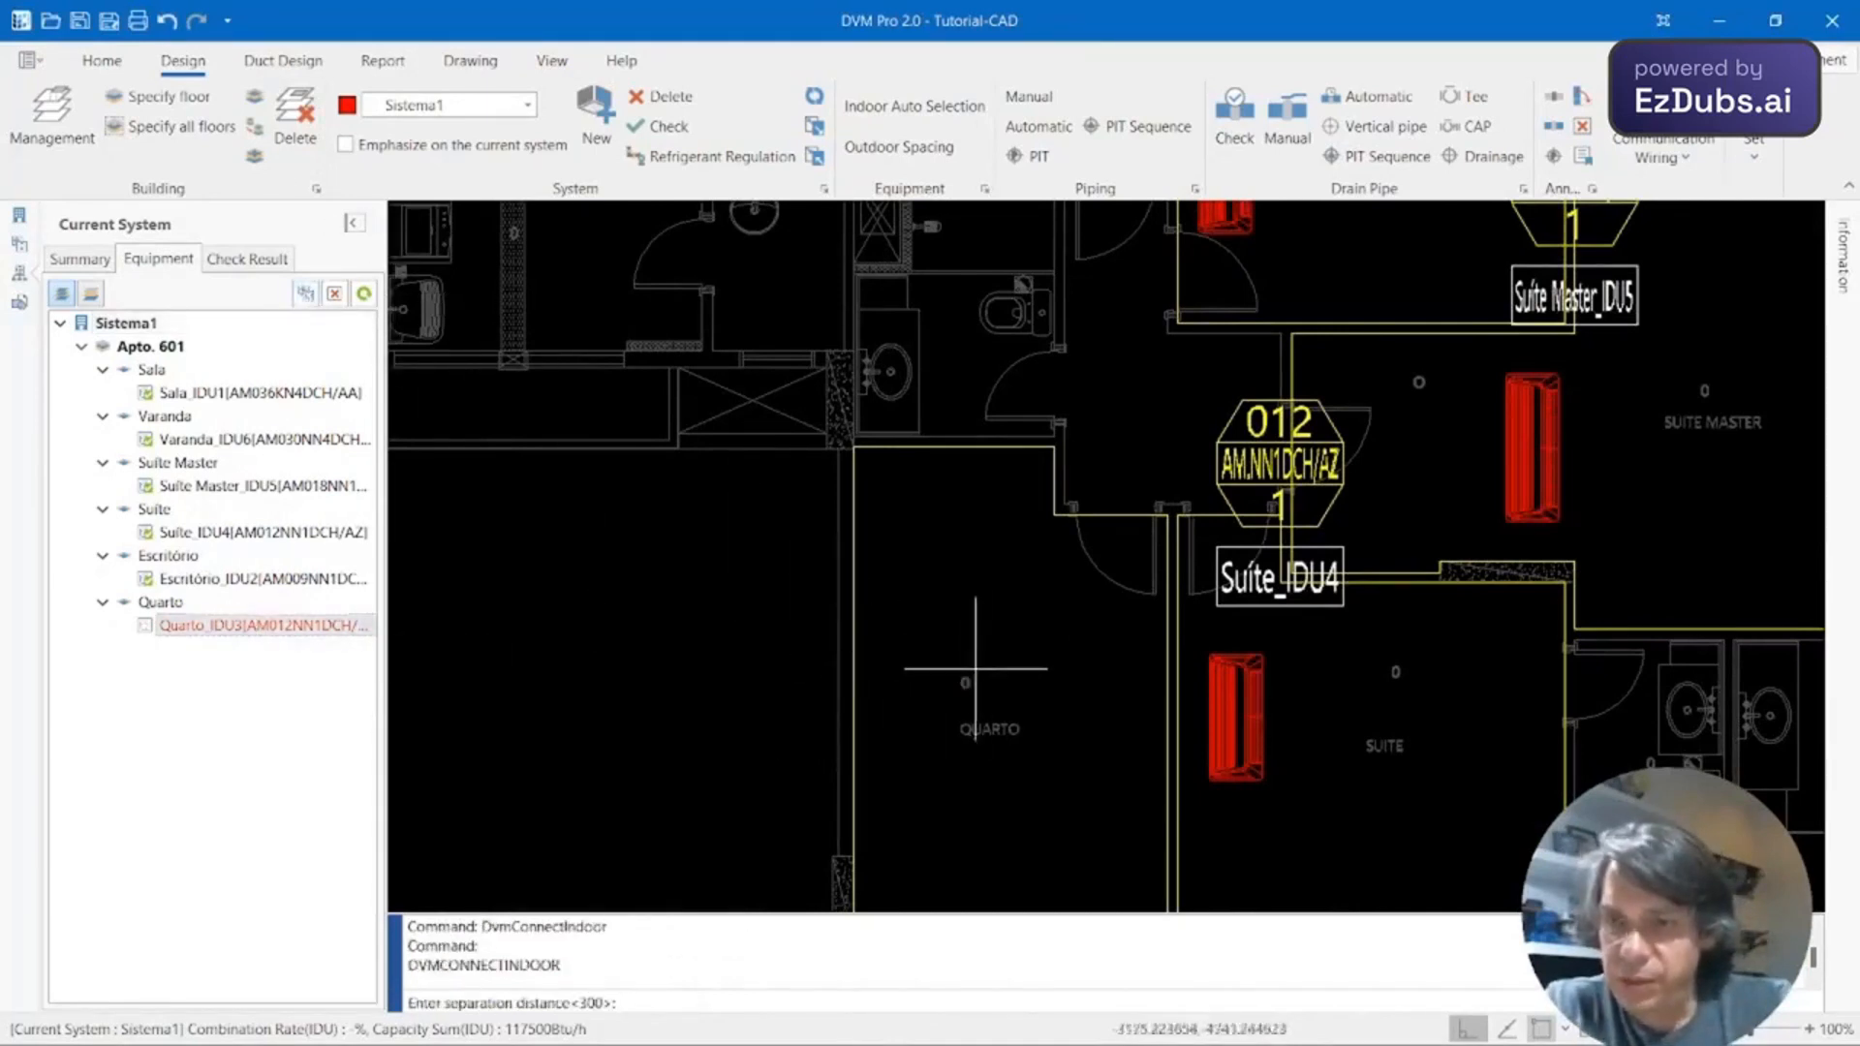
{"action": "key", "text": "Return"}
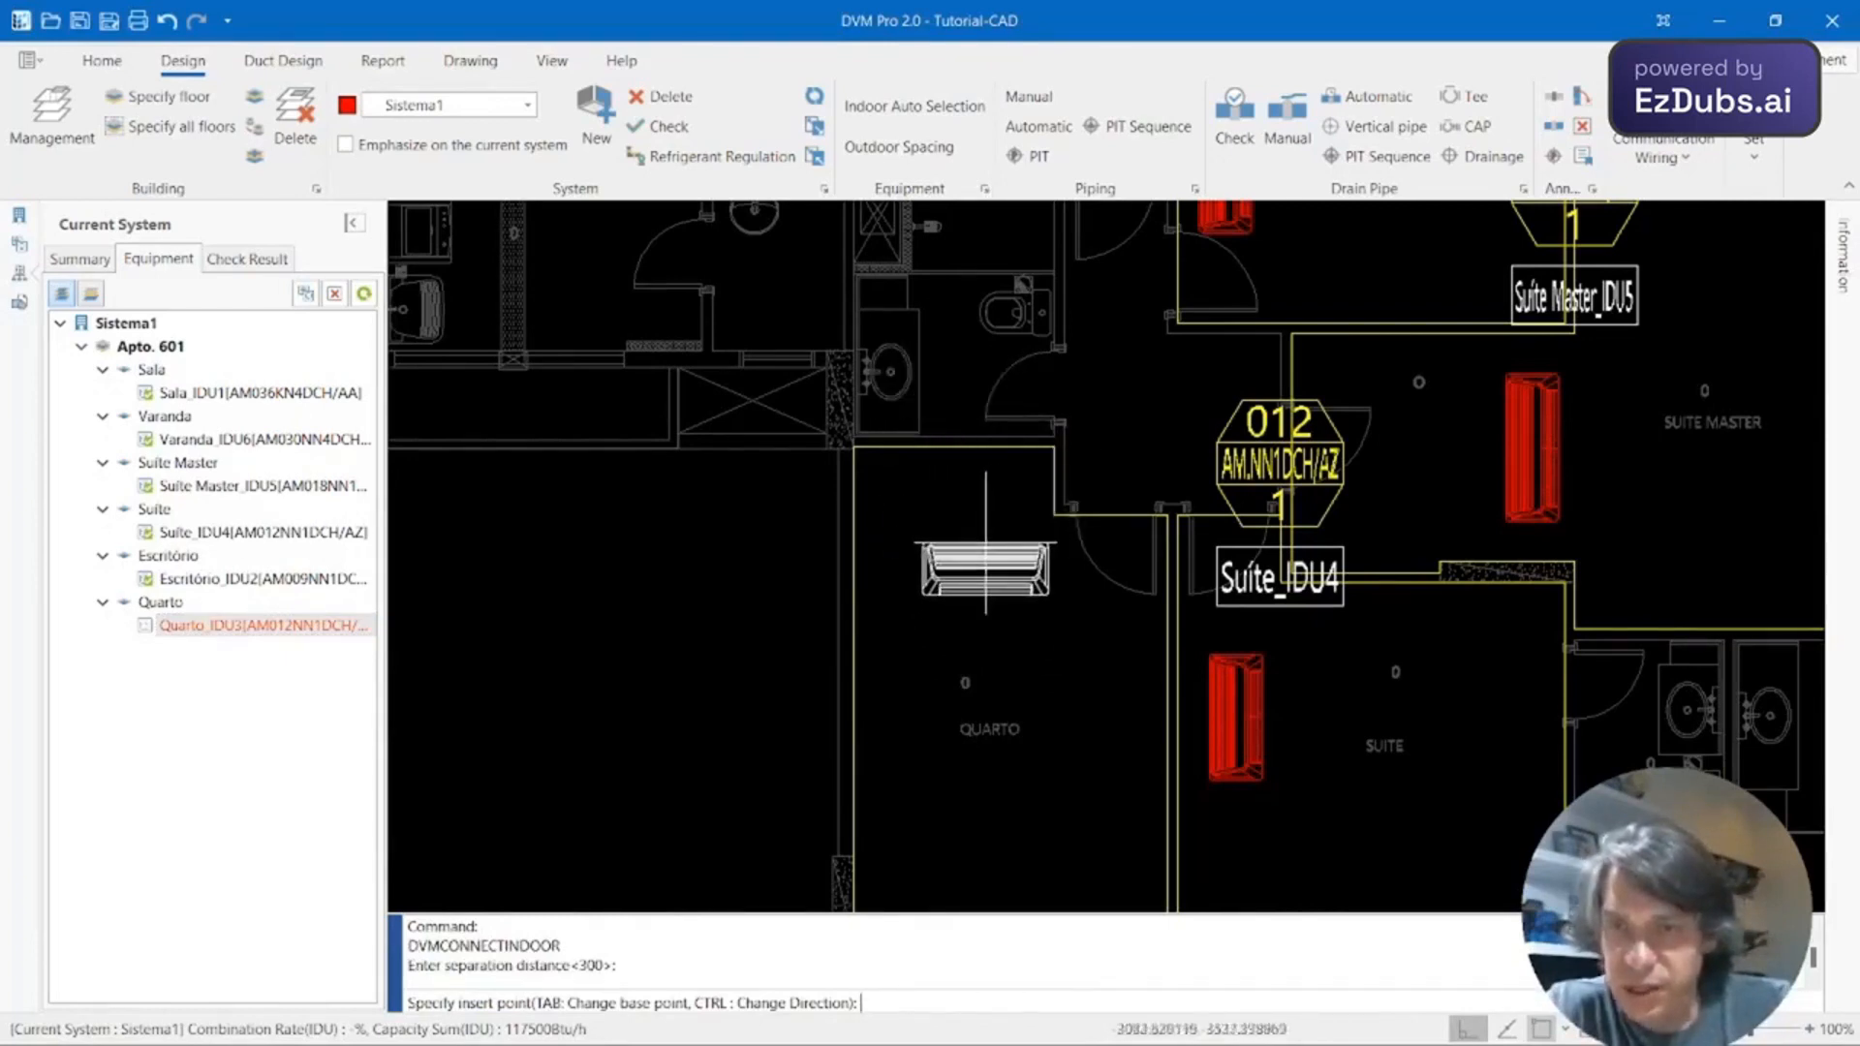
{"action": "left_click", "coordinate": [984, 542]}
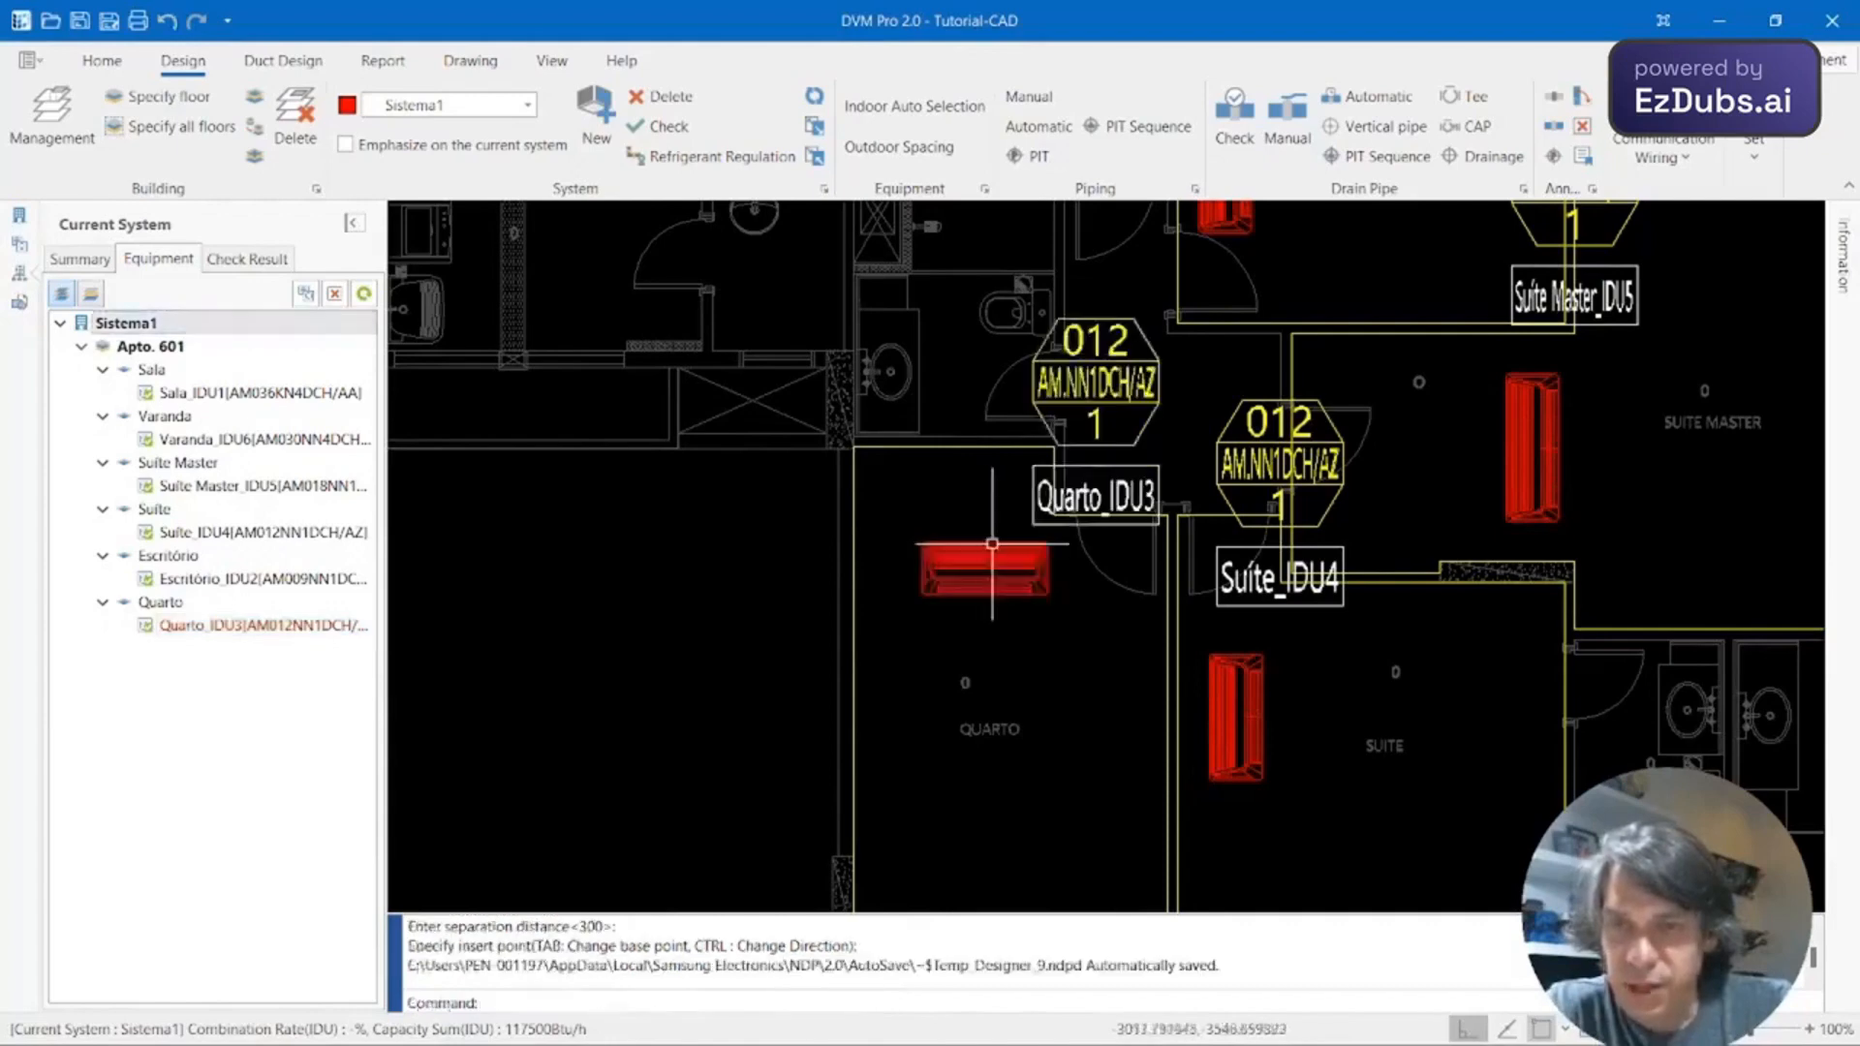
Move the Suite Master indoor unit's label inside its room, into the open area beside the unit and over the room name.
{"action": "scroll", "coordinate": [1422, 564], "scroll_direction": "down", "scroll_amount": 5}
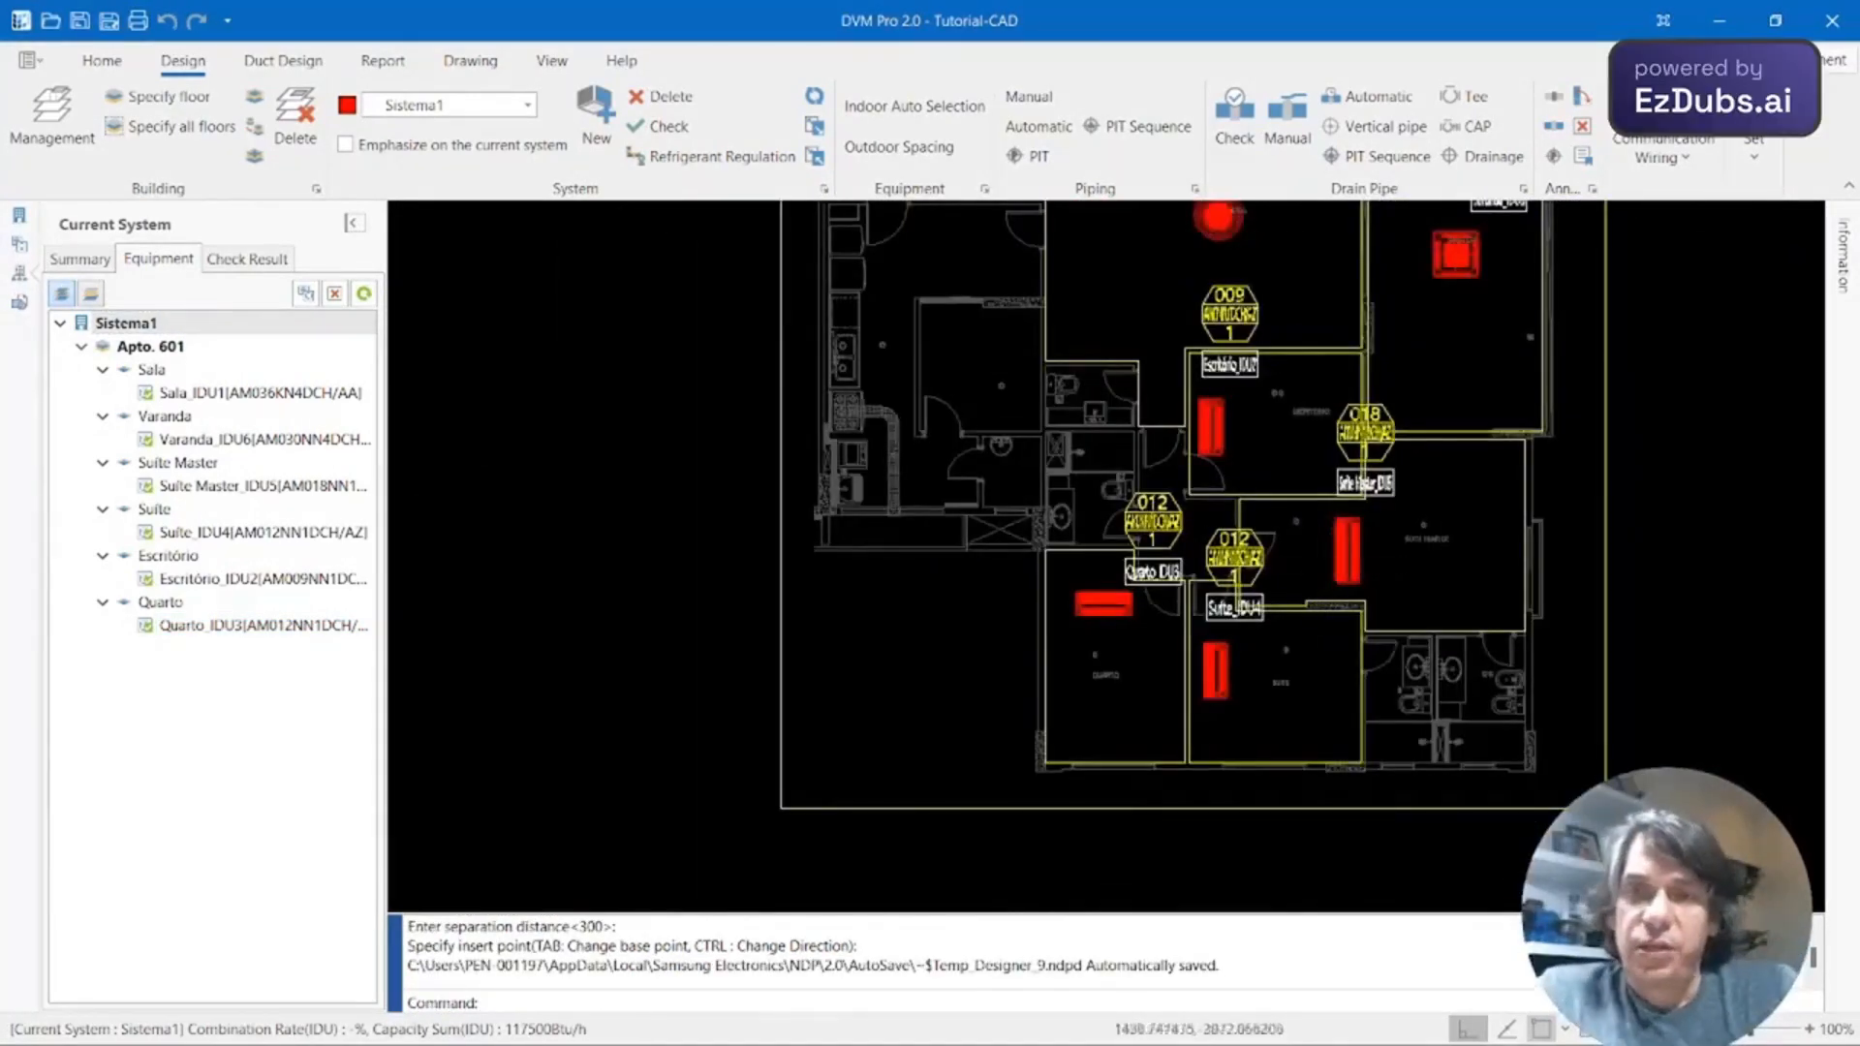
{"action": "middle_click_drag", "start_coordinate": [1354, 345], "coordinate": [1184, 384]}
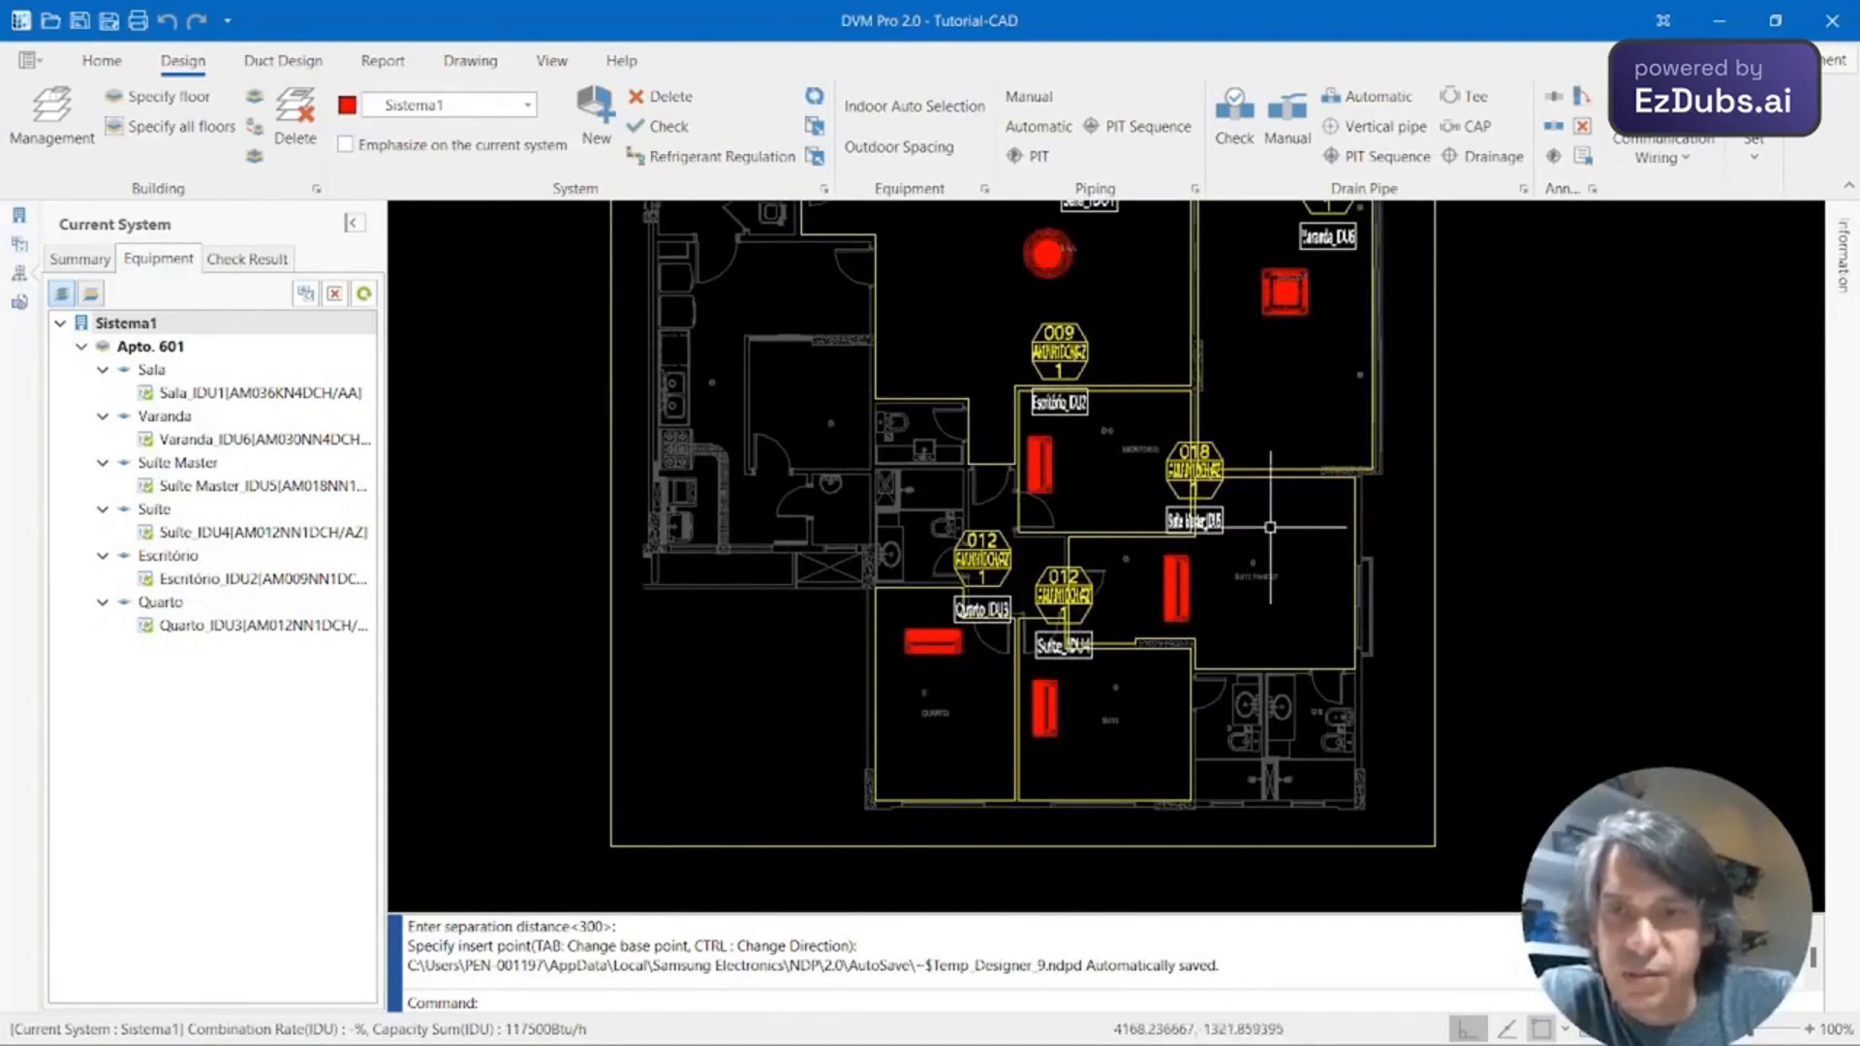
{"action": "left_click", "coordinate": [471, 61]}
{"action": "left_click", "coordinate": [541, 109]}
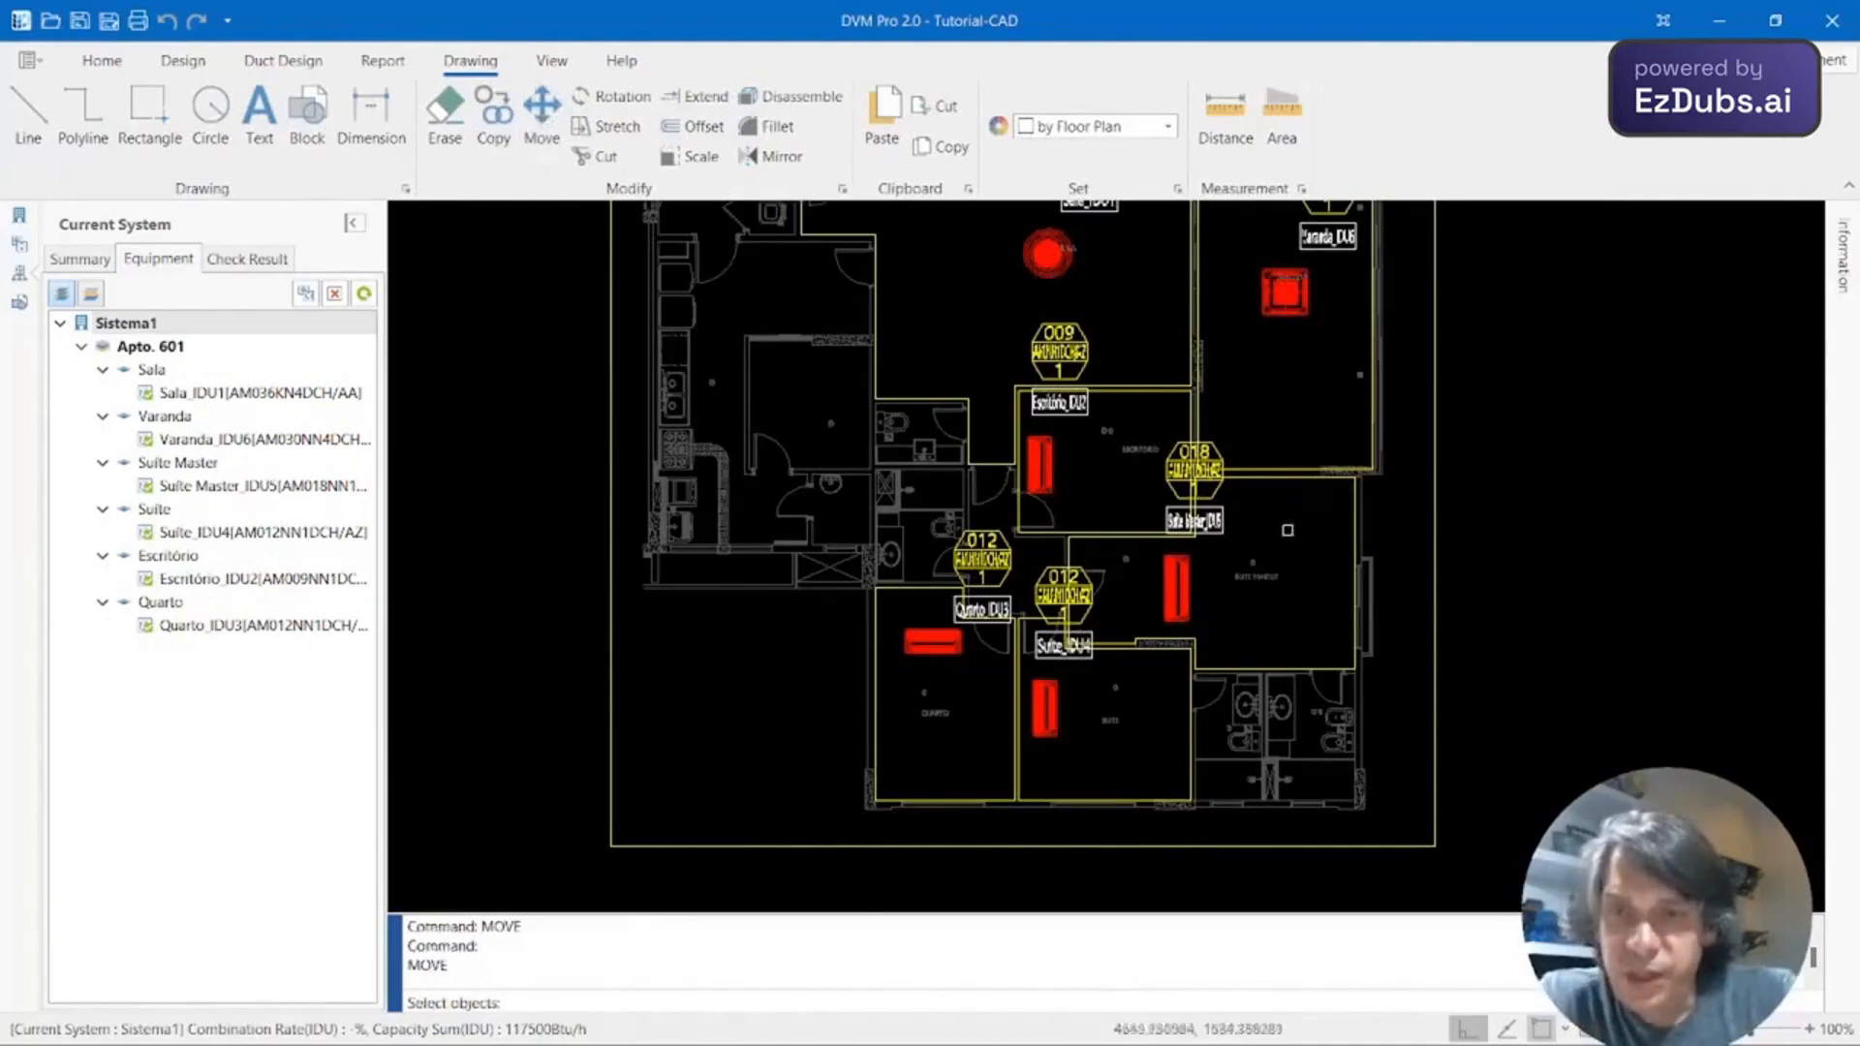
{"action": "scroll", "coordinate": [1287, 537], "scroll_direction": "up", "scroll_amount": 2}
{"action": "middle_click_drag", "start_coordinate": [1259, 574], "coordinate": [1168, 417]}
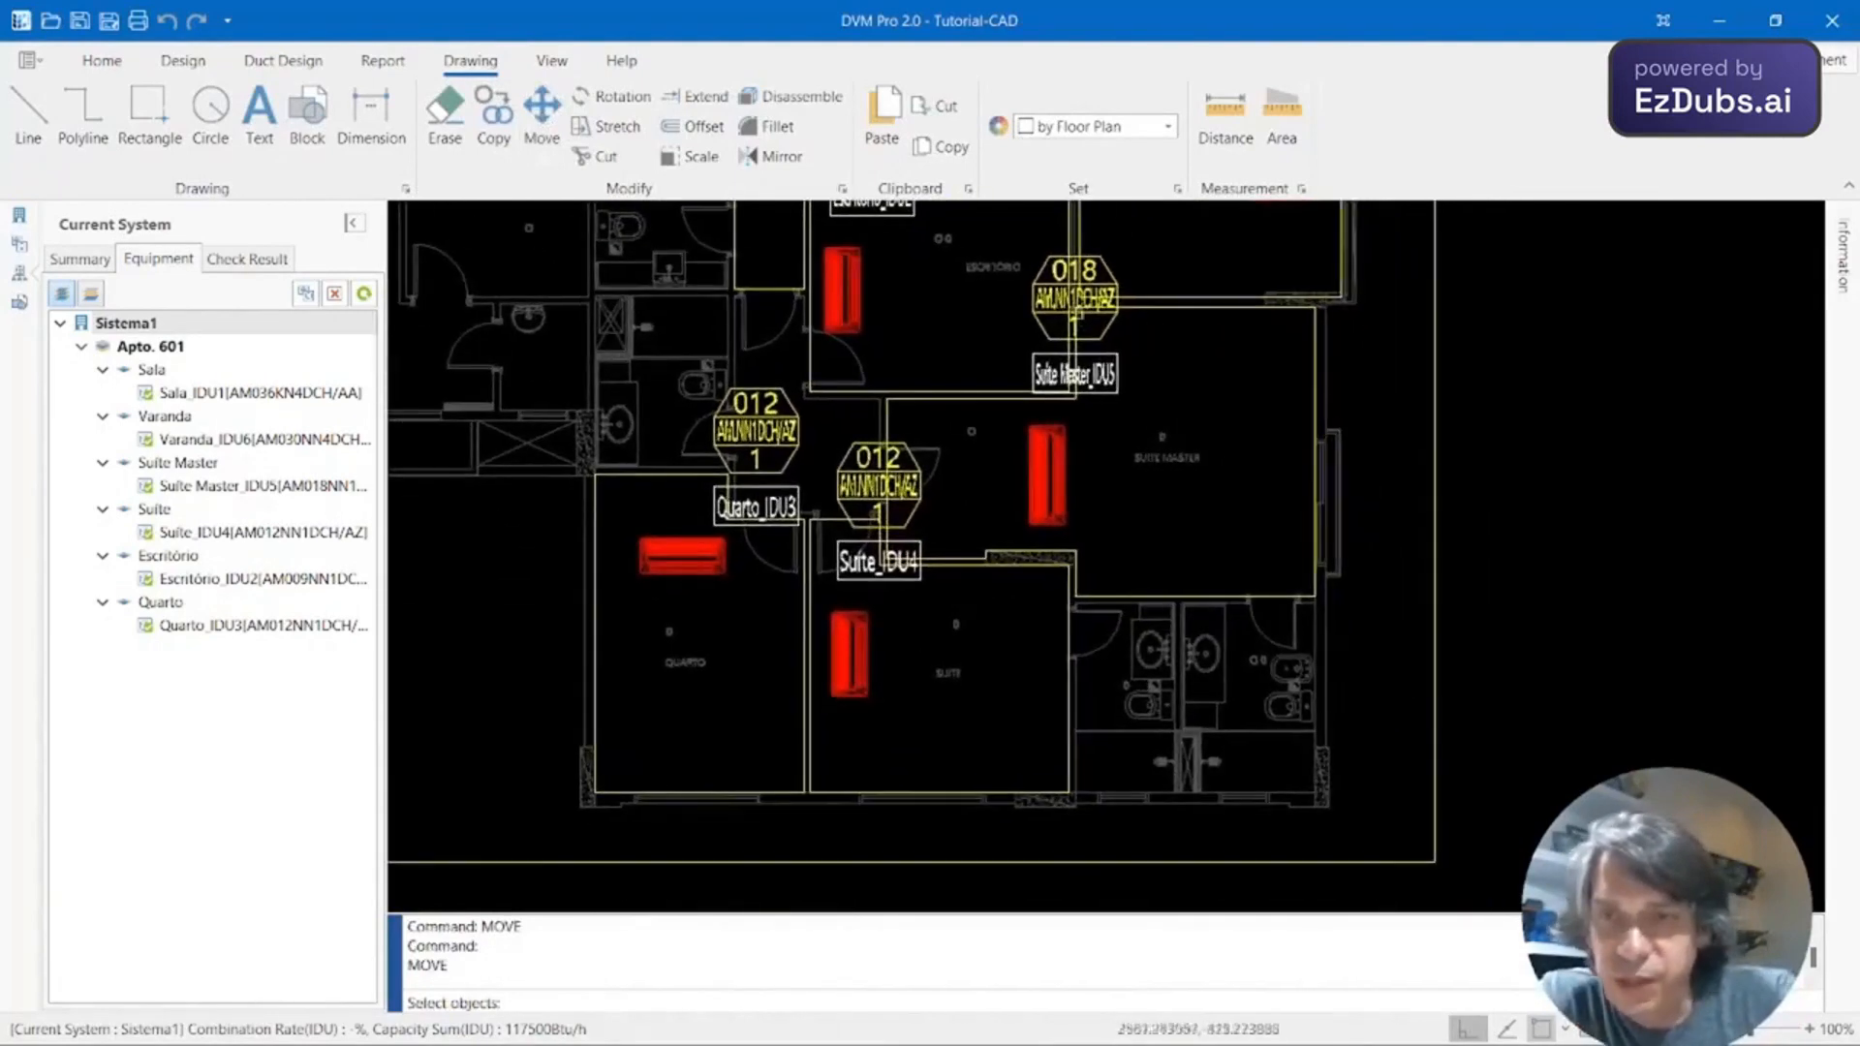
{"action": "left_click", "coordinate": [1108, 325]}
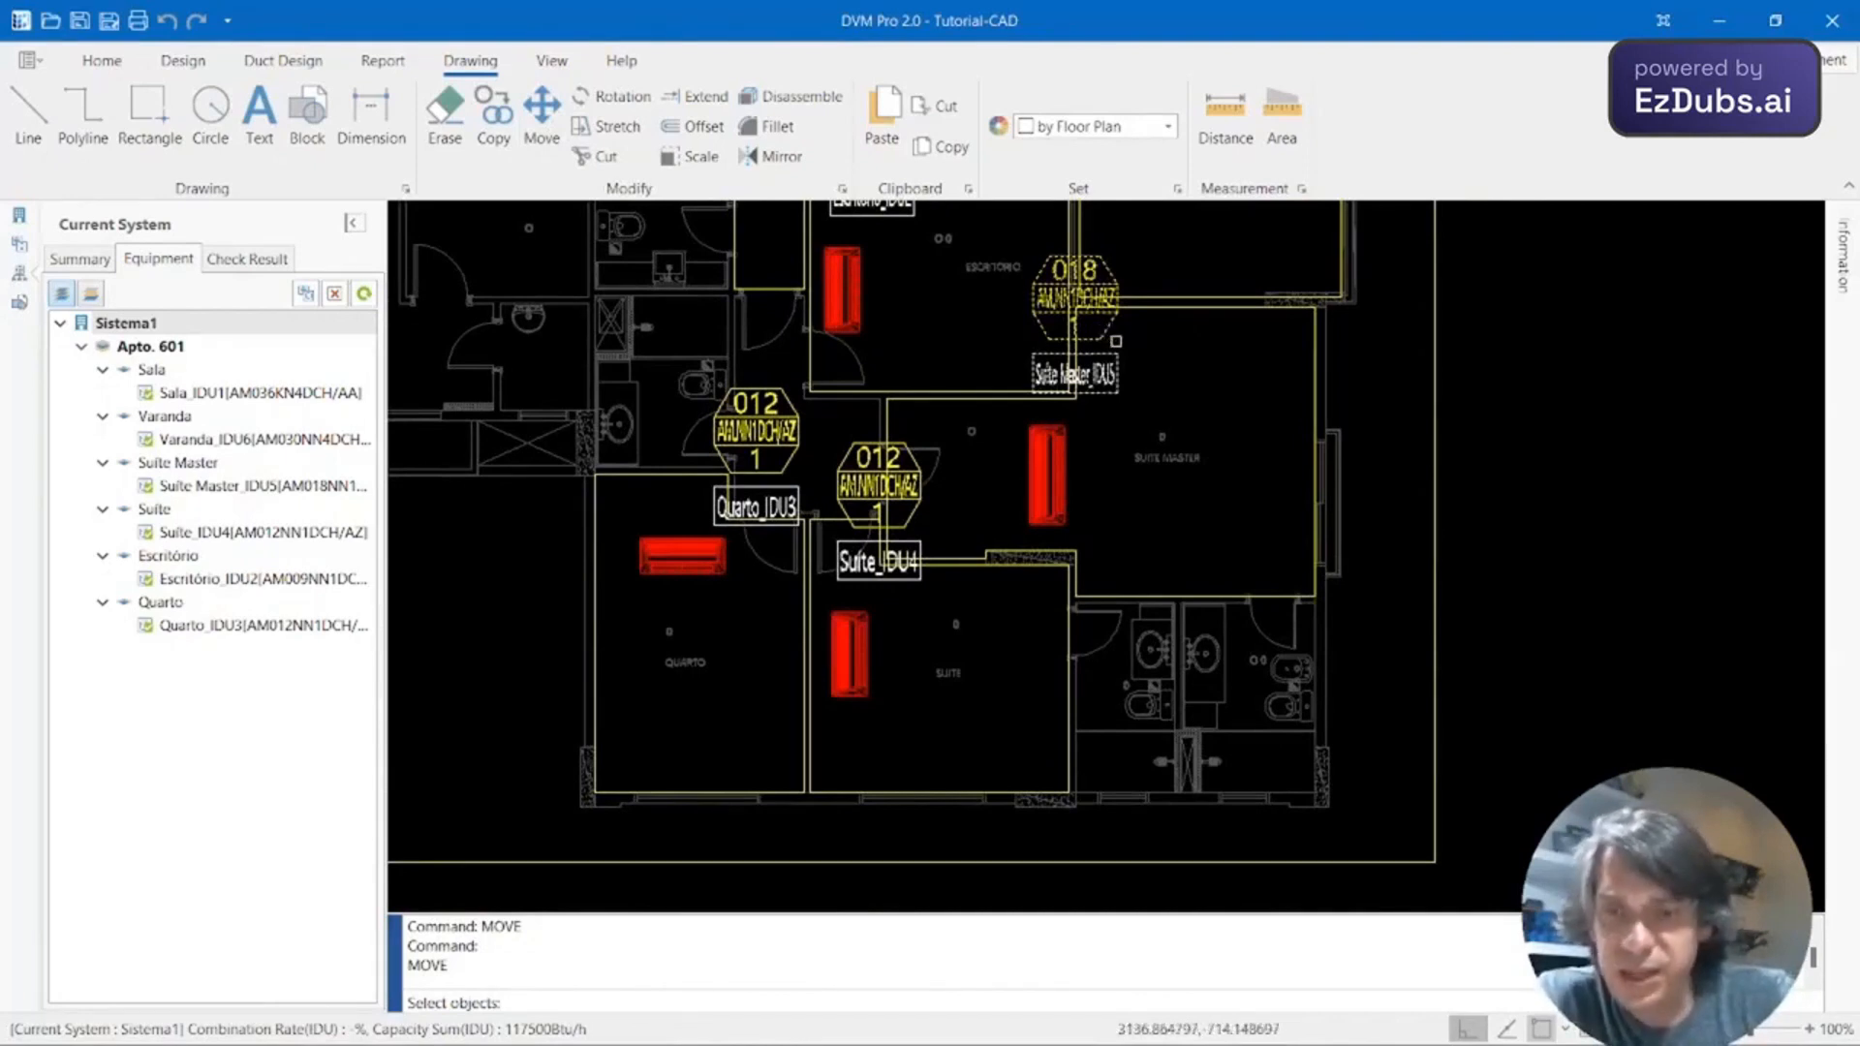
{"action": "key", "text": "Return"}
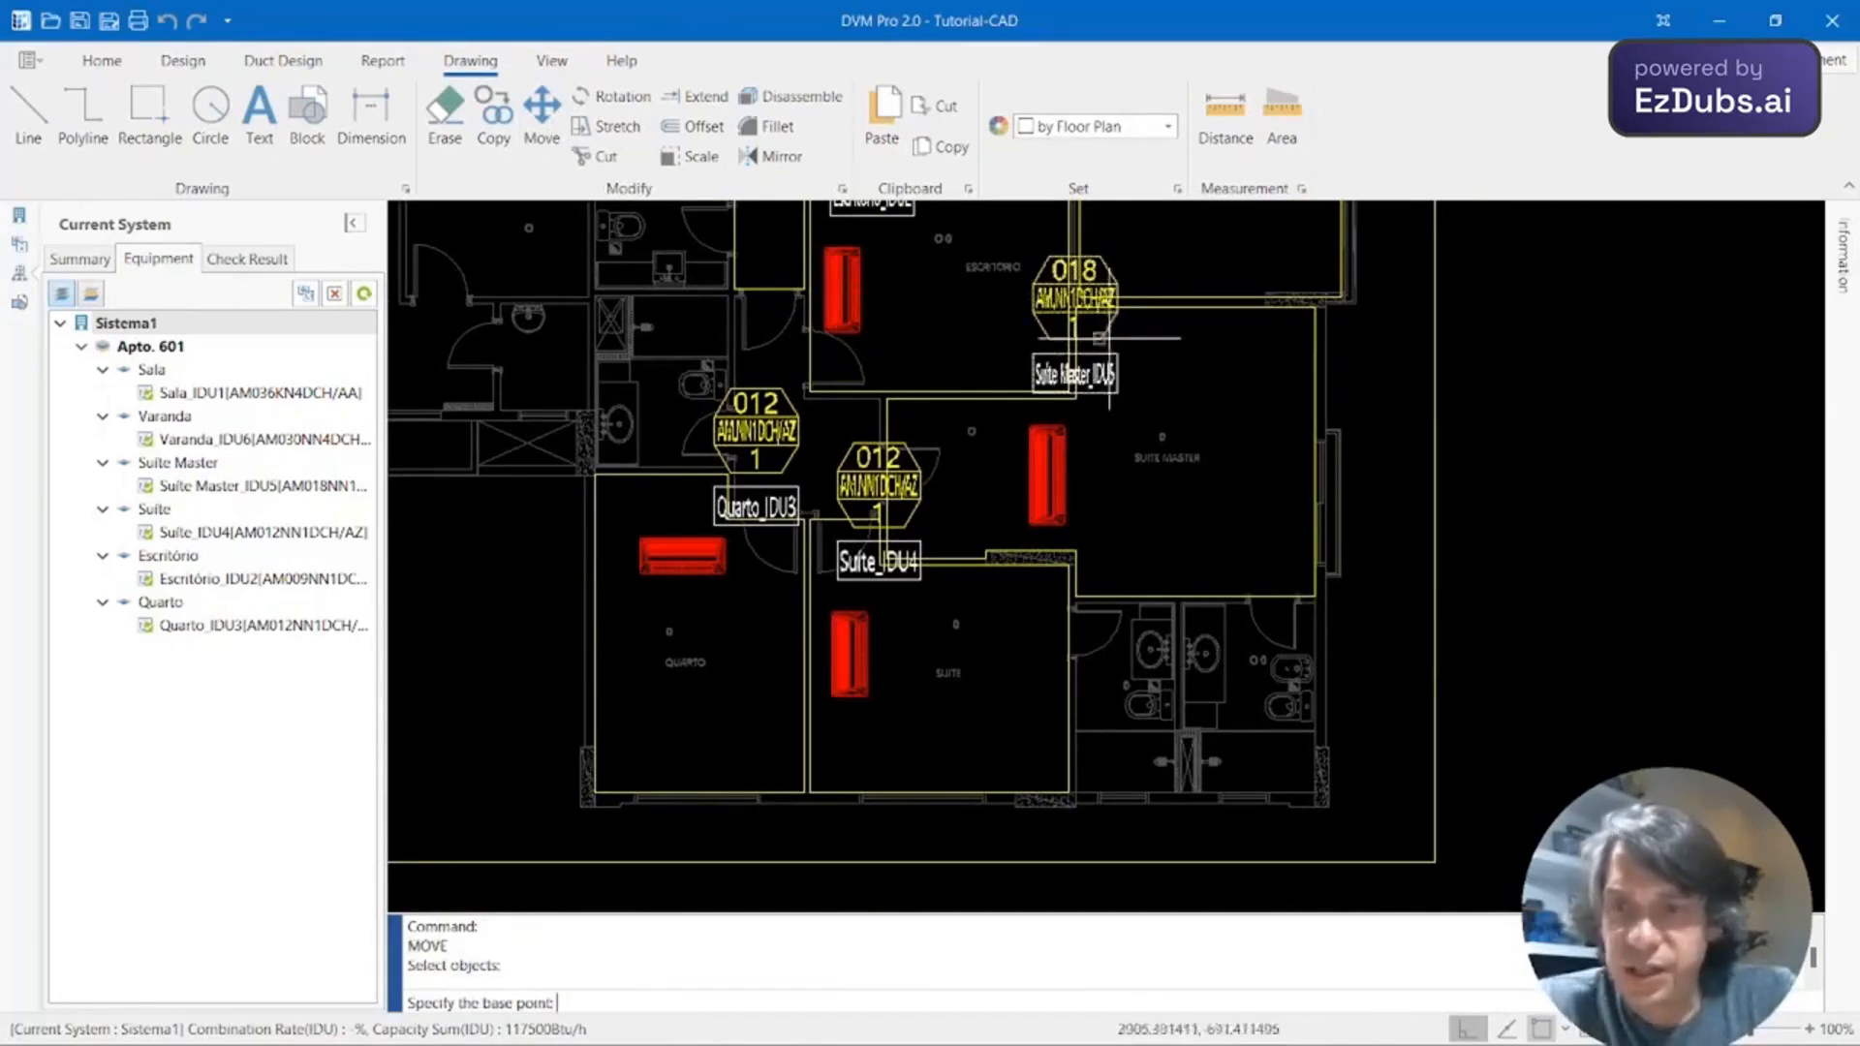
{"action": "left_click", "coordinate": [1115, 389]}
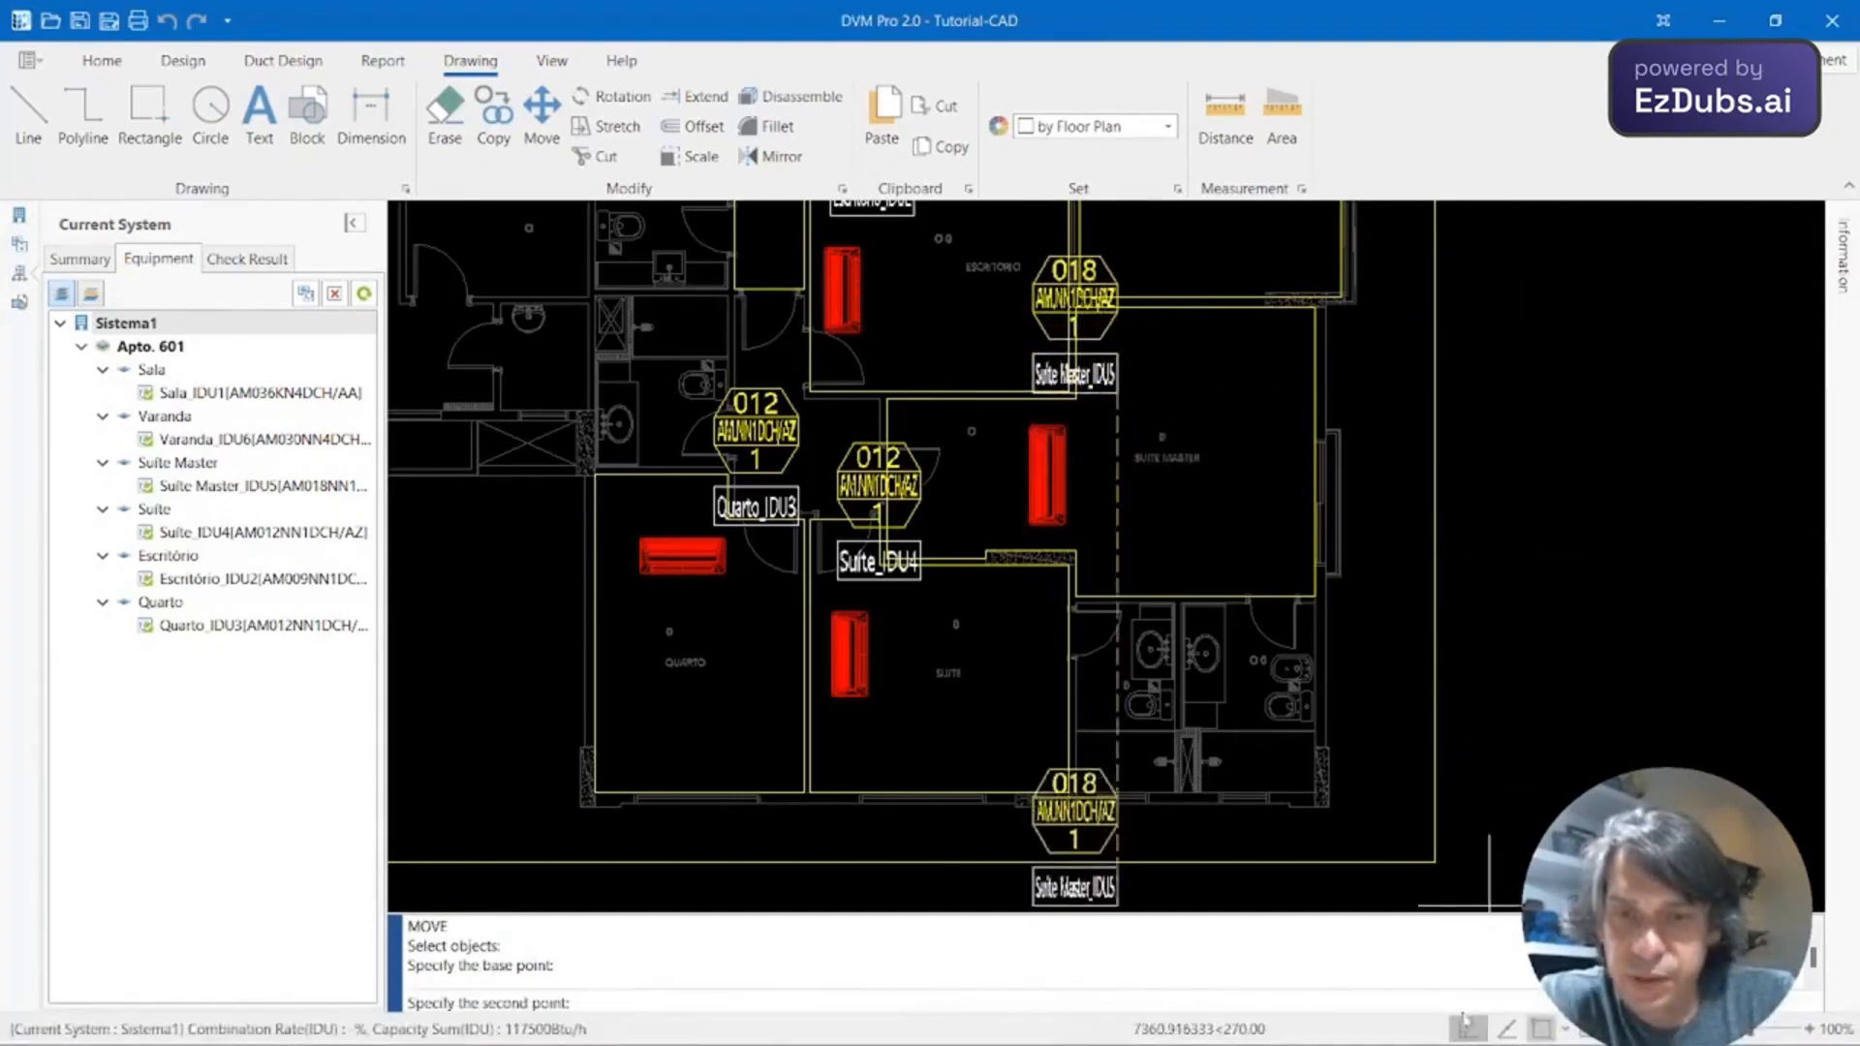
{"action": "left_click", "coordinate": [1207, 542]}
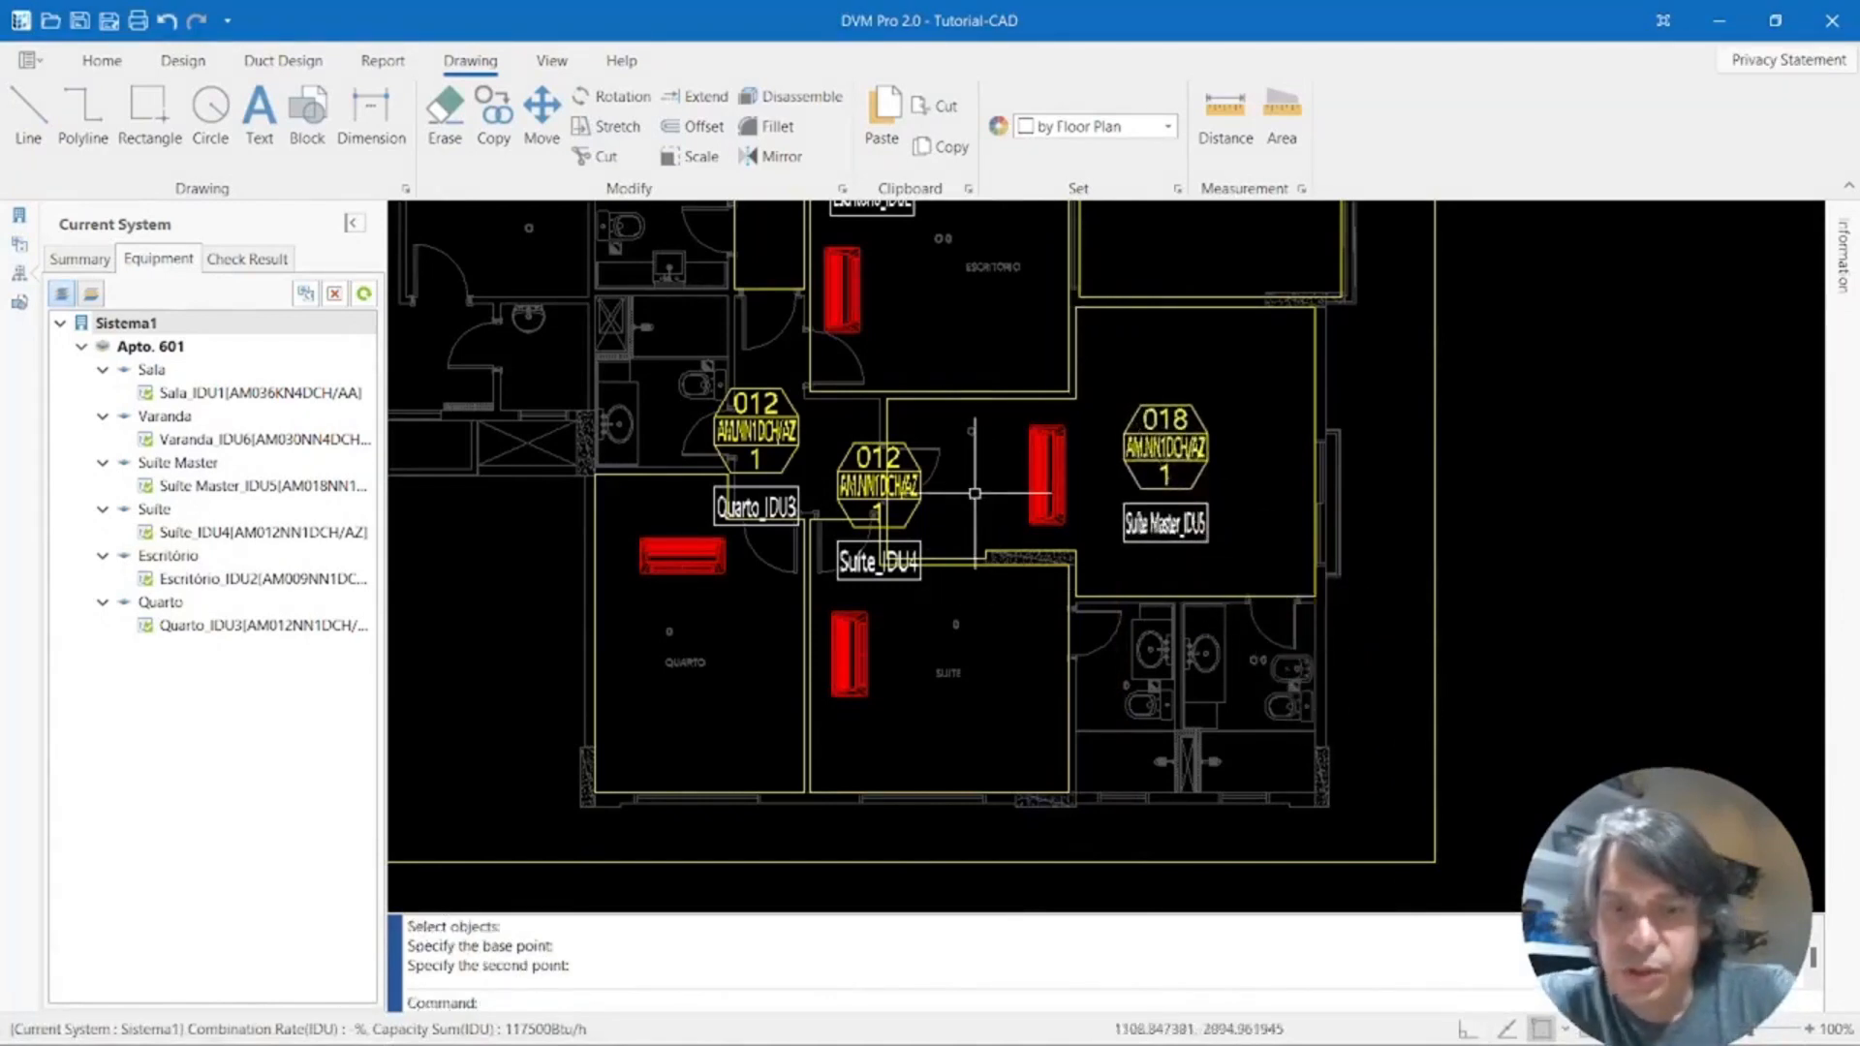
Move the Suite indoor unit's label from the corridor into the middle of the Suite room, beside its unit.
{"action": "key", "text": "Return"}
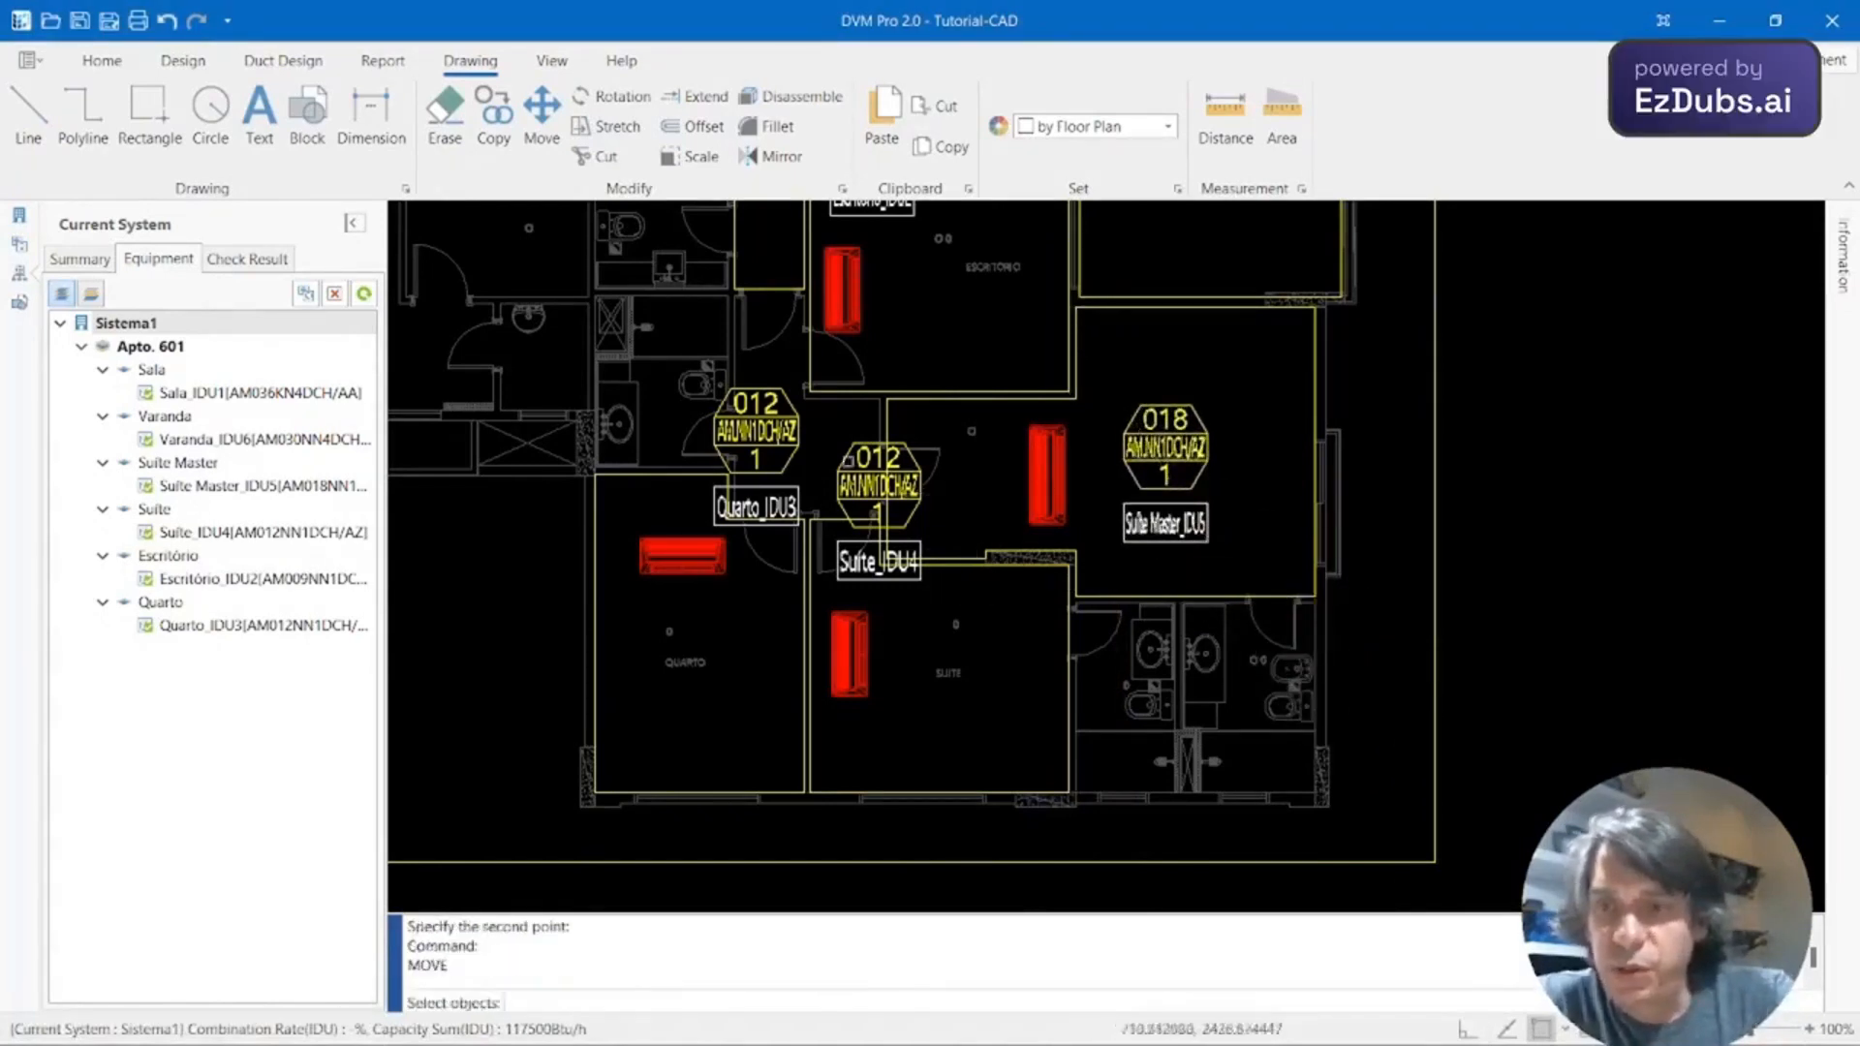
{"action": "left_click", "coordinate": [841, 452]}
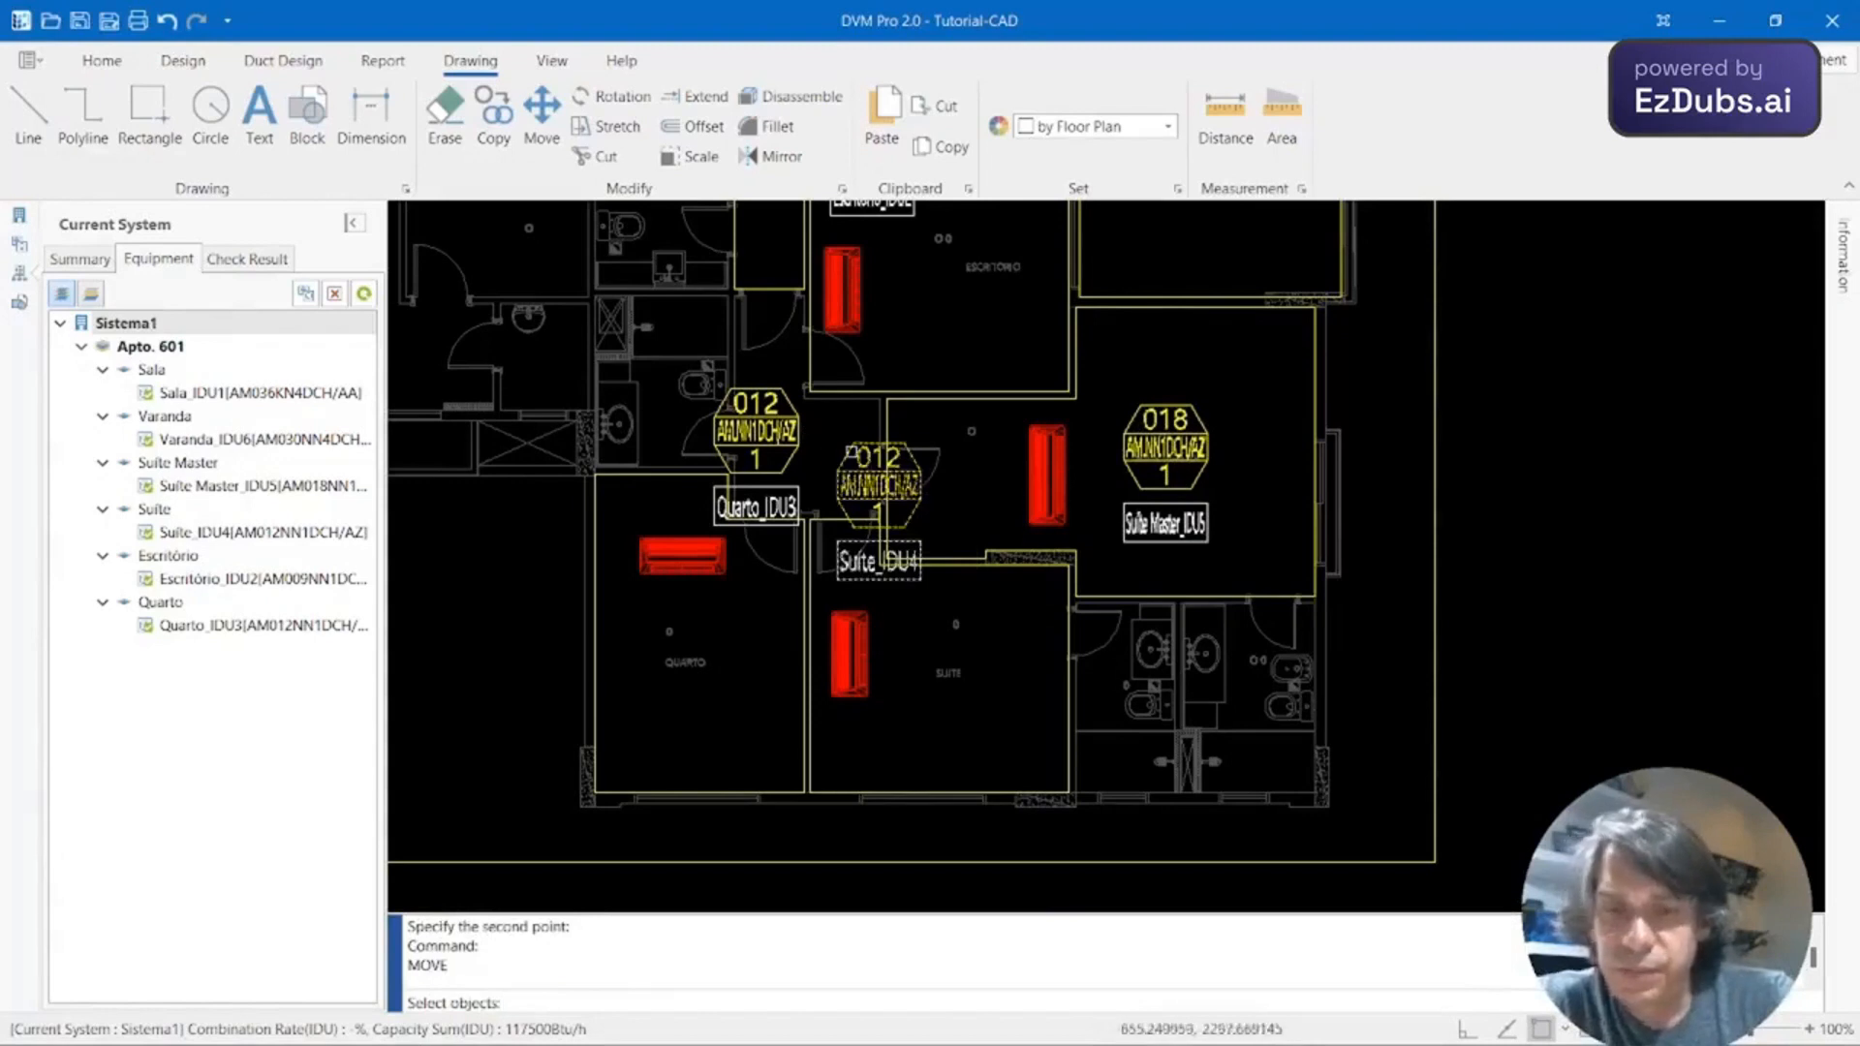
{"action": "key", "text": "Return"}
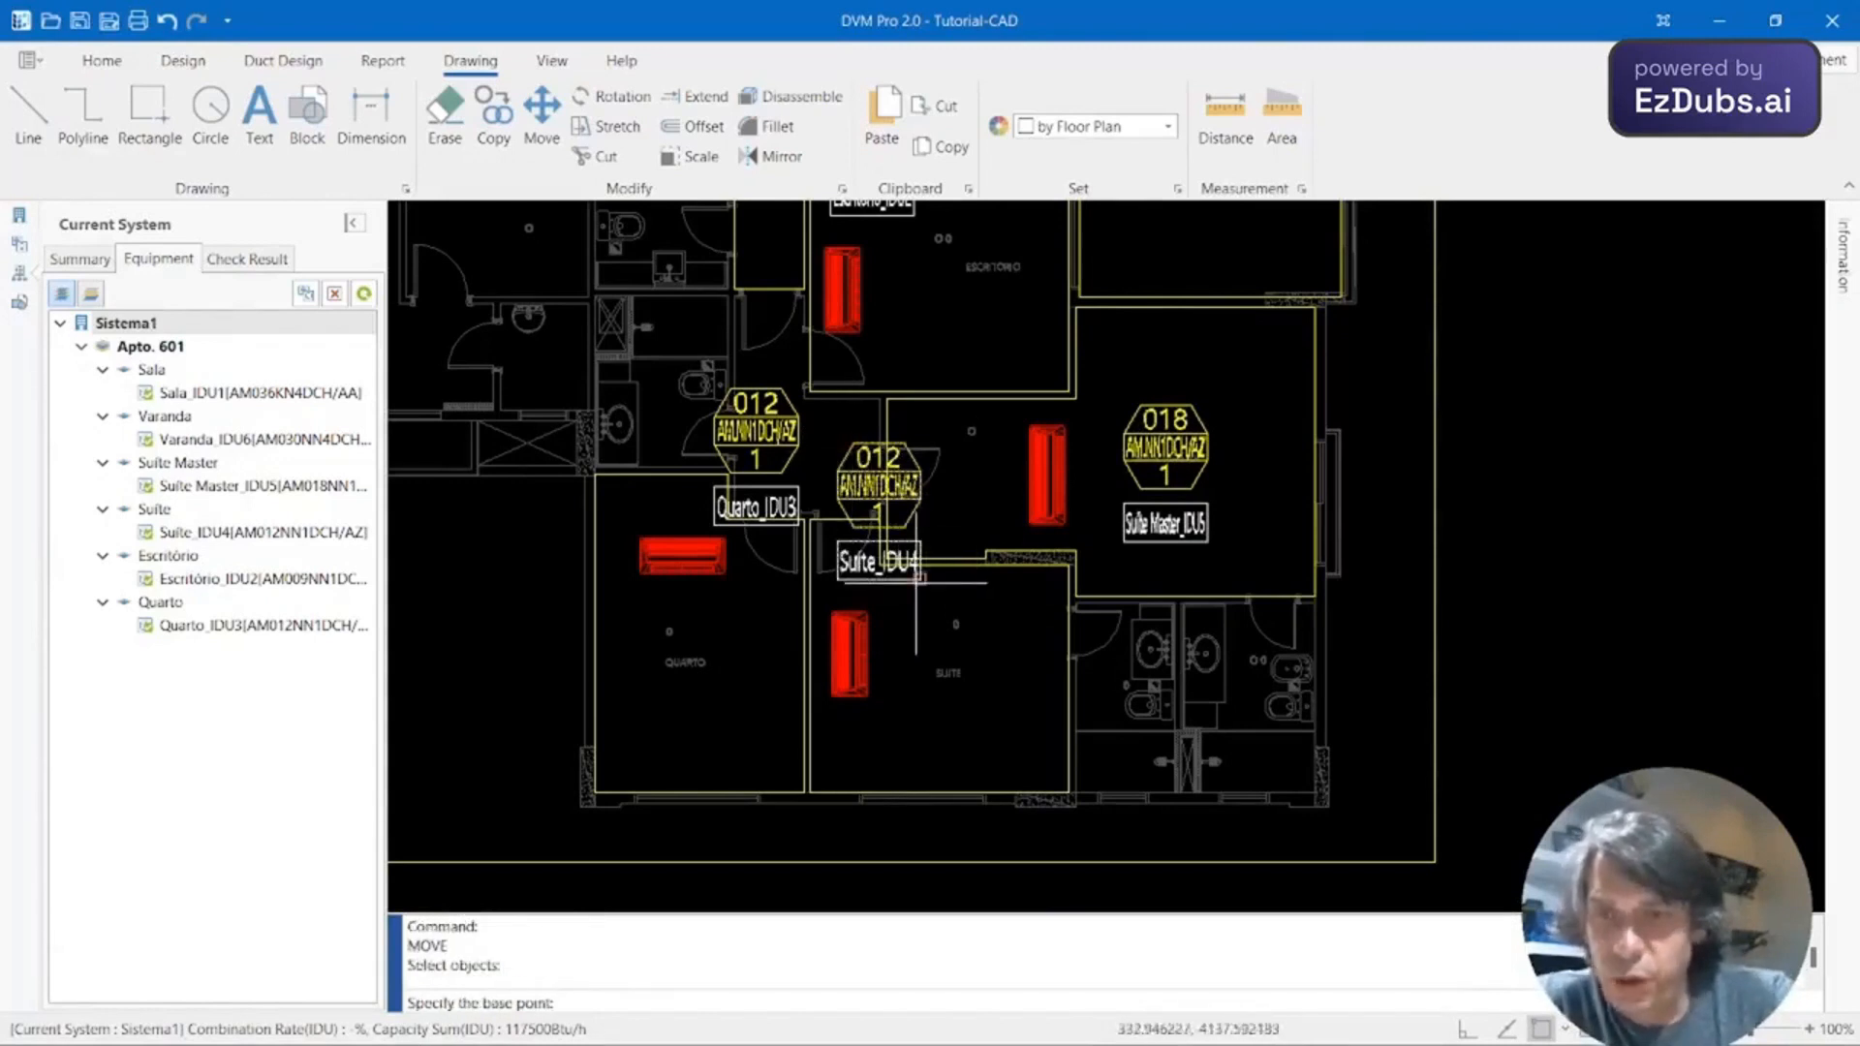
{"action": "left_click", "coordinate": [920, 575]}
{"action": "left_click", "coordinate": [979, 721]}
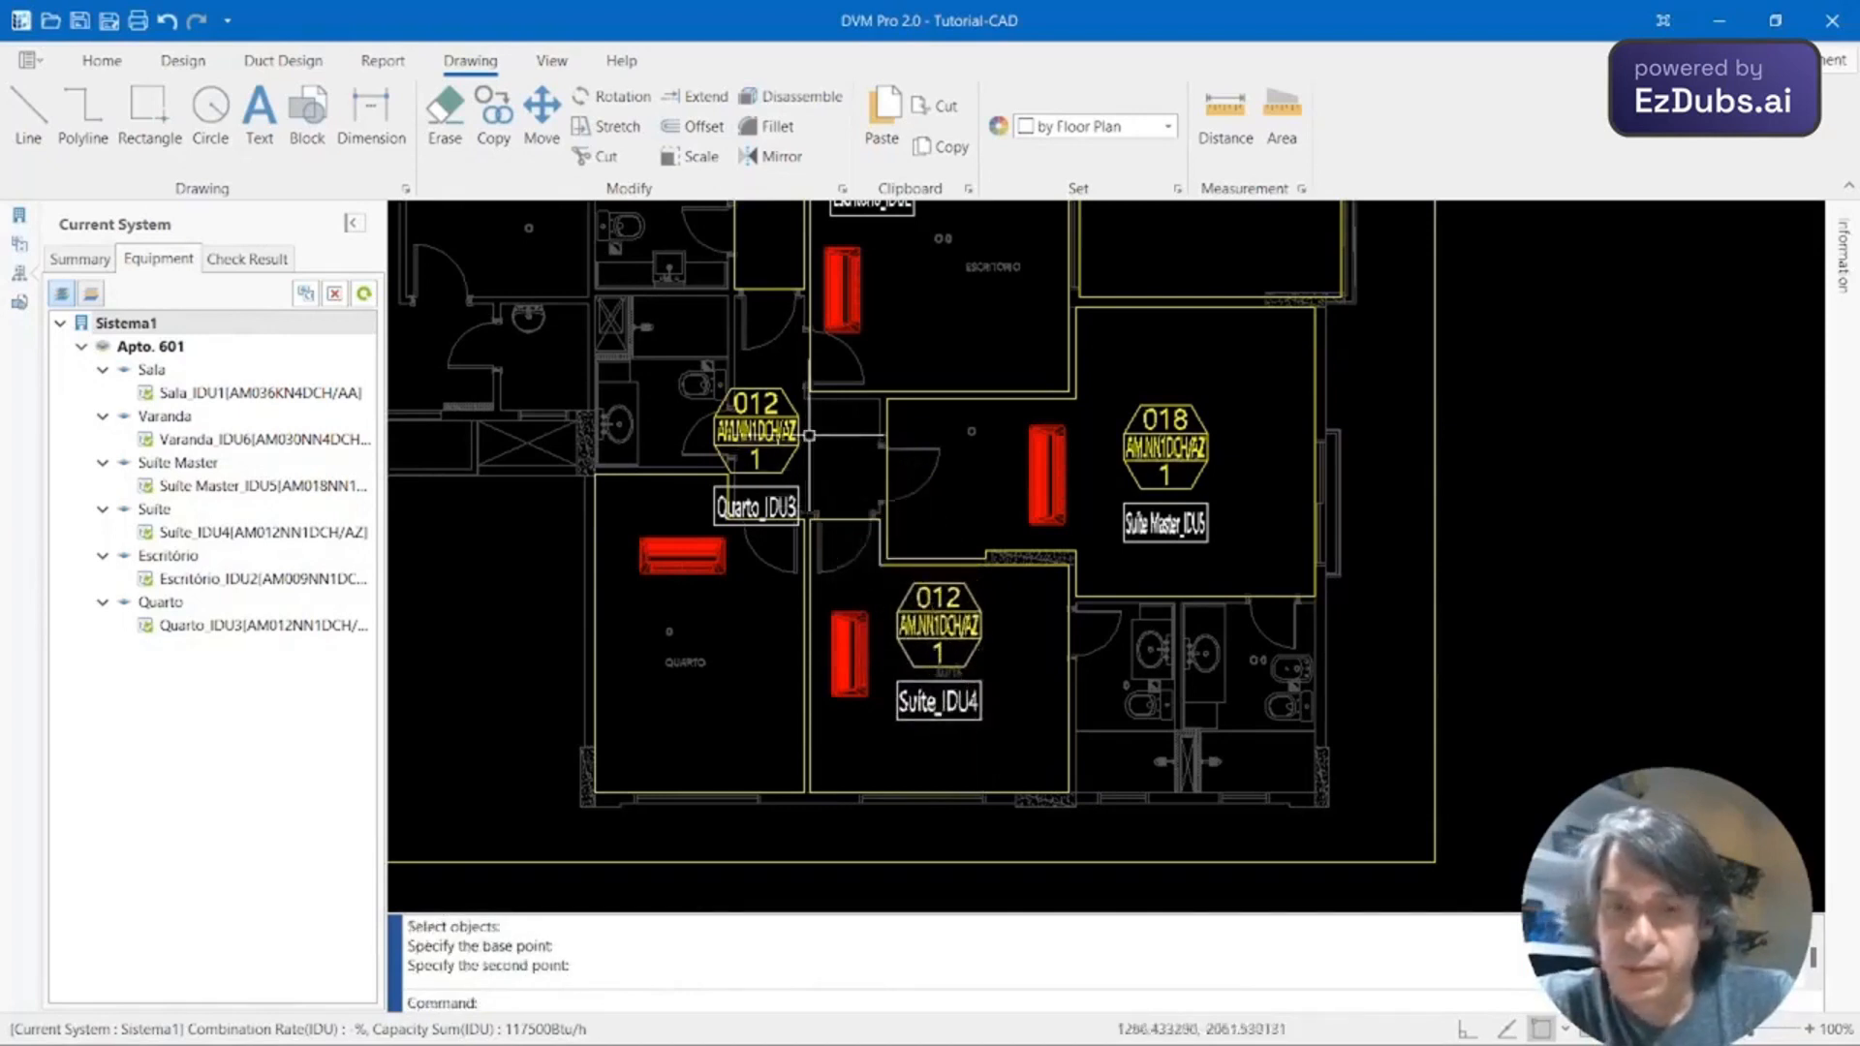
Move the Quarto indoor unit's label into the Quarto room, directly below its unit.
{"action": "key", "text": "Return"}
{"action": "left_click", "coordinate": [796, 430]}
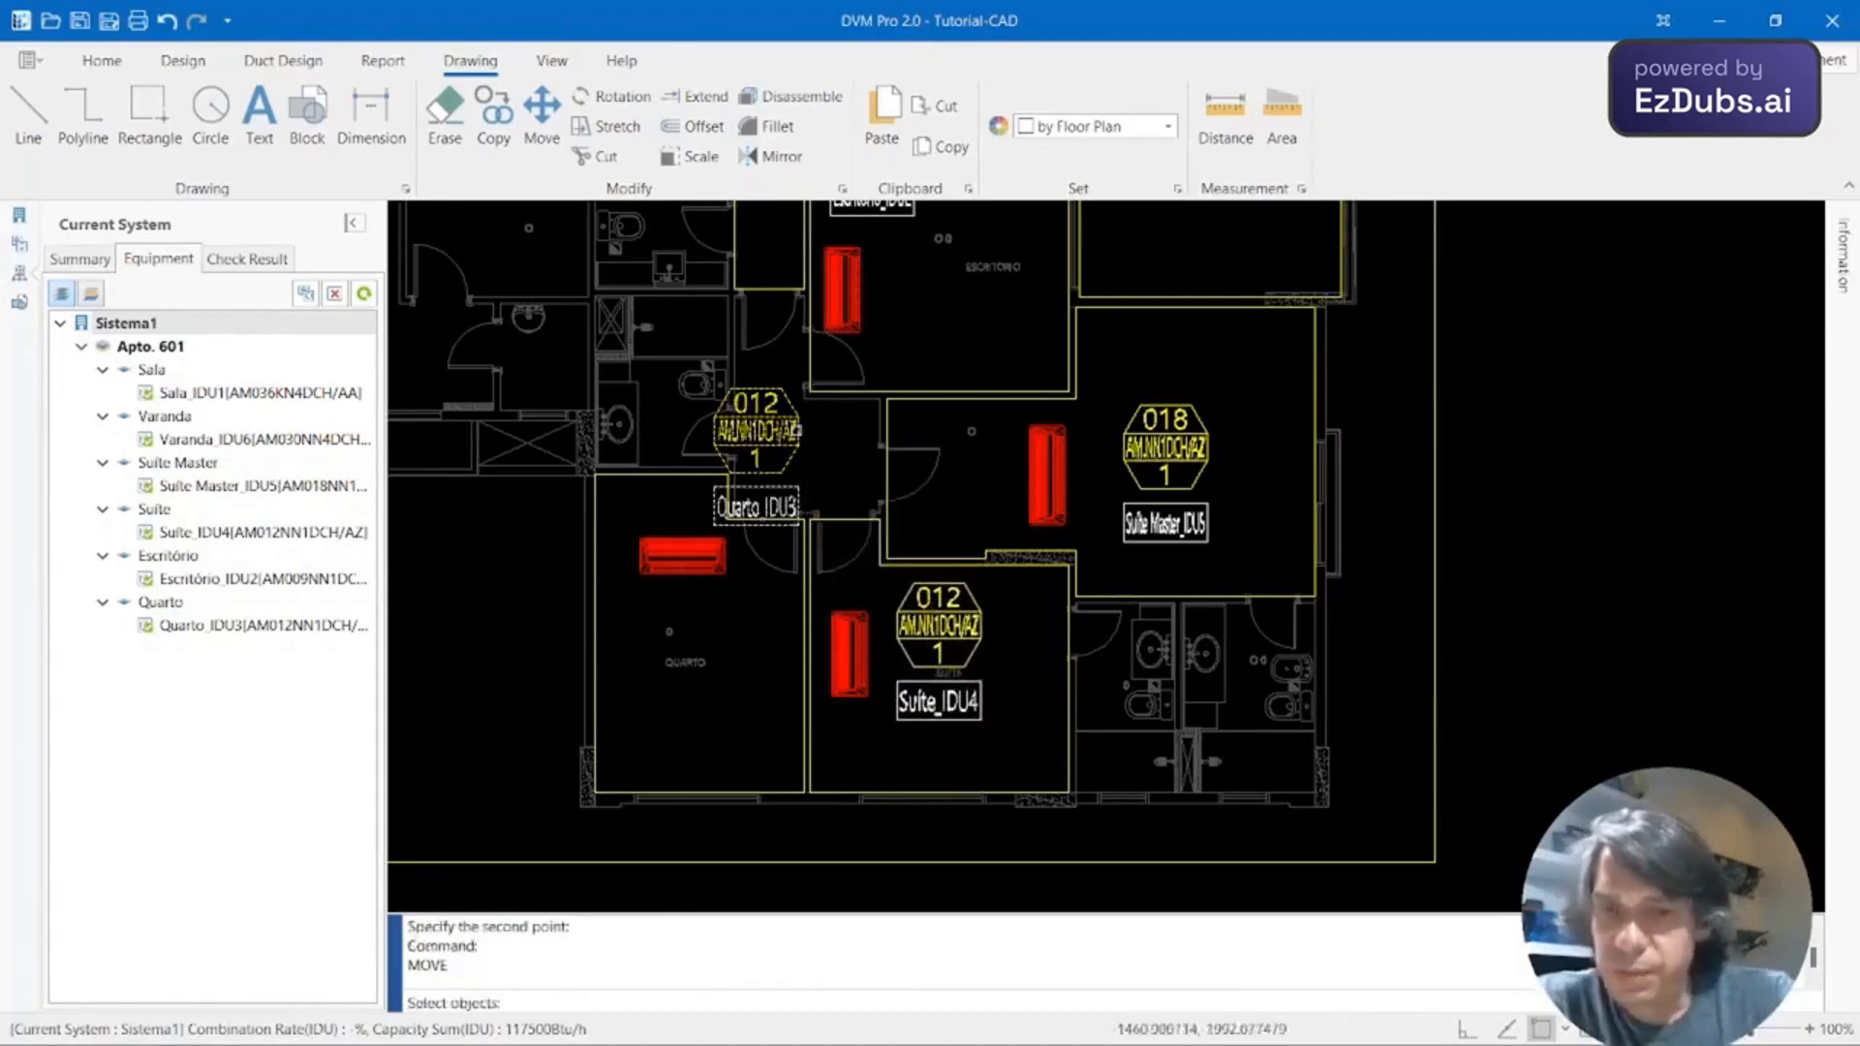
{"action": "key", "text": "Return"}
{"action": "left_click", "coordinate": [796, 437]}
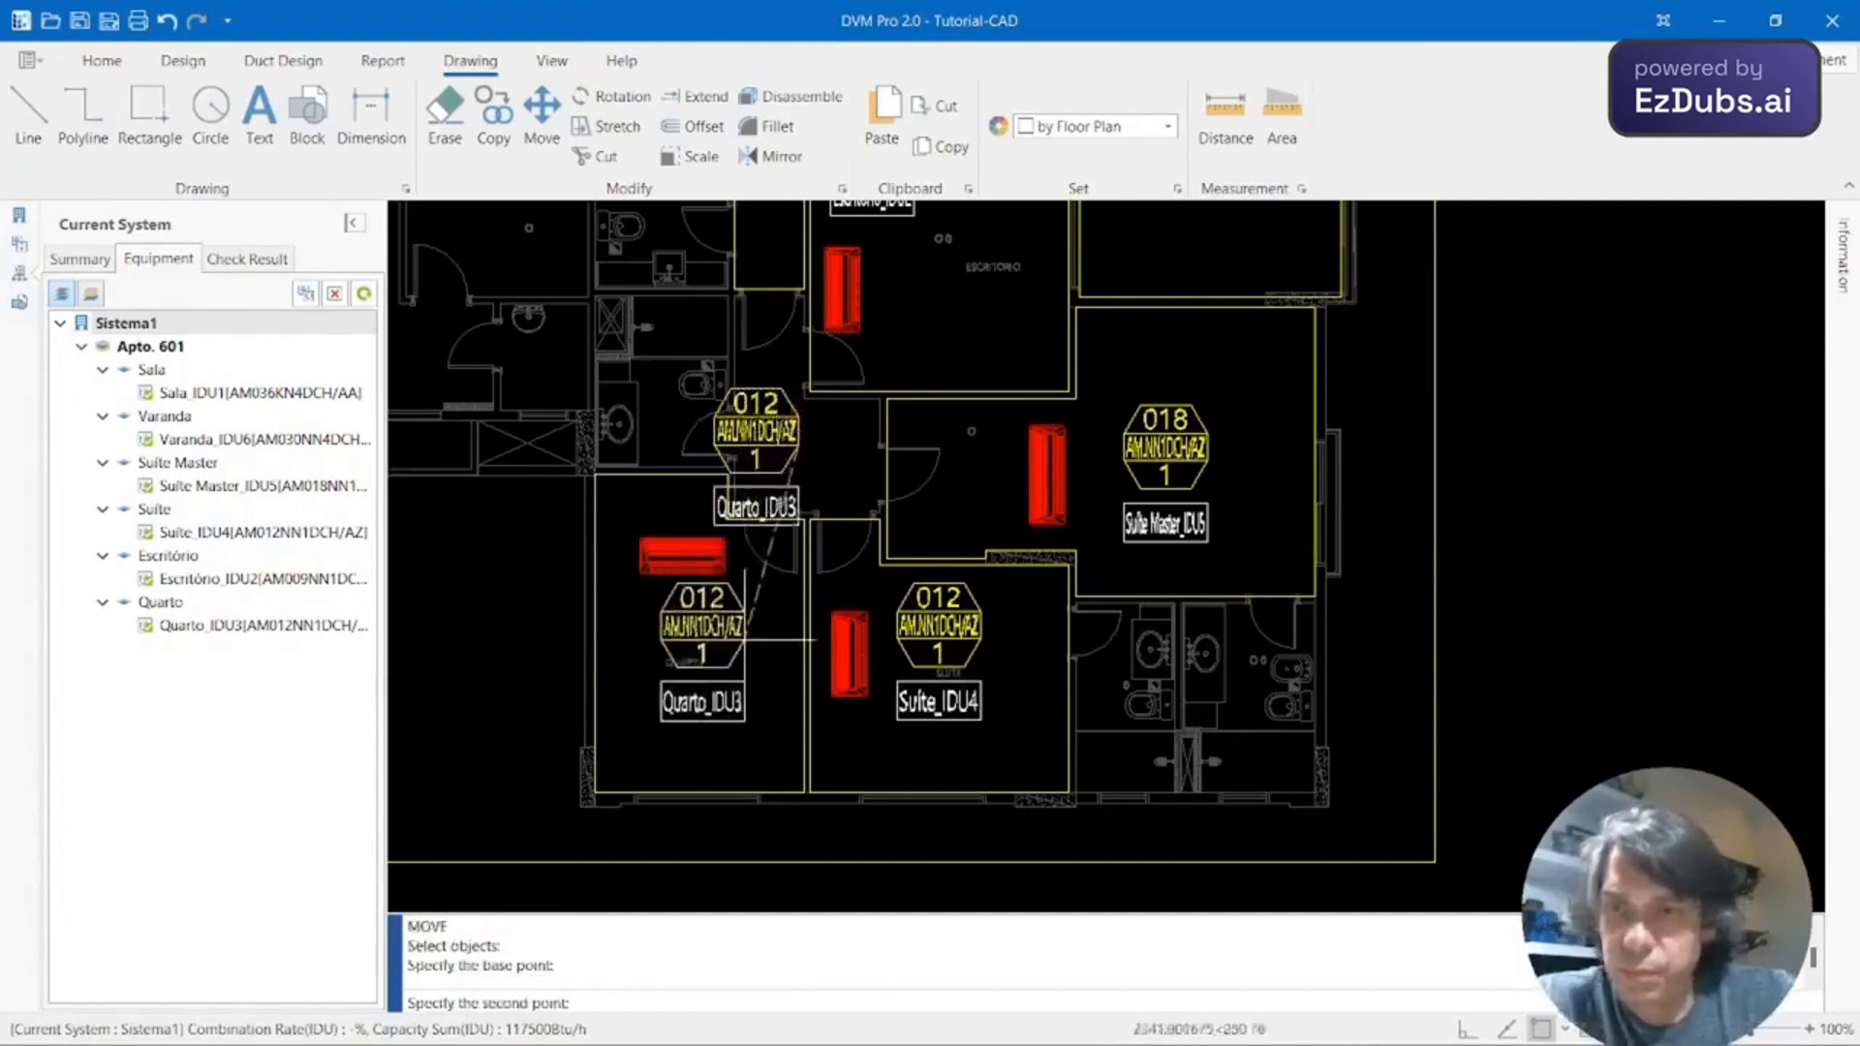
{"action": "left_click", "coordinate": [739, 664]}
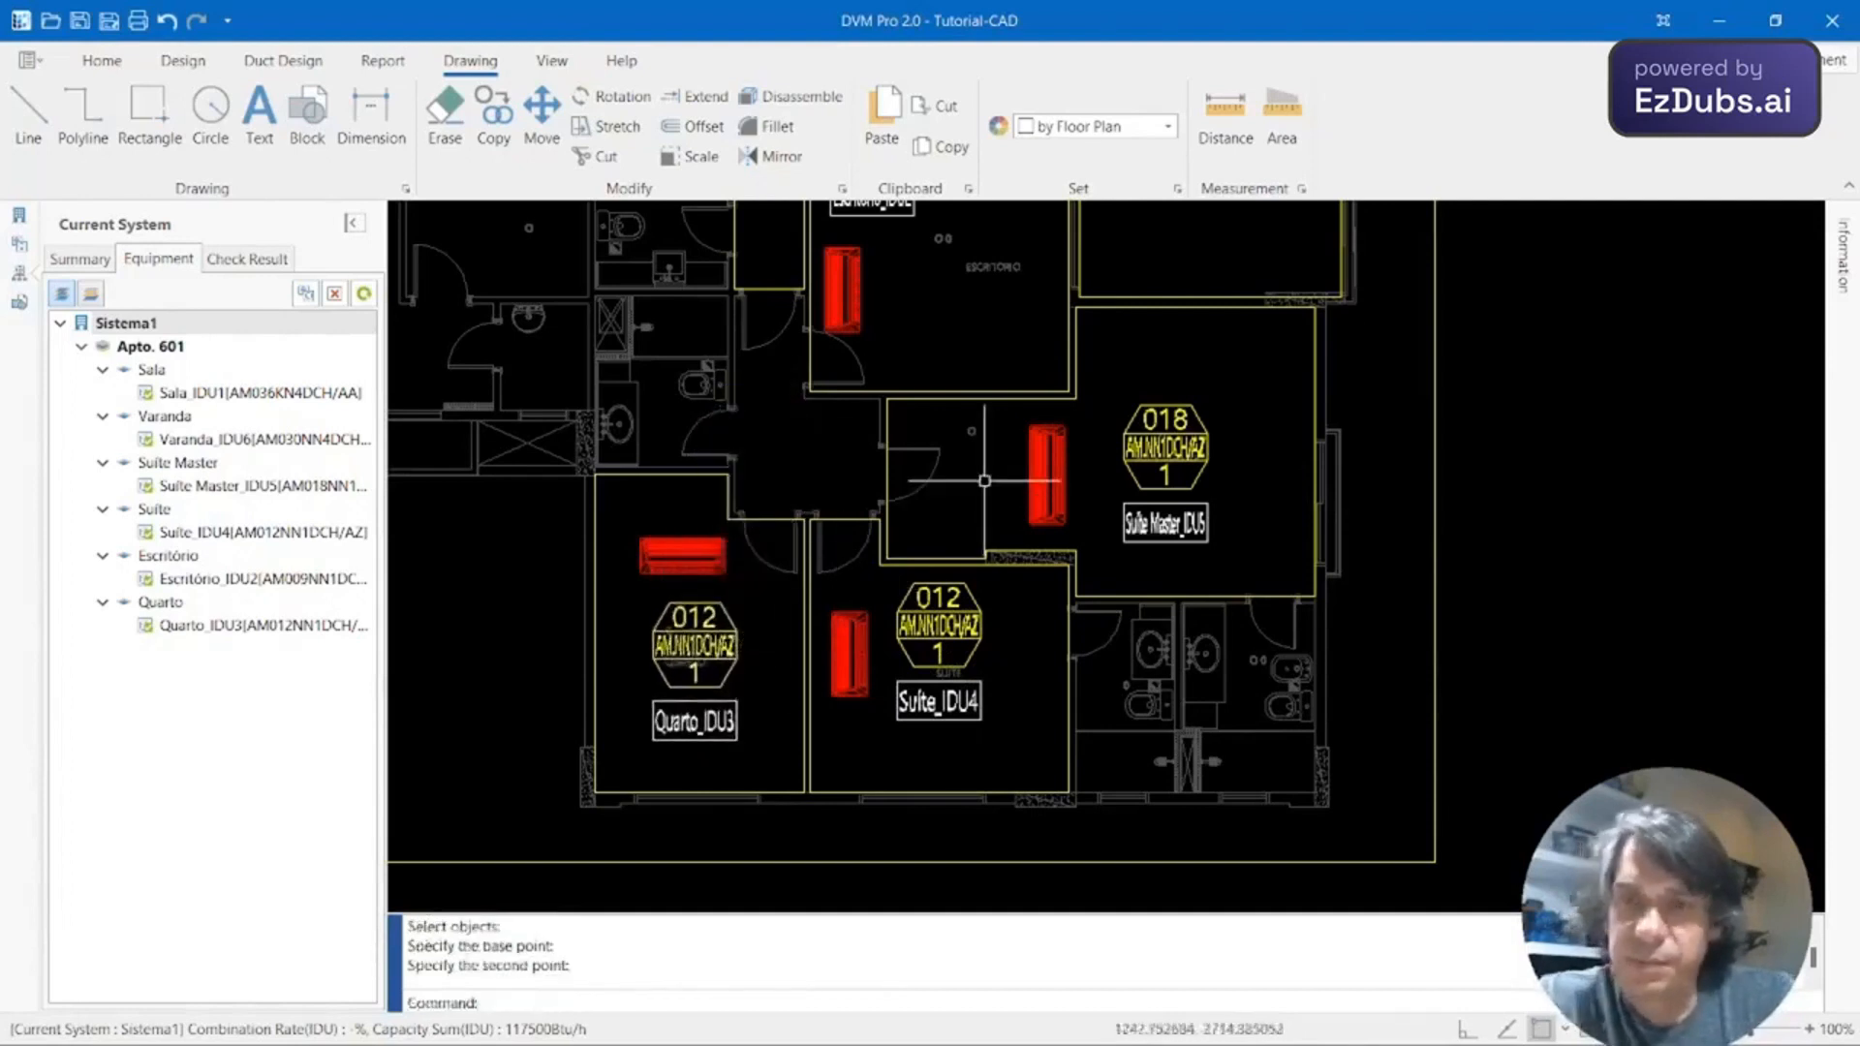
Move the Escritório indoor unit's label out of the Sala and into the middle of the Escritório room.
{"action": "middle_click_drag", "start_coordinate": [988, 501], "coordinate": [993, 730]}
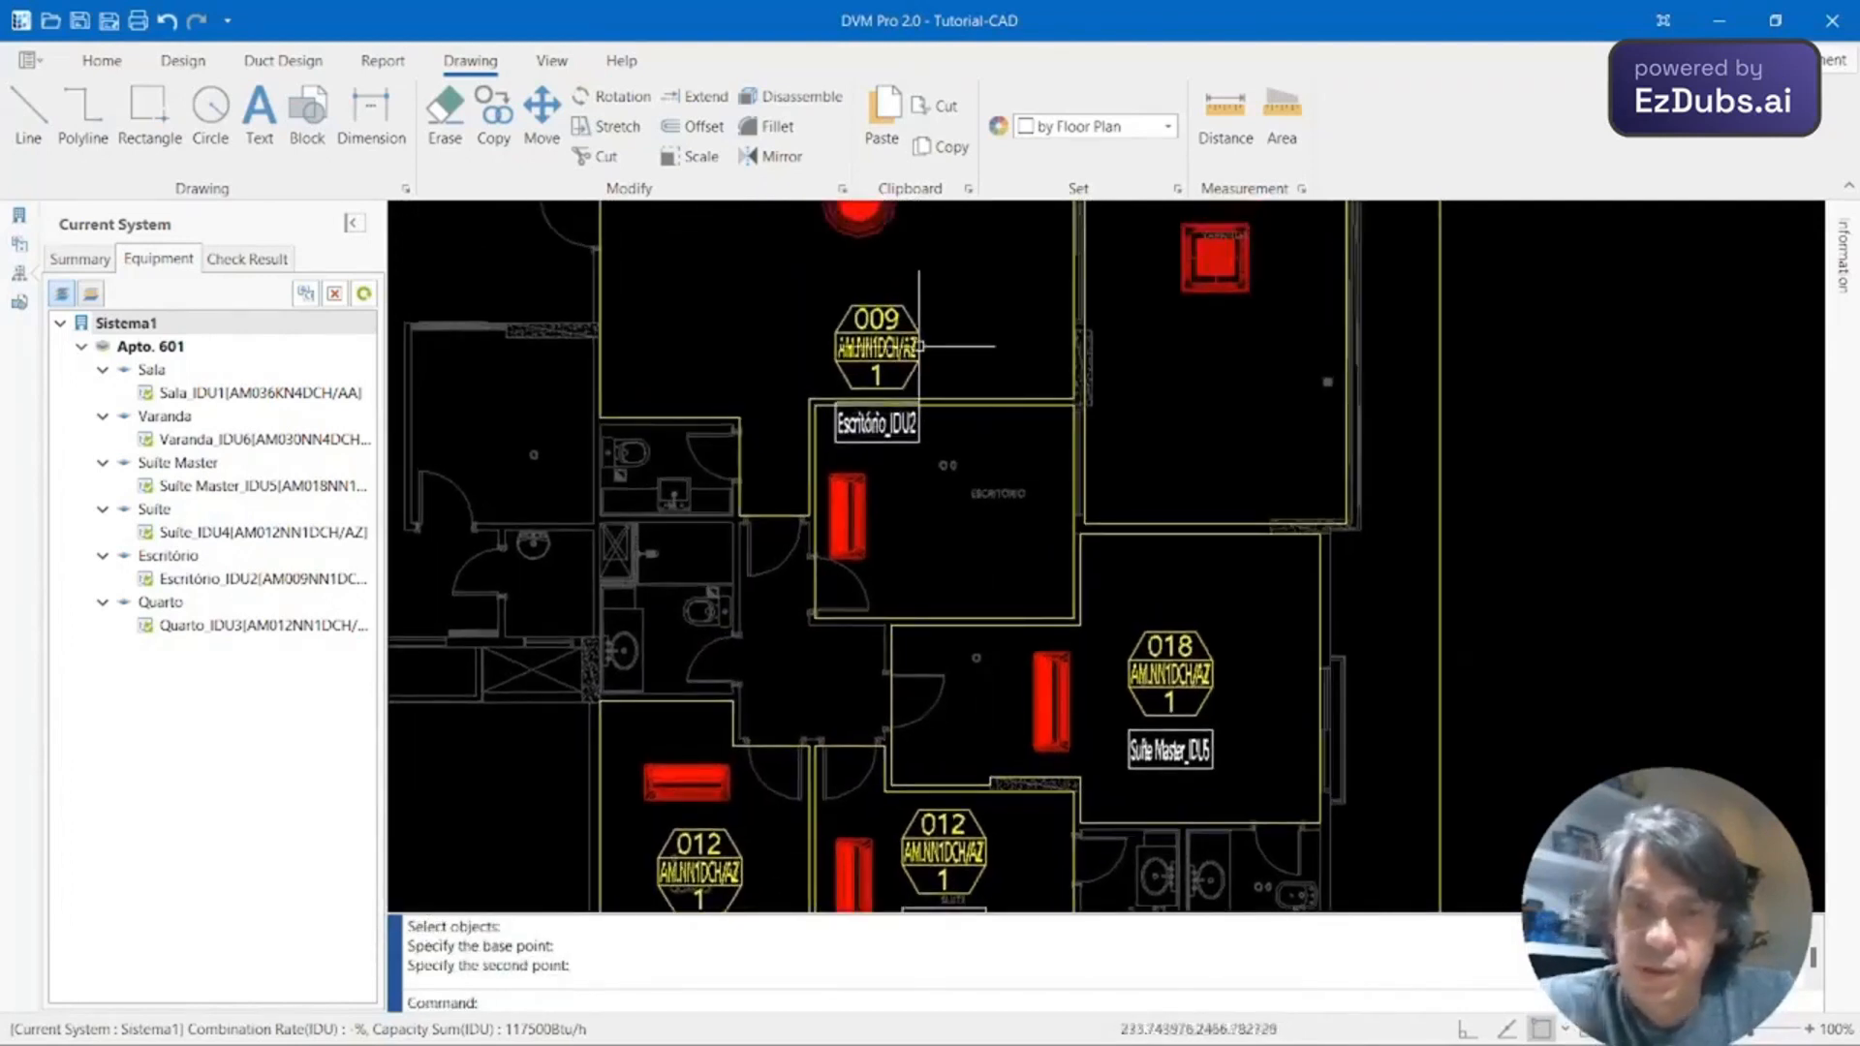
{"action": "key", "text": "Return"}
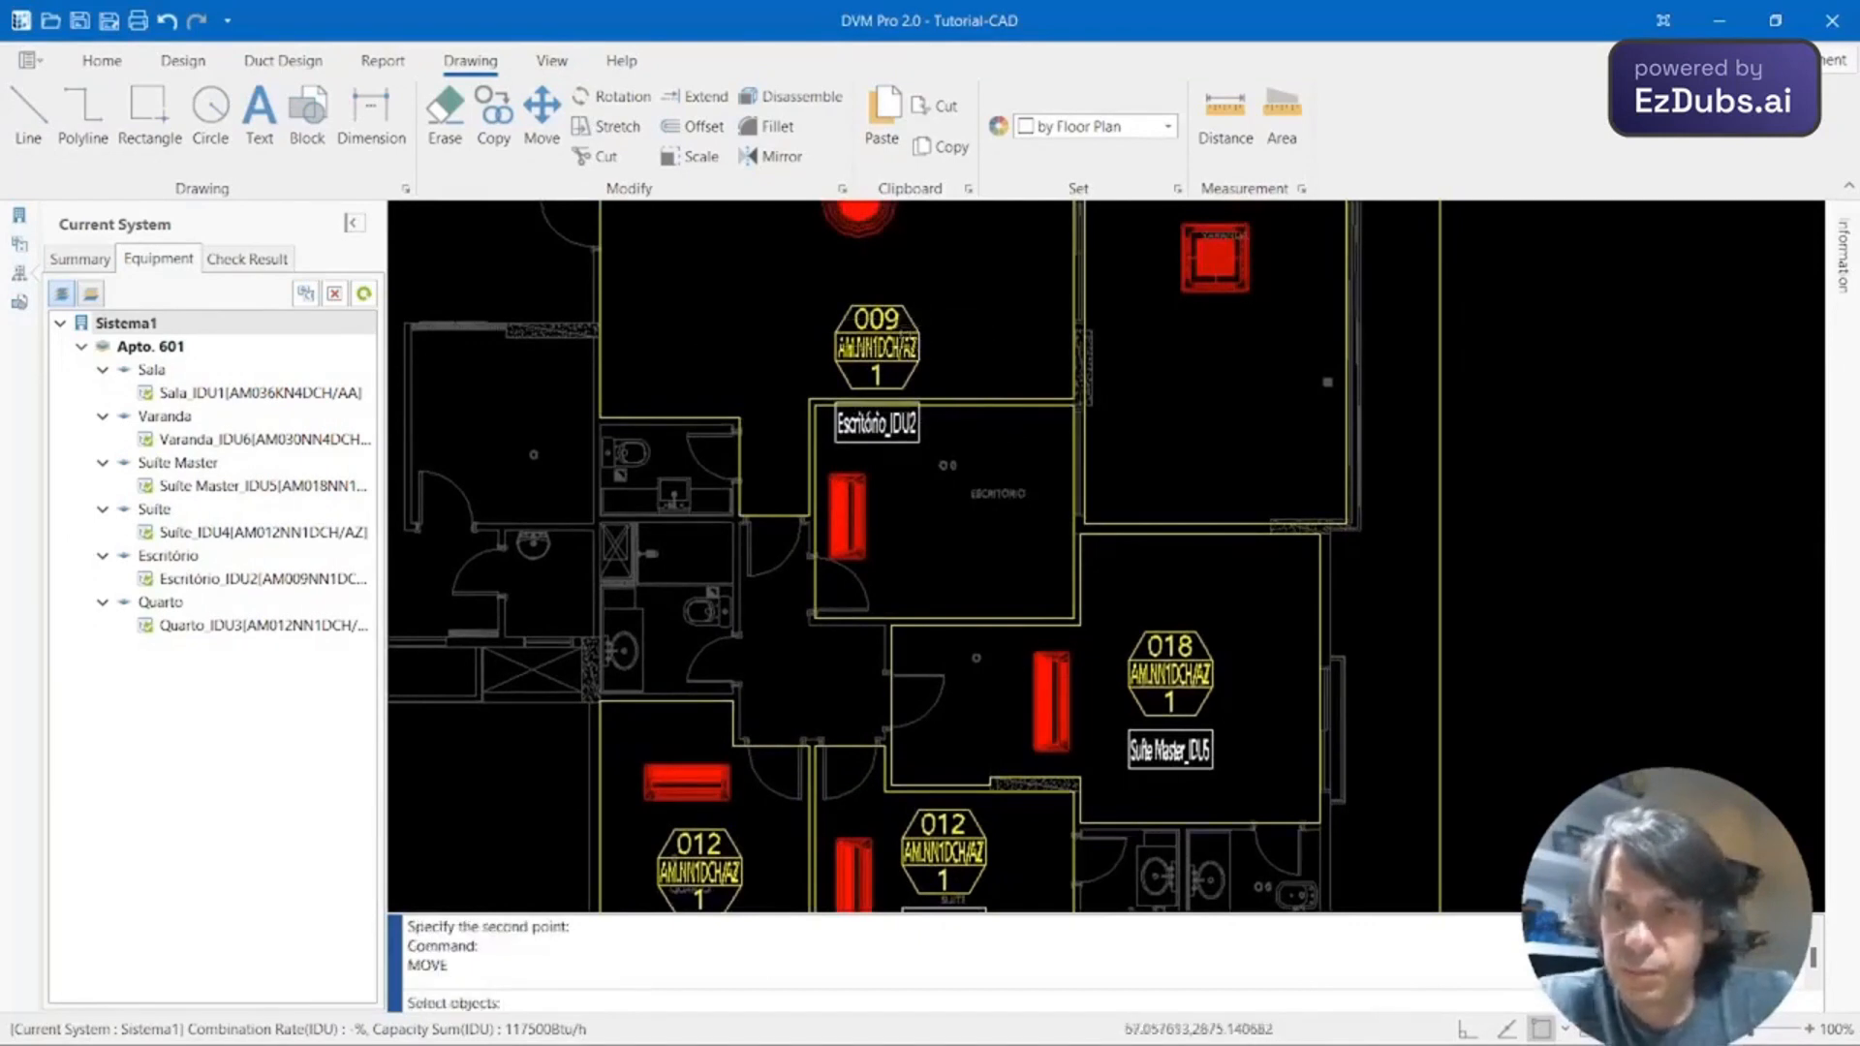
{"action": "left_click", "coordinate": [877, 347]}
{"action": "key", "text": "Return"}
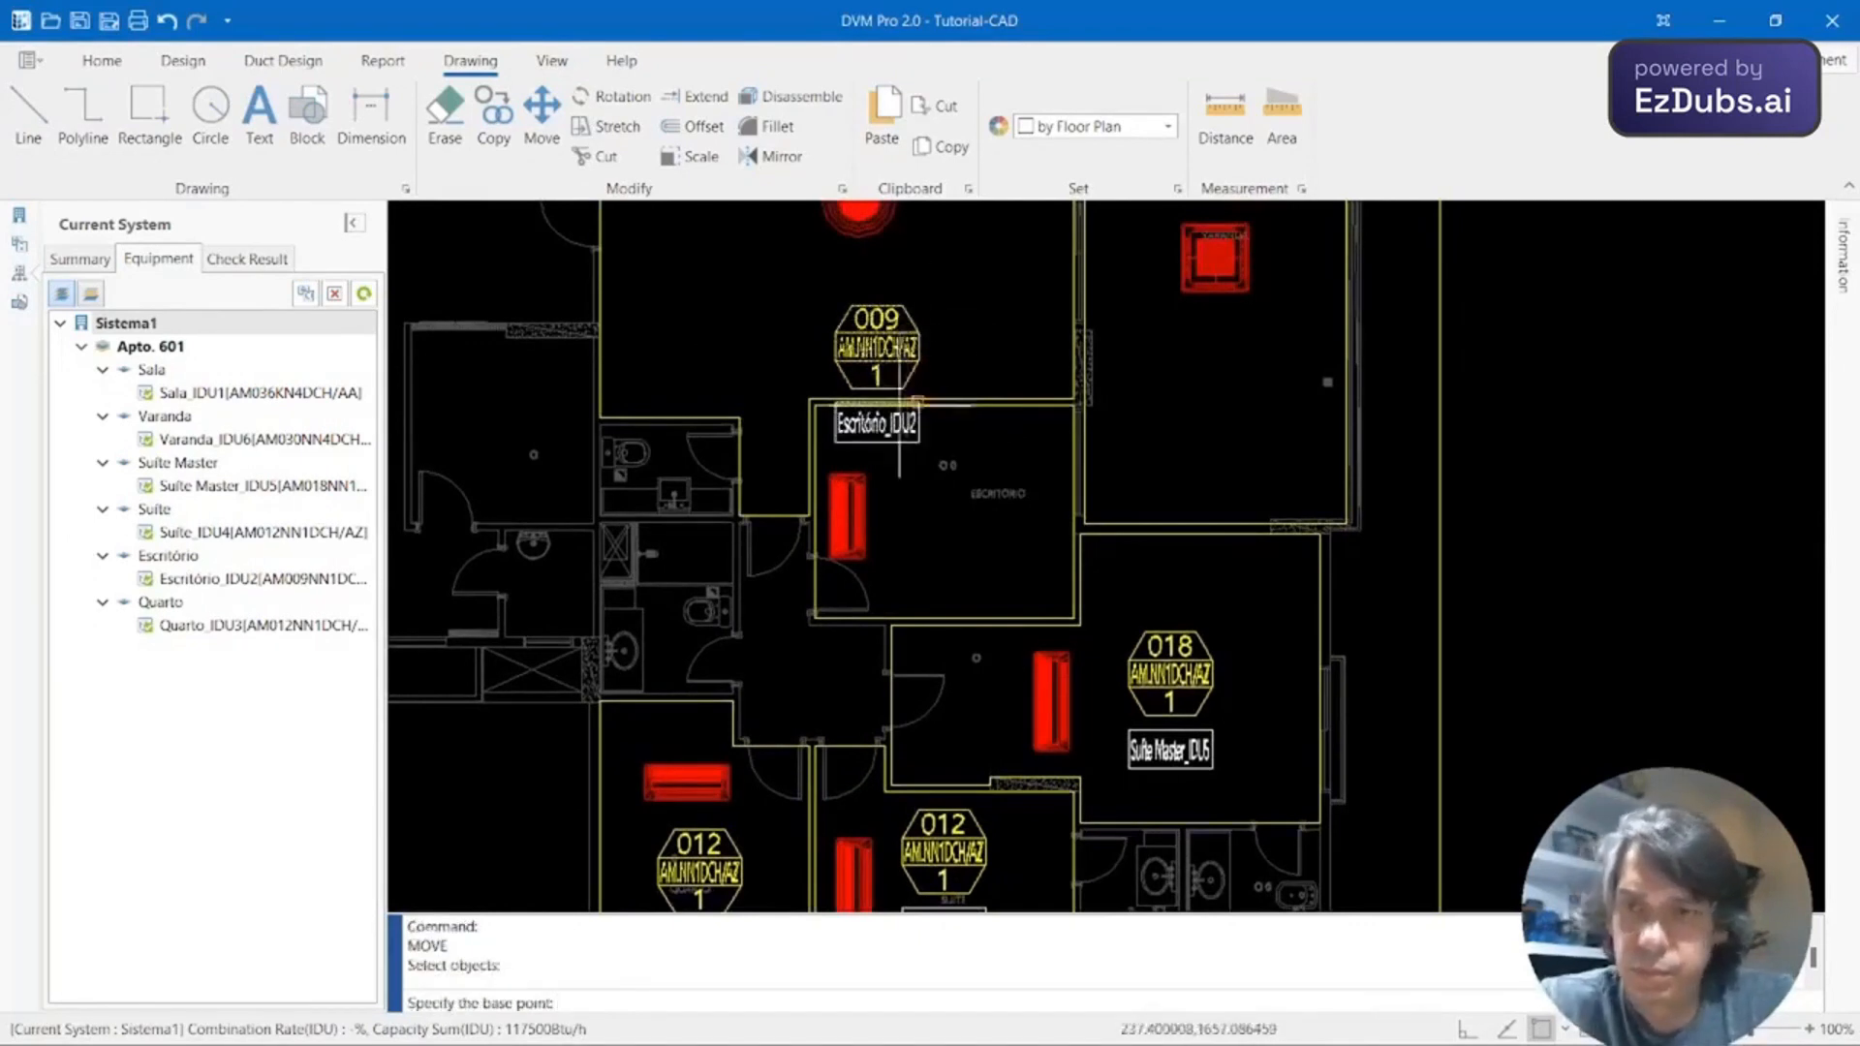
{"action": "left_click", "coordinate": [916, 441]}
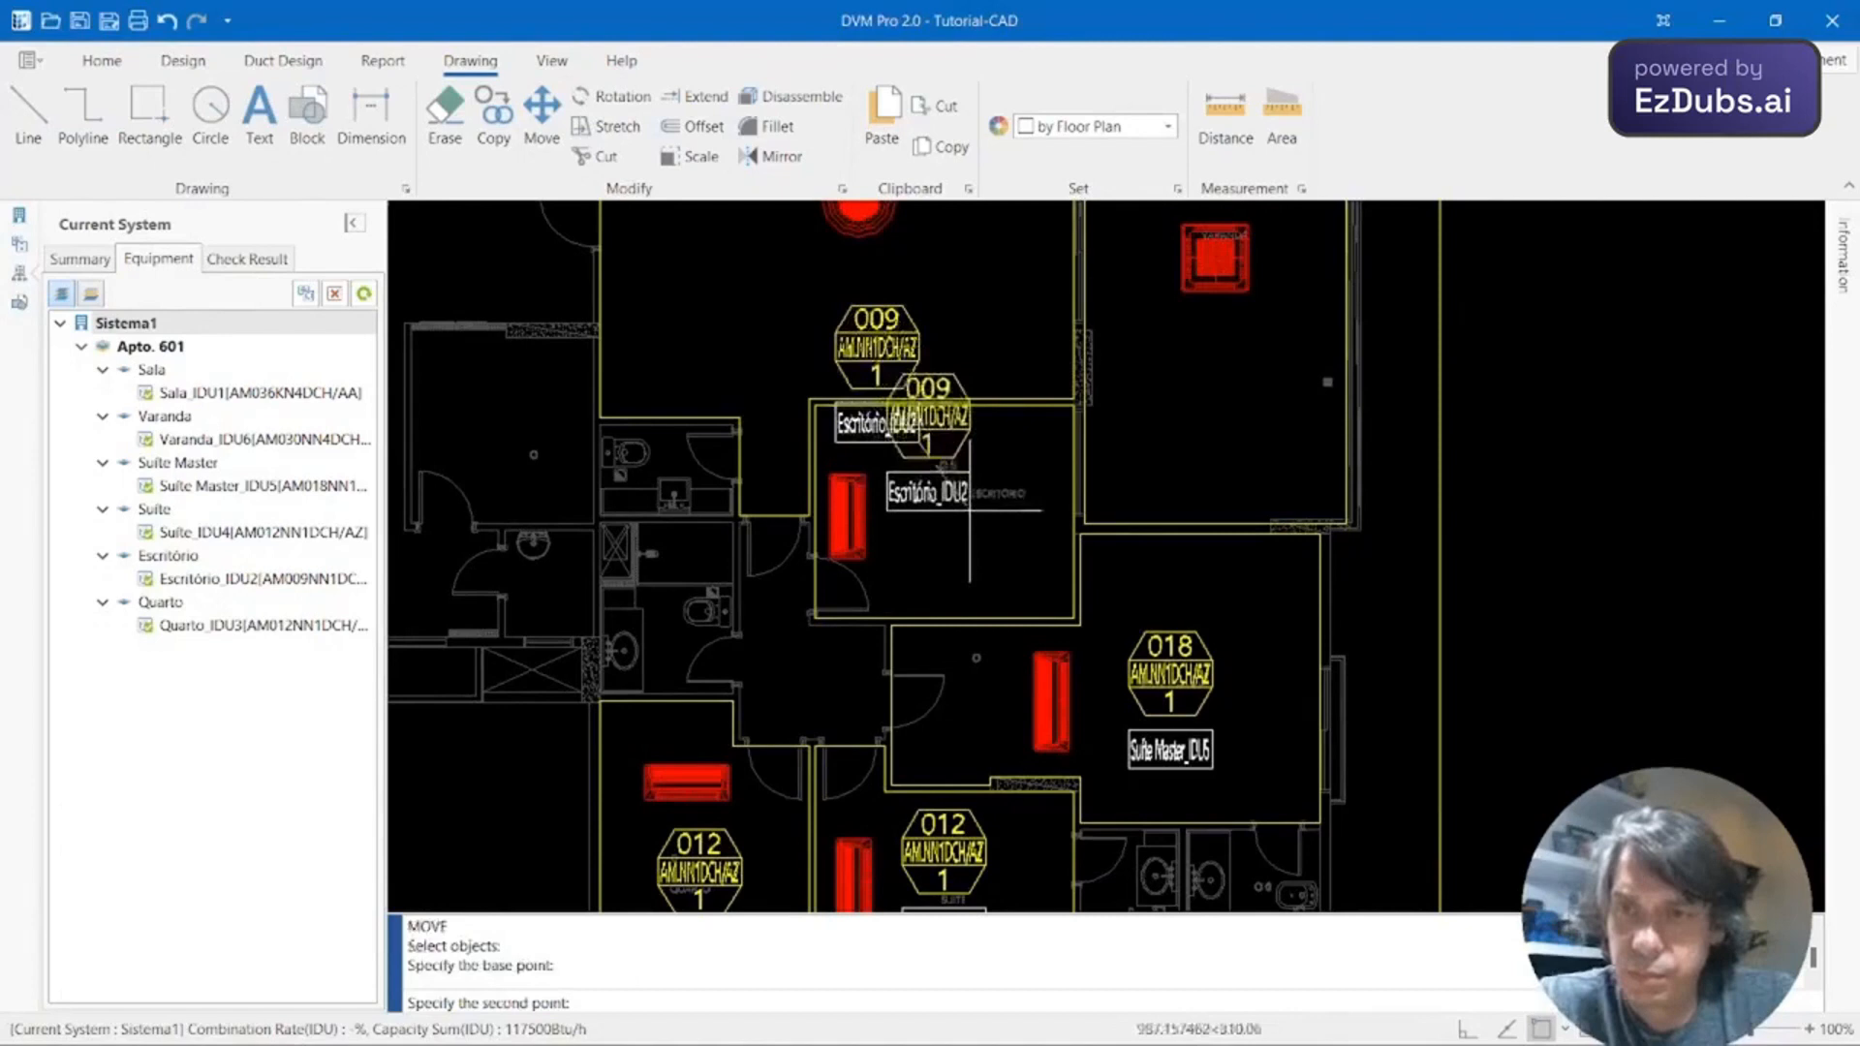
{"action": "left_click", "coordinate": [998, 561]}
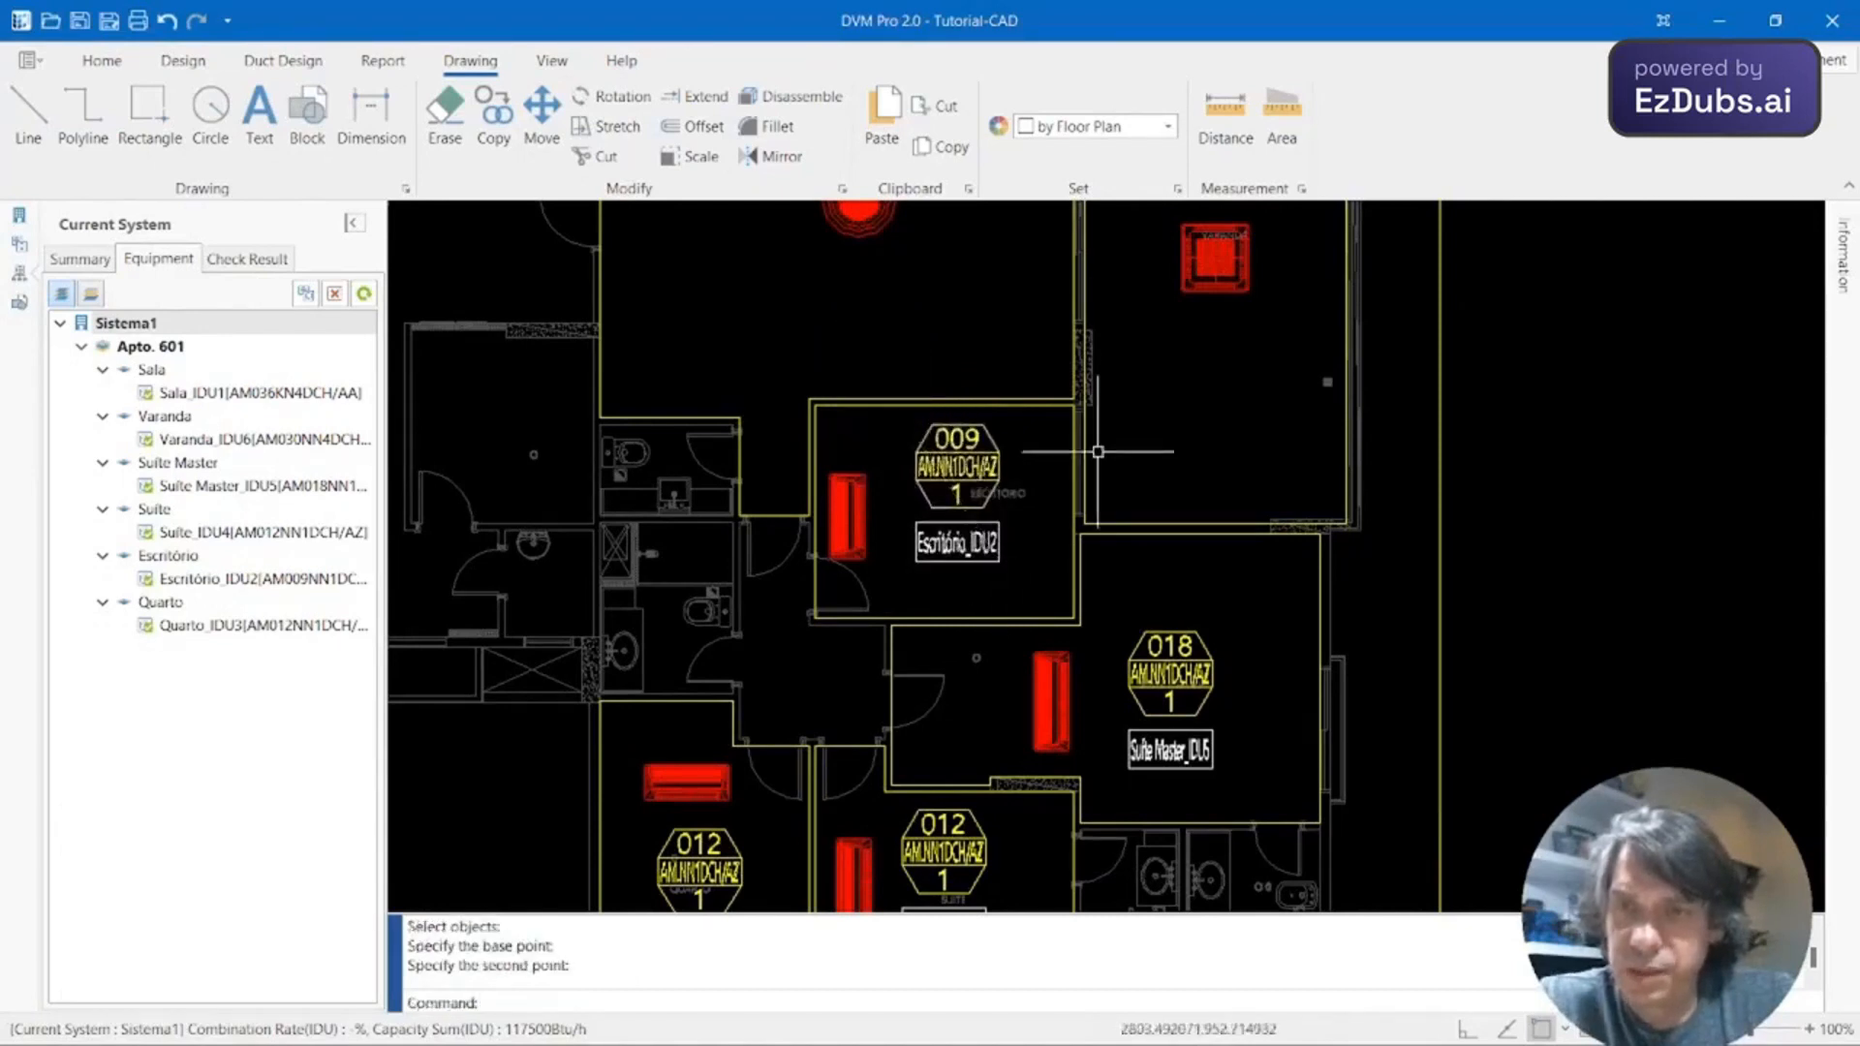
{"action": "middle_click_drag", "start_coordinate": [1091, 466], "coordinate": [1037, 690]}
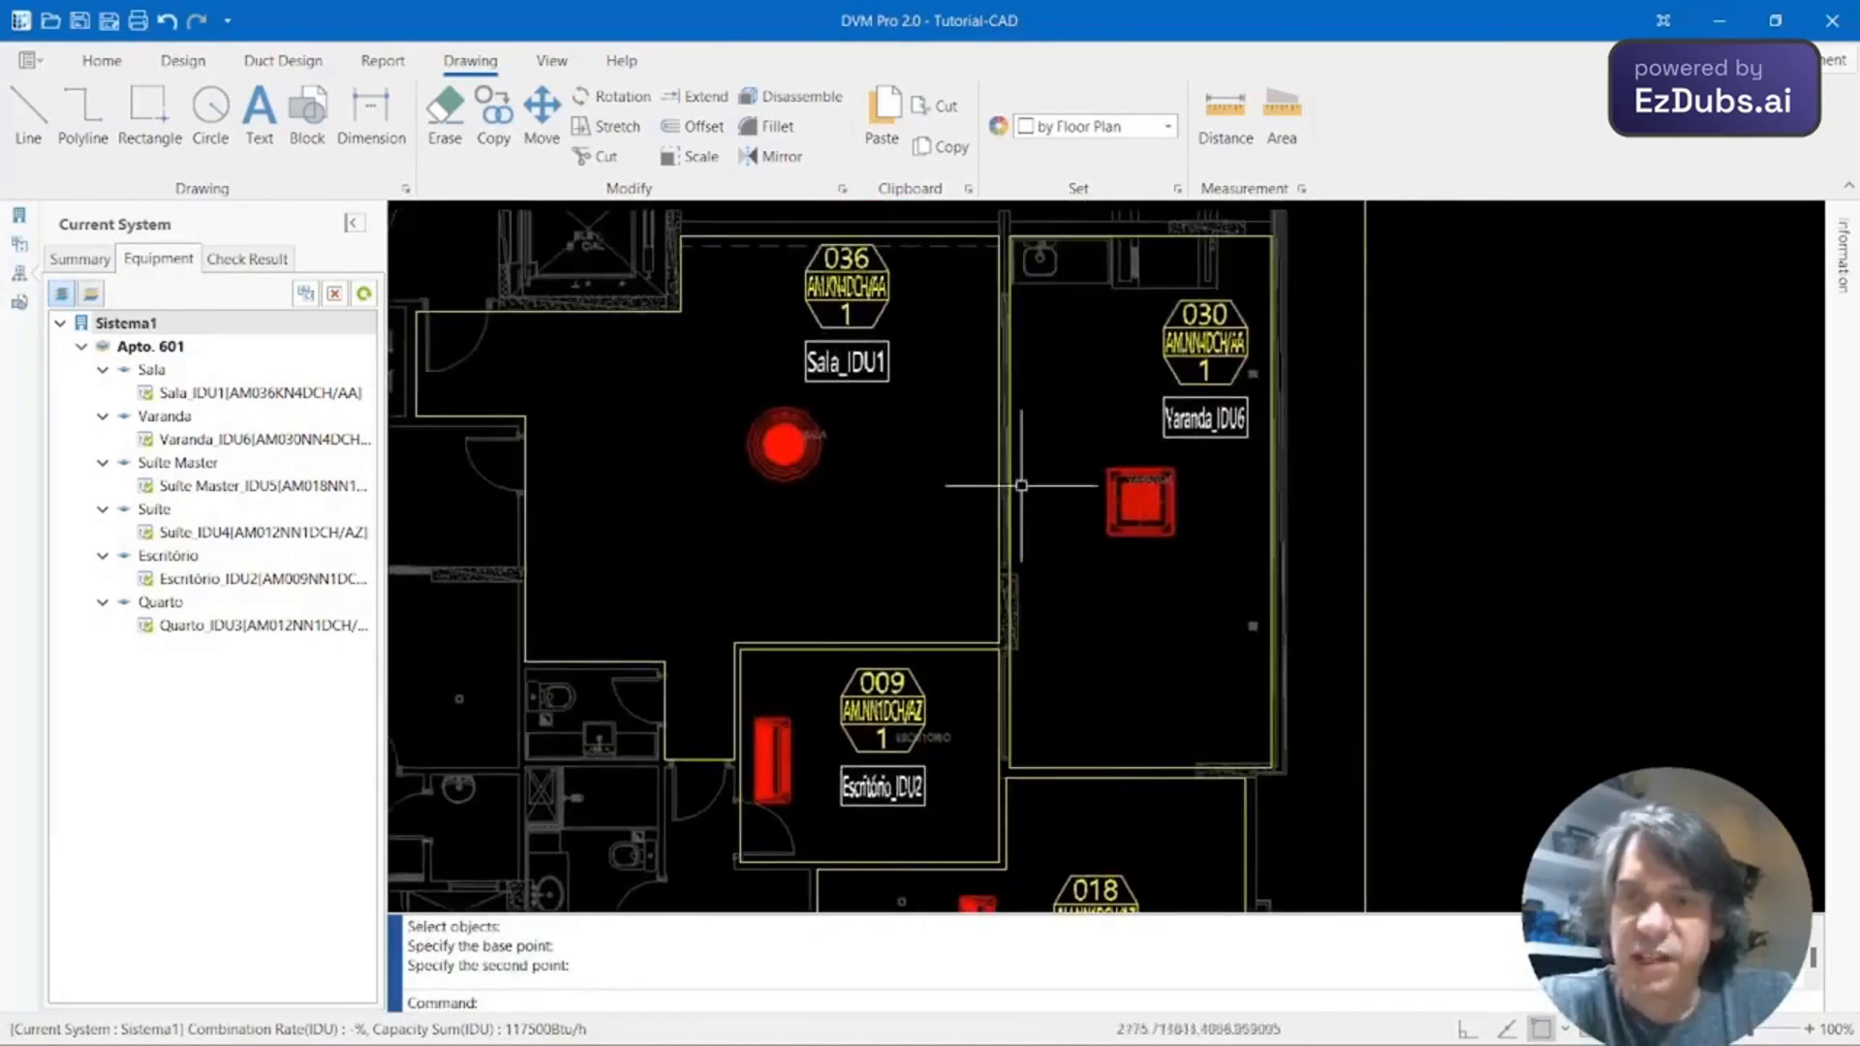
{"action": "scroll", "coordinate": [1170, 486], "scroll_direction": "down", "scroll_amount": 2}
{"action": "scroll", "coordinate": [1170, 487], "scroll_direction": "down", "scroll_amount": 2}
{"action": "middle_click_drag", "start_coordinate": [1201, 494], "coordinate": [1253, 344]}
{"action": "scroll", "coordinate": [830, 572], "scroll_direction": "up", "scroll_amount": 2}
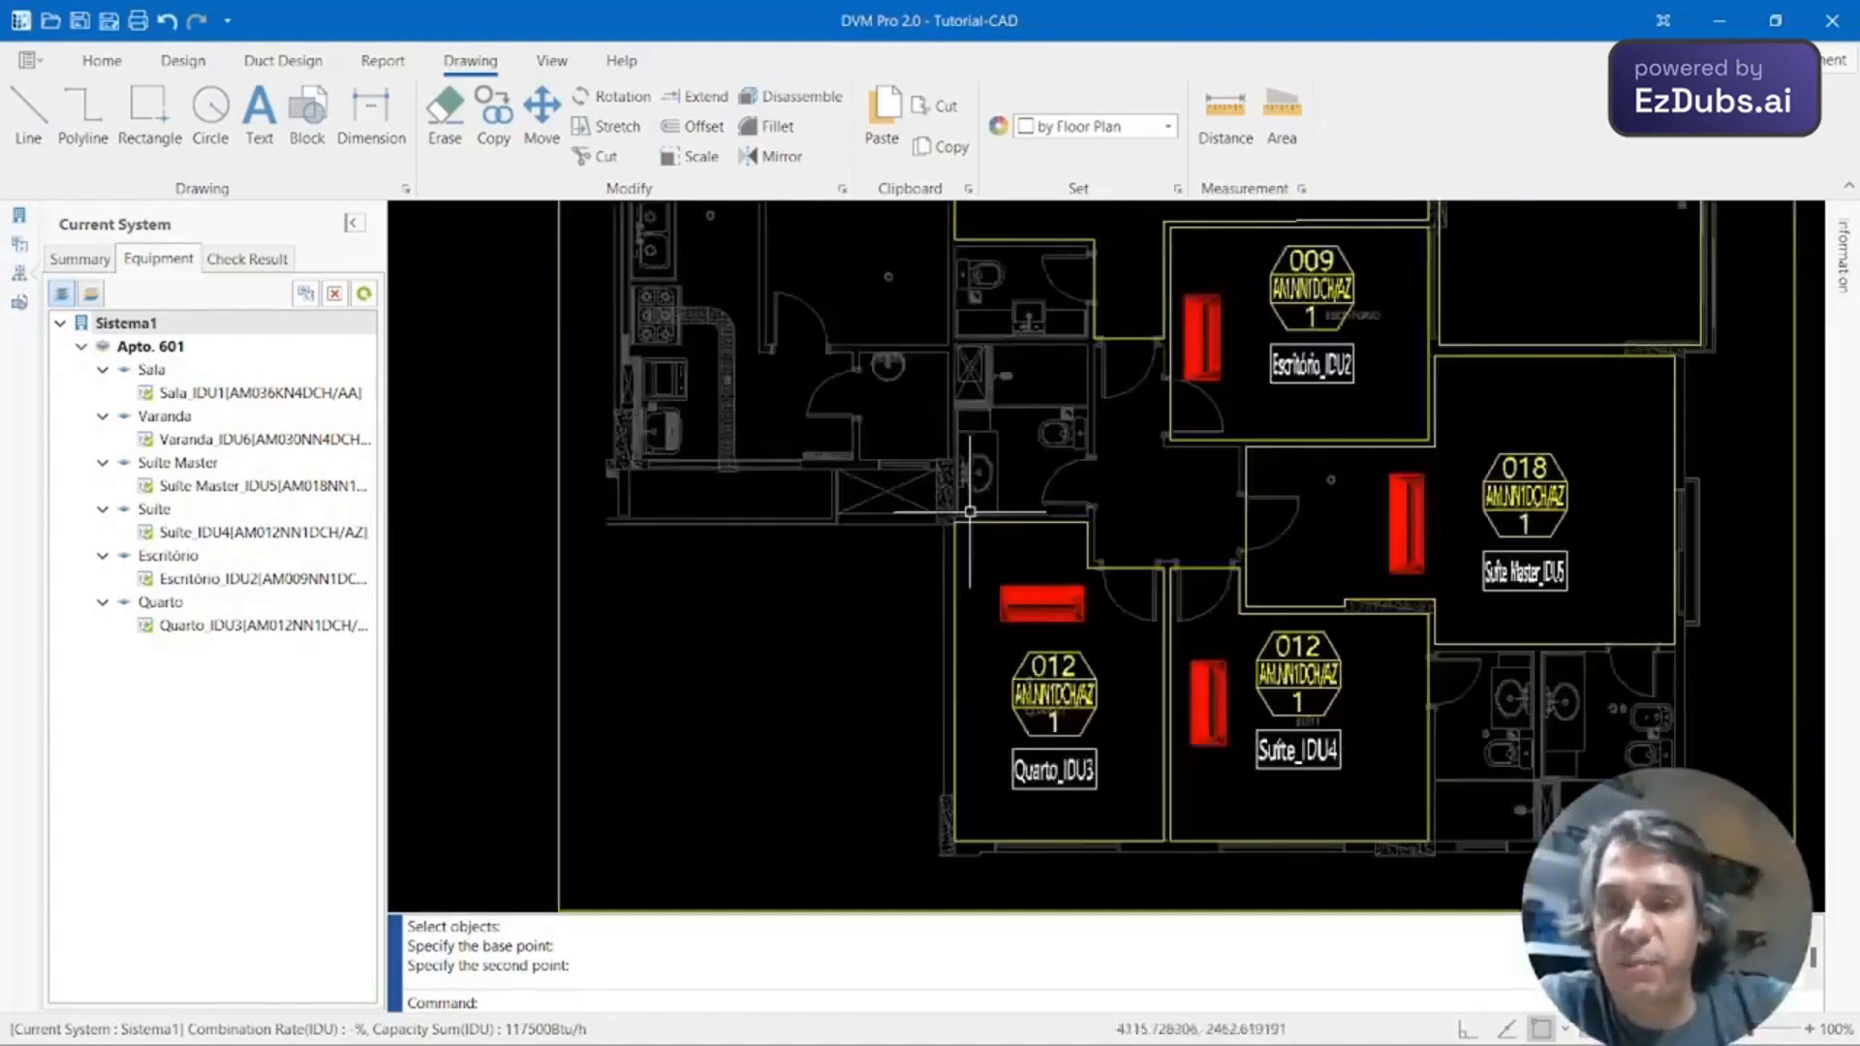
Examine the project's building, current system, block and equipment listings.
{"action": "scroll", "coordinate": [964, 510], "scroll_direction": "up", "scroll_amount": 1}
{"action": "scroll", "coordinate": [966, 610], "scroll_direction": "up", "scroll_amount": 1}
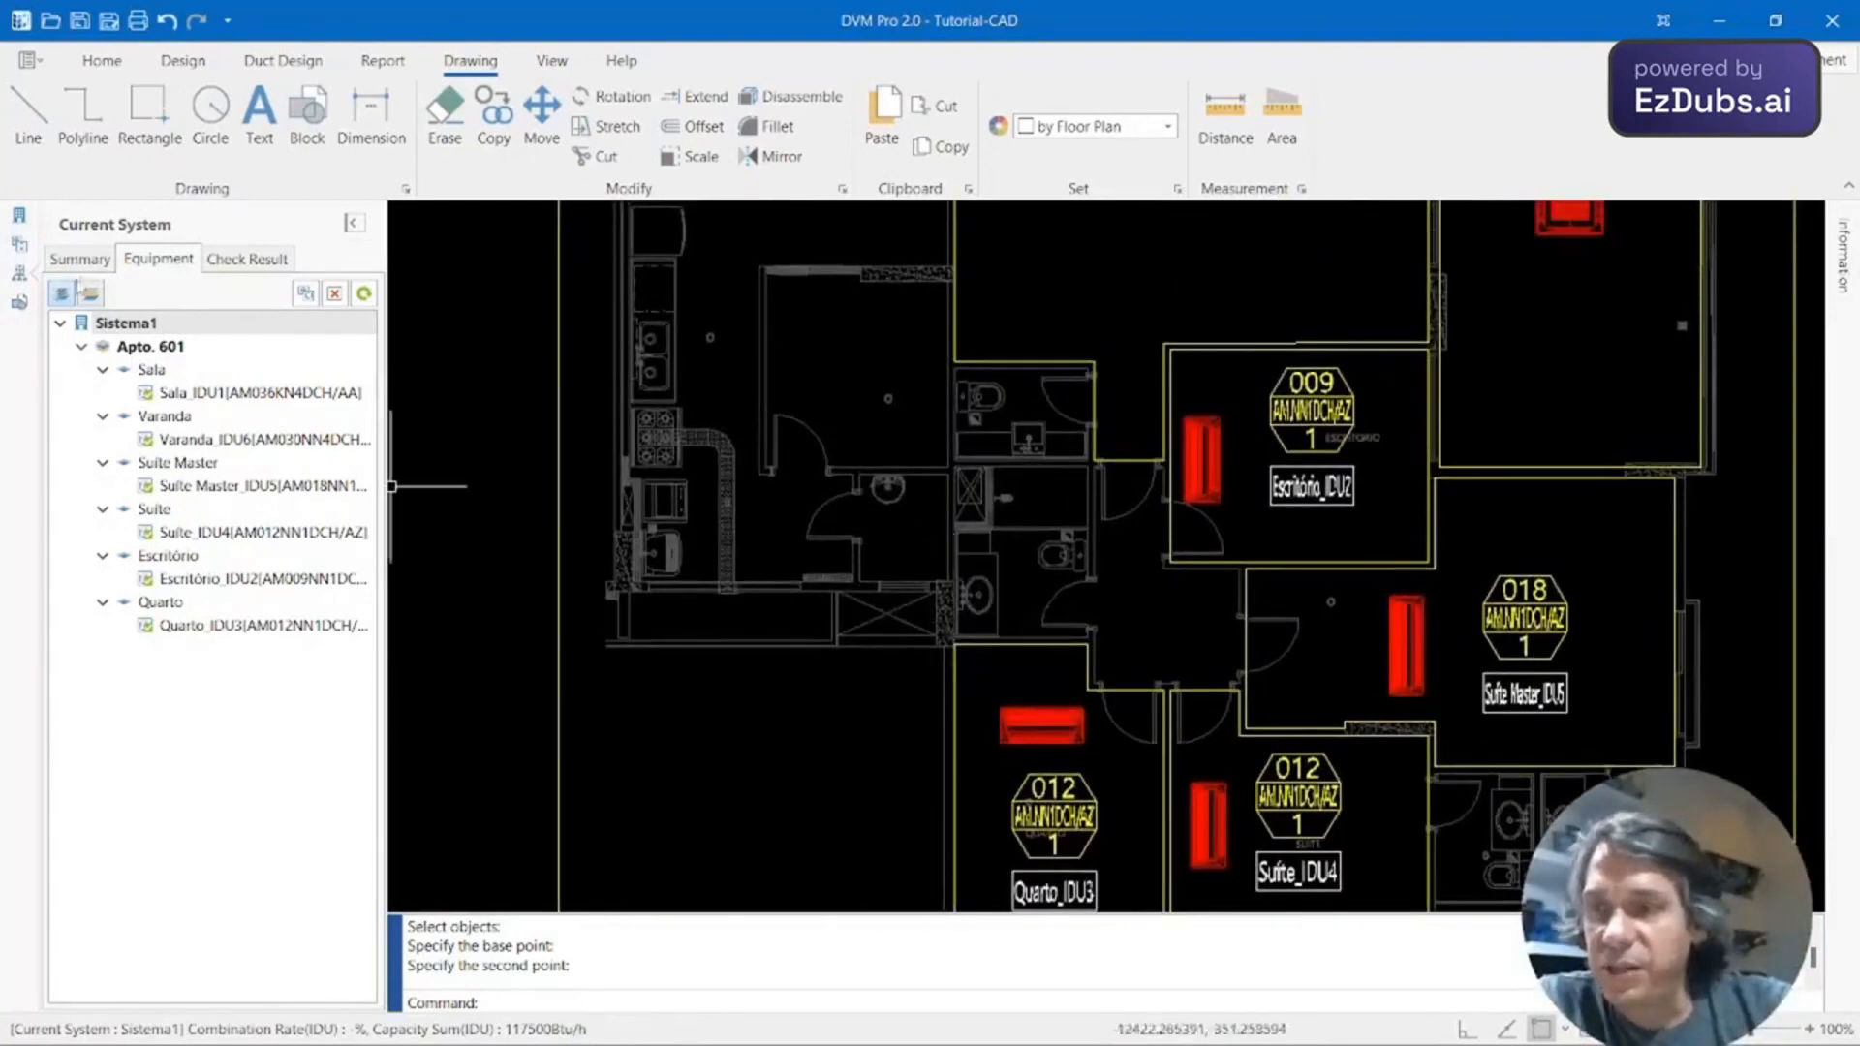
{"action": "left_click", "coordinate": [23, 221]}
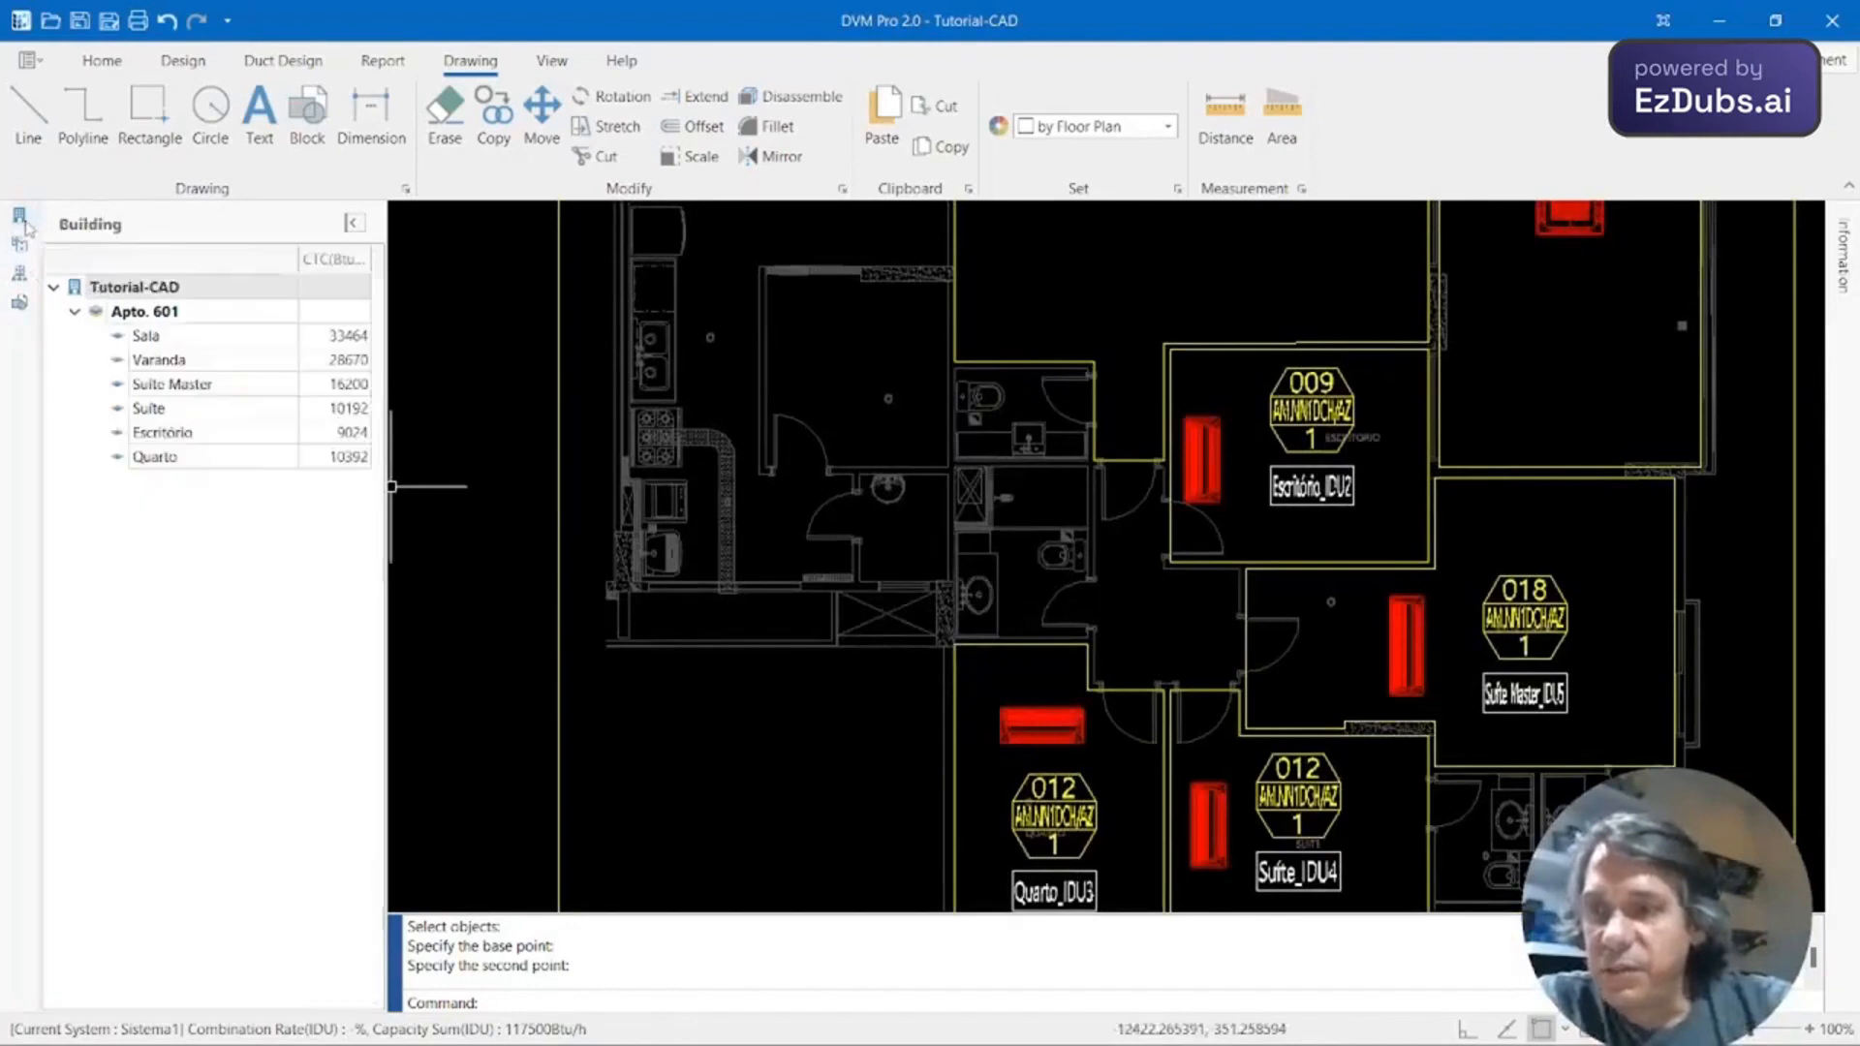
{"action": "left_click", "coordinate": [21, 277]}
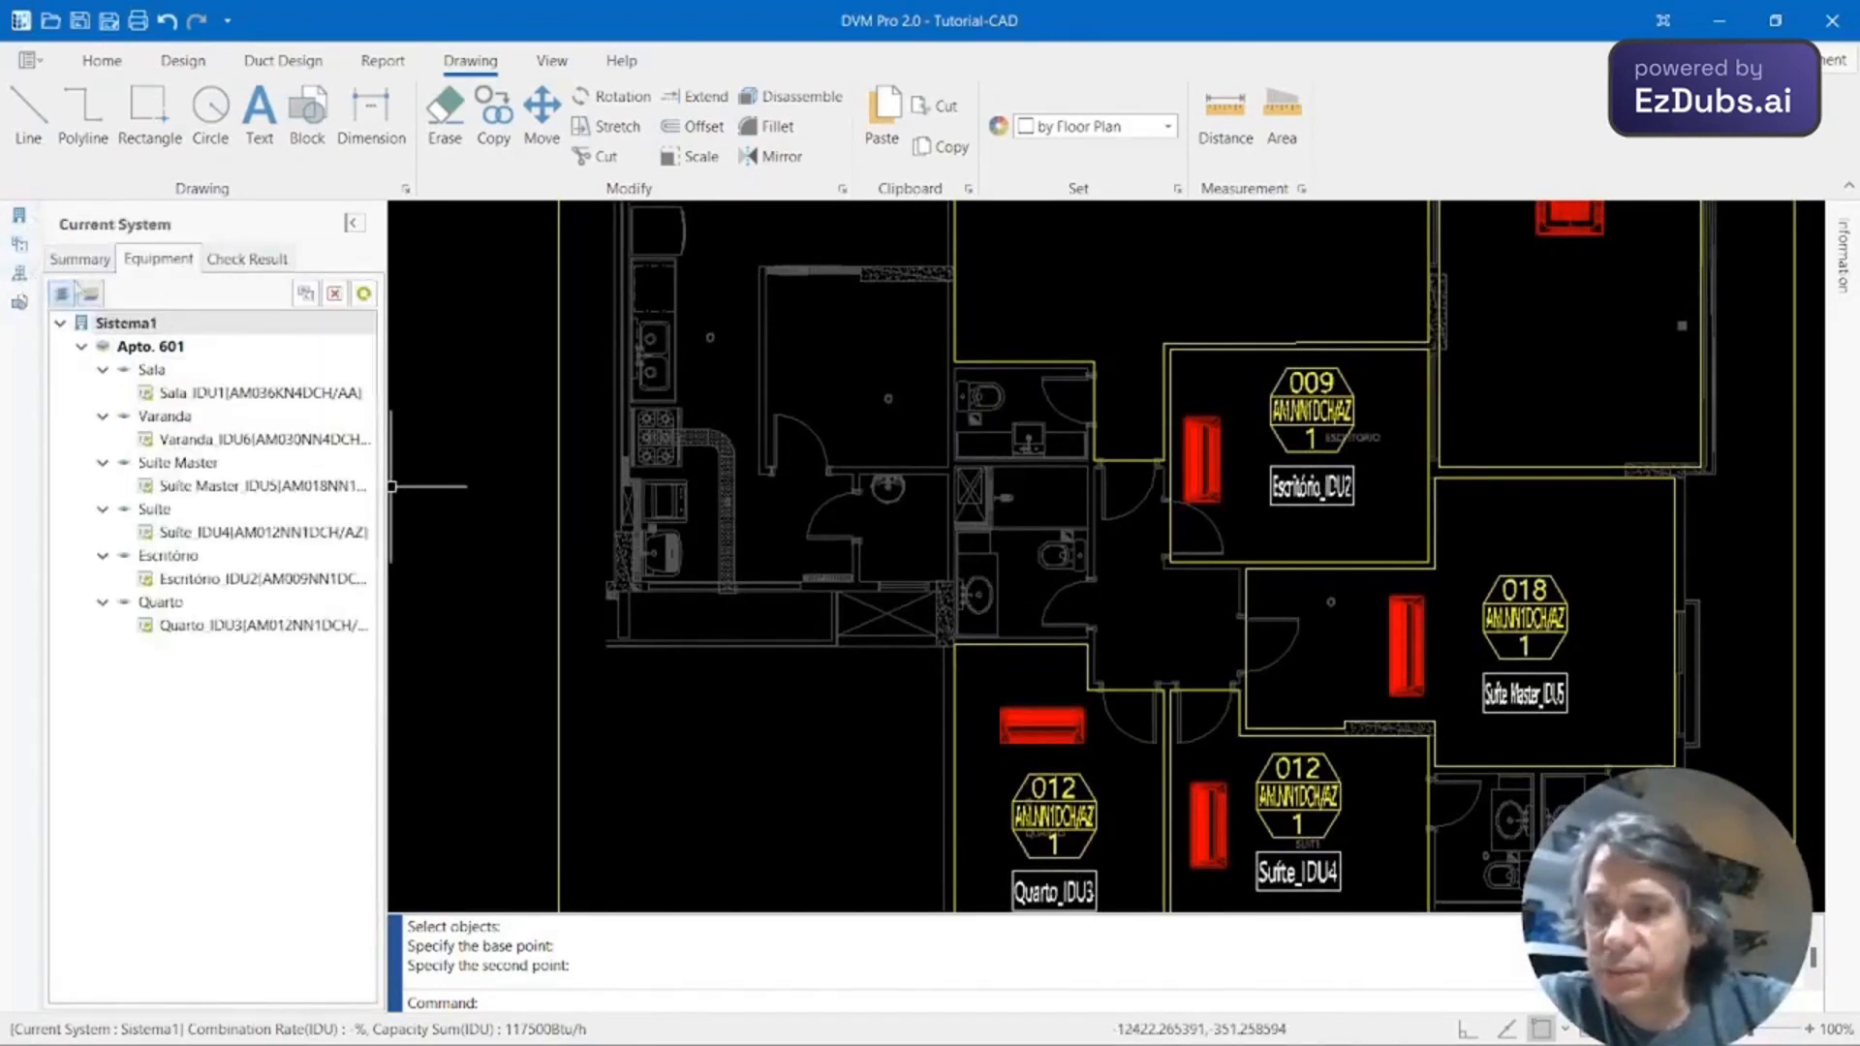
{"action": "left_click", "coordinate": [19, 304]}
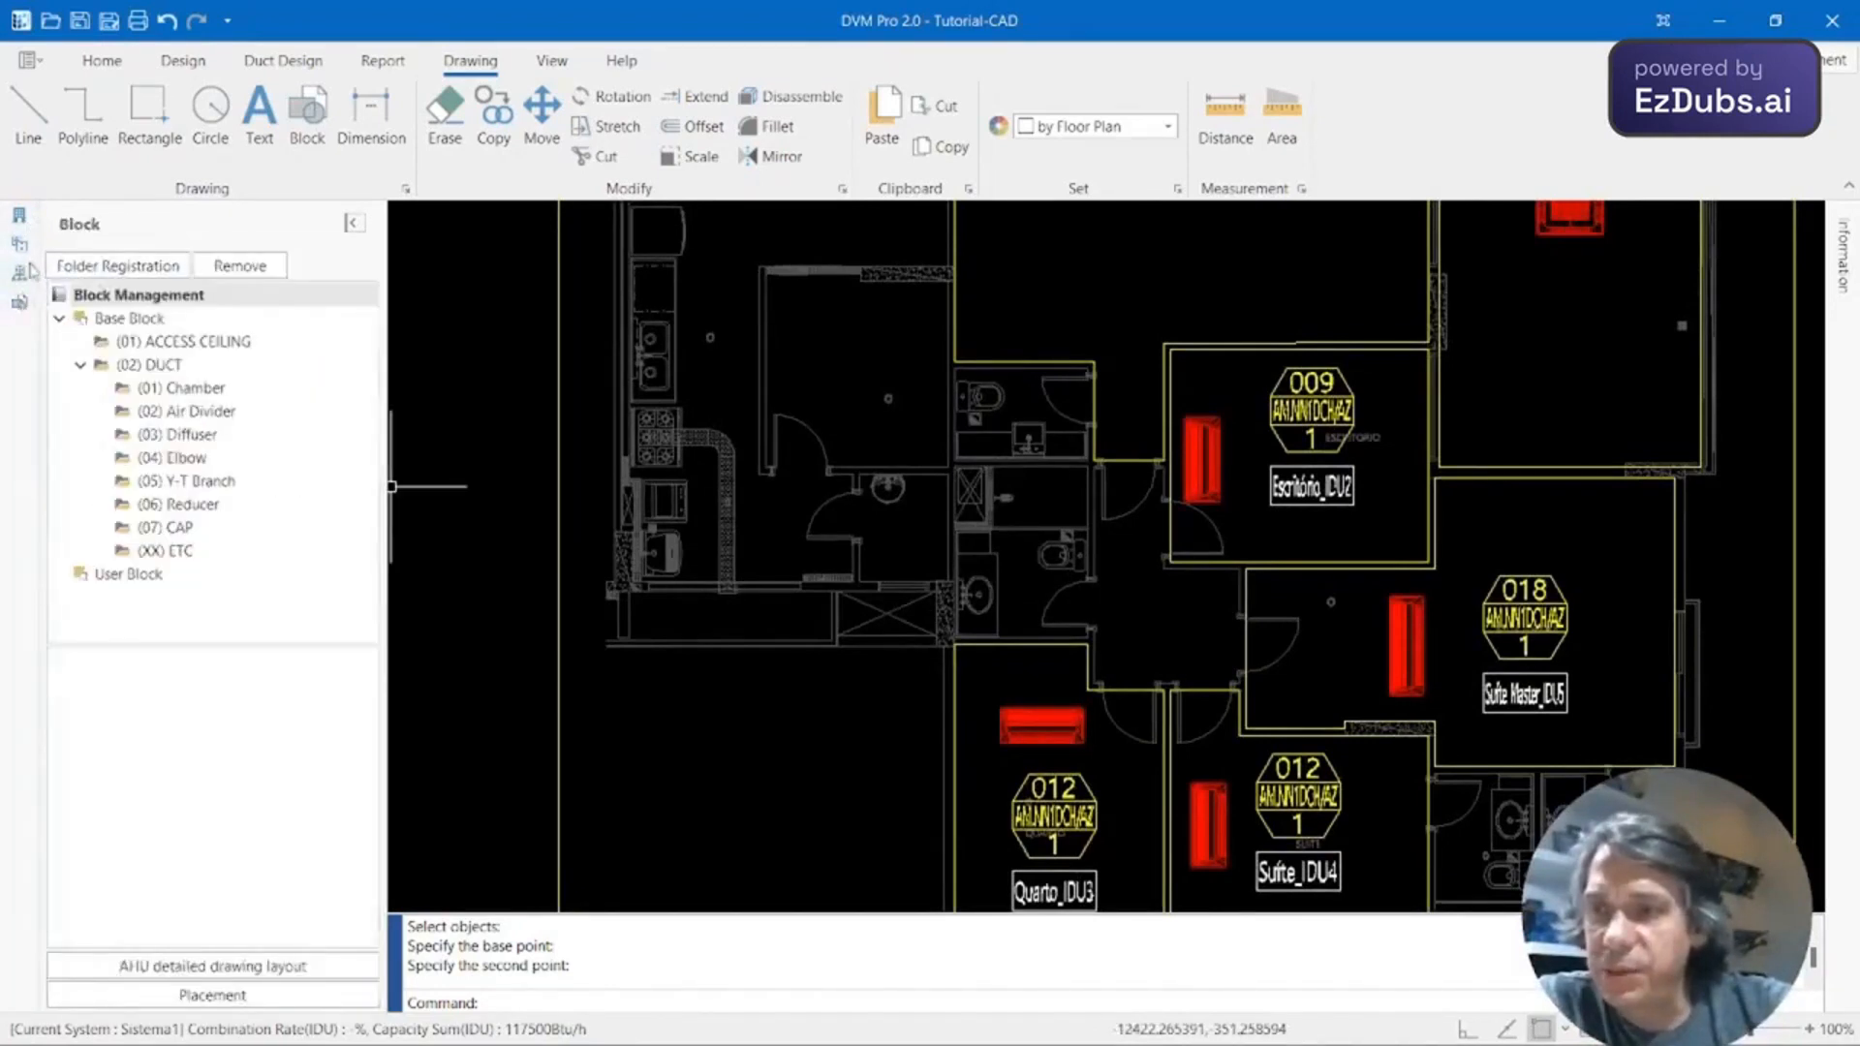
{"action": "left_click", "coordinate": [22, 275]}
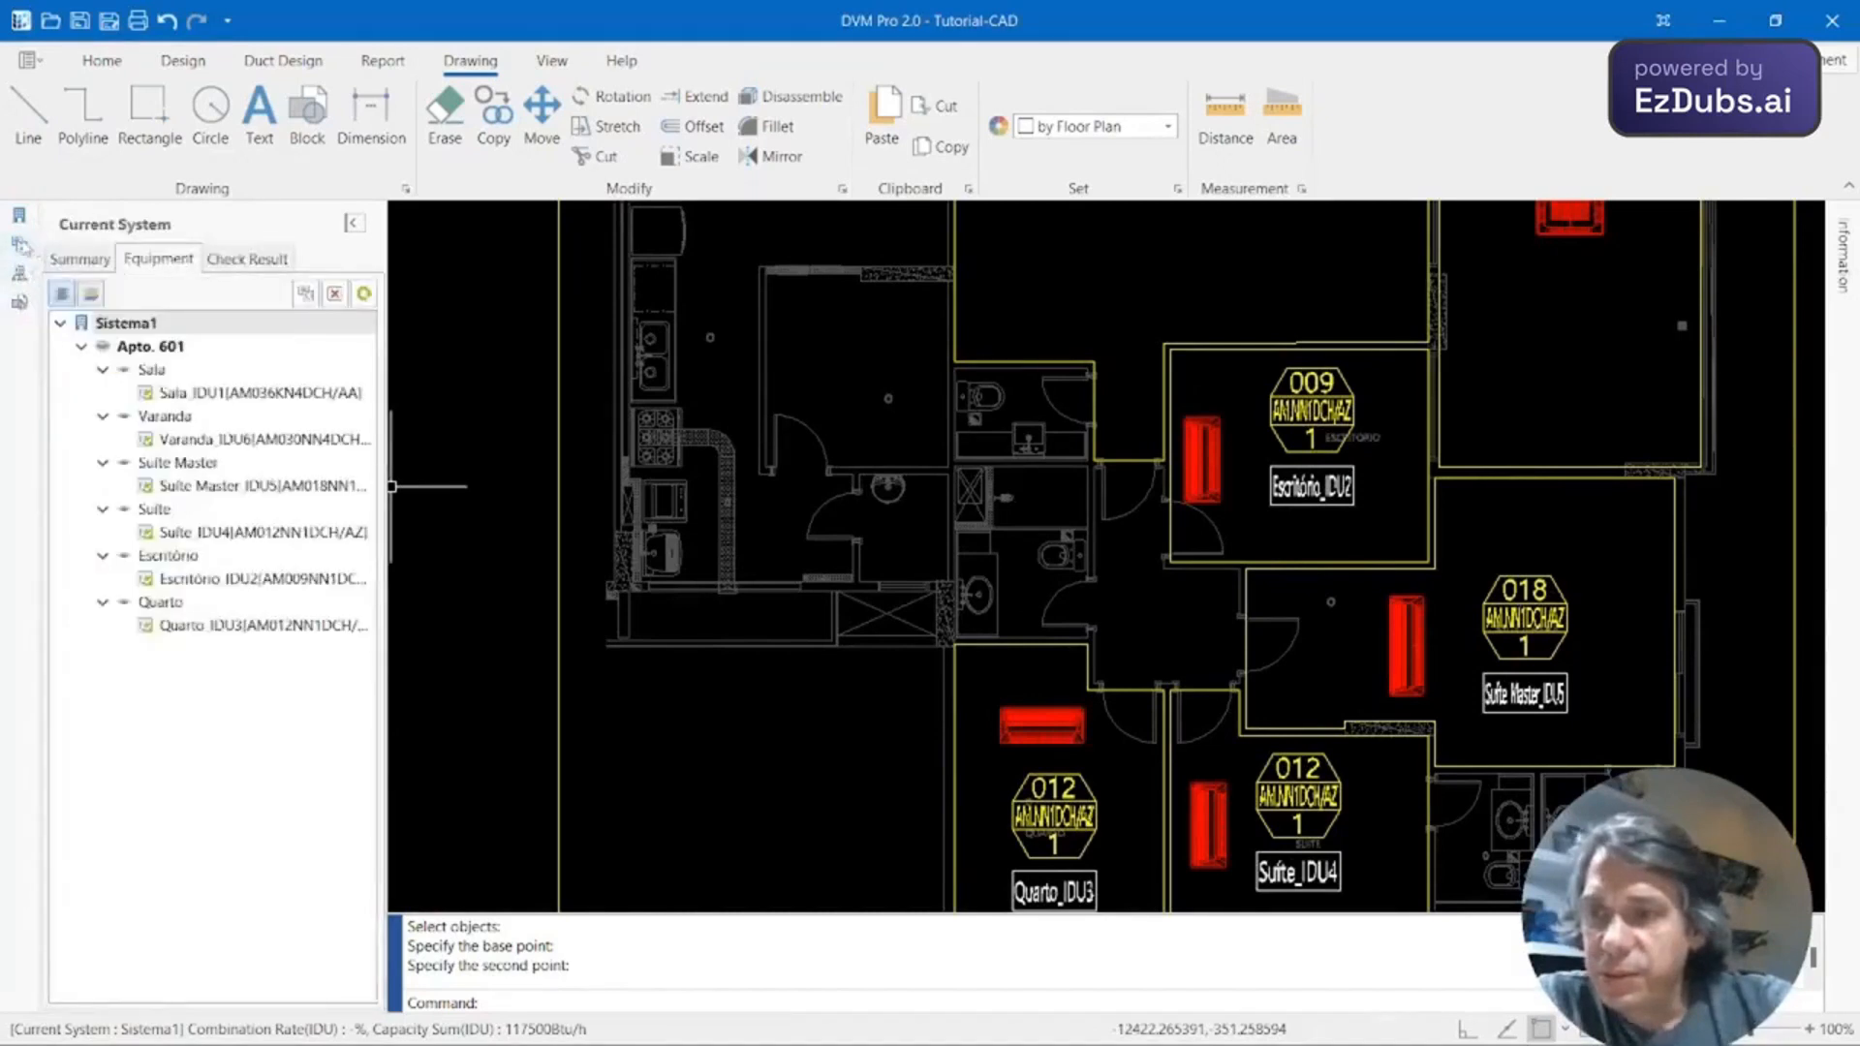
{"action": "left_click", "coordinate": [21, 247]}
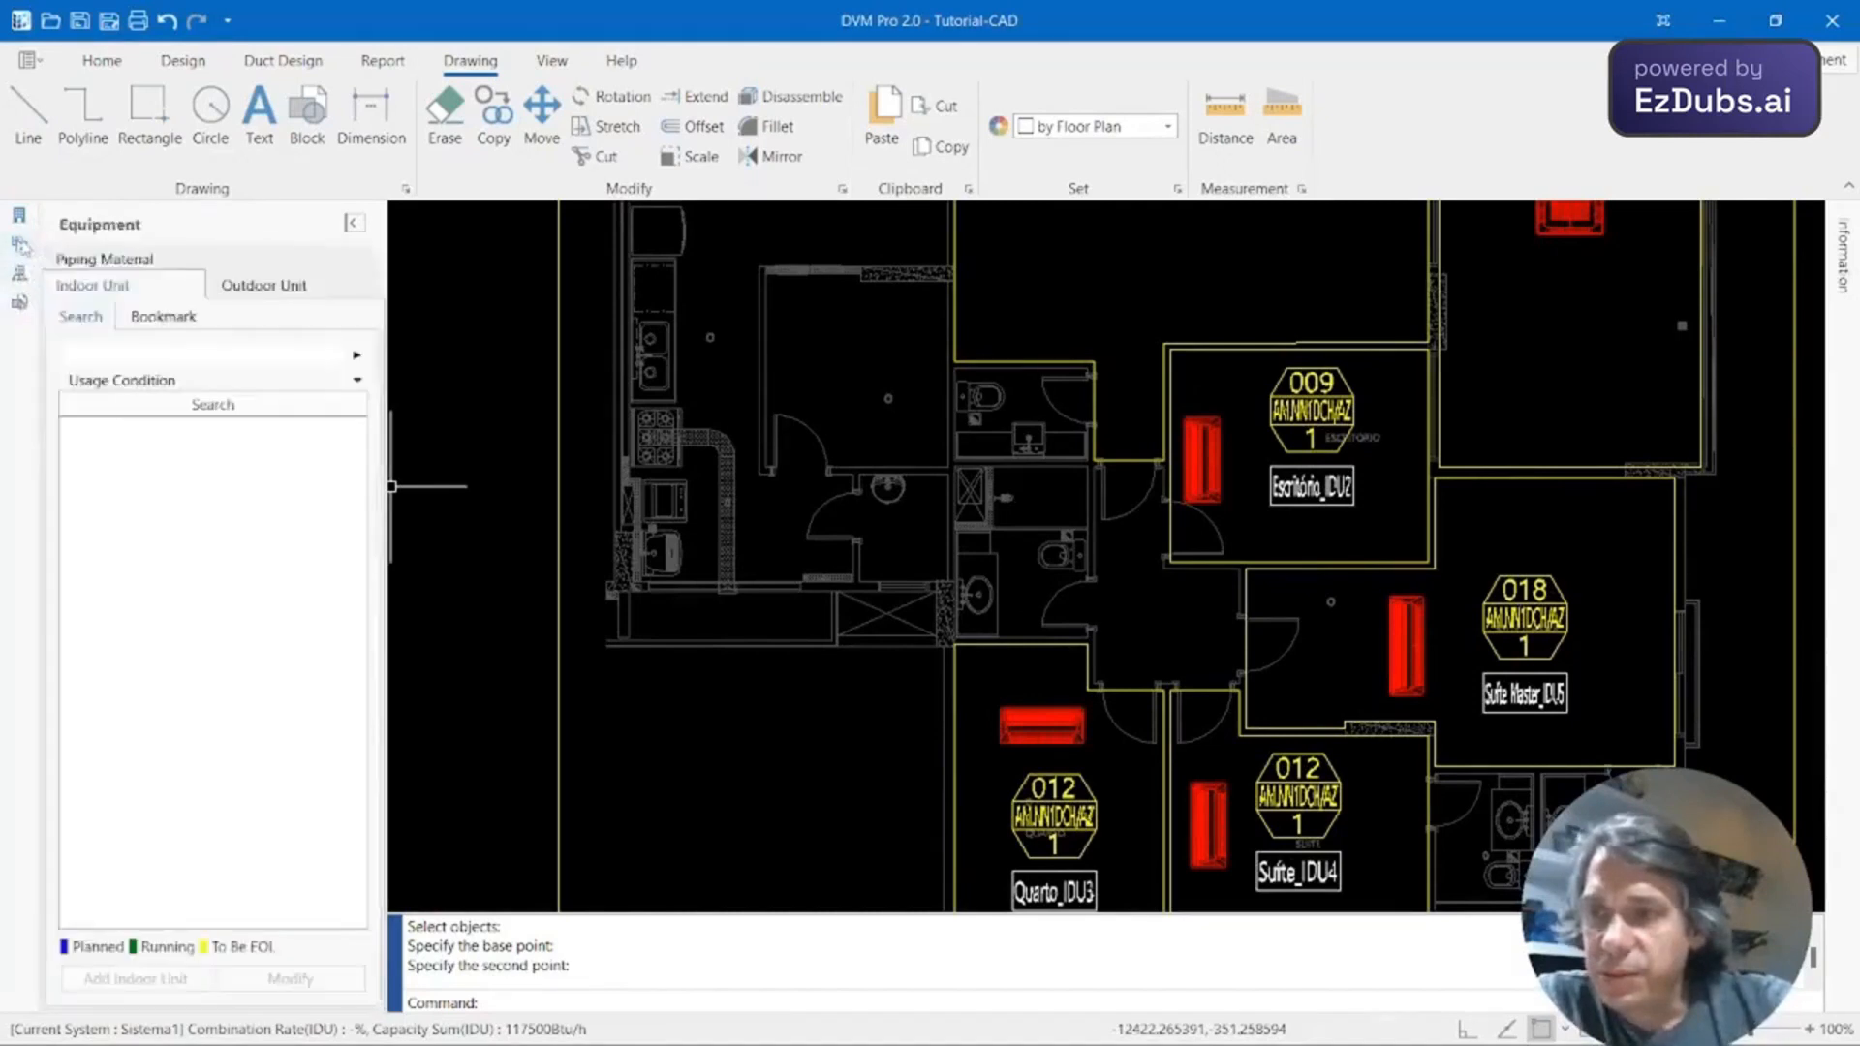
{"action": "left_click", "coordinate": [184, 60]}
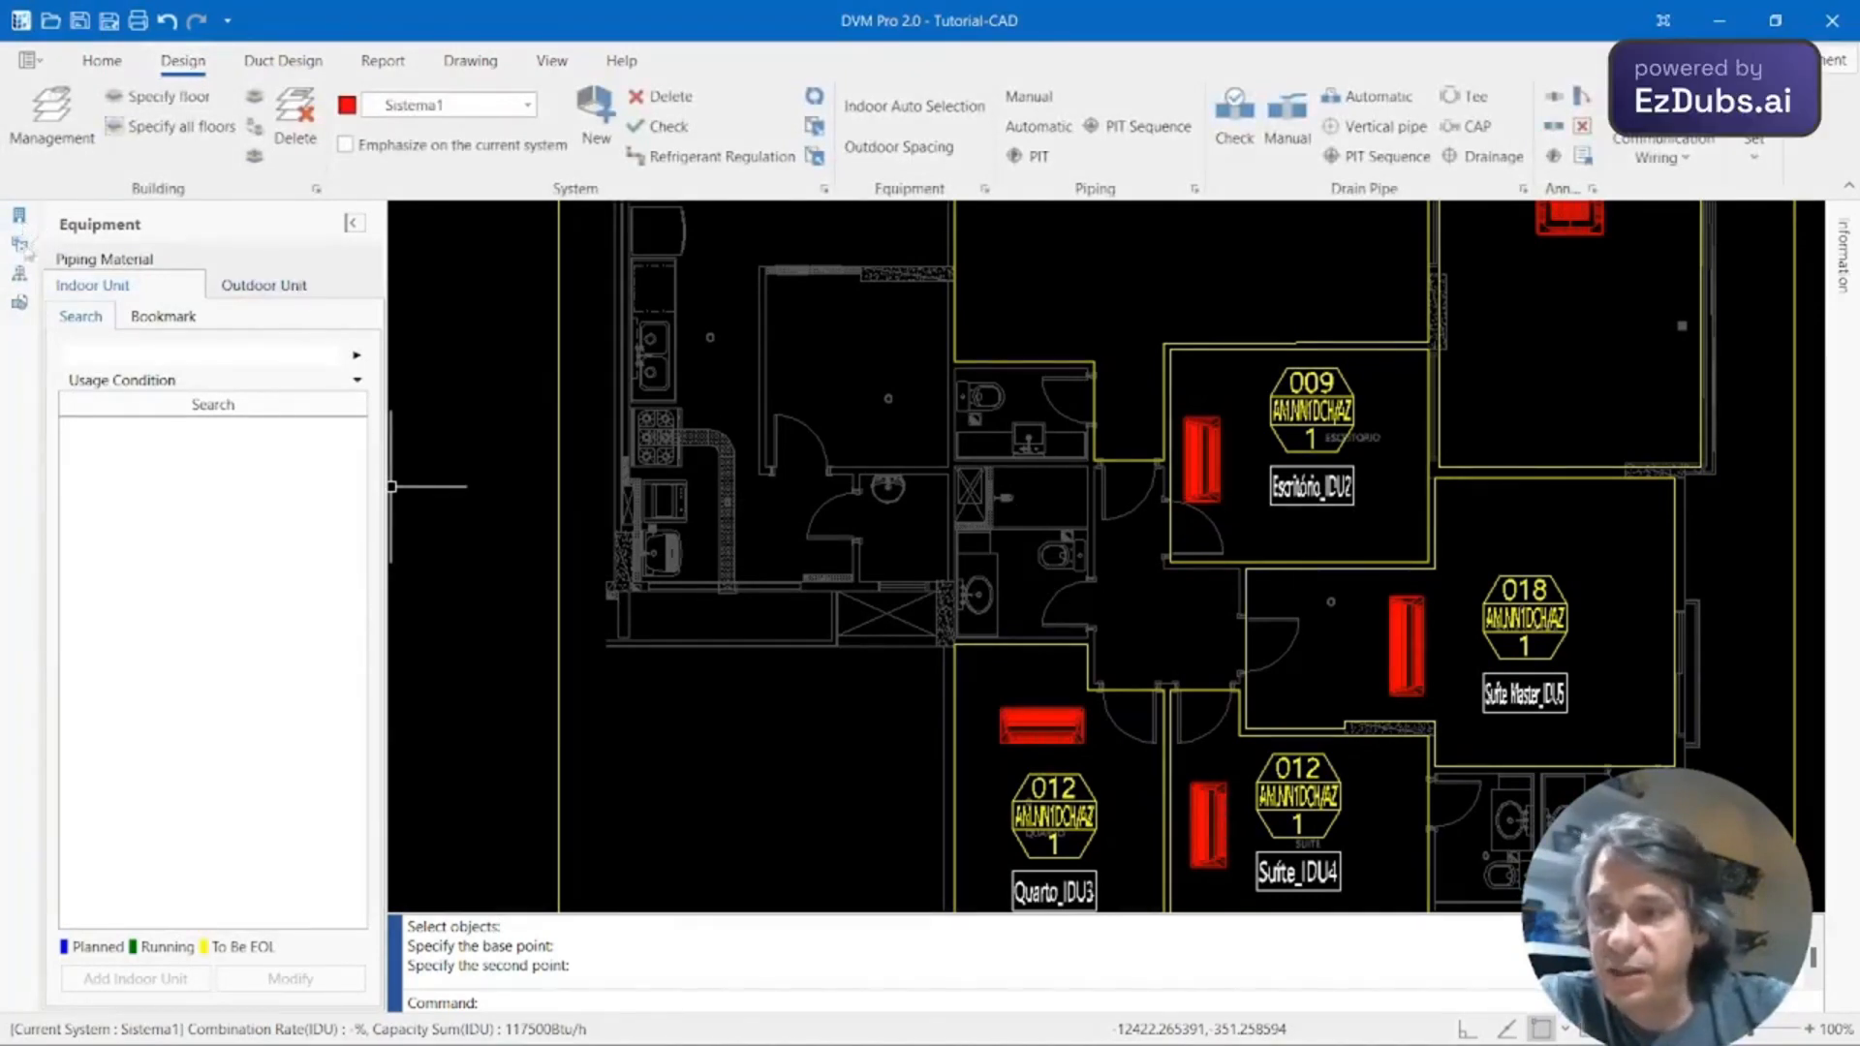
{"action": "left_click", "coordinate": [20, 219]}
{"action": "left_click", "coordinate": [20, 245]}
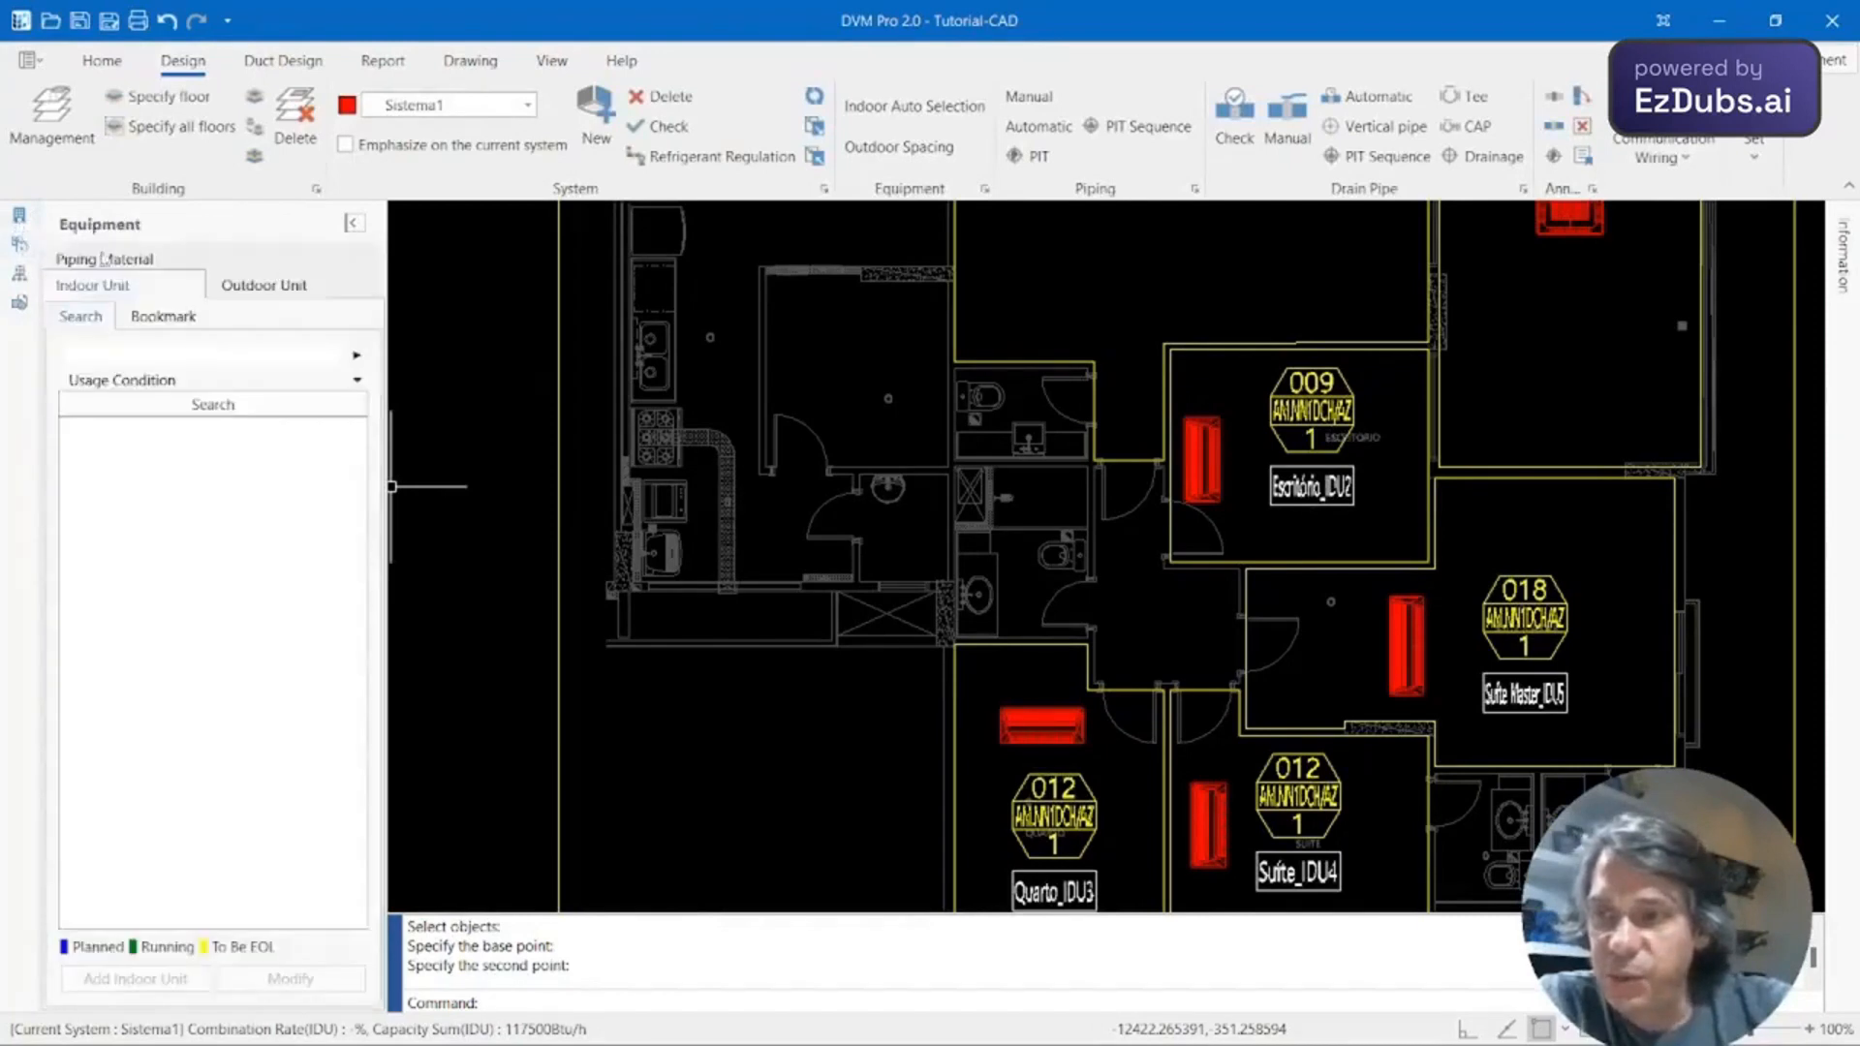
Choose DVM S Eco Heat Pump as the product type for the outdoor unit search.
{"action": "left_click", "coordinate": [140, 262]}
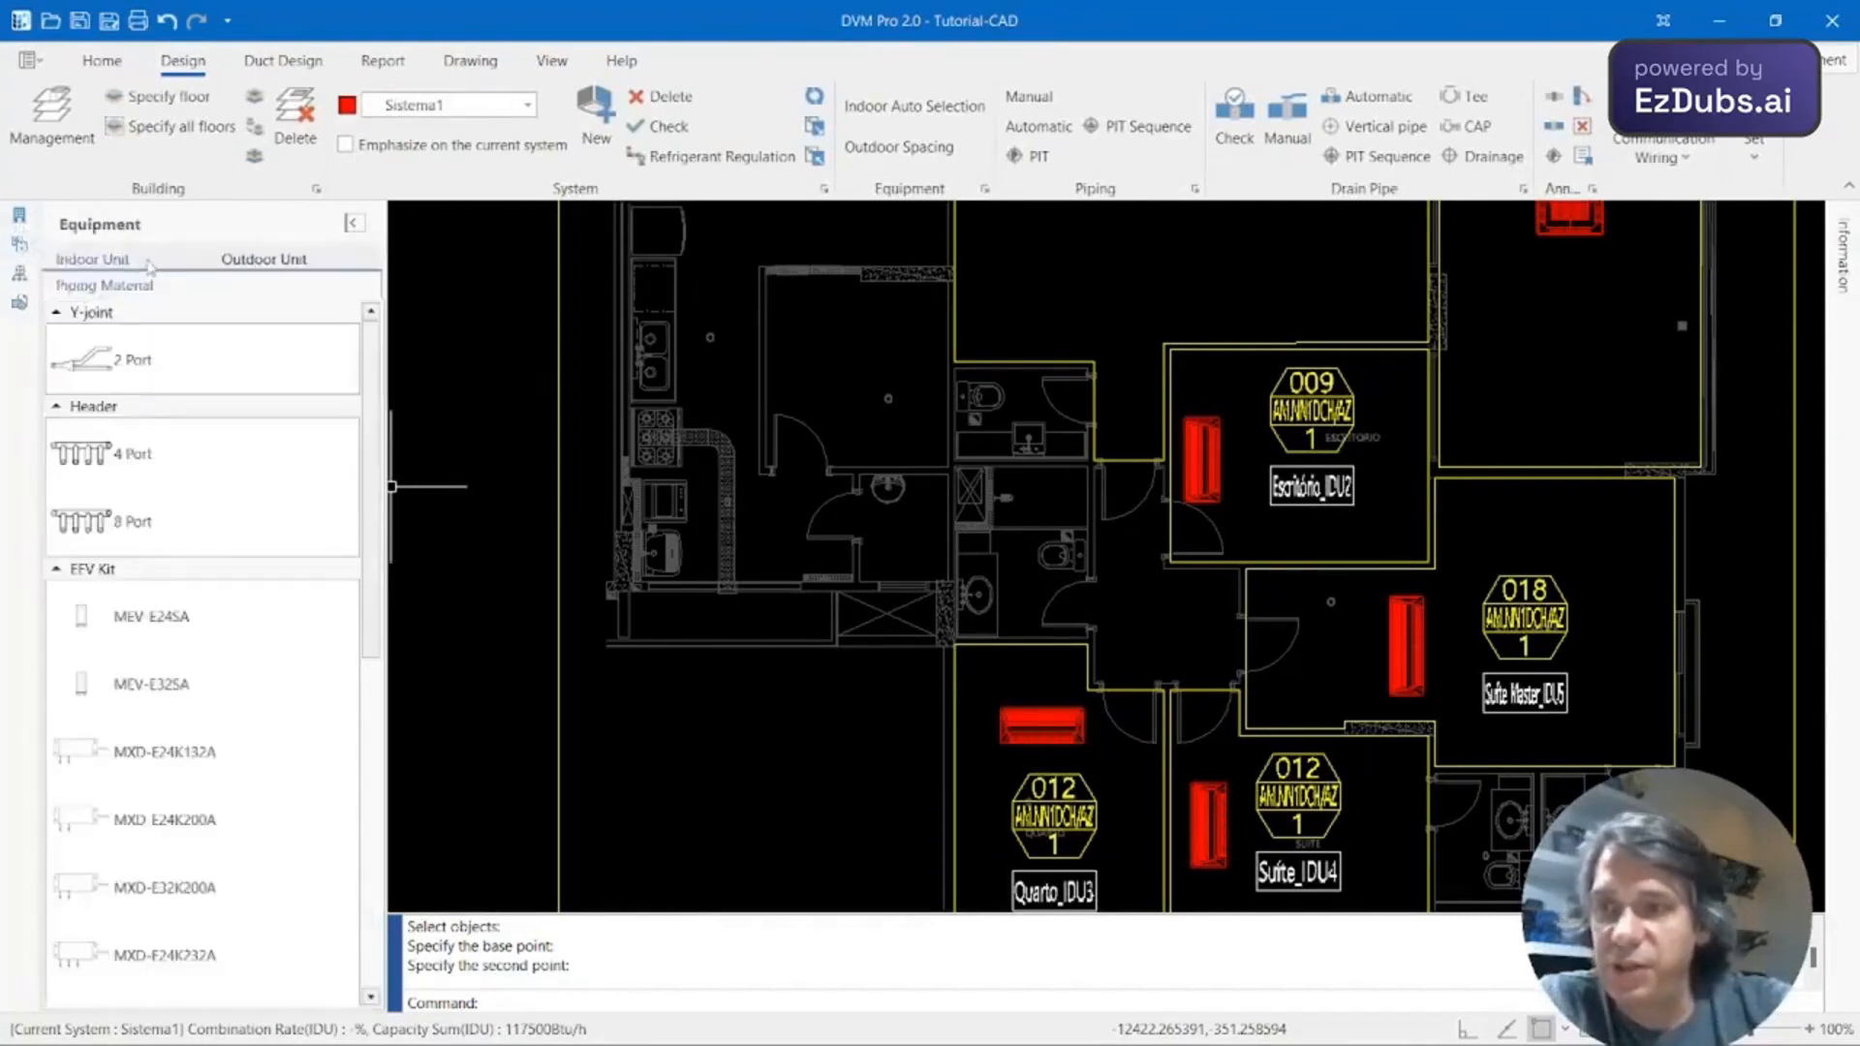
{"action": "left_click", "coordinate": [278, 263]}
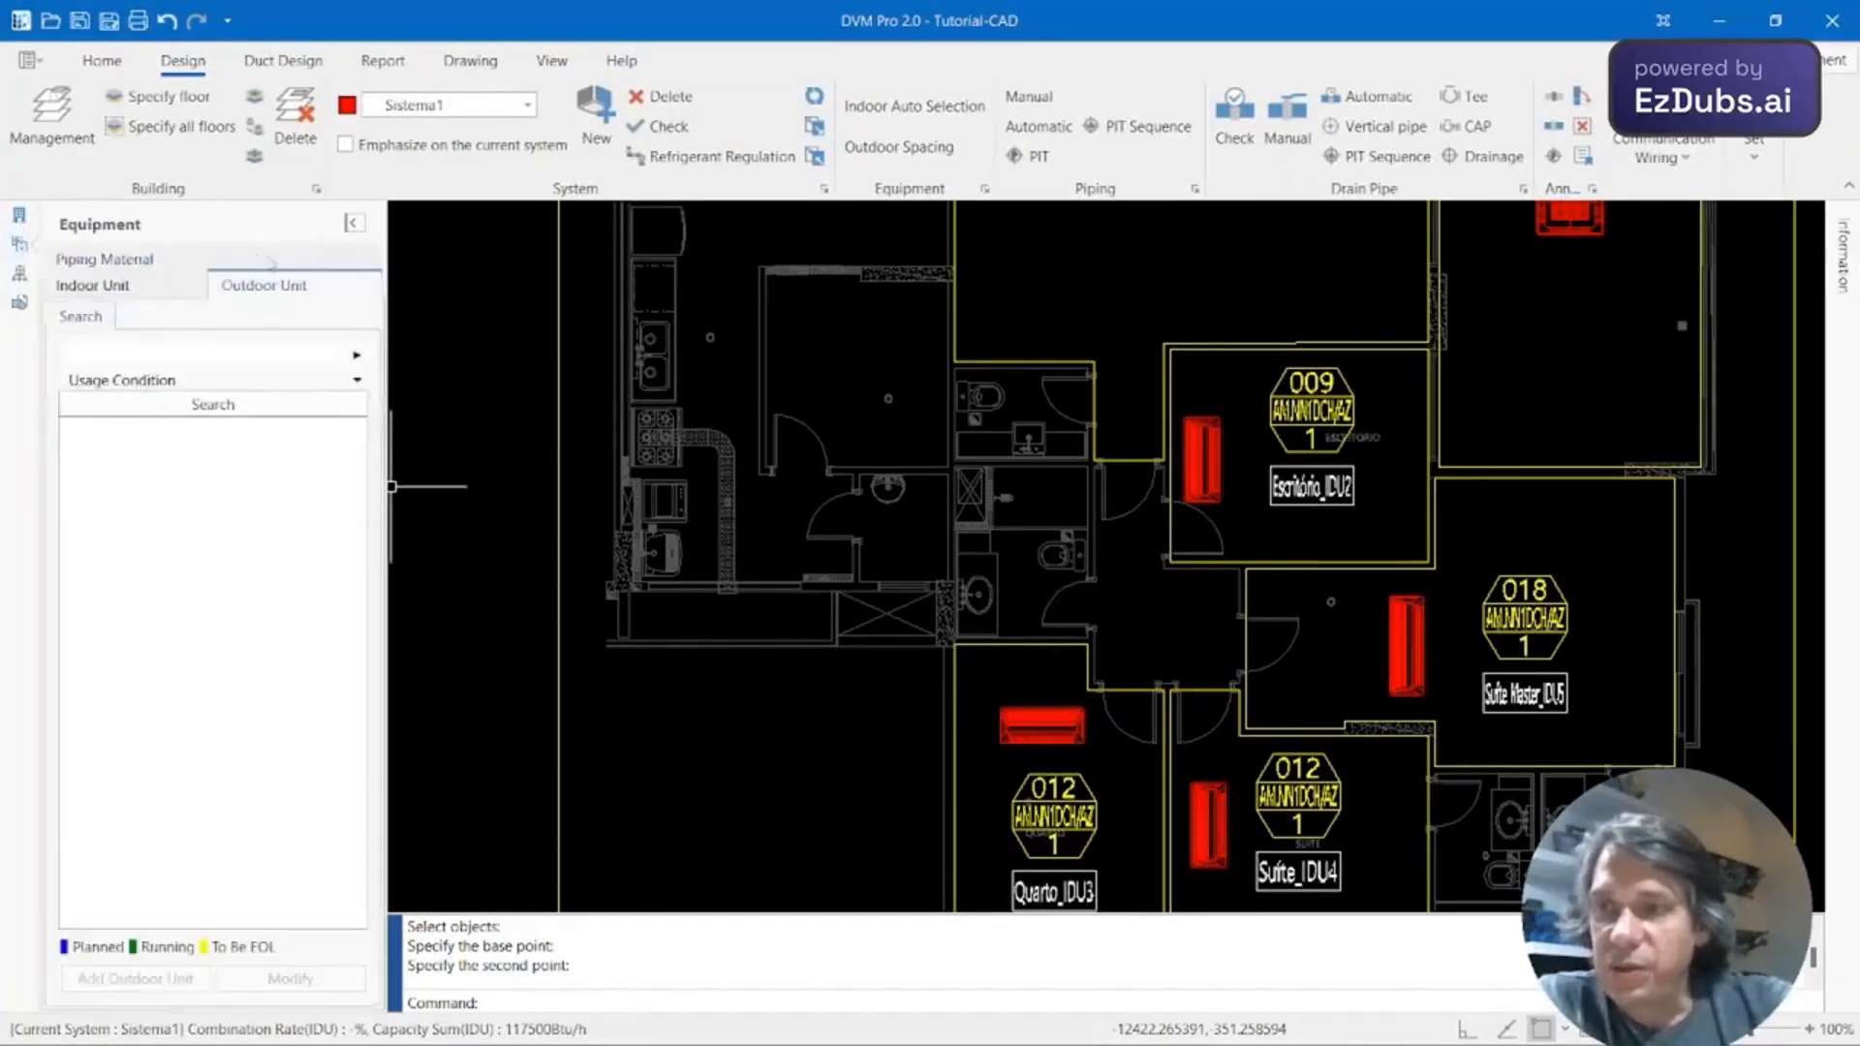
{"action": "left_click", "coordinate": [93, 286]}
{"action": "left_click", "coordinate": [298, 286]}
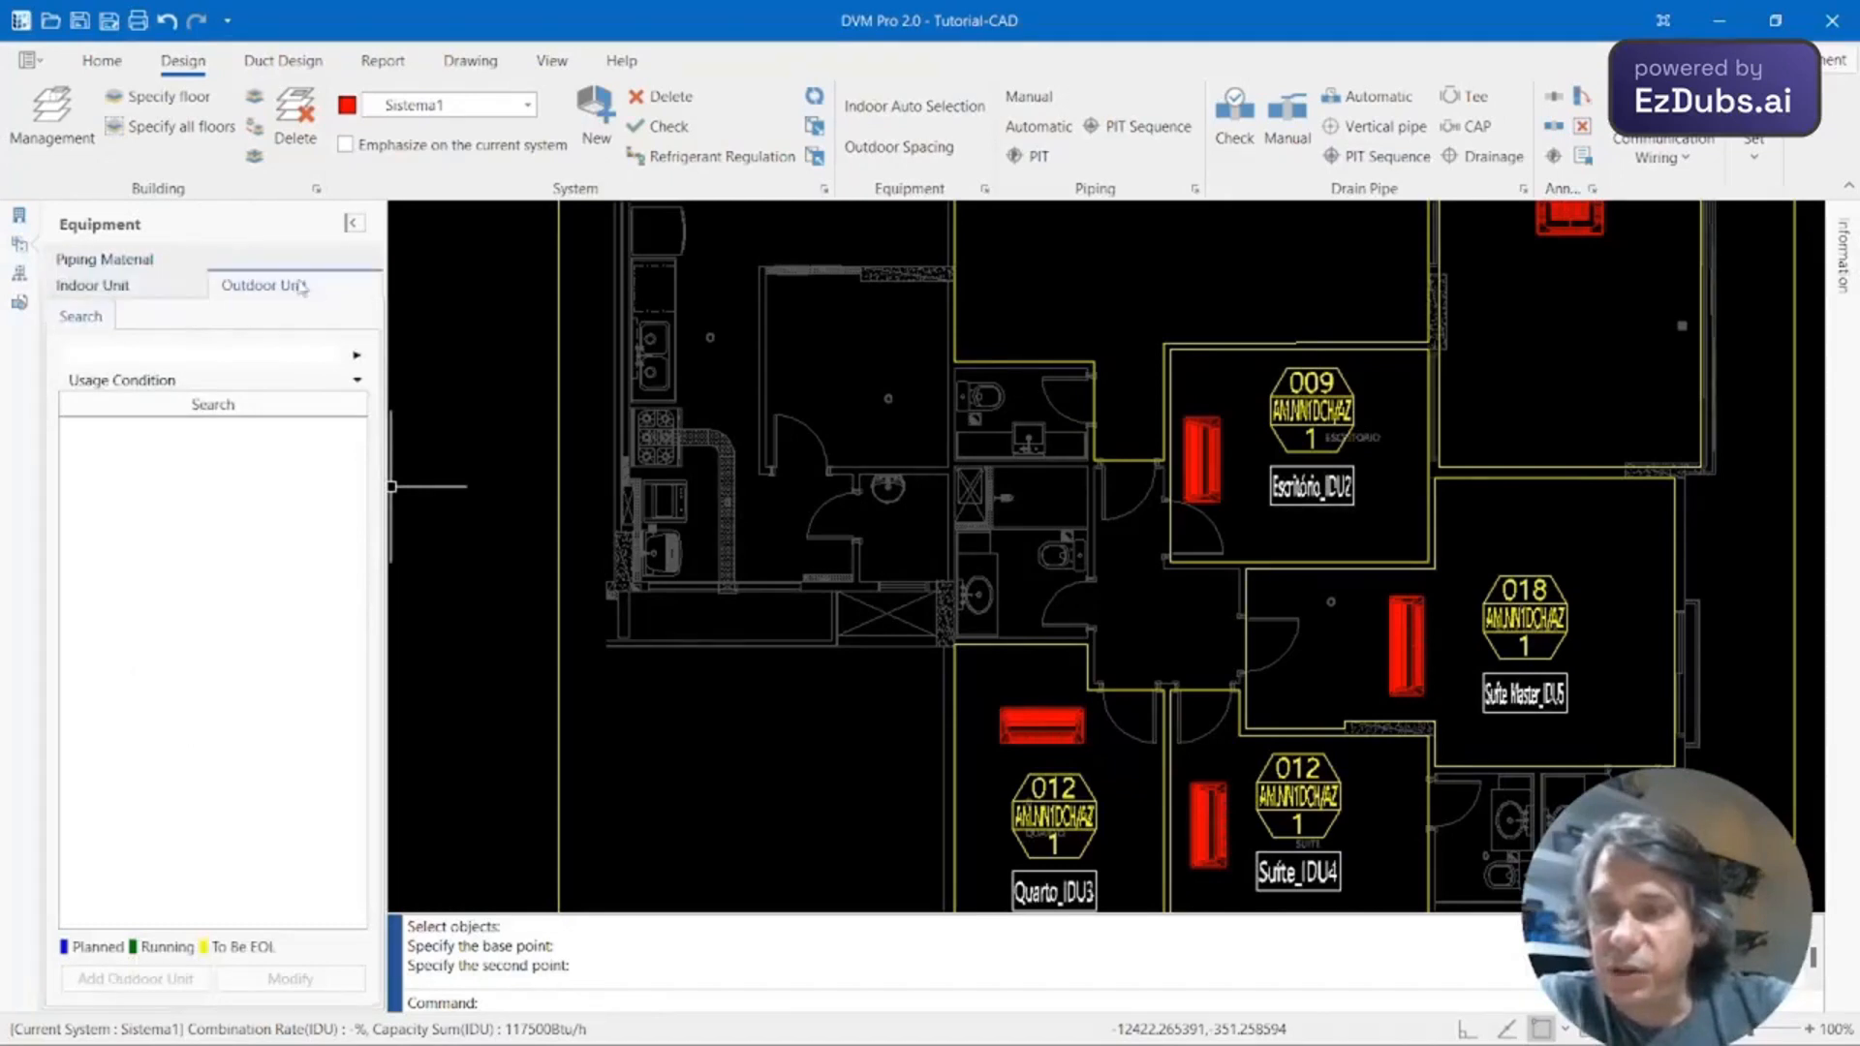
{"action": "left_click", "coordinate": [355, 357]}
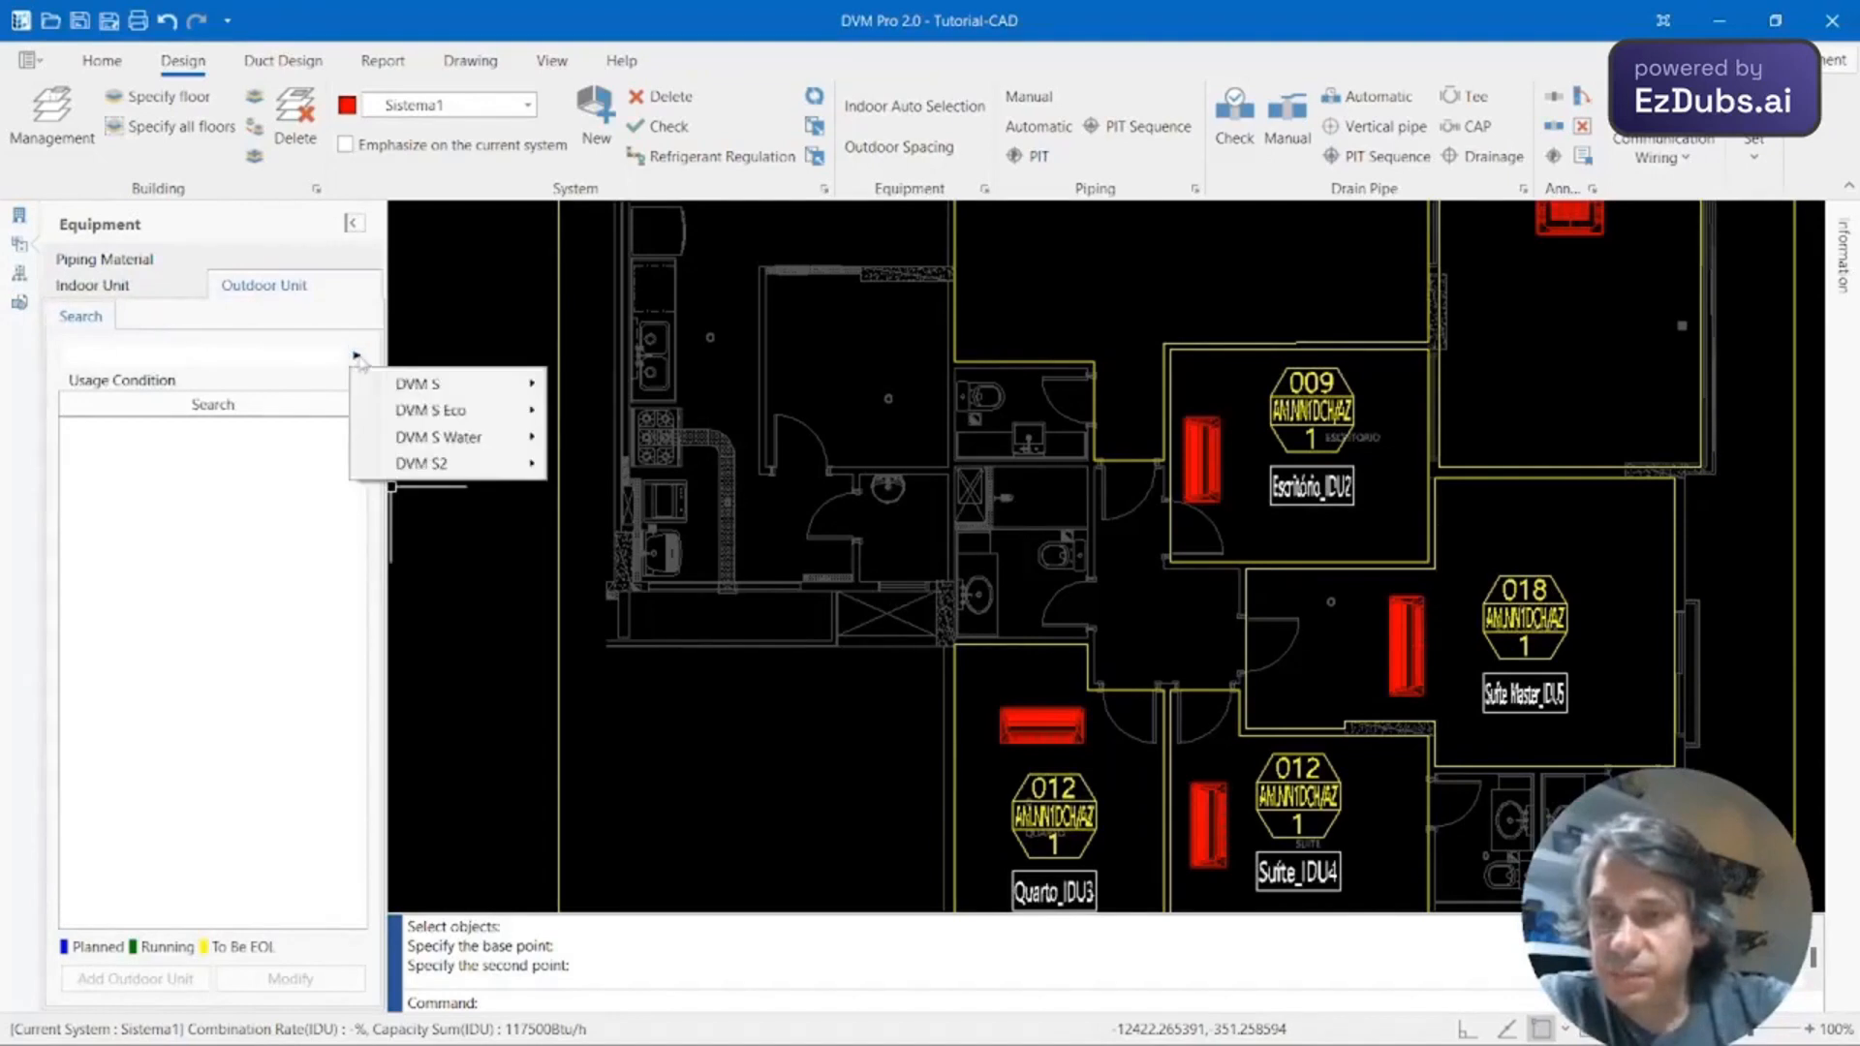
{"action": "mouse_move", "coordinate": [514, 411]}
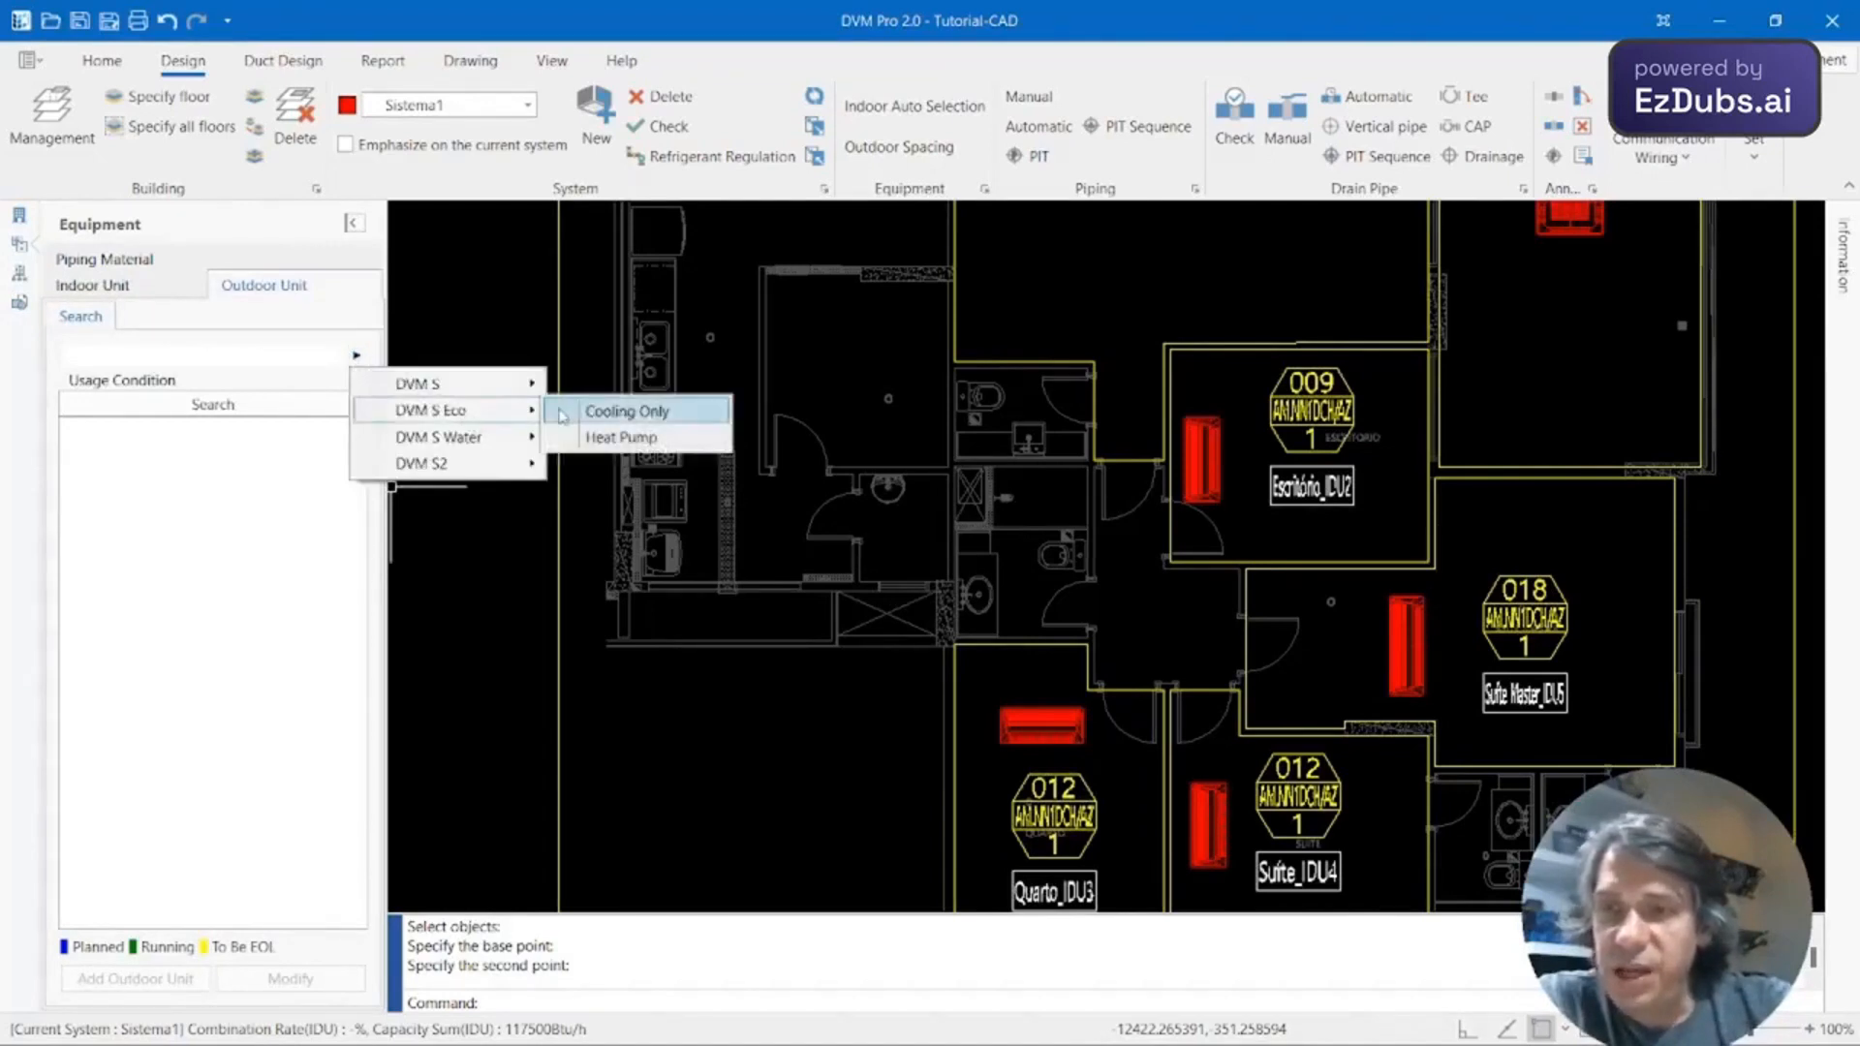
{"action": "left_click", "coordinate": [658, 437]}
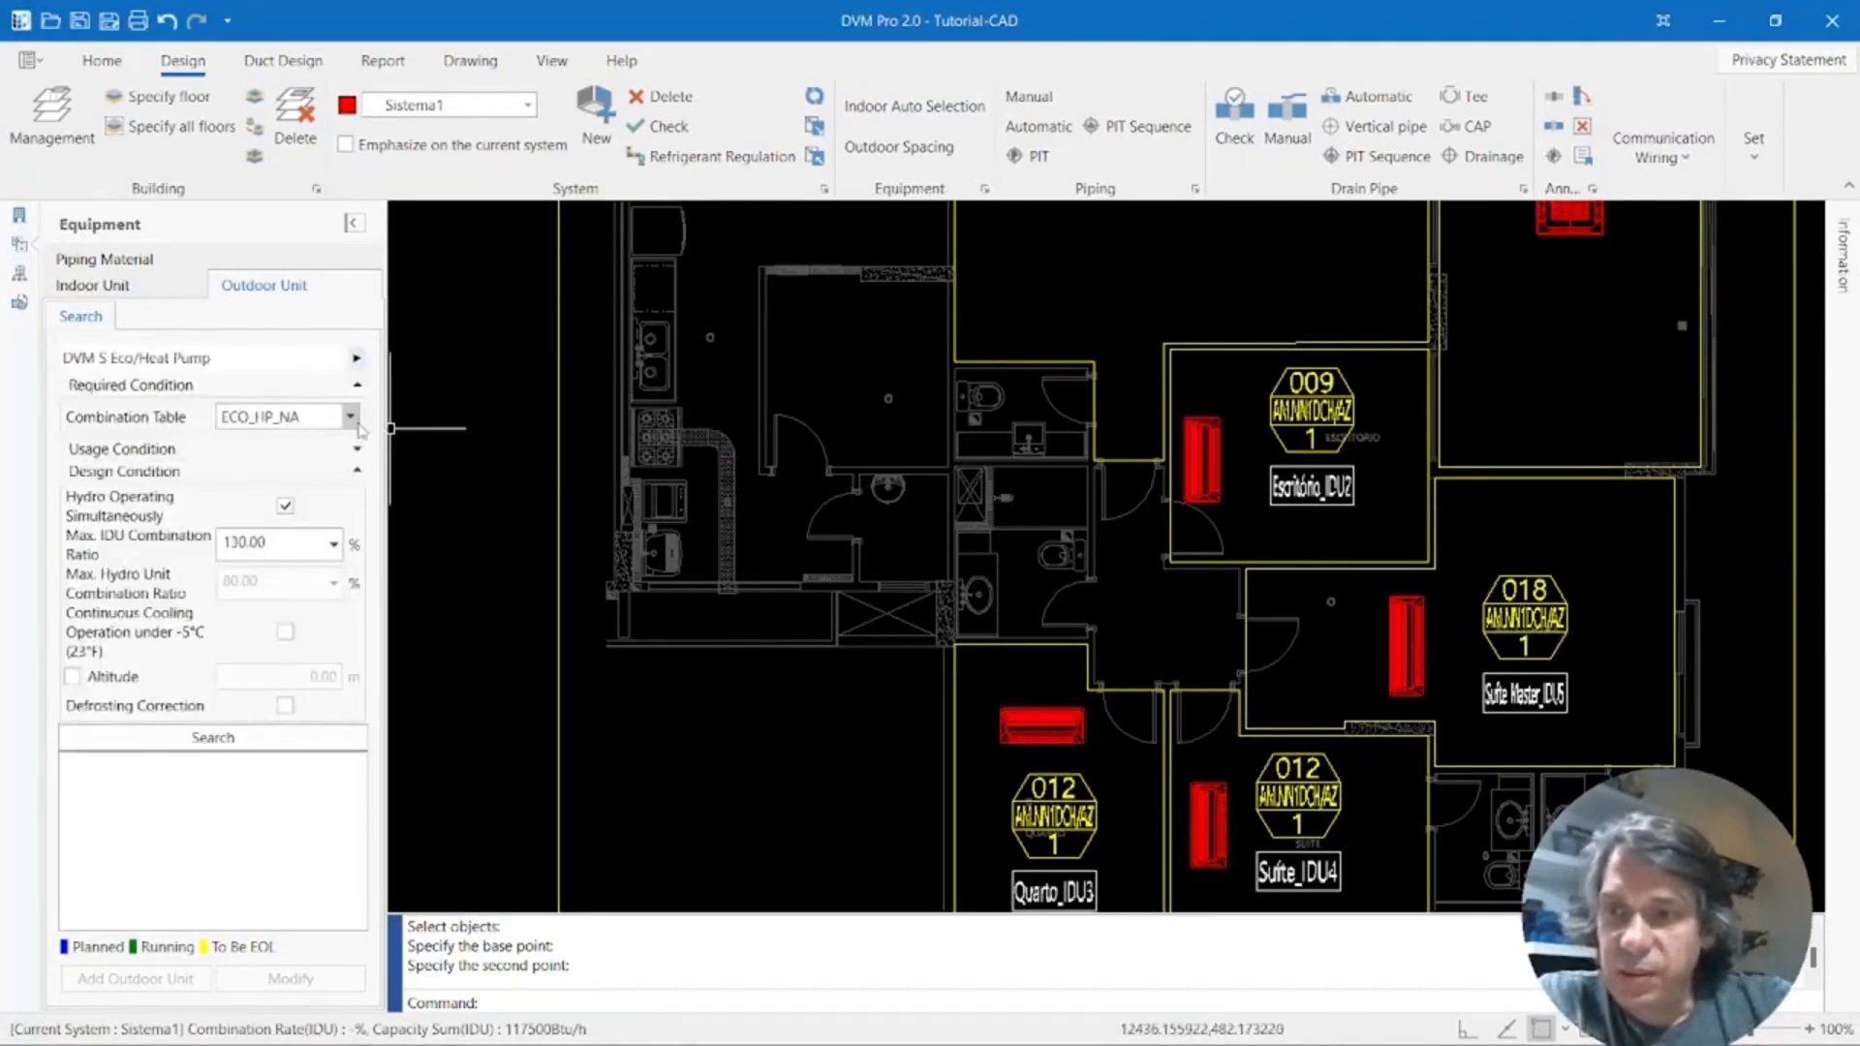
Set the combination table to ECO_HP_Global, search for matching outdoor units and collapse the design conditions.
{"action": "left_click", "coordinate": [351, 418]}
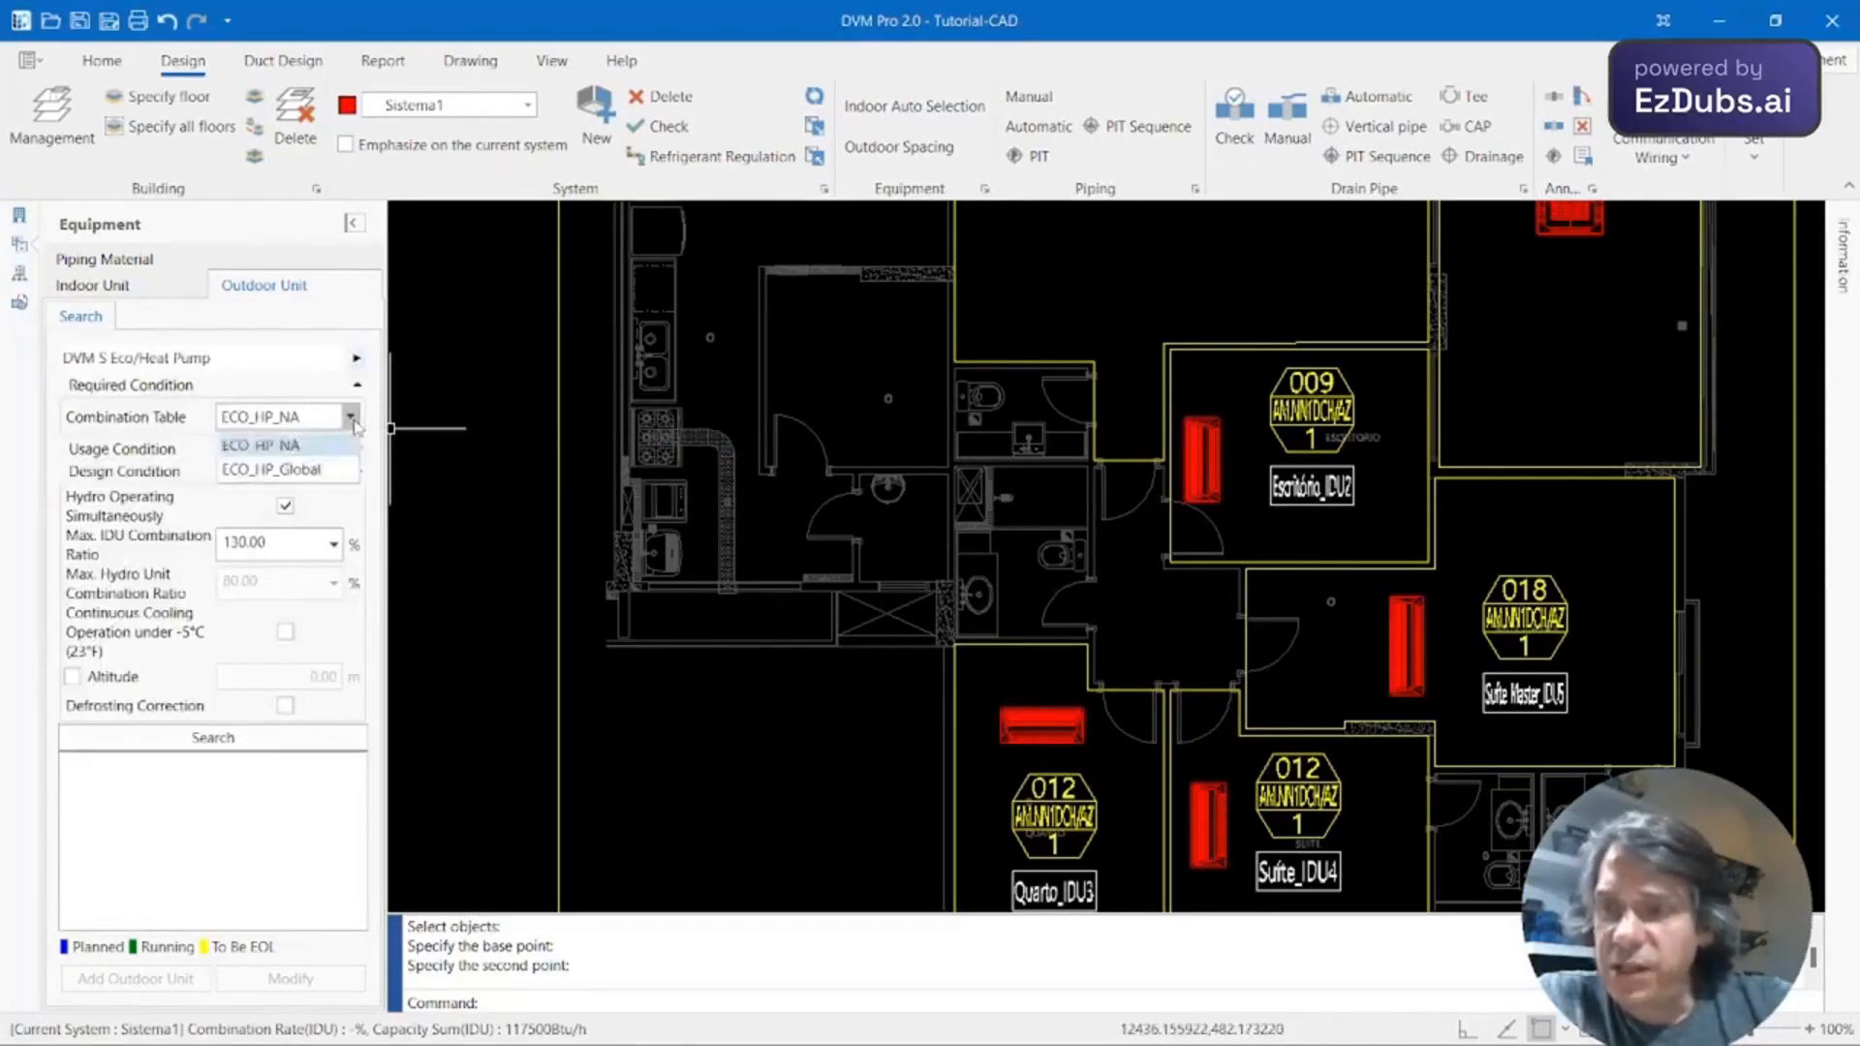
{"action": "left_click", "coordinate": [320, 470]}
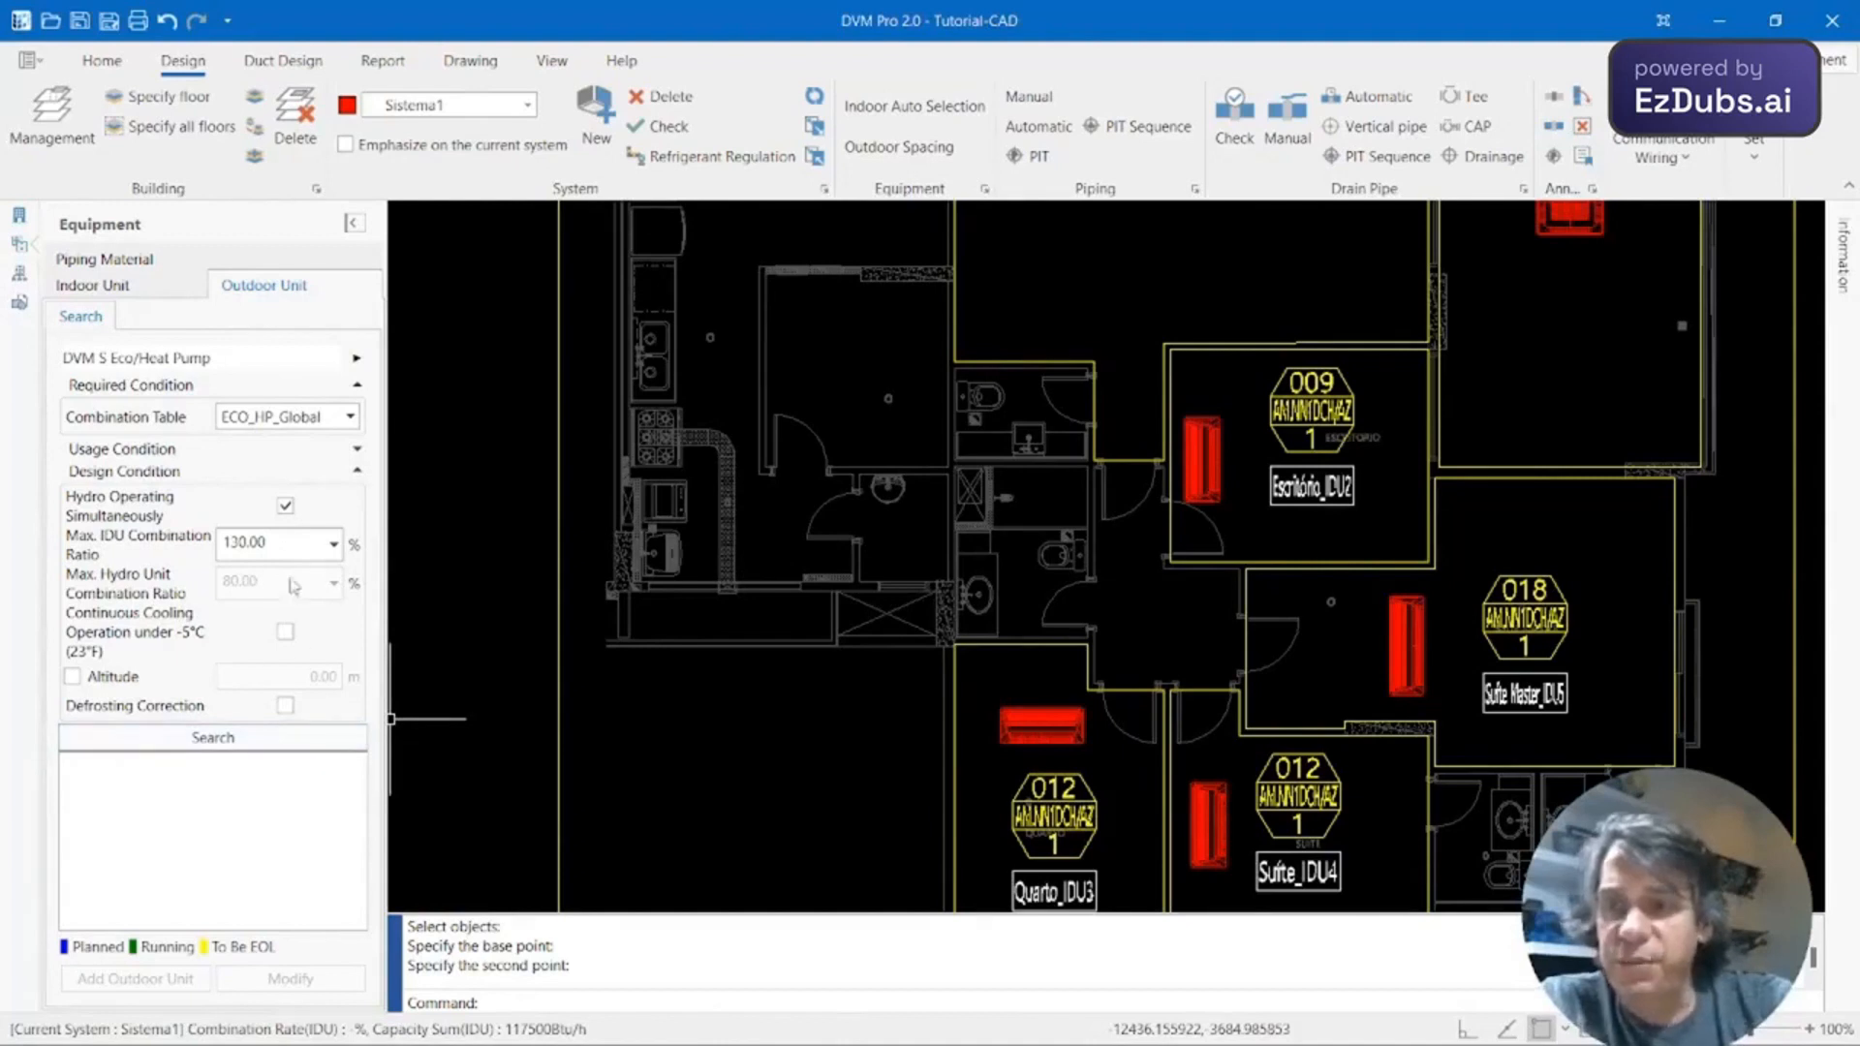
{"action": "left_click", "coordinate": [319, 743]}
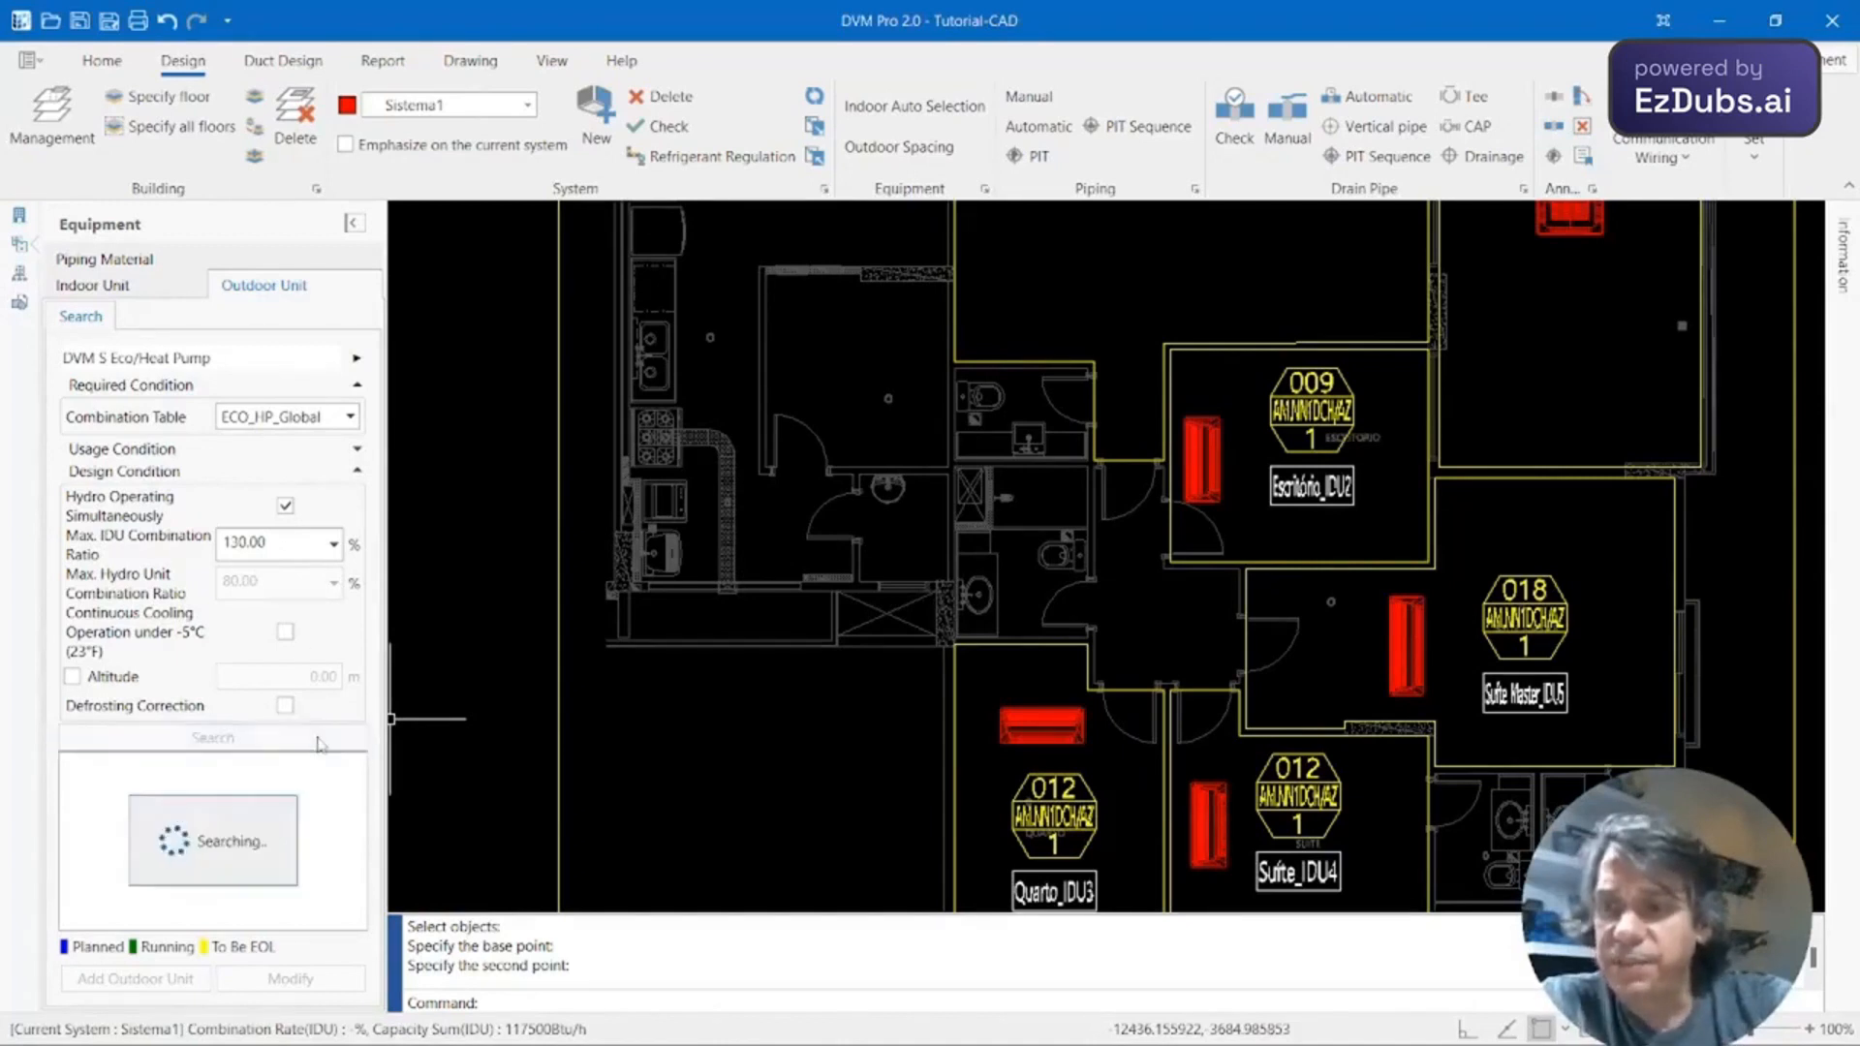
{"action": "left_click", "coordinate": [357, 470]}
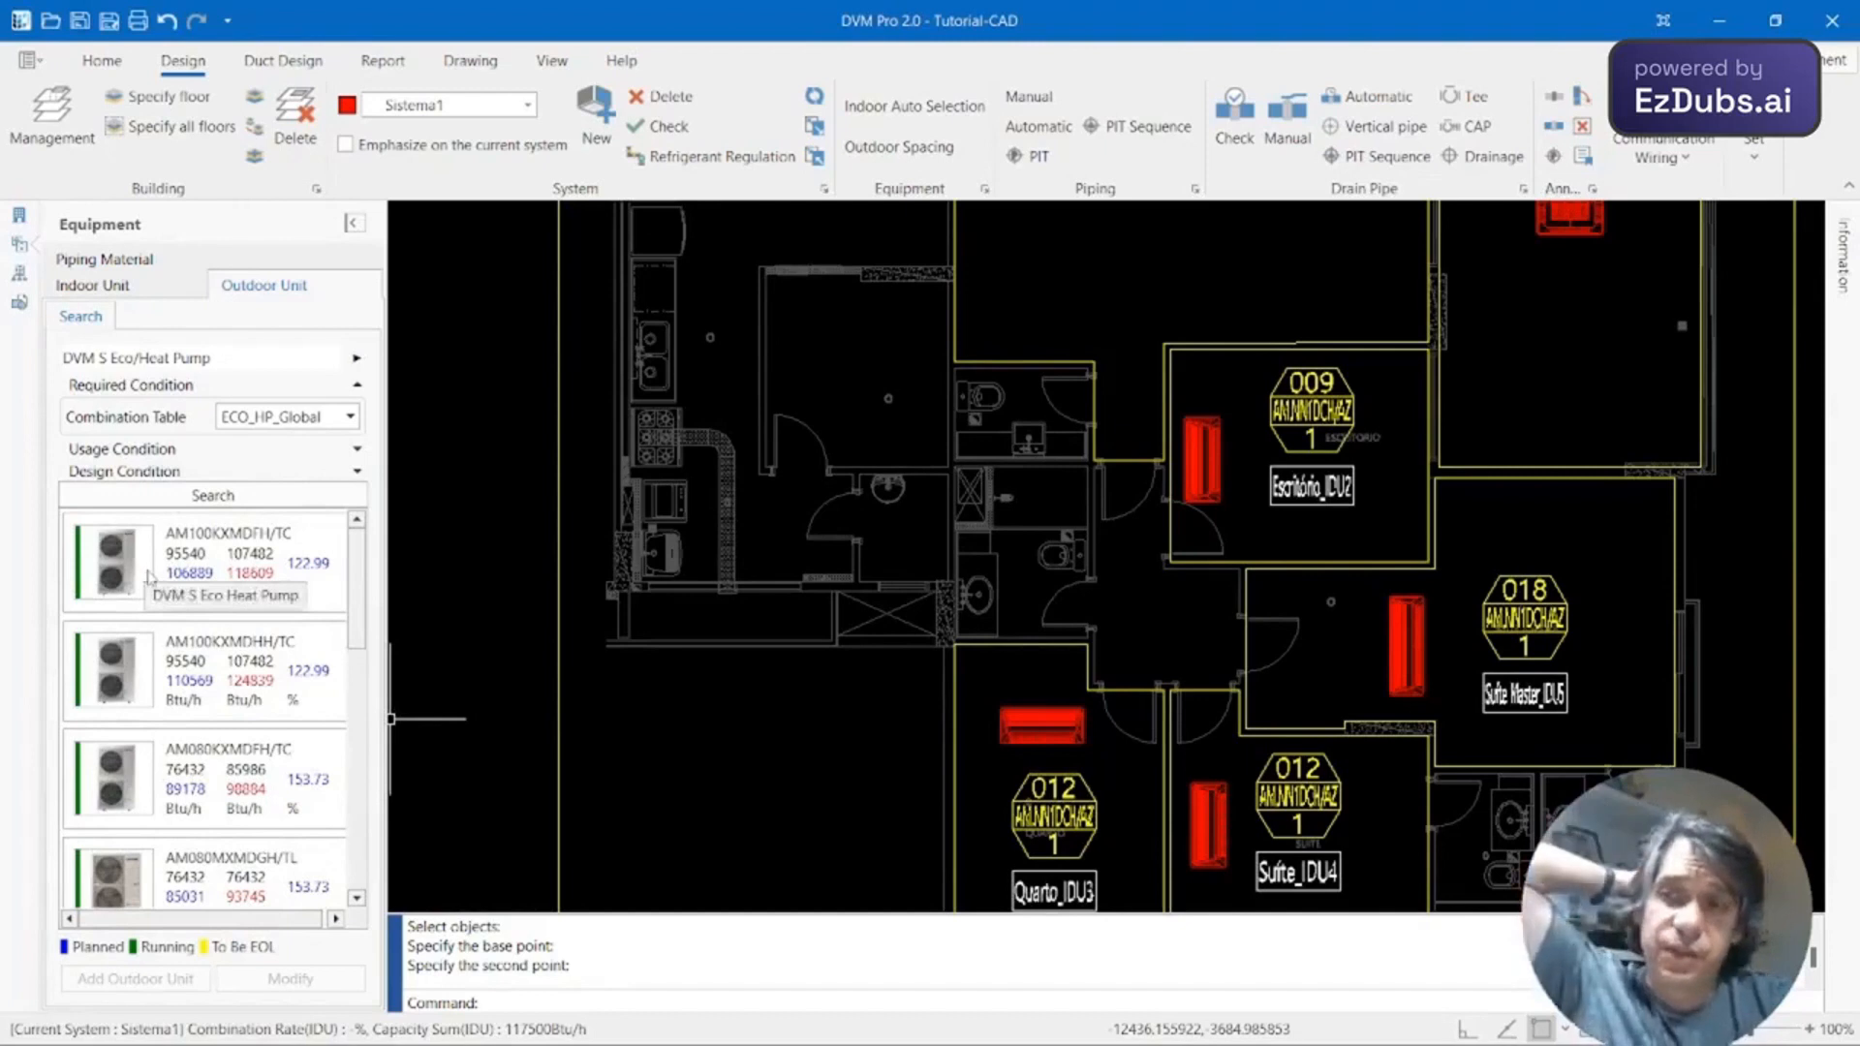
Place the outdoor unit AM100KXMDFH/TC, unrotated, on the narrow service ledge below the kitchen and laundry area.
{"action": "left_click", "coordinate": [114, 576]}
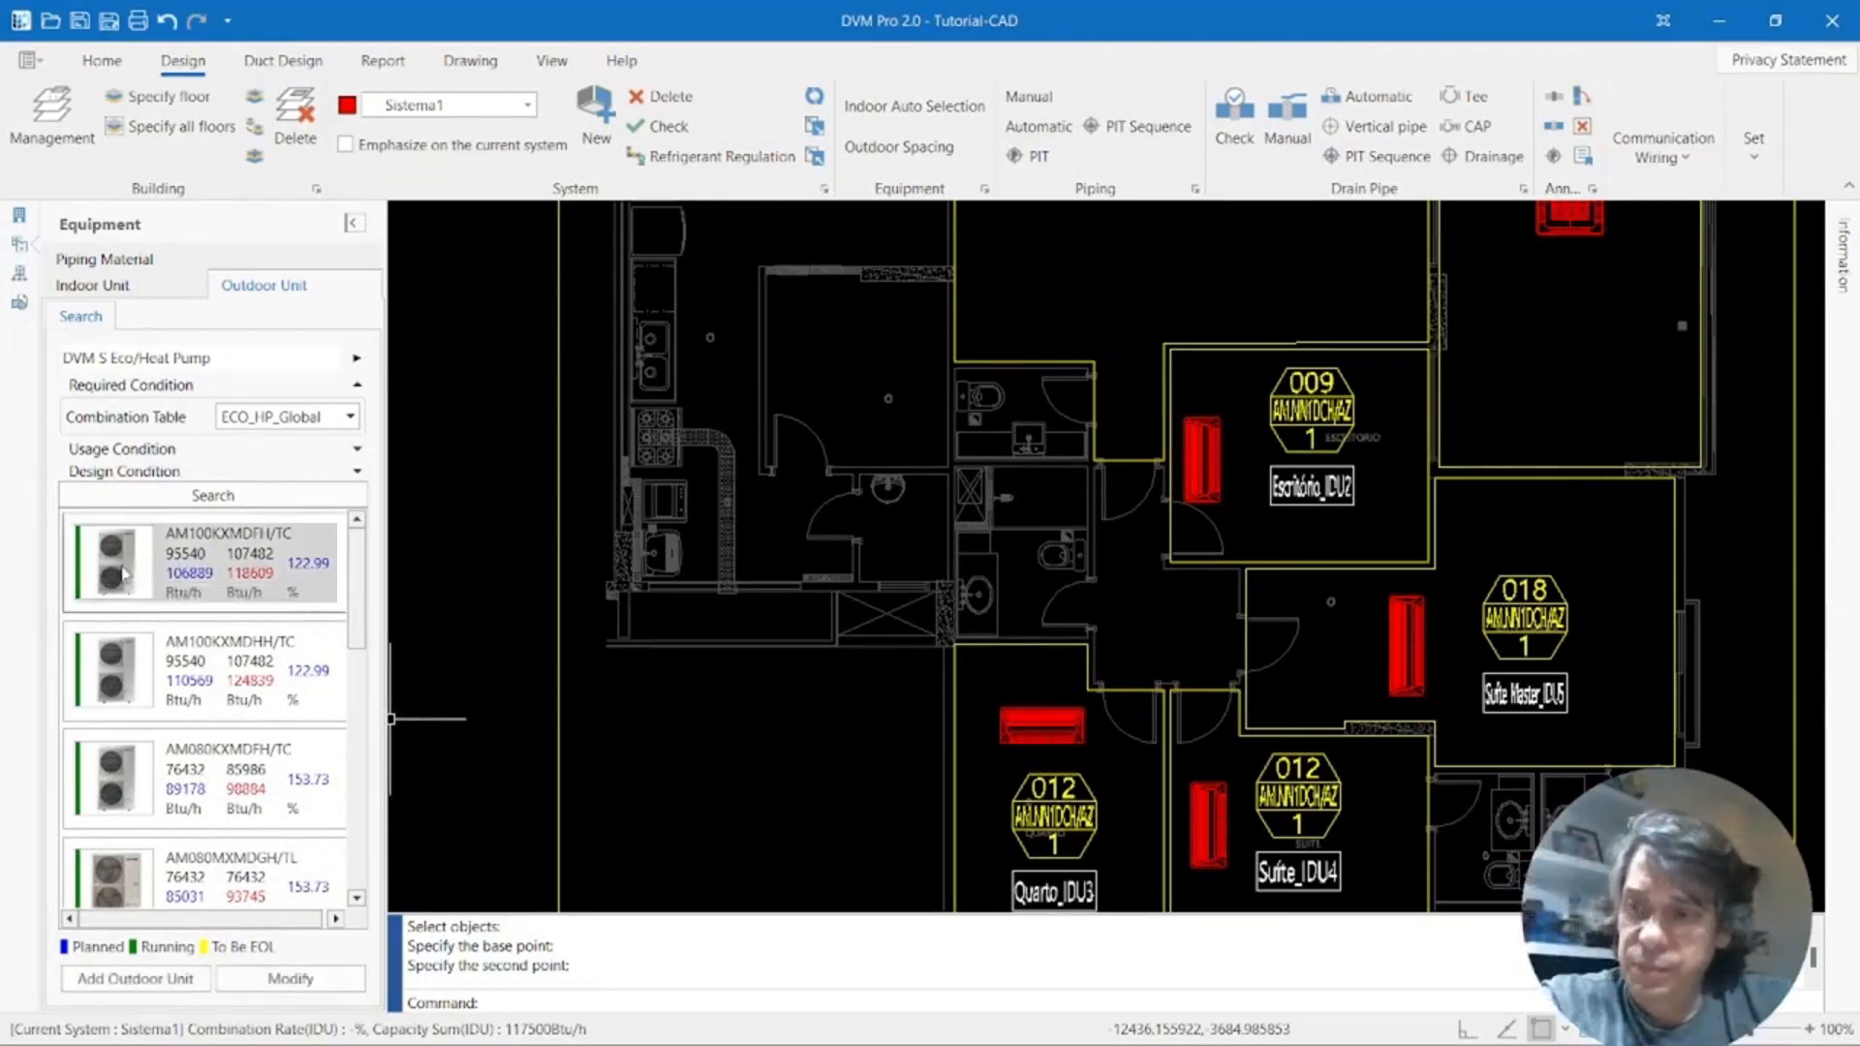
{"action": "left_click", "coordinate": [136, 978]}
{"action": "scroll", "coordinate": [740, 754], "scroll_direction": "up", "scroll_amount": 5}
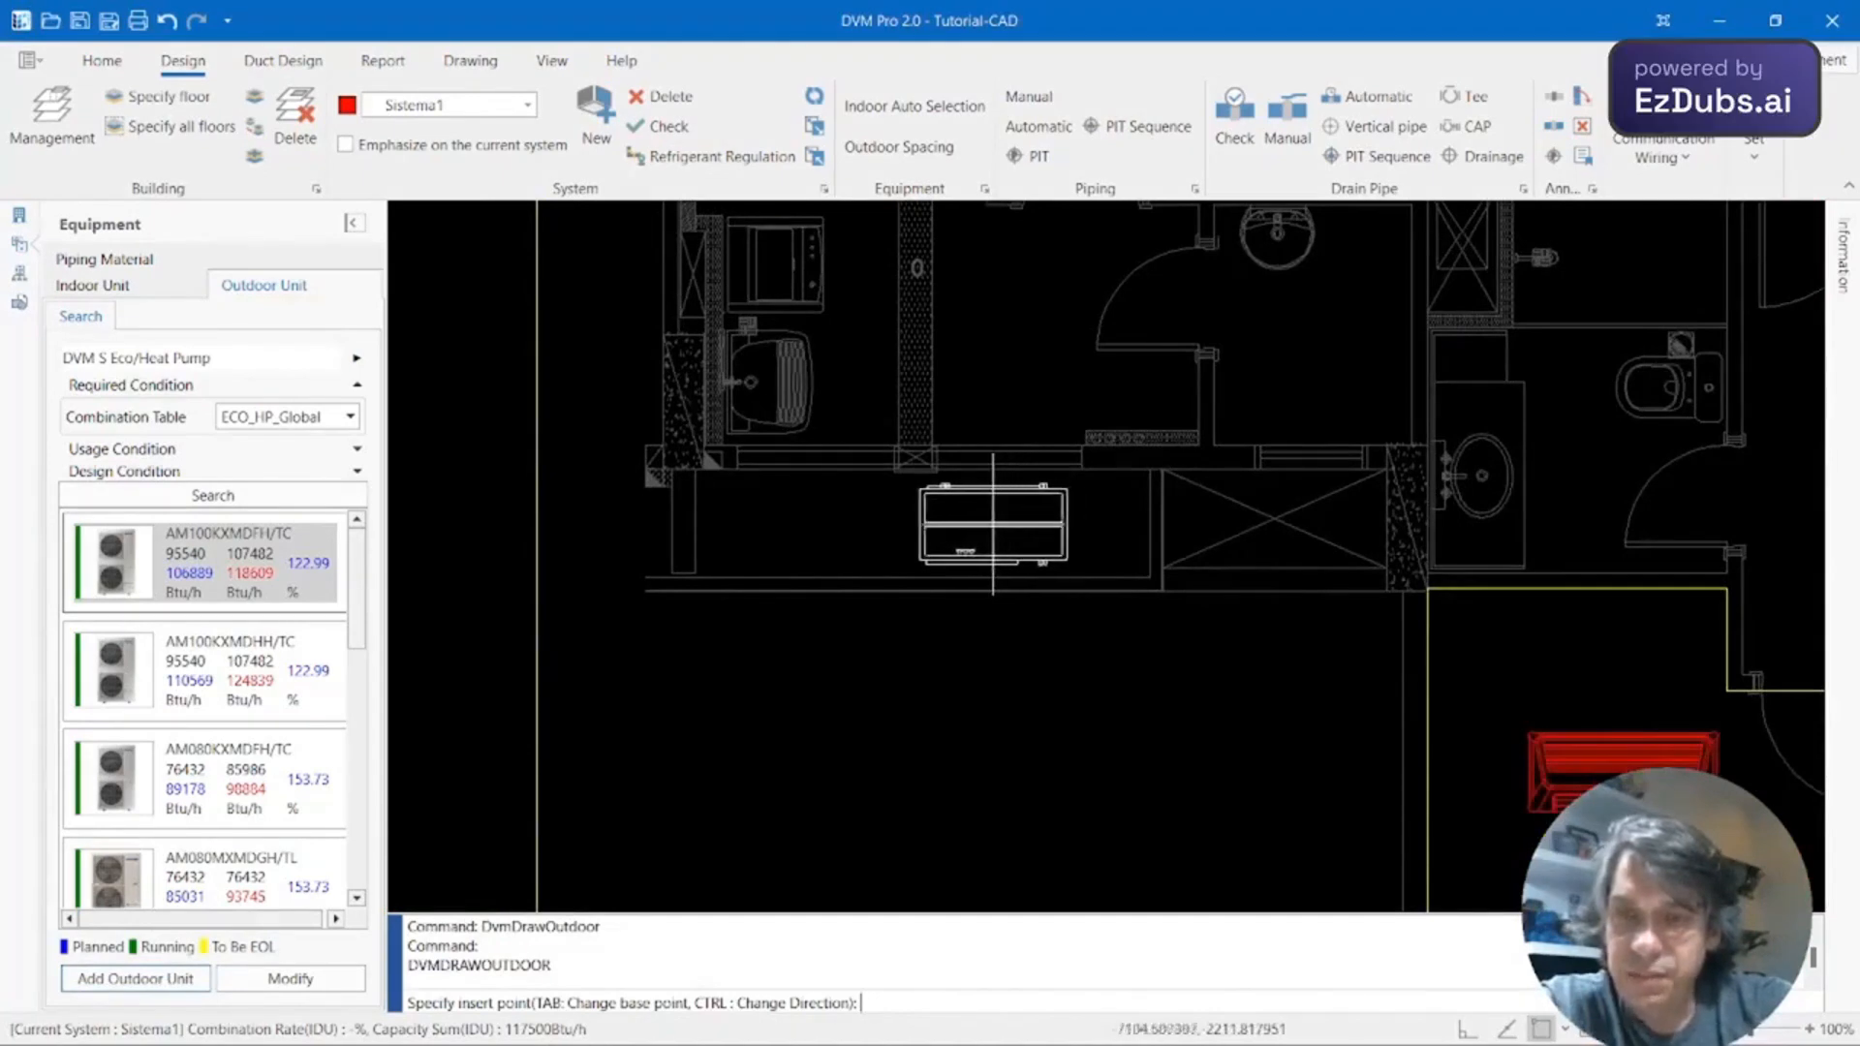
{"action": "left_click", "coordinate": [990, 576]}
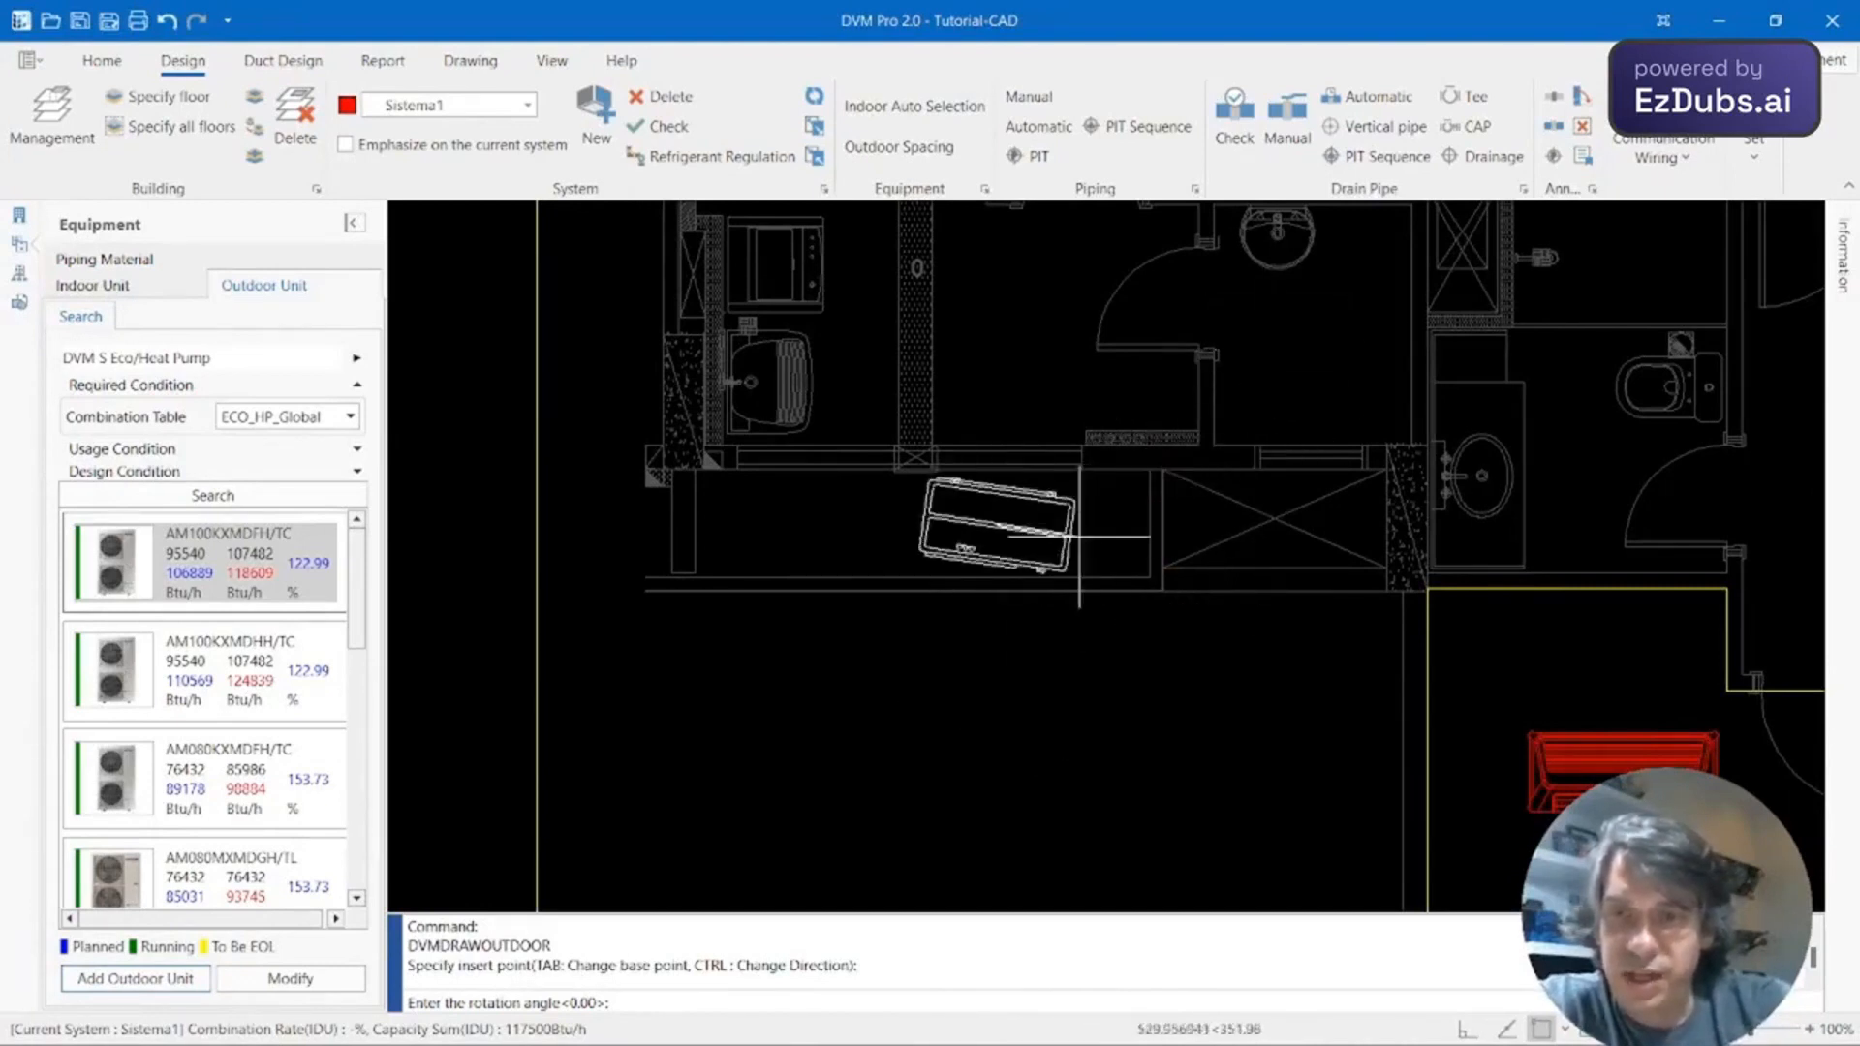
{"action": "key", "text": "Return"}
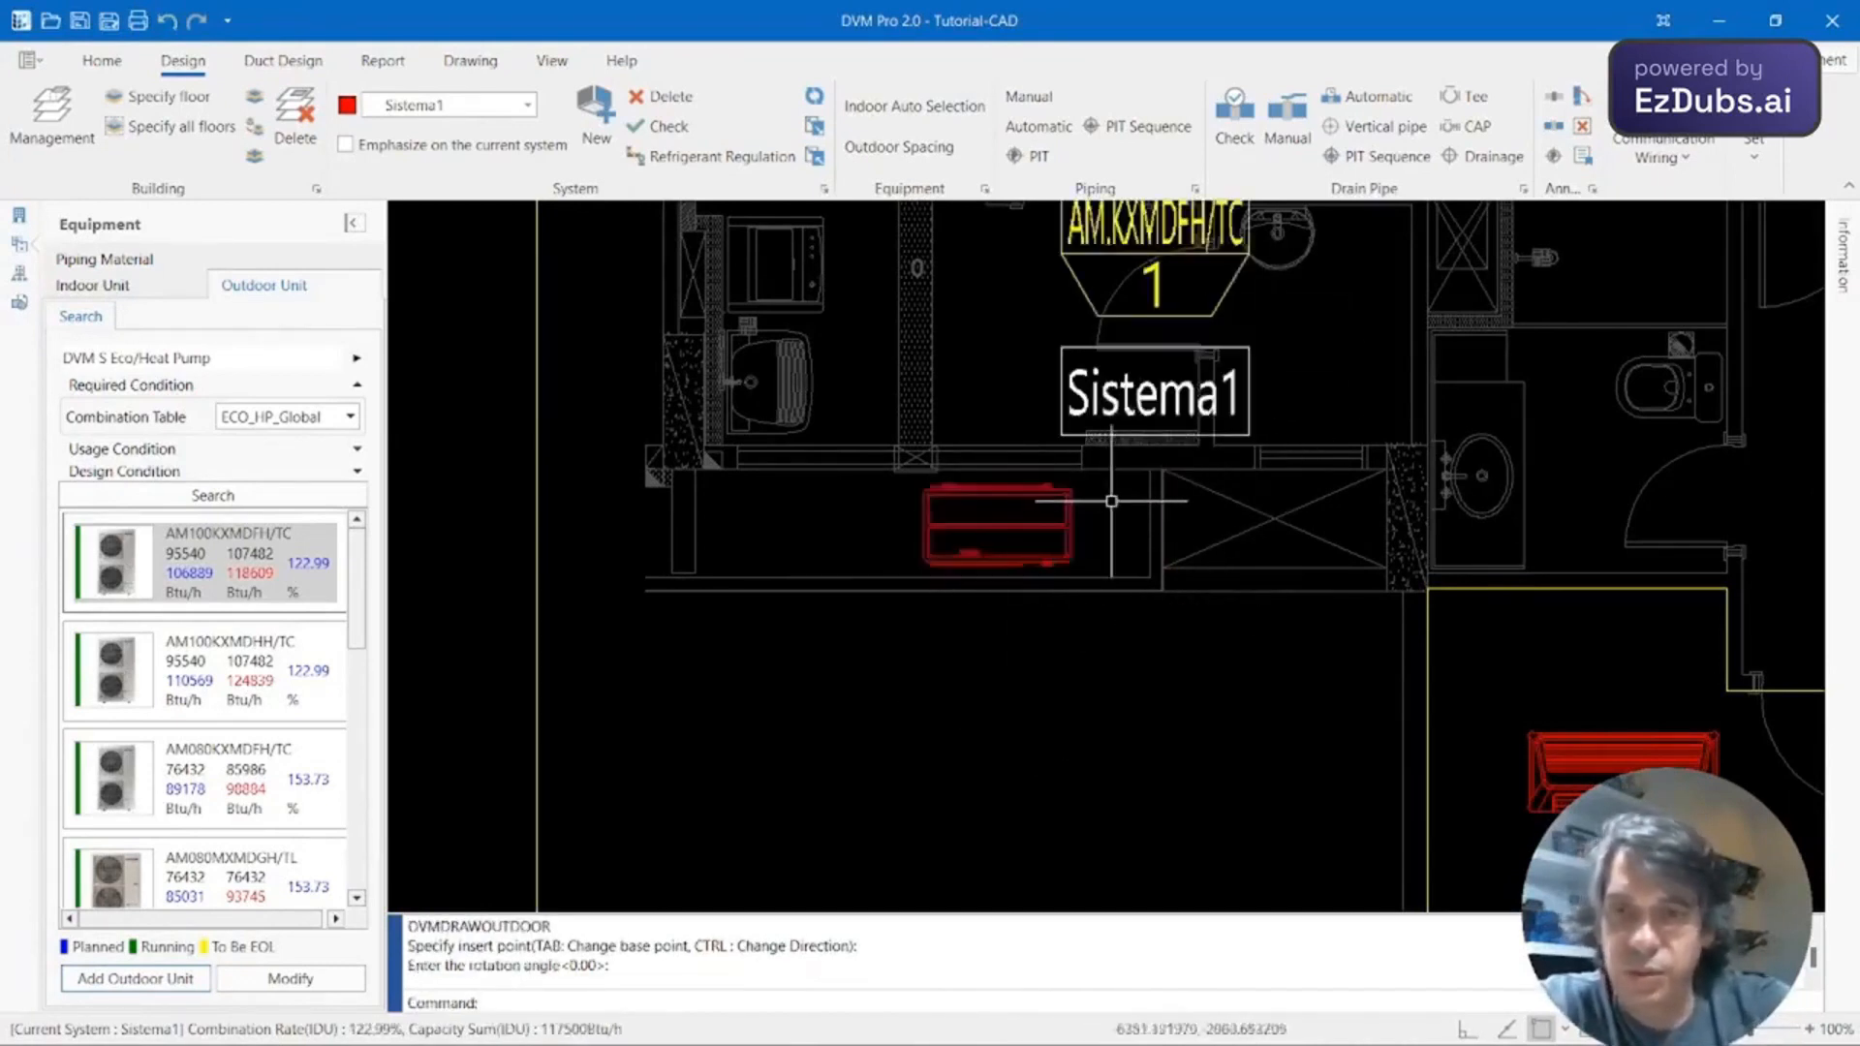
Move the Sistema1 outdoor unit tag to the empty area directly below the unit.
{"action": "scroll", "coordinate": [1141, 500], "scroll_direction": "down", "scroll_amount": 2}
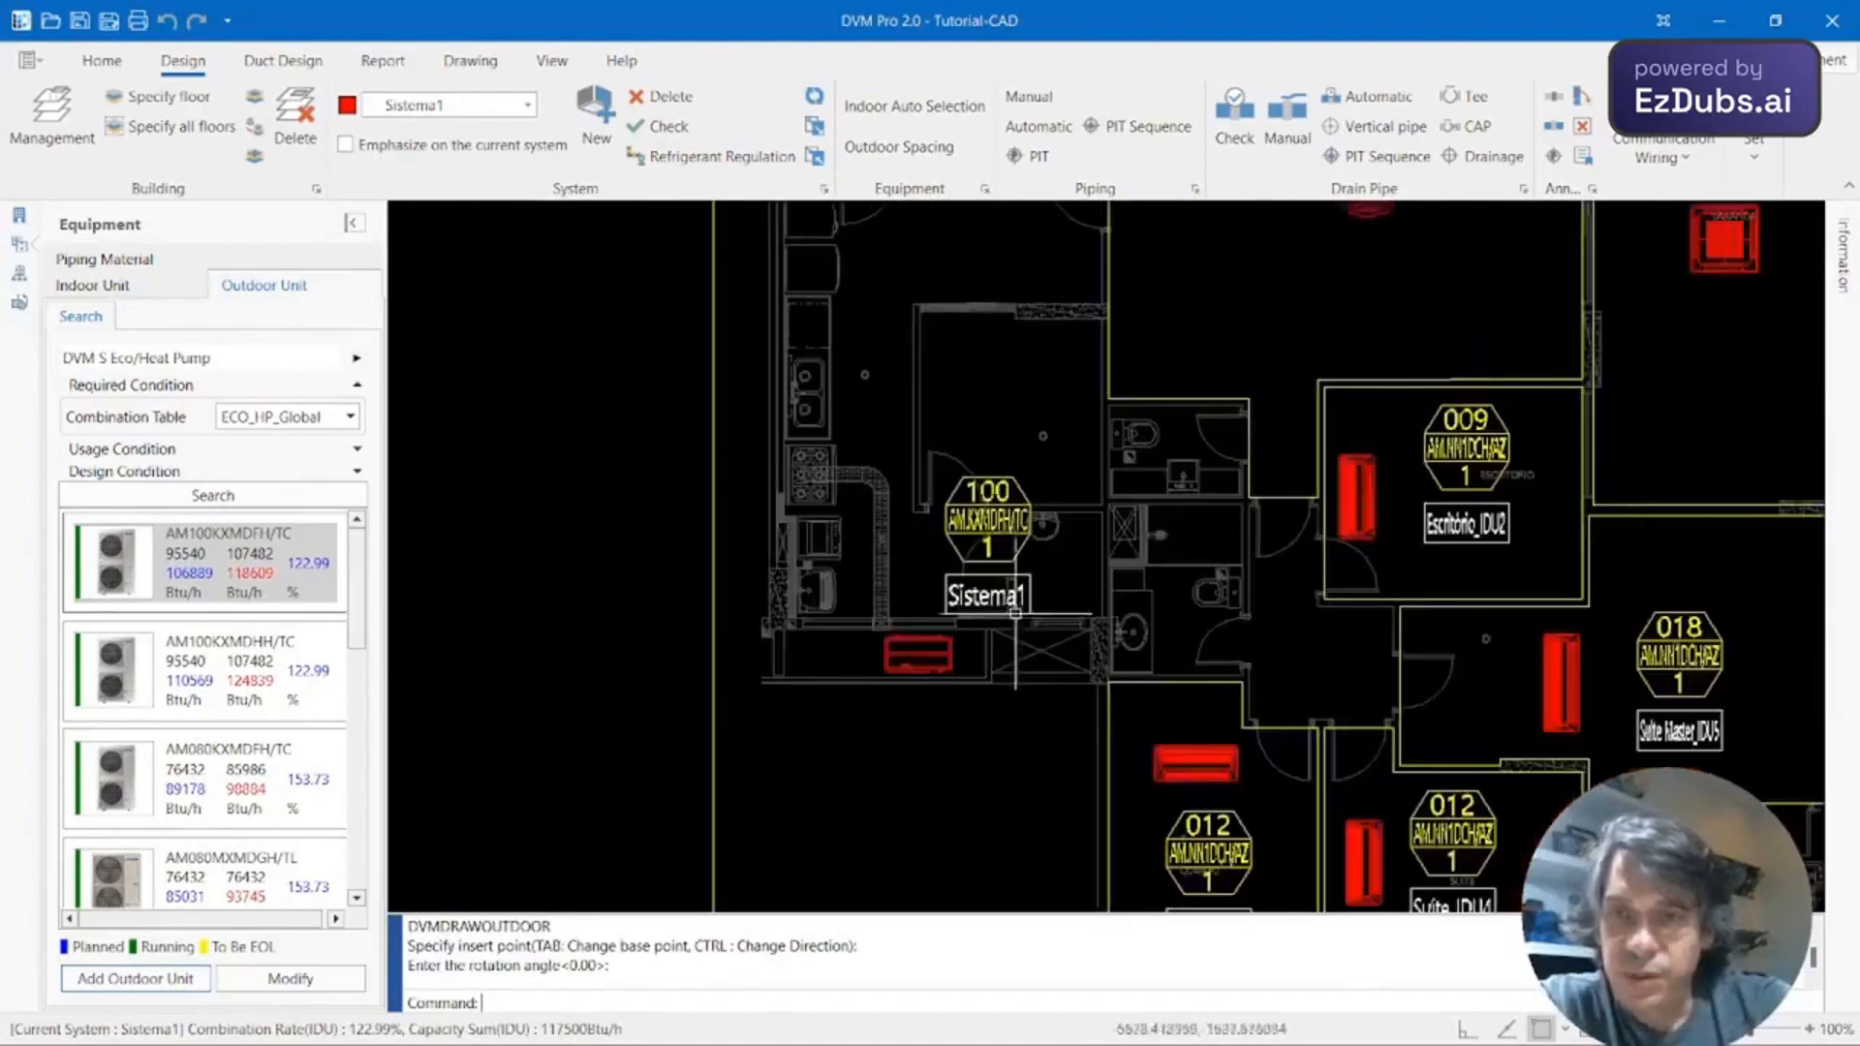
{"action": "scroll", "coordinate": [1066, 514], "scroll_direction": "down", "scroll_amount": 2}
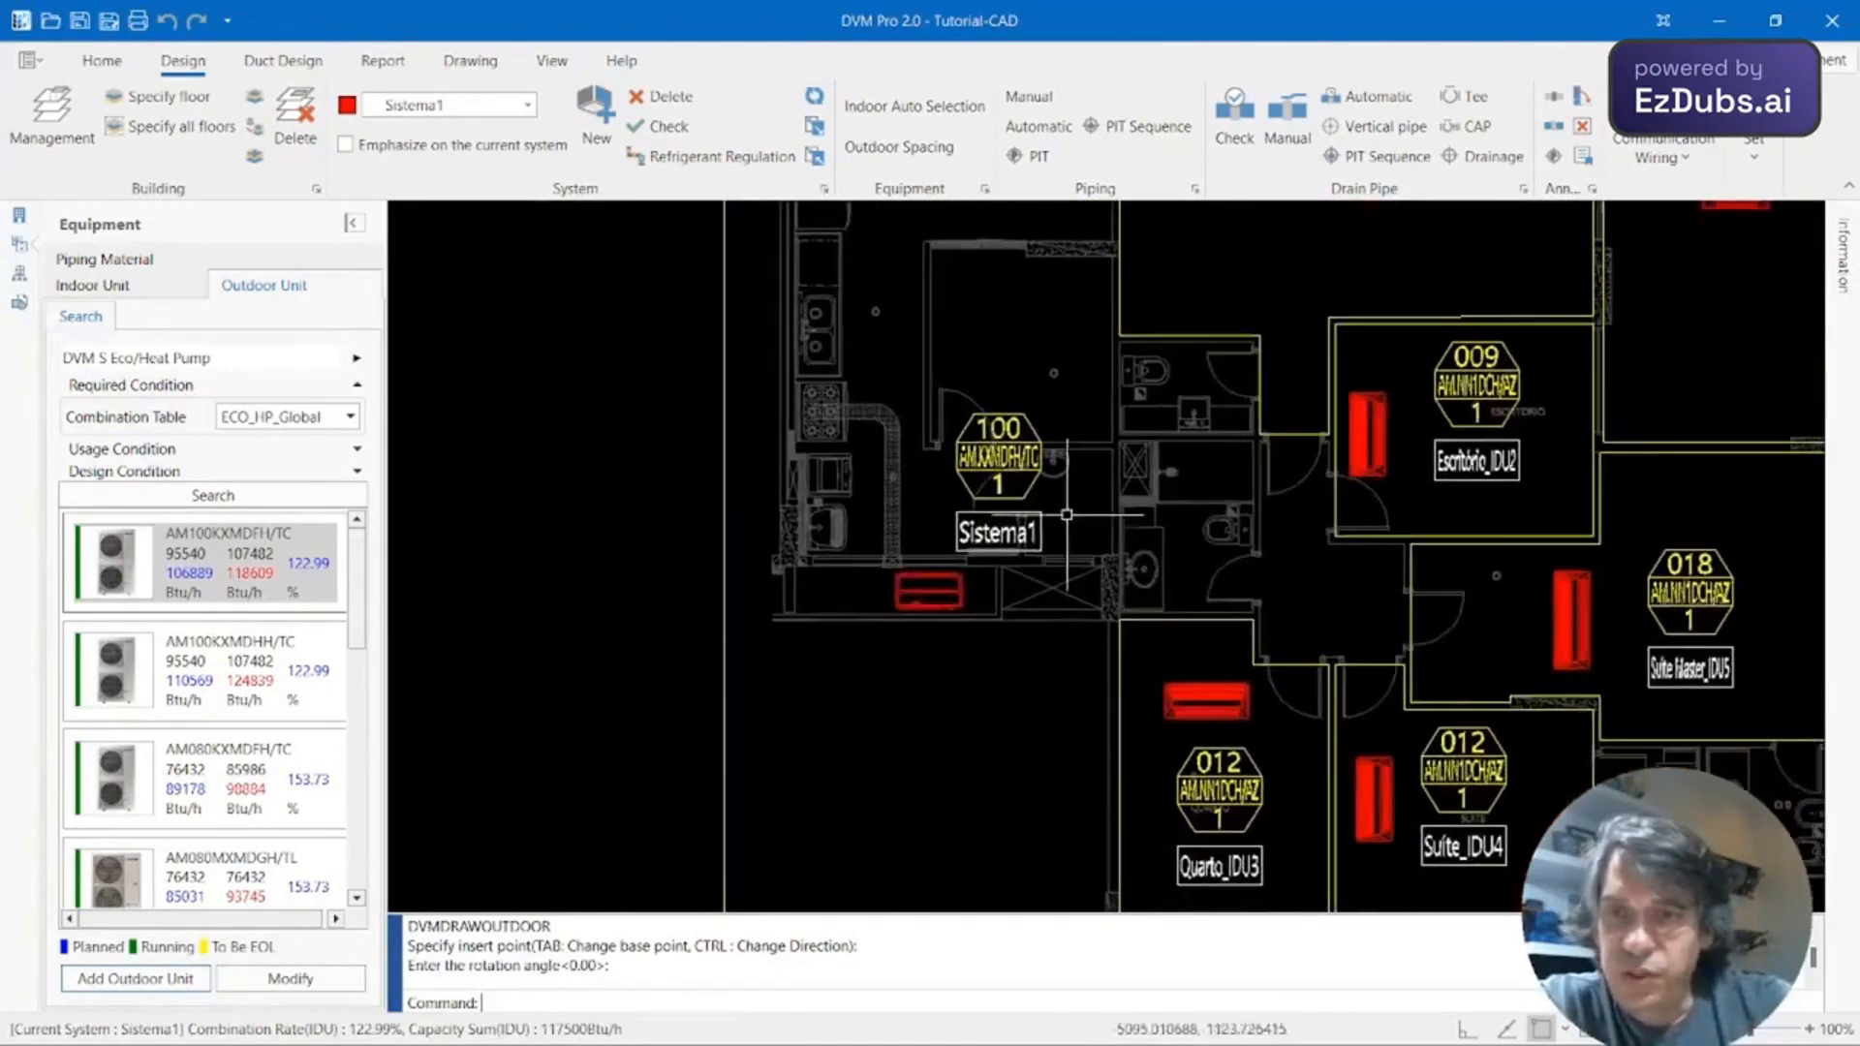
{"action": "left_click", "coordinate": [470, 62]}
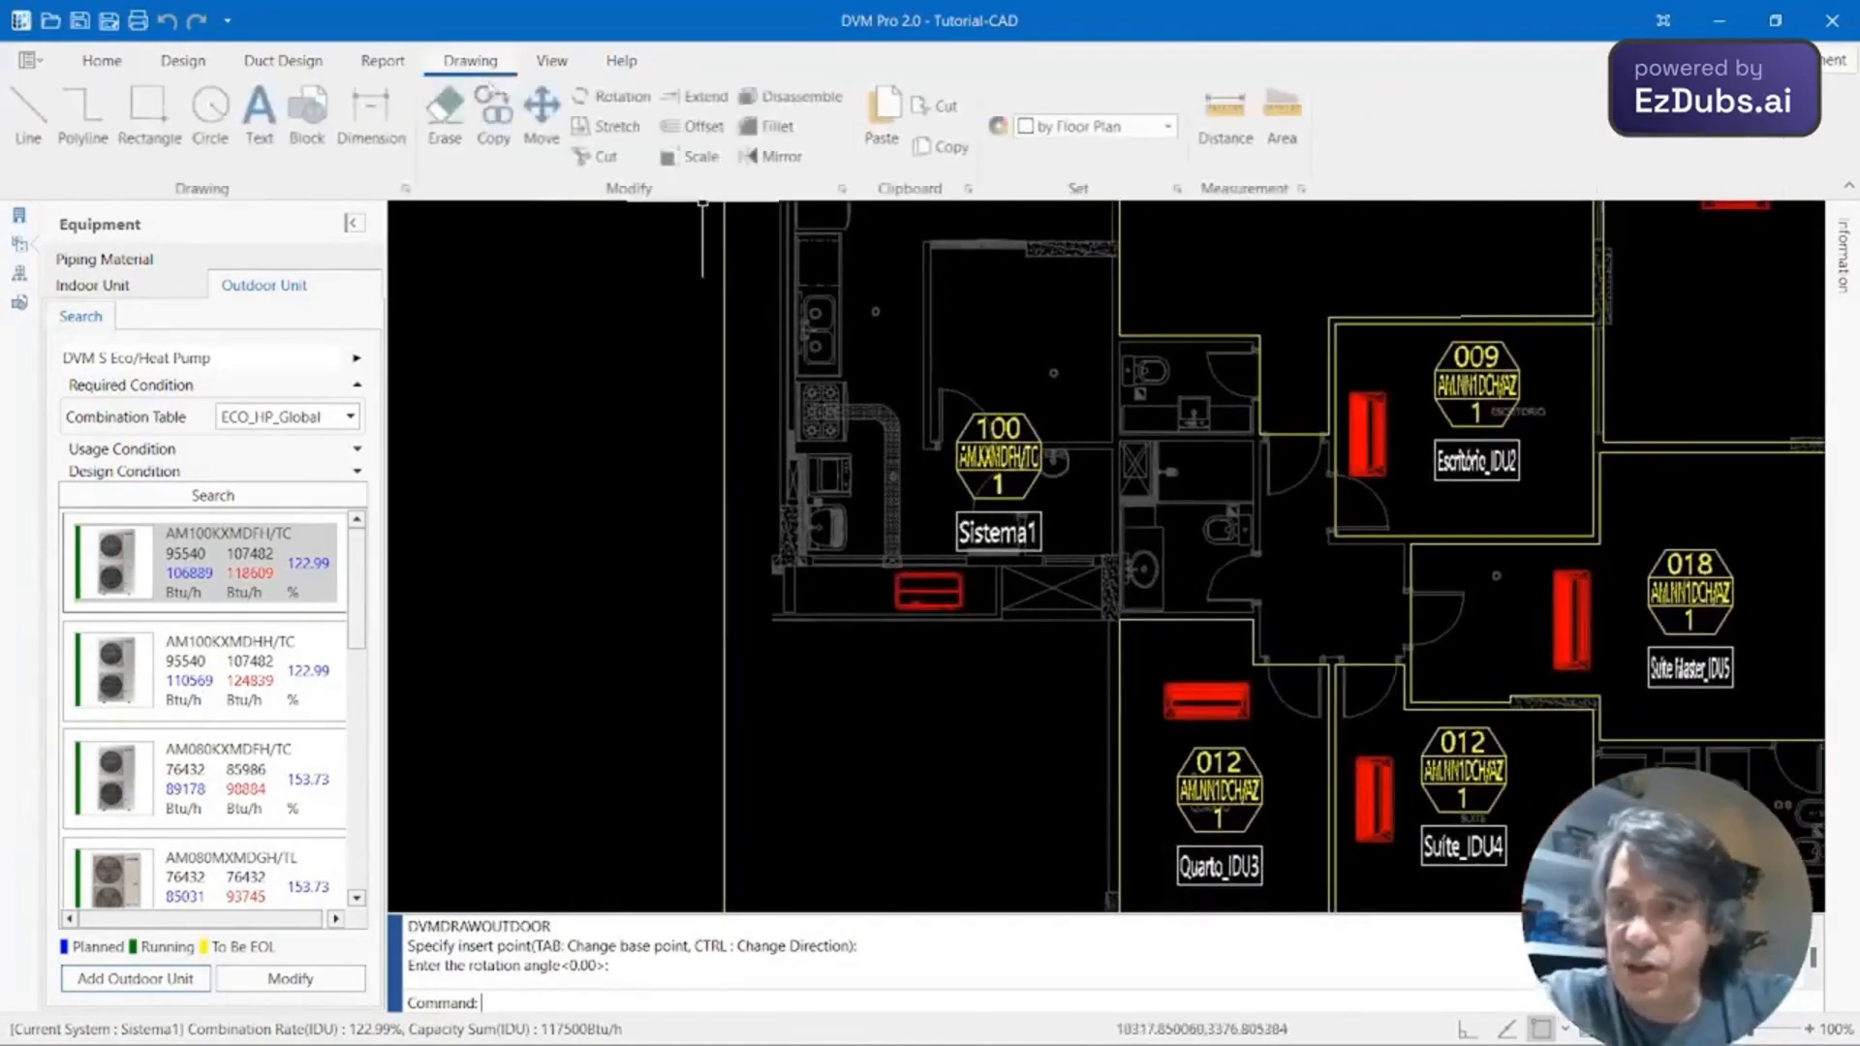
{"action": "left_click", "coordinate": [541, 118]}
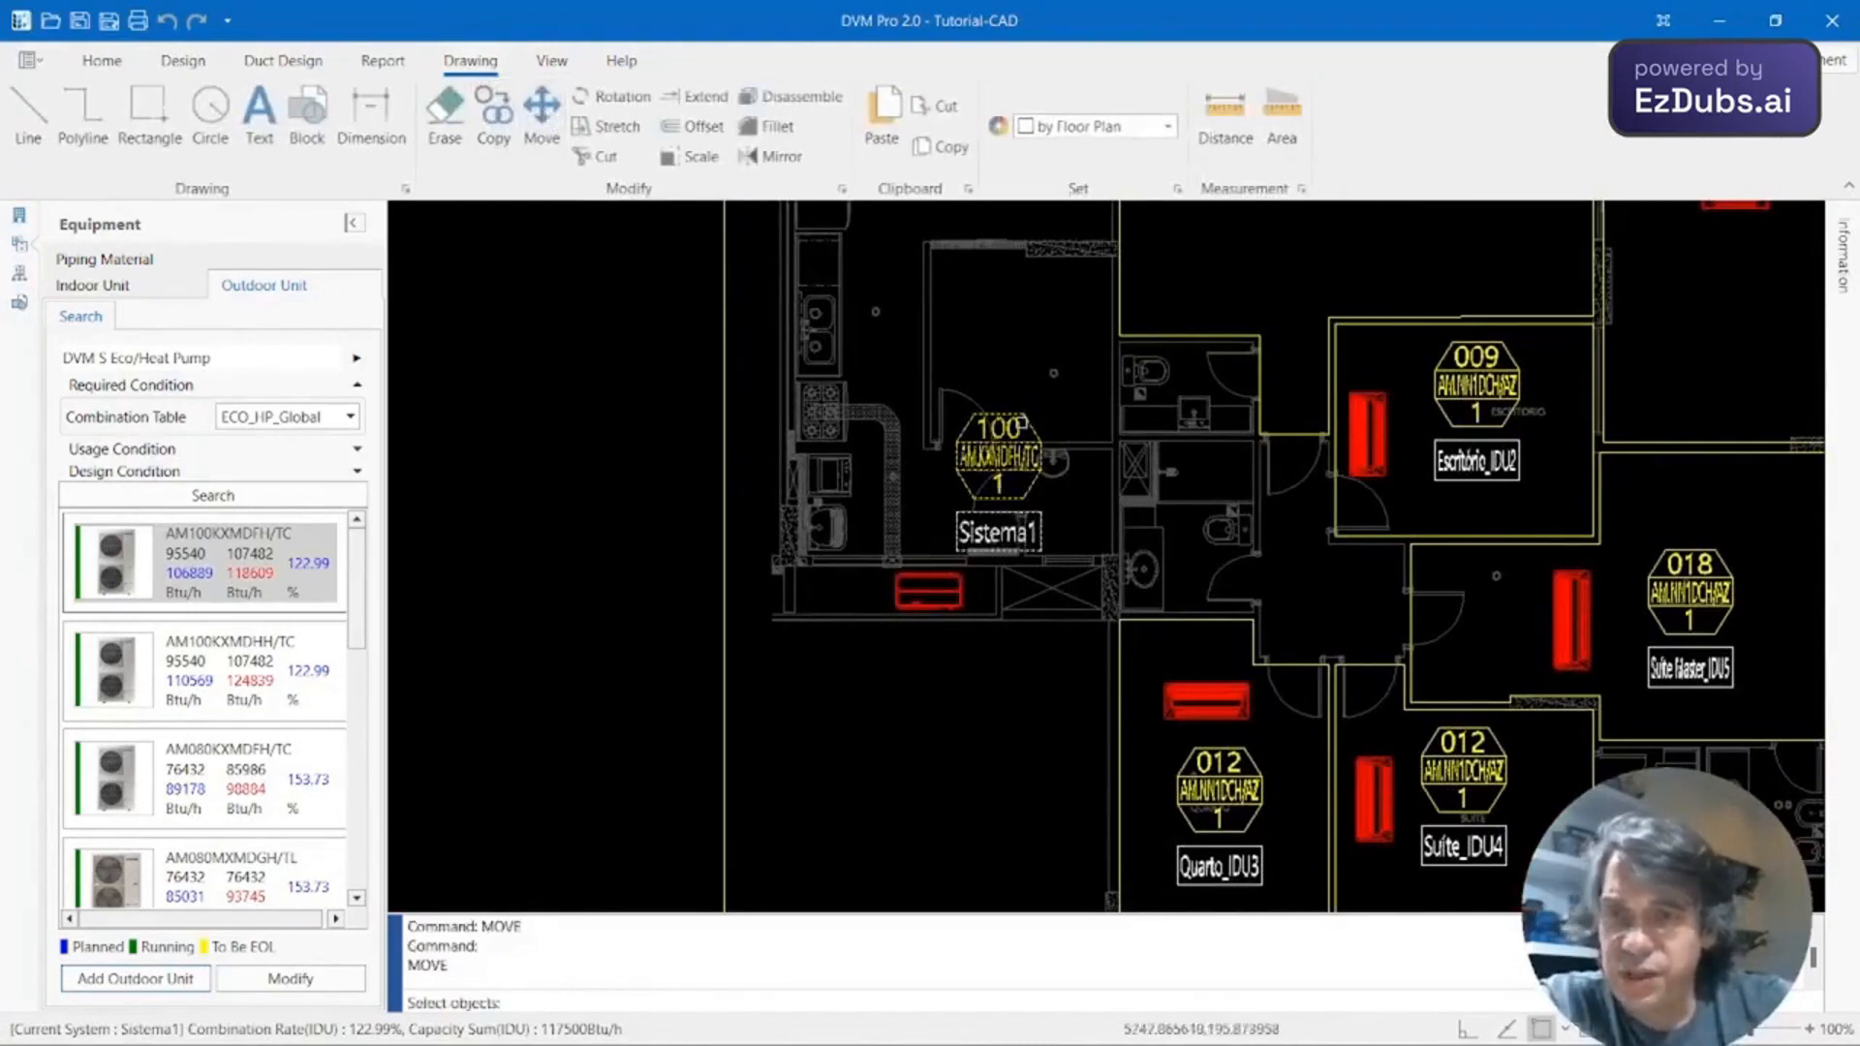
{"action": "left_click", "coordinate": [1020, 422]}
{"action": "left_click", "coordinate": [1022, 415]}
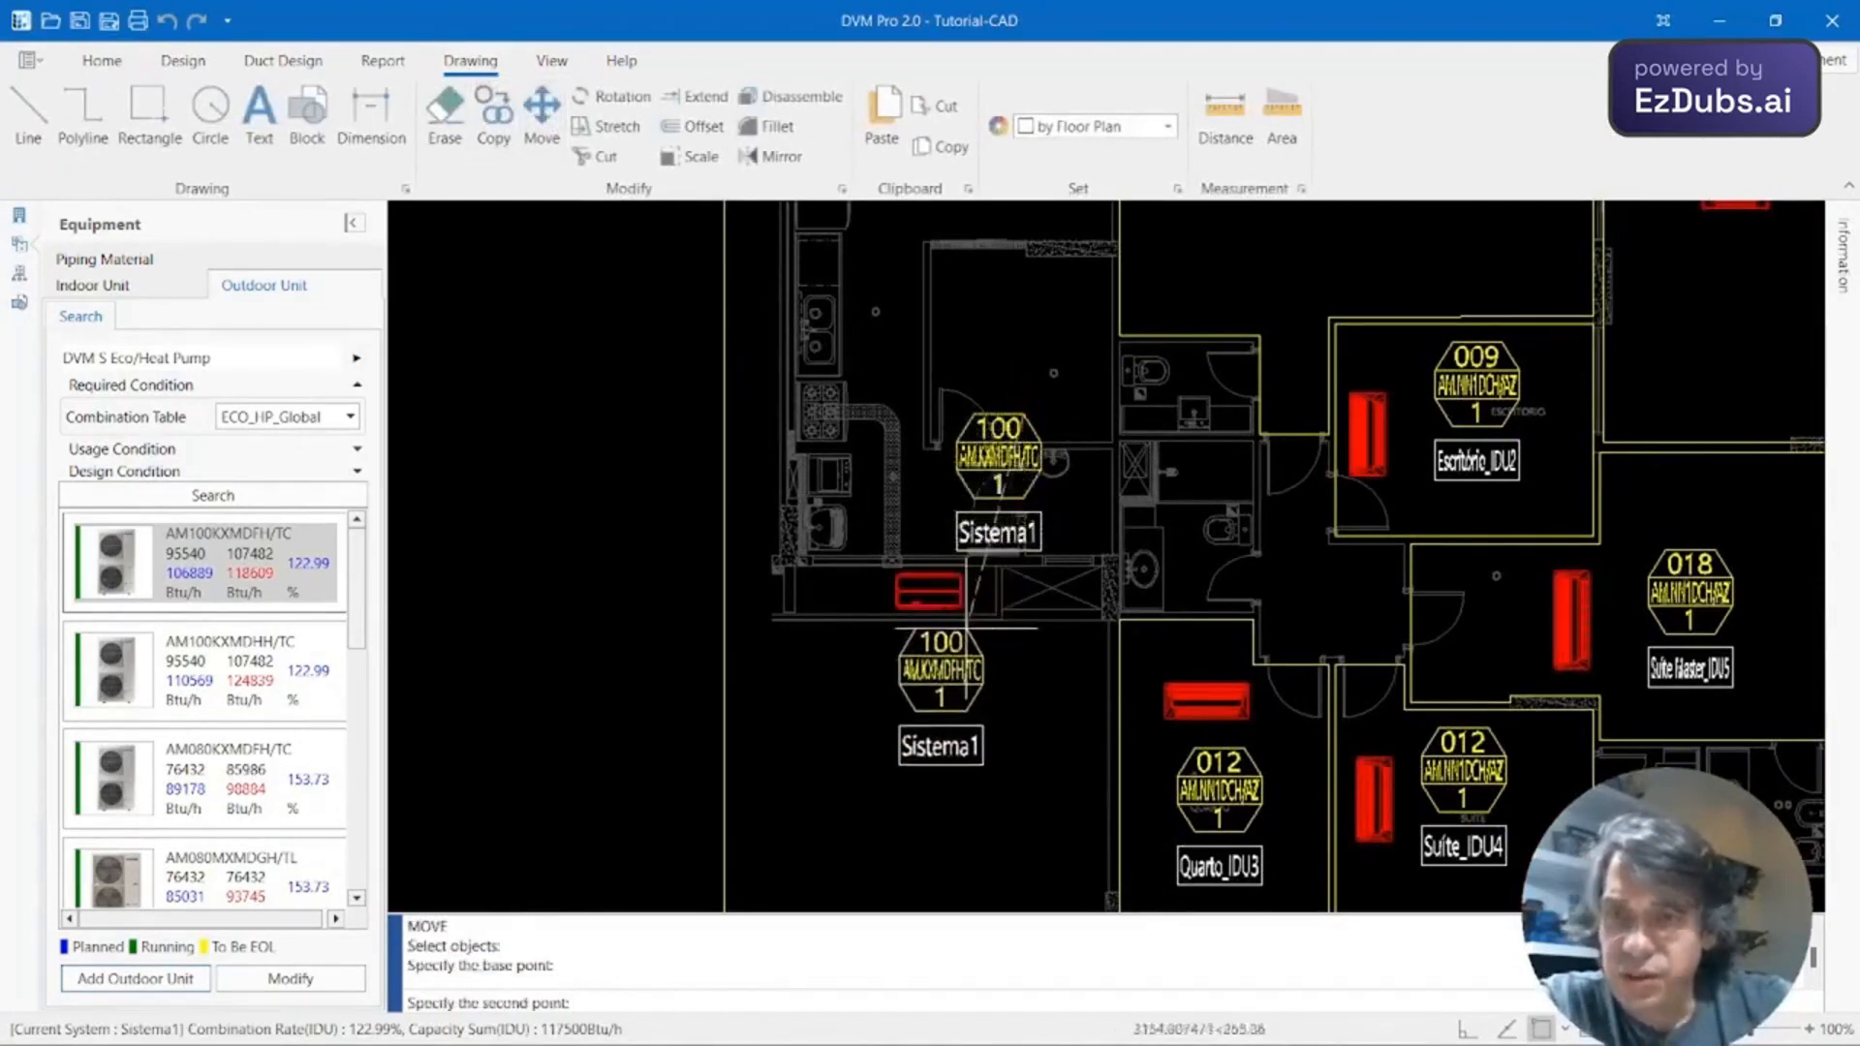
{"action": "left_click", "coordinate": [952, 645]}
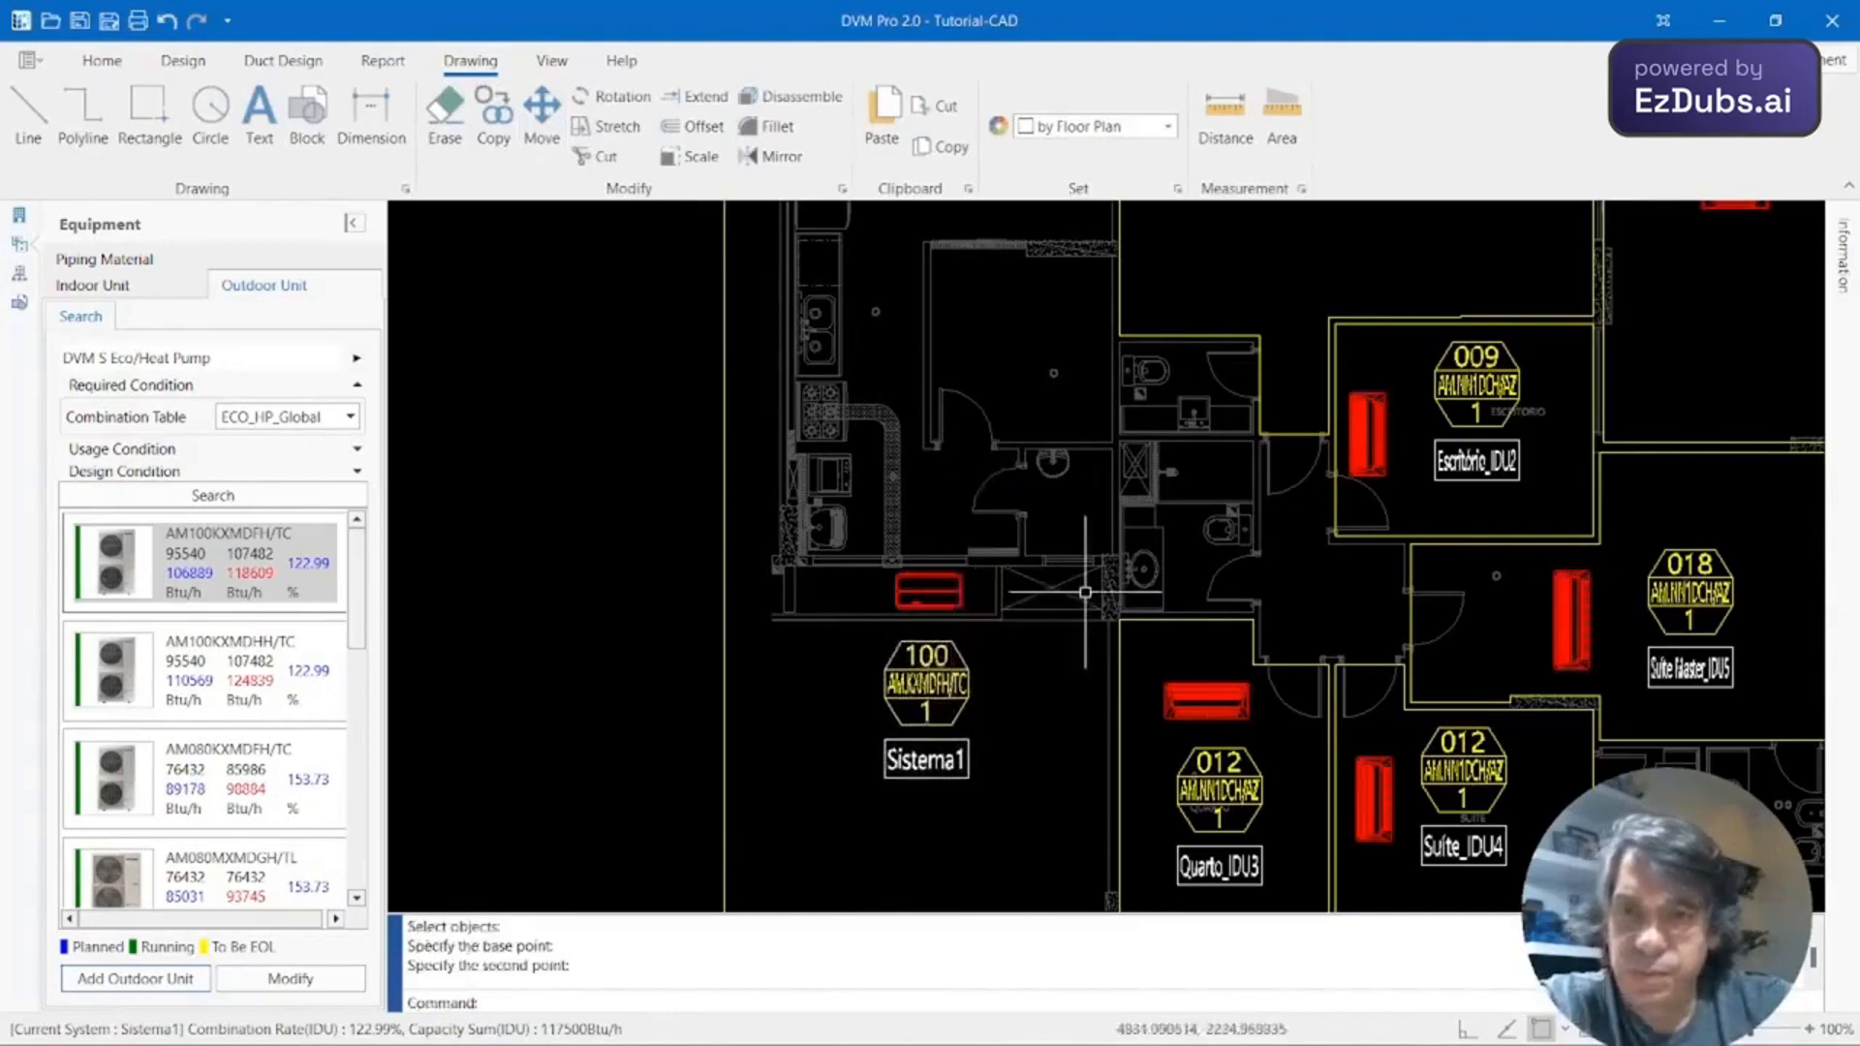
Start a manual refrigerant pipe at the outdoor unit's right side with Orthogonal Mode on and draw a short horizontal segment toward the ledge's end.
{"action": "scroll", "coordinate": [1082, 587], "scroll_direction": "down", "scroll_amount": 2}
{"action": "middle_click_drag", "start_coordinate": [1073, 591], "coordinate": [984, 607]}
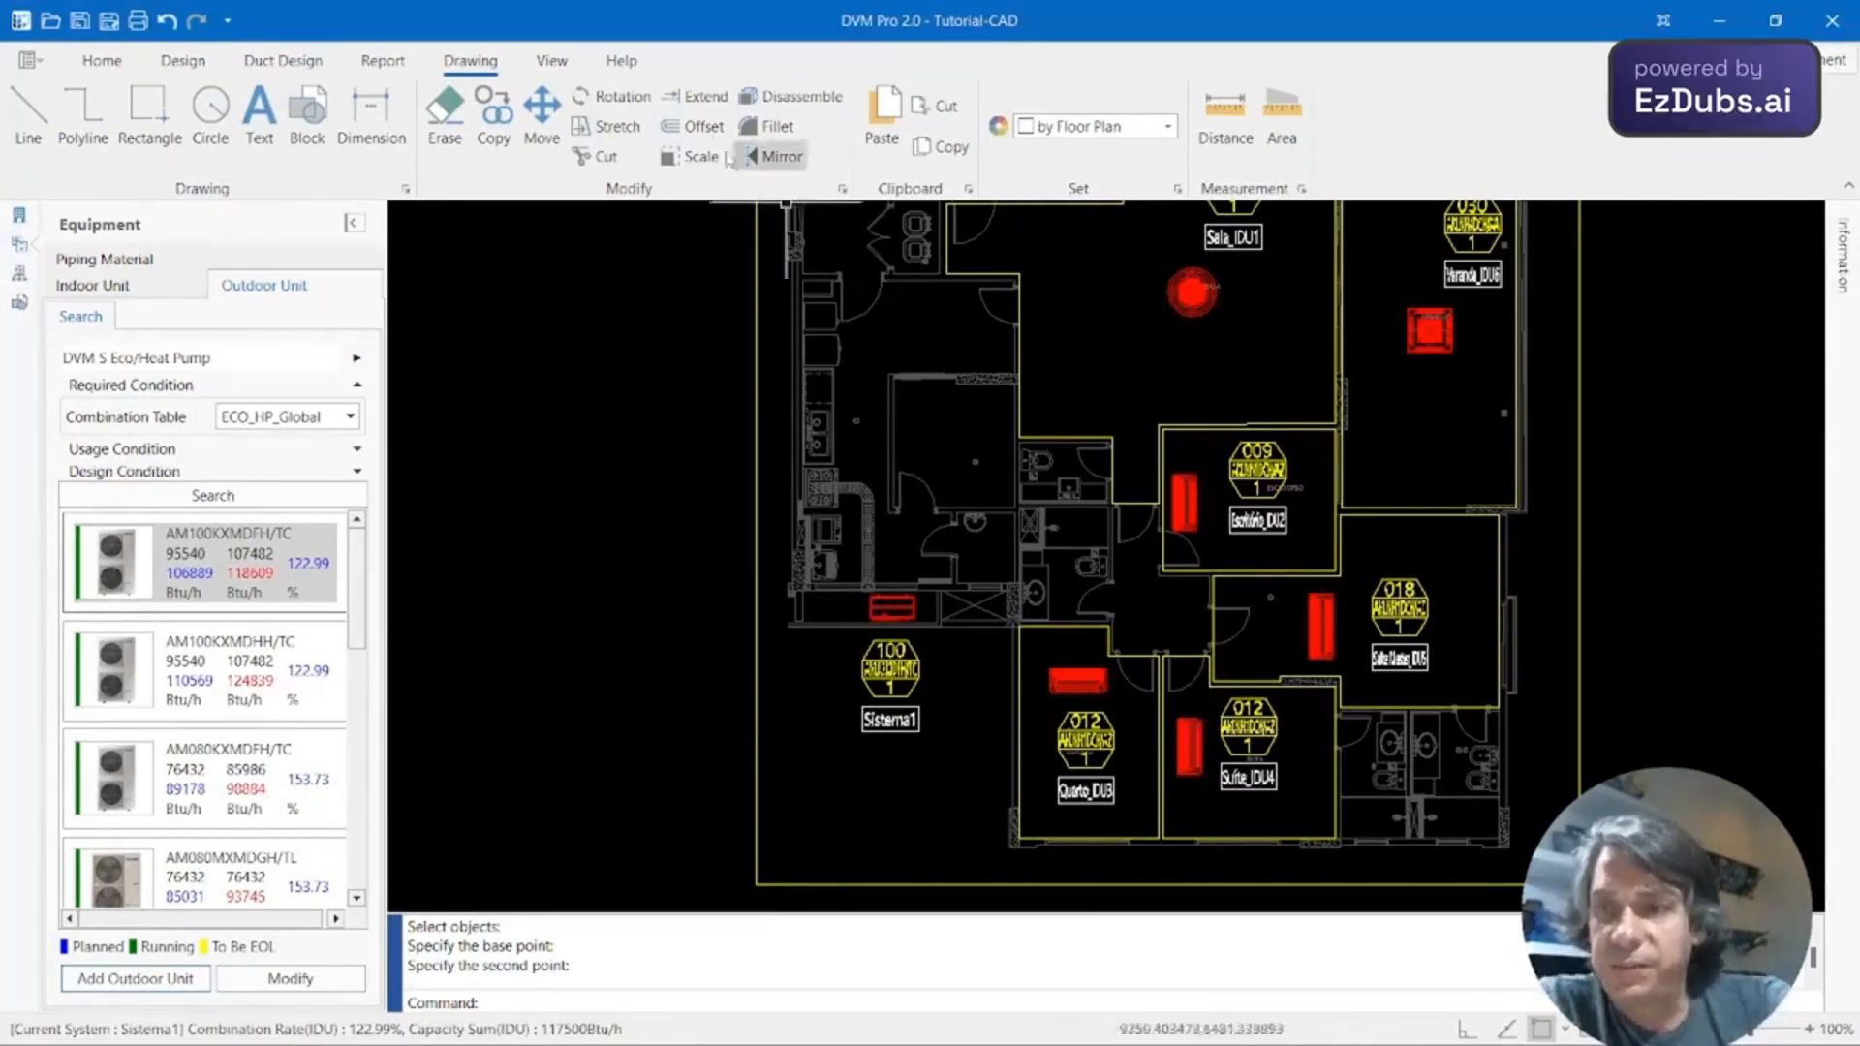
{"action": "left_click", "coordinate": [198, 62]}
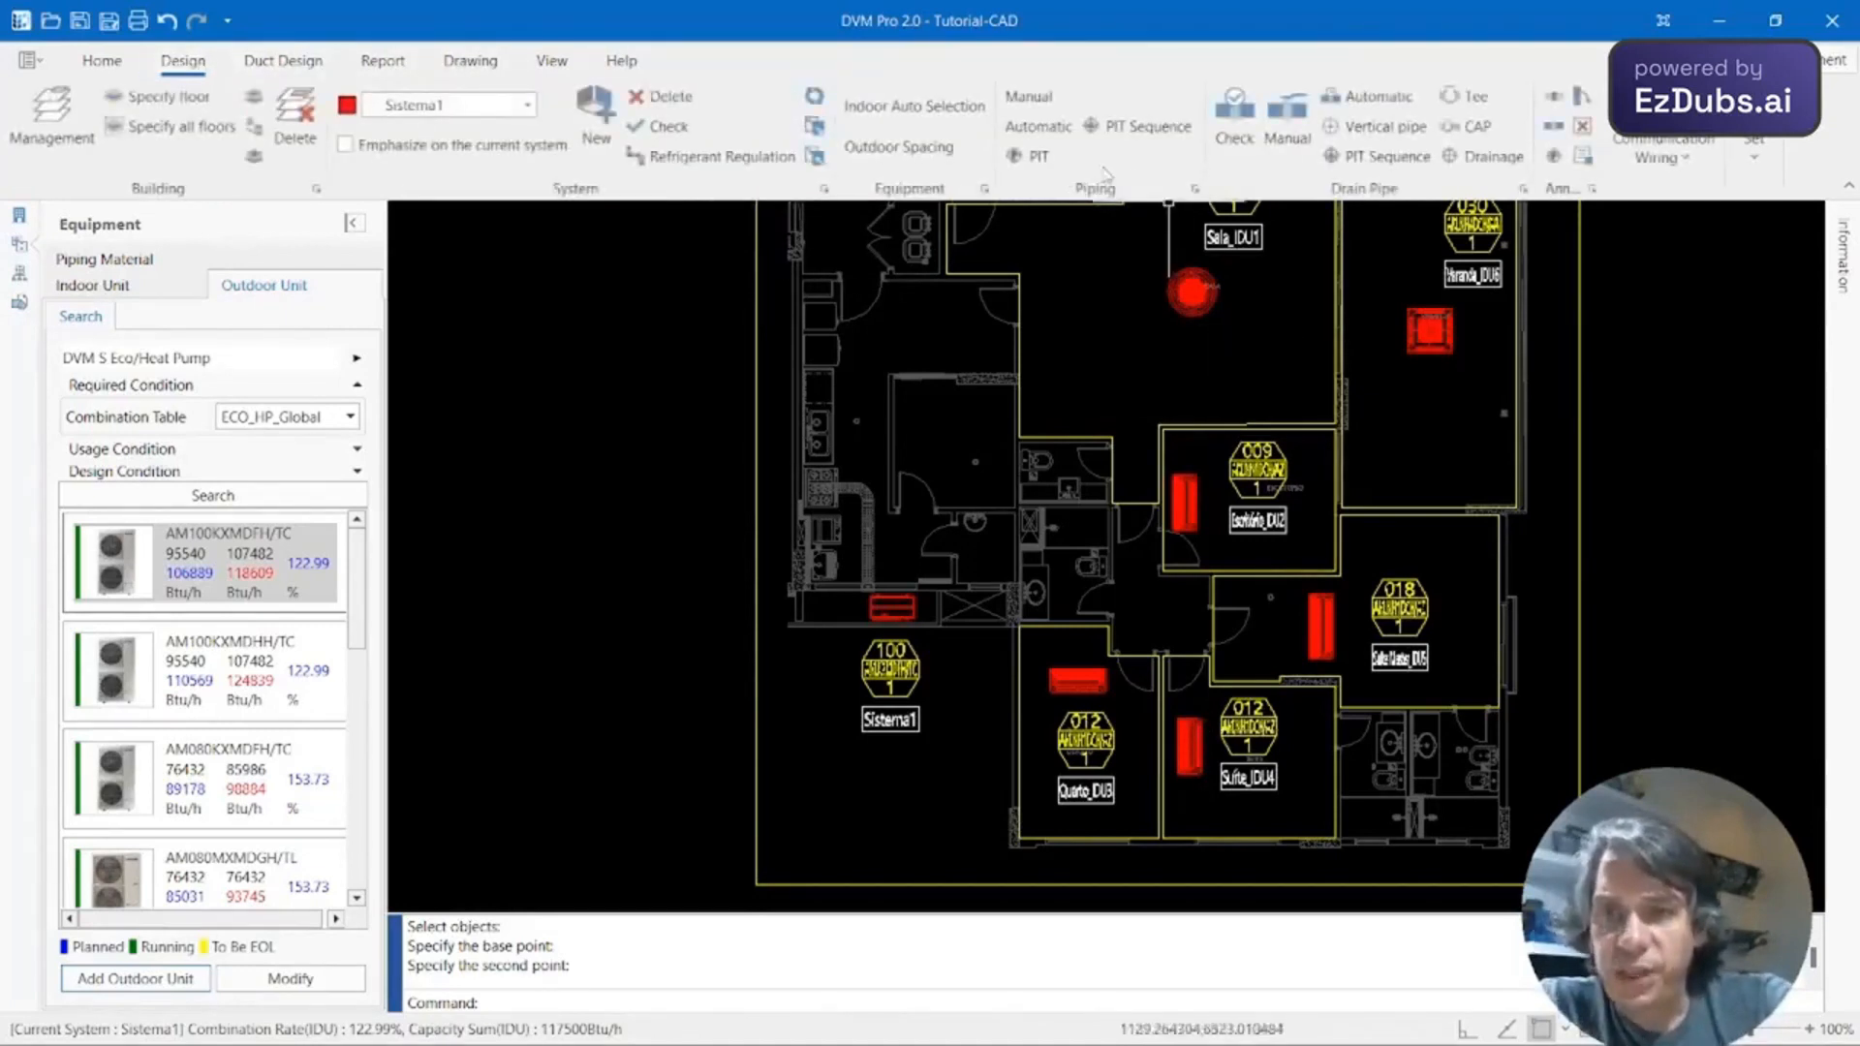
{"action": "left_click", "coordinate": [1039, 101]}
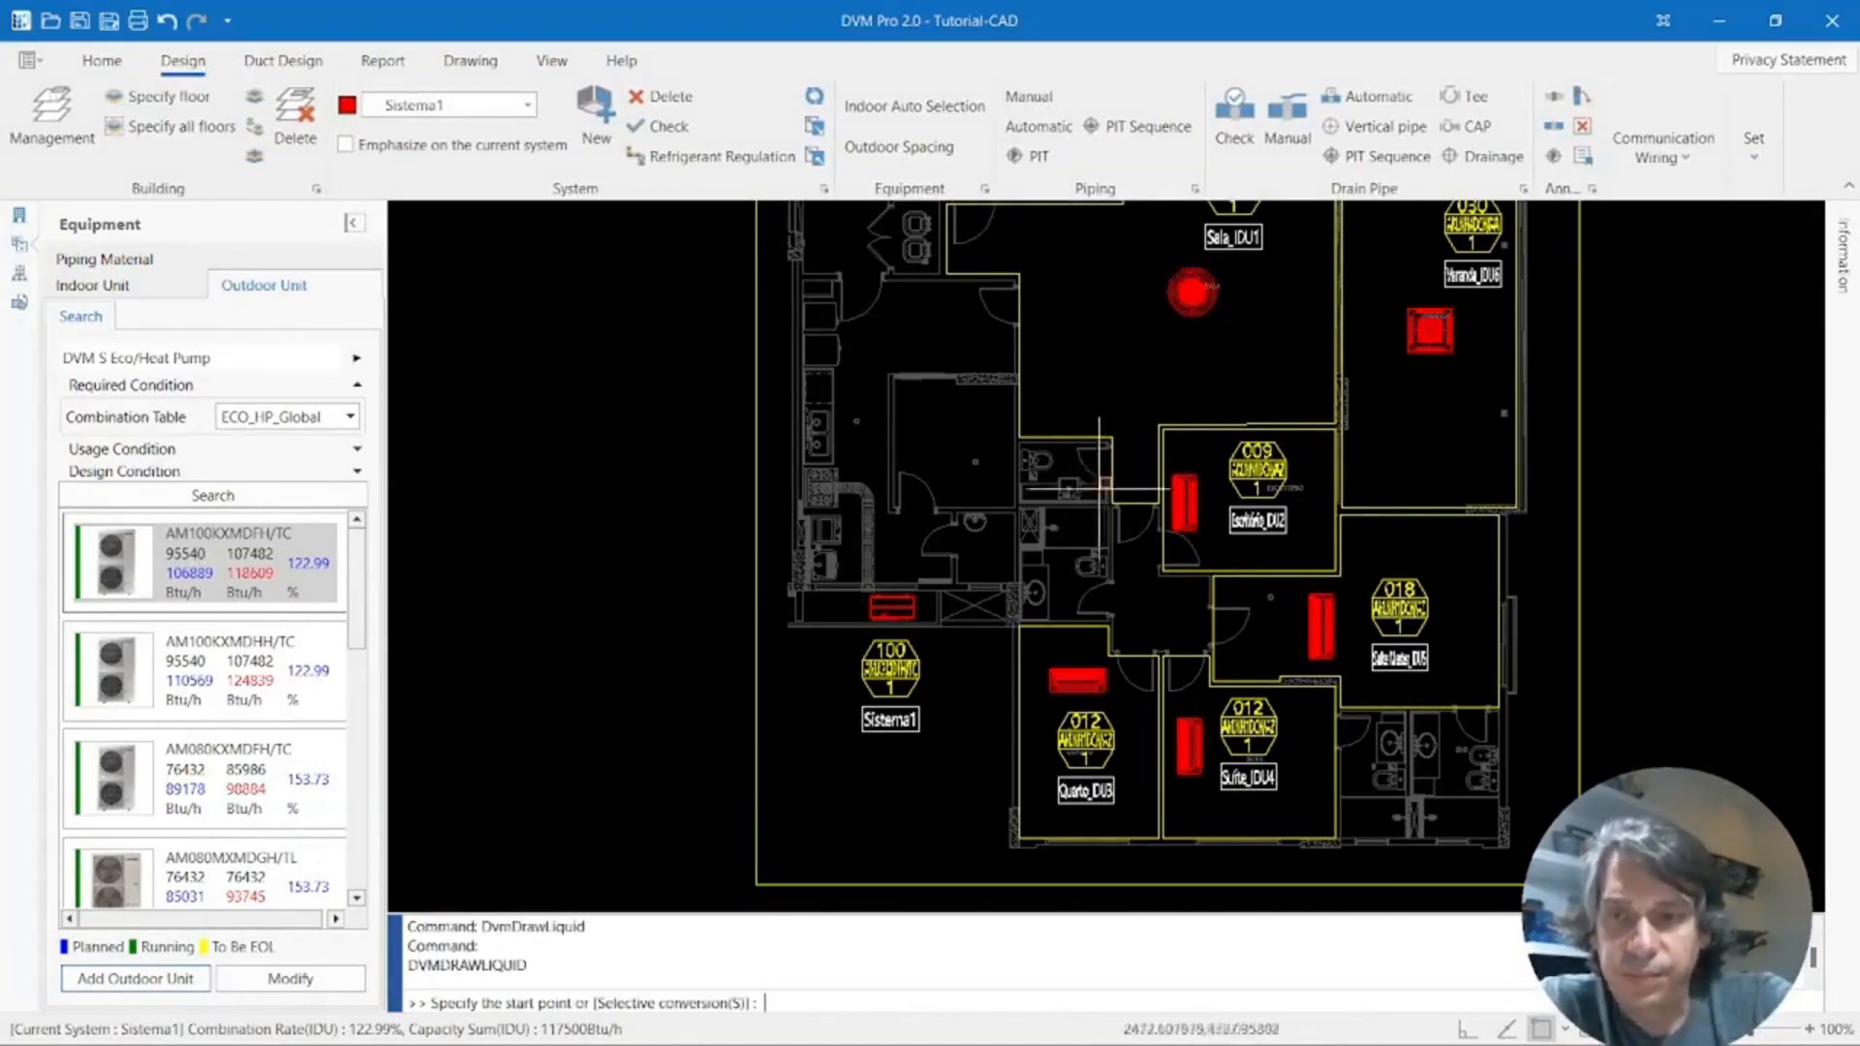
{"action": "scroll", "coordinate": [985, 595], "scroll_direction": "up", "scroll_amount": 5}
{"action": "scroll", "coordinate": [985, 596], "scroll_direction": "up", "scroll_amount": 5}
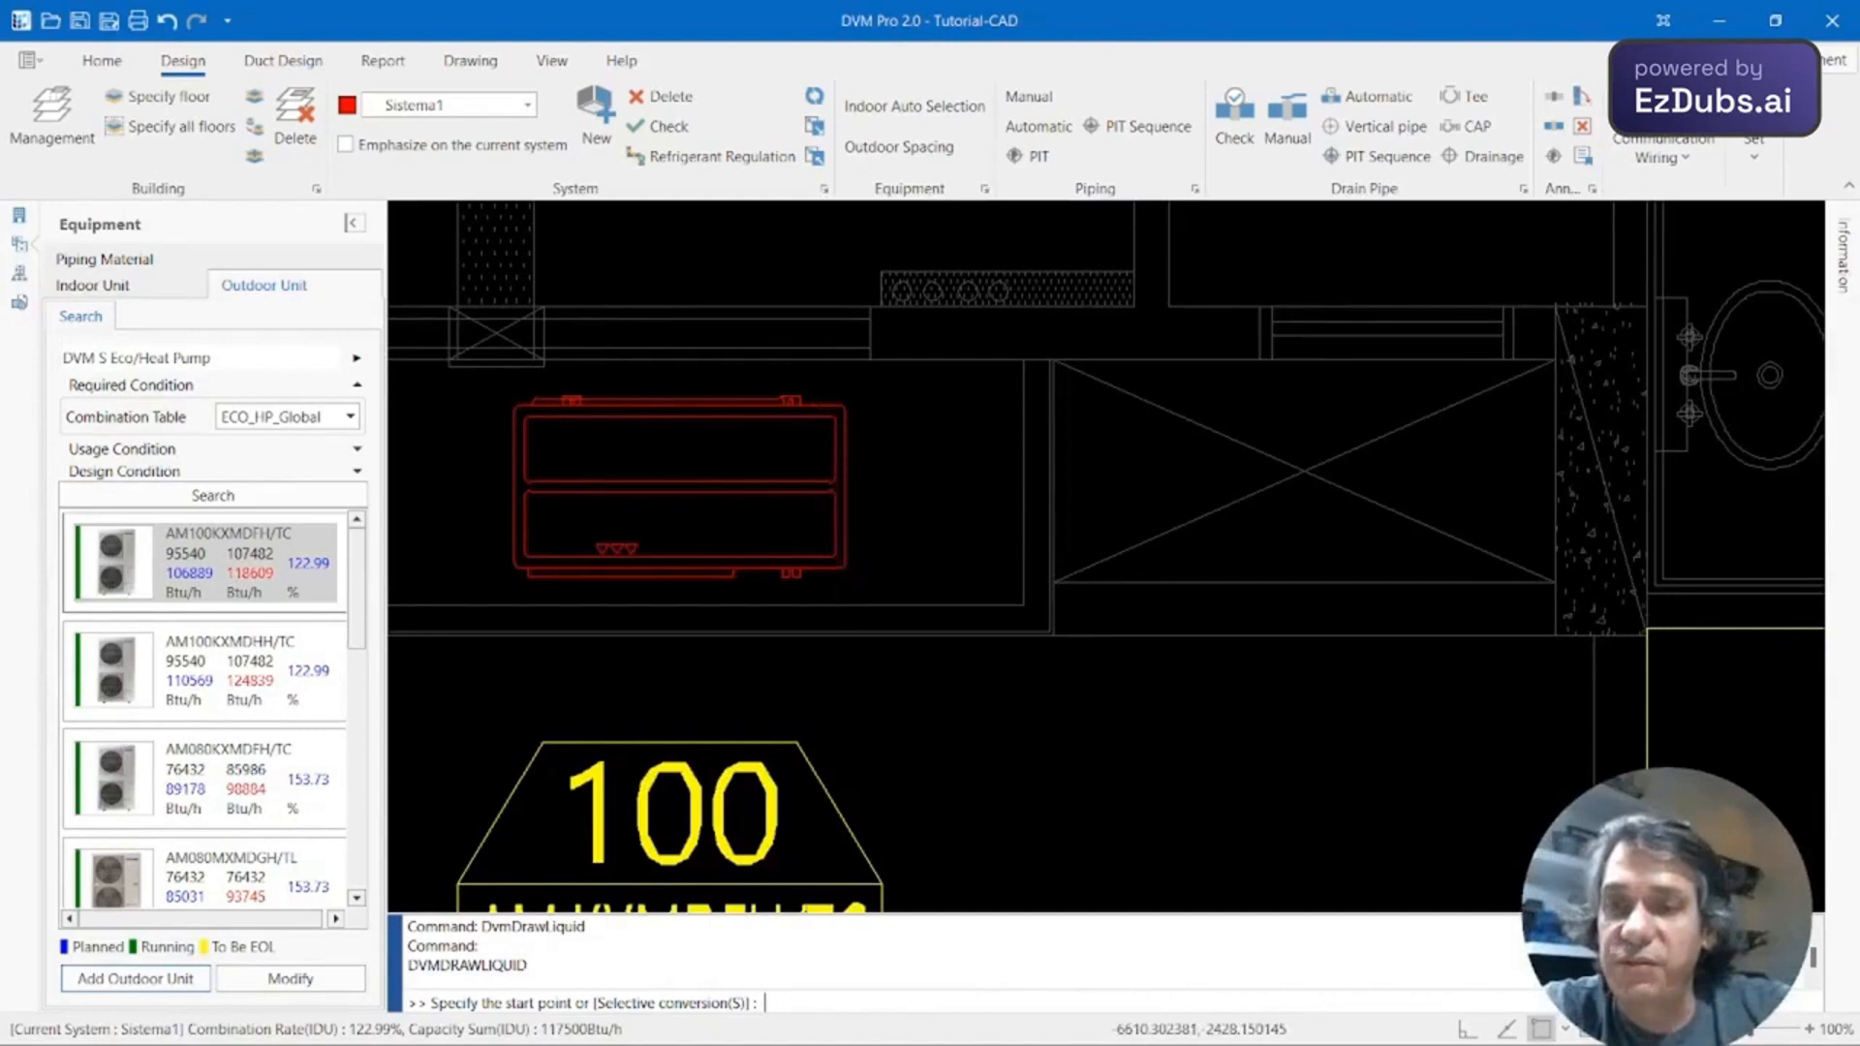
{"action": "left_click", "coordinate": [846, 539]}
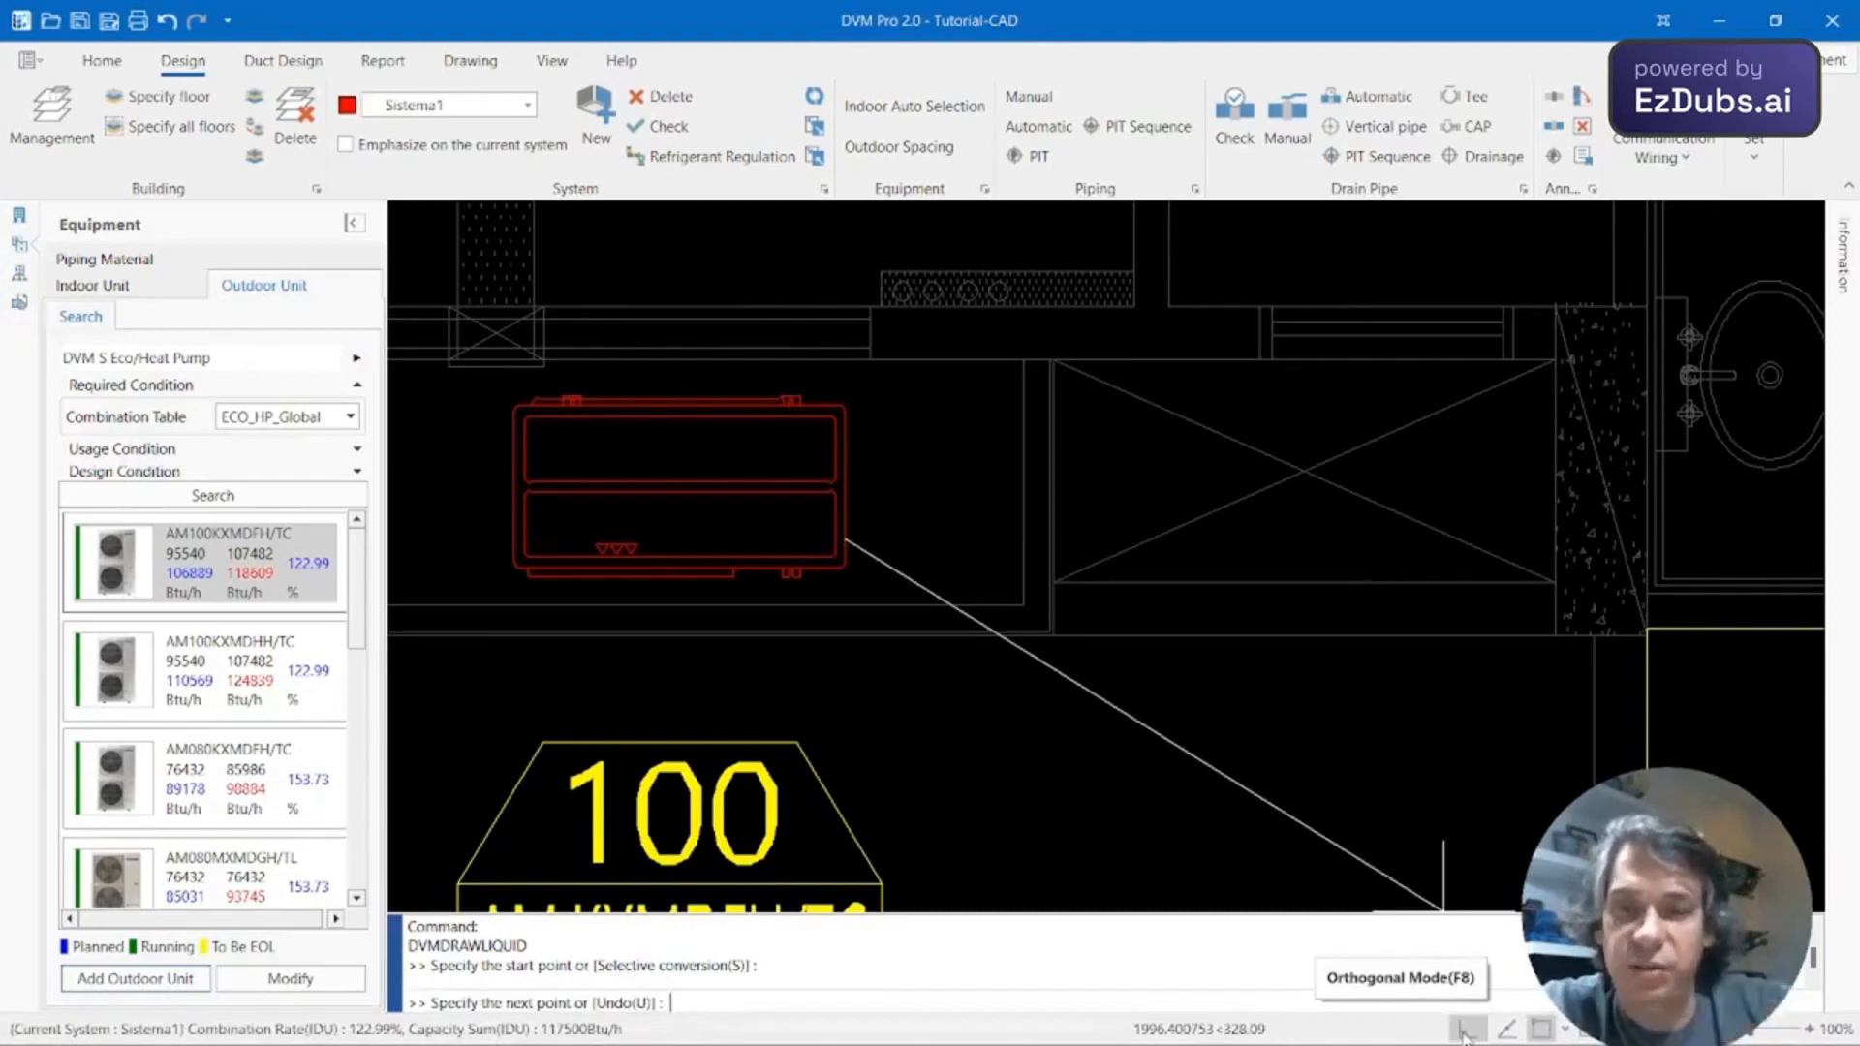
{"action": "left_click", "coordinate": [1465, 1029]}
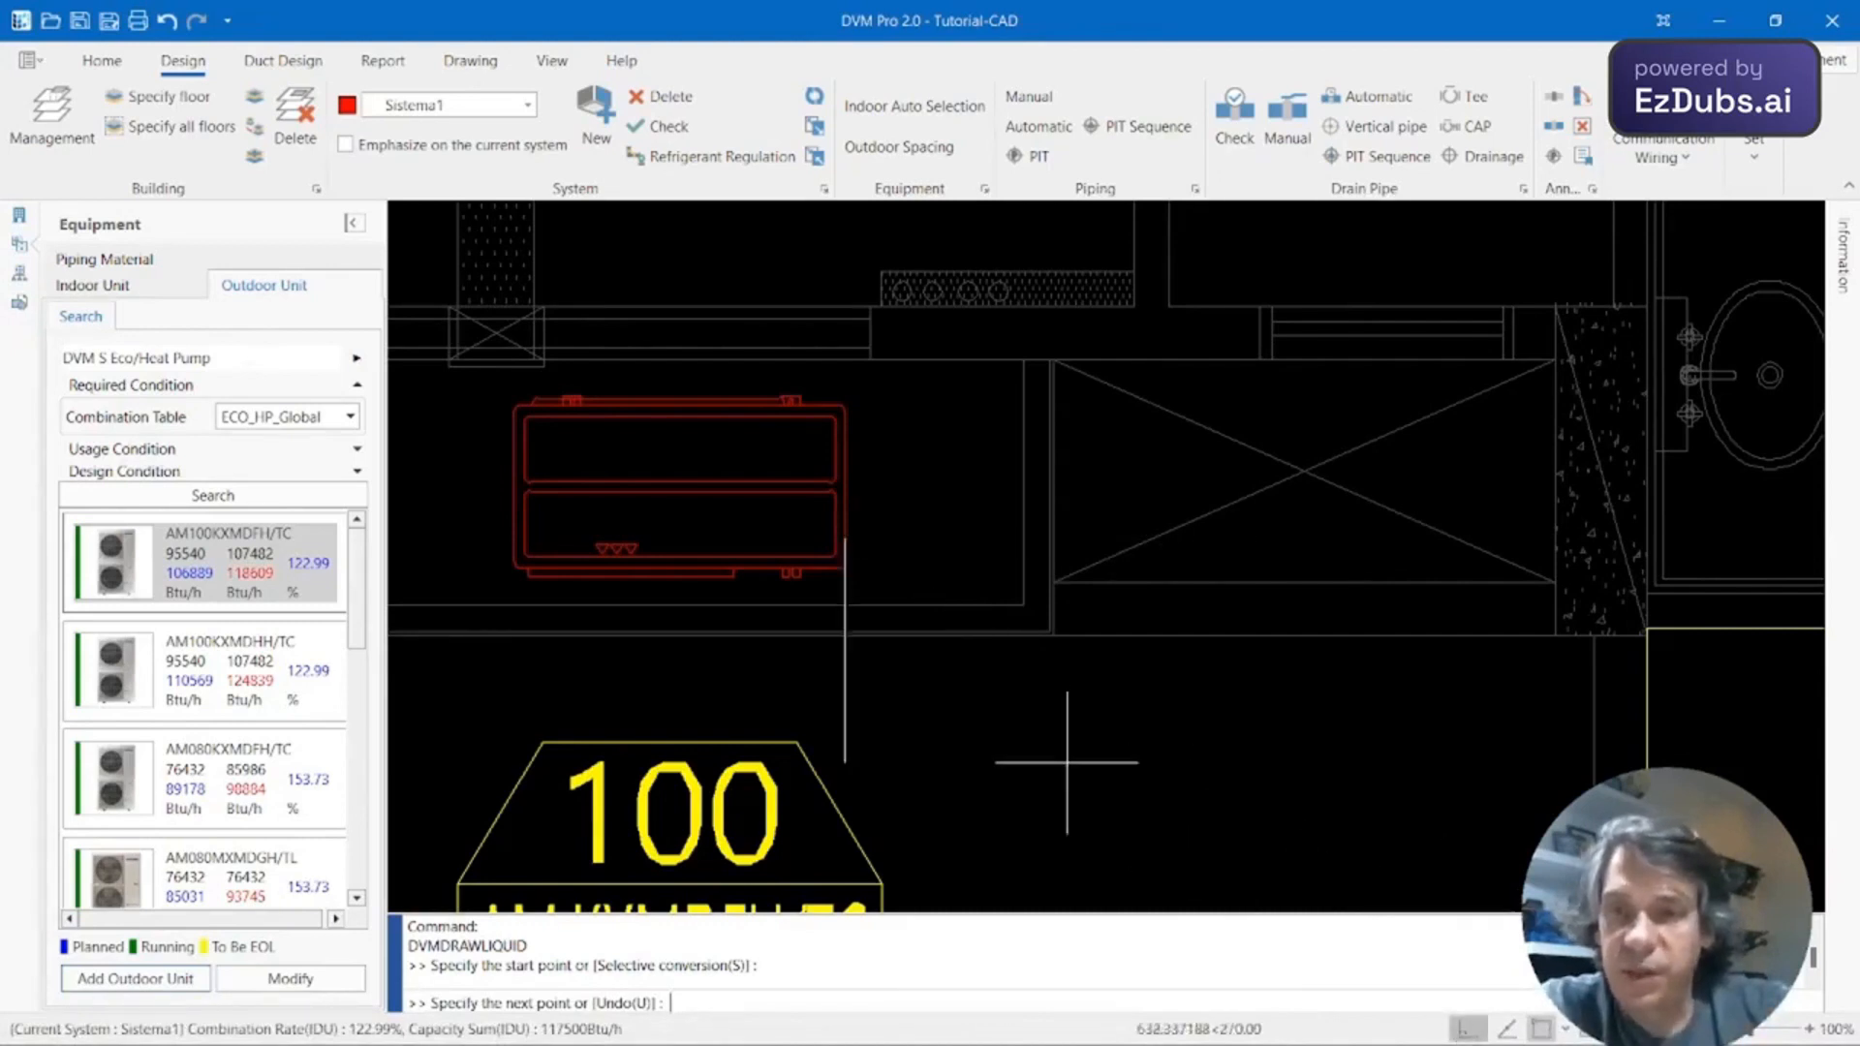
{"action": "left_click", "coordinate": [968, 548]}
{"action": "scroll", "coordinate": [967, 542], "scroll_direction": "up", "scroll_amount": 2}
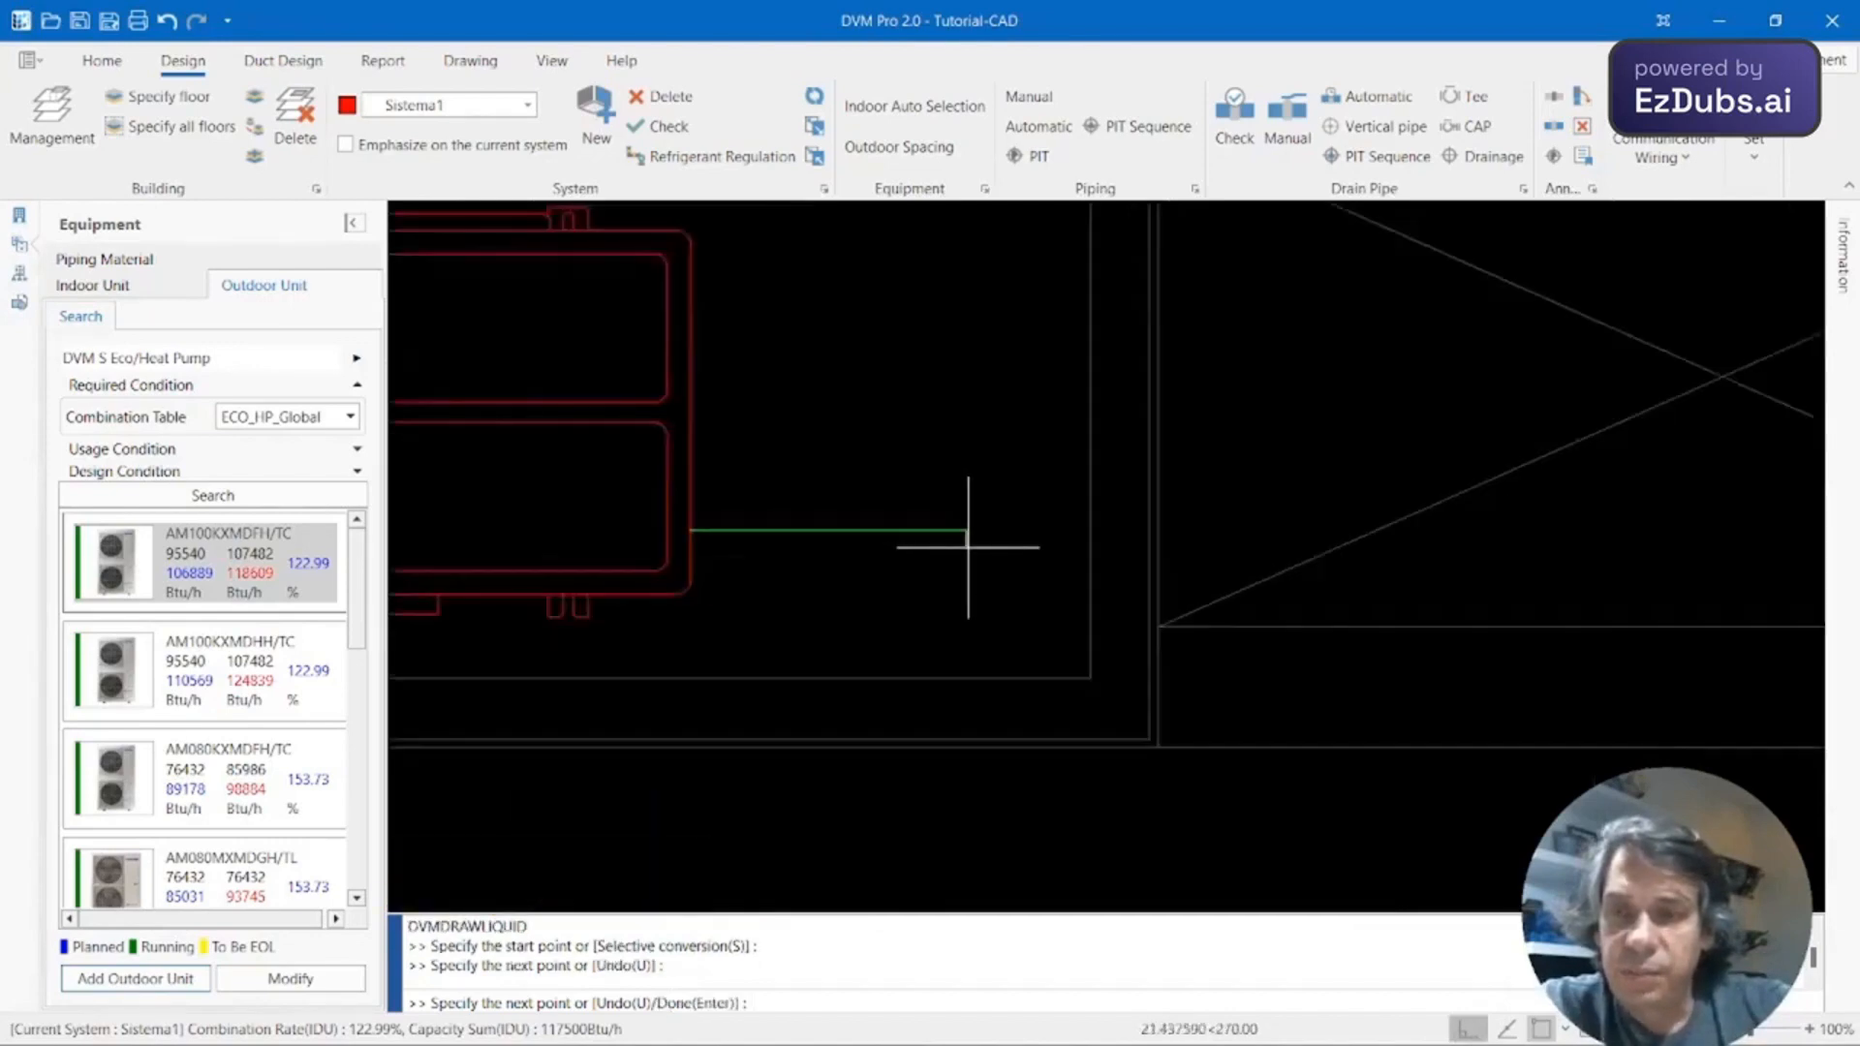
Continue the pipe up past the ledge wall and straight across the corridor to the far side of the Suíte Master, and finish it.
{"action": "scroll", "coordinate": [978, 523], "scroll_direction": "down", "scroll_amount": 4}
{"action": "scroll", "coordinate": [993, 499], "scroll_direction": "down", "scroll_amount": 3}
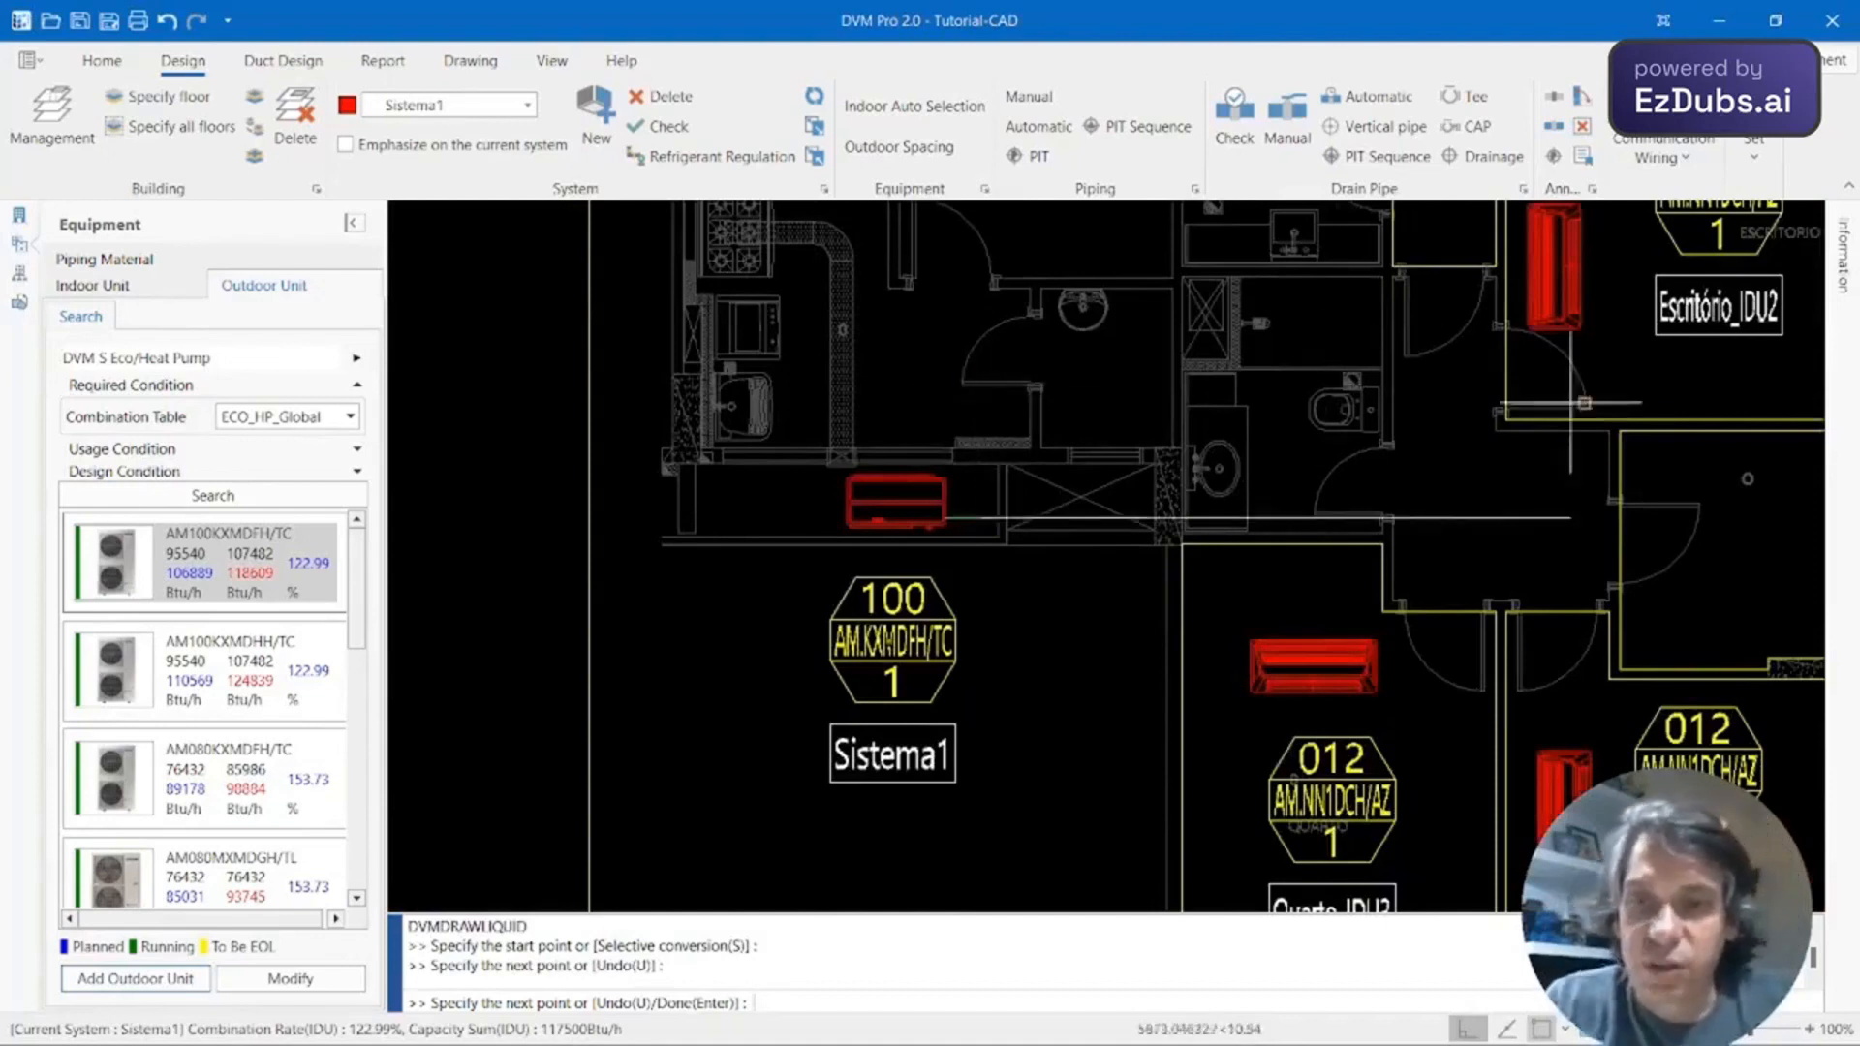
{"action": "left_click", "coordinate": [984, 428]}
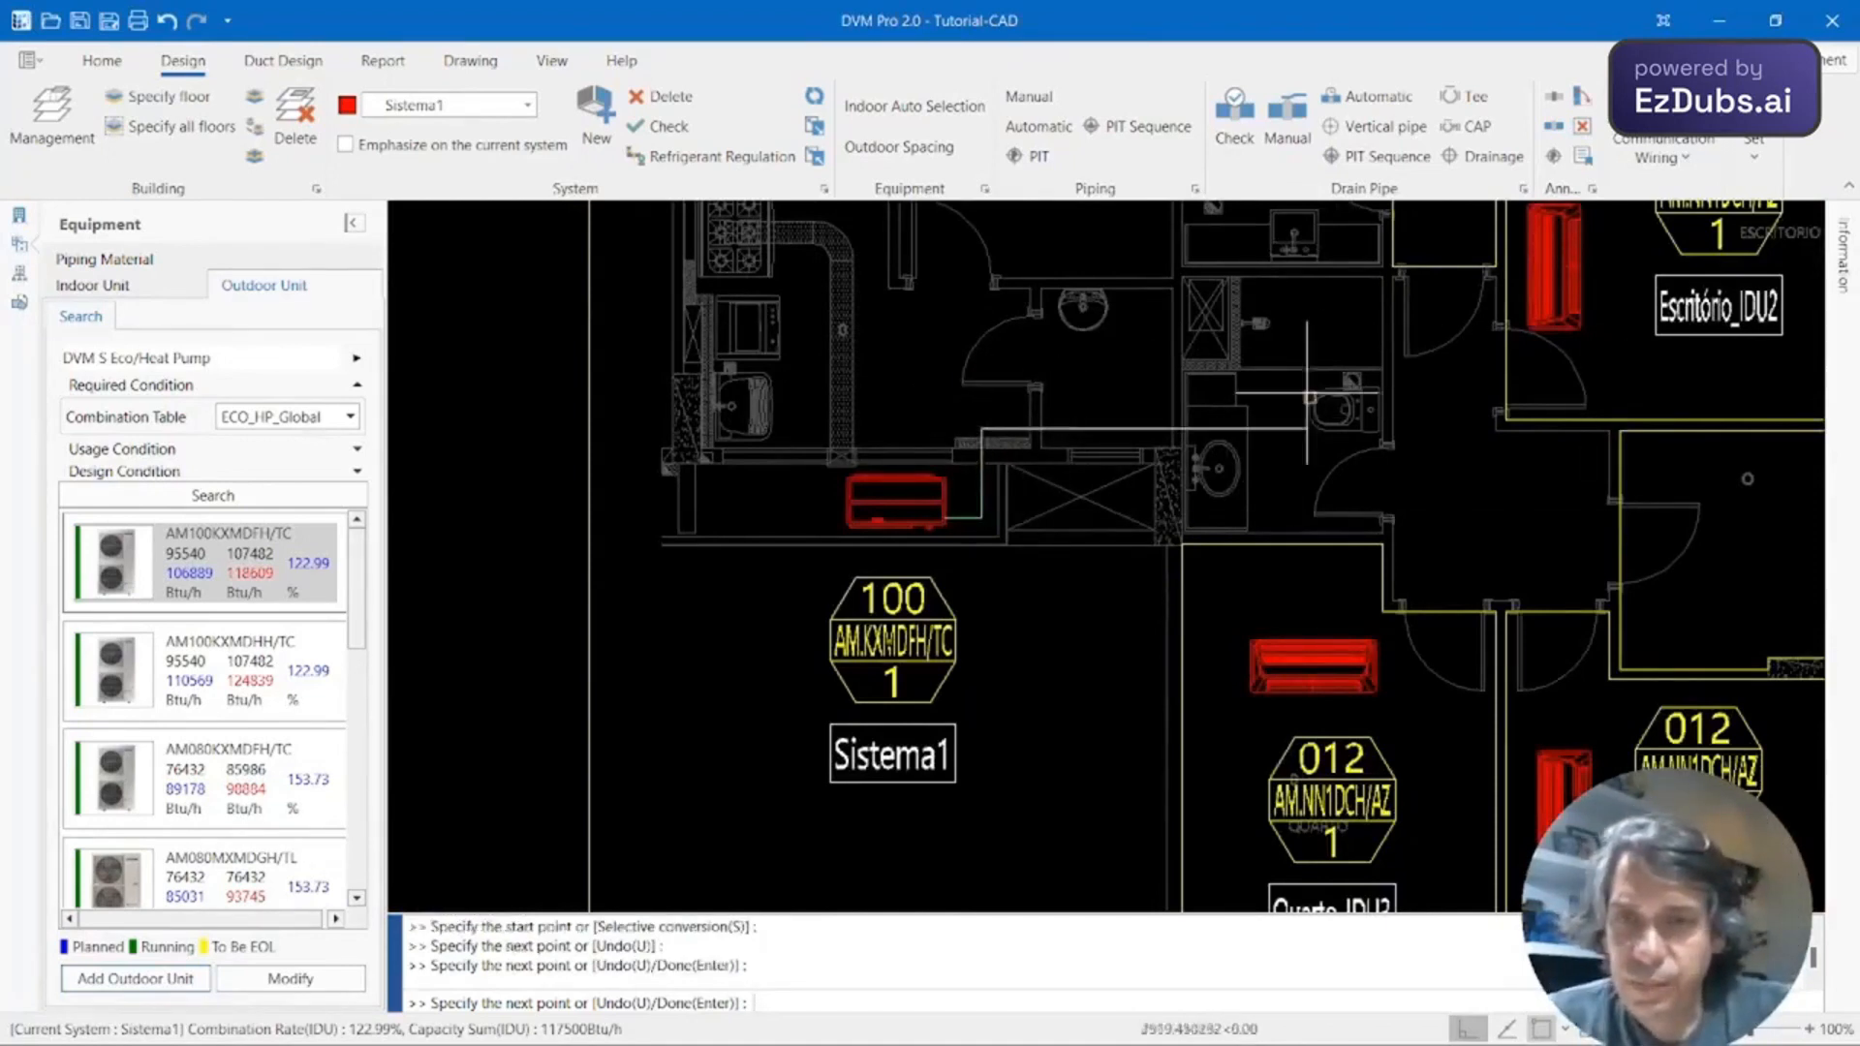
{"action": "middle_click_drag", "start_coordinate": [1557, 462], "coordinate": [1091, 547]}
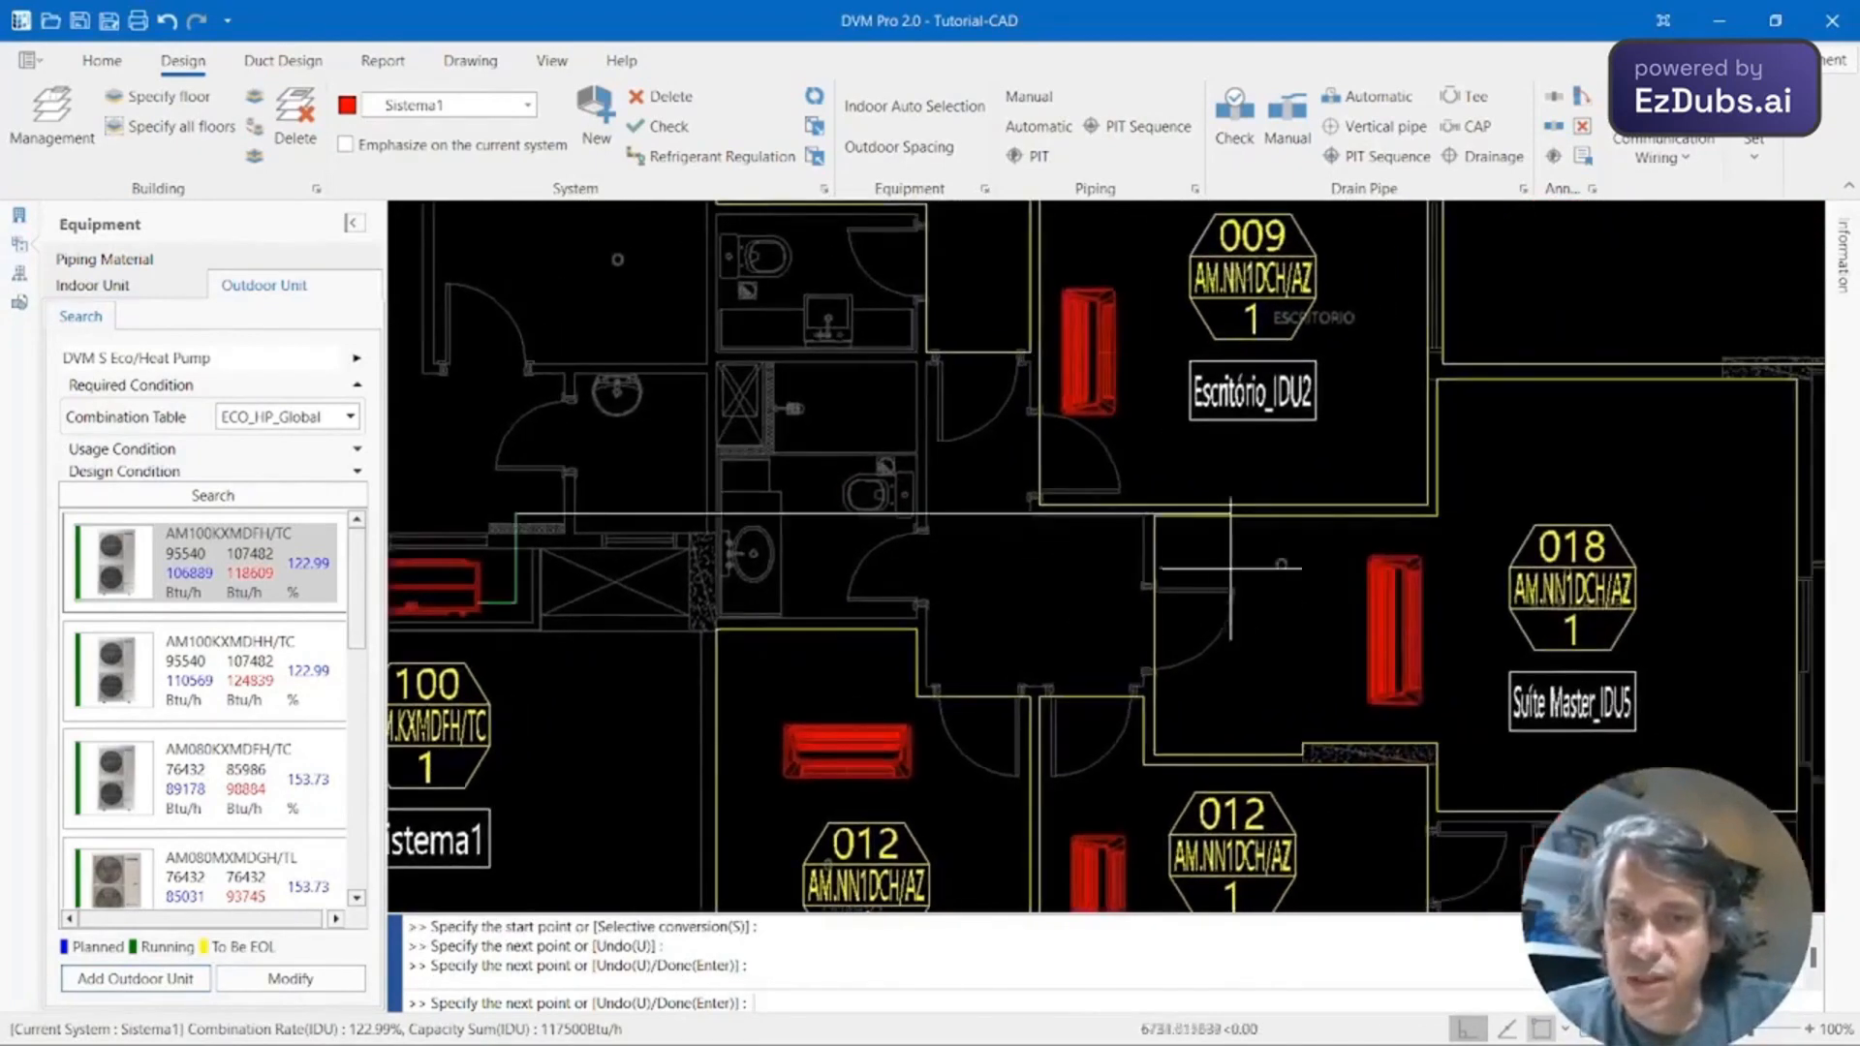
{"action": "scroll", "coordinate": [1567, 532], "scroll_direction": "down", "scroll_amount": 3}
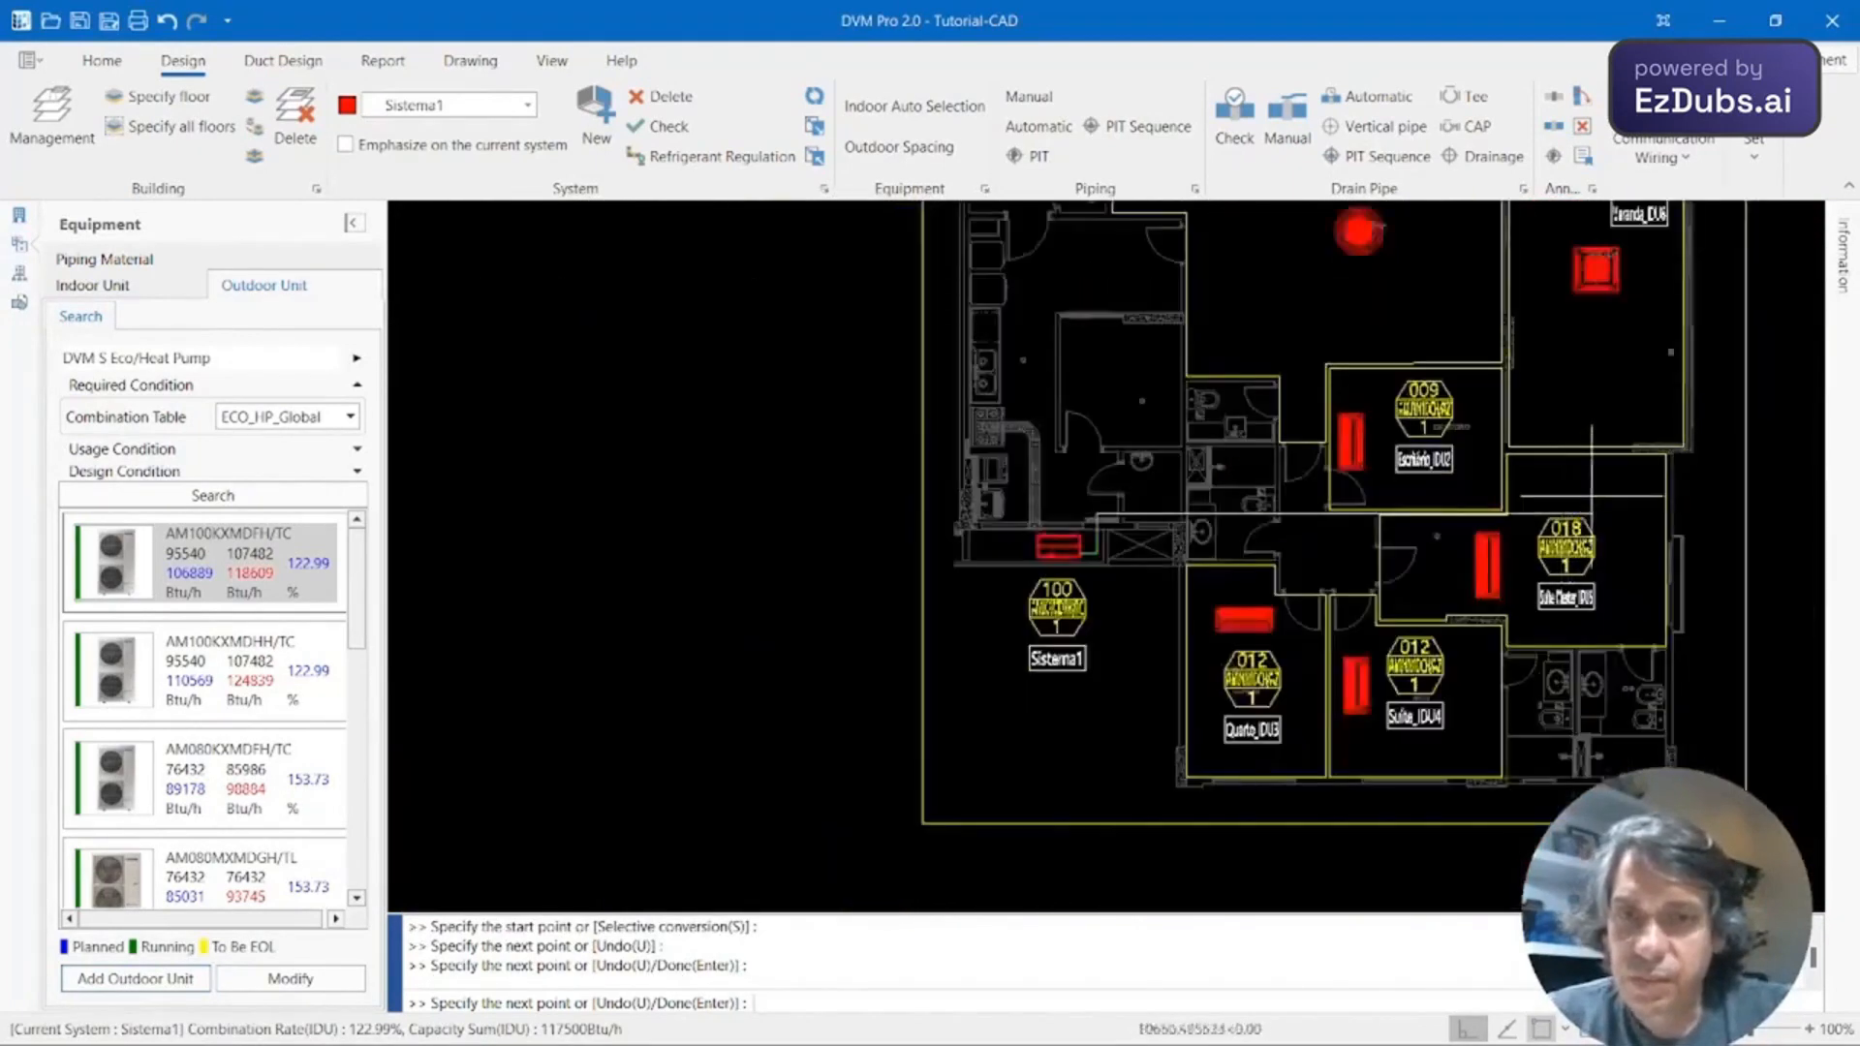
{"action": "left_click", "coordinate": [1652, 506]}
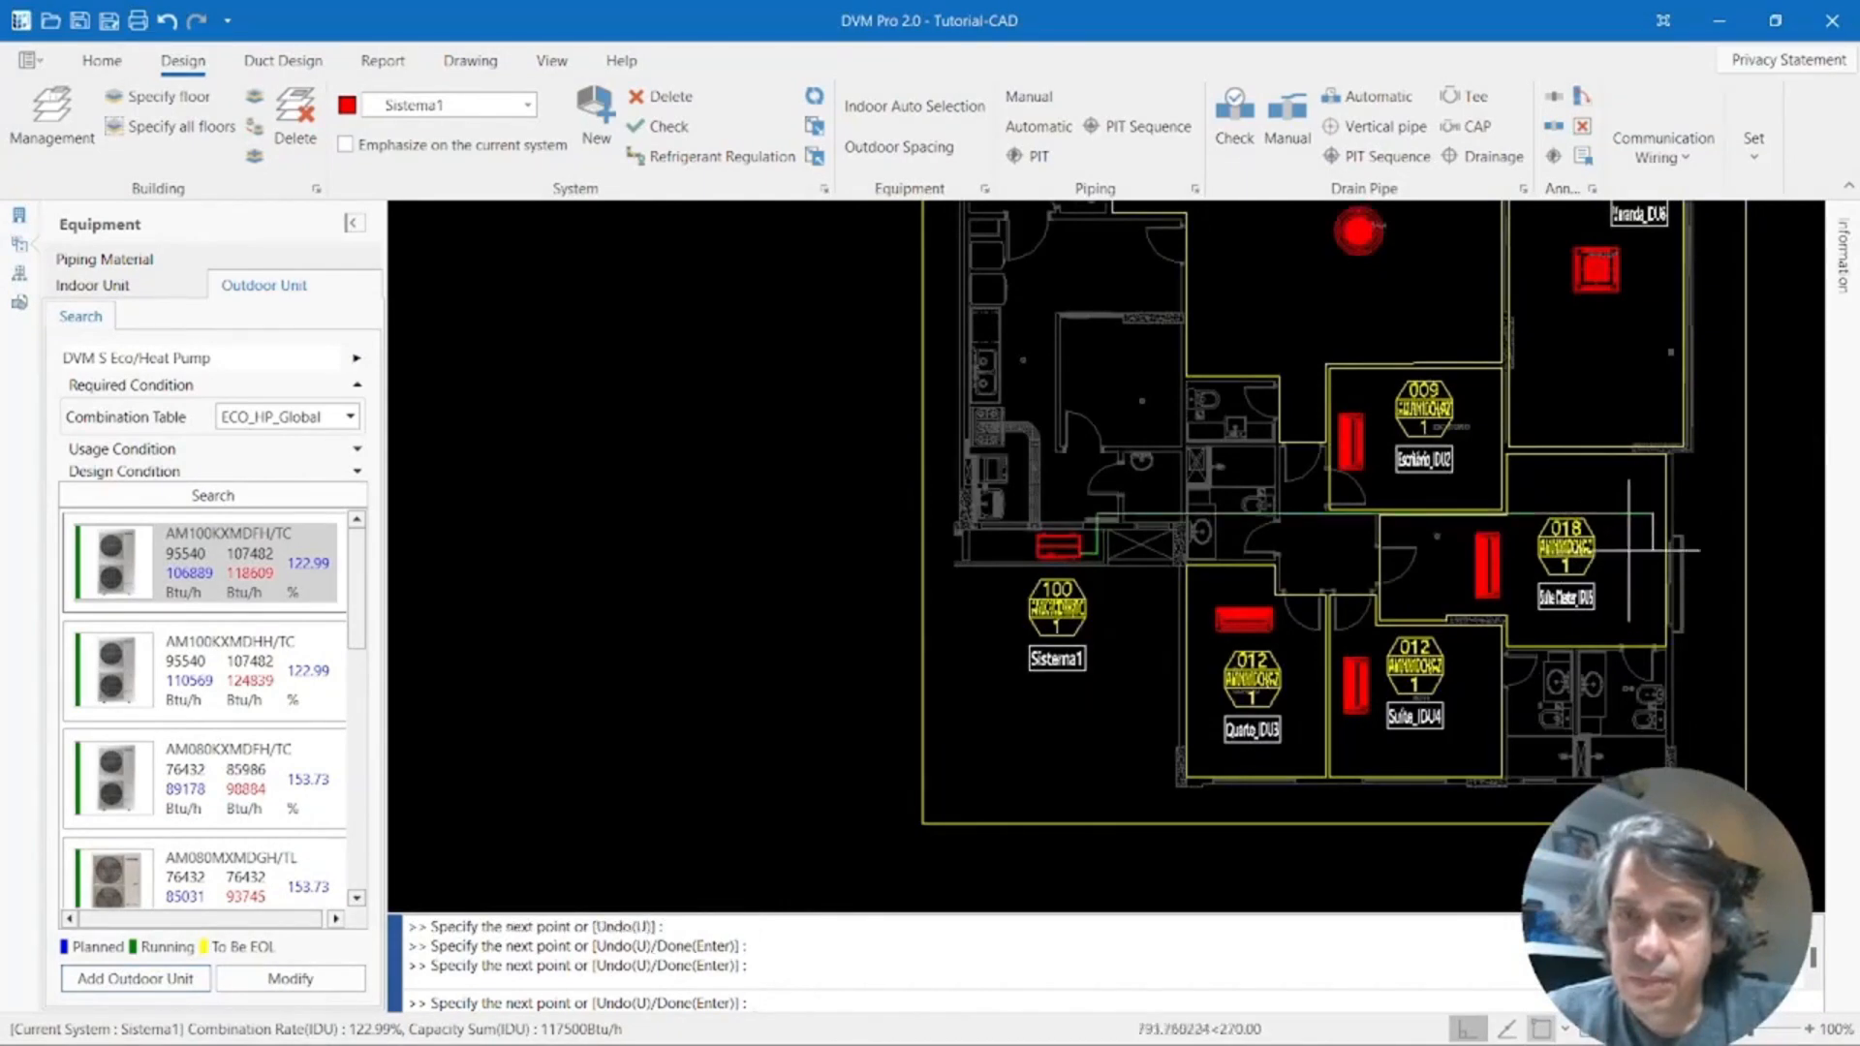
{"action": "key", "text": "Return"}
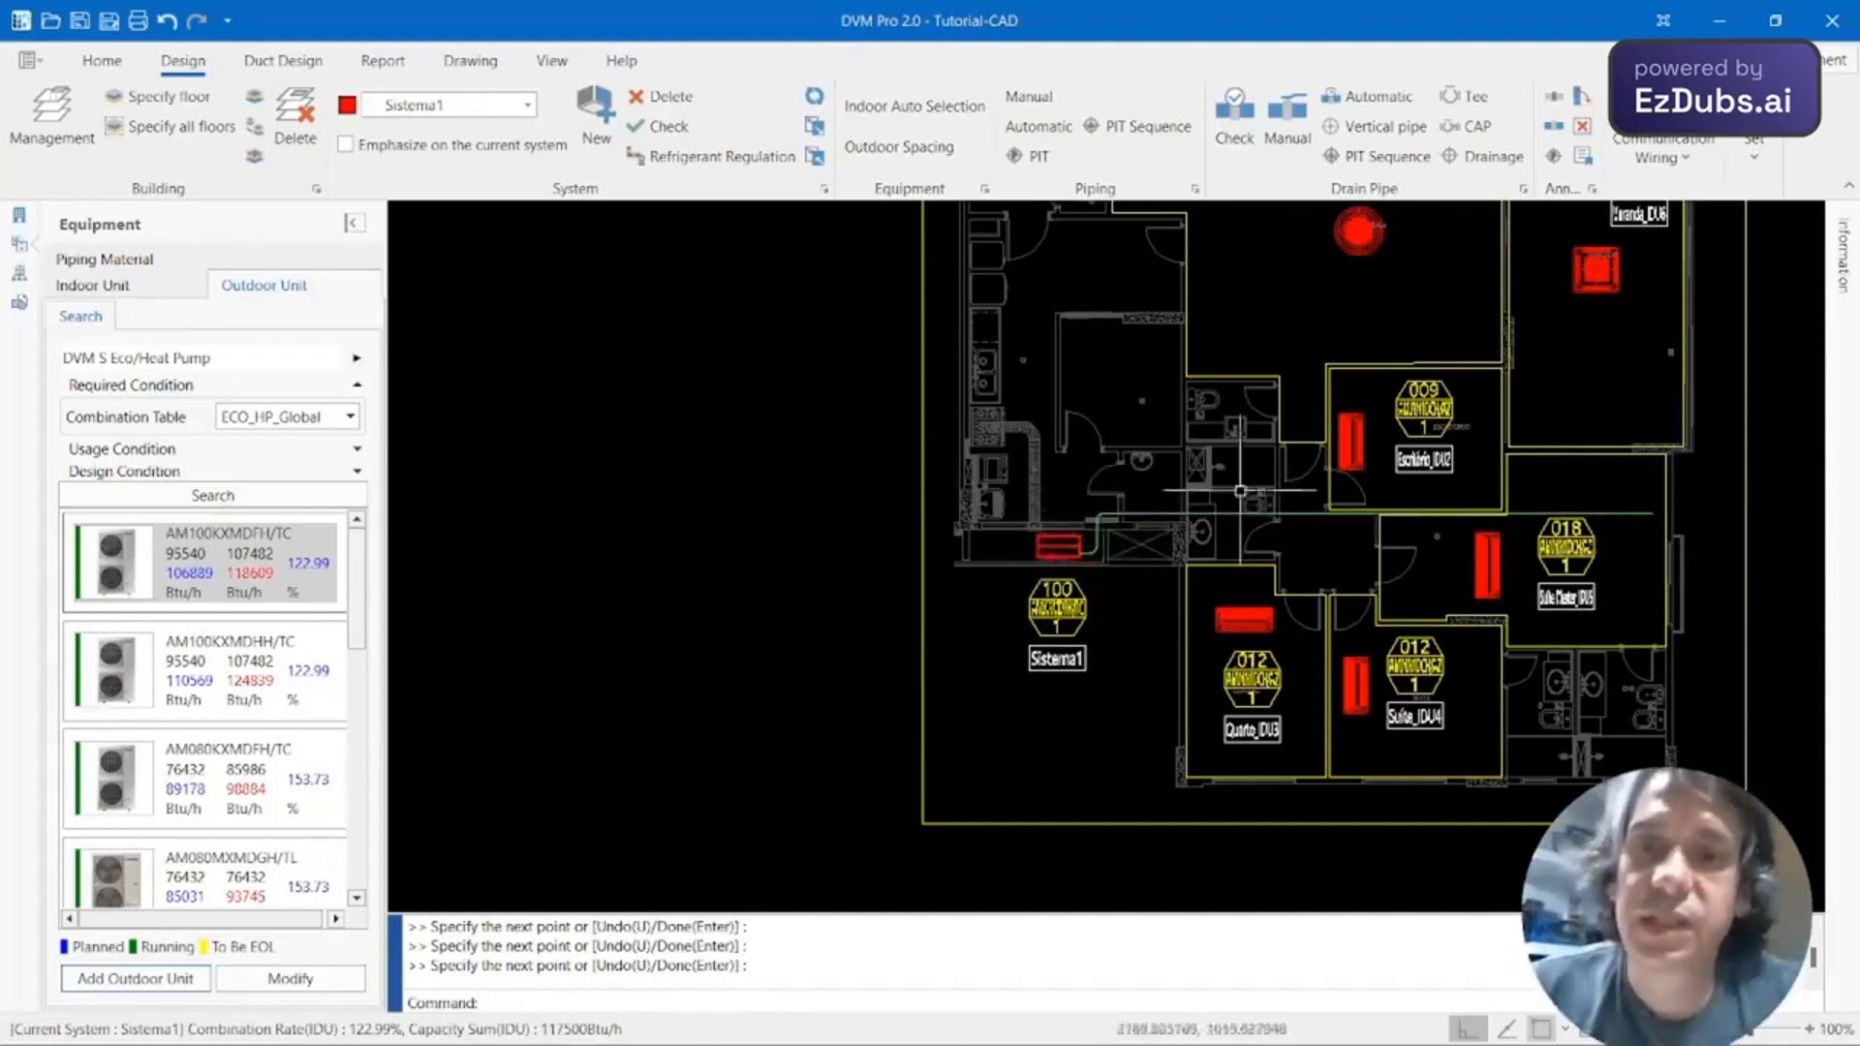
Try to connect all six indoor units to the main pipe run with automatic refrigerant piping.
{"action": "middle_click_drag", "start_coordinate": [1561, 547], "coordinate": [1370, 607]}
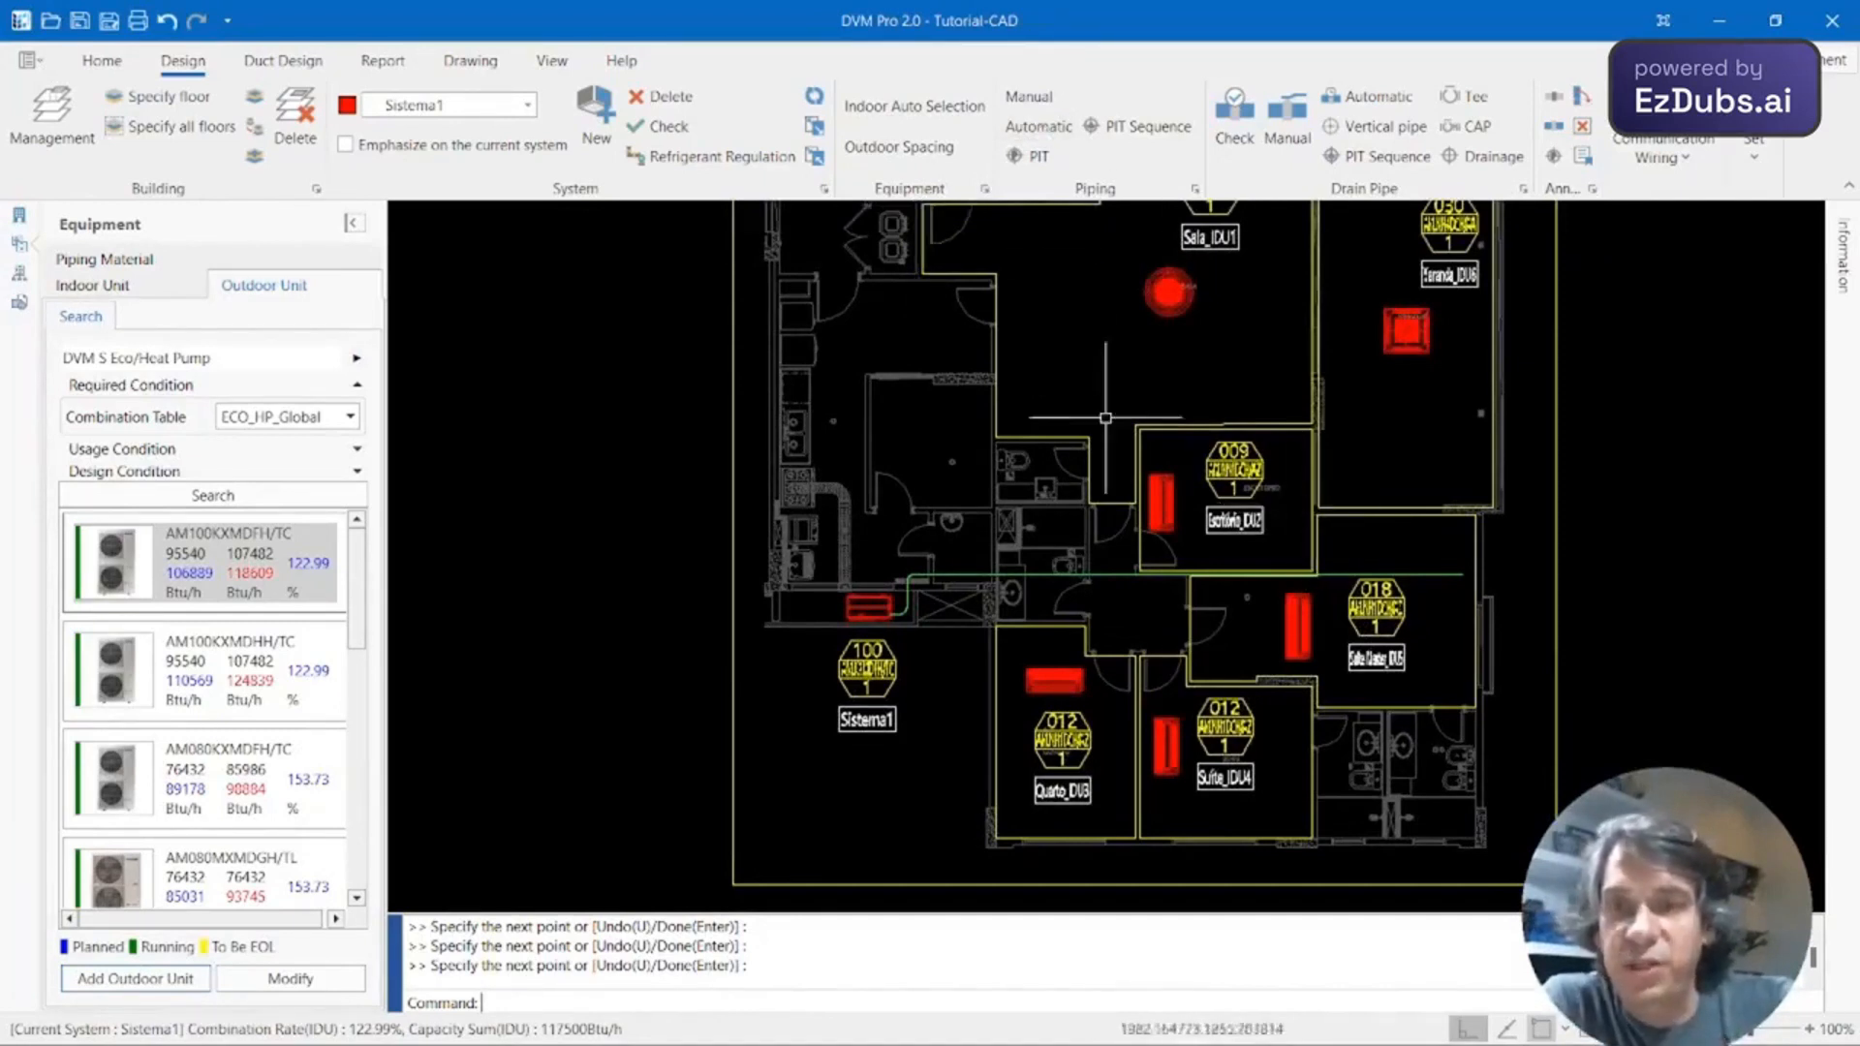
{"action": "left_click", "coordinate": [1038, 126]}
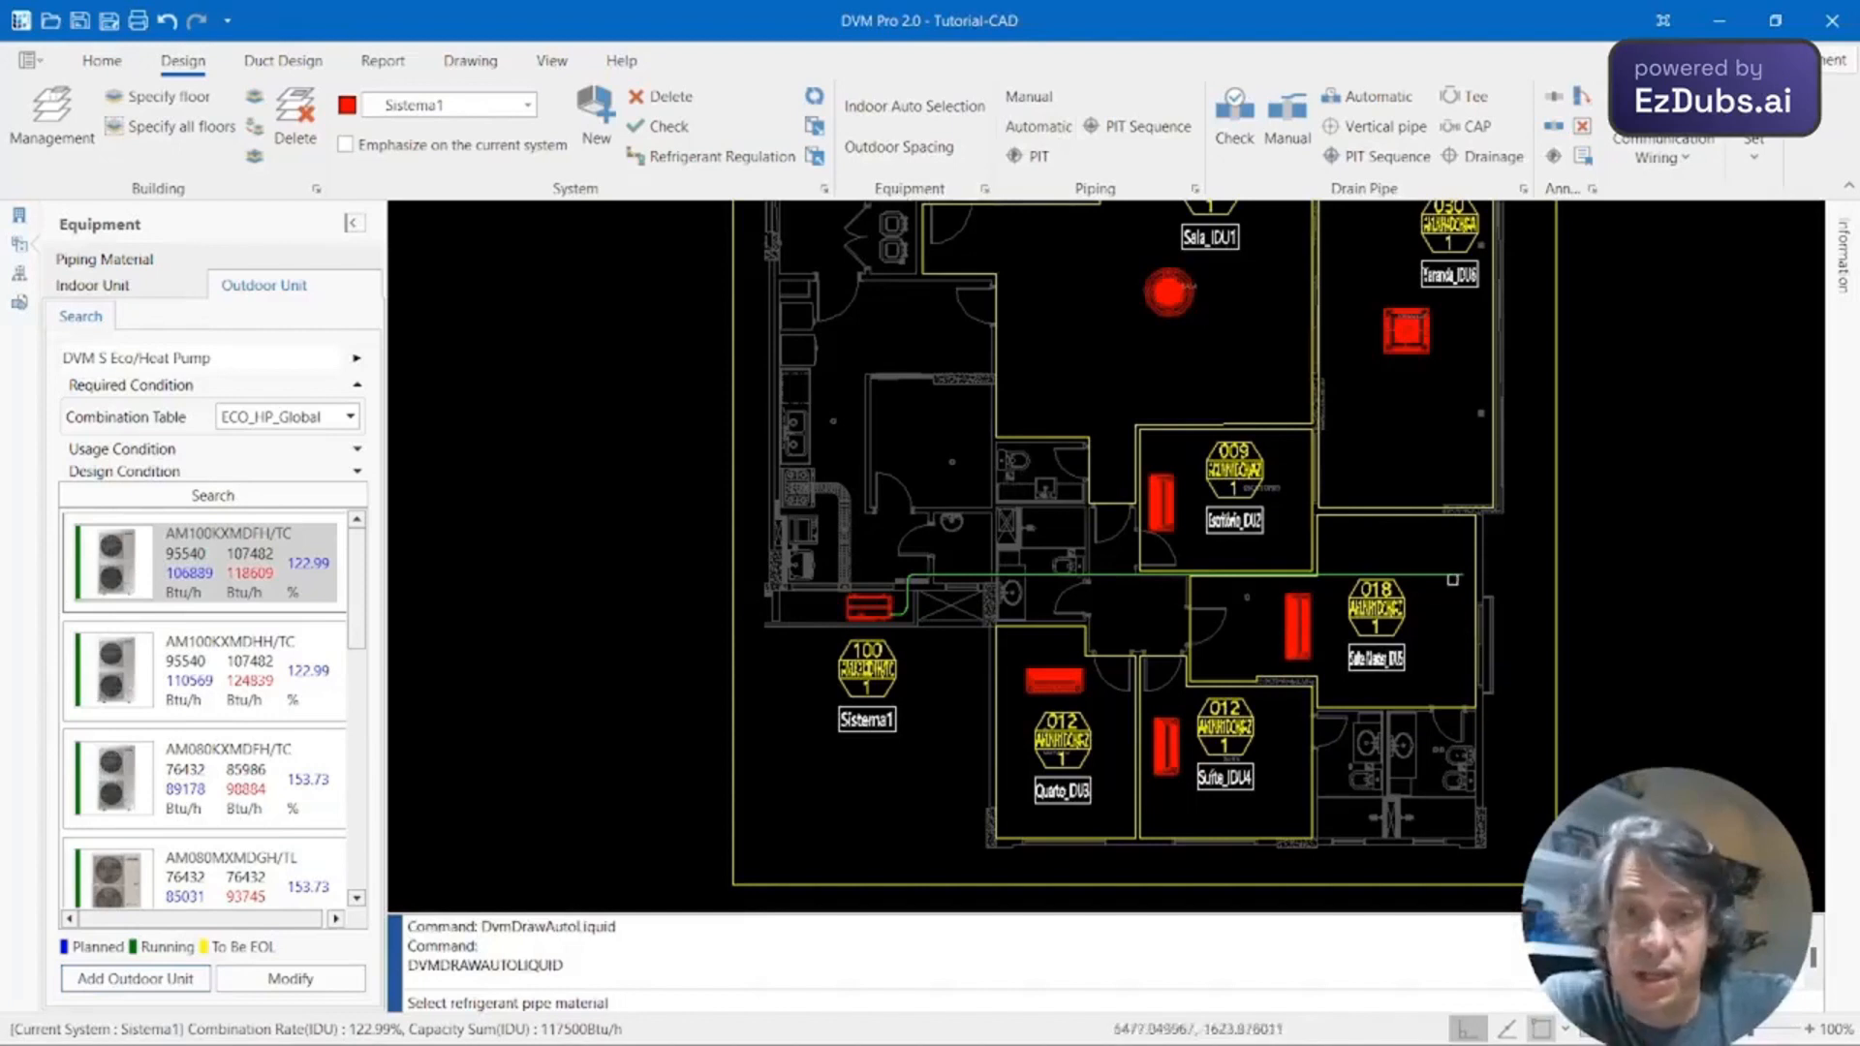
{"action": "left_click", "coordinate": [1449, 572]}
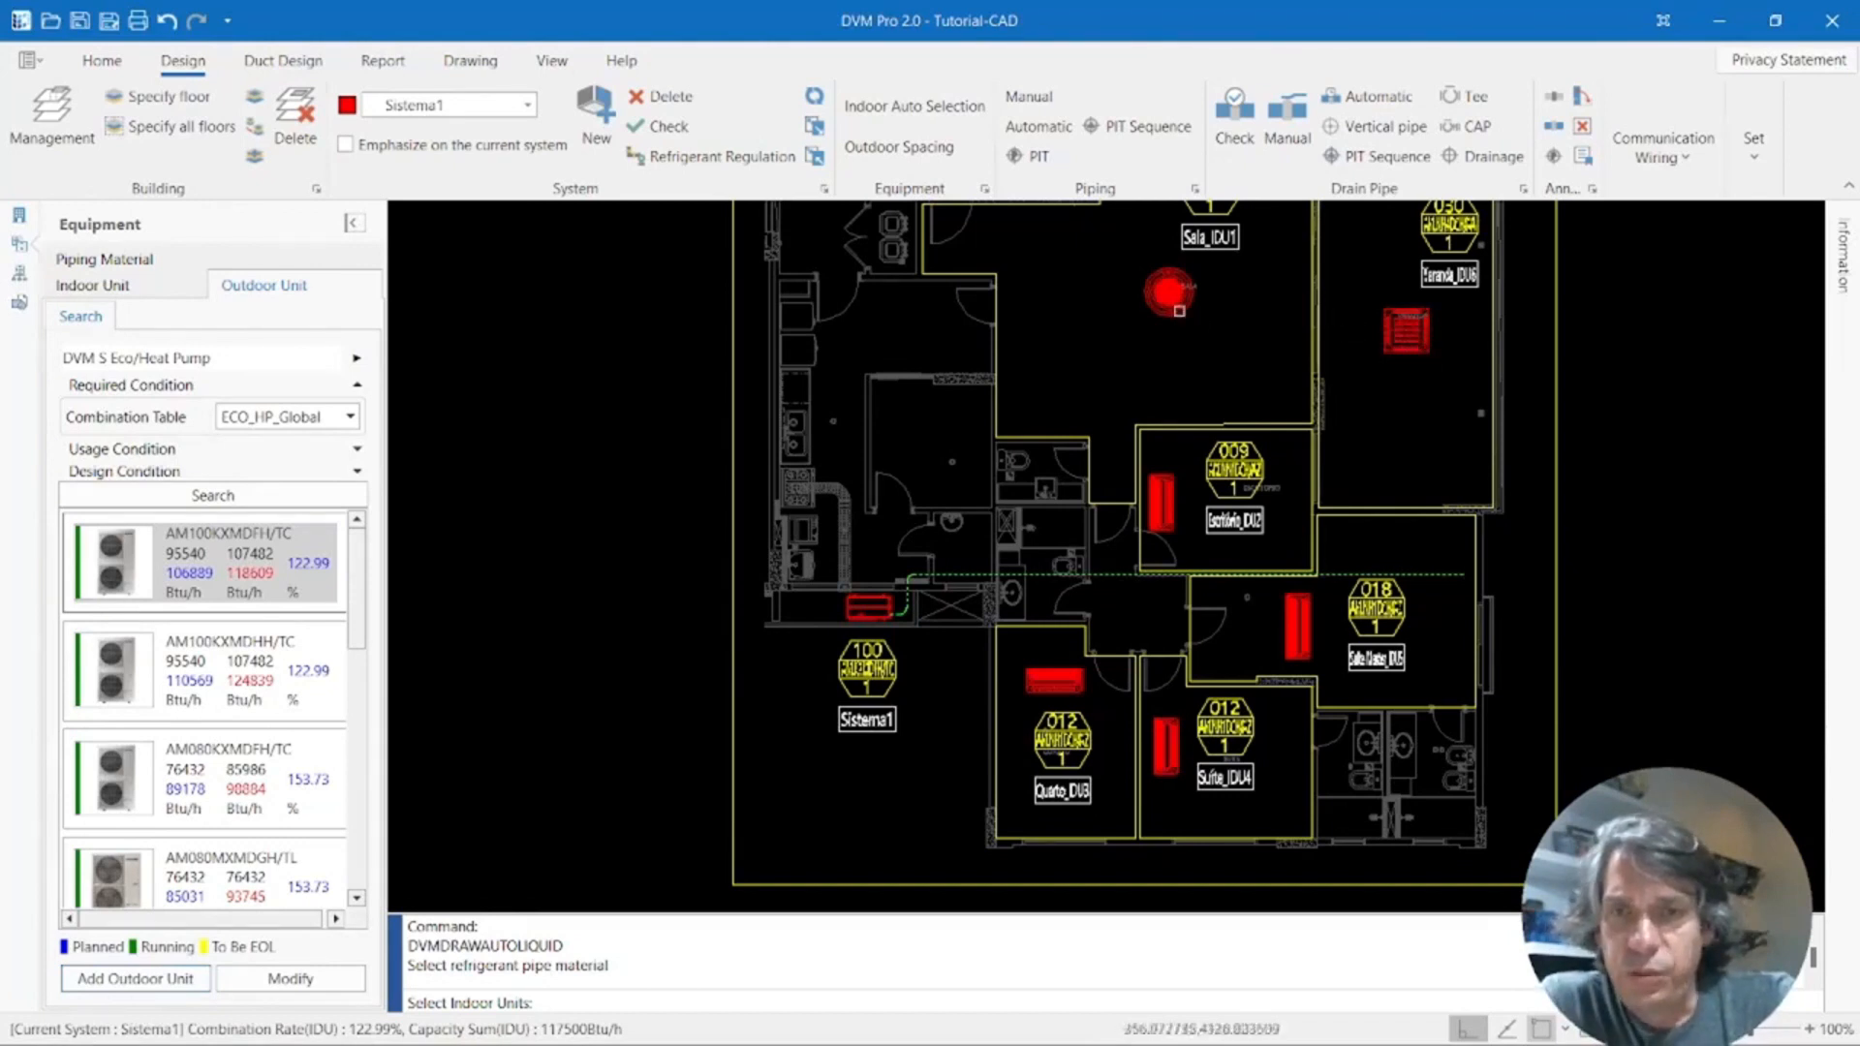
{"action": "left_click", "coordinate": [1297, 627]}
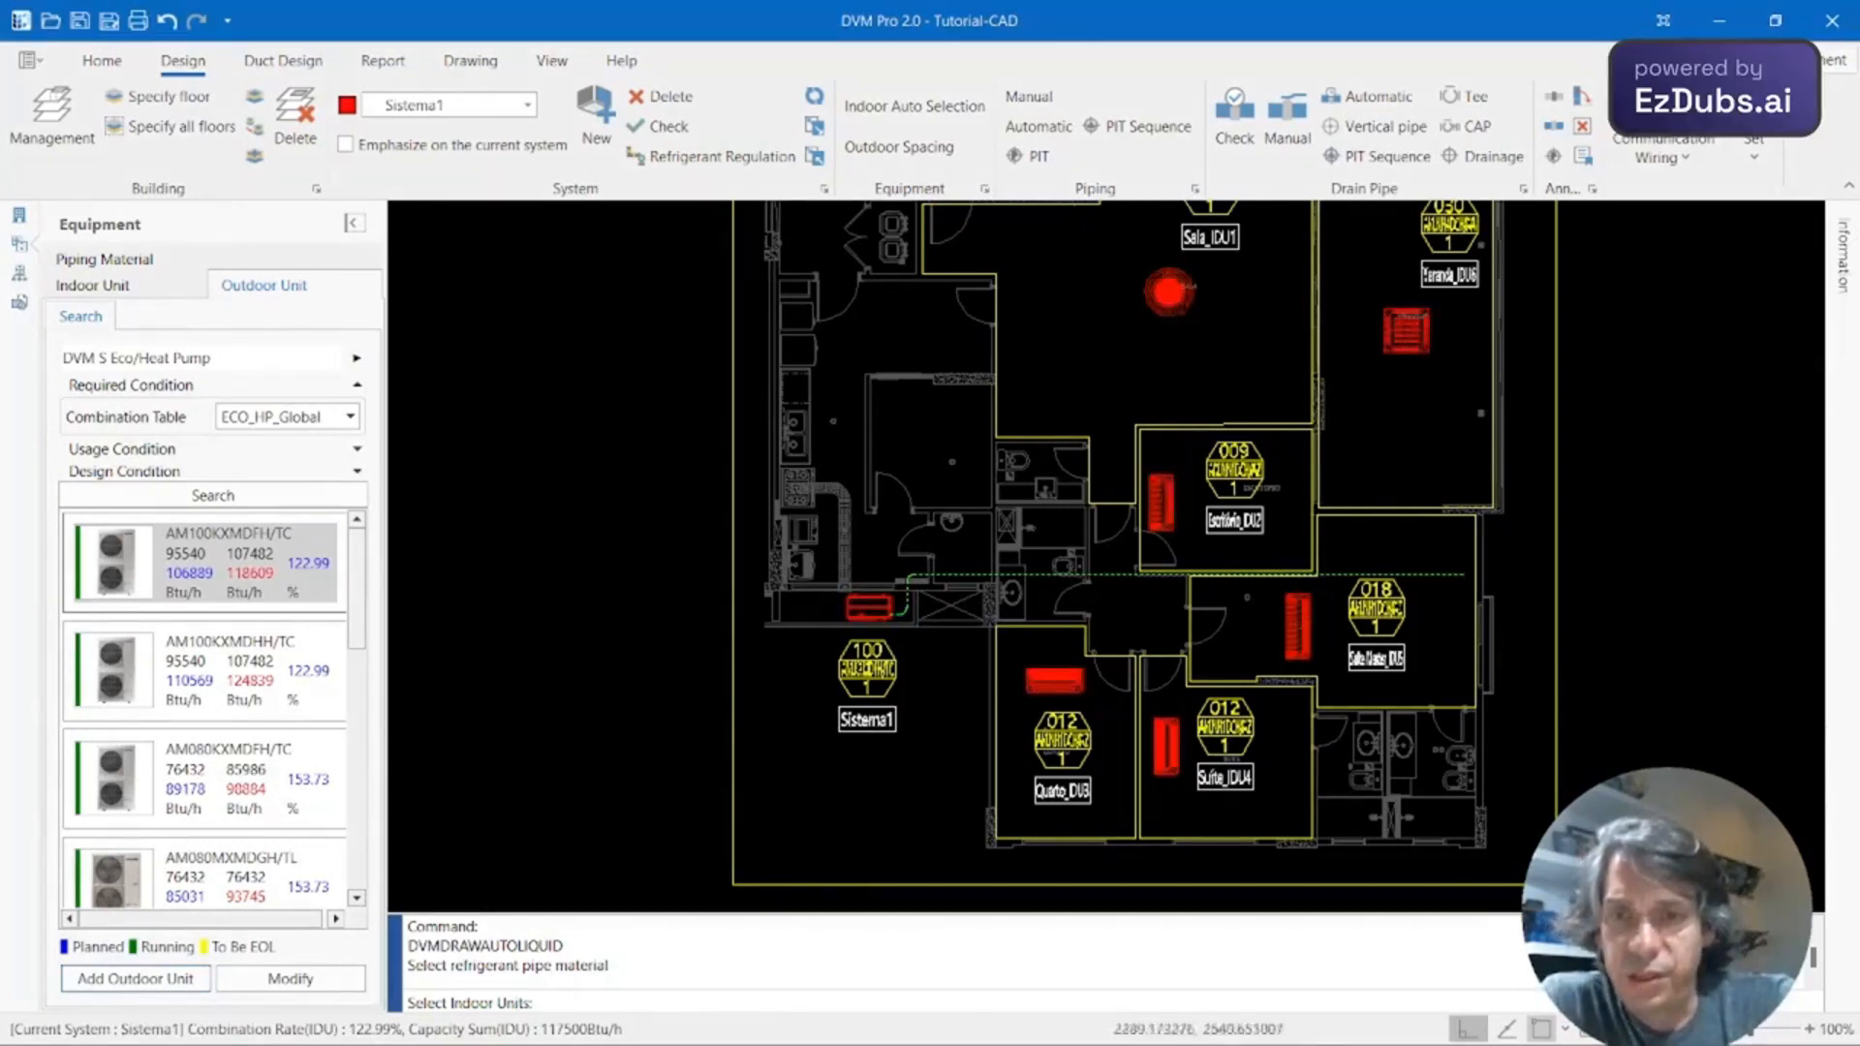
{"action": "left_click", "coordinate": [1175, 754]}
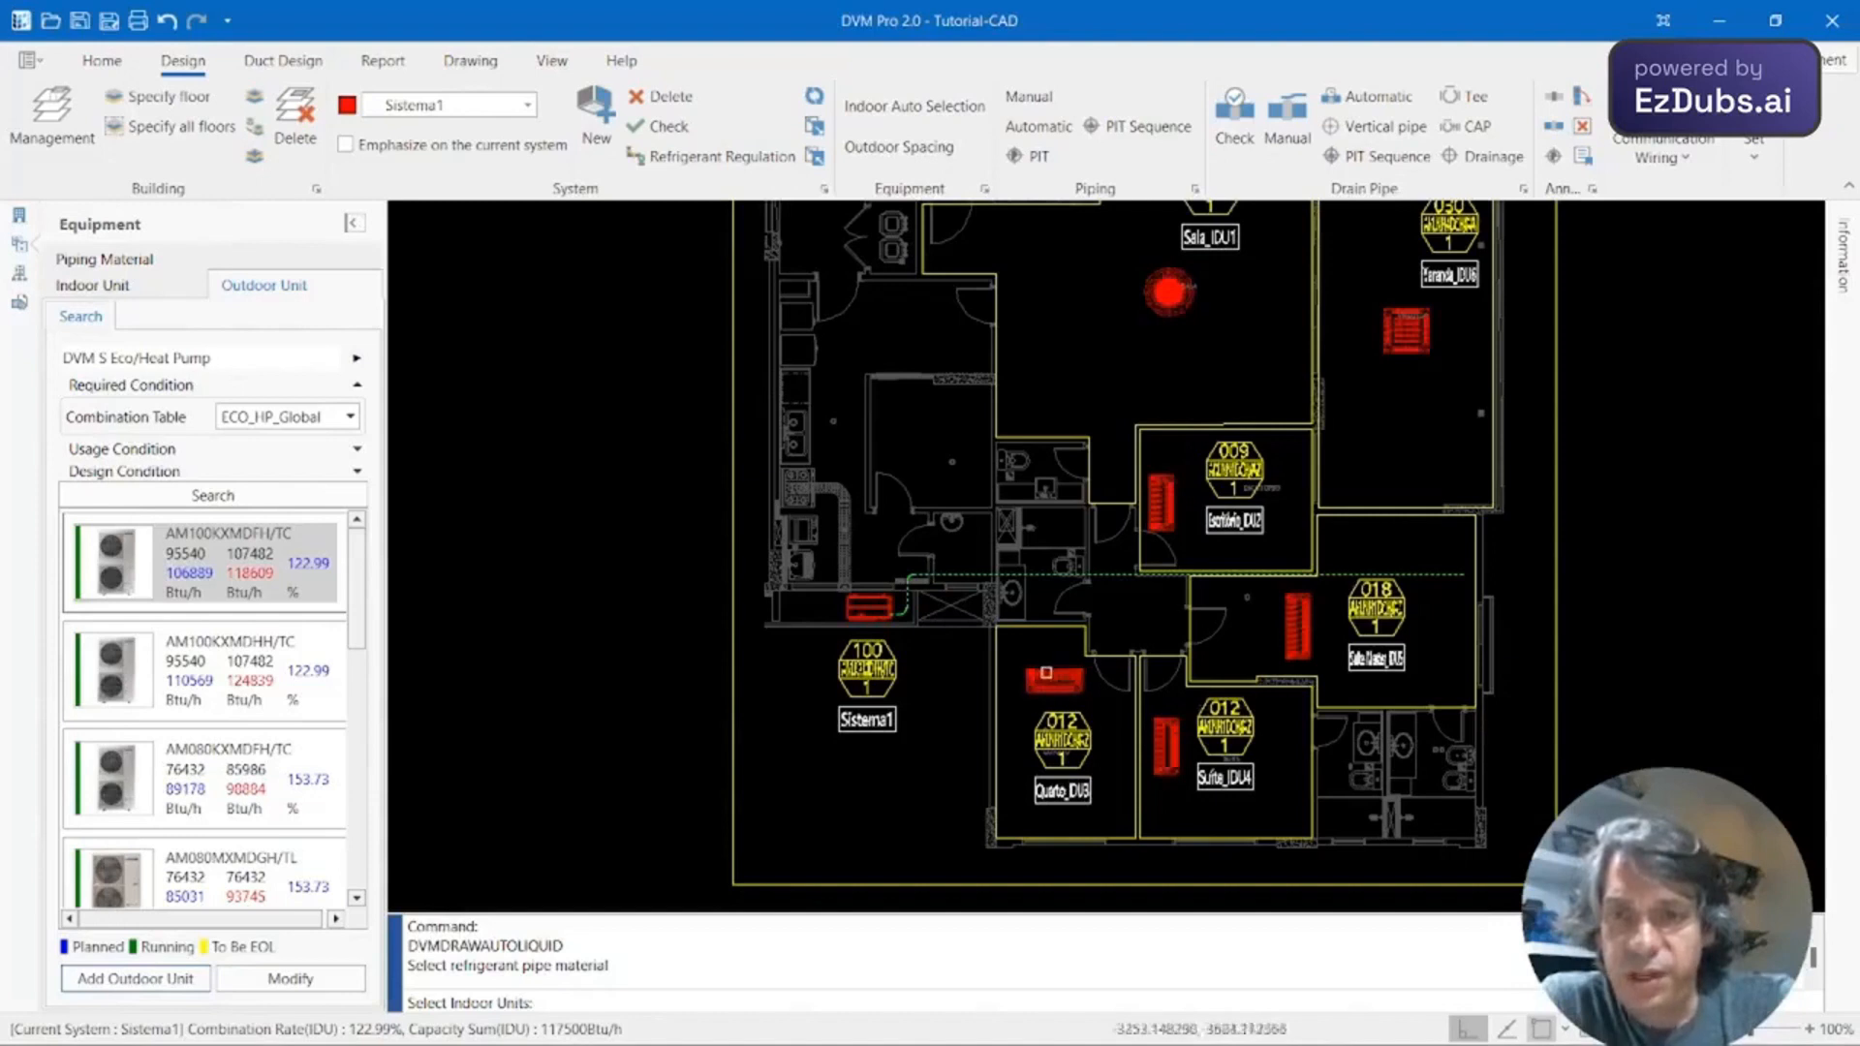
{"action": "left_click", "coordinate": [1048, 676]}
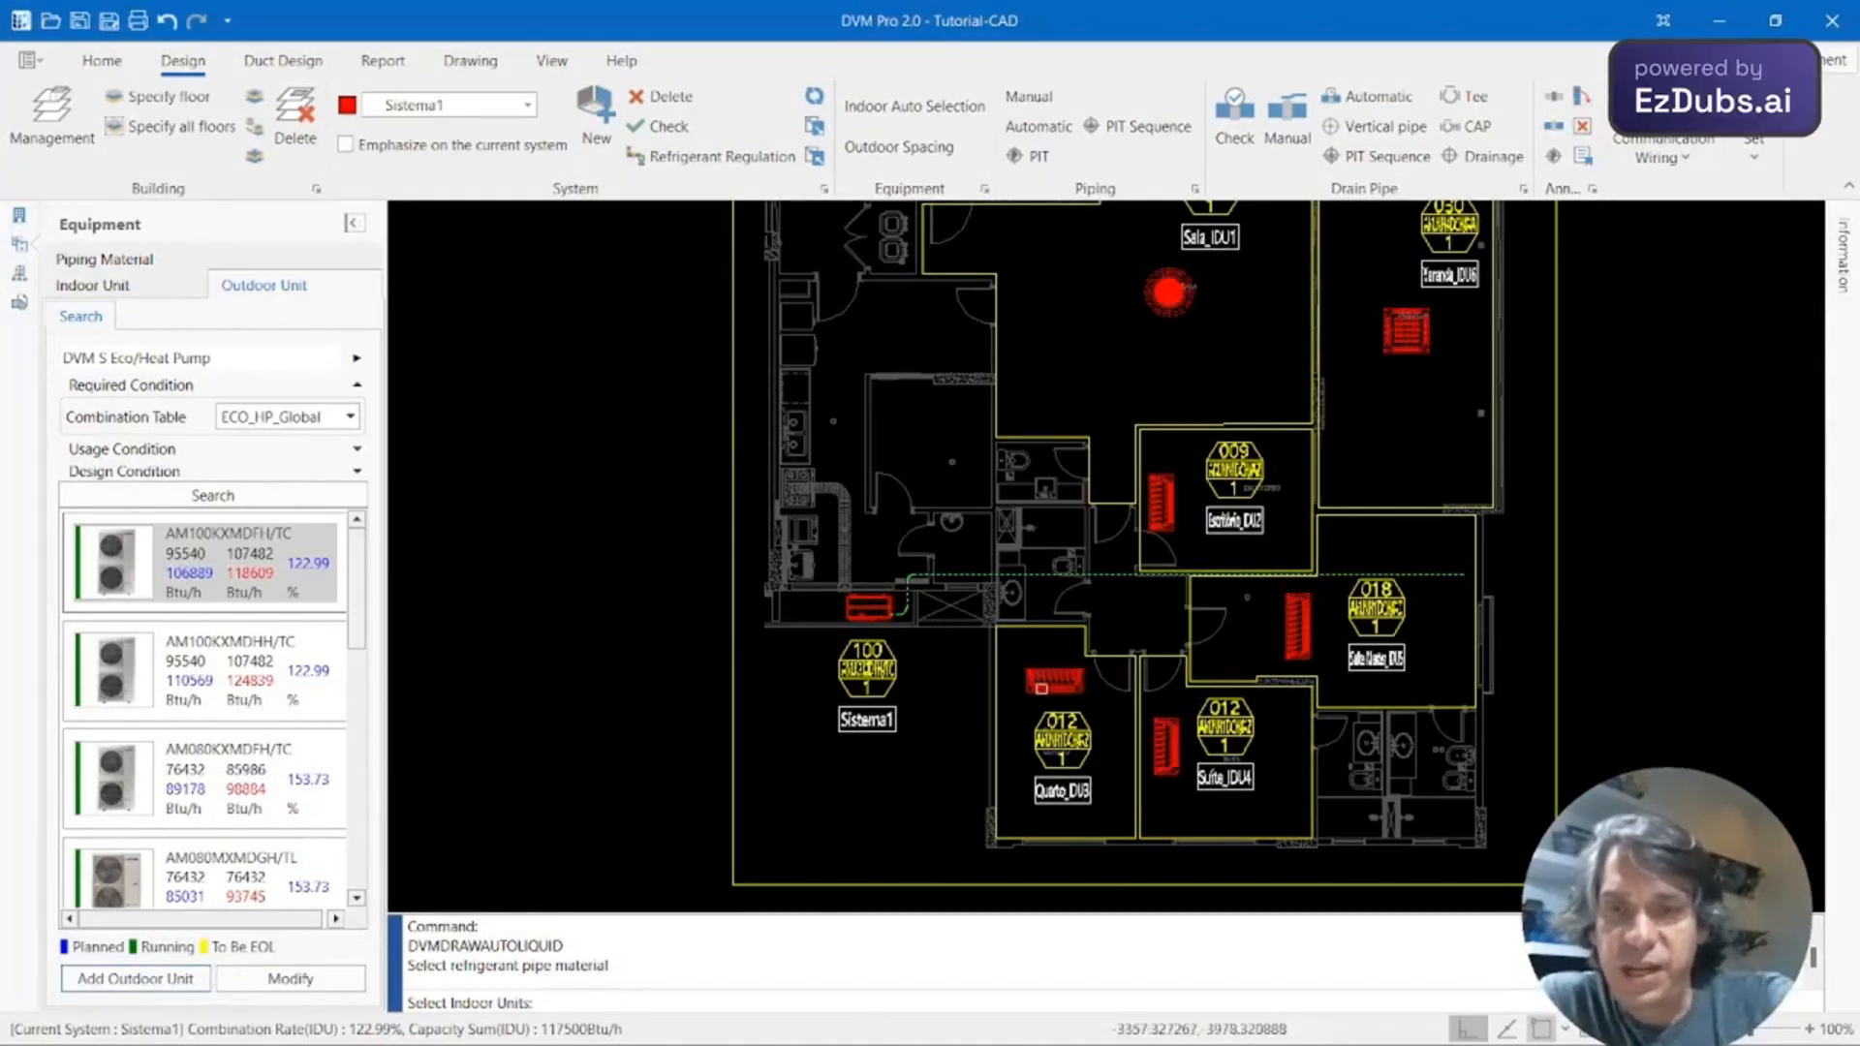
{"action": "key", "text": "Return"}
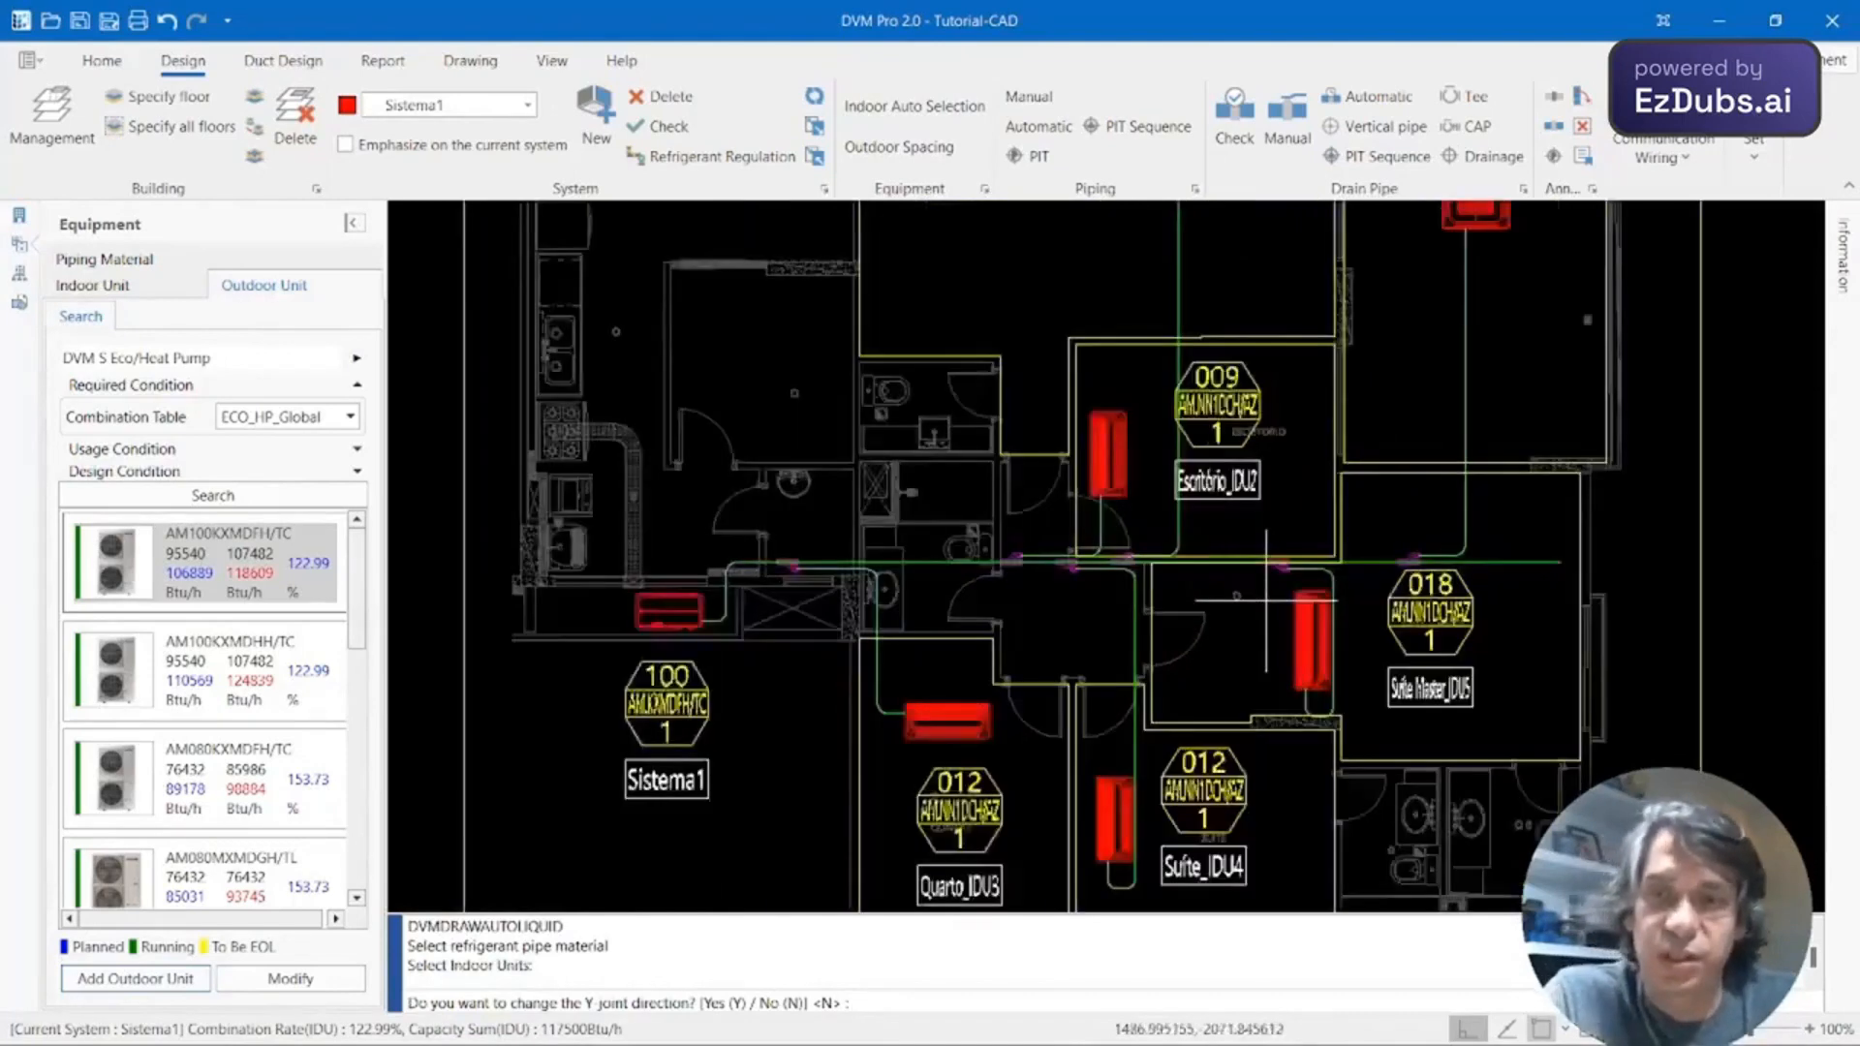
Answer Yes to reversing the Y-joint direction and keep the default No for connecting to the last indoor unit.
{"action": "scroll", "coordinate": [1265, 601], "scroll_direction": "up", "scroll_amount": 4}
{"action": "scroll", "coordinate": [1265, 601], "scroll_direction": "down", "scroll_amount": 4}
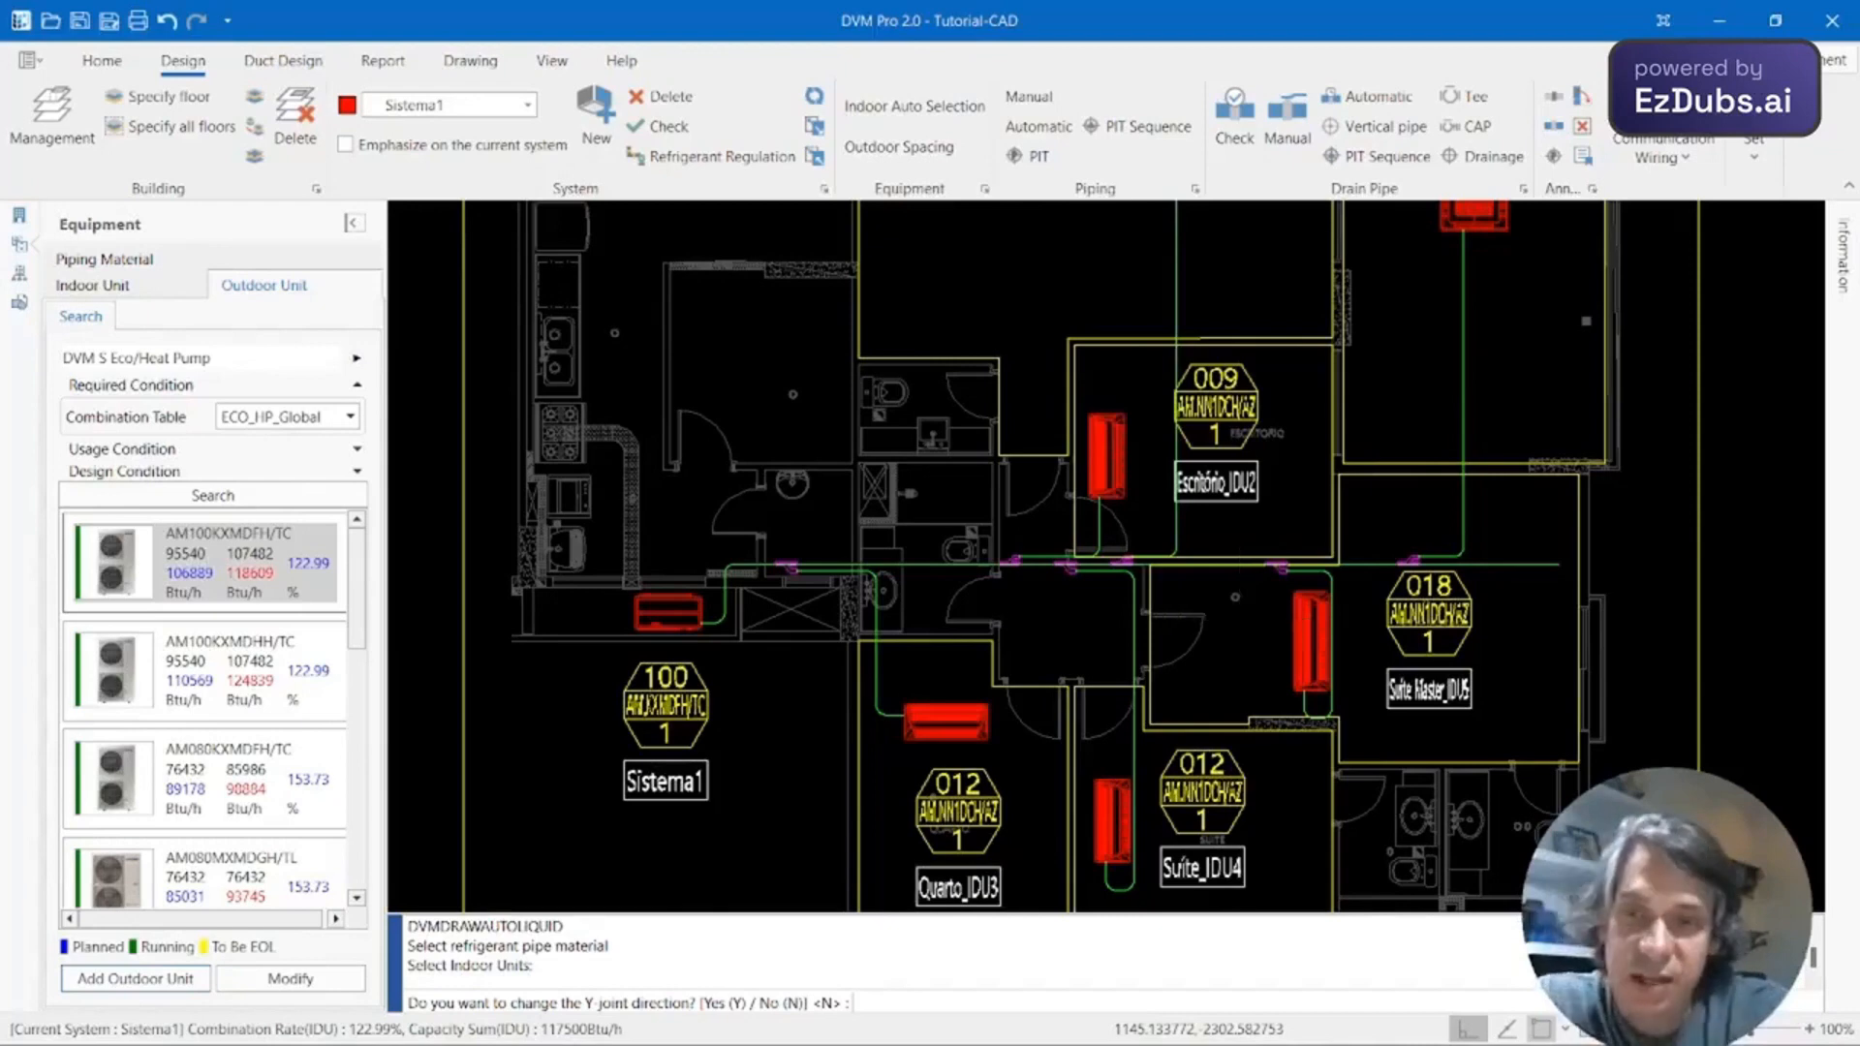
{"action": "scroll", "coordinate": [1241, 618], "scroll_direction": "up", "scroll_amount": 3}
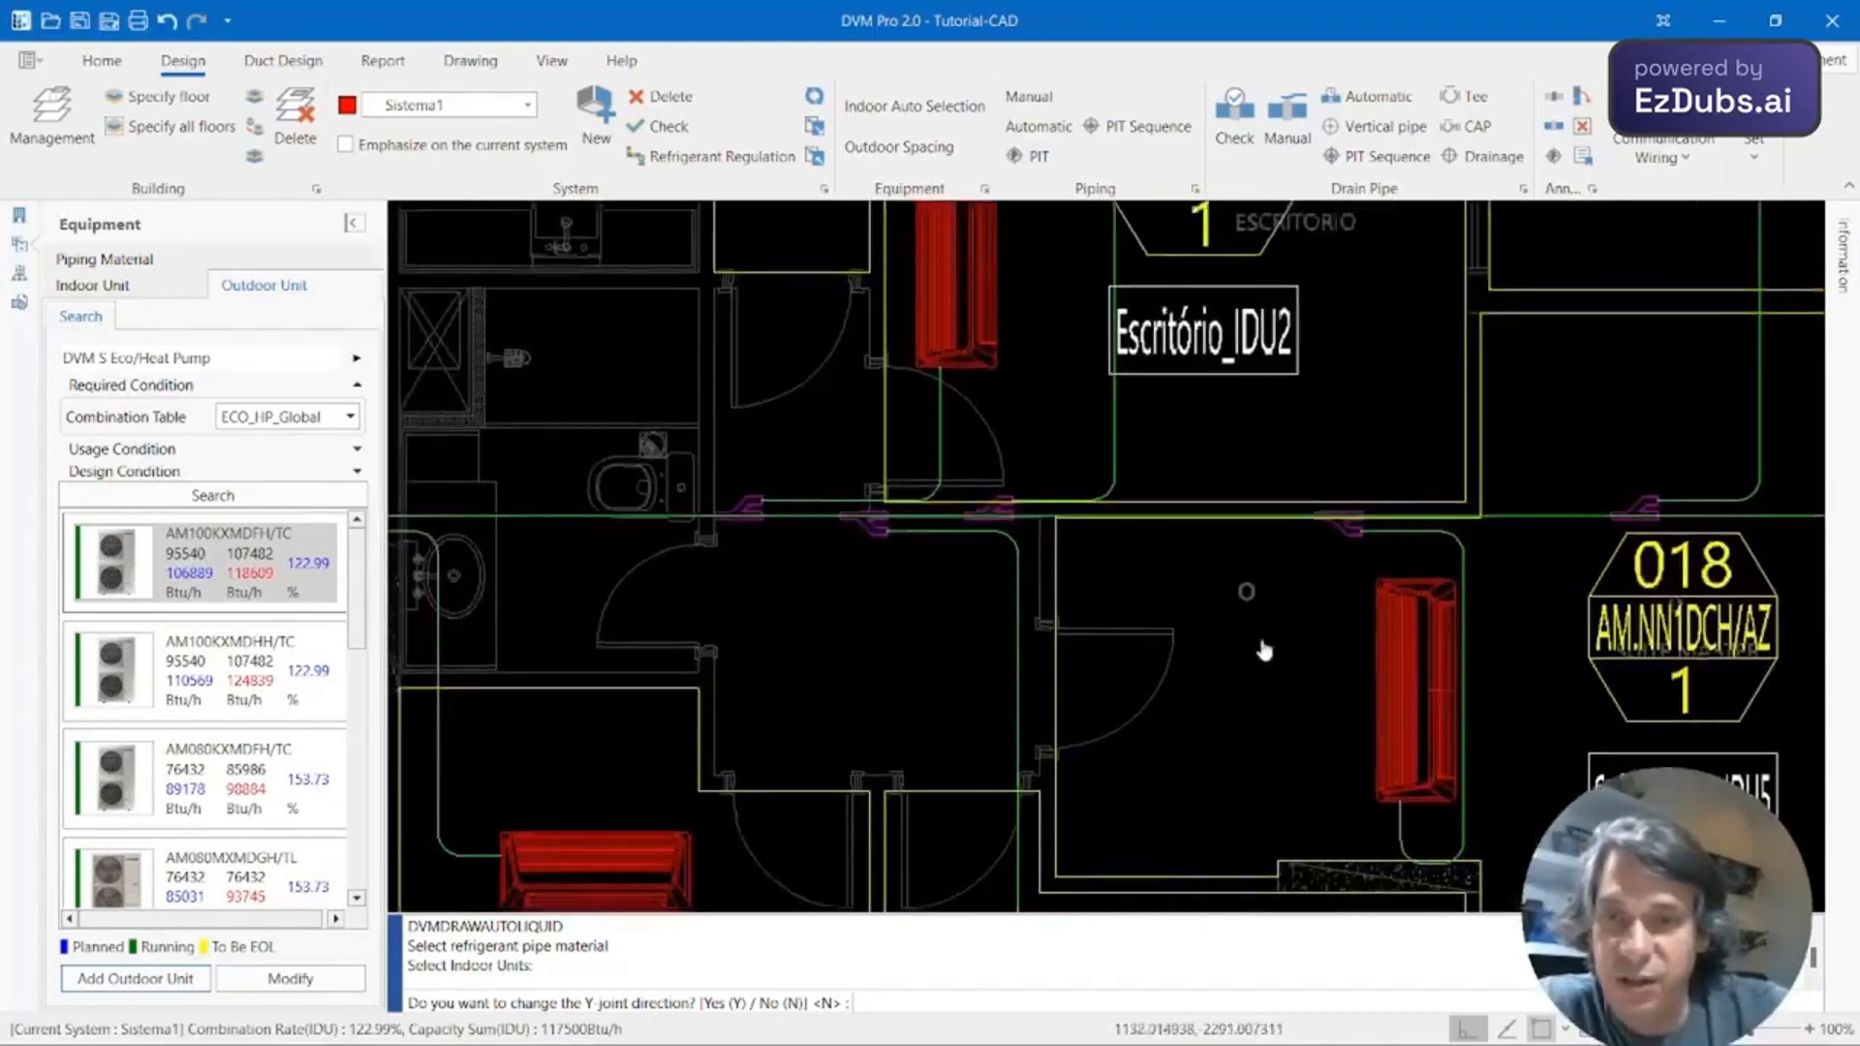
{"action": "middle_click_drag", "start_coordinate": [1259, 589], "coordinate": [1317, 640]}
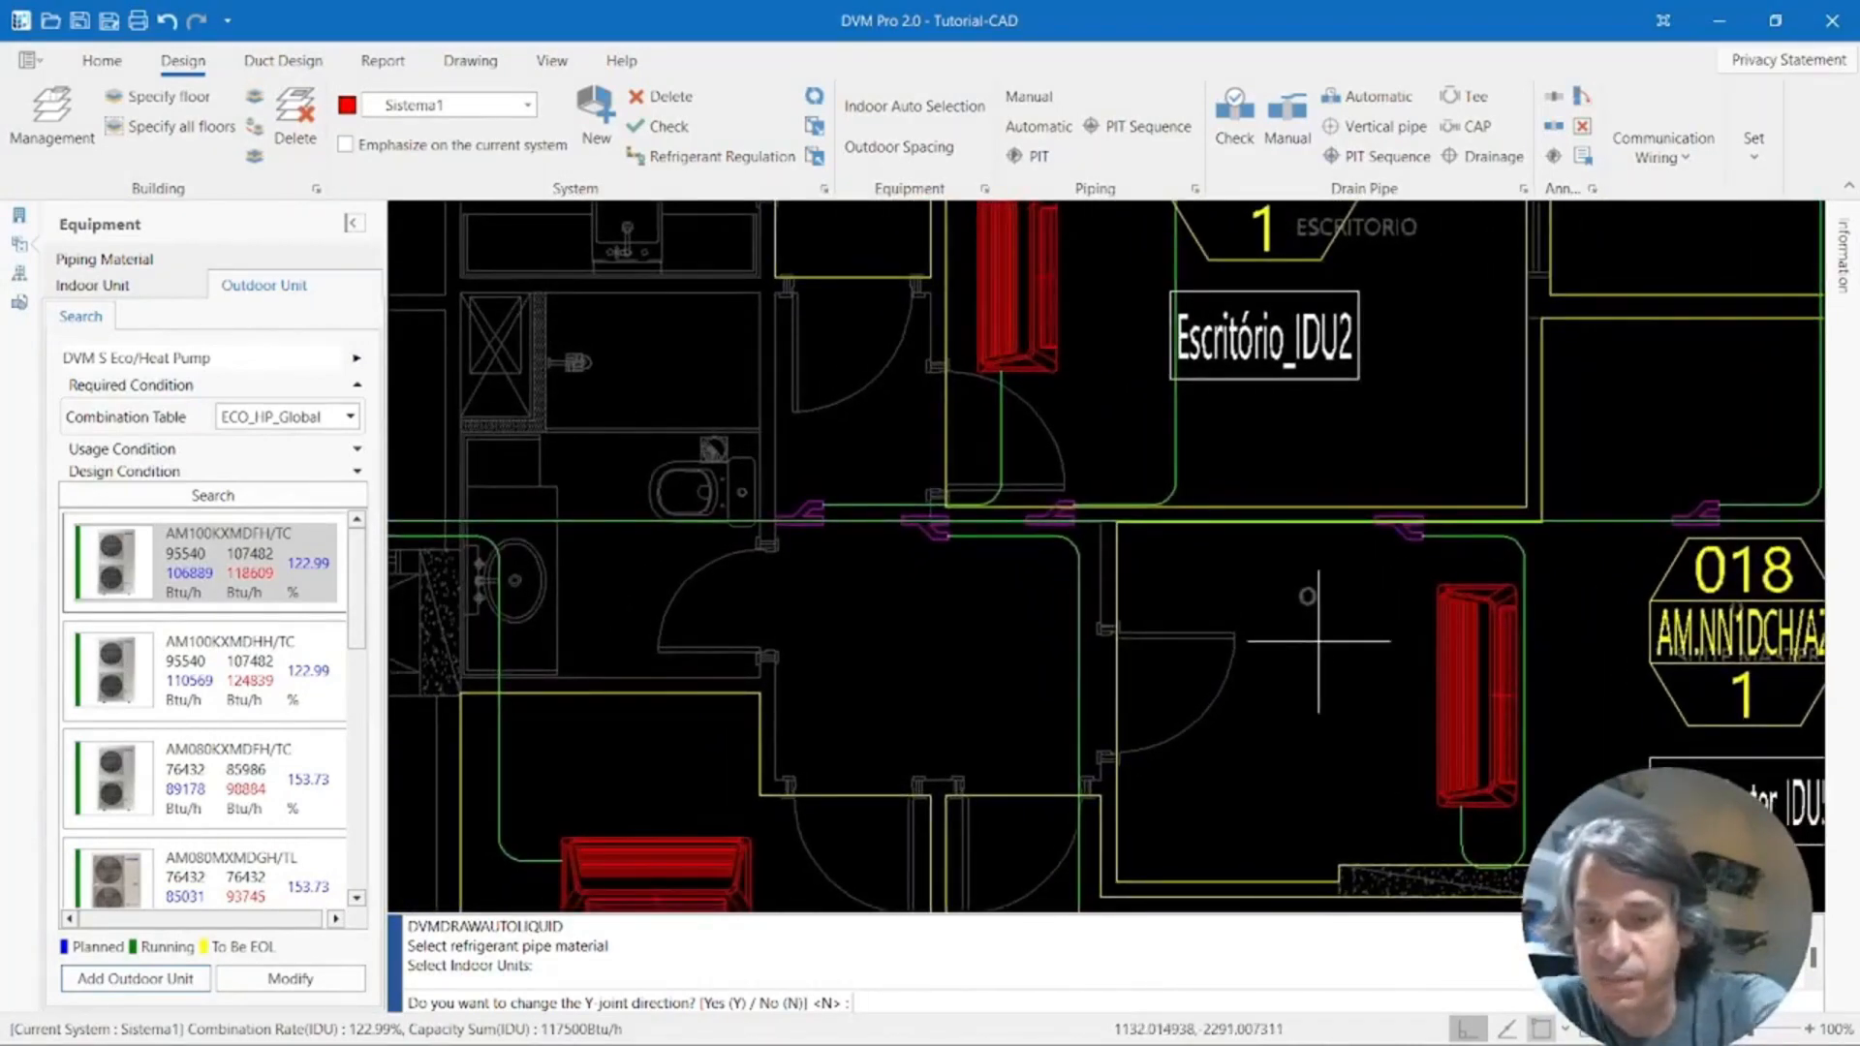
{"action": "key", "text": "Return"}
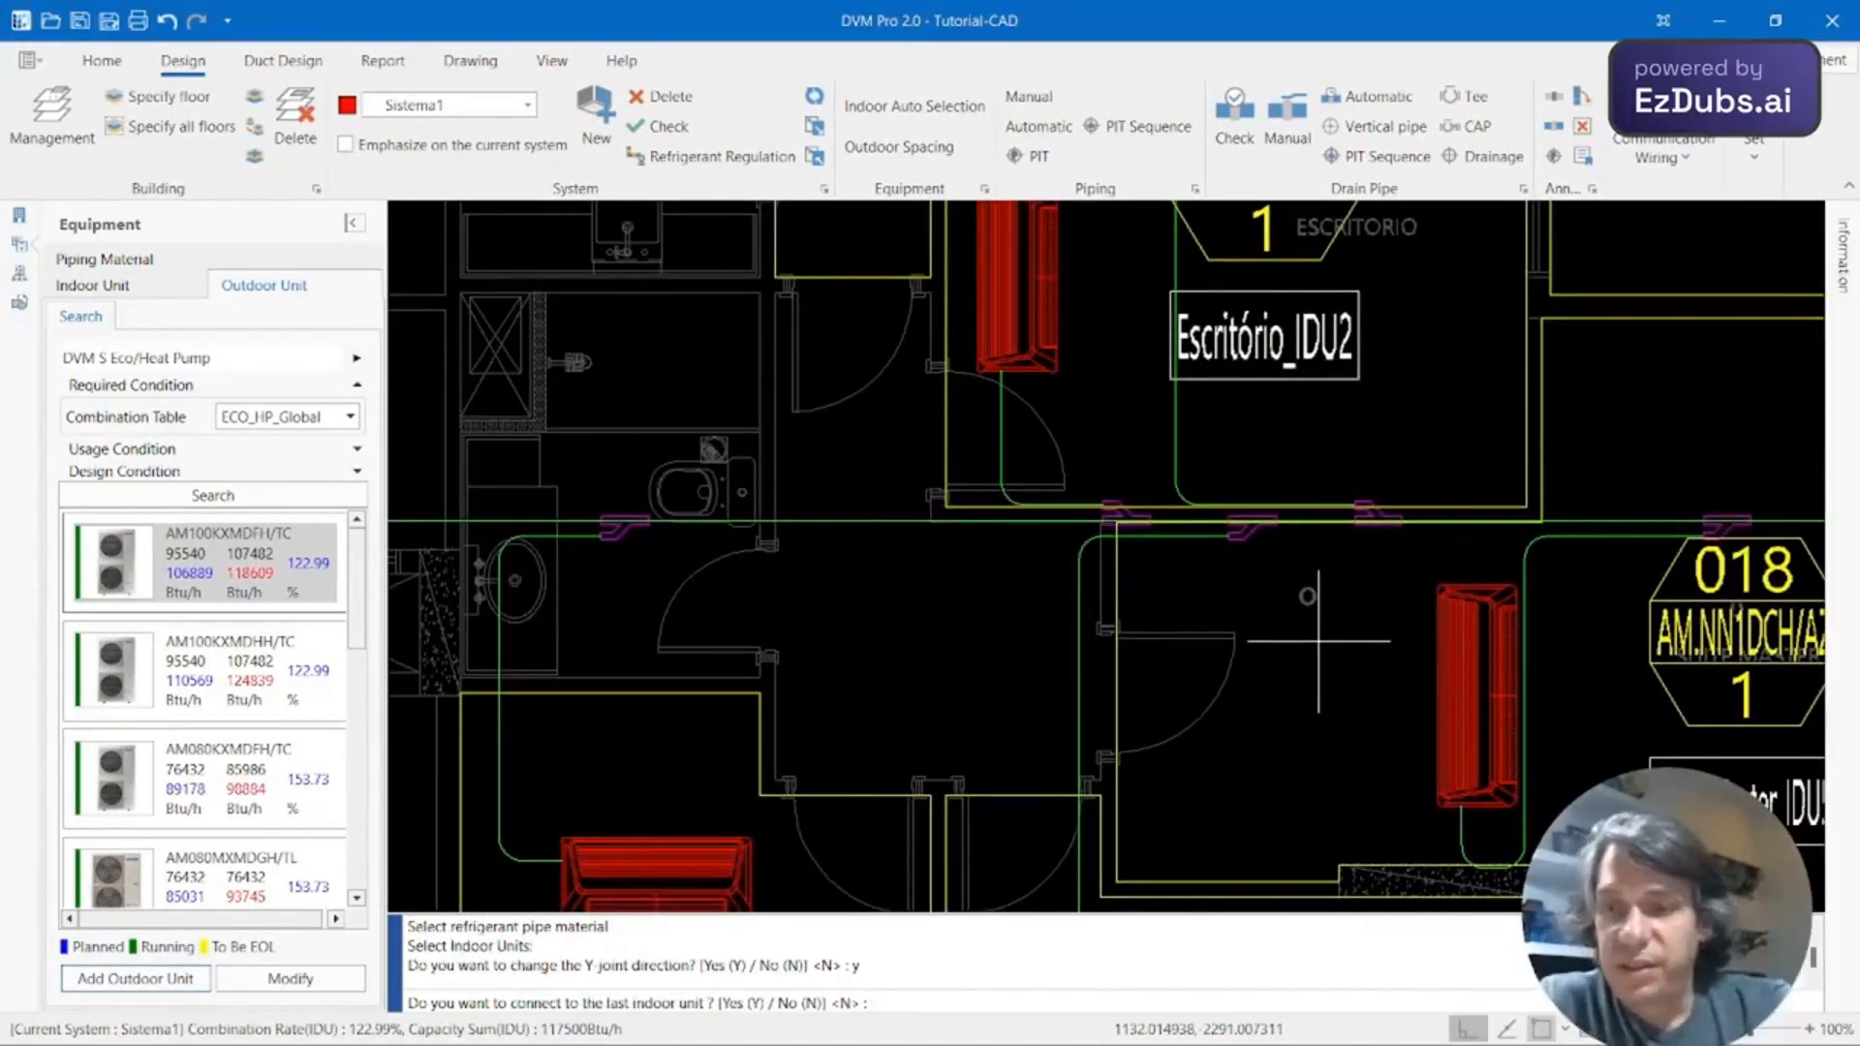
{"action": "key", "text": "Return"}
{"action": "scroll", "coordinate": [1381, 560], "scroll_direction": "down", "scroll_amount": 2}
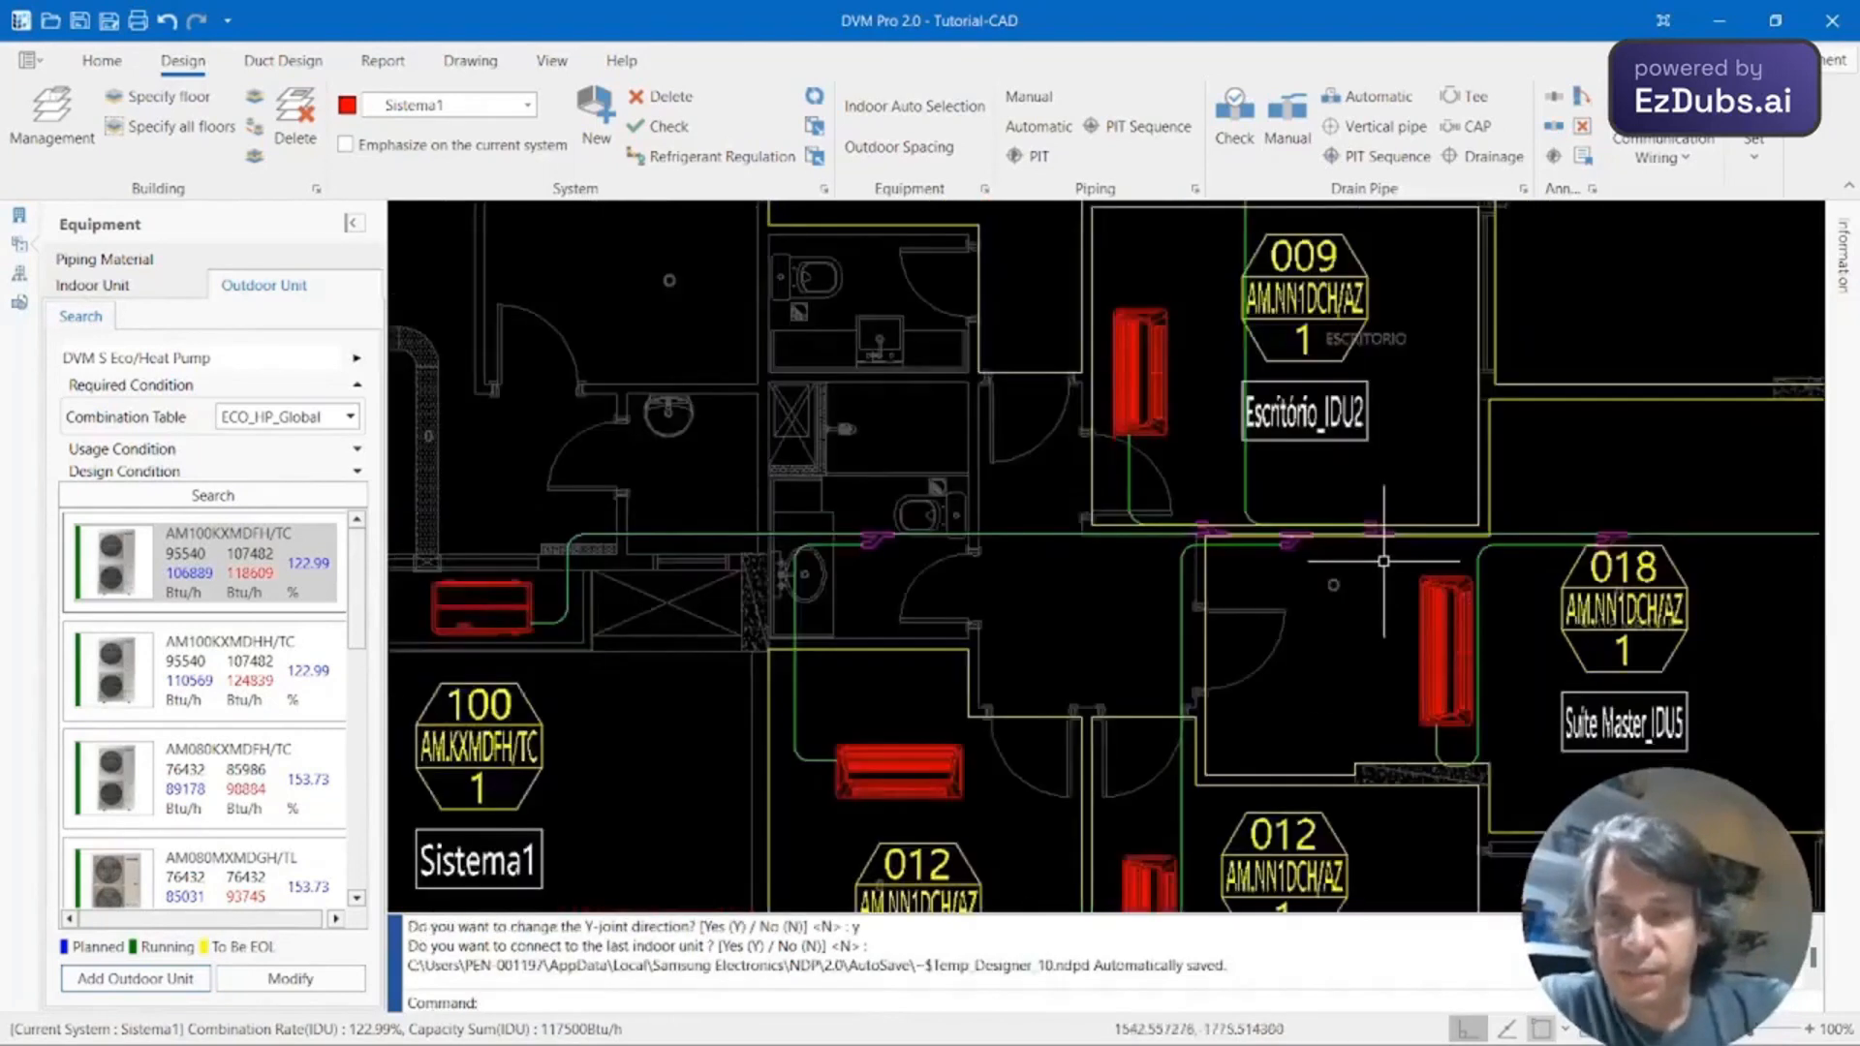
Undo the automatic branch piping so that only the manually drawn main pipe run is left.
{"action": "left_click", "coordinate": [169, 21]}
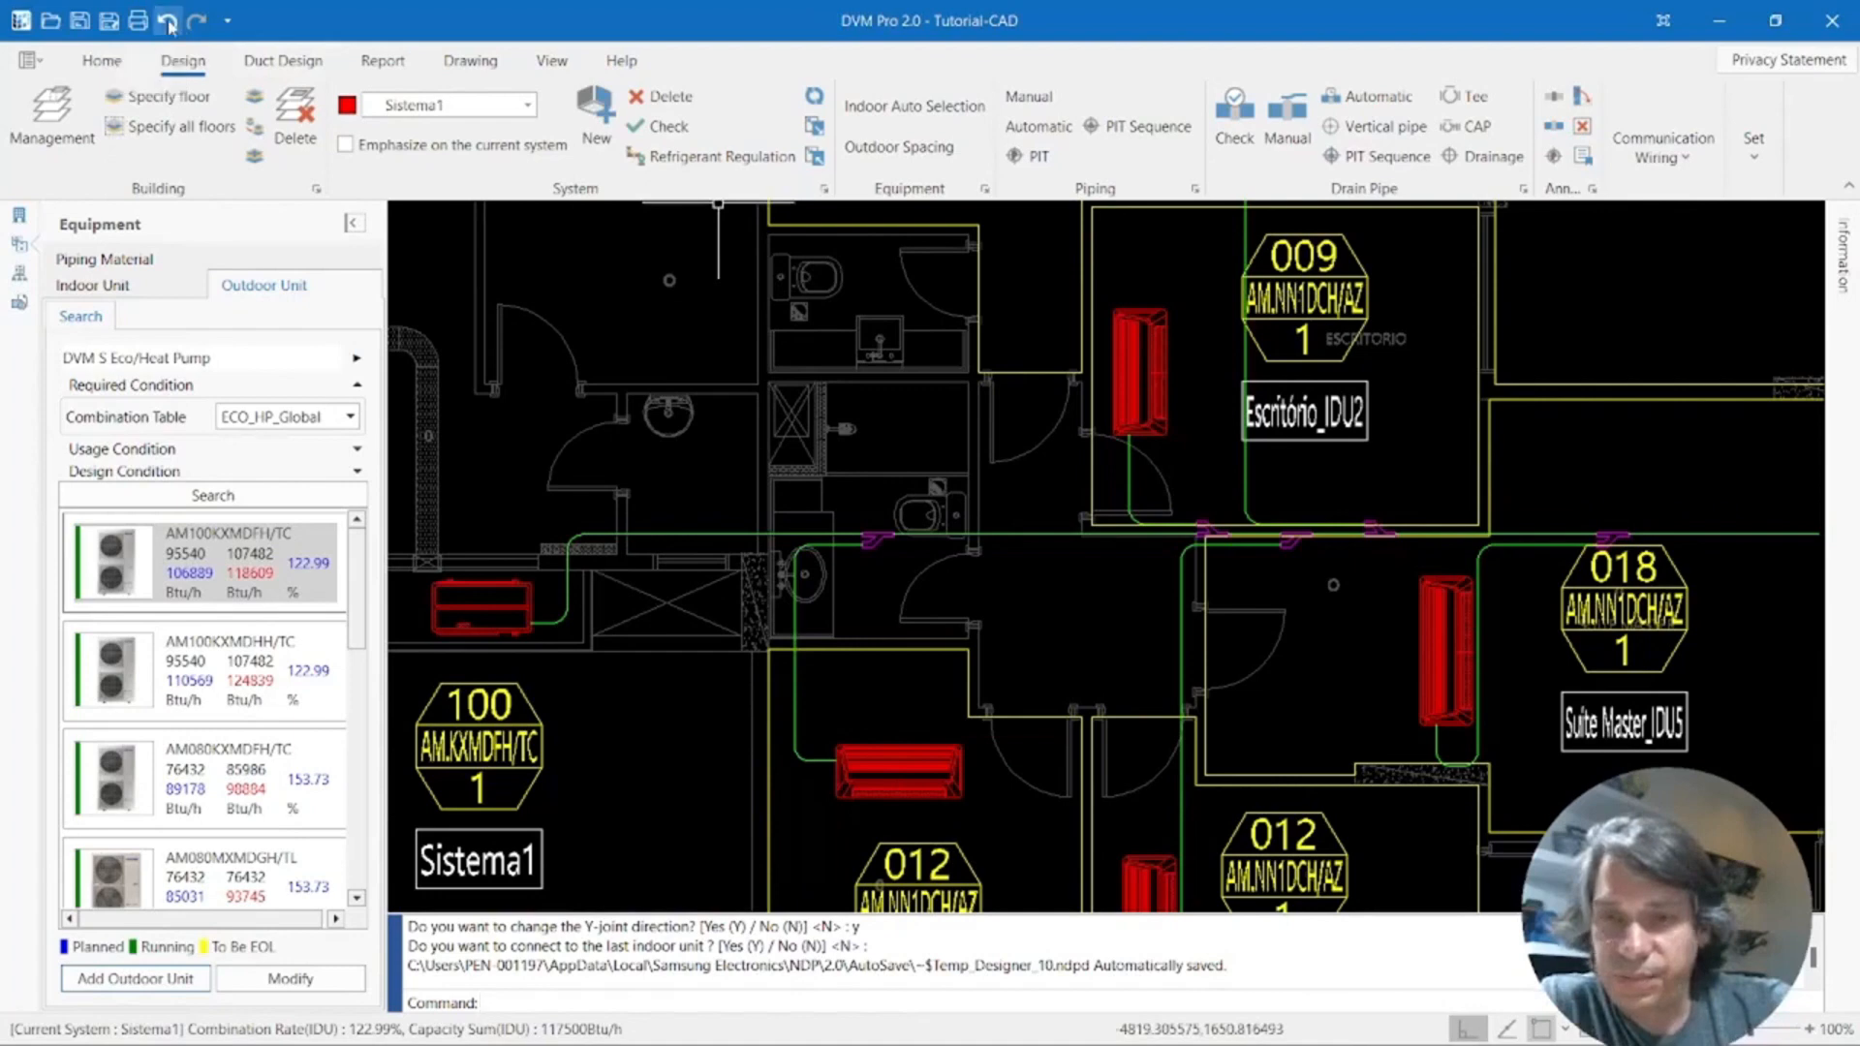
{"action": "scroll", "coordinate": [1017, 639], "scroll_direction": "down", "scroll_amount": 3}
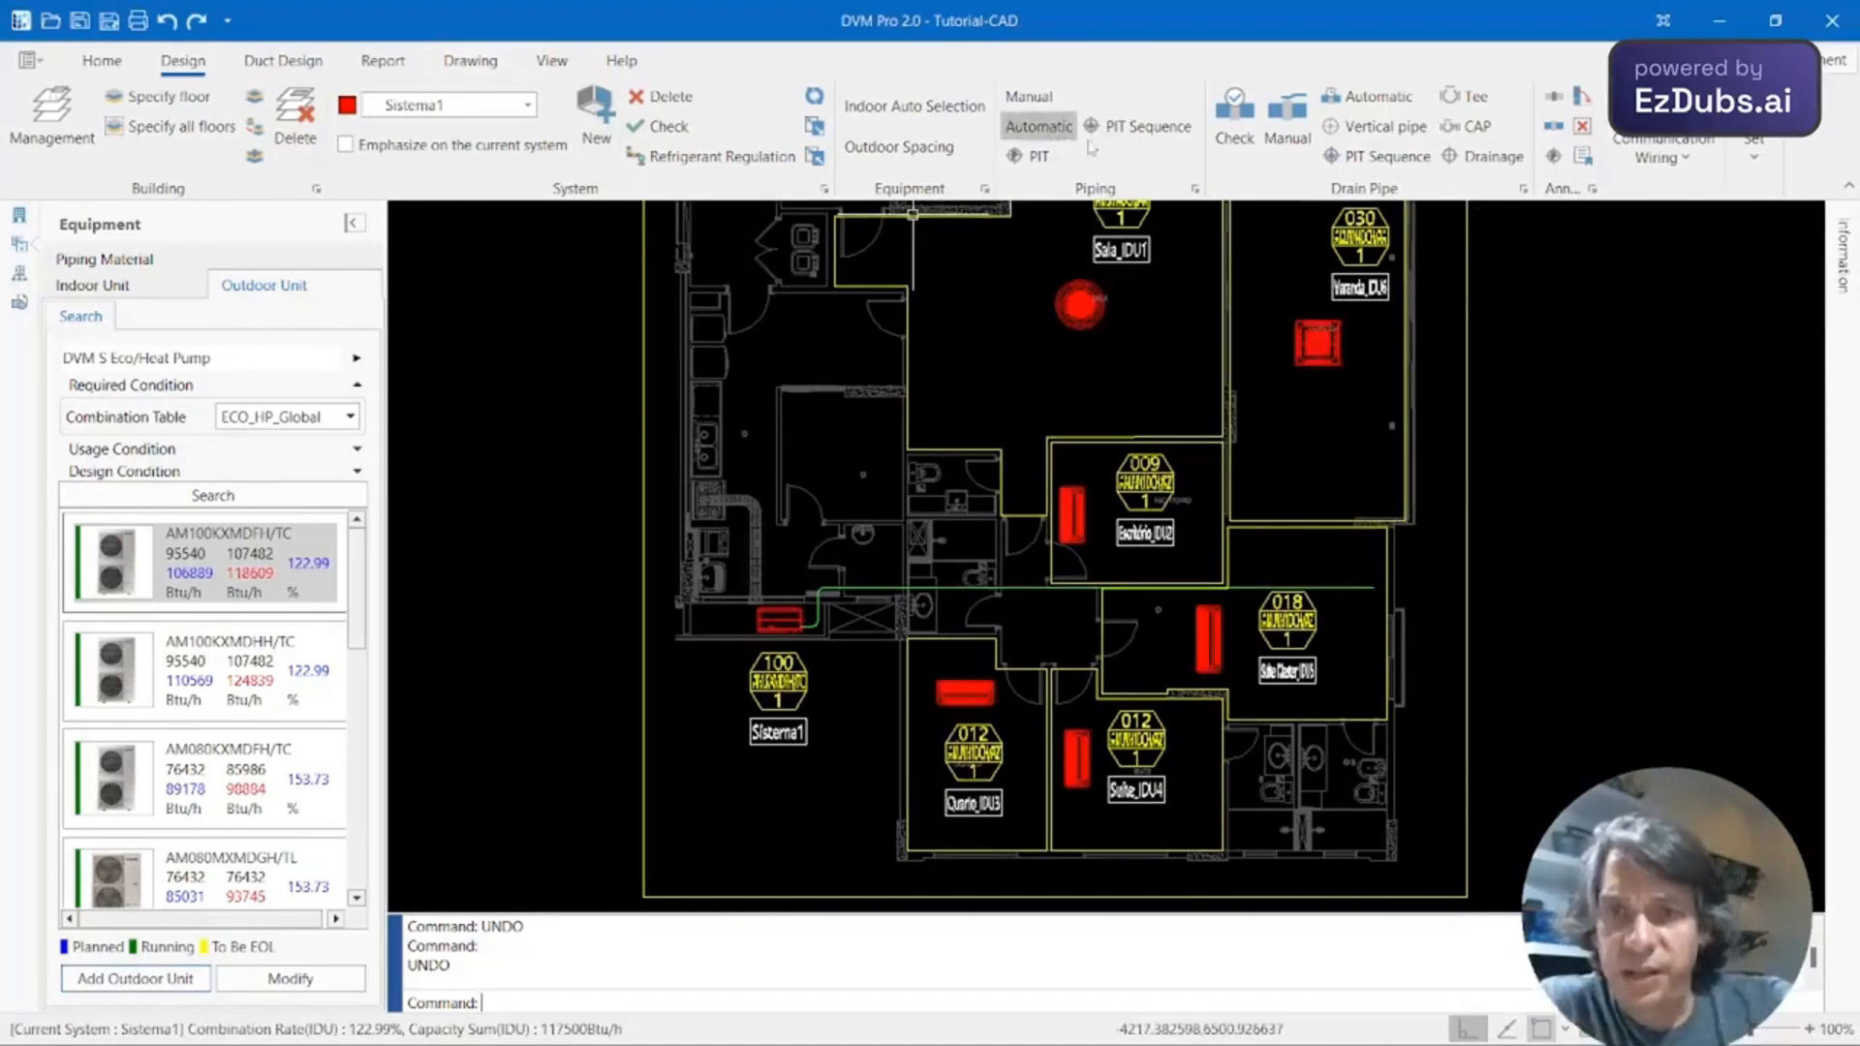
Run automatic refrigerant piping again from the main pipe run to all six indoor units.
{"action": "left_click", "coordinate": [1035, 127]}
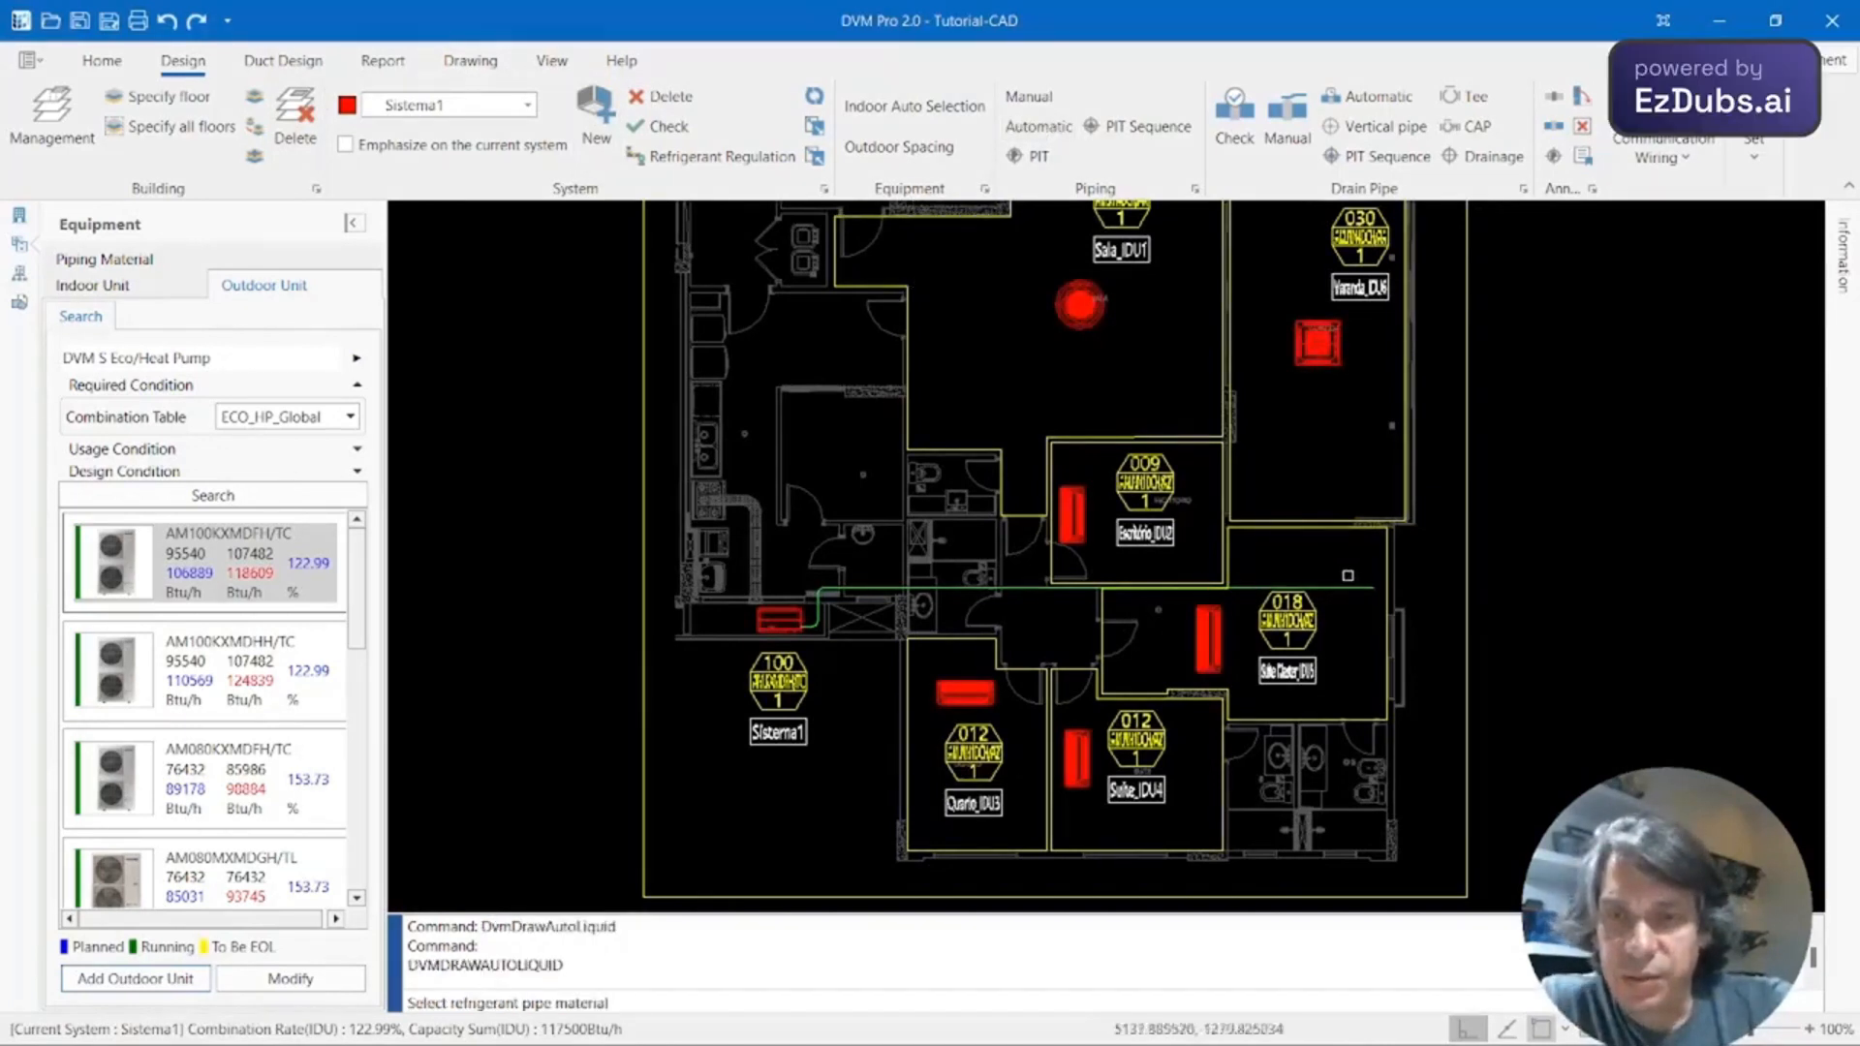
{"action": "key", "text": "Return"}
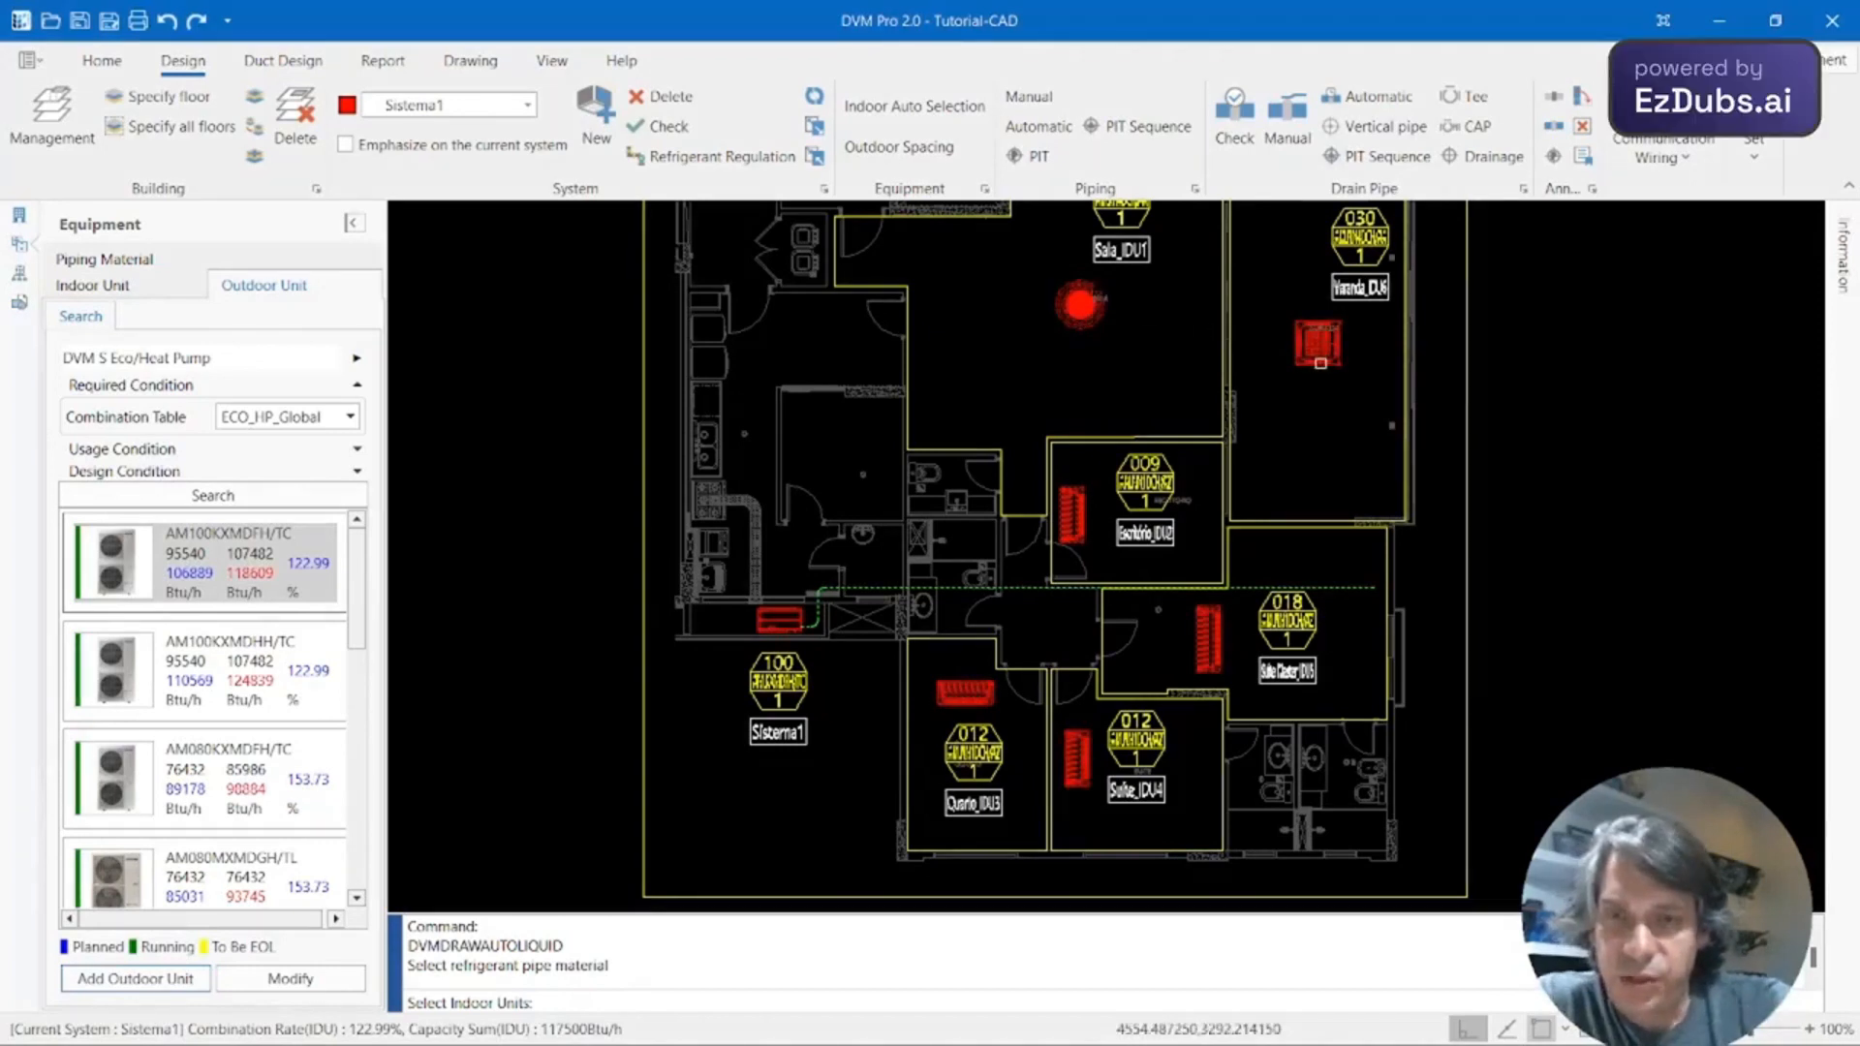
{"action": "key", "text": "Return"}
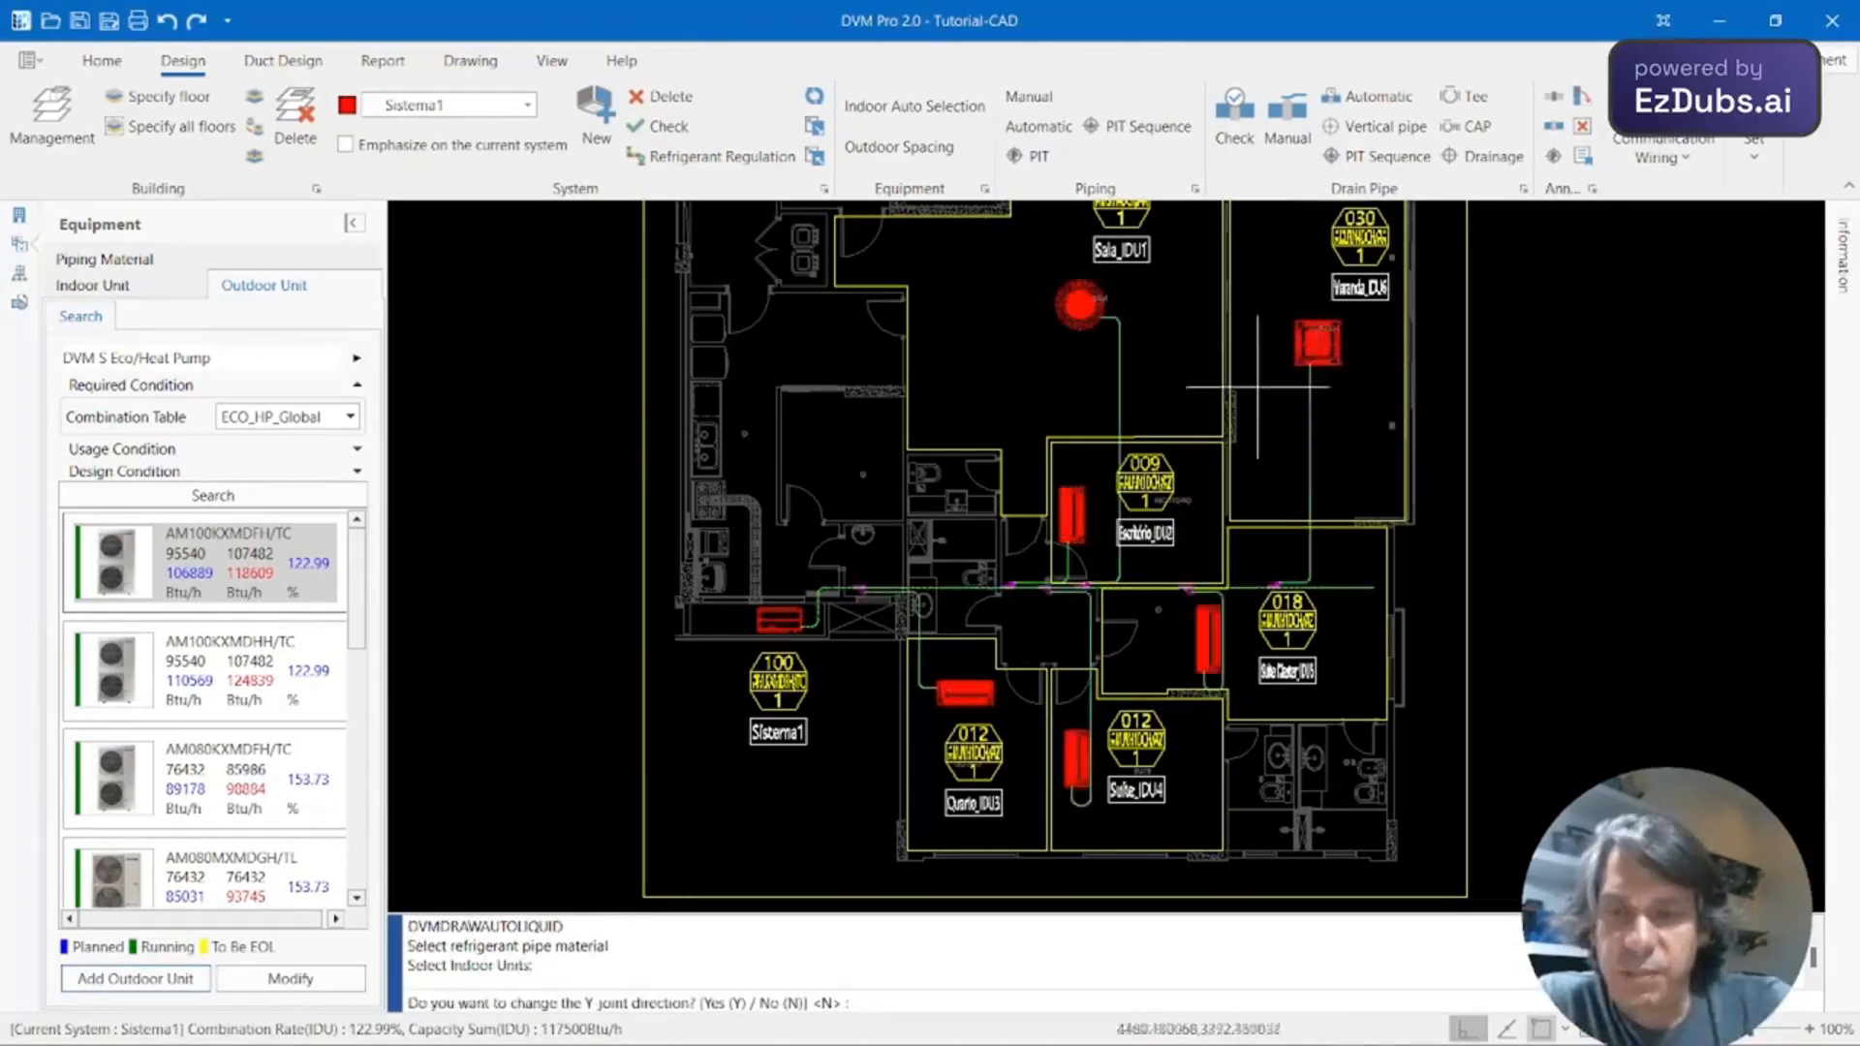
Answer No to changing the Y-joint direction and Yes to connecting the main pipe to the last indoor unit.
{"action": "scroll", "coordinate": [1294, 704], "scroll_direction": "up", "scroll_amount": 3}
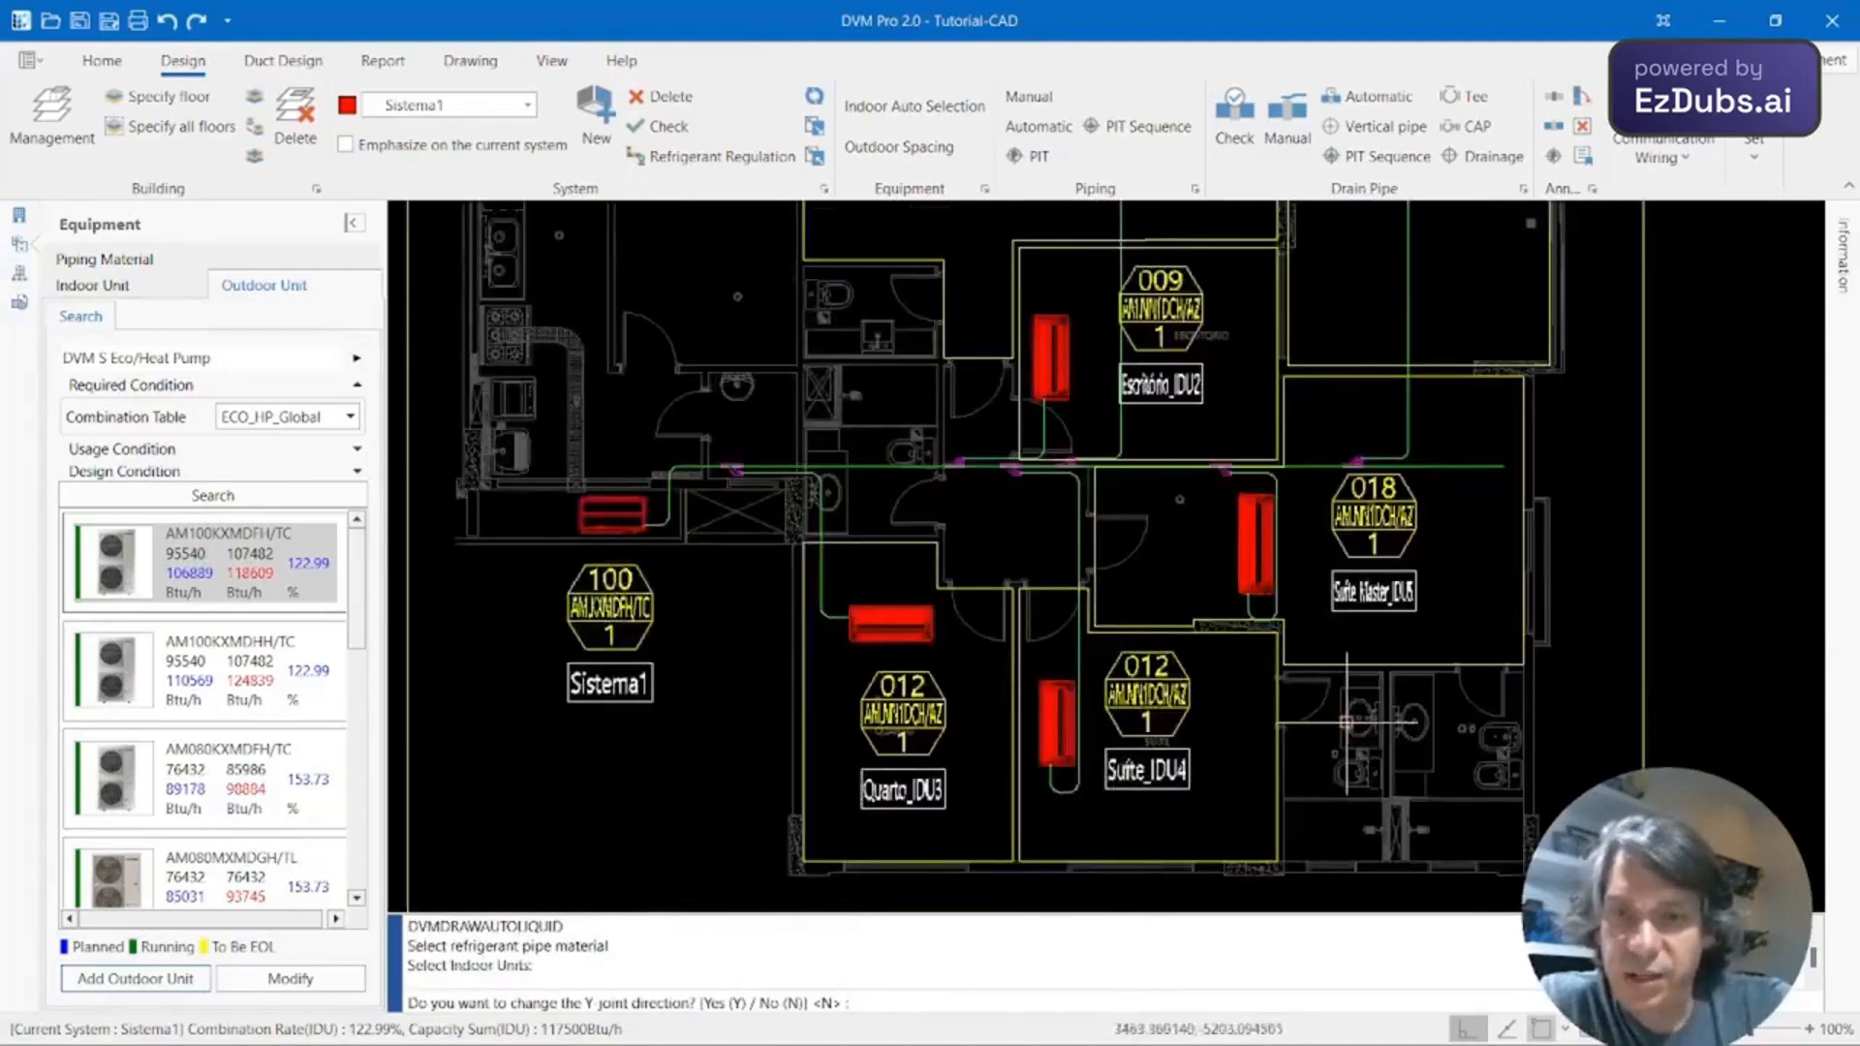
{"action": "middle_click_drag", "start_coordinate": [1395, 618], "coordinate": [1381, 630]}
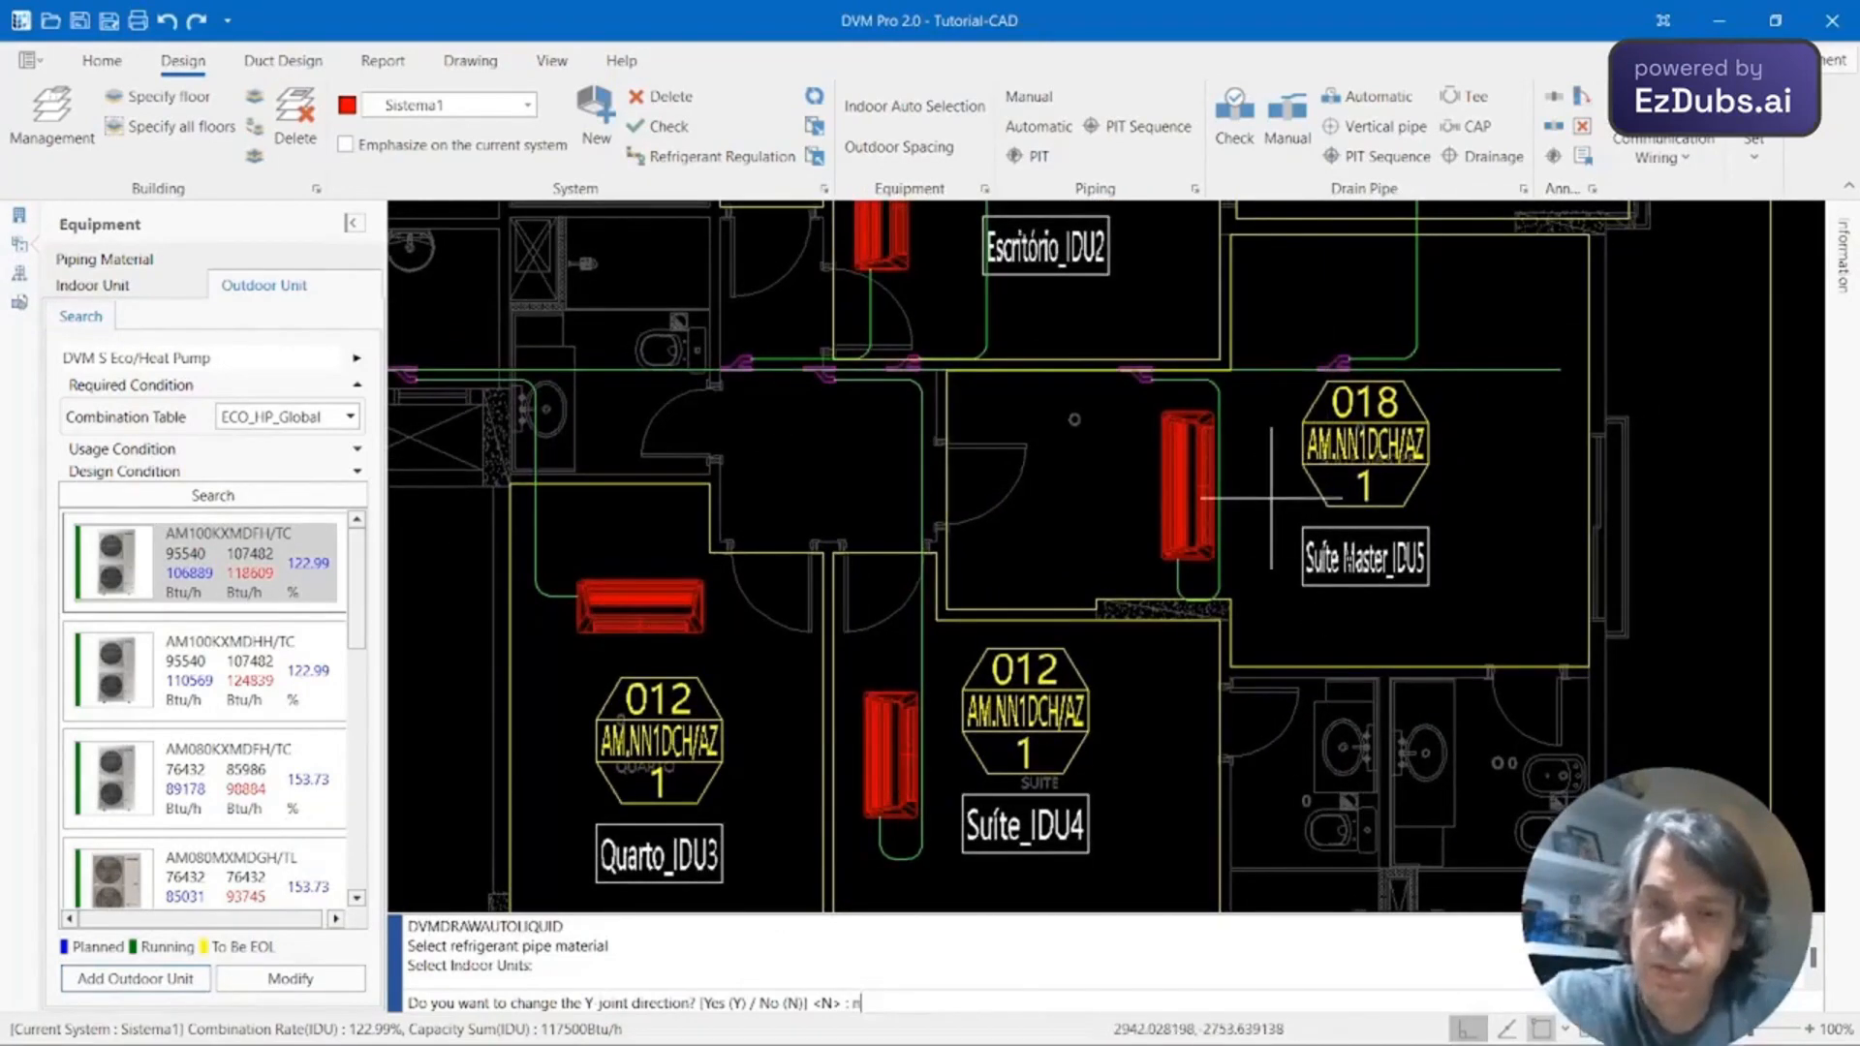
{"action": "key", "text": "Return"}
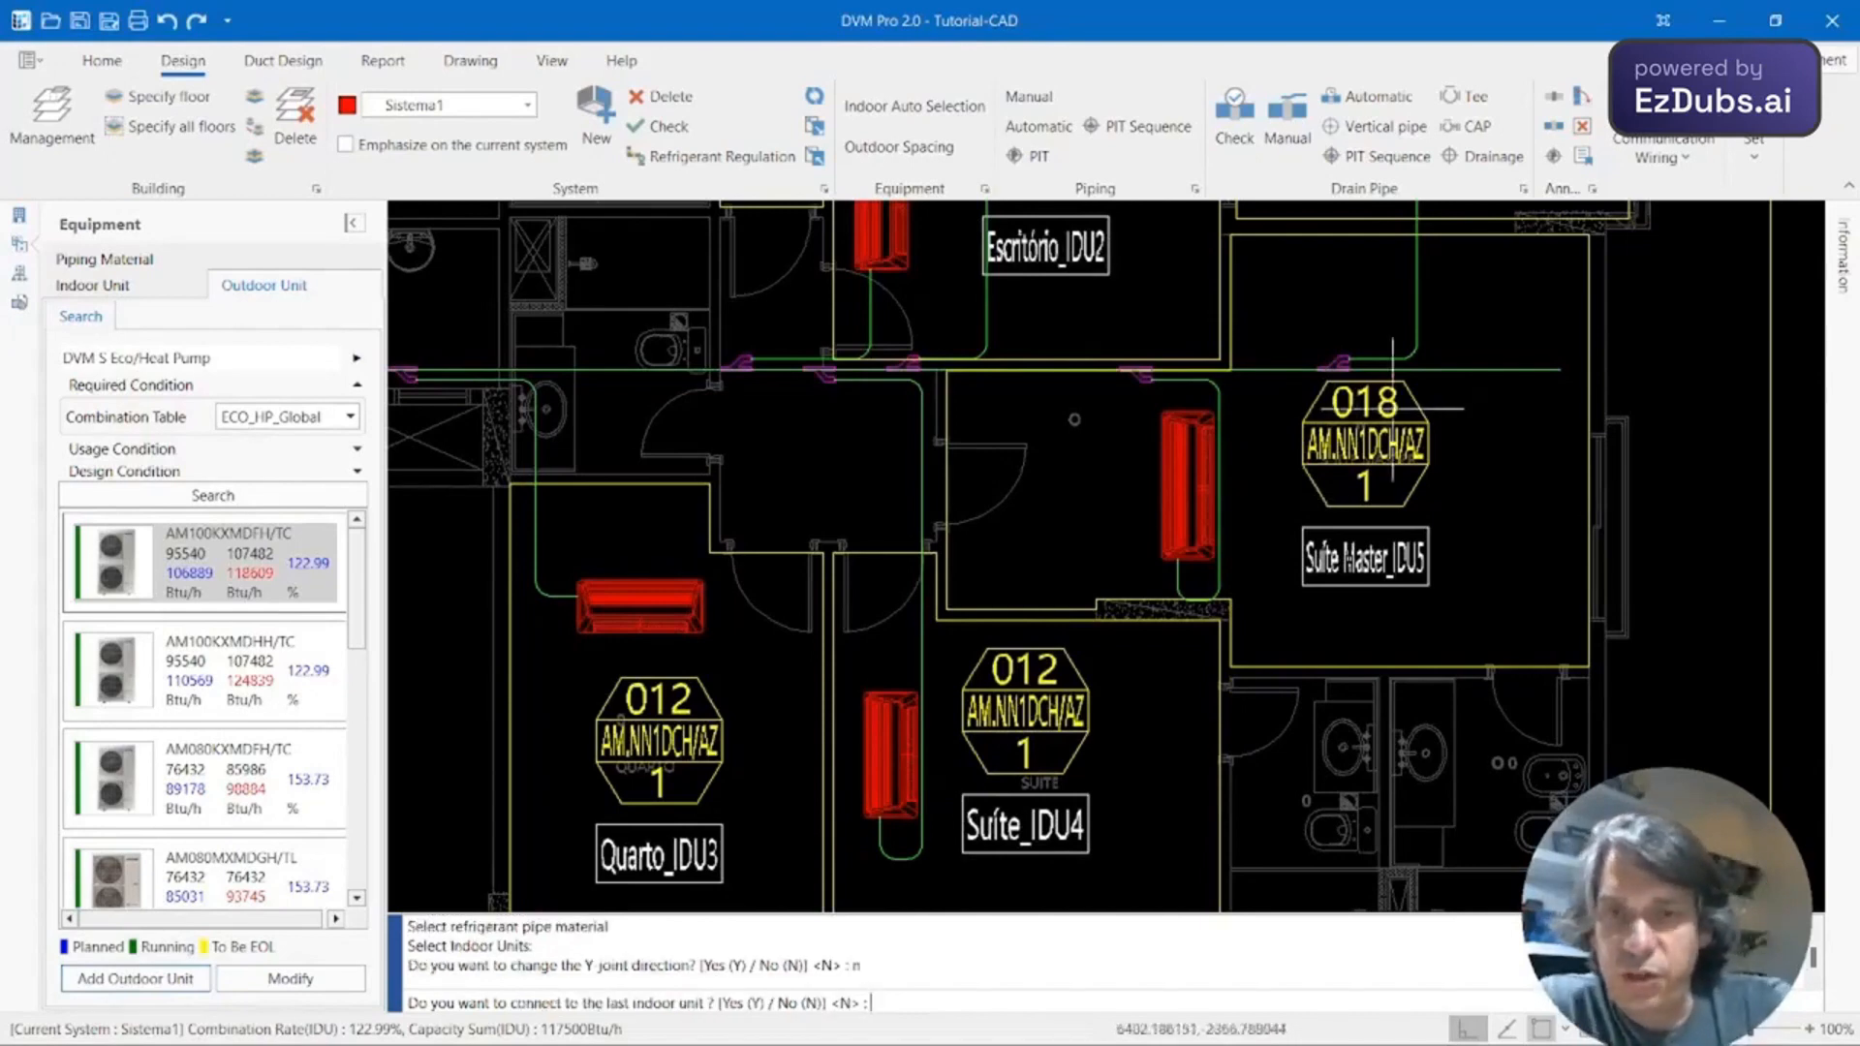
{"action": "middle_click_drag", "start_coordinate": [1400, 412], "coordinate": [1215, 592]}
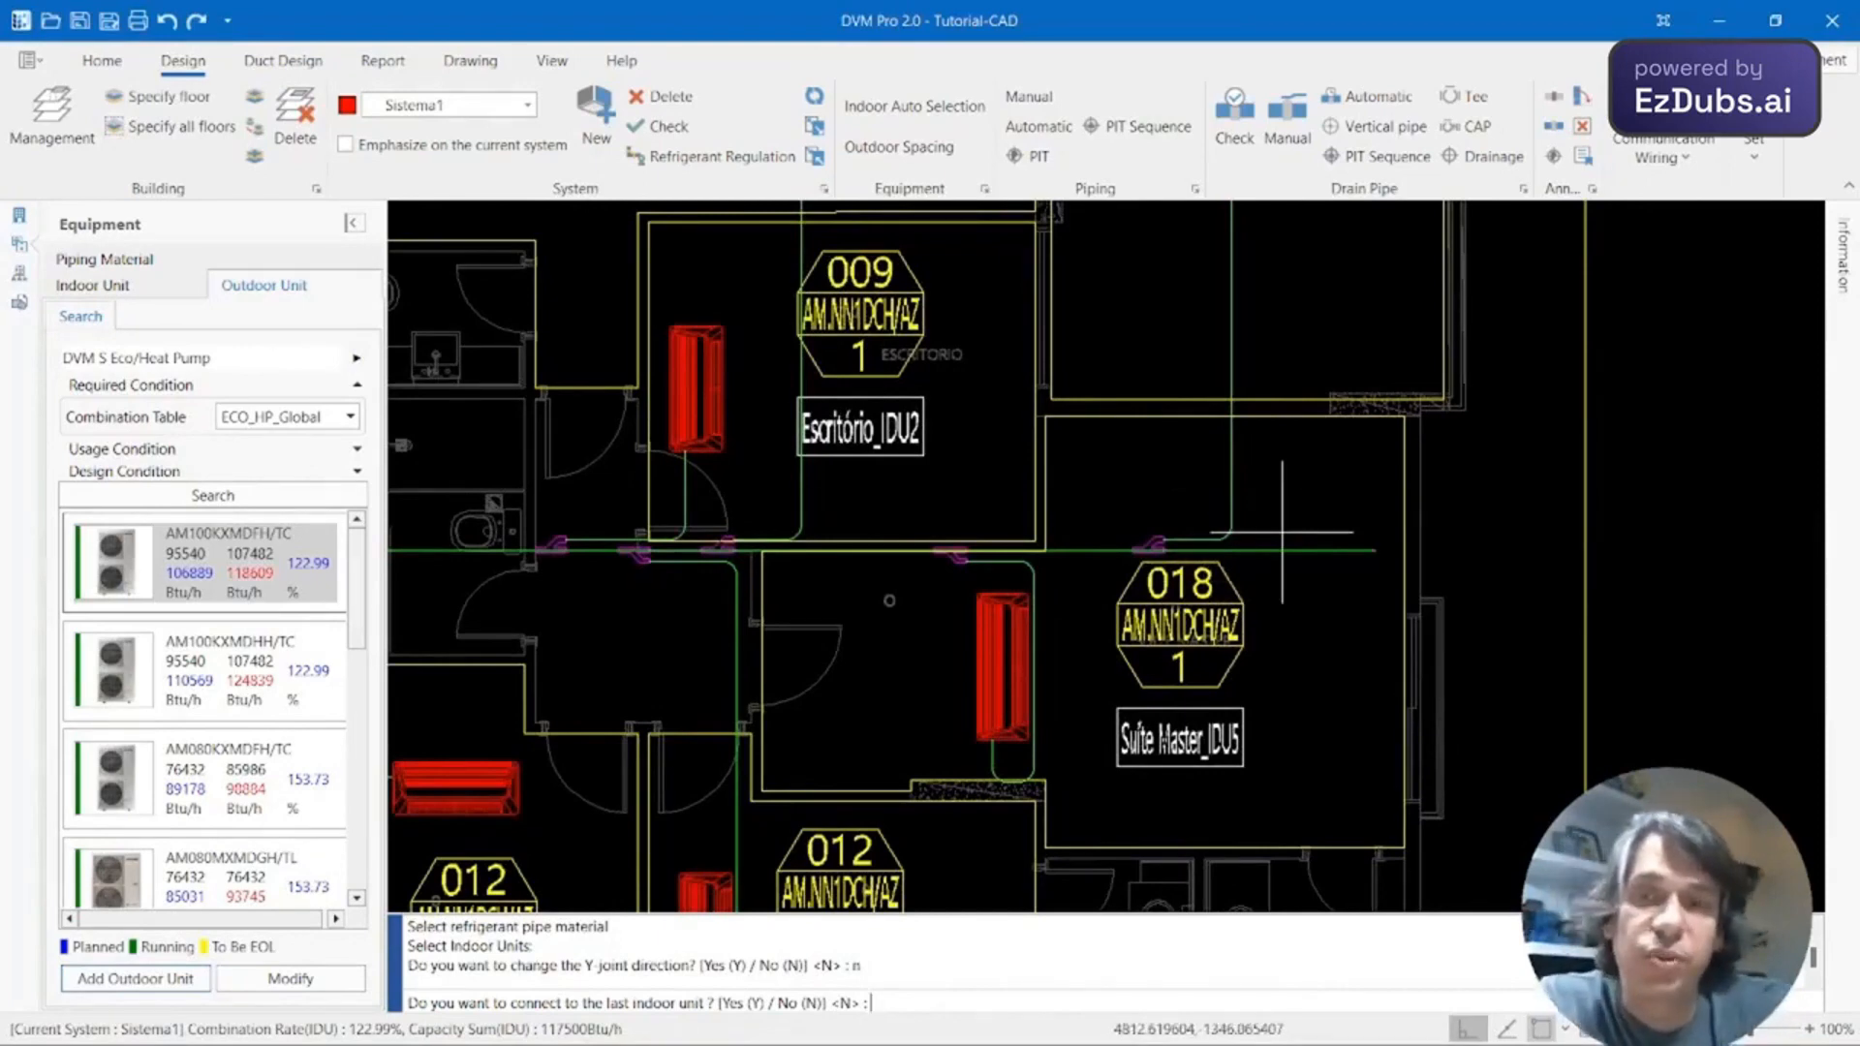
{"action": "scroll", "coordinate": [1299, 444], "scroll_direction": "down", "scroll_amount": 5}
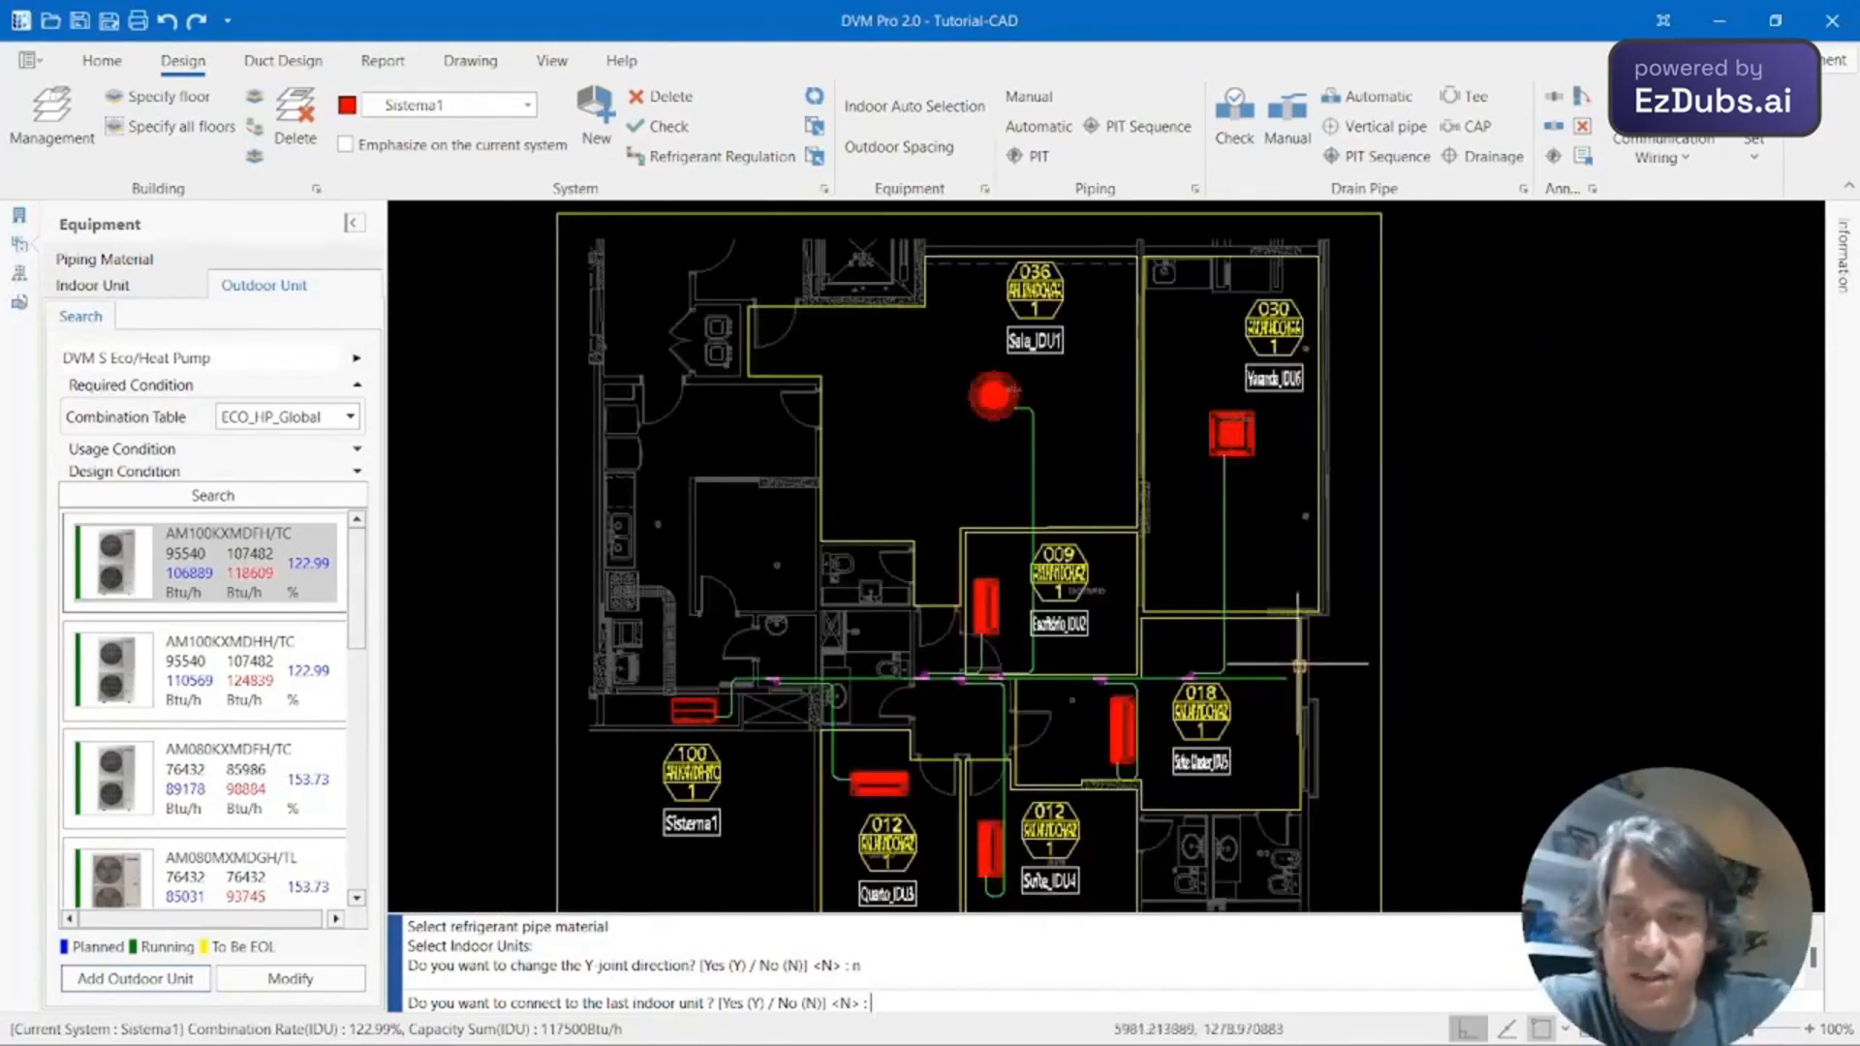
{"action": "scroll", "coordinate": [1287, 608], "scroll_direction": "up", "scroll_amount": 3}
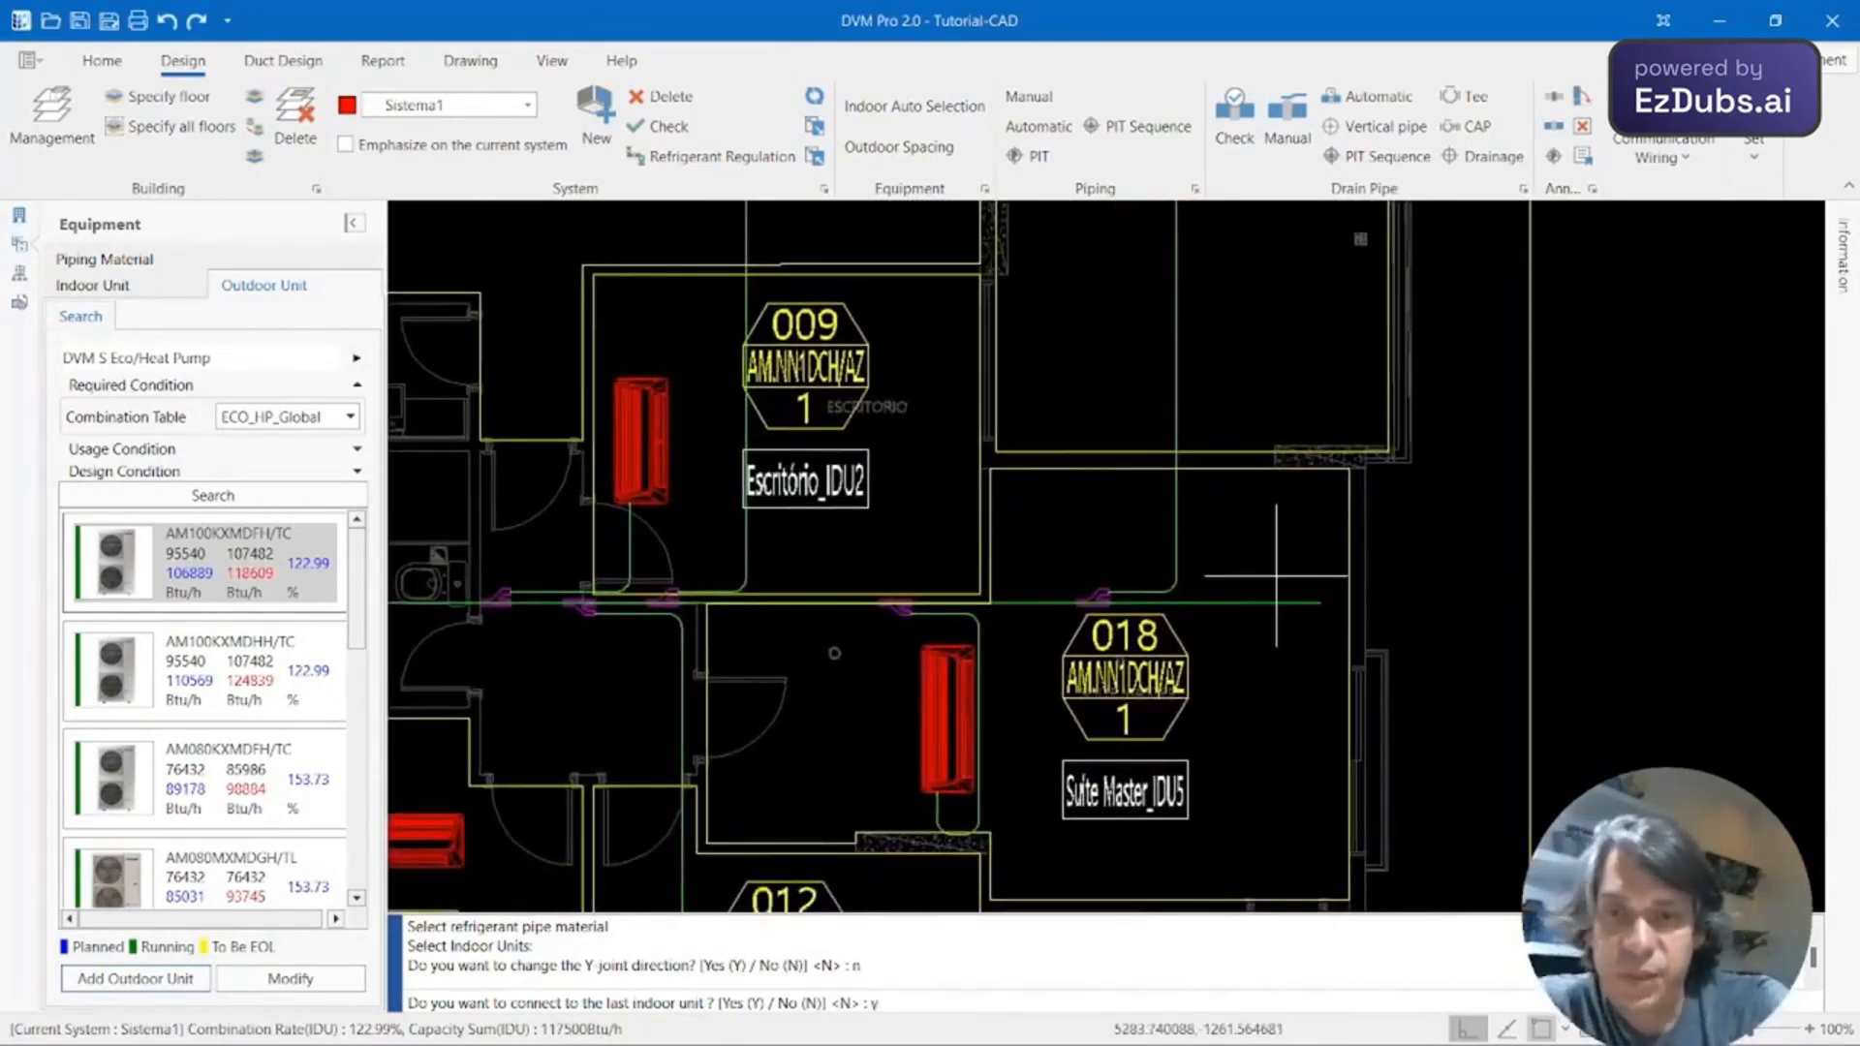
{"action": "key", "text": "Return"}
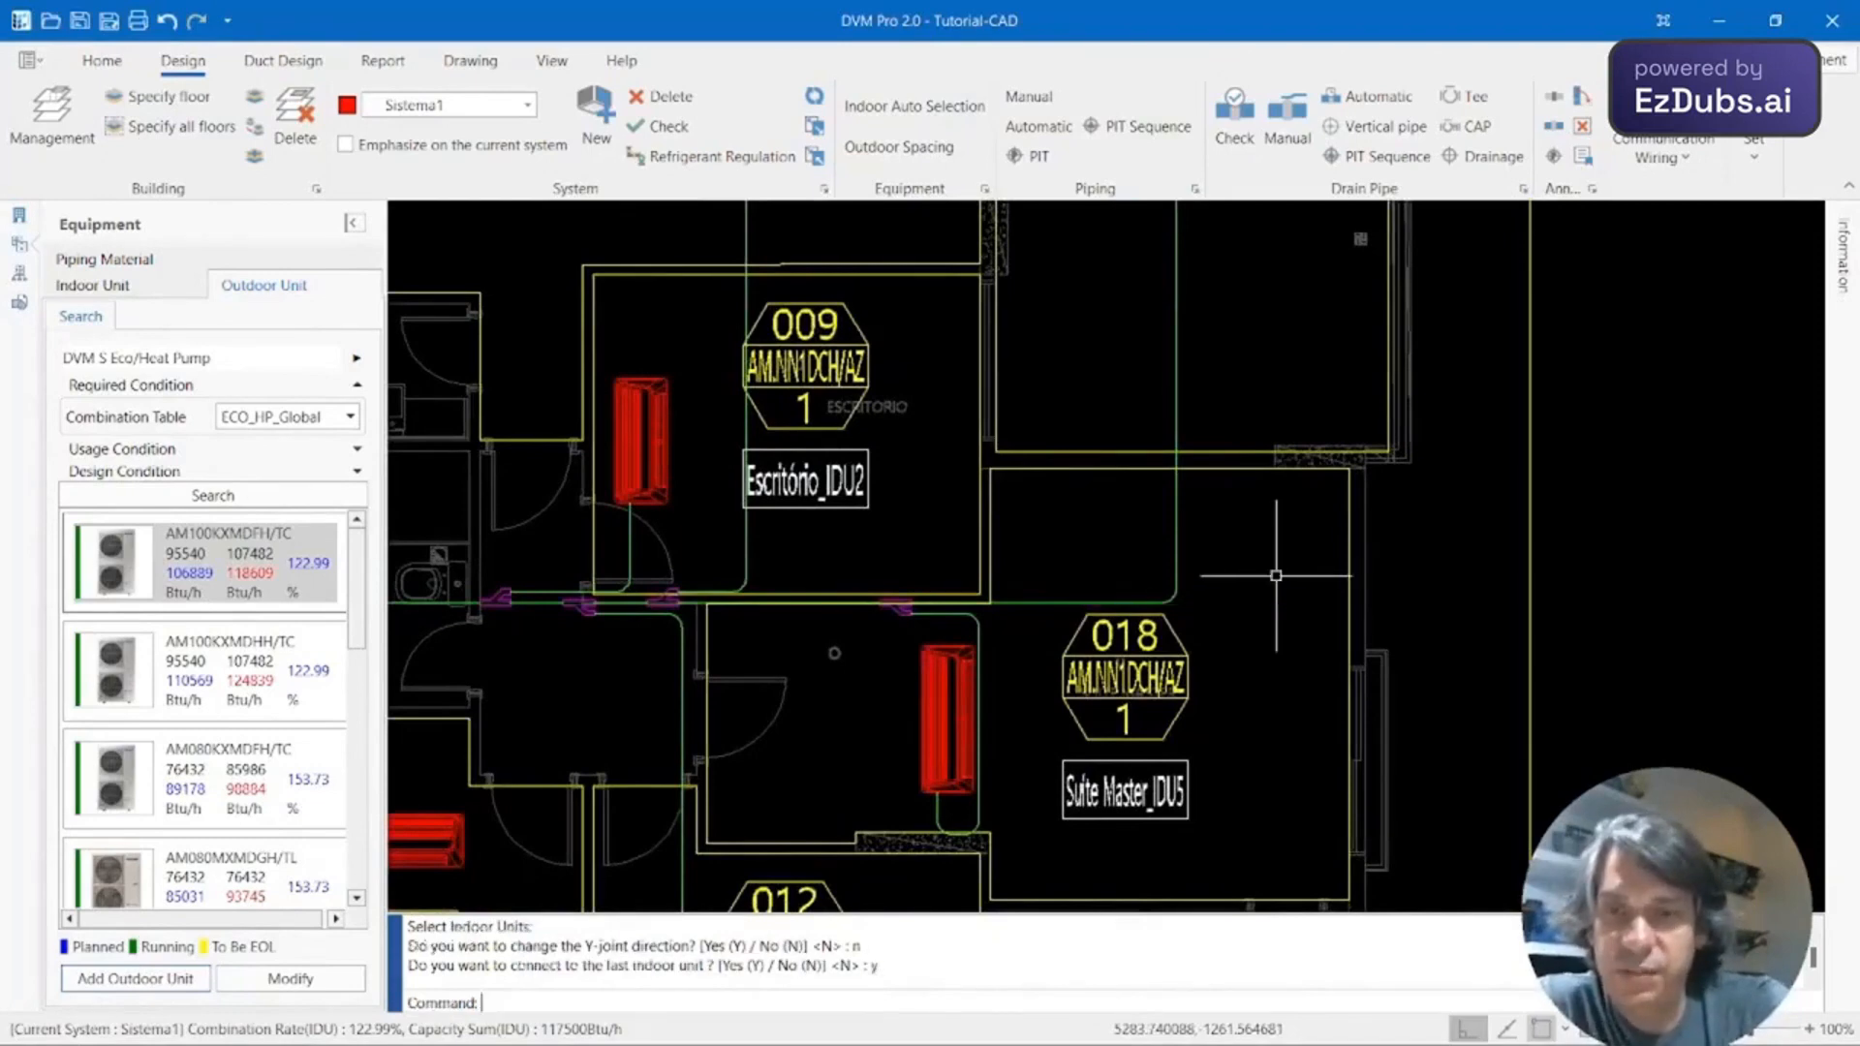
Examine the automatic branch piping and how the main pipe run ends towards the Varanda_IDU6 unit.
{"action": "scroll", "coordinate": [1280, 539], "scroll_direction": "down", "scroll_amount": 3}
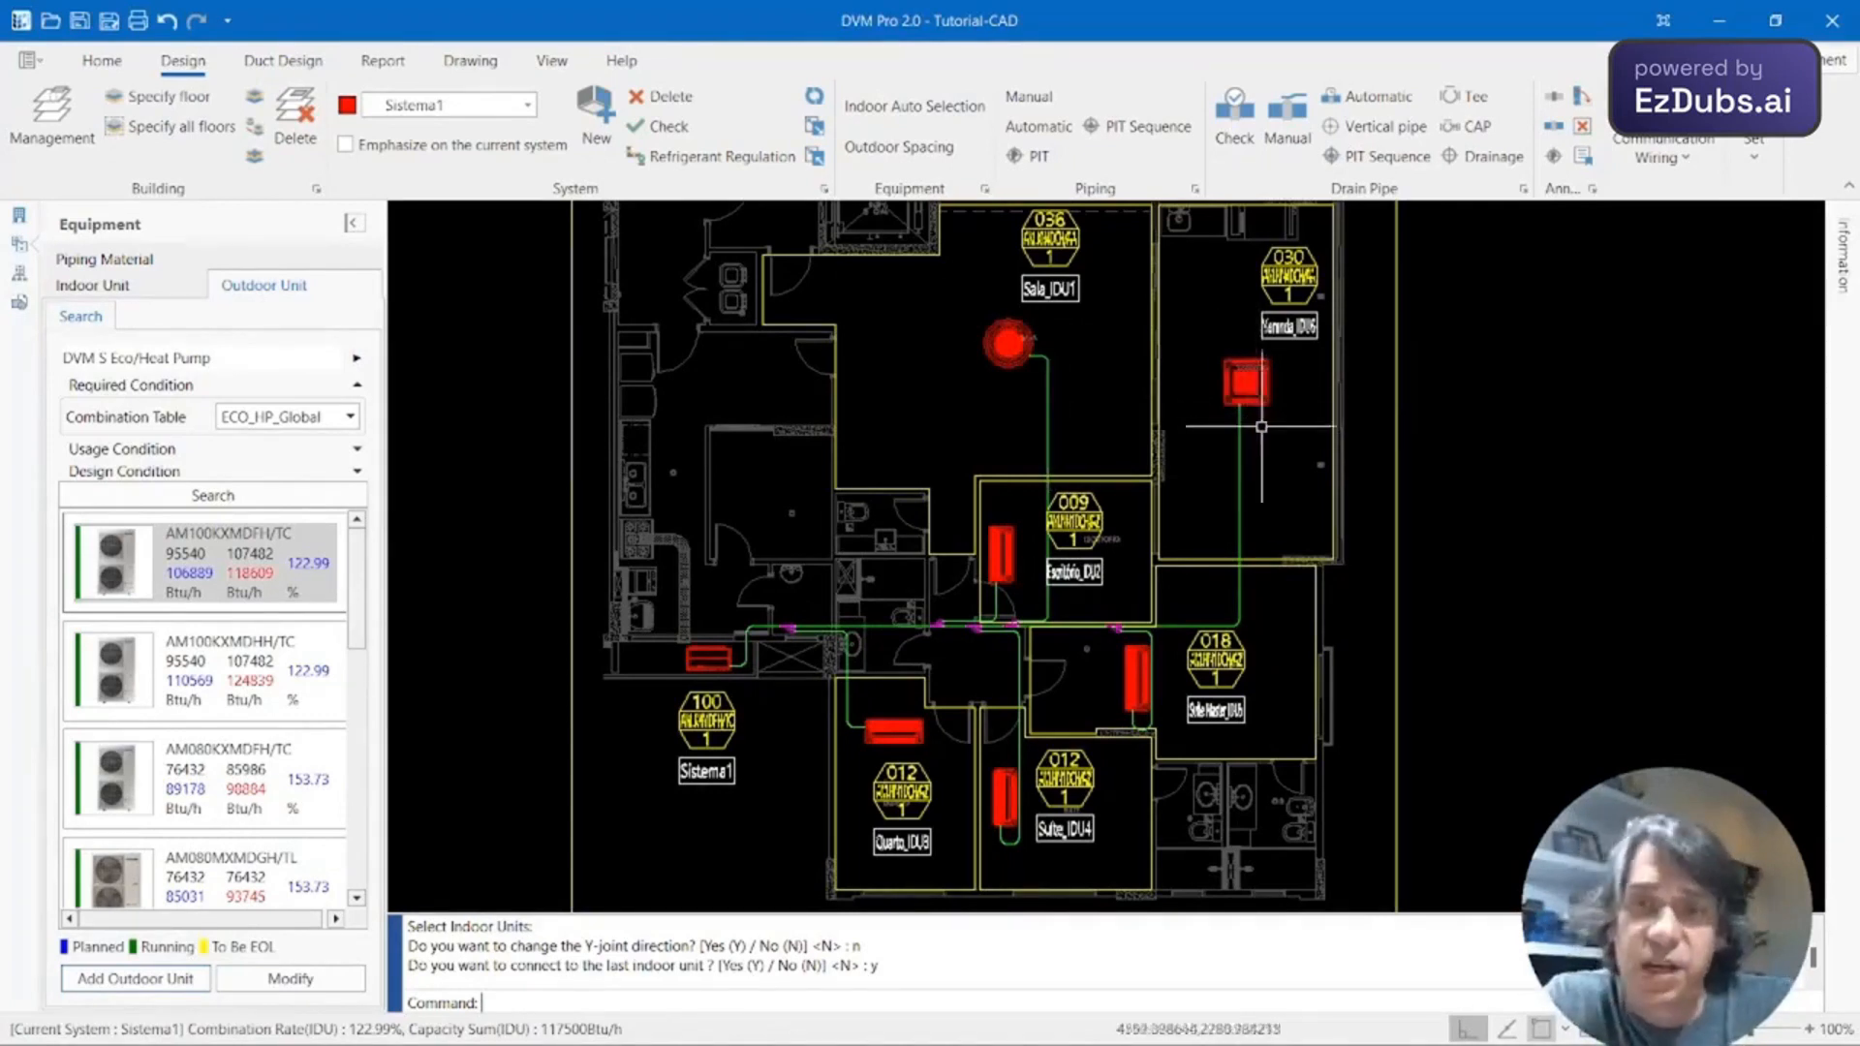
{"action": "scroll", "coordinate": [1192, 593], "scroll_direction": "up", "scroll_amount": 2}
{"action": "scroll", "coordinate": [1199, 652], "scroll_direction": "up", "scroll_amount": 1}
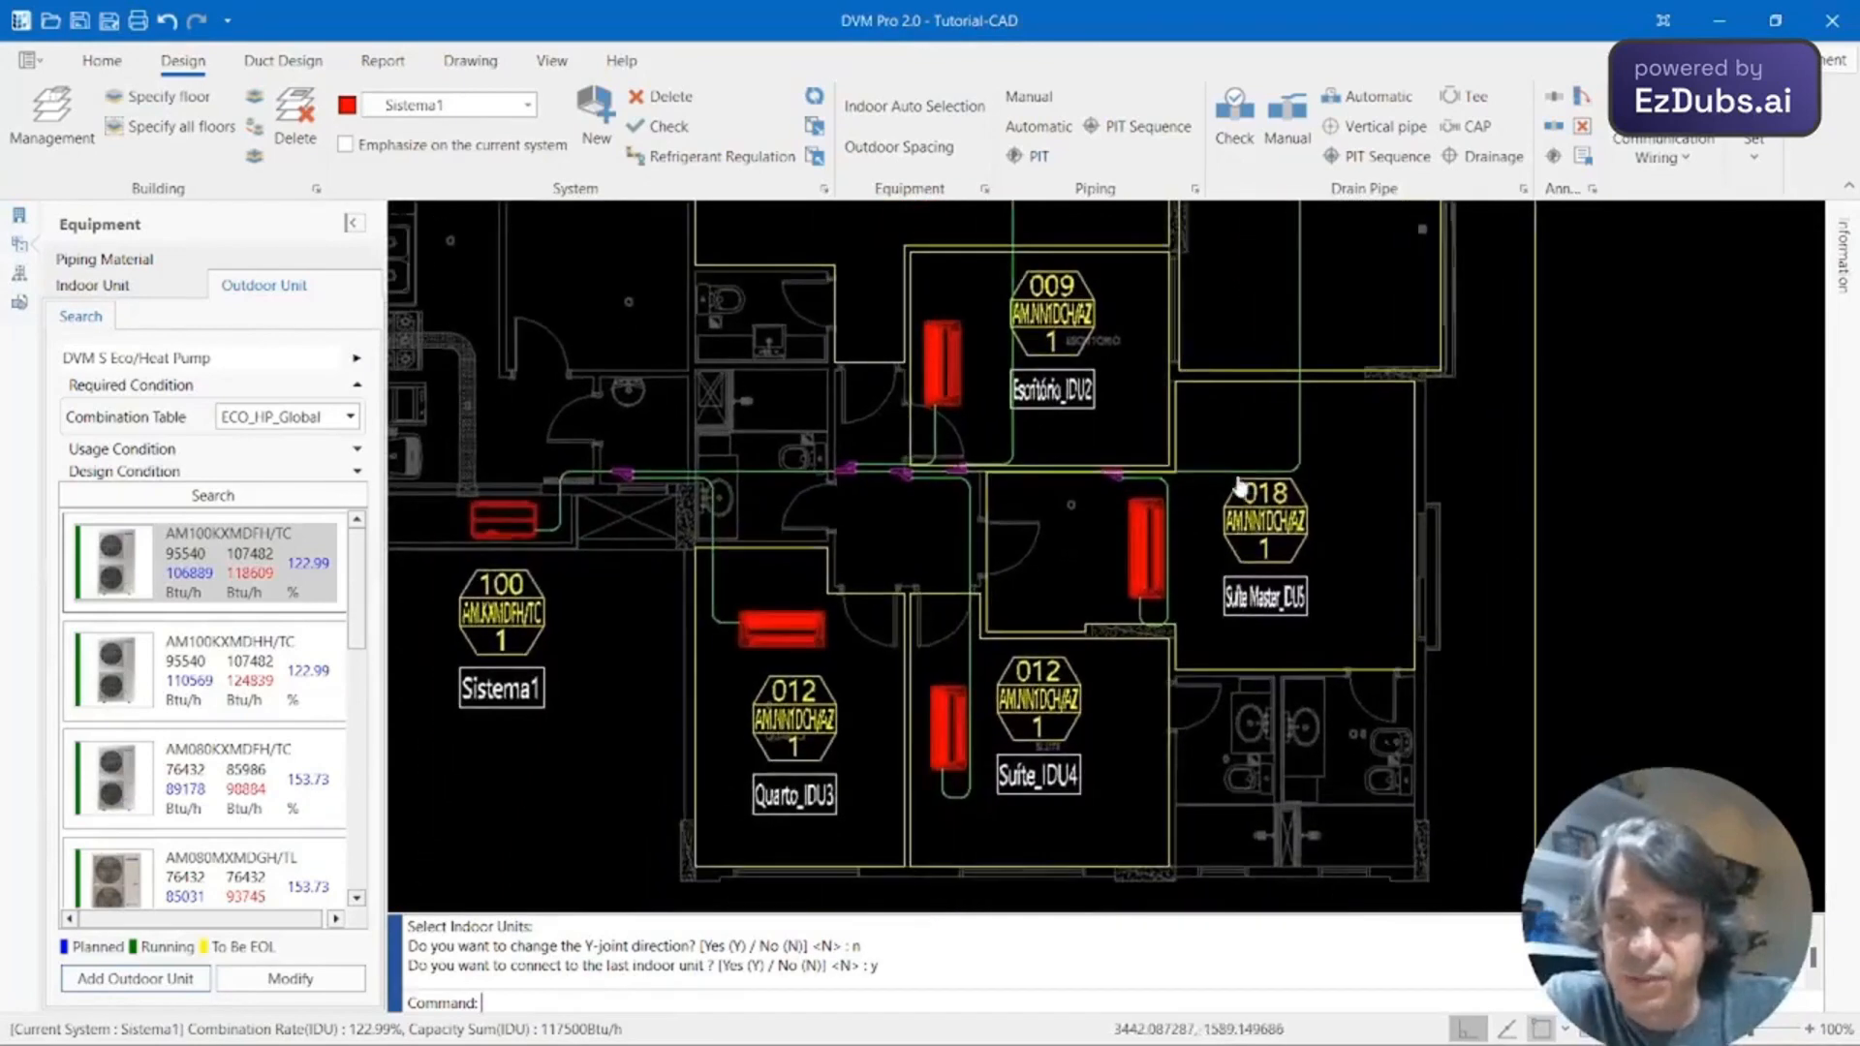
{"action": "scroll", "coordinate": [1247, 502], "scroll_direction": "up", "scroll_amount": 1}
{"action": "mouse_move", "coordinate": [1241, 516]}
{"action": "middle_mouse_down"}
{"action": "mouse_move", "coordinate": [1257, 543]}
{"action": "mouse_move", "coordinate": [1242, 630]}
{"action": "mouse_move", "coordinate": [1189, 716]}
{"action": "middle_mouse_up"}
{"action": "scroll", "coordinate": [1271, 536], "scroll_direction": "down", "scroll_amount": 4}
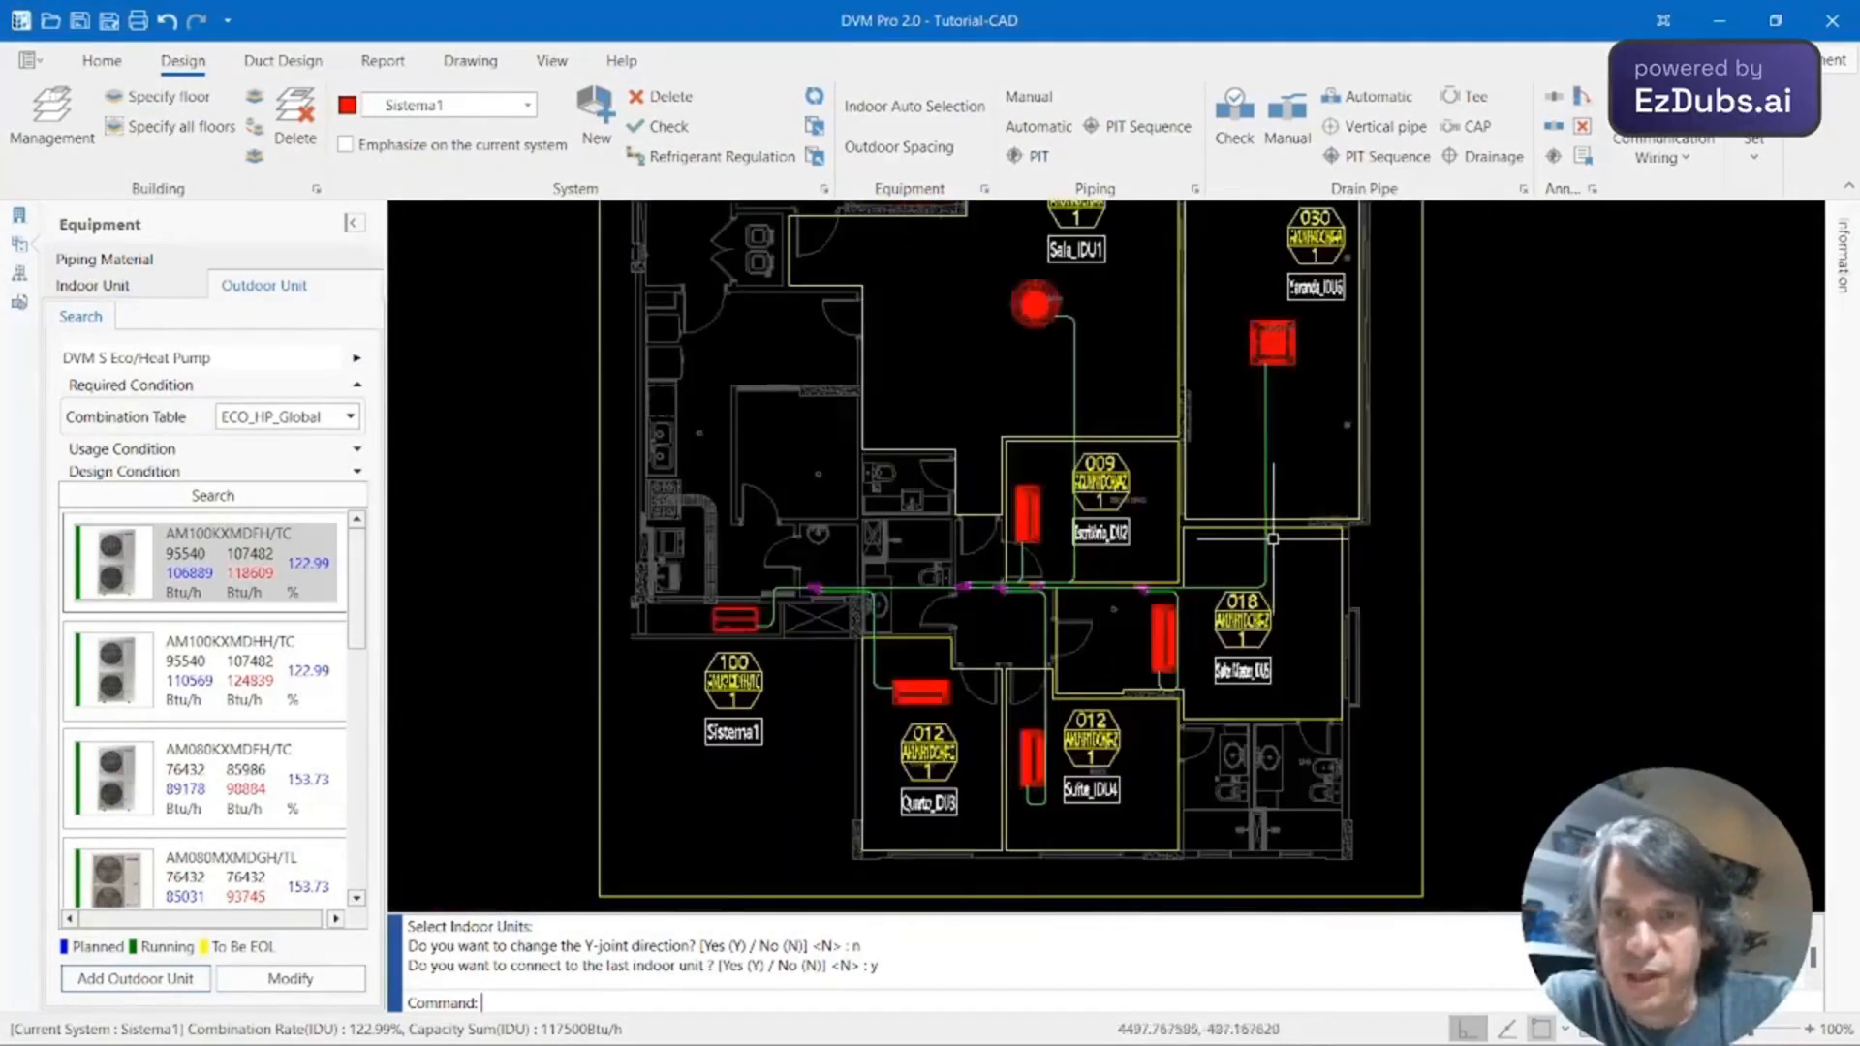
{"action": "scroll", "coordinate": [1272, 536], "scroll_direction": "up", "scroll_amount": 2}
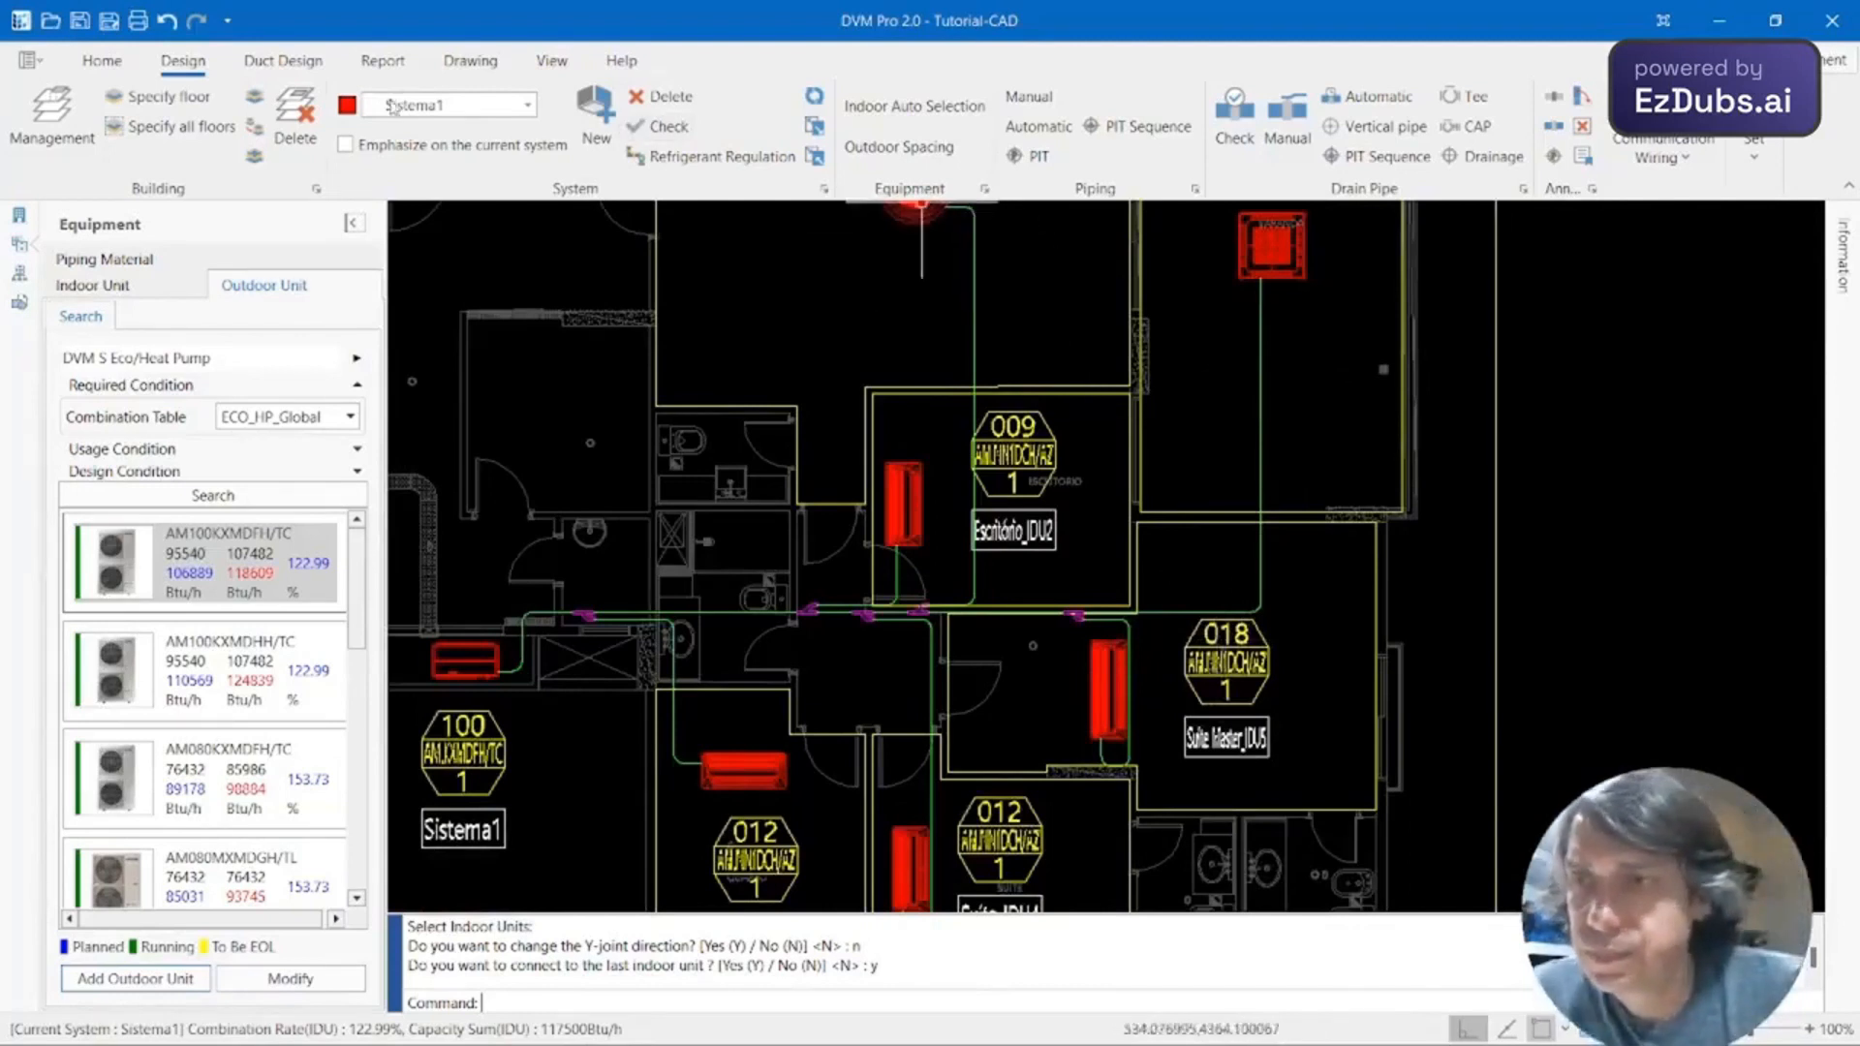
Erase the last Y-joint and the branch pipes leading to Suíte Master_IDU5 and Varanda_IDU6.
{"action": "left_click", "coordinate": [469, 61]}
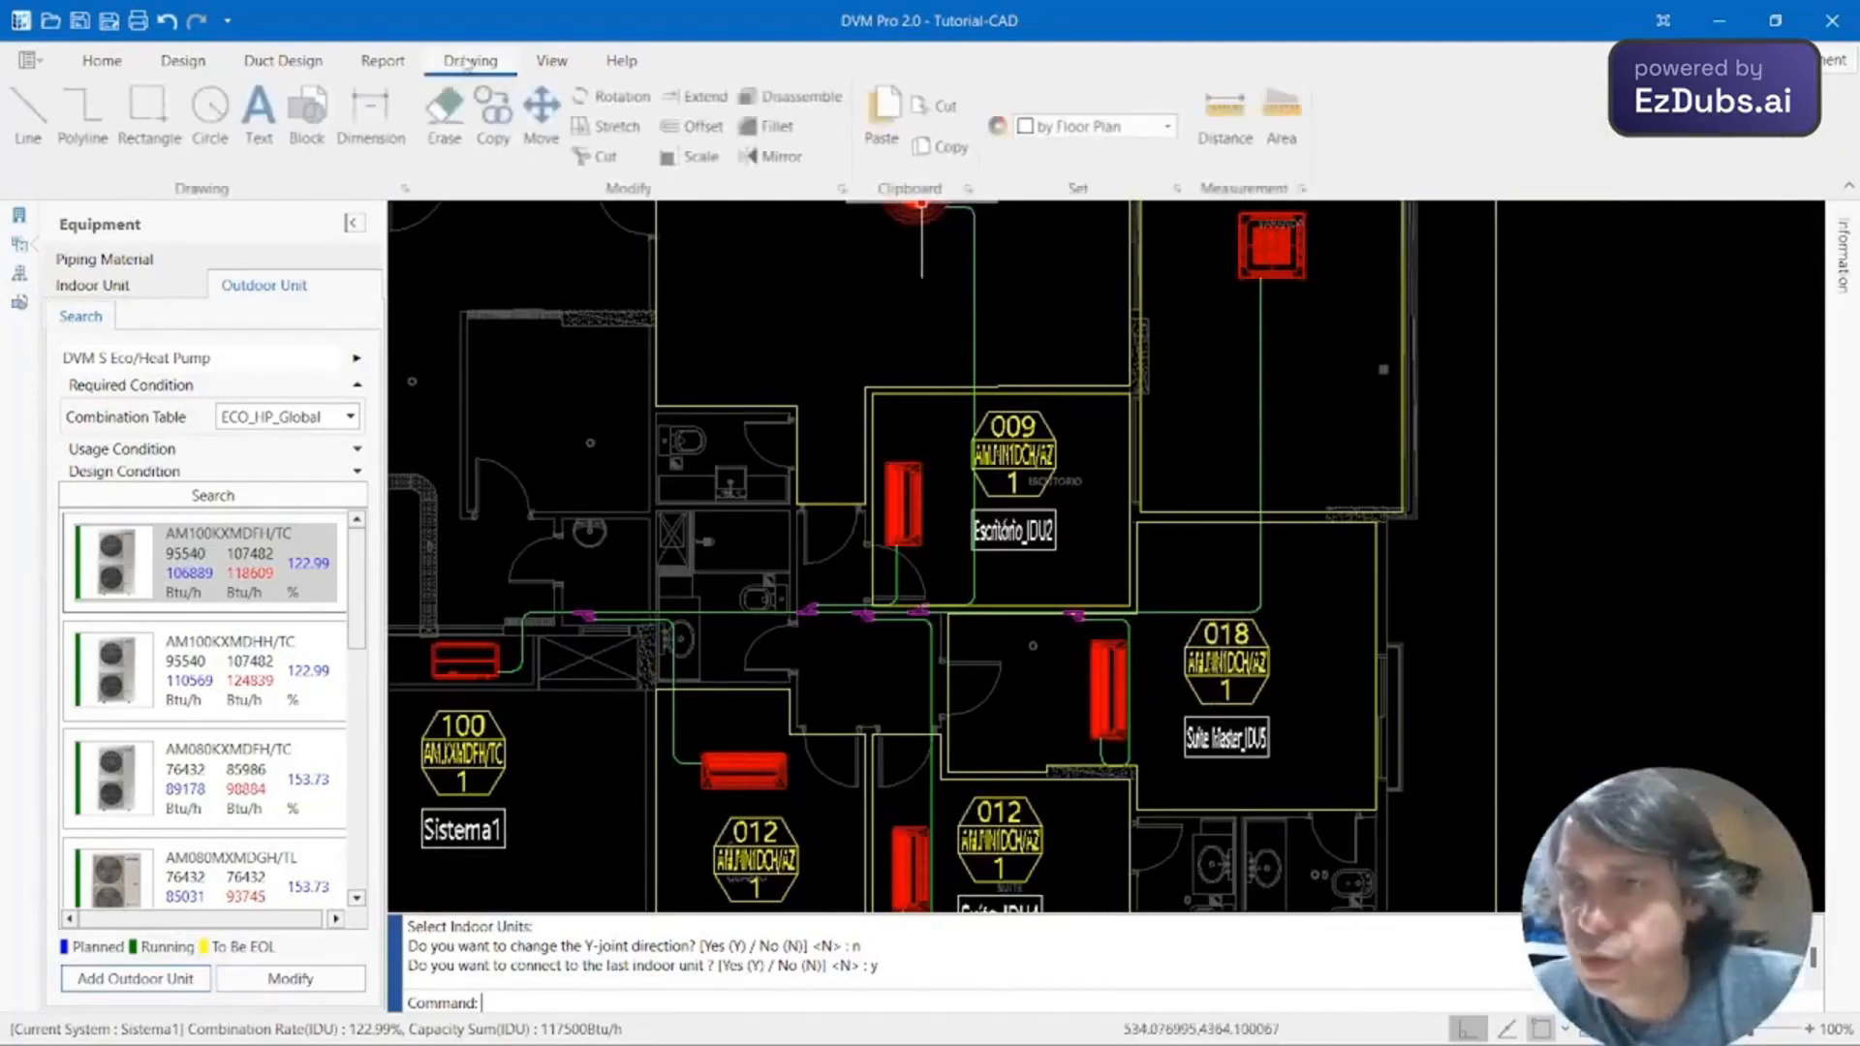
{"action": "left_click", "coordinate": [452, 124]}
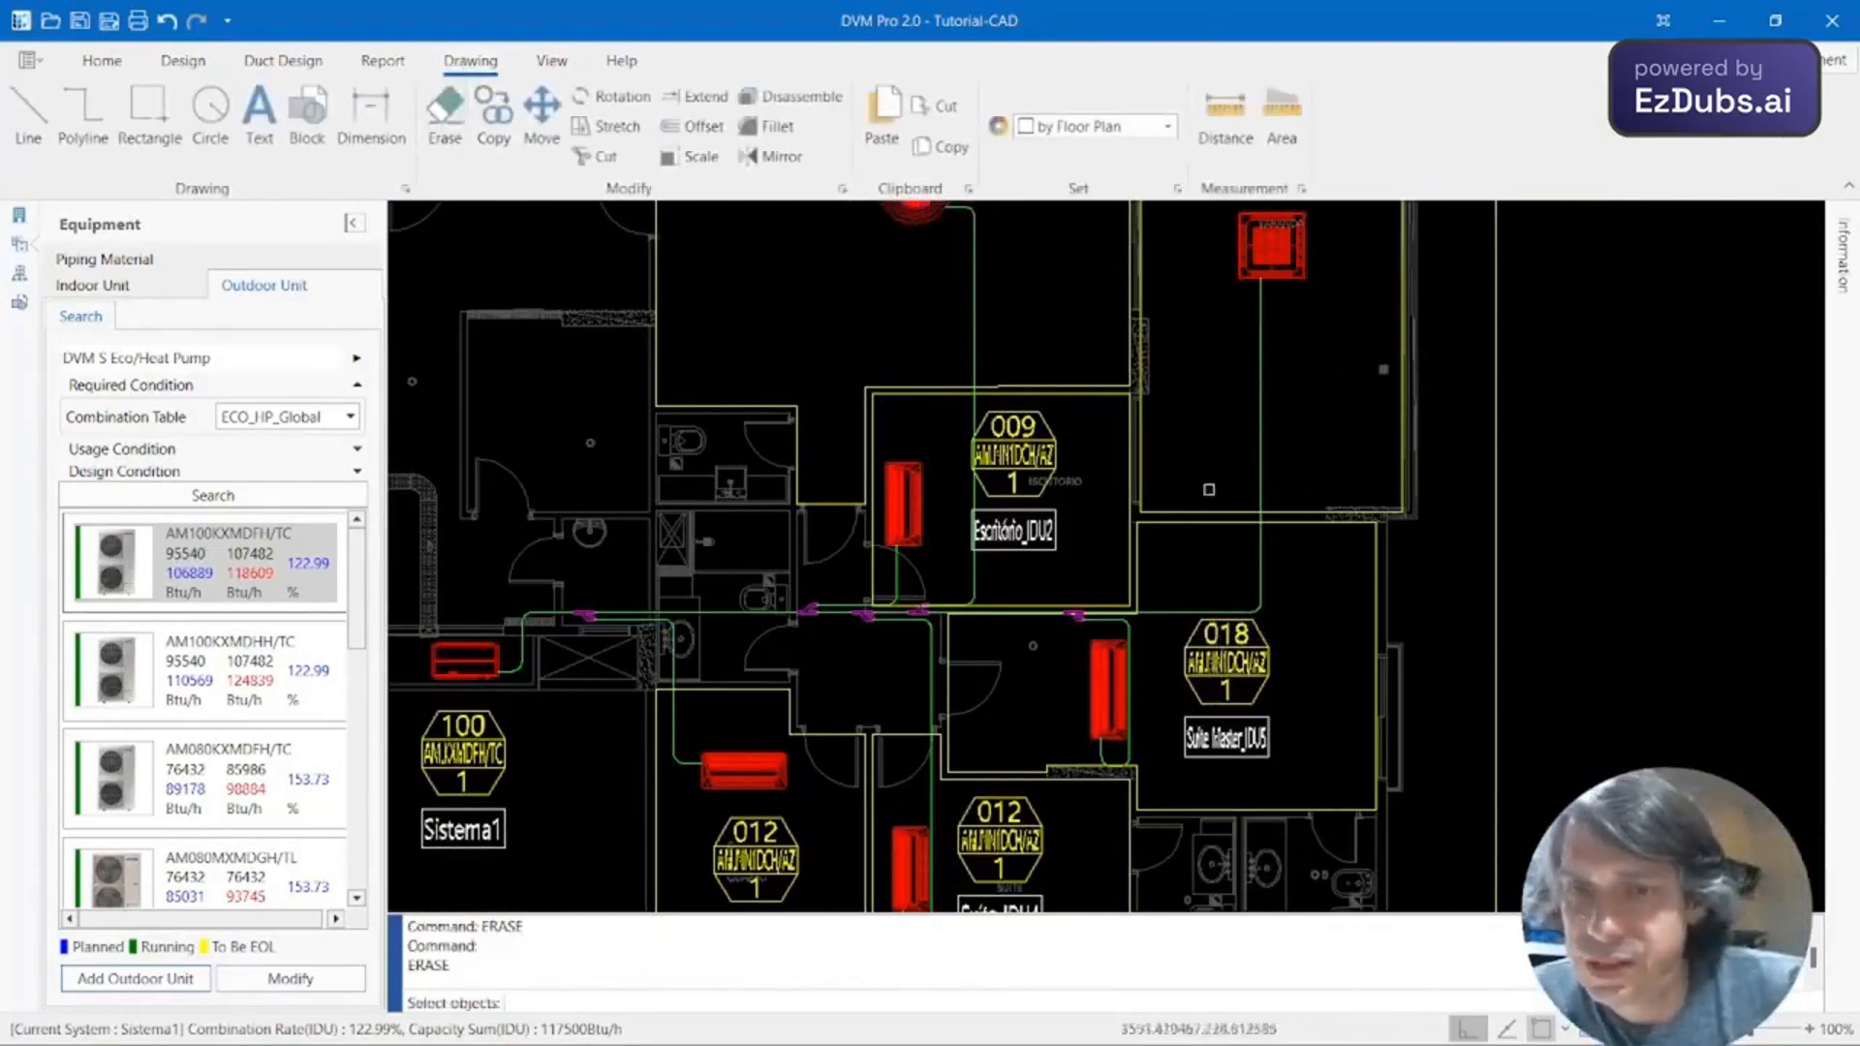
{"action": "left_click", "coordinate": [1112, 631]}
{"action": "key", "text": "Return"}
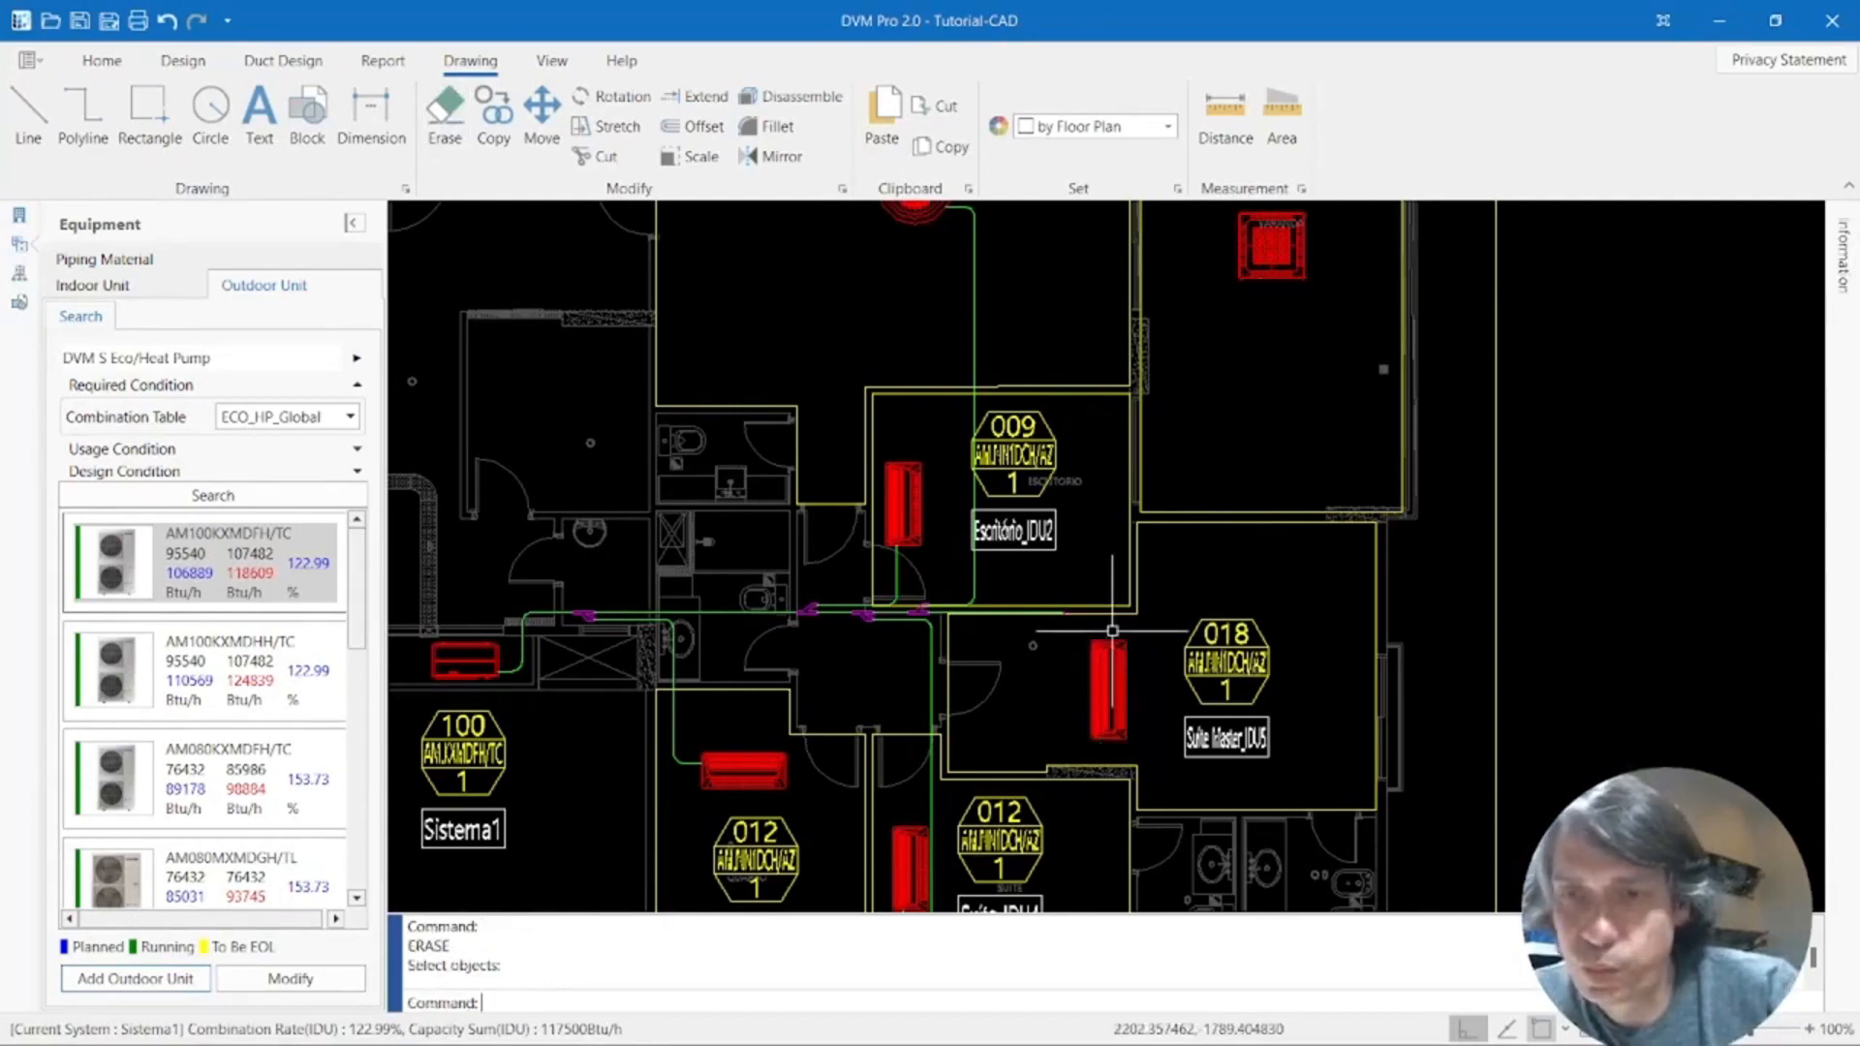
Inspect the open end of the main pipe run and the existing branch to the Suíte_IDU4 unit.
{"action": "scroll", "coordinate": [1112, 631], "scroll_direction": "up", "scroll_amount": 3}
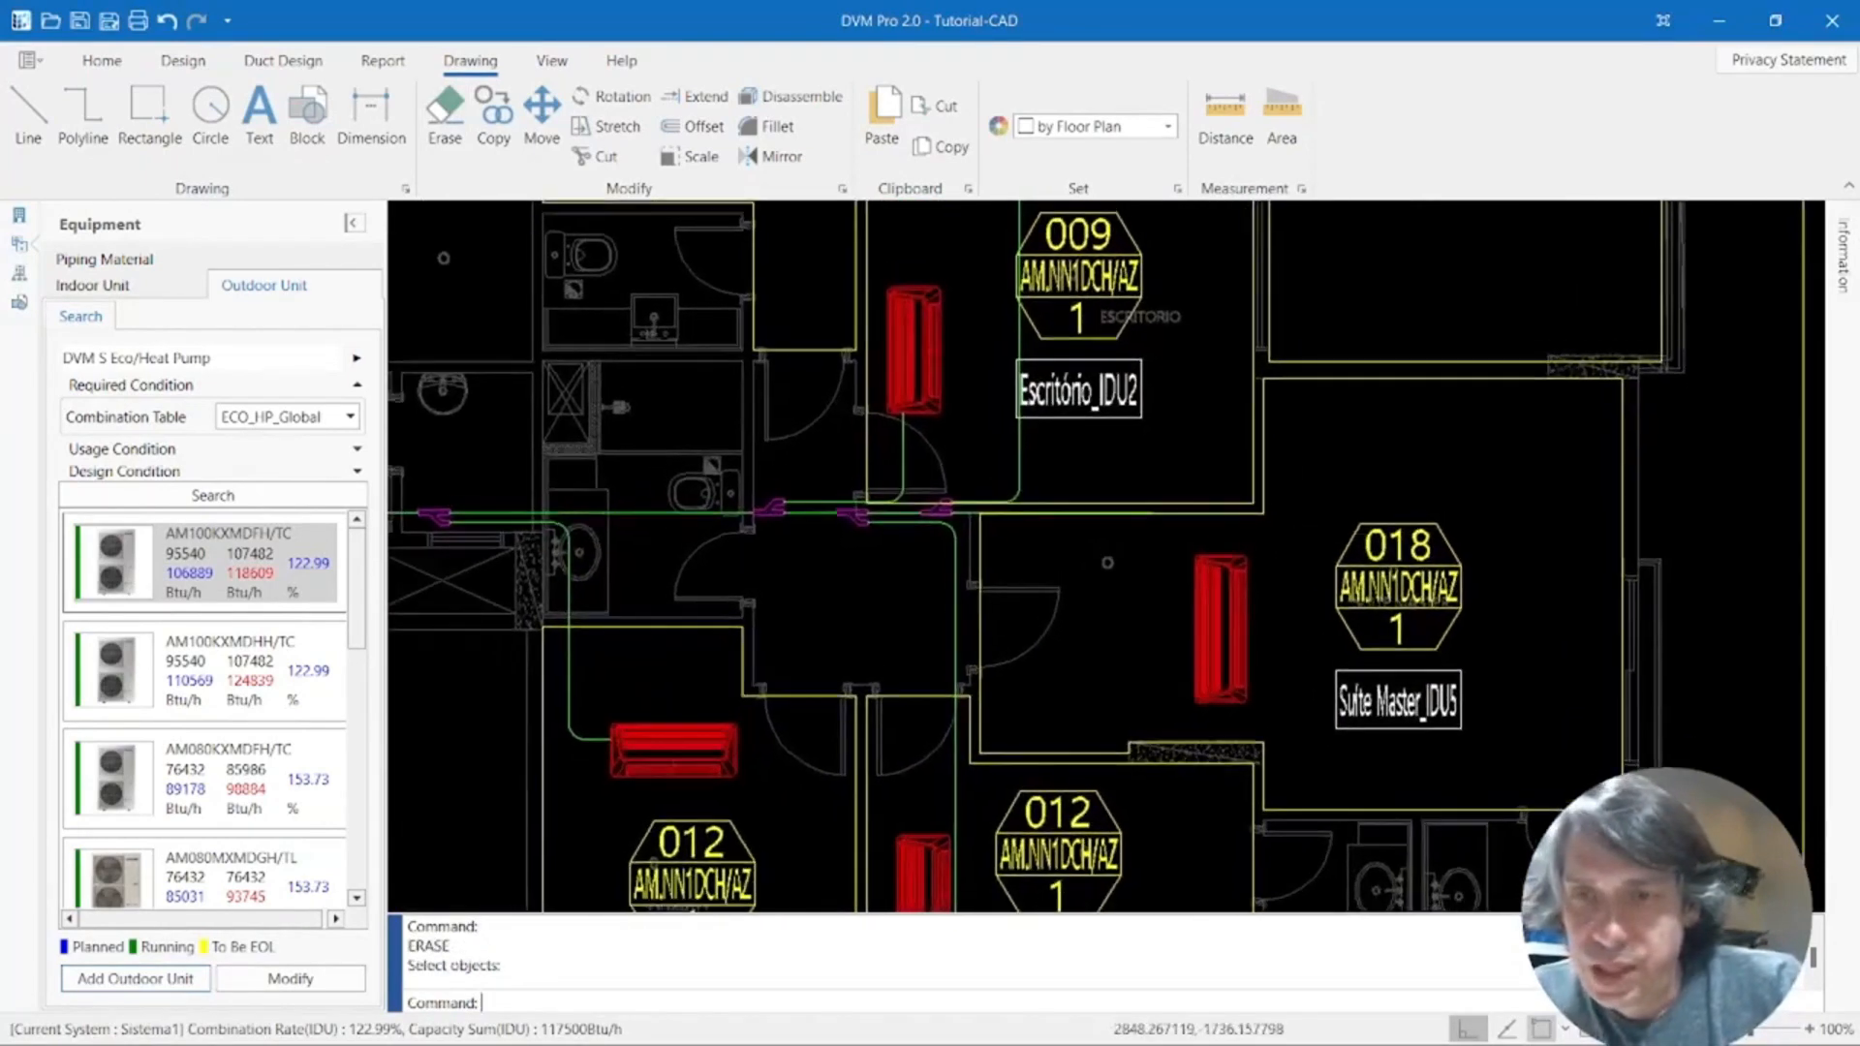
{"action": "scroll", "coordinate": [1293, 557], "scroll_direction": "up", "scroll_amount": 4}
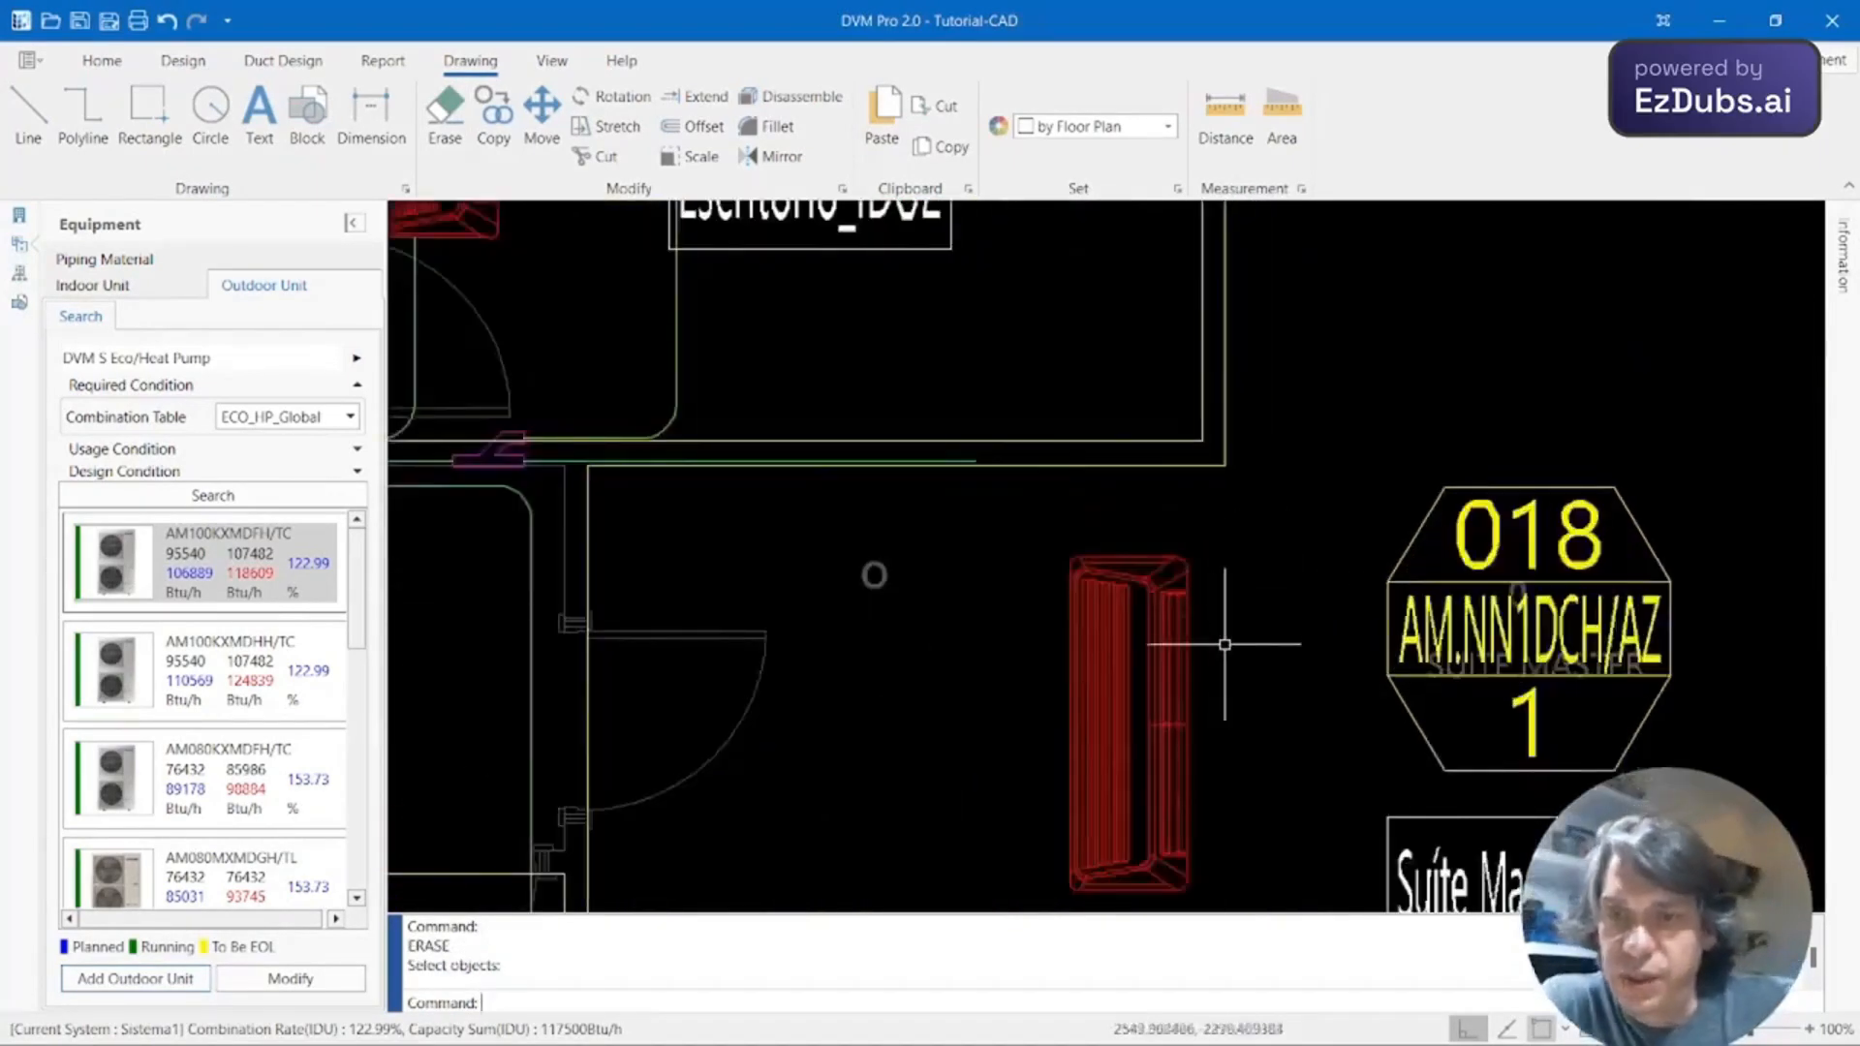
{"action": "scroll", "coordinate": [1224, 644], "scroll_direction": "down", "scroll_amount": 4}
{"action": "scroll", "coordinate": [972, 507], "scroll_direction": "down", "scroll_amount": 1}
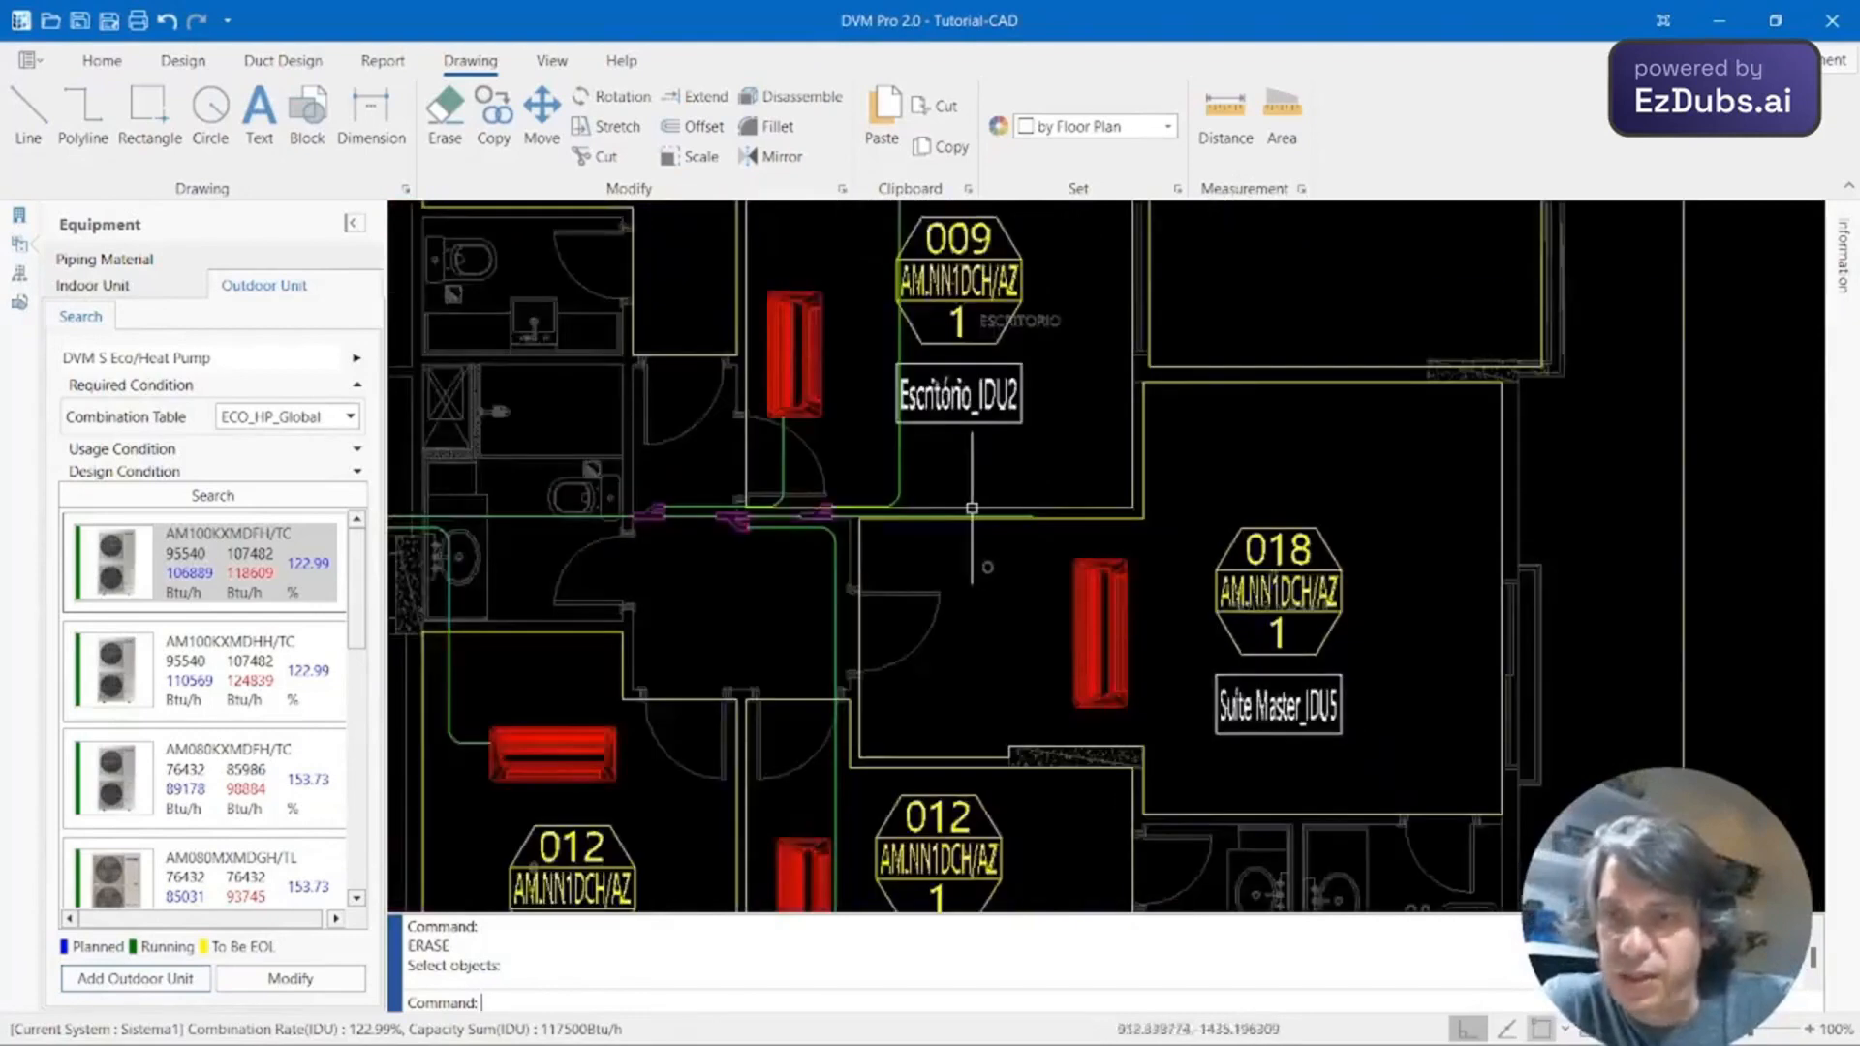
{"action": "scroll", "coordinate": [972, 507], "scroll_direction": "down", "scroll_amount": 2}
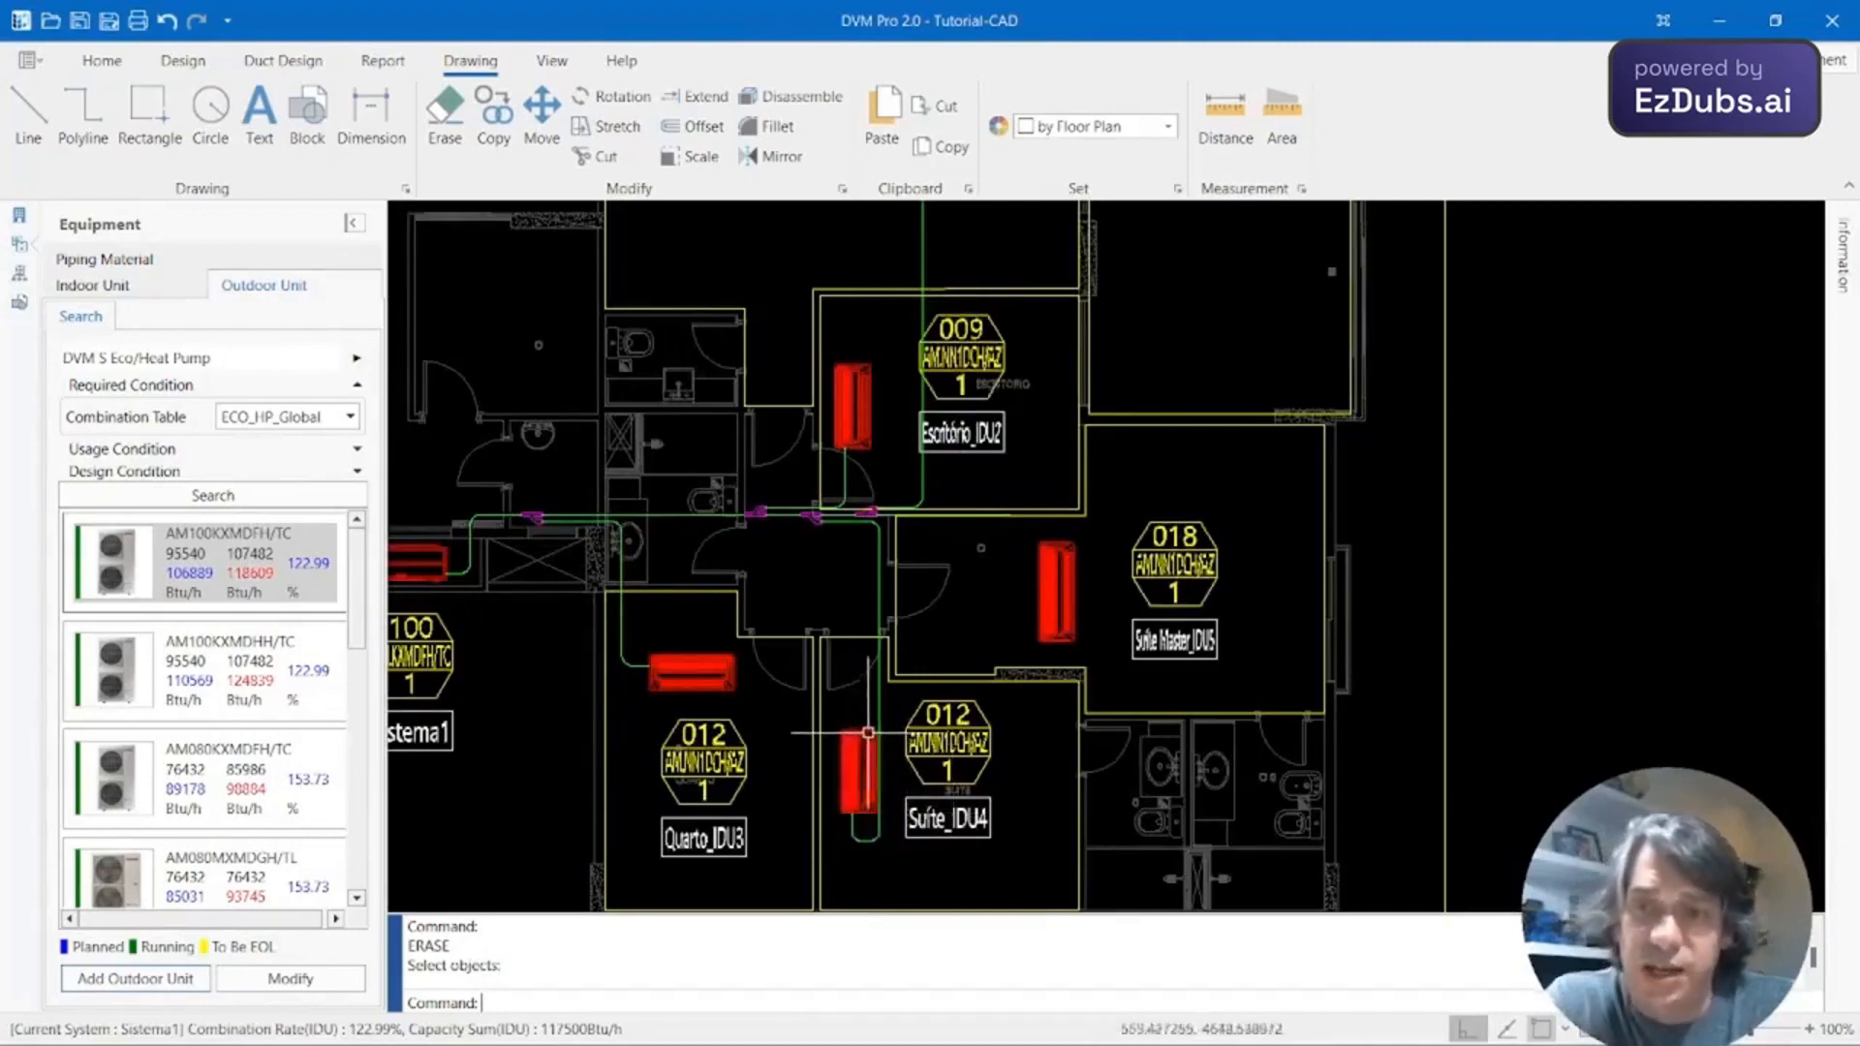
{"action": "scroll", "coordinate": [867, 732], "scroll_direction": "up", "scroll_amount": 2}
{"action": "scroll", "coordinate": [945, 601], "scroll_direction": "up", "scroll_amount": 1}
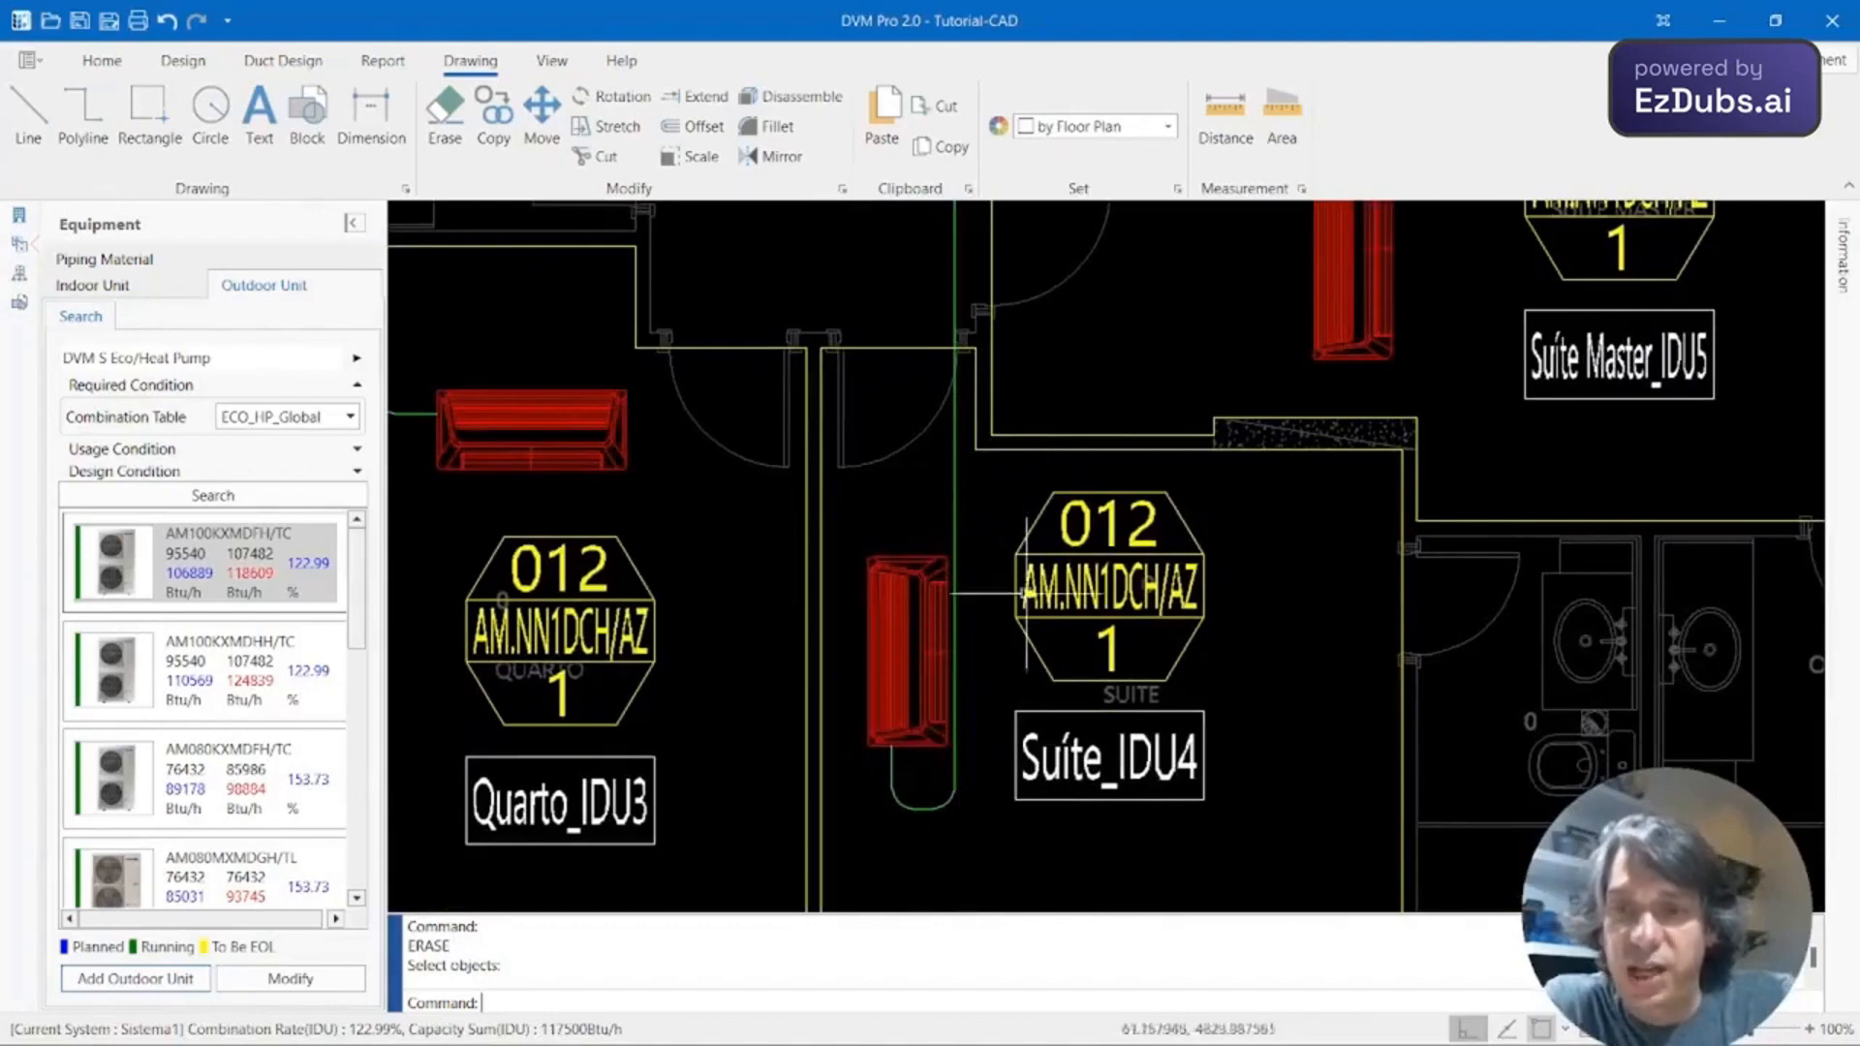
{"action": "scroll", "coordinate": [1026, 593], "scroll_direction": "down", "scroll_amount": 4}
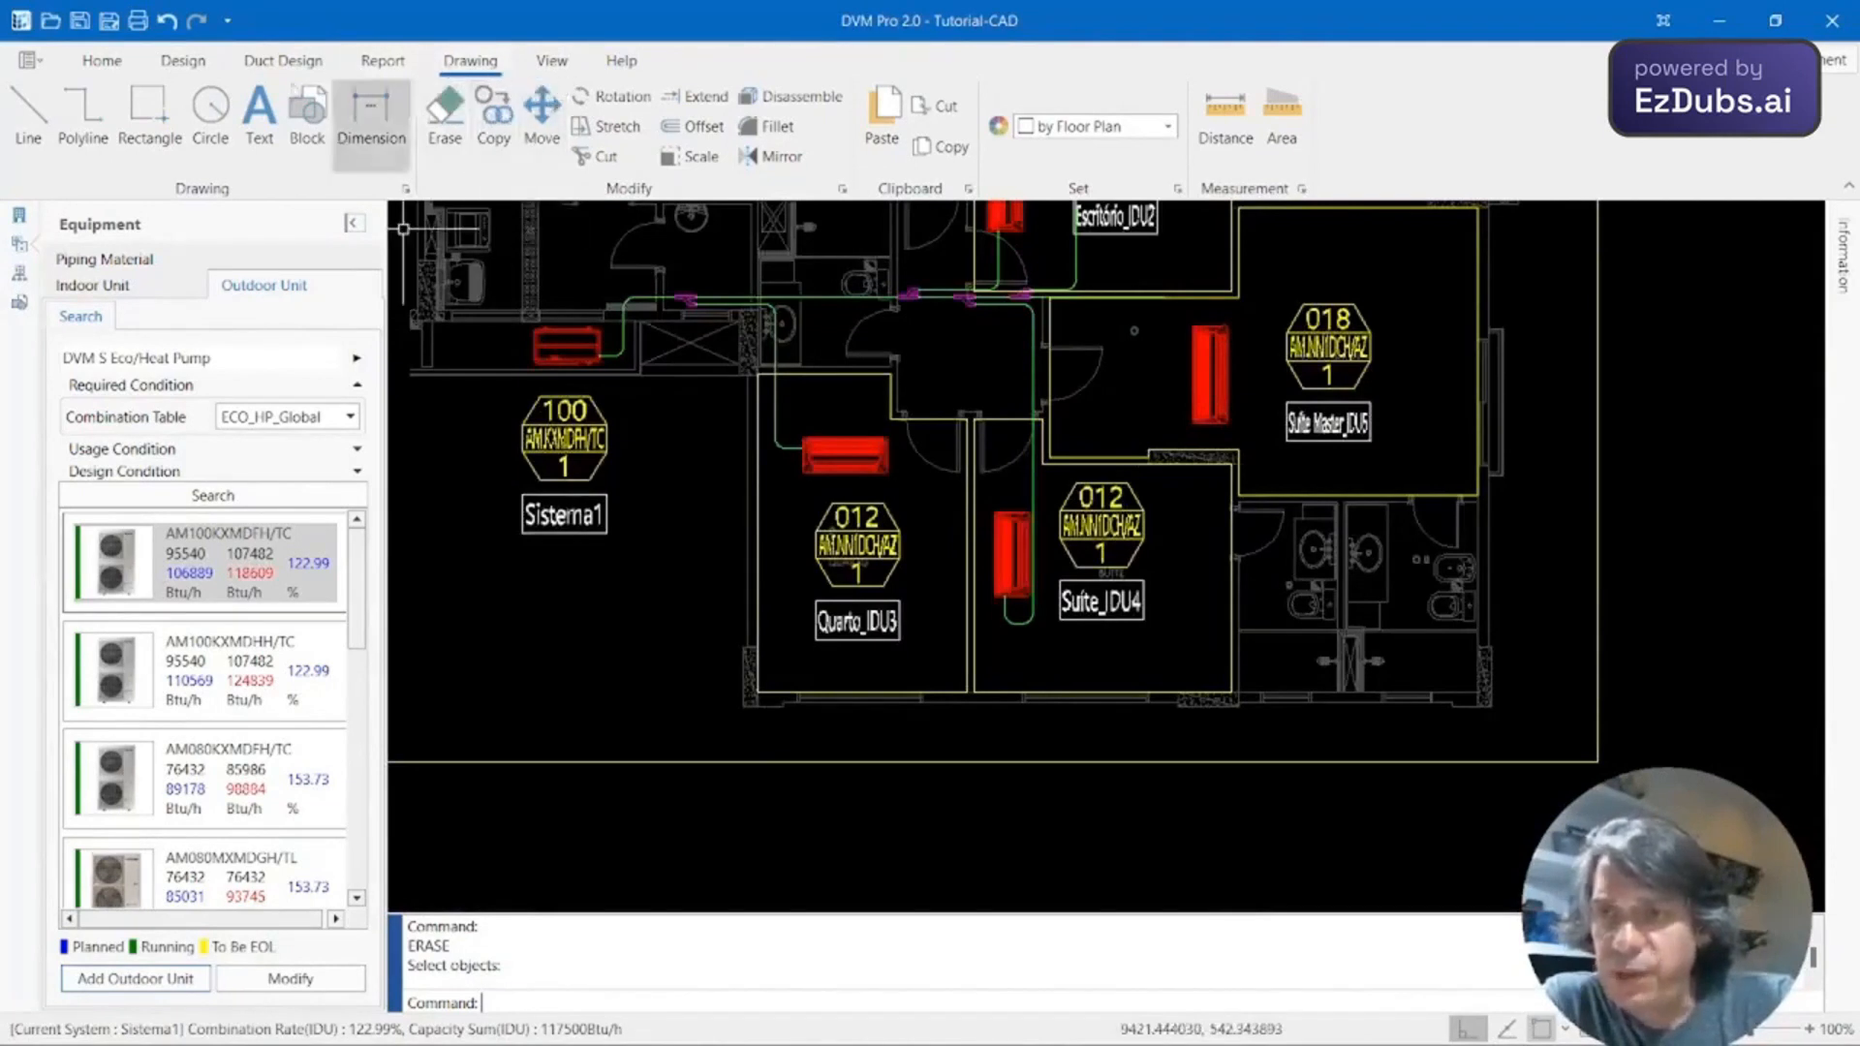
Start a manual refrigerant pipe at the Suíte Master_IDU5 unit and route it a short way down and out past the unit's side.
{"action": "left_click", "coordinate": [181, 64]}
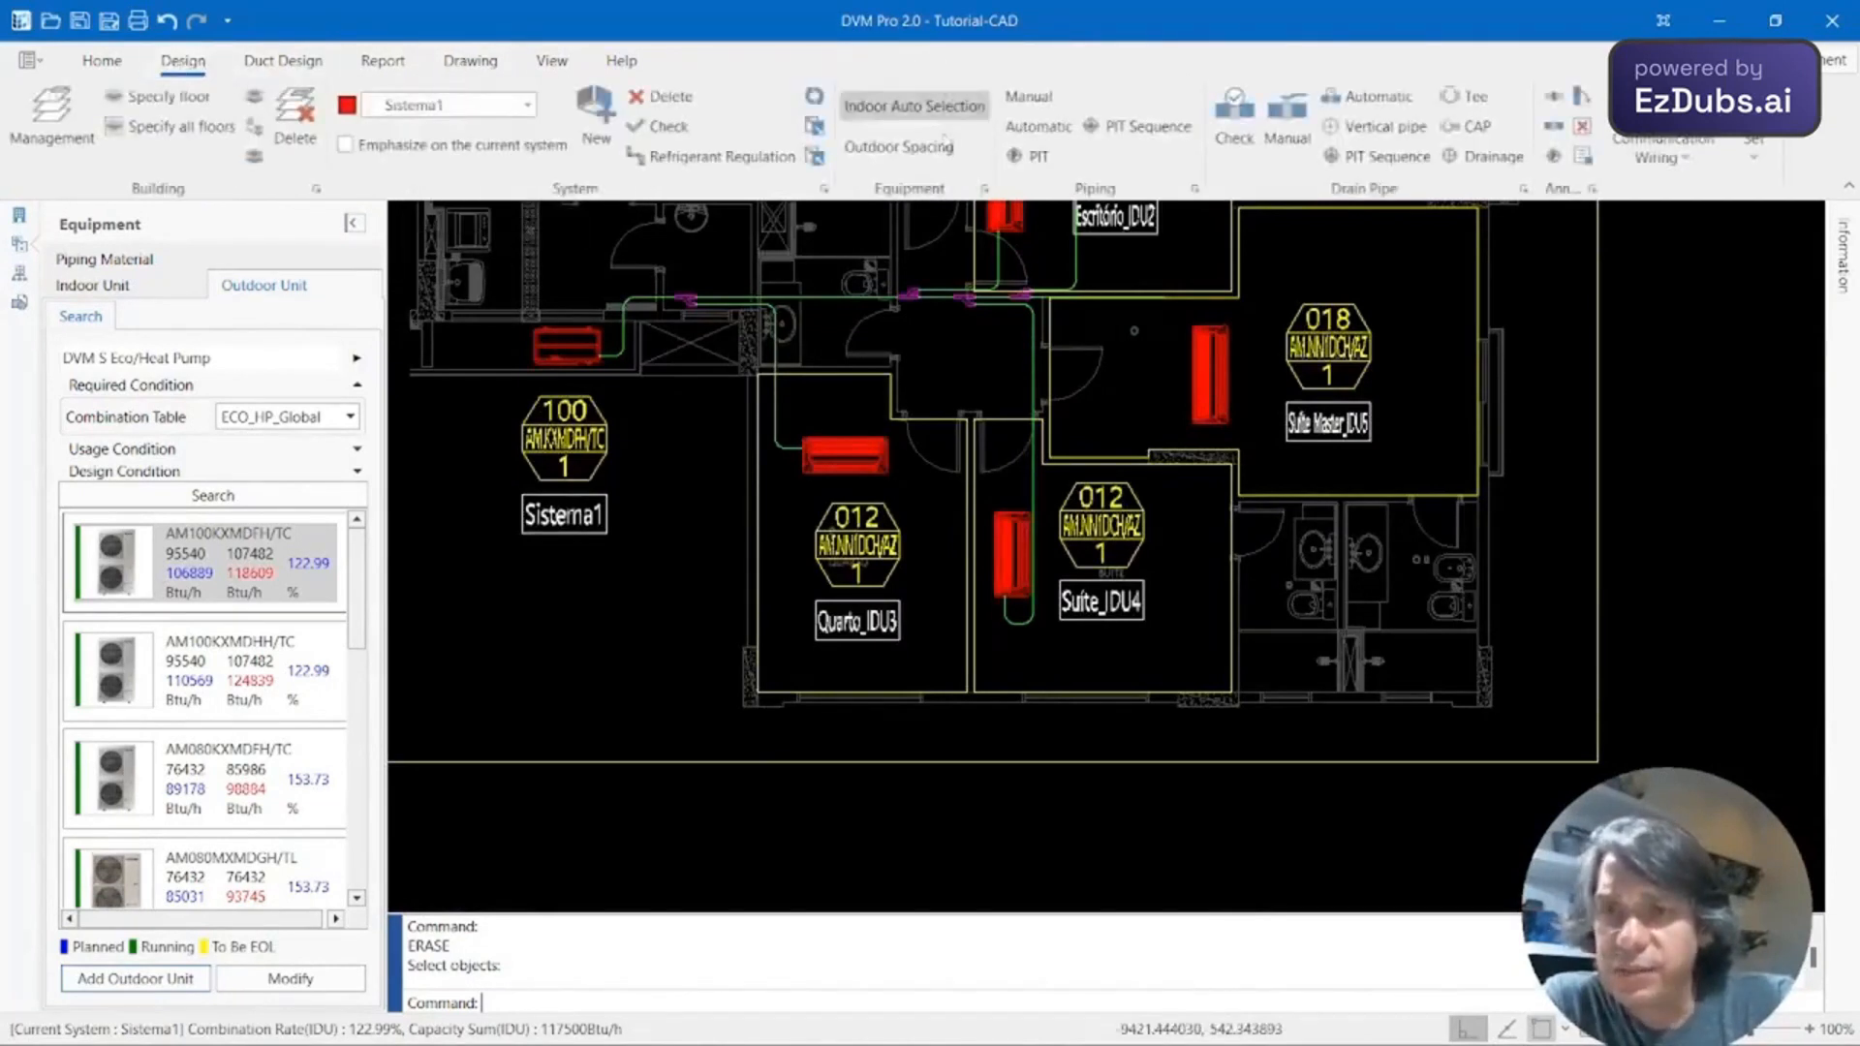
{"action": "left_click", "coordinate": [1049, 109]}
{"action": "scroll", "coordinate": [1312, 446], "scroll_direction": "up", "scroll_amount": 3}
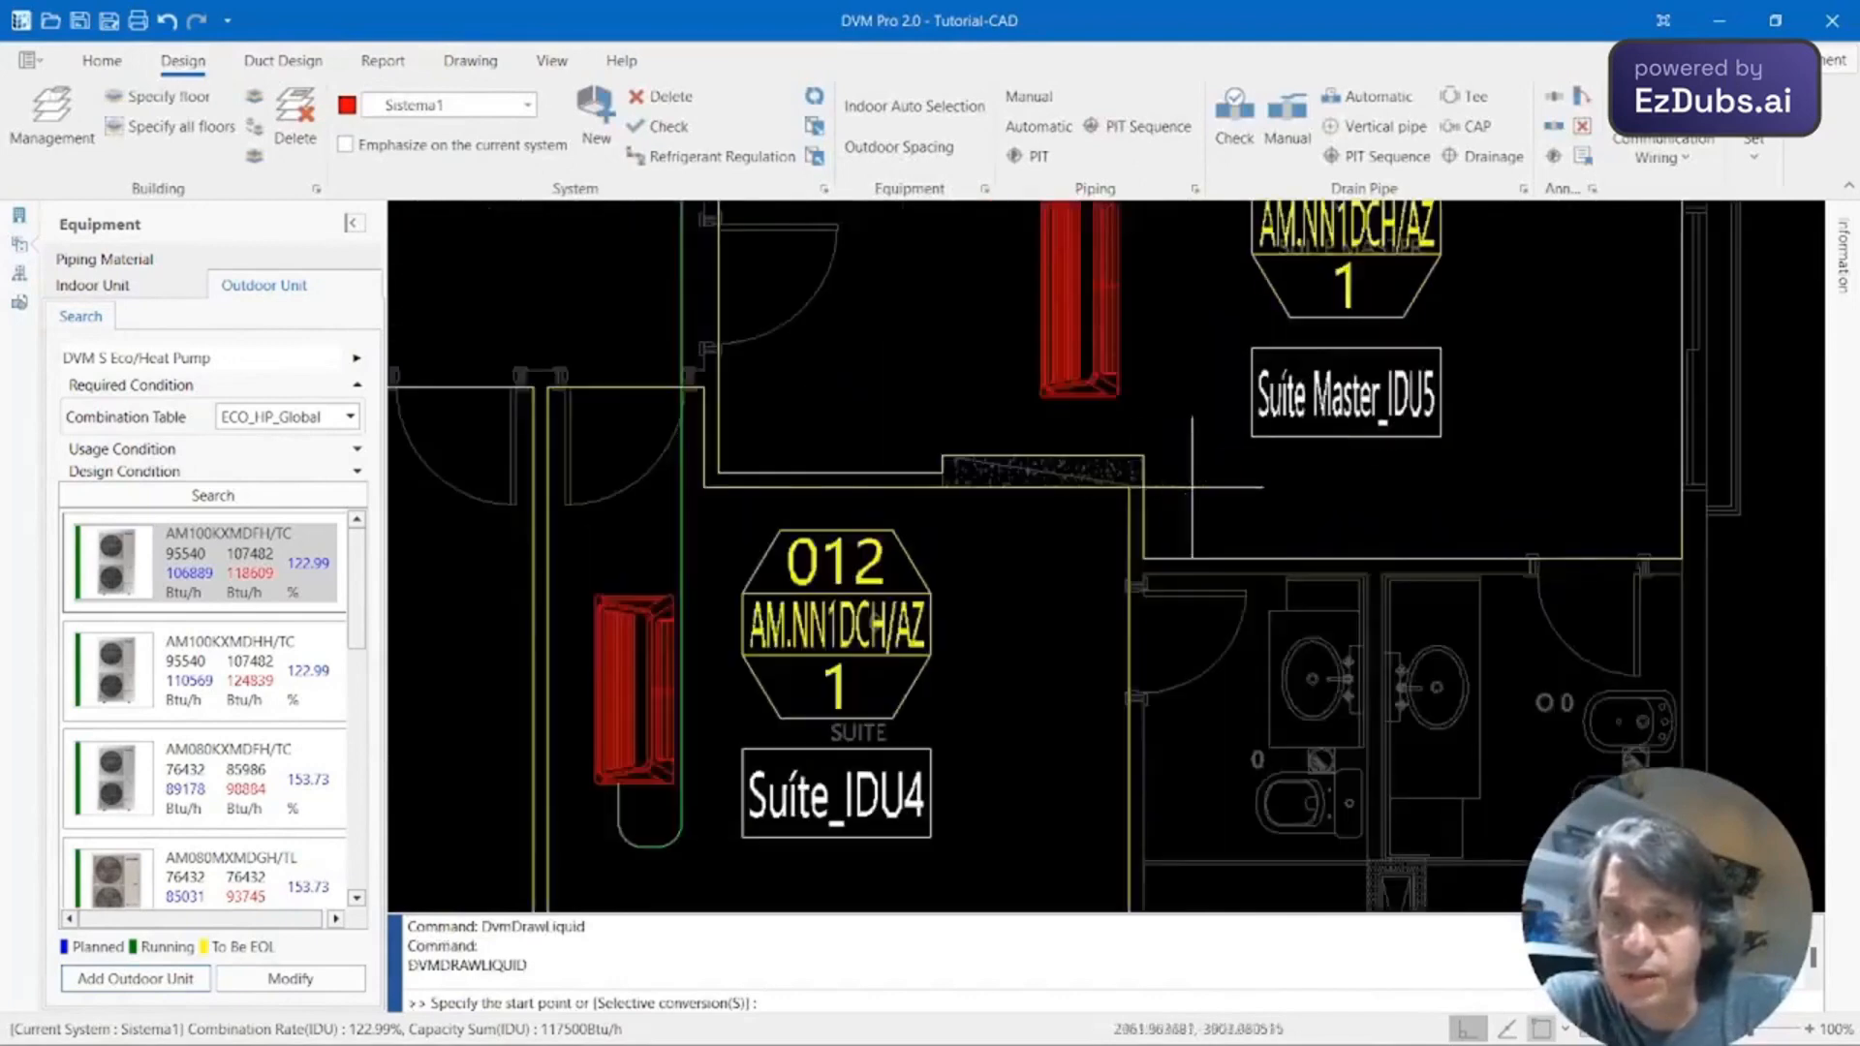
{"action": "left_click", "coordinate": [1073, 394]}
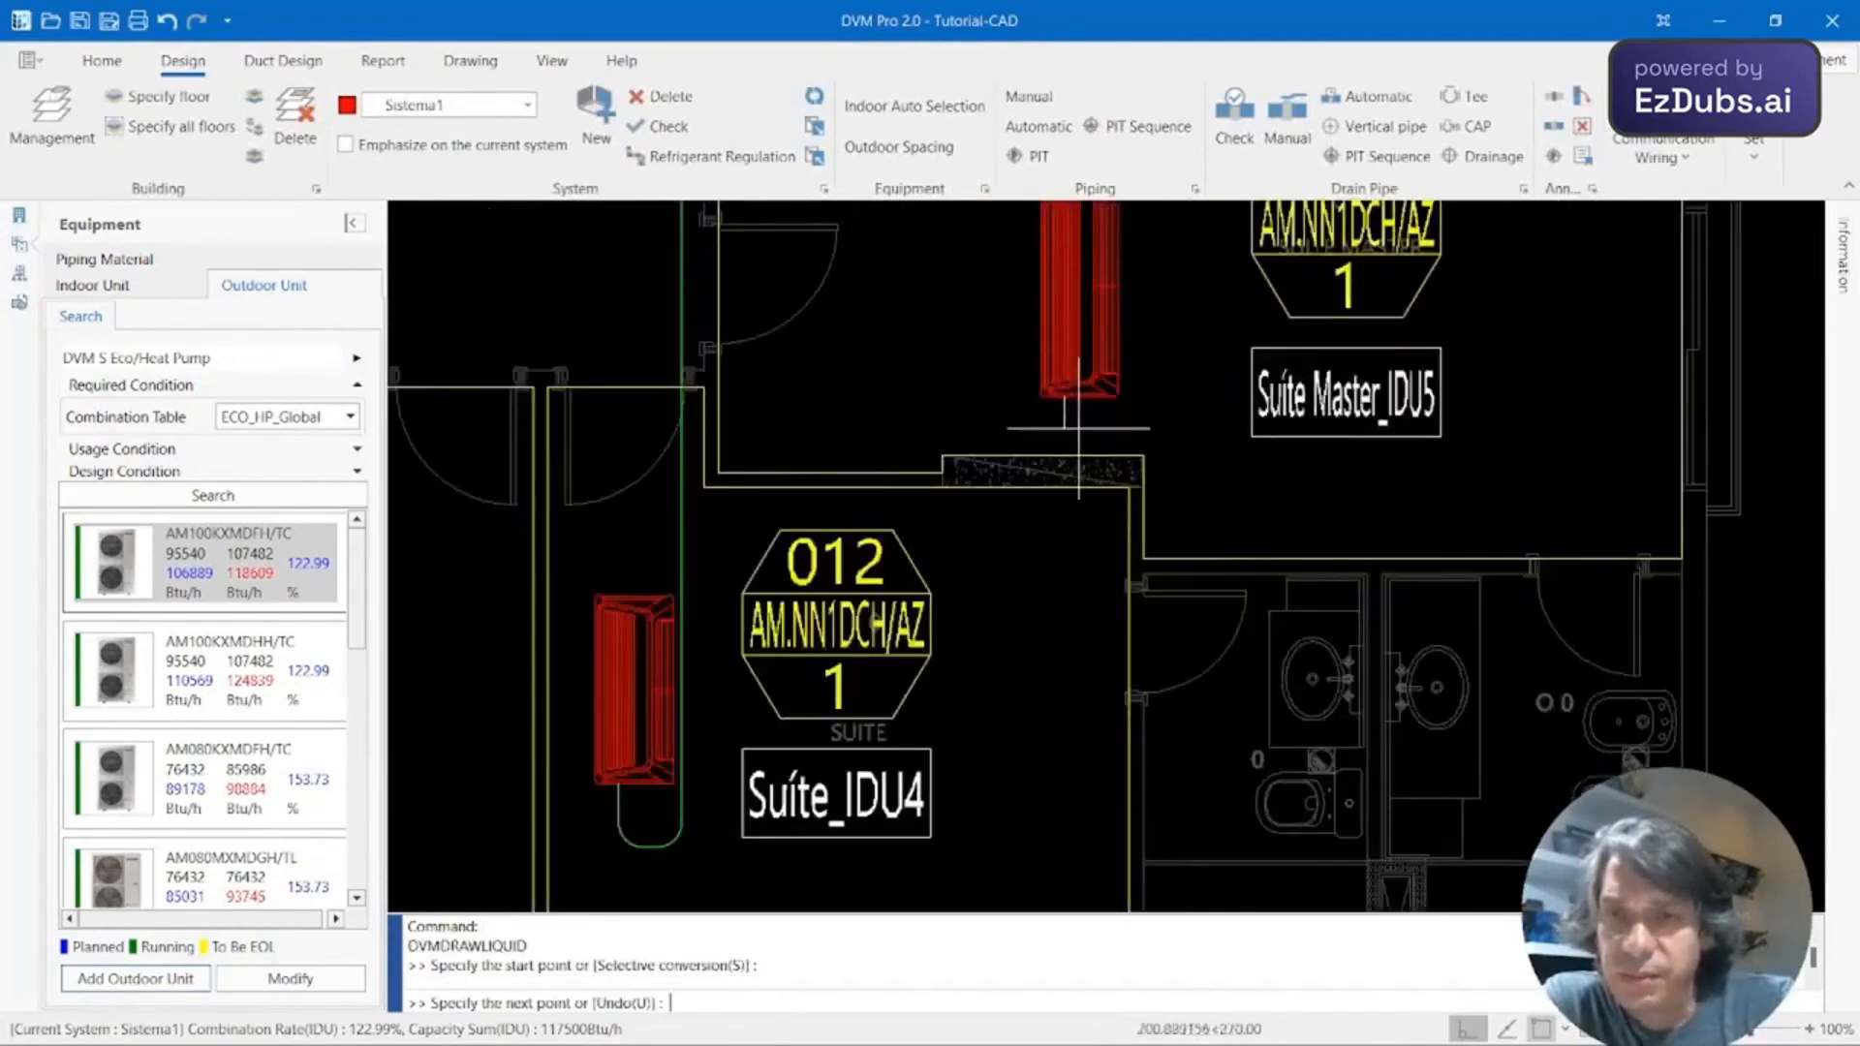
{"action": "left_click", "coordinate": [1065, 440]}
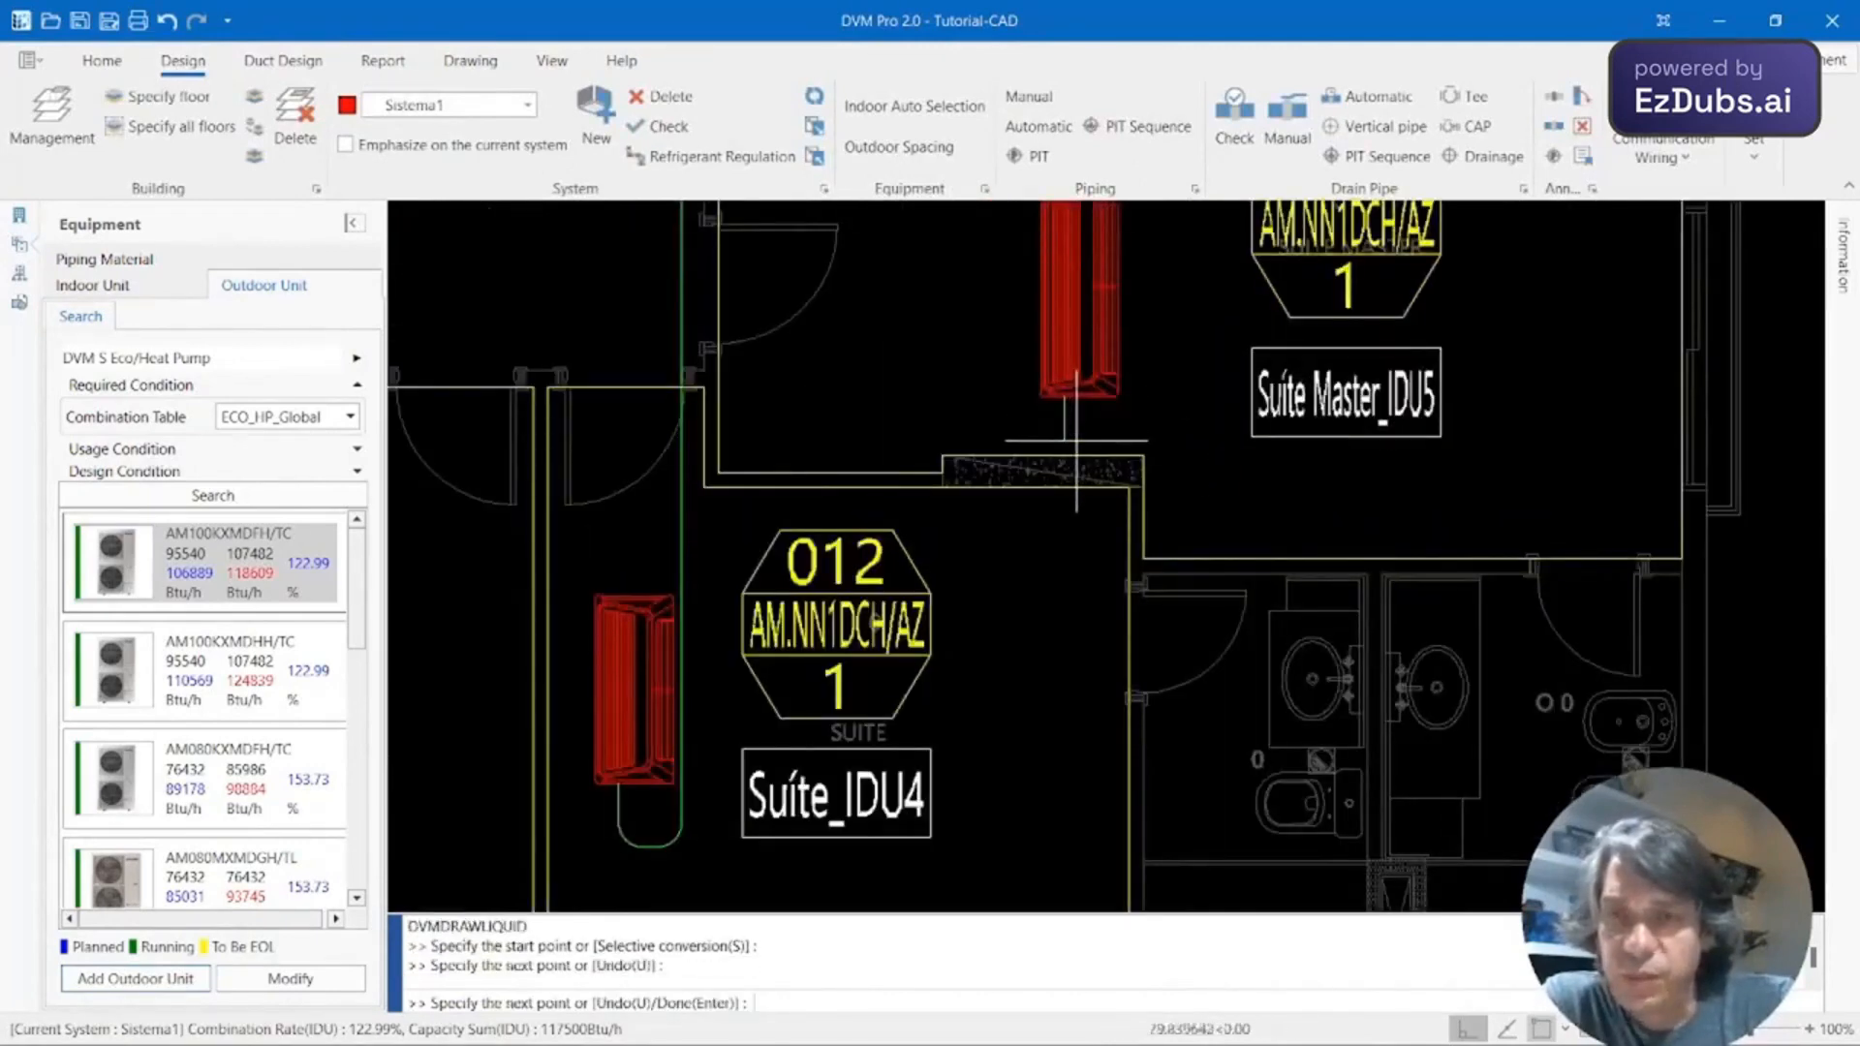
{"action": "left_click", "coordinate": [1190, 441]}
Try joining the pipe diagonally to the main line's open end, undo that segment, and finish it with a straight run up beside the unit.
{"action": "scroll", "coordinate": [1194, 444], "scroll_direction": "up", "scroll_amount": 3}
{"action": "scroll", "coordinate": [1249, 659], "scroll_direction": "down", "scroll_amount": 4}
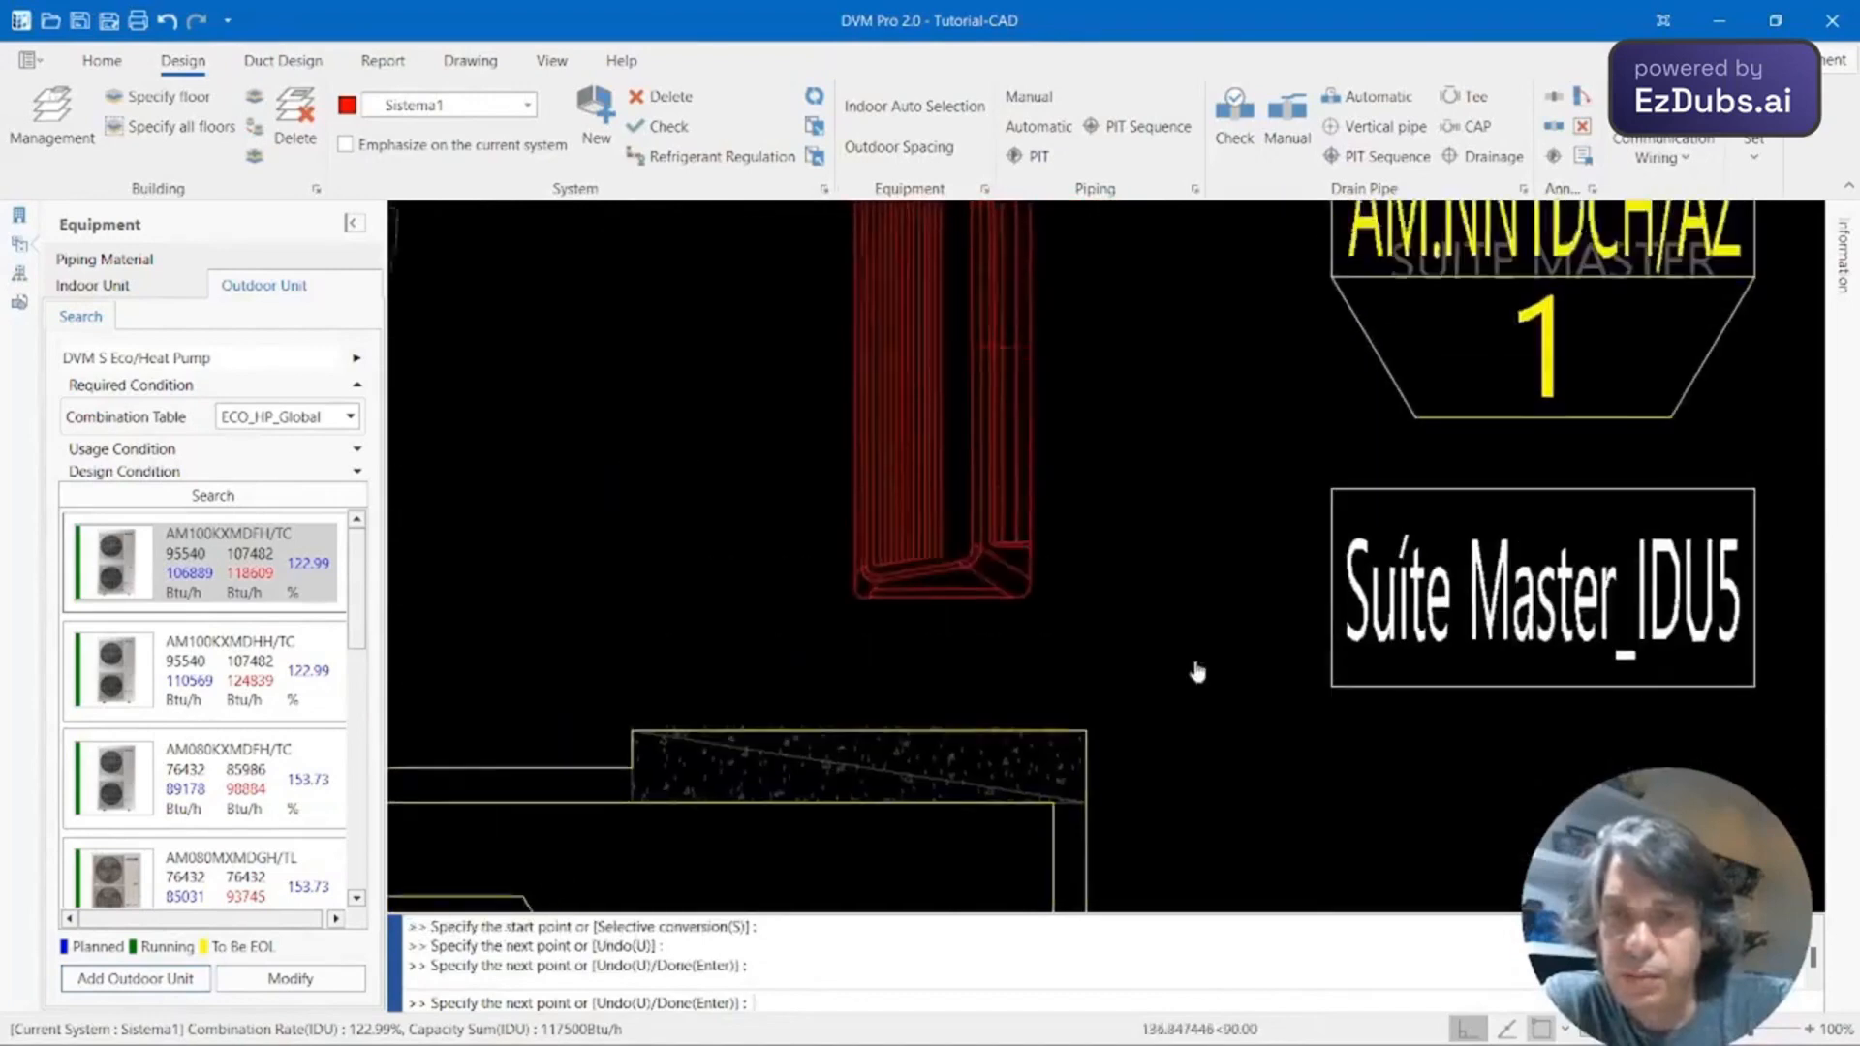
{"action": "scroll", "coordinate": [1261, 338], "scroll_direction": "down", "scroll_amount": 2}
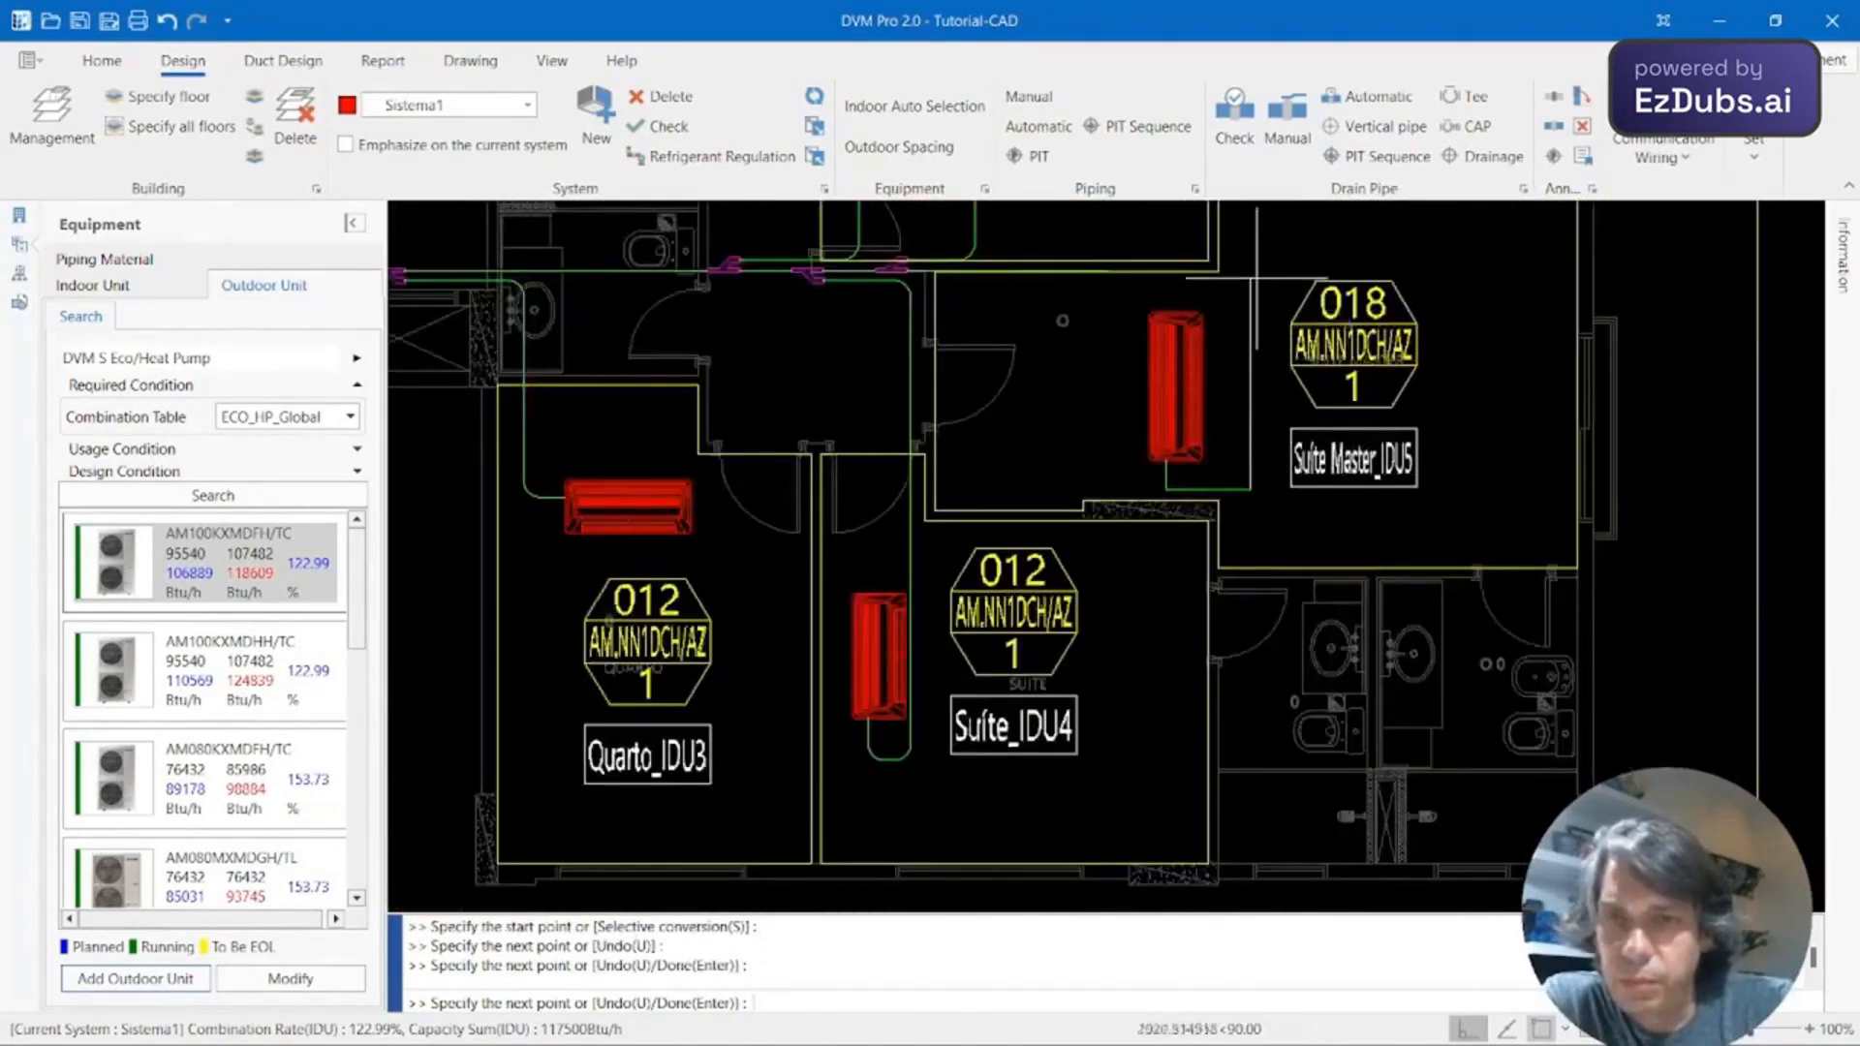
{"action": "scroll", "coordinate": [1259, 291], "scroll_direction": "up", "scroll_amount": 3}
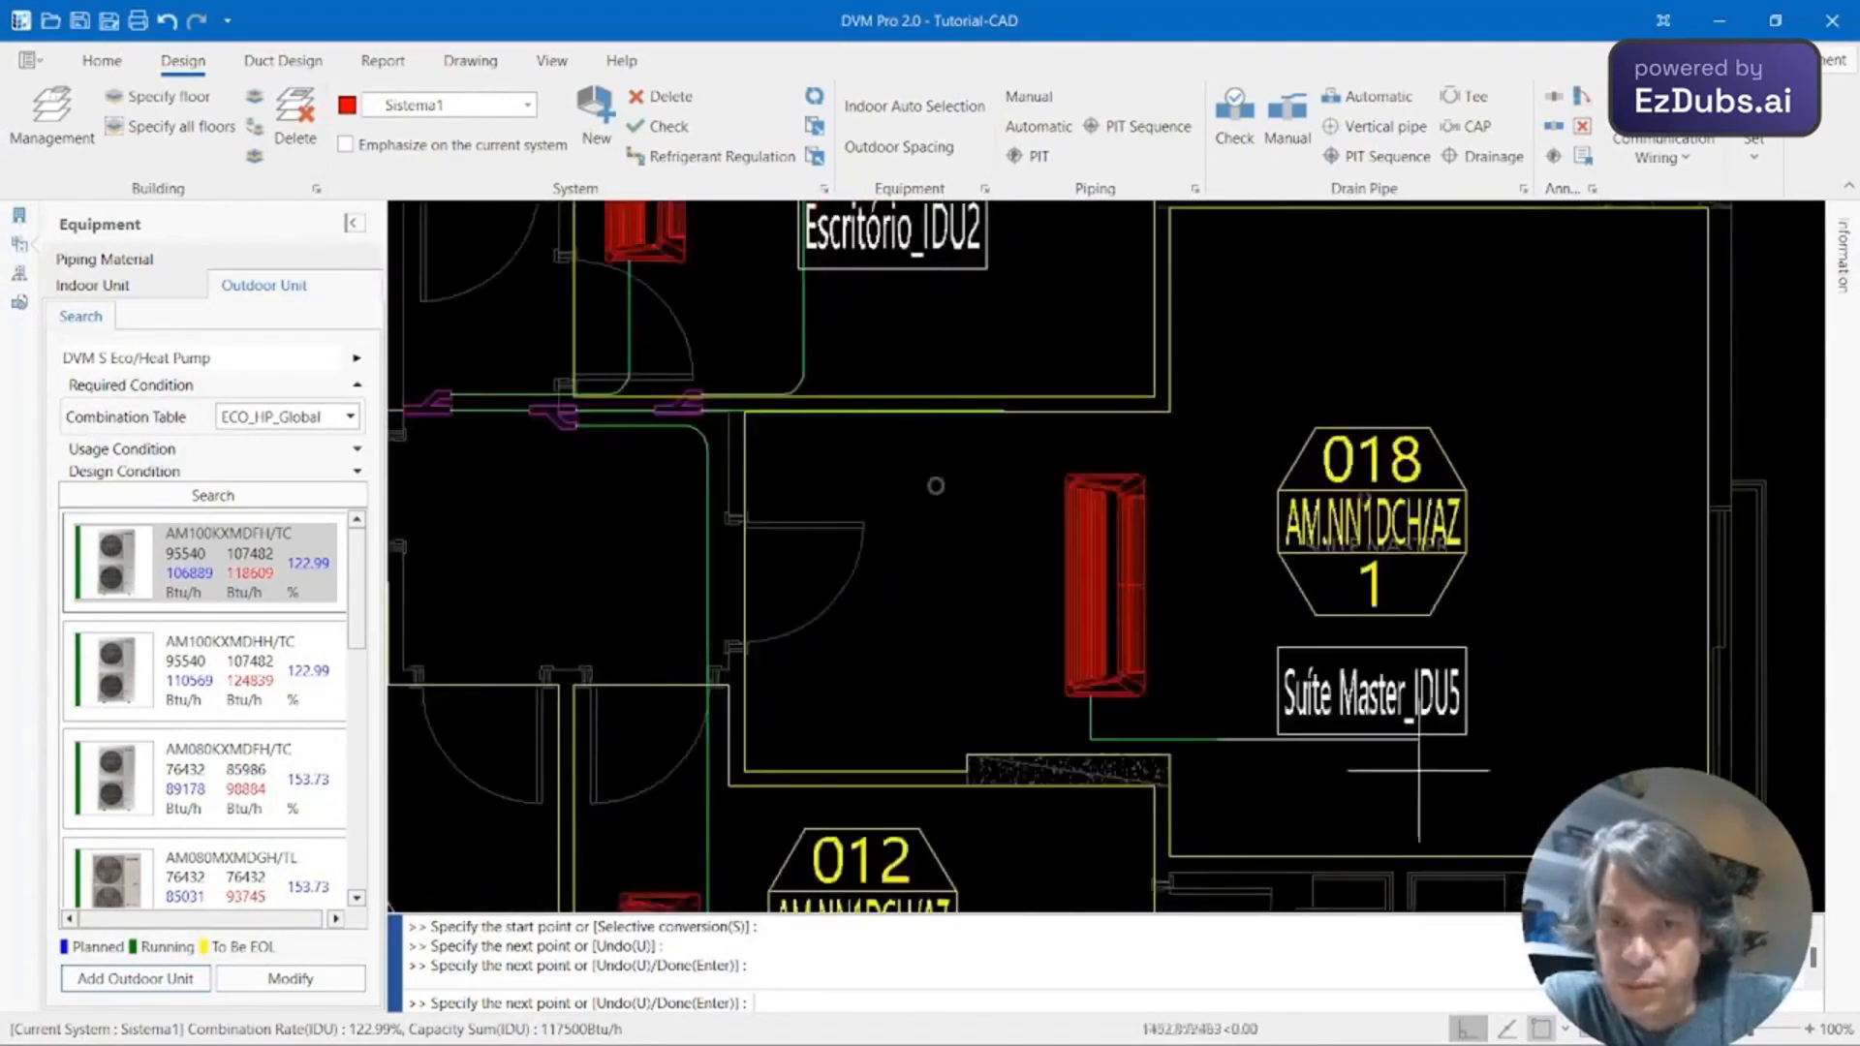
{"action": "left_click", "coordinate": [1002, 408]}
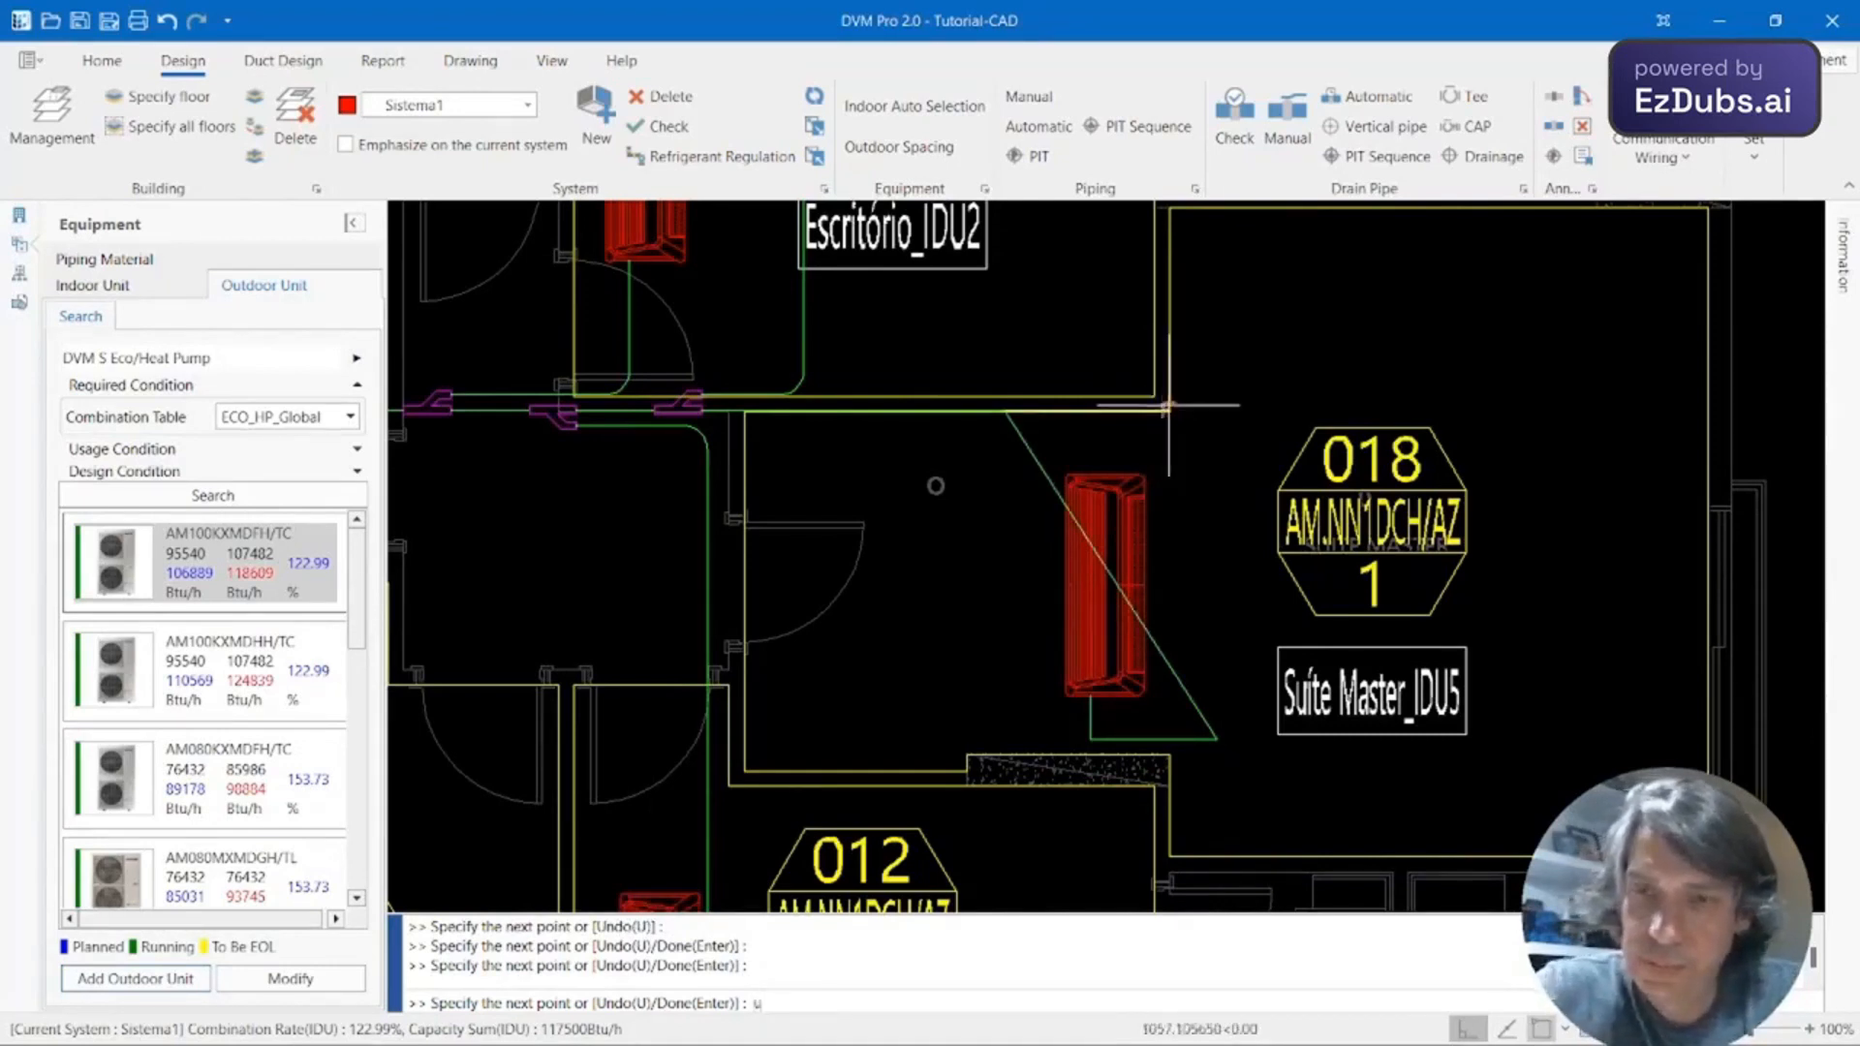
{"action": "type", "text": "u"}
{"action": "key", "text": "Return"}
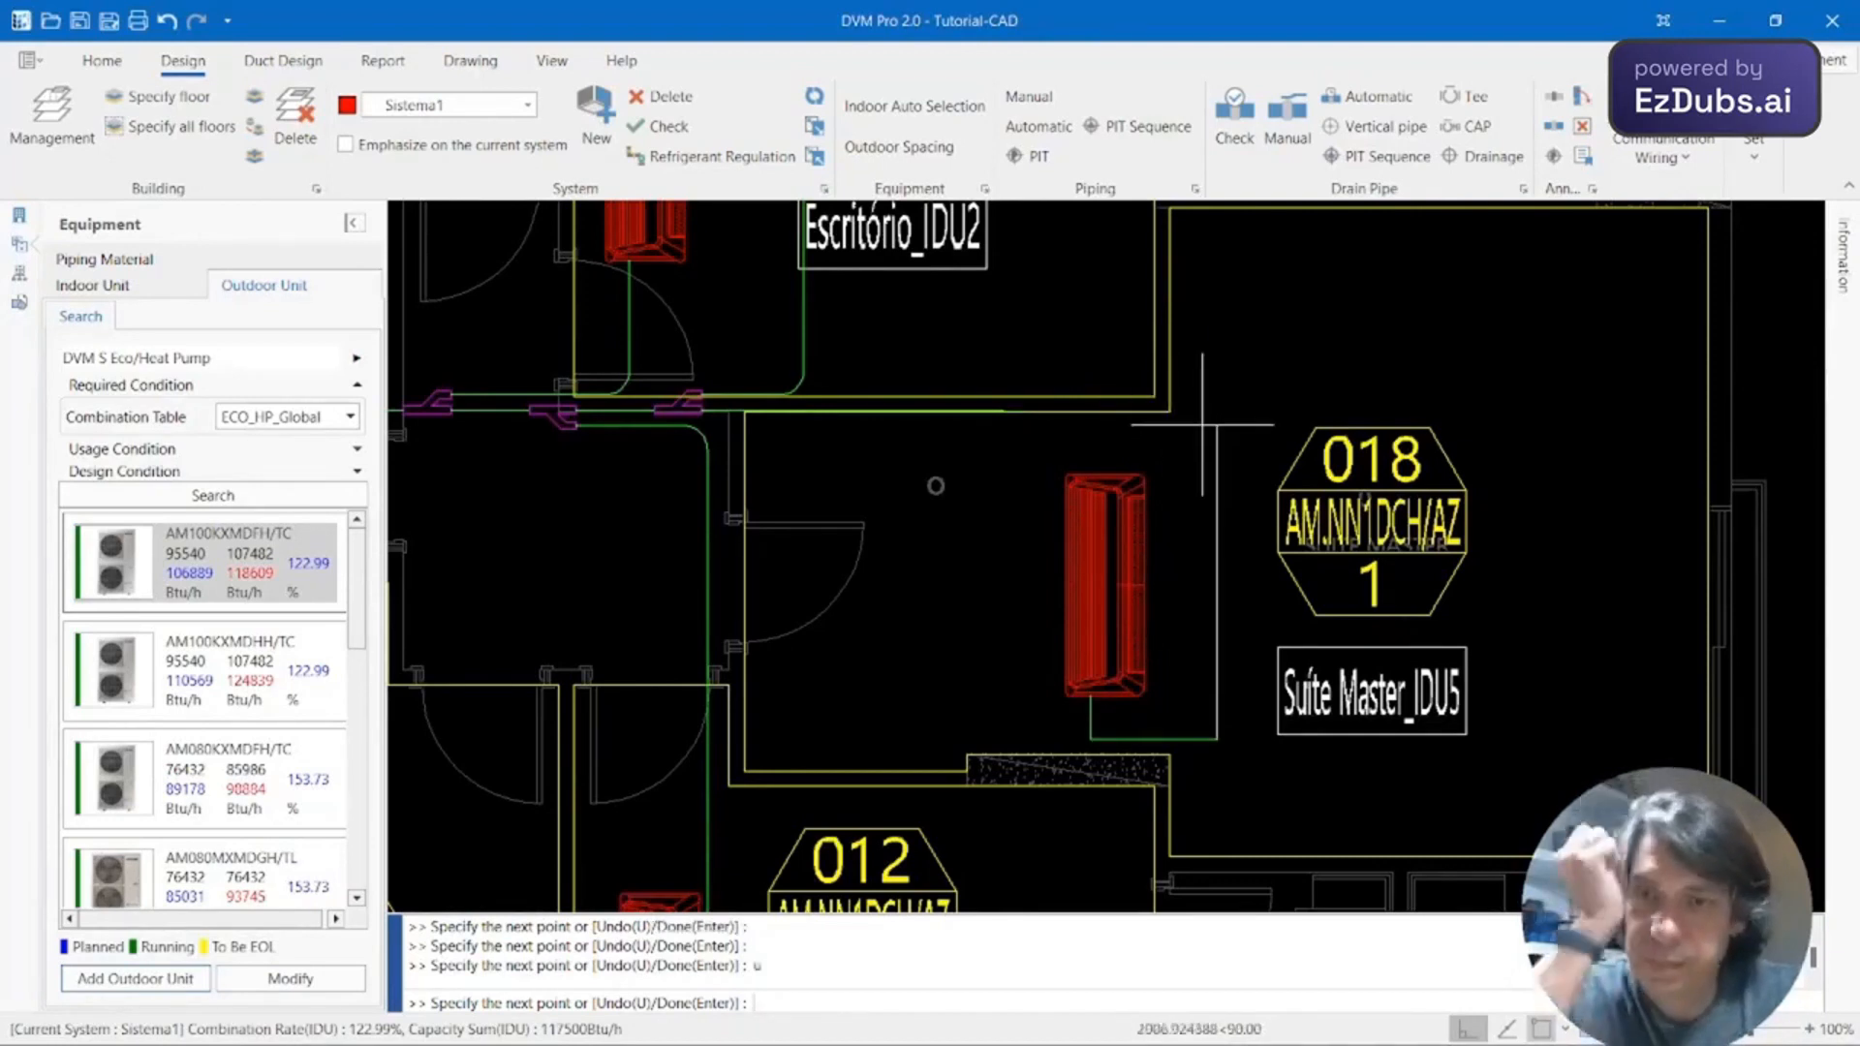
{"action": "left_click", "coordinate": [1215, 393]}
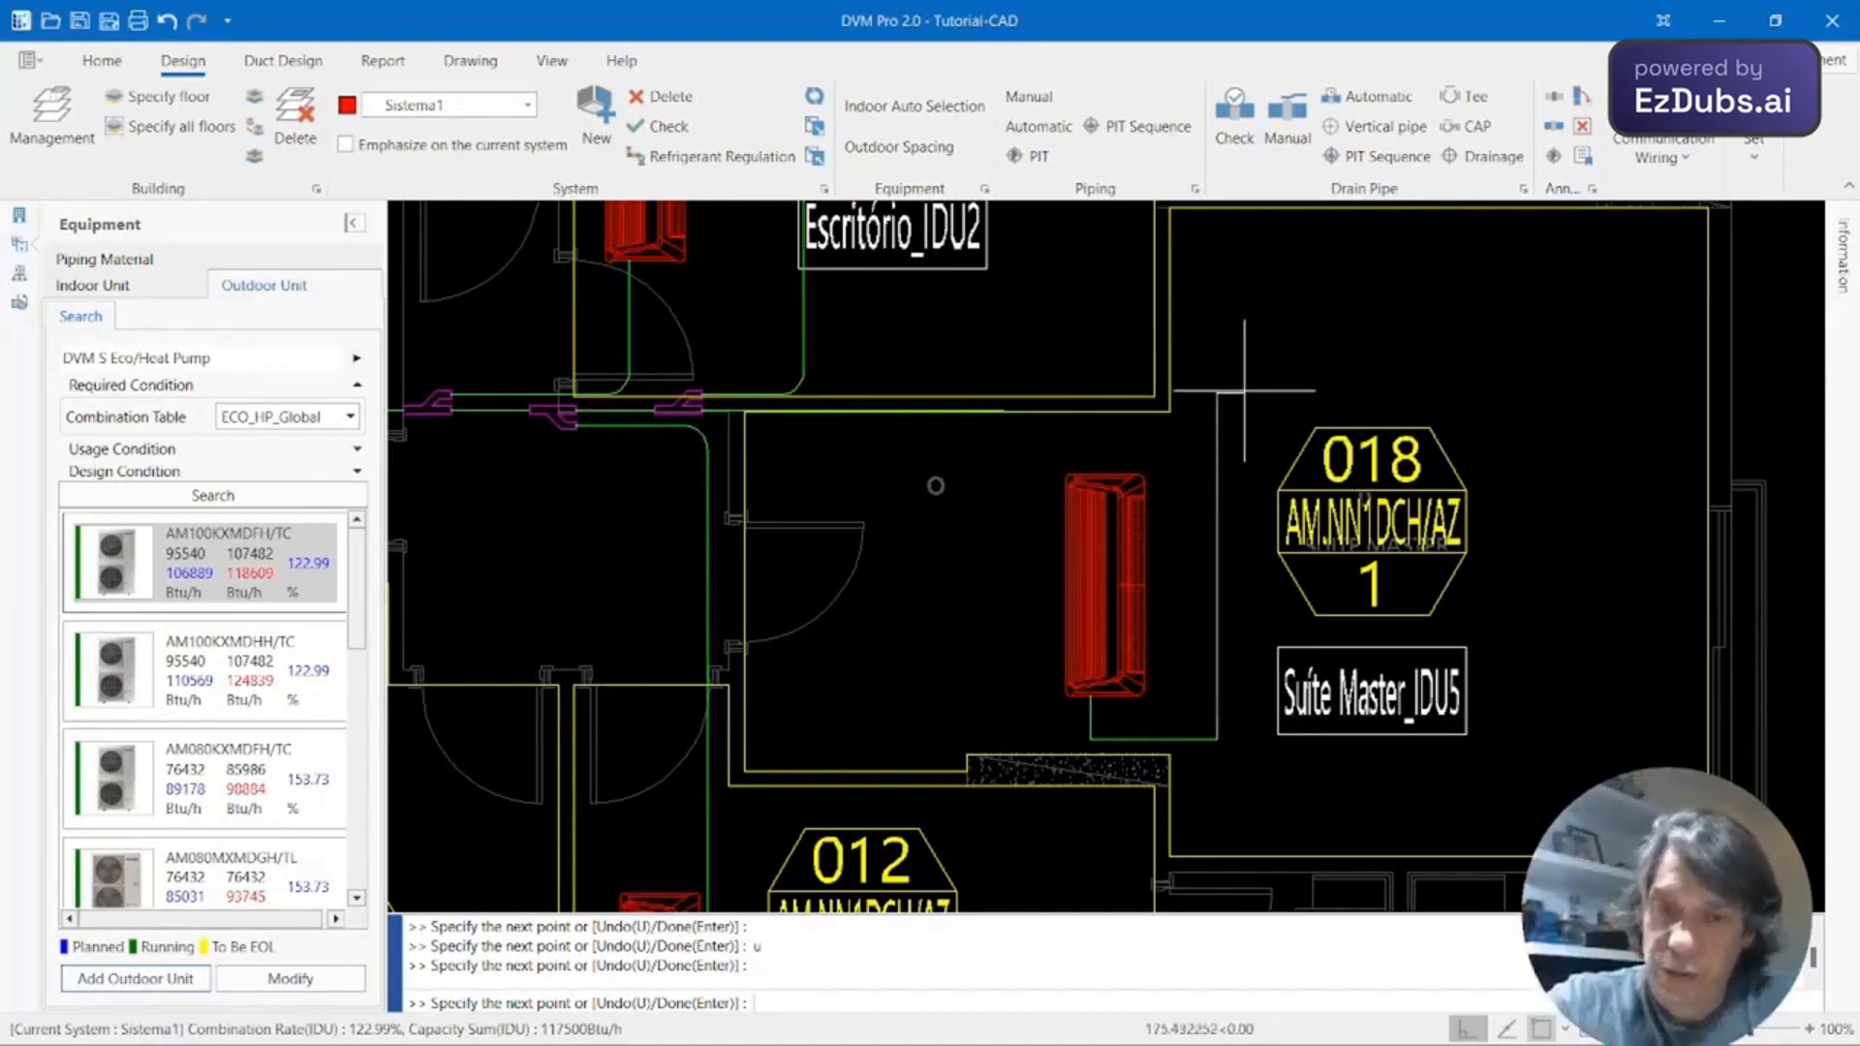
{"action": "key", "text": "Return"}
Erase the manual pipe at Suíte Master_IDU5 and the leftover main pipe stub beyond the last Y-joint.
{"action": "scroll", "coordinate": [1247, 395], "scroll_direction": "up", "scroll_amount": 3}
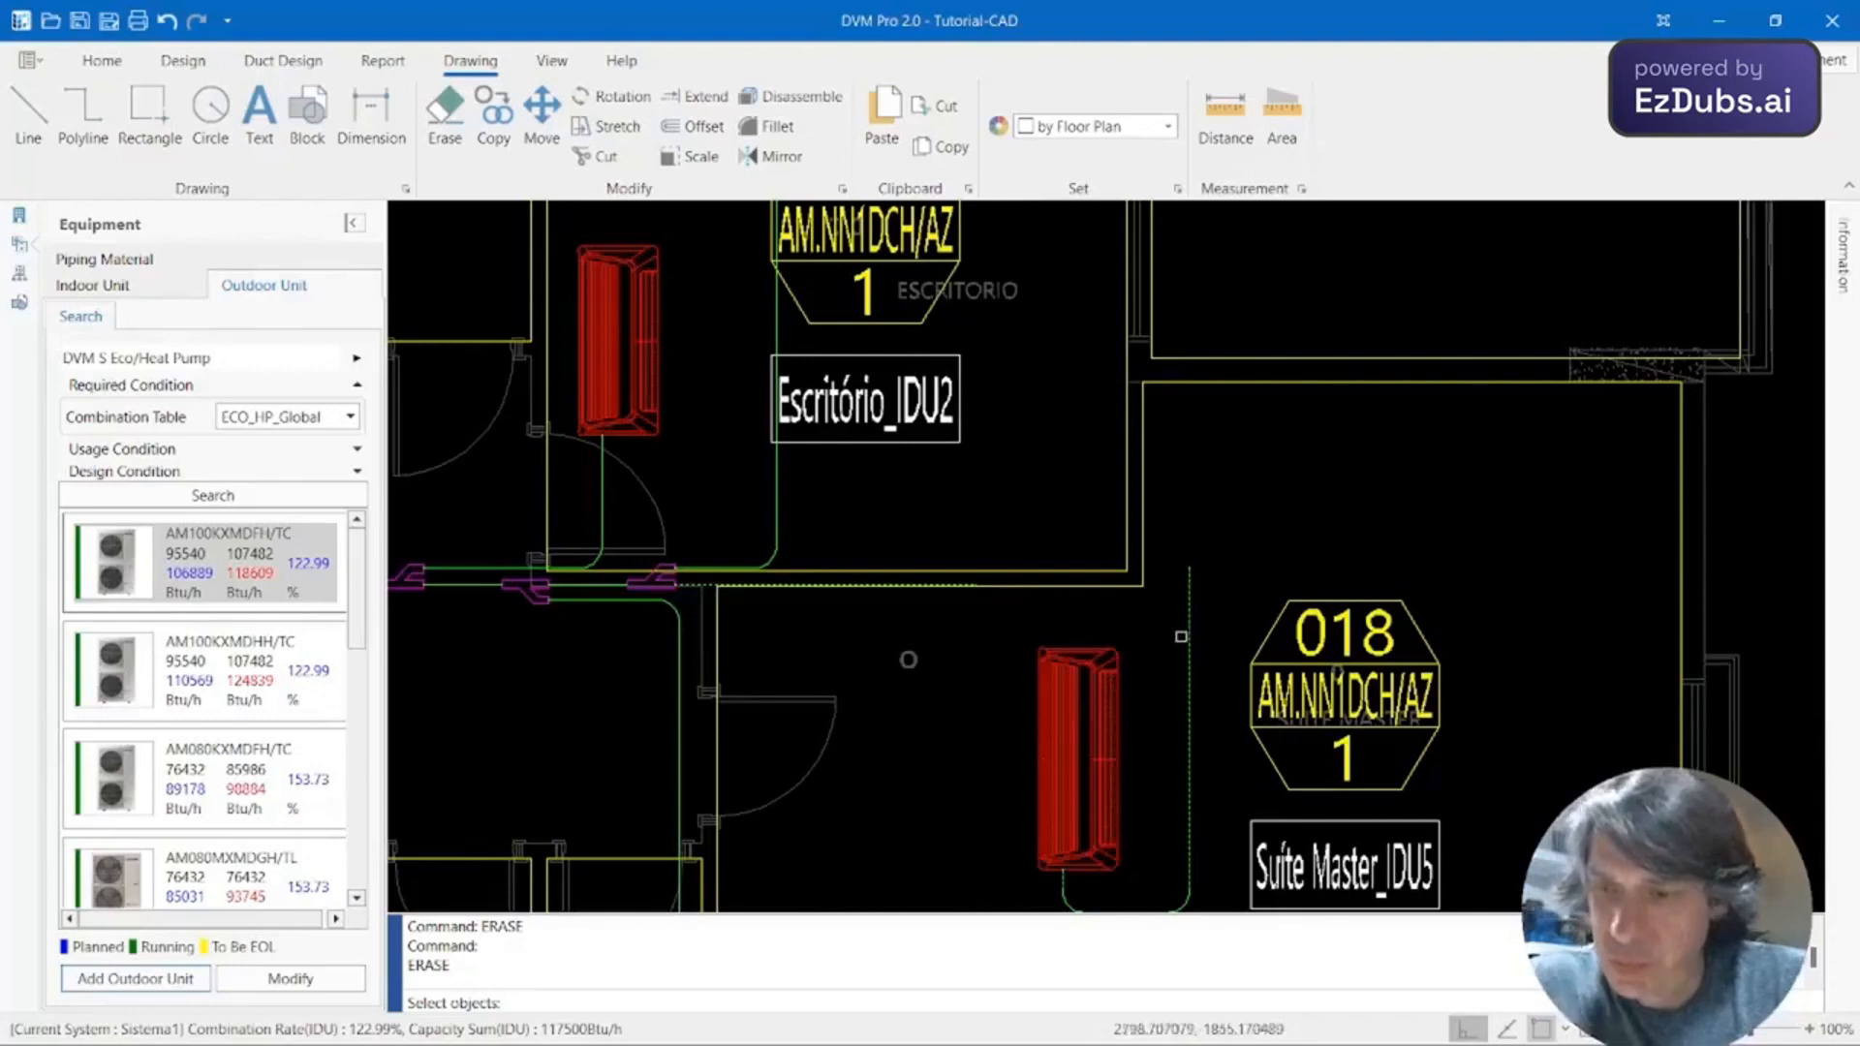
{"action": "key", "text": "Return"}
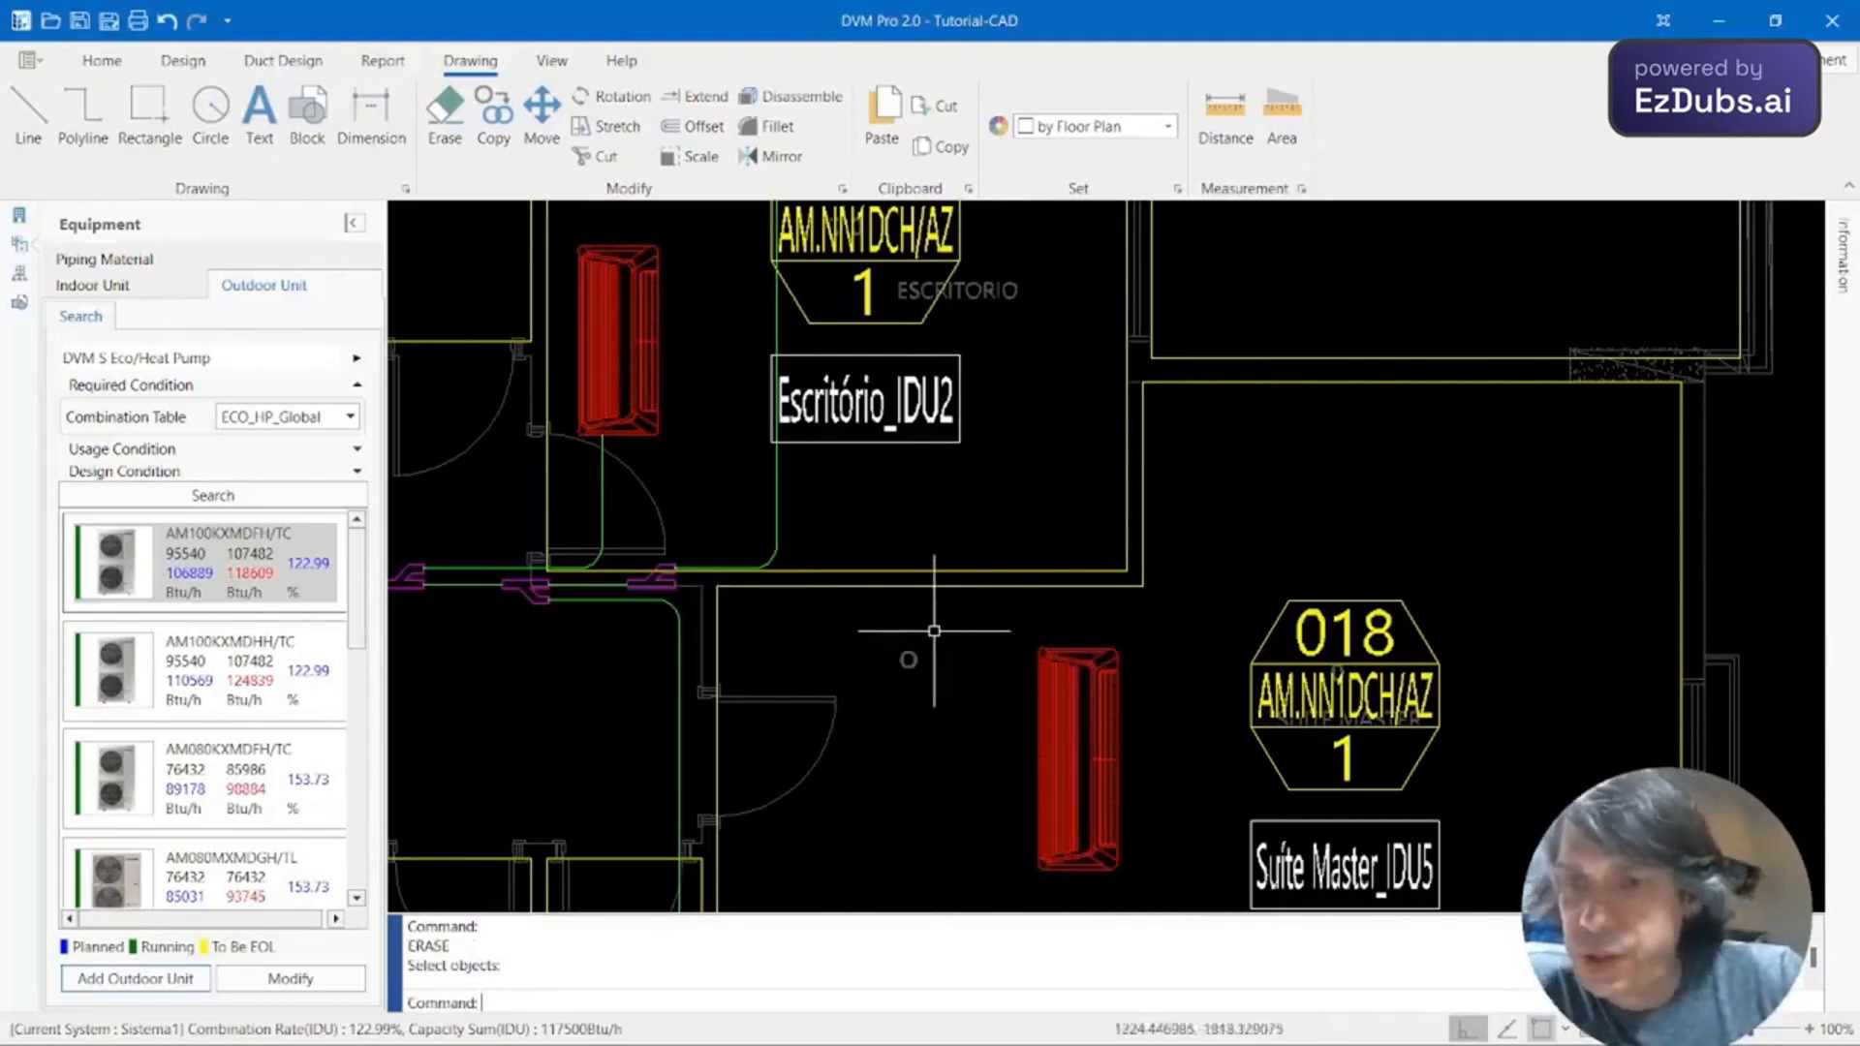
Draw a manual refrigerant pipe from the last Y-joint's open end along the wall, down past Suíte Master_IDU5 and back to its lower end.
{"action": "mouse_move", "coordinate": [921, 656]}
{"action": "middle_mouse_down"}
{"action": "mouse_move", "coordinate": [979, 611]}
{"action": "mouse_move", "coordinate": [1023, 531]}
{"action": "middle_mouse_up"}
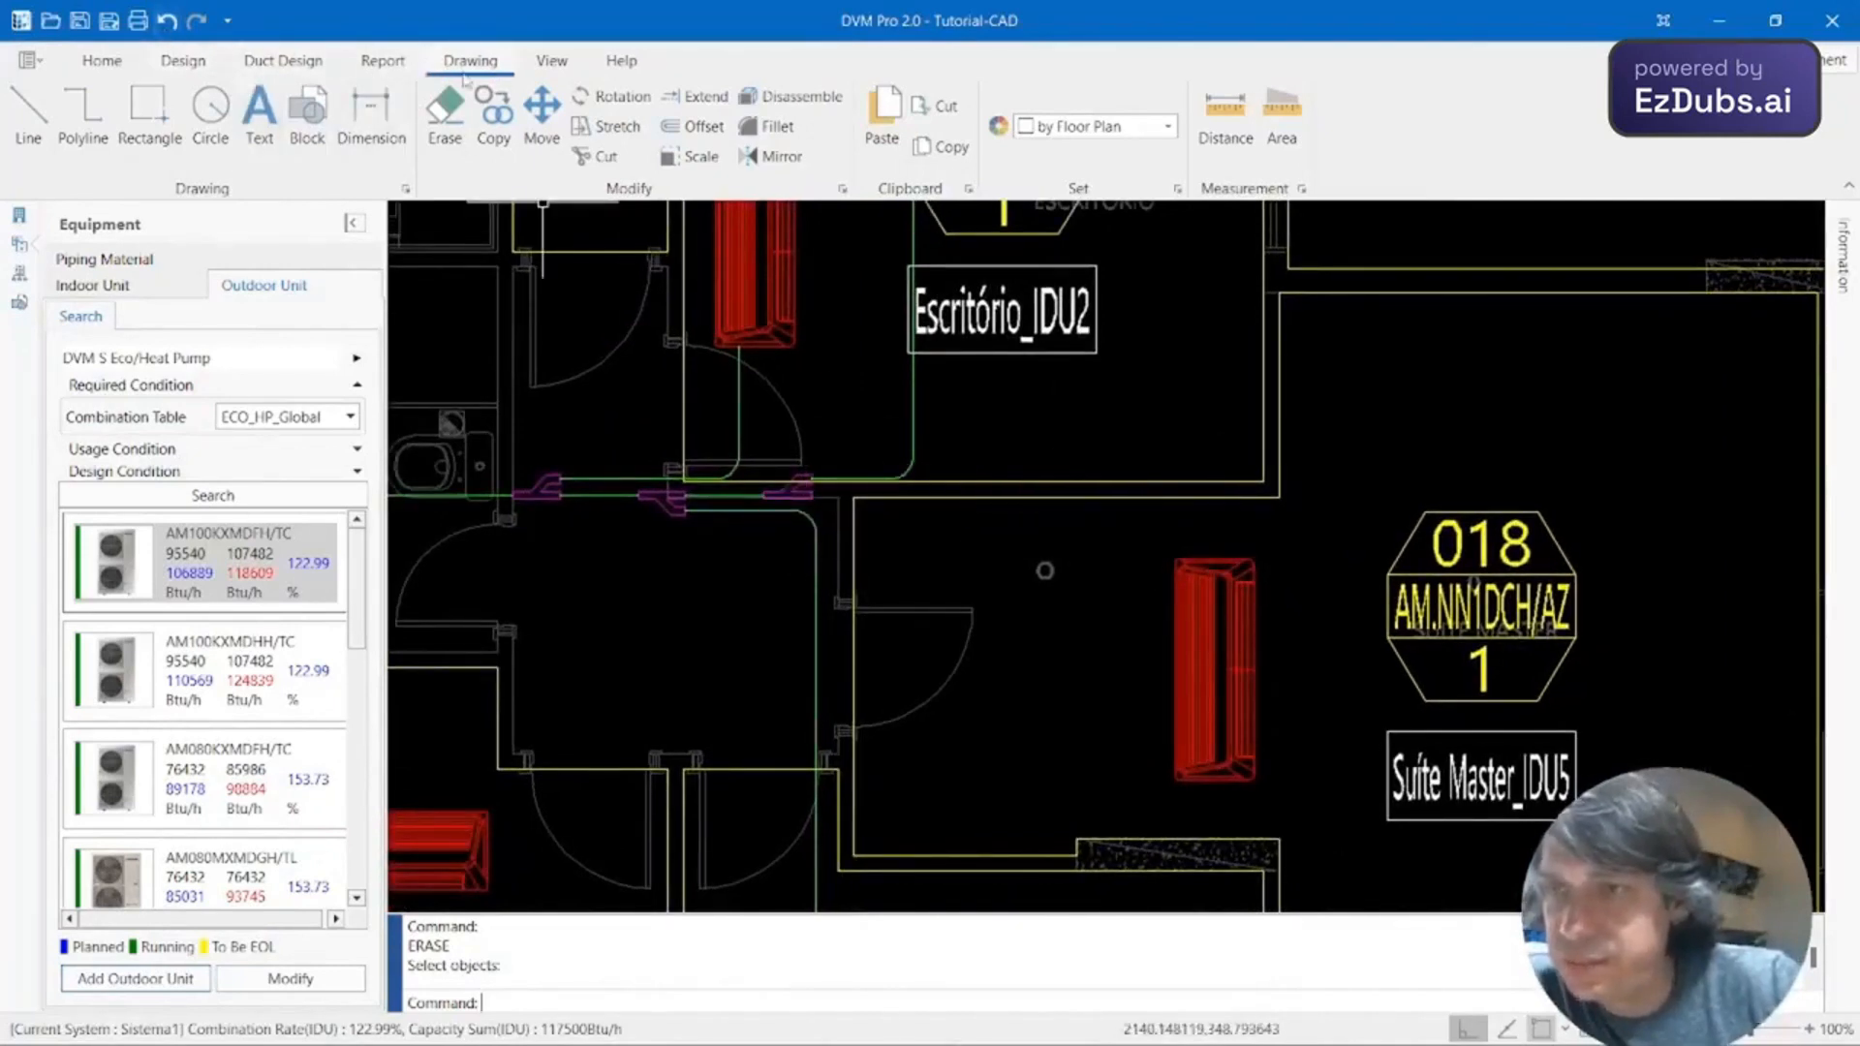
{"action": "left_click", "coordinate": [183, 60]}
{"action": "left_click", "coordinate": [1029, 96]}
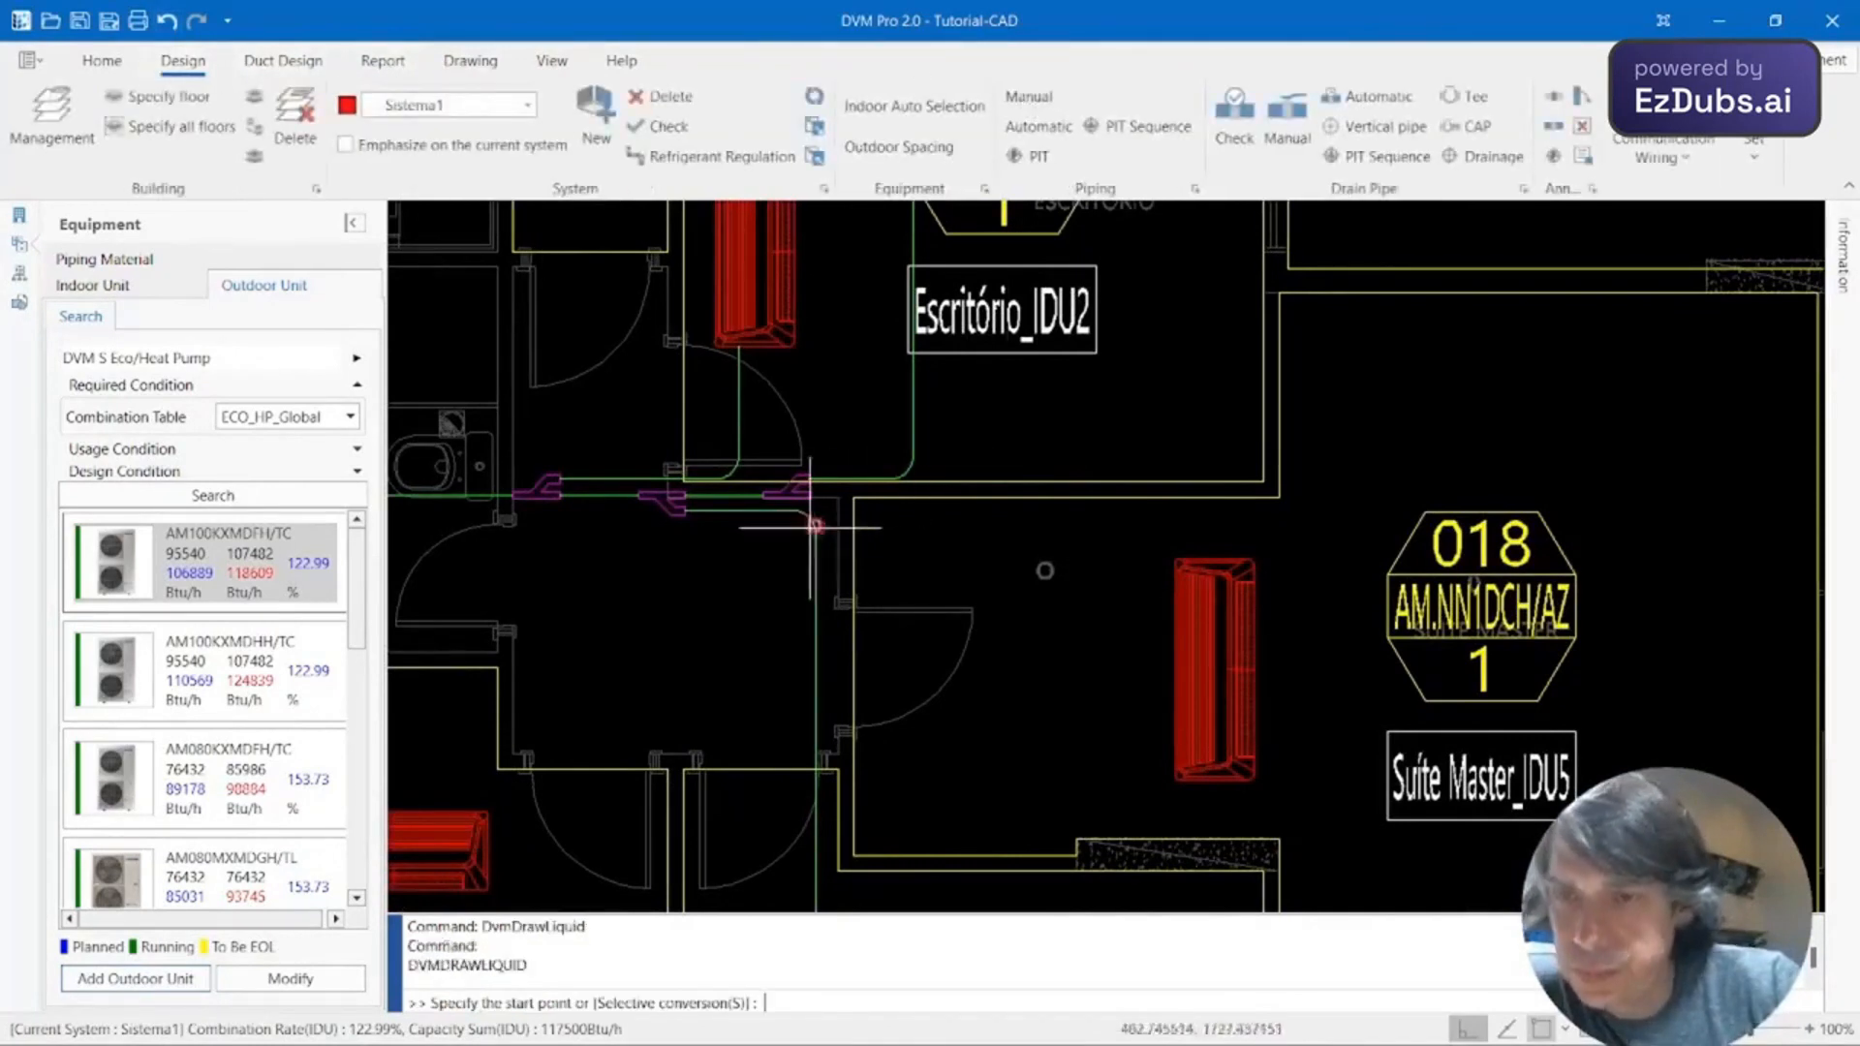
{"action": "scroll", "coordinate": [812, 528], "scroll_direction": "up", "scroll_amount": 3}
{"action": "left_click", "coordinate": [798, 489]}
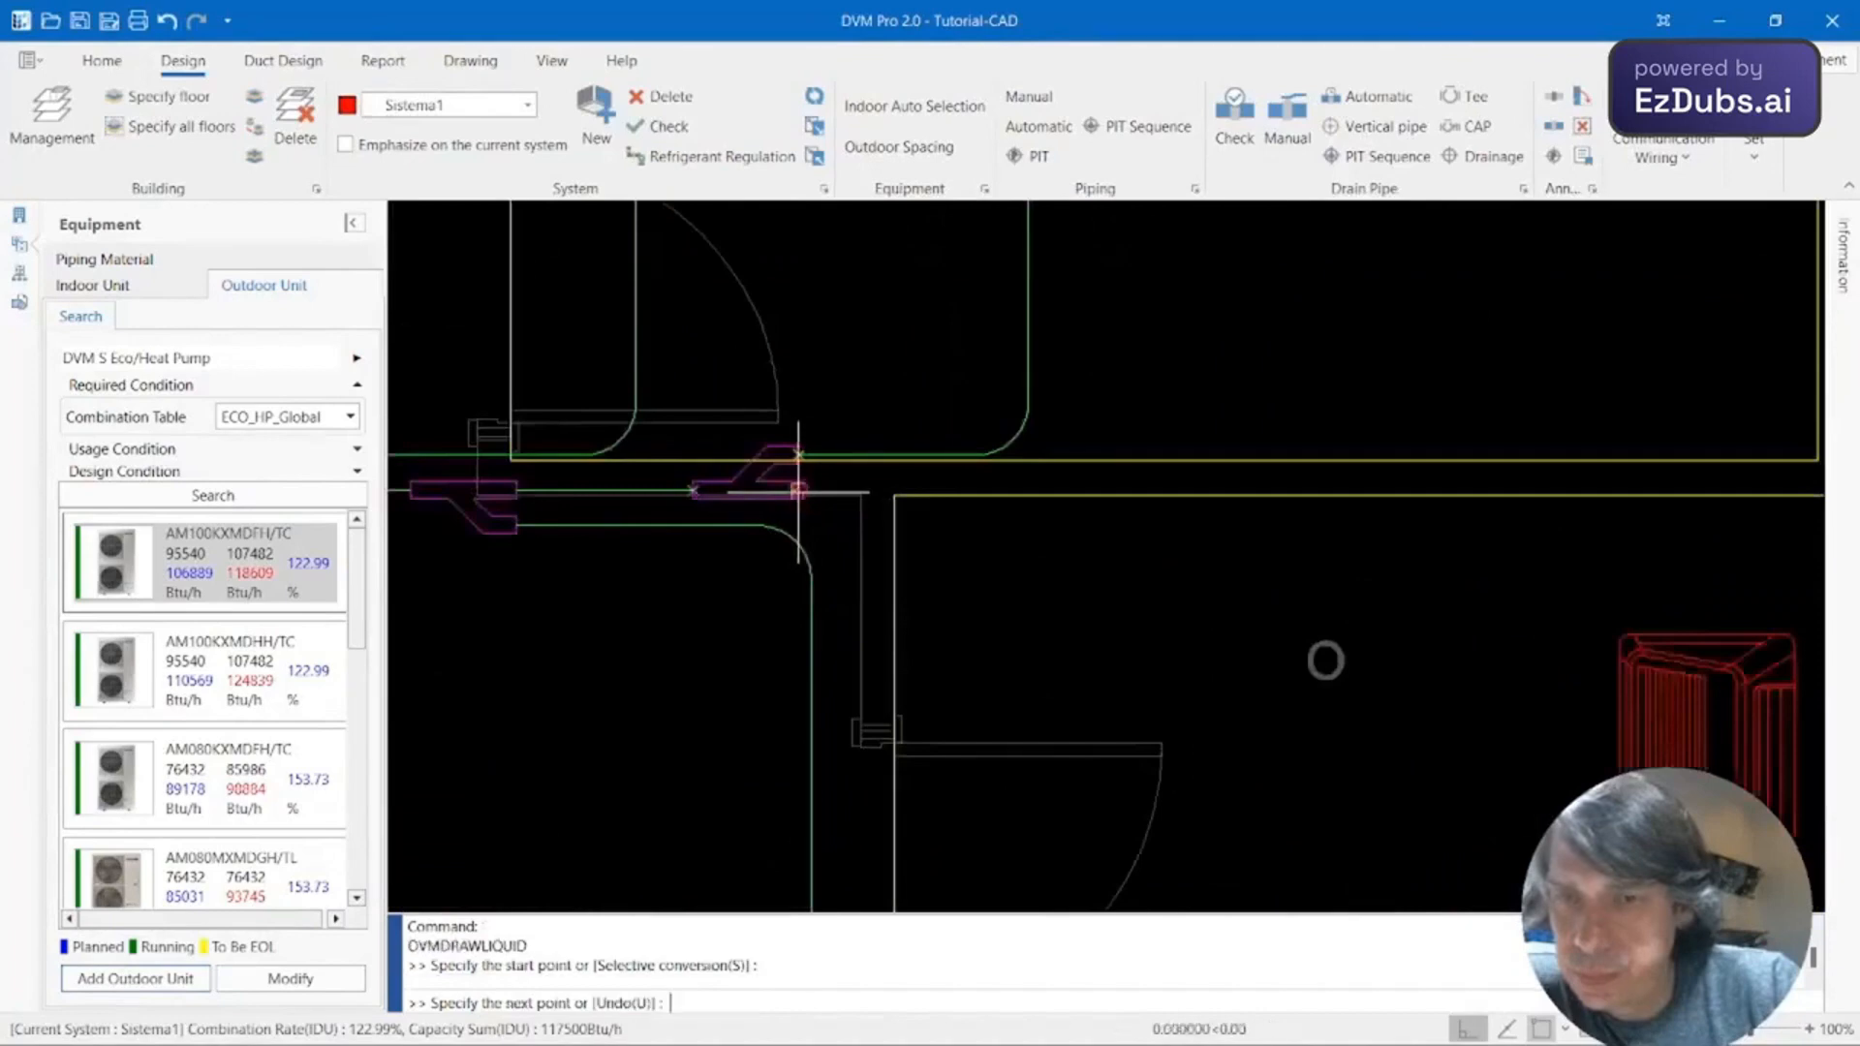
{"action": "scroll", "coordinate": [1288, 547], "scroll_direction": "down", "scroll_amount": 4}
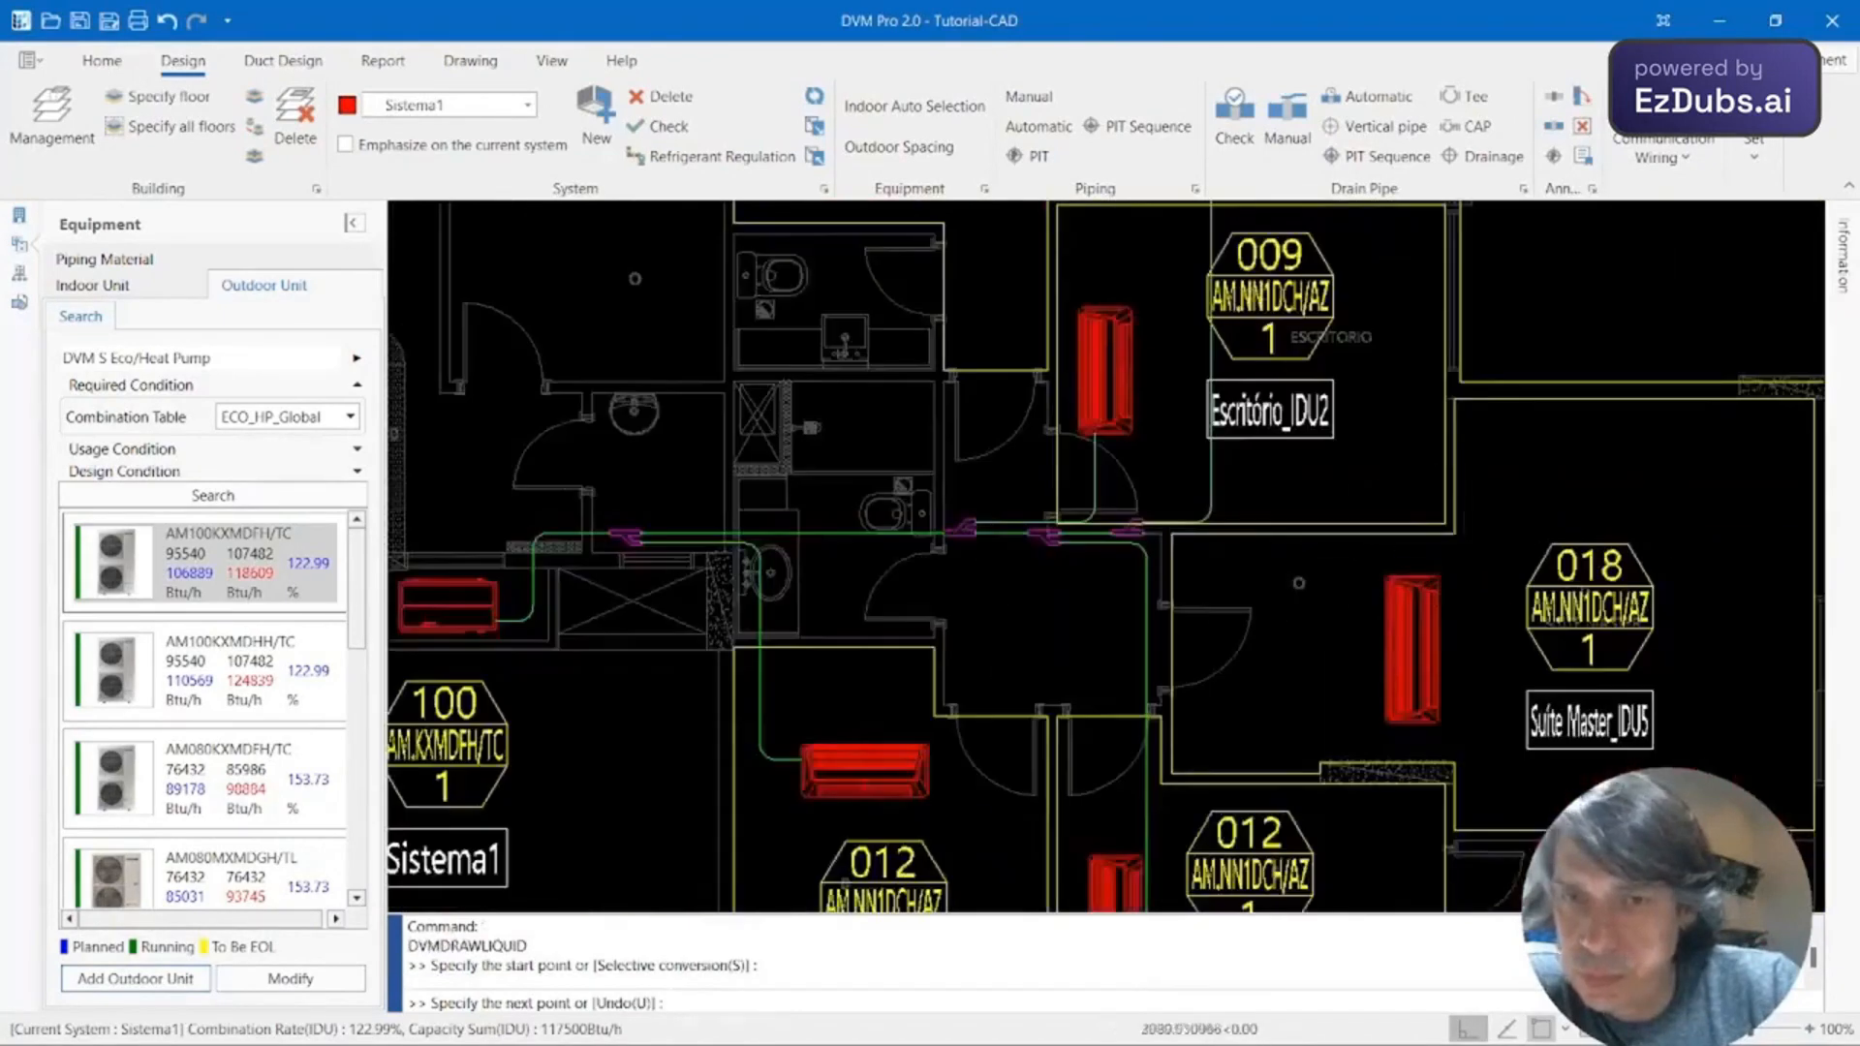
{"action": "left_click", "coordinate": [1475, 532]}
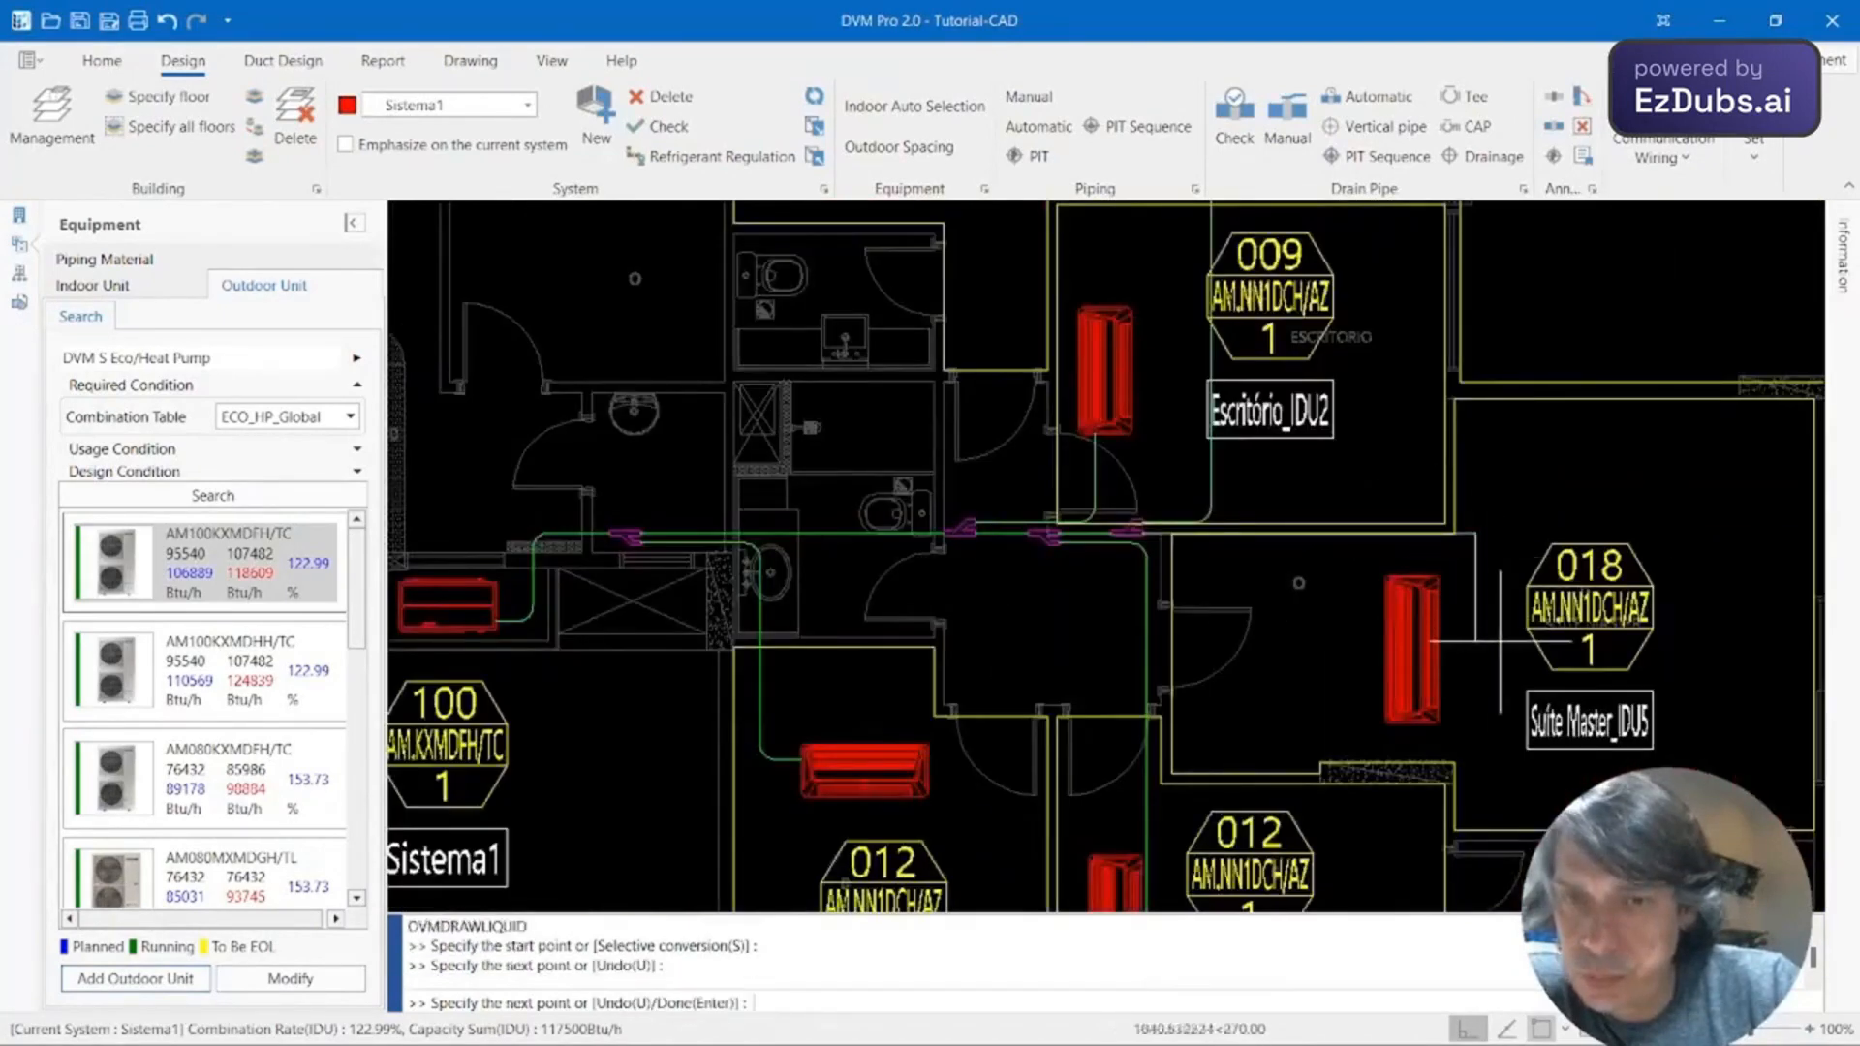
{"action": "left_click", "coordinate": [1486, 744]}
{"action": "left_click", "coordinate": [1453, 744]}
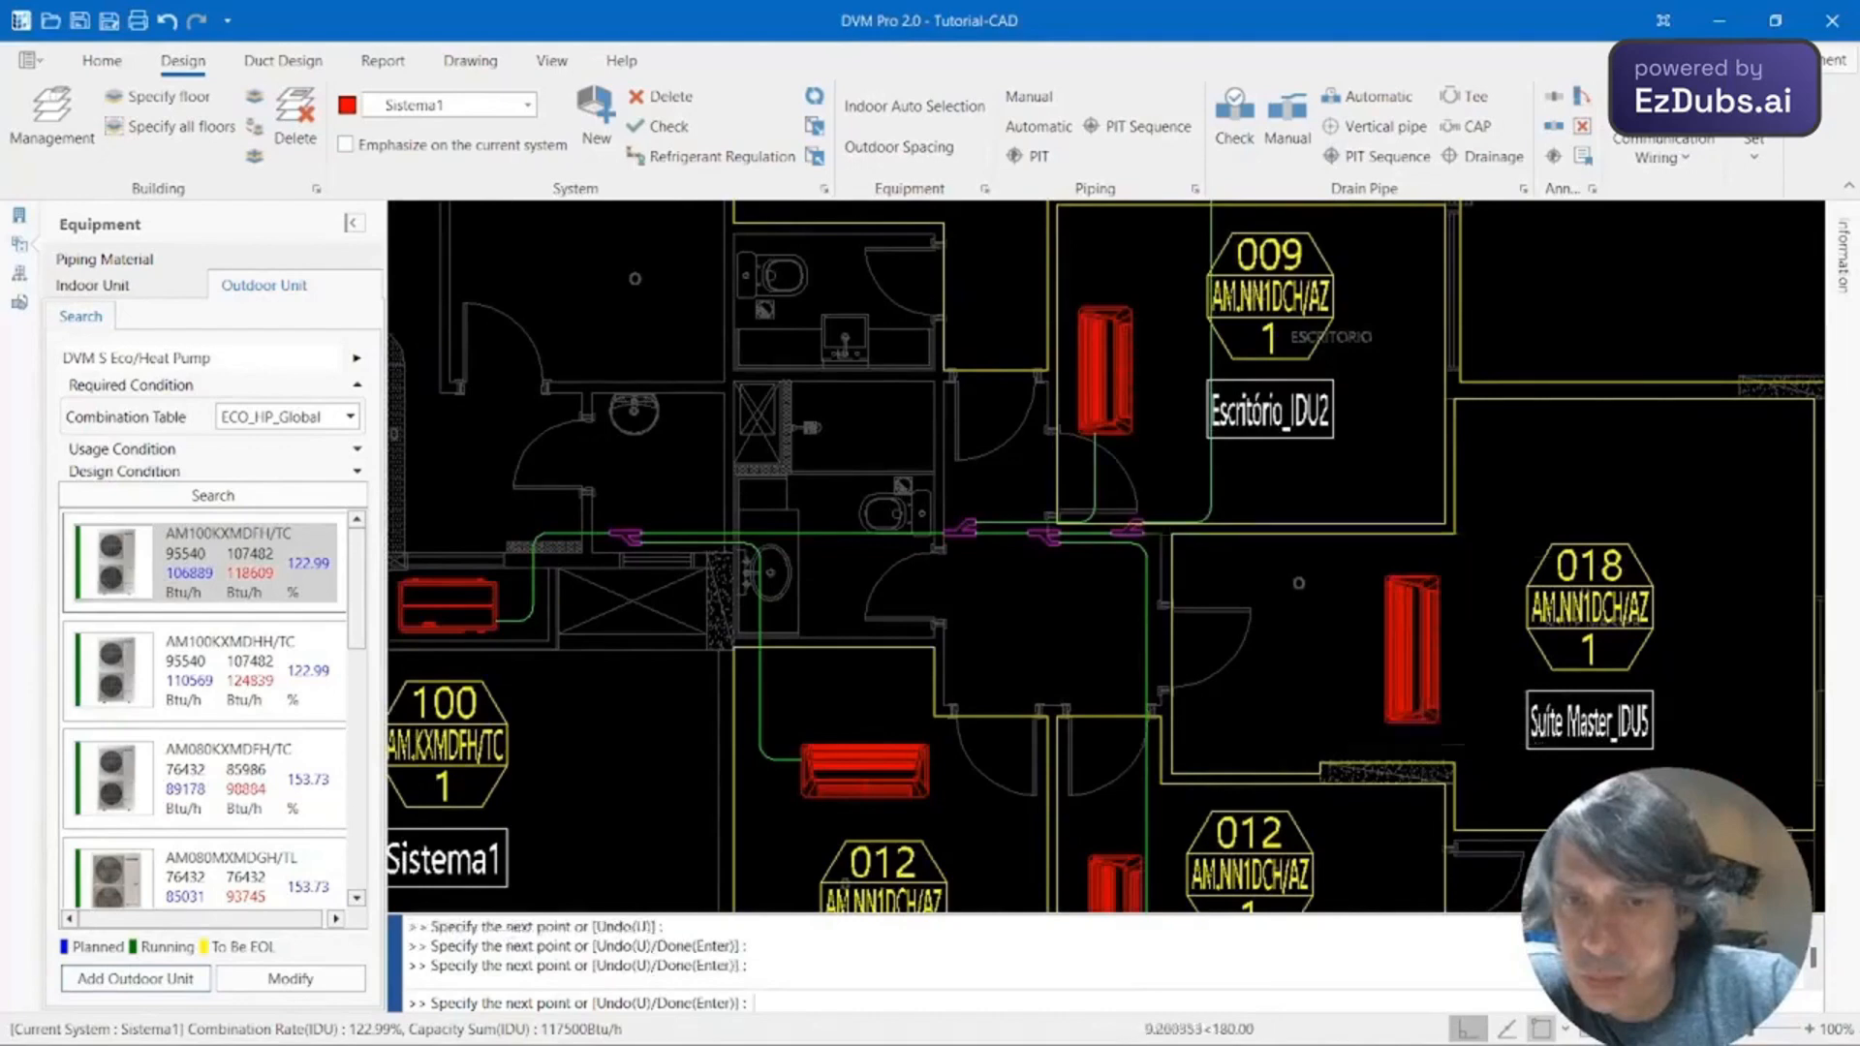
{"action": "key", "text": "Return"}
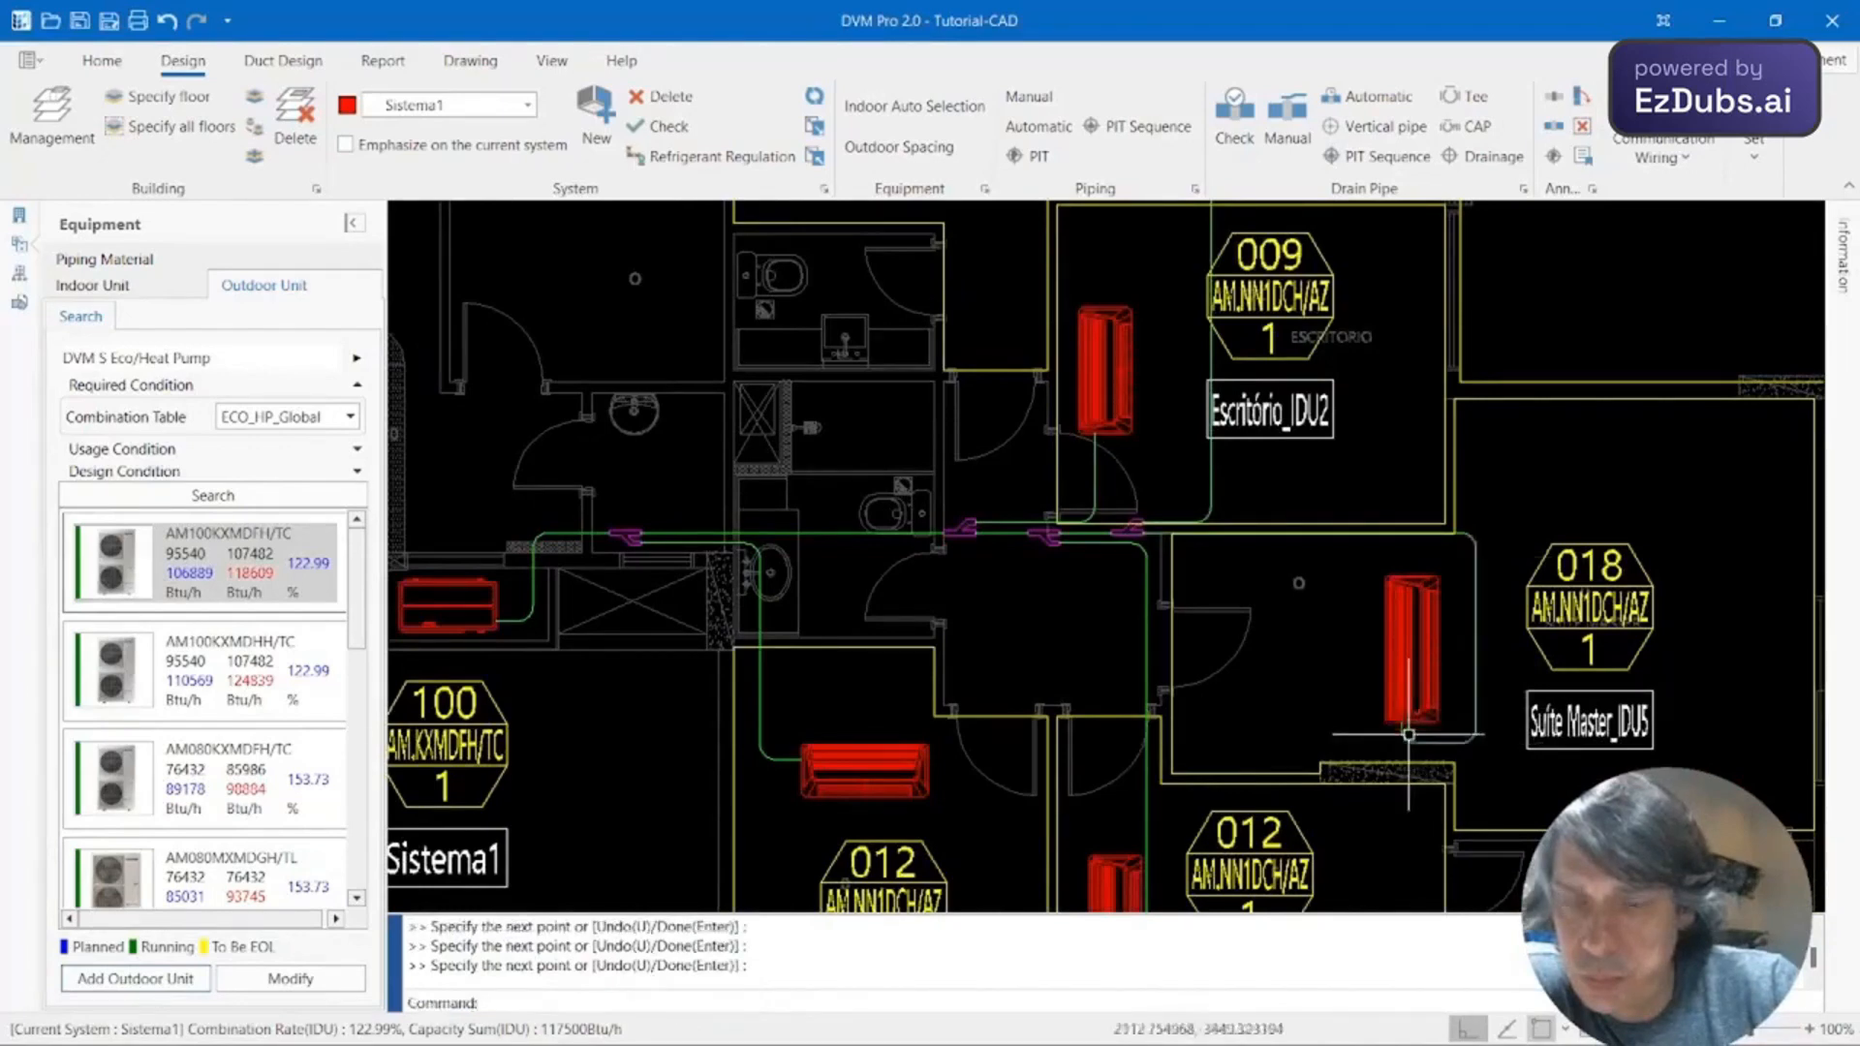
Draw a manual refrigerant pipe from Varanda_IDU6 to the Sala_IDU1 vertical pipe and reverse the direction of the Y-joint.
{"action": "scroll", "coordinate": [1283, 668], "scroll_direction": "down", "scroll_amount": 2}
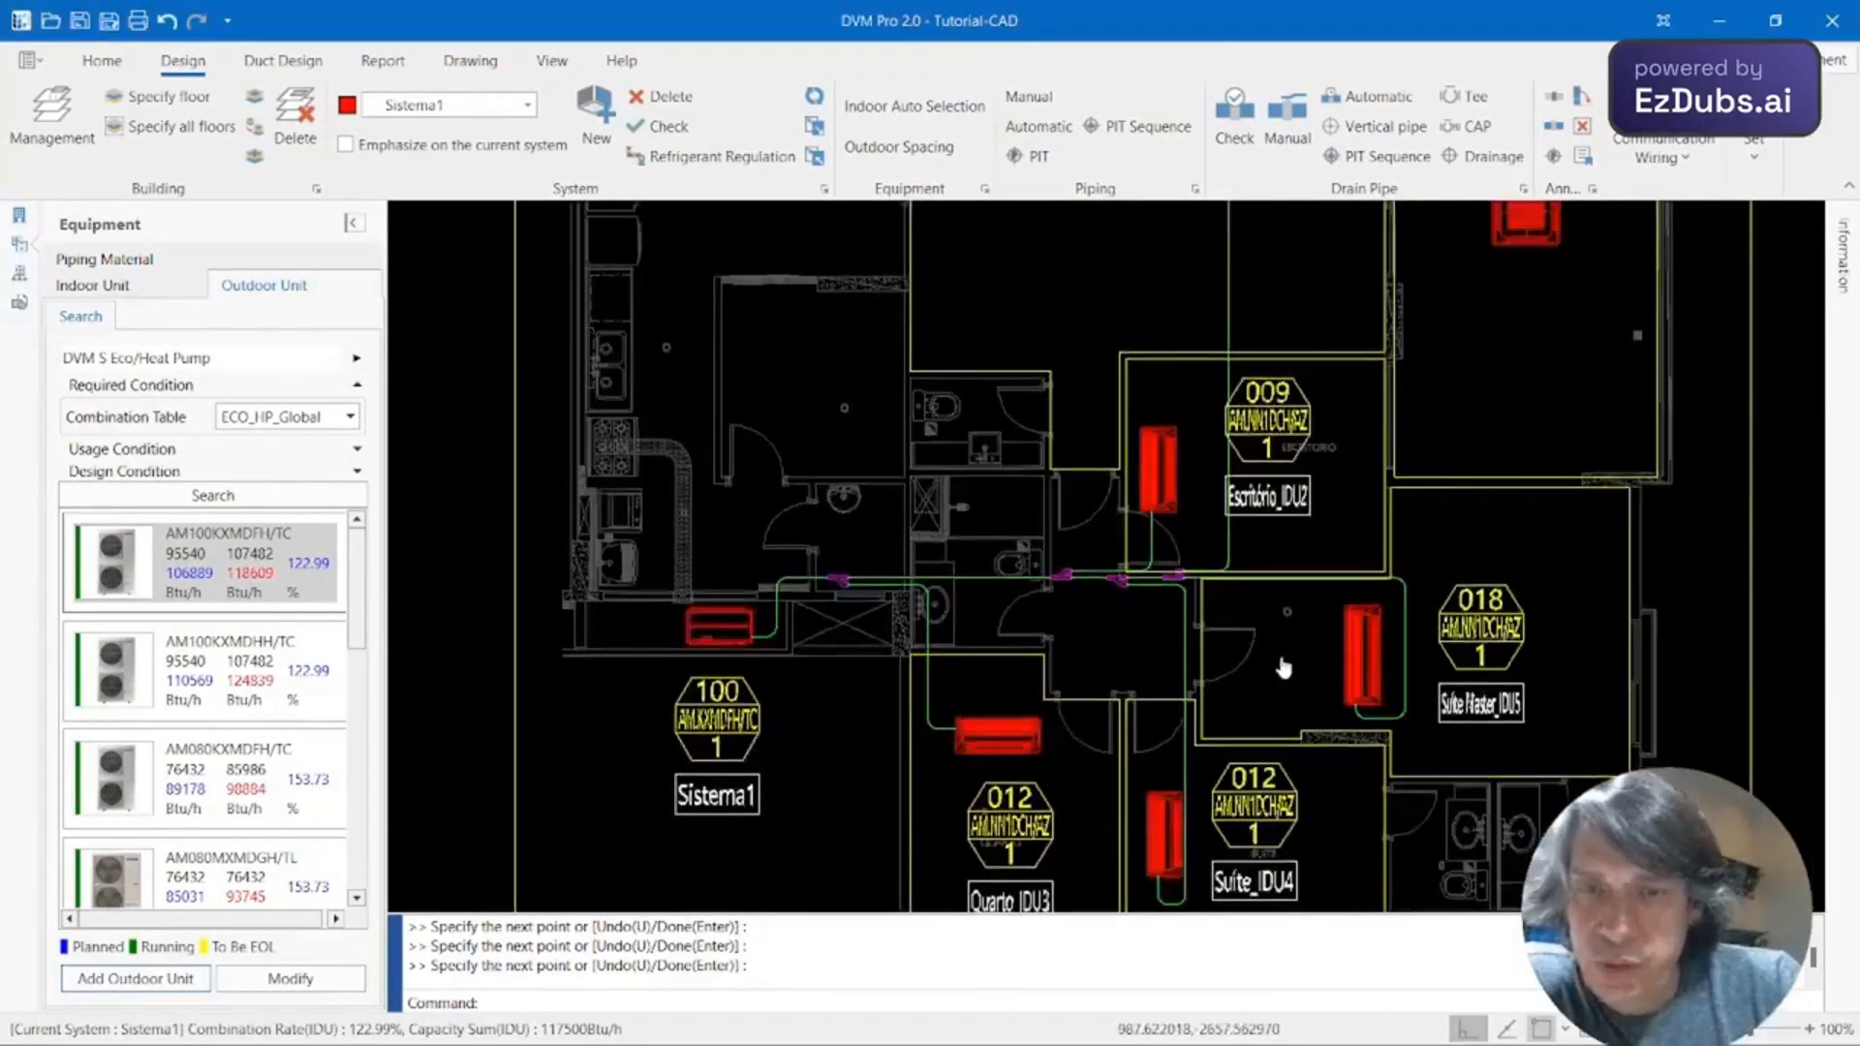
{"action": "middle_click_drag", "start_coordinate": [1331, 442], "coordinate": [1274, 665]}
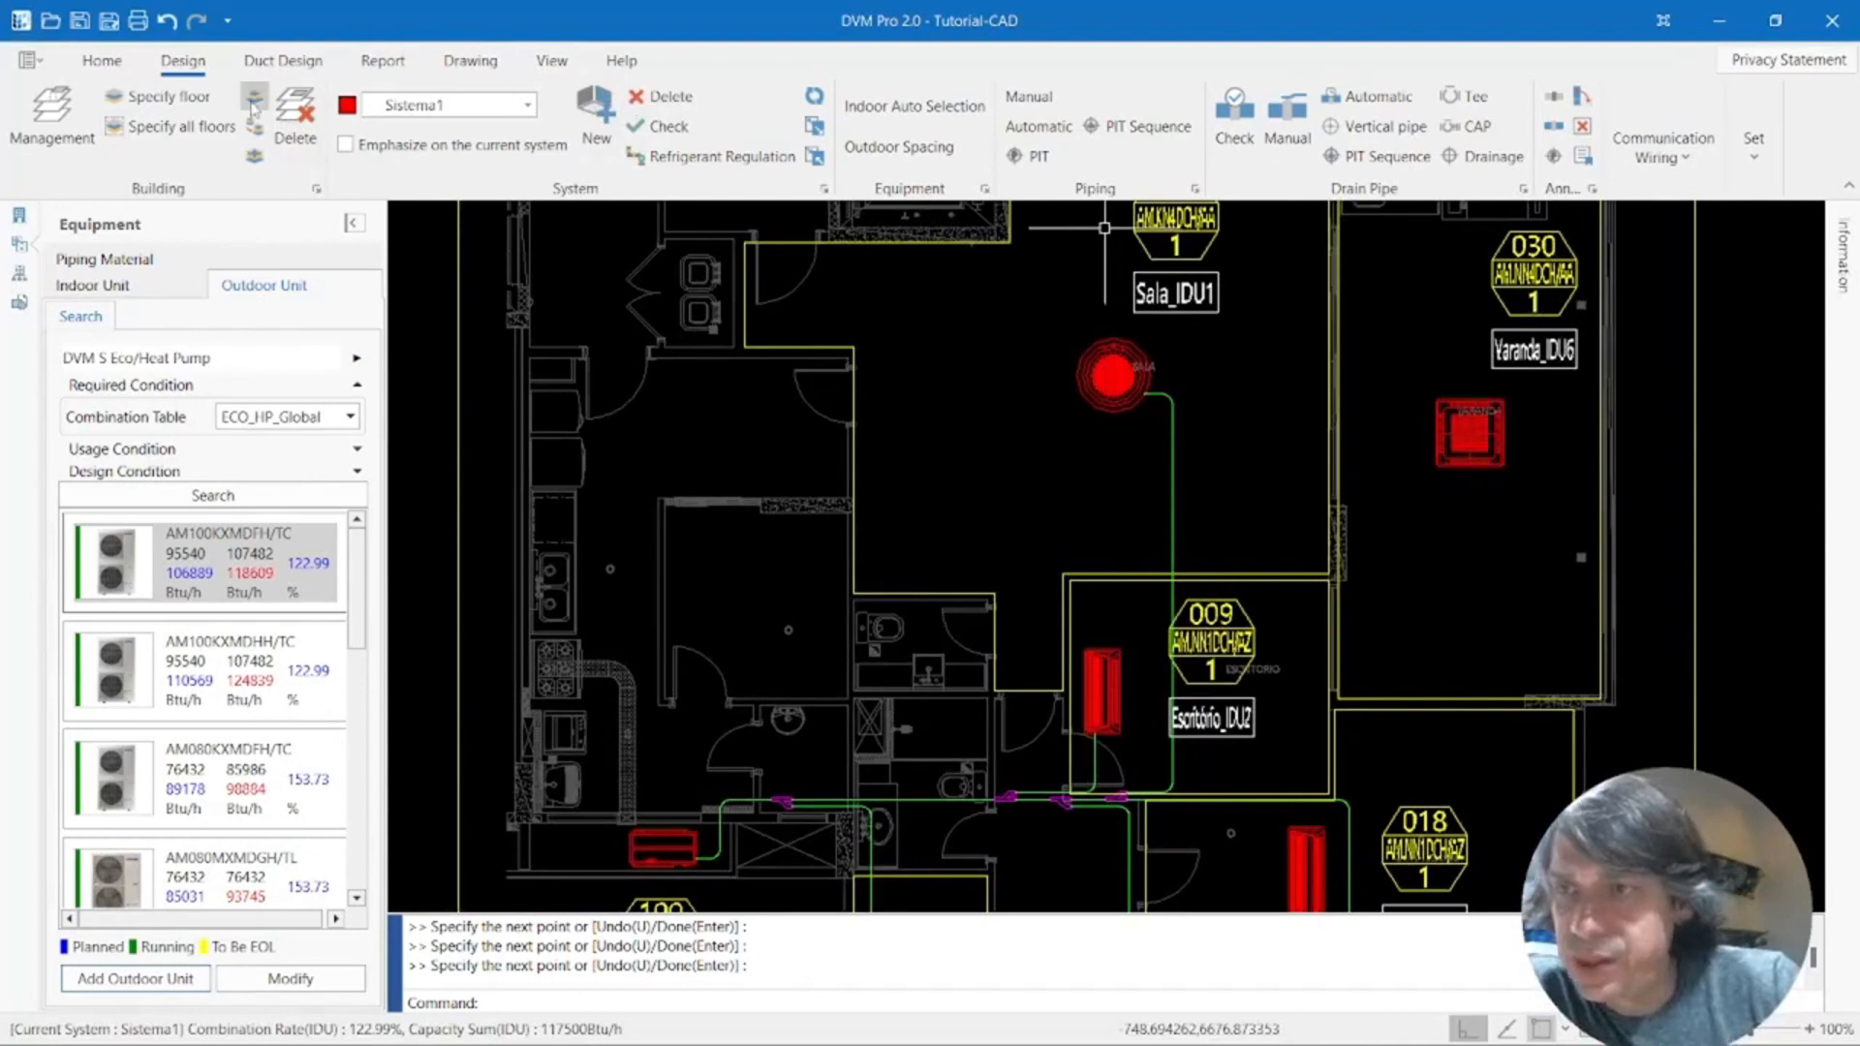
{"action": "left_click", "coordinate": [1065, 99]}
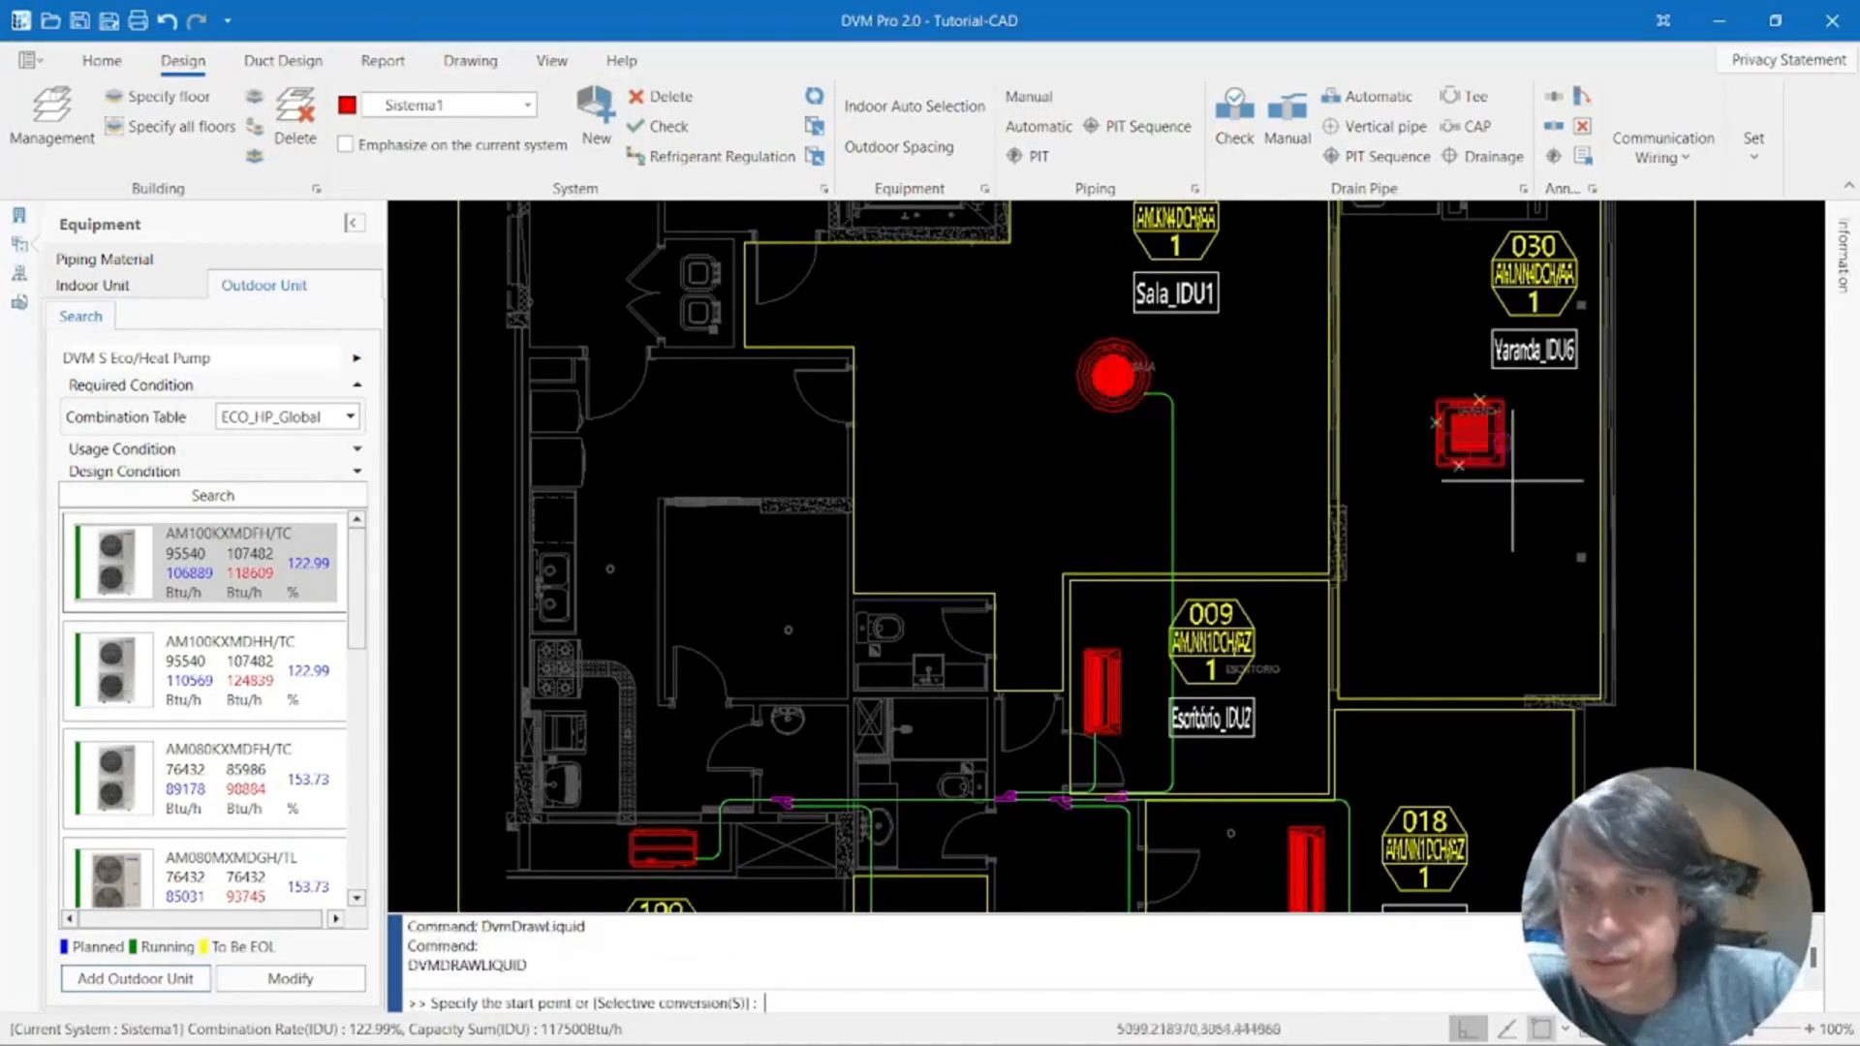
{"action": "left_click", "coordinate": [1456, 504]}
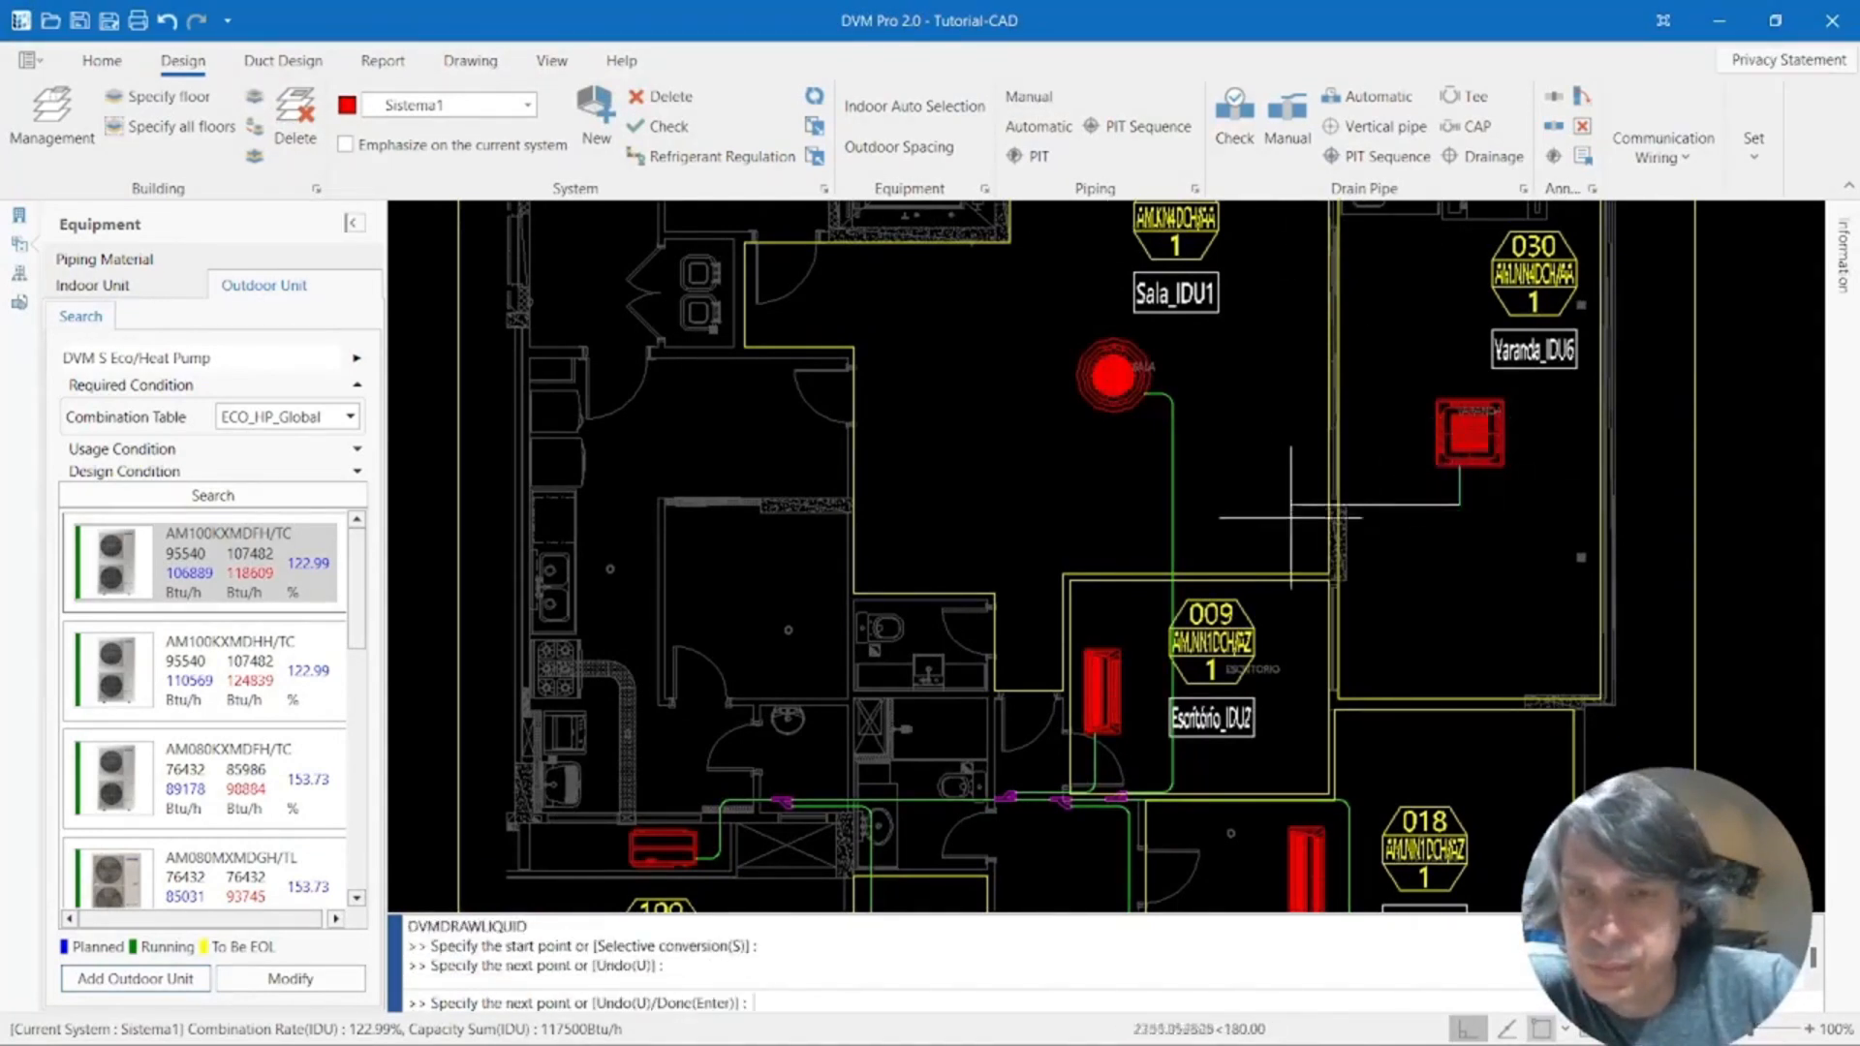
{"action": "left_click", "coordinate": [1172, 504]}
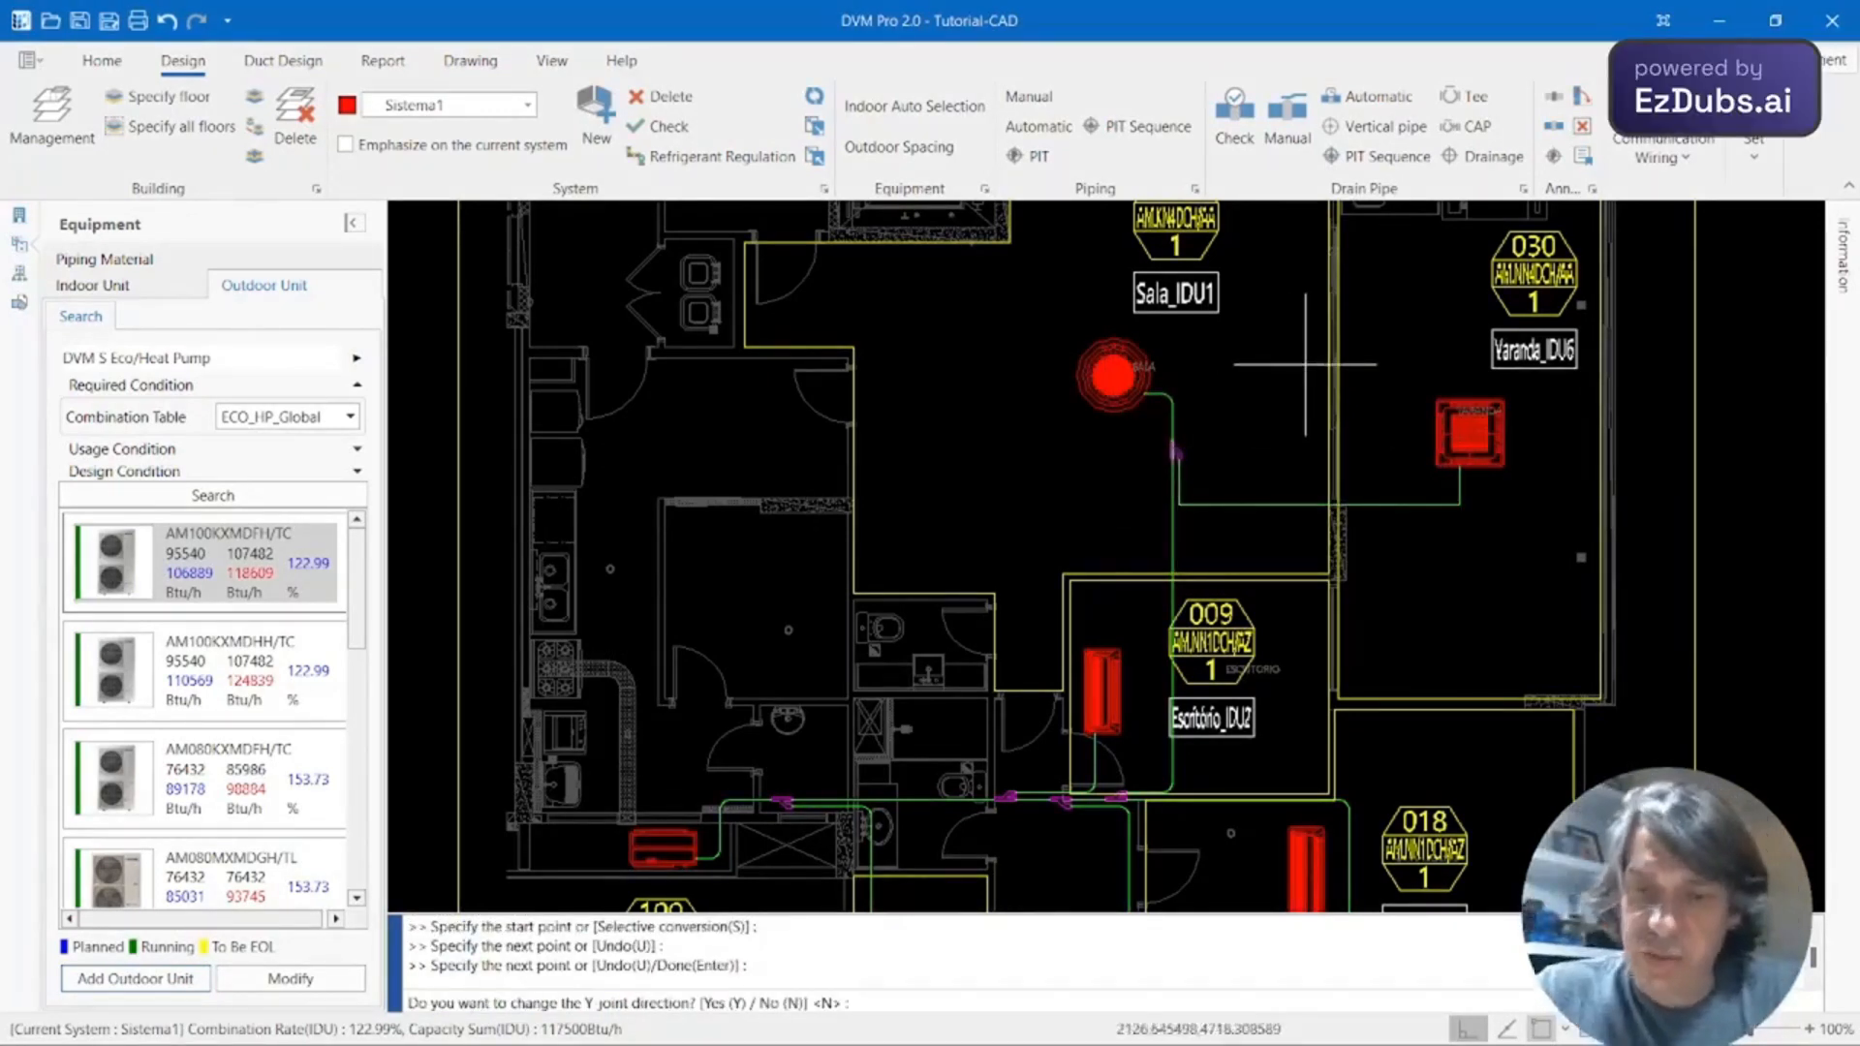
{"action": "type", "text": "y"}
{"action": "key", "text": "Return"}
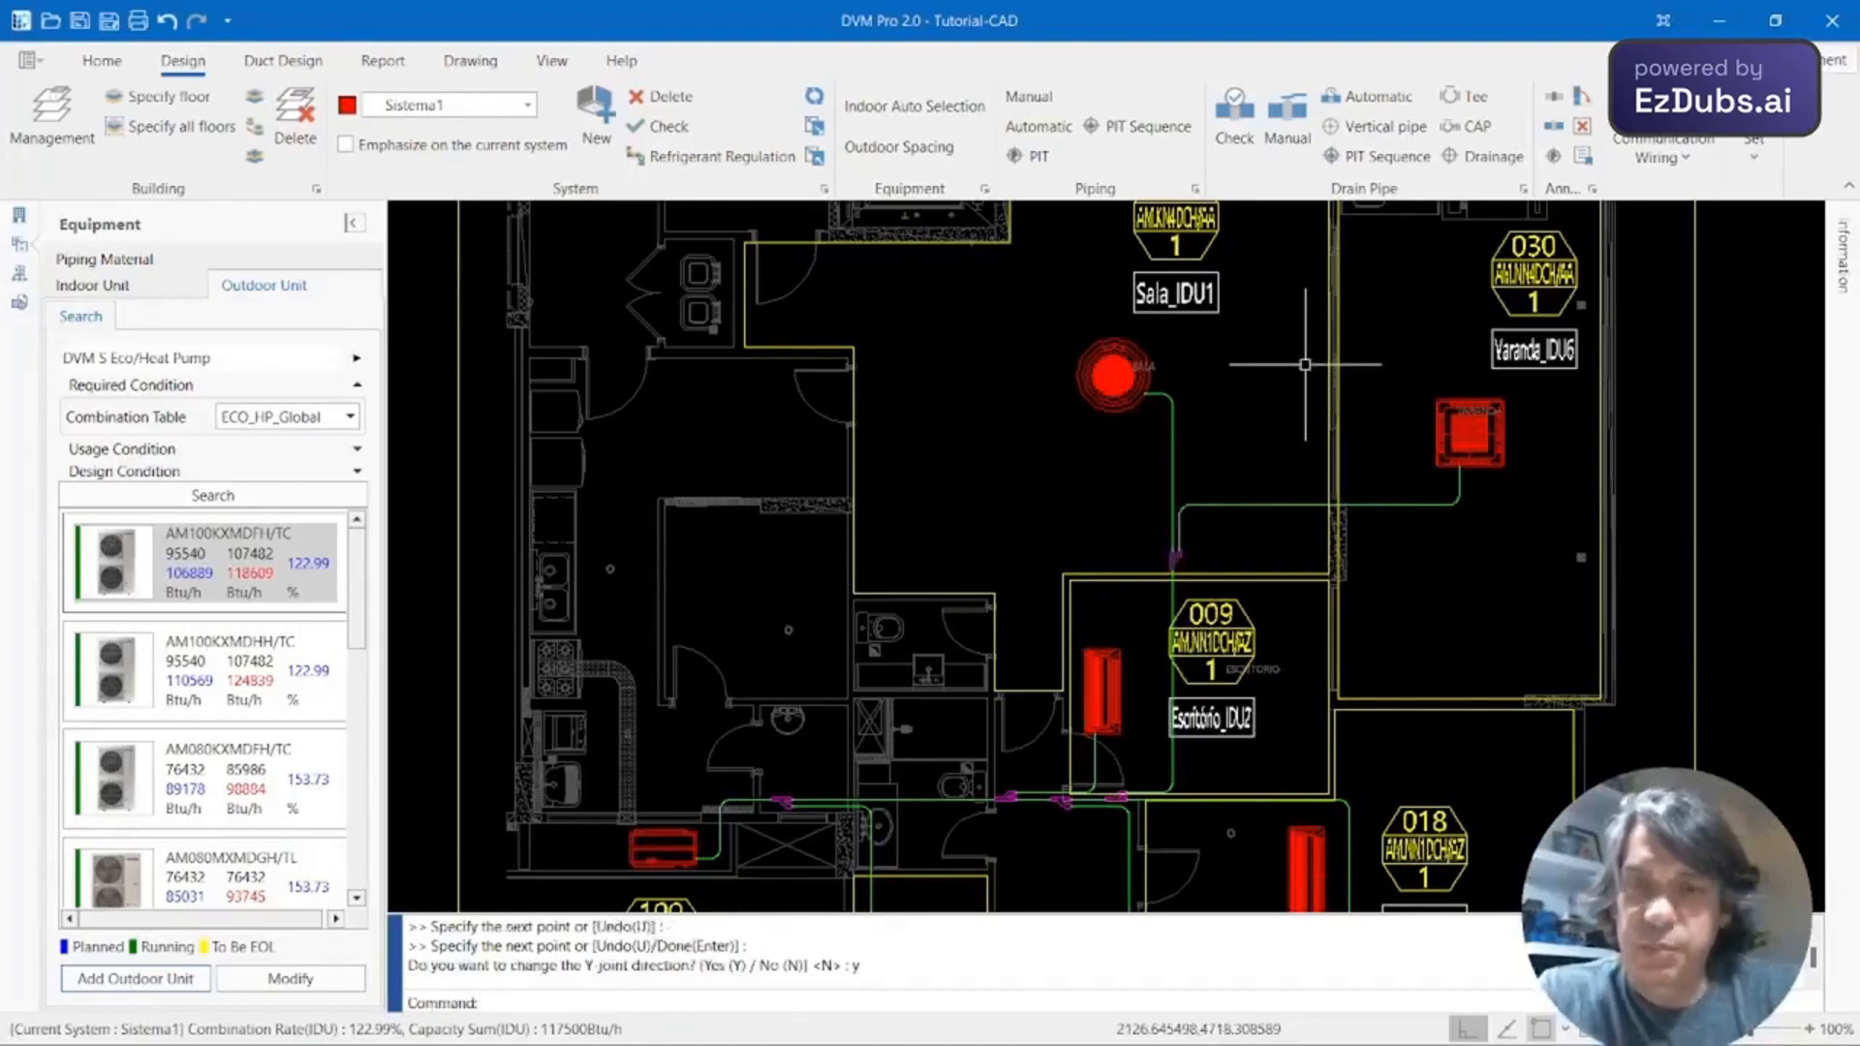
{"action": "key", "text": "Return"}
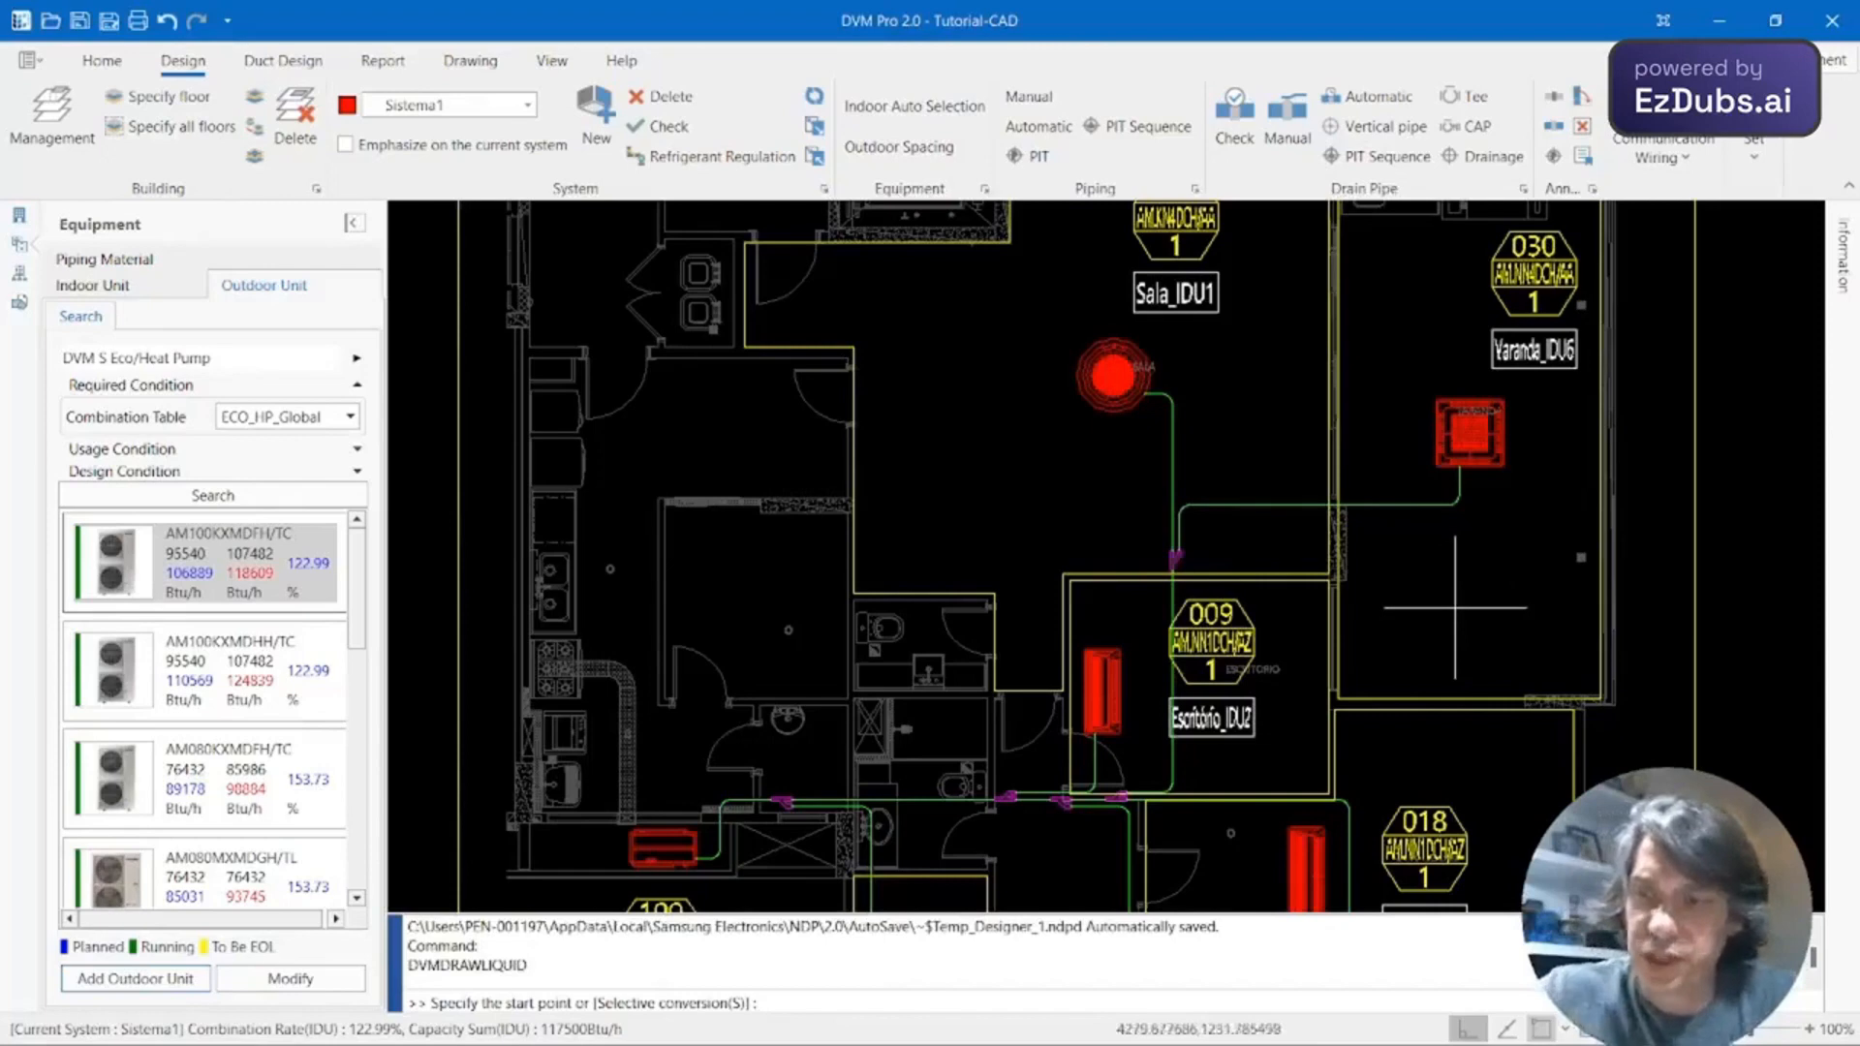
{"action": "key", "text": "Escape"}
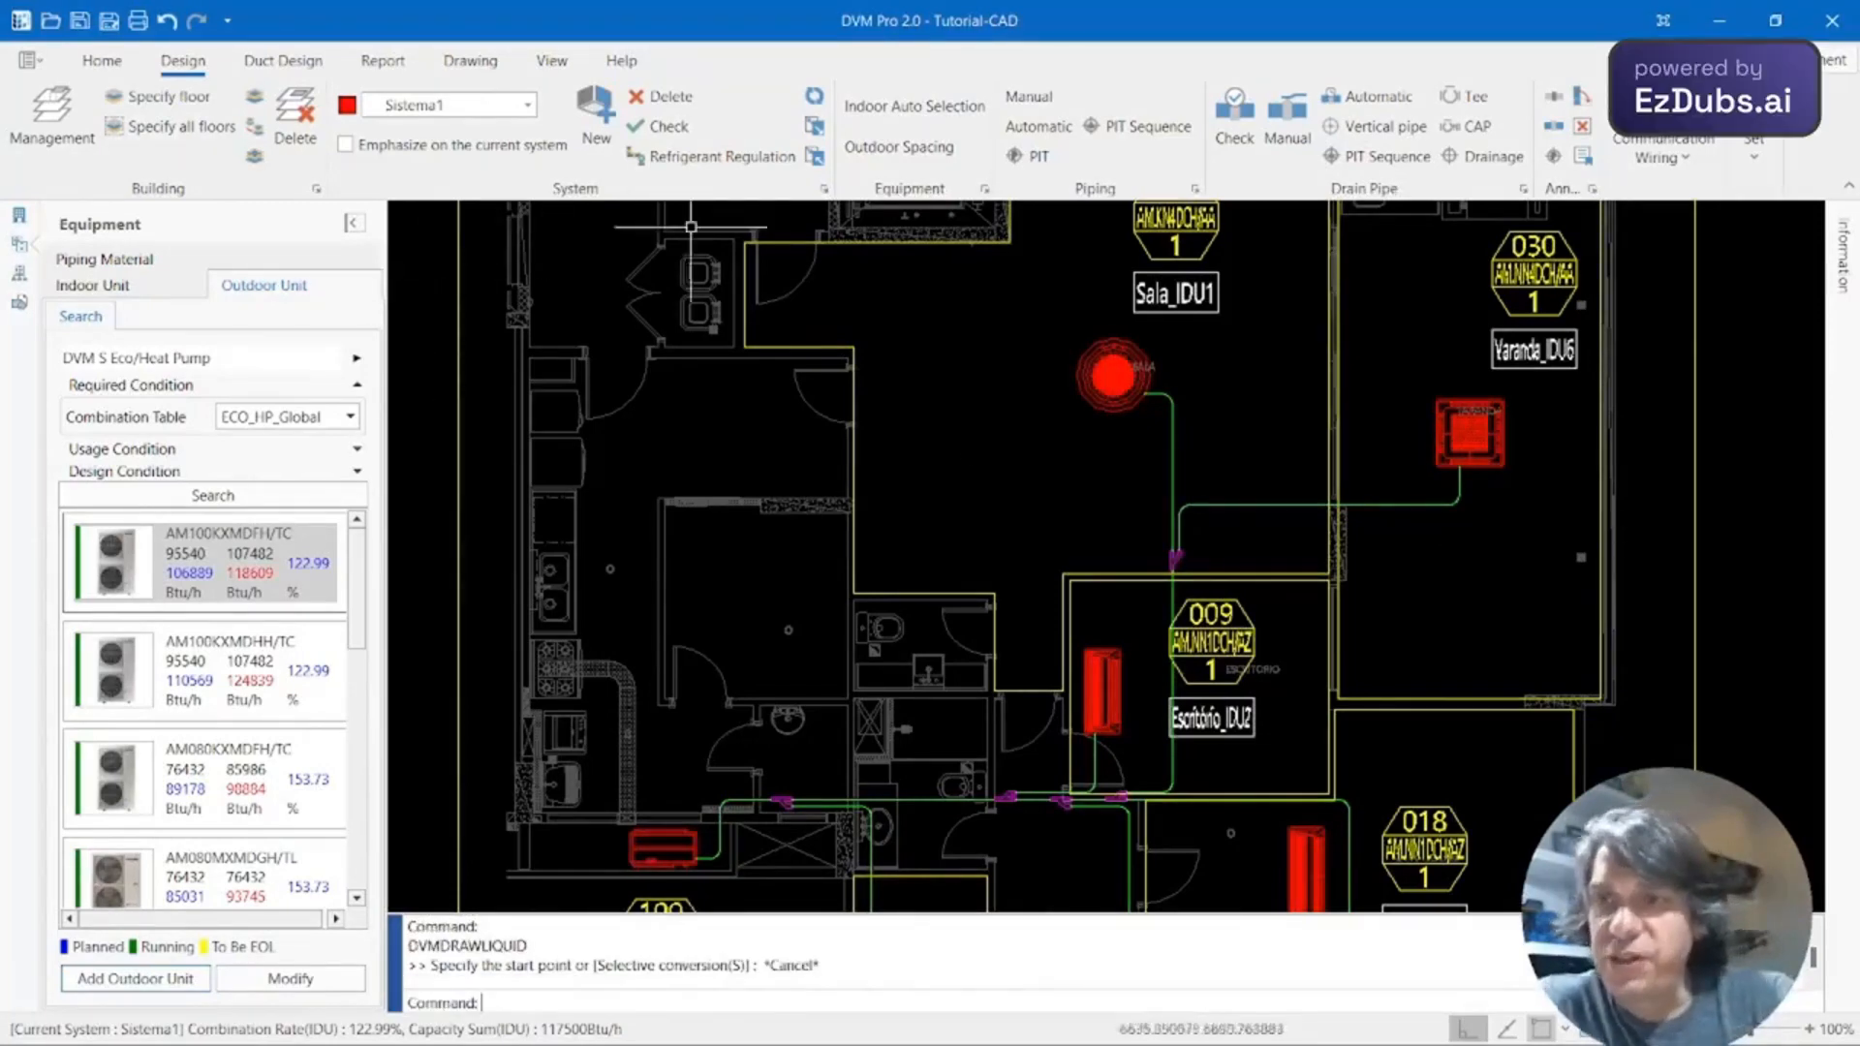
Run the System Check on Sistema1 and close the check results.
{"action": "scroll", "coordinate": [1394, 504], "scroll_direction": "down", "scroll_amount": 2}
{"action": "mouse_move", "coordinate": [1449, 624]}
{"action": "middle_mouse_down"}
{"action": "mouse_move", "coordinate": [1370, 507]}
{"action": "mouse_move", "coordinate": [1370, 539]}
{"action": "middle_mouse_up"}
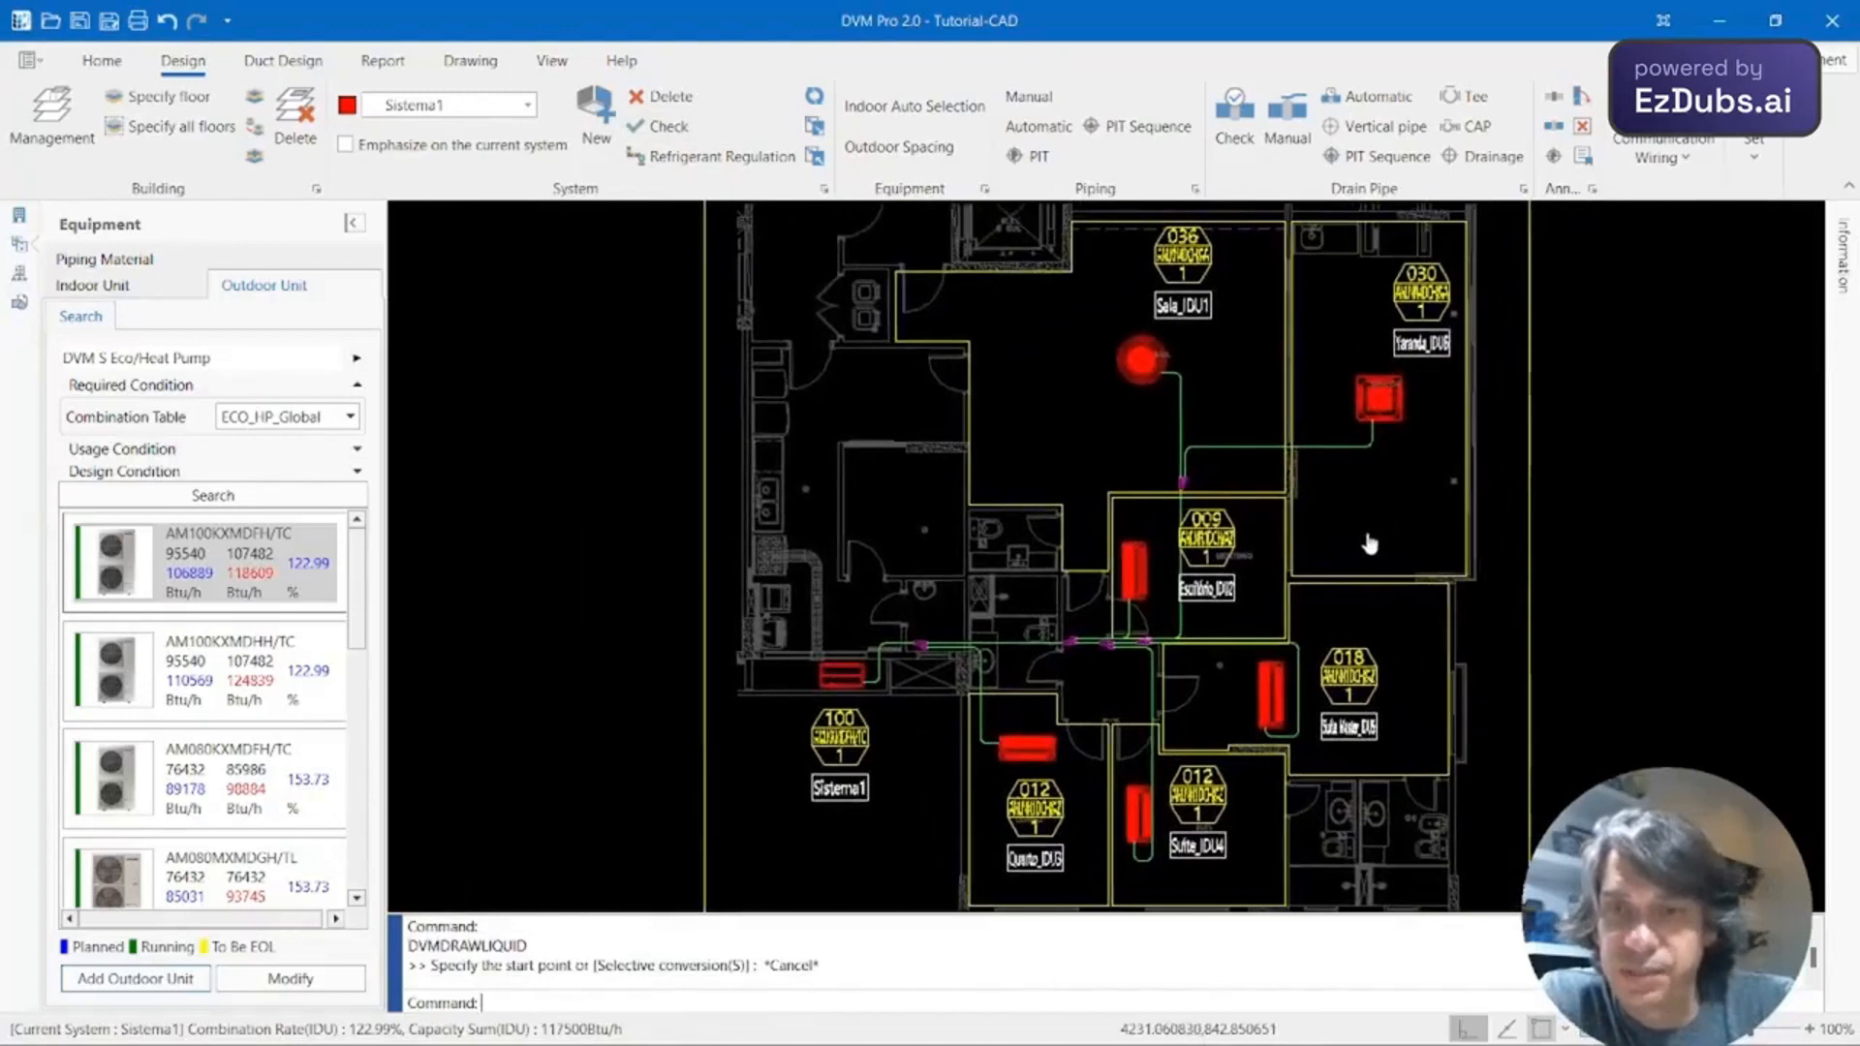
{"action": "left_click", "coordinate": [668, 127]}
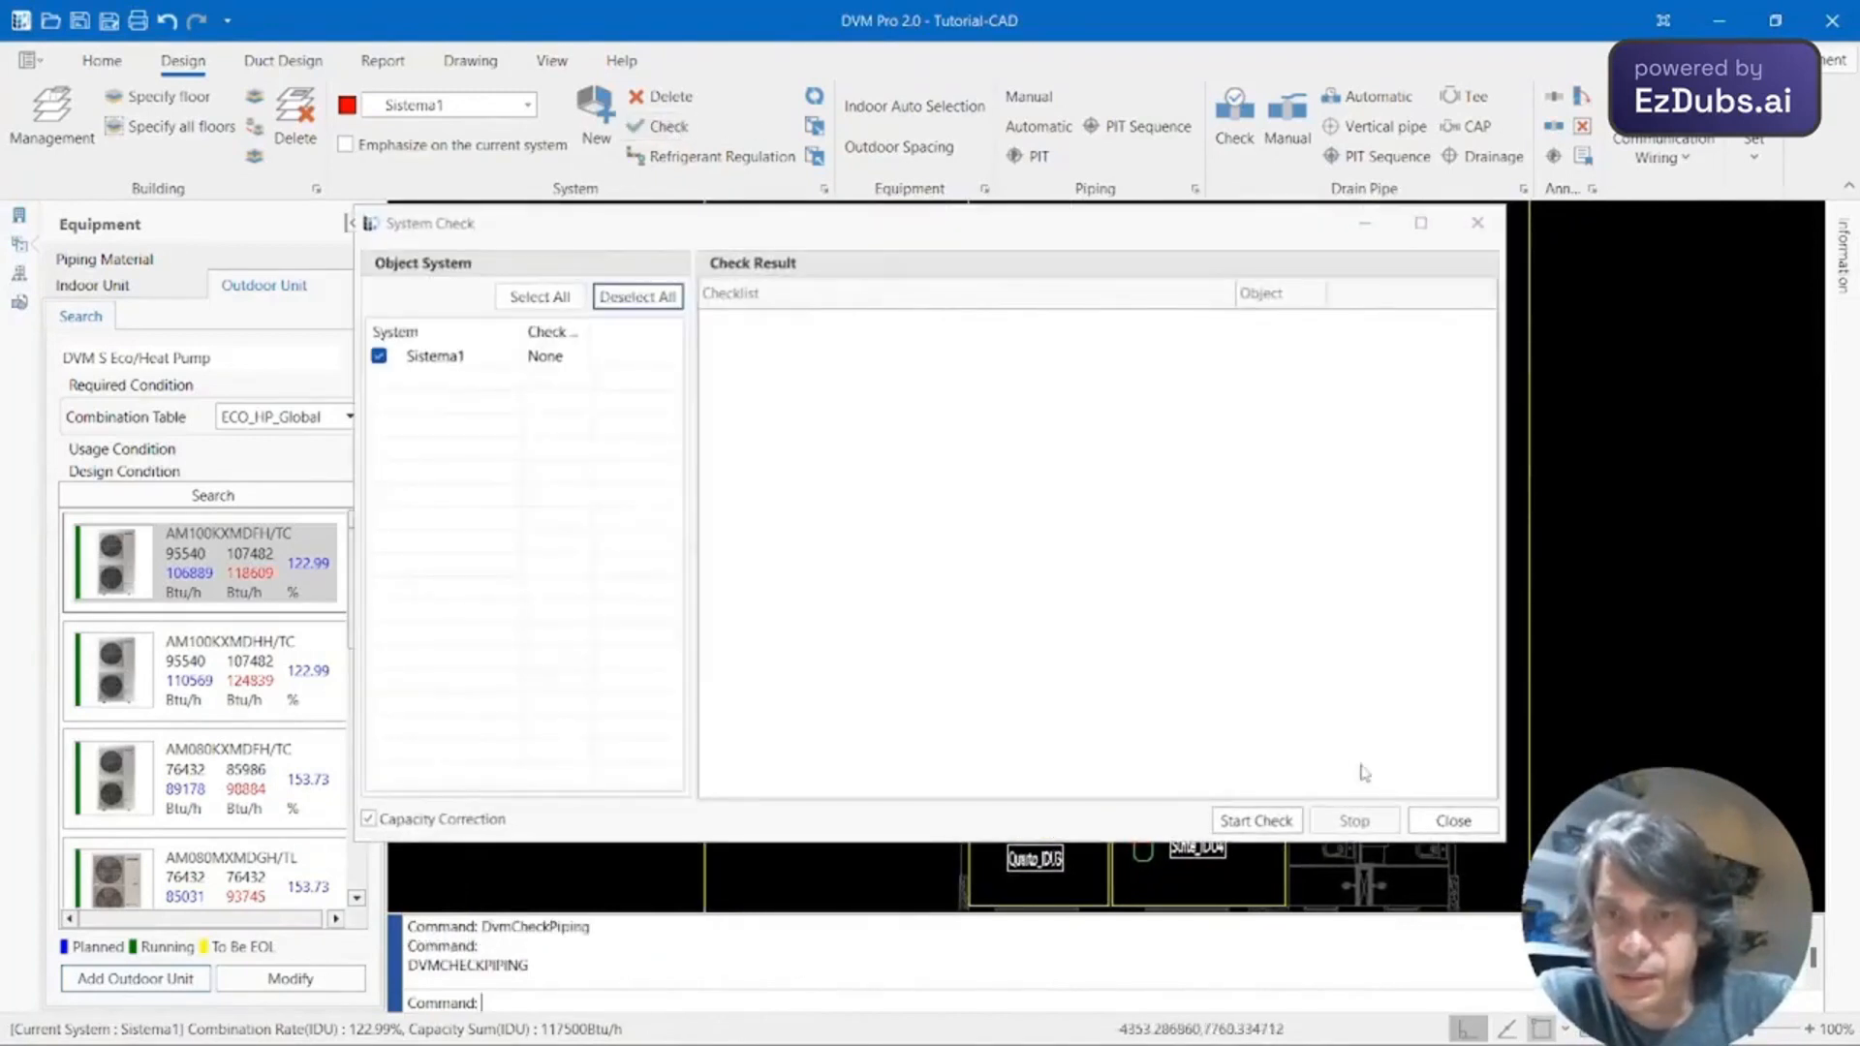
{"action": "left_click", "coordinate": [1283, 825]}
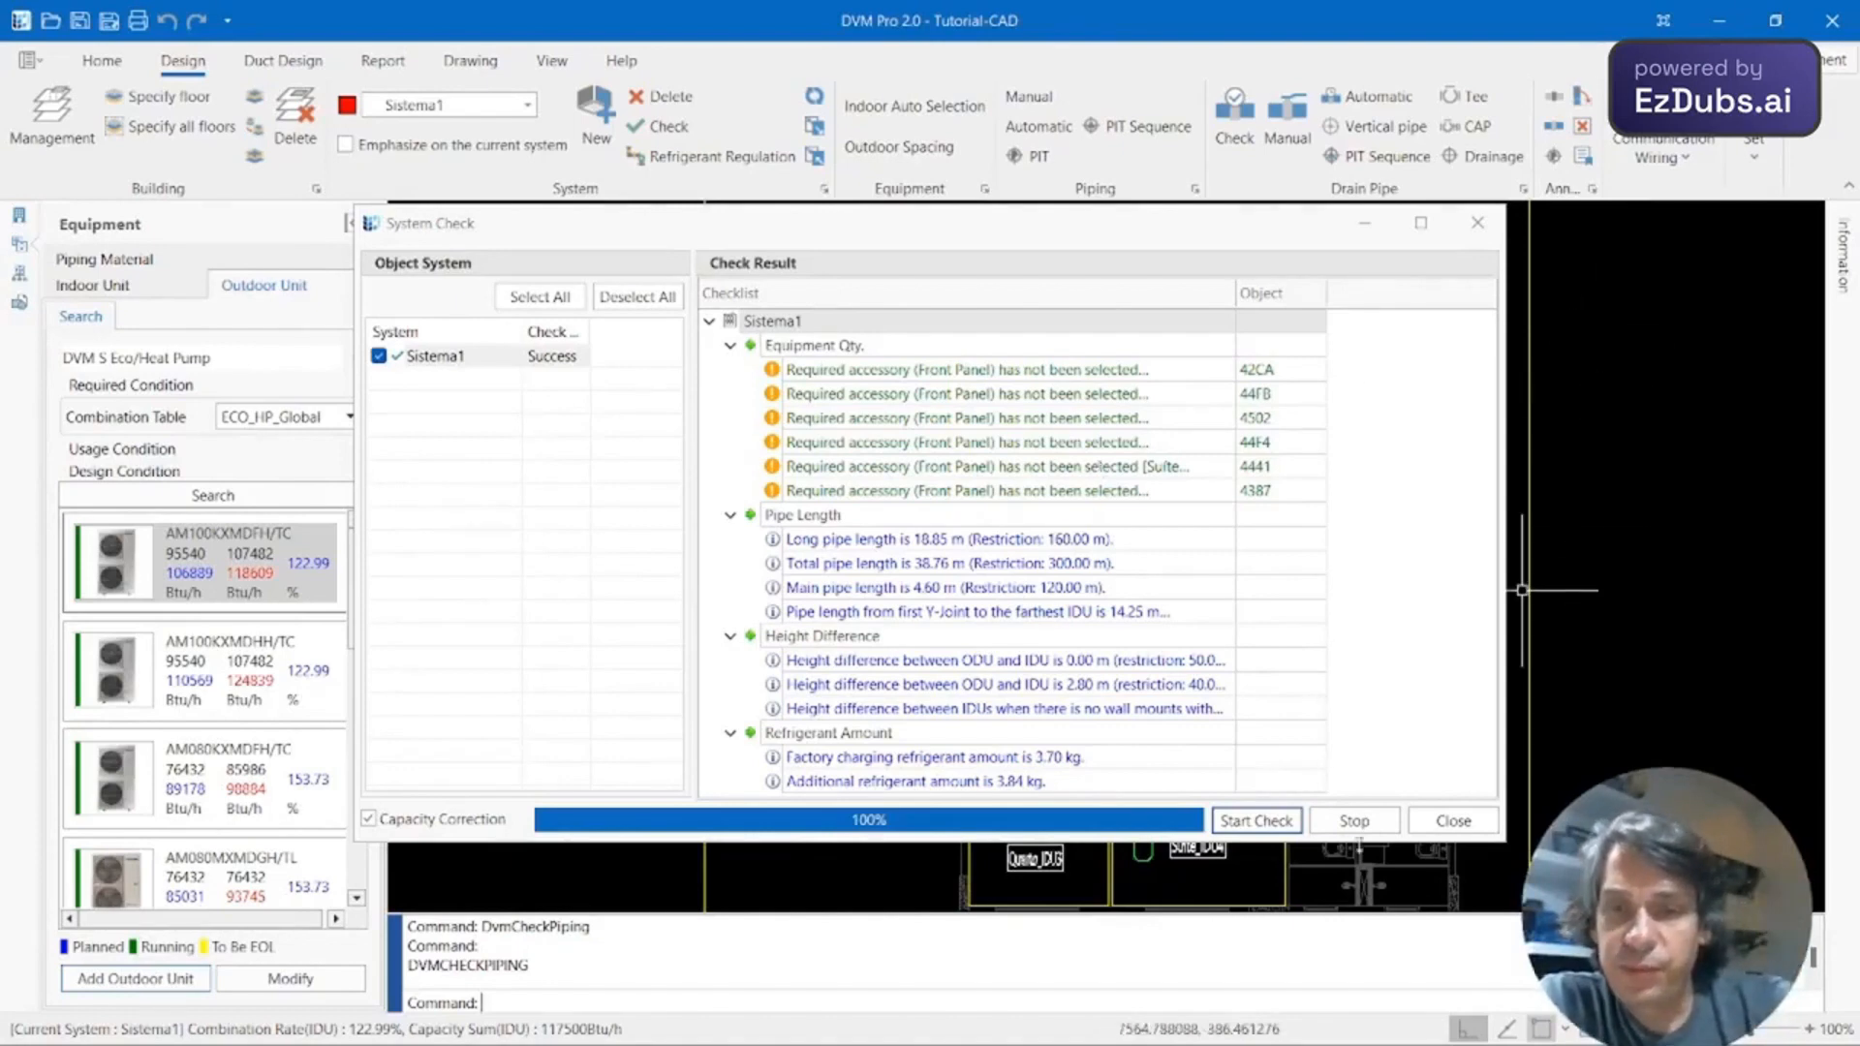
{"action": "left_click", "coordinate": [1453, 820]}
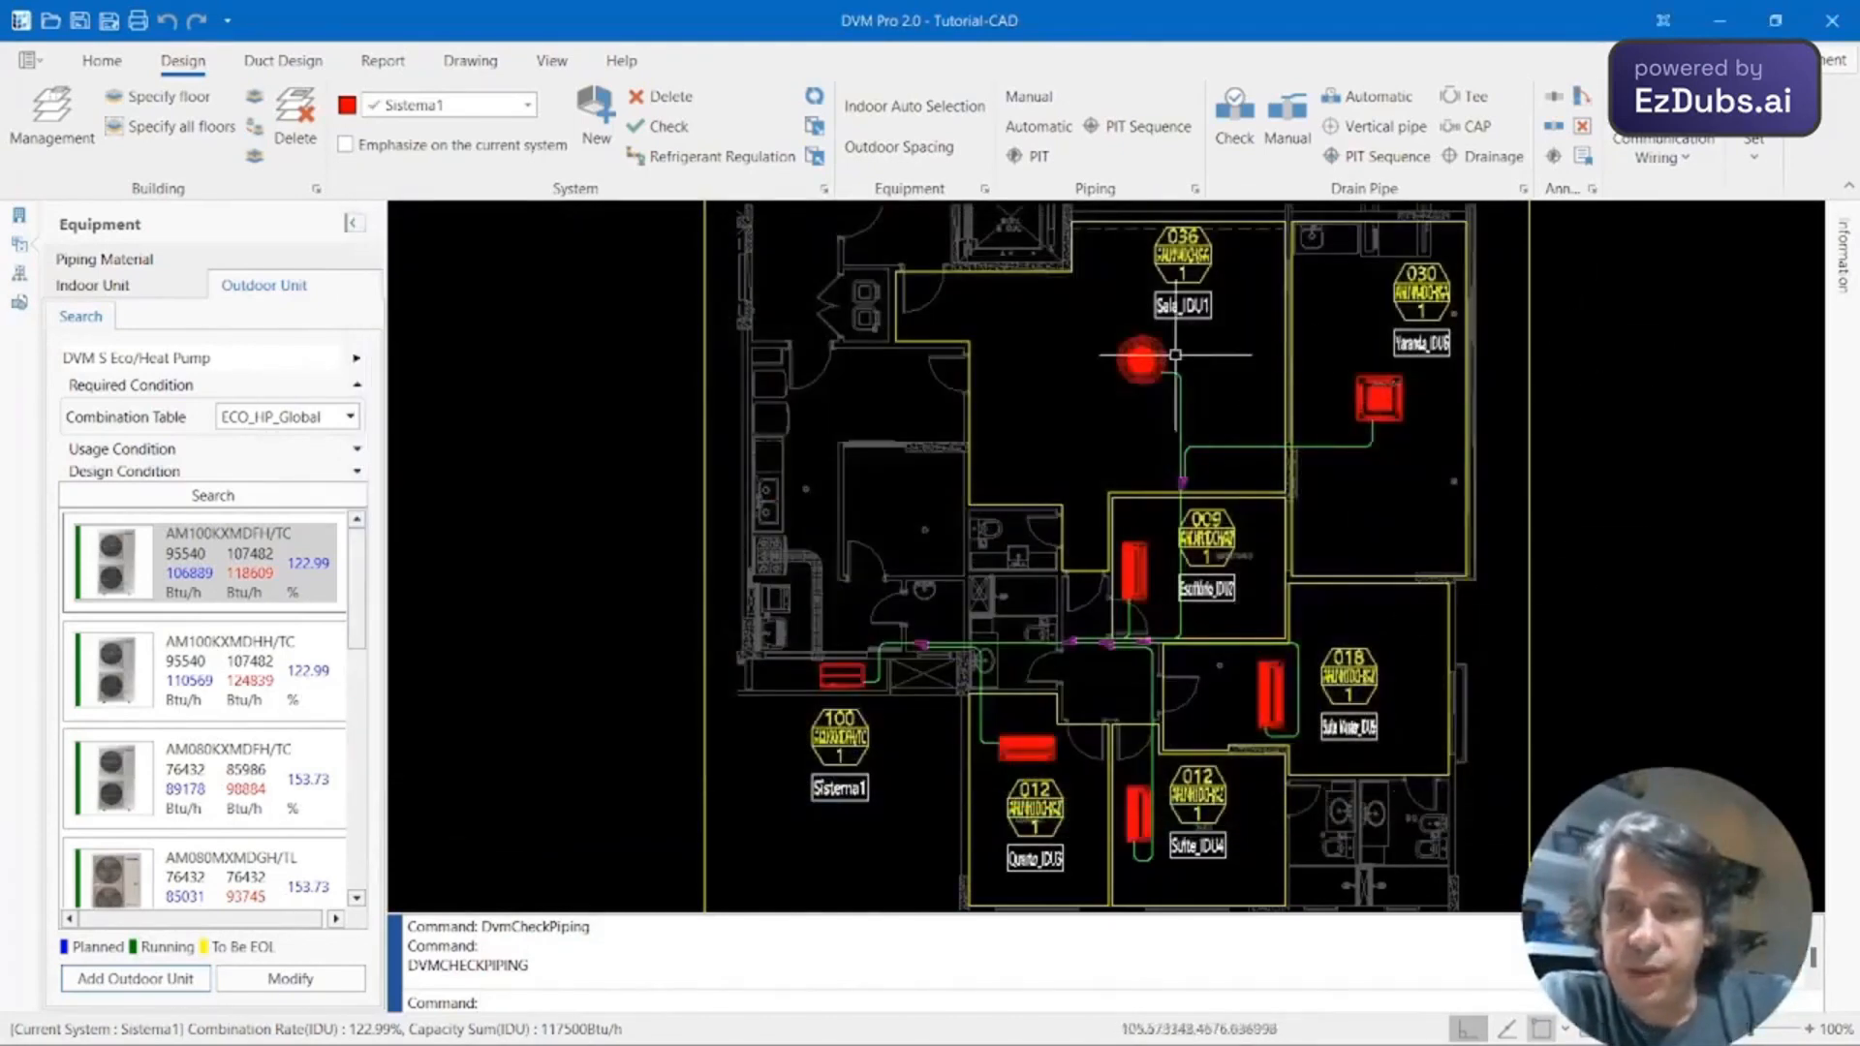
Specify the required front panel accessory for the Sala_IDU1 indoor unit.
{"action": "left_click", "coordinate": [1145, 355]}
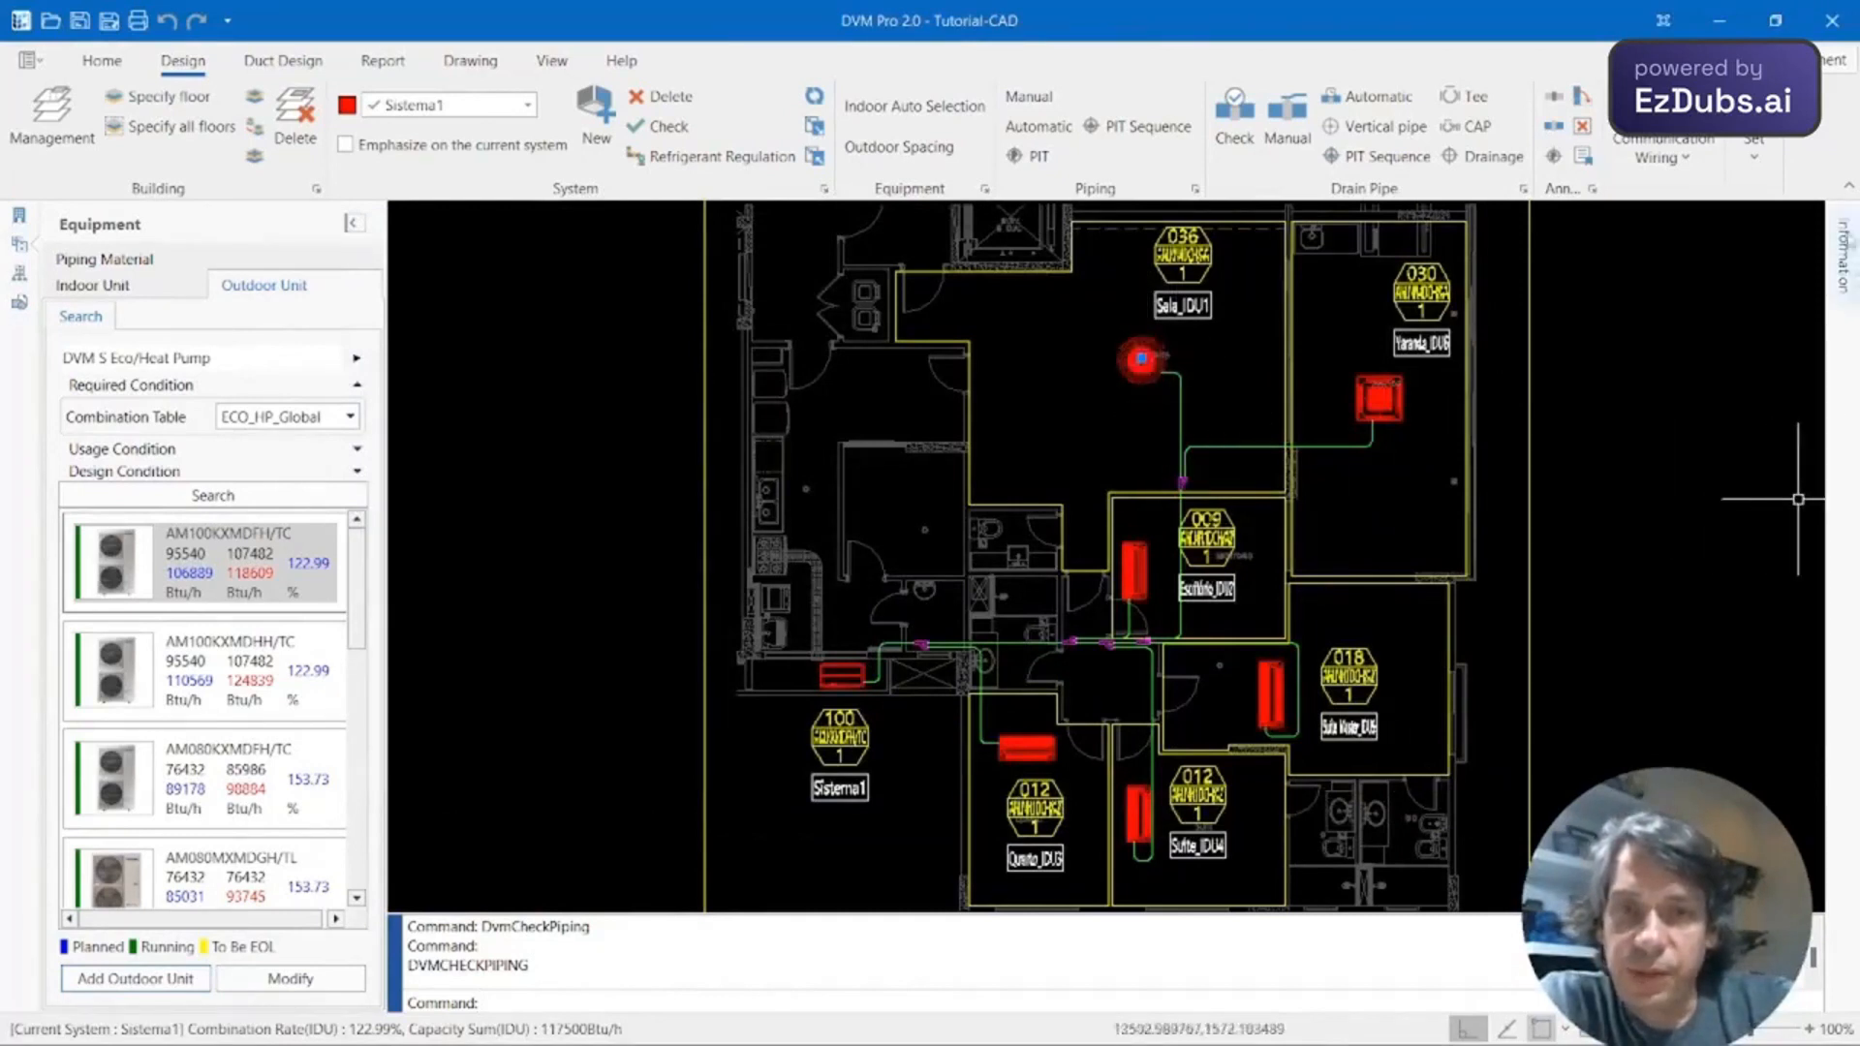
{"action": "left_click", "coordinate": [1843, 254]}
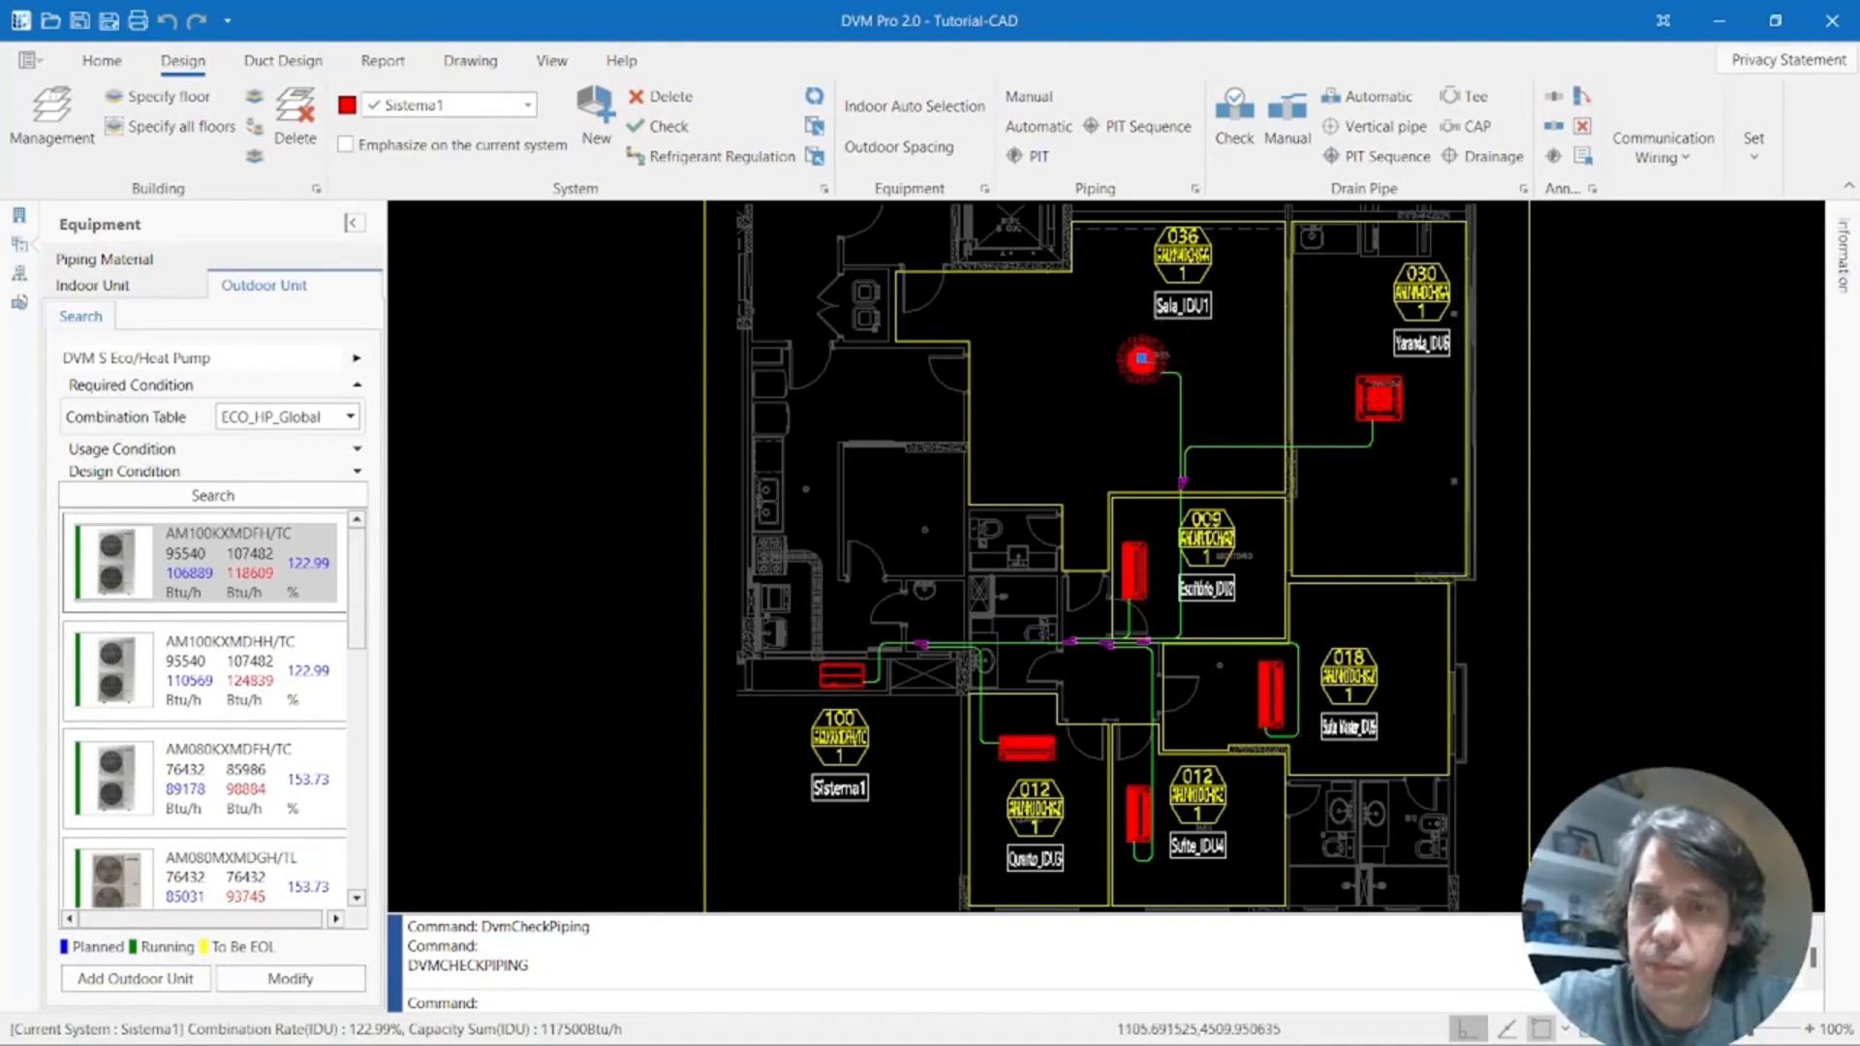
{"action": "key", "text": "Escape"}
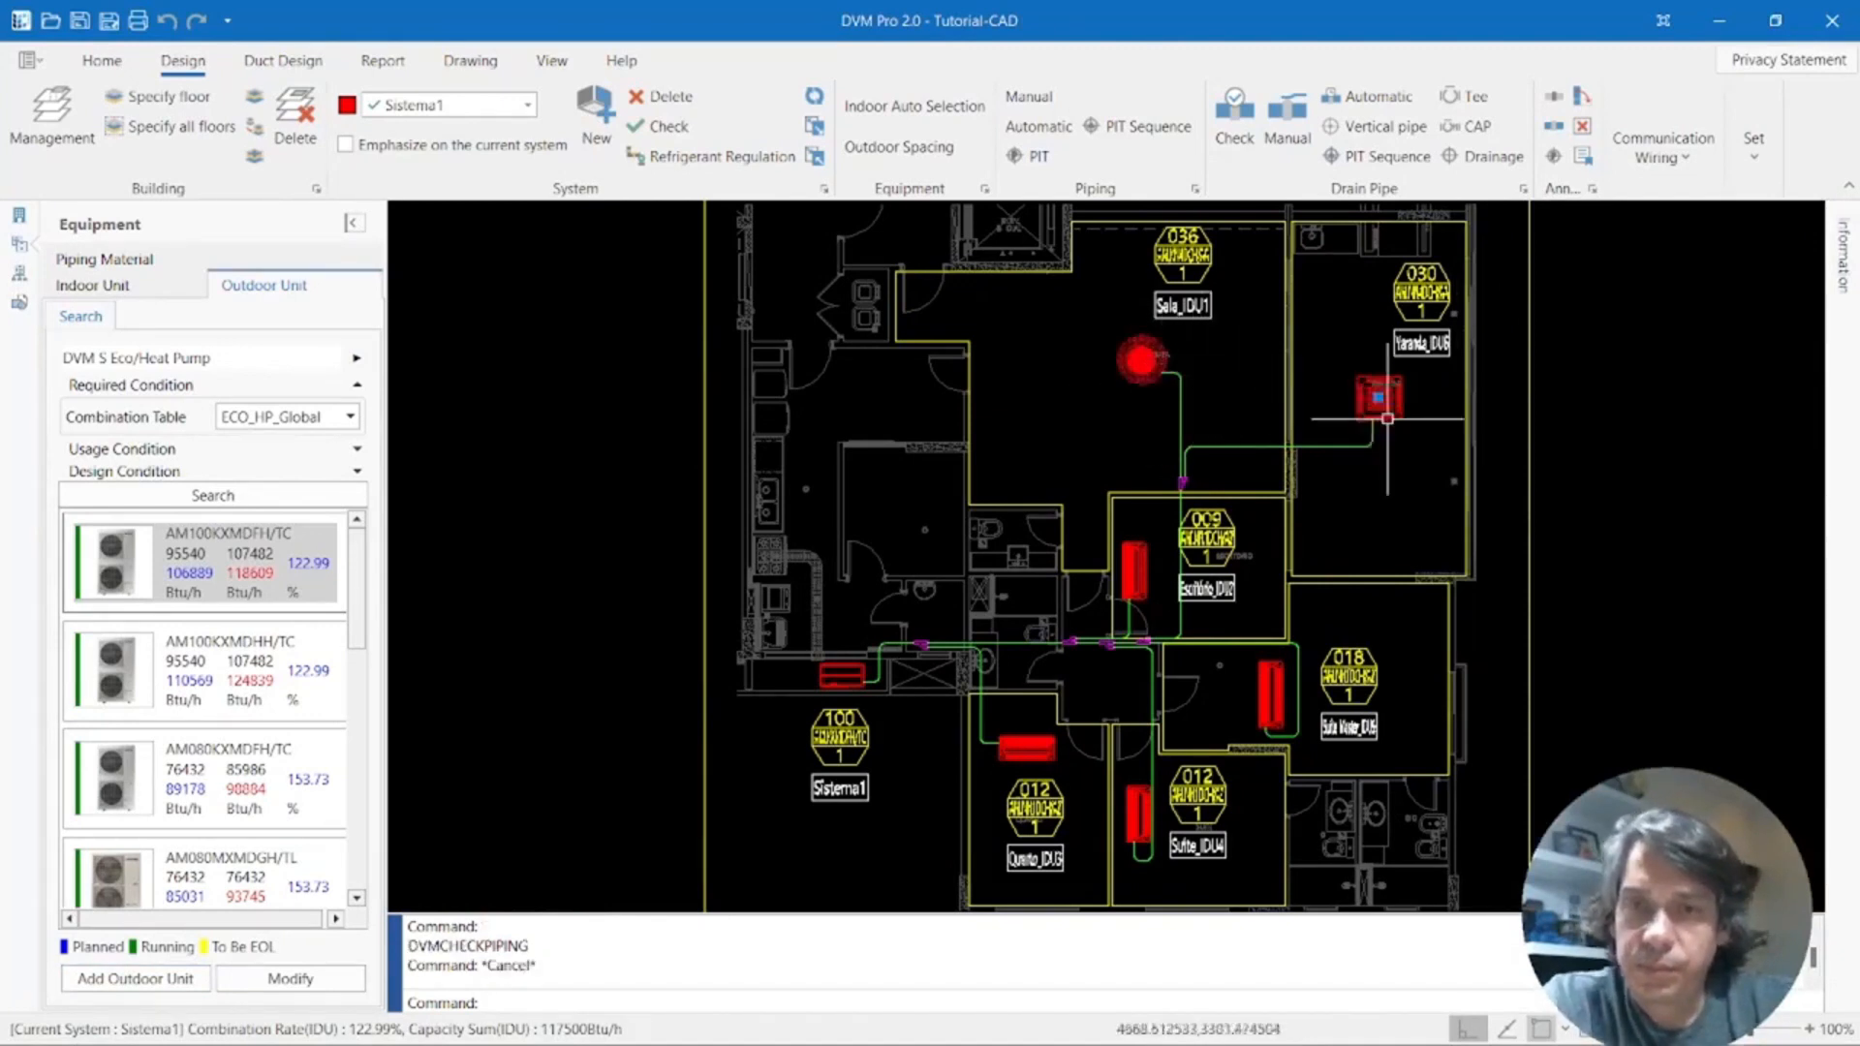
Choose one of the available front panel accessories for the Varanda_IDU6 indoor unit.
{"action": "mouse_move", "coordinate": [1846, 263]}
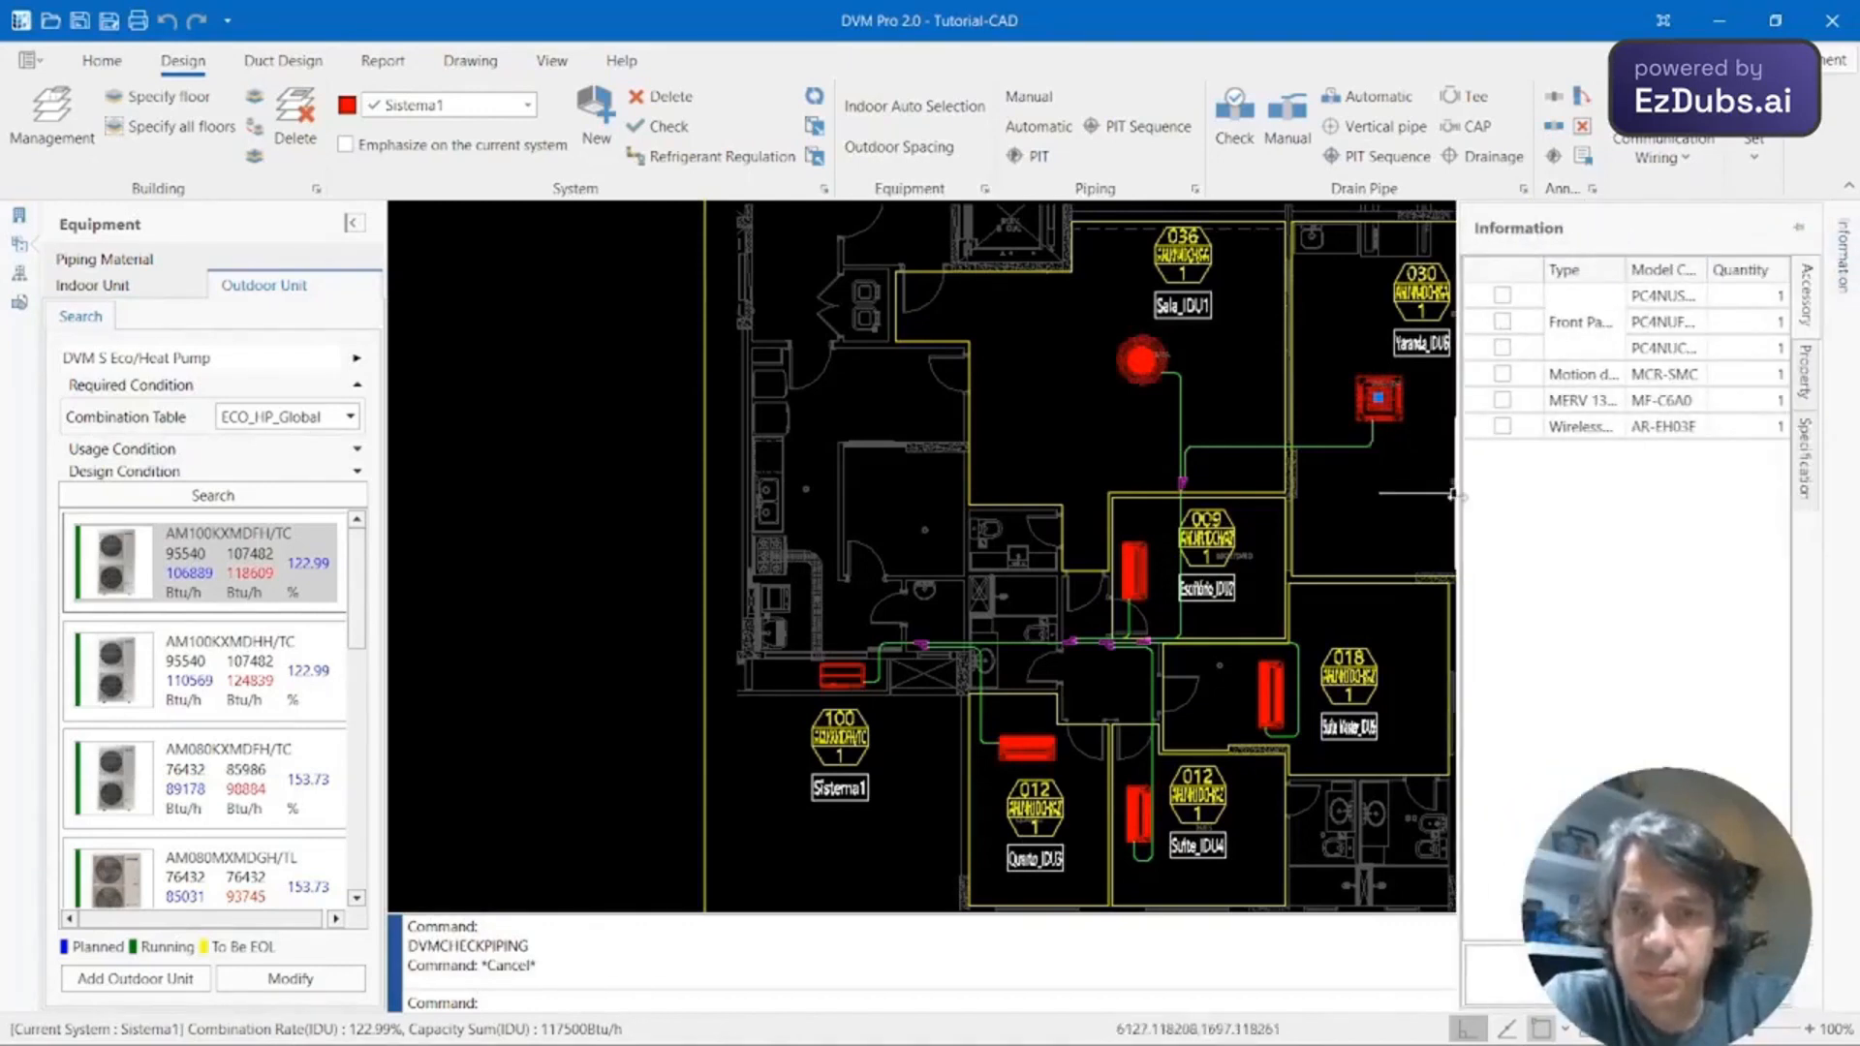
{"action": "left_click_drag", "start_coordinate": [1453, 495], "coordinate": [1385, 436]}
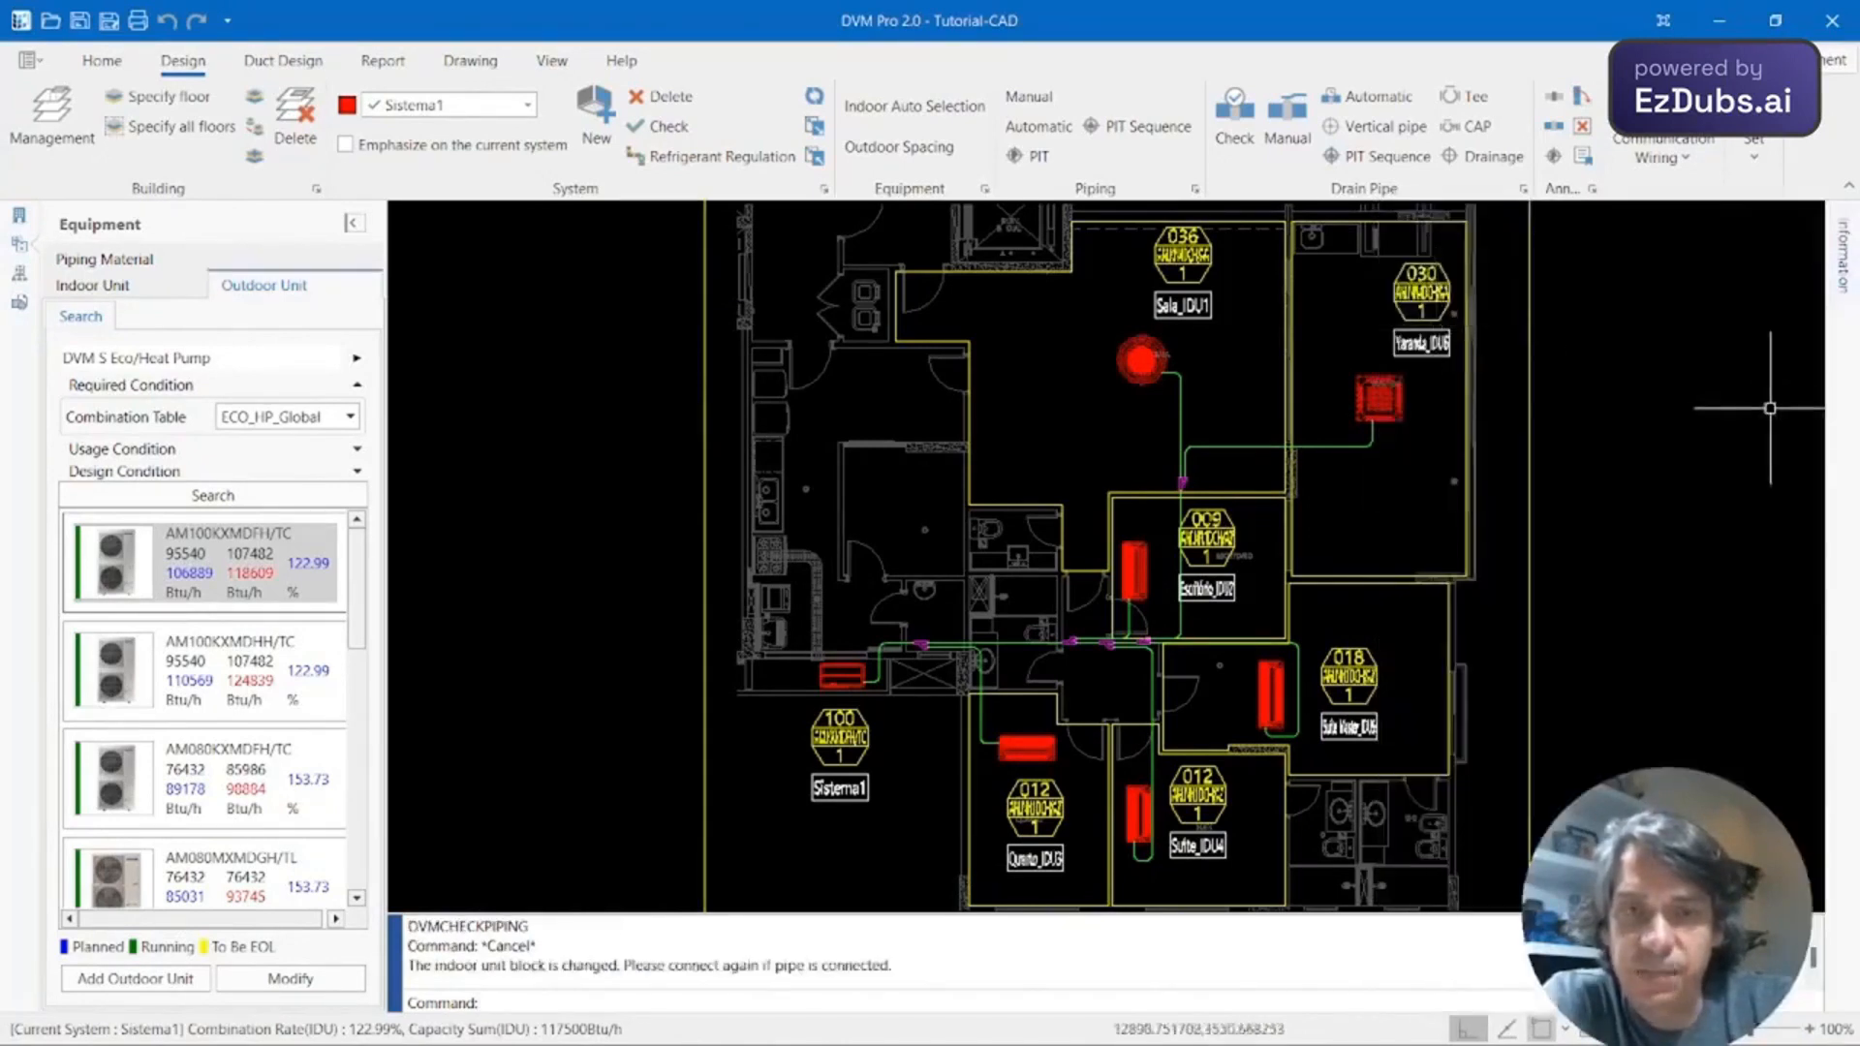
{"action": "mouse_move", "coordinate": [1847, 274]}
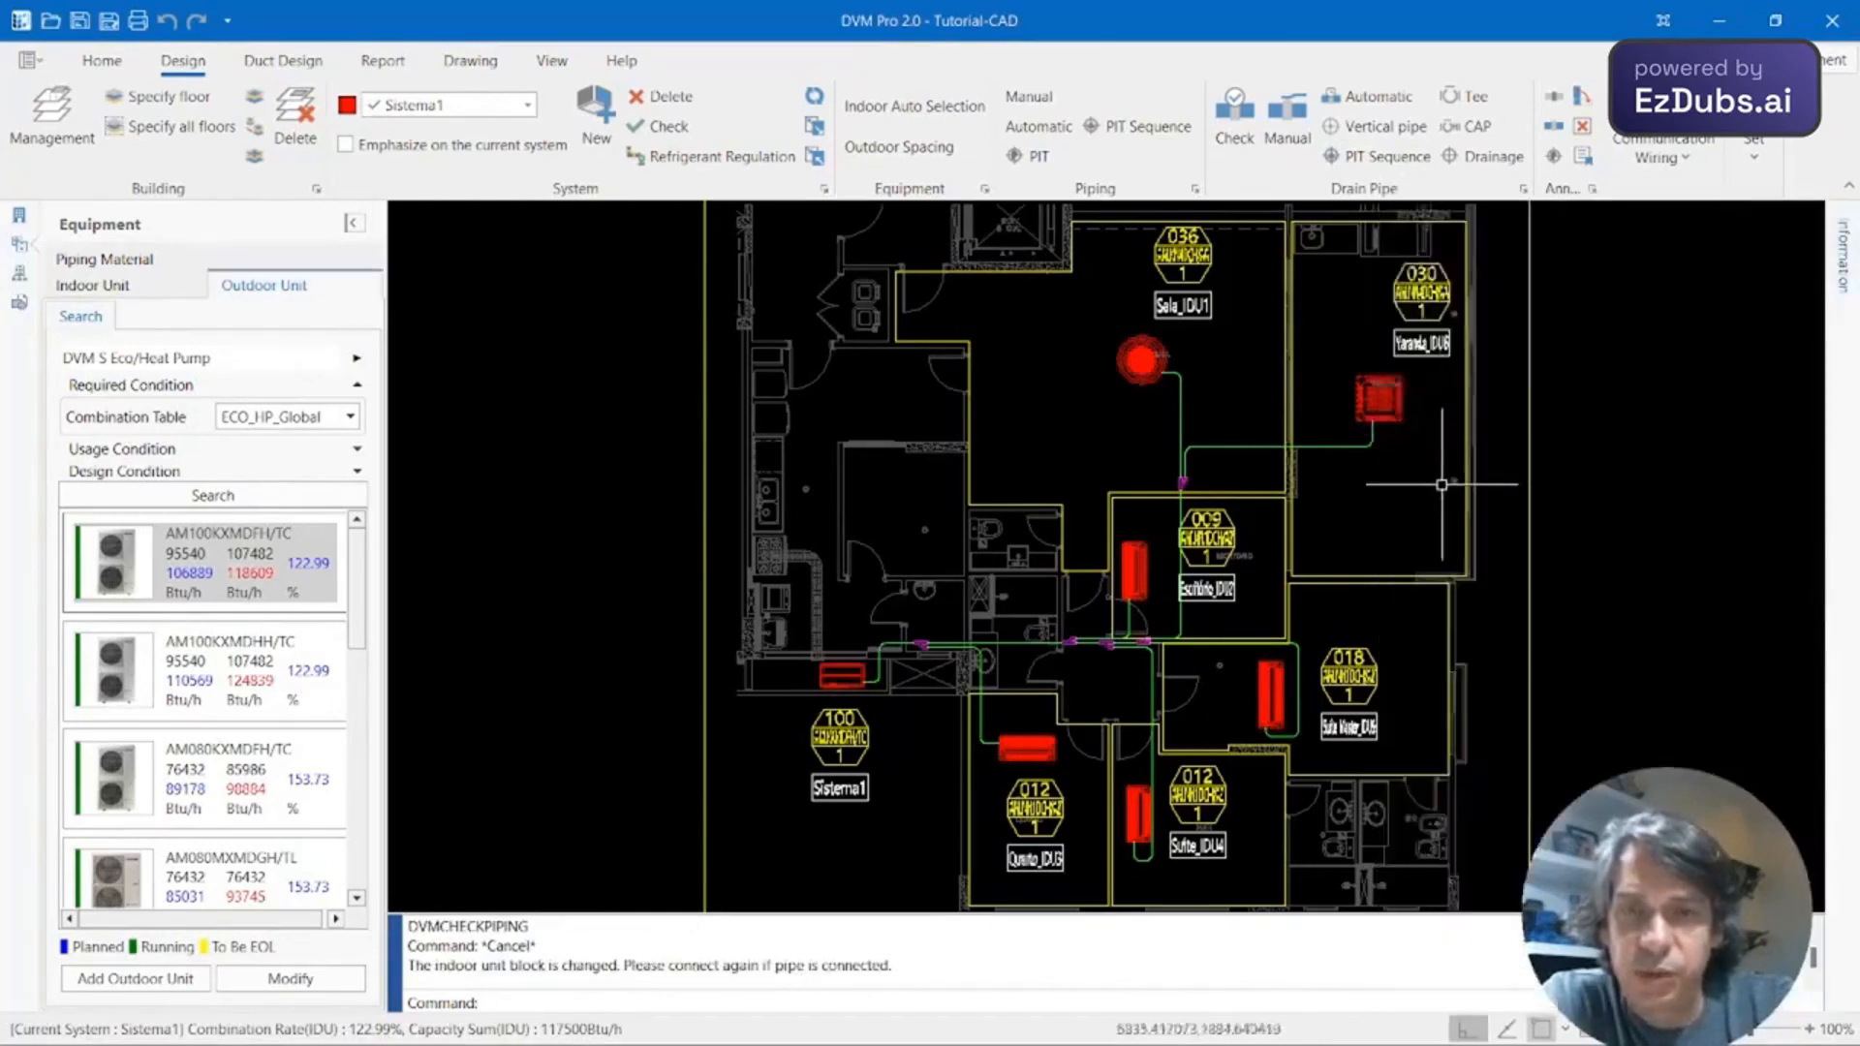
Add the front panel accessory to the Suíte Master_IDU5 indoor unit and deselect the unit.
{"action": "middle_click_drag", "start_coordinate": [1267, 563], "coordinate": [1351, 467]}
{"action": "key", "text": "Escape"}
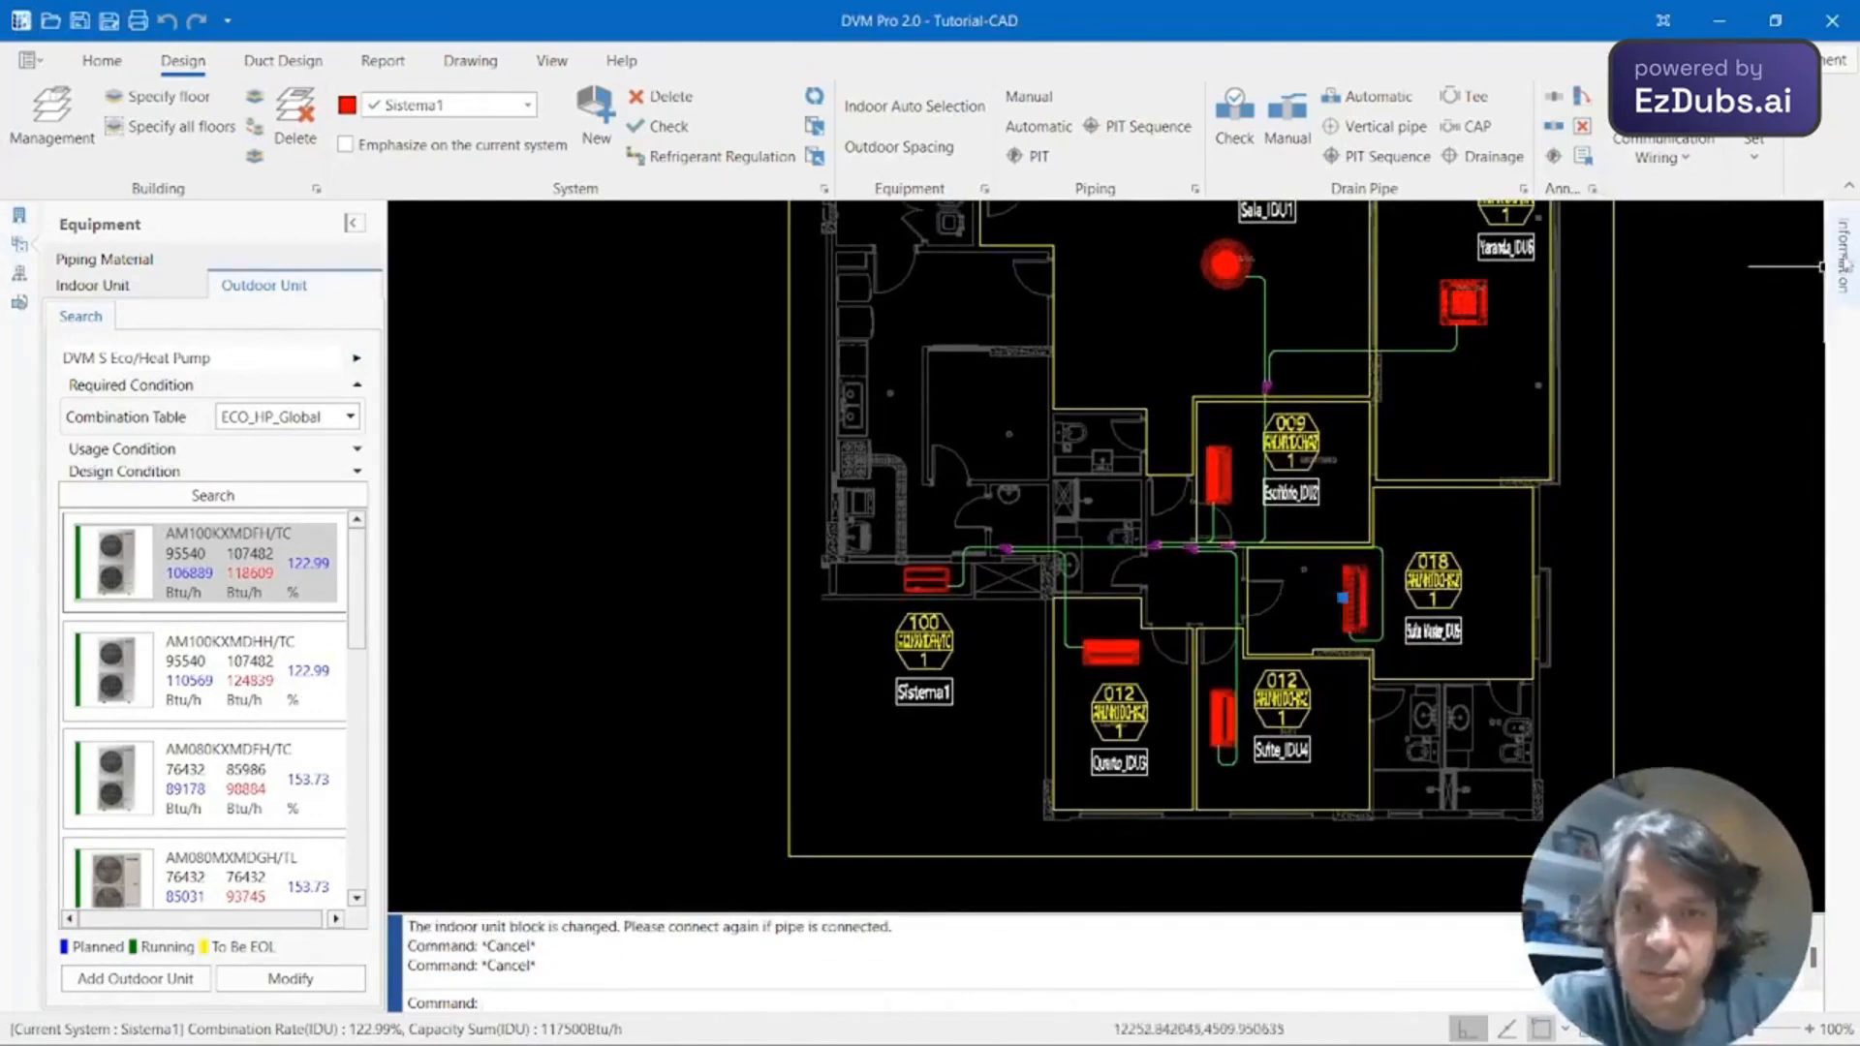
{"action": "mouse_move", "coordinate": [1844, 264]}
{"action": "left_click", "coordinate": [1435, 298]}
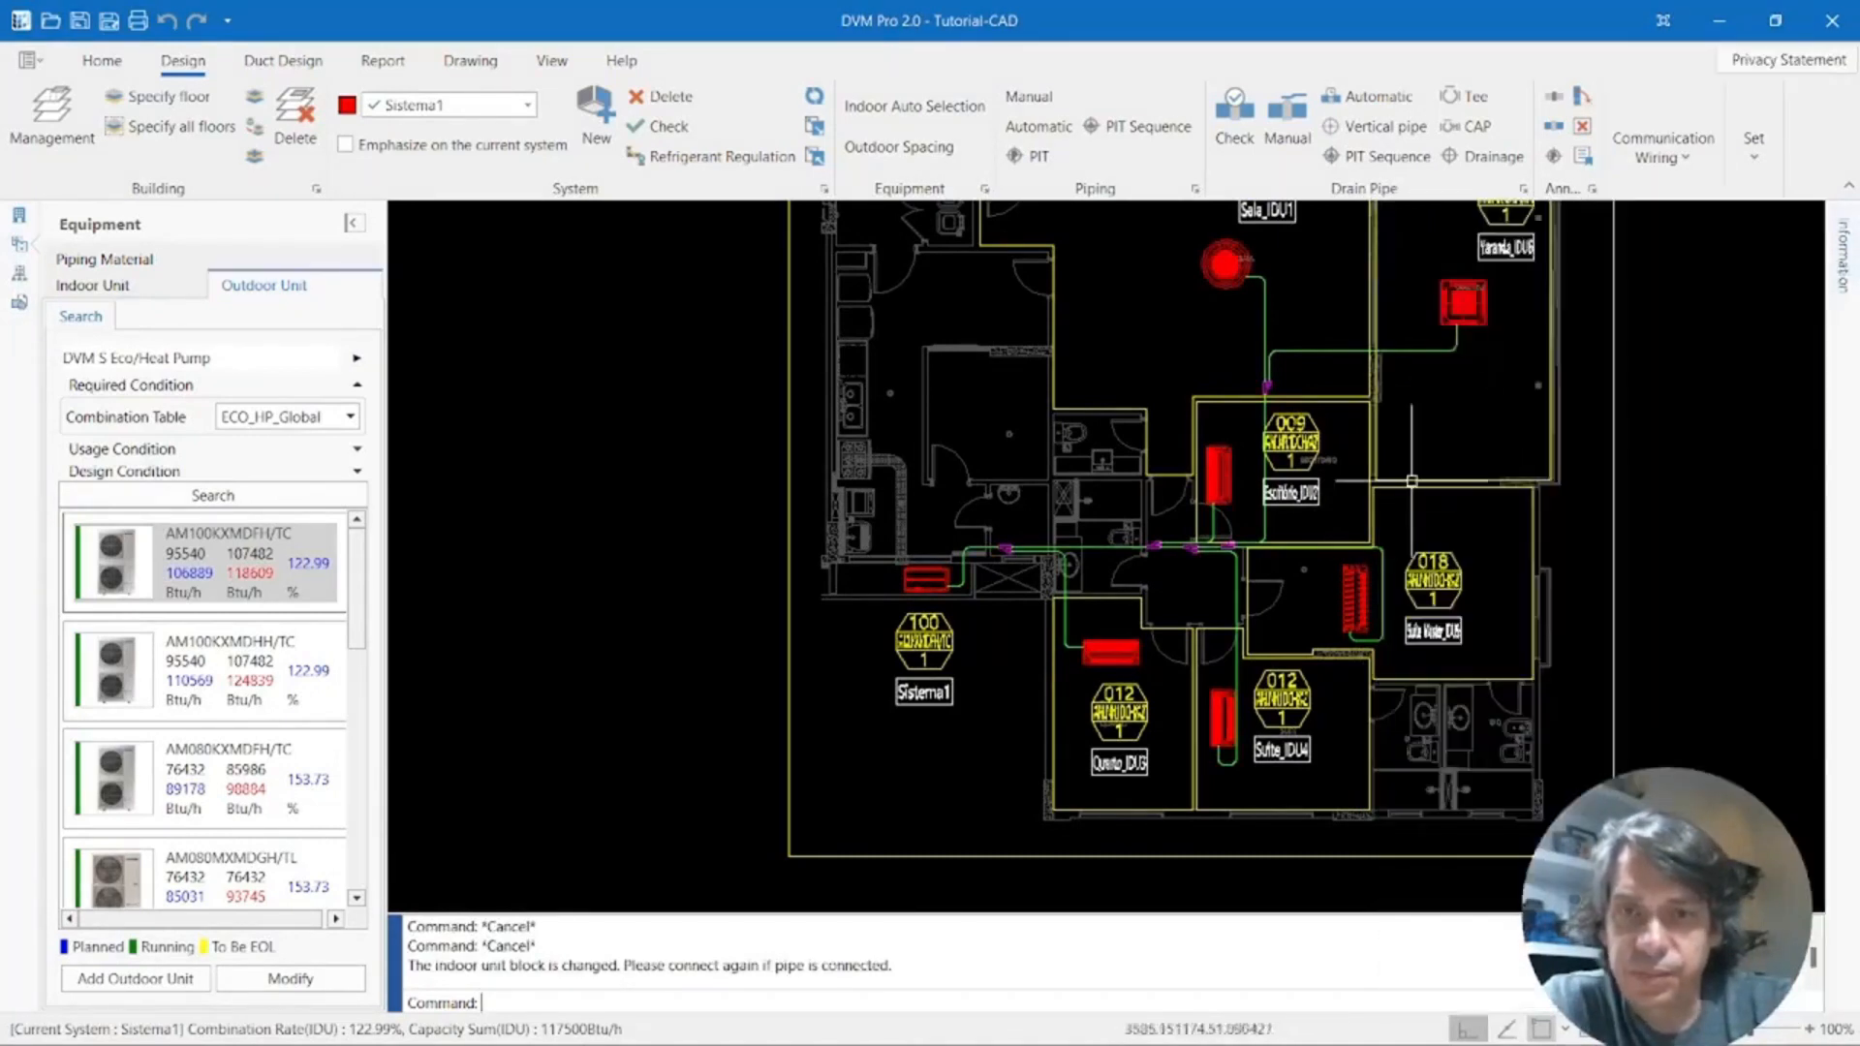
{"action": "key", "text": "Escape"}
{"action": "key", "text": "Escape"}
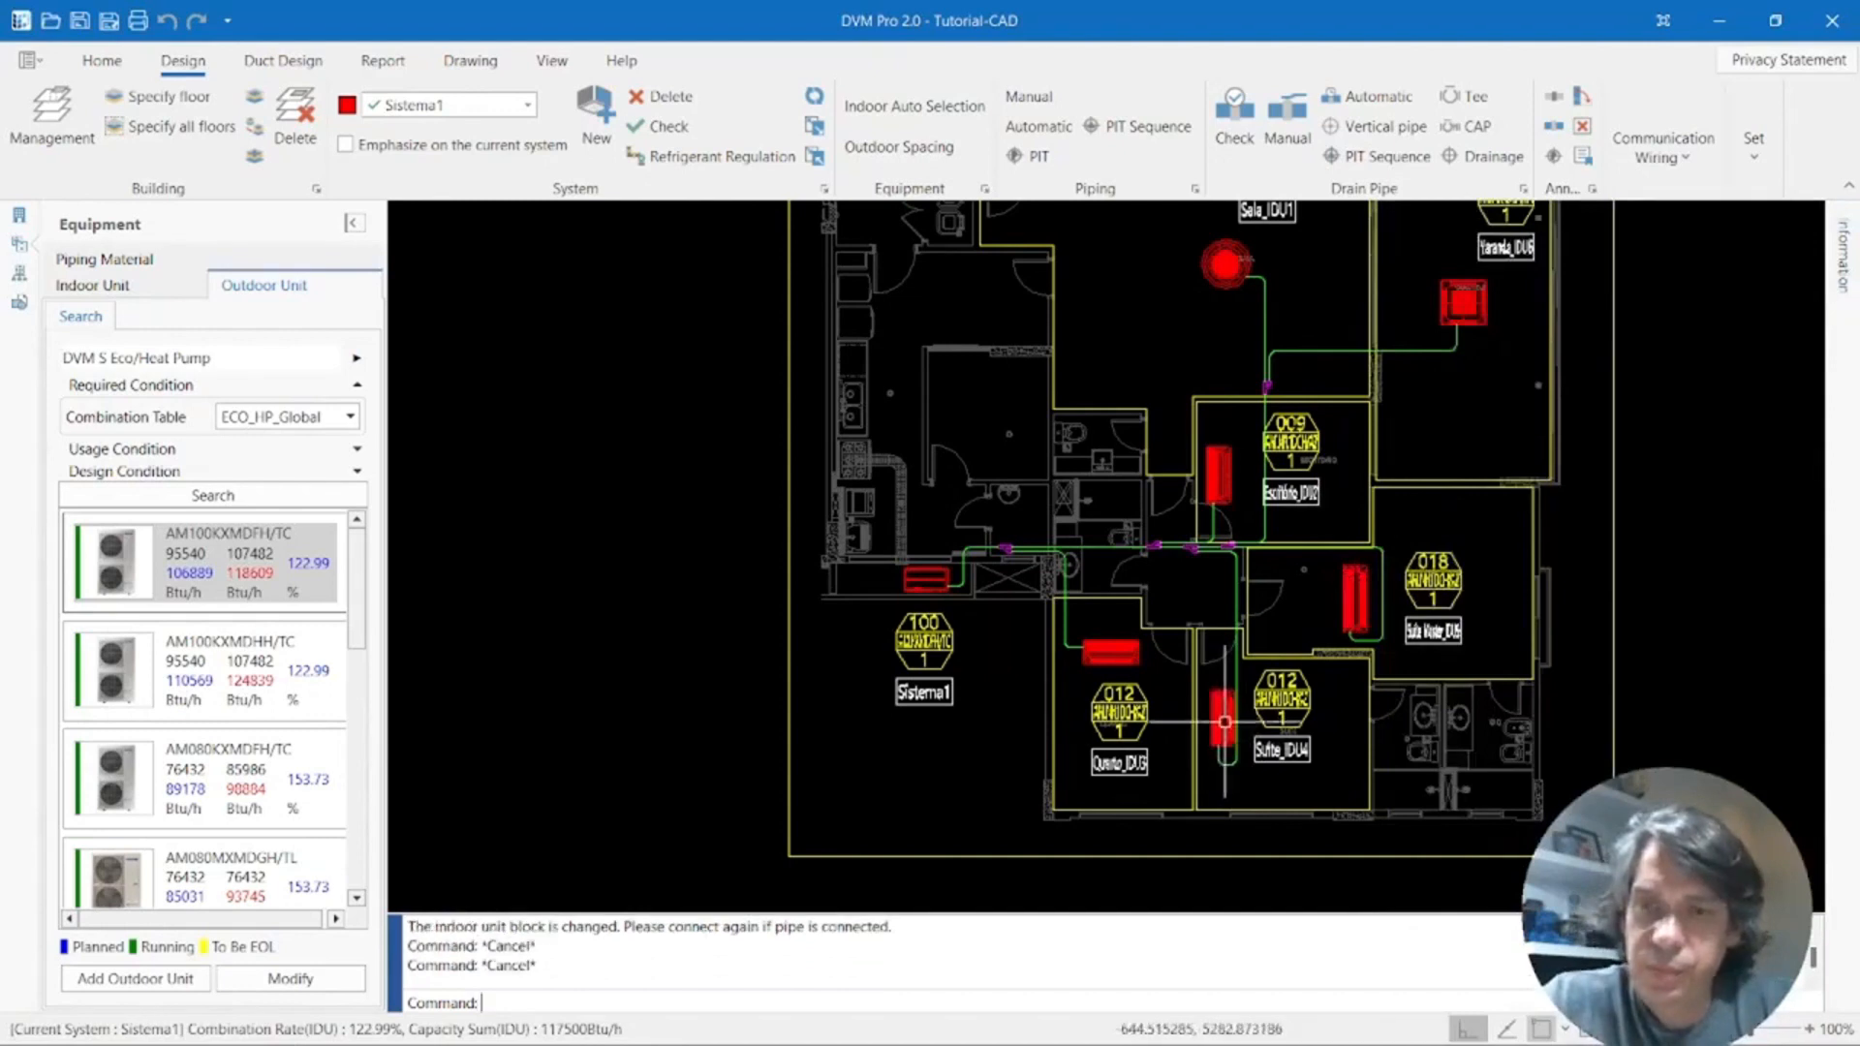
Add the front panel accessory to the Suíte_IDU4 indoor unit and deselect the unit.
{"action": "mouse_move", "coordinate": [1843, 260]}
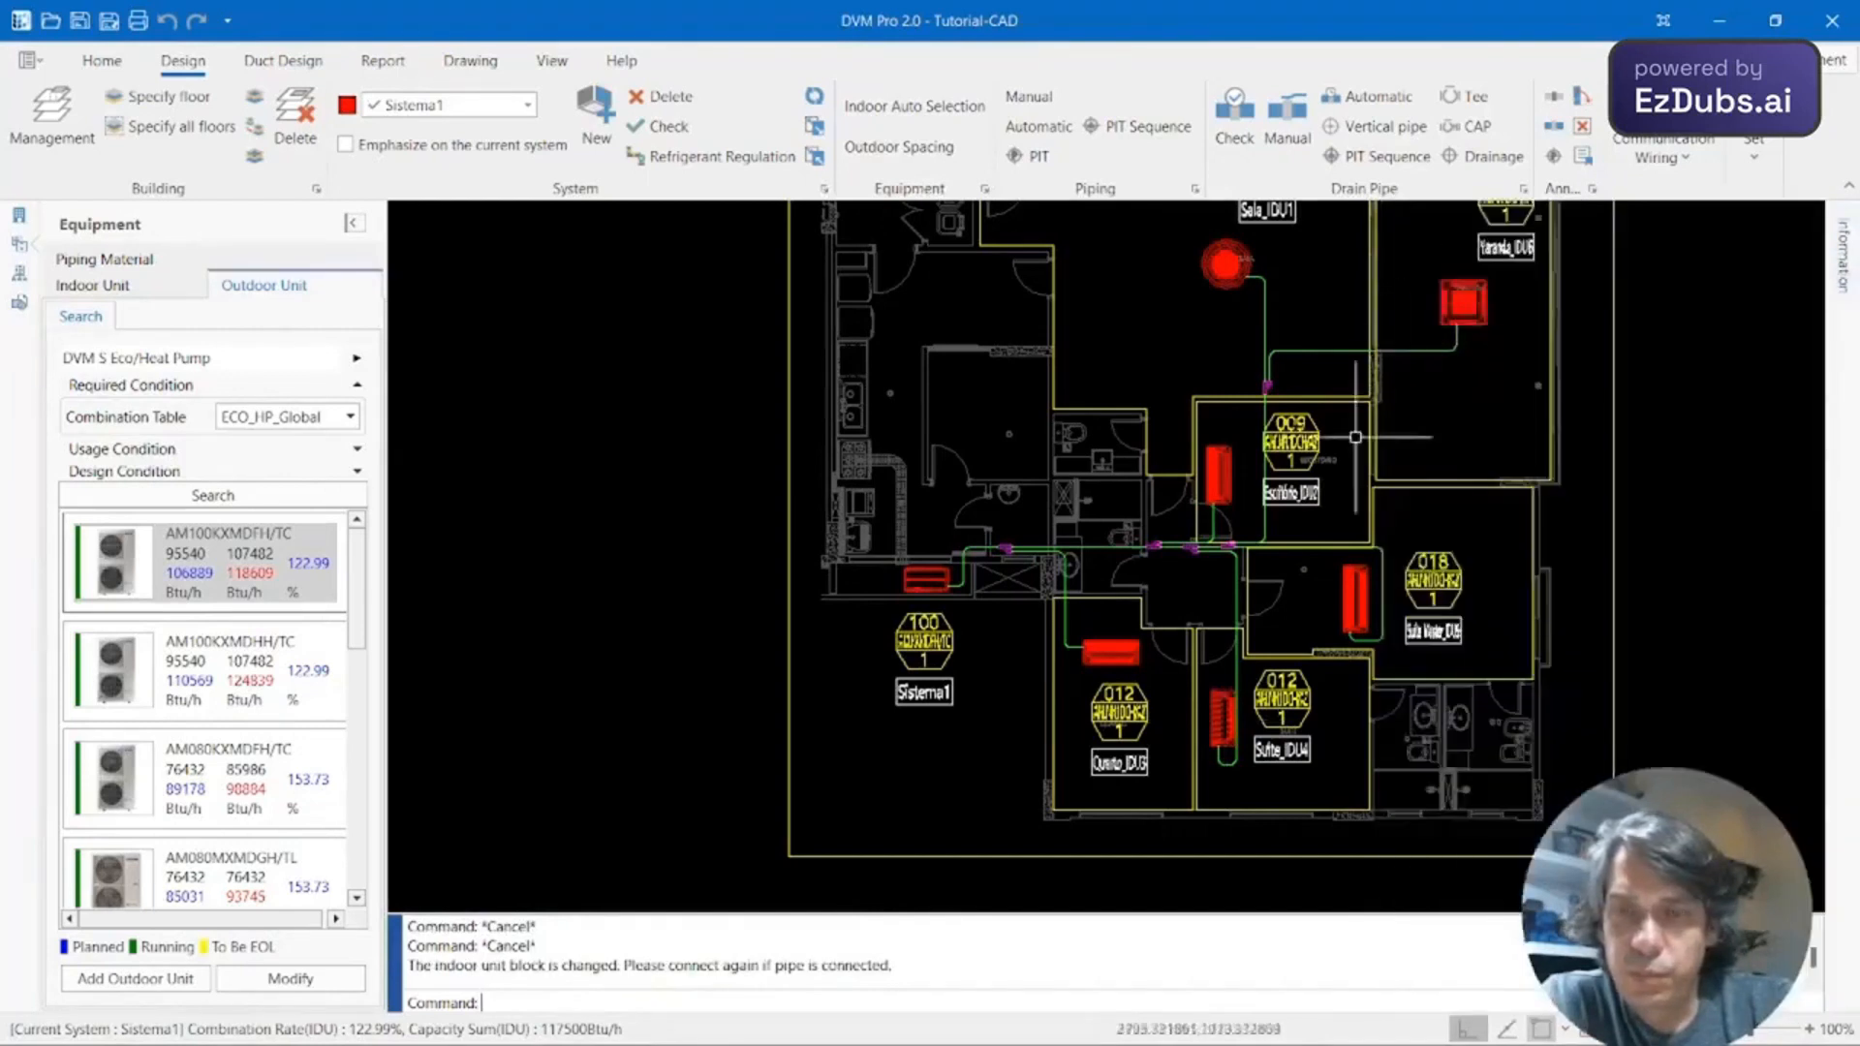
{"action": "key", "text": "Escape"}
{"action": "key", "text": "Escape"}
Add the front panel accessory to the Quarto_IDU3 indoor unit without choosing a wireless remote.
{"action": "left_click", "coordinate": [1129, 655]}
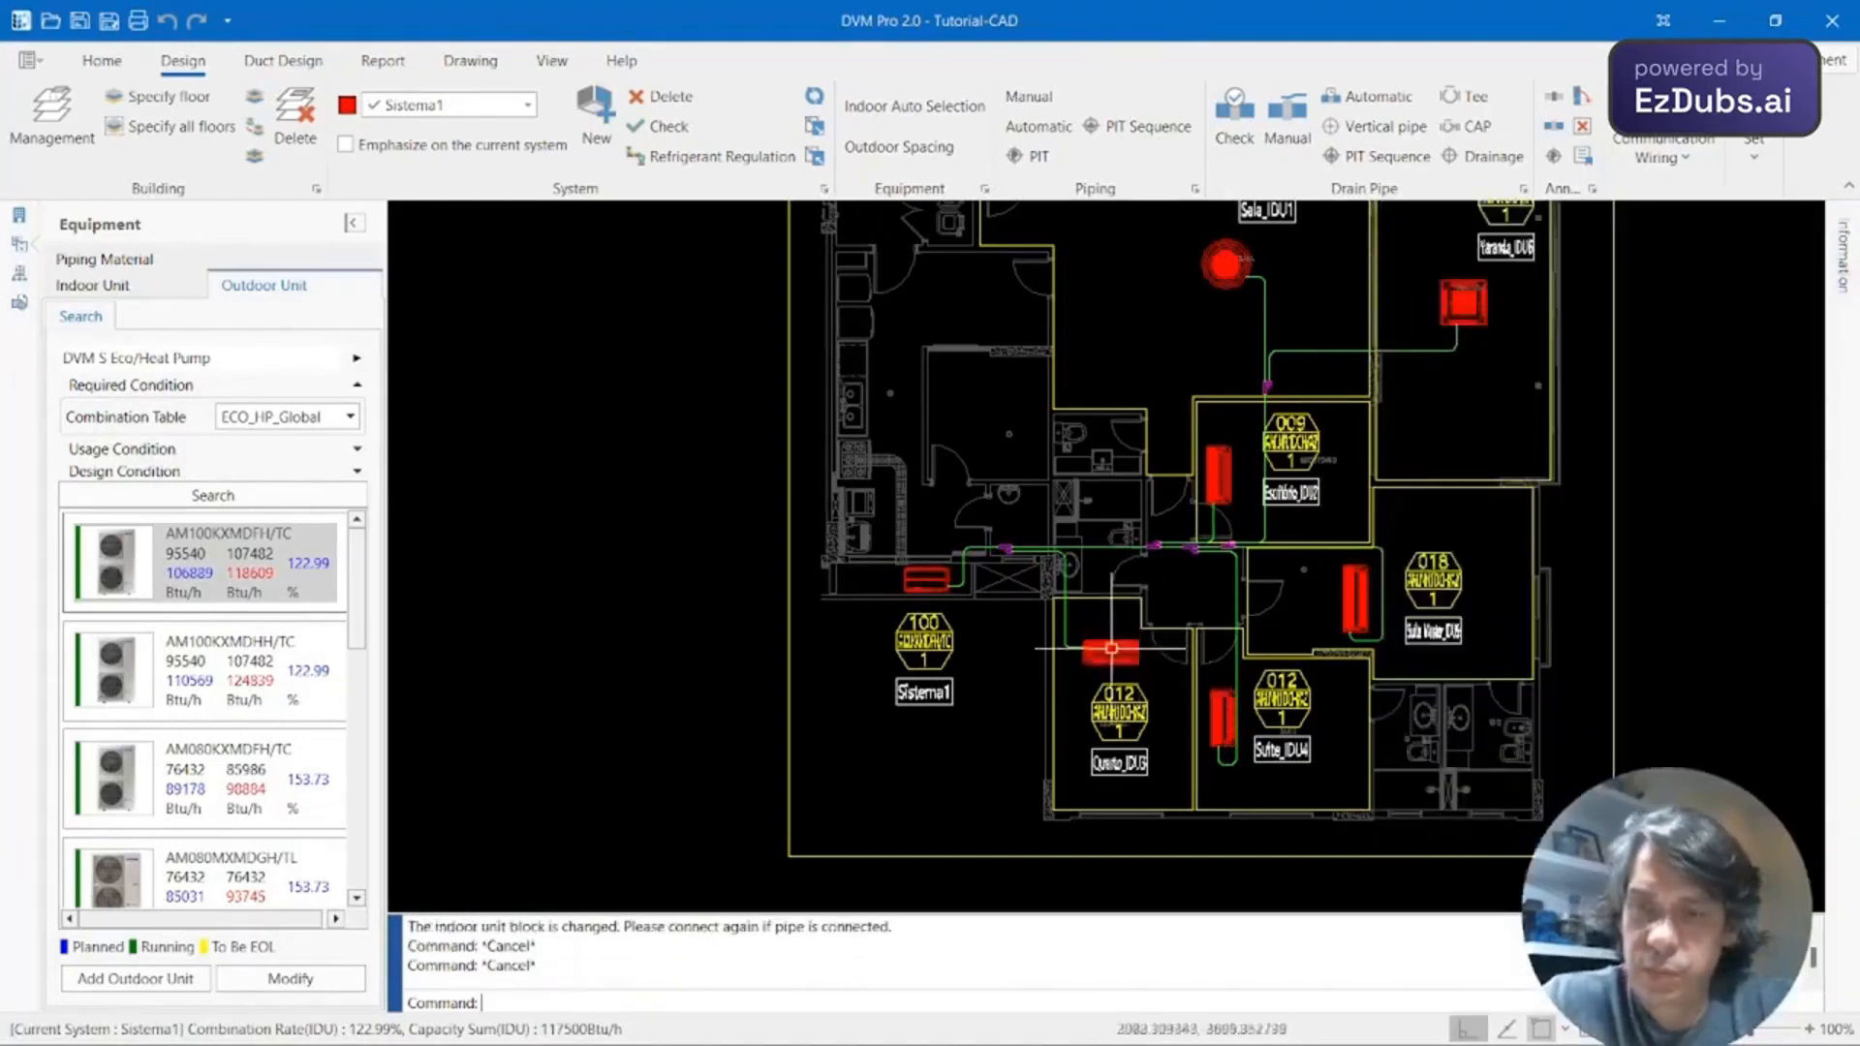
{"action": "mouse_move", "coordinate": [1844, 228]}
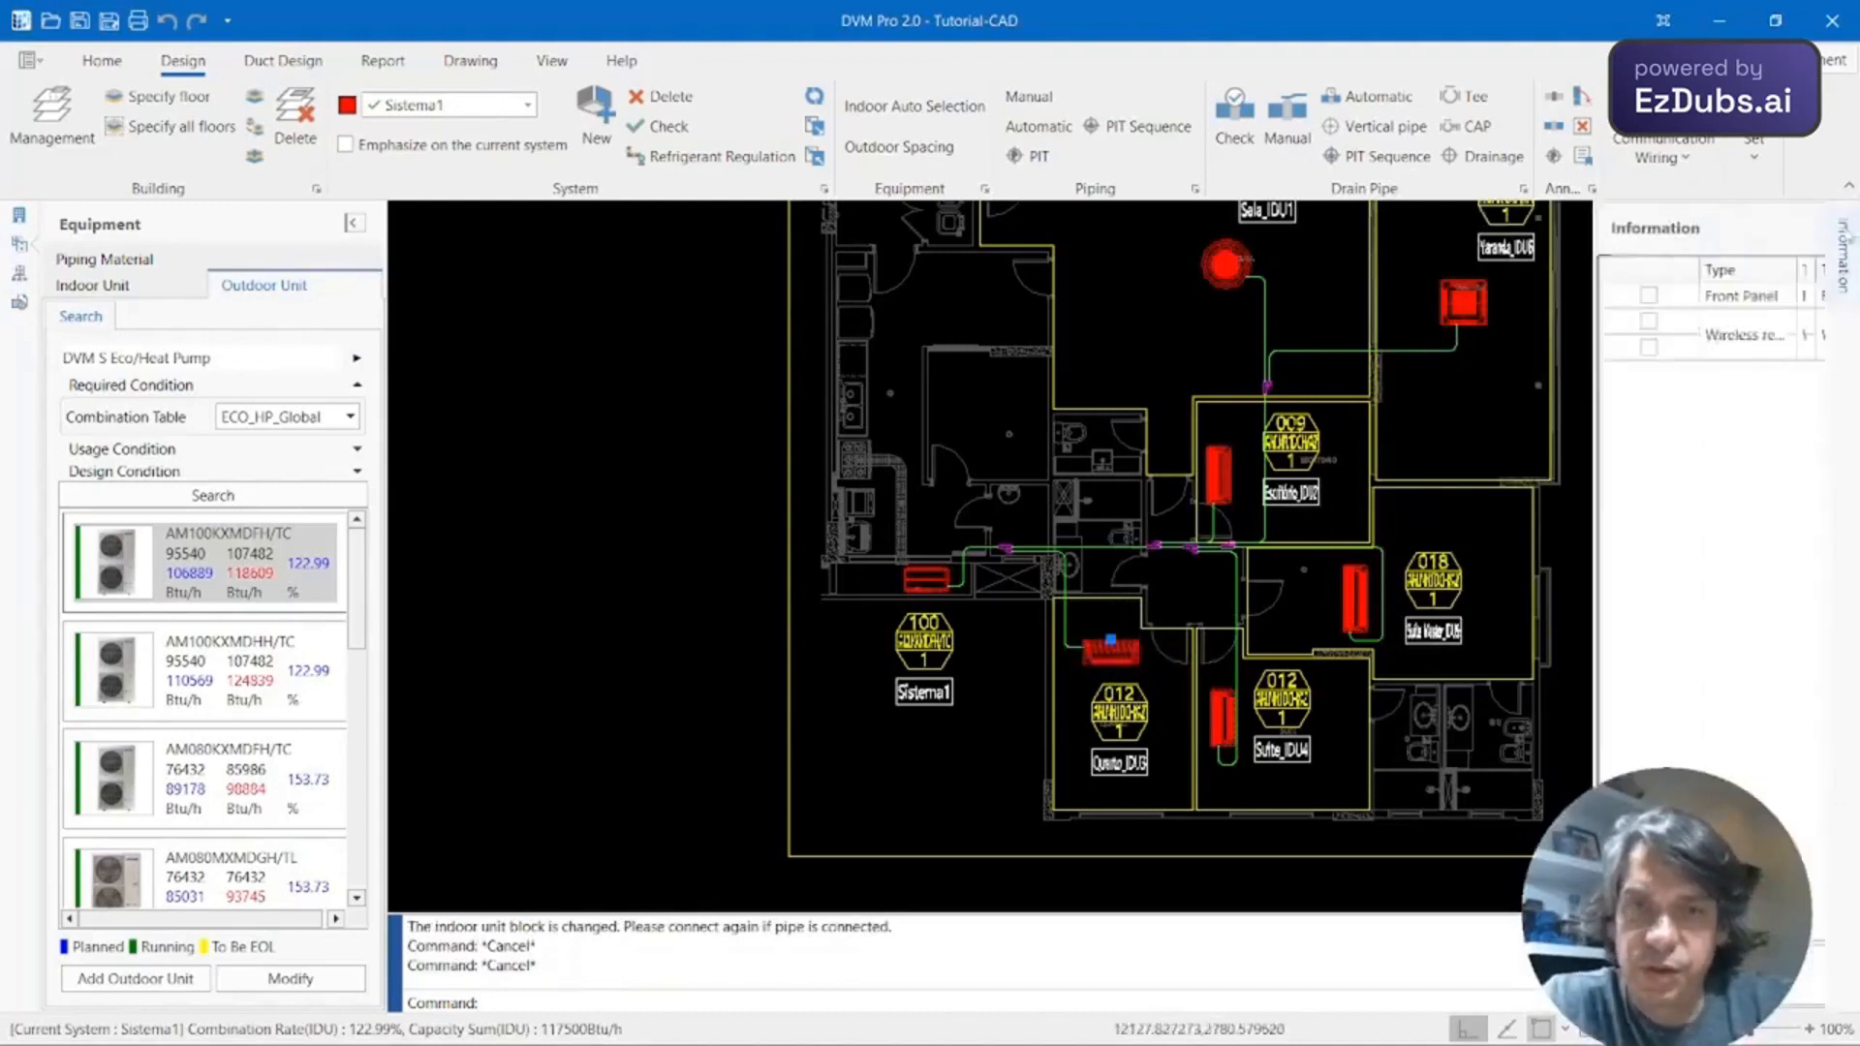
{"action": "left_click", "coordinate": [1436, 296]}
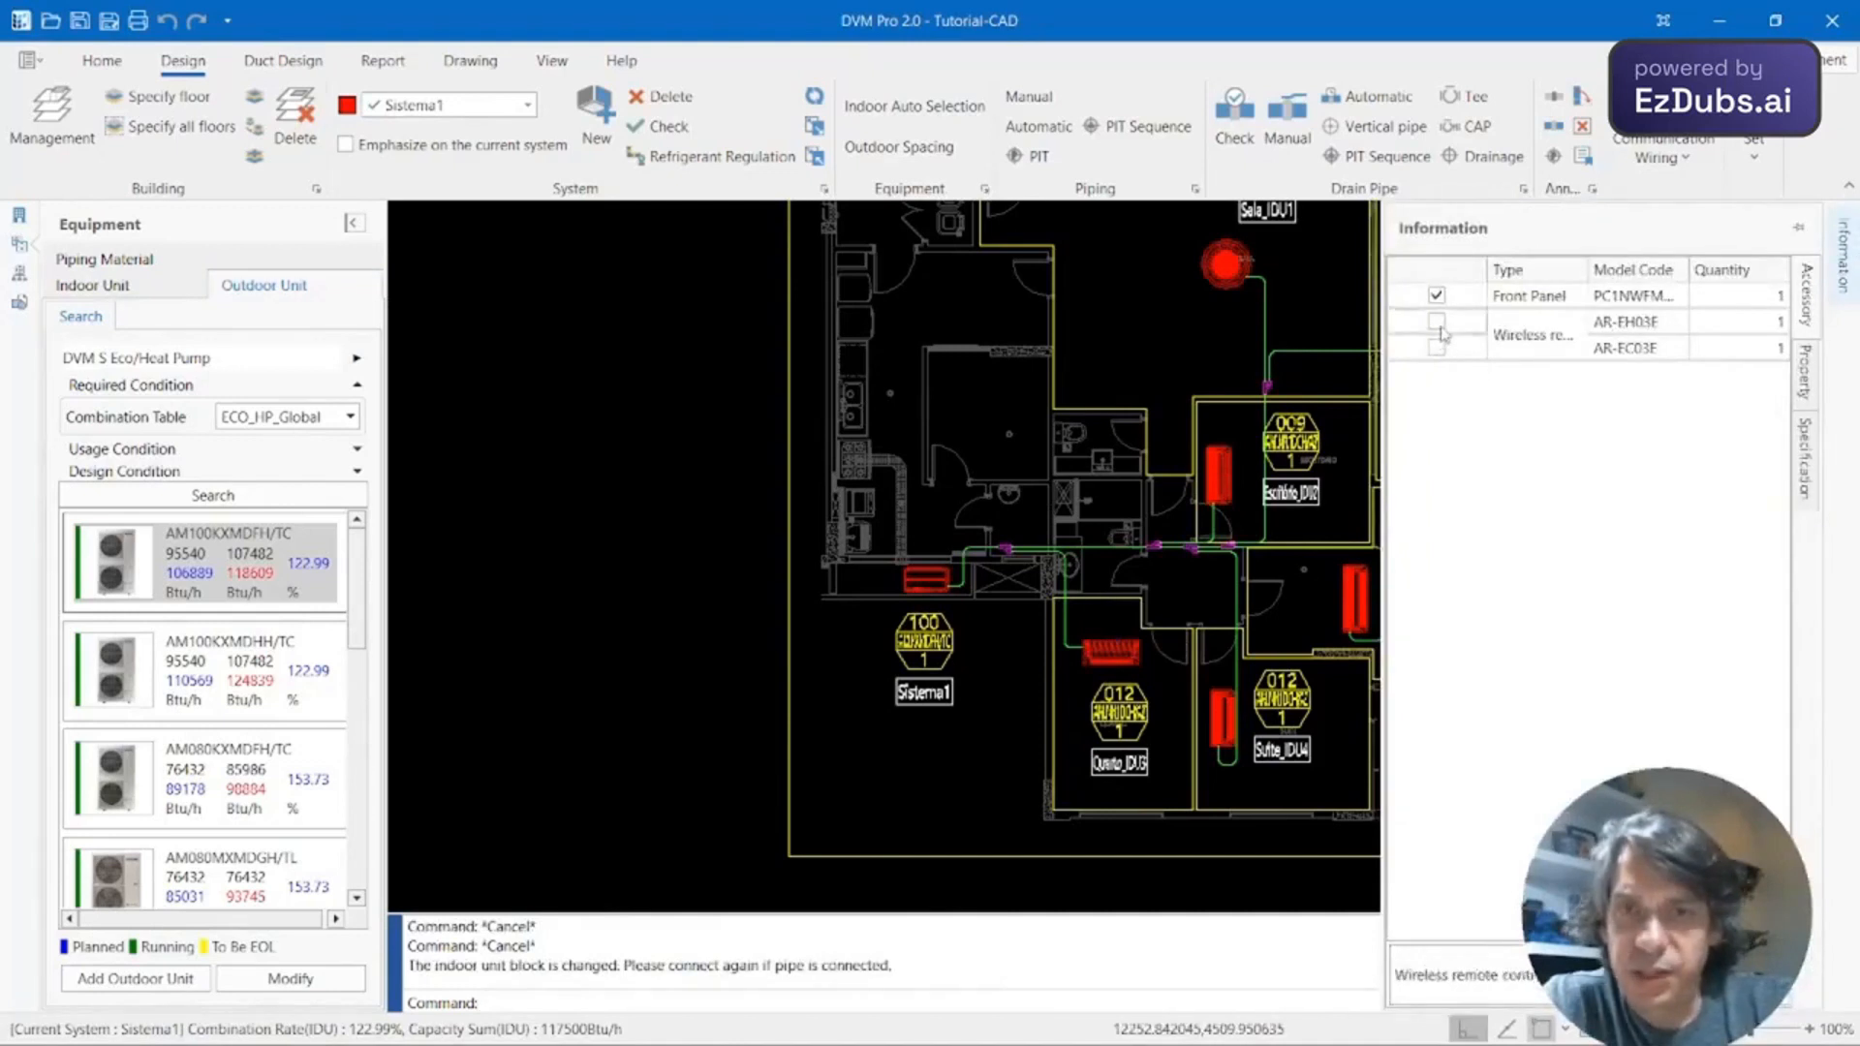
{"action": "left_click_drag", "start_coordinate": [1023, 692], "coordinate": [1174, 636]}
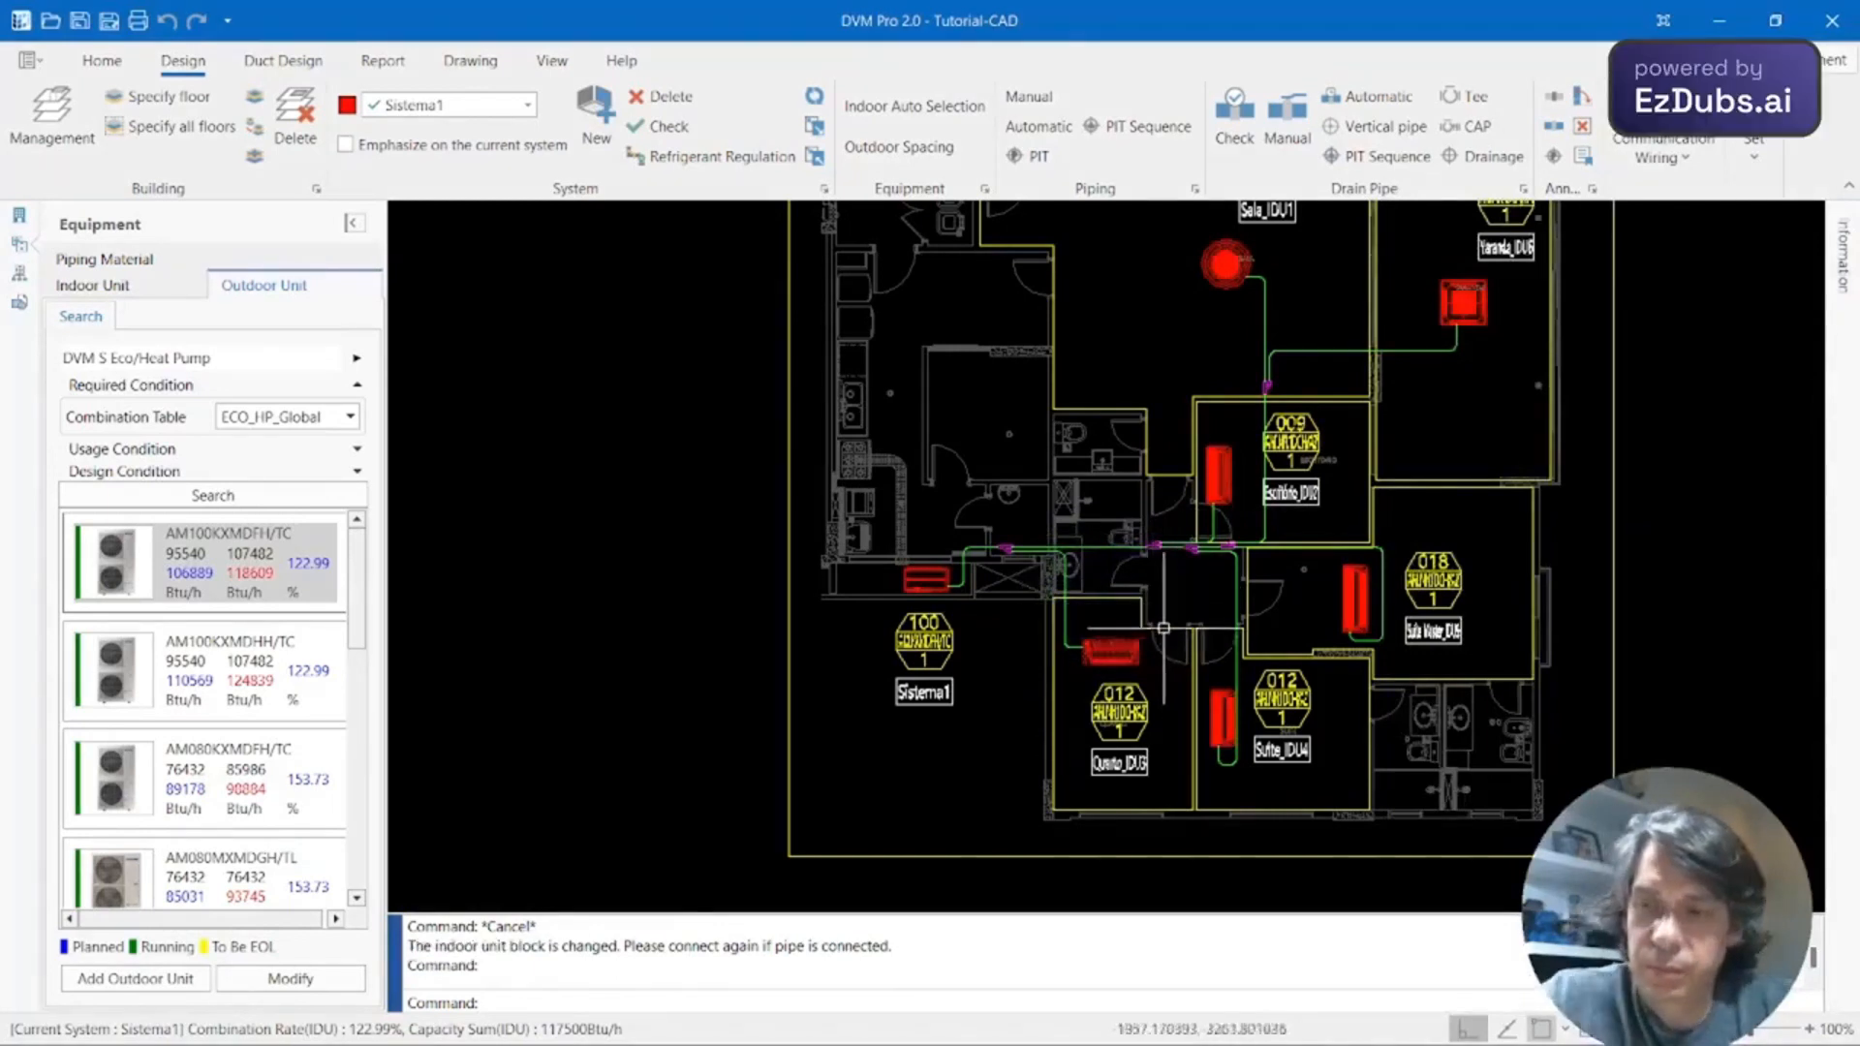
Add the WindFree 1Way front panel accessory to the Escritório_IDU2 indoor unit.
{"action": "key", "text": "Escape"}
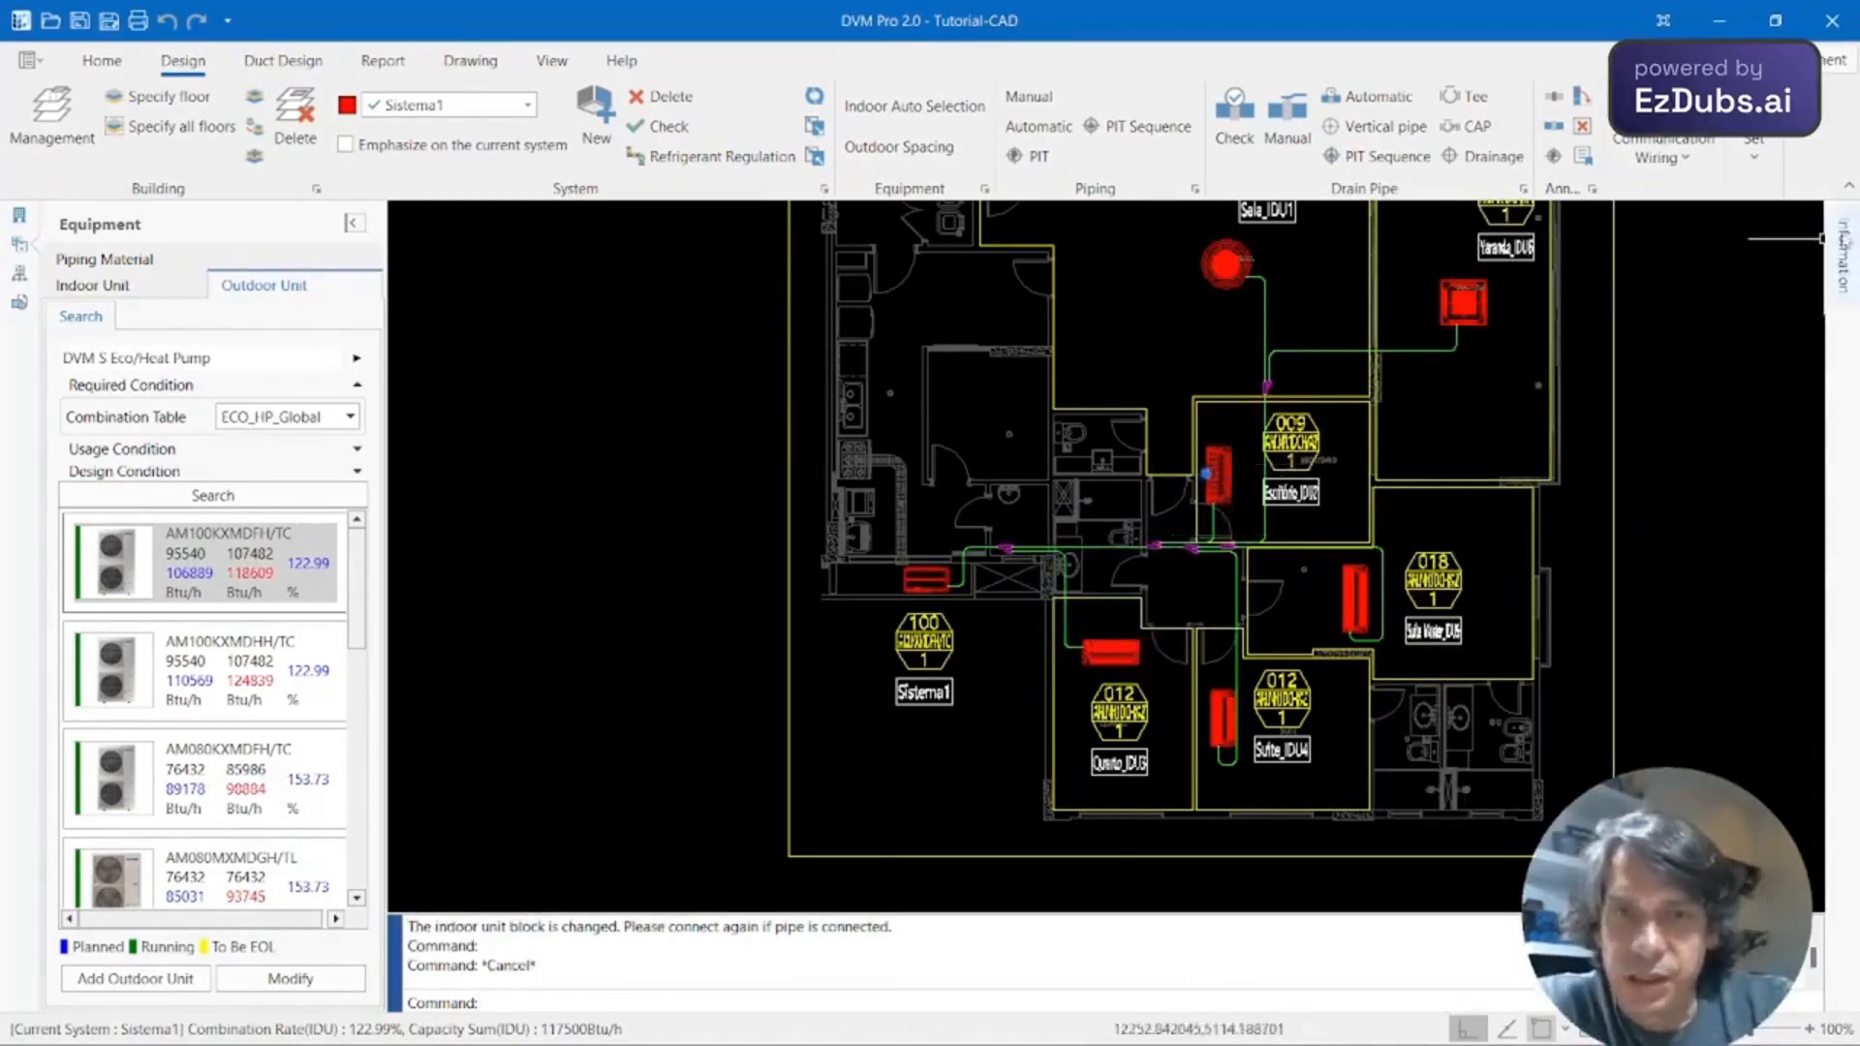
{"action": "mouse_move", "coordinate": [1844, 254]}
{"action": "left_click", "coordinate": [1439, 297]}
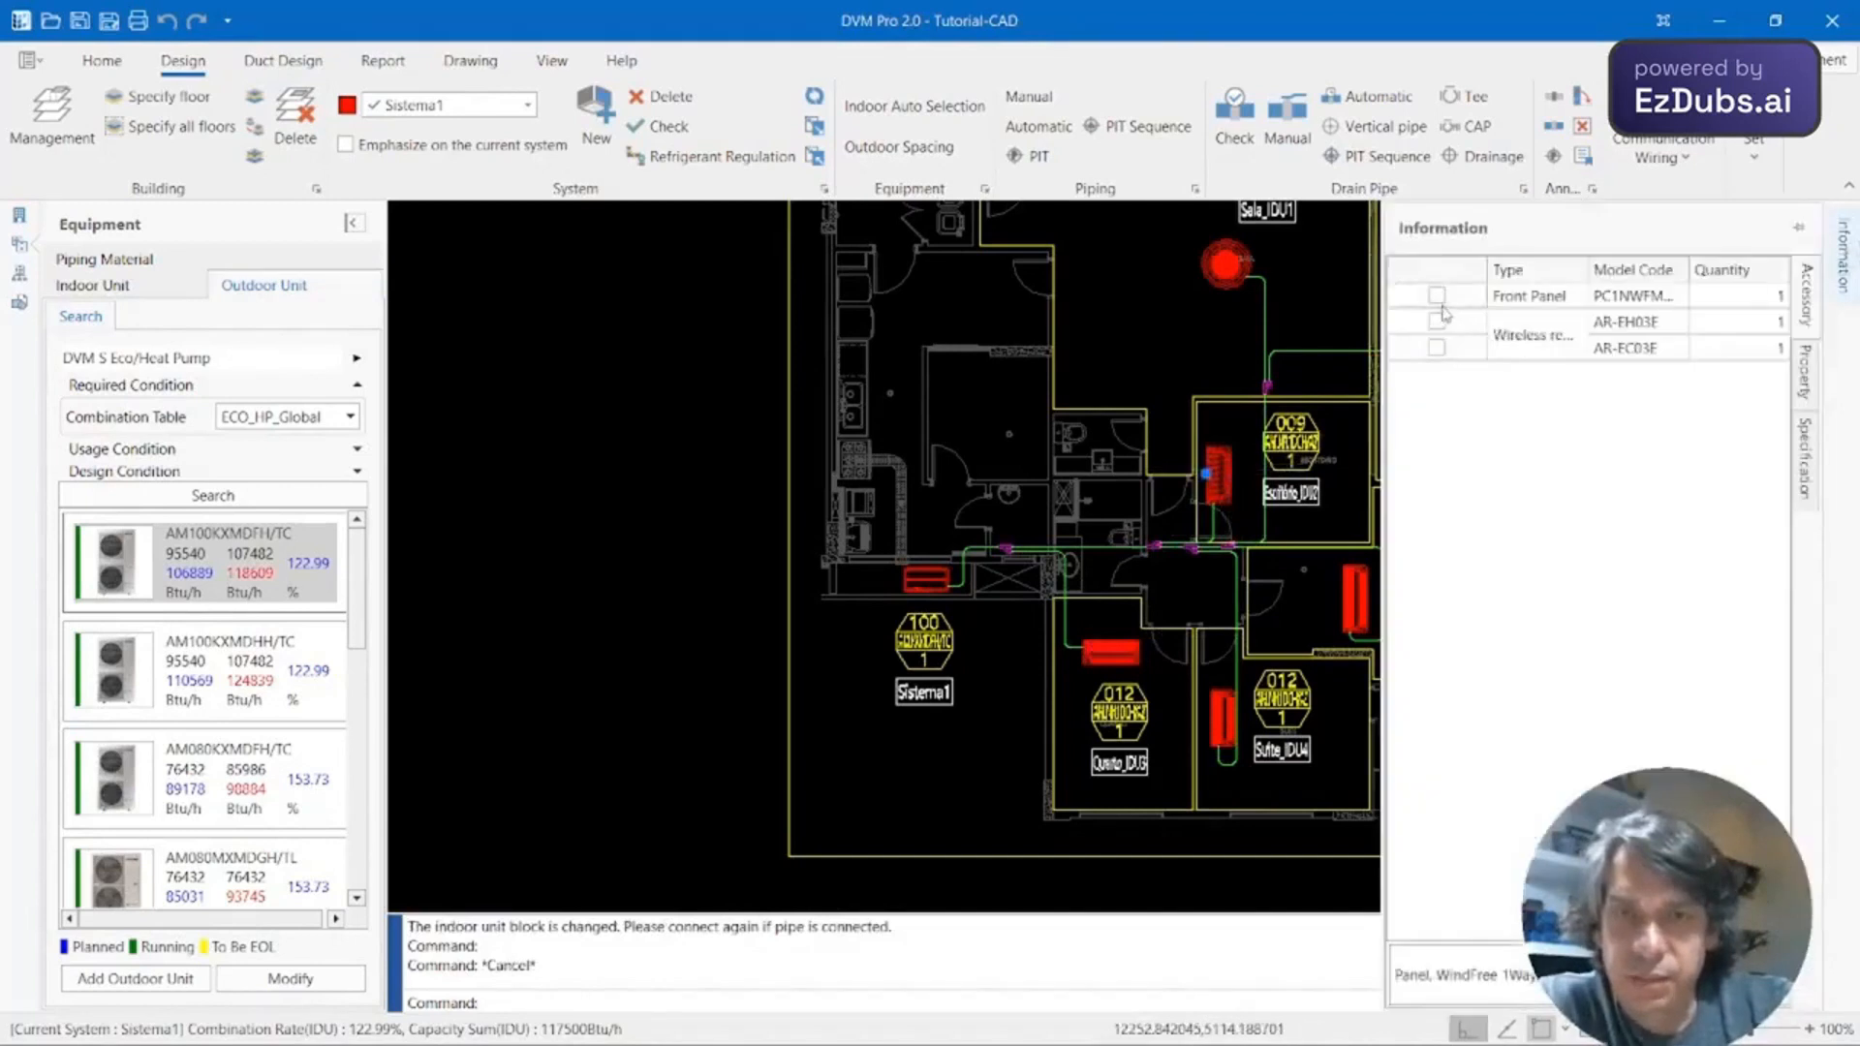
Include the AR-EH03E wireless remote with the Escritório_IDU2 indoor unit and deselect the unit.
{"action": "mouse_move", "coordinate": [1843, 281]}
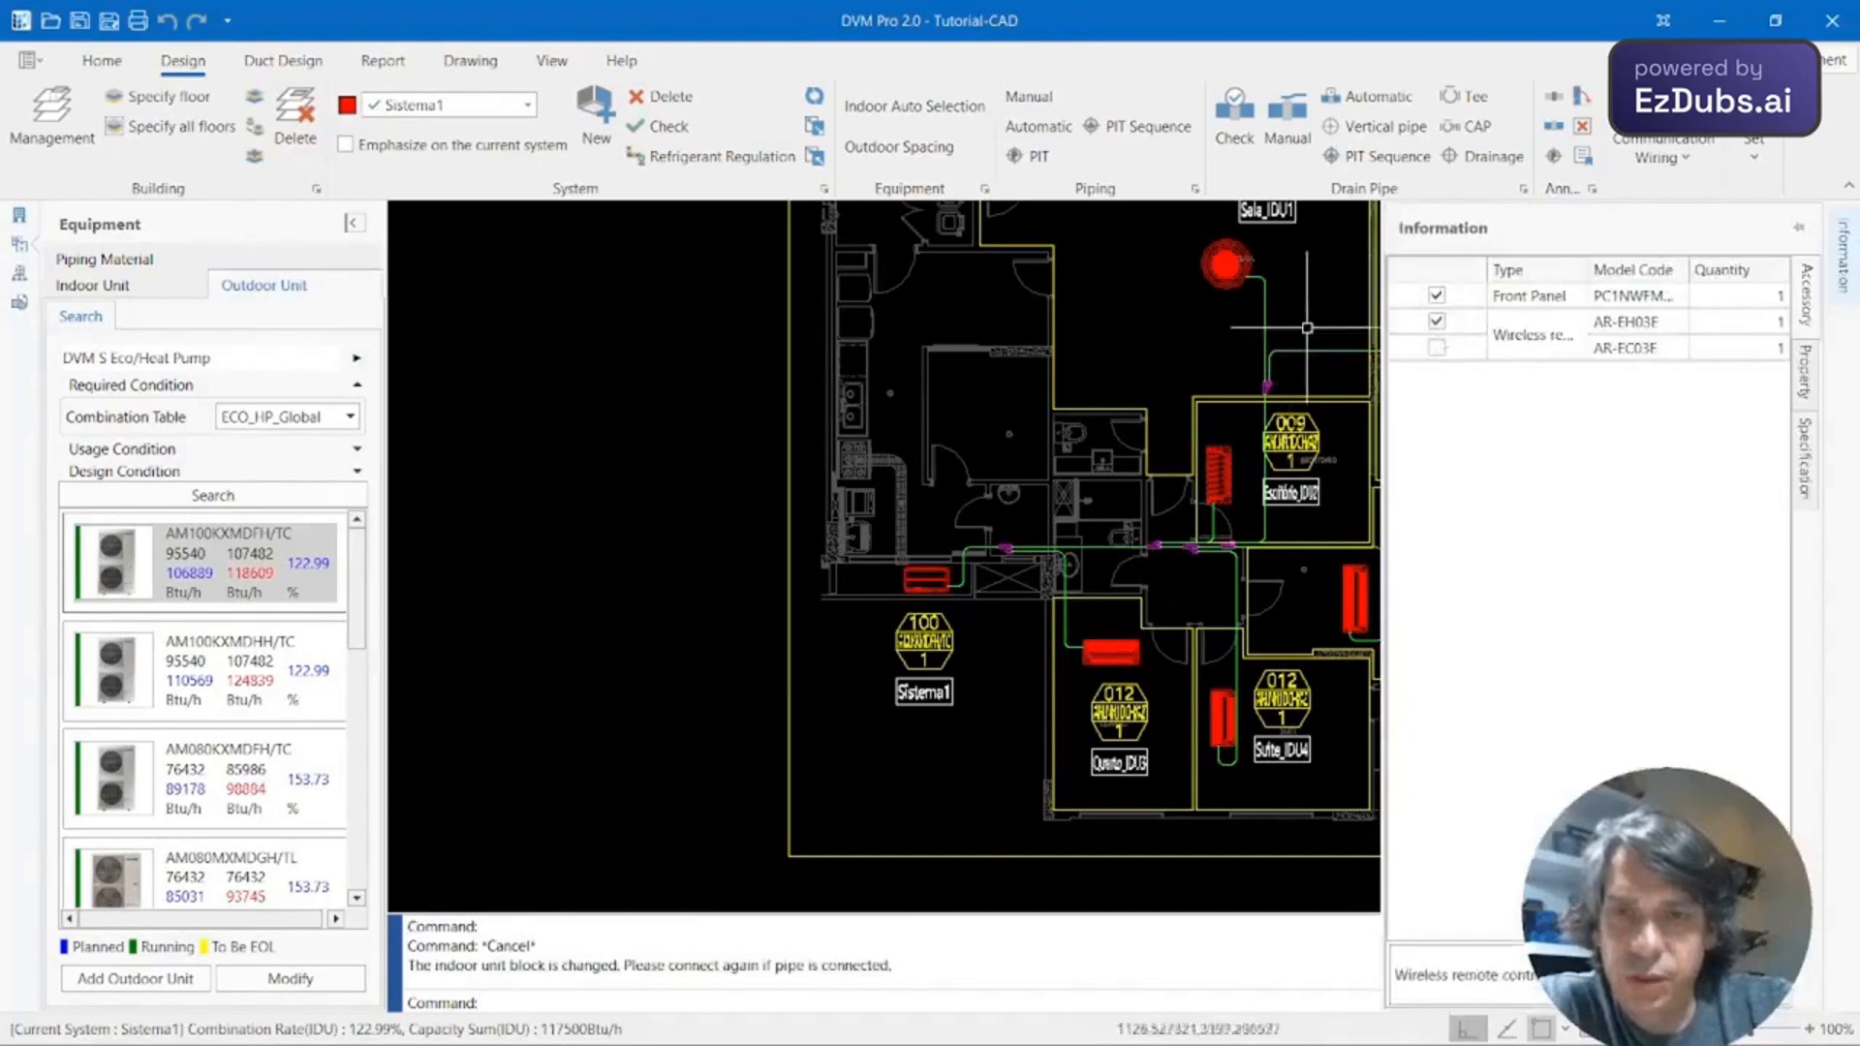
{"action": "key", "text": "Escape"}
{"action": "key", "text": "Escape"}
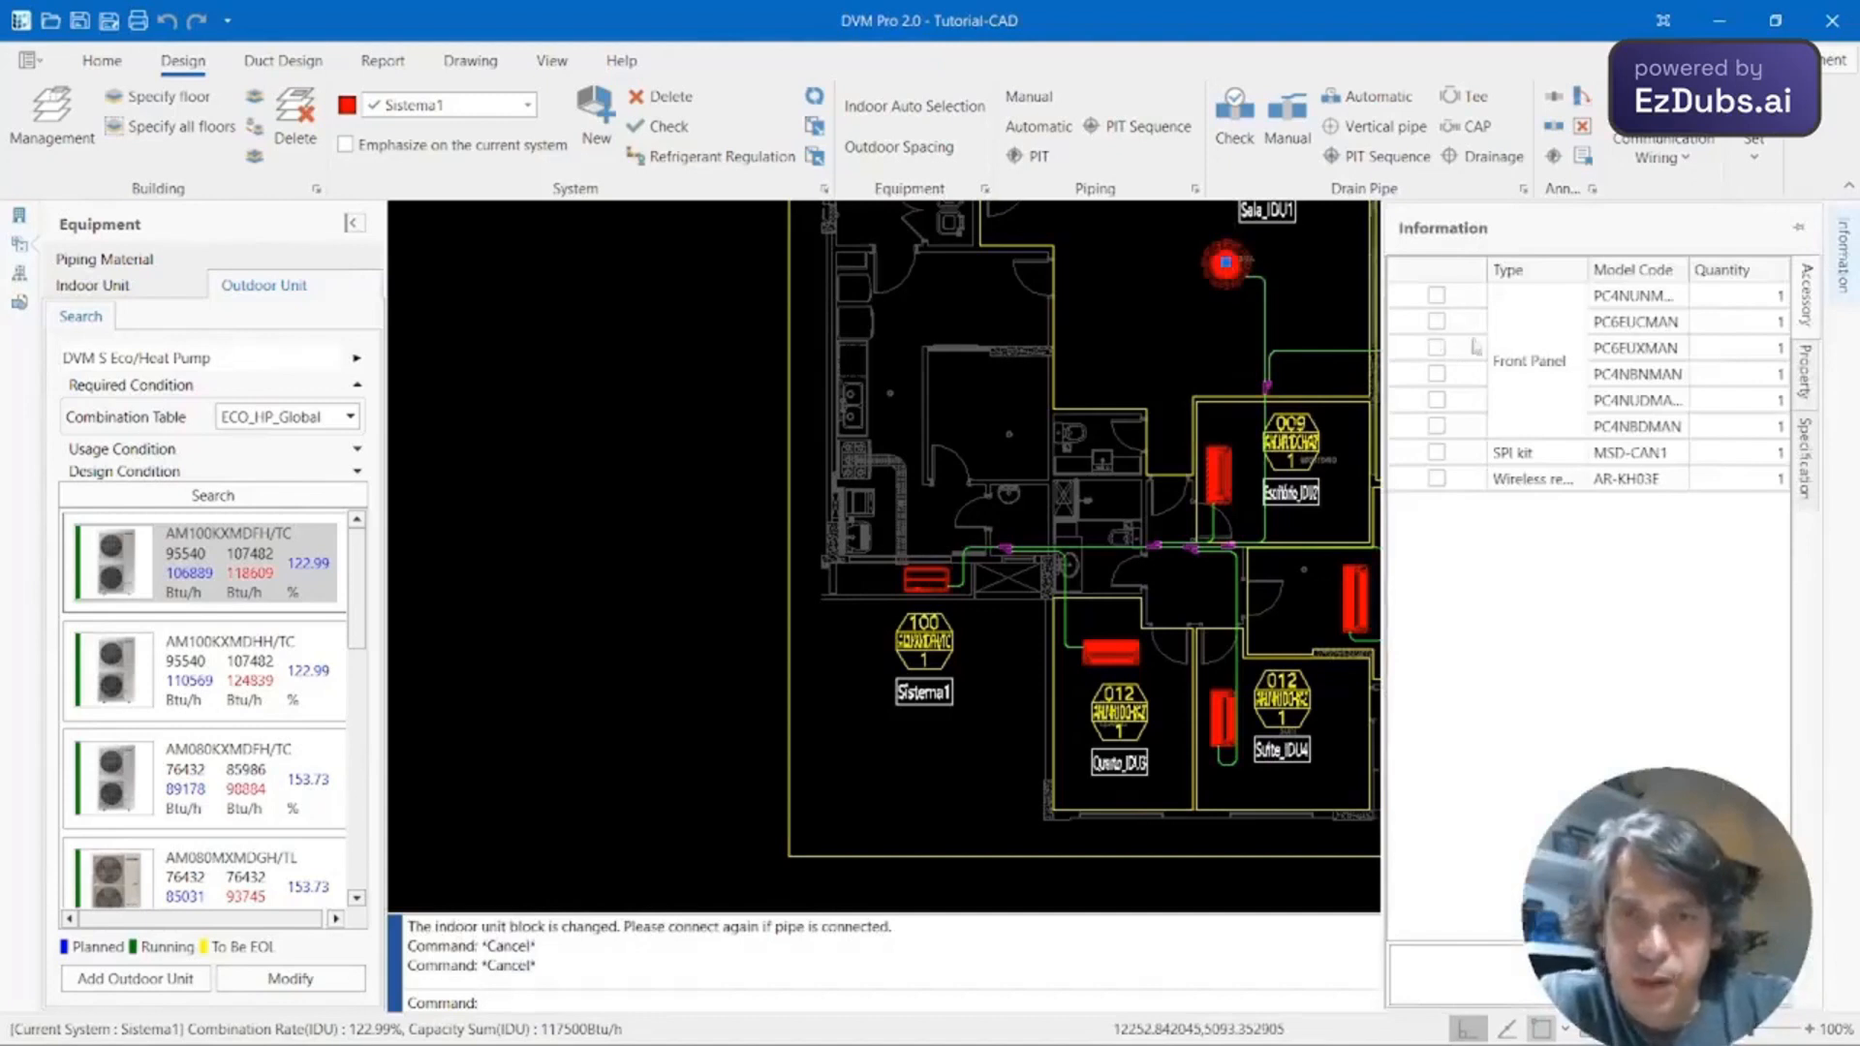
Add the PC4NUNM front panel accessory to the Sala_IDU1 indoor unit and deselect the unit.
{"action": "left_click", "coordinate": [1441, 295]}
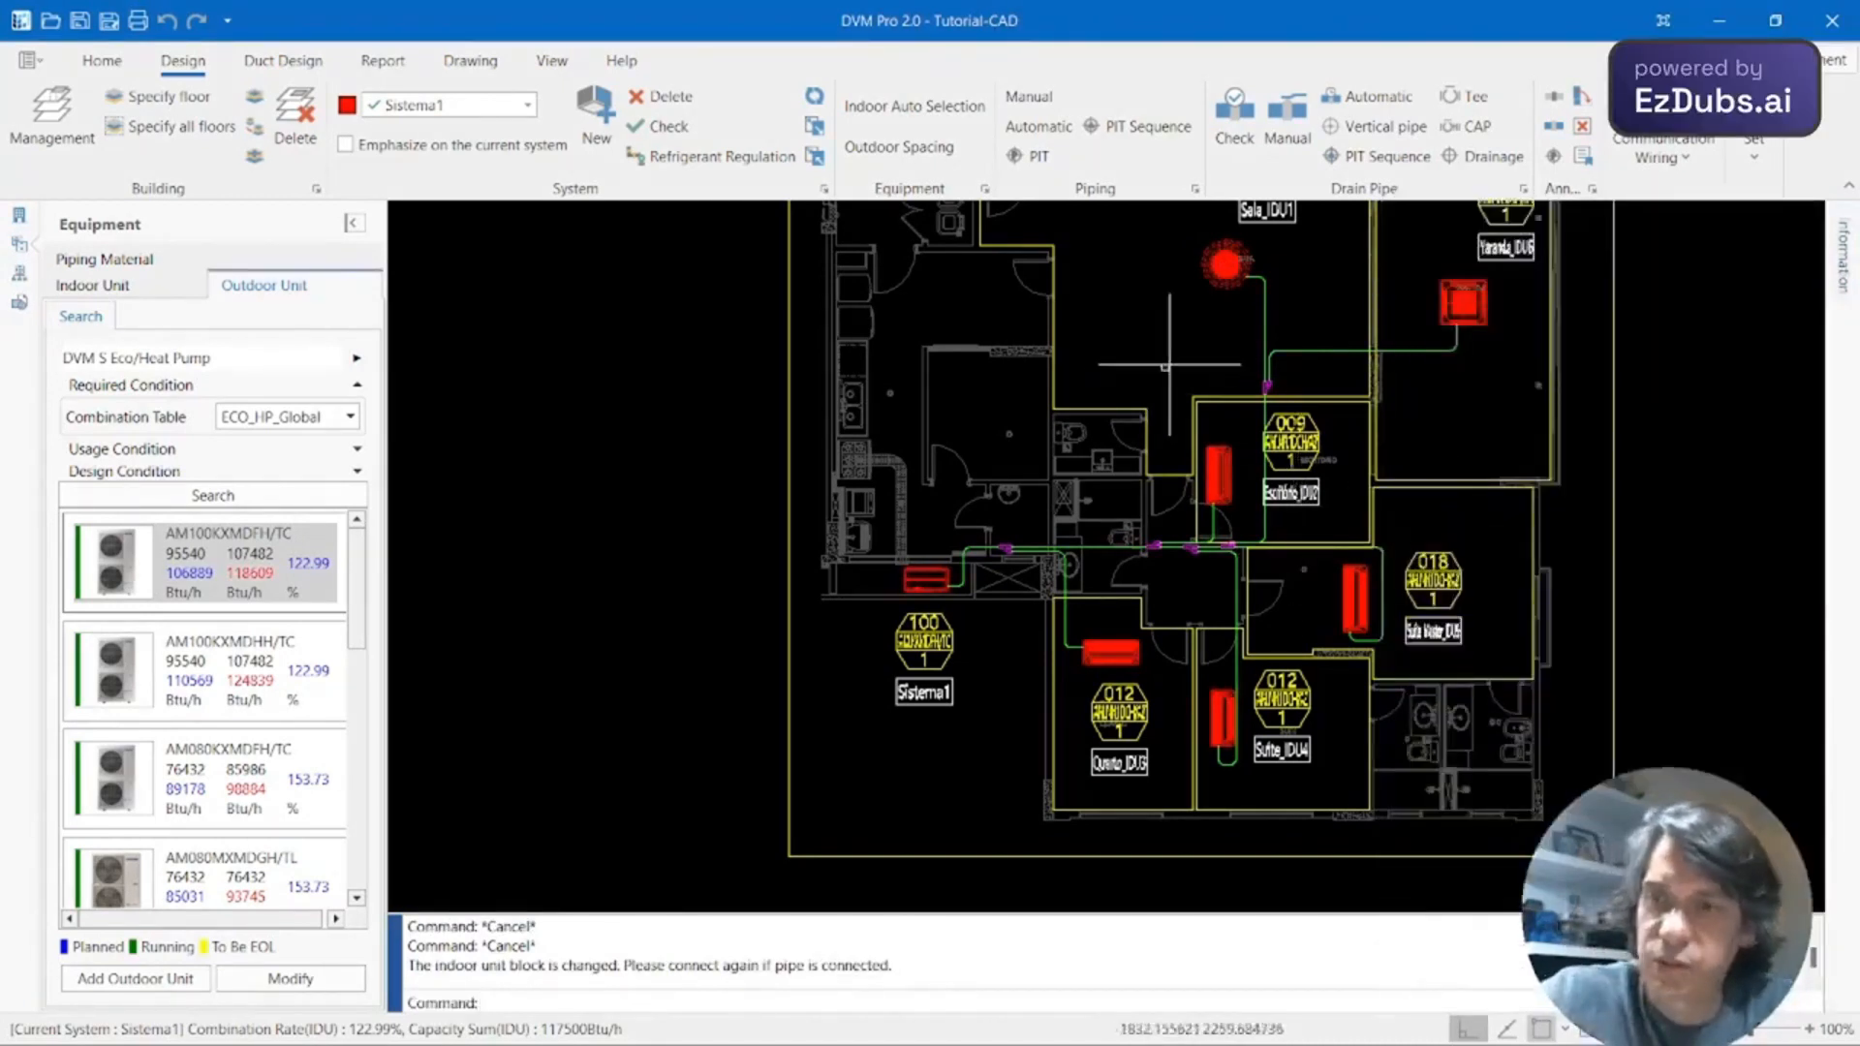
{"action": "key", "text": "Escape"}
{"action": "key", "text": "Escape"}
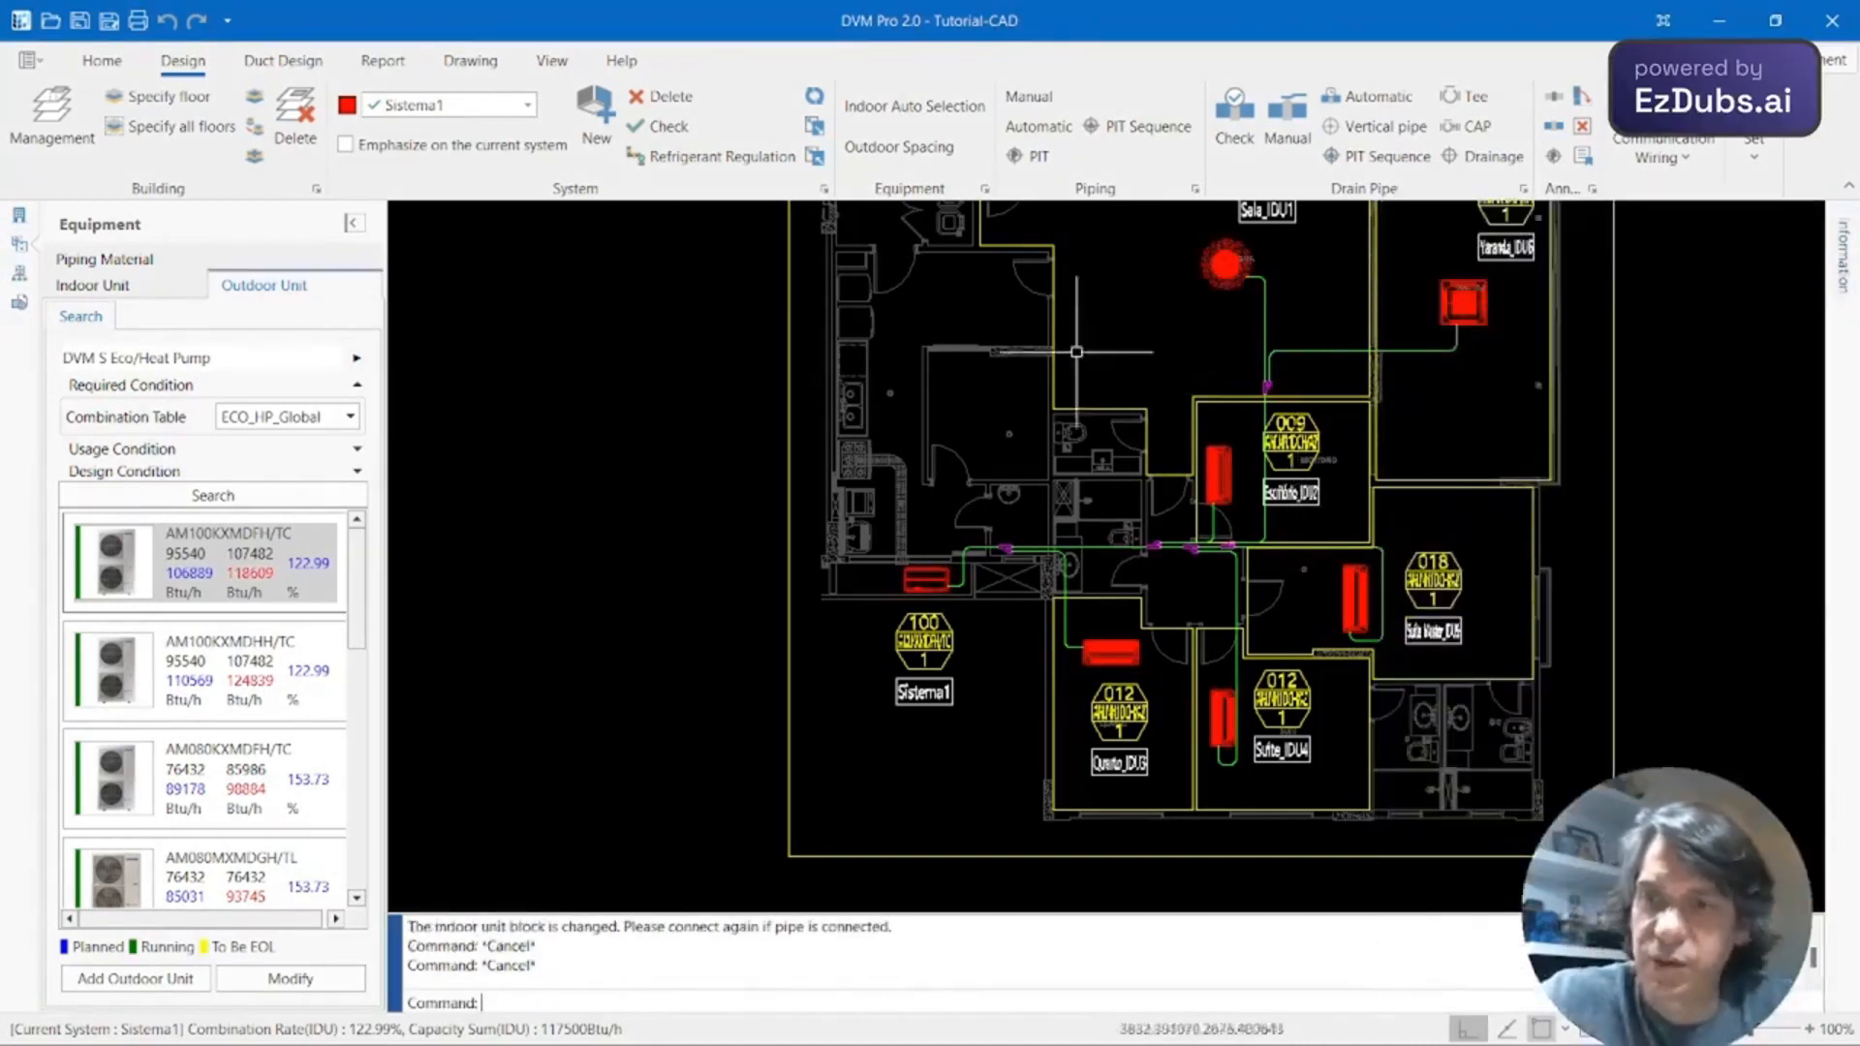
Run the system check on Sistema1 with capacity correction, reopen it for a second check, and close the results.
{"action": "left_click", "coordinate": [651, 130]}
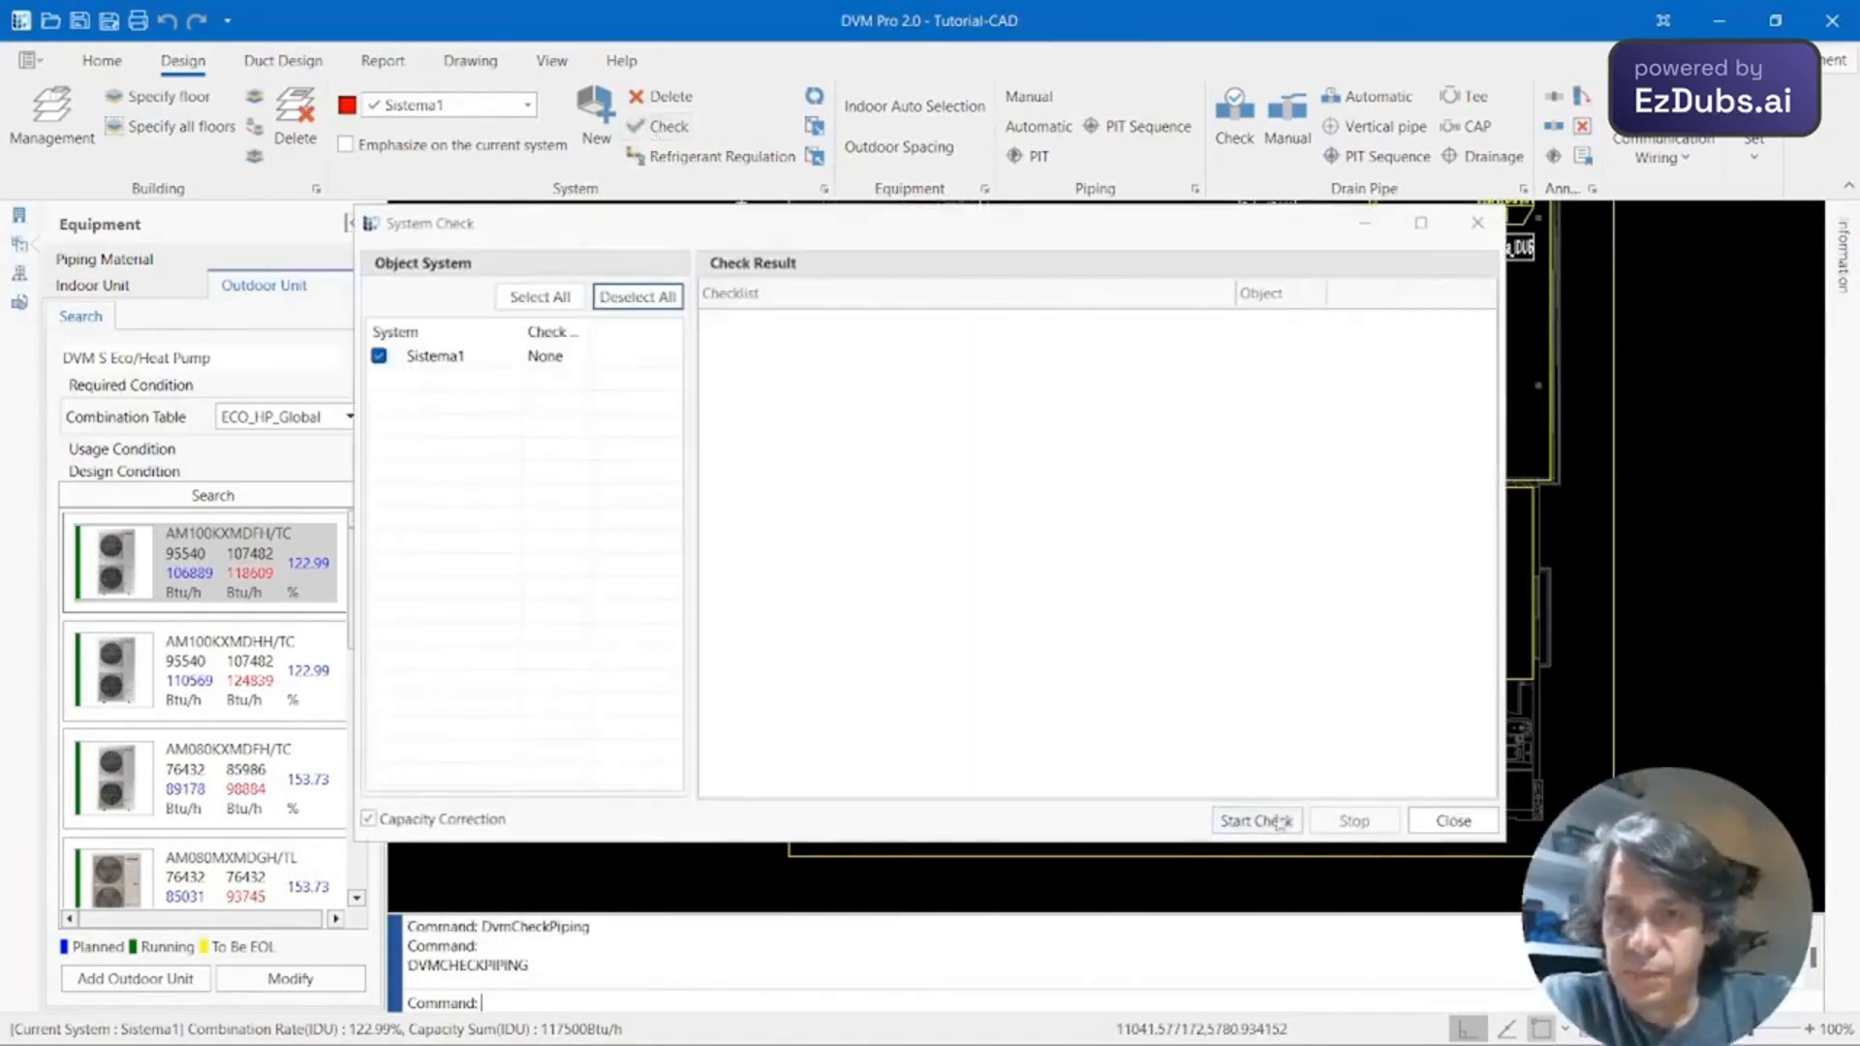
{"action": "left_click", "coordinate": [1278, 822]}
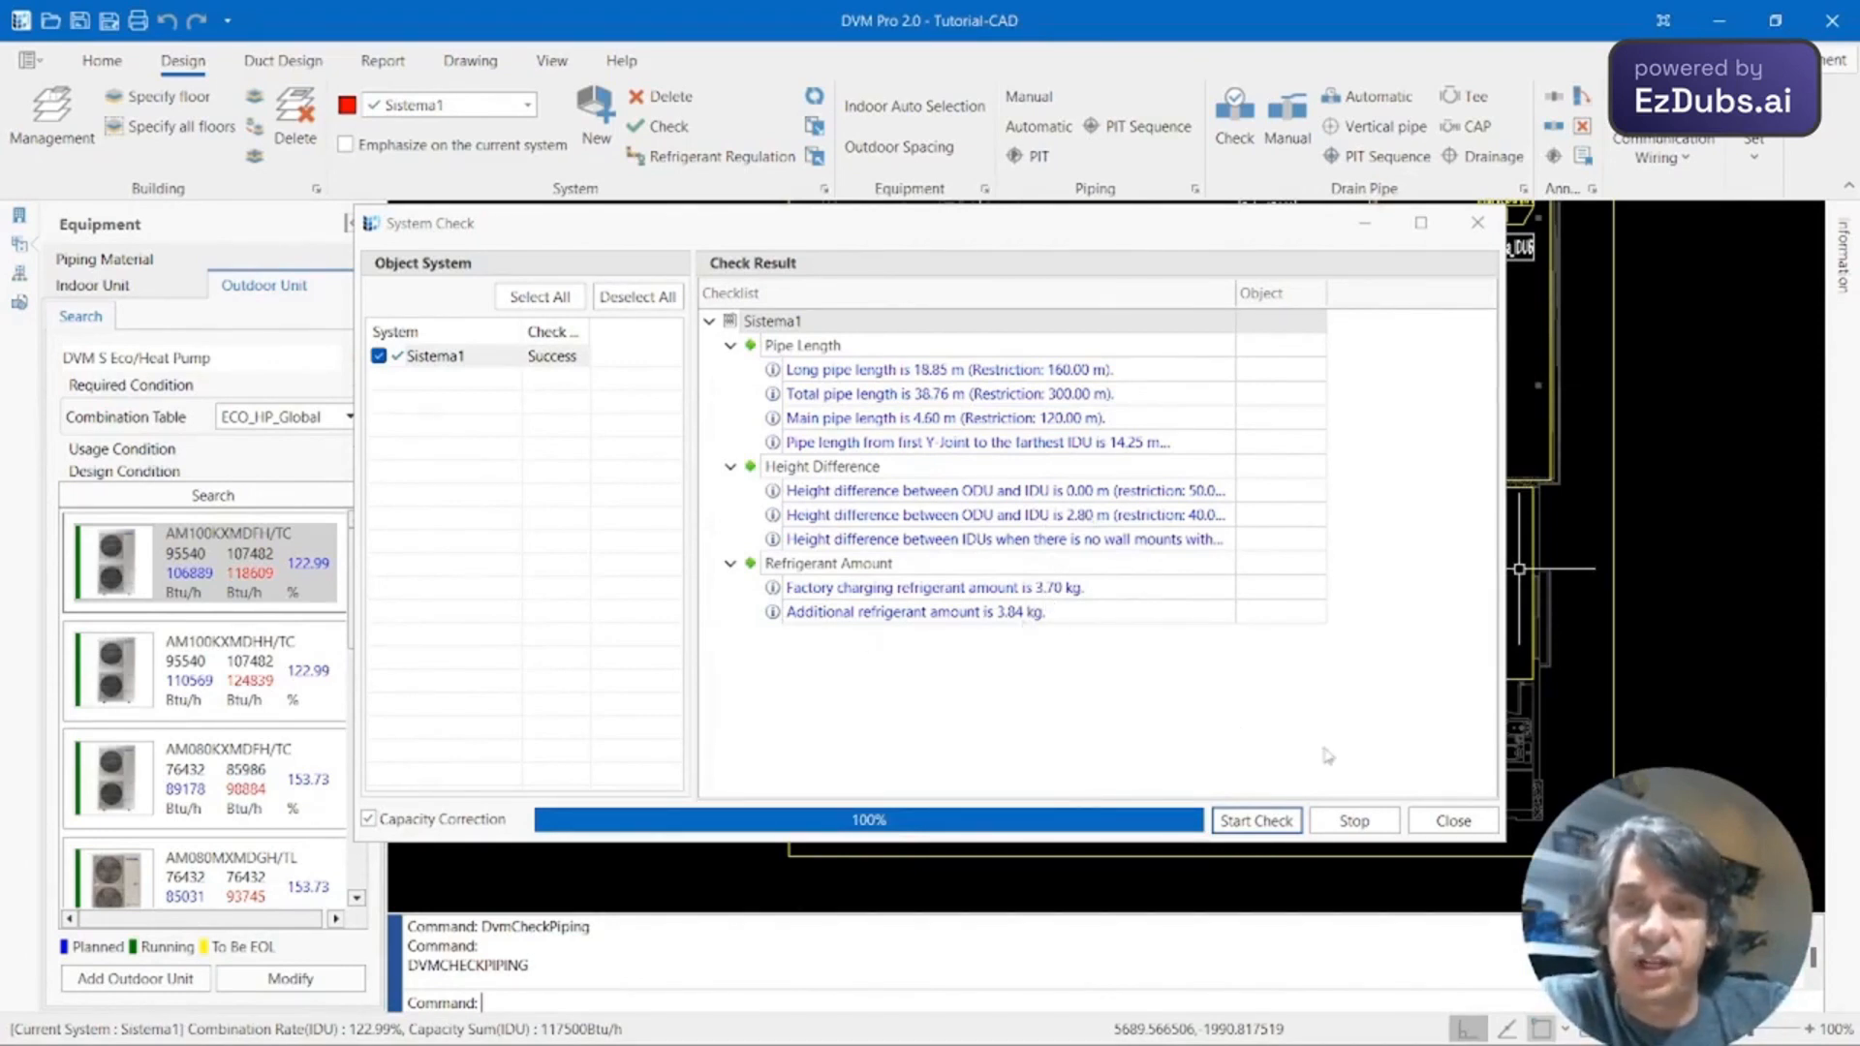
{"action": "left_click", "coordinate": [1354, 822]}
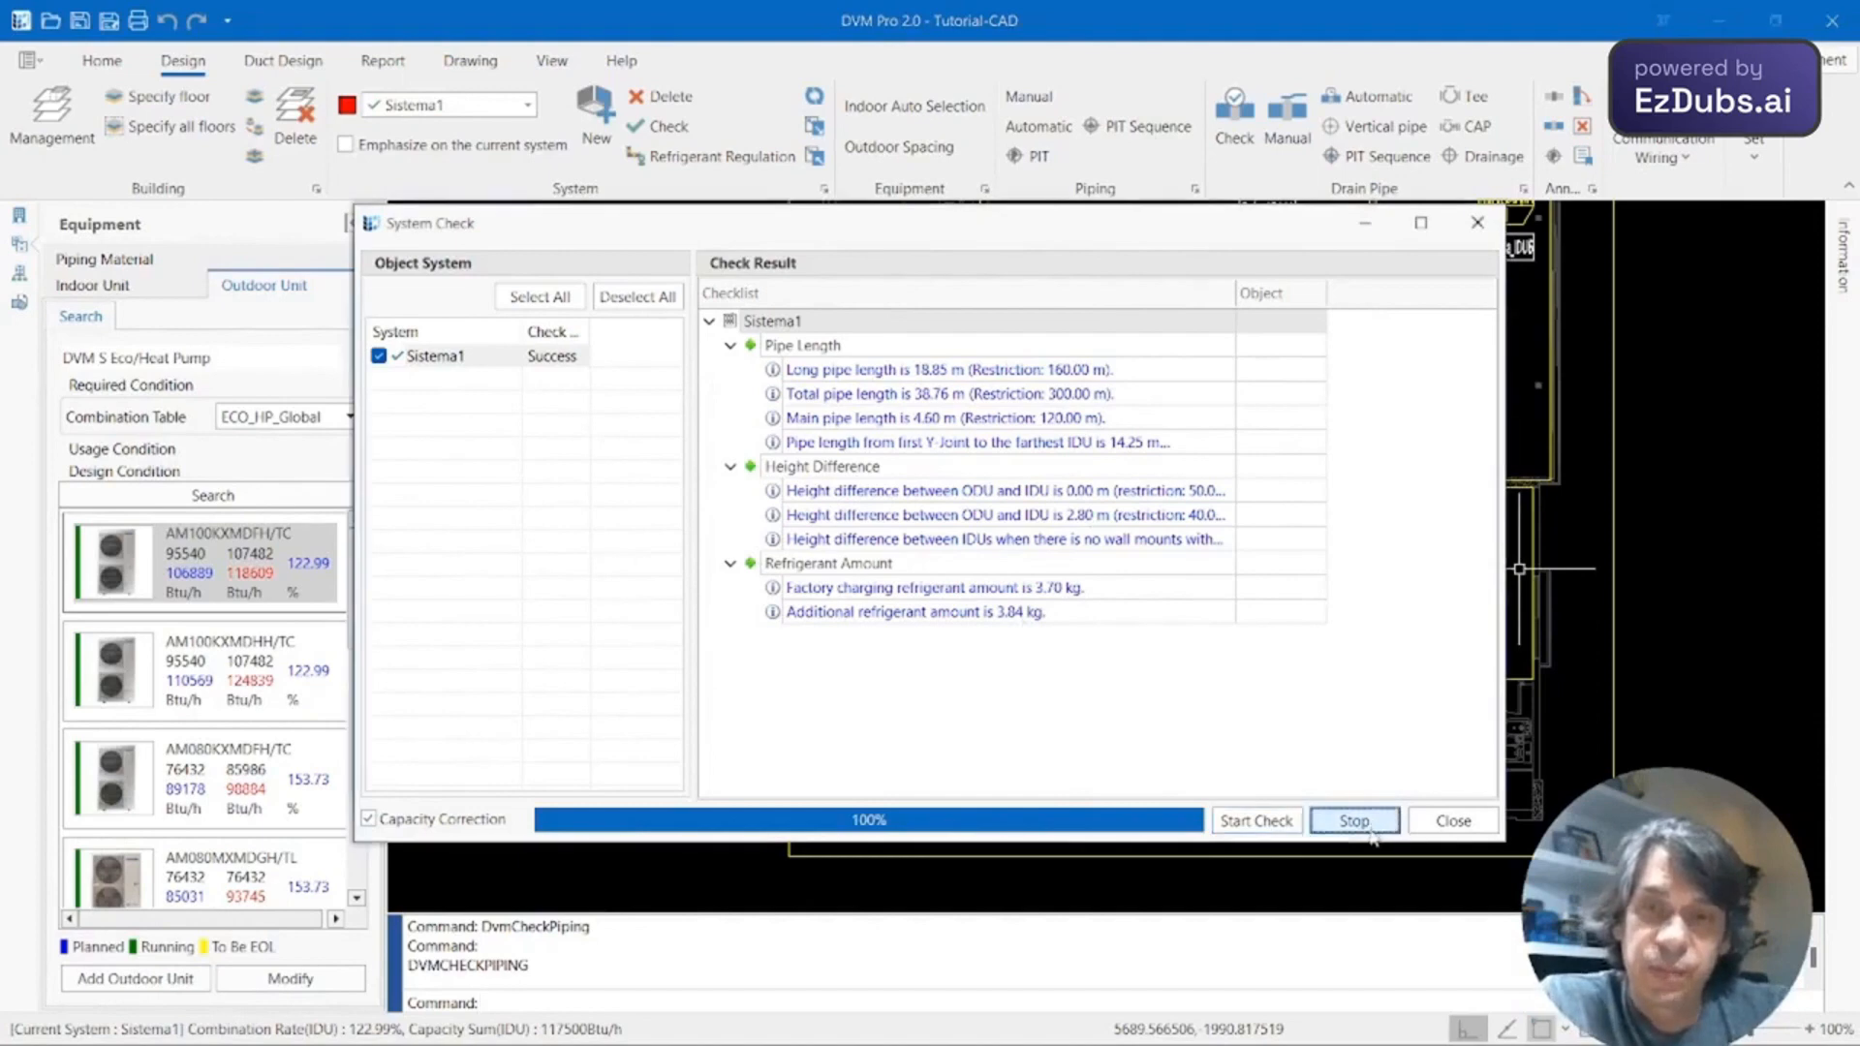
{"action": "left_click", "coordinate": [1453, 820]}
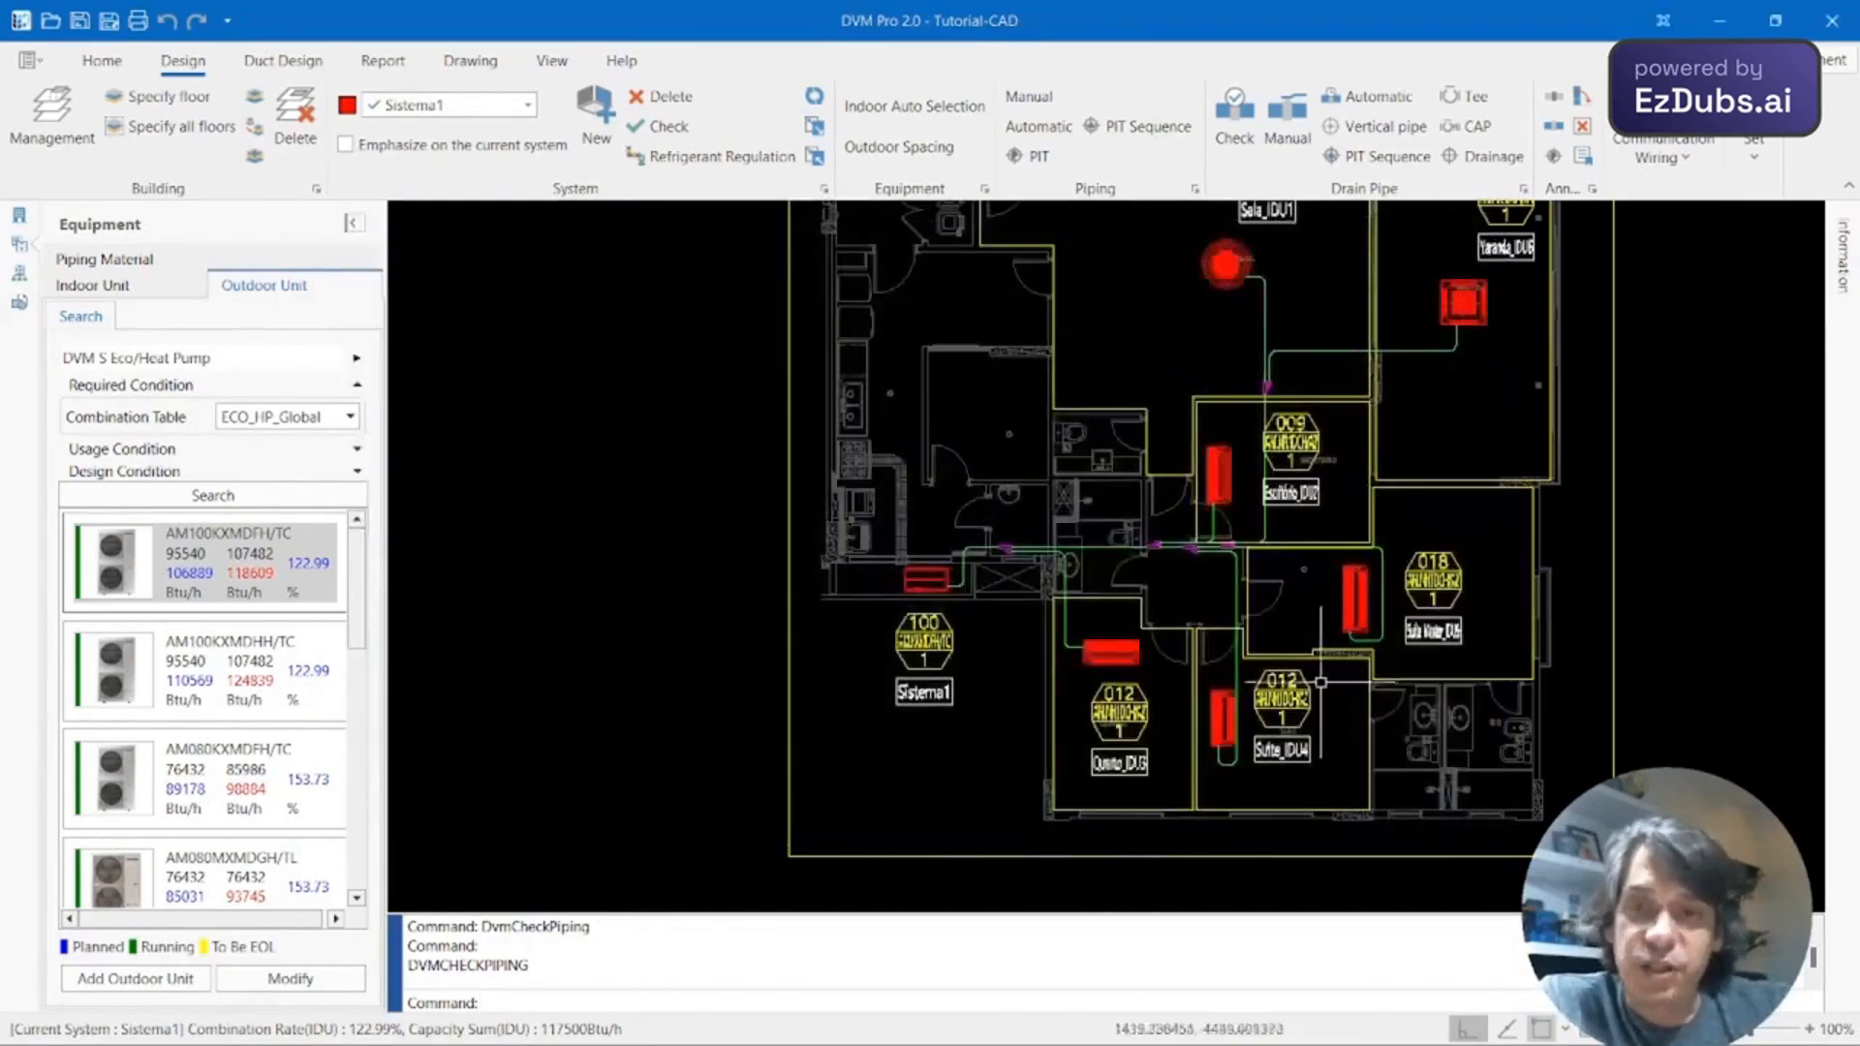
{"action": "left_click", "coordinate": [664, 126]}
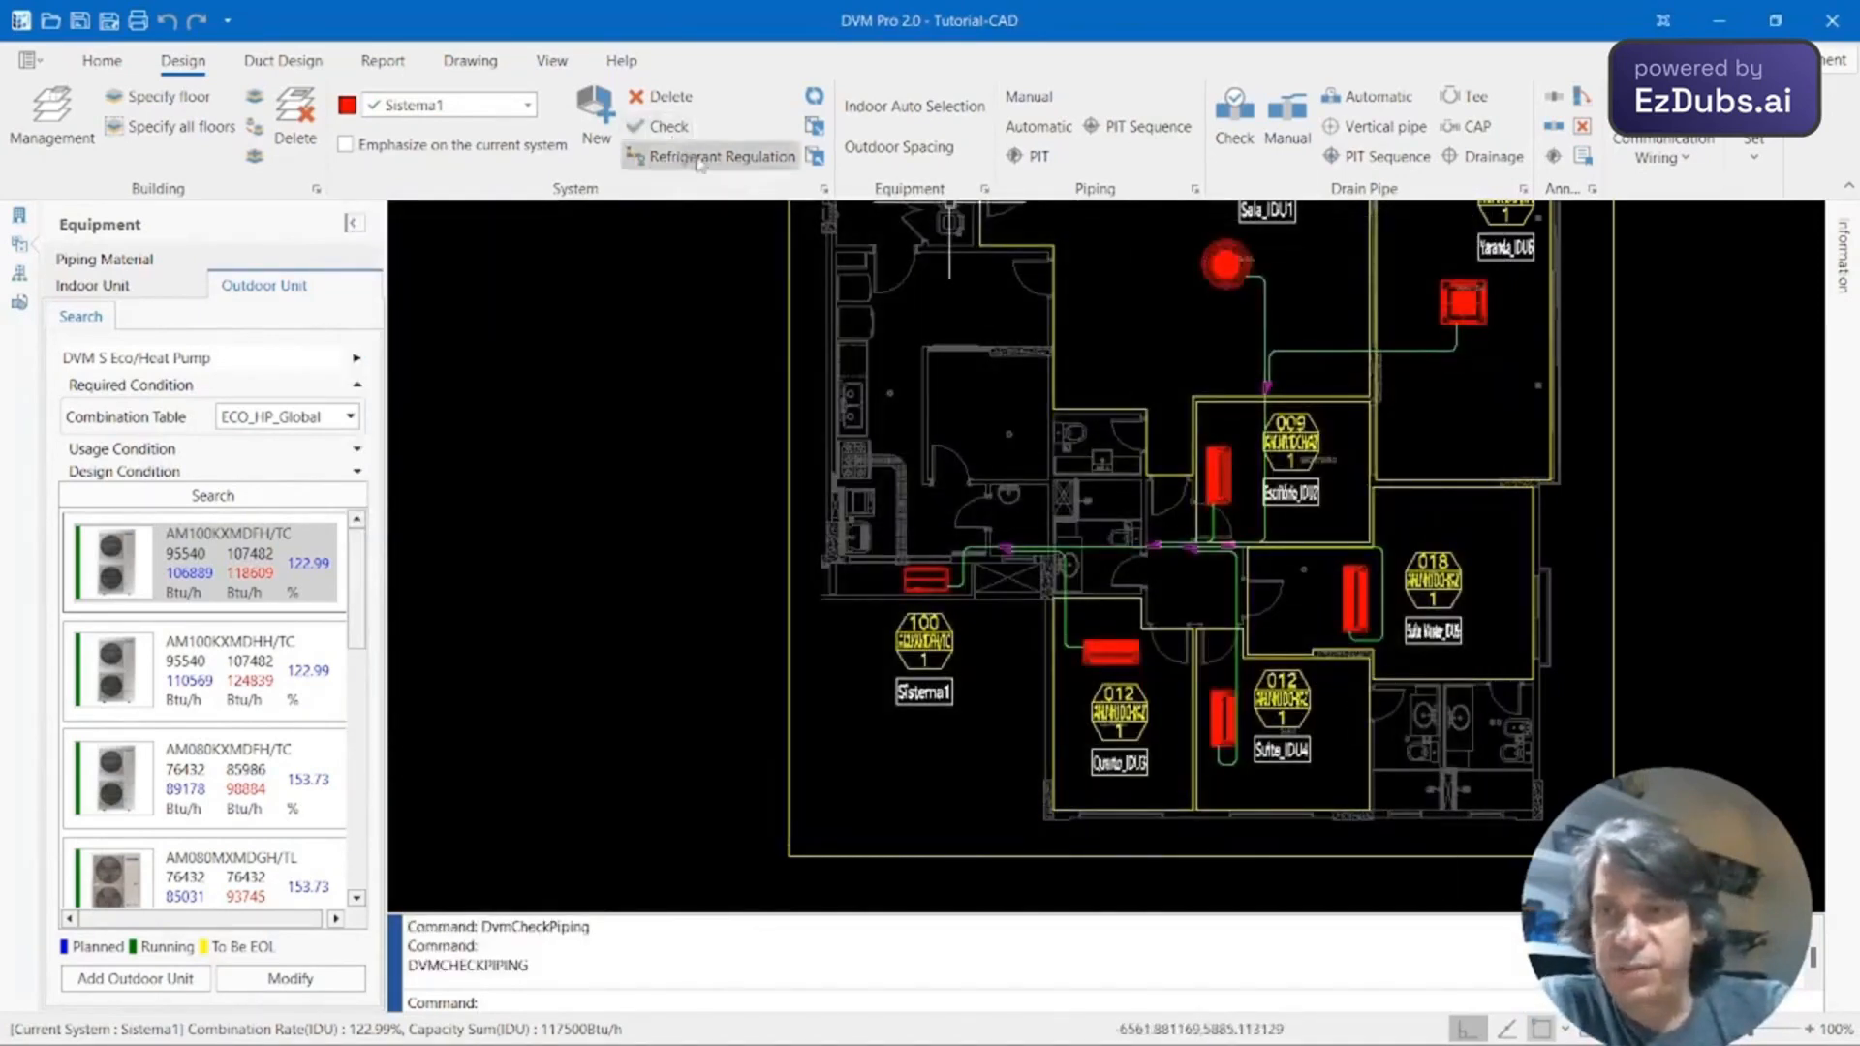
{"action": "left_click", "coordinate": [1256, 820]}
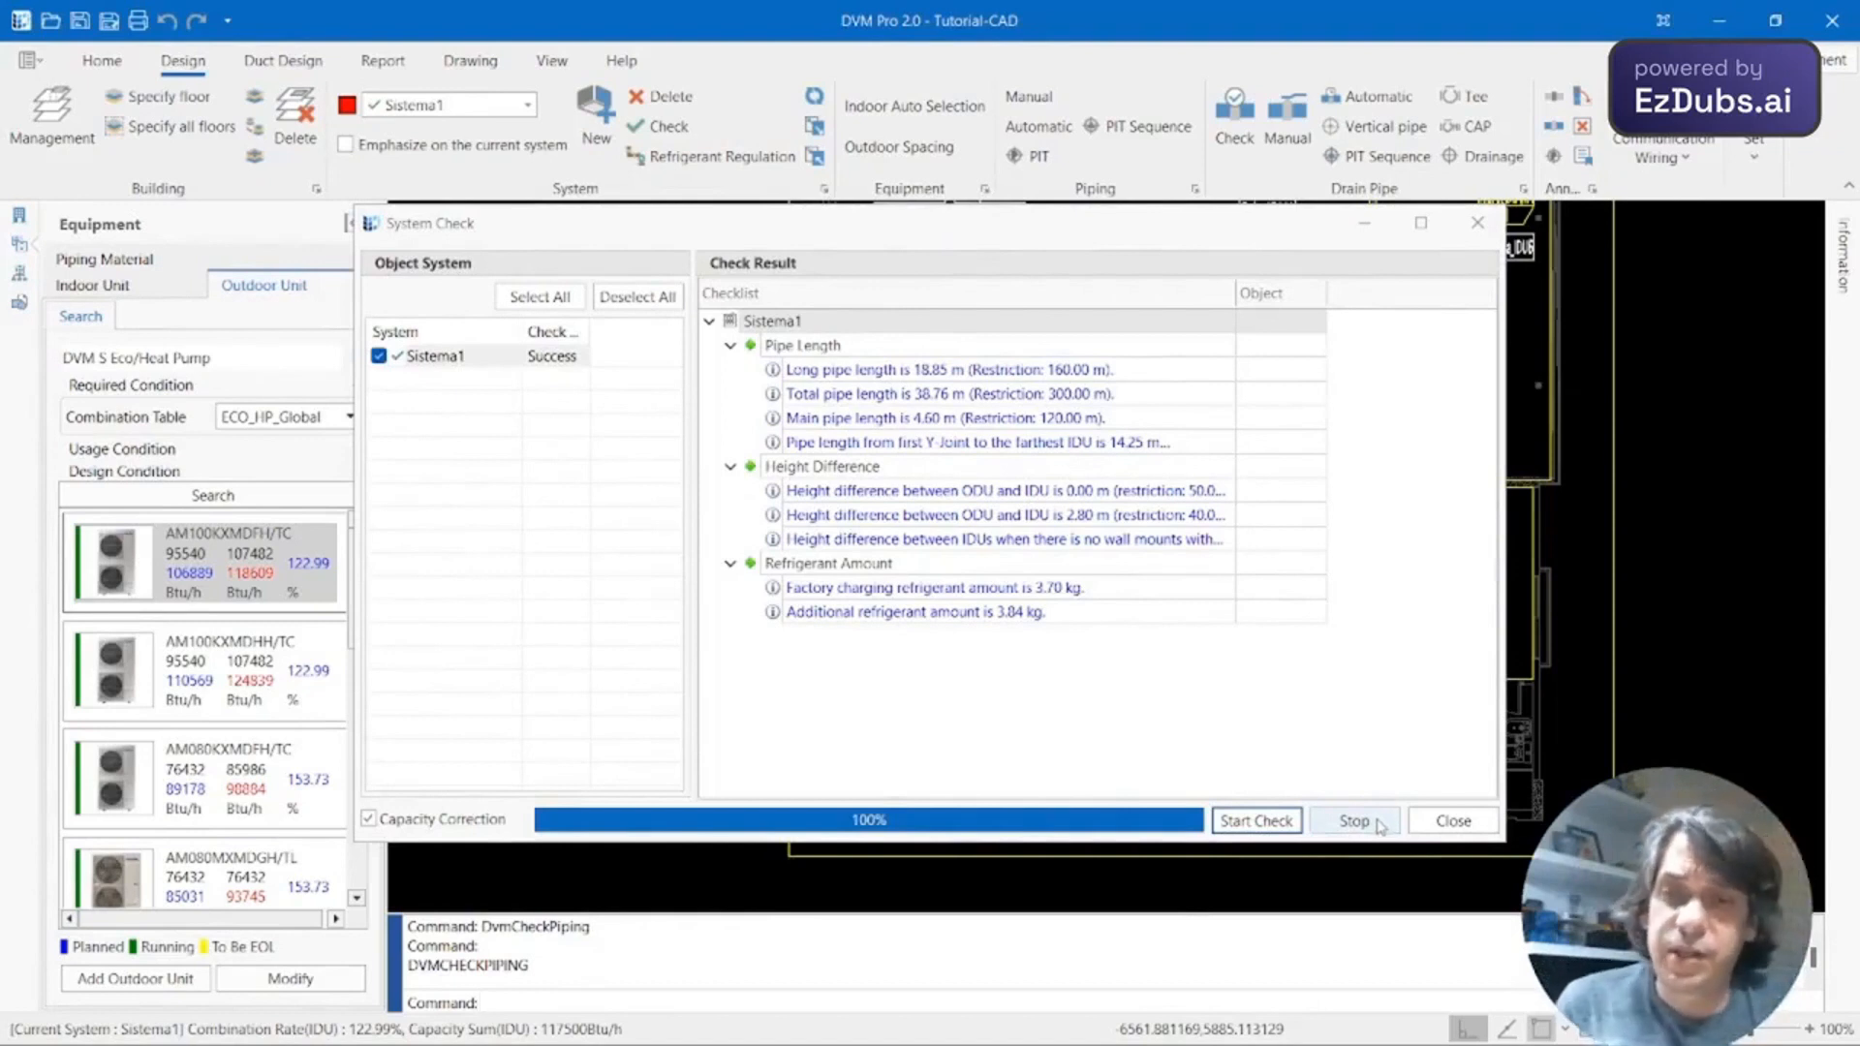
{"action": "left_click", "coordinate": [1380, 823]}
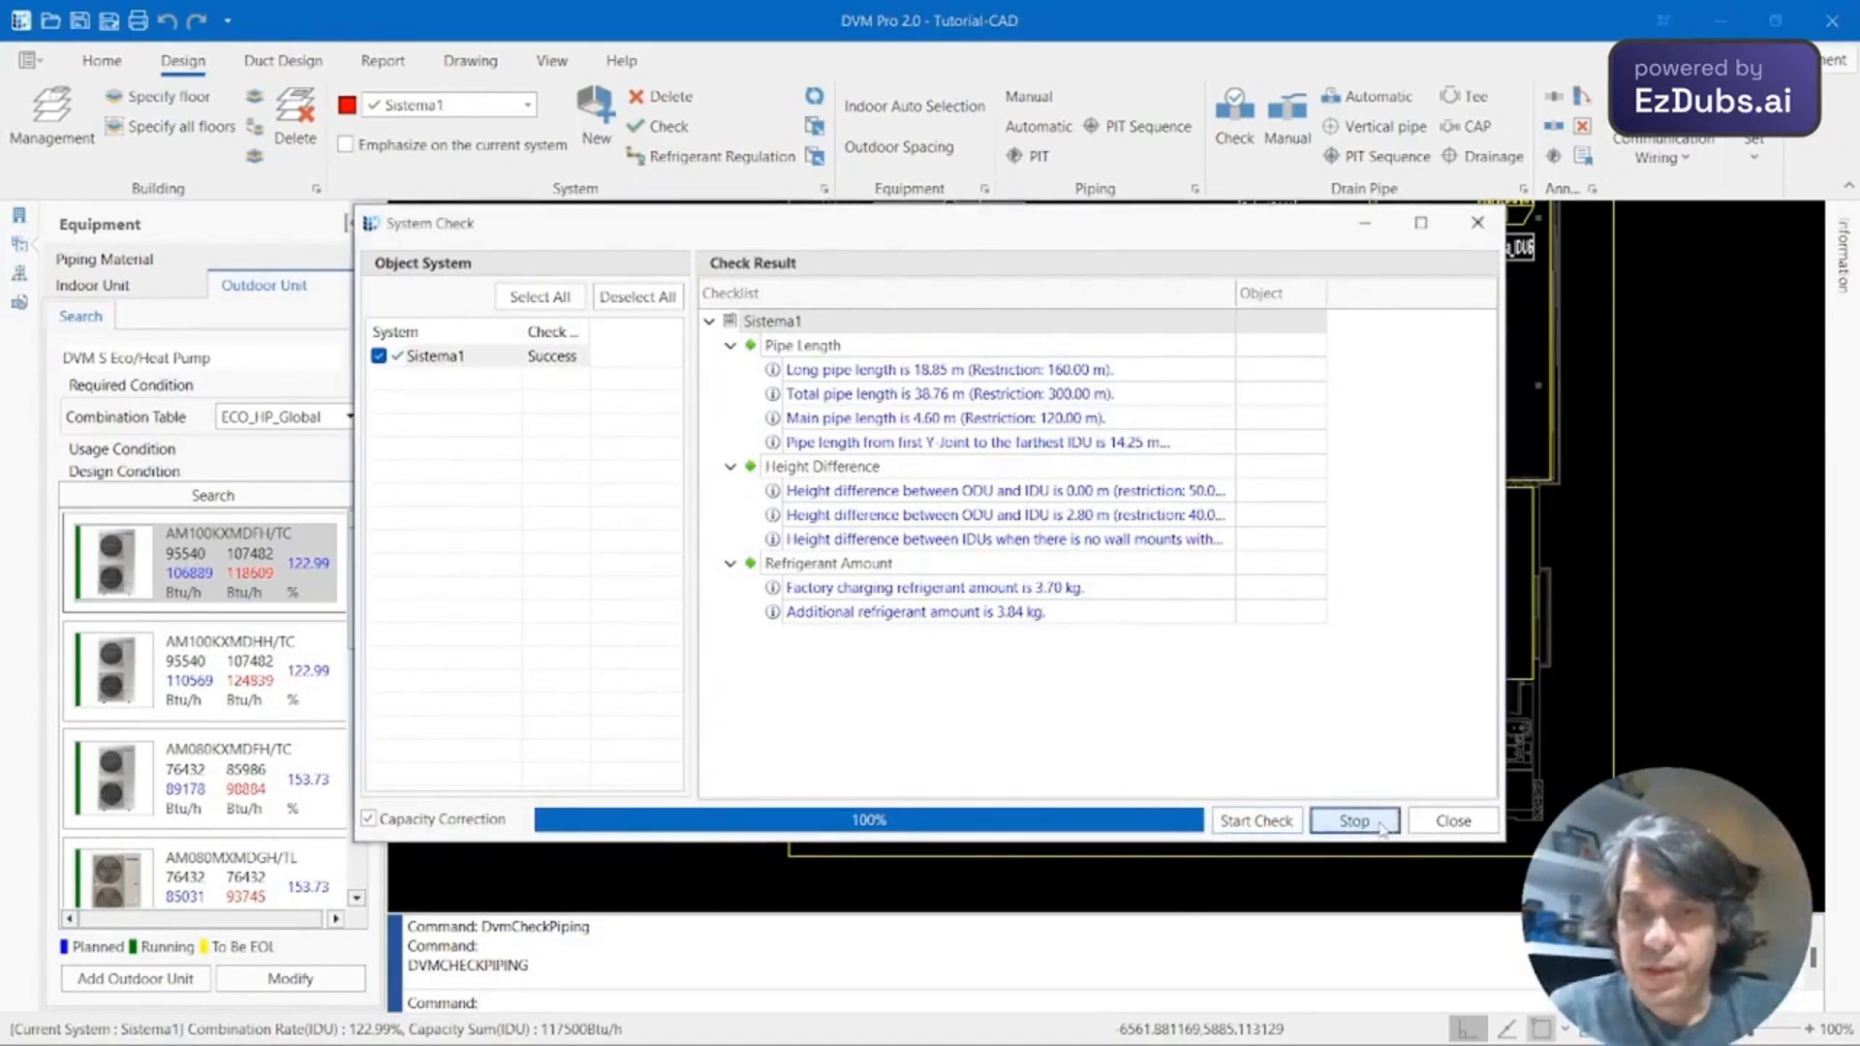
{"action": "left_click", "coordinate": [1453, 822]}
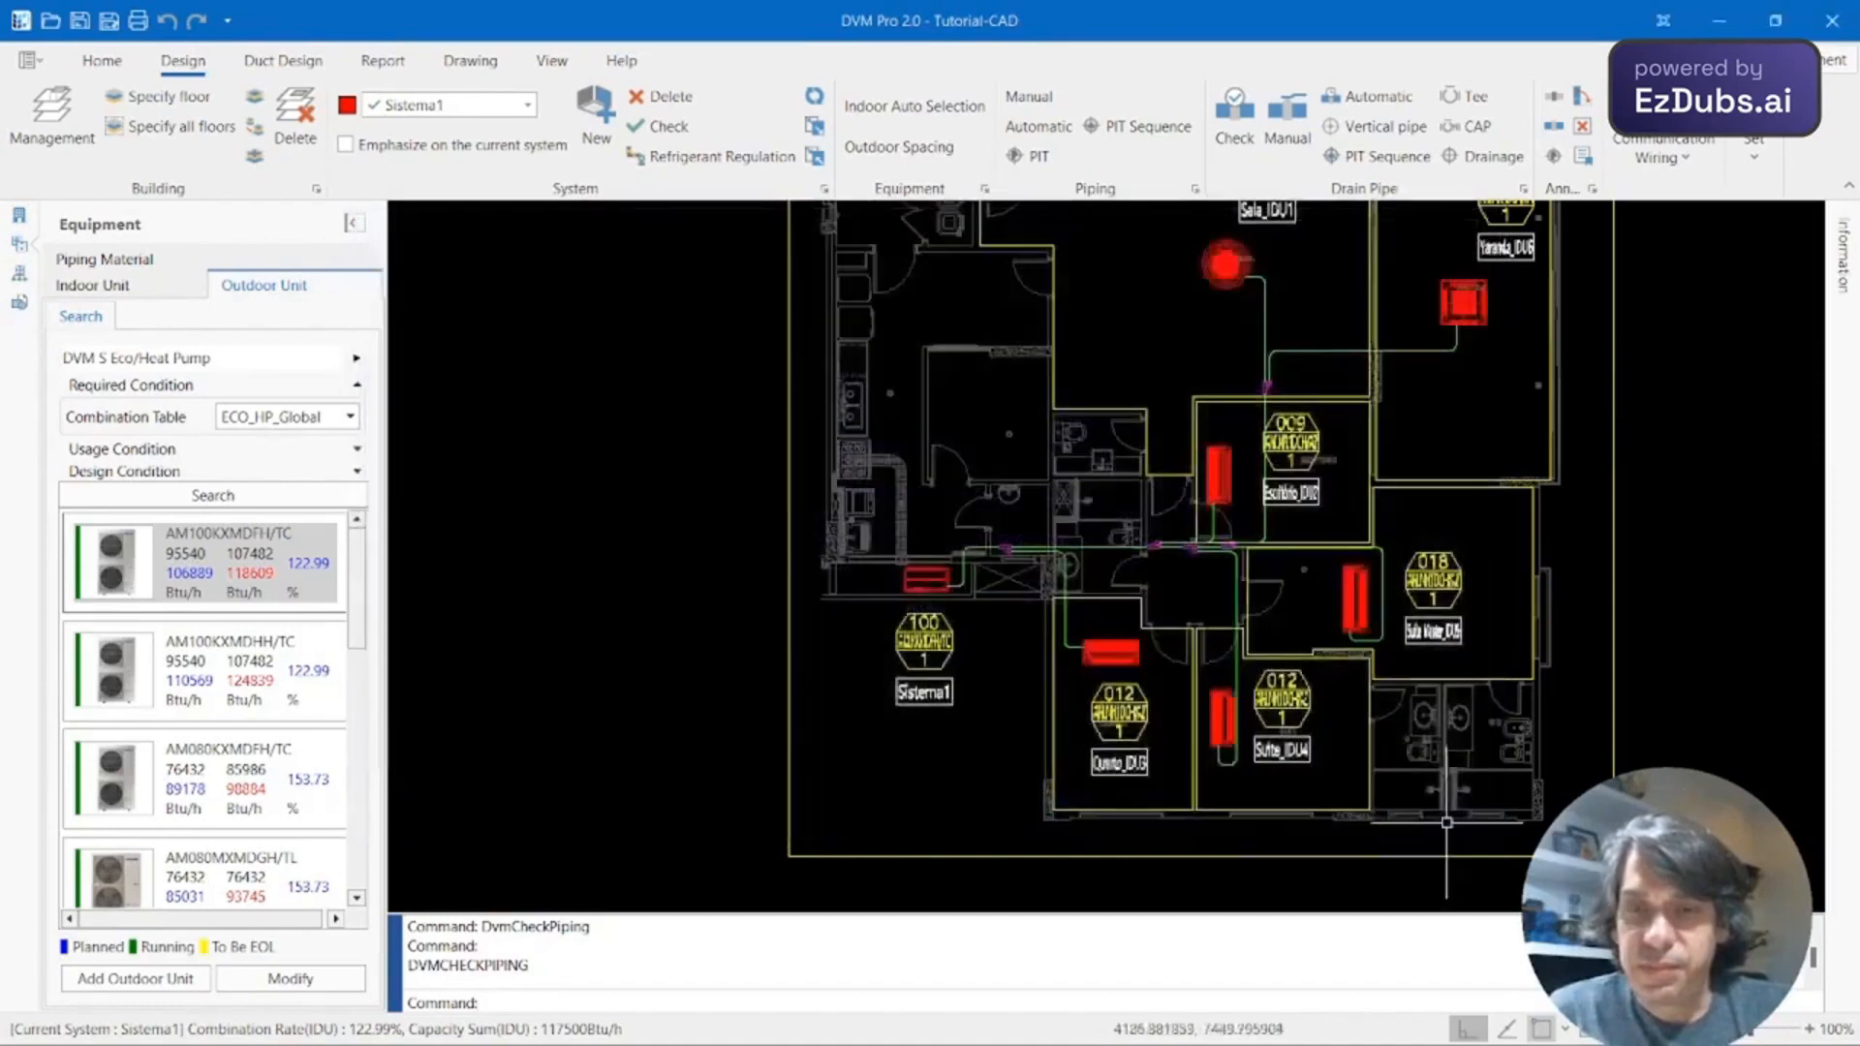
Draw pipe marks on the Sistema1 refrigerant piping with the automatic drawing option.
{"action": "middle_click_drag", "start_coordinate": [1292, 659], "coordinate": [1174, 635]}
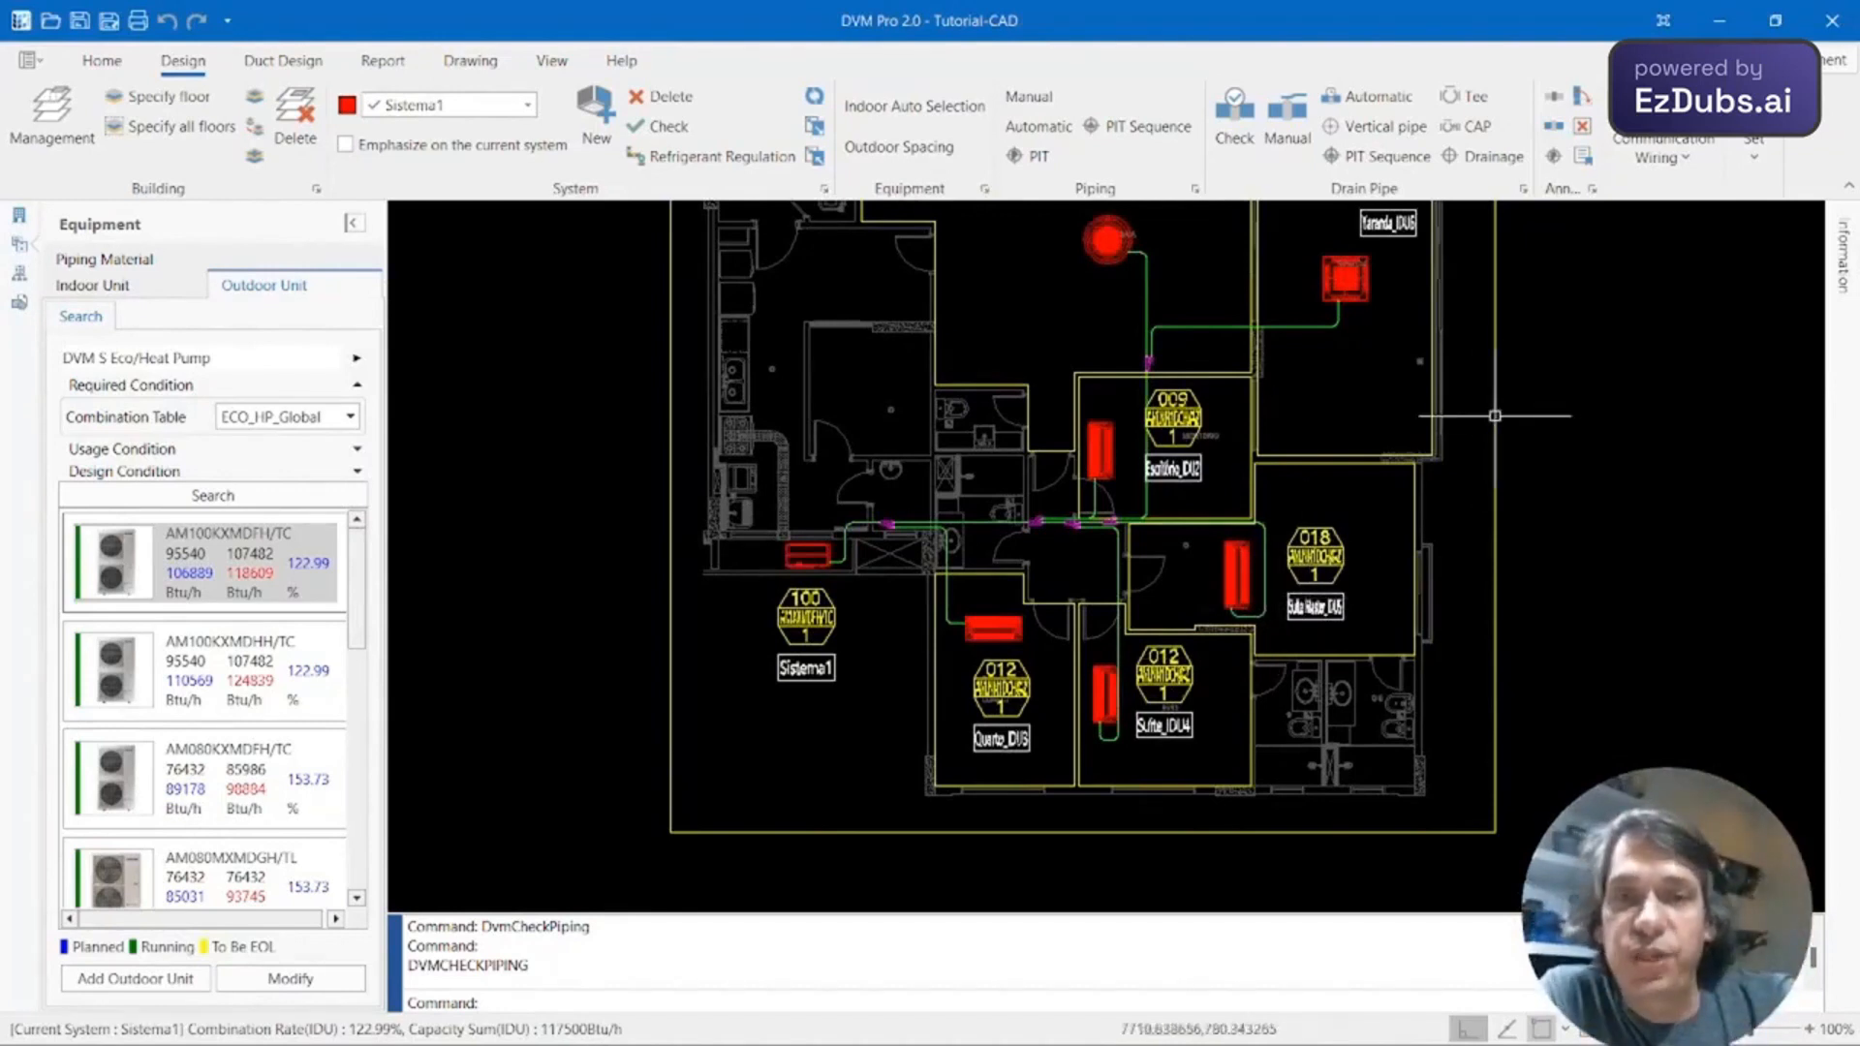
{"action": "scroll", "coordinate": [1206, 550], "scroll_direction": "up", "scroll_amount": 3}
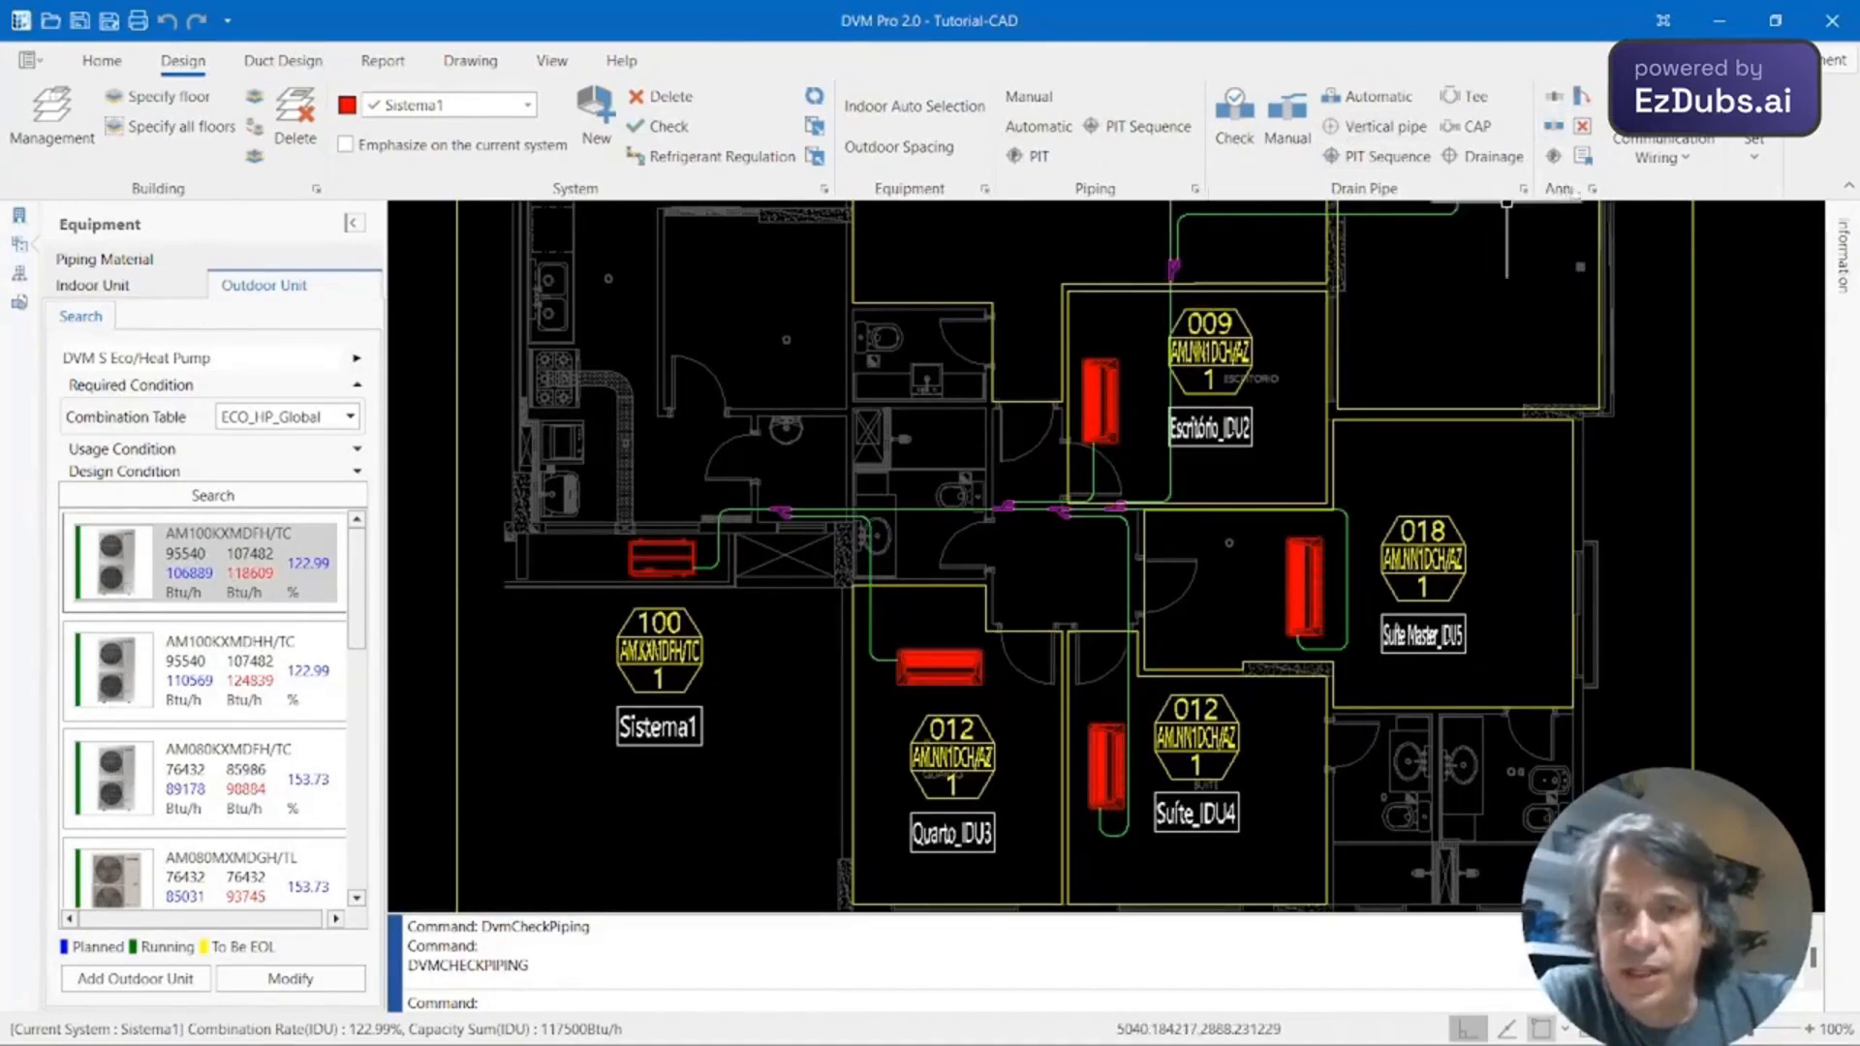
{"action": "left_click", "coordinate": [1555, 97]}
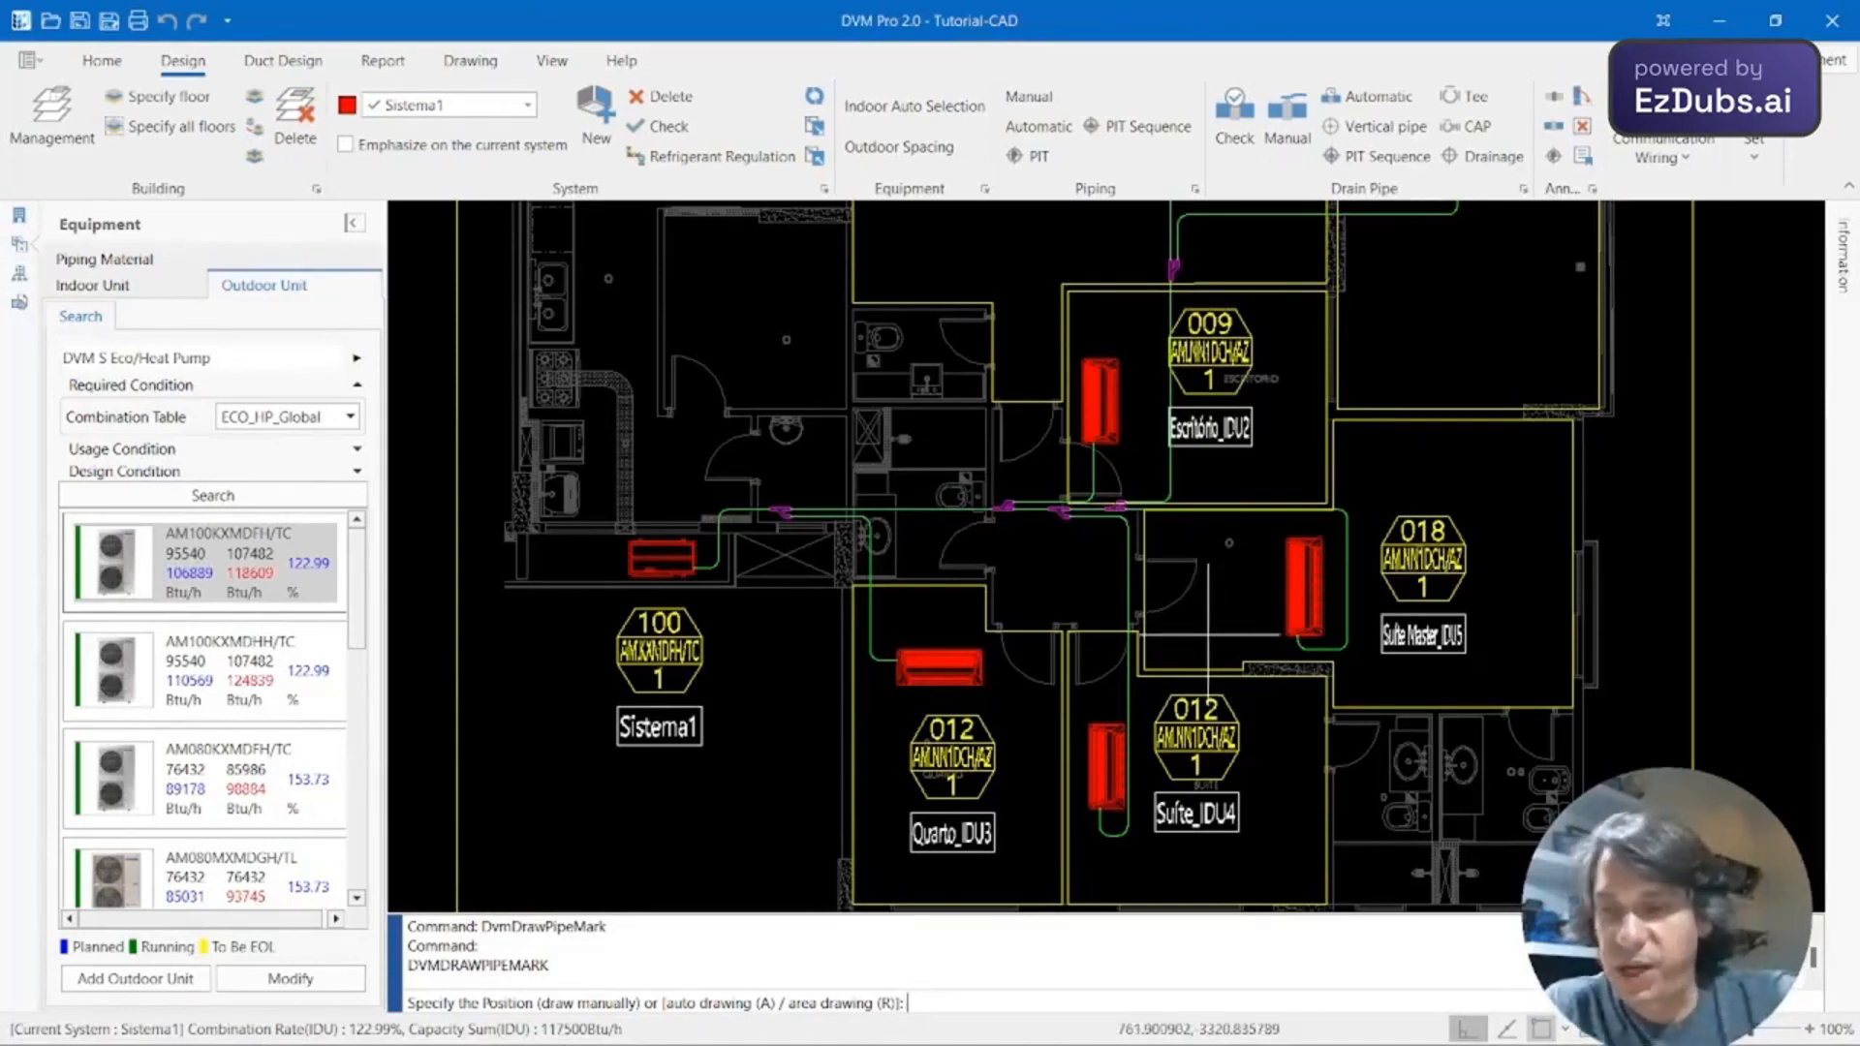
{"action": "type", "text": "a"}
{"action": "key", "text": "Return"}
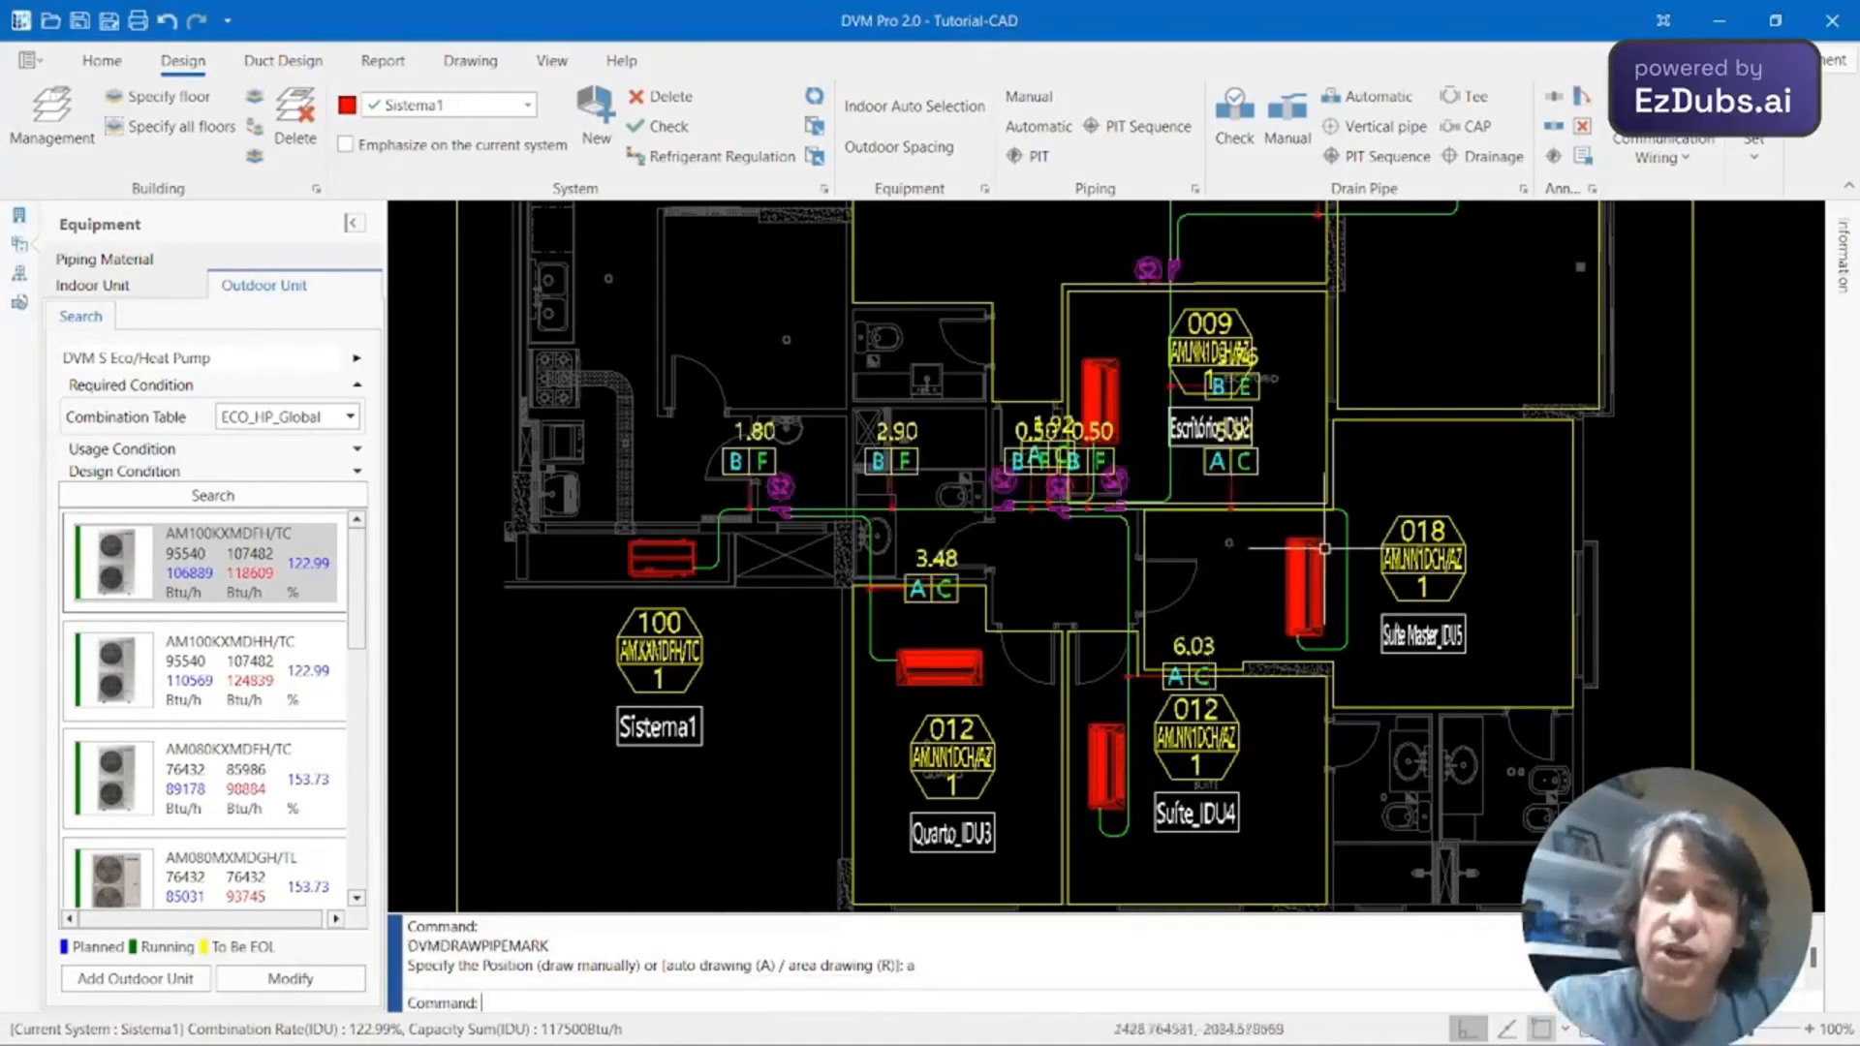
Review the automatic pipe and joint marks along the refrigerant line for overlaps, and undo them.
{"action": "scroll", "coordinate": [1352, 571], "scroll_direction": "up", "scroll_amount": 1}
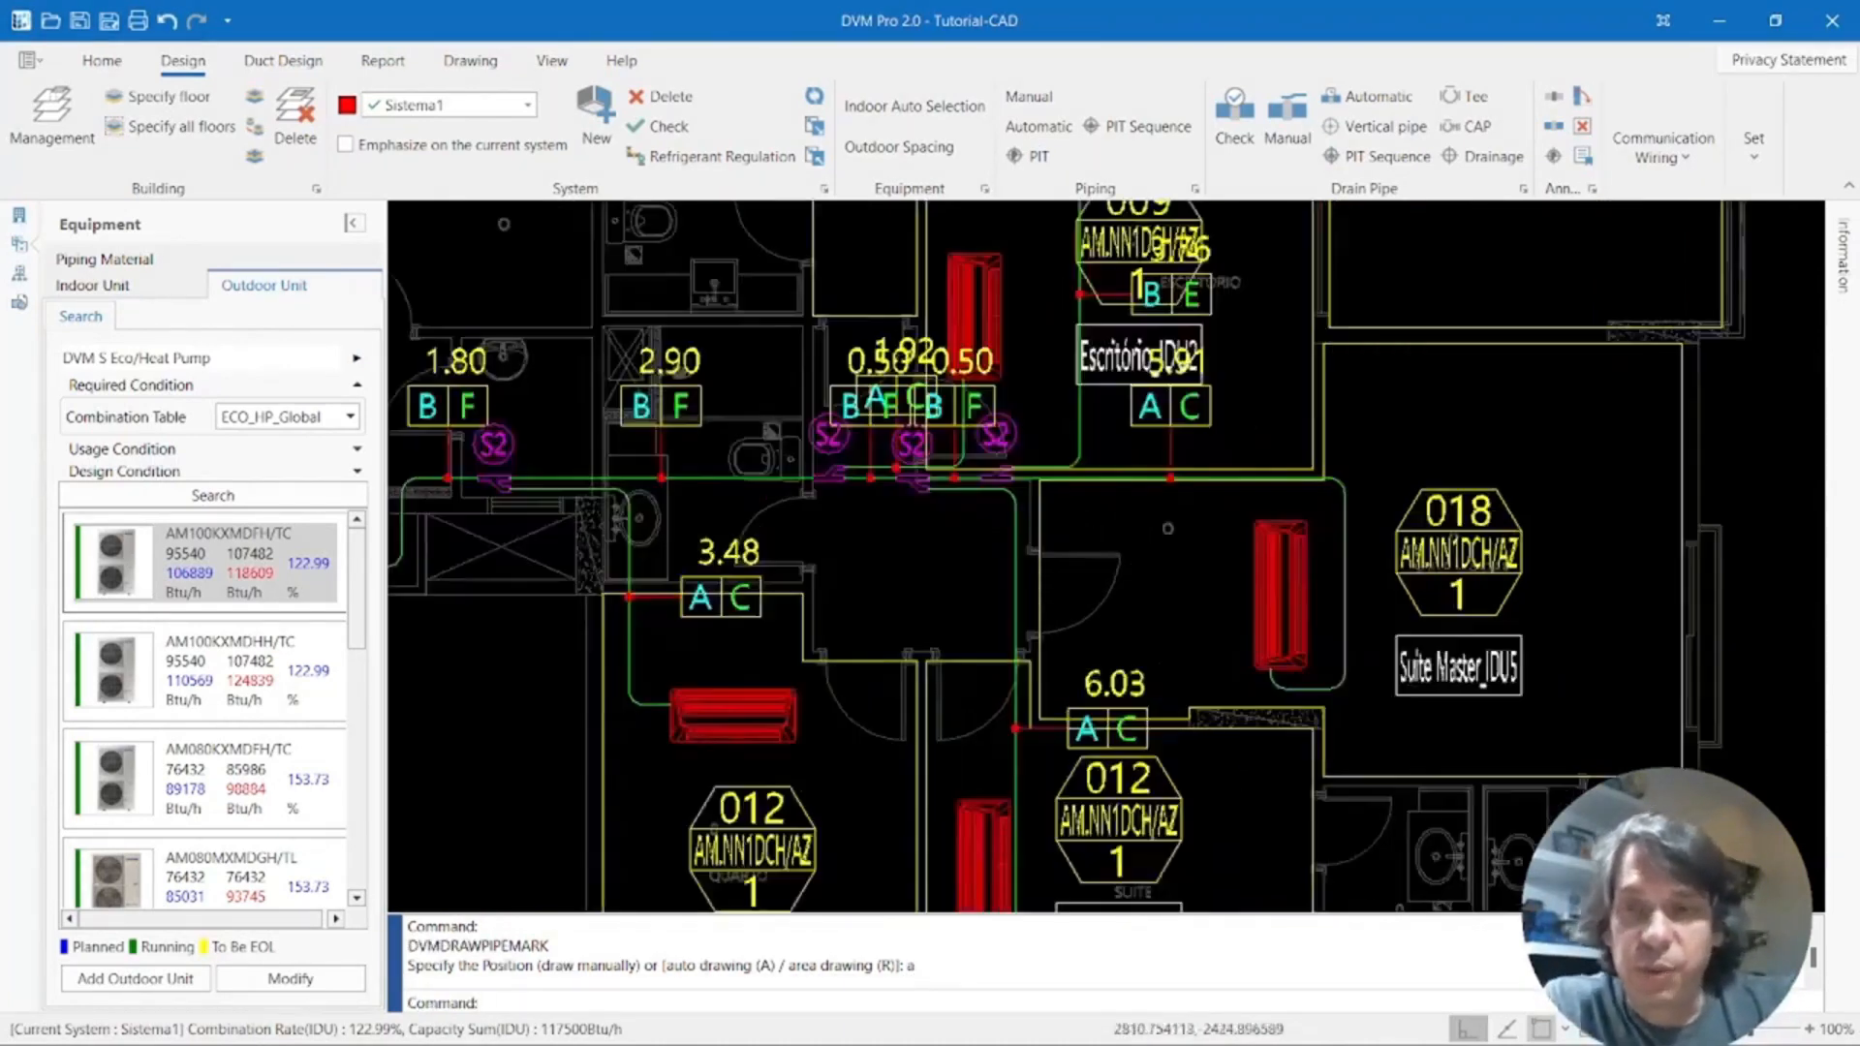
{"action": "scroll", "coordinate": [1352, 572], "scroll_direction": "up", "scroll_amount": 1}
{"action": "mouse_move", "coordinate": [1298, 580]}
{"action": "middle_mouse_down"}
{"action": "mouse_move", "coordinate": [1689, 631]}
{"action": "mouse_move", "coordinate": [1789, 592]}
{"action": "middle_mouse_up"}
{"action": "mouse_move", "coordinate": [1114, 639]}
{"action": "middle_mouse_down"}
{"action": "mouse_move", "coordinate": [1463, 676]}
{"action": "mouse_move", "coordinate": [1581, 721]}
{"action": "middle_mouse_up"}
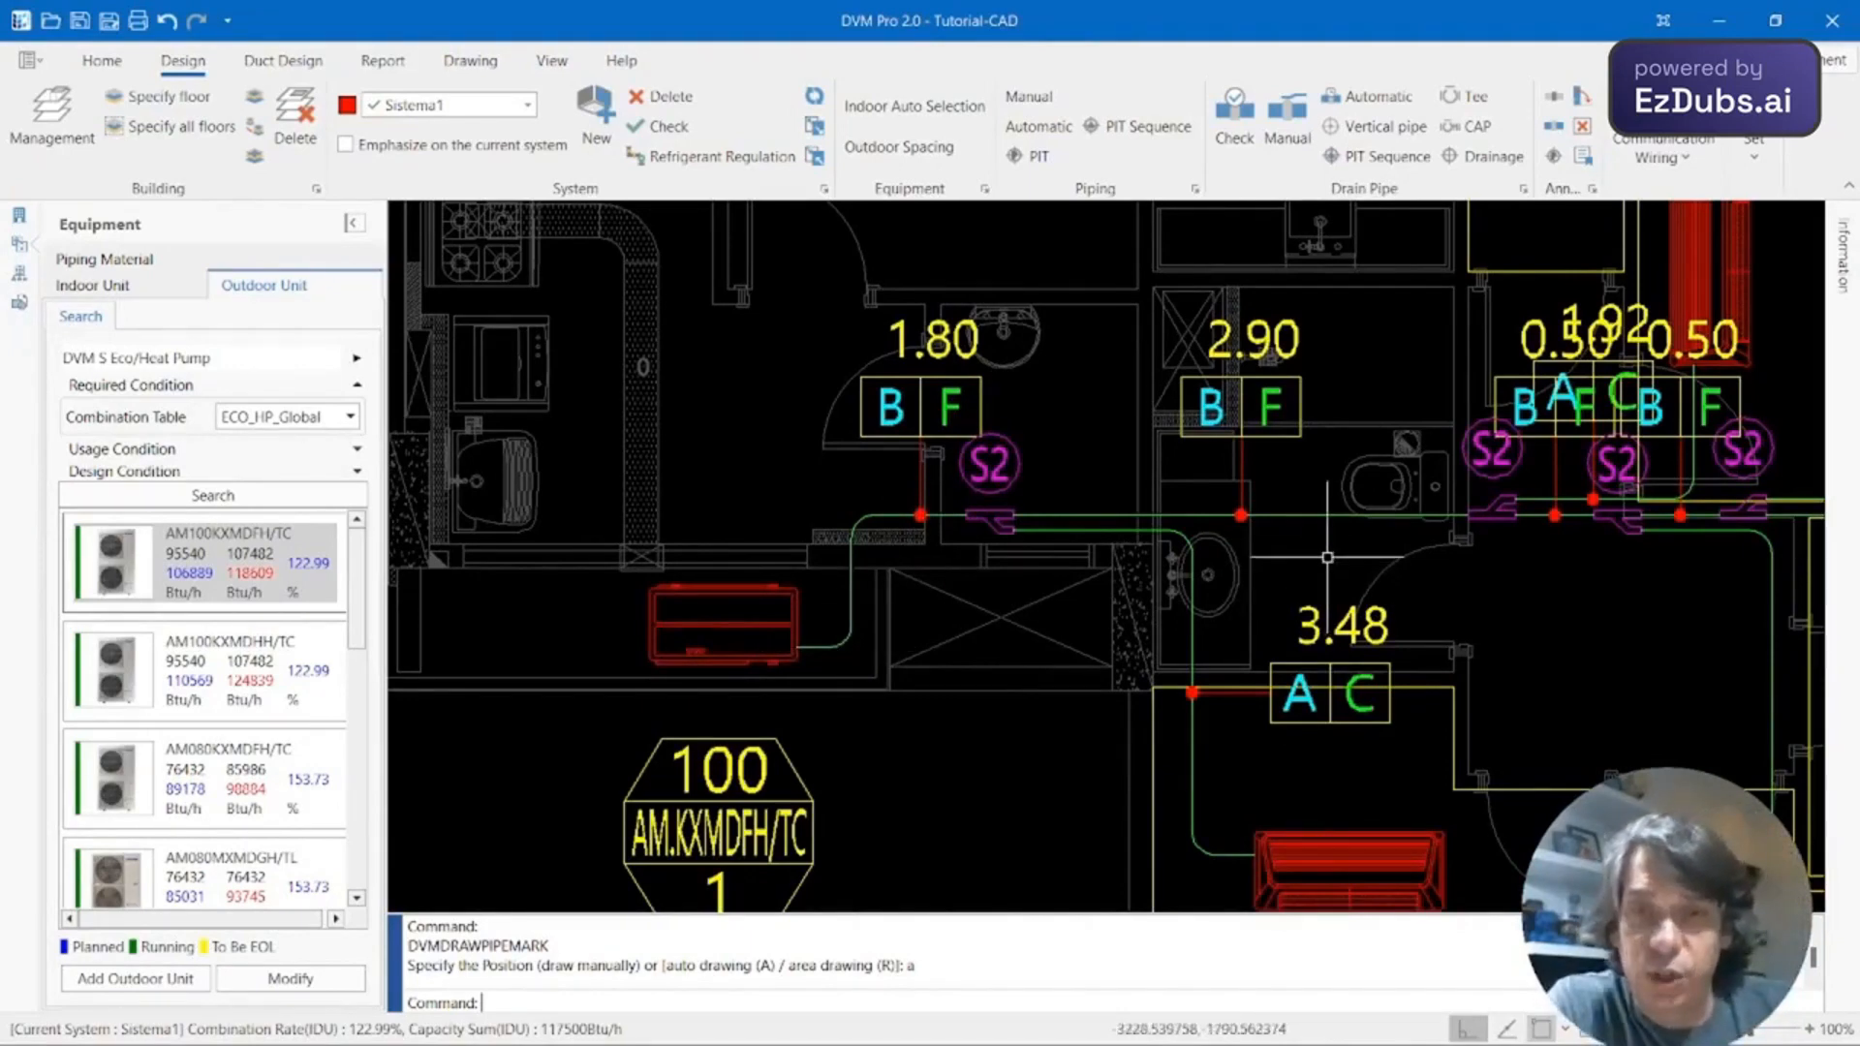
{"action": "middle_click_drag", "start_coordinate": [1327, 557], "coordinate": [1051, 512]}
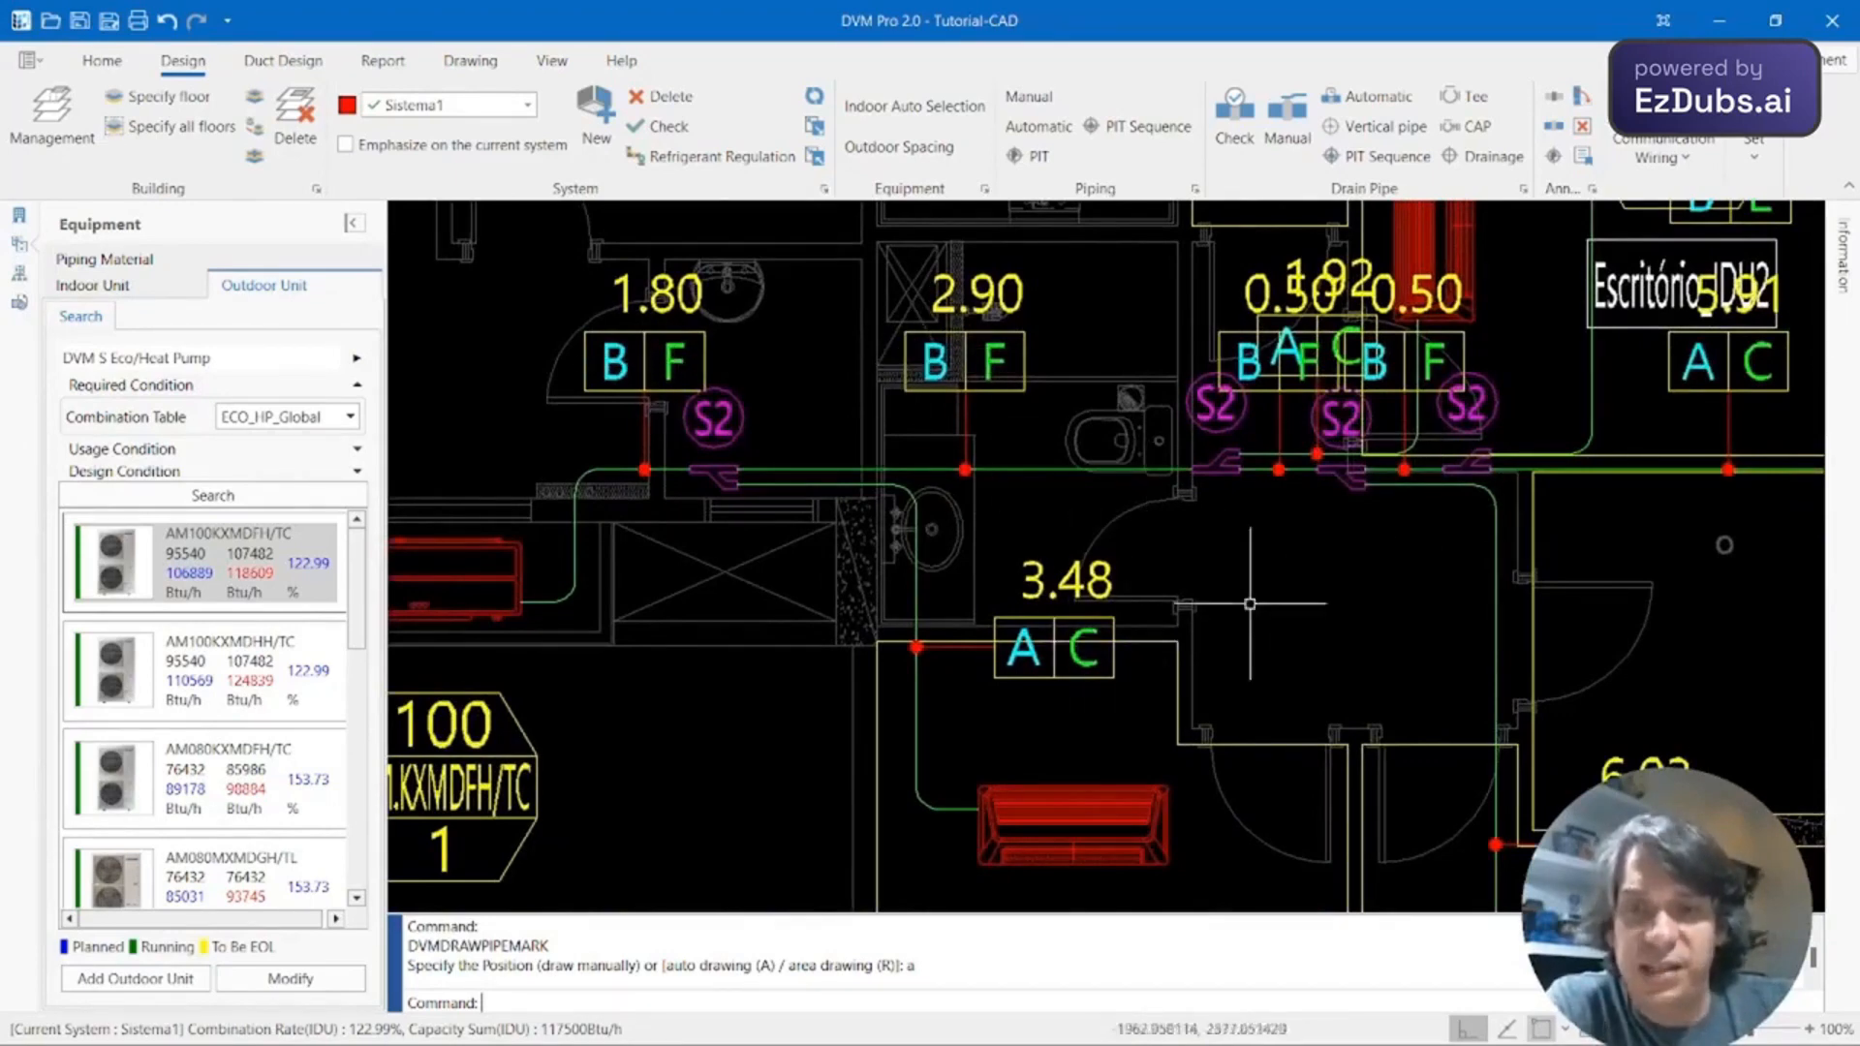
{"action": "middle_click_drag", "start_coordinate": [1434, 530], "coordinate": [1014, 593]}
{"action": "middle_click_drag", "start_coordinate": [1331, 554], "coordinate": [1220, 670]}
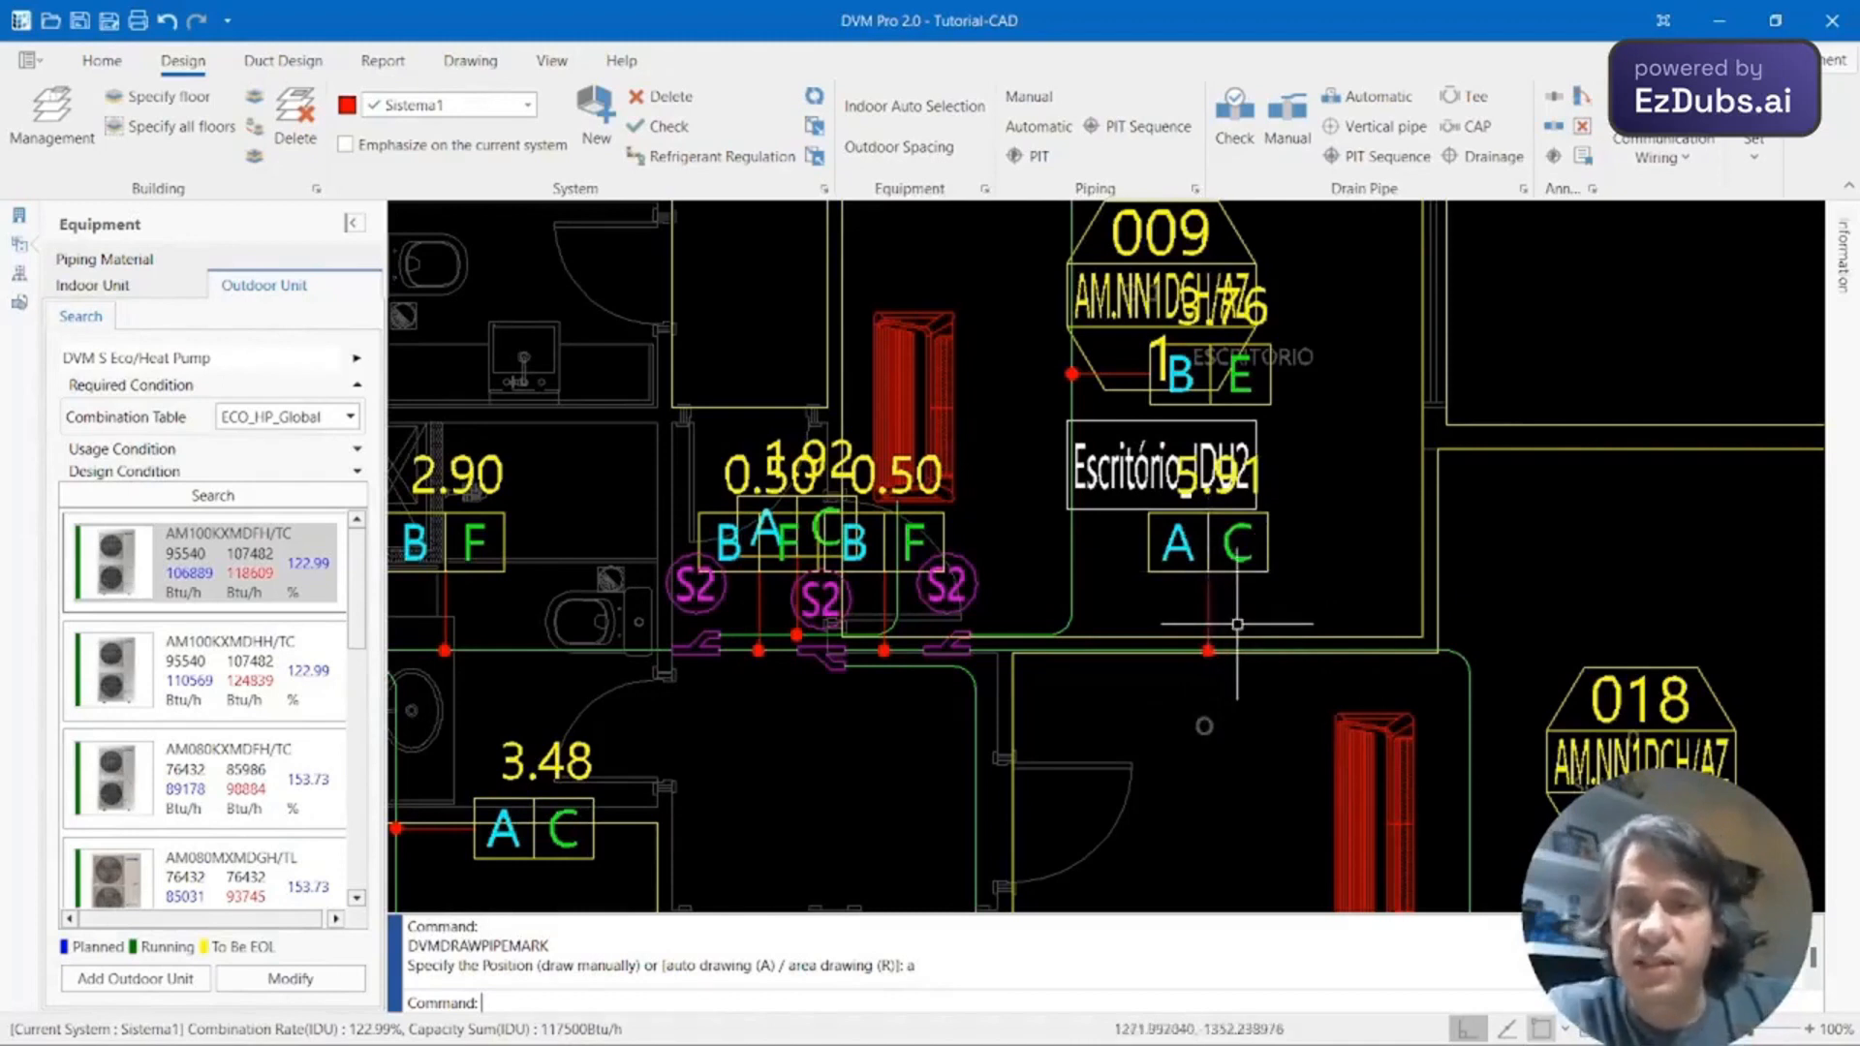
{"action": "left_click", "coordinate": [168, 20]}
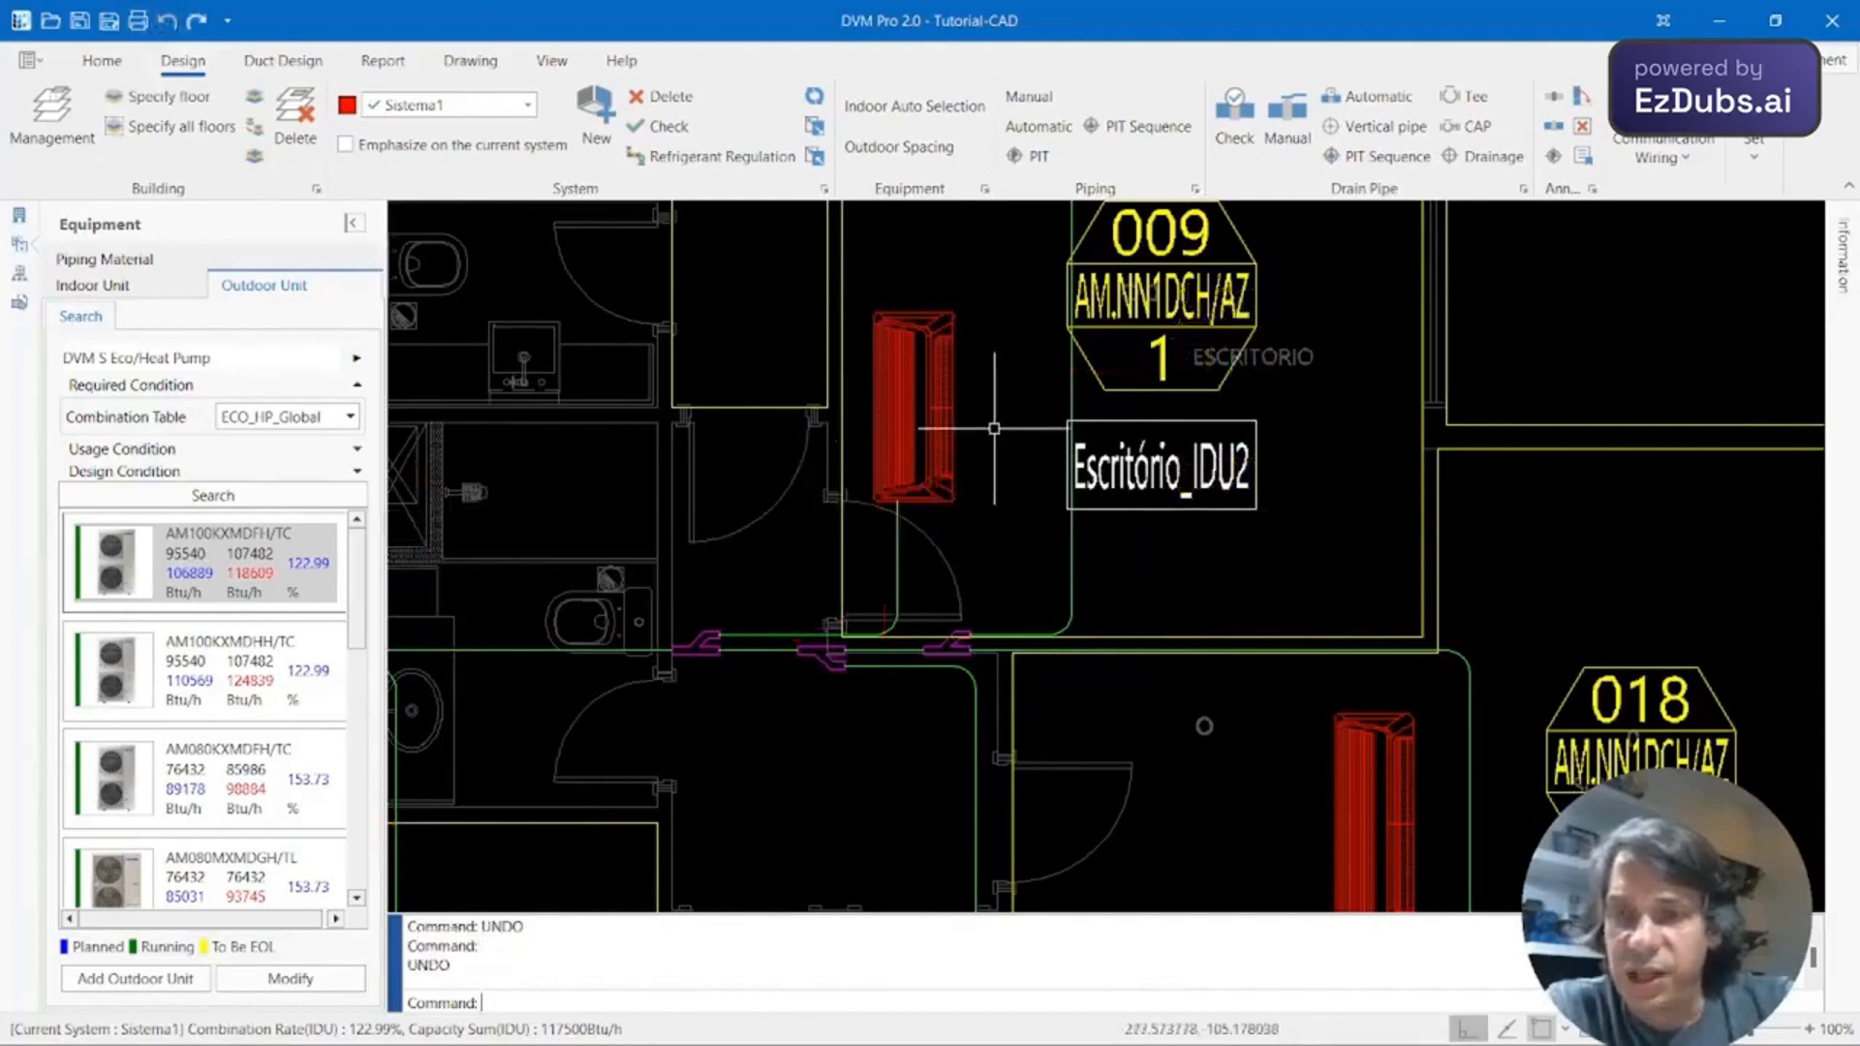
{"action": "mouse_move", "coordinate": [1008, 438]}
{"action": "middle_mouse_down"}
{"action": "mouse_move", "coordinate": [1262, 476]}
{"action": "mouse_move", "coordinate": [1652, 411]}
{"action": "middle_mouse_up"}
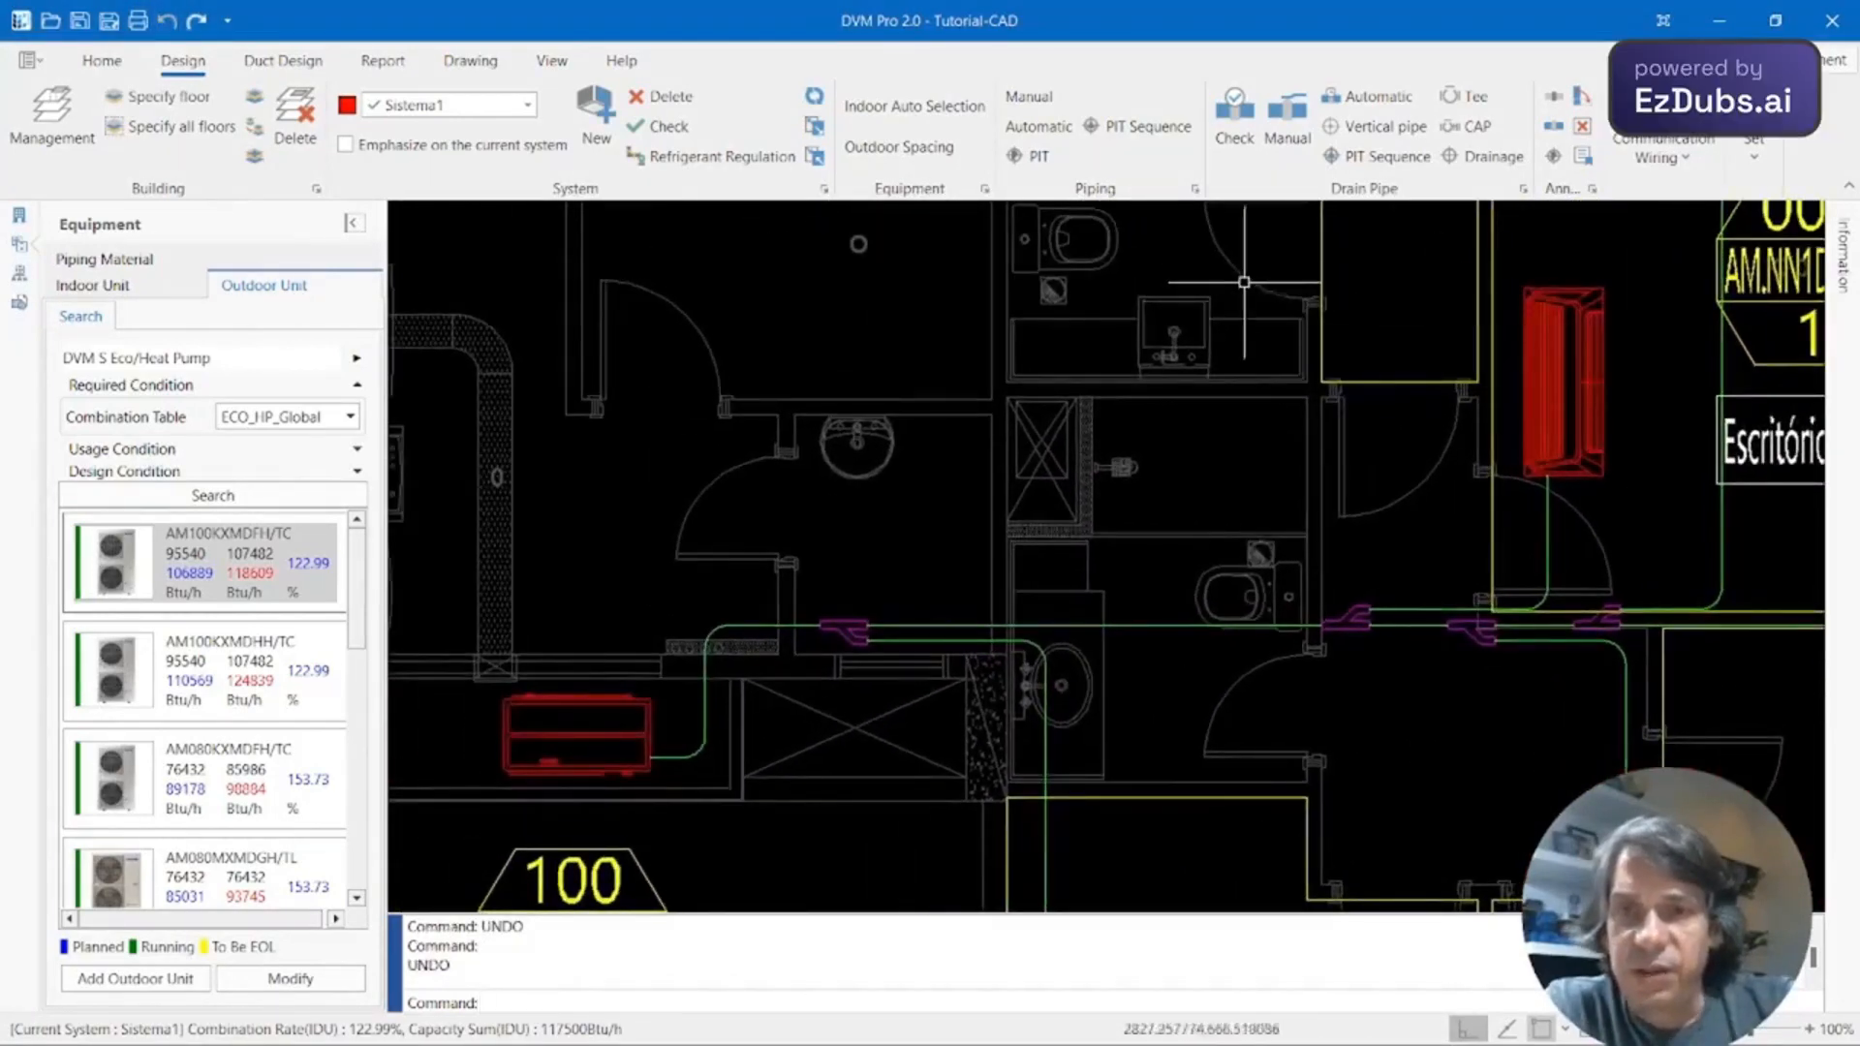
{"action": "left_click", "coordinate": [1553, 96]}
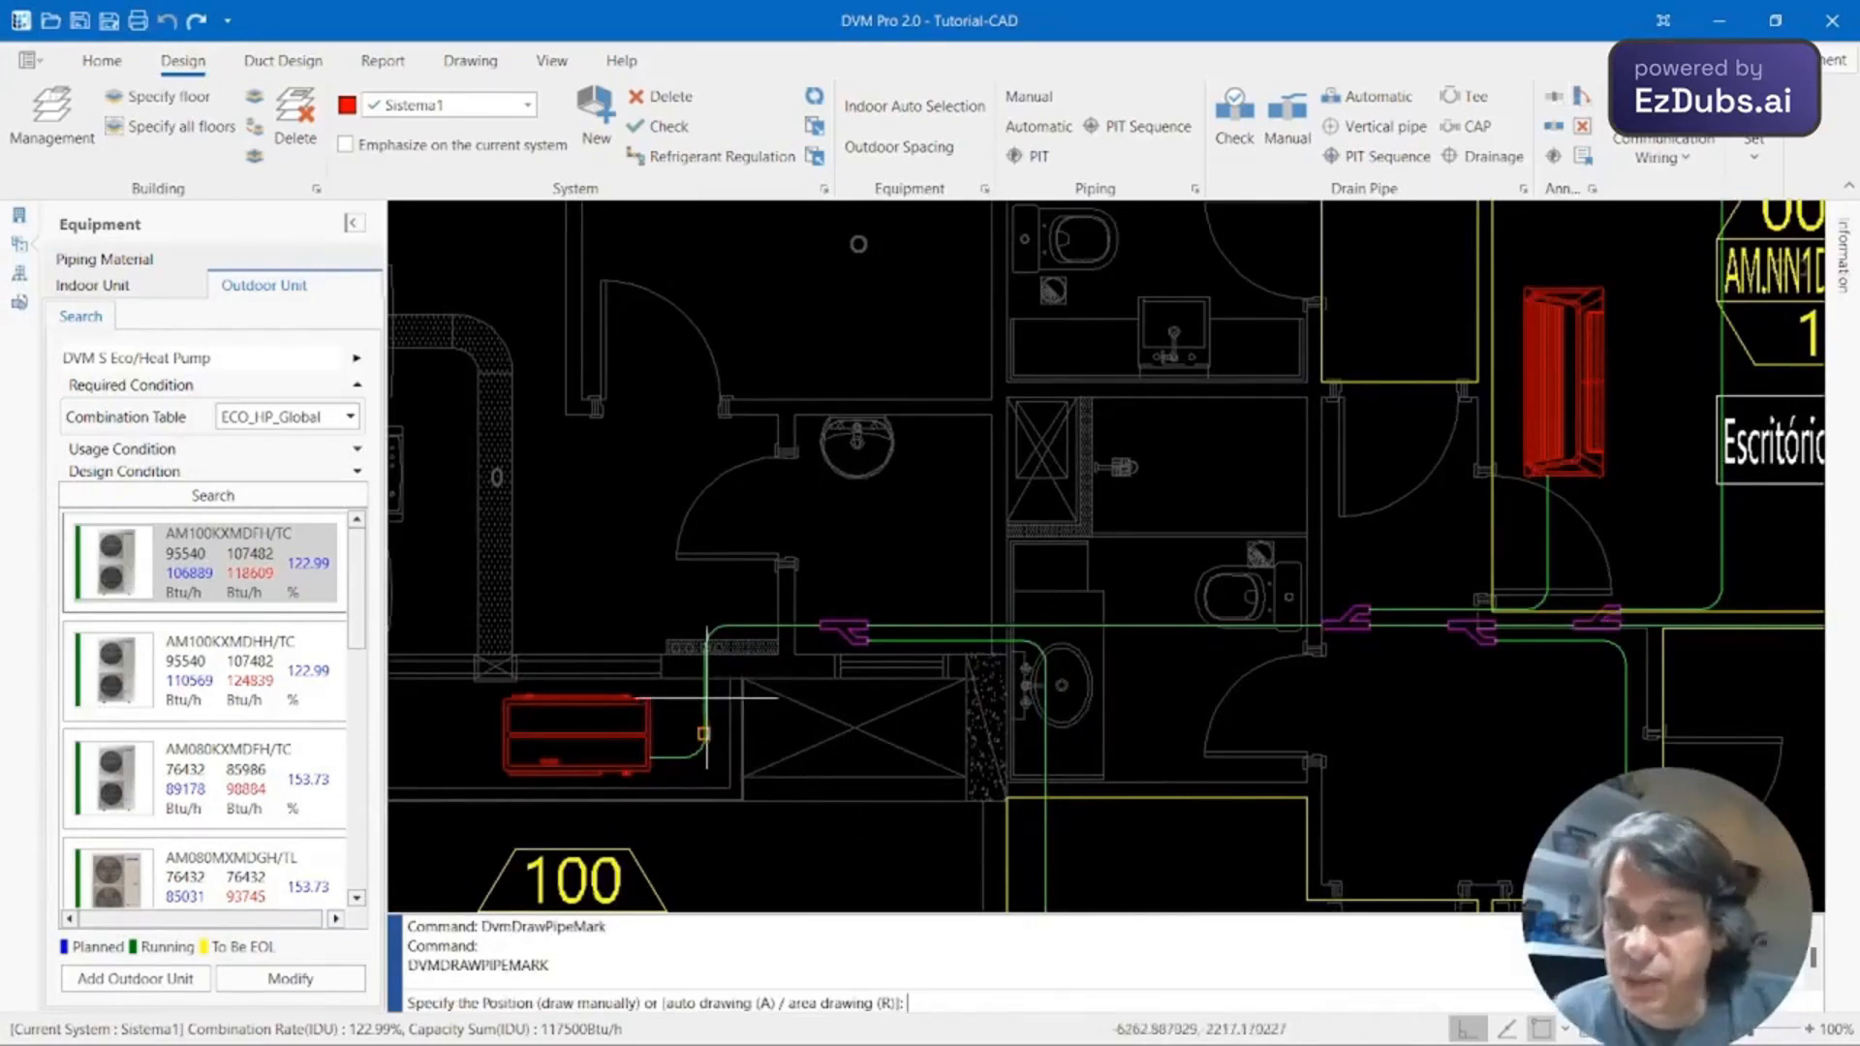
{"action": "left_click", "coordinate": [719, 626]}
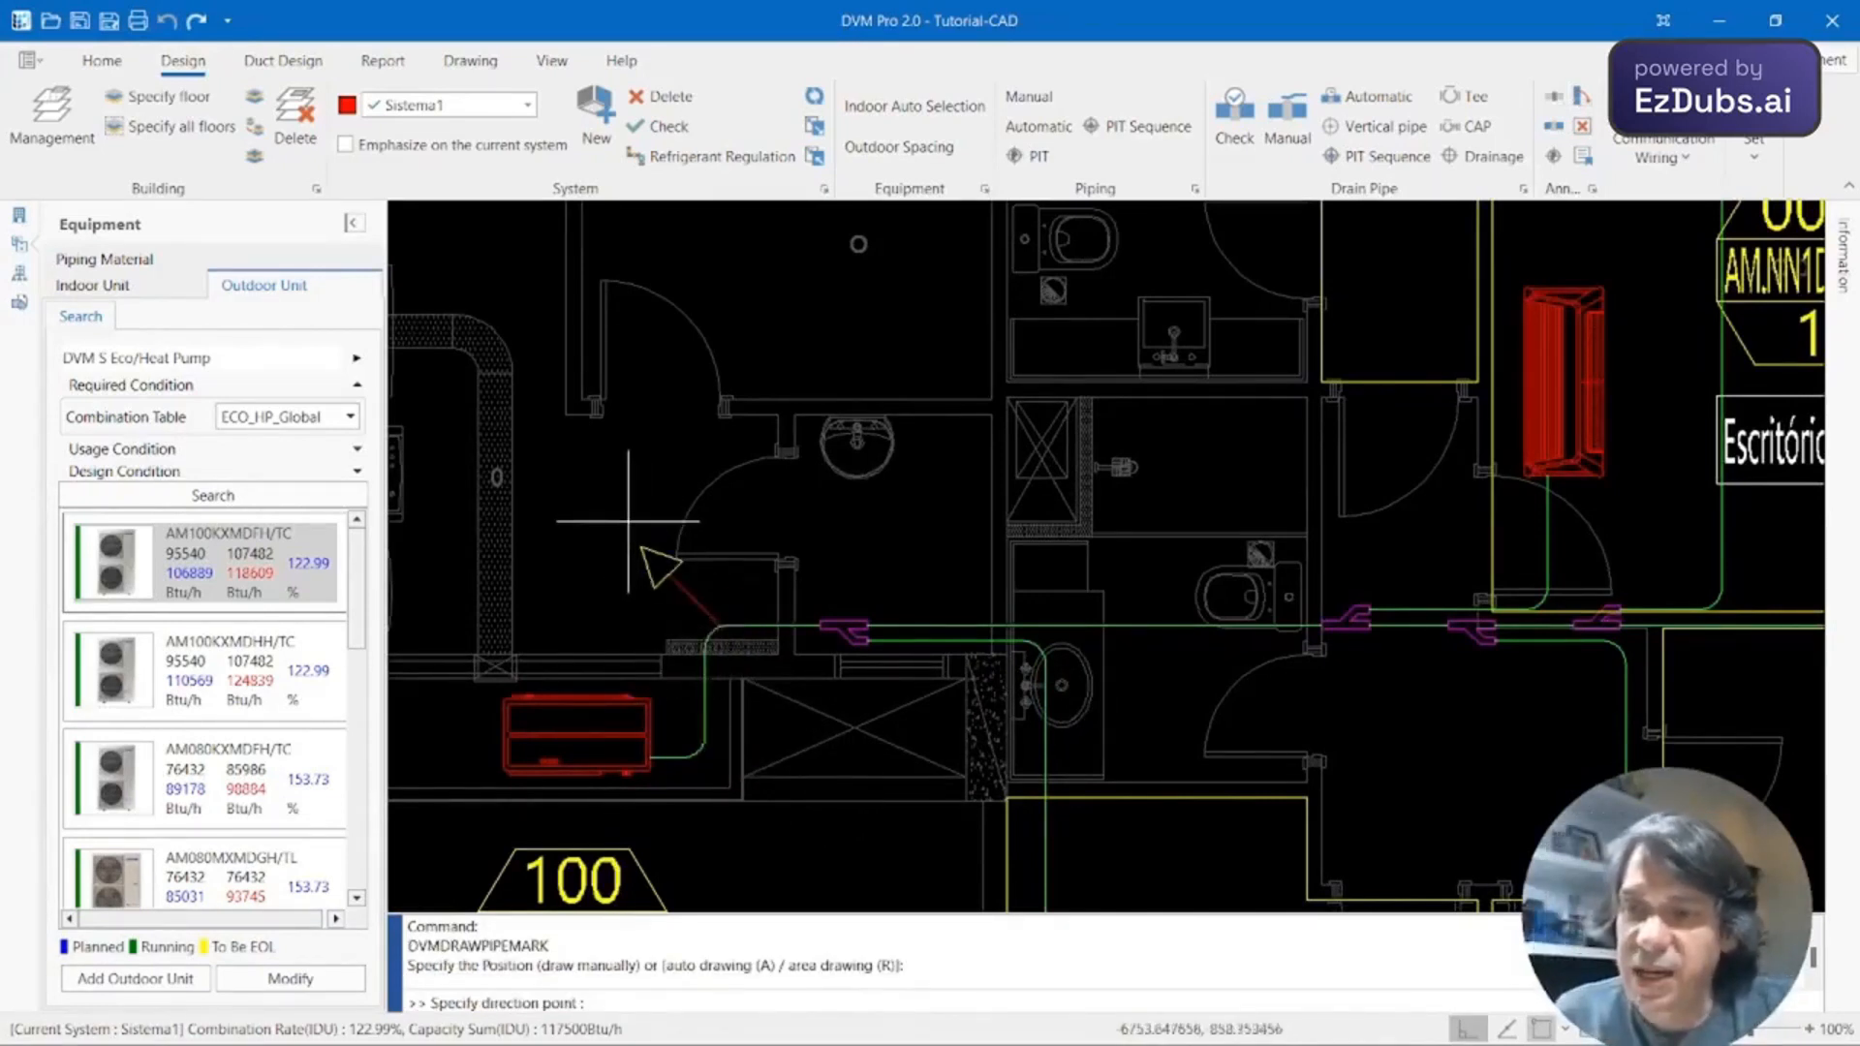
{"action": "key", "text": "Escape"}
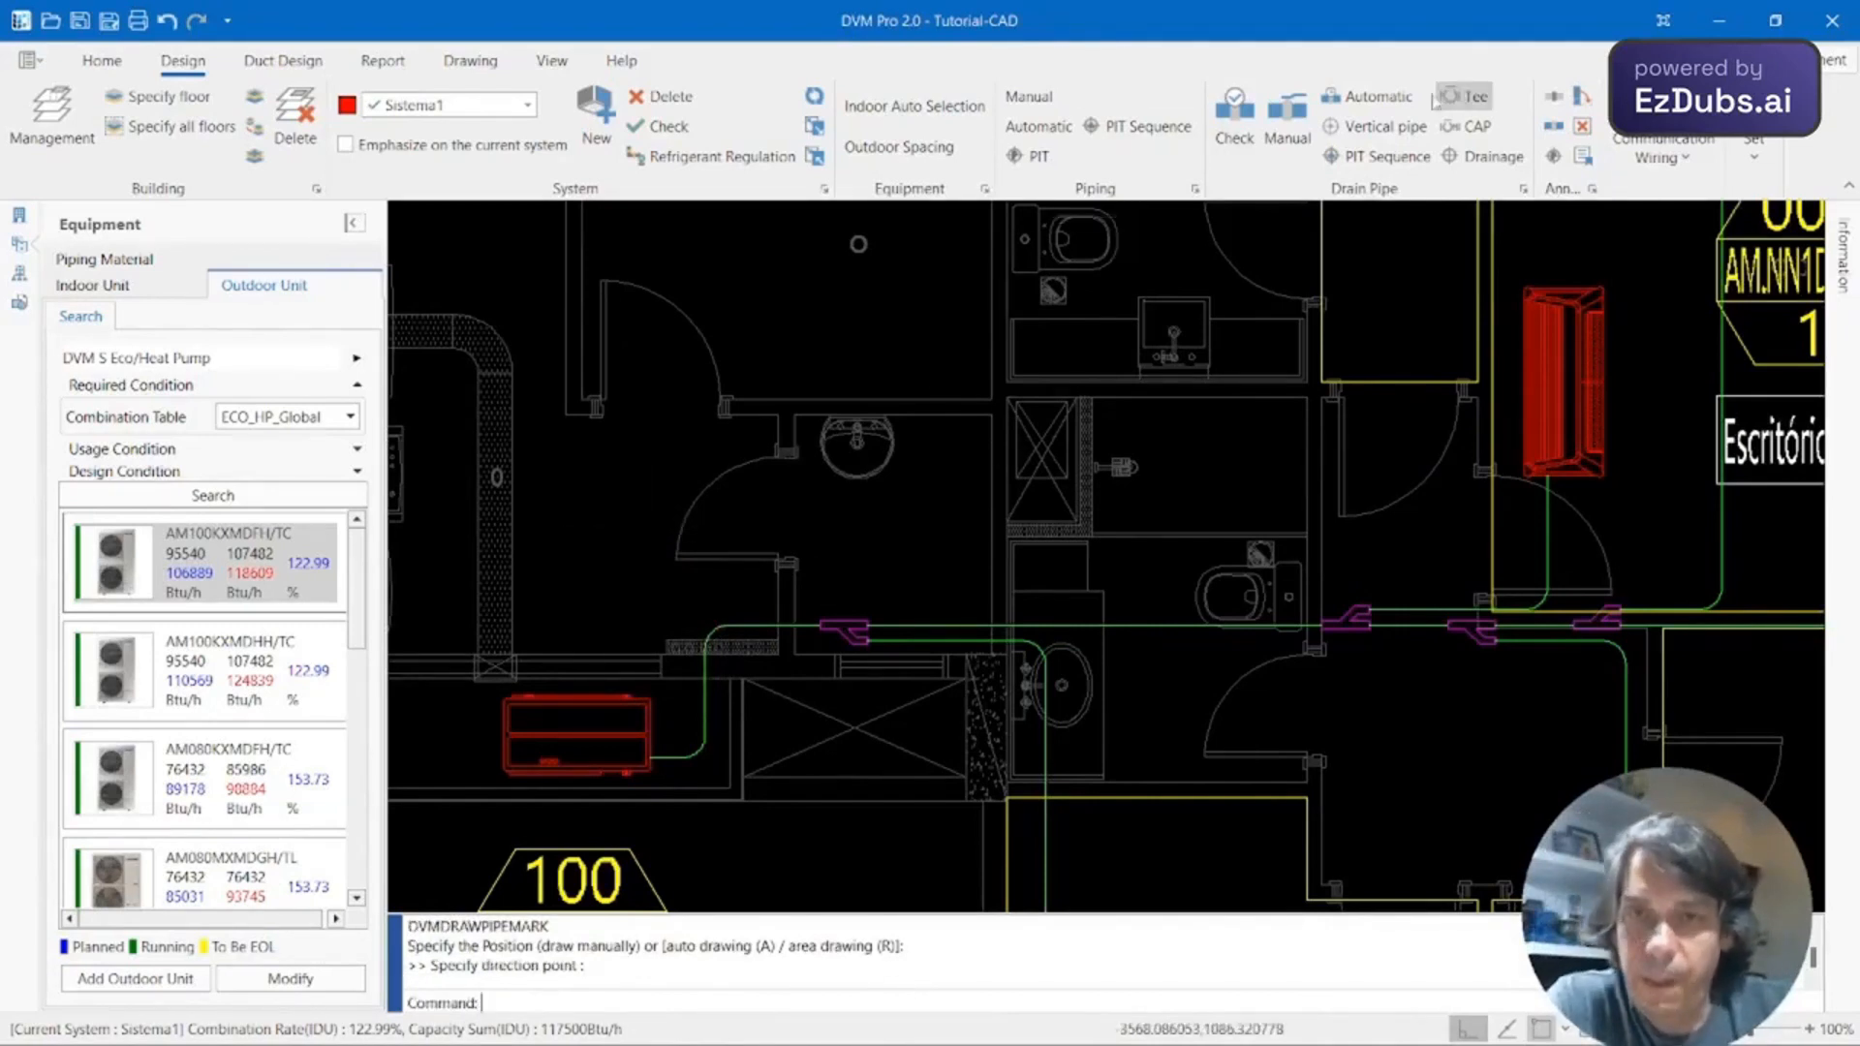
Manually place a pipe mark on the main pipe leaving the outdoor unit, with its leader directed up and to the left.
{"action": "left_click", "coordinate": [1553, 97]}
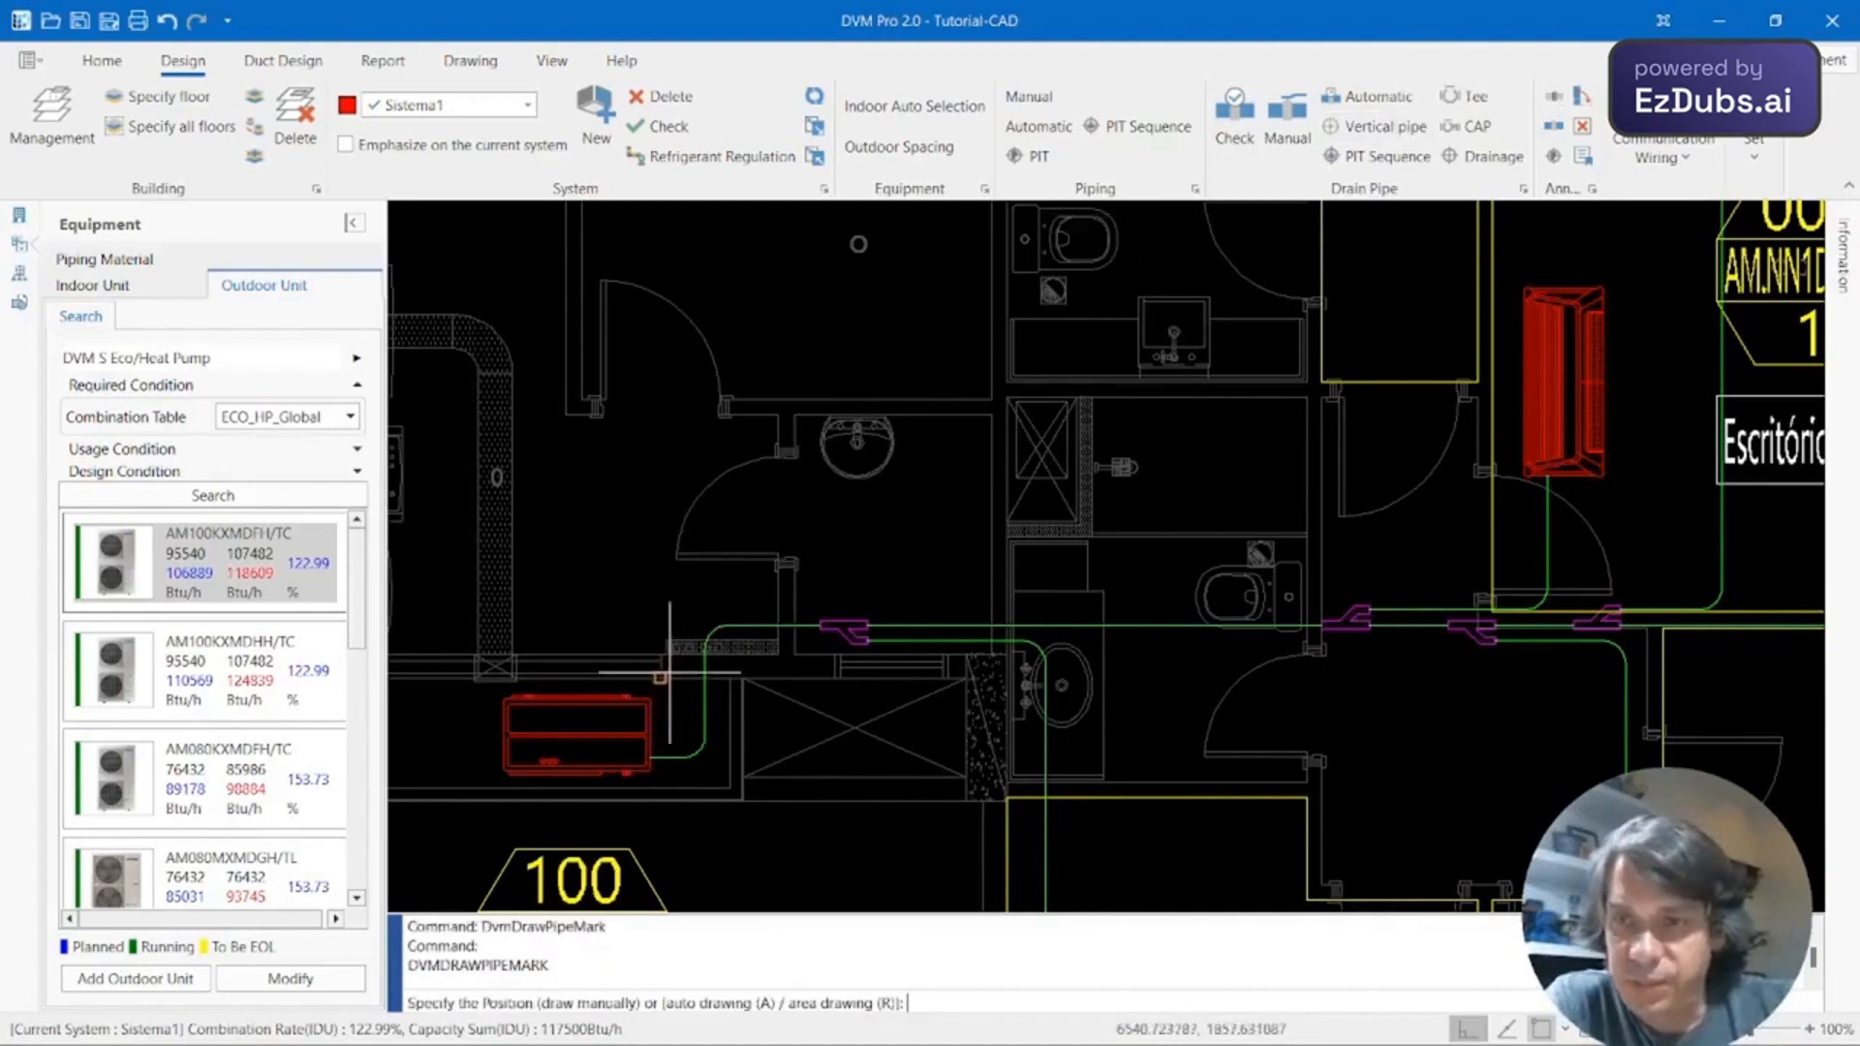
{"action": "left_click", "coordinate": [722, 625]}
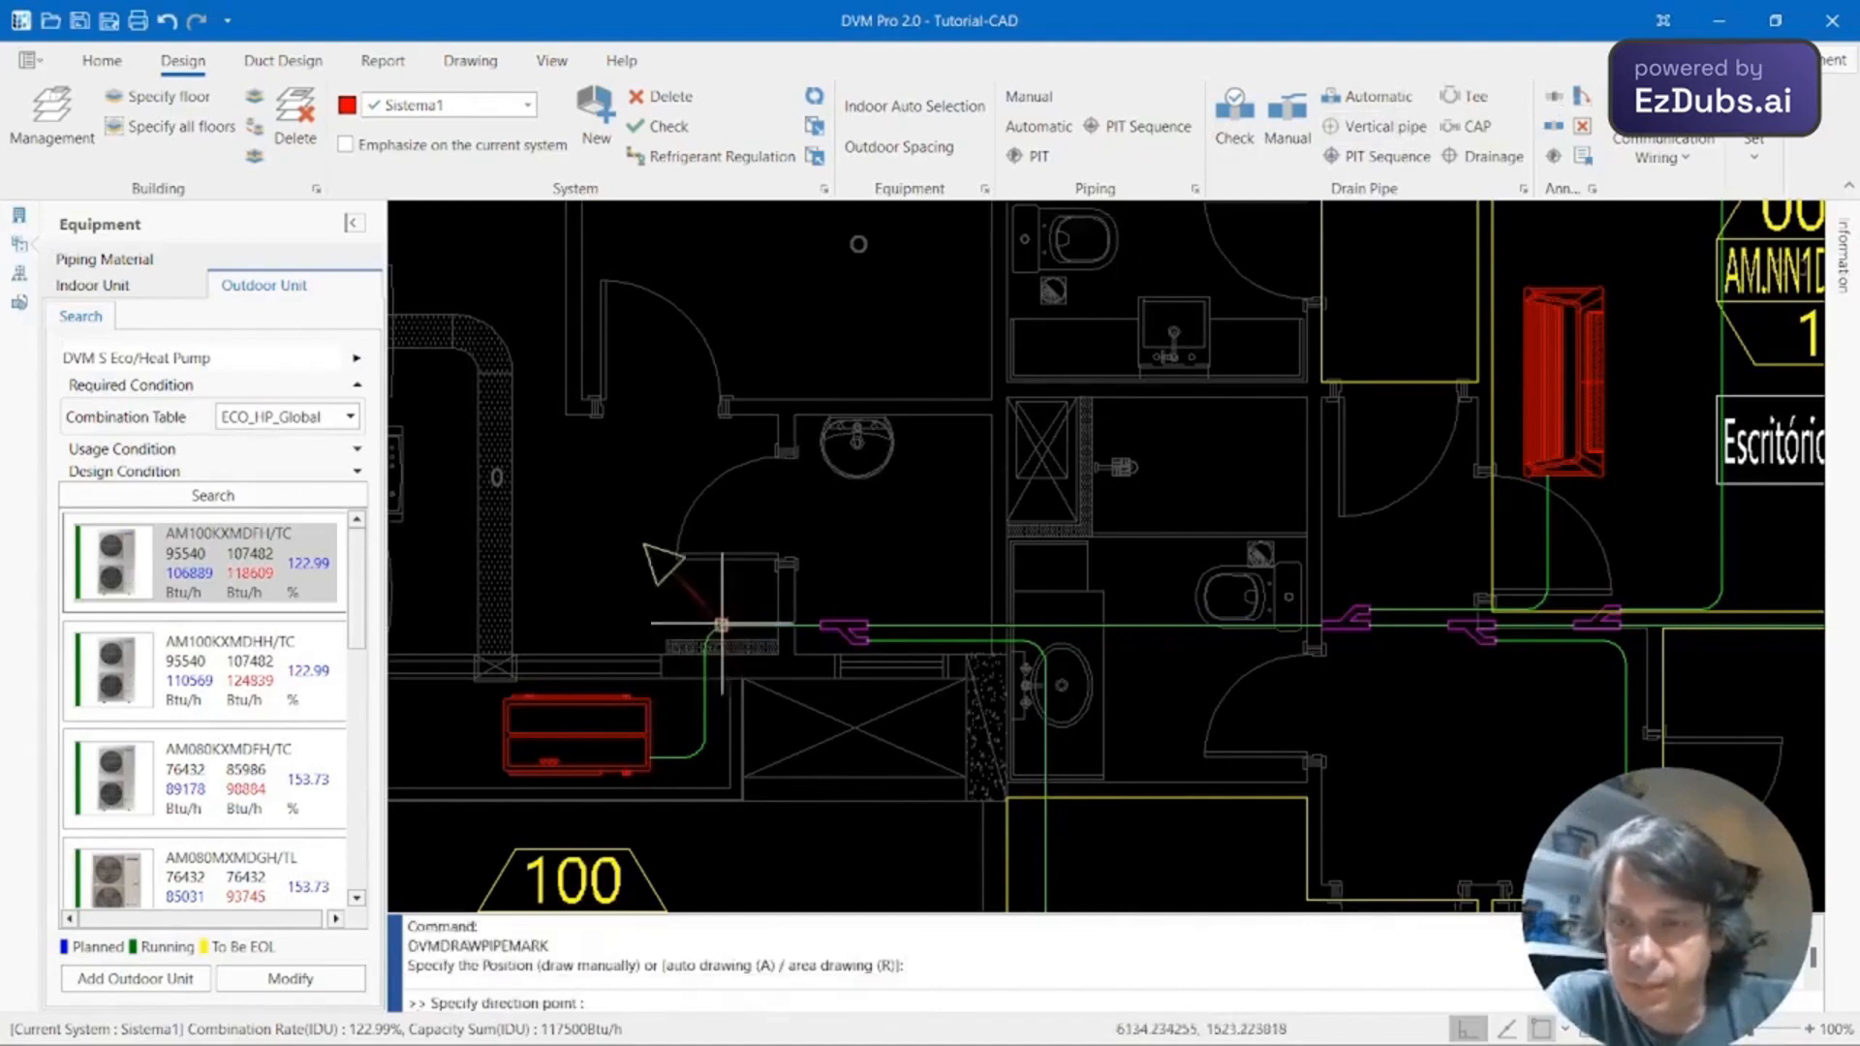
{"action": "left_click", "coordinate": [647, 550]}
Manually place a pipe mark on the main pipe between the first and second Y-joints, with its leader directed straight up.
{"action": "middle_click_drag", "start_coordinate": [872, 581], "coordinate": [660, 567]}
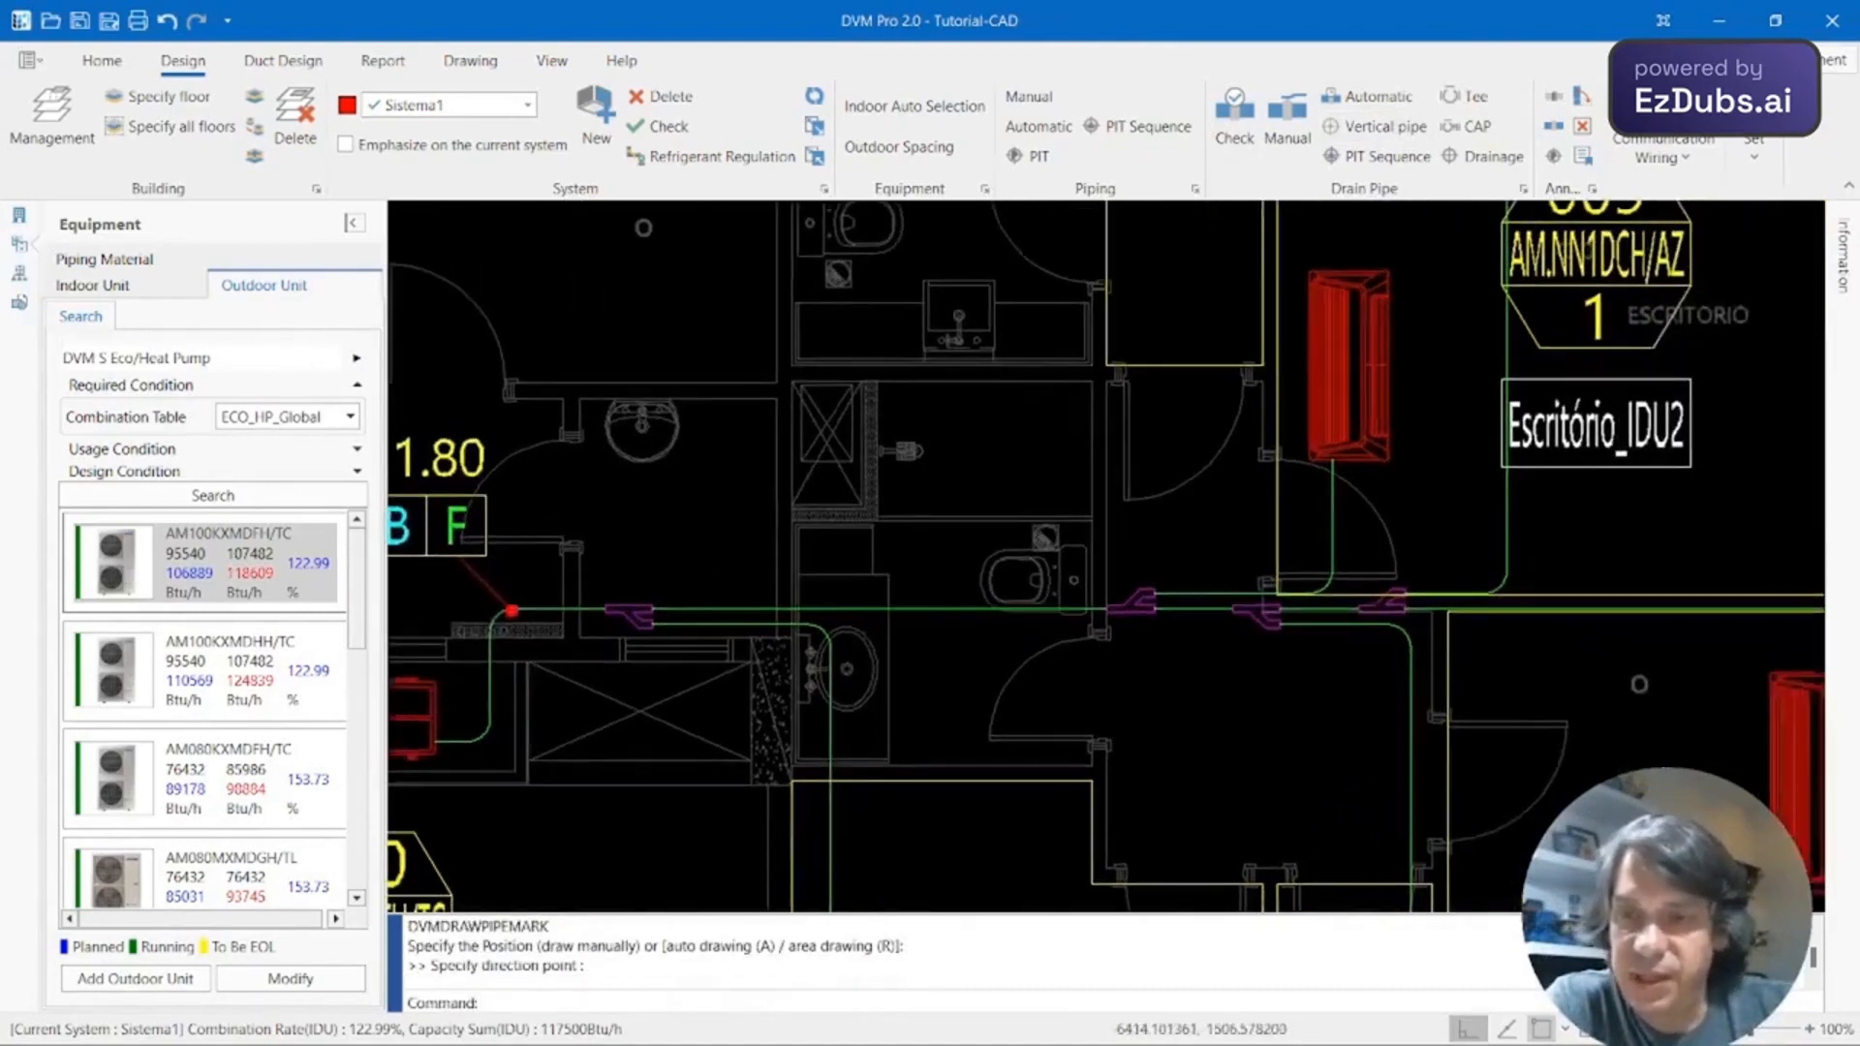
{"action": "left_click", "coordinate": [1554, 100]}
{"action": "key", "text": "Escape"}
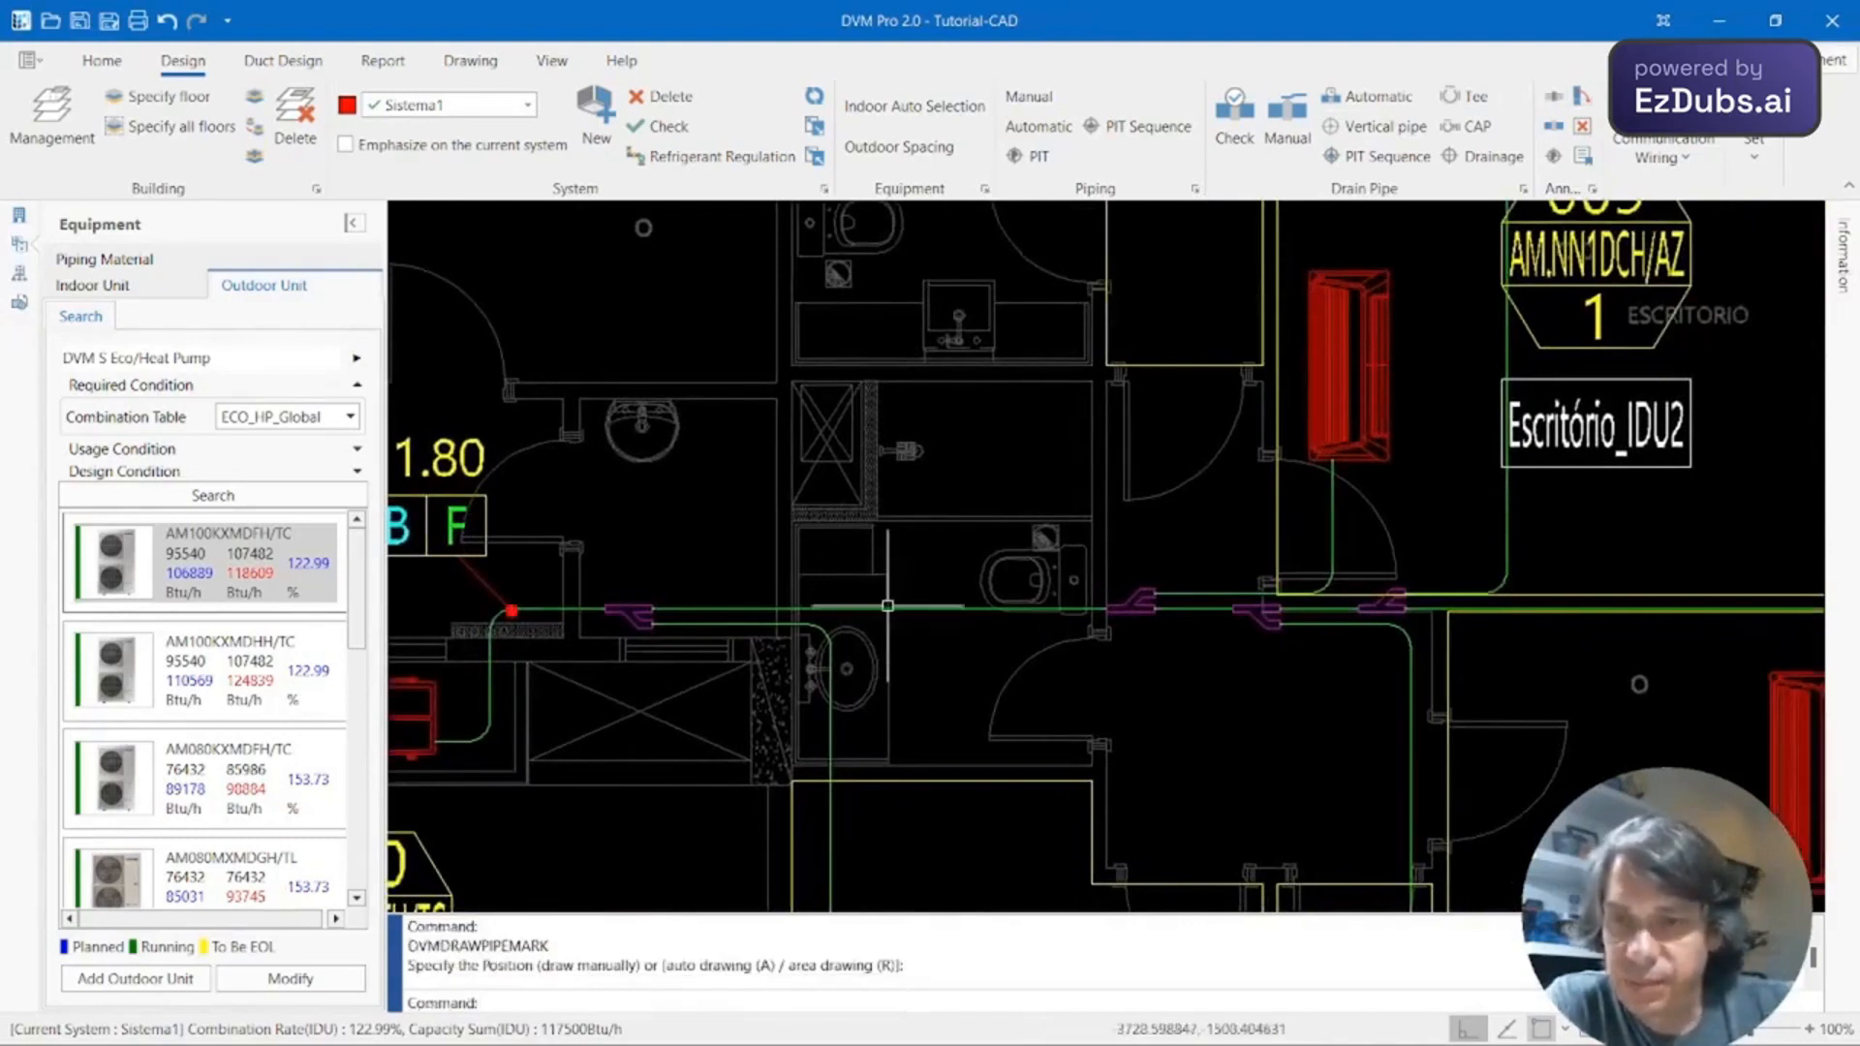
{"action": "left_click", "coordinate": [1554, 100]}
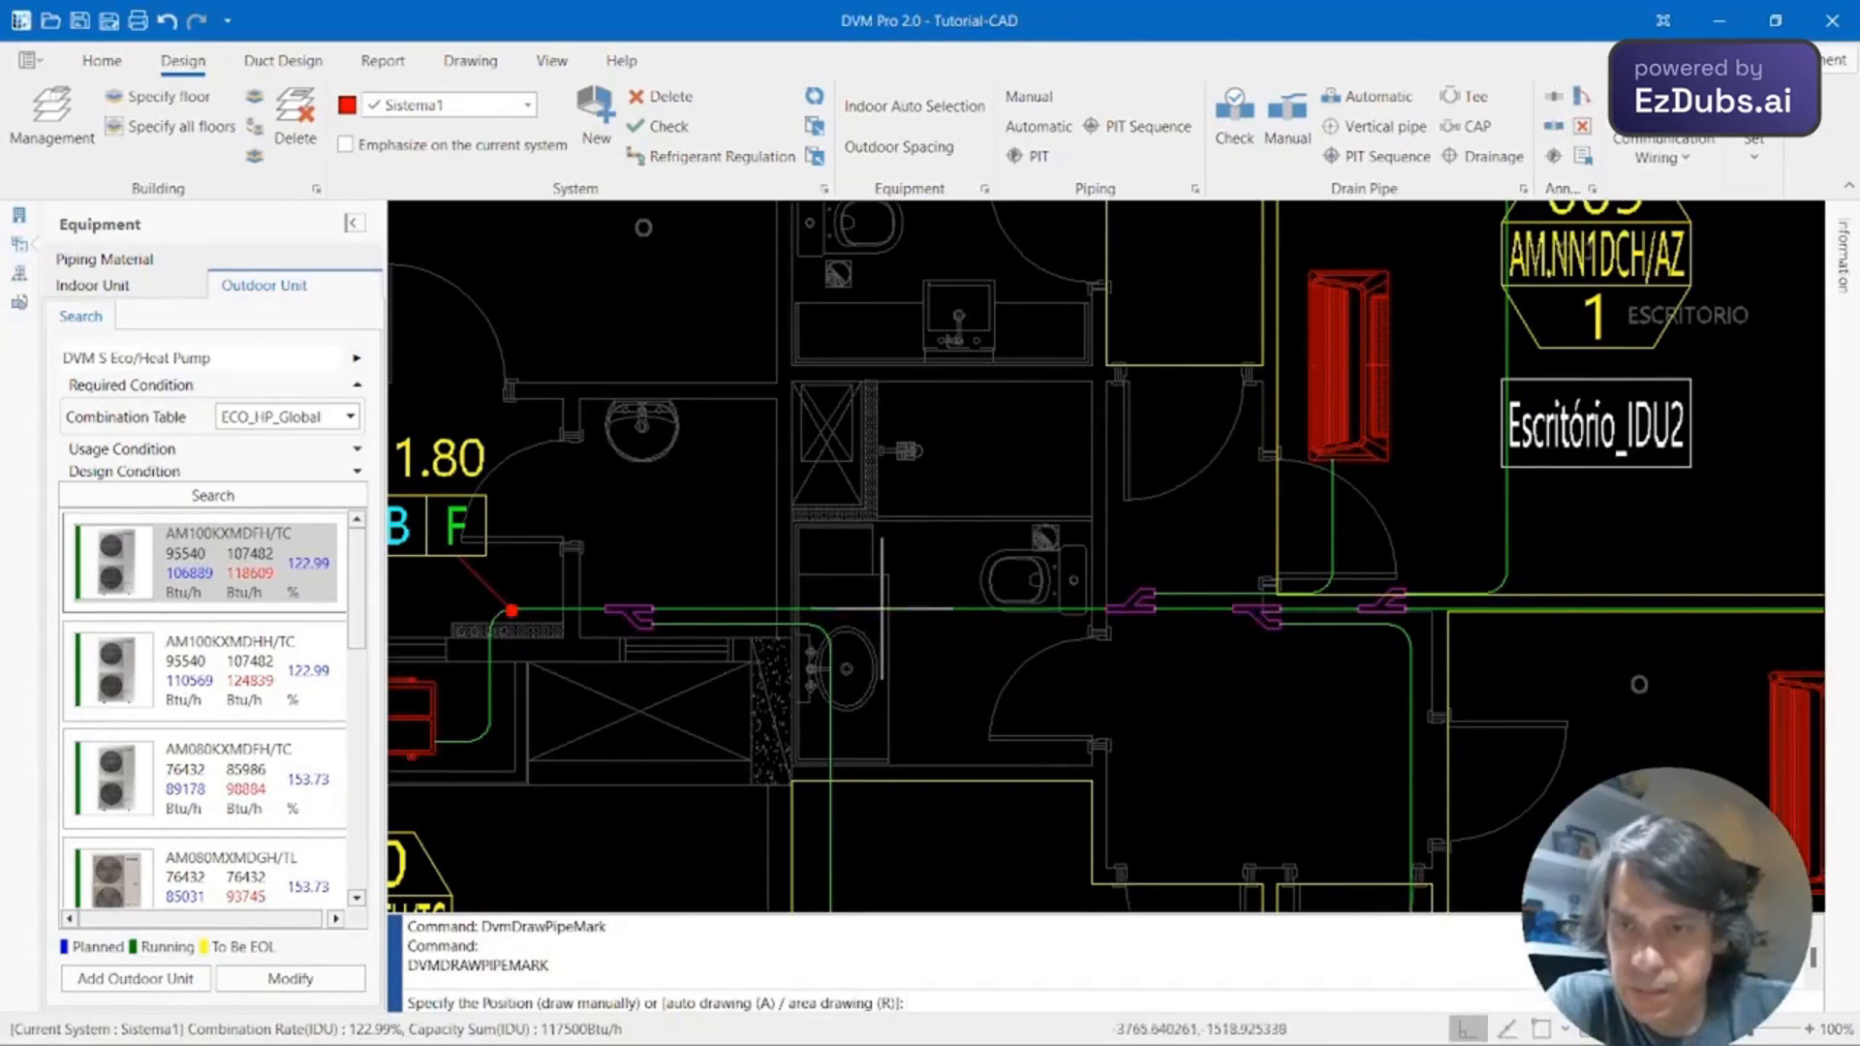
{"action": "left_click", "coordinate": [881, 609]}
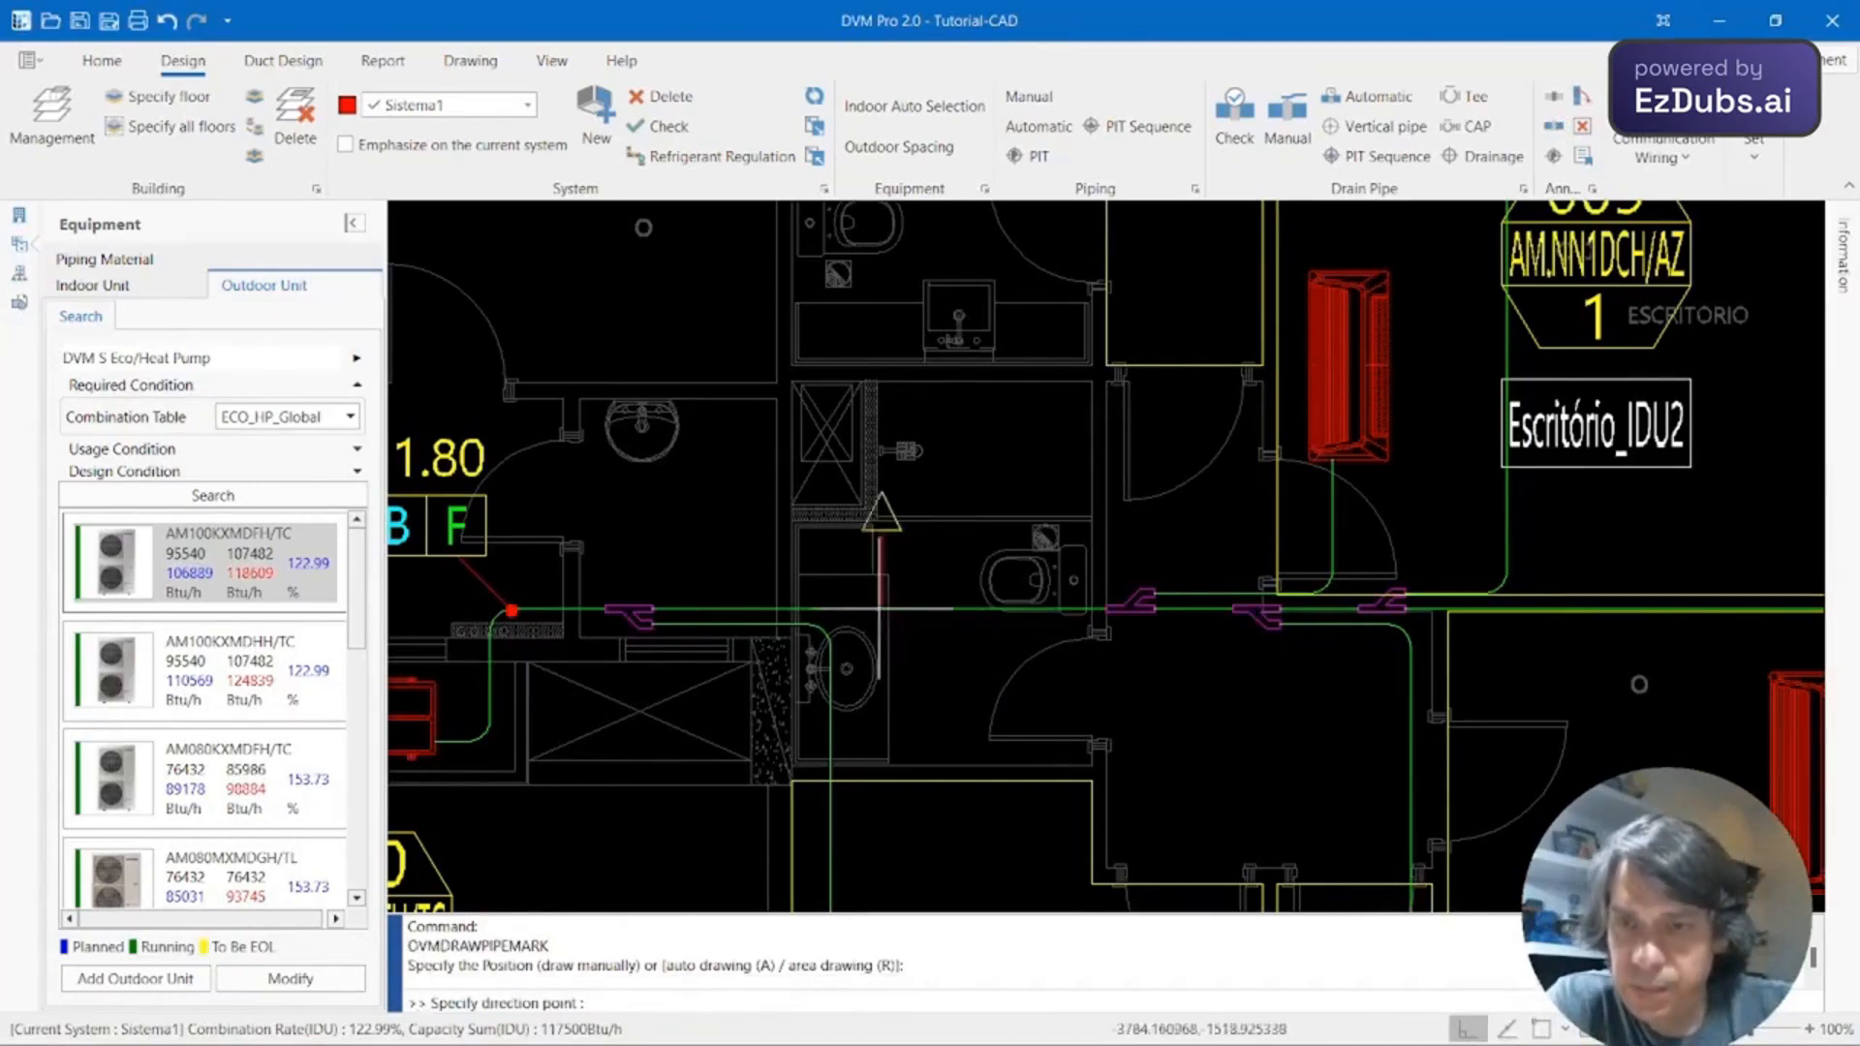
{"action": "left_click", "coordinate": [884, 527]}
Manually place a pipe mark on the short pipe between the second and third Y-joints, with its leader directed straight down.
{"action": "scroll", "coordinate": [950, 543], "scroll_direction": "down", "scroll_amount": 2}
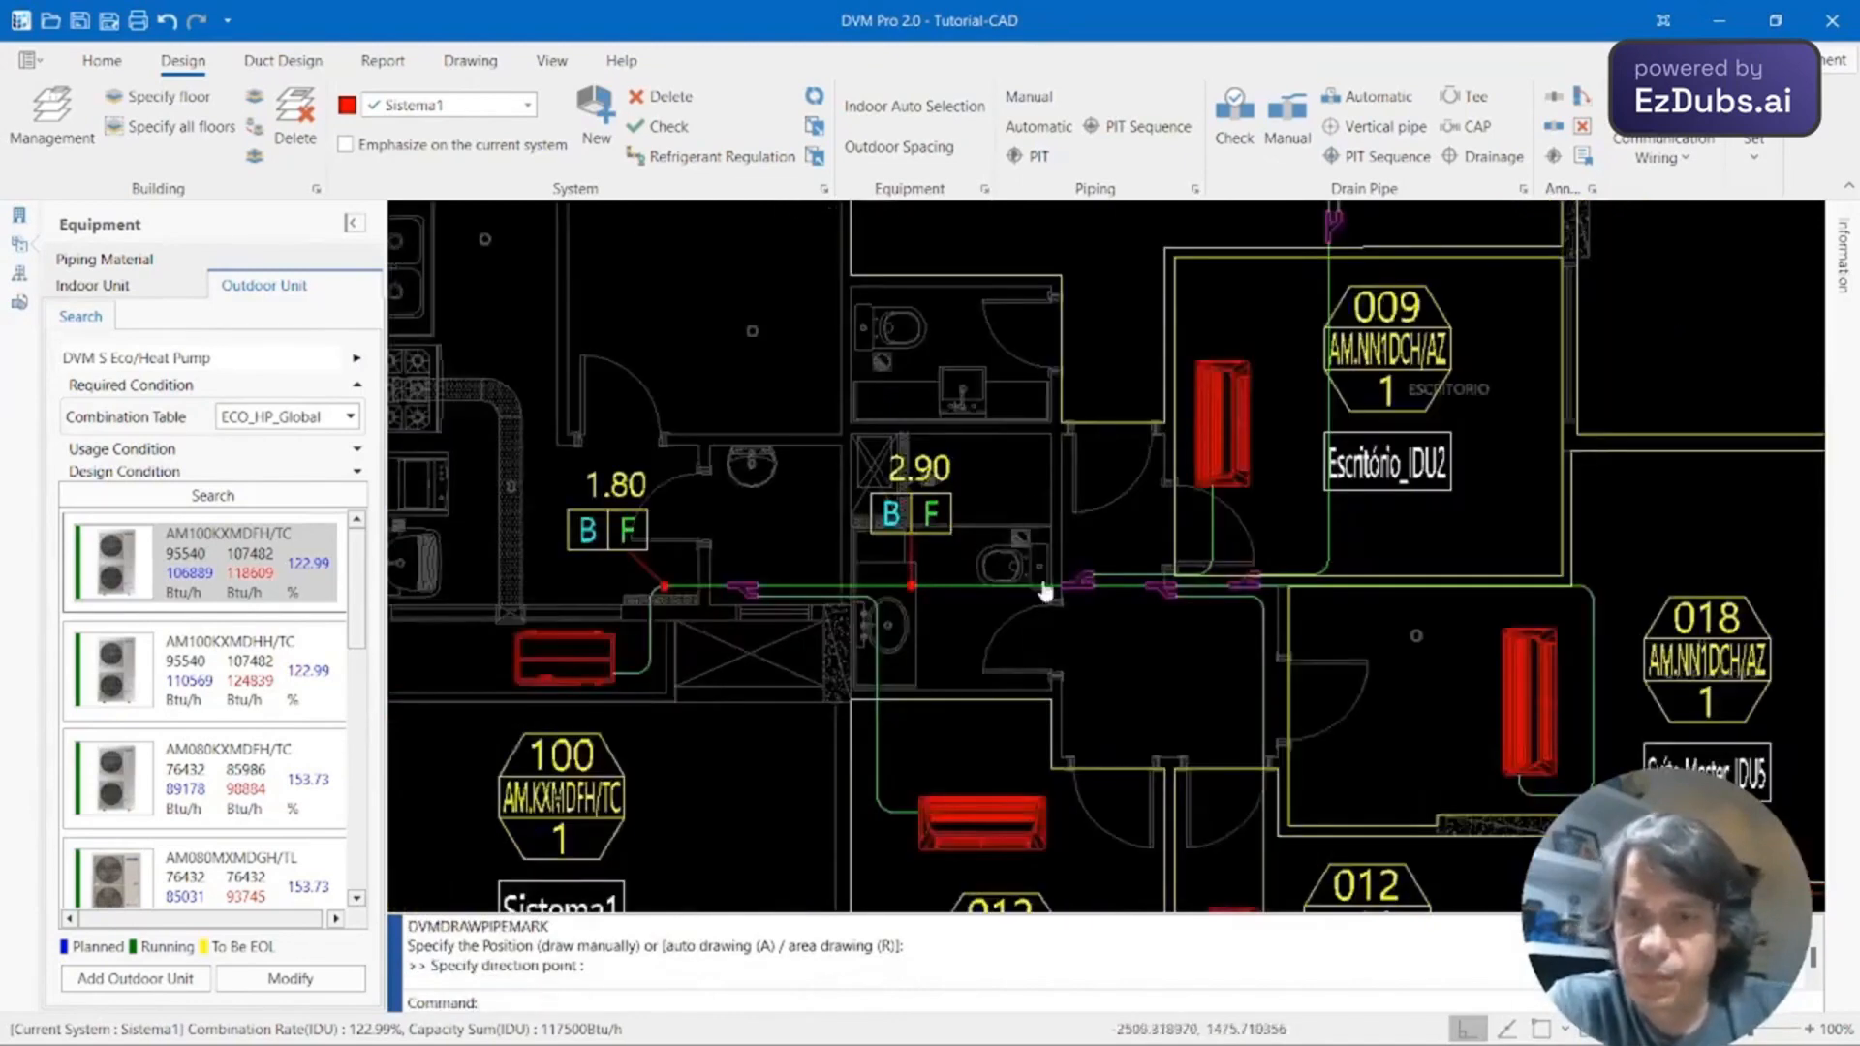
{"action": "middle_click_drag", "start_coordinate": [1046, 594], "coordinate": [971, 555]}
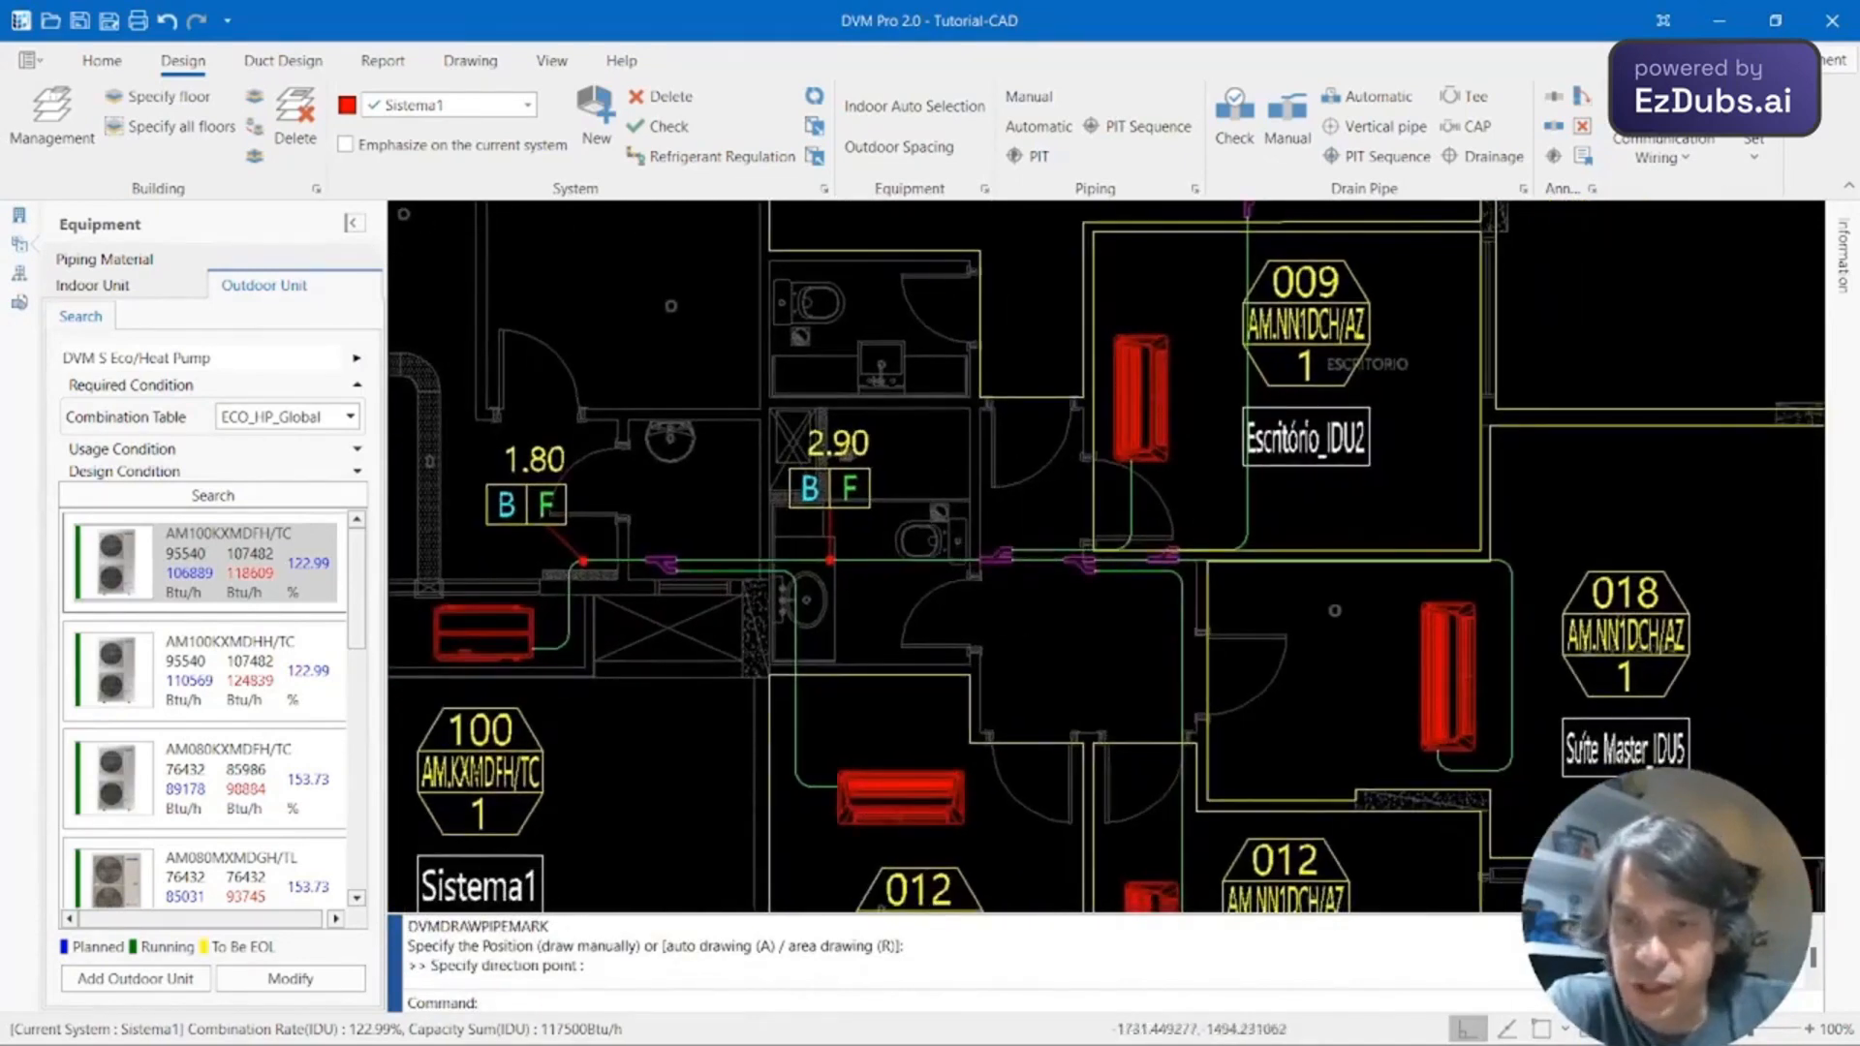
{"action": "left_click", "coordinate": [1552, 94]}
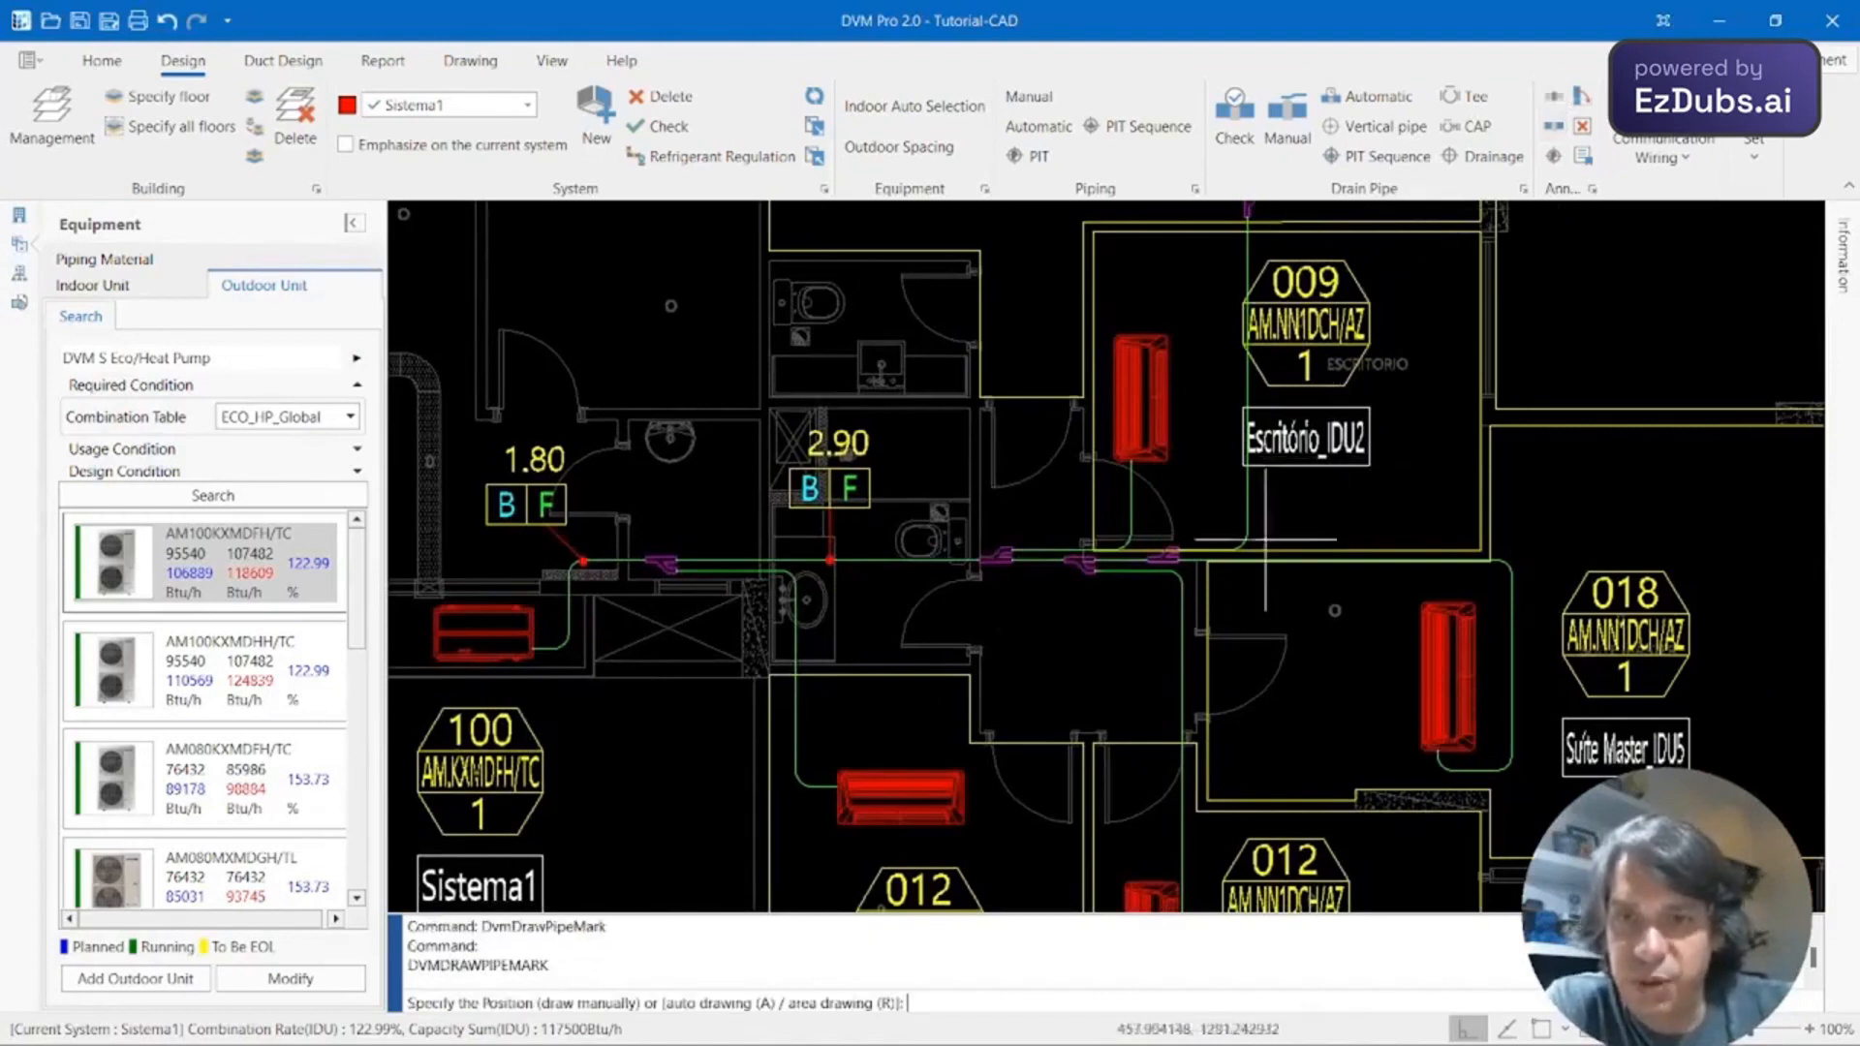
{"action": "left_click", "coordinate": [1041, 572]}
{"action": "left_click", "coordinate": [1041, 640]}
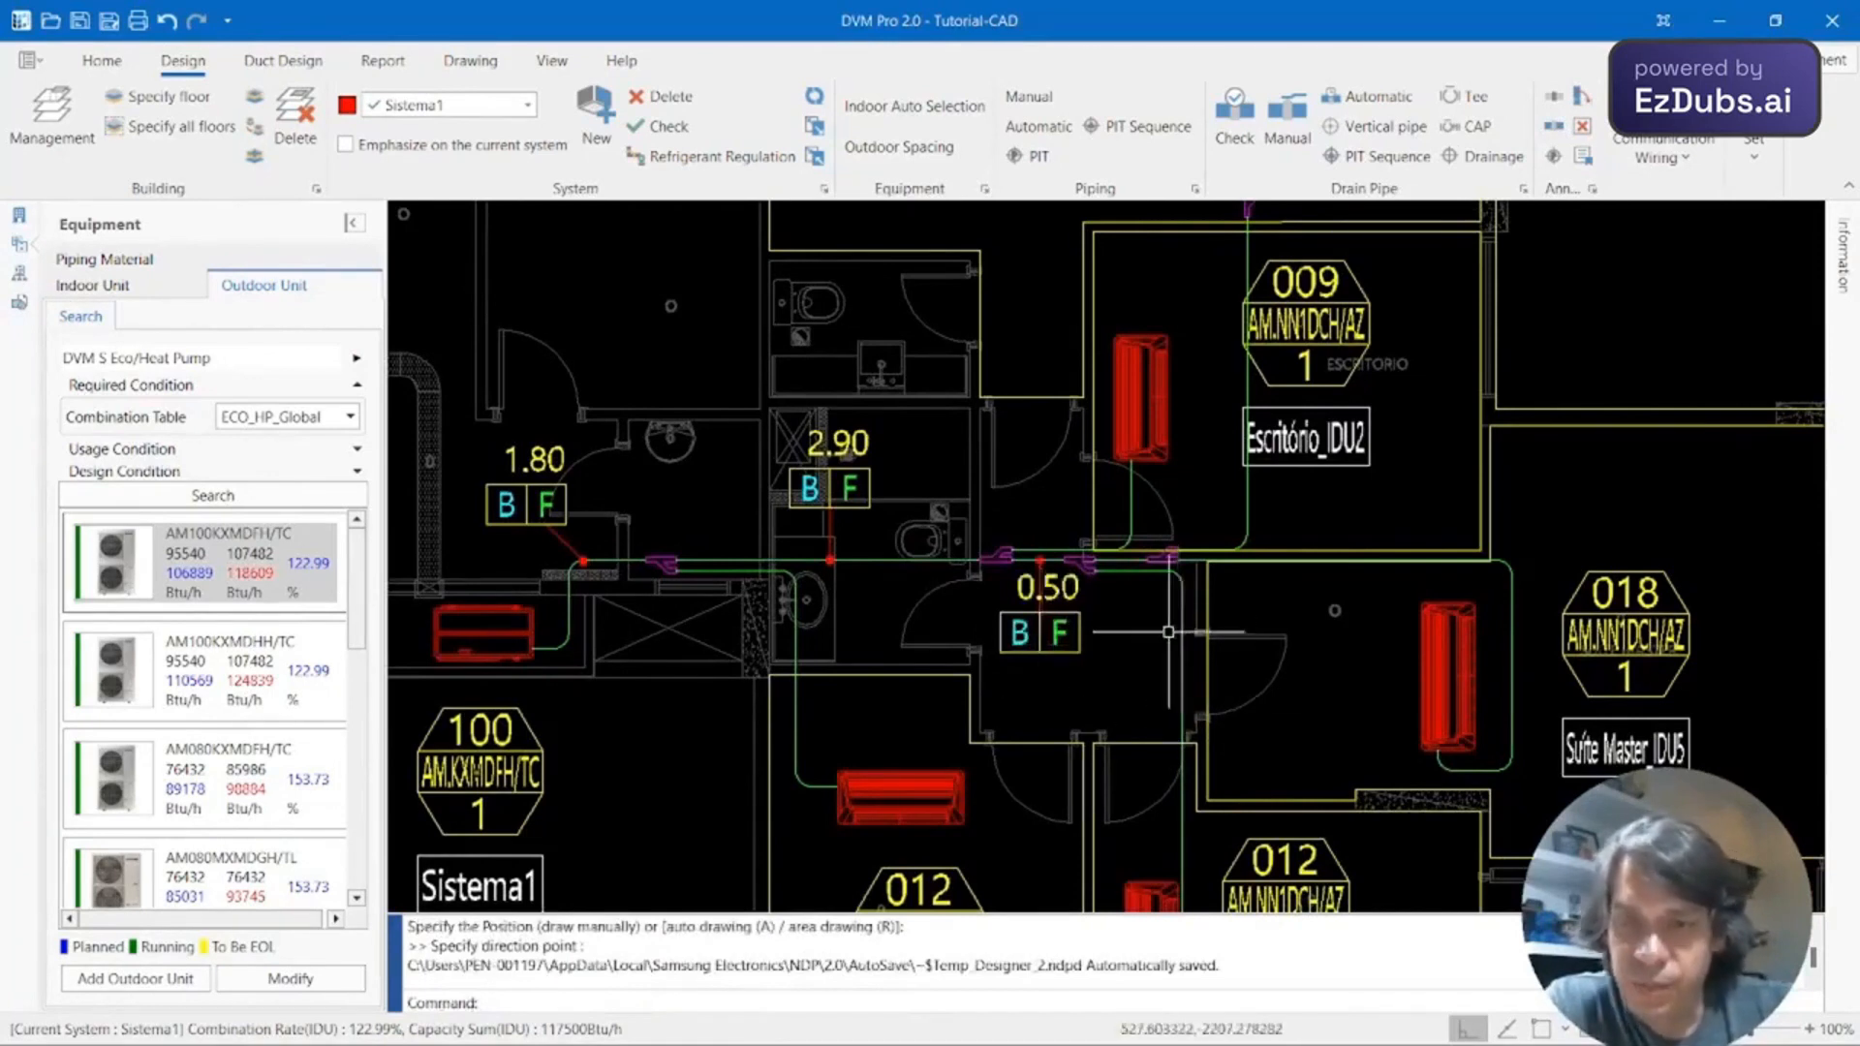
Manually place a pipe mark on the short pipe between the third and fourth Y-joints, with its leader directed straight down.
{"action": "left_click", "coordinate": [1554, 96]}
{"action": "left_click", "coordinate": [1123, 560]}
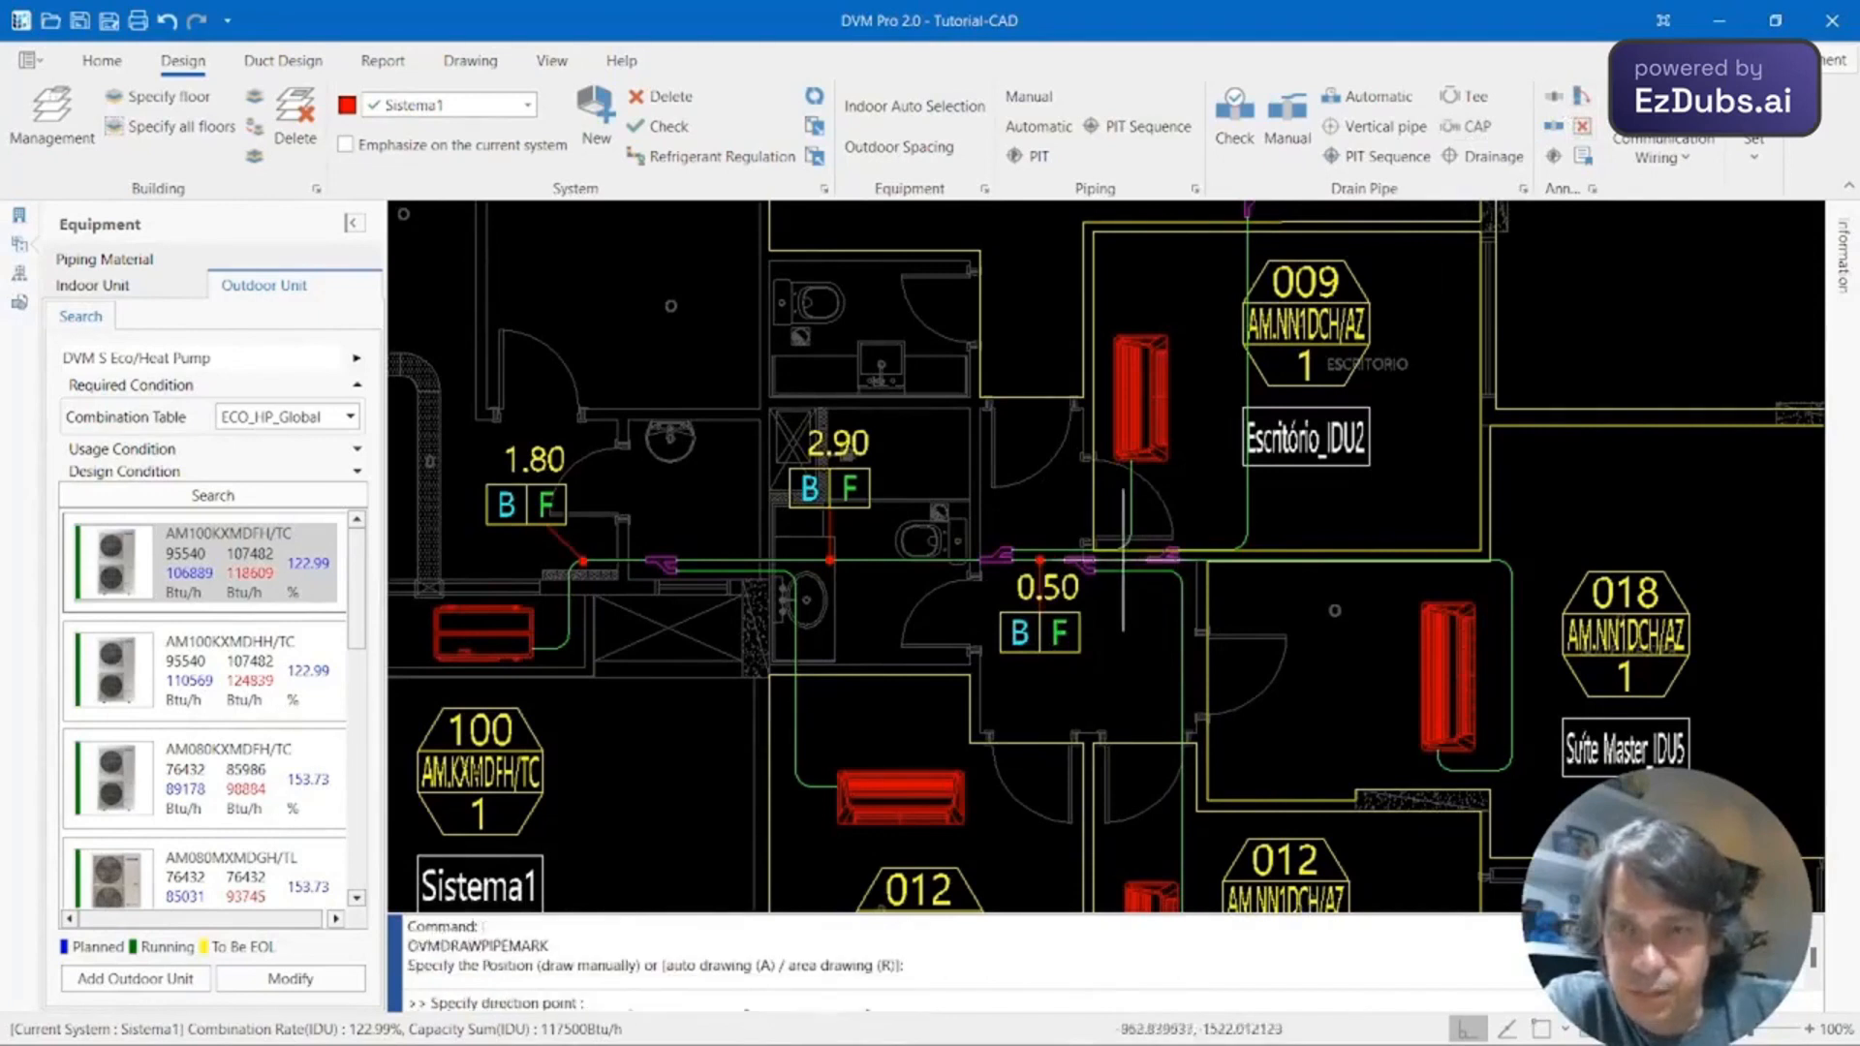
{"action": "left_click", "coordinate": [1123, 649]}
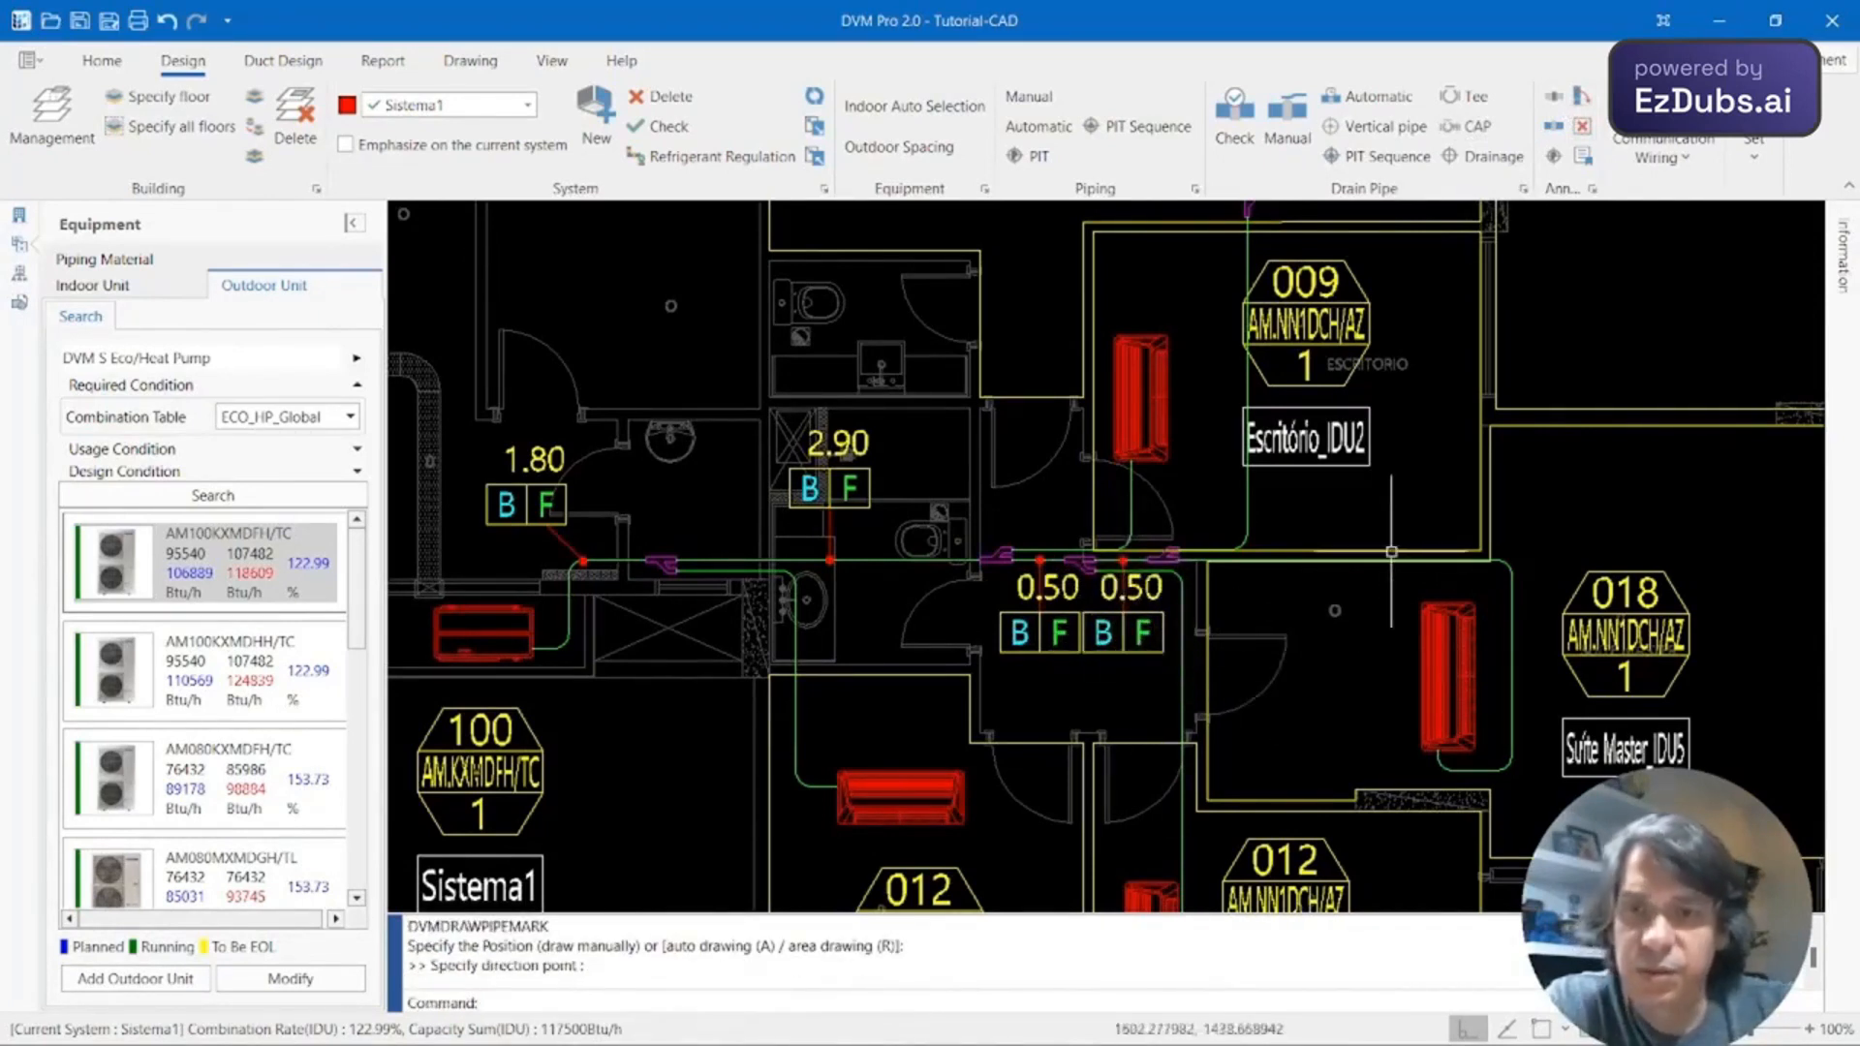
Manually place a pipe mark on the branch pipe to the Escritório_IDU2 indoor unit, with its leader directed to the left.
{"action": "middle_click_drag", "start_coordinate": [1375, 586], "coordinate": [1157, 633]}
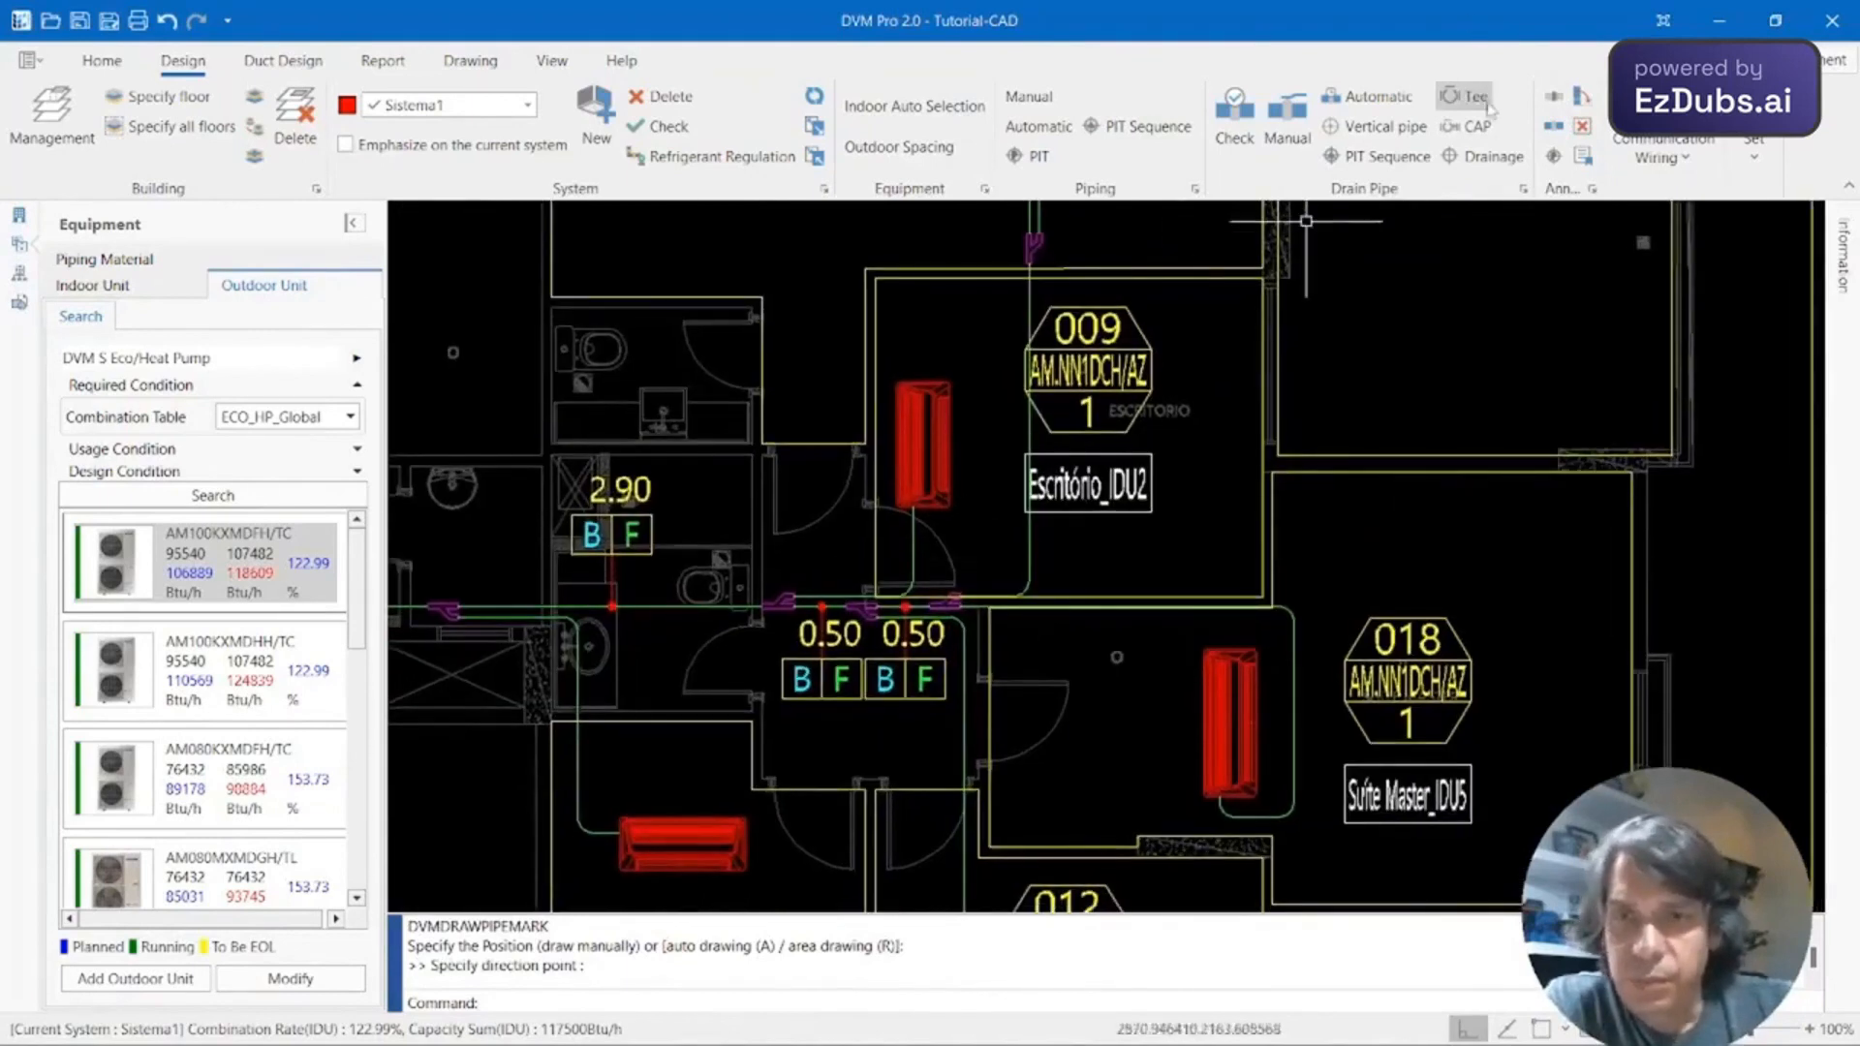
{"action": "left_click", "coordinate": [1552, 96]}
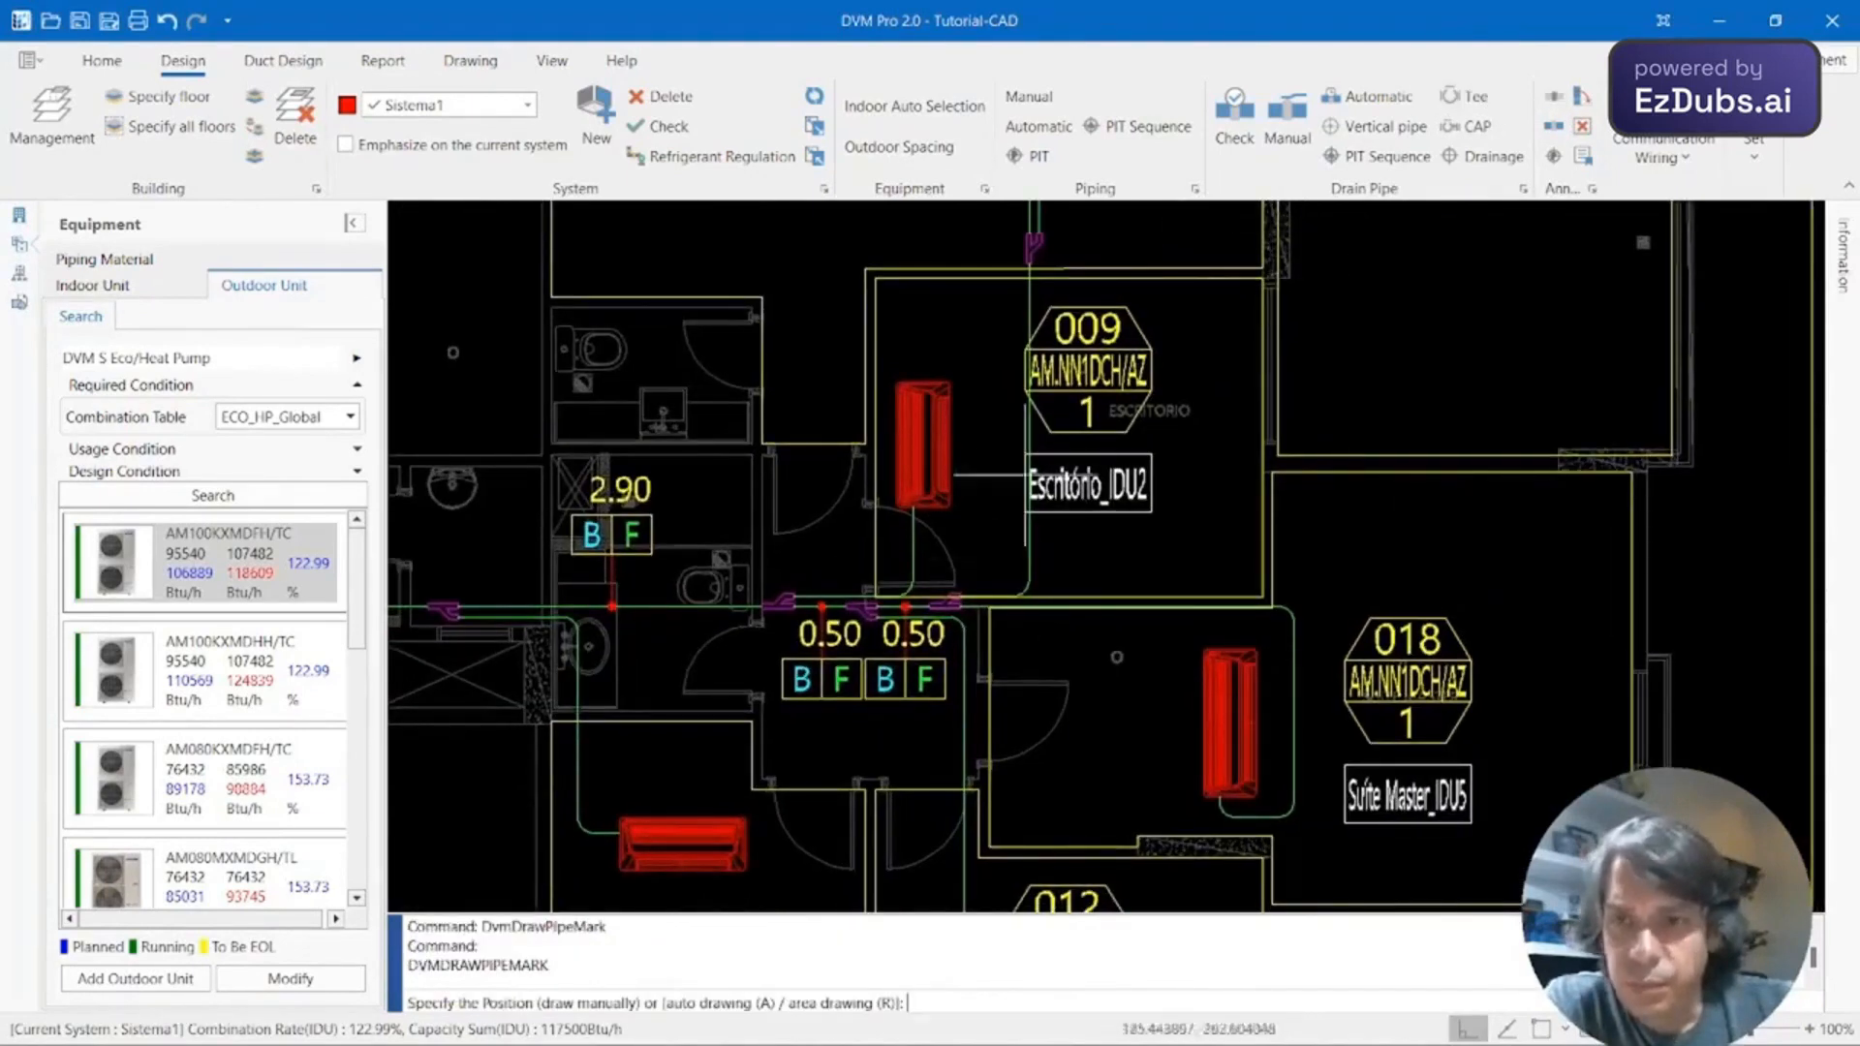
{"action": "left_click", "coordinate": [914, 560]}
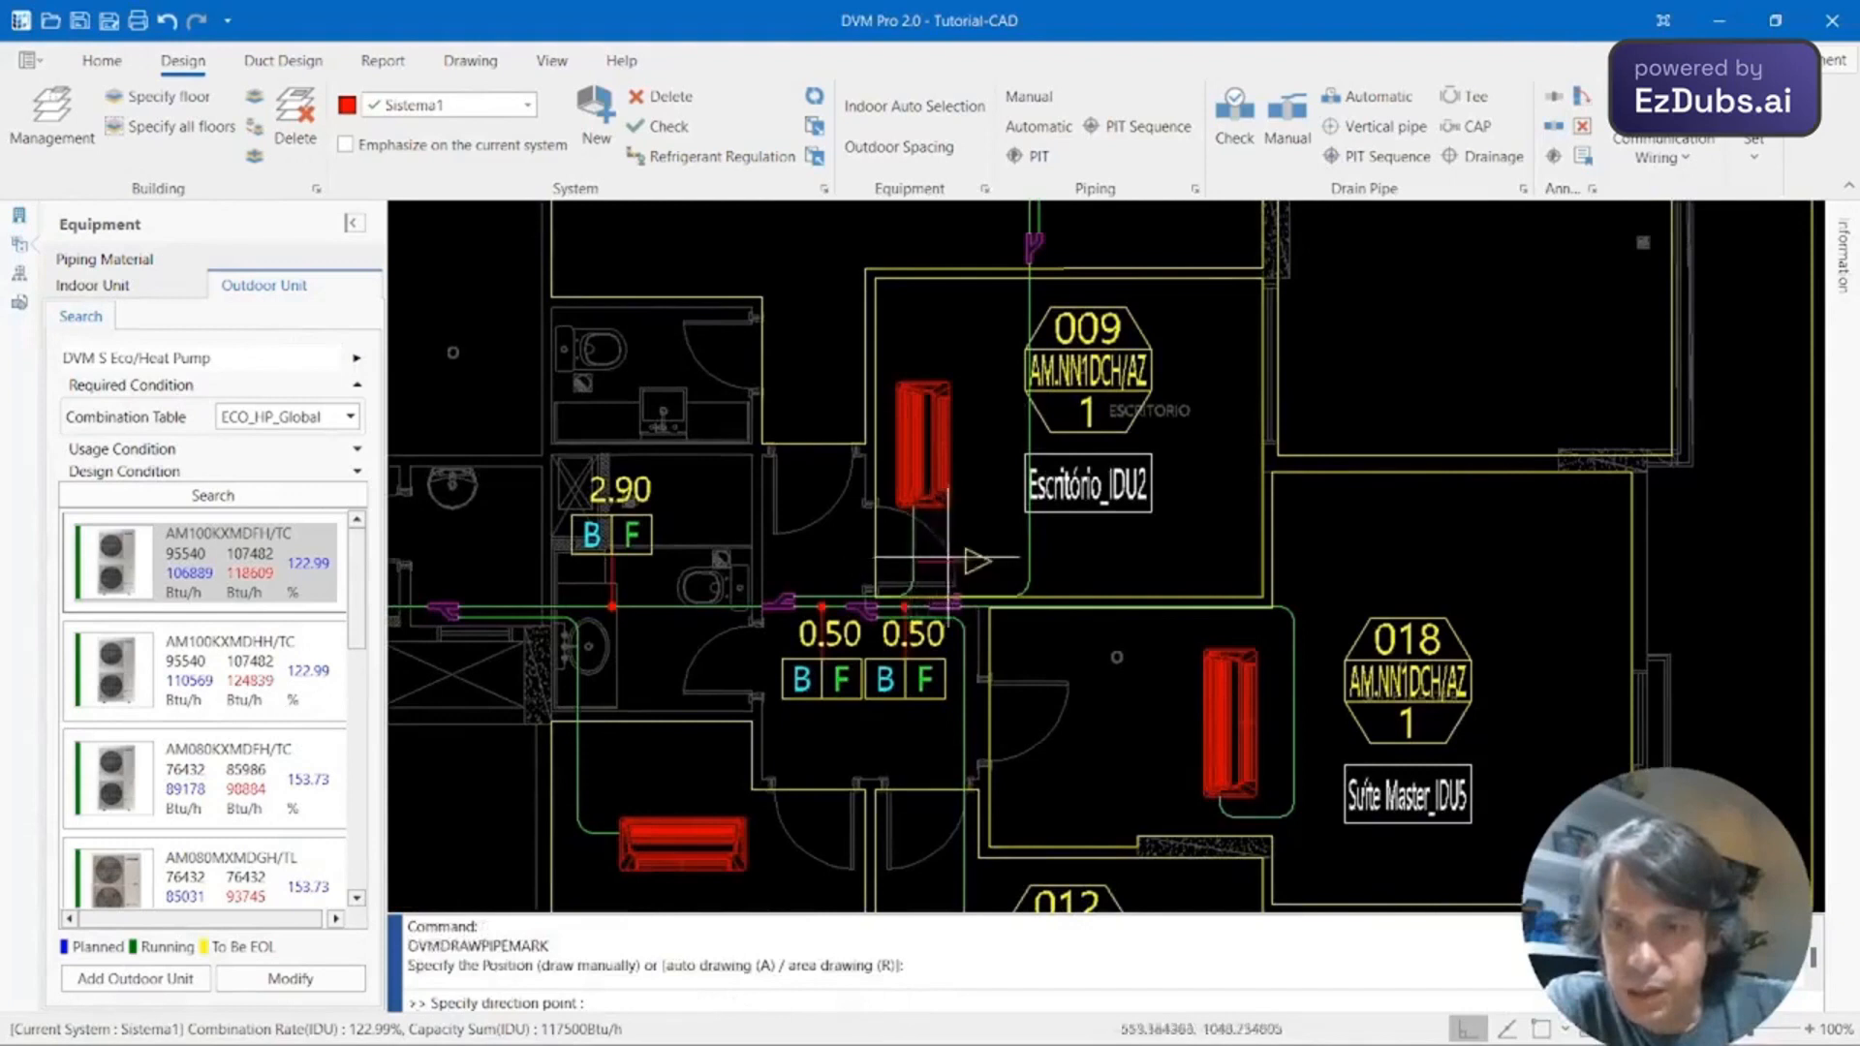
{"action": "left_click", "coordinate": [858, 558]}
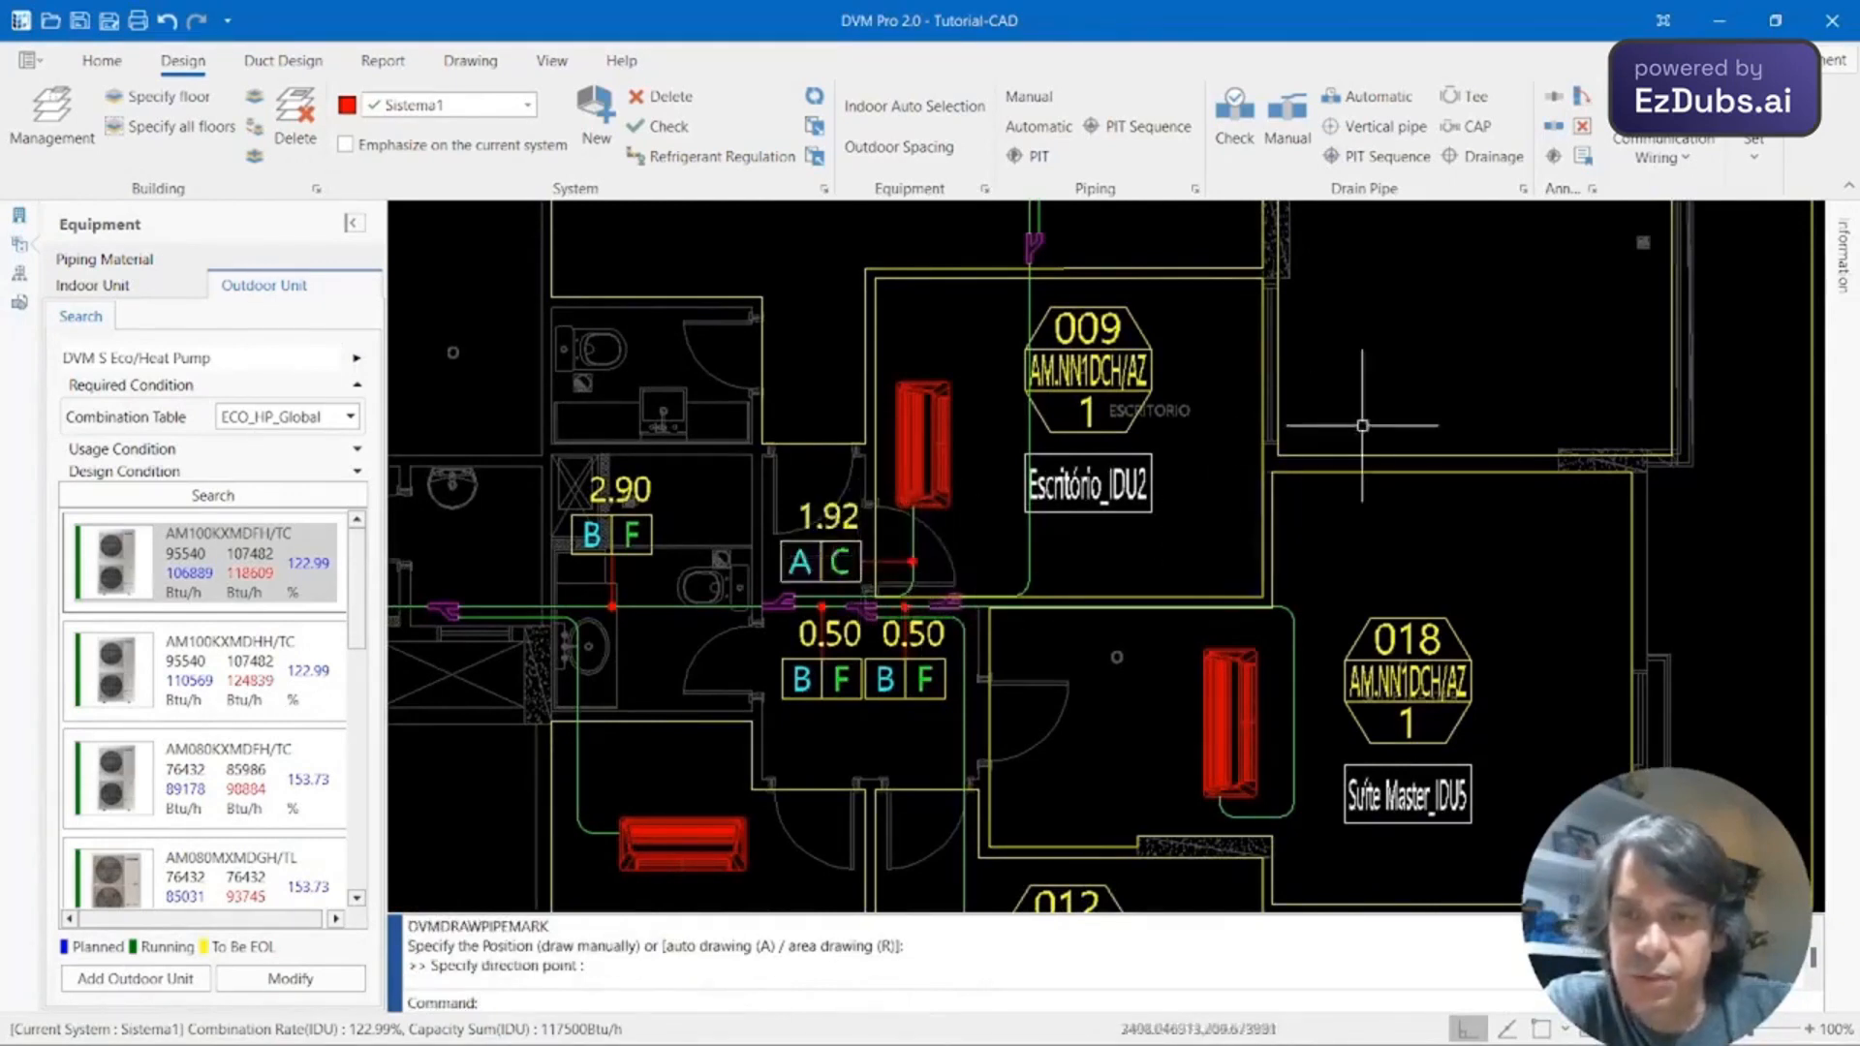
Manually place a pipe mark on the vertical pipe crossing the Escritório towards the upper Y-joint, with its leader directed to the right.
{"action": "key", "text": "Return"}
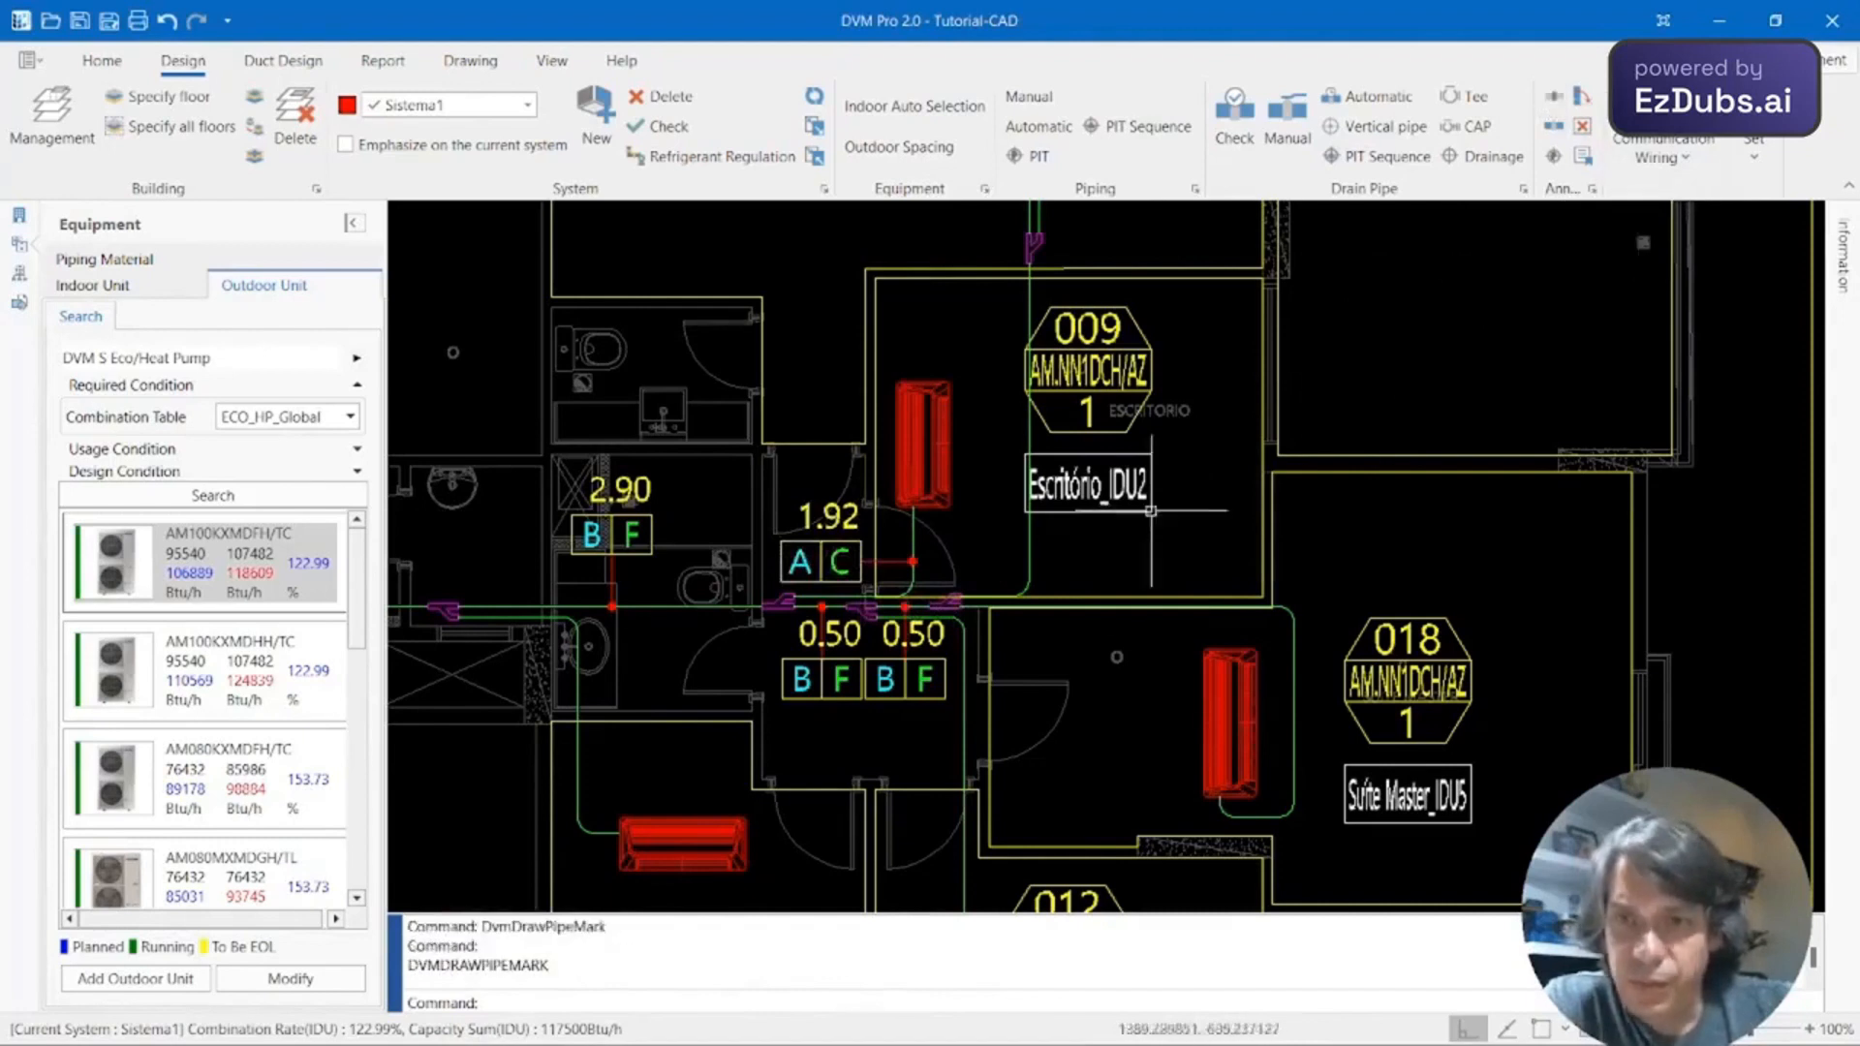
{"action": "left_click", "coordinate": [1029, 553]}
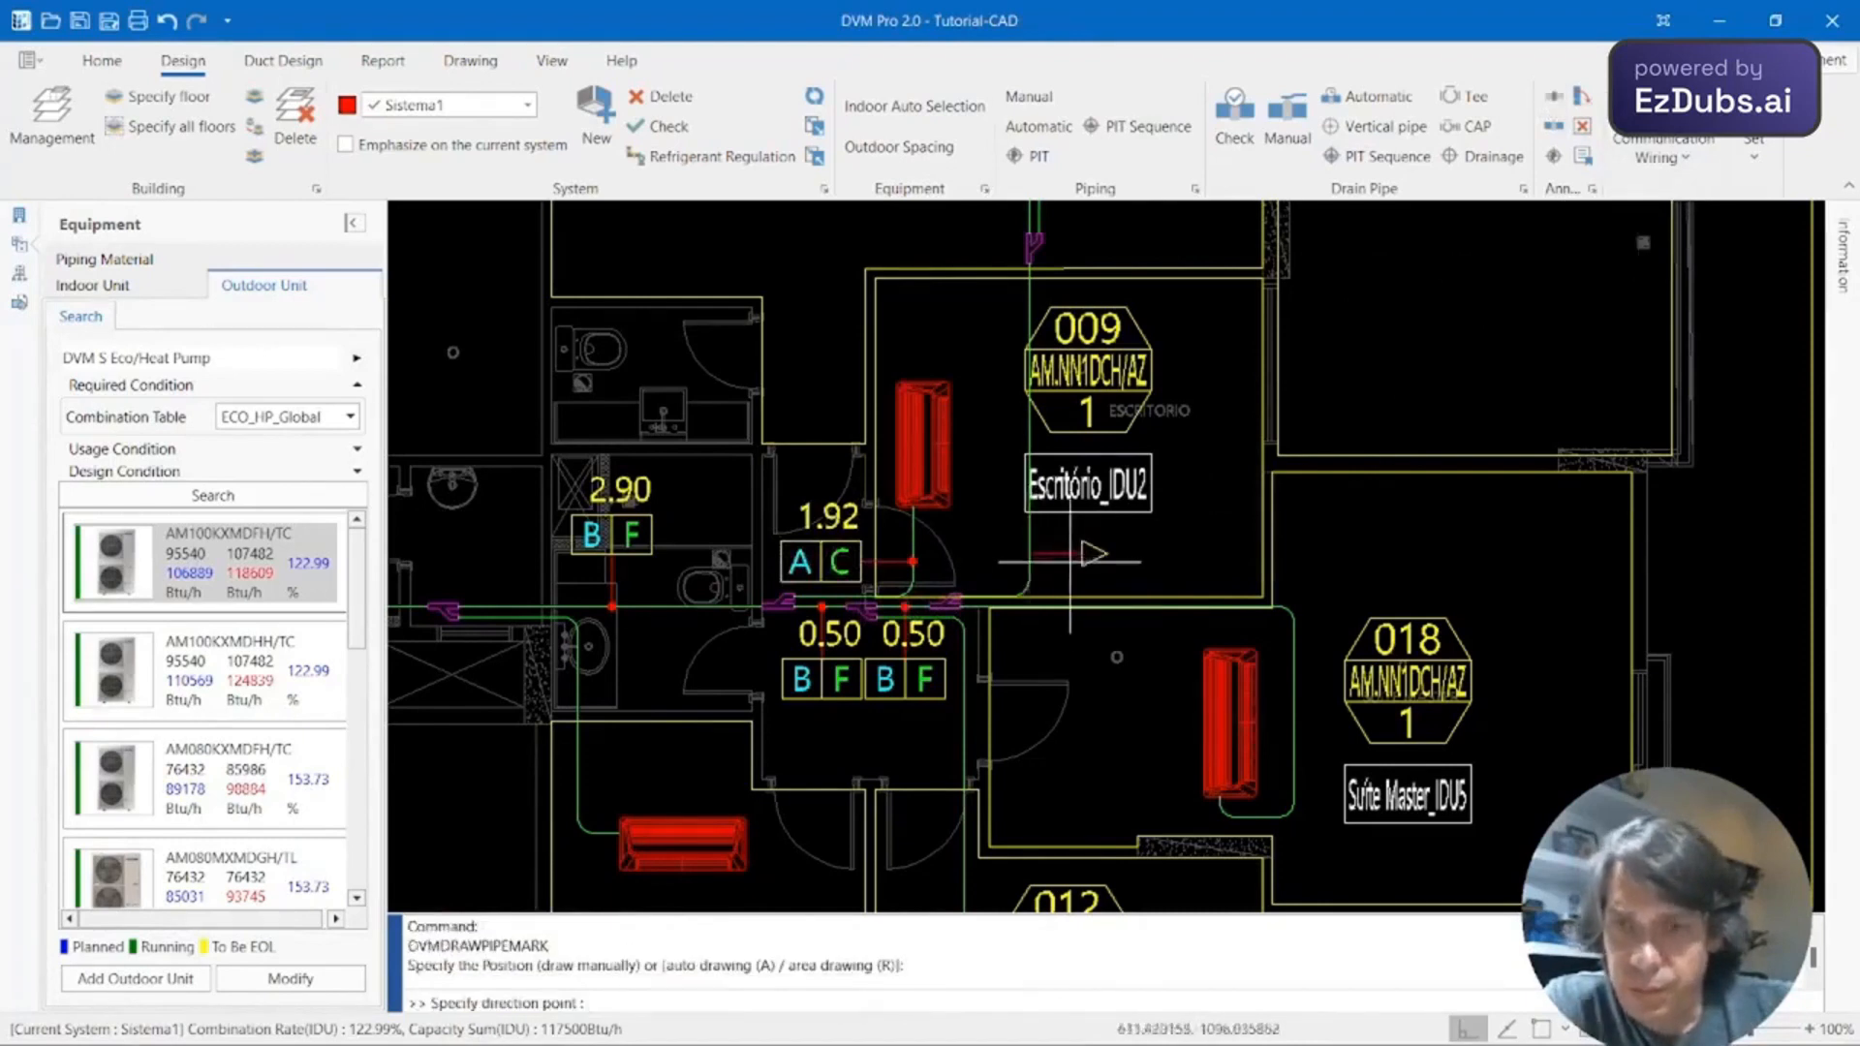
{"action": "left_click", "coordinate": [1096, 560]}
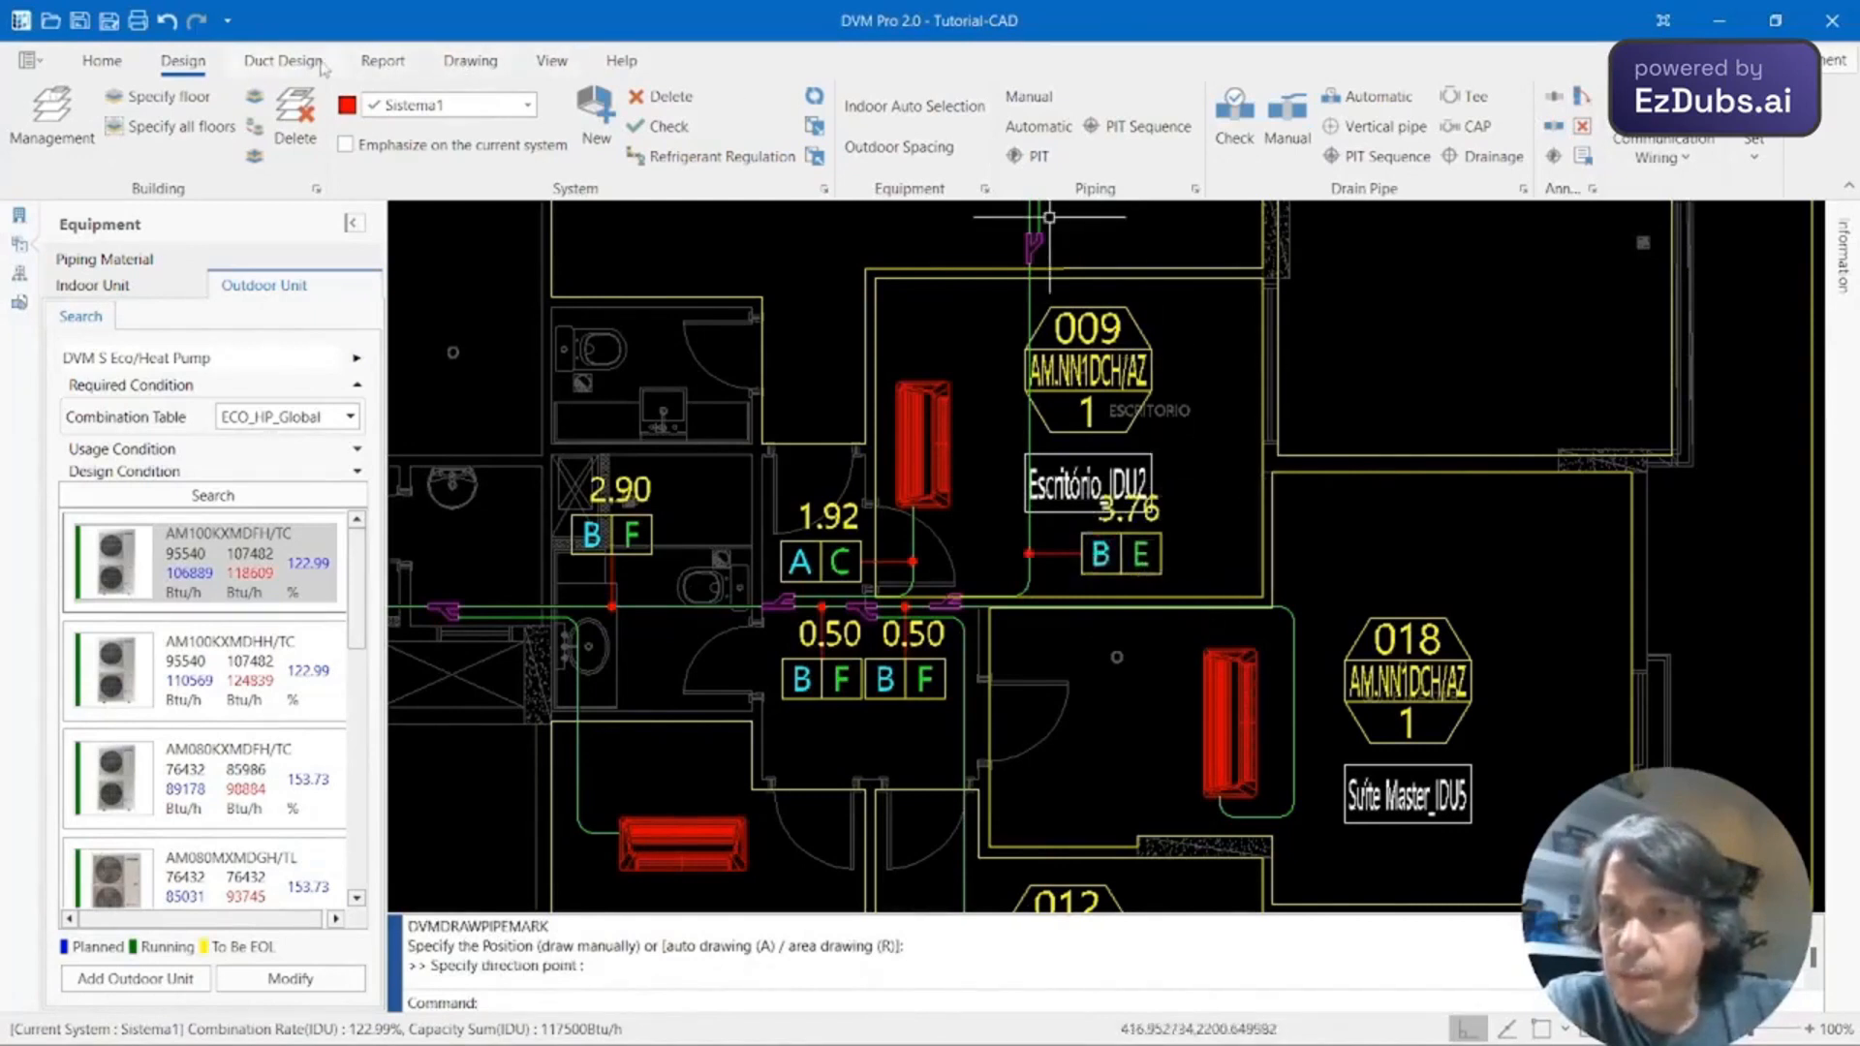
Turn off ortho mode while moving the Escritório_IDU2 equipment tag slightly up and to the right, clear of the pipe mark below it.
{"action": "left_click", "coordinate": [467, 60]}
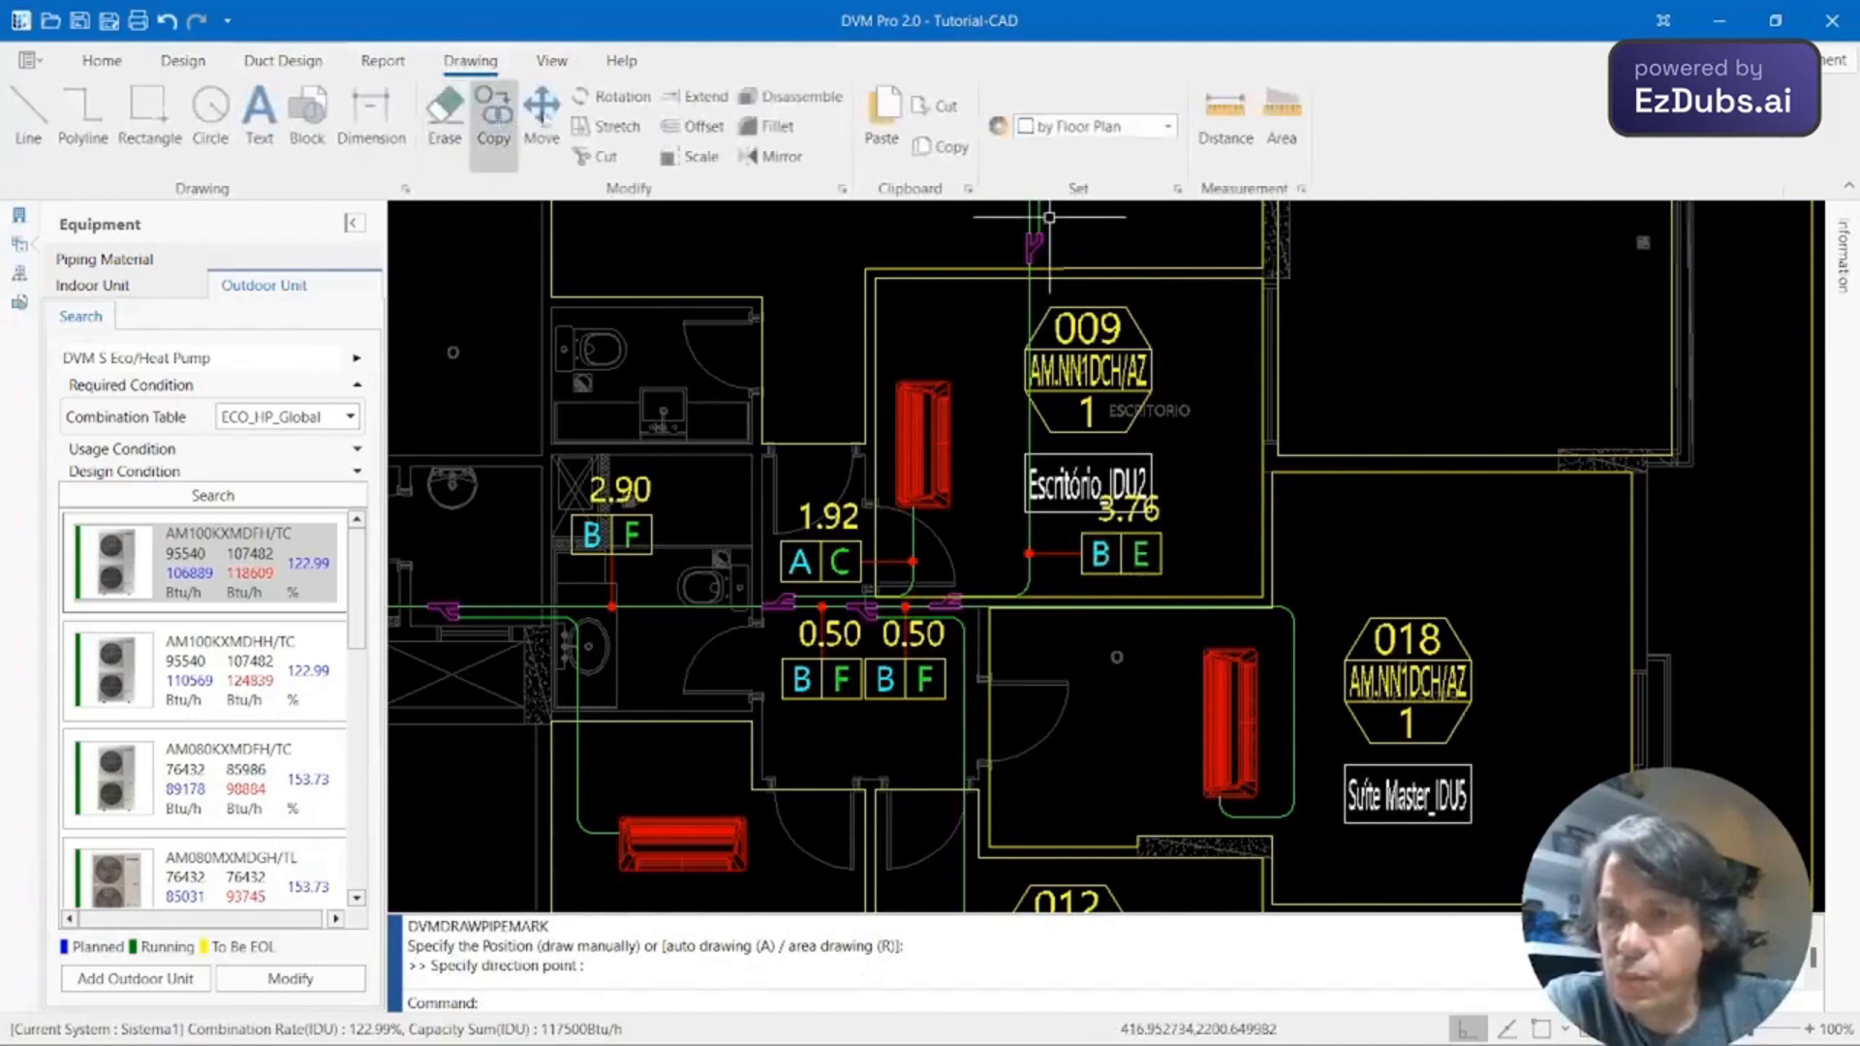
{"action": "left_click", "coordinate": [541, 108]}
{"action": "left_click", "coordinate": [1147, 371]}
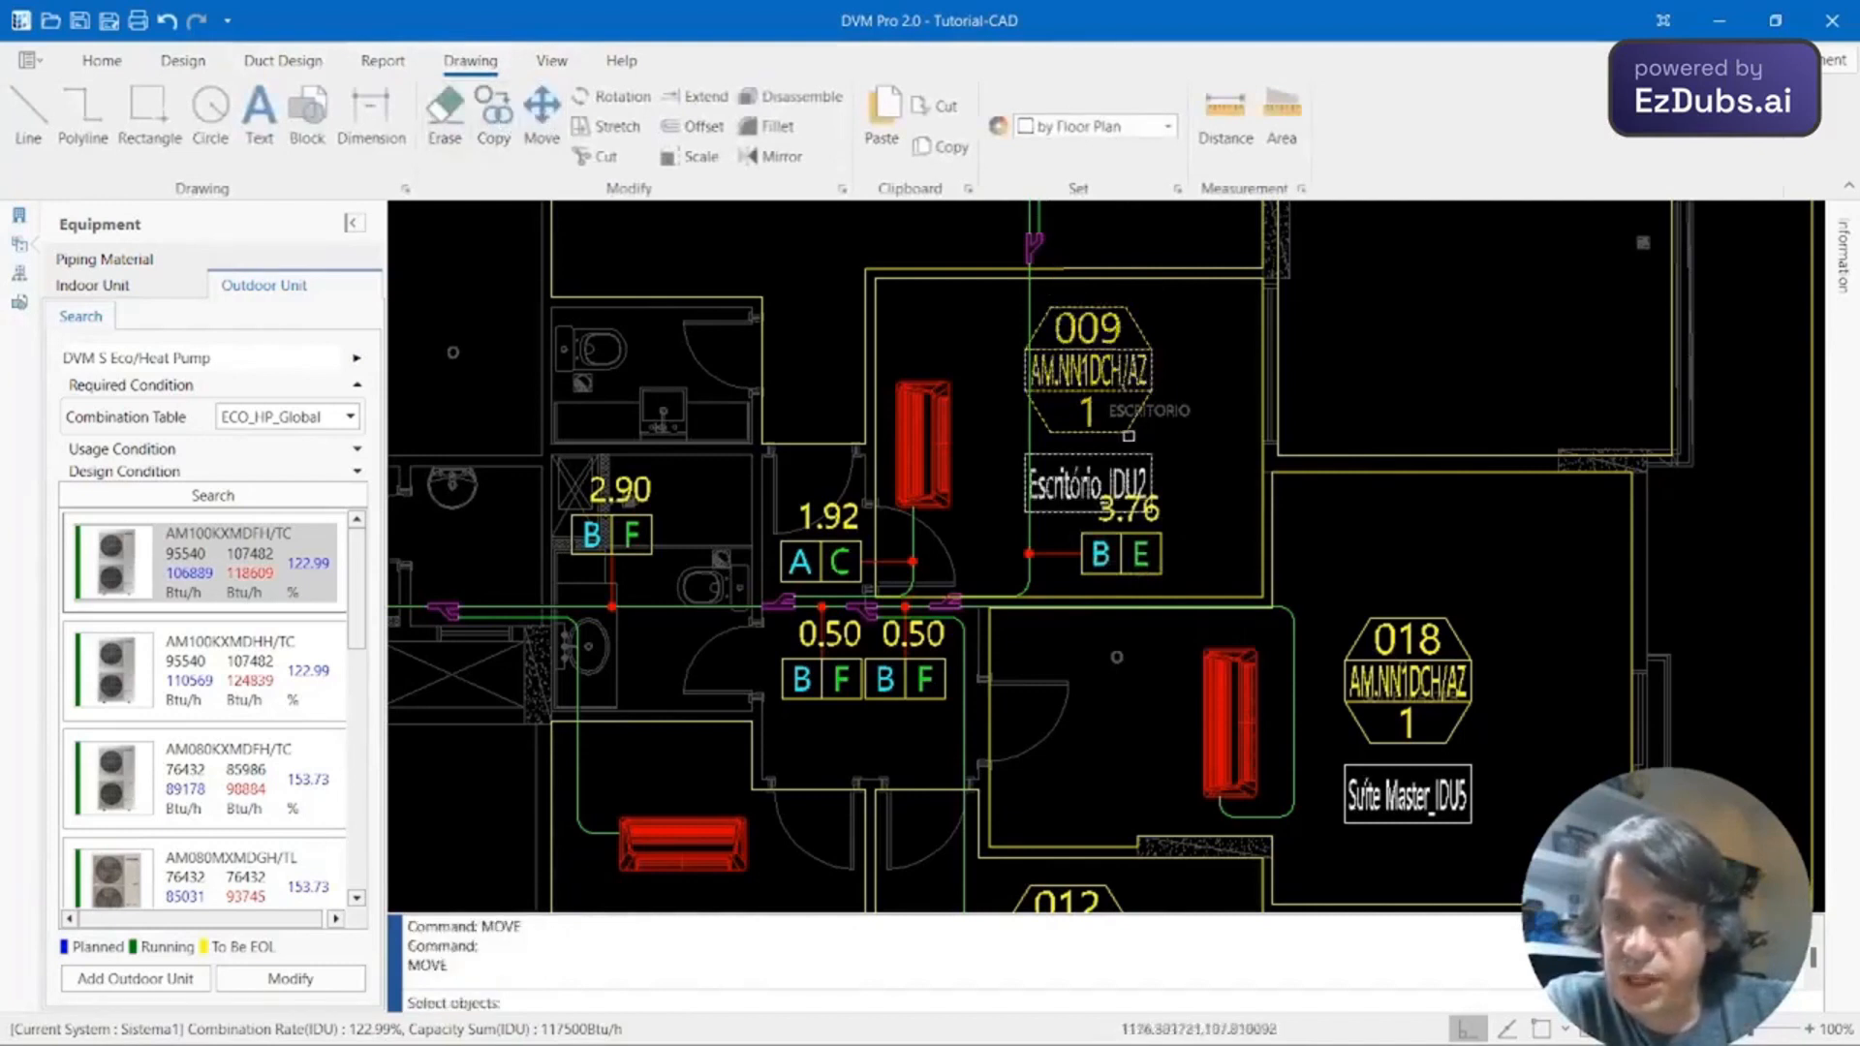
{"action": "key", "text": "Return"}
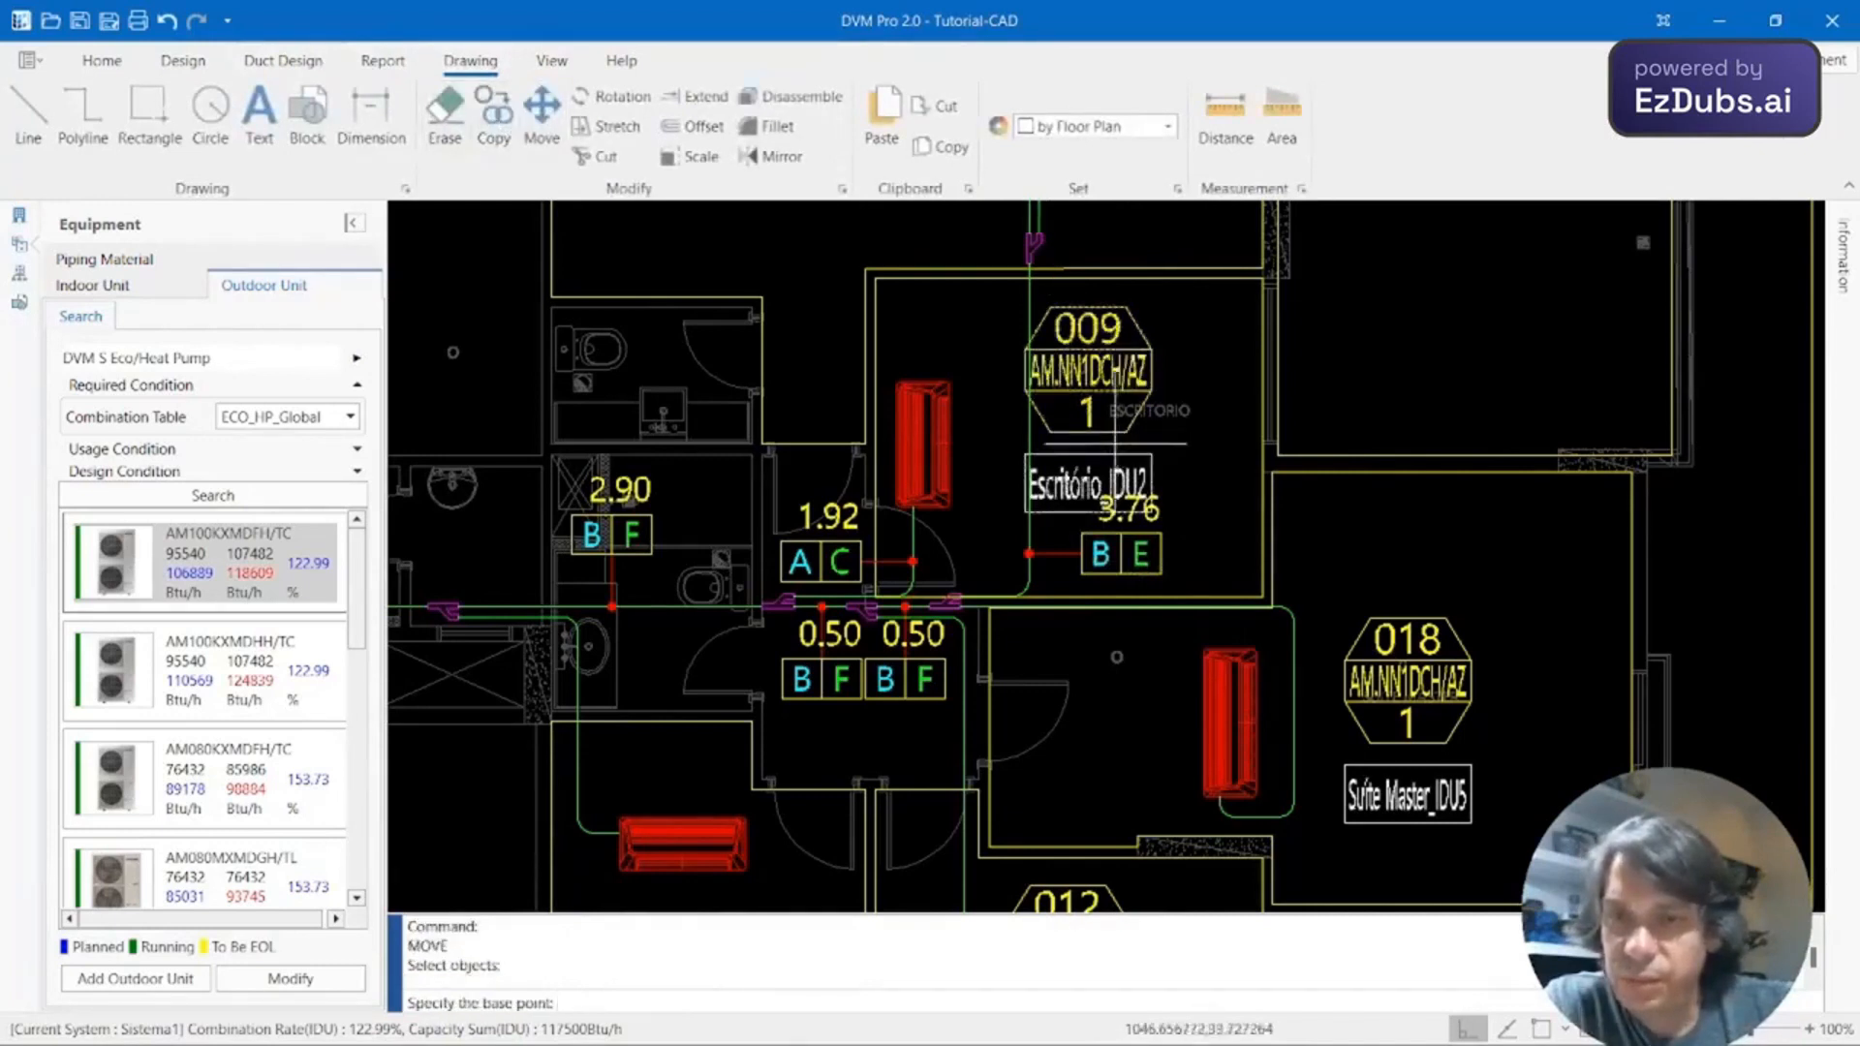
{"action": "left_click", "coordinate": [1125, 443]}
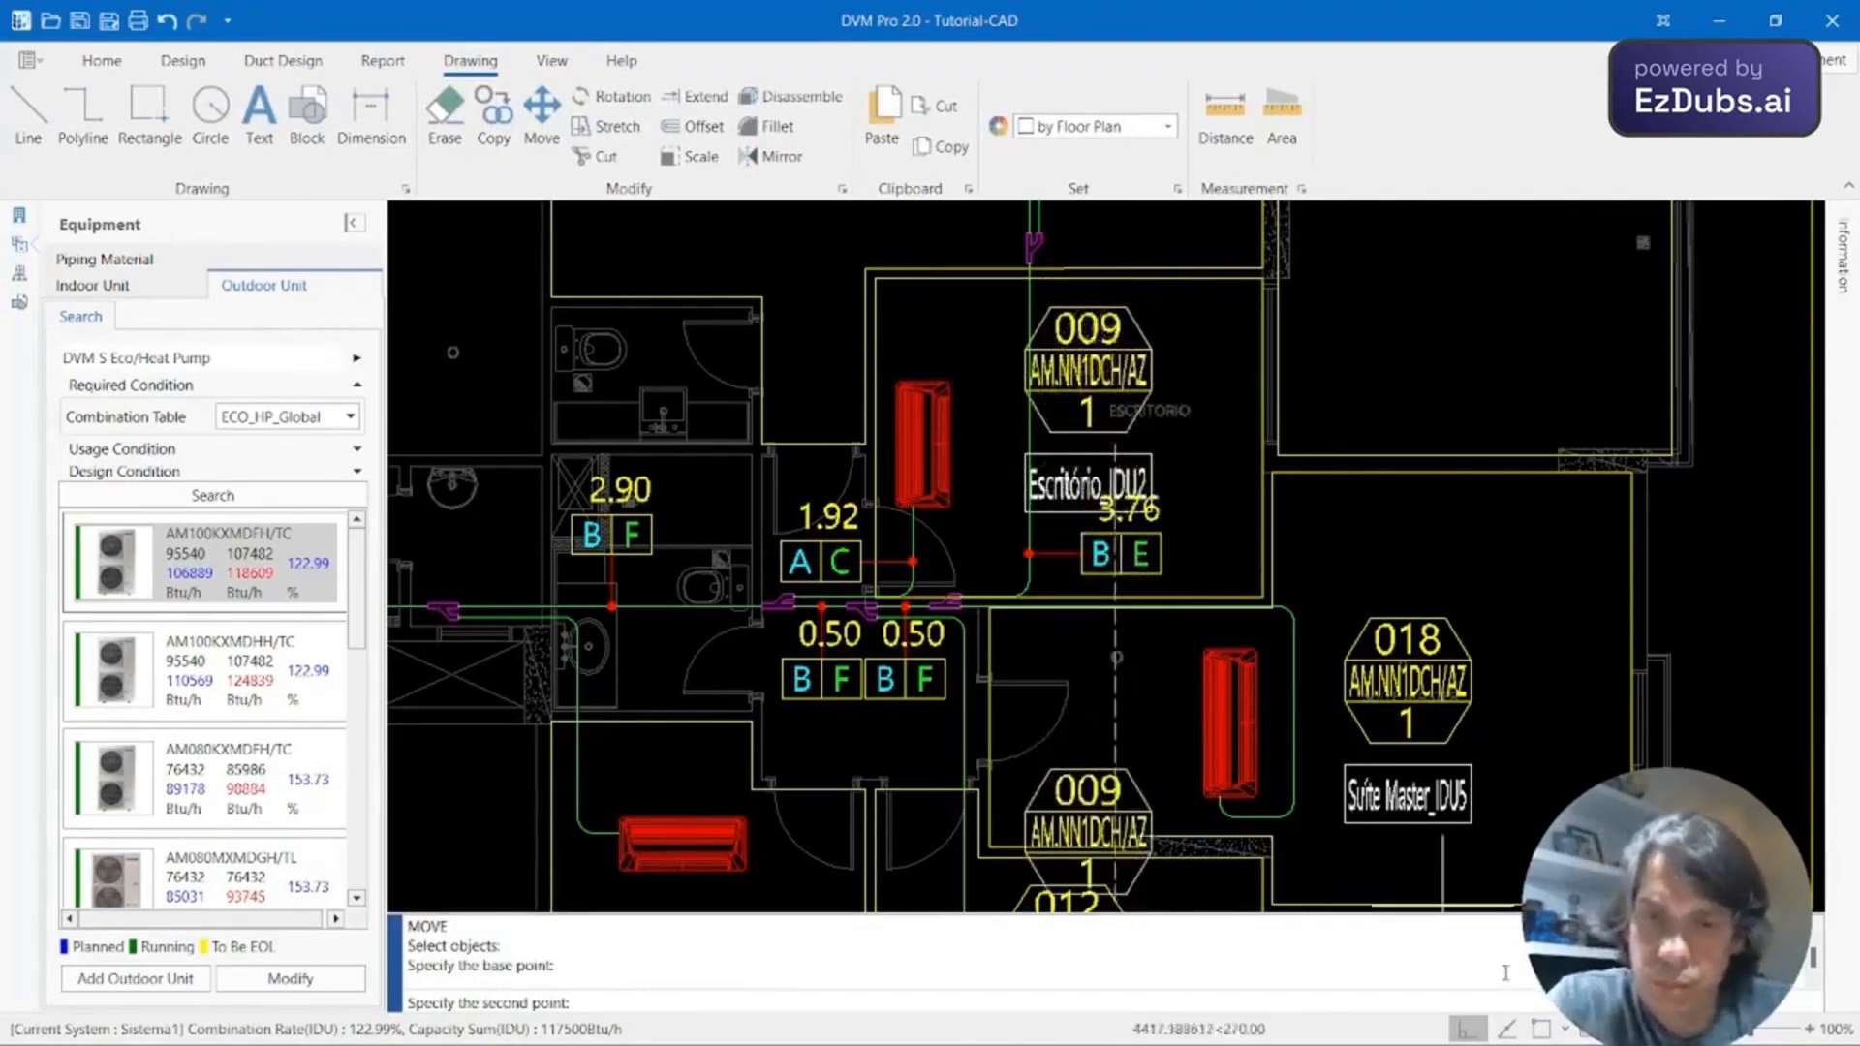
{"action": "left_click", "coordinate": [1467, 1031]}
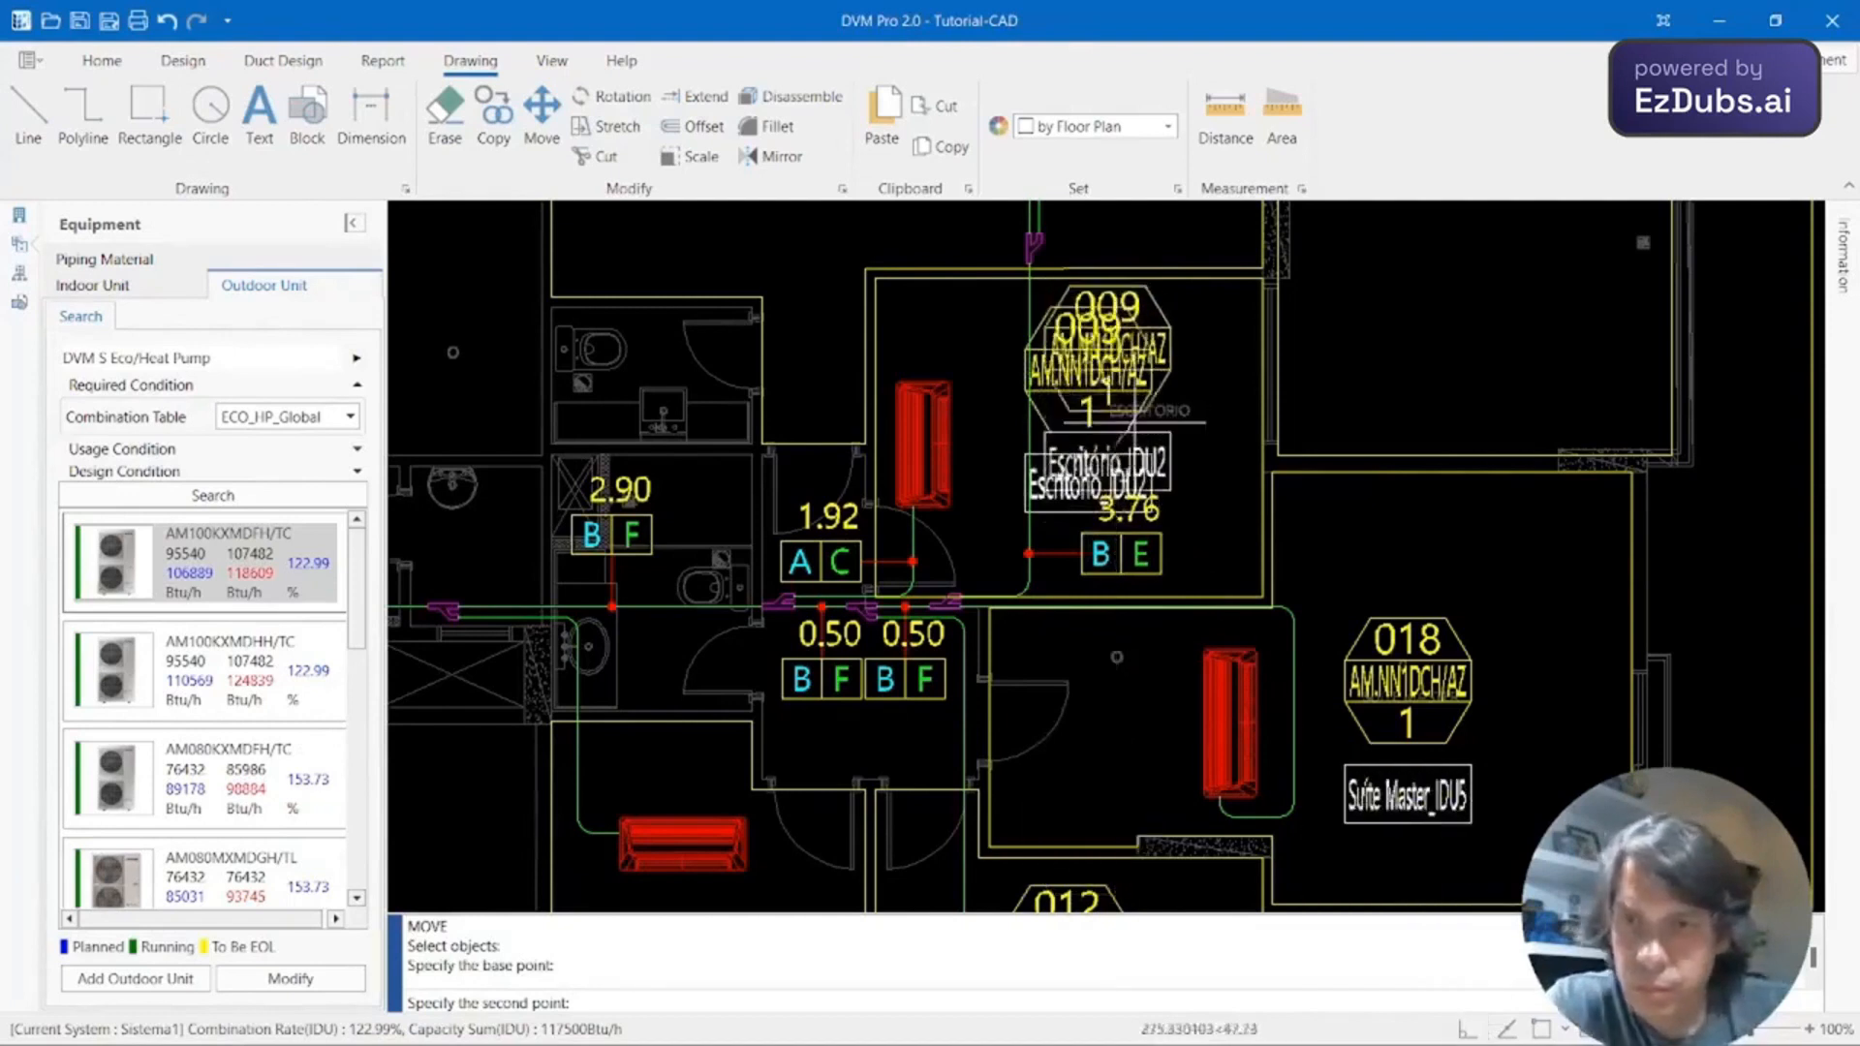
{"action": "left_click", "coordinate": [1114, 387]}
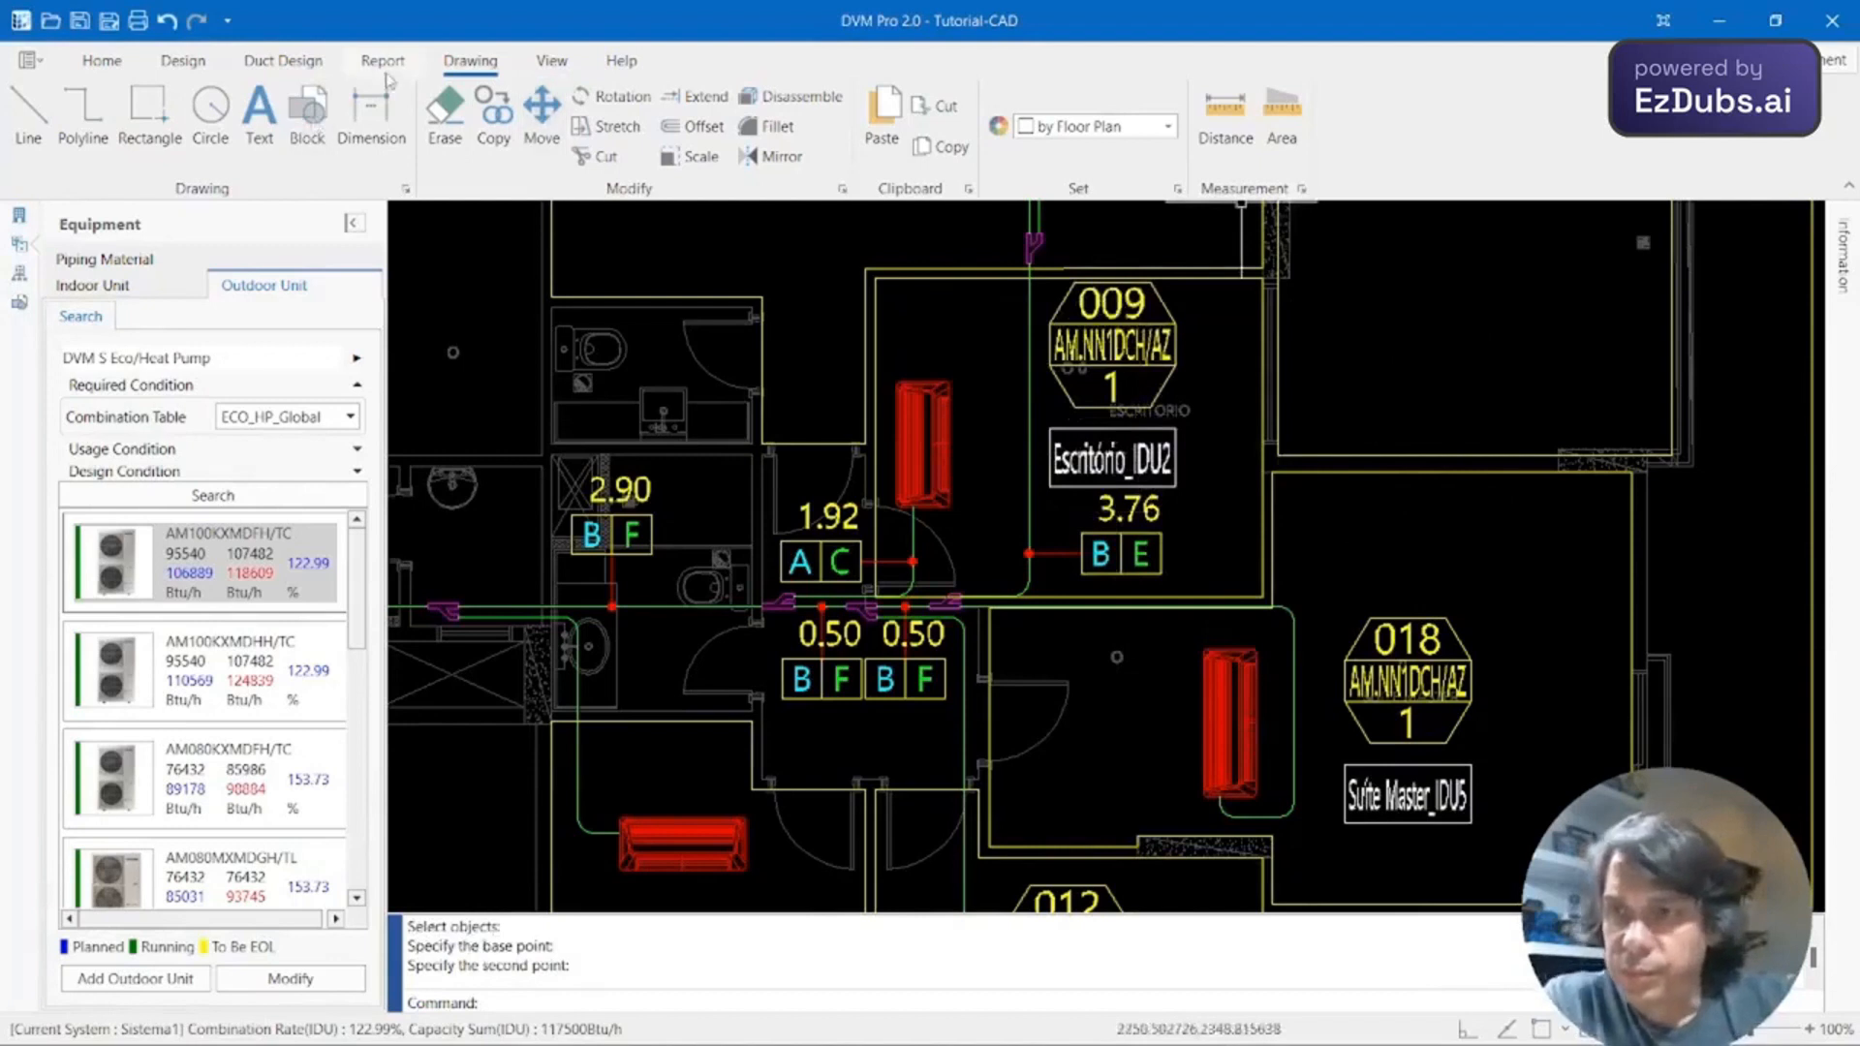
Manually place a pipe mark at the bend of the branch pipe to Suíte Master_IDU5, with its leader directed up and to the right.
{"action": "left_click", "coordinate": [198, 64]}
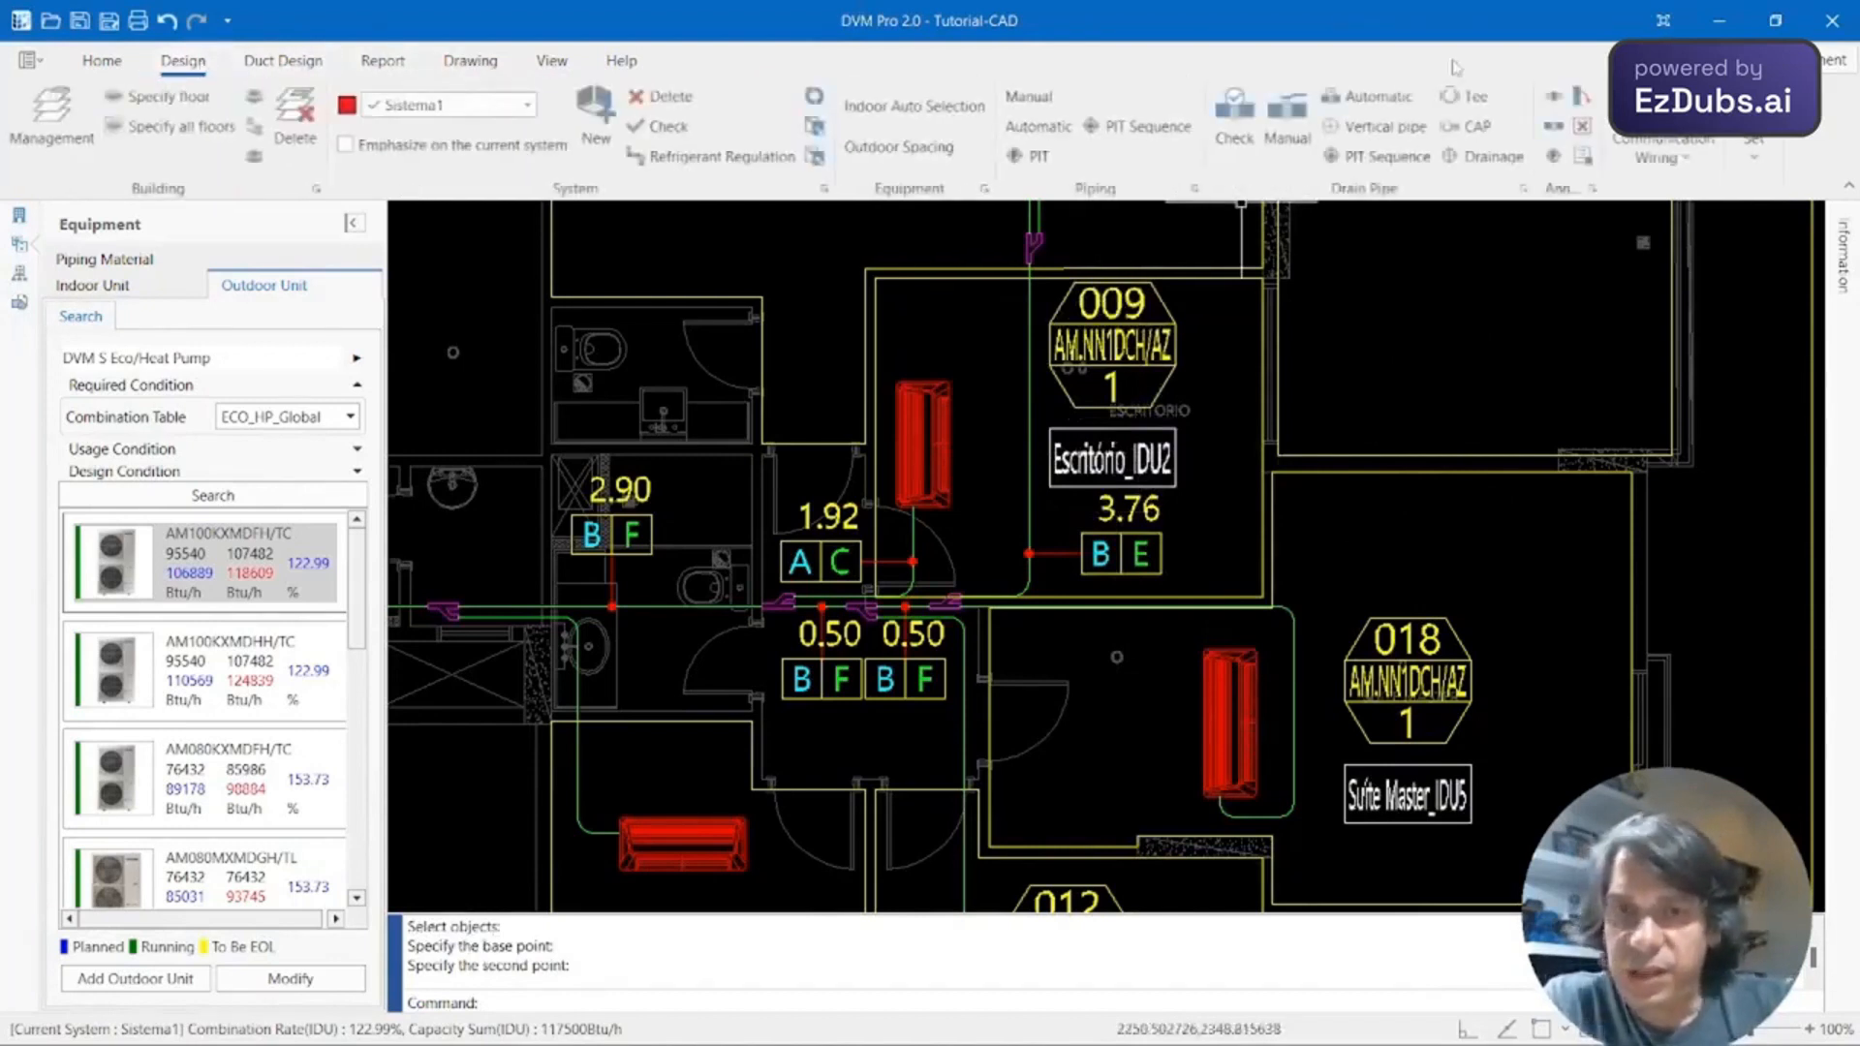
{"action": "left_click", "coordinate": [1553, 97]}
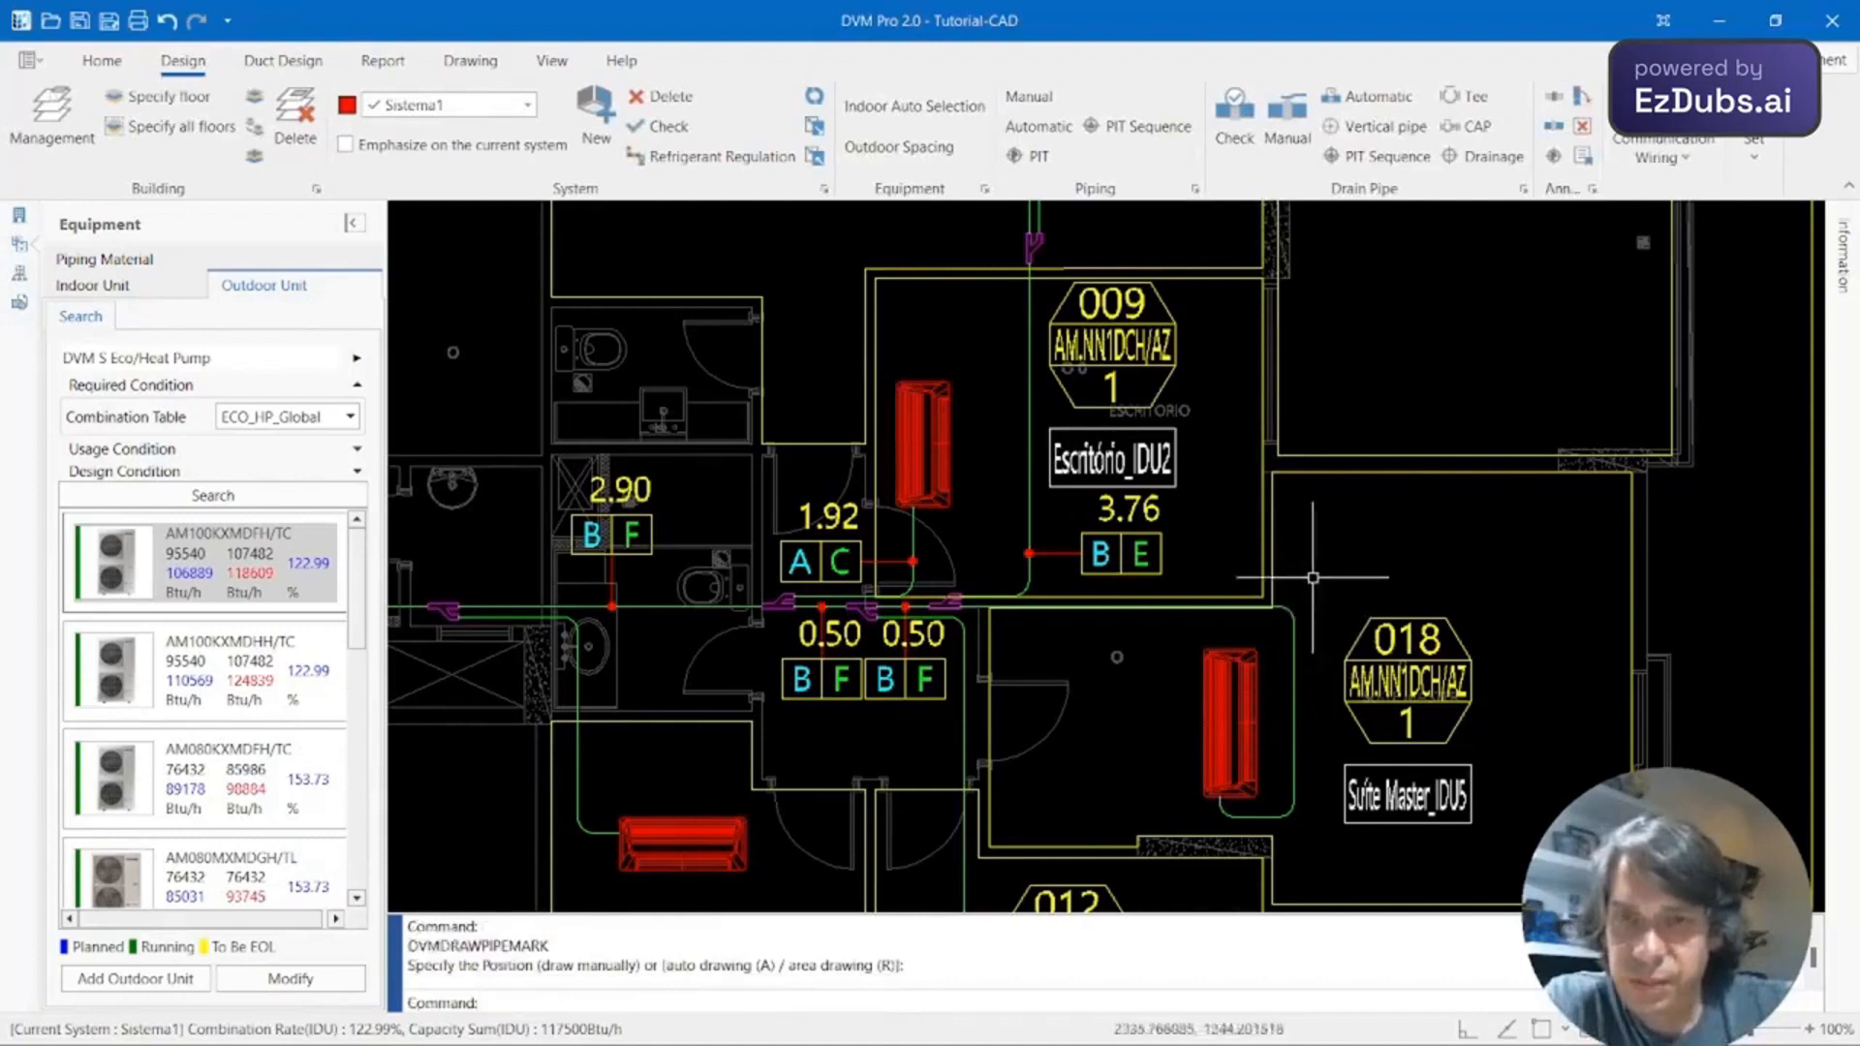
{"action": "left_click", "coordinate": [1554, 97]}
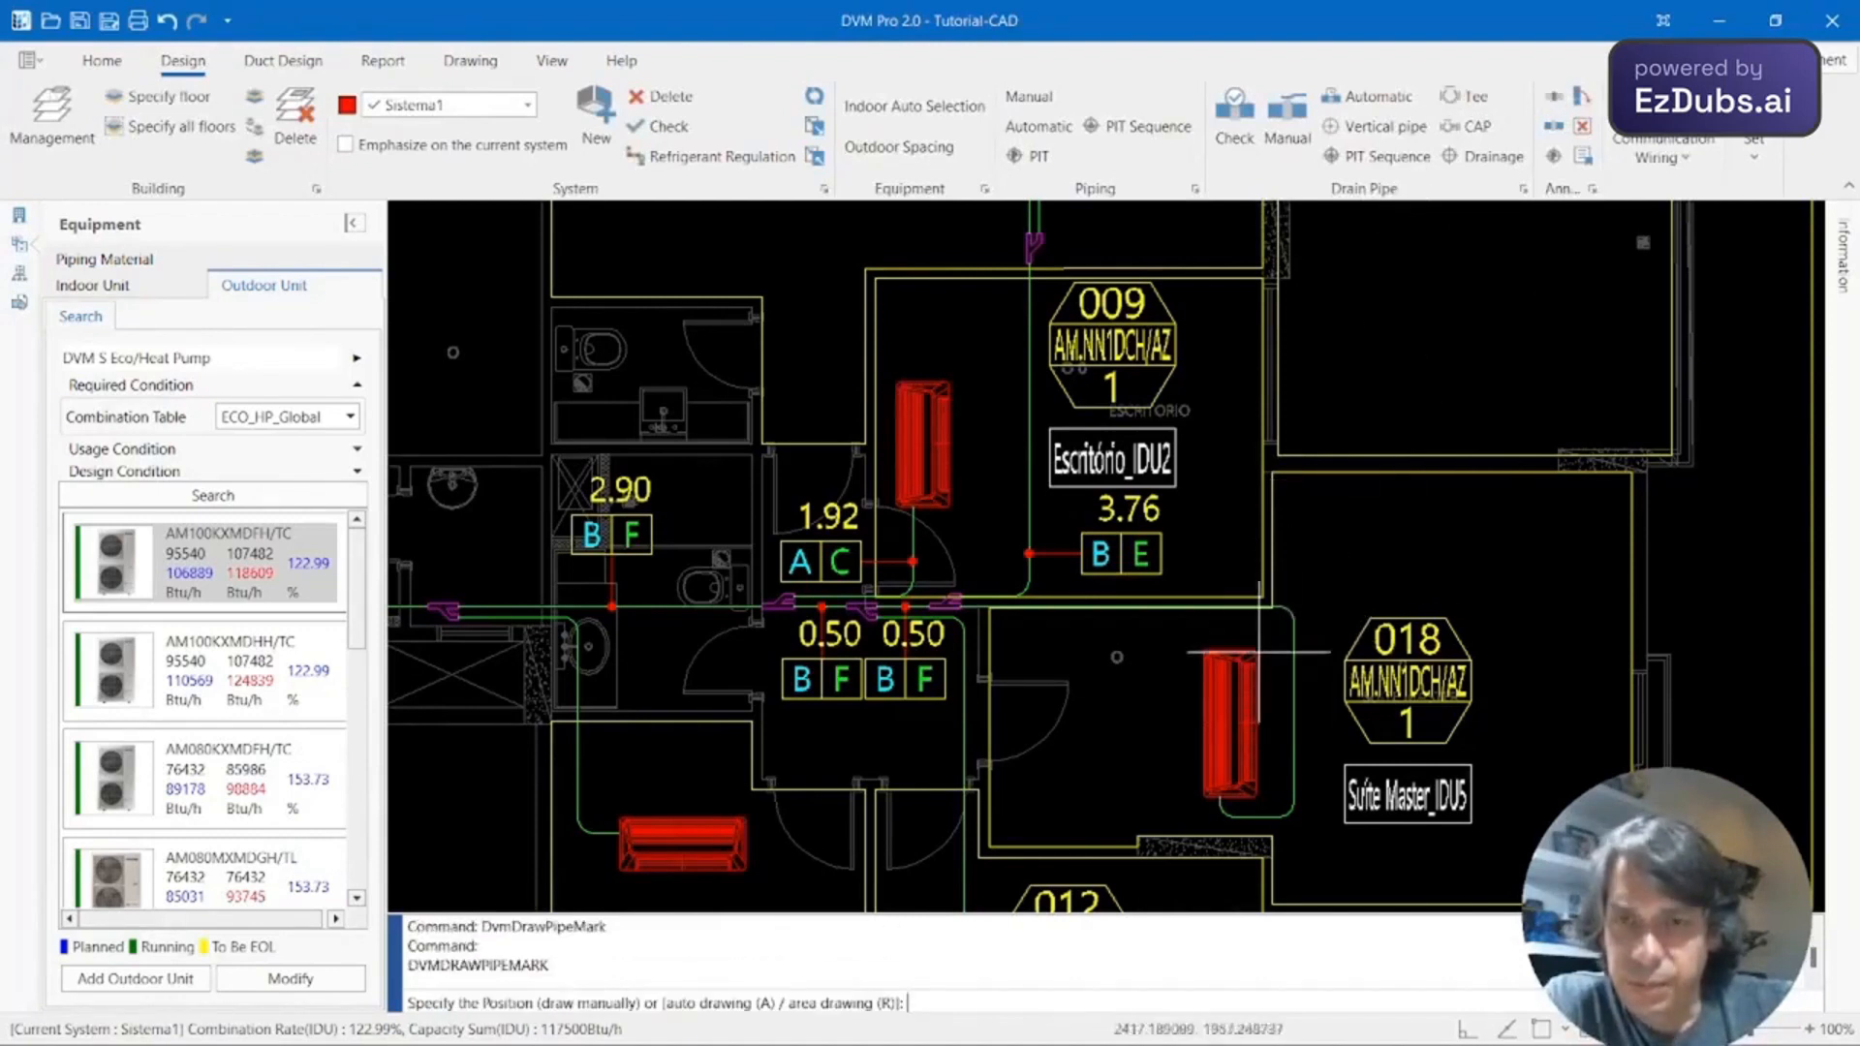
{"action": "left_click", "coordinate": [1286, 608]}
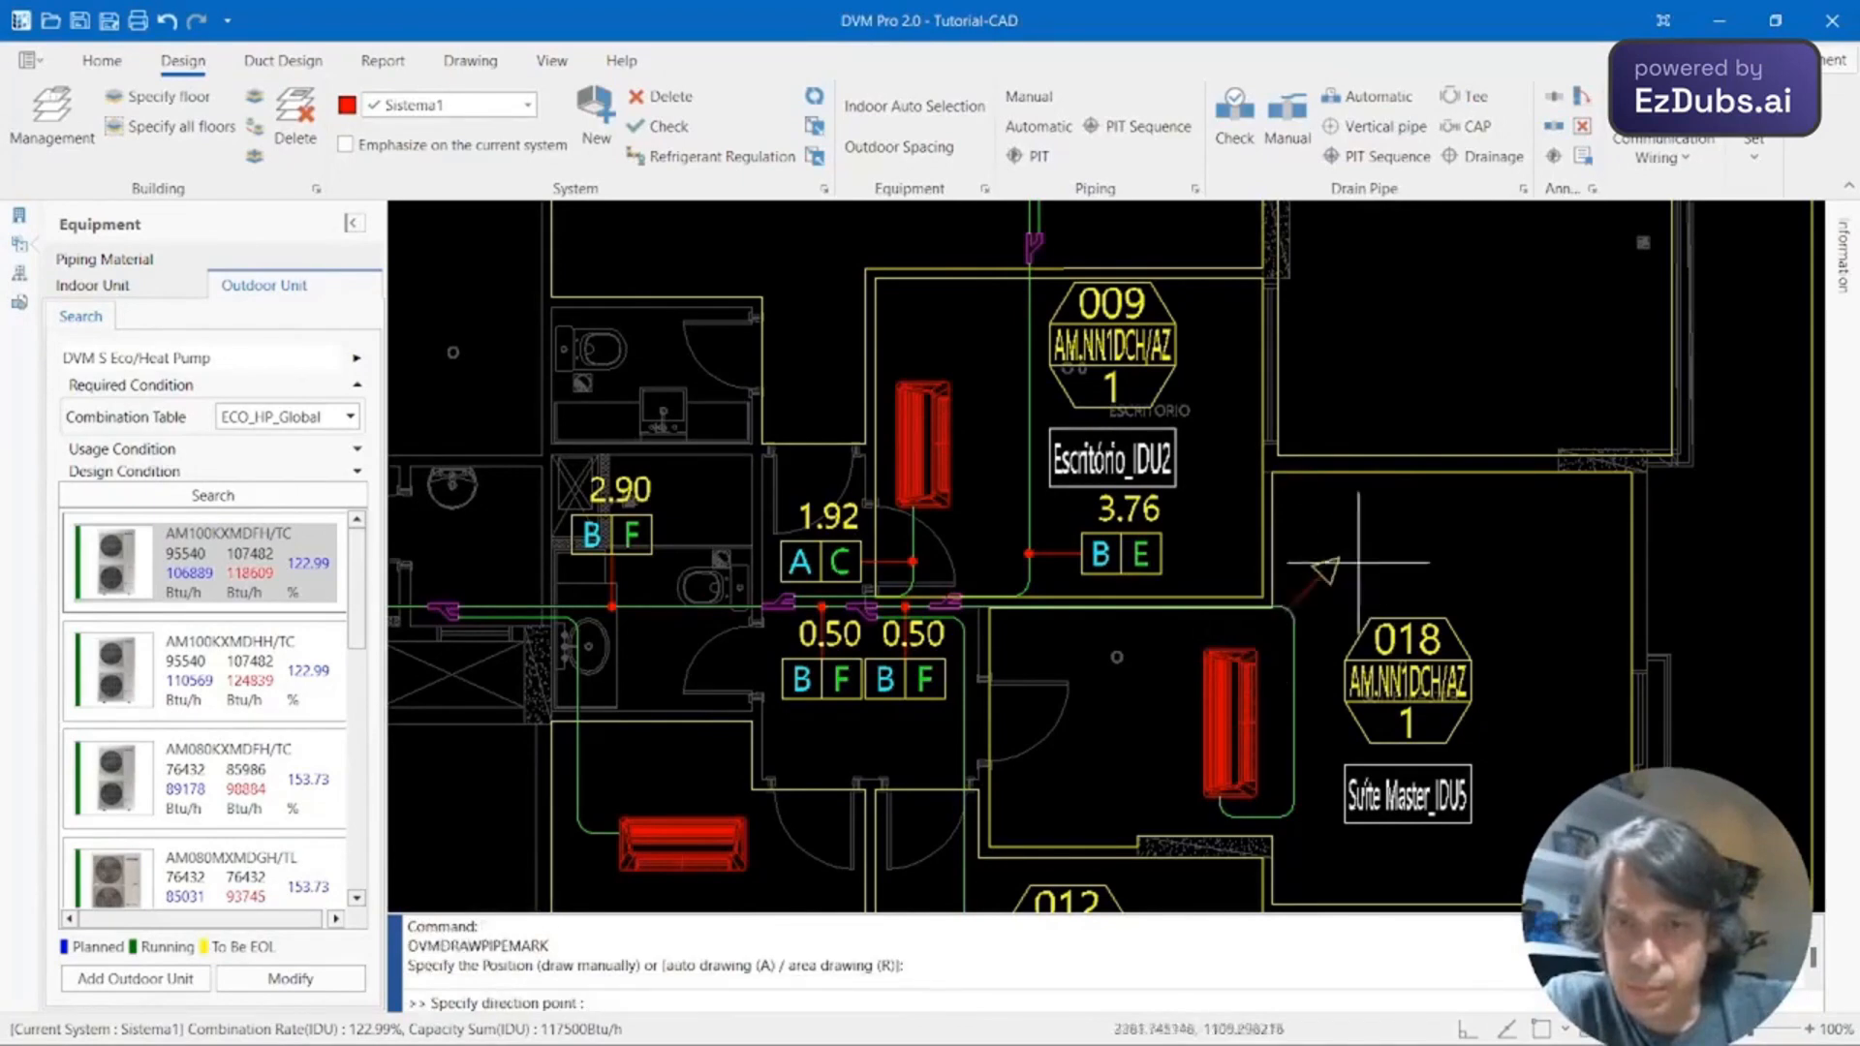
{"action": "left_click", "coordinate": [1319, 579]}
Manually place a pipe mark on the vertical branch pipe to Quarto_IDU3, with its leader directed to the right.
{"action": "middle_click_drag", "start_coordinate": [638, 745], "coordinate": [780, 617]}
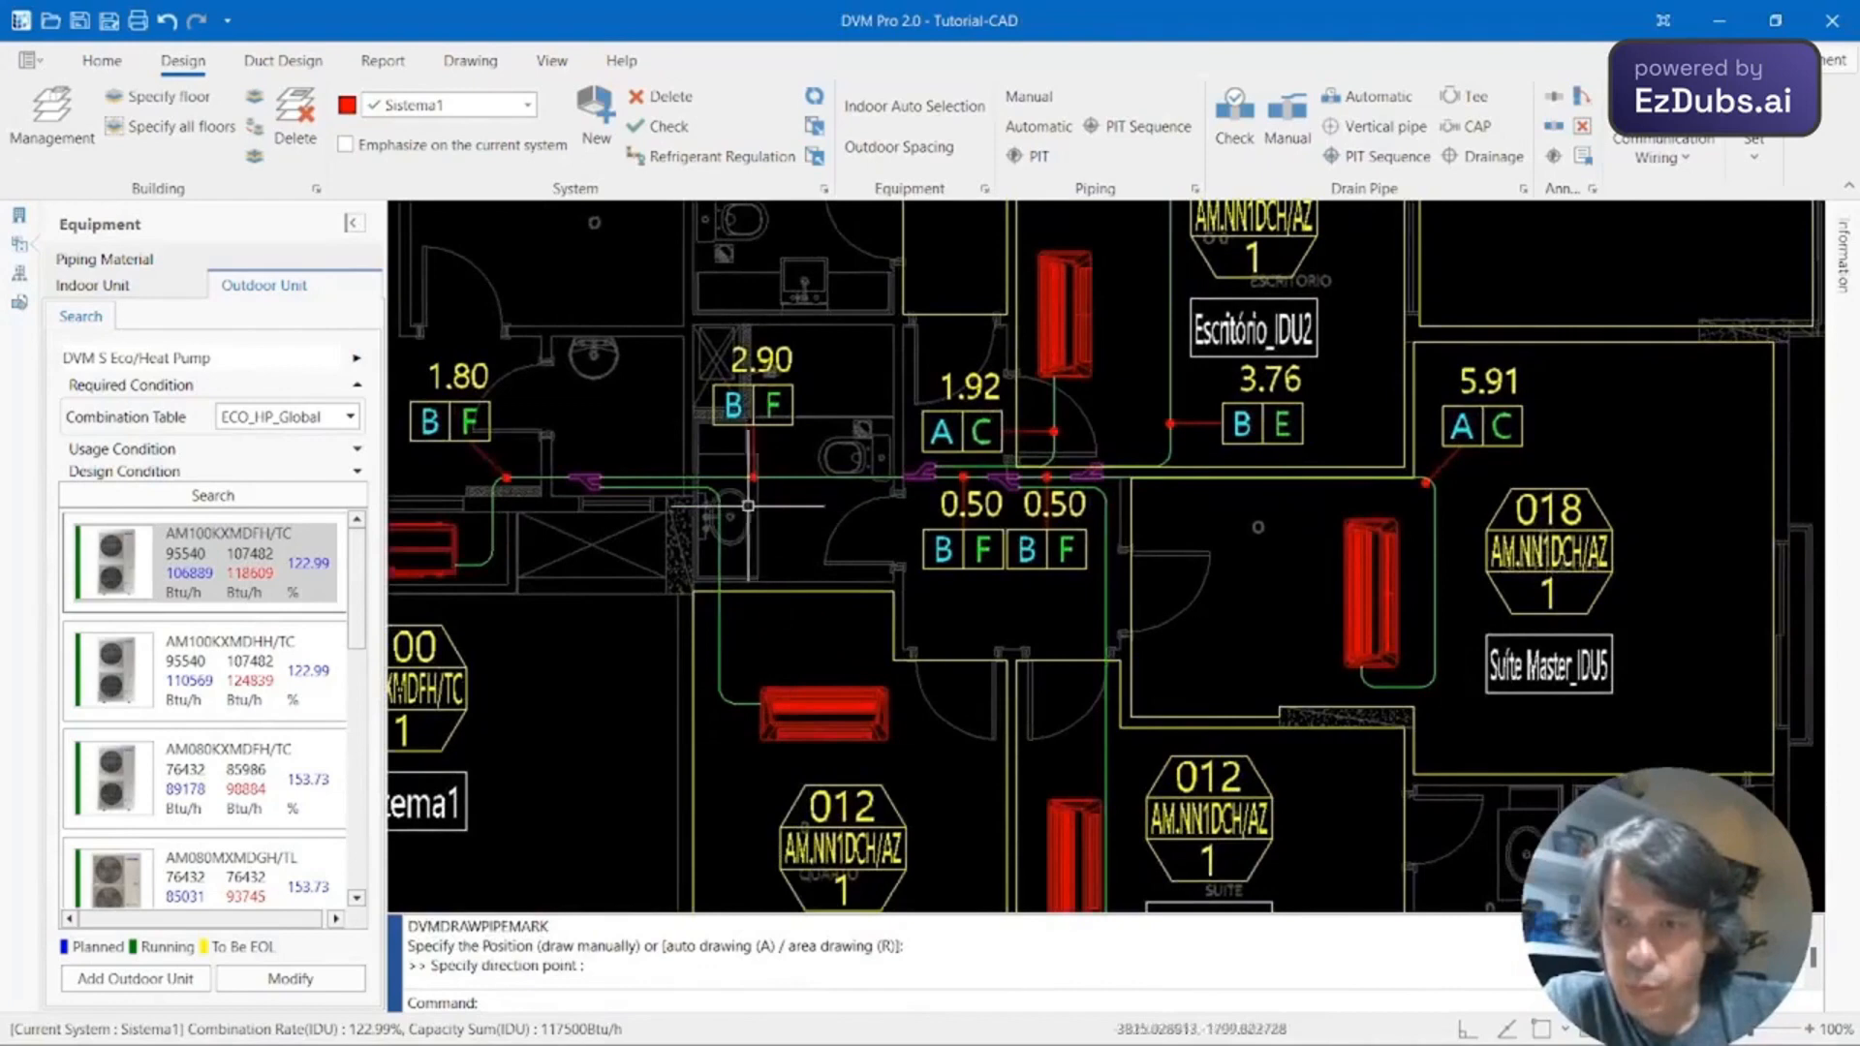
{"action": "left_click", "coordinate": [1553, 98]}
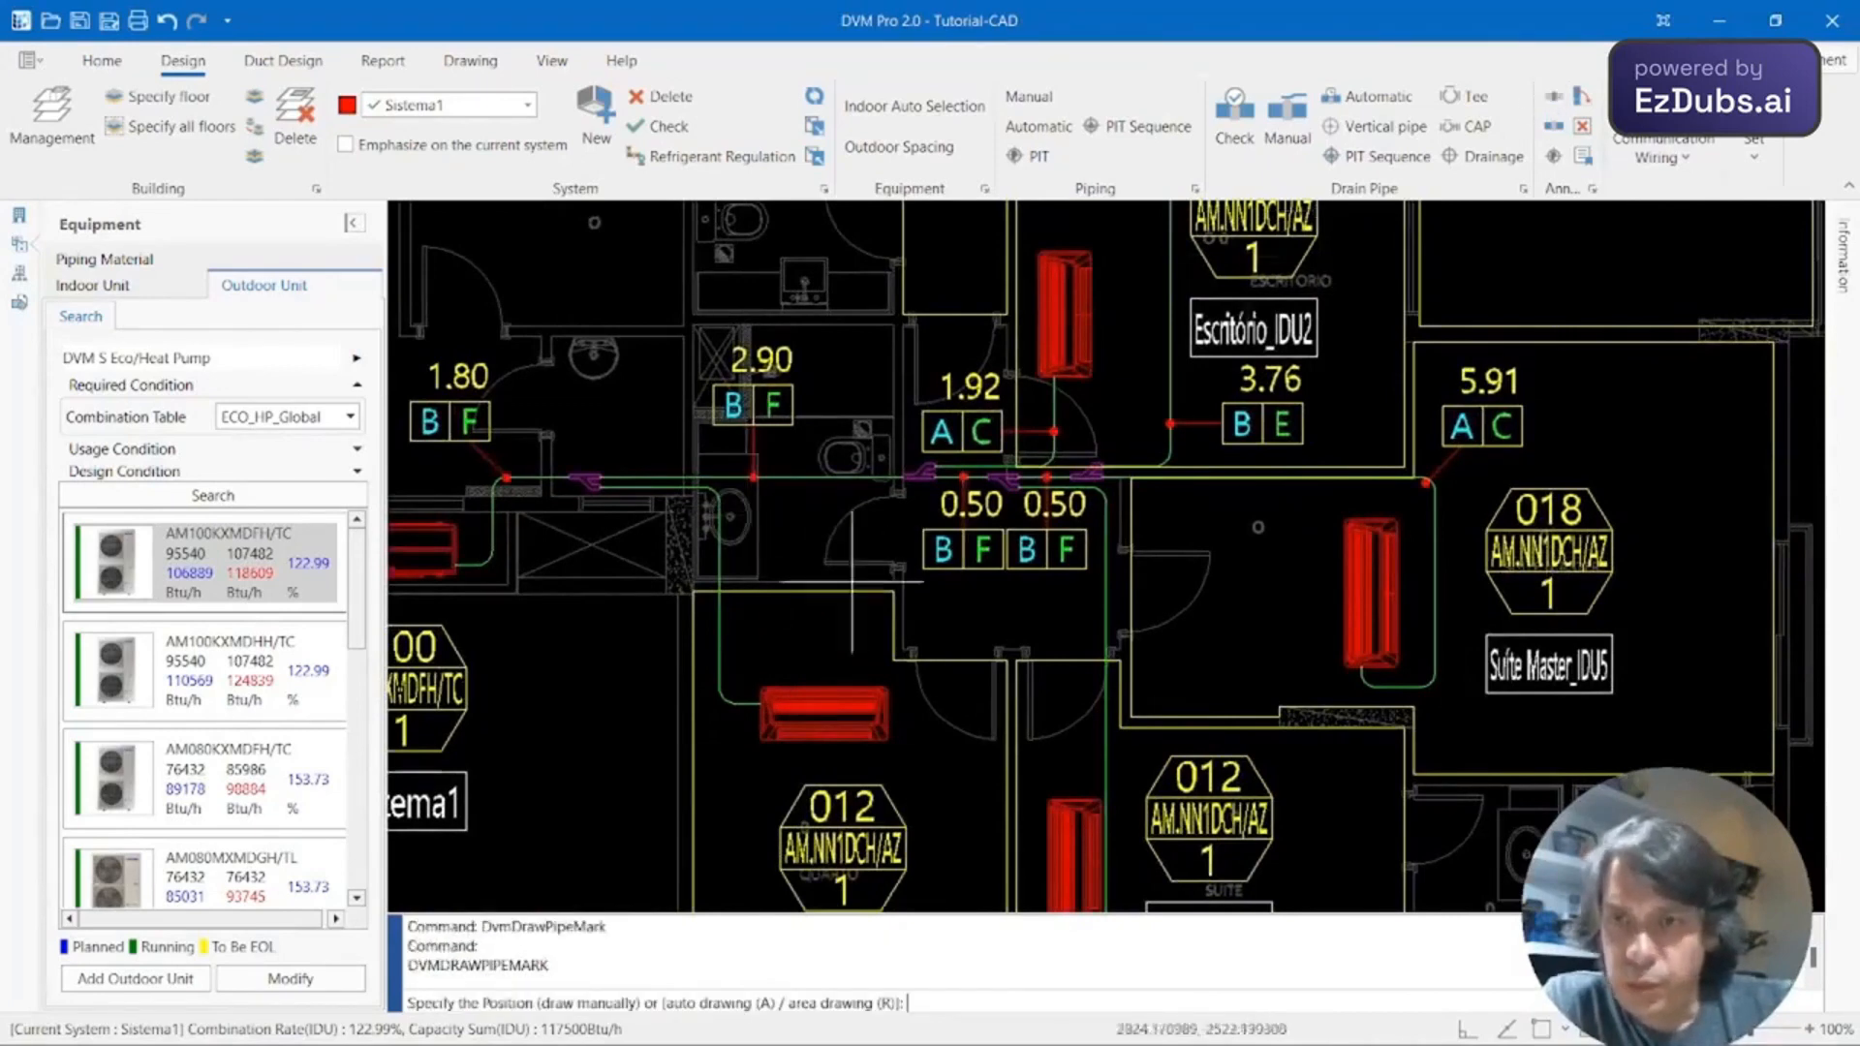
{"action": "left_click", "coordinate": [718, 559]}
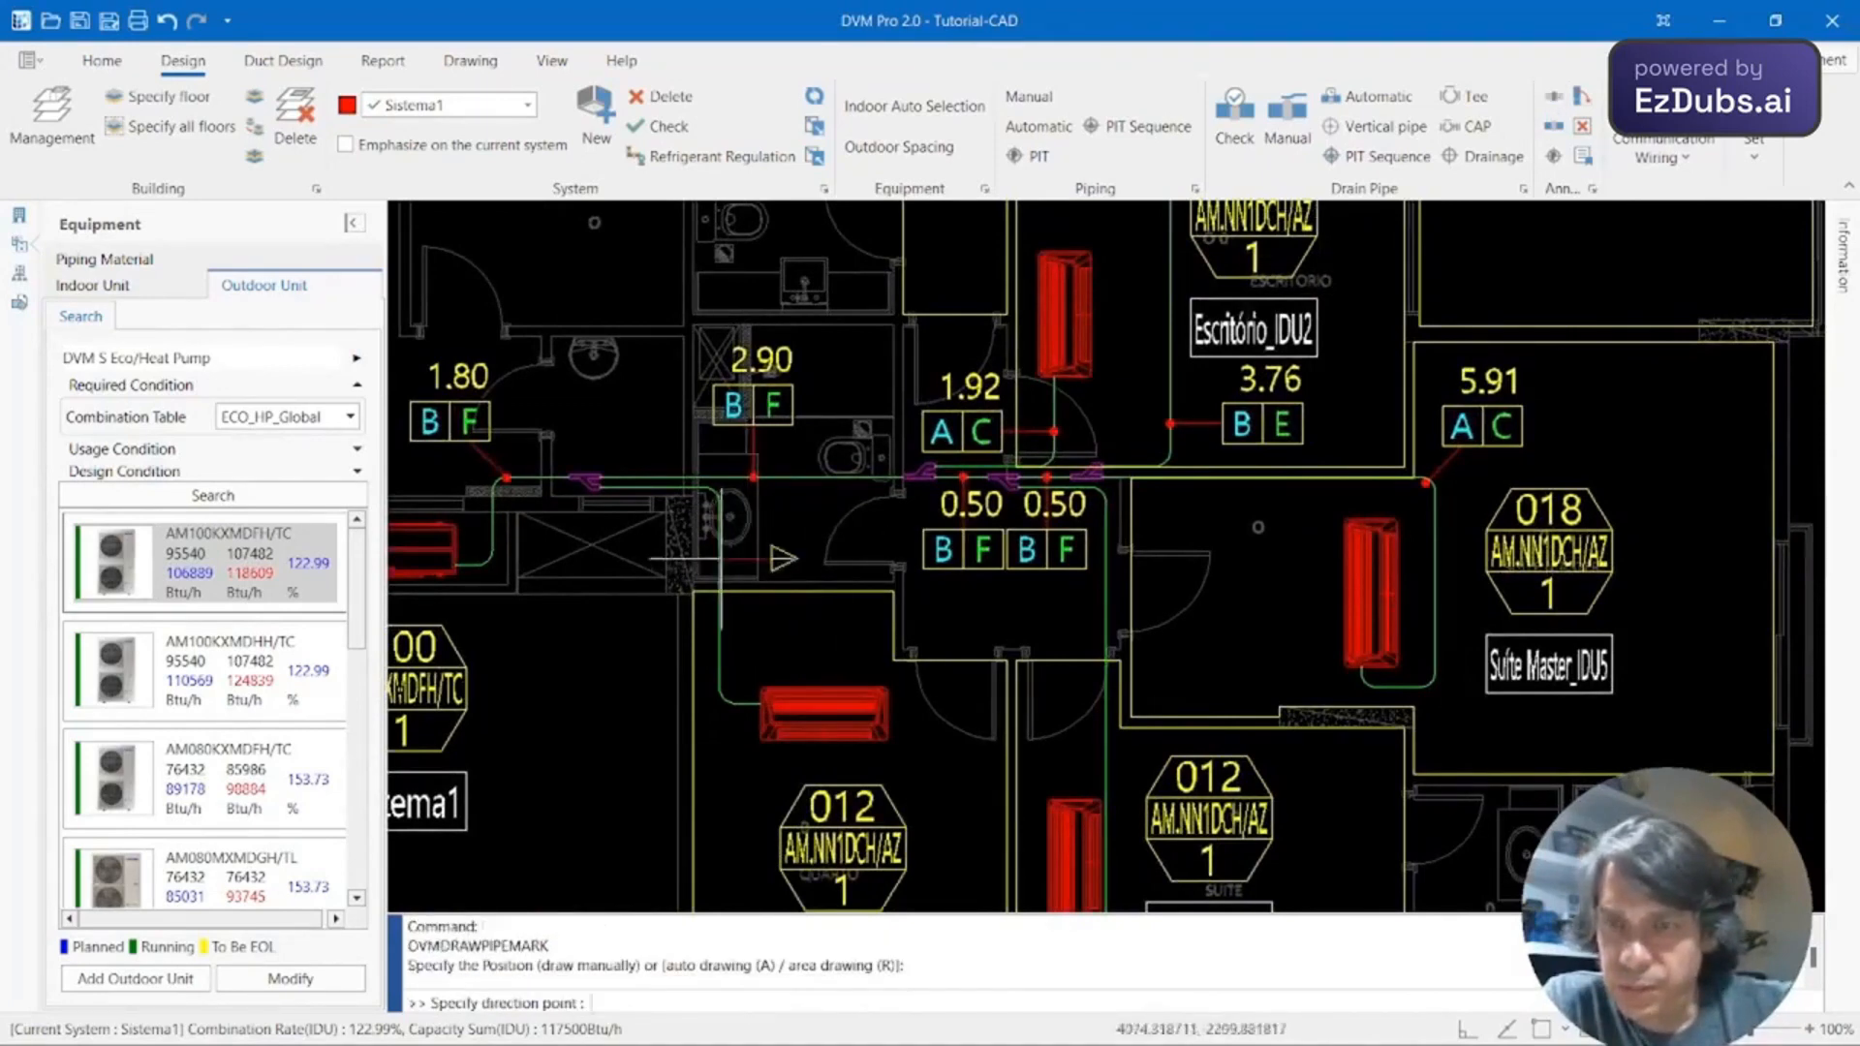
{"action": "left_click", "coordinate": [752, 558]}
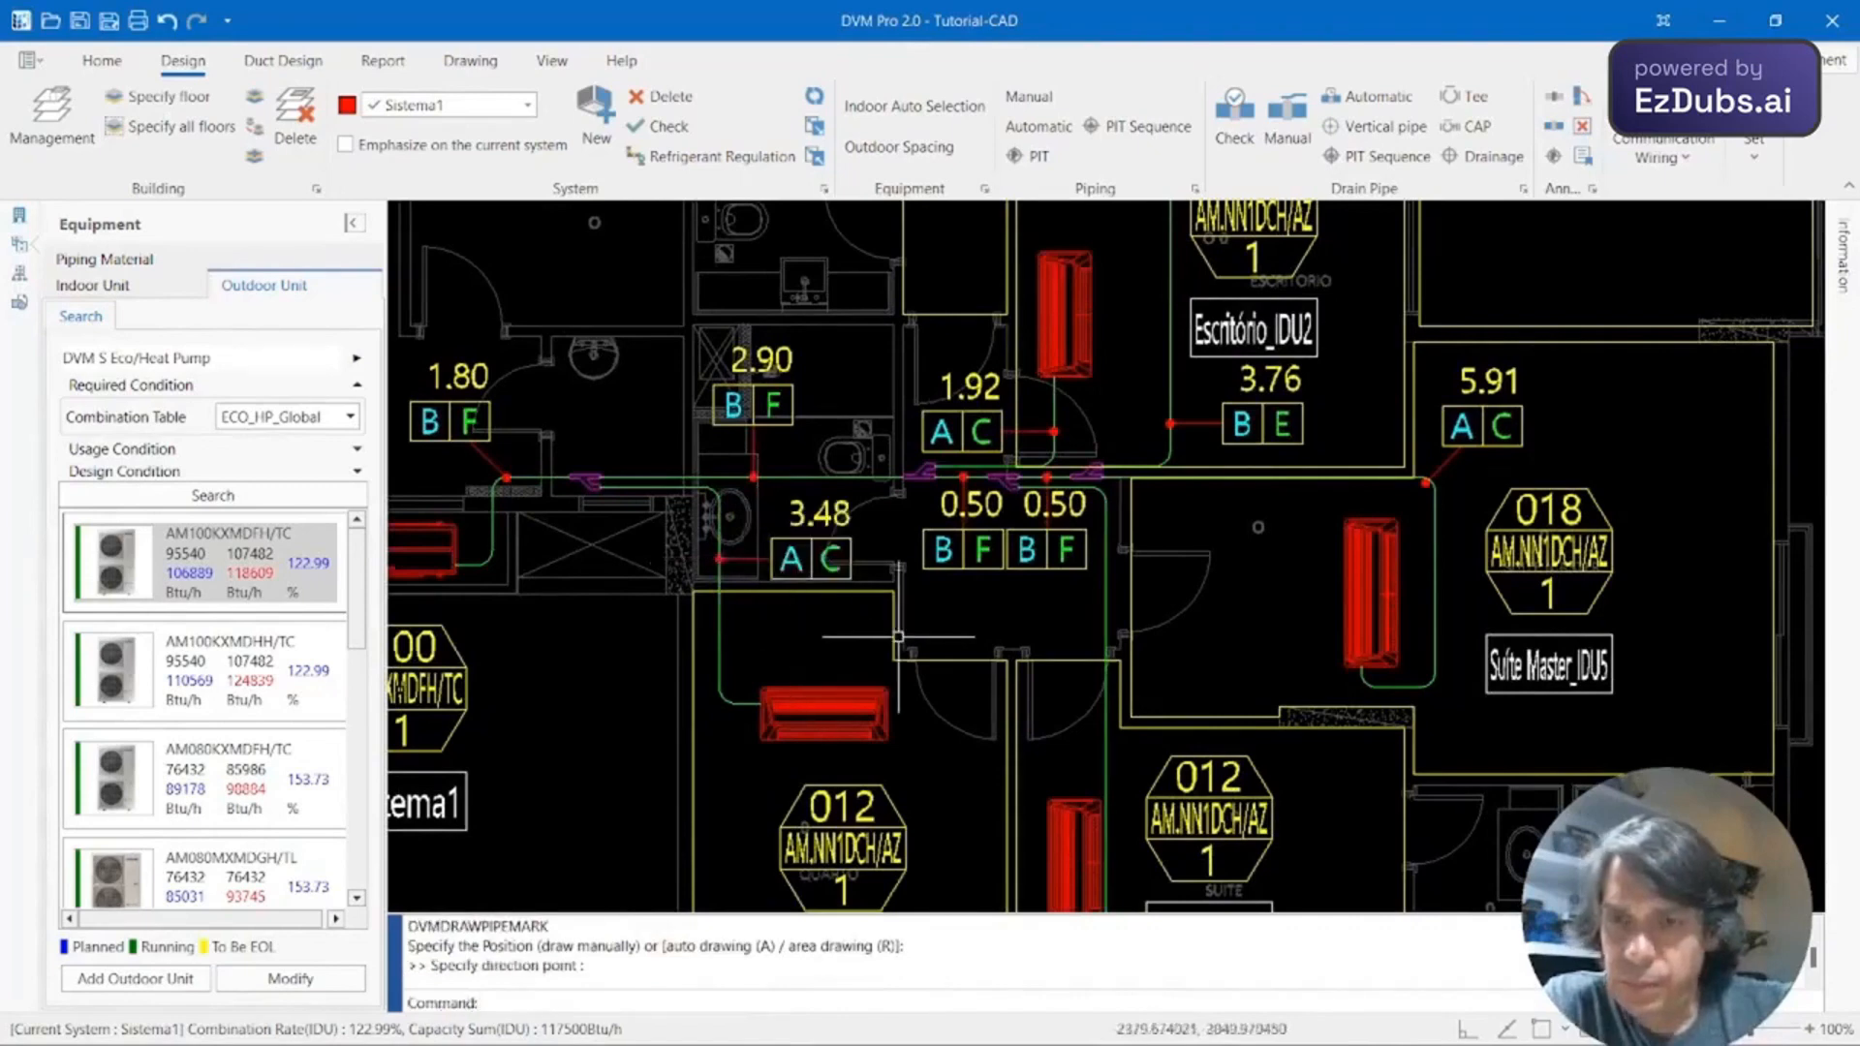
Manually place a pipe mark on the vertical branch pipe to Suíte_IDU4, with its leader directed to the right.
{"action": "middle_click_drag", "start_coordinate": [902, 648], "coordinate": [809, 570]}
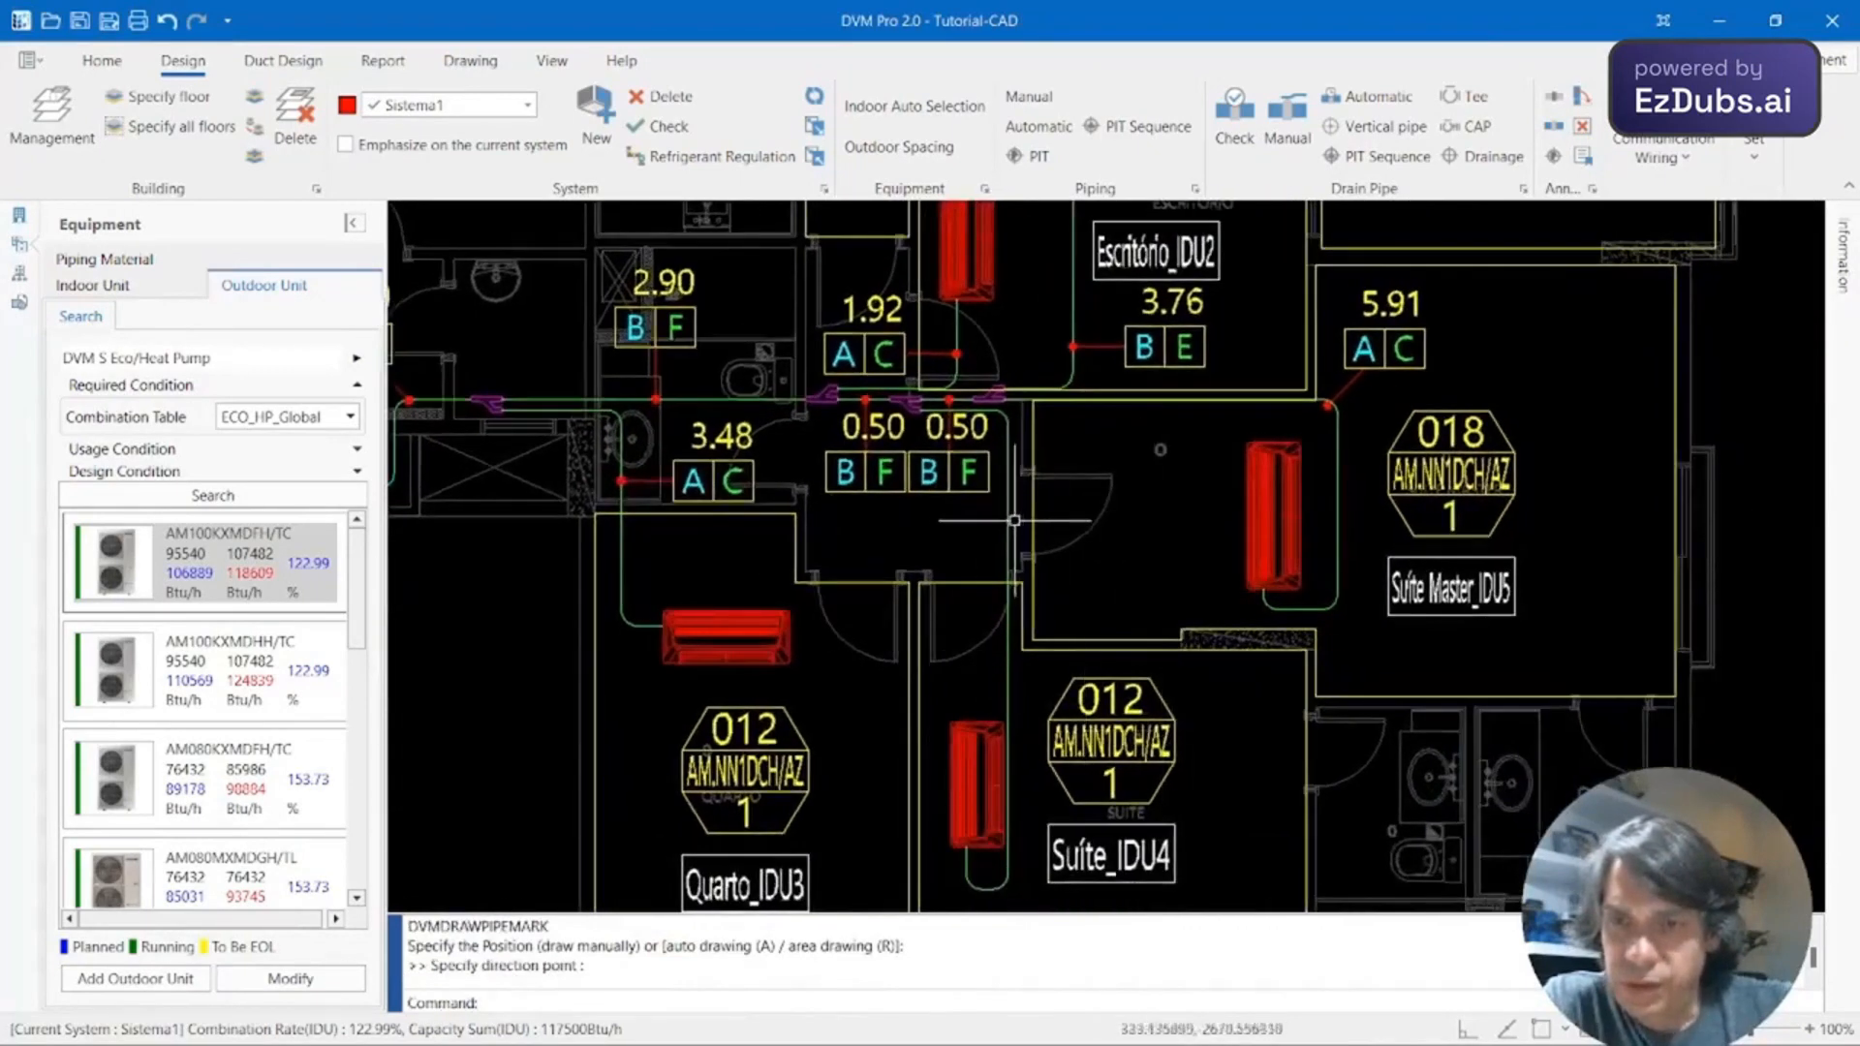
{"action": "left_click", "coordinate": [1553, 98]}
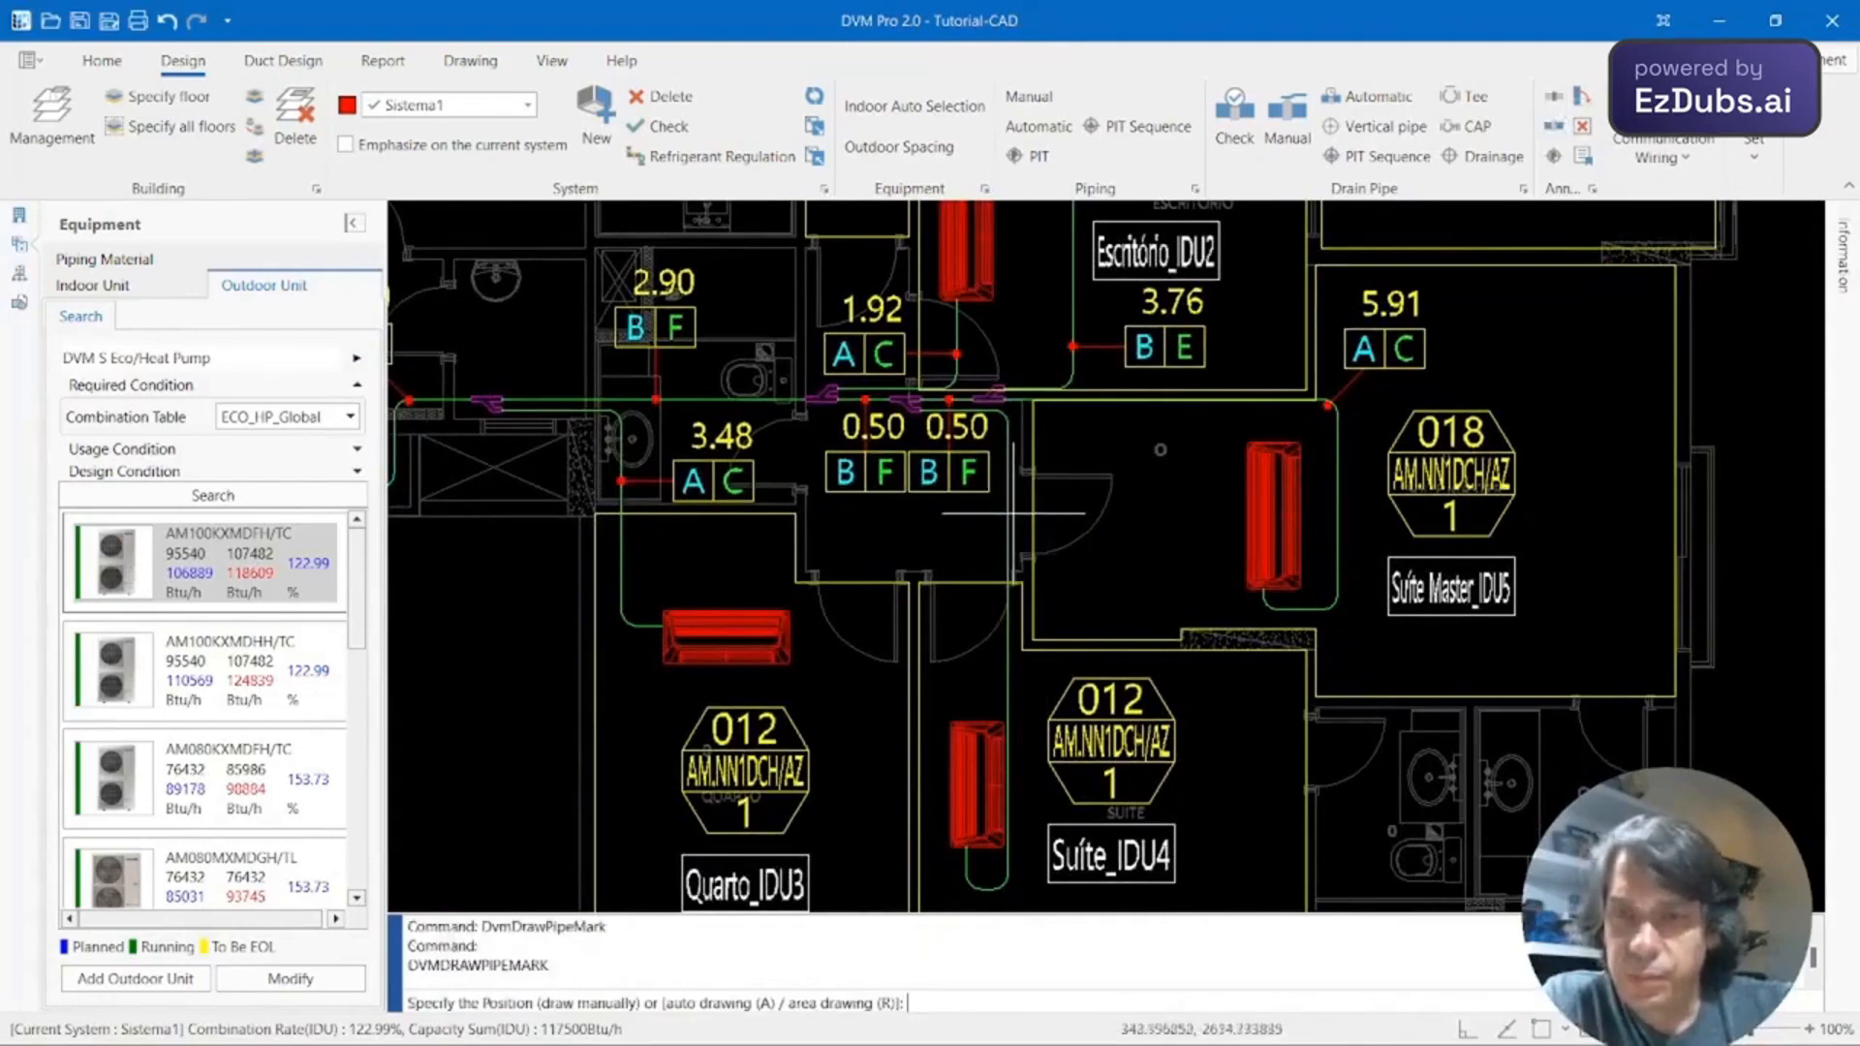
{"action": "left_click", "coordinate": [1008, 514]}
{"action": "left_click", "coordinate": [1153, 571]}
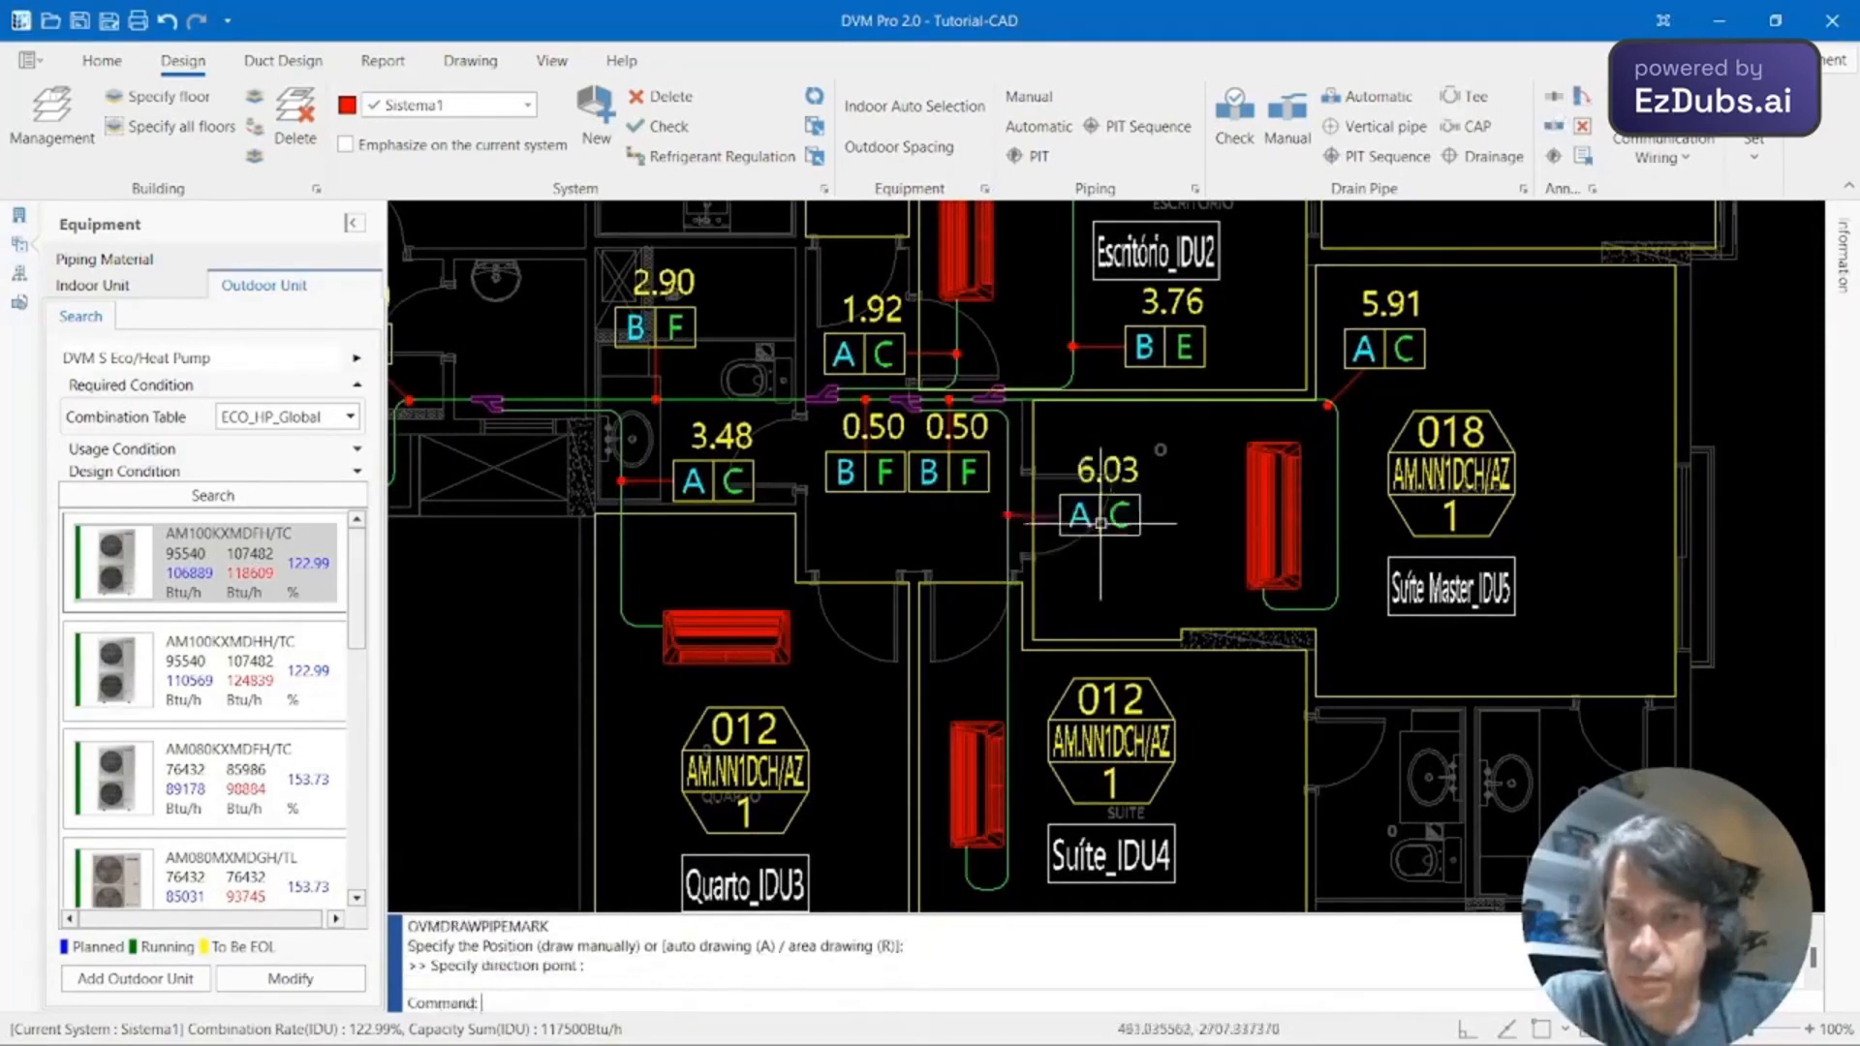
Manually place a pipe mark on the branch pipe to the round cassette unit in the living room, with its leader directed to the right.
{"action": "scroll", "coordinate": [1176, 601], "scroll_direction": "down", "scroll_amount": 3}
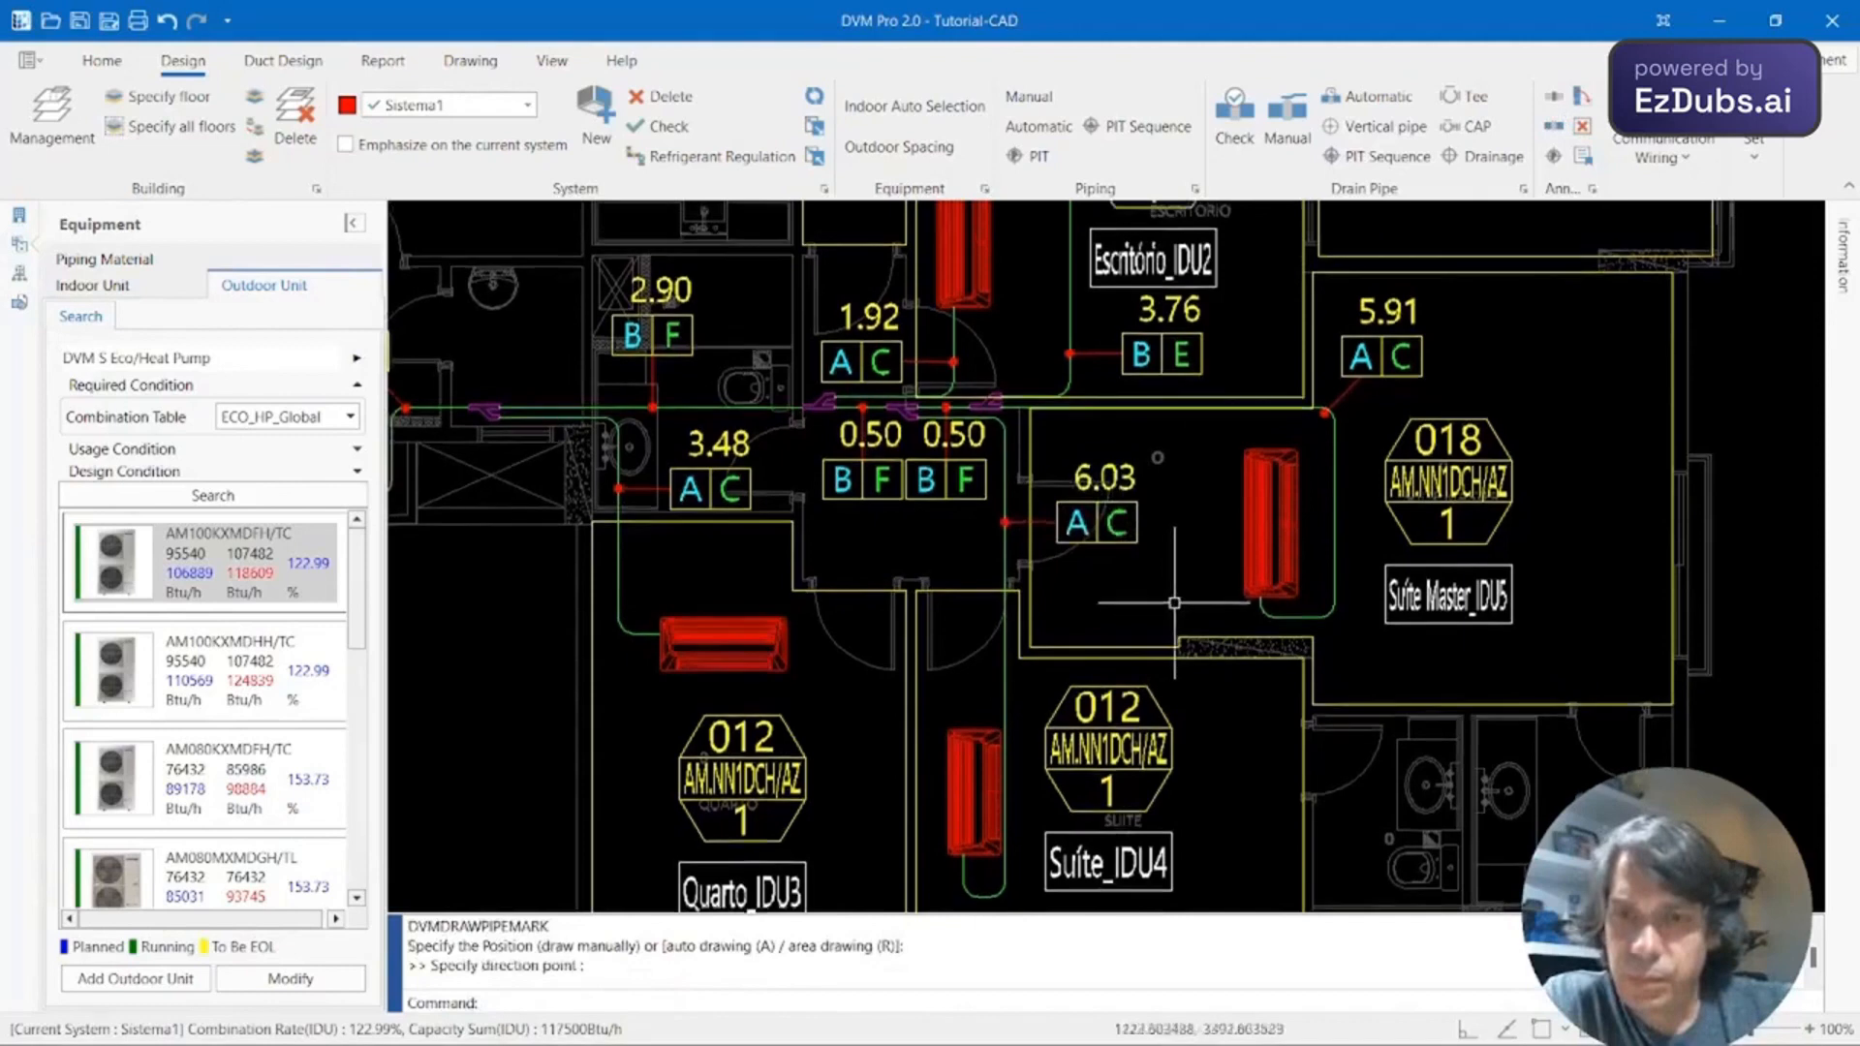
{"action": "middle_click_drag", "start_coordinate": [1219, 553], "coordinate": [1224, 778]}
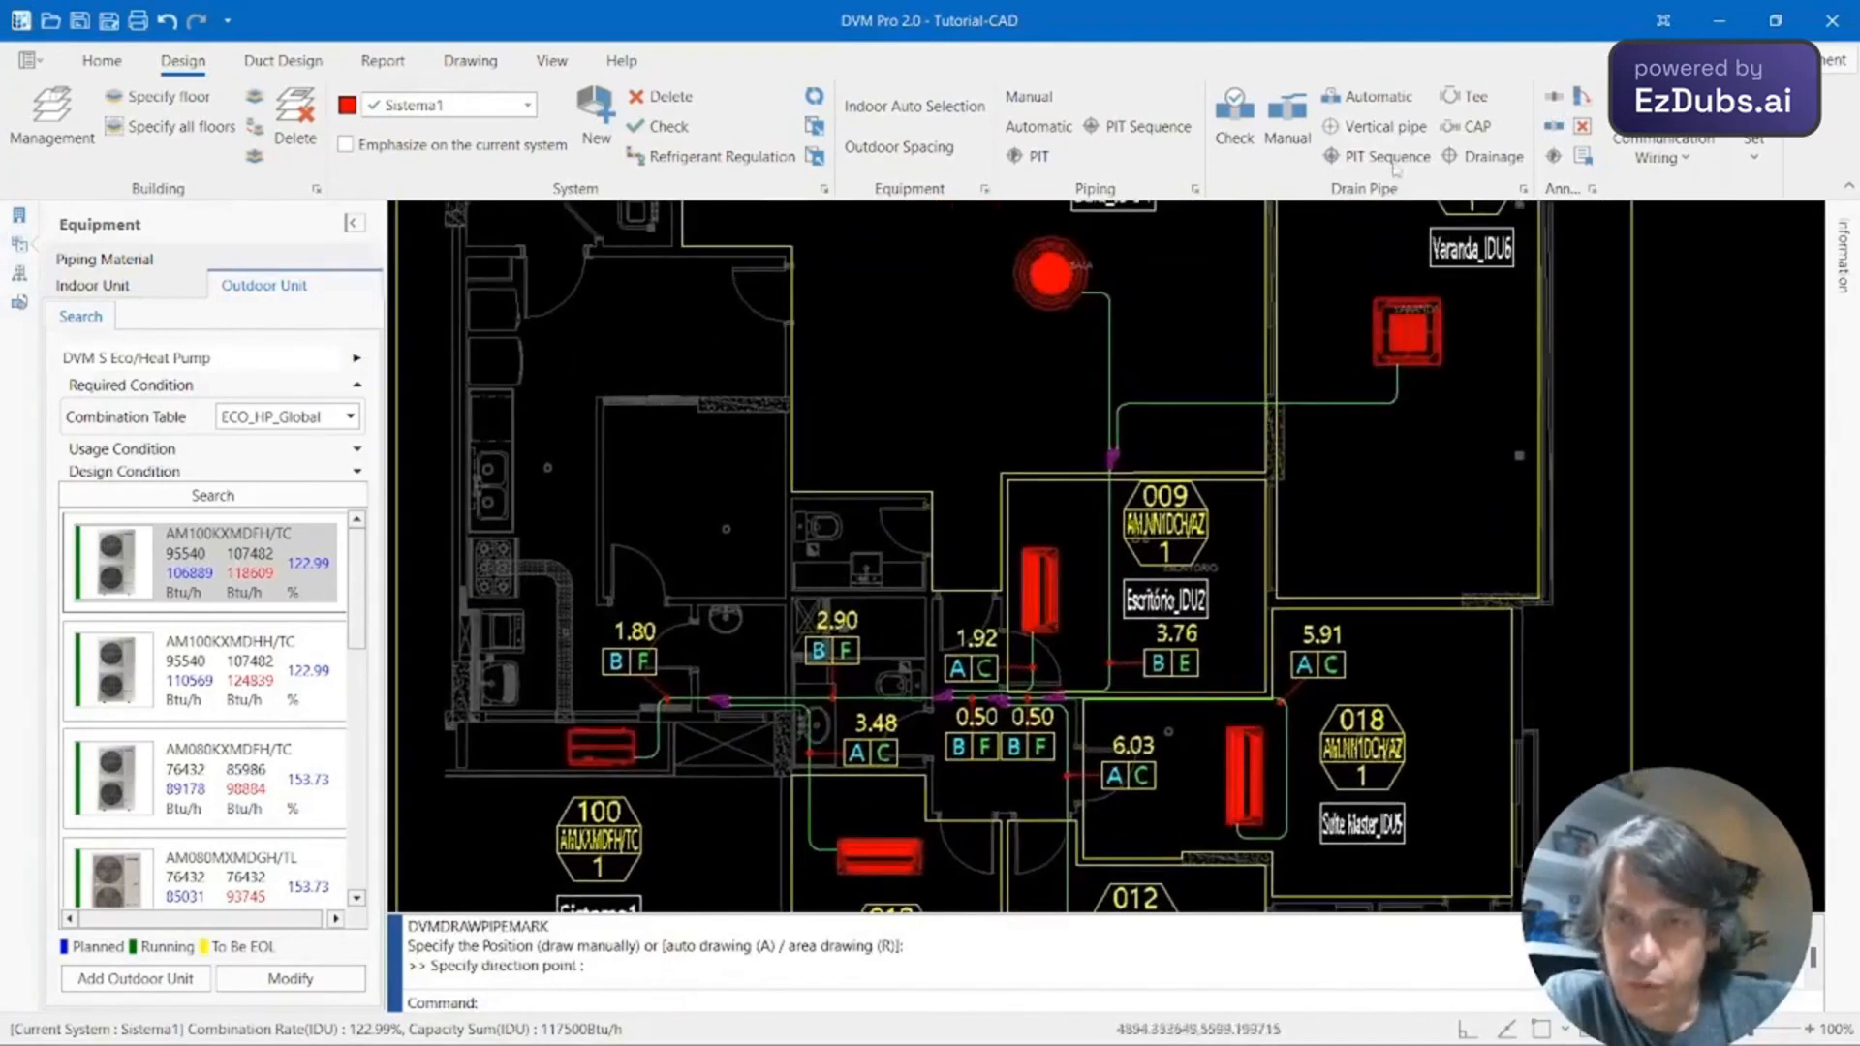
{"action": "left_click", "coordinate": [1554, 98]}
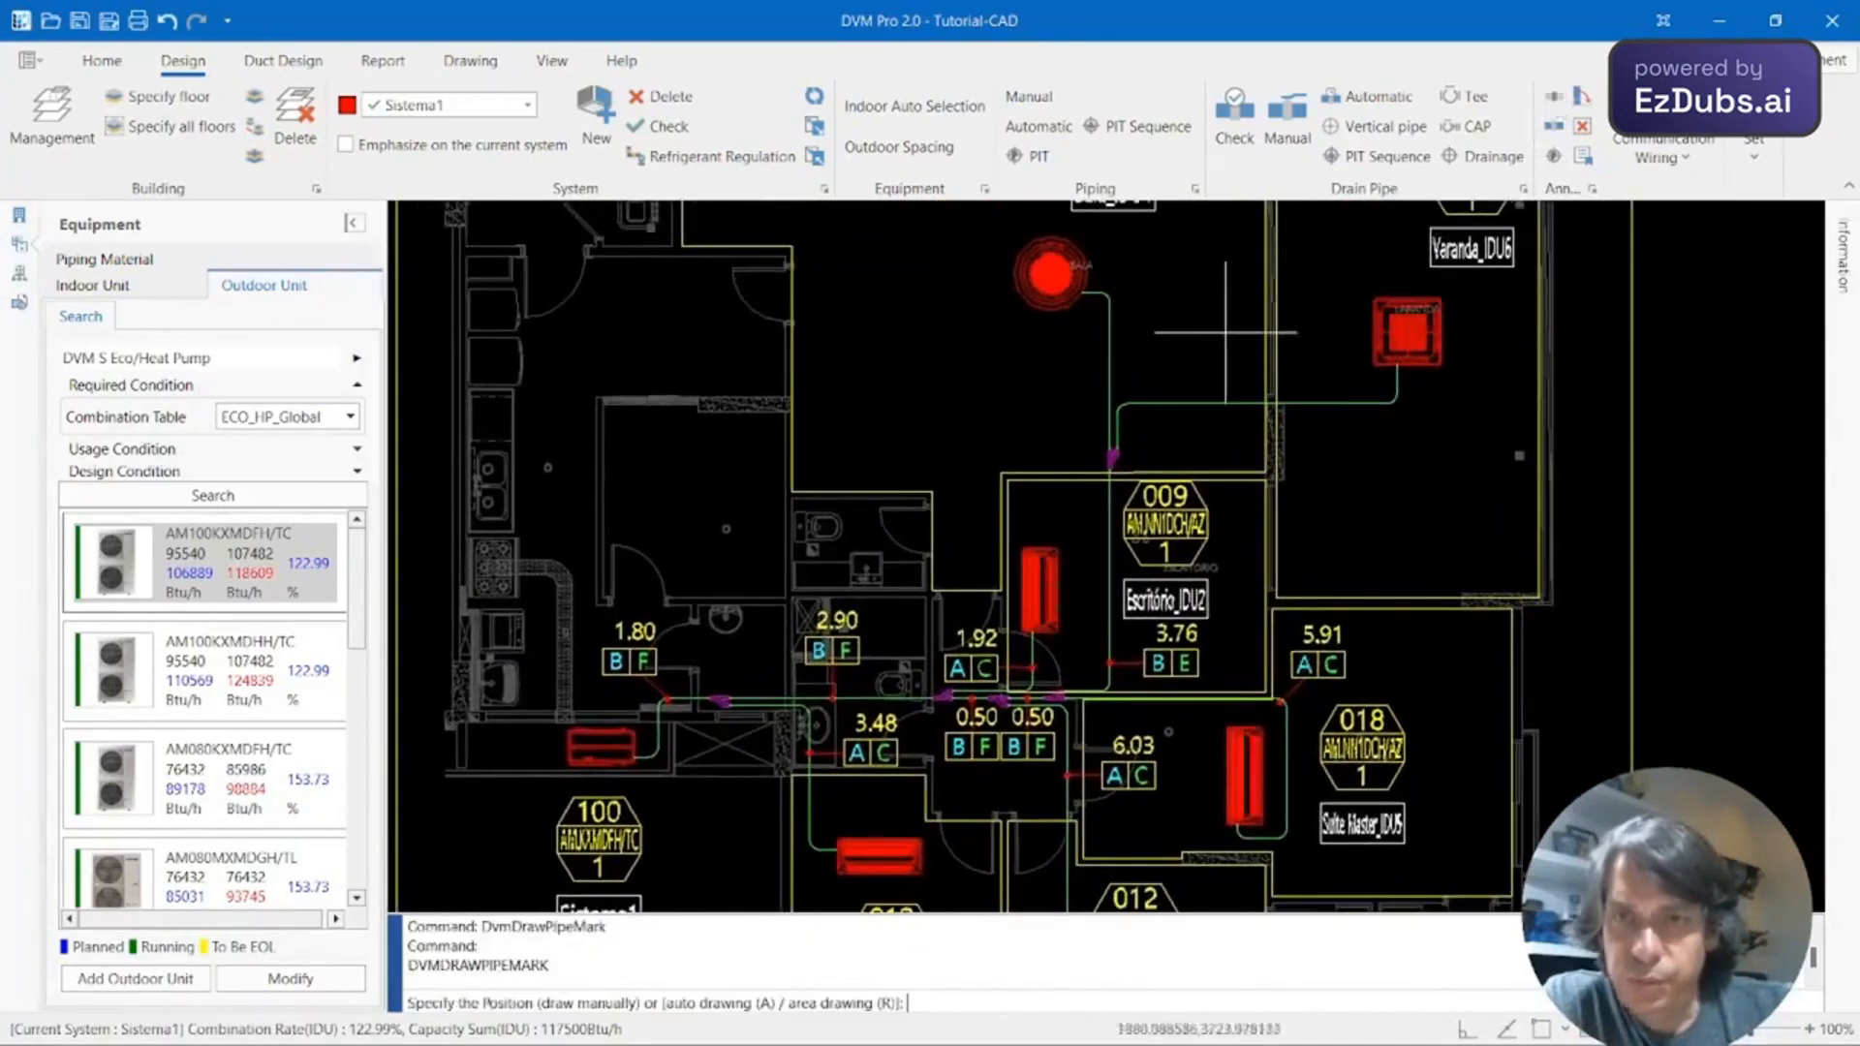
{"action": "left_click", "coordinate": [1108, 344]}
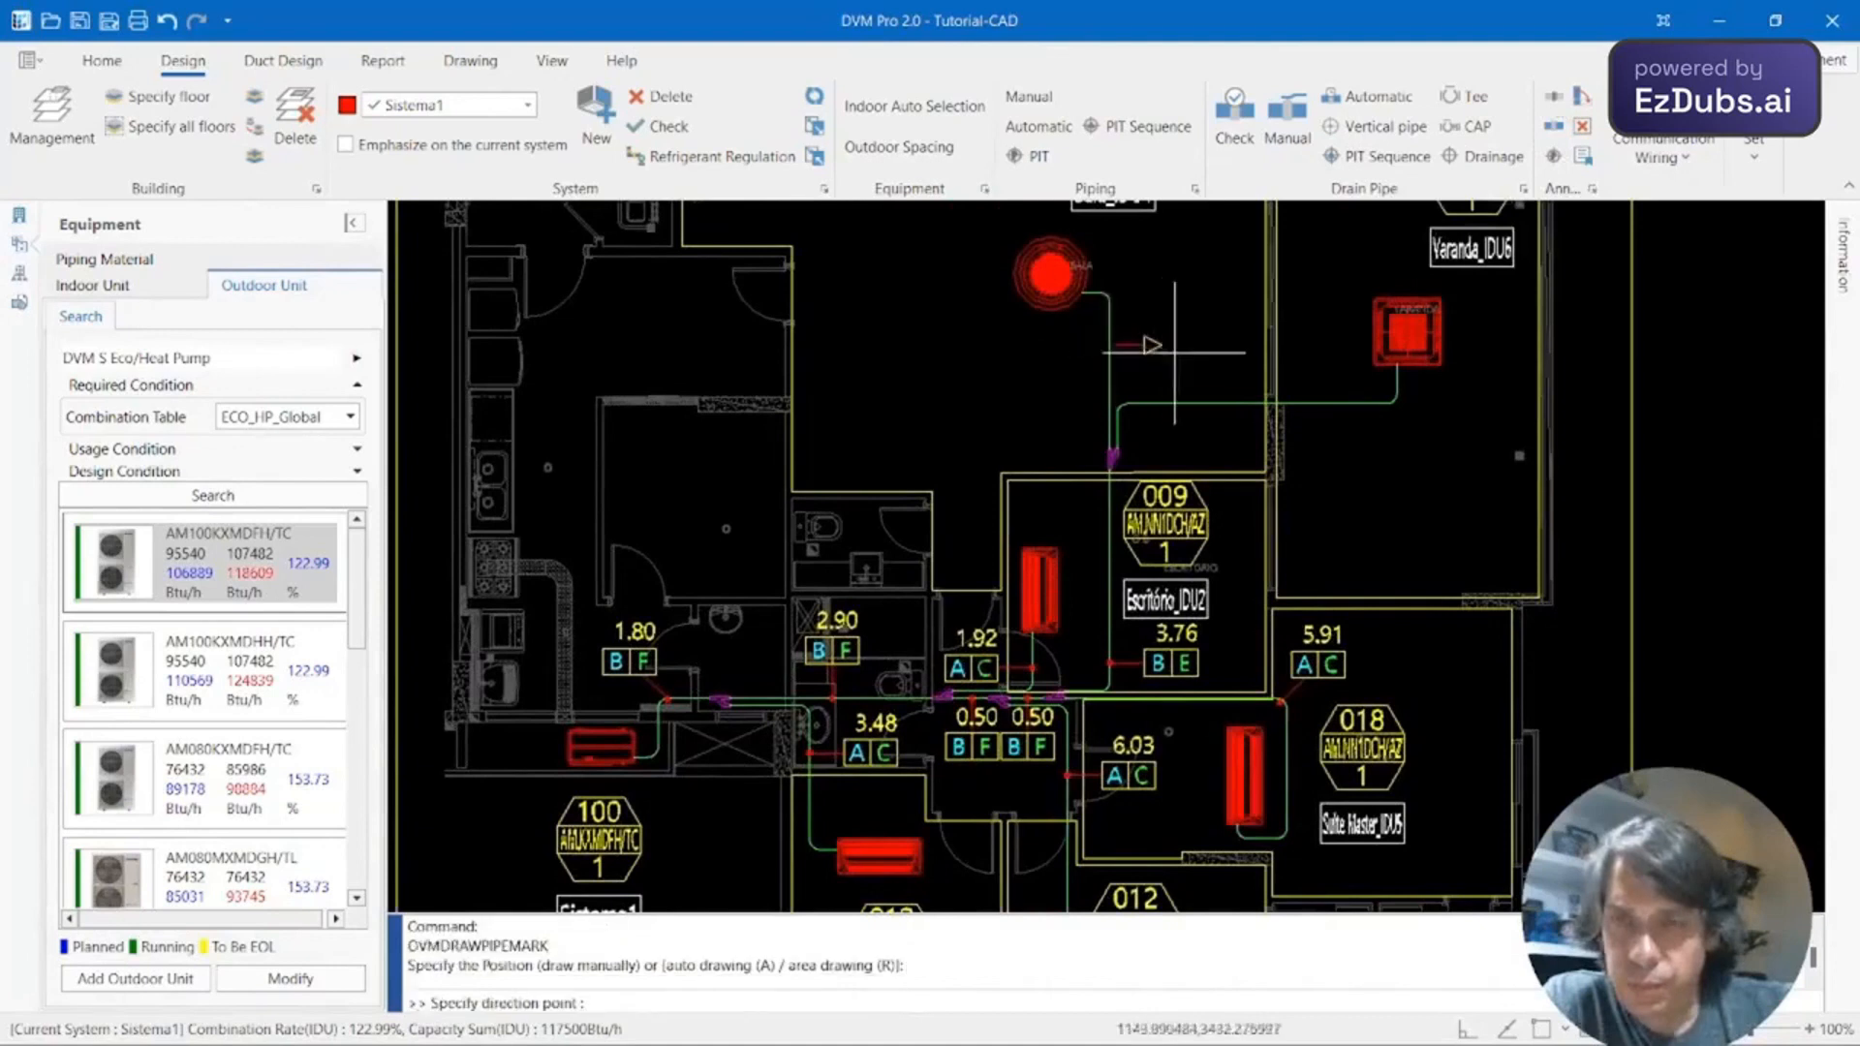
{"action": "left_click", "coordinate": [1169, 348]}
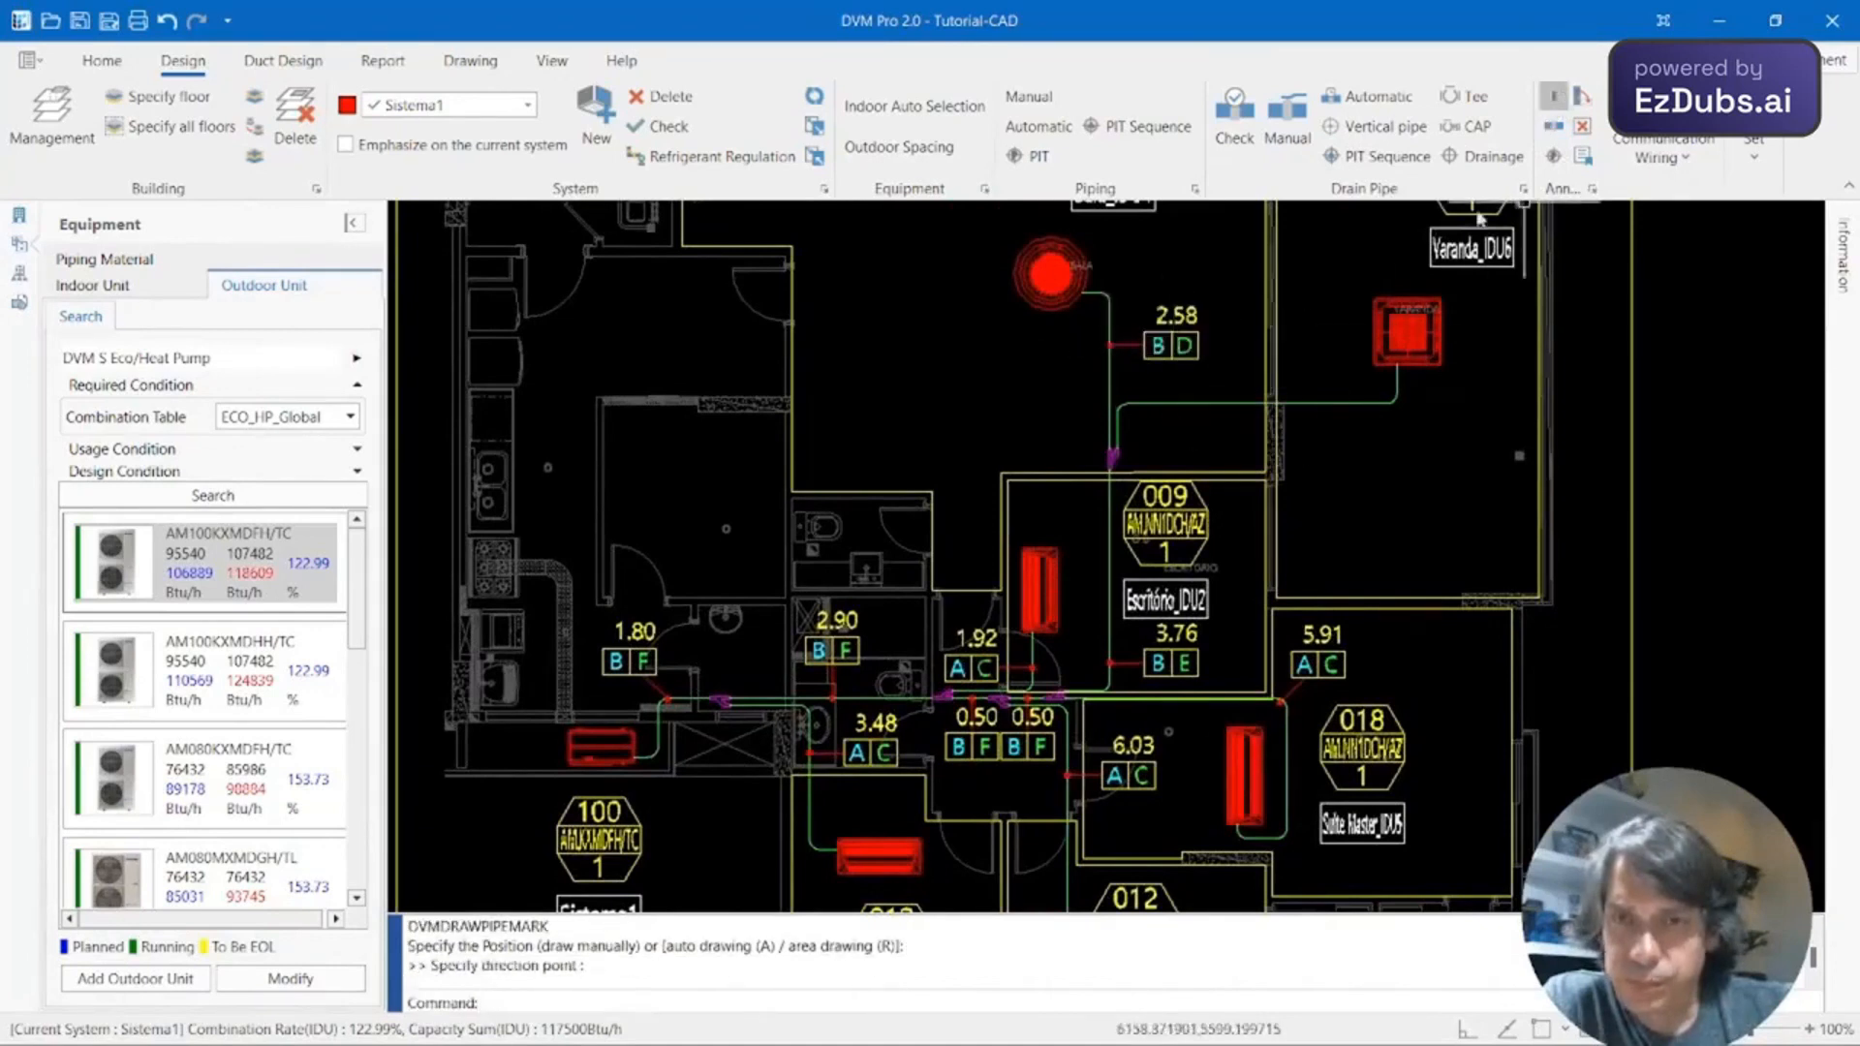
Manually place a pipe mark at the bend below the Varanda_IDU6 square cassette, with its leader directed down and to the right.
{"action": "key", "text": "Return"}
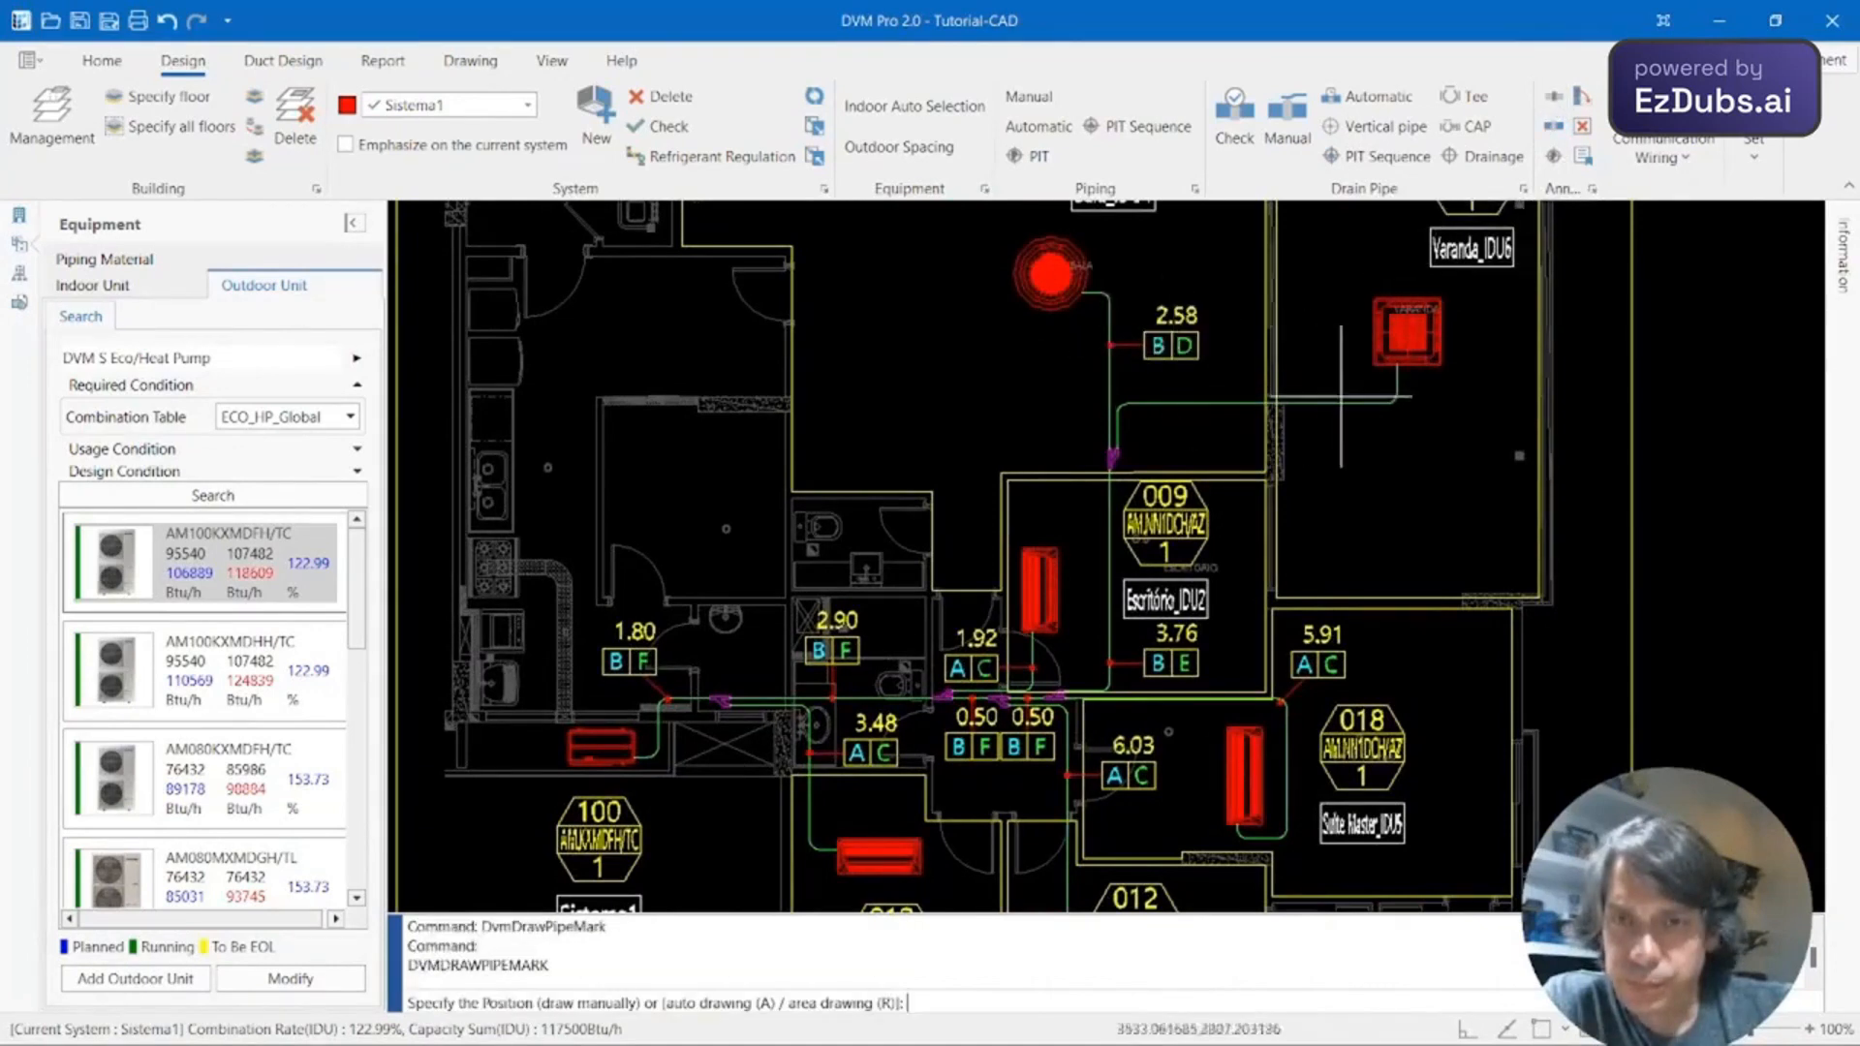
{"action": "left_click", "coordinate": [1394, 402]}
{"action": "left_click", "coordinate": [1431, 431]}
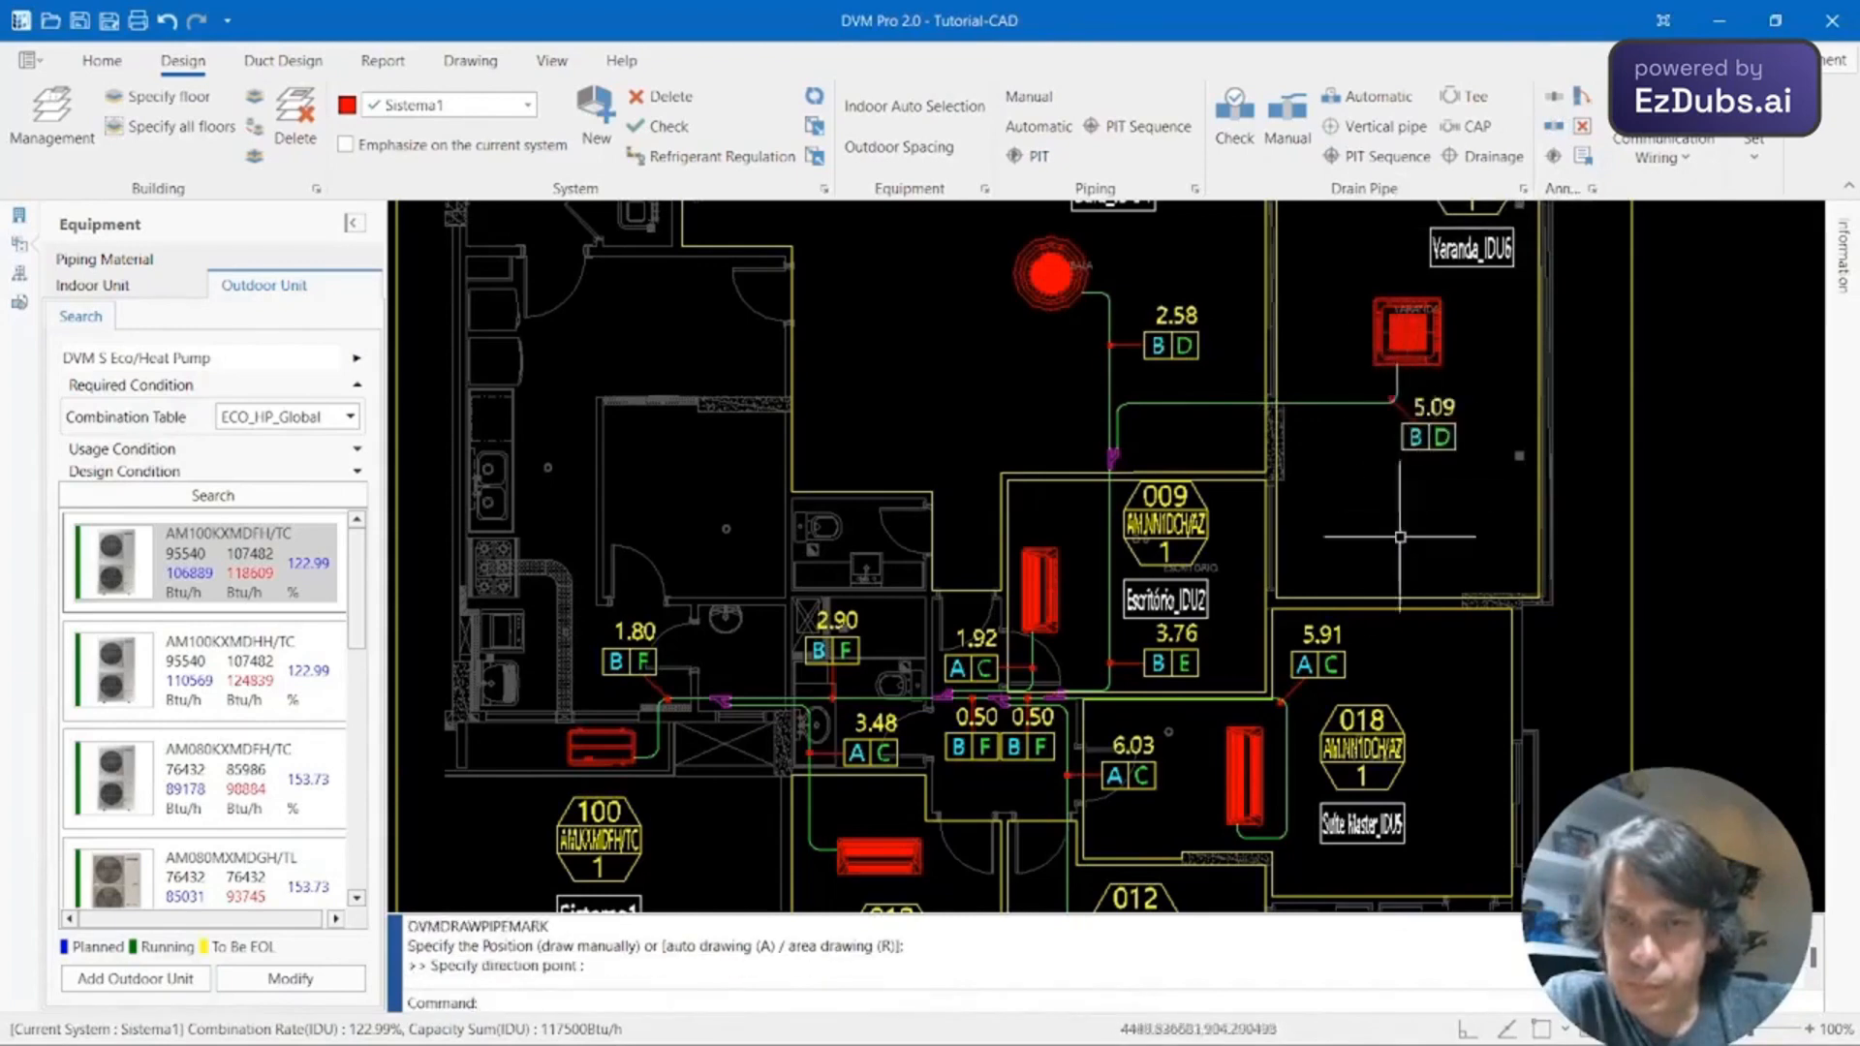
{"action": "scroll", "coordinate": [1362, 548], "scroll_direction": "down", "scroll_amount": 3}
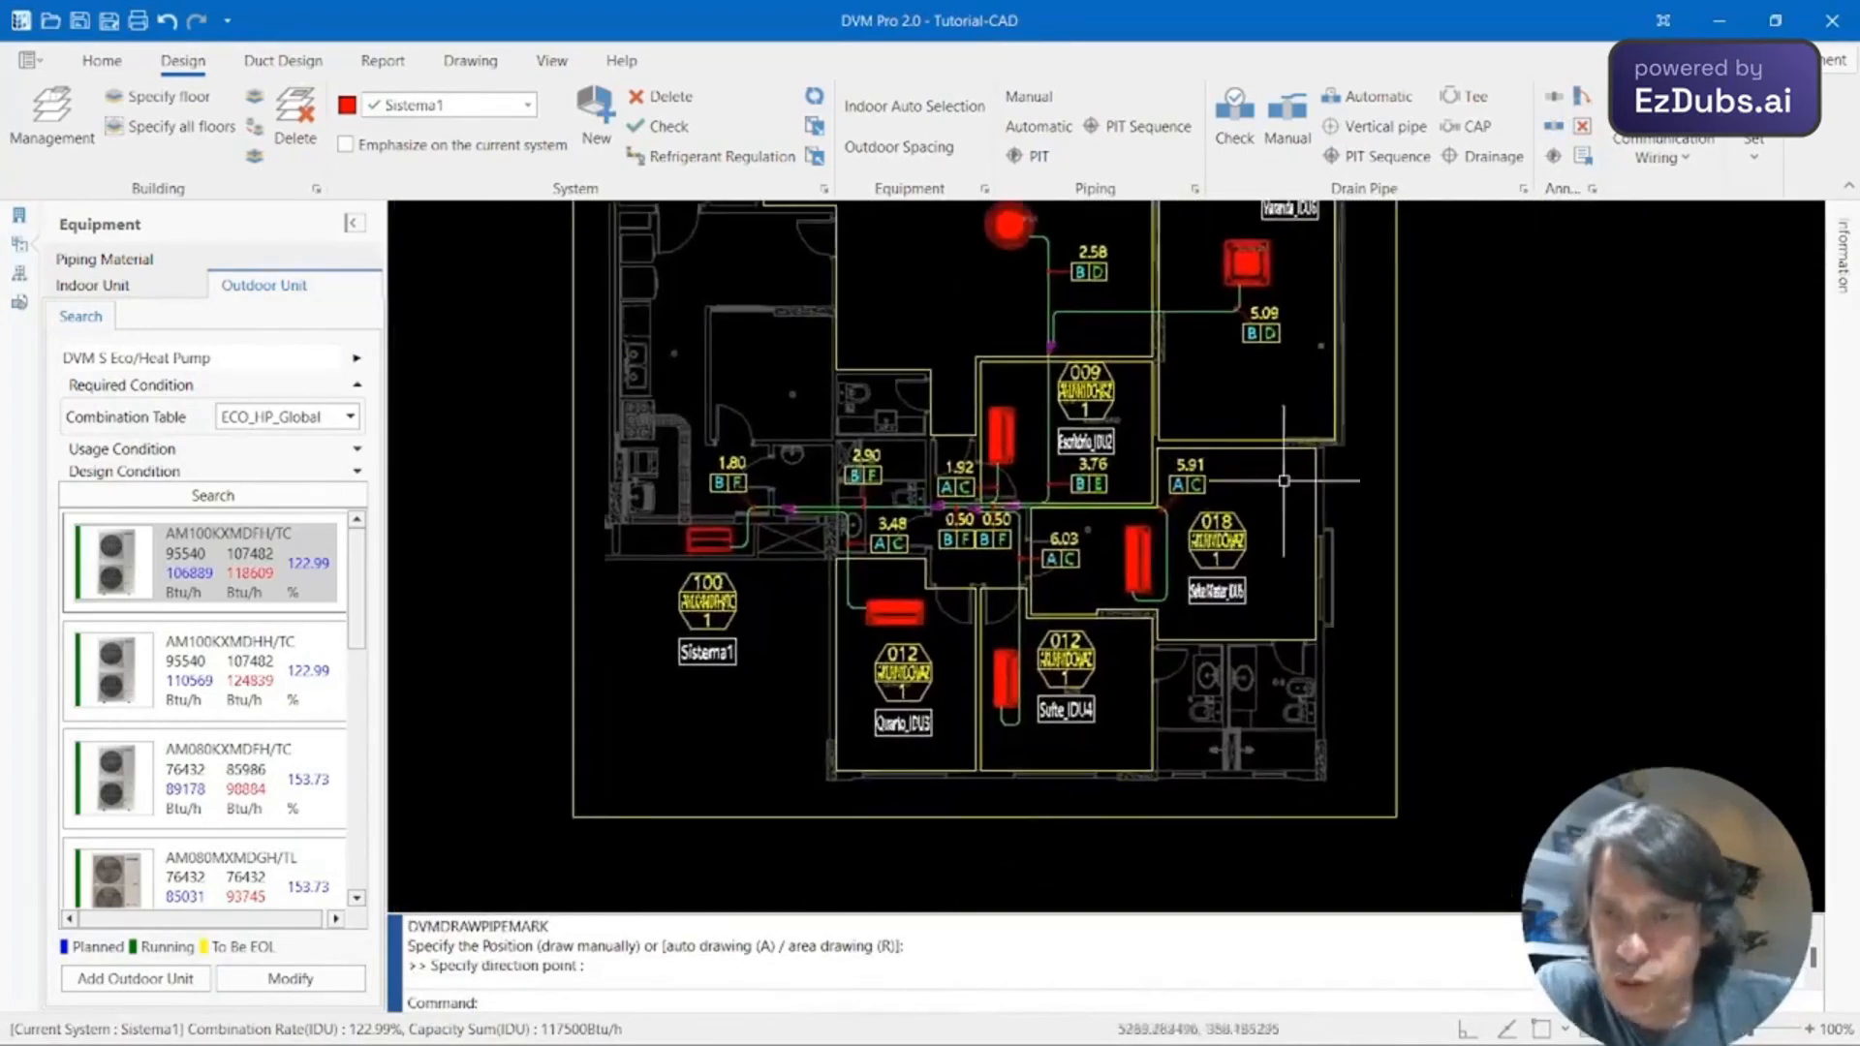
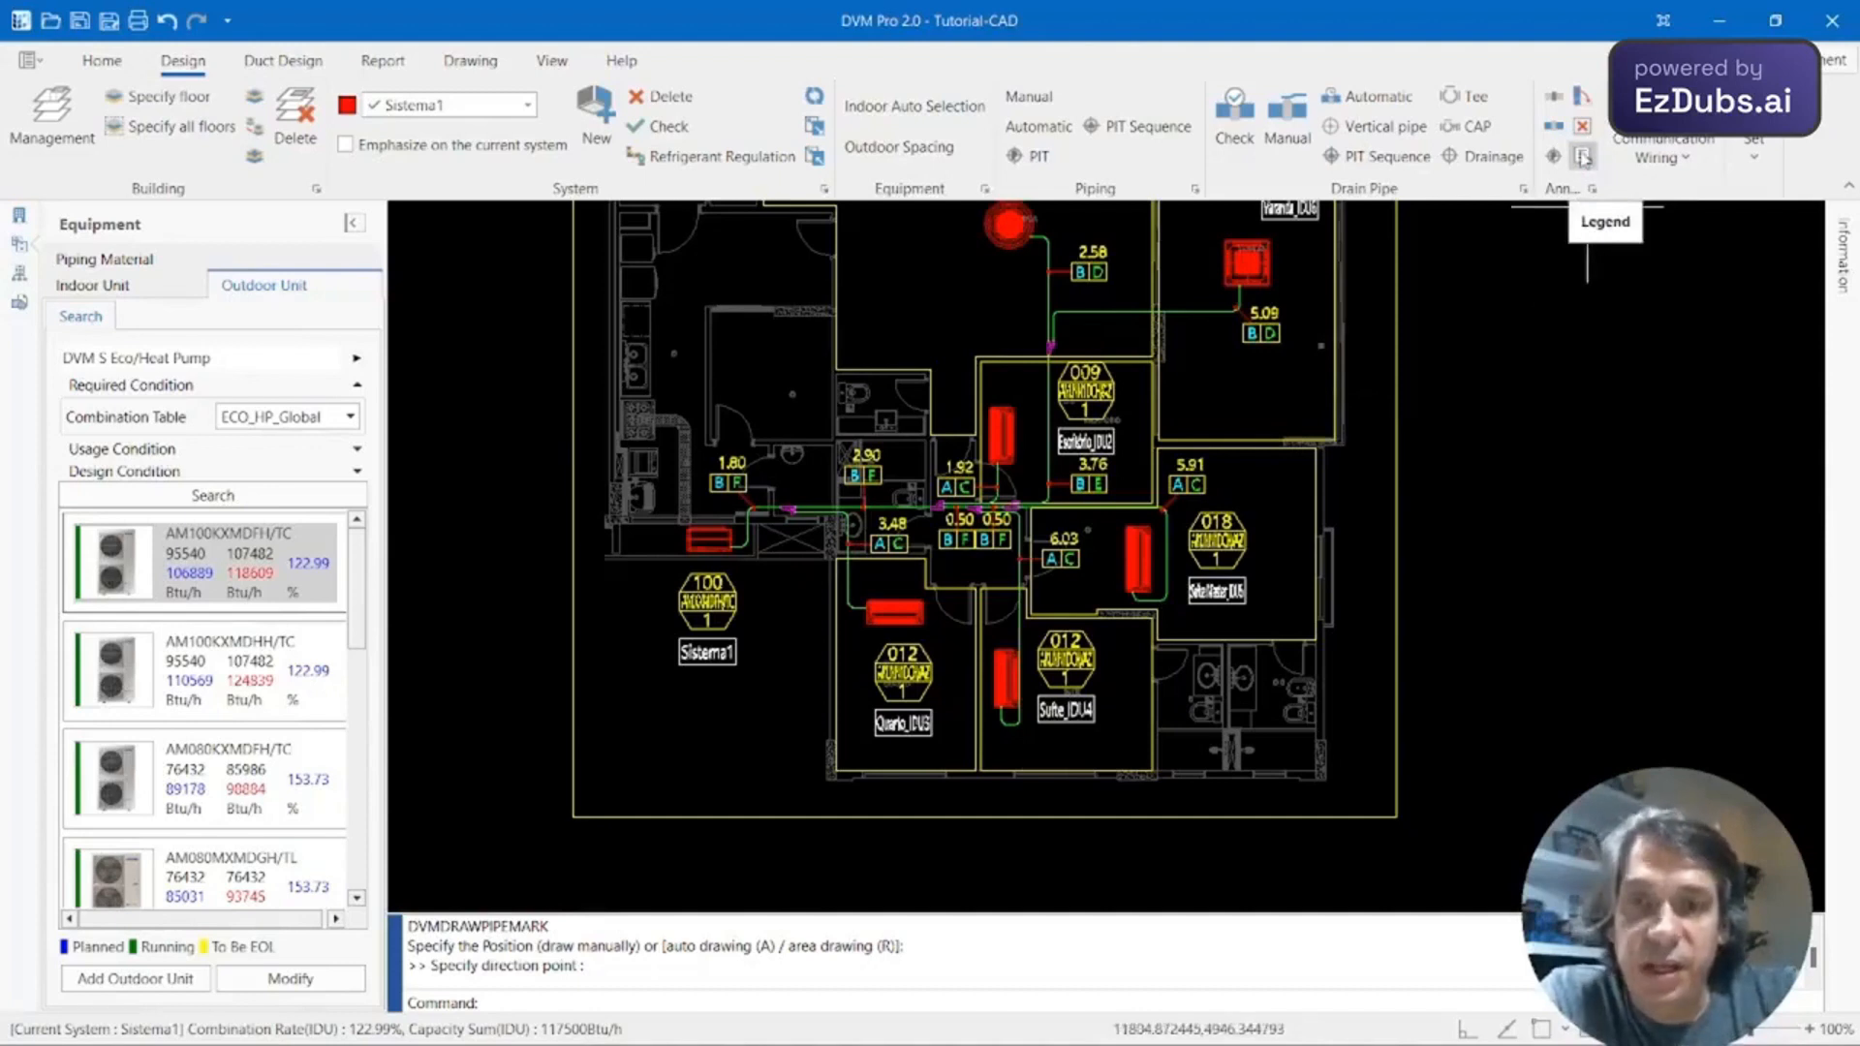
Insert the annotation legend with the Auto Drawing option, placing it just outside the floor plan's right border.
{"action": "left_click", "coordinate": [1584, 157]}
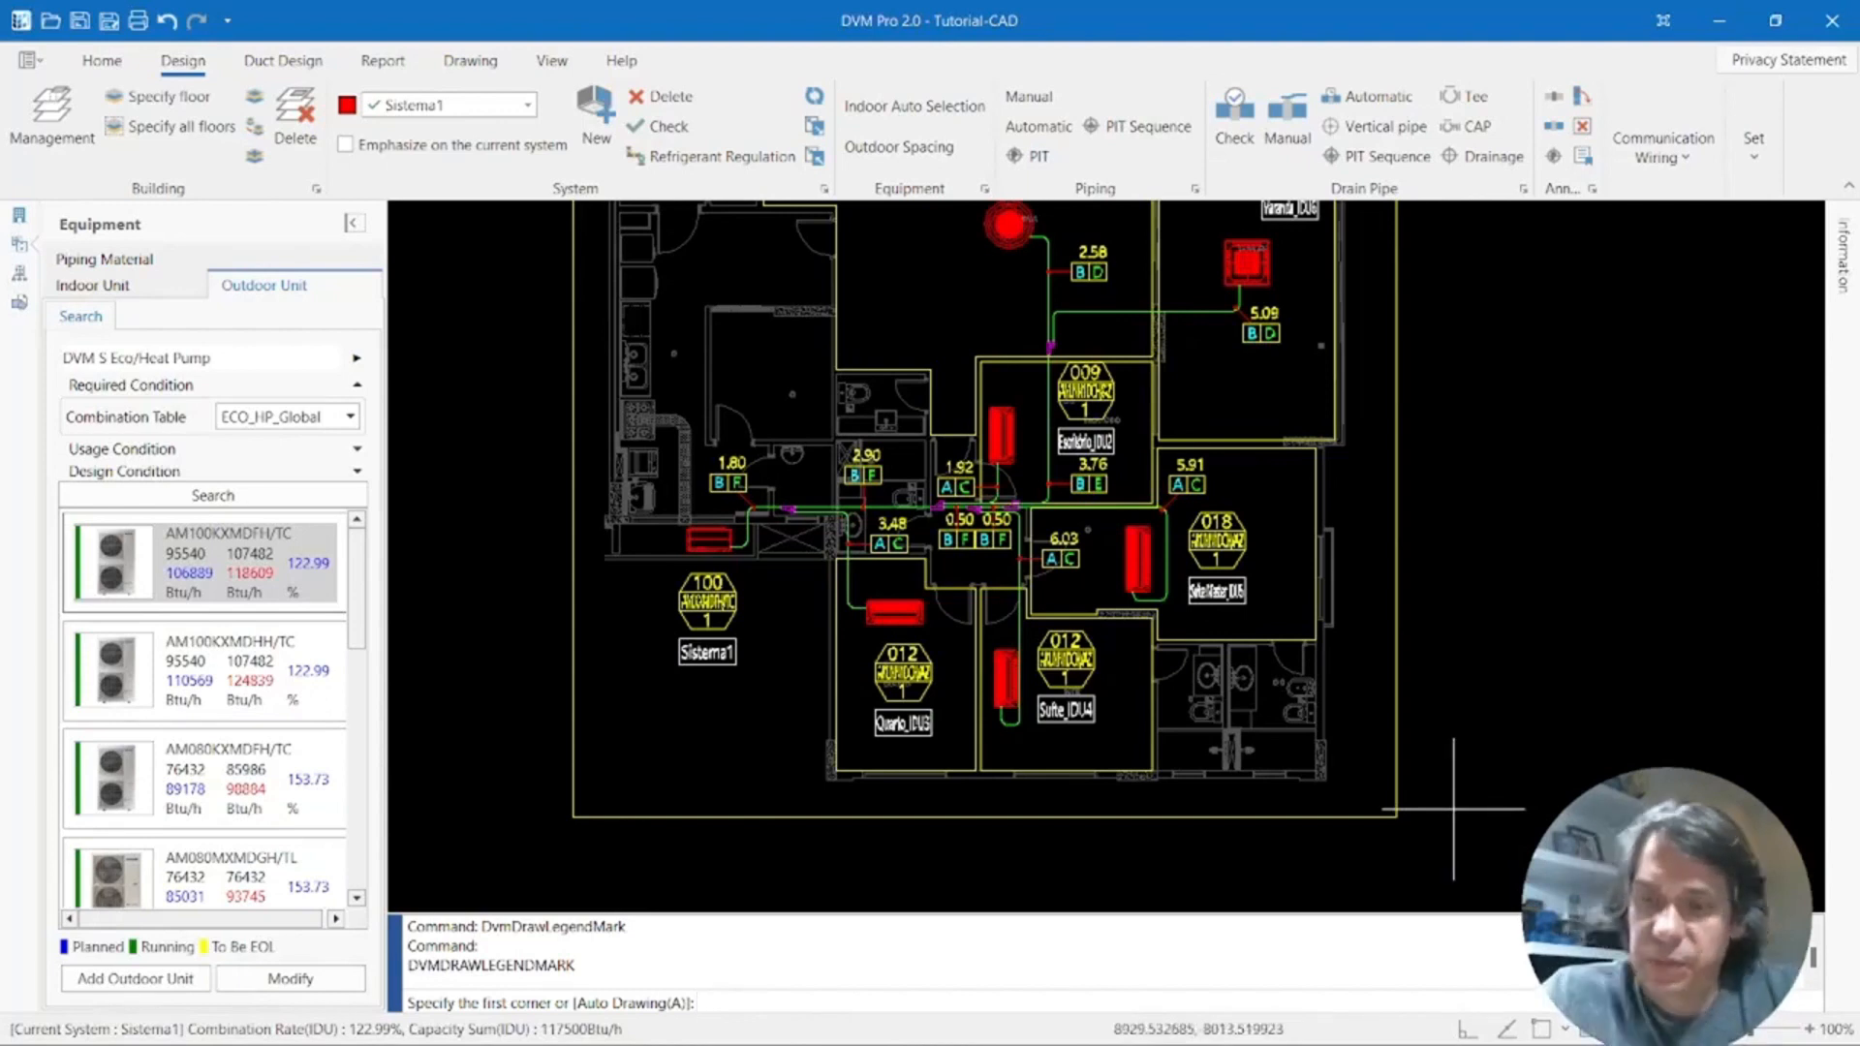
{"action": "type", "text": "a"}
{"action": "key", "text": "Return"}
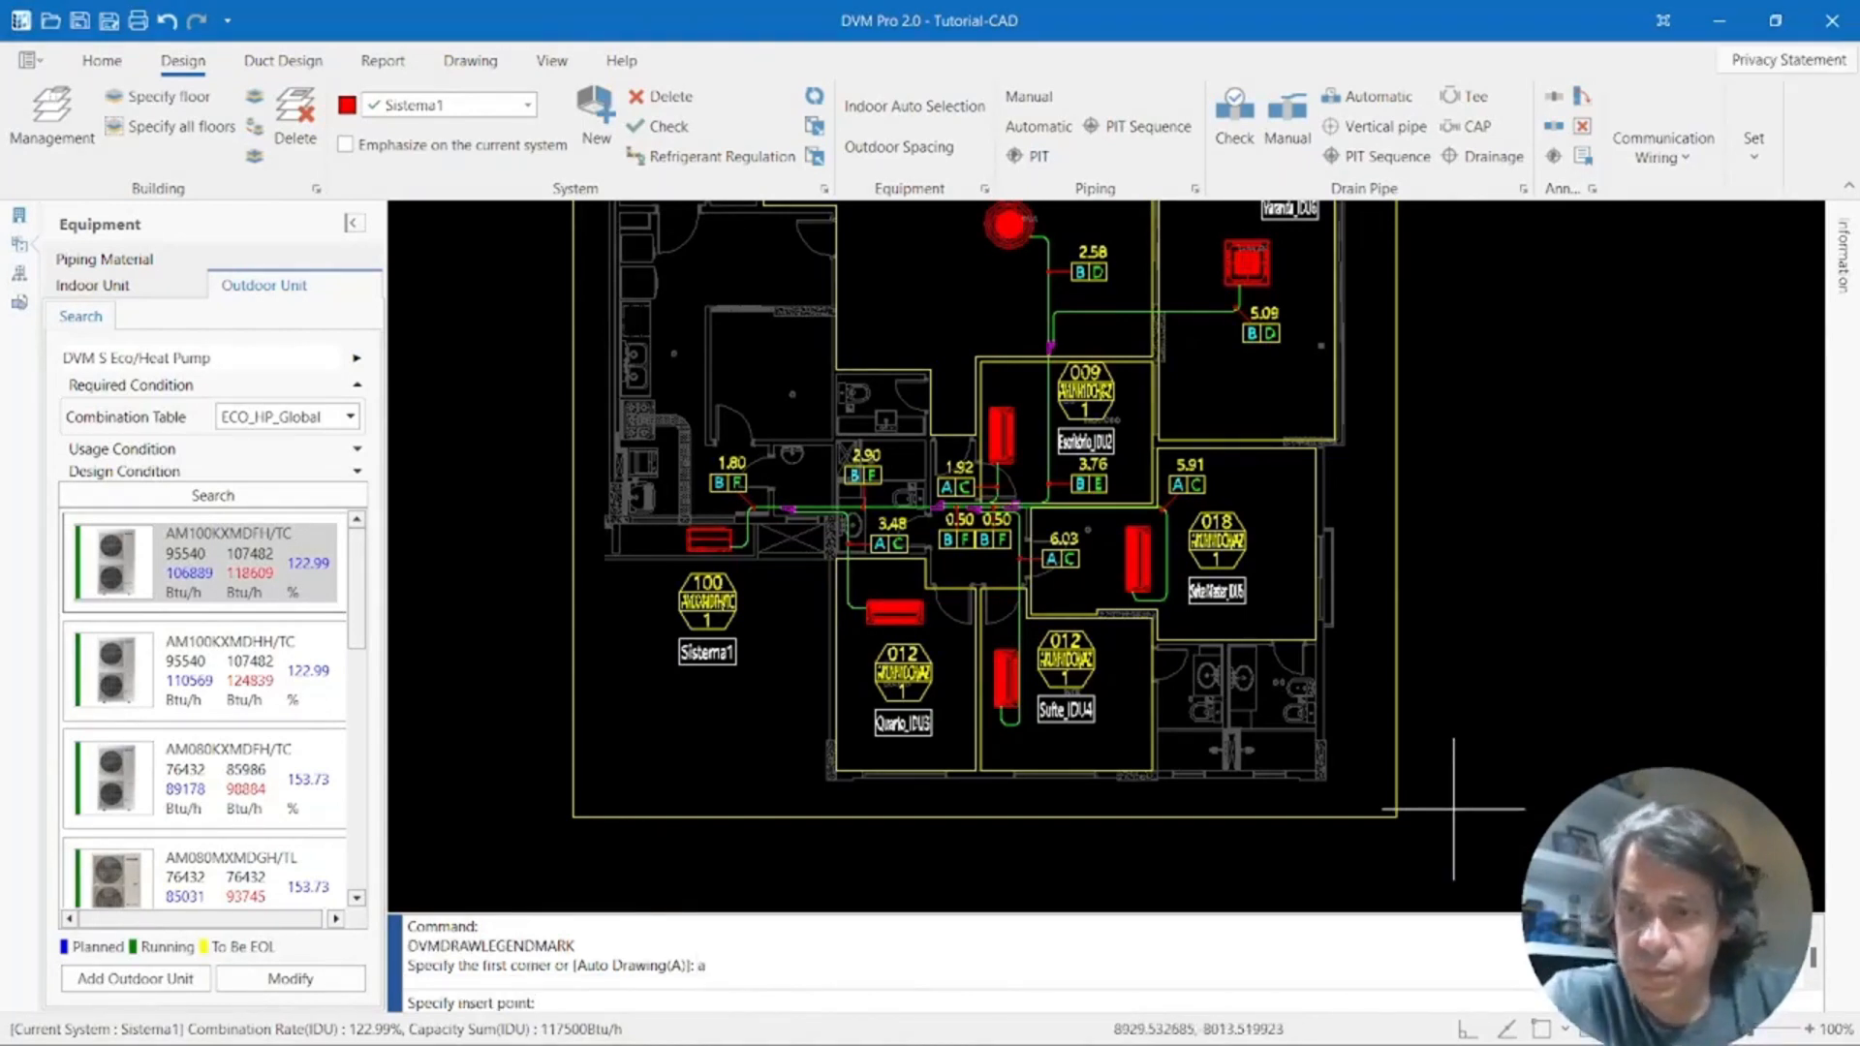
{"action": "left_click", "coordinate": [1497, 809]}
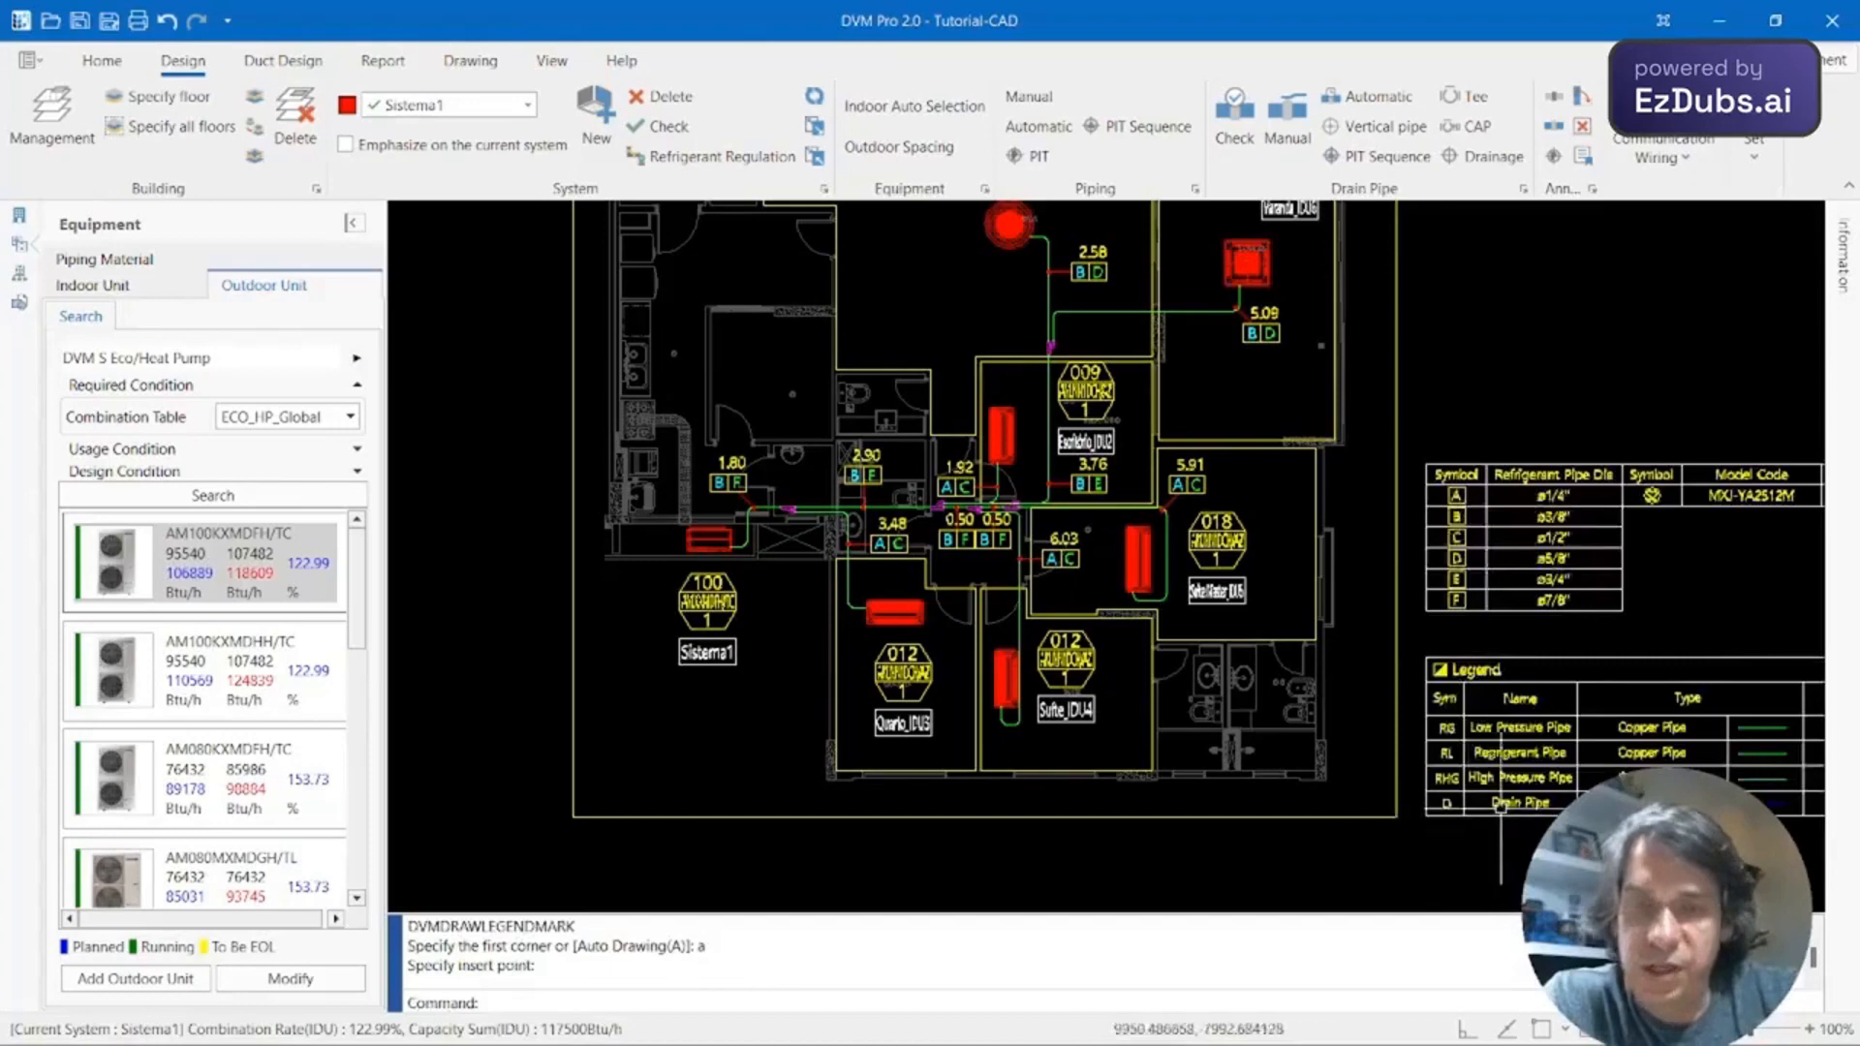
Examine the legend's refrigerant pipe diameter symbols and compare them with the pipe marks on the floor plan.
{"action": "middle_click_drag", "start_coordinate": [1499, 810], "coordinate": [1031, 773]}
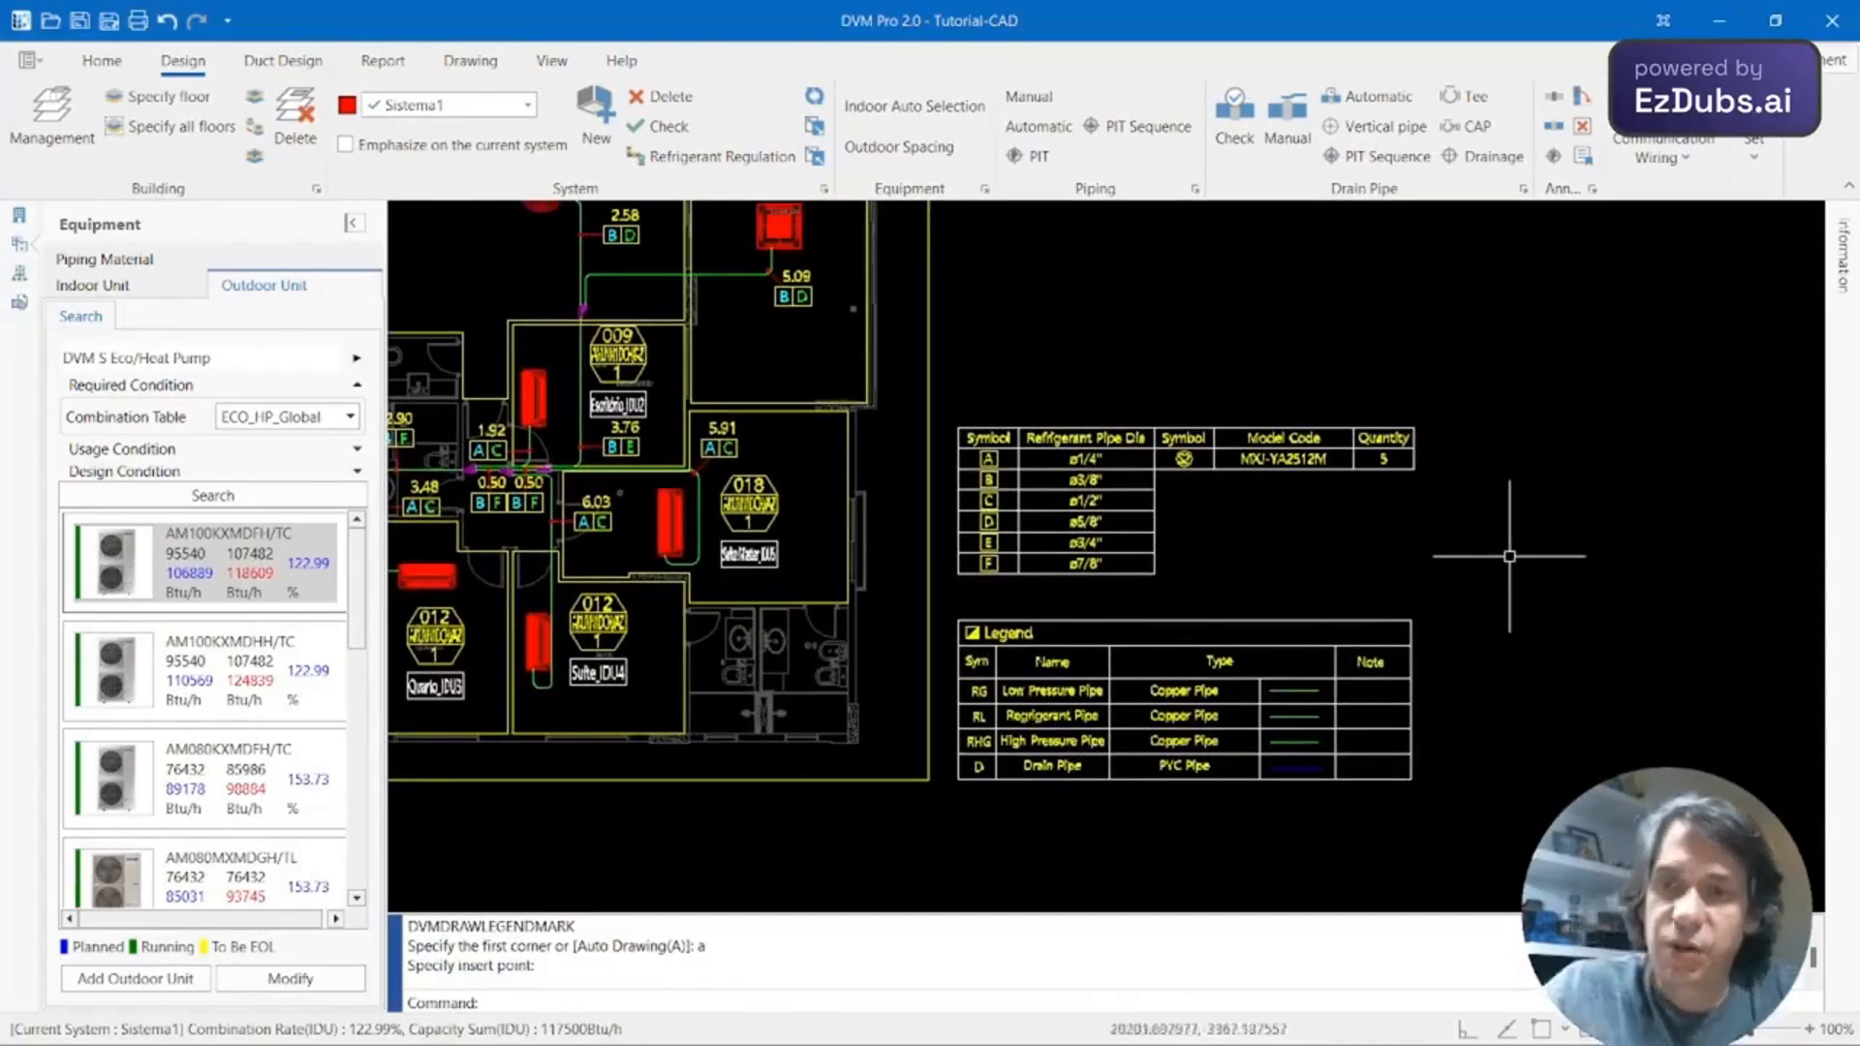
{"action": "scroll", "coordinate": [1540, 532], "scroll_direction": "up", "scroll_amount": 3}
{"action": "middle_click_drag", "start_coordinate": [1357, 532], "coordinate": [1845, 542]}
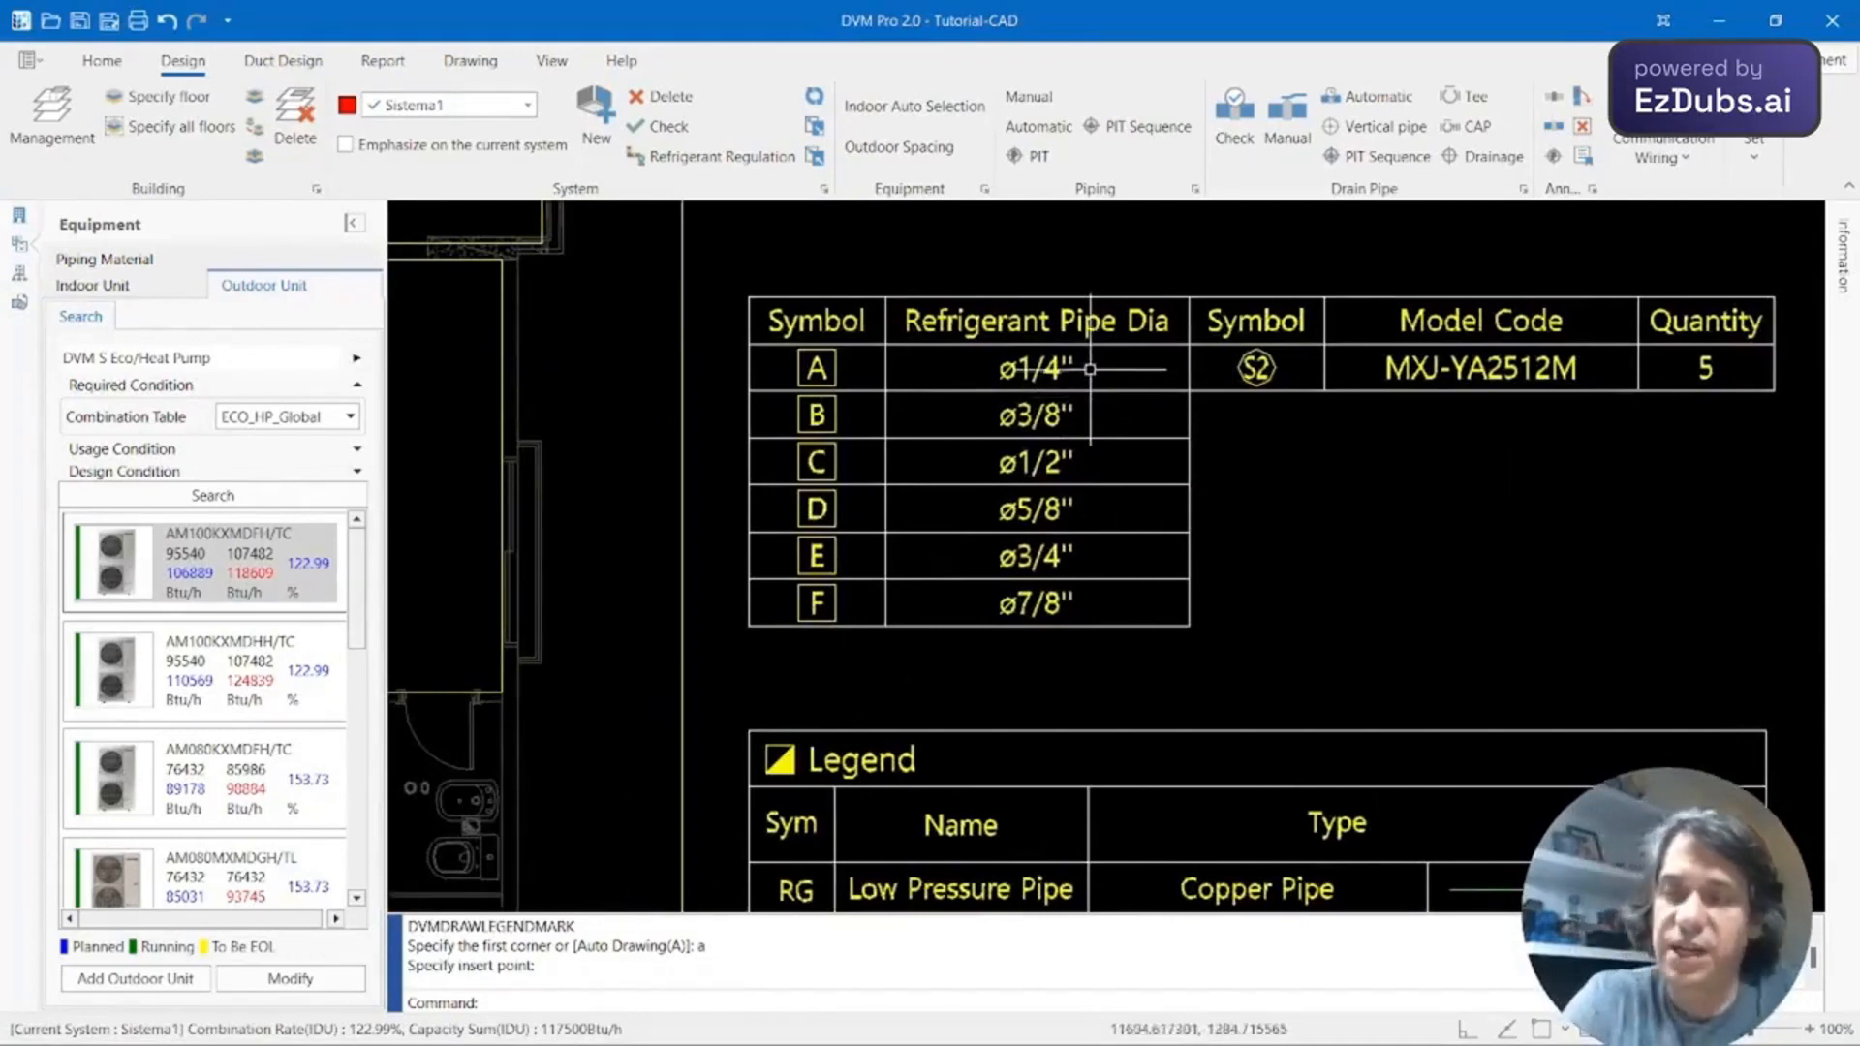
{"action": "middle_click_drag", "start_coordinate": [1115, 445], "coordinate": [1382, 473]}
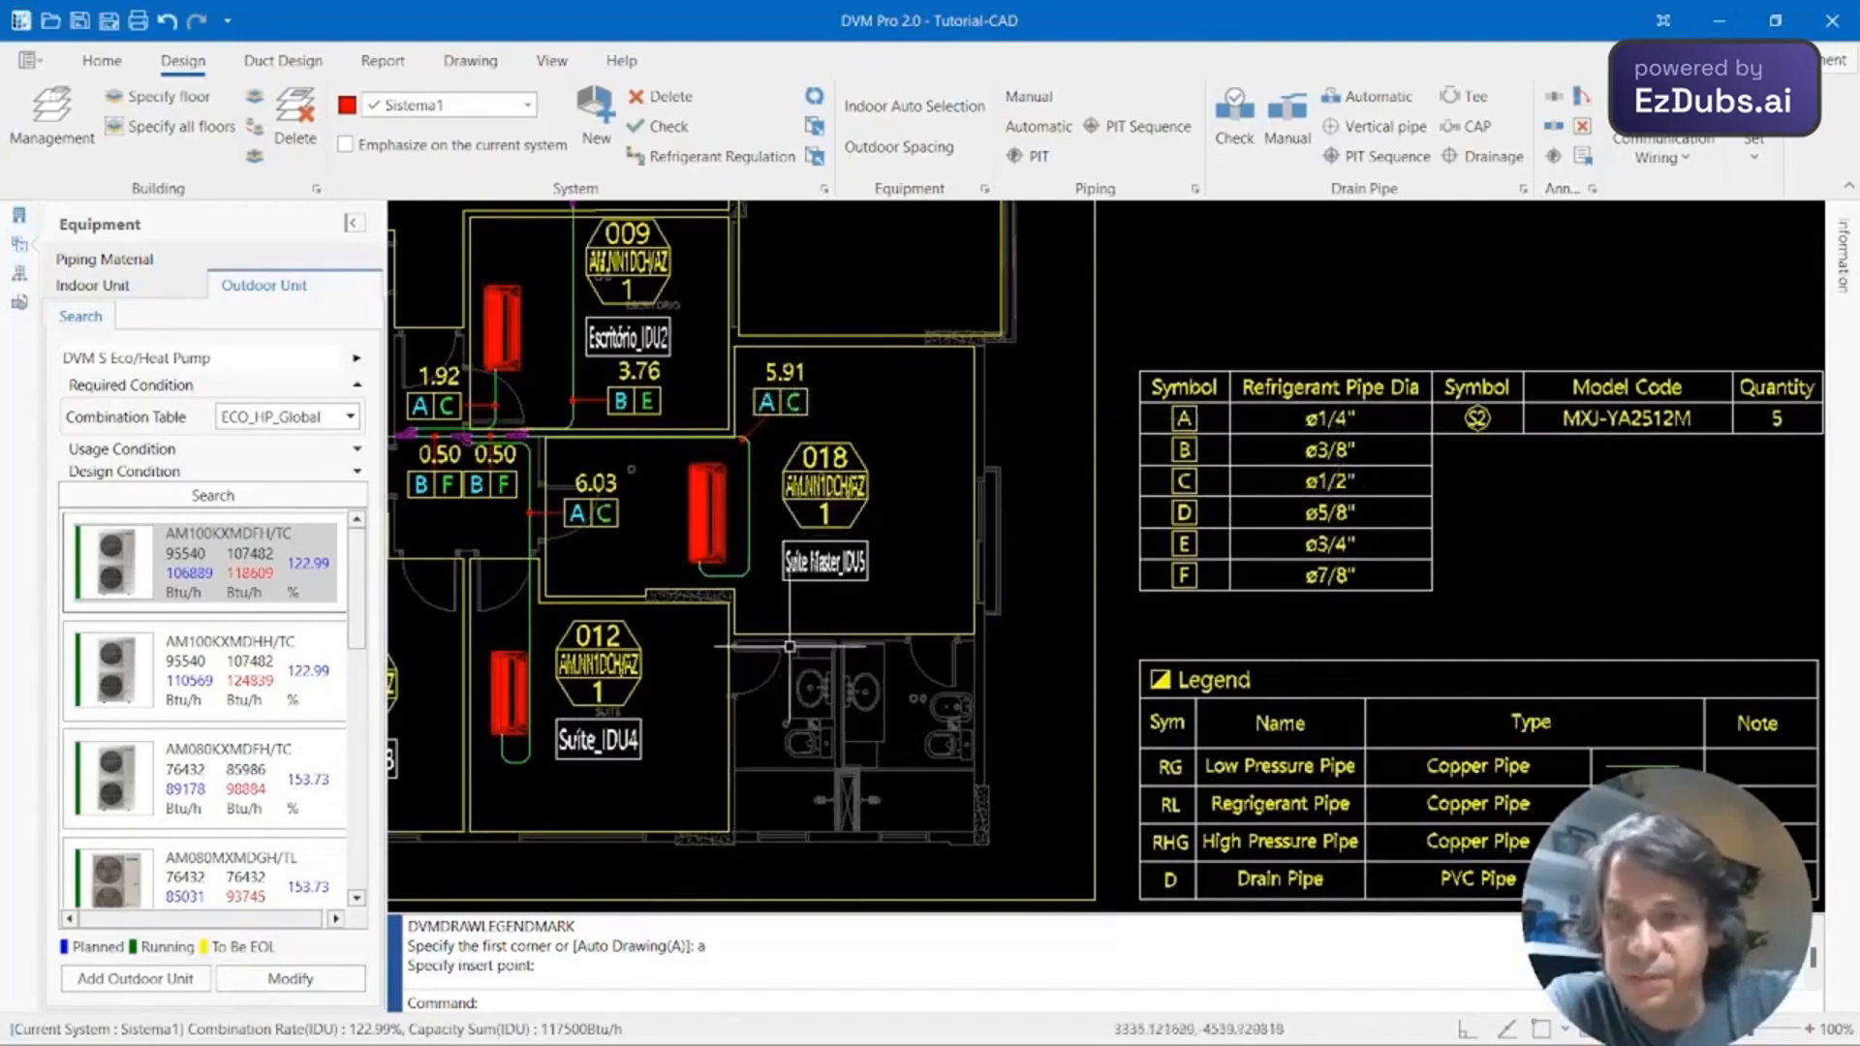
{"action": "mouse_move", "coordinate": [789, 626]}
{"action": "middle_mouse_down"}
{"action": "mouse_move", "coordinate": [913, 620]}
{"action": "mouse_move", "coordinate": [967, 572]}
{"action": "middle_mouse_up"}
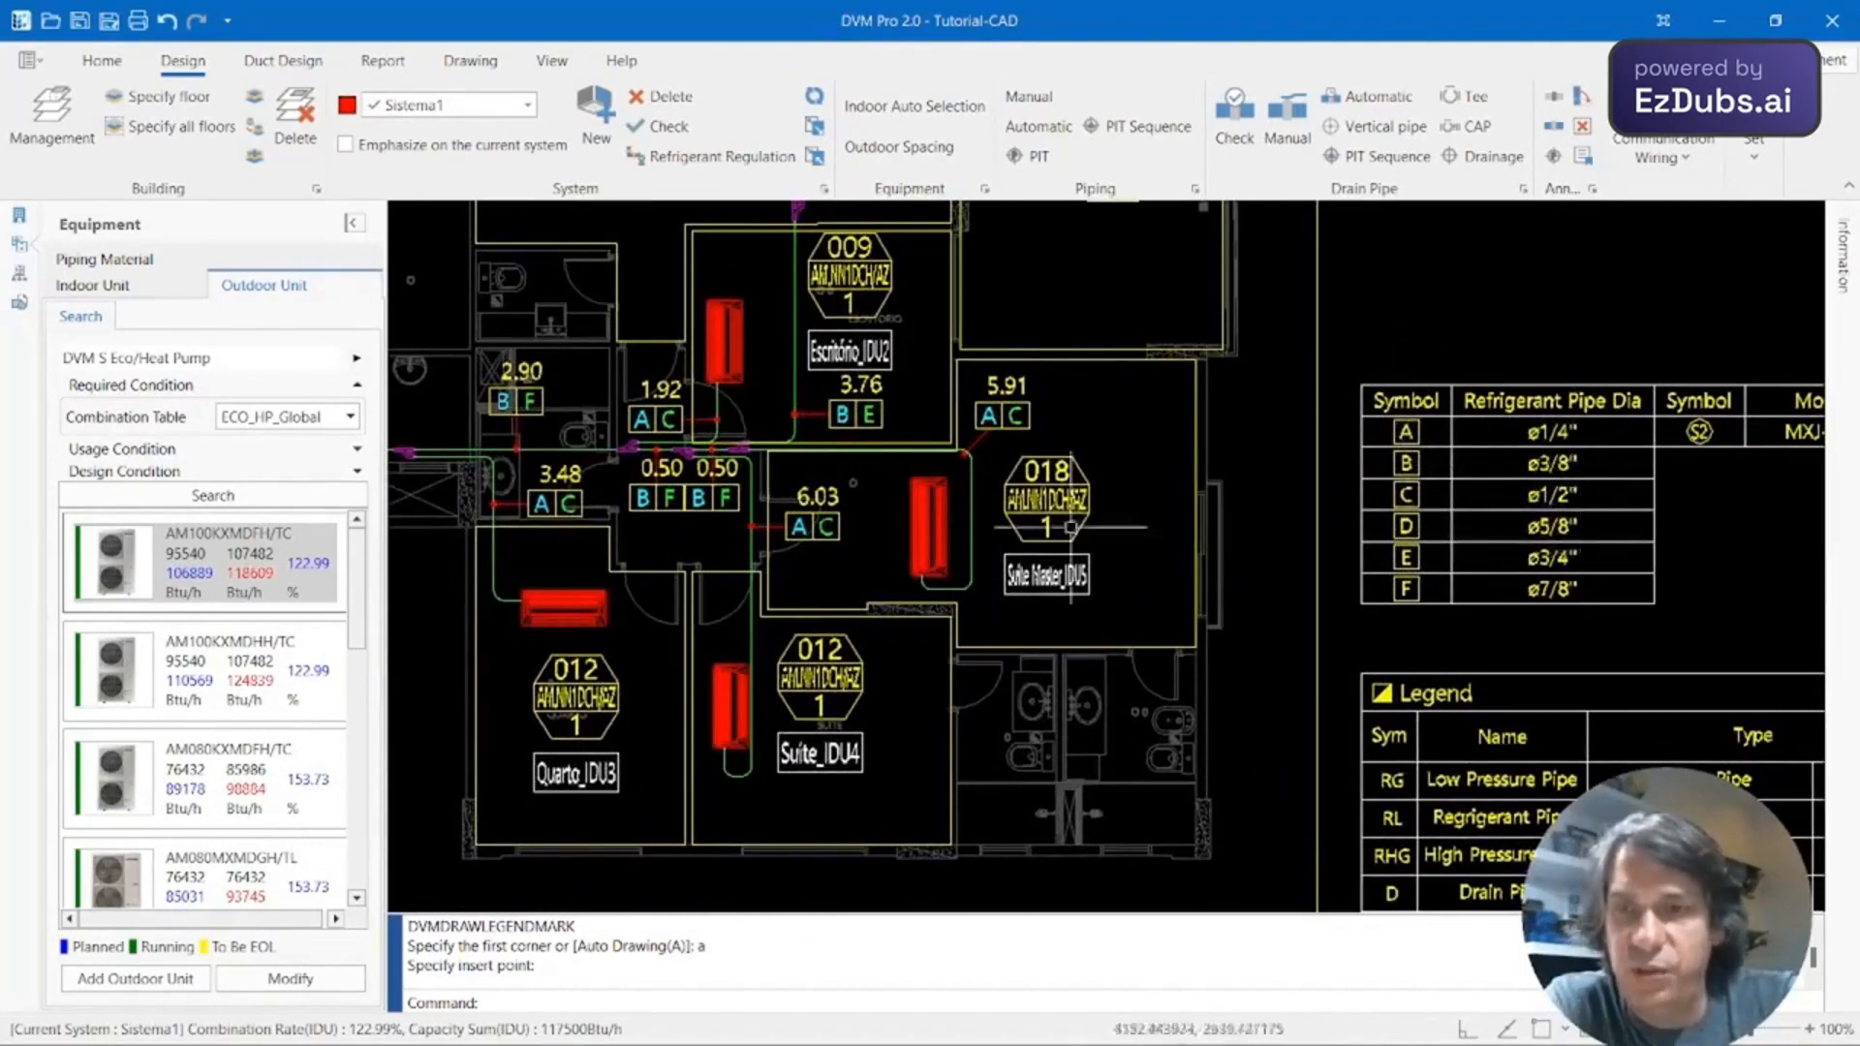
{"action": "mouse_move", "coordinate": [1084, 396]}
{"action": "middle_mouse_down"}
{"action": "mouse_move", "coordinate": [1109, 431]}
{"action": "mouse_move", "coordinate": [1125, 628]}
{"action": "middle_mouse_up"}
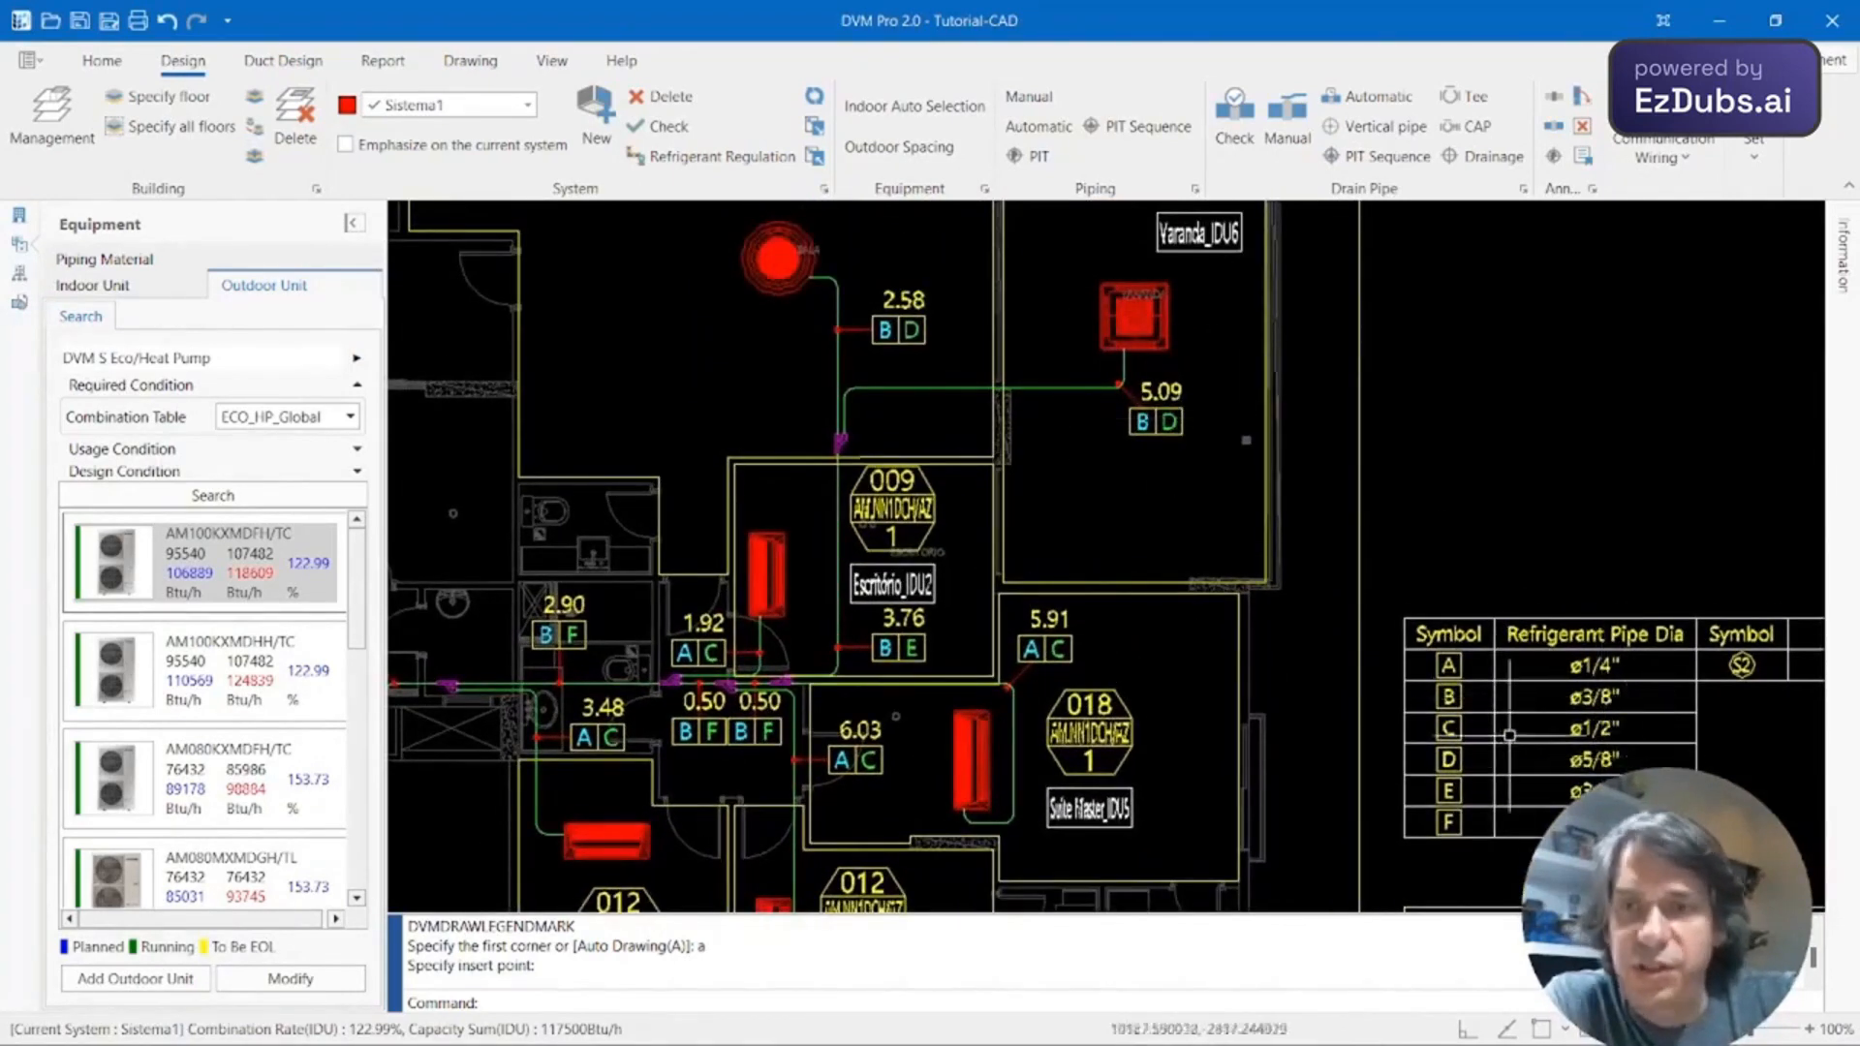
{"action": "scroll", "coordinate": [1172, 547], "scroll_direction": "down", "scroll_amount": 2}
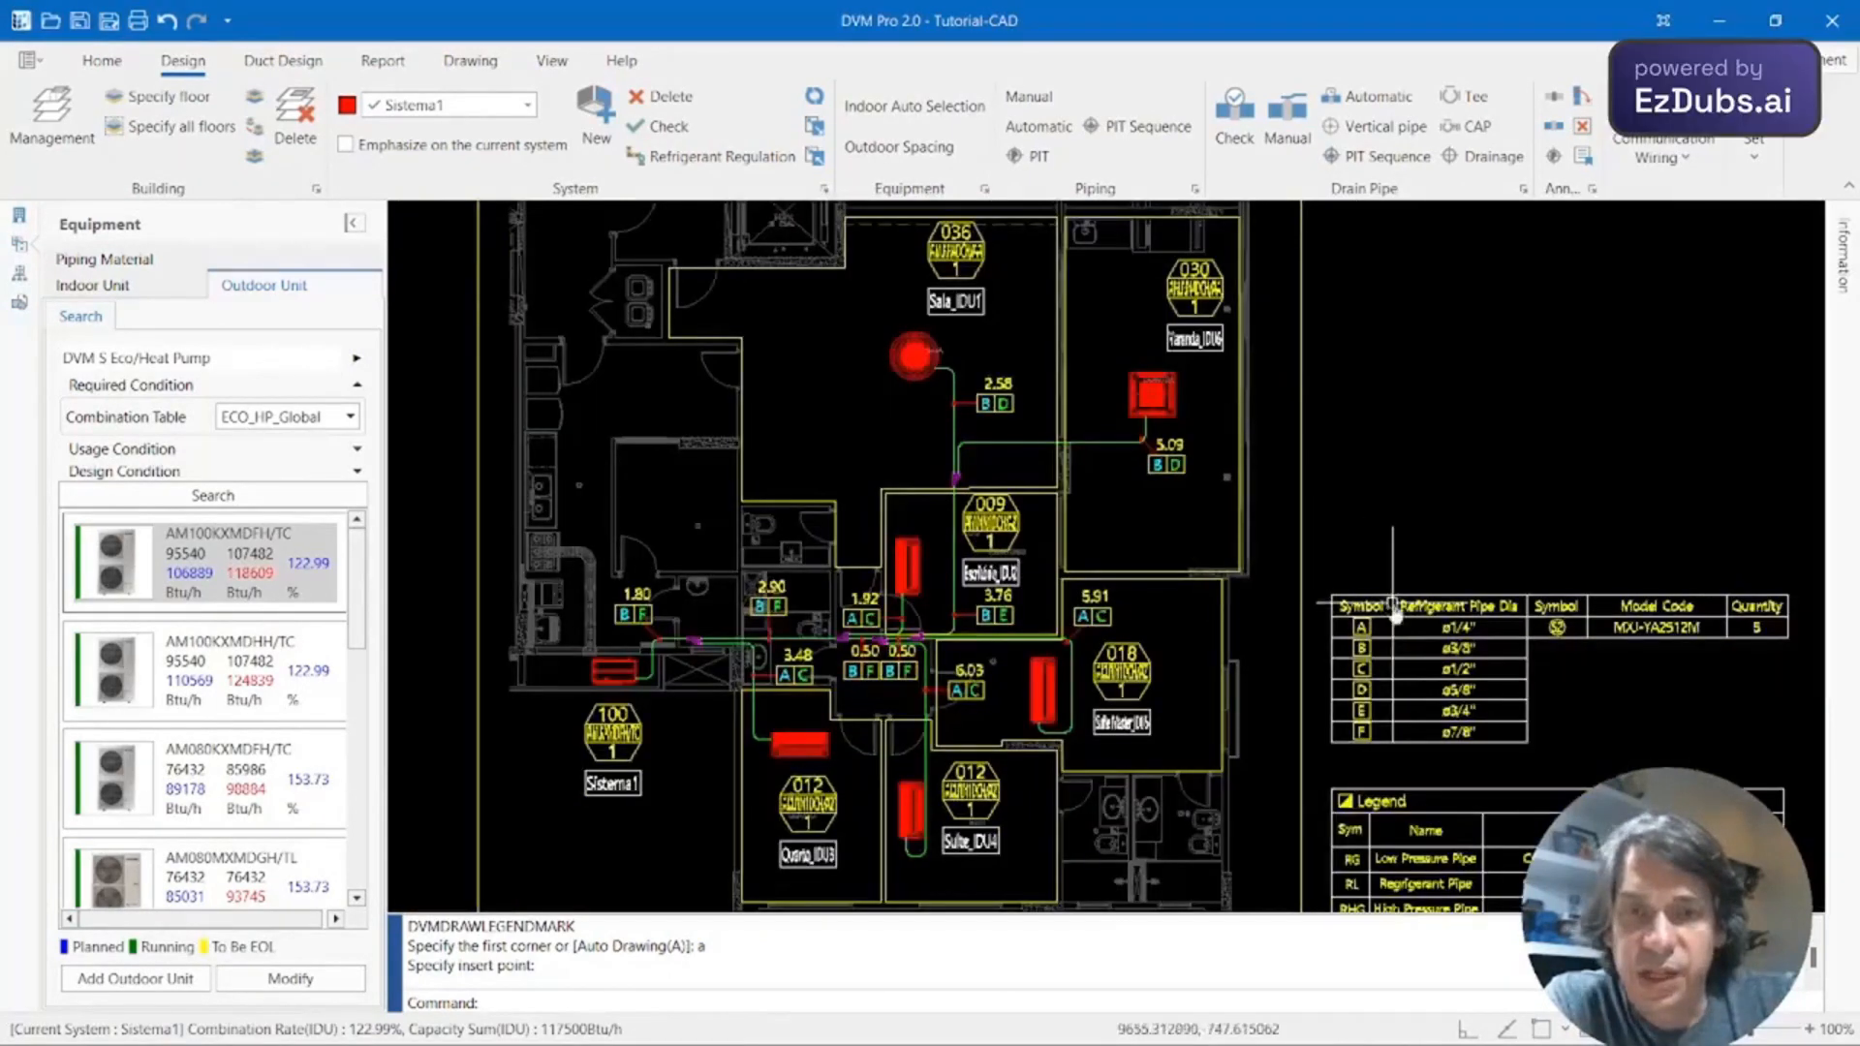
{"action": "middle_click_drag", "start_coordinate": [1392, 606], "coordinate": [1420, 412]}
{"action": "scroll", "coordinate": [1401, 479], "scroll_direction": "down", "scroll_amount": 3}
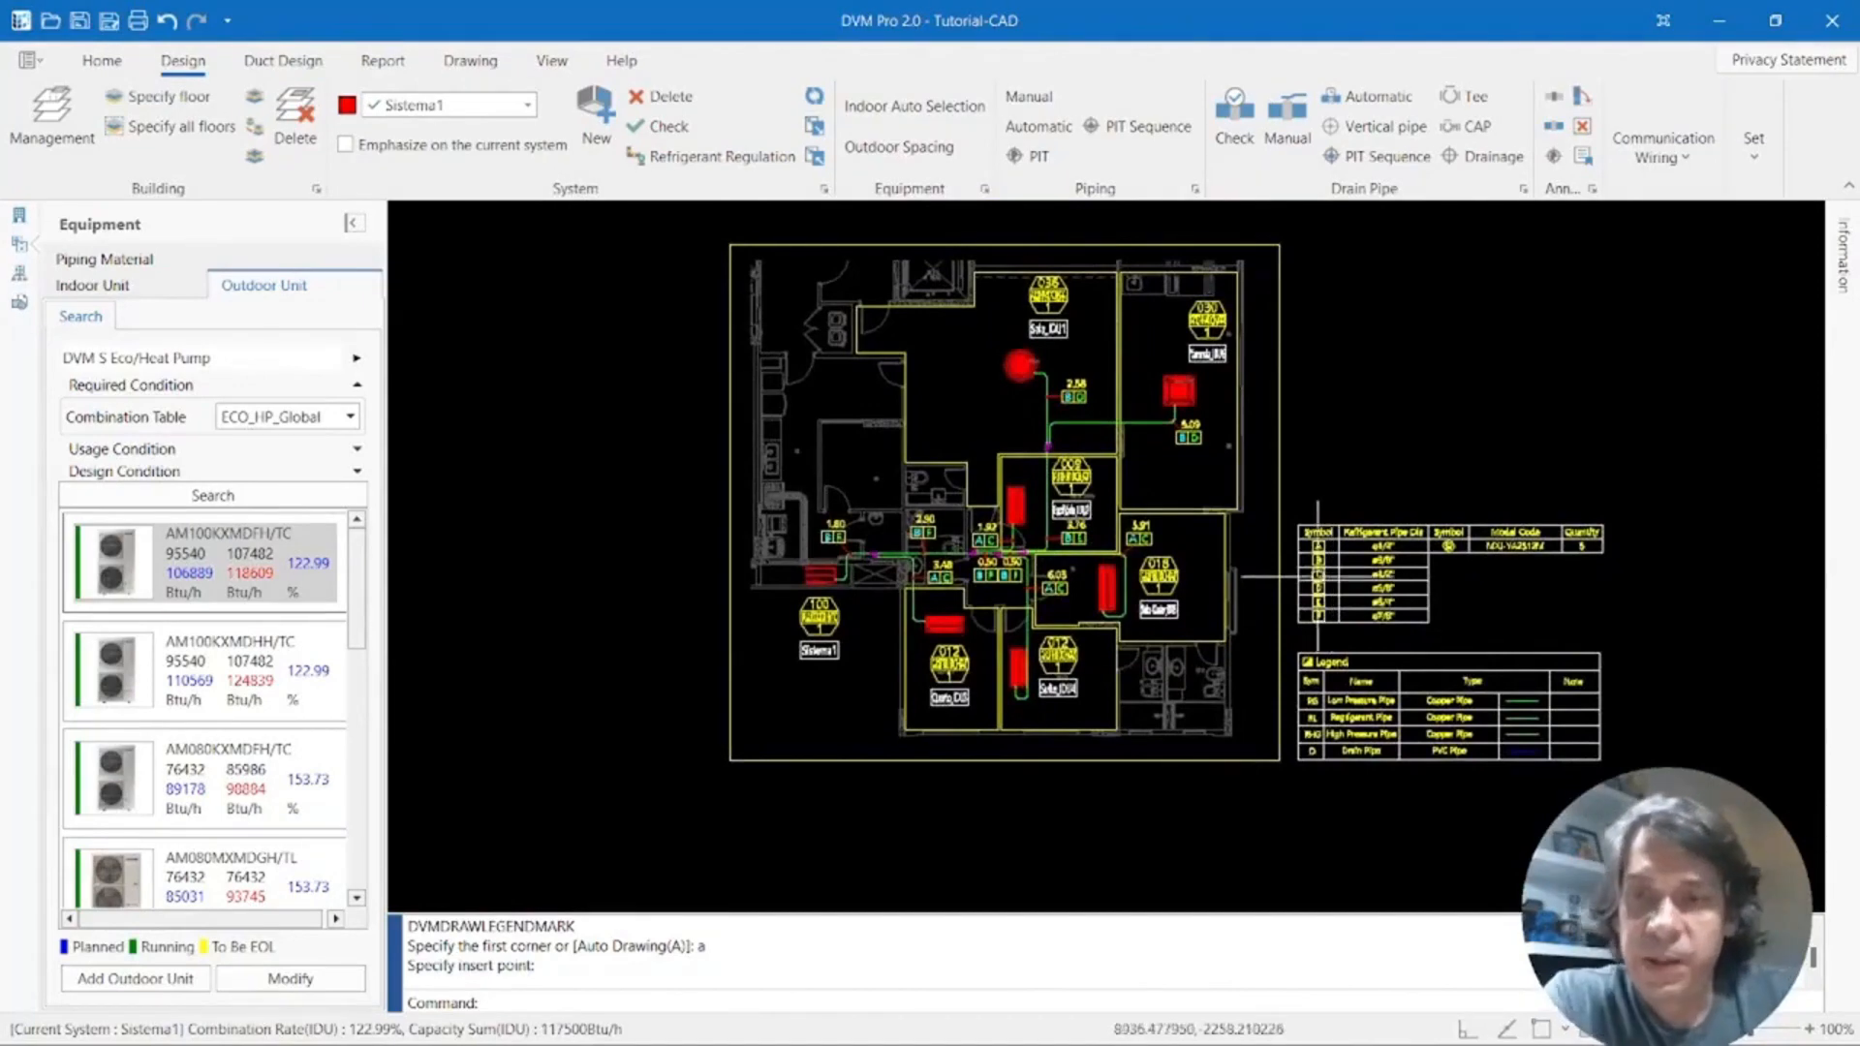
{"action": "scroll", "coordinate": [1078, 606], "scroll_direction": "up", "scroll_amount": 3}
{"action": "scroll", "coordinate": [1676, 633], "scroll_direction": "down", "scroll_amount": 2}
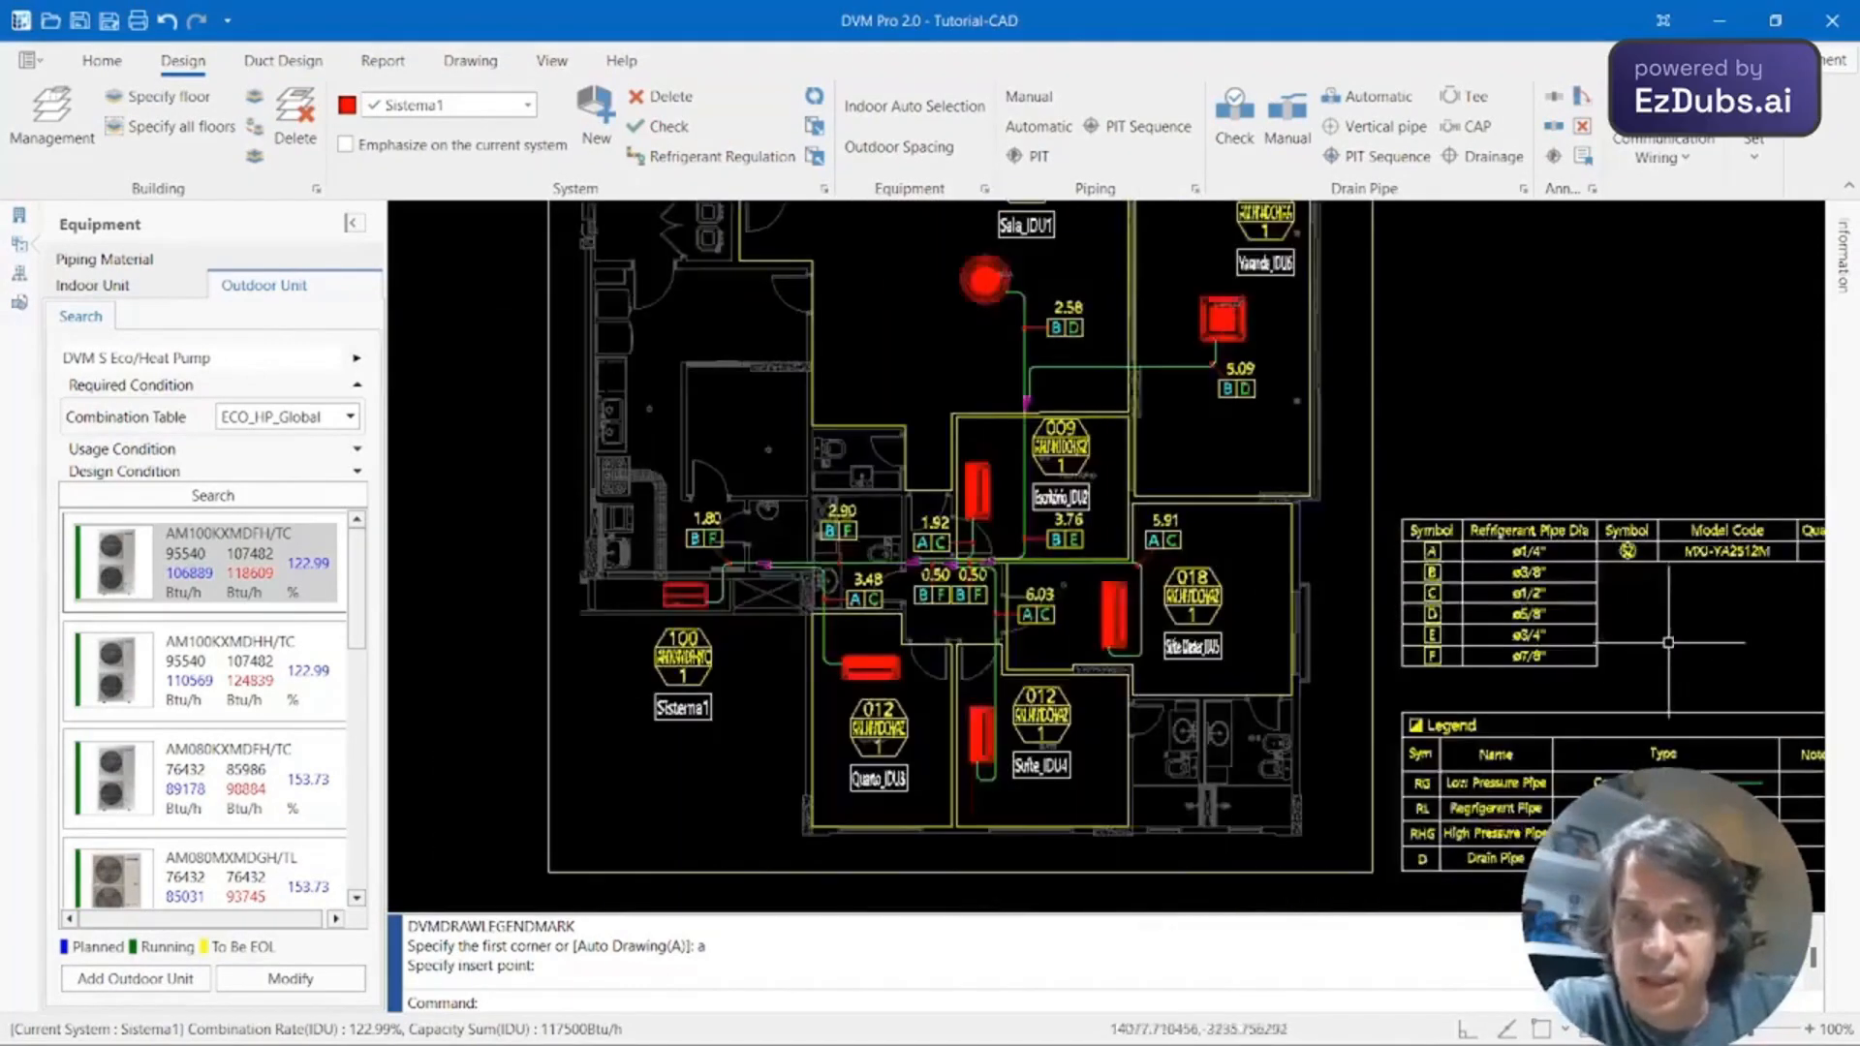
{"action": "middle_click_drag", "start_coordinate": [1603, 640], "coordinate": [1442, 632]}
{"action": "middle_click_drag", "start_coordinate": [1099, 626], "coordinate": [1382, 580]}
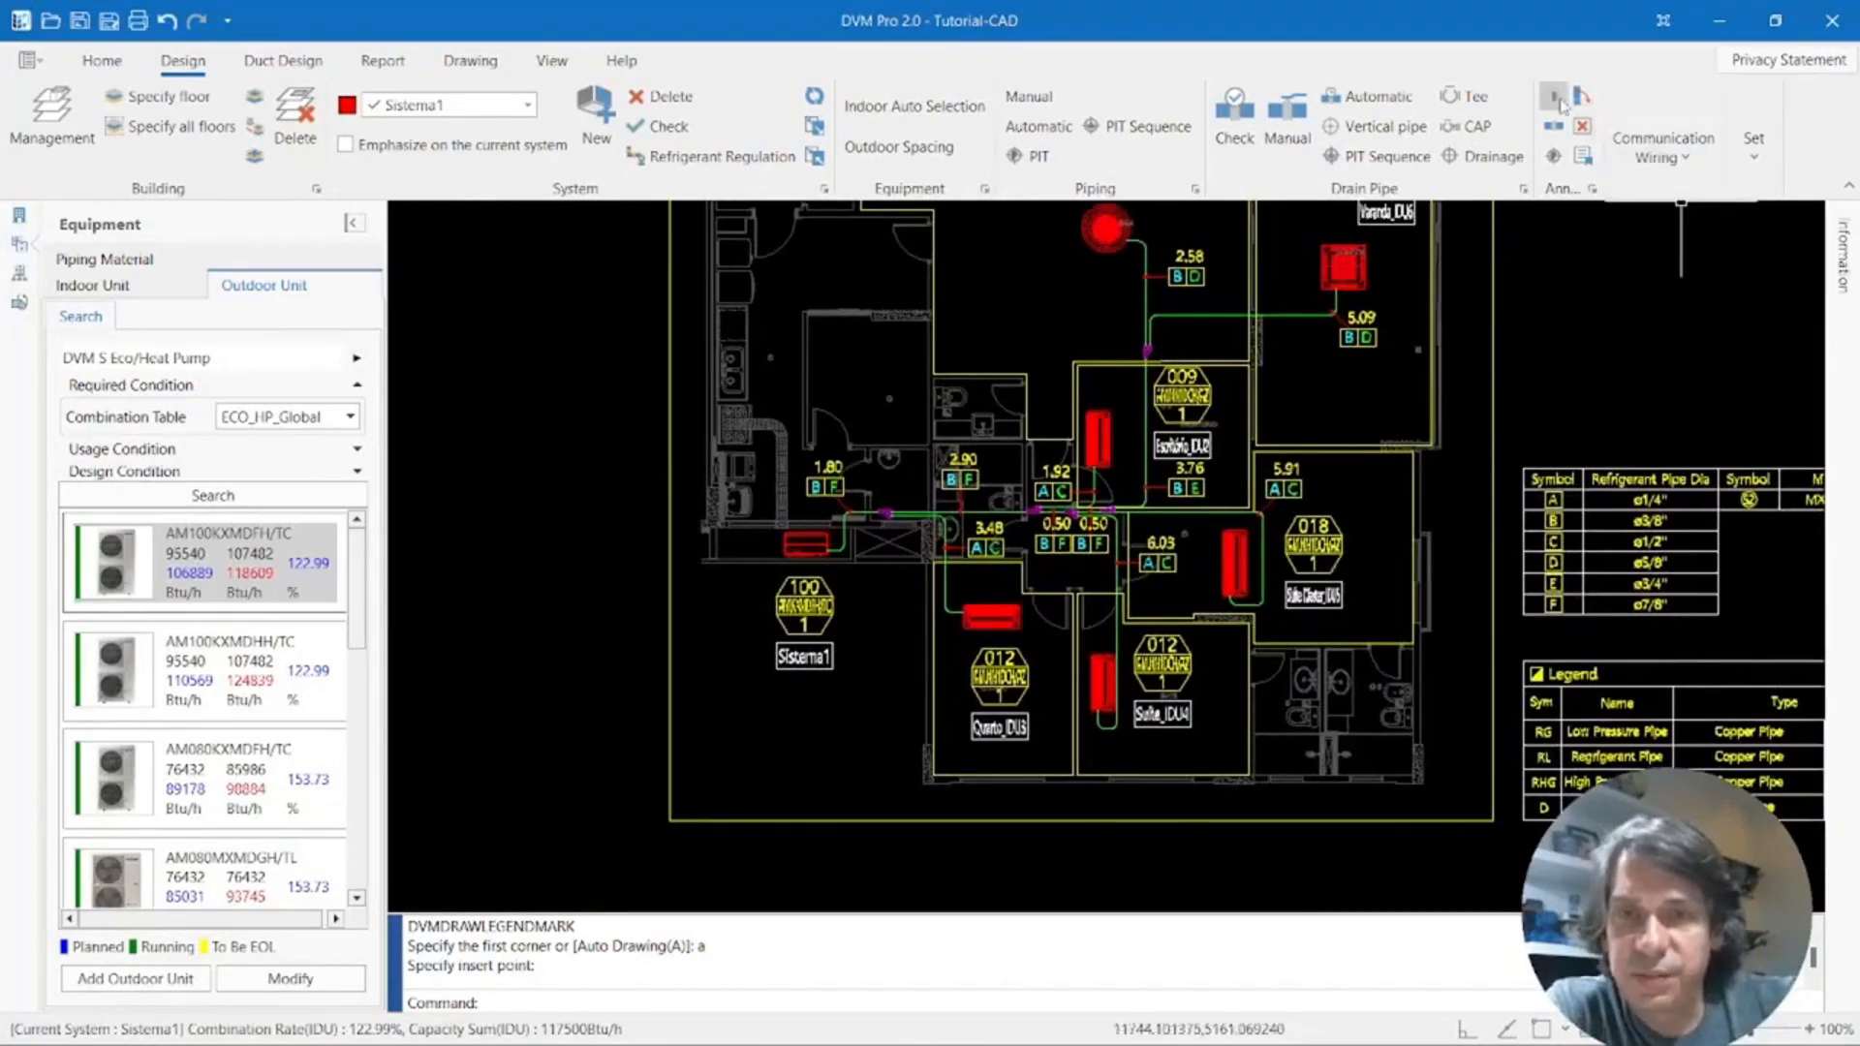
Mark the branch joint nearest the outdoor unit using the pipe mark's area drawing option around that joint.
{"action": "scroll", "coordinate": [1021, 450], "scroll_direction": "up", "scroll_amount": 4}
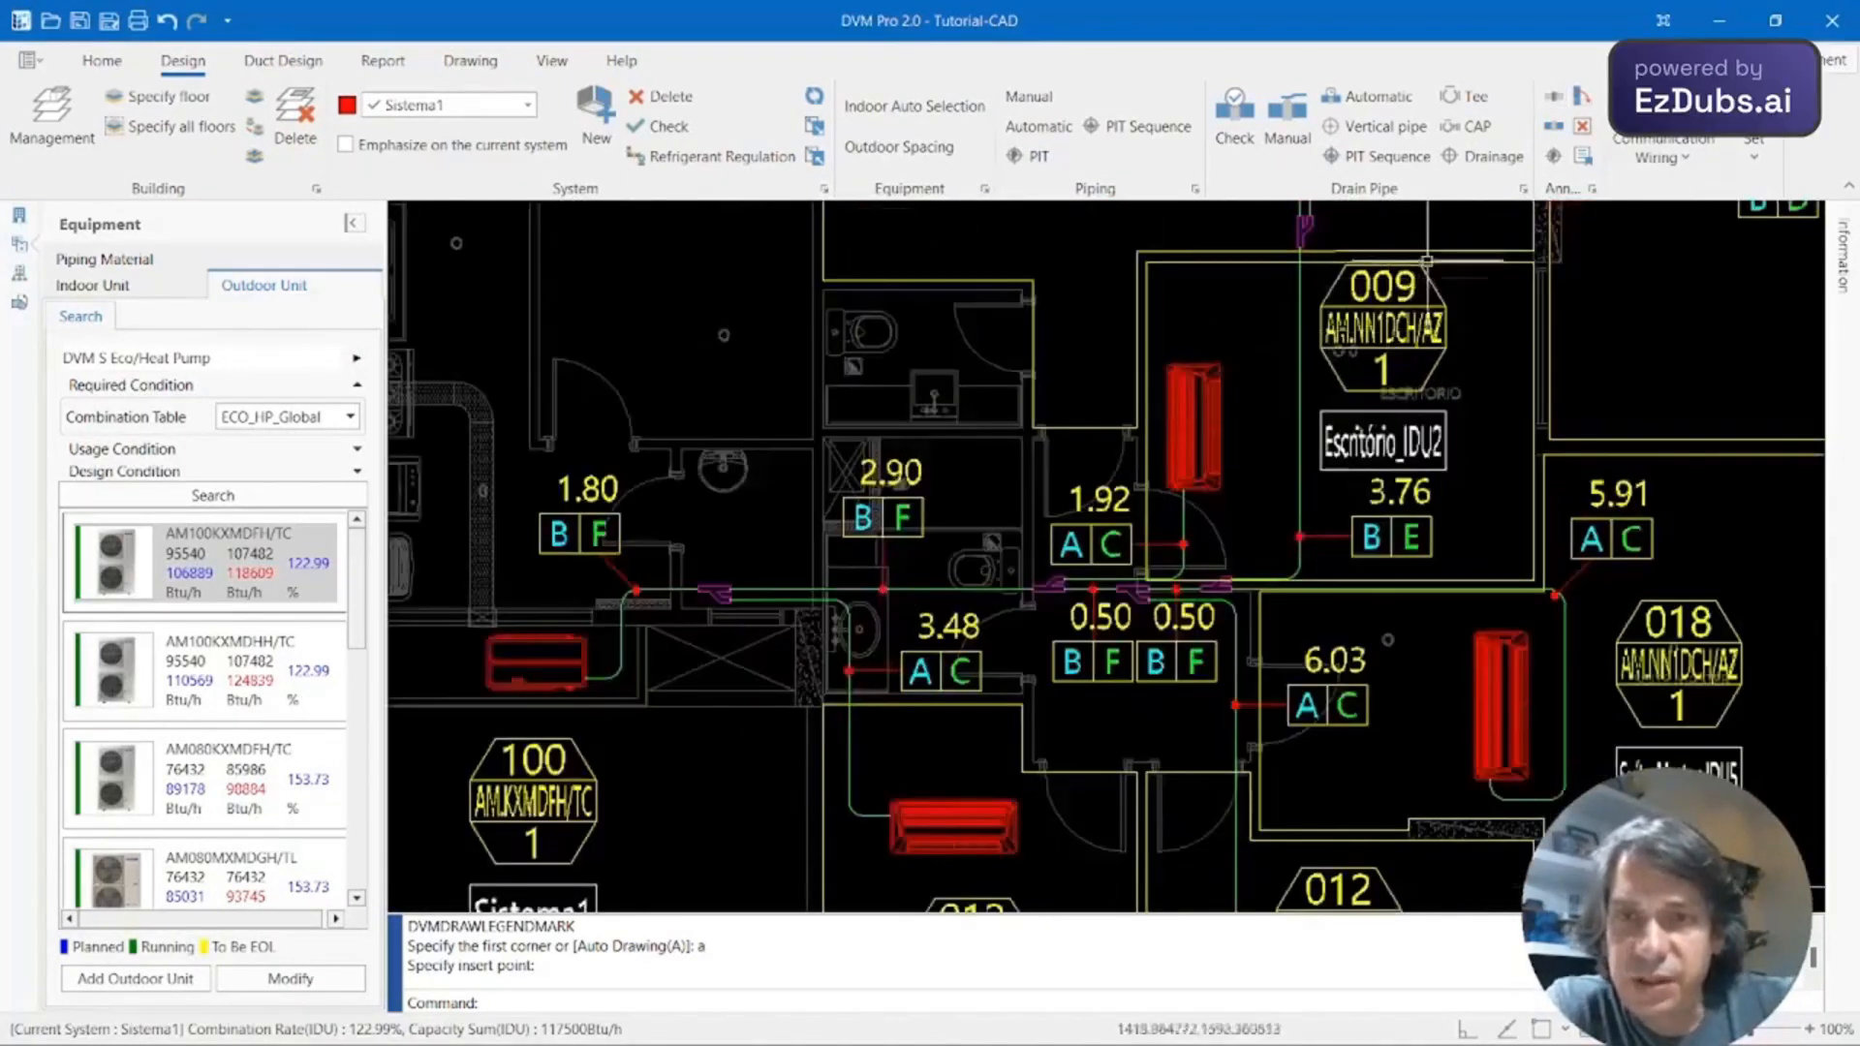
{"action": "left_click", "coordinate": [1554, 98]}
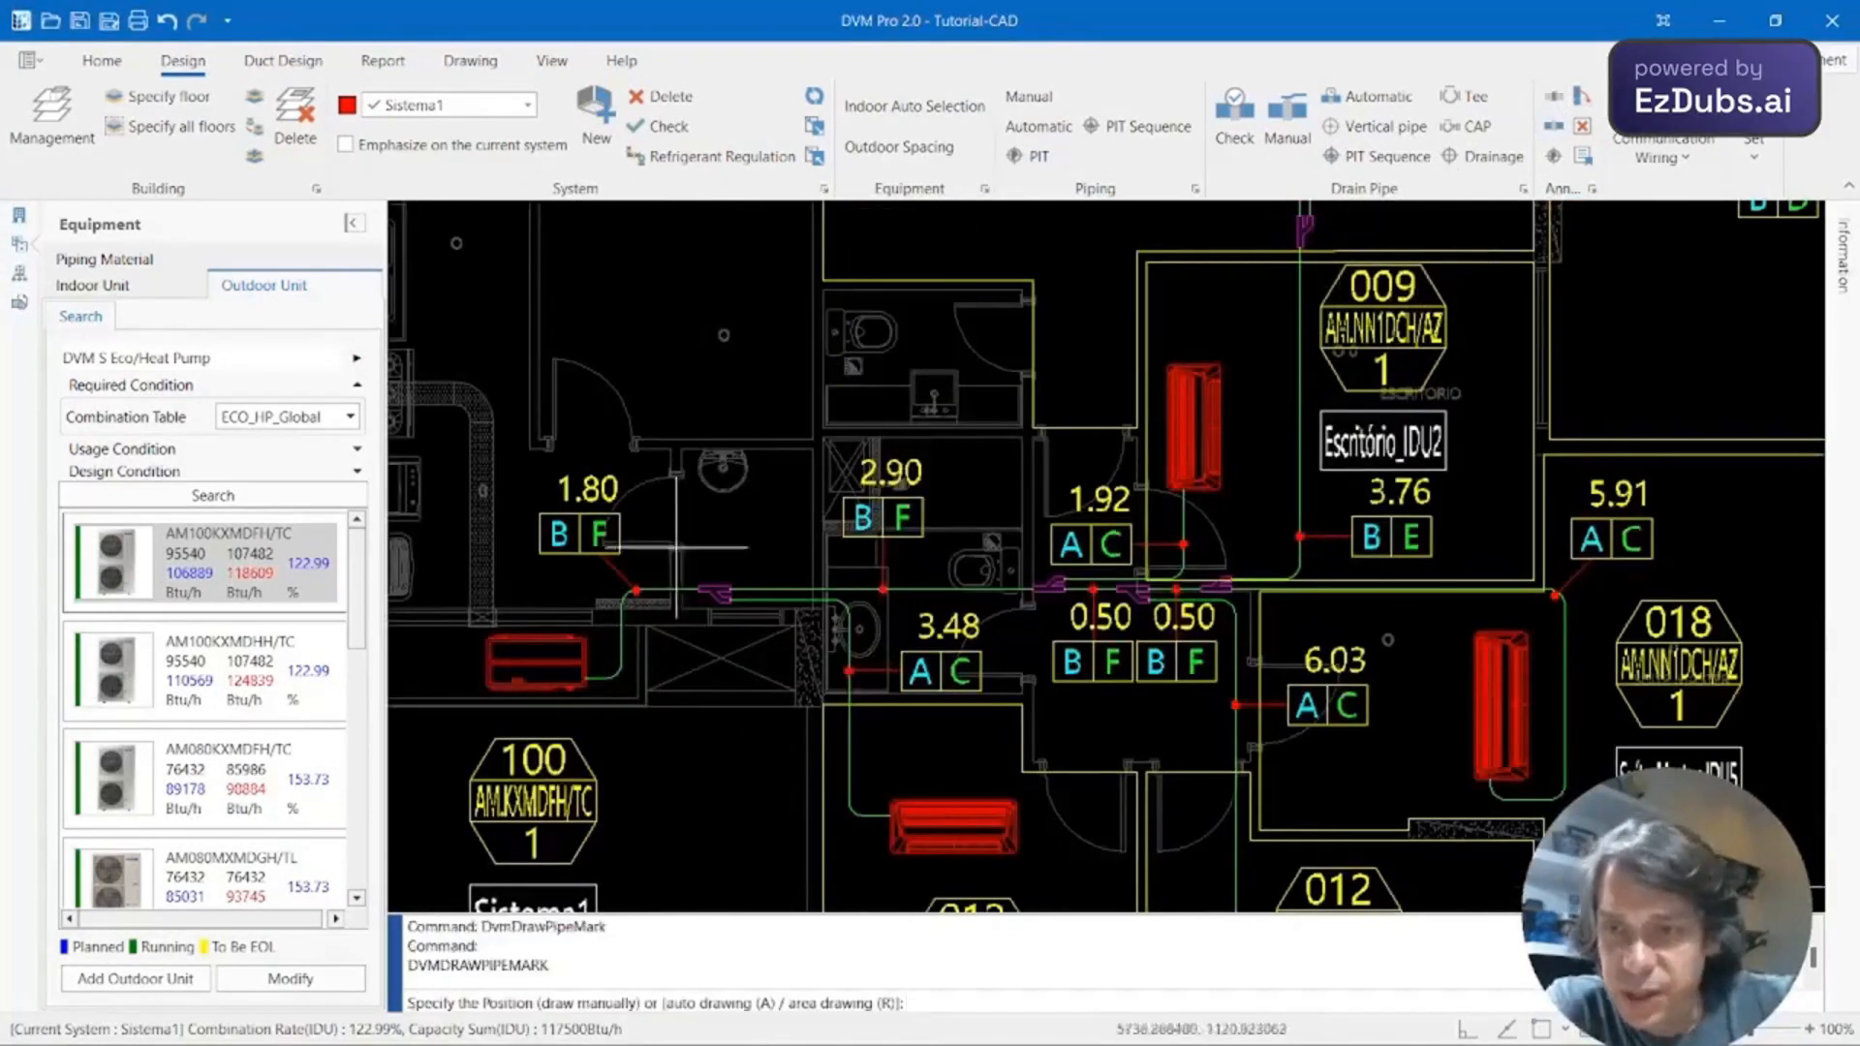
{"action": "key", "text": "Escape"}
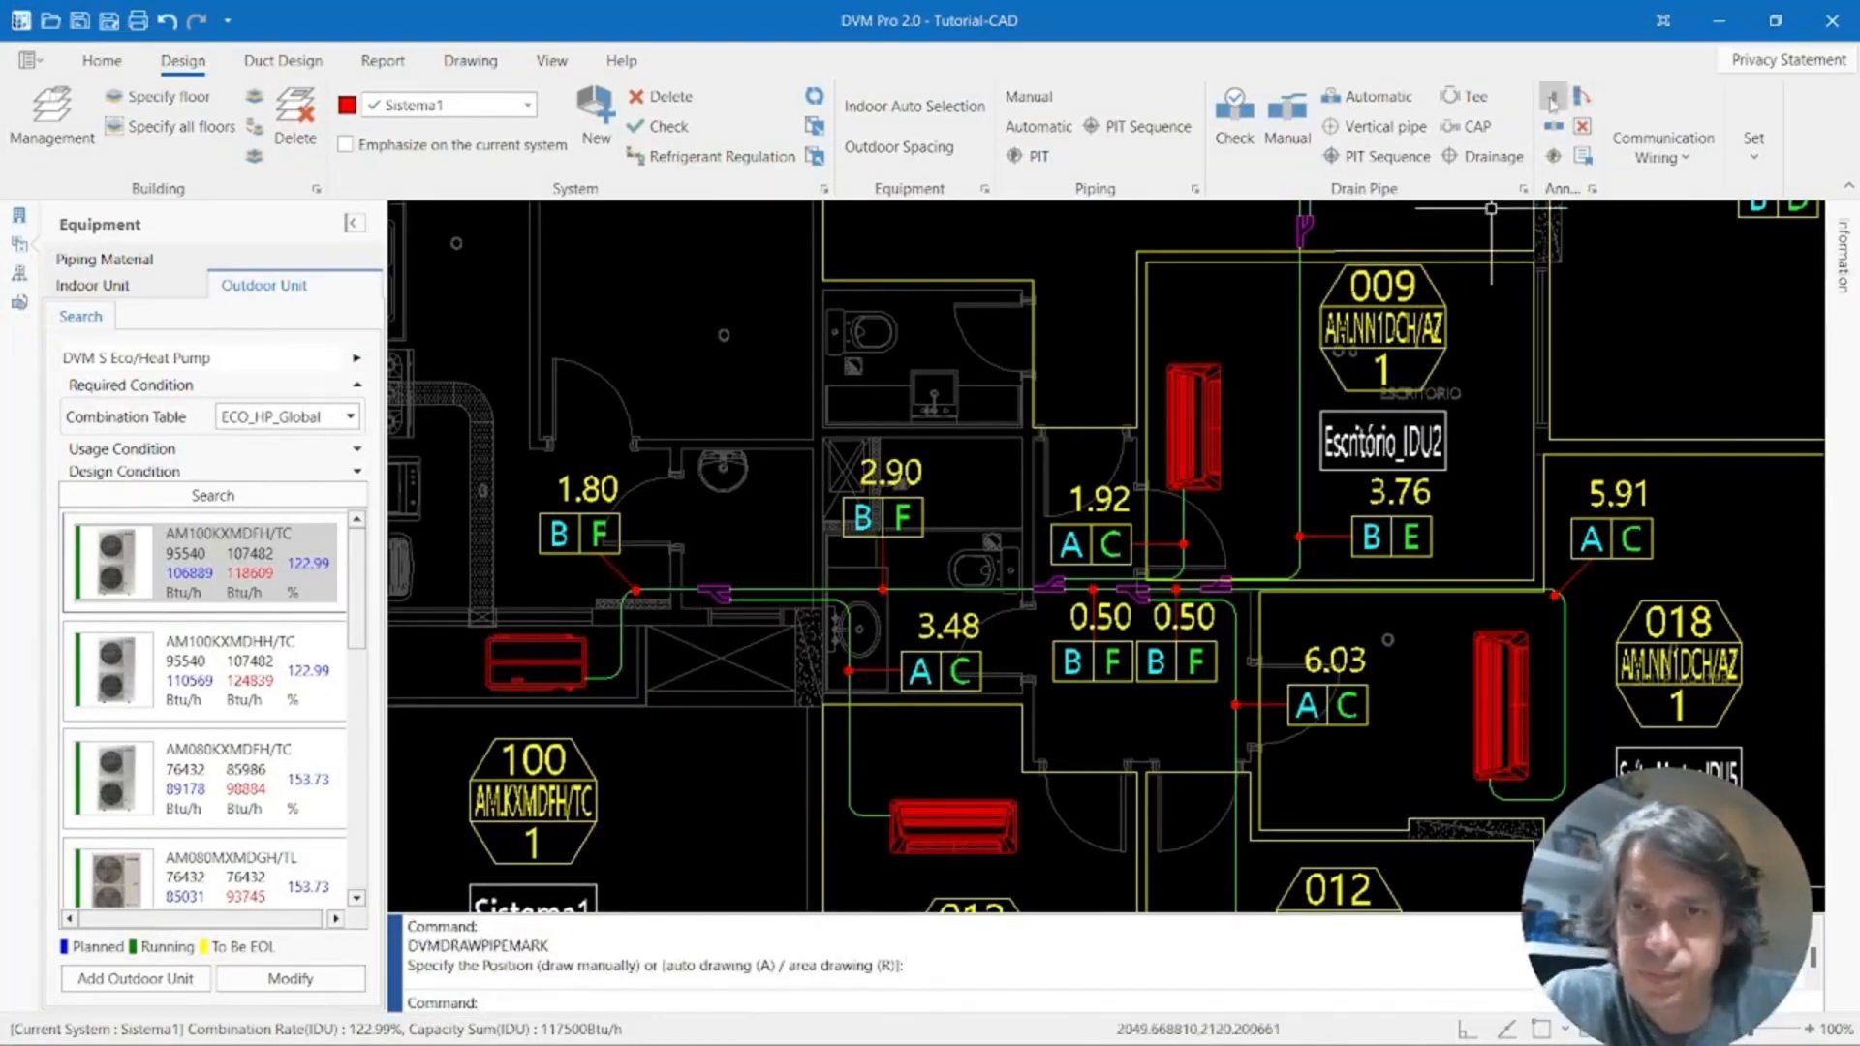
{"action": "key", "text": "Return"}
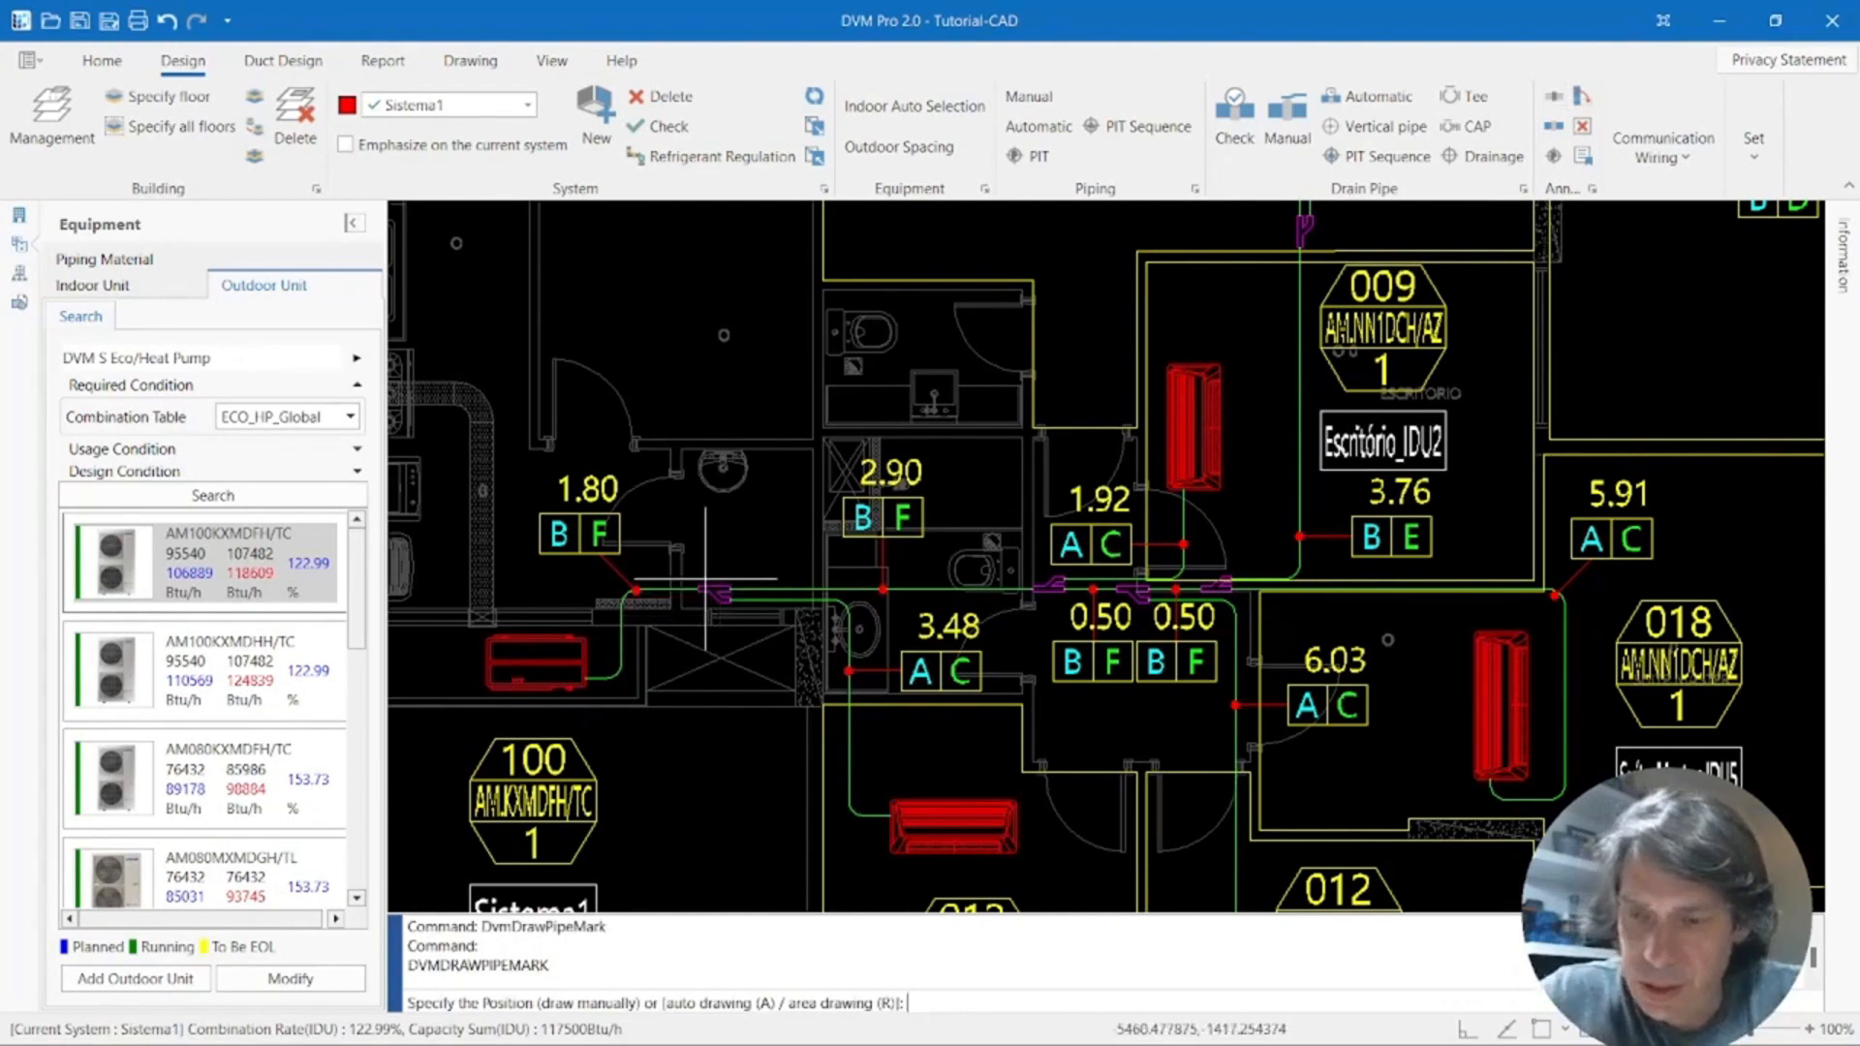
{"action": "type", "text": "r"}
{"action": "key", "text": "Return"}
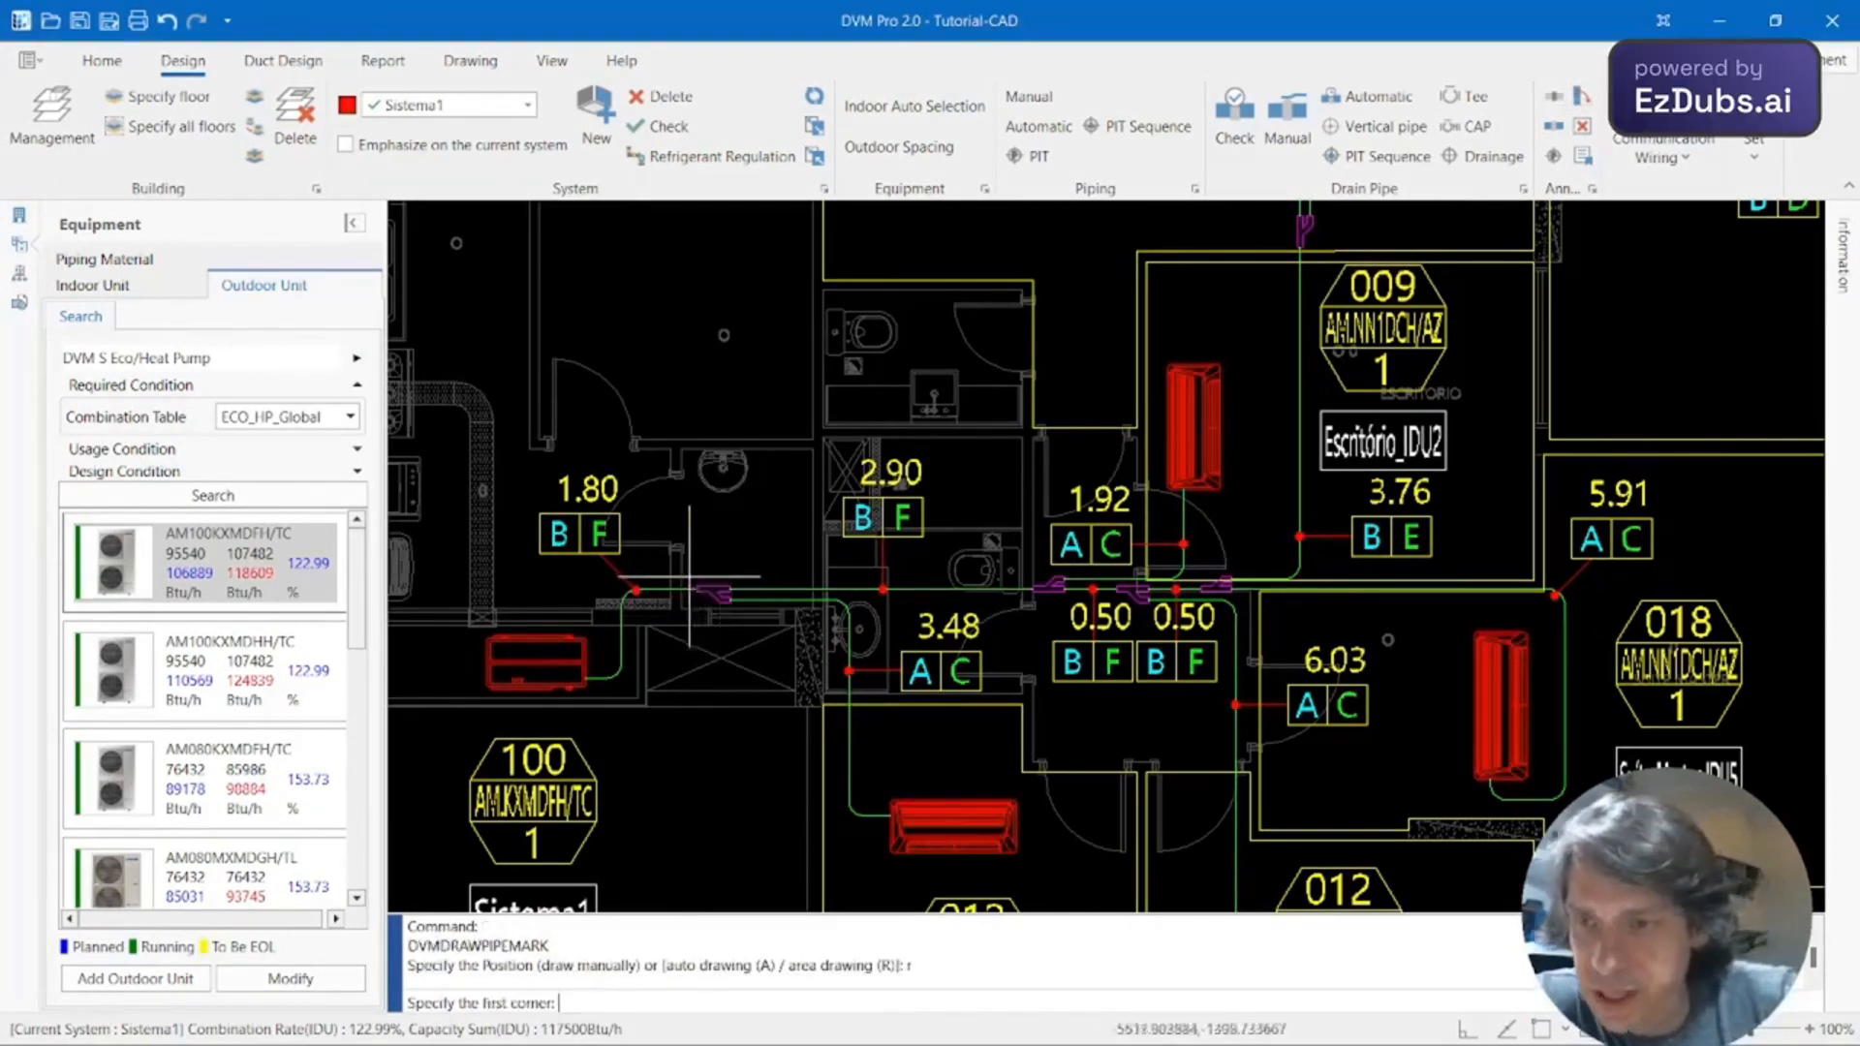
{"action": "left_click", "coordinate": [691, 581]}
{"action": "left_click", "coordinate": [755, 612]}
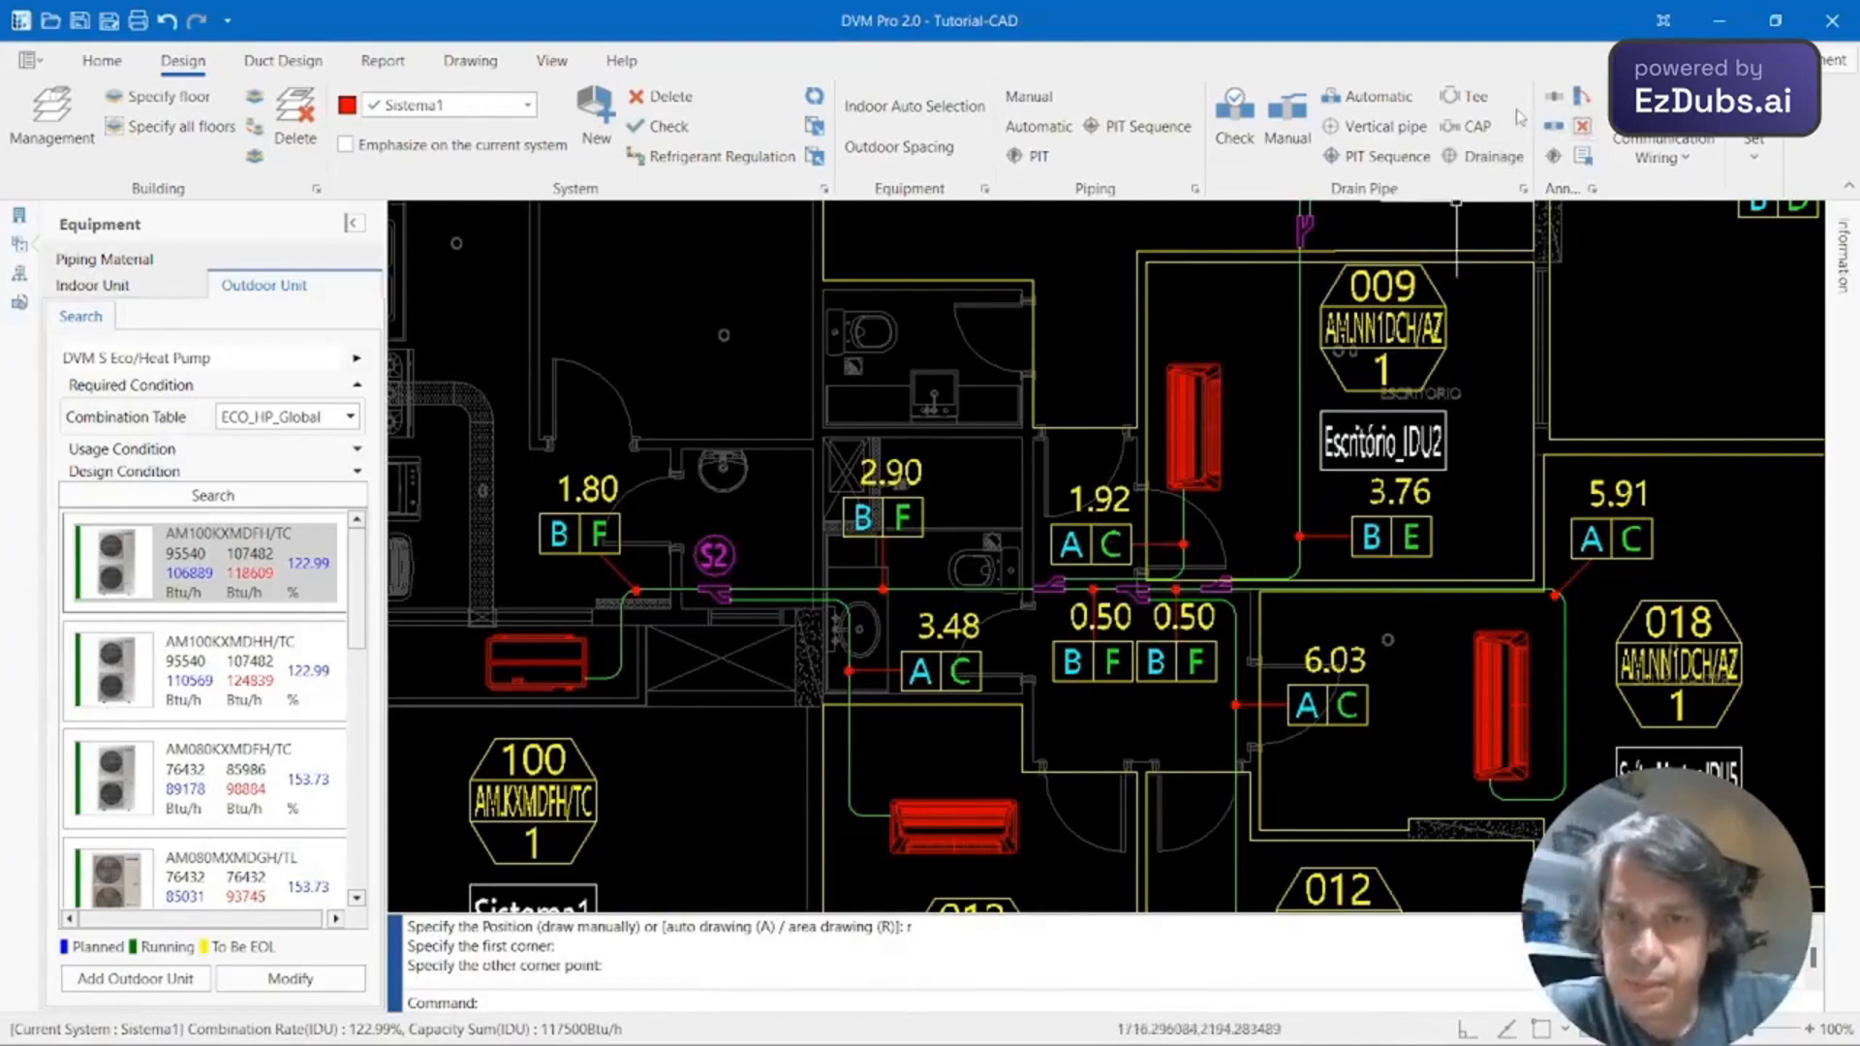
Try to mark the three hallway branch joints together with one area-drawn pipe mark selection, and undo it.
{"action": "left_click", "coordinate": [1554, 98]}
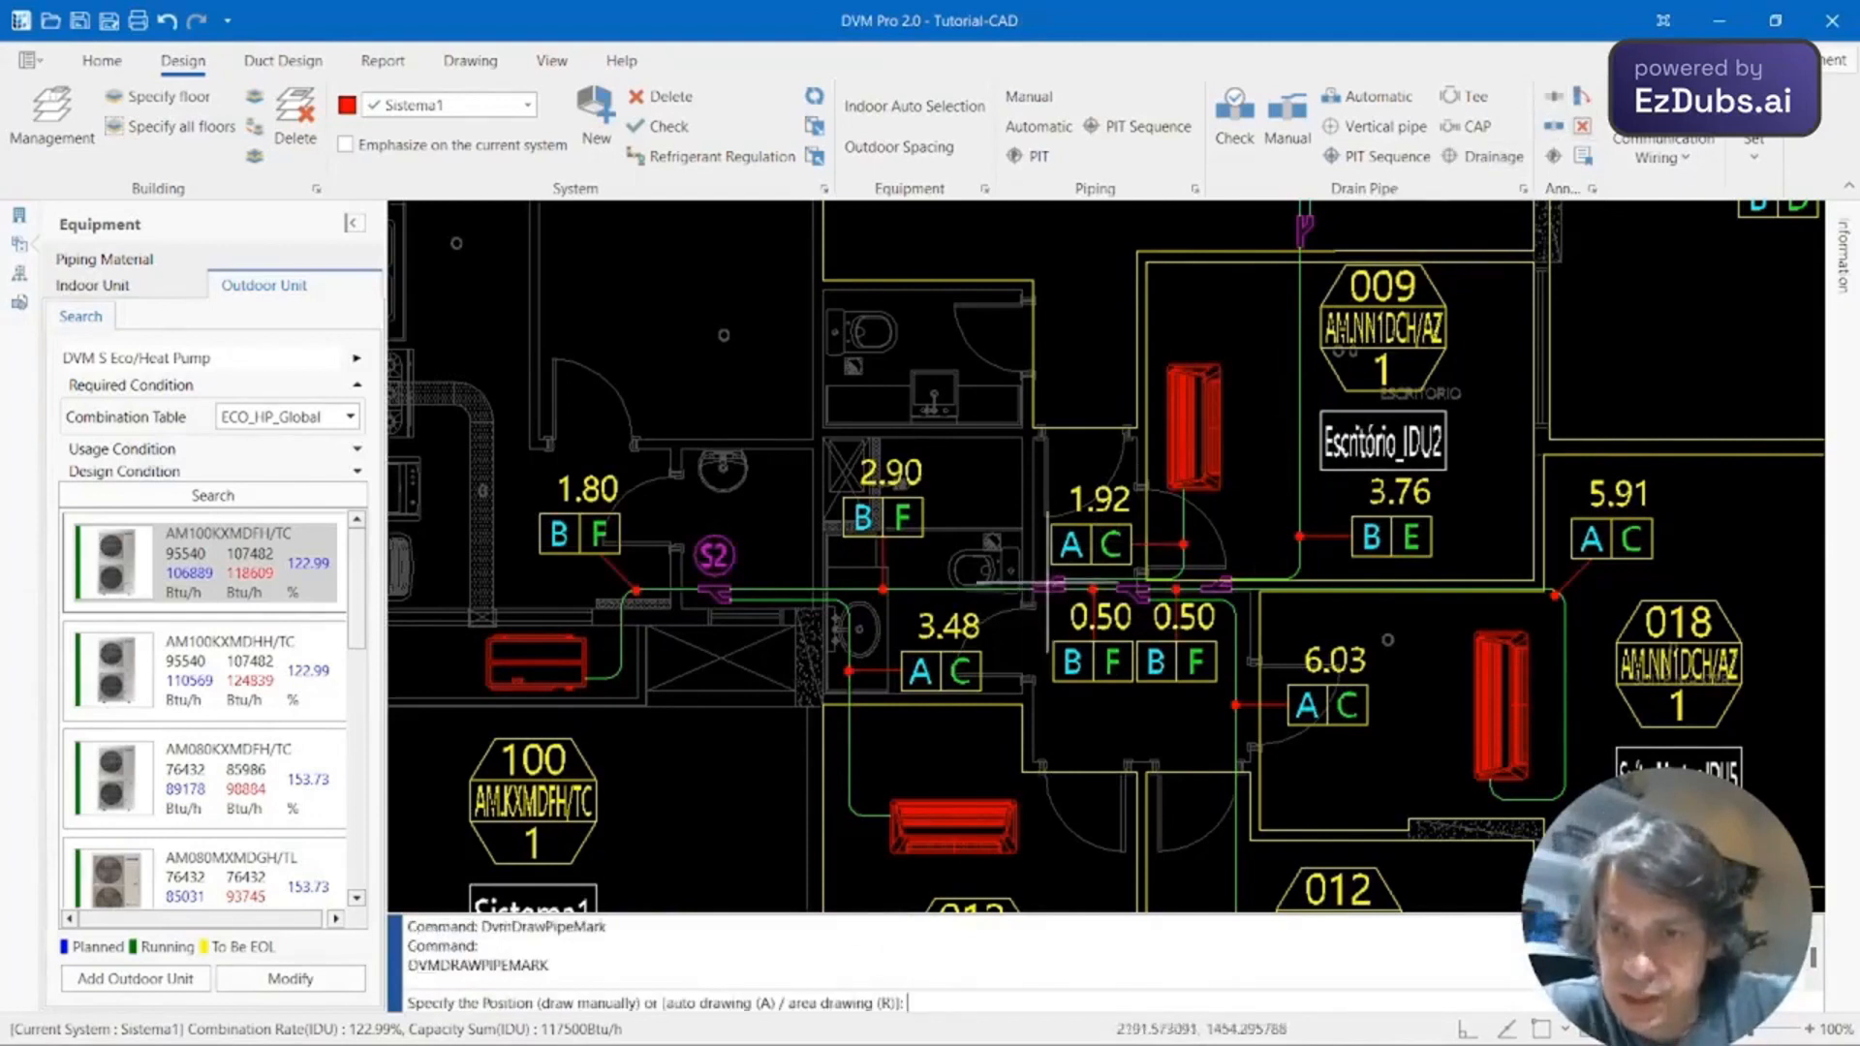
{"action": "key", "text": "Return"}
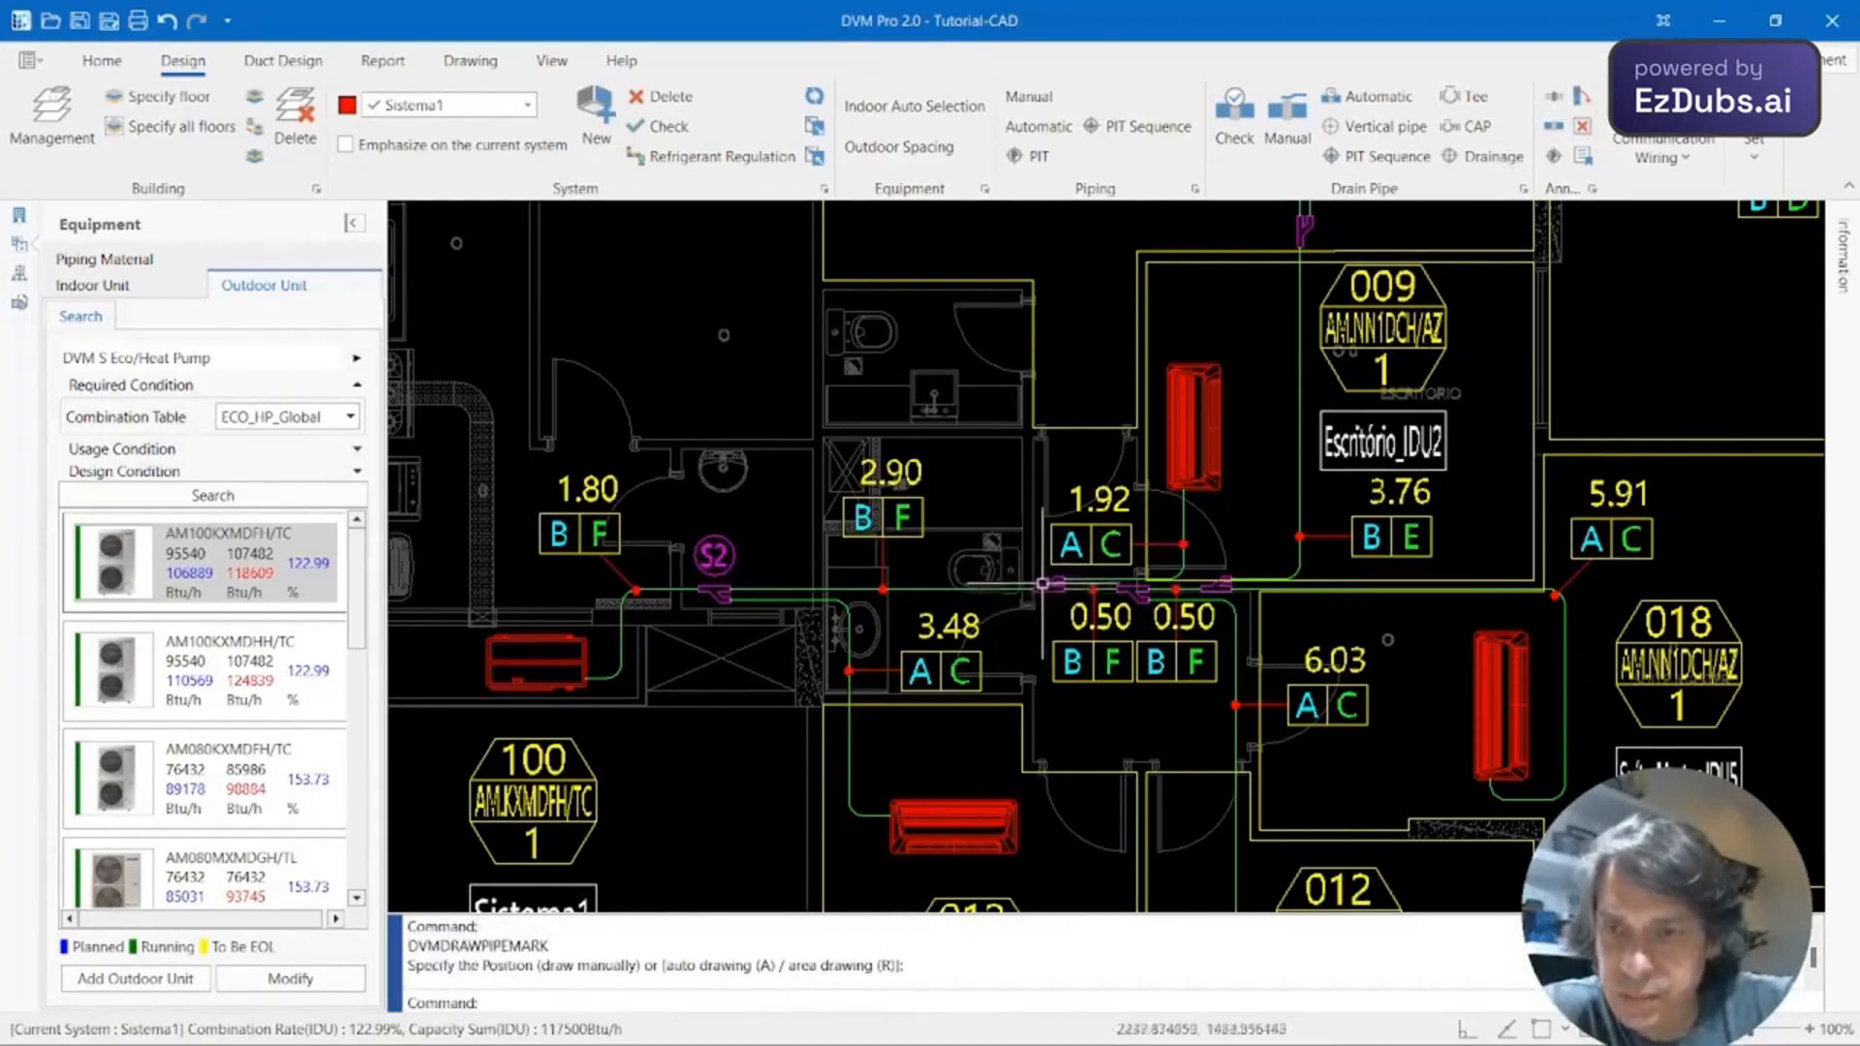
{"action": "left_click", "coordinate": [1553, 98]}
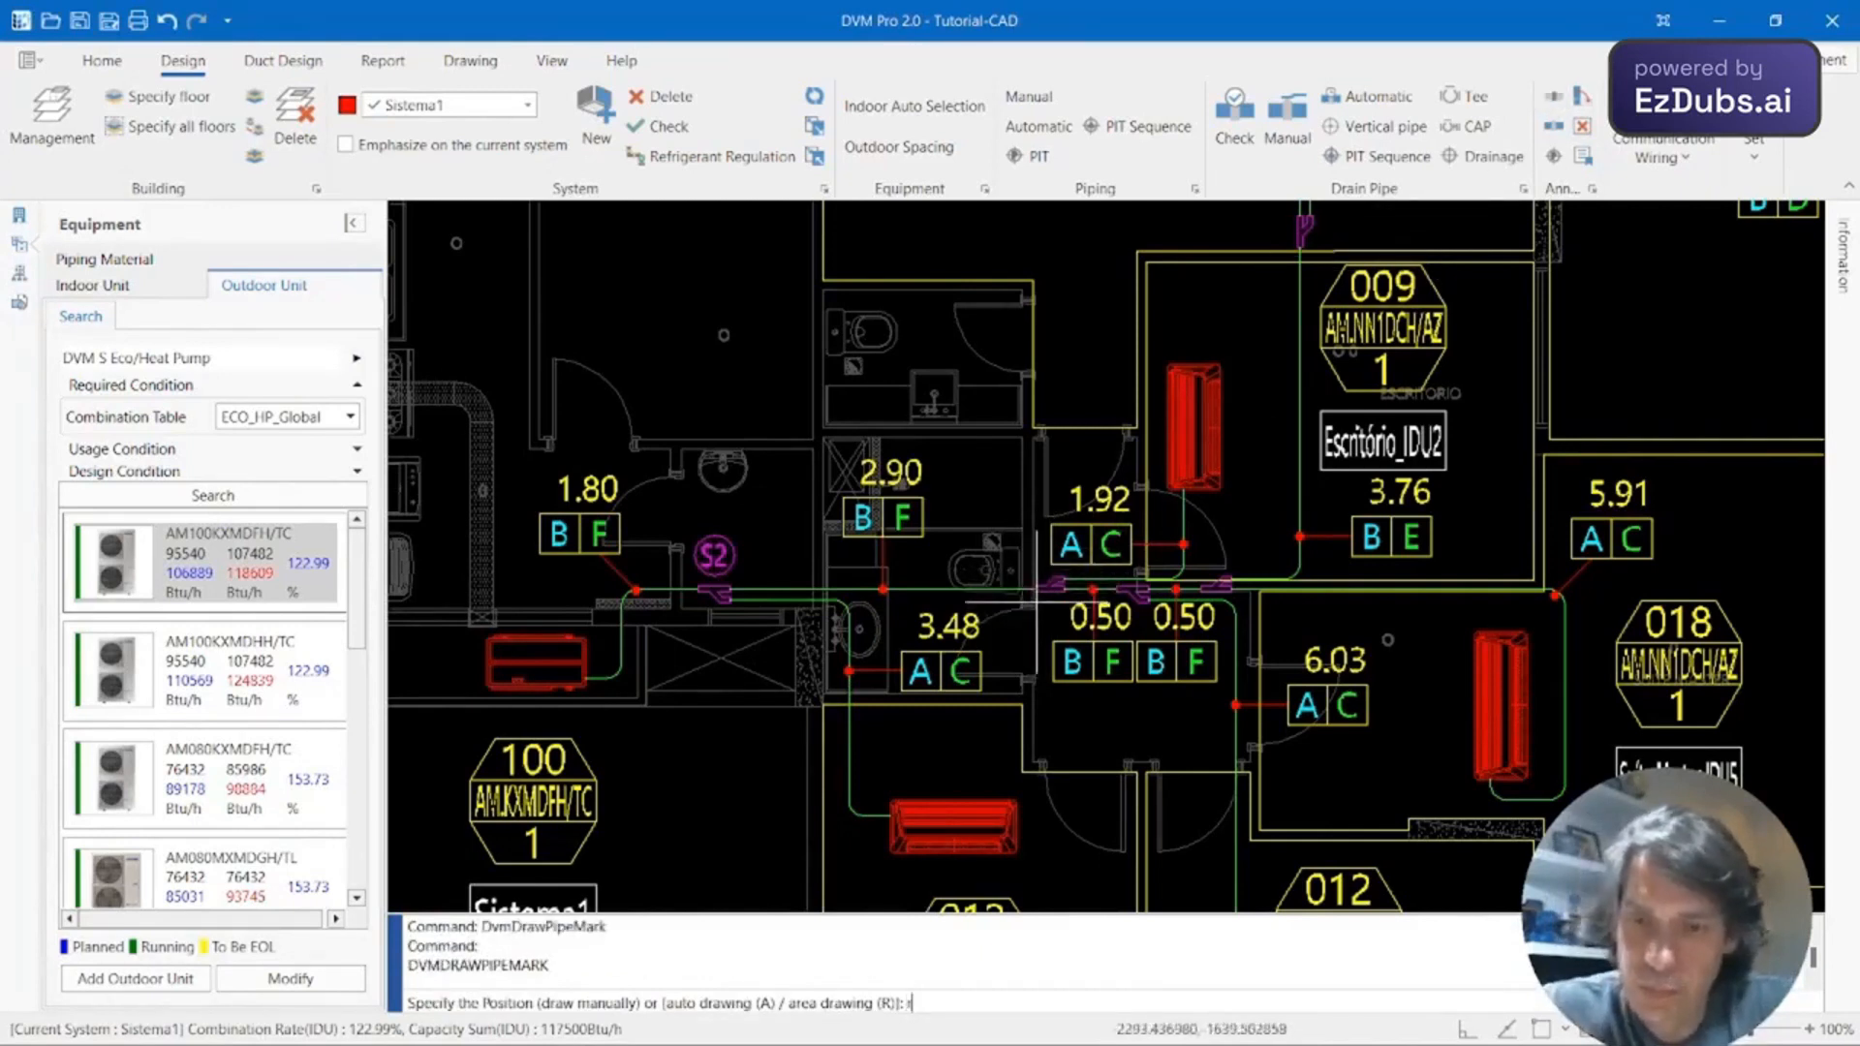
{"action": "key", "text": "Return"}
{"action": "left_click", "coordinate": [1018, 560]}
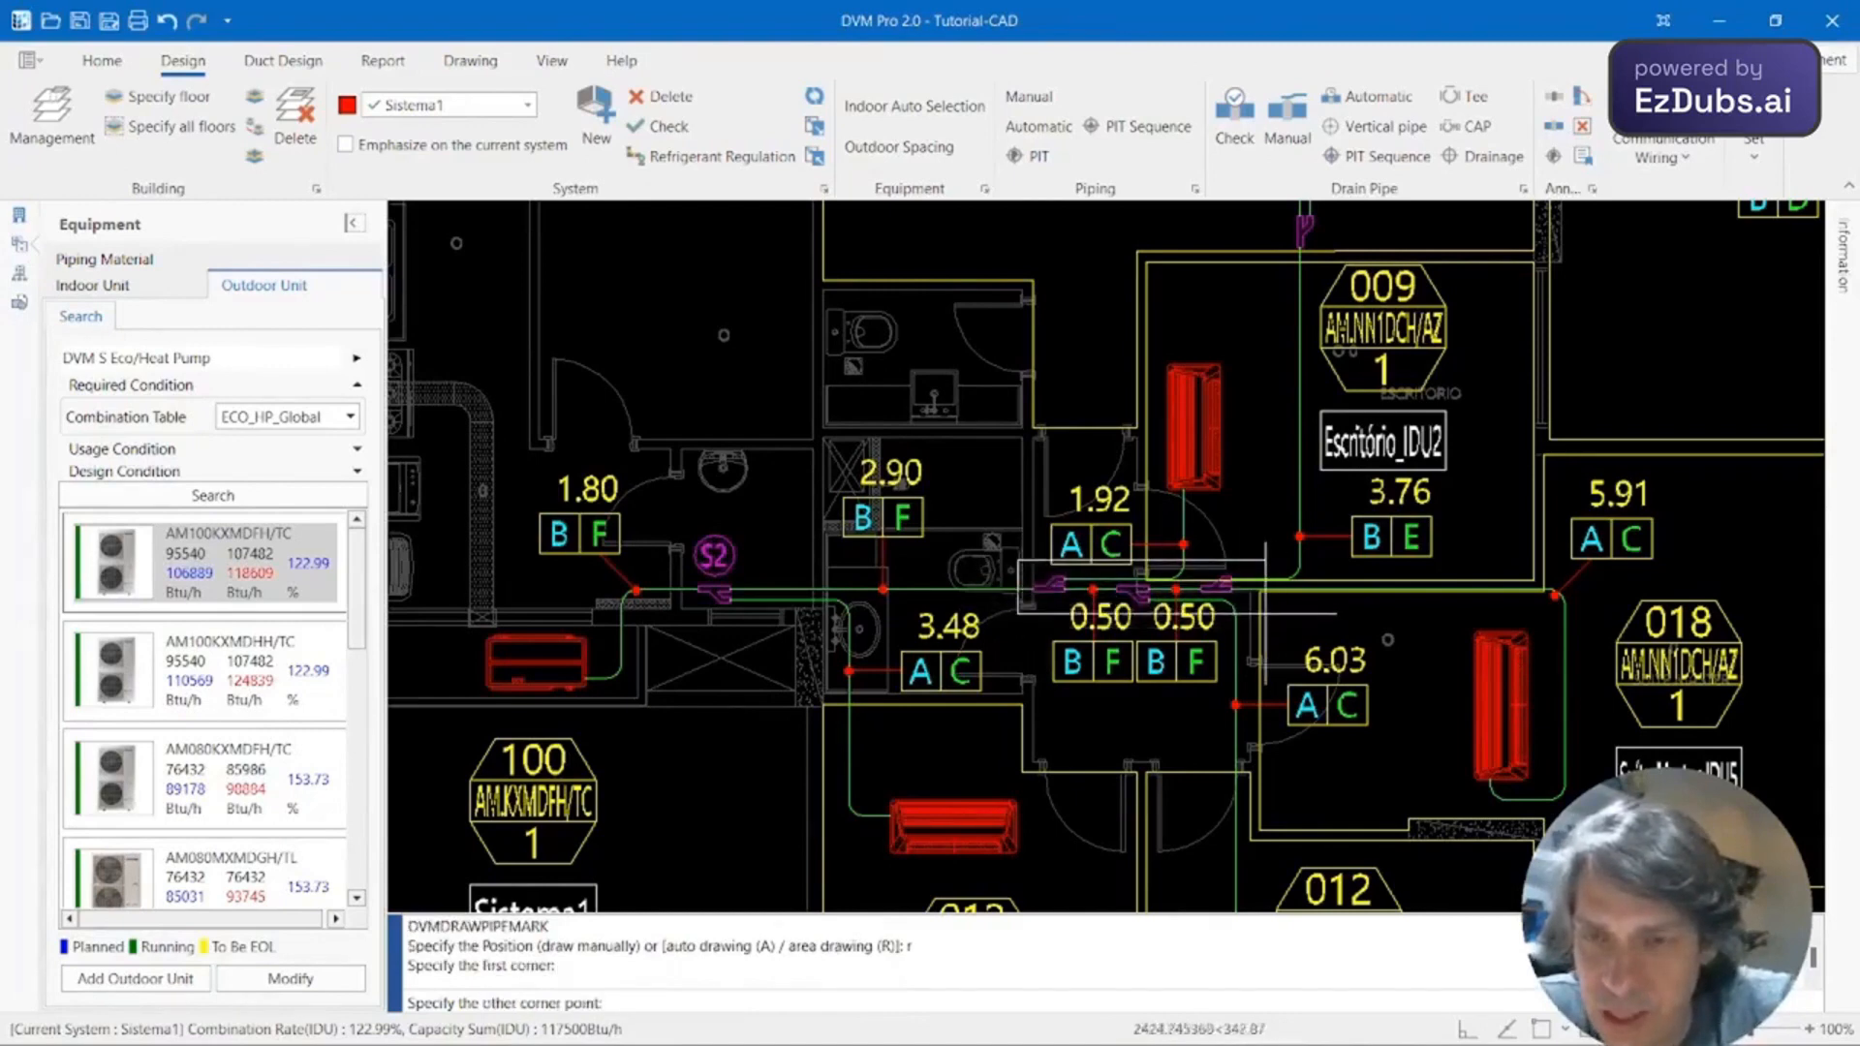
{"action": "left_click", "coordinate": [1265, 612]}
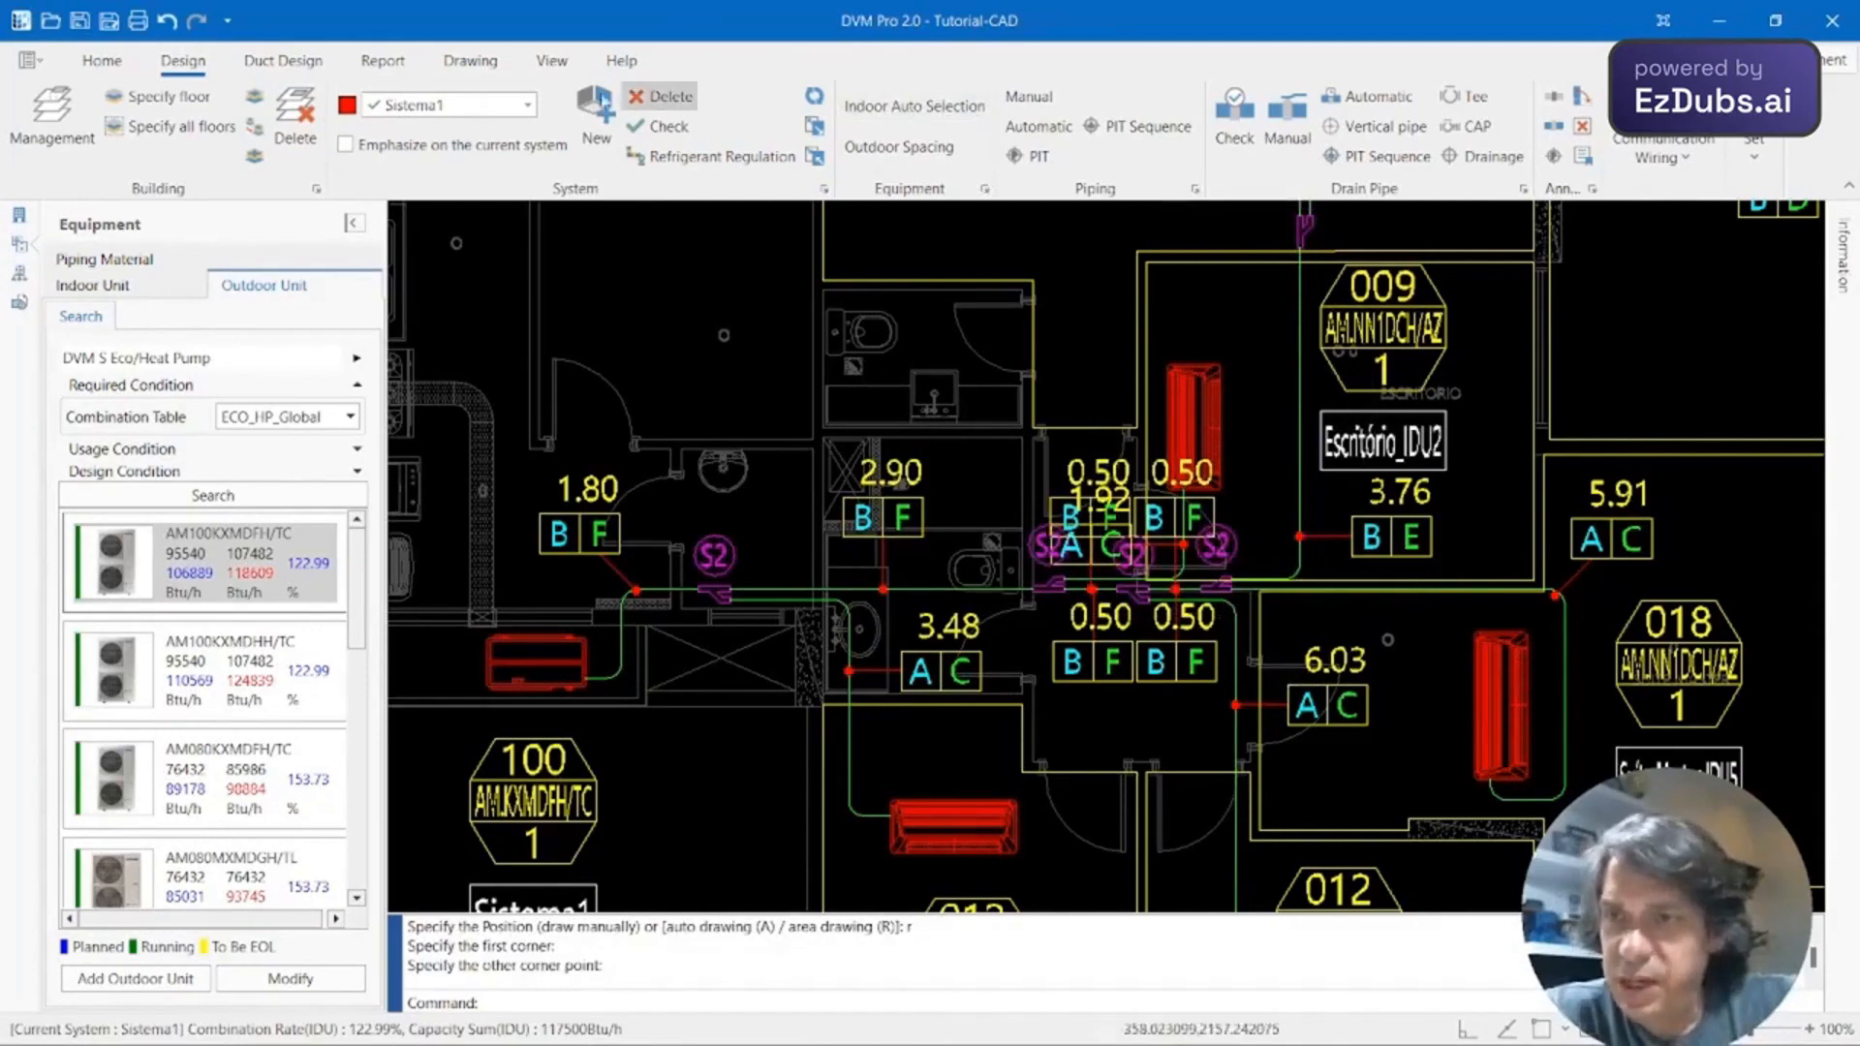
{"action": "left_click", "coordinate": [169, 21]}
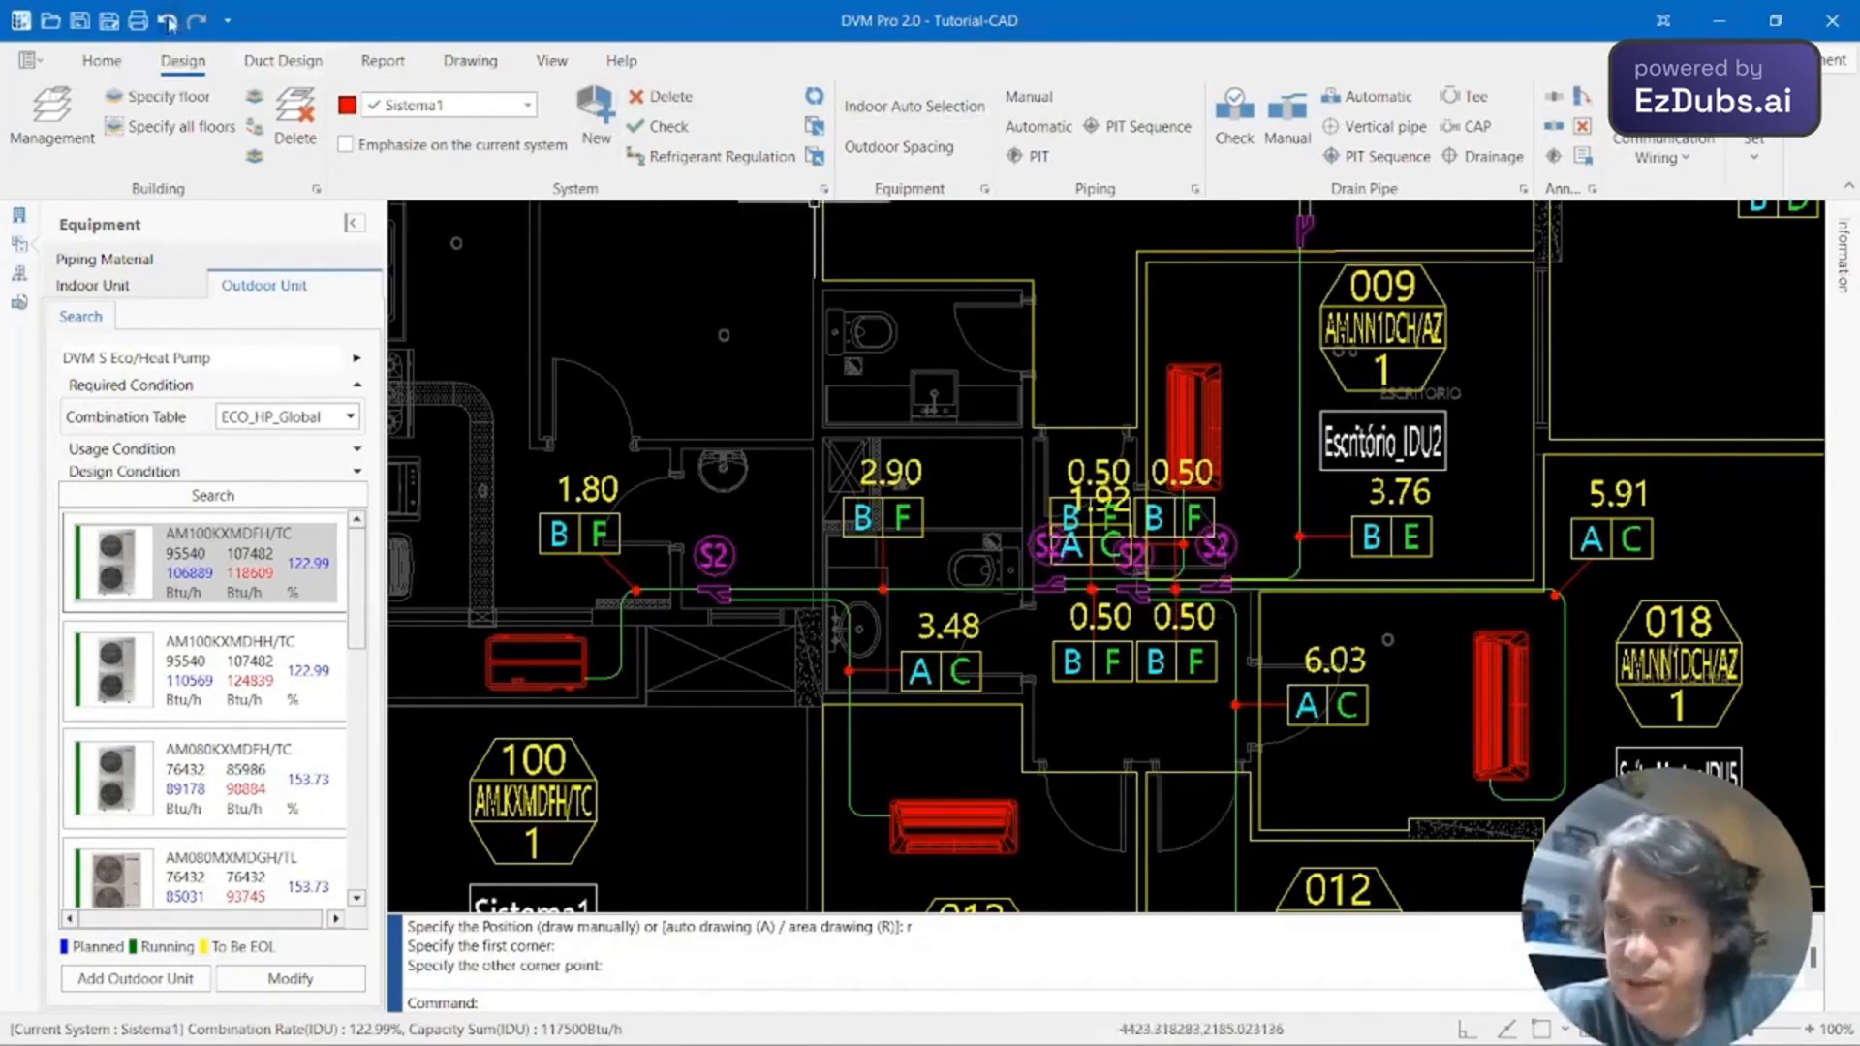
Mark only the leftmost of the three hallway branch joints with an area-drawn pipe mark around that joint.
{"action": "scroll", "coordinate": [1312, 520], "scroll_direction": "up", "scroll_amount": 3}
{"action": "mouse_move", "coordinate": [1313, 520]}
{"action": "middle_mouse_down"}
{"action": "mouse_move", "coordinate": [1367, 474]}
{"action": "mouse_move", "coordinate": [1412, 363]}
{"action": "middle_mouse_up"}
{"action": "left_click", "coordinate": [1559, 98]}
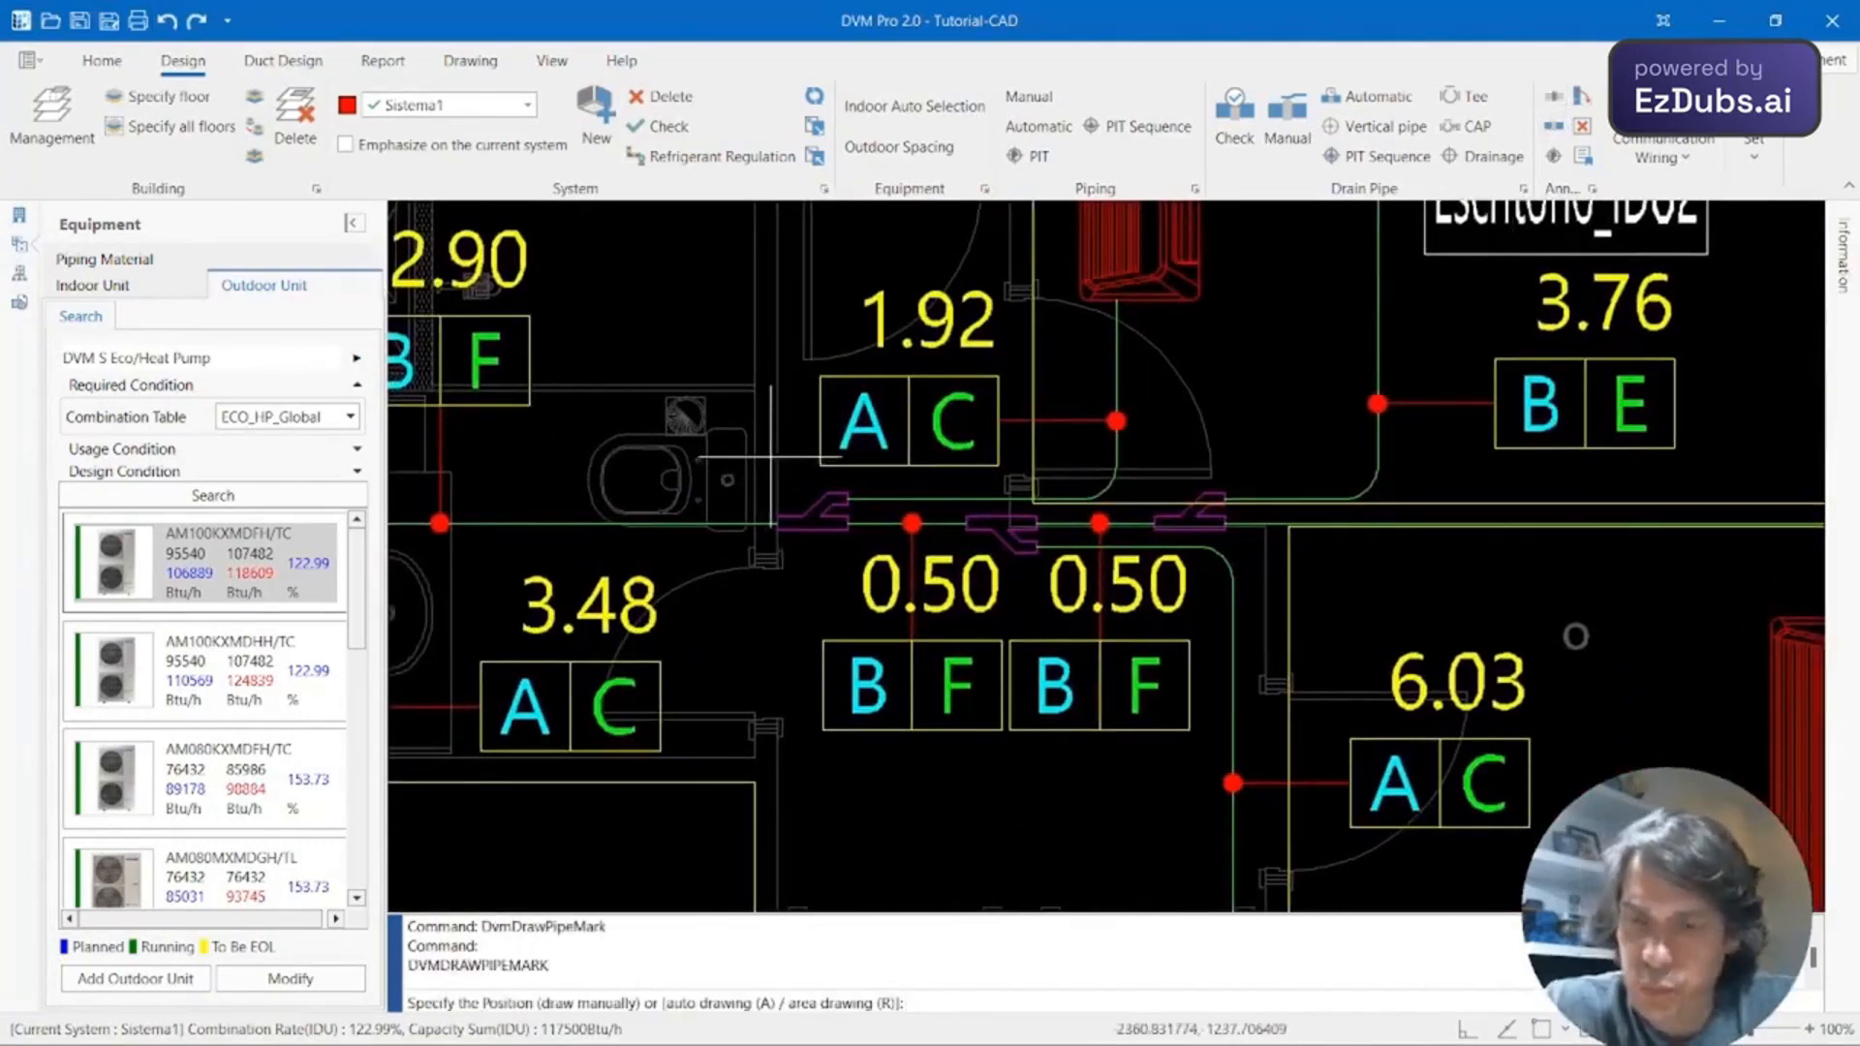
{"action": "type", "text": "r"}
{"action": "key", "text": "Return"}
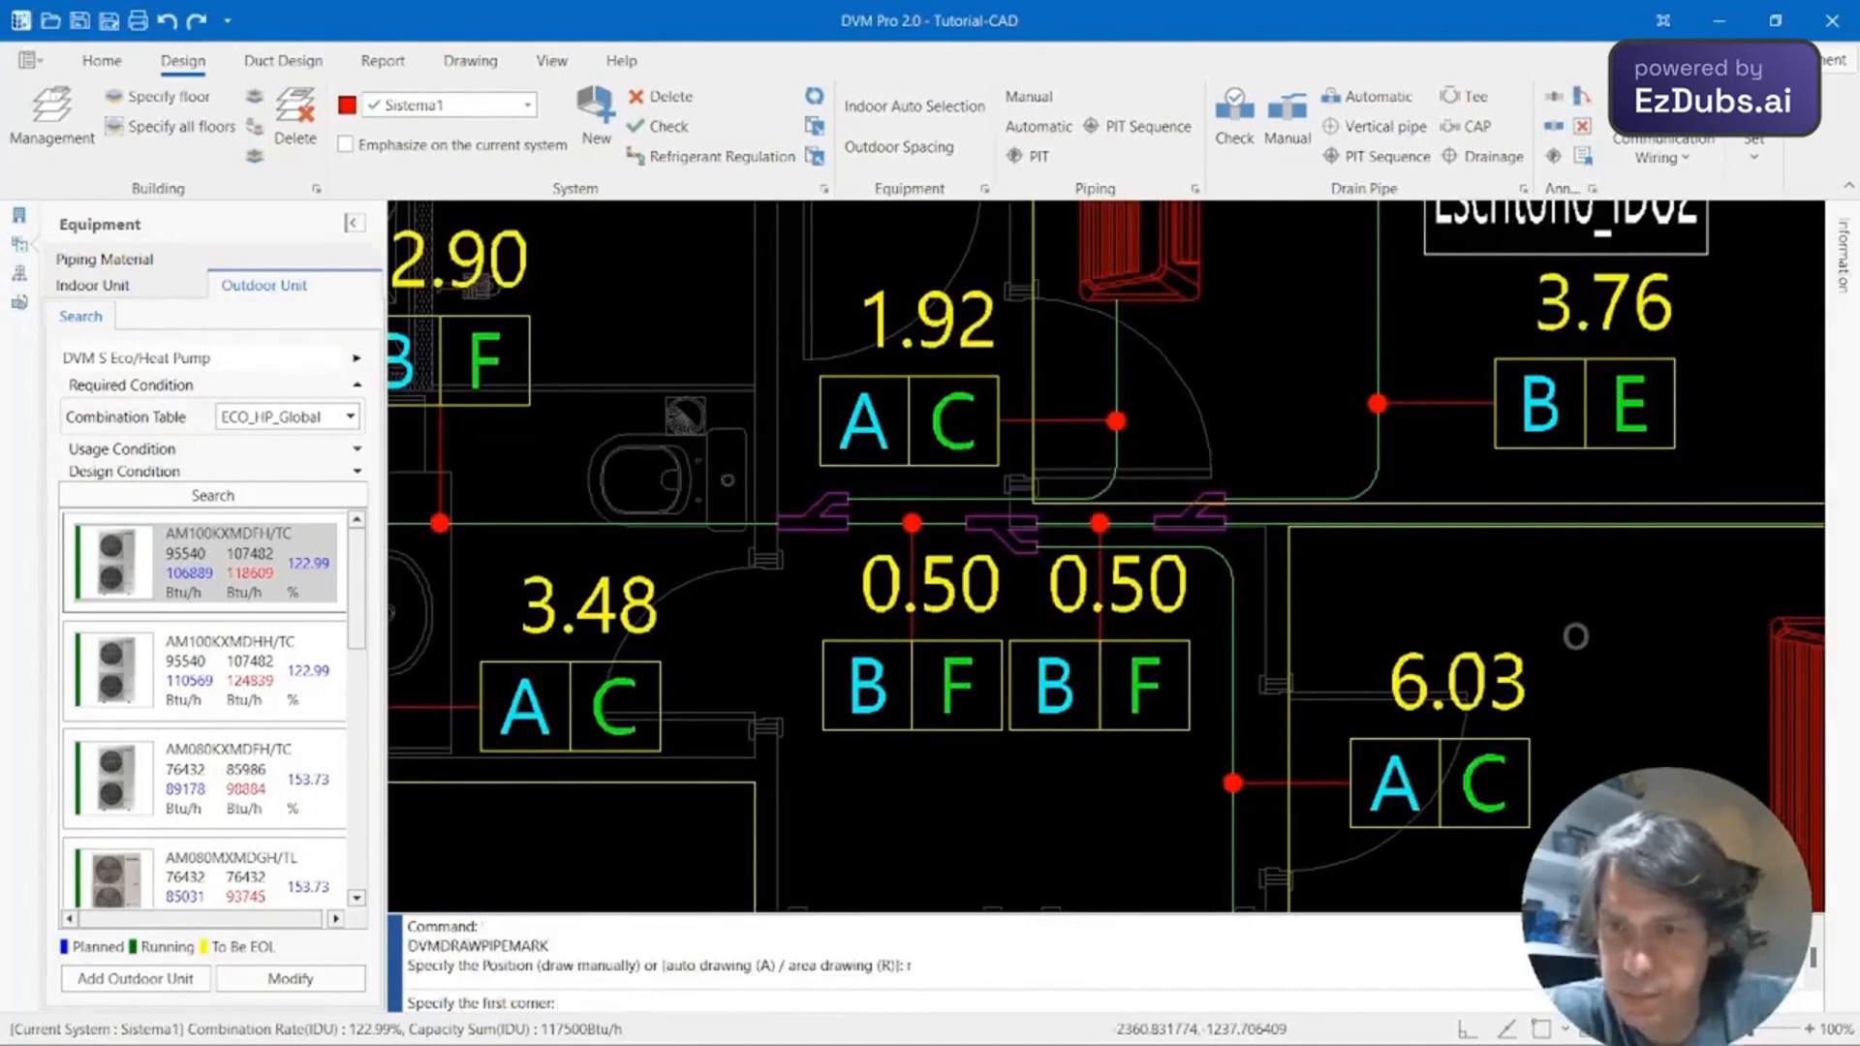
{"action": "left_click", "coordinate": [771, 480]}
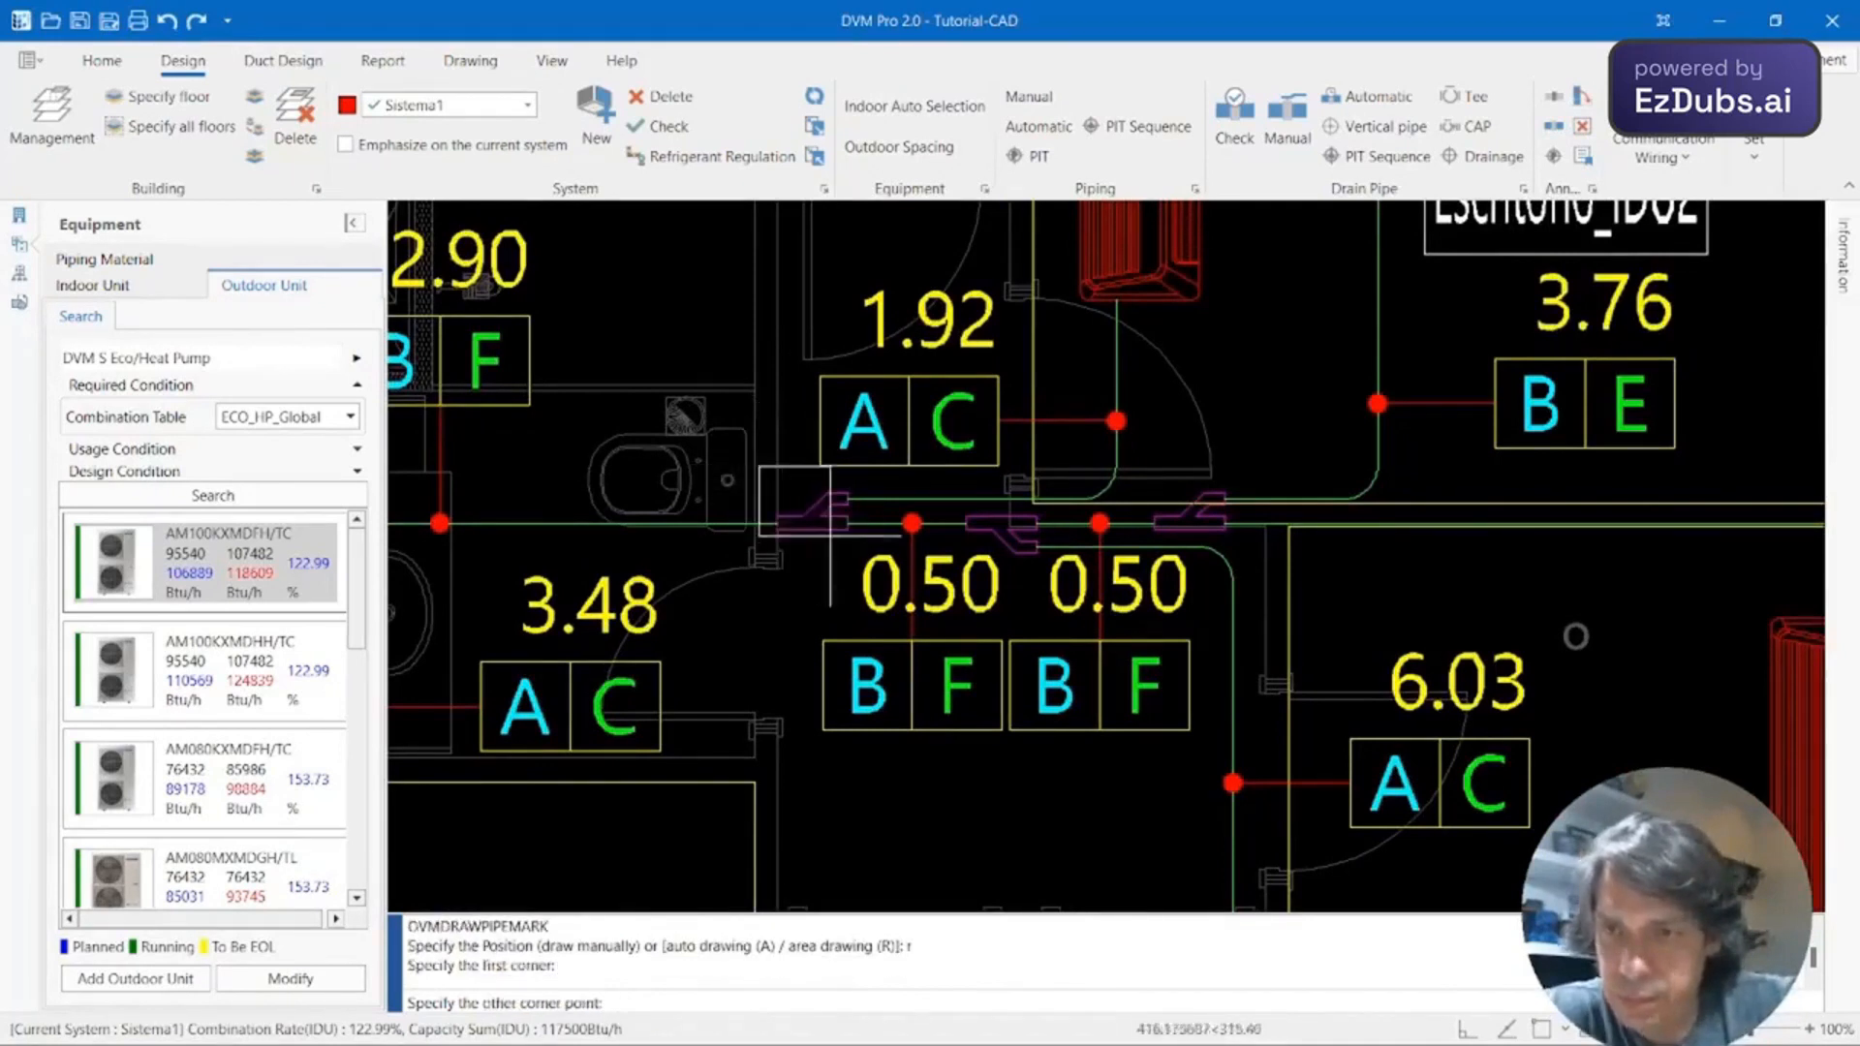
{"action": "left_click", "coordinate": [853, 380]}
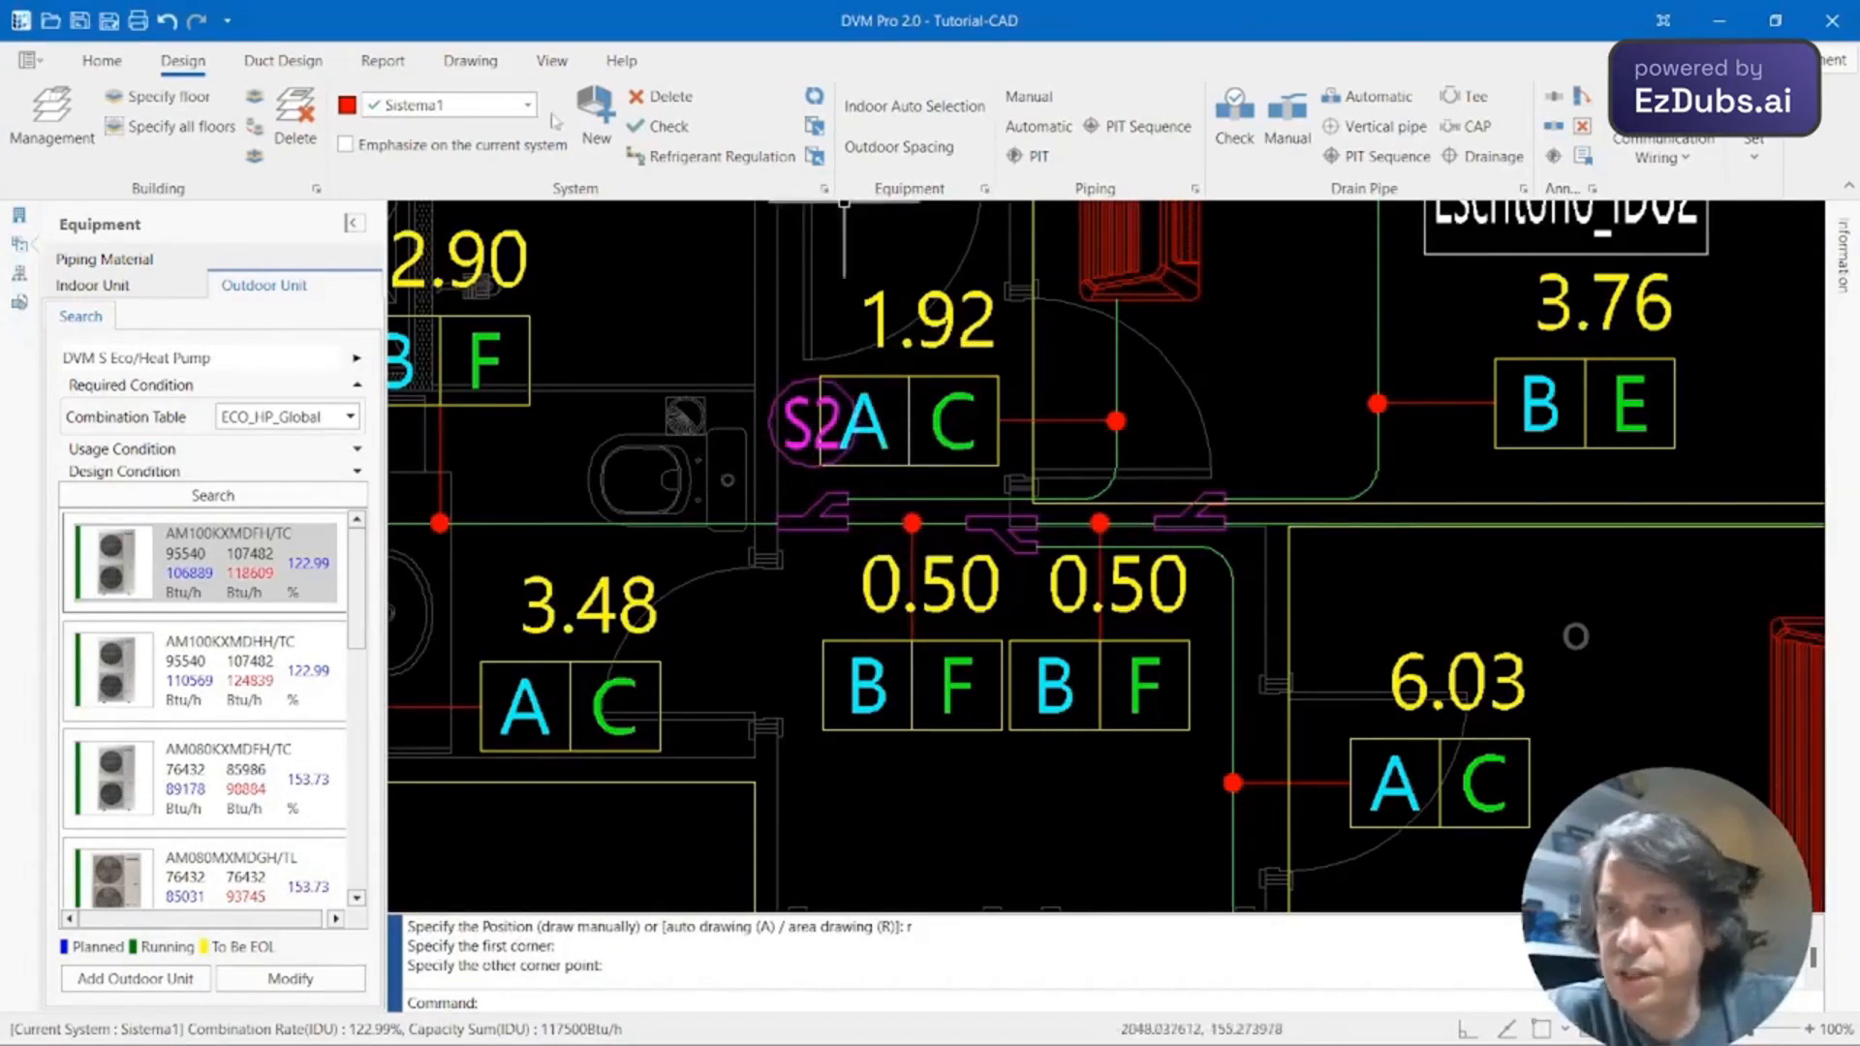
Move the overlapping S2 joint tag slightly left and down, clear of the A/C mark beside Escritório_IDU2.
{"action": "left_click", "coordinate": [471, 62]}
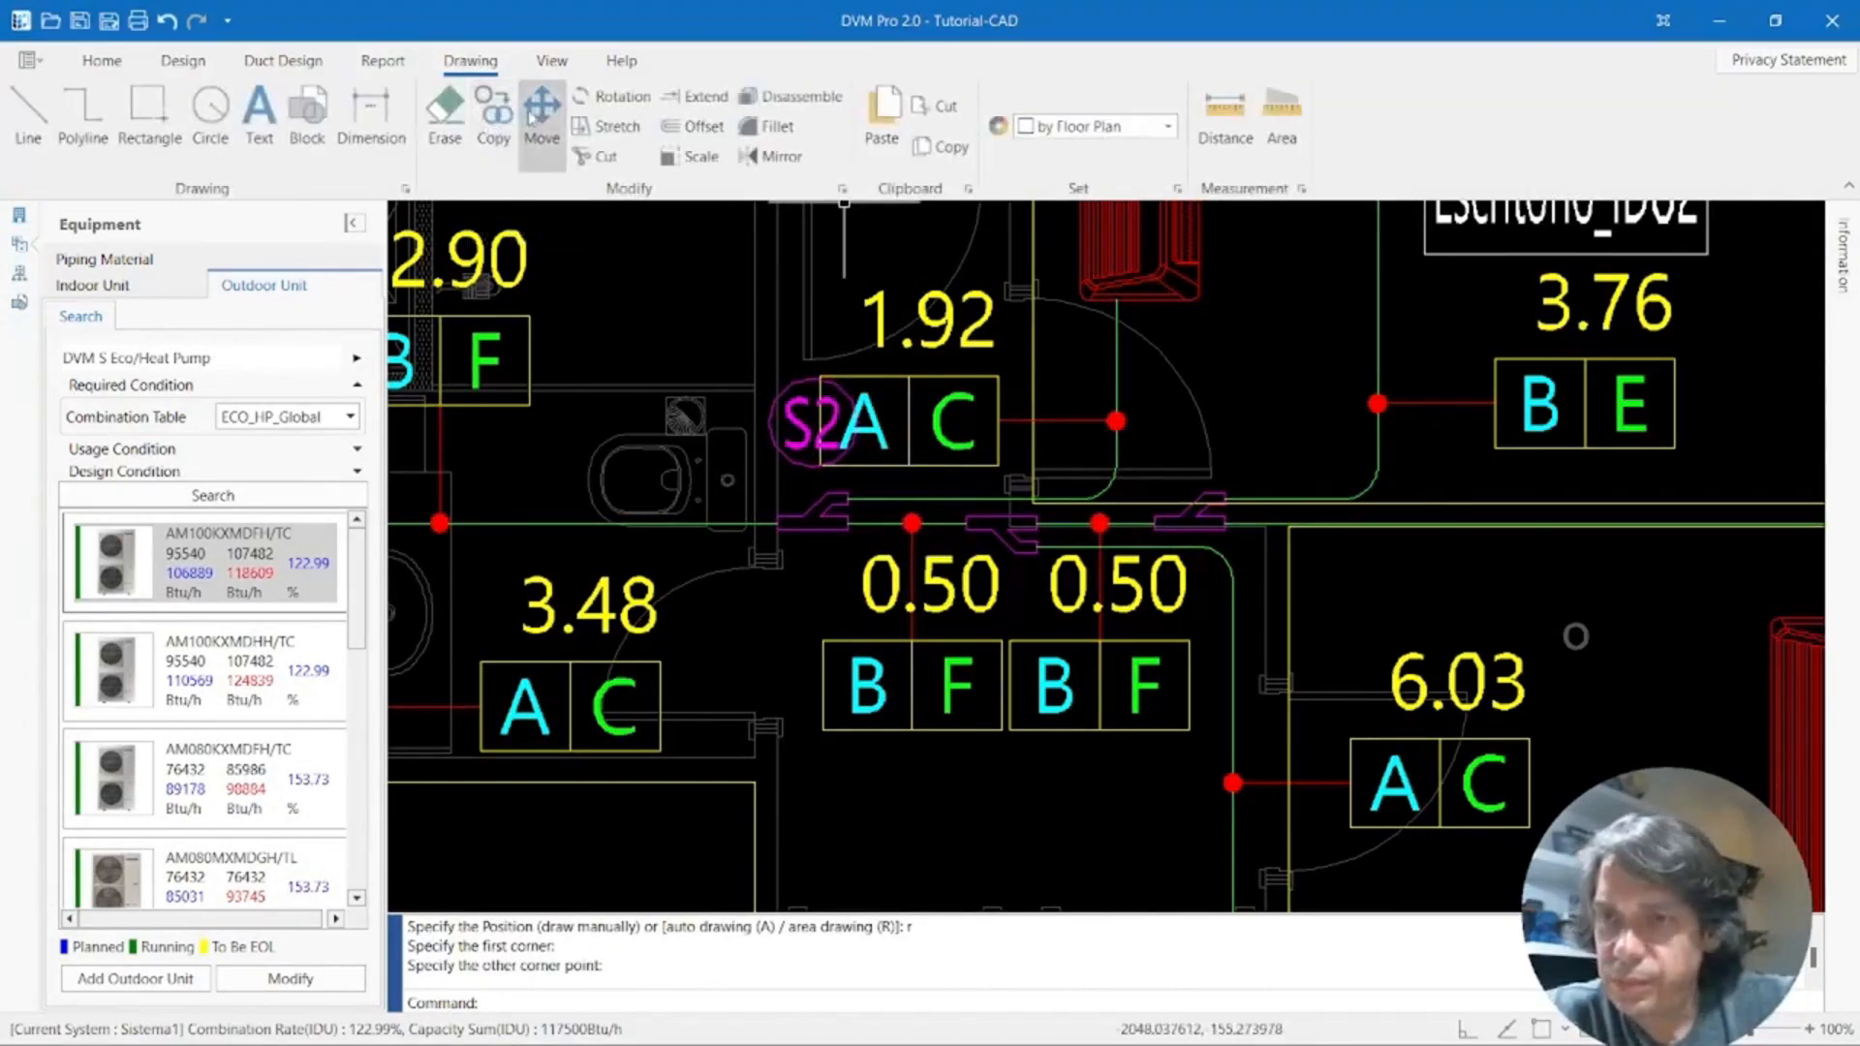
{"action": "left_click", "coordinate": [532, 116]}
{"action": "left_click", "coordinate": [791, 391]}
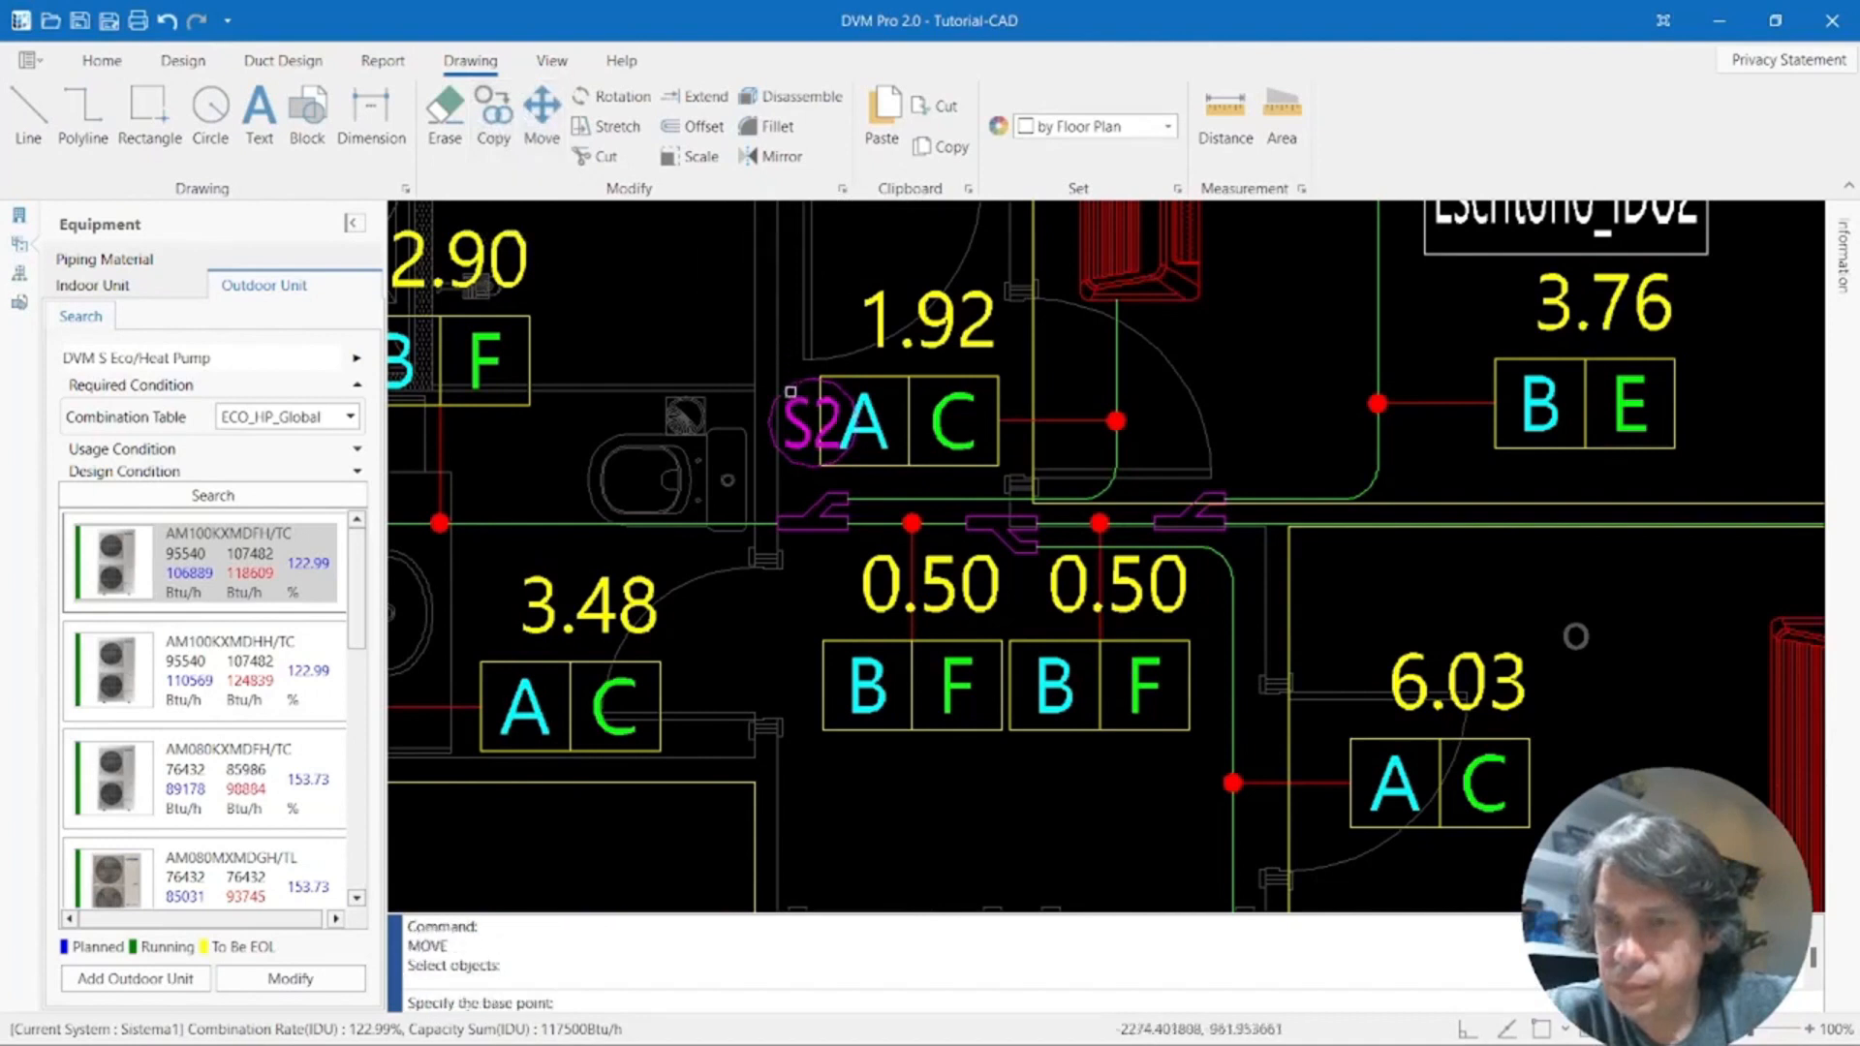
{"action": "left_click", "coordinate": [793, 396]}
{"action": "left_click", "coordinate": [740, 430]}
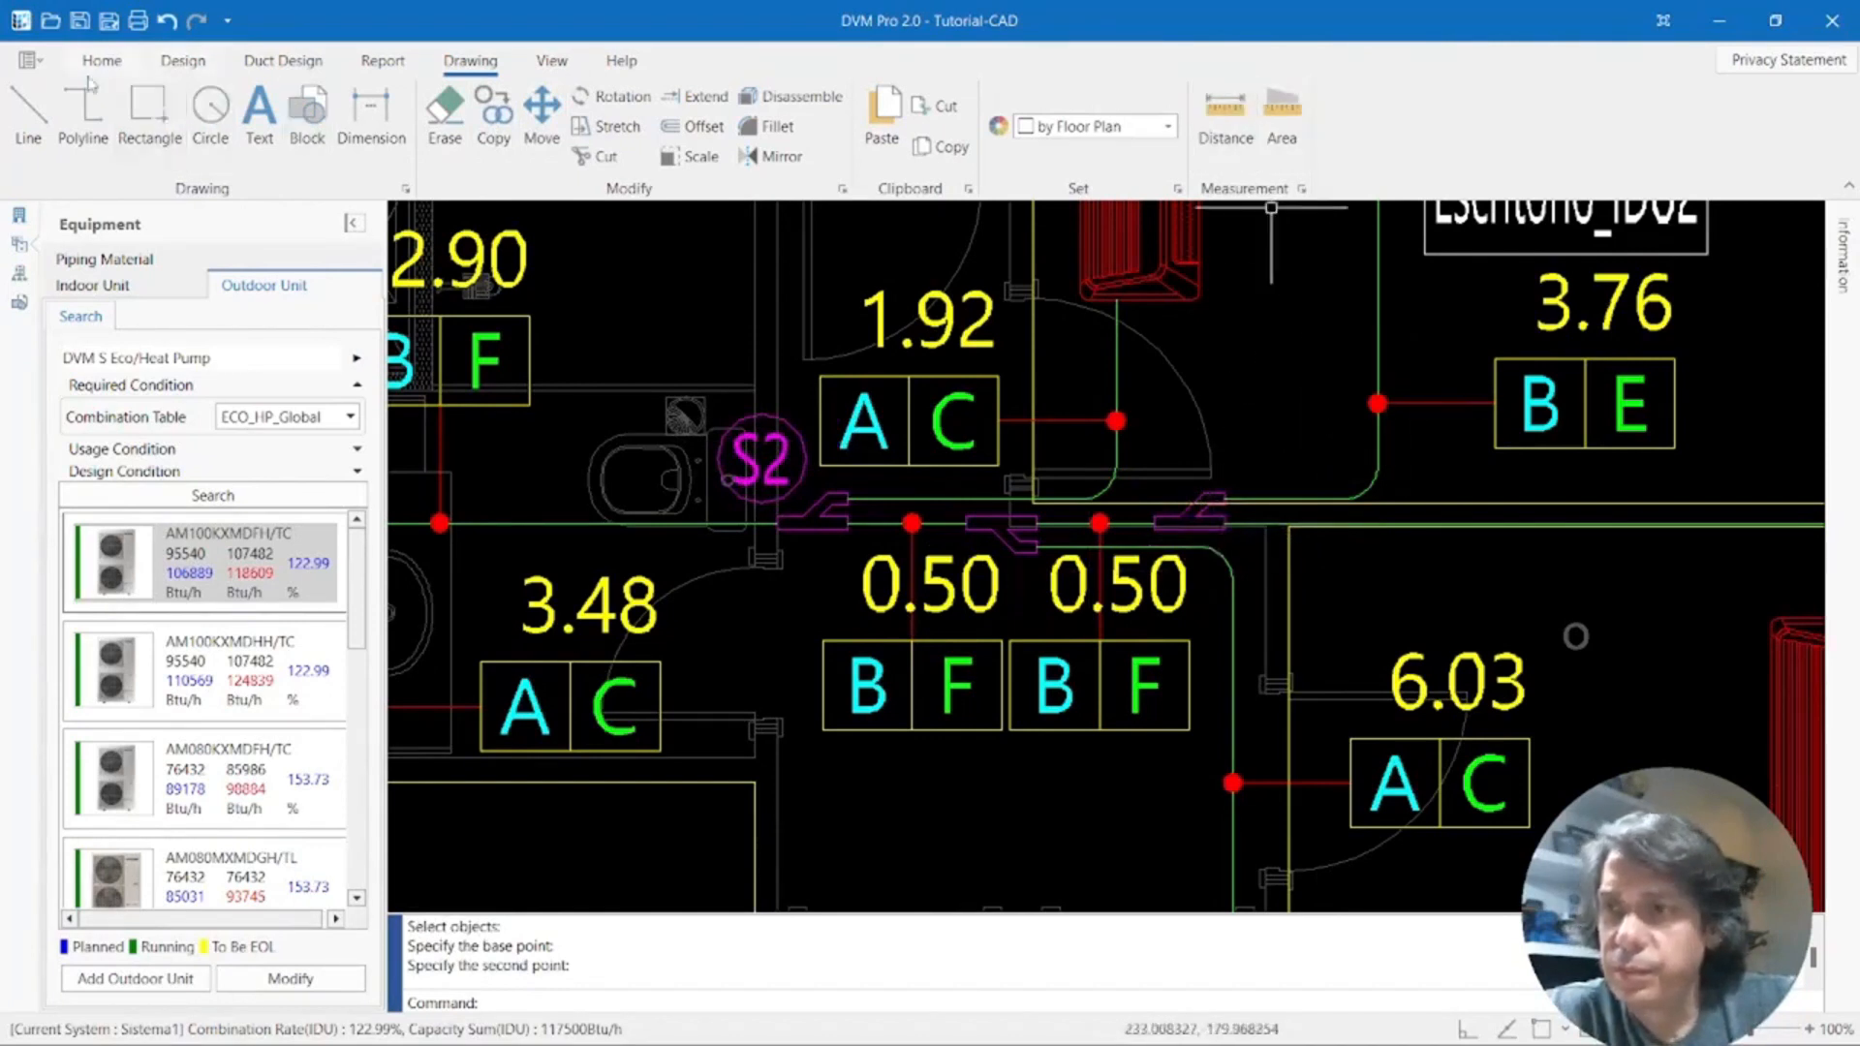
Mark the middle of the three hallway branch joints using the pipe mark's area drawing option around that joint.
{"action": "left_click", "coordinate": [122, 64]}
{"action": "left_click", "coordinate": [184, 62]}
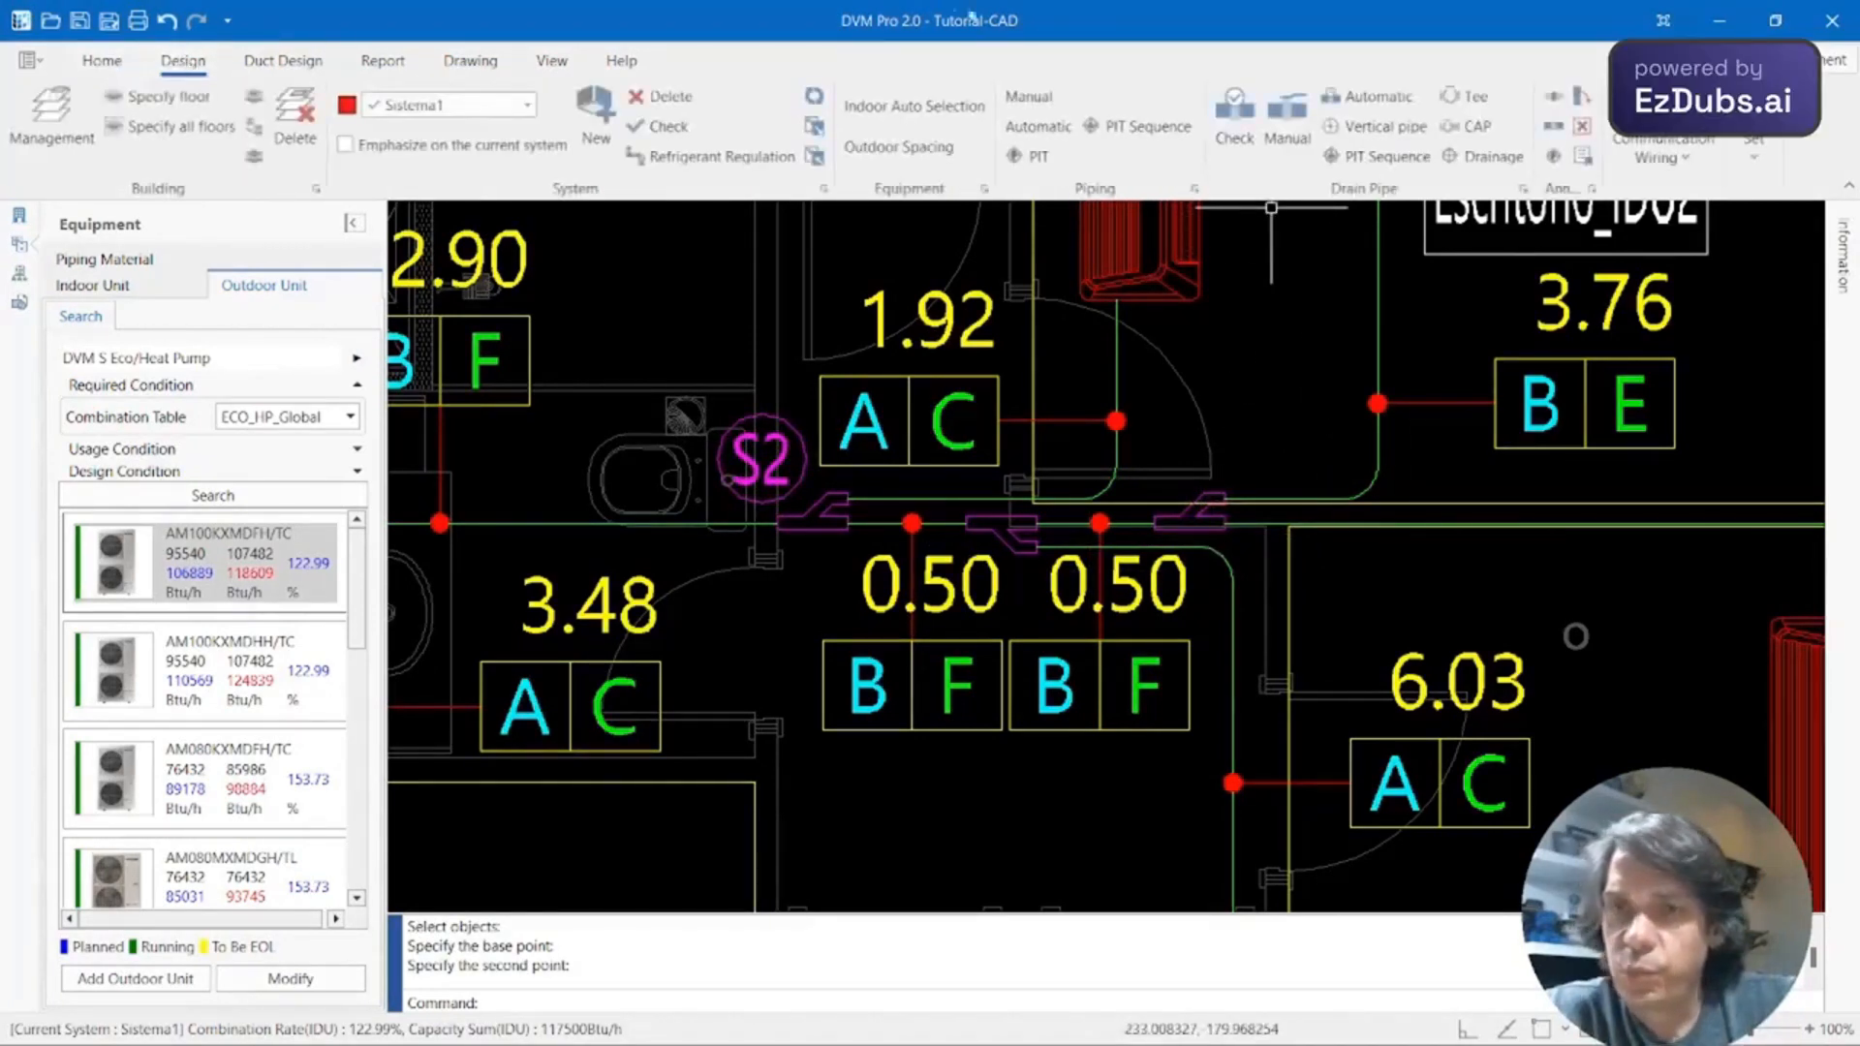
{"action": "left_click", "coordinate": [1554, 97]}
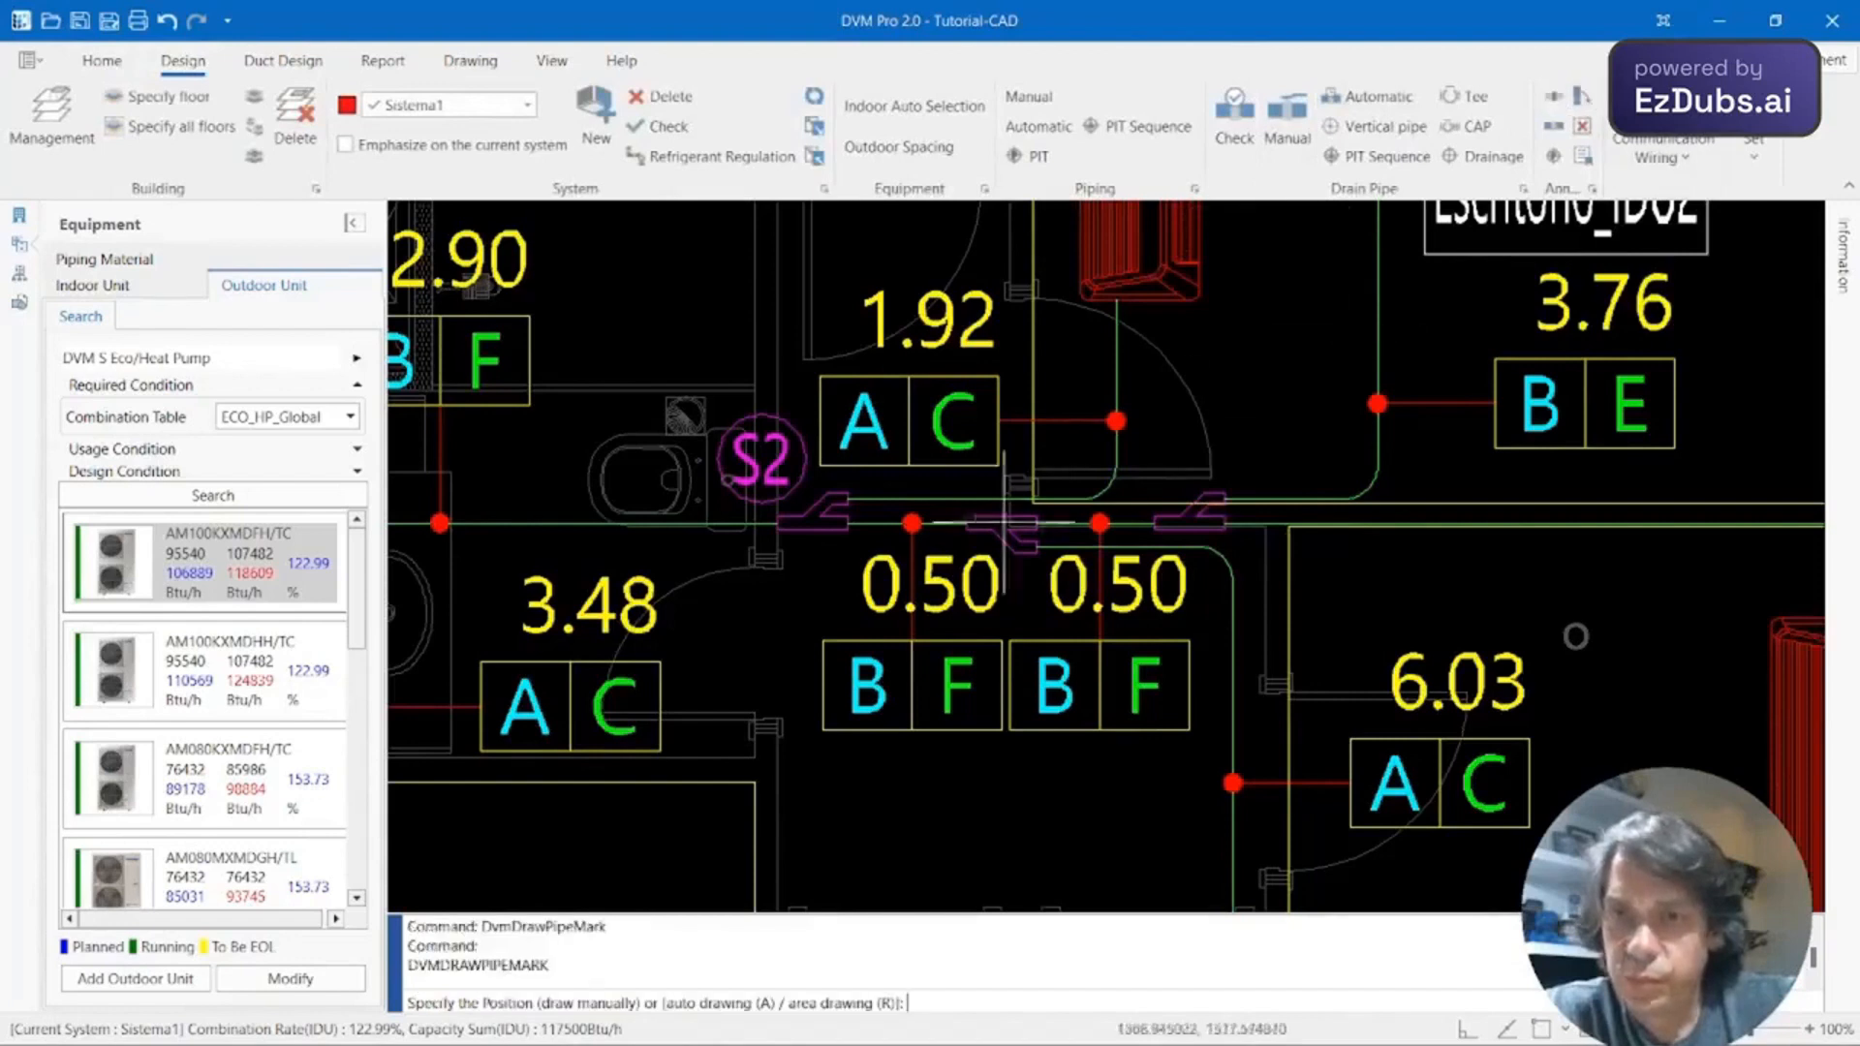
{"action": "key", "text": "Escape"}
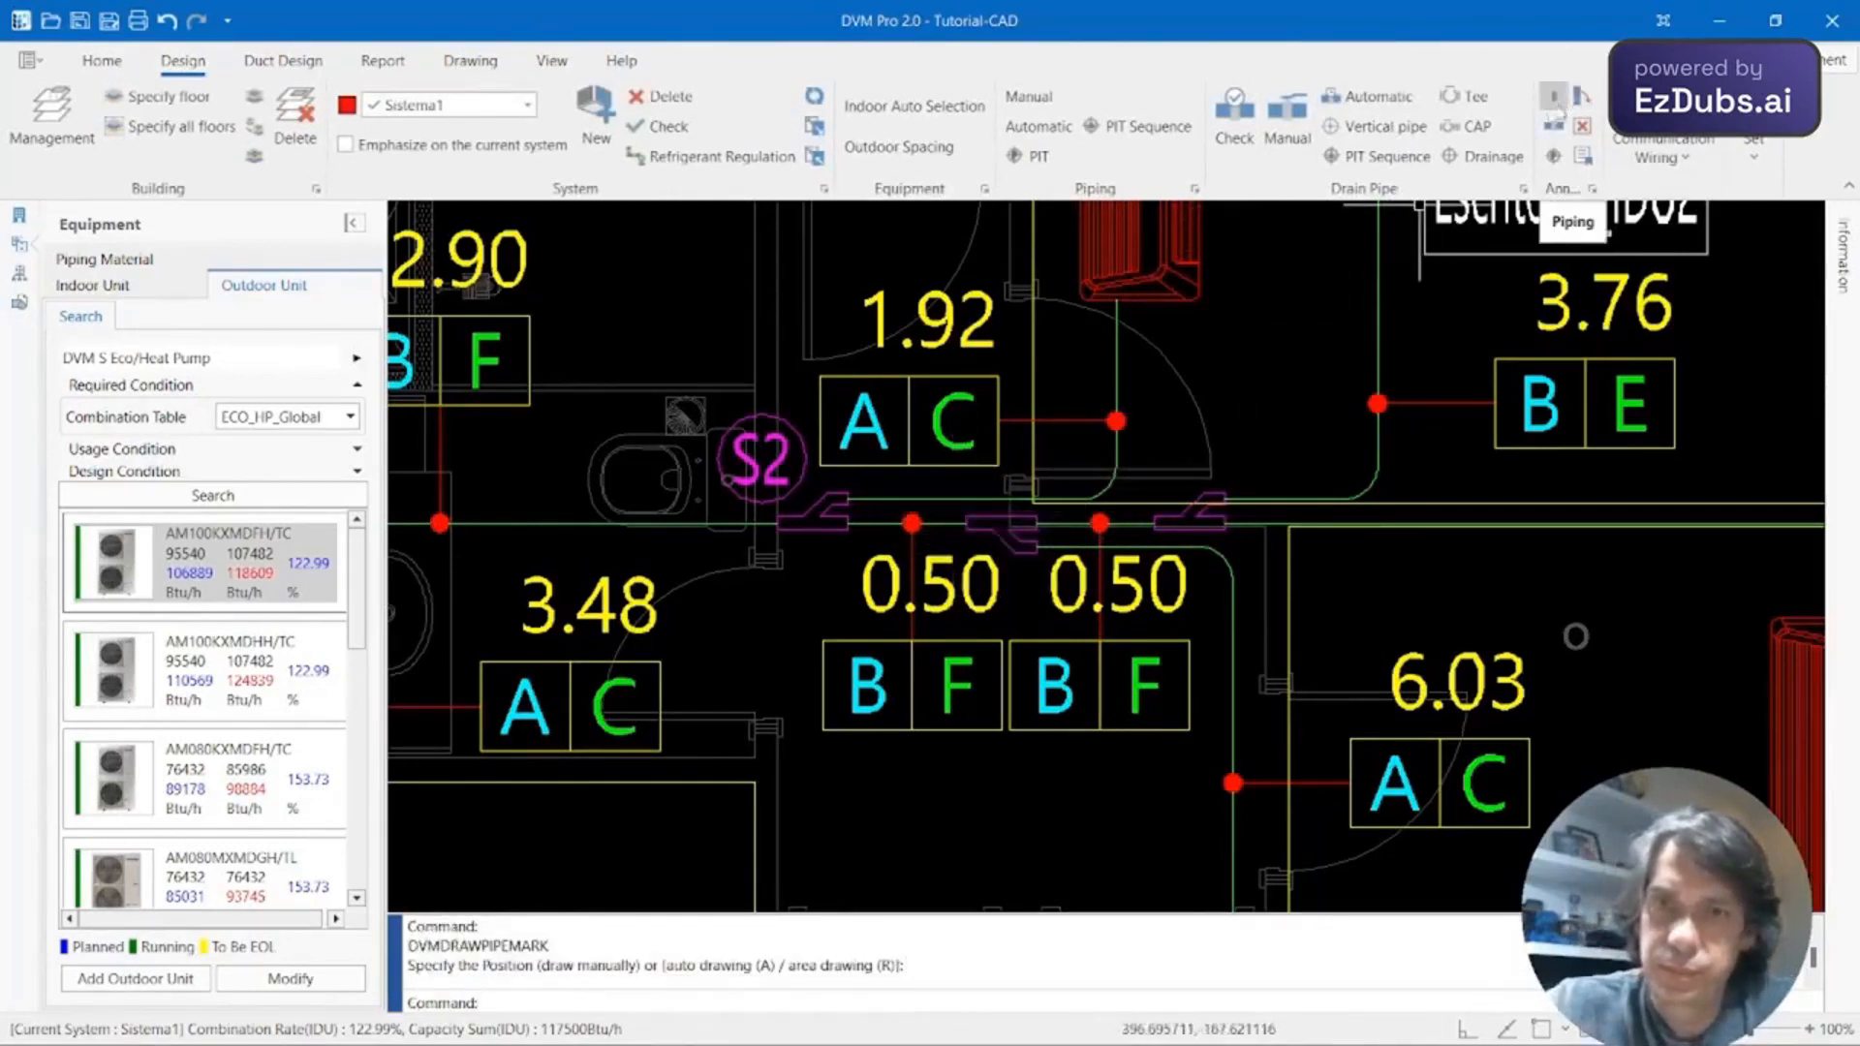
{"action": "left_click", "coordinate": [1553, 98]}
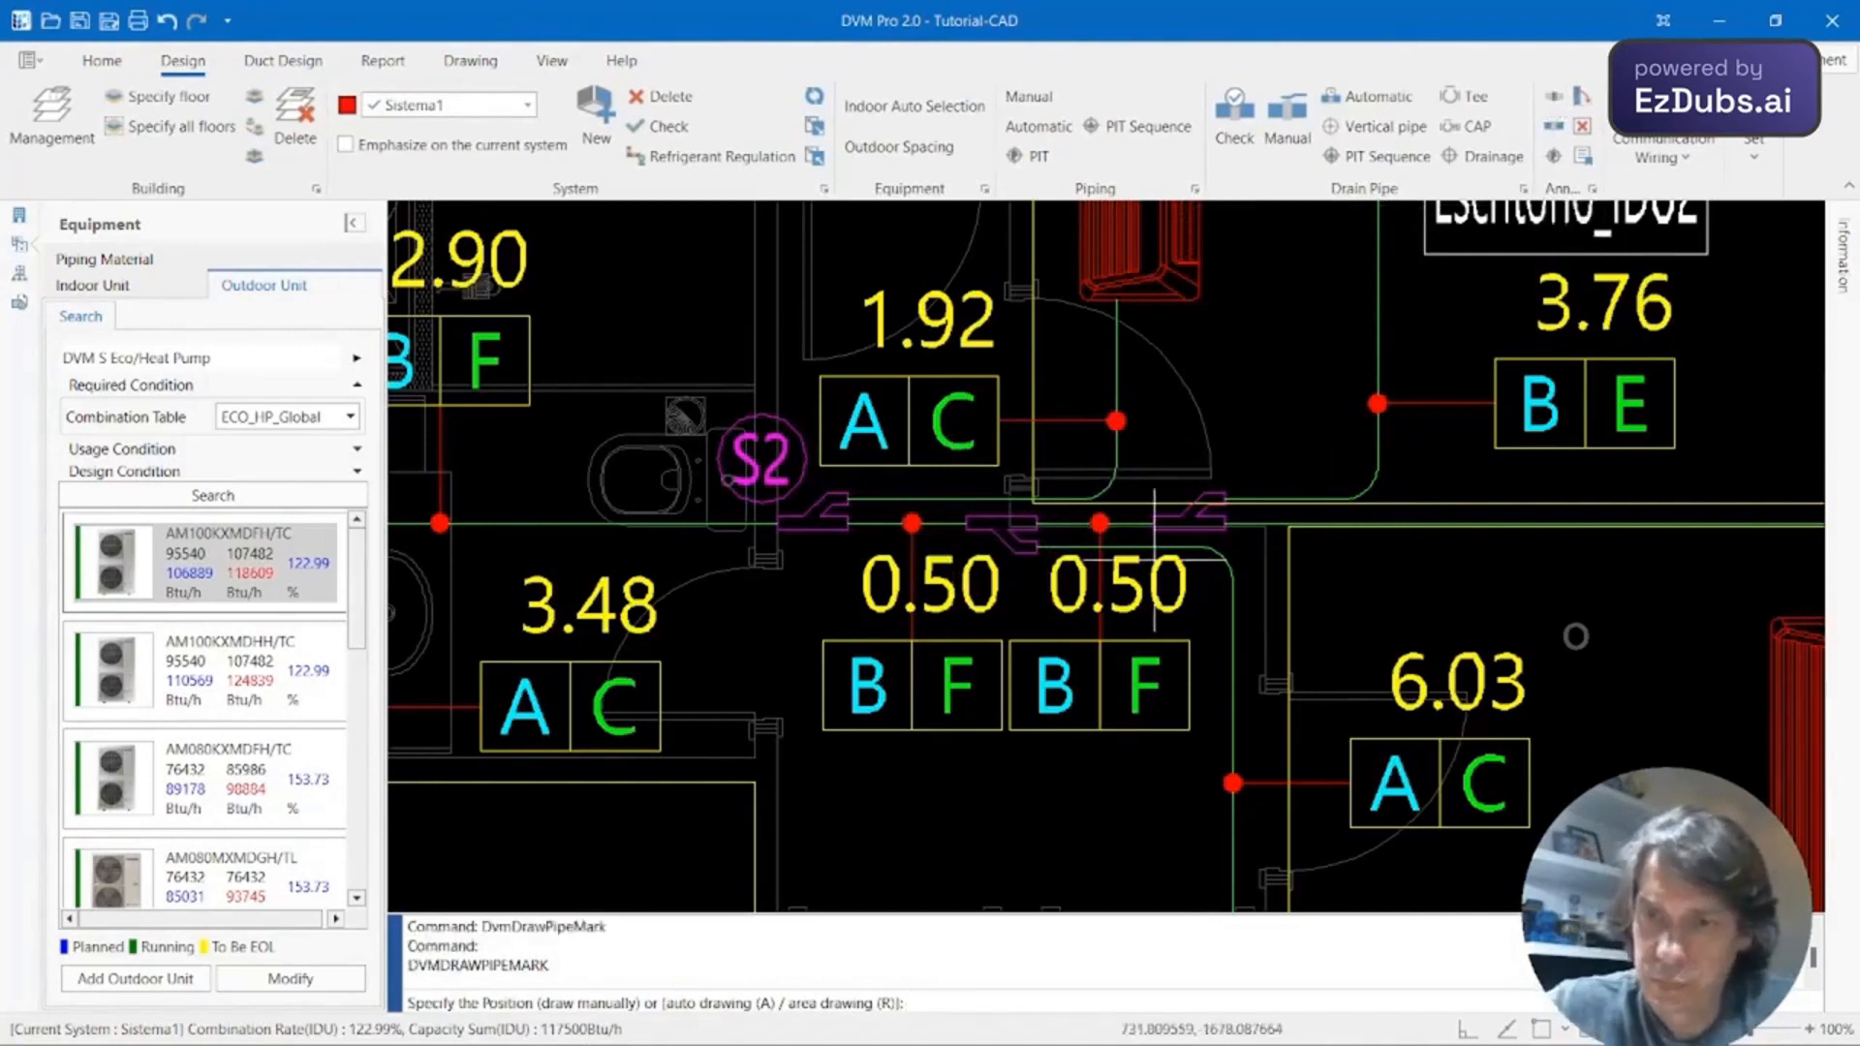
{"action": "key", "text": "Return"}
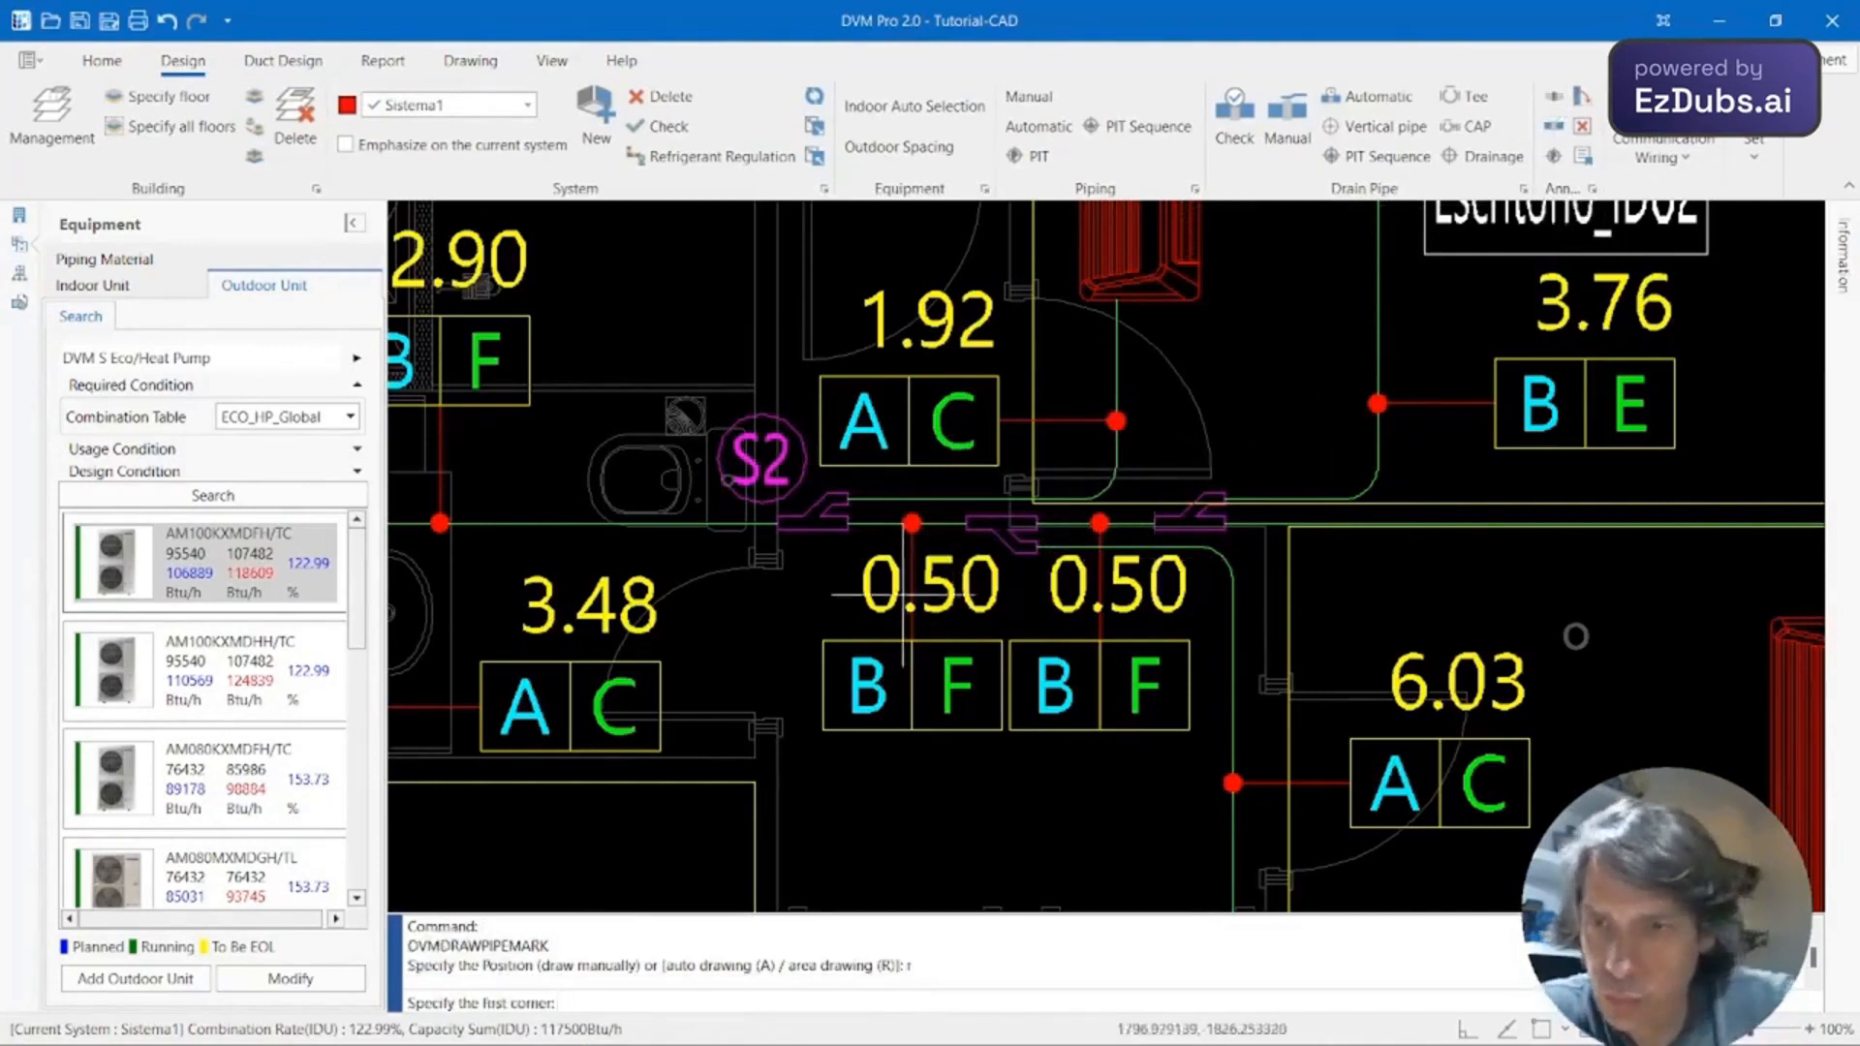
{"action": "left_click", "coordinate": [959, 512]}
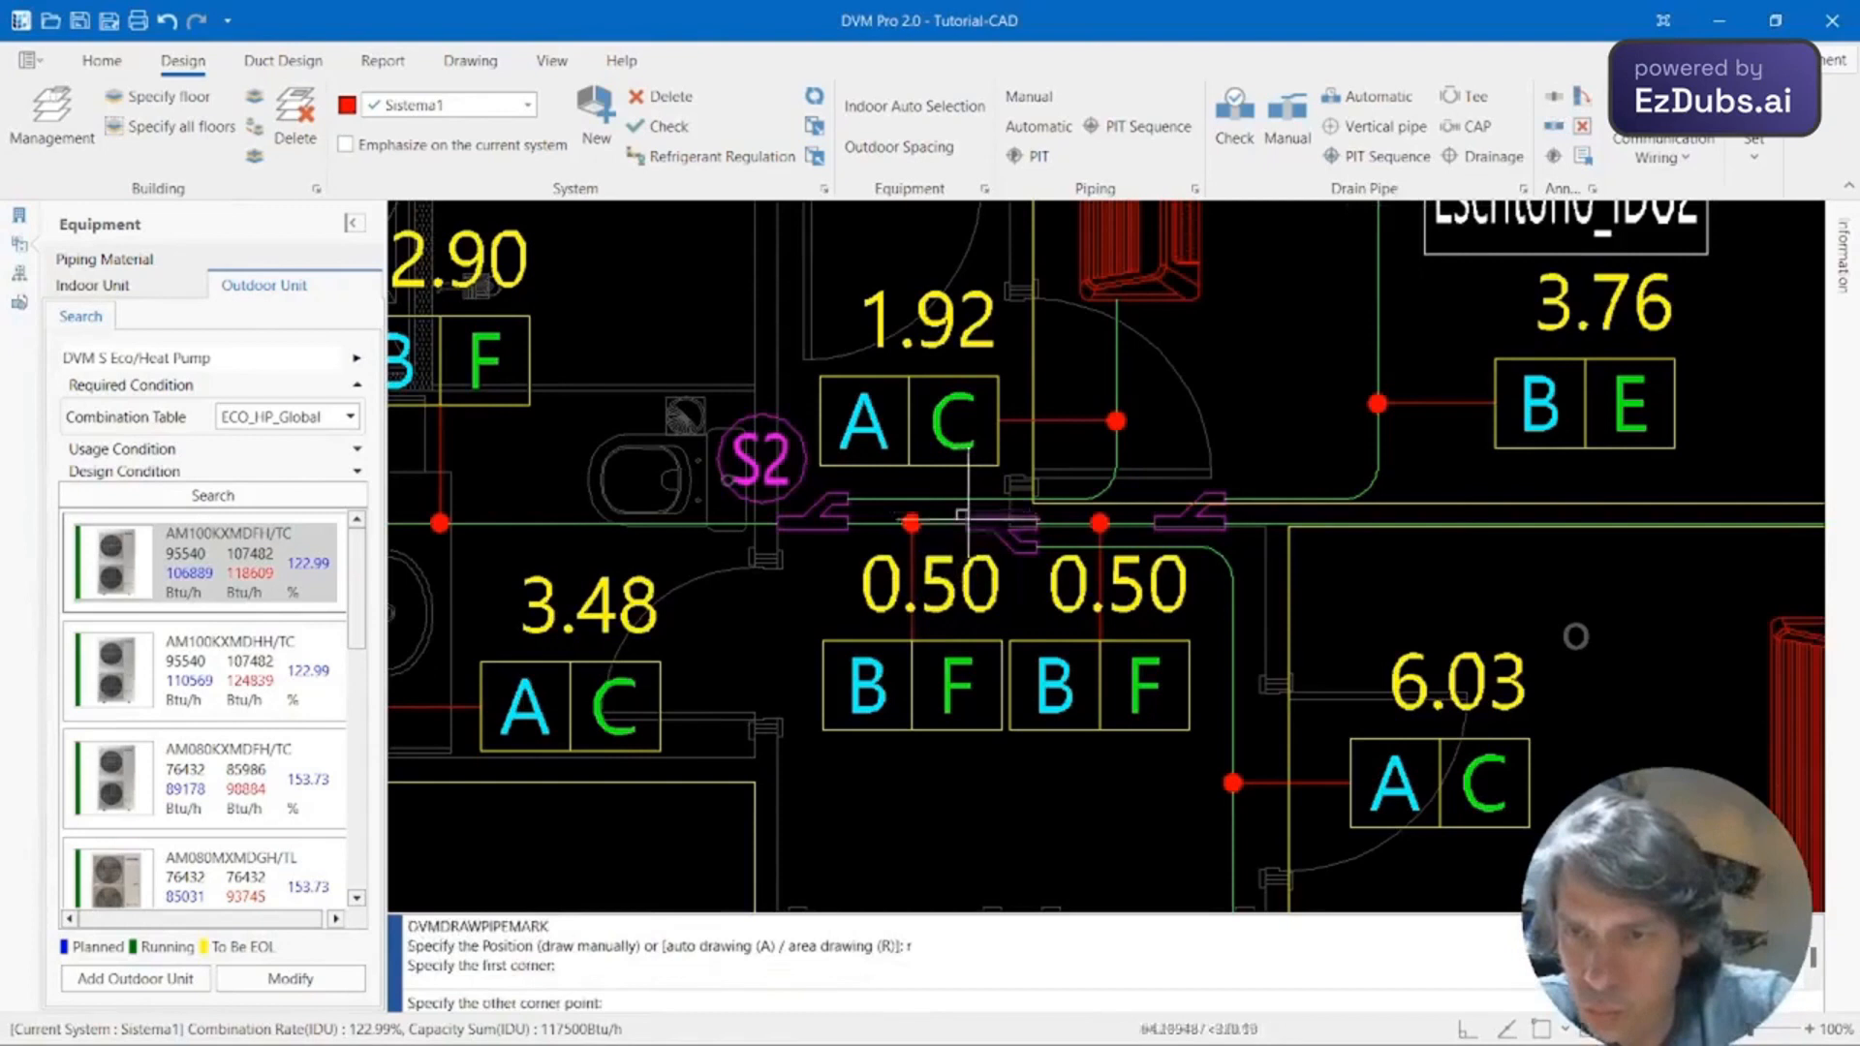
{"action": "left_click", "coordinate": [1047, 557]}
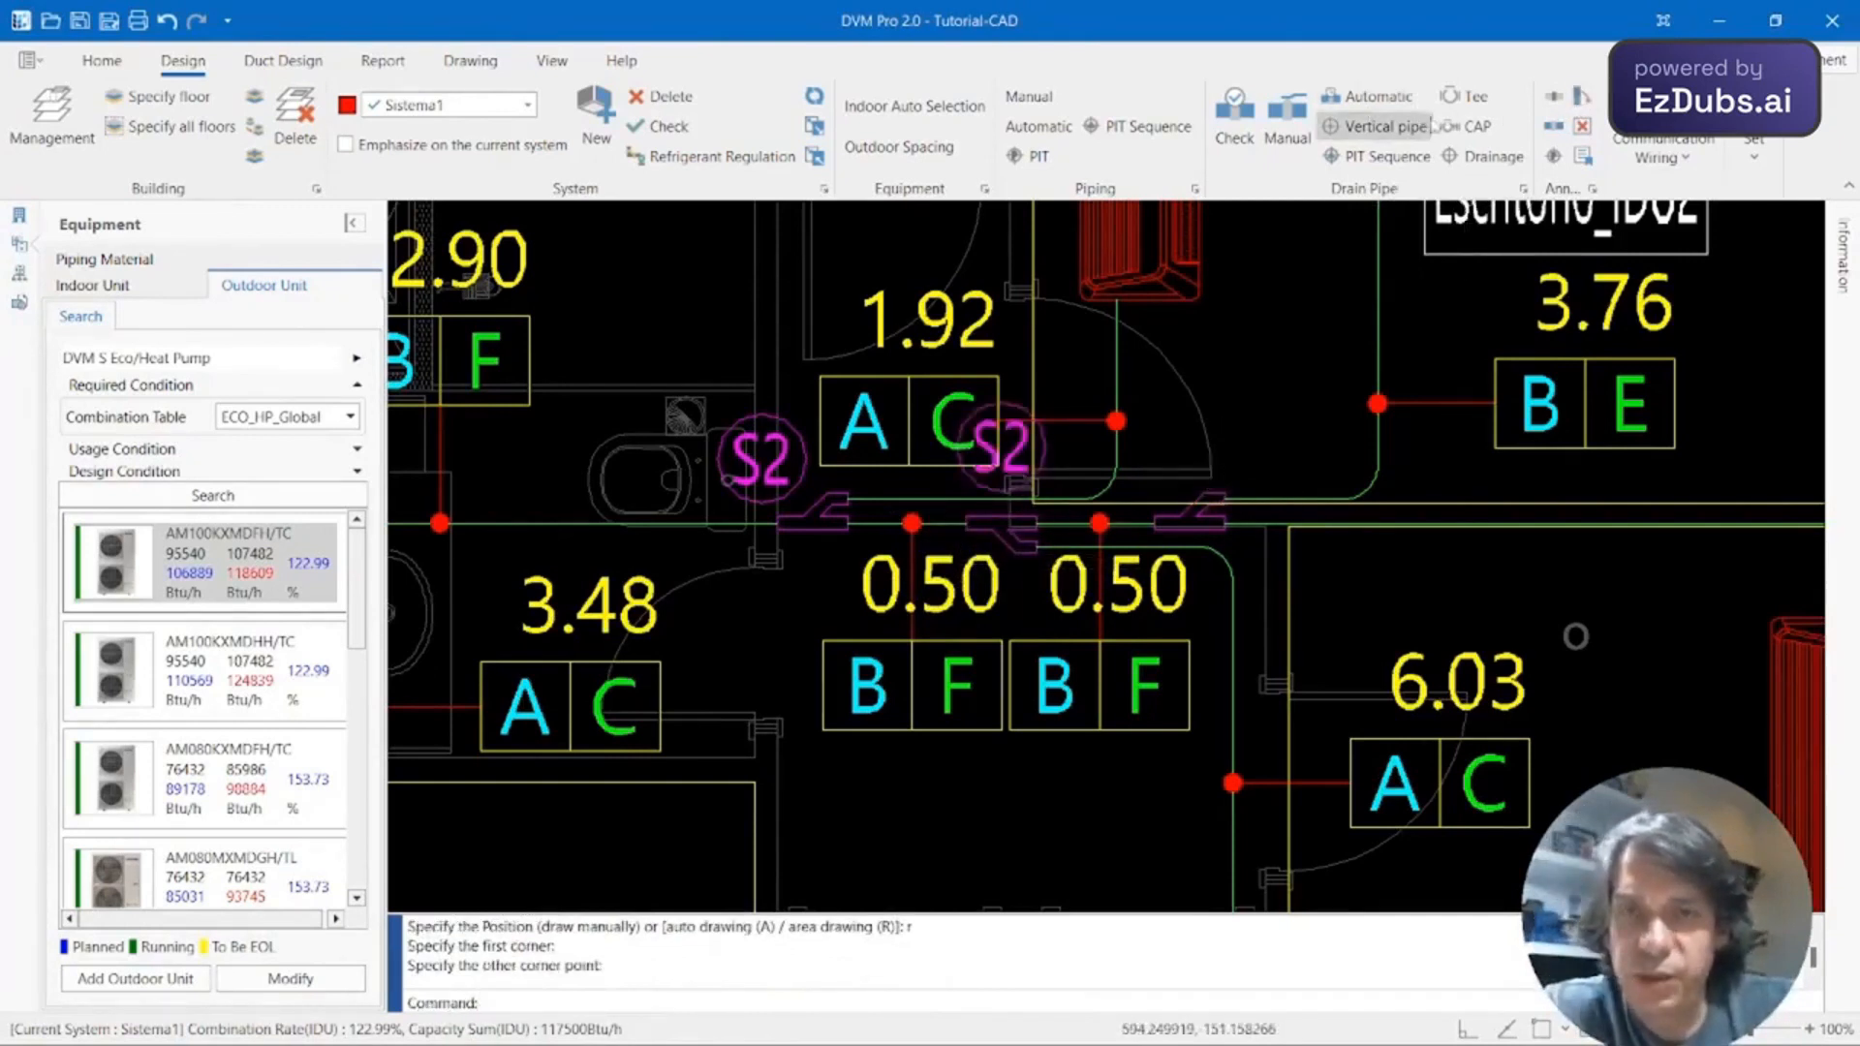
Mark the rightmost hallway branch joint with an area-drawn pipe mark enclosing that joint.
{"action": "left_click", "coordinate": [1551, 98]}
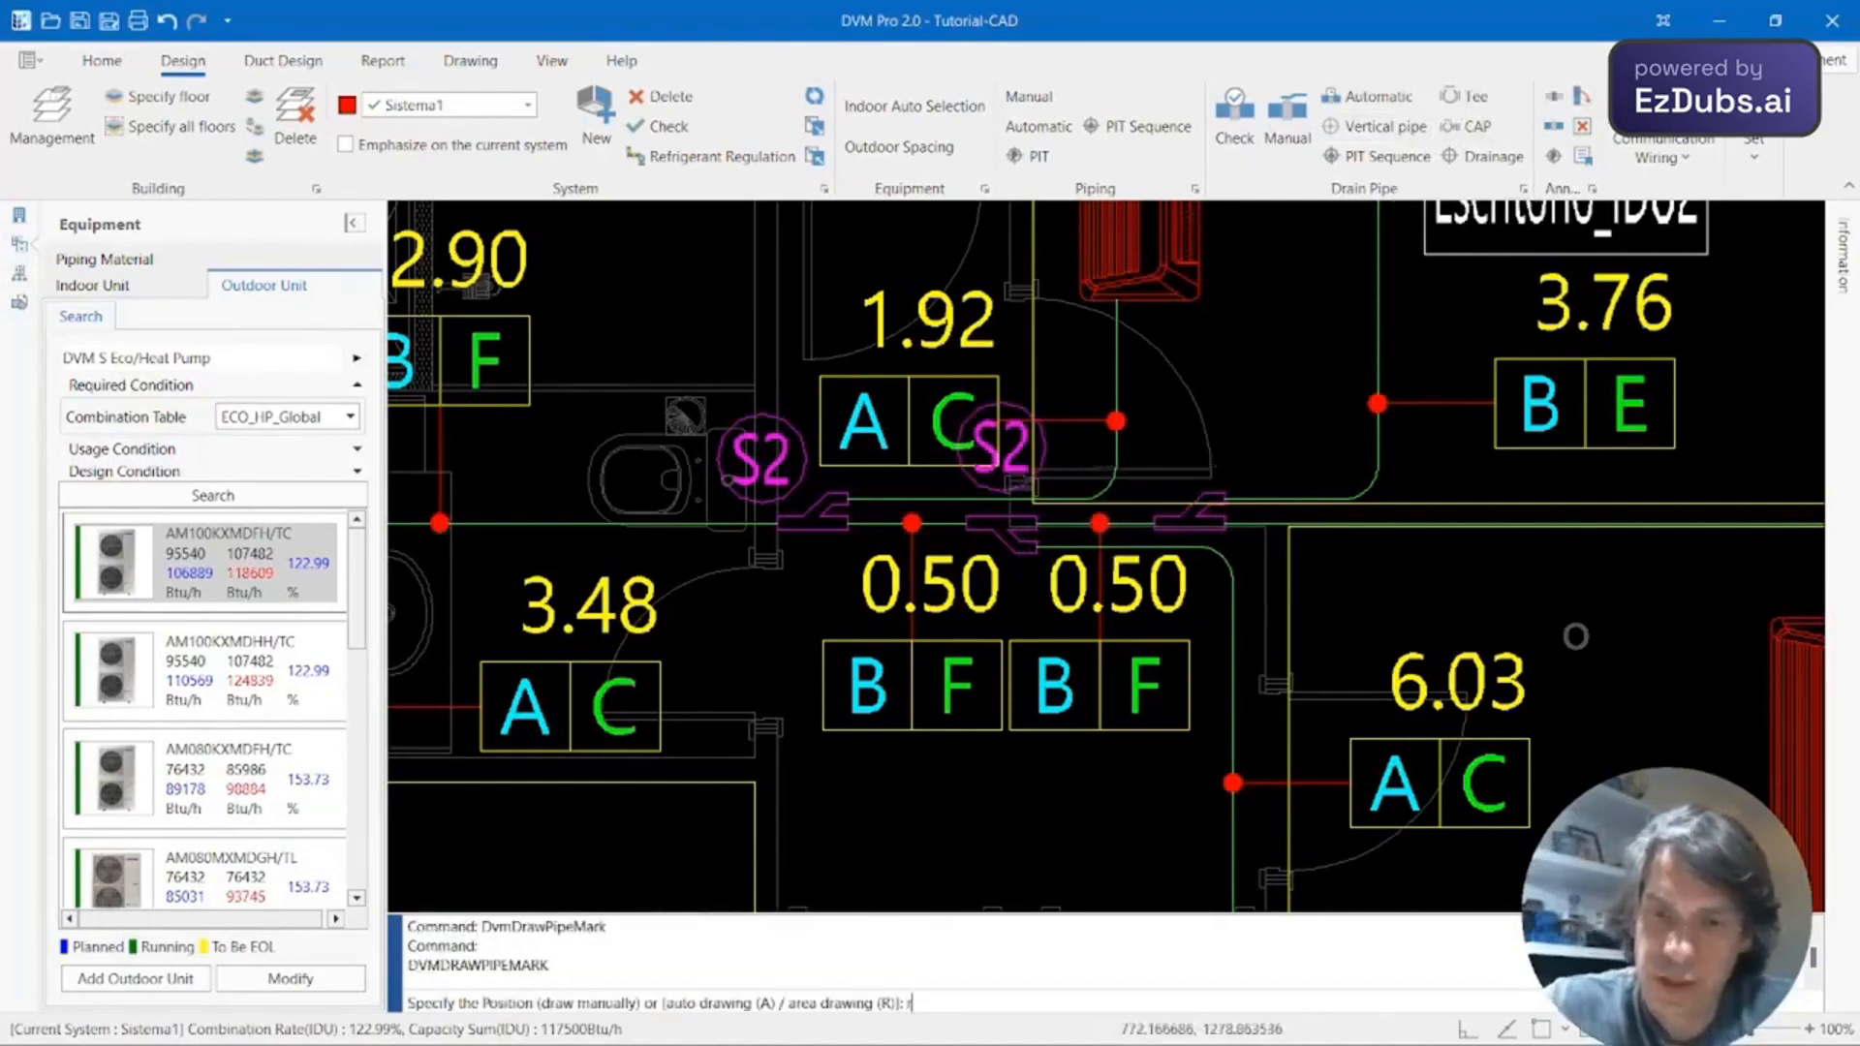
{"action": "type", "text": "r"}
{"action": "key", "text": "Return"}
{"action": "left_click", "coordinate": [1141, 470]}
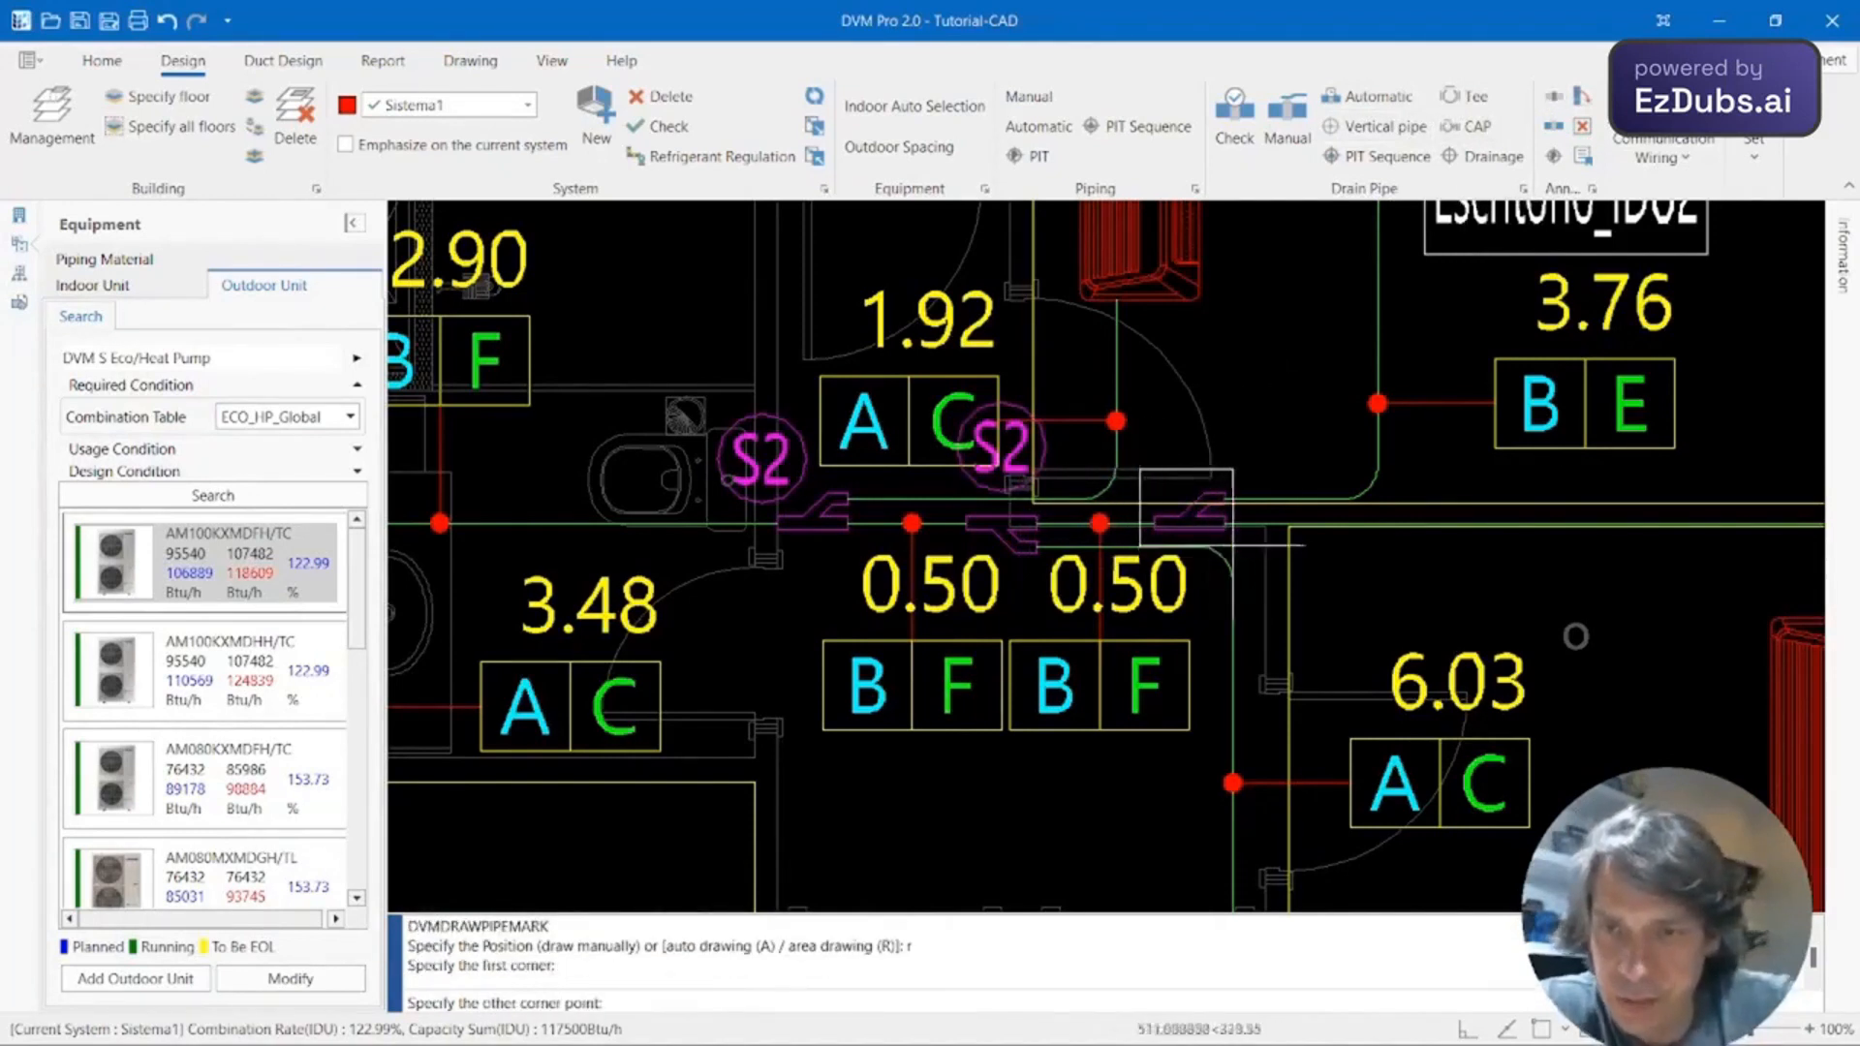
{"action": "left_click", "coordinate": [1309, 618]}
Mark the branch joint just above the Escritório_IDU2 room with an area-drawn pipe mark around it.
{"action": "scroll", "coordinate": [1341, 499], "scroll_direction": "down", "scroll_amount": 5}
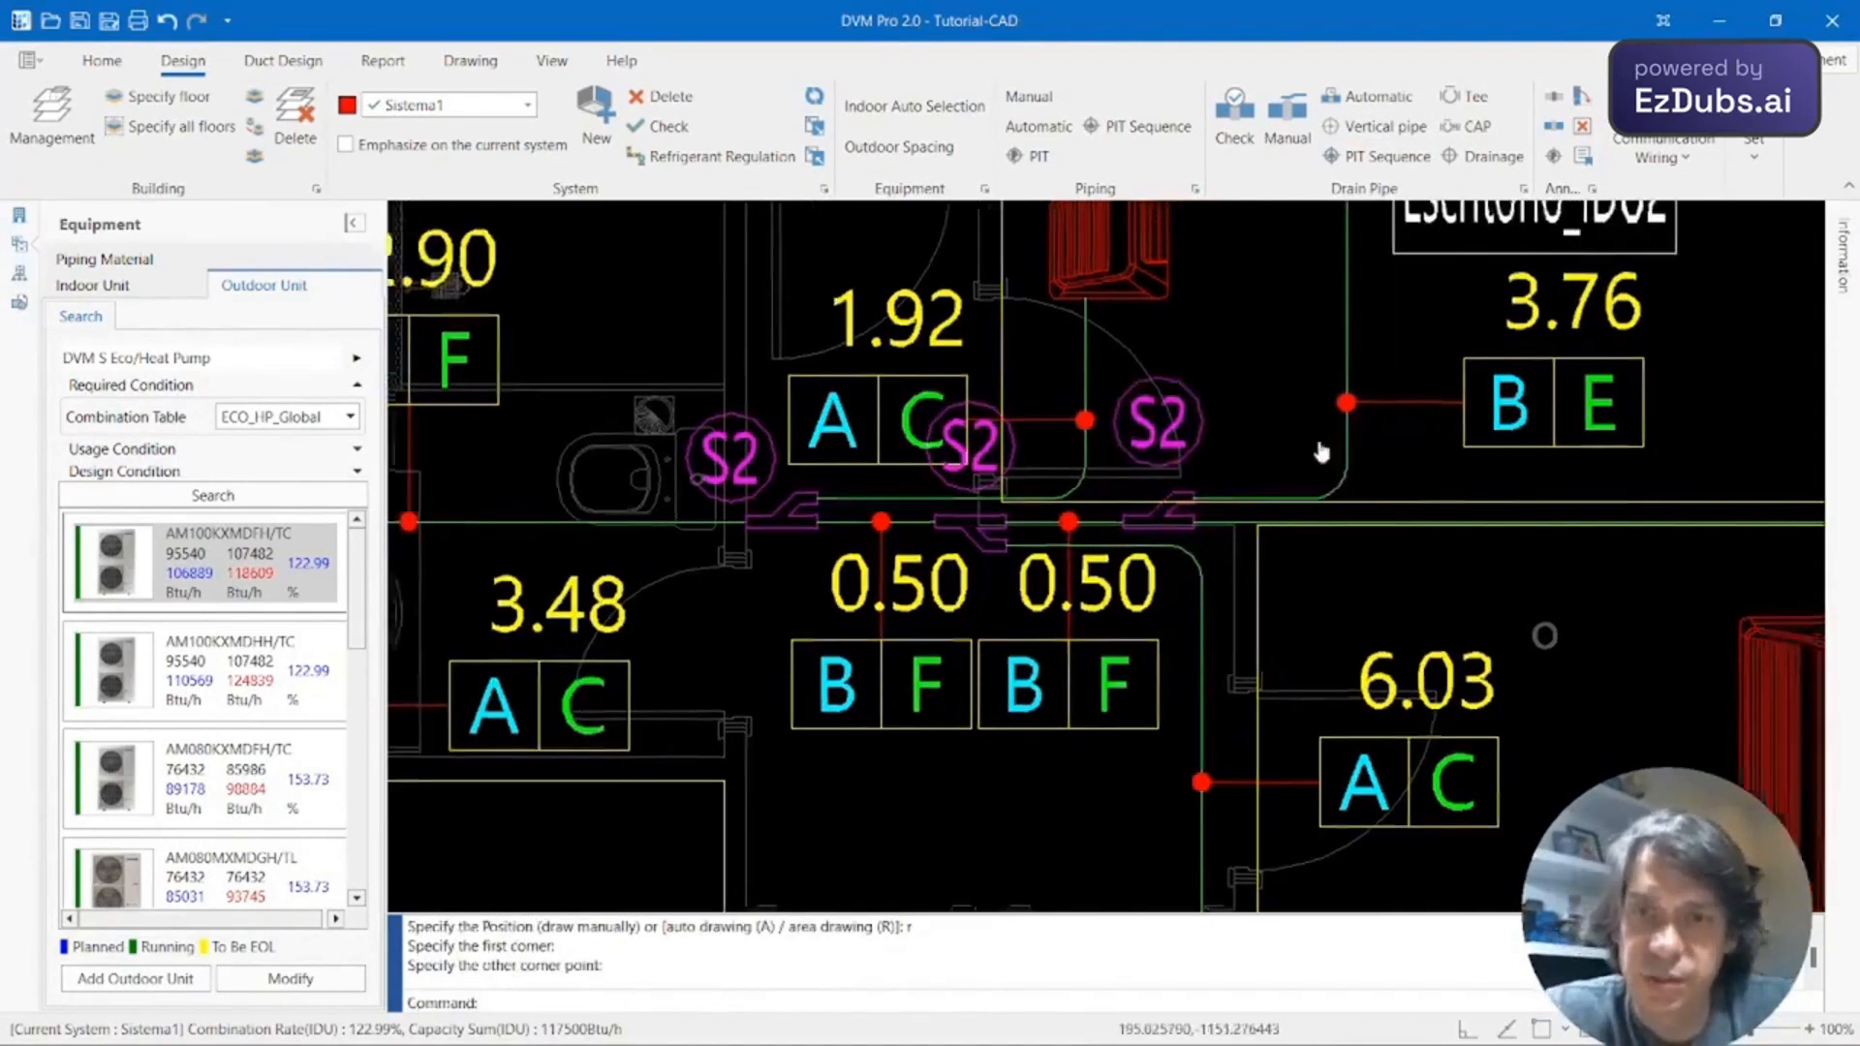
{"action": "middle_click_drag", "start_coordinate": [1345, 502], "coordinate": [1248, 488]}
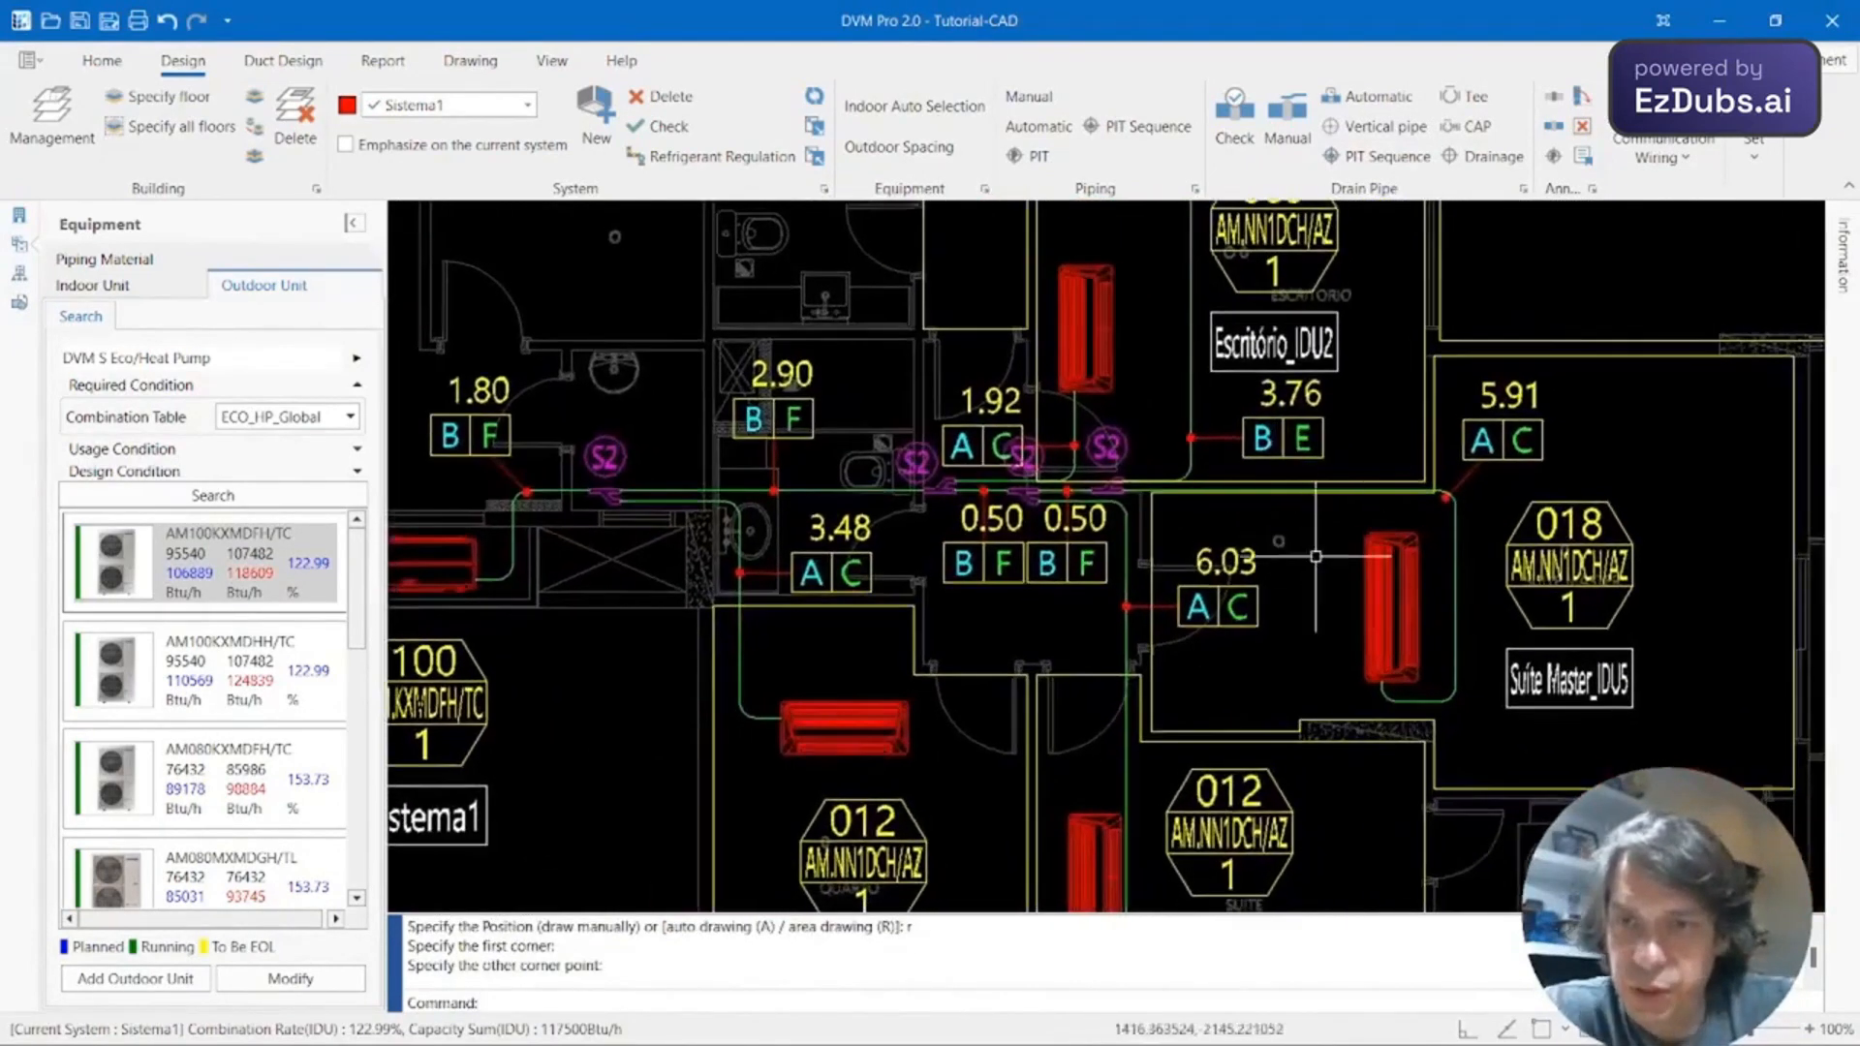
{"action": "middle_click_drag", "start_coordinate": [1308, 568], "coordinate": [1231, 565]}
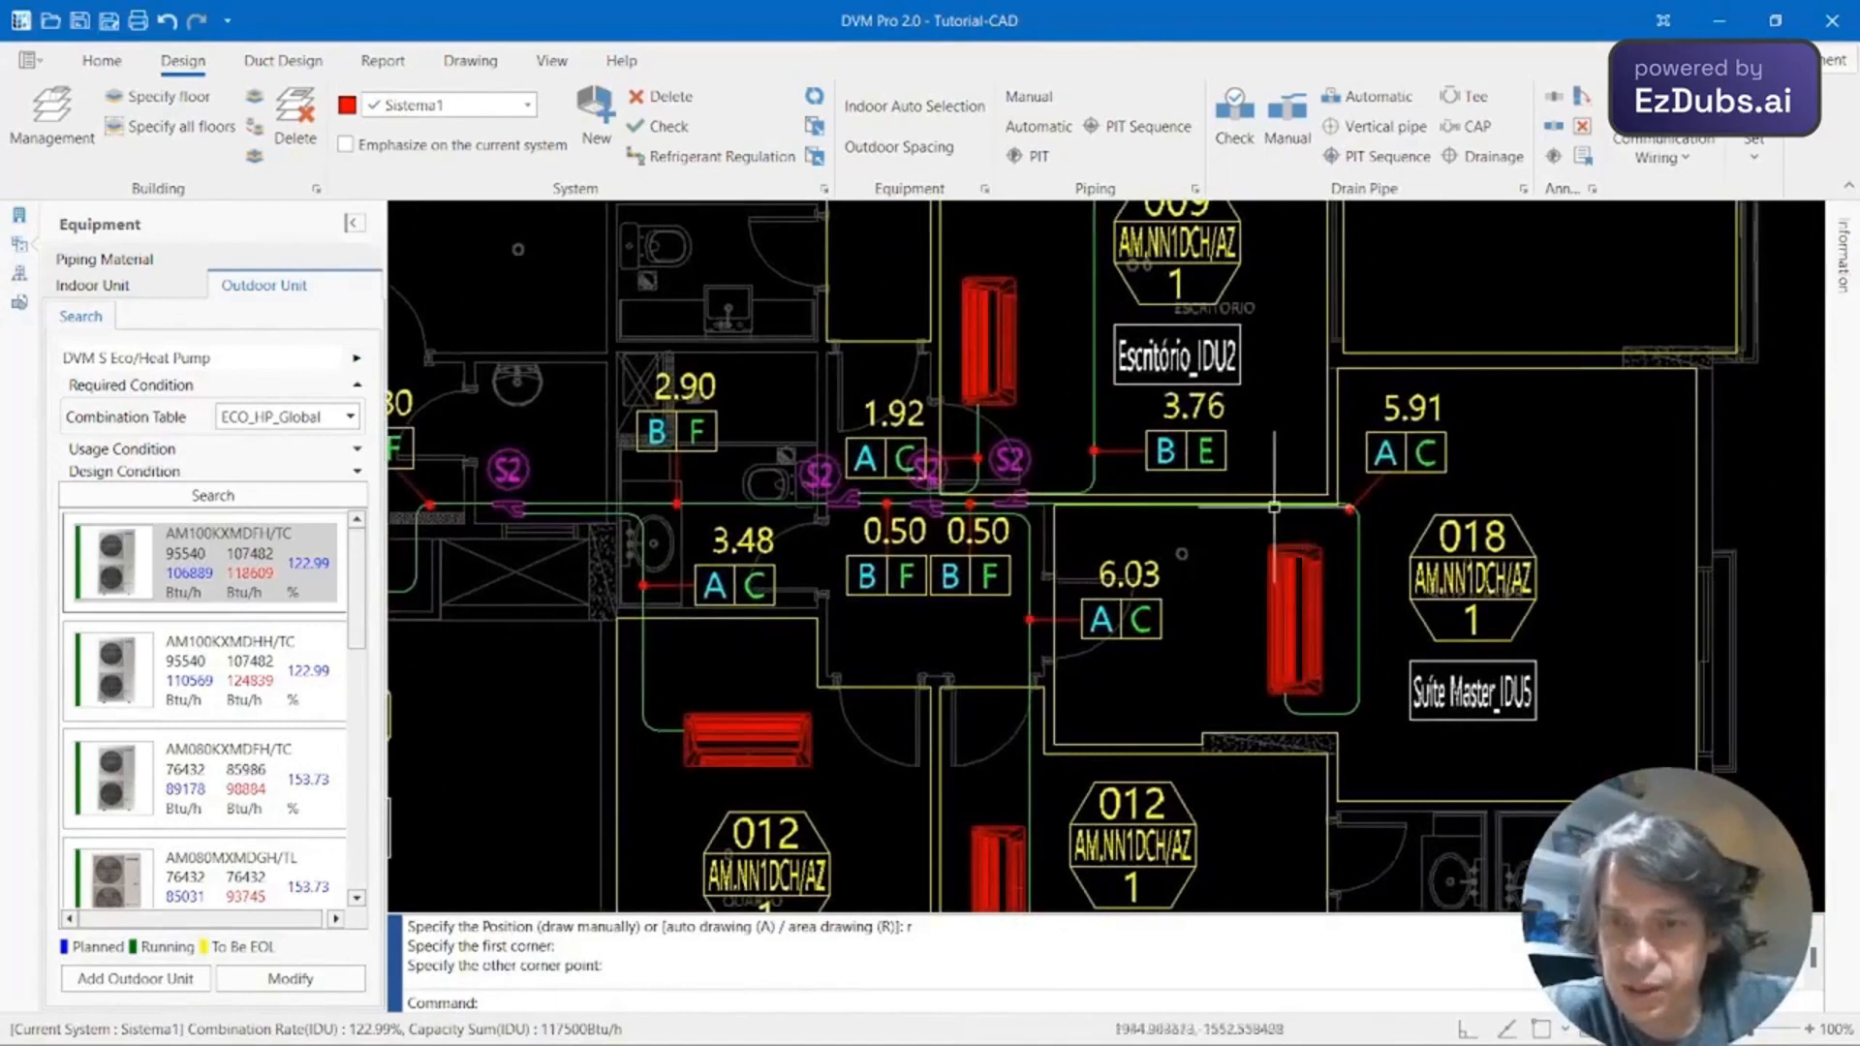
{"action": "mouse_move", "coordinate": [1211, 378]}
{"action": "middle_mouse_down"}
{"action": "mouse_move", "coordinate": [1201, 614]}
{"action": "mouse_move", "coordinate": [1265, 666]}
{"action": "middle_mouse_up"}
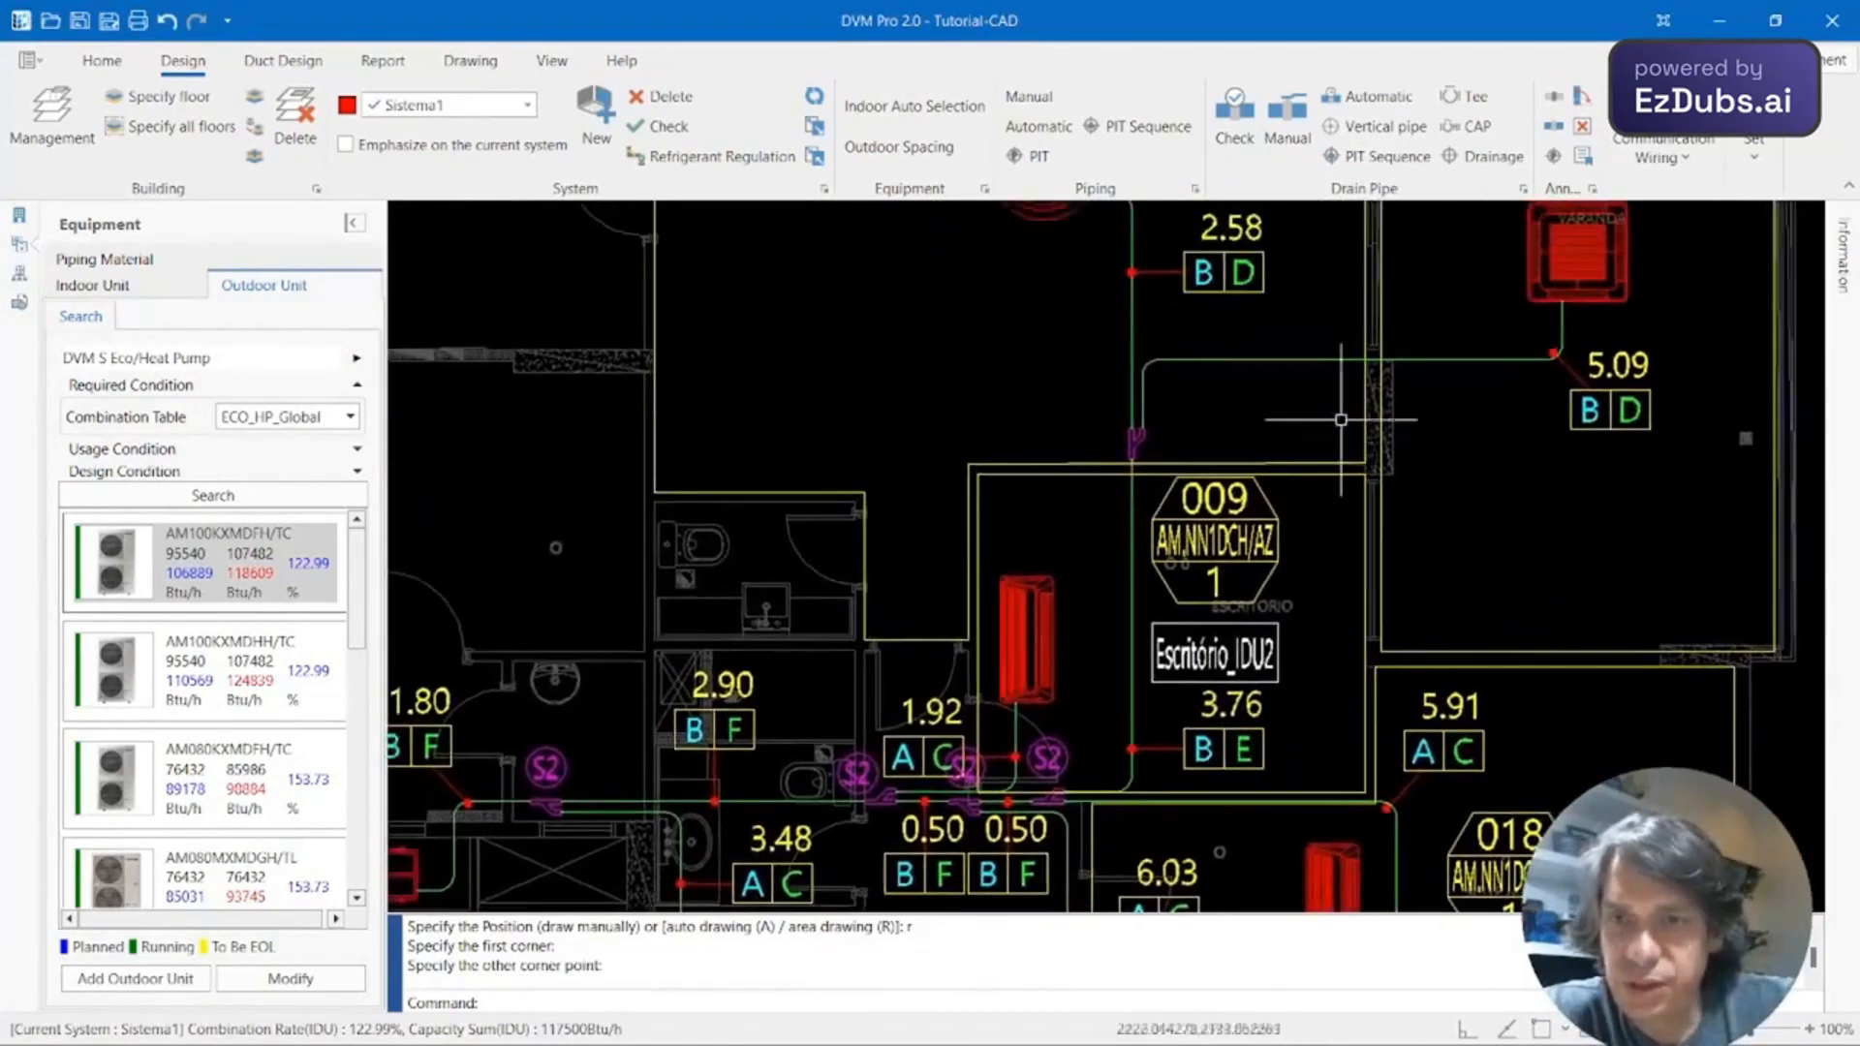
{"action": "key", "text": "Return"}
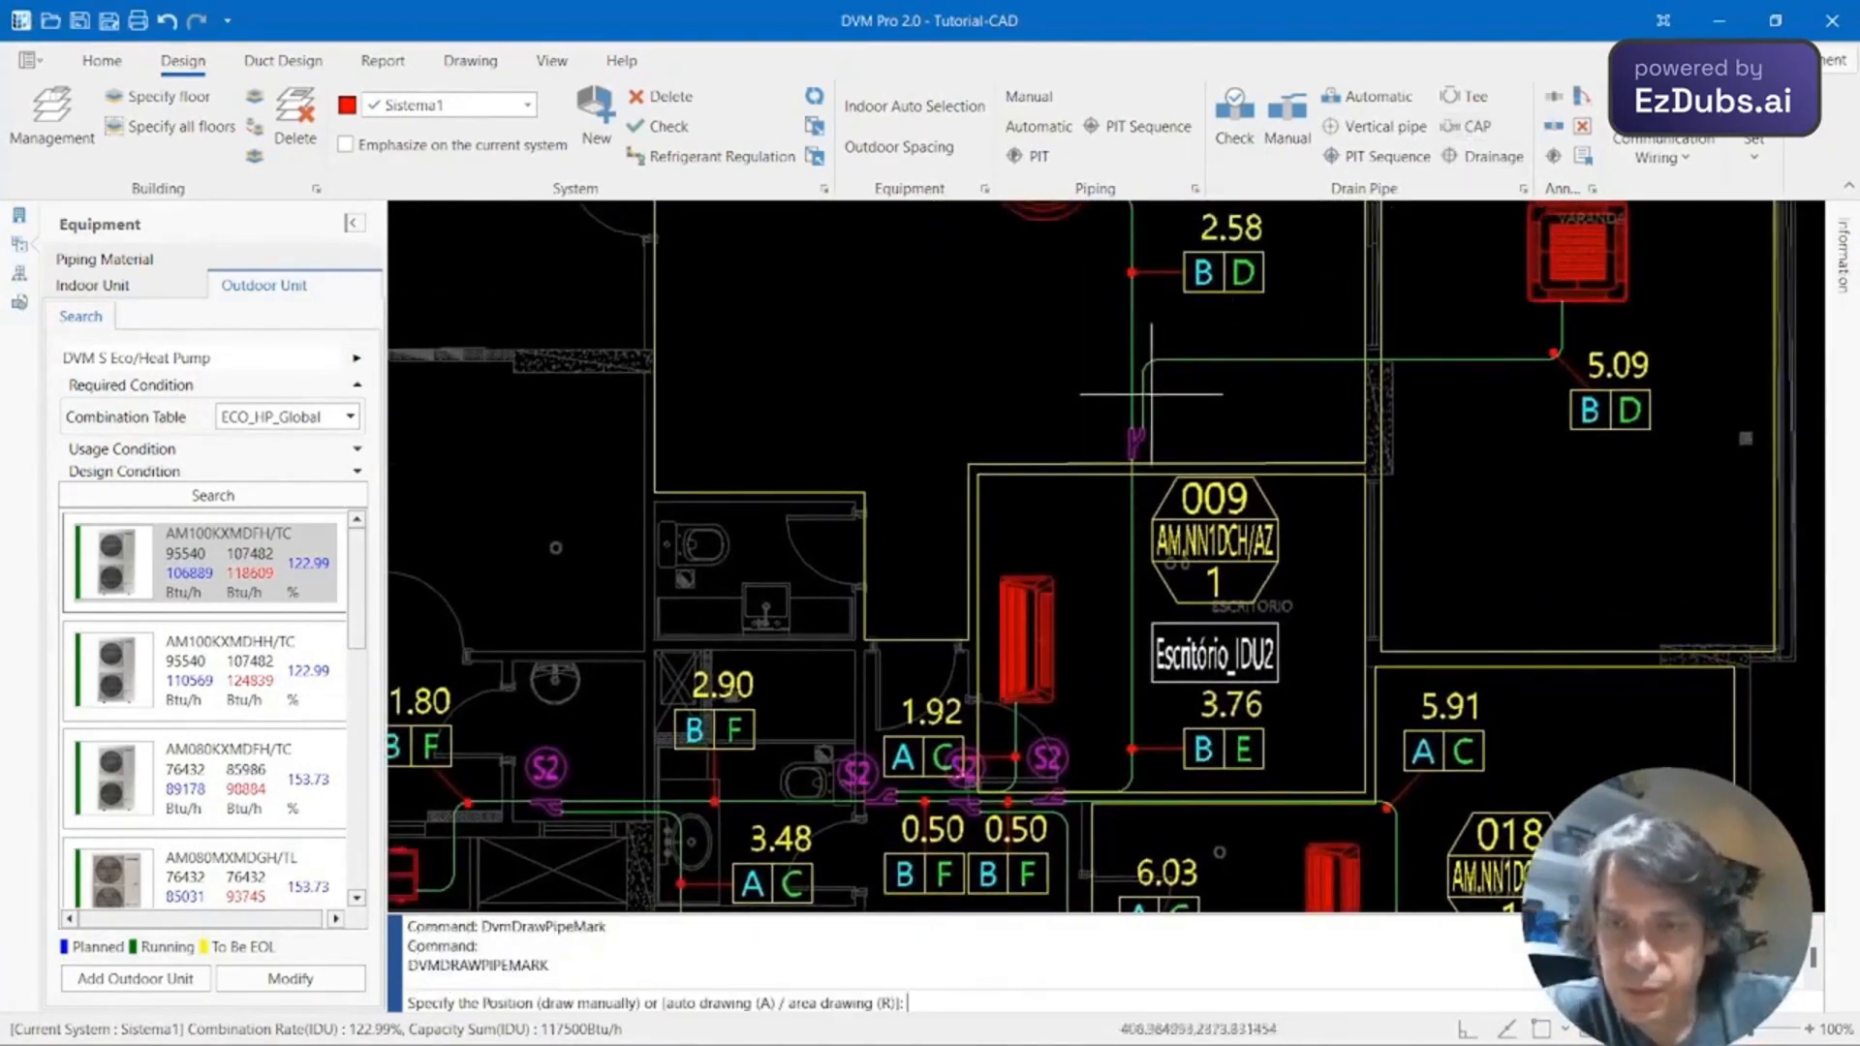
{"action": "key", "text": "Escape"}
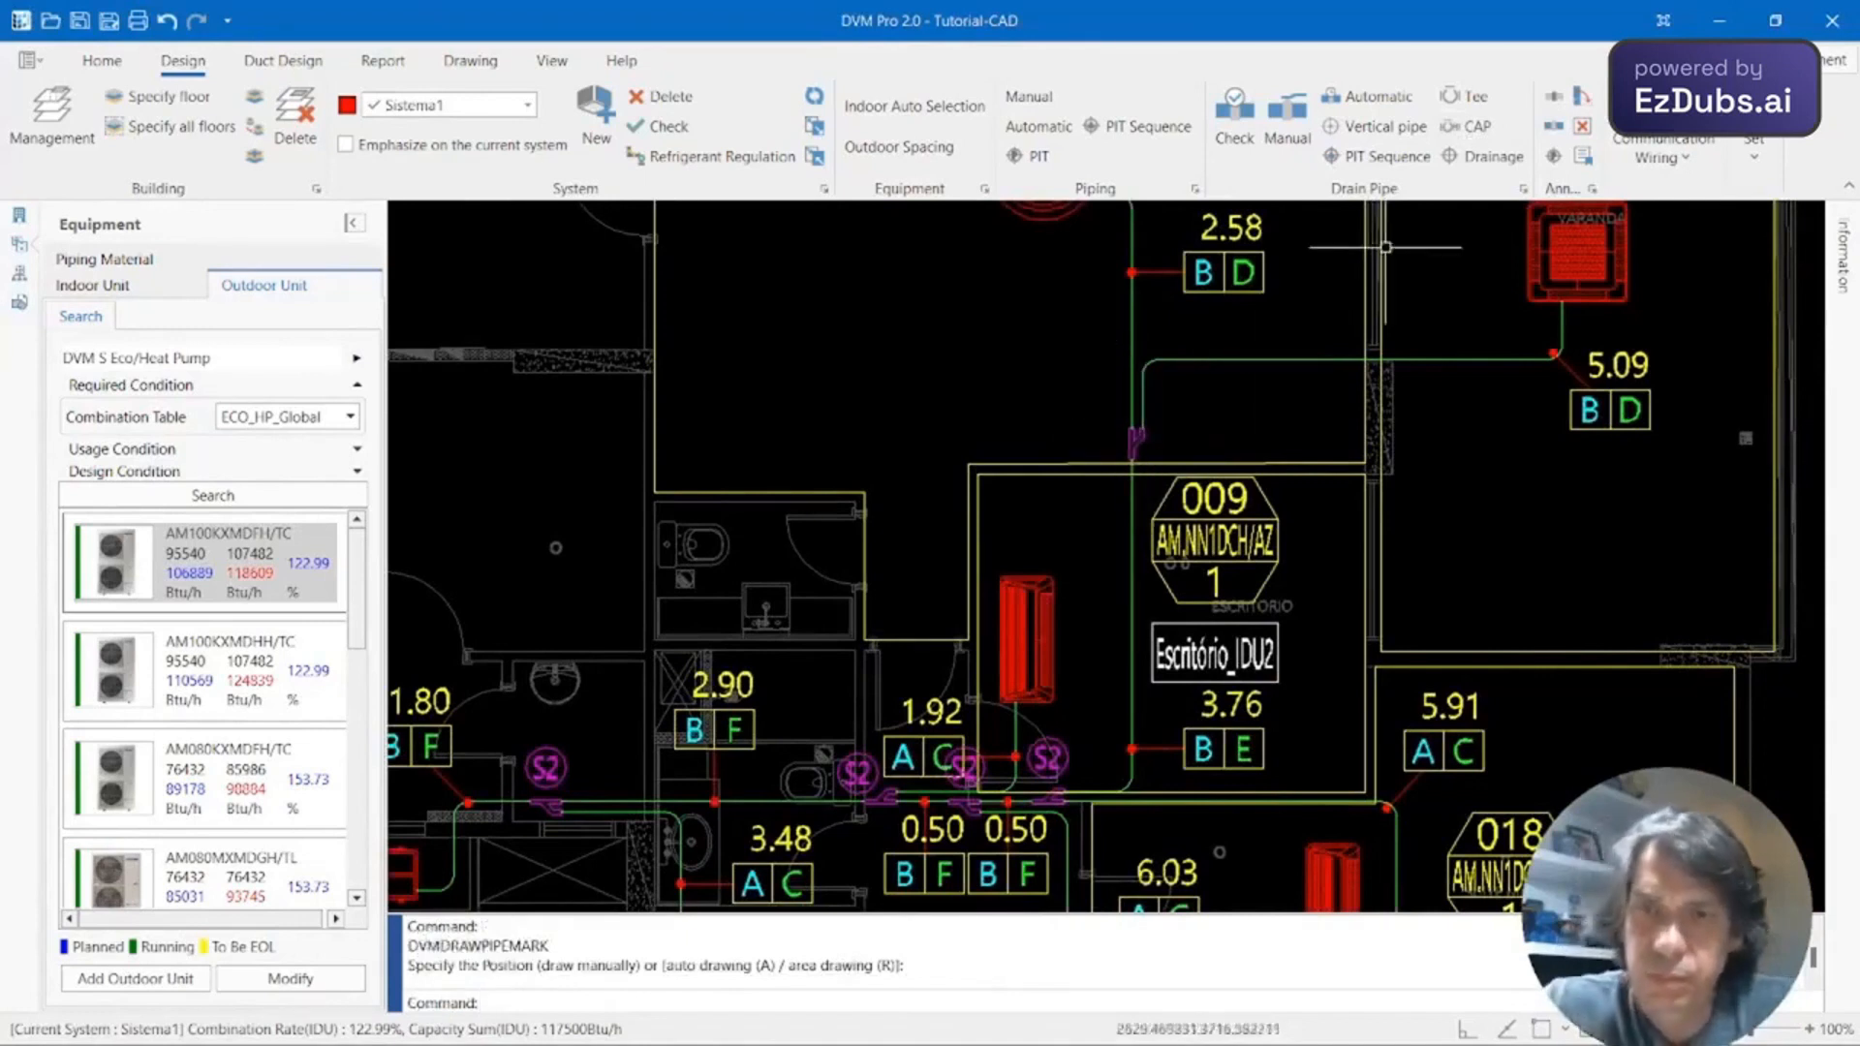
{"action": "key", "text": "Return"}
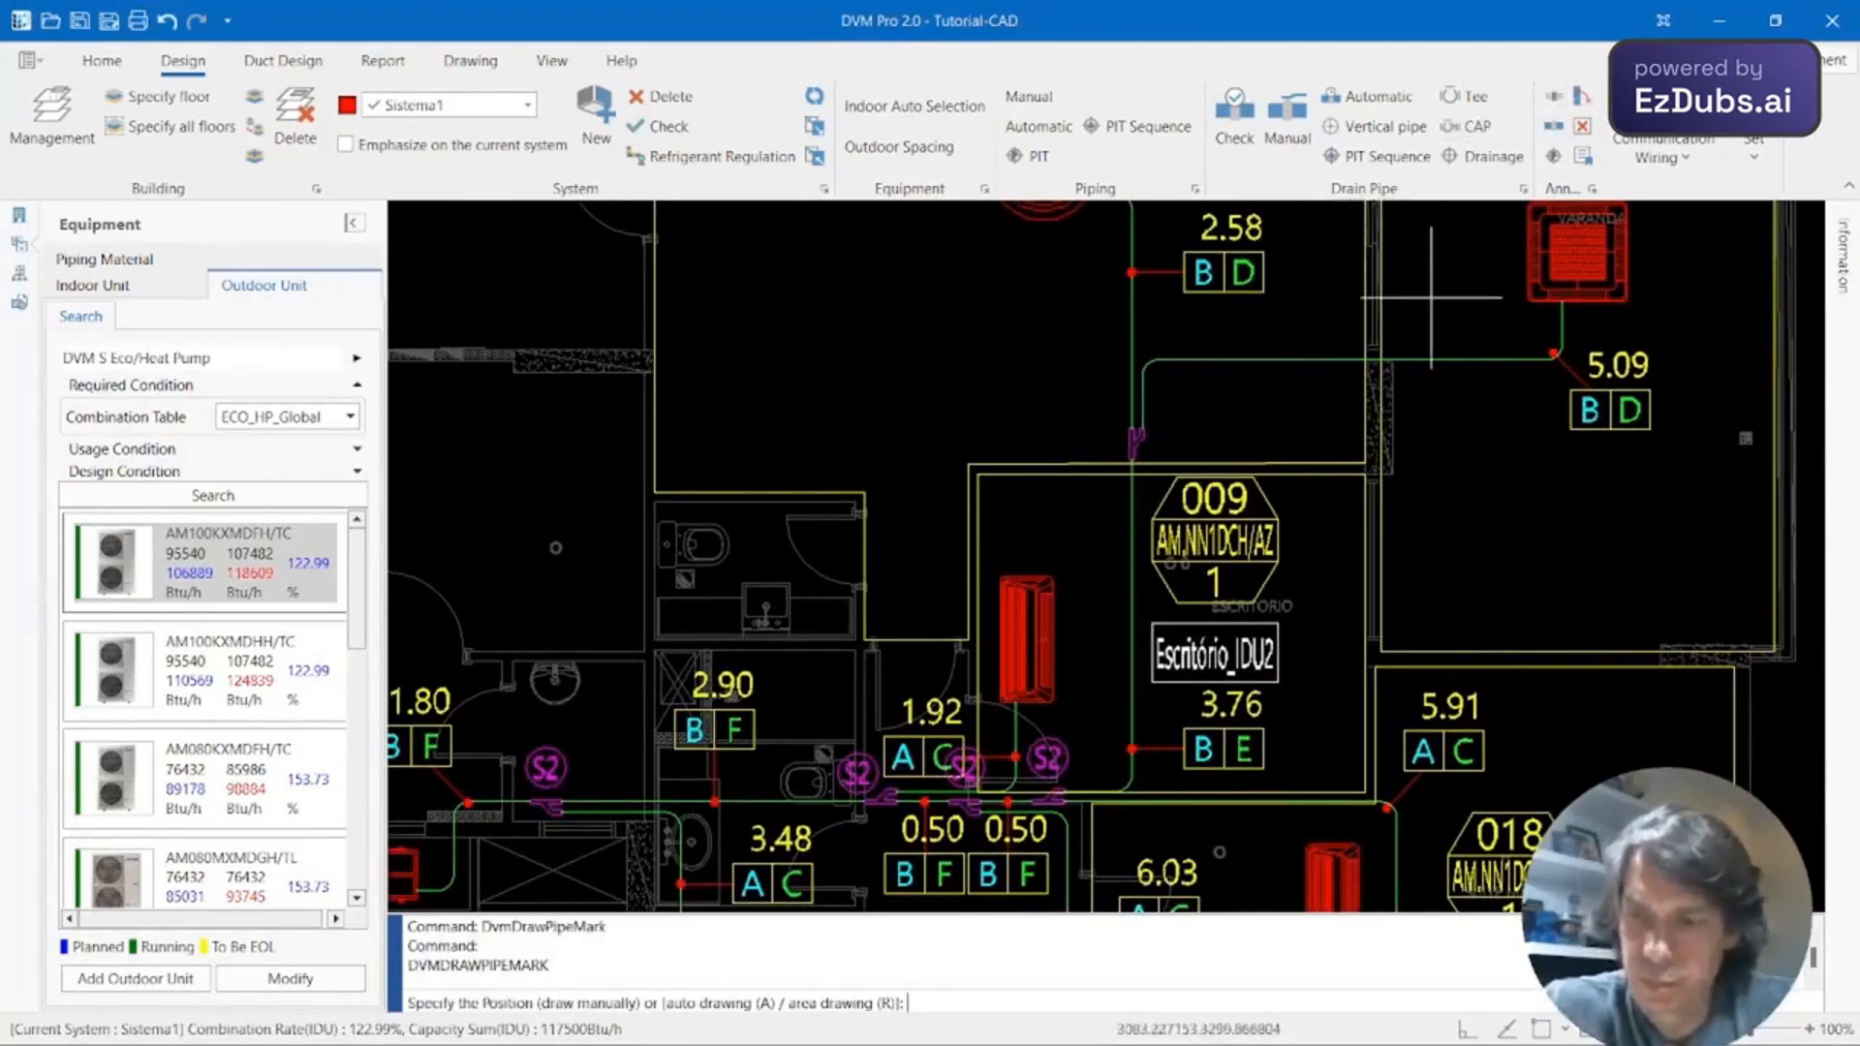
{"action": "type", "text": "r"}
{"action": "key", "text": "Return"}
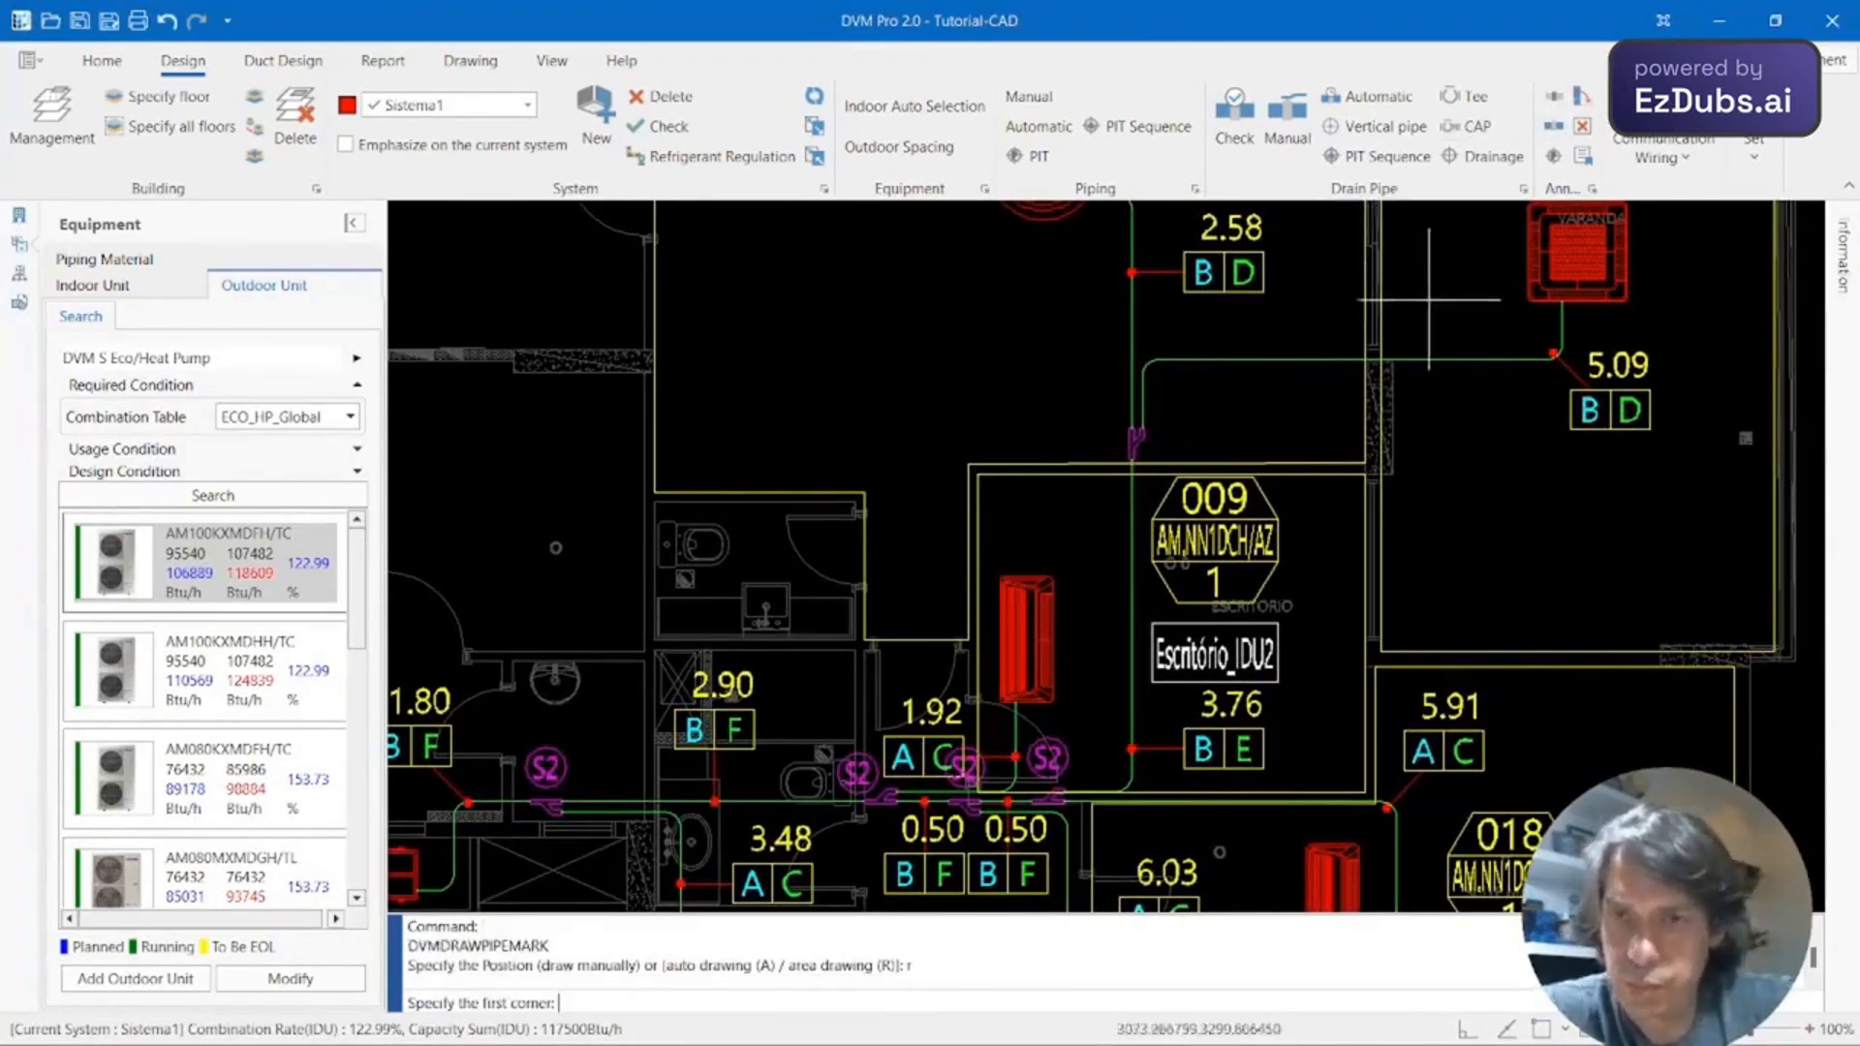
{"action": "left_click", "coordinate": [1109, 407]}
{"action": "left_click", "coordinate": [1157, 473]}
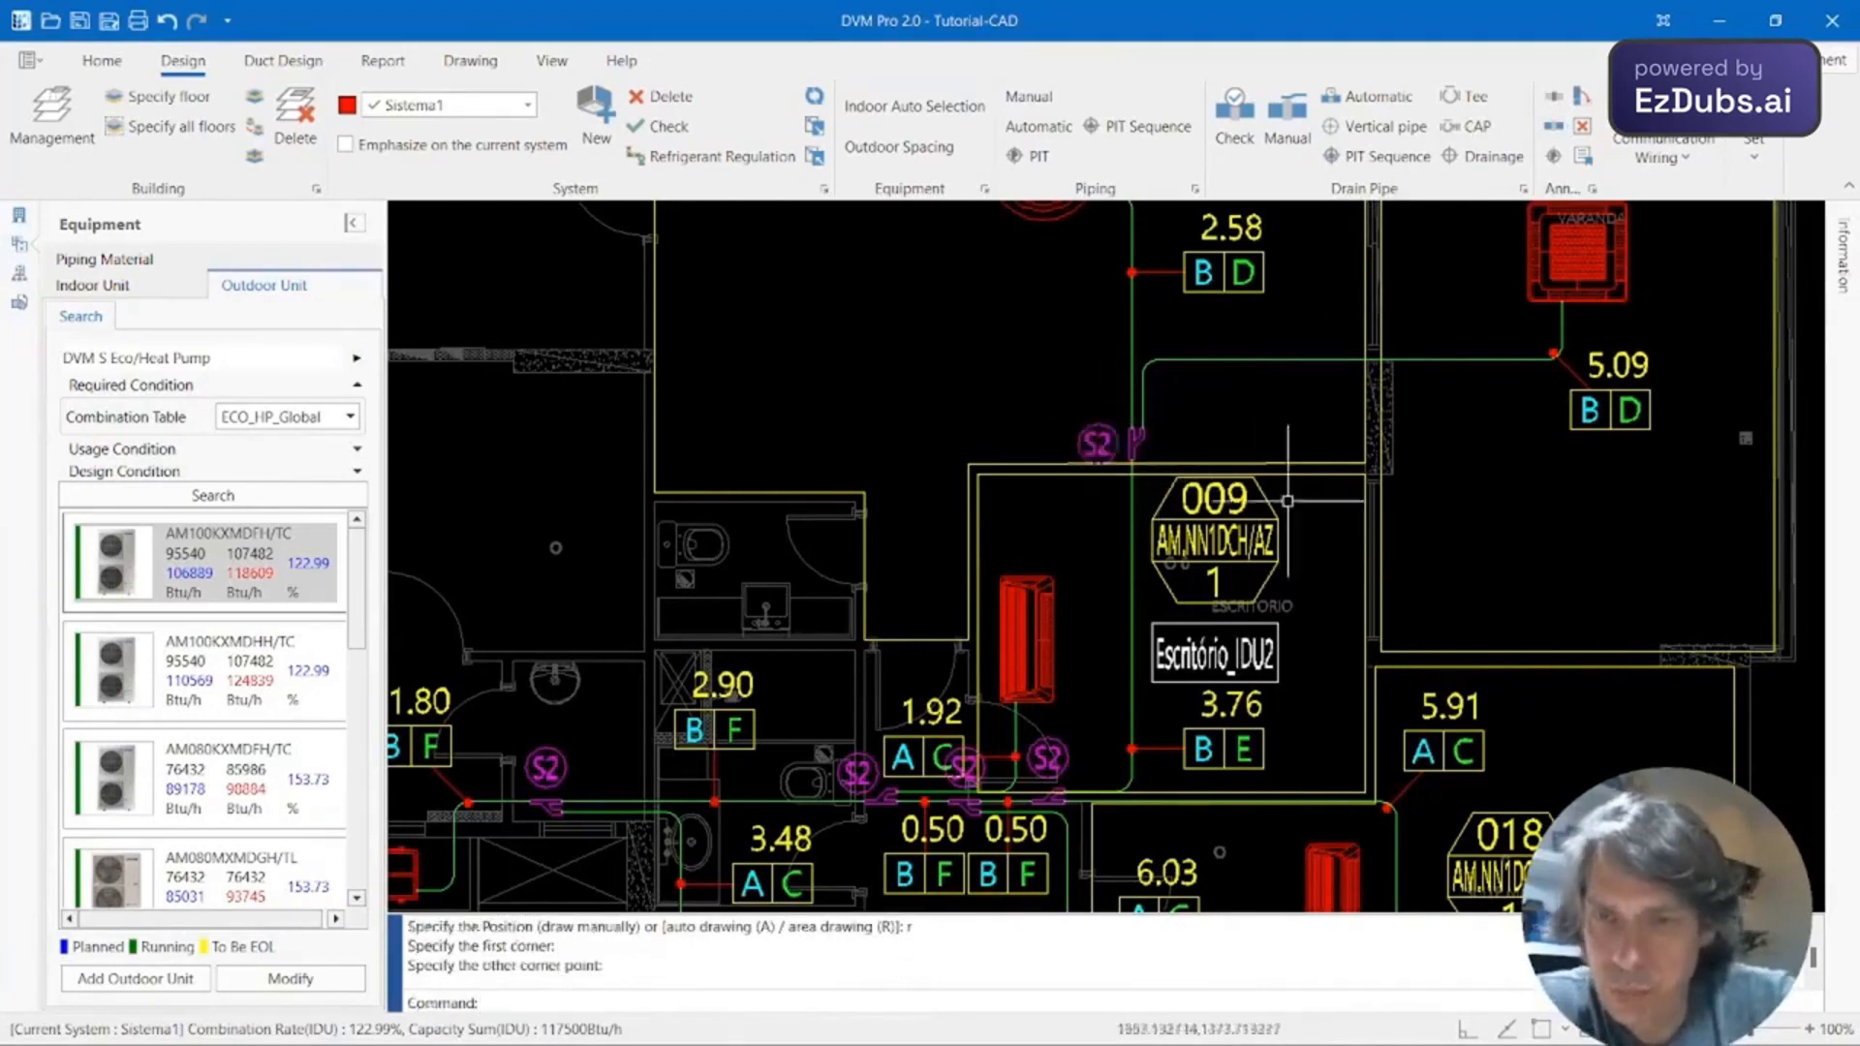
Examine the joint tags across the floor plan and the joint model code and quantity in the symbol table.
{"action": "middle_click_drag", "start_coordinate": [1341, 531], "coordinate": [1426, 301]}
{"action": "mouse_move", "coordinate": [1174, 672]}
{"action": "middle_mouse_down"}
{"action": "mouse_move", "coordinate": [1296, 489]}
{"action": "mouse_move", "coordinate": [1279, 543]}
{"action": "middle_mouse_up"}
{"action": "middle_click_drag", "start_coordinate": [1430, 541], "coordinate": [1404, 702]}
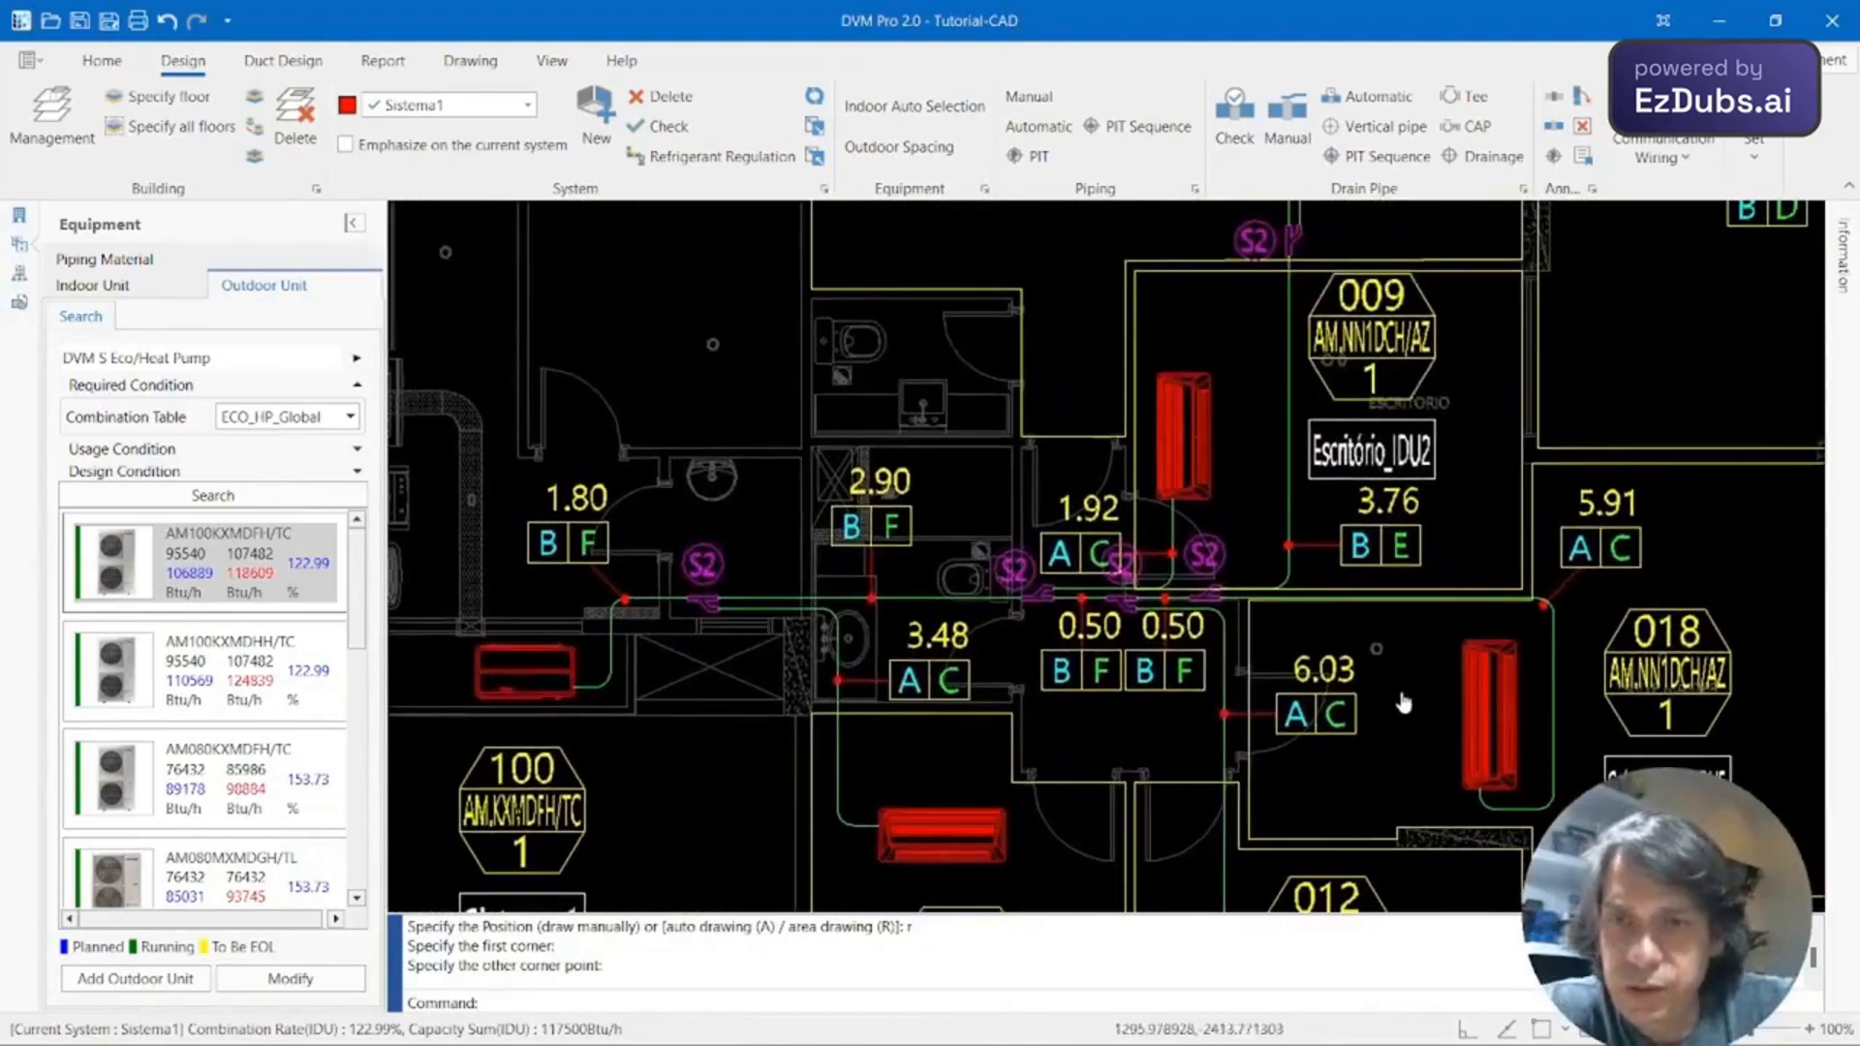
{"action": "scroll", "coordinate": [1363, 523], "scroll_direction": "down", "scroll_amount": 3}
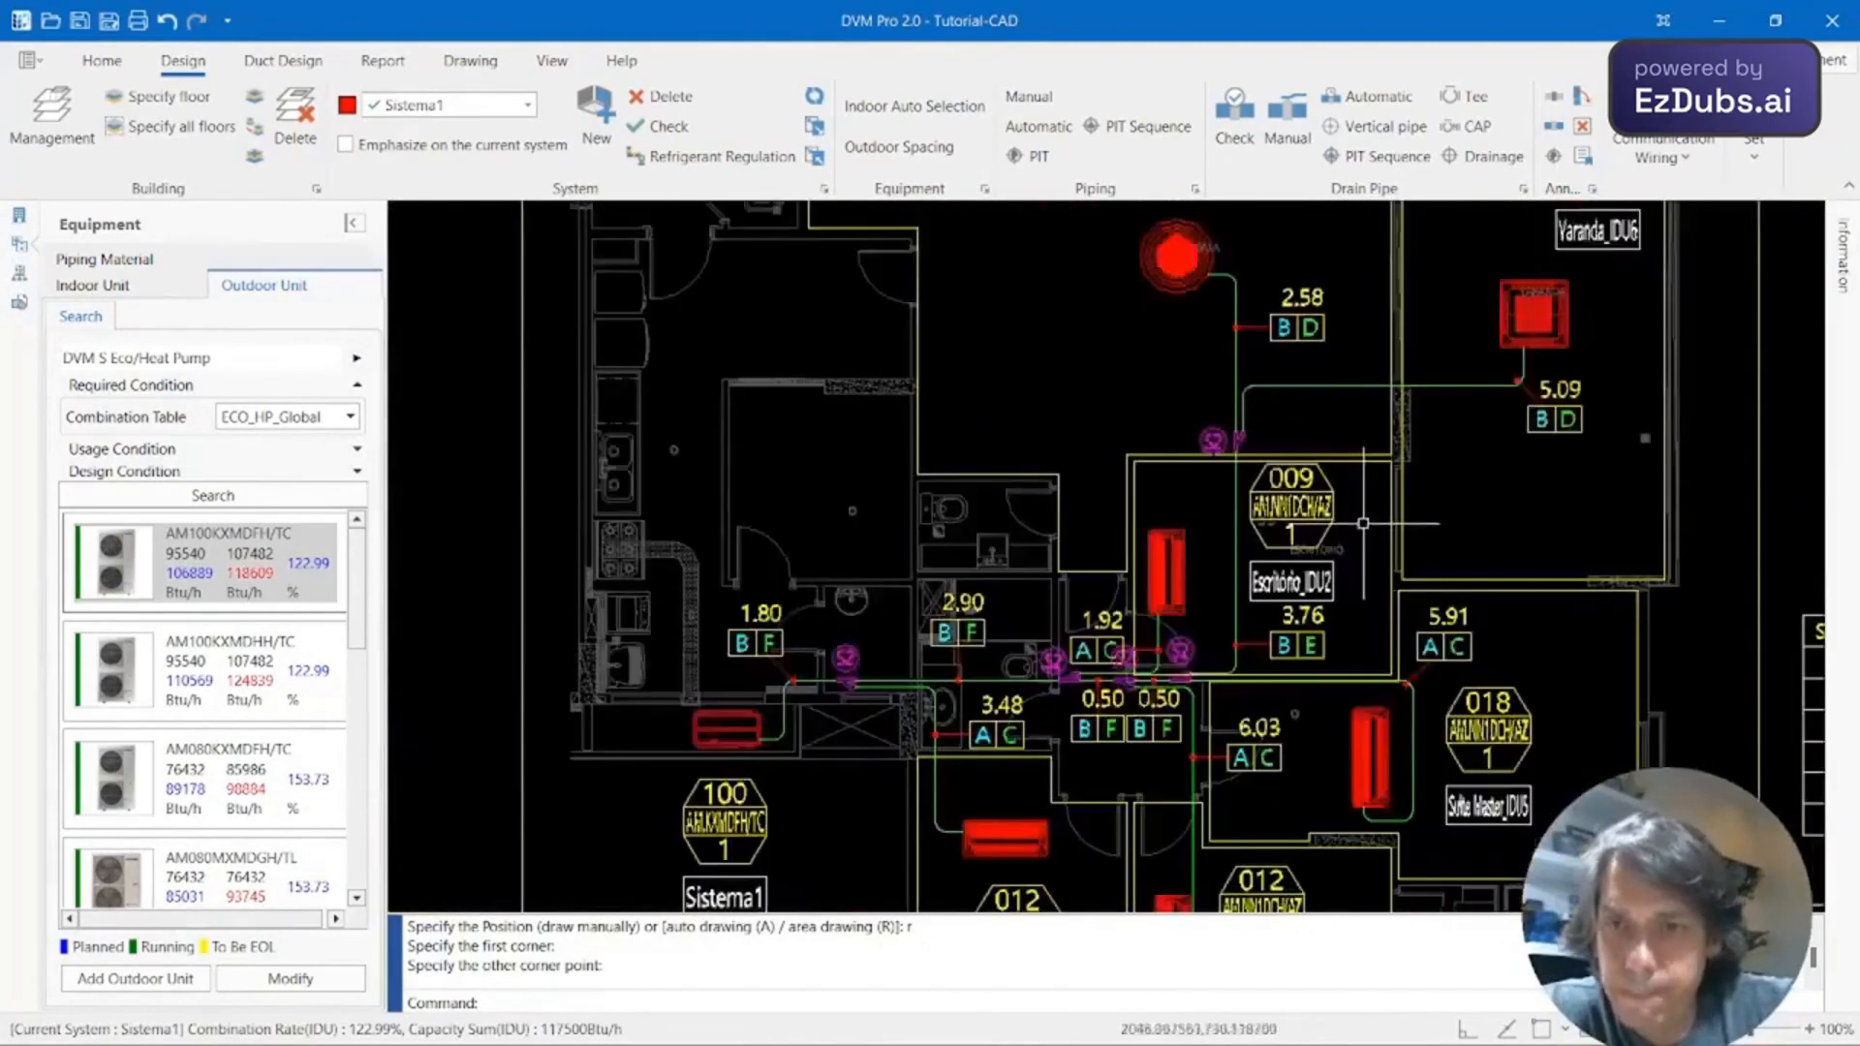
{"action": "middle_click_drag", "start_coordinate": [1370, 631], "coordinate": [1337, 500]}
{"action": "middle_click_drag", "start_coordinate": [1465, 608], "coordinate": [875, 689]}
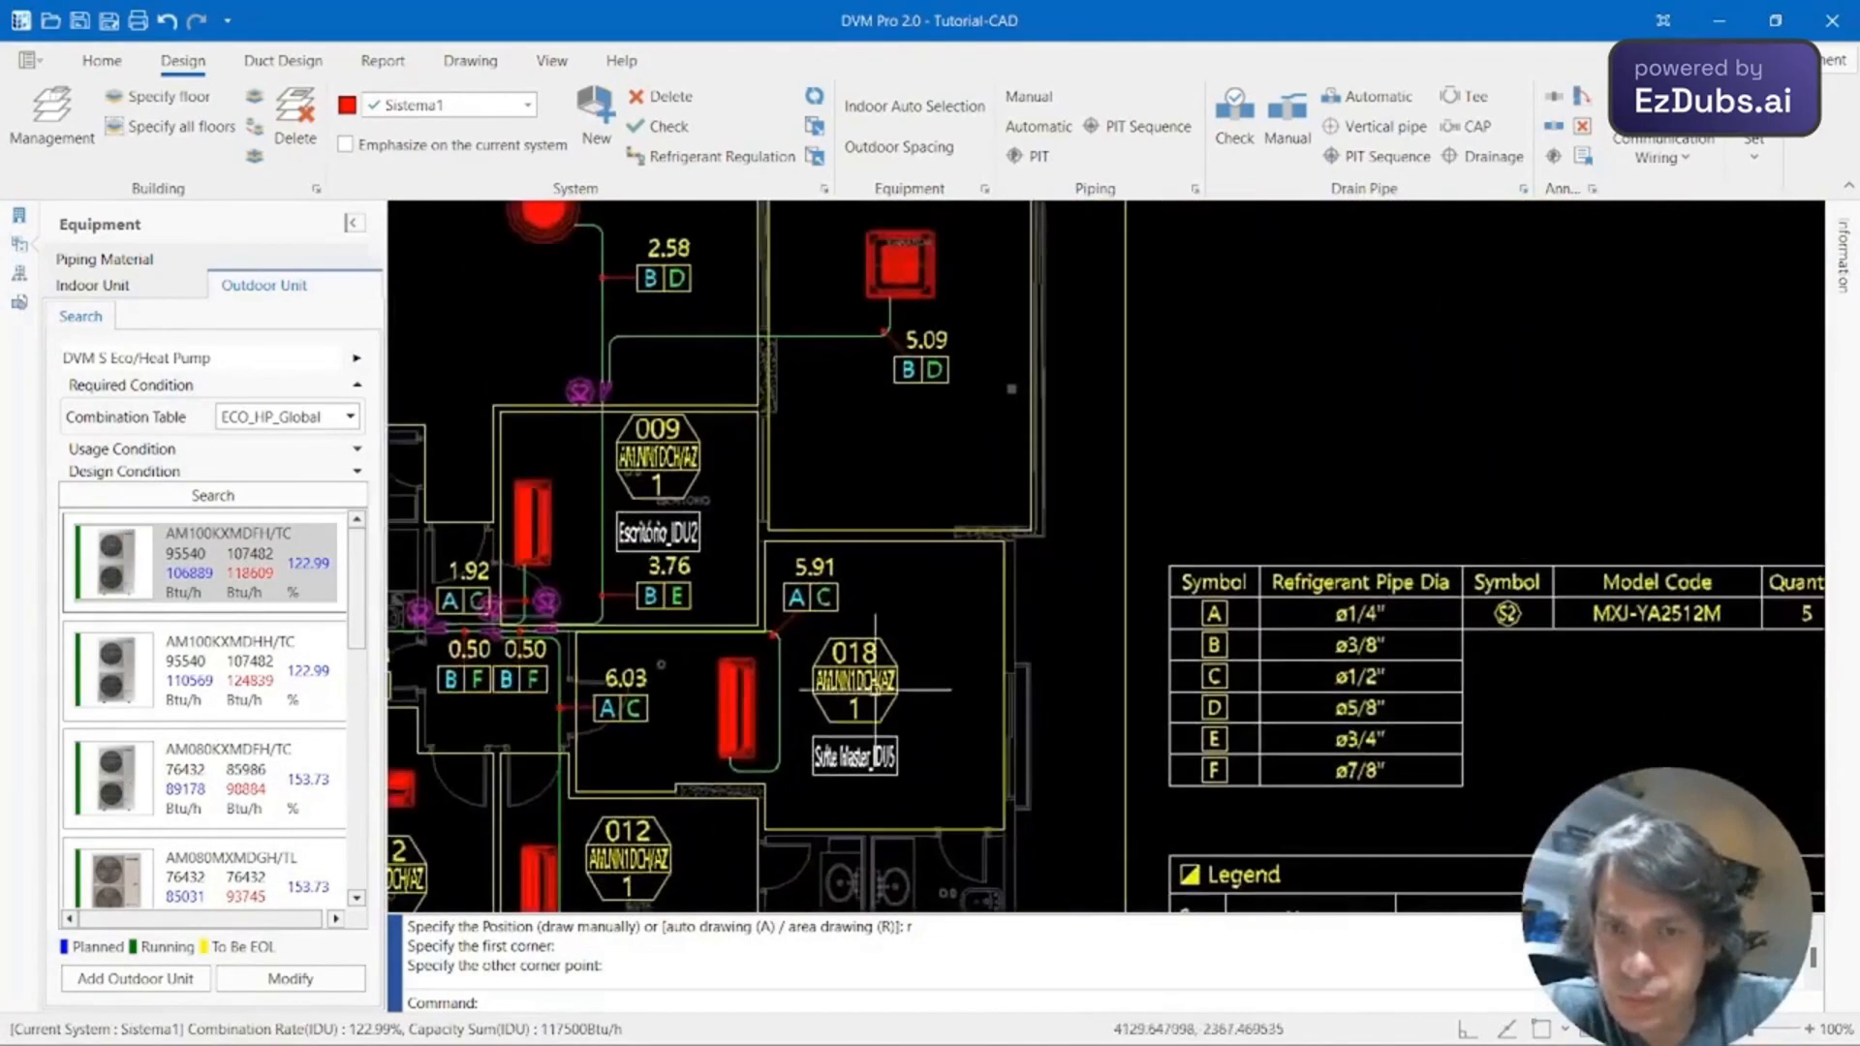
{"action": "middle_click_drag", "start_coordinate": [1448, 619], "coordinate": [1126, 547]}
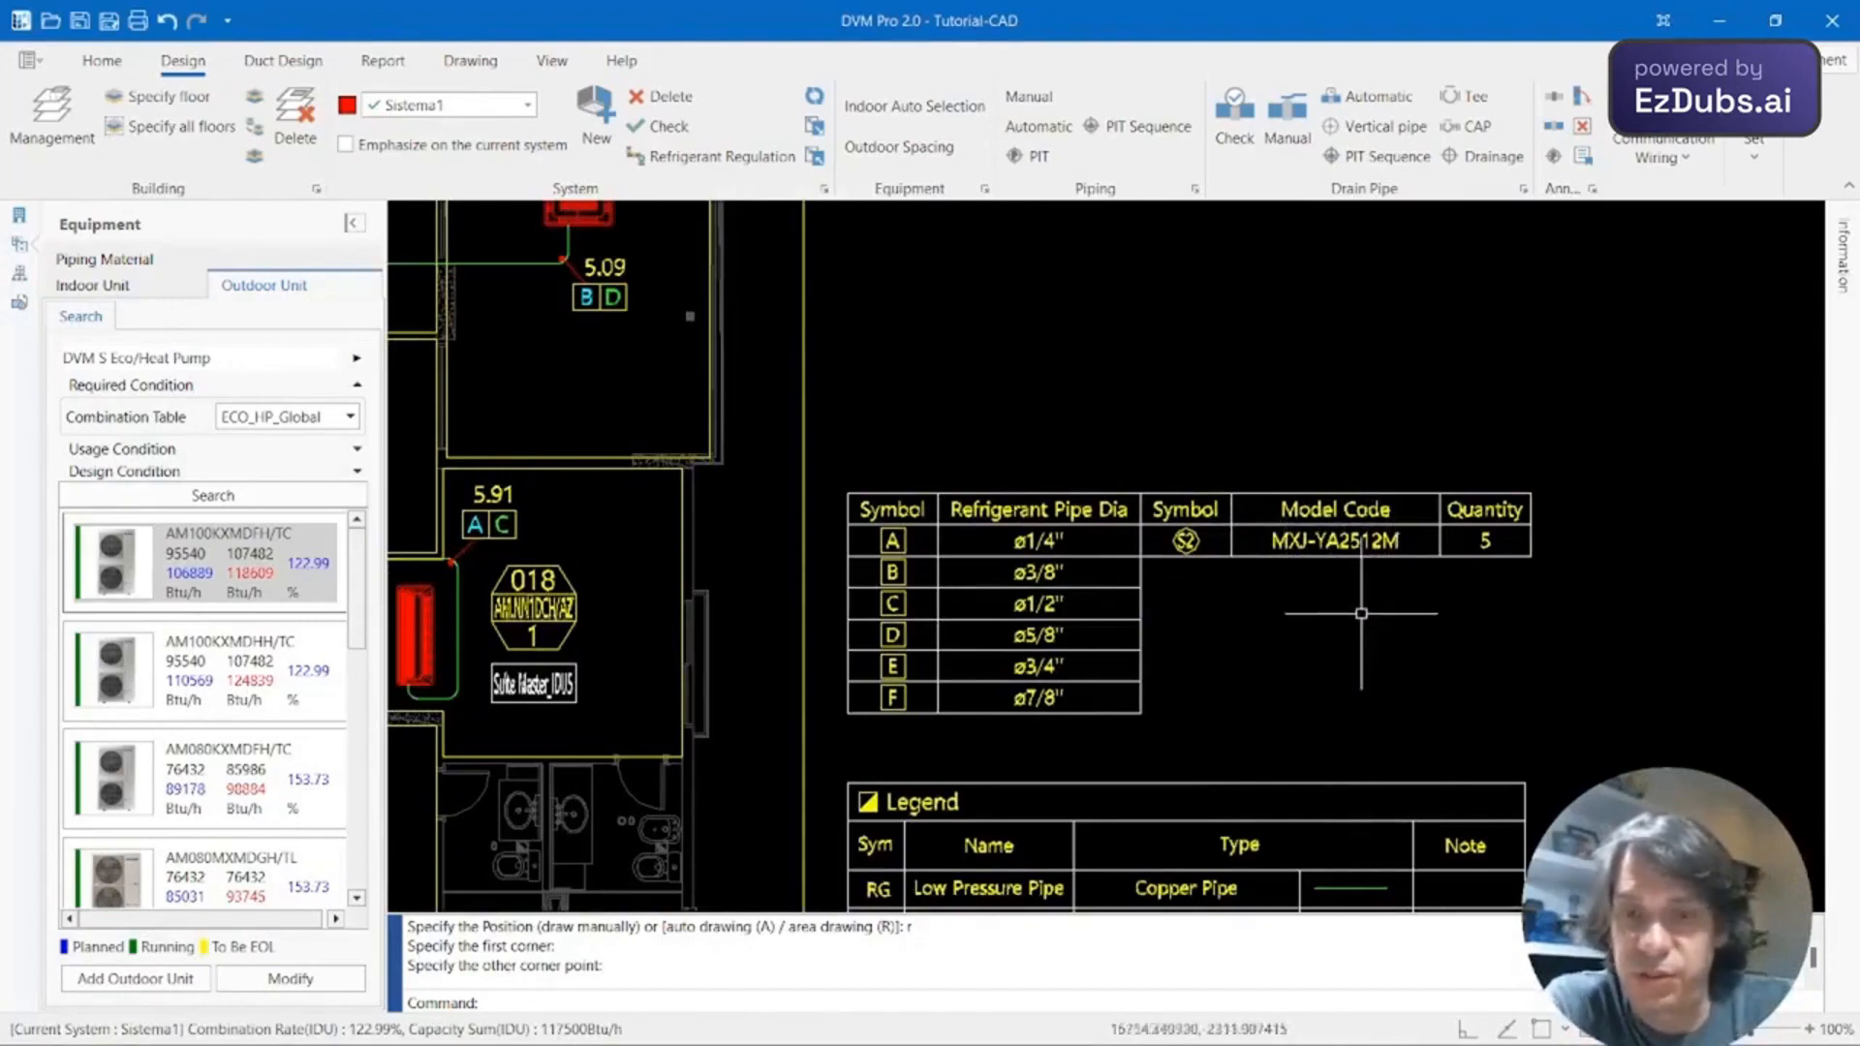
{"action": "middle_click_drag", "start_coordinate": [1361, 614], "coordinate": [1524, 517]}
{"action": "scroll", "coordinate": [1044, 556], "scroll_direction": "down", "scroll_amount": 2}
{"action": "middle_click_drag", "start_coordinate": [961, 560], "coordinate": [1262, 578]}
{"action": "middle_click_drag", "start_coordinate": [1202, 515], "coordinate": [1268, 650]}
{"action": "scroll", "coordinate": [1325, 497], "scroll_direction": "down", "scroll_amount": 1}
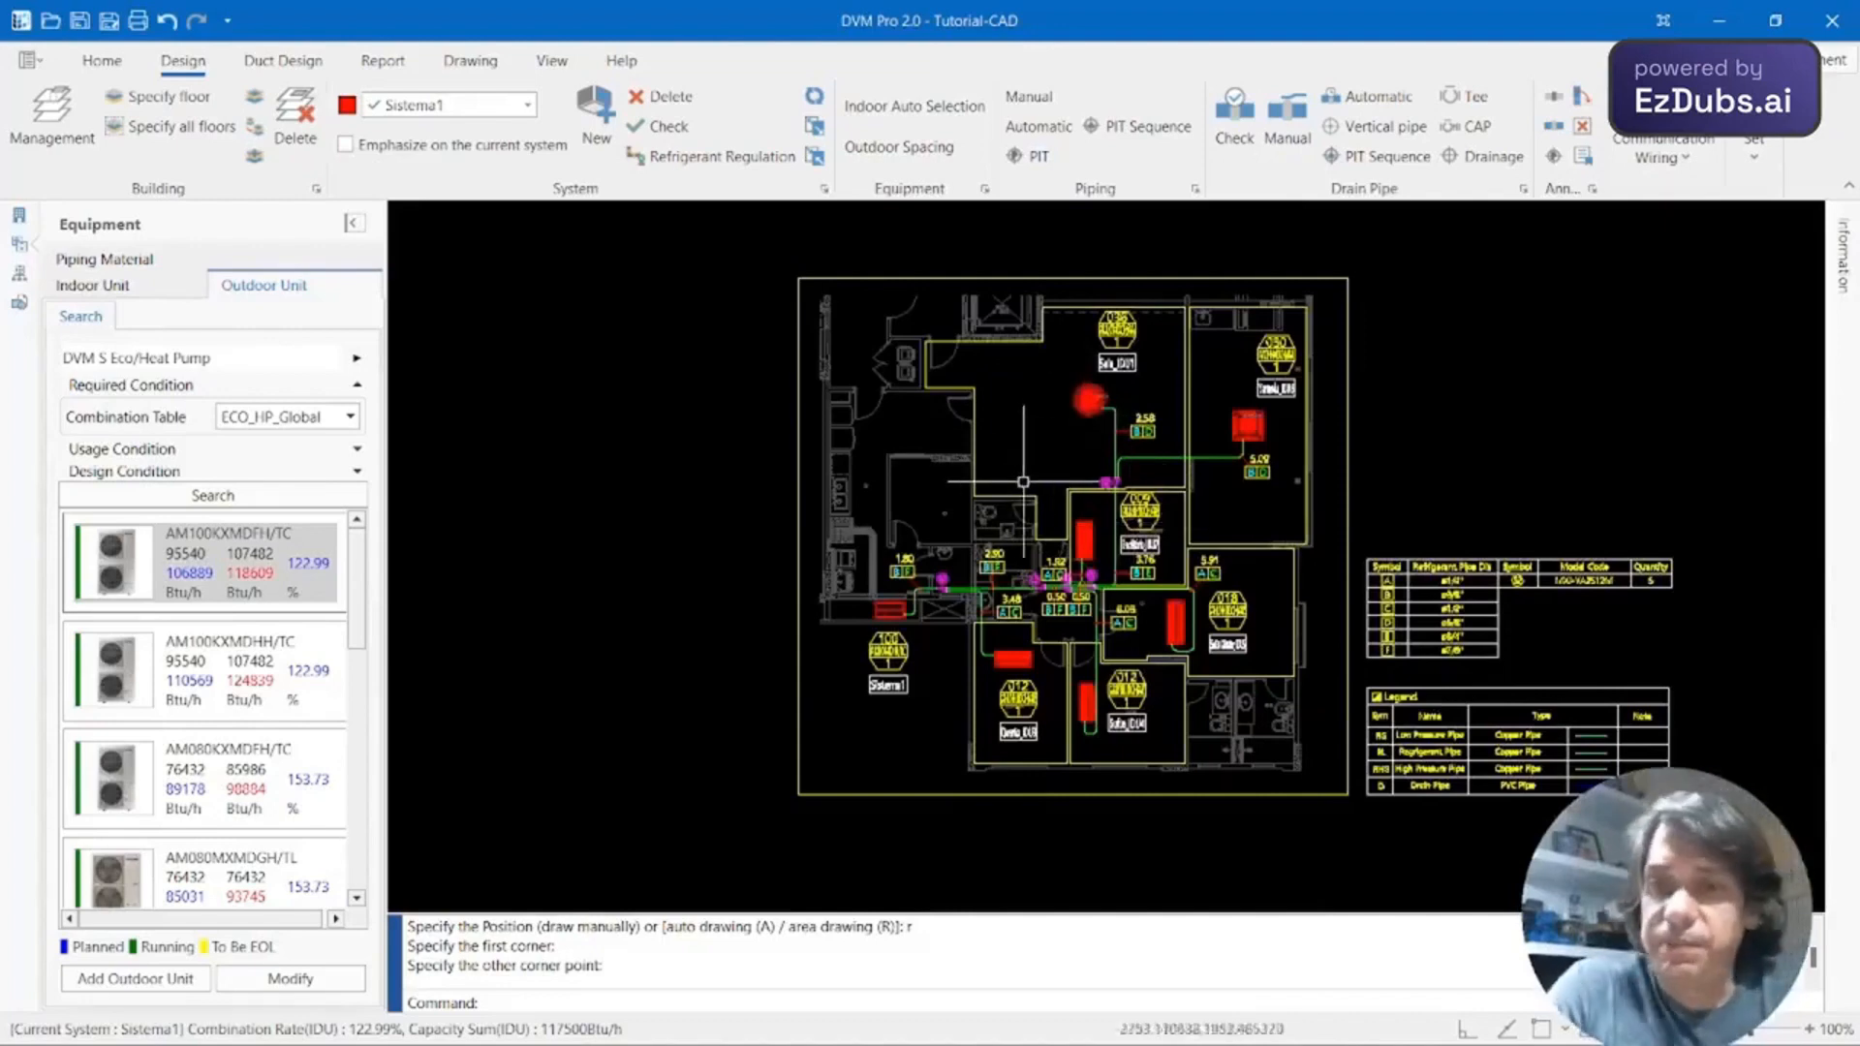
{"action": "middle_click_drag", "start_coordinate": [1157, 481], "coordinate": [968, 507]}
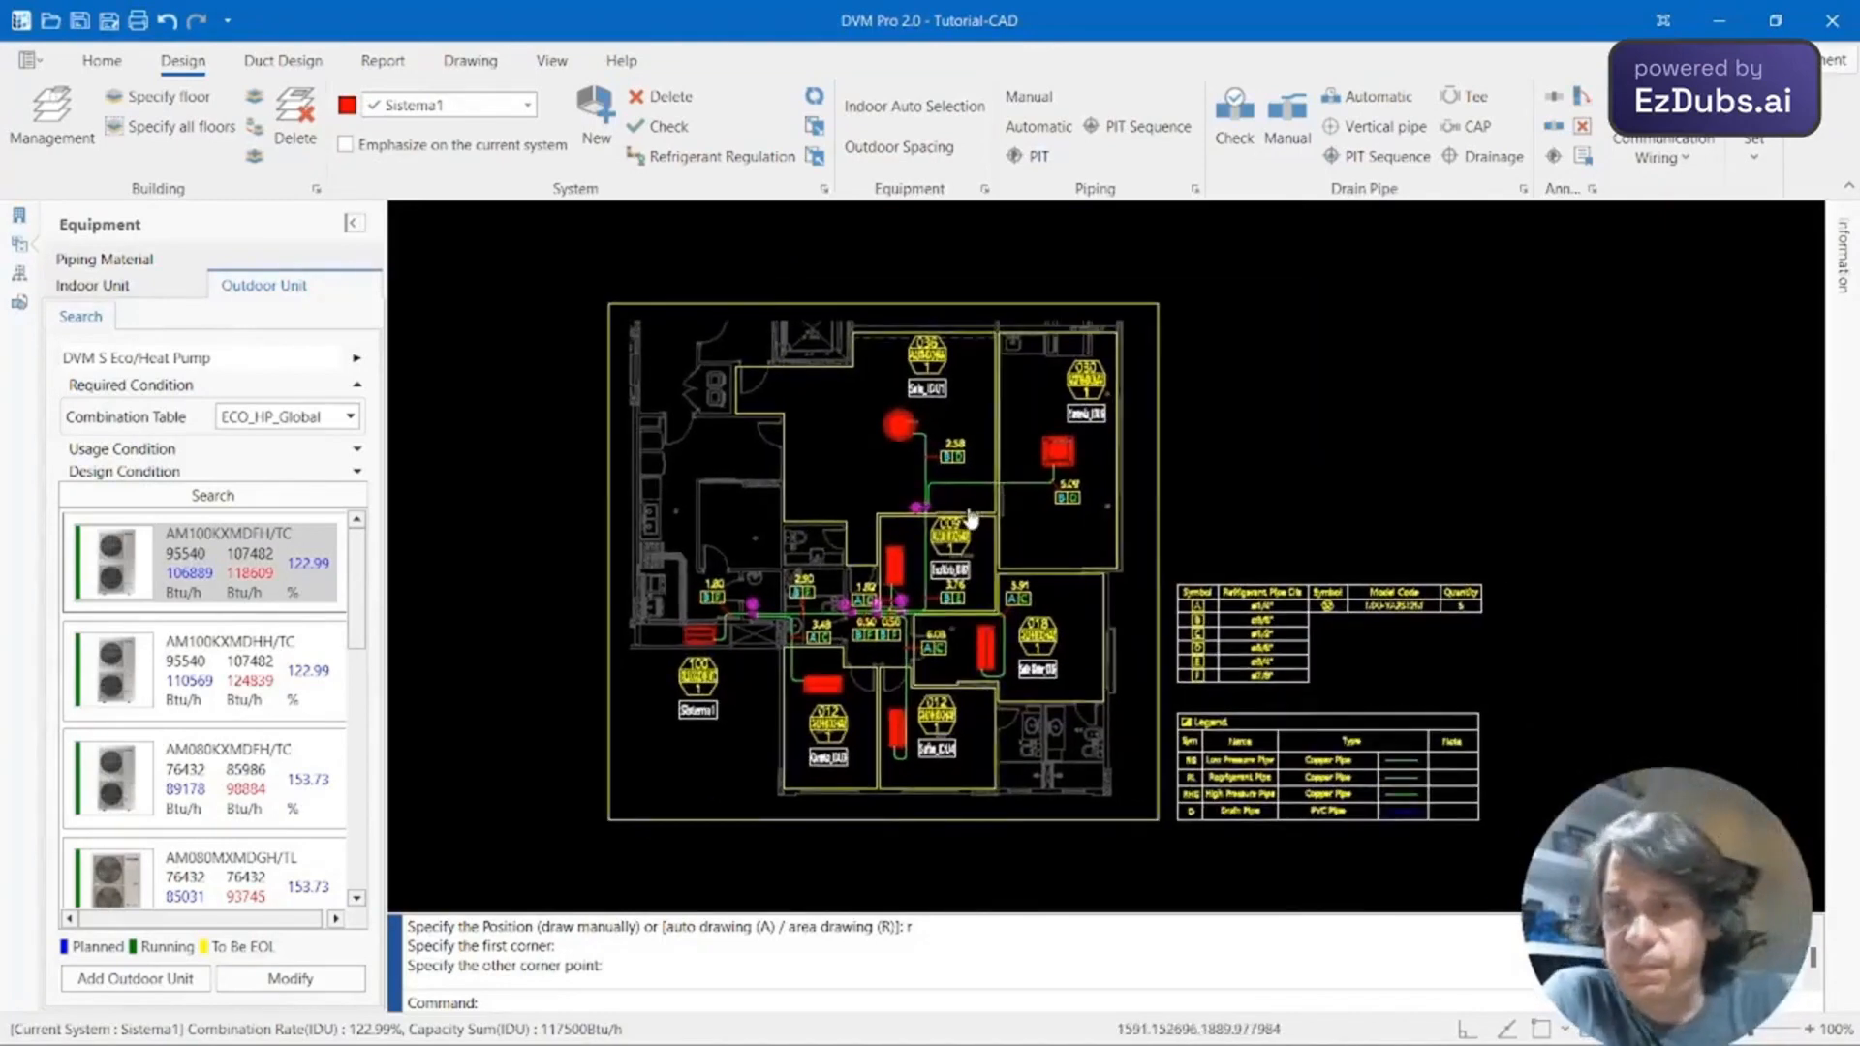
Generate the default basic report with all report items and the Integration equipment list, place it beside the legend, and skip saving the Excel file.
{"action": "left_click", "coordinate": [401, 66]}
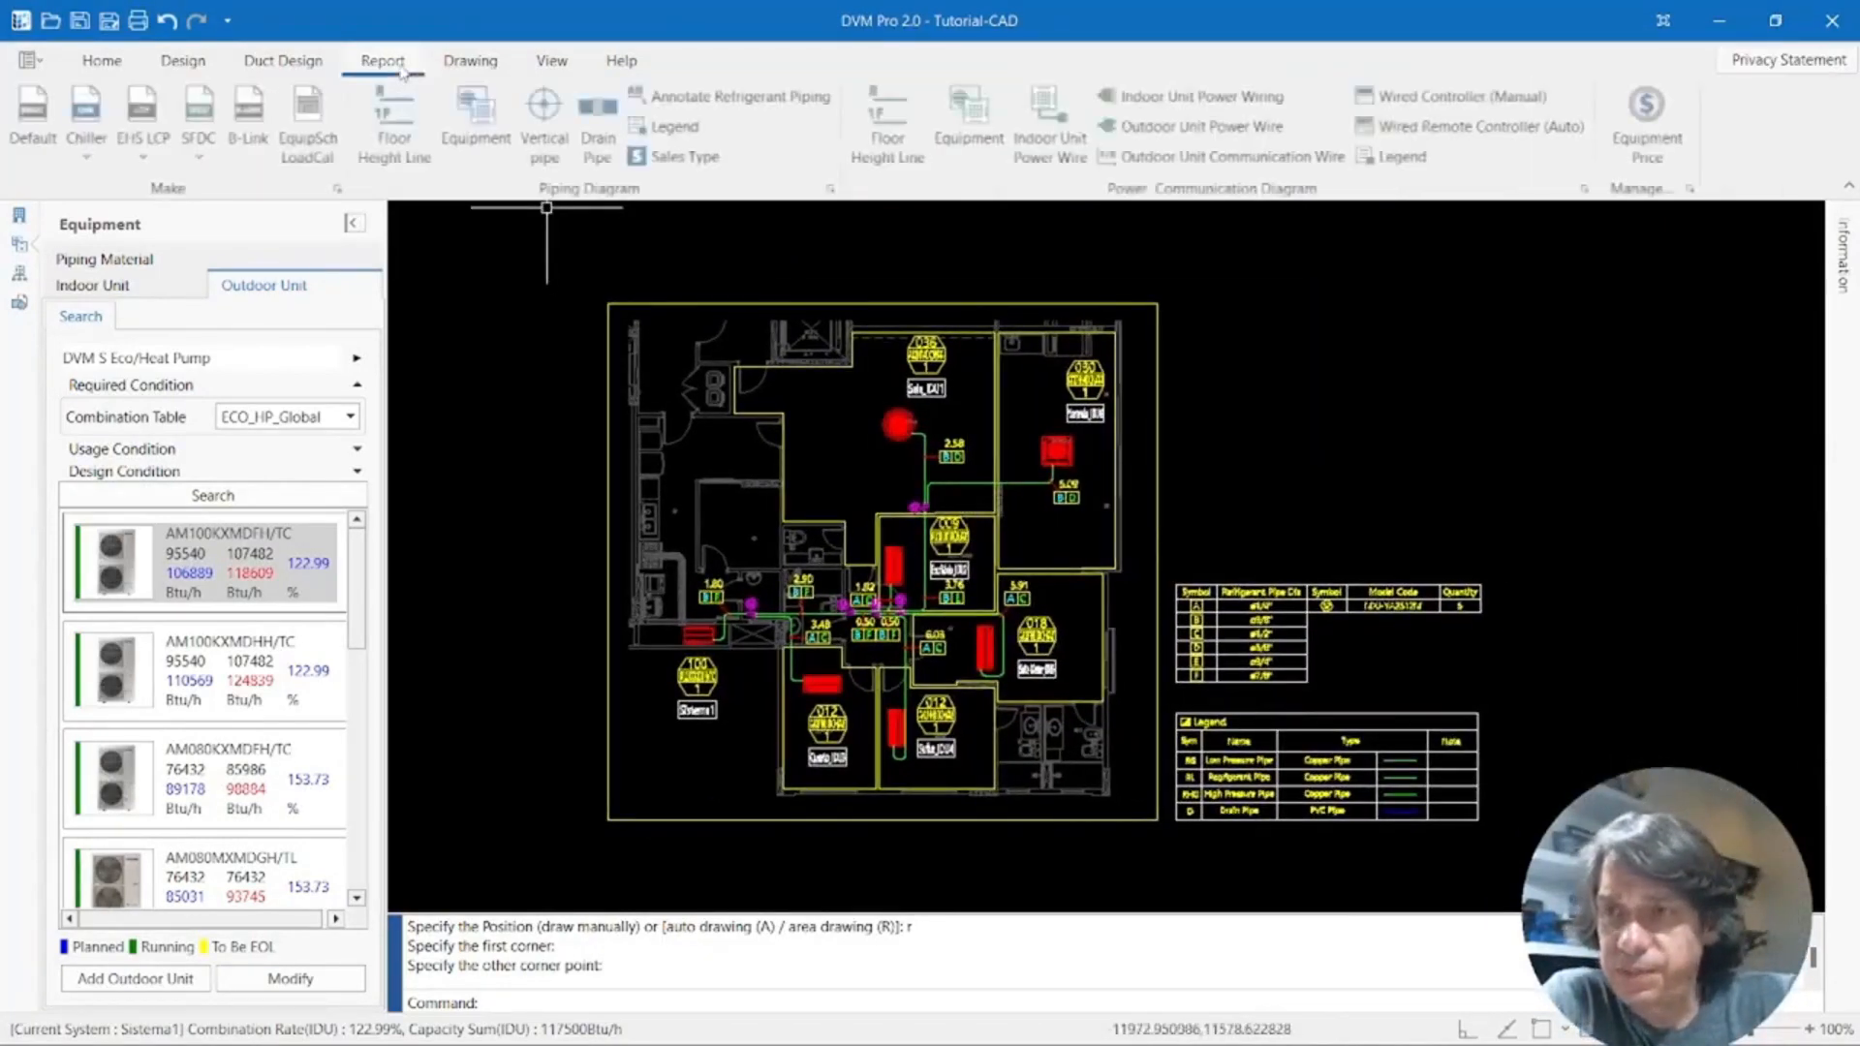
{"action": "left_click", "coordinate": [45, 113]}
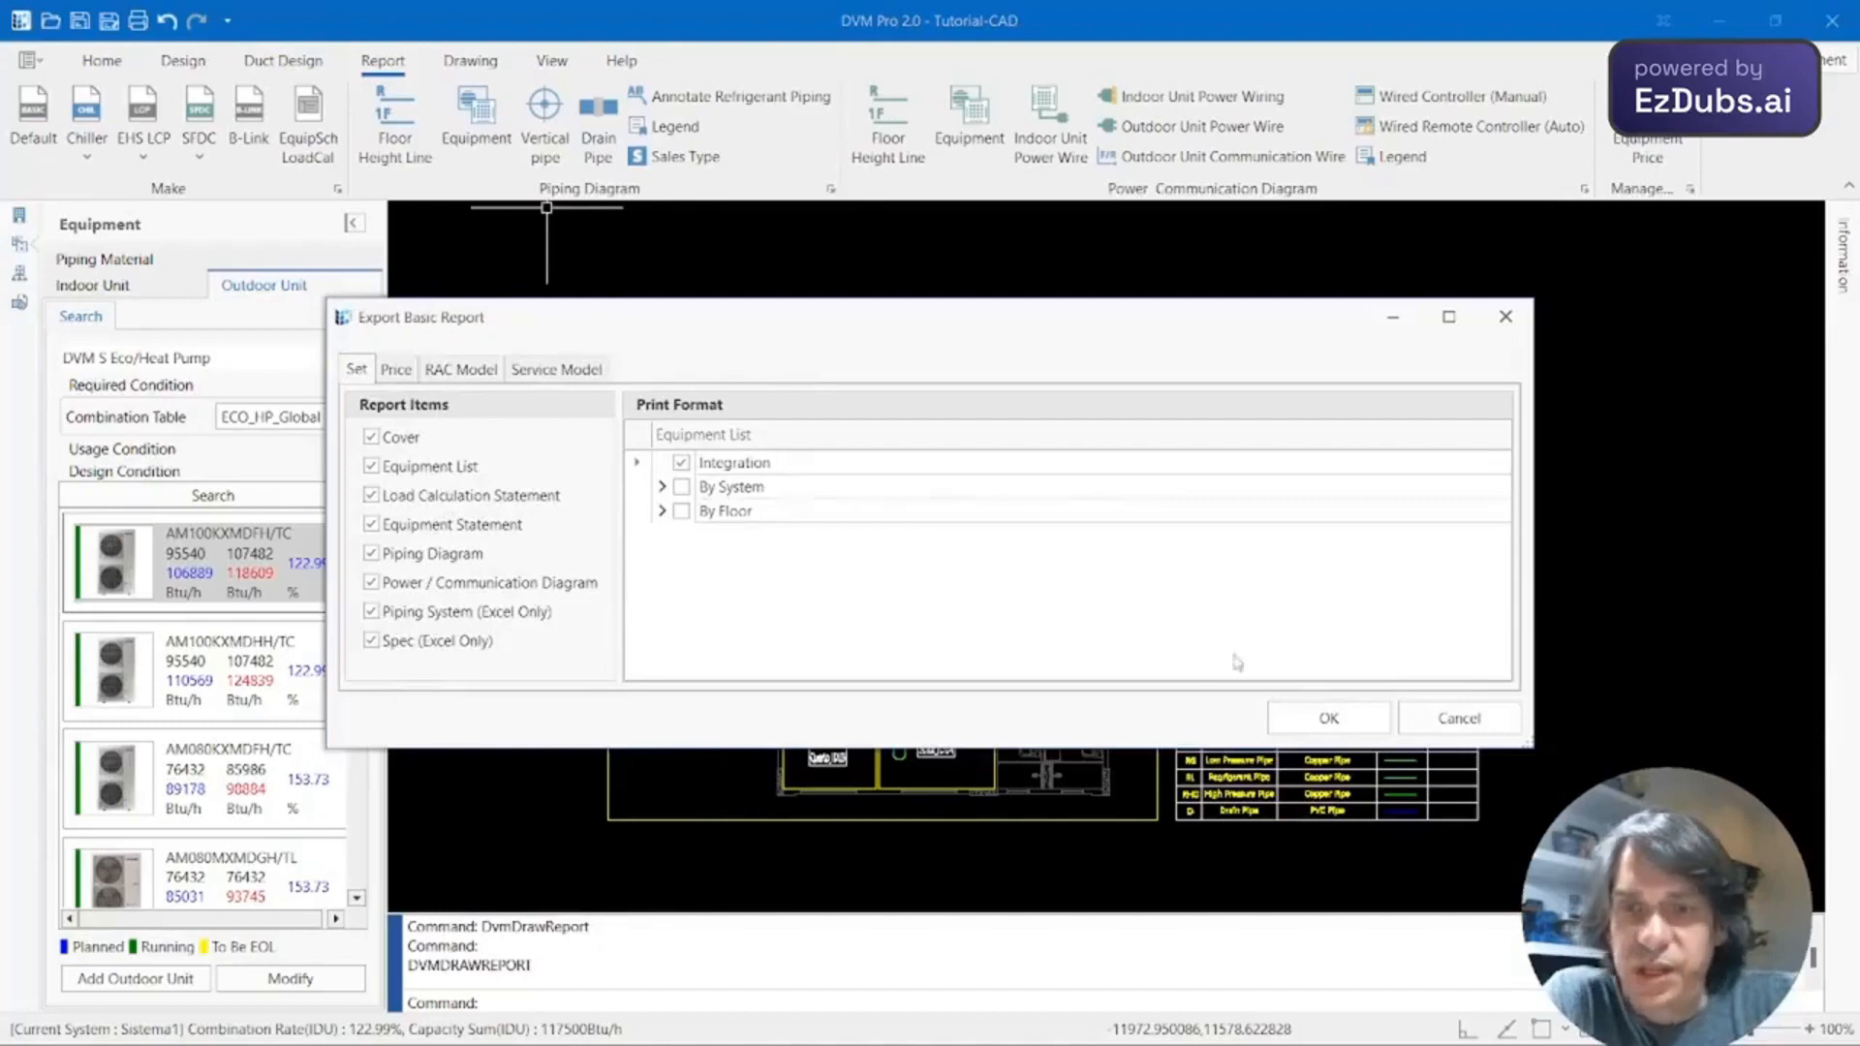
{"action": "left_click", "coordinate": [1376, 726]}
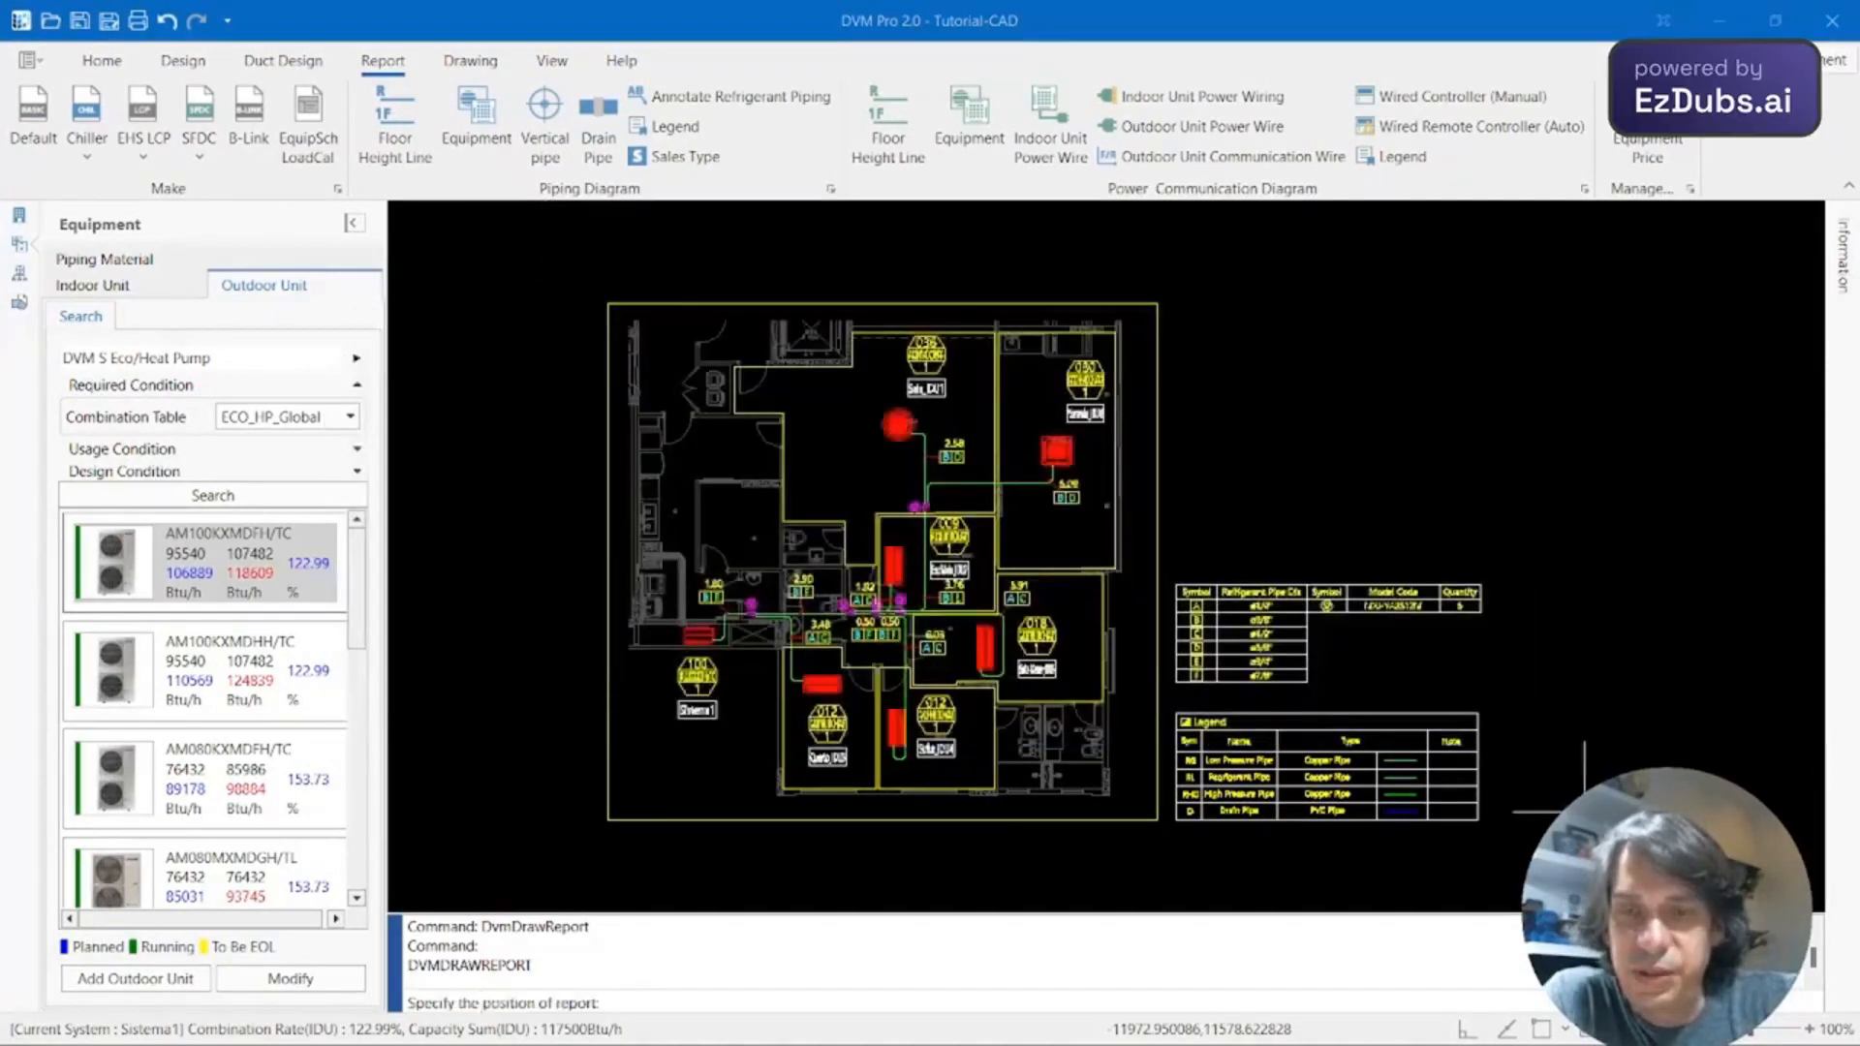
{"action": "left_click", "coordinate": [1526, 819]}
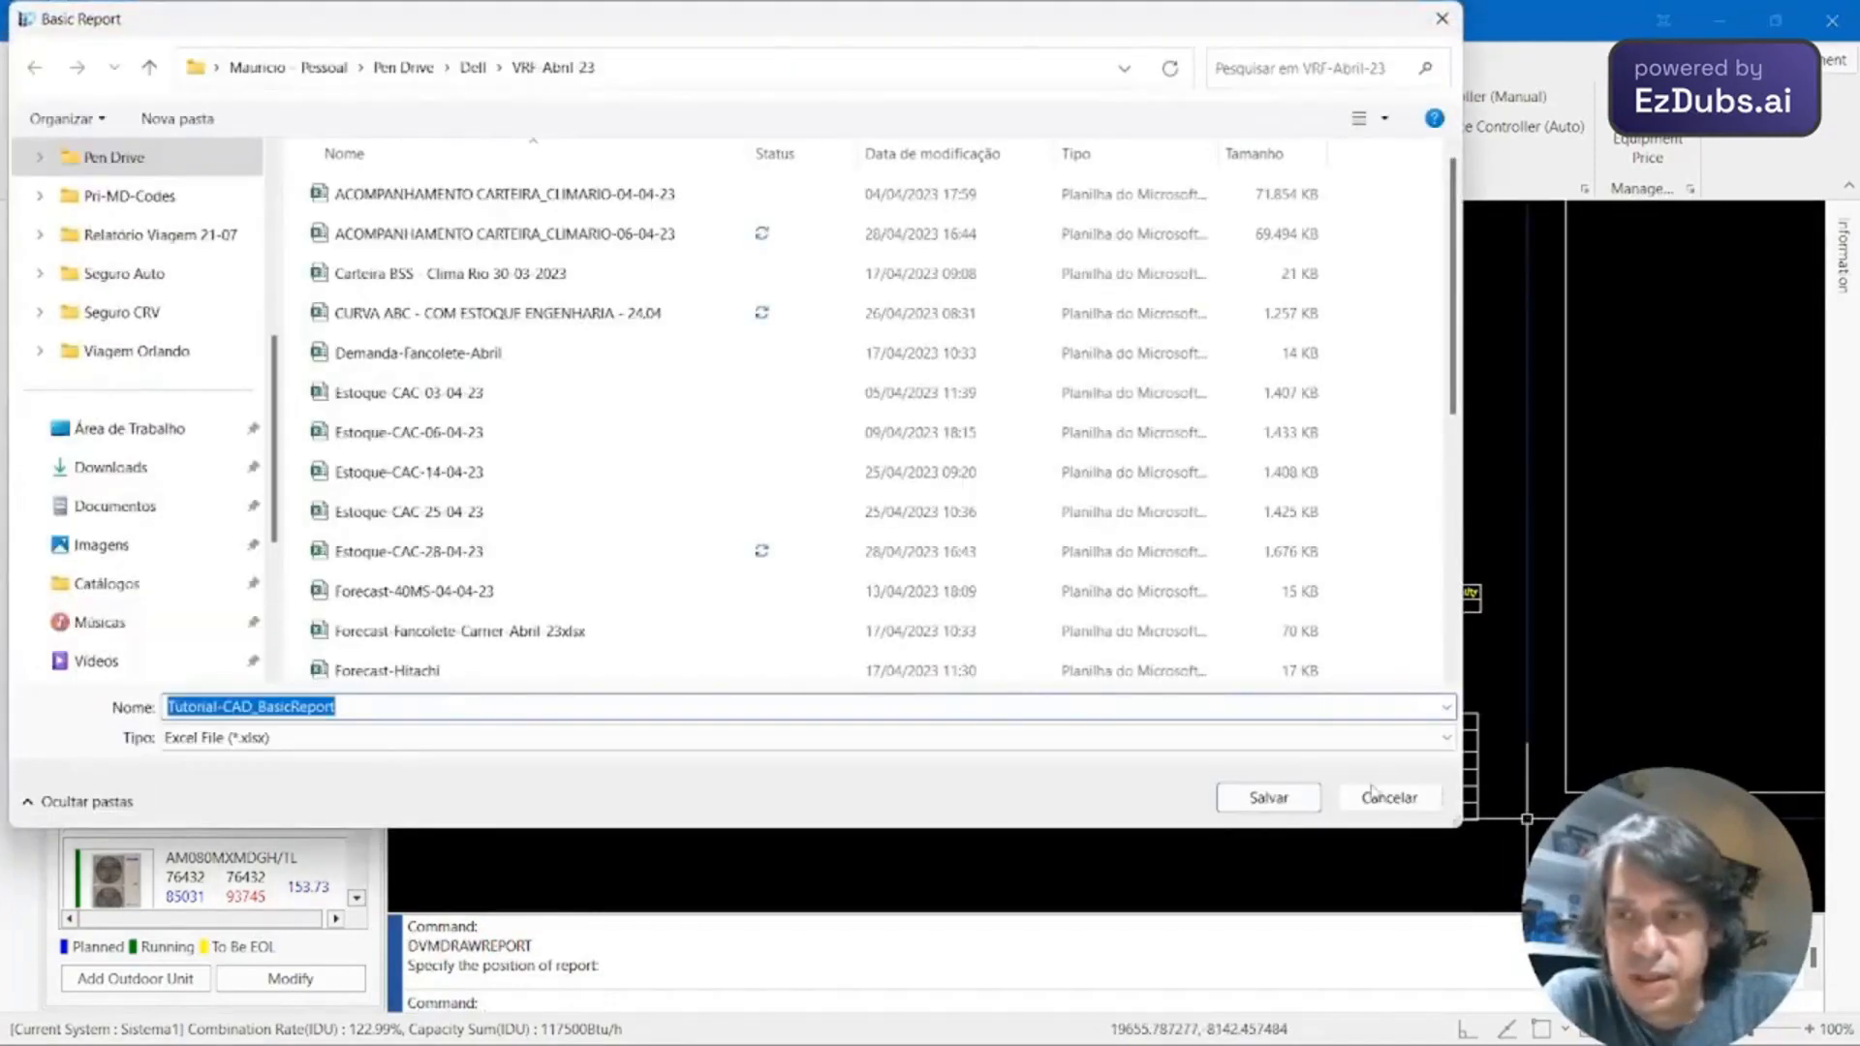
{"action": "left_click", "coordinate": [1390, 799]}
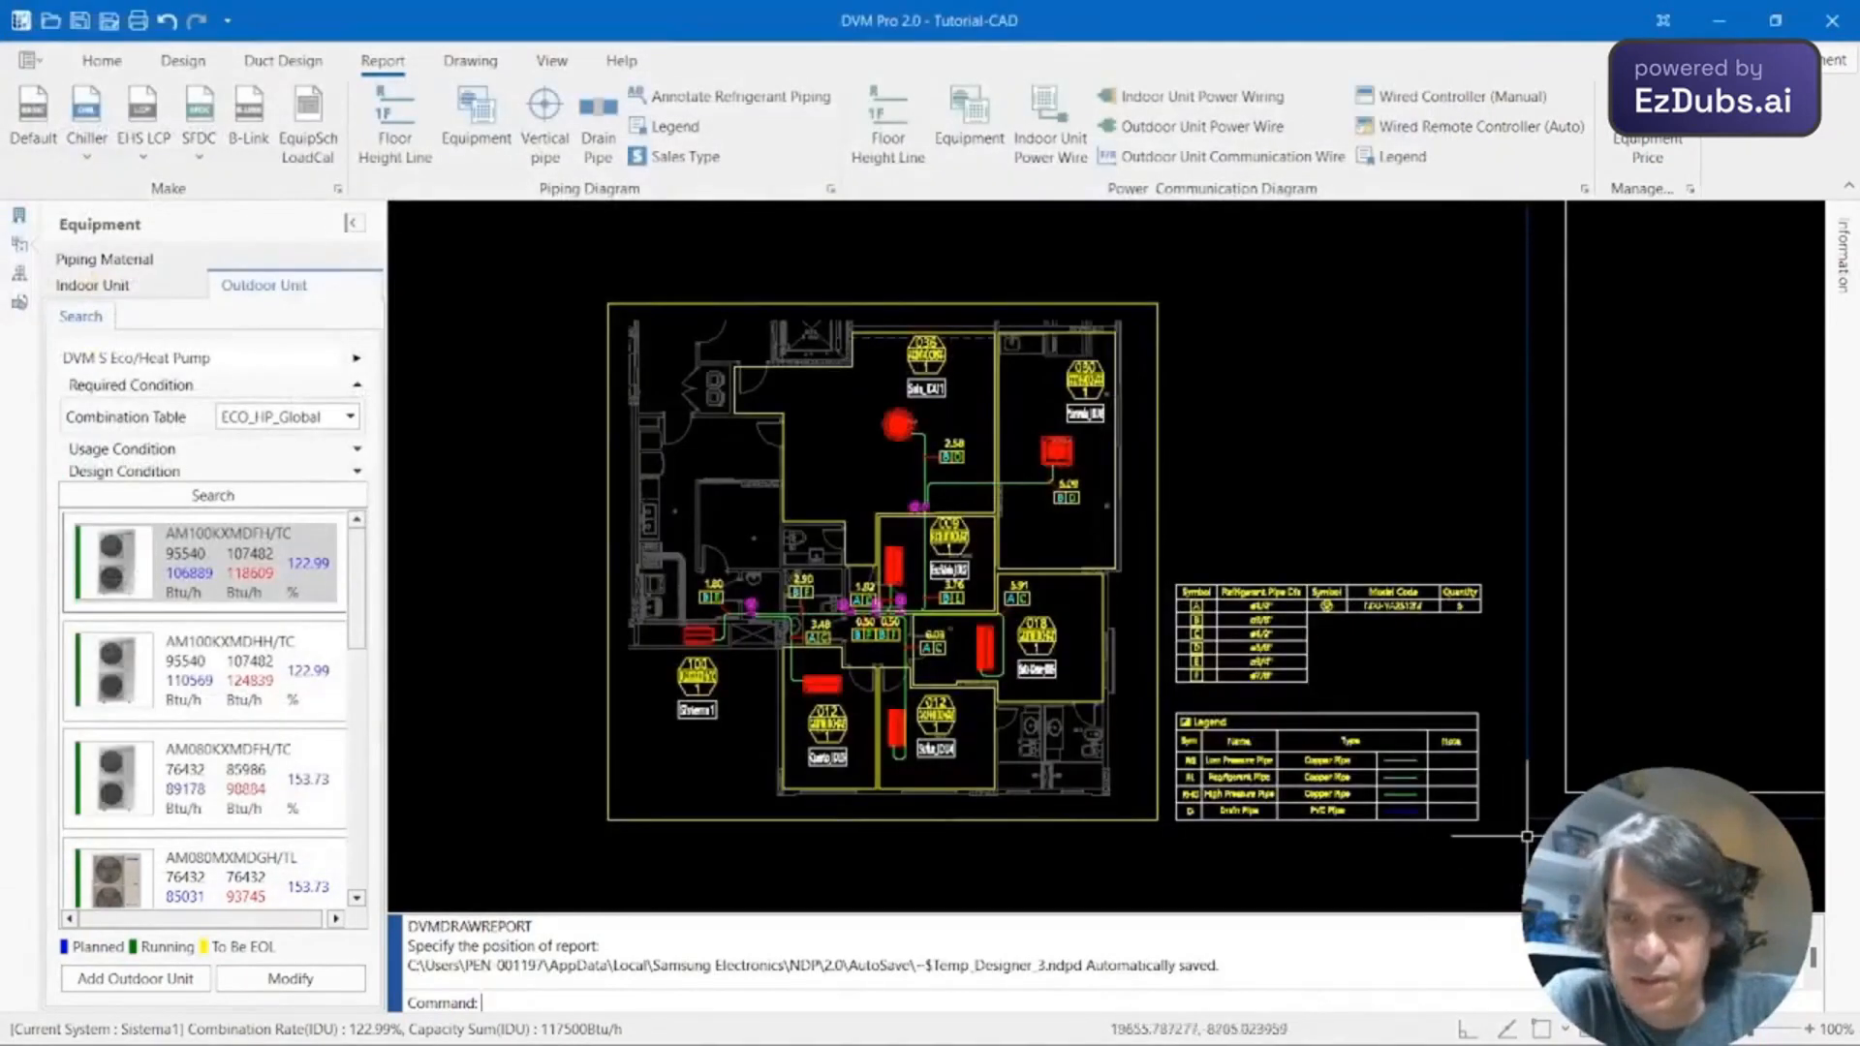
Review the placed report sheets and examine the model codes, quantities and pipe lengths in the equipment list.
{"action": "scroll", "coordinate": [1347, 775], "scroll_direction": "down", "scroll_amount": 5}
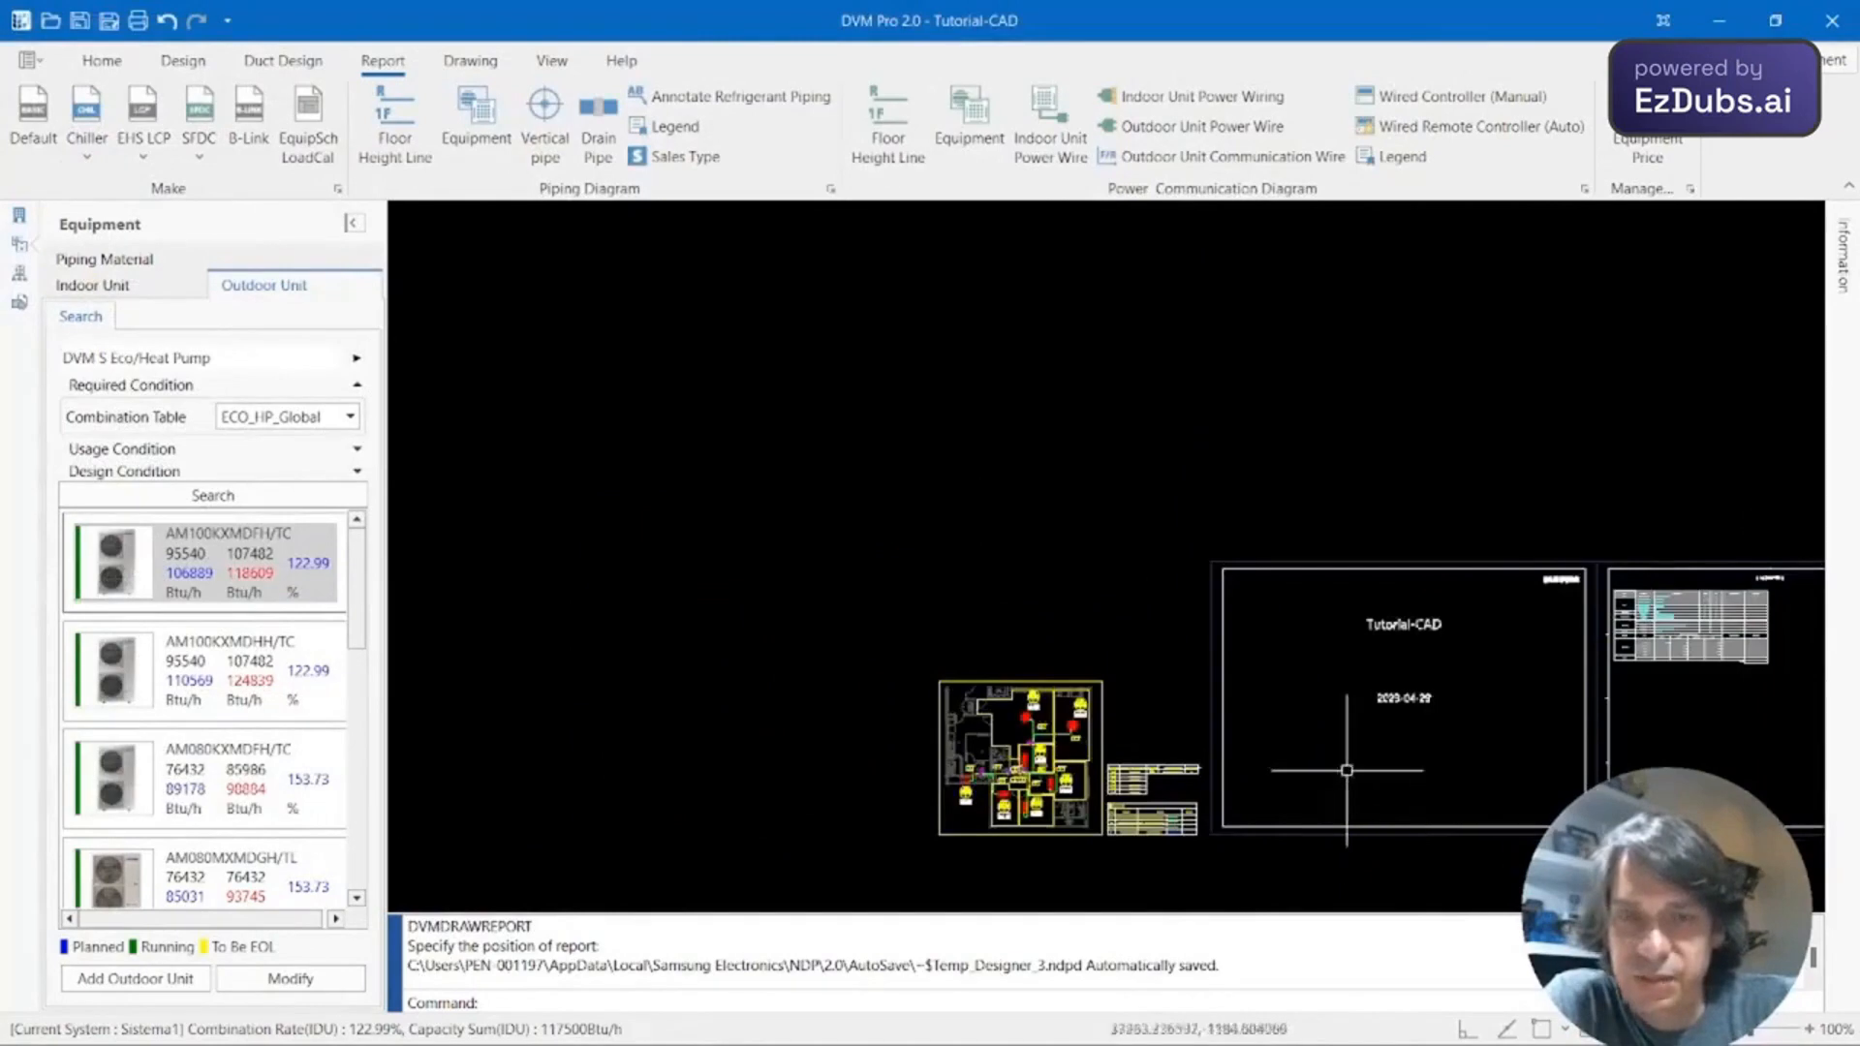
{"action": "middle_click_drag", "start_coordinate": [1544, 666], "coordinate": [910, 626]}
{"action": "middle_click_drag", "start_coordinate": [1389, 587], "coordinate": [1098, 588]}
{"action": "middle_click_drag", "start_coordinate": [1577, 568], "coordinate": [1065, 575]}
{"action": "middle_click_drag", "start_coordinate": [1459, 620], "coordinate": [1208, 581]}
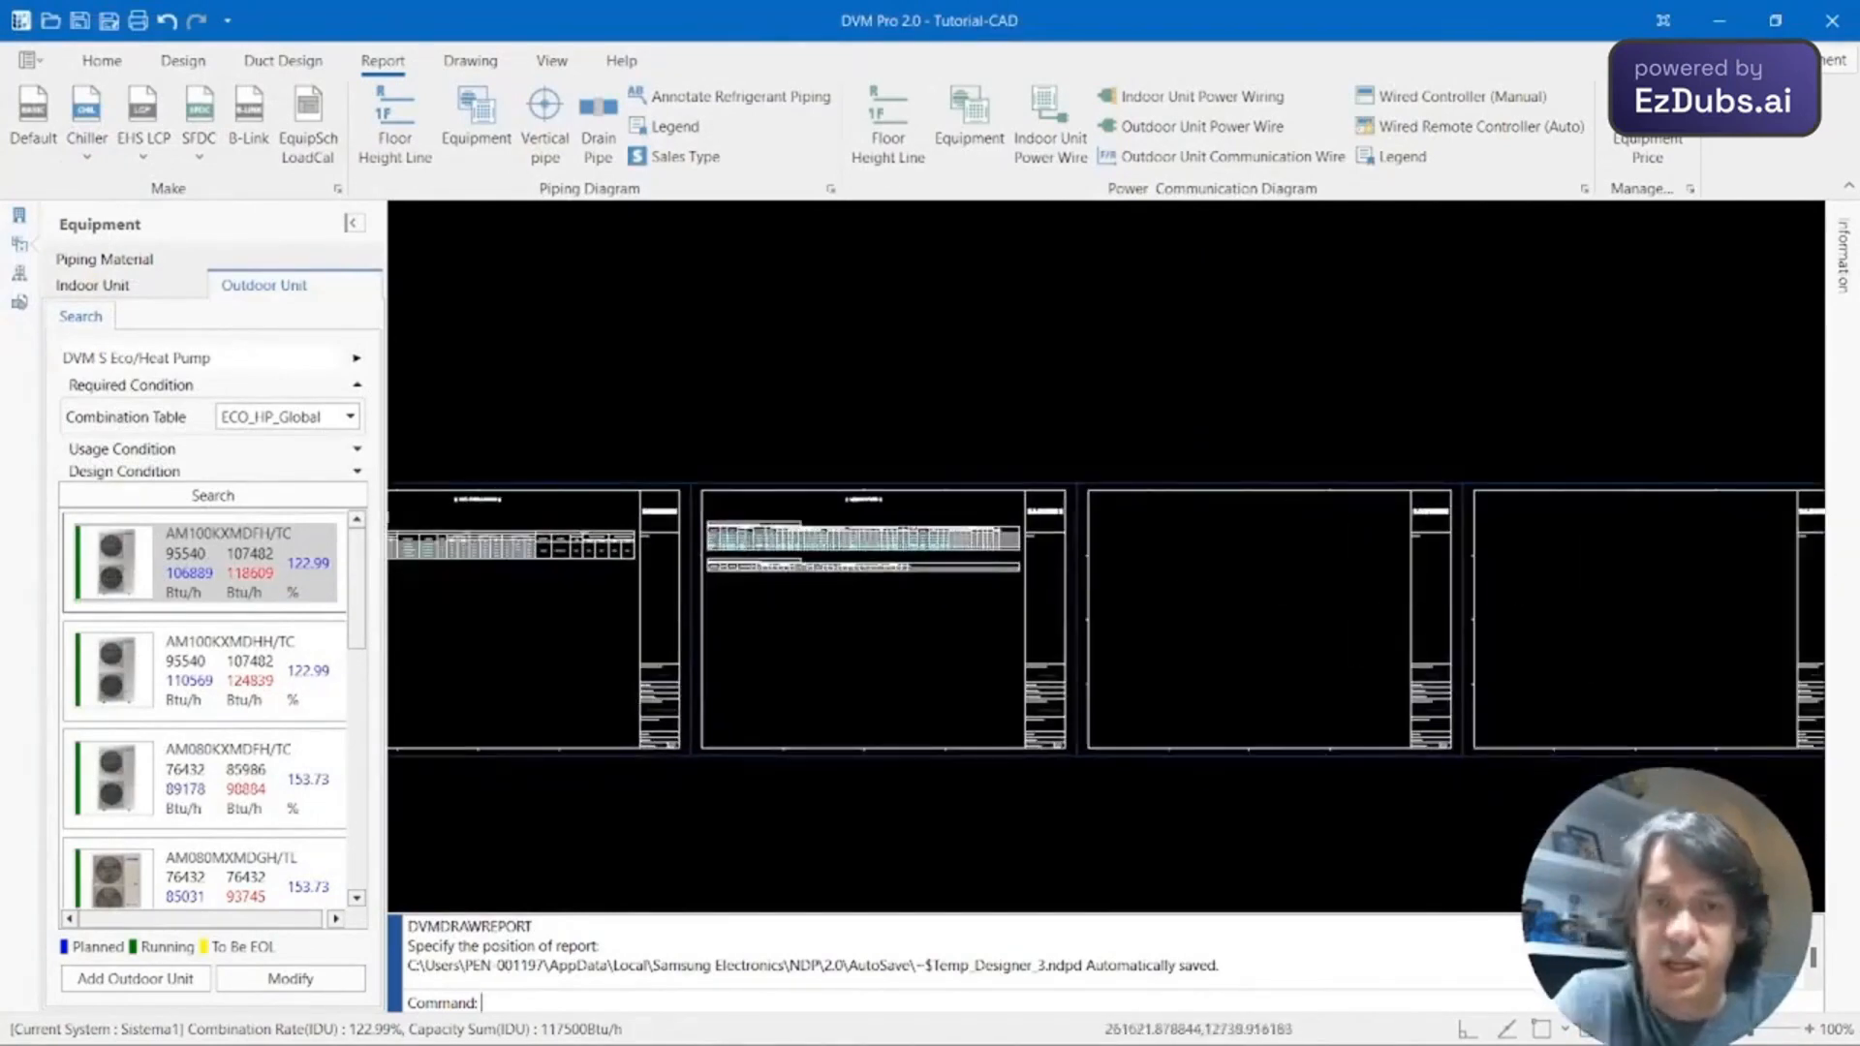
{"action": "middle_click_drag", "start_coordinate": [1724, 582], "coordinate": [1801, 540]}
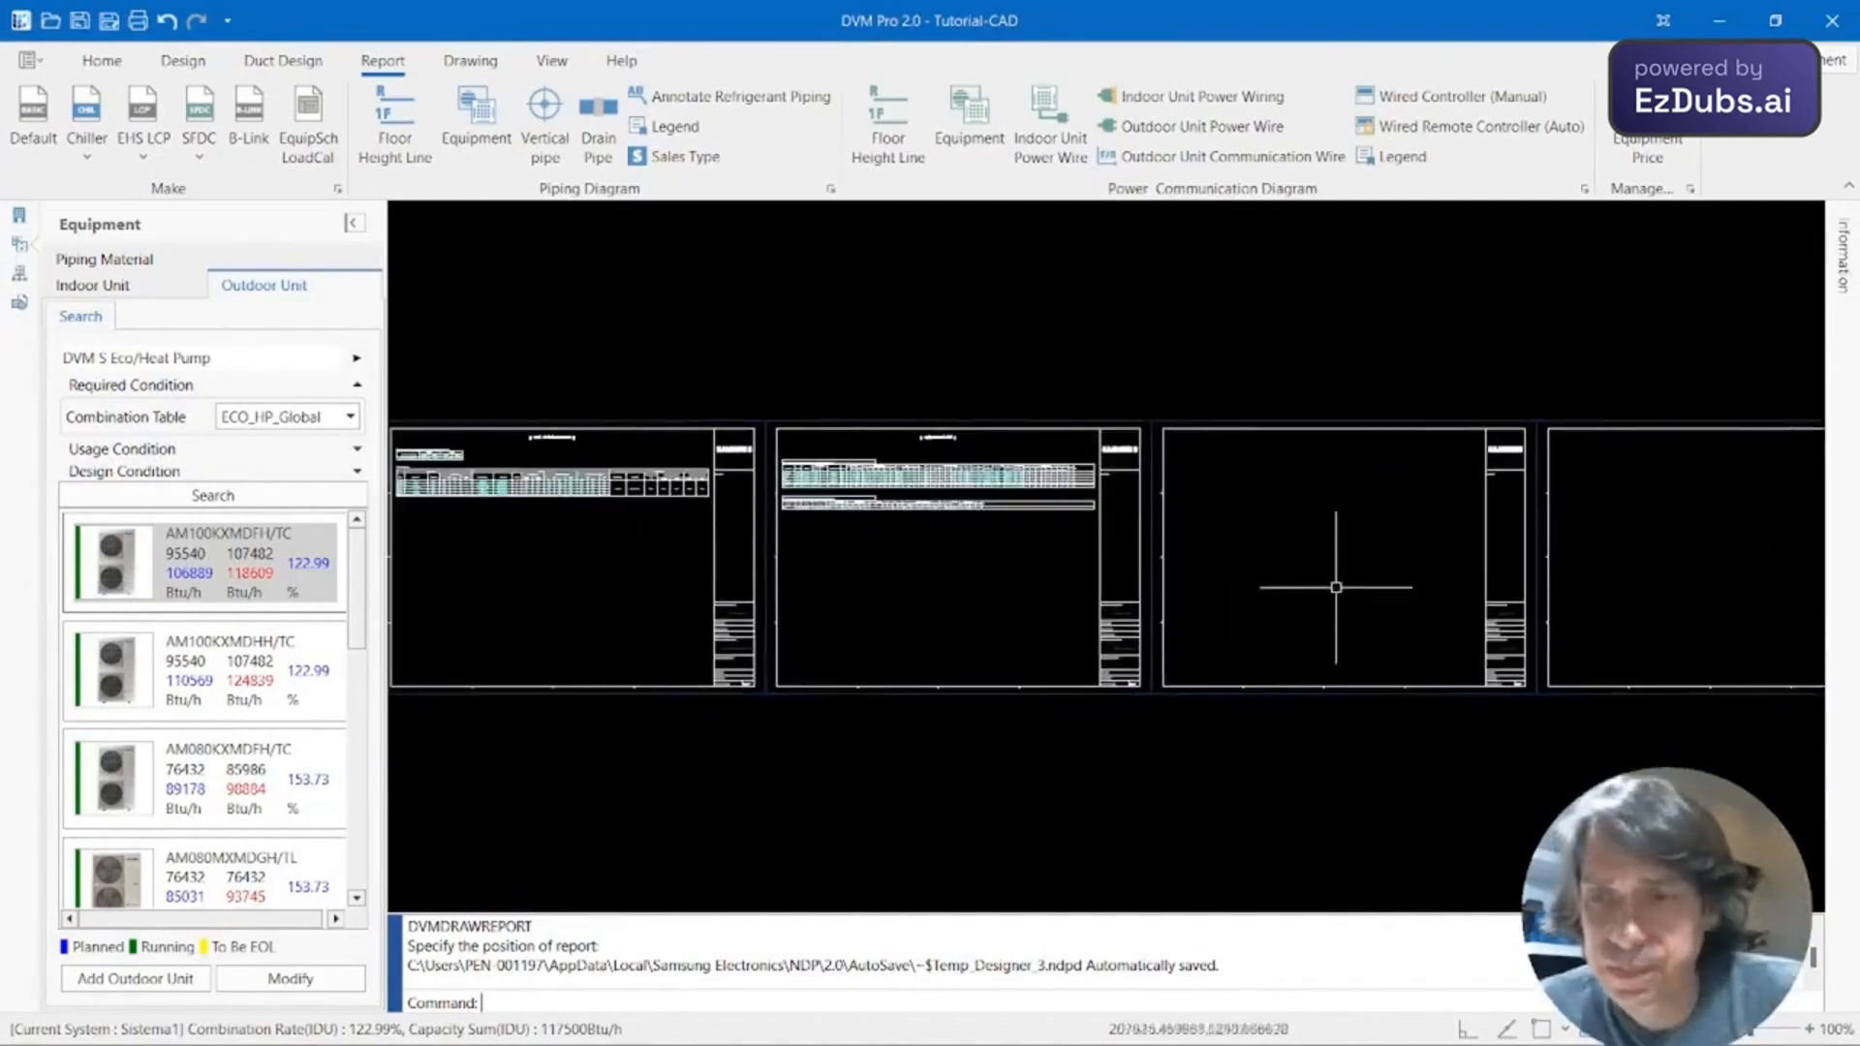
{"action": "middle_click_drag", "start_coordinate": [1274, 592], "coordinate": [1702, 602]}
{"action": "middle_click_drag", "start_coordinate": [1137, 623], "coordinate": [1588, 576]}
{"action": "middle_click_drag", "start_coordinate": [1136, 598], "coordinate": [1228, 668]}
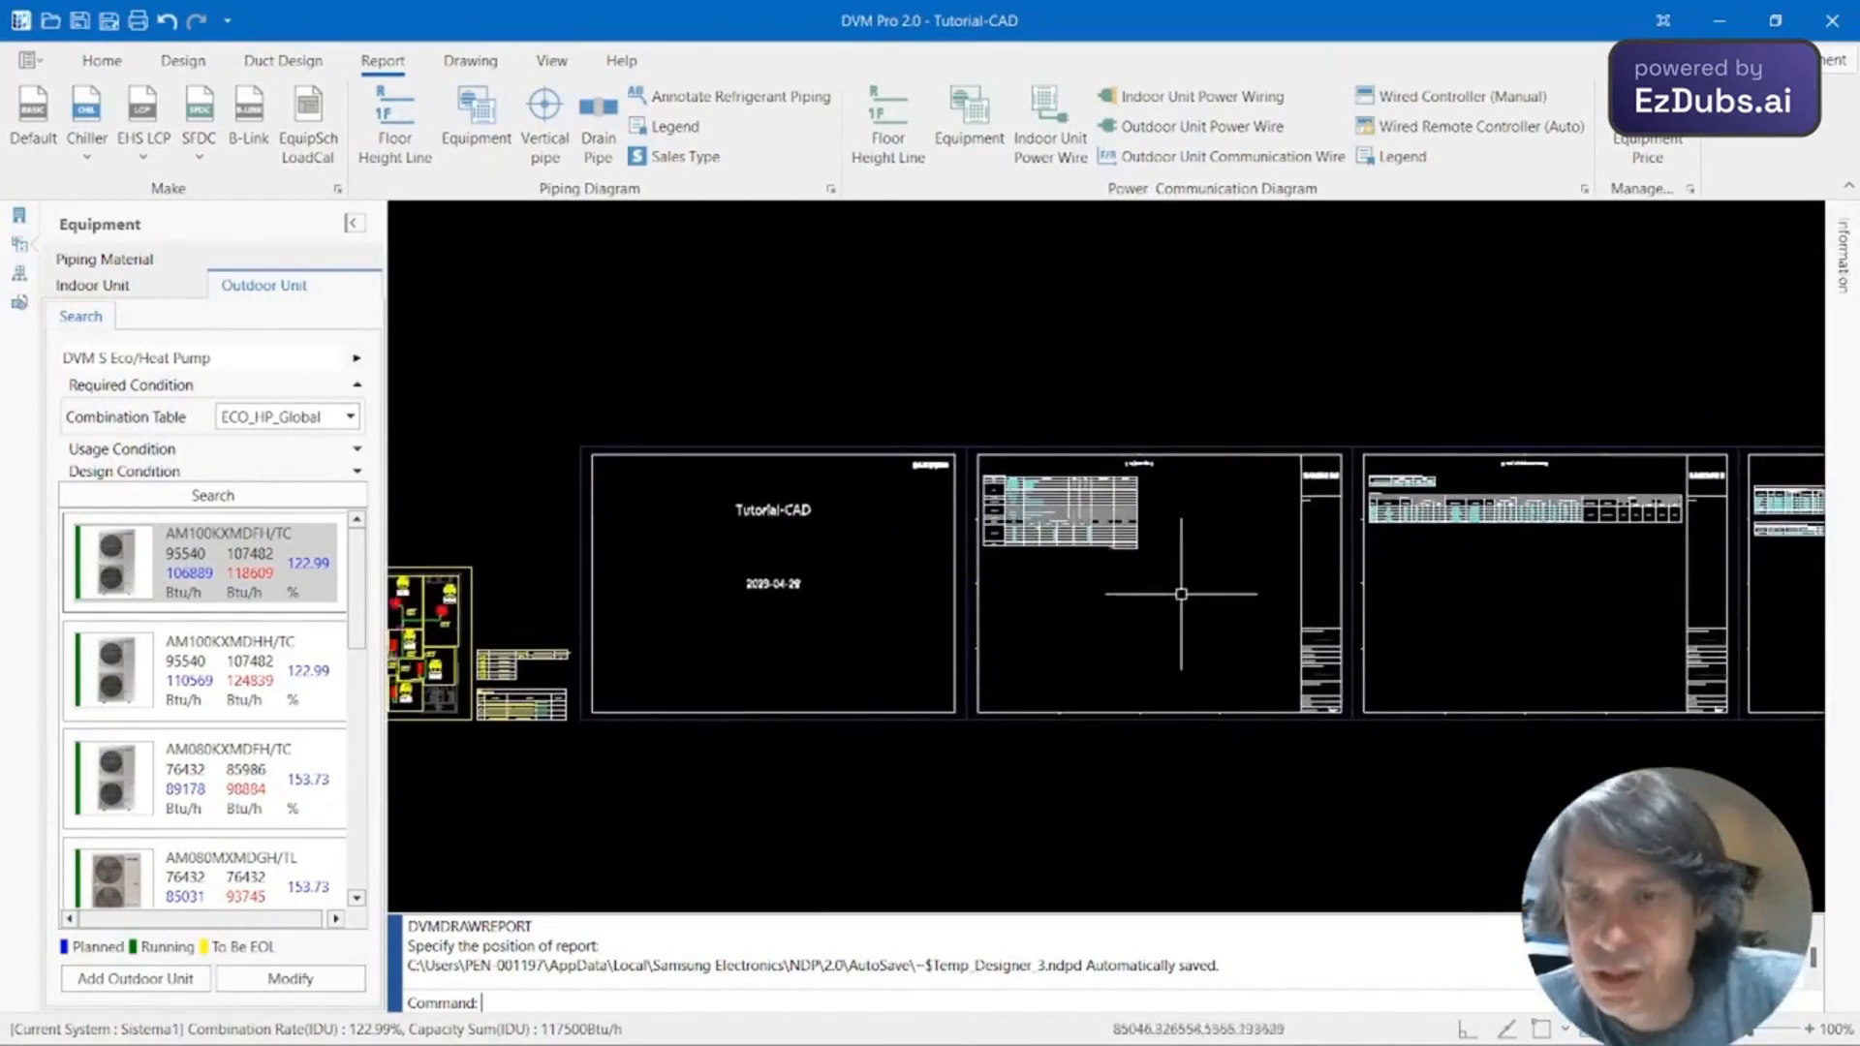
{"action": "scroll", "coordinate": [1180, 594], "scroll_direction": "up", "scroll_amount": 8}
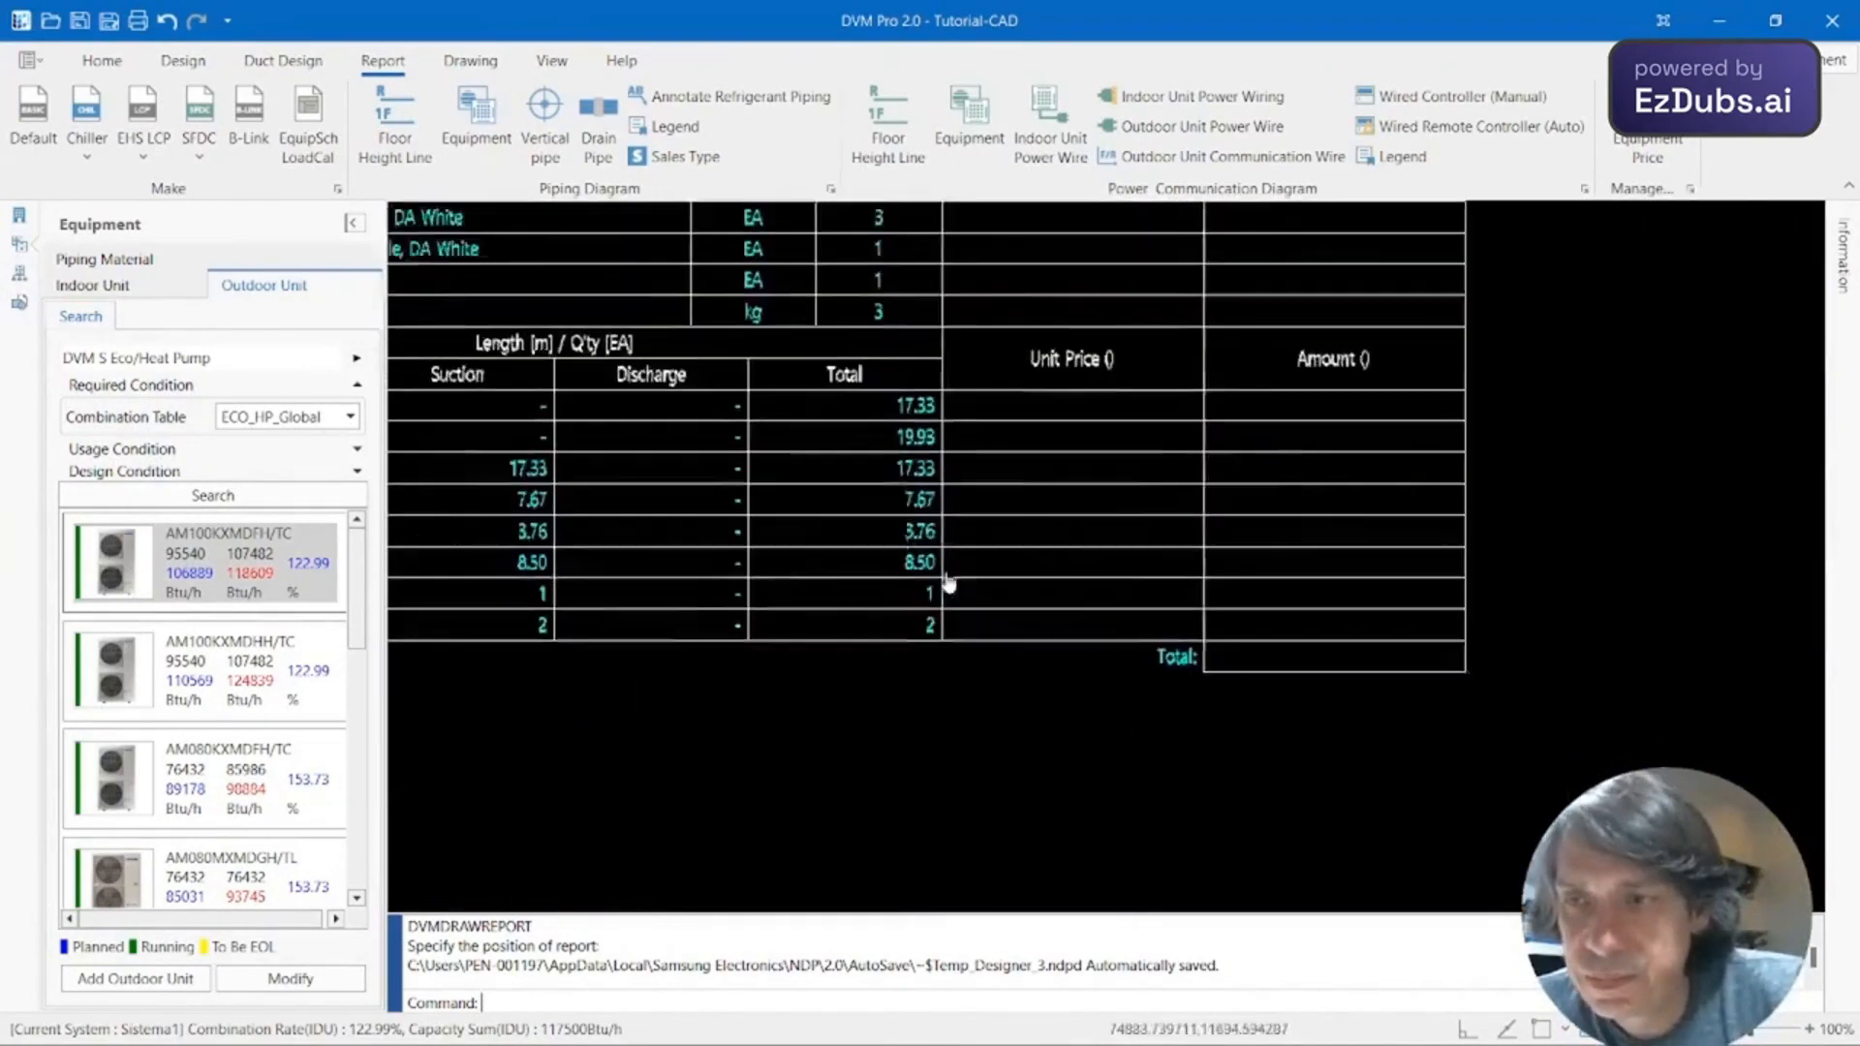
{"action": "middle_click_drag", "start_coordinate": [948, 584], "coordinate": [1399, 828]}
{"action": "middle_click_drag", "start_coordinate": [1030, 494], "coordinate": [1207, 702]}
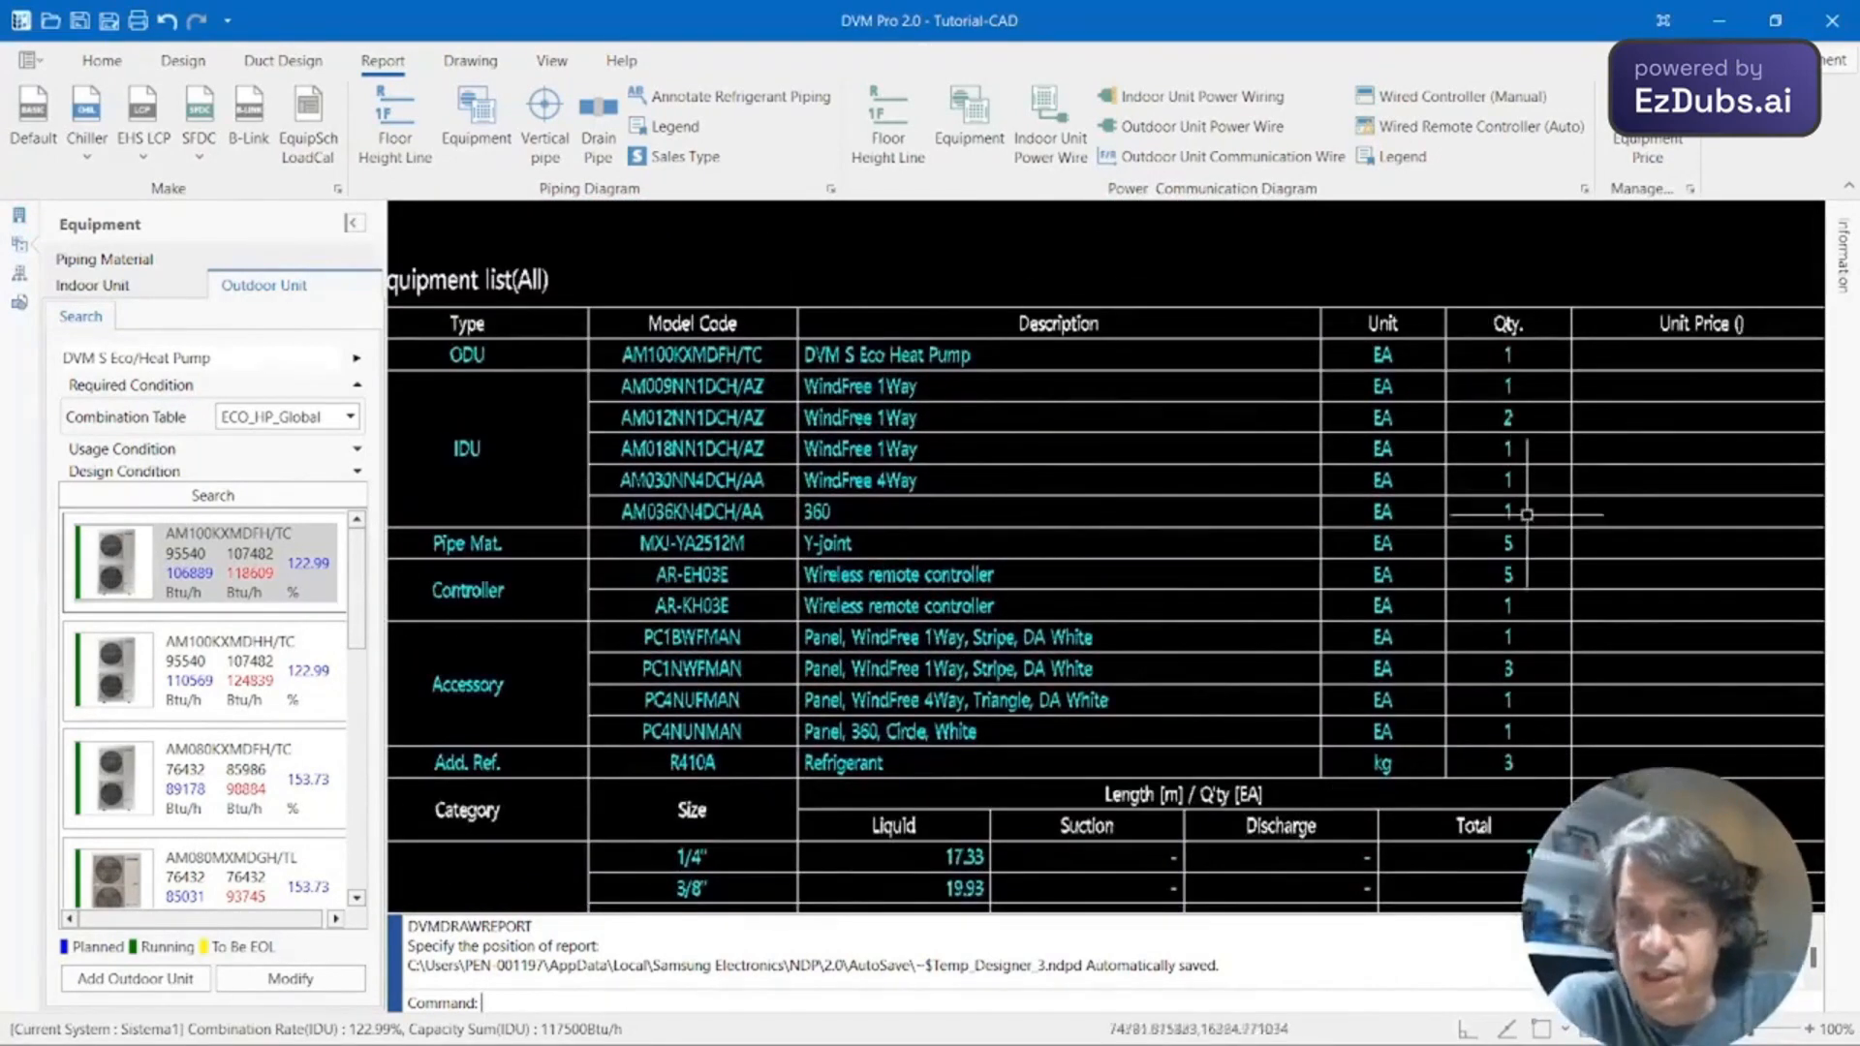
Examine the refrigerant pipe lengths by diameter and the elbow quantities at the end of the equipment list.
{"action": "middle_click_drag", "start_coordinate": [1382, 656], "coordinate": [1435, 347]}
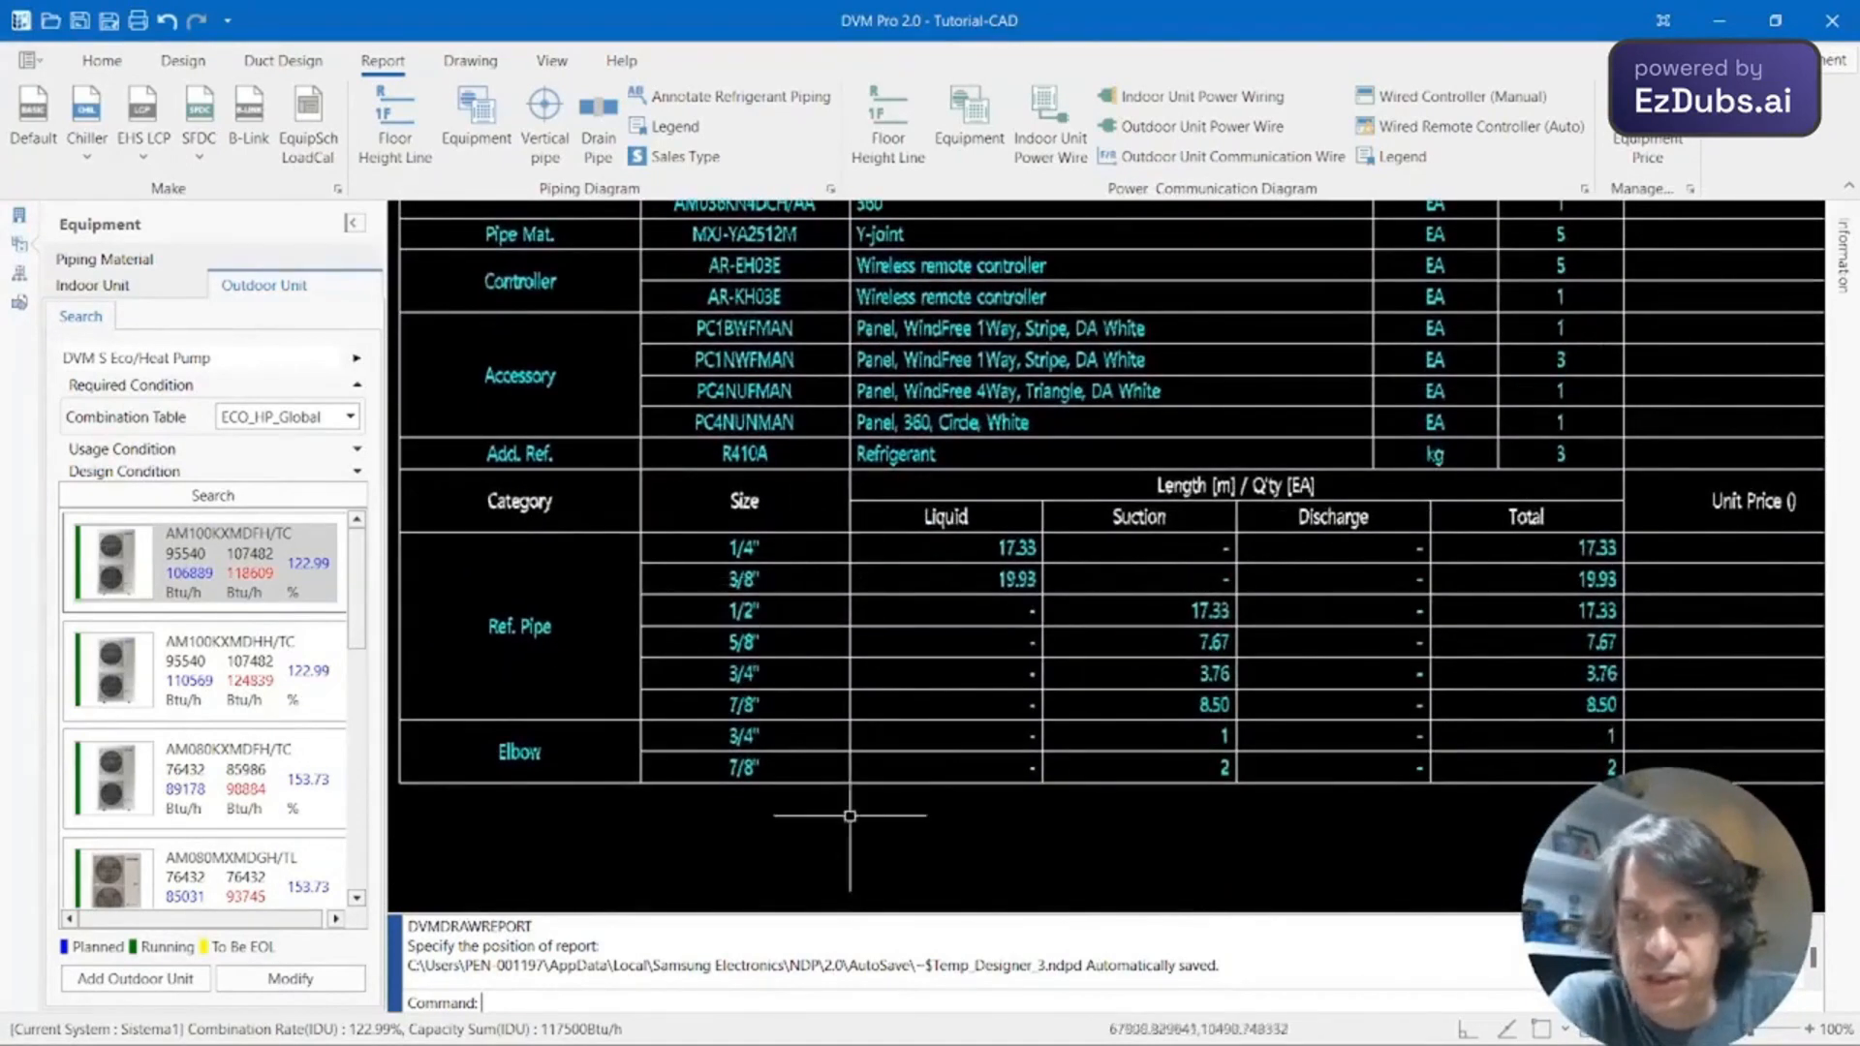
{"action": "middle_click_drag", "start_coordinate": [1614, 625], "coordinate": [1509, 589]}
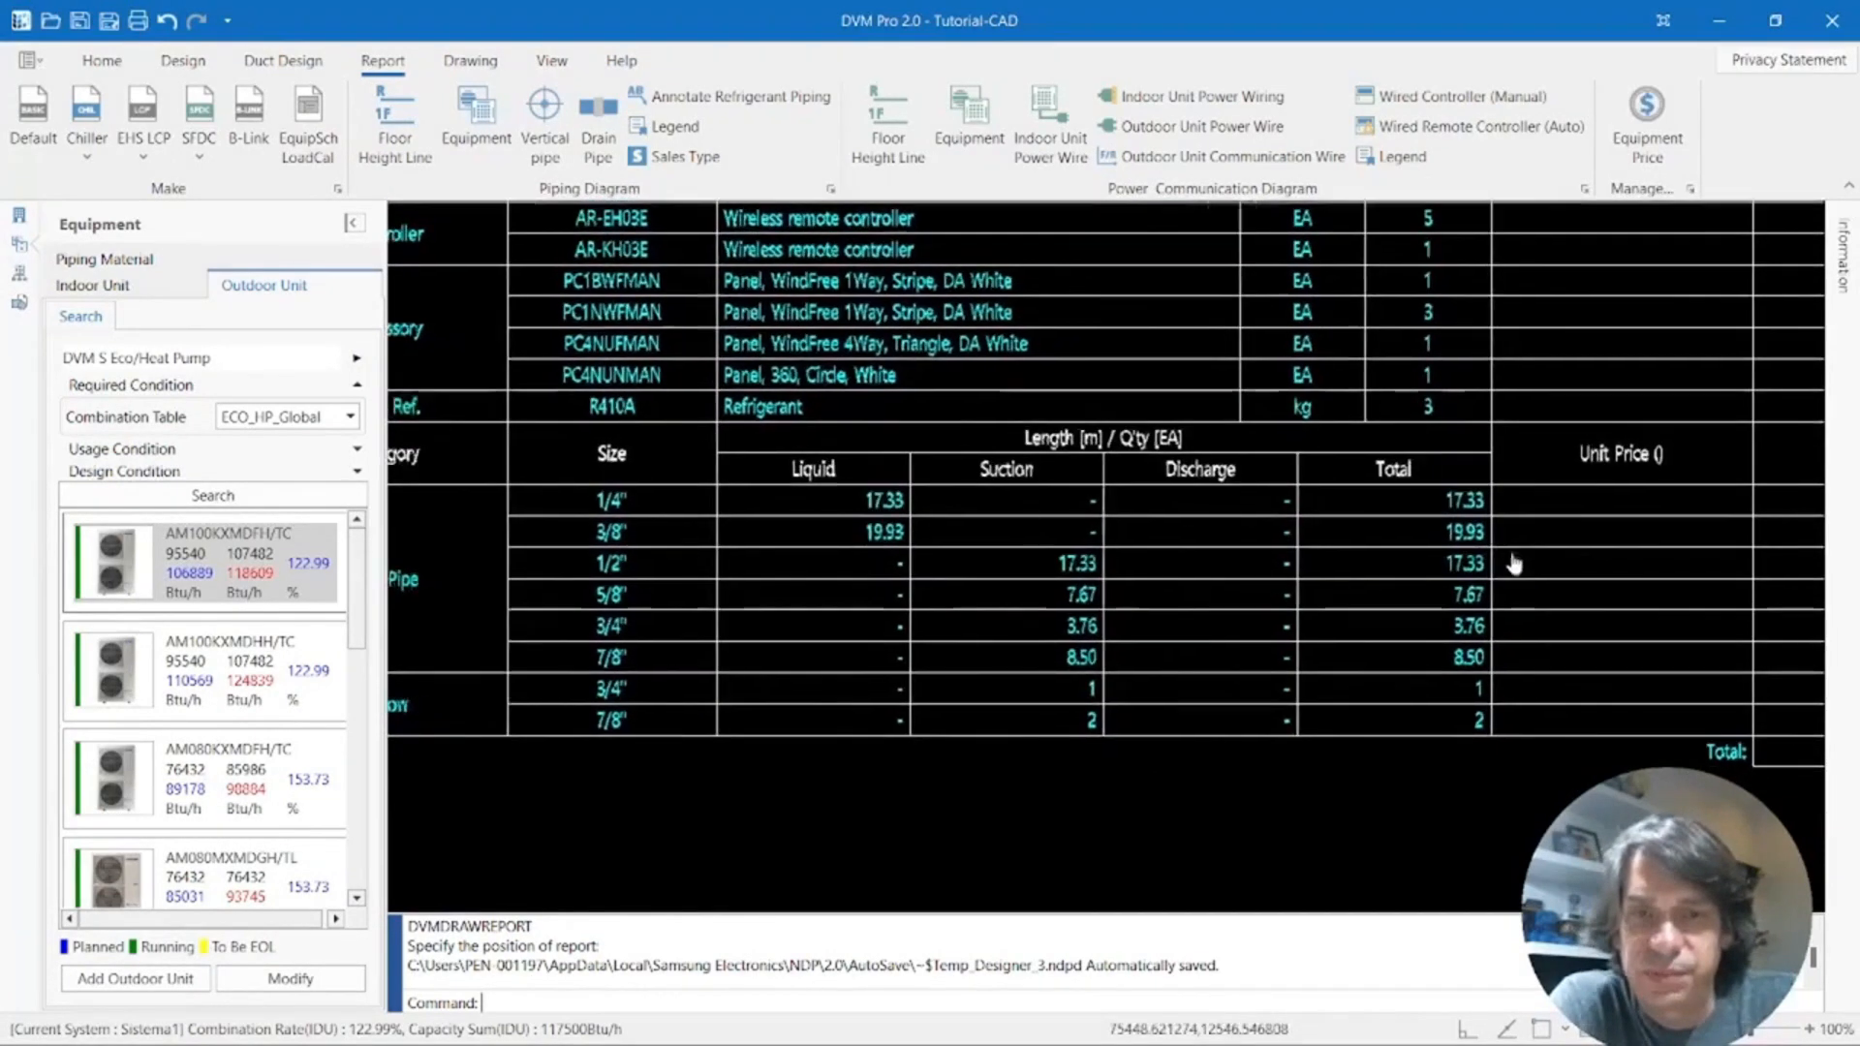
{"action": "scroll", "coordinate": [1515, 556], "scroll_direction": "down", "scroll_amount": 3}
{"action": "scroll", "coordinate": [1518, 518], "scroll_direction": "down", "scroll_amount": 3}
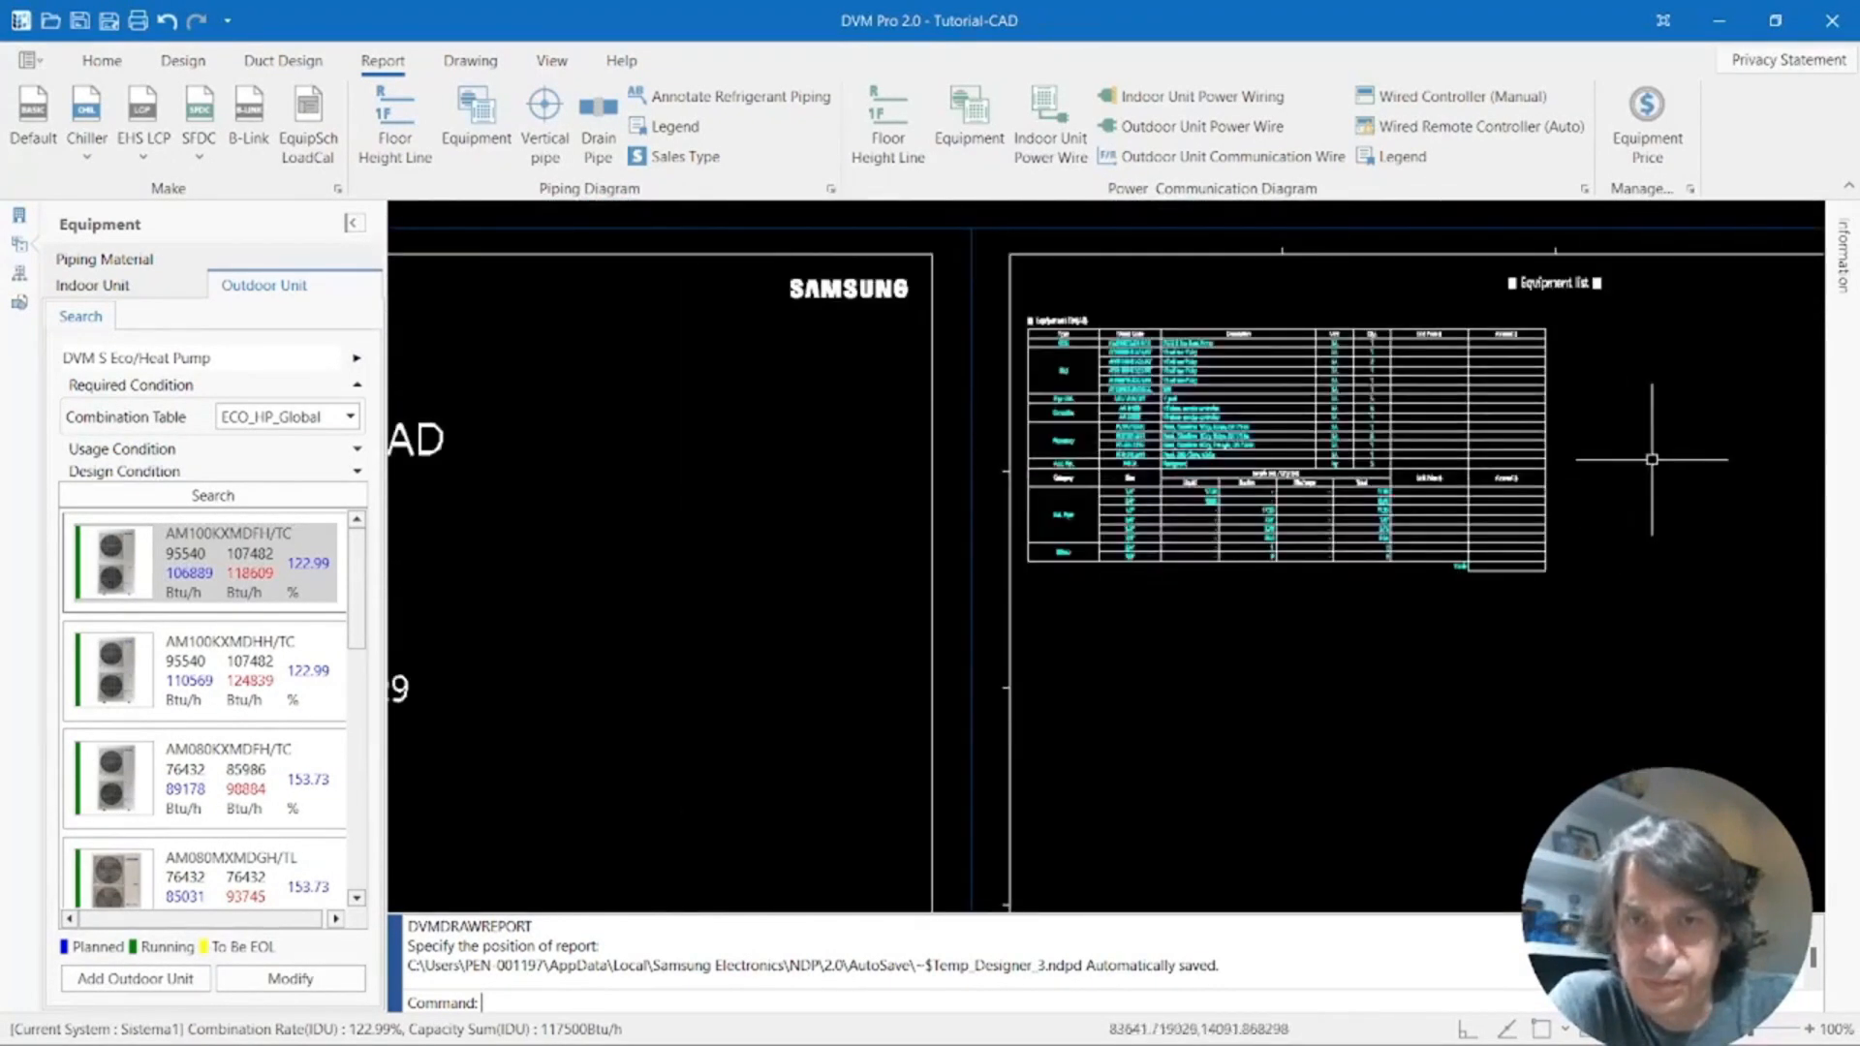
Examine the Load Calculation Statement, covering design conditions and the nominal and corrected capacities of the indoor and outdoor units.
{"action": "middle_click_drag", "start_coordinate": [1653, 457], "coordinate": [842, 591]}
{"action": "scroll", "coordinate": [1104, 563], "scroll_direction": "up", "scroll_amount": 5}
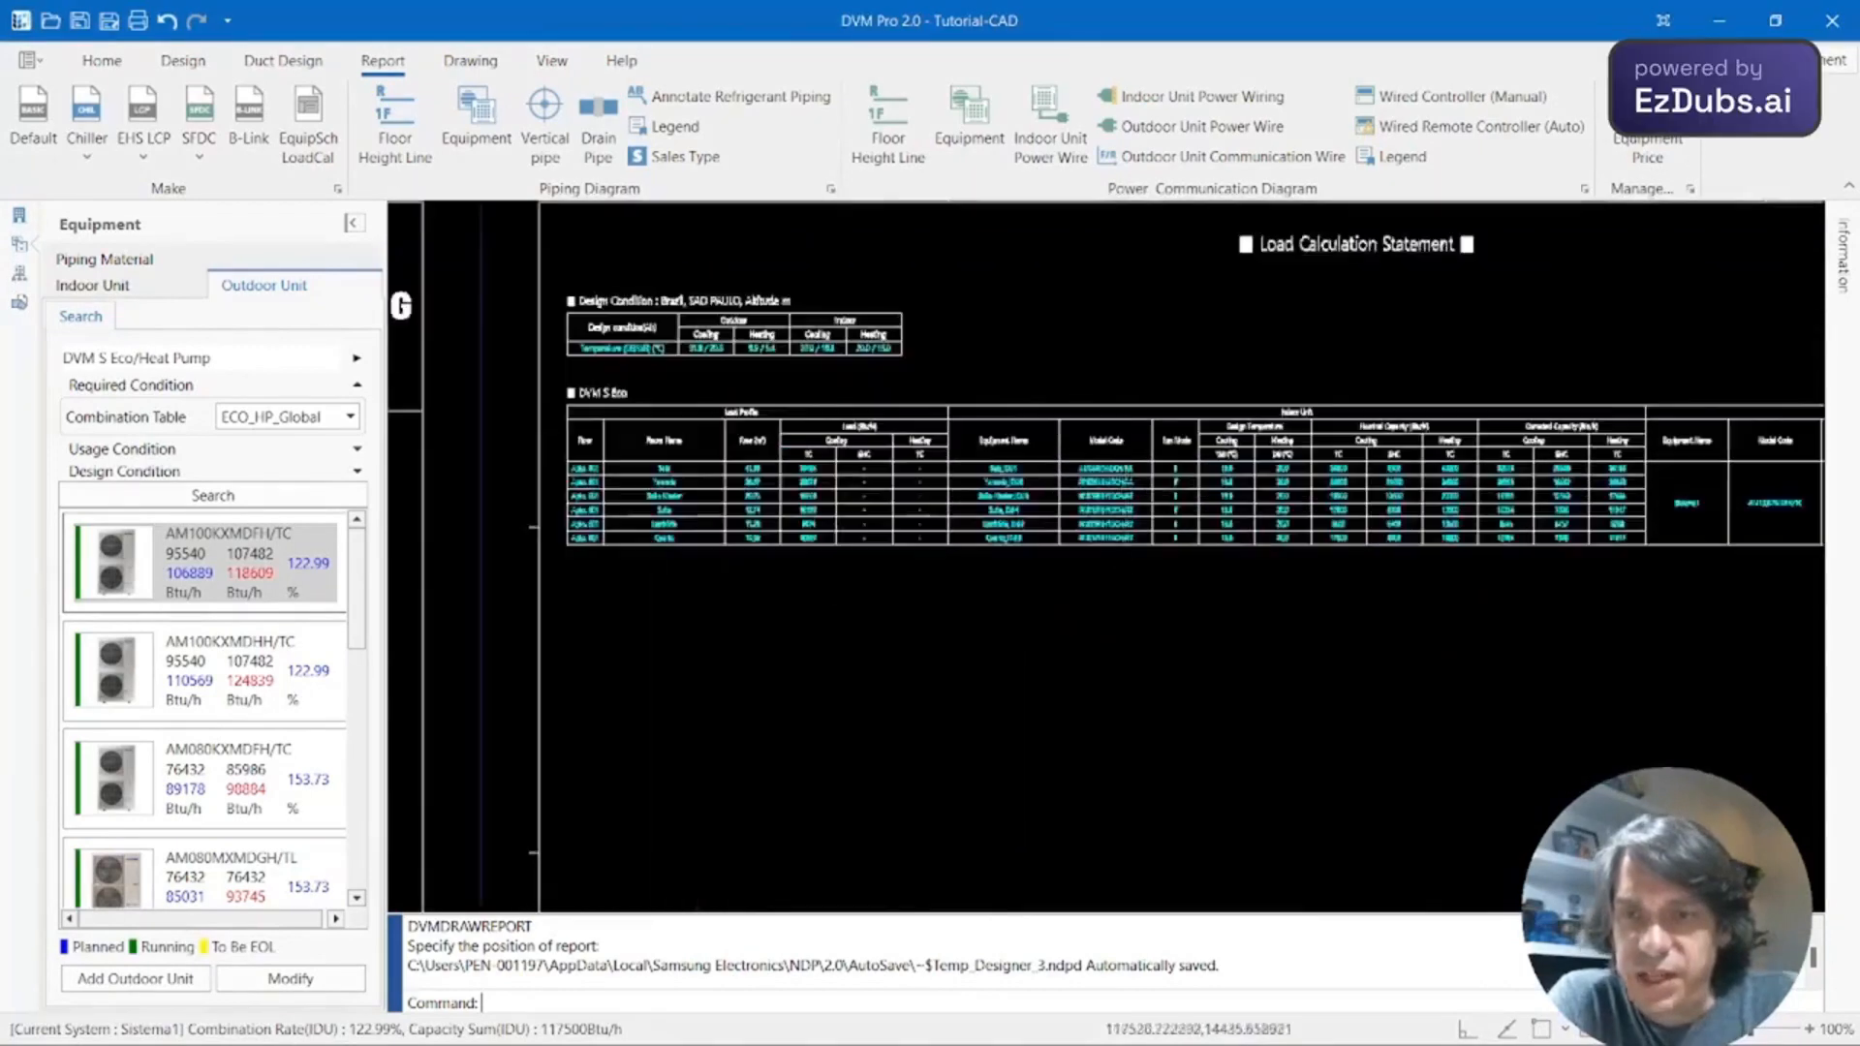
{"action": "scroll", "coordinate": [1103, 563], "scroll_direction": "up", "scroll_amount": 4}
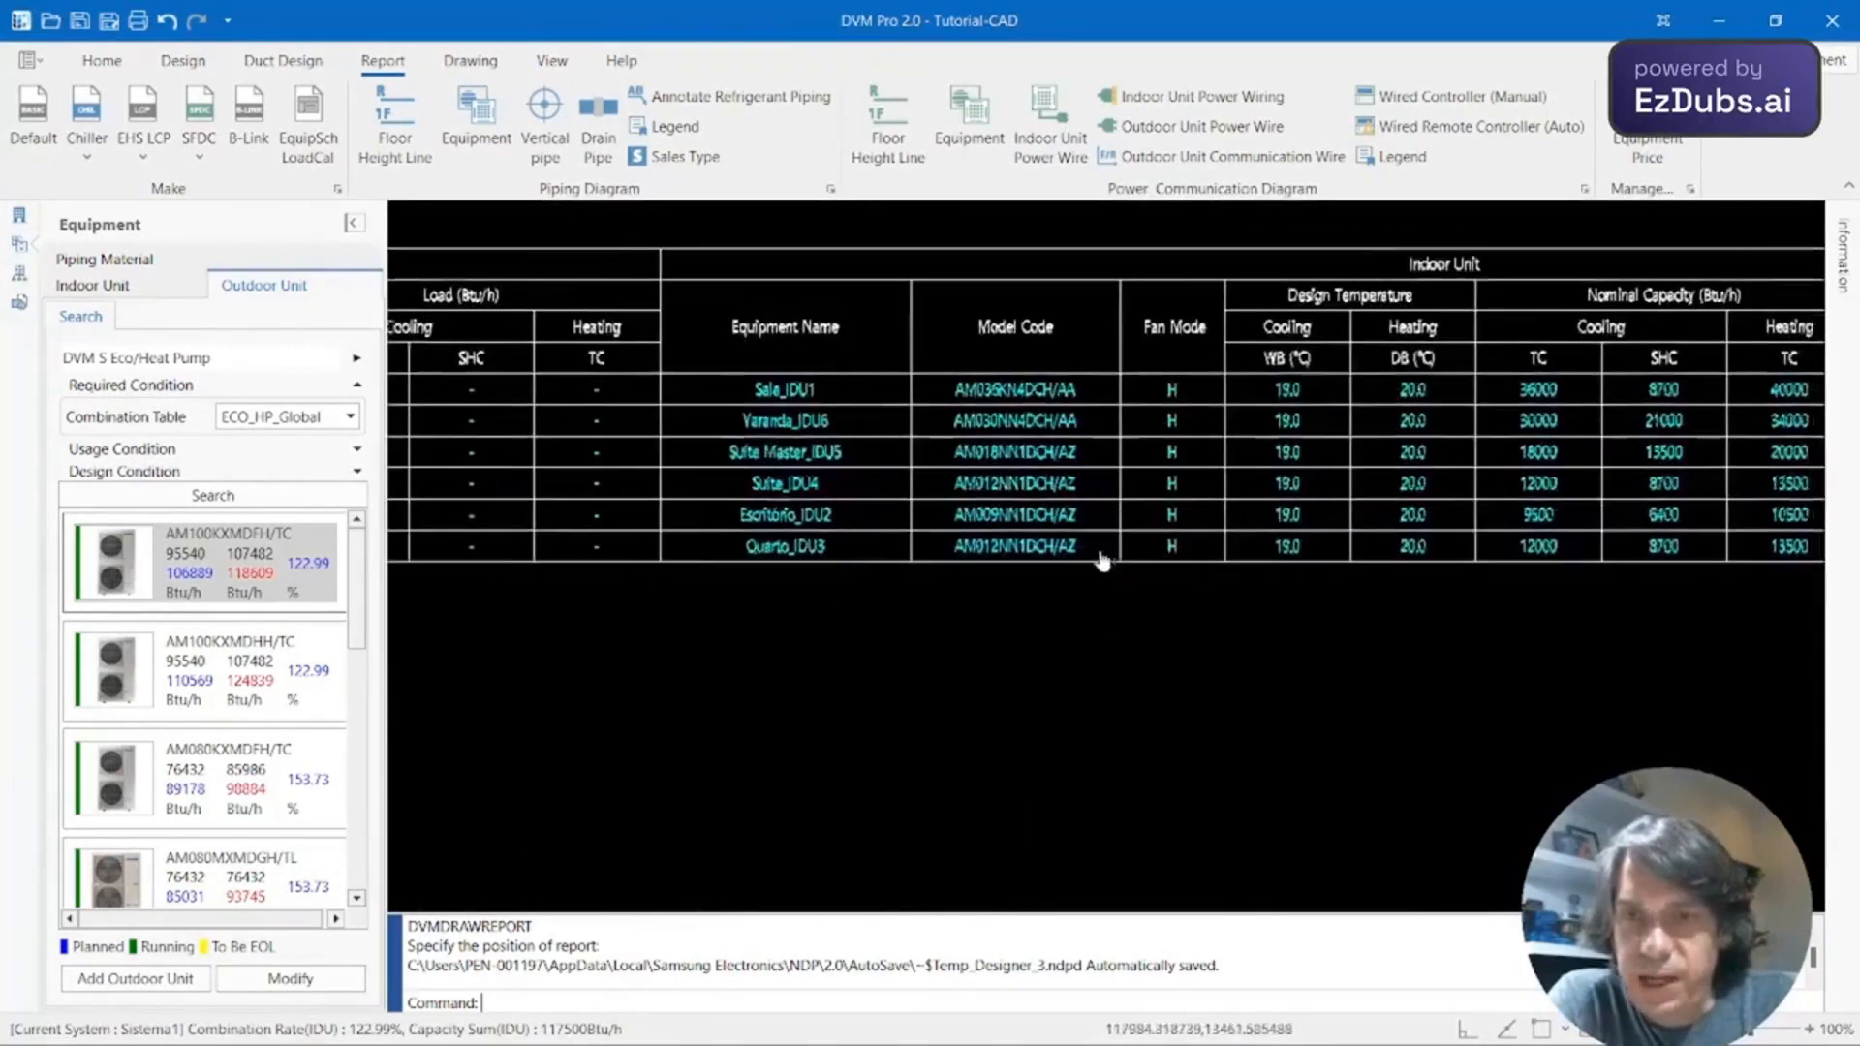
{"action": "middle_click_drag", "start_coordinate": [1285, 533], "coordinate": [845, 528]}
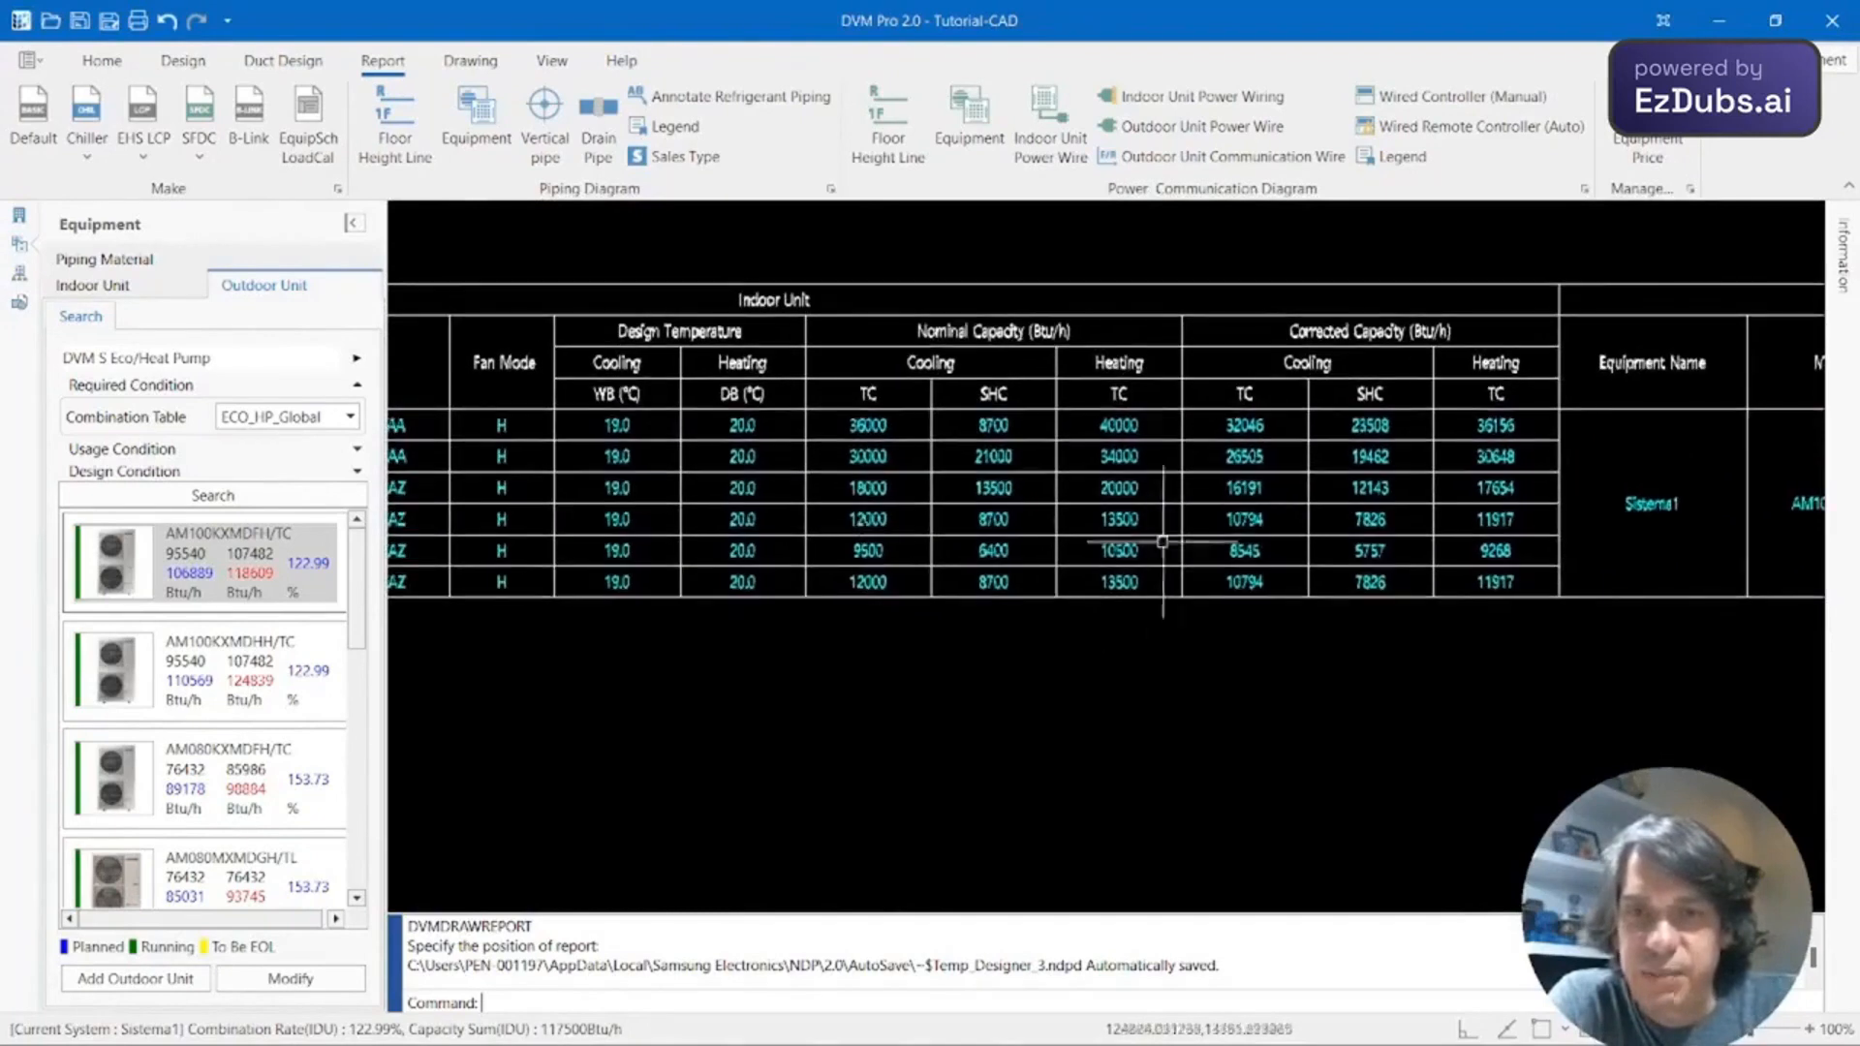
{"action": "middle_click_drag", "start_coordinate": [1375, 442], "coordinate": [1099, 481]}
{"action": "middle_click_drag", "start_coordinate": [1481, 516], "coordinate": [1080, 519]}
{"action": "middle_click_drag", "start_coordinate": [1347, 505], "coordinate": [1006, 530]}
{"action": "middle_click_drag", "start_coordinate": [1303, 533], "coordinate": [996, 581]}
{"action": "scroll", "coordinate": [995, 579], "scroll_direction": "down", "scroll_amount": 5}
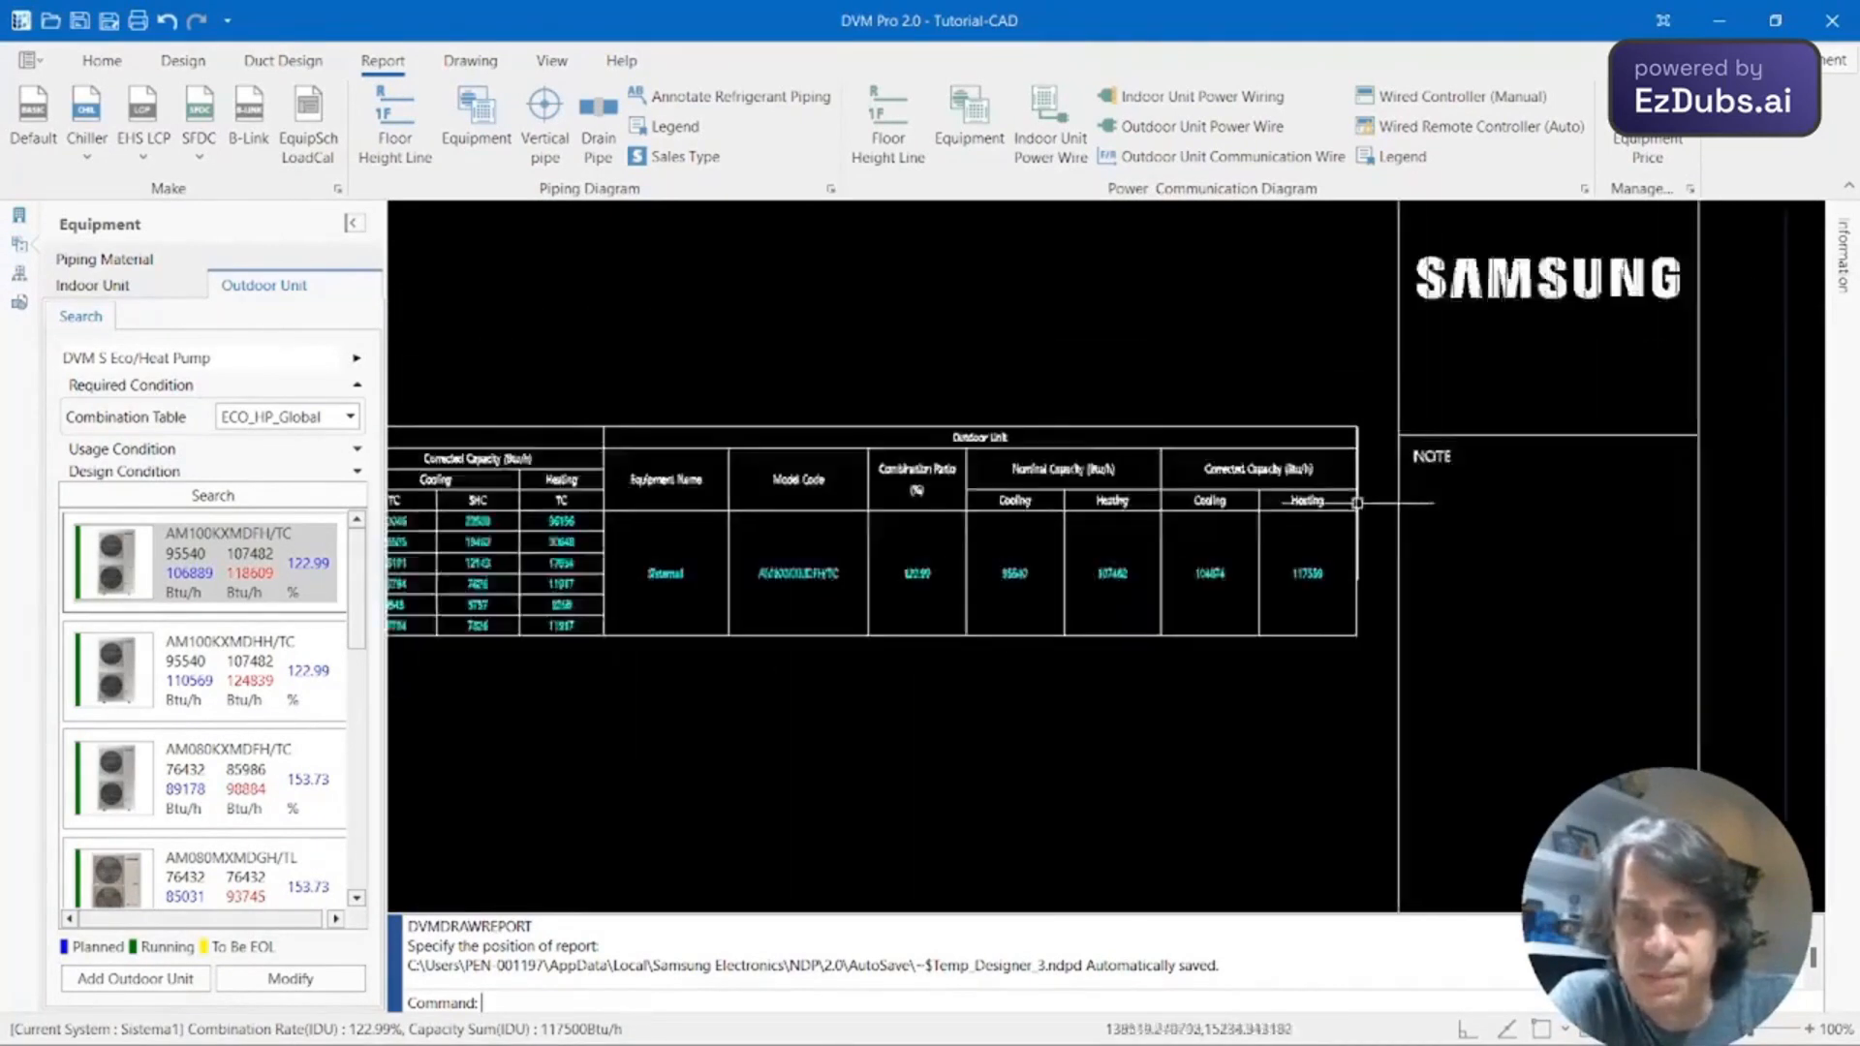
Review the Equipment Schedule sheet, checking airflow, electrical characteristics, dimensions and refrigerant pipe data for the VRF indoor and outdoor units.
{"action": "scroll", "coordinate": [736, 656], "scroll_direction": "up", "scroll_amount": 2}
{"action": "middle_click_drag", "start_coordinate": [736, 657], "coordinate": [532, 595]}
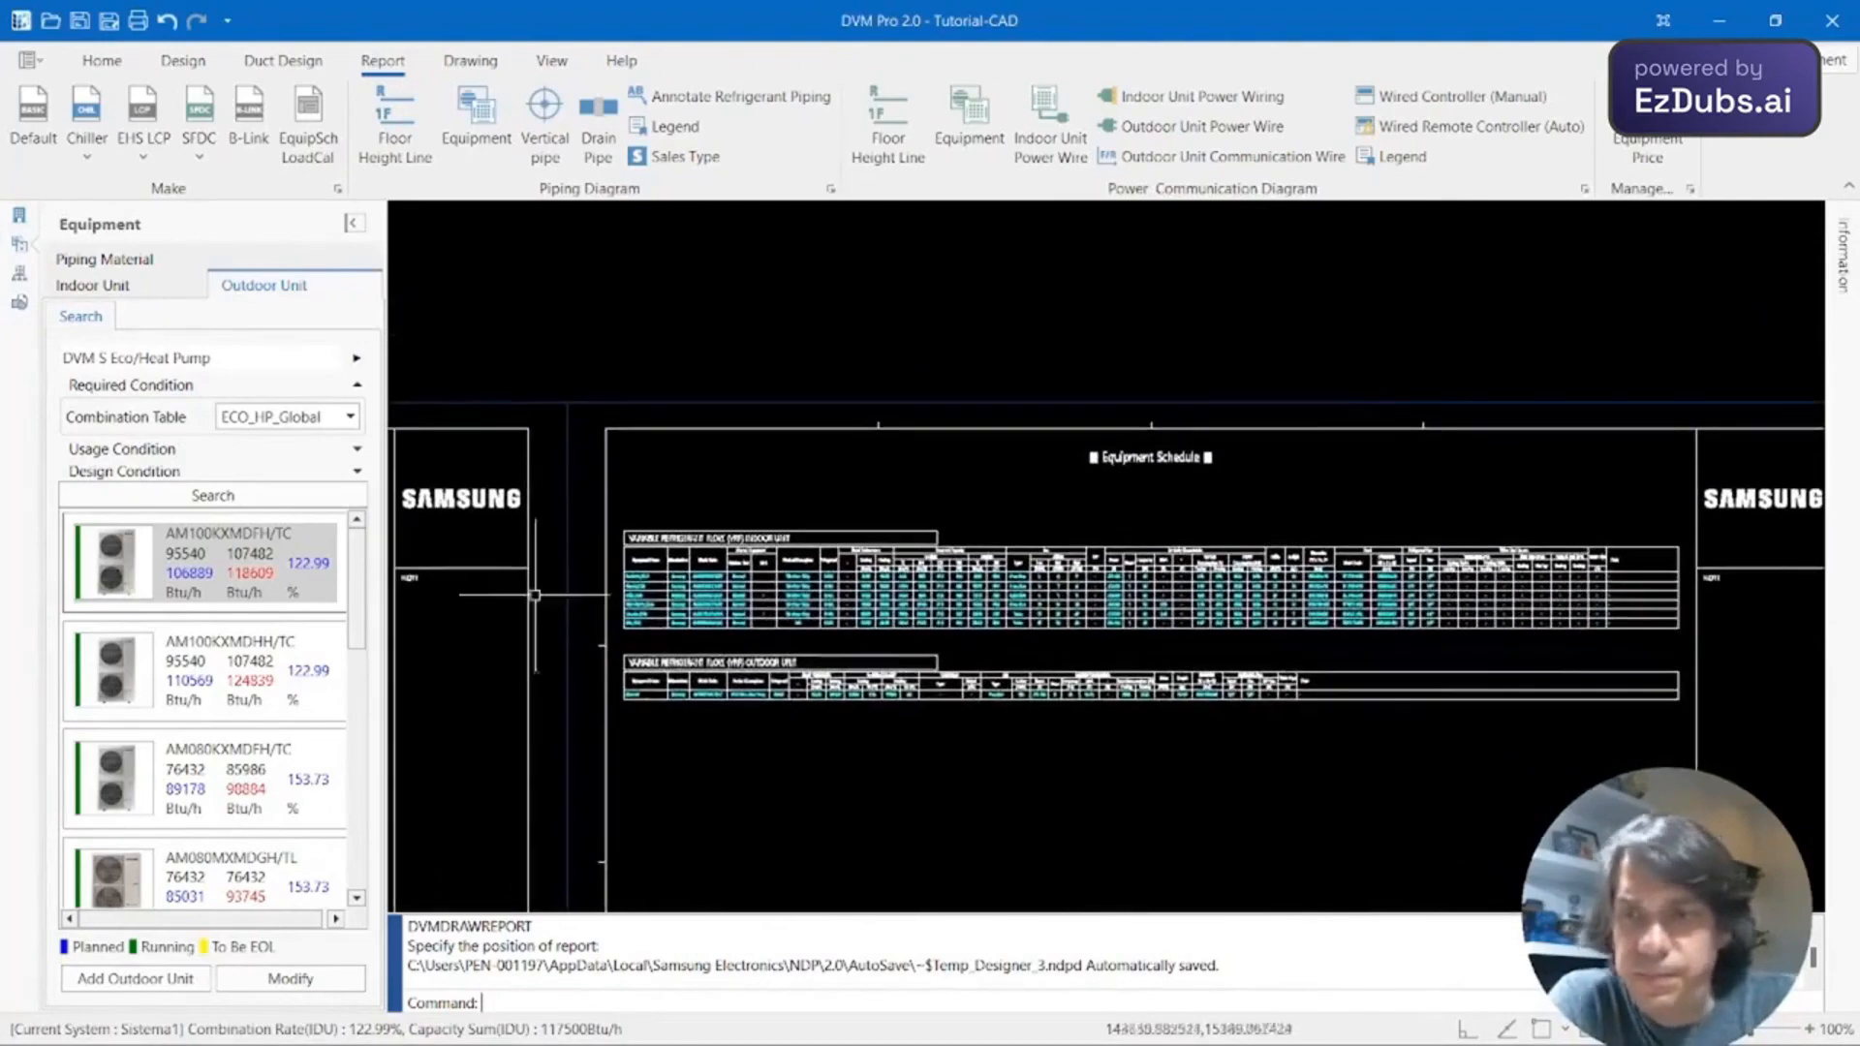
{"action": "scroll", "coordinate": [676, 614], "scroll_direction": "up", "scroll_amount": 2}
{"action": "scroll", "coordinate": [859, 550], "scroll_direction": "up", "scroll_amount": 1}
{"action": "scroll", "coordinate": [974, 607], "scroll_direction": "down", "scroll_amount": 3}
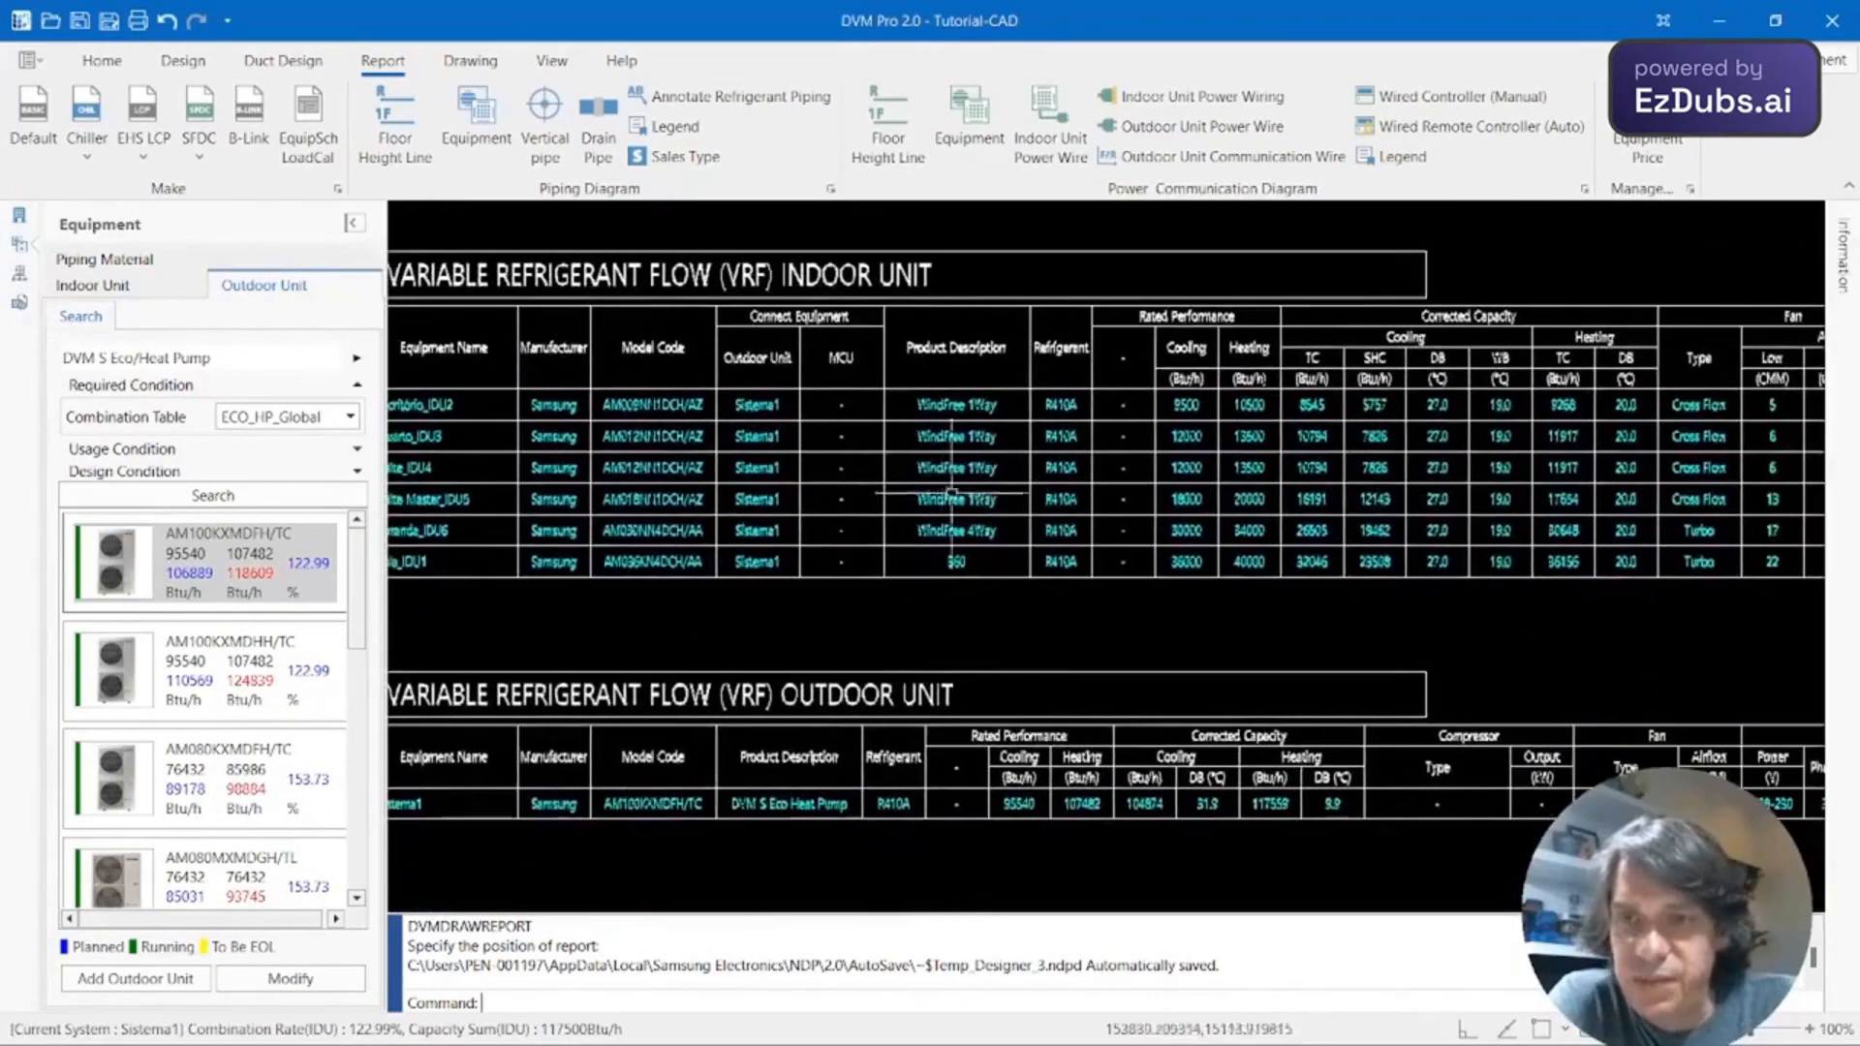
{"action": "scroll", "coordinate": [1219, 484], "scroll_direction": "up", "scroll_amount": 2}
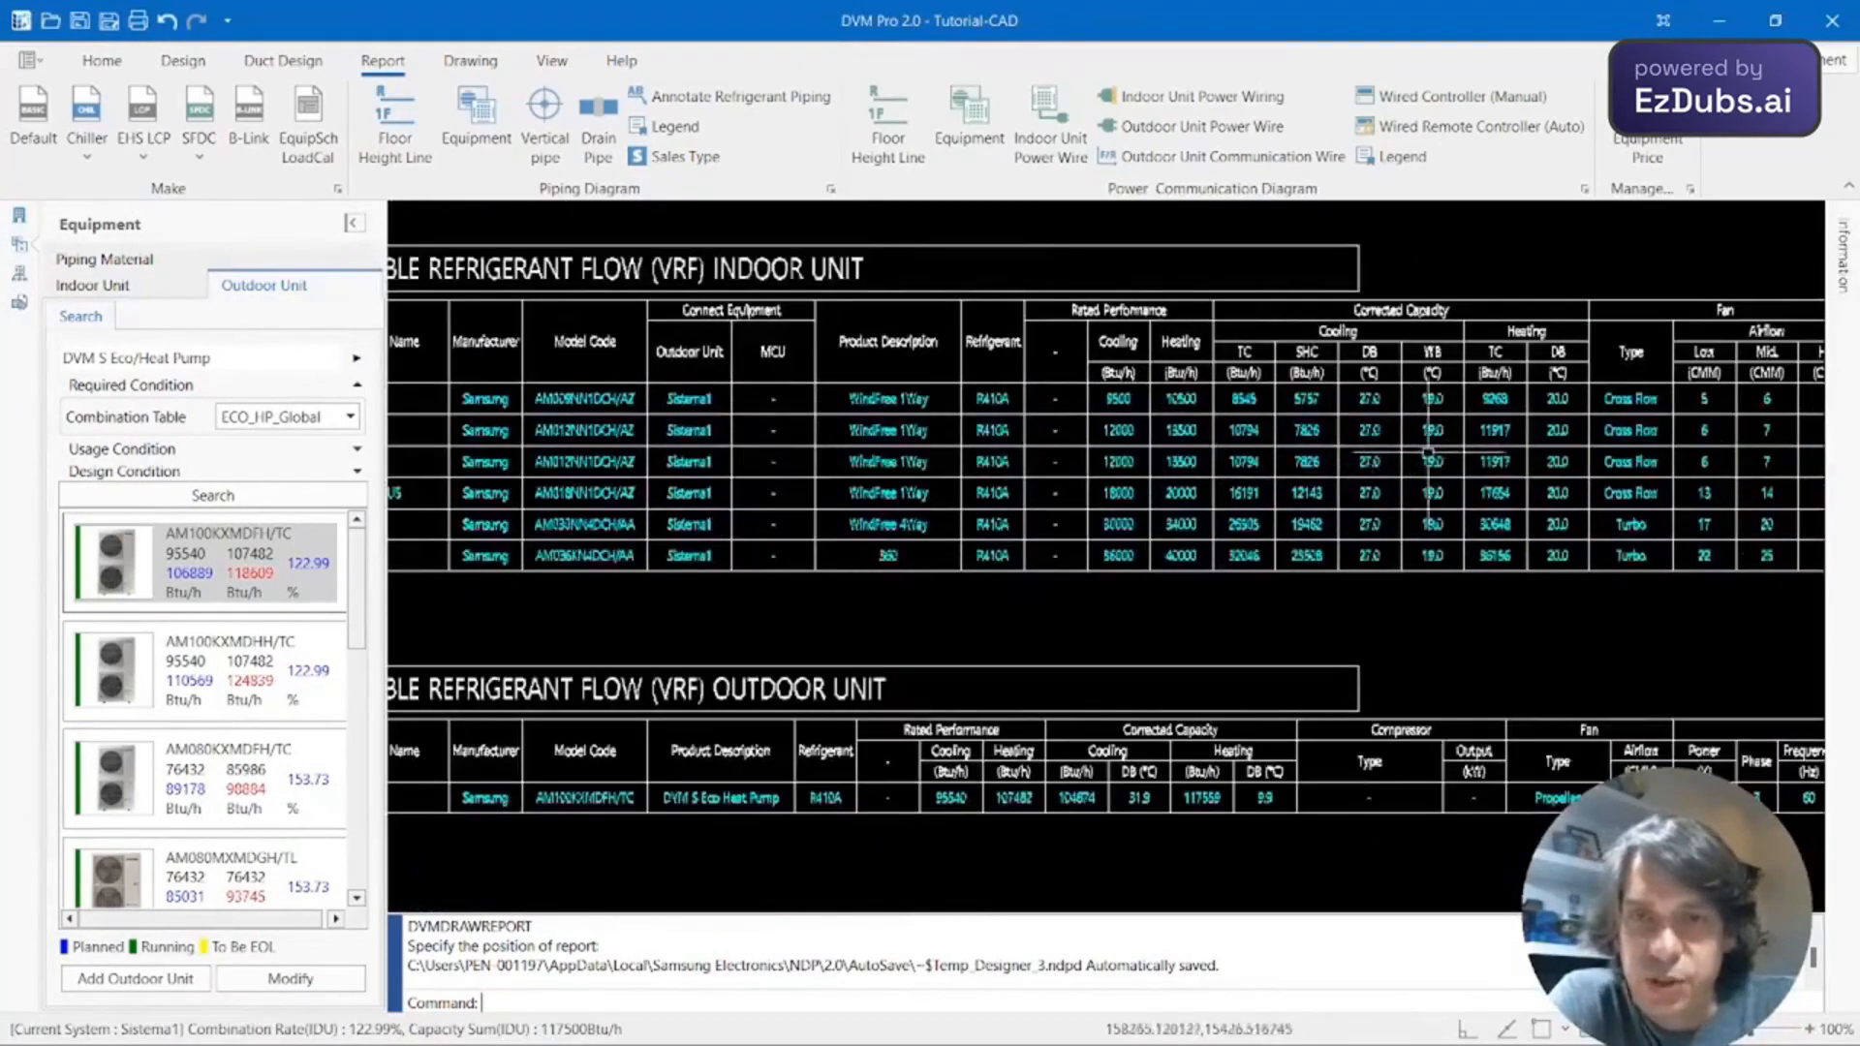
{"action": "middle_click_drag", "start_coordinate": [1450, 467], "coordinate": [784, 523]}
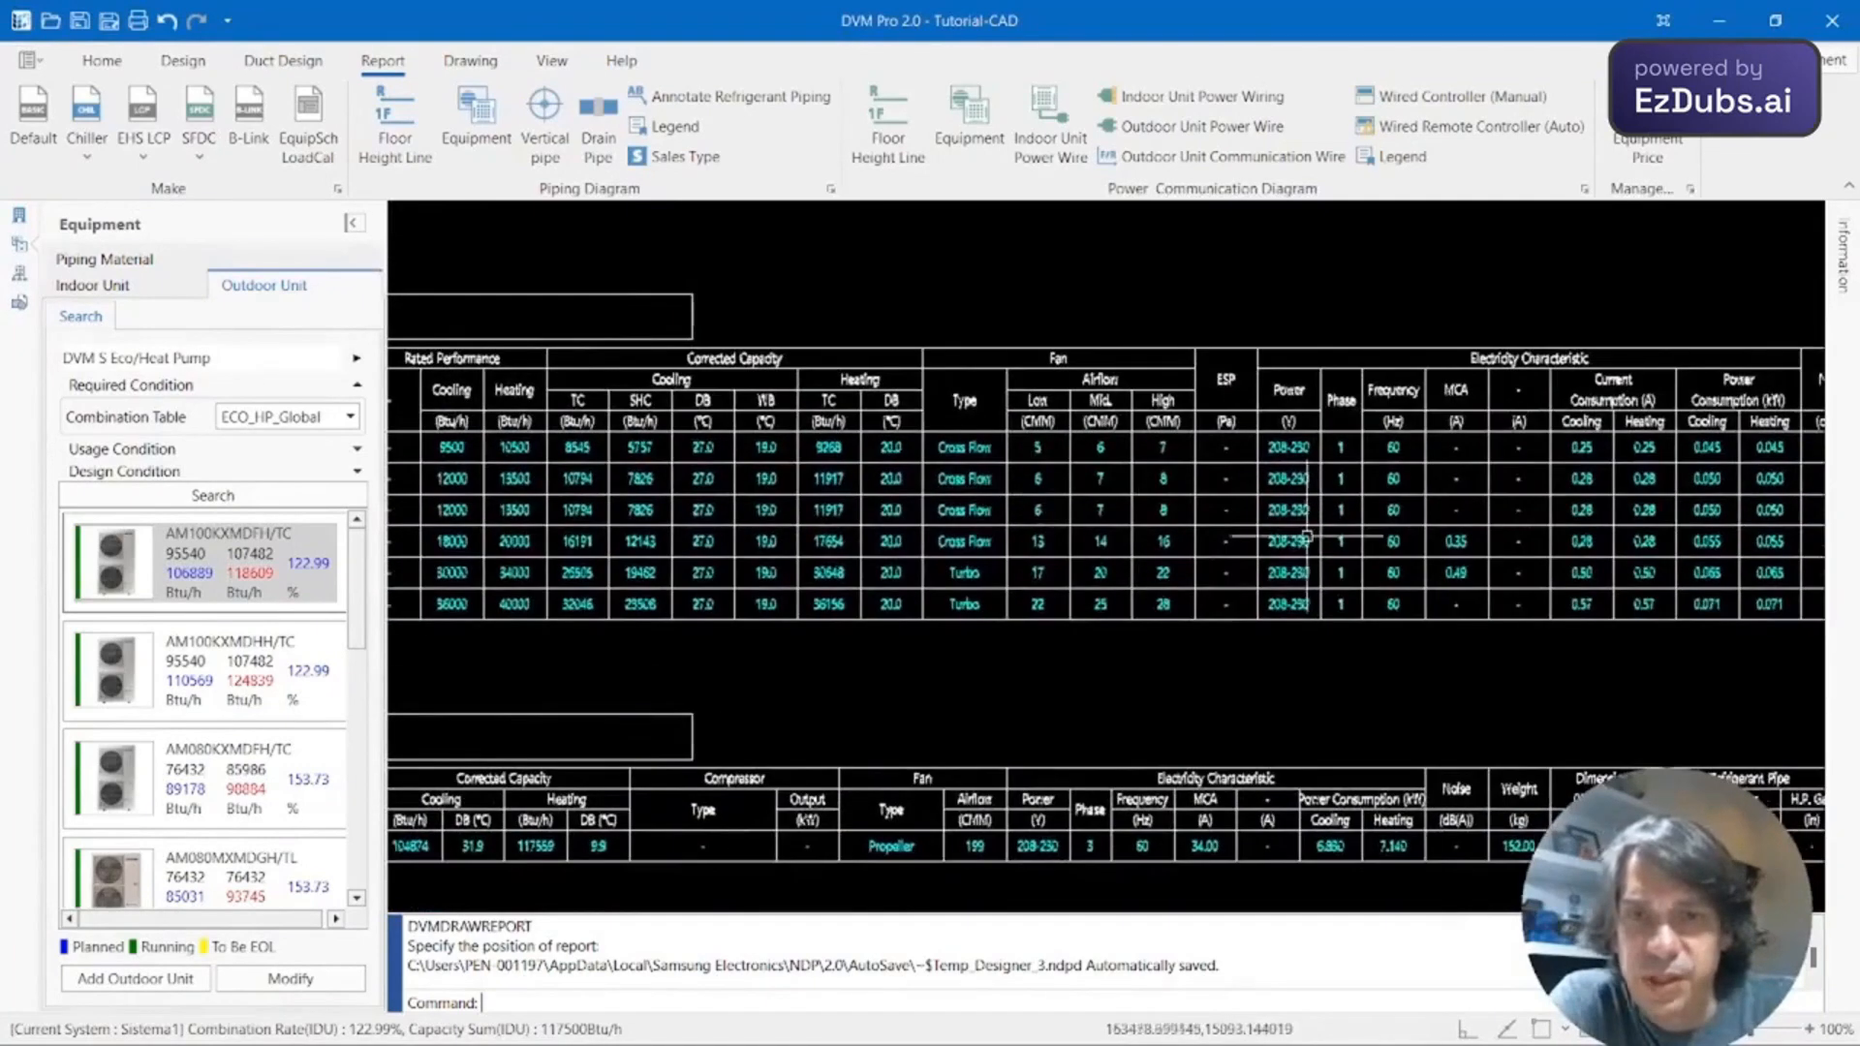
{"action": "scroll", "coordinate": [1443, 491], "scroll_direction": "down", "scroll_amount": 2}
{"action": "scroll", "coordinate": [1049, 594], "scroll_direction": "down", "scroll_amount": 4}
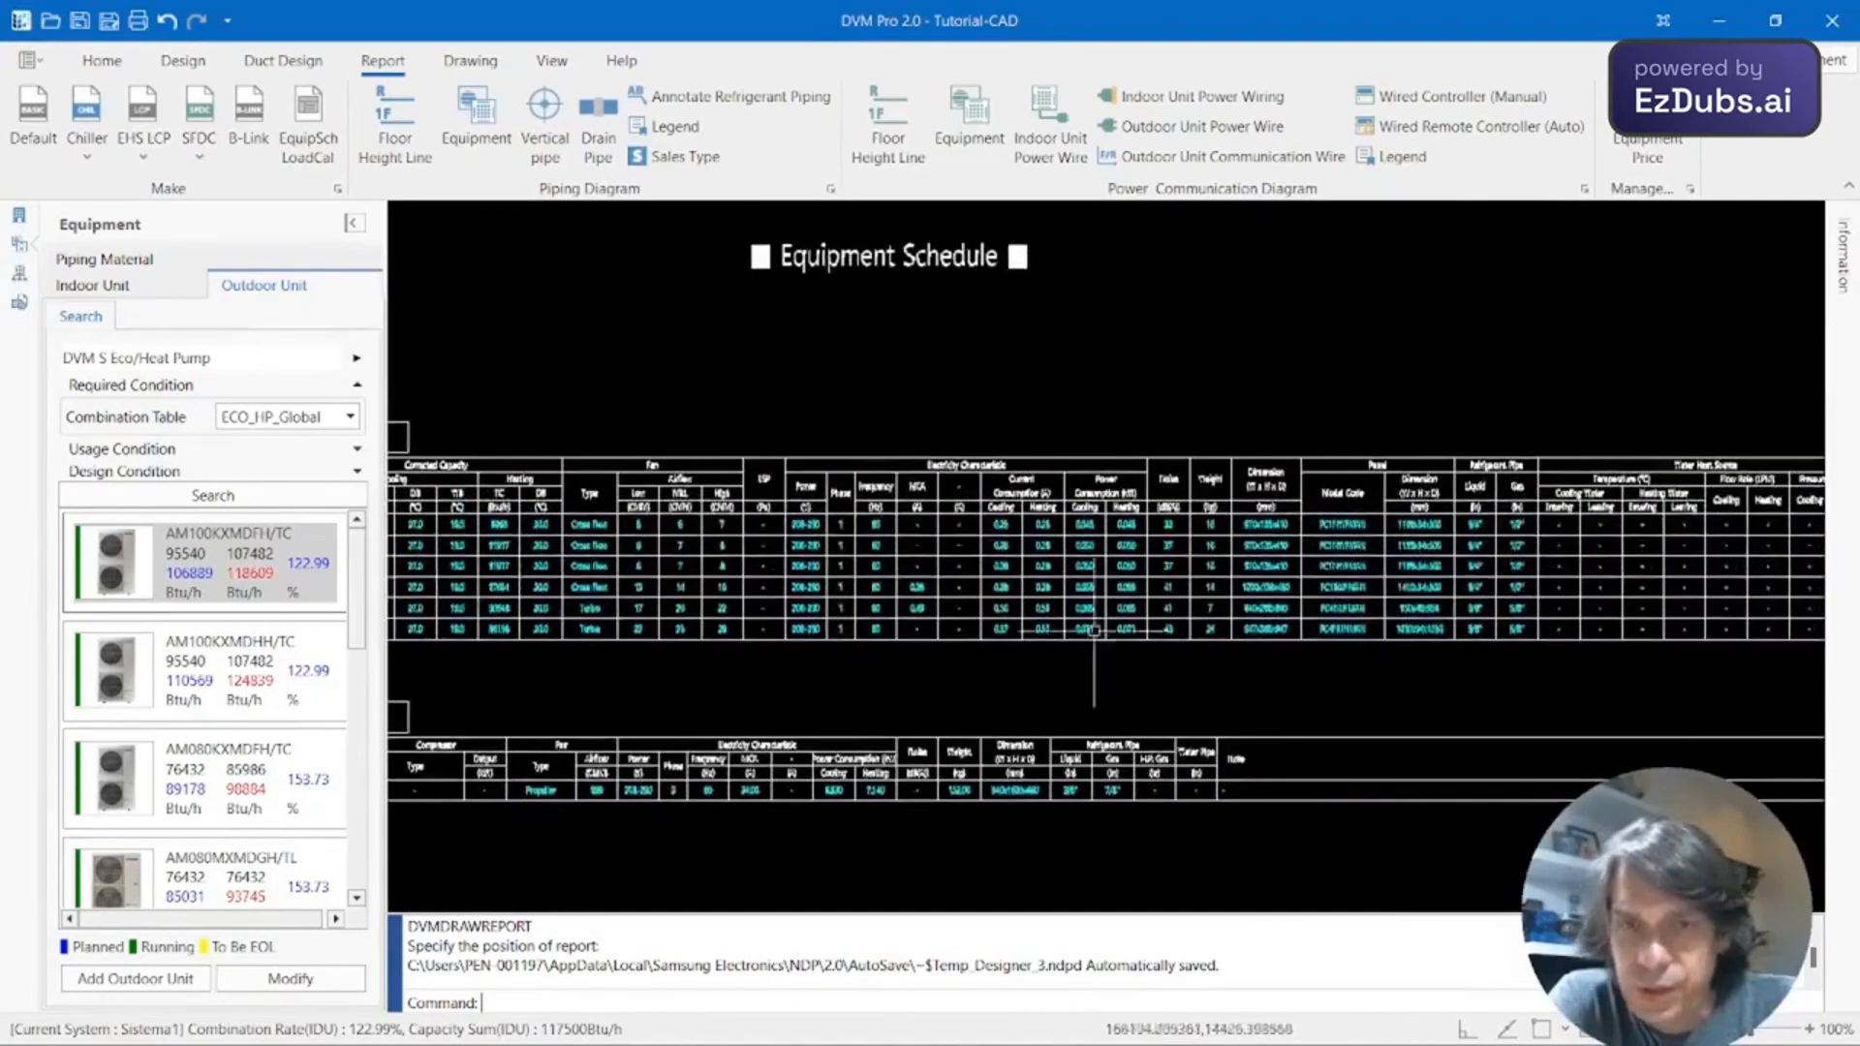
{"action": "scroll", "coordinate": [1448, 499], "scroll_direction": "down", "scroll_amount": 5}
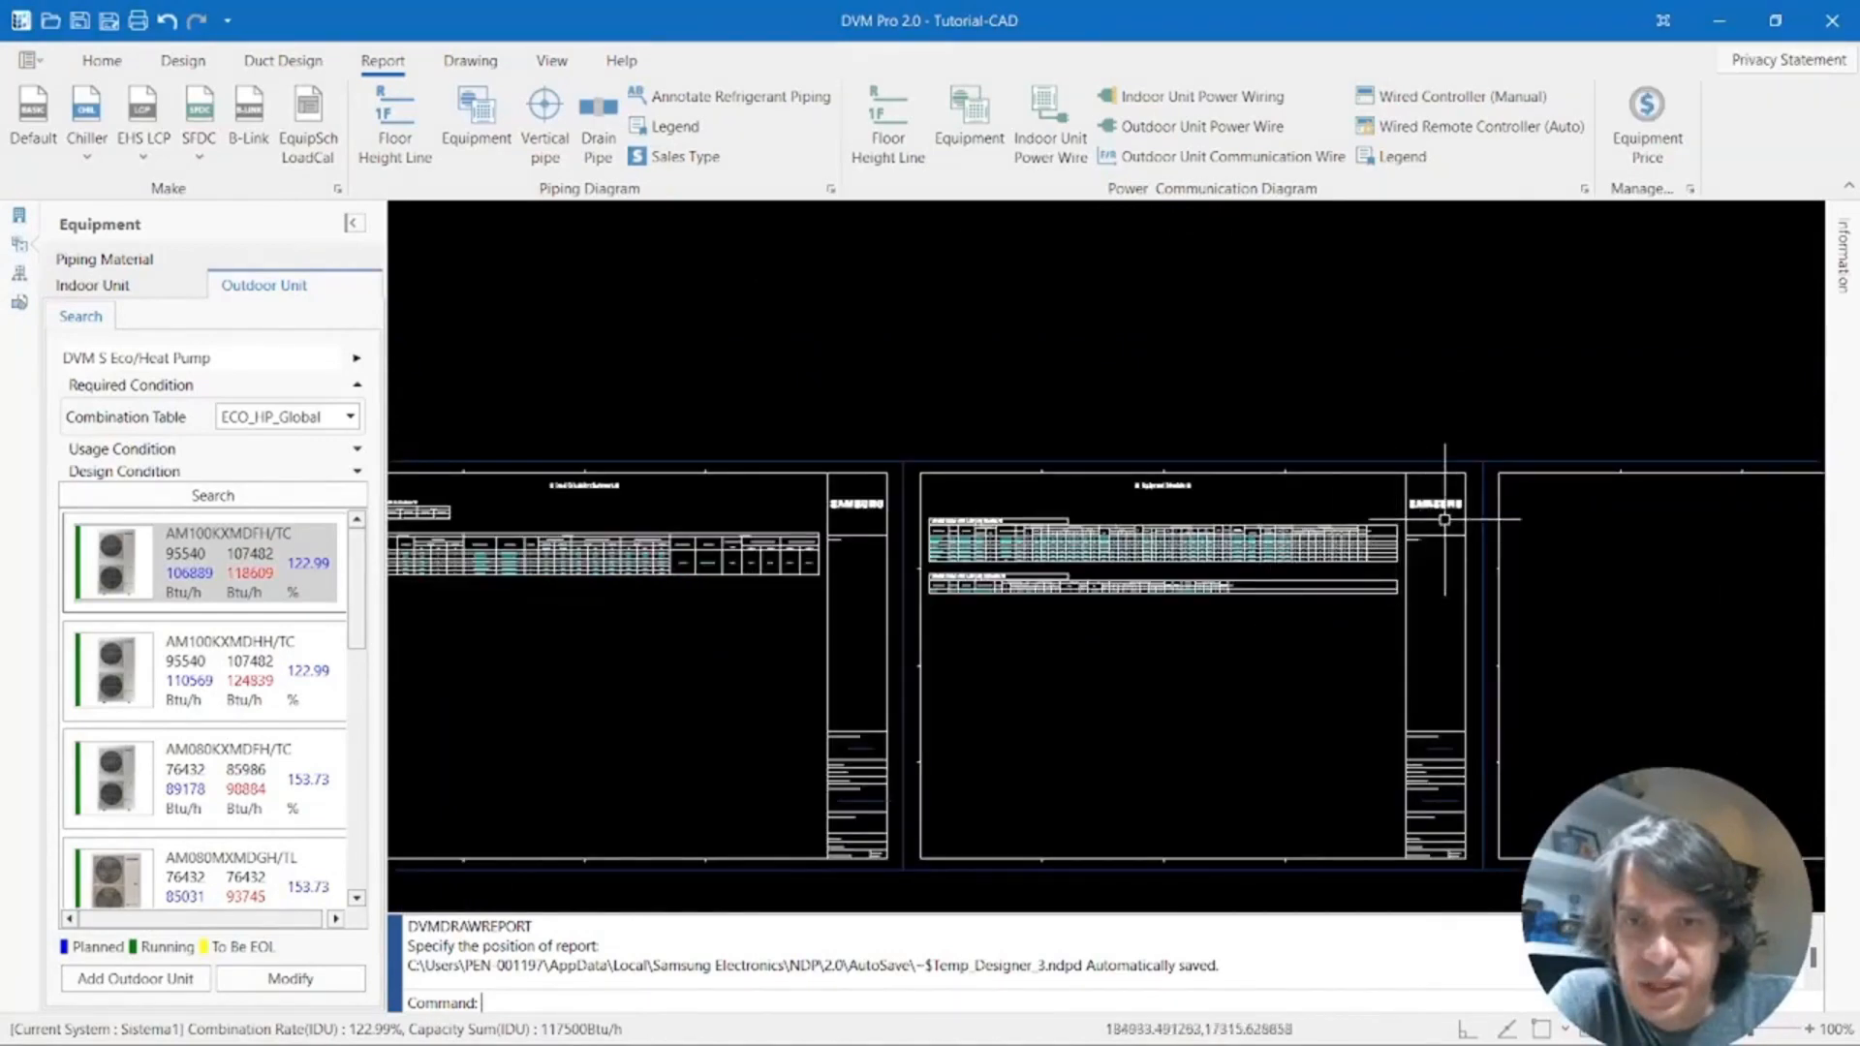
{"action": "scroll", "coordinate": [1274, 573], "scroll_direction": "up", "scroll_amount": 7}
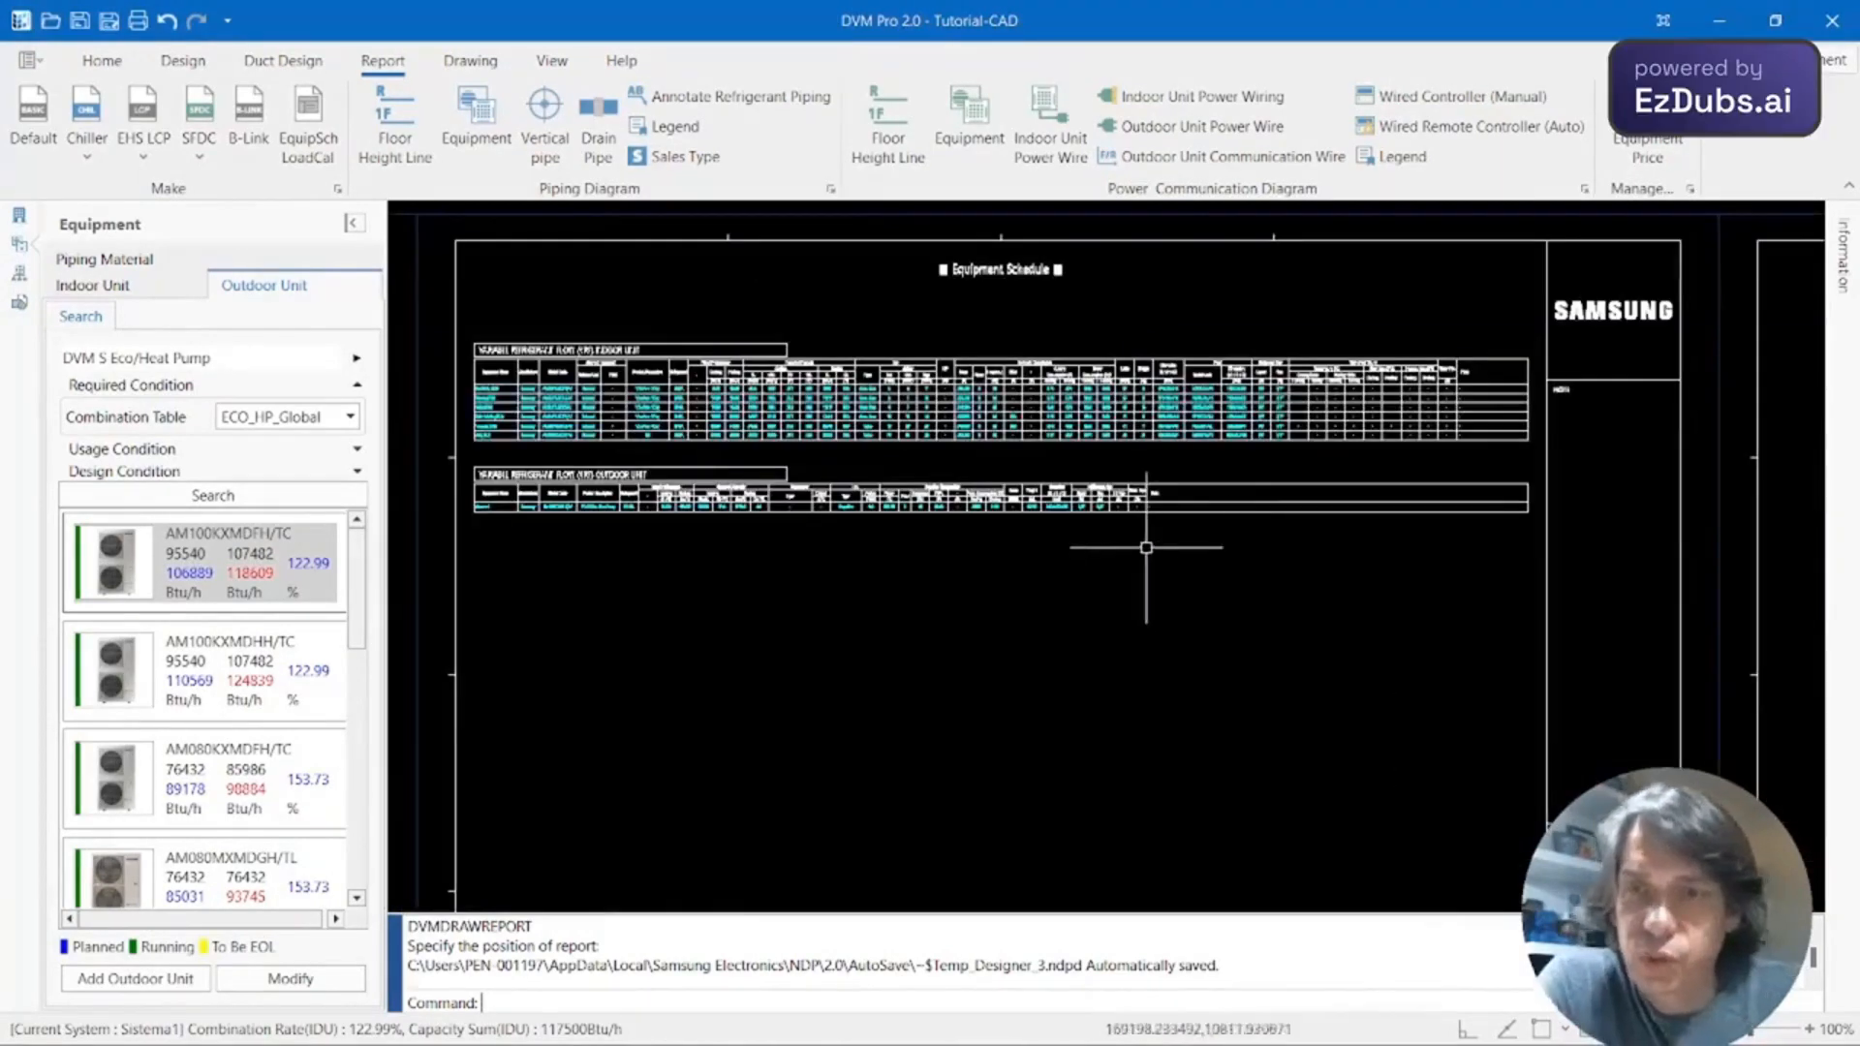
{"action": "scroll", "coordinate": [1114, 465], "scroll_direction": "up", "scroll_amount": 5}
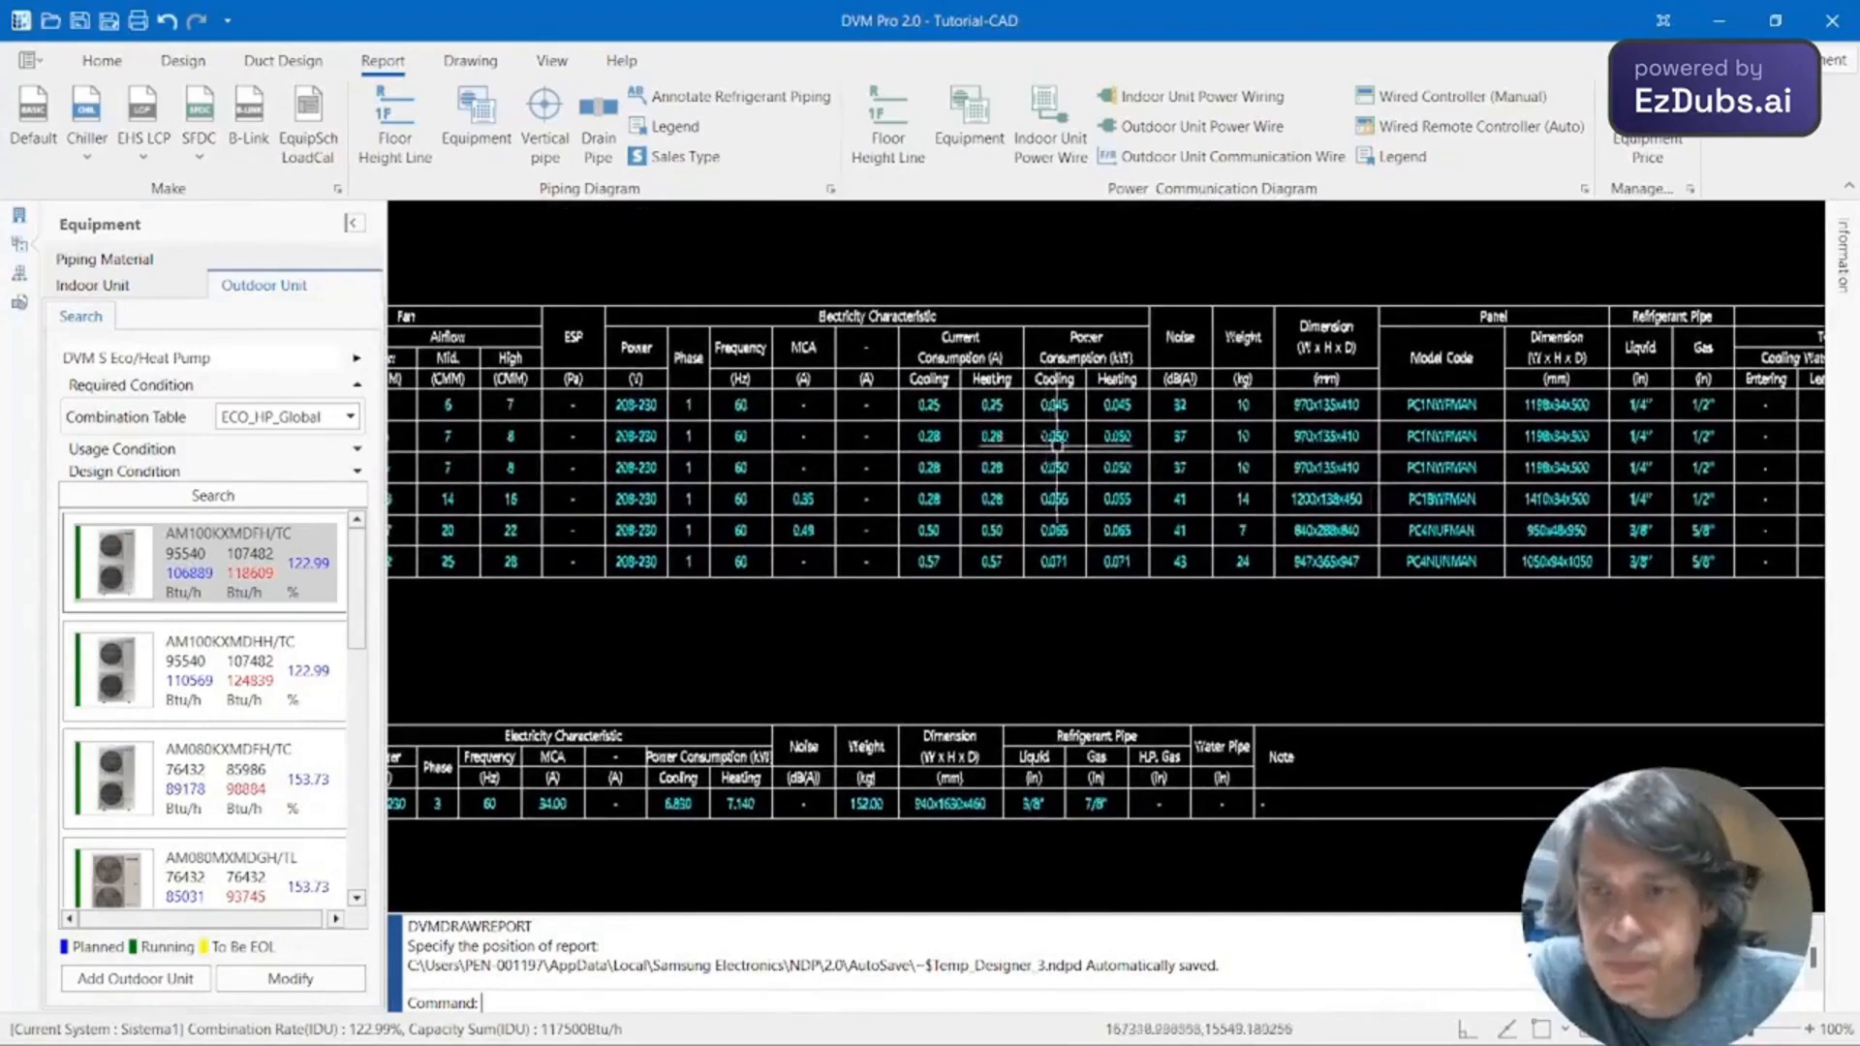
{"action": "scroll", "coordinate": [1046, 465], "scroll_direction": "up", "scroll_amount": 3}
{"action": "scroll", "coordinate": [1260, 464], "scroll_direction": "down", "scroll_amount": 6}
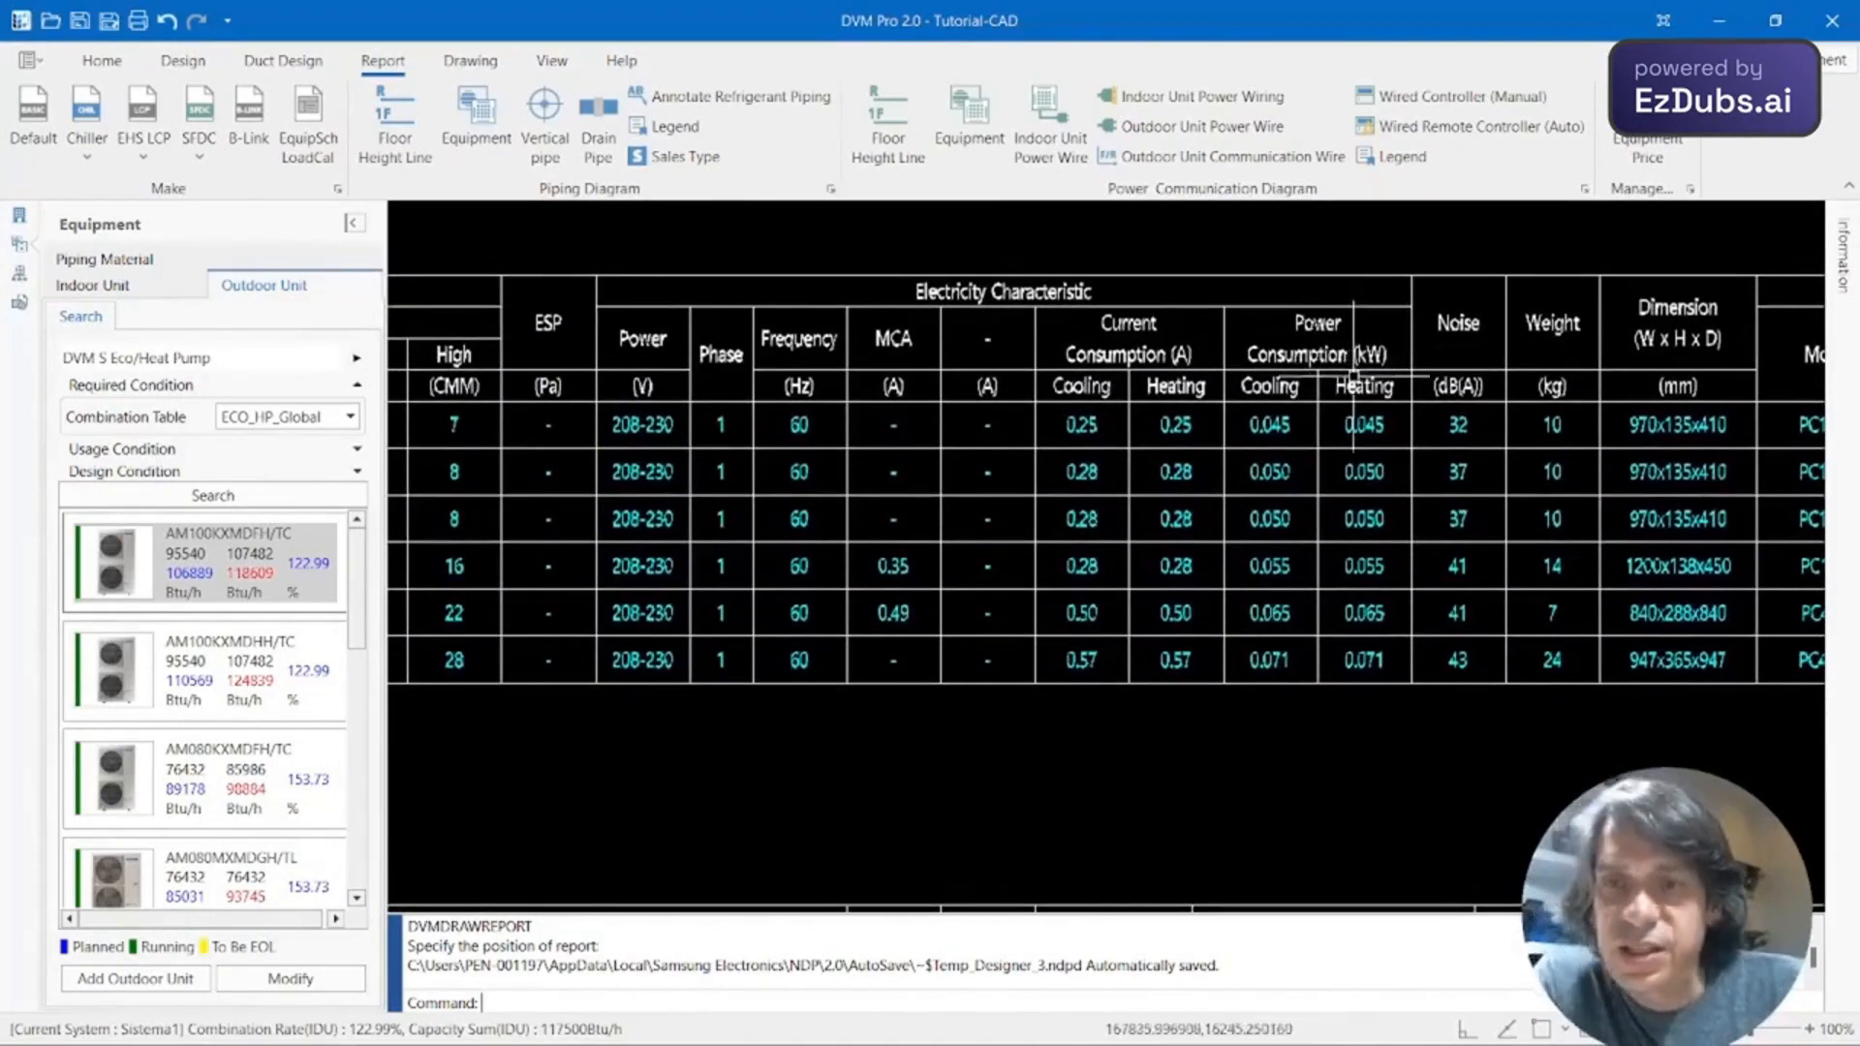
{"action": "scroll", "coordinate": [1323, 417], "scroll_direction": "down", "scroll_amount": 6}
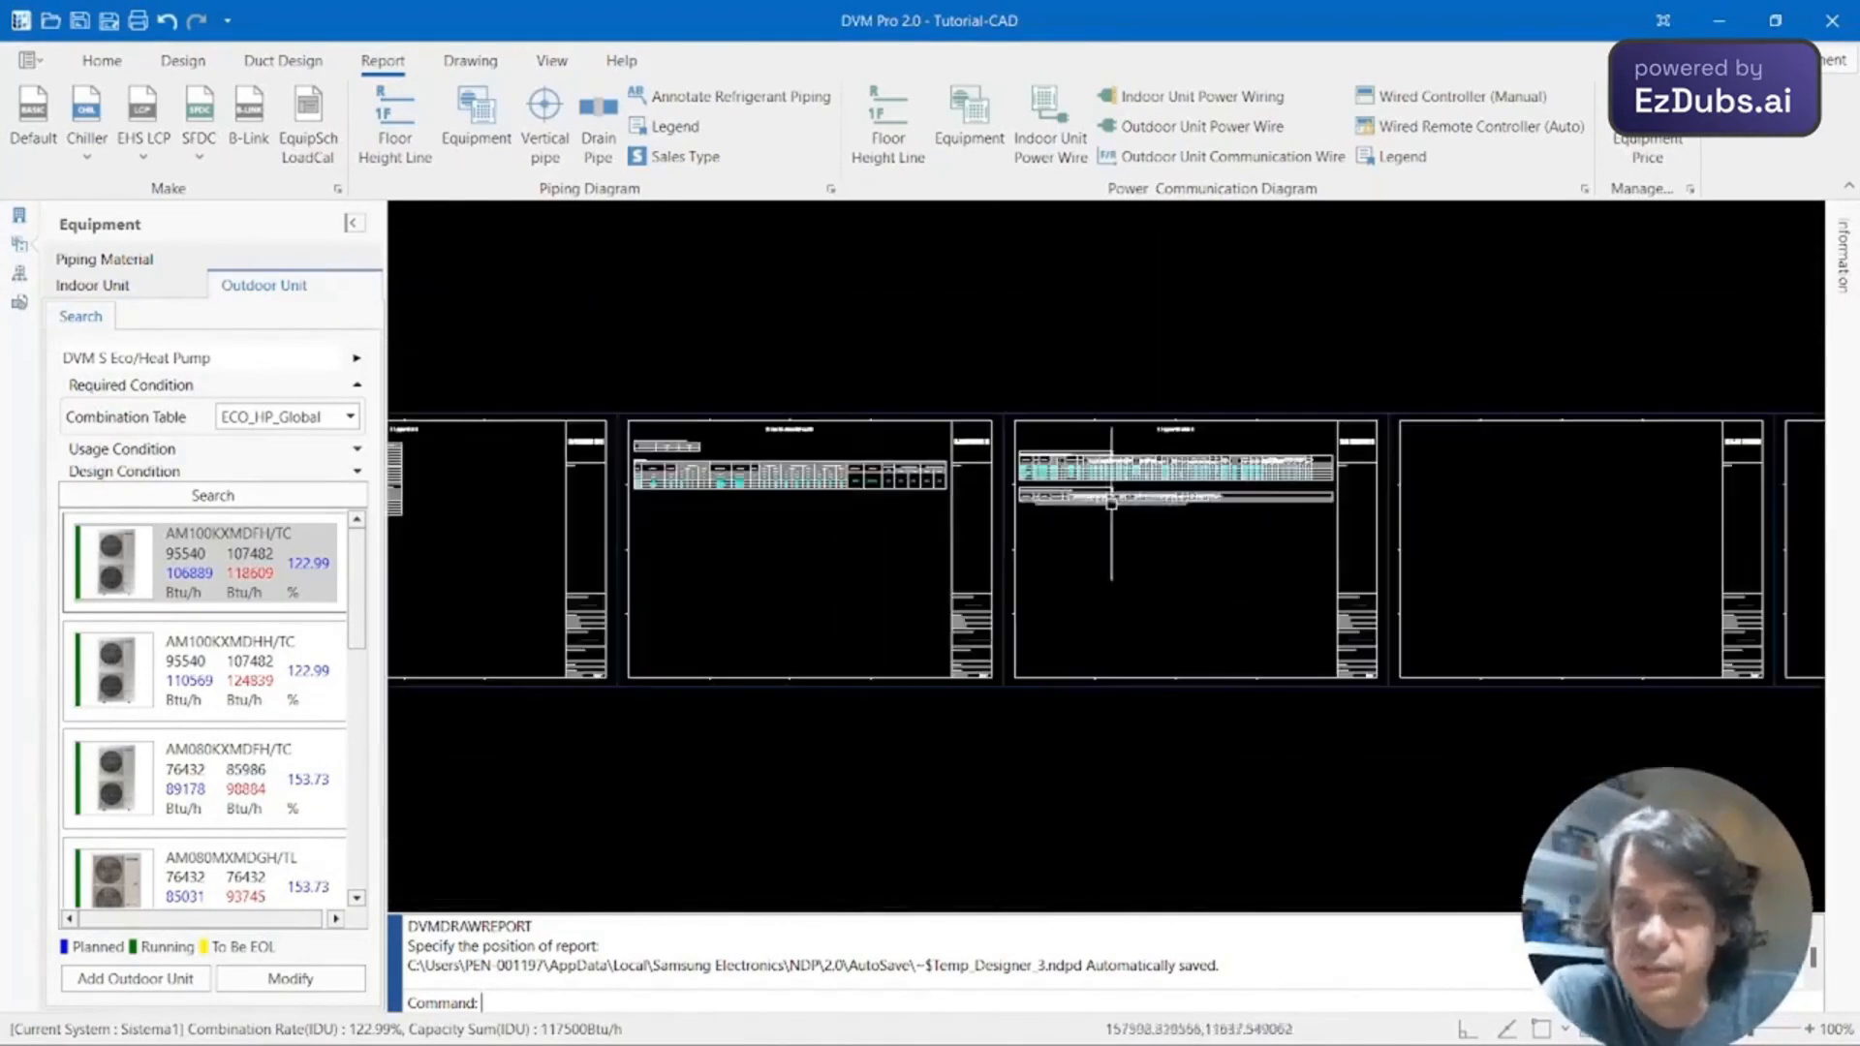
Generate the Sales Type piping diagram for the activated system Sistema1 and place it in the empty area left of the floor plan.
{"action": "middle_click_drag", "start_coordinate": [777, 572], "coordinate": [1286, 568]}
{"action": "scroll", "coordinate": [1123, 572], "scroll_direction": "up", "scroll_amount": 6}
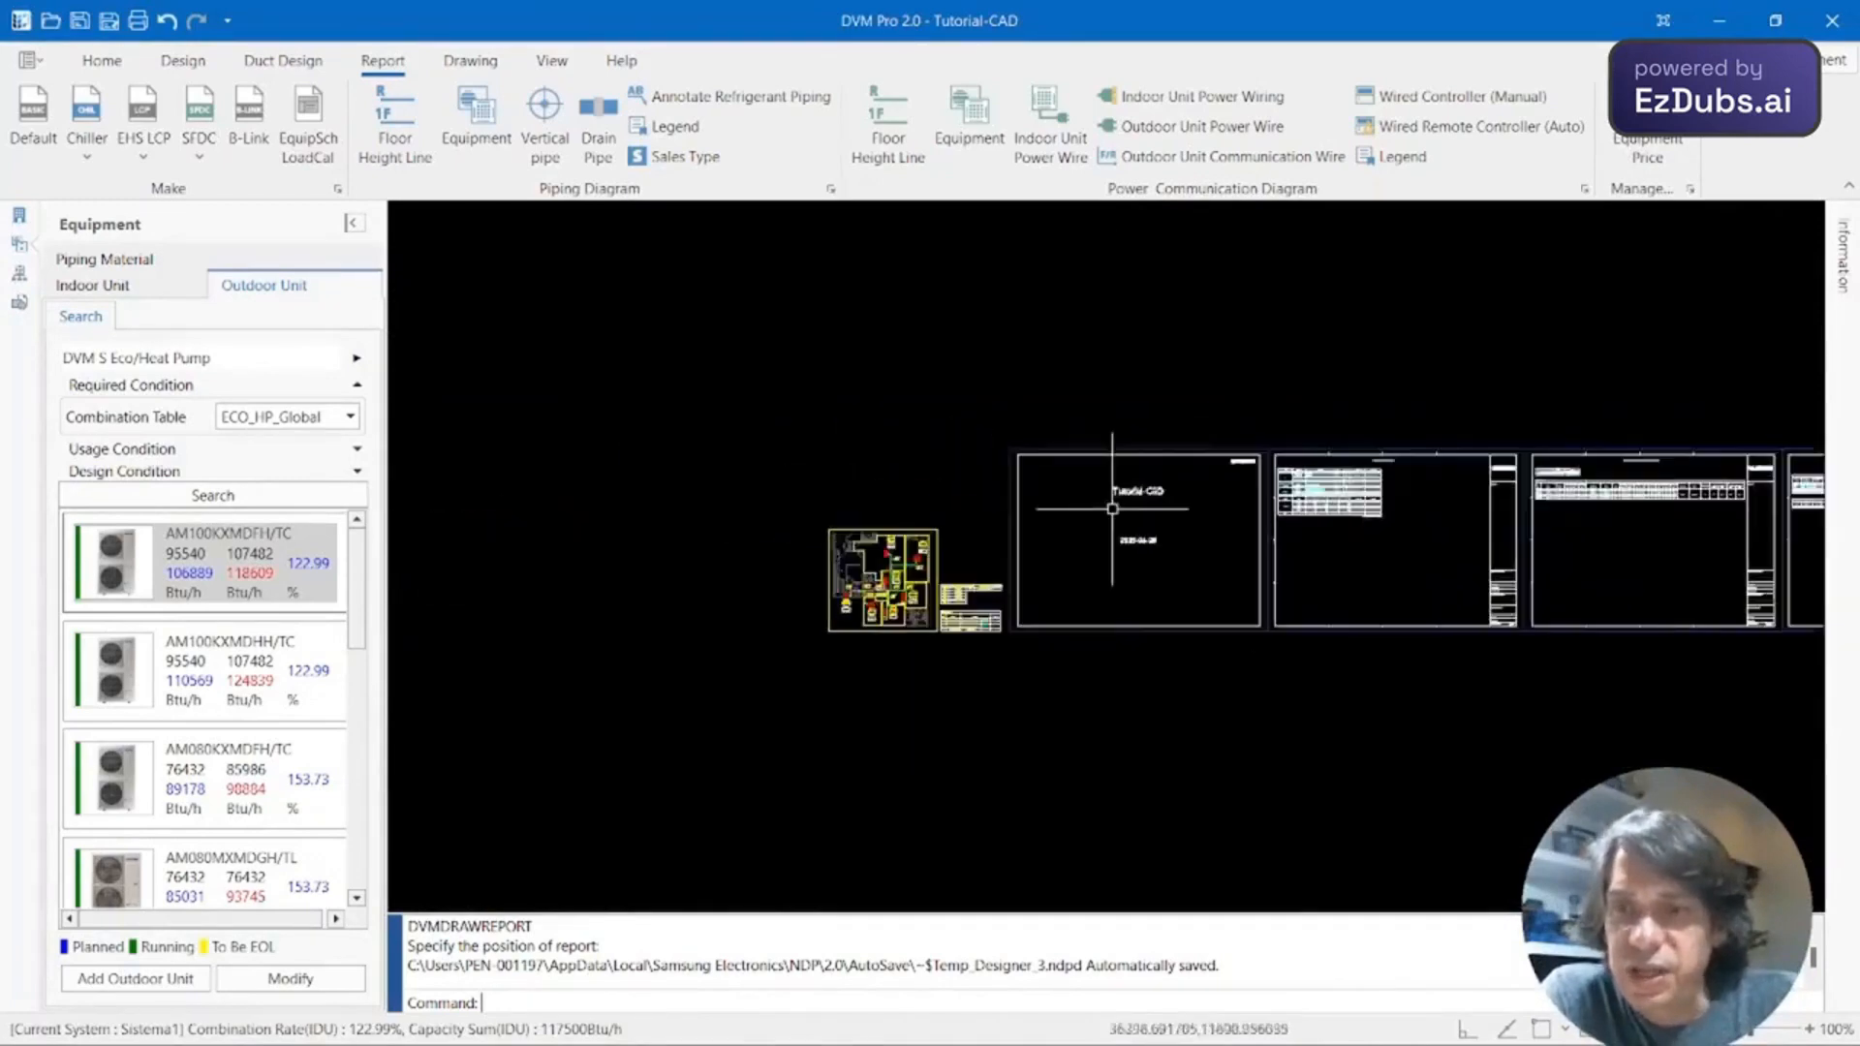
{"action": "scroll", "coordinate": [834, 639], "scroll_direction": "up", "scroll_amount": 5}
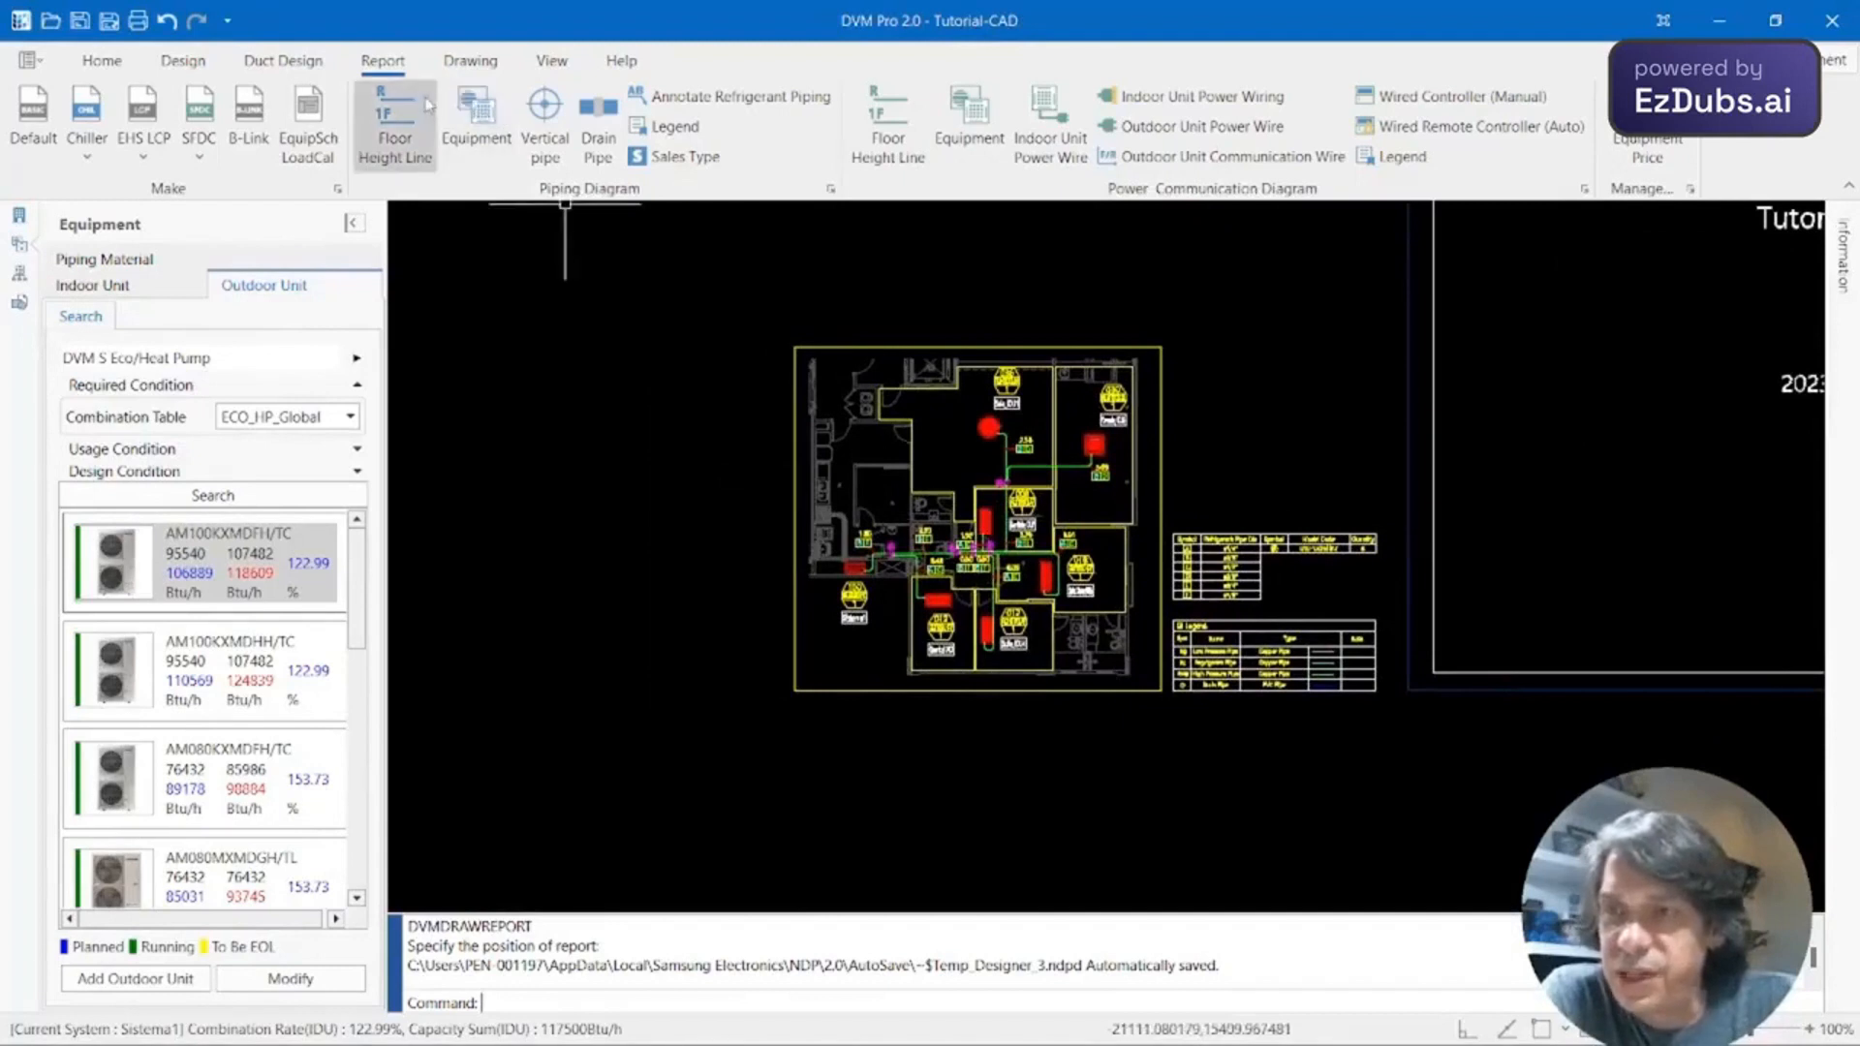
{"action": "left_click", "coordinate": [657, 157]}
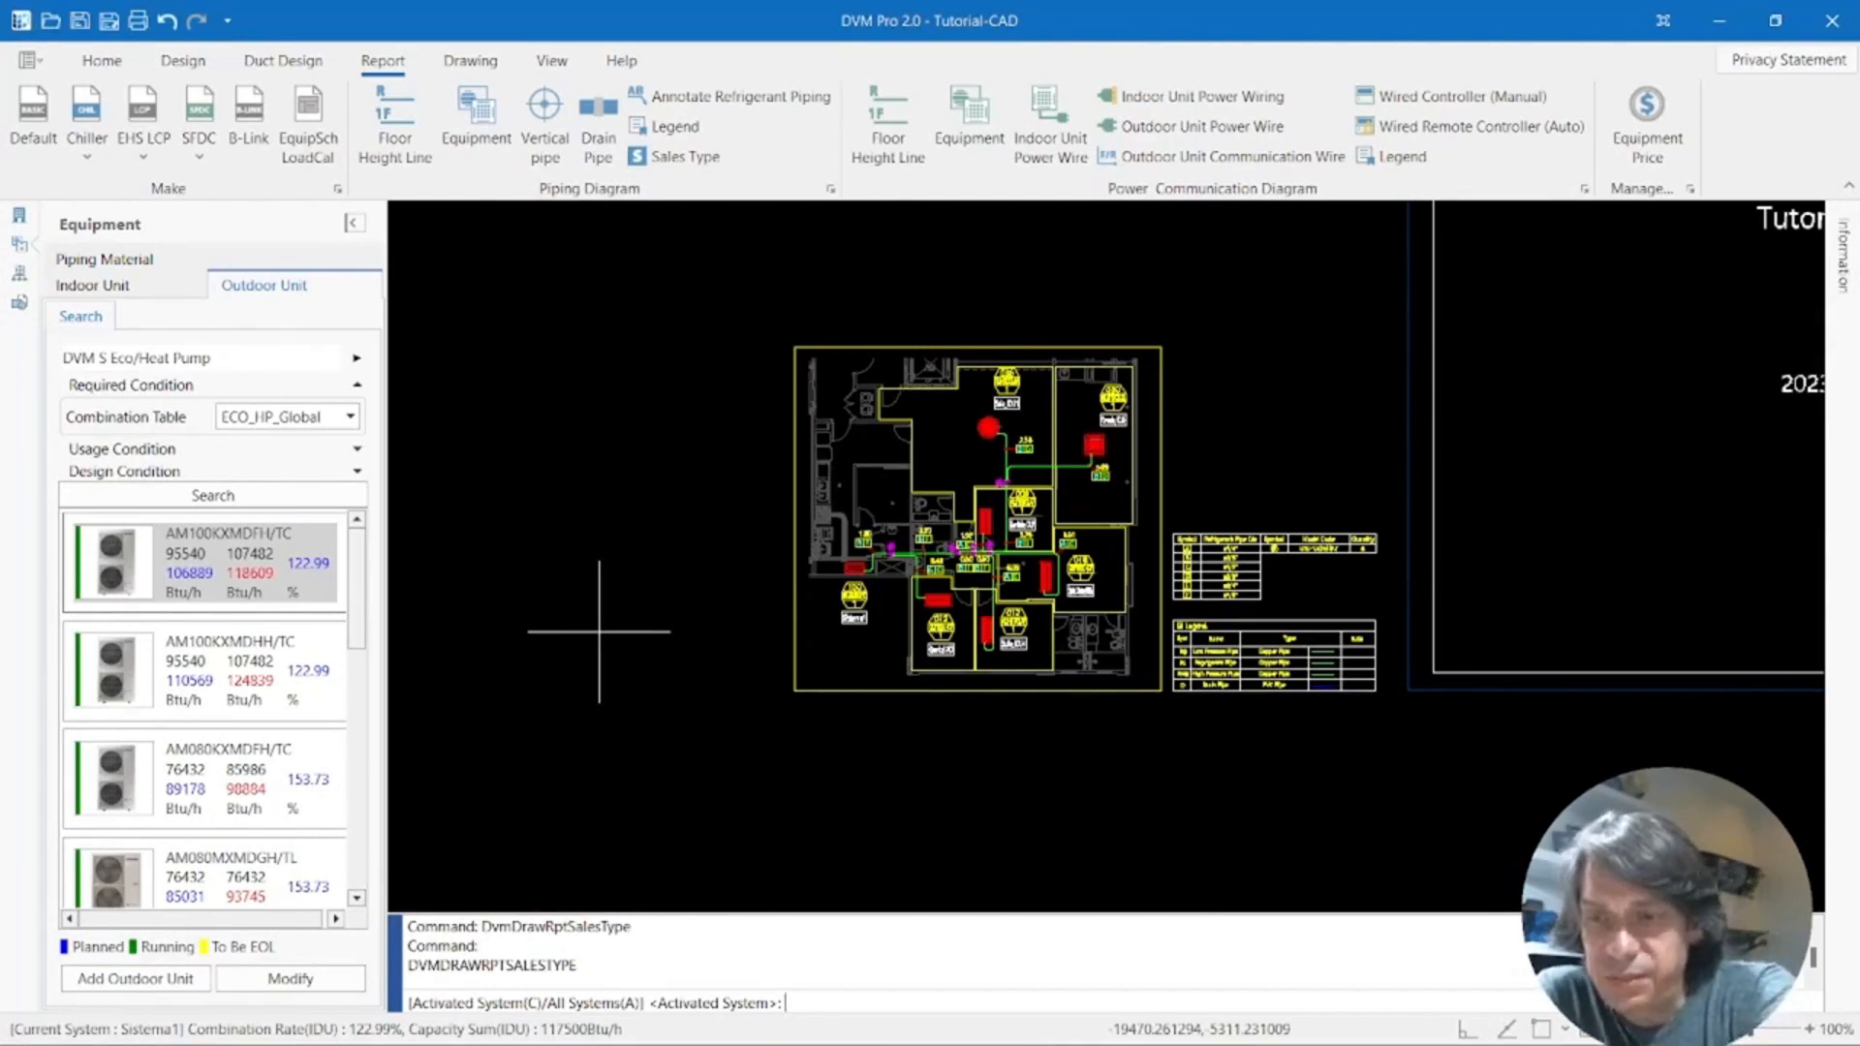
{"action": "key", "text": "Return"}
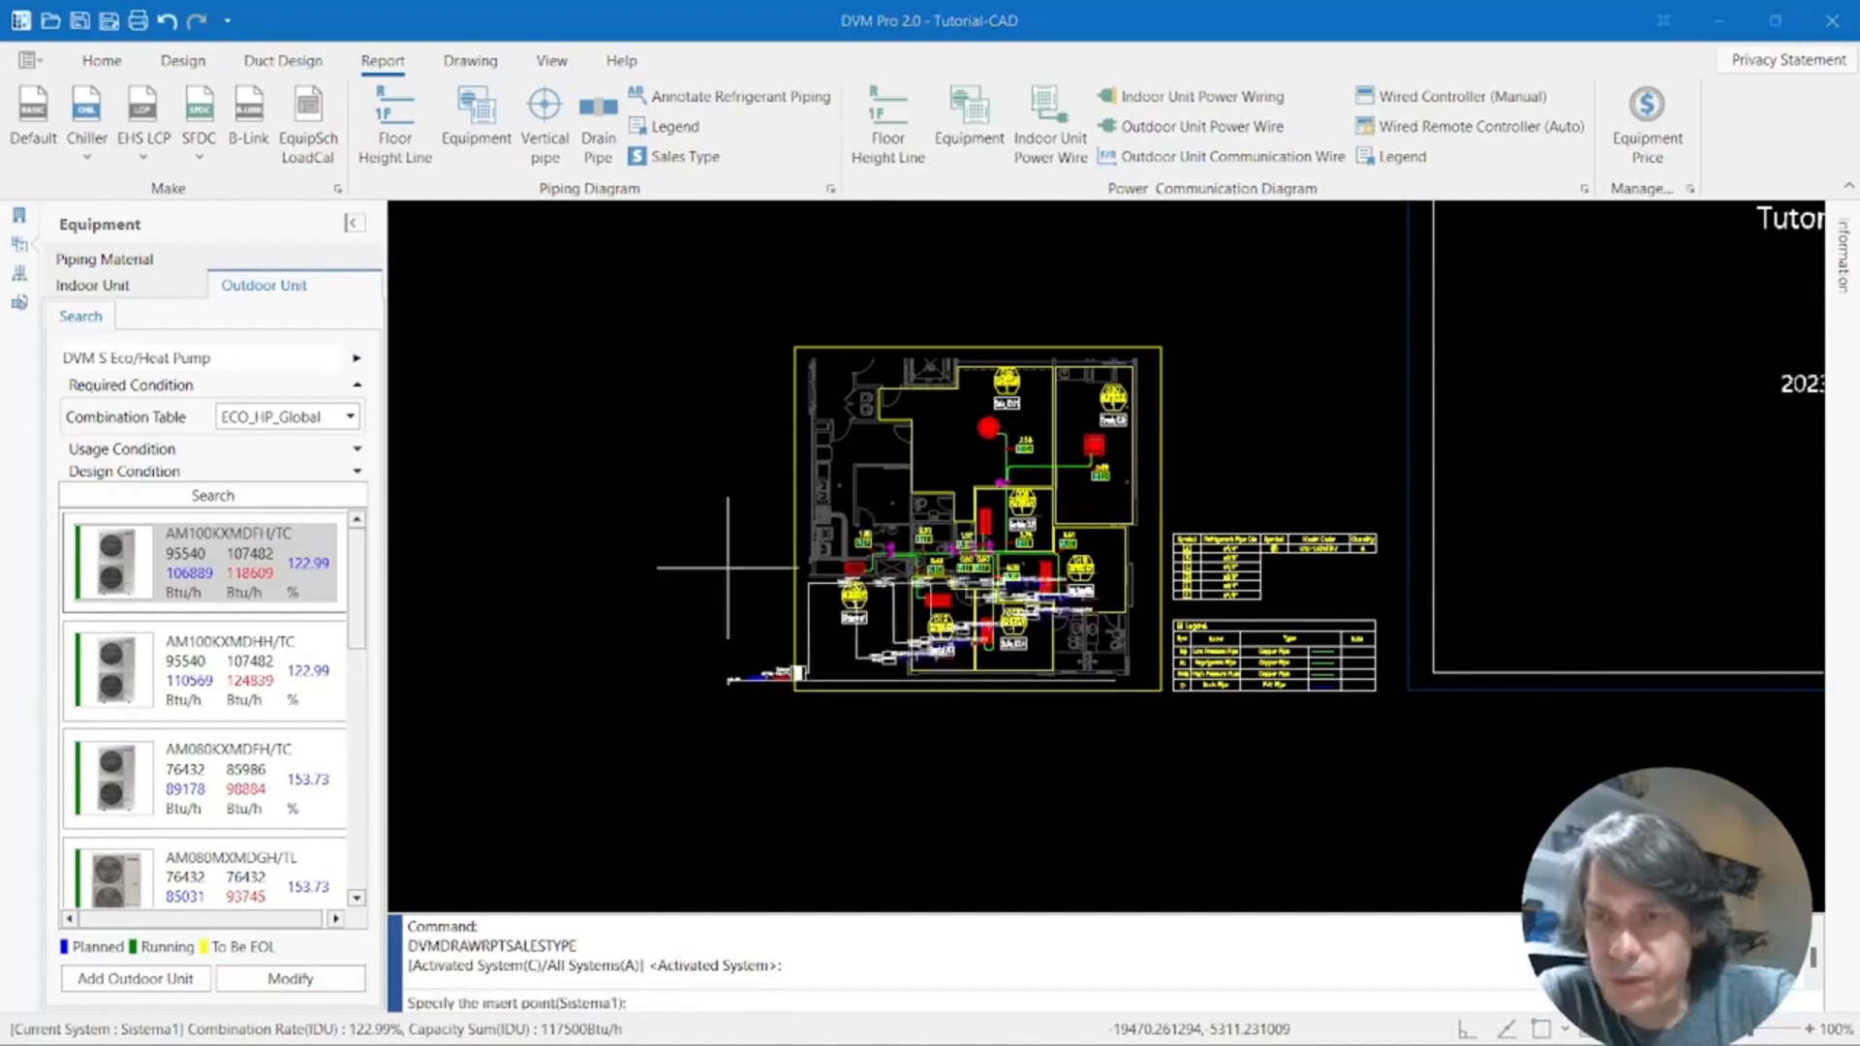
{"action": "middle_click_drag", "start_coordinate": [628, 514], "coordinate": [1370, 465]}
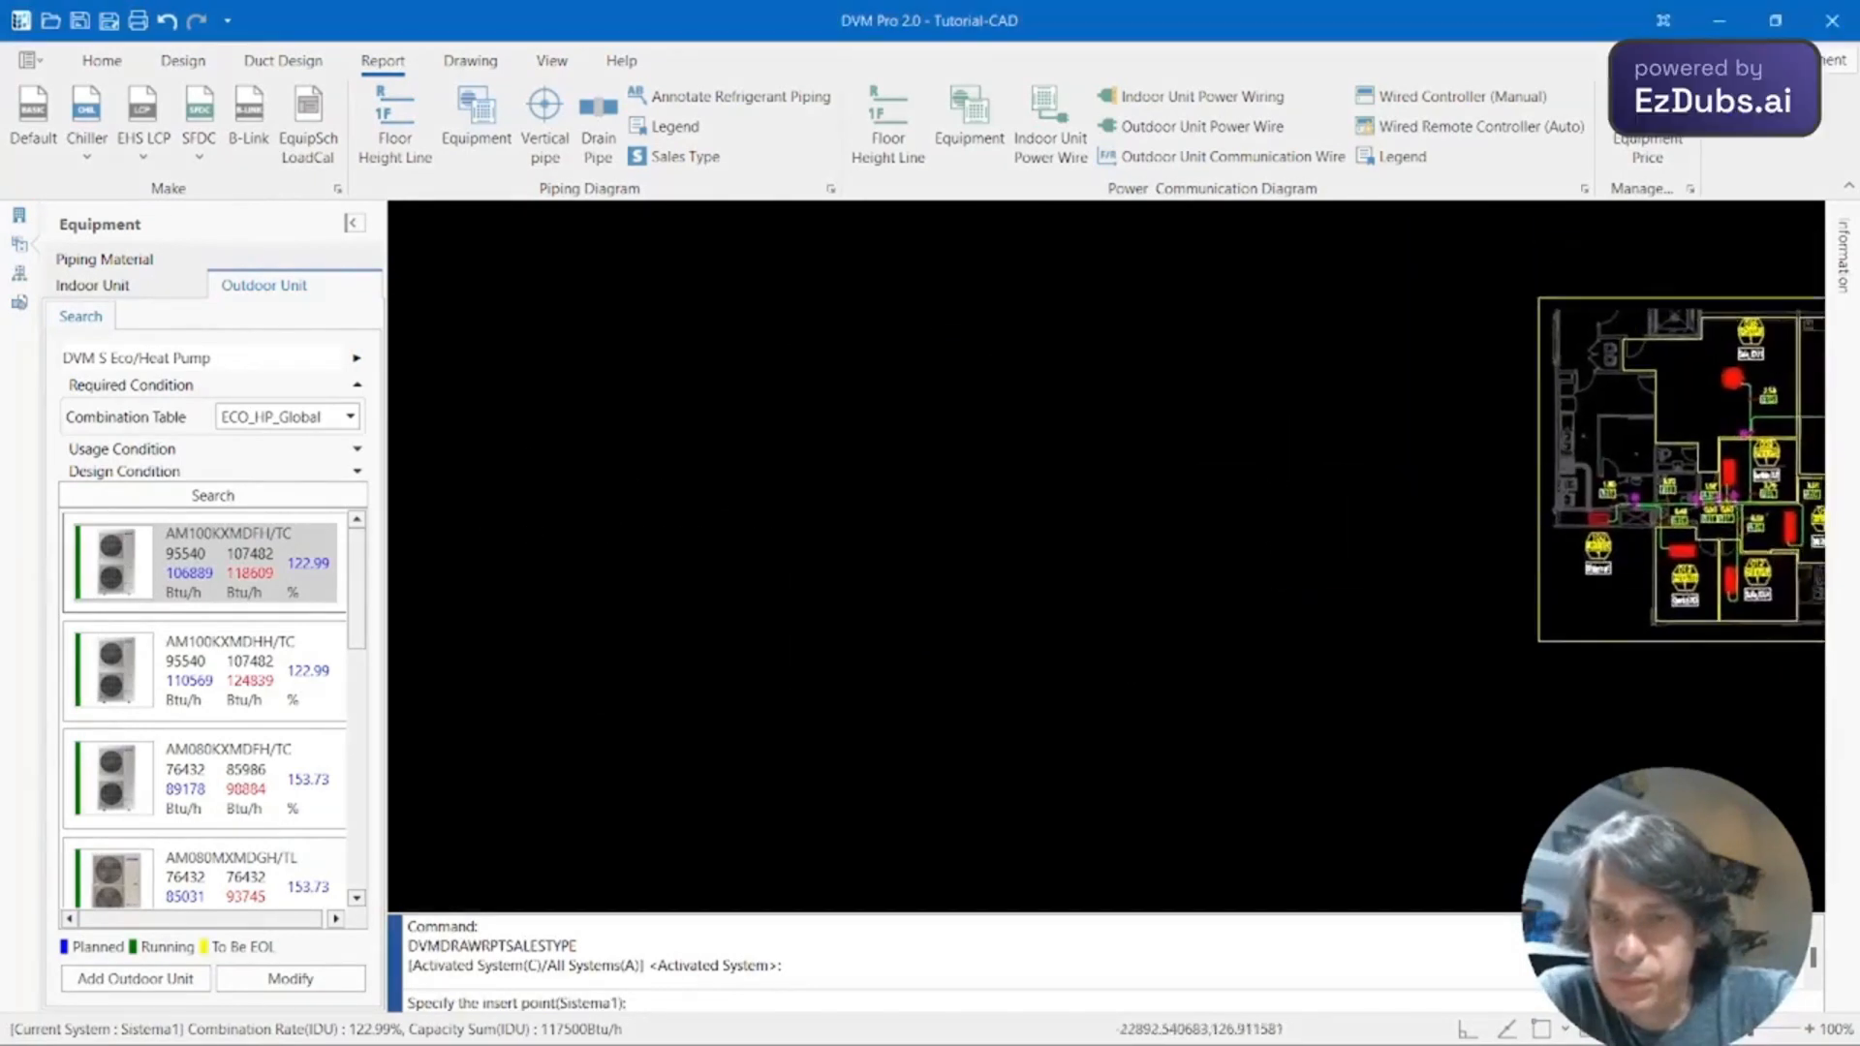
{"action": "left_click", "coordinate": [1130, 522]}
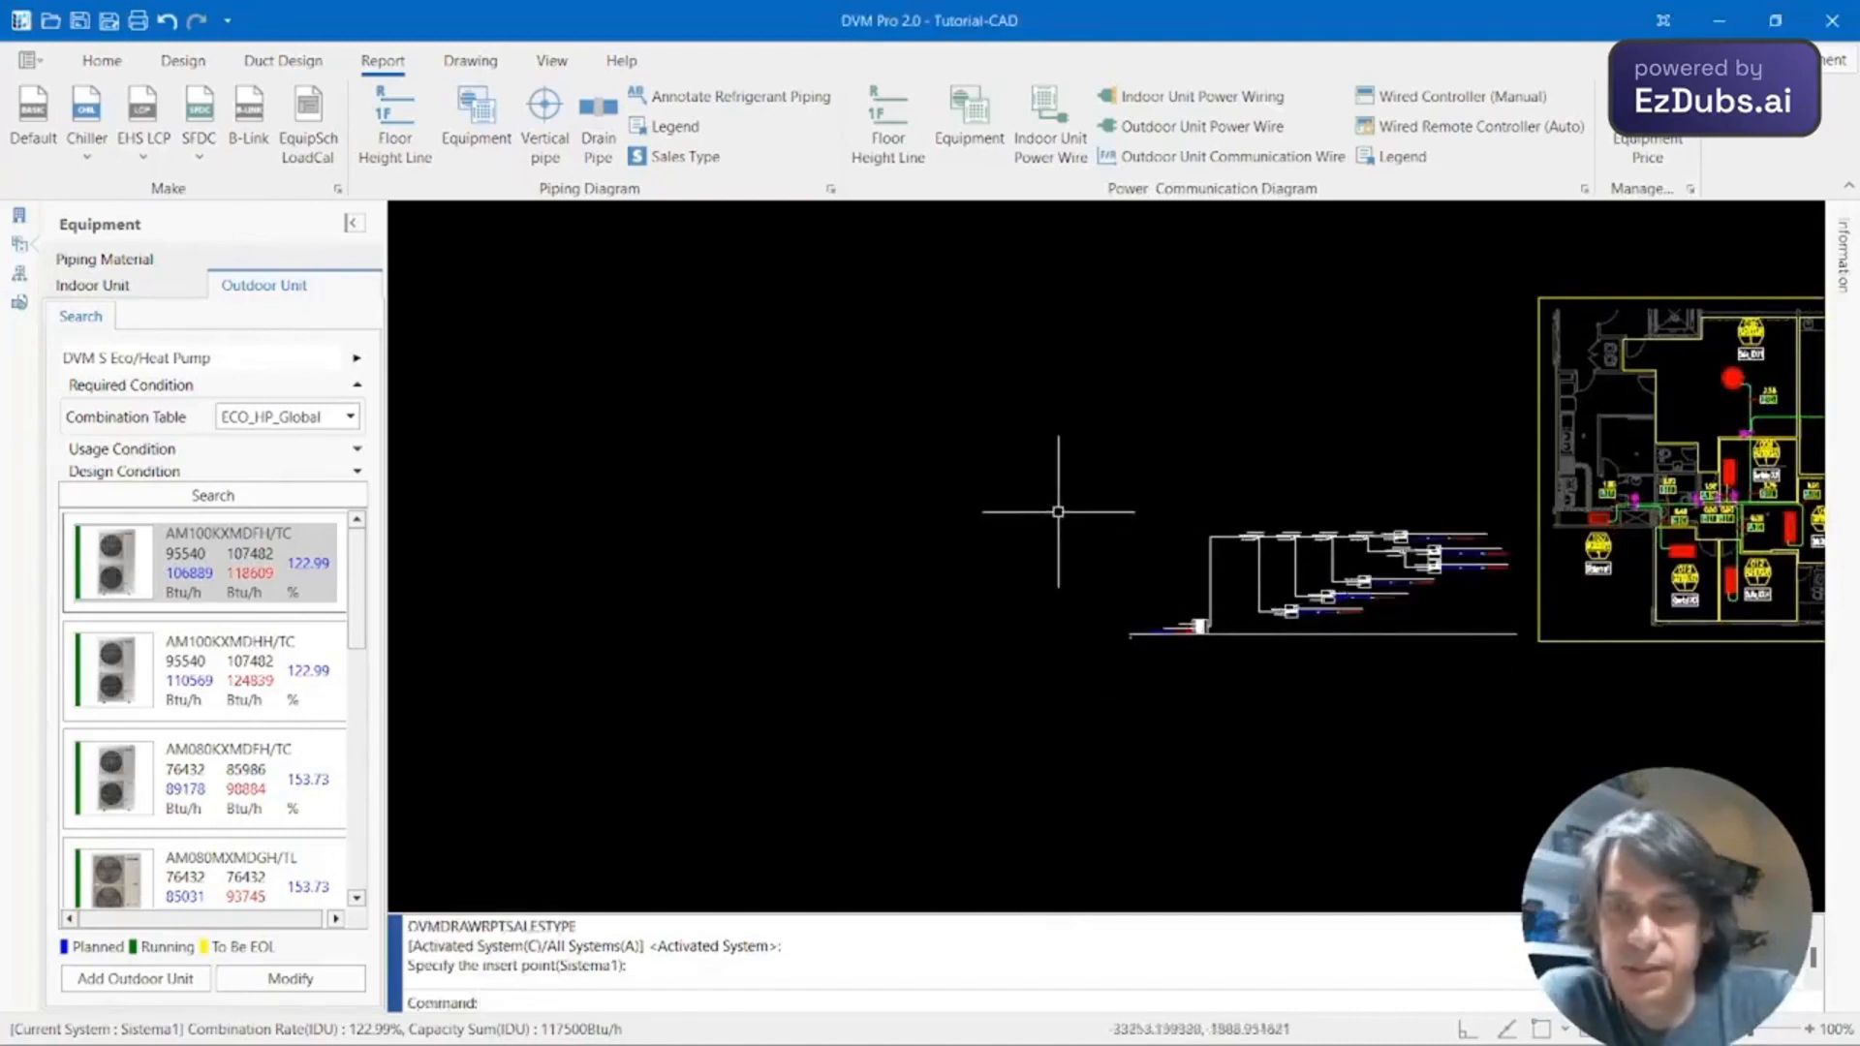
Examine the piping diagram from the outdoor unit through its branch joints and compare its pipe lengths with those on the floor plan.
{"action": "scroll", "coordinate": [1123, 528], "scroll_direction": "up", "scroll_amount": 4}
{"action": "scroll", "coordinate": [1260, 640], "scroll_direction": "up", "scroll_amount": 5}
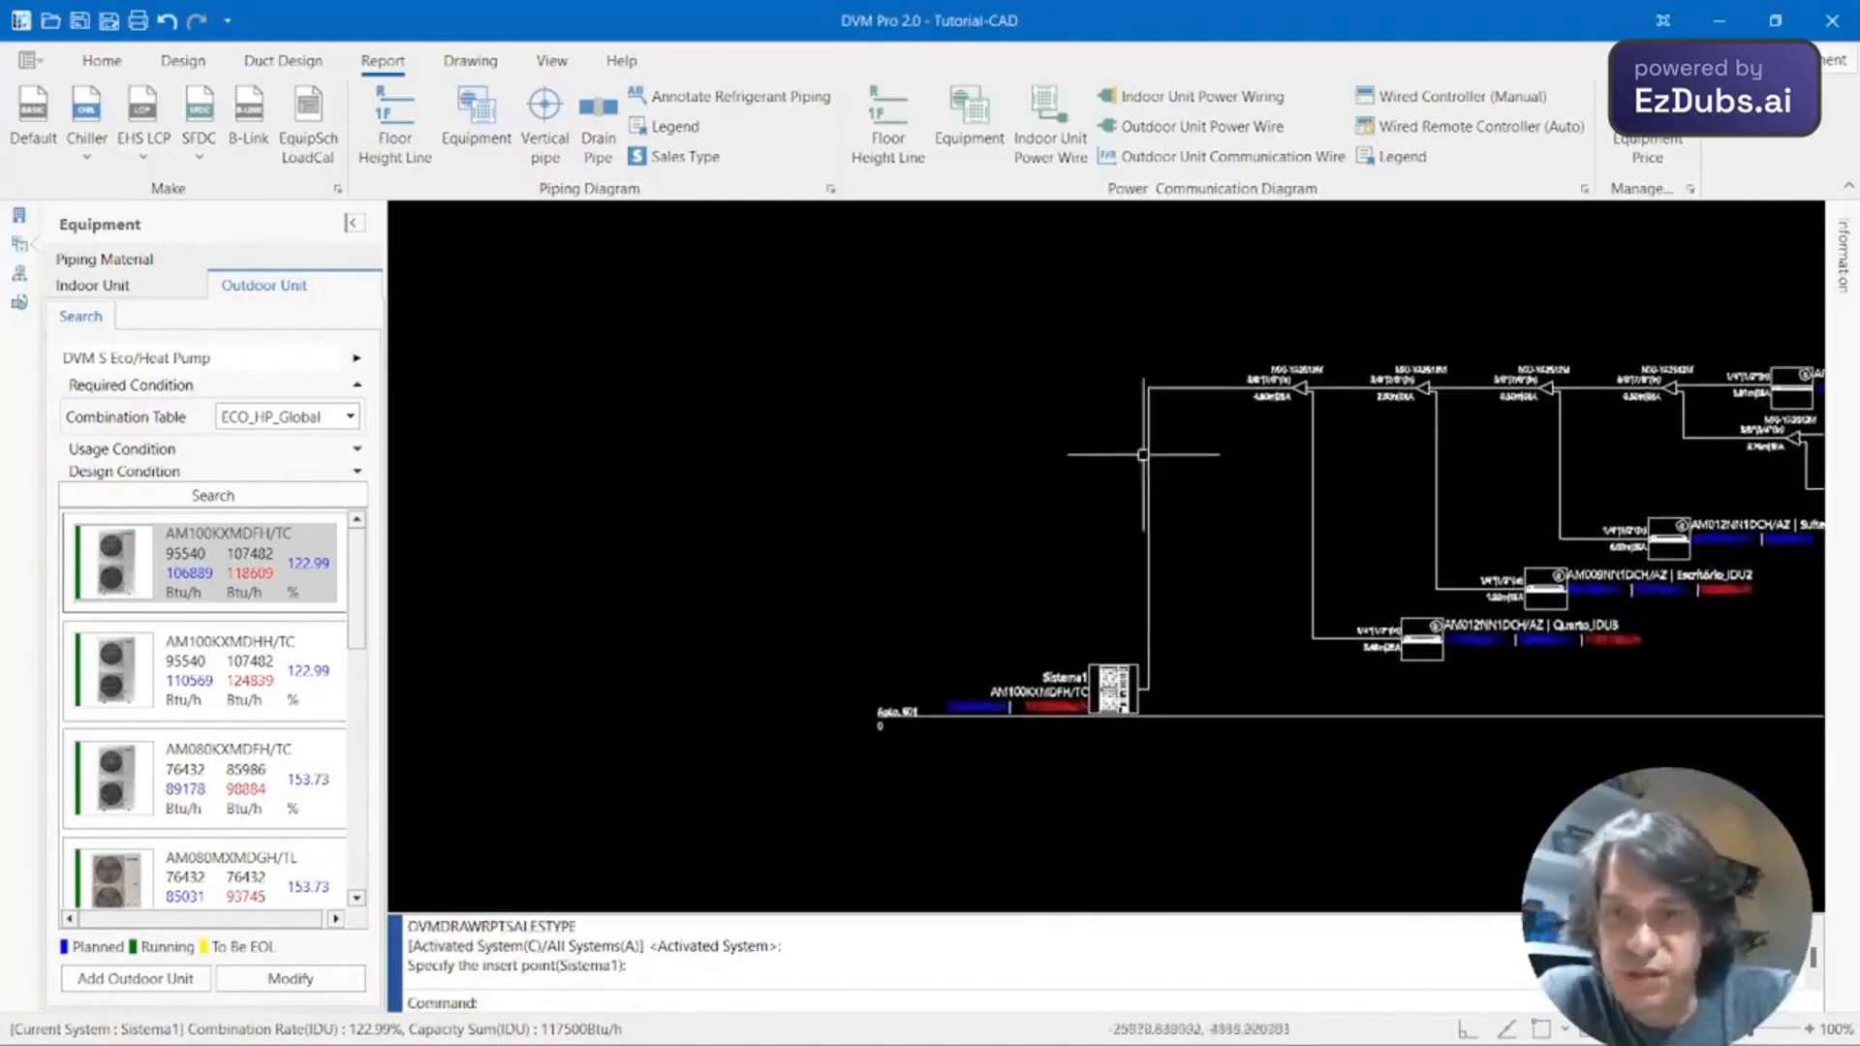
{"action": "scroll", "coordinate": [997, 581], "scroll_direction": "down", "scroll_amount": 2}
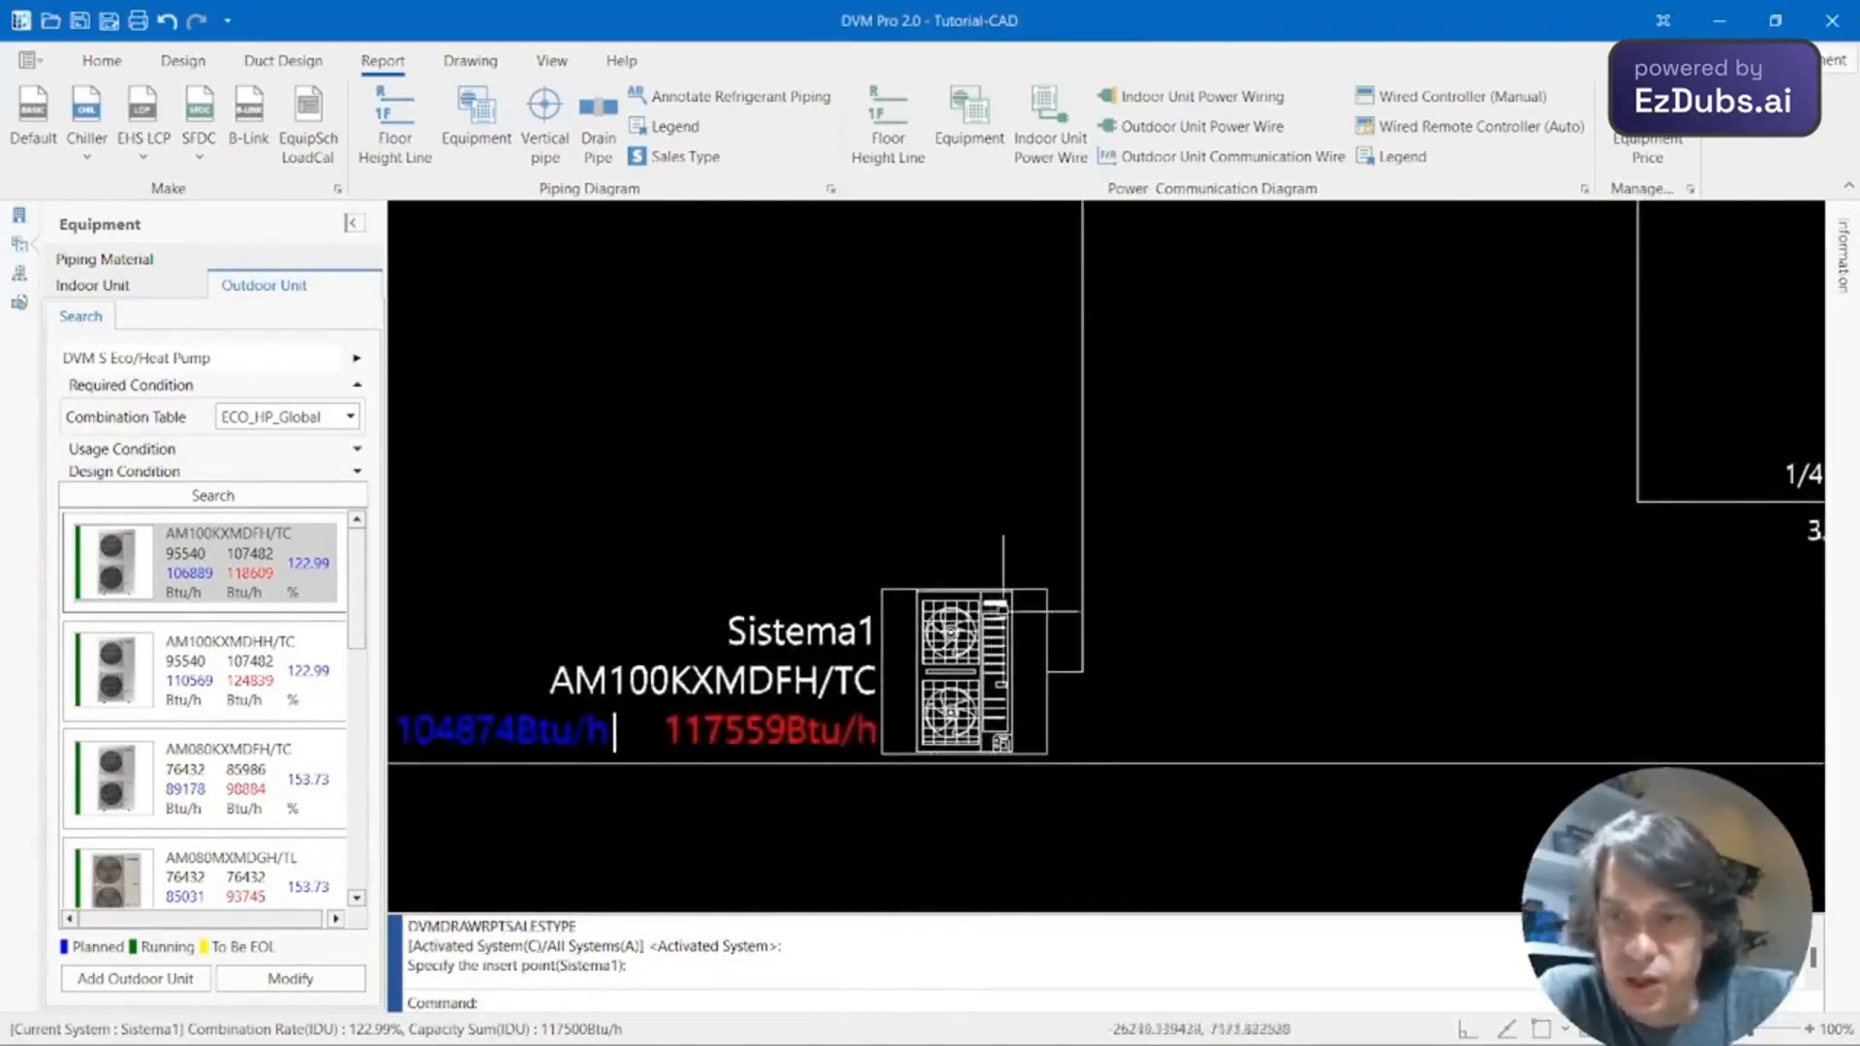
{"action": "scroll", "coordinate": [1163, 571], "scroll_direction": "down", "scroll_amount": 2}
{"action": "scroll", "coordinate": [1203, 561], "scroll_direction": "down", "scroll_amount": 2}
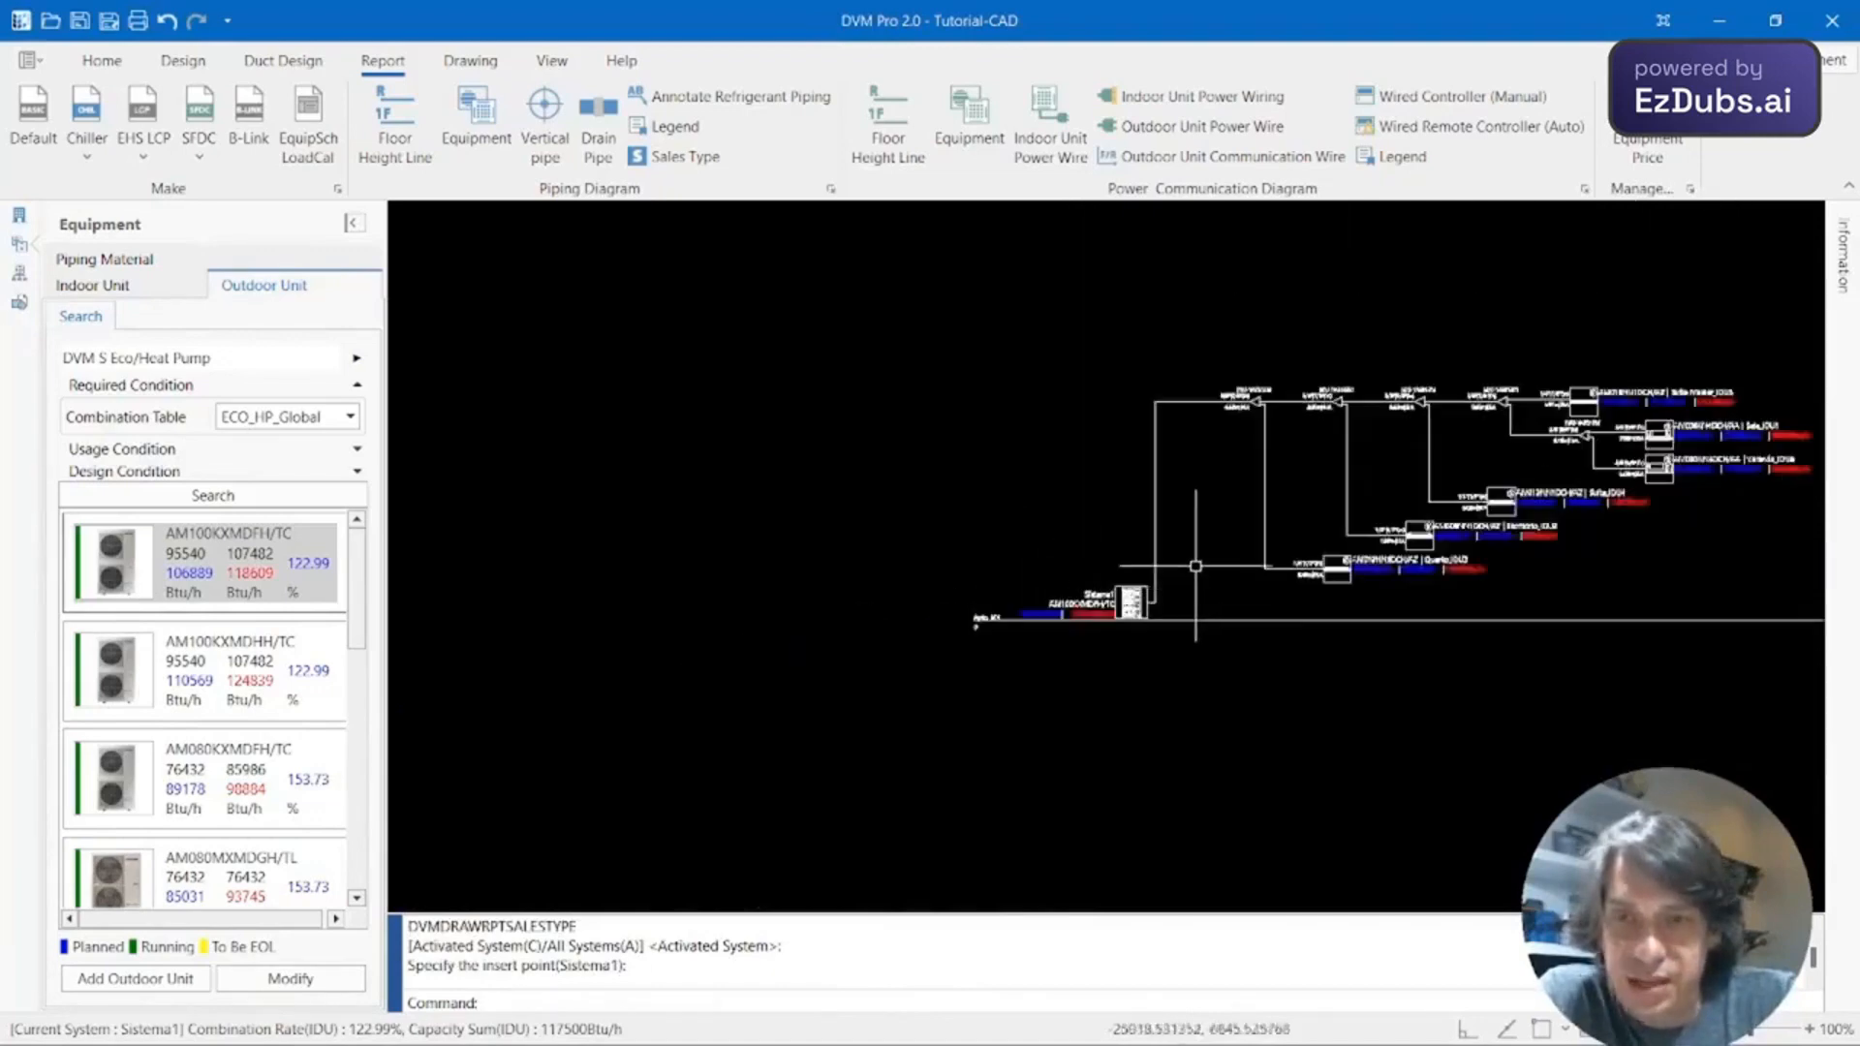
{"action": "scroll", "coordinate": [1245, 543], "scroll_direction": "up", "scroll_amount": 2}
{"action": "scroll", "coordinate": [1217, 503], "scroll_direction": "down", "scroll_amount": 1}
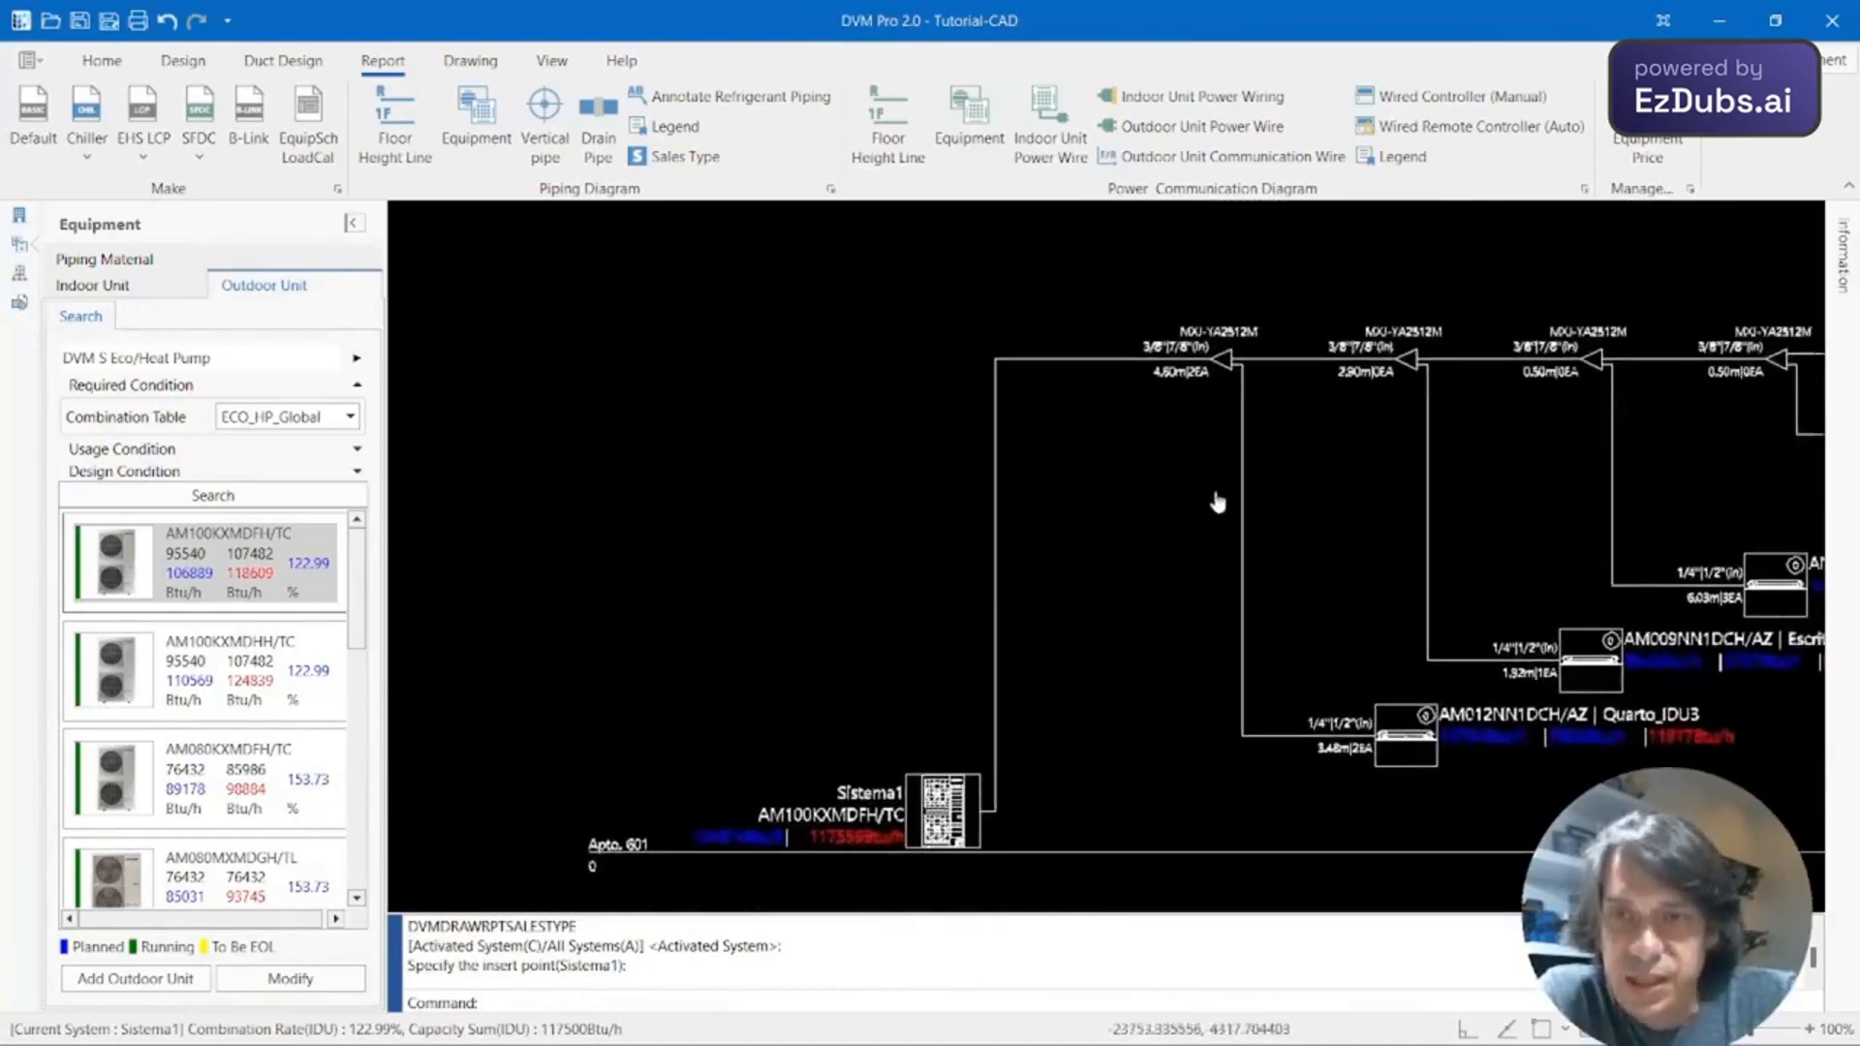
{"action": "scroll", "coordinate": [1191, 423], "scroll_direction": "up", "scroll_amount": 1}
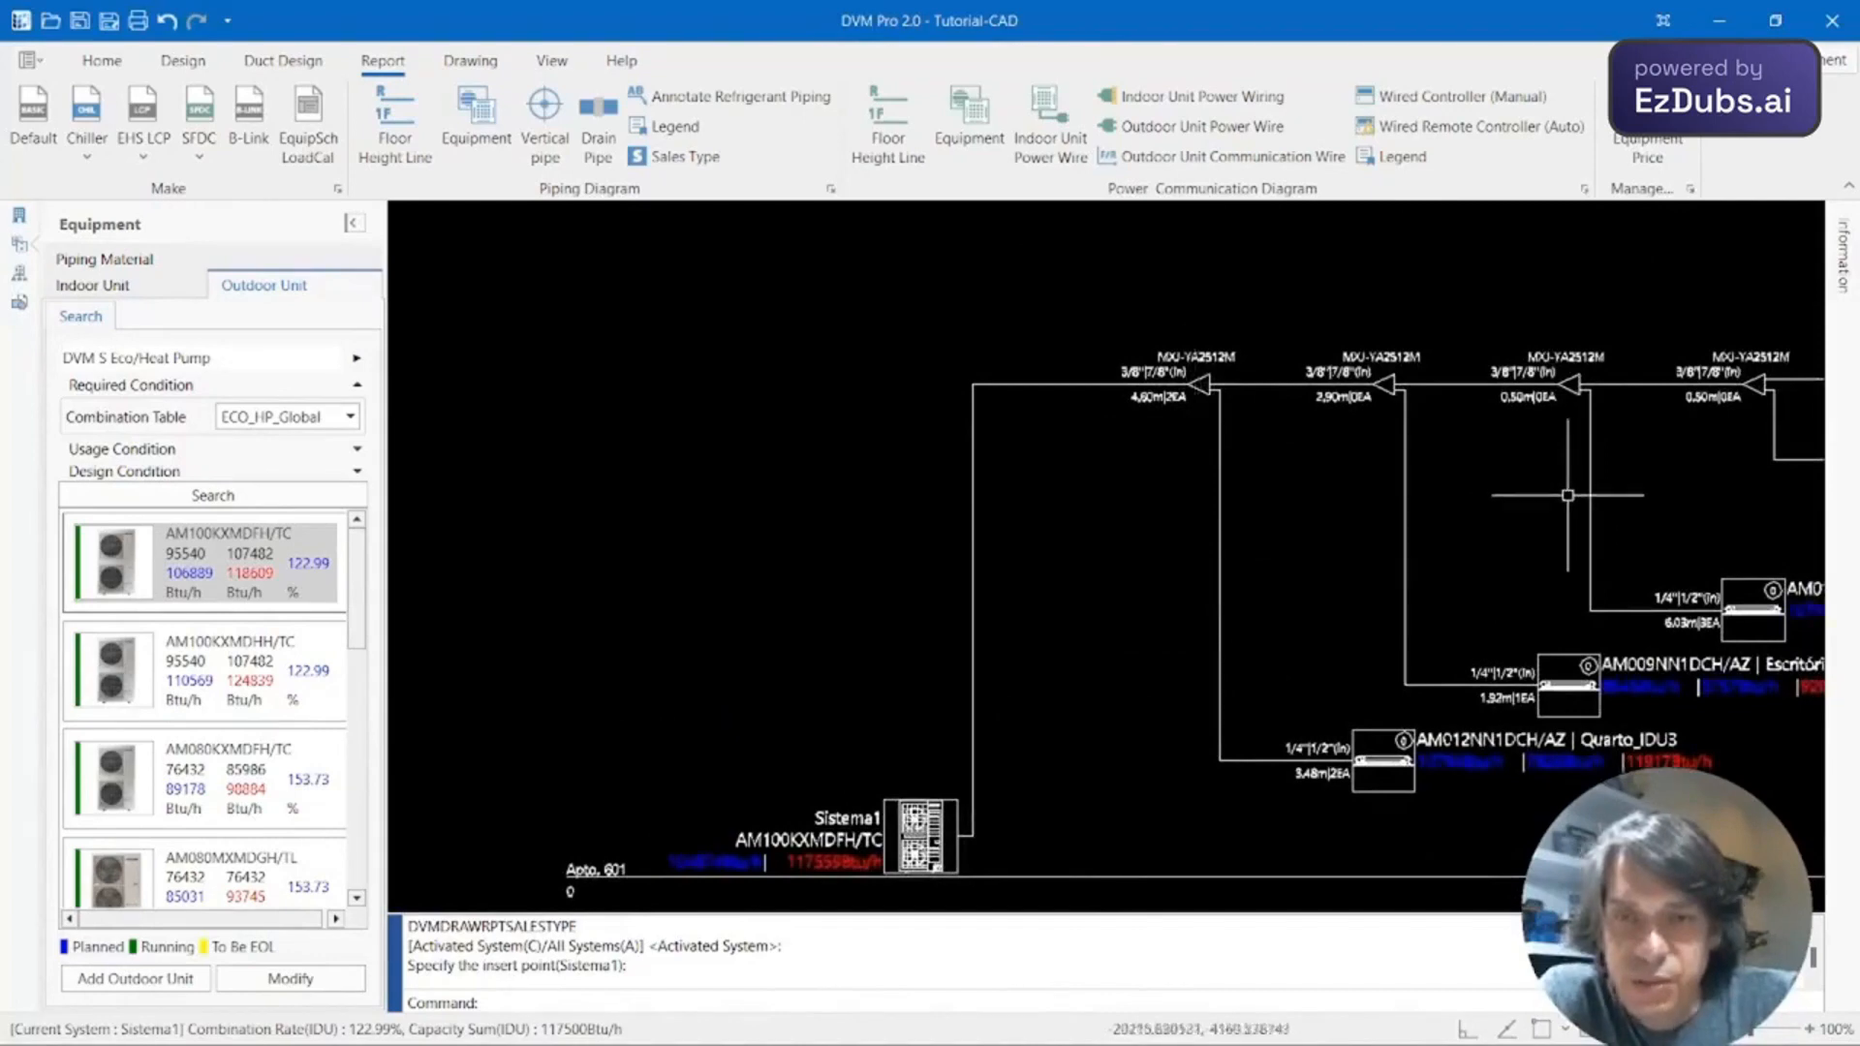
{"action": "scroll", "coordinate": [1550, 499], "scroll_direction": "down", "scroll_amount": 3}
{"action": "scroll", "coordinate": [1274, 702], "scroll_direction": "up", "scroll_amount": 3}
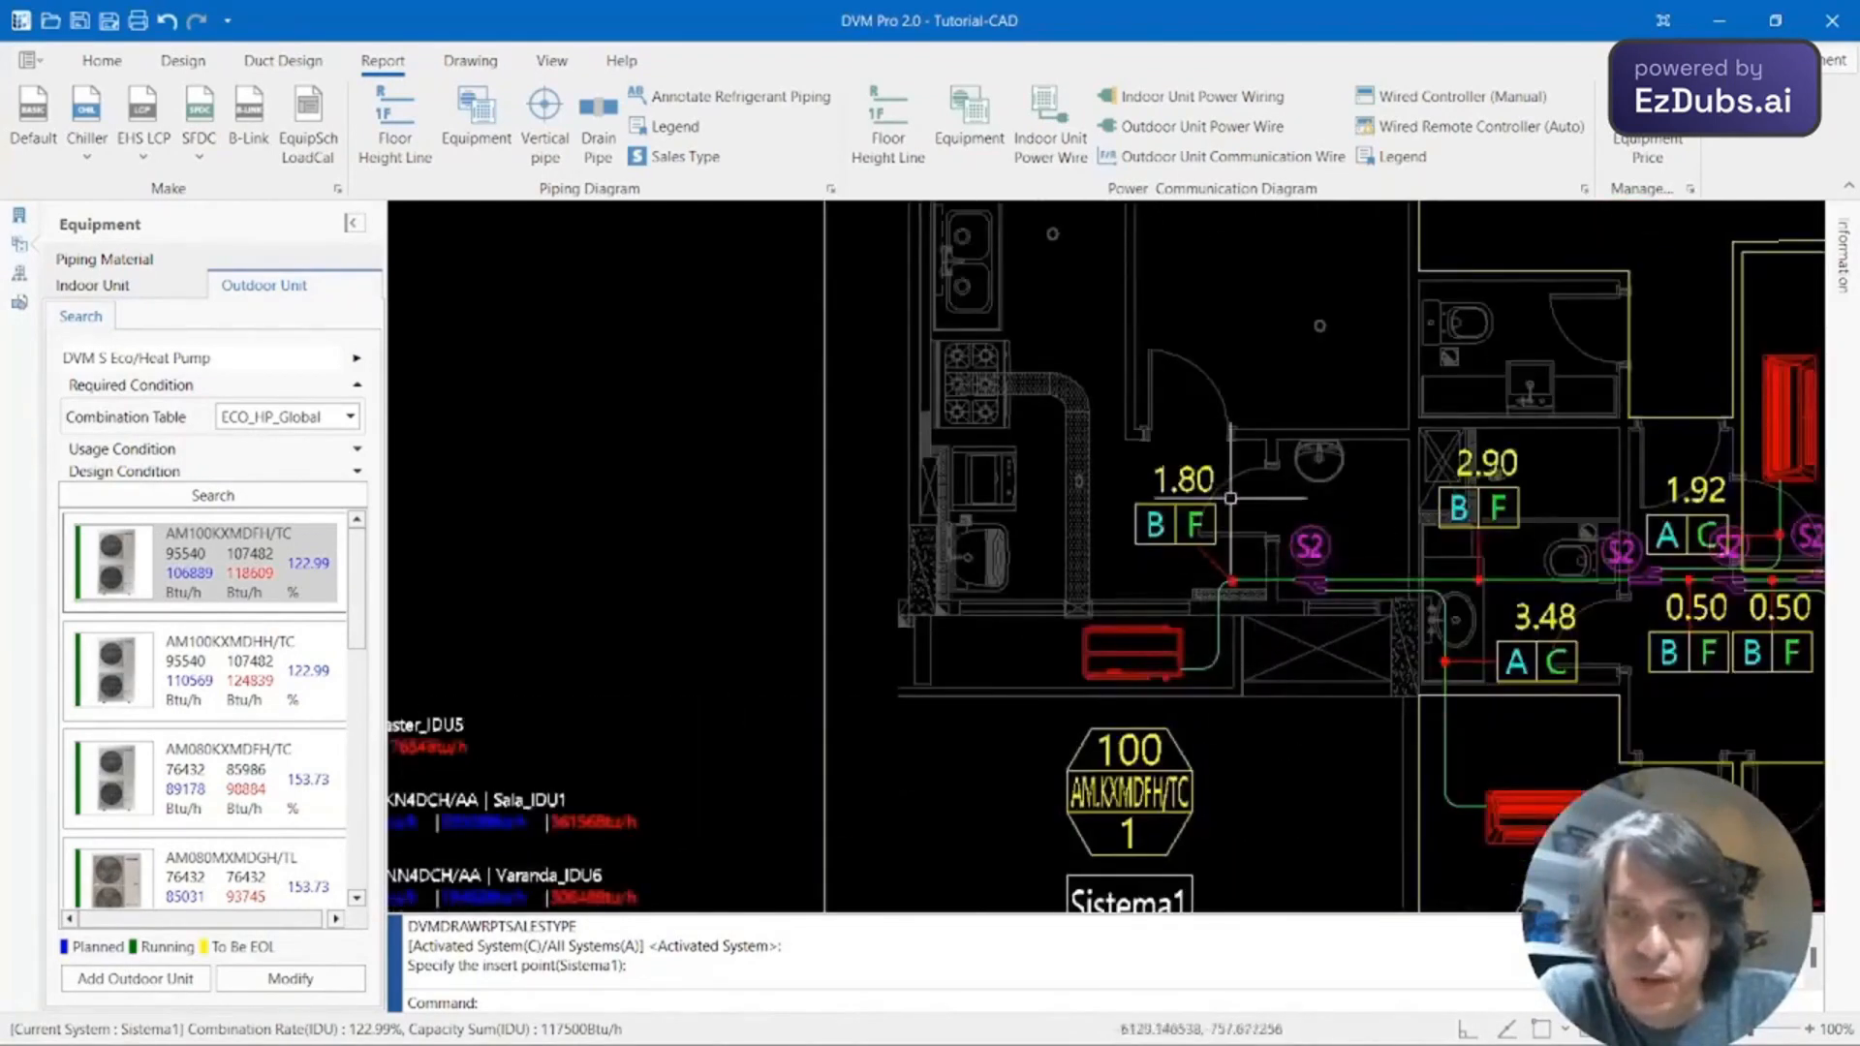
{"action": "middle_click_drag", "start_coordinate": [605, 695], "coordinate": [1146, 538]}
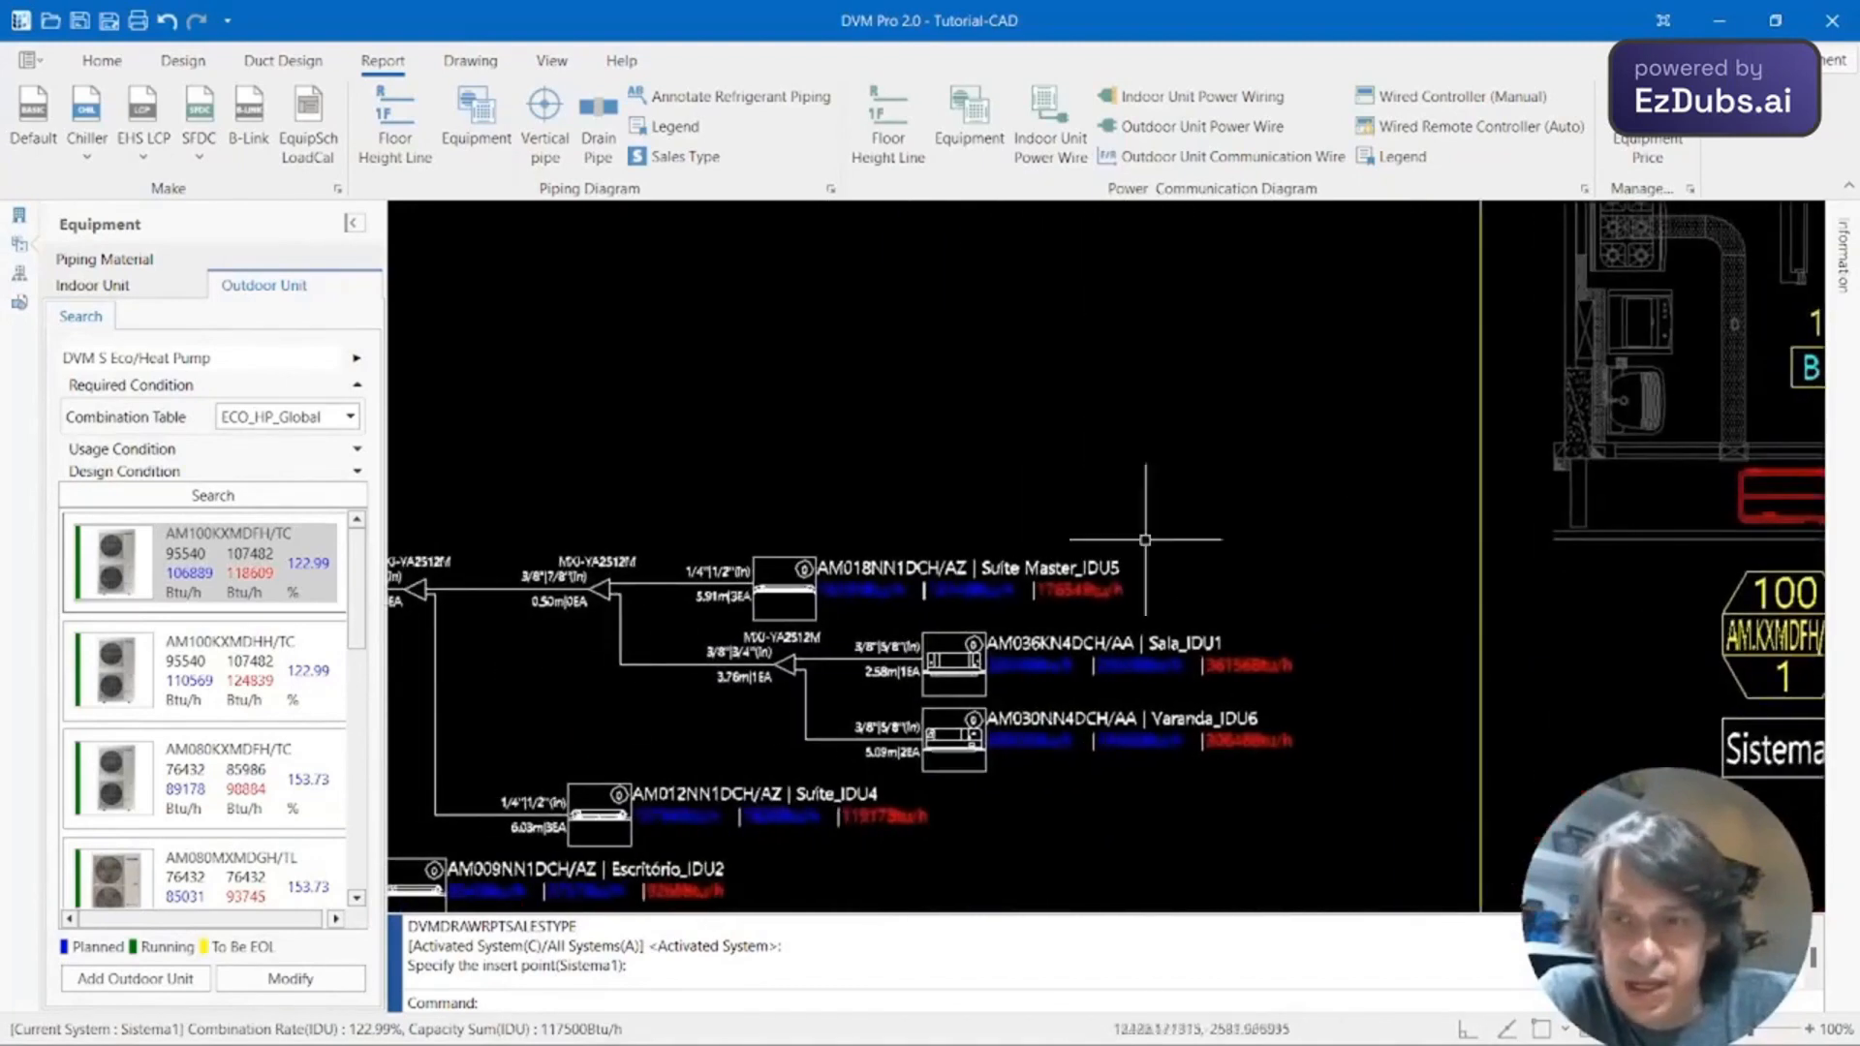
{"action": "middle_click_drag", "start_coordinate": [542, 652], "coordinate": [1264, 530]}
{"action": "middle_click_drag", "start_coordinate": [700, 736], "coordinate": [1043, 642]}
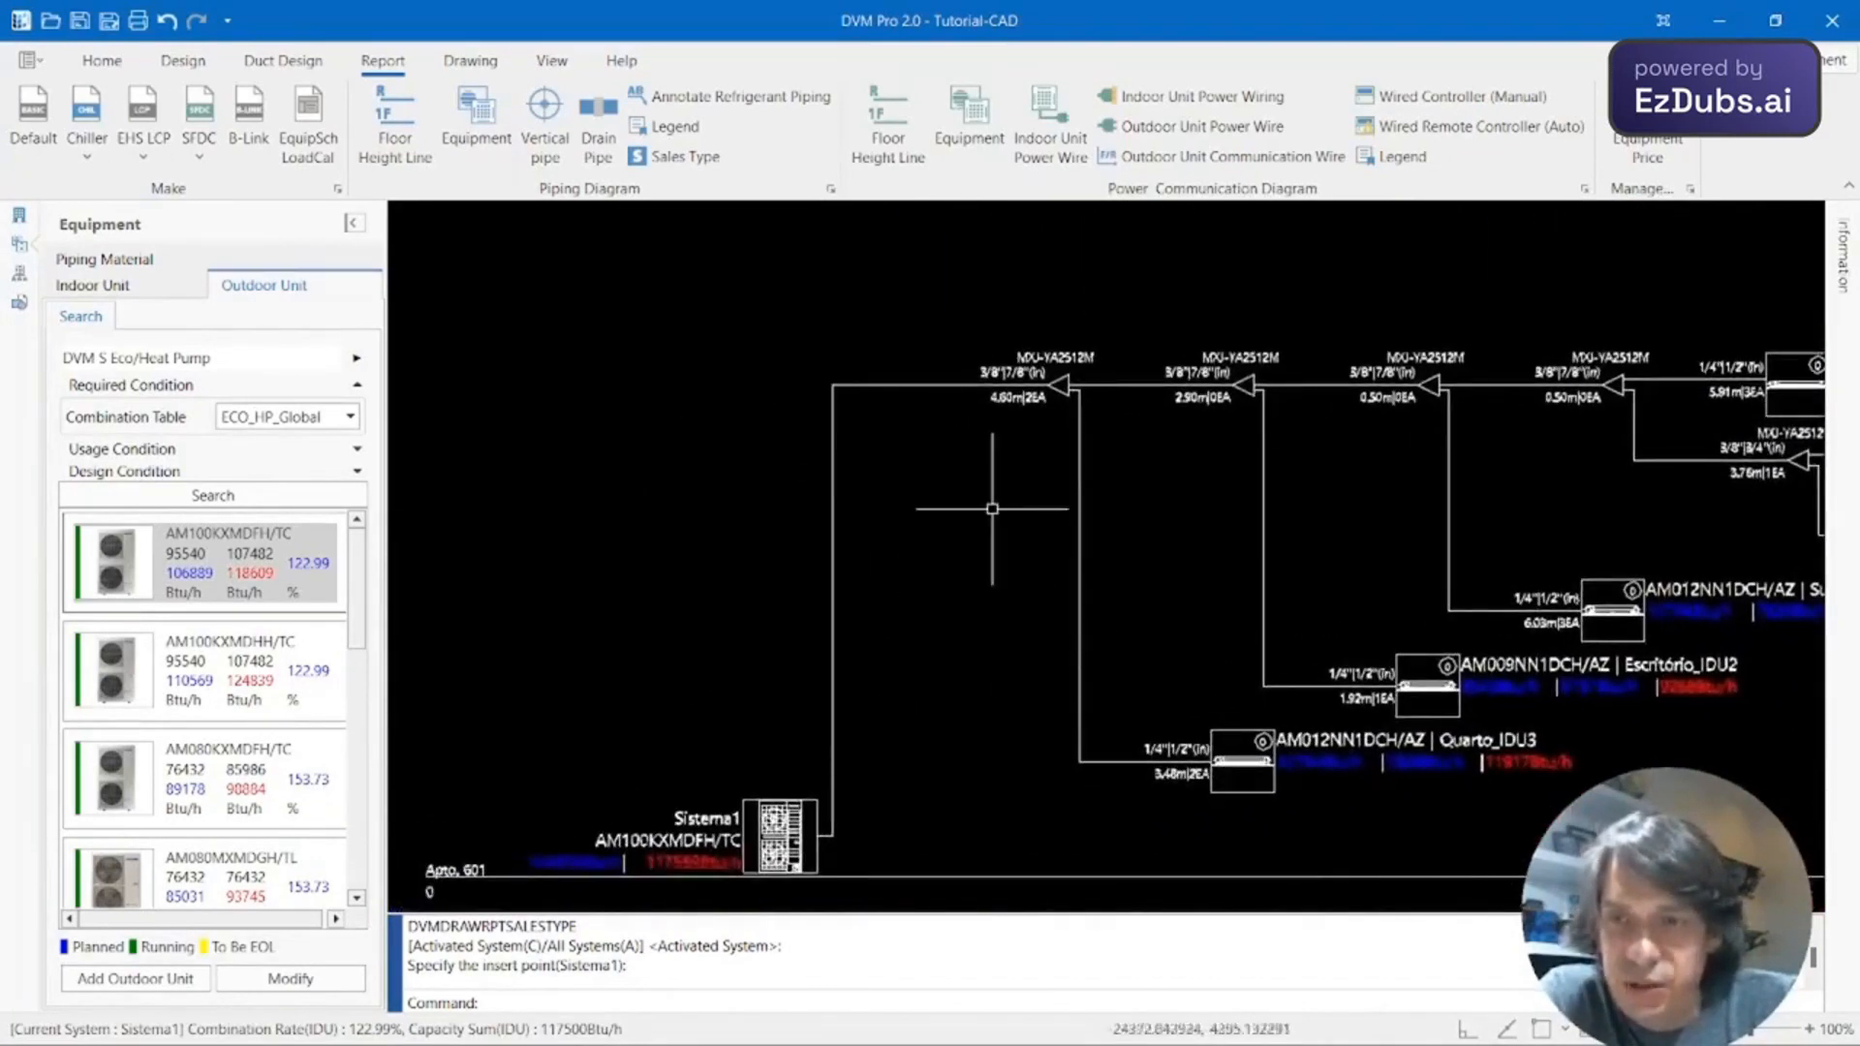
Examine the joint models, pipe sizes, lengths, elbow counts and indoor unit capacities in the piping diagram, and return to the floor plan.
{"action": "scroll", "coordinate": [988, 406], "scroll_direction": "up", "scroll_amount": 3}
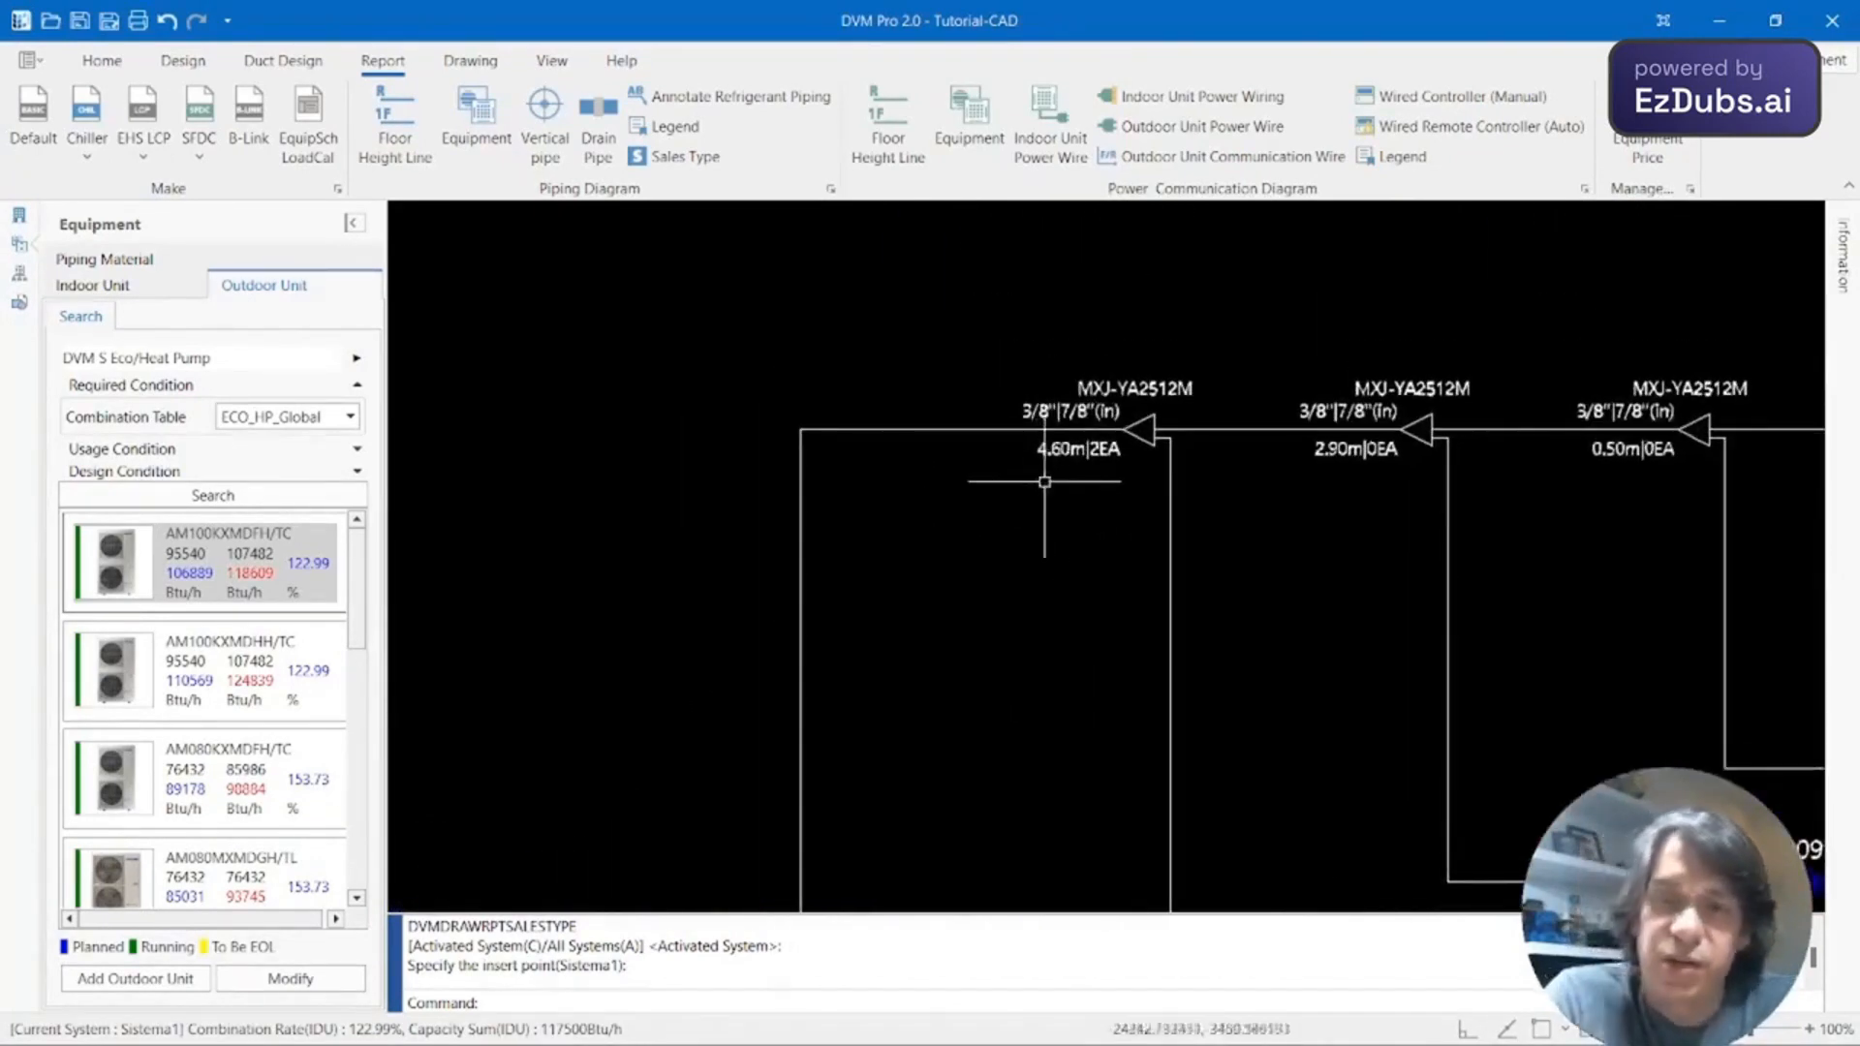
{"action": "scroll", "coordinate": [1071, 488], "scroll_direction": "up", "scroll_amount": 3}
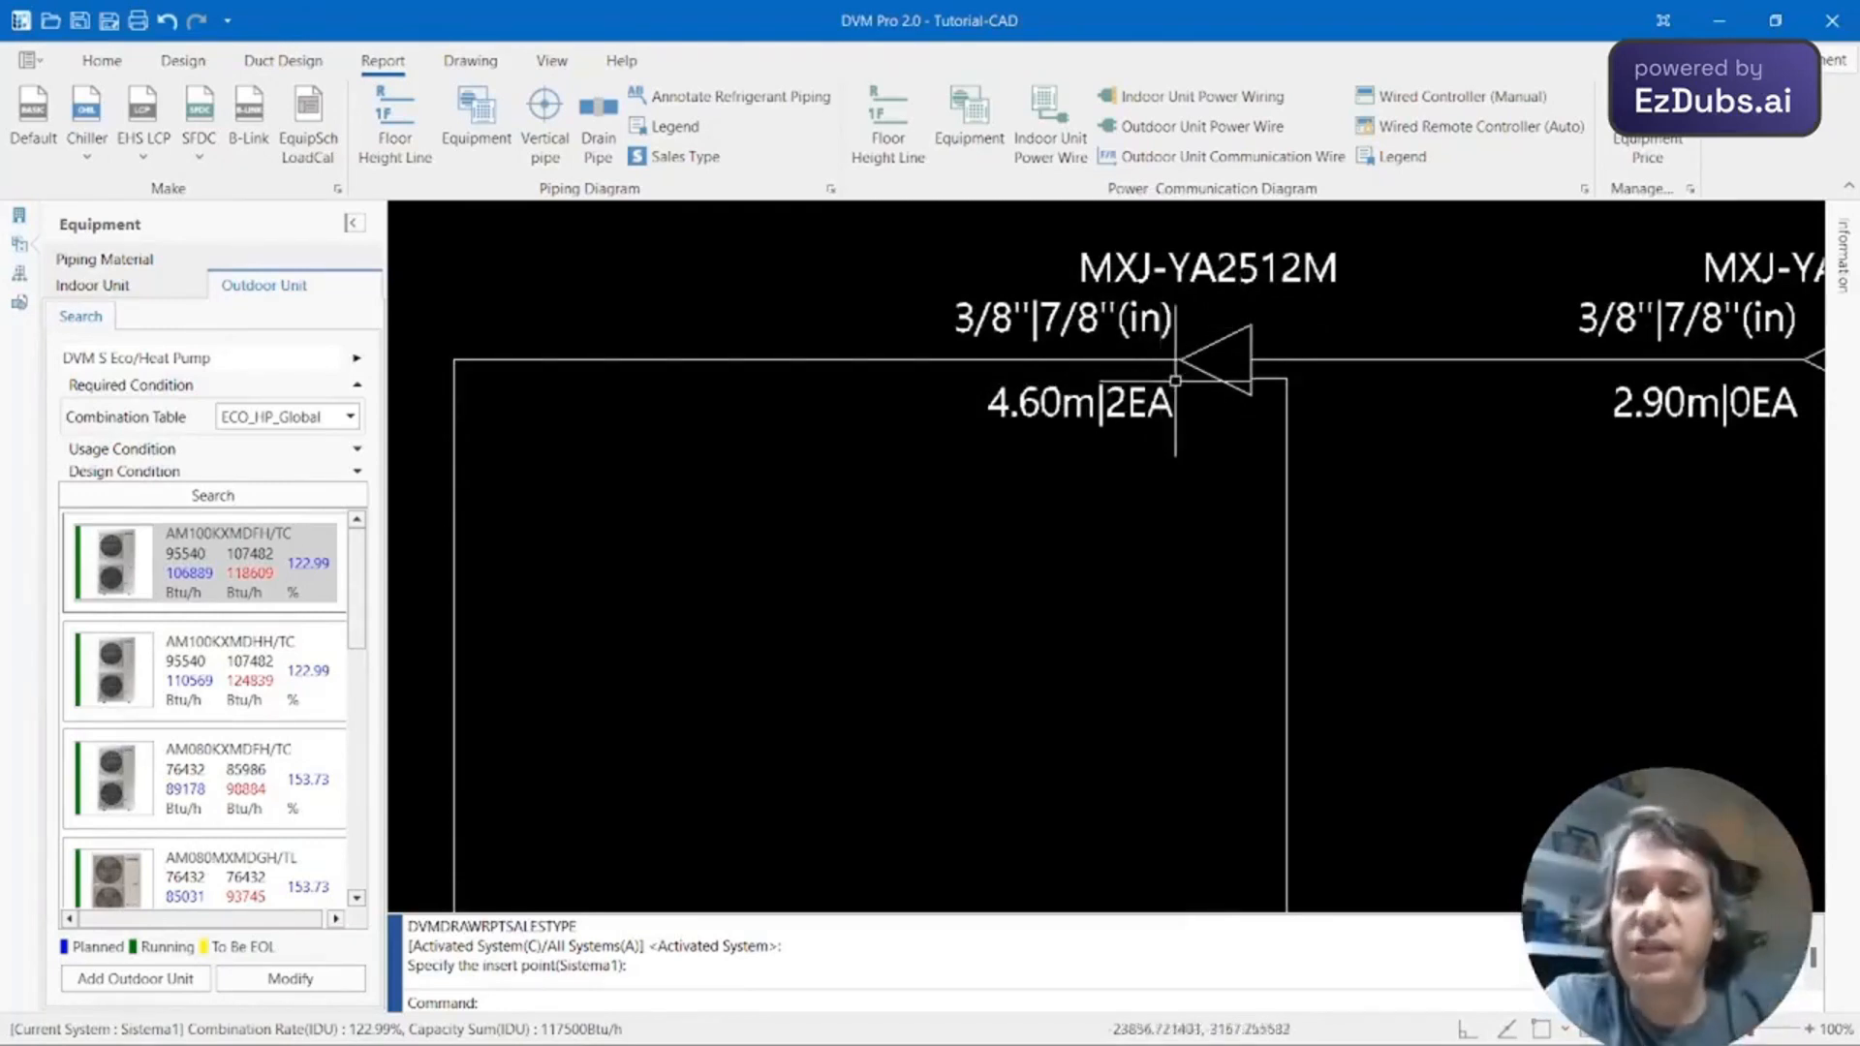
{"action": "scroll", "coordinate": [1162, 373], "scroll_direction": "down", "scroll_amount": 2}
{"action": "middle_click_drag", "start_coordinate": [1374, 443], "coordinate": [1088, 483]}
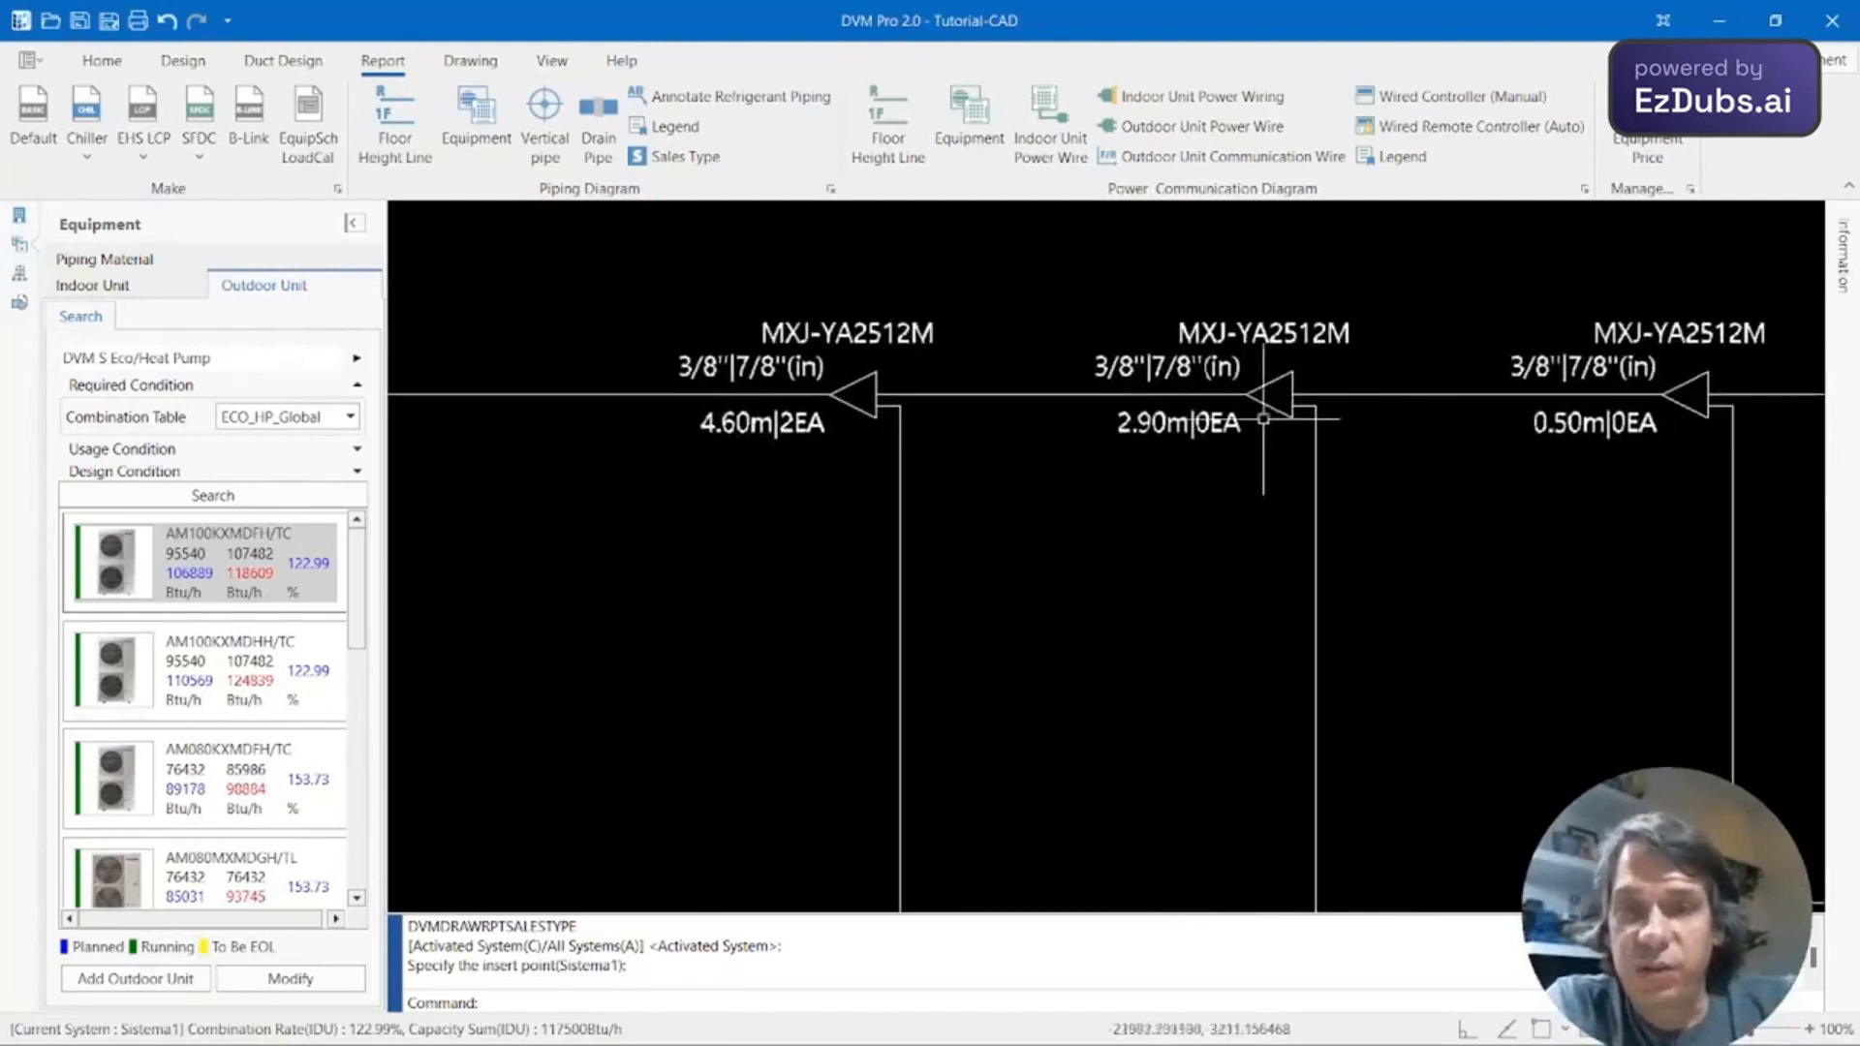
{"action": "middle_click_drag", "start_coordinate": [1366, 479], "coordinate": [968, 481]}
{"action": "scroll", "coordinate": [1522, 405], "scroll_direction": "down", "scroll_amount": 2}
{"action": "middle_click_drag", "start_coordinate": [1523, 415], "coordinate": [1419, 353]}
{"action": "middle_click_drag", "start_coordinate": [1438, 607], "coordinate": [1428, 423]}
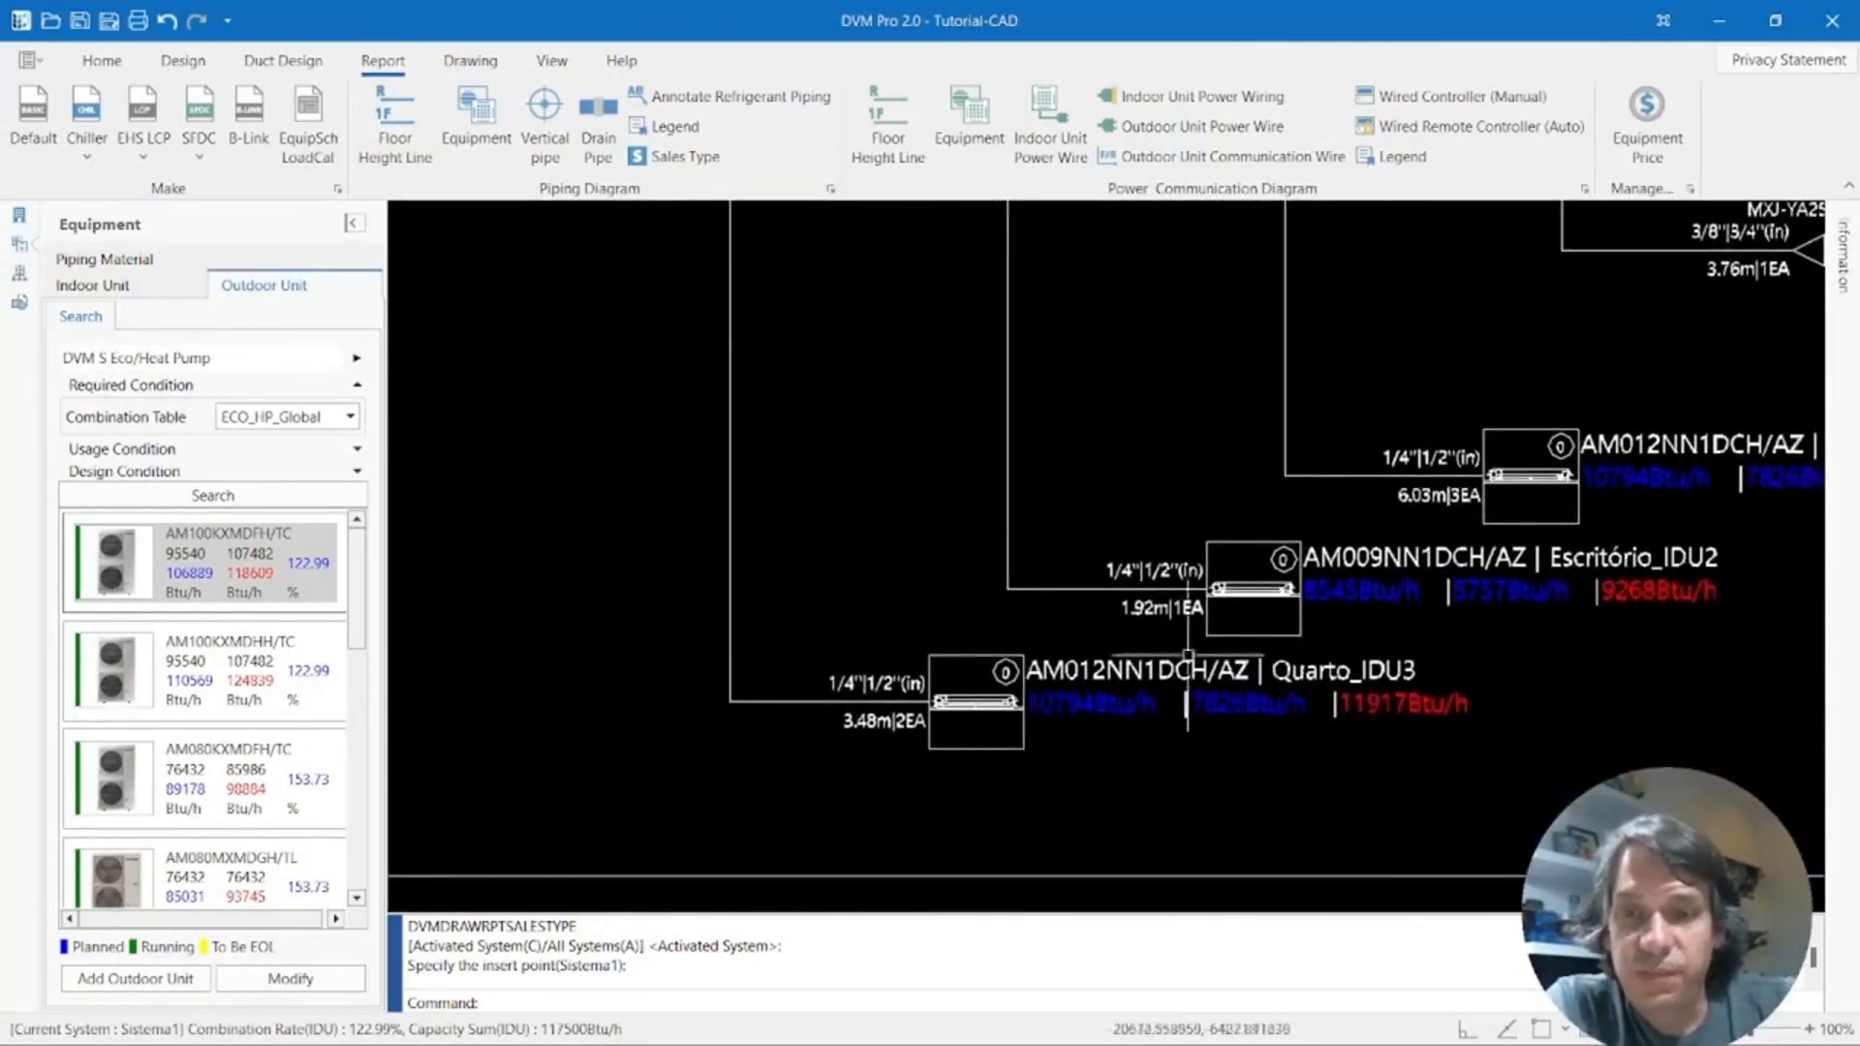
{"action": "scroll", "coordinate": [1259, 622], "scroll_direction": "up", "scroll_amount": 2}
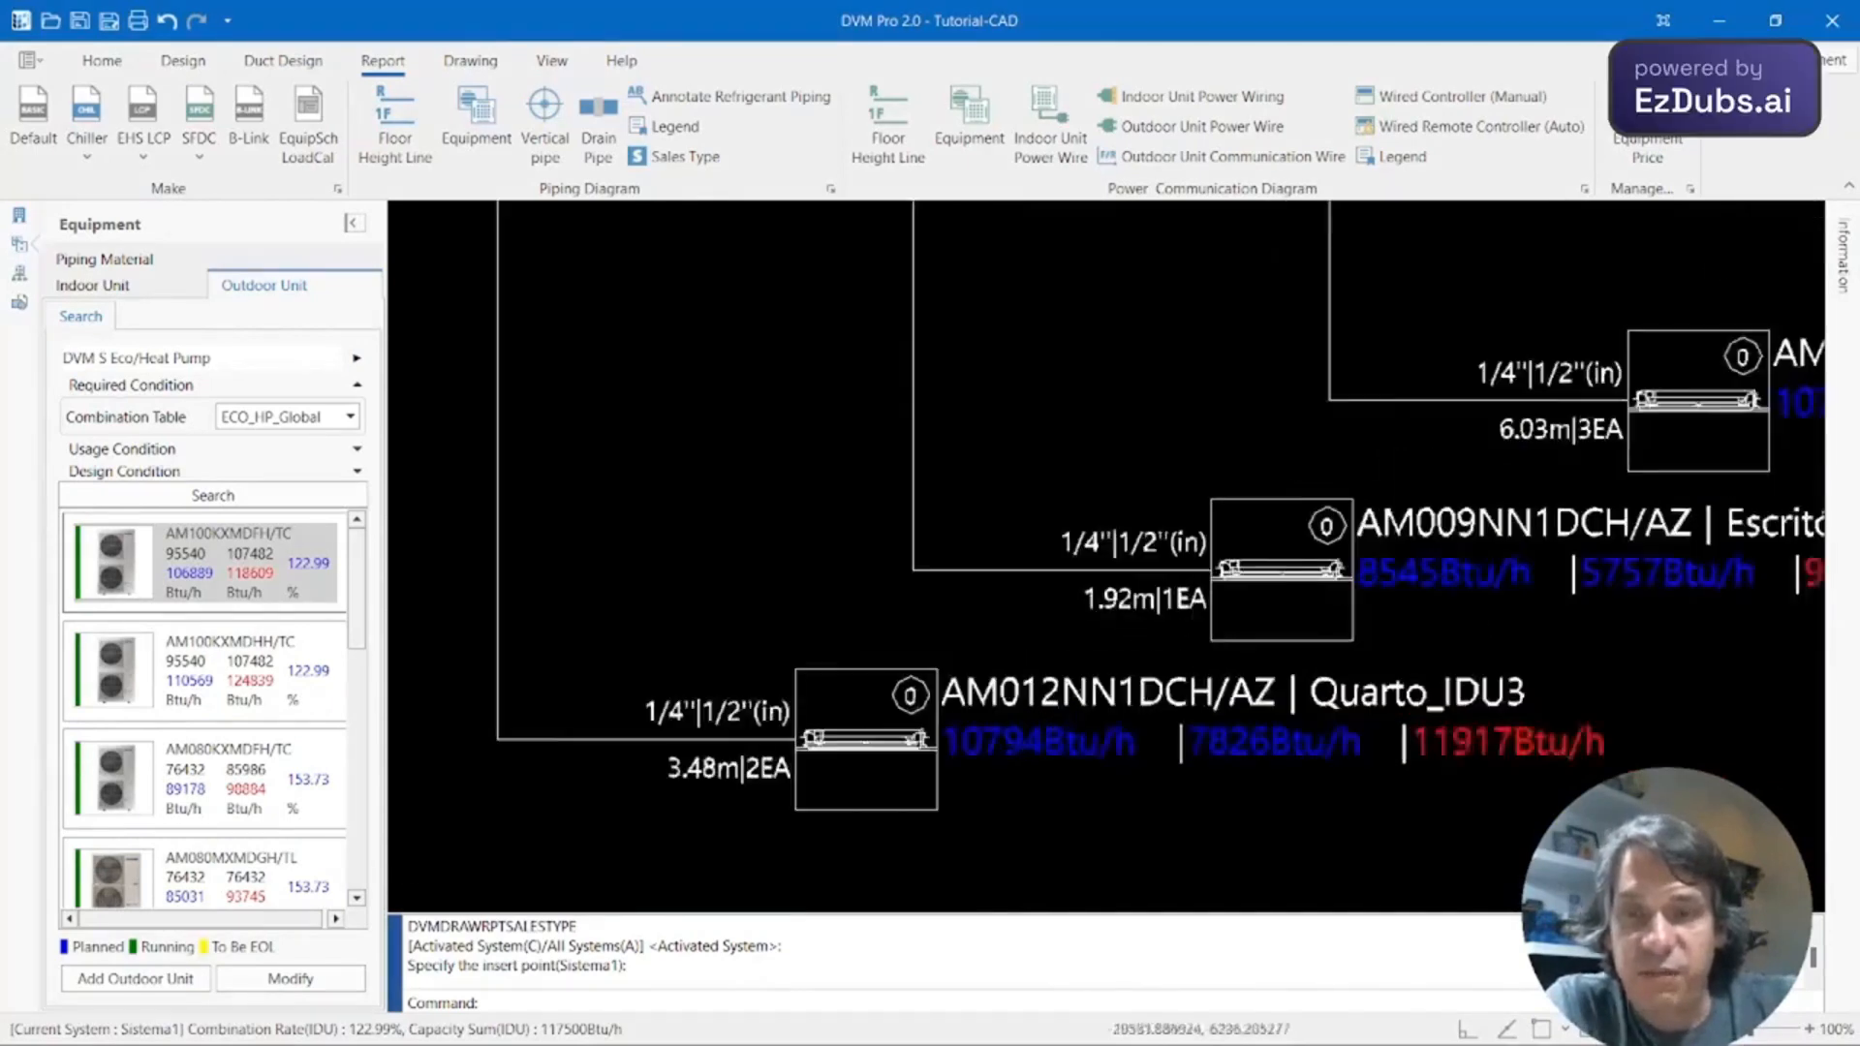
{"action": "scroll", "coordinate": [1404, 481], "scroll_direction": "down", "scroll_amount": 4}
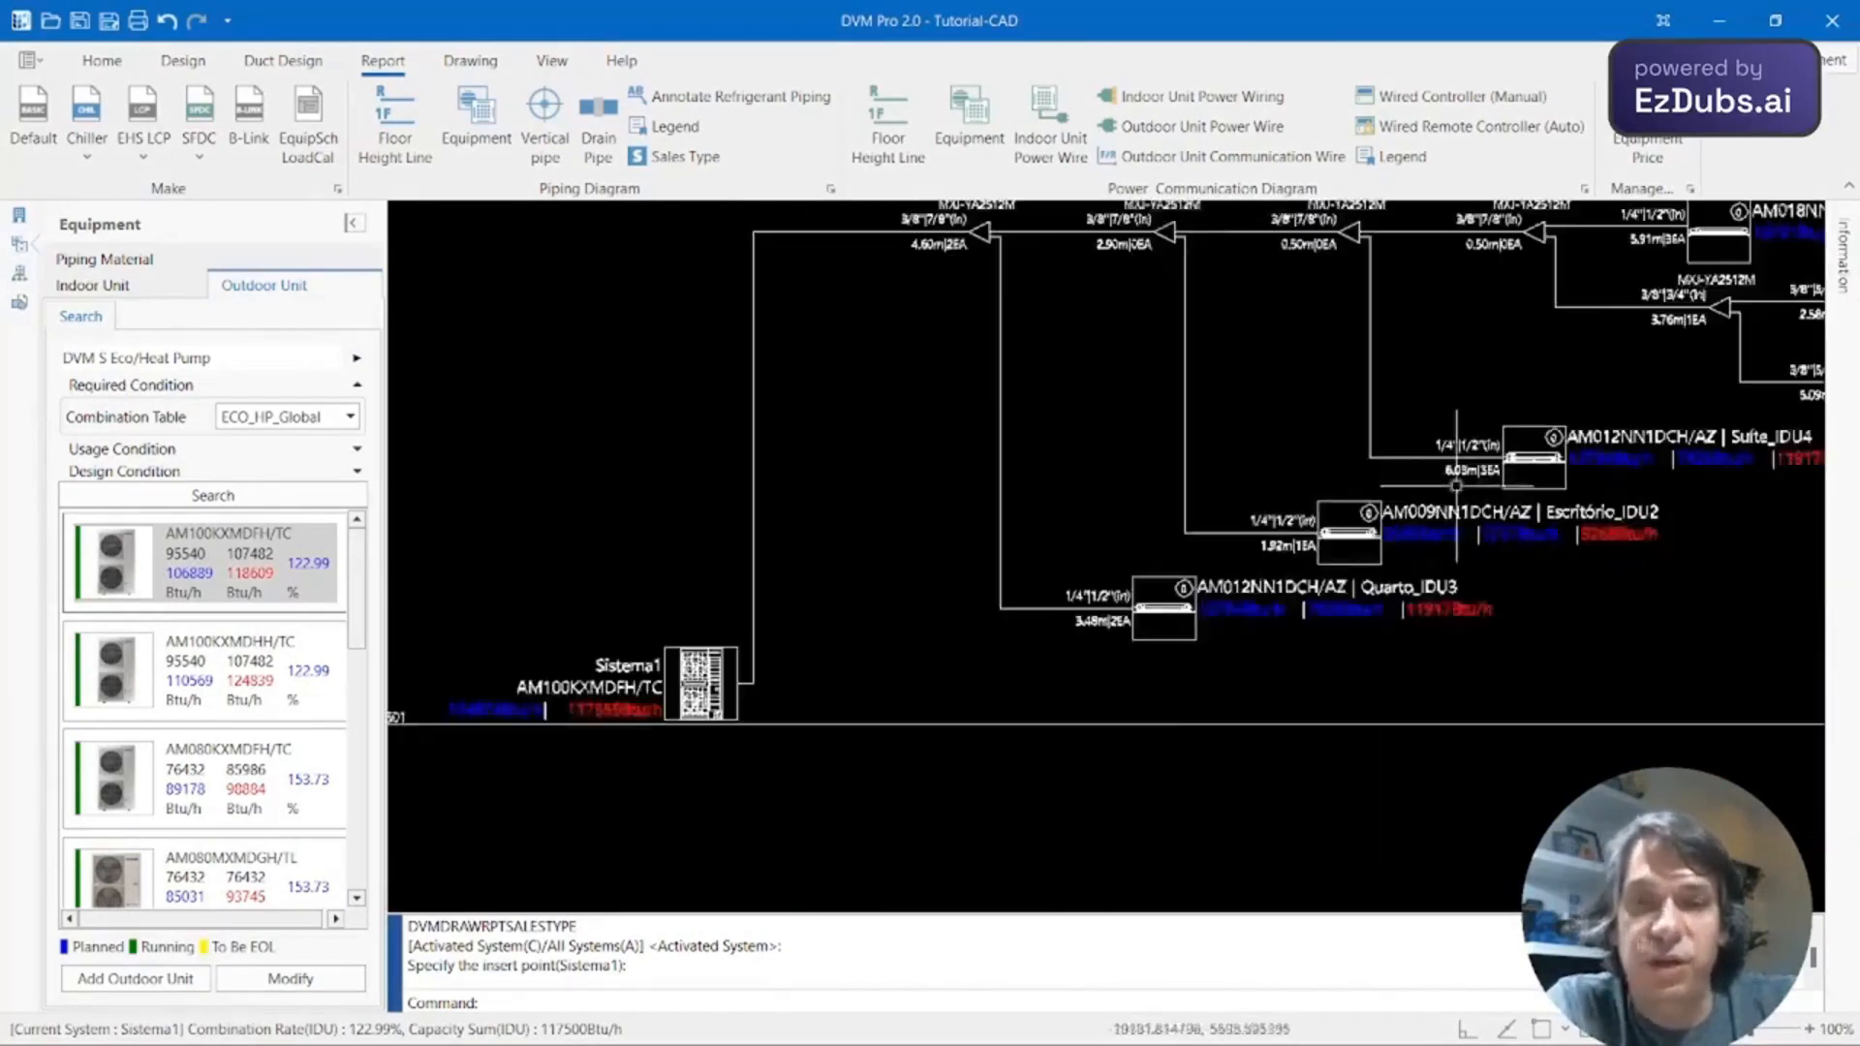
{"action": "scroll", "coordinate": [1589, 421], "scroll_direction": "down", "scroll_amount": 3}
{"action": "scroll", "coordinate": [1206, 539], "scroll_direction": "up", "scroll_amount": 2}
{"action": "scroll", "coordinate": [1206, 540], "scroll_direction": "down", "scroll_amount": 5}
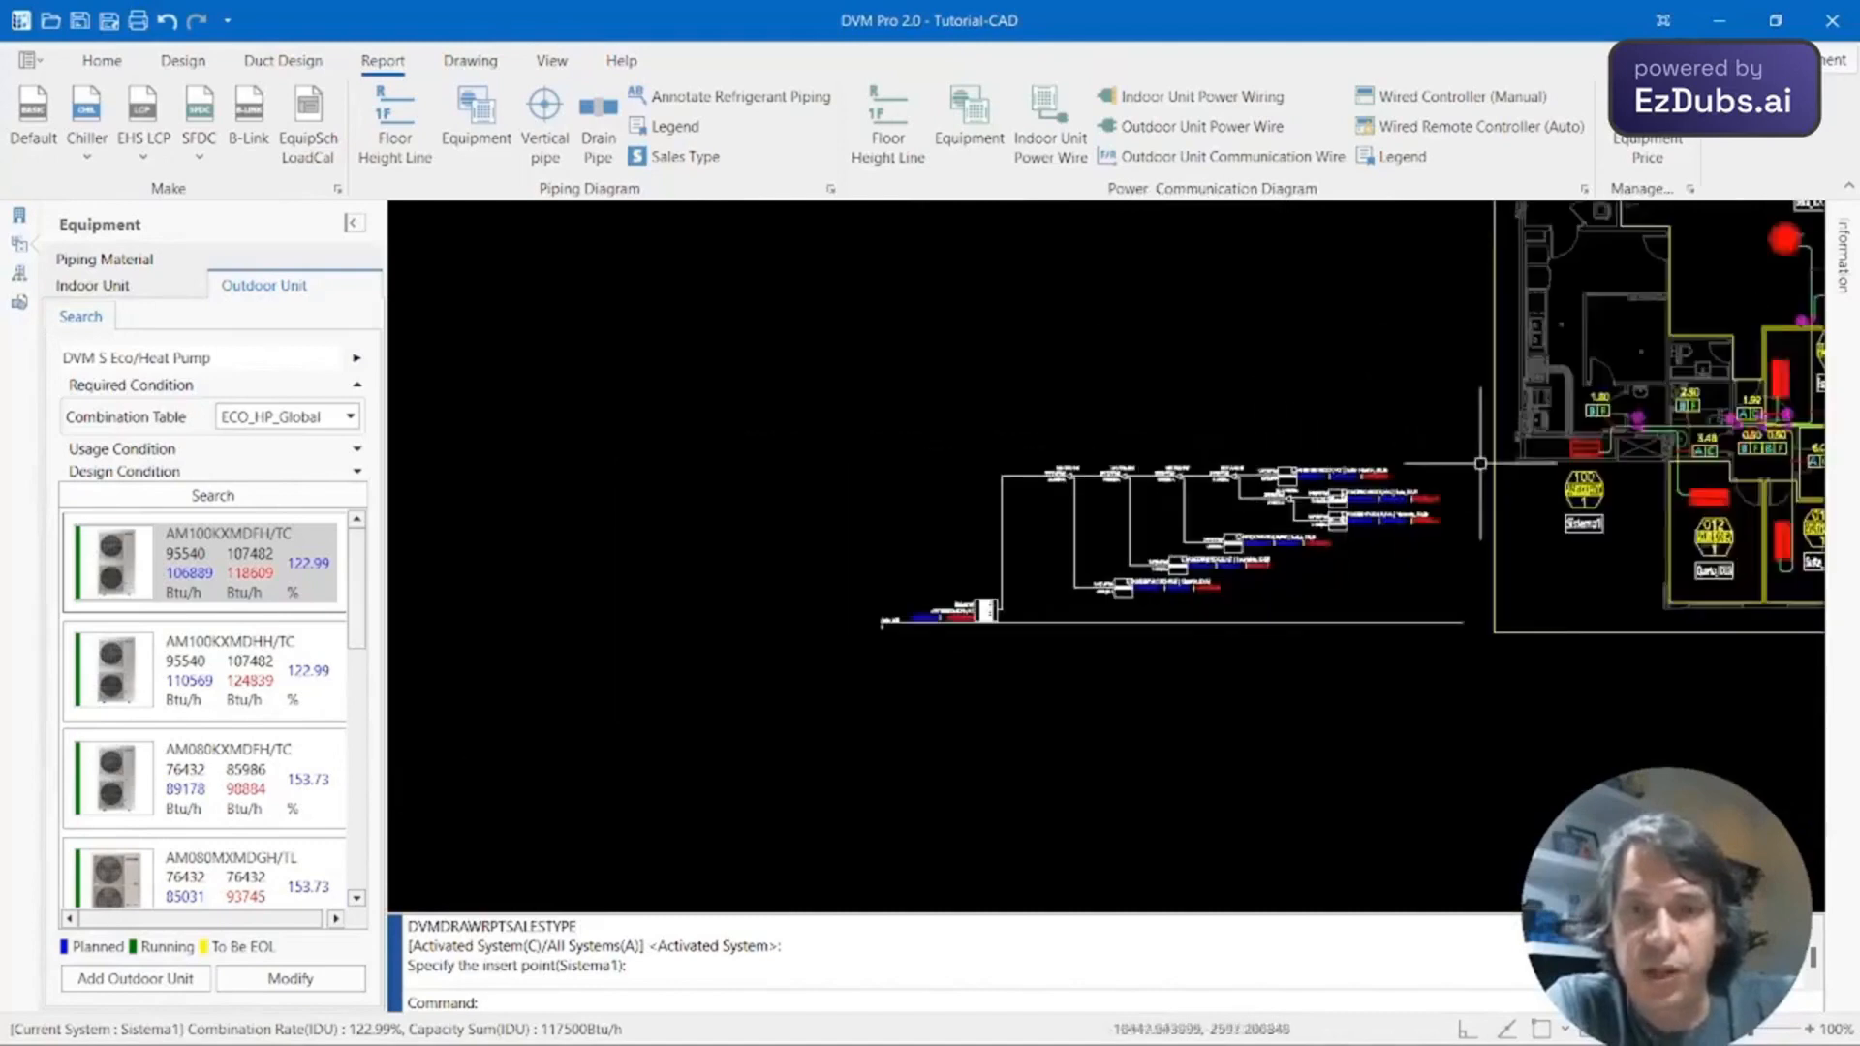
{"action": "scroll", "coordinate": [1313, 489], "scroll_direction": "up", "scroll_amount": 5}
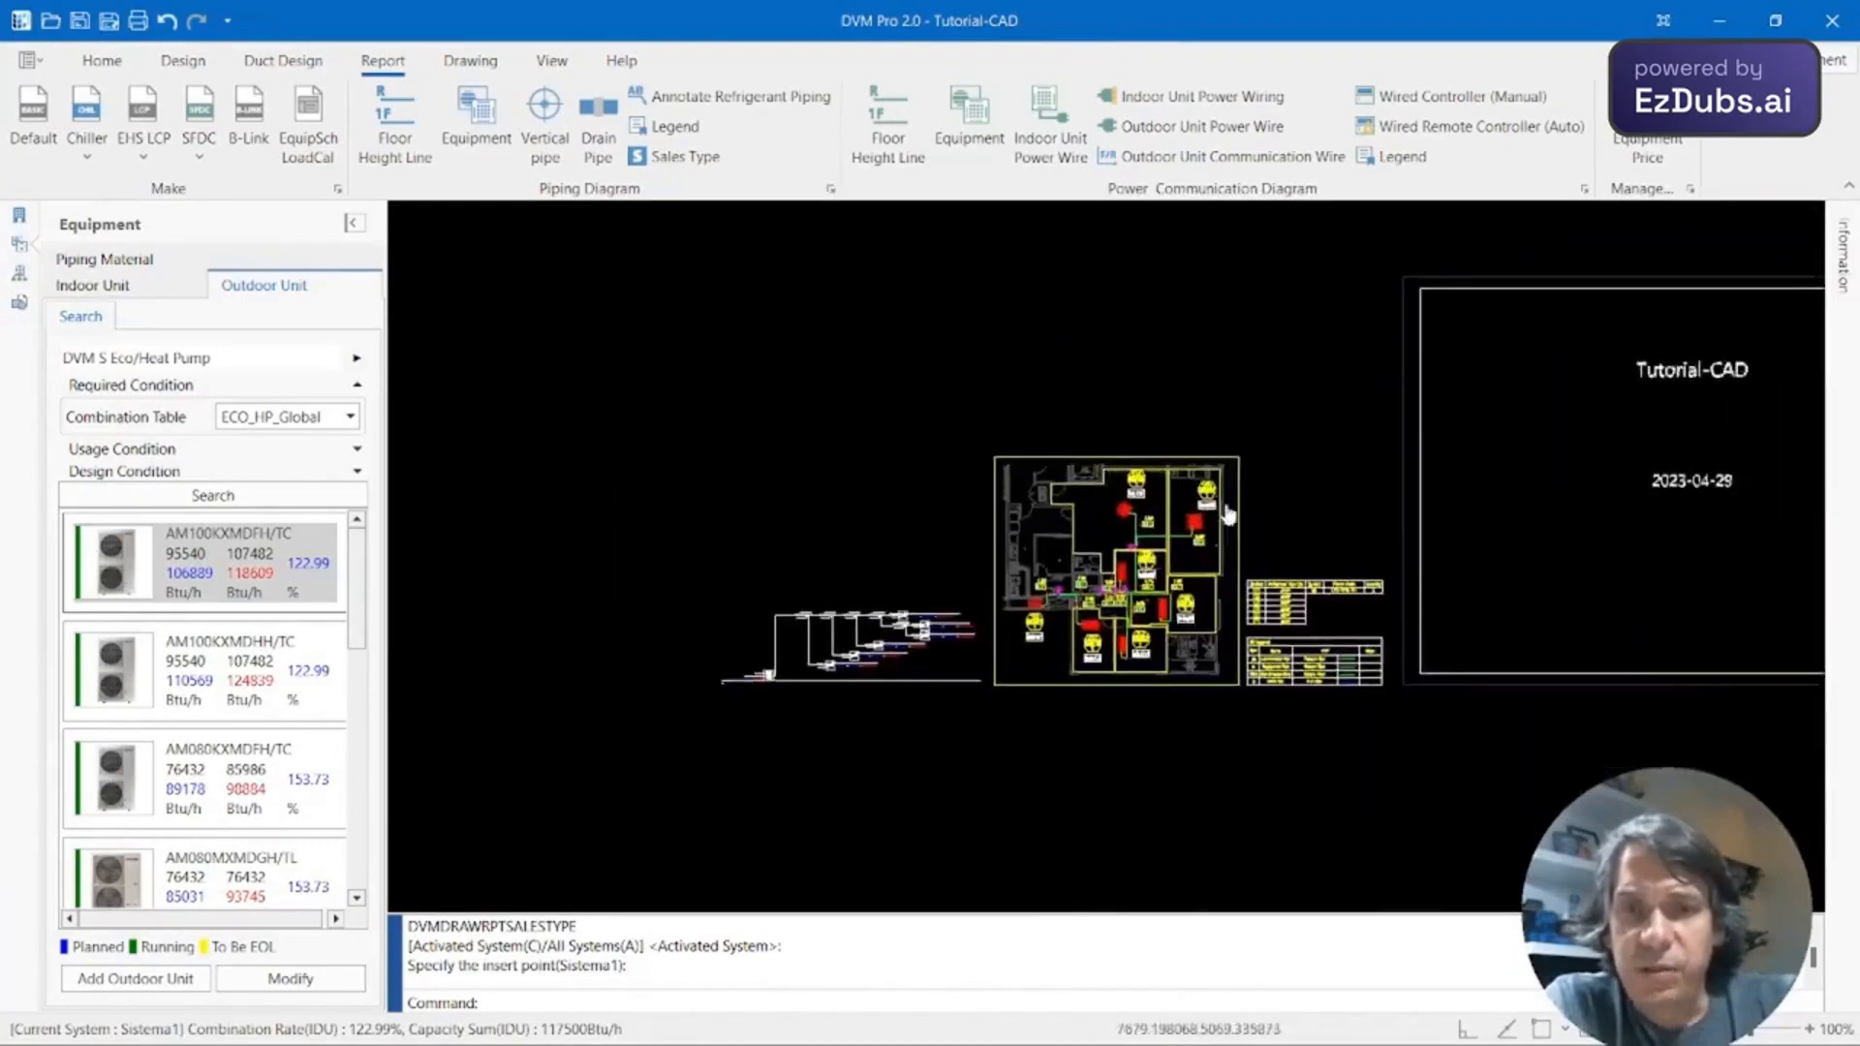
{"action": "middle_click_drag", "start_coordinate": [1235, 385], "coordinate": [1307, 332]}
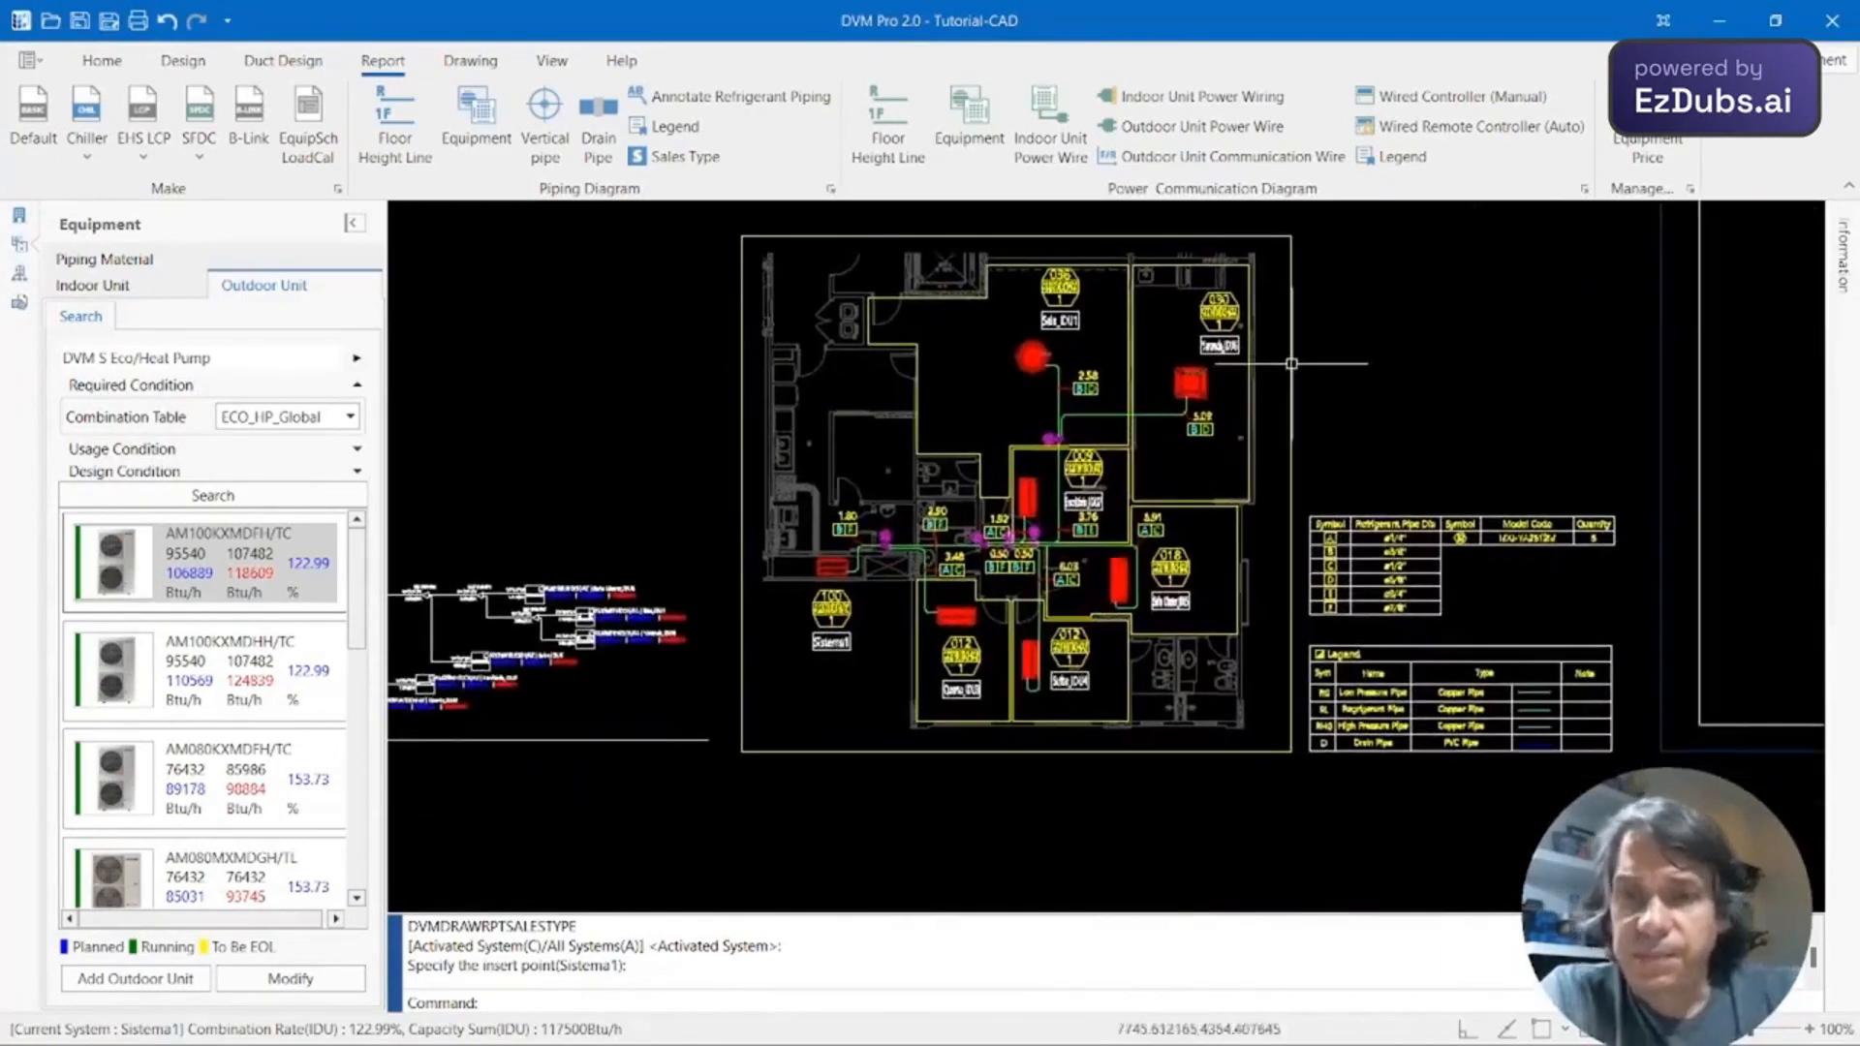